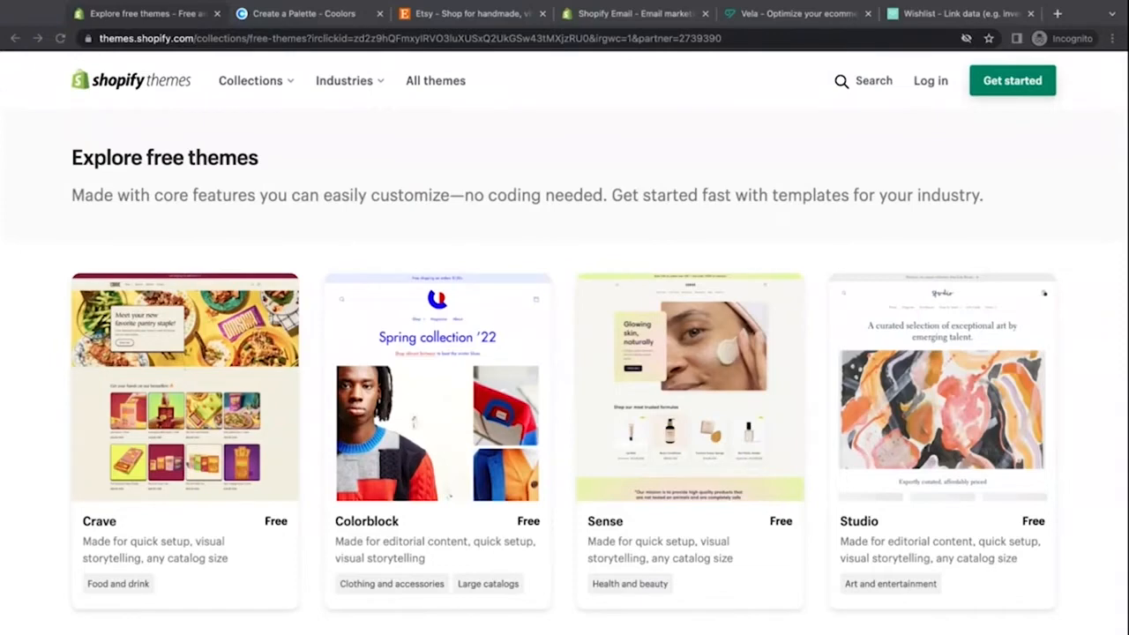
Step: Review the Coolors colour palette and the Etsy shop tabs before returning to the free themes page
{"action": "left_click", "coordinate": [340, 18]}
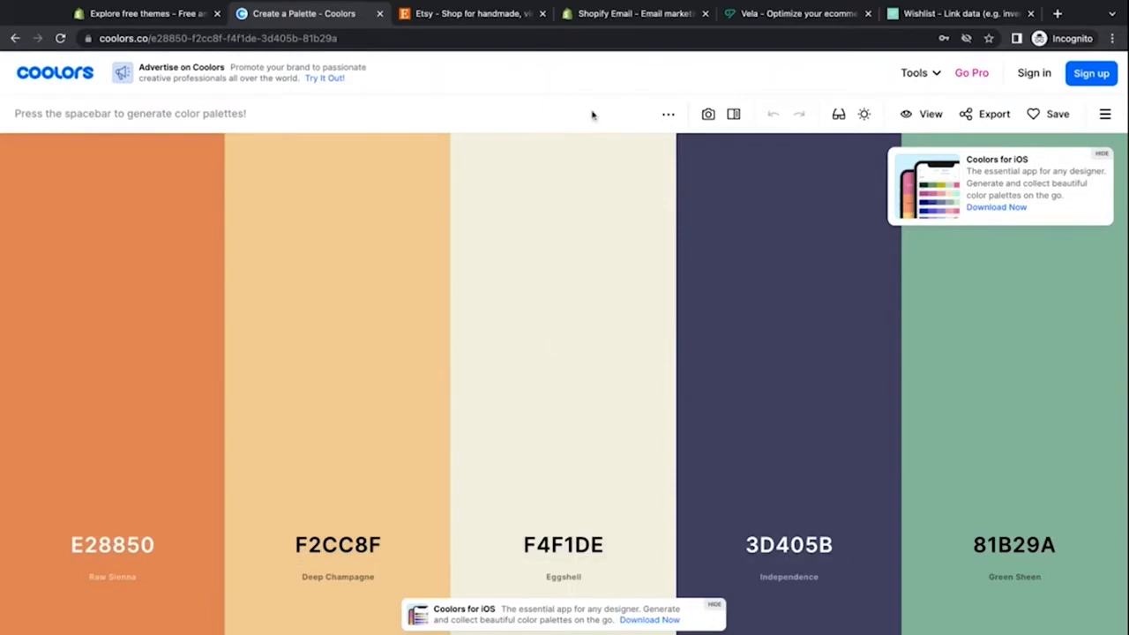
{"action": "left_click", "coordinate": [472, 15]}
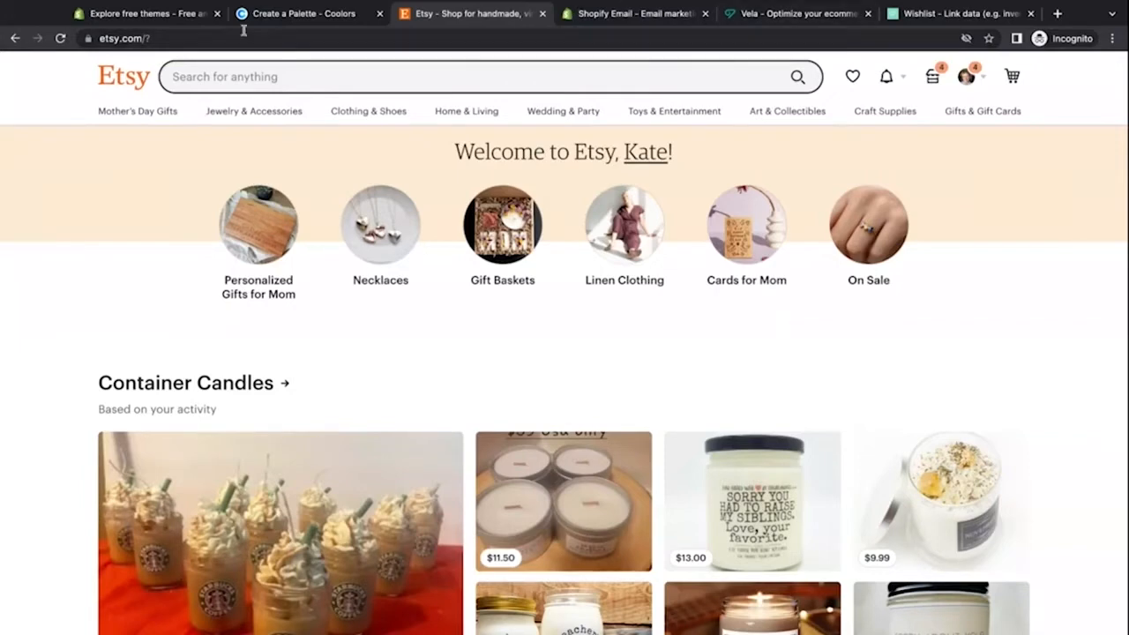
{"action": "left_click", "coordinate": [187, 16]}
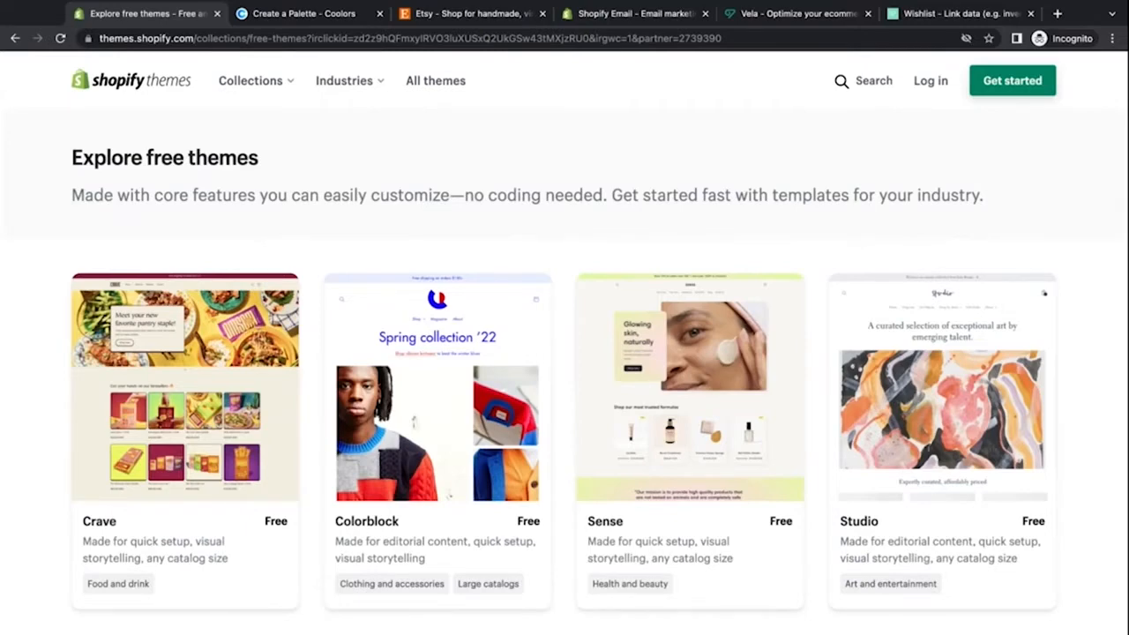
Step: Browse the free Shopify themes to compare their designs
{"action": "scroll", "coordinate": [313, 244], "scroll_direction": "down", "scroll_amount": 3}
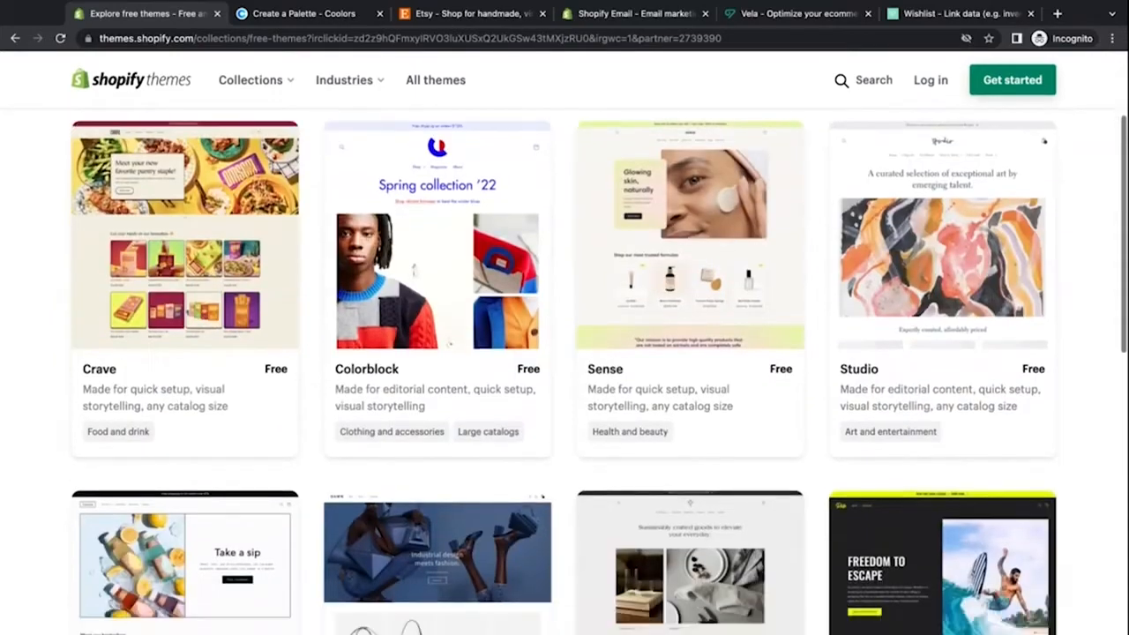
{"action": "scroll", "coordinate": [565, 370], "scroll_direction": "down", "scroll_amount": 5}
{"action": "scroll", "coordinate": [565, 371], "scroll_direction": "up", "scroll_amount": 3}
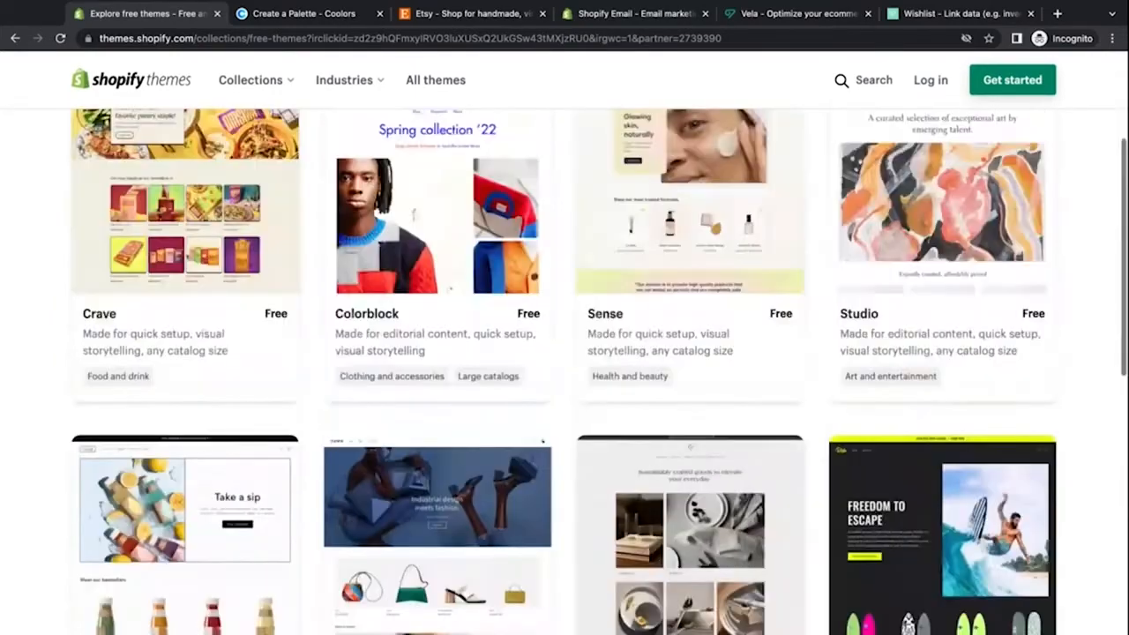
{"action": "scroll", "coordinate": [564, 371], "scroll_direction": "up", "scroll_amount": 2}
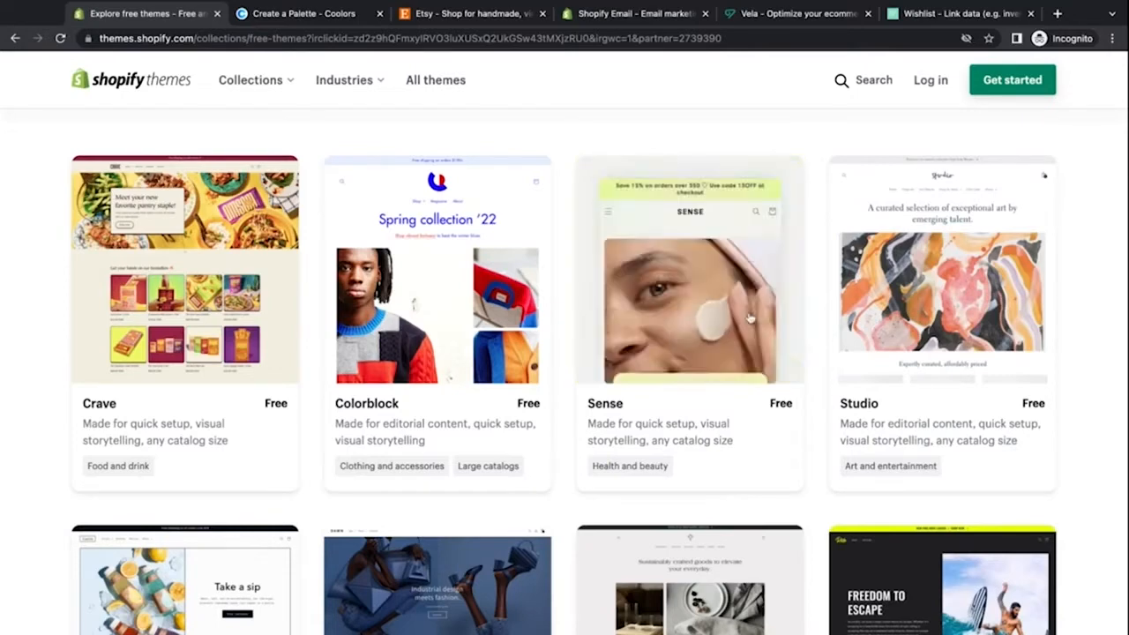
{"action": "scroll", "coordinate": [750, 319], "scroll_direction": "down", "scroll_amount": 1}
{"action": "scroll", "coordinate": [749, 319], "scroll_direction": "up", "scroll_amount": 1}
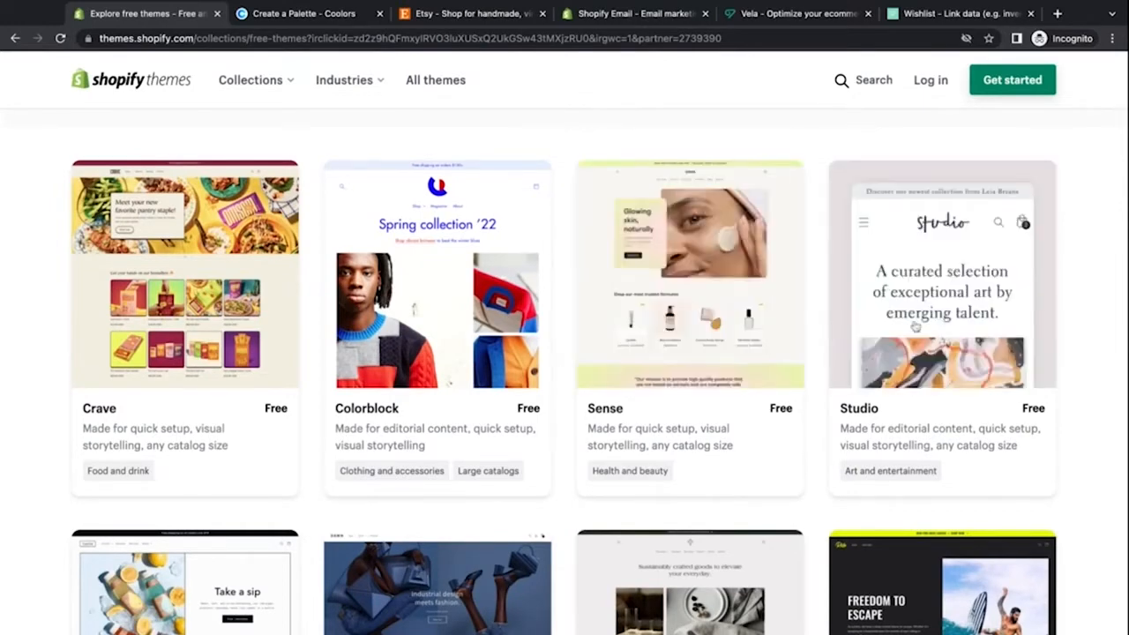
{"action": "scroll", "coordinate": [847, 343], "scroll_direction": "down", "scroll_amount": 3}
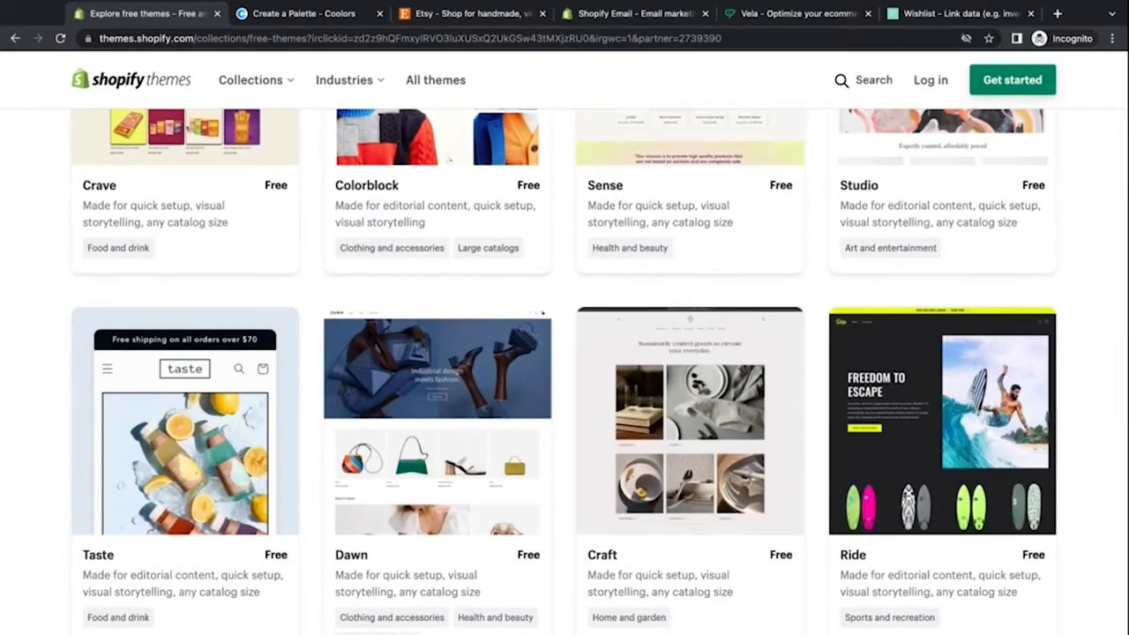
{"action": "scroll", "coordinate": [245, 421], "scroll_direction": "up", "scroll_amount": 3}
{"action": "scroll", "coordinate": [253, 356], "scroll_direction": "up", "scroll_amount": 2}
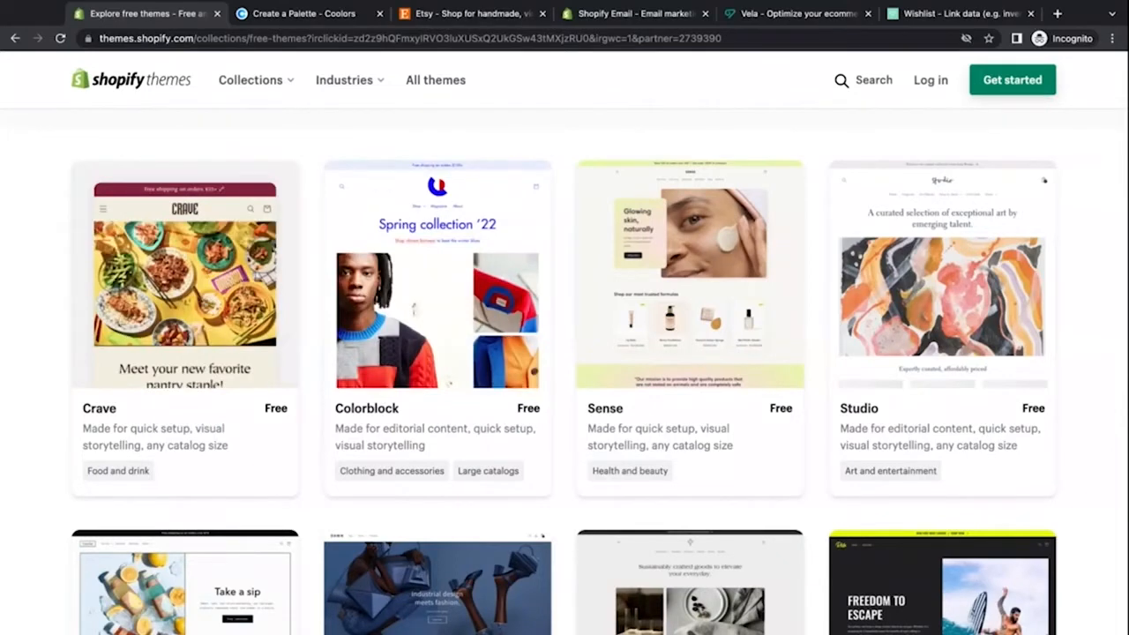
{"action": "scroll", "coordinate": [308, 404], "scroll_direction": "down", "scroll_amount": 4}
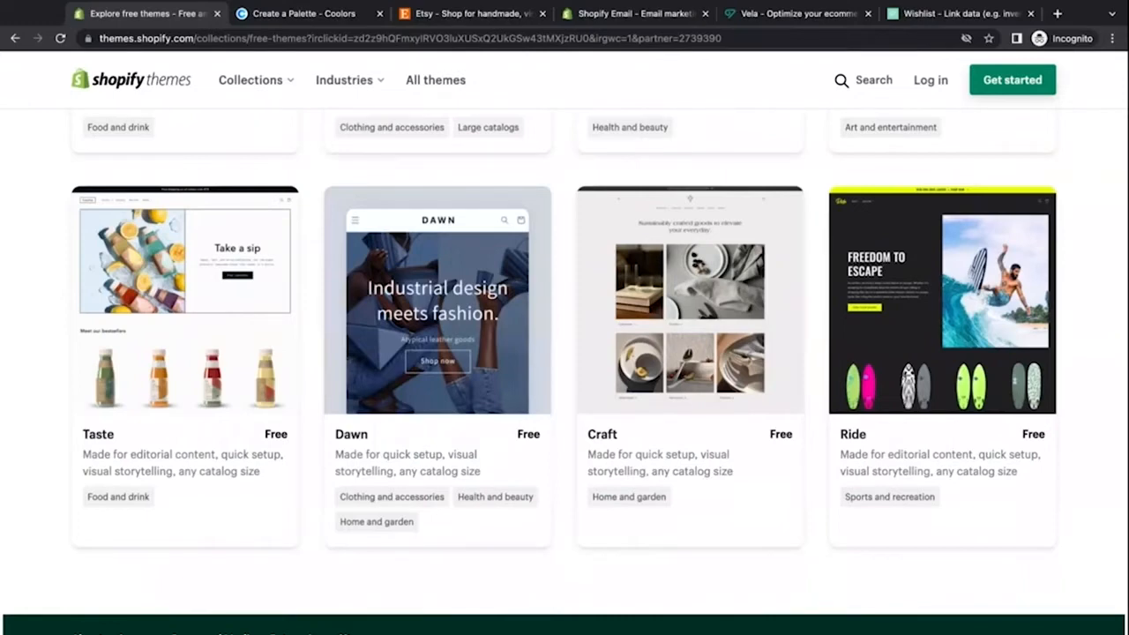
Step: Open the Dawn theme's page and launch its theme preview in a new tab
{"action": "left_click", "coordinate": [438, 300]}
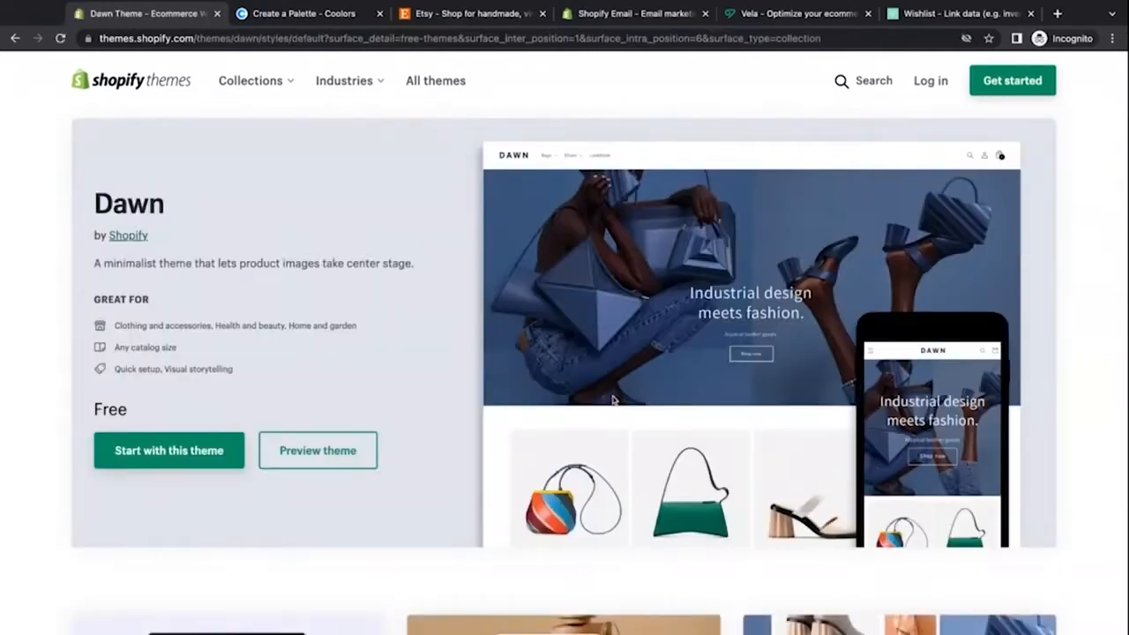
{"action": "scroll", "coordinate": [332, 340], "scroll_direction": "down", "scroll_amount": 1}
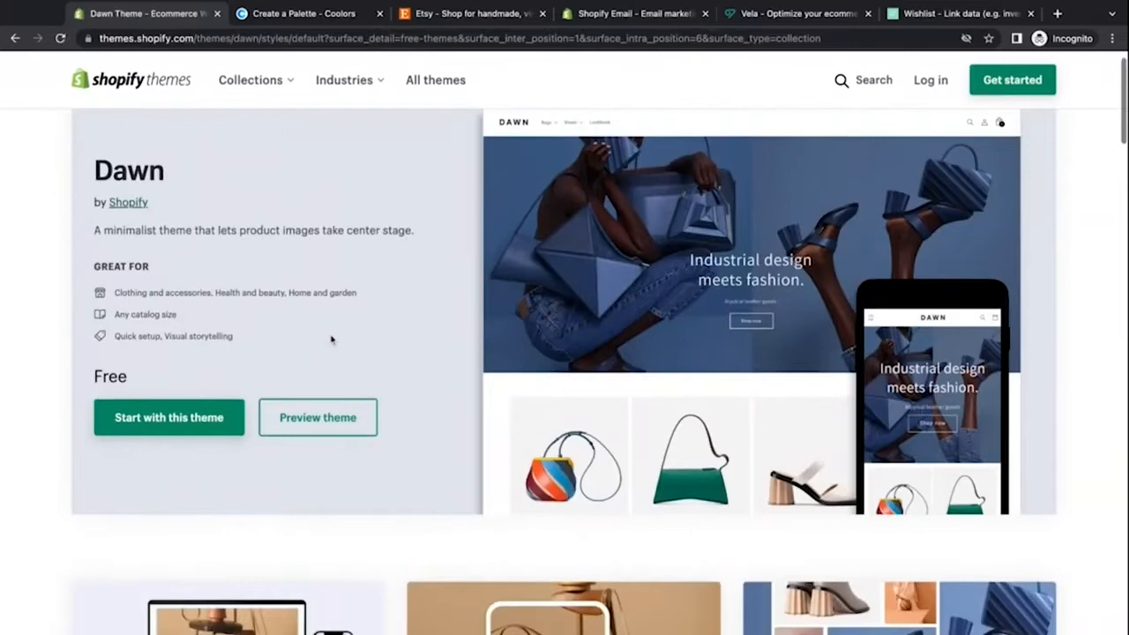
{"action": "left_click", "coordinate": [332, 421]}
{"action": "left_click", "coordinate": [273, 12]}
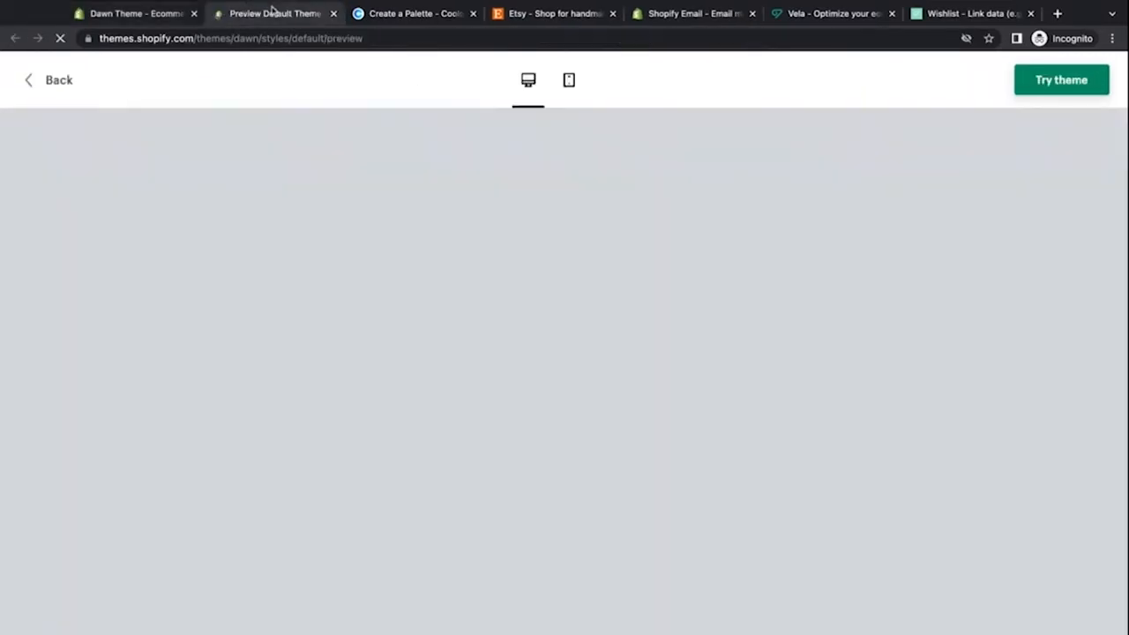
Step: Dismiss the shipping pop-up and scroll through the desktop preview of the Dawn theme
{"action": "scroll", "coordinate": [302, 229], "scroll_direction": "down", "scroll_amount": 1}
{"action": "scroll", "coordinate": [302, 230], "scroll_direction": "down", "scroll_amount": 1}
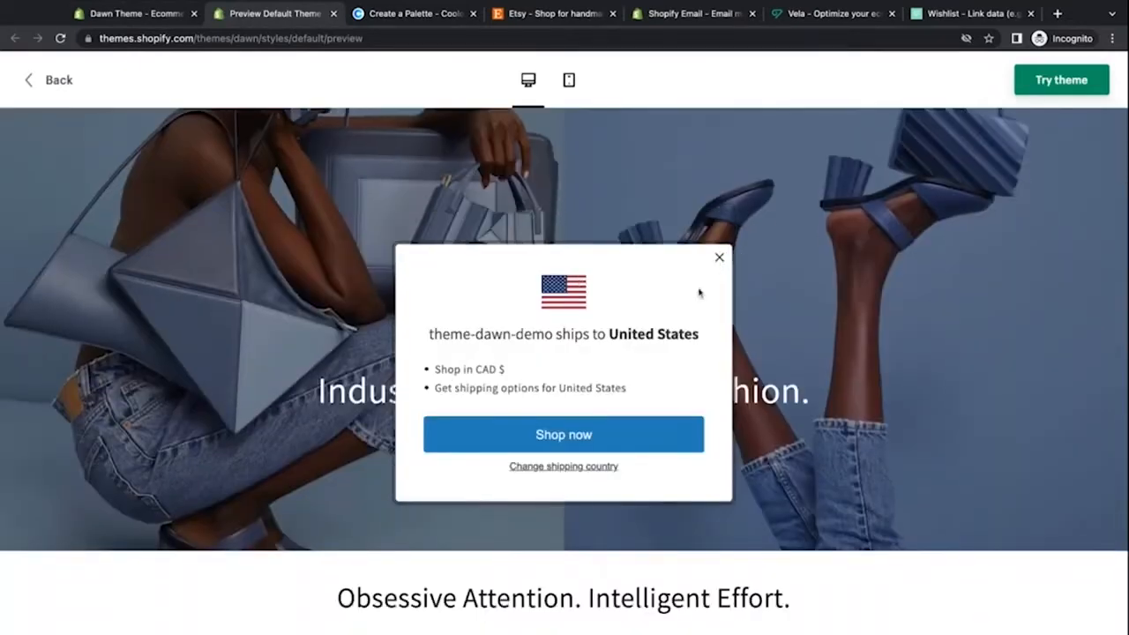
{"action": "left_click", "coordinate": [719, 256]}
{"action": "scroll", "coordinate": [362, 408], "scroll_direction": "down", "scroll_amount": 3}
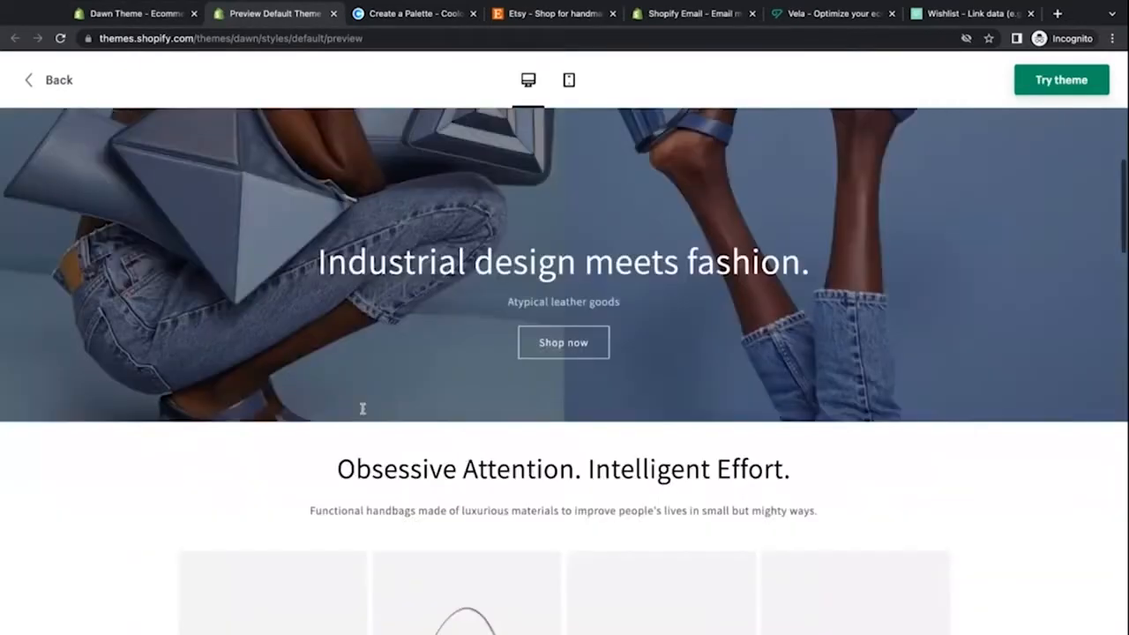
{"action": "scroll", "coordinate": [362, 408], "scroll_direction": "down", "scroll_amount": 5}
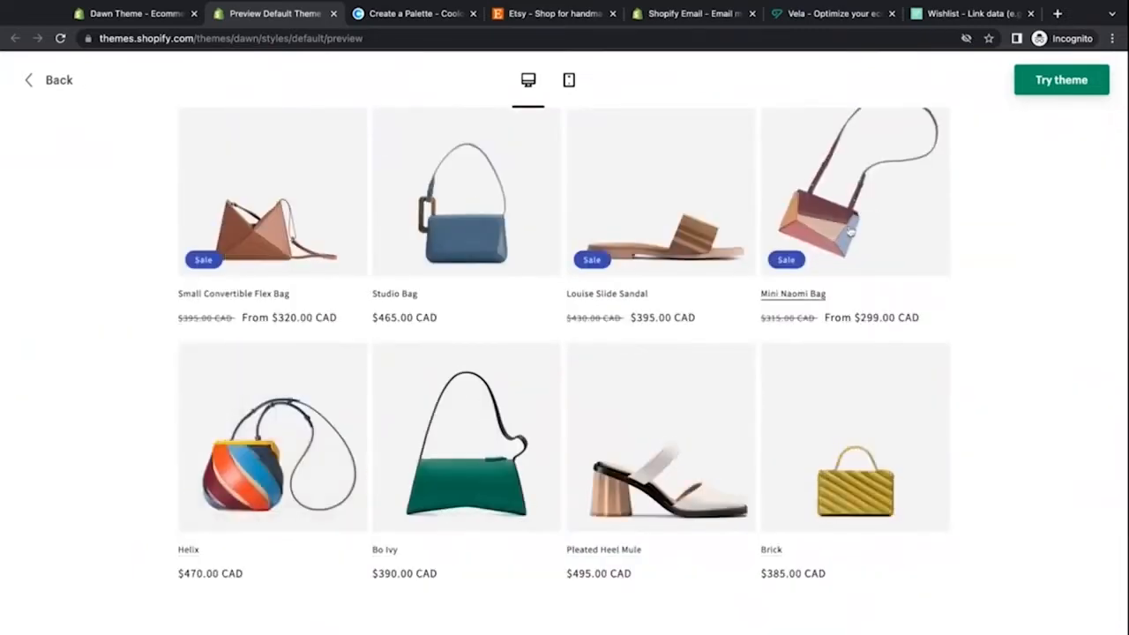
{"action": "scroll", "coordinate": [1041, 315], "scroll_direction": "down", "scroll_amount": 8}
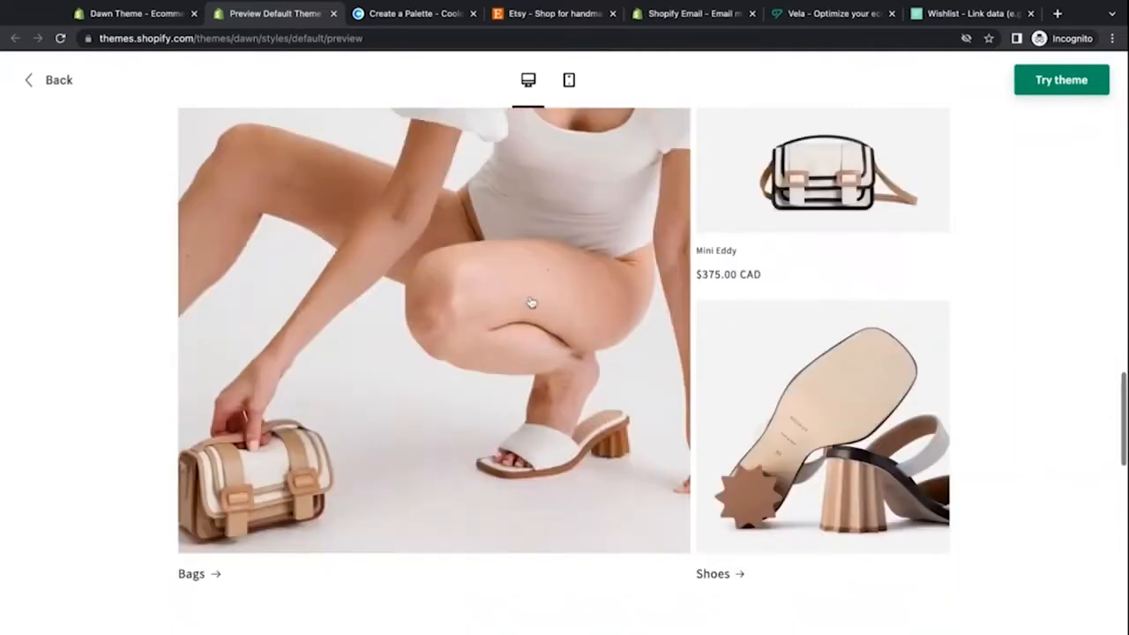
{"action": "scroll", "coordinate": [531, 302], "scroll_direction": "down", "scroll_amount": 7}
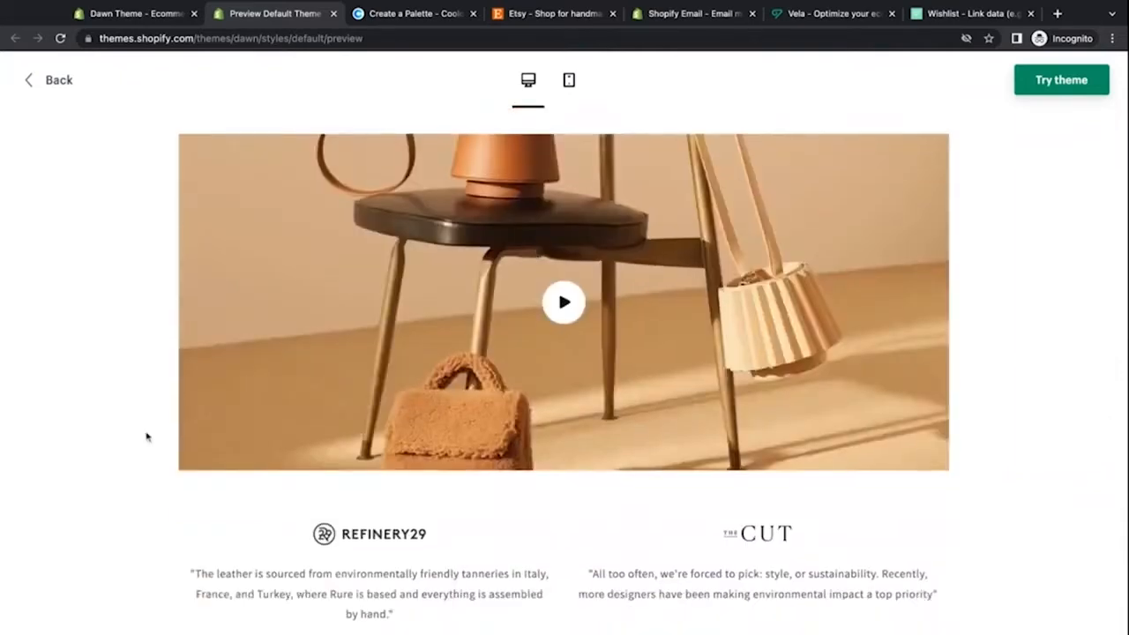
{"action": "scroll", "coordinate": [146, 437], "scroll_direction": "down", "scroll_amount": 5}
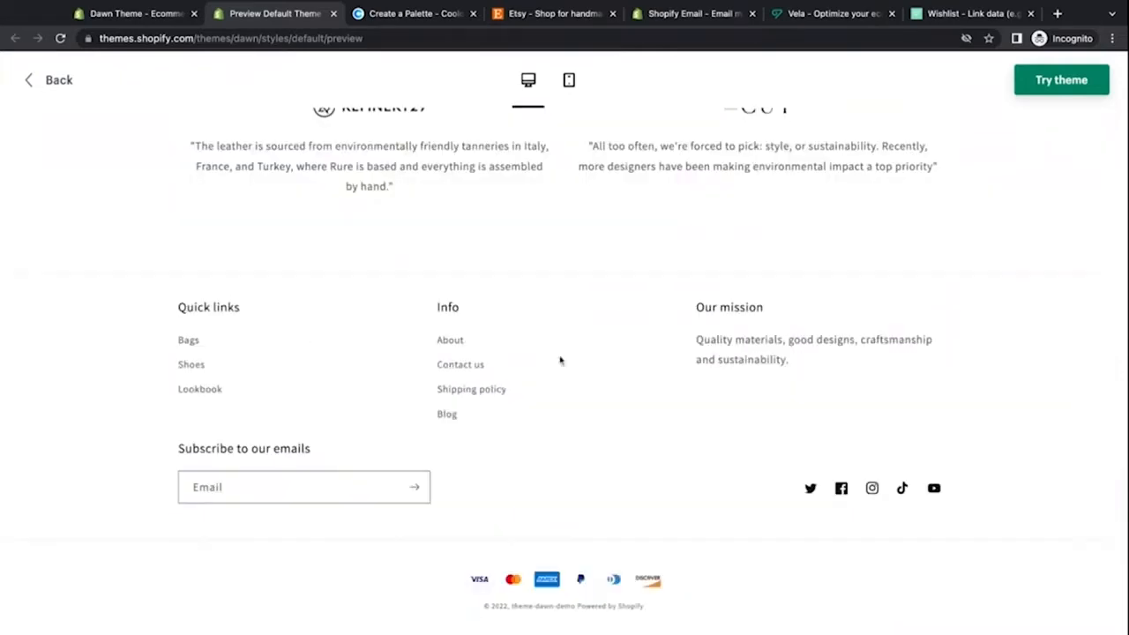
{"action": "scroll", "coordinate": [627, 537], "scroll_direction": "up", "scroll_amount": 20}
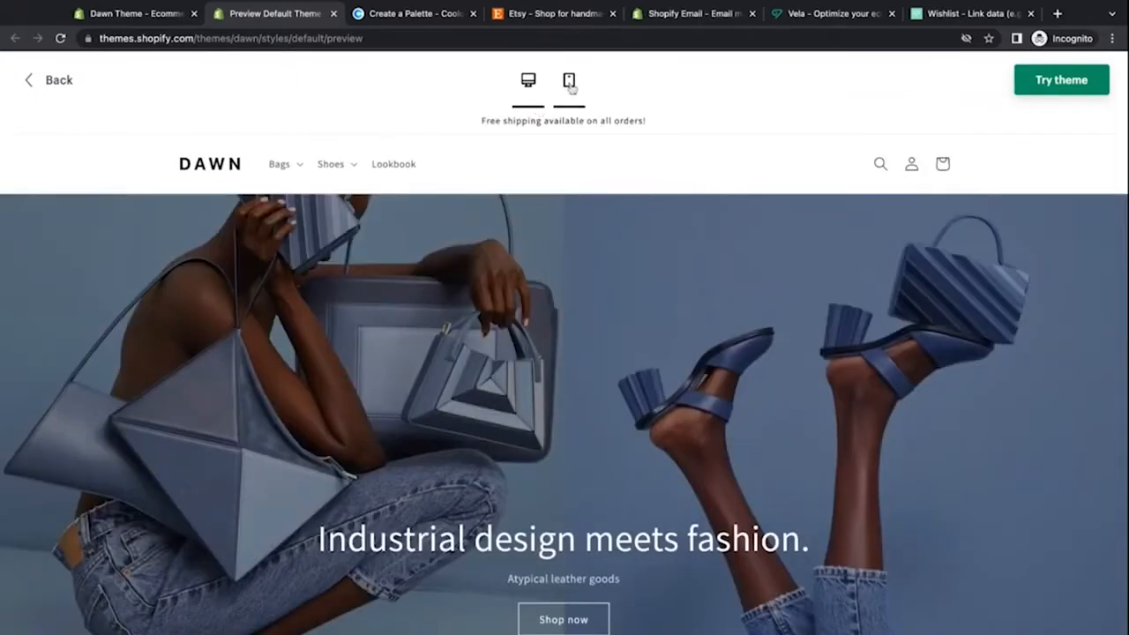
Step: Switch the preview to mobile view and scroll through the Dawn theme's mobile layout
{"action": "left_click", "coordinate": [569, 83]}
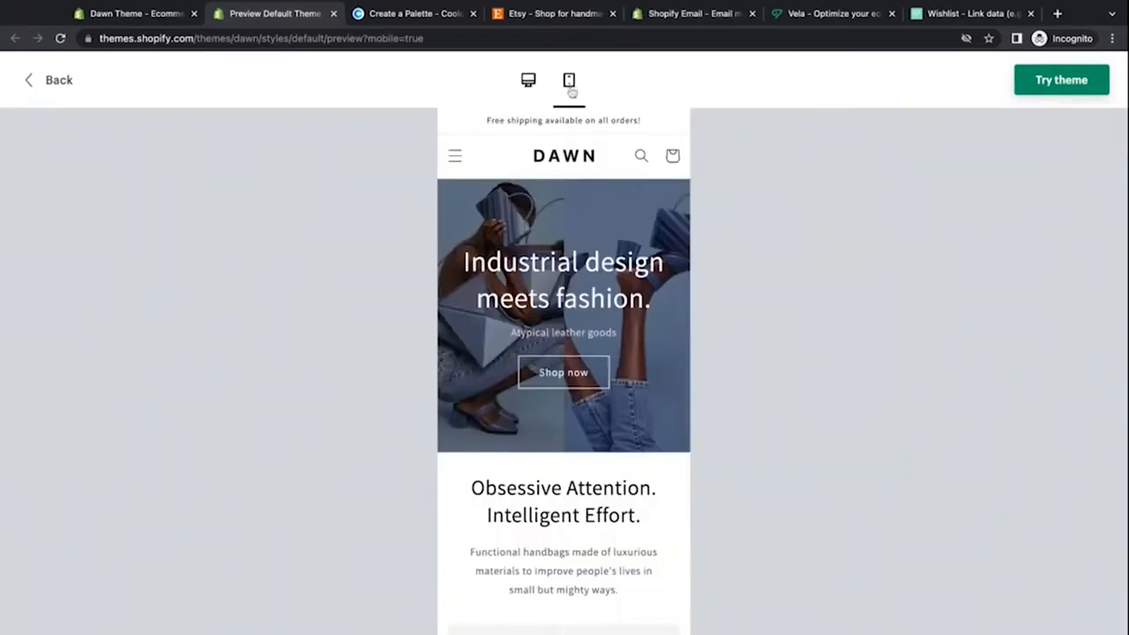
{"action": "scroll", "coordinate": [525, 299], "scroll_direction": "down", "scroll_amount": 5}
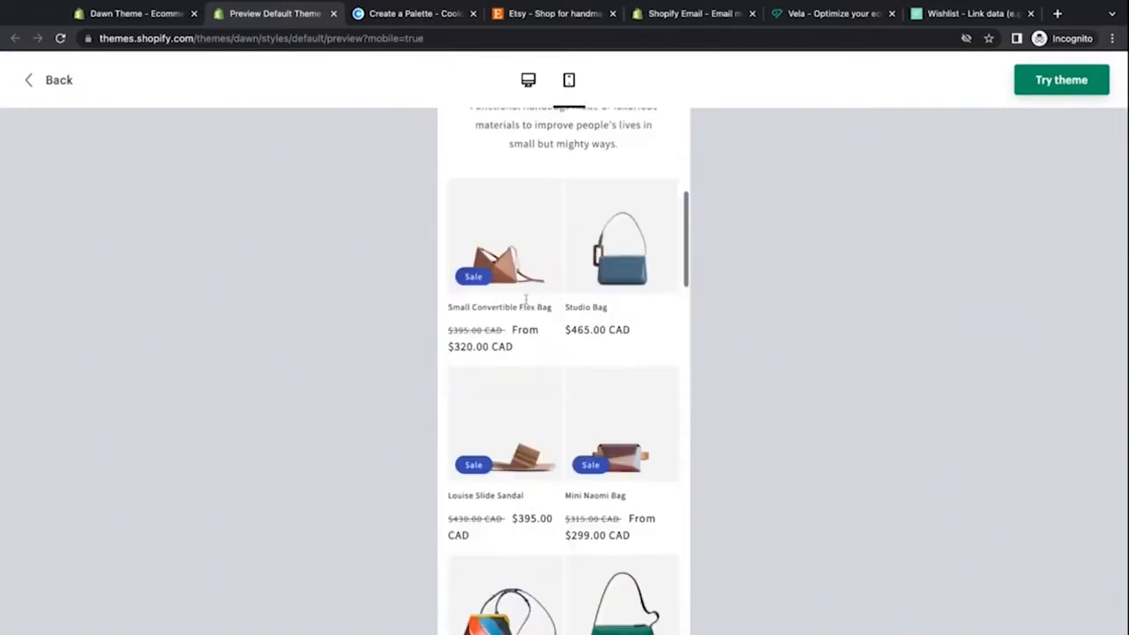
{"action": "scroll", "coordinate": [525, 299], "scroll_direction": "down", "scroll_amount": 6}
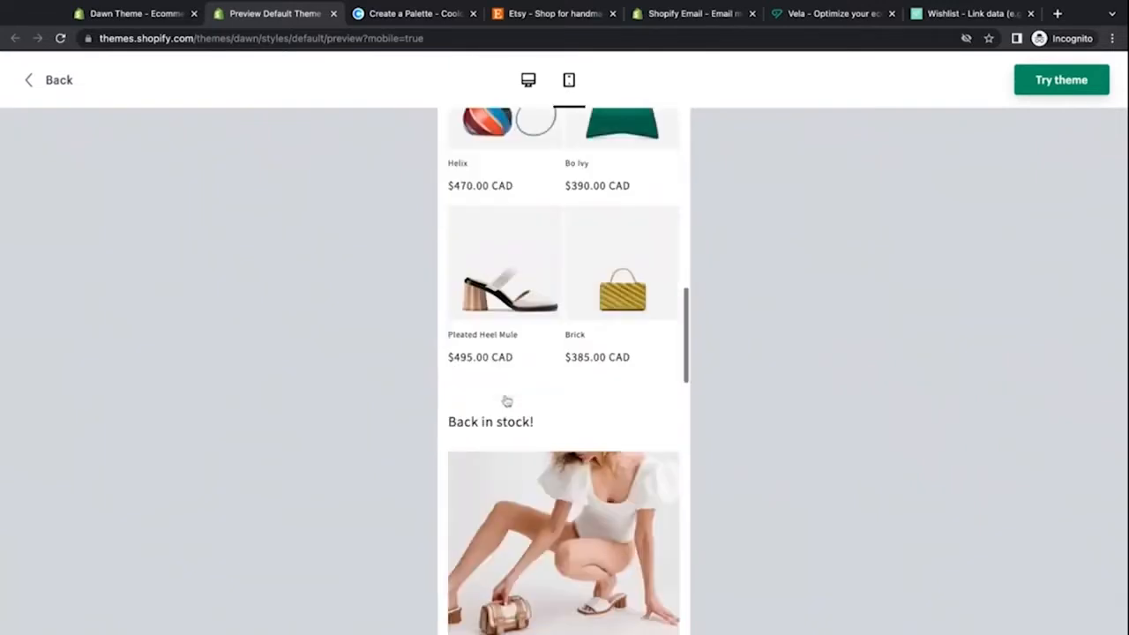
{"action": "scroll", "coordinate": [507, 401], "scroll_direction": "down", "scroll_amount": 12}
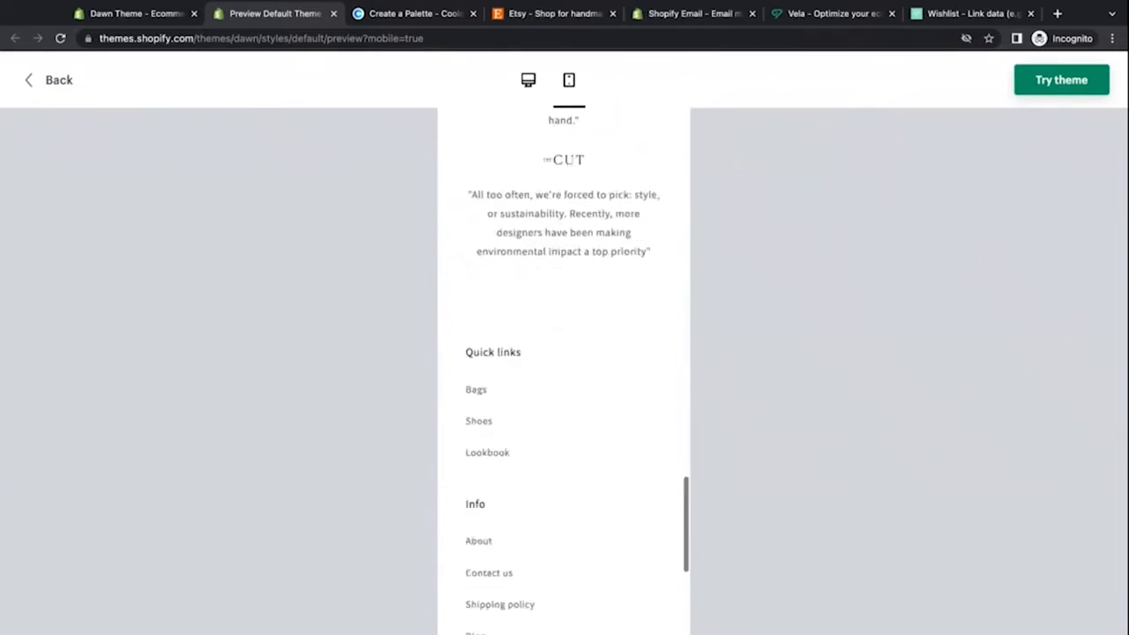
{"action": "scroll", "coordinate": [564, 370], "scroll_direction": "down", "scroll_amount": 4}
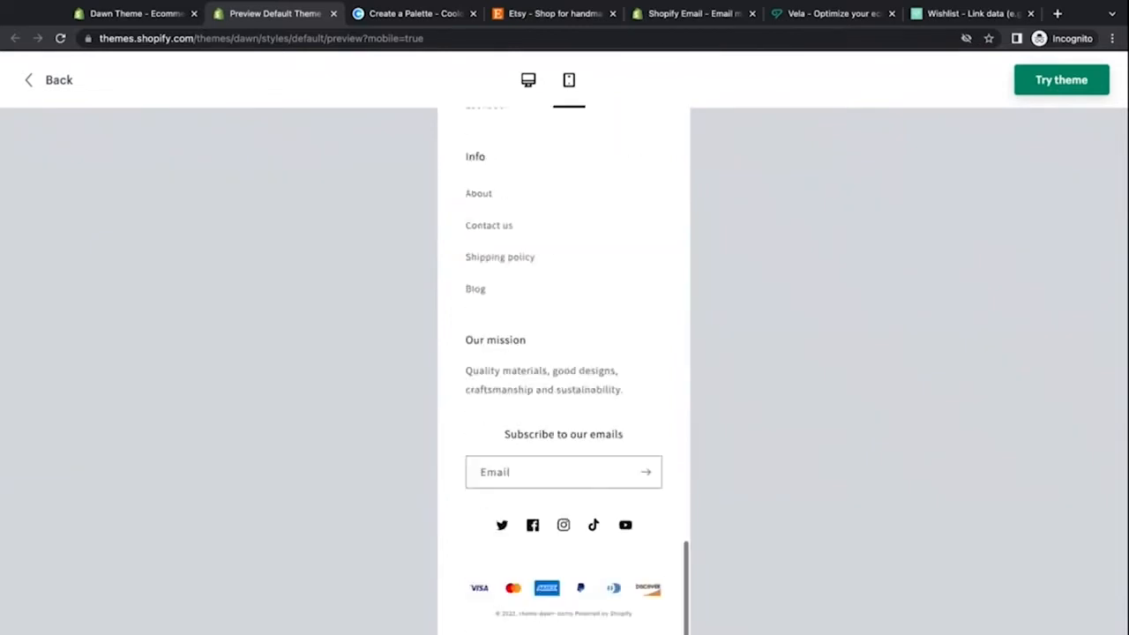
{"action": "scroll", "coordinate": [563, 371], "scroll_direction": "up", "scroll_amount": 20}
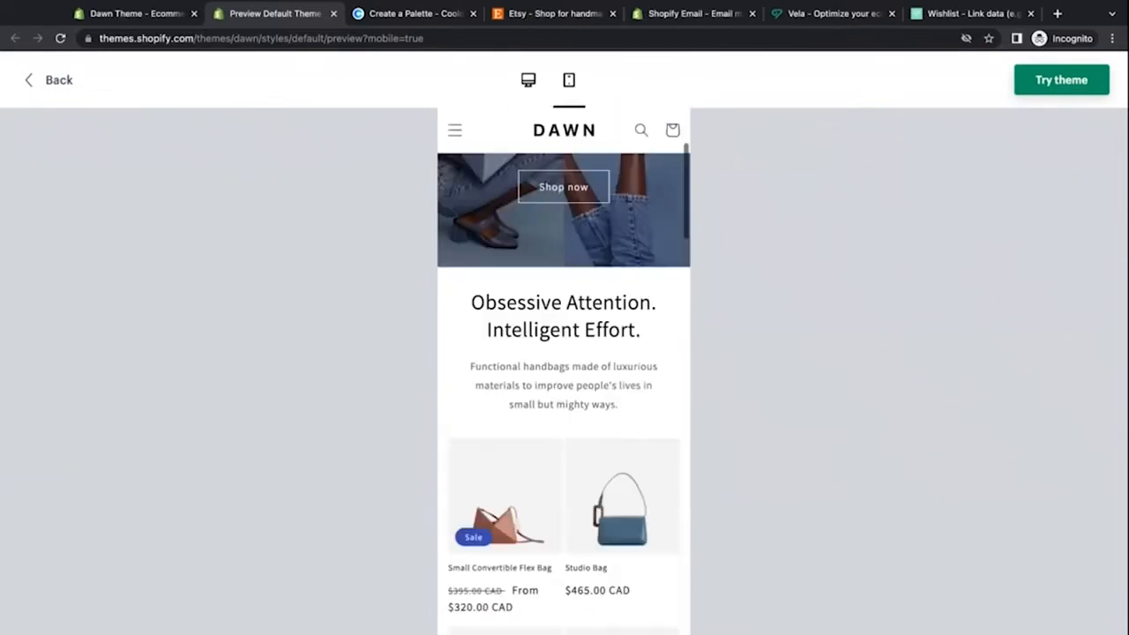
{"action": "scroll", "coordinate": [564, 370], "scroll_direction": "up", "scroll_amount": 3}
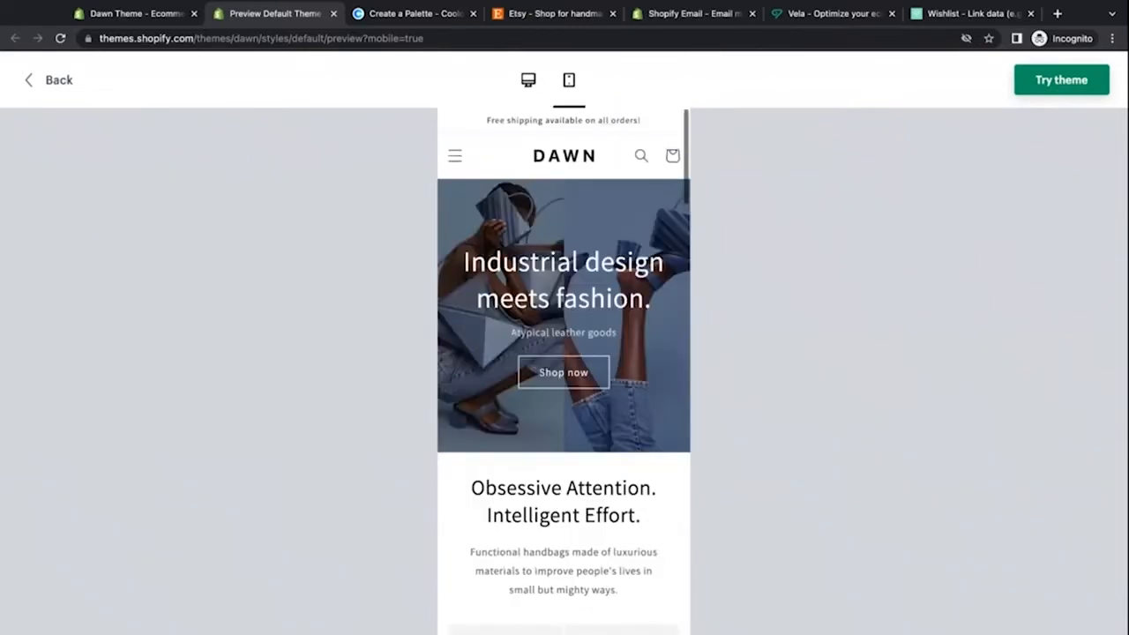
Step: Choose to try the Dawn theme, opening the store login page
{"action": "left_click", "coordinate": [1036, 79]}
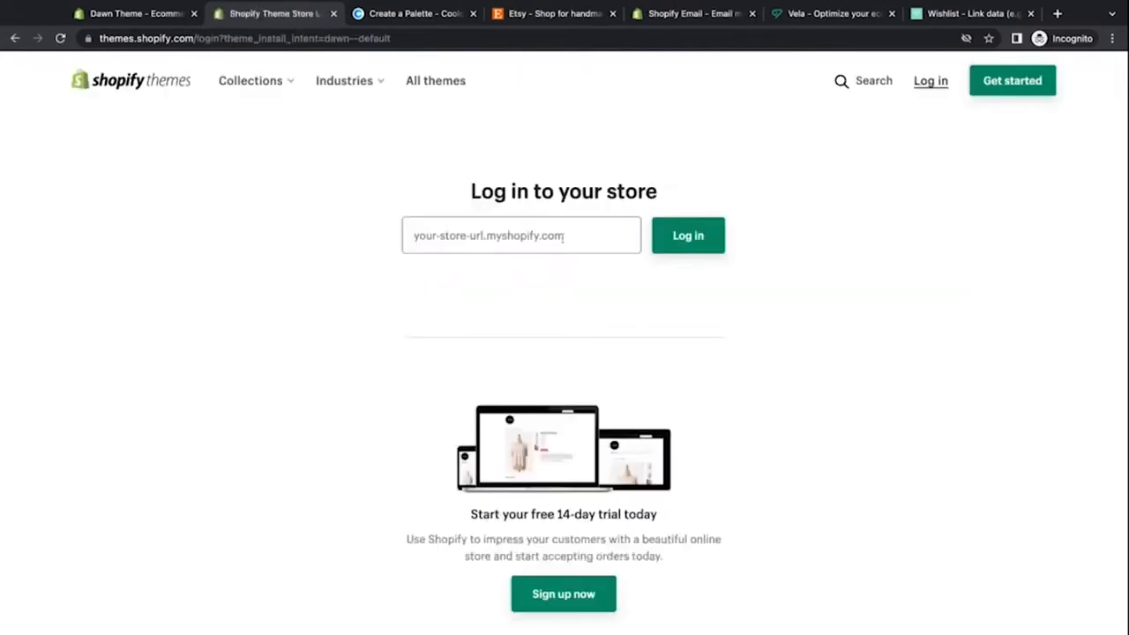
{"action": "scroll", "coordinate": [388, 453], "scroll_direction": "down", "scroll_amount": 1}
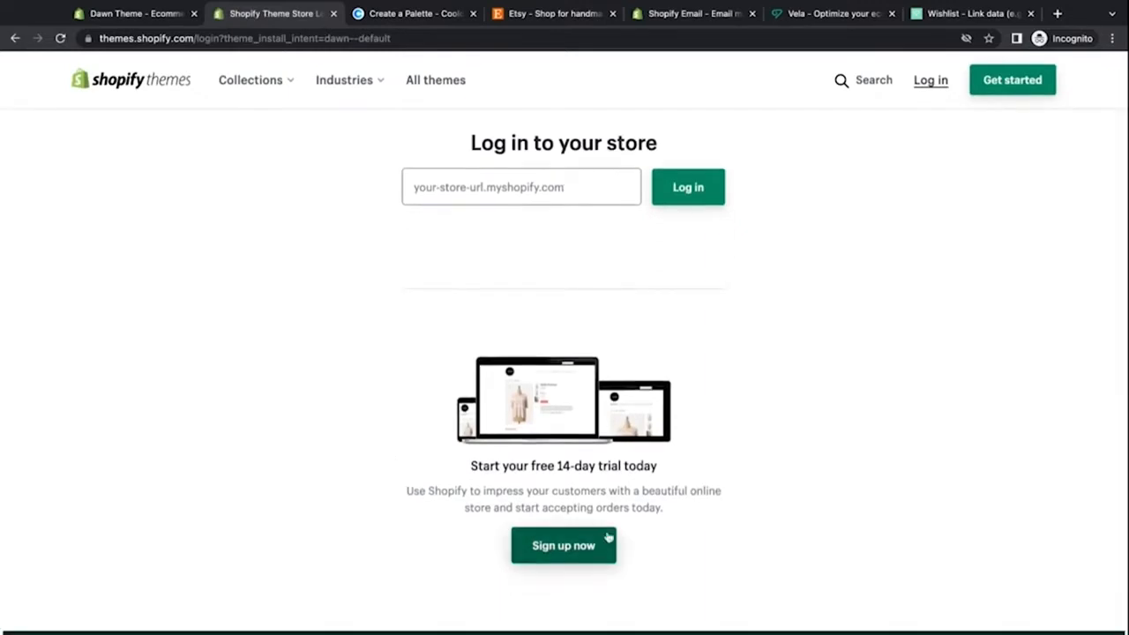
{"action": "scroll", "coordinate": [549, 572], "scroll_direction": "down", "scroll_amount": 1}
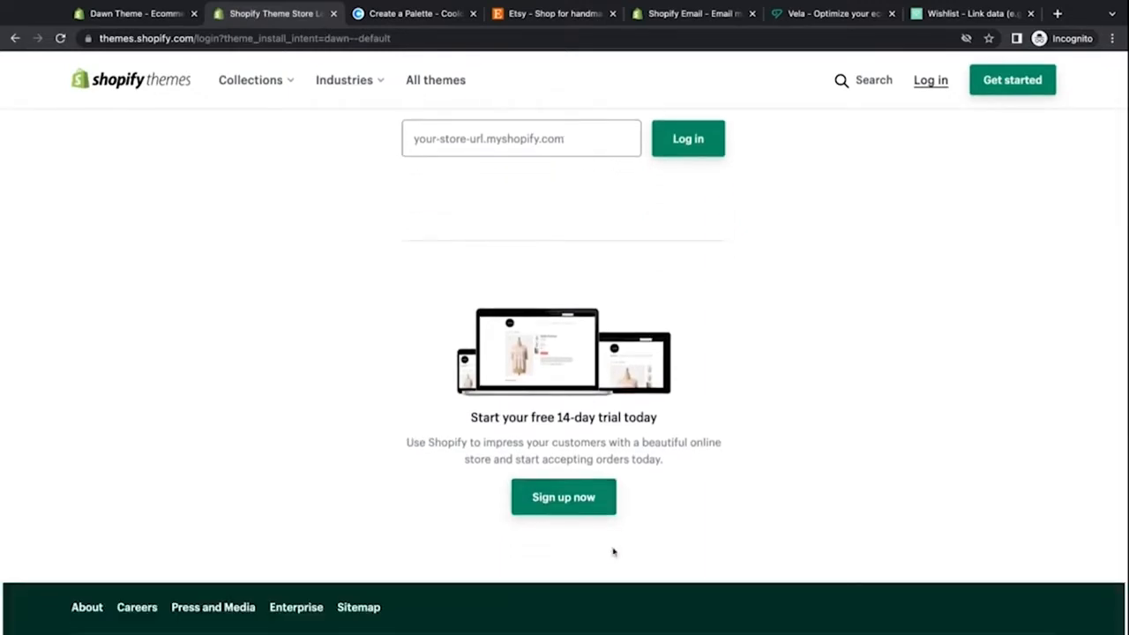
Step: Start the free 14-day trial sign-up and enter the account e-mail address
{"action": "left_click", "coordinate": [581, 512]}
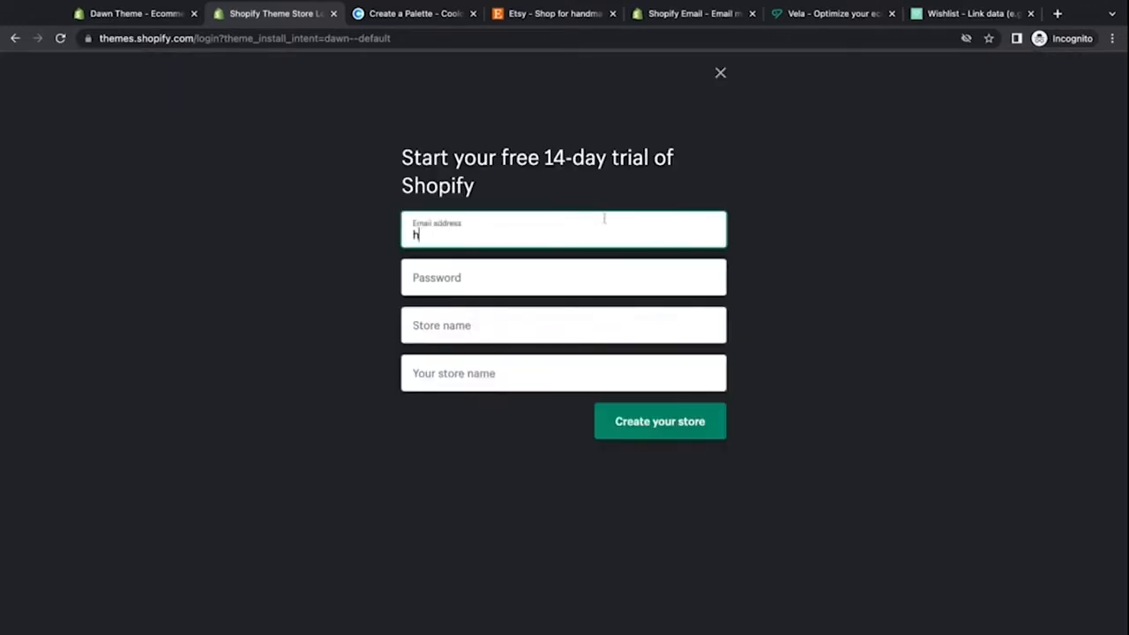
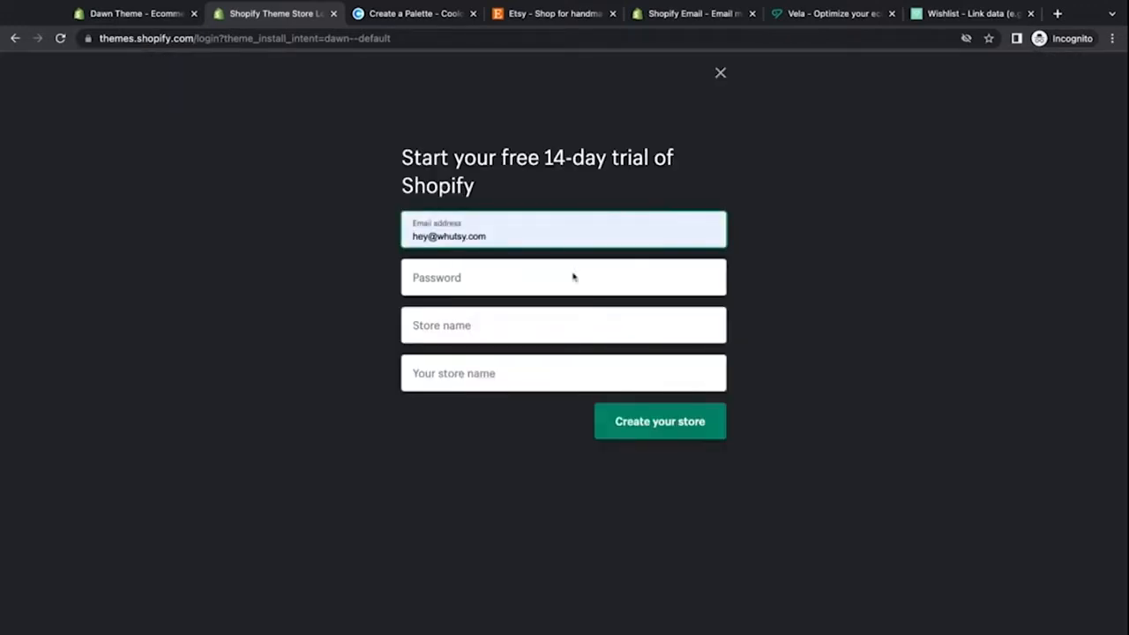
Step: Enter the account password for the new Shopify trial
{"action": "left_click", "coordinate": [575, 277]}
{"action": "left_click", "coordinate": [547, 275]}
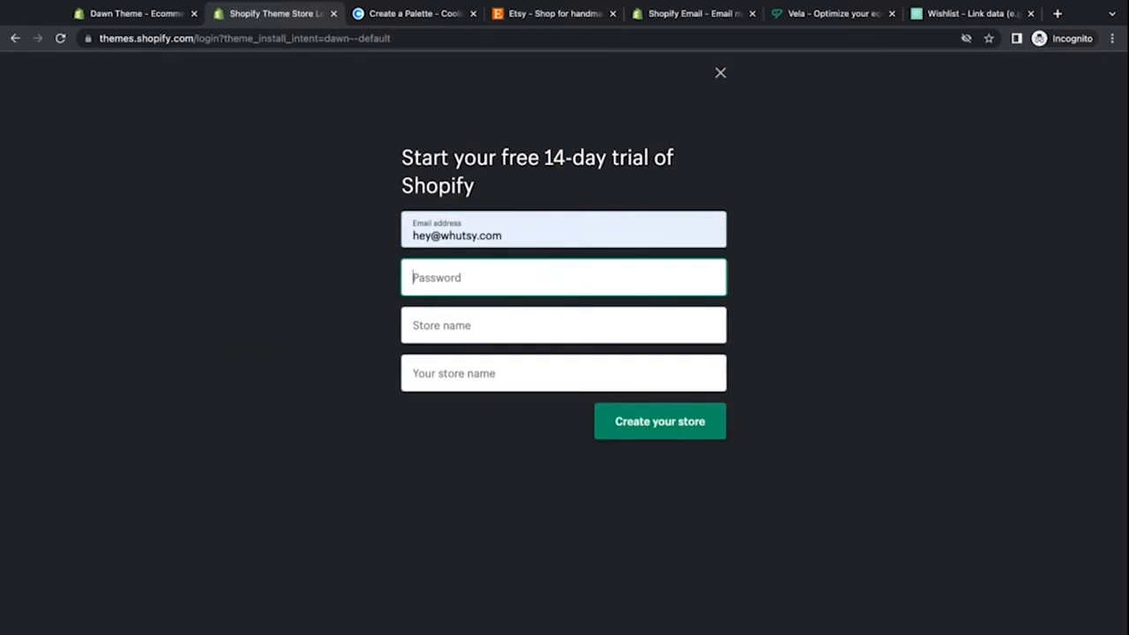
{"action": "type", "text": "•••••••••••••"}
Step: Enter Whutsy as the store name and move to the remaining store name field
{"action": "left_click", "coordinate": [527, 318]}
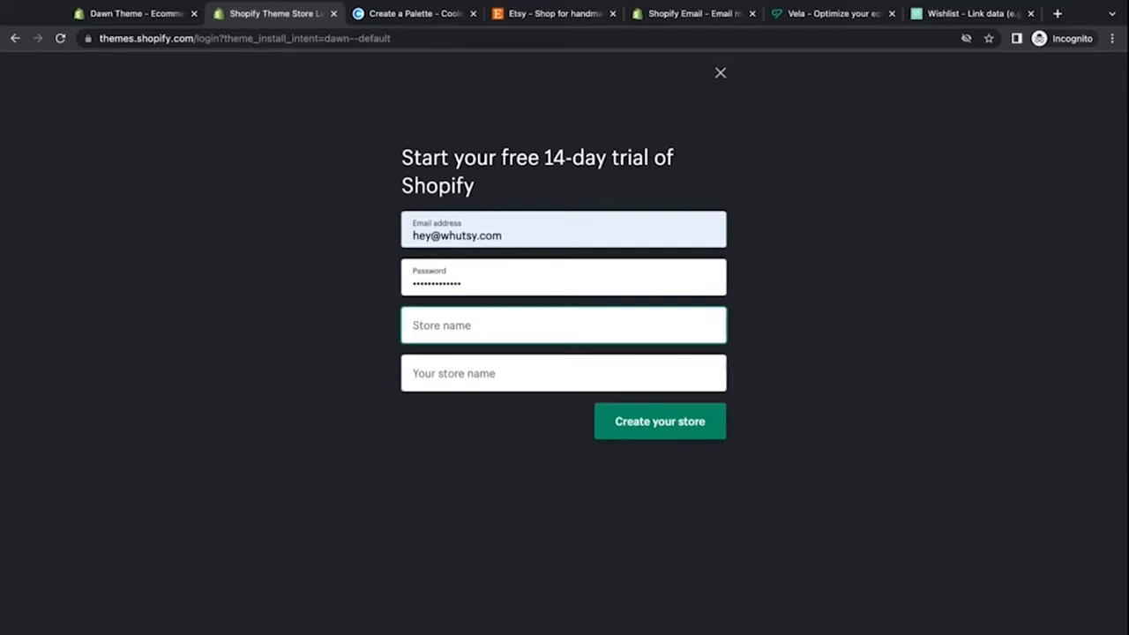
{"action": "type", "text": "Whutsy"}
{"action": "left_click", "coordinate": [524, 365]}
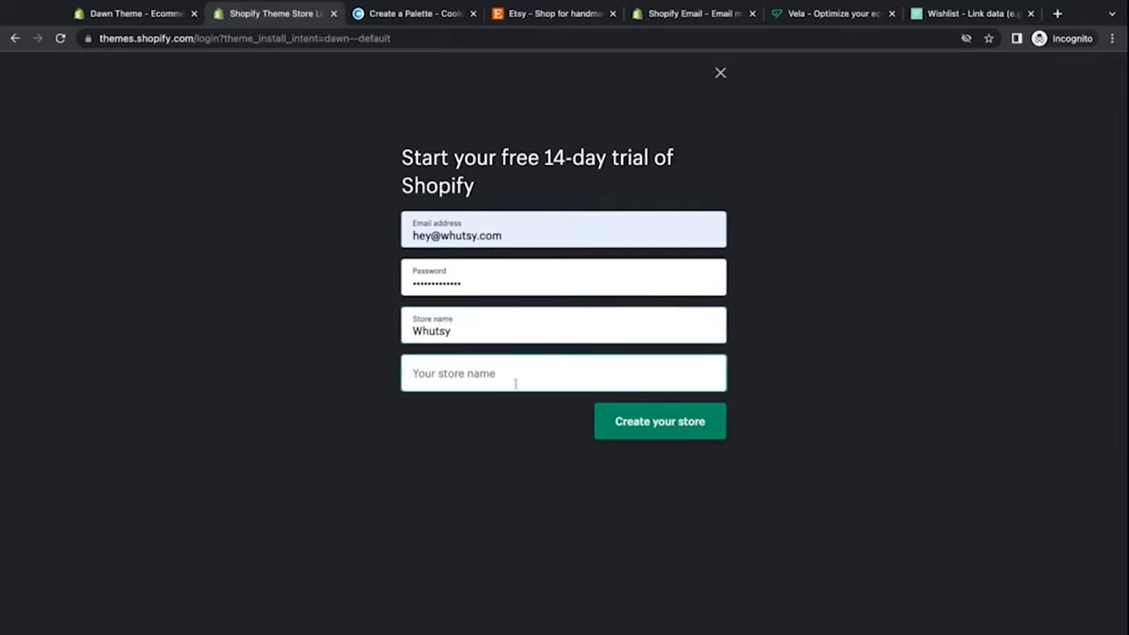
Step: Try to create the store with whutsy 1 as the store URL name
{"action": "type", "text": "whutsy"}
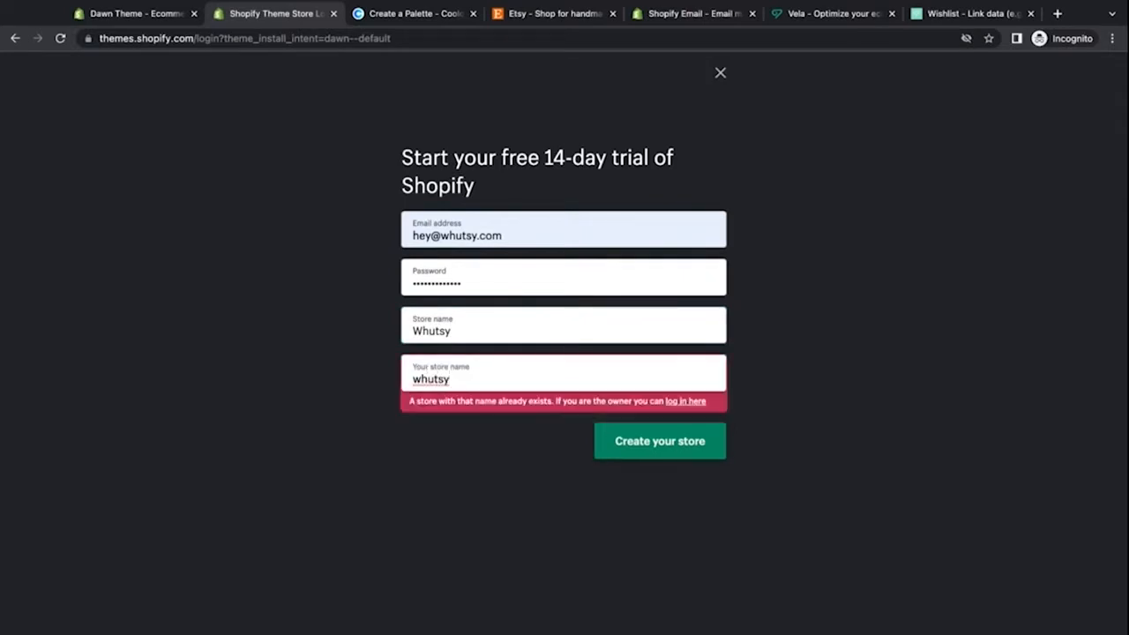
{"action": "left_click_drag", "start_coordinate": [439, 402], "coordinate": [660, 397]}
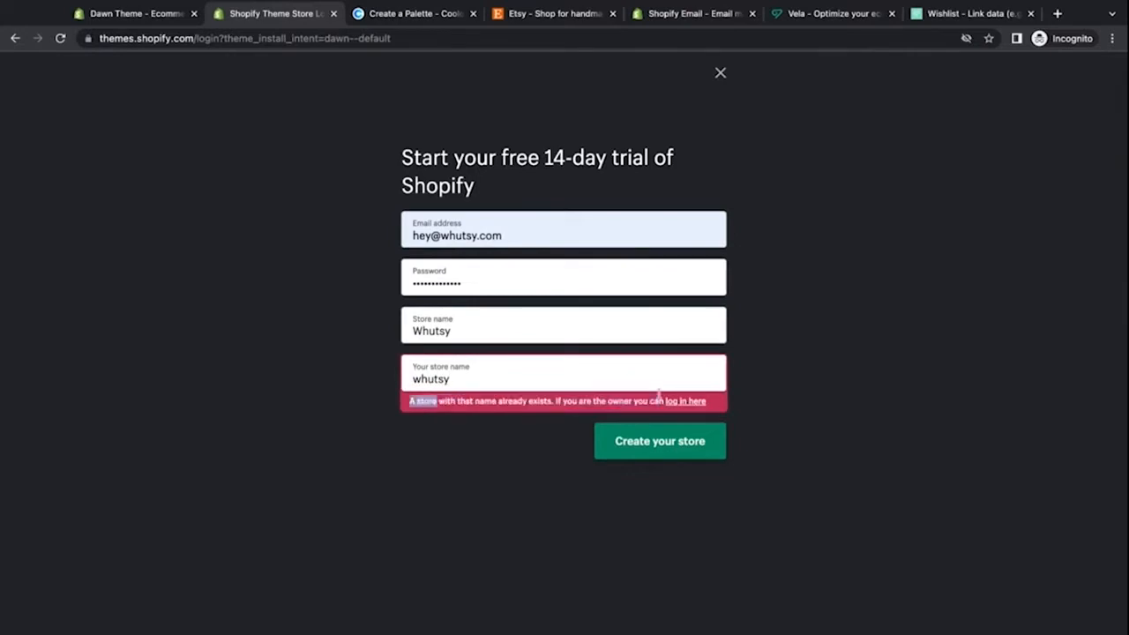
{"action": "left_click", "coordinate": [475, 437]}
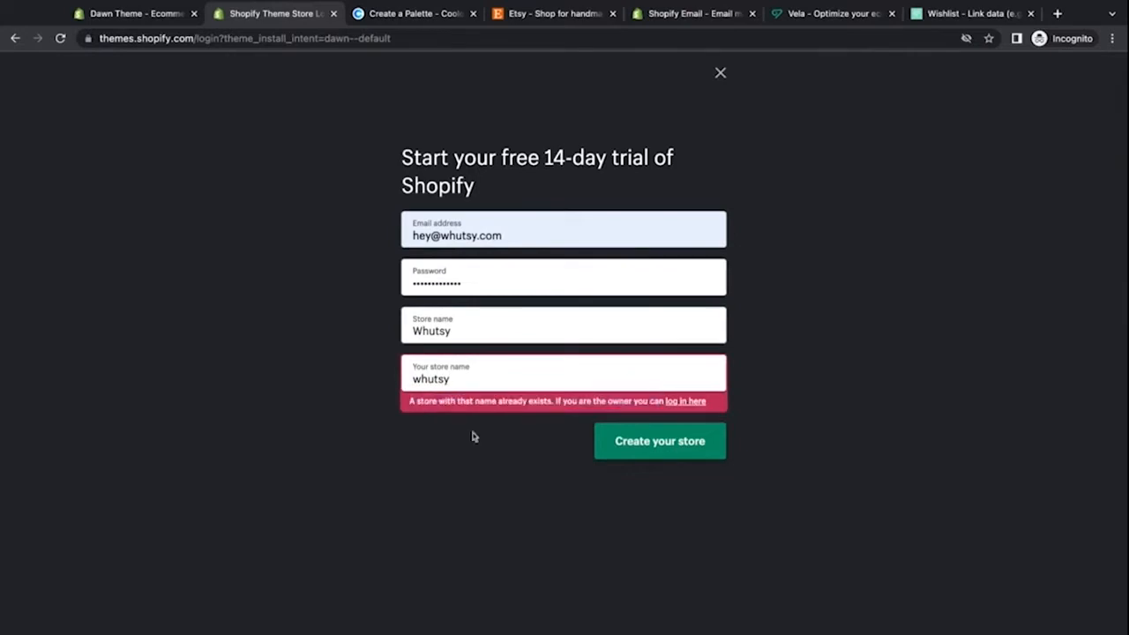
{"action": "left_click", "coordinate": [477, 379]}
{"action": "type", "text": "1"}
{"action": "left_click", "coordinate": [447, 429]}
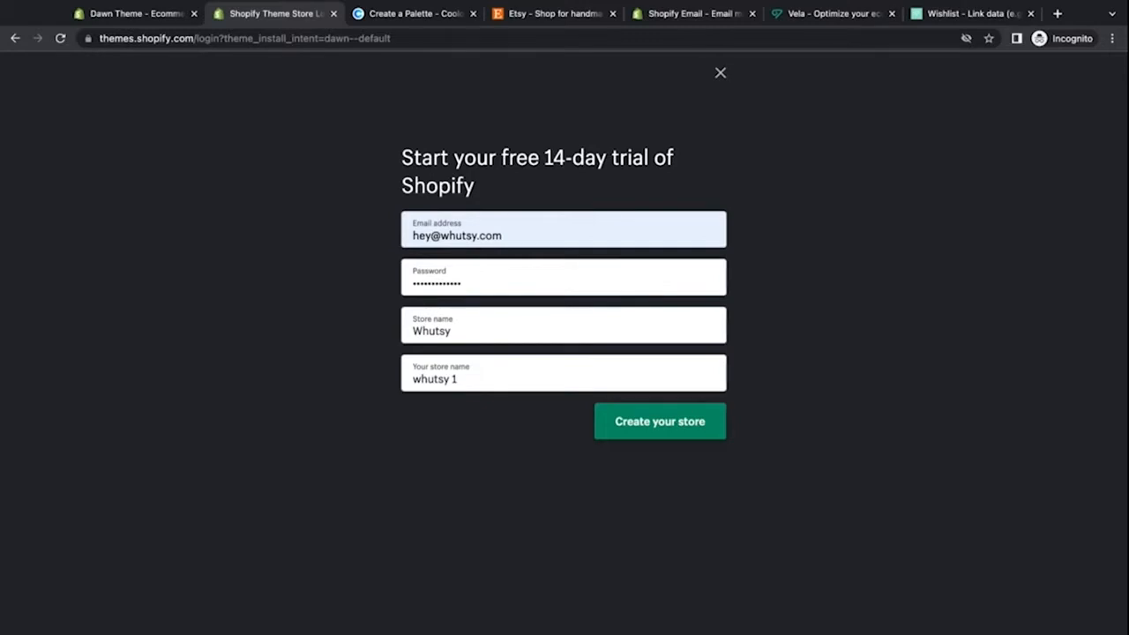
{"action": "triple_click", "coordinate": [467, 380]}
{"action": "triple_click", "coordinate": [467, 328]}
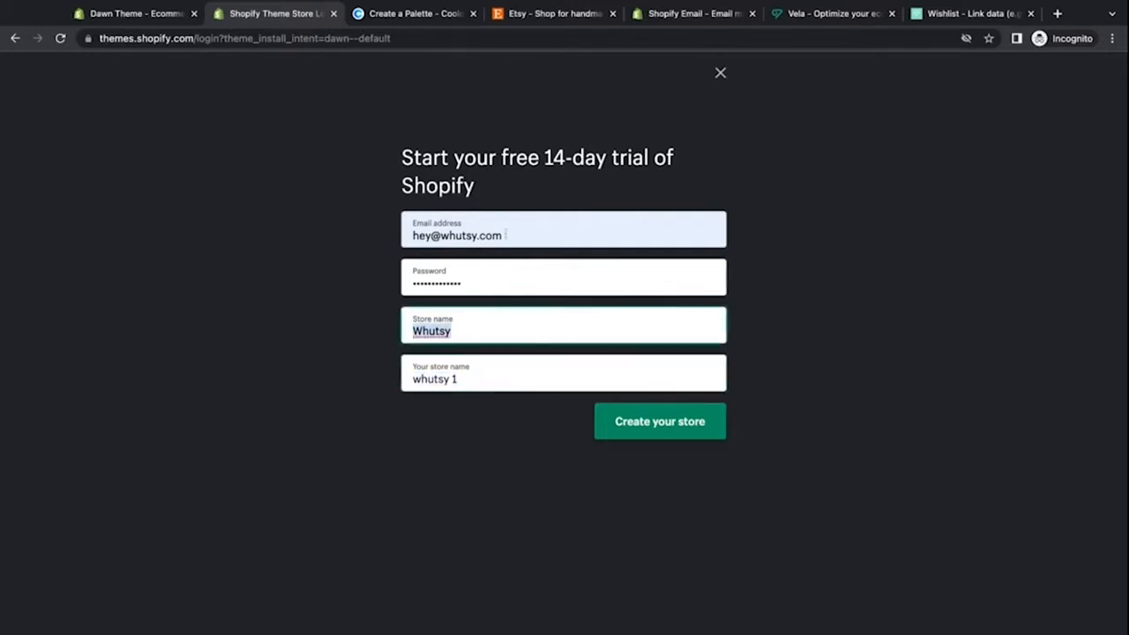
{"action": "left_click", "coordinate": [512, 366]}
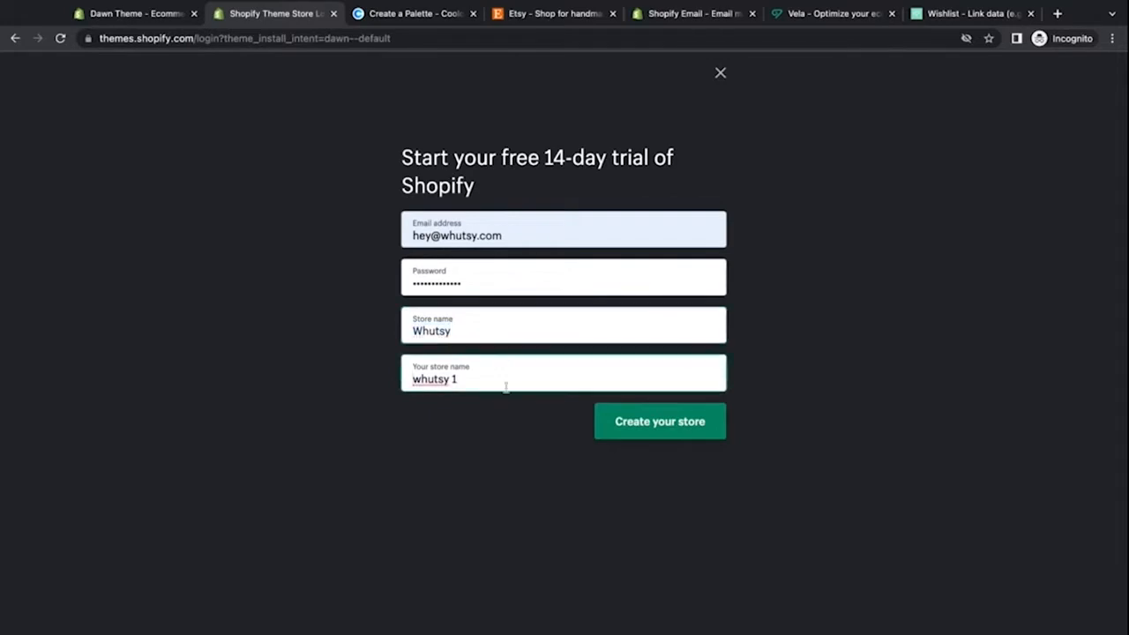
{"action": "triple_click", "coordinate": [506, 383]}
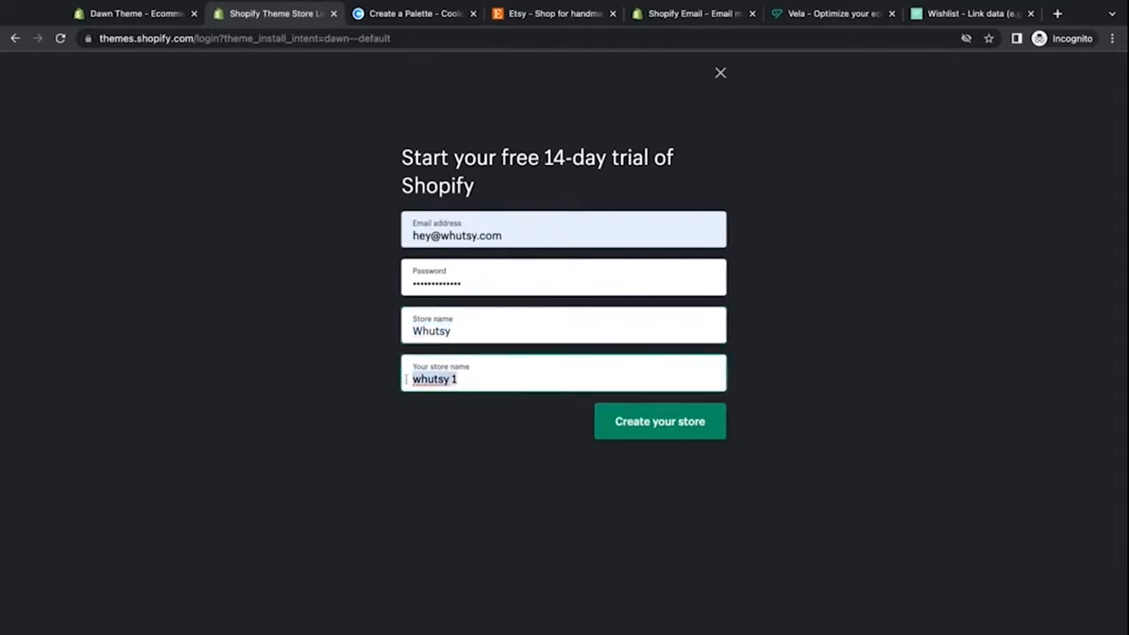
{"action": "left_click", "coordinate": [514, 373]}
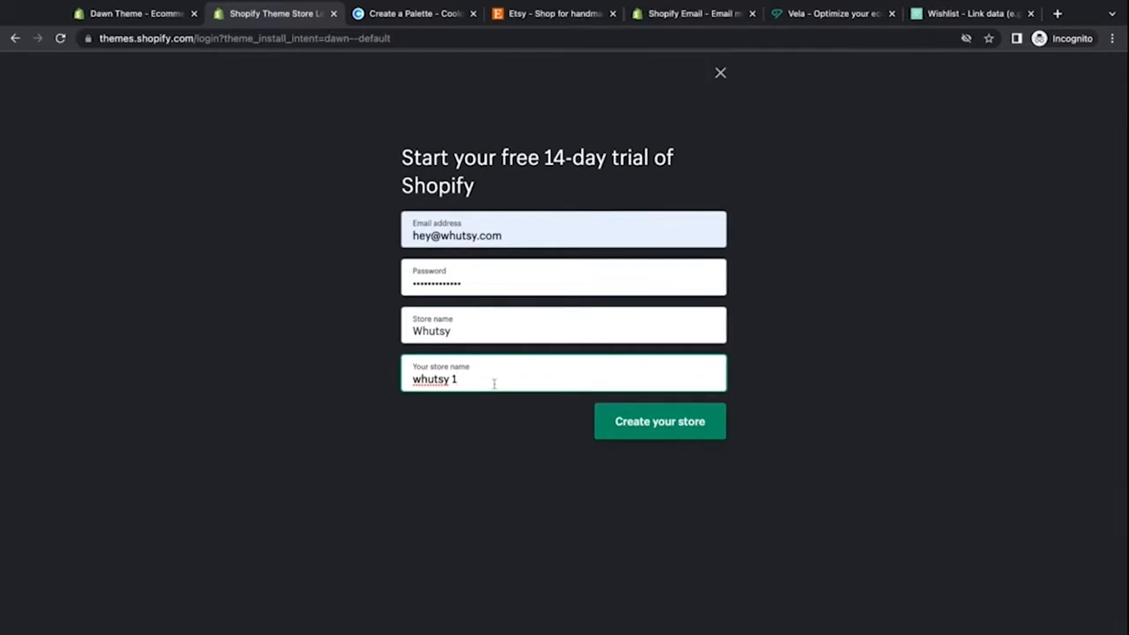
{"action": "left_click", "coordinate": [640, 431]}
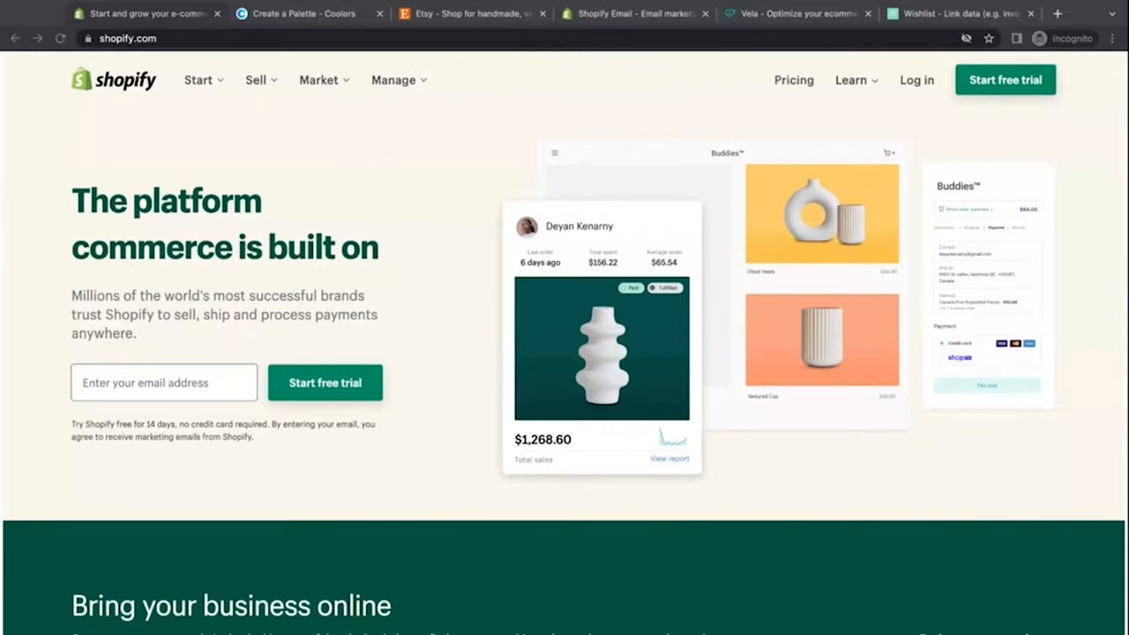
Step: Paste the account e-mail address on the Shopify homepage and start the free trial sign-up
{"action": "left_click", "coordinate": [210, 394]}
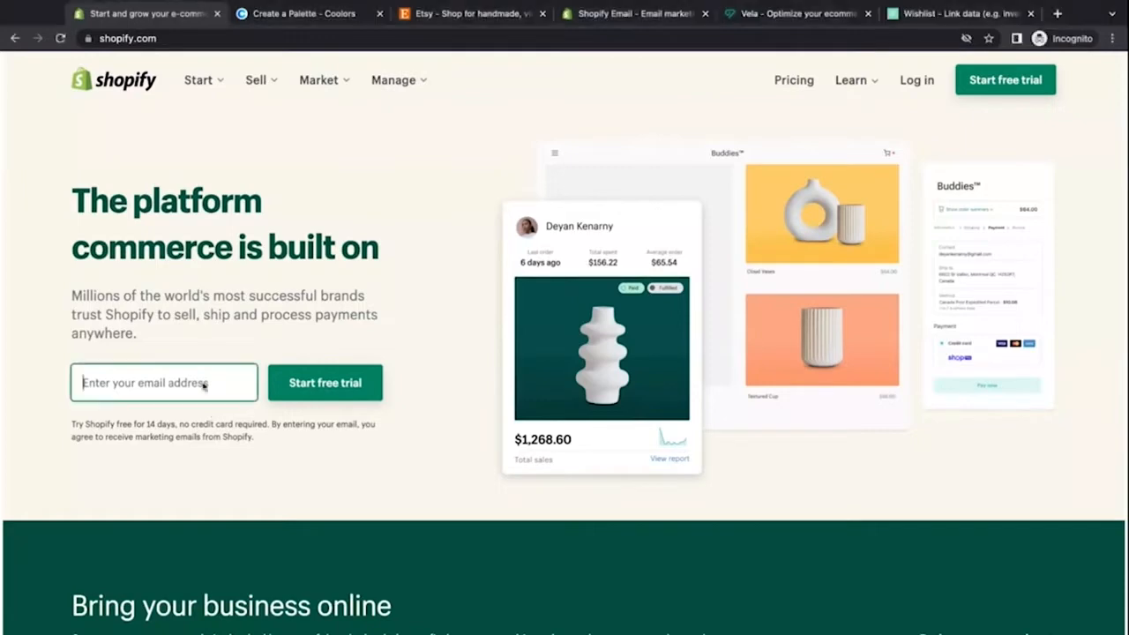
{"action": "key", "text": "ctrl+v"}
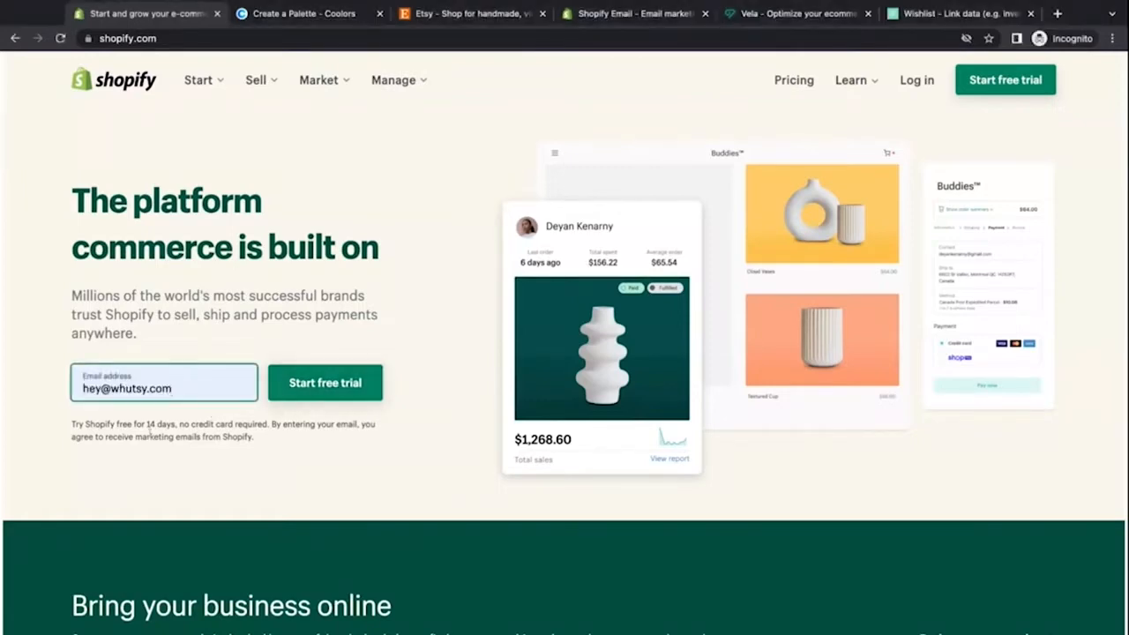
{"action": "left_click", "coordinate": [333, 389]}
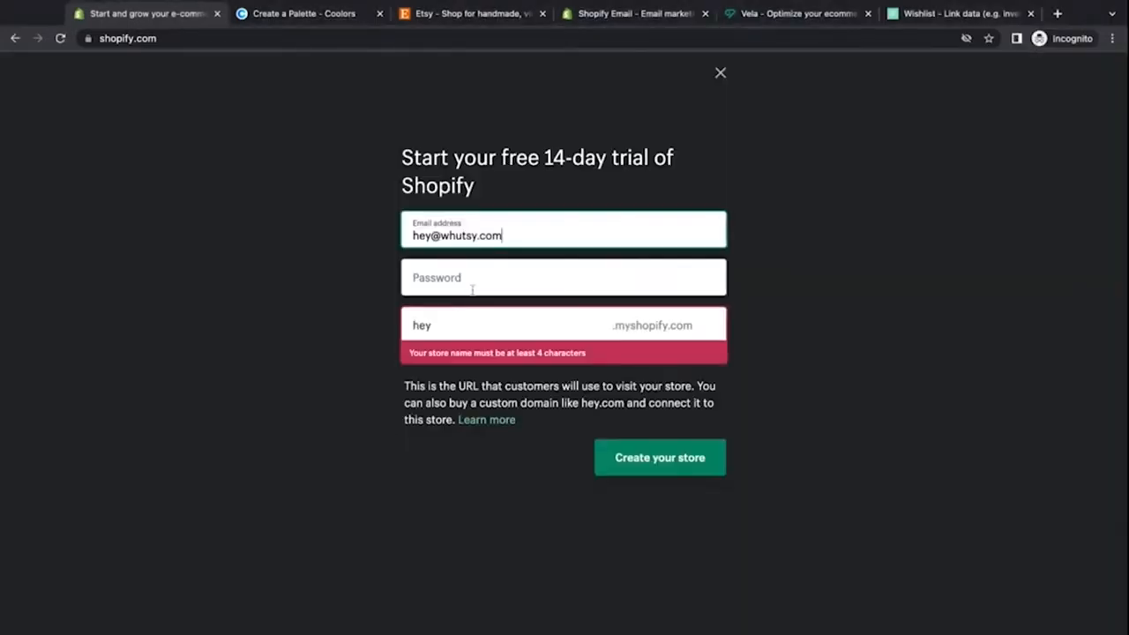
Step: Enter the account password for the new Shopify trial
{"action": "left_click", "coordinate": [475, 280]}
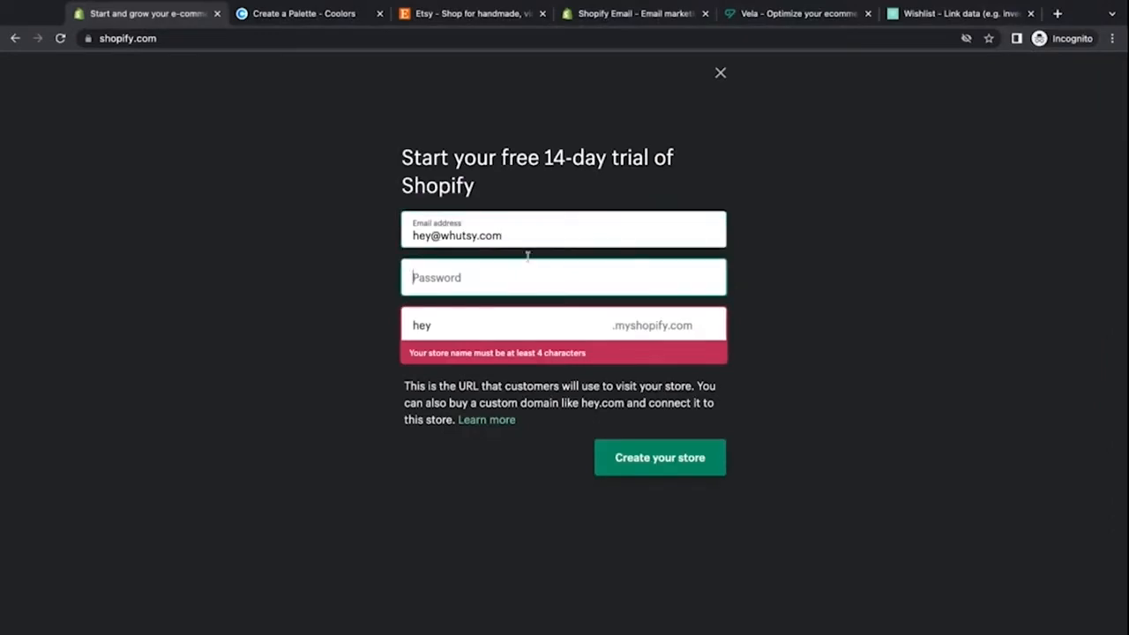
{"action": "double_click", "coordinate": [421, 326]}
{"action": "left_click", "coordinate": [442, 284]}
{"action": "type", "text": "*********"}
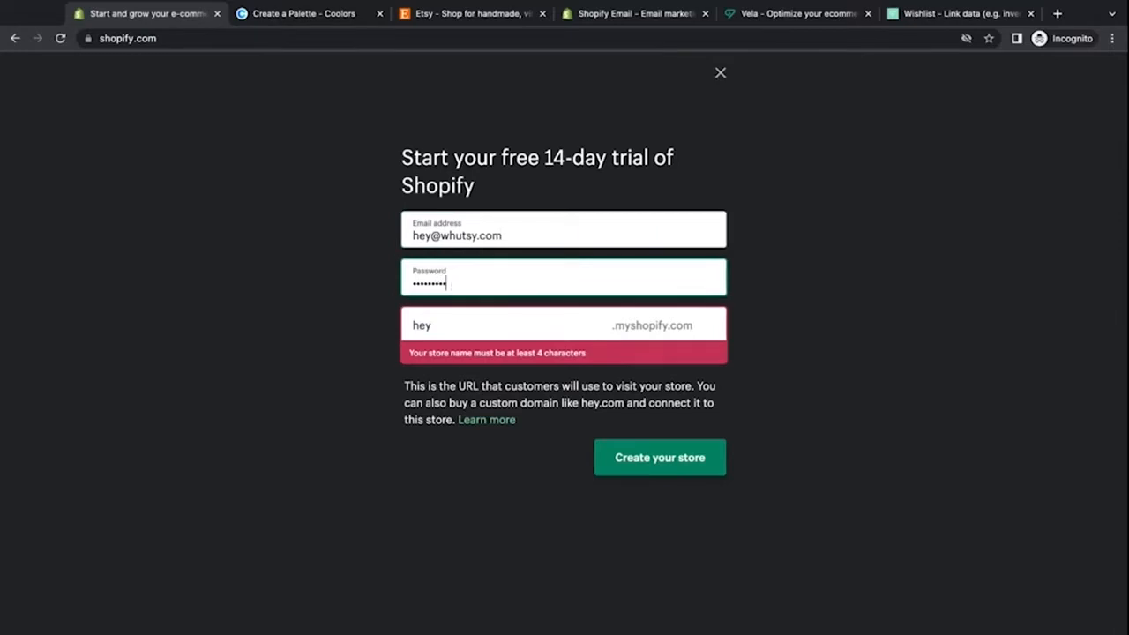
{"action": "type", "text": "****"}
Step: Set the store URL name to whutsy demo store and create the store
{"action": "double_click", "coordinate": [445, 323]}
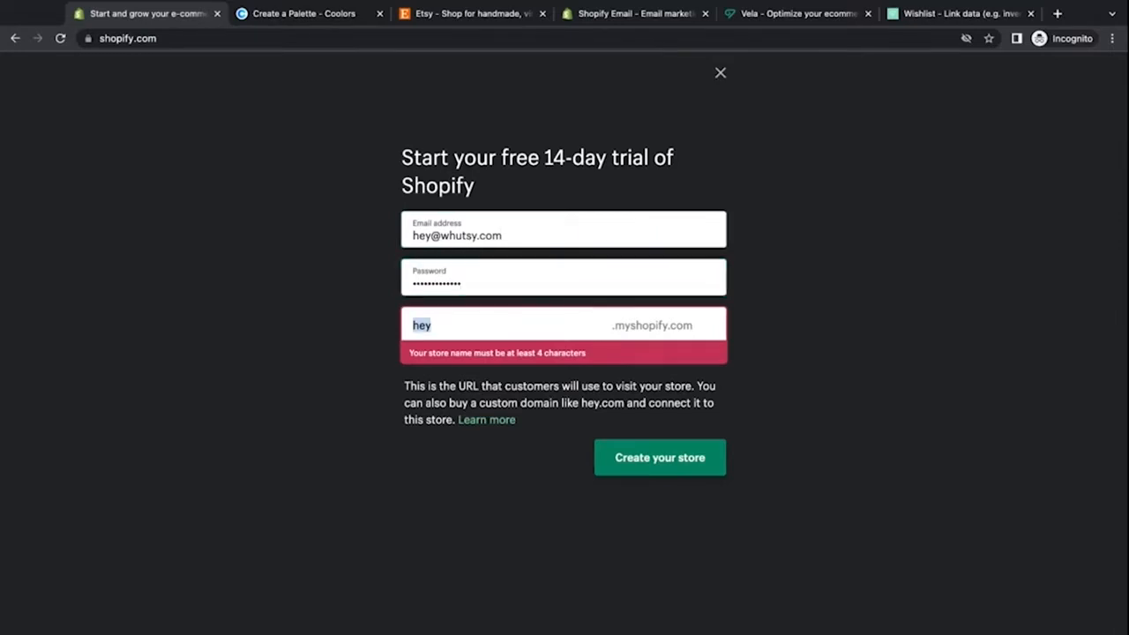
{"action": "type", "text": "whutsy"}
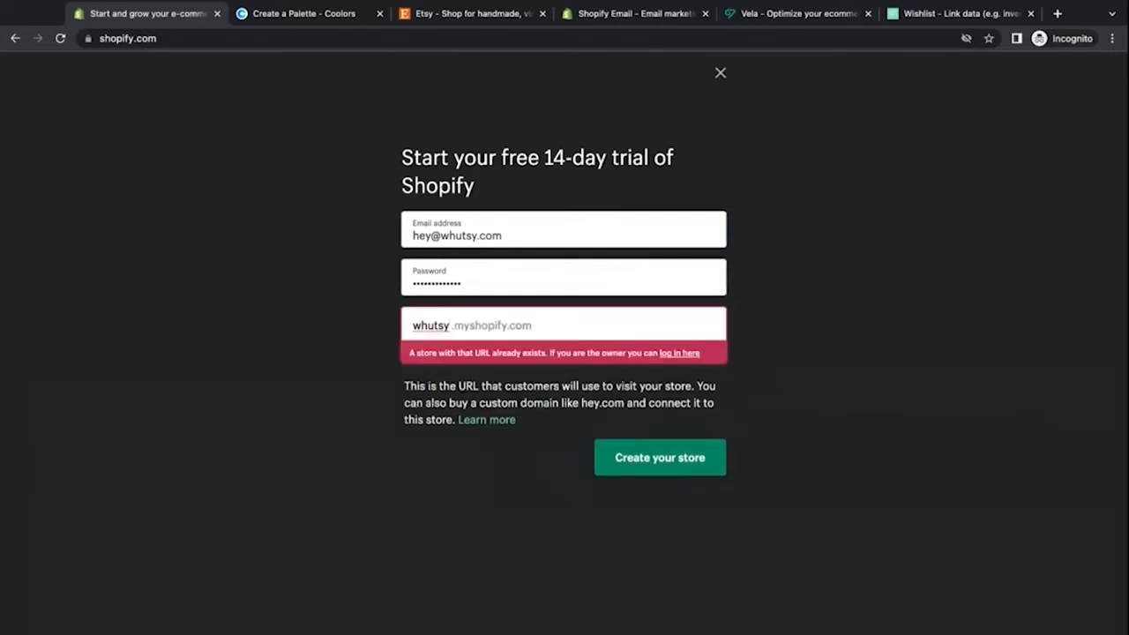
{"action": "type", "text": " demo store"}
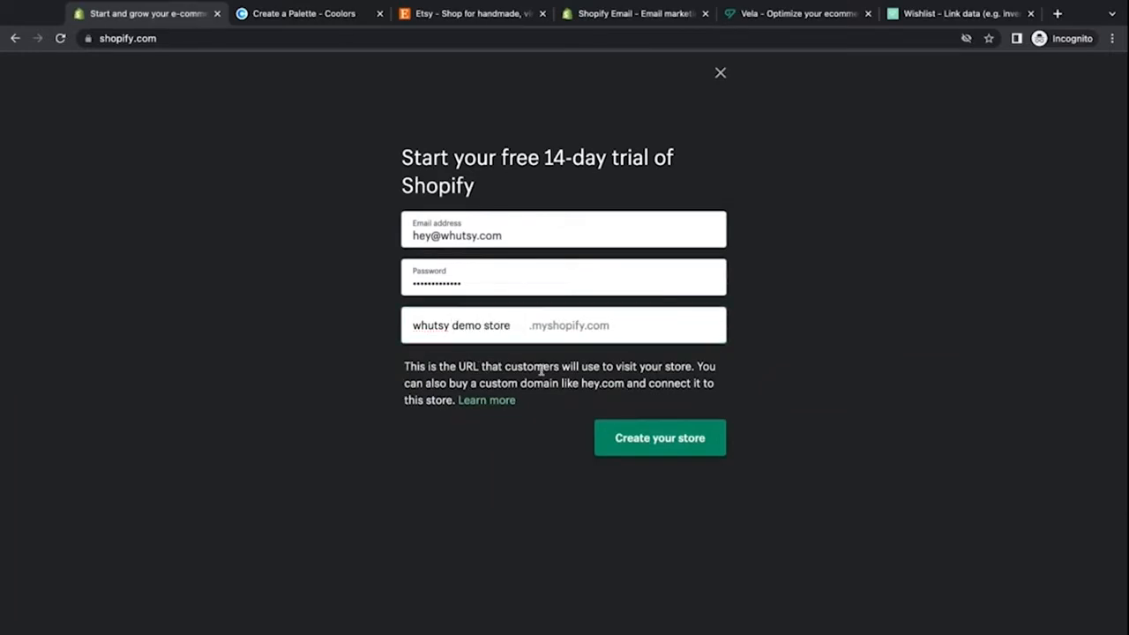
{"action": "left_click", "coordinate": [629, 447]}
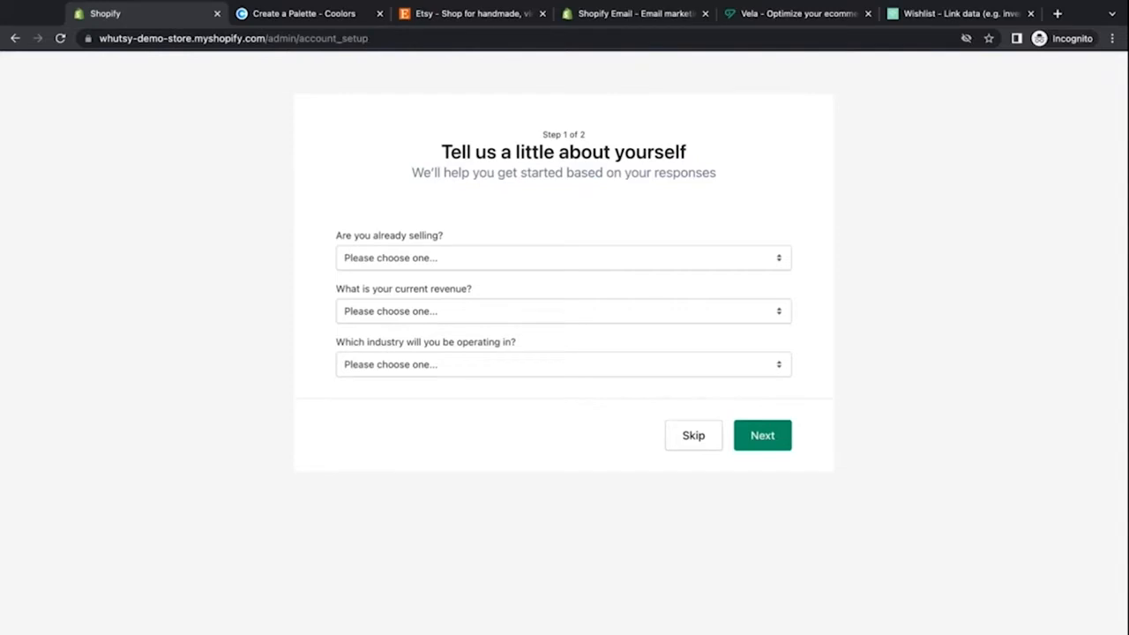
Step: Answer the setup questions with I'm selling, just not online, Online only, $5,000 USD to $50,000 USD and Other, then continue
{"action": "left_click", "coordinate": [519, 260]}
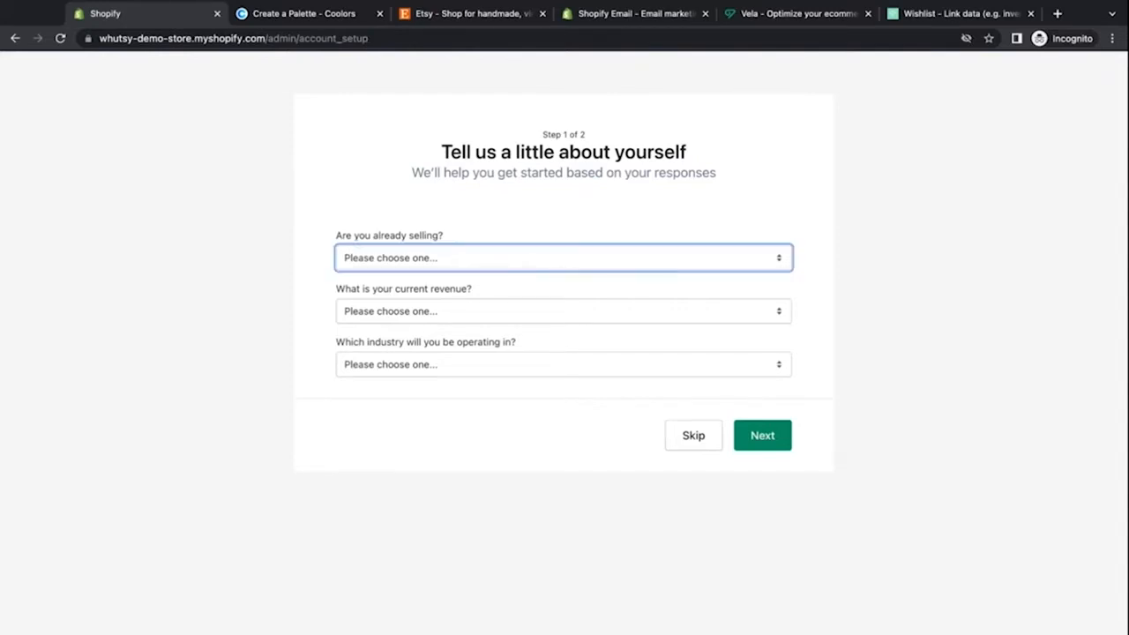
{"action": "left_click", "coordinate": [507, 310]}
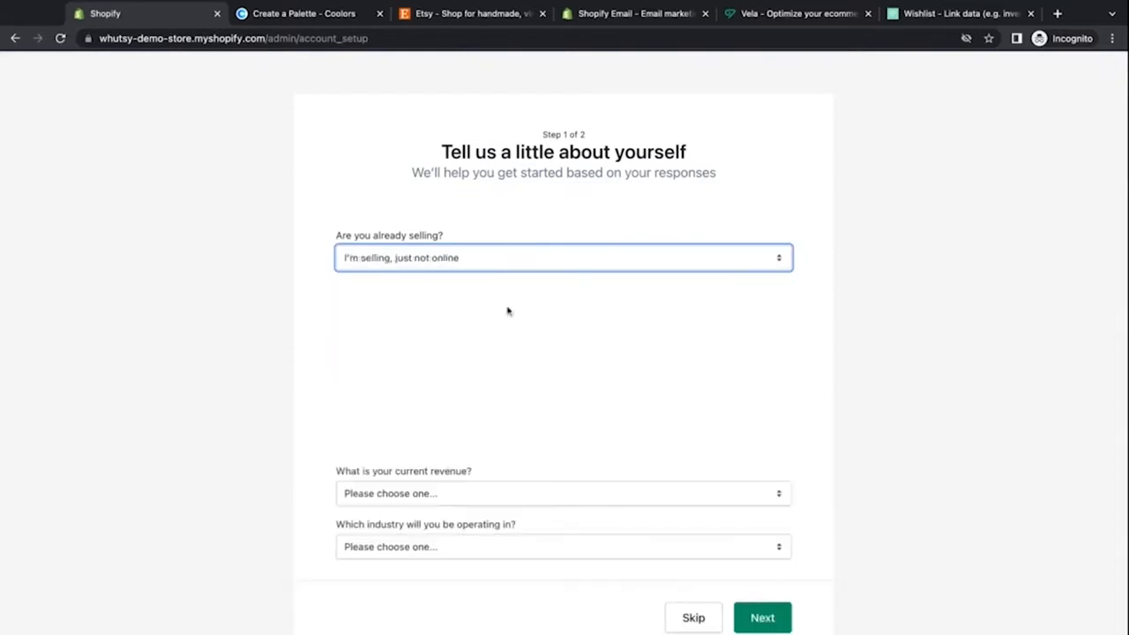
{"action": "left_click", "coordinate": [354, 450]}
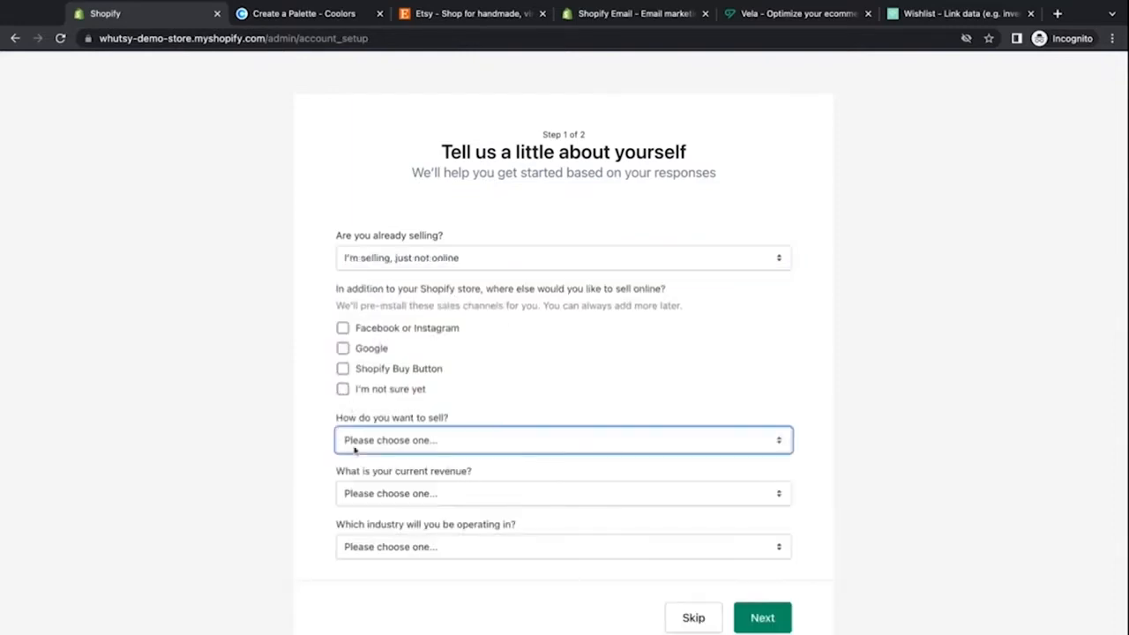
{"action": "left_click", "coordinate": [354, 461]}
{"action": "scroll", "coordinate": [320, 471], "scroll_direction": "down", "scroll_amount": 2}
{"action": "left_click", "coordinate": [396, 451]}
{"action": "left_click", "coordinate": [408, 500]}
{"action": "left_click", "coordinate": [411, 505]}
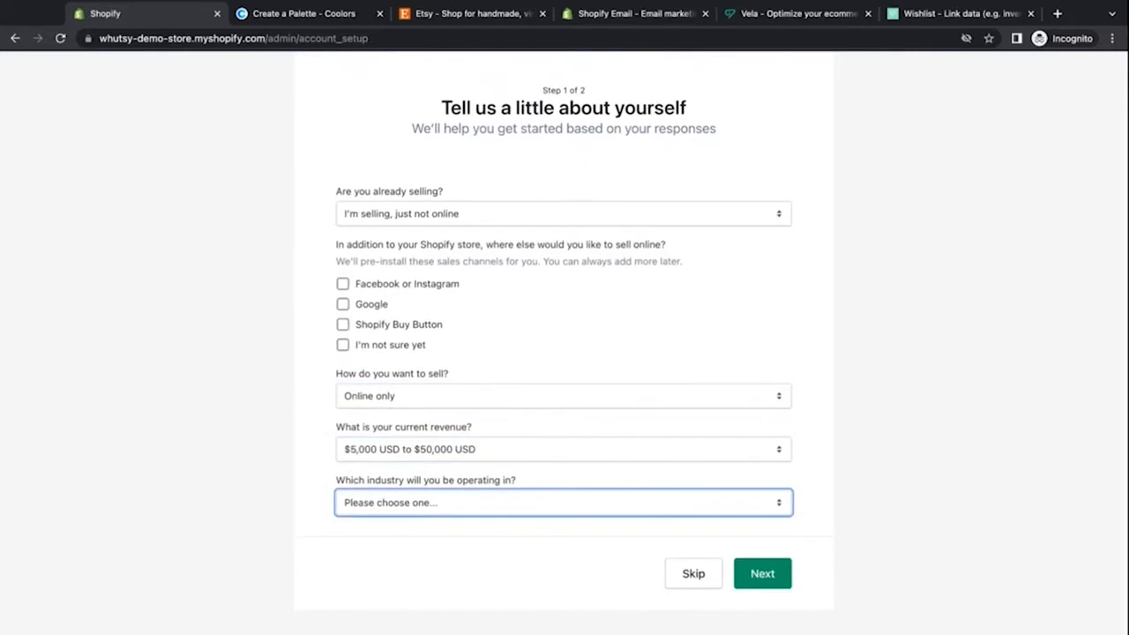
{"action": "left_click", "coordinate": [696, 562]}
{"action": "left_click", "coordinate": [758, 575]}
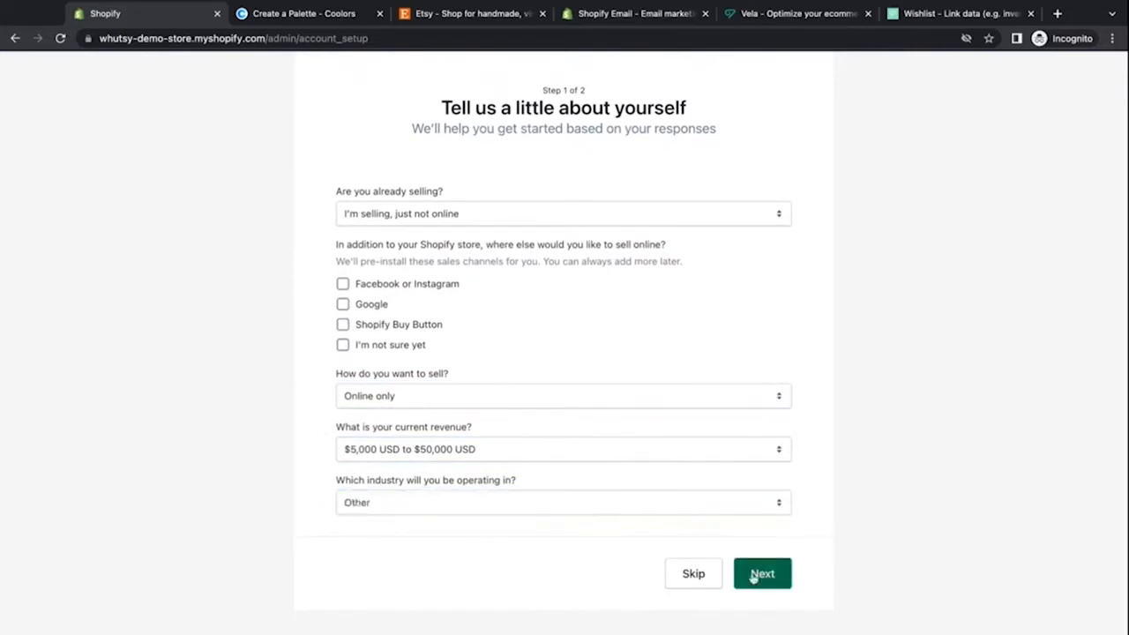
Step: Fill in the business address form with the owner's name and address details, then enter the store
{"action": "scroll", "coordinate": [409, 439], "scroll_direction": "down", "scroll_amount": 1}
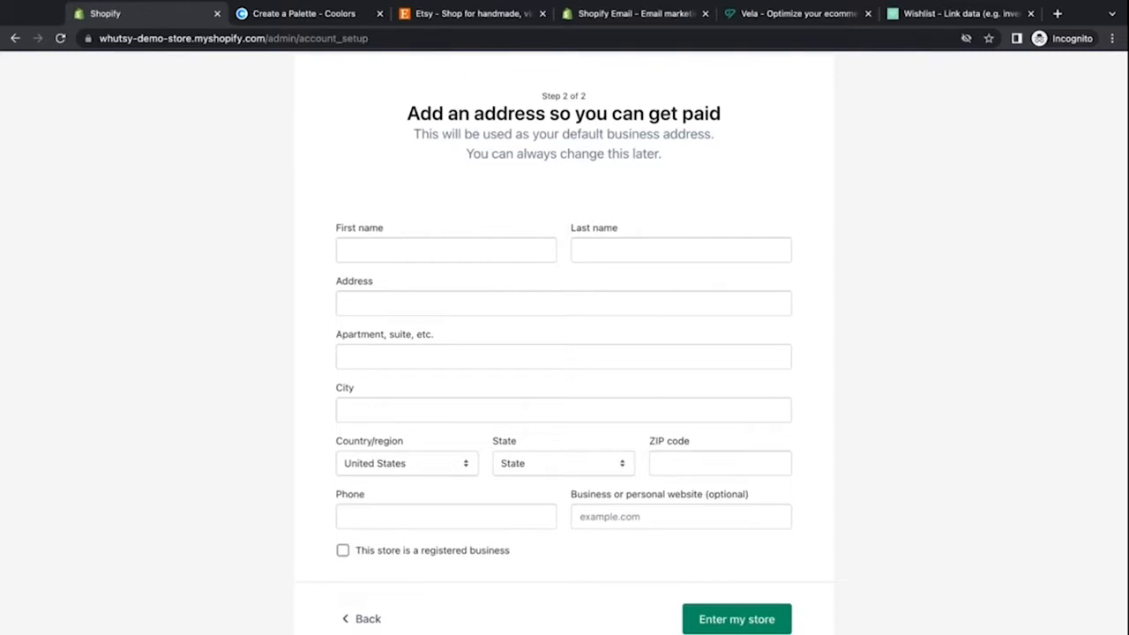
{"action": "left_click", "coordinate": [403, 252]}
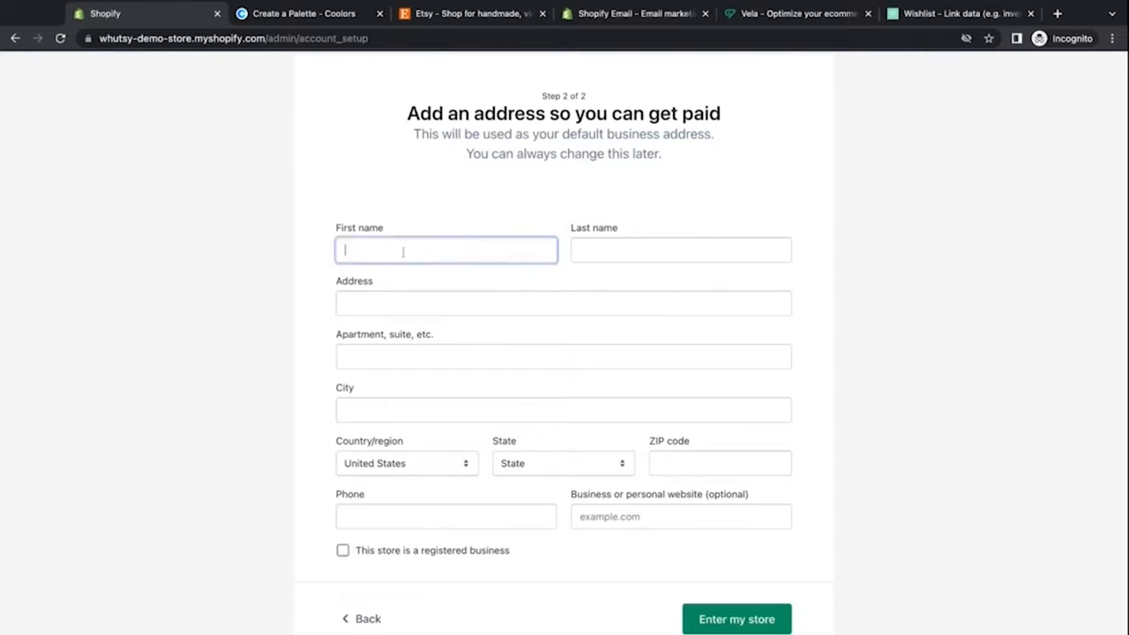
{"action": "type", "text": "K"}
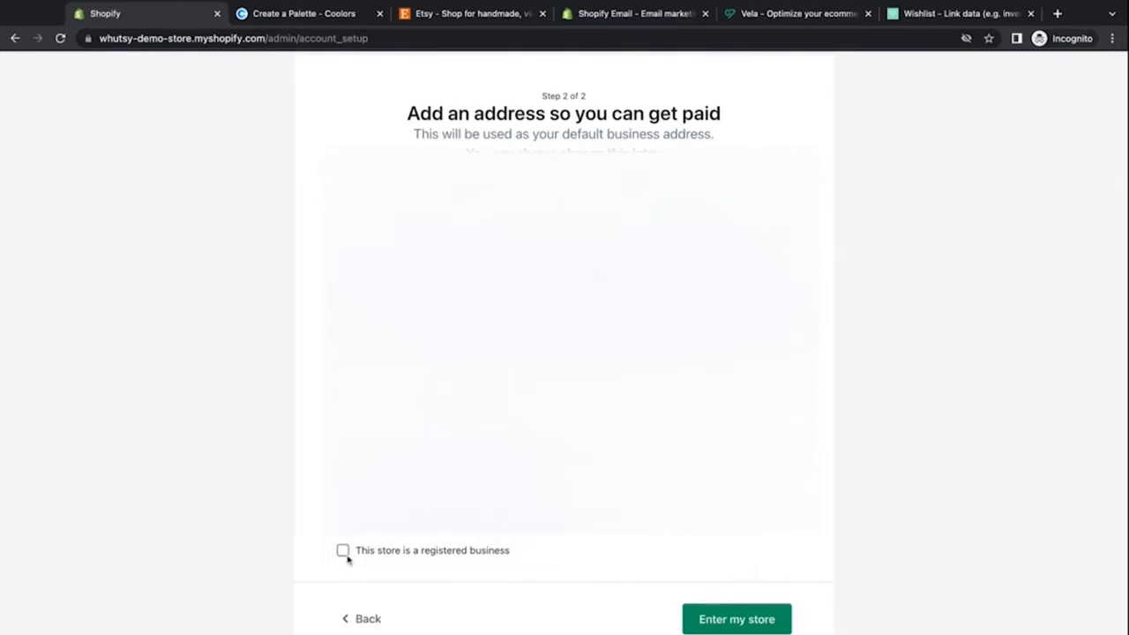
{"action": "scroll", "coordinate": [393, 567], "scroll_direction": "down", "scroll_amount": 1}
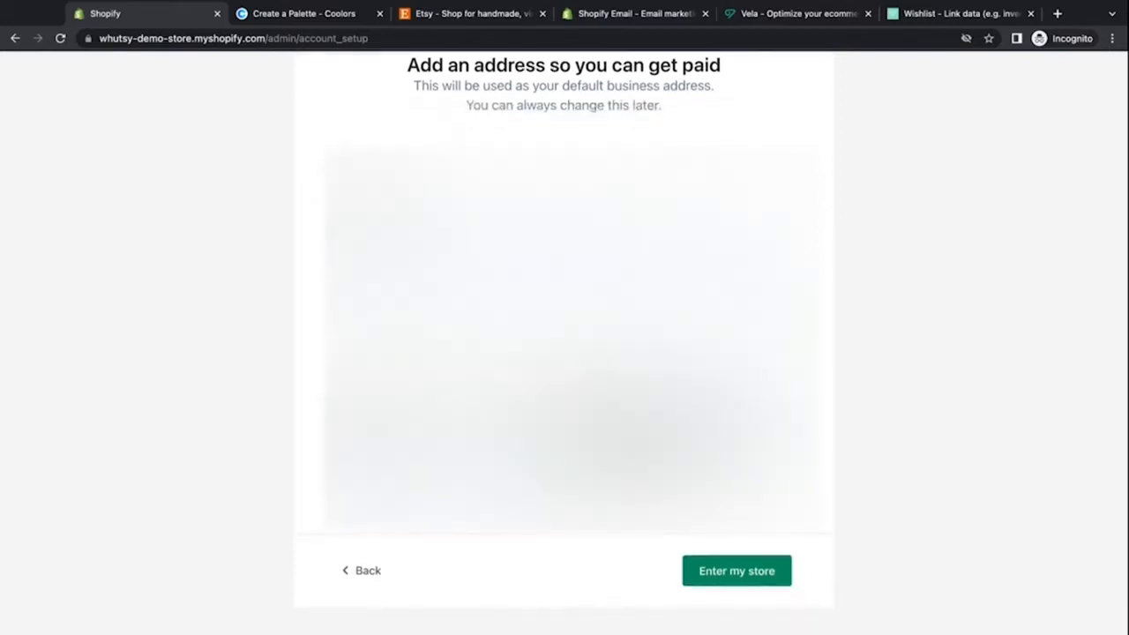
{"action": "left_click", "coordinate": [721, 574]}
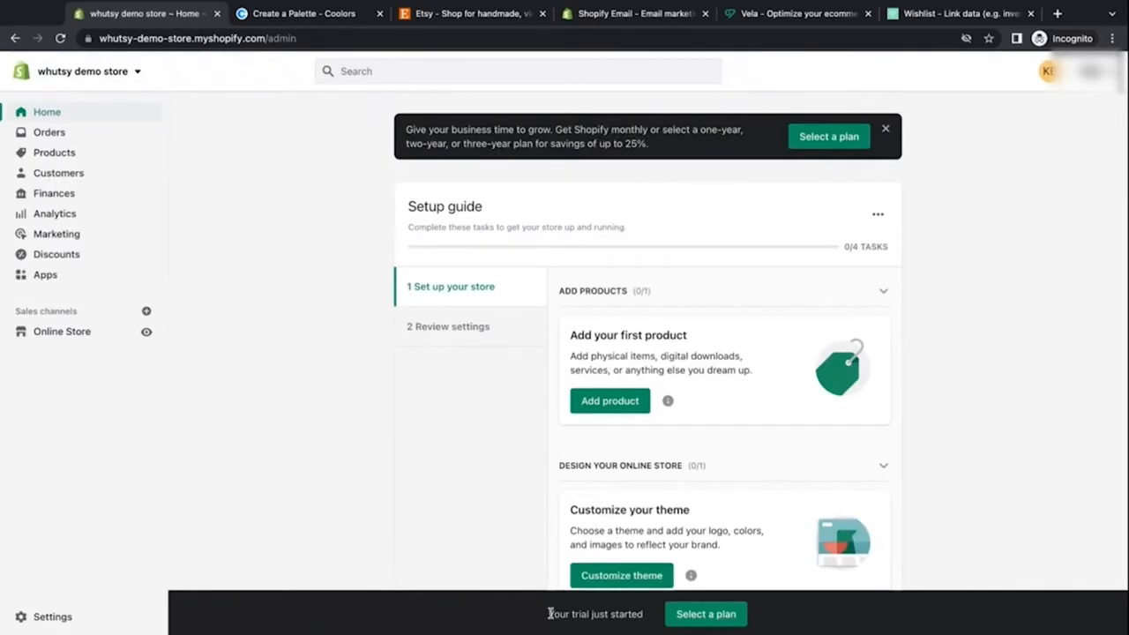
Step: Open the plan selection page from the trial banner and review the available Shopify plans
{"action": "left_click_drag", "start_coordinate": [547, 614], "coordinate": [635, 614]}
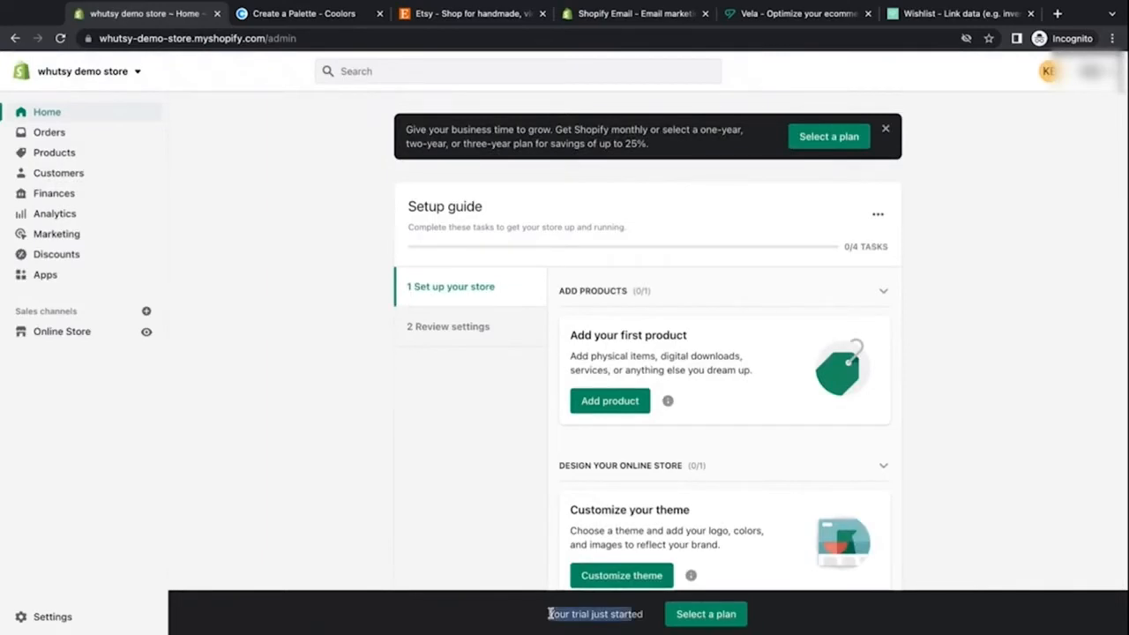
{"action": "left_click", "coordinate": [475, 619]}
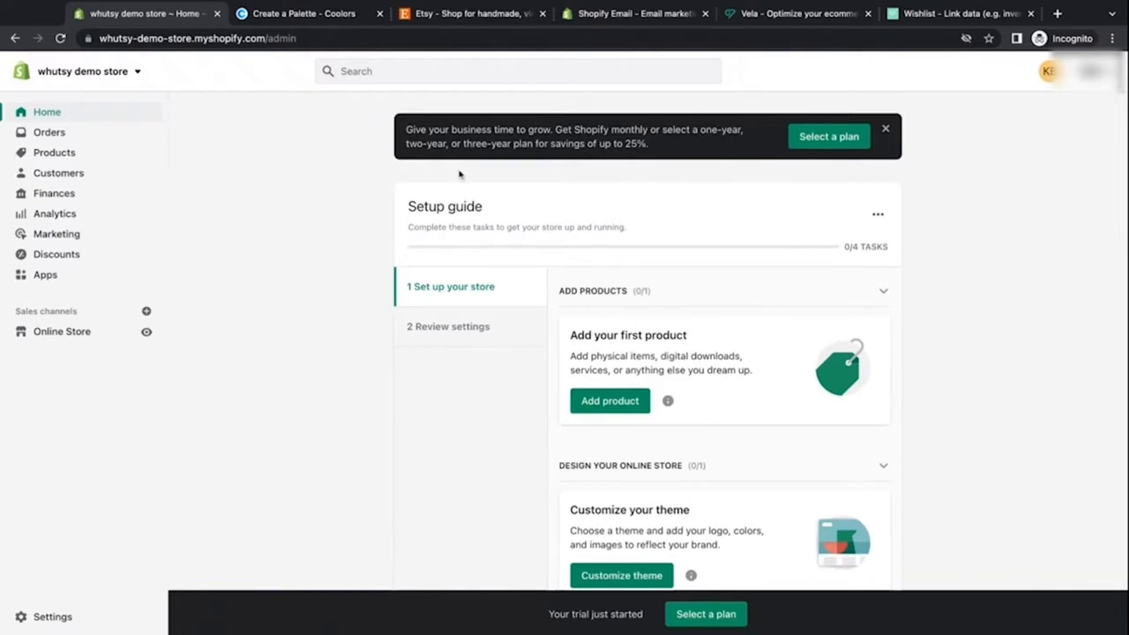
{"action": "triple_click", "coordinate": [406, 132]}
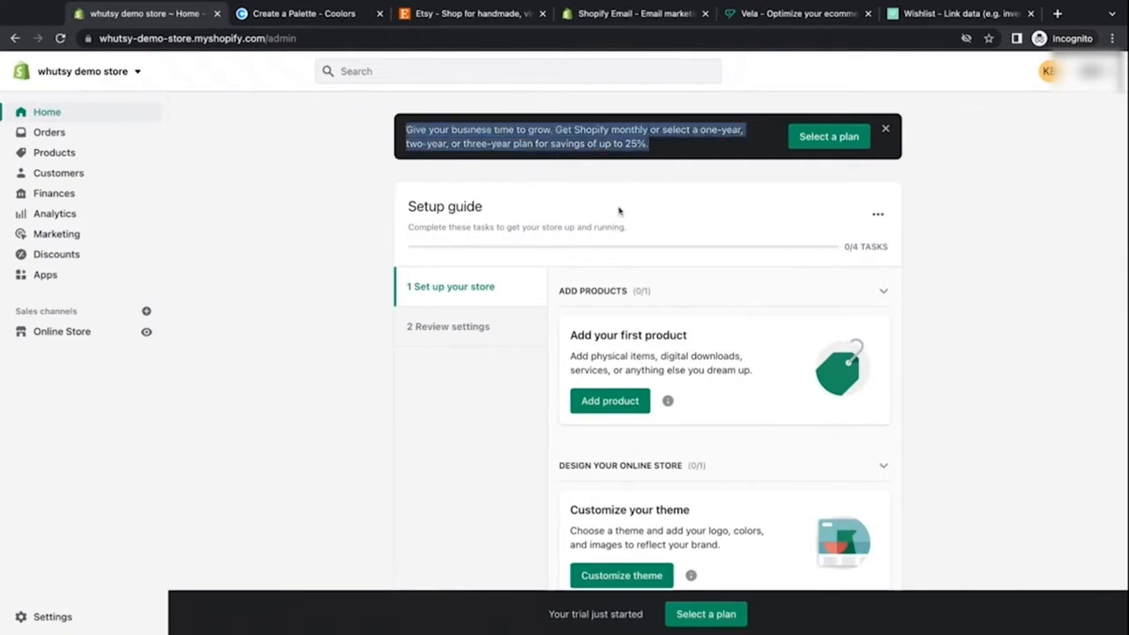
{"action": "left_click", "coordinate": [641, 176]}
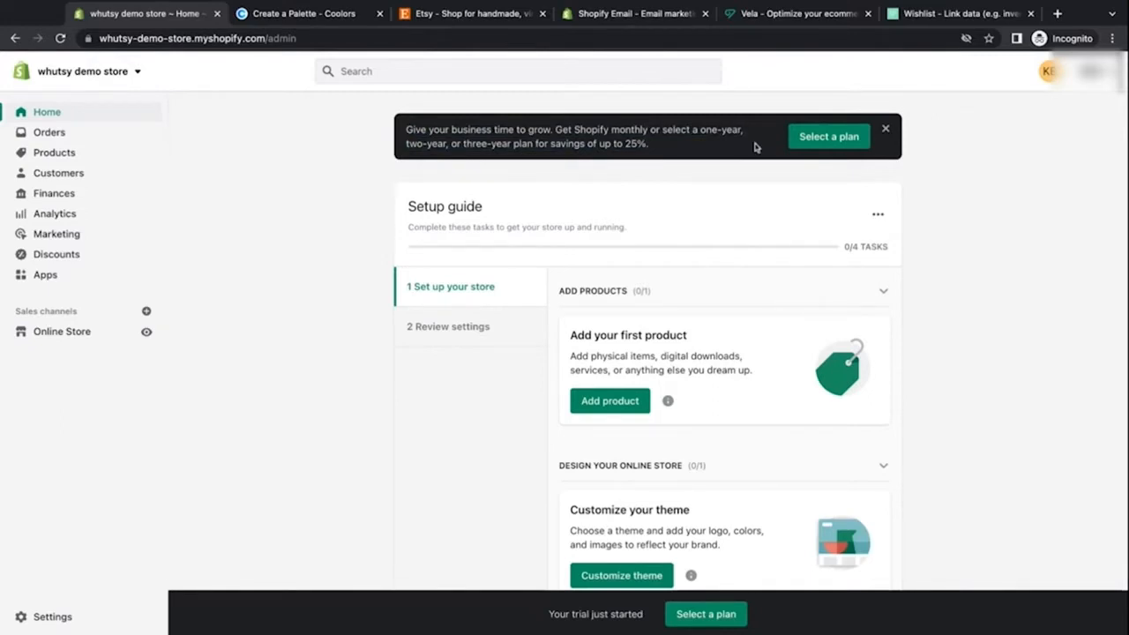
{"action": "left_click", "coordinate": [819, 136]}
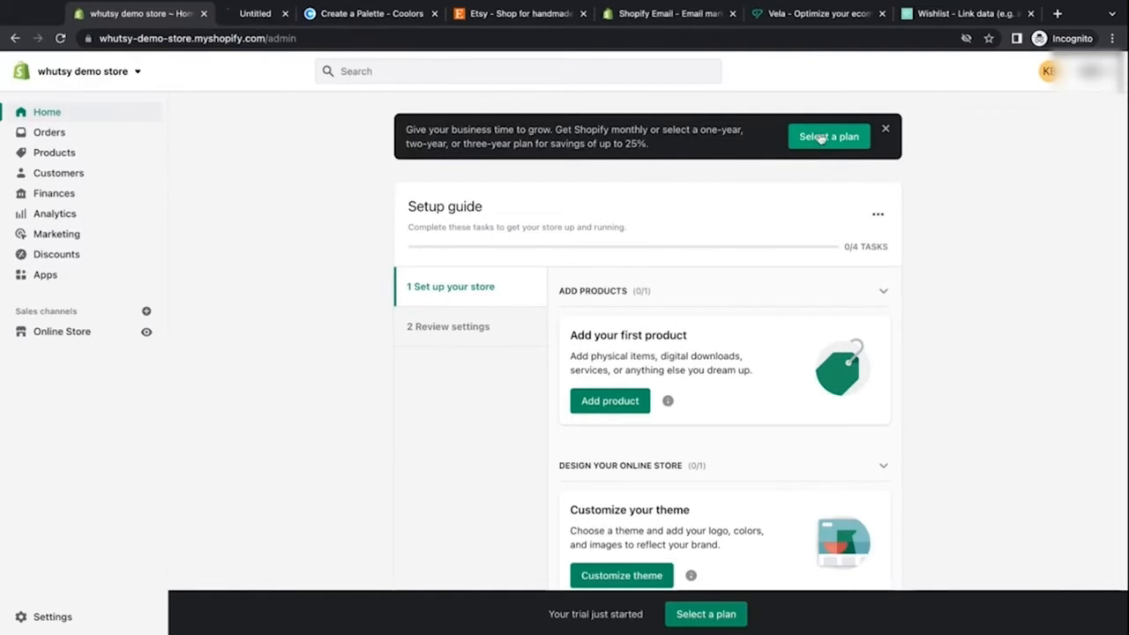
{"action": "left_click", "coordinate": [284, 20]}
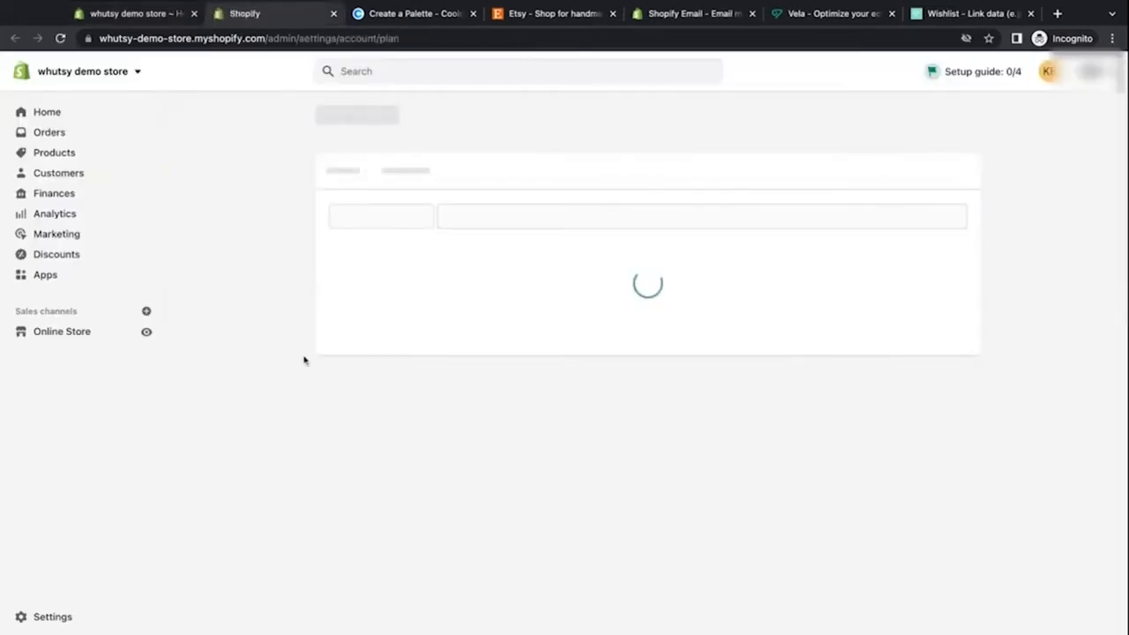
{"action": "scroll", "coordinate": [304, 360], "scroll_direction": "down", "scroll_amount": 1}
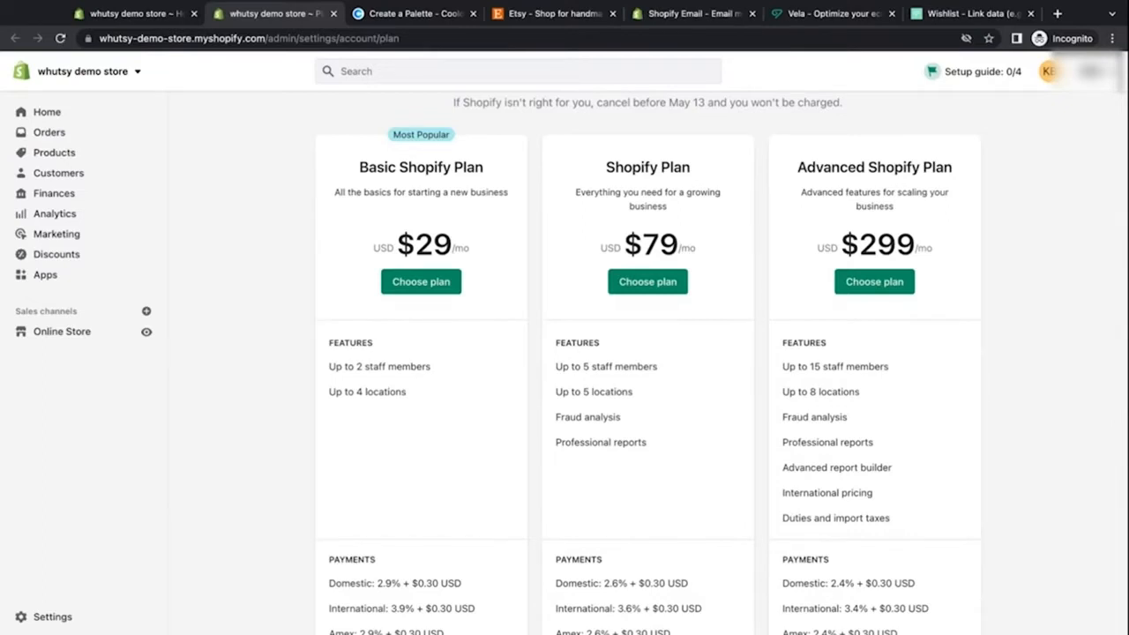
Step: Compare the domestic payment processing rates across the Basic, Shopify and Advanced Shopify plans
{"action": "scroll", "coordinate": [647, 361], "scroll_direction": "down", "scroll_amount": 1}
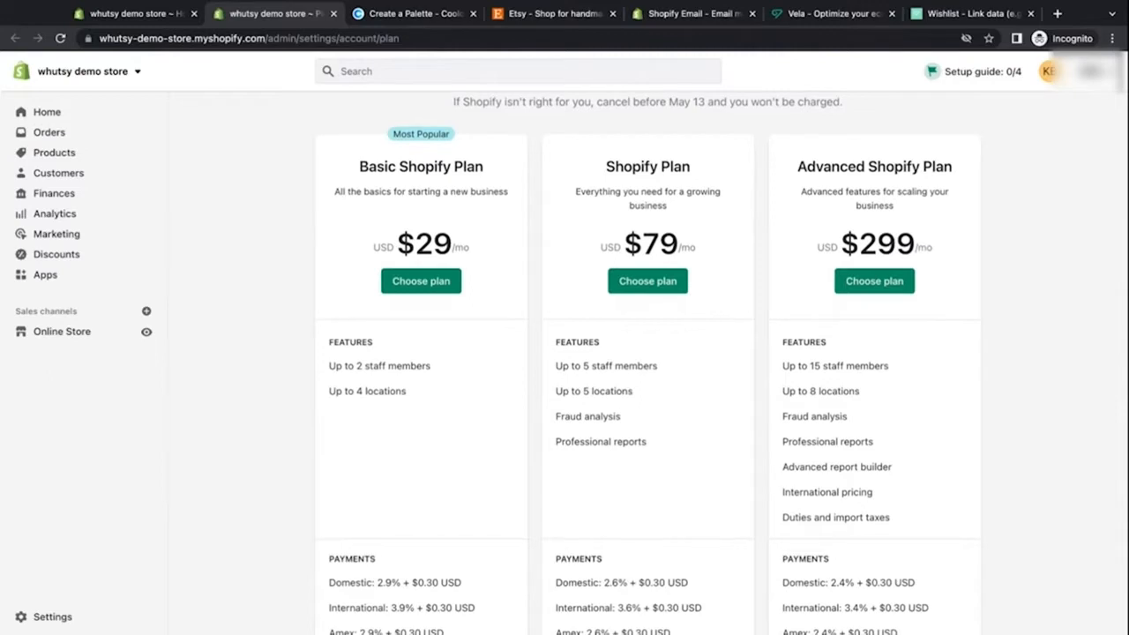
{"action": "scroll", "coordinate": [647, 362], "scroll_direction": "down", "scroll_amount": 1}
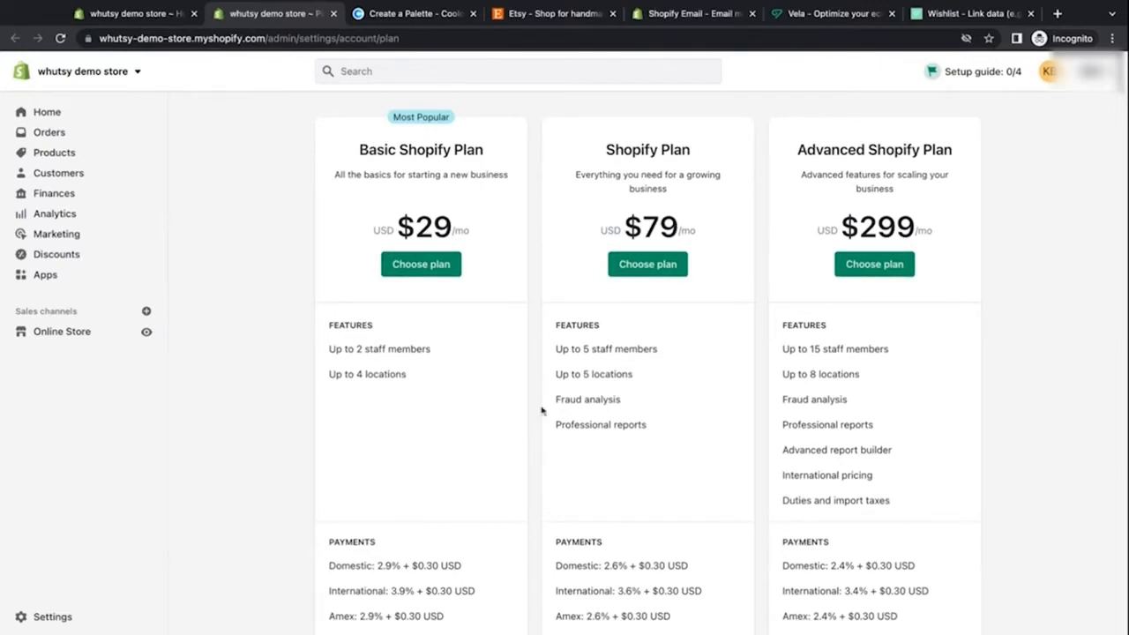
{"action": "scroll", "coordinate": [541, 409], "scroll_direction": "down", "scroll_amount": 3}
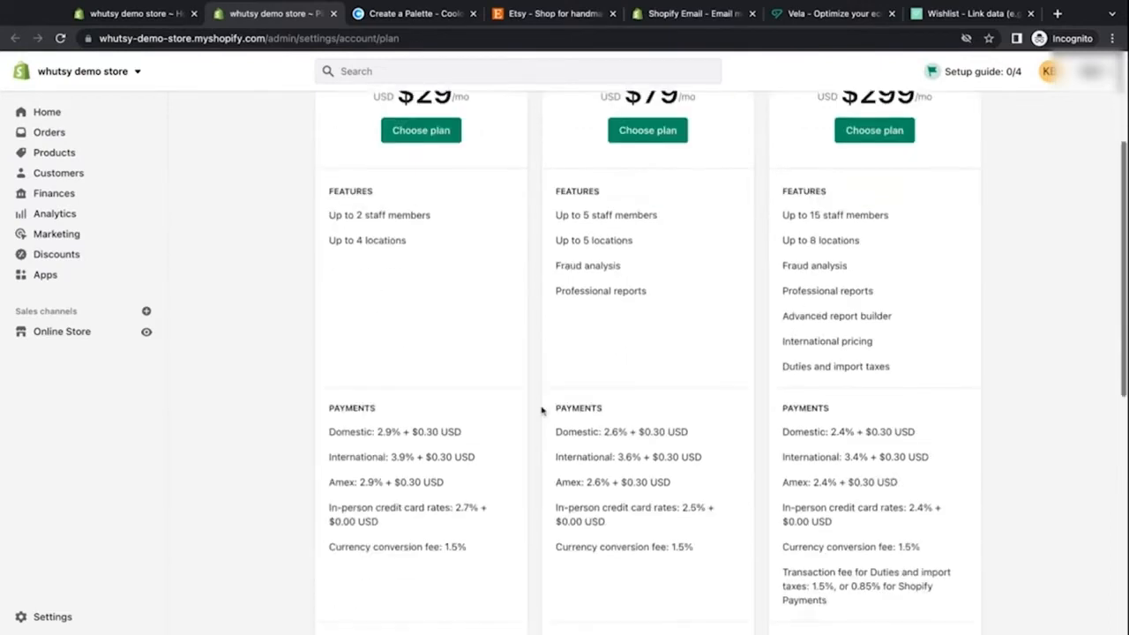
{"action": "scroll", "coordinate": [648, 362], "scroll_direction": "down", "scroll_amount": 2}
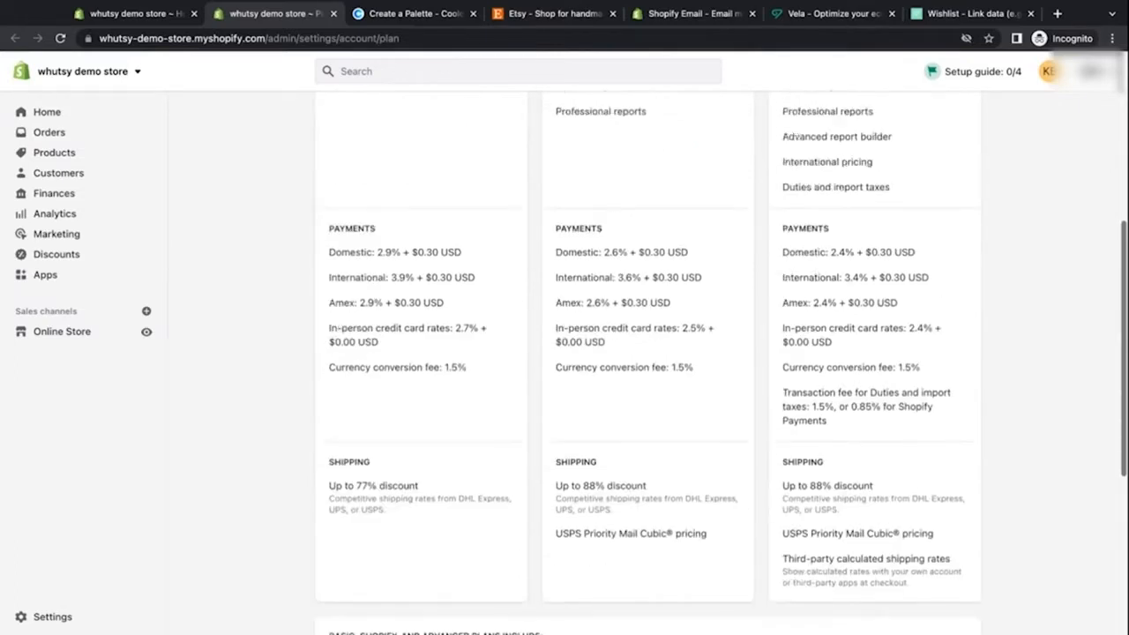
{"action": "scroll", "coordinate": [482, 253], "scroll_direction": "down", "scroll_amount": 1}
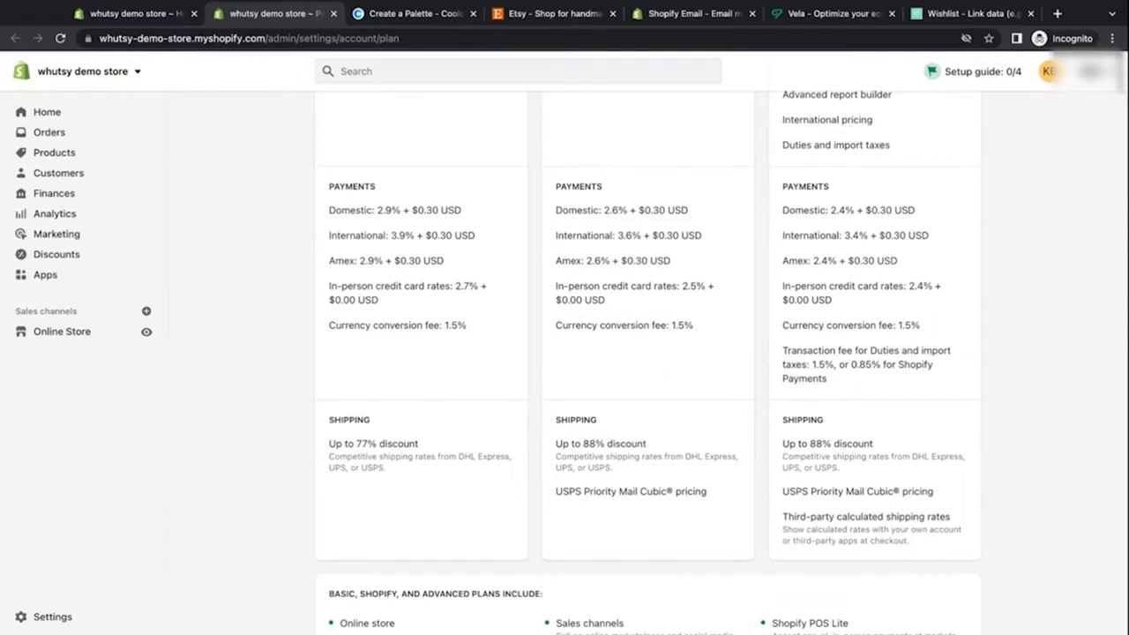
{"action": "left_click_drag", "start_coordinate": [377, 210], "coordinate": [437, 210]}
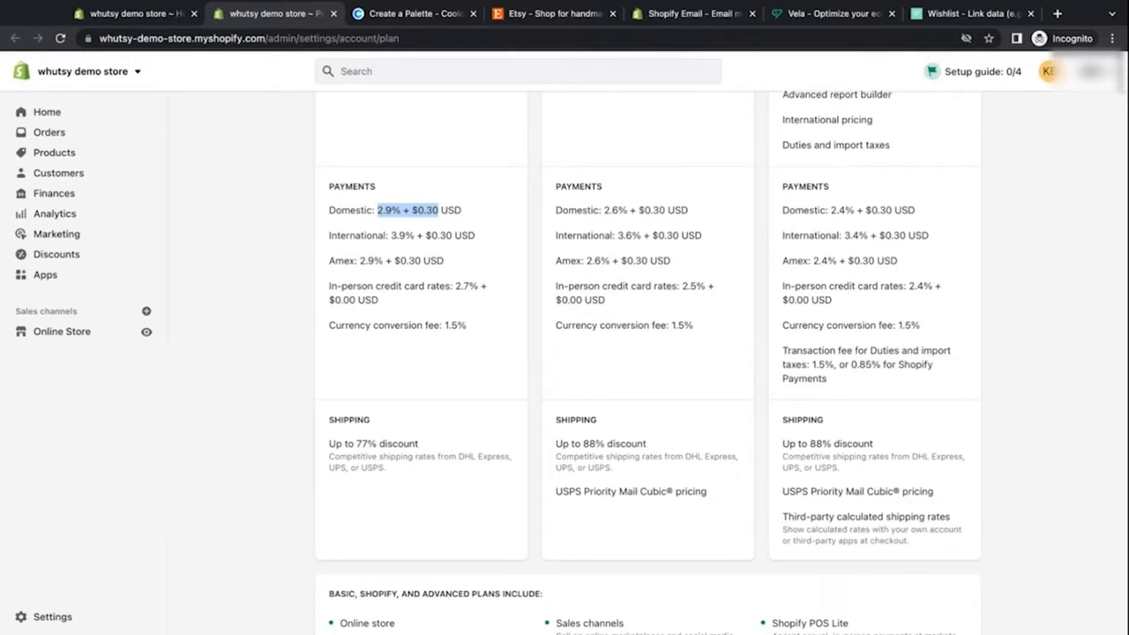
{"action": "left_click", "coordinate": [364, 279]}
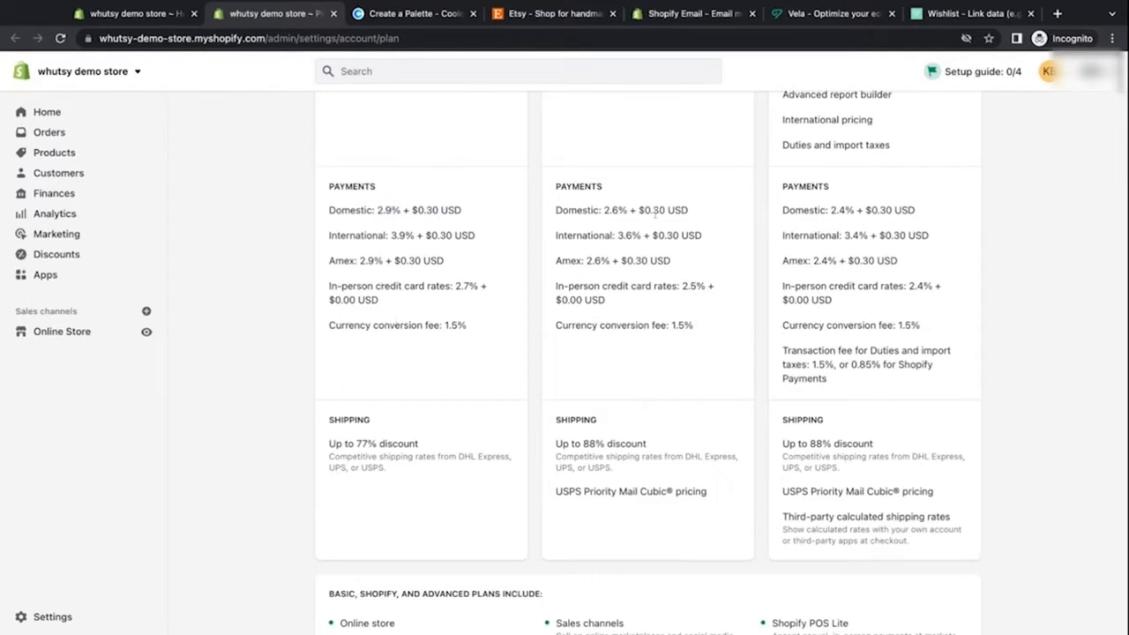
{"action": "left_click_drag", "start_coordinate": [604, 212], "coordinate": [685, 211]}
{"action": "left_click_drag", "start_coordinate": [831, 210], "coordinate": [915, 210]}
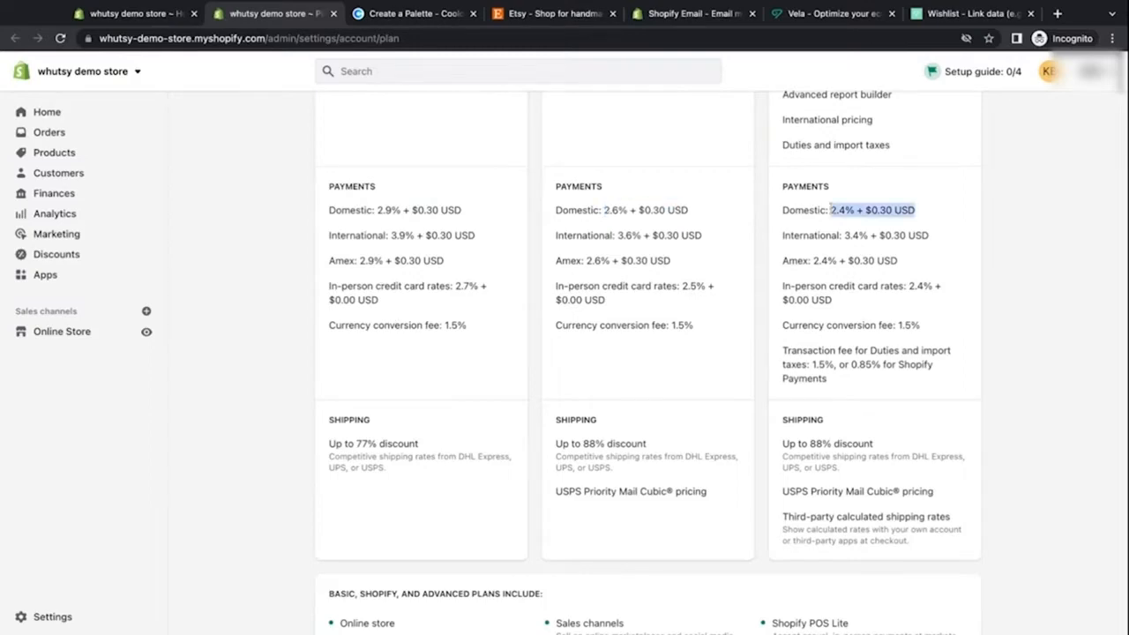
{"action": "left_click", "coordinate": [674, 249]}
{"action": "scroll", "coordinate": [673, 250], "scroll_direction": "up", "scroll_amount": 5}
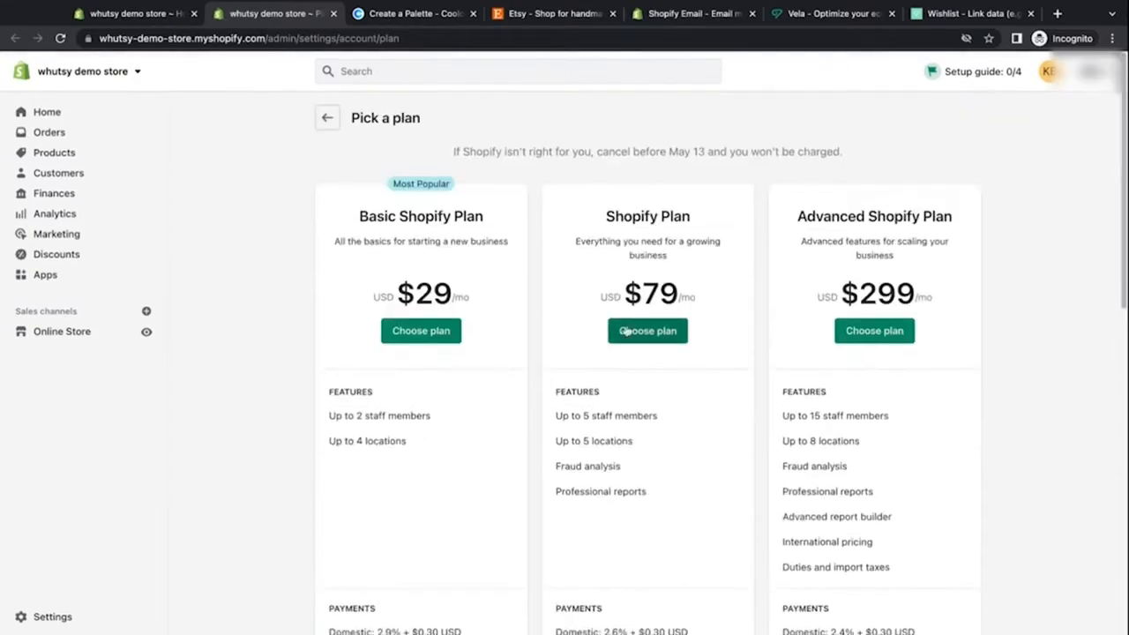
Step: Review the shipping discounts, shared plan features and the remove-online-store option further down the plan page
{"action": "scroll", "coordinate": [631, 327], "scroll_direction": "down", "scroll_amount": 3}
{"action": "scroll", "coordinate": [627, 331], "scroll_direction": "down", "scroll_amount": 3}
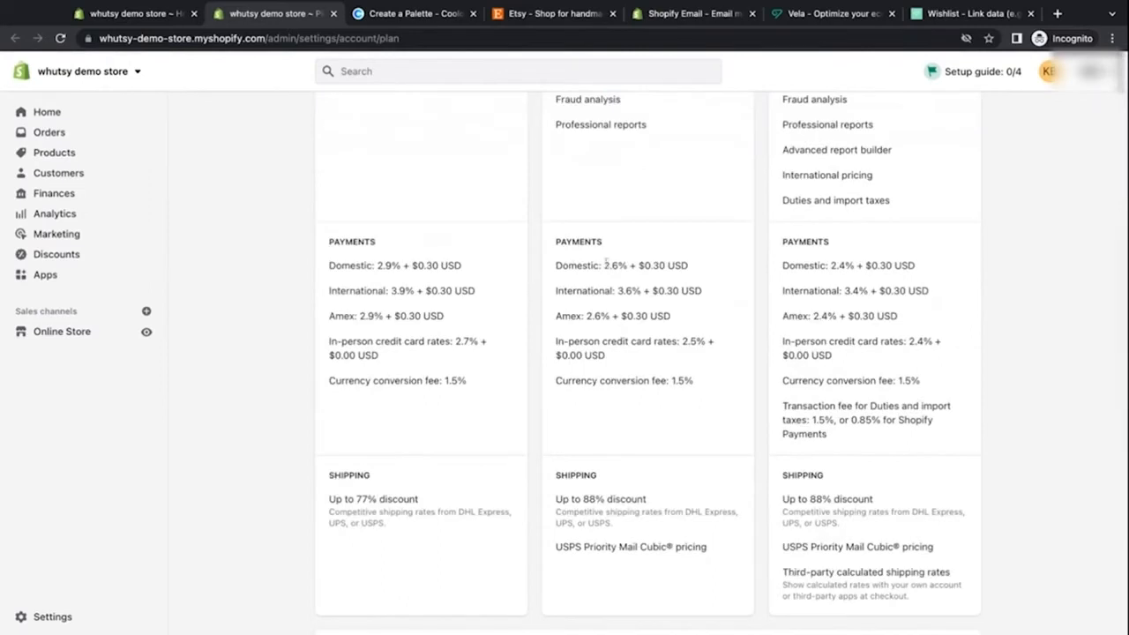
{"action": "left_click_drag", "start_coordinate": [605, 265], "coordinate": [688, 265]}
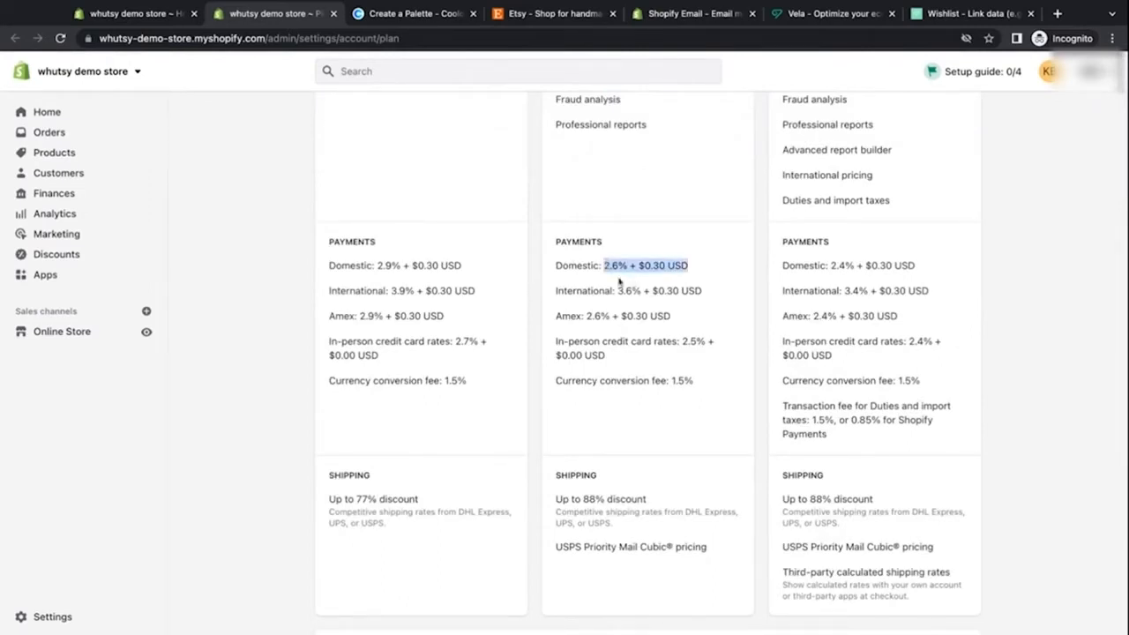
{"action": "left_click", "coordinate": [539, 418]}
{"action": "scroll", "coordinate": [540, 419], "scroll_direction": "down", "scroll_amount": 5}
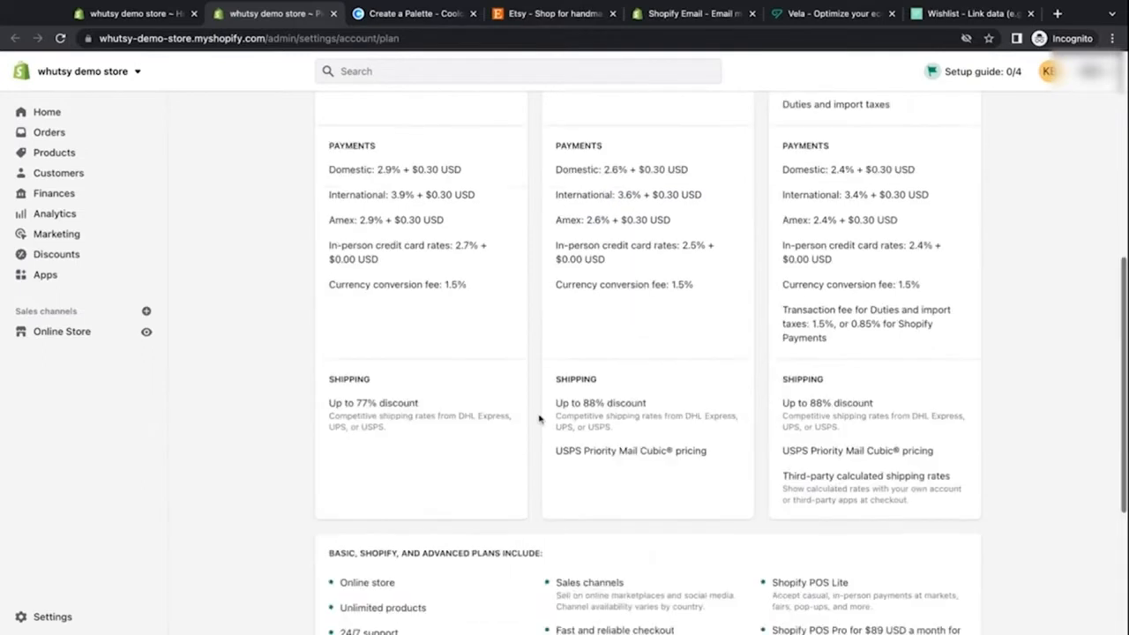
{"action": "left_click_drag", "start_coordinate": [385, 287], "coordinate": [335, 237]}
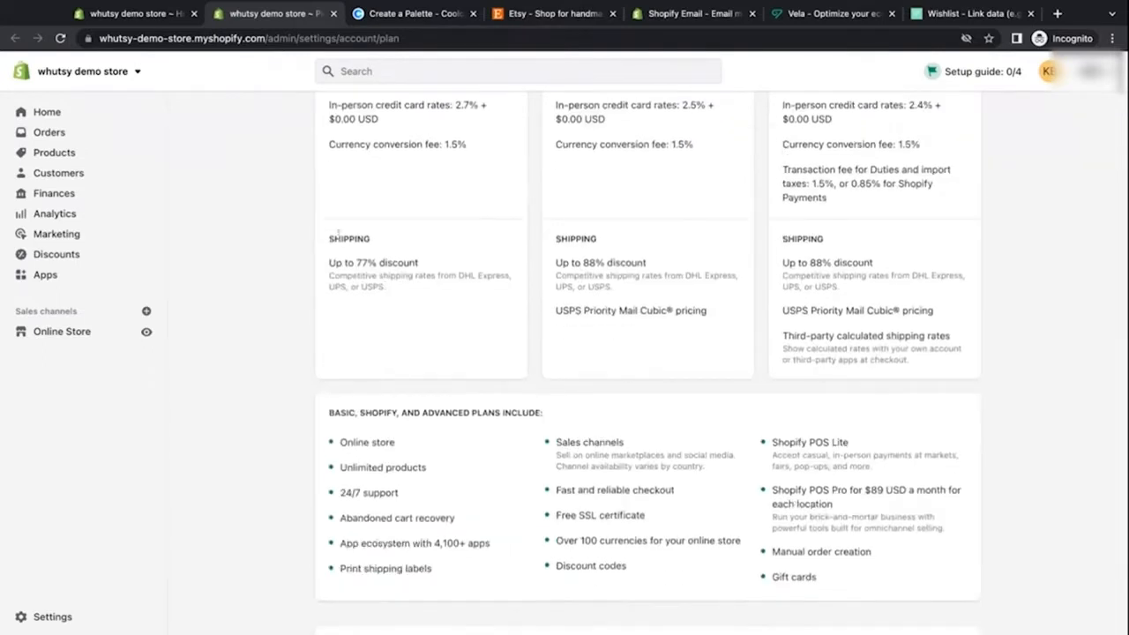
{"action": "left_click", "coordinate": [394, 299]}
{"action": "scroll", "coordinate": [536, 372], "scroll_direction": "down", "scroll_amount": 1}
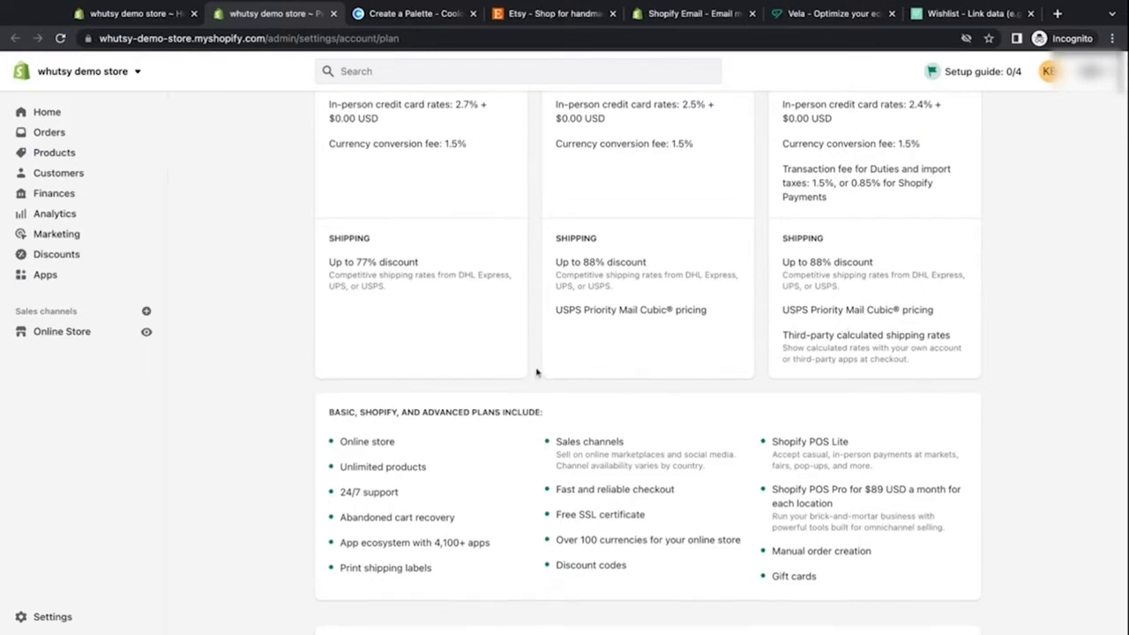
{"action": "scroll", "coordinate": [536, 373], "scroll_direction": "down", "scroll_amount": 3}
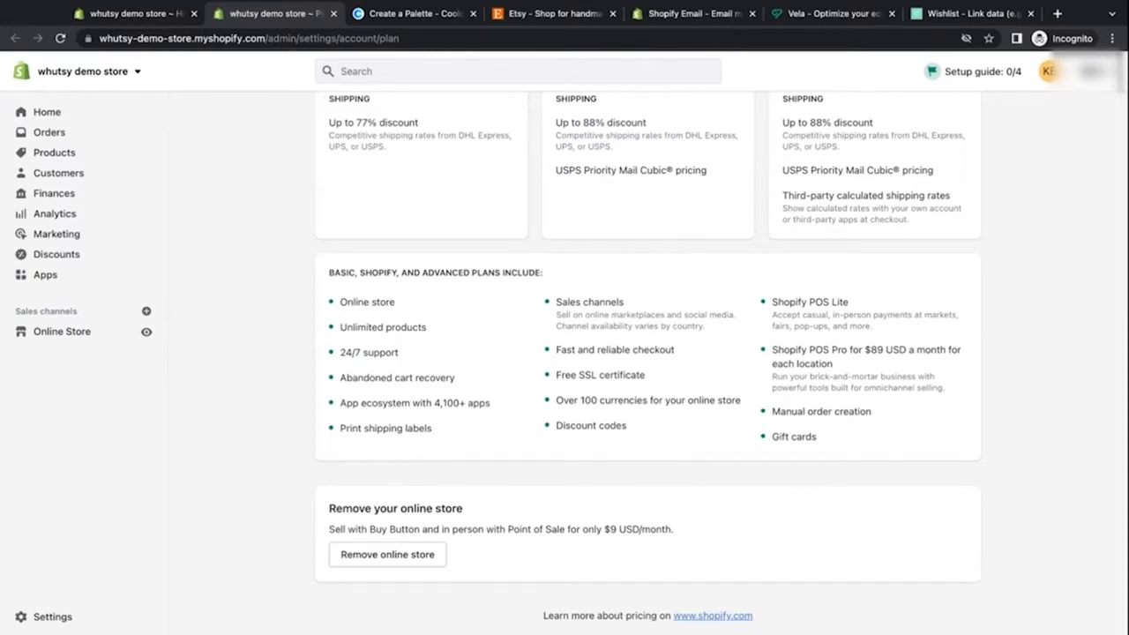
{"action": "left_click_drag", "start_coordinate": [330, 509], "coordinate": [365, 509]}
{"action": "left_click", "coordinate": [540, 528]}
{"action": "left_click_drag", "start_coordinate": [672, 531], "coordinate": [327, 533]}
{"action": "left_click", "coordinate": [331, 495]}
{"action": "scroll", "coordinate": [331, 495], "scroll_direction": "up", "scroll_amount": 10}
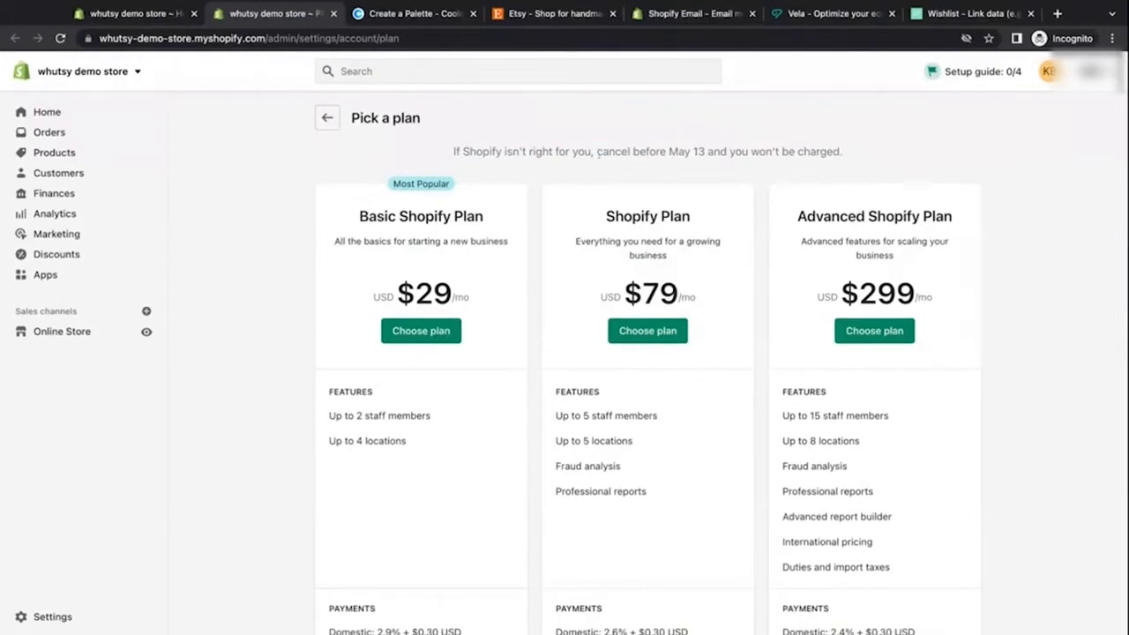
Step: Leave the plan pages and browse the setup guide tasks on the admin home page
{"action": "left_click_drag", "start_coordinate": [598, 152], "coordinate": [705, 152]}
{"action": "left_click", "coordinate": [707, 178]}
{"action": "left_click", "coordinate": [328, 118]}
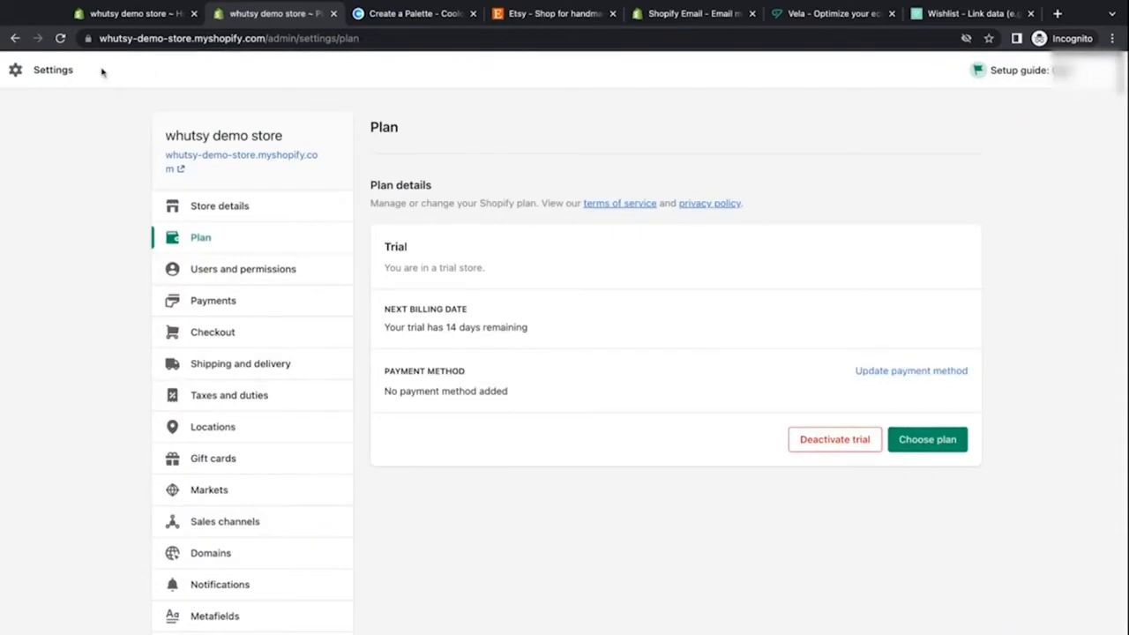
{"action": "left_click", "coordinate": [1099, 71]}
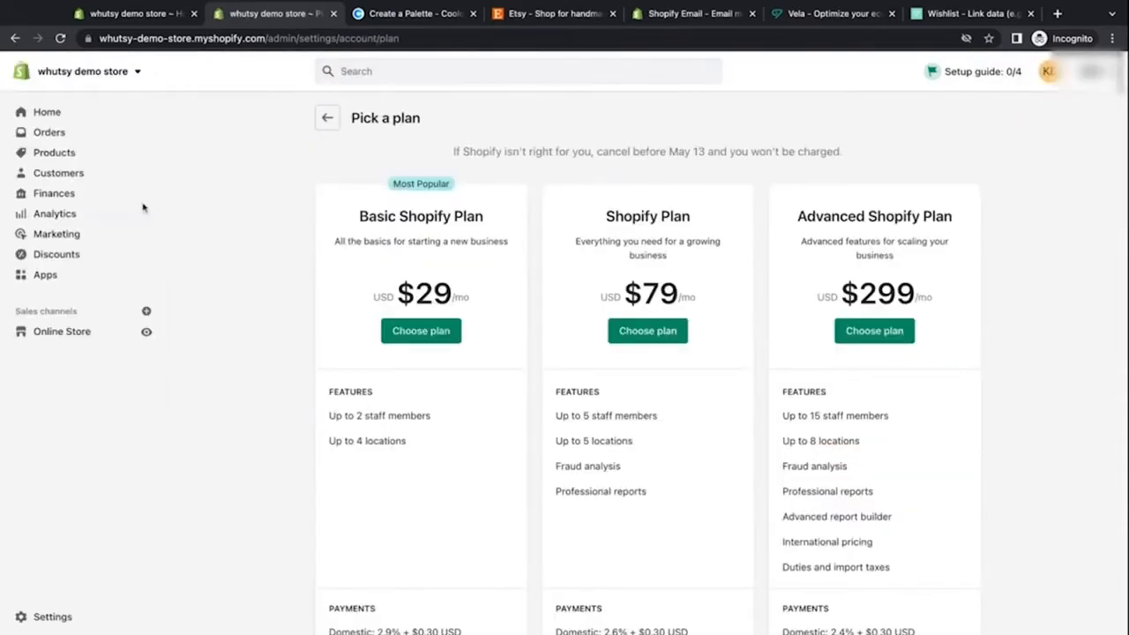
{"action": "left_click", "coordinate": [61, 335]}
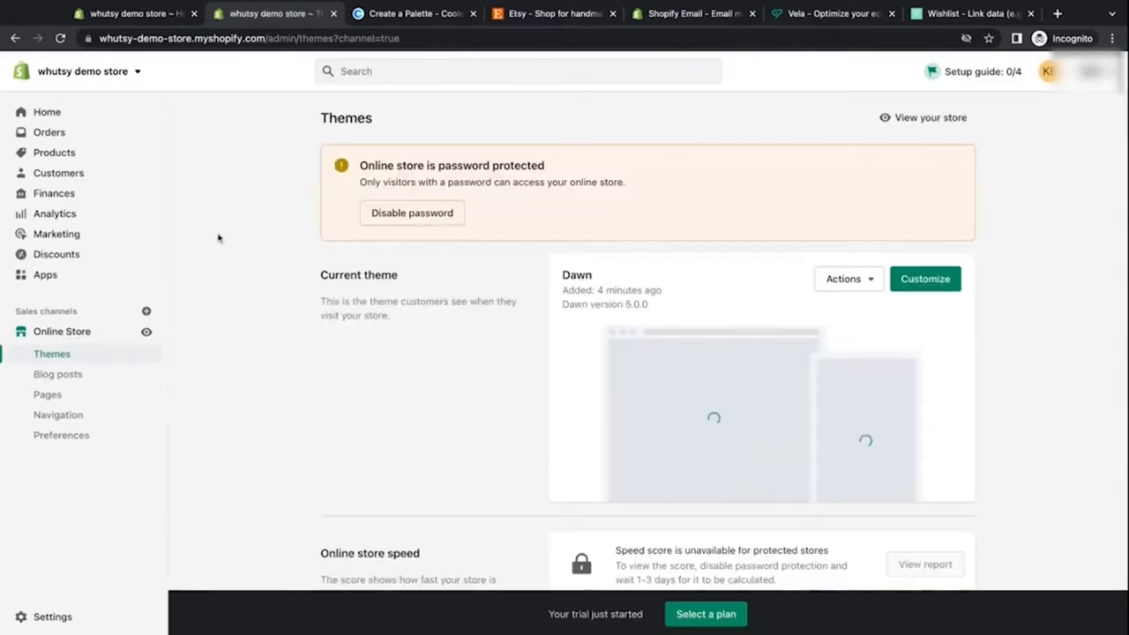
{"action": "left_click", "coordinate": [46, 115]}
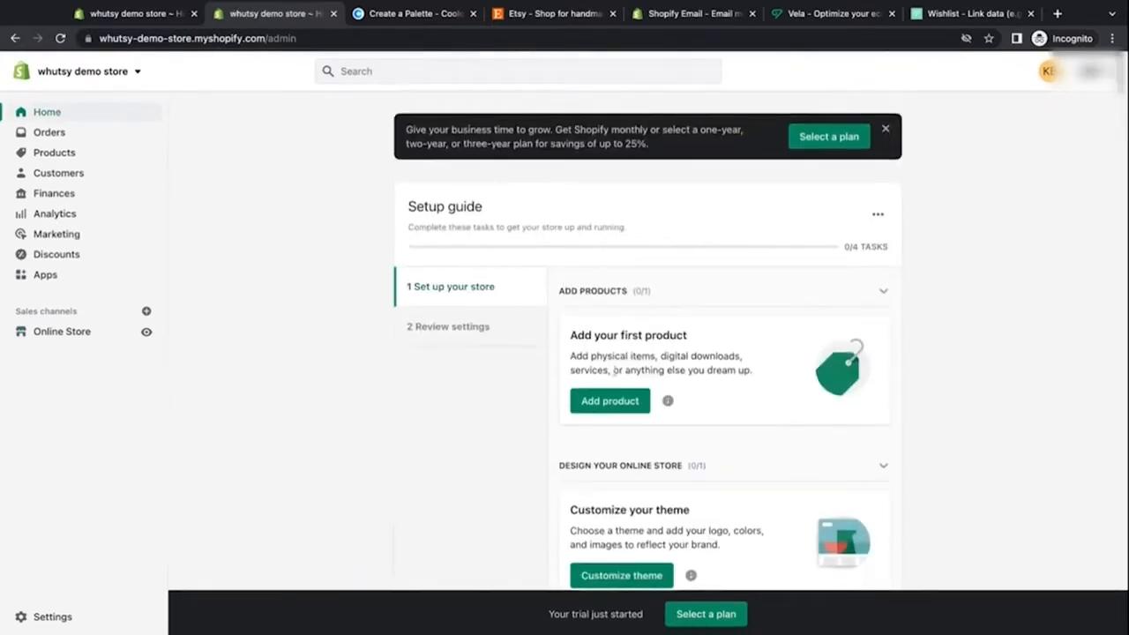
{"action": "scroll", "coordinate": [615, 371], "scroll_direction": "down", "scroll_amount": 3}
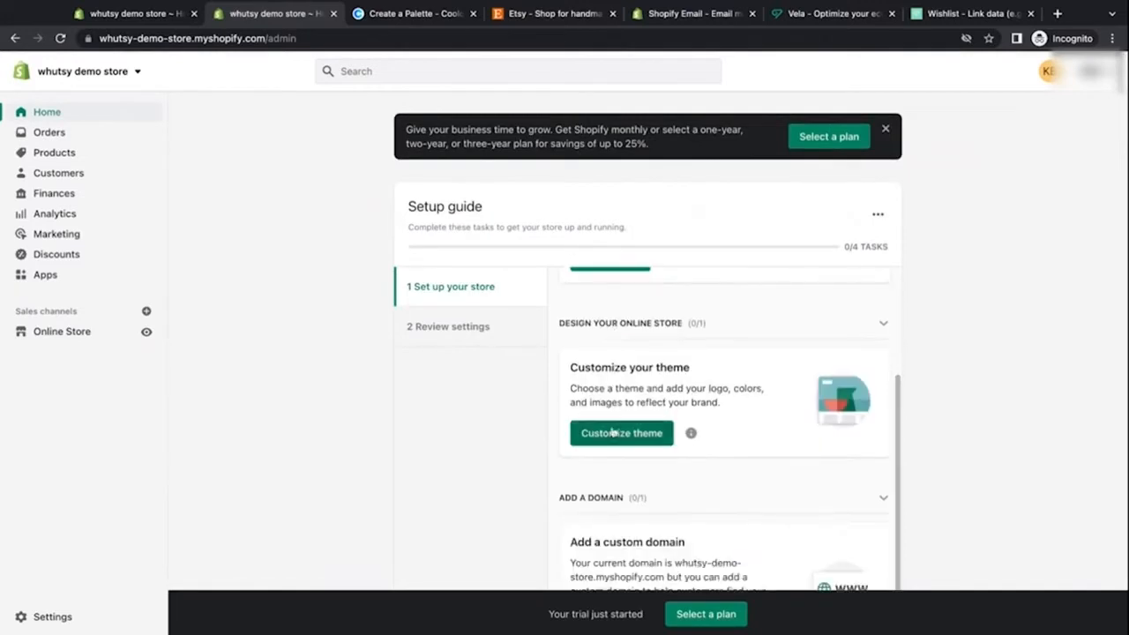
{"action": "scroll", "coordinate": [615, 433], "scroll_direction": "down", "scroll_amount": 5}
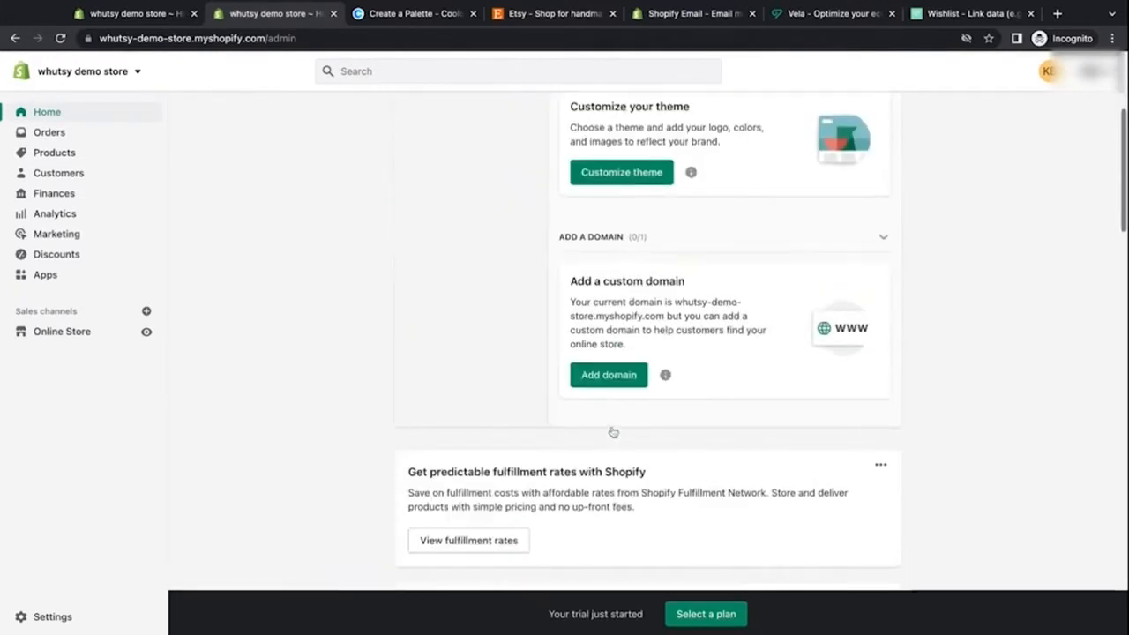
{"action": "scroll", "coordinate": [491, 456], "scroll_direction": "up", "scroll_amount": 5}
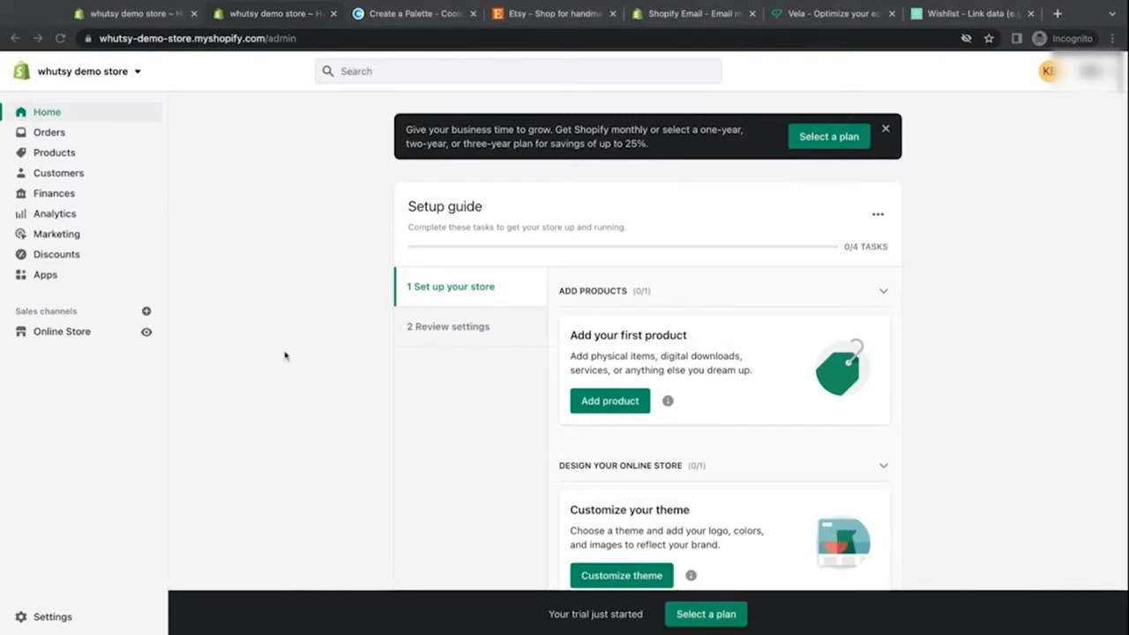
Step: Open the store details settings, close them, and go to the online store's themes page
{"action": "left_click", "coordinate": [67, 615]}
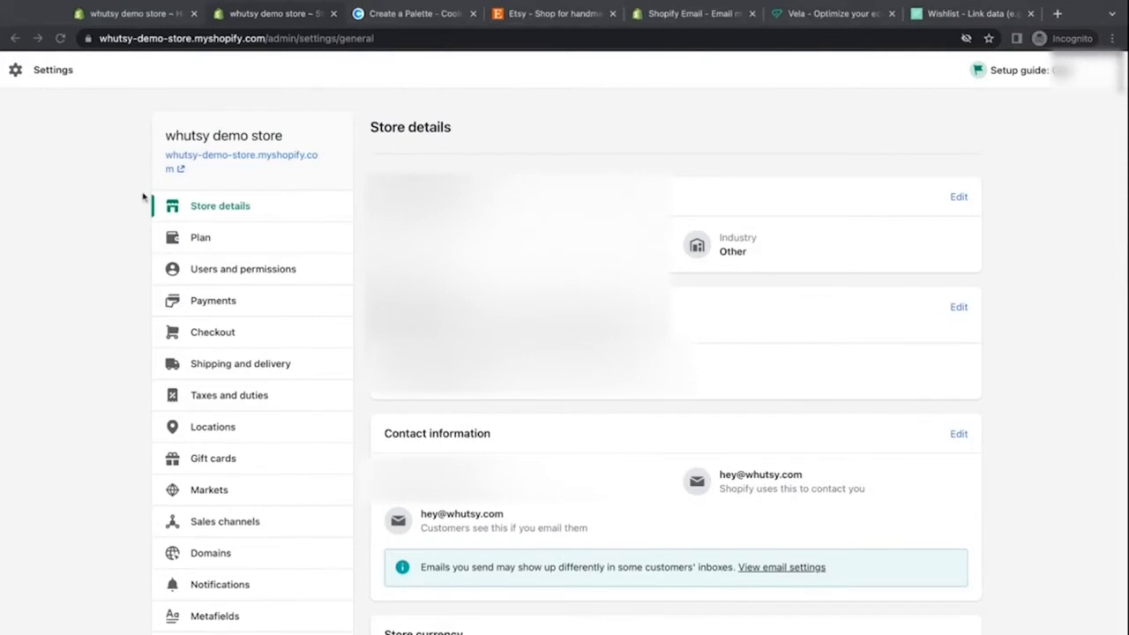
{"action": "left_click", "coordinate": [1104, 72]}
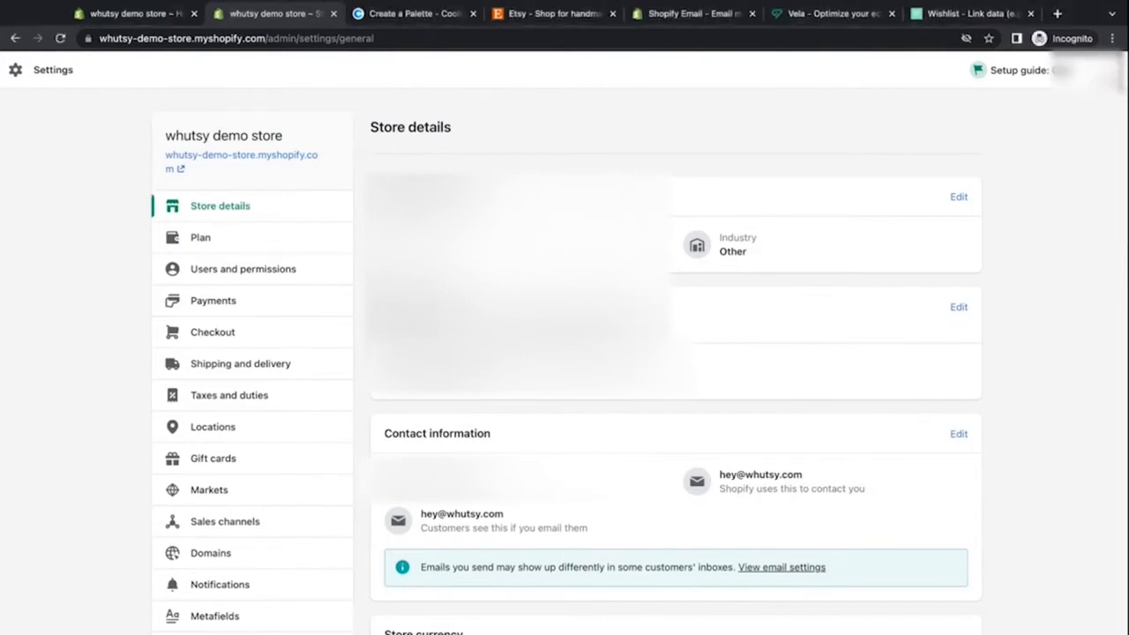
{"action": "left_click", "coordinate": [1106, 71]}
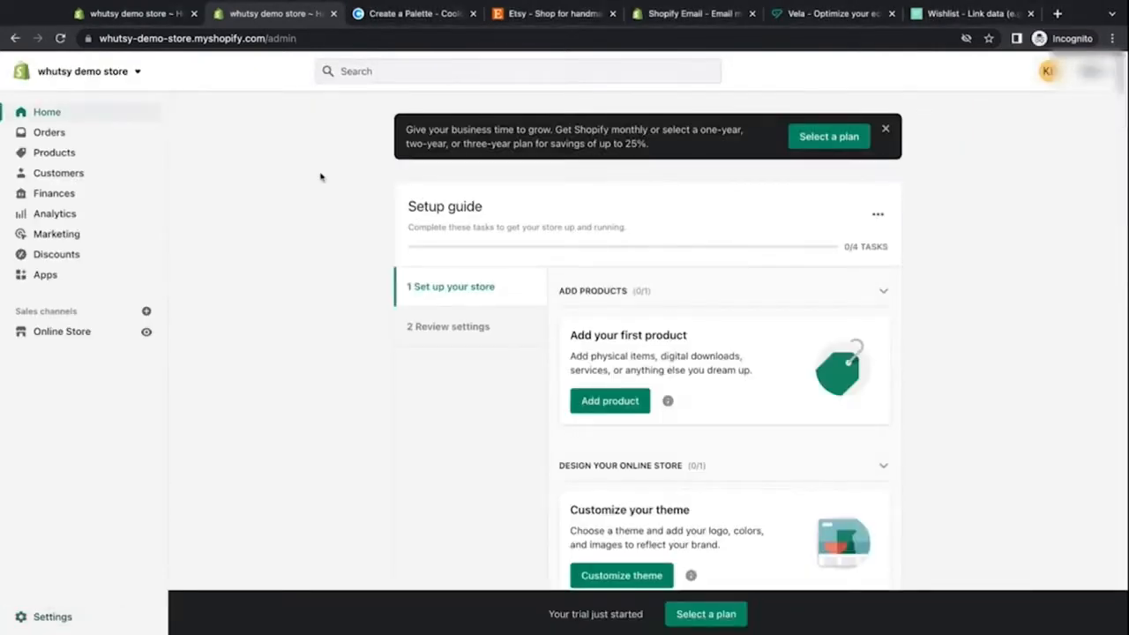
{"action": "left_click", "coordinate": [74, 331]}
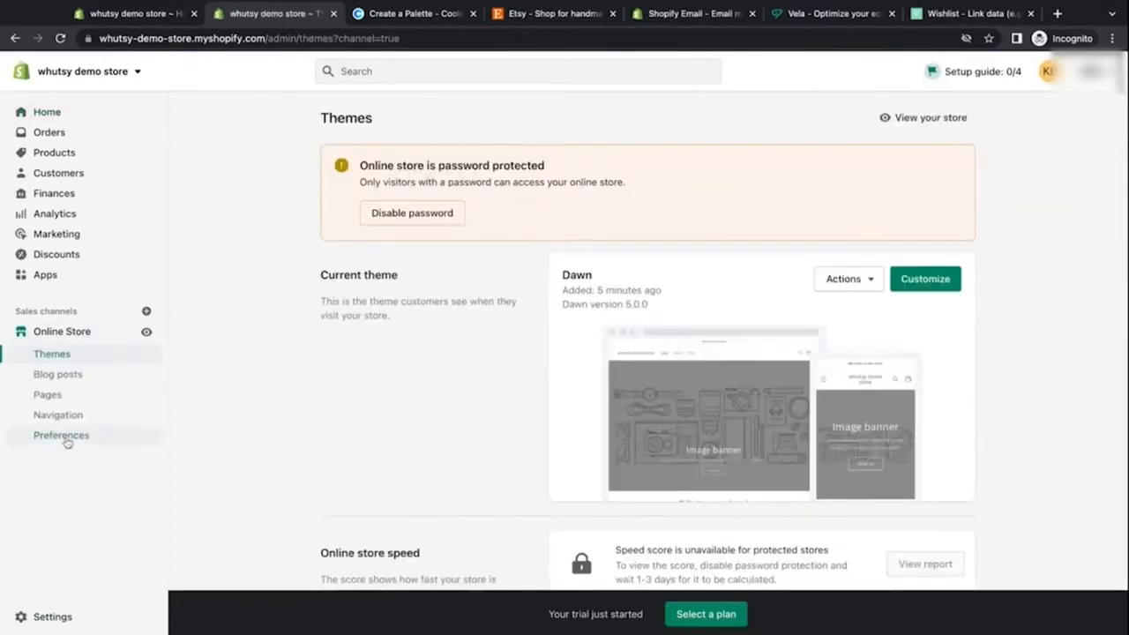
Step: Open the online store preferences and inspect the storefront password under password protection
{"action": "left_click", "coordinate": [67, 440]}
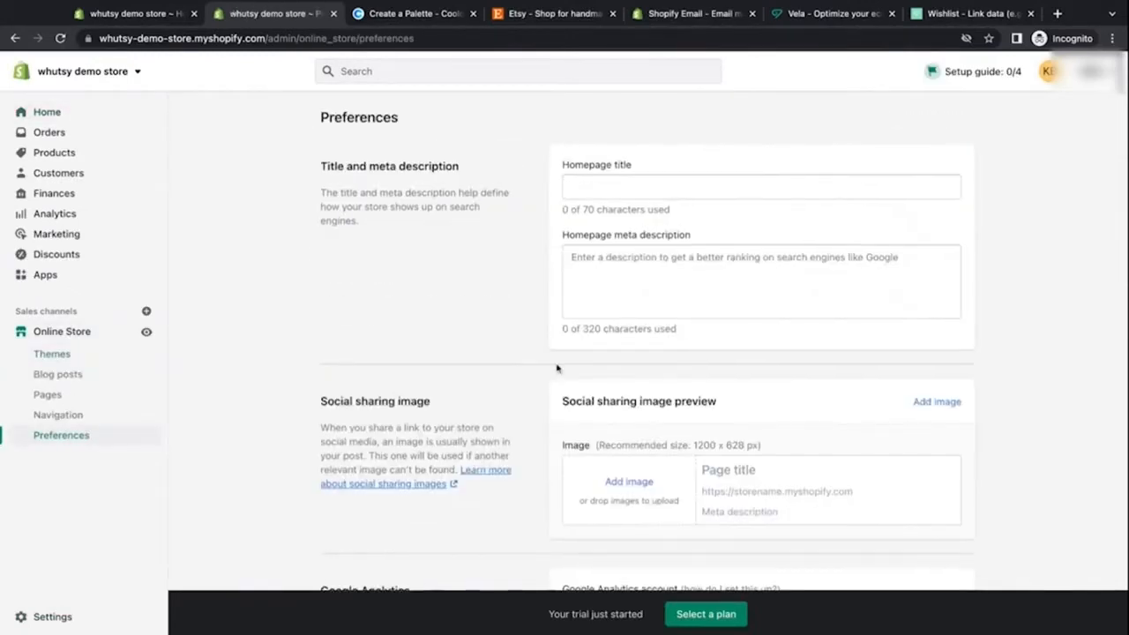
{"action": "scroll", "coordinate": [557, 368], "scroll_direction": "down", "scroll_amount": 3}
{"action": "scroll", "coordinate": [556, 369], "scroll_direction": "down", "scroll_amount": 5}
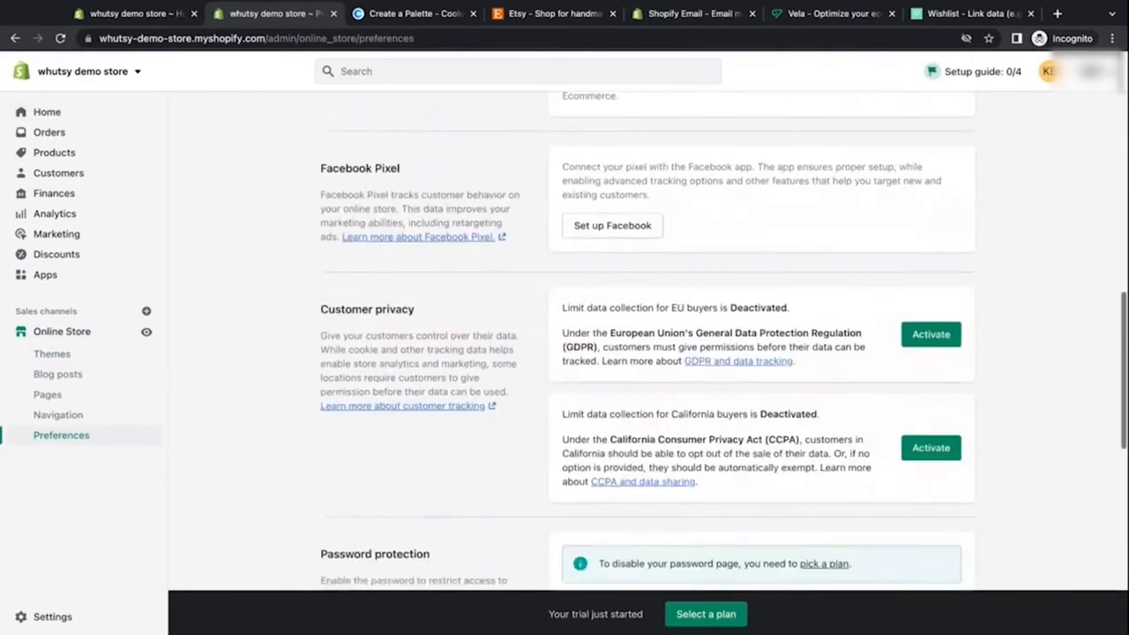
{"action": "scroll", "coordinate": [557, 368], "scroll_direction": "down", "scroll_amount": 3}
{"action": "left_click", "coordinate": [621, 333]}
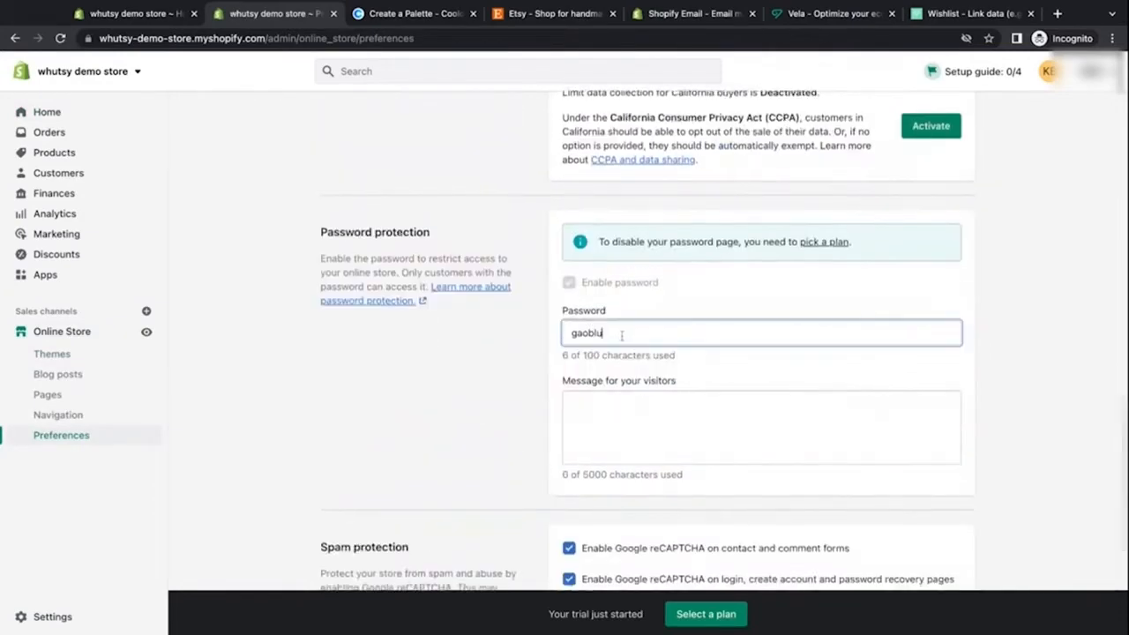
{"action": "left_click", "coordinate": [537, 340]}
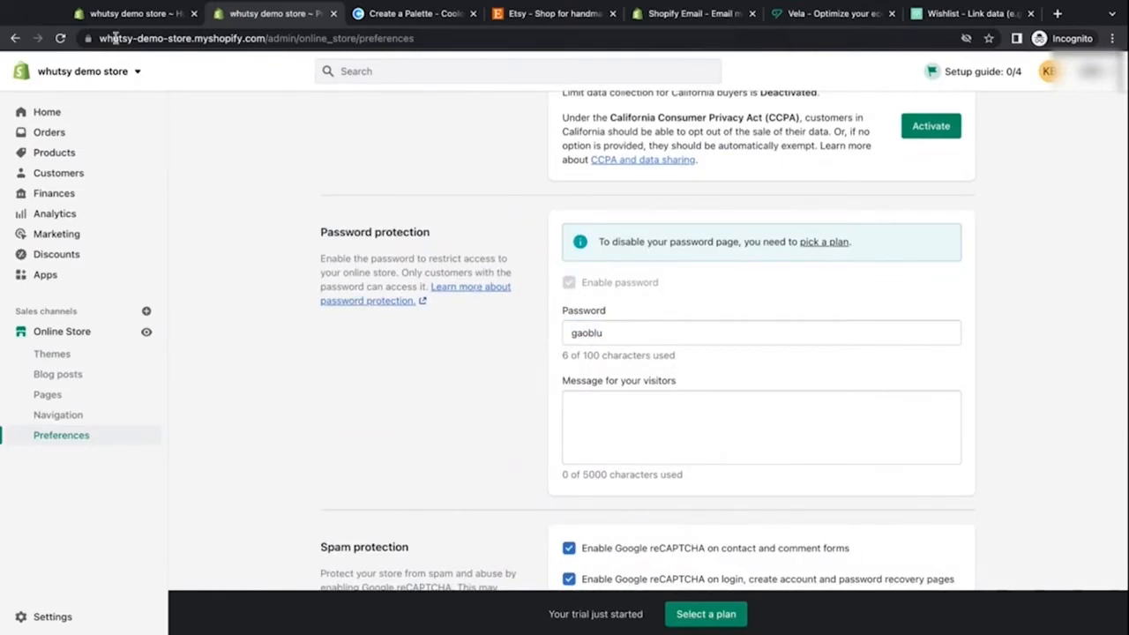
Step: Open the live storefront from the online store channel and scroll through its default homepage
{"action": "left_click_drag", "start_coordinate": [99, 38], "coordinate": [268, 39]}
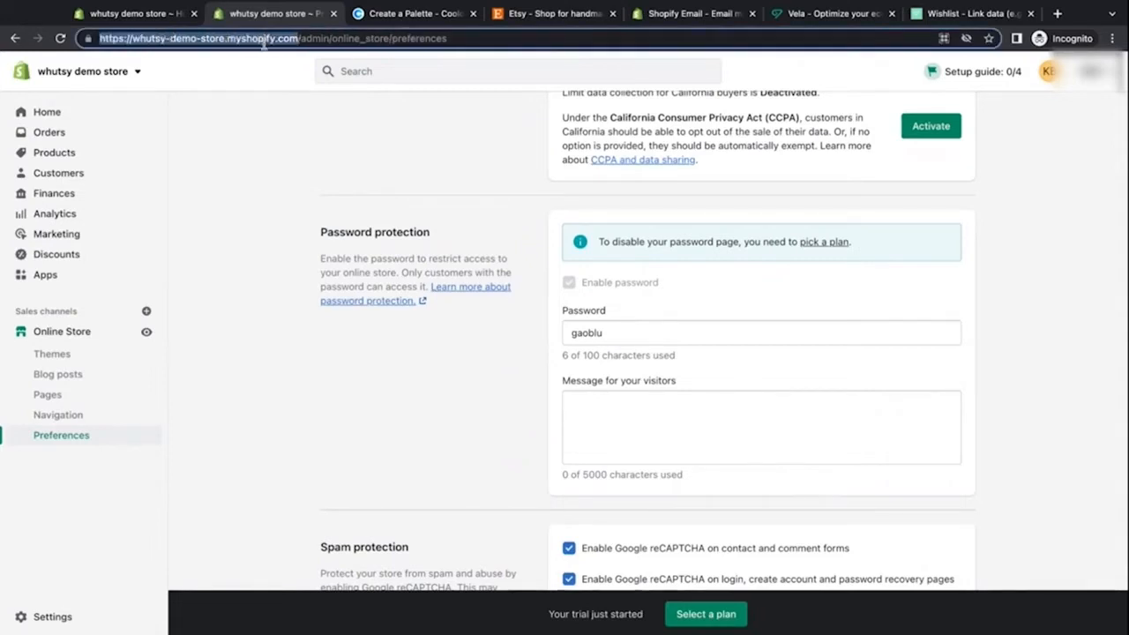
{"action": "left_click", "coordinate": [281, 131]}
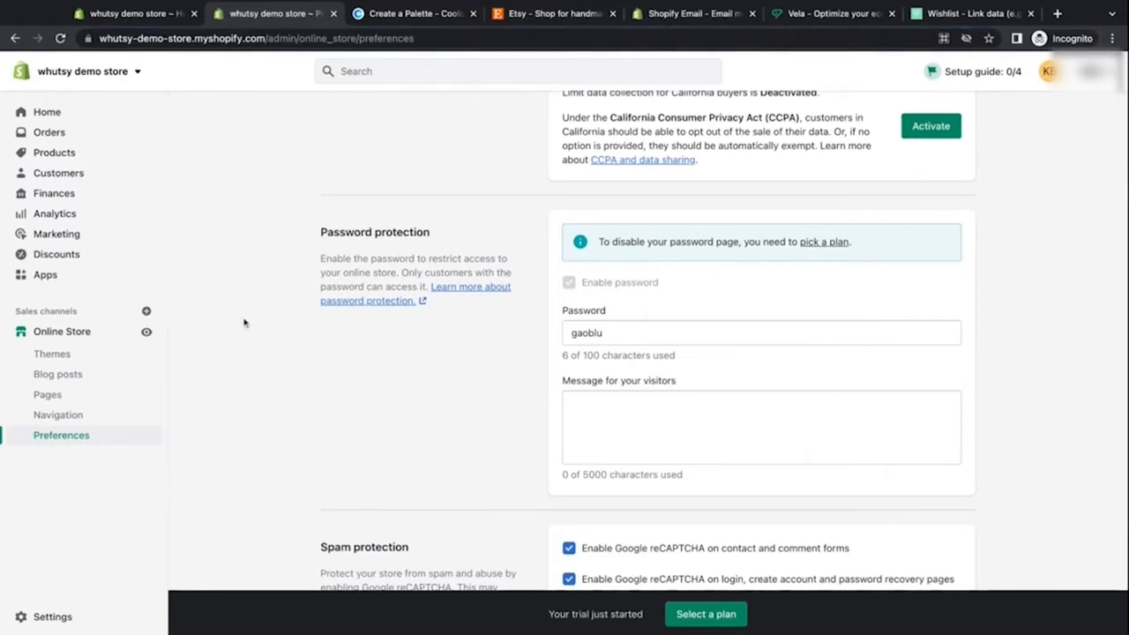
{"action": "left_click", "coordinate": [146, 332]}
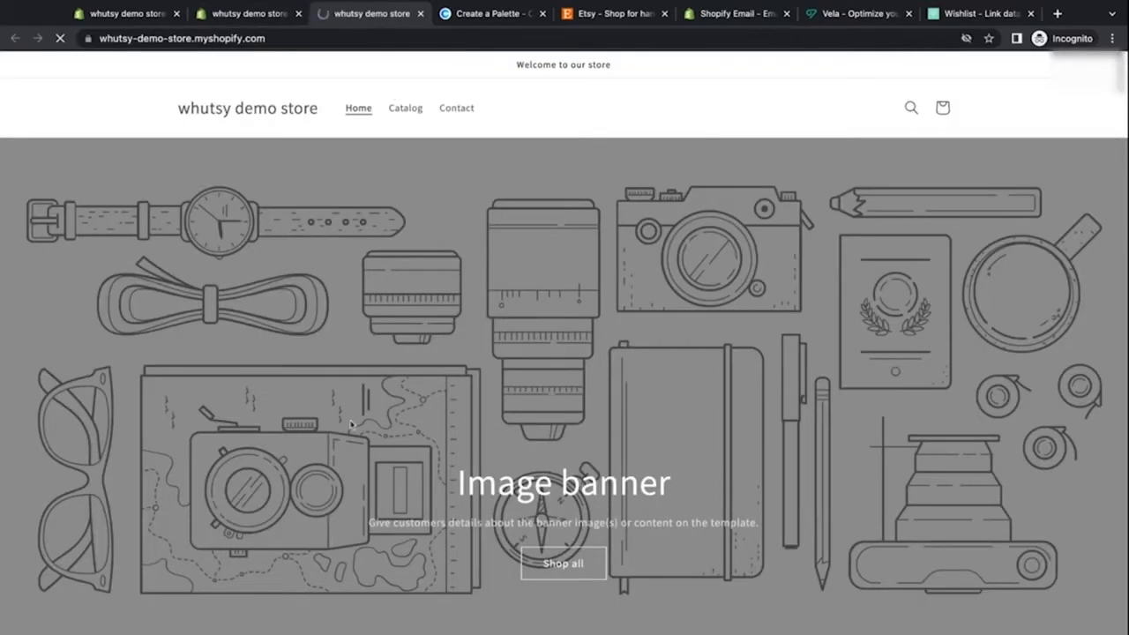
{"action": "scroll", "coordinate": [627, 426], "scroll_direction": "down", "scroll_amount": 10}
{"action": "scroll", "coordinate": [627, 426], "scroll_direction": "down", "scroll_amount": 15}
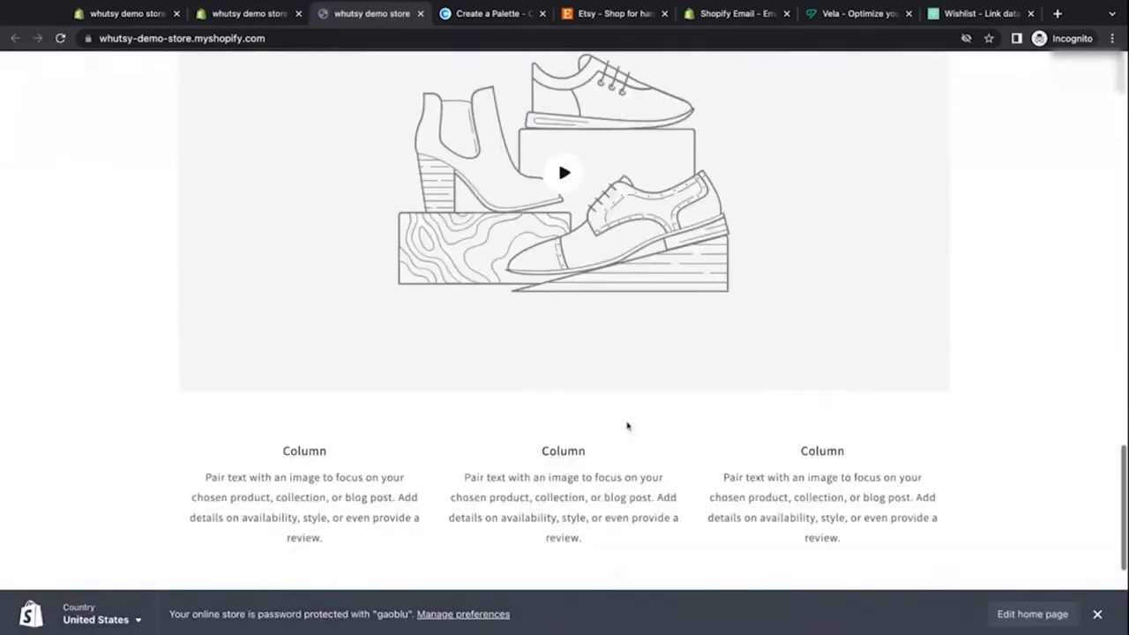
Step: Return from the storefront to the store admin tab and close the duplicate store tab
{"action": "scroll", "coordinate": [625, 423], "scroll_direction": "up", "scroll_amount": 15}
{"action": "scroll", "coordinate": [252, 65], "scroll_direction": "up", "scroll_amount": 15}
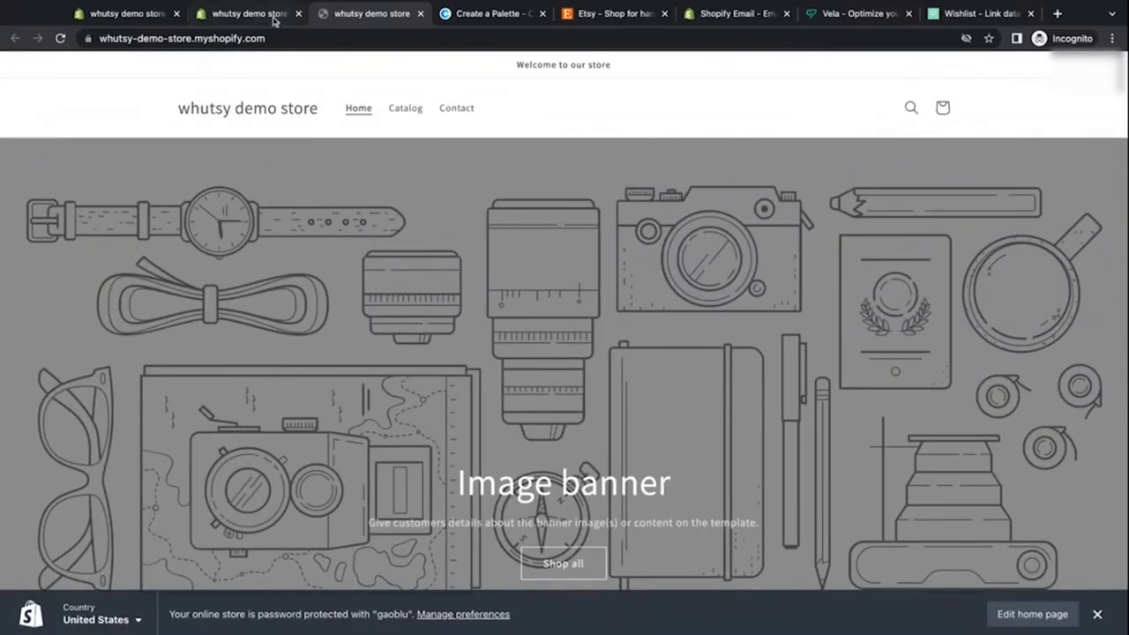
{"action": "left_click", "coordinate": [124, 10]}
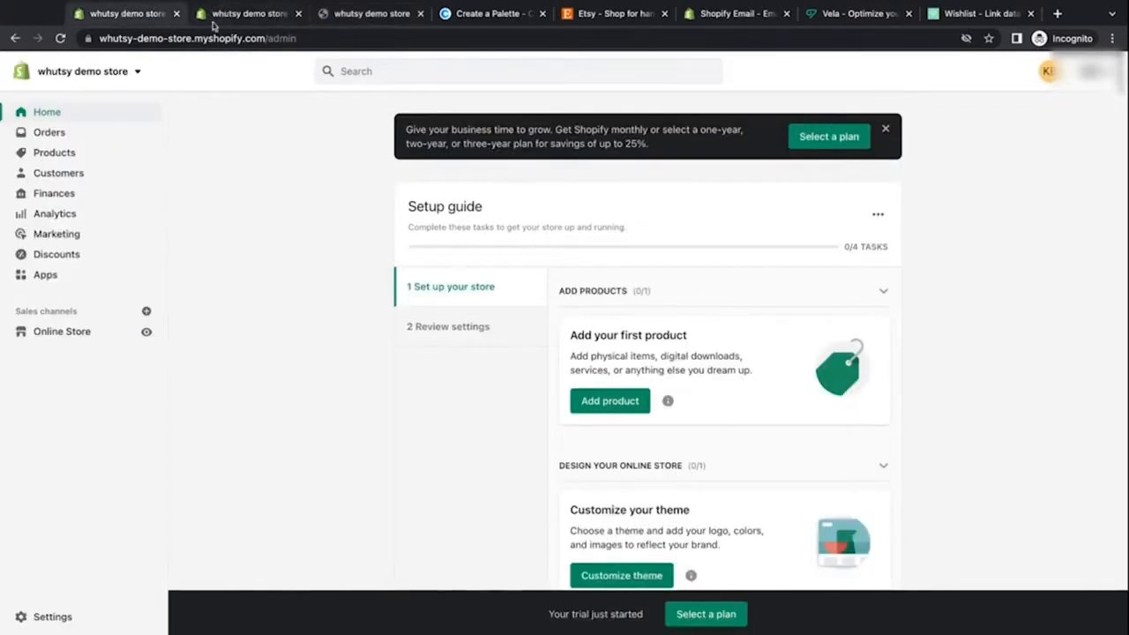
{"action": "left_click", "coordinate": [297, 14]}
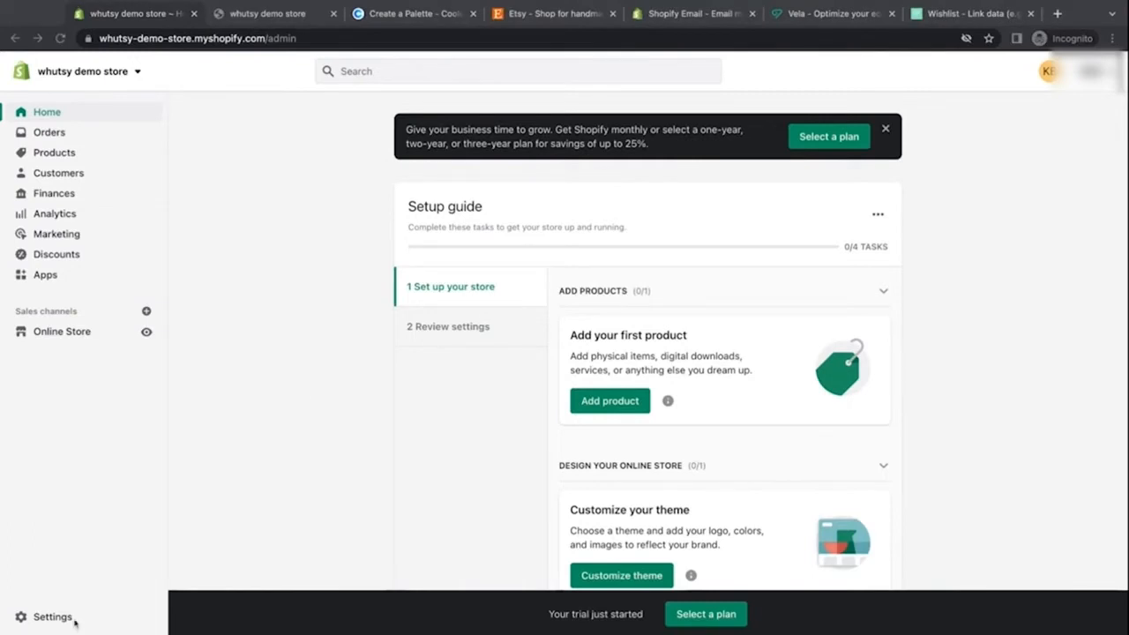
Step: Open the online store preferences and set the homepage title to "Whutsy Demo Store"
{"action": "left_click", "coordinate": [62, 331]}
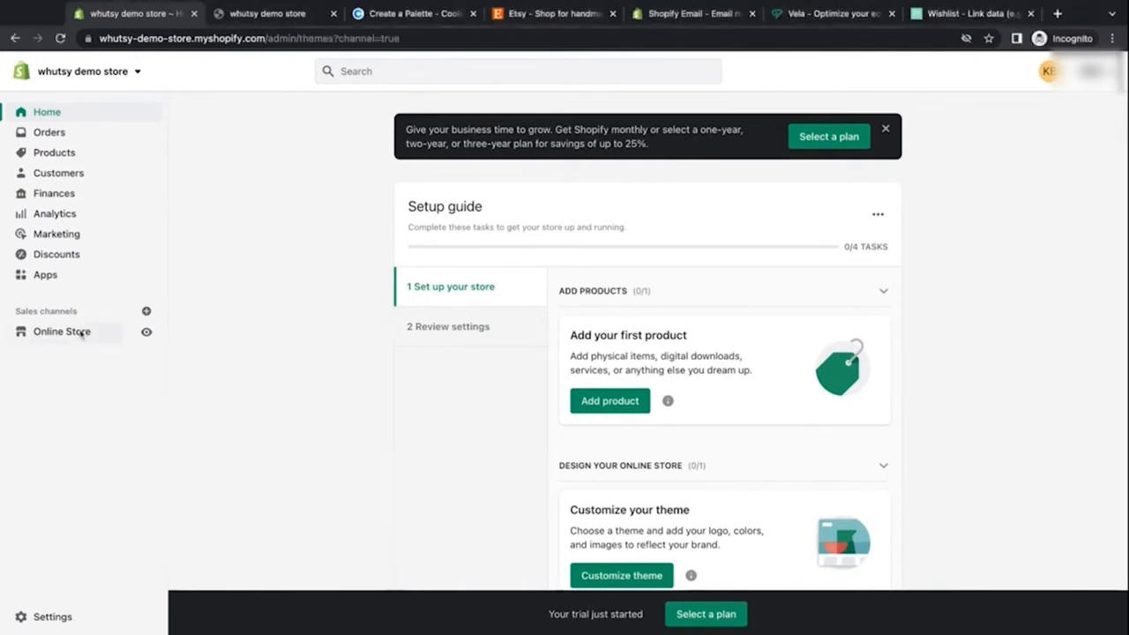
{"action": "left_click", "coordinate": [70, 435]}
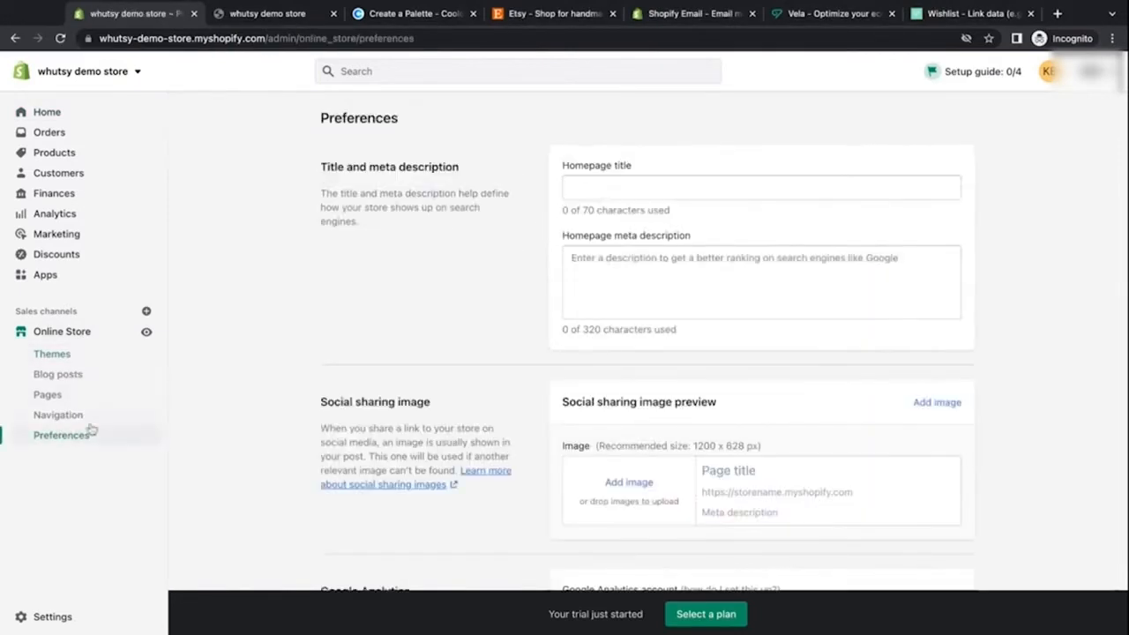
{"action": "scroll", "coordinate": [474, 264], "scroll_direction": "down", "scroll_amount": 3}
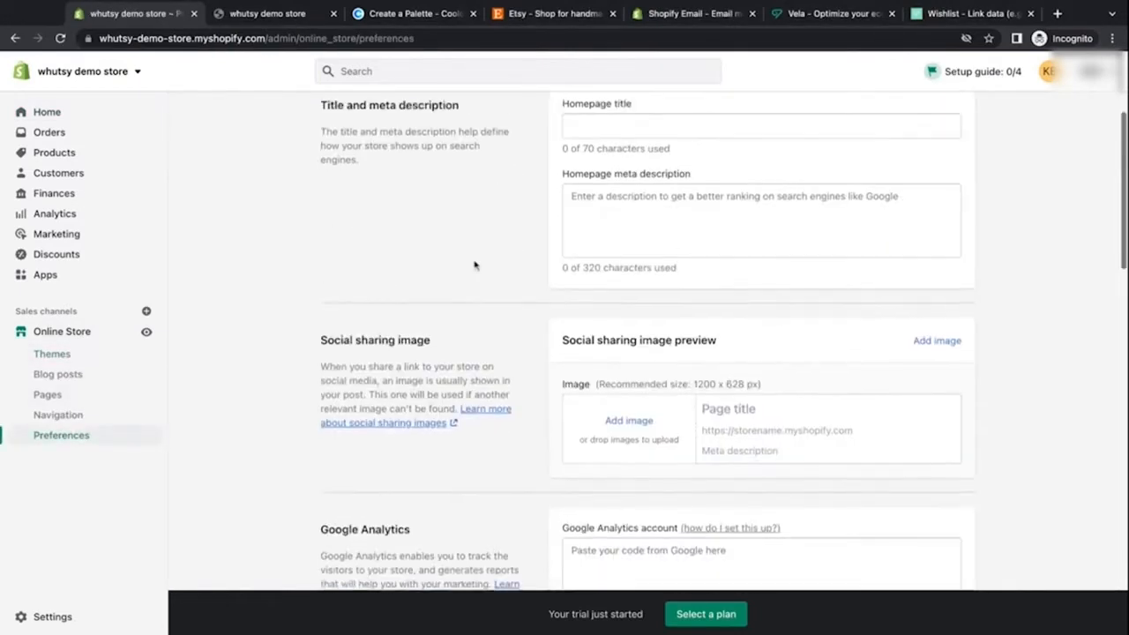
{"action": "scroll", "coordinate": [474, 263], "scroll_direction": "up", "scroll_amount": 2}
{"action": "left_click", "coordinate": [635, 180]}
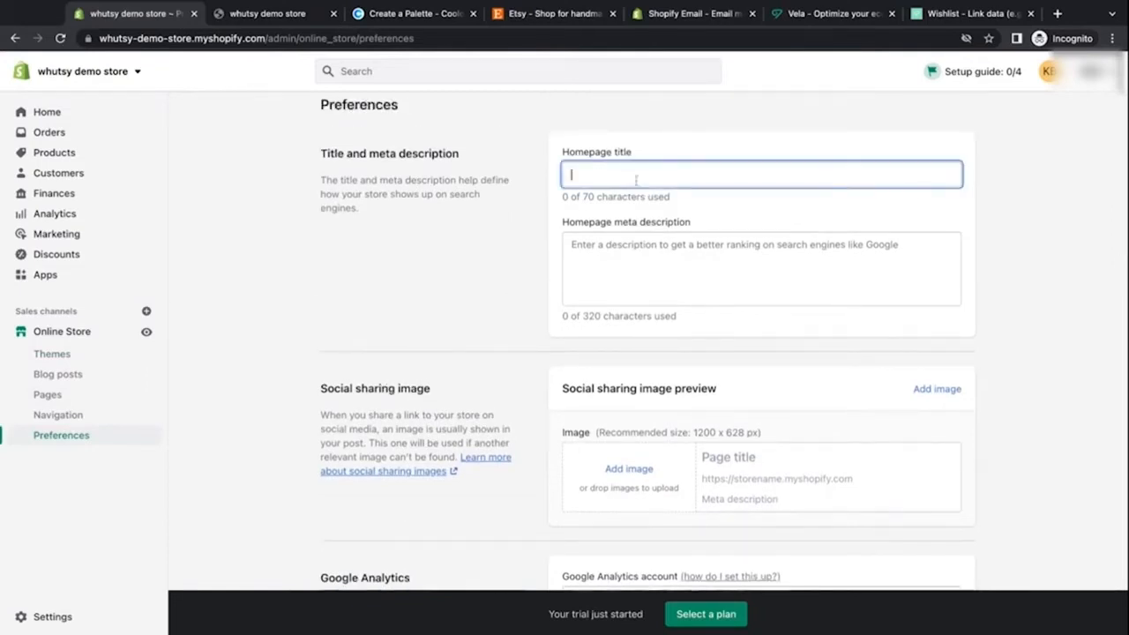
{"action": "type", "text": "Whuts"}
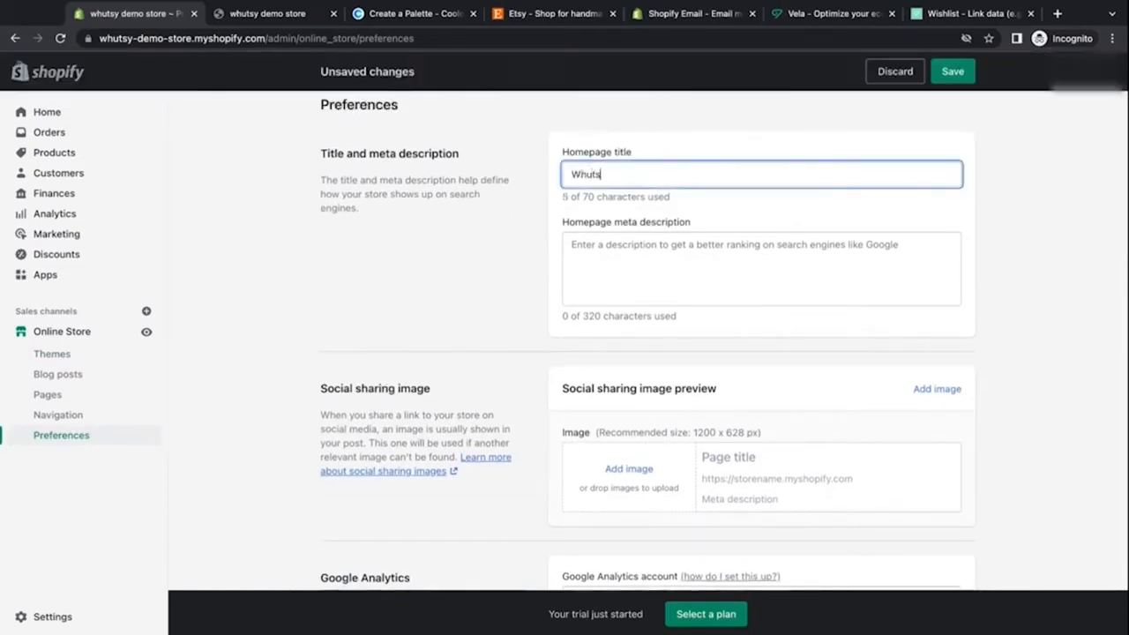
{"action": "type", "text": "y Demo Sor"}
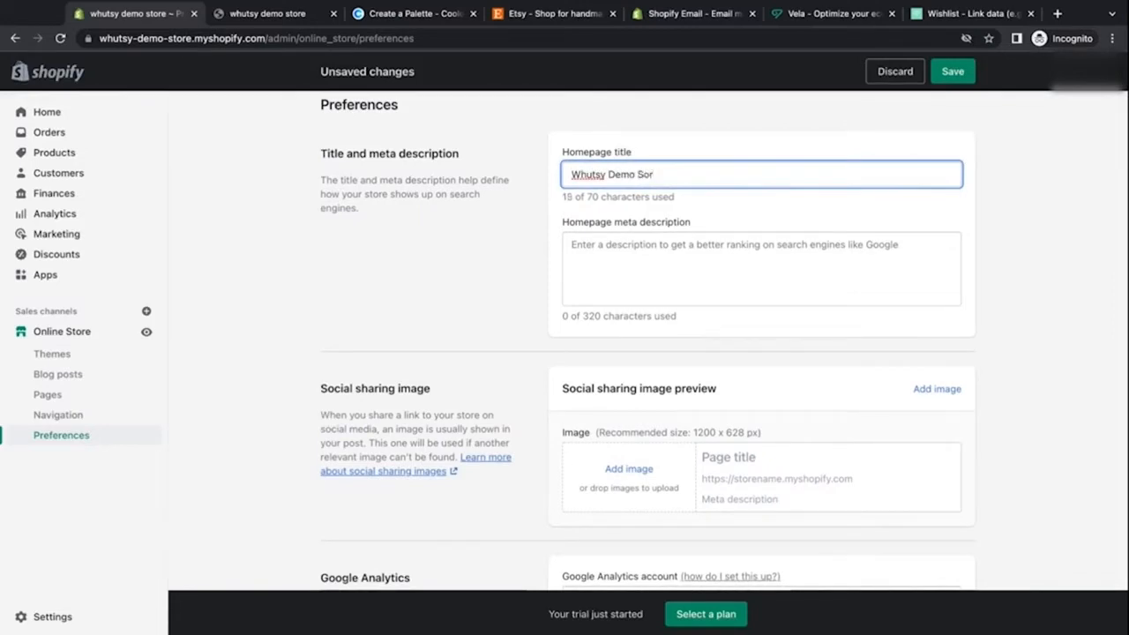
{"action": "key", "text": "BackSpace"}
{"action": "key", "text": "BackSpace"}
{"action": "type", "text": "tore"}
Step: Enter the homepage meta description "Subtitle from your Etsy shop." and save the preferences
{"action": "left_click", "coordinate": [653, 262]}
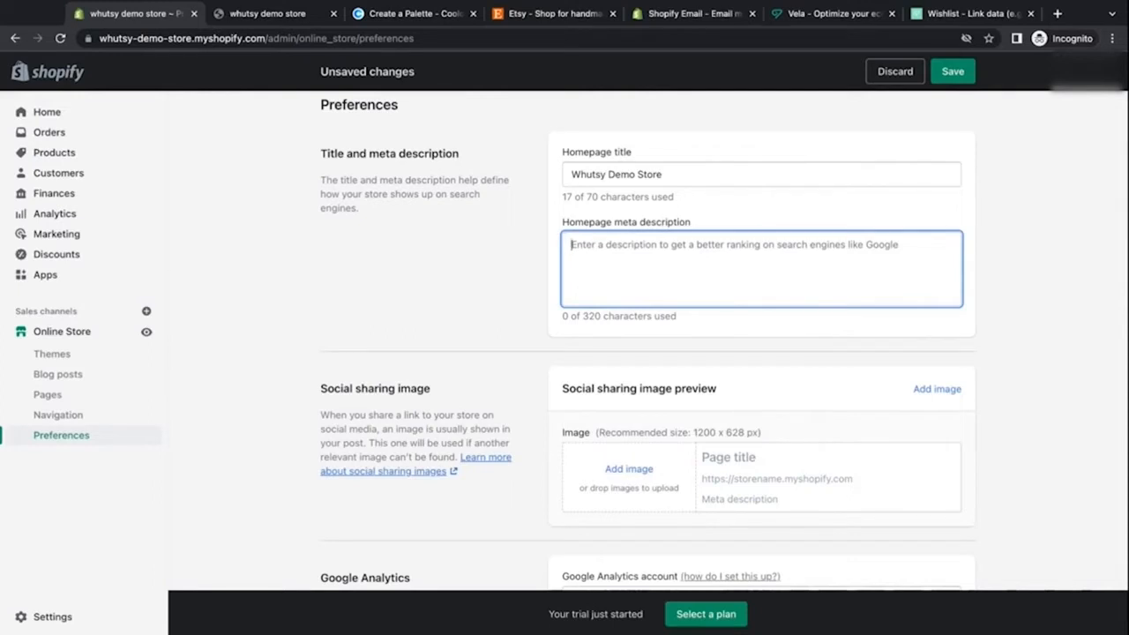
{"action": "type", "text": "Subtit"}
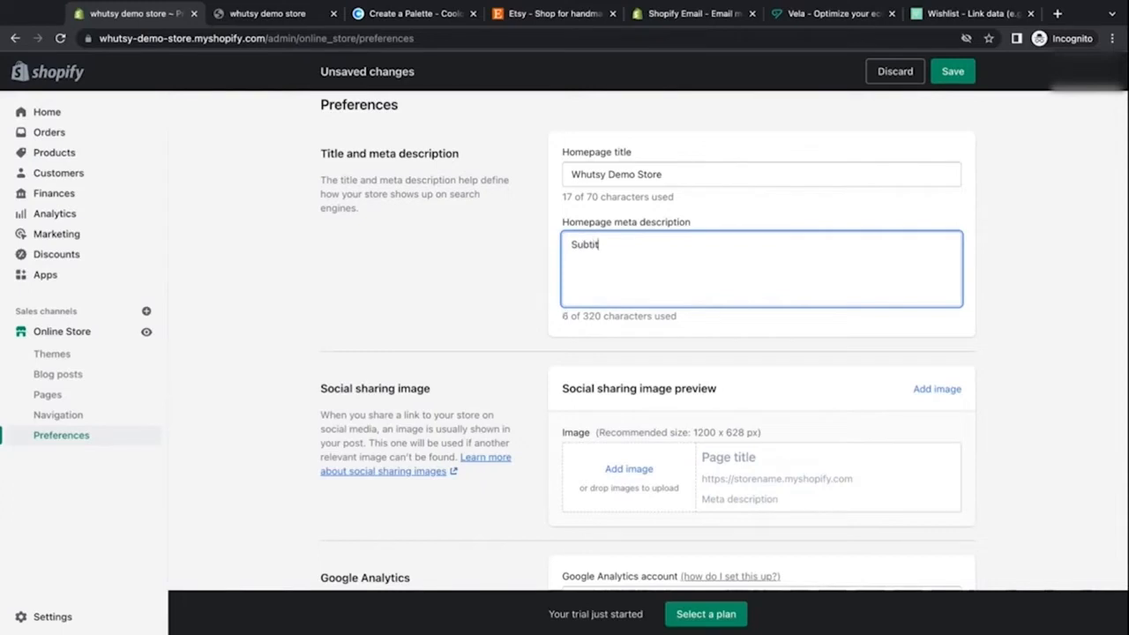
{"action": "type", "text": "le from "}
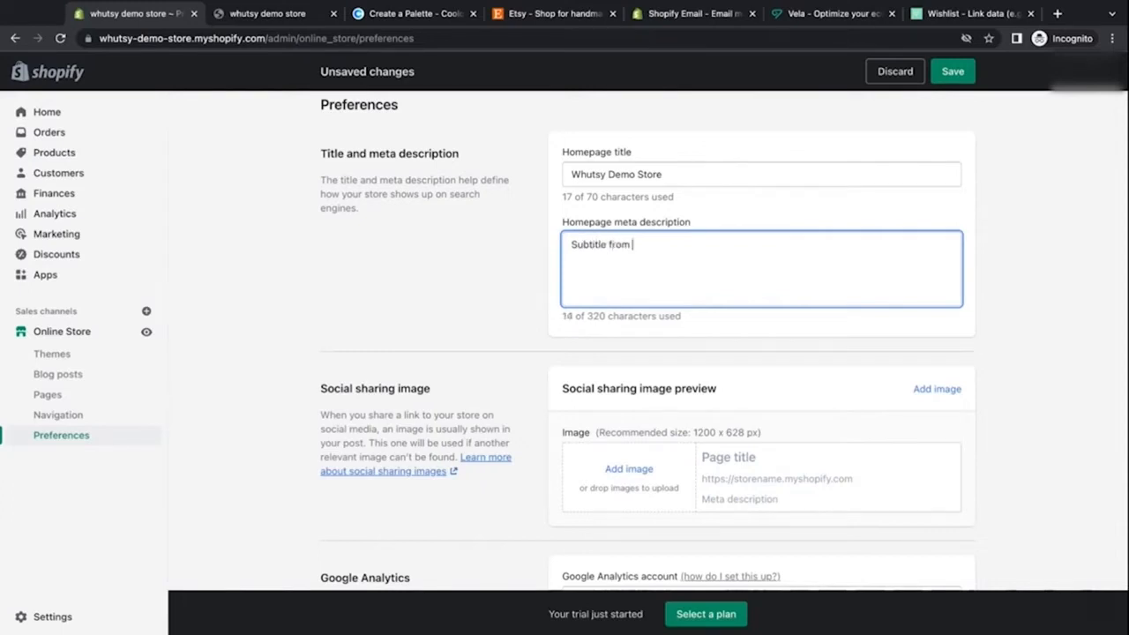
{"action": "type", "text": "your Etsy shop."}
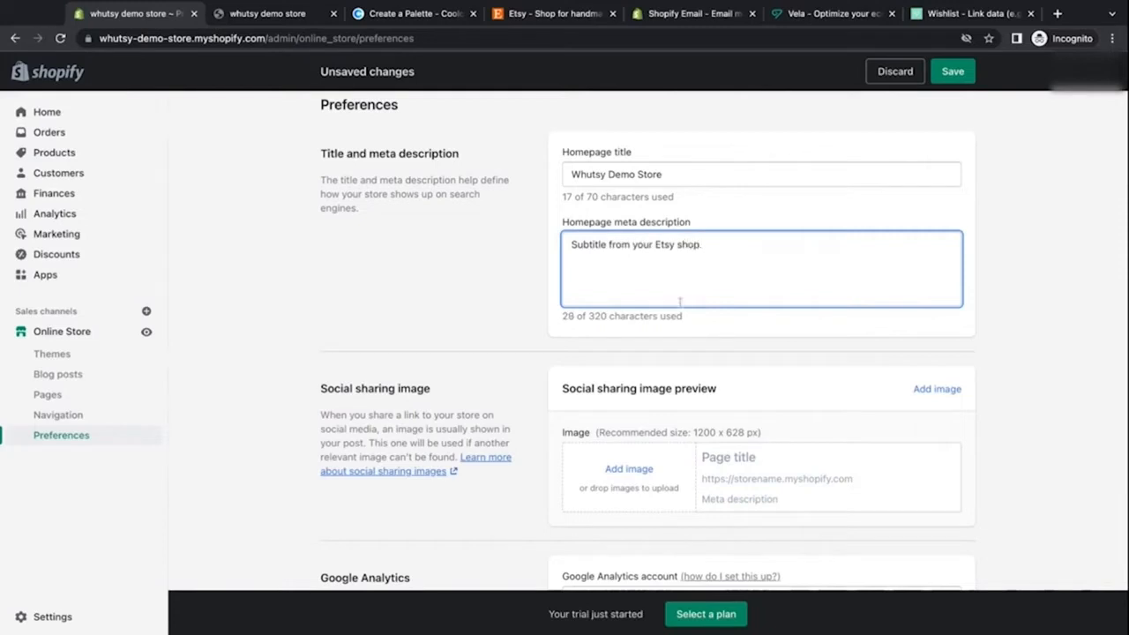
{"action": "left_click_drag", "start_coordinate": [588, 316], "coordinate": [609, 316]}
{"action": "left_click", "coordinate": [601, 359]}
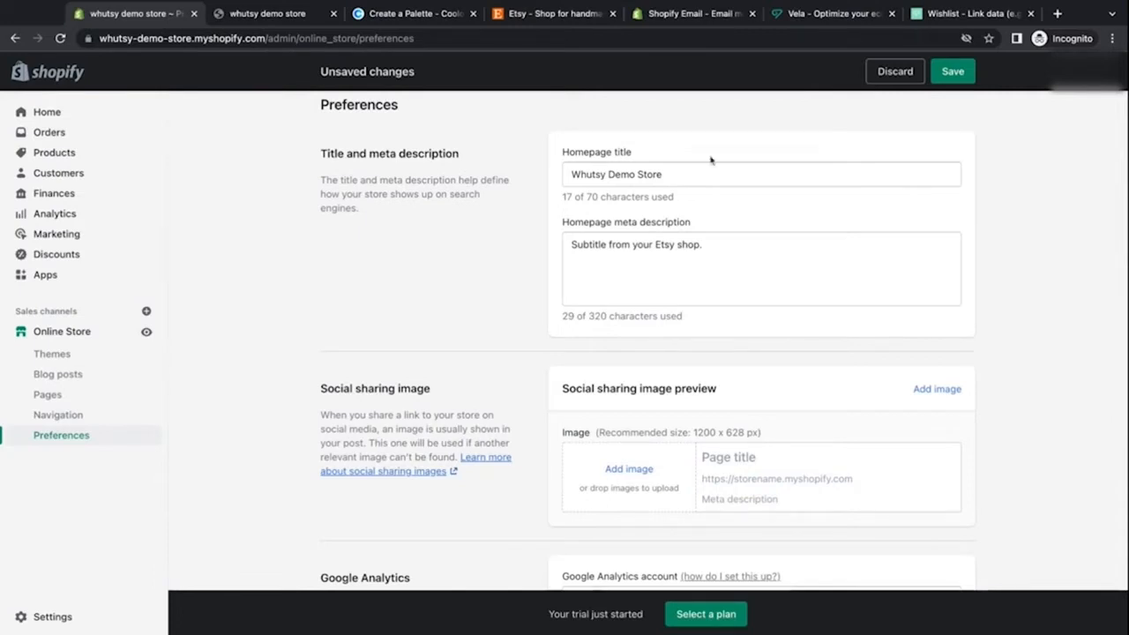
{"action": "left_click", "coordinate": [942, 71]}
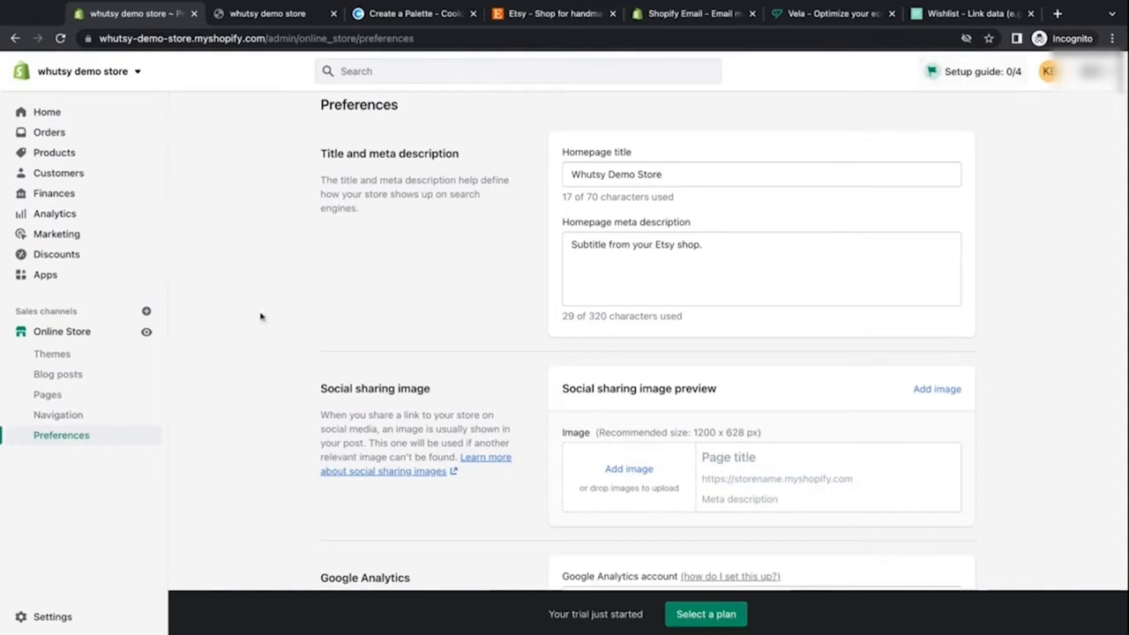
Step: Open the store details in settings, inspect the profile fields in its editor, and close it
{"action": "left_click", "coordinate": [68, 617]}
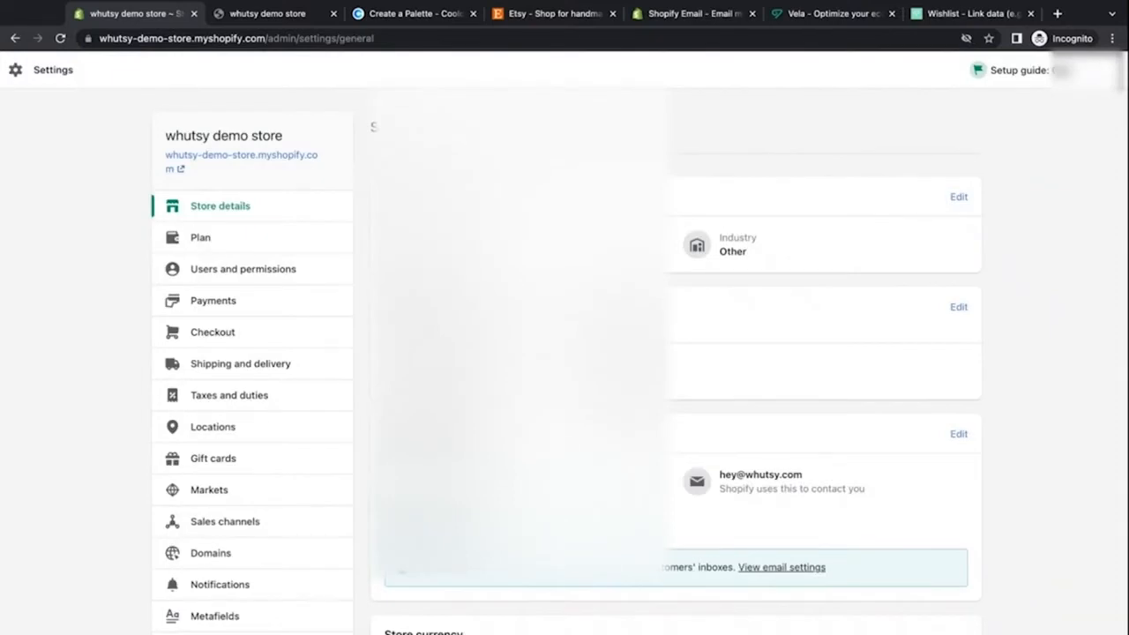
{"action": "left_click", "coordinate": [961, 198]}
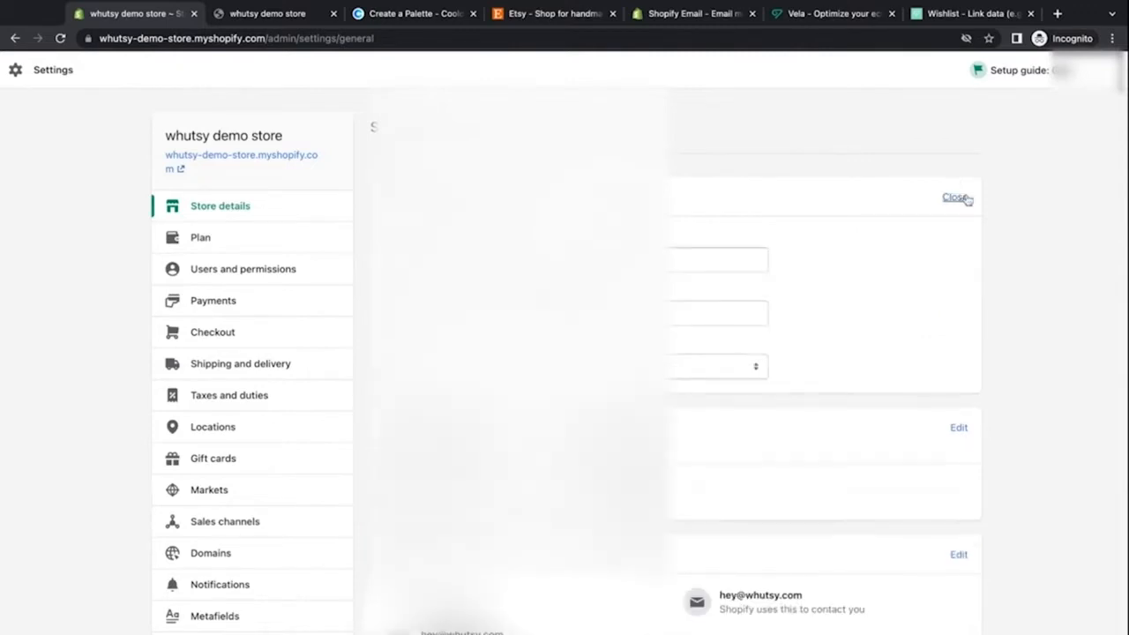
{"action": "left_click", "coordinate": [564, 259]}
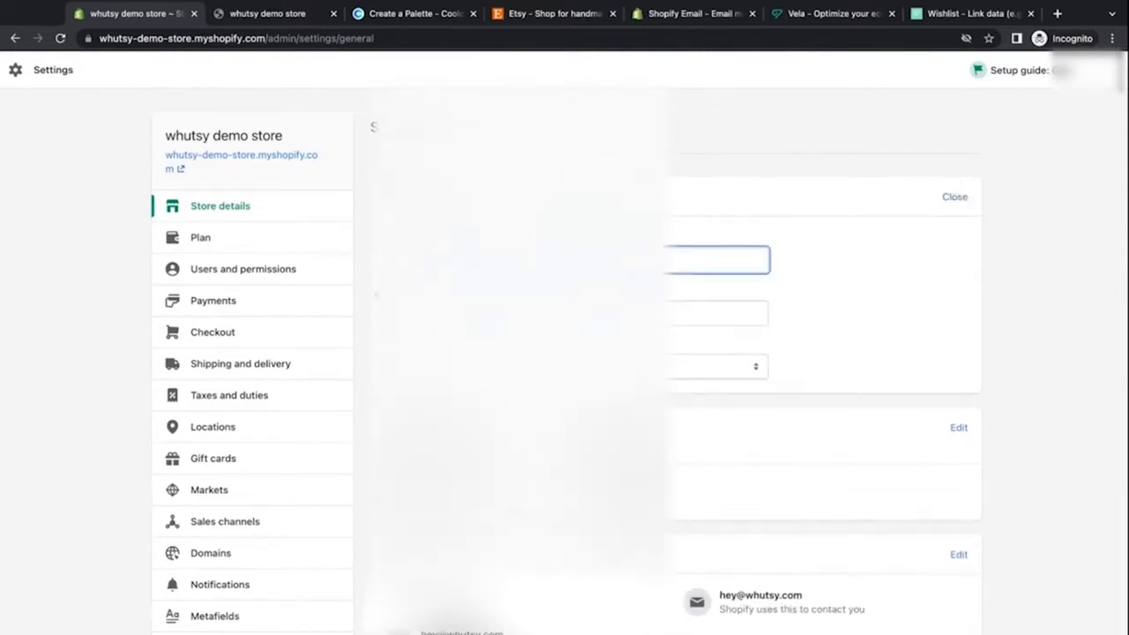
{"action": "left_click", "coordinate": [377, 295]}
{"action": "left_click", "coordinate": [565, 313]}
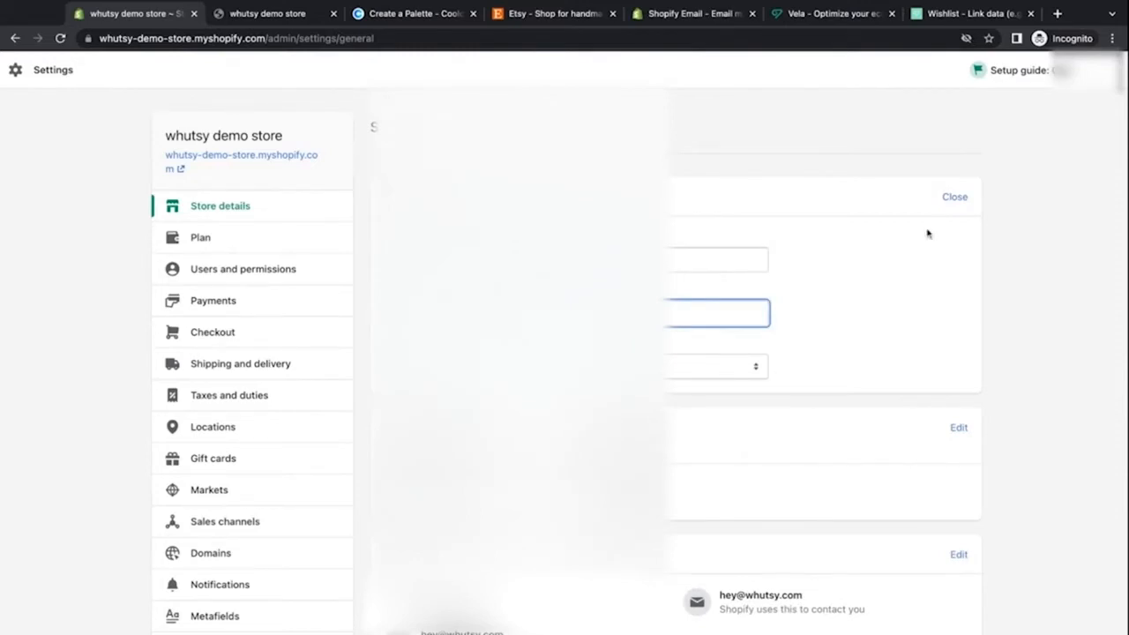
{"action": "left_click", "coordinate": [953, 204]}
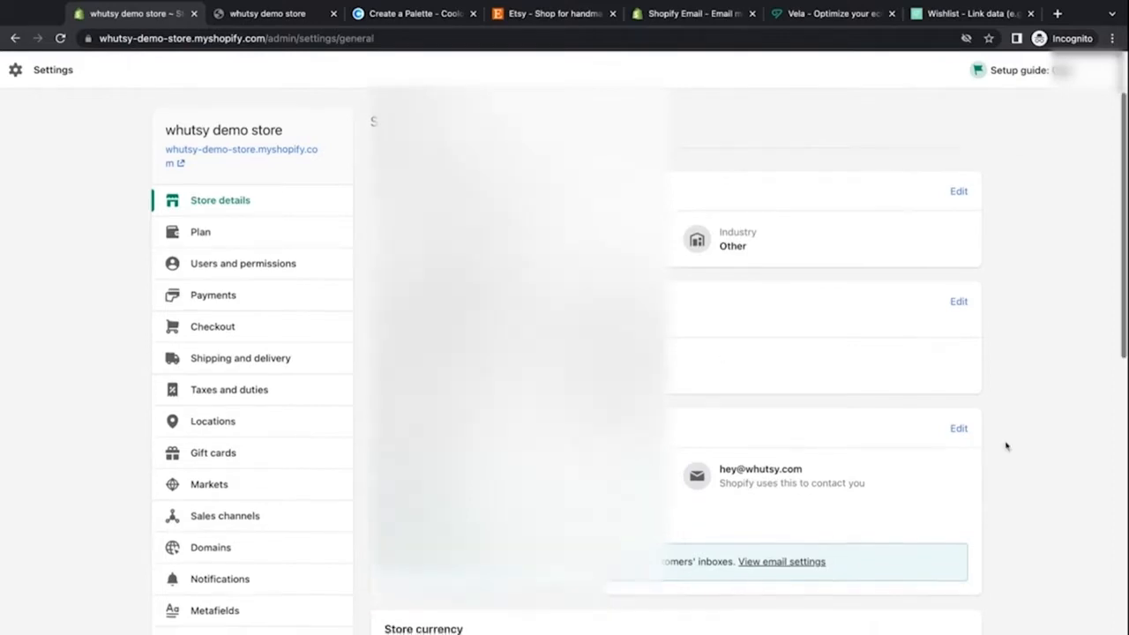
Step: Open the store contact section for editing and inspect the contact and sender email fields
{"action": "scroll", "coordinate": [1006, 447], "scroll_direction": "down", "scroll_amount": 3}
{"action": "scroll", "coordinate": [1005, 446], "scroll_direction": "down", "scroll_amount": 2}
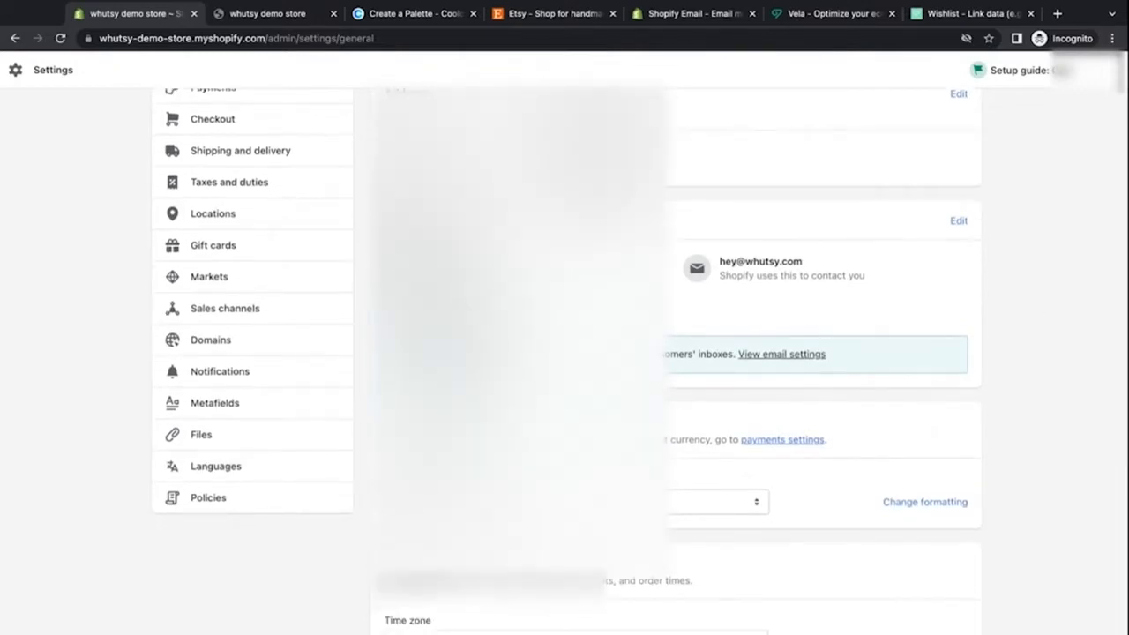
{"action": "left_click", "coordinate": [960, 221]}
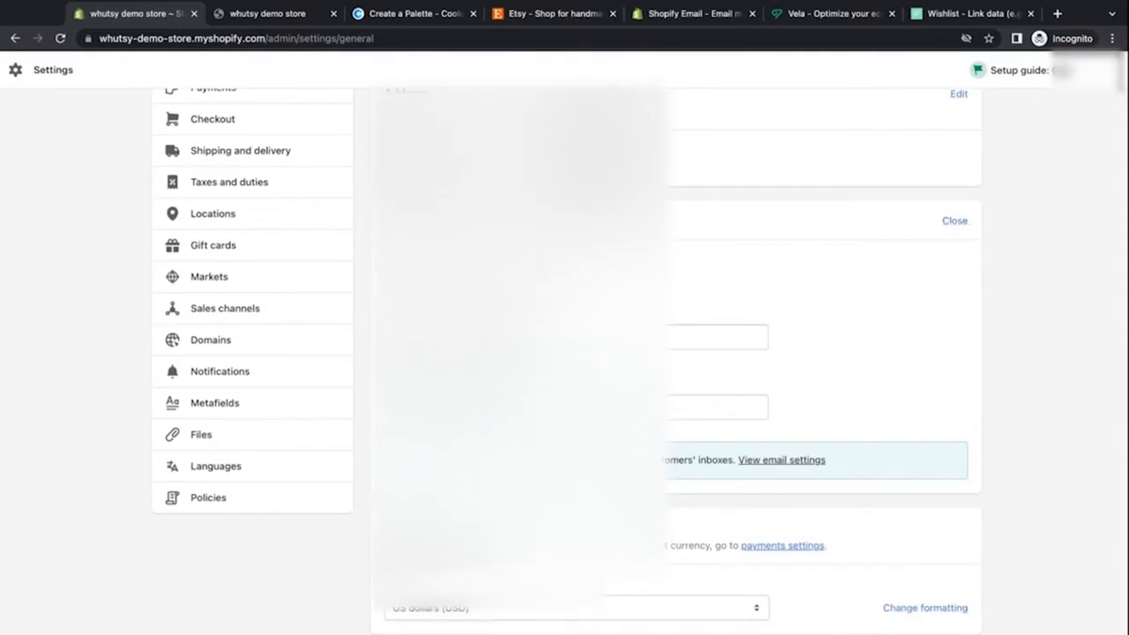
{"action": "left_click", "coordinate": [530, 337]}
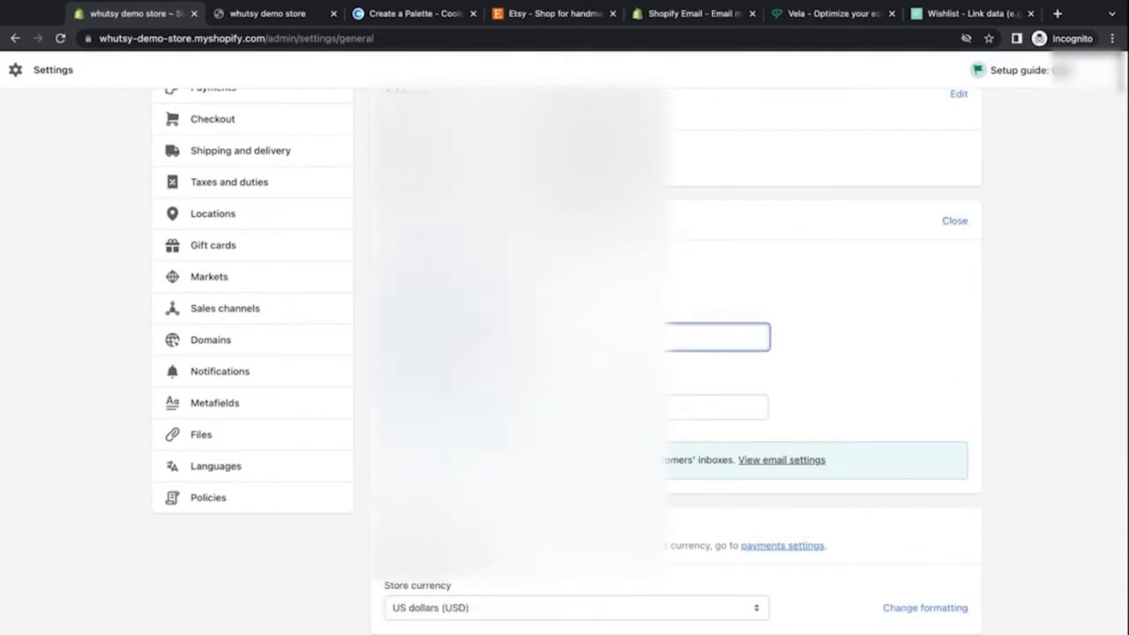
{"action": "left_click", "coordinate": [547, 291]}
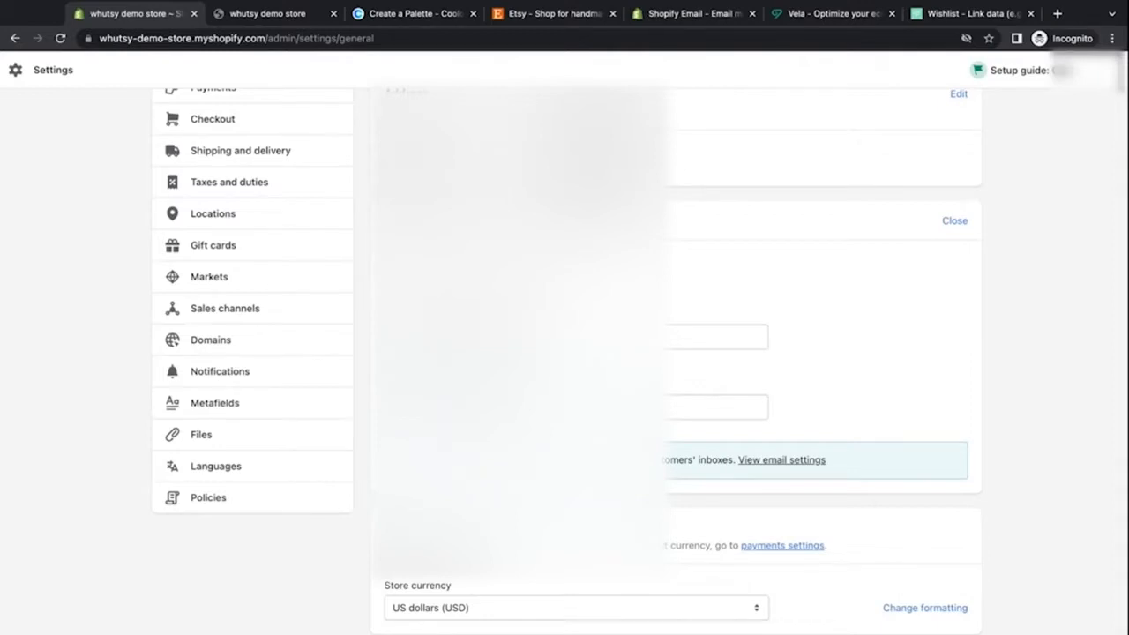
{"action": "left_click", "coordinate": [547, 337]}
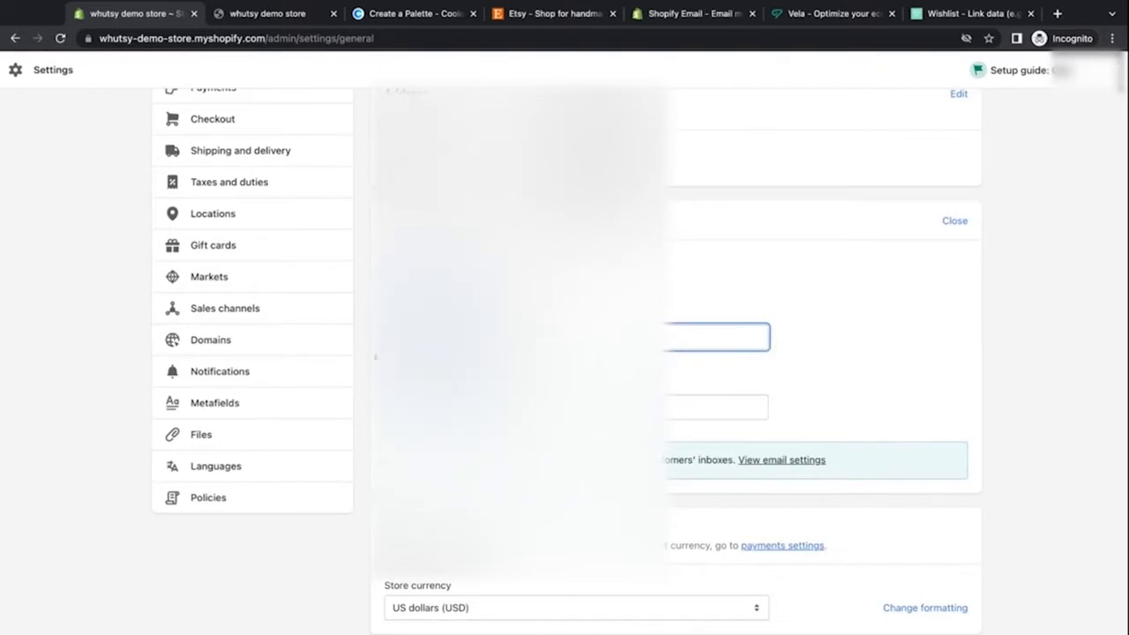
{"action": "left_click", "coordinate": [564, 286]}
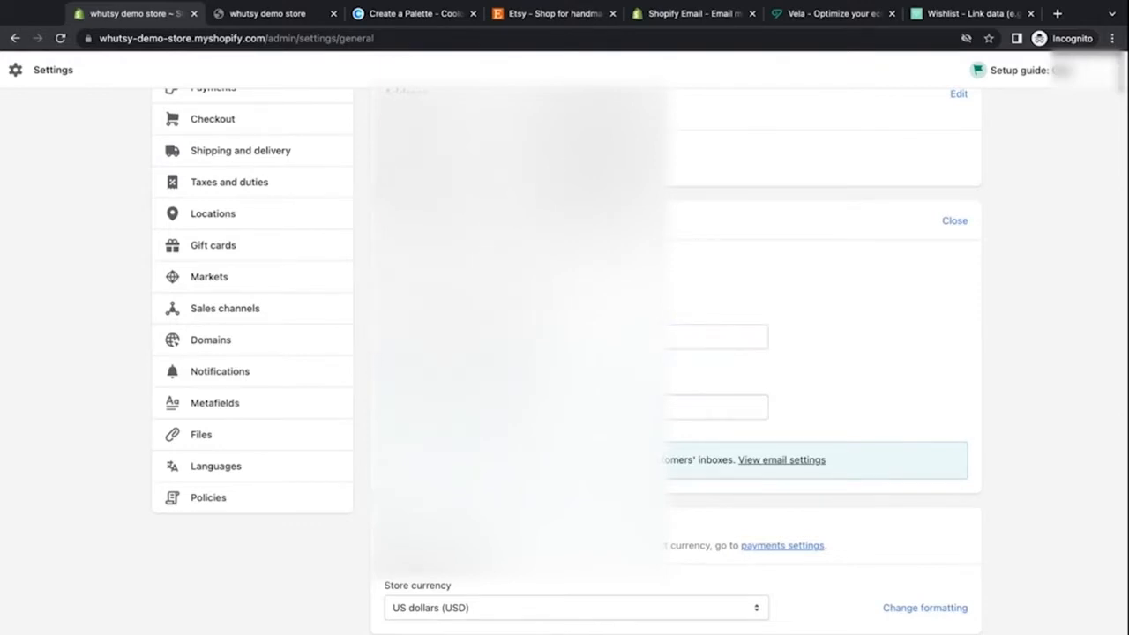
{"action": "left_click", "coordinate": [547, 406]}
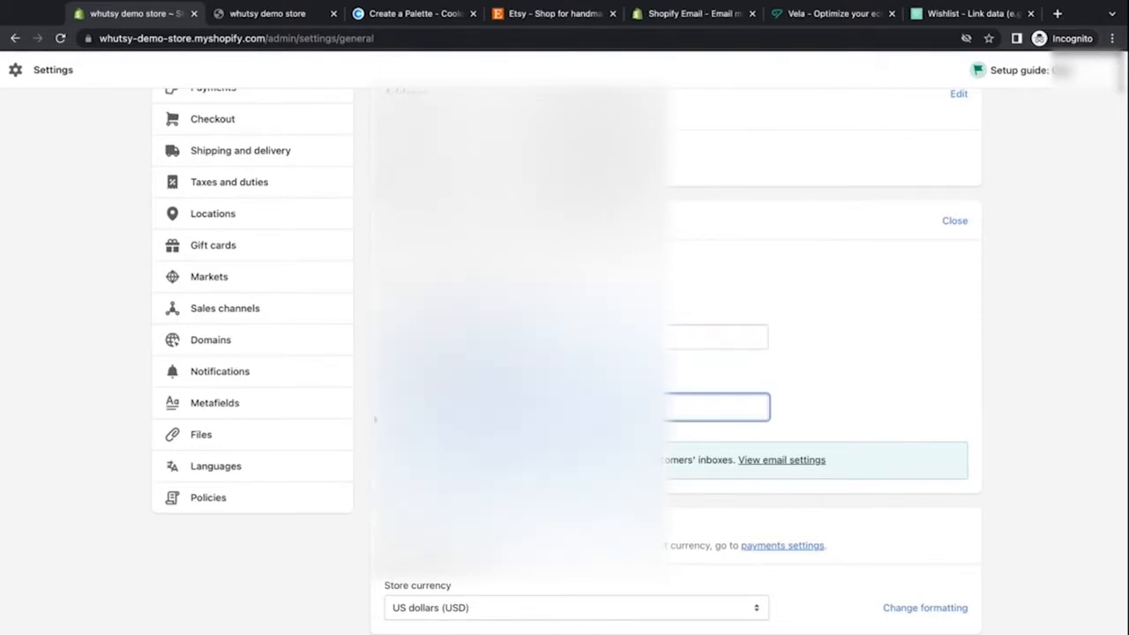
{"action": "left_click", "coordinate": [564, 371]}
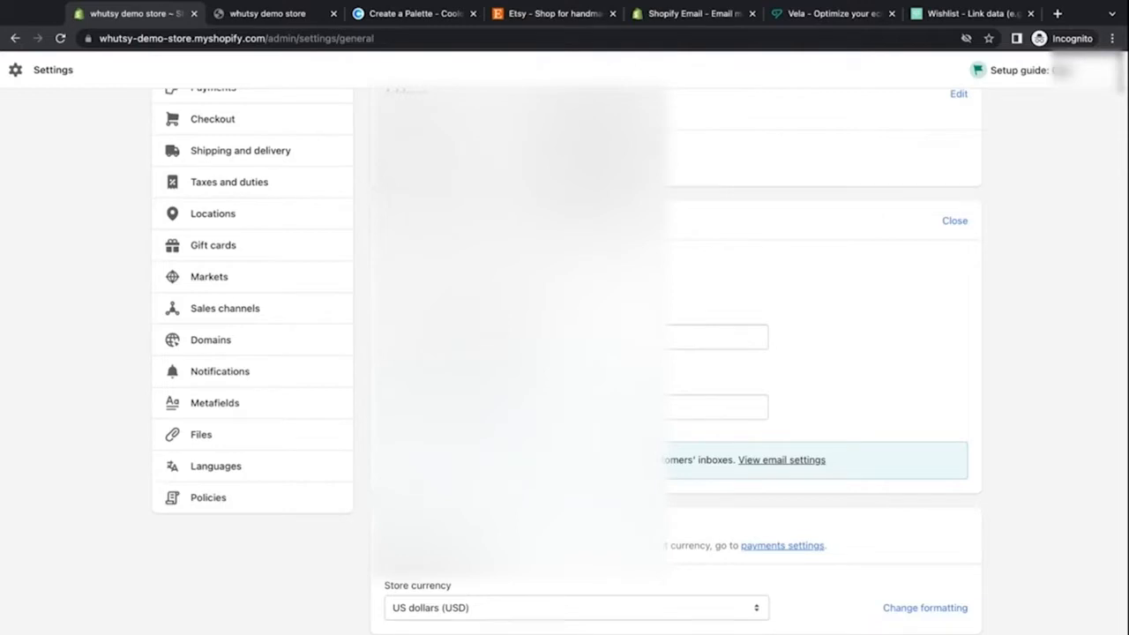
Step: Review the store currency, unit system and default weight unit options under standards and formats
{"action": "scroll", "coordinate": [573, 352], "scroll_direction": "down", "scroll_amount": 3}
{"action": "left_click", "coordinate": [747, 315]}
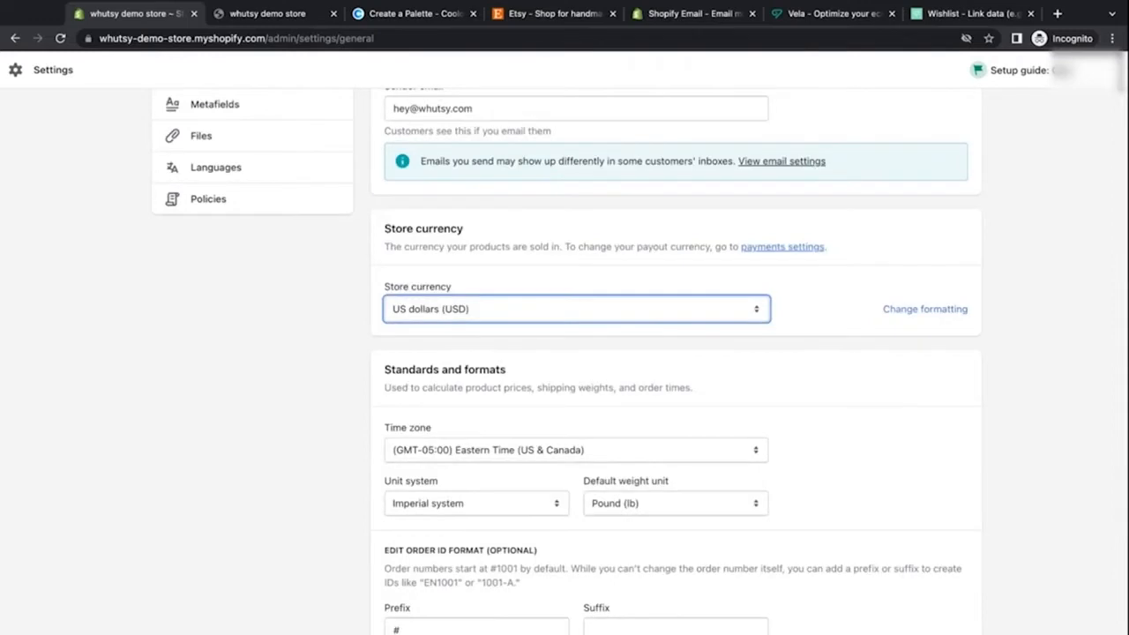
{"action": "scroll", "coordinate": [799, 361], "scroll_direction": "down", "scroll_amount": 3}
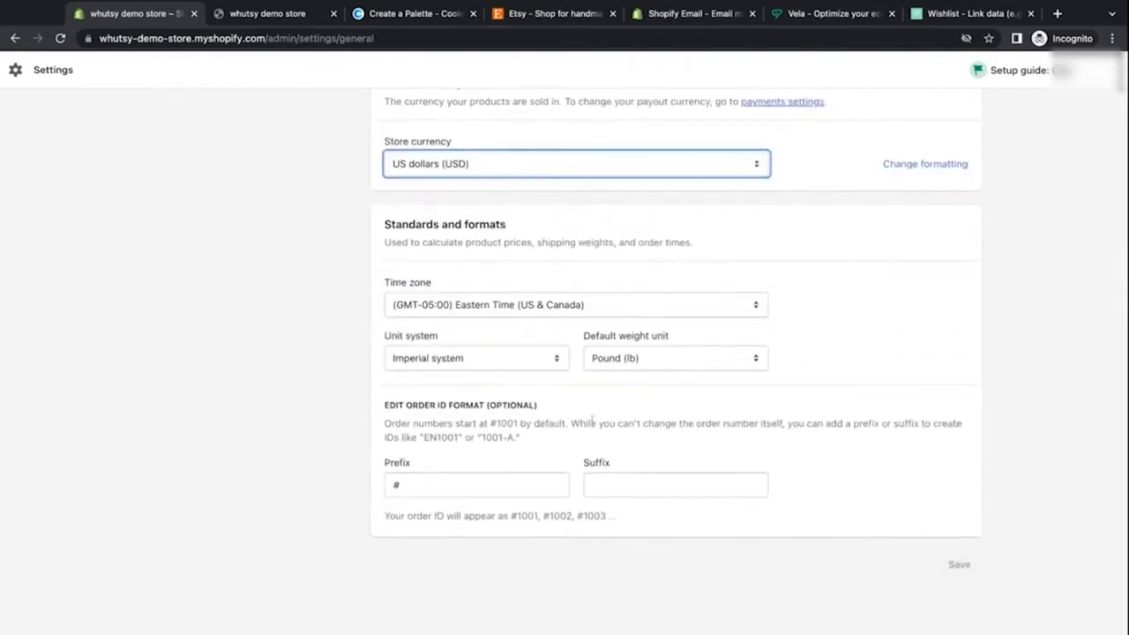
{"action": "left_click", "coordinate": [534, 362]}
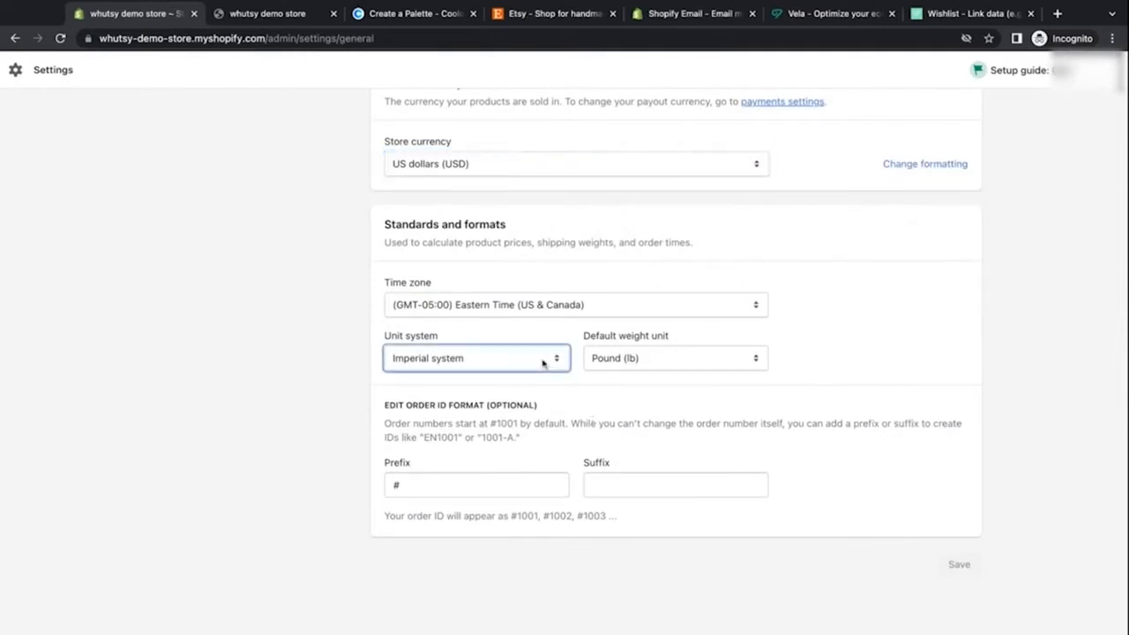
{"action": "left_click", "coordinate": [680, 358]}
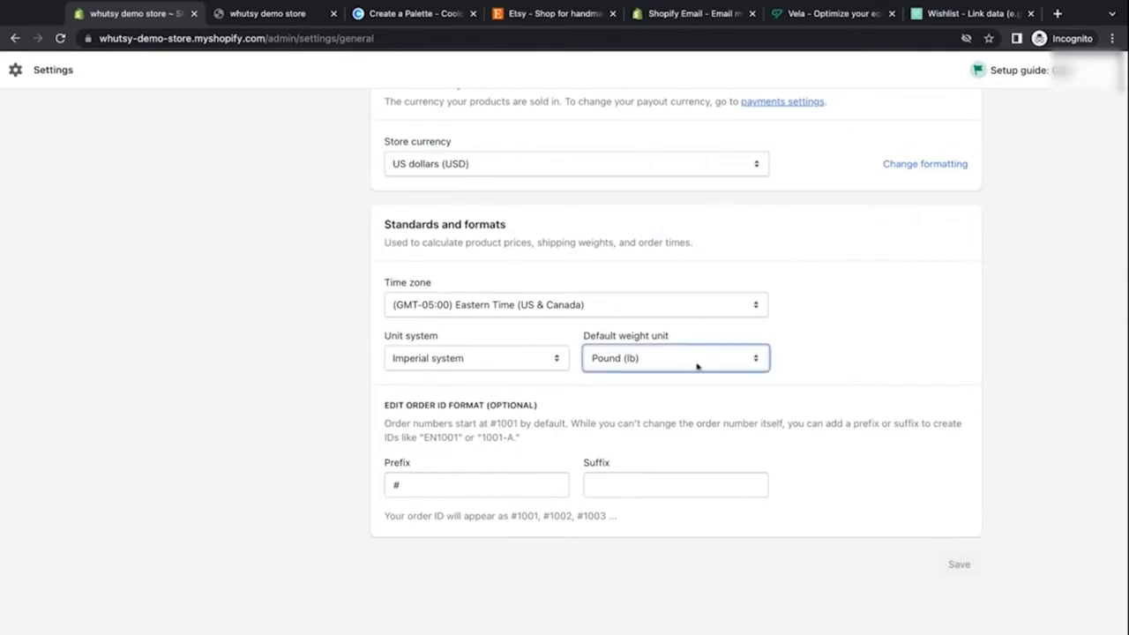
{"action": "left_click", "coordinate": [591, 449]}
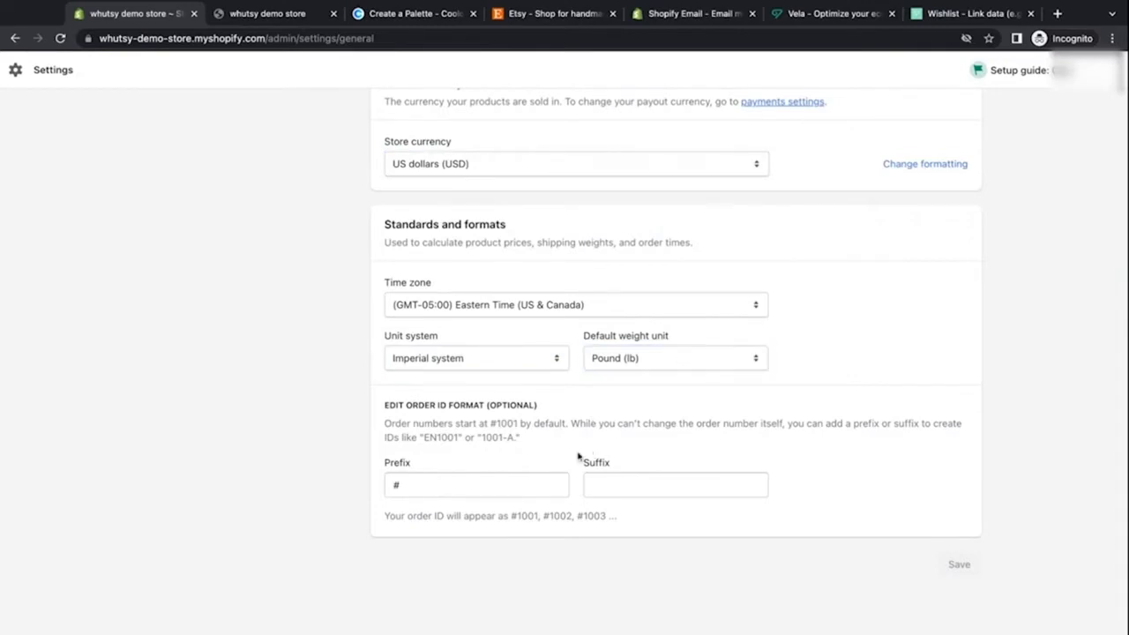
{"action": "scroll", "coordinate": [579, 456], "scroll_direction": "down", "scroll_amount": 1}
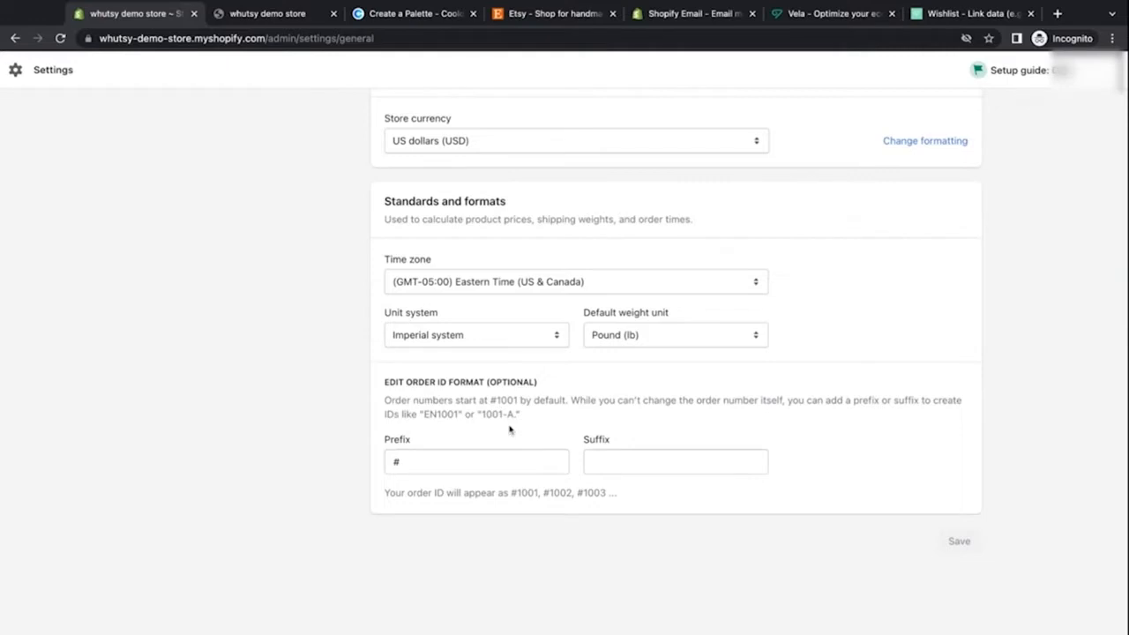
Step: Scroll back through the store details settings and open the payments settings
{"action": "scroll", "coordinate": [528, 432], "scroll_direction": "up", "scroll_amount": 10}
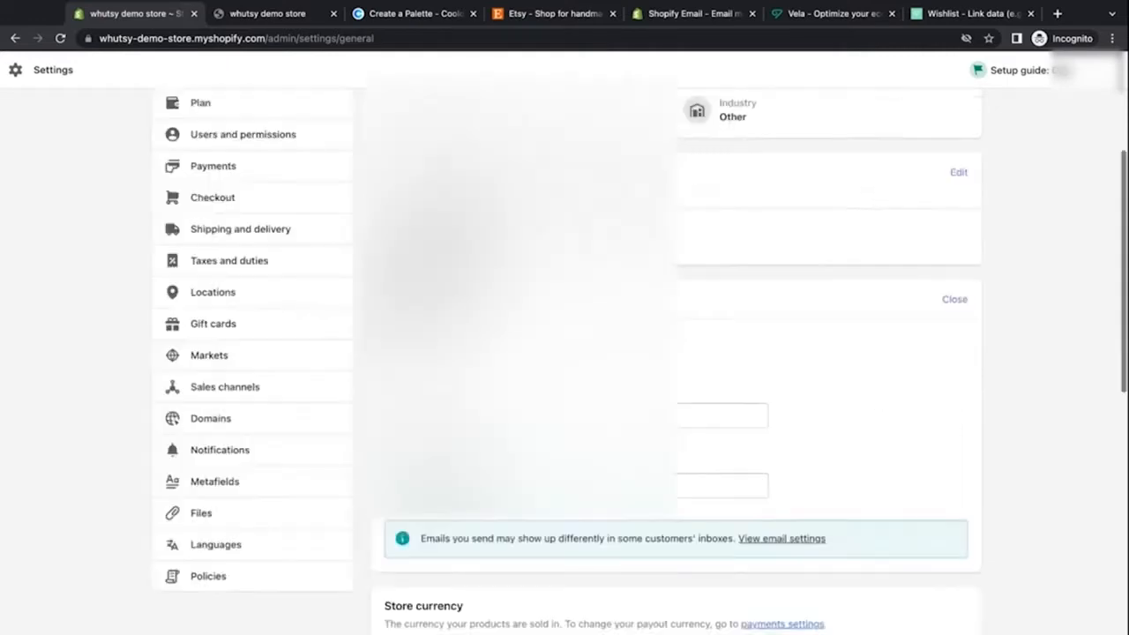
{"action": "scroll", "coordinate": [528, 432], "scroll_direction": "down", "scroll_amount": 10}
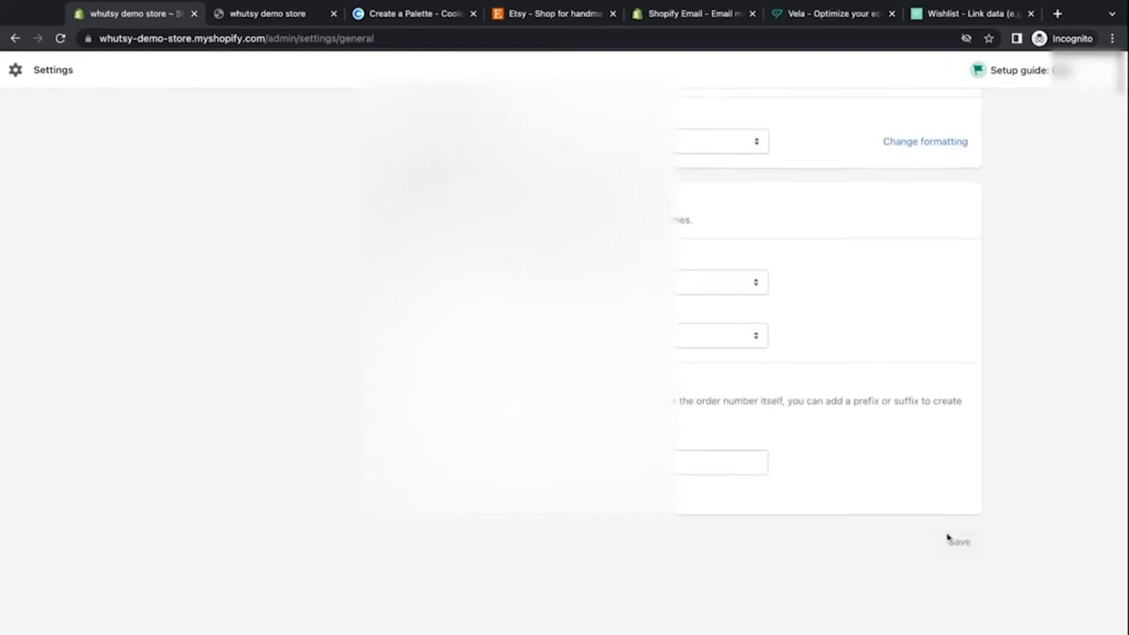
{"action": "scroll", "coordinate": [948, 538], "scroll_direction": "up", "scroll_amount": 10}
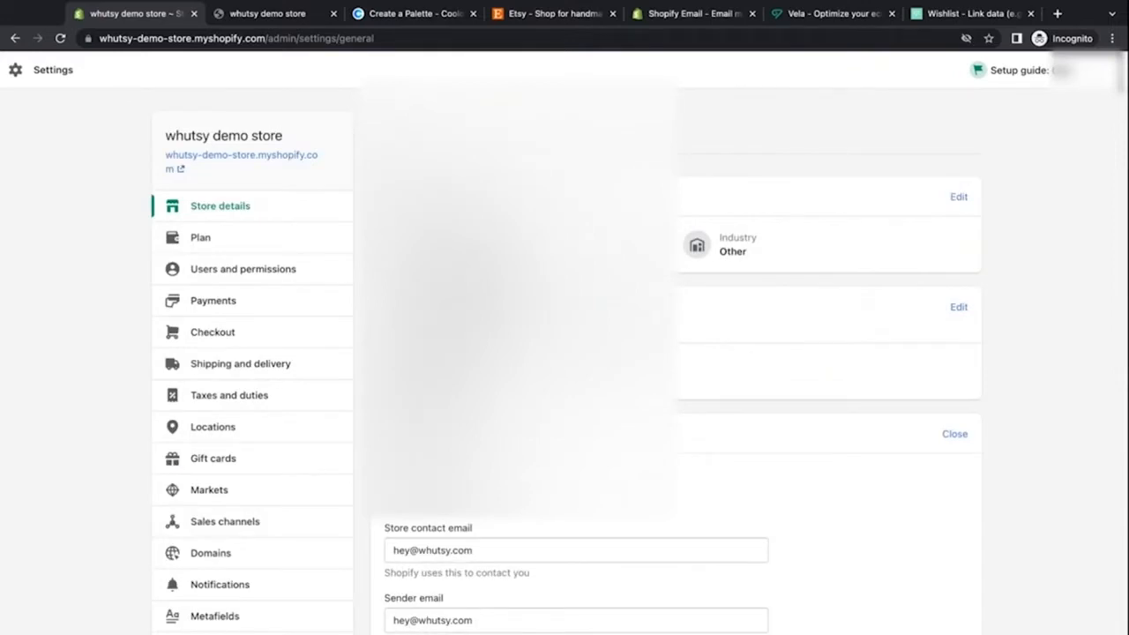
{"action": "scroll", "coordinate": [521, 353], "scroll_direction": "down", "scroll_amount": 2}
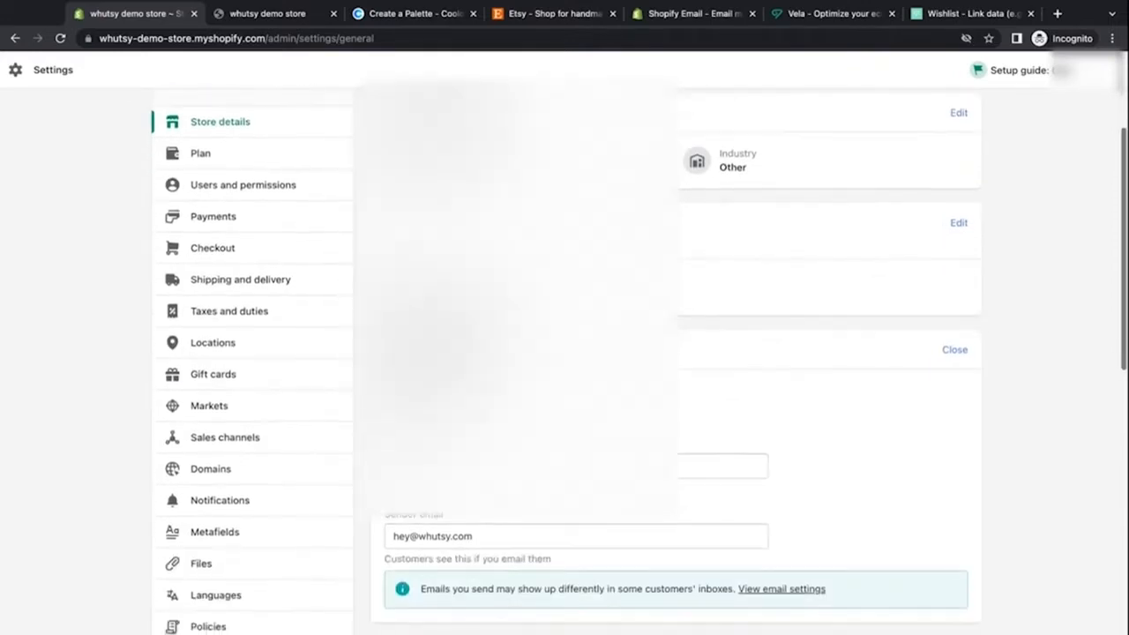
{"action": "left_click", "coordinate": [288, 221]}
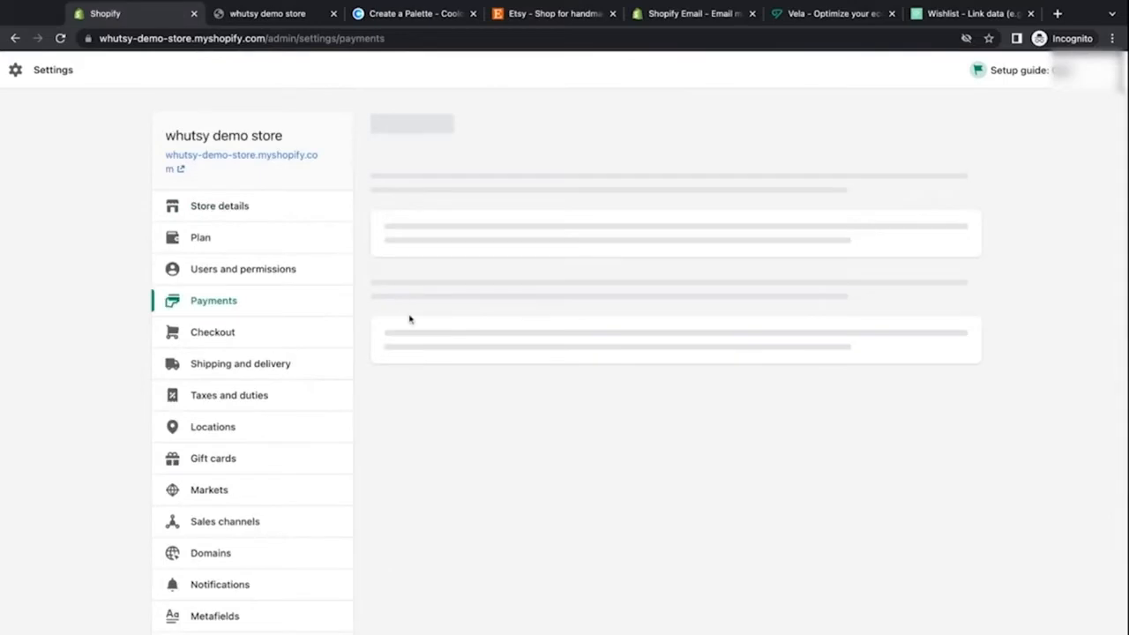
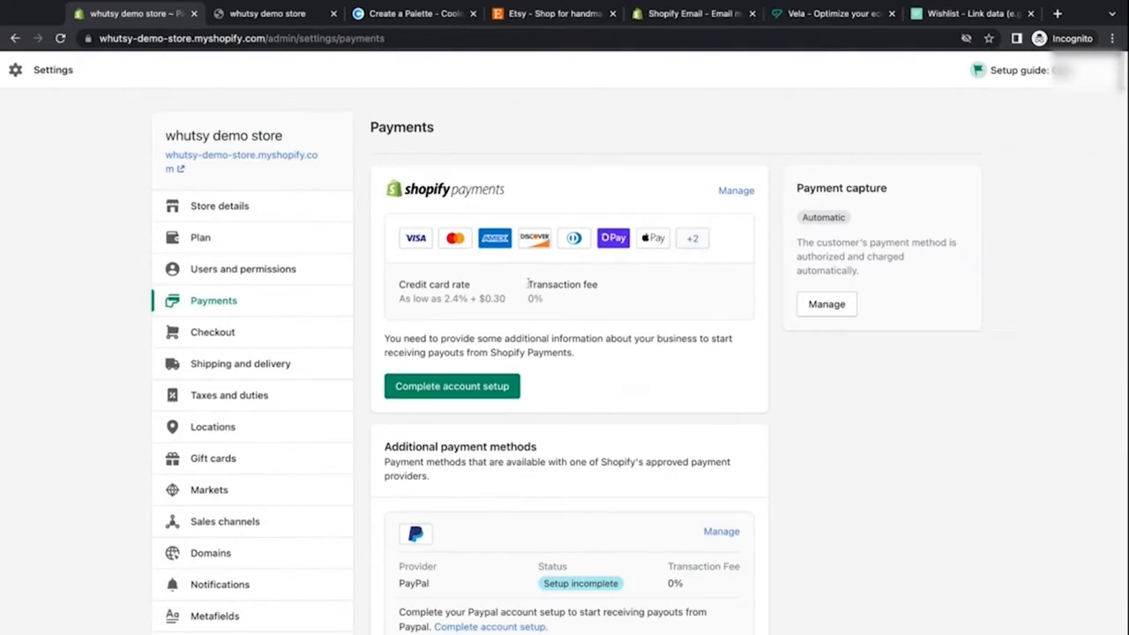
Step: Review the Shopify Payments credit card rate and transaction fee on the payments settings page
{"action": "left_click_drag", "start_coordinate": [527, 284], "coordinate": [543, 300]}
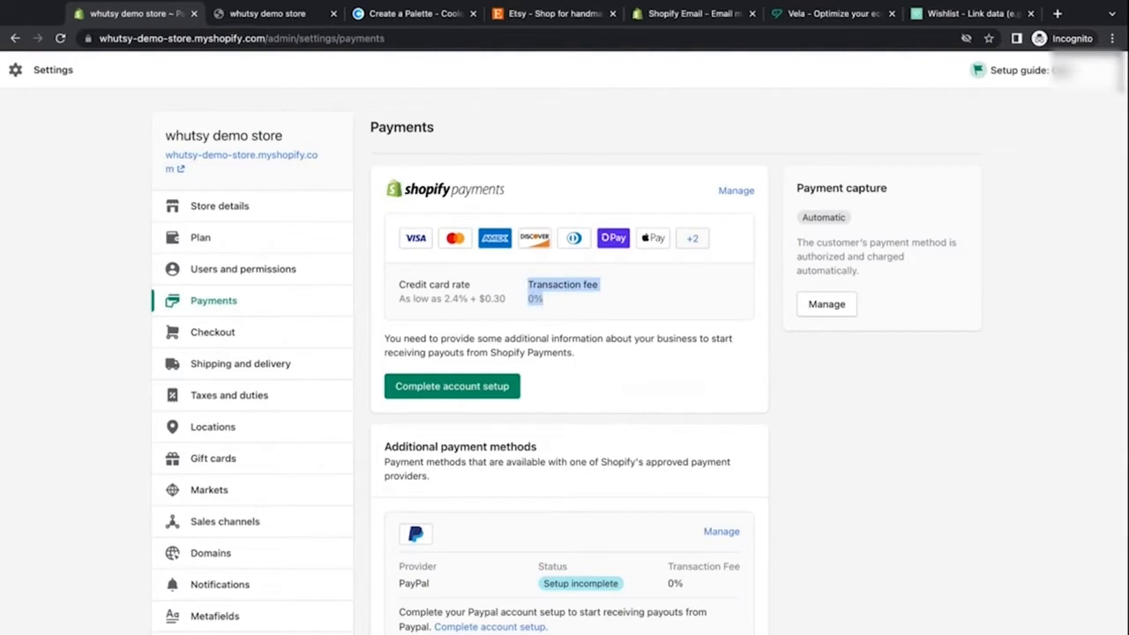
{"action": "left_click", "coordinate": [549, 301]}
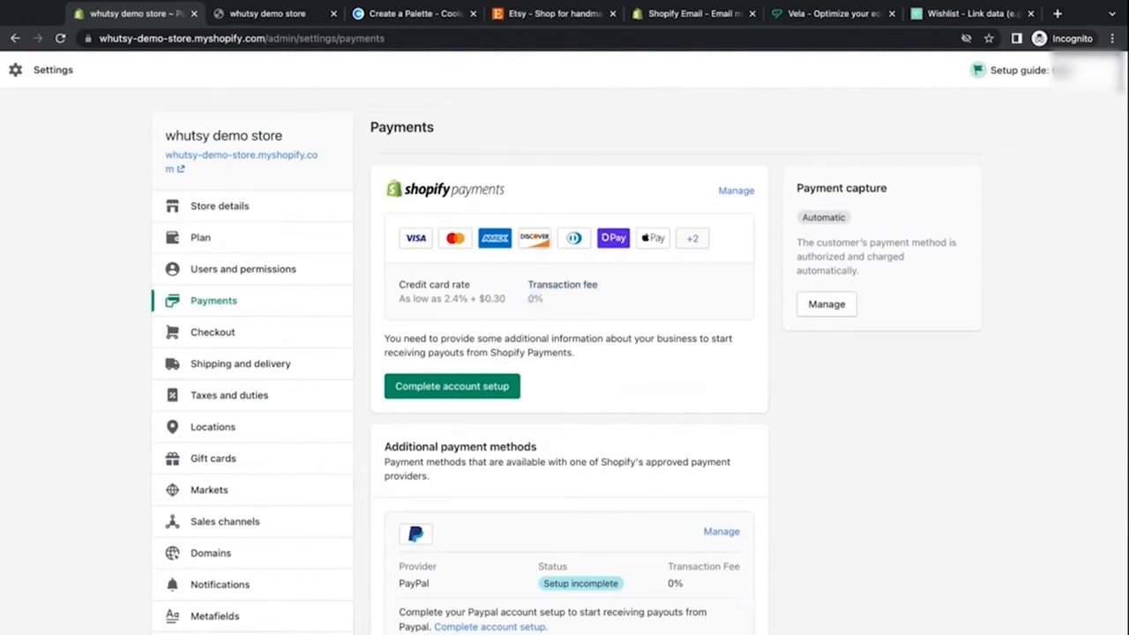
{"action": "left_click_drag", "start_coordinate": [546, 300], "coordinate": [527, 300]}
{"action": "left_click", "coordinate": [544, 331]}
{"action": "left_click_drag", "start_coordinate": [443, 298], "coordinate": [493, 298]}
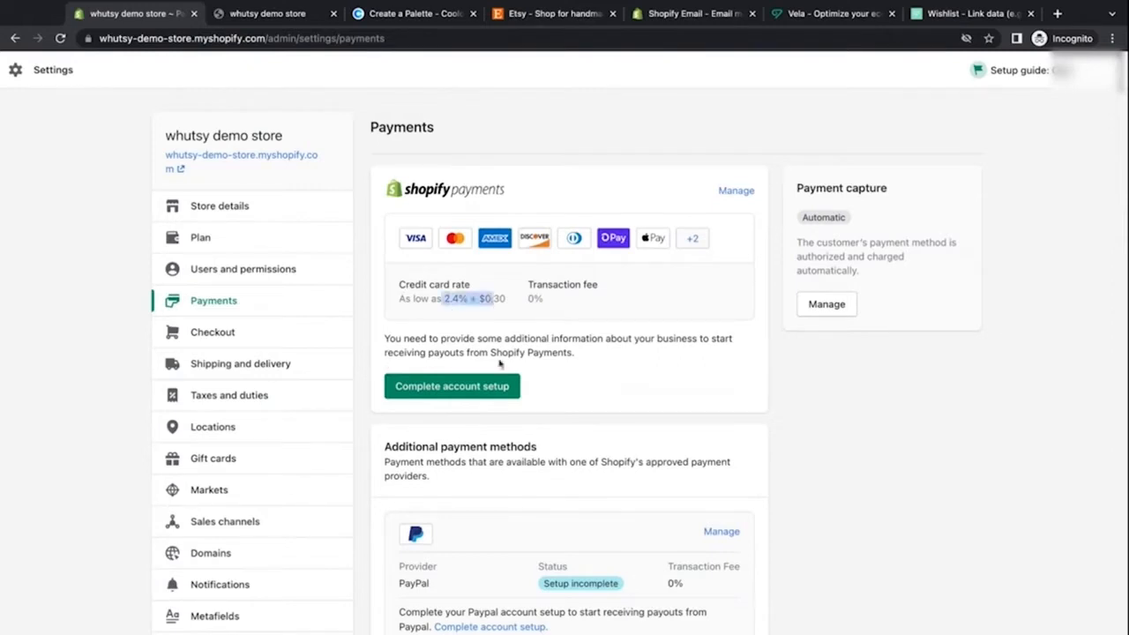
{"action": "left_click", "coordinate": [620, 361]}
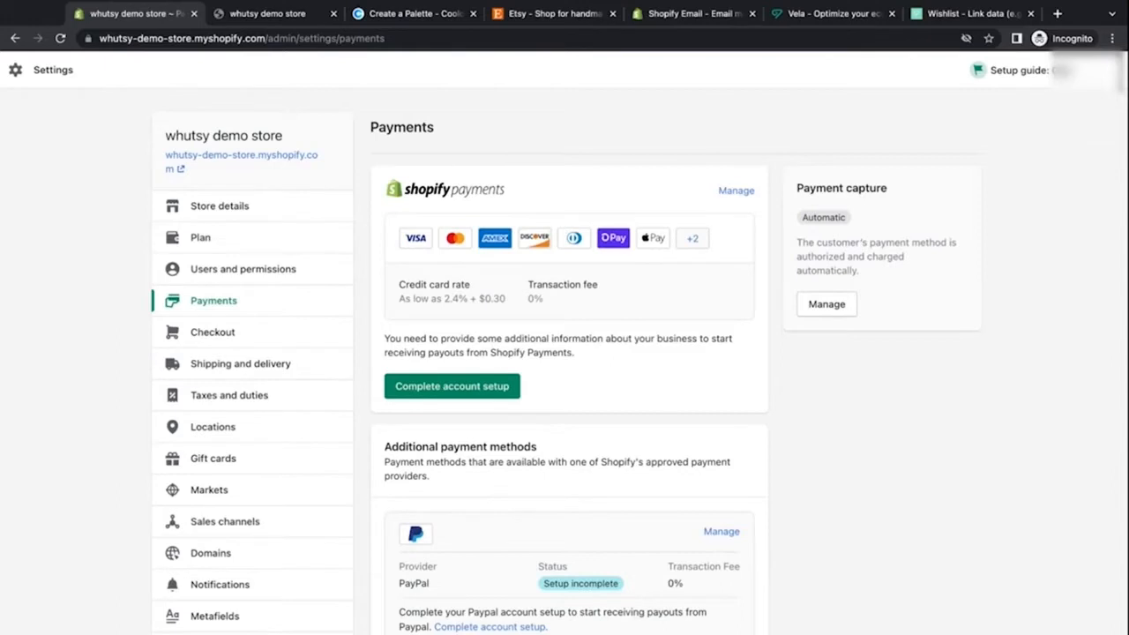
Step: Open the add payment methods page, view the search by provider option, and return to payments
{"action": "scroll", "coordinate": [565, 353], "scroll_direction": "down", "scroll_amount": 5}
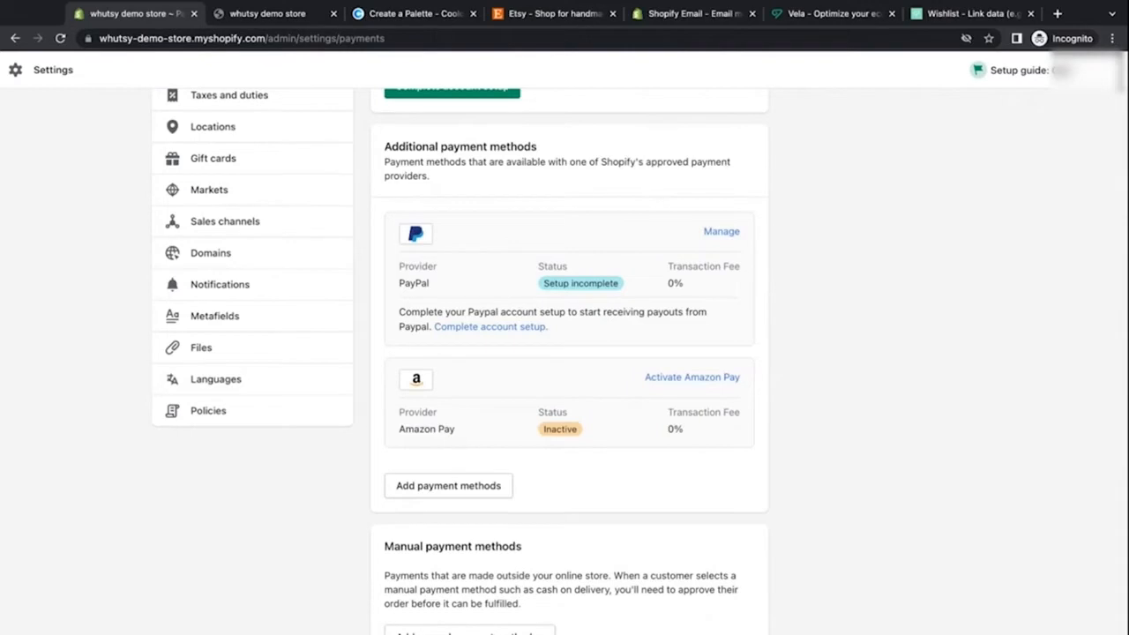
{"action": "scroll", "coordinate": [418, 336], "scroll_direction": "down", "scroll_amount": 1}
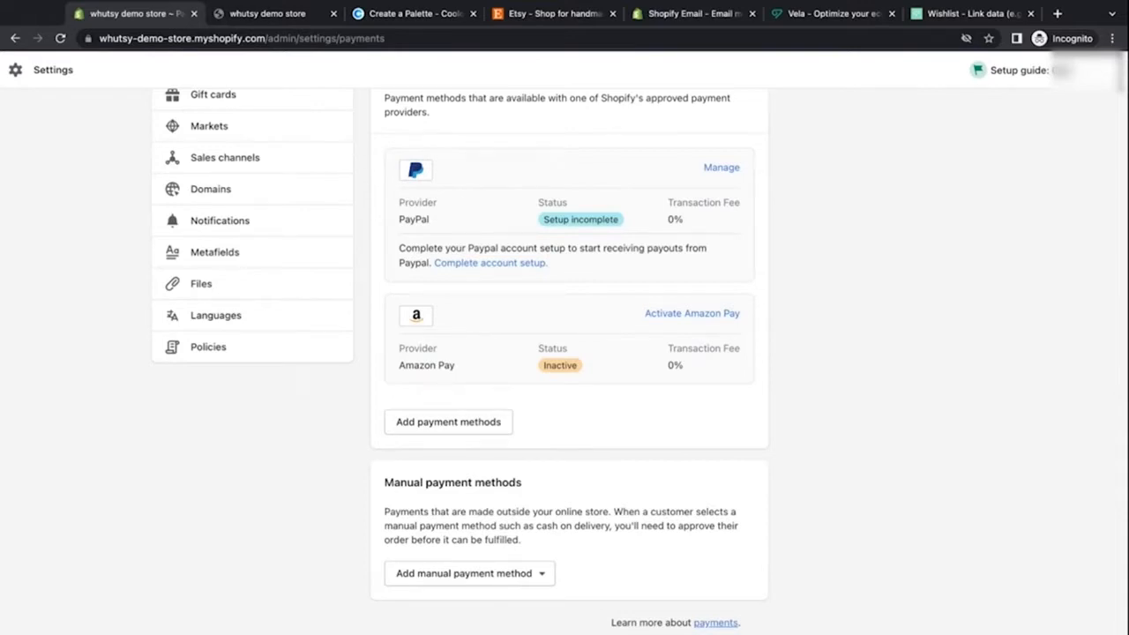
{"action": "left_click", "coordinate": [474, 434]}
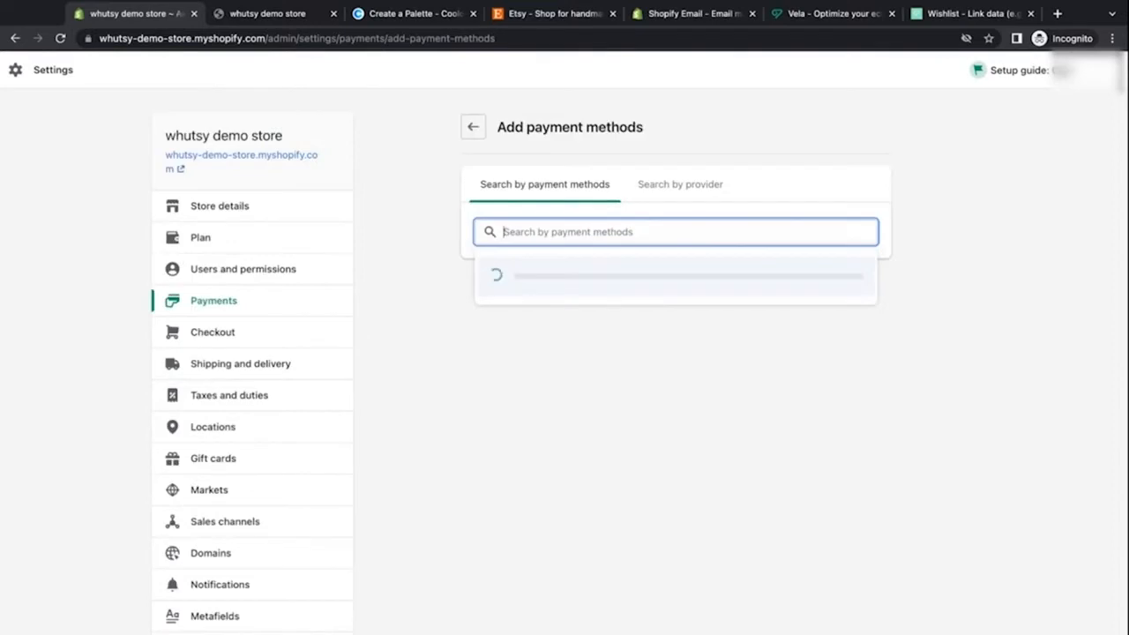
{"action": "left_click", "coordinate": [670, 192]}
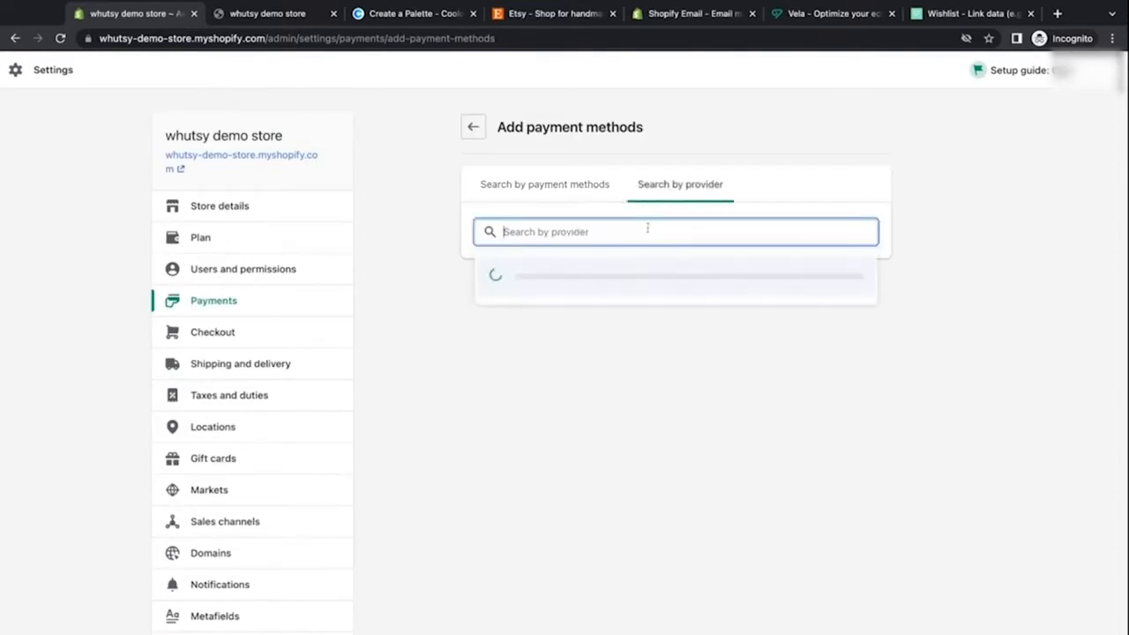
{"action": "left_click", "coordinate": [473, 126]}
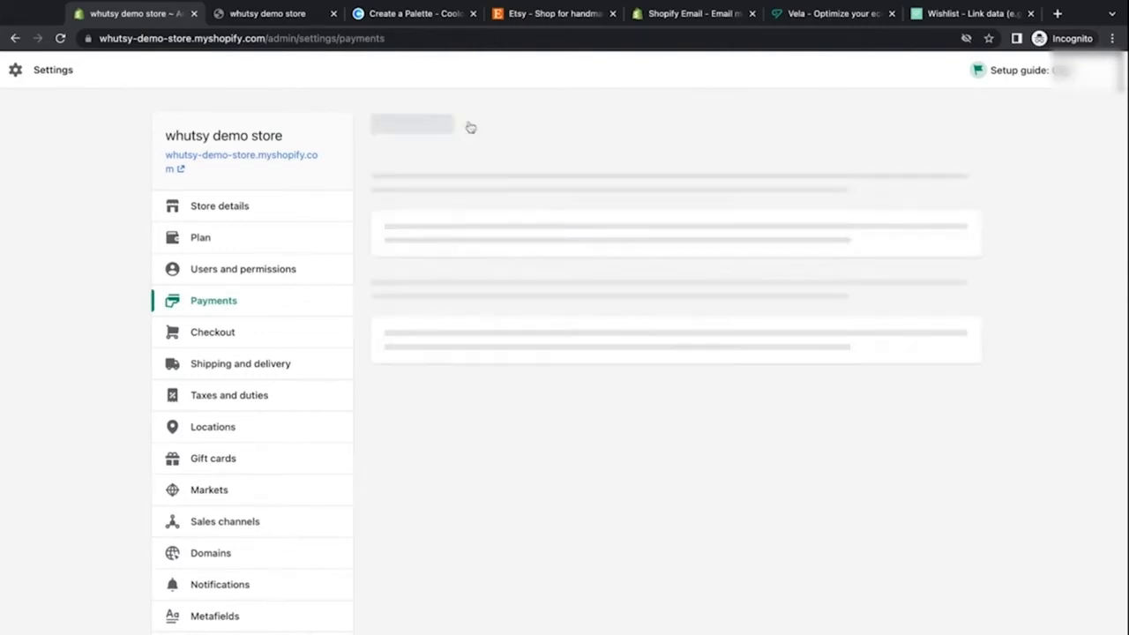
Step: Browse the additional and manual payment methods, open the custom payment method dialog, and close it
{"action": "scroll", "coordinate": [430, 458], "scroll_direction": "down", "scroll_amount": 1}
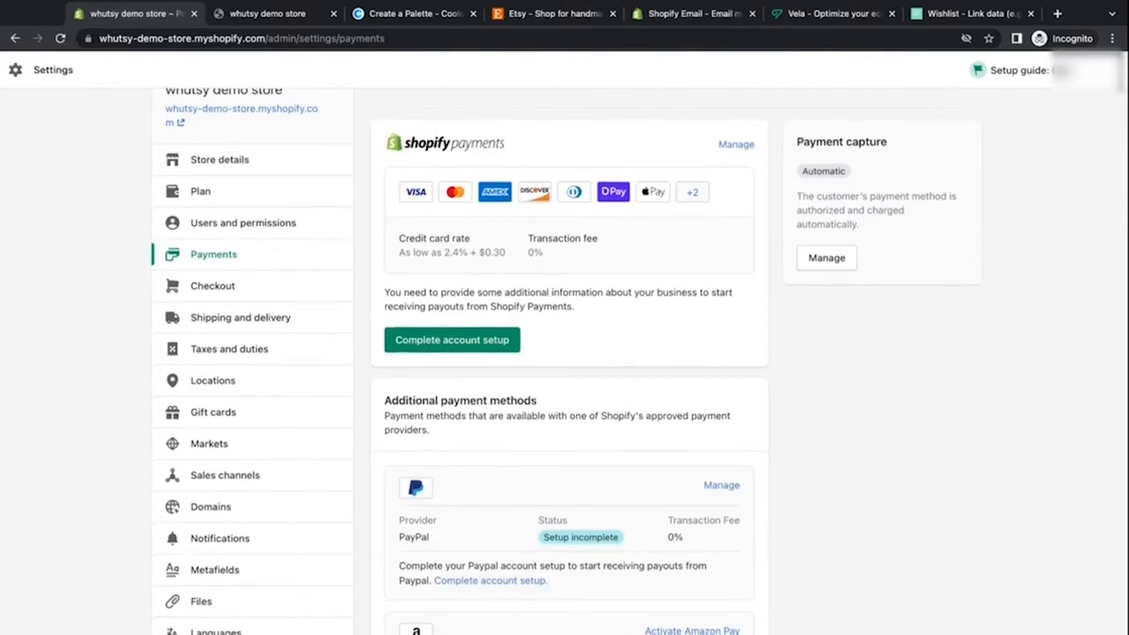
{"action": "scroll", "coordinate": [511, 394], "scroll_direction": "down", "scroll_amount": 5}
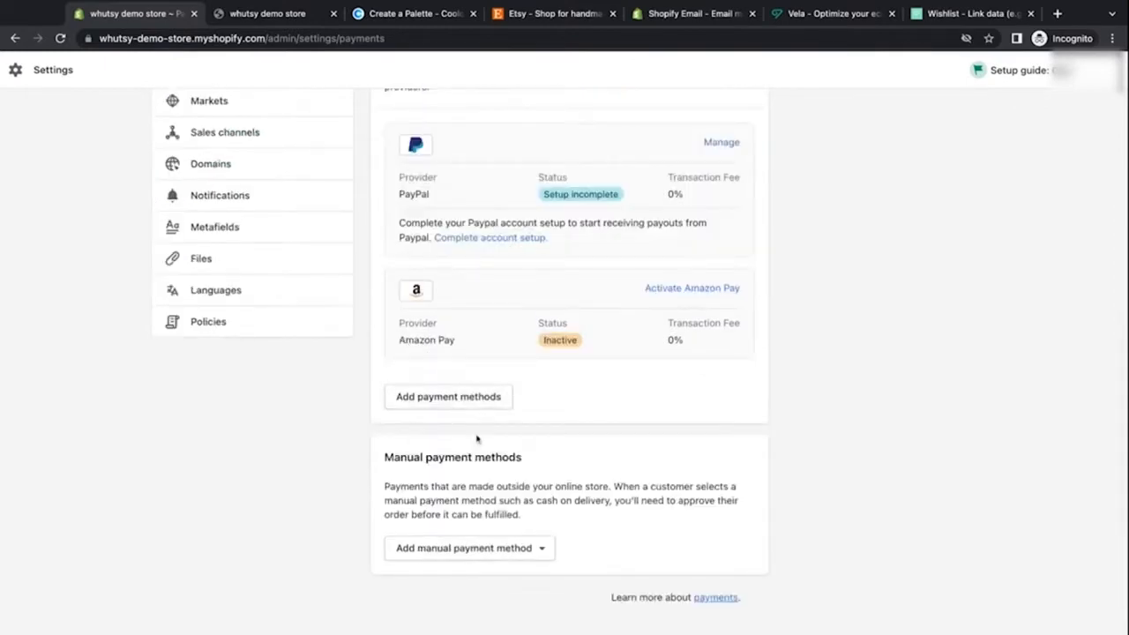
{"action": "scroll", "coordinate": [524, 396], "scroll_direction": "up", "scroll_amount": 4}
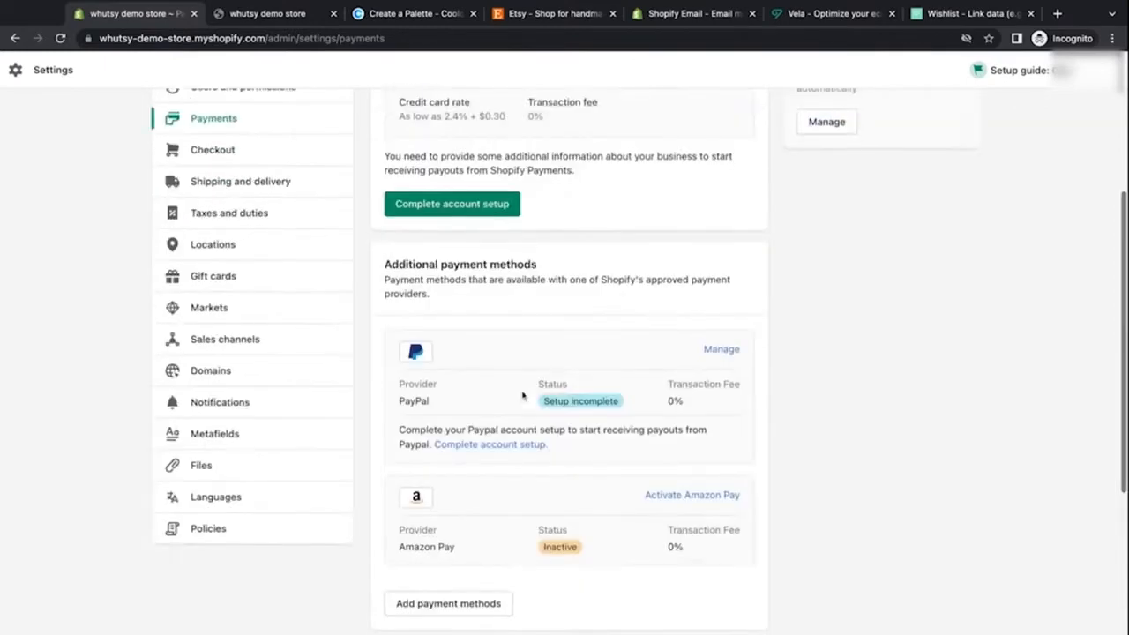
{"action": "scroll", "coordinate": [486, 582], "scroll_direction": "down", "scroll_amount": 1}
{"action": "scroll", "coordinate": [486, 582], "scroll_direction": "down", "scroll_amount": 1}
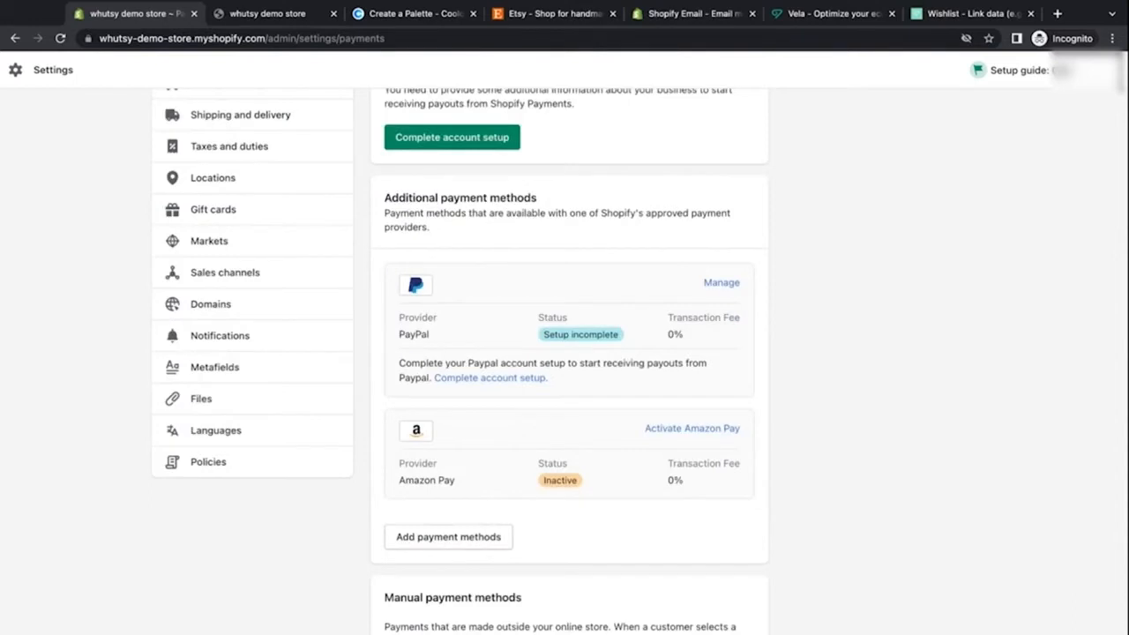
{"action": "scroll", "coordinate": [639, 361], "scroll_direction": "up", "scroll_amount": 2}
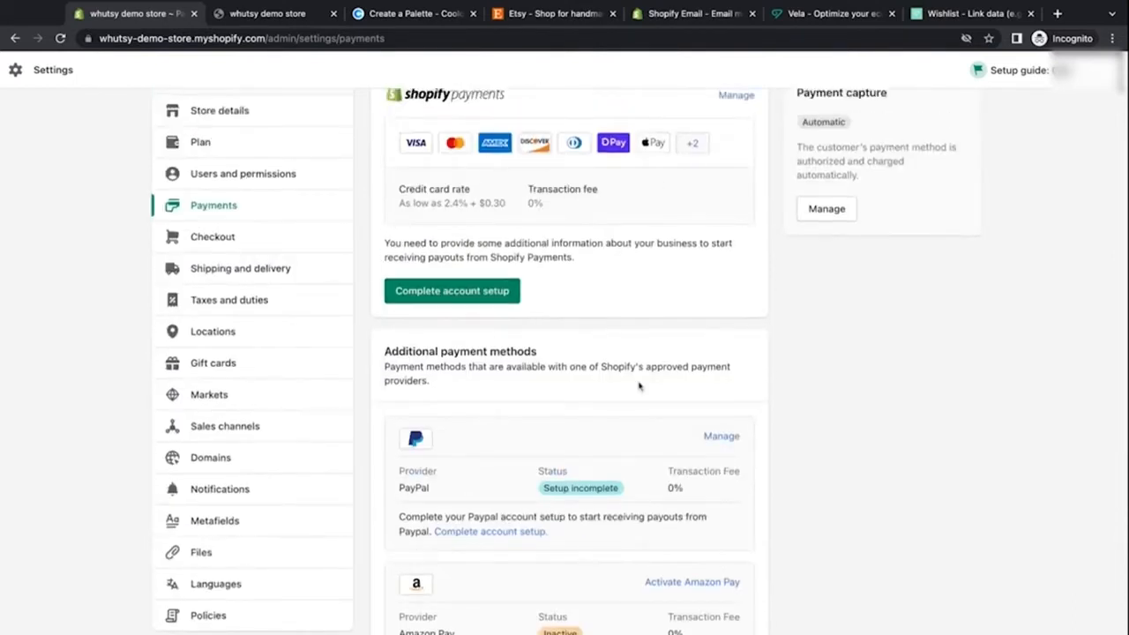
{"action": "scroll", "coordinate": [640, 385], "scroll_direction": "down", "scroll_amount": 5}
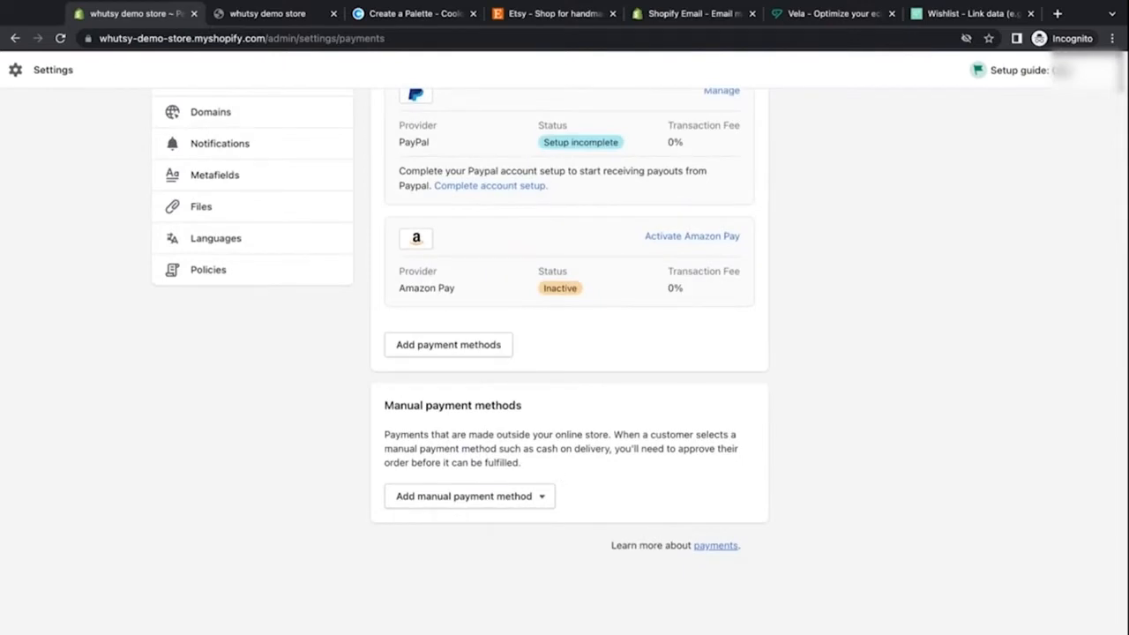
{"action": "left_click", "coordinate": [538, 498]}
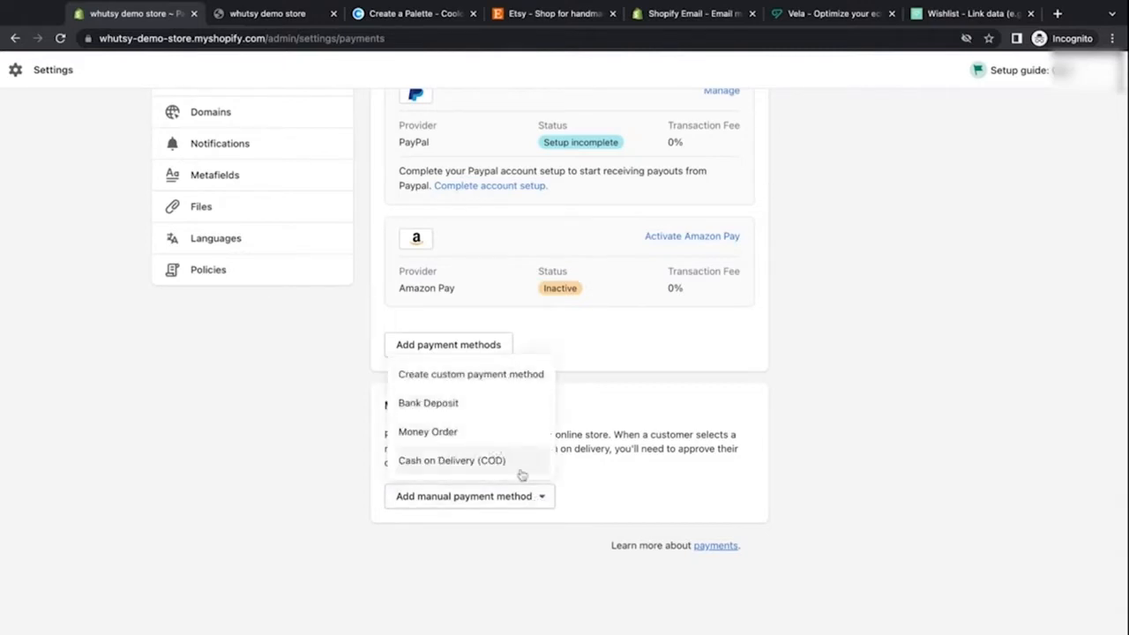
{"action": "left_click", "coordinate": [529, 379]}
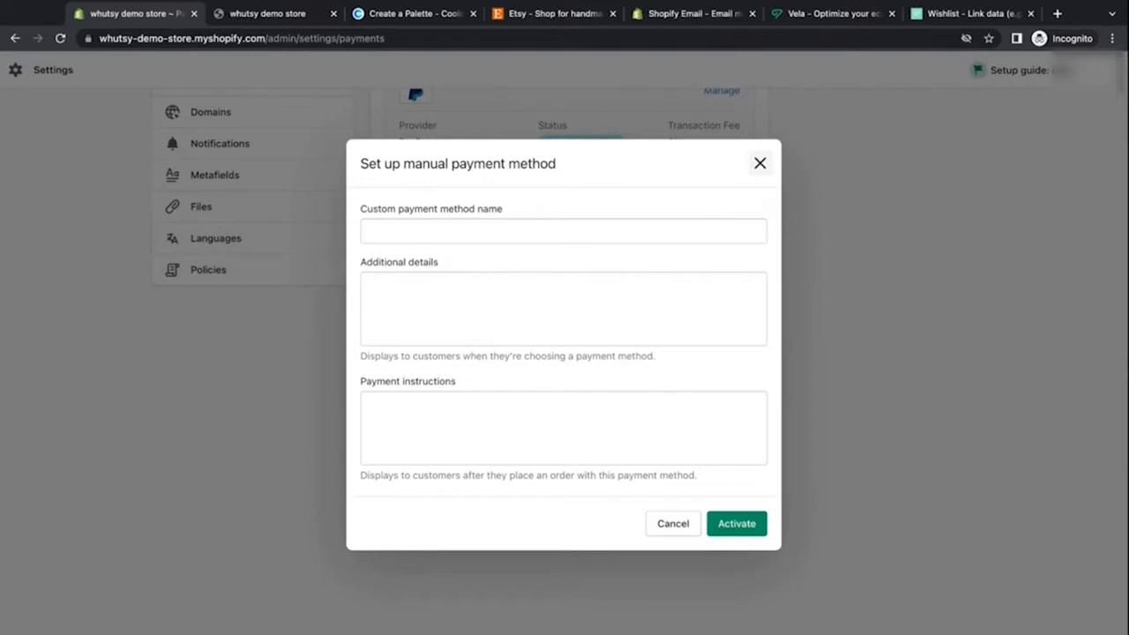
{"action": "left_click", "coordinate": [760, 163]}
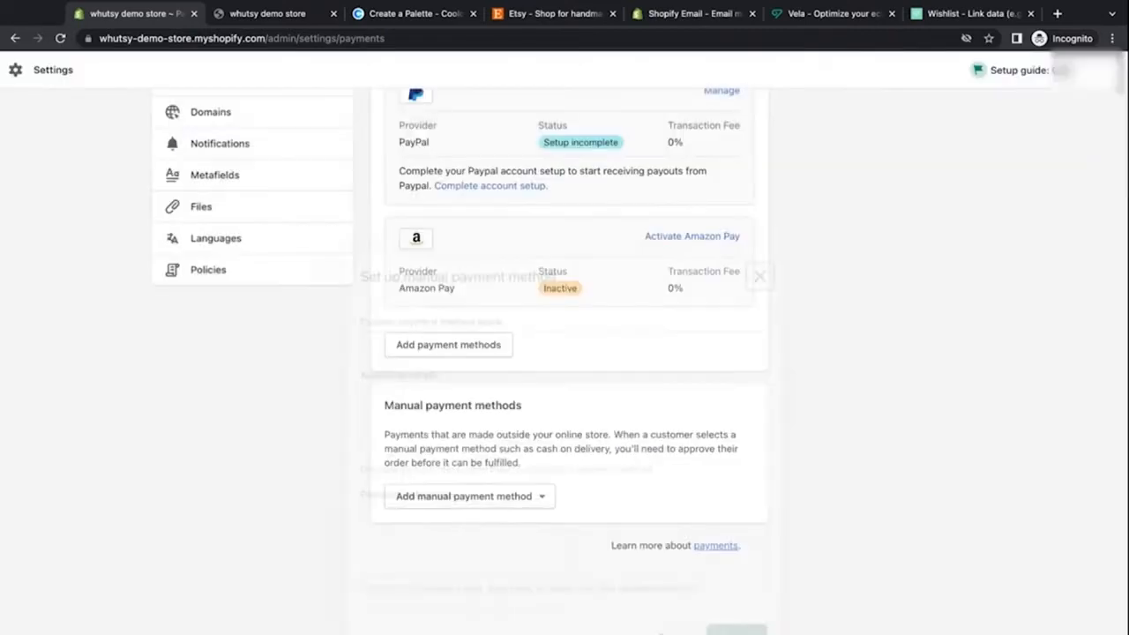
Step: Open the checkout settings and set customer accounts to optional
{"action": "scroll", "coordinate": [353, 271], "scroll_direction": "up", "scroll_amount": 5}
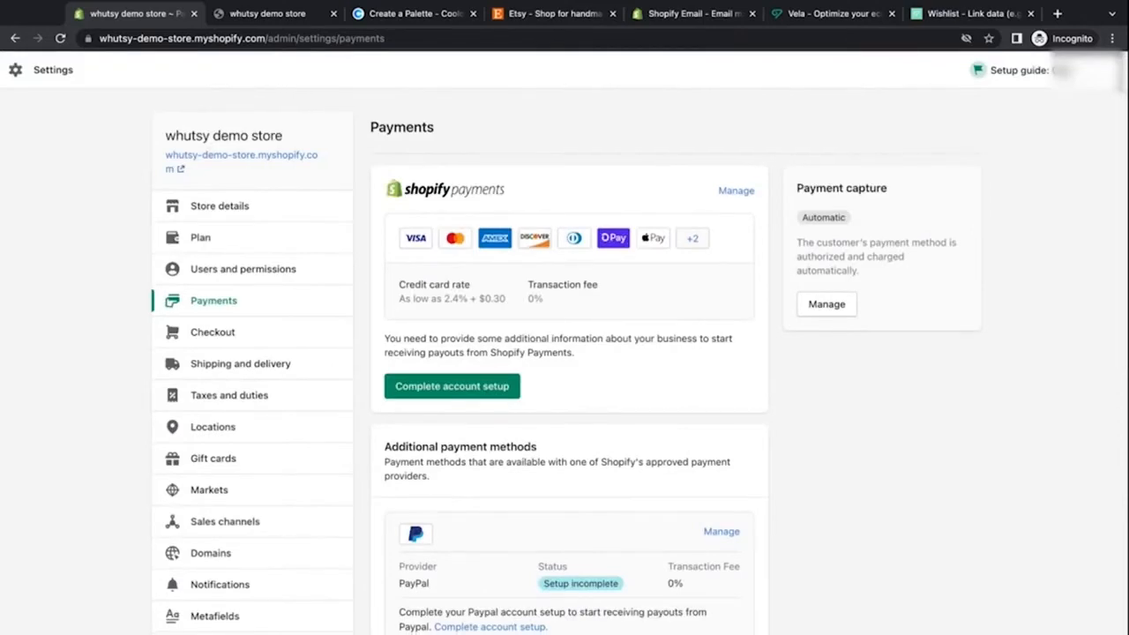
{"action": "scroll", "coordinate": [352, 352], "scroll_direction": "down", "scroll_amount": 2}
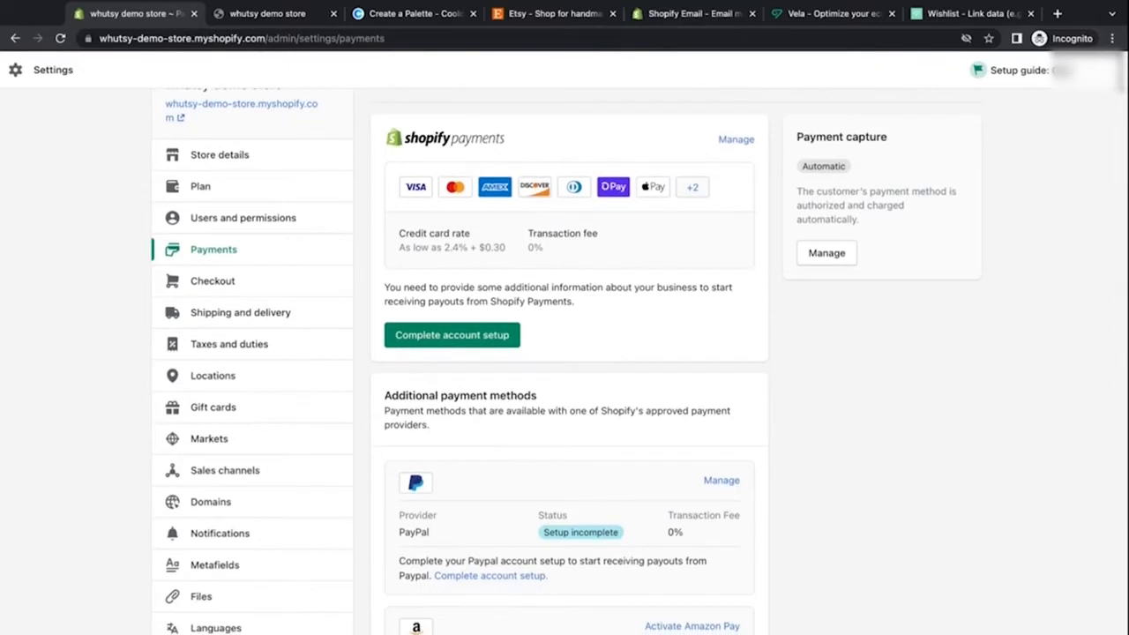
{"action": "left_click", "coordinate": [308, 283]}
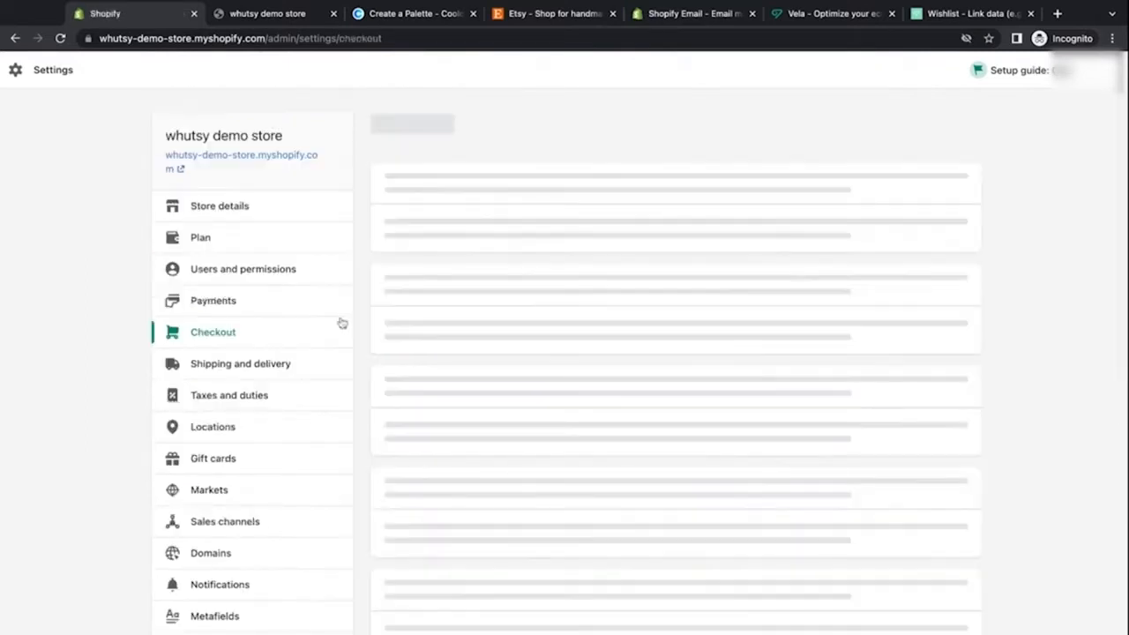
{"action": "scroll", "coordinate": [366, 422], "scroll_direction": "down", "scroll_amount": 1}
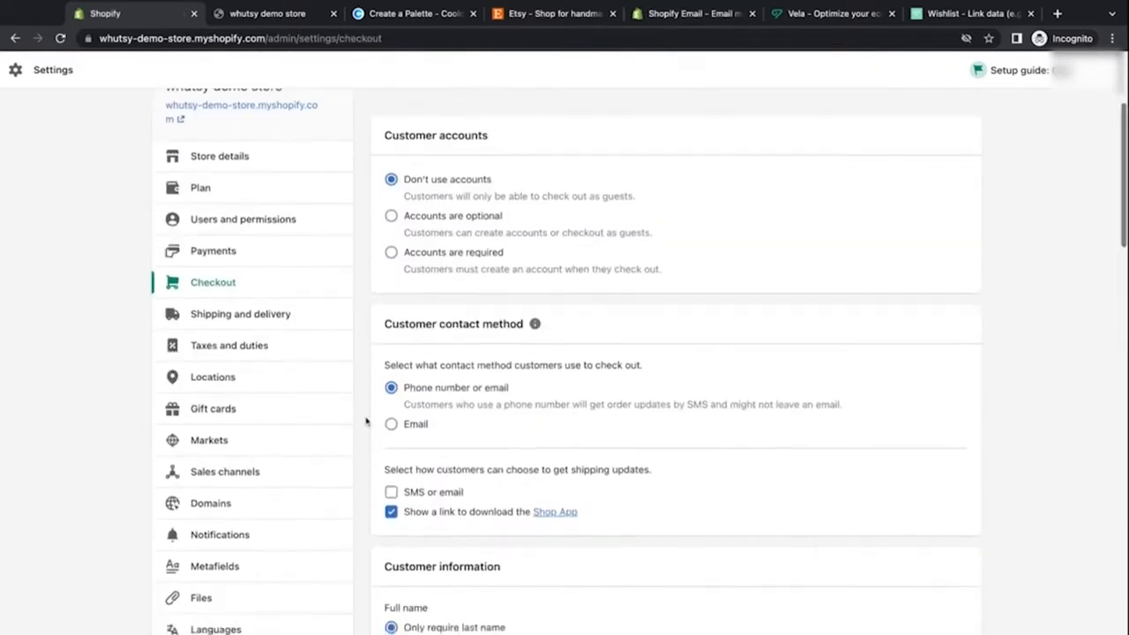
{"action": "scroll", "coordinate": [366, 422], "scroll_direction": "up", "scroll_amount": 1}
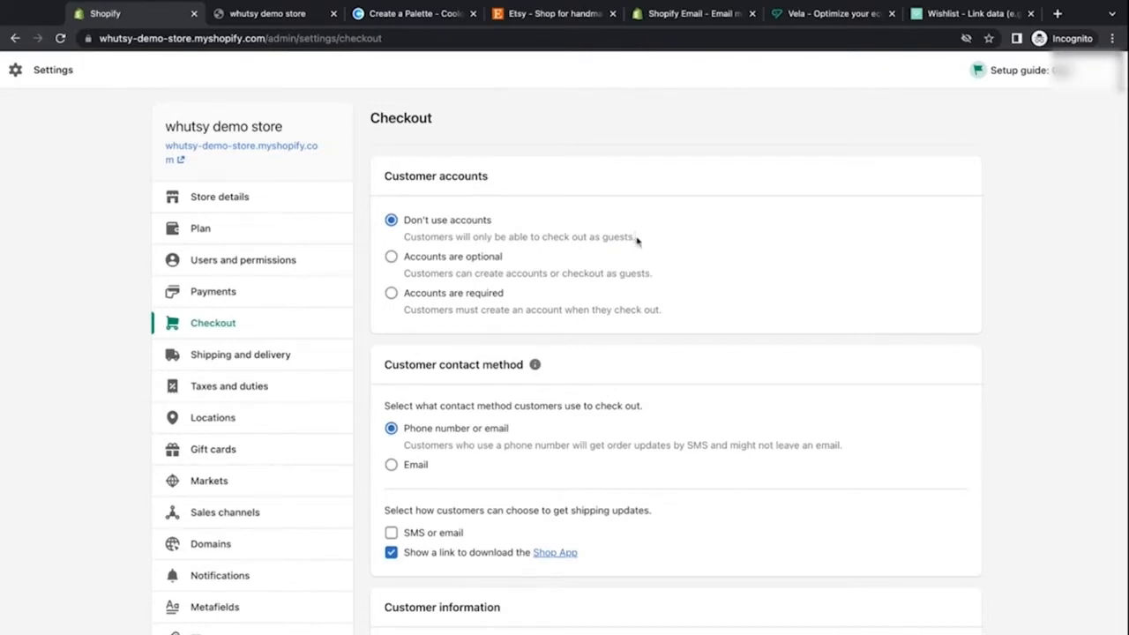
{"action": "left_click_drag", "start_coordinate": [637, 238], "coordinate": [403, 237]}
{"action": "left_click", "coordinate": [390, 256]}
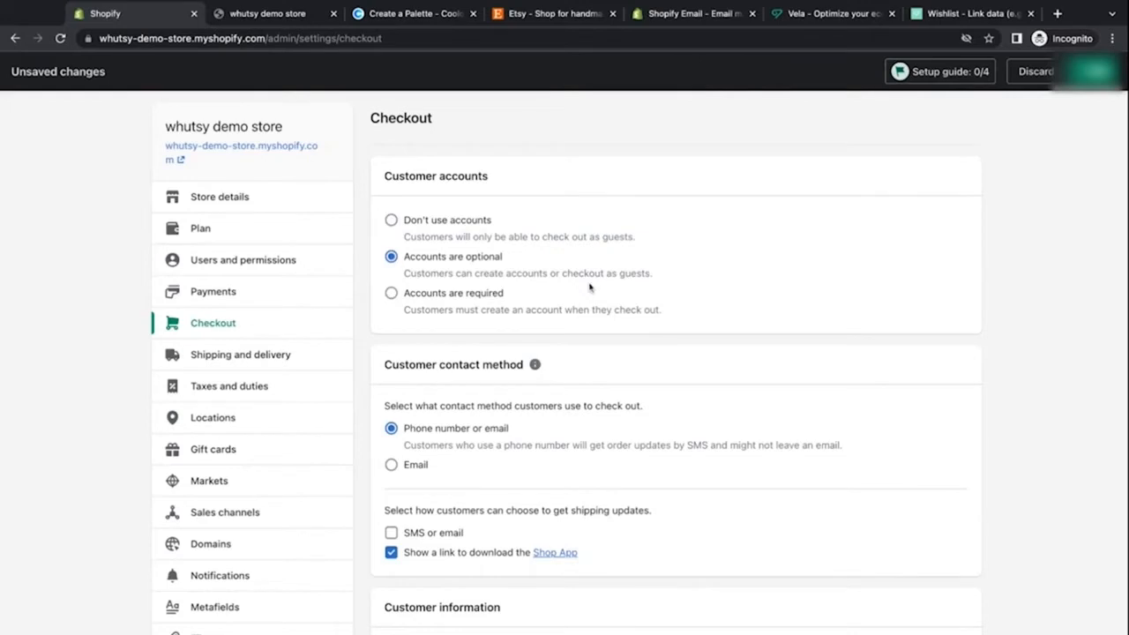
{"action": "left_click", "coordinate": [396, 295]}
{"action": "left_click", "coordinate": [390, 257]}
Step: Enable SMS or email shipping updates and turn off the Shop App download link
{"action": "scroll", "coordinate": [421, 273], "scroll_direction": "down", "scroll_amount": 3}
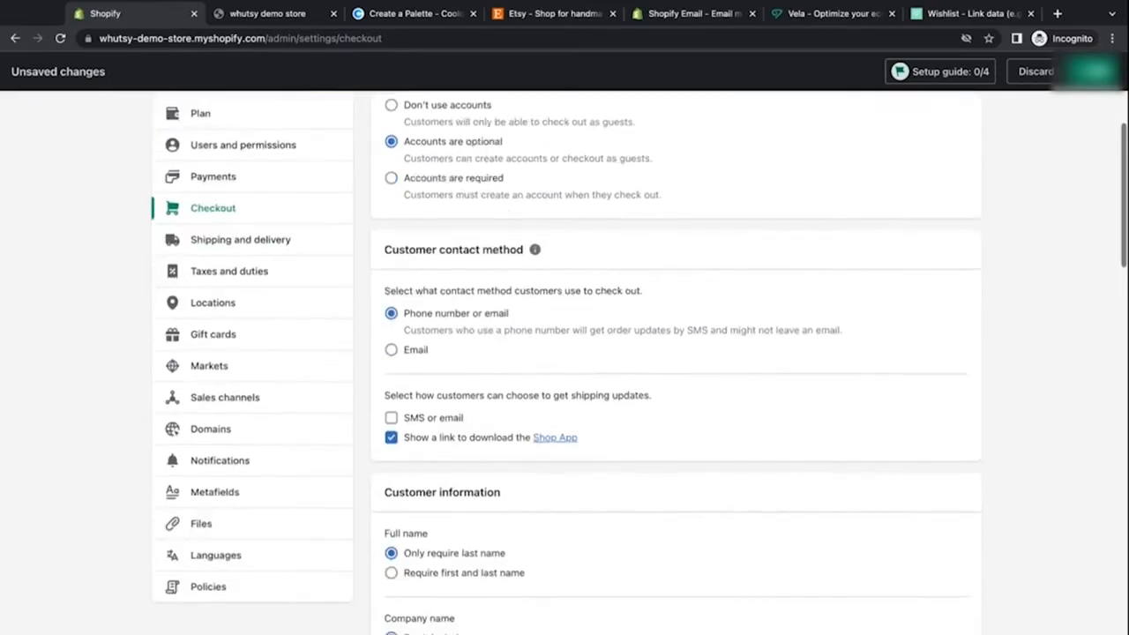
{"action": "scroll", "coordinate": [639, 365], "scroll_direction": "down", "scroll_amount": 1}
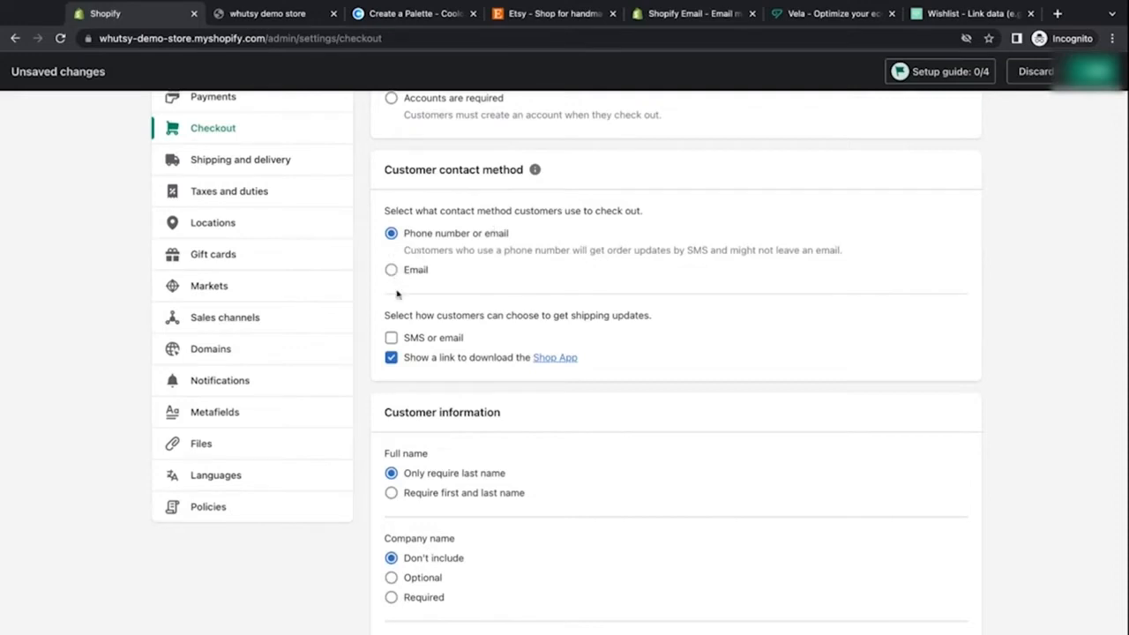
{"action": "scroll", "coordinate": [411, 357], "scroll_direction": "down", "scroll_amount": 1}
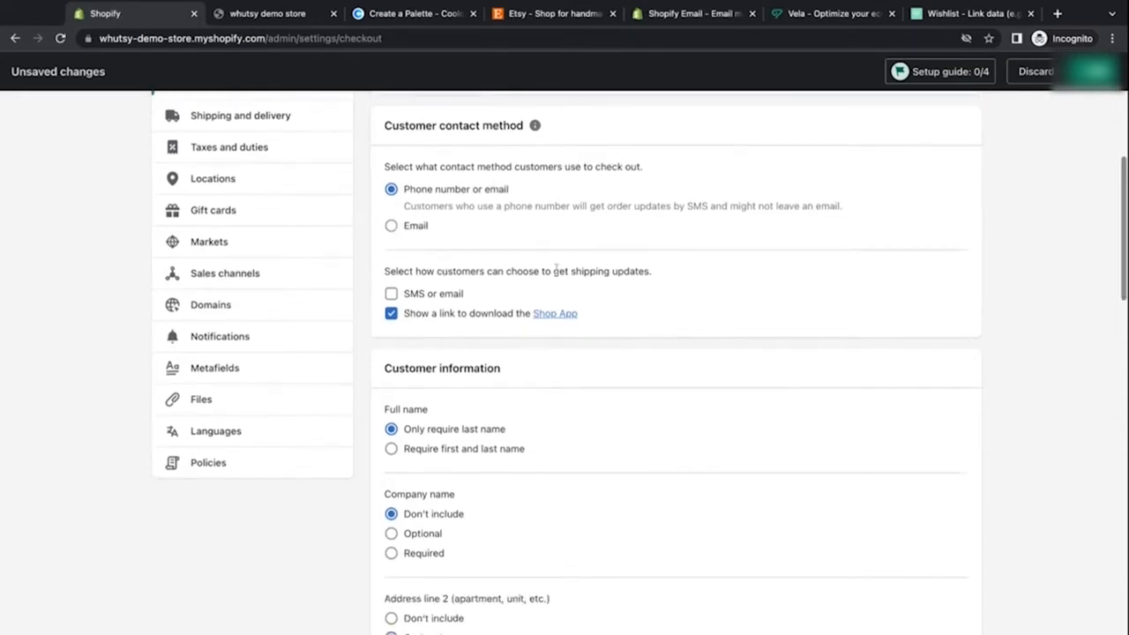
{"action": "left_click", "coordinate": [411, 300]}
{"action": "left_click", "coordinate": [393, 320]}
{"action": "scroll", "coordinate": [460, 384], "scroll_direction": "down", "scroll_amount": 1}
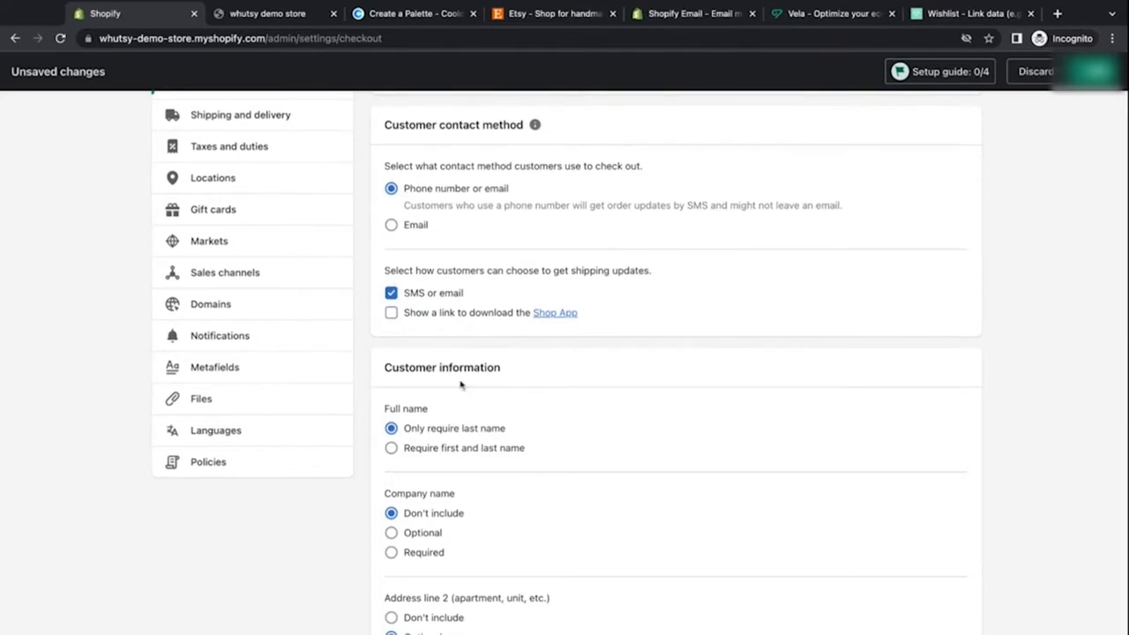
Step: Require customers' first and last name and make the company name optional at checkout
{"action": "scroll", "coordinate": [460, 384], "scroll_direction": "down", "scroll_amount": 3}
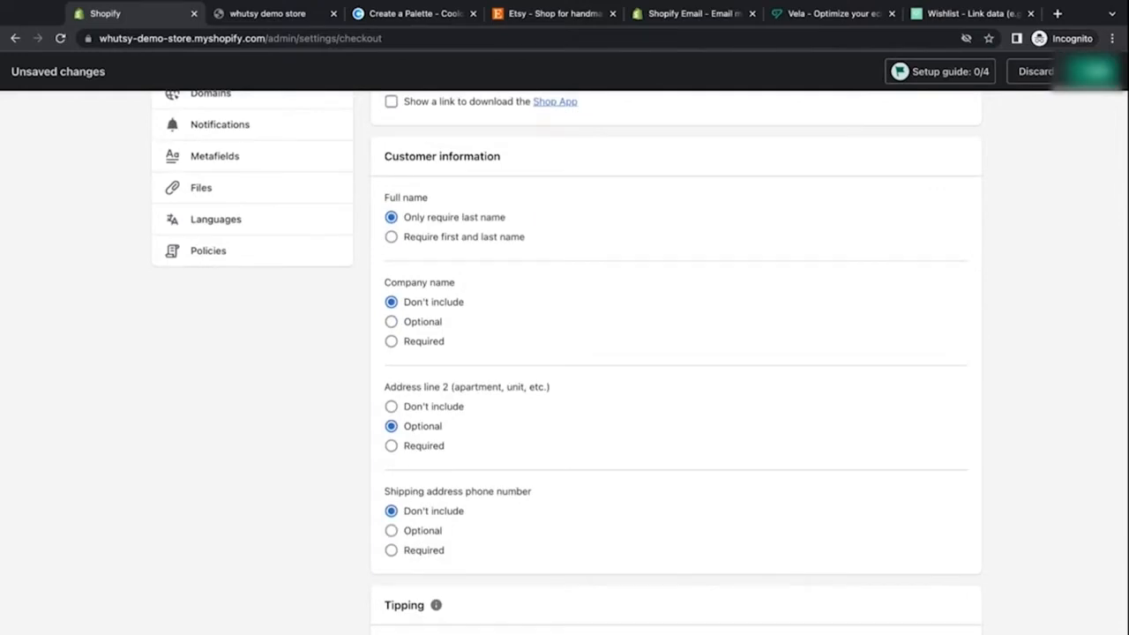
{"action": "left_click", "coordinate": [391, 236]}
{"action": "scroll", "coordinate": [362, 431], "scroll_direction": "down", "scroll_amount": 1}
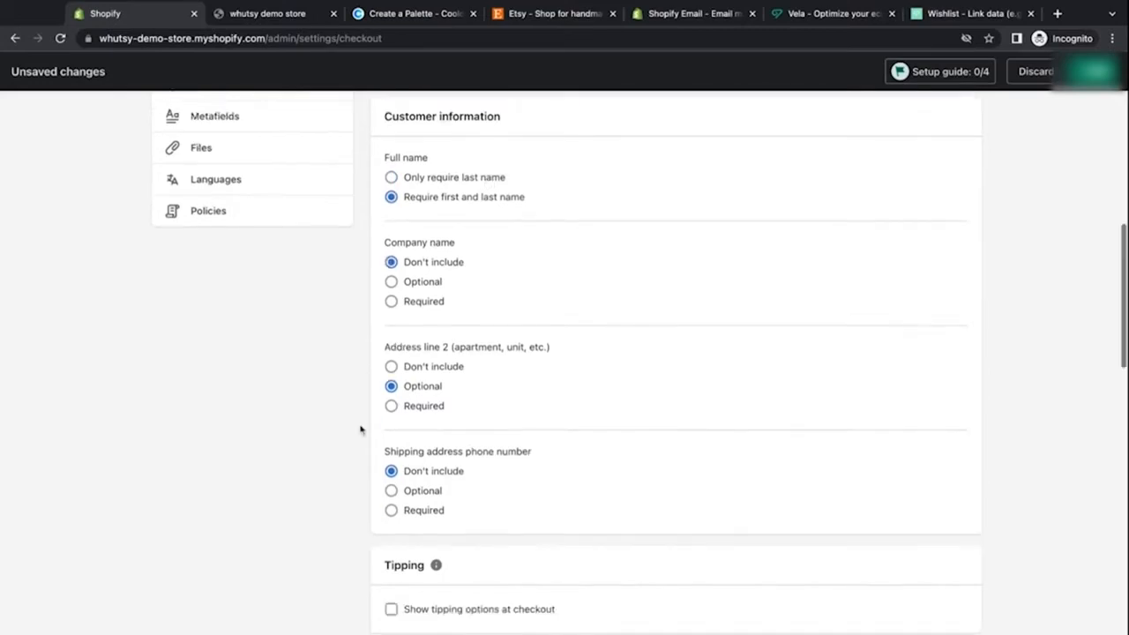
{"action": "left_click", "coordinate": [391, 281]}
{"action": "left_click", "coordinate": [391, 263]}
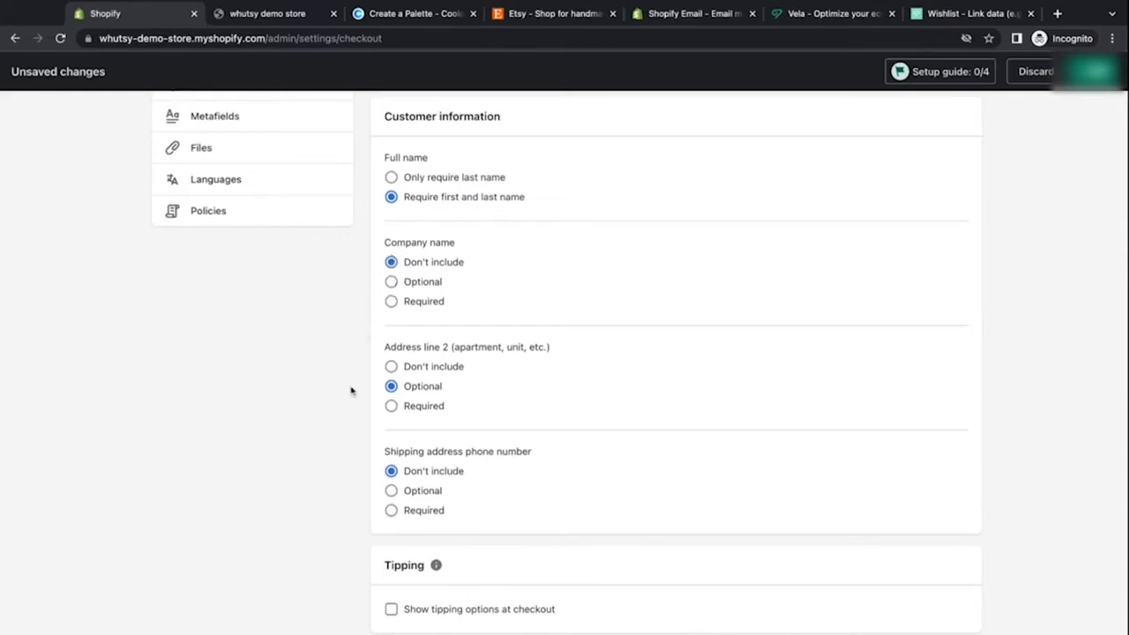
{"action": "scroll", "coordinate": [353, 391], "scroll_direction": "down", "scroll_amount": 2}
{"action": "scroll", "coordinate": [350, 388], "scroll_direction": "up", "scroll_amount": 3}
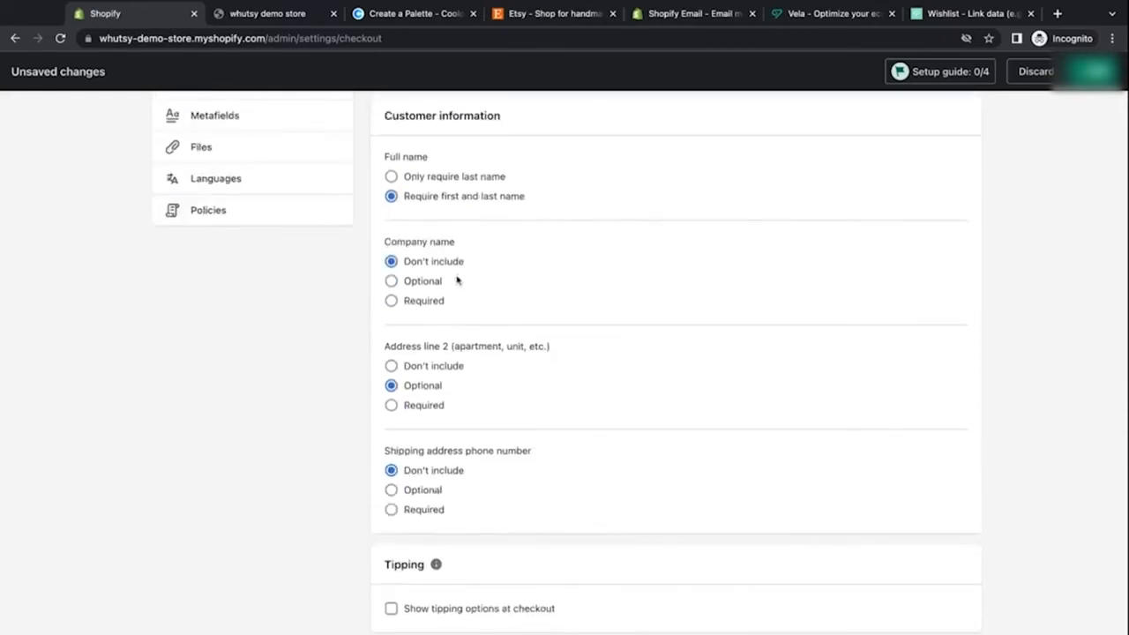
{"action": "left_click", "coordinate": [392, 281]}
{"action": "left_click", "coordinate": [391, 261]}
{"action": "left_click", "coordinate": [391, 301]}
{"action": "left_click", "coordinate": [390, 281]}
{"action": "scroll", "coordinate": [375, 372], "scroll_direction": "down", "scroll_amount": 1}
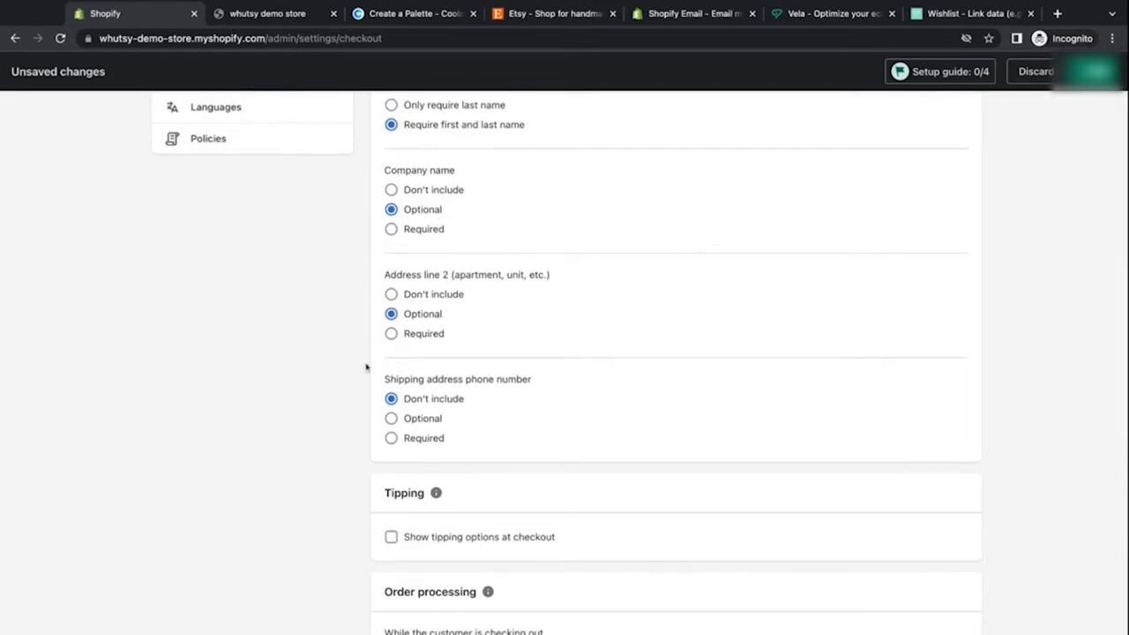
Step: Make the shipping address phone number optional at checkout
{"action": "scroll", "coordinate": [366, 367], "scroll_direction": "down", "scroll_amount": 1}
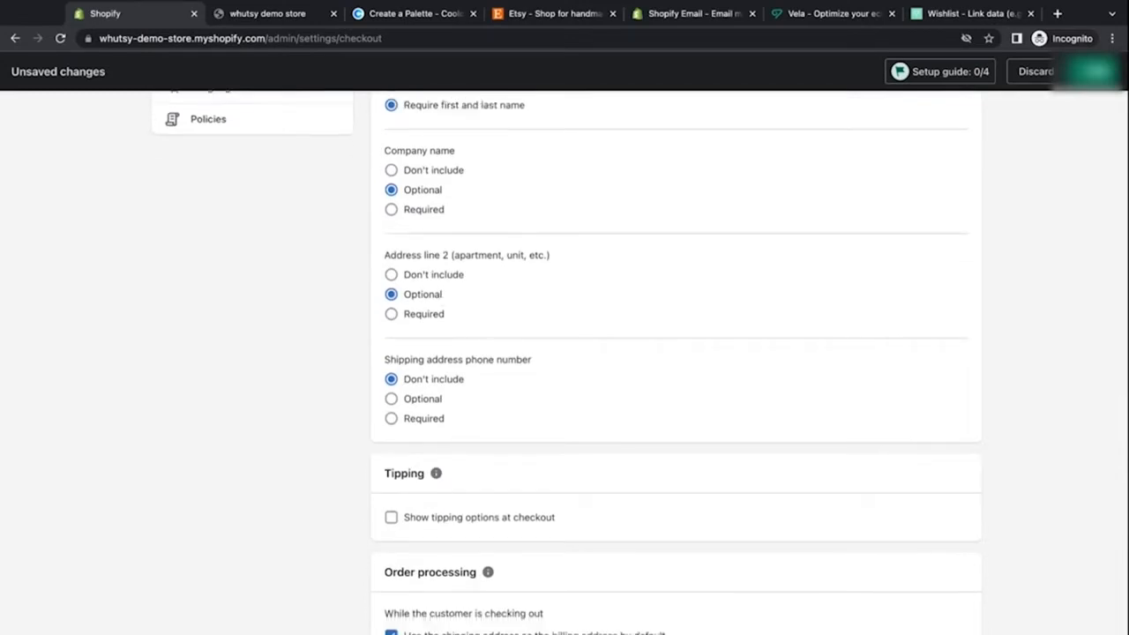
{"action": "scroll", "coordinate": [676, 361], "scroll_direction": "down", "scroll_amount": 2}
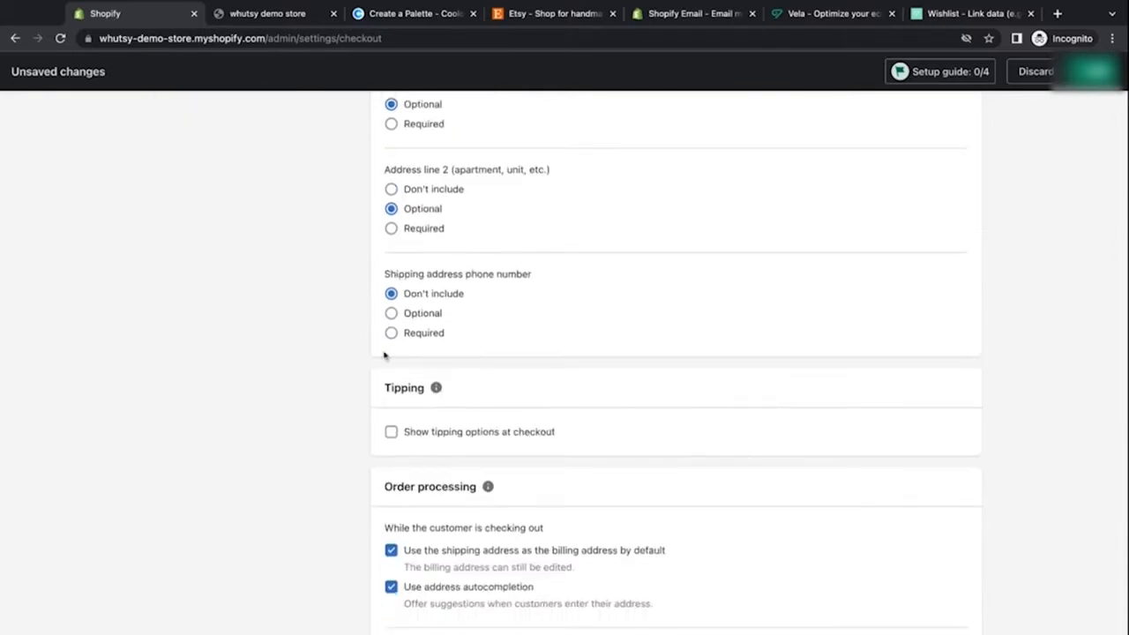
{"action": "left_click", "coordinate": [391, 313]}
{"action": "scroll", "coordinate": [383, 285], "scroll_direction": "down", "scroll_amount": 4}
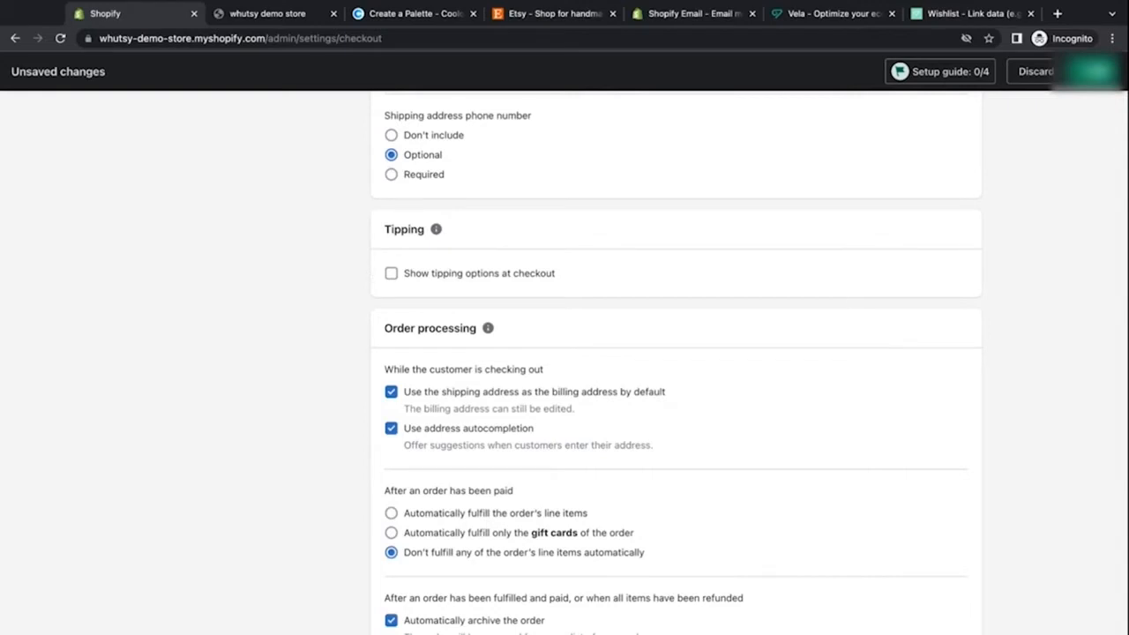
{"action": "scroll", "coordinate": [675, 362], "scroll_direction": "down", "scroll_amount": 5}
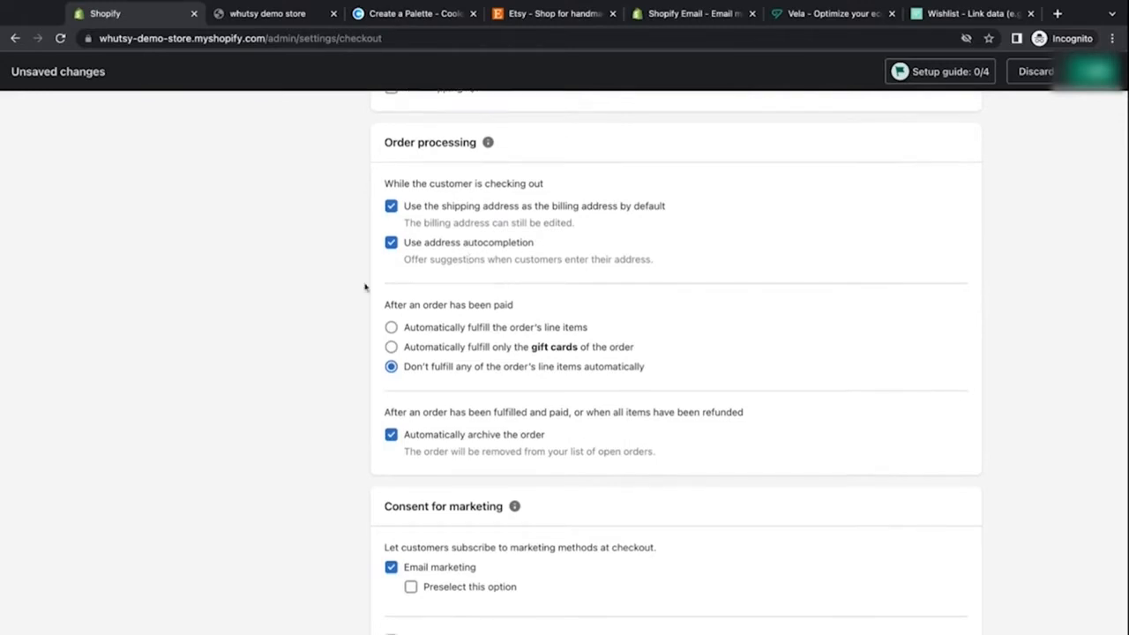
{"action": "scroll", "coordinate": [364, 287], "scroll_direction": "down", "scroll_amount": 2}
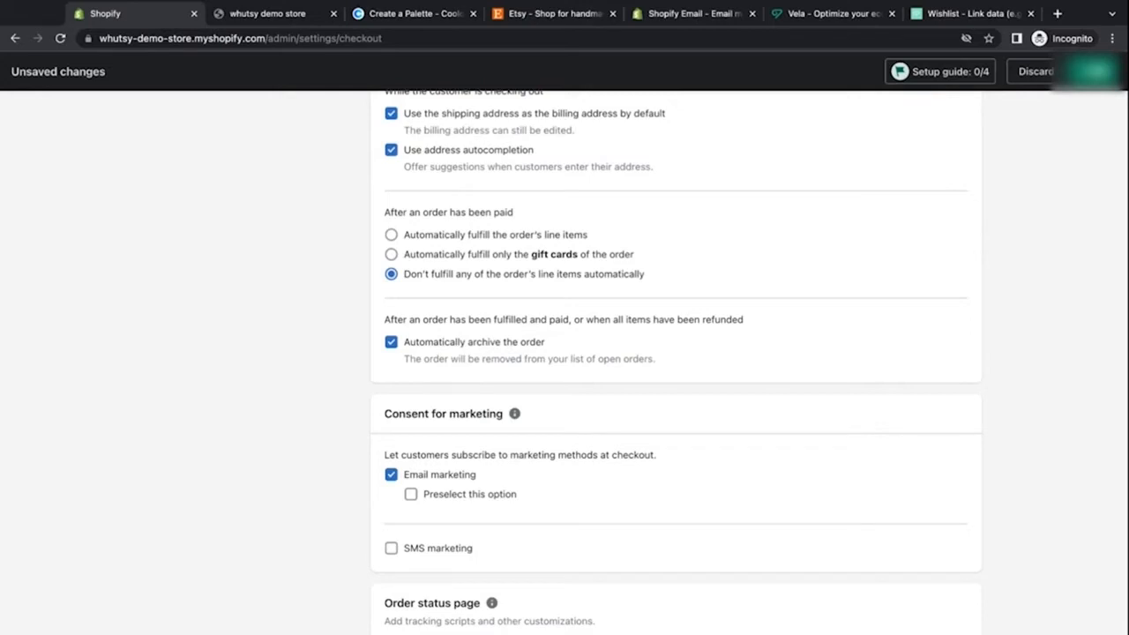
{"action": "left_click", "coordinate": [391, 234]}
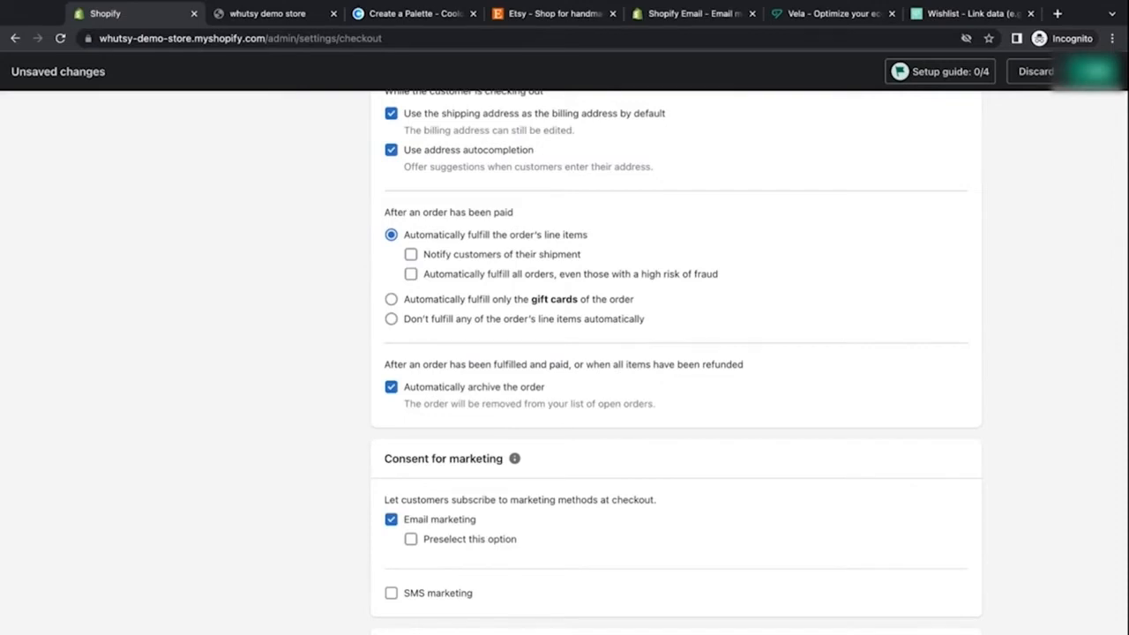
{"action": "left_click", "coordinate": [390, 322]}
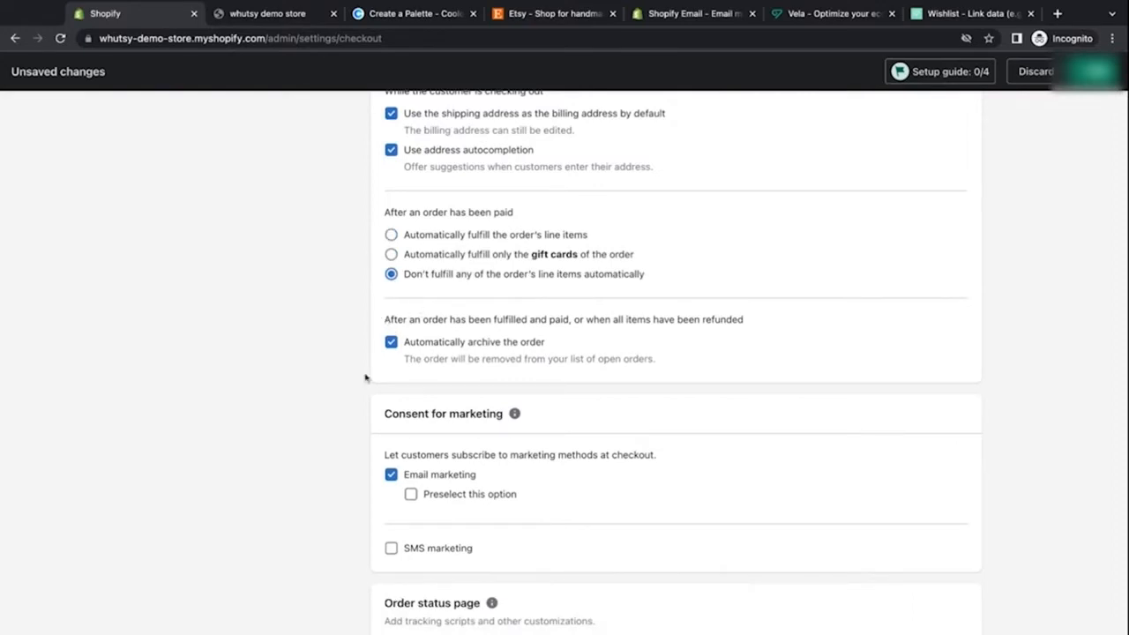
Step: Preselect the email marketing consent option at checkout, leaving SMS marketing off
{"action": "scroll", "coordinate": [366, 378], "scroll_direction": "down", "scroll_amount": 2}
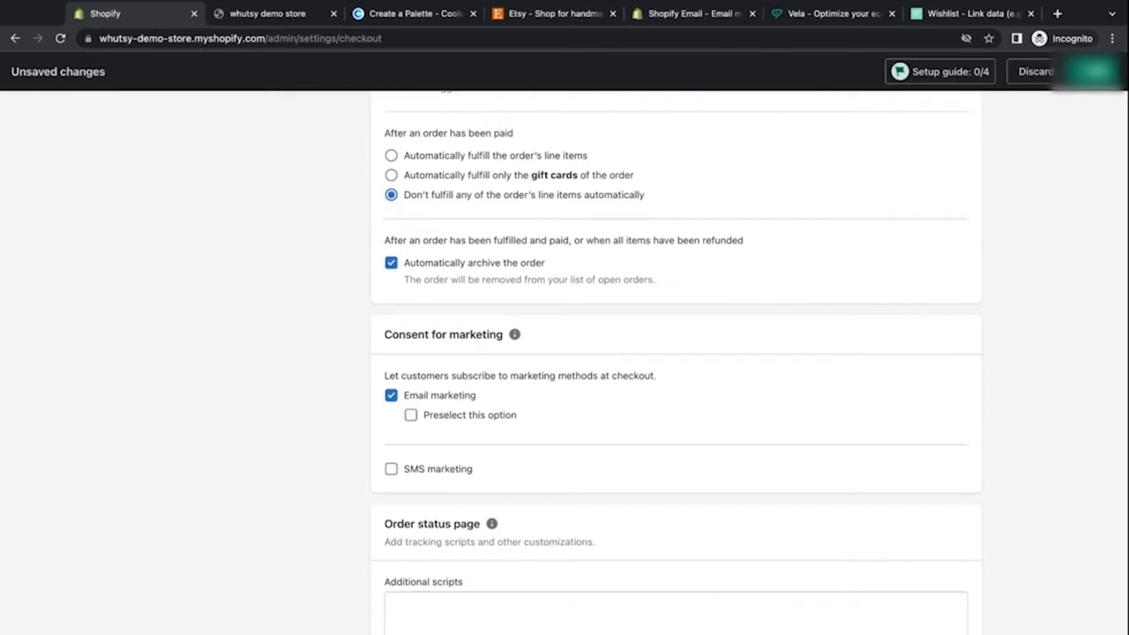
{"action": "scroll", "coordinate": [675, 353], "scroll_direction": "down", "scroll_amount": 2}
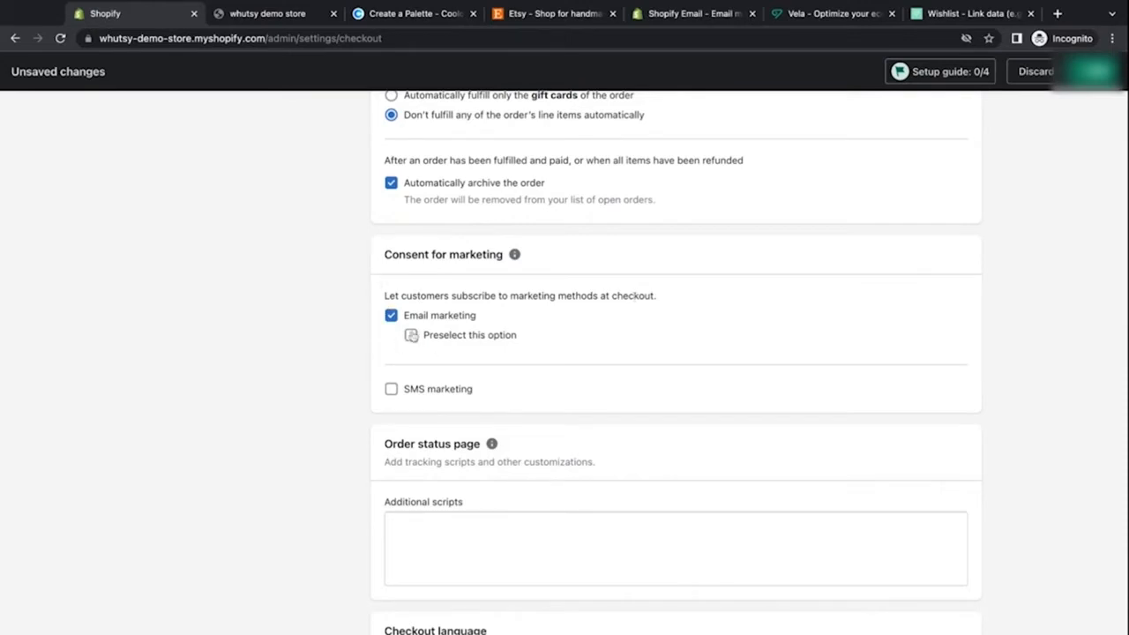
{"action": "left_click", "coordinate": [413, 338]}
{"action": "scroll", "coordinate": [356, 370], "scroll_direction": "down", "scroll_amount": 1}
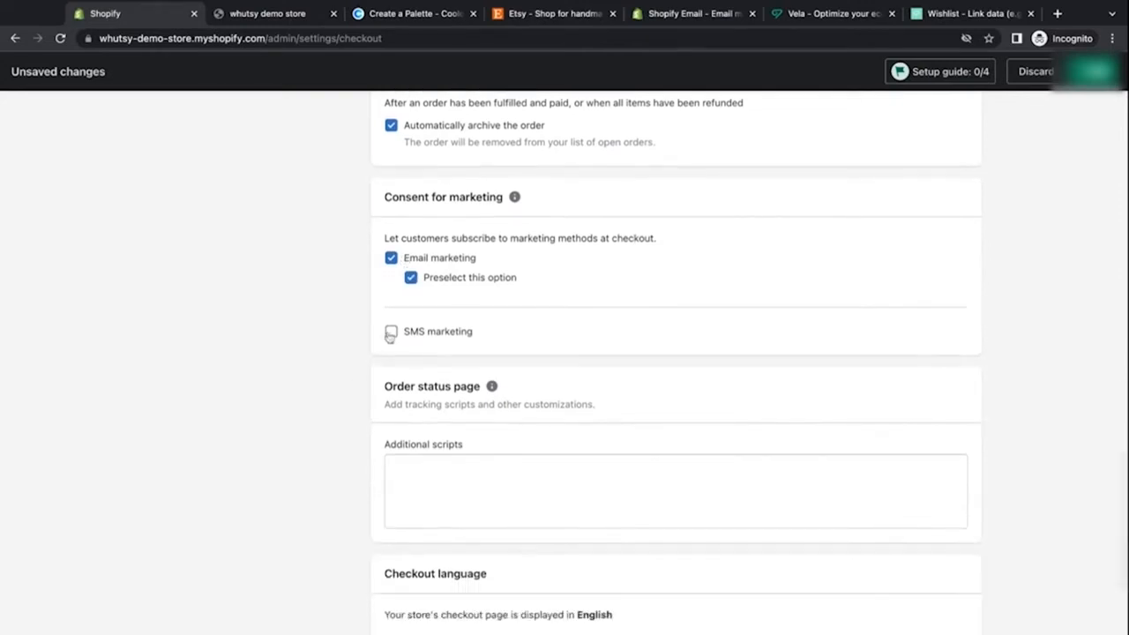
{"action": "left_click", "coordinate": [391, 333]}
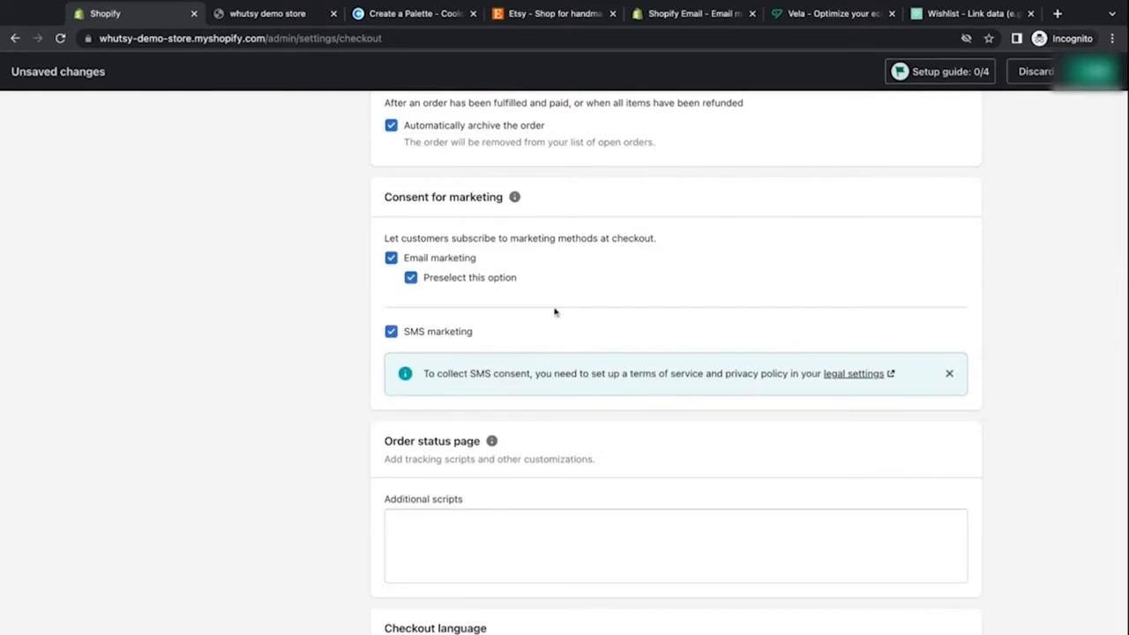
{"action": "left_click", "coordinate": [391, 332]}
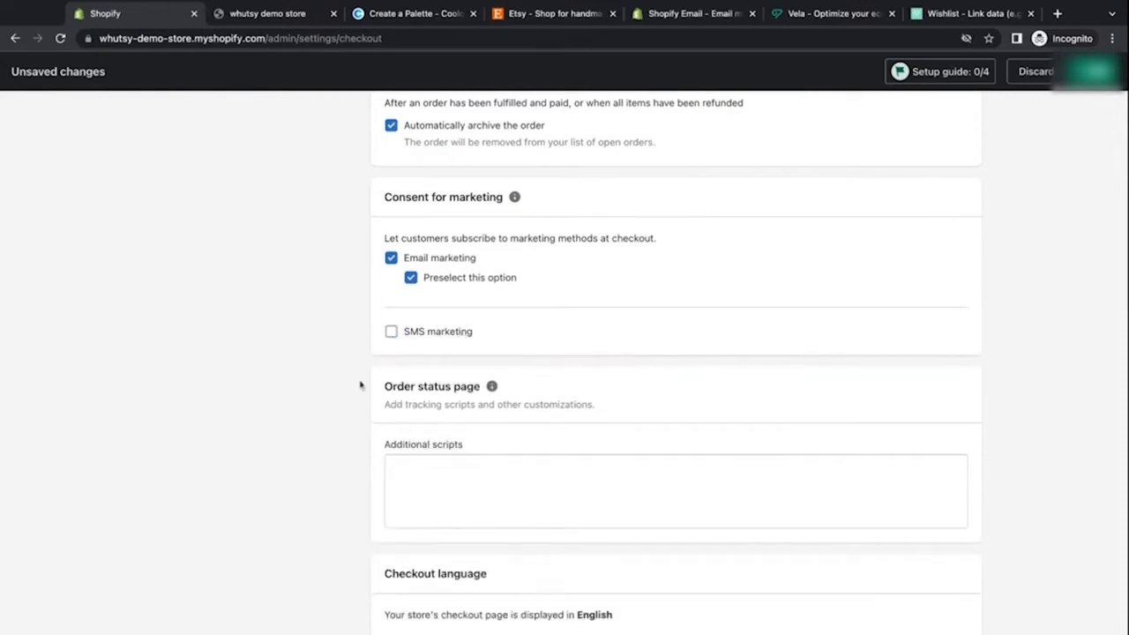
Step: Save the checkout settings
{"action": "scroll", "coordinate": [360, 386], "scroll_direction": "down", "scroll_amount": 3}
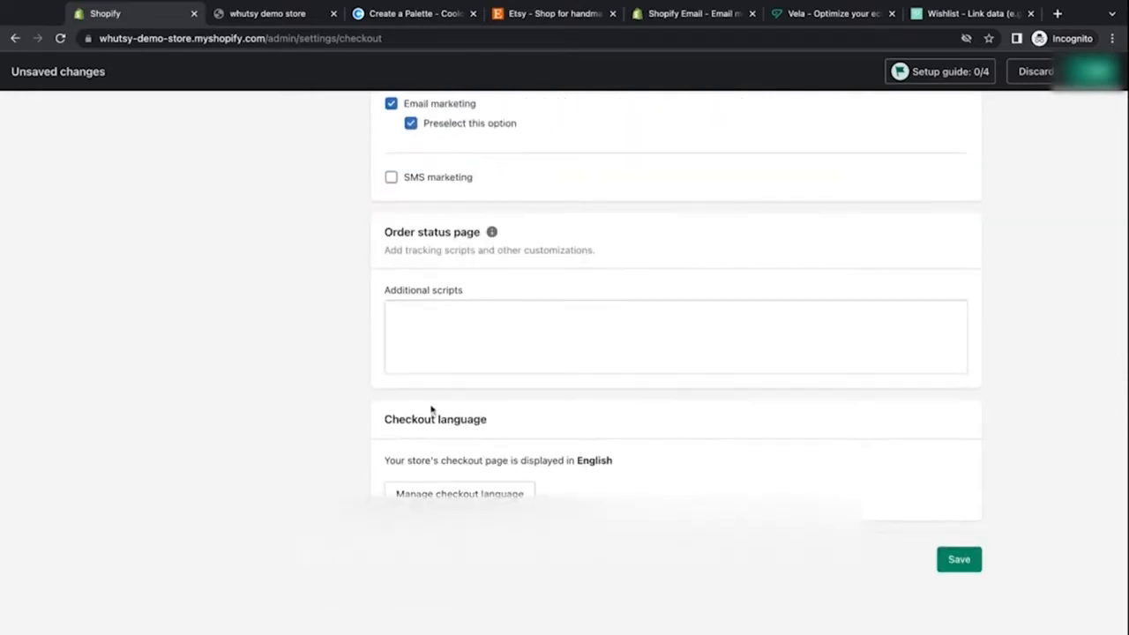
{"action": "scroll", "coordinate": [350, 365], "scroll_direction": "down", "scroll_amount": 1}
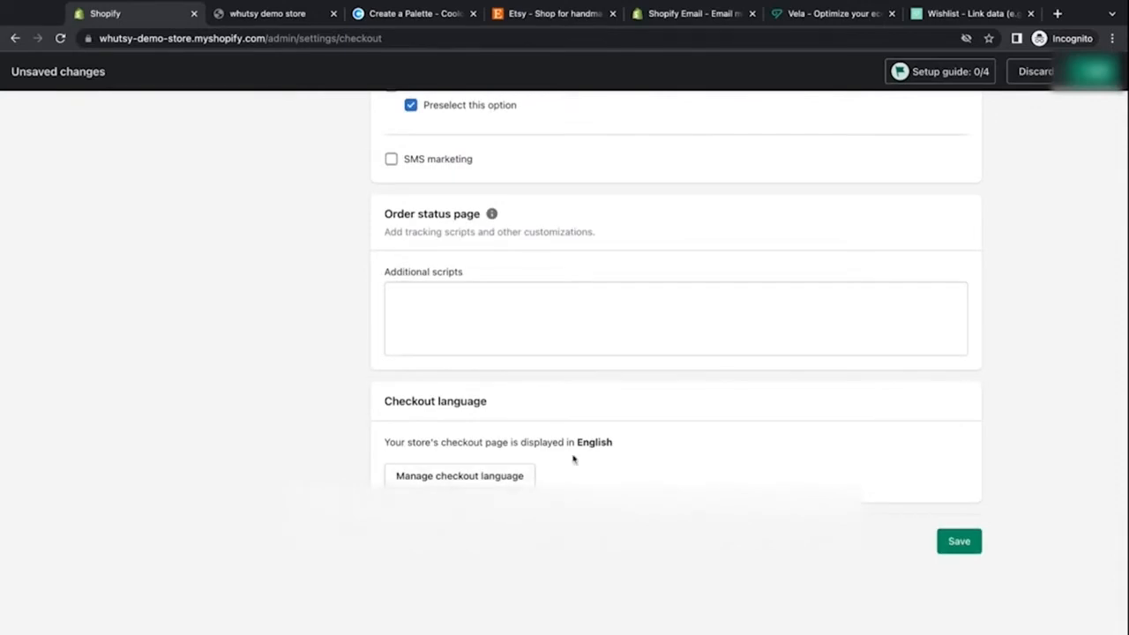
{"action": "left_click", "coordinate": [959, 541]}
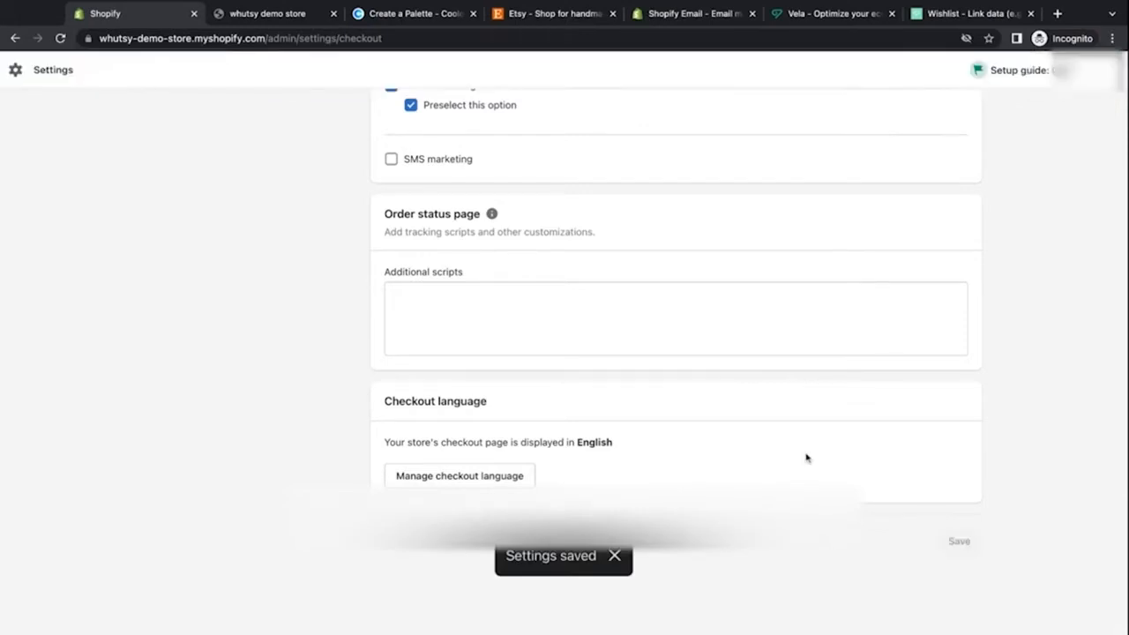
Step: Open the Shipping and delivery settings and manage the general shipping rates profile
{"action": "scroll", "coordinate": [805, 458], "scroll_direction": "up", "scroll_amount": 10}
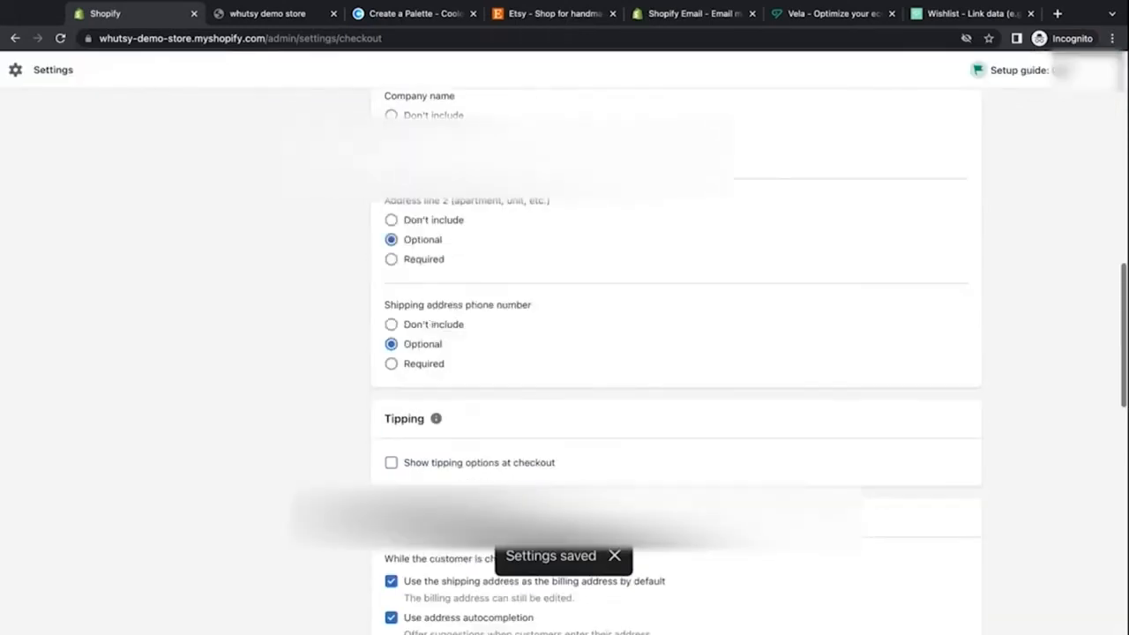
{"action": "scroll", "coordinate": [675, 353], "scroll_direction": "up", "scroll_amount": 5}
{"action": "left_click", "coordinate": [297, 362]}
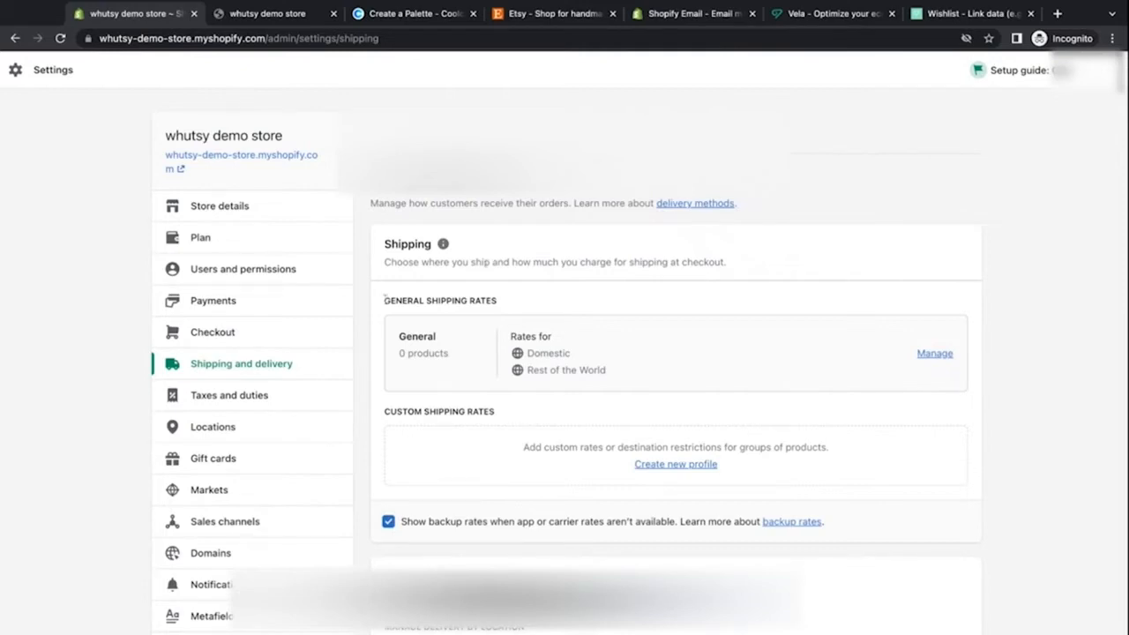
{"action": "left_click_drag", "start_coordinate": [384, 300], "coordinate": [517, 312]}
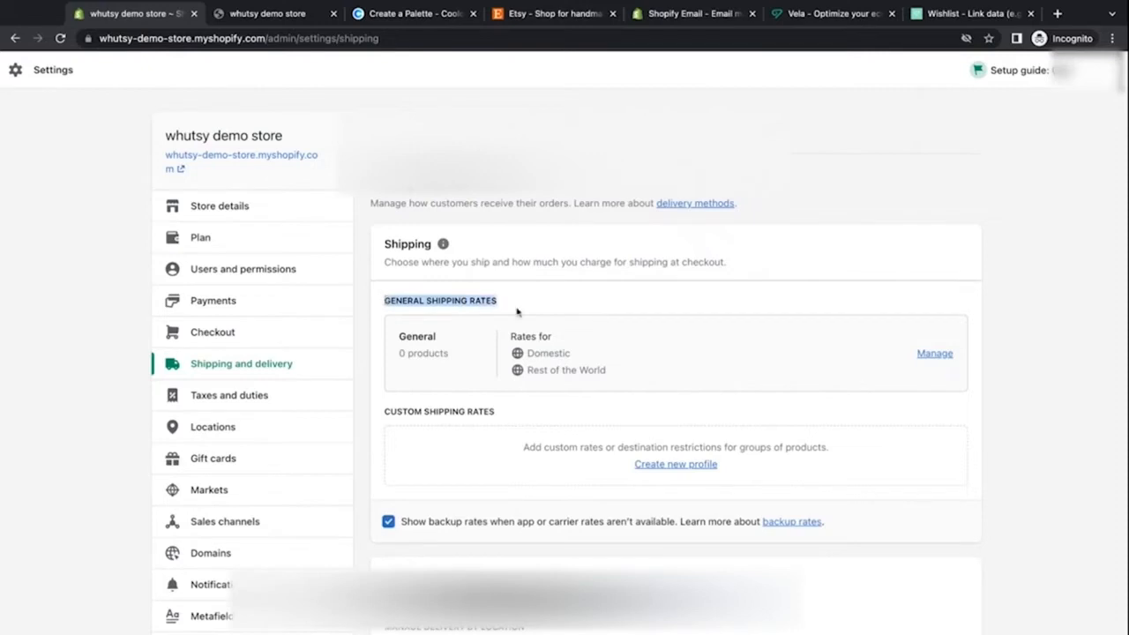
{"action": "left_click", "coordinate": [925, 353]}
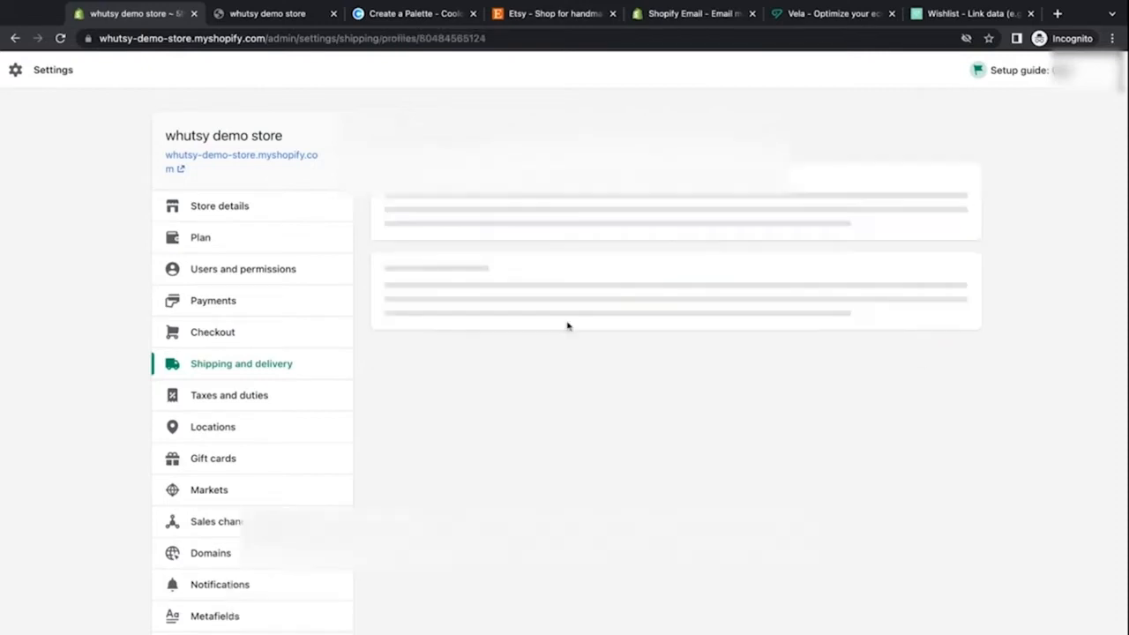
Step: Delete the Rest of the World shipping zone from the general shipping profile
{"action": "scroll", "coordinate": [366, 382], "scroll_direction": "down", "scroll_amount": 2}
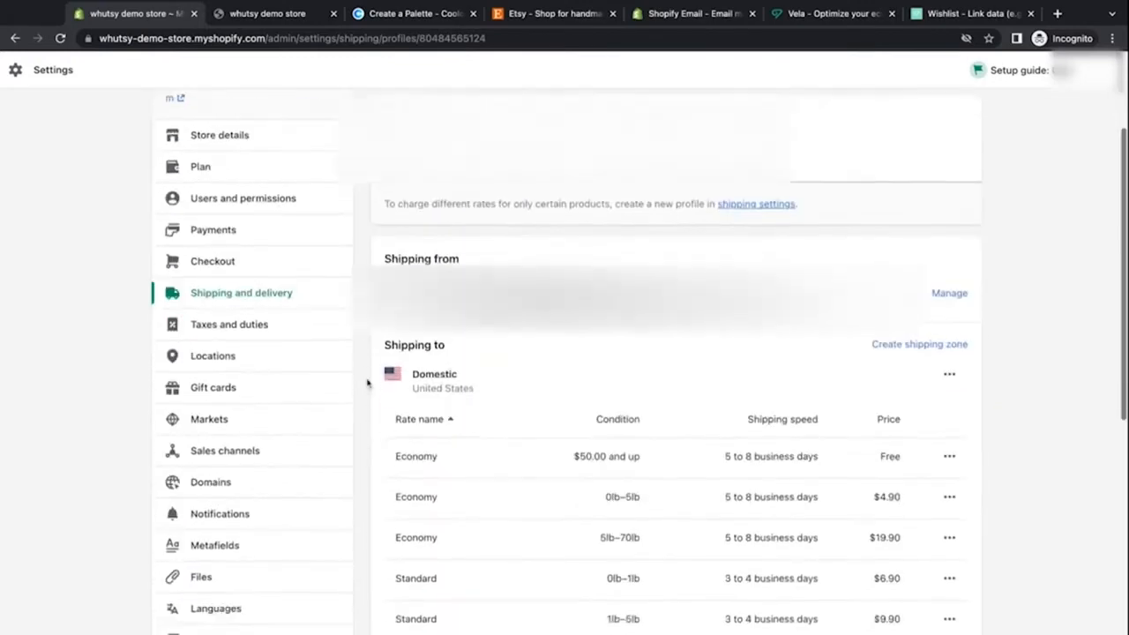
{"action": "scroll", "coordinate": [367, 382], "scroll_direction": "down", "scroll_amount": 1}
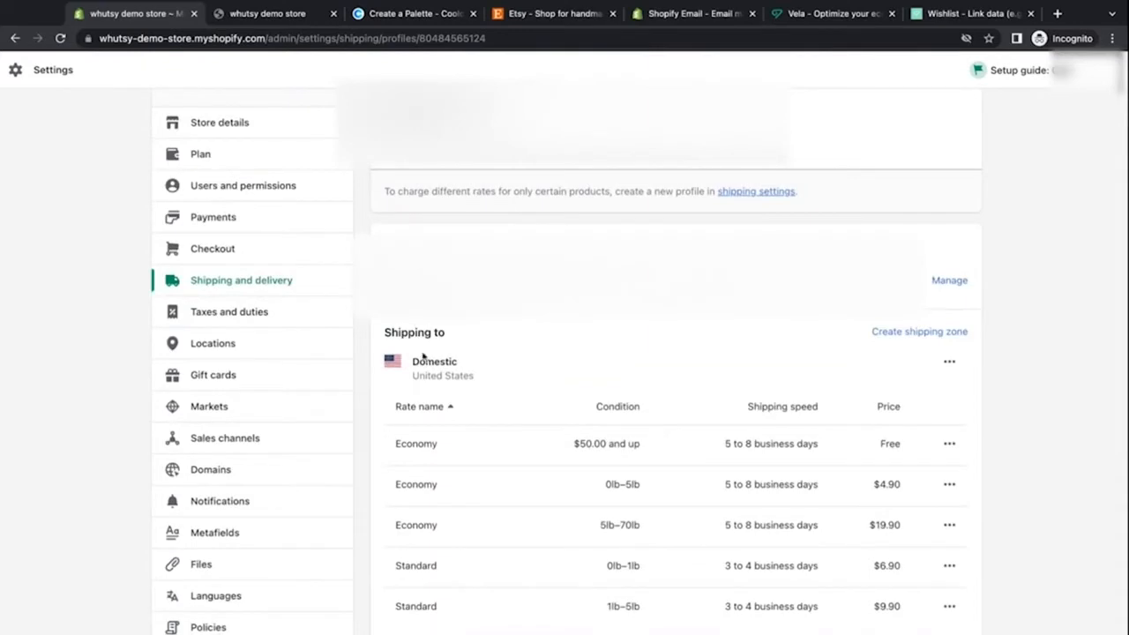
{"action": "scroll", "coordinate": [376, 458], "scroll_direction": "down", "scroll_amount": 1}
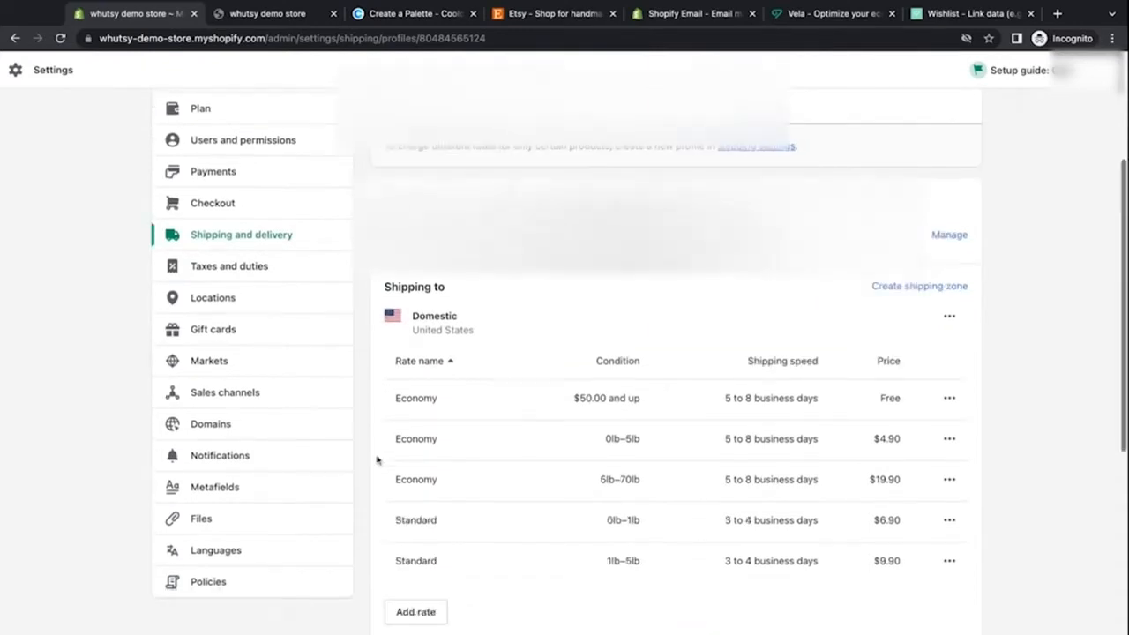
{"action": "scroll", "coordinate": [377, 459], "scroll_direction": "down", "scroll_amount": 3}
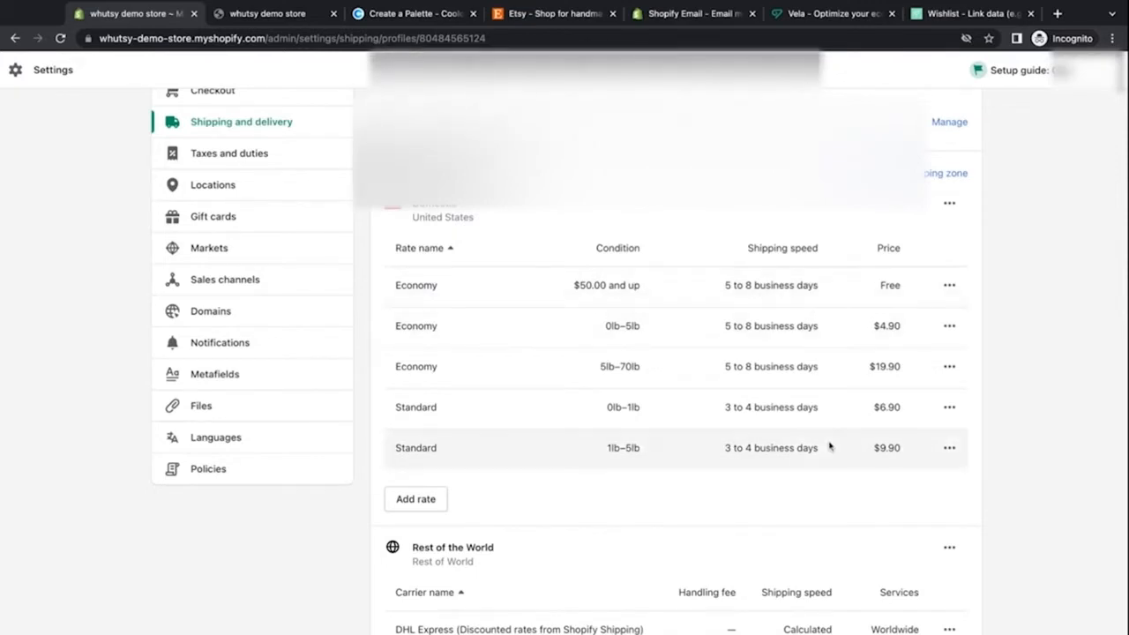
{"action": "scroll", "coordinate": [827, 500], "scroll_direction": "down", "scroll_amount": 2}
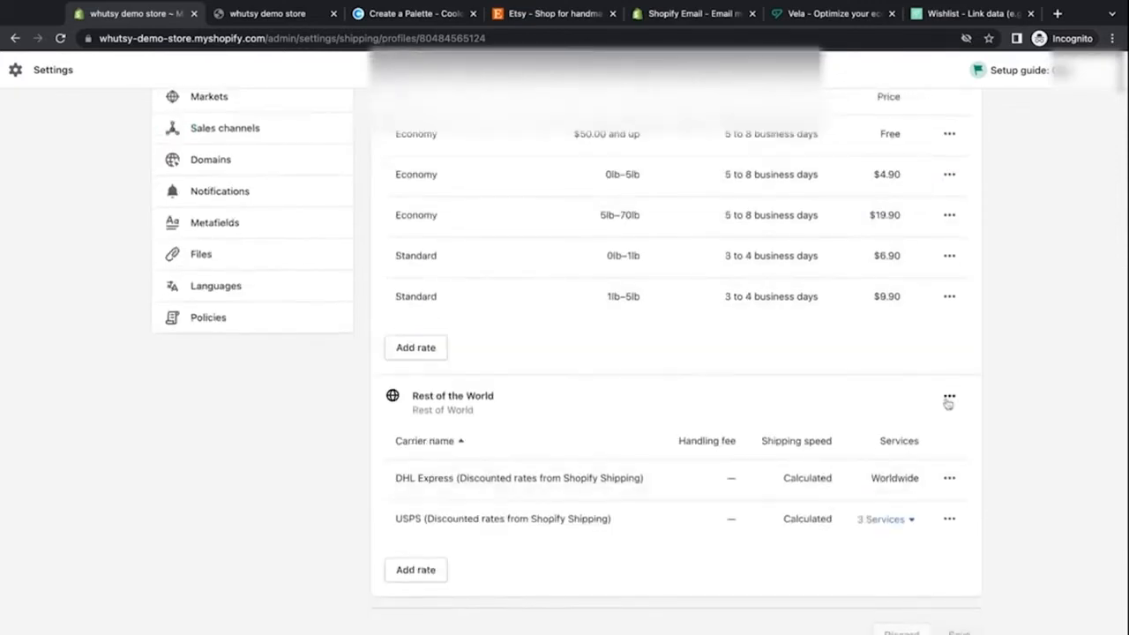
{"action": "left_click", "coordinate": [948, 398]}
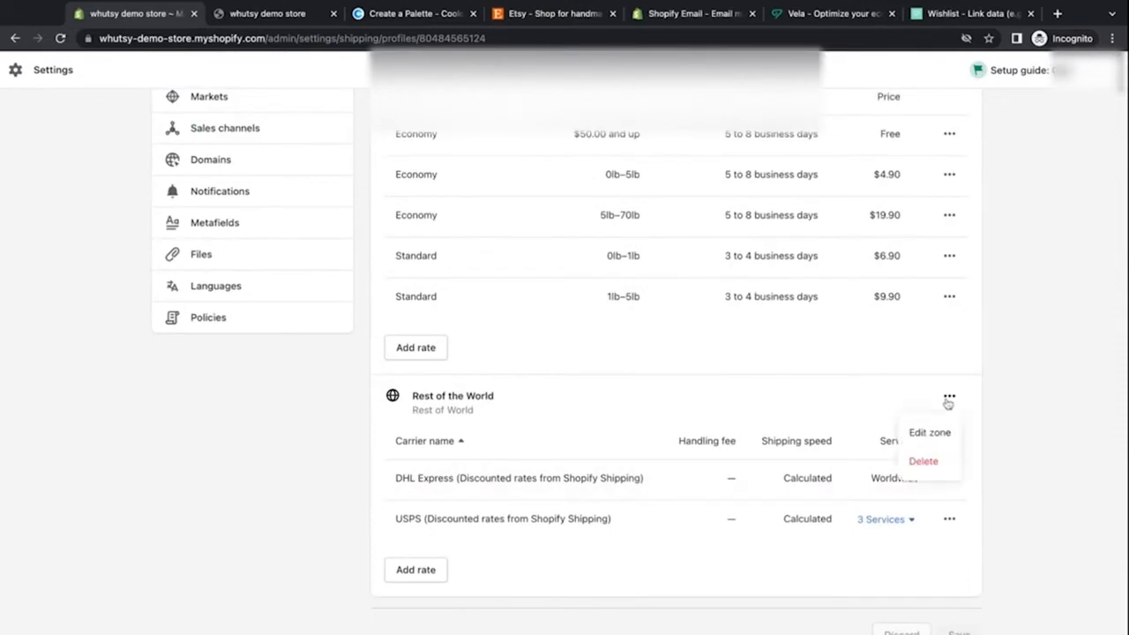
{"action": "left_click", "coordinate": [922, 462]}
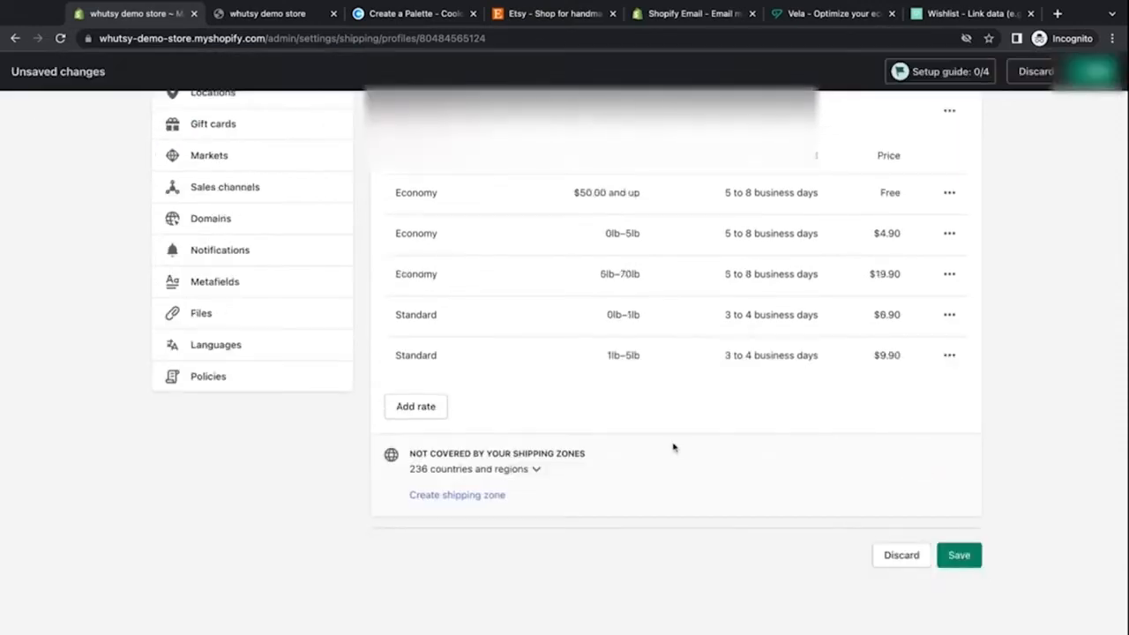
Step: Review the Domestic shipping zone's selected countries and United States states in the zone editor, then close it
{"action": "scroll", "coordinate": [673, 447], "scroll_direction": "up", "scroll_amount": 4}
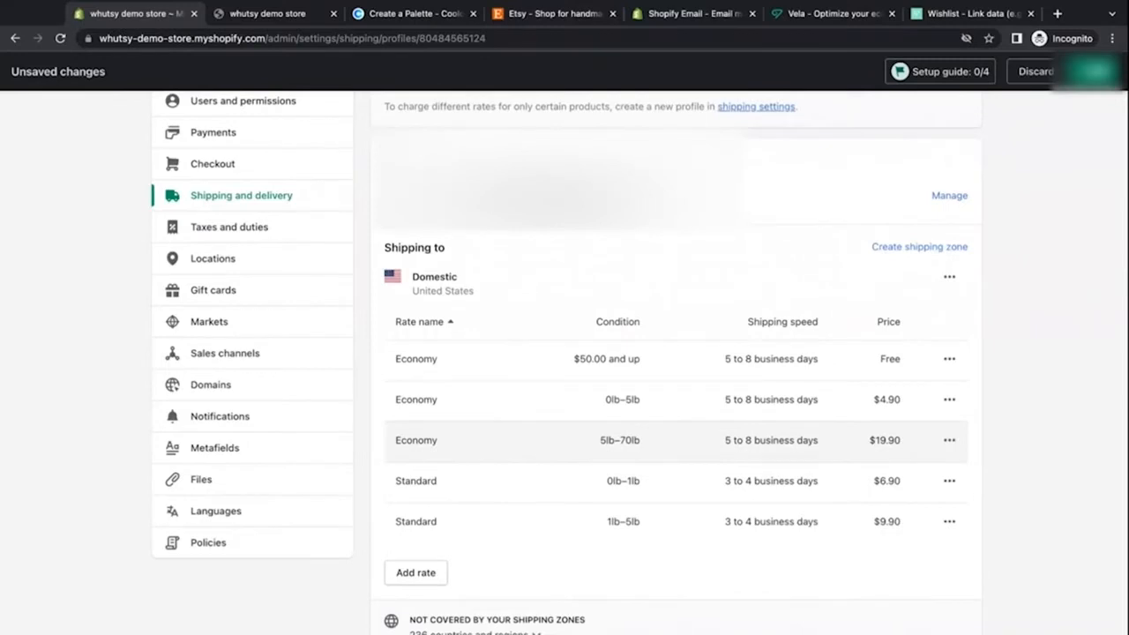
{"action": "scroll", "coordinate": [954, 228], "scroll_direction": "down", "scroll_amount": 3}
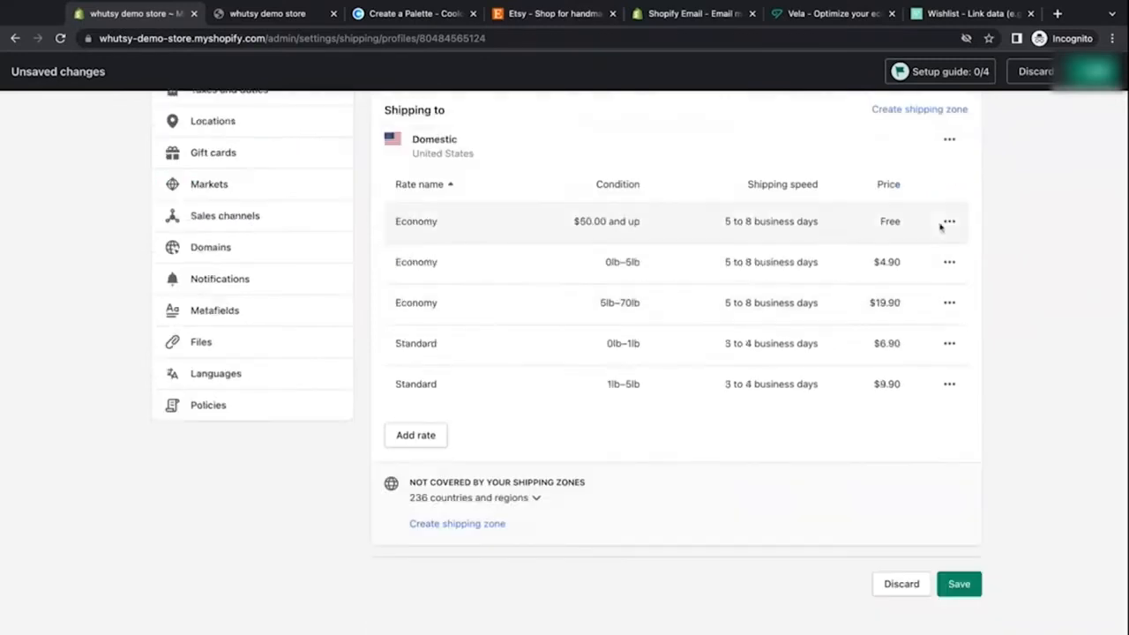
{"action": "left_click", "coordinate": [951, 223]}
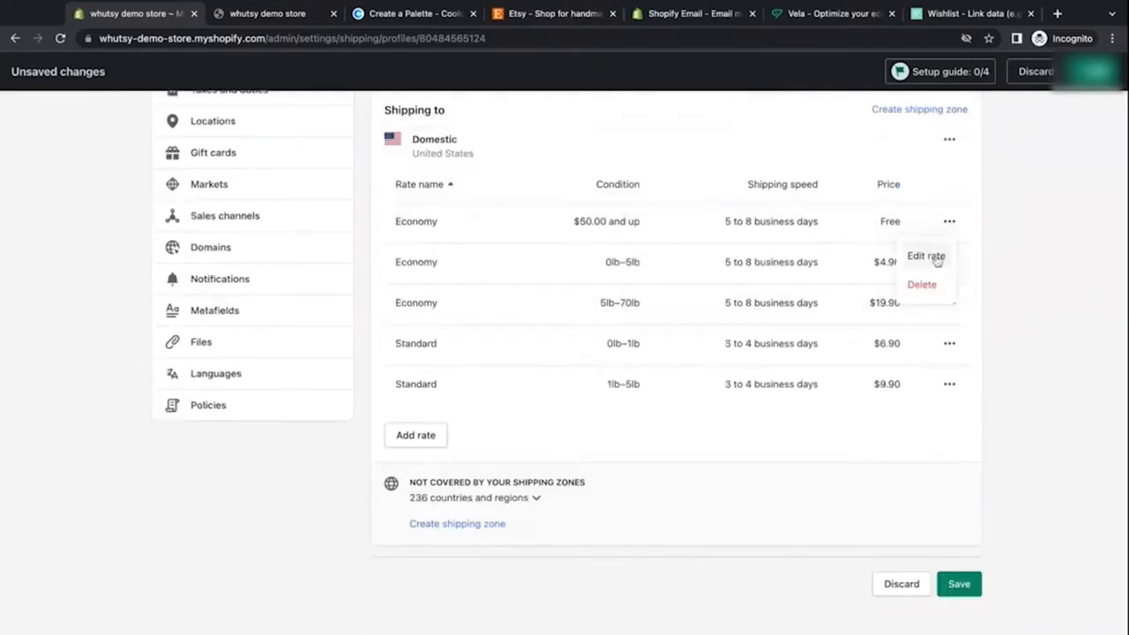
{"action": "left_click", "coordinate": [949, 140]}
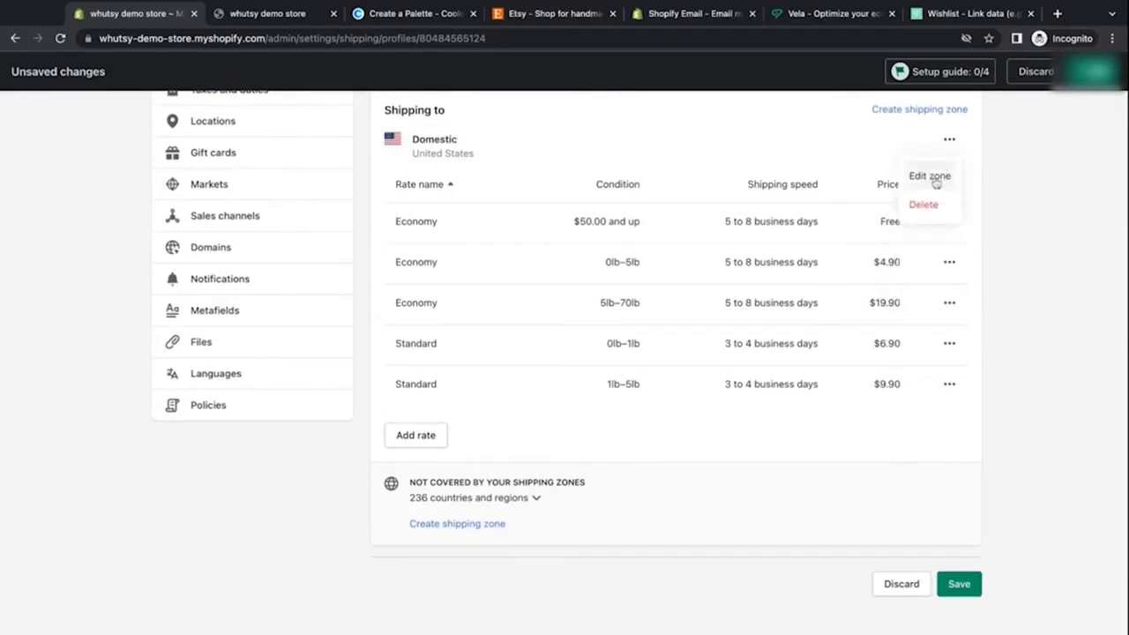
{"action": "left_click", "coordinate": [935, 179]}
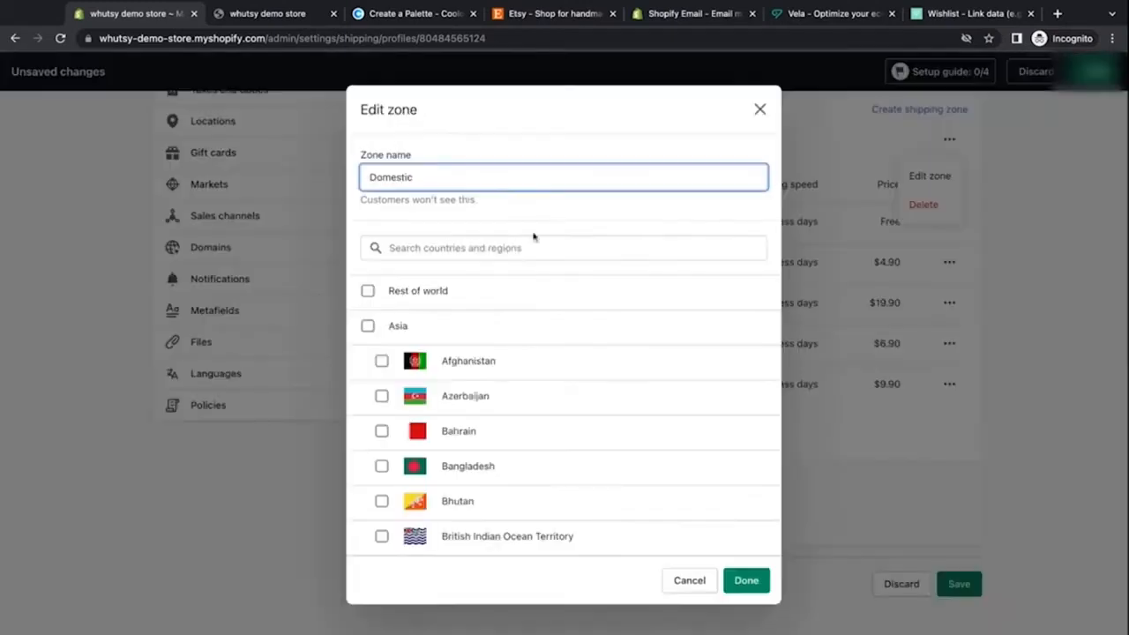
{"action": "scroll", "coordinate": [392, 353], "scroll_direction": "down", "scroll_amount": 20}
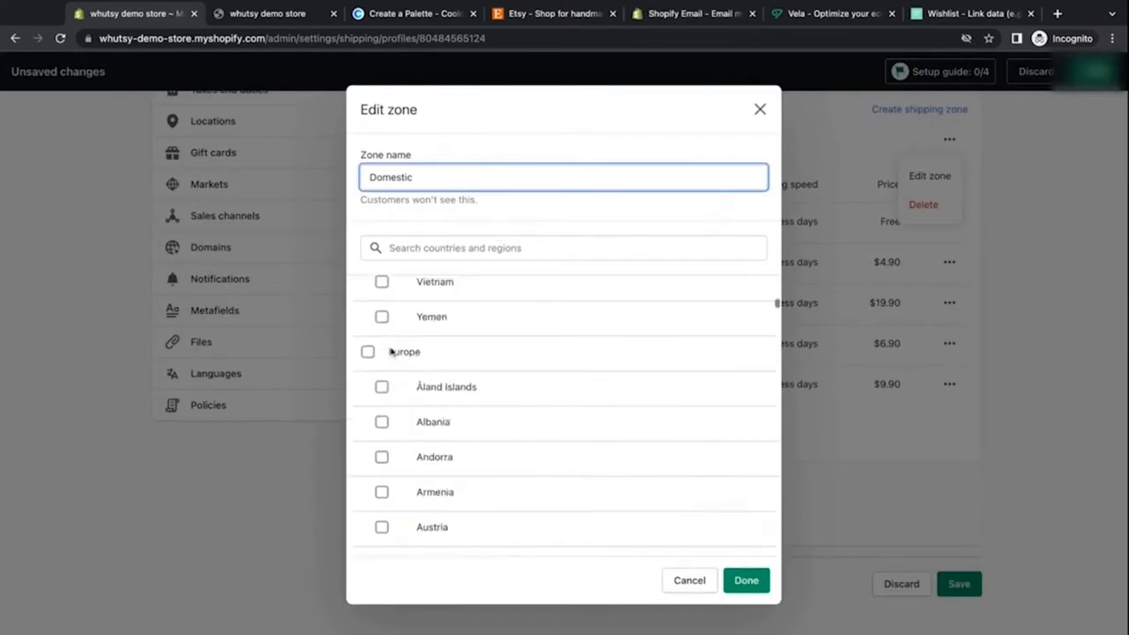
{"action": "scroll", "coordinate": [776, 383], "scroll_direction": "down", "scroll_amount": 20}
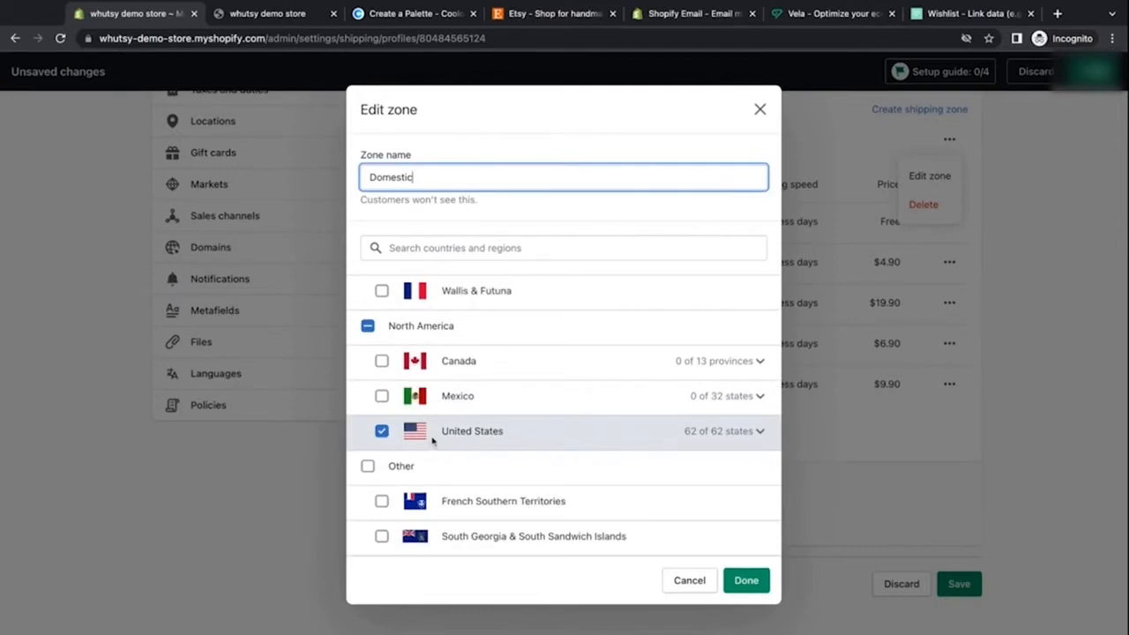
{"action": "left_click", "coordinate": [760, 432]}
{"action": "scroll", "coordinate": [533, 462], "scroll_direction": "down", "scroll_amount": 3}
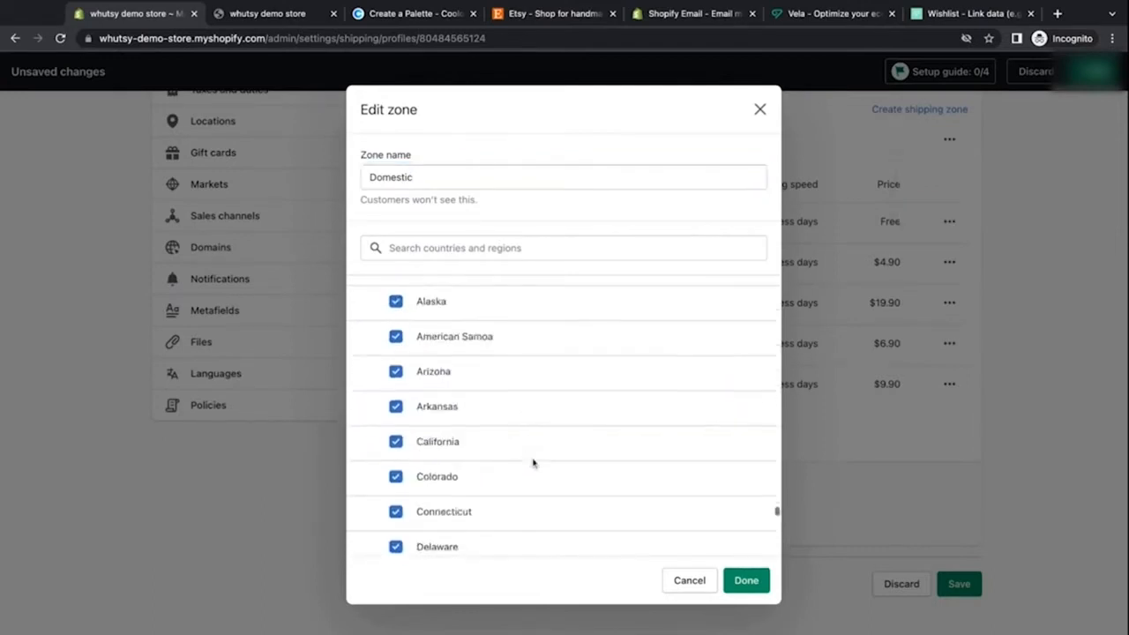
{"action": "scroll", "coordinate": [533, 462], "scroll_direction": "down", "scroll_amount": 5}
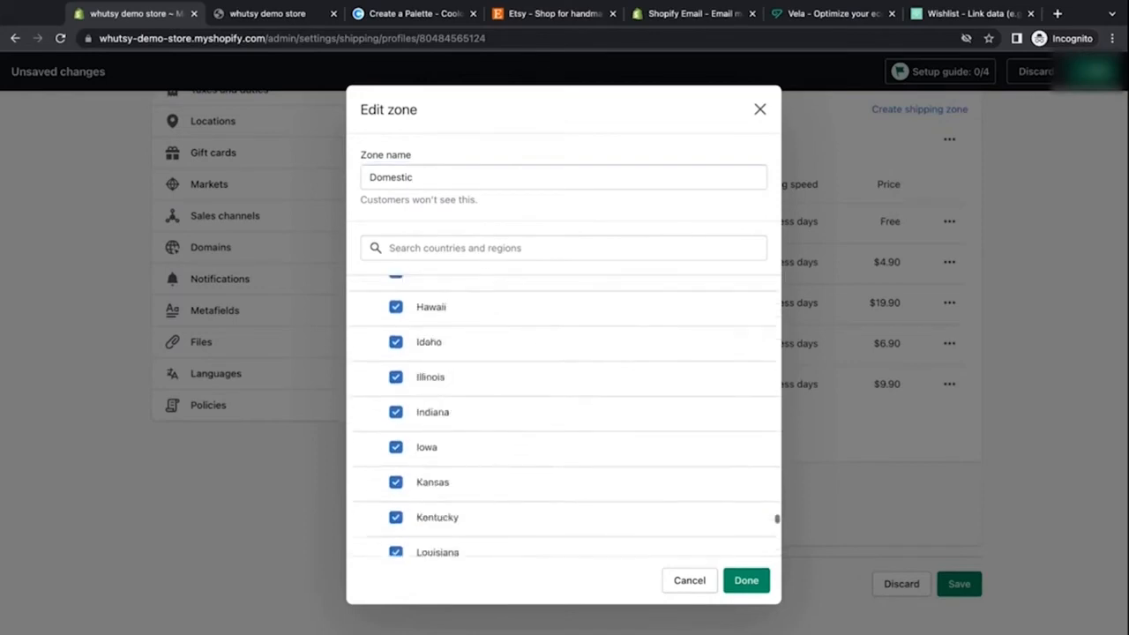
{"action": "scroll", "coordinate": [396, 316], "scroll_direction": "up", "scroll_amount": 1}
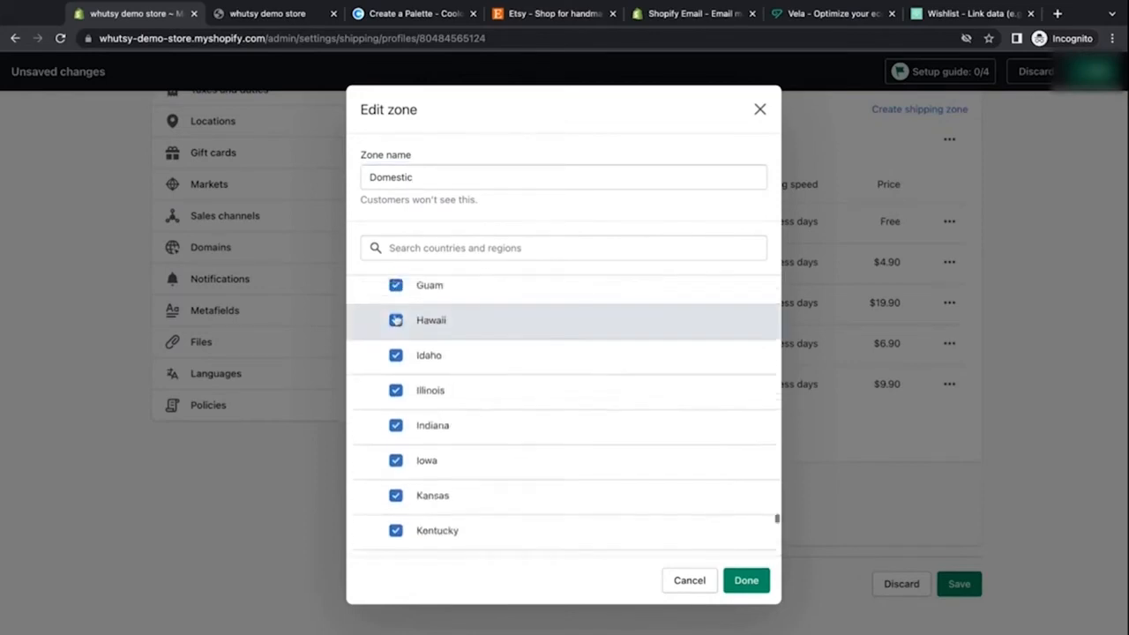
{"action": "scroll", "coordinate": [396, 318], "scroll_direction": "down", "scroll_amount": 4}
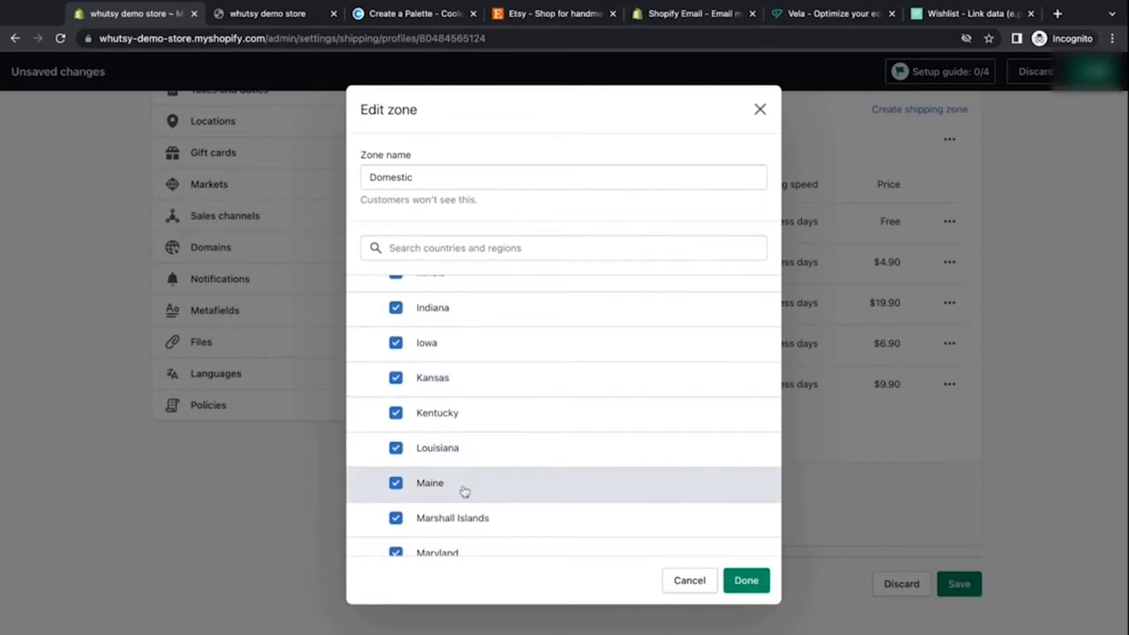
{"action": "left_click", "coordinate": [760, 109]}
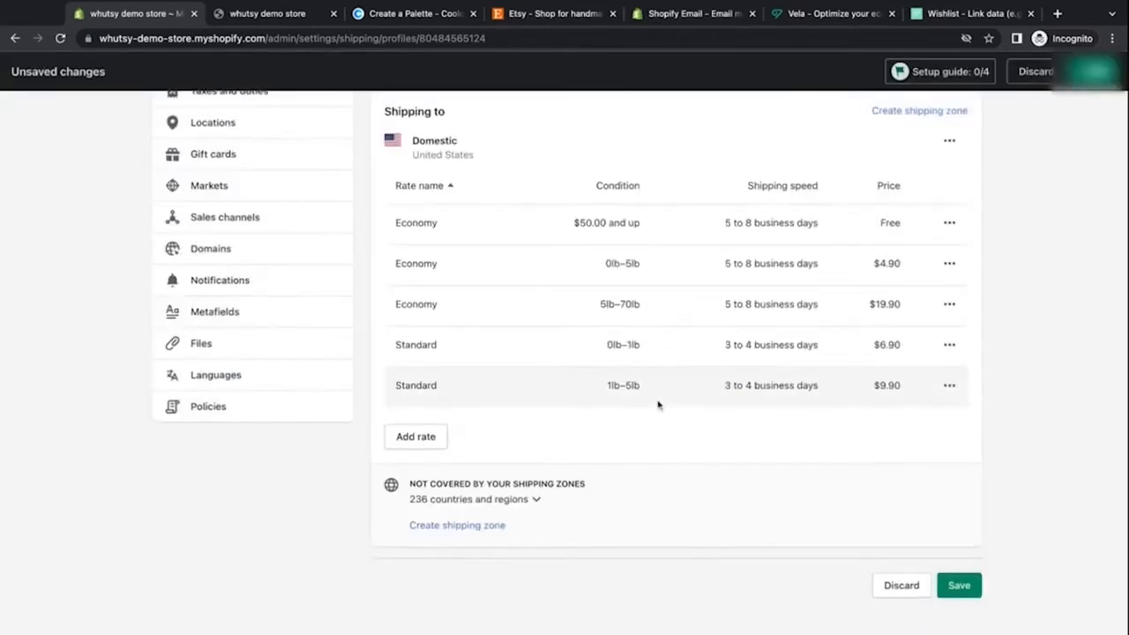
Step: Open the Create zone dialog from the general profile and browse its country list, then close it without creating a zone
{"action": "scroll", "coordinate": [658, 404], "scroll_direction": "up", "scroll_amount": 5}
{"action": "scroll", "coordinate": [639, 357], "scroll_direction": "down", "scroll_amount": 3}
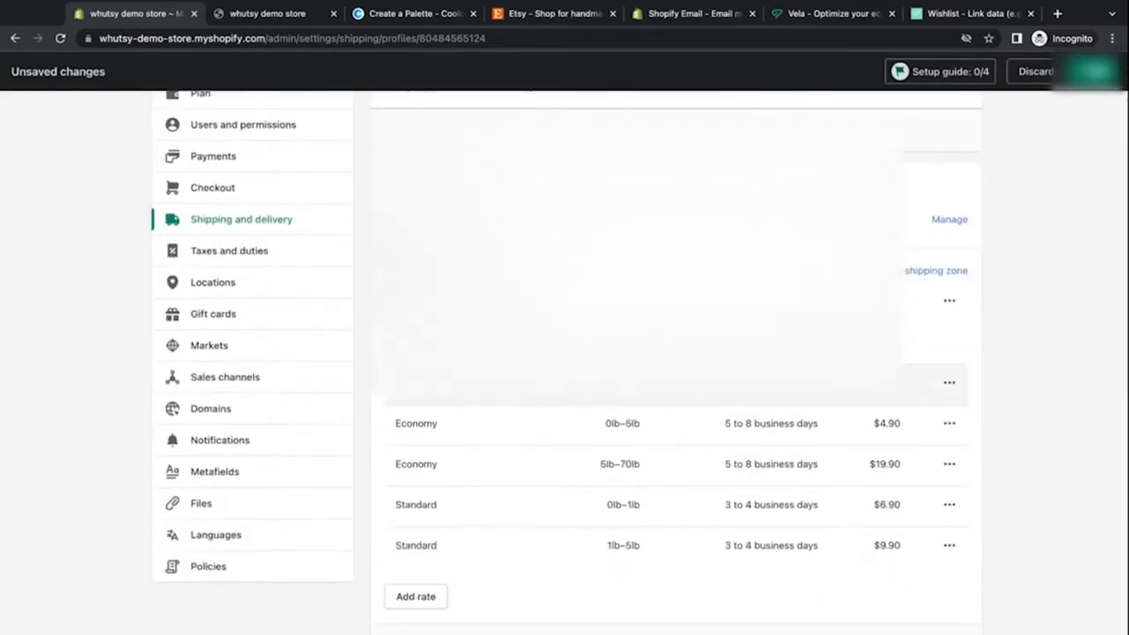
{"action": "scroll", "coordinate": [639, 357], "scroll_direction": "up", "scroll_amount": 3}
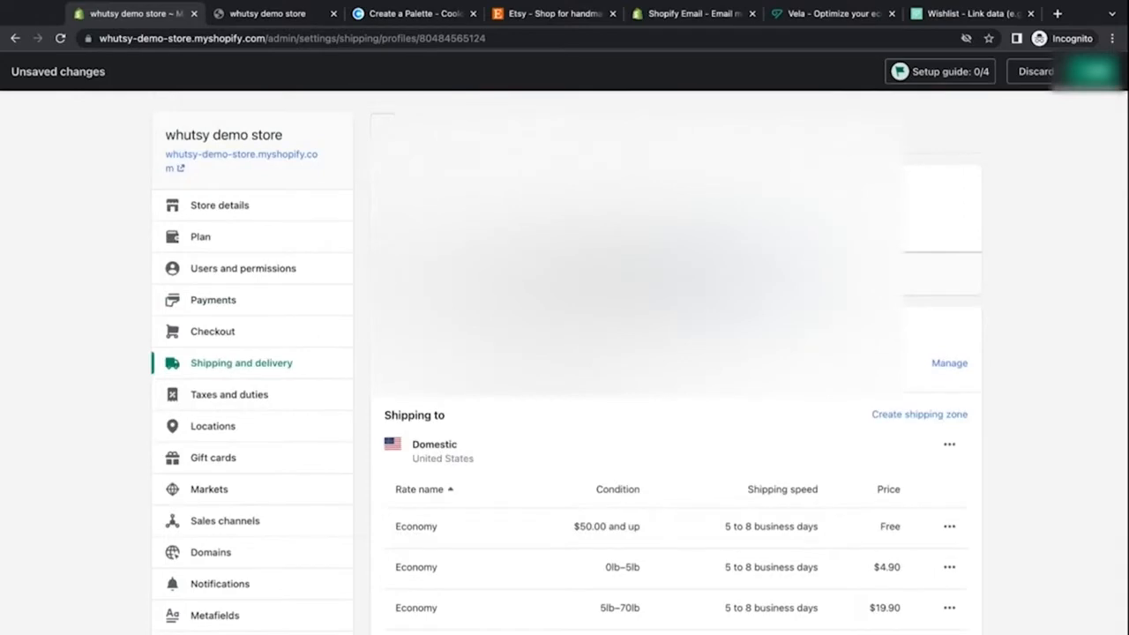
{"action": "scroll", "coordinate": [638, 358], "scroll_direction": "down", "scroll_amount": 5}
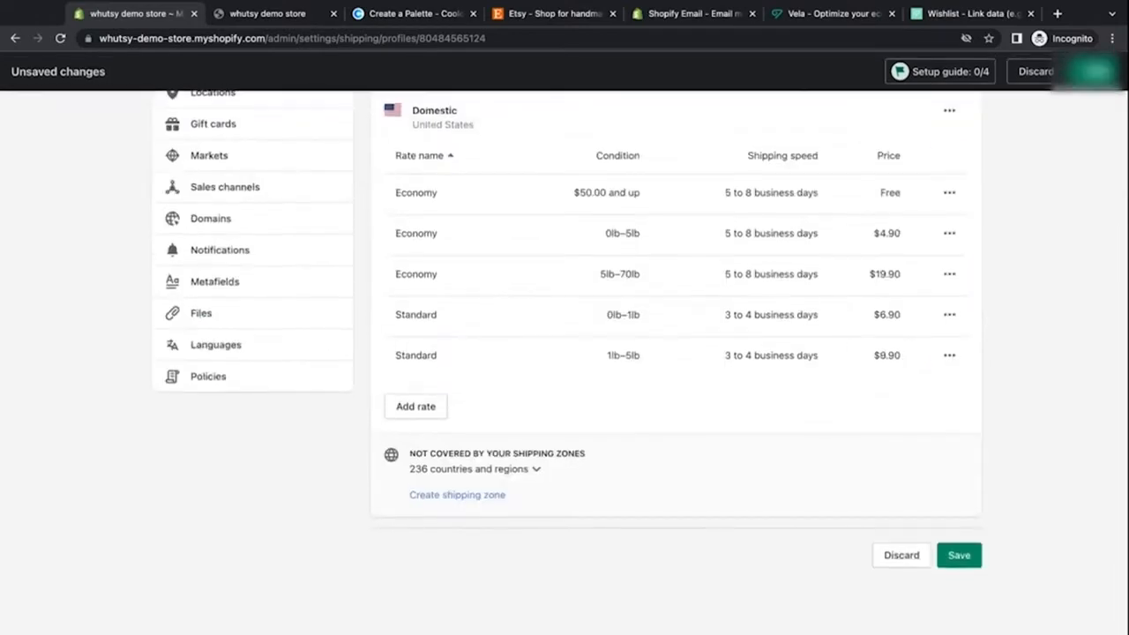
{"action": "left_click", "coordinate": [430, 494]}
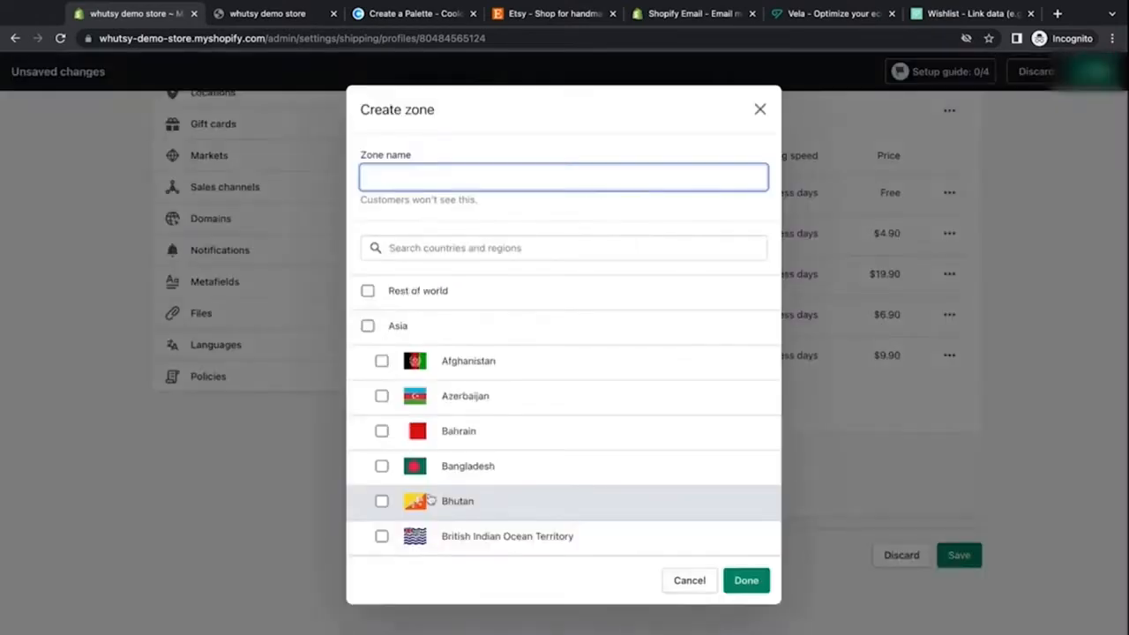
{"action": "scroll", "coordinate": [517, 333], "scroll_direction": "down", "scroll_amount": 5}
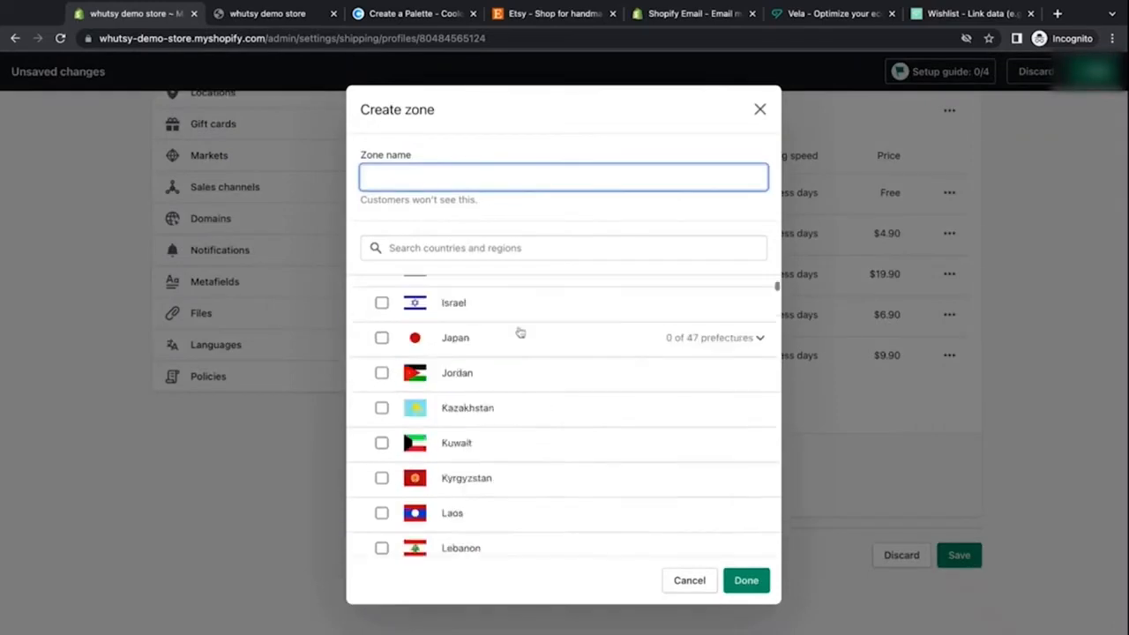
{"action": "scroll", "coordinate": [520, 333], "scroll_direction": "up", "scroll_amount": 5}
{"action": "left_click", "coordinate": [759, 110]}
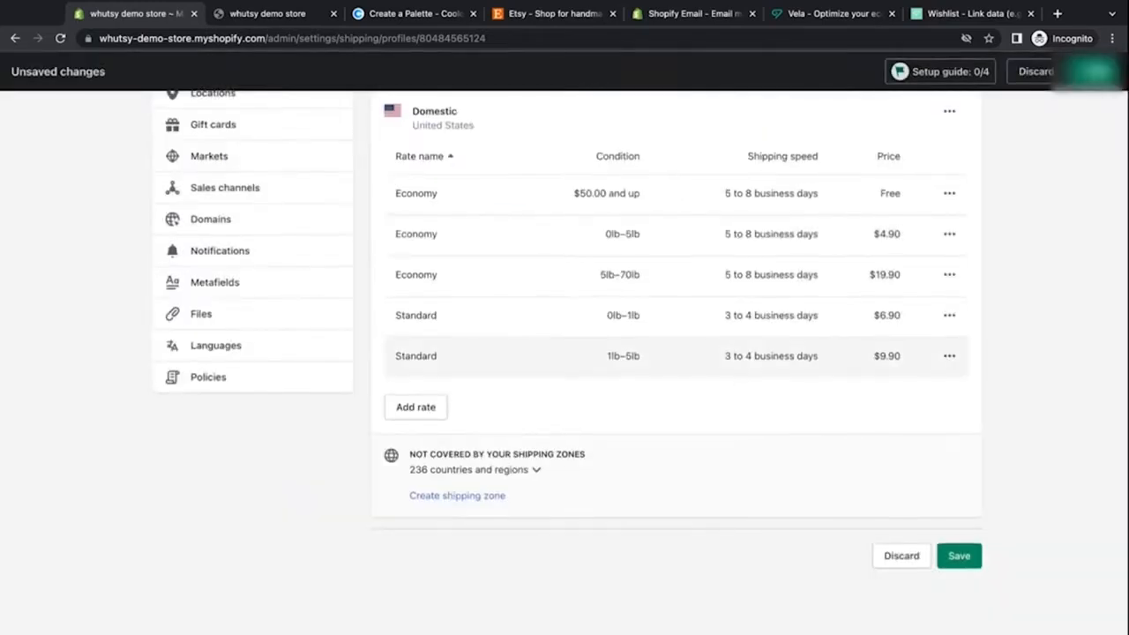
Step: Save the changes to the general shipping profile
{"action": "scroll", "coordinate": [725, 380], "scroll_direction": "up", "scroll_amount": 1}
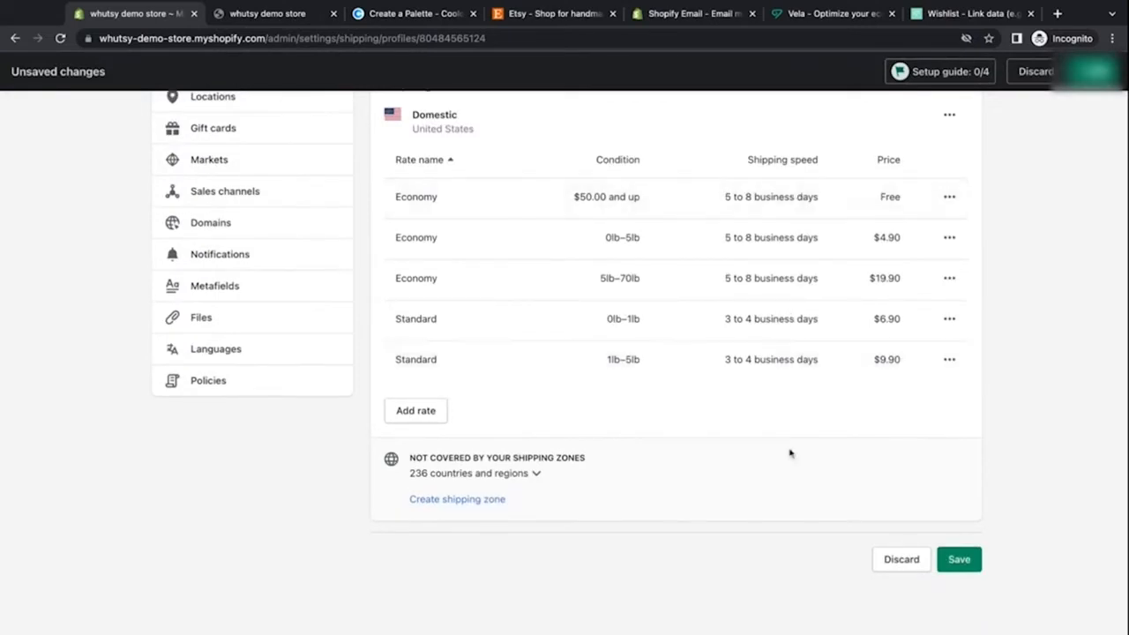
{"action": "scroll", "coordinate": [790, 453], "scroll_direction": "up", "scroll_amount": 4}
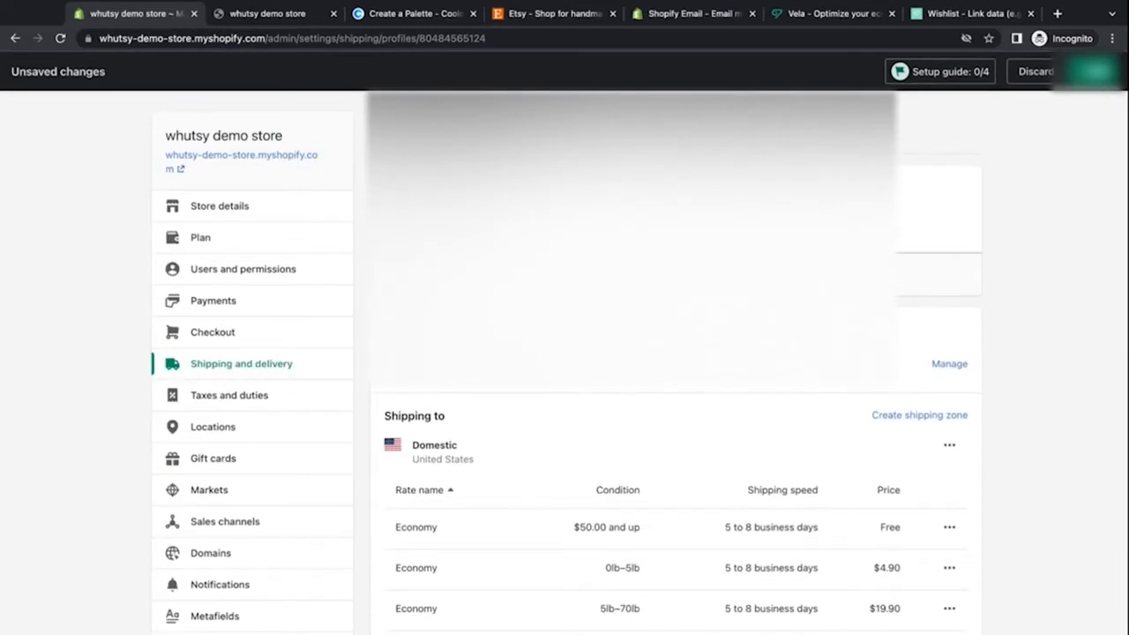
{"action": "left_click", "coordinate": [384, 127]}
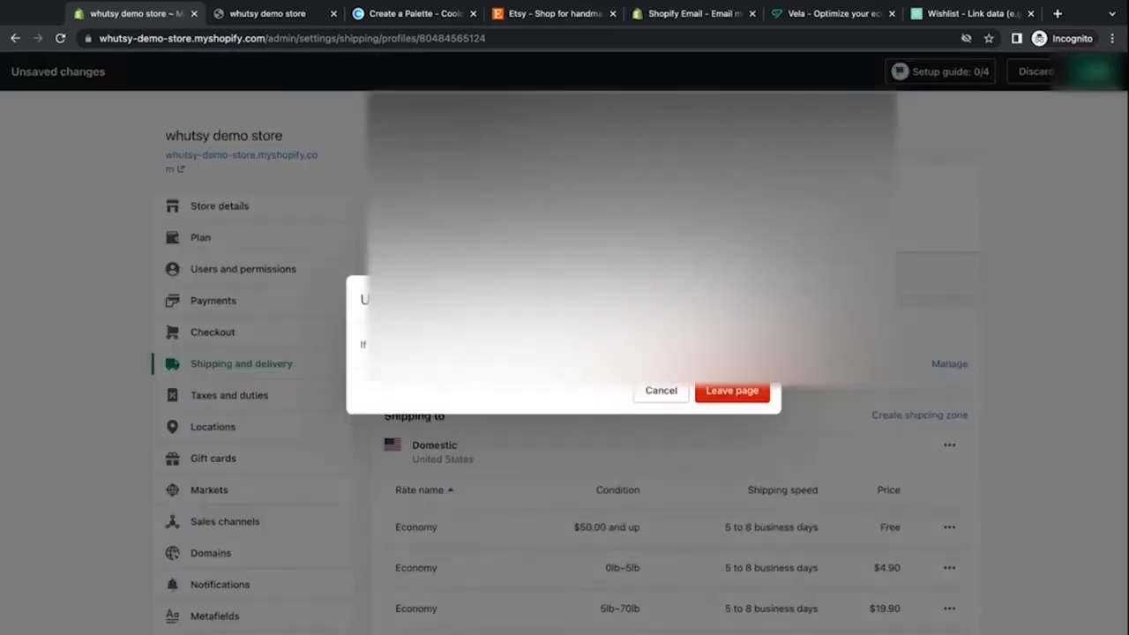
{"action": "left_click", "coordinate": [760, 300]}
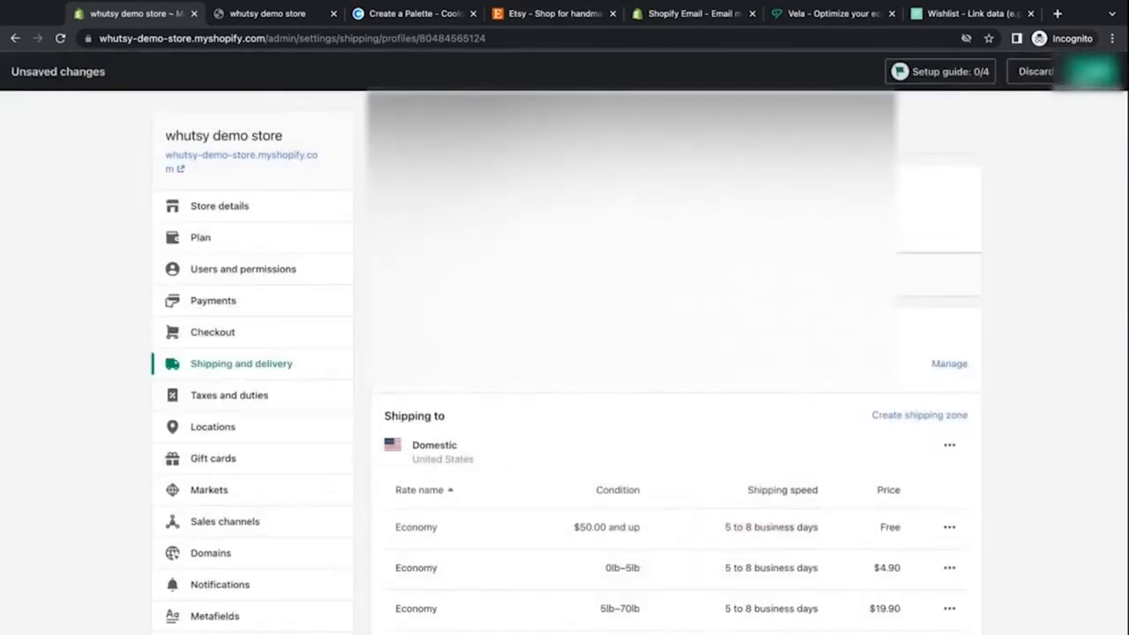
{"action": "left_click", "coordinate": [1094, 72]}
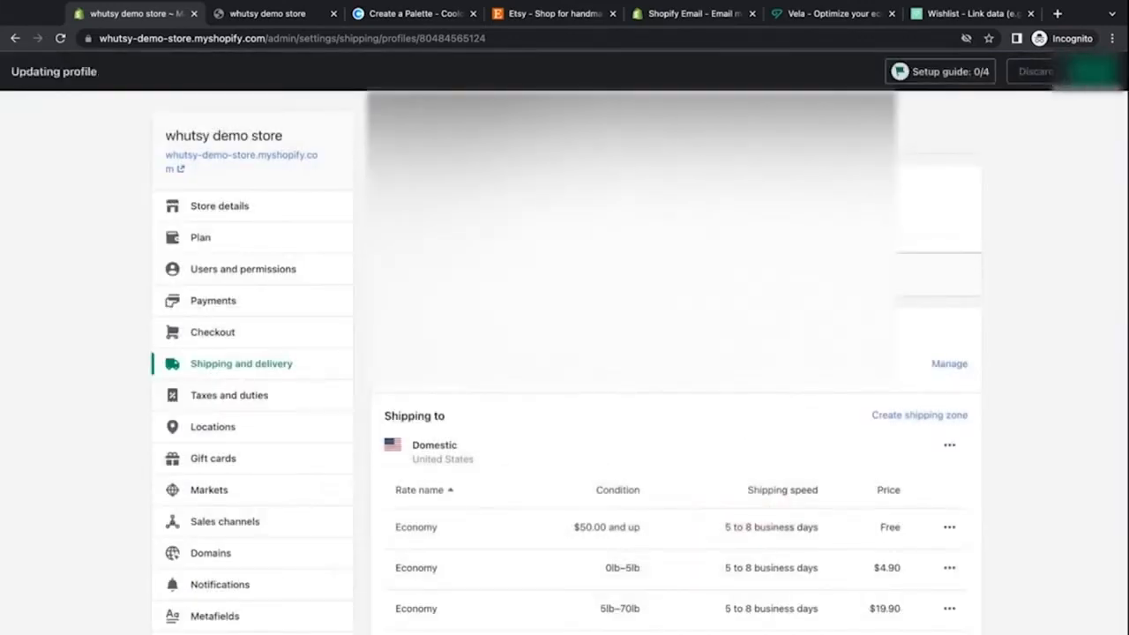
Step: Return to Shipping and delivery and review the local delivery settings, then leave the page without saving
{"action": "left_click", "coordinate": [385, 127]}
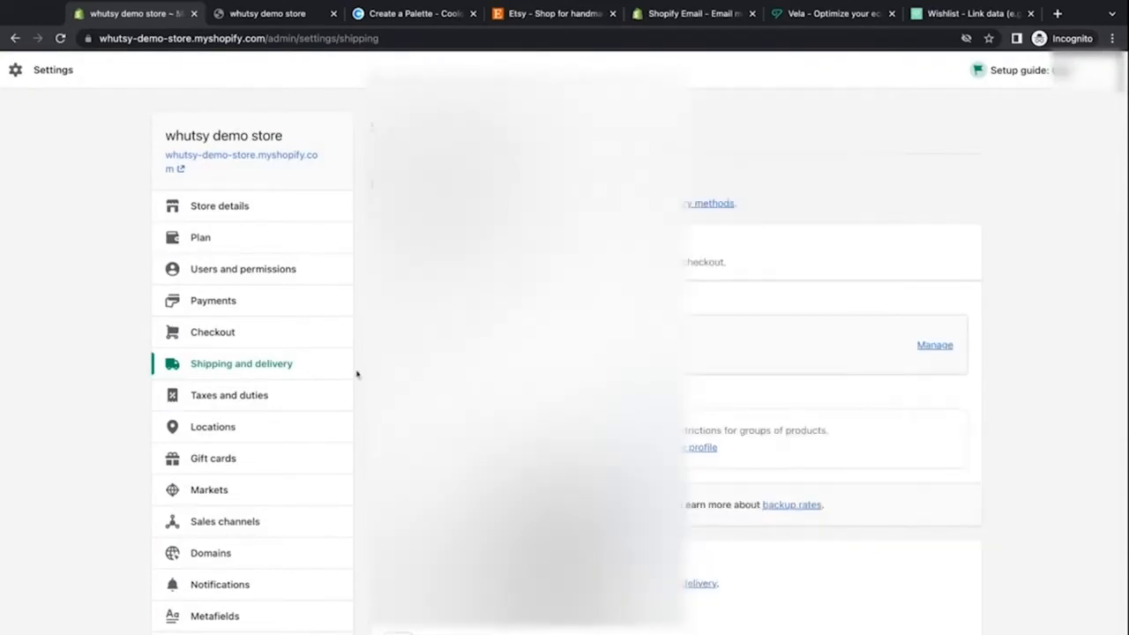
{"action": "scroll", "coordinate": [367, 399], "scroll_direction": "down", "scroll_amount": 1}
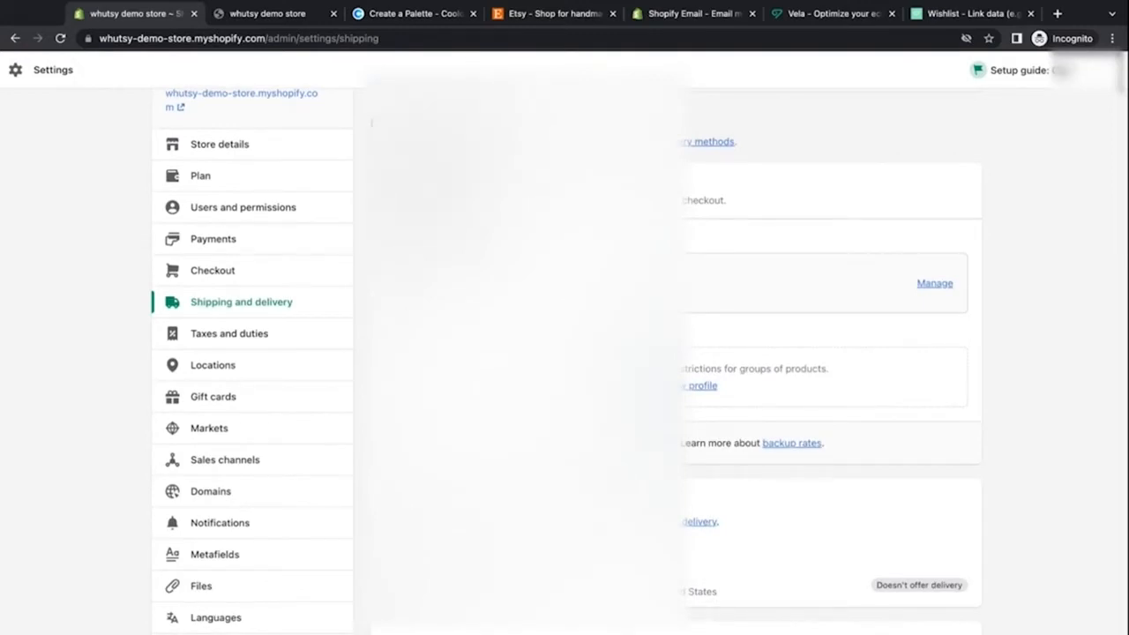
{"action": "scroll", "coordinate": [371, 123], "scroll_direction": "down", "scroll_amount": 1}
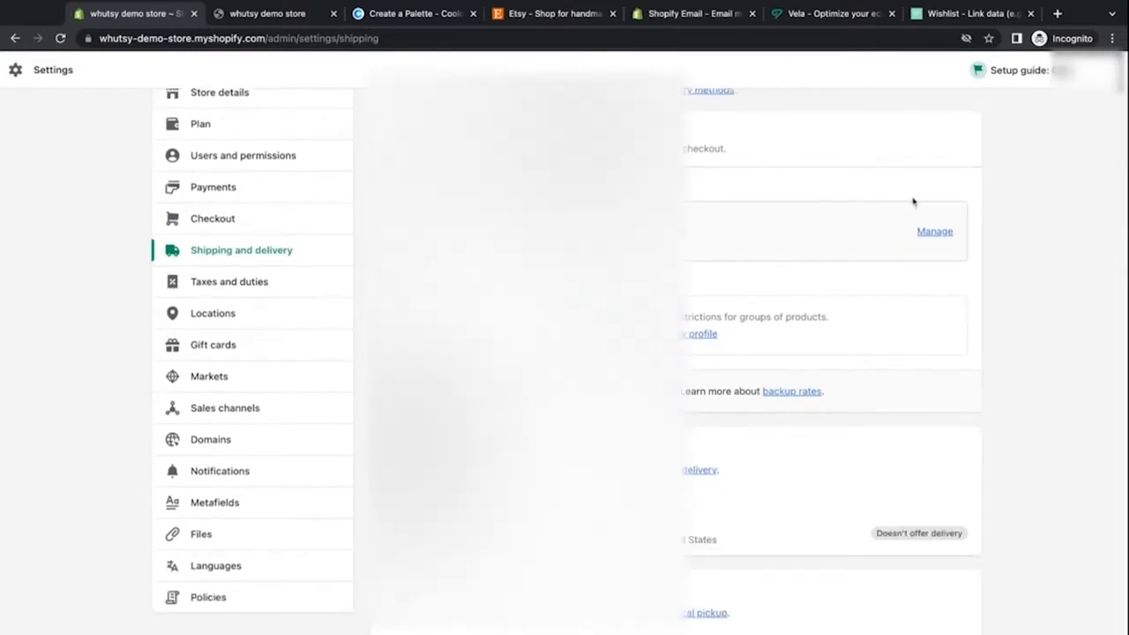
{"action": "scroll", "coordinate": [715, 217], "scroll_direction": "down", "scroll_amount": 1}
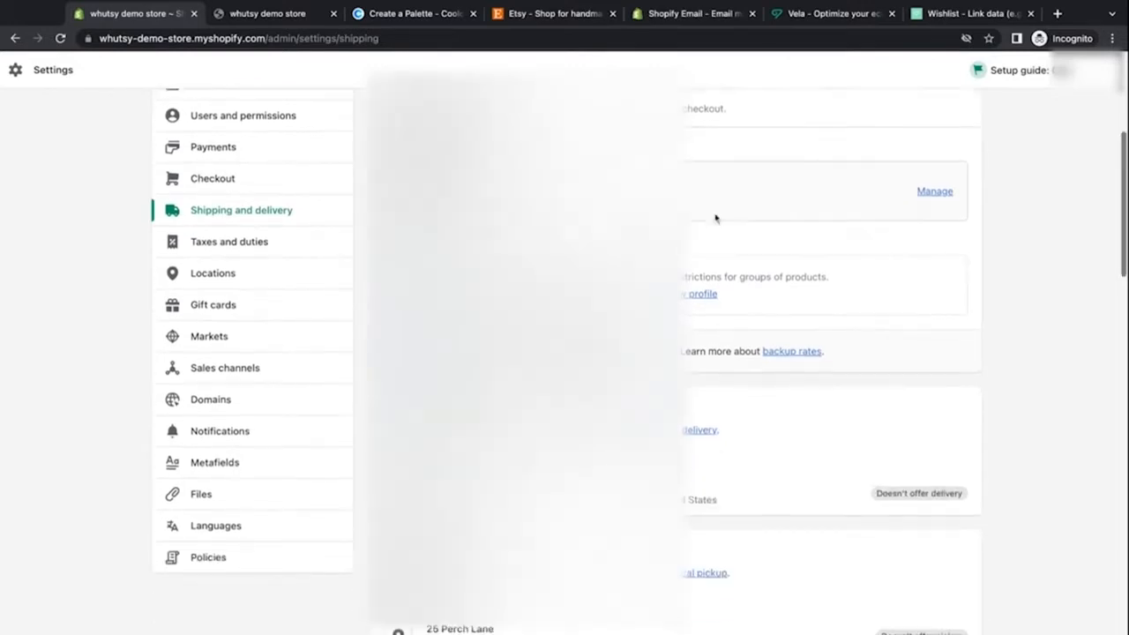
{"action": "scroll", "coordinate": [716, 218], "scroll_direction": "down", "scroll_amount": 4}
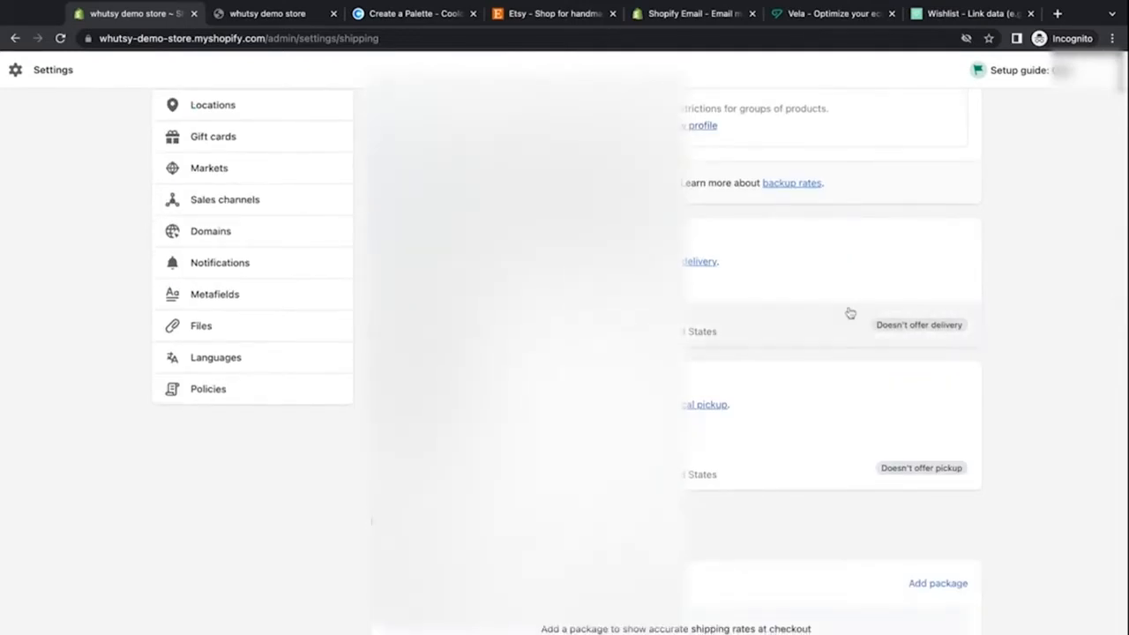
{"action": "left_click", "coordinate": [880, 326]}
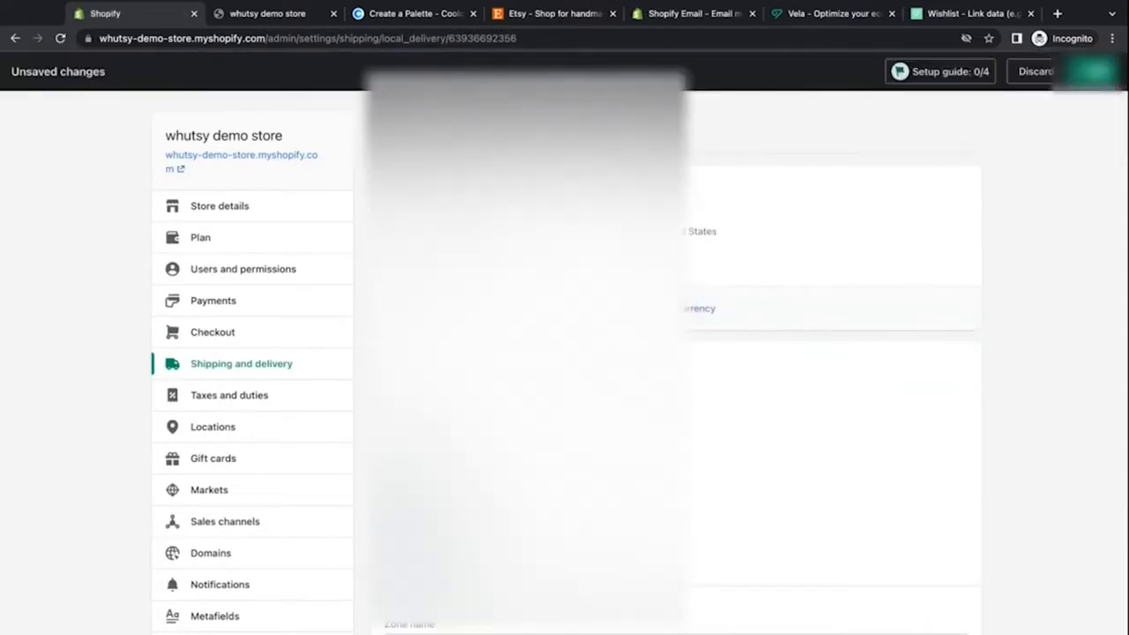
{"action": "scroll", "coordinate": [638, 353], "scroll_direction": "down", "scroll_amount": 3}
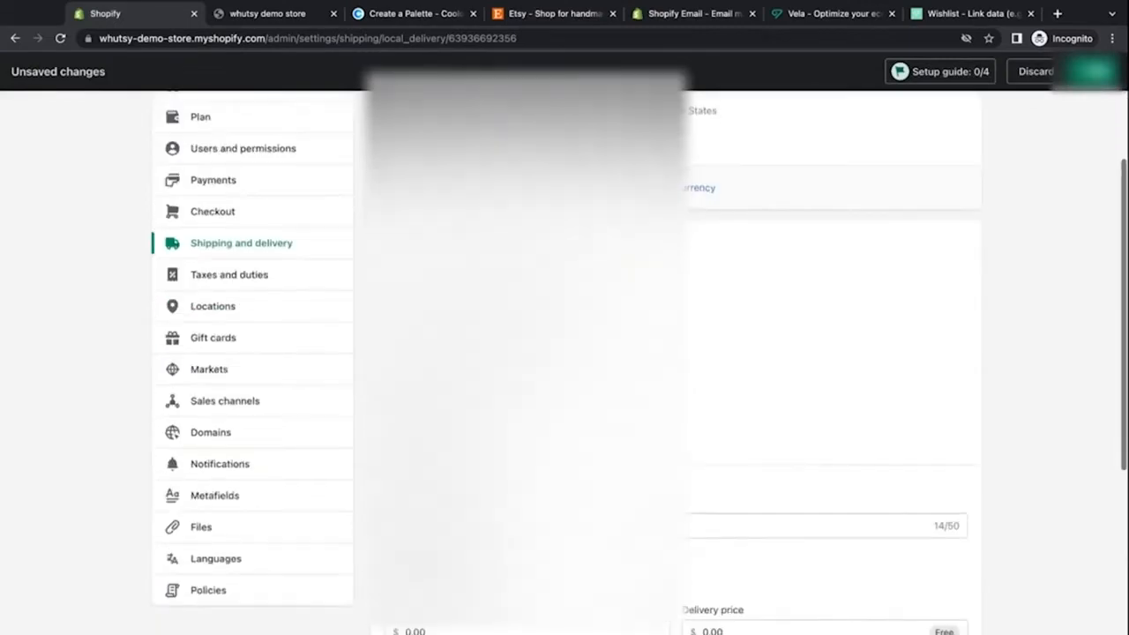
{"action": "scroll", "coordinate": [639, 352], "scroll_direction": "down", "scroll_amount": 1}
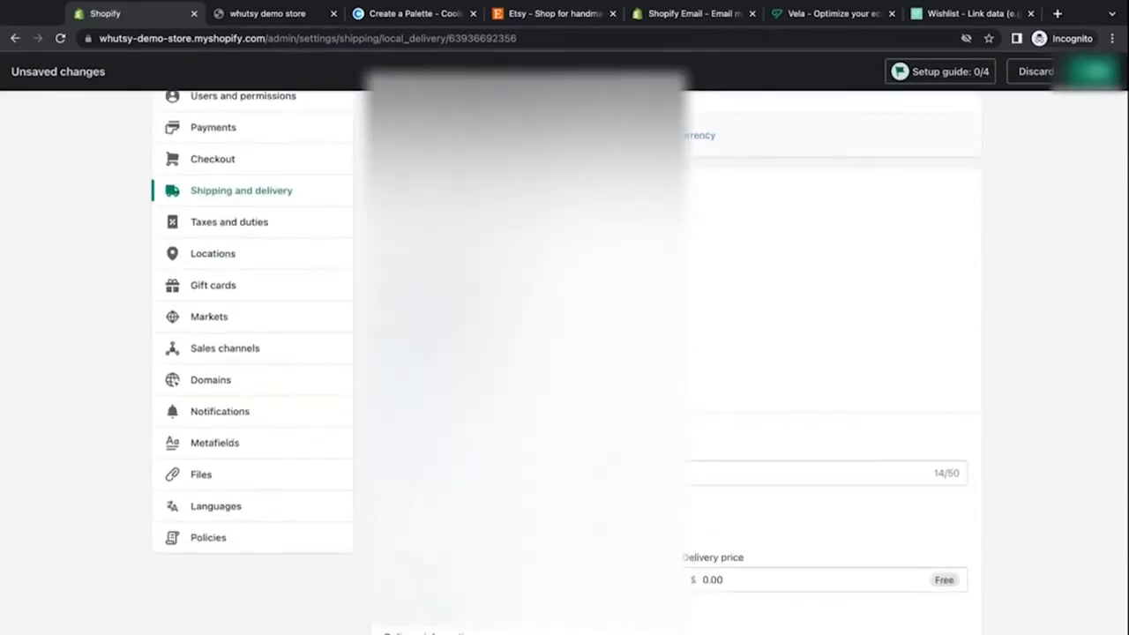
{"action": "scroll", "coordinate": [639, 362], "scroll_direction": "down", "scroll_amount": 5}
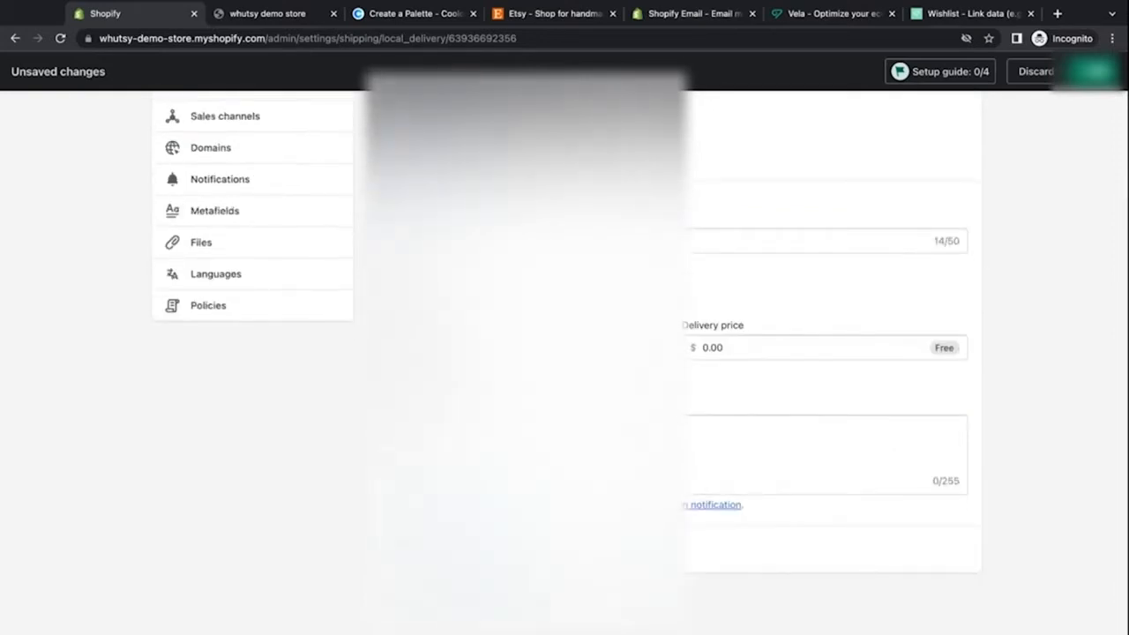
{"action": "scroll", "coordinate": [639, 362], "scroll_direction": "up", "scroll_amount": 9}
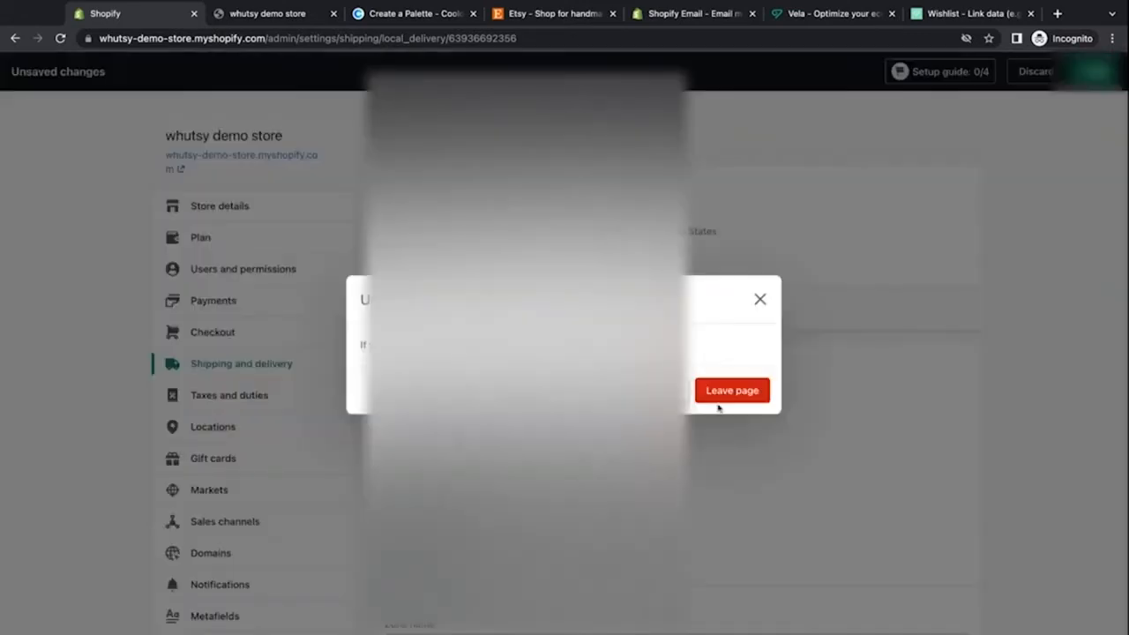
{"action": "left_click", "coordinate": [725, 396]}
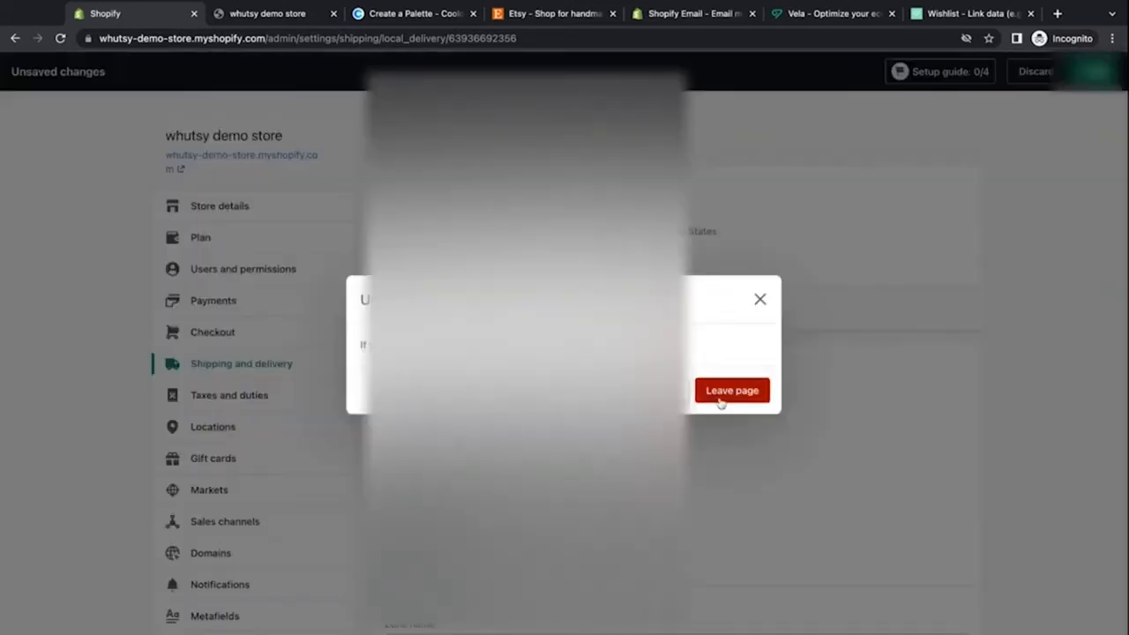
{"action": "scroll", "coordinate": [739, 144], "scroll_direction": "down", "scroll_amount": 5}
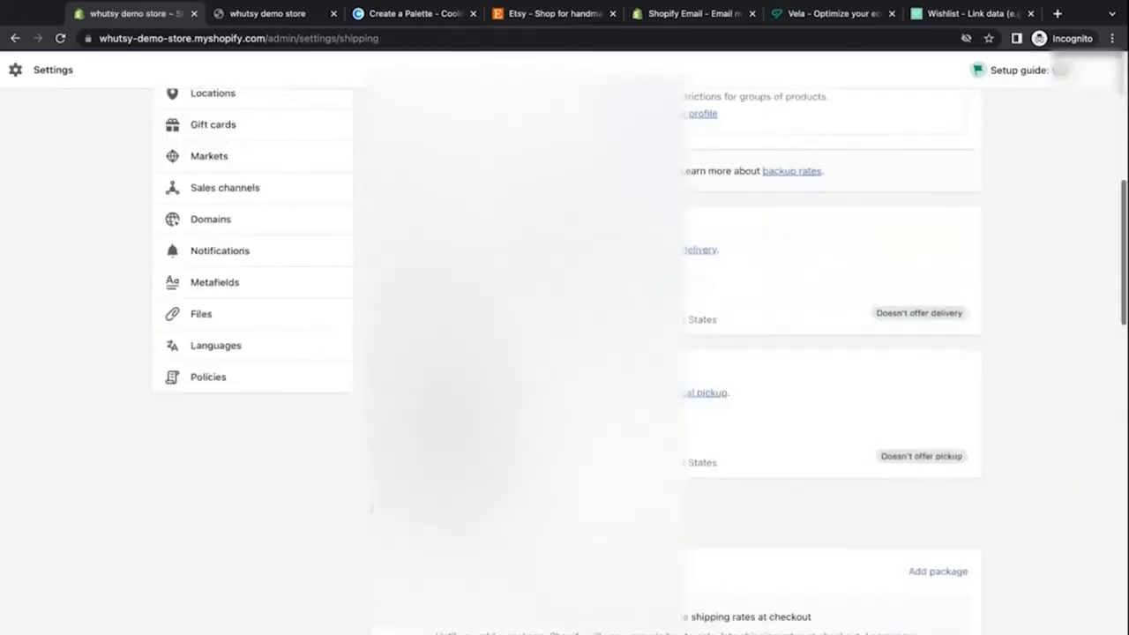
Step: Review the local pickup settings for the store location, then return to Shipping and delivery
{"action": "scroll", "coordinate": [700, 273], "scroll_direction": "down", "scroll_amount": 2}
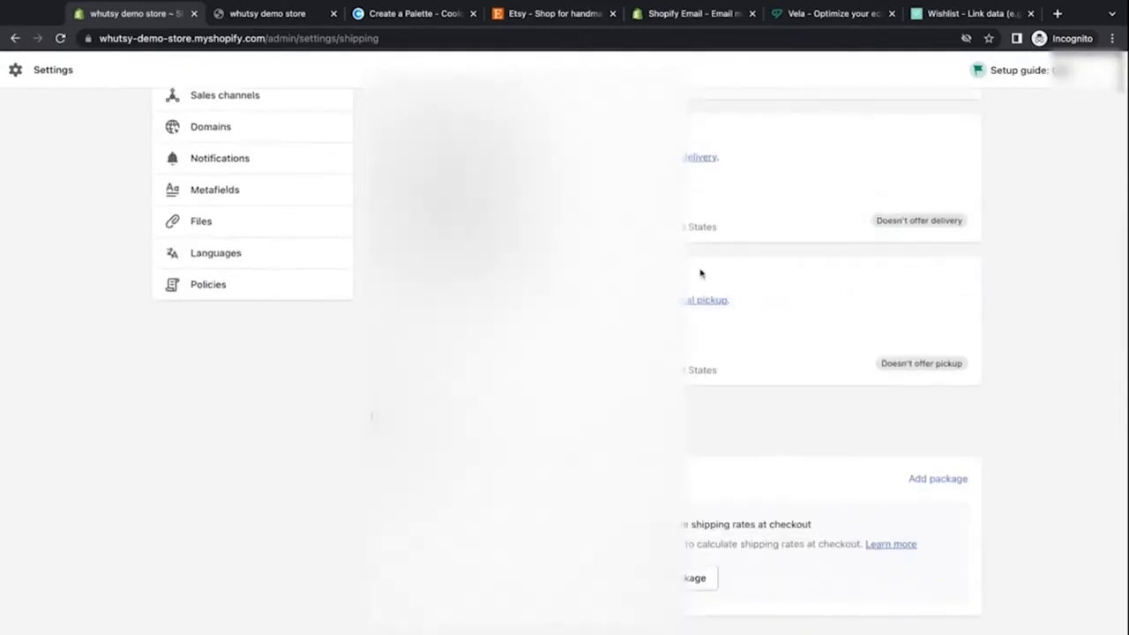
{"action": "left_click", "coordinate": [701, 368]}
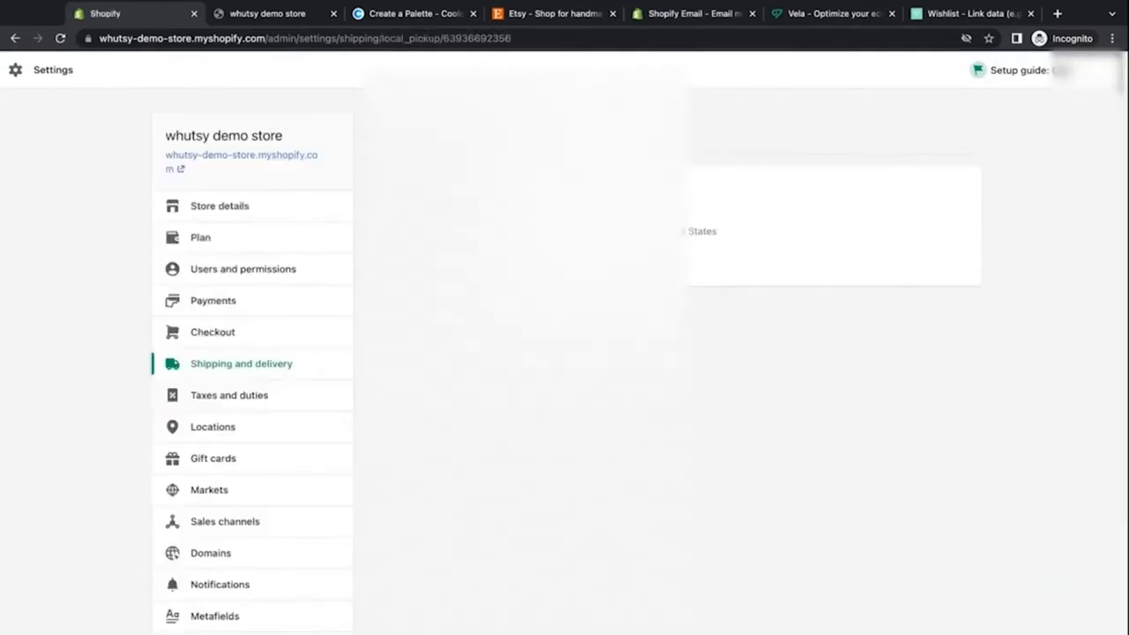
{"action": "scroll", "coordinate": [529, 353], "scroll_direction": "down", "scroll_amount": 2}
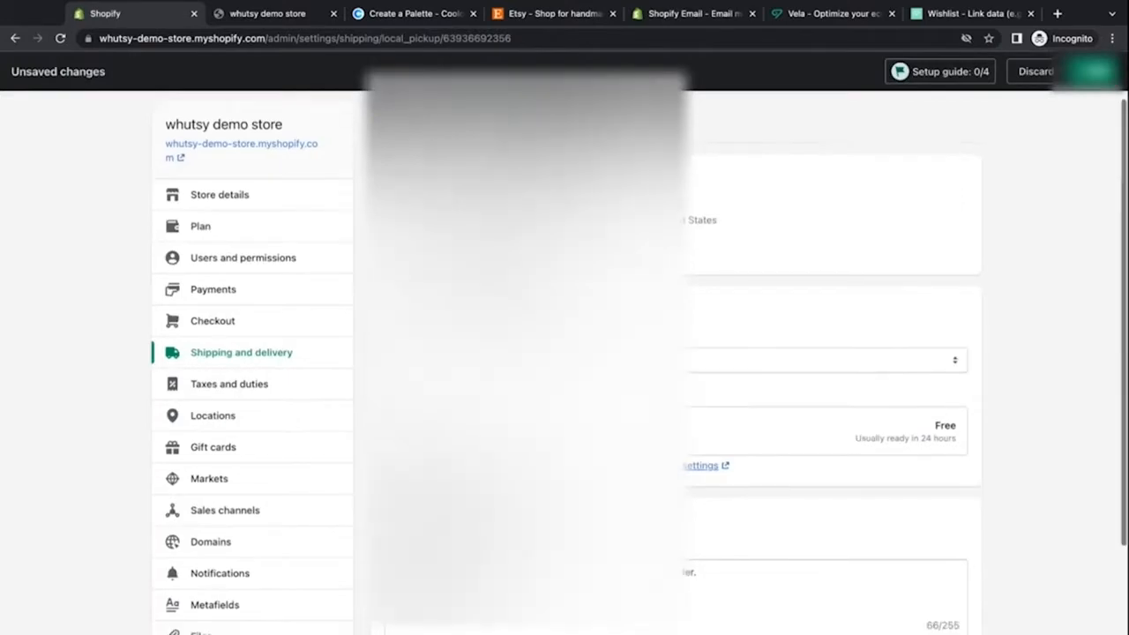
{"action": "left_click", "coordinate": [494, 281]}
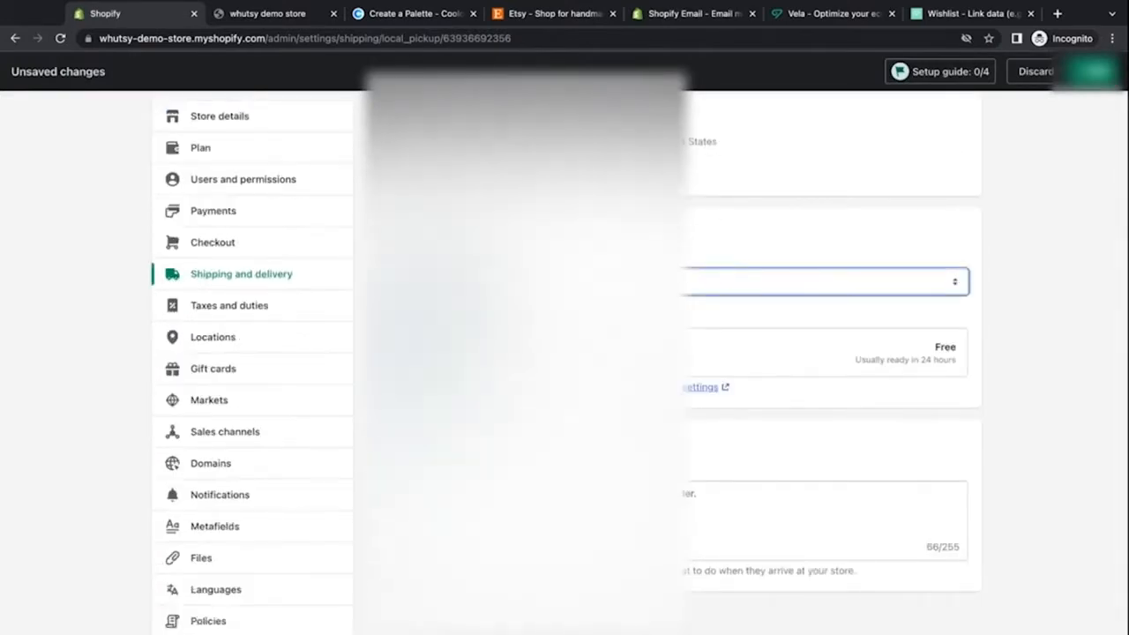
{"action": "scroll", "coordinate": [564, 353], "scroll_direction": "down", "scroll_amount": 1}
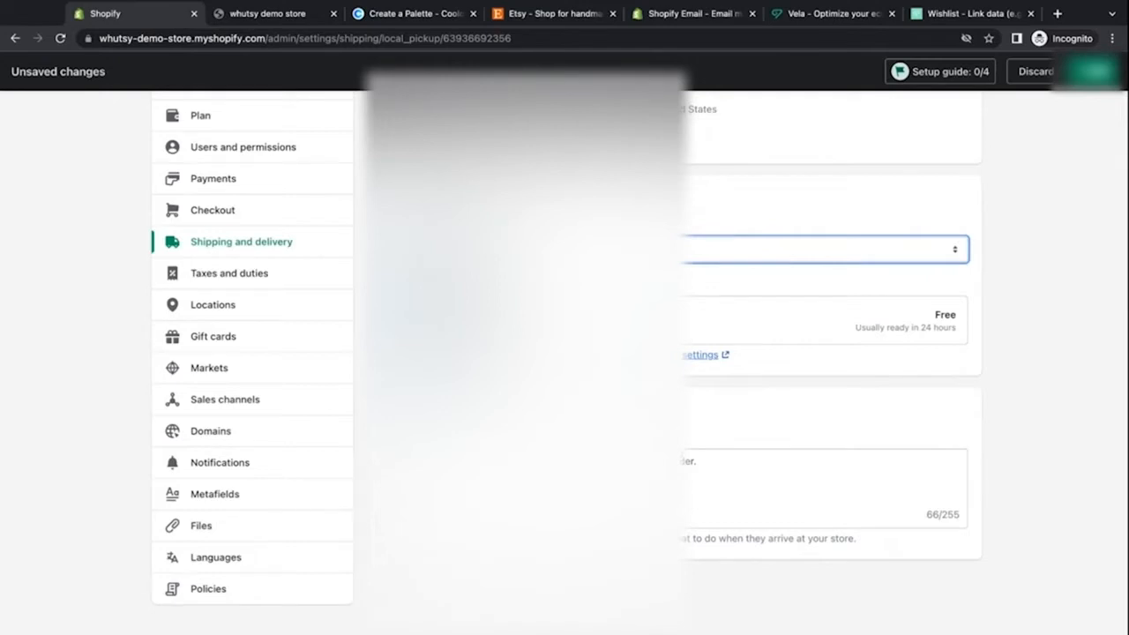
{"action": "scroll", "coordinate": [564, 353], "scroll_direction": "up", "scroll_amount": 3}
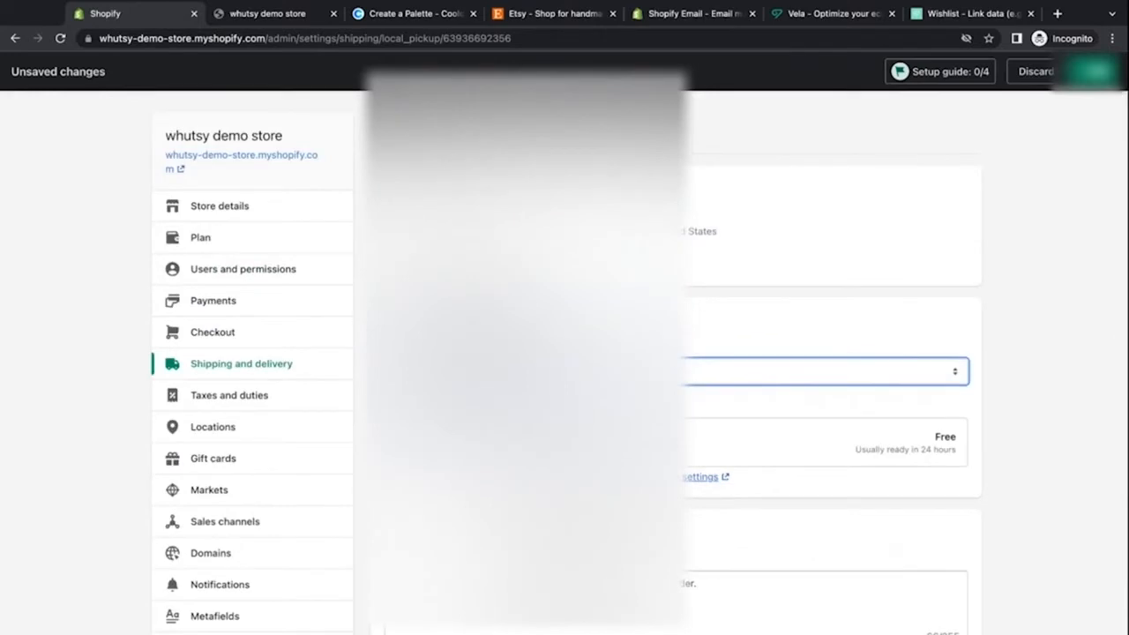
{"action": "left_click", "coordinate": [392, 259]}
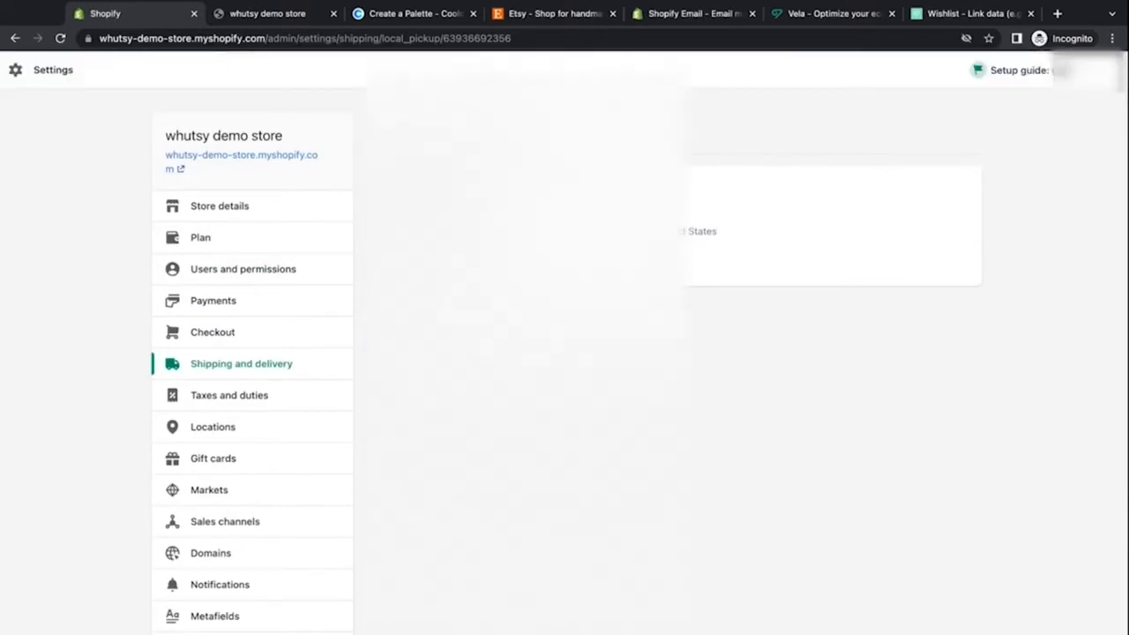
{"action": "left_click", "coordinate": [384, 129]}
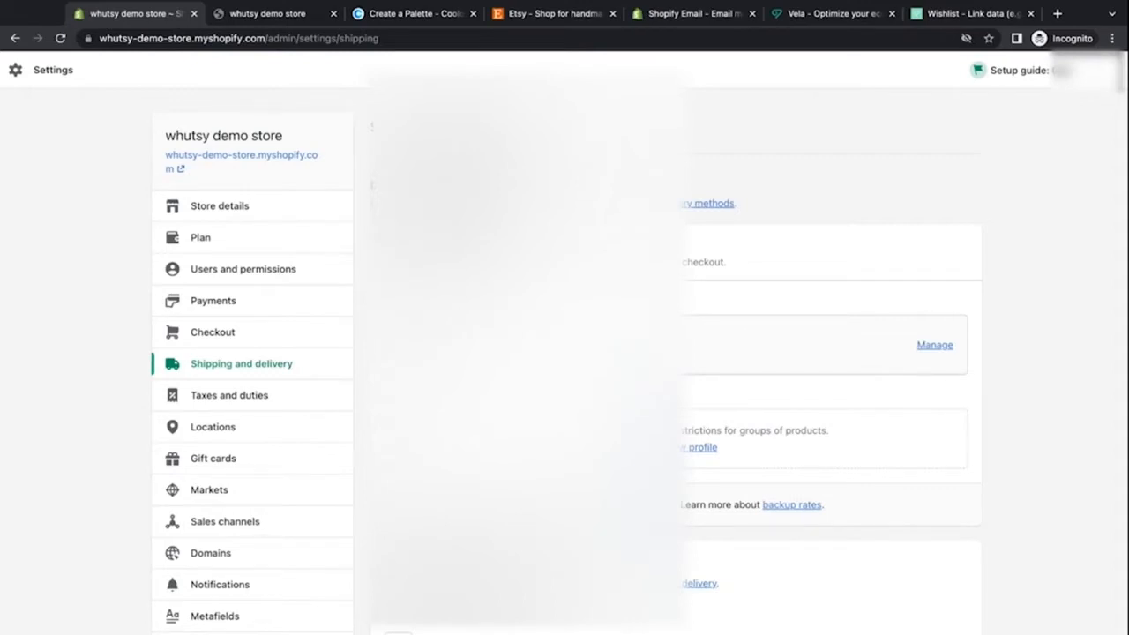
Step: Create a custom shipping profile named Fragile Product, without adding products, and save it
{"action": "scroll", "coordinate": [564, 352], "scroll_direction": "down", "scroll_amount": 2}
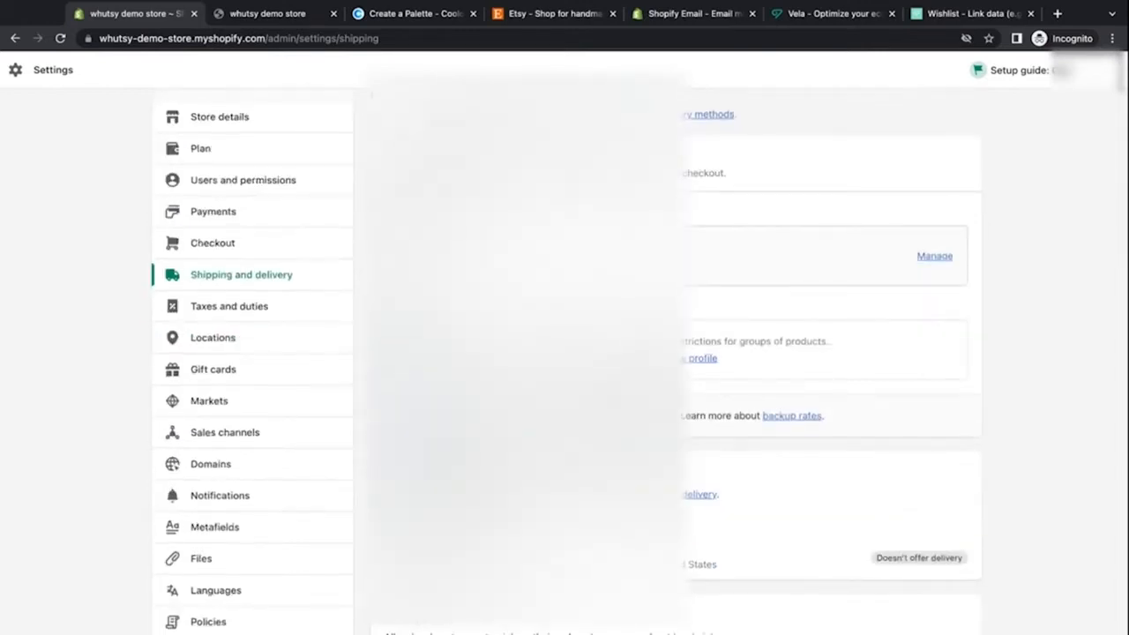
{"action": "left_click", "coordinate": [690, 360]}
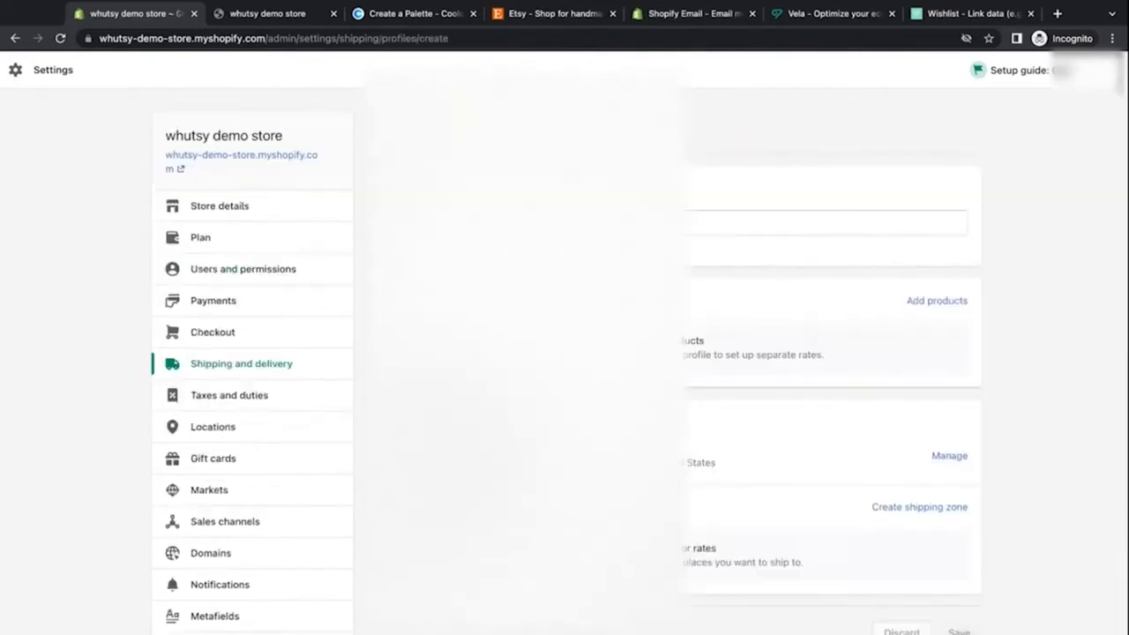
{"action": "left_click", "coordinate": [564, 223]}
{"action": "type", "text": "S"}
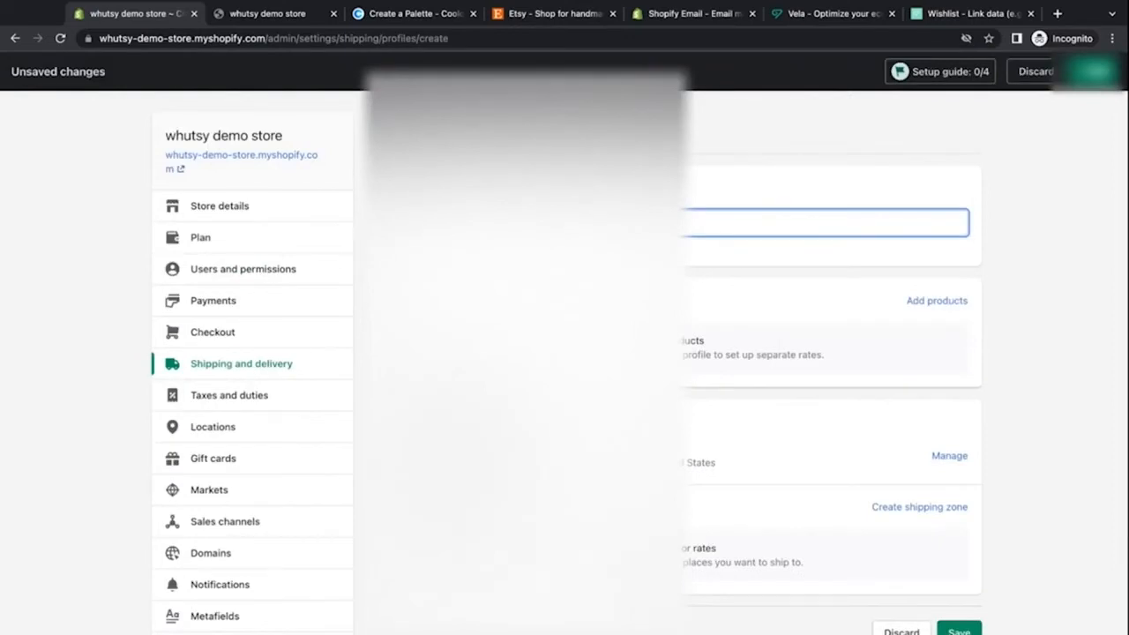
{"action": "left_click", "coordinate": [547, 256]}
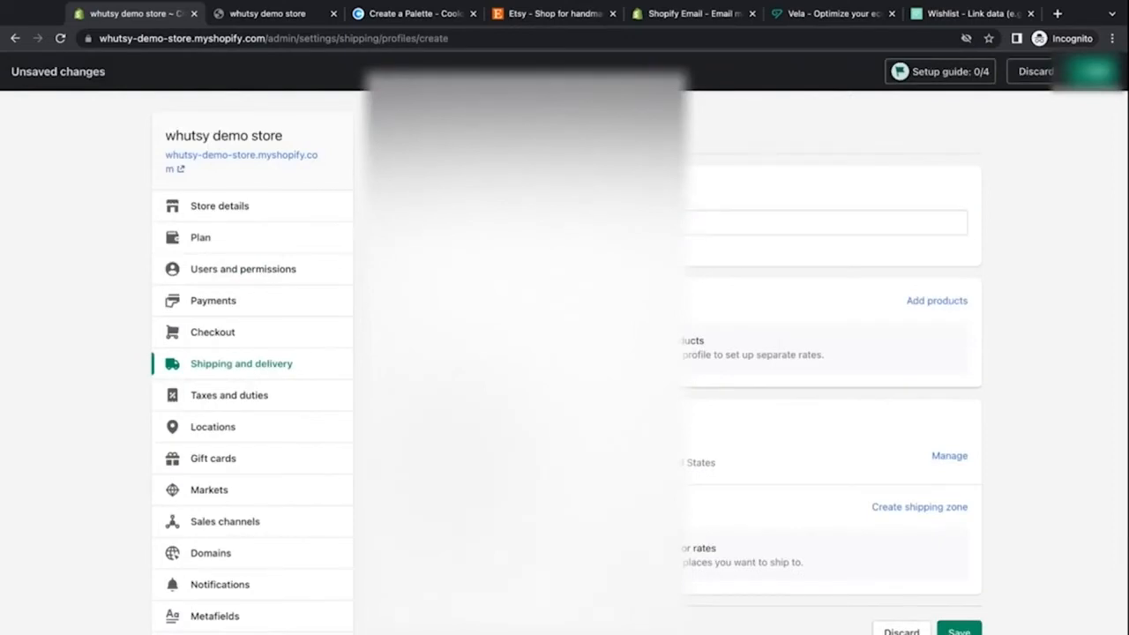
{"action": "left_click", "coordinate": [930, 302]}
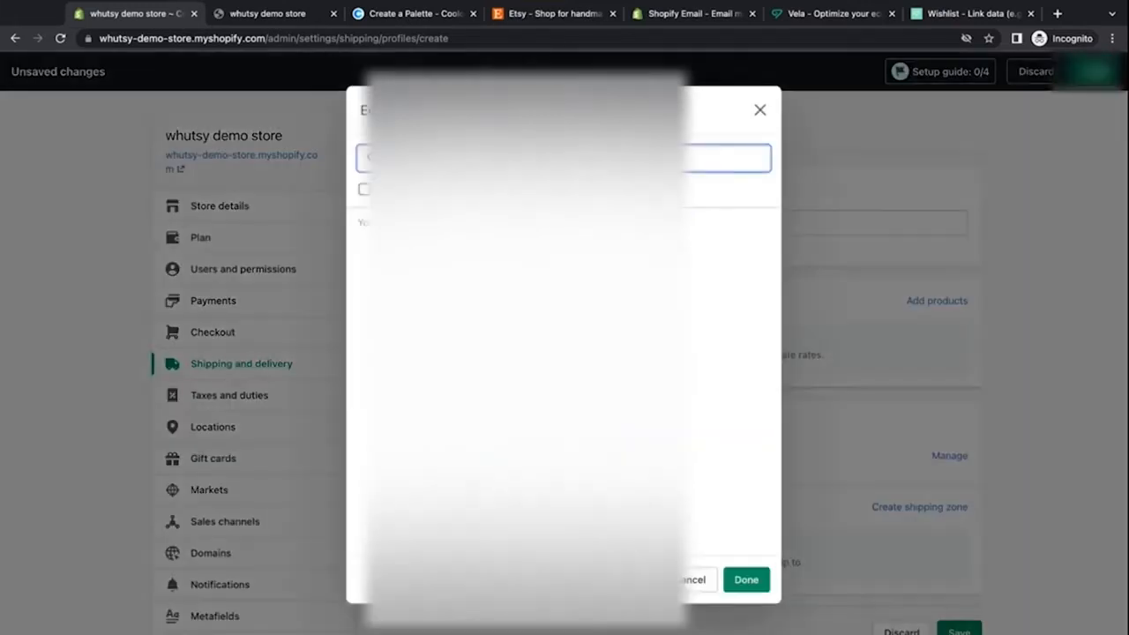
{"action": "left_click", "coordinate": [693, 579]}
{"action": "scroll", "coordinate": [774, 470], "scroll_direction": "down", "scroll_amount": 3}
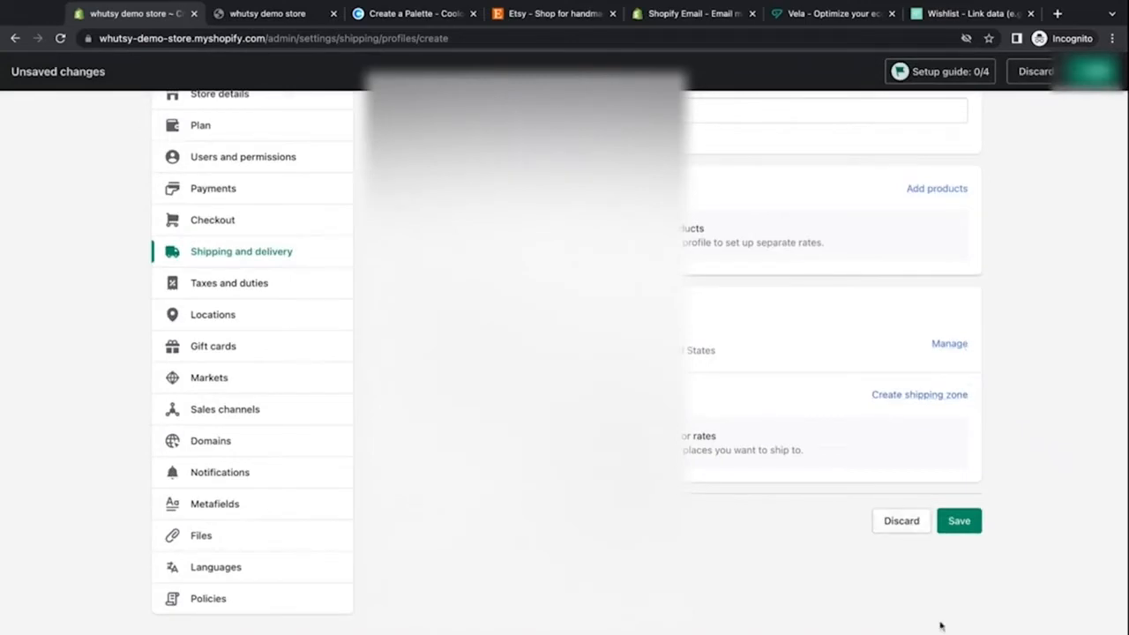
{"action": "left_click", "coordinate": [961, 525]}
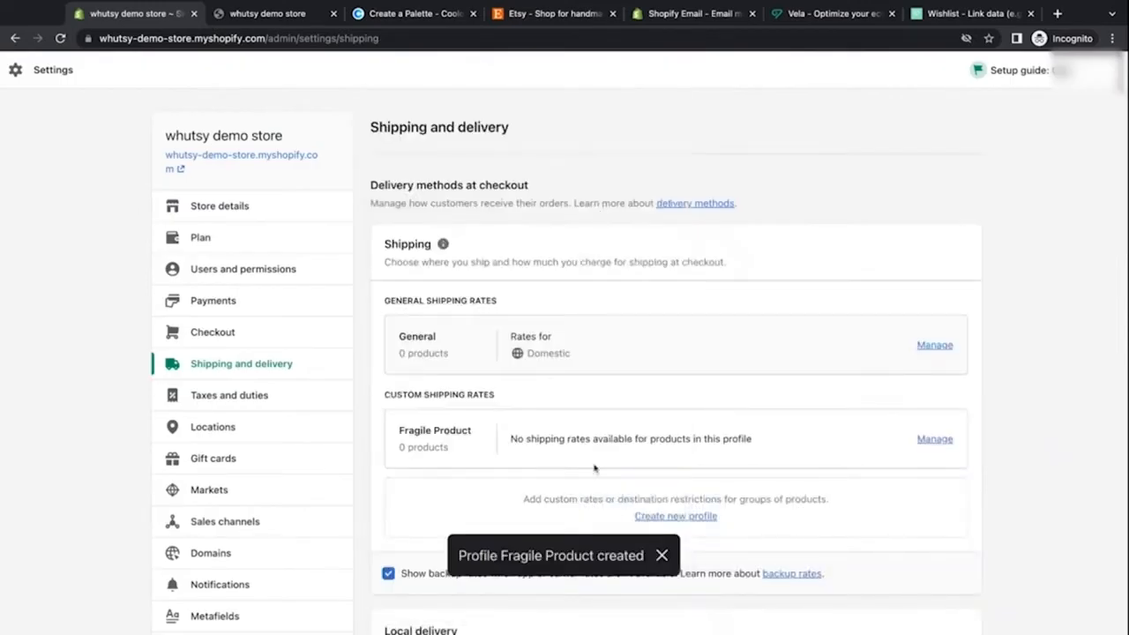
Step: Open Taxes and duties and review the Rest of World base tax and the duties and import taxes section
{"action": "scroll", "coordinate": [522, 453], "scroll_direction": "down", "scroll_amount": 2}
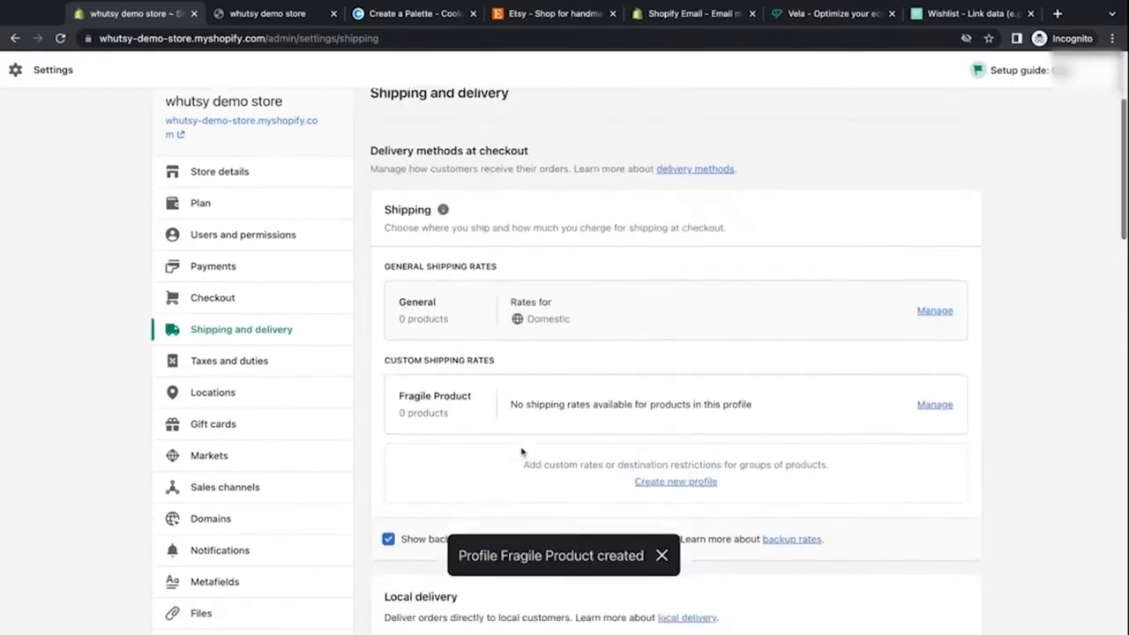
{"action": "left_click", "coordinate": [255, 345]}
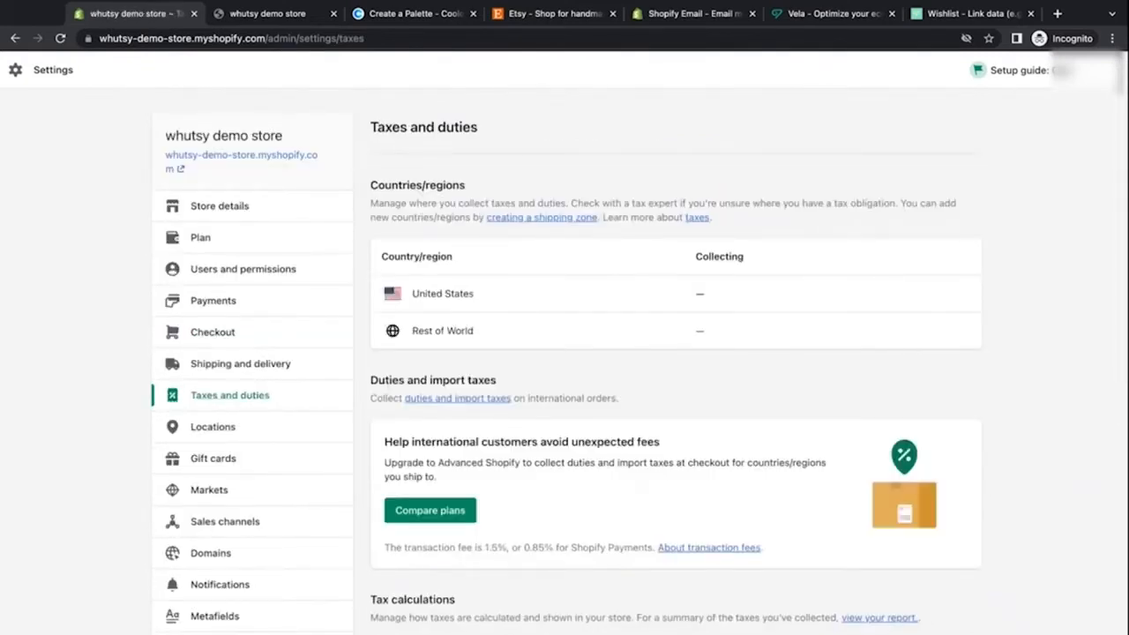
{"action": "left_click", "coordinate": [496, 336]}
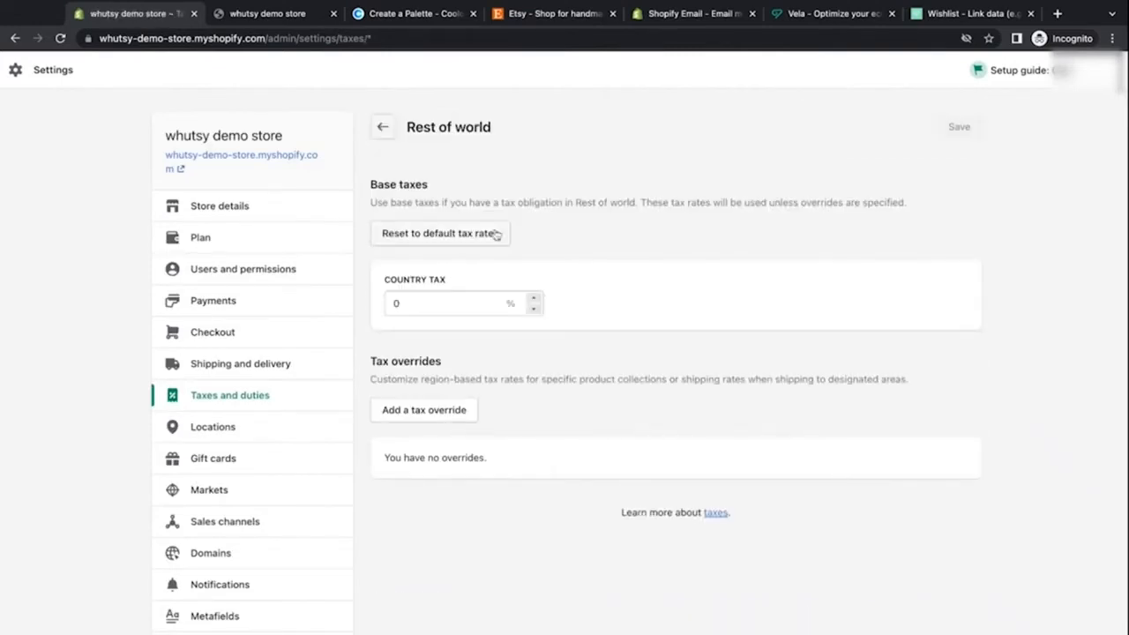
{"action": "left_click", "coordinate": [383, 129]}
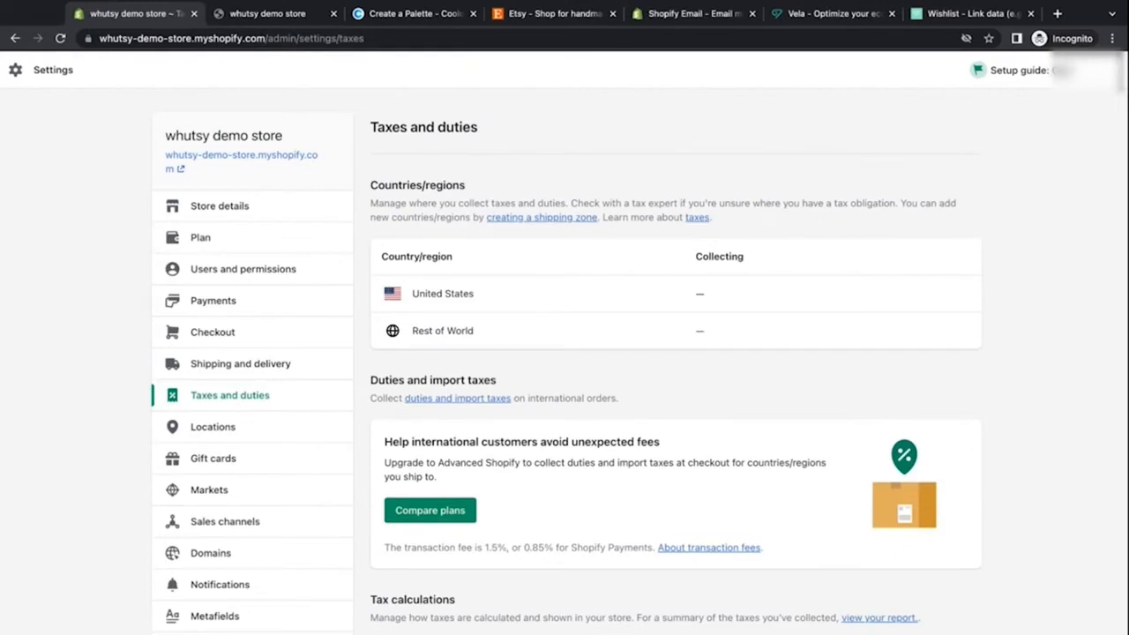
{"action": "scroll", "coordinate": [676, 352], "scroll_direction": "down", "scroll_amount": 1}
{"action": "scroll", "coordinate": [386, 356], "scroll_direction": "down", "scroll_amount": 3}
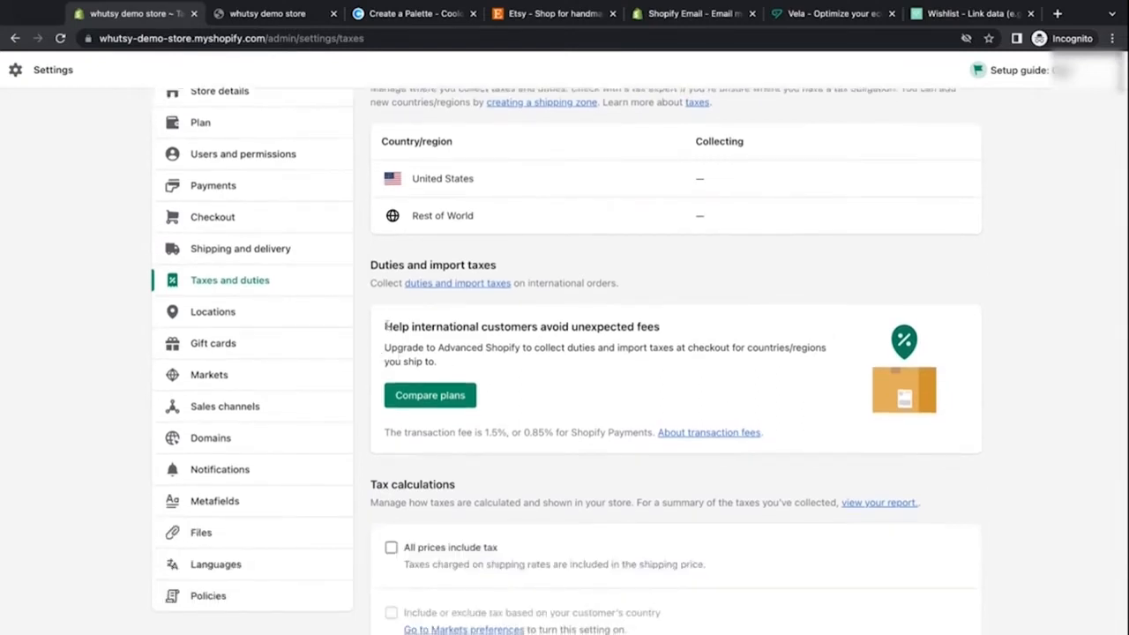
{"action": "left_click_drag", "start_coordinate": [387, 328], "coordinate": [660, 328]}
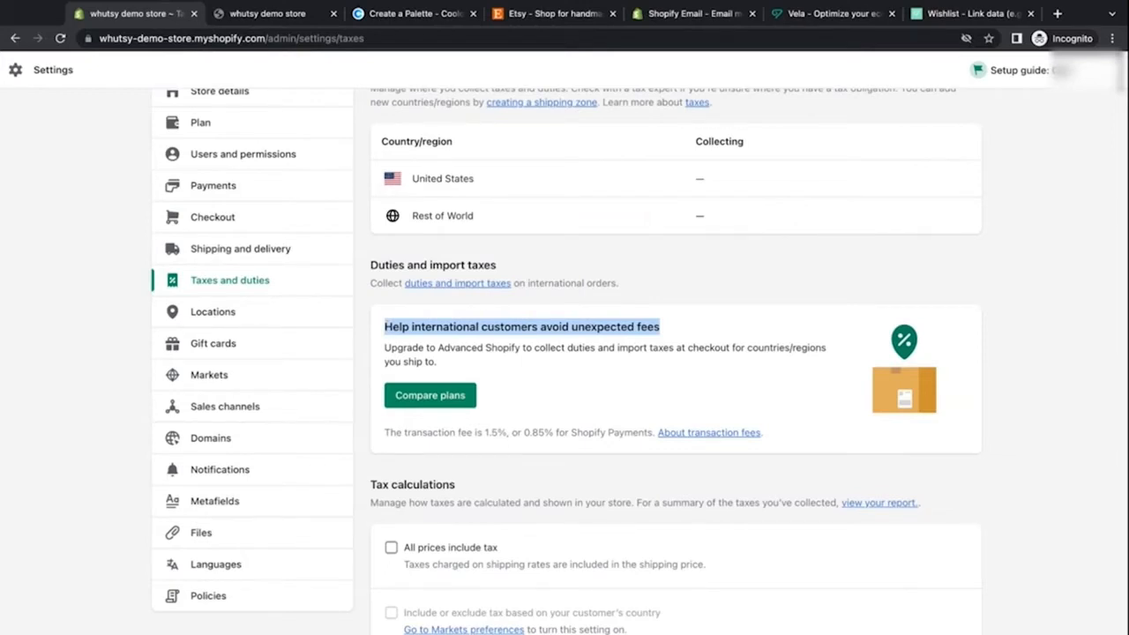
{"action": "left_click", "coordinate": [576, 352]}
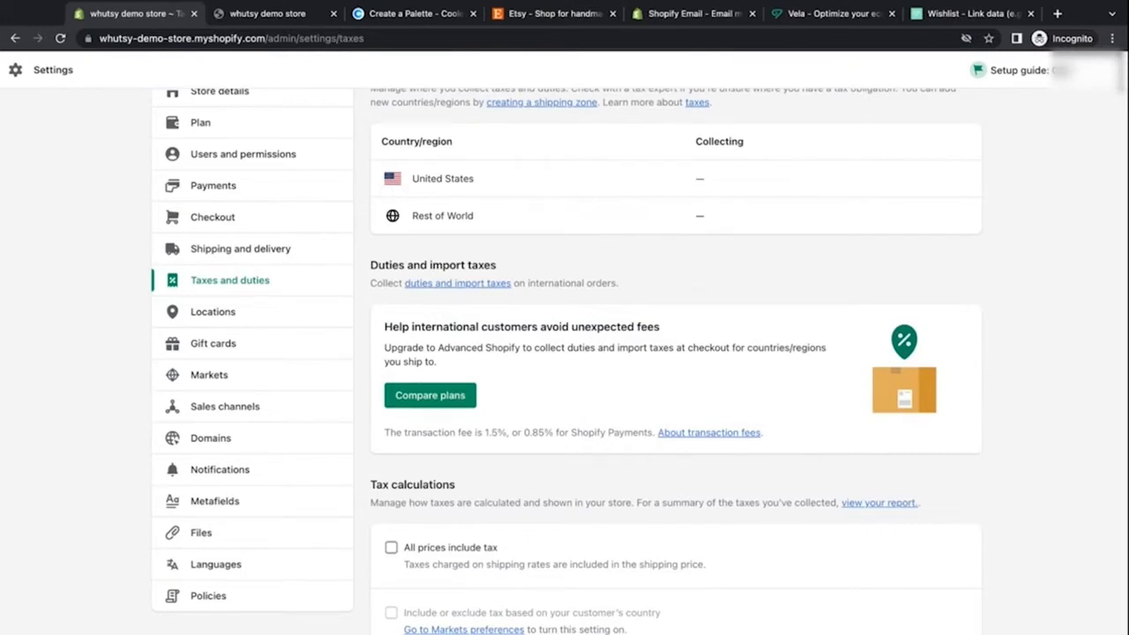
{"action": "scroll", "coordinate": [594, 292], "scroll_direction": "down", "scroll_amount": 3}
{"action": "scroll", "coordinate": [595, 292], "scroll_direction": "up", "scroll_amount": 5}
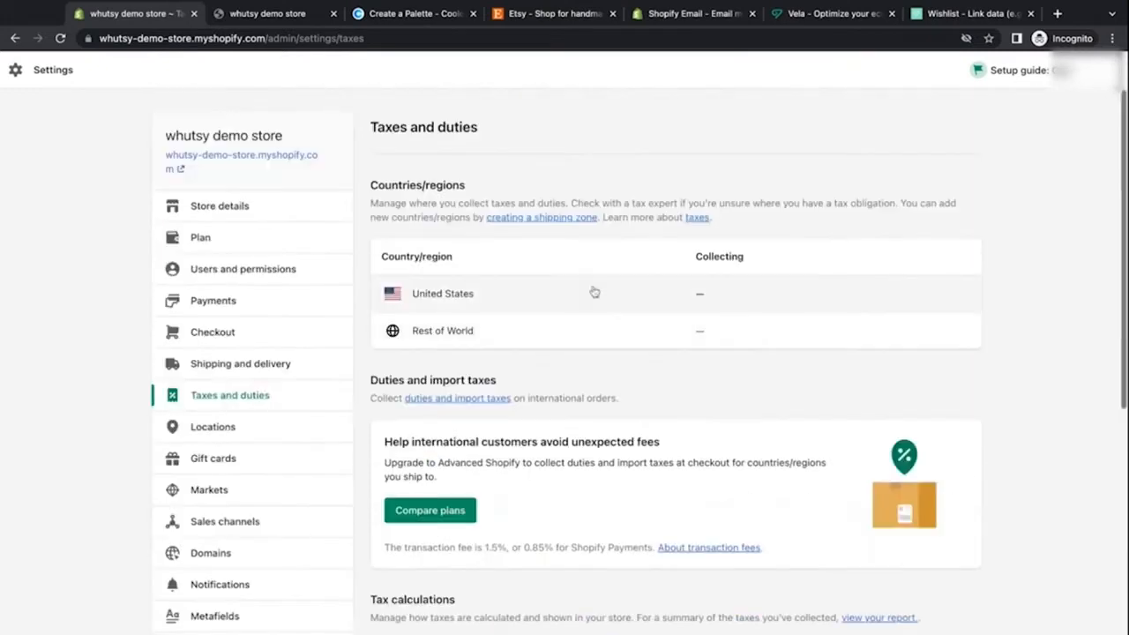
Step: Review the United States sales tax collection and tax override settings
{"action": "left_click", "coordinate": [594, 293]}
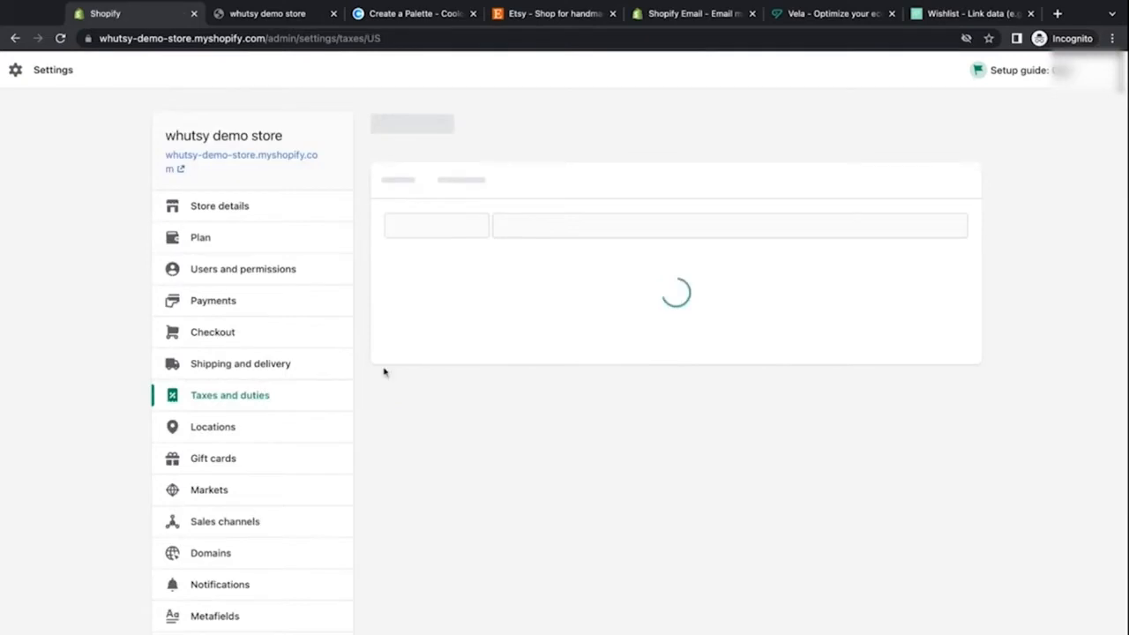
{"action": "scroll", "coordinate": [383, 380], "scroll_direction": "down", "scroll_amount": 2}
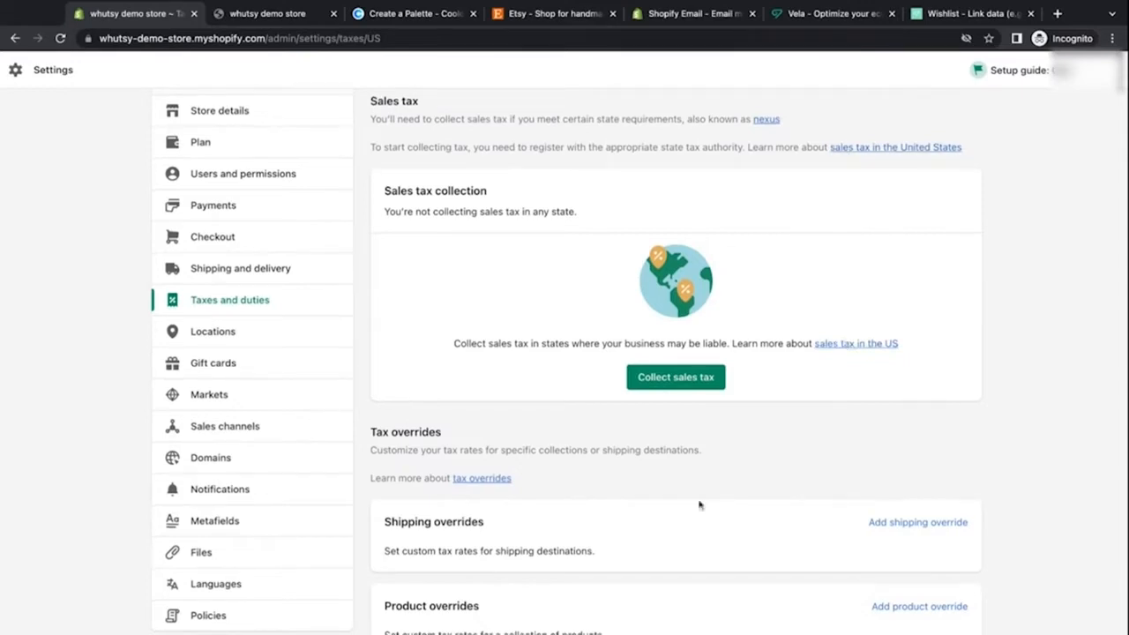
{"action": "scroll", "coordinate": [699, 504], "scroll_direction": "down", "scroll_amount": 3}
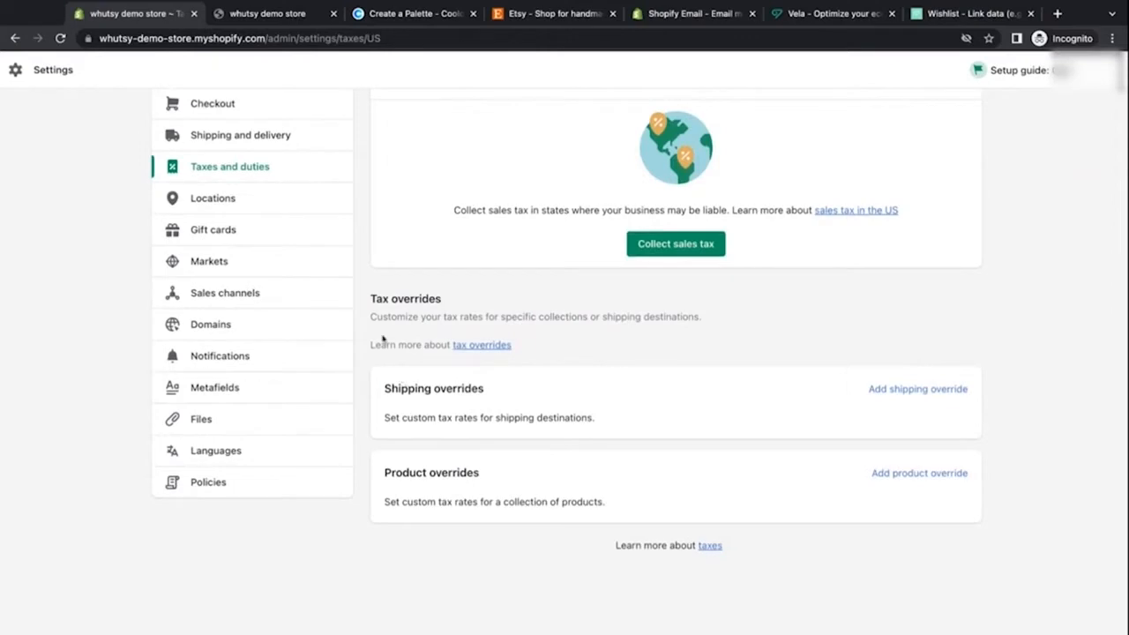
{"action": "scroll", "coordinate": [351, 338], "scroll_direction": "up", "scroll_amount": 3}
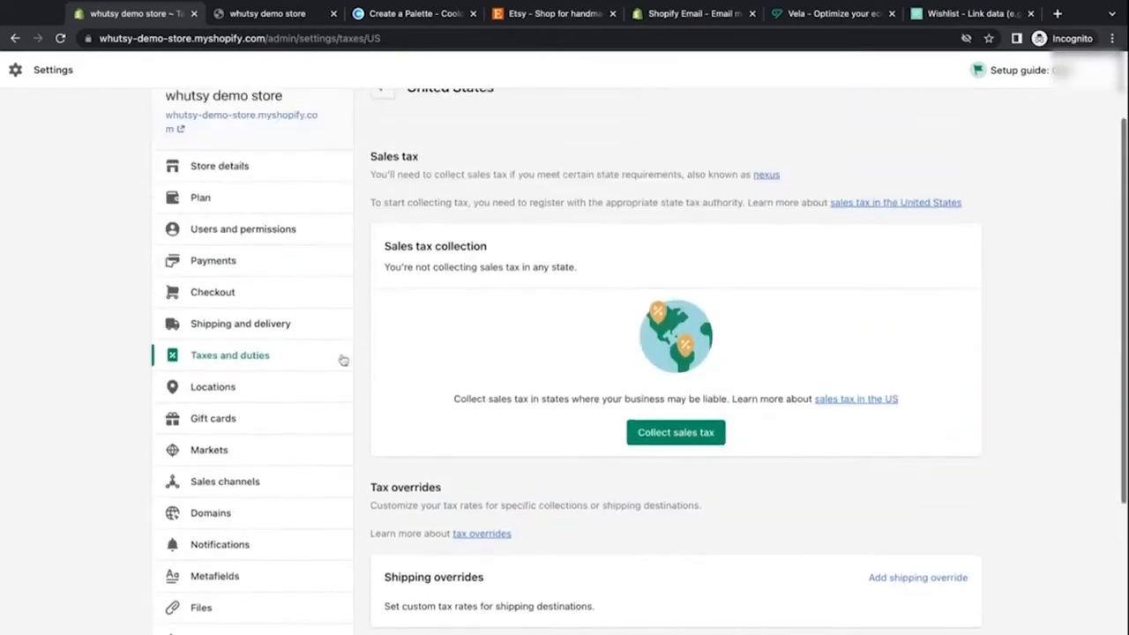
Step: Open Users and permissions and compare the plans' staff member limits in a new tab
{"action": "left_click", "coordinate": [296, 231]}
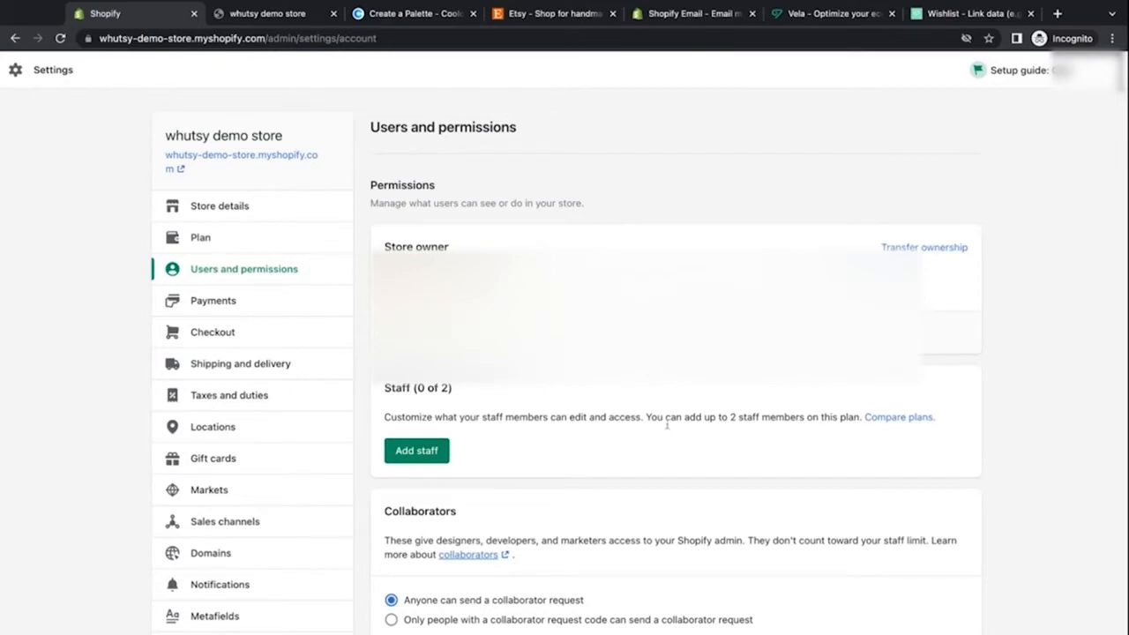
{"action": "middle_click", "coordinate": [875, 420]}
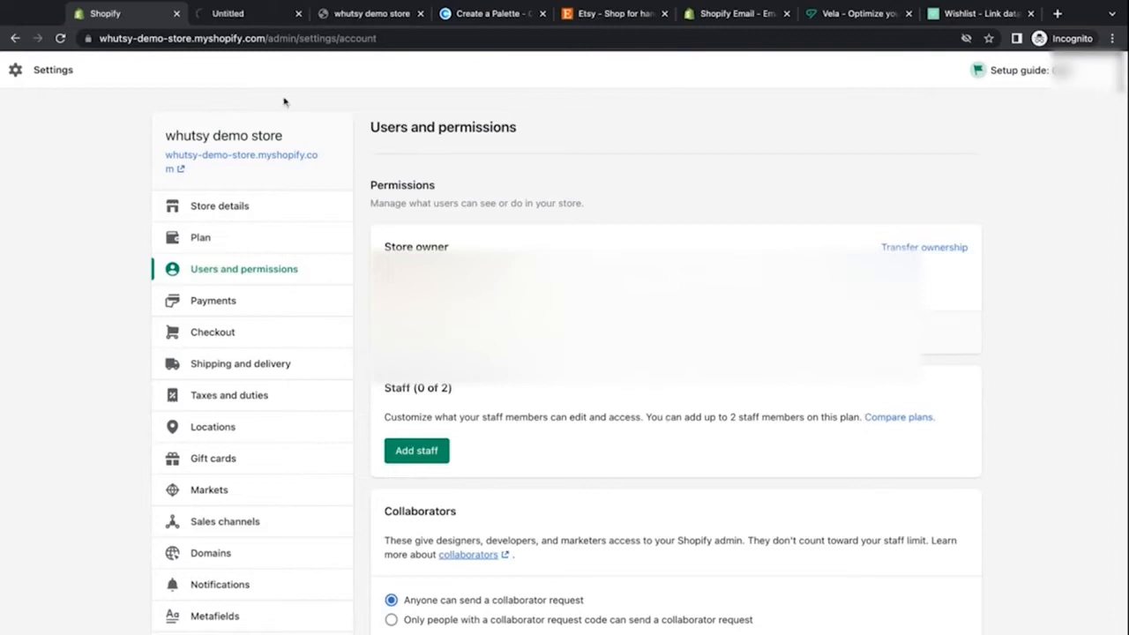
{"action": "left_click", "coordinate": [257, 15]}
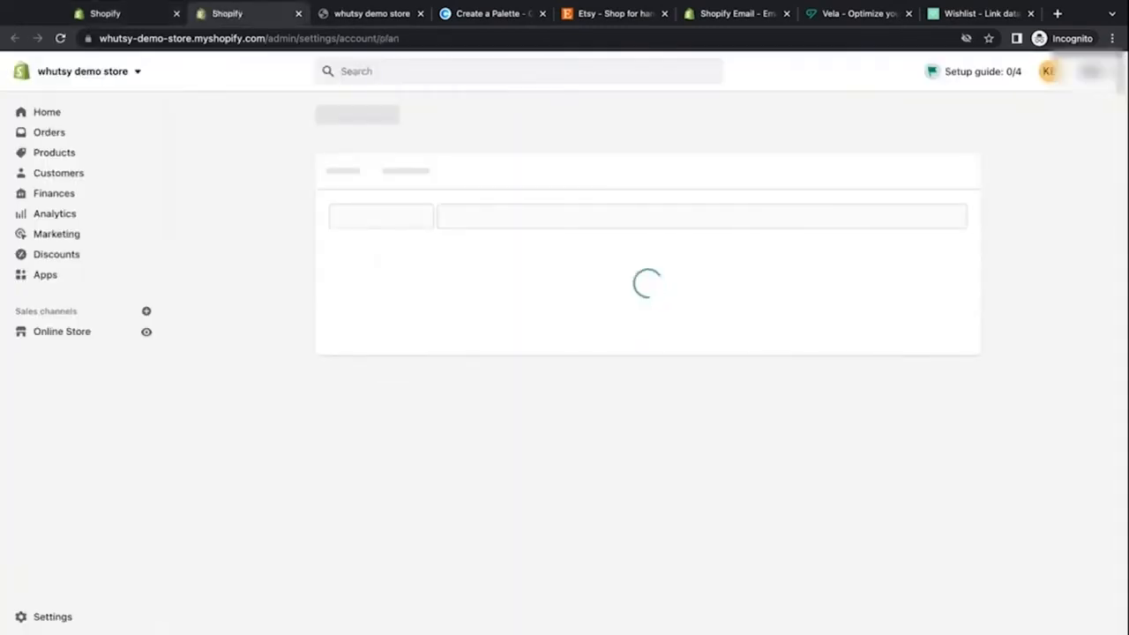
{"action": "scroll", "coordinate": [428, 315], "scroll_direction": "down", "scroll_amount": 1}
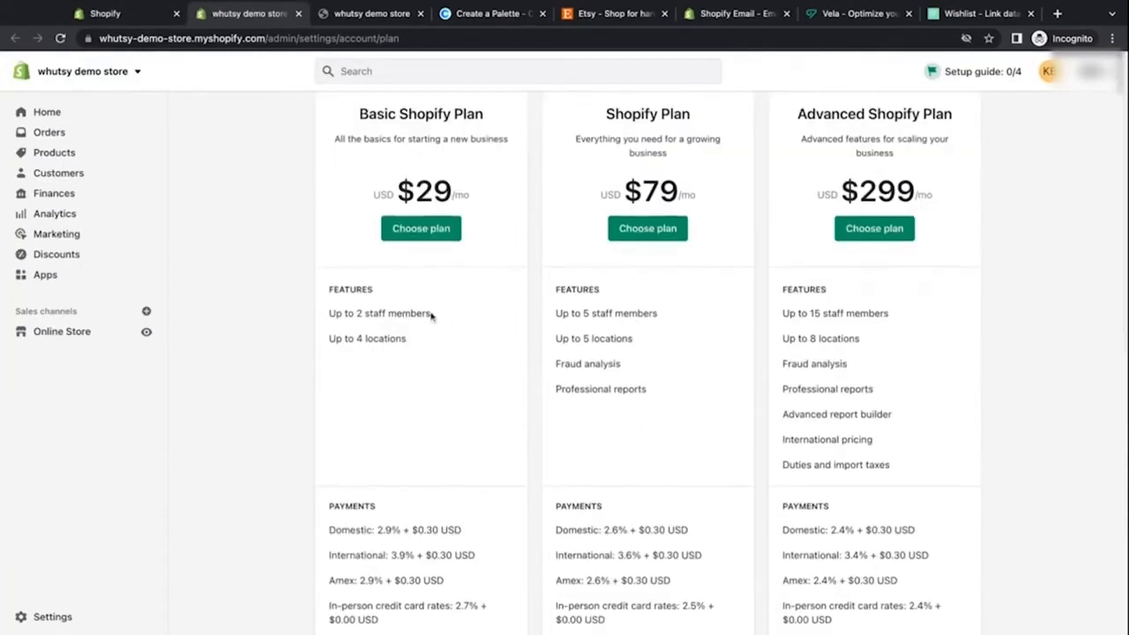
{"action": "left_click_drag", "start_coordinate": [431, 315], "coordinate": [327, 319]}
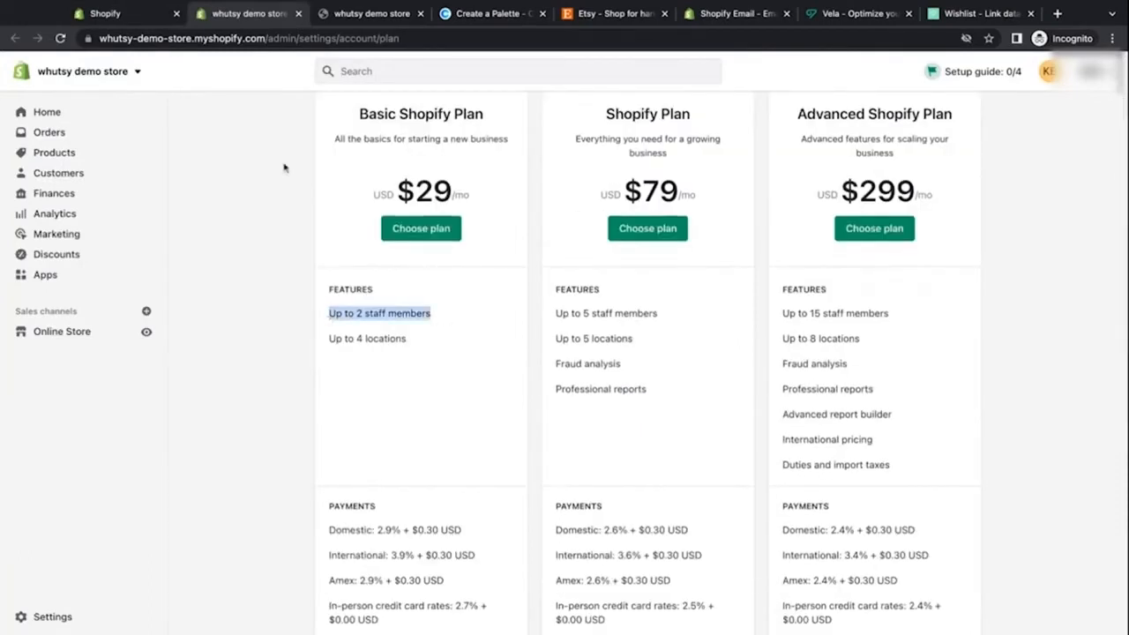
{"action": "left_click", "coordinate": [141, 18]}
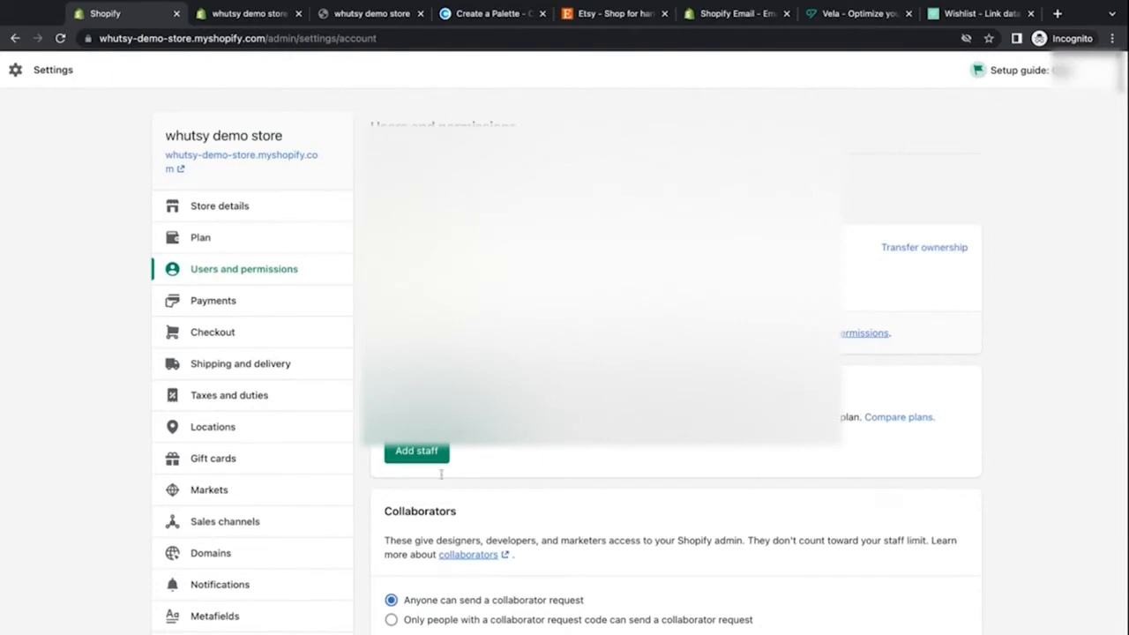
{"action": "scroll", "coordinate": [441, 475], "scroll_direction": "down", "scroll_amount": 3}
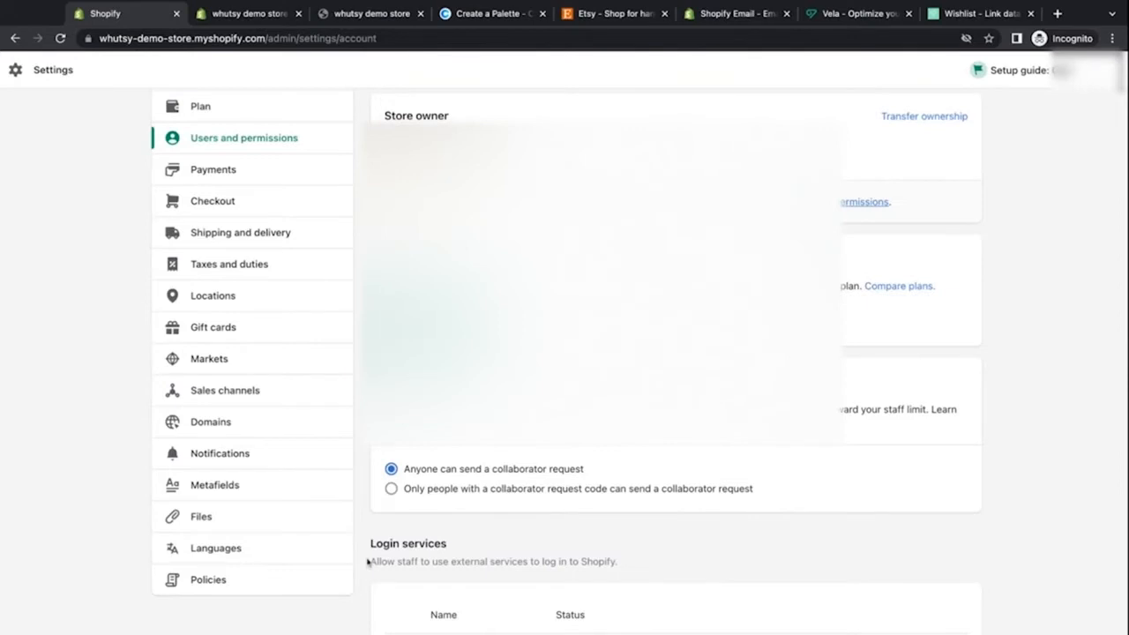
Step: Open Policies and fill the refund policy from the template
{"action": "left_click", "coordinate": [318, 588]}
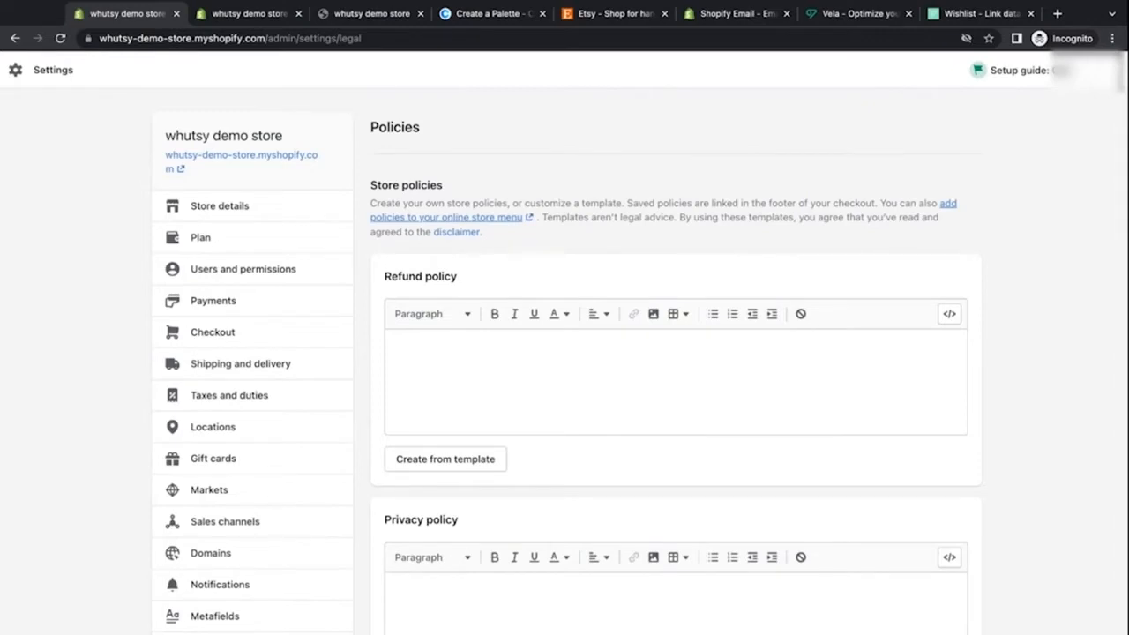
{"action": "scroll", "coordinate": [464, 418], "scroll_direction": "down", "scroll_amount": 1}
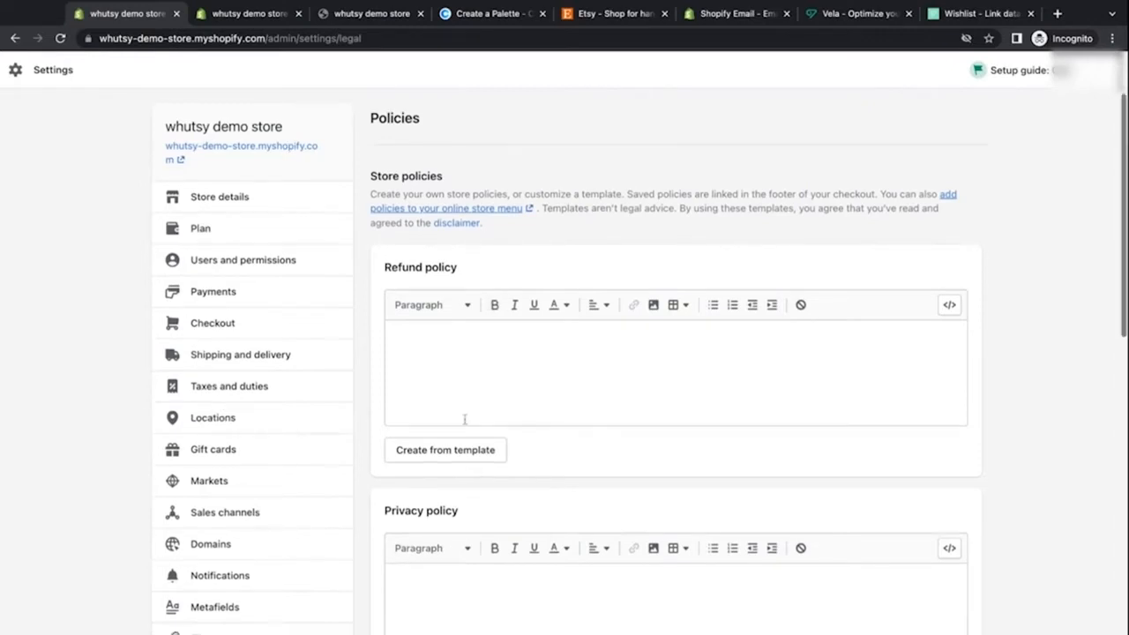
{"action": "scroll", "coordinate": [464, 418], "scroll_direction": "down", "scroll_amount": 1}
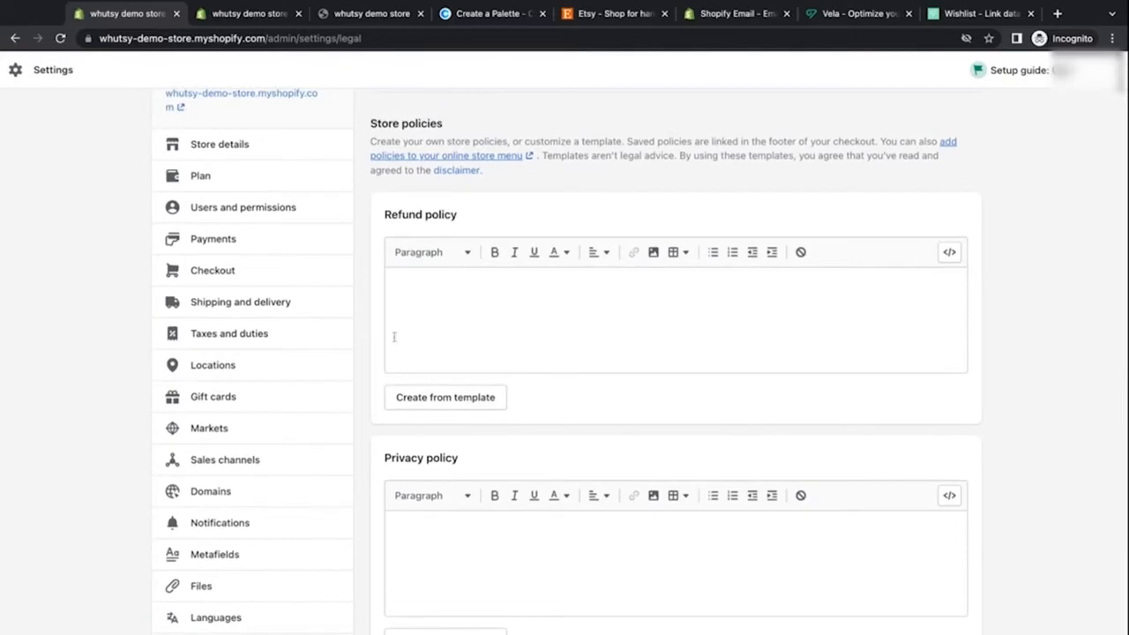
{"action": "left_click", "coordinate": [488, 397]}
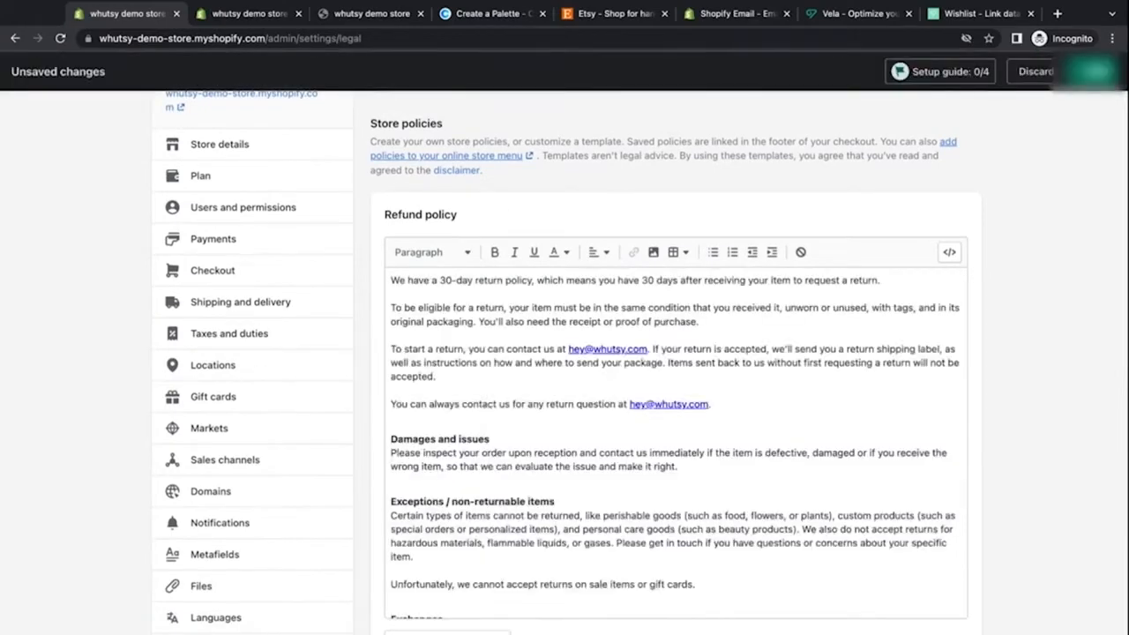
Step: Read through the generated refund policy text and the privacy policy
{"action": "scroll", "coordinate": [544, 323], "scroll_direction": "up", "scroll_amount": 1}
{"action": "scroll", "coordinate": [544, 323], "scroll_direction": "down", "scroll_amount": 1}
{"action": "scroll", "coordinate": [544, 323], "scroll_direction": "up", "scroll_amount": 1}
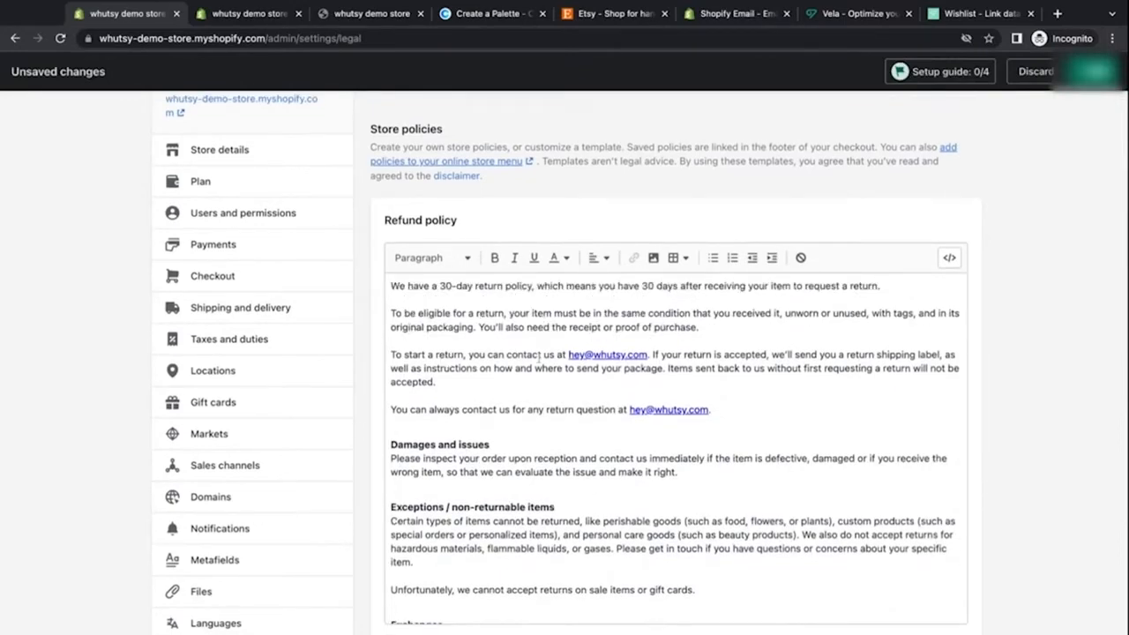
{"action": "scroll", "coordinate": [668, 339], "scroll_direction": "down", "scroll_amount": 5}
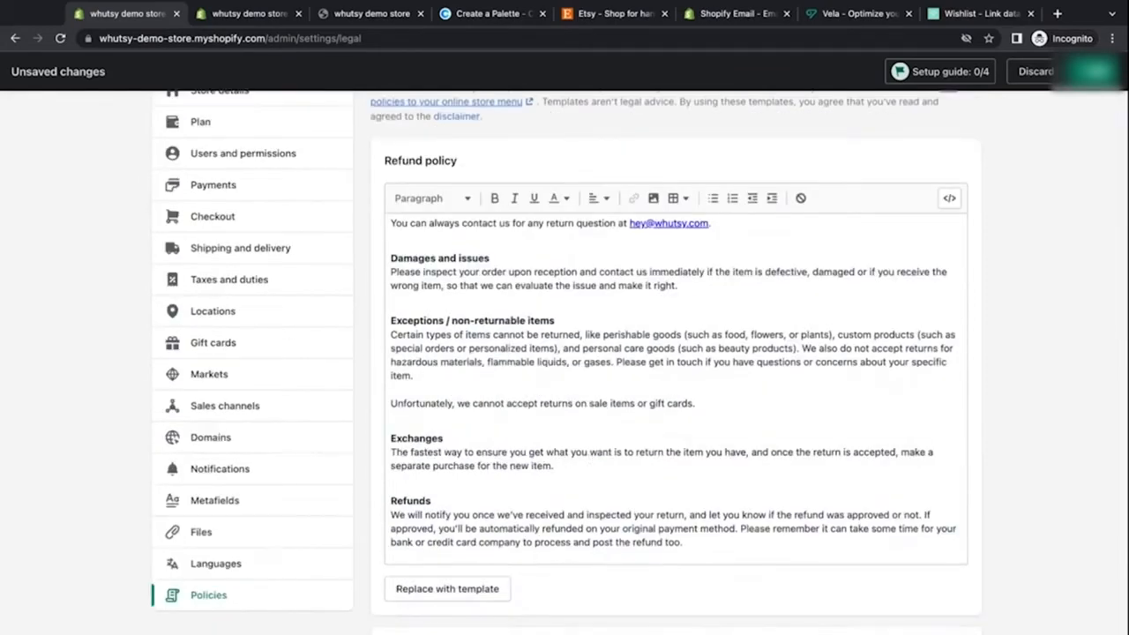
{"action": "scroll", "coordinate": [676, 388], "scroll_direction": "up", "scroll_amount": 3}
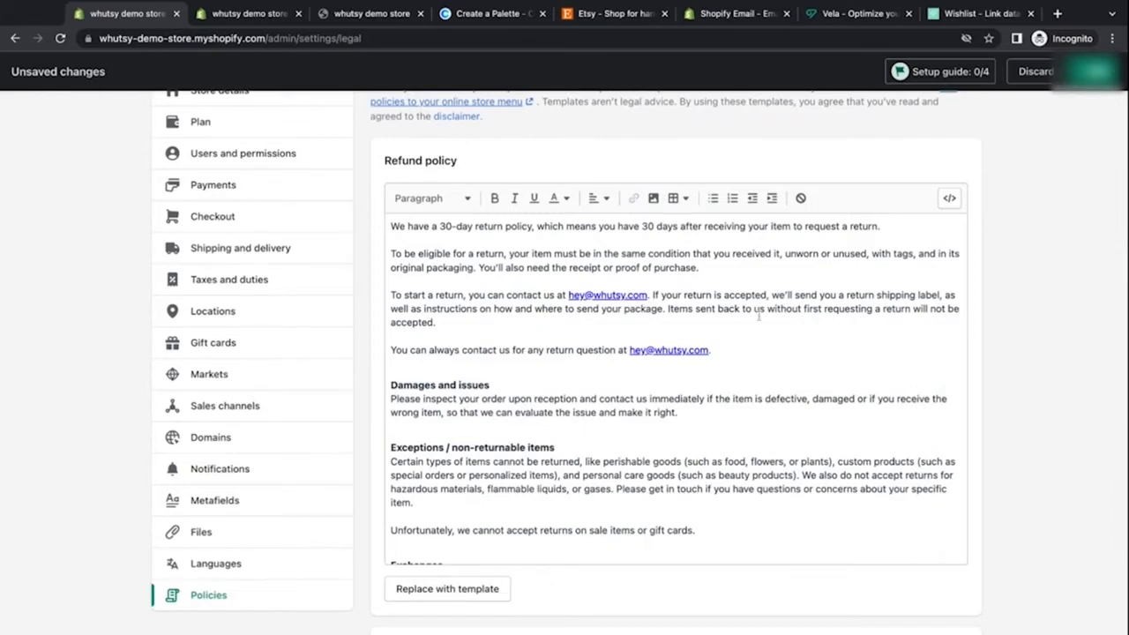
{"action": "scroll", "coordinate": [759, 318], "scroll_direction": "down", "scroll_amount": 2}
{"action": "scroll", "coordinate": [758, 318], "scroll_direction": "down", "scroll_amount": 5}
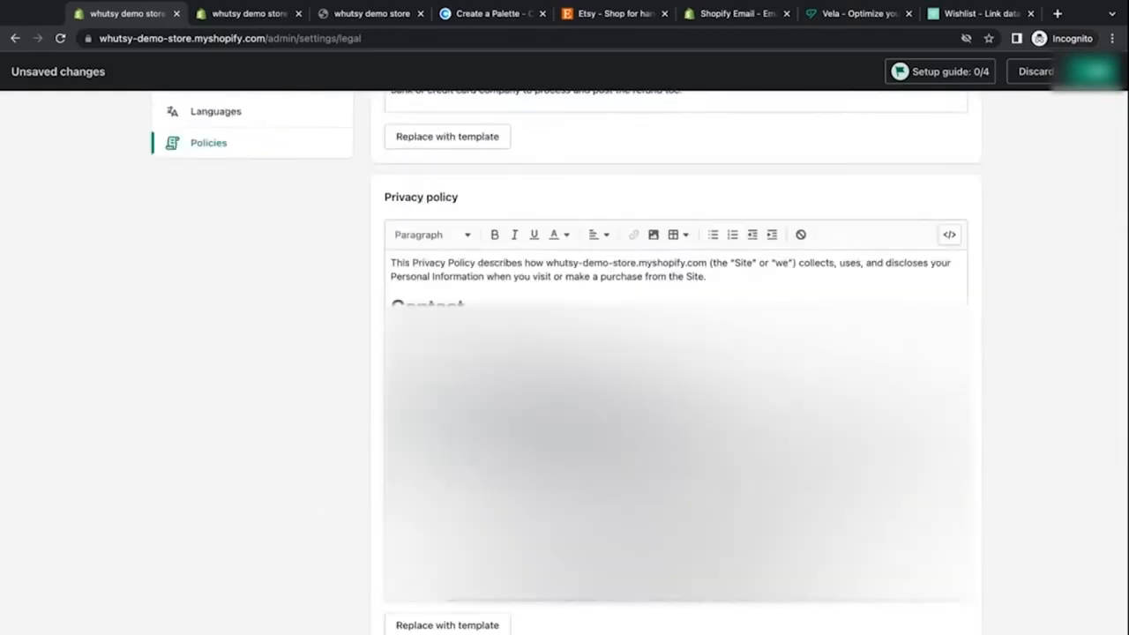
{"action": "scroll", "coordinate": [675, 424], "scroll_direction": "up", "scroll_amount": 1}
{"action": "scroll", "coordinate": [676, 424], "scroll_direction": "down", "scroll_amount": 2}
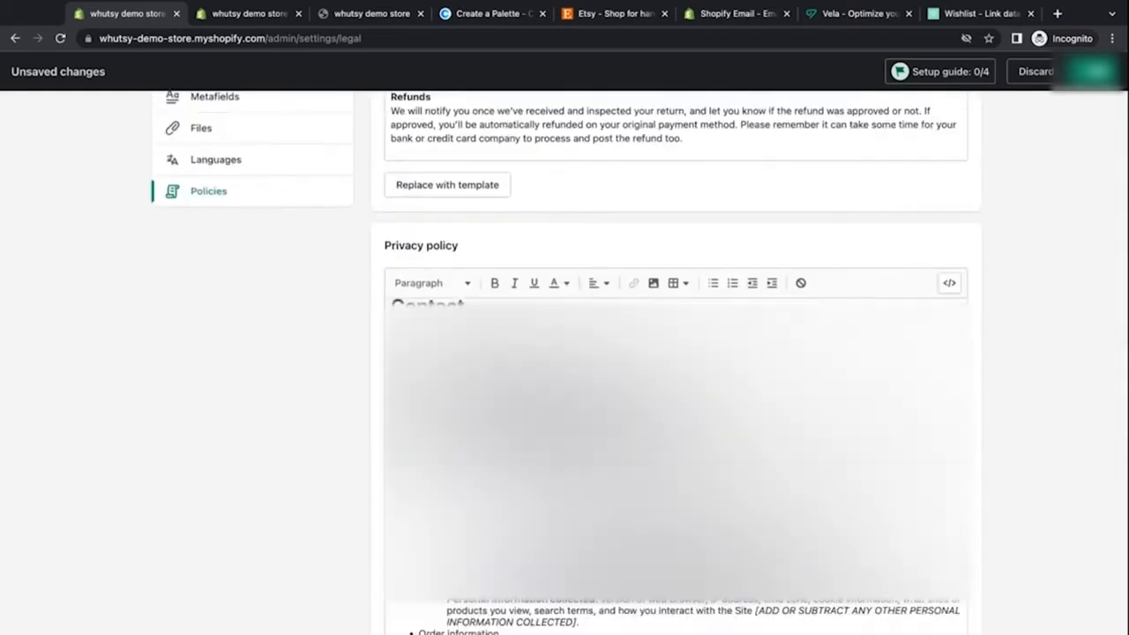
Step: Scroll through the remaining privacy policy template text, including the placeholder sections
{"action": "scroll", "coordinate": [676, 423], "scroll_direction": "down", "scroll_amount": 6}
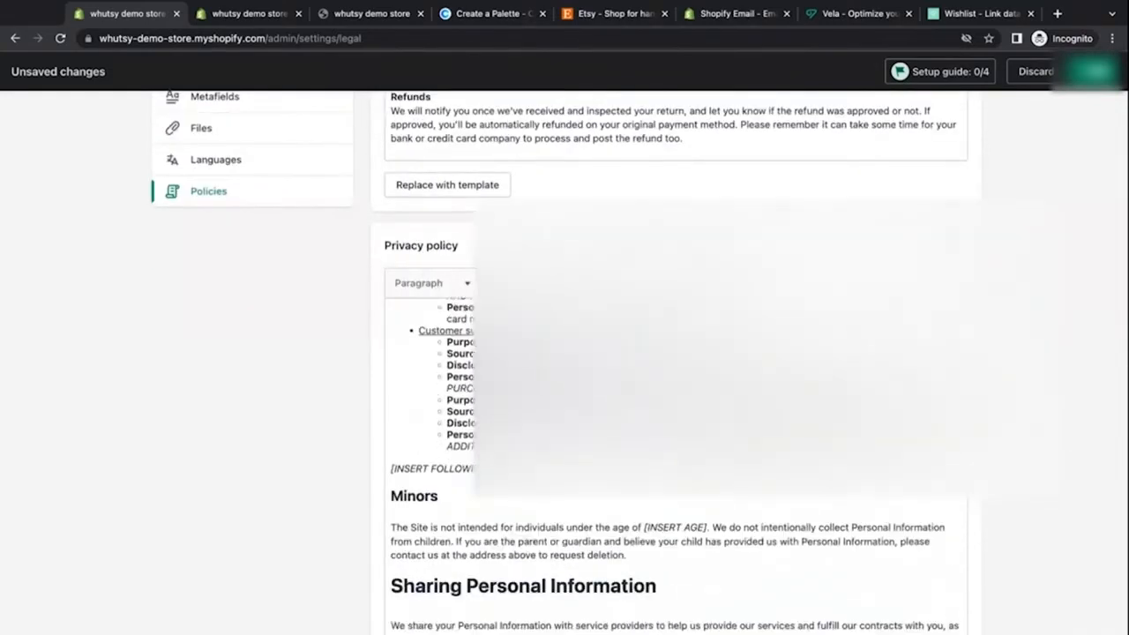
{"action": "scroll", "coordinate": [676, 424], "scroll_direction": "down", "scroll_amount": 3}
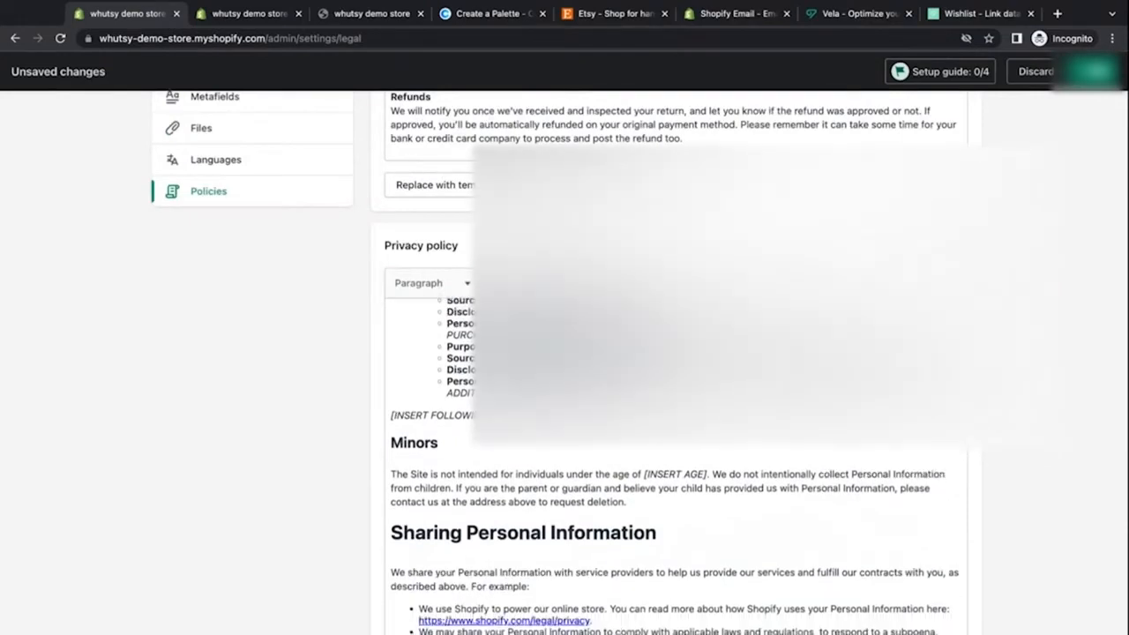
{"action": "left_click_drag", "start_coordinate": [705, 415], "coordinate": [394, 415]}
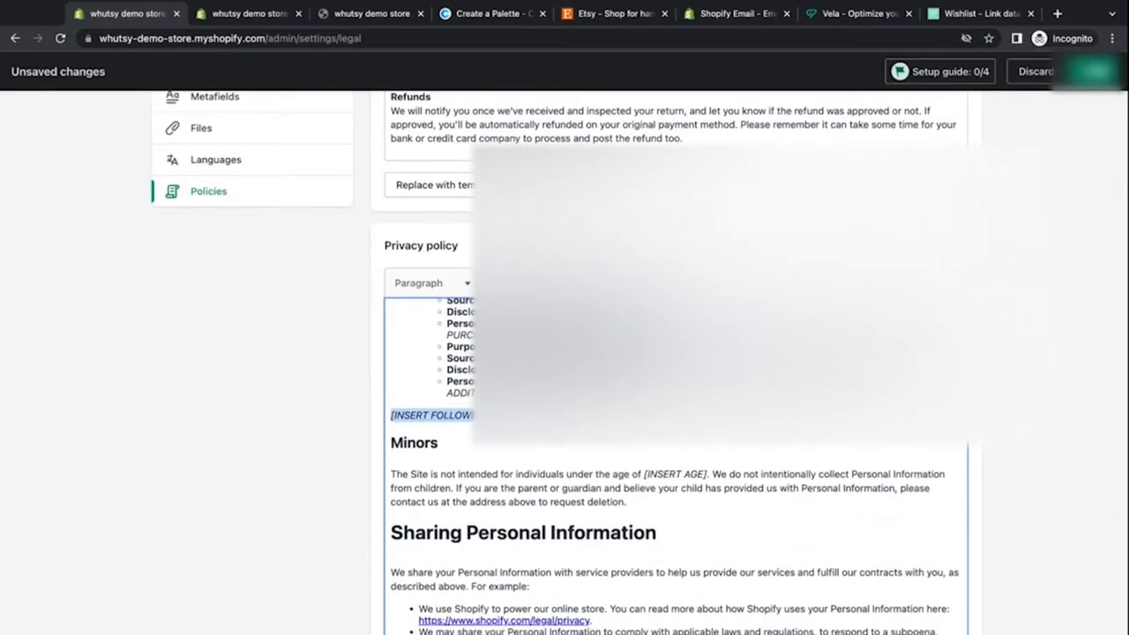
{"action": "left_click", "coordinate": [473, 469]}
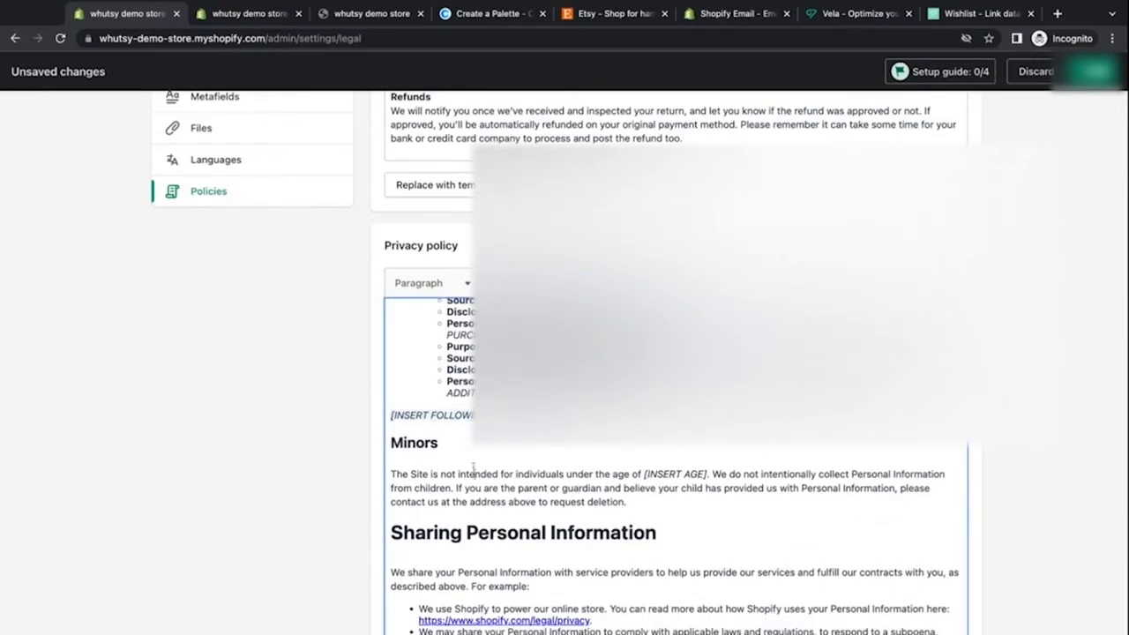
{"action": "scroll", "coordinate": [474, 468], "scroll_direction": "down", "scroll_amount": 2}
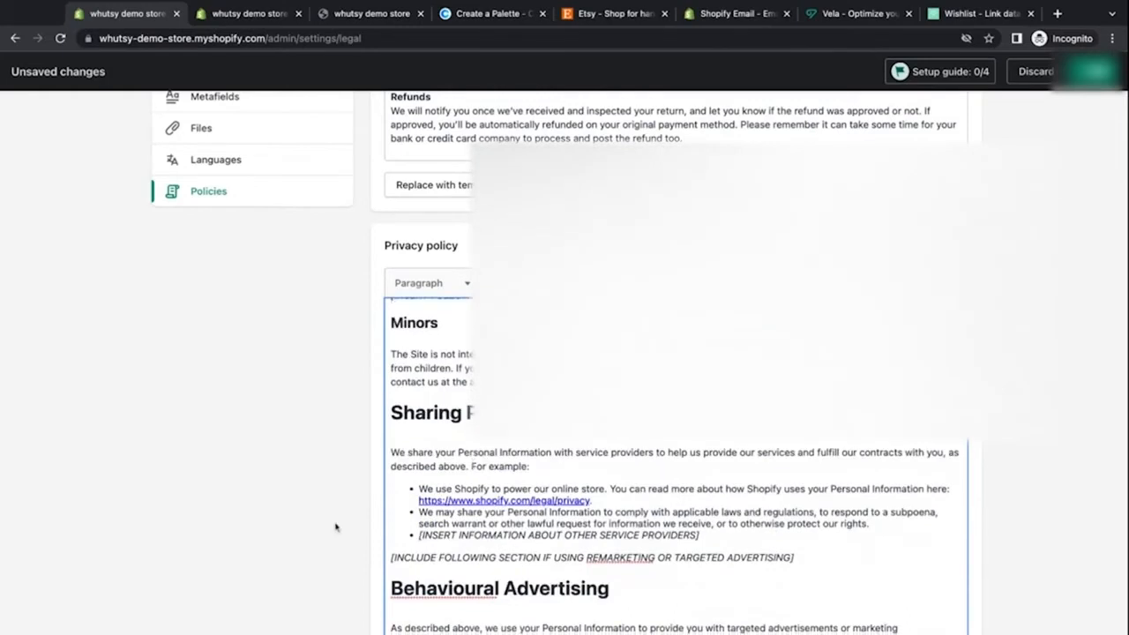
{"action": "scroll", "coordinate": [335, 526], "scroll_direction": "down", "scroll_amount": 5}
{"action": "scroll", "coordinate": [335, 527], "scroll_direction": "down", "scroll_amount": 3}
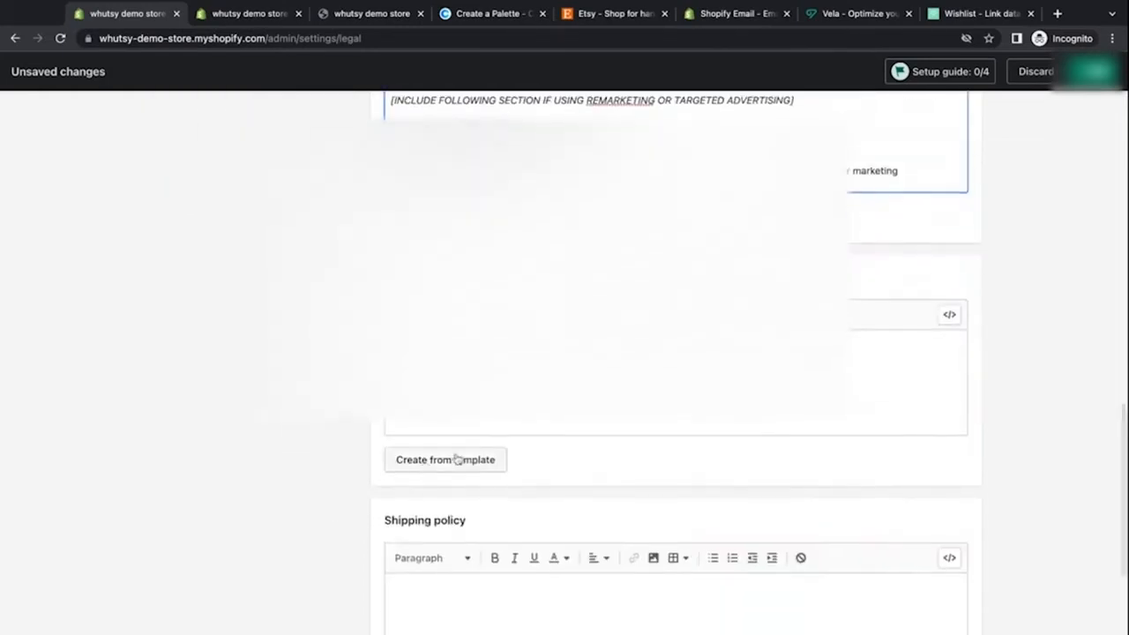
Step: Create the terms of service from the template and scroll through its text
{"action": "left_click", "coordinate": [453, 459]}
{"action": "scroll", "coordinate": [474, 431], "scroll_direction": "down", "scroll_amount": 1}
{"action": "scroll", "coordinate": [474, 430], "scroll_direction": "up", "scroll_amount": 1}
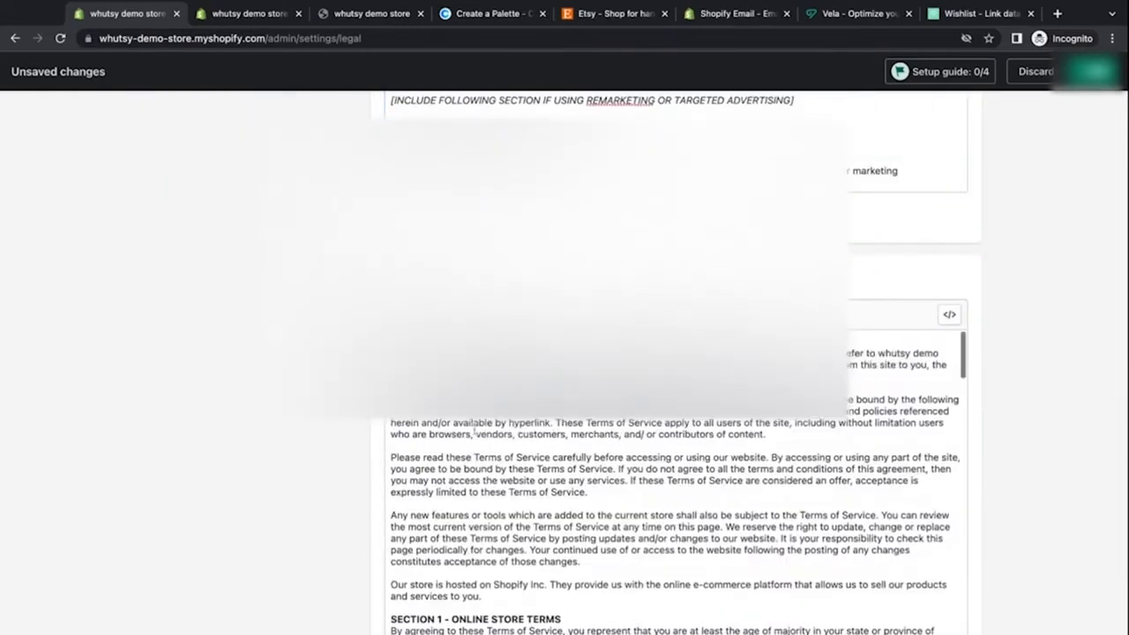
{"action": "scroll", "coordinate": [473, 430], "scroll_direction": "down", "scroll_amount": 10}
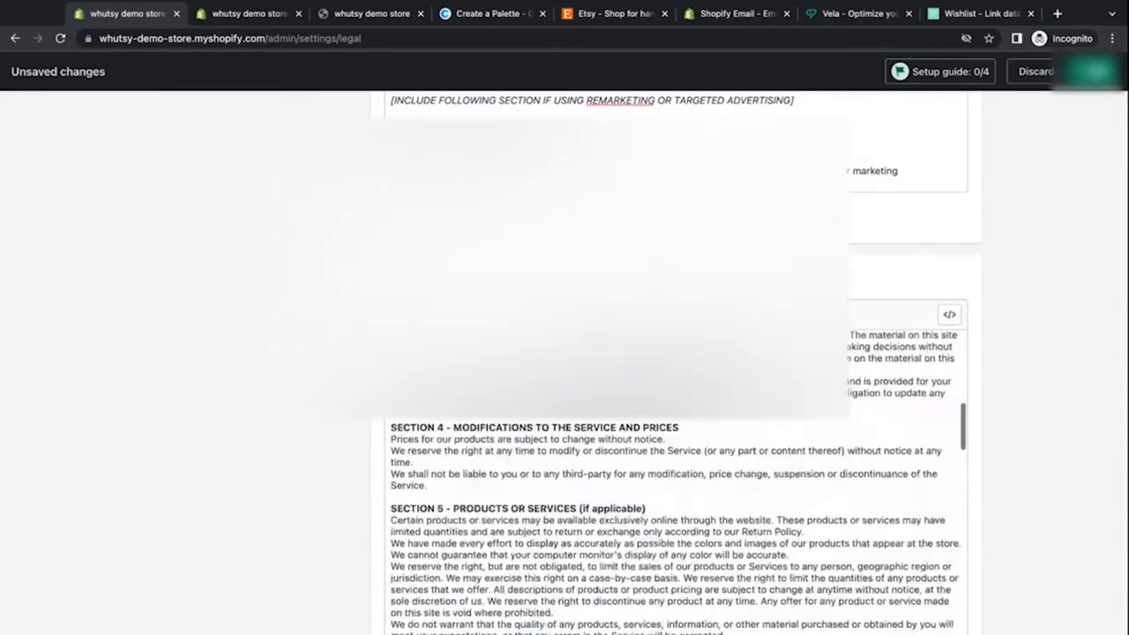
{"action": "scroll", "coordinate": [385, 477], "scroll_direction": "down", "scroll_amount": 8}
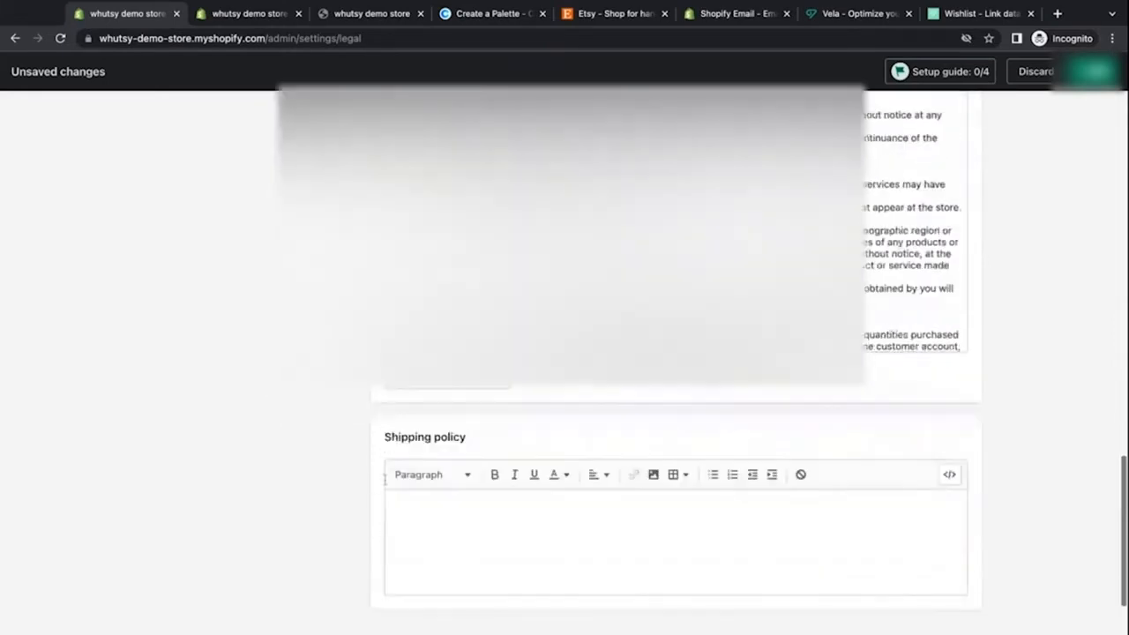
Step: Write the shipping policy "Most items ship within 7 days ordering. We use USPS first class for our standard shipping rates." and save the policies
{"action": "left_click", "coordinate": [438, 428]}
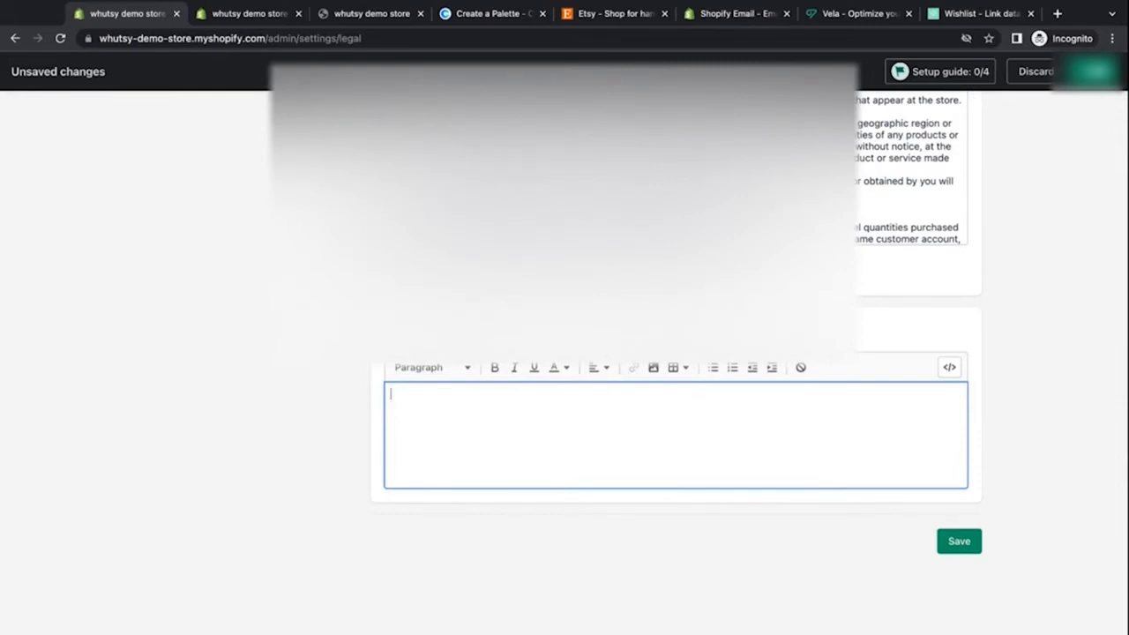
{"action": "type", "text": "Most items ship within 7 d"}
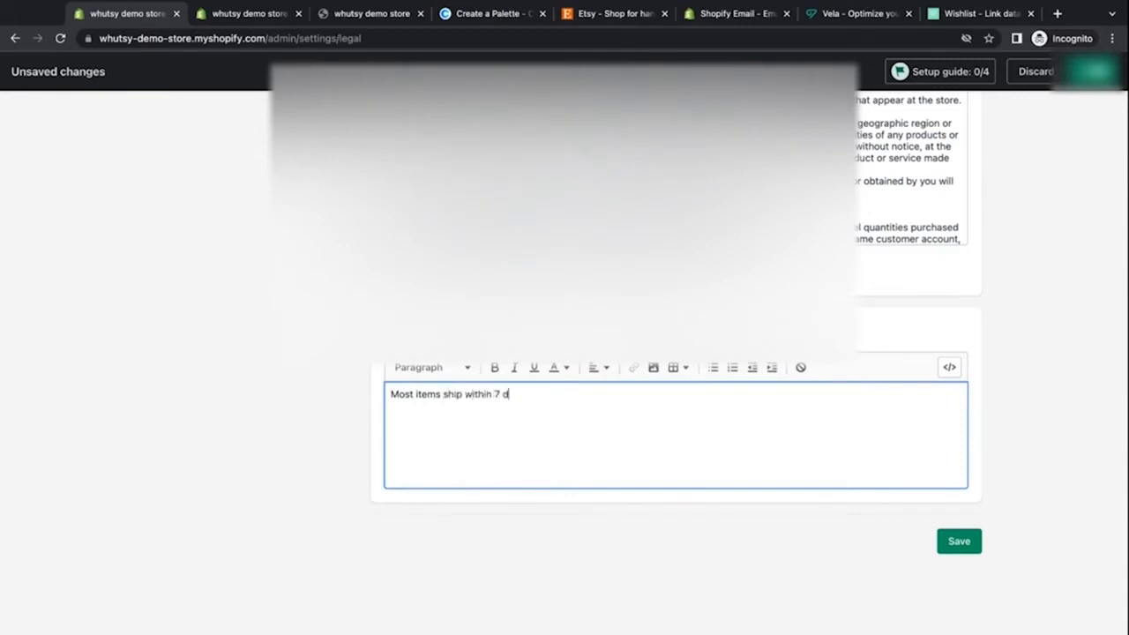
{"action": "type", "text": "ays ordering. We use USPS "}
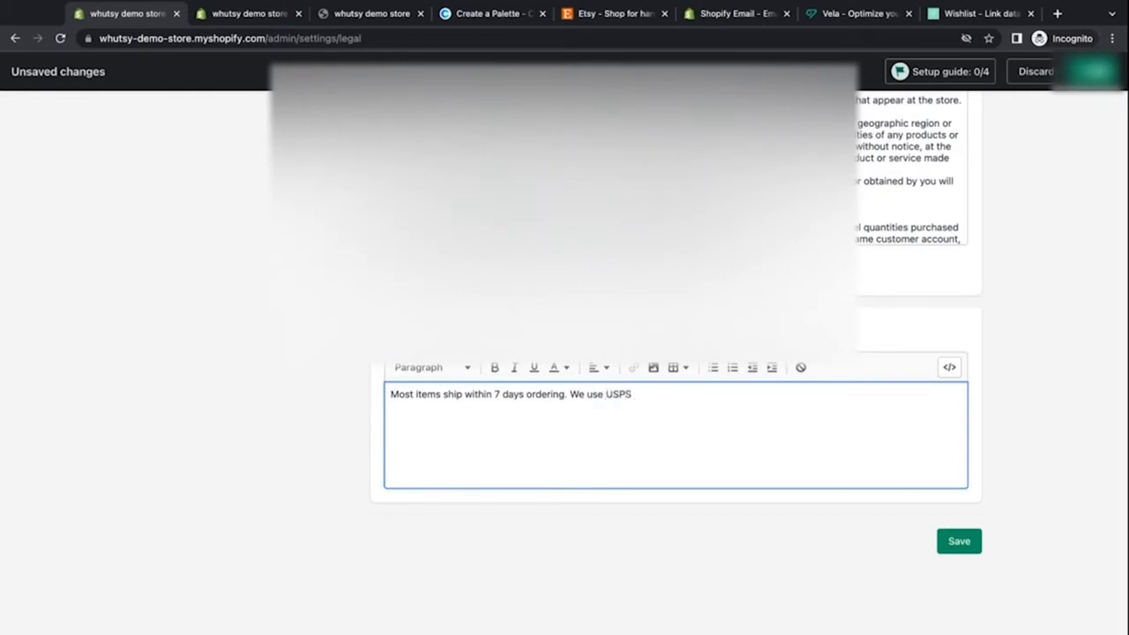
{"action": "type", "text": "first class for our stand"}
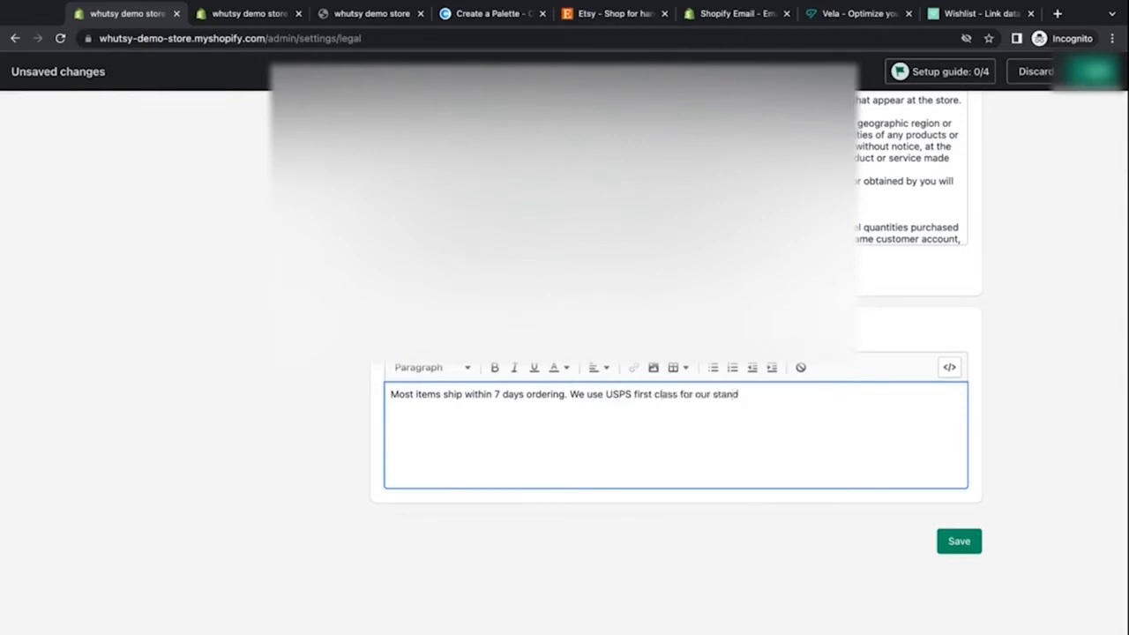
{"action": "type", "text": "ard shipping rates."}
{"action": "left_click", "coordinate": [946, 551]}
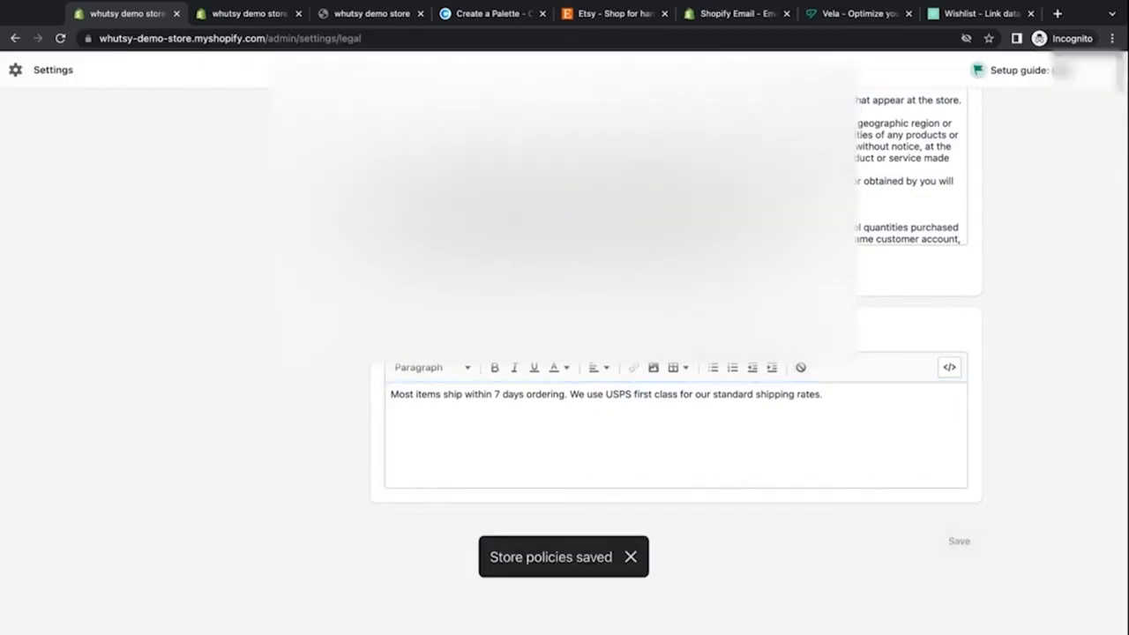
Step: Exit settings and open the Online Store Themes page
{"action": "scroll", "coordinate": [670, 353], "scroll_direction": "up", "scroll_amount": 15}
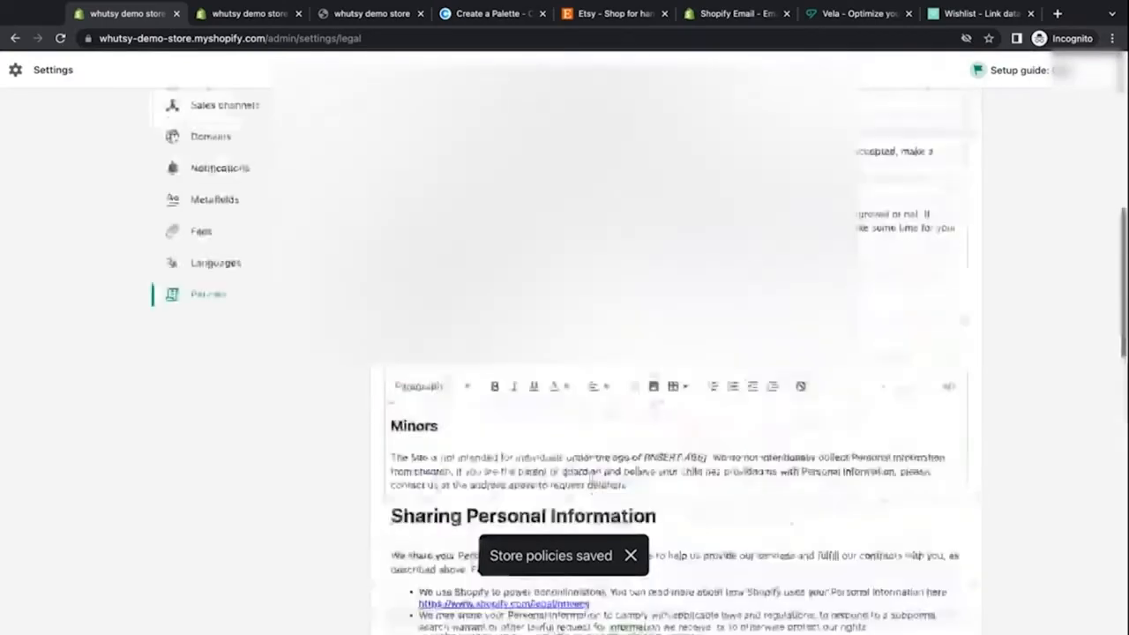
{"action": "scroll", "coordinate": [671, 353], "scroll_direction": "down", "scroll_amount": 2}
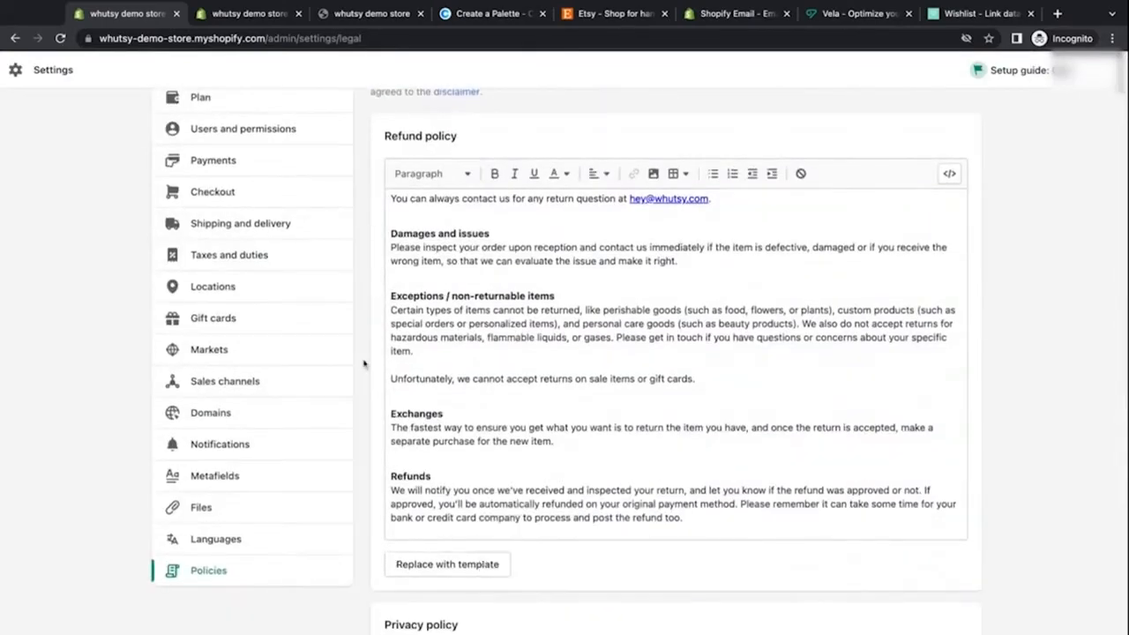
{"action": "scroll", "coordinate": [364, 364], "scroll_direction": "up", "scroll_amount": 1}
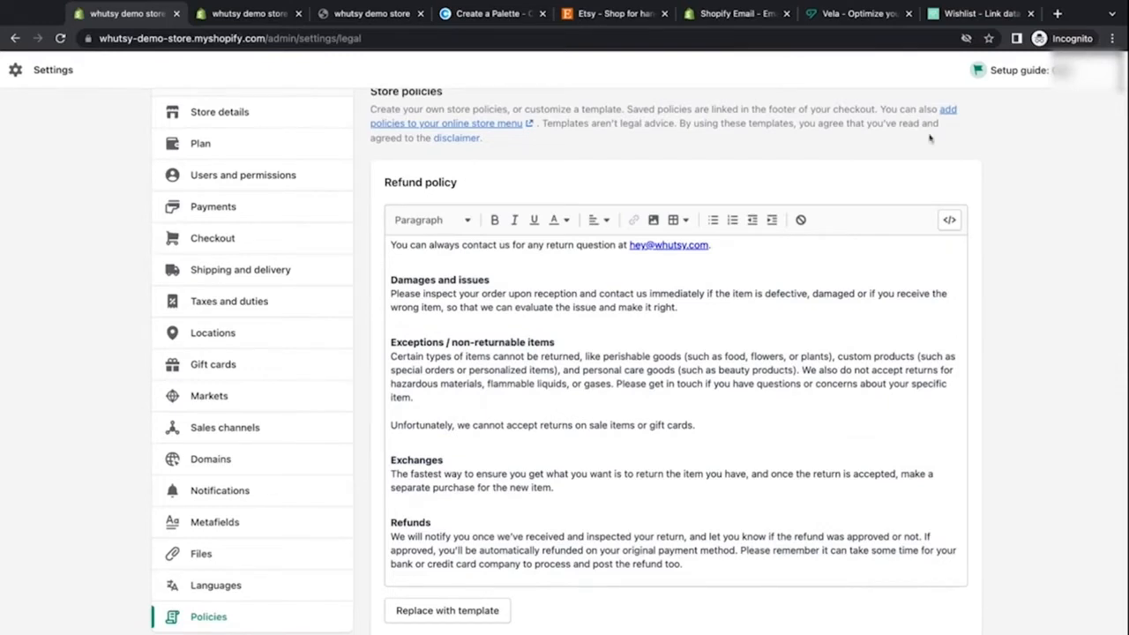
{"action": "left_click", "coordinate": [1102, 78]}
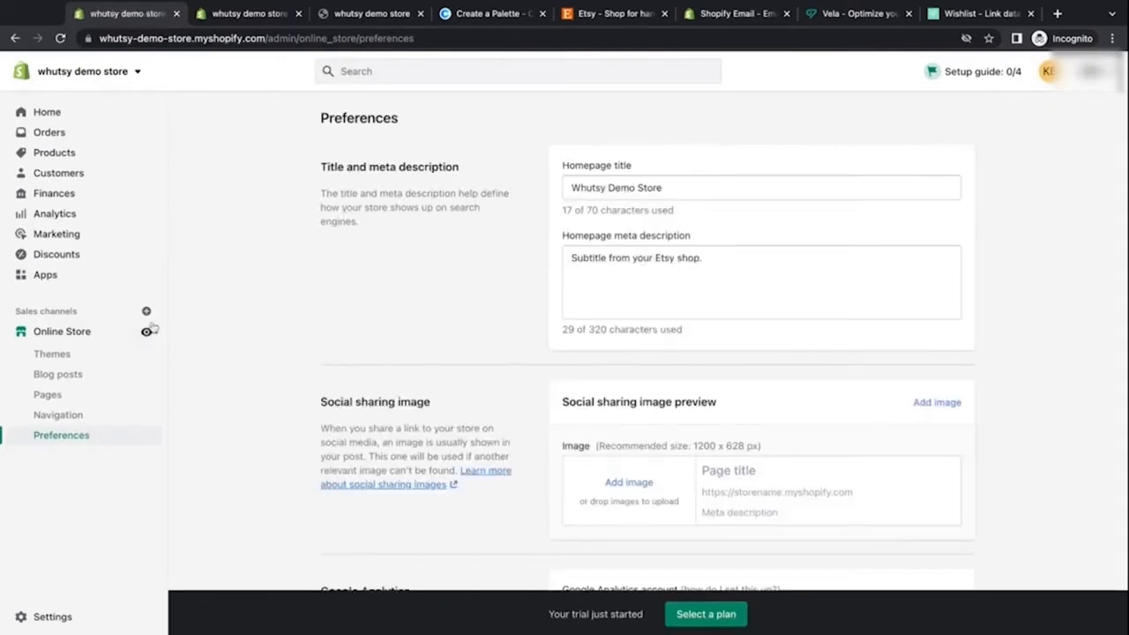
{"action": "left_click", "coordinate": [68, 339]}
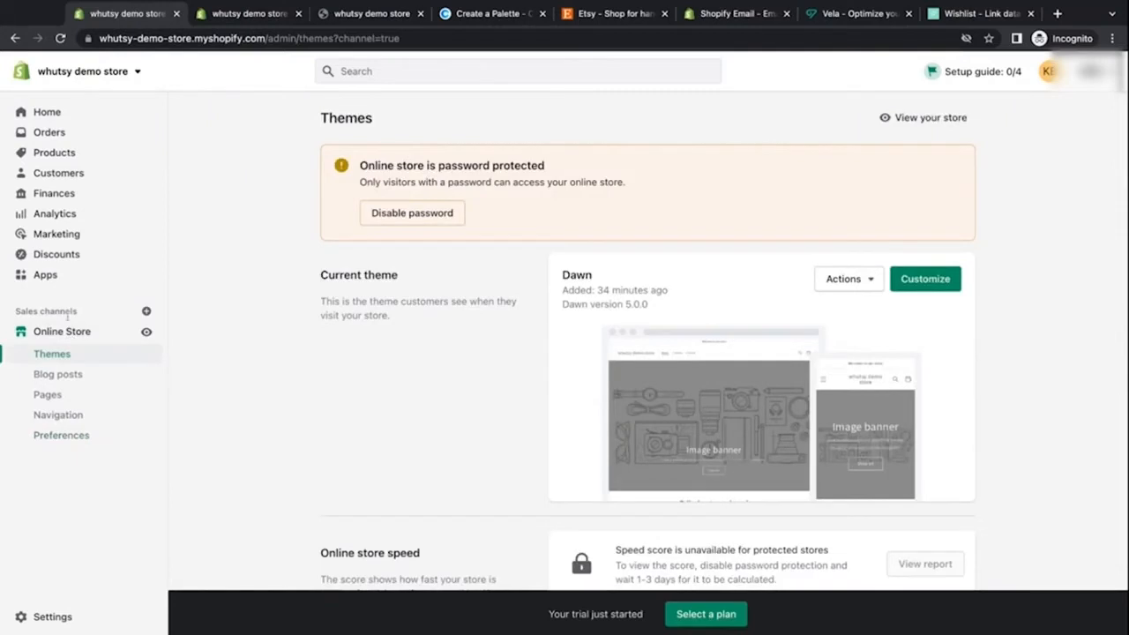
Step: Select the store admin address in the browser's address bar
{"action": "mouse_move", "coordinate": [18, 313]}
{"action": "left_mouse_down"}
{"action": "mouse_move", "coordinate": [75, 313]}
{"action": "mouse_move", "coordinate": [20, 315]}
{"action": "left_mouse_up"}
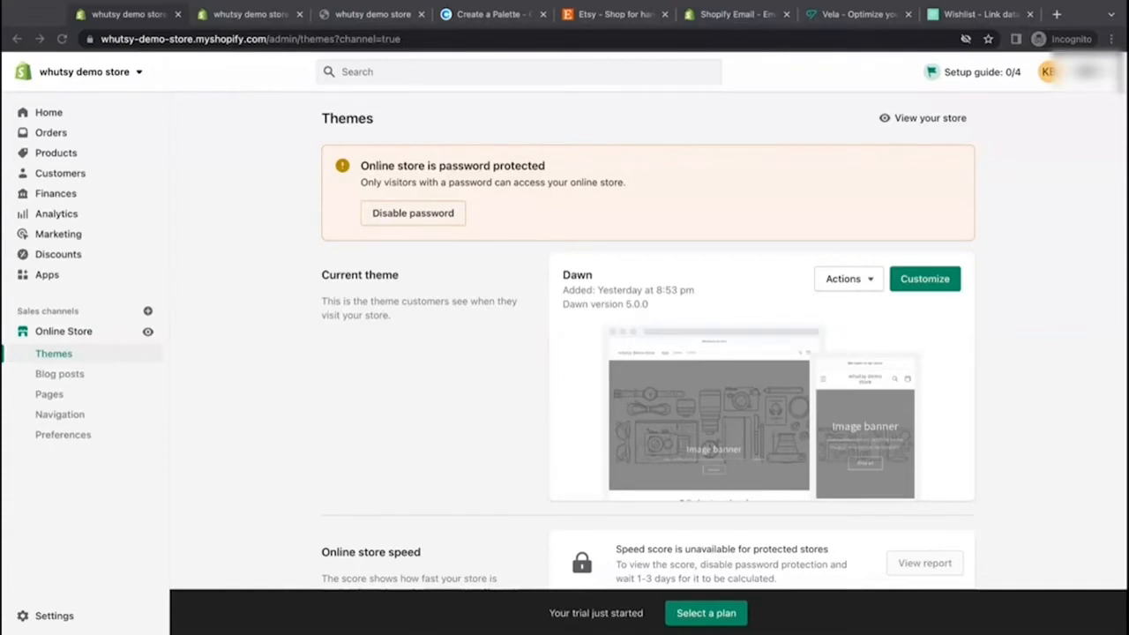
{"action": "left_click", "coordinate": [185, 35]}
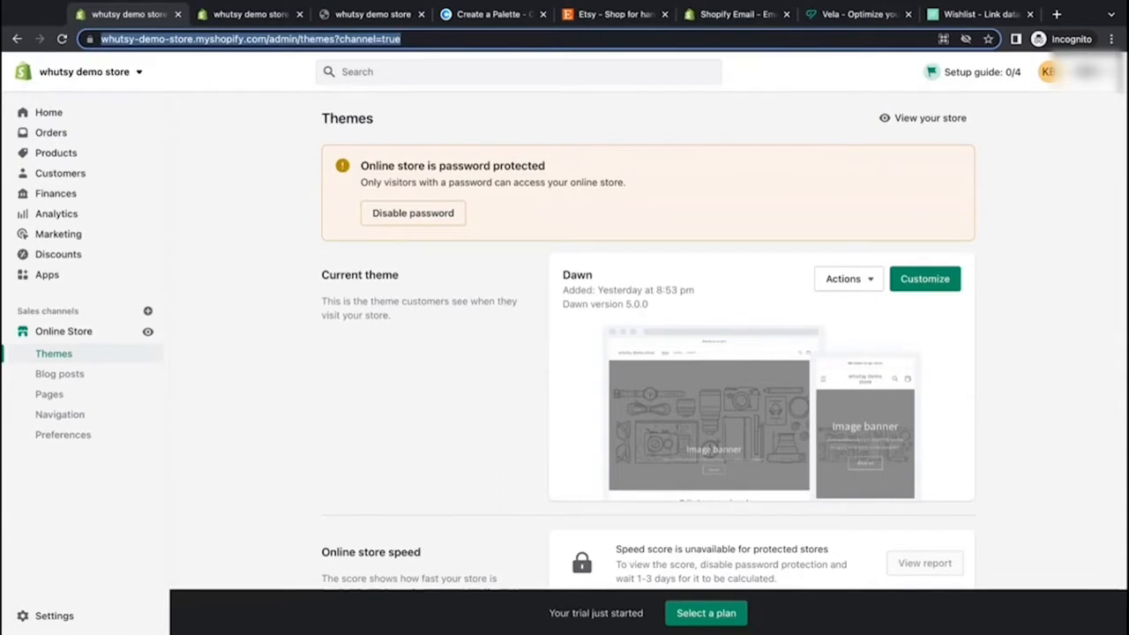
Step: Open the Shopify help article on using CSV files to import products in a new tab
{"action": "left_click", "coordinate": [1057, 14]}
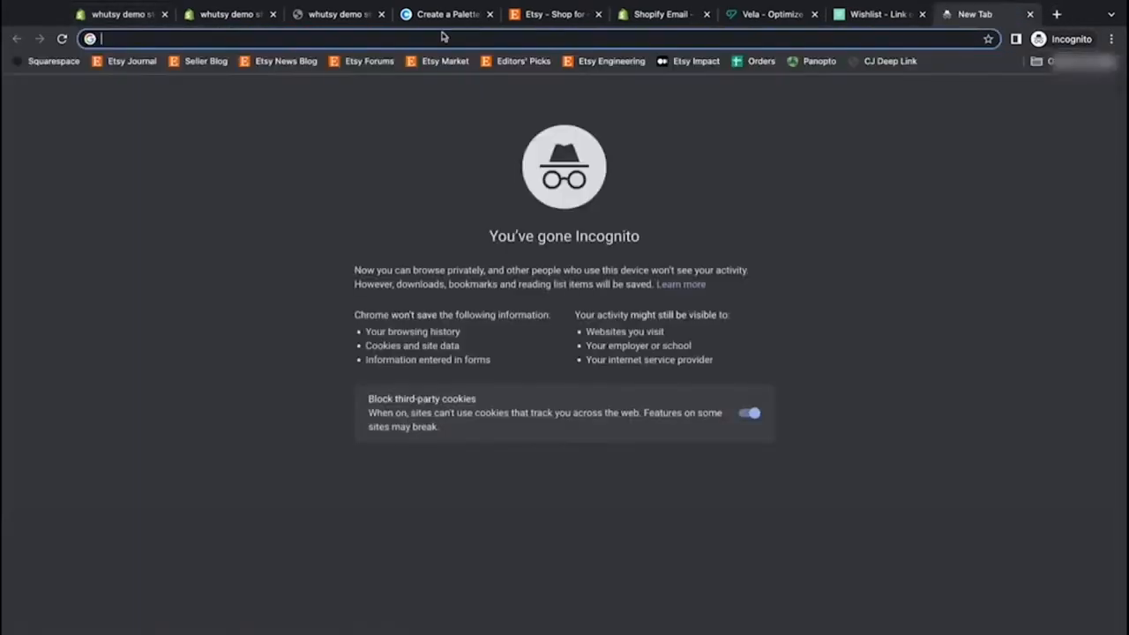
{"action": "type", "text": "https://help.shopify.com/en/manual/products/import-export/using-csv#get-a-sample-csv-file"}
{"action": "key", "text": "Return"}
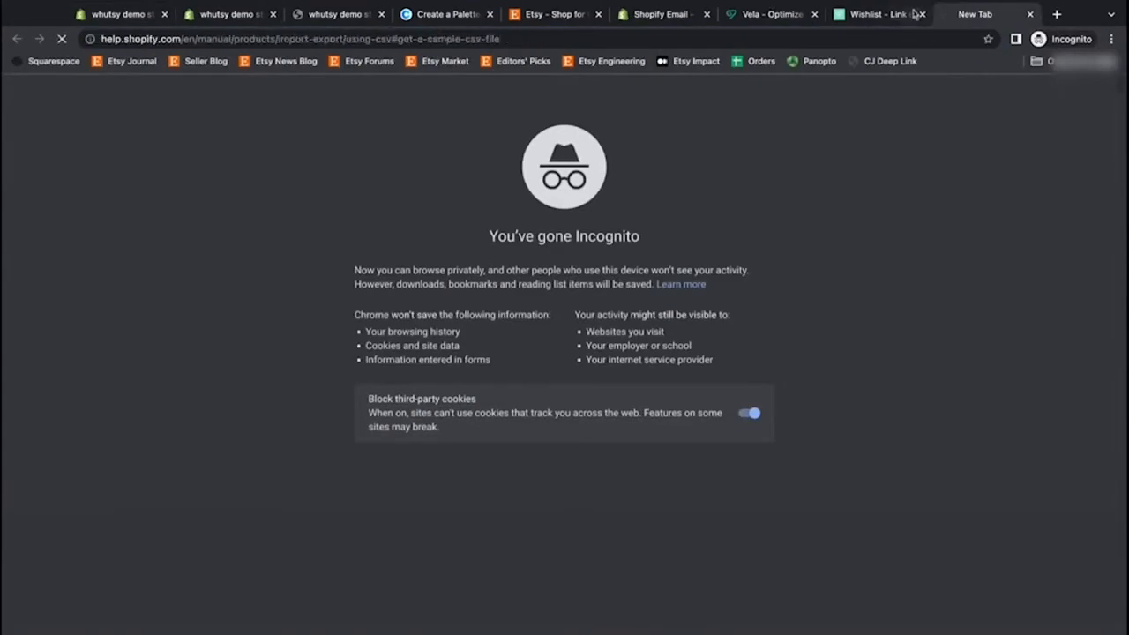
{"action": "left_click_drag", "start_coordinate": [906, 18], "coordinate": [407, 19]}
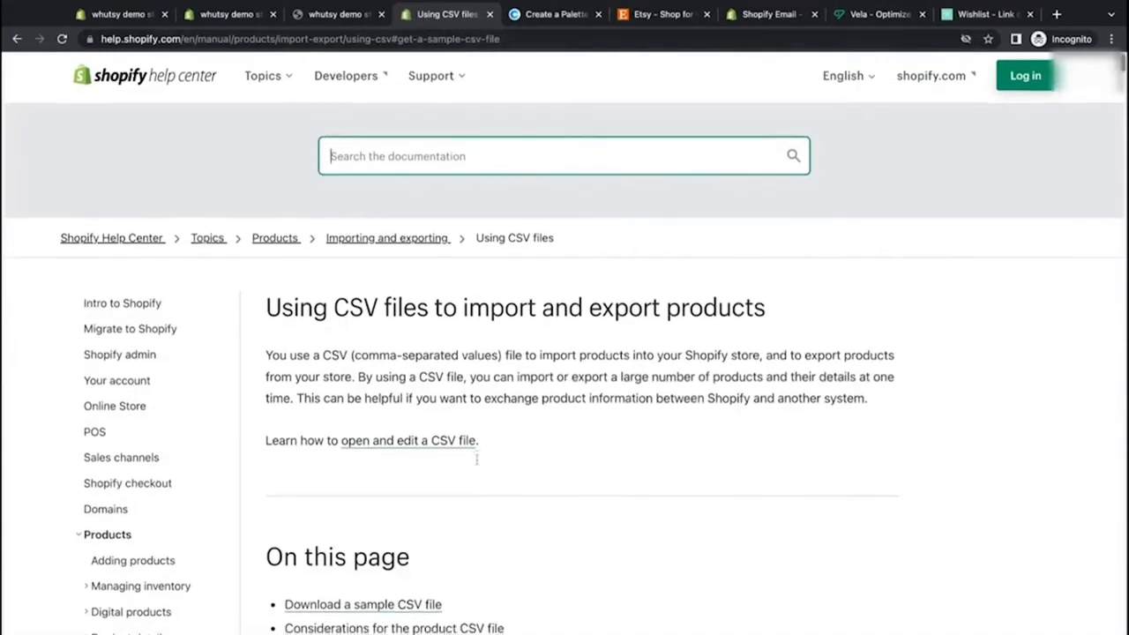
Step: Download the sample product CSV file from the help article
{"action": "scroll", "coordinate": [476, 459], "scroll_direction": "down", "scroll_amount": 1}
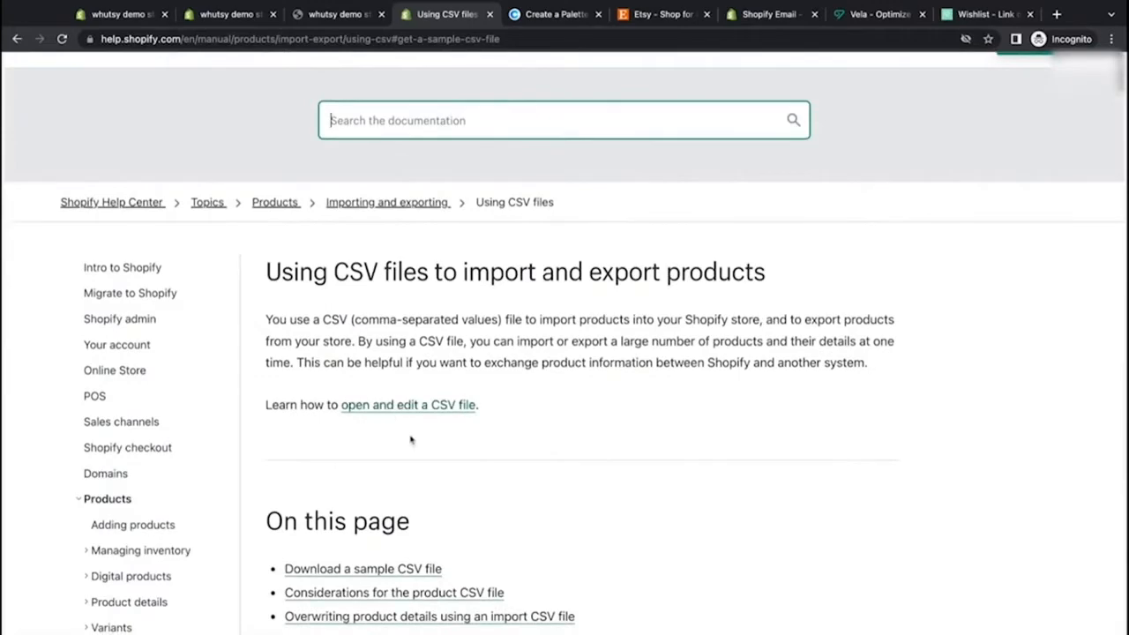
{"action": "scroll", "coordinate": [411, 439], "scroll_direction": "down", "scroll_amount": 5}
{"action": "scroll", "coordinate": [411, 439], "scroll_direction": "down", "scroll_amount": 5}
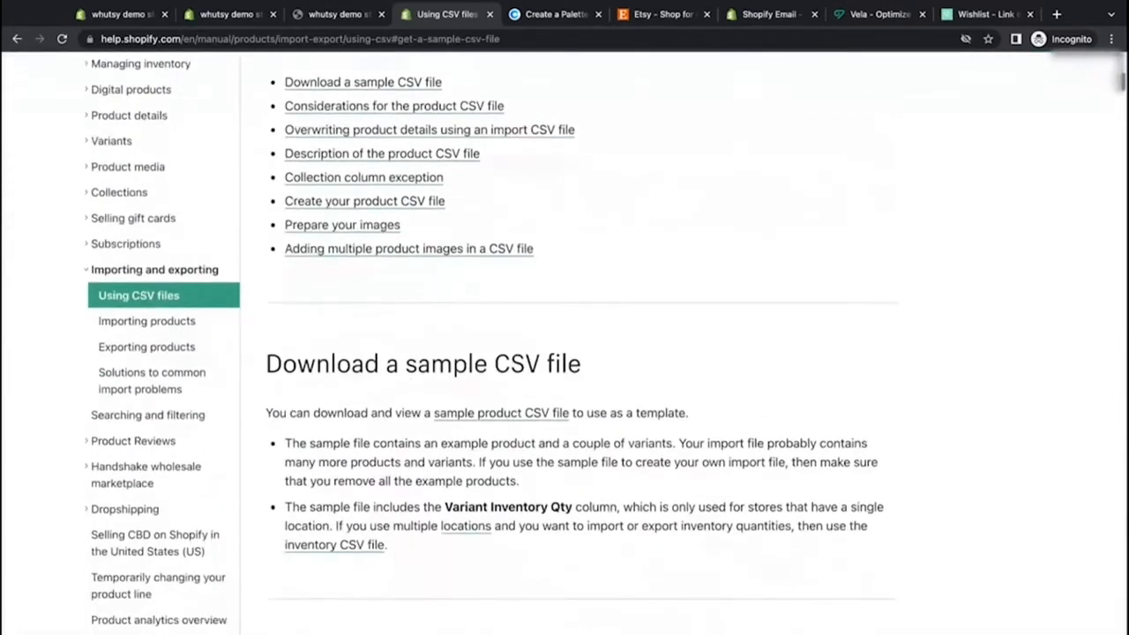
{"action": "scroll", "coordinate": [411, 440], "scroll_direction": "down", "scroll_amount": 1}
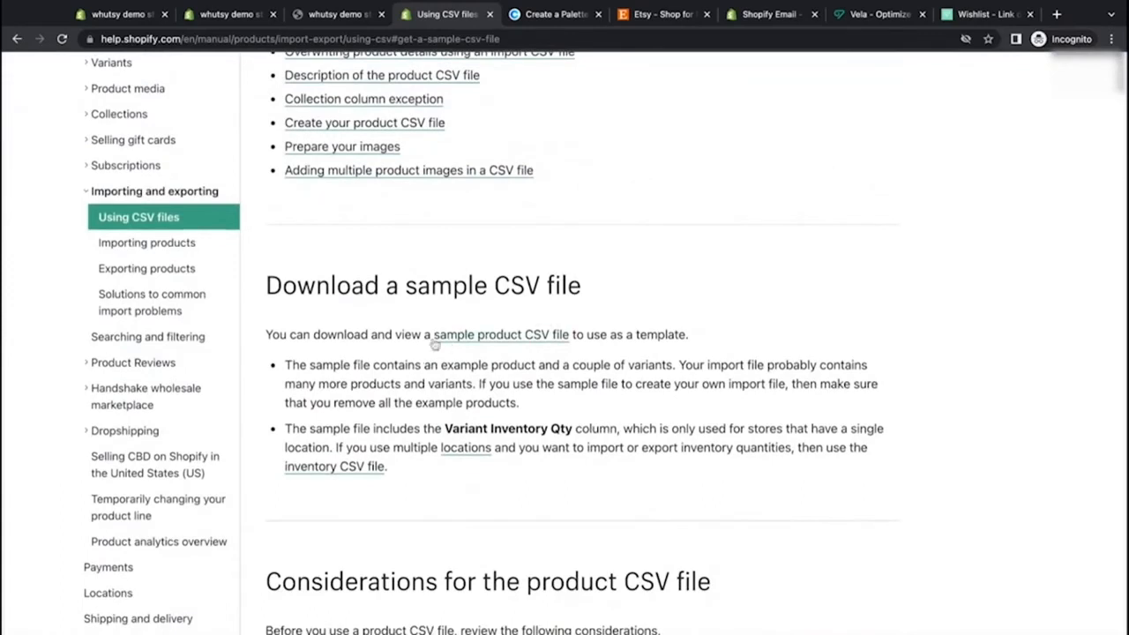
{"action": "left_click", "coordinate": [530, 339]}
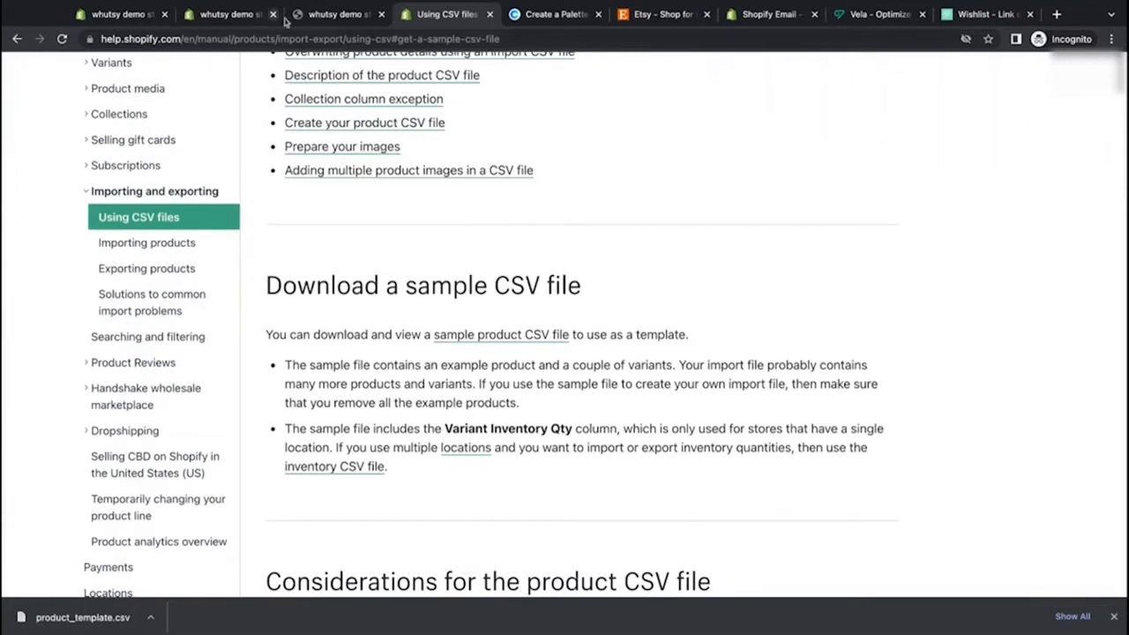
Step: Scroll through the CSV help article's table of contents and sample file section
{"action": "scroll", "coordinate": [521, 173], "scroll_direction": "up", "scroll_amount": 4}
{"action": "scroll", "coordinate": [522, 173], "scroll_direction": "up", "scroll_amount": 1}
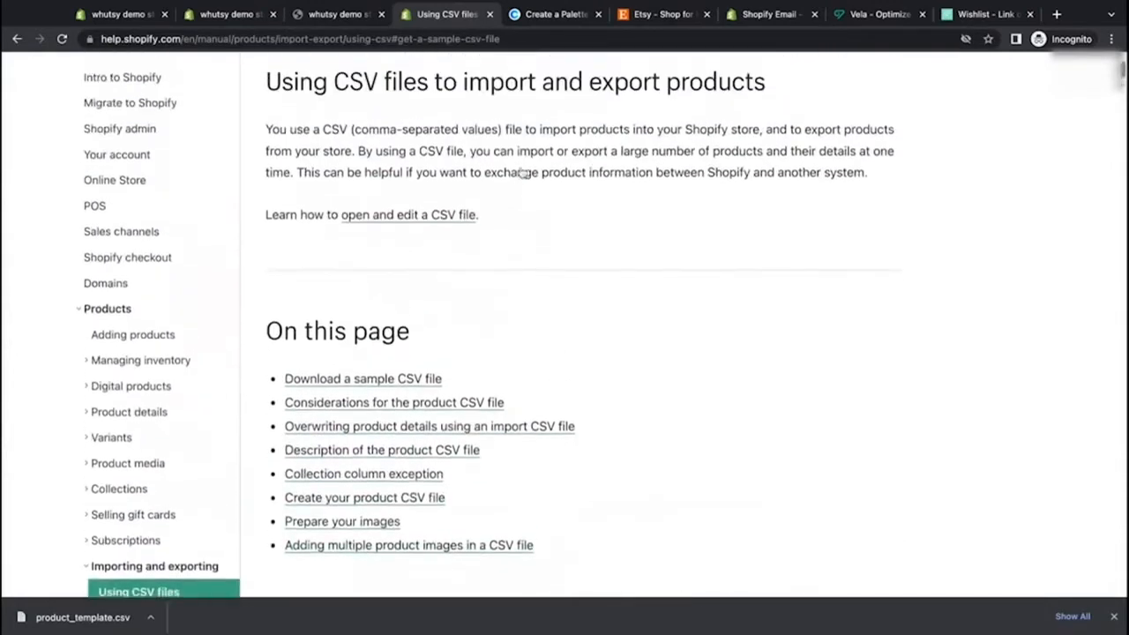
{"action": "scroll", "coordinate": [523, 174], "scroll_direction": "down", "scroll_amount": 1}
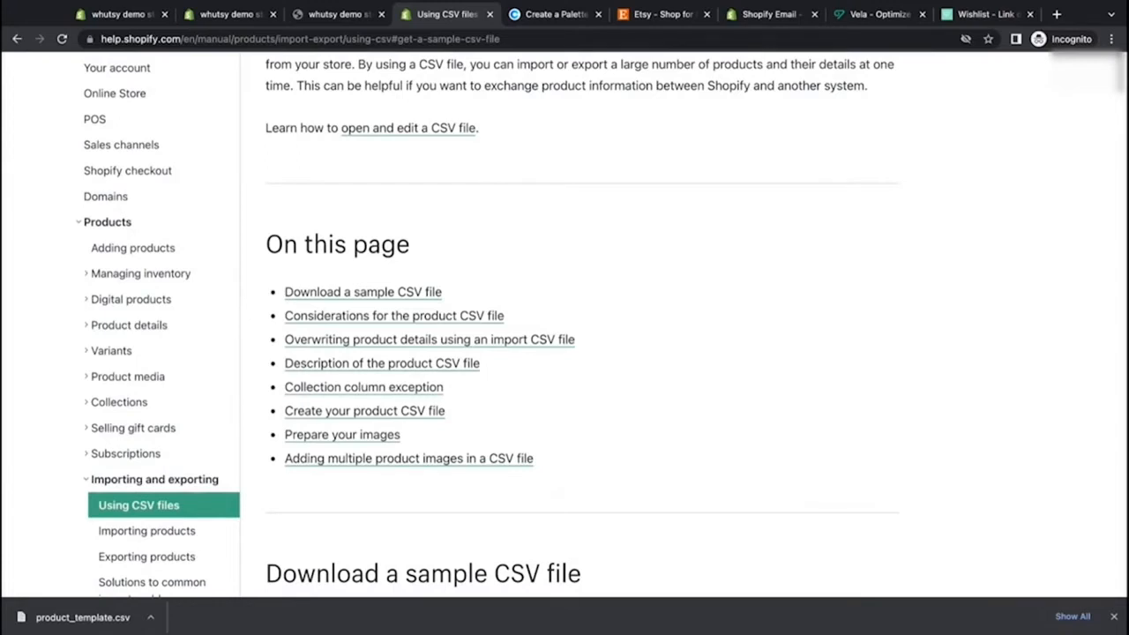
{"action": "scroll", "coordinate": [555, 336], "scroll_direction": "down", "scroll_amount": 3}
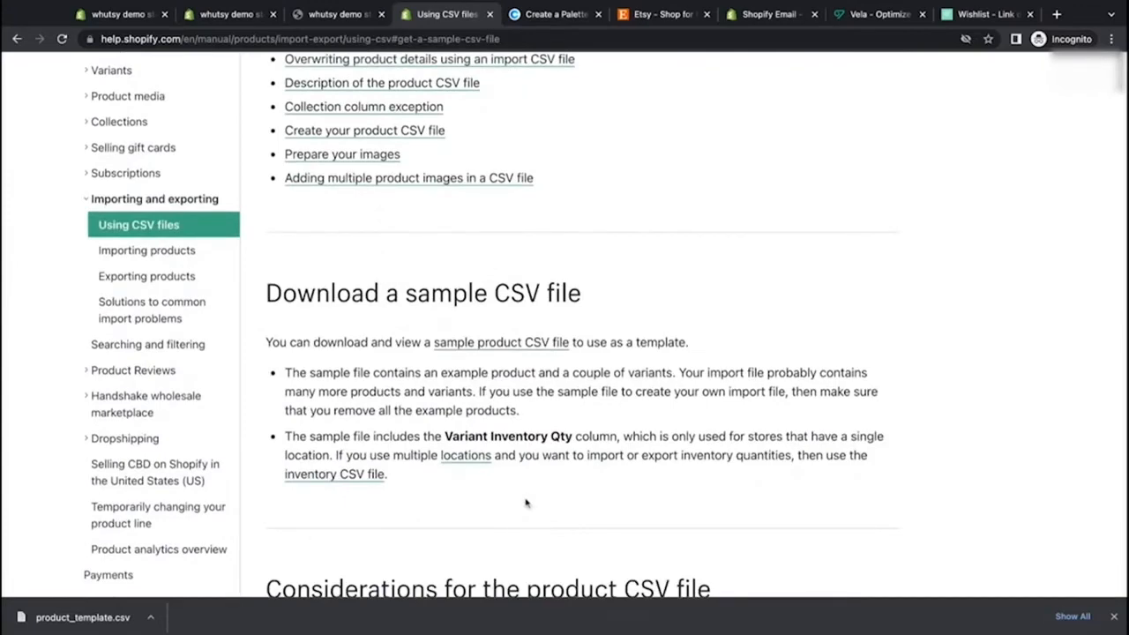
{"action": "scroll", "coordinate": [453, 265], "scroll_direction": "up", "scroll_amount": 3}
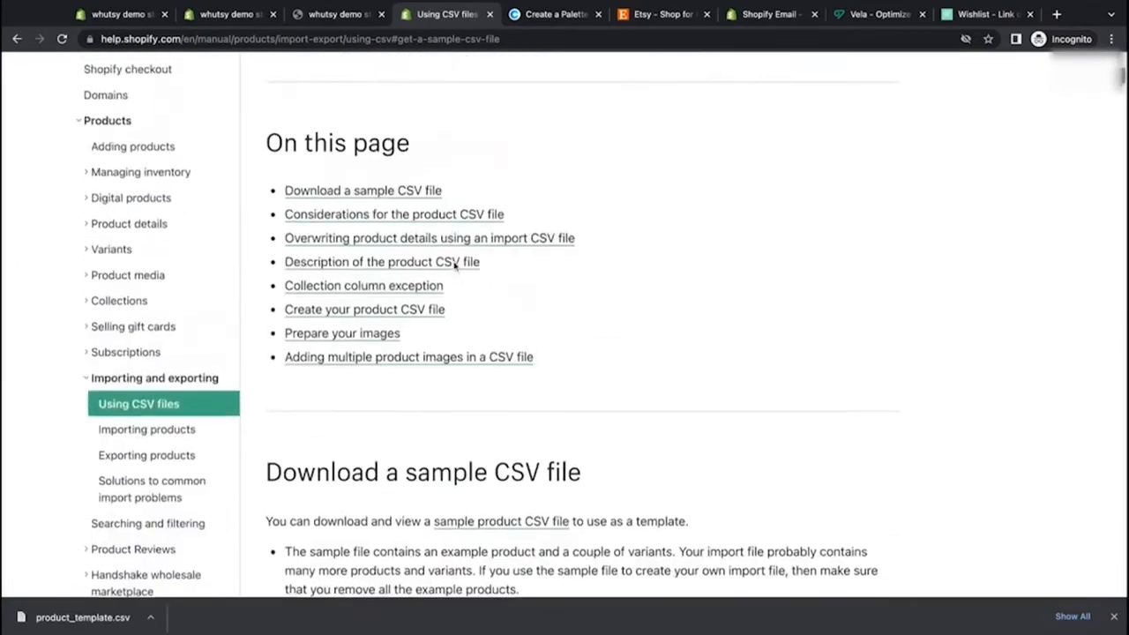
{"action": "scroll", "coordinate": [455, 266], "scroll_direction": "down", "scroll_amount": 3}
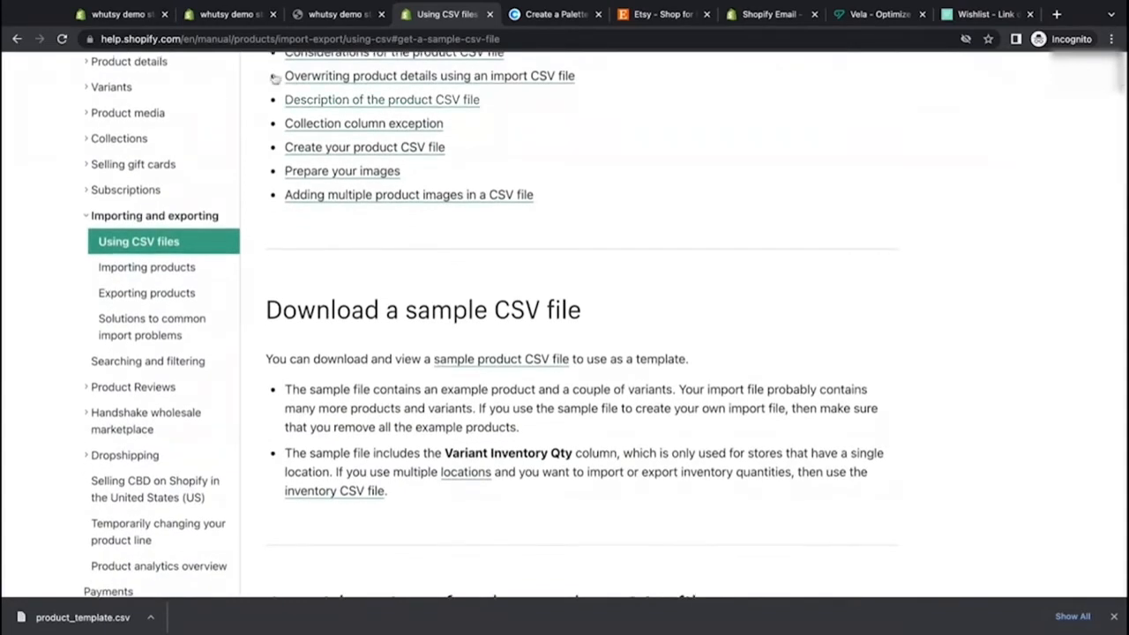
Step: Open the store's product CSV import and add the downloaded product_template.csv file
{"action": "left_click", "coordinate": [115, 18]}
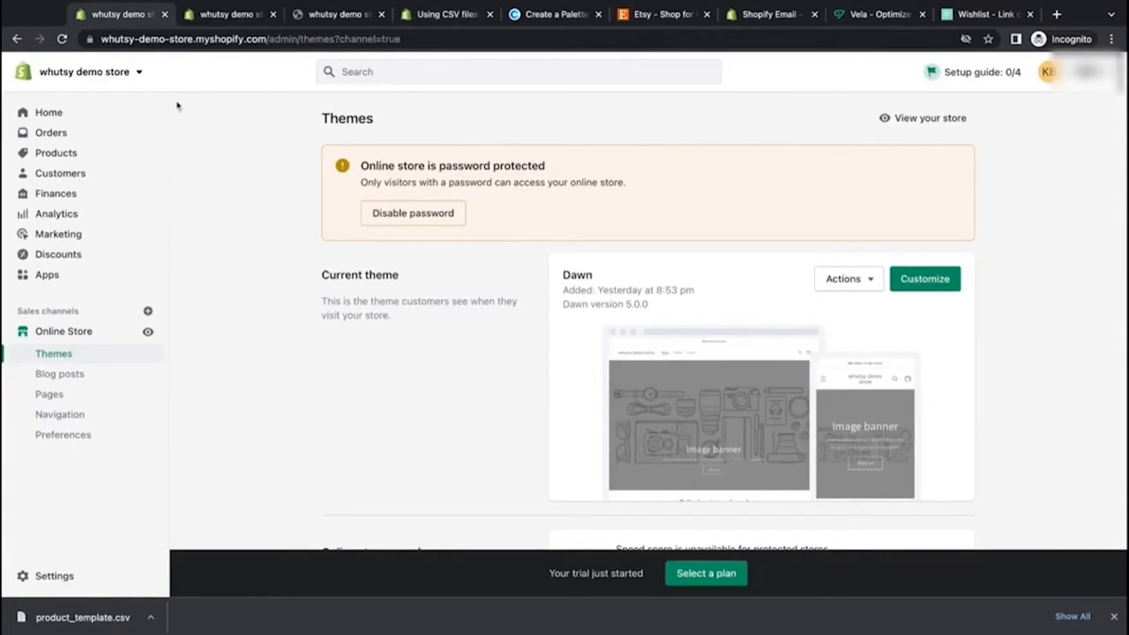
{"action": "left_click", "coordinate": [57, 154]}
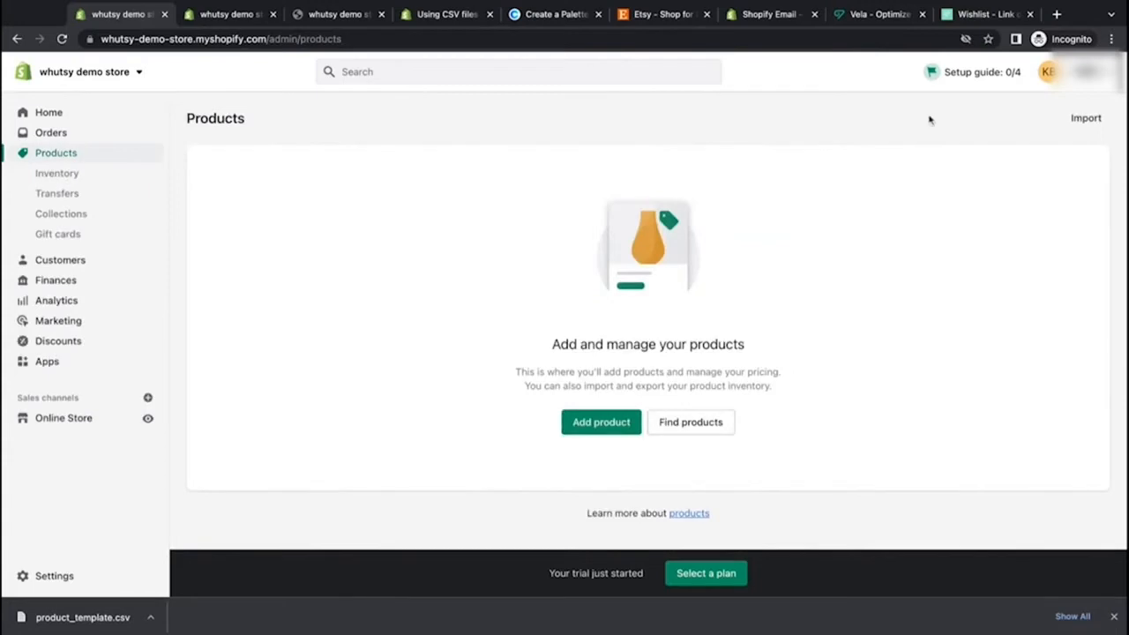
{"action": "left_click", "coordinate": [1085, 120]}
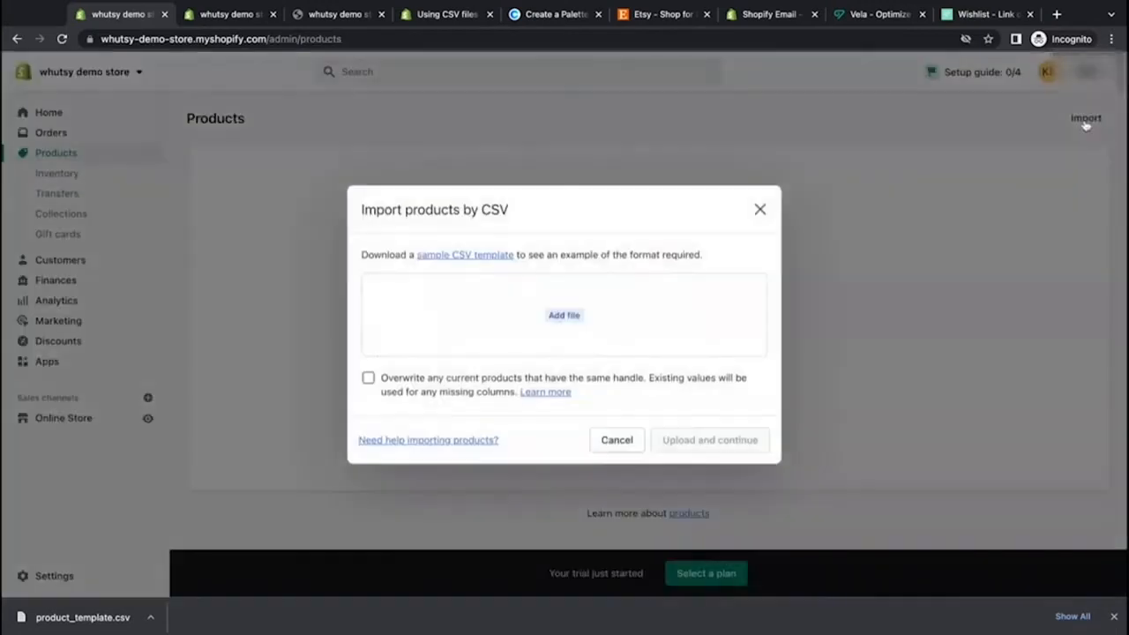
{"action": "left_click_drag", "start_coordinate": [77, 617], "coordinate": [121, 590]}
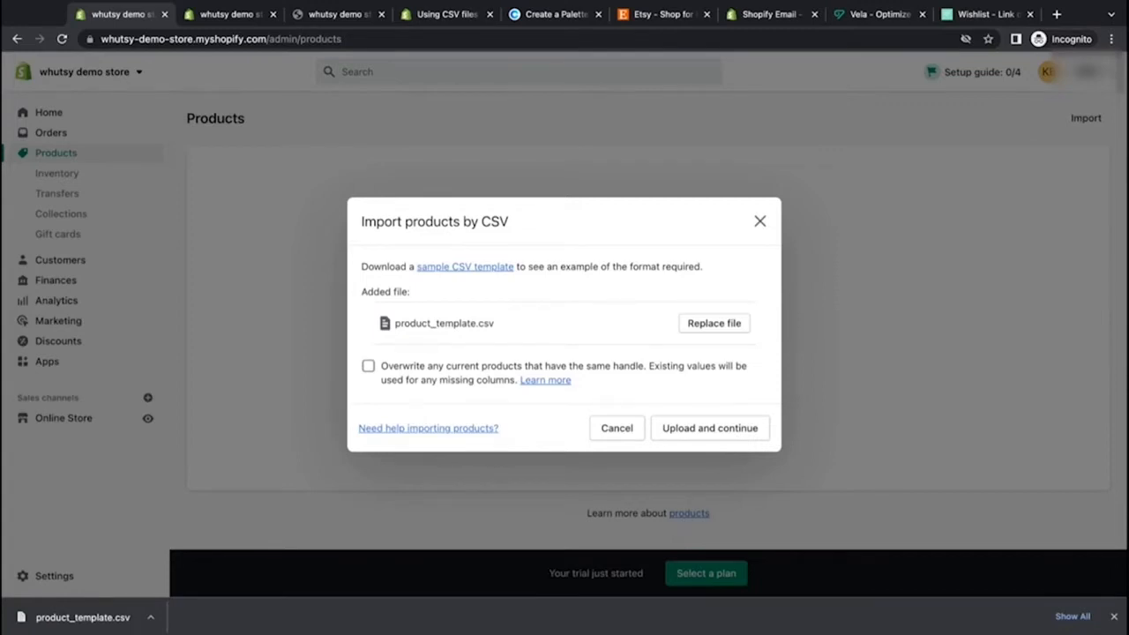
Step: Upload the CSV file without overwriting products that have the same handle
{"action": "left_click", "coordinate": [368, 366]}
{"action": "left_click", "coordinate": [368, 366]}
{"action": "left_click", "coordinate": [368, 367]}
{"action": "left_click", "coordinate": [368, 366]}
{"action": "left_click", "coordinate": [703, 429]}
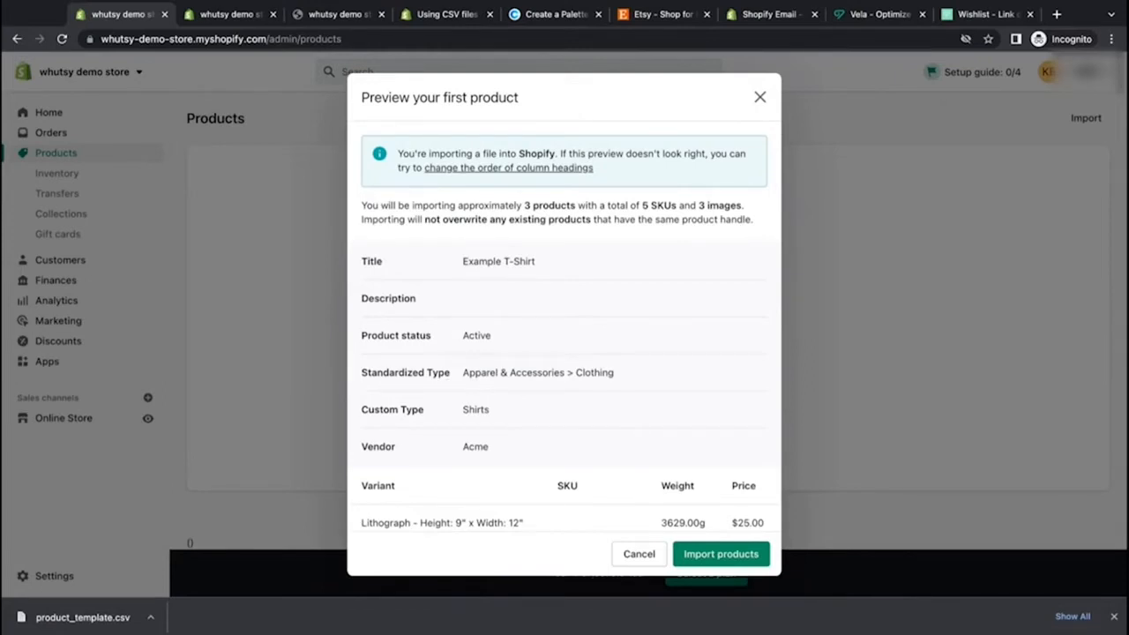
Step: Review the first product preview of the CSV and import the products
{"action": "scroll", "coordinate": [564, 327], "scroll_direction": "down", "scroll_amount": 1}
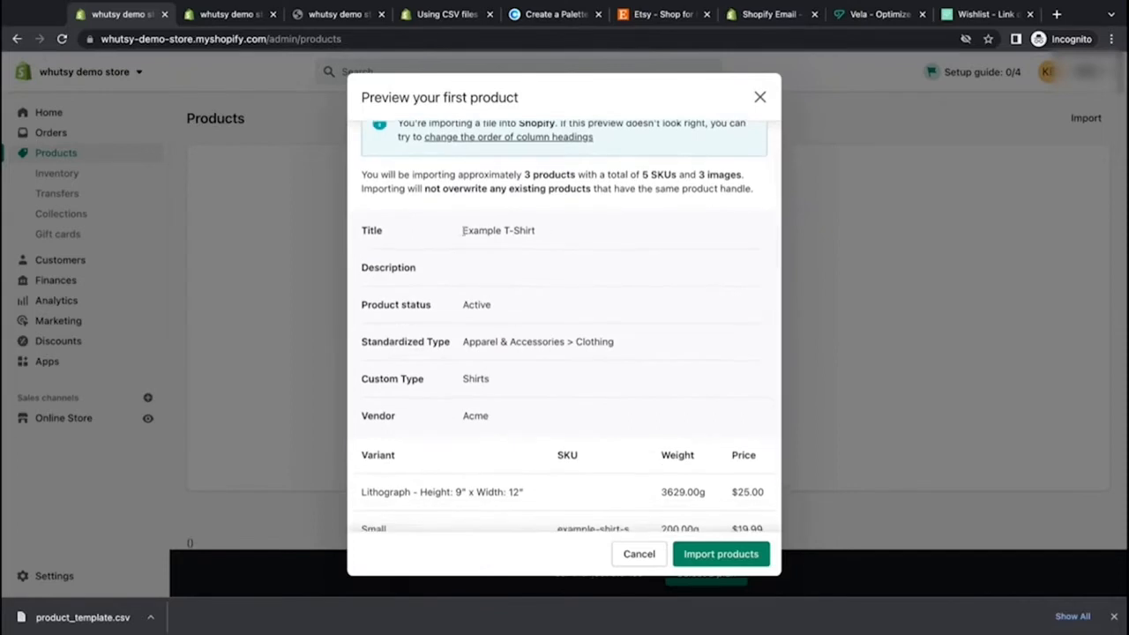
{"action": "scroll", "coordinate": [492, 233], "scroll_direction": "down", "scroll_amount": 2}
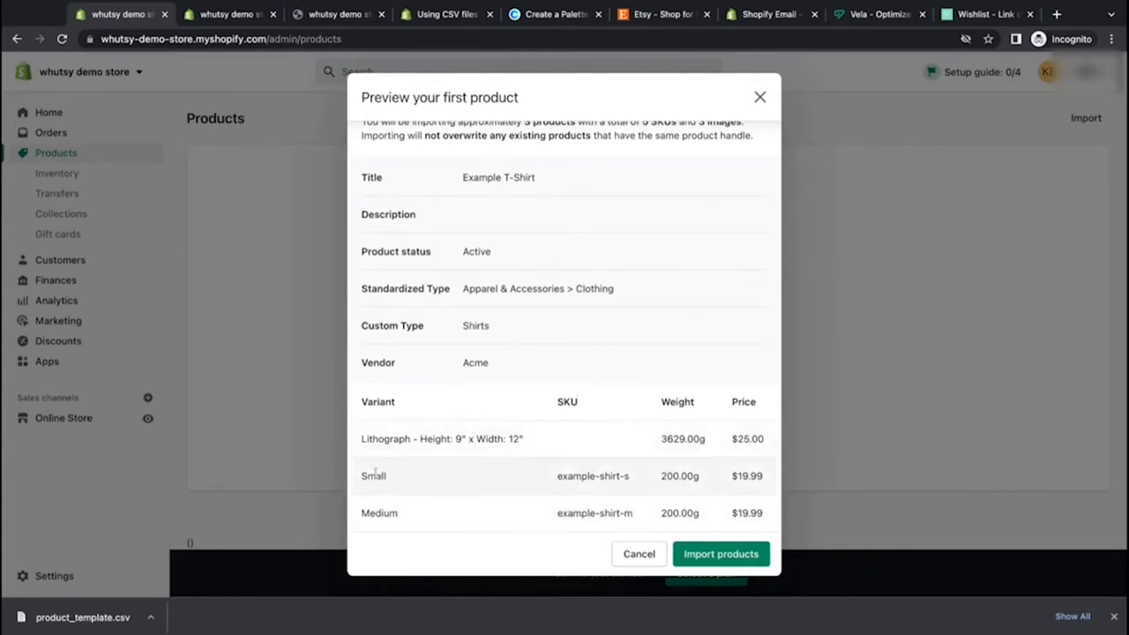
{"action": "left_click_drag", "start_coordinate": [362, 476], "coordinate": [387, 476]}
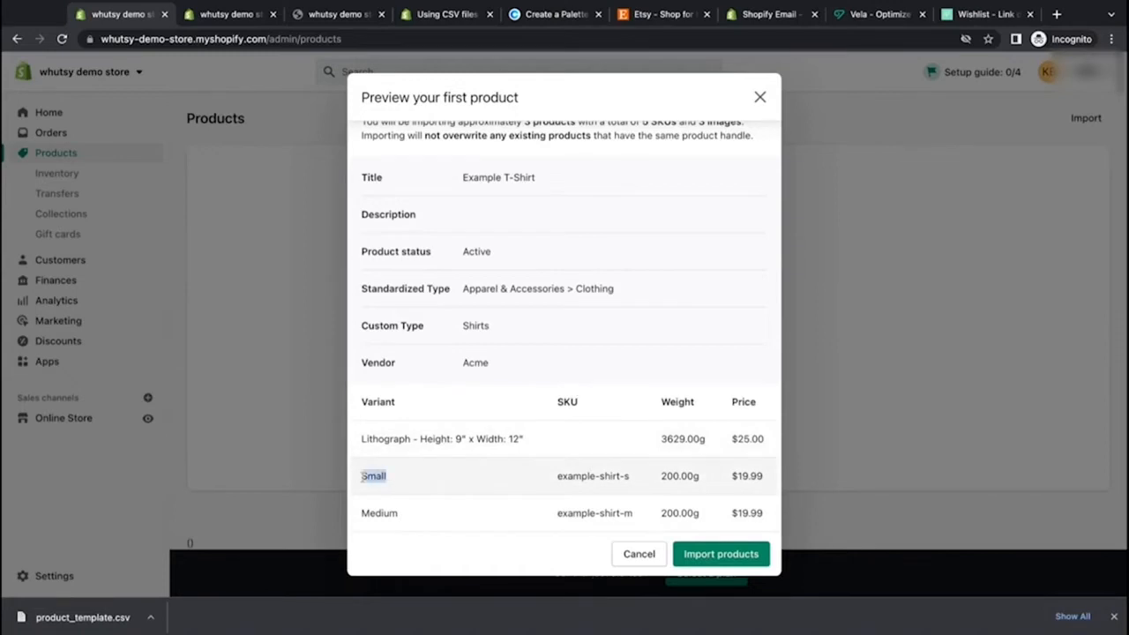
{"action": "left_click", "coordinate": [481, 233]}
{"action": "triple_click", "coordinate": [461, 181]}
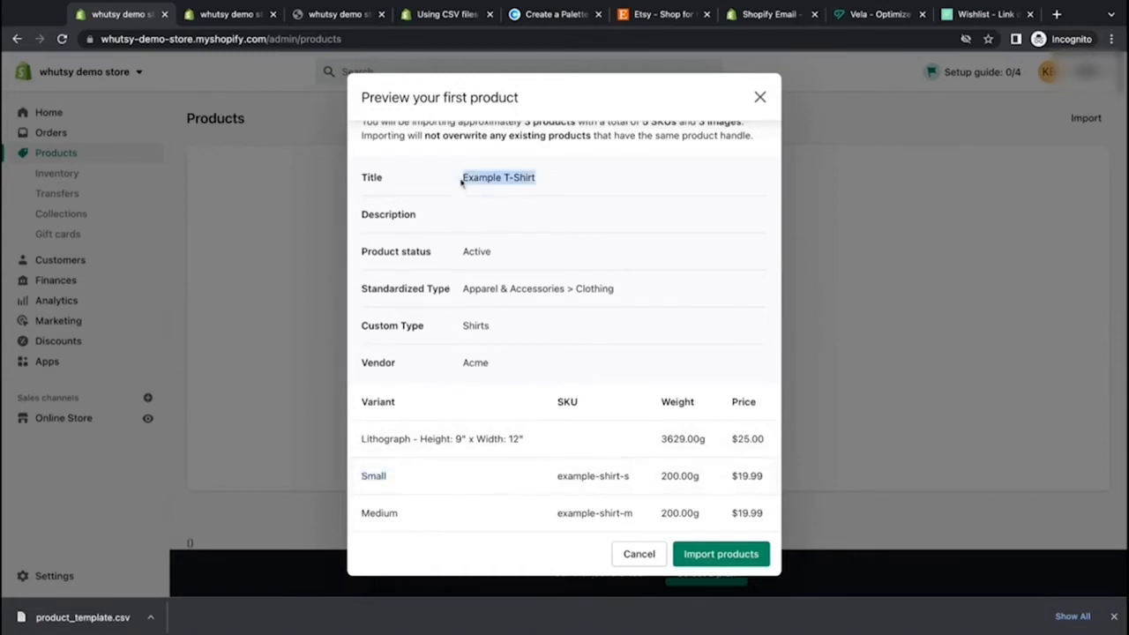
{"action": "left_click", "coordinate": [551, 218]}
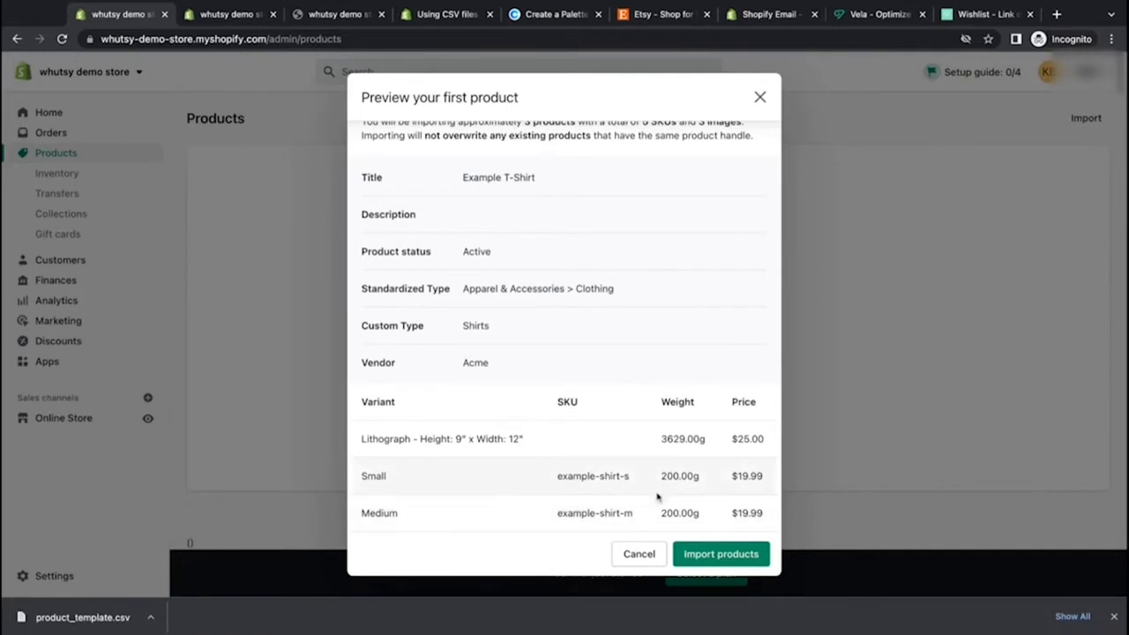
{"action": "left_click", "coordinate": [712, 556]}
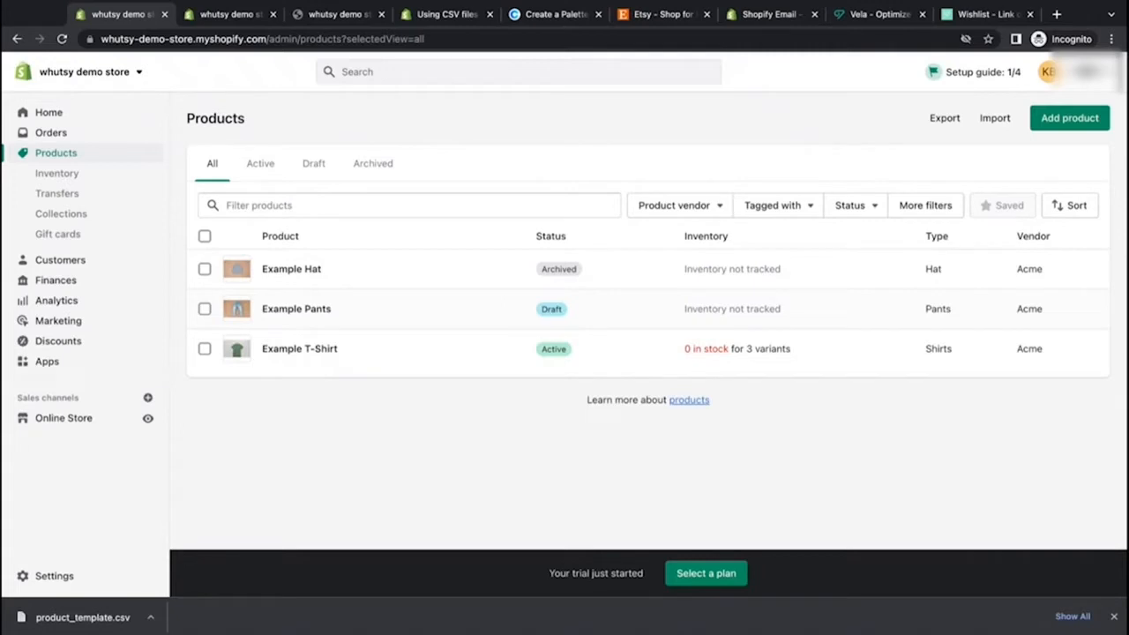
Step: Select all three imported example products and delete them
{"action": "left_click", "coordinate": [205, 239]}
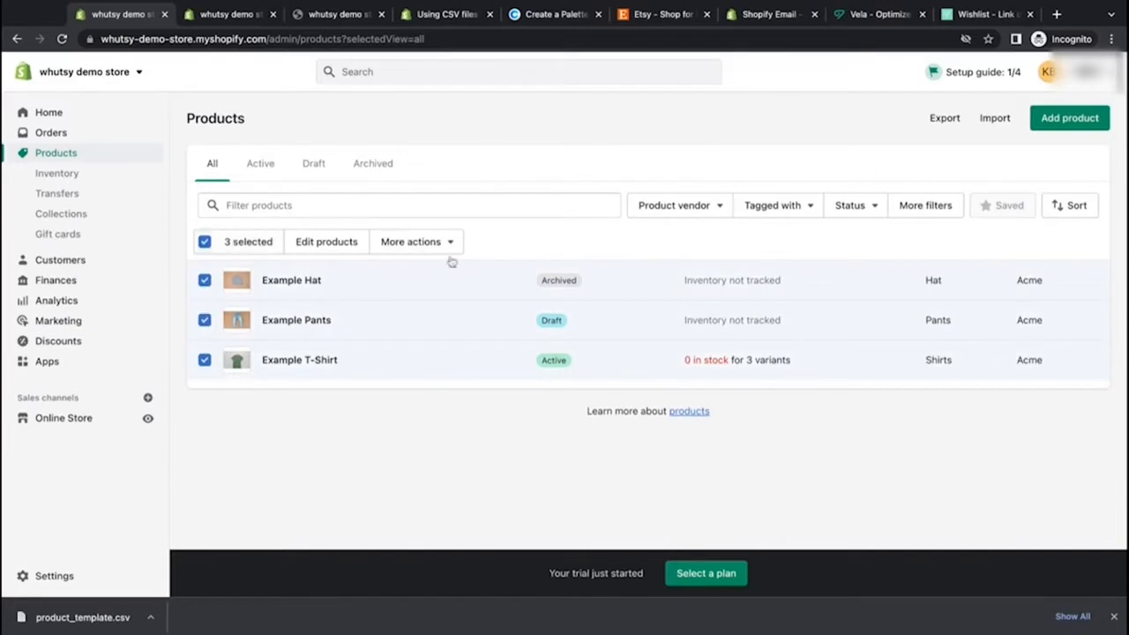
{"action": "left_click", "coordinate": [452, 241]}
{"action": "left_click", "coordinate": [434, 365]}
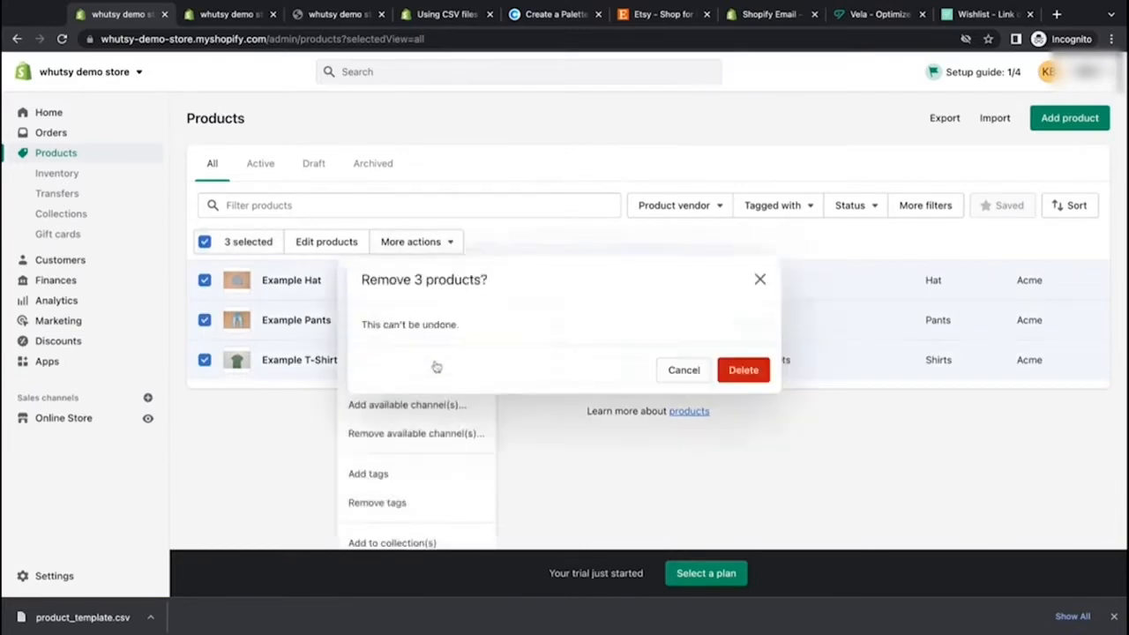
{"action": "left_click", "coordinate": [739, 370]}
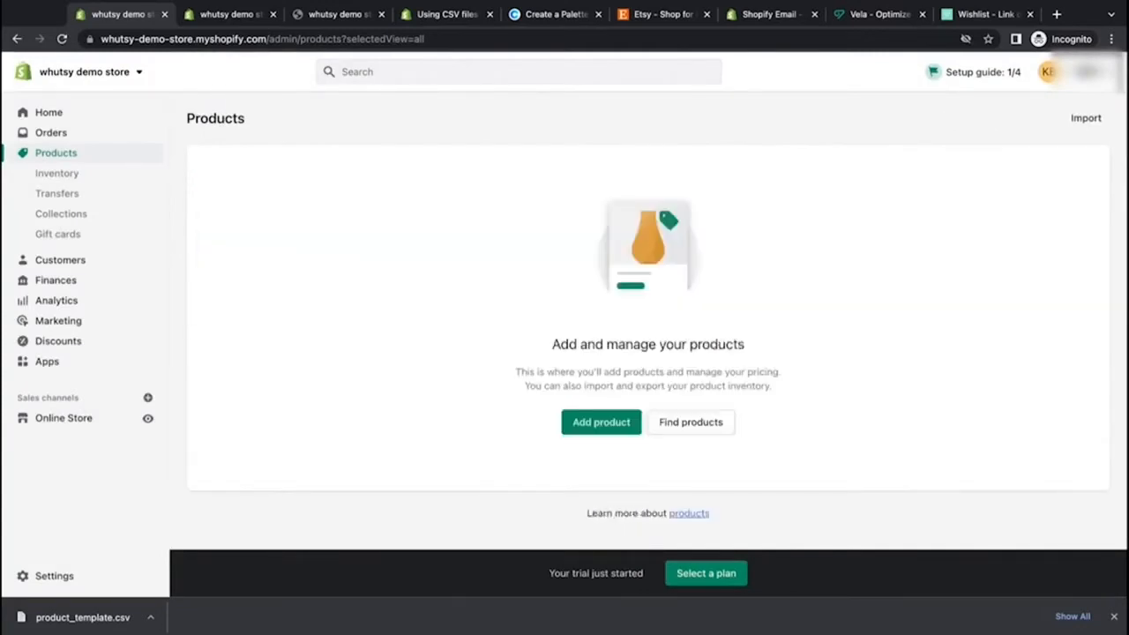
Step: Read the Vela pricing plans and the Vela wishlist post about linking inventory between shops
{"action": "left_click", "coordinate": [892, 14]}
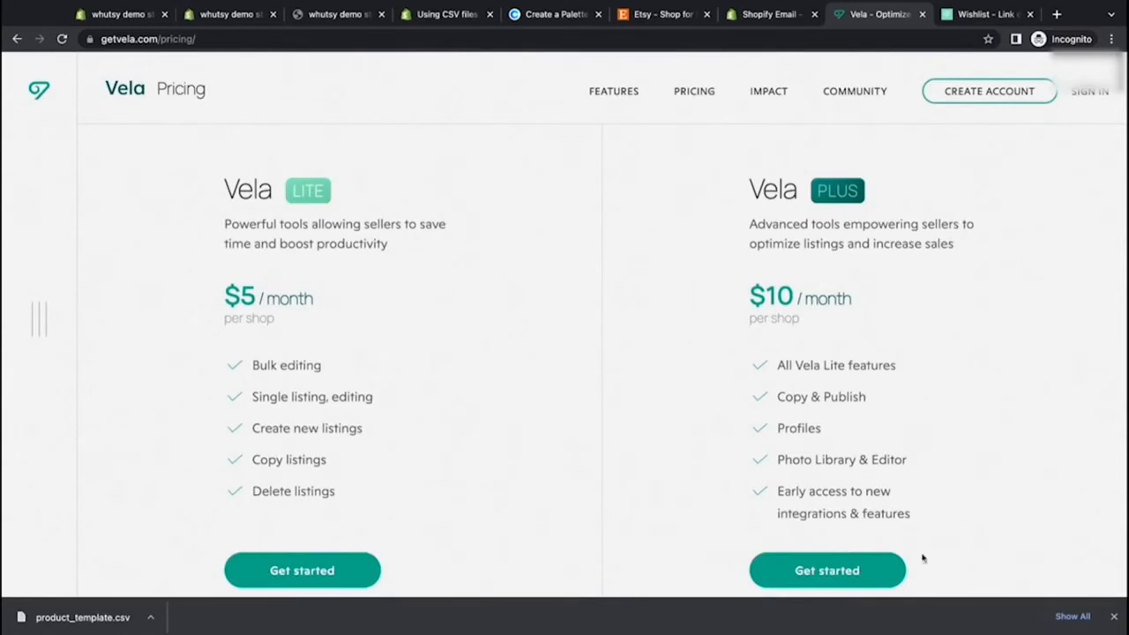
{"action": "left_click", "coordinate": [1114, 617]}
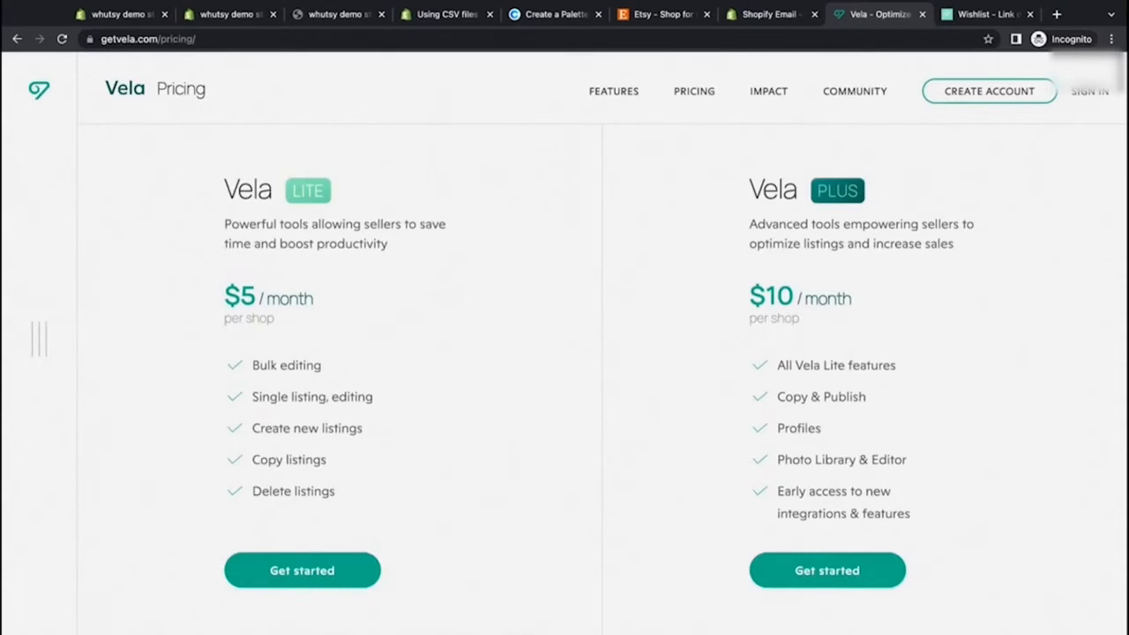
{"action": "scroll", "coordinate": [510, 562], "scroll_direction": "down", "scroll_amount": 3}
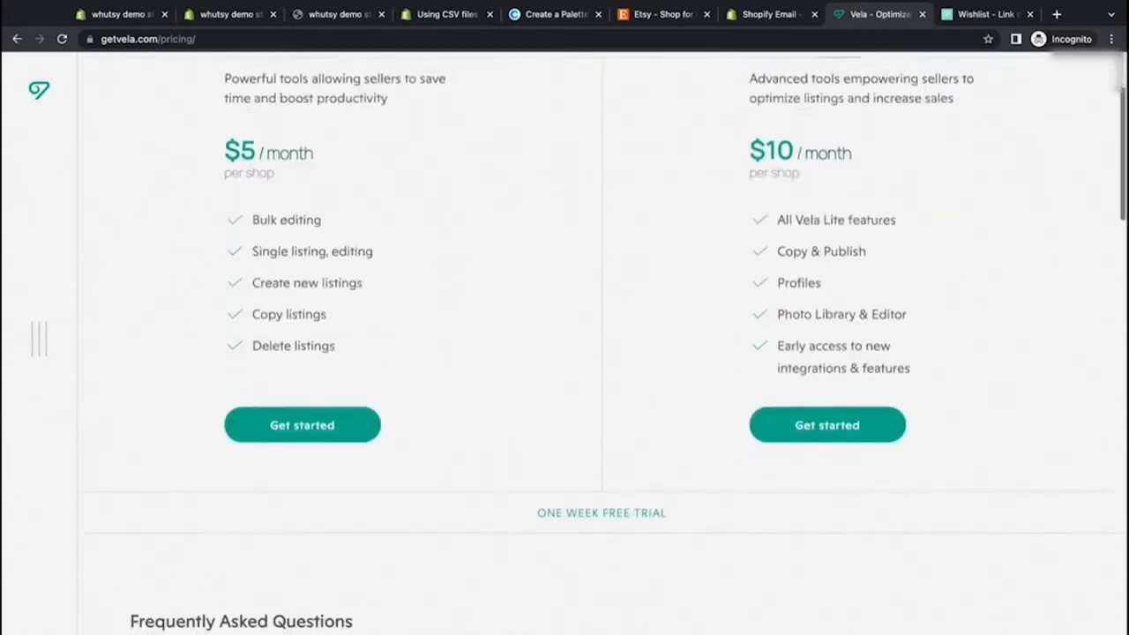
{"action": "left_click_drag", "start_coordinate": [539, 514], "coordinate": [668, 514]}
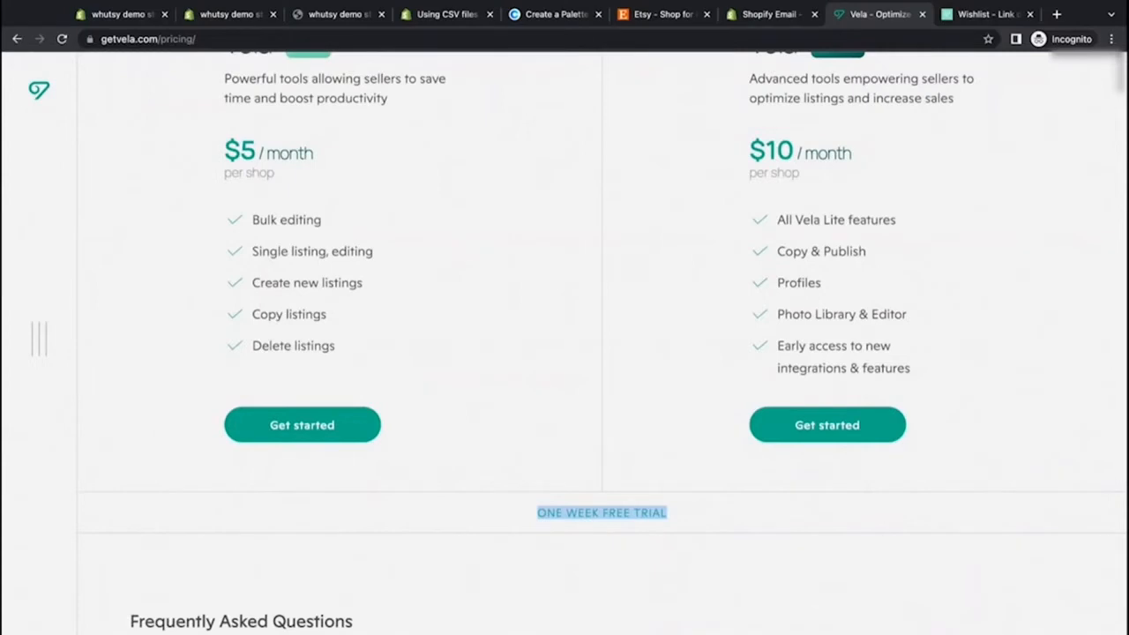
{"action": "scroll", "coordinate": [691, 287], "scroll_direction": "up", "scroll_amount": 1}
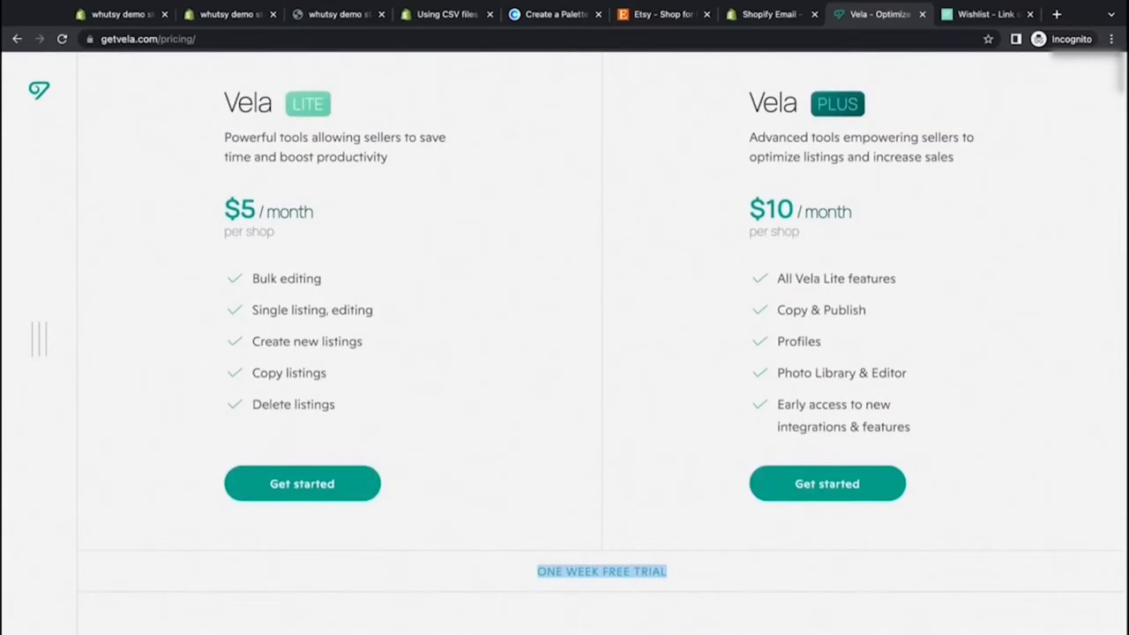
{"action": "left_click", "coordinate": [979, 14]}
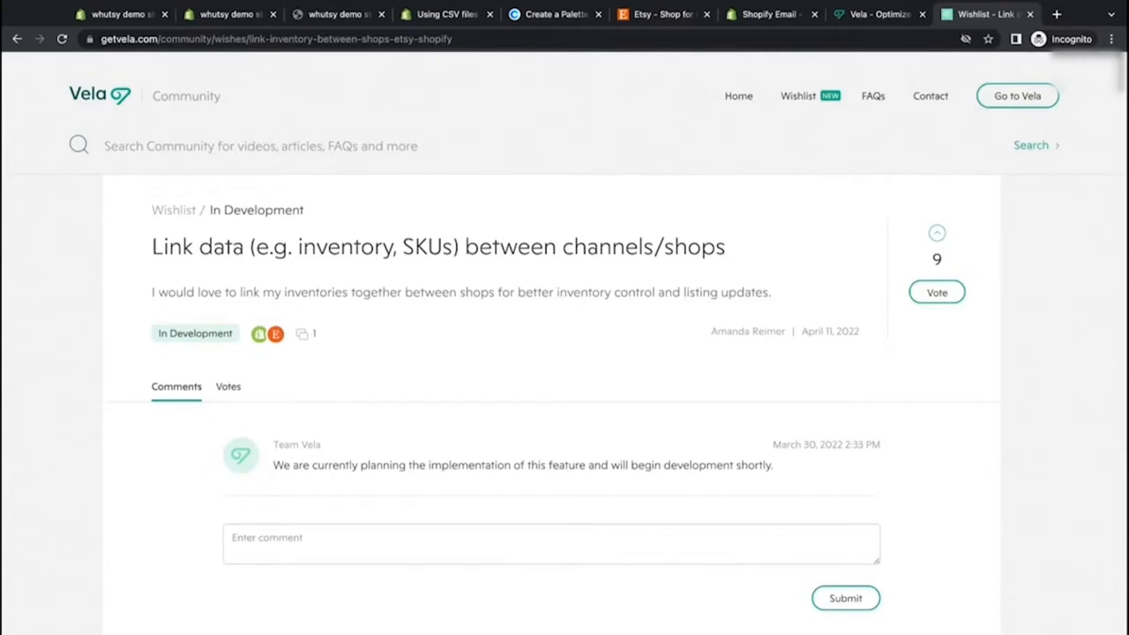
{"action": "left_click_drag", "start_coordinate": [397, 466], "coordinate": [772, 466]}
{"action": "left_click", "coordinate": [659, 431]}
Step: Return to the Vela pricing page and get started with the Vela Plus plan
{"action": "left_click", "coordinate": [860, 14]}
{"action": "scroll", "coordinate": [500, 296], "scroll_direction": "up", "scroll_amount": 1}
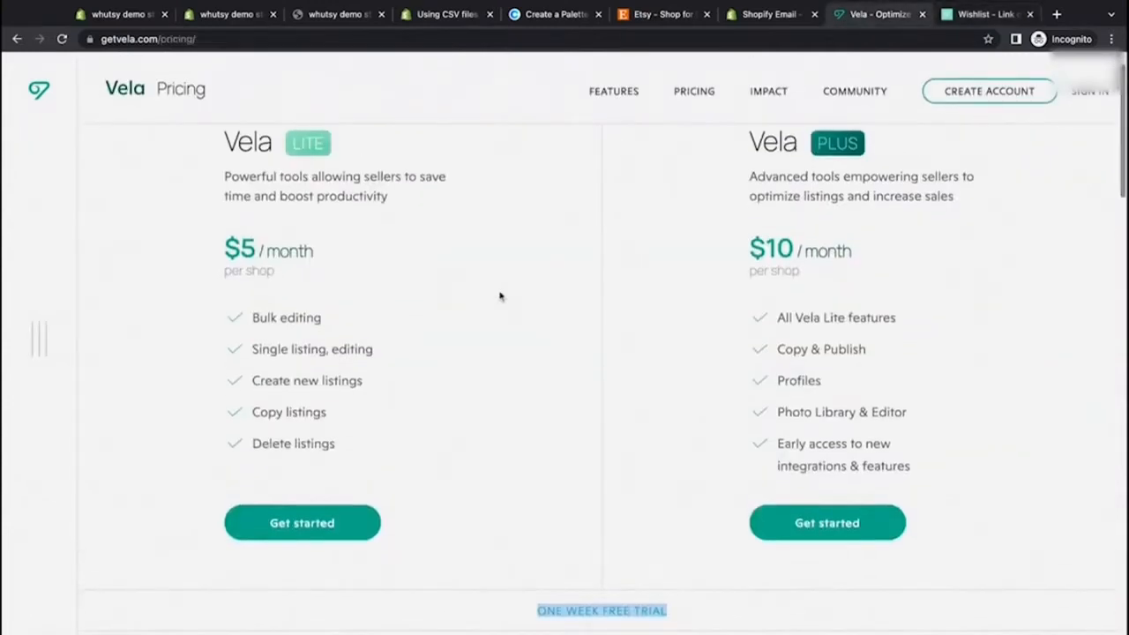
{"action": "left_click", "coordinate": [569, 430]}
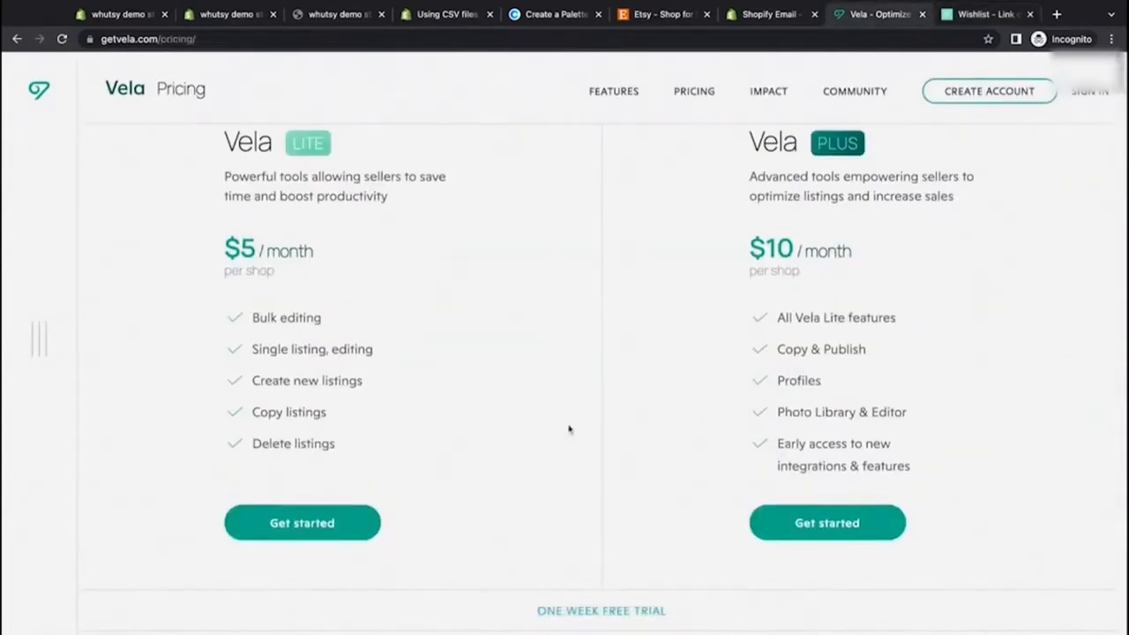
{"action": "left_click", "coordinate": [783, 532]}
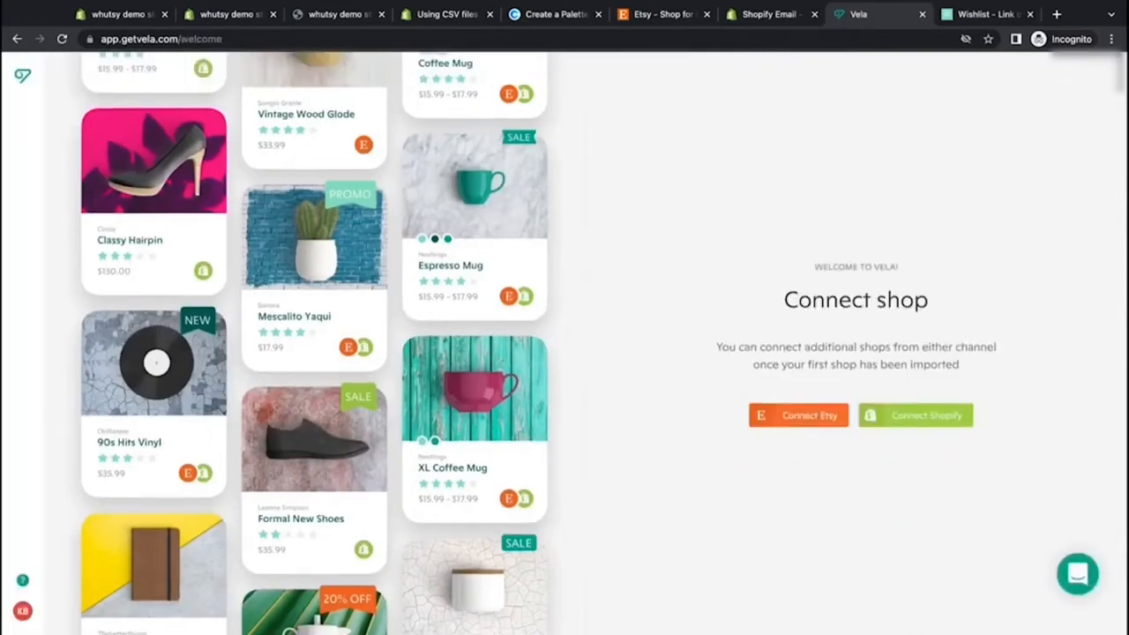
Step: Connect the Etsy shop to Vela
{"action": "left_click", "coordinate": [810, 425]}
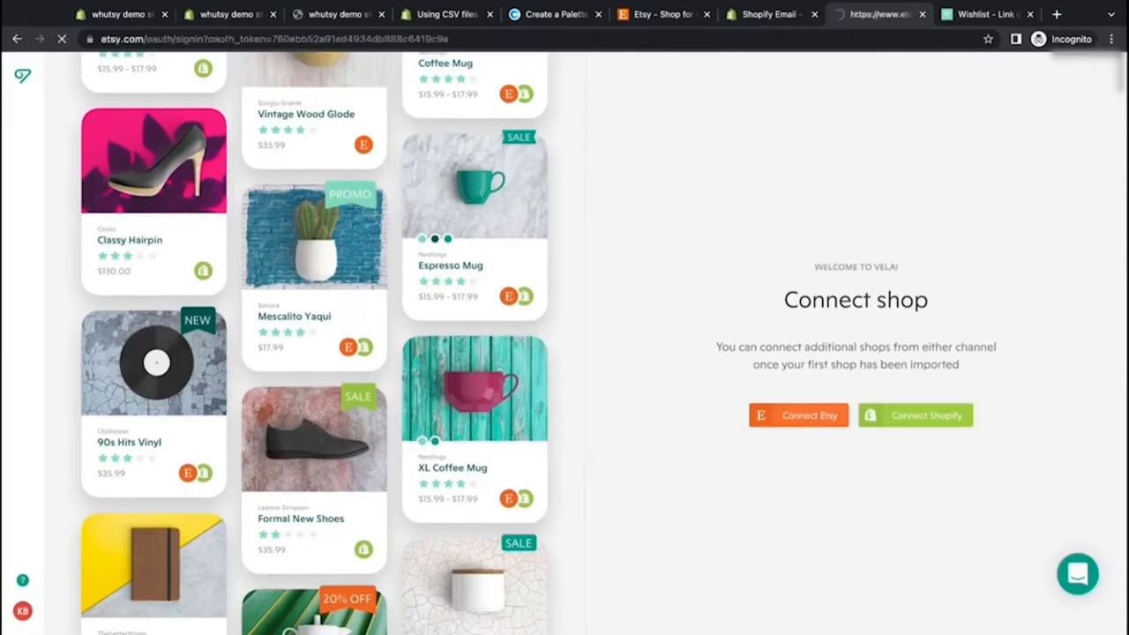
{"action": "scroll", "coordinate": [564, 343], "scroll_direction": "down", "scroll_amount": 1}
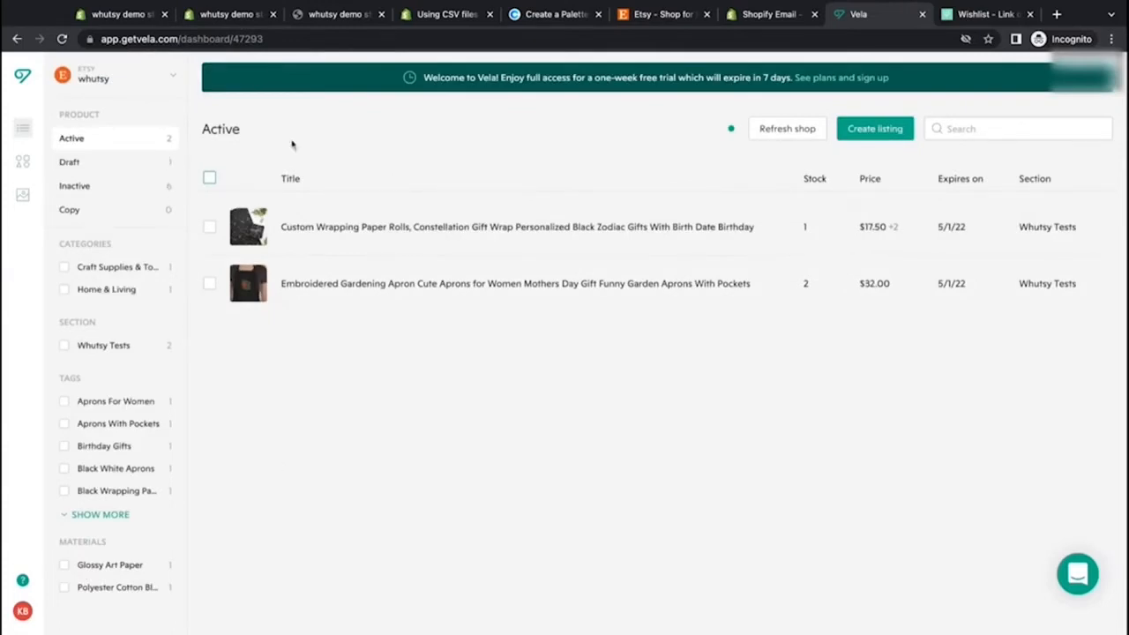
Step: Add a second shop in Vela by connecting Shopify and installing the Vela app on the whutsy demo store
{"action": "left_click", "coordinate": [178, 79]}
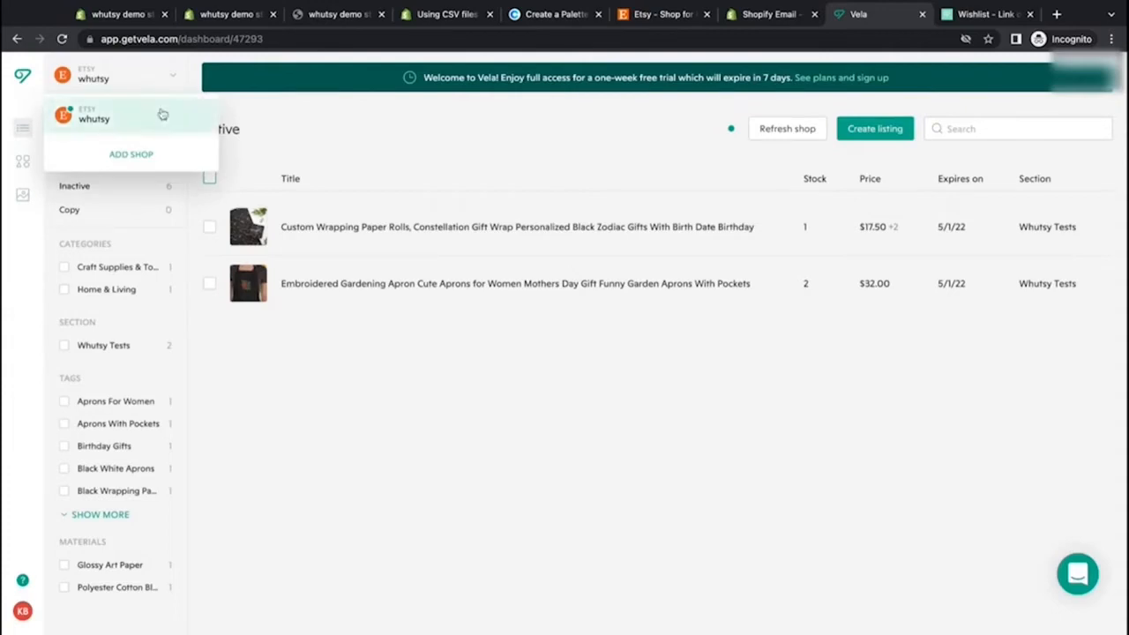
{"action": "left_click", "coordinate": [132, 154]}
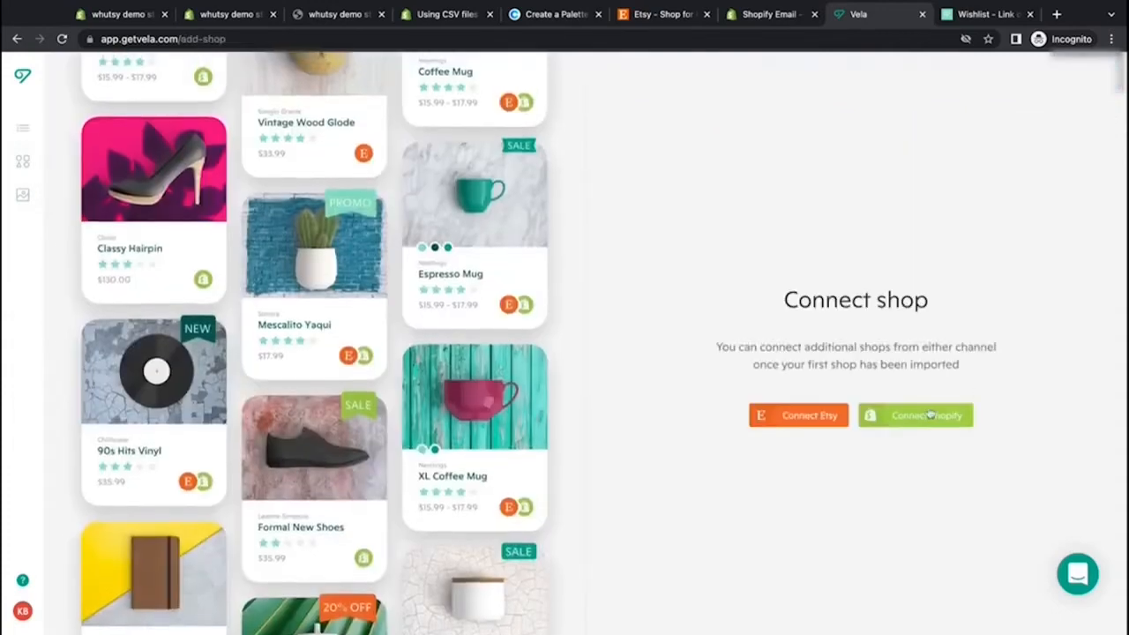
{"action": "left_click", "coordinate": [929, 417]}
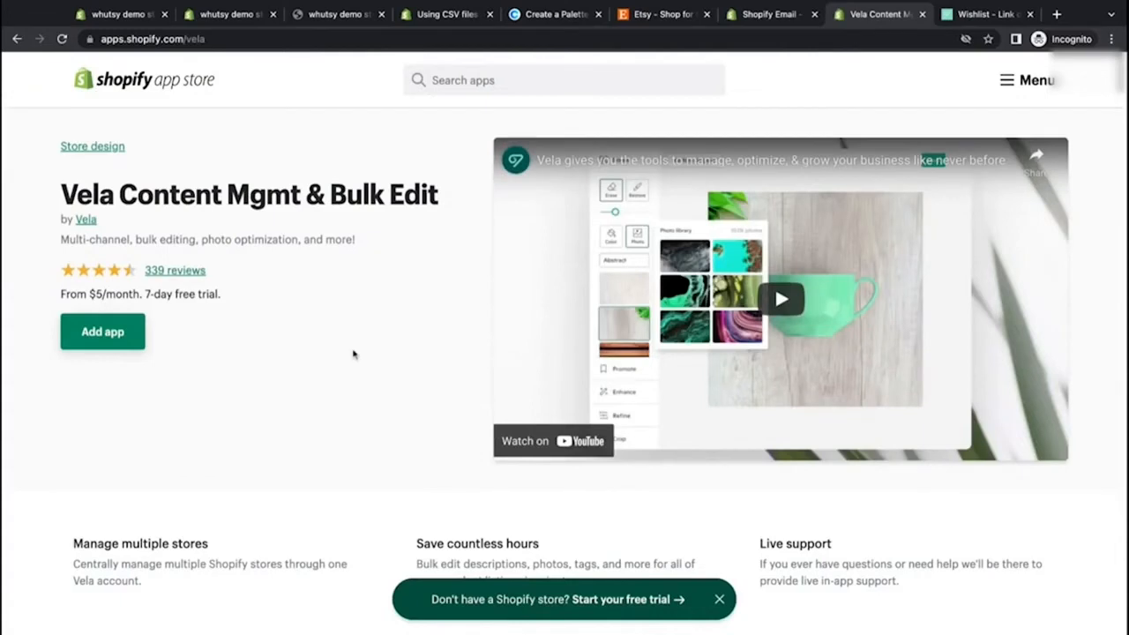
{"action": "left_click", "coordinate": [111, 335]}
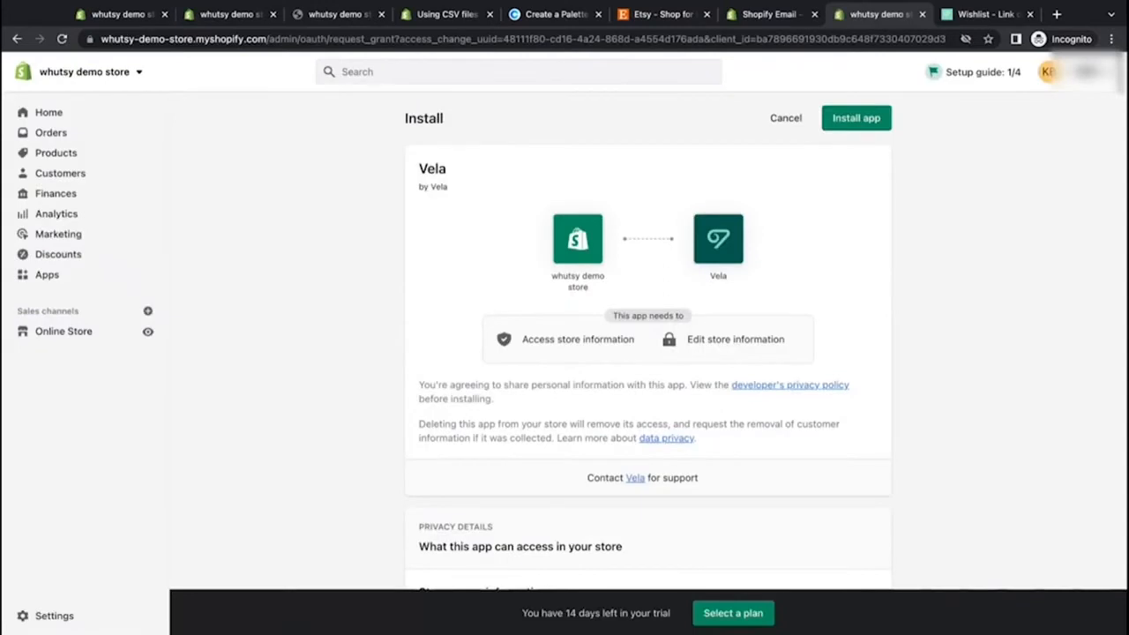
{"action": "scroll", "coordinate": [537, 447], "scroll_direction": "down", "scroll_amount": 6}
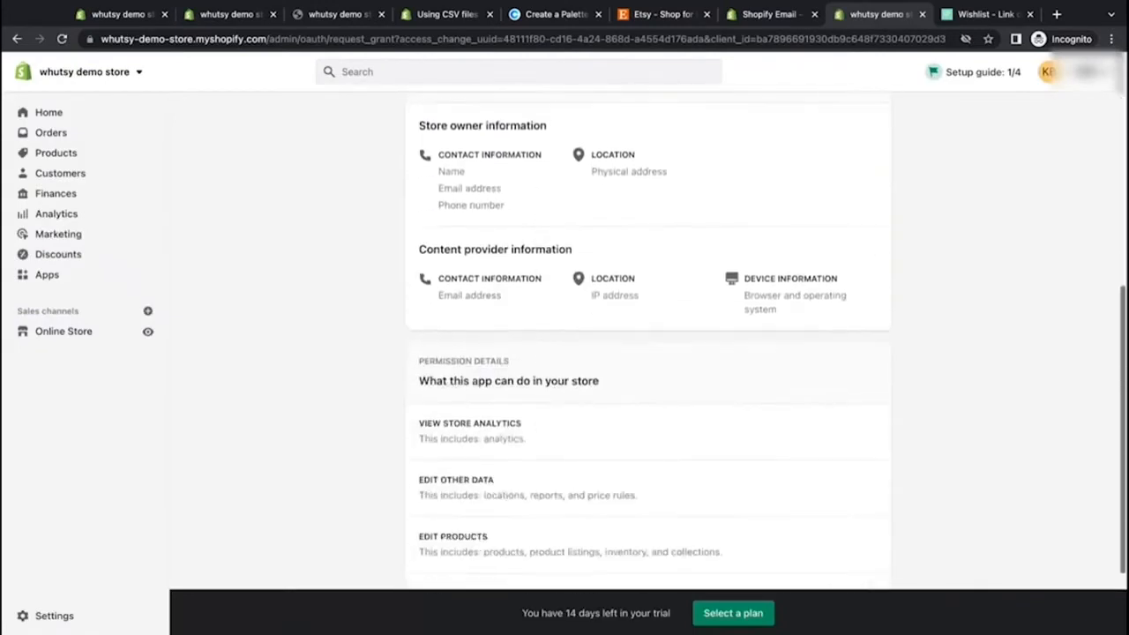
{"action": "scroll", "coordinate": [665, 255], "scroll_direction": "down", "scroll_amount": 3}
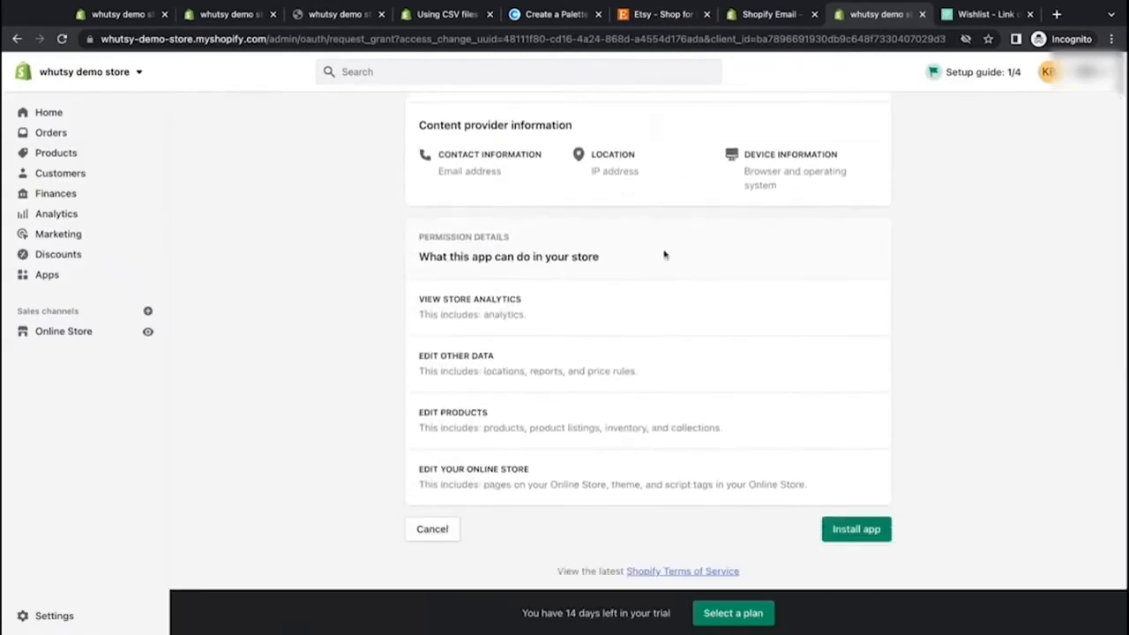
{"action": "left_click", "coordinate": [866, 530]}
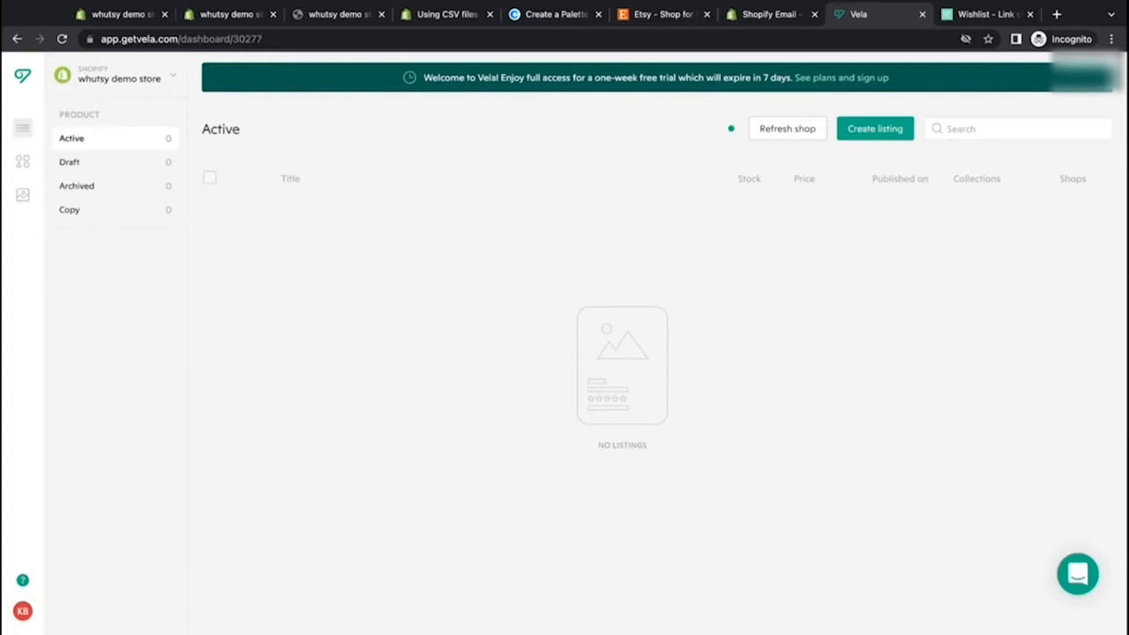
Step: Switch to the Etsy shop whutsy, select both active listings, and copy them to the whutsy demo store
{"action": "left_click", "coordinate": [151, 78]}
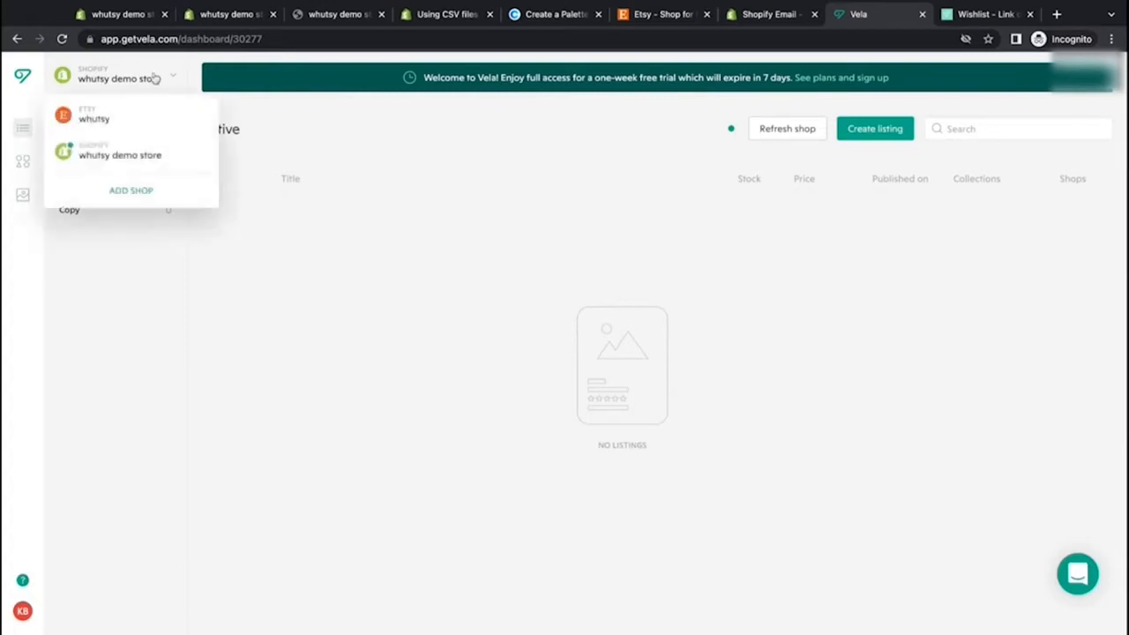
{"action": "left_click", "coordinate": [137, 117]}
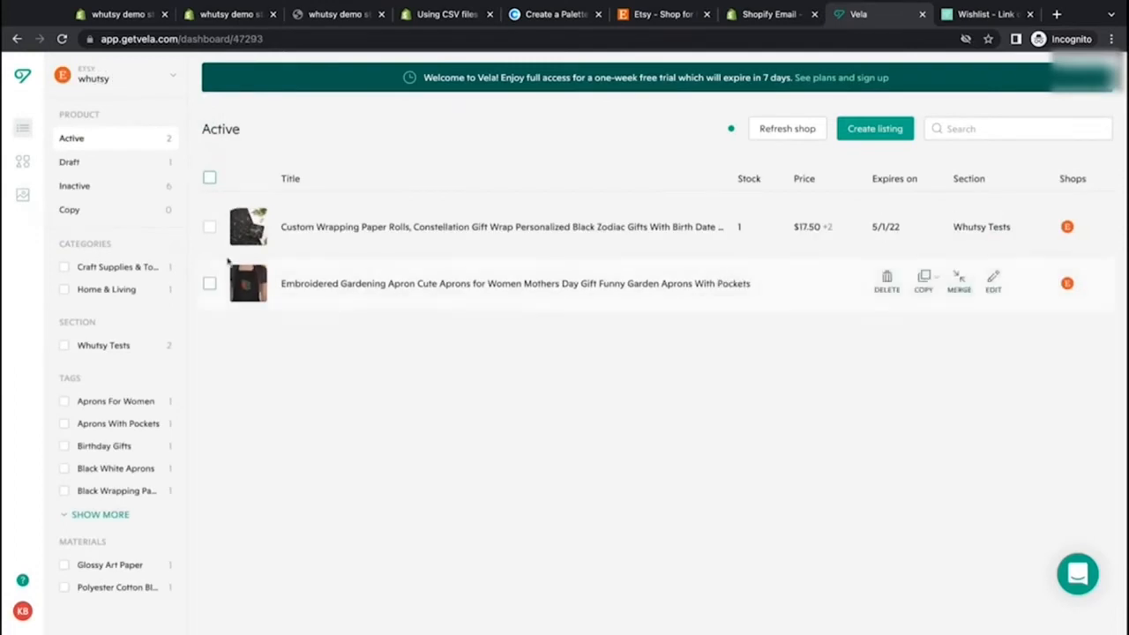
{"action": "left_click", "coordinate": [209, 181]}
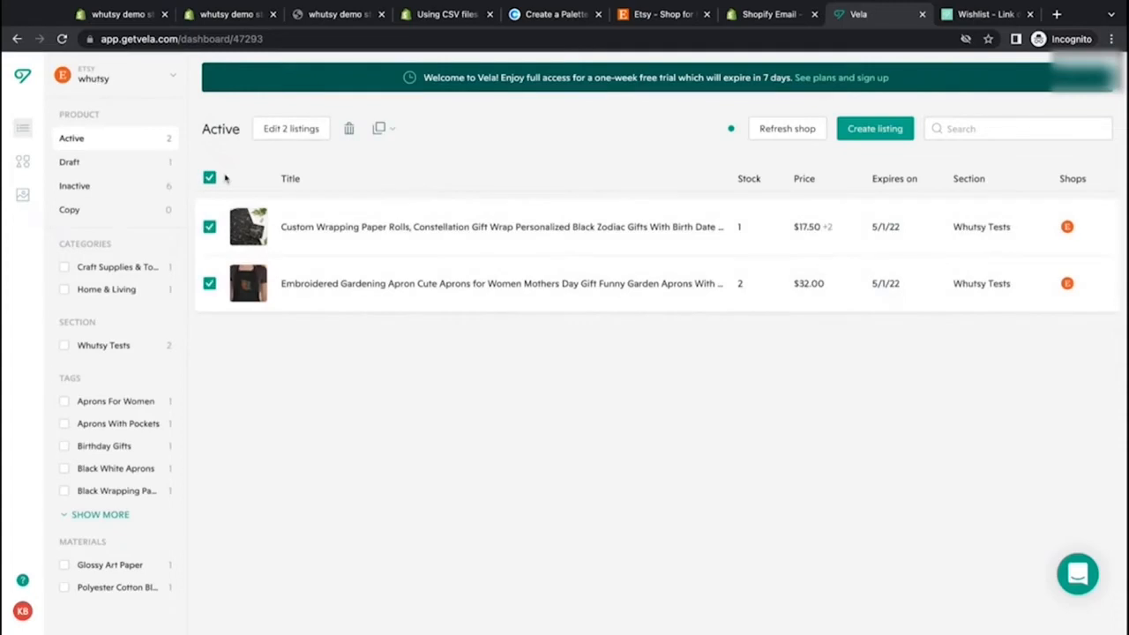
{"action": "left_click", "coordinate": [394, 131]}
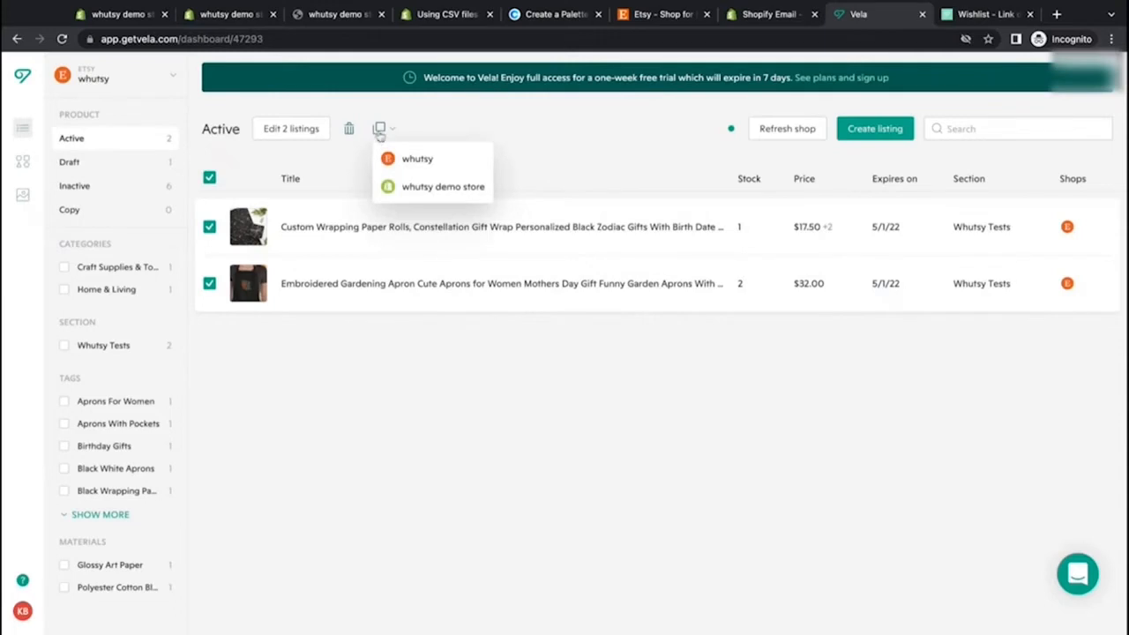
{"action": "left_click", "coordinate": [421, 188]}
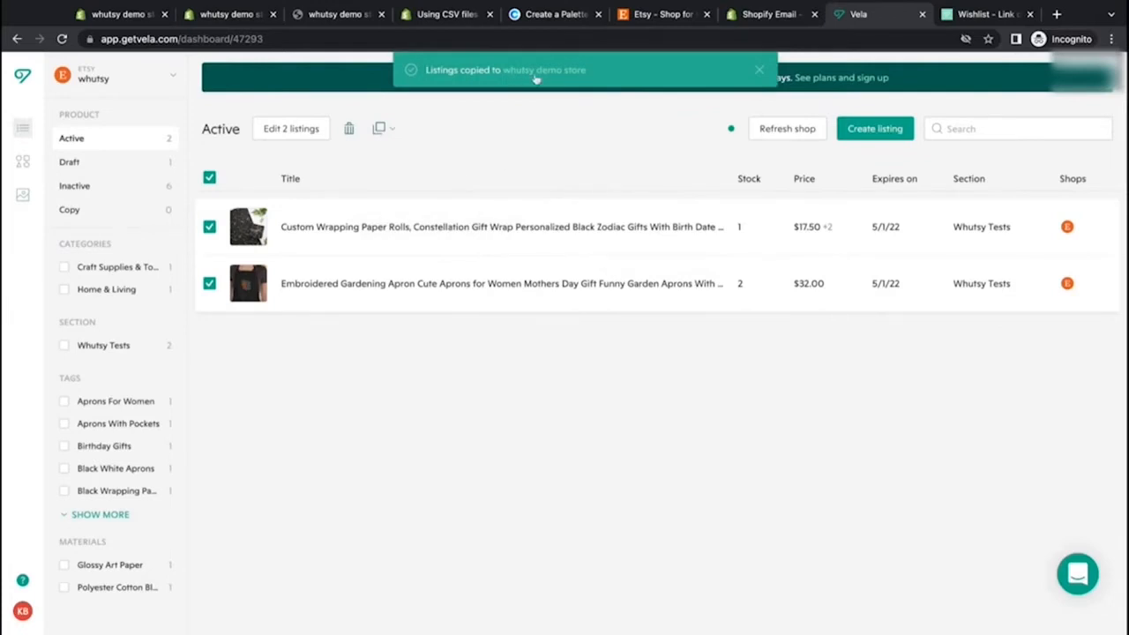
Step: Open the copied listings in the whutsy demo store and publish both of them
{"action": "left_click", "coordinate": [174, 79]}
{"action": "left_click", "coordinate": [159, 155]}
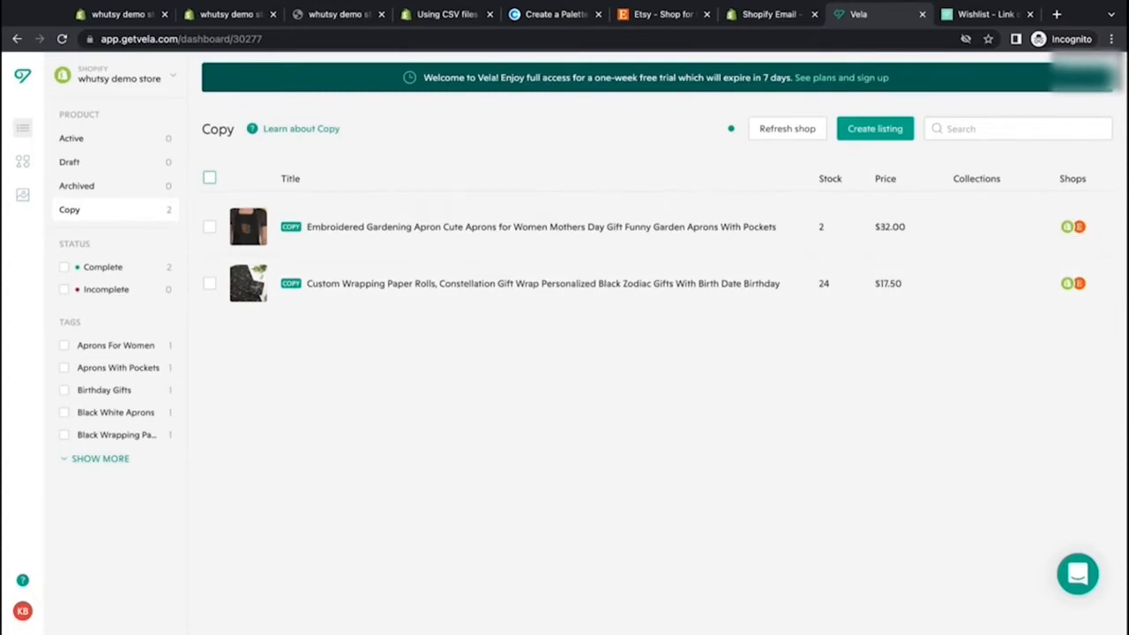
{"action": "mouse_move", "coordinate": [576, 282]}
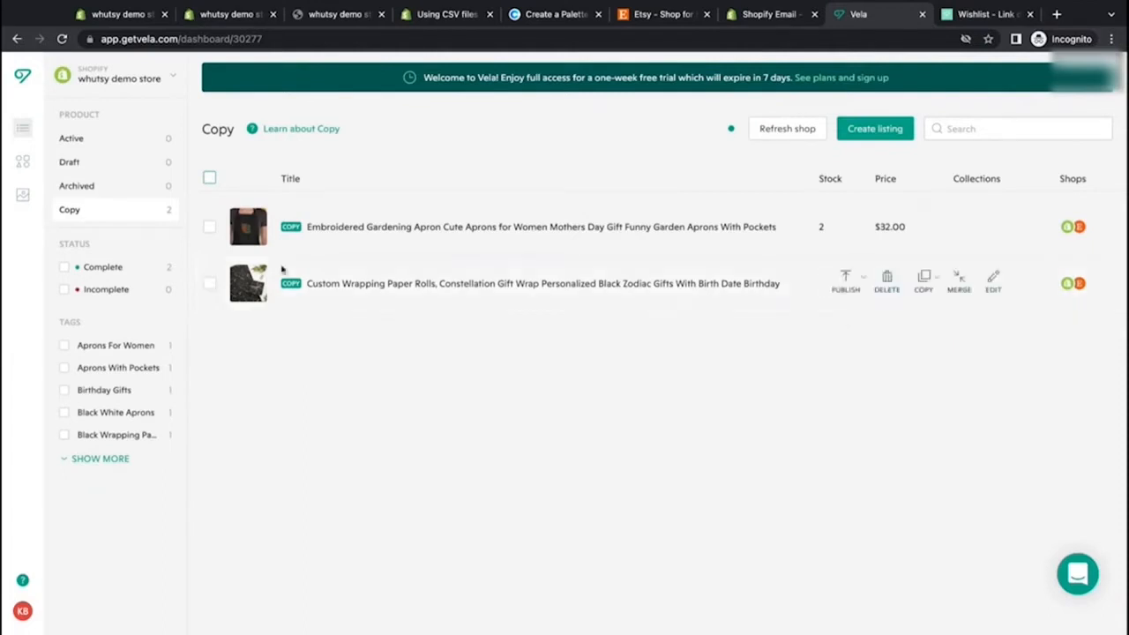
{"action": "left_click", "coordinate": [209, 178]}
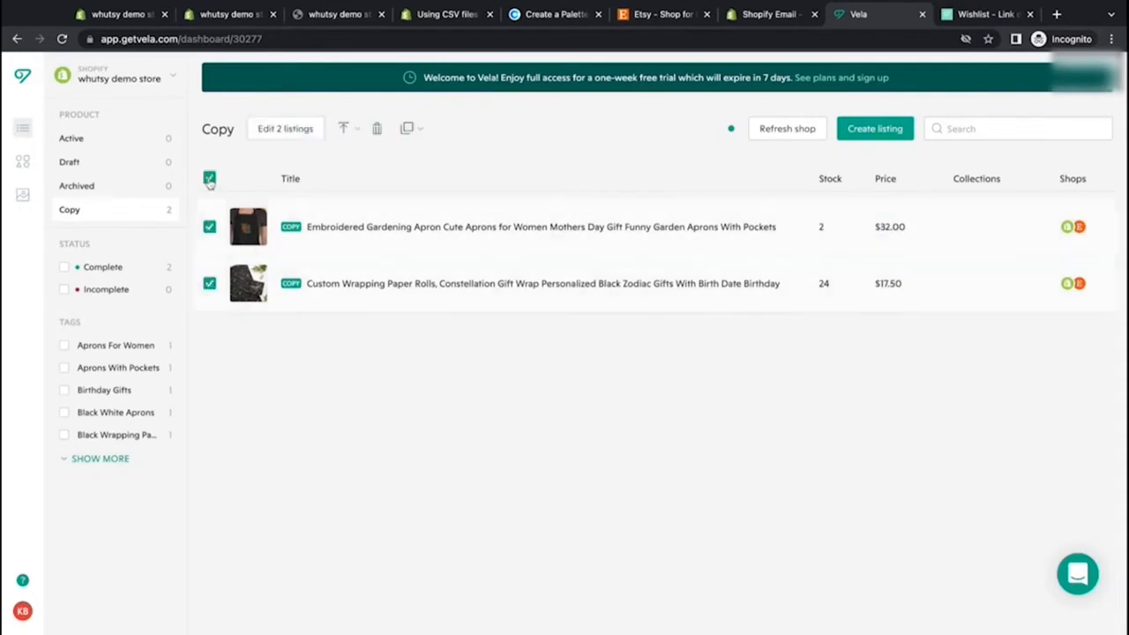
{"action": "left_click", "coordinate": [349, 130]}
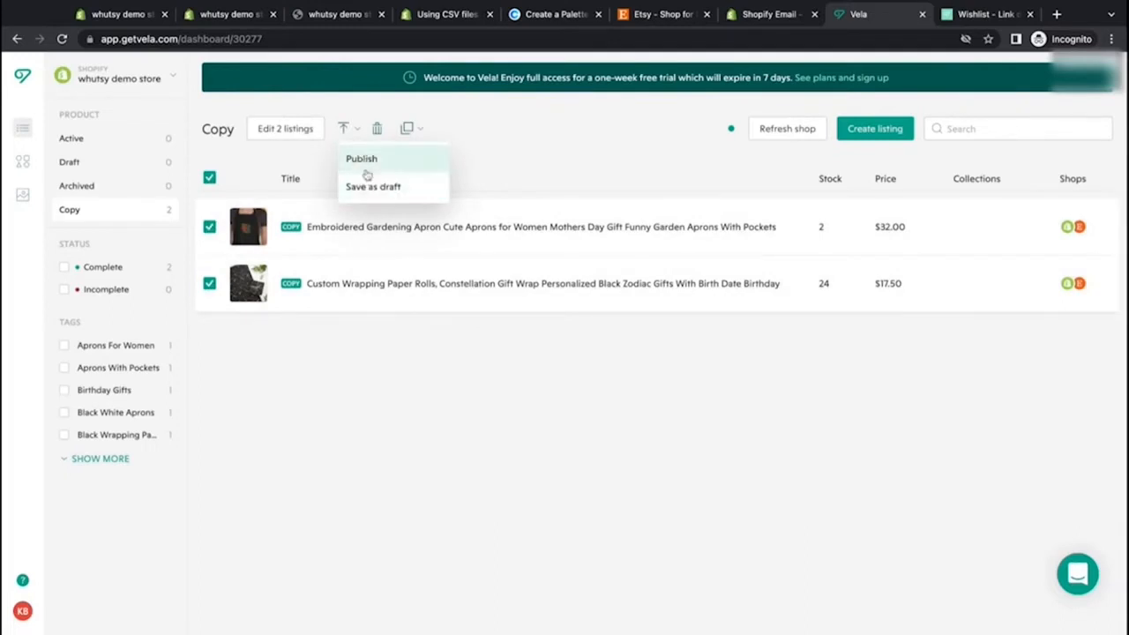
{"action": "left_click", "coordinate": [365, 168]}
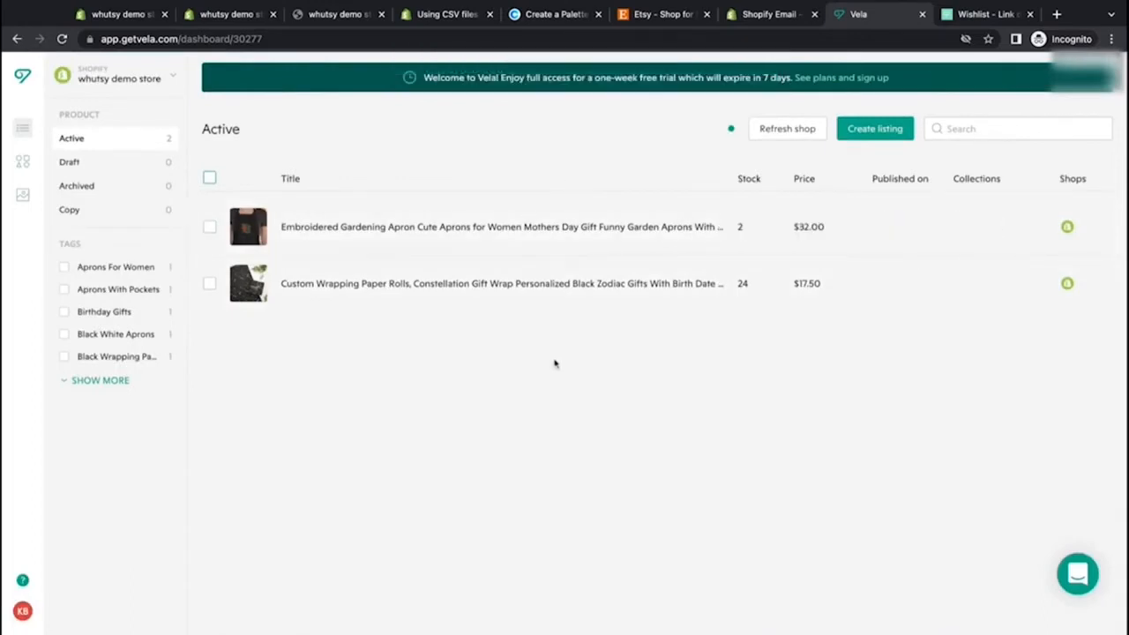
Step: Check the Etsy shop's listings in Vela, then reload the Shopify products list to view the copied products
{"action": "left_click", "coordinate": [148, 82]}
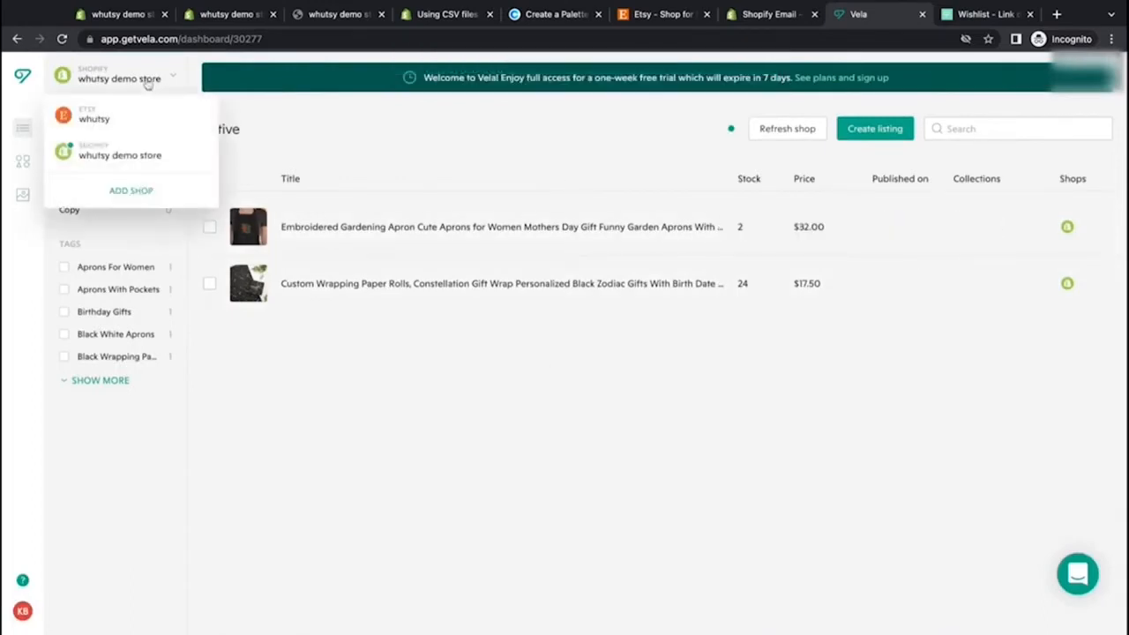
{"action": "left_click", "coordinate": [149, 128]}
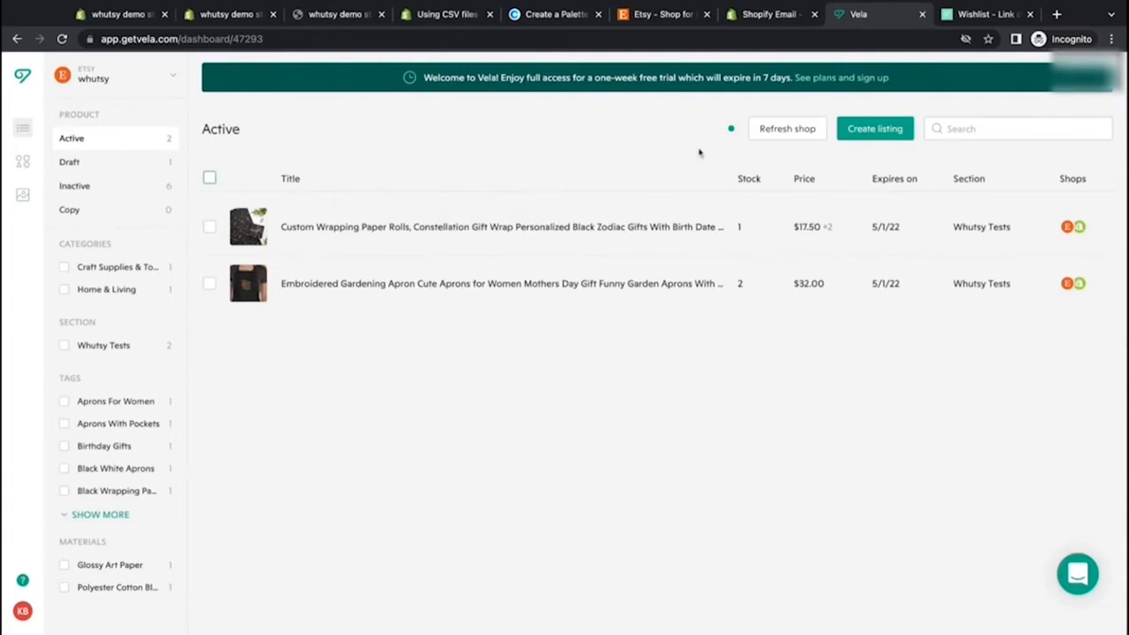
{"action": "left_click", "coordinate": [211, 16]}
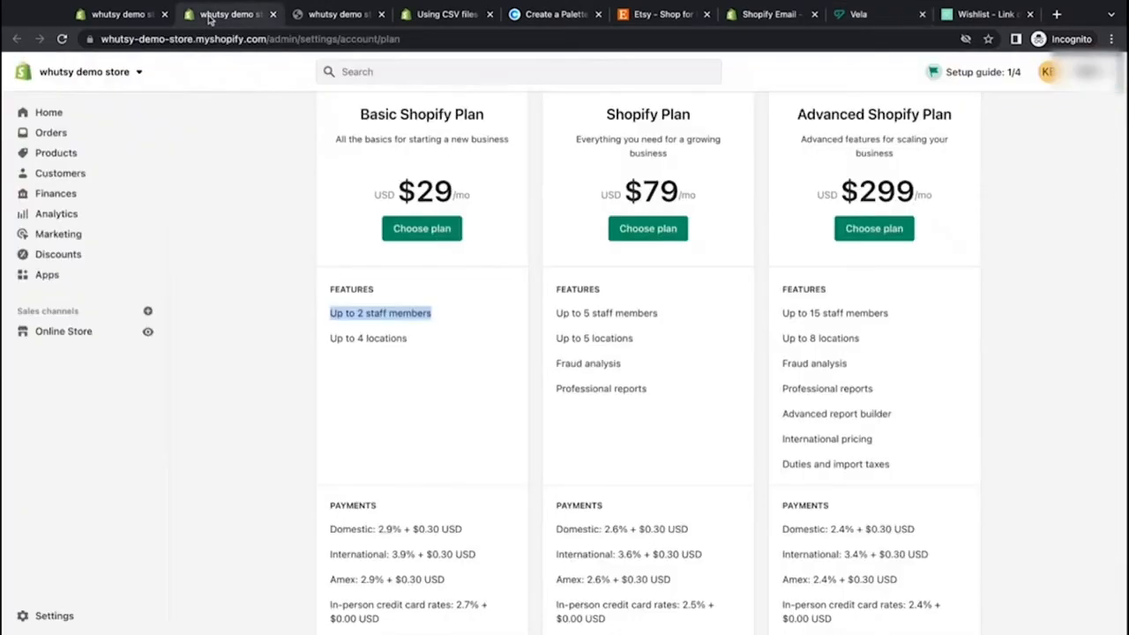
{"action": "left_click", "coordinate": [137, 18]}
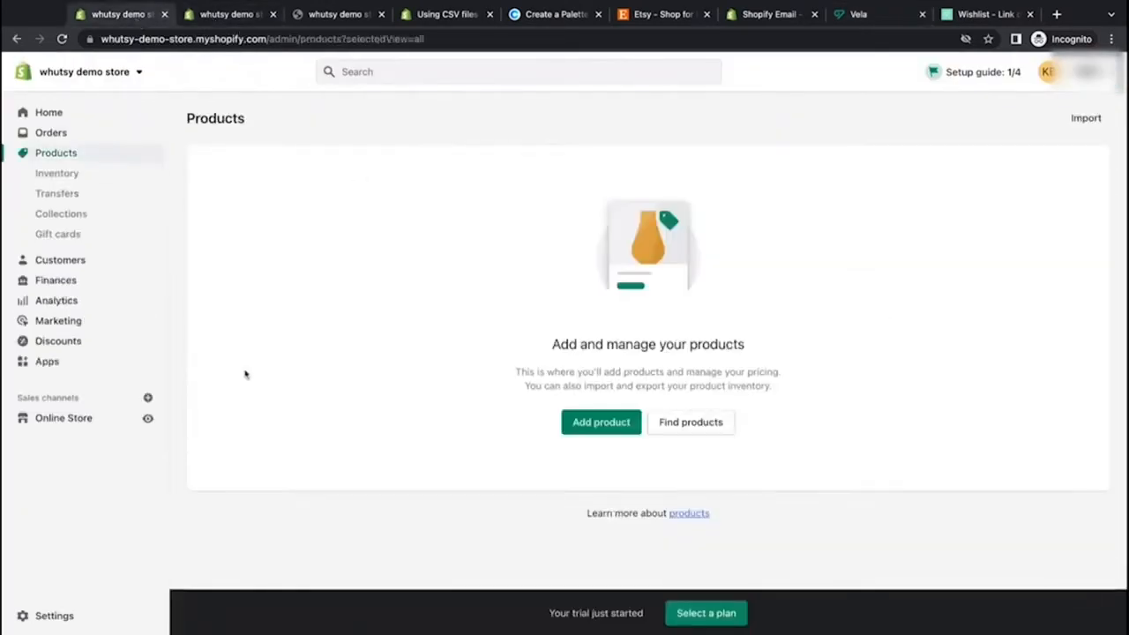
{"action": "left_click", "coordinate": [62, 38]}
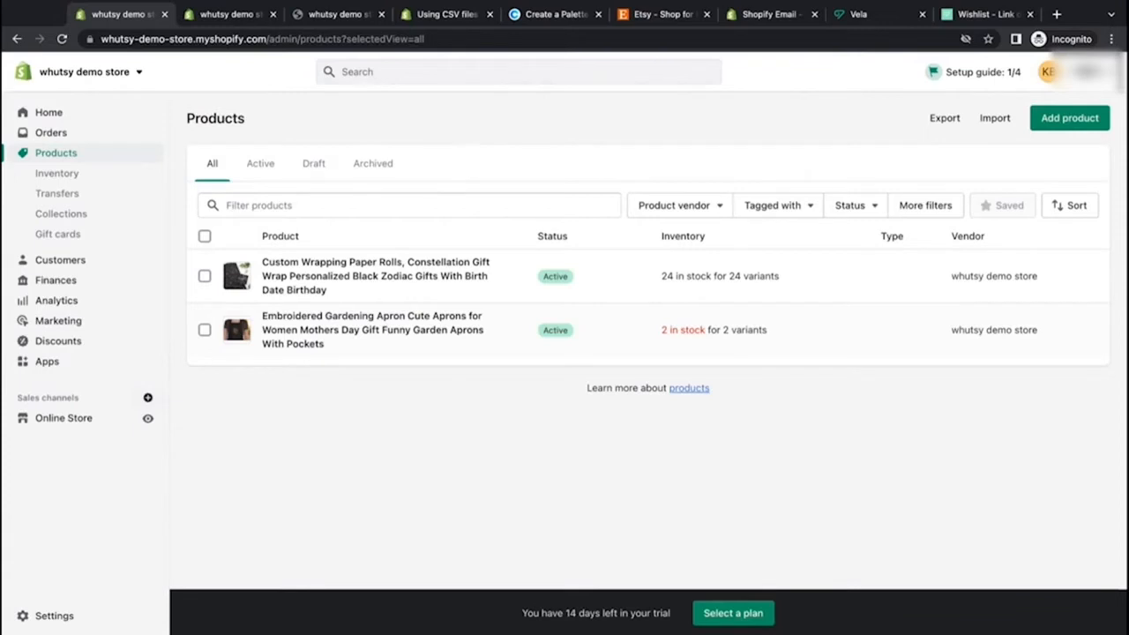
Step: Import the product_template.csv file into Shopify products again
{"action": "left_click", "coordinate": [995, 119]}
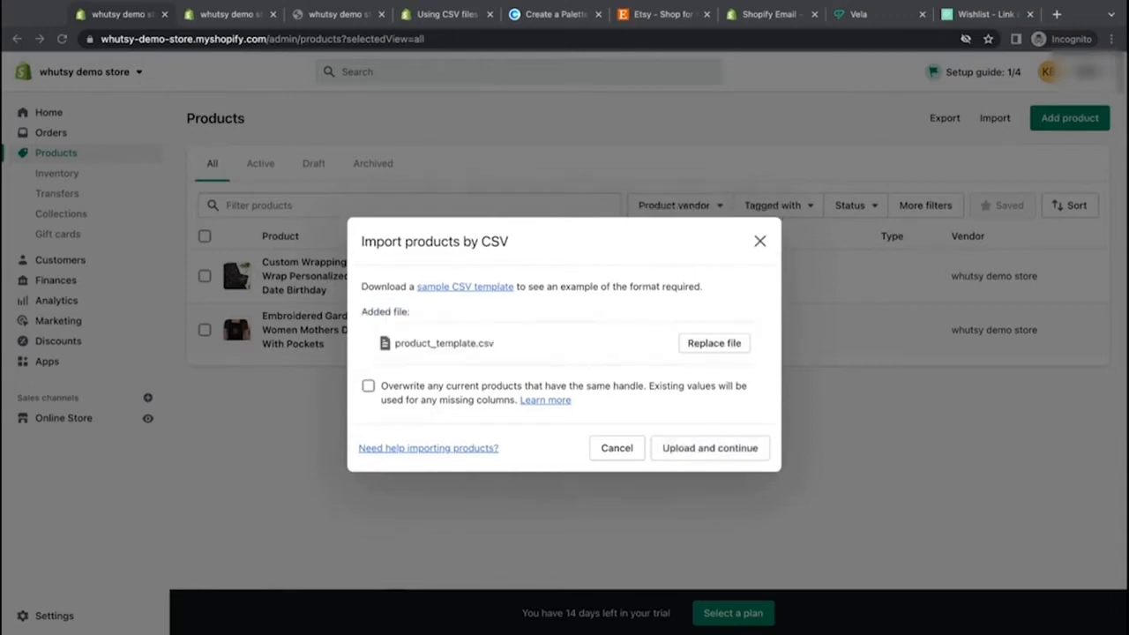
{"action": "left_click", "coordinate": [693, 458]}
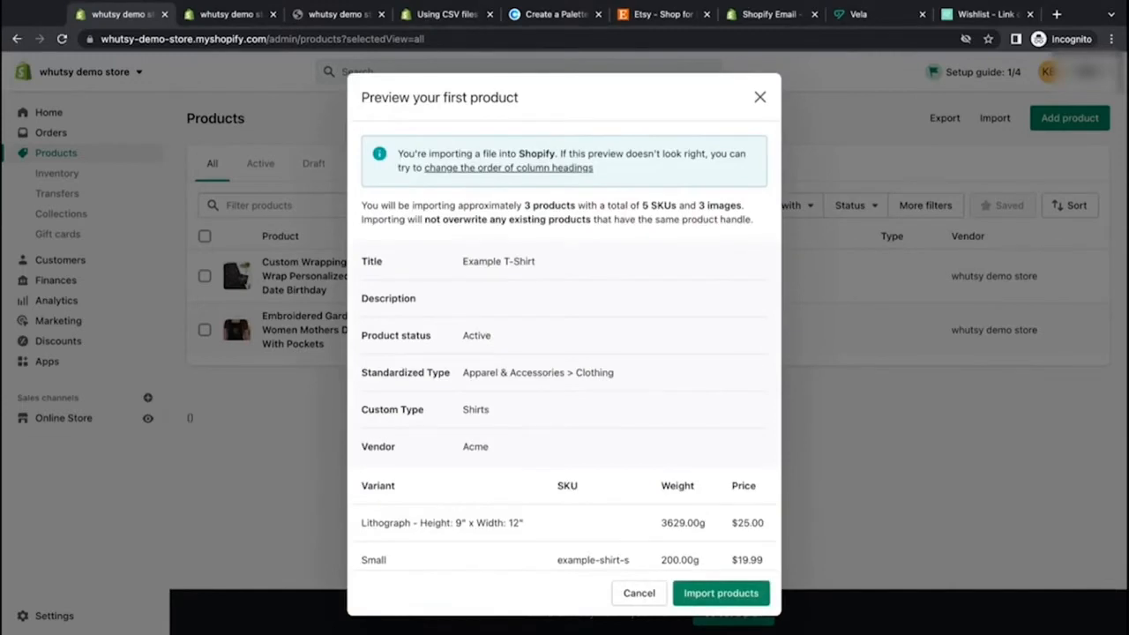
{"action": "left_click", "coordinate": [734, 594]}
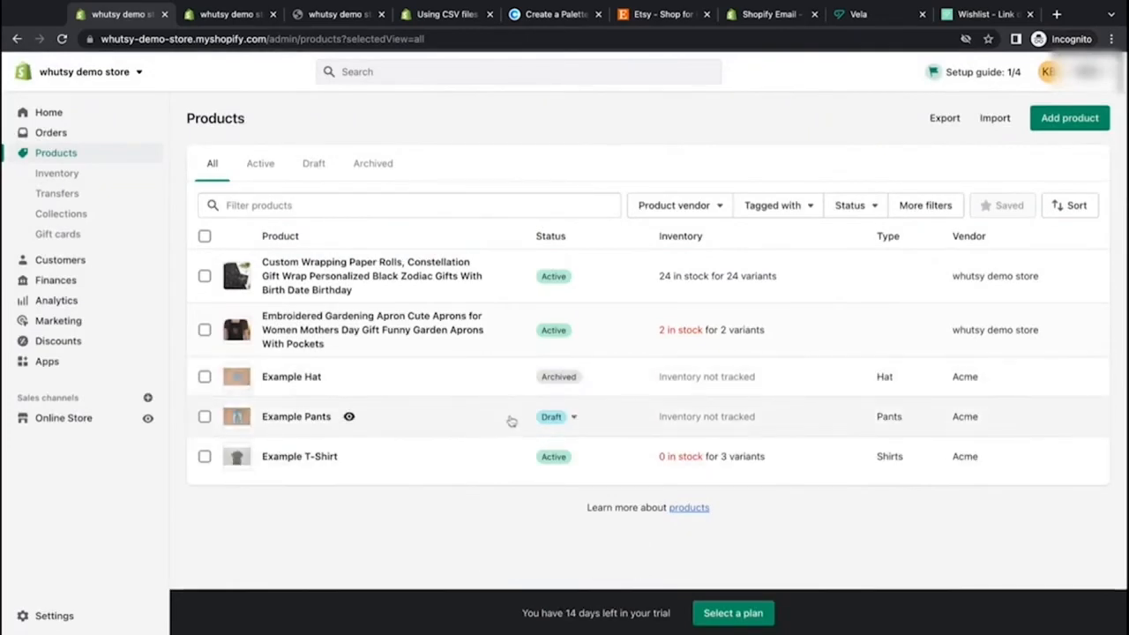
Step: Select Example Hat and Example Pants and set both products as active
{"action": "left_click", "coordinate": [204, 377]}
{"action": "left_click", "coordinate": [203, 428]}
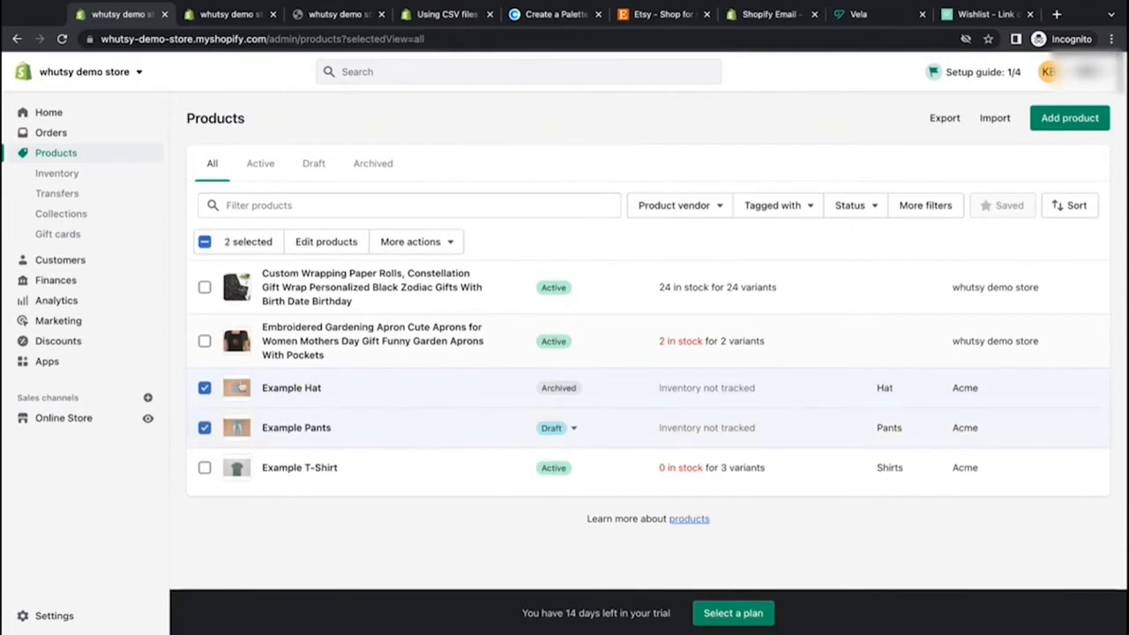
{"action": "left_click", "coordinate": [432, 243]}
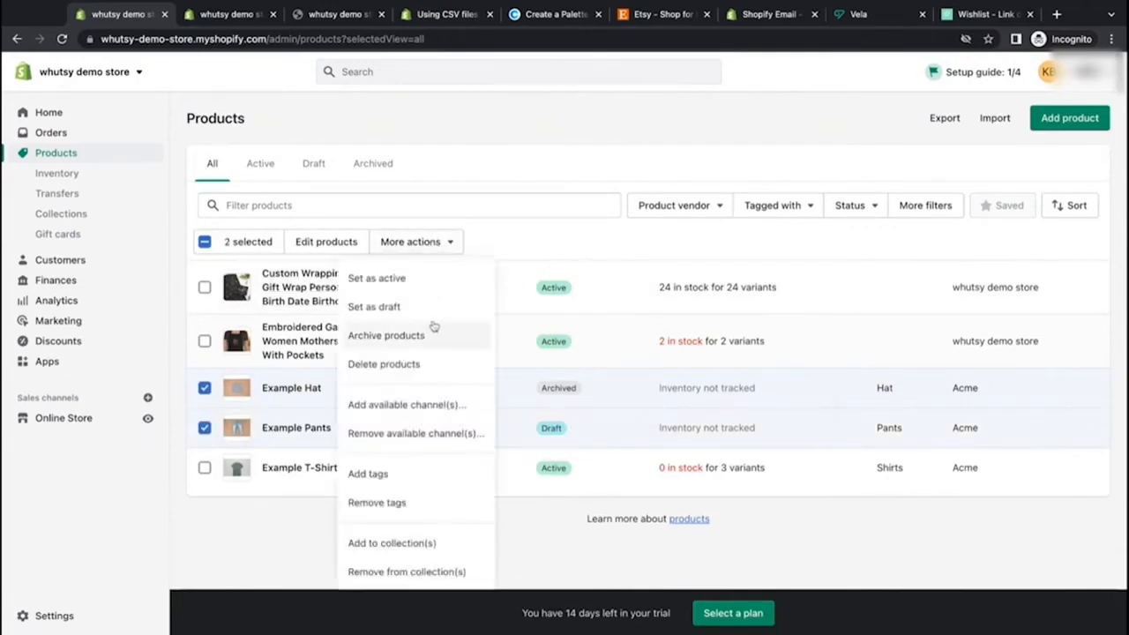
{"action": "left_click", "coordinate": [432, 292]}
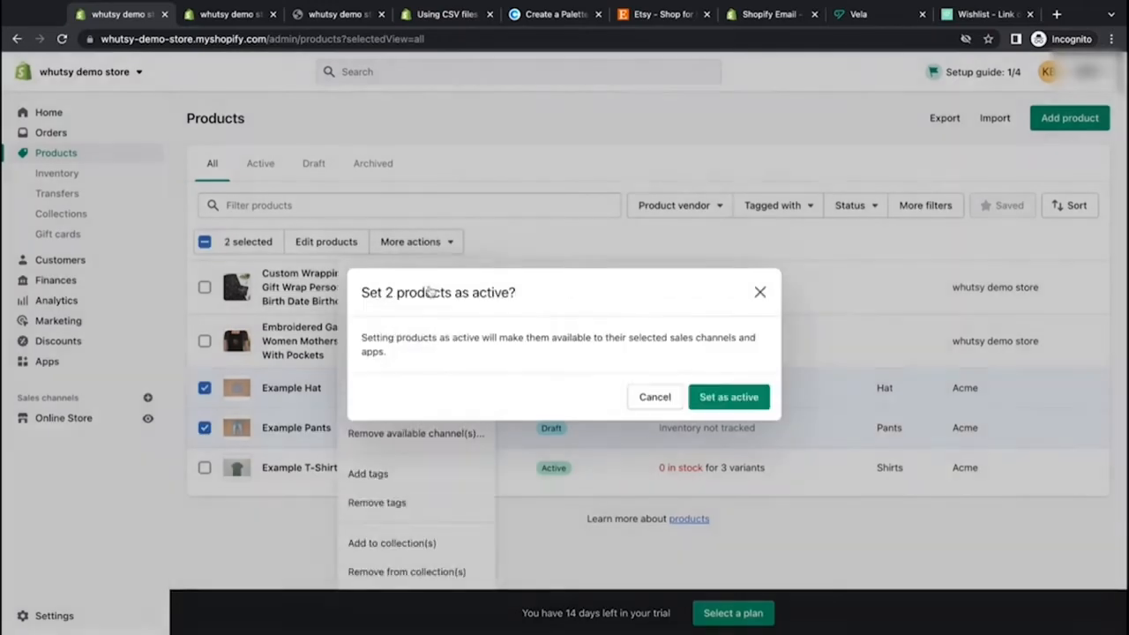
{"action": "left_click", "coordinate": [745, 401]}
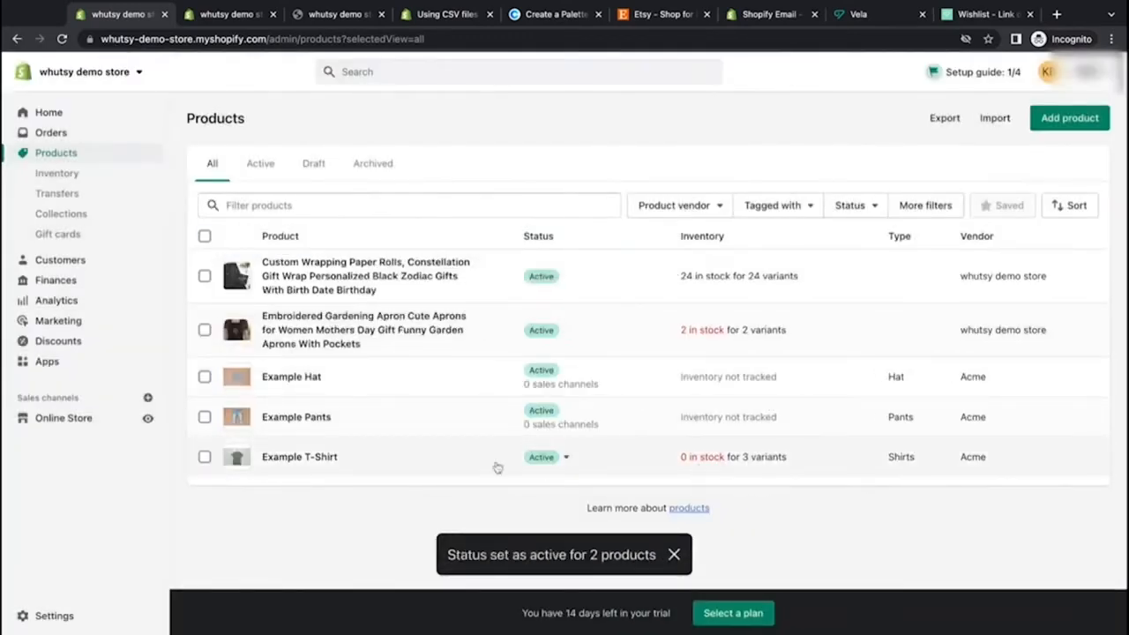
Step: Open Example T-Shirt, set its third variant's quantity to 1, and save the product
{"action": "left_click", "coordinate": [322, 463]}
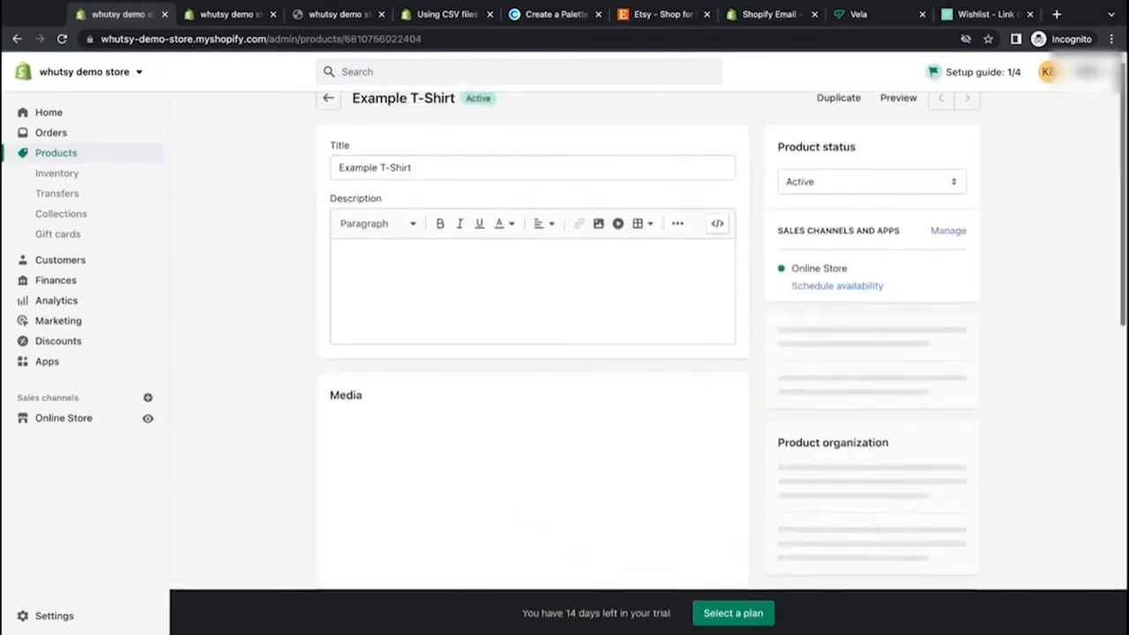
{"action": "scroll", "coordinate": [422, 391], "scroll_direction": "down", "scroll_amount": 10}
{"action": "scroll", "coordinate": [536, 330], "scroll_direction": "right", "scroll_amount": 2}
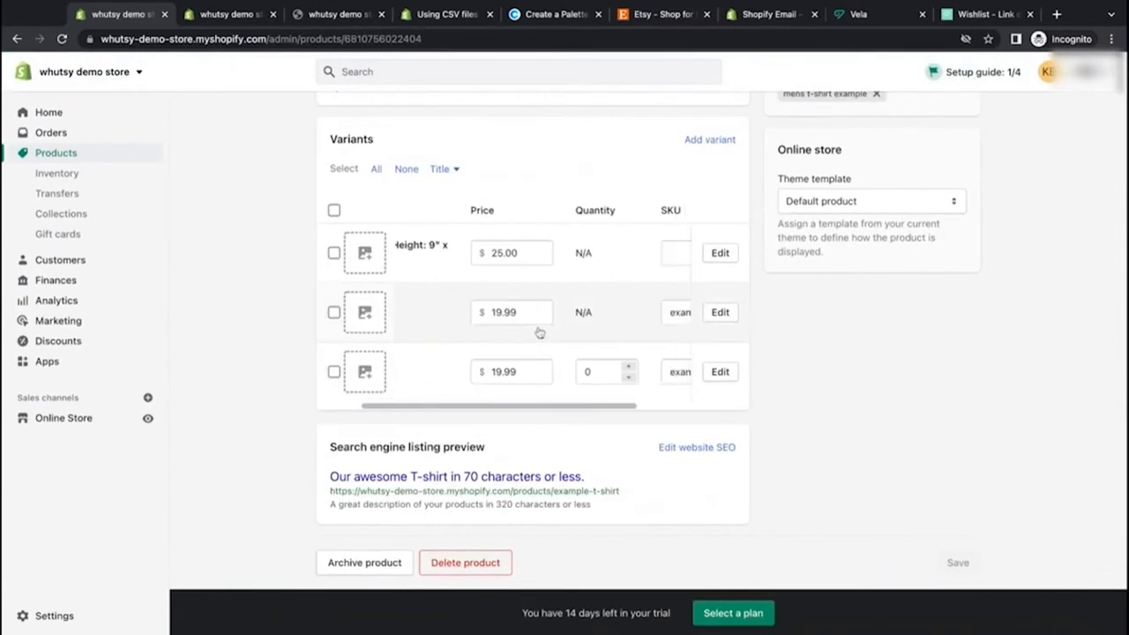
{"action": "left_click", "coordinate": [593, 381]}
{"action": "left_click", "coordinate": [629, 378]}
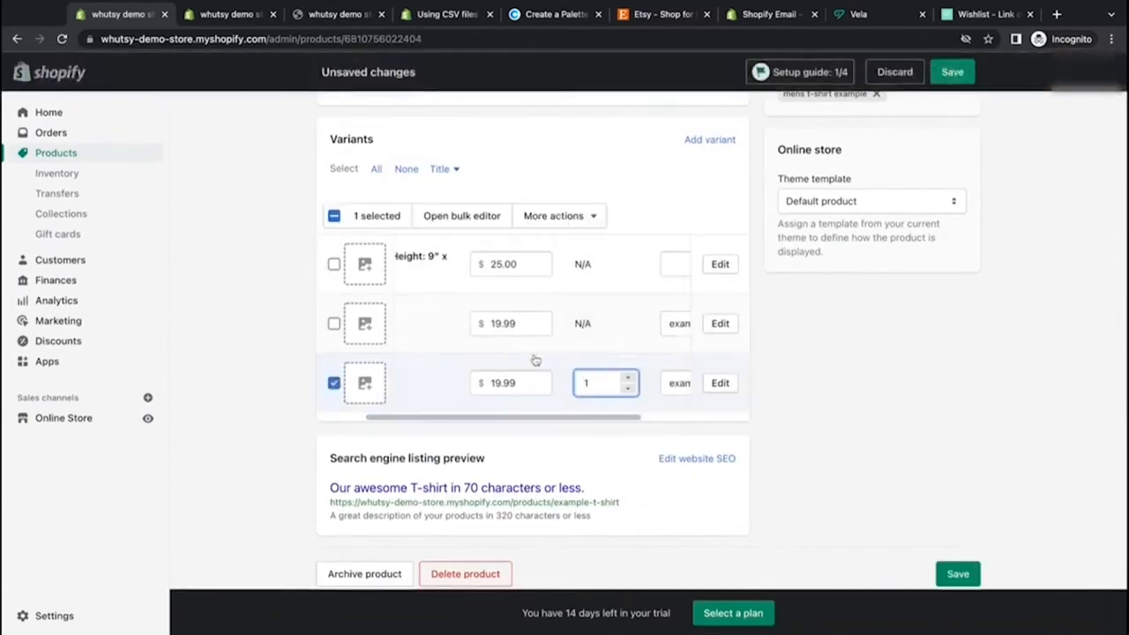
{"action": "left_click", "coordinate": [950, 75]}
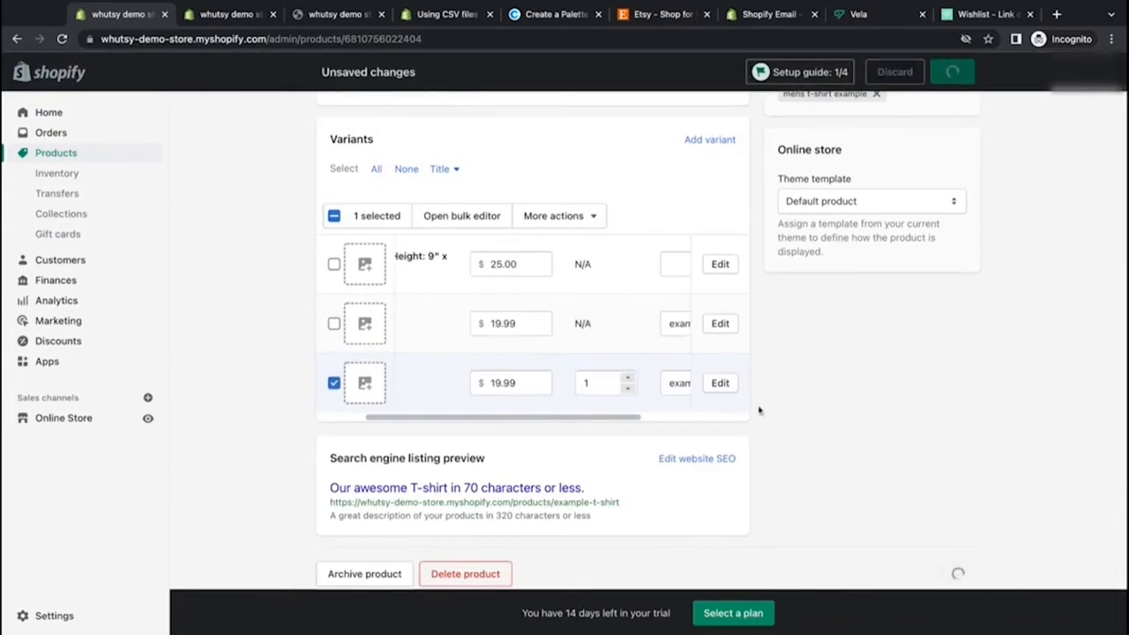
Step: Open the Custom Wrapping Paper Rolls product, rename its title to Personalized Constellation Gift Wrap, and save
{"action": "scroll", "coordinate": [758, 408], "scroll_direction": "up", "scroll_amount": 3}
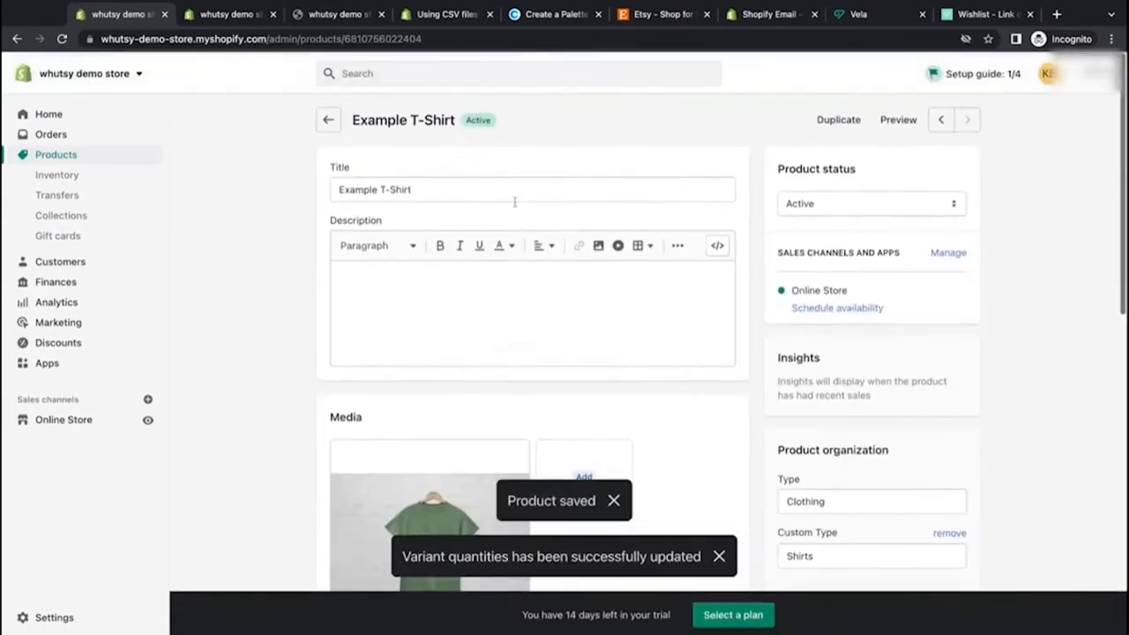
{"action": "left_click", "coordinate": [328, 121]}
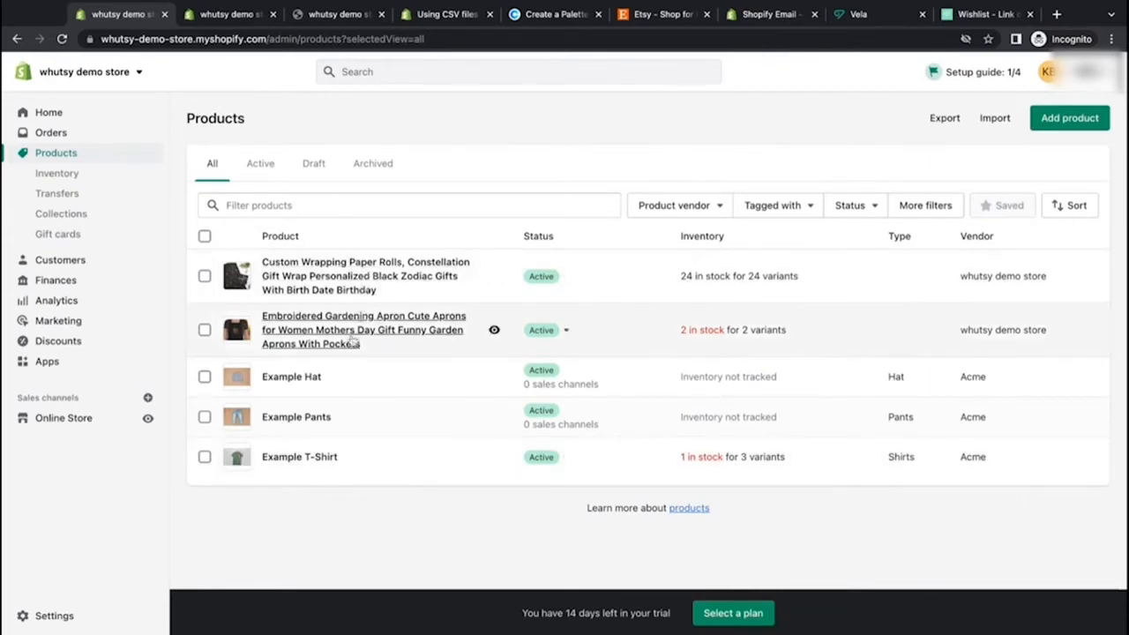
{"action": "left_click", "coordinate": [361, 280]}
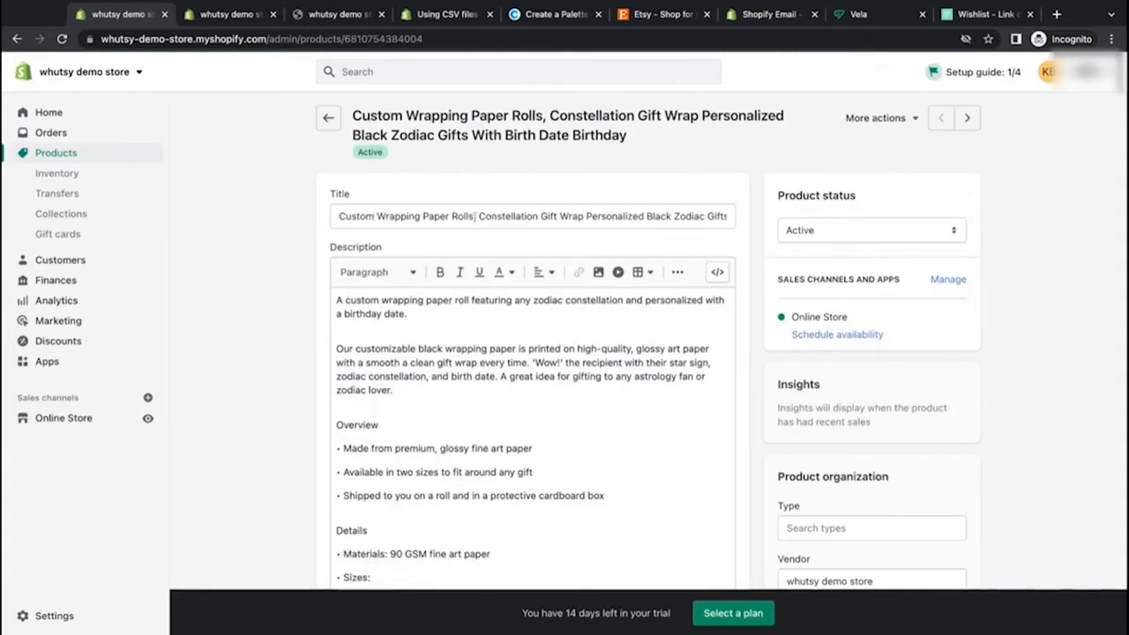
{"action": "left_click_drag", "start_coordinate": [476, 216], "coordinate": [323, 217]}
{"action": "key", "text": "BackSpace"}
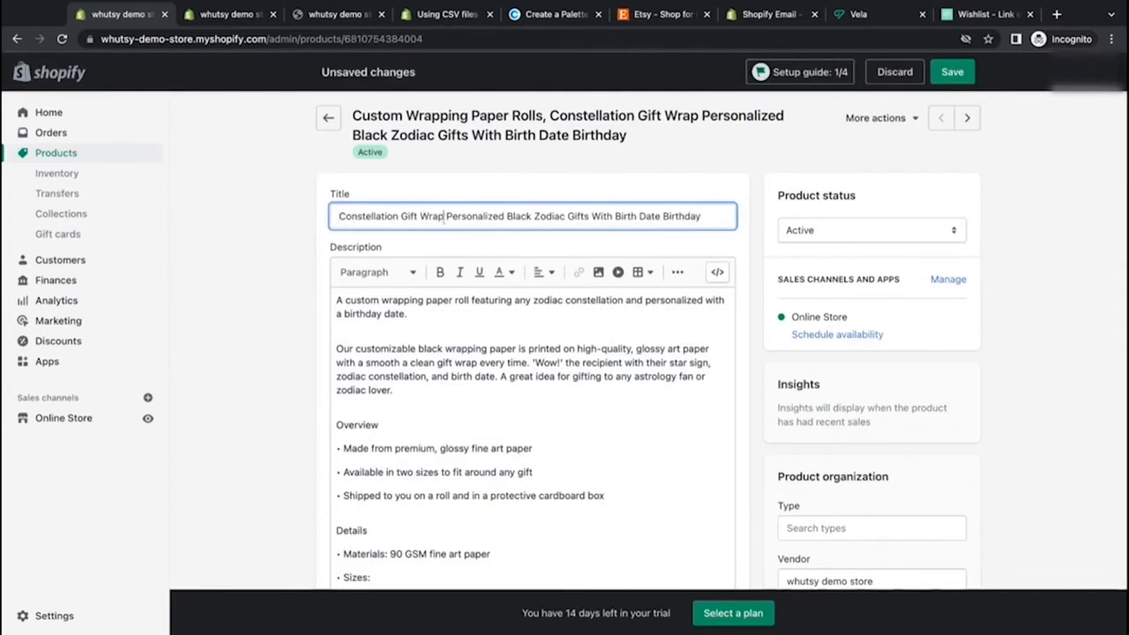
{"action": "key", "text": "shift+End"}
{"action": "key", "text": "BackSpace"}
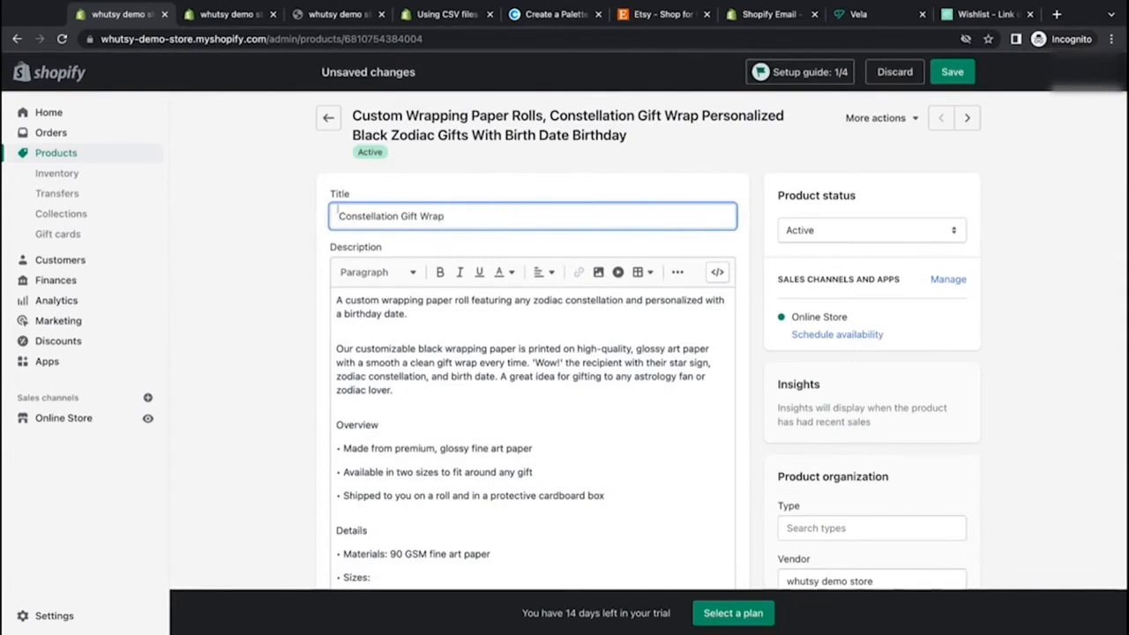
{"action": "type", "text": "Persona"}
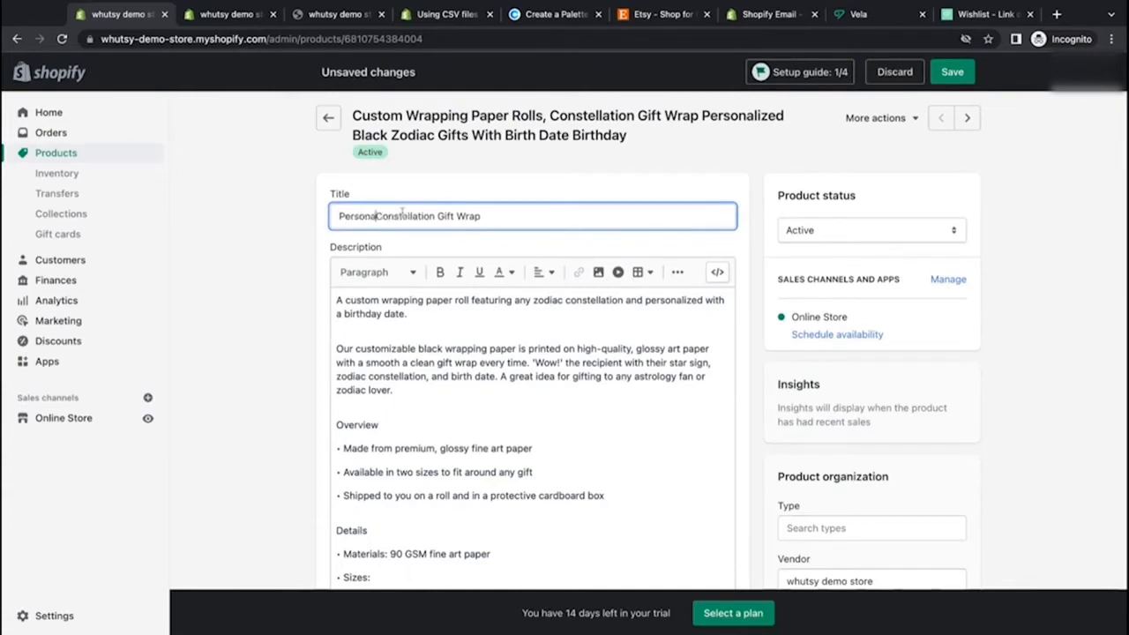
{"action": "type", "text": "lized"}
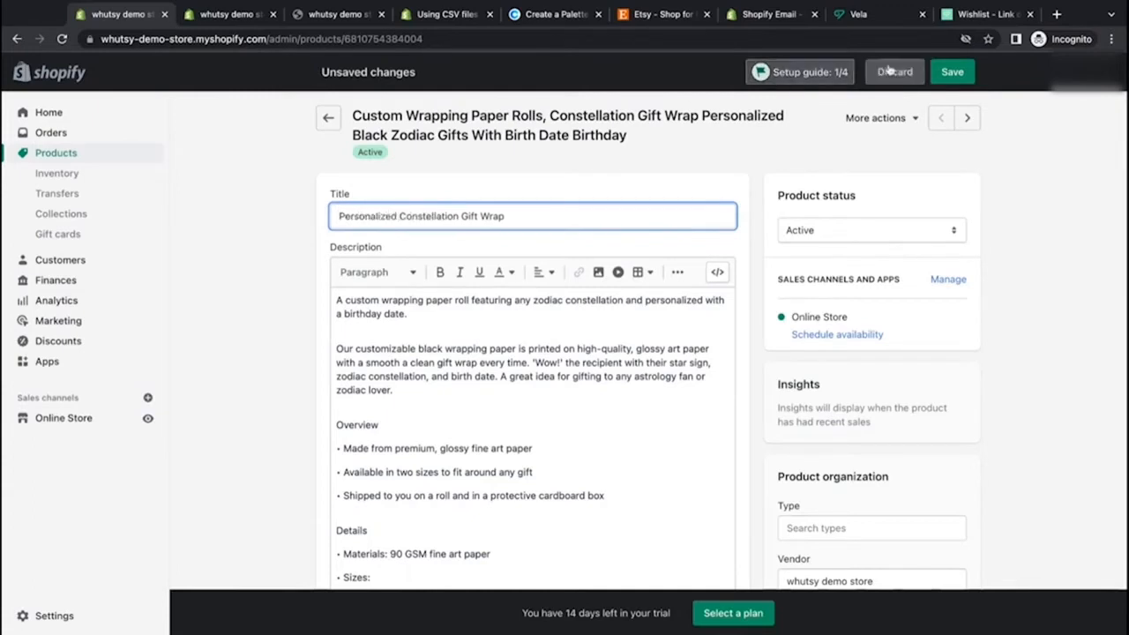
{"action": "left_click", "coordinate": [952, 71]}
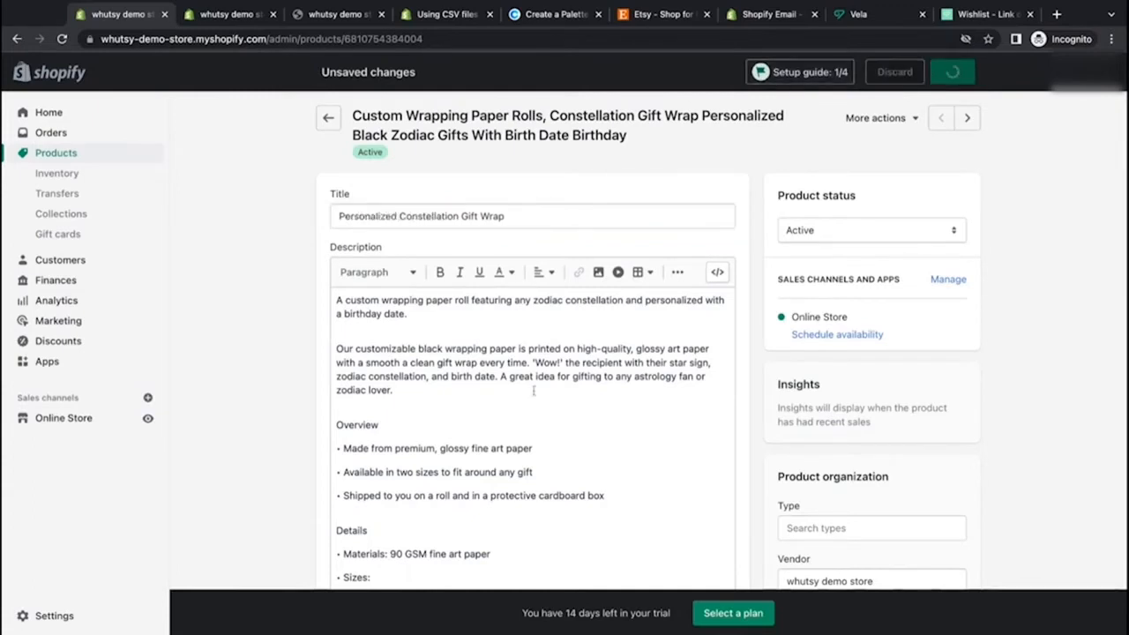
Step: Browse through the product's media images in the image viewer
{"action": "scroll", "coordinate": [532, 391], "scroll_direction": "down", "scroll_amount": 10}
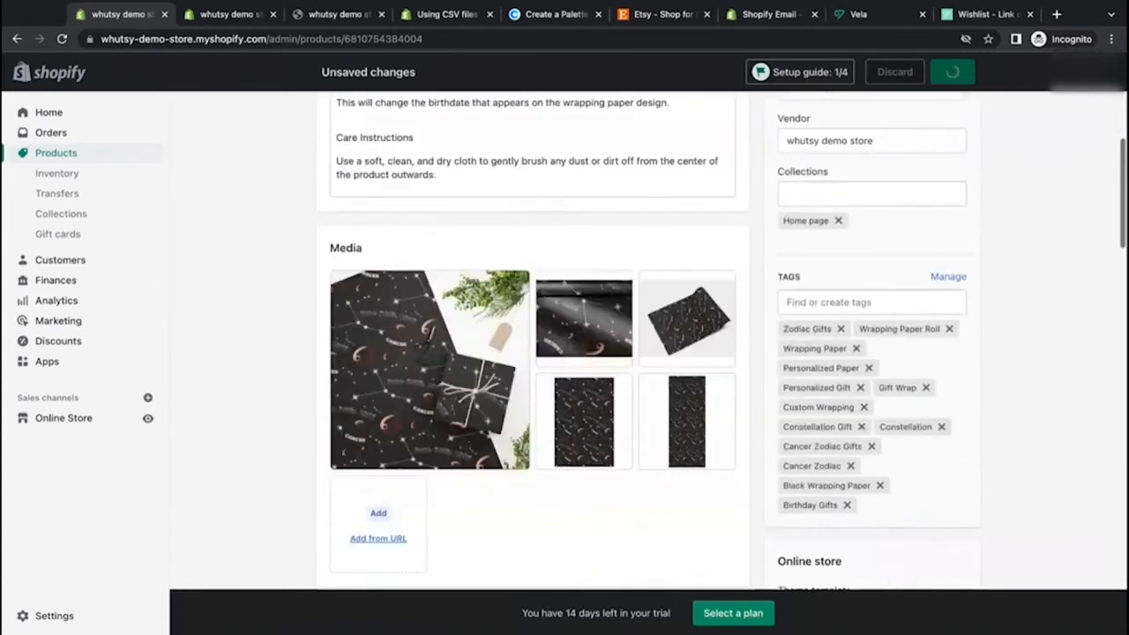
{"action": "scroll", "coordinate": [430, 337], "scroll_direction": "up", "scroll_amount": 7}
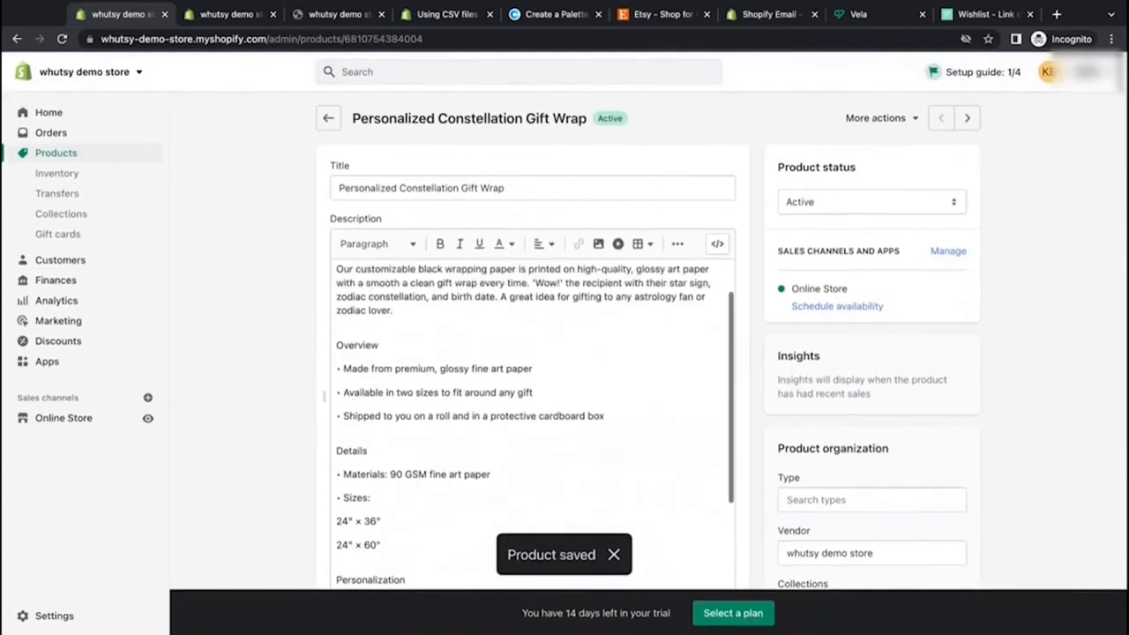
{"action": "scroll", "coordinate": [442, 274], "scroll_direction": "down", "scroll_amount": 5}
{"action": "left_click", "coordinate": [442, 274]}
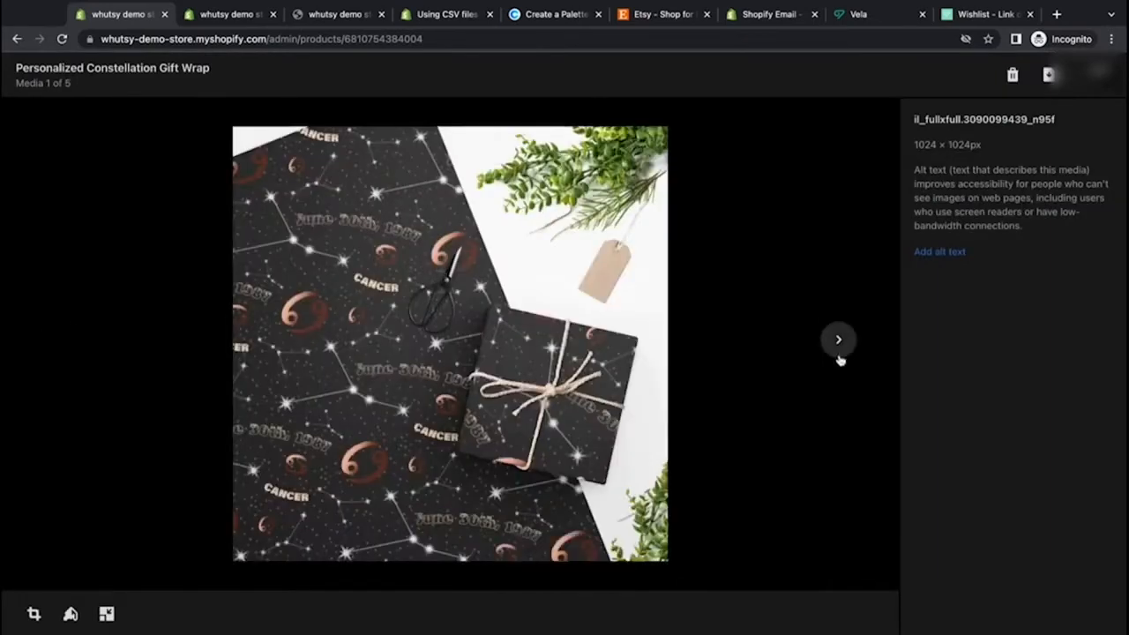
{"action": "left_click", "coordinate": [839, 341]}
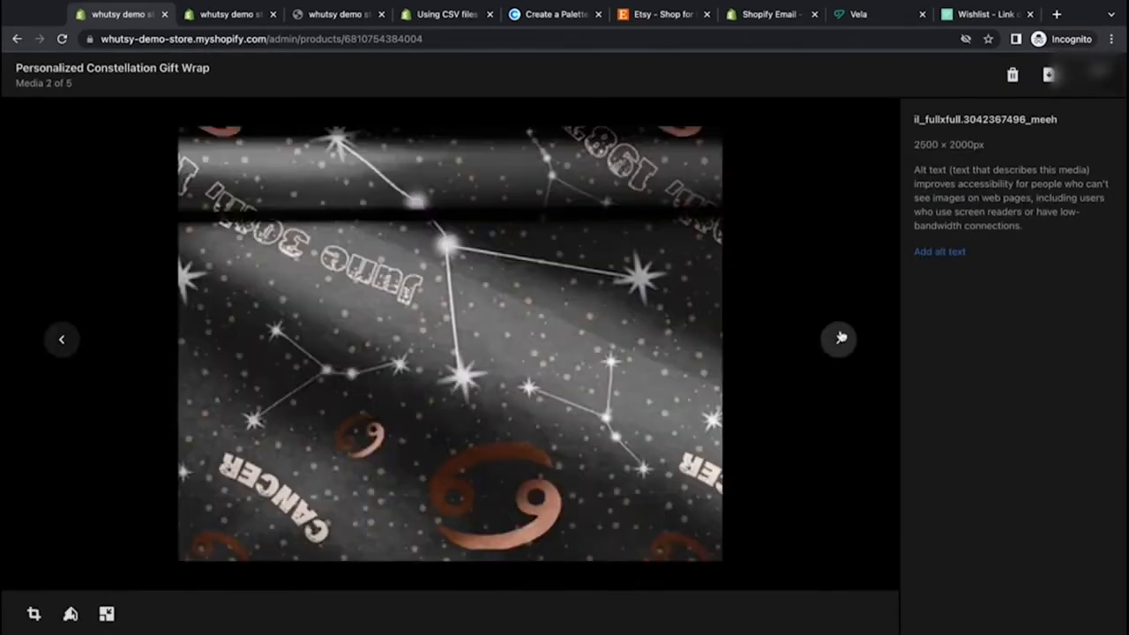
{"action": "left_click", "coordinate": [839, 339]}
{"action": "left_click", "coordinate": [839, 338]}
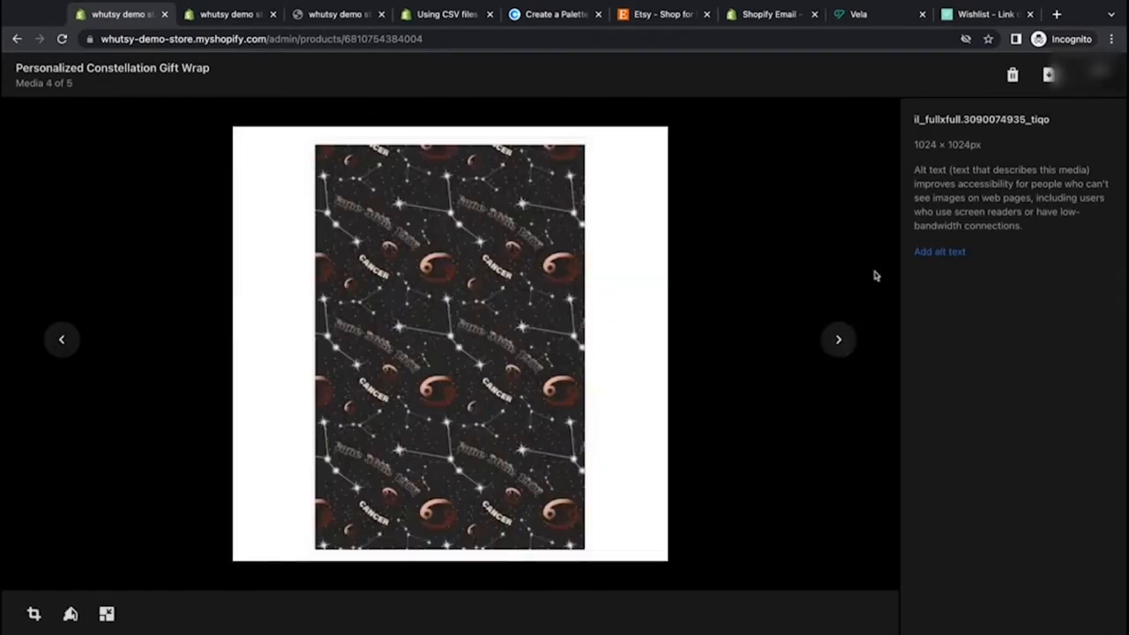
{"action": "left_click", "coordinate": [63, 342]}
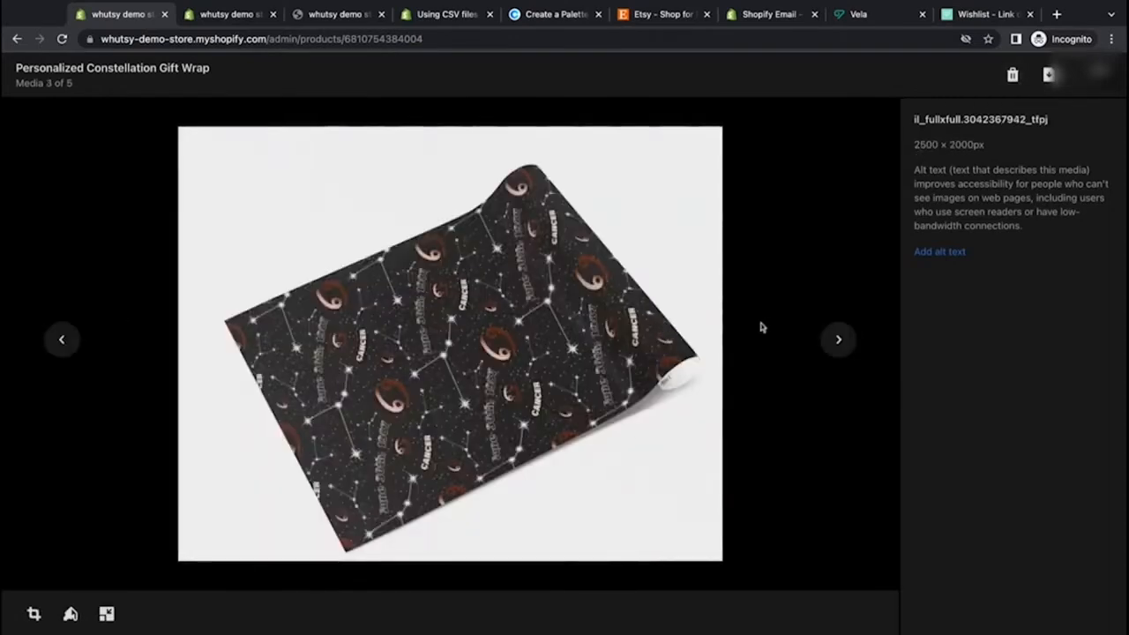
{"action": "left_click", "coordinate": [1098, 74]}
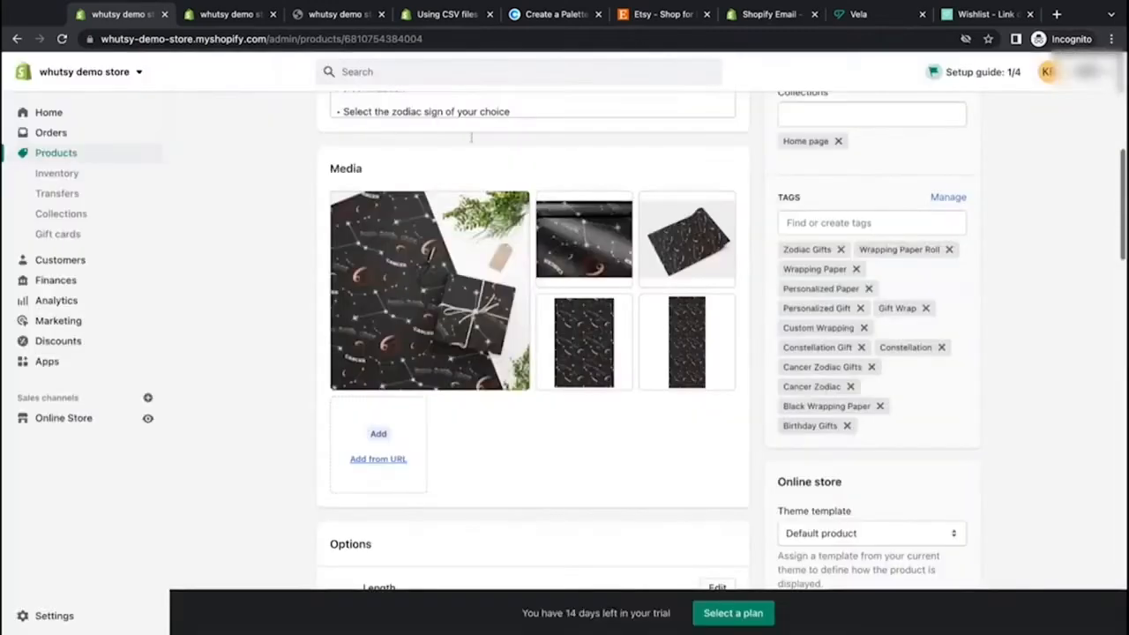
Step: Crop the product's second media image to a square, shifting the crop area, and save it
{"action": "left_click", "coordinate": [501, 257]}
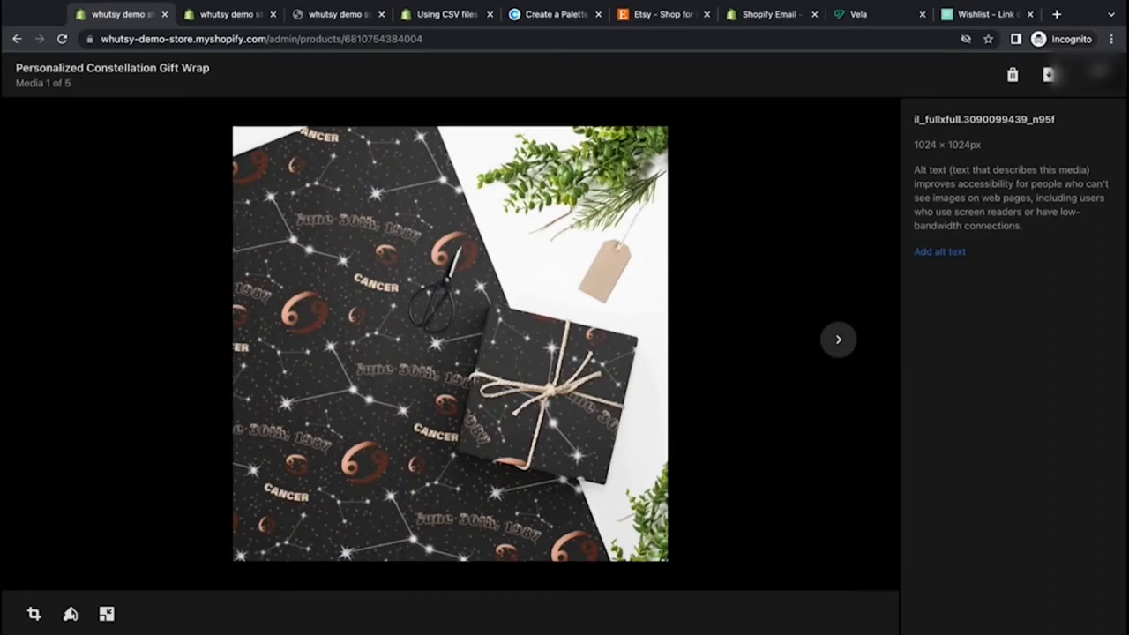
{"action": "left_click", "coordinate": [839, 340]}
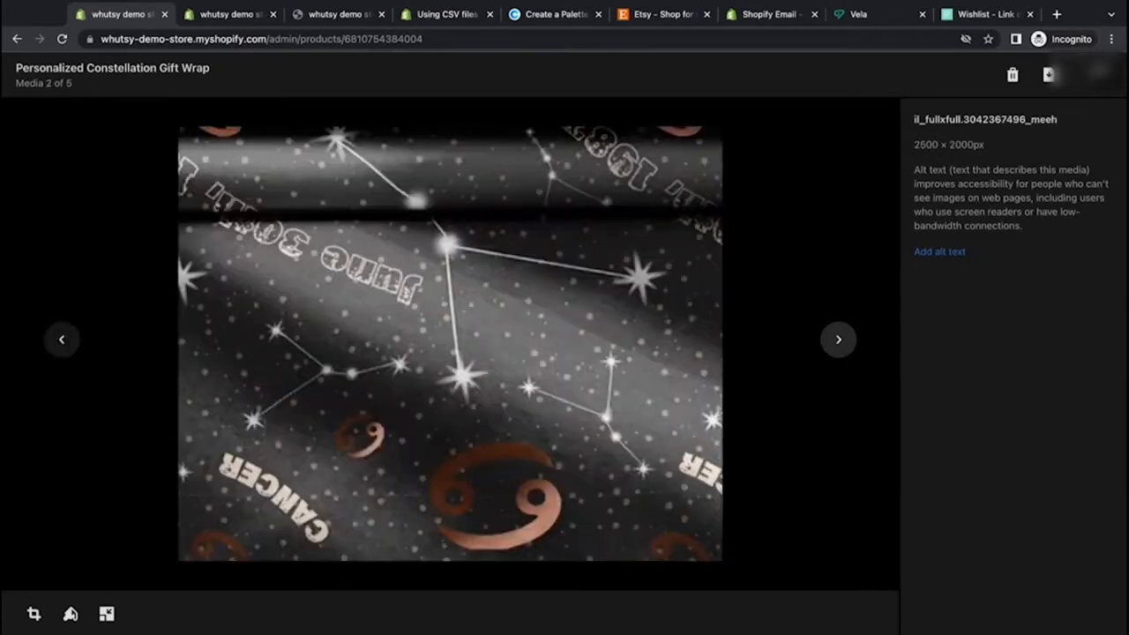
{"action": "left_click", "coordinate": [839, 340]}
{"action": "left_click", "coordinate": [60, 343]}
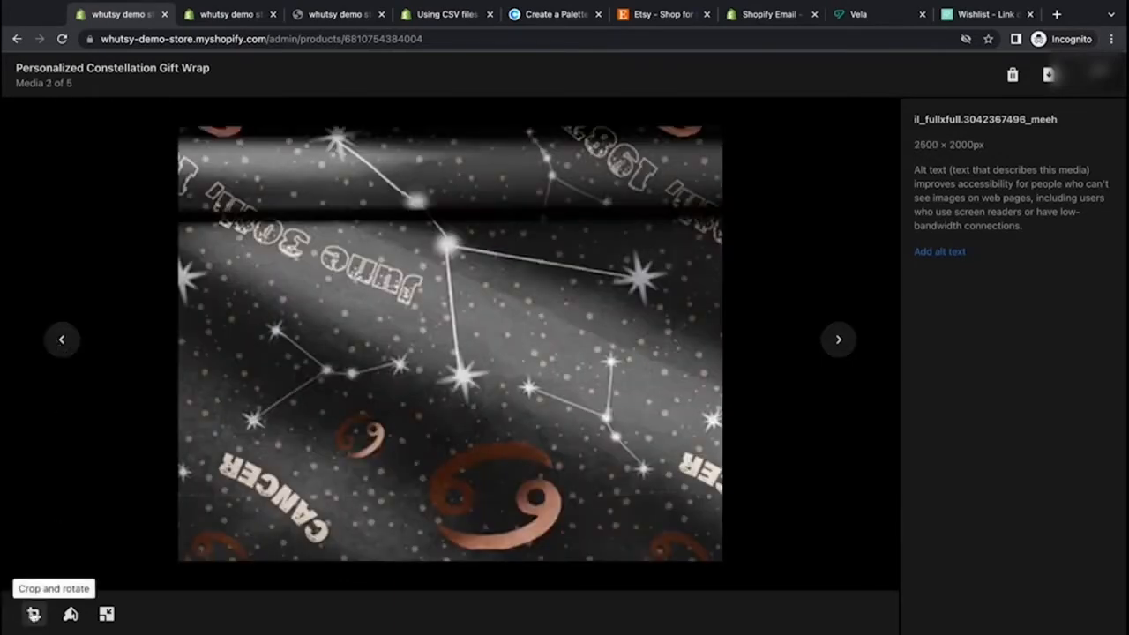
{"action": "left_click", "coordinate": [34, 614]}
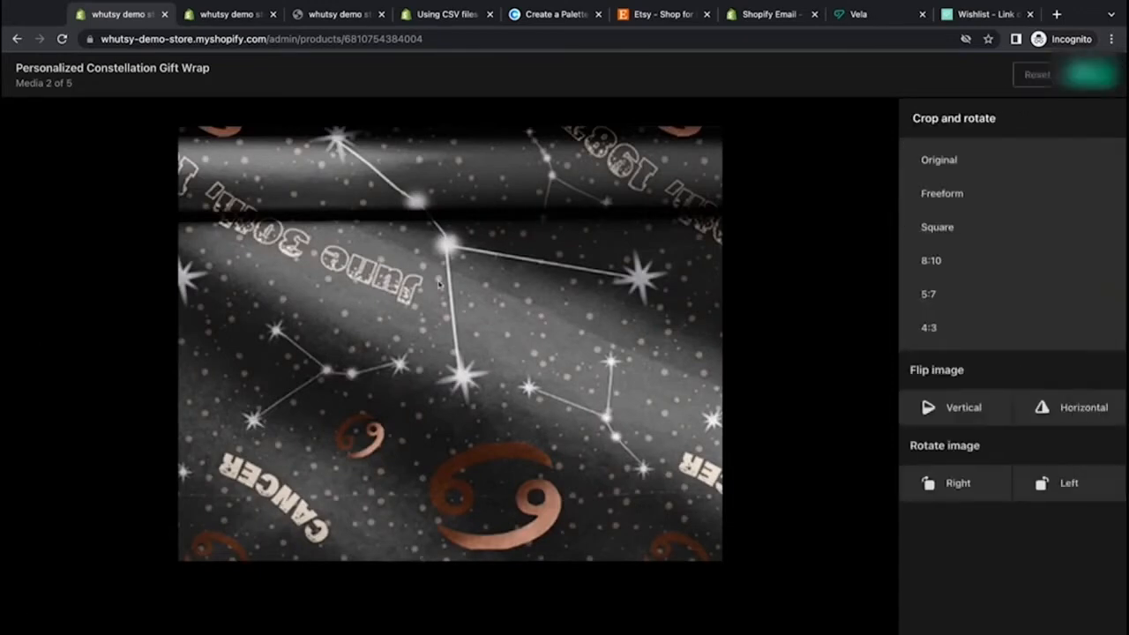
{"action": "left_click", "coordinate": [950, 234]}
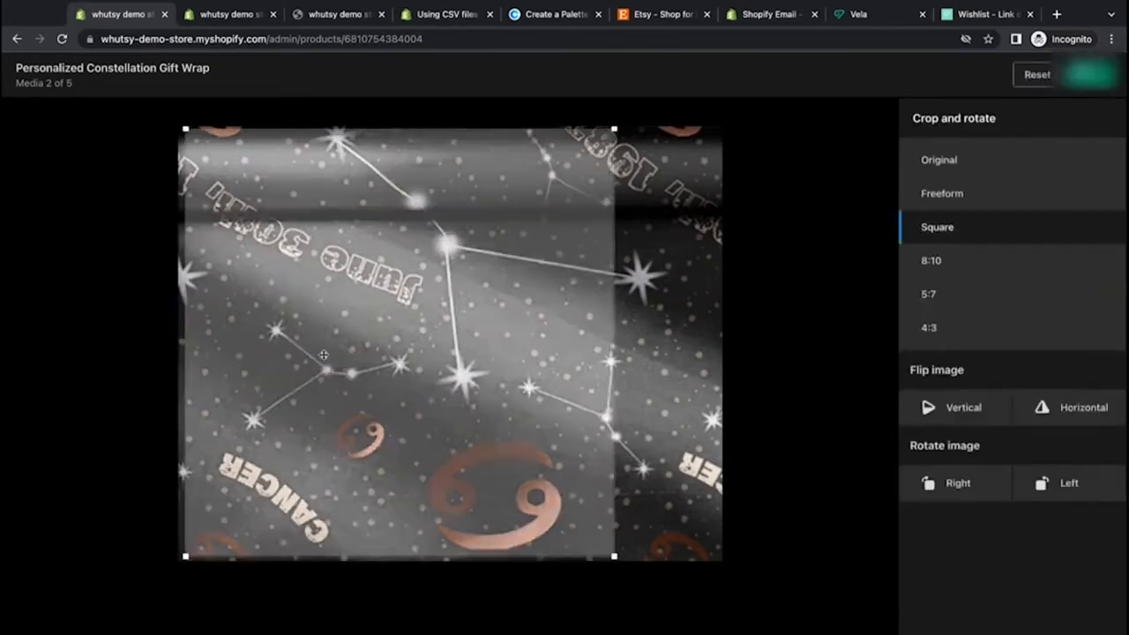
{"action": "left_click_drag", "start_coordinate": [439, 342], "coordinate": [447, 342]}
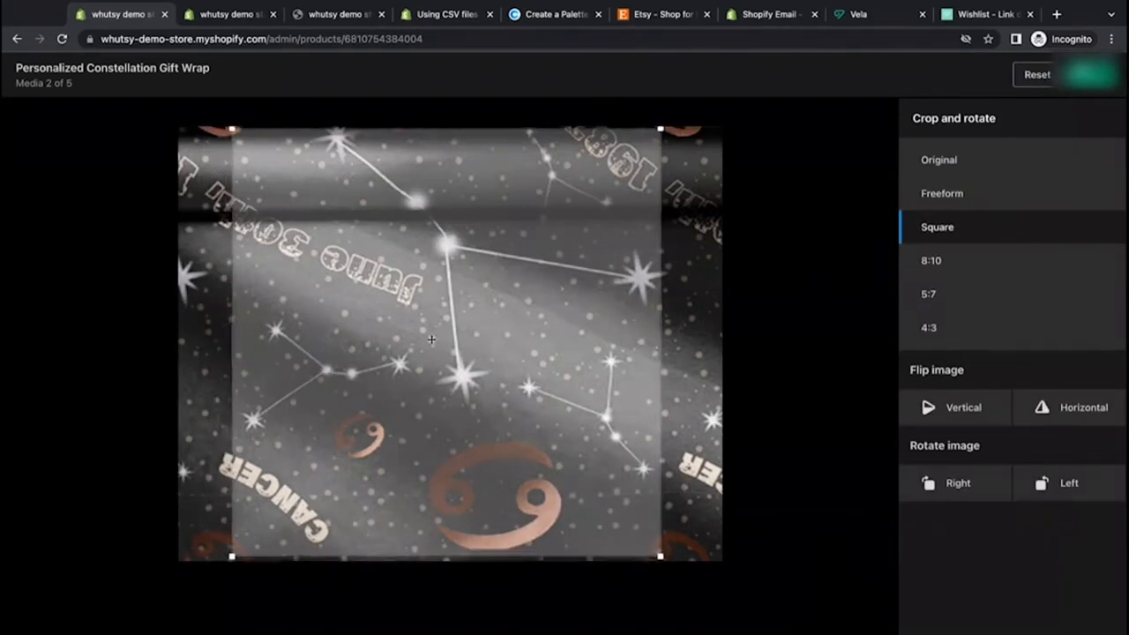
{"action": "left_click_drag", "start_coordinate": [431, 340], "coordinate": [377, 338]}
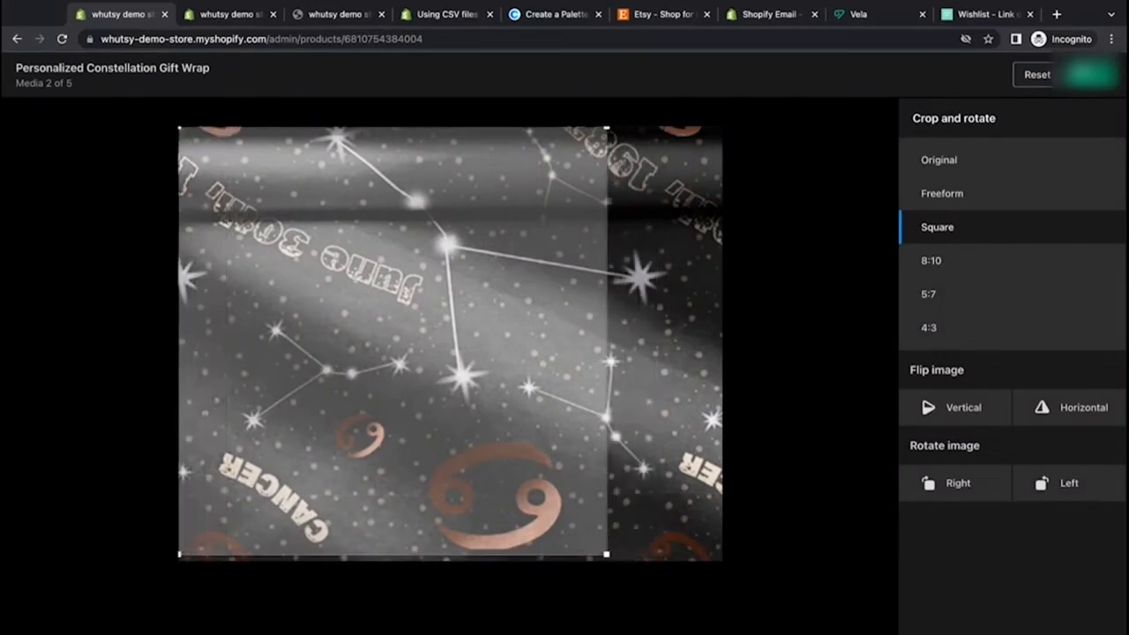
{"action": "left_click", "coordinate": [1091, 75]}
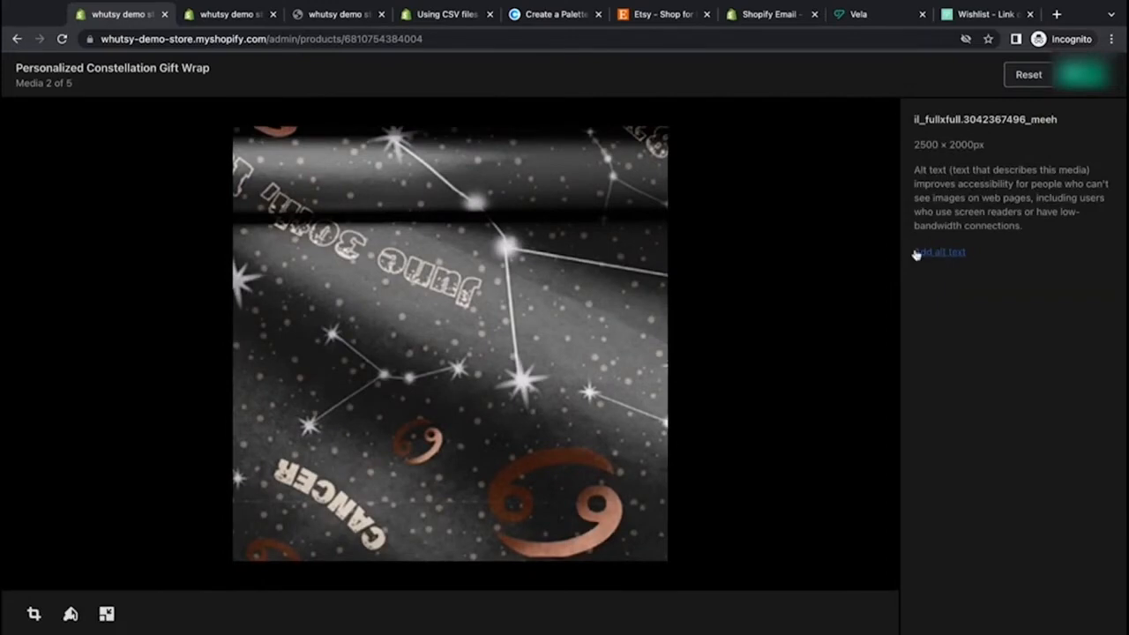
Step: Add the alt text "Constellation wrapping paper" to the second image and save it
{"action": "left_click", "coordinate": [948, 255]}
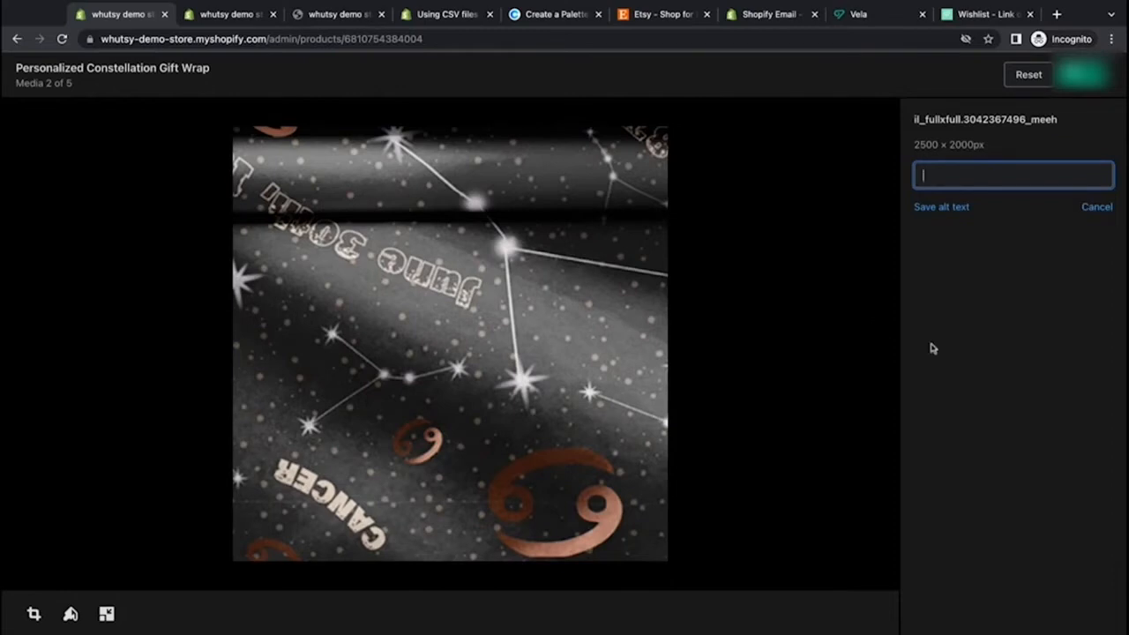
{"action": "type", "text": "Constellation wrapping "}
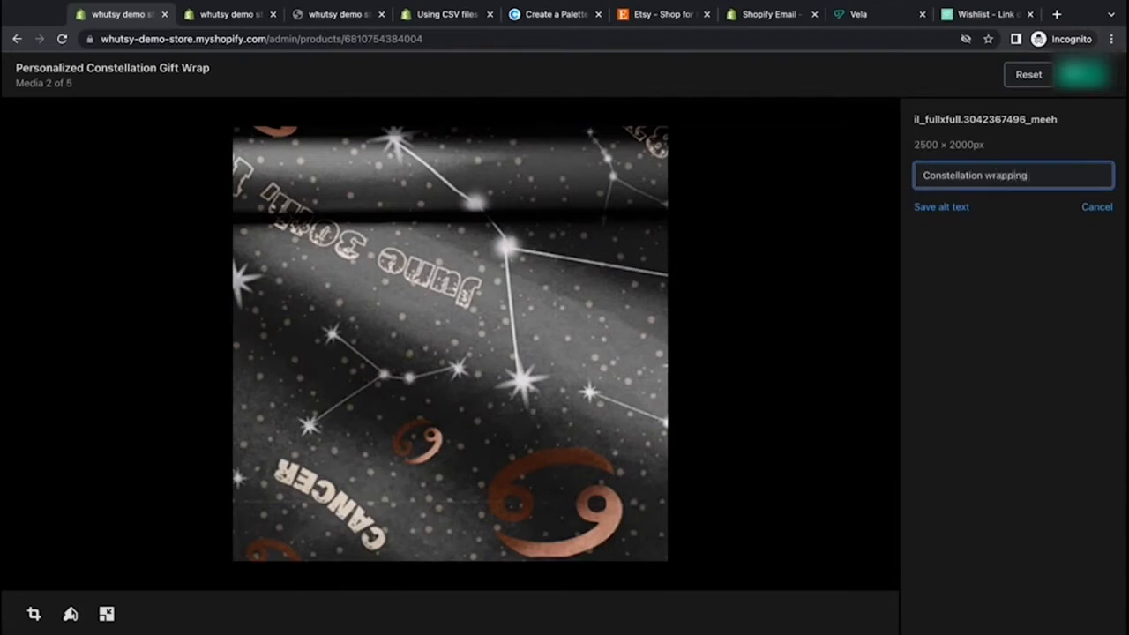
{"action": "type", "text": "paper"}
{"action": "key", "text": "Return"}
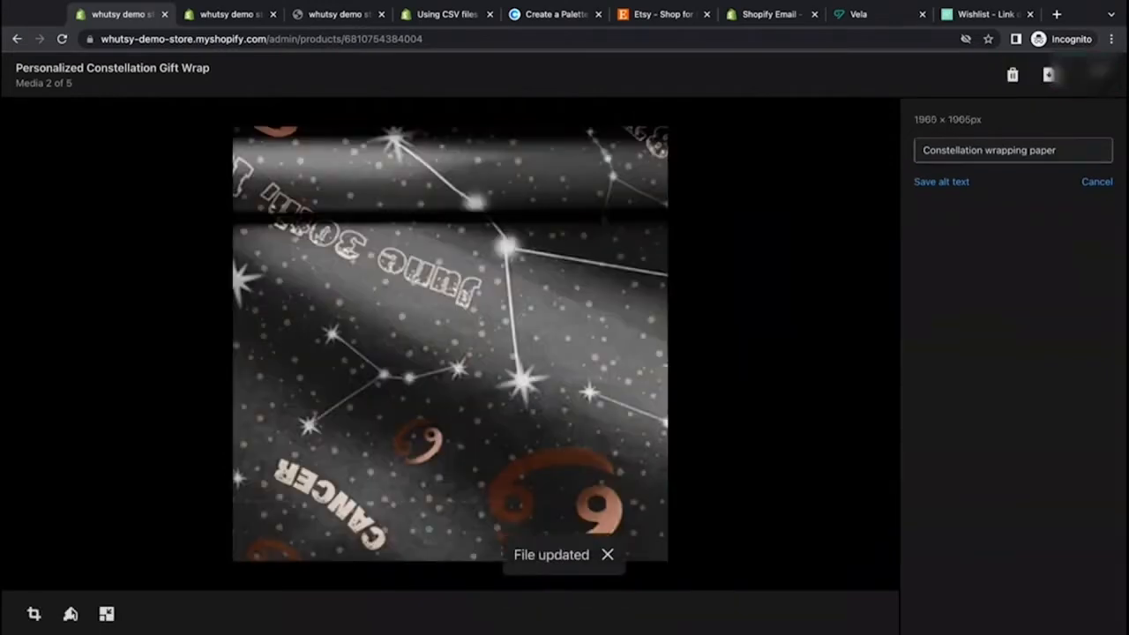
{"action": "left_click", "coordinate": [962, 182]}
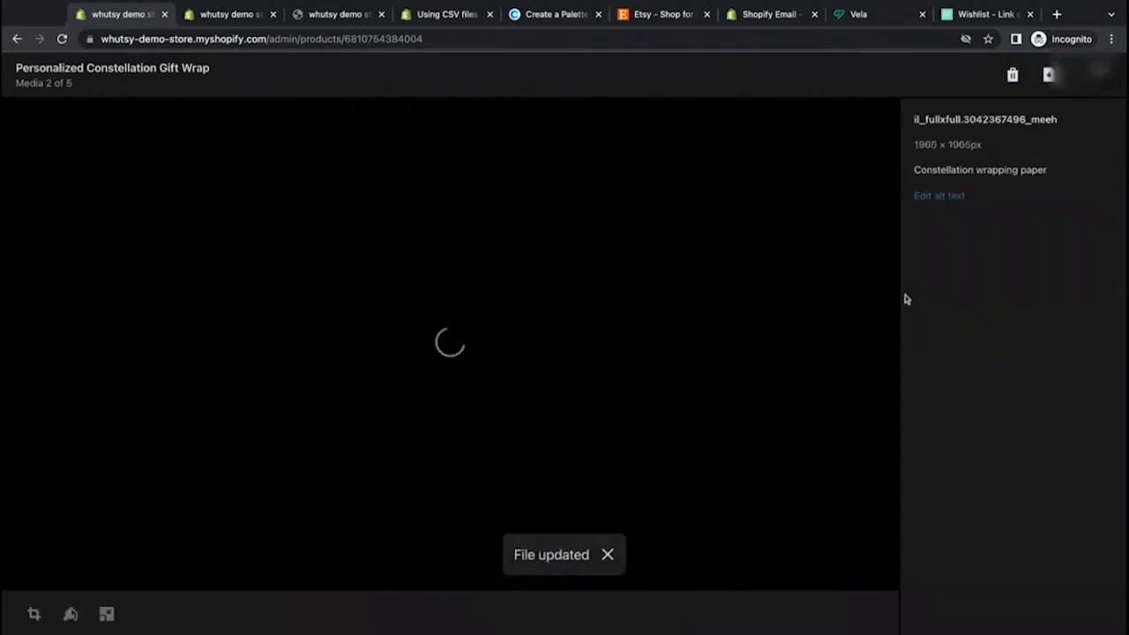
Step: Crop the third media image to a square and save it
{"action": "left_click", "coordinate": [839, 338]}
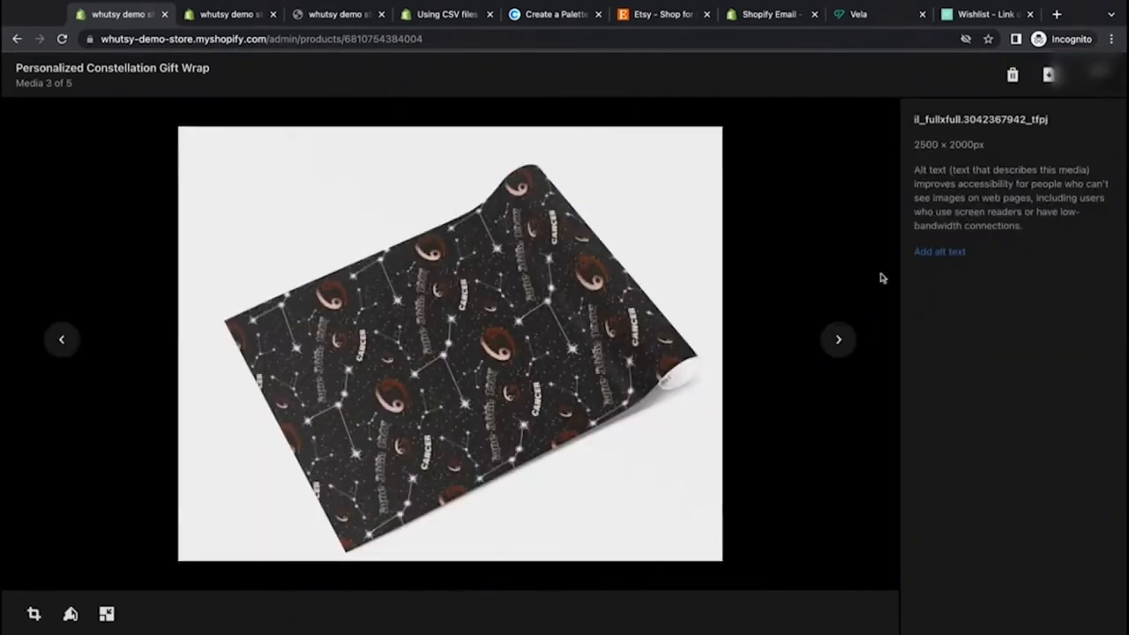
{"action": "left_click", "coordinate": [35, 613]}
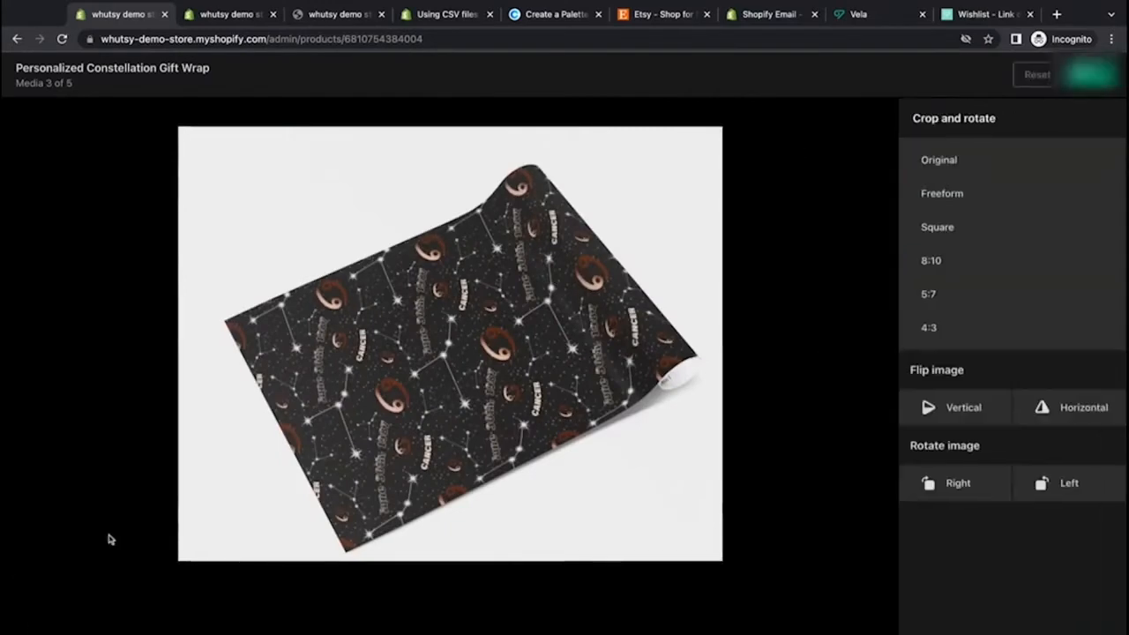
{"action": "left_click", "coordinate": [936, 231]}
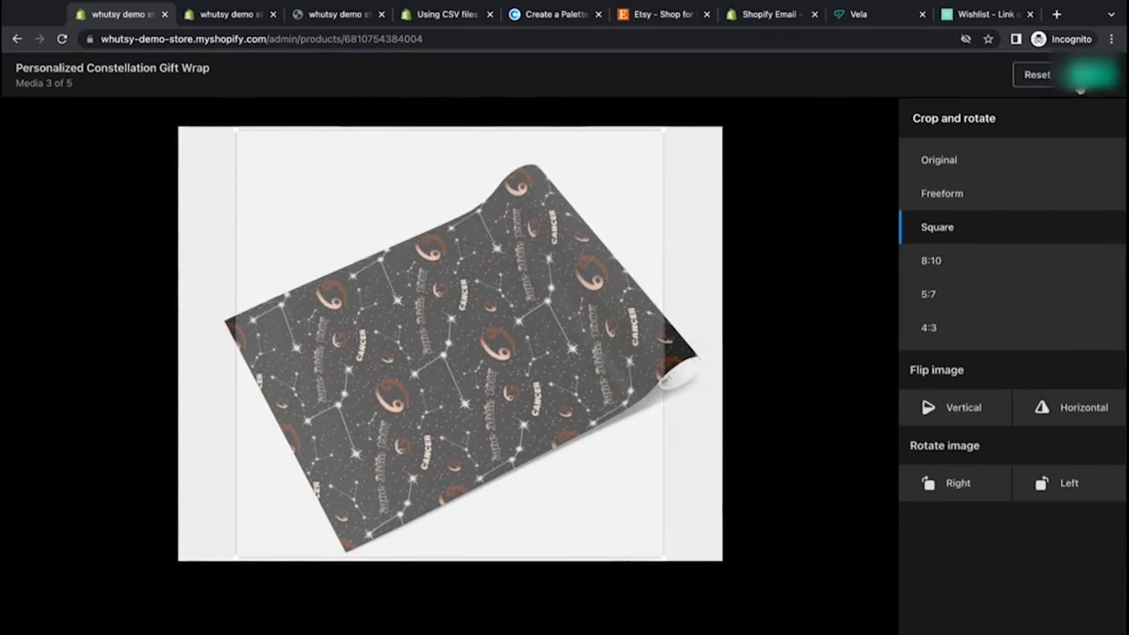
{"action": "left_click", "coordinate": [1082, 82]}
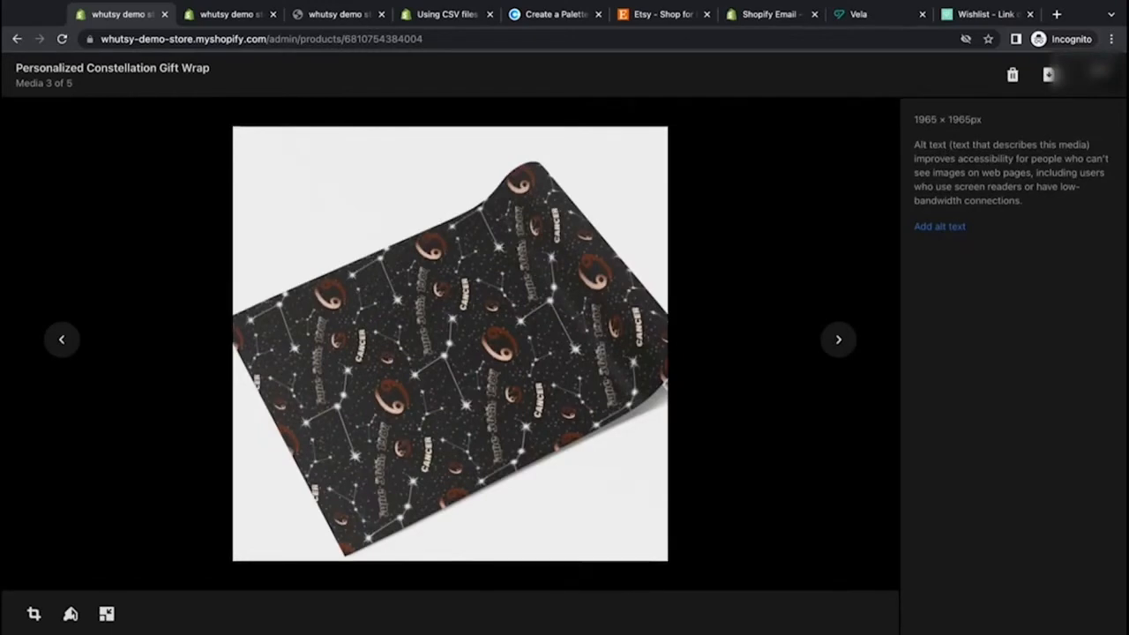
Step: Try cropping the fourth media image to a square, then reset the crop
{"action": "left_click", "coordinate": [838, 341]}
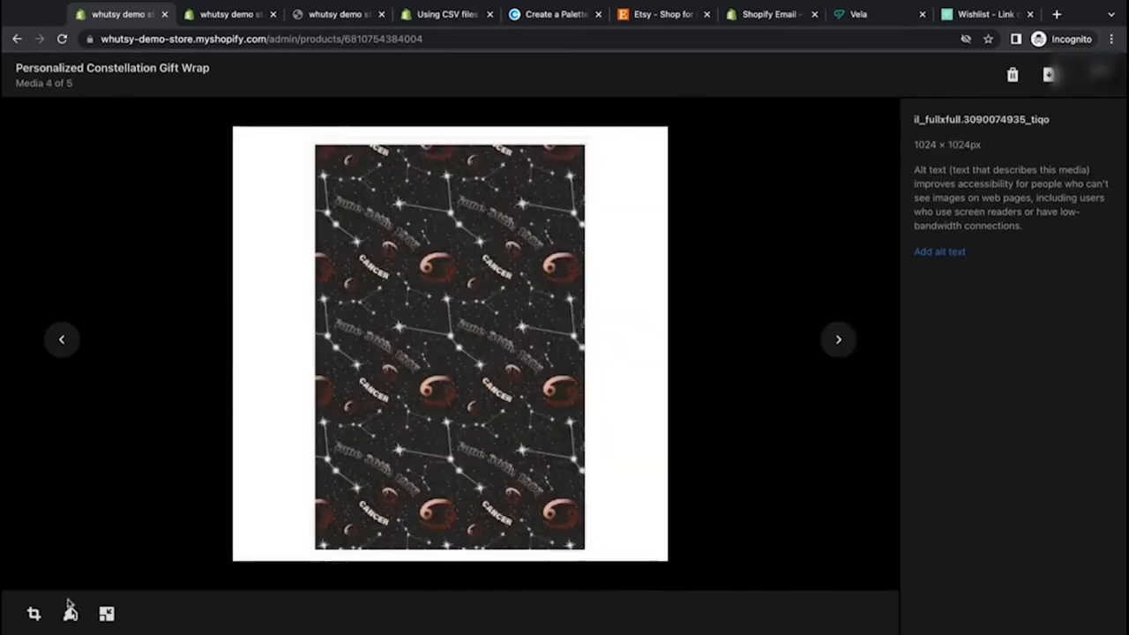
{"action": "left_click", "coordinate": [33, 613]}
{"action": "left_click", "coordinate": [935, 228]}
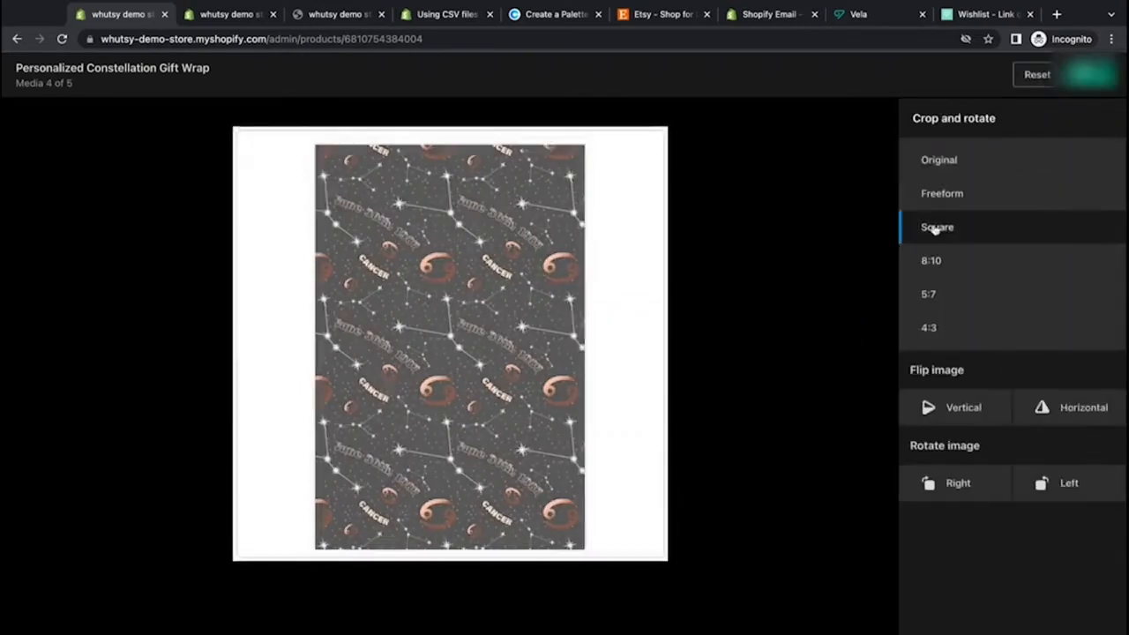
{"action": "left_click", "coordinate": [1036, 78]}
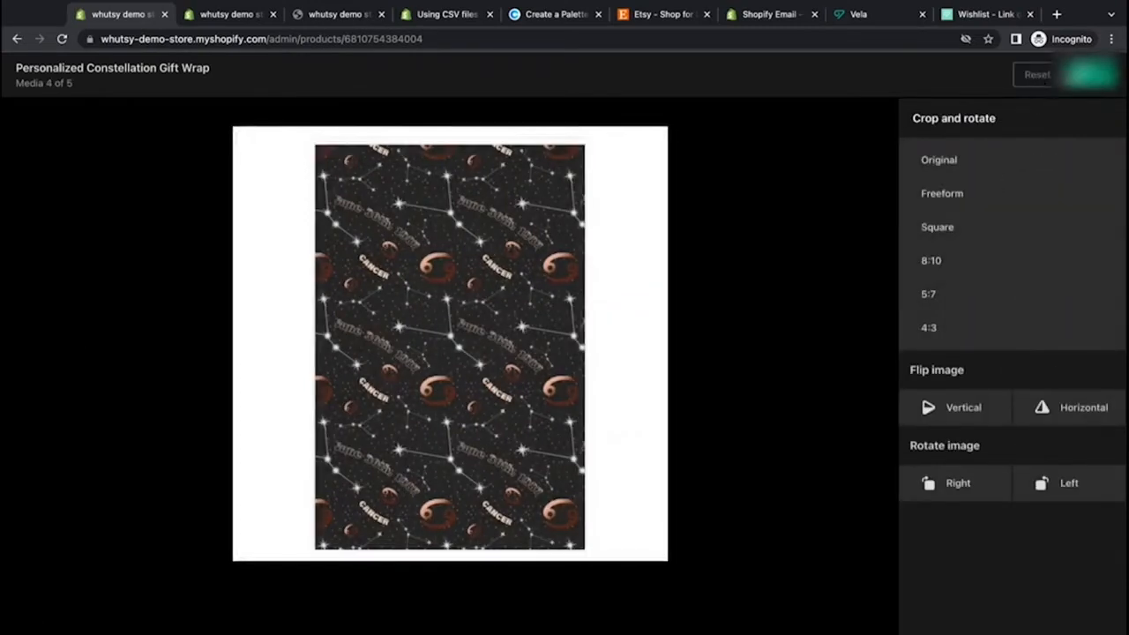
{"action": "left_click", "coordinate": [1090, 75]}
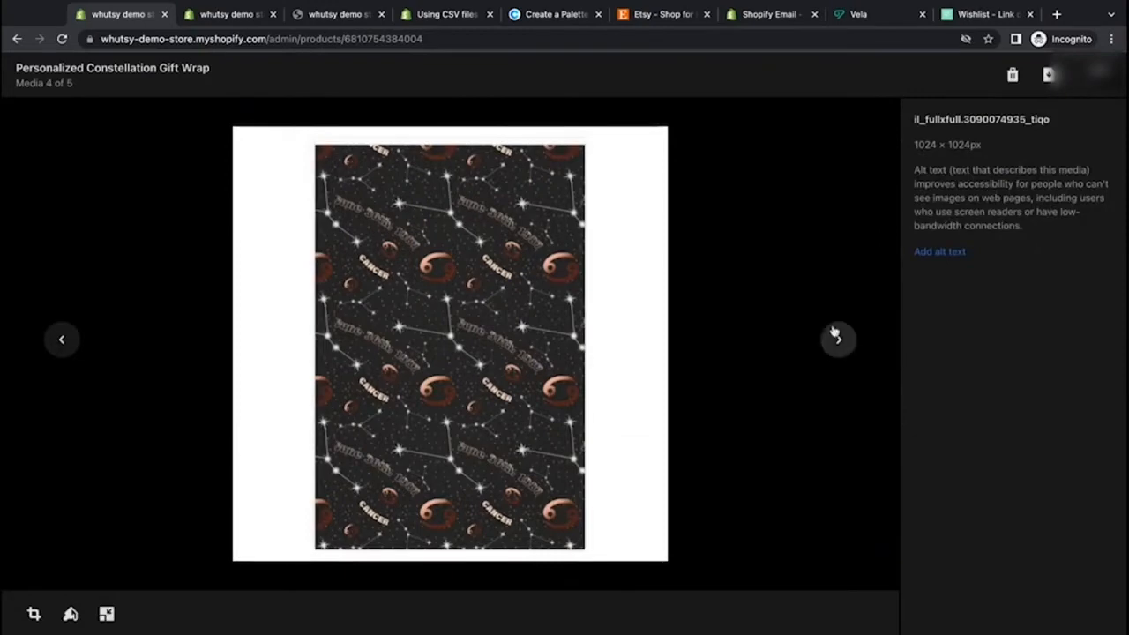
Step: Assign the third media image (scattered wrapping paper) to the 60 / Cancer variant and save the product
{"action": "left_click", "coordinate": [838, 342]}
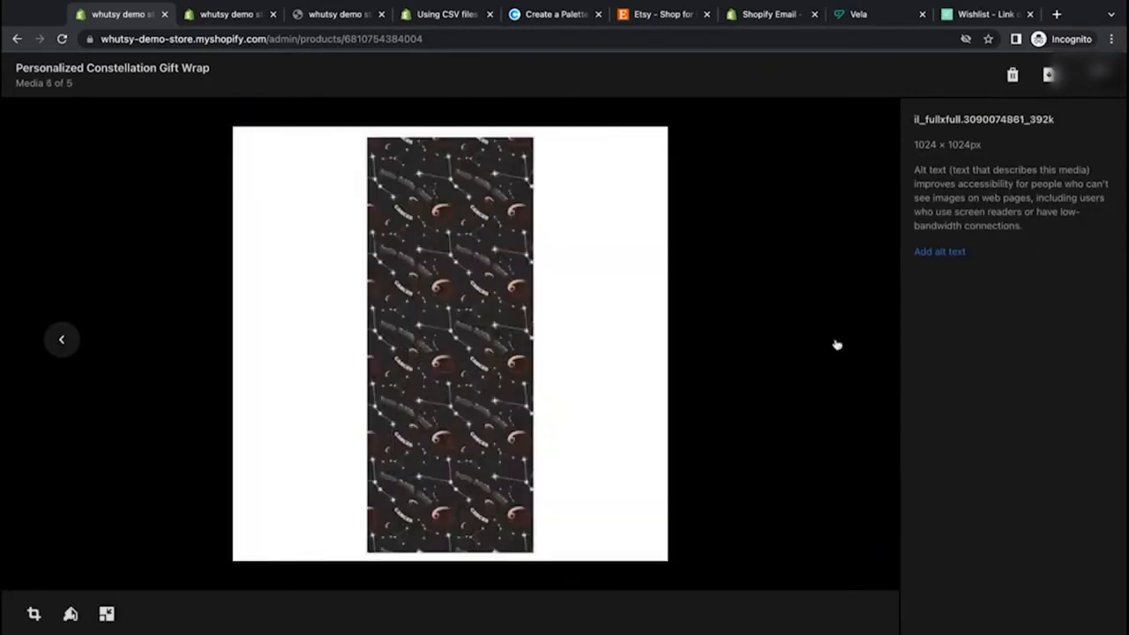
{"action": "left_click", "coordinate": [1098, 74]}
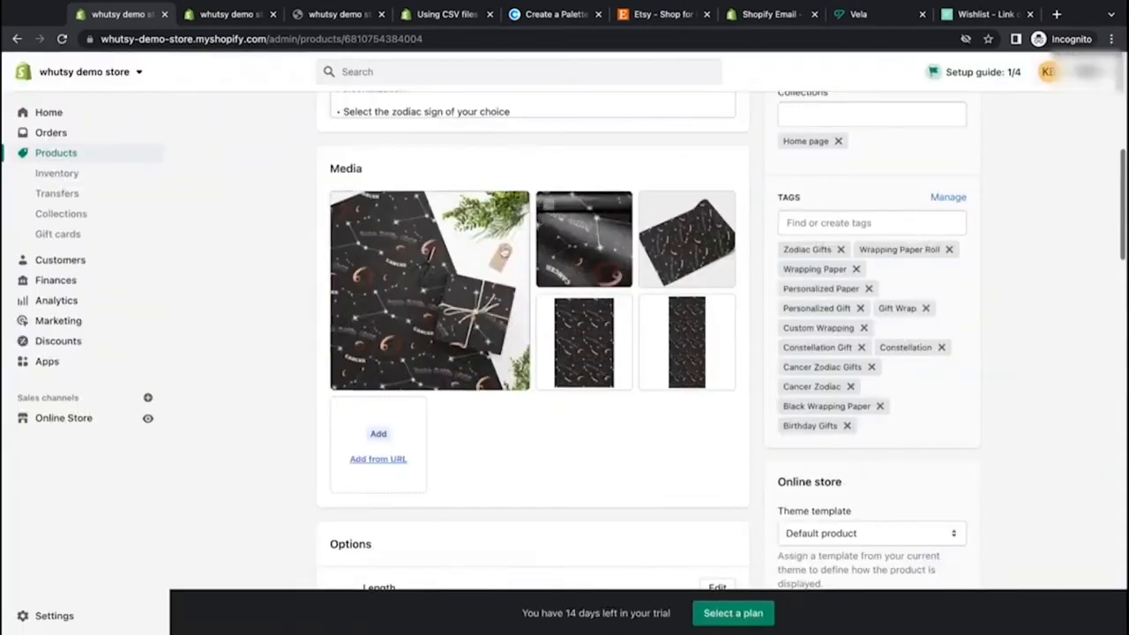
{"action": "scroll", "coordinate": [504, 253], "scroll_direction": "down", "scroll_amount": 4}
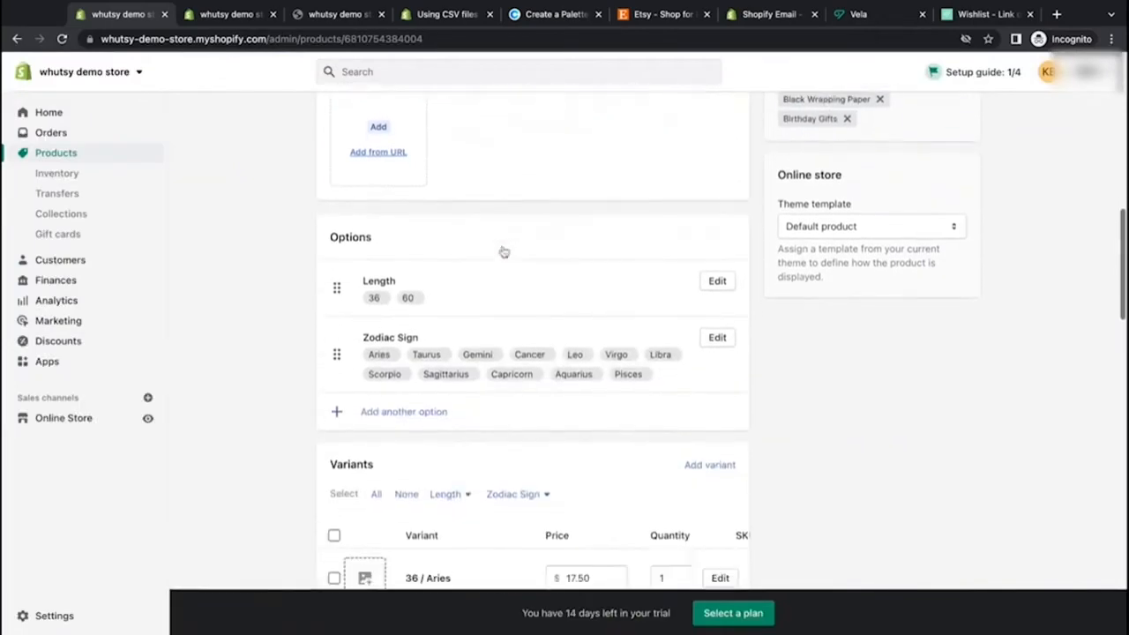
{"action": "scroll", "coordinate": [503, 252], "scroll_direction": "down", "scroll_amount": 5}
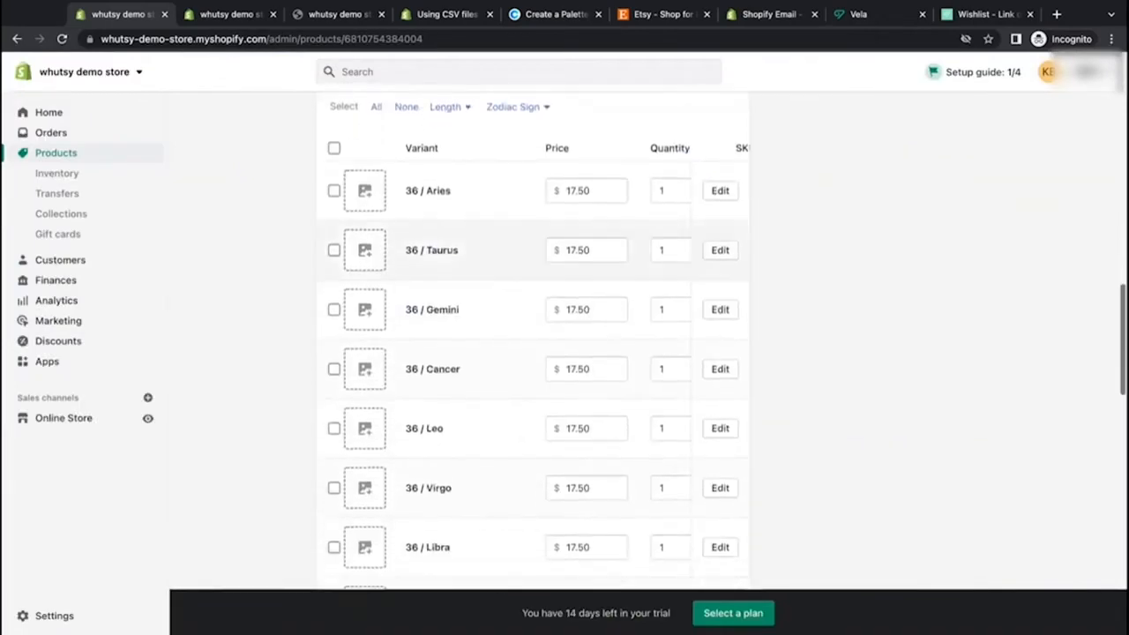
{"action": "scroll", "coordinate": [403, 169], "scroll_direction": "down", "scroll_amount": 1}
{"action": "scroll", "coordinate": [403, 168], "scroll_direction": "up", "scroll_amount": 2}
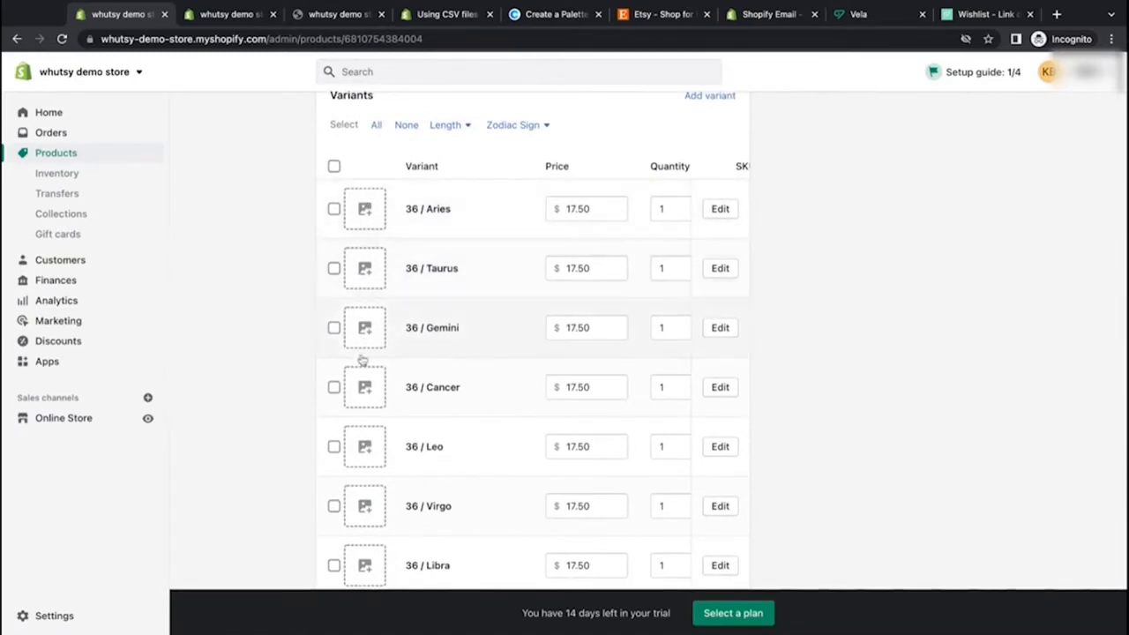
{"action": "scroll", "coordinate": [361, 359], "scroll_direction": "down", "scroll_amount": 6}
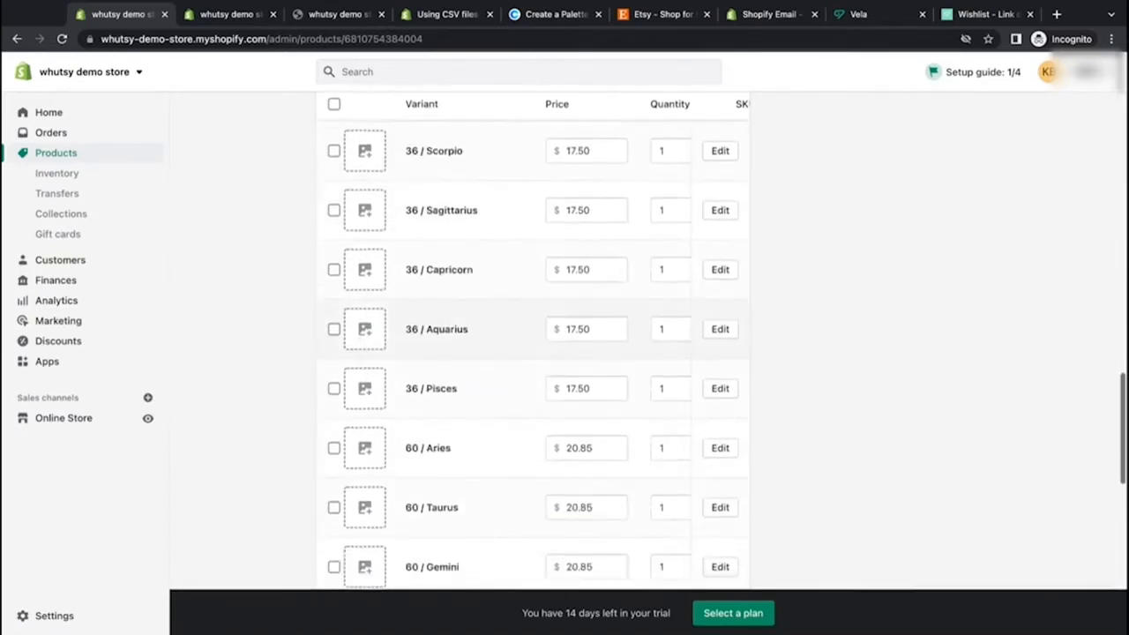
{"action": "scroll", "coordinate": [365, 385], "scroll_direction": "down", "scroll_amount": 3}
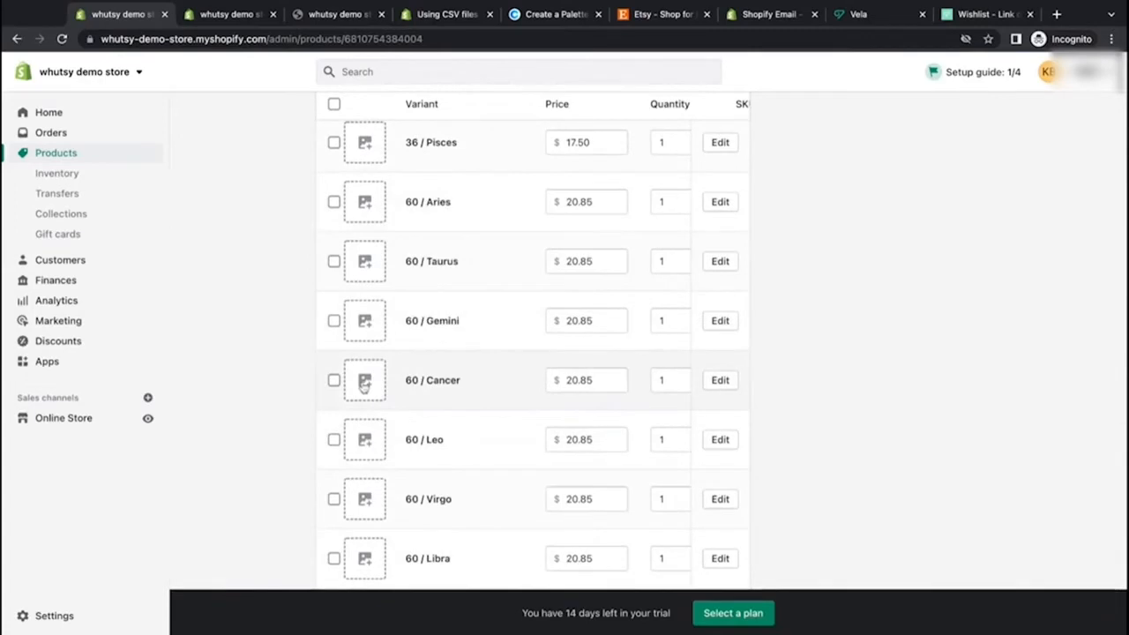
{"action": "left_click", "coordinate": [364, 383]}
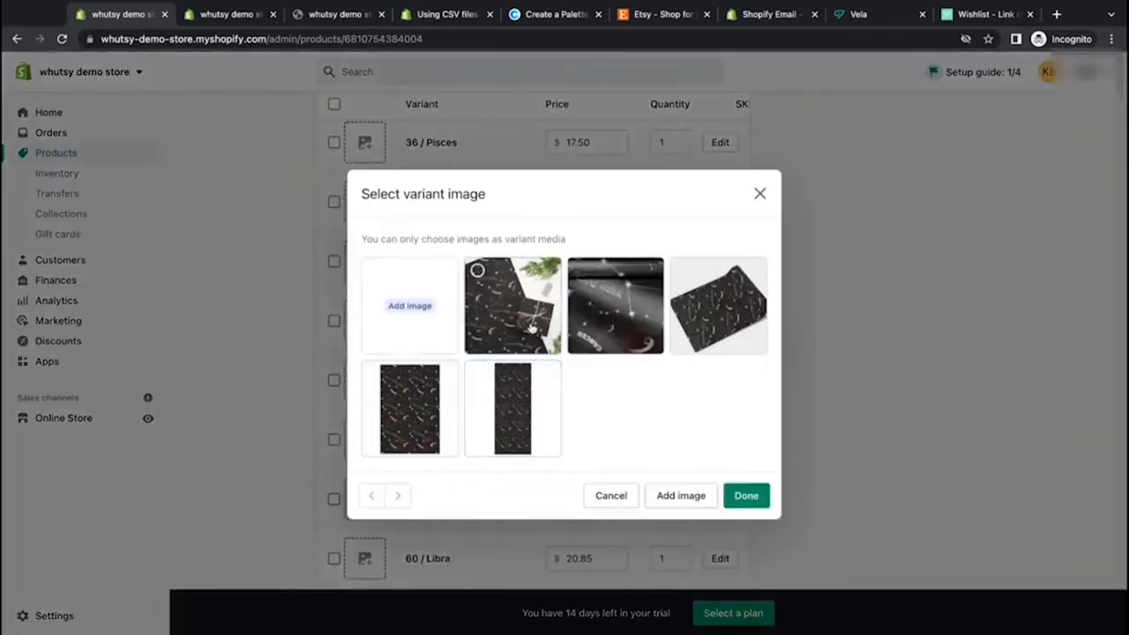
{"action": "left_click", "coordinate": [745, 310]}
{"action": "left_click", "coordinate": [743, 496]}
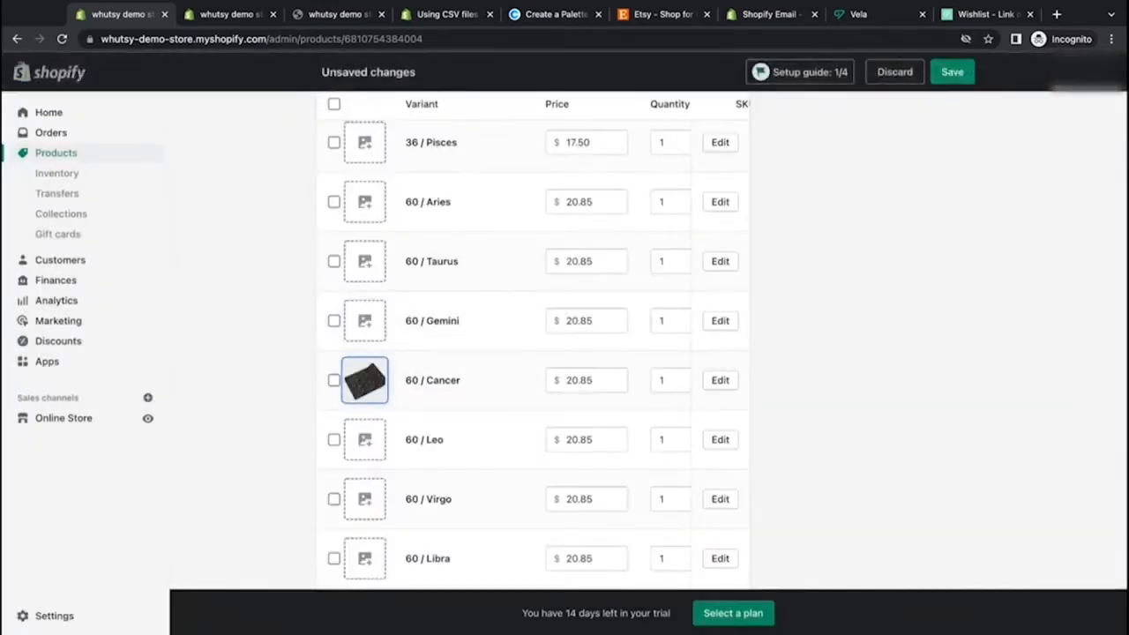
{"action": "left_click", "coordinate": [950, 78]}
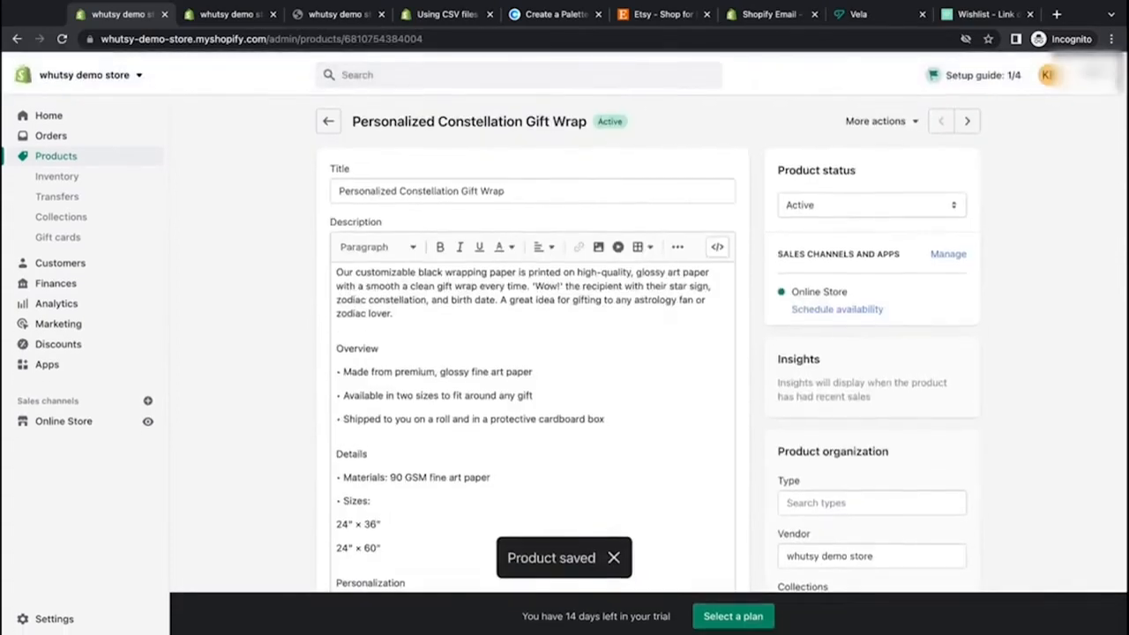
Step: Open the next product and shorten its title to "Weed Em and Reap Embroidered Apron"
{"action": "left_click", "coordinate": [970, 118]}
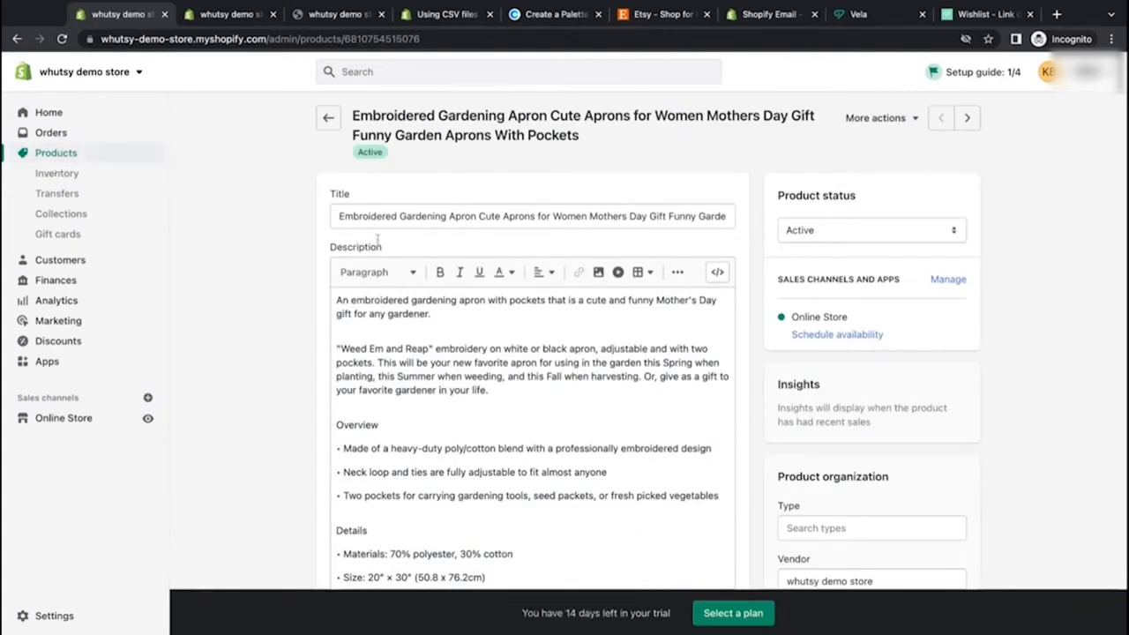
{"action": "left_click", "coordinate": [477, 217]}
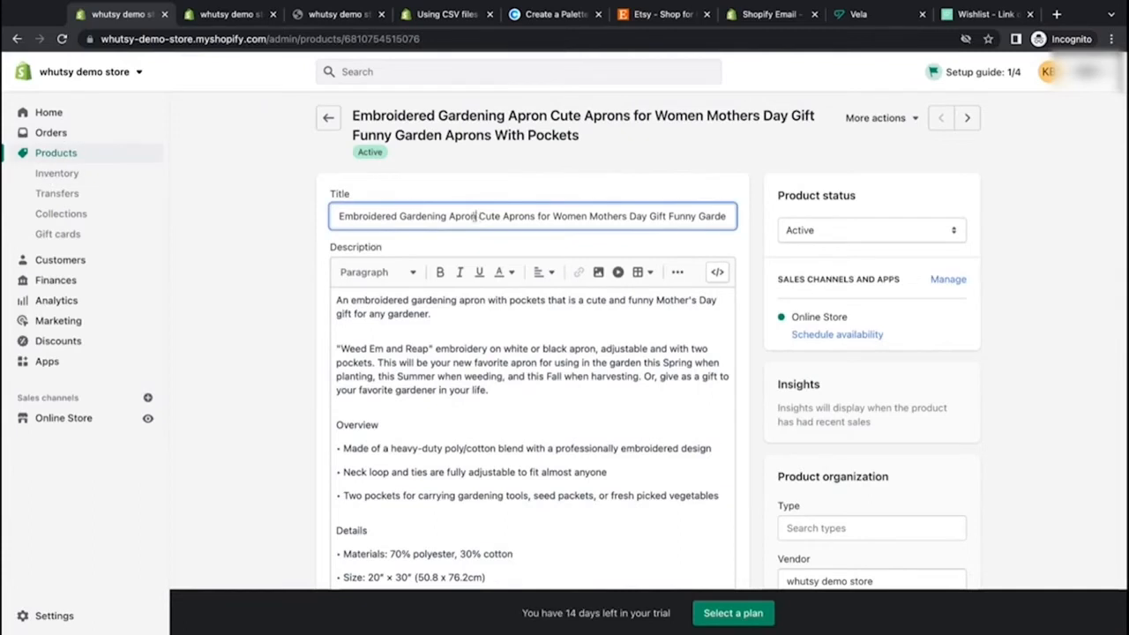
{"action": "key", "text": "shift+End"}
{"action": "key", "text": "BackSpace"}
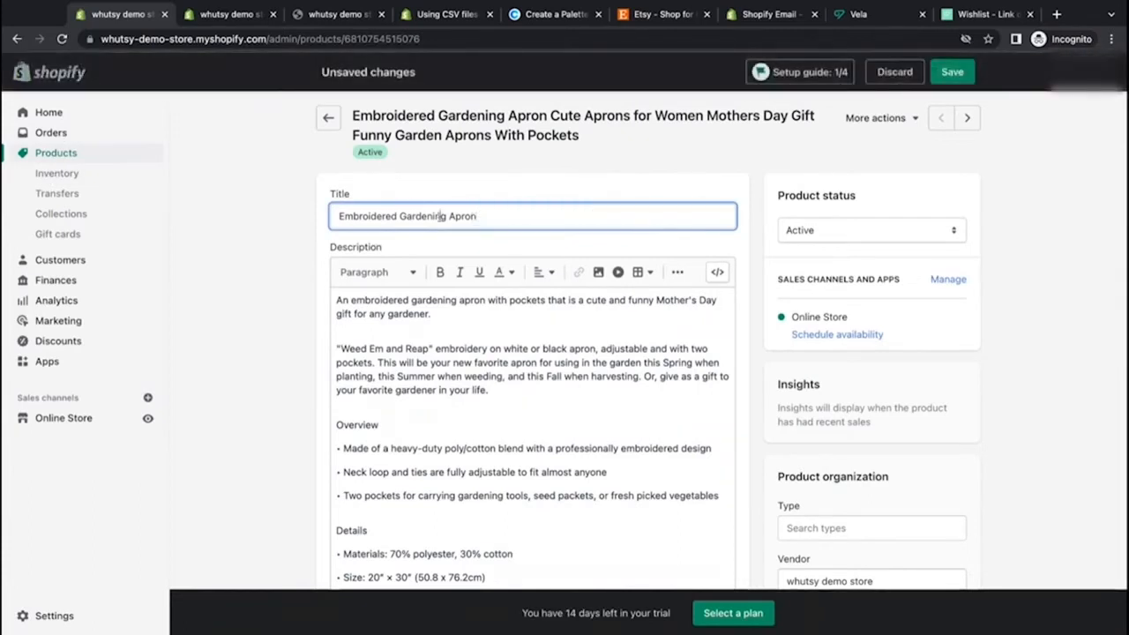
{"action": "double_click", "coordinate": [423, 216]}
{"action": "key", "text": "BackSpace"}
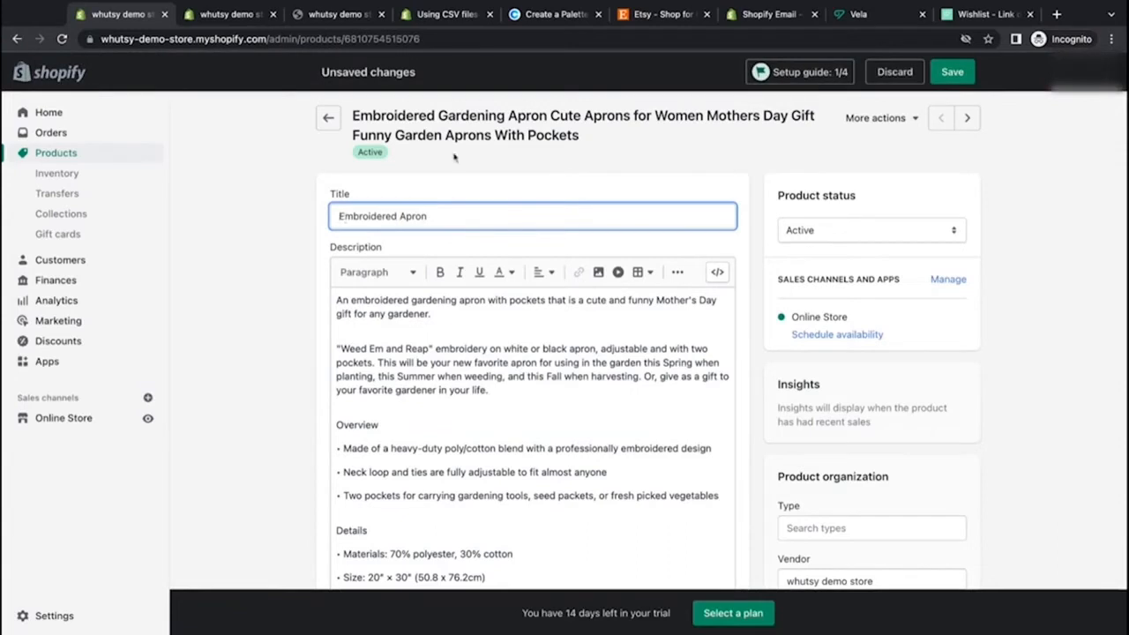
{"action": "key", "text": "Home"}
{"action": "type", "text": "Weed Em and "}
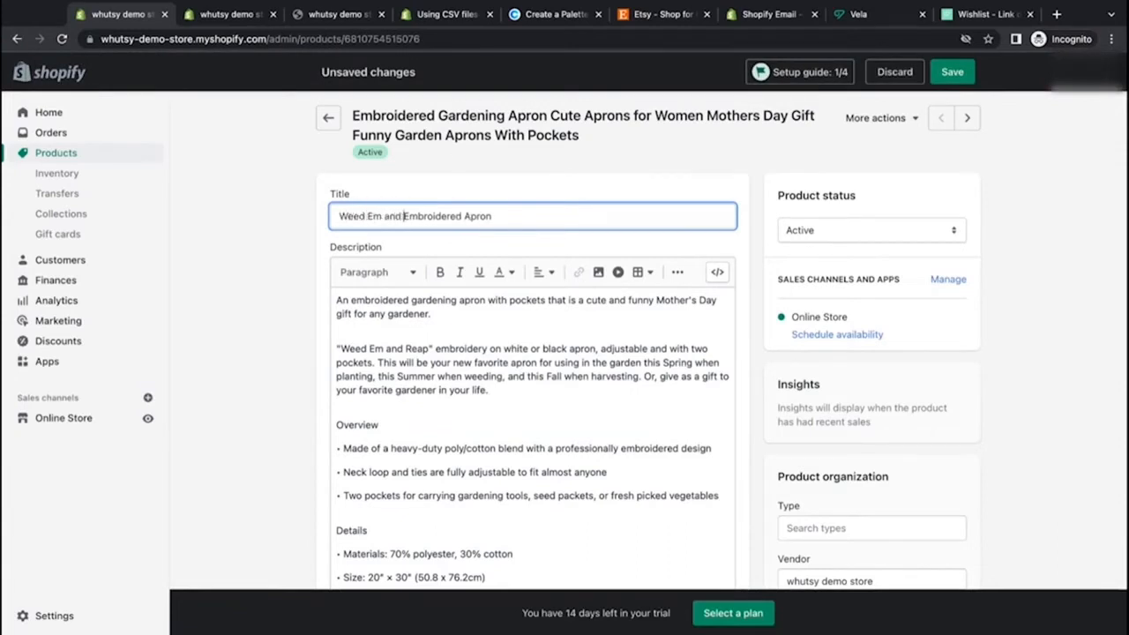
{"action": "type", "text": "Reap"}
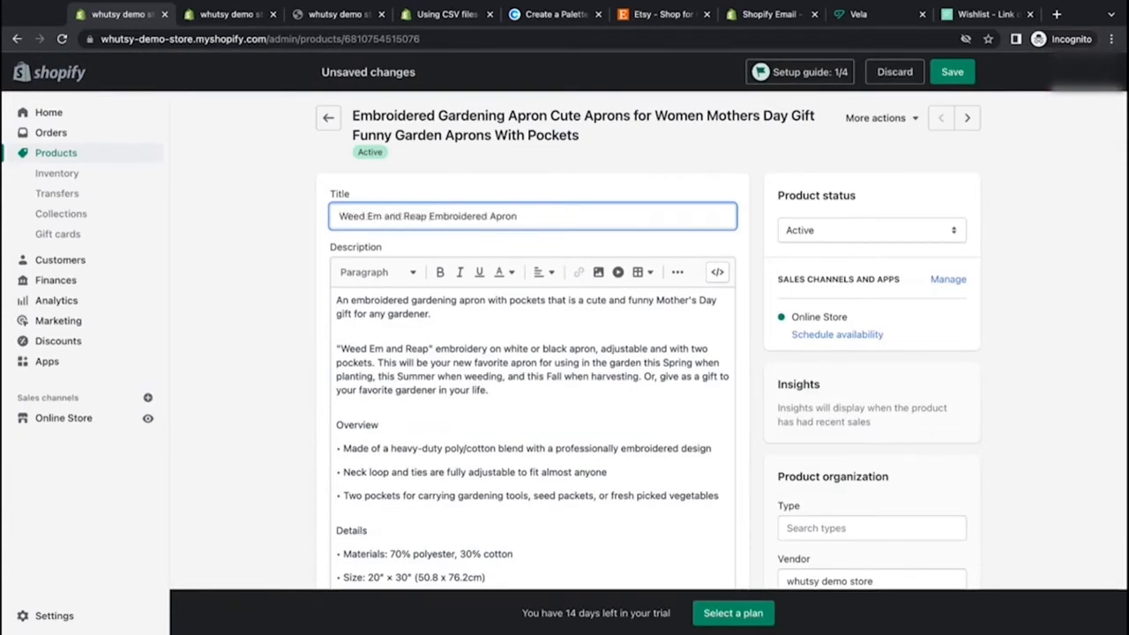
Step: Crop the apron's second media image to a square and save it
{"action": "scroll", "coordinate": [690, 253], "scroll_direction": "down", "scroll_amount": 10}
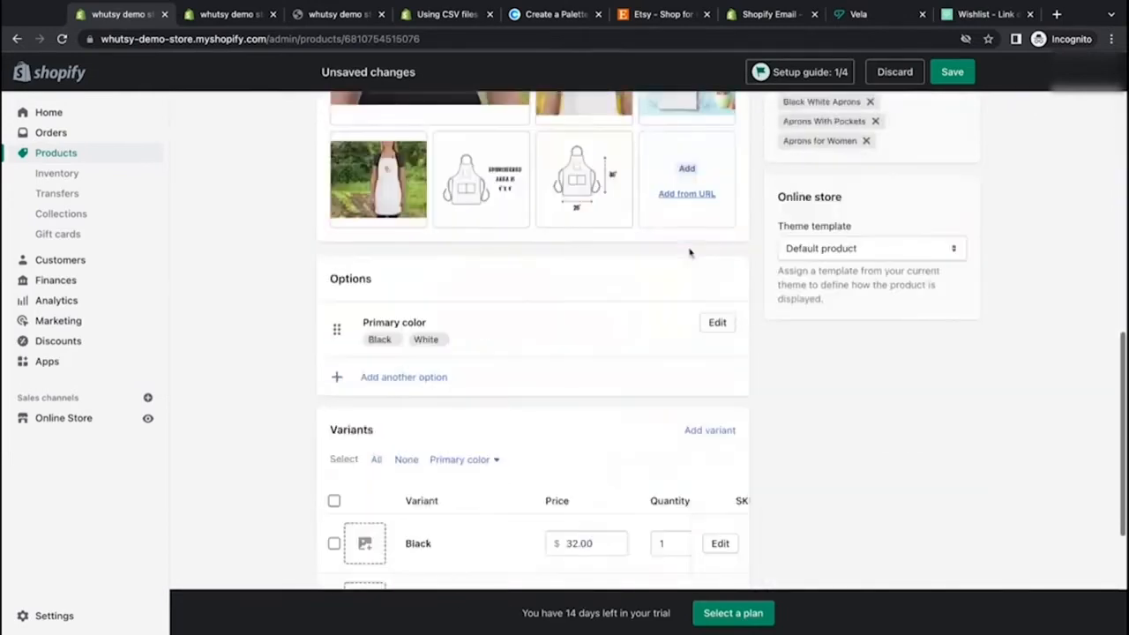
{"action": "scroll", "coordinate": [690, 253], "scroll_direction": "down", "scroll_amount": 1}
{"action": "scroll", "coordinate": [689, 252], "scroll_direction": "up", "scroll_amount": 4}
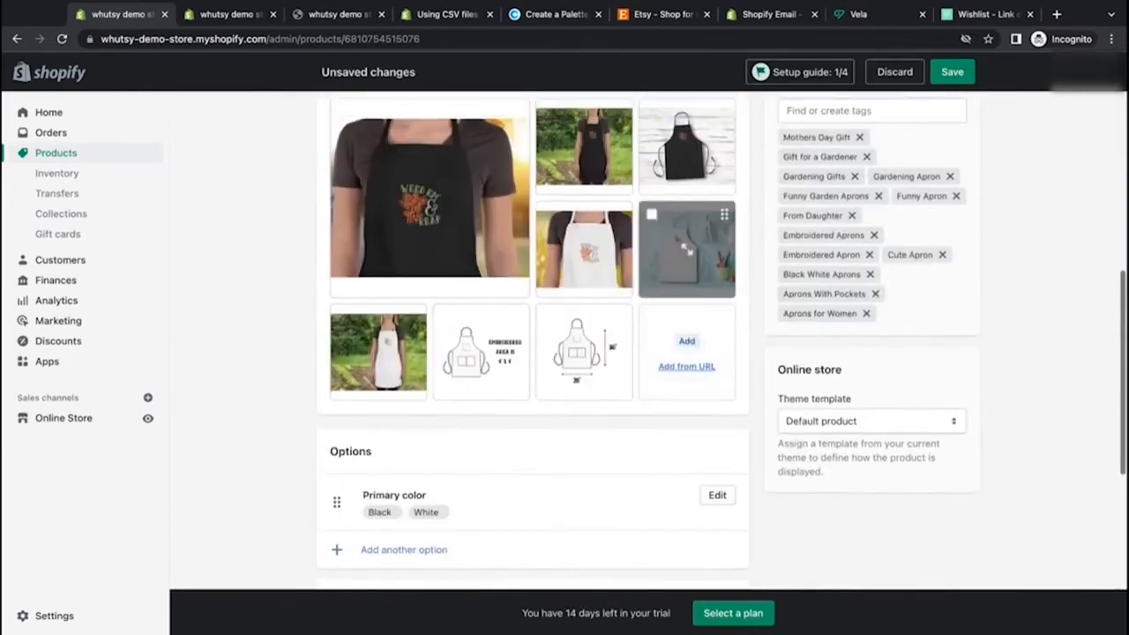
{"action": "scroll", "coordinate": [687, 250], "scroll_direction": "up", "scroll_amount": 1}
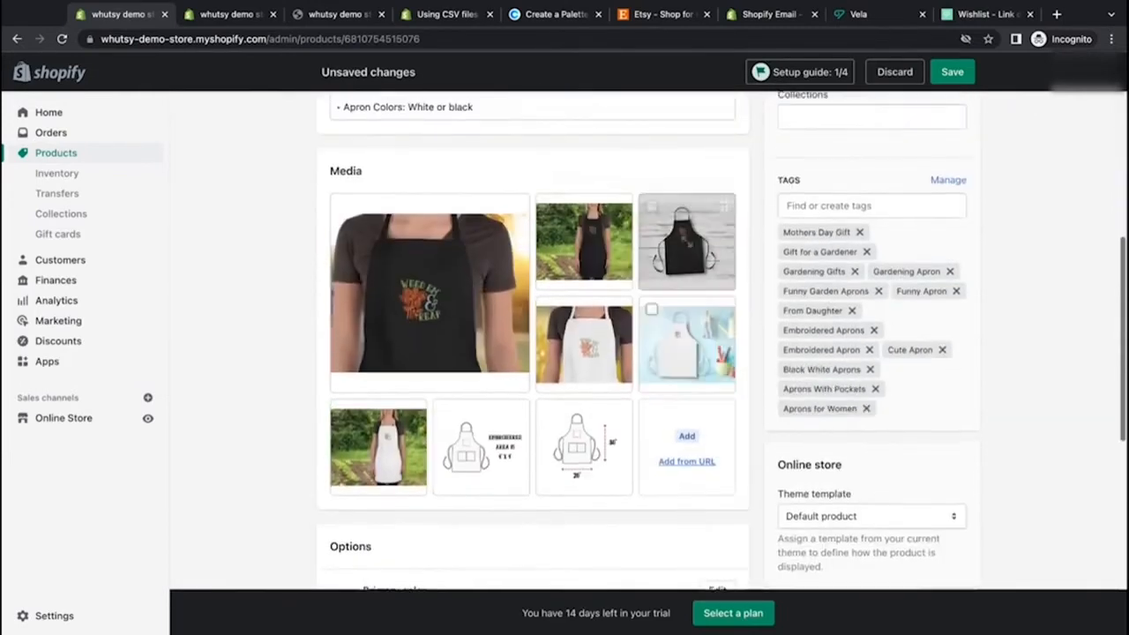
{"action": "left_click", "coordinate": [586, 268]}
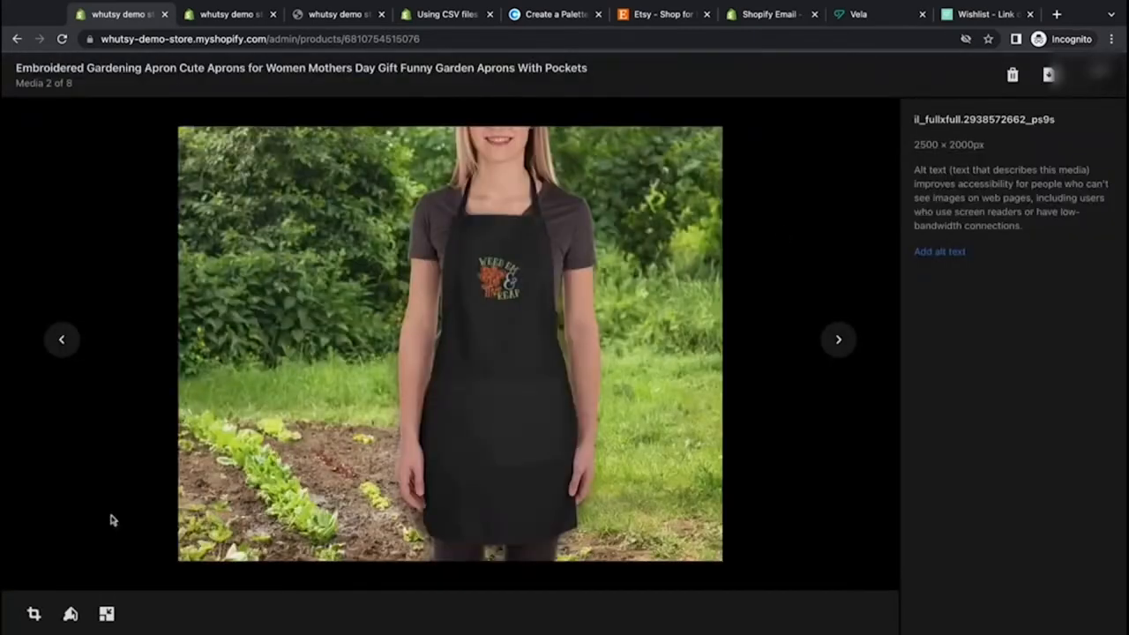
{"action": "left_click", "coordinate": [34, 614]}
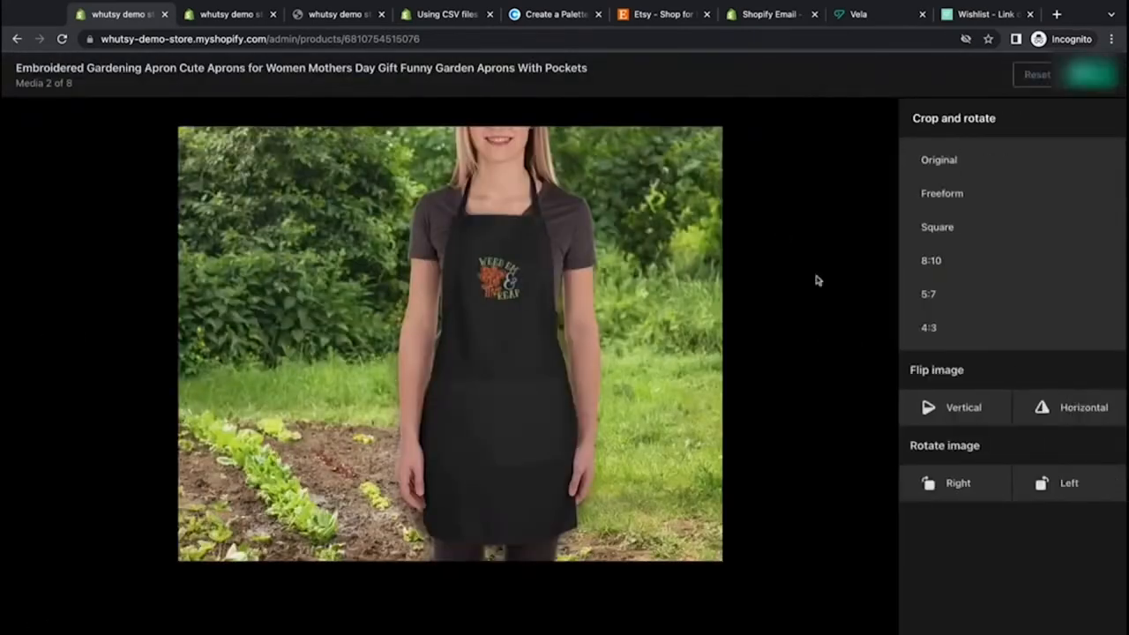
{"action": "left_click", "coordinate": [938, 227]}
{"action": "left_click_drag", "start_coordinate": [504, 385], "coordinate": [503, 385]}
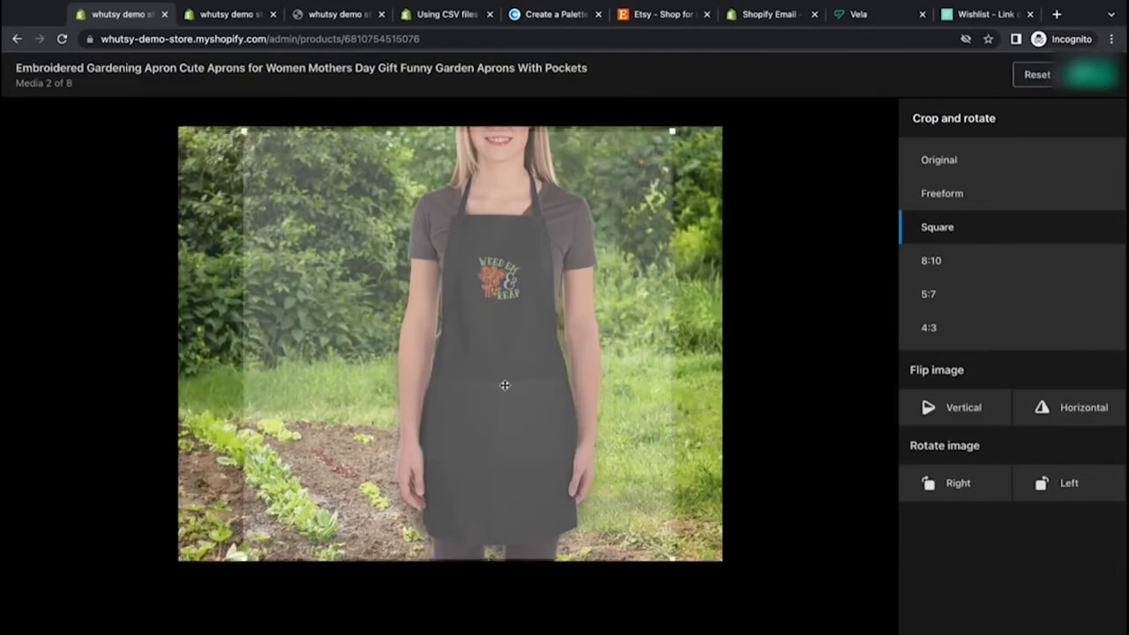
{"action": "left_click", "coordinate": [1092, 74]}
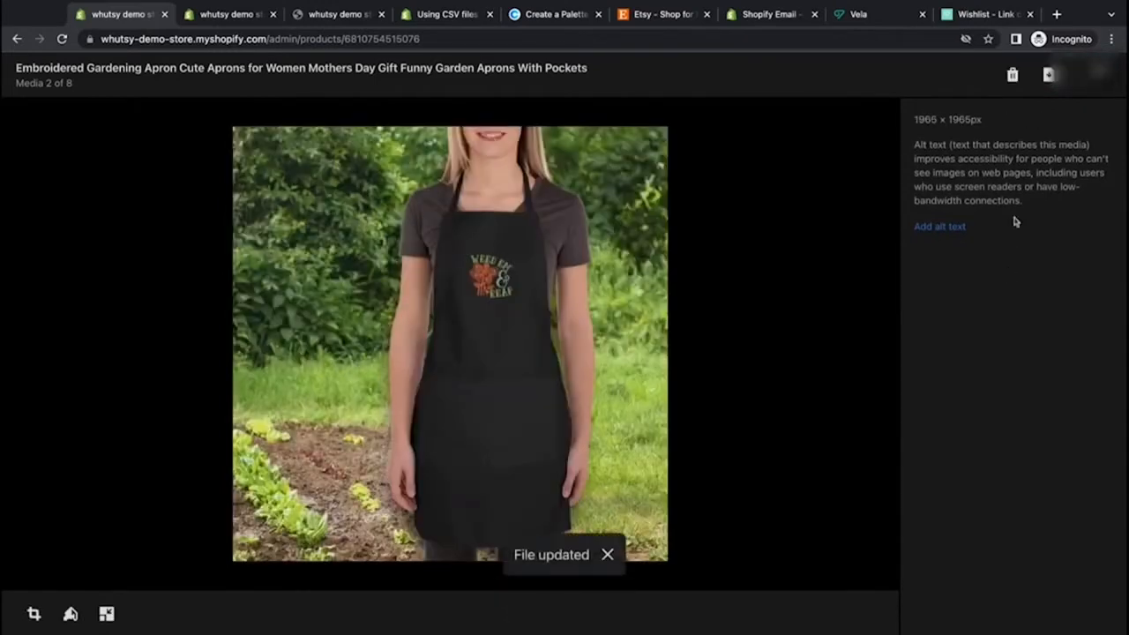
Step: Crop the third media image to a square, shifting the crop area slightly, and save it
{"action": "left_click", "coordinate": [841, 339]}
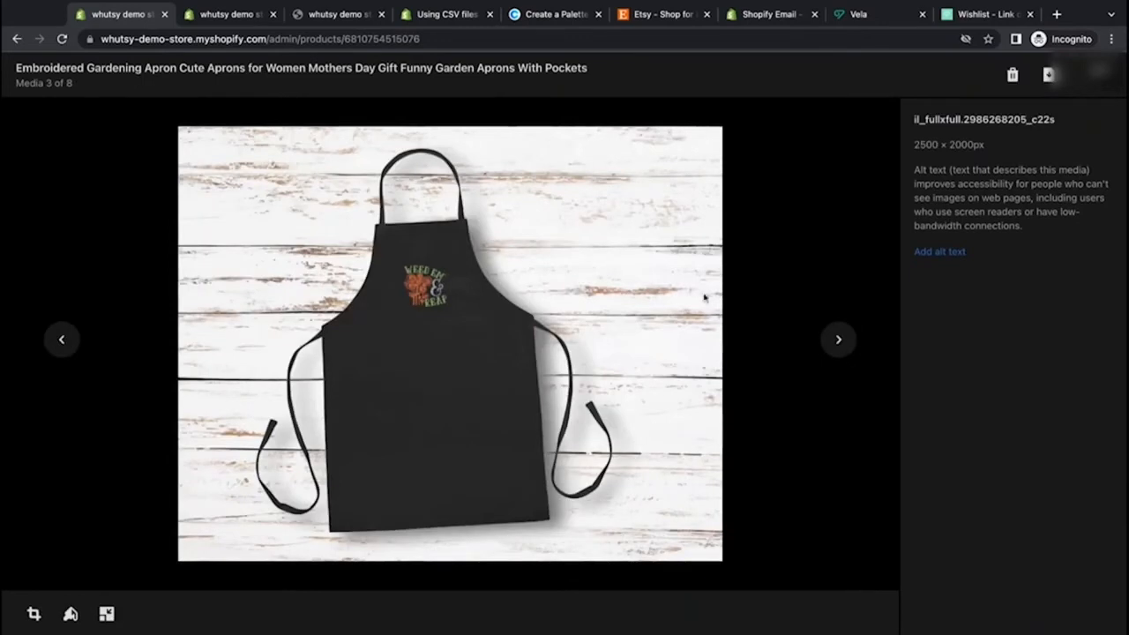
{"action": "left_click", "coordinate": [34, 613]}
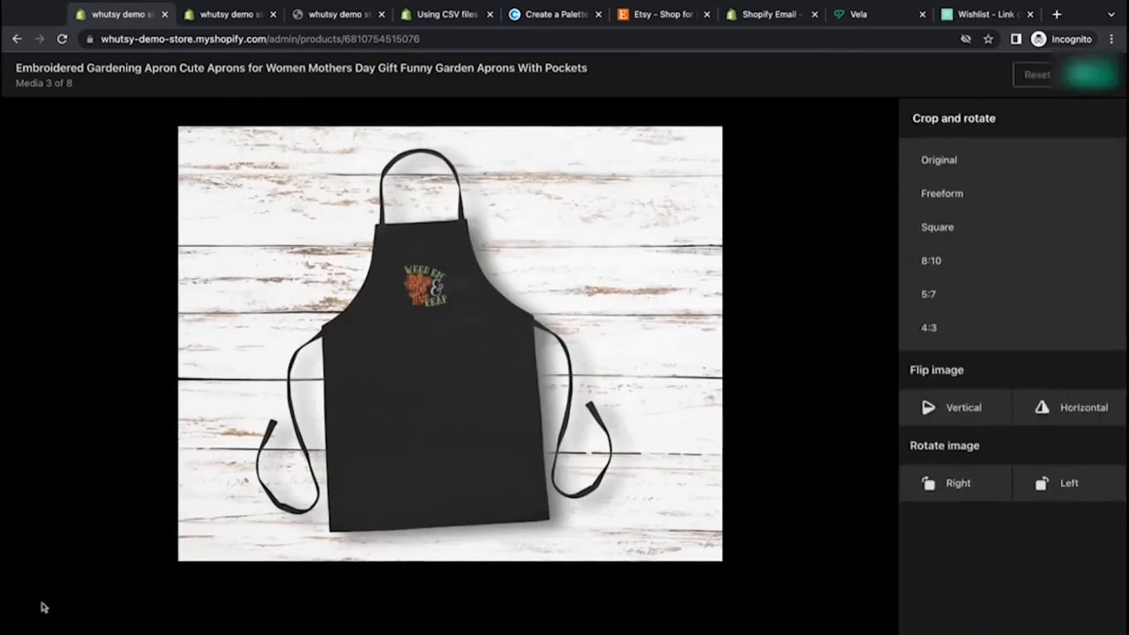
{"action": "left_click", "coordinate": [938, 228]}
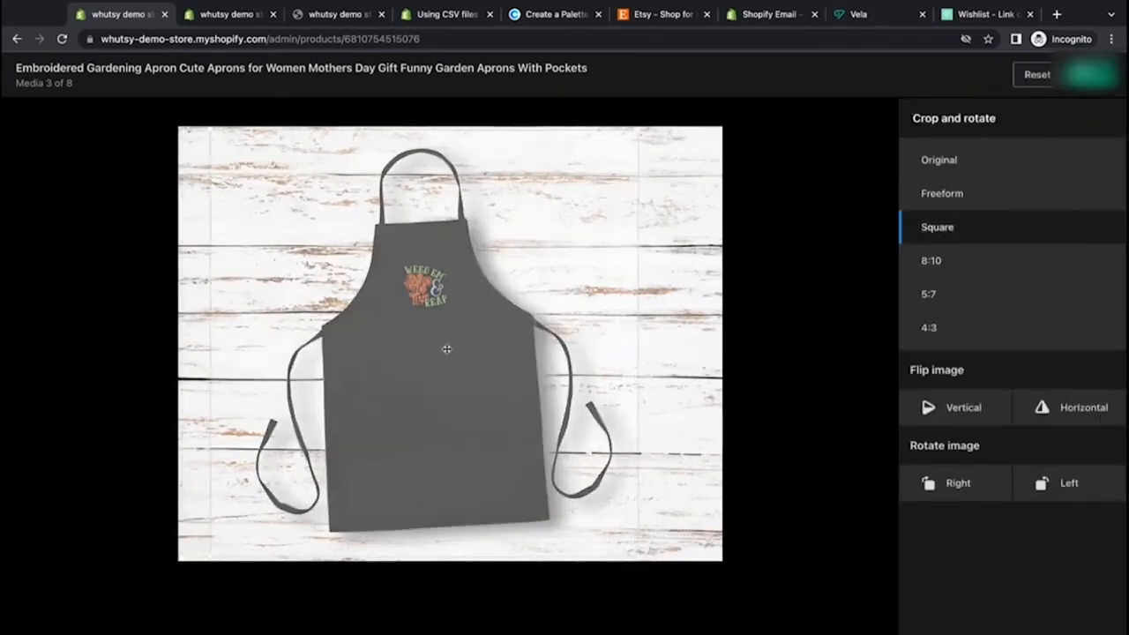
{"action": "left_click_drag", "start_coordinate": [447, 349], "coordinate": [457, 349]}
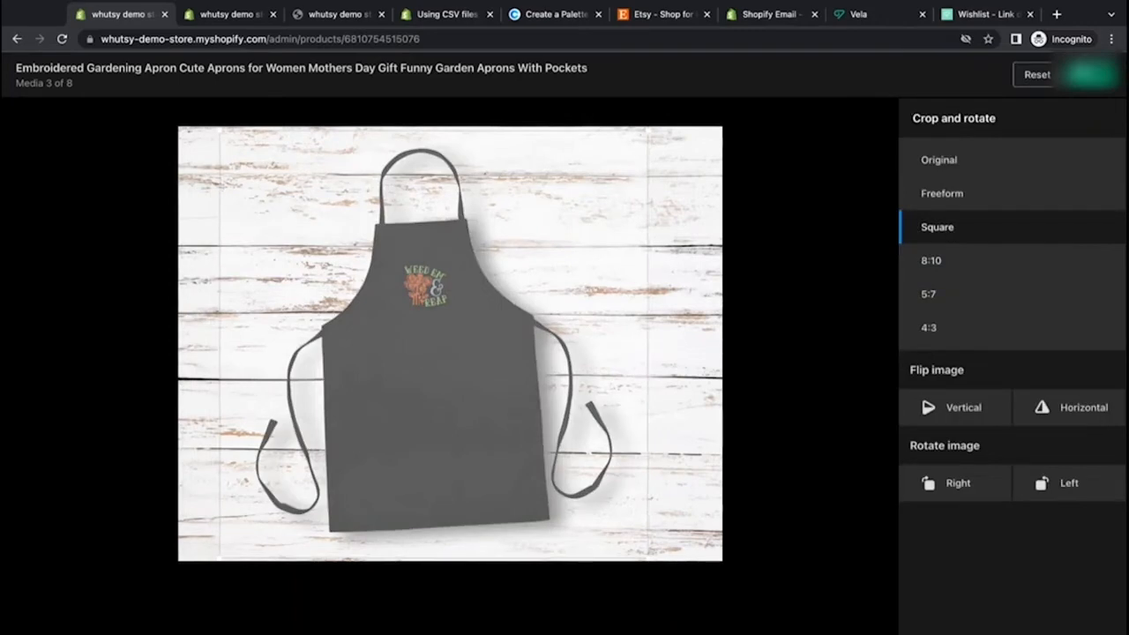
{"action": "left_click", "coordinate": [1092, 83]}
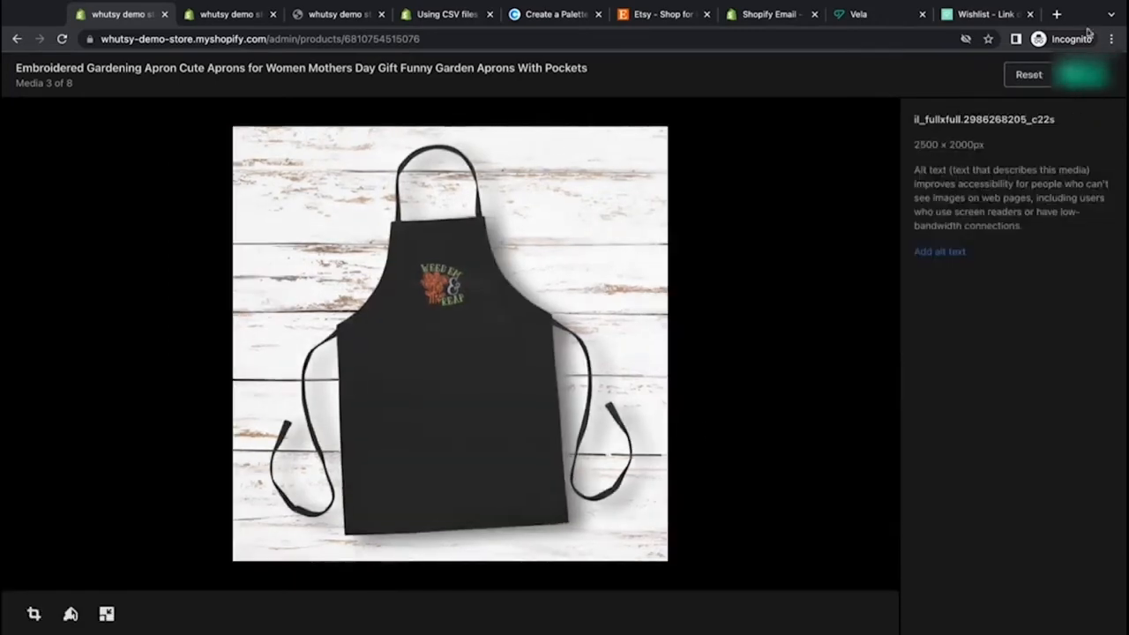
{"action": "left_click", "coordinate": [1088, 88]}
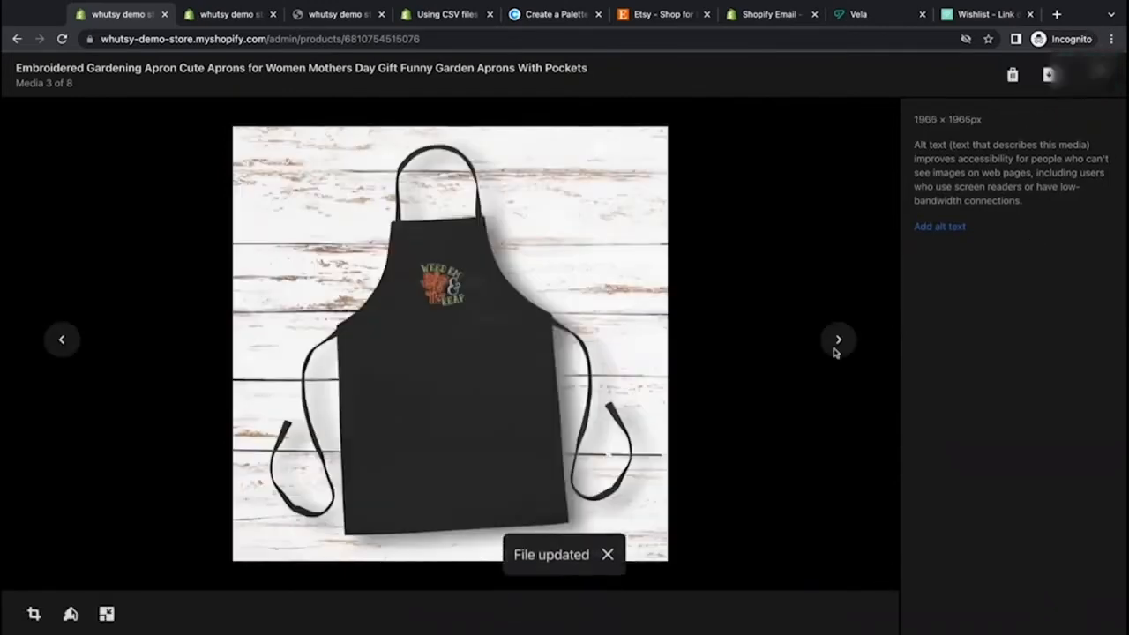
Step: Crop the fourth media image to a square, shifting the crop area toward the right, and save it
{"action": "left_click", "coordinate": [837, 342]}
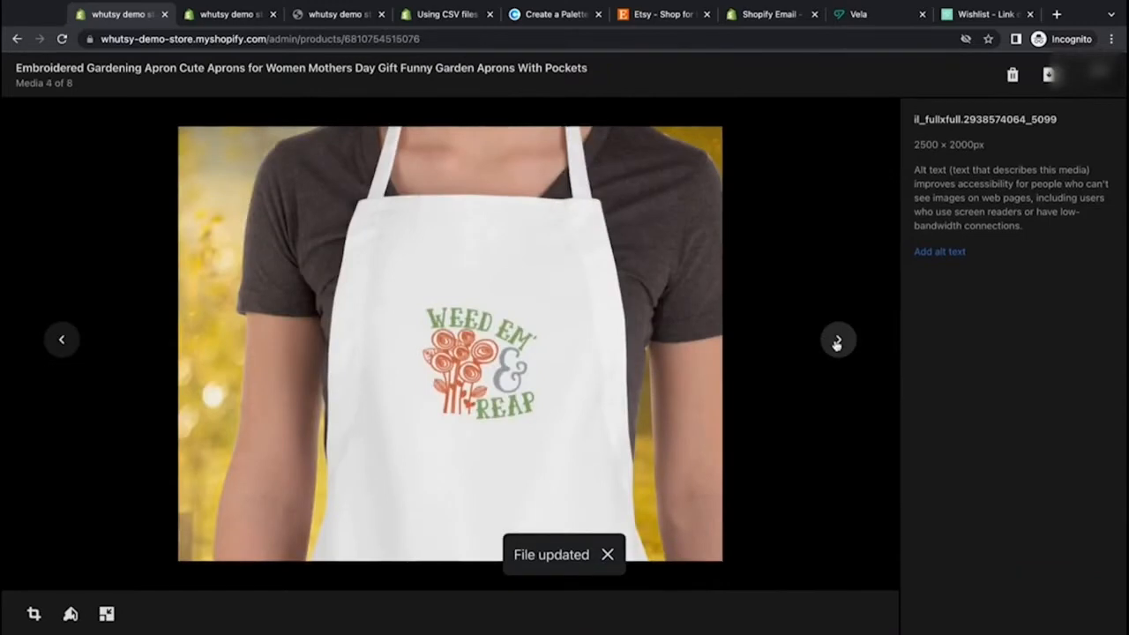
{"action": "left_click", "coordinate": [33, 613]}
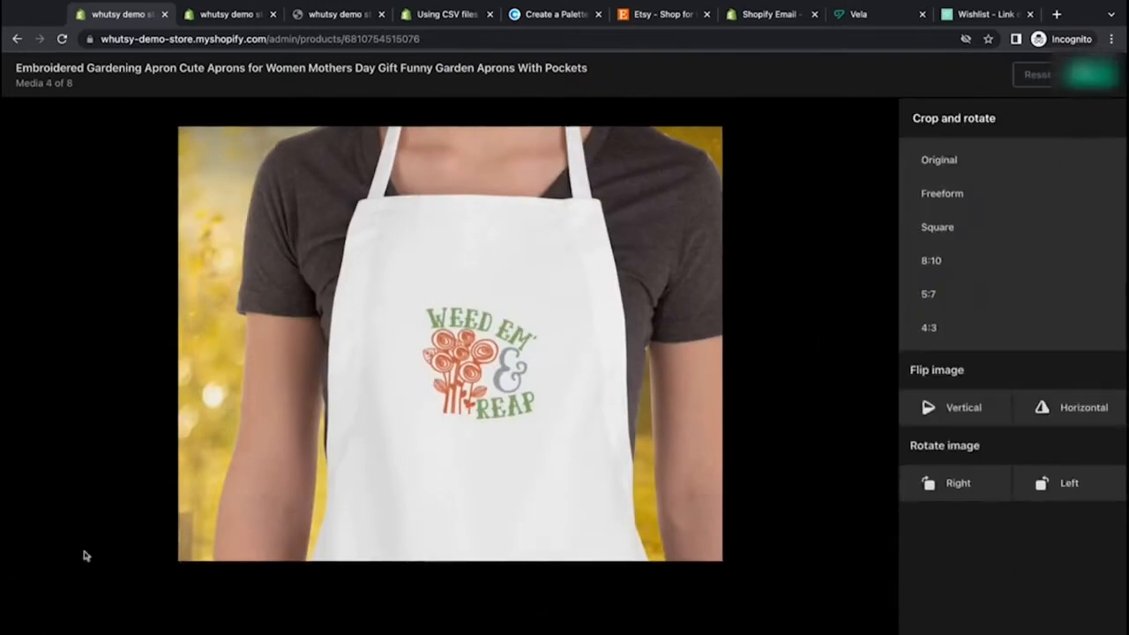
{"action": "left_click", "coordinate": [941, 229]}
{"action": "left_click_drag", "start_coordinate": [467, 322], "coordinate": [545, 340]}
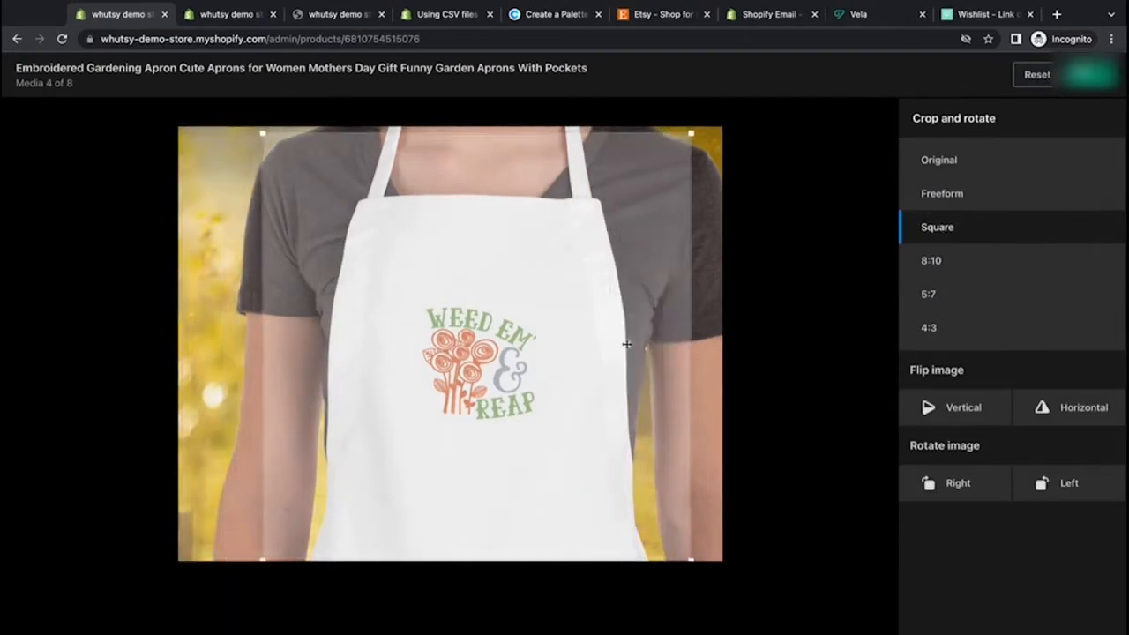
{"action": "left_click", "coordinate": [1092, 75]}
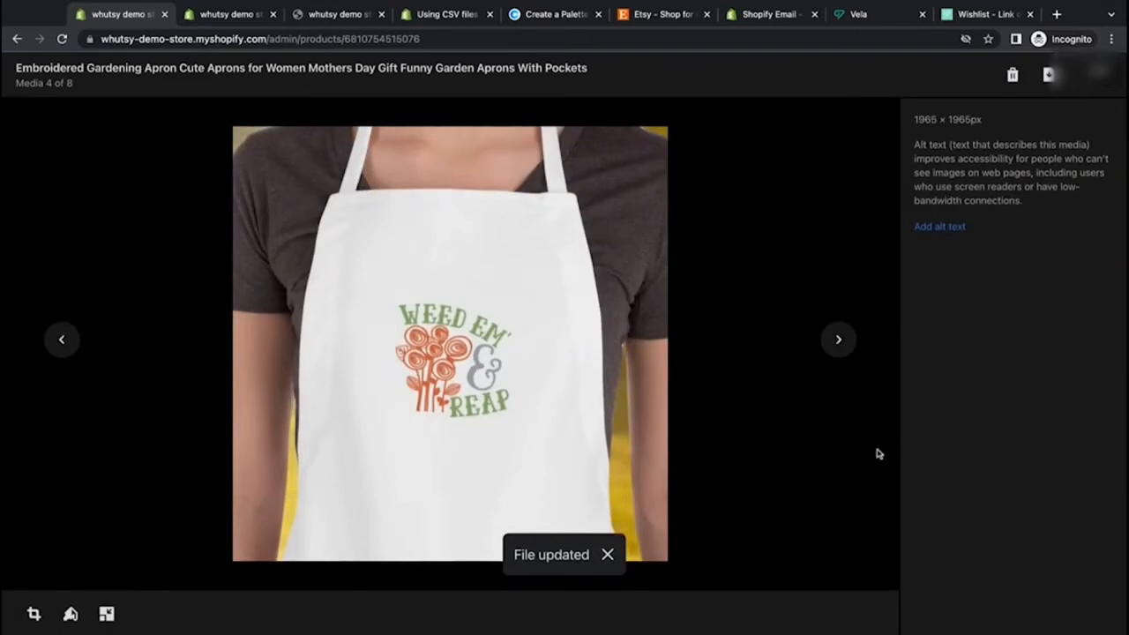
Step: Go to the fifth media image and crop it to a square, then save it
{"action": "left_click", "coordinate": [838, 338]}
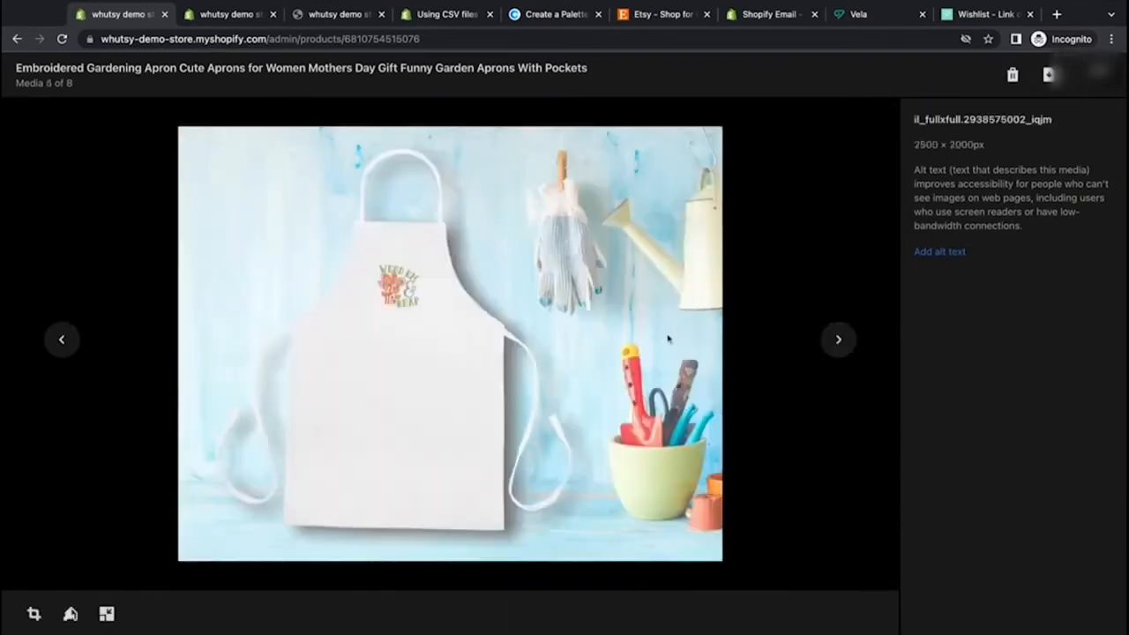
{"action": "left_click", "coordinate": [34, 614]}
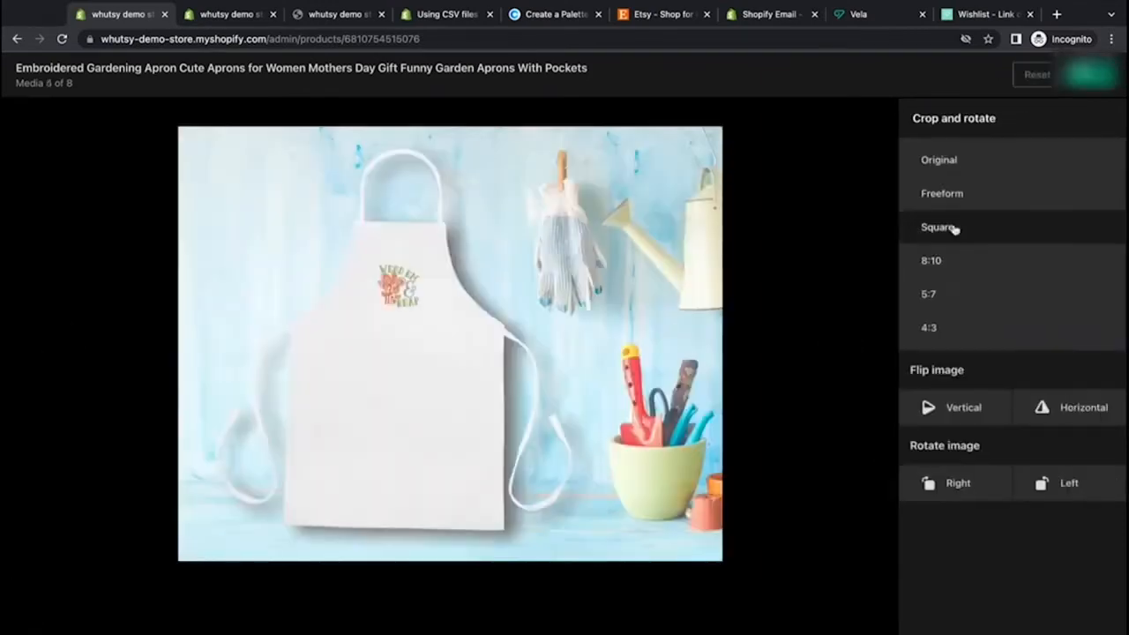
{"action": "left_click", "coordinate": [955, 228]}
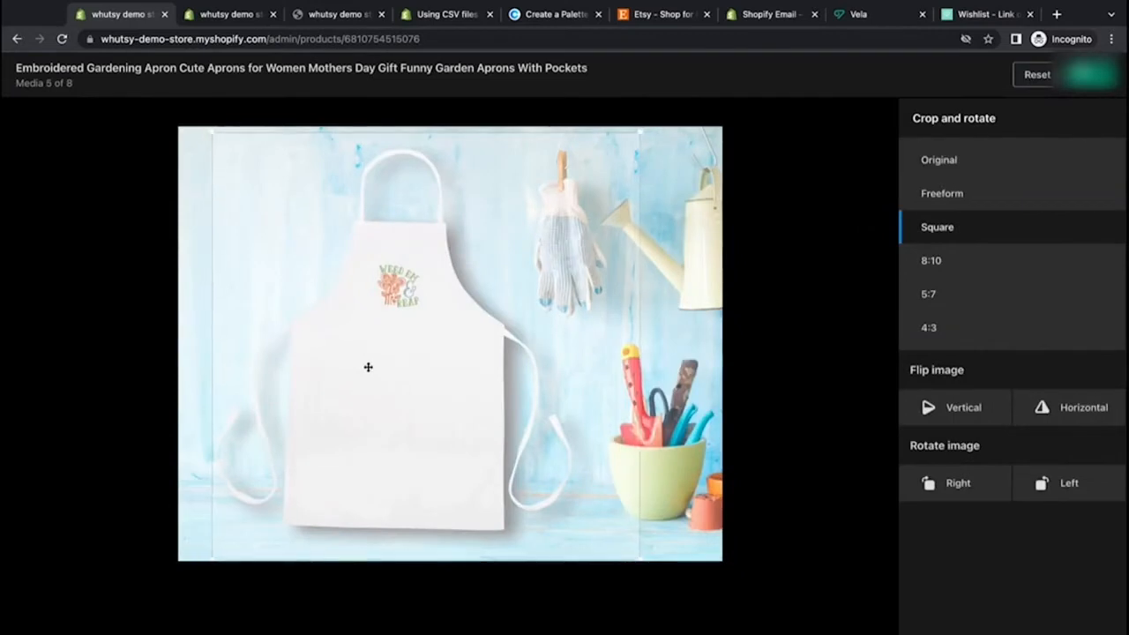
{"action": "left_click", "coordinate": [1090, 75]}
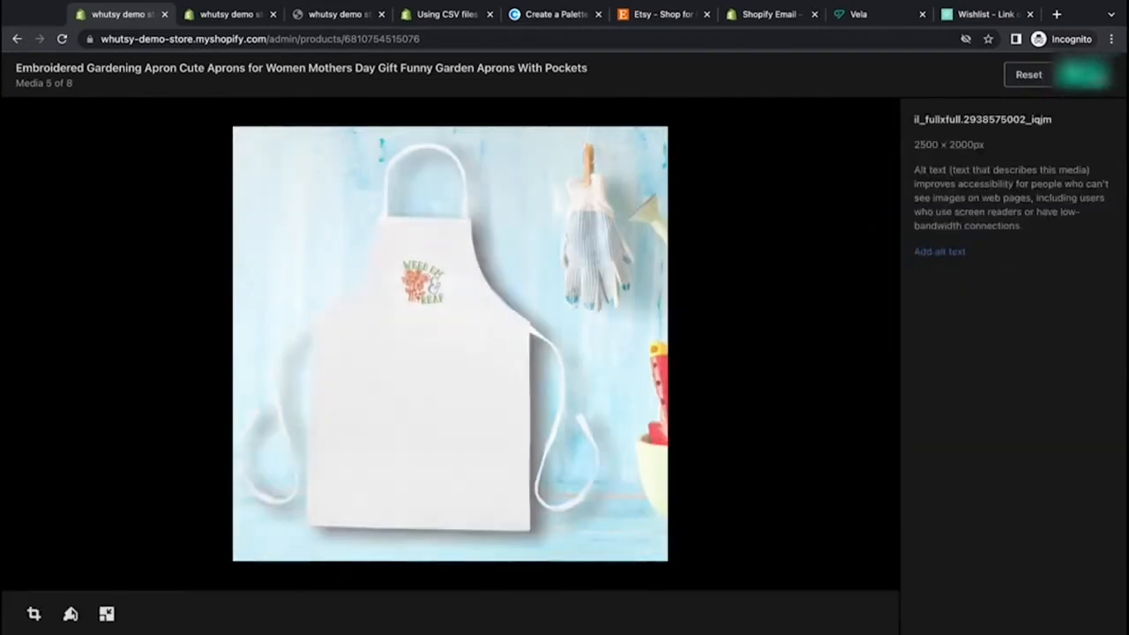
{"action": "left_click", "coordinate": [1088, 75]}
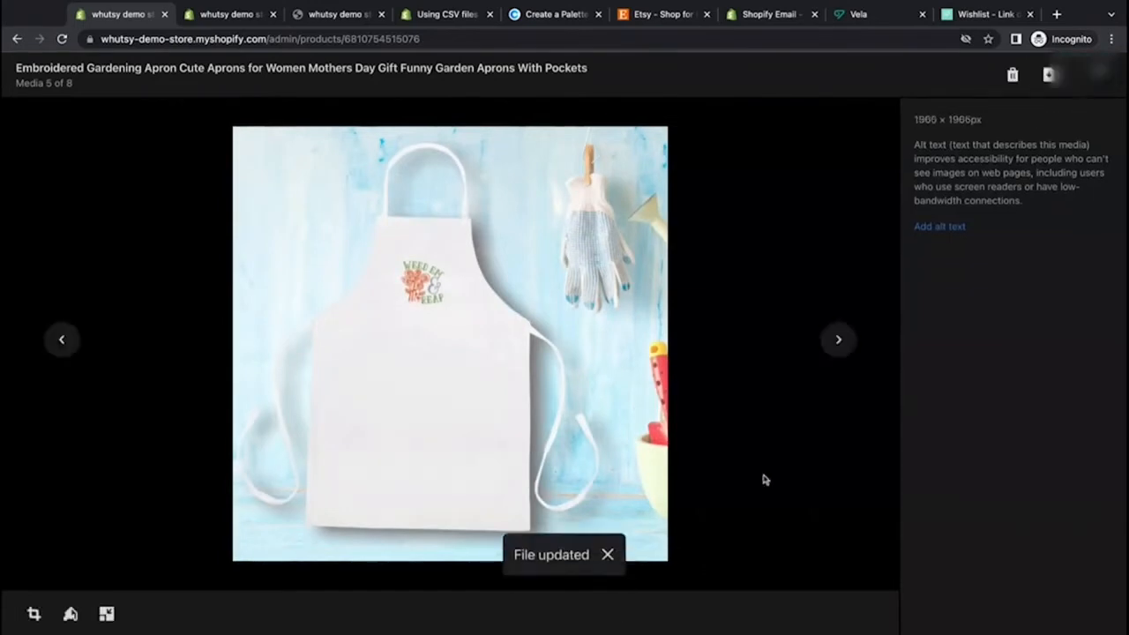
Step: Crop the sixth media image to a square, shifting the crop area toward the right, and save it
{"action": "left_click", "coordinate": [840, 342]}
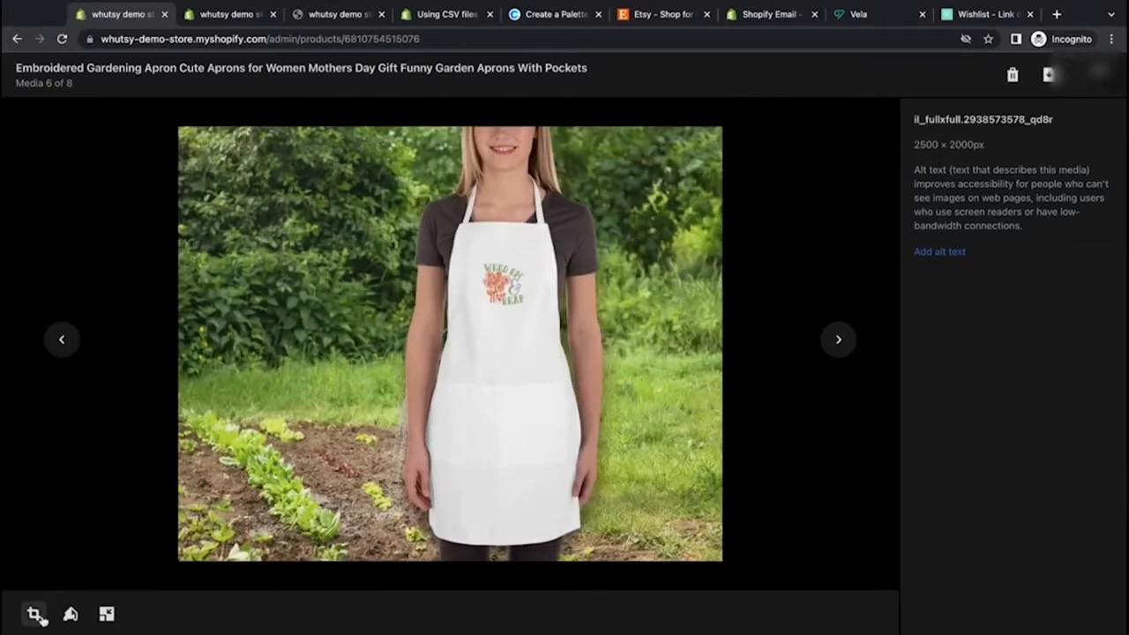
{"action": "left_click", "coordinate": [35, 615]}
{"action": "left_click", "coordinate": [936, 227]}
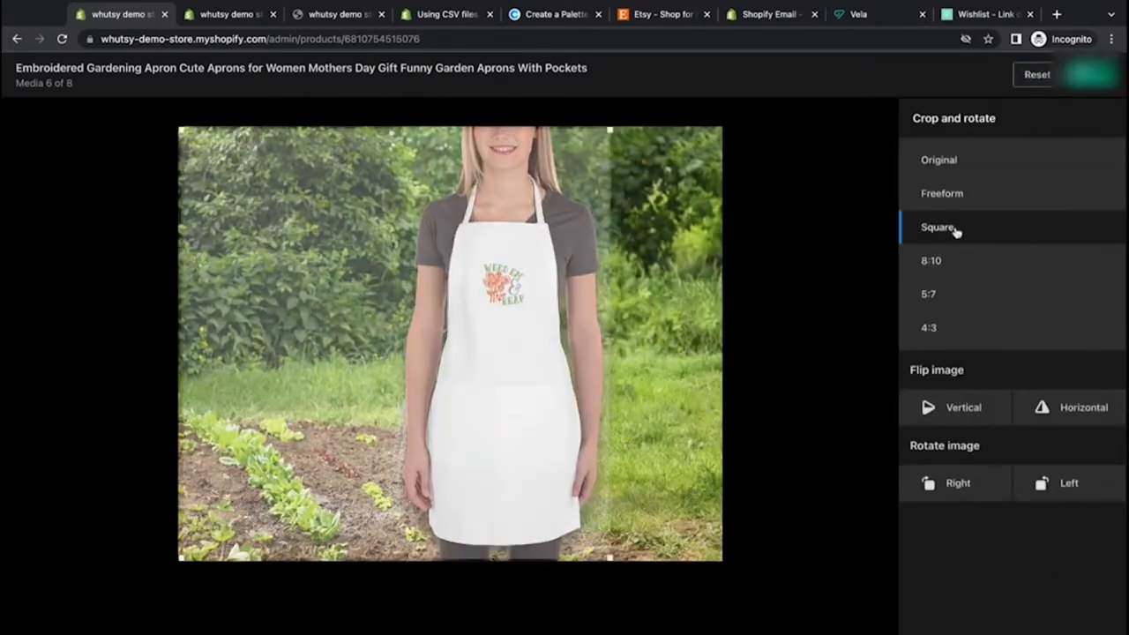
{"action": "left_click_drag", "start_coordinate": [464, 335], "coordinate": [492, 313]}
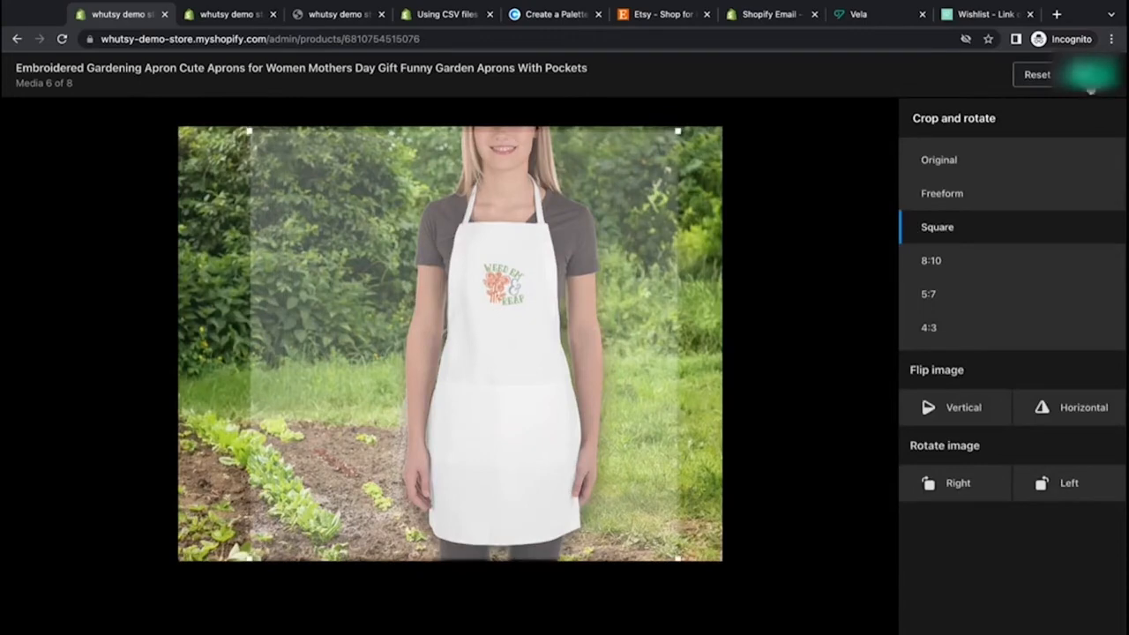
{"action": "left_click", "coordinate": [1088, 75]}
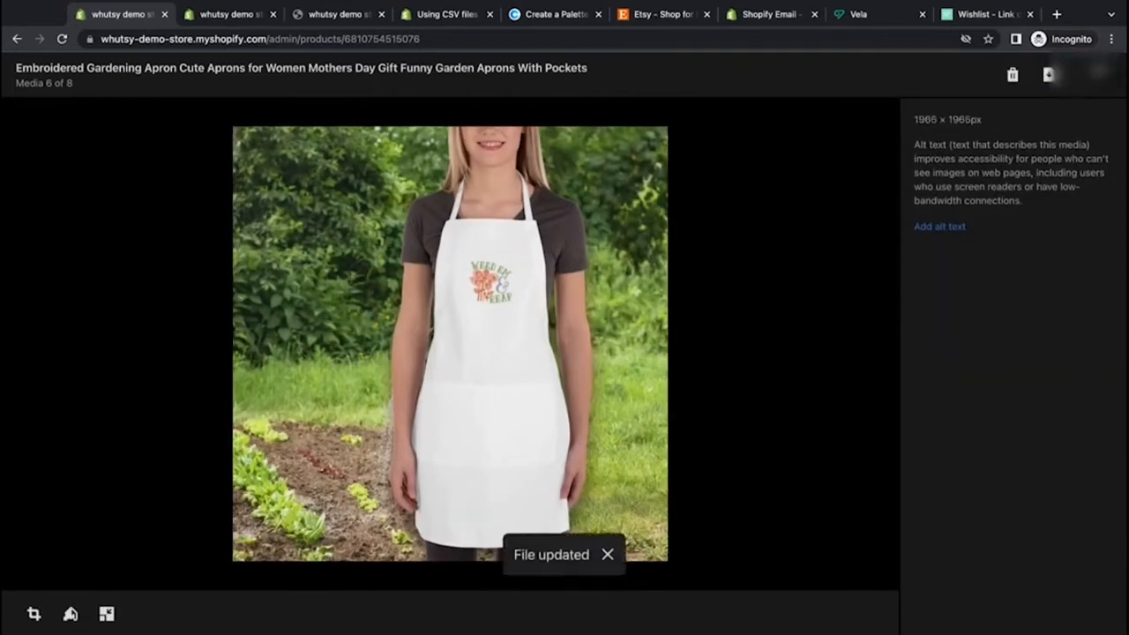
Step: Crop the seventh media image to a square, shifting the crop area slightly right, and save it
{"action": "left_click", "coordinate": [841, 341]}
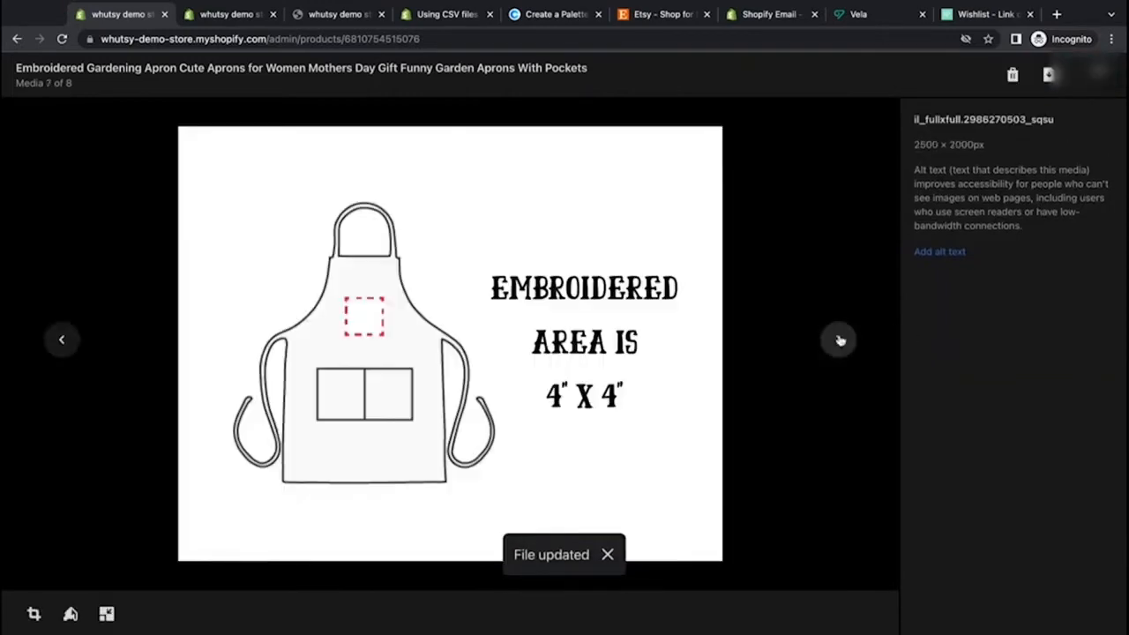
{"action": "left_click", "coordinate": [34, 615]}
{"action": "left_click", "coordinate": [935, 231]}
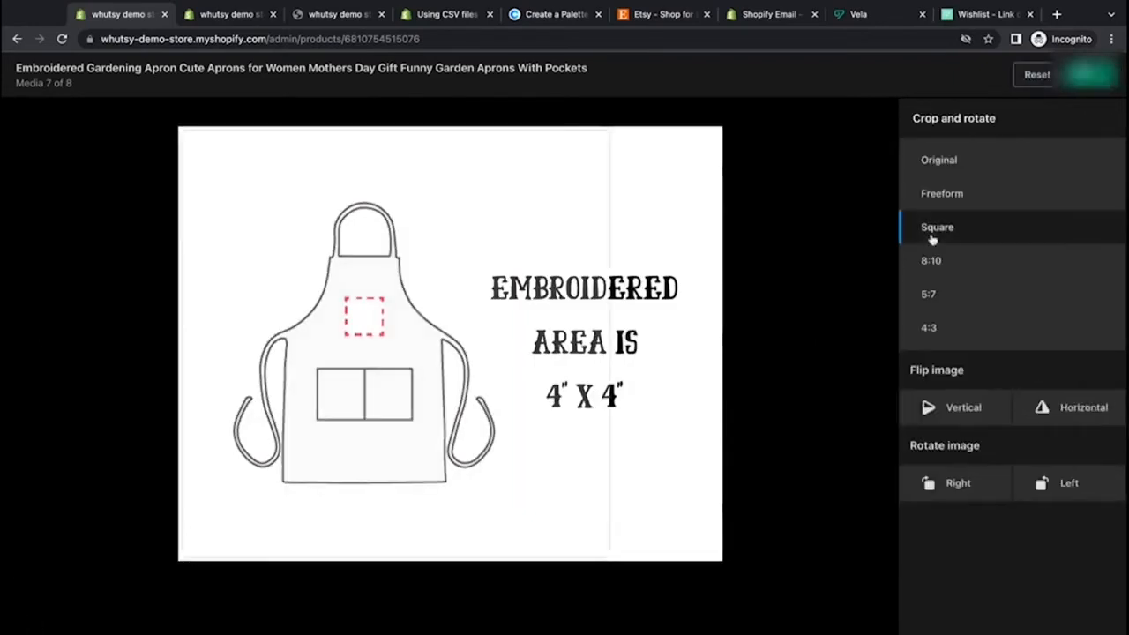
{"action": "left_click_drag", "start_coordinate": [366, 369], "coordinate": [377, 368]}
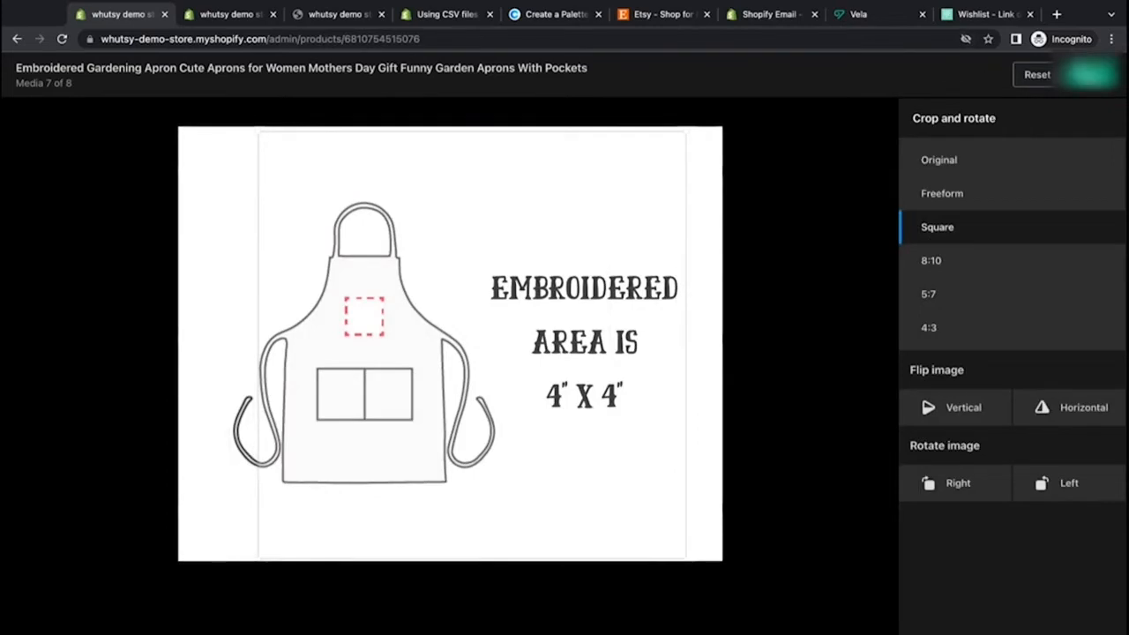
{"action": "left_click", "coordinate": [1089, 74]}
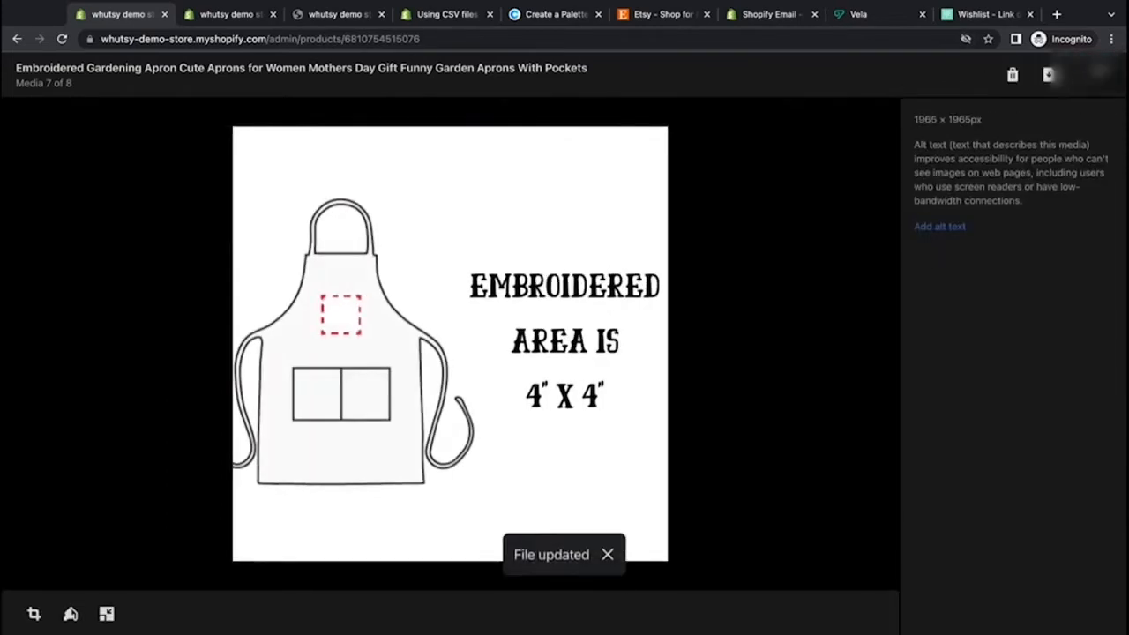
Step: Crop the eighth media image to a square, save it, and close the media viewer
{"action": "left_click", "coordinate": [838, 340]}
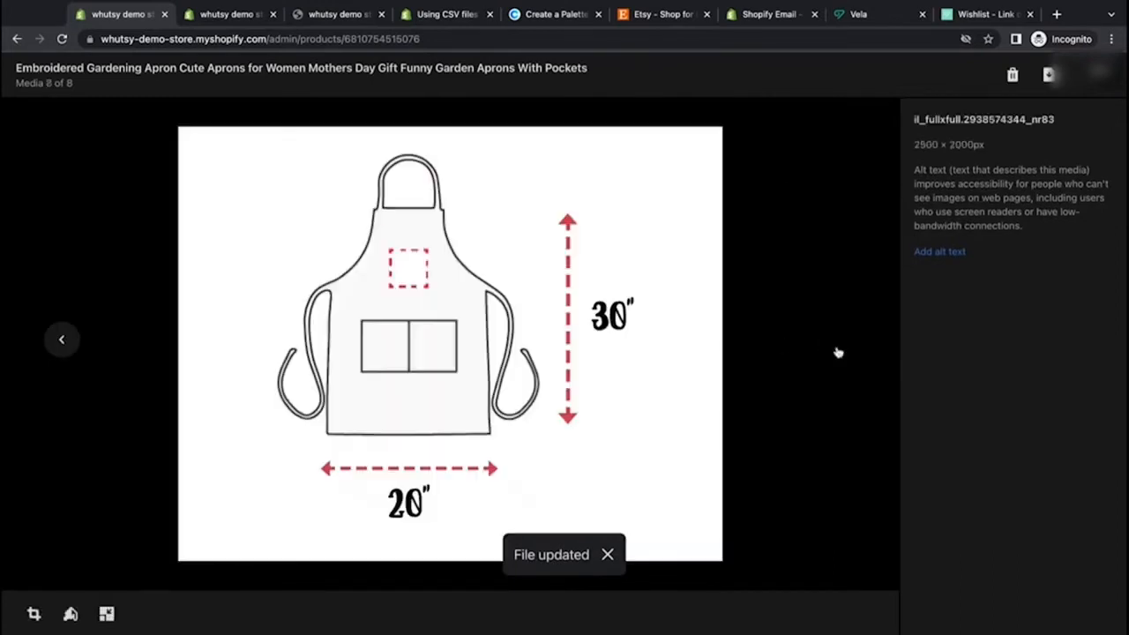
{"action": "left_click", "coordinate": [34, 614]}
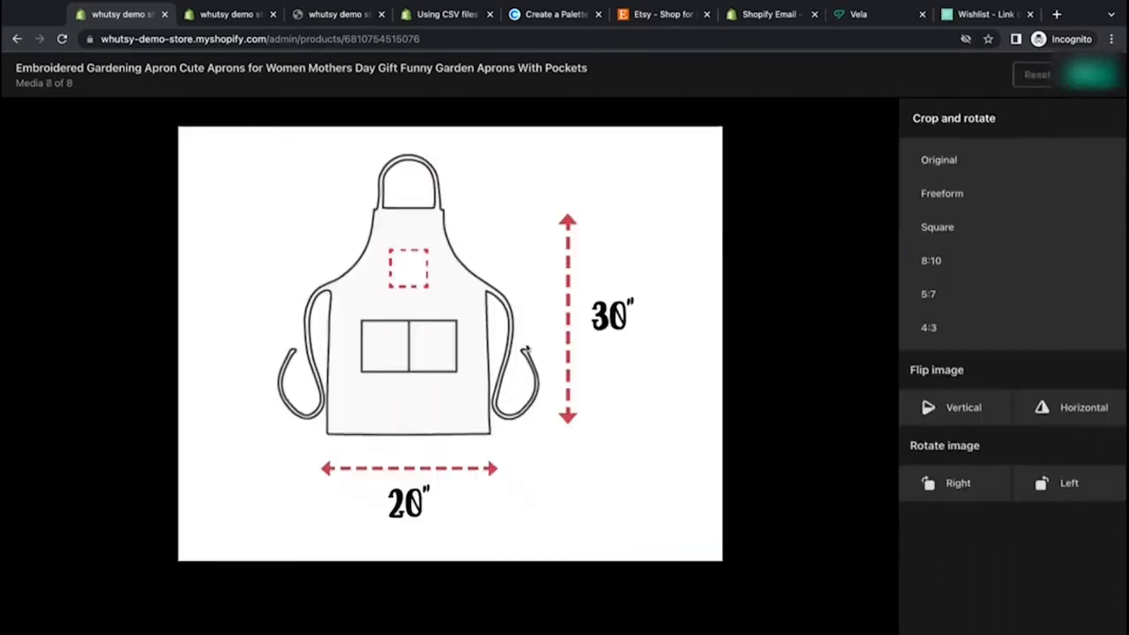
{"action": "left_click", "coordinate": [938, 231]}
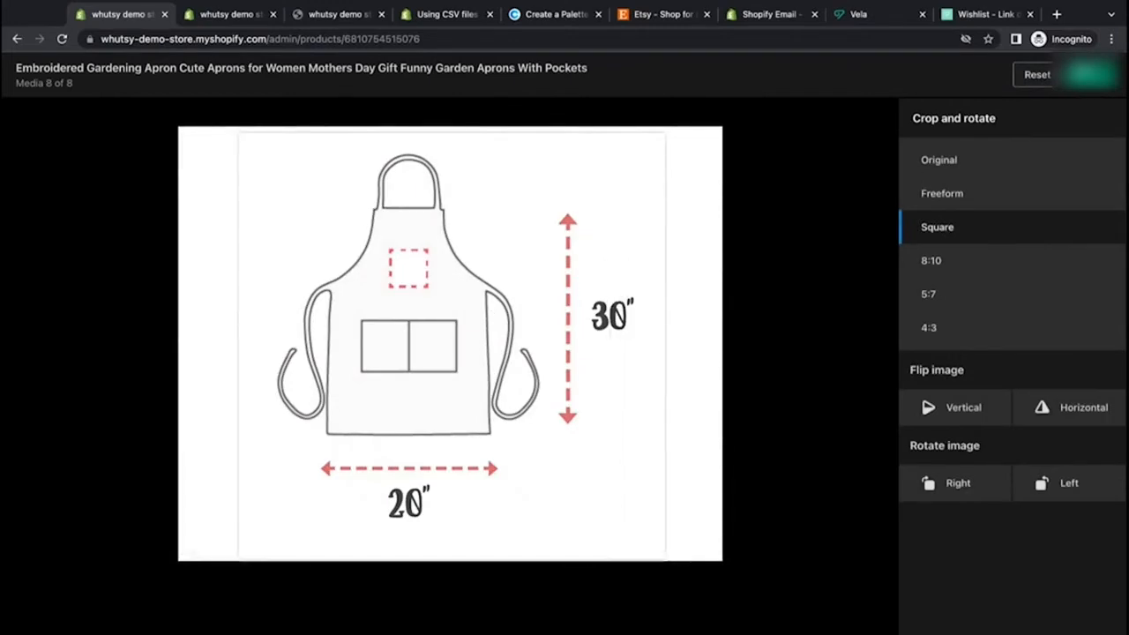
{"action": "left_click", "coordinate": [1092, 74]}
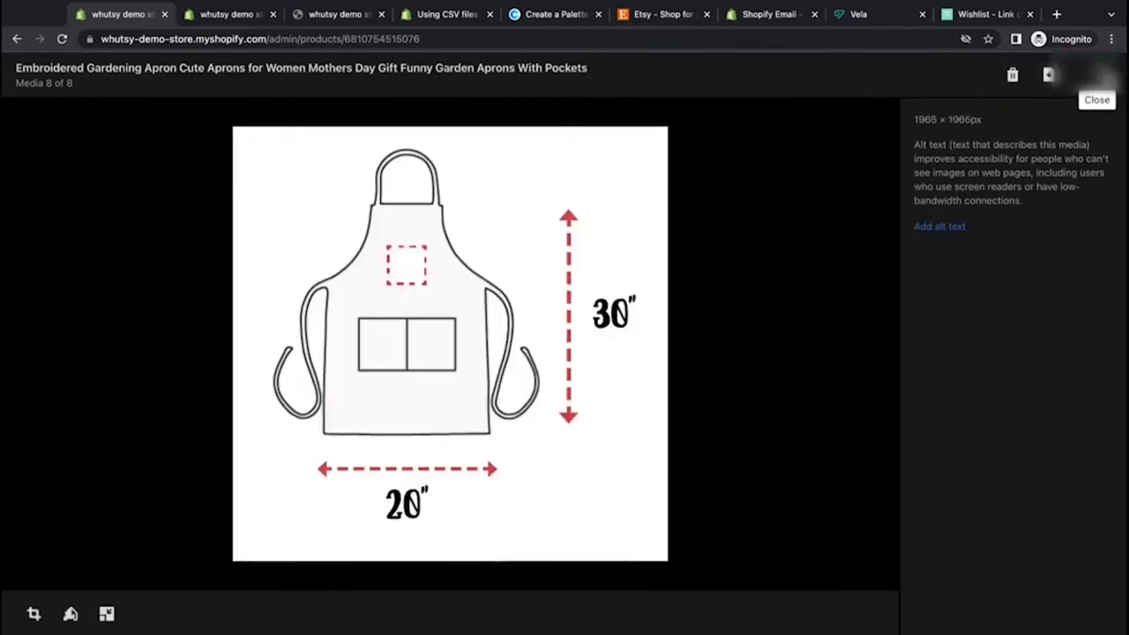
{"action": "left_click", "coordinate": [1098, 73]}
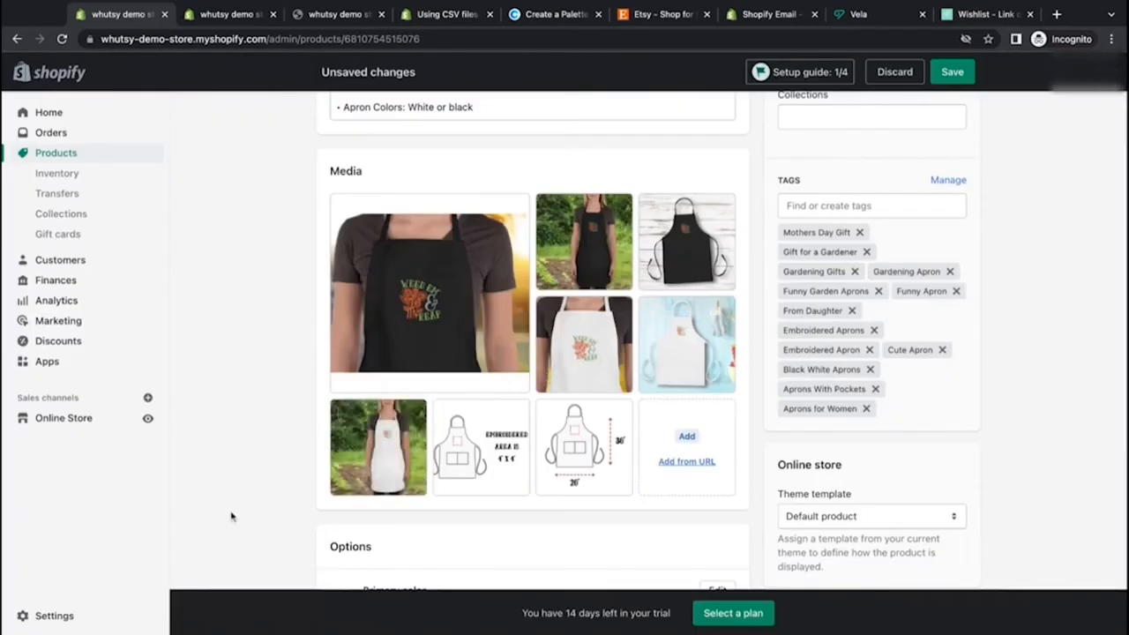
Step: Assign the black apron garden photo as the Black variant's image
{"action": "scroll", "coordinate": [231, 515], "scroll_direction": "down", "scroll_amount": 6}
{"action": "scroll", "coordinate": [618, 339], "scroll_direction": "up", "scroll_amount": 1}
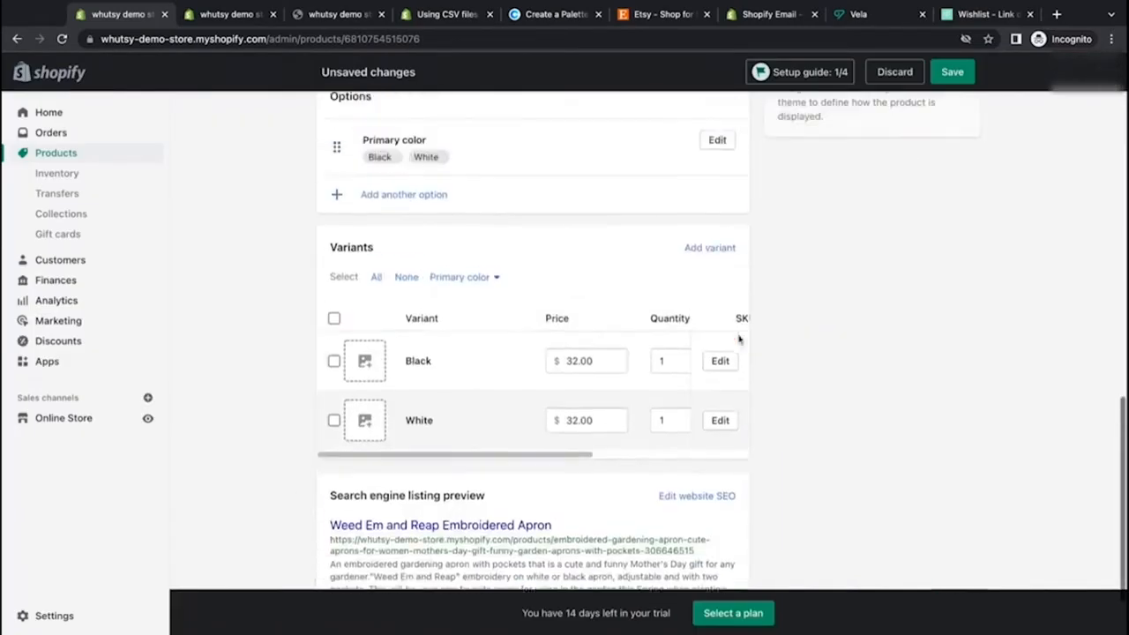
{"action": "left_click", "coordinate": [365, 362]}
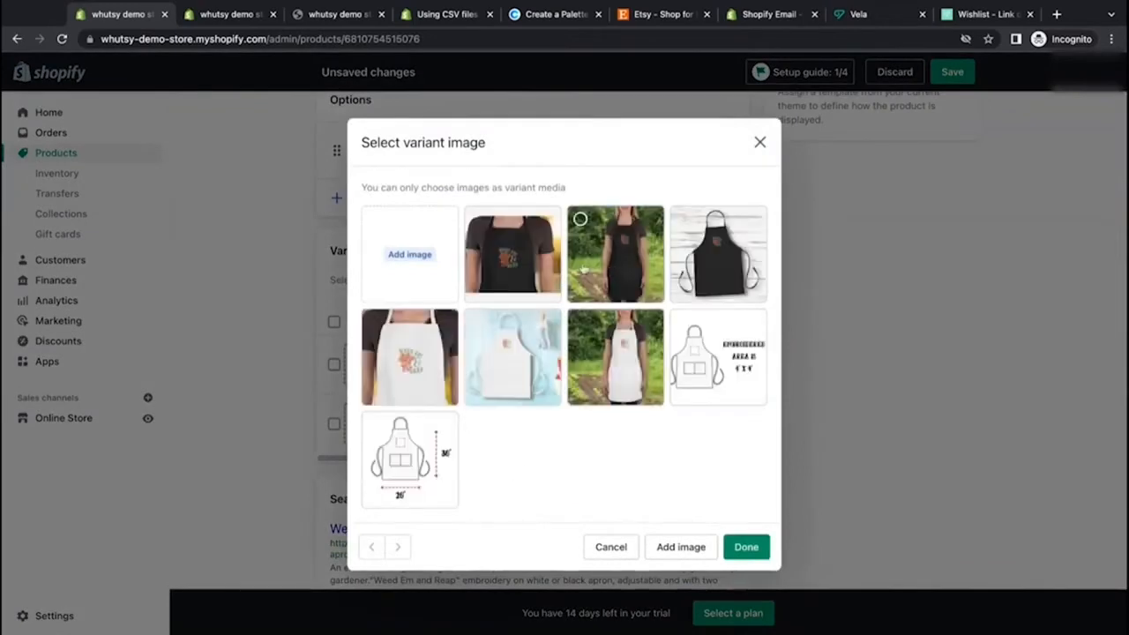
{"action": "left_click", "coordinate": [615, 265]}
{"action": "left_click", "coordinate": [746, 549]}
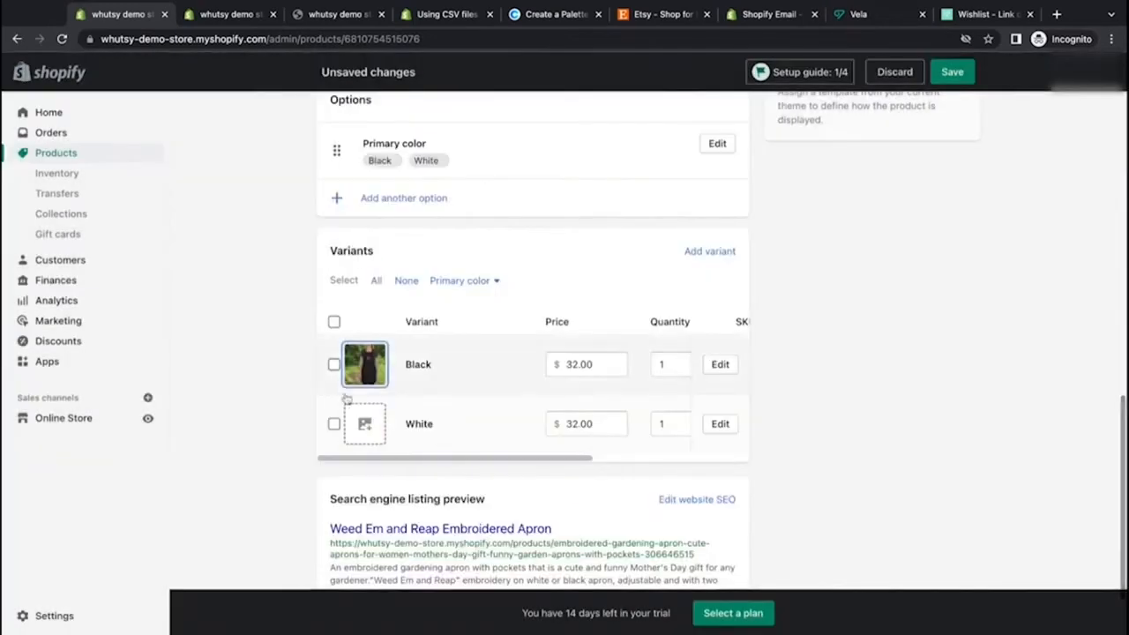
Step: Assign the white apron garden photo as the White variant's image and save the product
{"action": "left_click", "coordinate": [365, 423]}
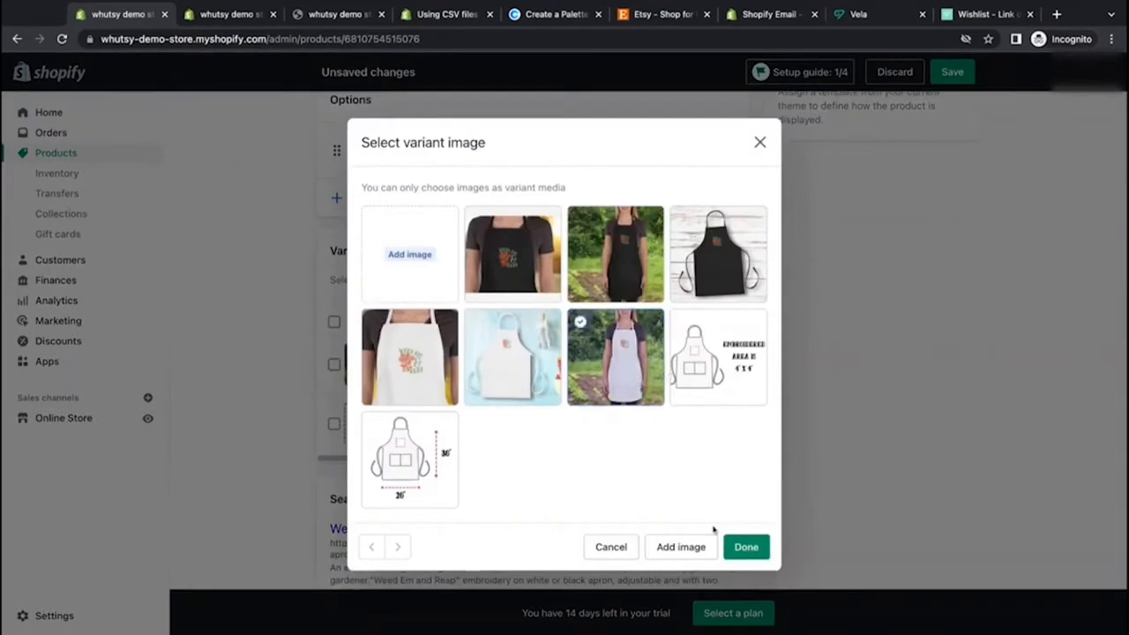
{"action": "left_click", "coordinate": [746, 547]}
{"action": "left_click", "coordinate": [950, 70]}
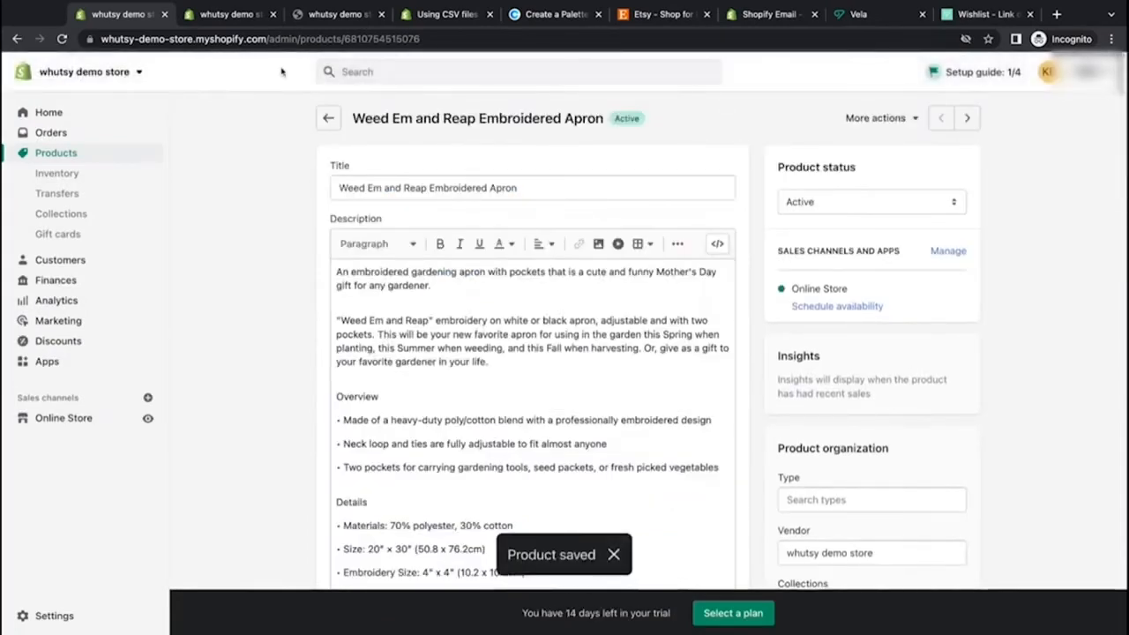
Step: Open the Example T-Shirt product, crop its image to a square, save it, and close the viewer
{"action": "left_click", "coordinate": [340, 120]}
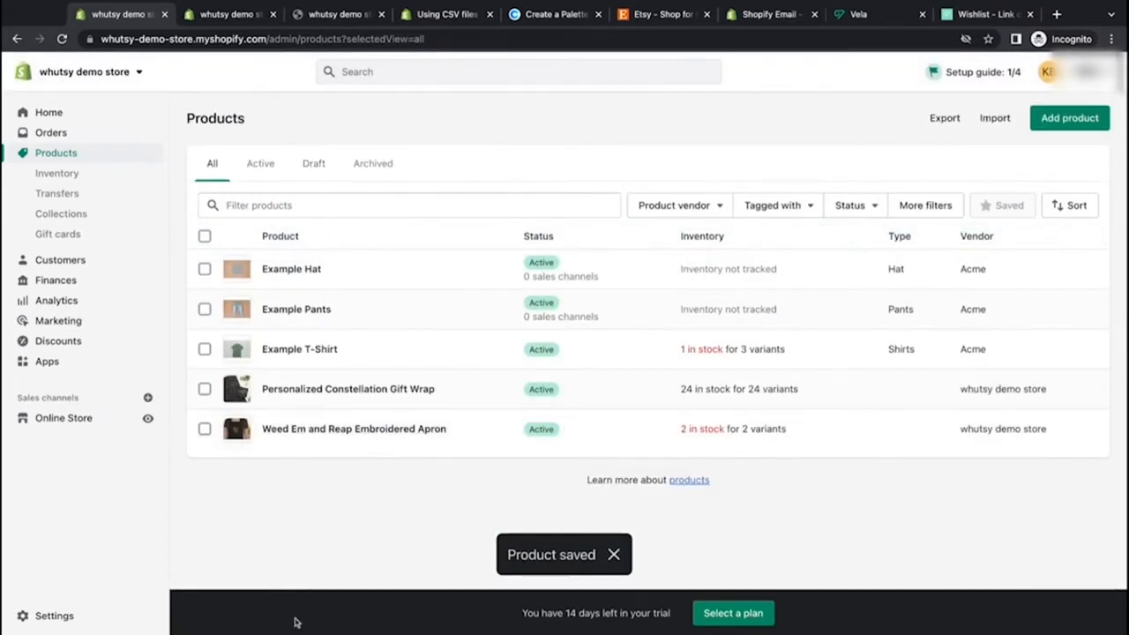
{"action": "left_click", "coordinate": [233, 351]}
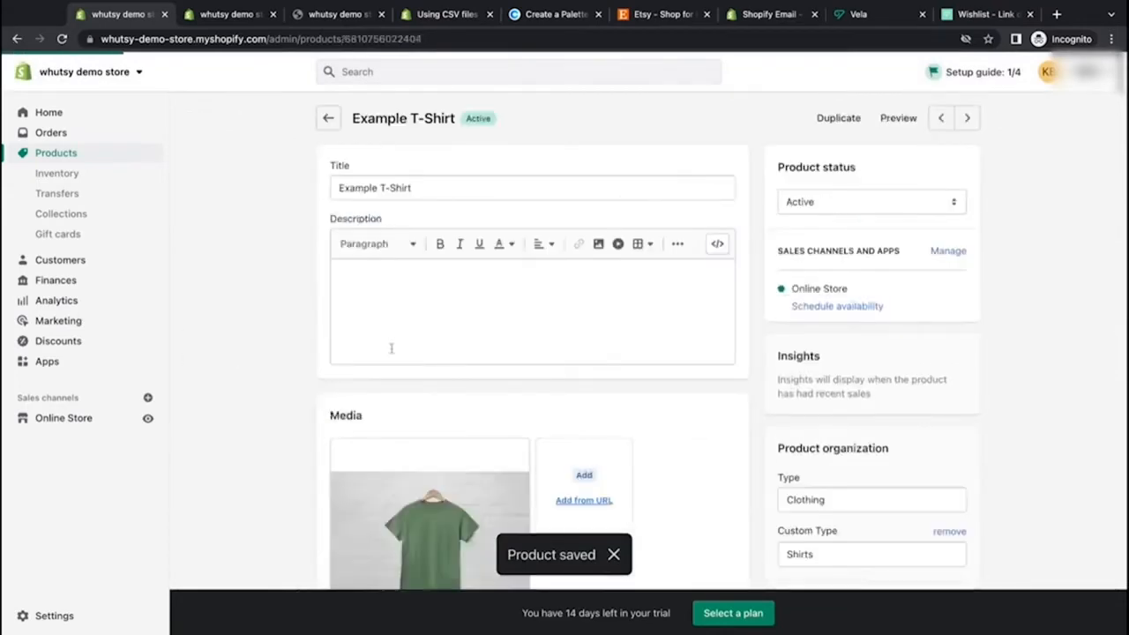
{"action": "scroll", "coordinate": [390, 348], "scroll_direction": "down", "scroll_amount": 3}
{"action": "left_click", "coordinate": [407, 358]}
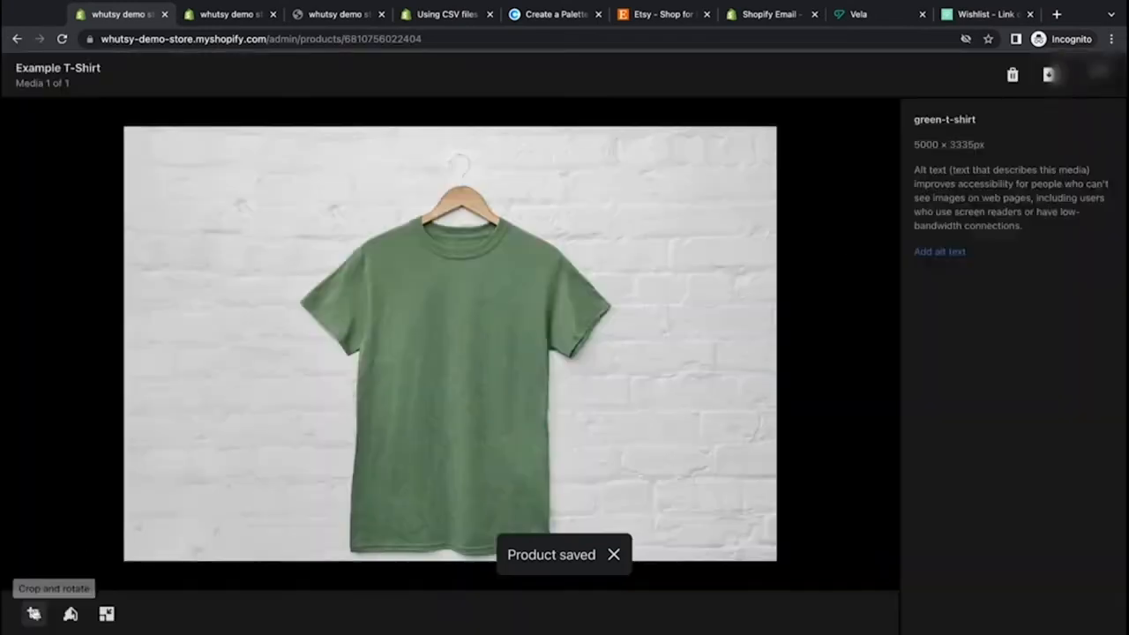
{"action": "left_click", "coordinate": [33, 614]}
{"action": "left_click", "coordinate": [953, 227]}
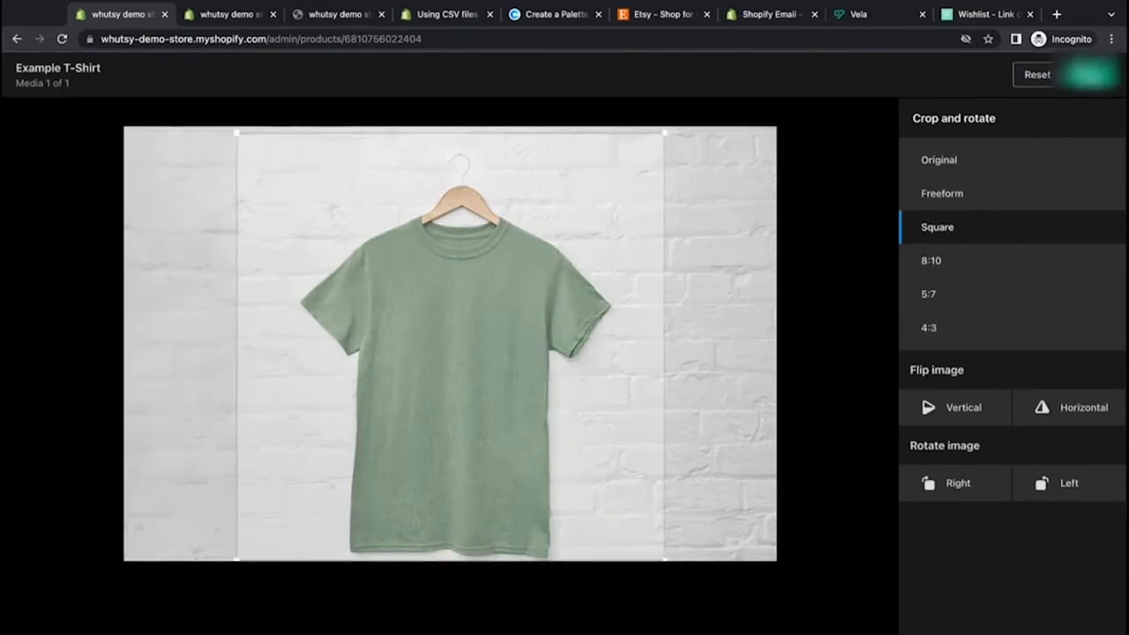
{"action": "left_click", "coordinate": [1089, 74]}
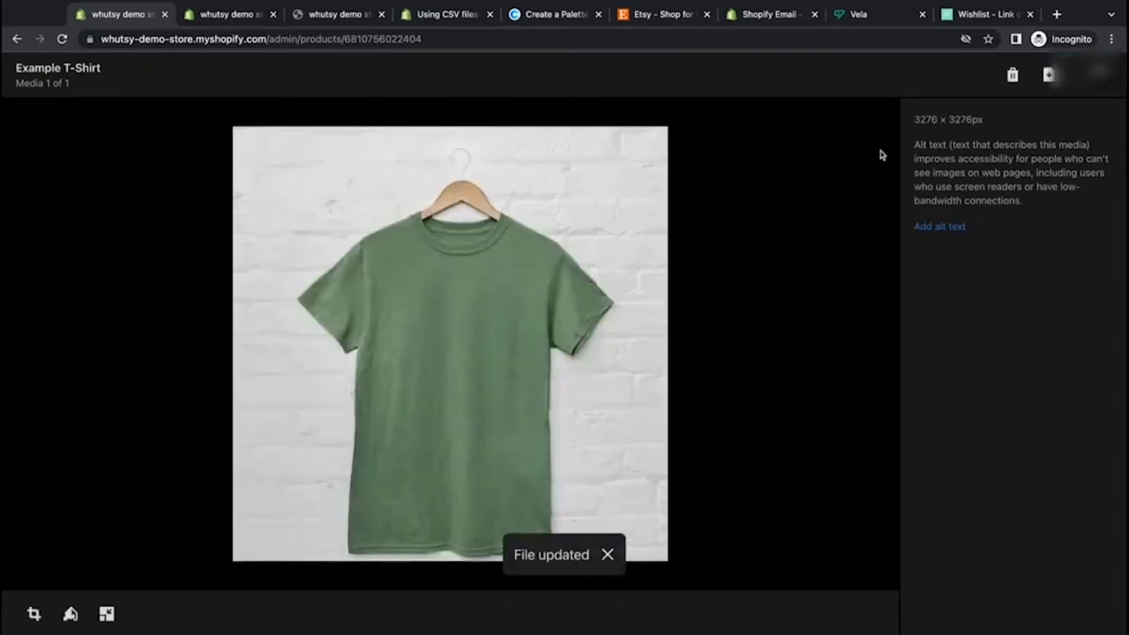
{"action": "left_click", "coordinate": [1098, 72]}
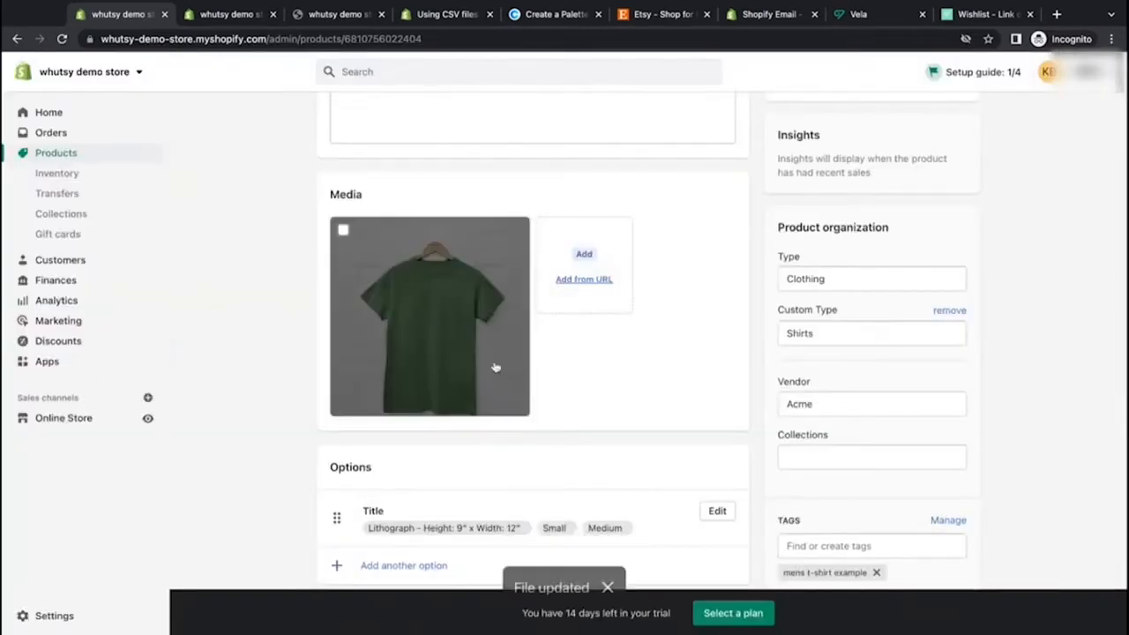
Step: Move to the Example Pants product and crop its image to a square, then save it
{"action": "left_click", "coordinate": [964, 119]}
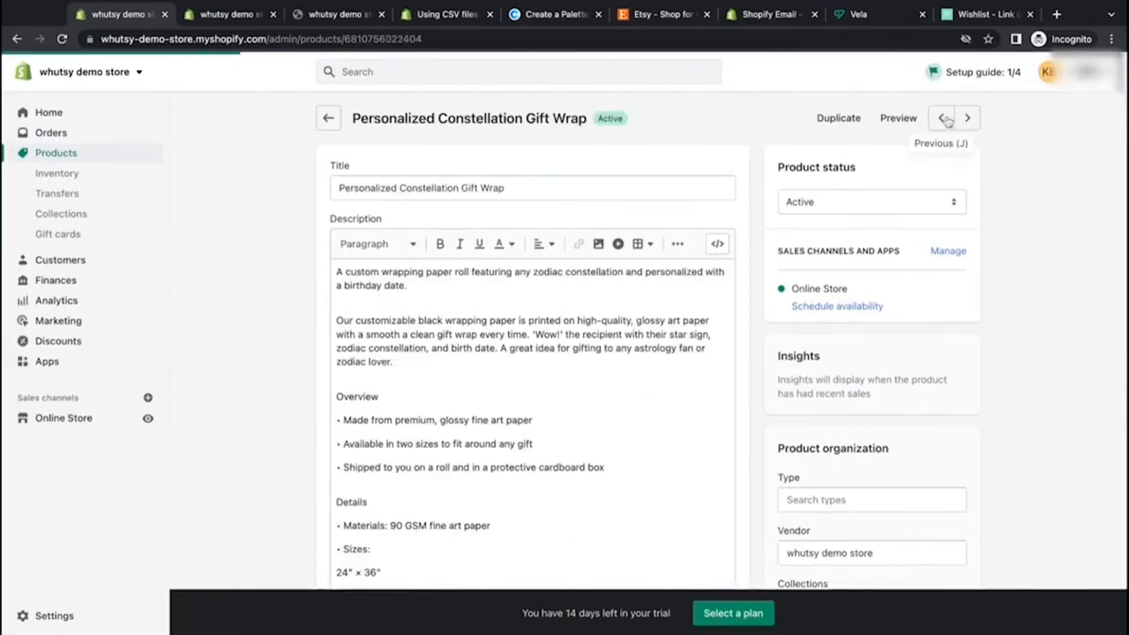
{"action": "left_click", "coordinate": [946, 119]}
{"action": "left_click", "coordinate": [942, 120]}
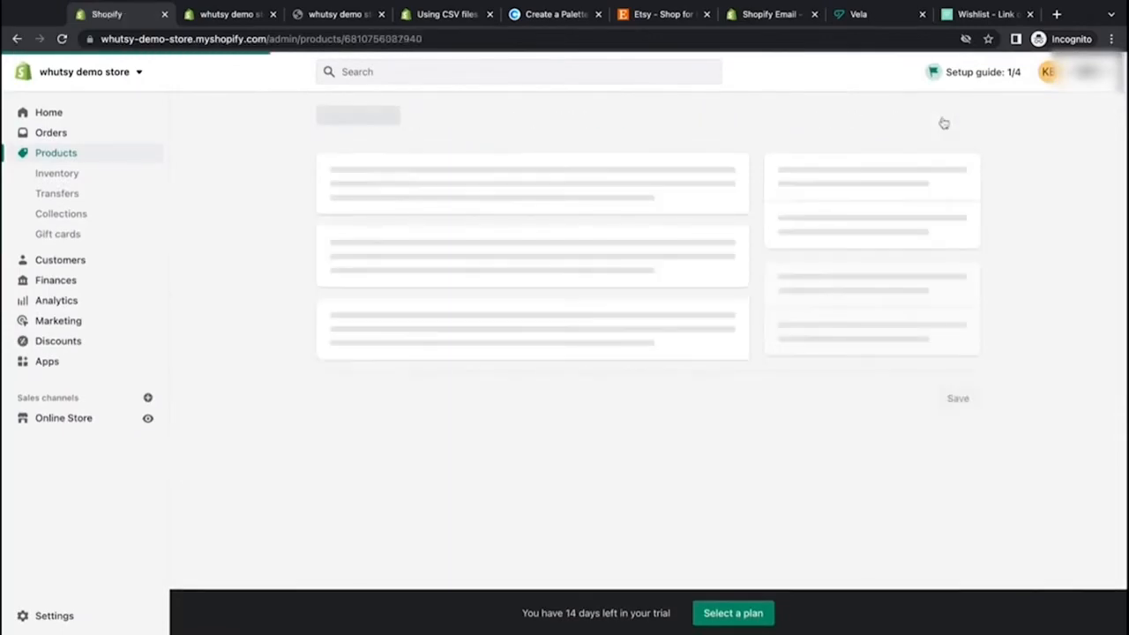
{"action": "scroll", "coordinate": [504, 415], "scroll_direction": "down", "scroll_amount": 2}
{"action": "left_click", "coordinate": [487, 403]}
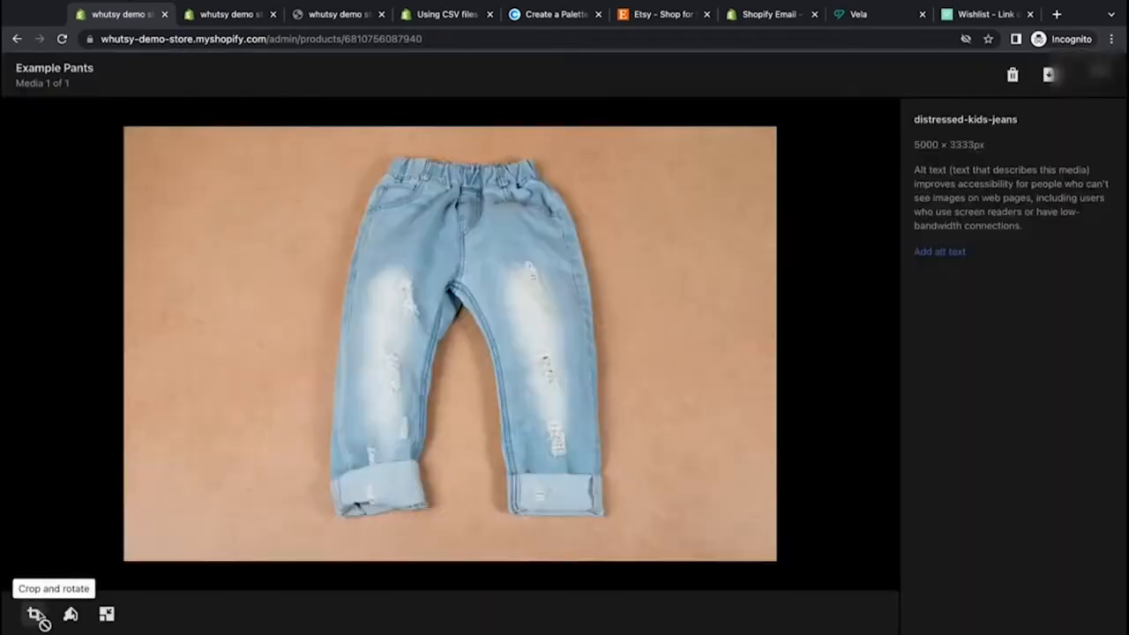
{"action": "left_click", "coordinate": [41, 616]}
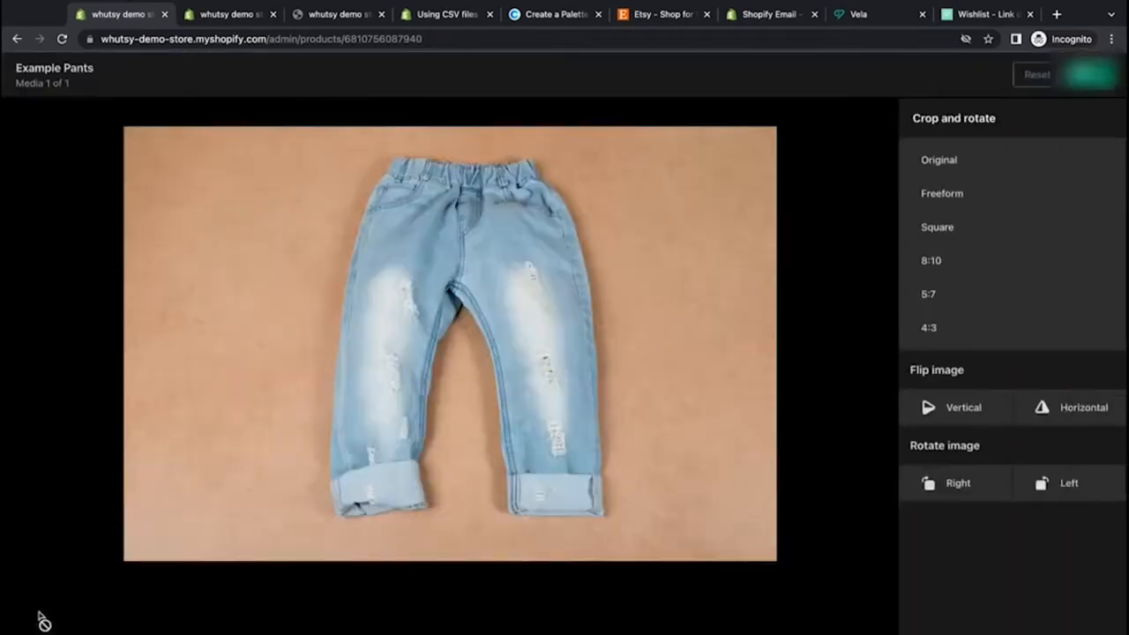
{"action": "left_click", "coordinate": [952, 243]}
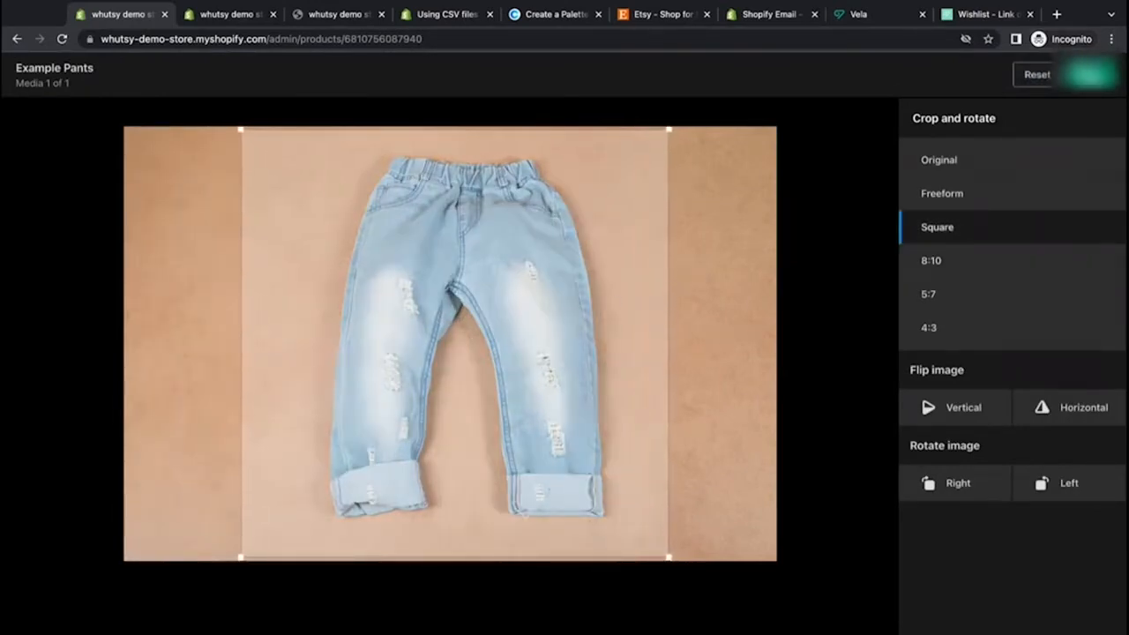
{"action": "left_click", "coordinate": [1080, 85]}
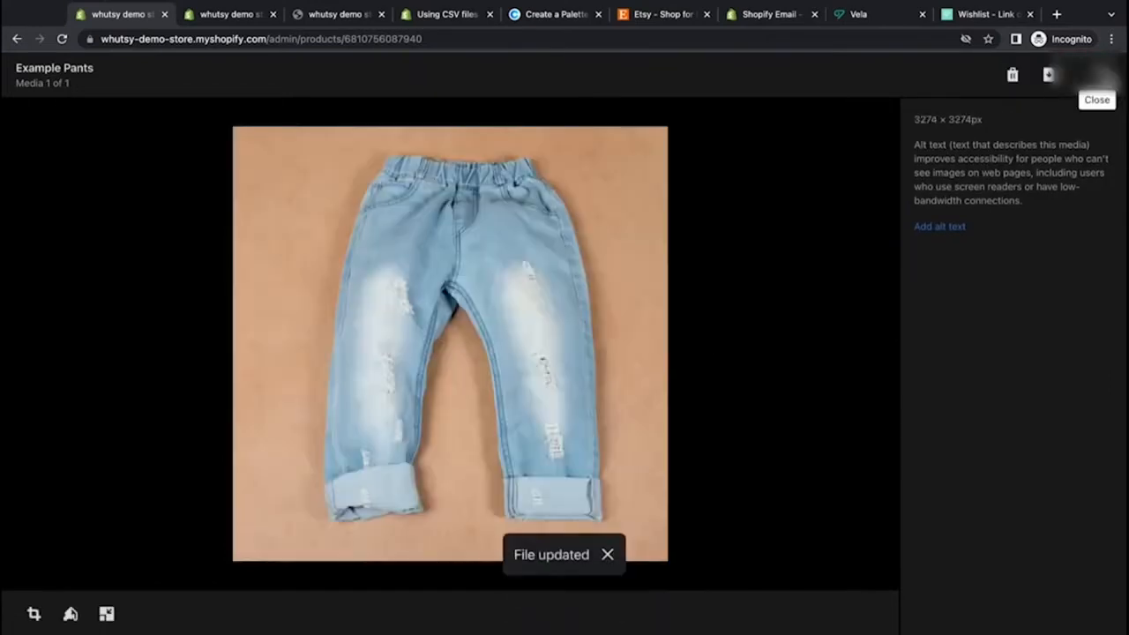
Step: Close the pants image viewer, move to the Example Hat product, crop its image to a square, save it, and close the viewer
{"action": "left_click", "coordinate": [1103, 74]}
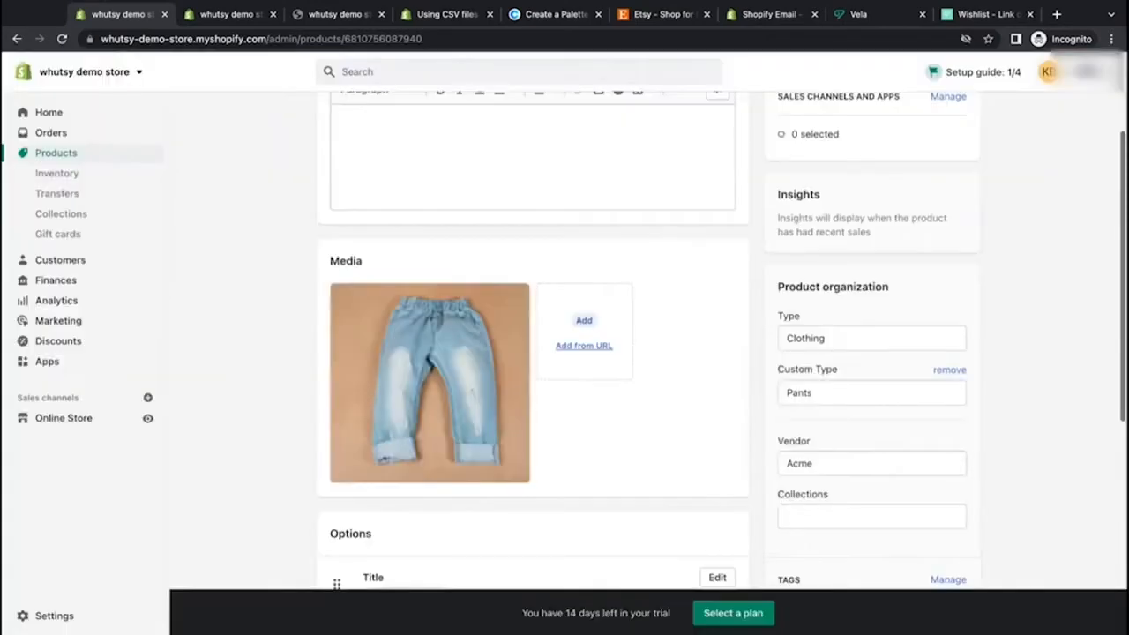
{"action": "scroll", "coordinate": [905, 115], "scroll_direction": "up", "scroll_amount": 3}
{"action": "left_click", "coordinate": [939, 121]}
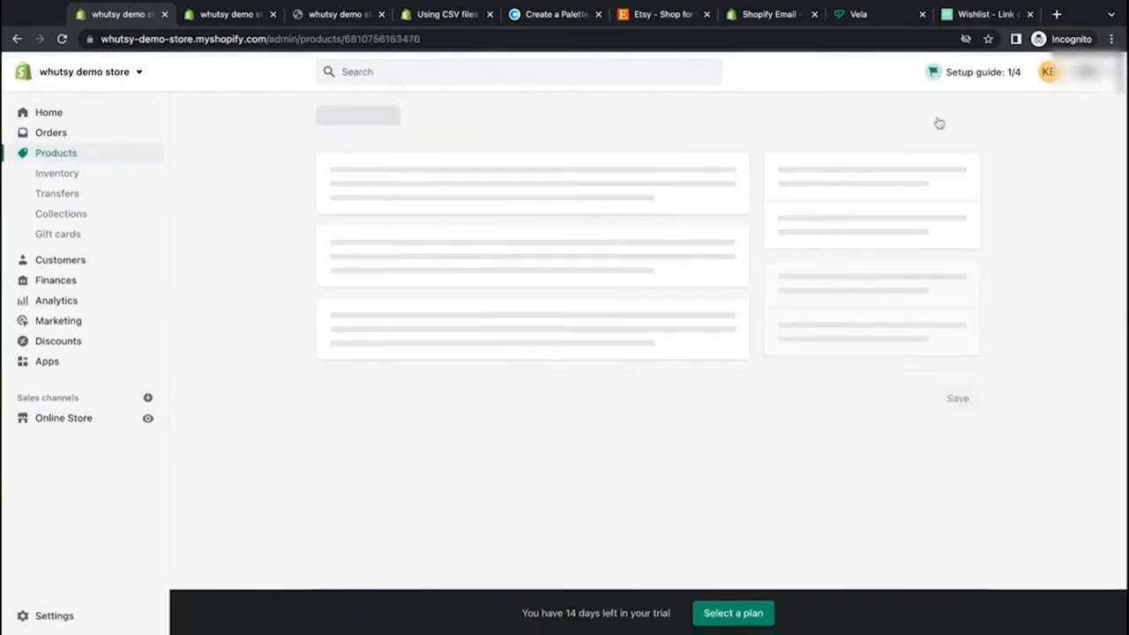
{"action": "scroll", "coordinate": [253, 421], "scroll_direction": "down", "scroll_amount": 2}
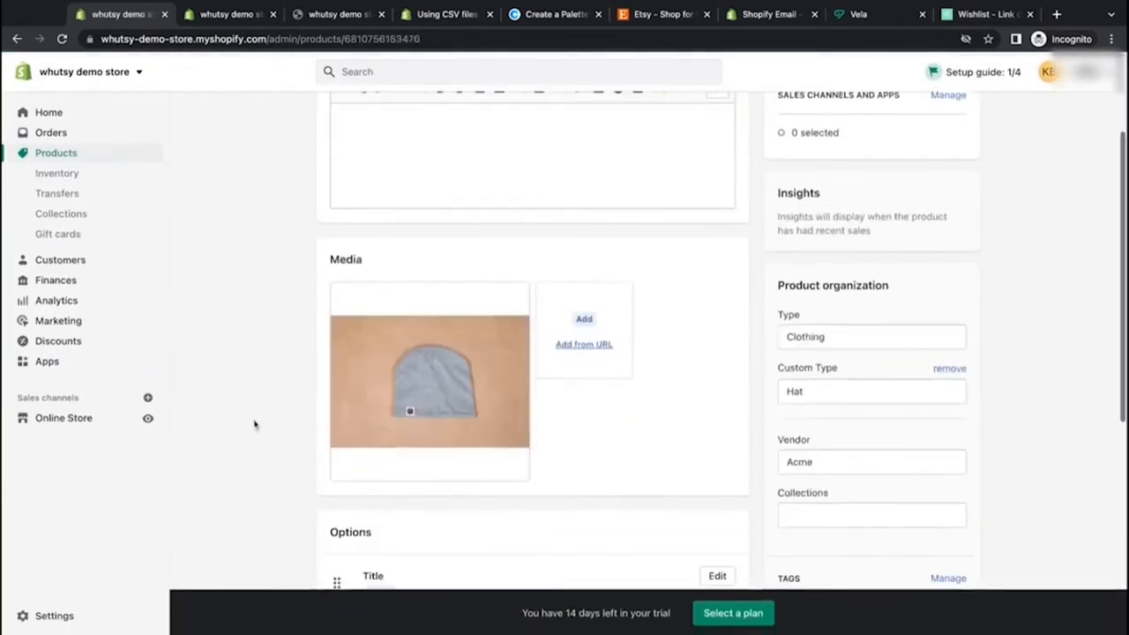
{"action": "left_click", "coordinate": [432, 363]}
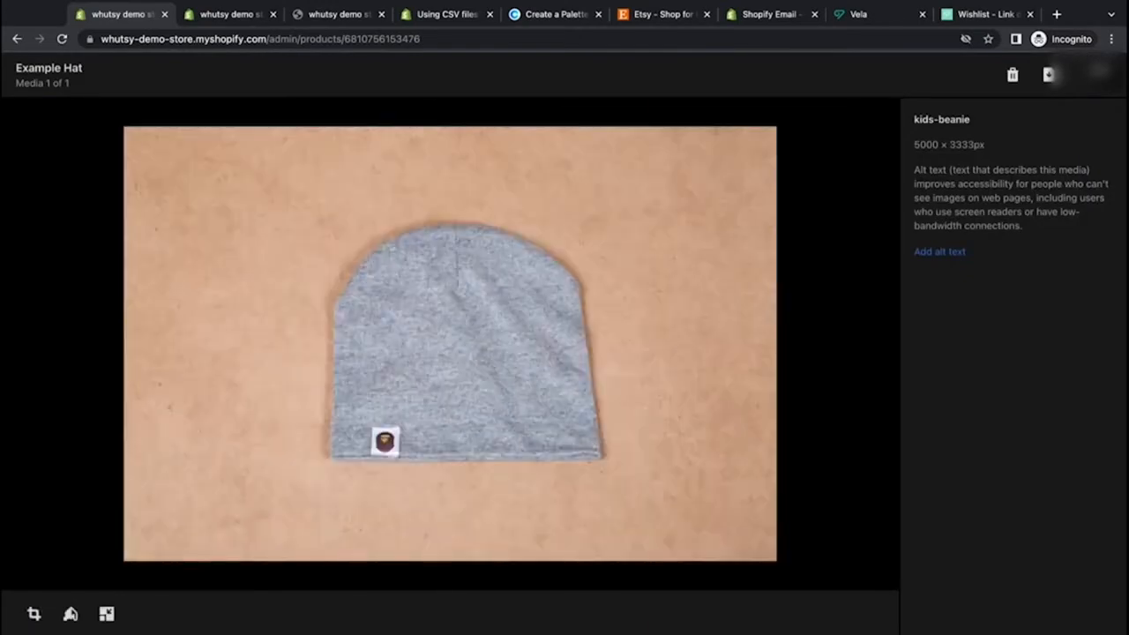
{"action": "left_click", "coordinate": [33, 614]}
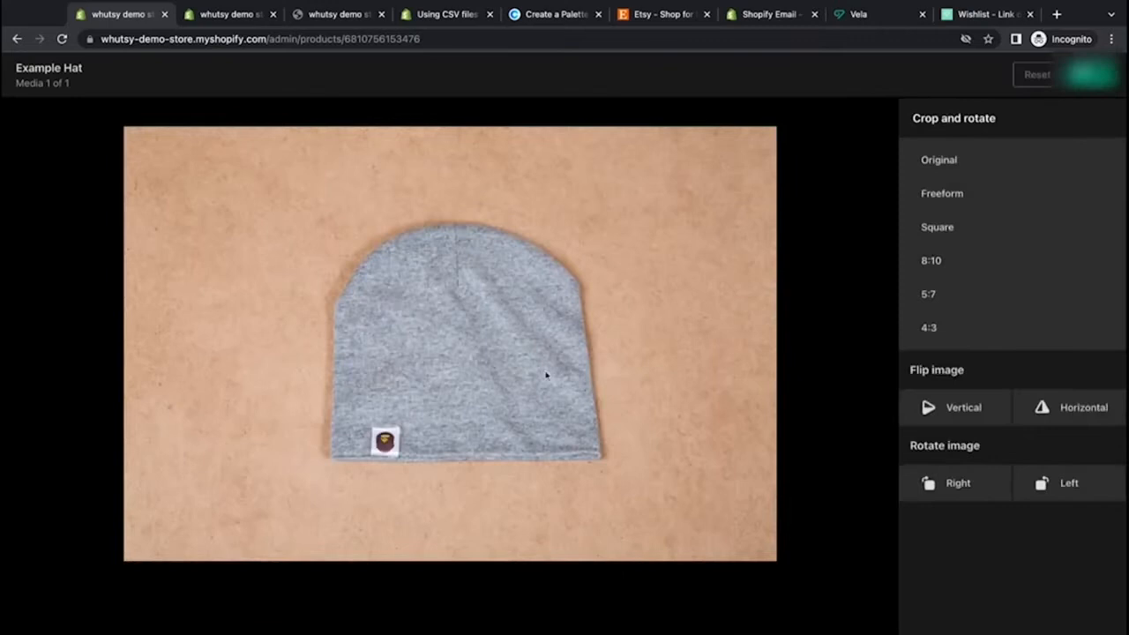
{"action": "left_click", "coordinate": [928, 227]}
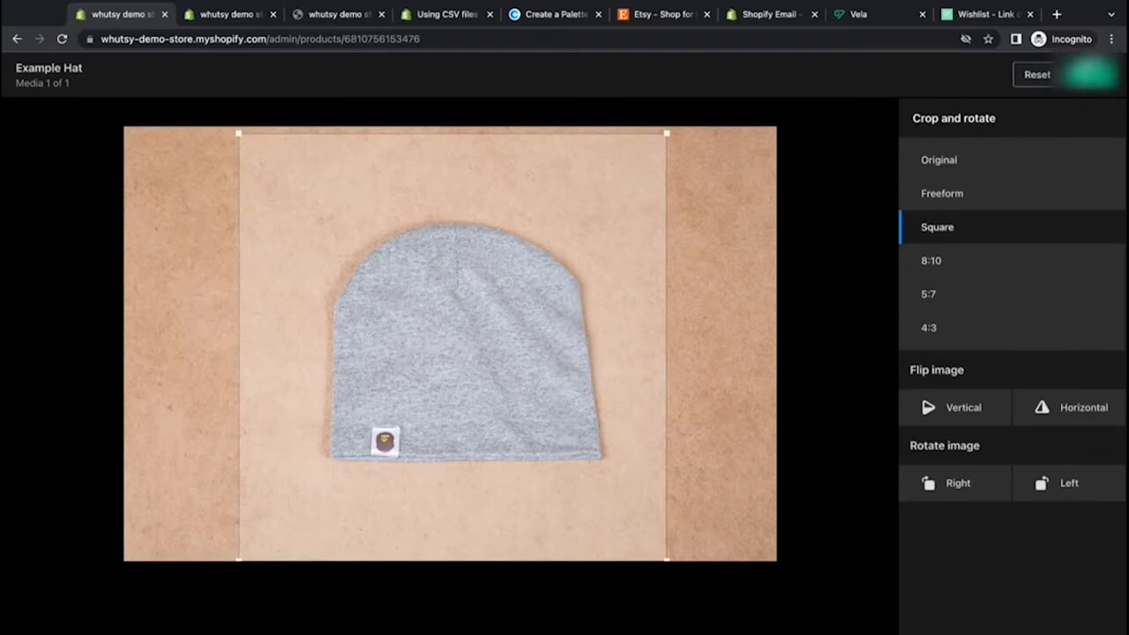
{"action": "left_click", "coordinate": [1091, 74]}
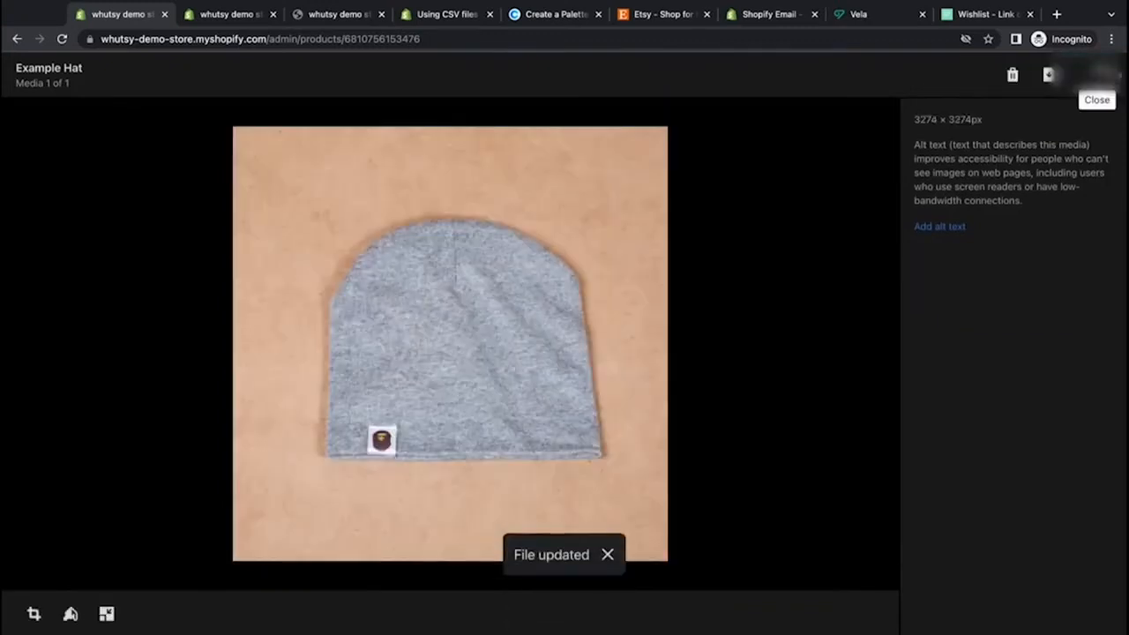
{"action": "left_click", "coordinate": [1105, 74]}
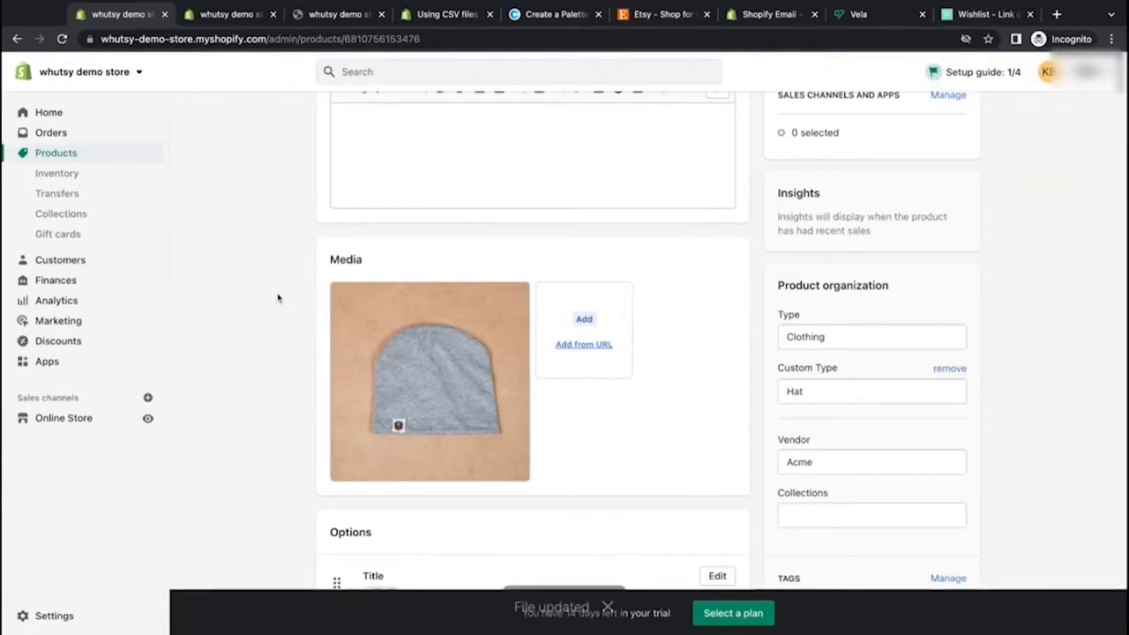
Step: Open the online store's Themes page and preview the live storefront in a new tab
{"action": "scroll", "coordinate": [278, 298], "scroll_direction": "up", "scroll_amount": 3}
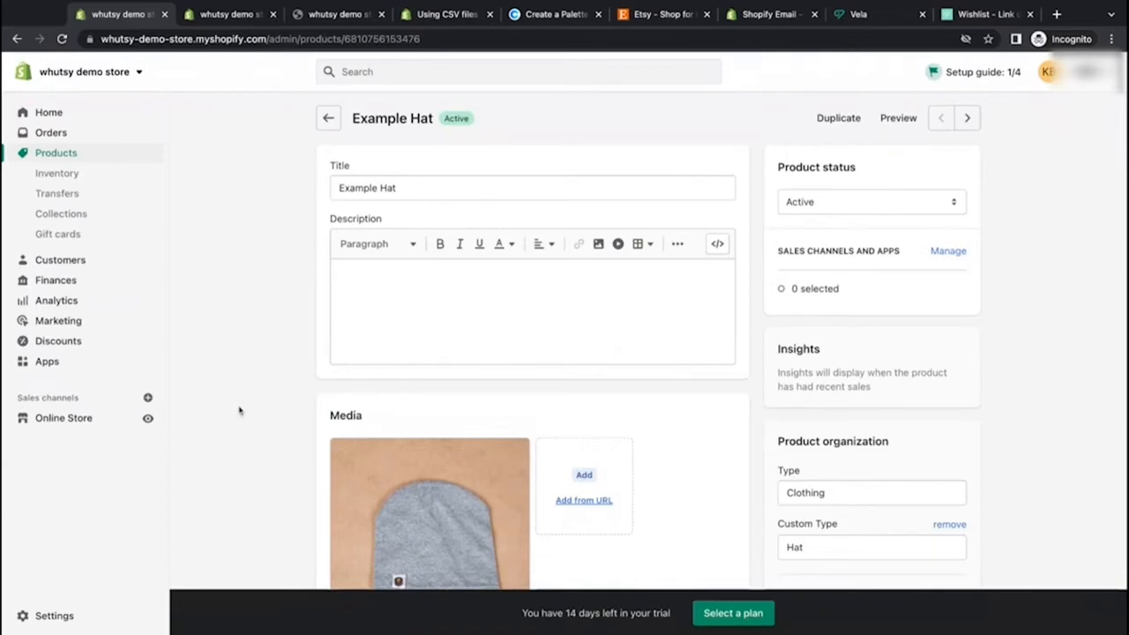
{"action": "left_click", "coordinate": [75, 427]}
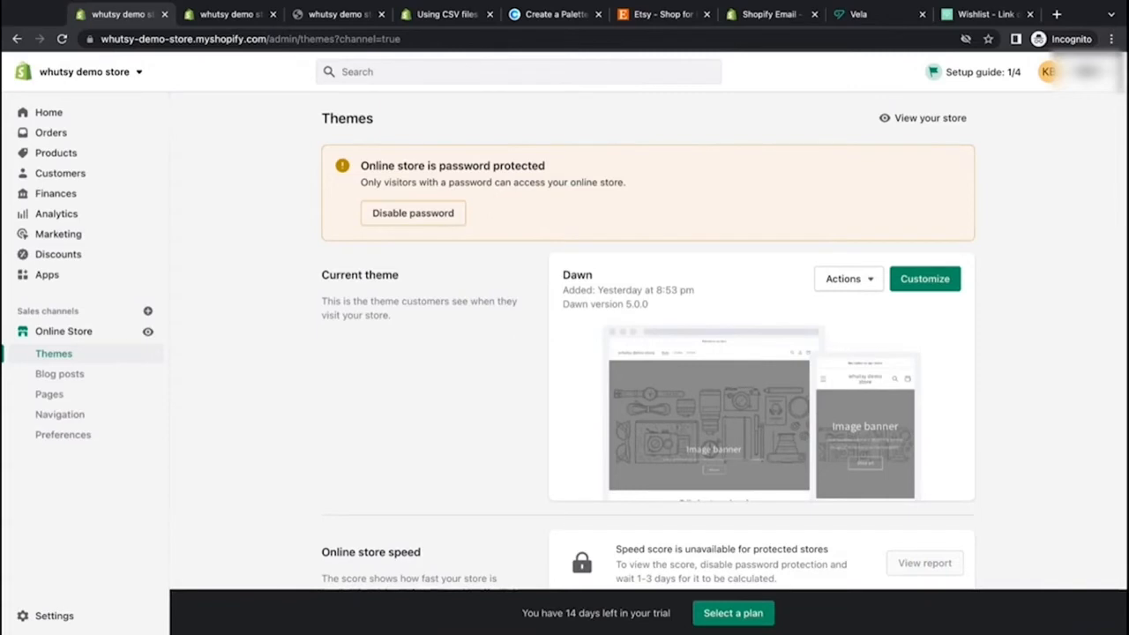
{"action": "scroll", "coordinate": [648, 348], "scroll_direction": "down", "scroll_amount": 1}
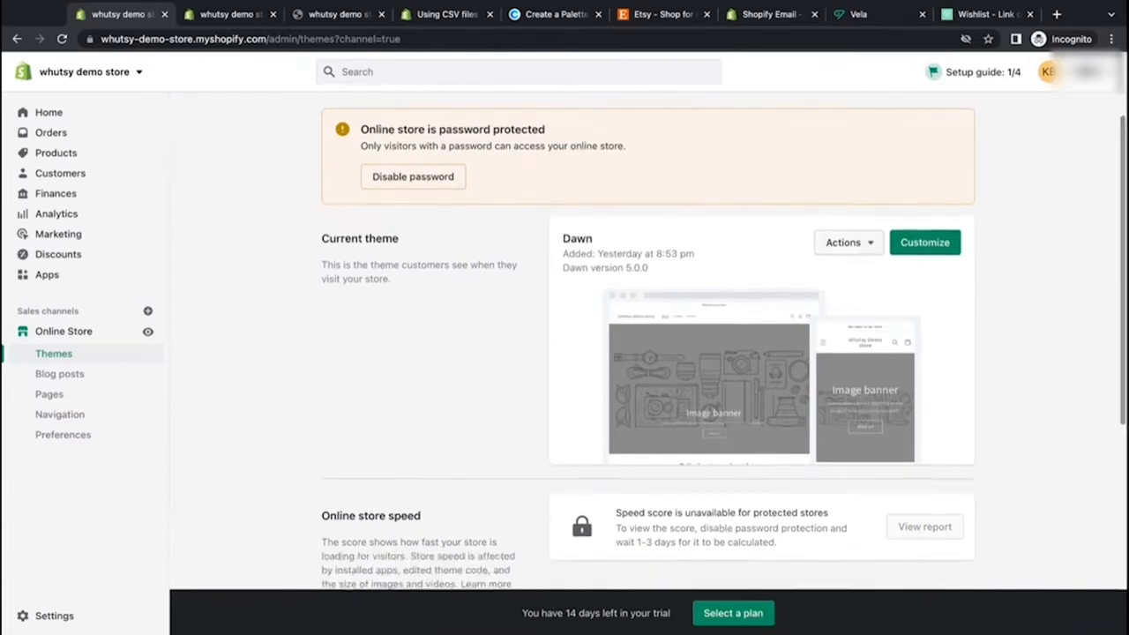
{"action": "scroll", "coordinate": [648, 349], "scroll_direction": "up", "scroll_amount": 1}
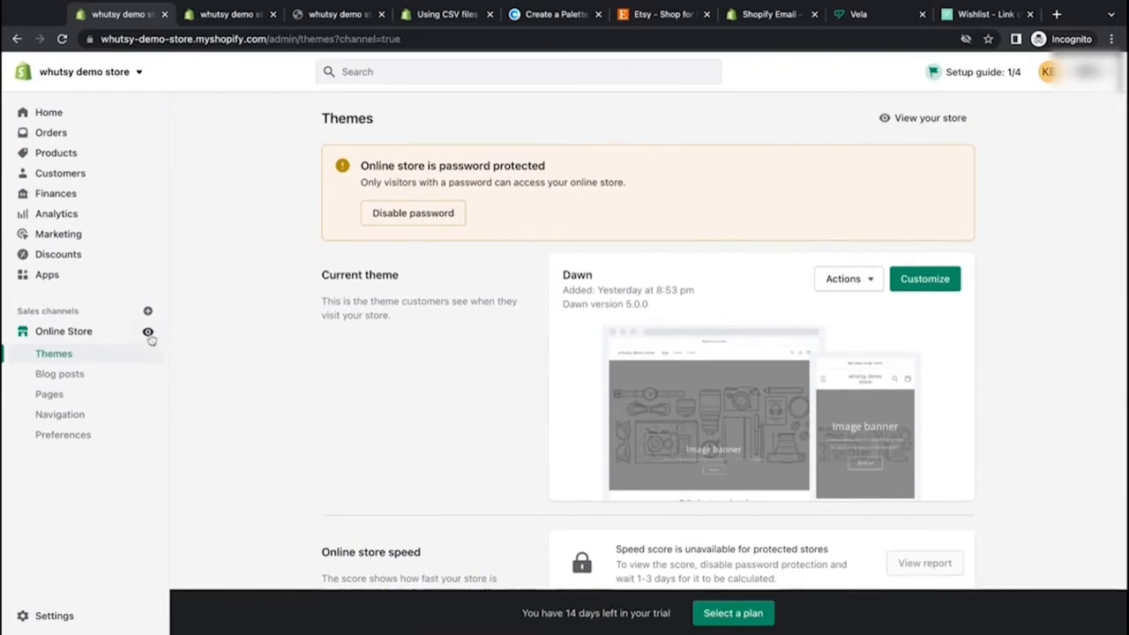
{"action": "left_click", "coordinate": [148, 332]}
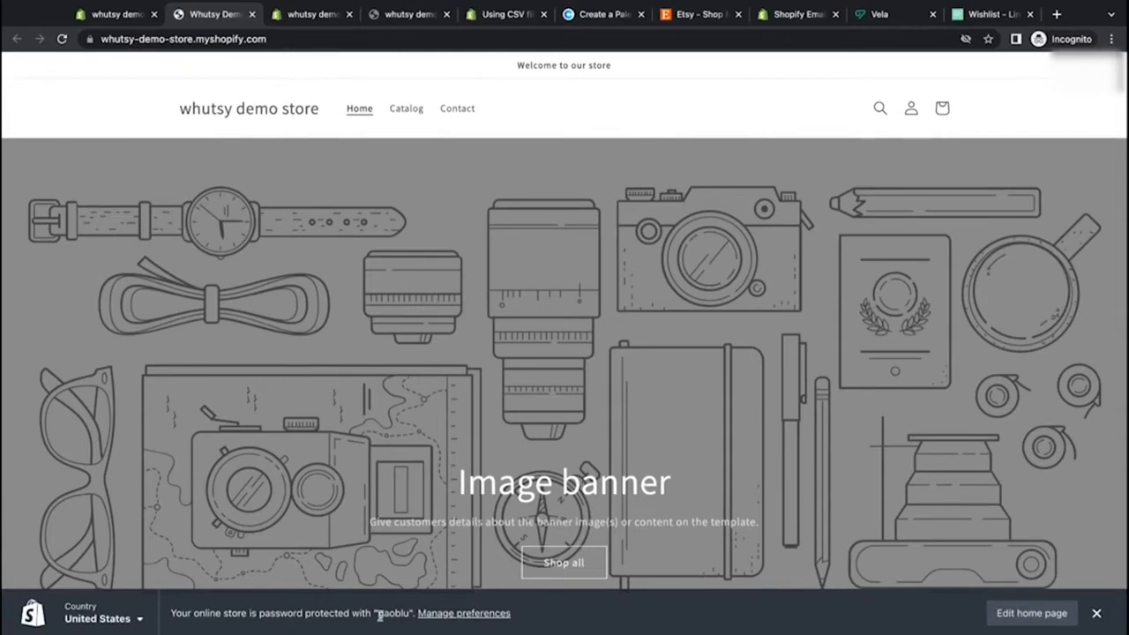
{"action": "left_click_drag", "start_coordinate": [372, 614], "coordinate": [409, 614]}
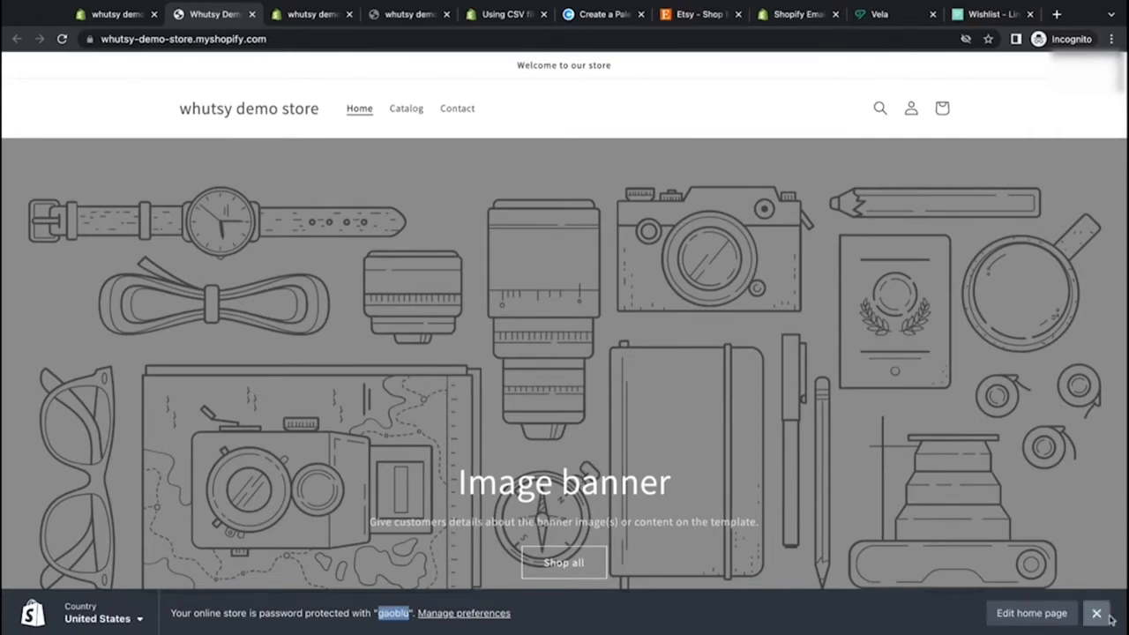
{"action": "left_click", "coordinate": [1096, 613]}
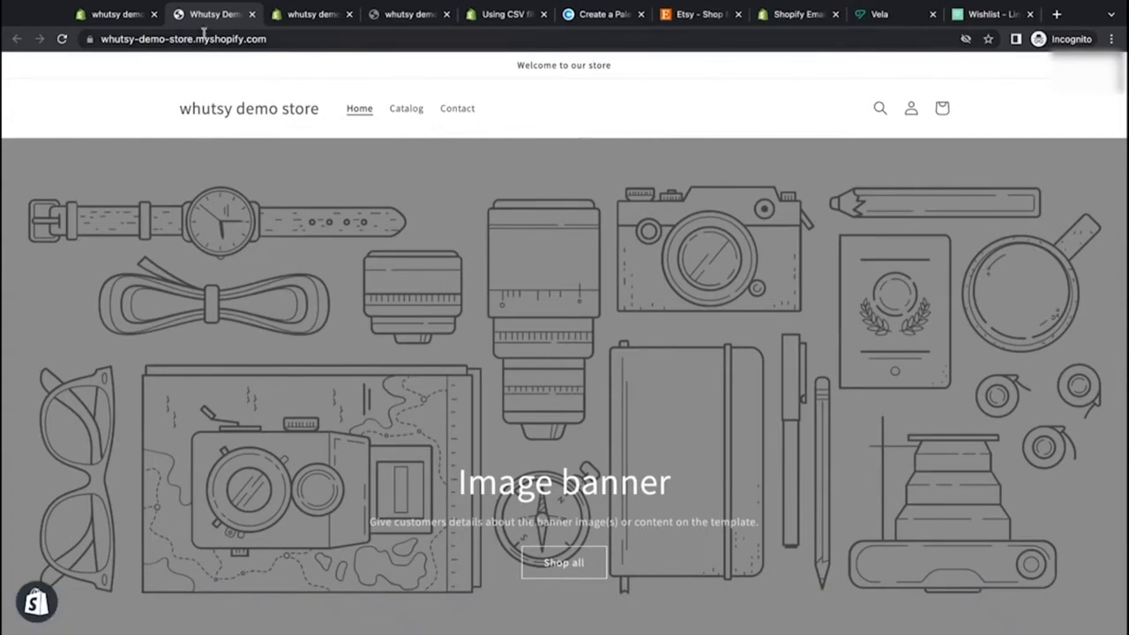
{"action": "left_click", "coordinate": [117, 16]}
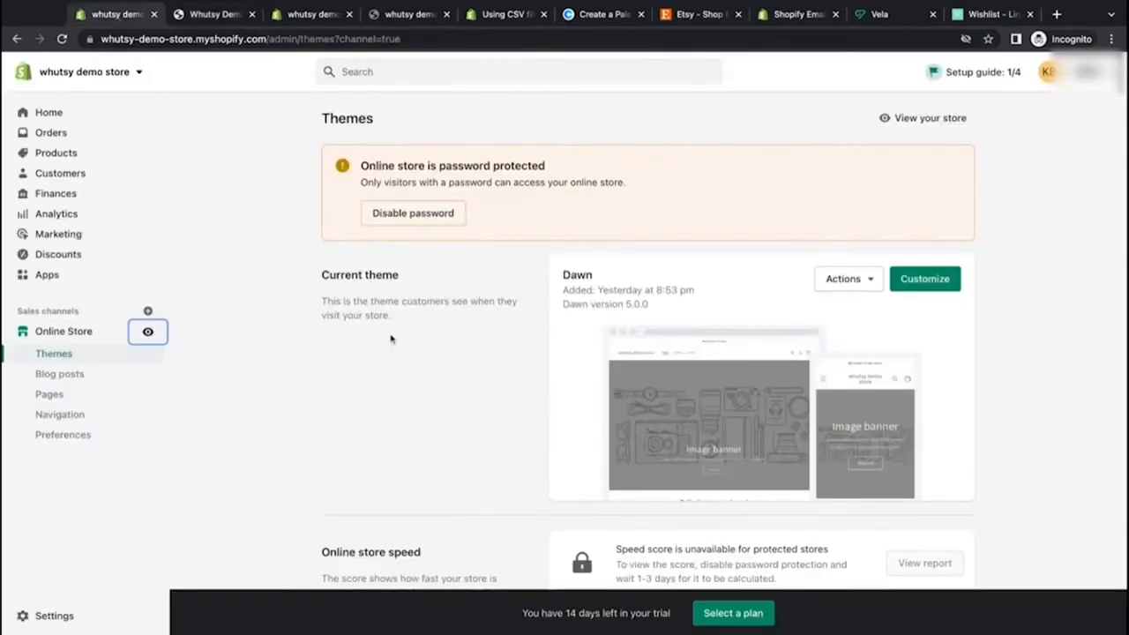
Step: Open the Dawn theme editor for the home page and try out the preview inspector
{"action": "left_click", "coordinate": [500, 337]}
{"action": "left_click", "coordinate": [924, 279]}
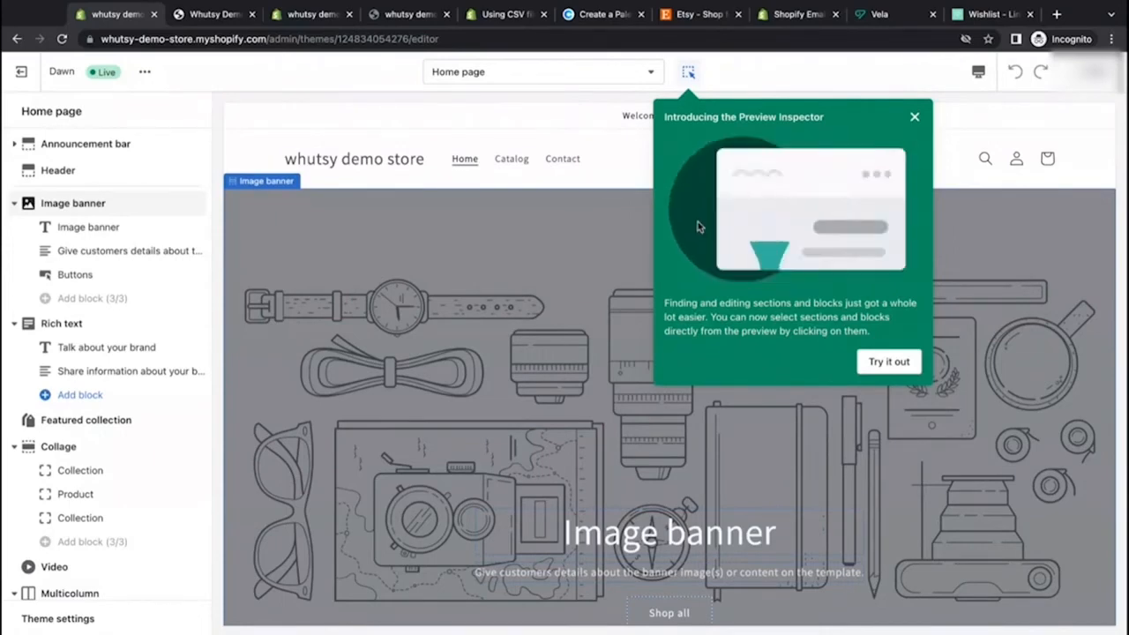
{"action": "left_click", "coordinate": [889, 362]}
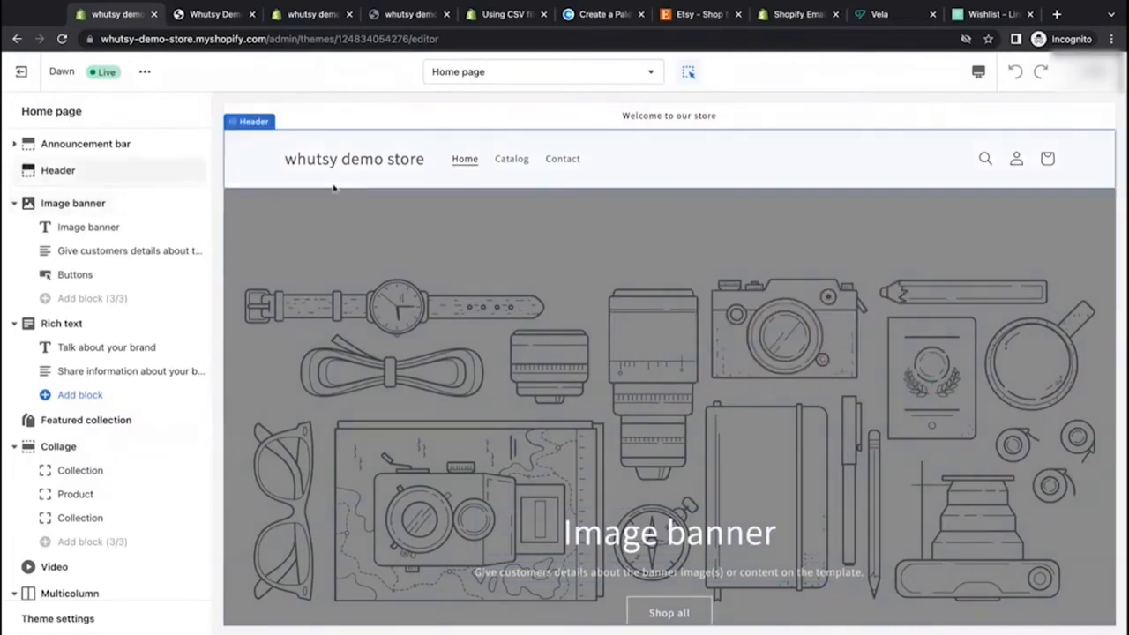
{"action": "scroll", "coordinate": [297, 332], "scroll_direction": "down", "scroll_amount": 5}
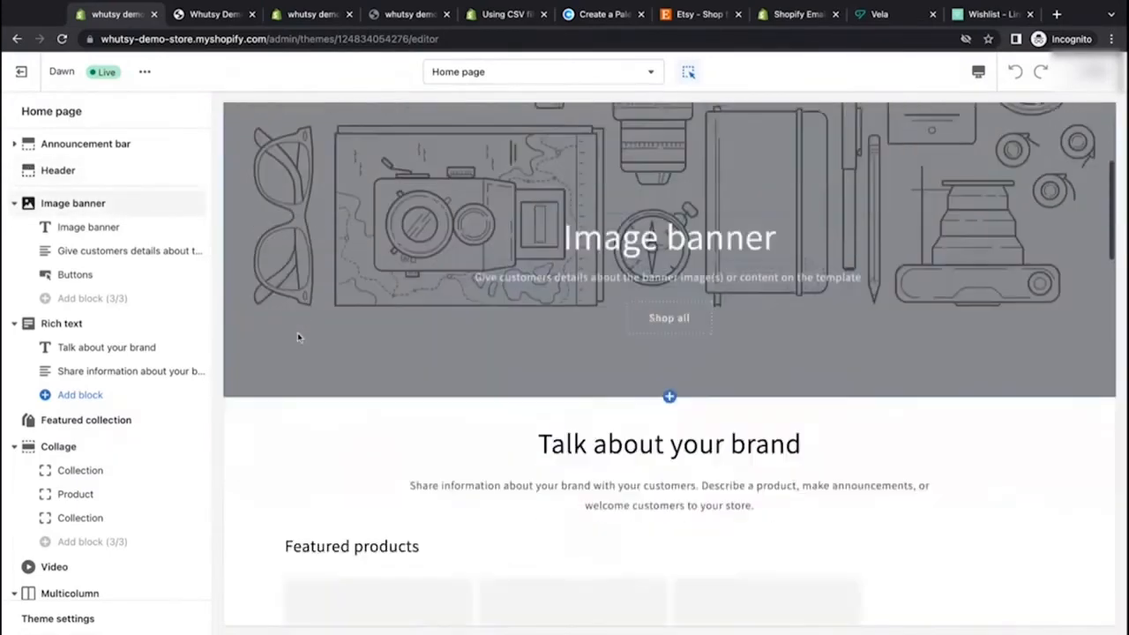
{"action": "scroll", "coordinate": [399, 447], "scroll_direction": "down", "scroll_amount": 1}
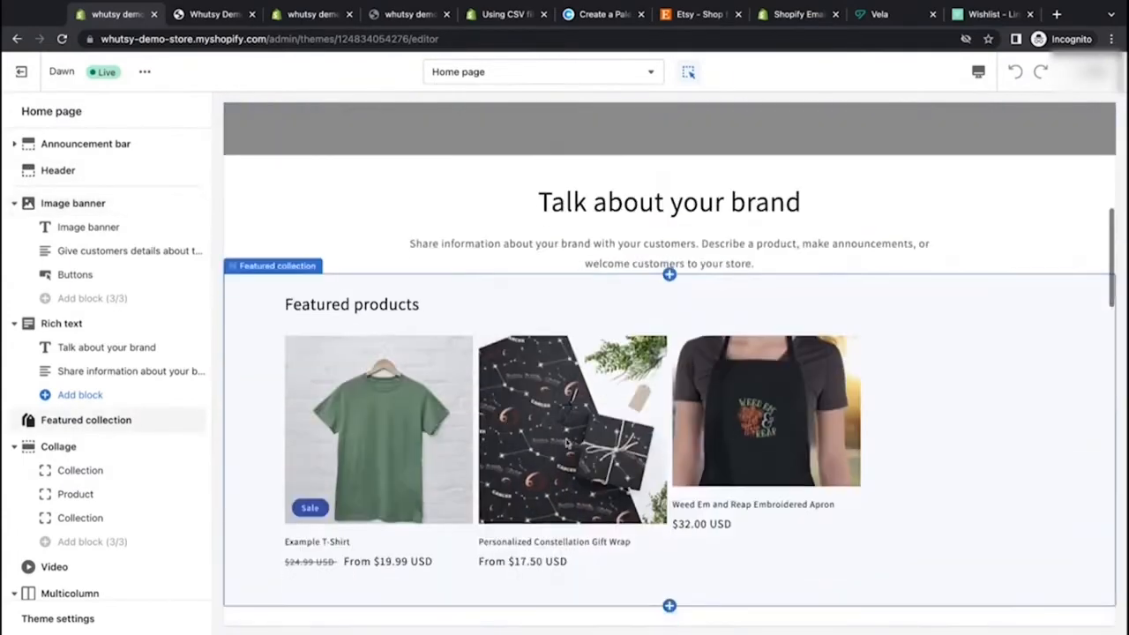
Step: Inspect the home page's Rich text, Featured collection and Image banner section settings
{"action": "left_click", "coordinate": [286, 180]}
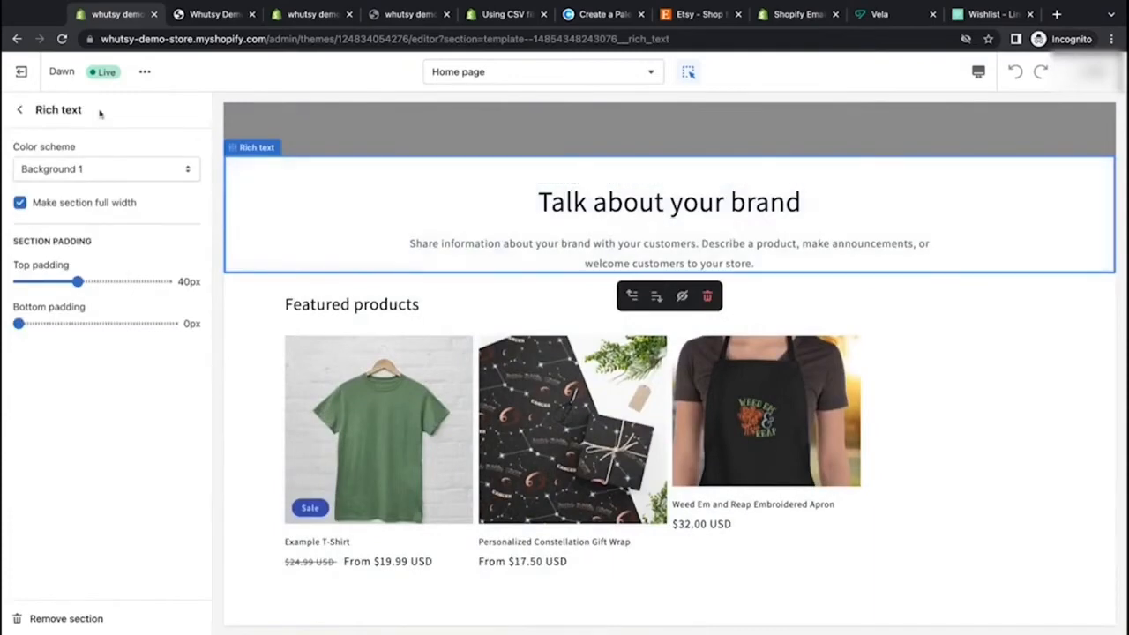
{"action": "left_click", "coordinate": [19, 109]}
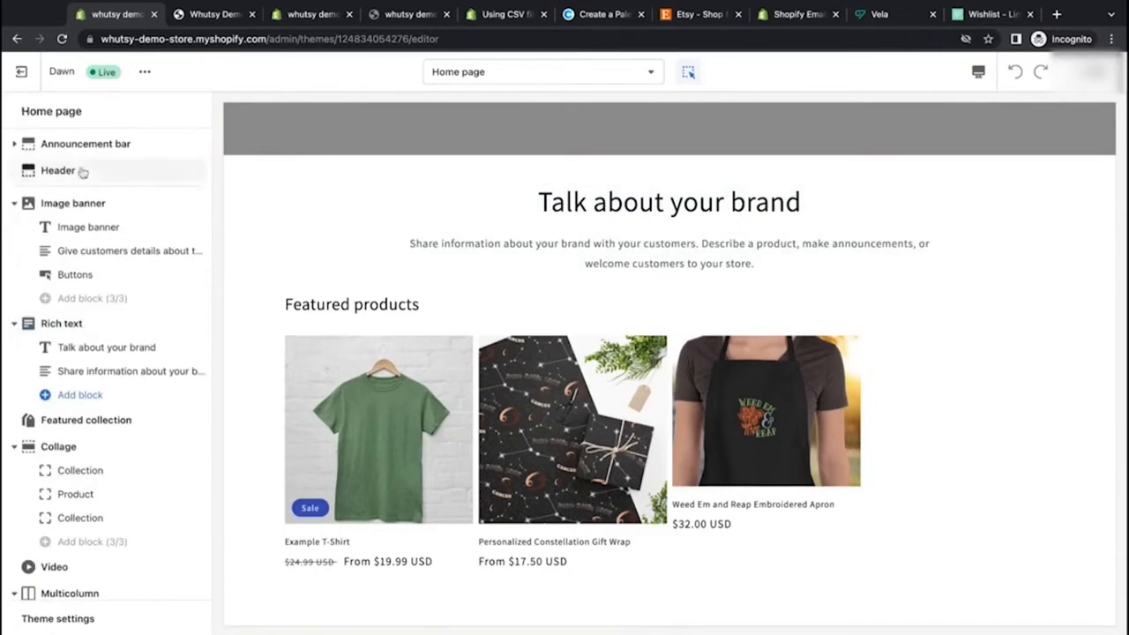
{"action": "mouse_move", "coordinate": [82, 171]}
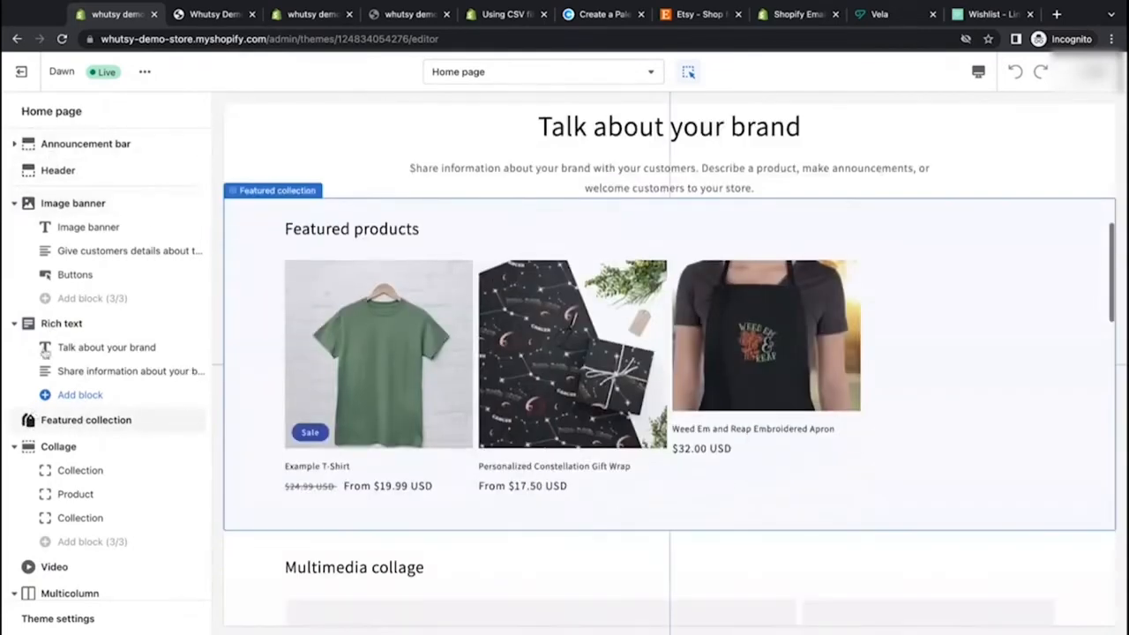
{"action": "left_click", "coordinate": [61, 420]}
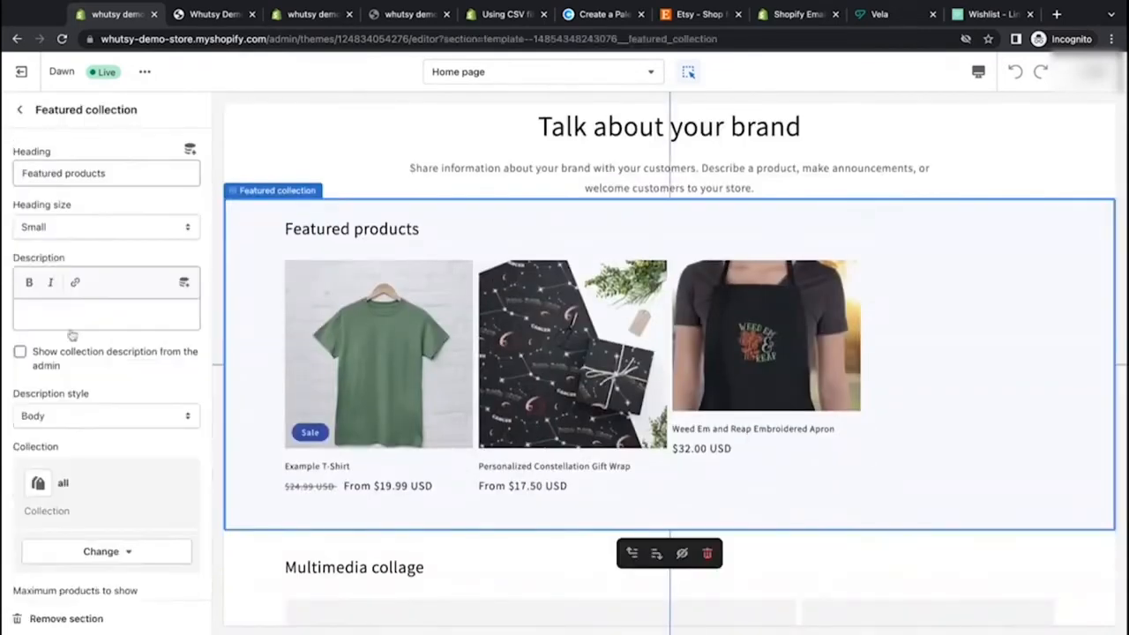
{"action": "scroll", "coordinate": [552, 379], "scroll_direction": "up", "scroll_amount": 3}
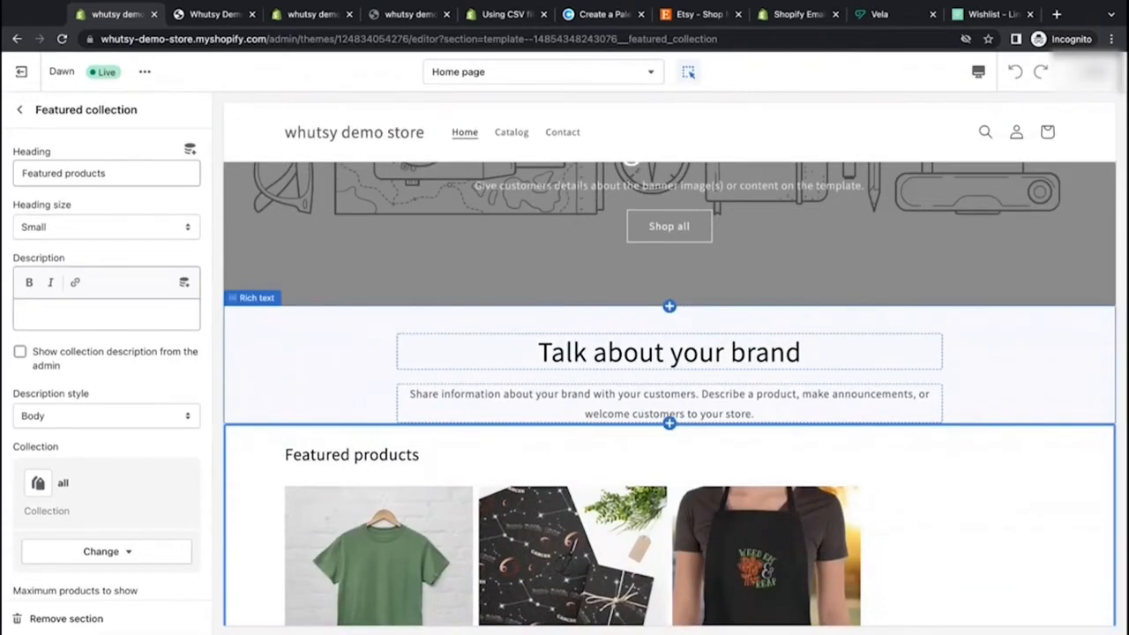
{"action": "left_click", "coordinate": [393, 353]}
{"action": "left_click", "coordinate": [391, 264]}
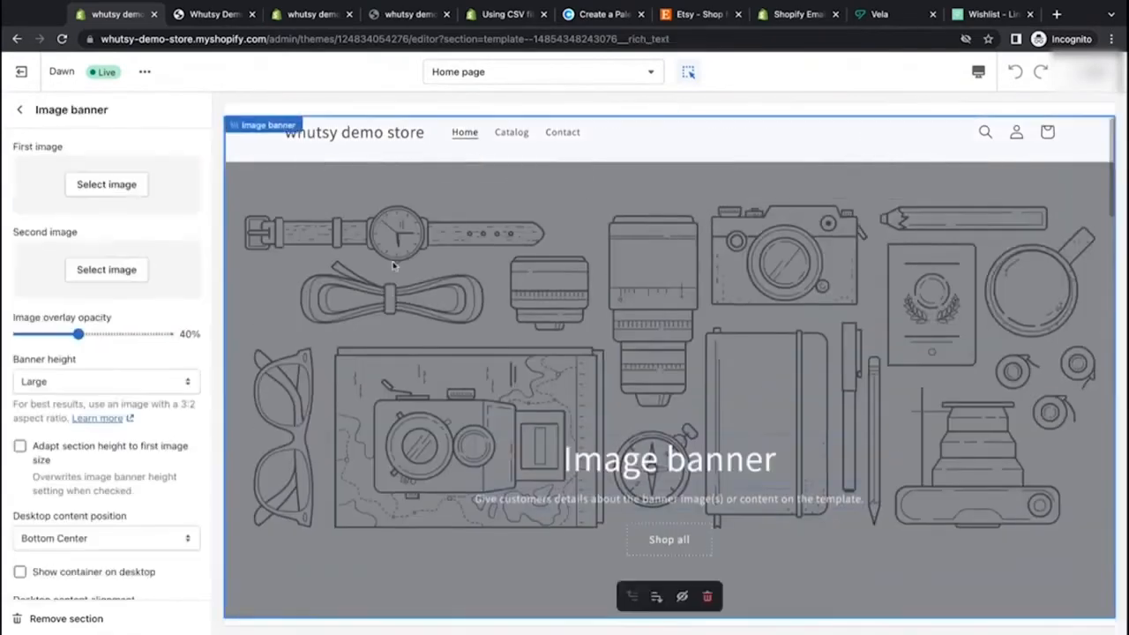
{"action": "scroll", "coordinate": [390, 264], "scroll_direction": "down", "scroll_amount": 5}
{"action": "left_click", "coordinate": [386, 310]}
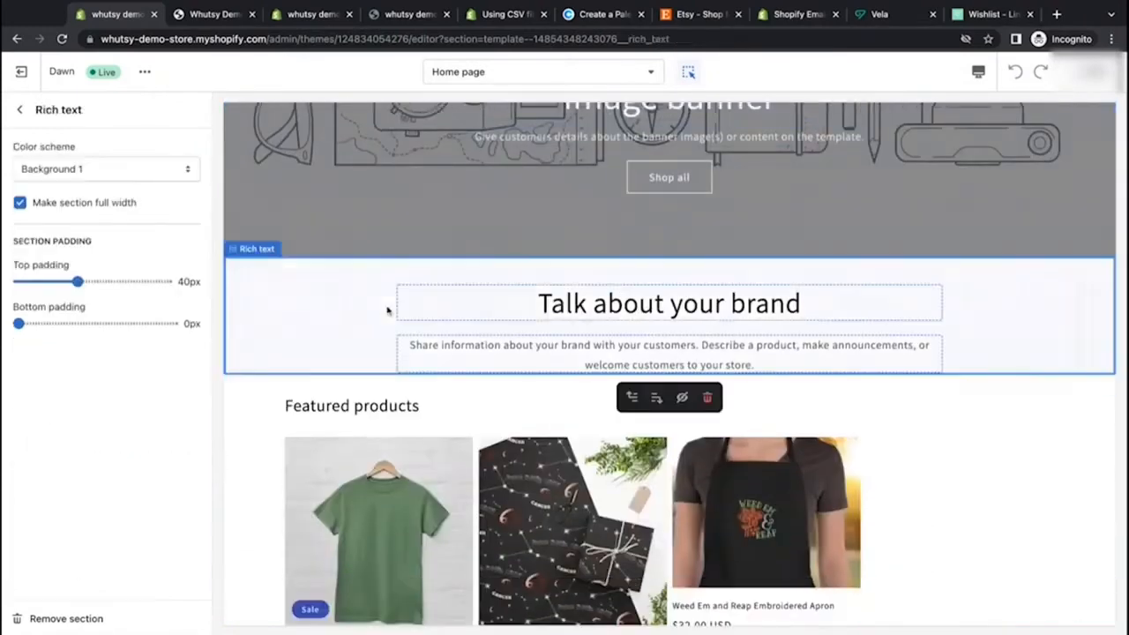
{"action": "scroll", "coordinate": [386, 310], "scroll_direction": "down", "scroll_amount": 4}
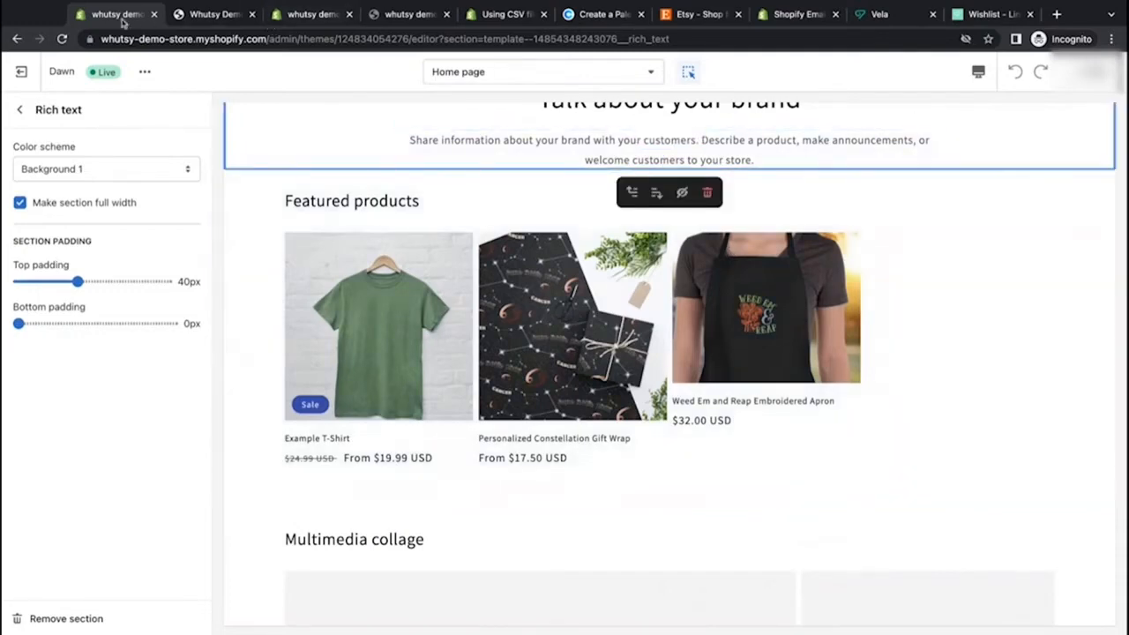
Step: Open the Weed Em and Reap Embroidered Apron product, crop its main image to a square, save it and close the viewer
{"action": "left_click", "coordinate": [211, 14]}
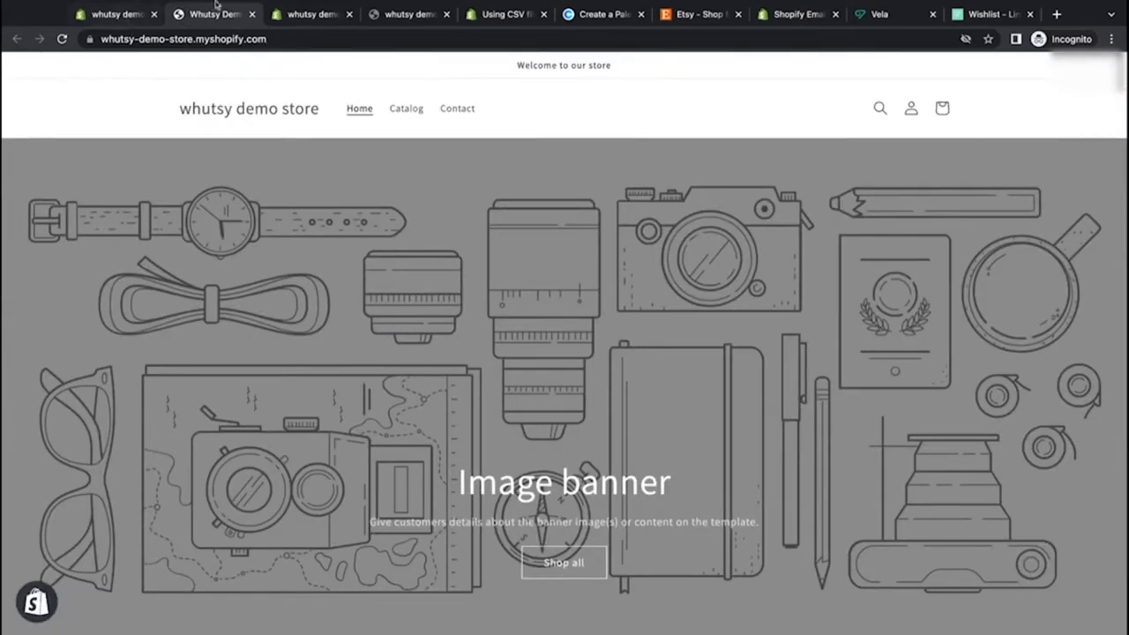
{"action": "left_click", "coordinate": [295, 14]}
{"action": "left_click", "coordinate": [71, 154]}
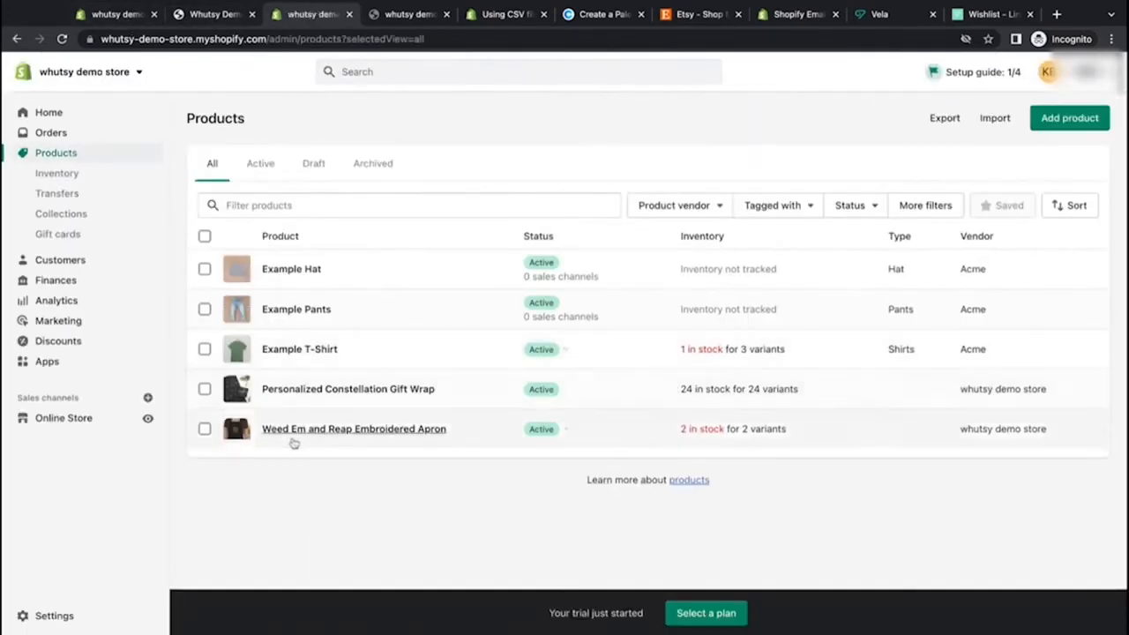
{"action": "left_click", "coordinate": [294, 432]}
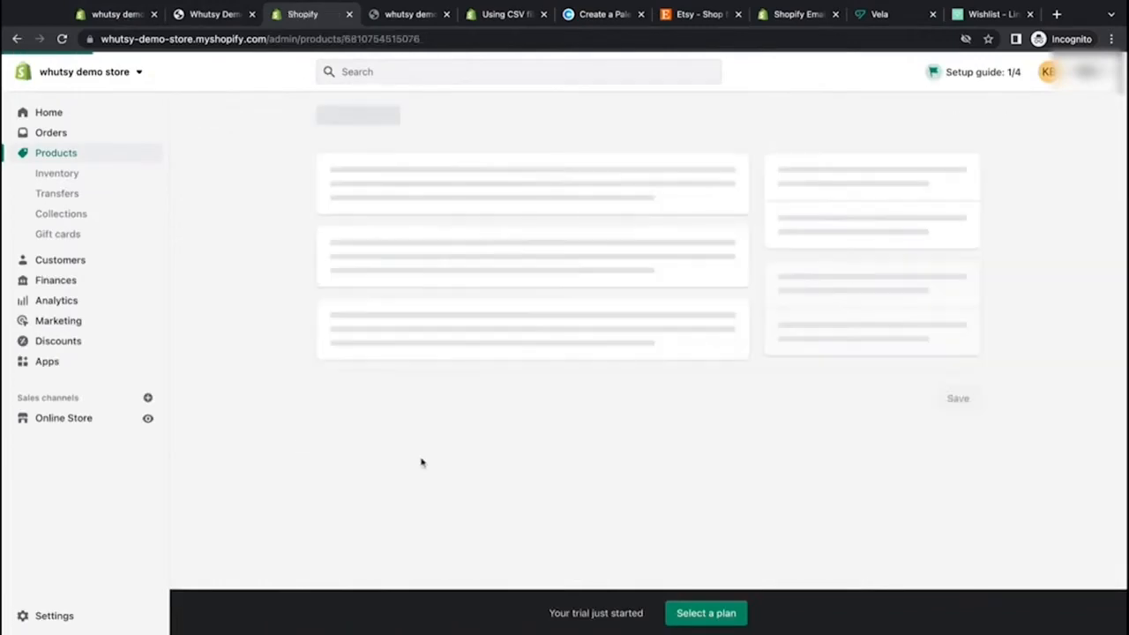
{"action": "scroll", "coordinate": [551, 454], "scroll_direction": "down", "scroll_amount": 4}
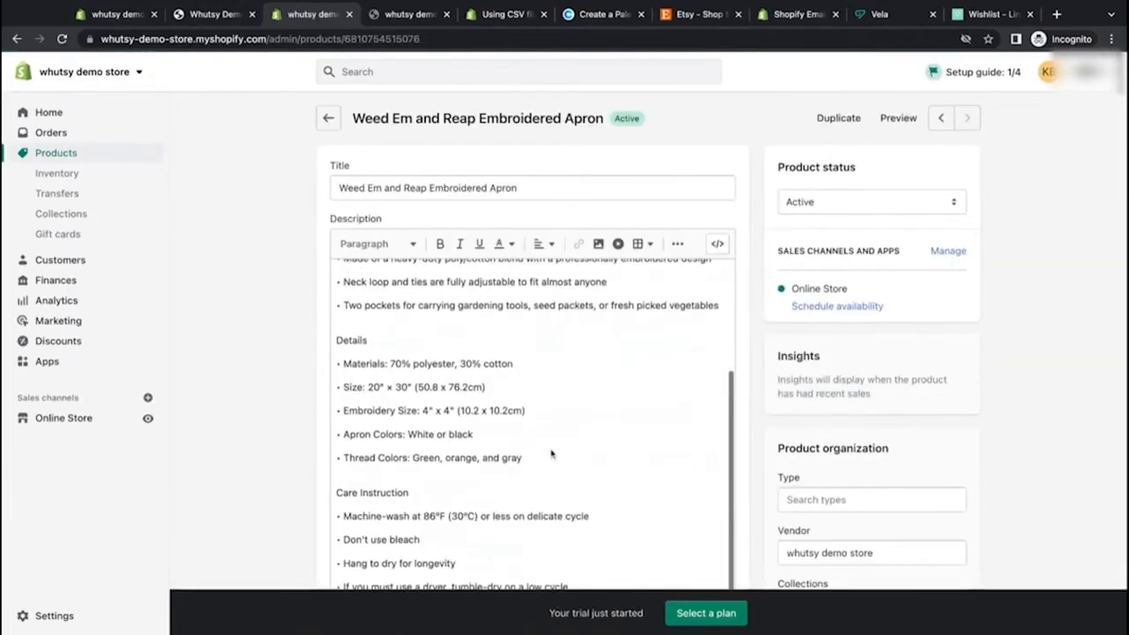
{"action": "scroll", "coordinate": [551, 454], "scroll_direction": "down", "scroll_amount": 6}
{"action": "scroll", "coordinate": [456, 345], "scroll_direction": "up", "scroll_amount": 2}
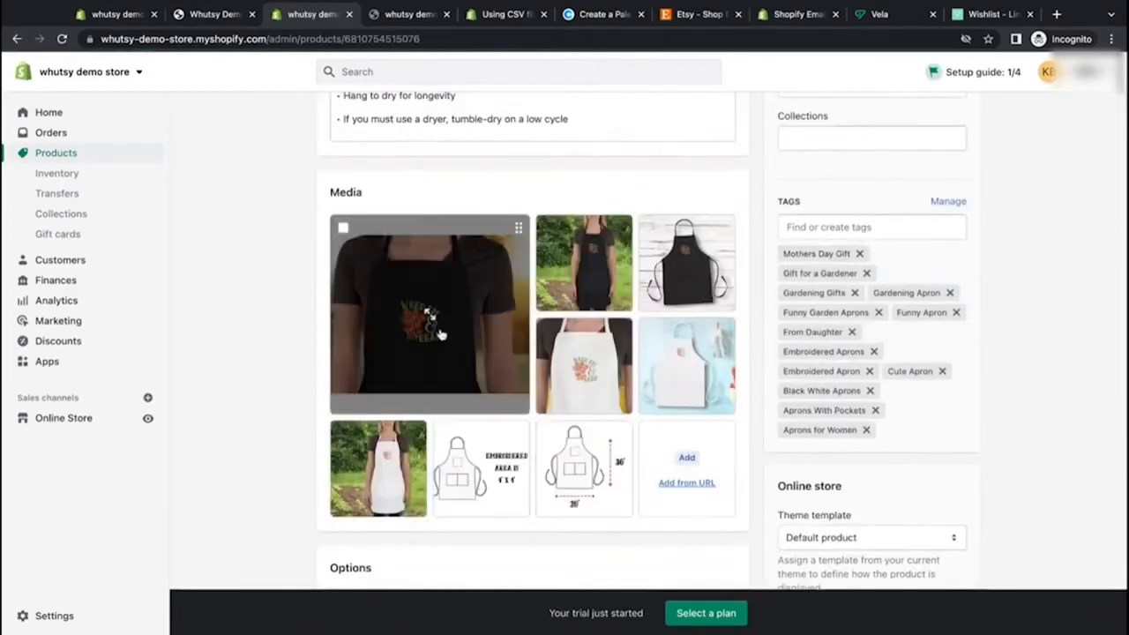
{"action": "left_click", "coordinate": [440, 334]}
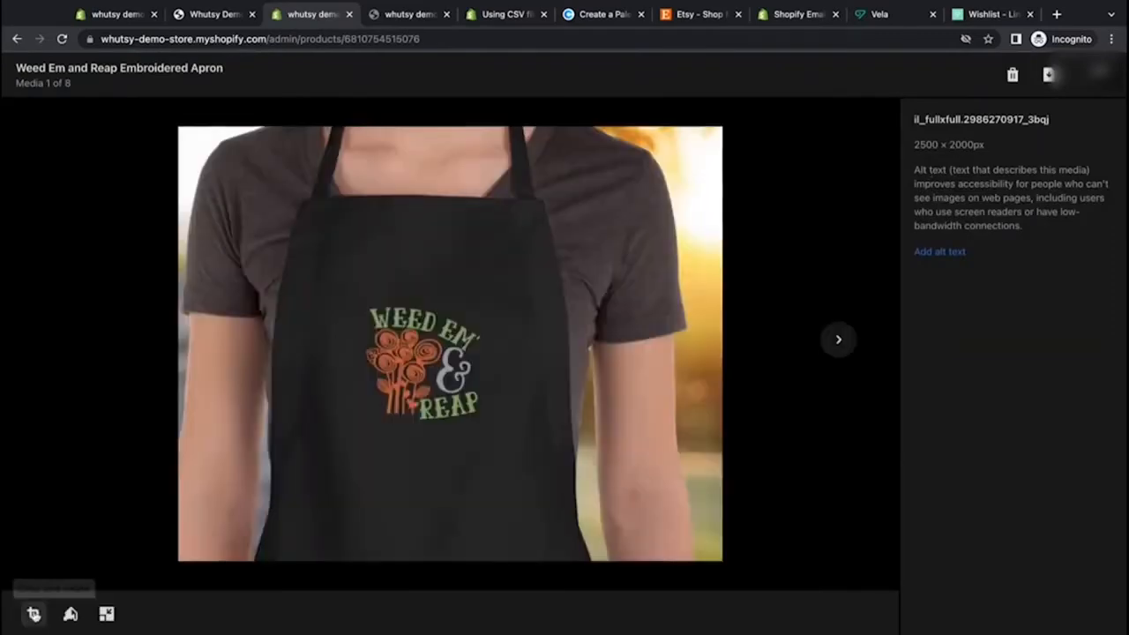
{"action": "left_click", "coordinate": [33, 614]}
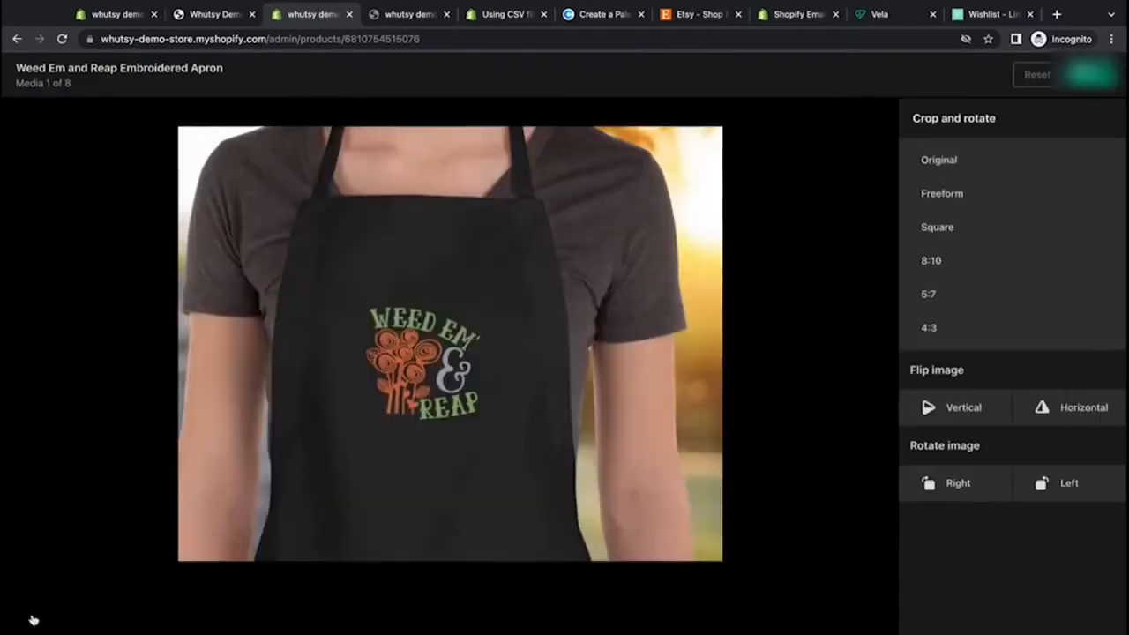
{"action": "left_click", "coordinate": [953, 229]}
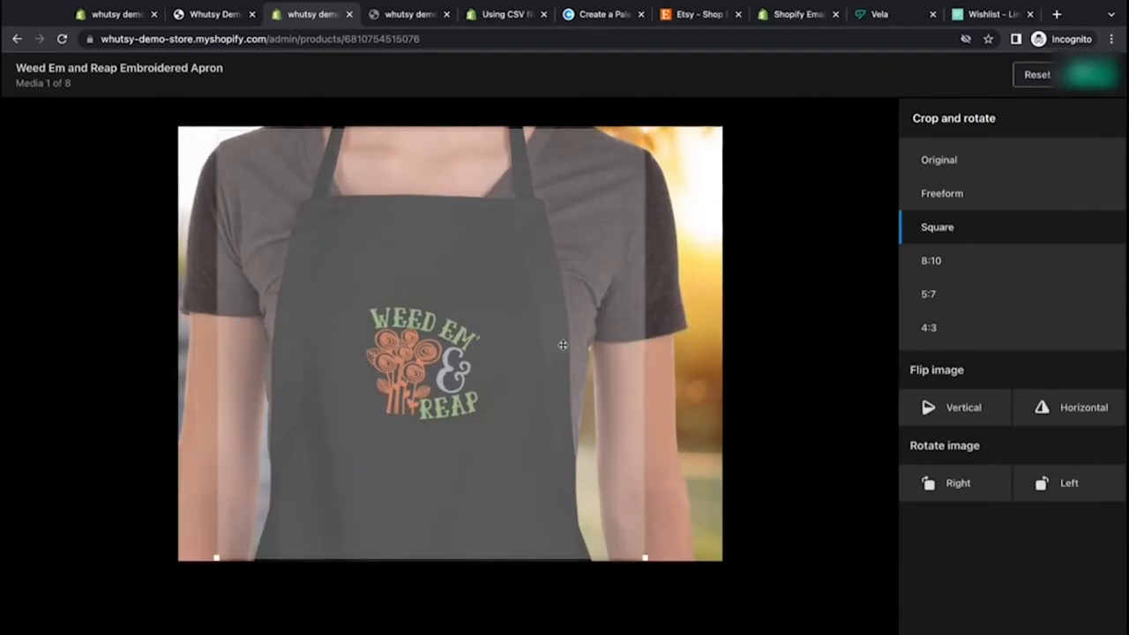
{"action": "left_click", "coordinate": [1081, 86]}
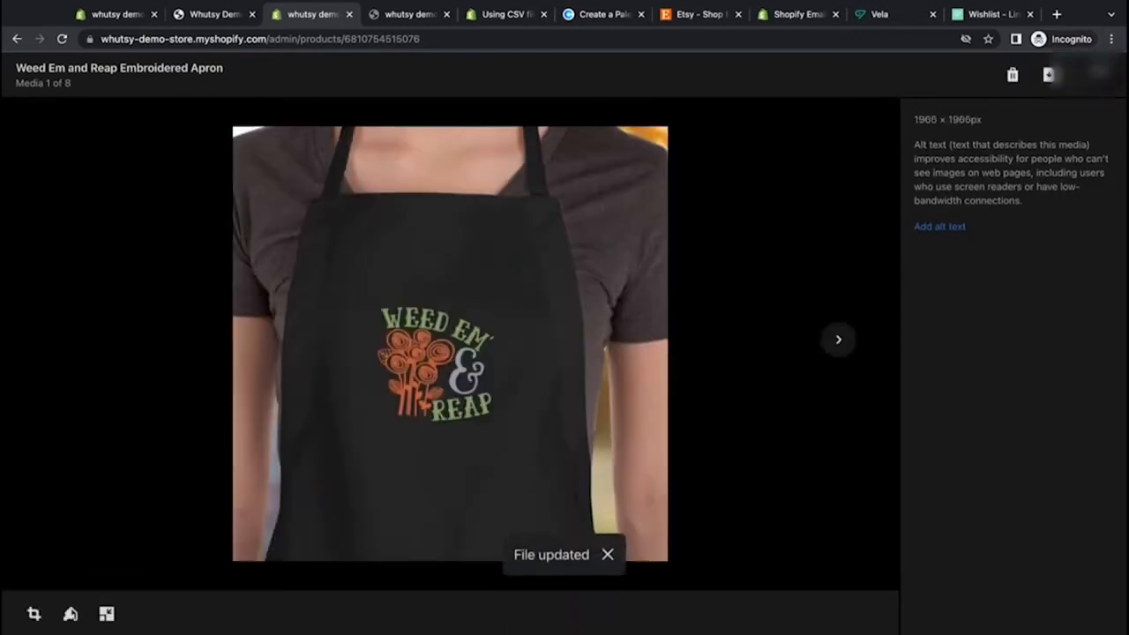
{"action": "left_click", "coordinate": [1098, 74]}
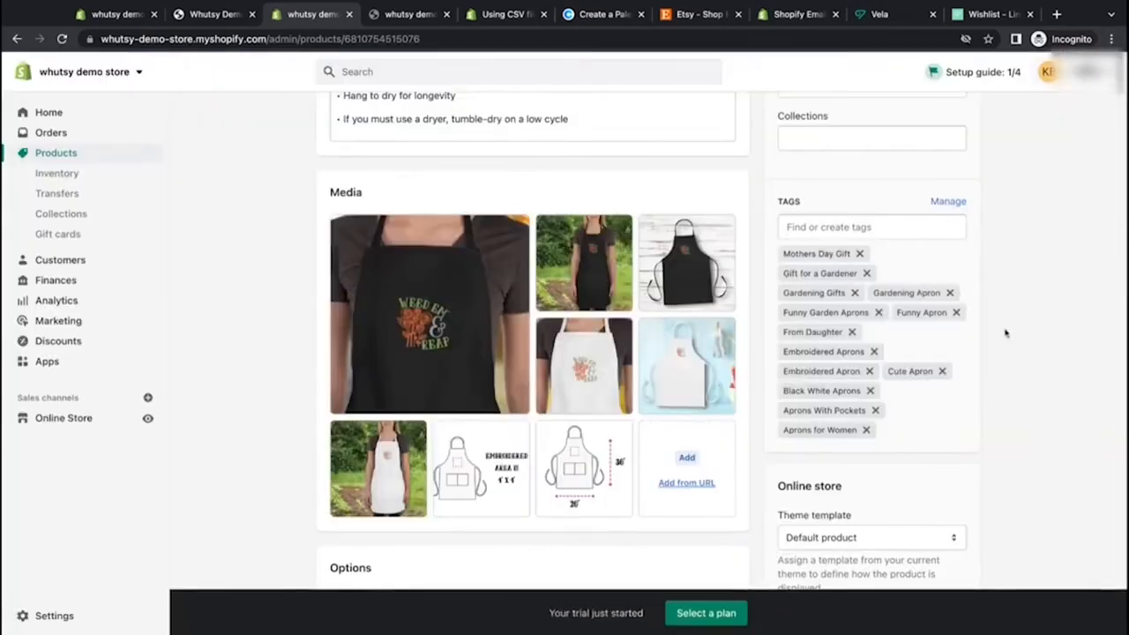
{"action": "scroll", "coordinate": [1006, 333], "scroll_direction": "up", "scroll_amount": 2}
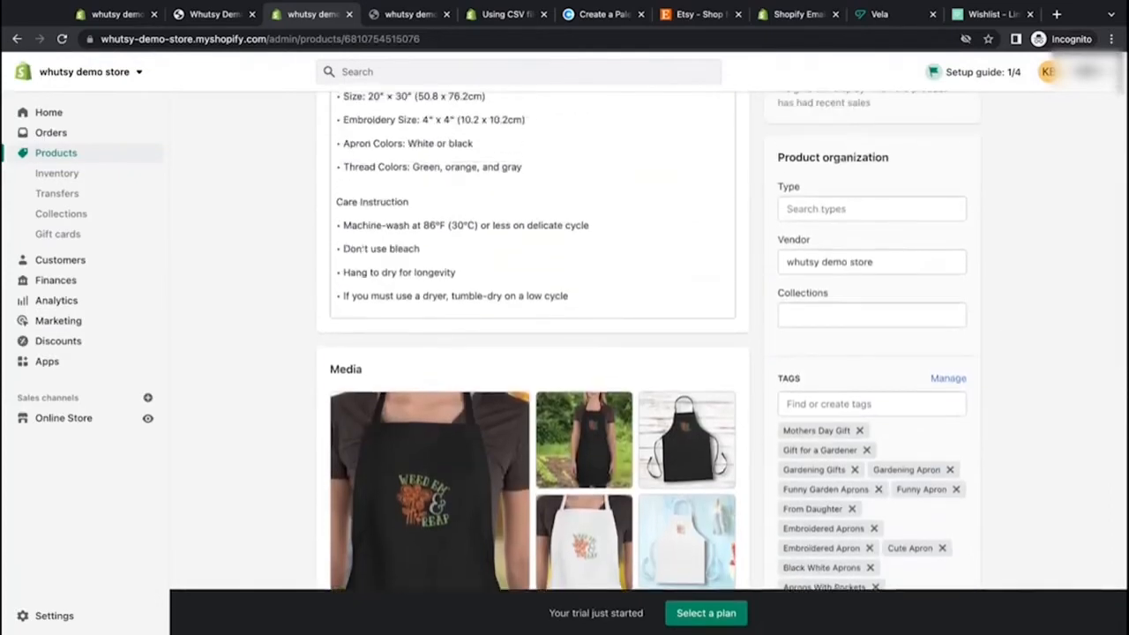
{"action": "left_click", "coordinate": [869, 314]}
{"action": "scroll", "coordinate": [869, 315], "scroll_direction": "down", "scroll_amount": 1}
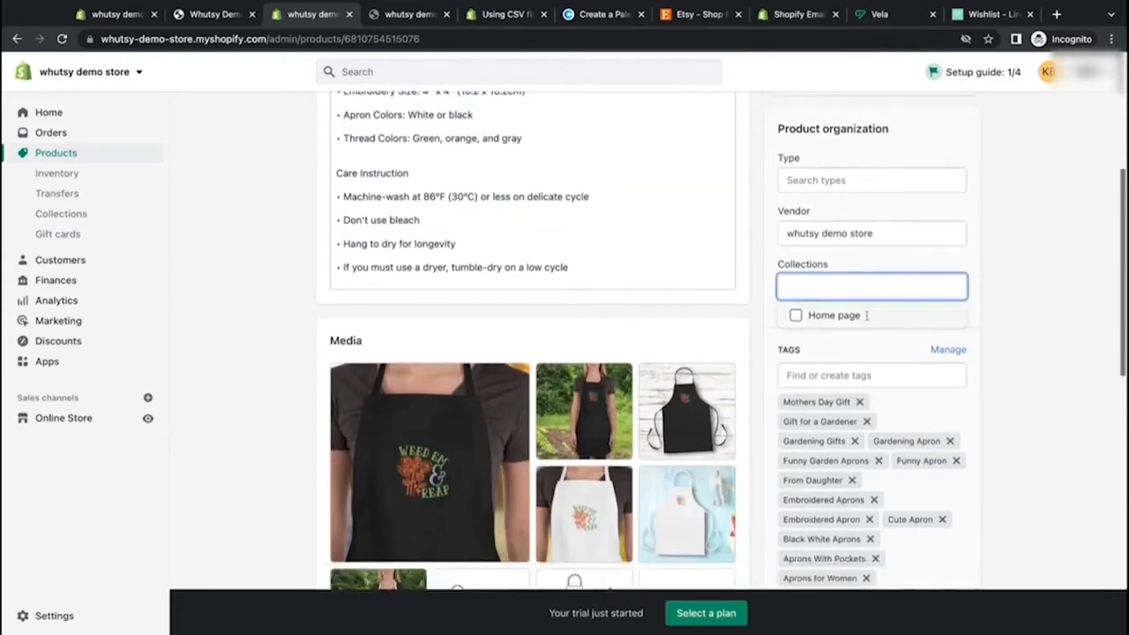
{"action": "left_click", "coordinate": [867, 319]}
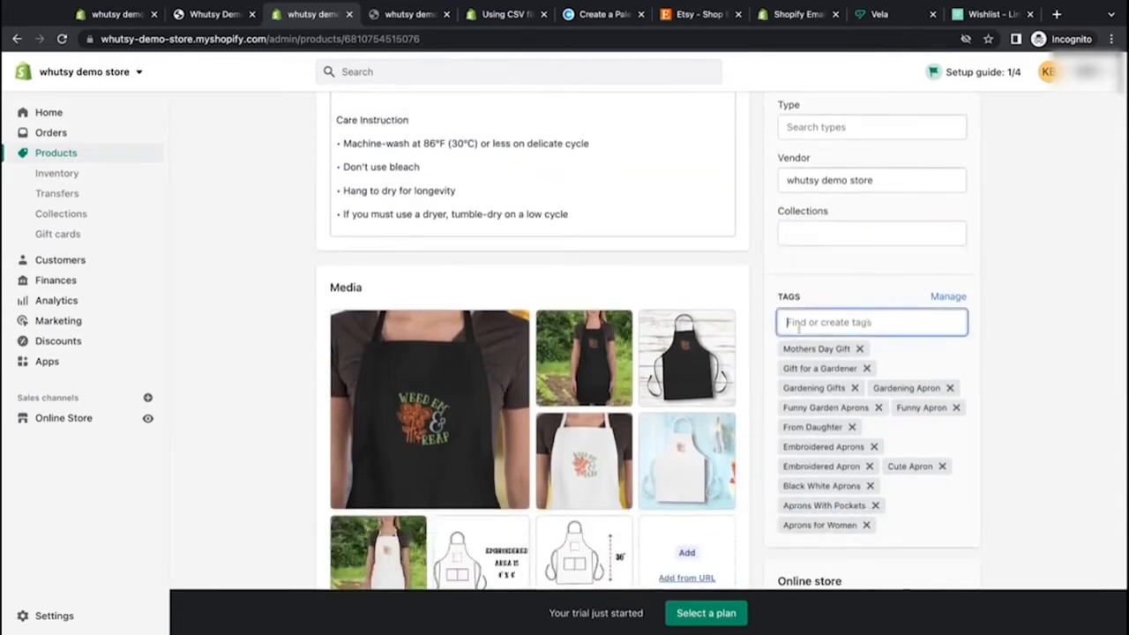
{"action": "left_click_drag", "start_coordinate": [783, 351], "coordinate": [776, 355]}
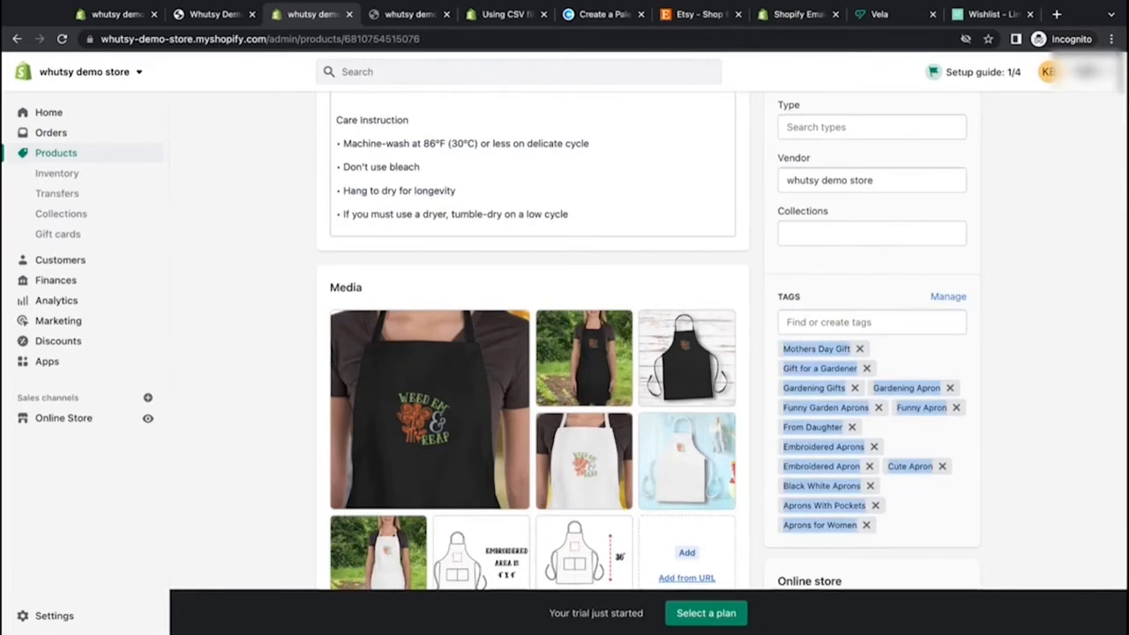
{"action": "left_click", "coordinate": [928, 506]}
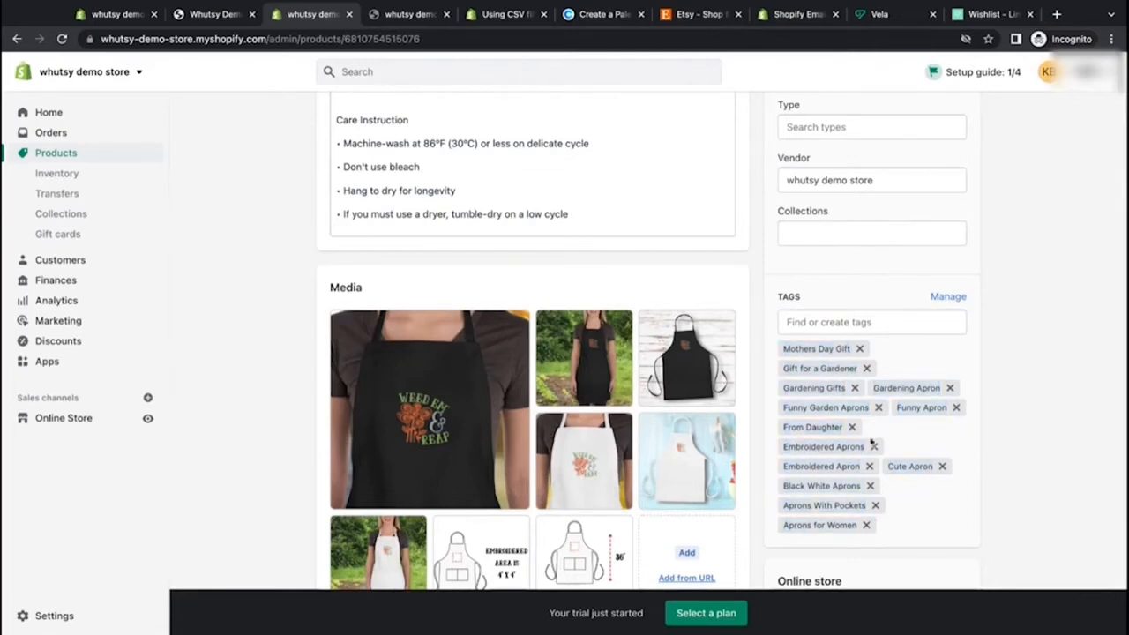
Step: Remove every tag except Gardening Apron, Embroidered Aprons and Aprons for Women, and save the product
{"action": "left_click", "coordinate": [852, 427]}
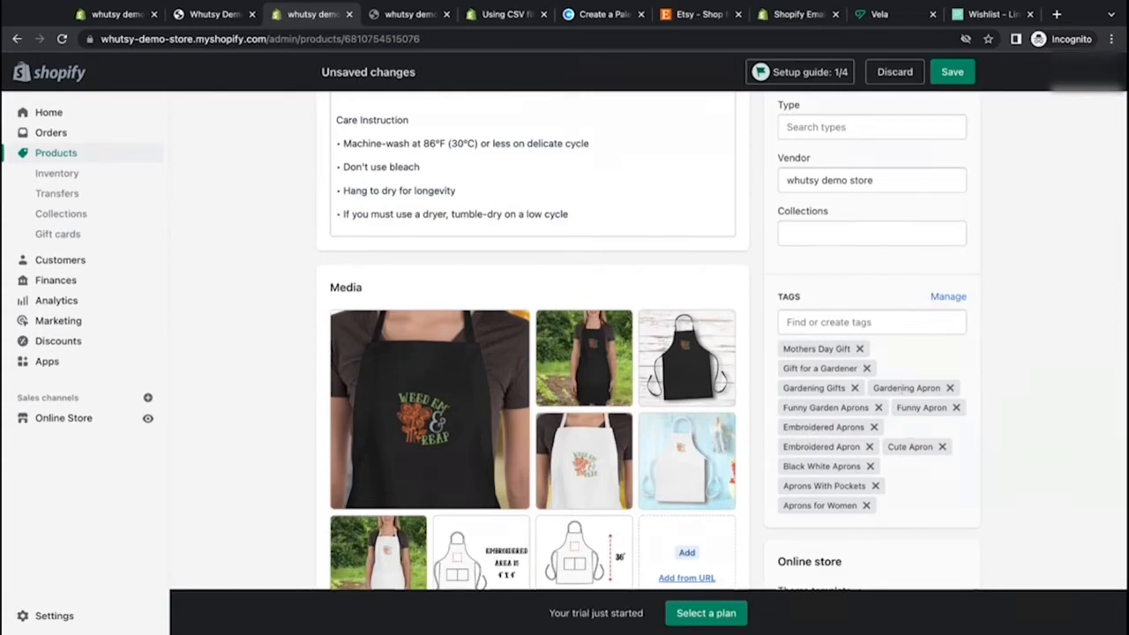
{"action": "left_click", "coordinate": [859, 349]}
{"action": "left_click", "coordinate": [865, 350]}
{"action": "left_click", "coordinate": [854, 350]}
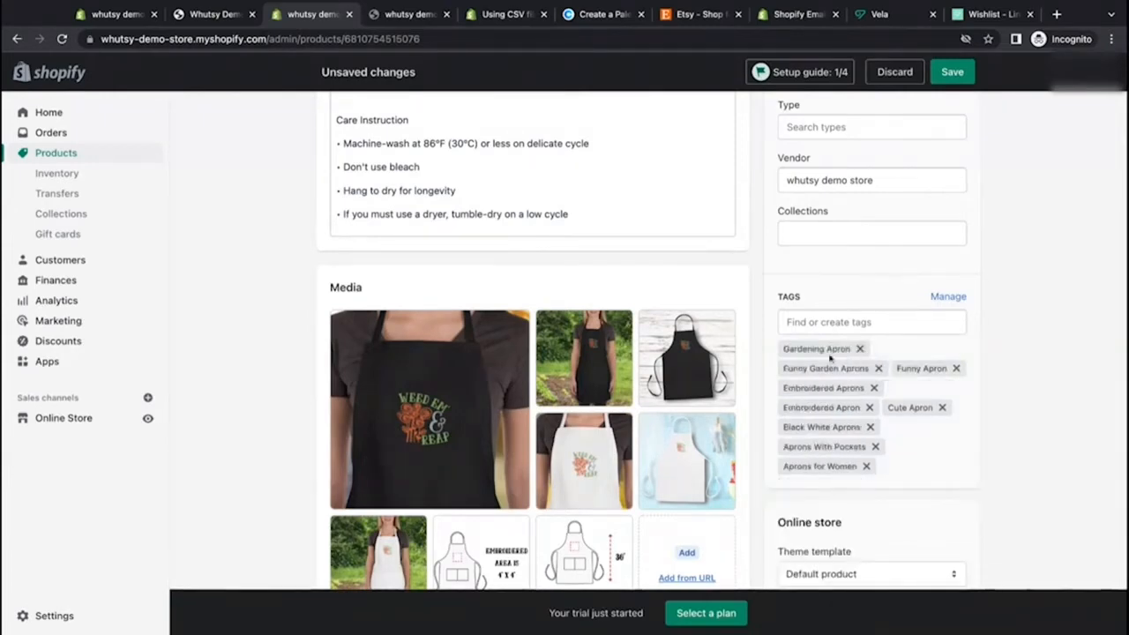
{"action": "left_click", "coordinate": [878, 368]}
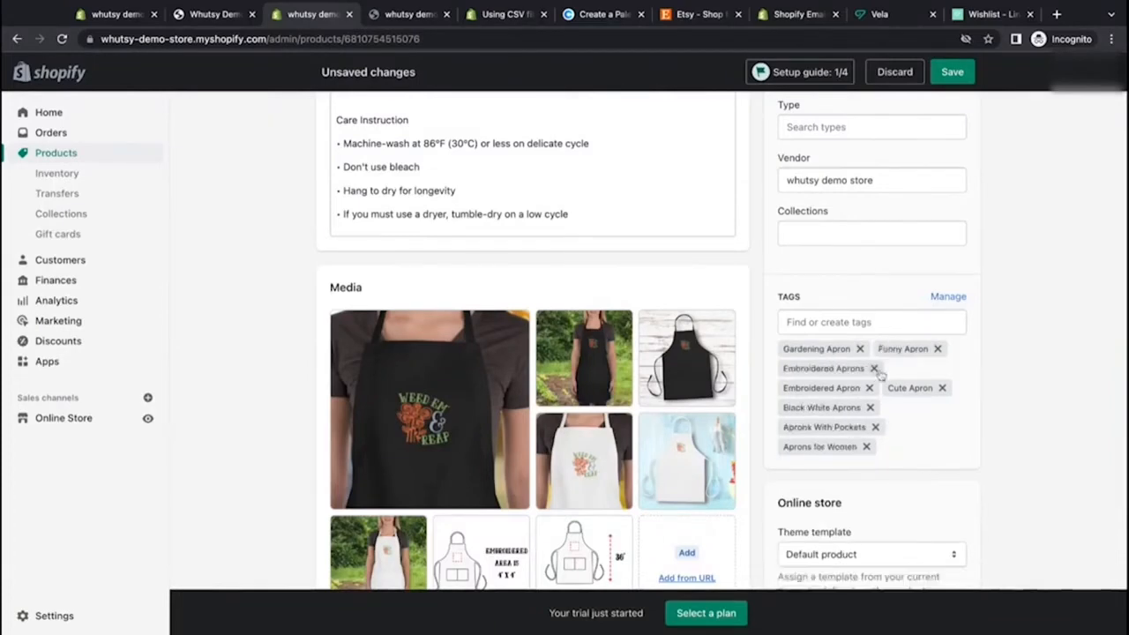
{"action": "left_click", "coordinate": [936, 349]}
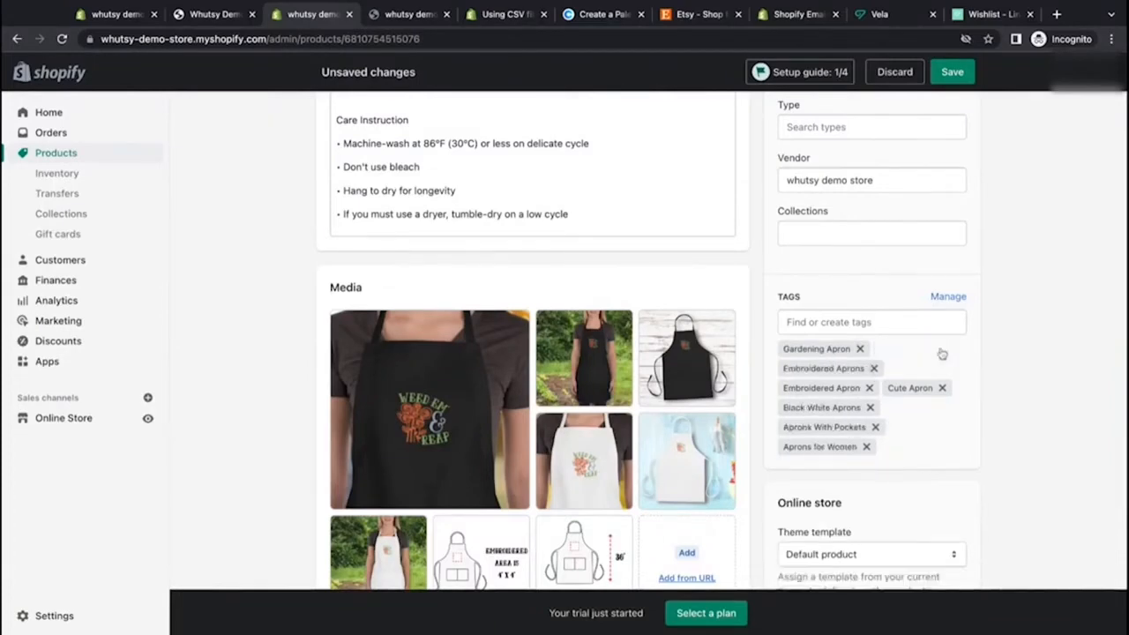
{"action": "left_click", "coordinate": [870, 388]}
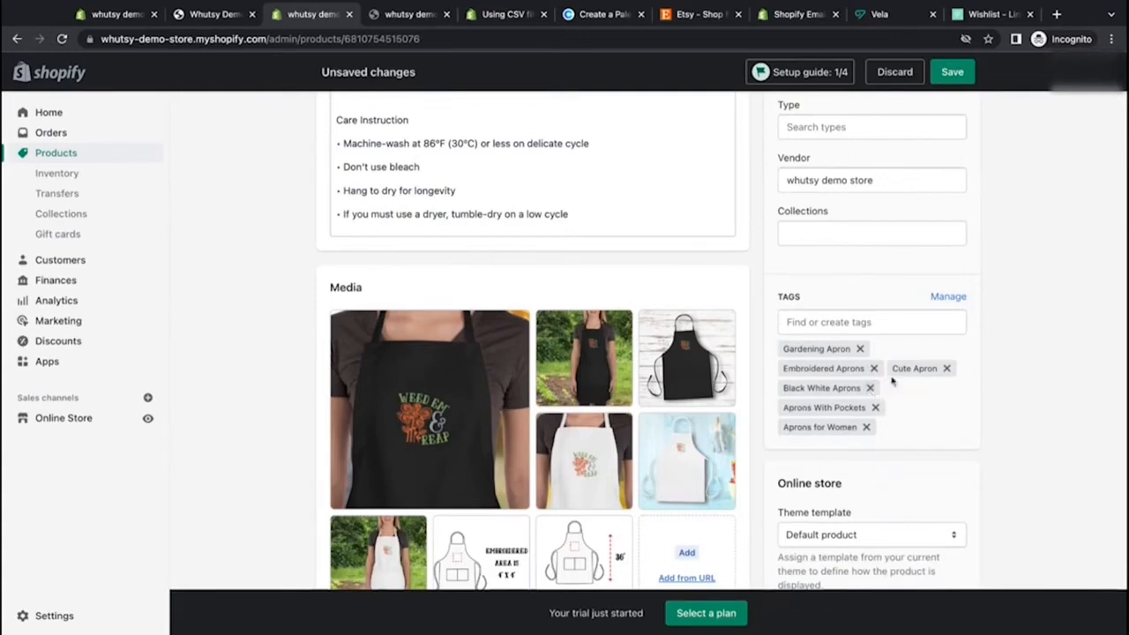
{"action": "left_click", "coordinate": [946, 369]}
{"action": "left_click", "coordinate": [872, 388]}
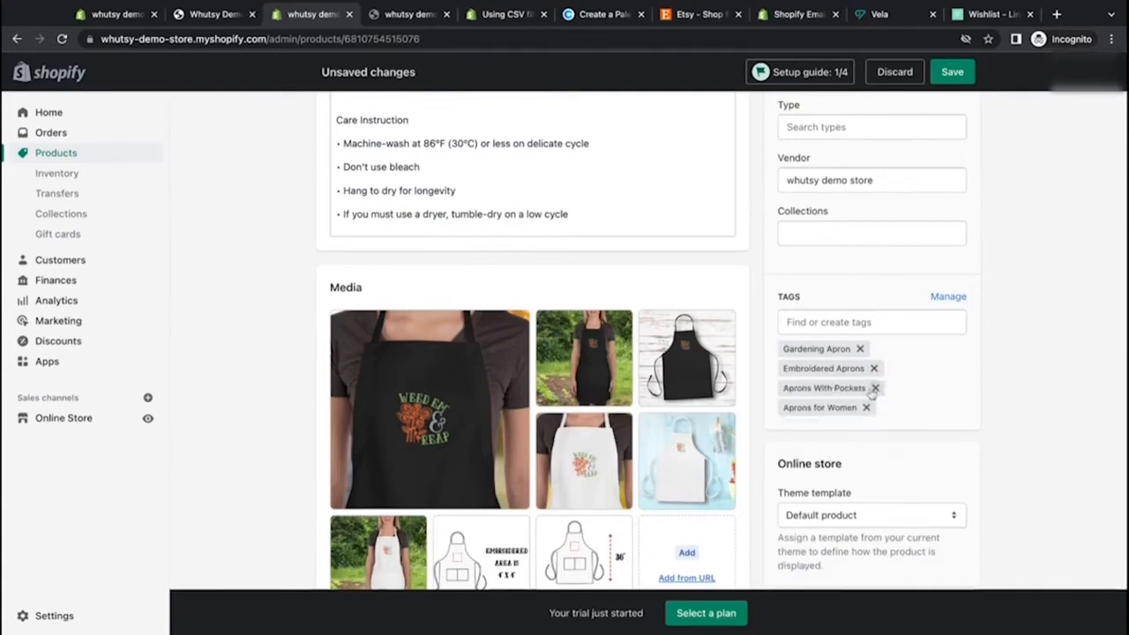
{"action": "left_click", "coordinate": [874, 389]}
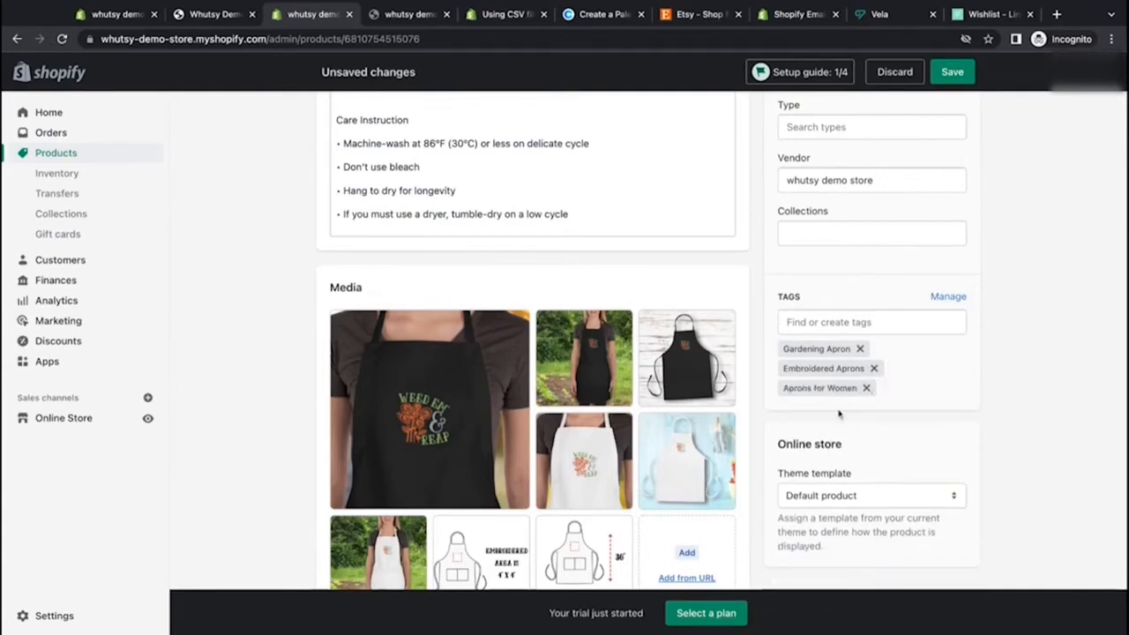
{"action": "left_click", "coordinate": [950, 71]}
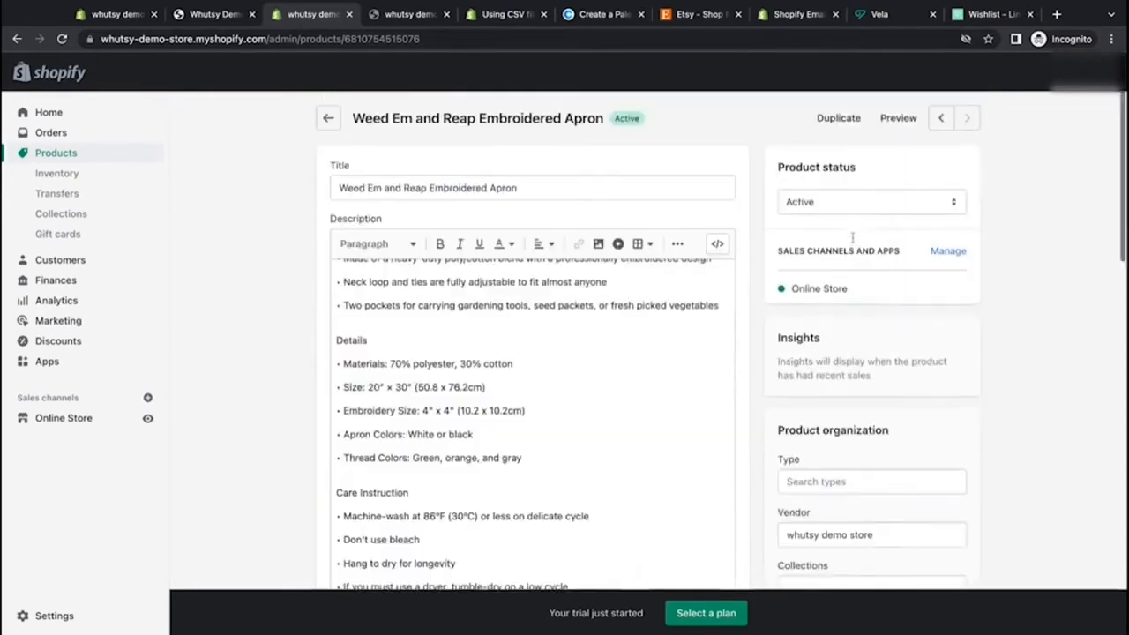
Step: Add the apron to the Home page collection and save the product
{"action": "scroll", "coordinate": [852, 247], "scroll_direction": "down", "scroll_amount": 4}
{"action": "left_click", "coordinate": [852, 256]}
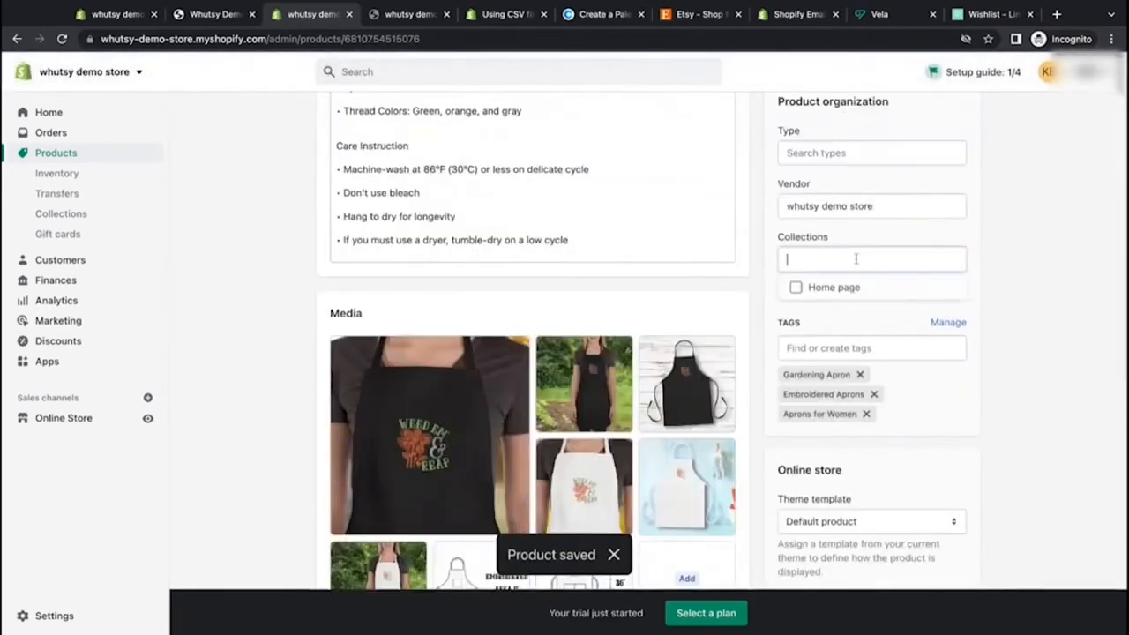
{"action": "left_click", "coordinate": [796, 290]}
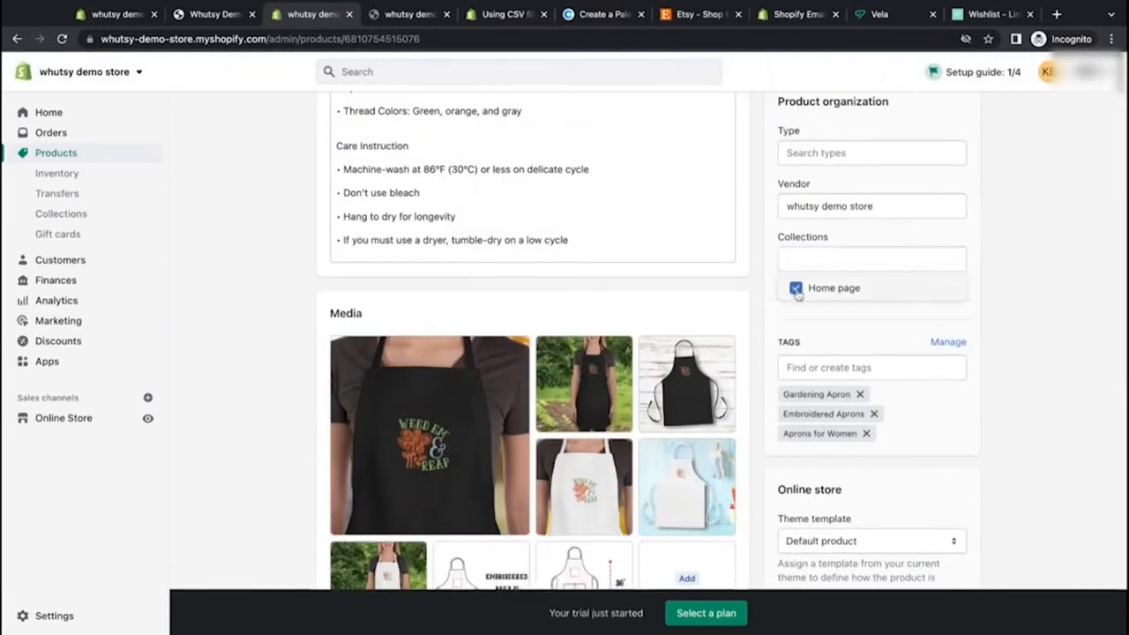
{"action": "left_click", "coordinate": [952, 71]}
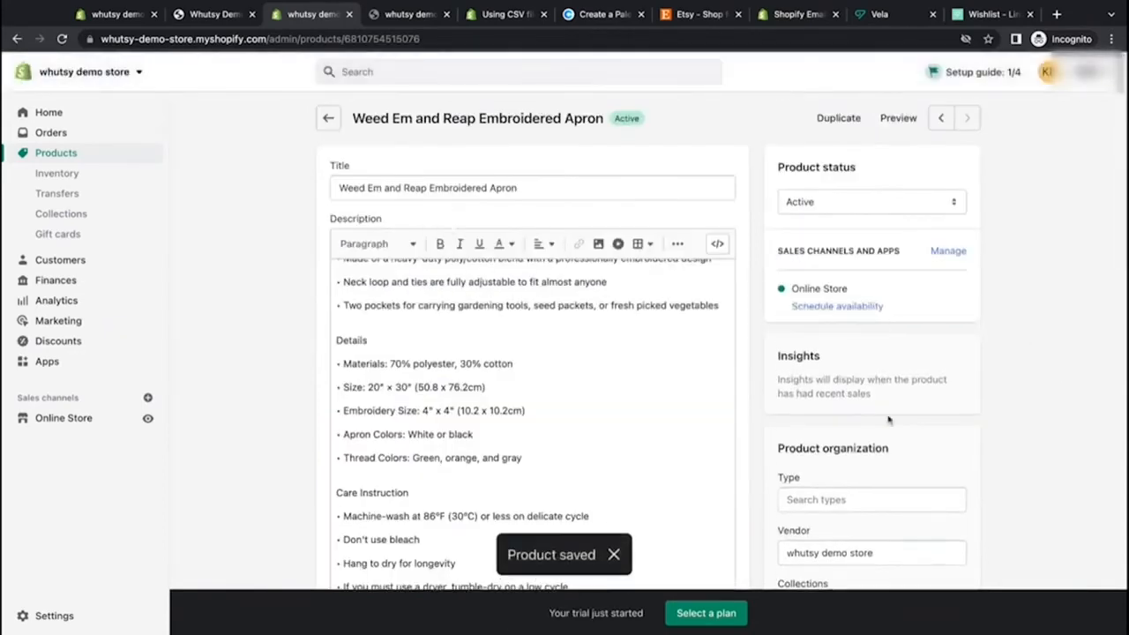
{"action": "scroll", "coordinate": [889, 421], "scroll_direction": "down", "scroll_amount": 2}
{"action": "scroll", "coordinate": [889, 420], "scroll_direction": "down", "scroll_amount": 1}
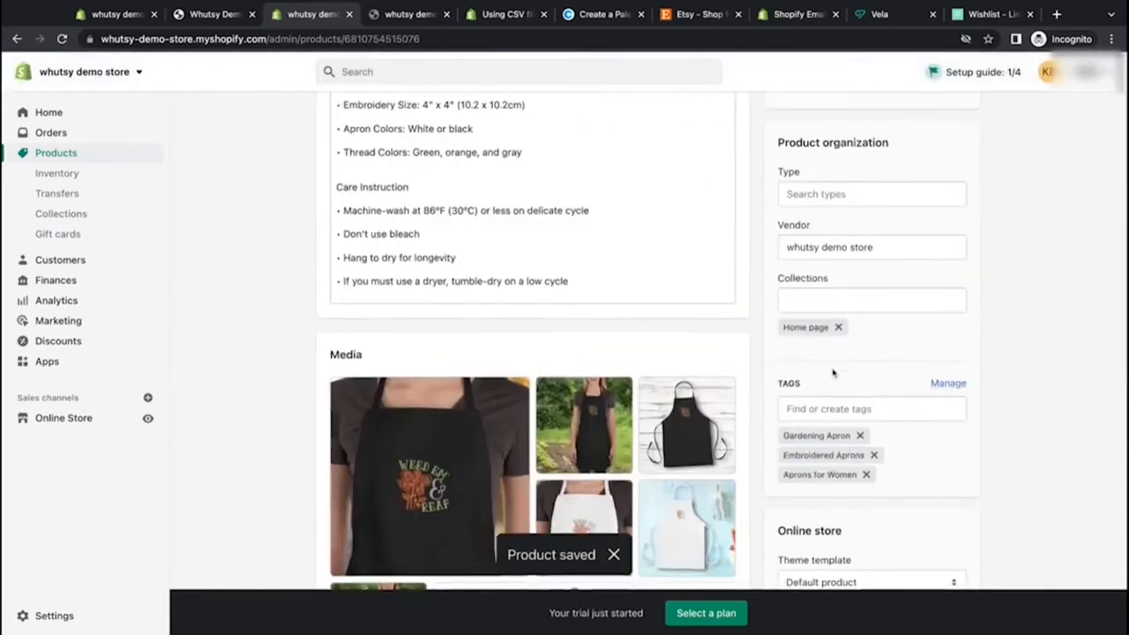
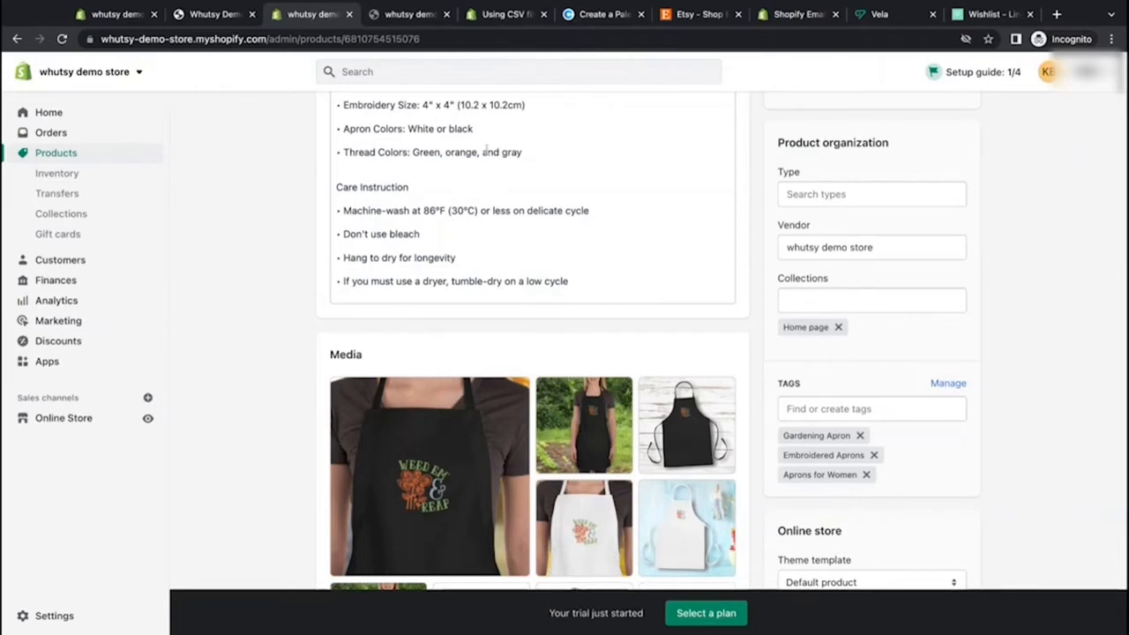
Step: Create a new collection titled Aprons
{"action": "left_click", "coordinate": [79, 215]}
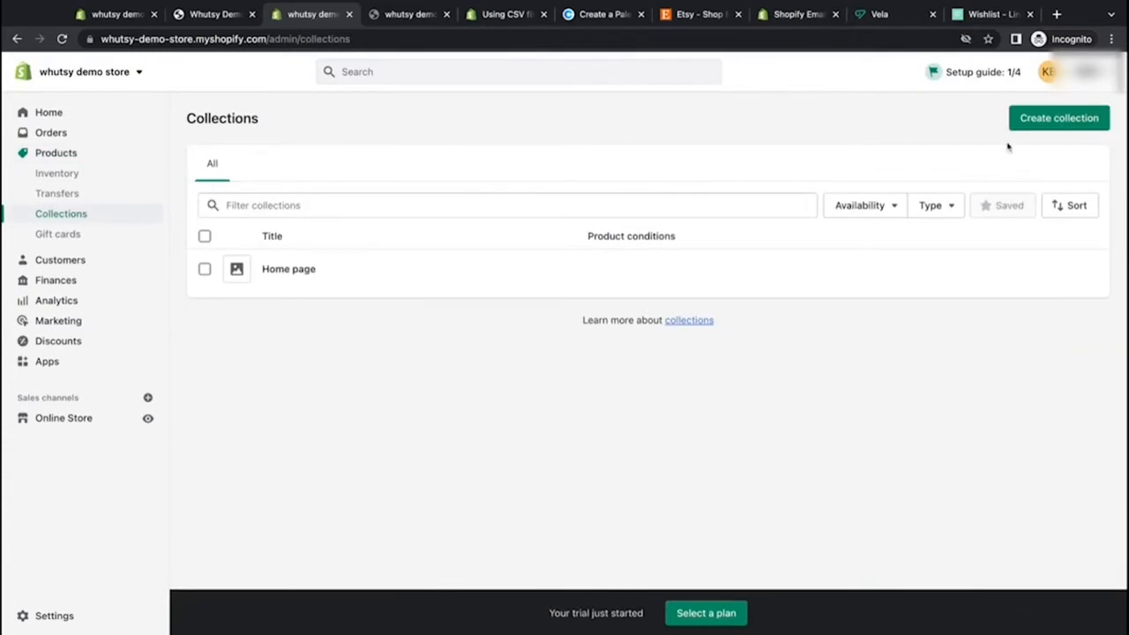
{"action": "left_click", "coordinate": [1053, 124]}
{"action": "left_click", "coordinate": [447, 188]}
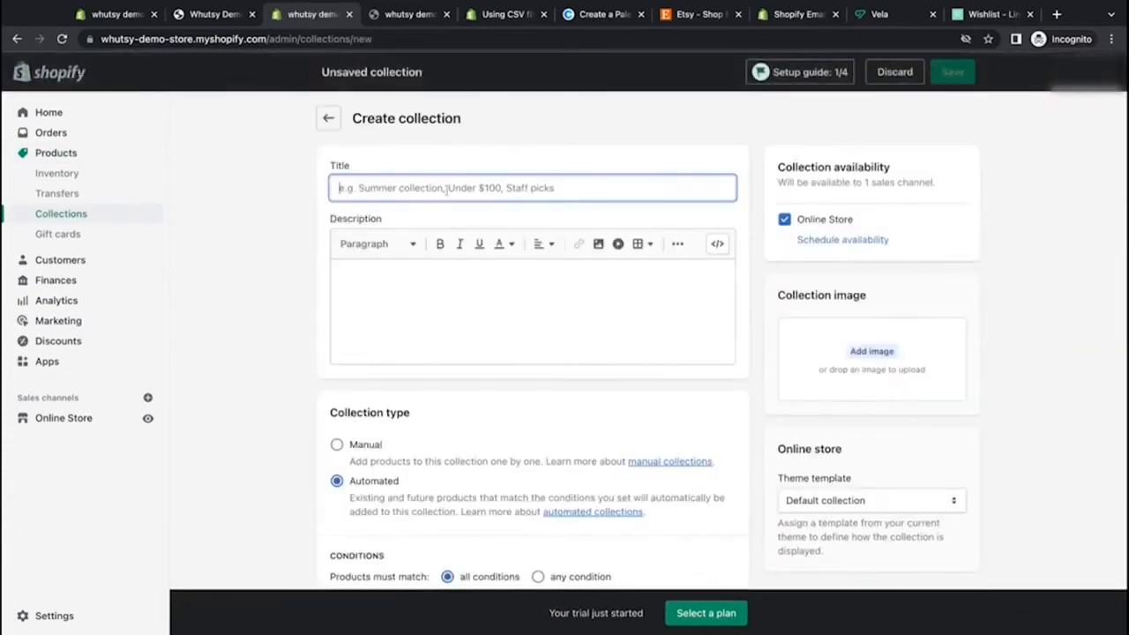
{"action": "type", "text": "Aprons"}
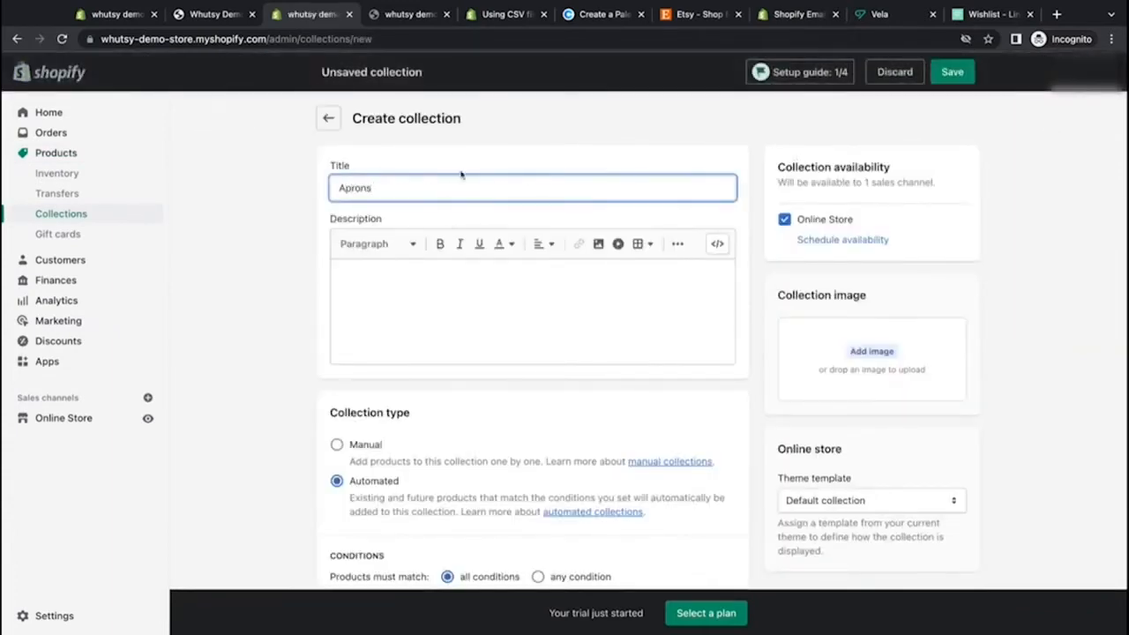
{"action": "left_click", "coordinate": [560, 140]}
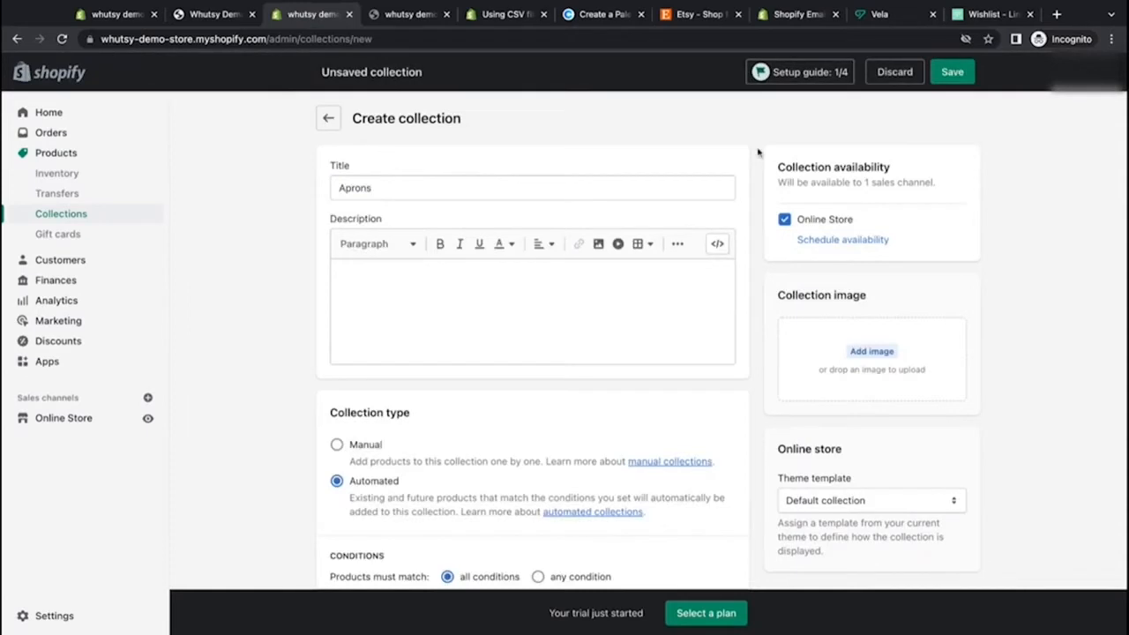
Step: Keep the Aprons collection automated and set products to match any condition
{"action": "scroll", "coordinate": [757, 153], "scroll_direction": "down", "scroll_amount": 1}
{"action": "scroll", "coordinate": [765, 264], "scroll_direction": "down", "scroll_amount": 1}
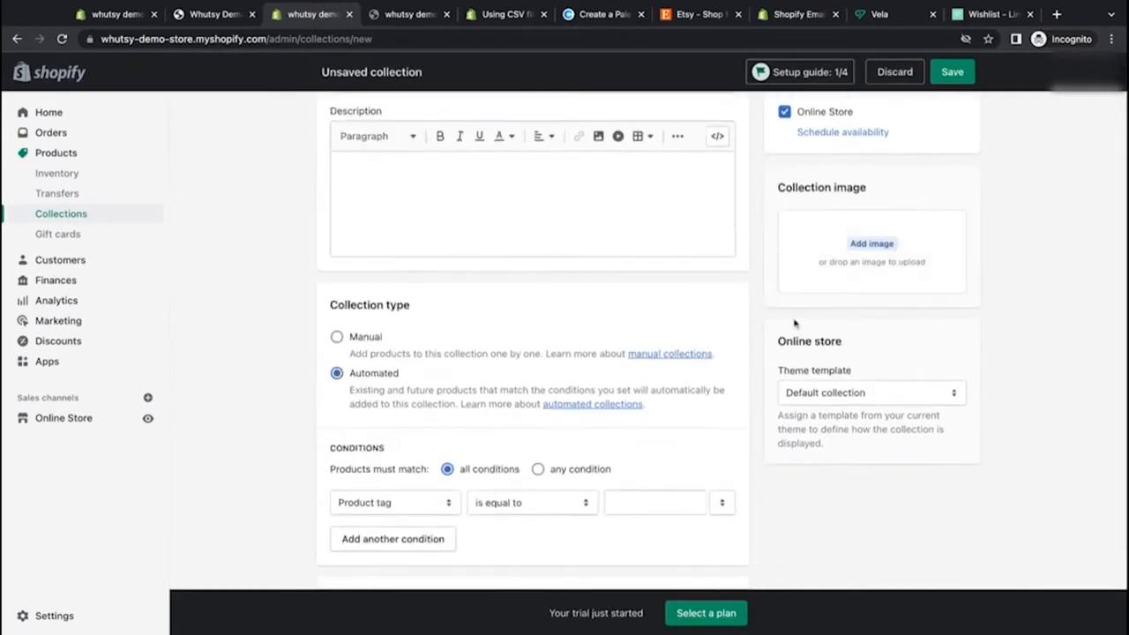
{"action": "scroll", "coordinate": [753, 338], "scroll_direction": "down", "scroll_amount": 1}
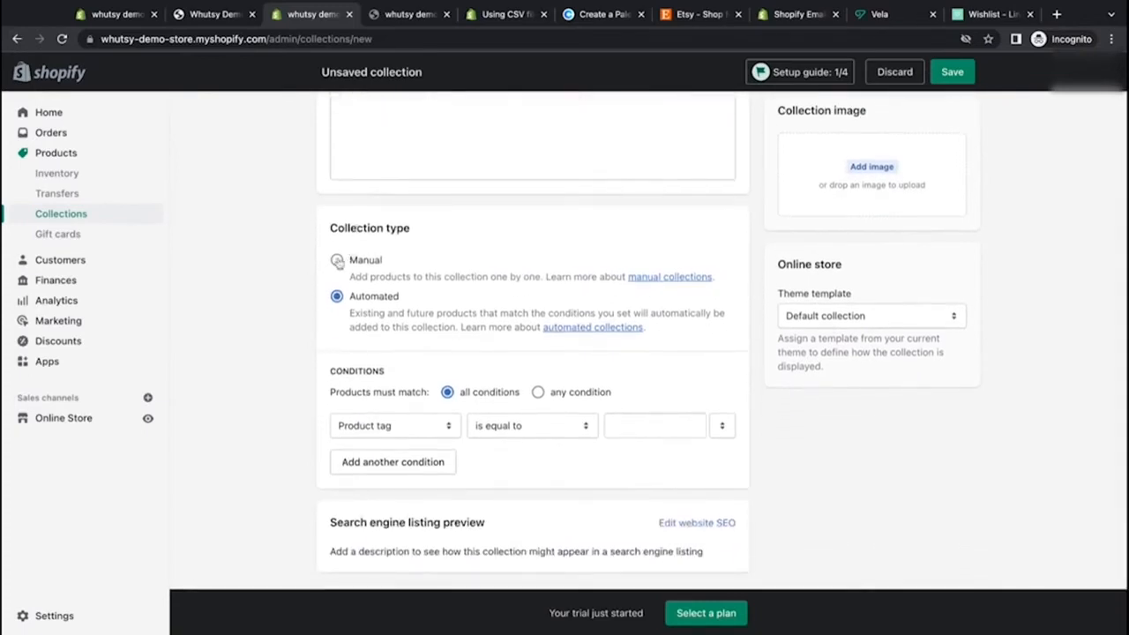
{"action": "left_click", "coordinate": [336, 297]}
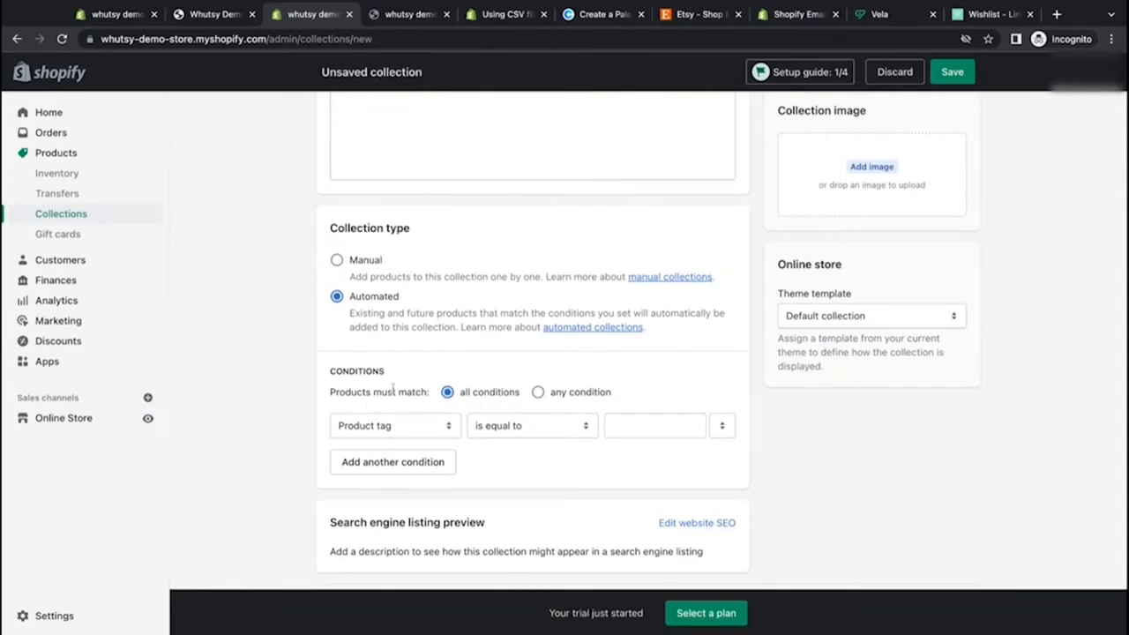
{"action": "scroll", "coordinate": [405, 392], "scroll_direction": "down", "scroll_amount": 1}
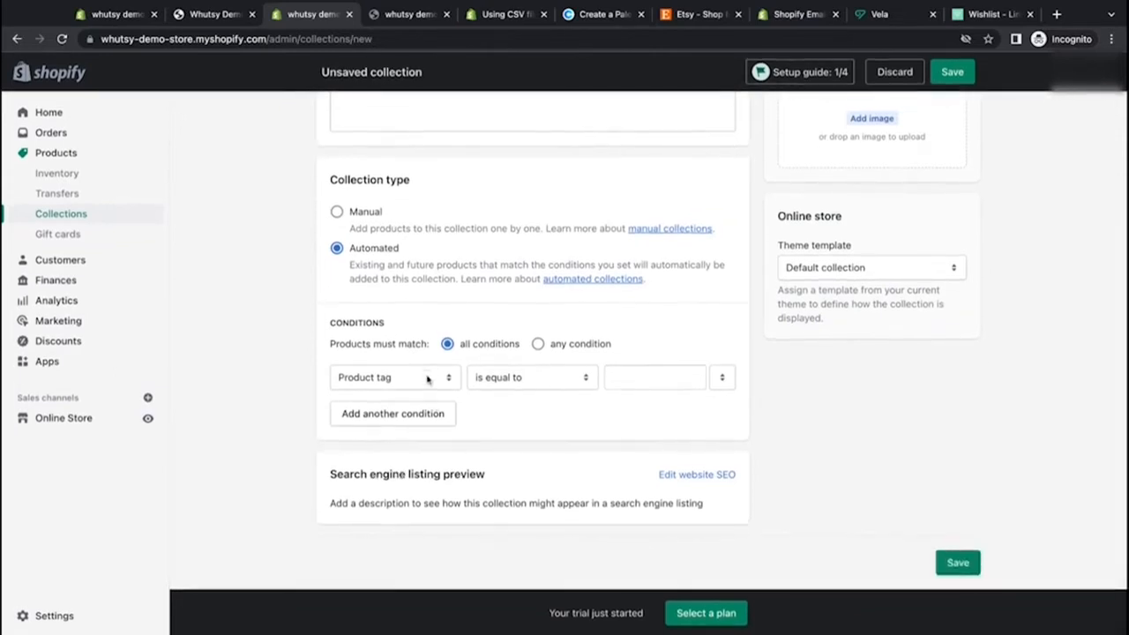
{"action": "left_click", "coordinate": [499, 379]}
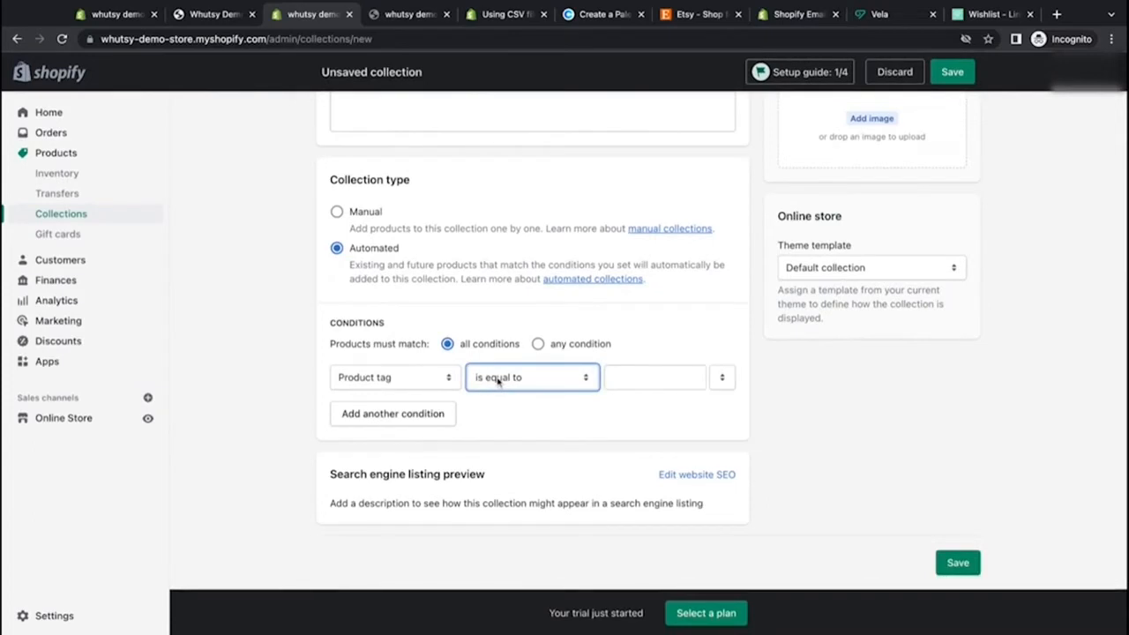
{"action": "left_click", "coordinate": [538, 344]}
Step: Enter Apron as the product tag value in the condition
{"action": "left_click", "coordinate": [646, 376]}
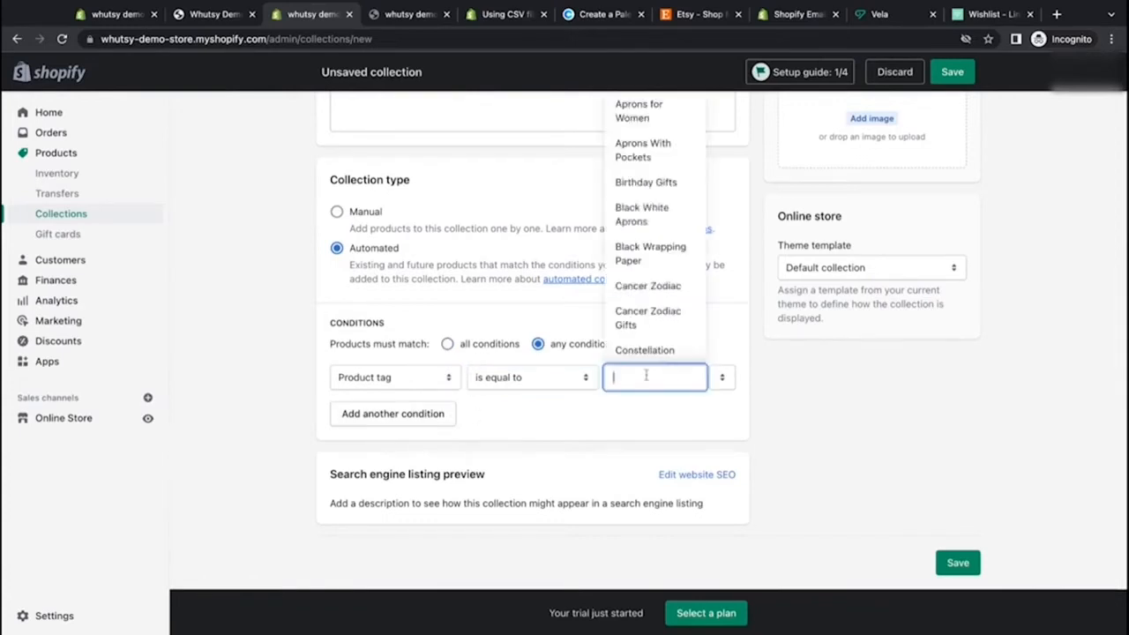
{"action": "type", "text": "Apron"}
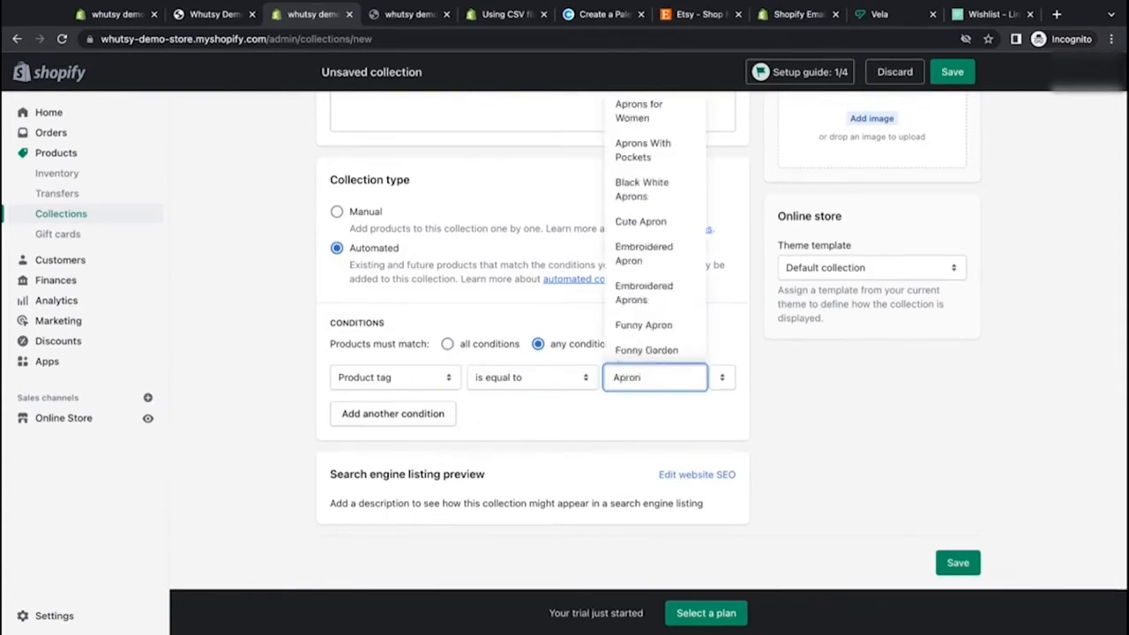
{"action": "left_click", "coordinate": [664, 416]}
Step: Change the condition to product title contains apron
{"action": "left_click", "coordinate": [532, 389]}
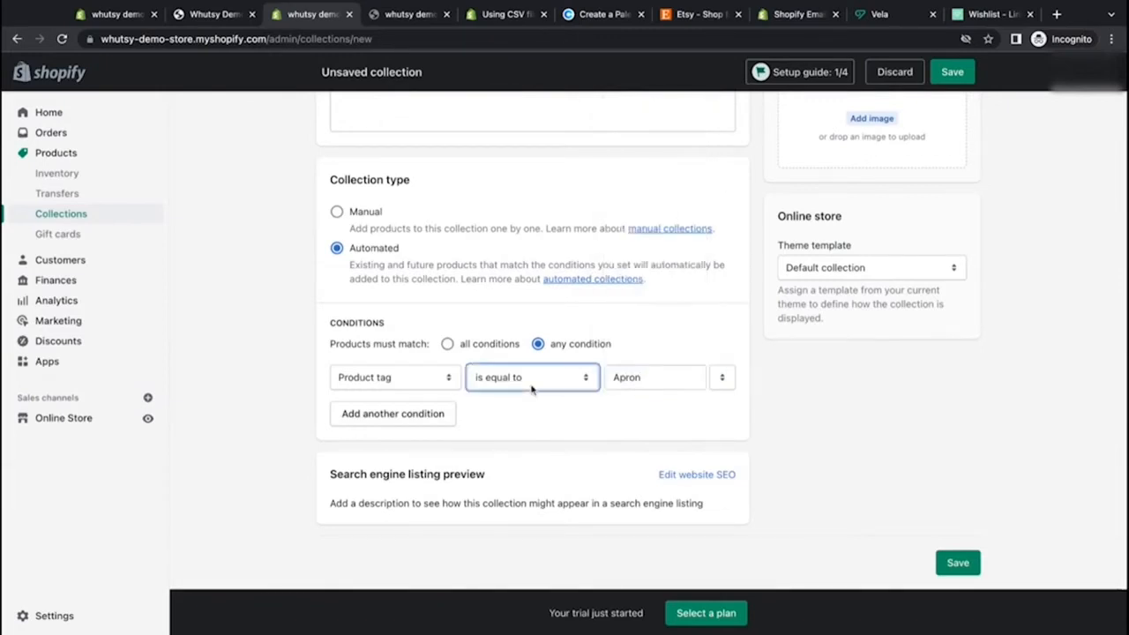
{"action": "left_click", "coordinate": [424, 381]}
{"action": "left_click", "coordinate": [390, 378]}
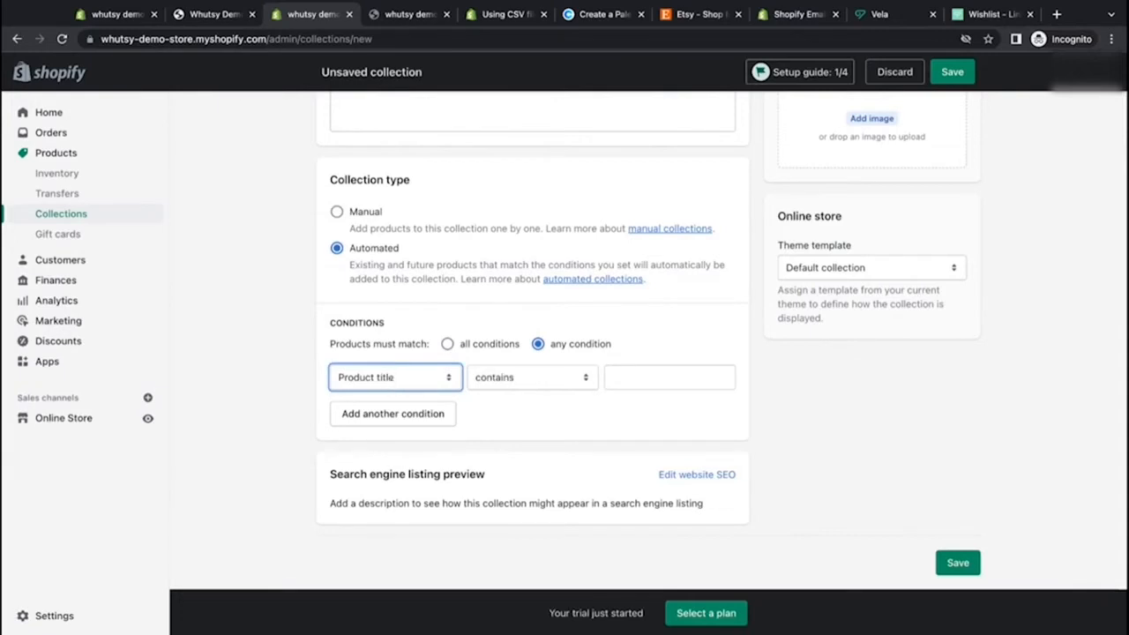
{"action": "left_click", "coordinate": [649, 380]}
{"action": "type", "text": "apron"}
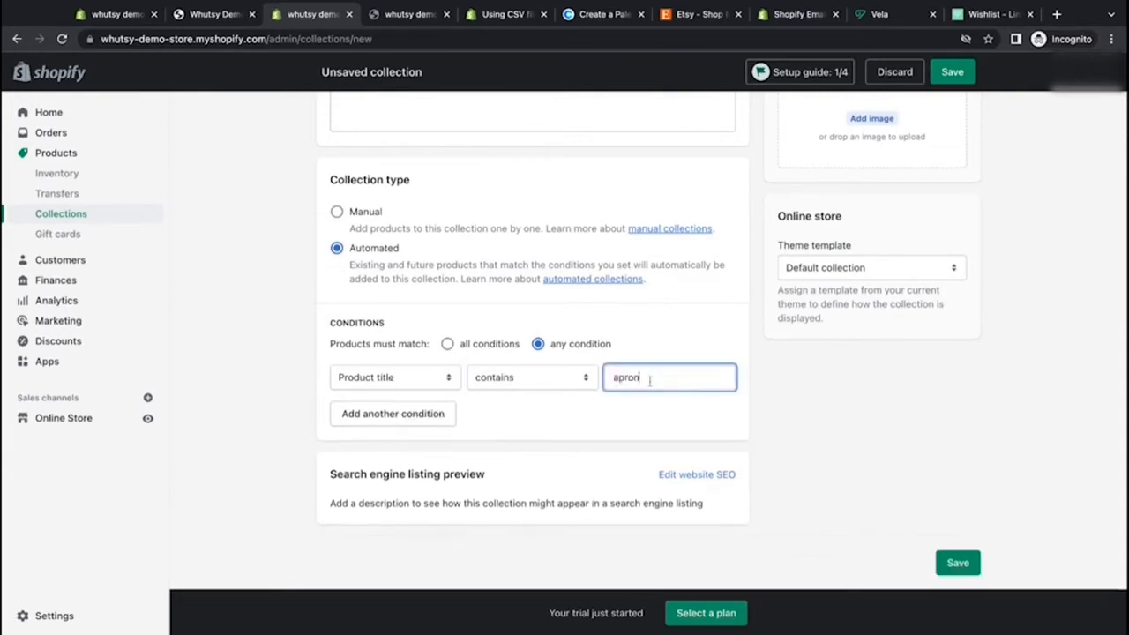
{"action": "left_click", "coordinate": [665, 424]}
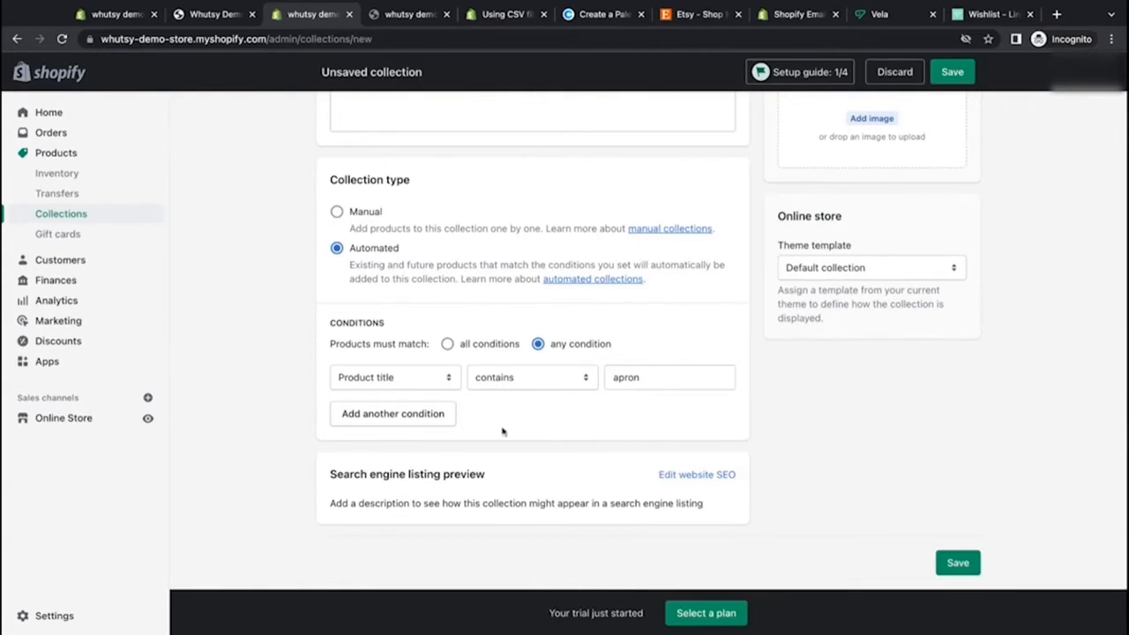
{"action": "left_click", "coordinate": [421, 420]}
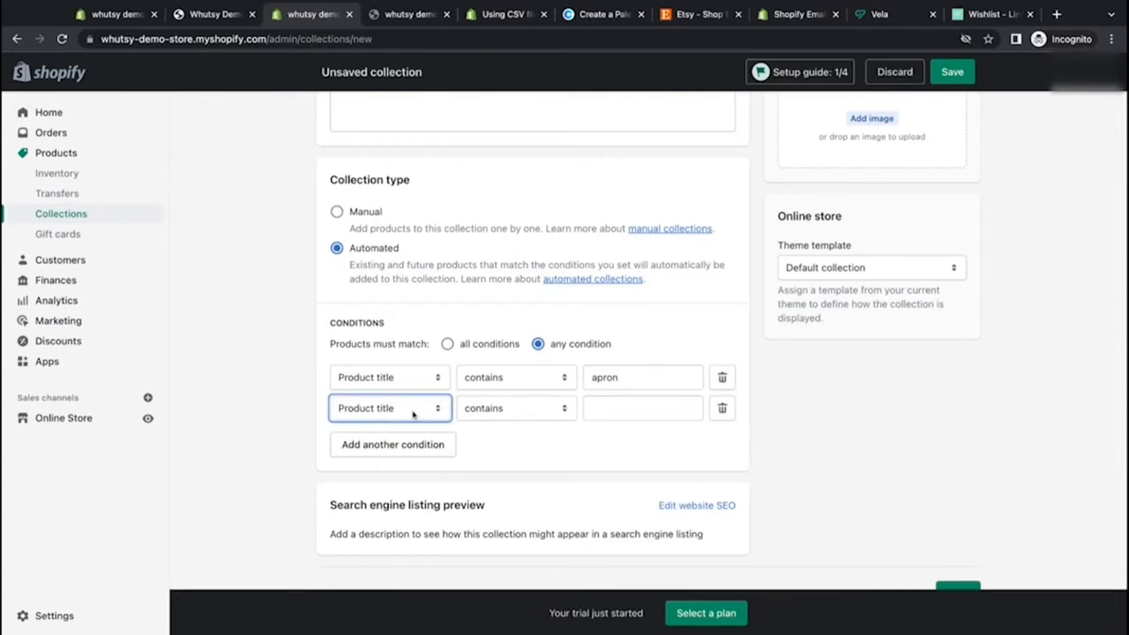
{"action": "left_click", "coordinate": [412, 415]}
{"action": "left_click", "coordinate": [506, 414]}
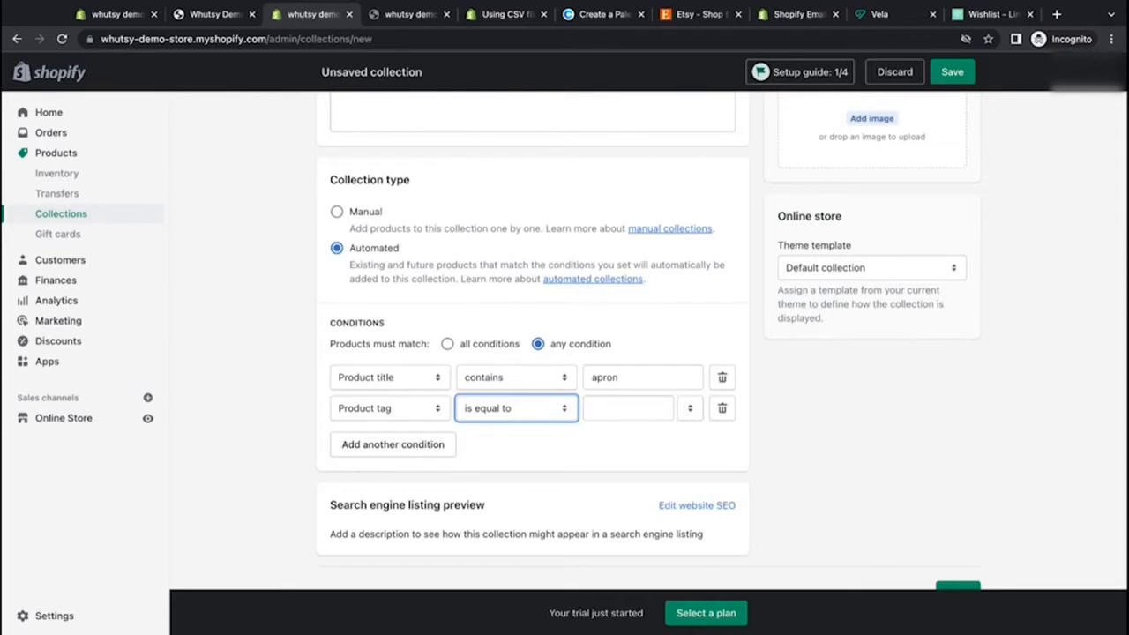
{"action": "left_click", "coordinate": [690, 410]}
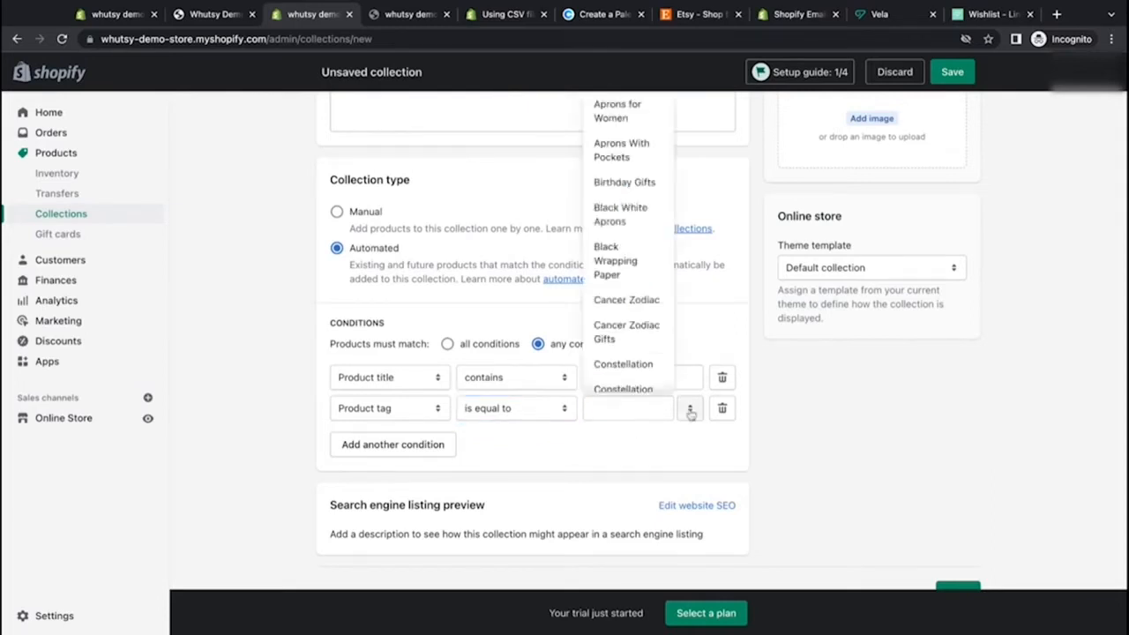
{"action": "left_click", "coordinate": [649, 452]}
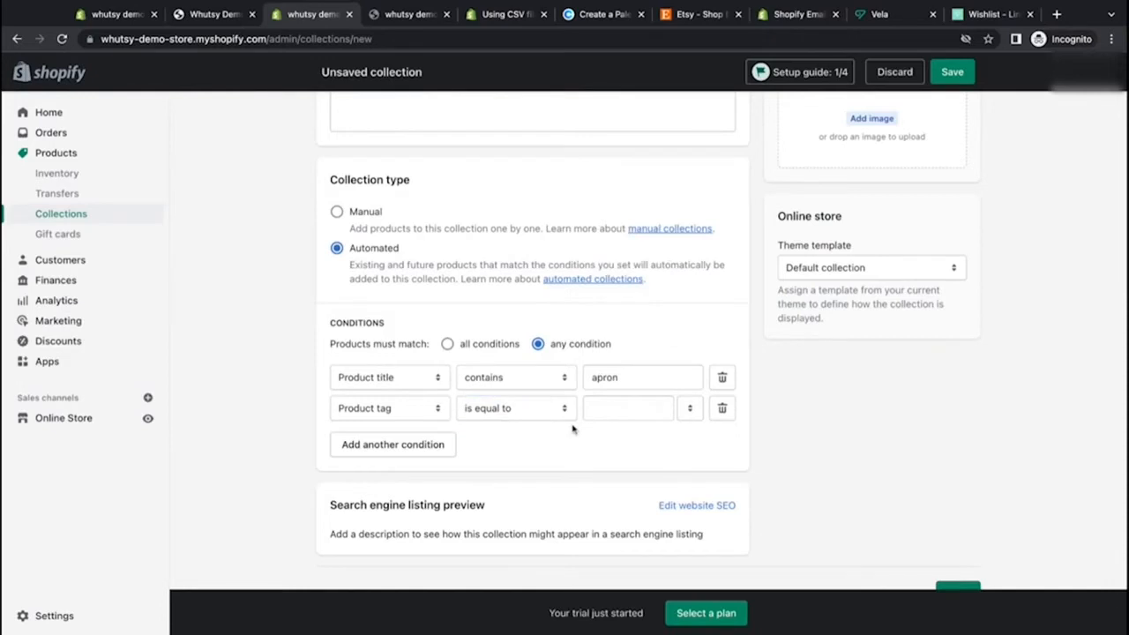
{"action": "left_click", "coordinate": [722, 413]}
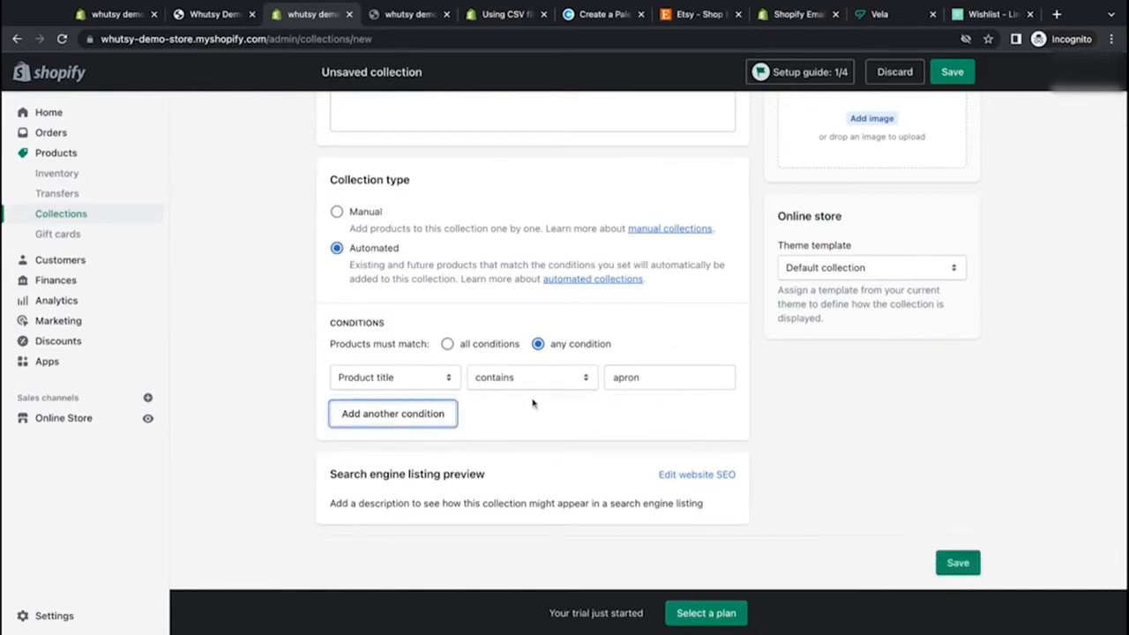
Step: Save the Aprons collection and review the products it matches
{"action": "left_click", "coordinate": [954, 76]}
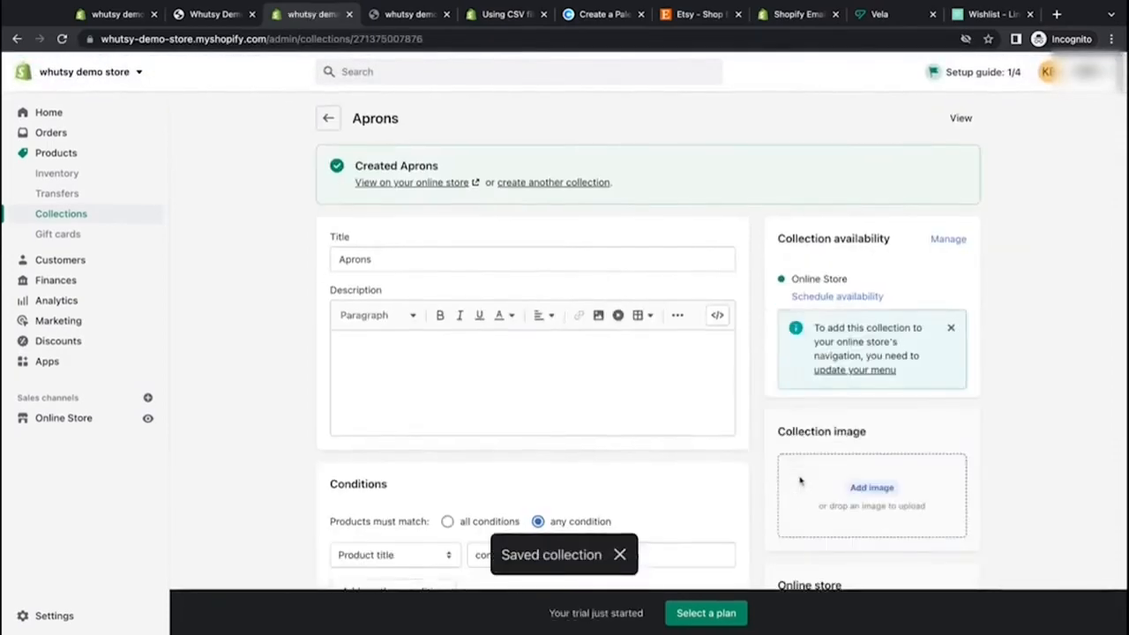
{"action": "scroll", "coordinate": [731, 453], "scroll_direction": "down", "scroll_amount": 5}
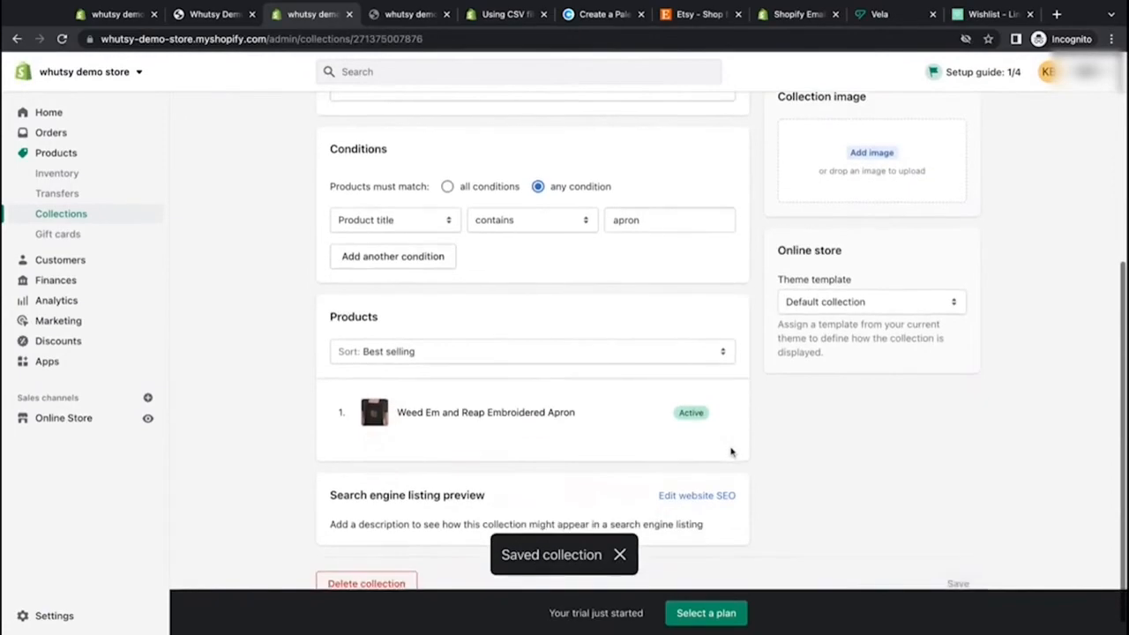
{"action": "scroll", "coordinate": [323, 123], "scroll_direction": "up", "scroll_amount": 5}
Step: Create another new collection titled Wrapping Paper
{"action": "left_click", "coordinate": [325, 119]}
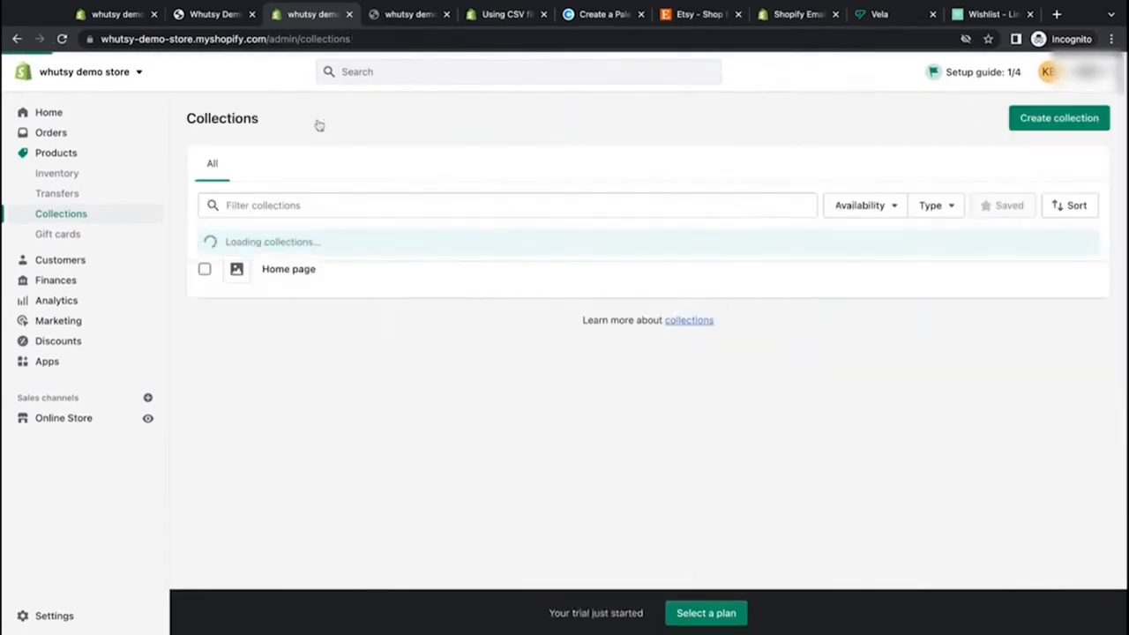
{"action": "left_click", "coordinate": [1019, 123]}
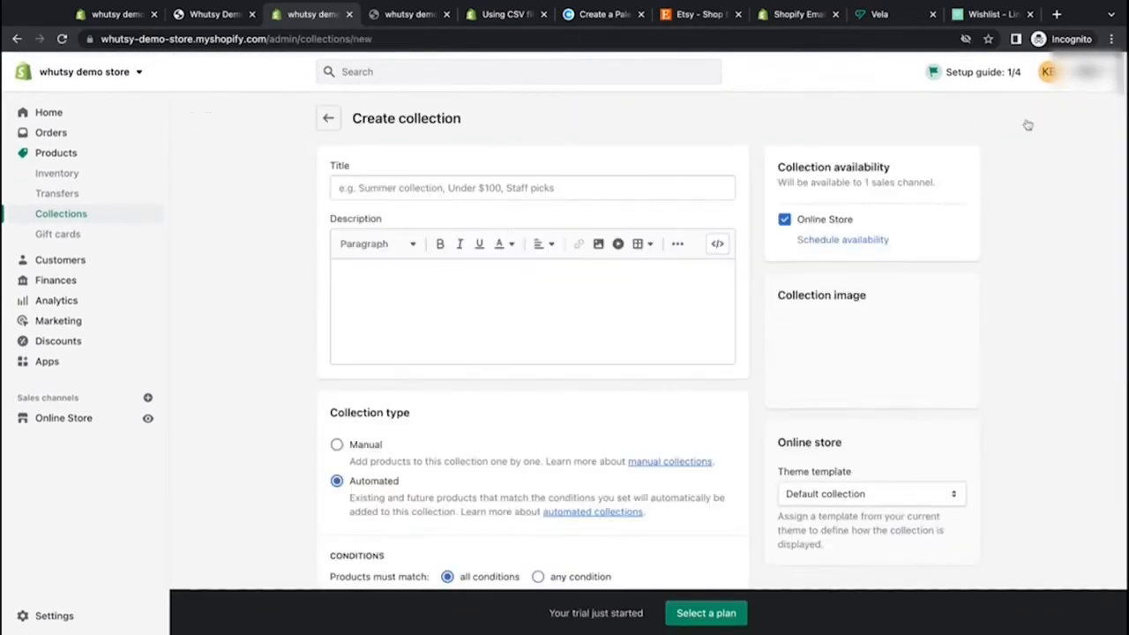
{"action": "left_click", "coordinate": [515, 190]}
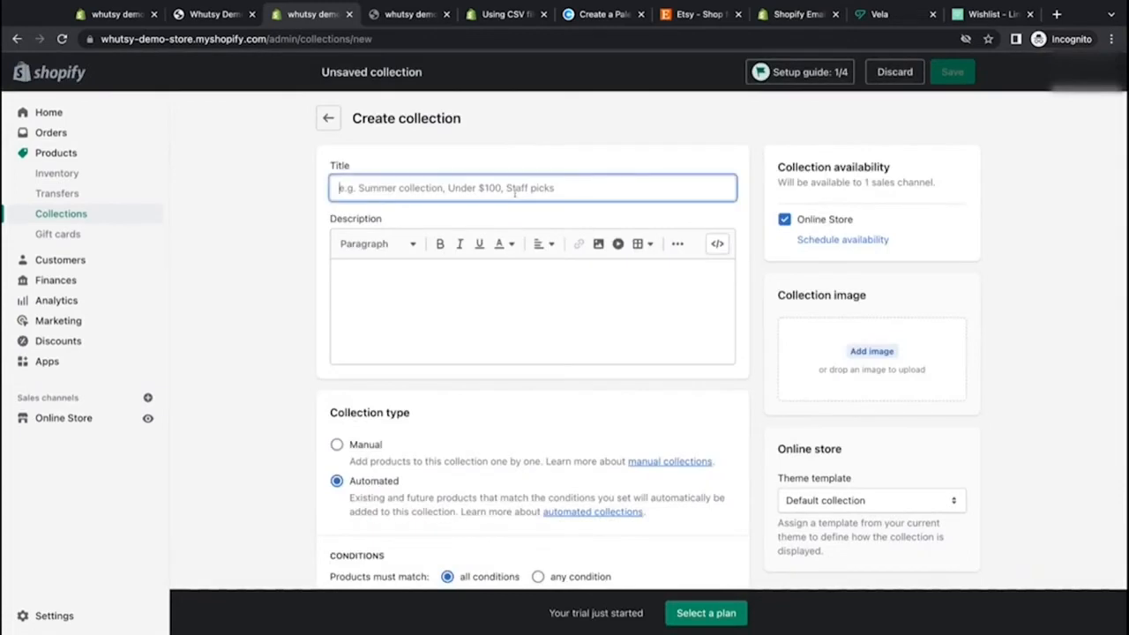
{"action": "type", "text": "Wrapping P"}
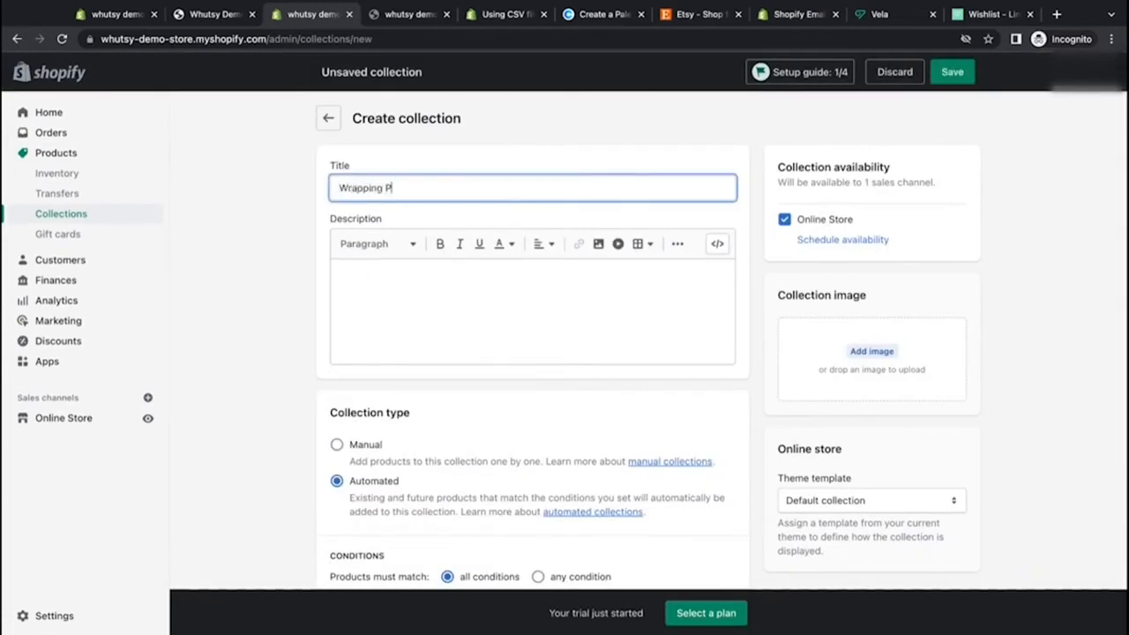
{"action": "type", "text": "aper"}
{"action": "left_click", "coordinate": [761, 384]}
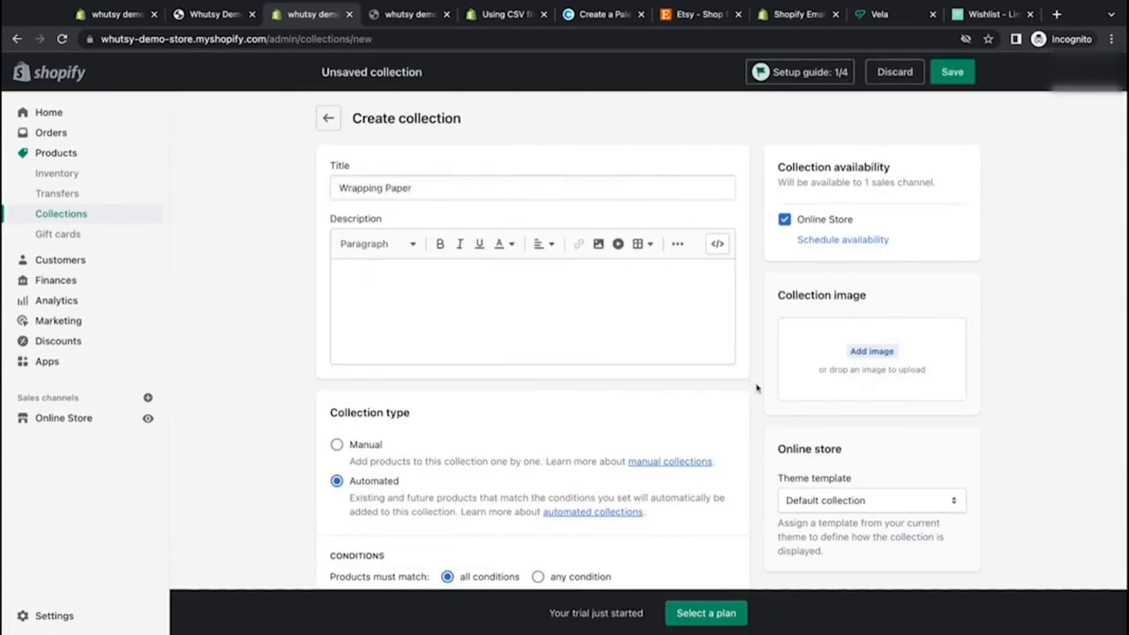
Step: Set the Wrapping Paper collection's condition to product title contains wrapping paper
{"action": "scroll", "coordinate": [756, 388], "scroll_direction": "down", "scroll_amount": 2}
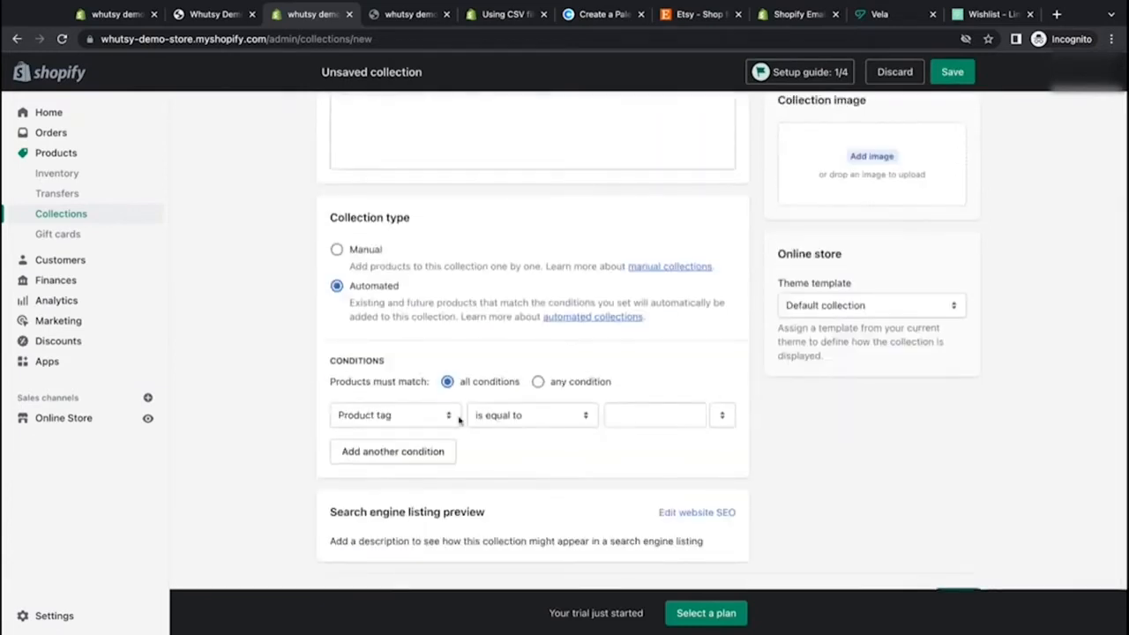
{"action": "left_click", "coordinate": [626, 415]}
{"action": "left_click", "coordinate": [448, 419]}
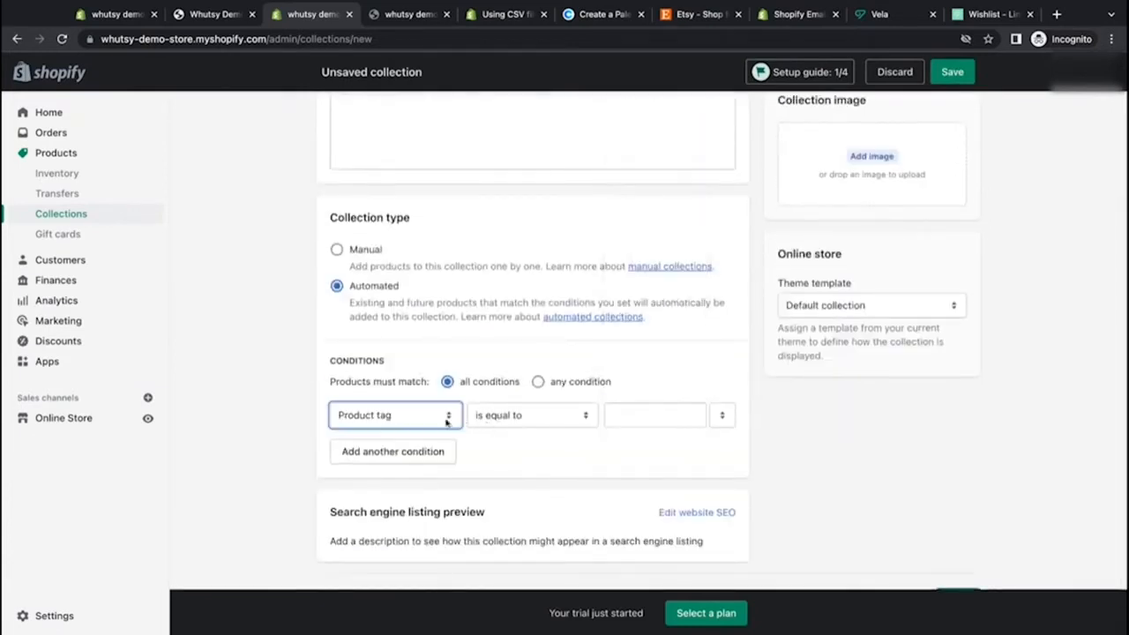
{"action": "left_click", "coordinate": [494, 382]}
{"action": "left_click", "coordinate": [556, 420]}
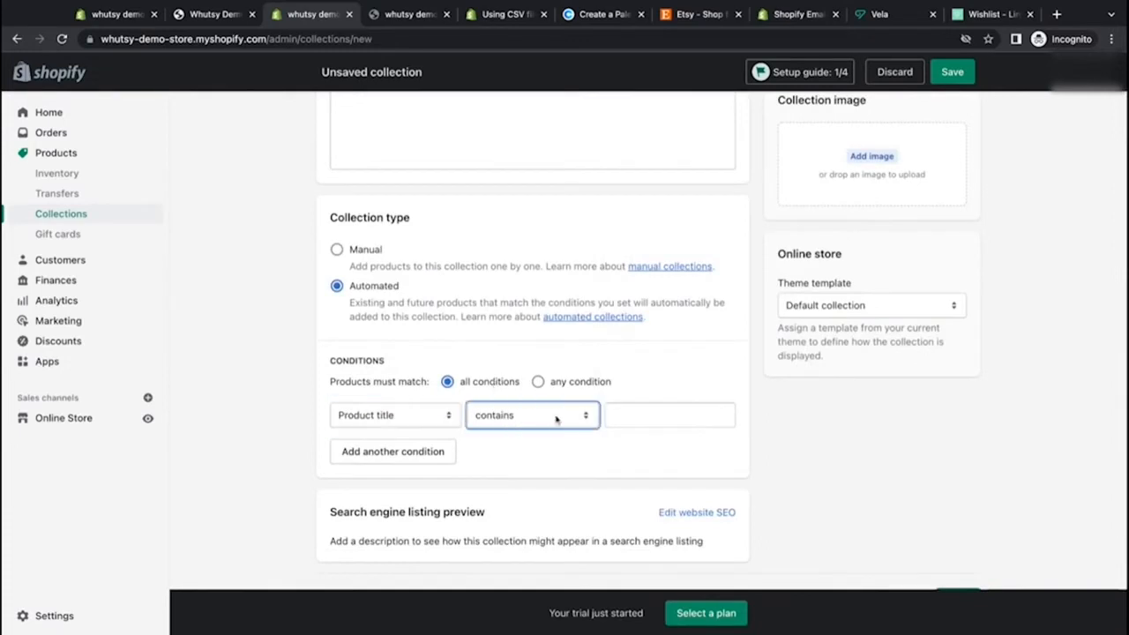
{"action": "left_click", "coordinate": [619, 417]}
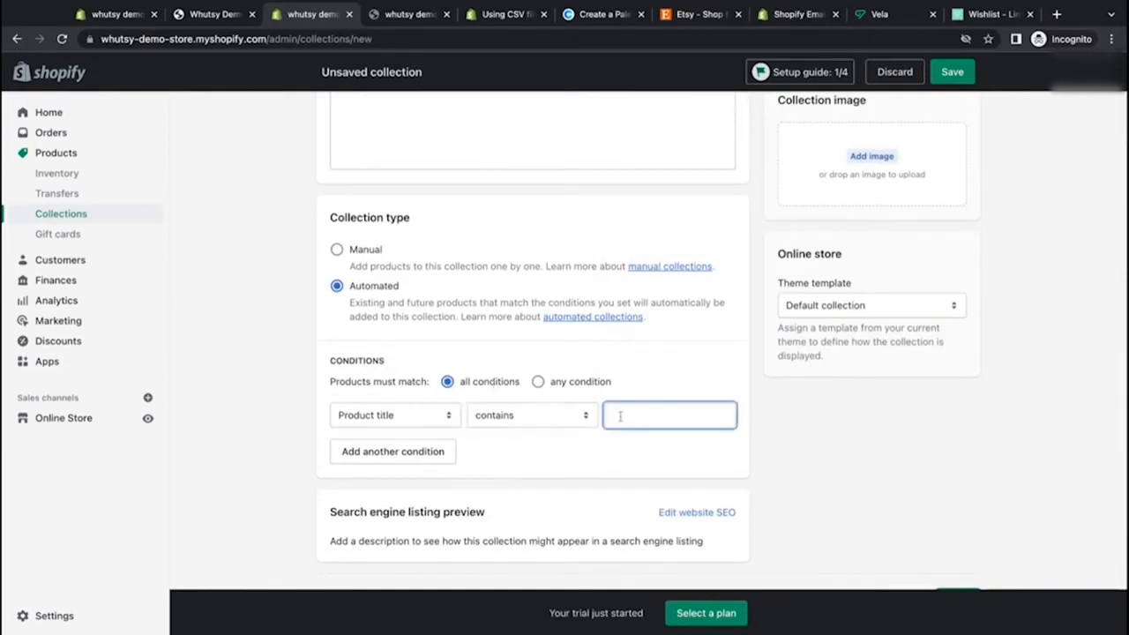
{"action": "type", "text": "wrapping paper"}
{"action": "left_click", "coordinate": [547, 440]}
{"action": "left_click", "coordinate": [518, 417]}
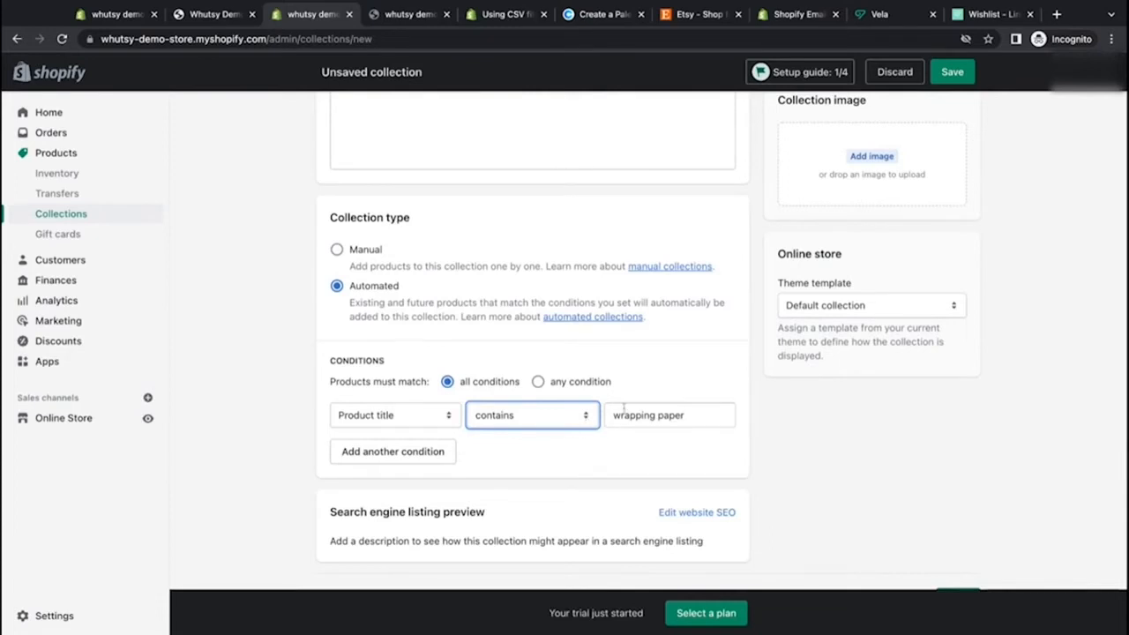
Step: Save the Wrapping Paper collection and review its product list
{"action": "left_click_drag", "start_coordinate": [617, 415], "coordinate": [685, 414]}
{"action": "left_click", "coordinate": [706, 457]}
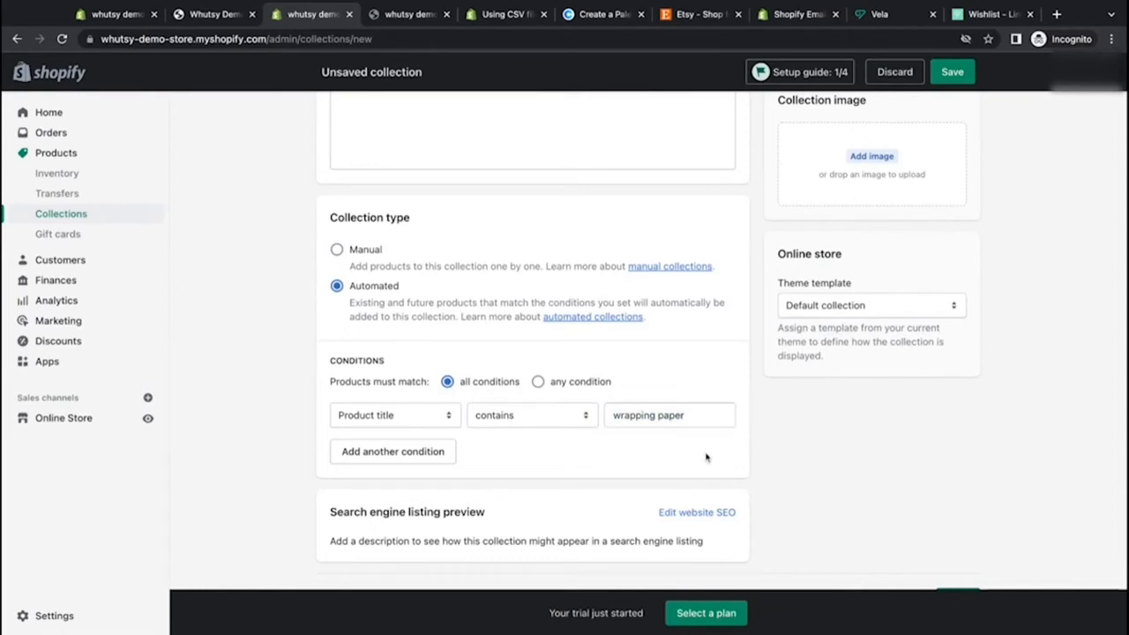
{"action": "left_click", "coordinate": [952, 71]}
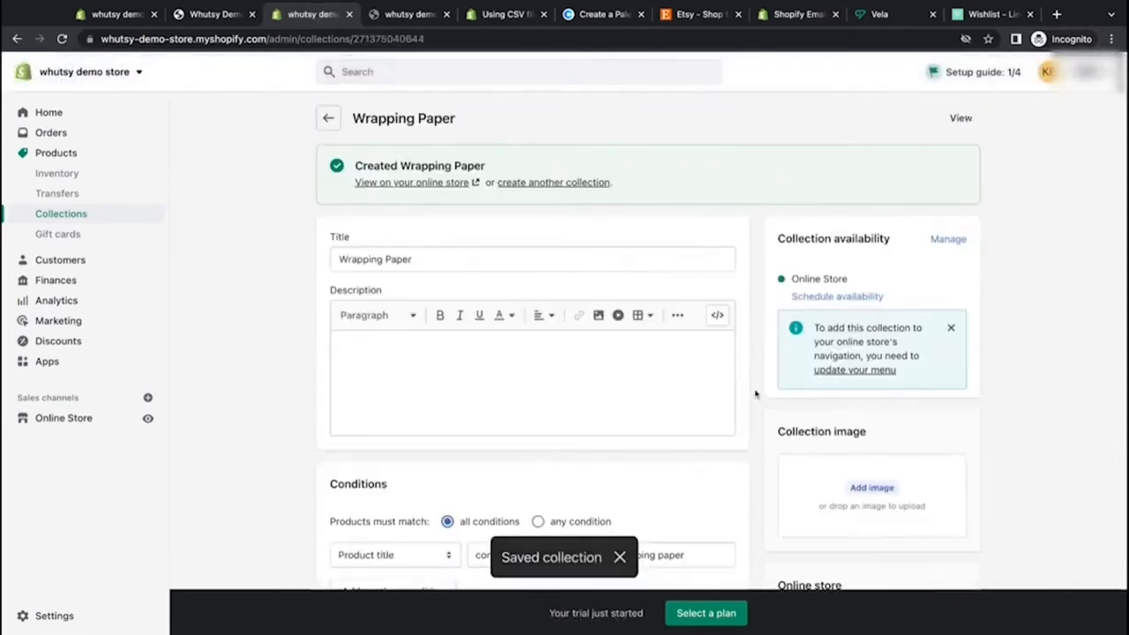
{"action": "scroll", "coordinate": [756, 390], "scroll_direction": "down", "scroll_amount": 4}
{"action": "scroll", "coordinate": [756, 394], "scroll_direction": "down", "scroll_amount": 1}
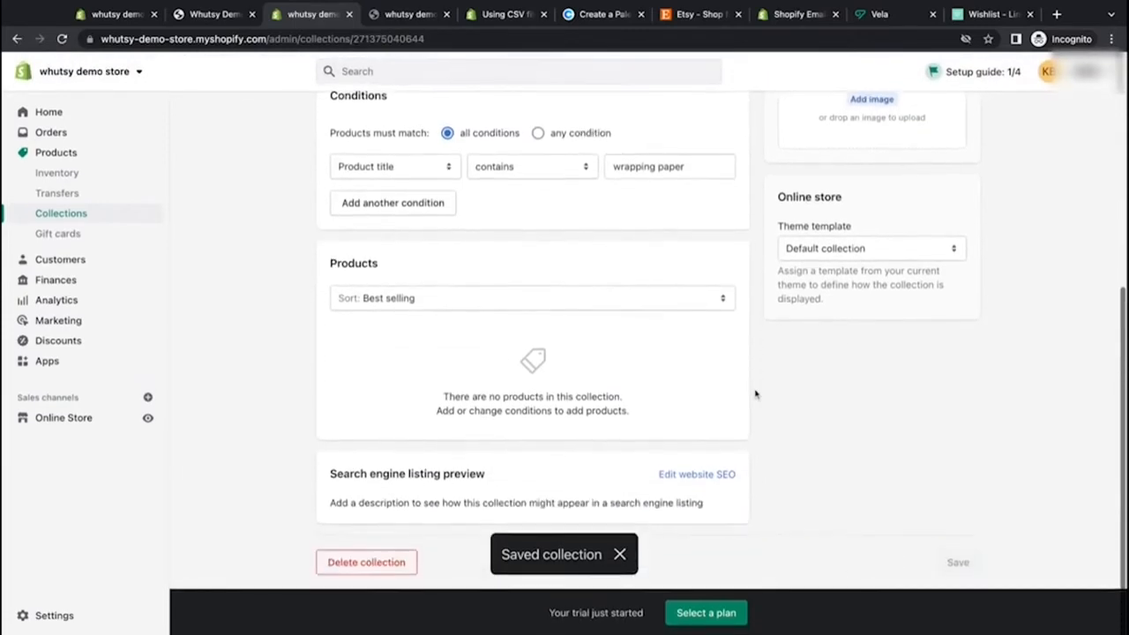
Step: Examine the Wrapping Paper collection's conditions and product list, and compare with the titles in the store's product list
{"action": "scroll", "coordinate": [788, 360], "scroll_direction": "up", "scroll_amount": 2}
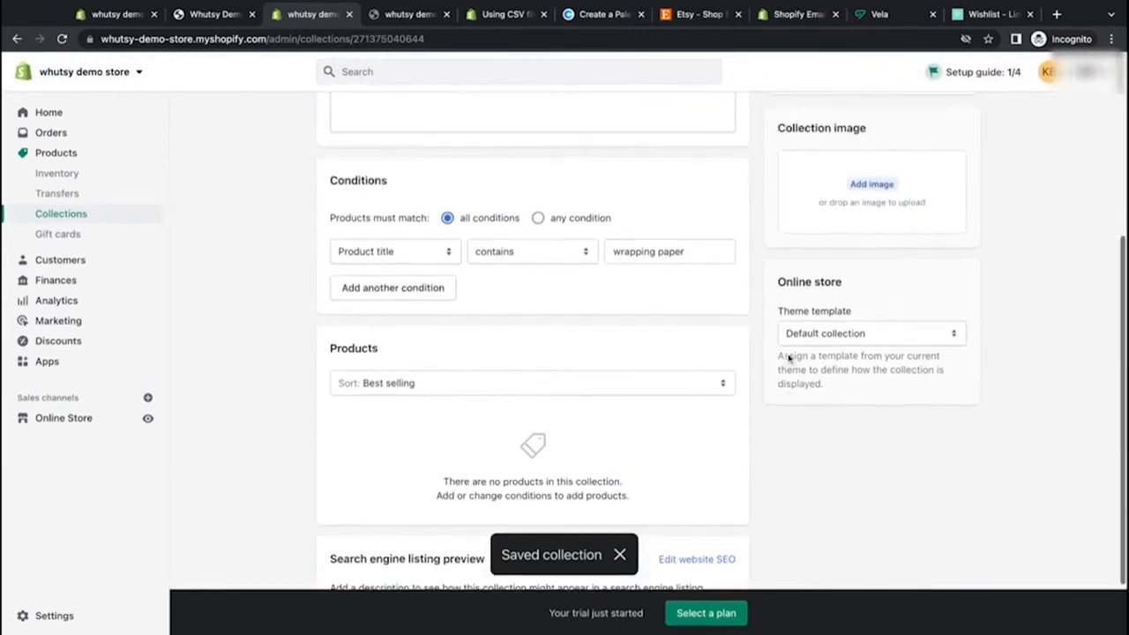
{"action": "scroll", "coordinate": [764, 319], "scroll_direction": "down", "scroll_amount": 2}
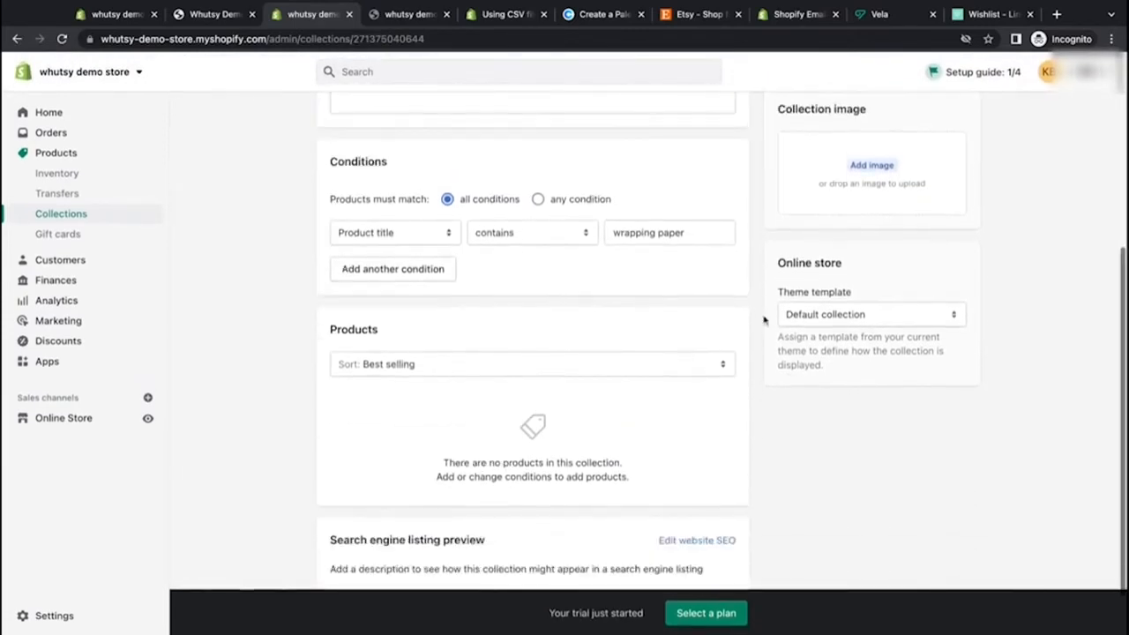
{"action": "scroll", "coordinate": [648, 339], "scroll_direction": "down", "scroll_amount": 1}
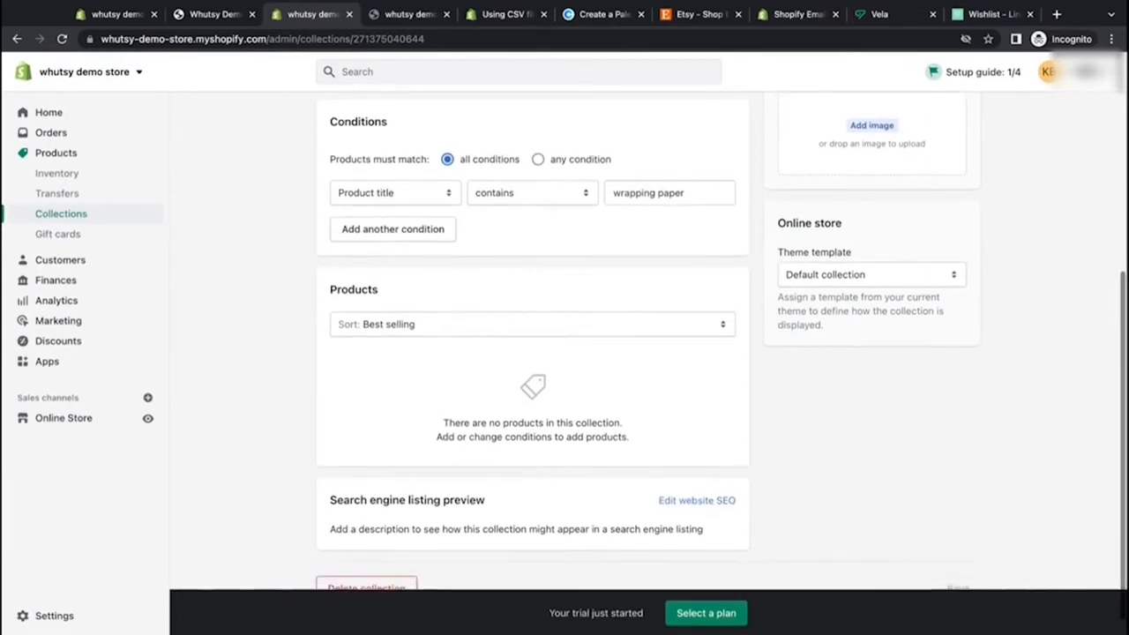
{"action": "scroll", "coordinate": [532, 353], "scroll_direction": "up", "scroll_amount": 5}
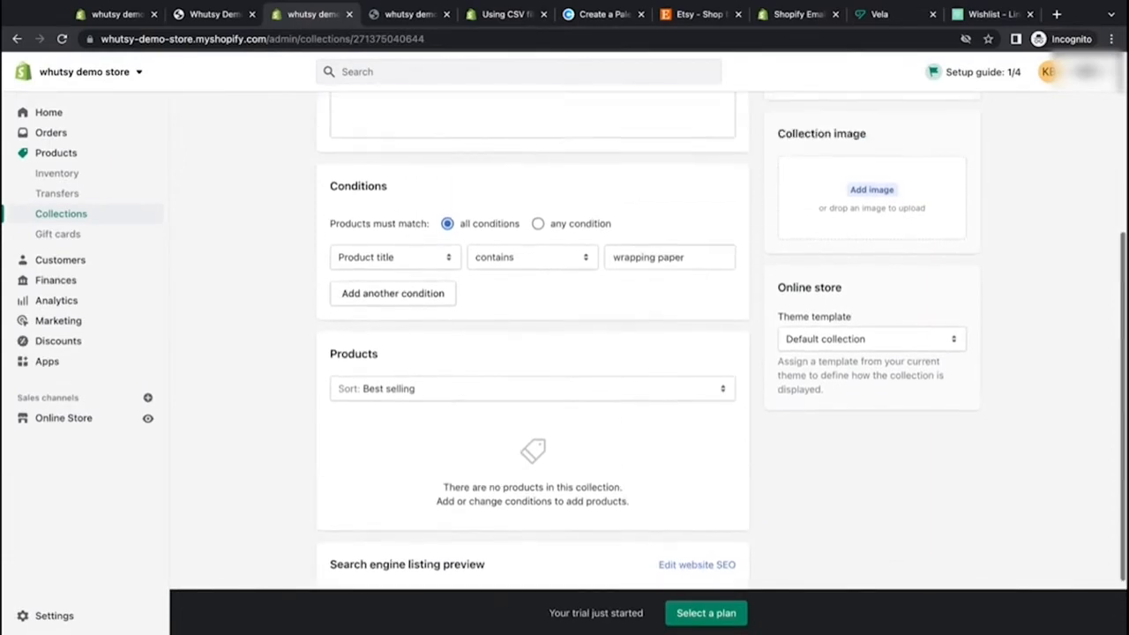
{"action": "scroll", "coordinate": [531, 353], "scroll_direction": "up", "scroll_amount": 1}
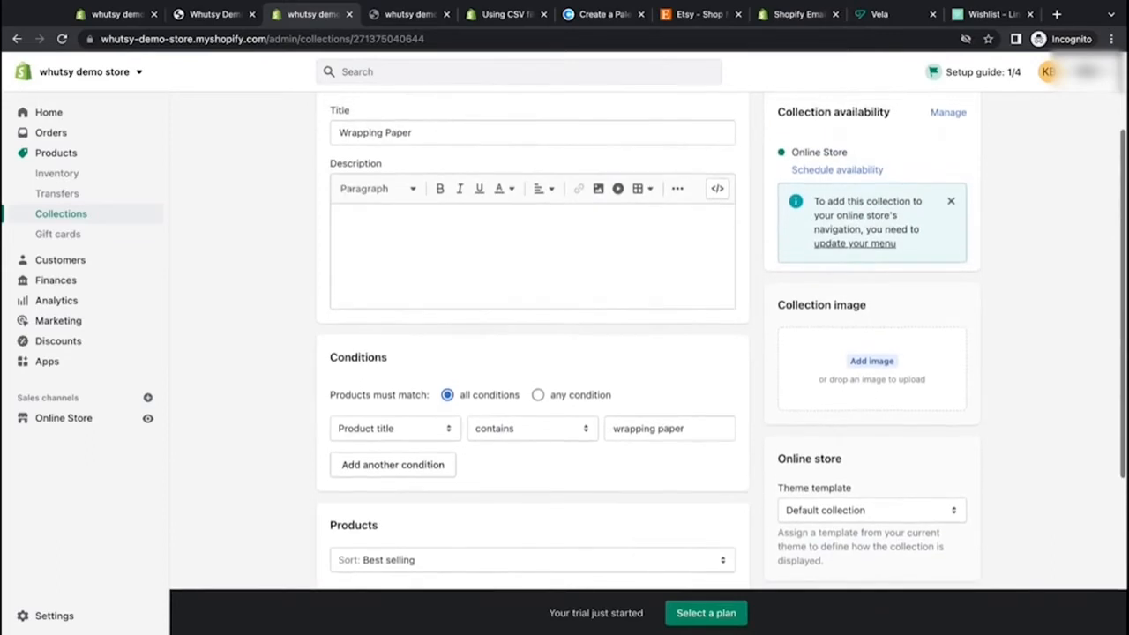
{"action": "scroll", "coordinate": [350, 309], "scroll_direction": "down", "scroll_amount": 3}
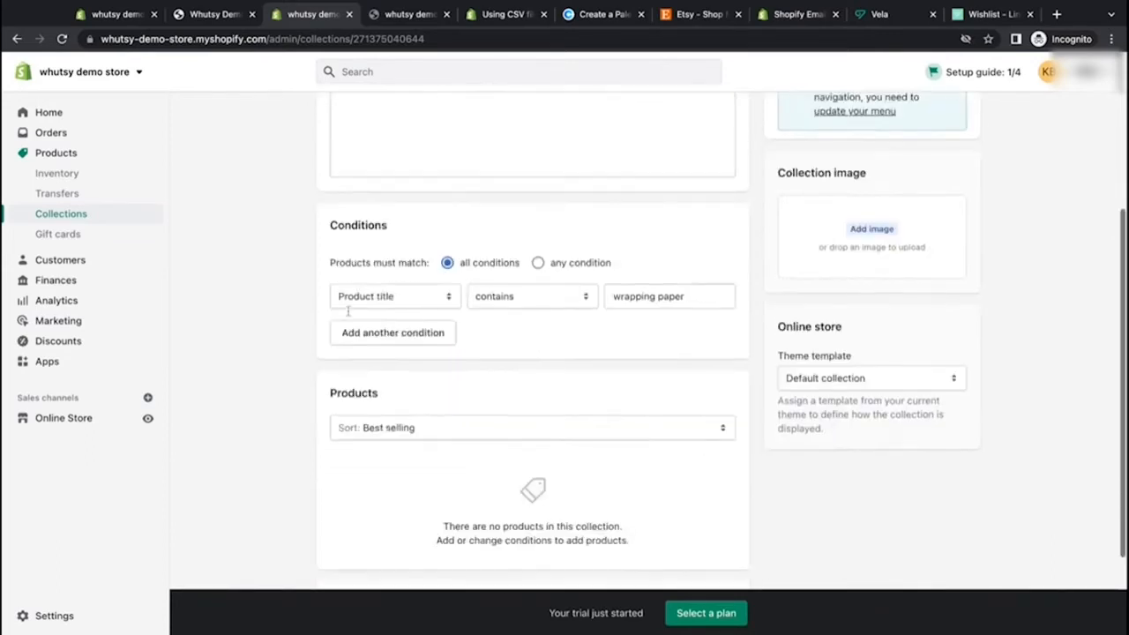
{"action": "left_click", "coordinate": [70, 155]}
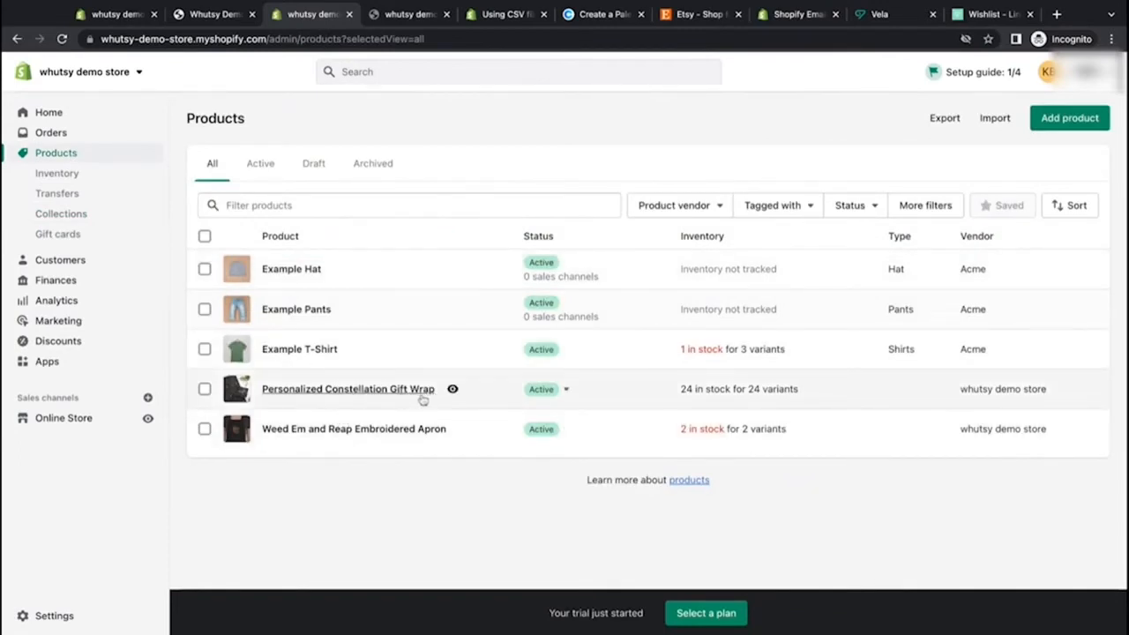
Step: Reopen the Wrapping Paper collection, switch it to match any condition, and add a second condition
{"action": "left_click", "coordinate": [71, 220]}
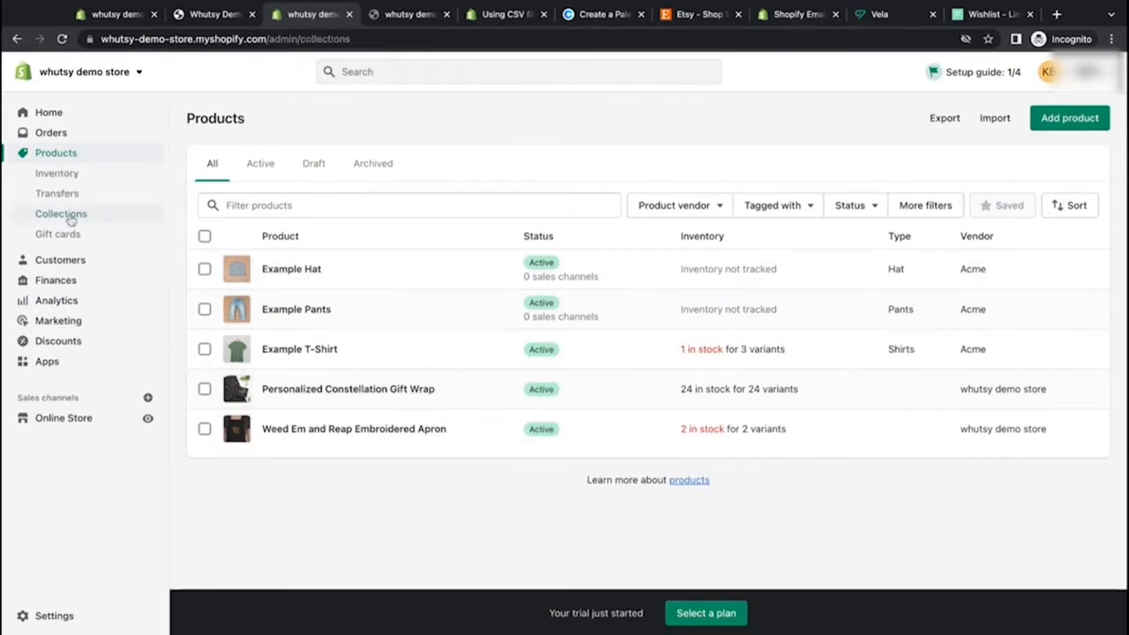
{"action": "left_click", "coordinate": [467, 271]}
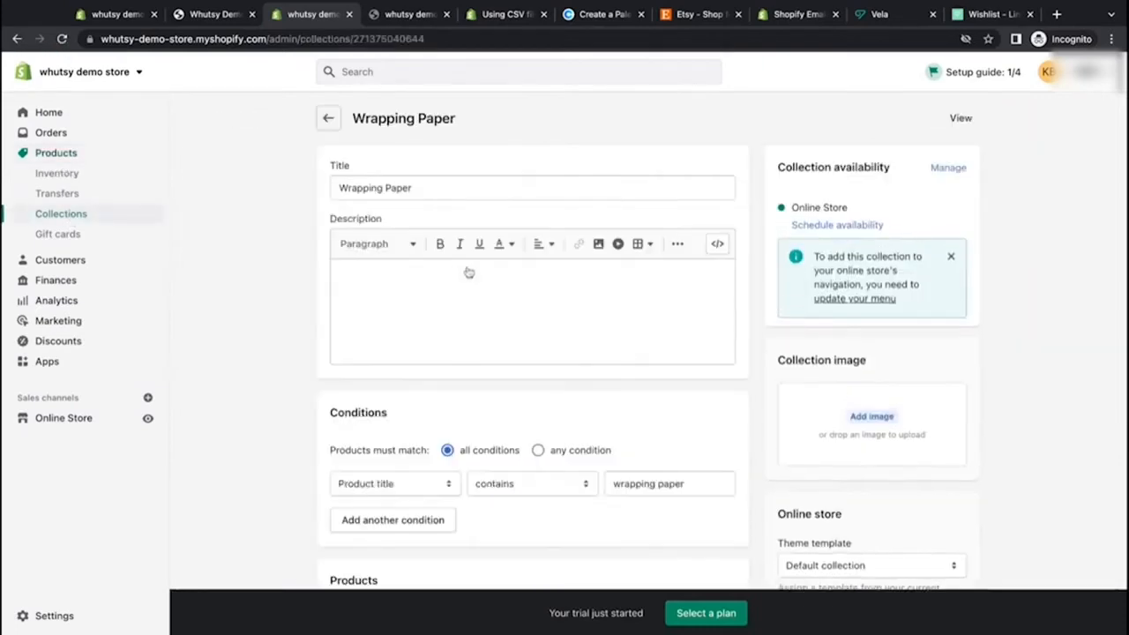
{"action": "scroll", "coordinate": [468, 273], "scroll_direction": "down", "scroll_amount": 3}
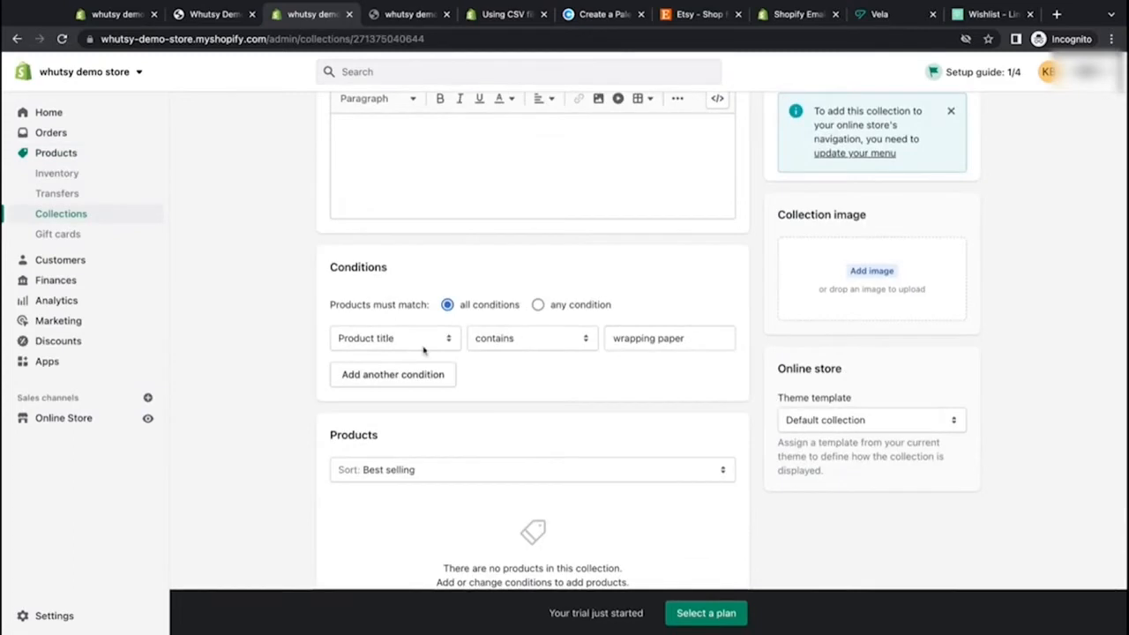
{"action": "left_click", "coordinate": [538, 305]}
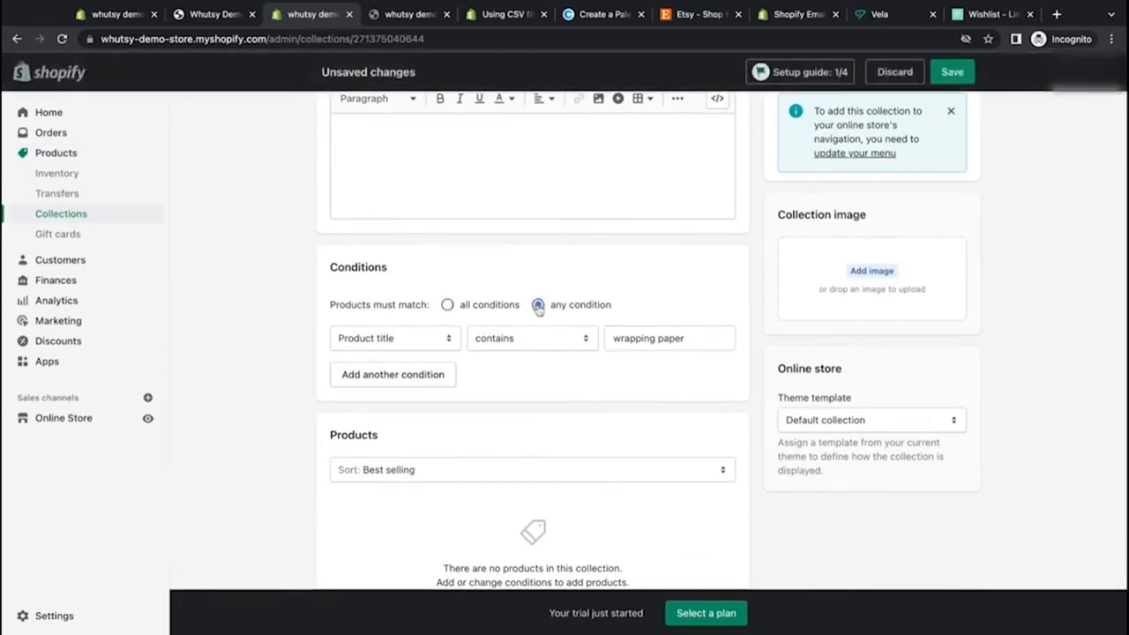
{"action": "left_click", "coordinate": [436, 375]}
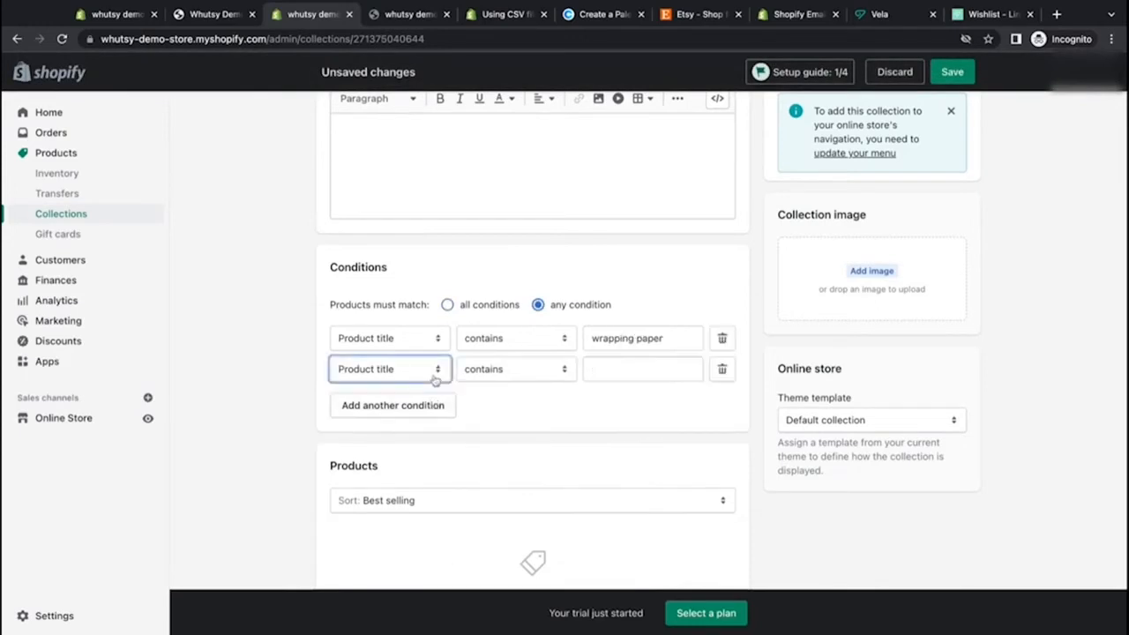
Step: Set the second condition to product title contains wrap, save the collection, and review its matching products
{"action": "left_click", "coordinate": [606, 369]}
{"action": "type", "text": "g"}
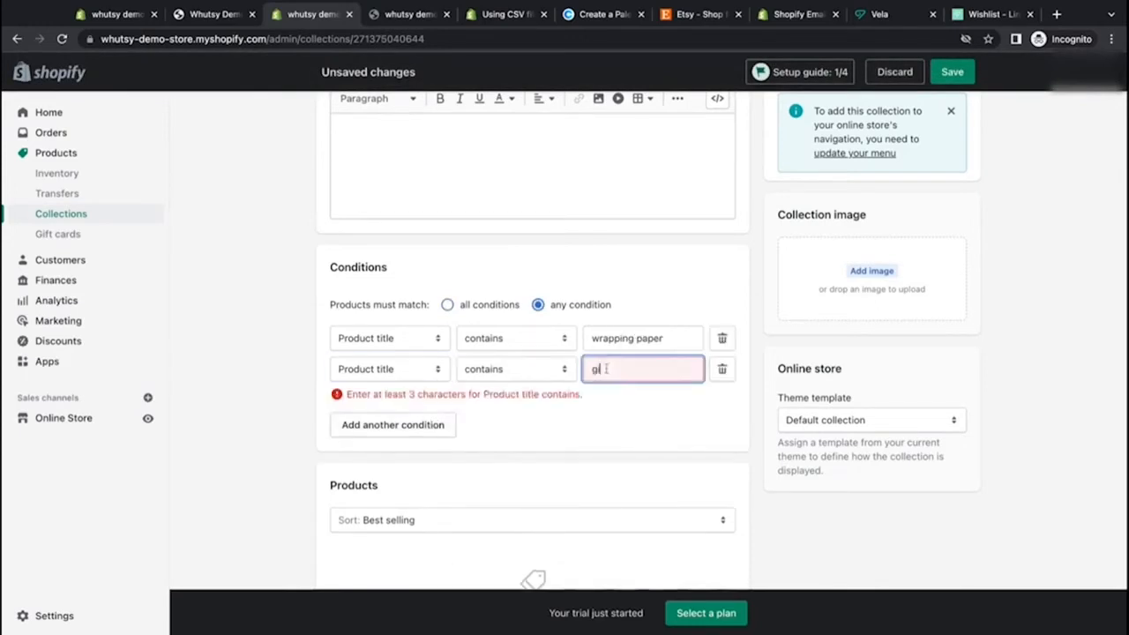
{"action": "type", "text": "rap"}
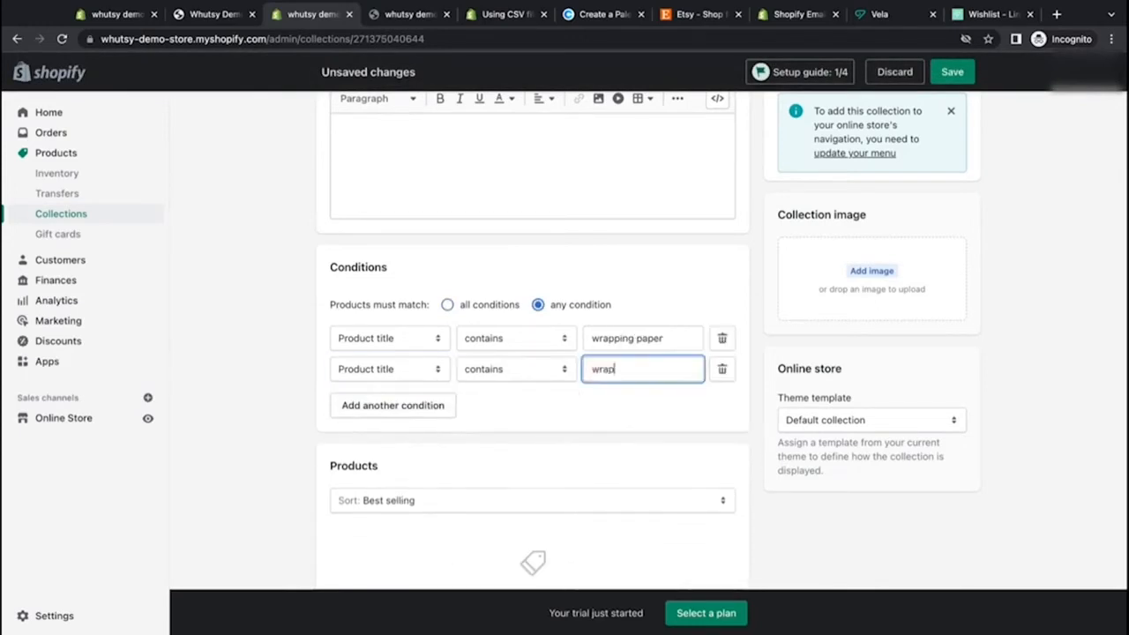
{"action": "left_click", "coordinate": [634, 402]}
{"action": "left_click", "coordinate": [952, 71]}
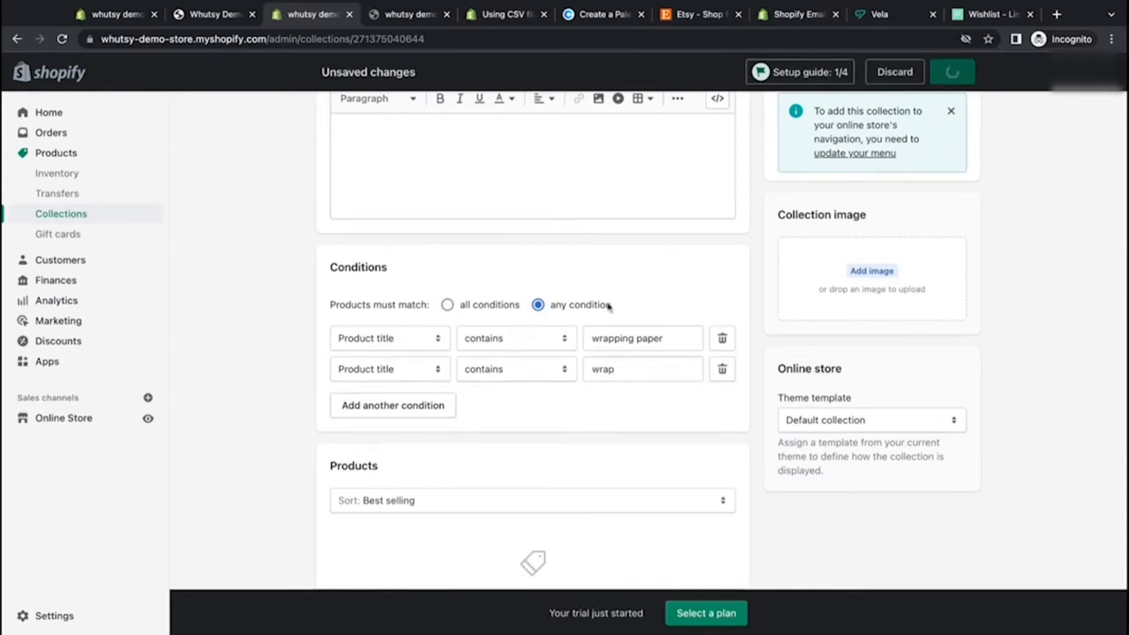
{"action": "scroll", "coordinate": [549, 395], "scroll_direction": "down", "scroll_amount": 3}
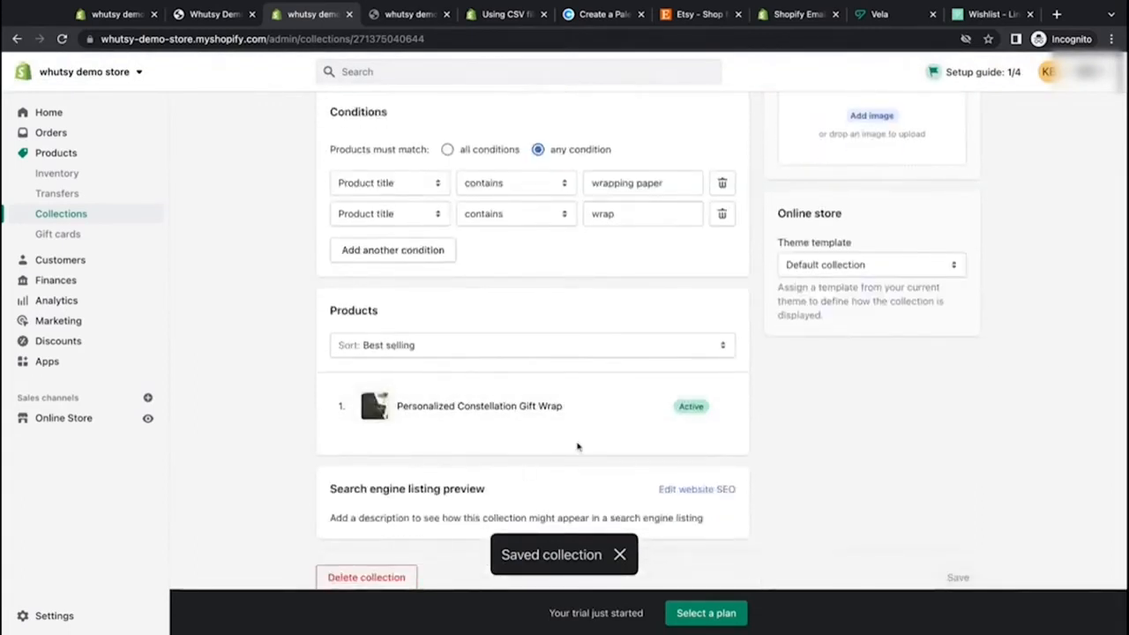
{"action": "scroll", "coordinate": [753, 450], "scroll_direction": "down", "scroll_amount": 1}
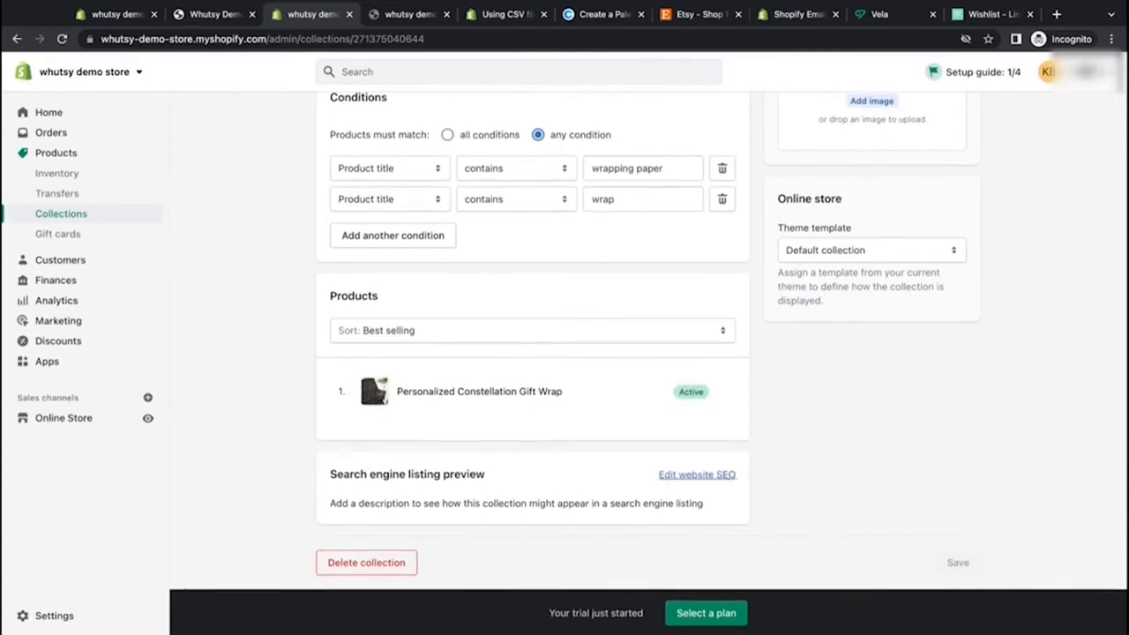
{"action": "scroll", "coordinate": [856, 464], "scroll_direction": "up", "scroll_amount": 4}
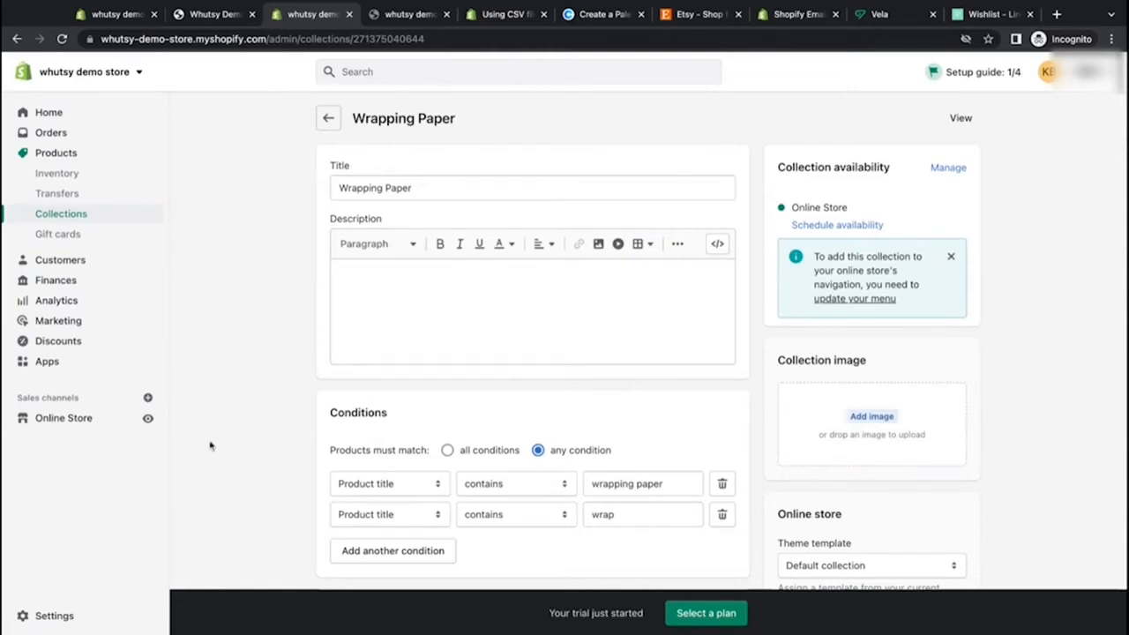
Step: Open the online store's theme editor and scroll through the home page preview
{"action": "left_click", "coordinate": [72, 424]}
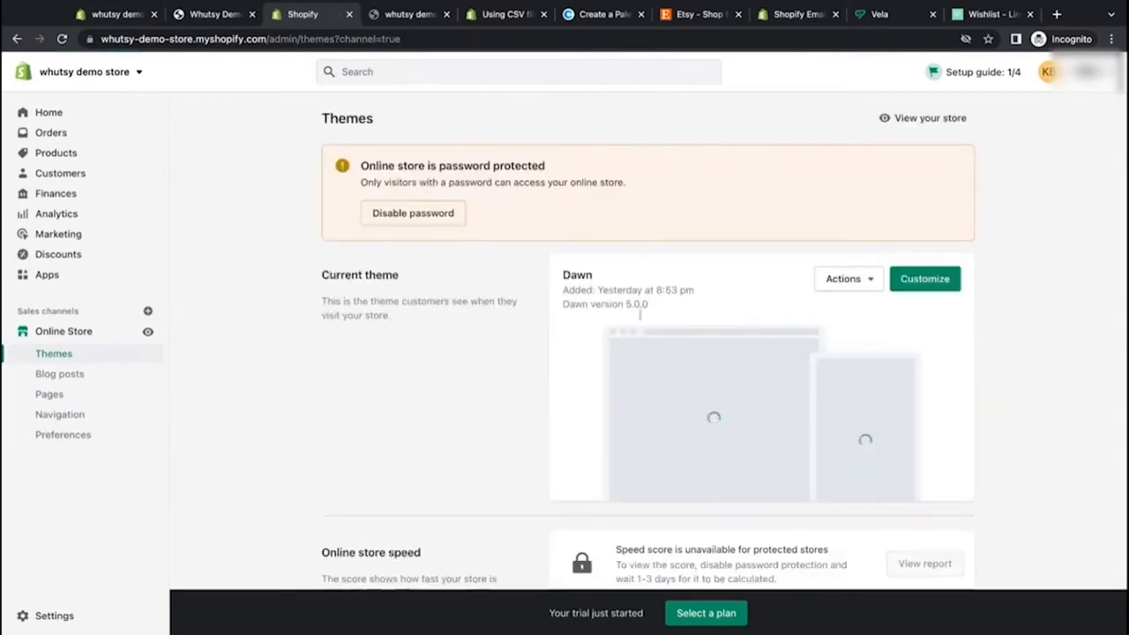
{"action": "left_click", "coordinate": [123, 12]}
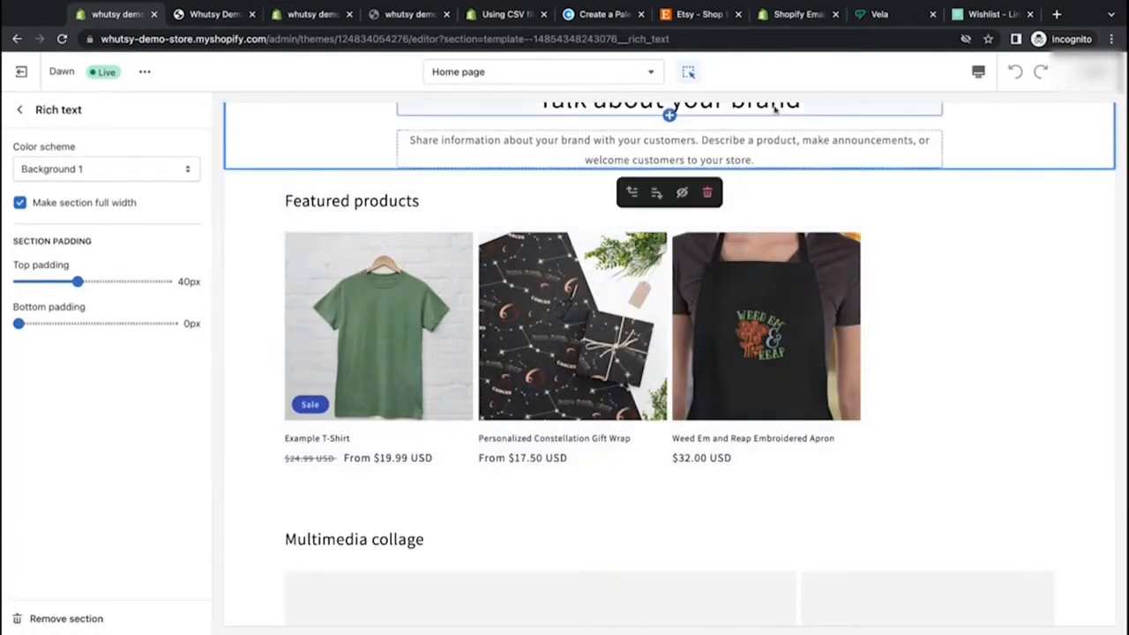
{"action": "scroll", "coordinate": [305, 355], "scroll_direction": "up", "scroll_amount": 8}
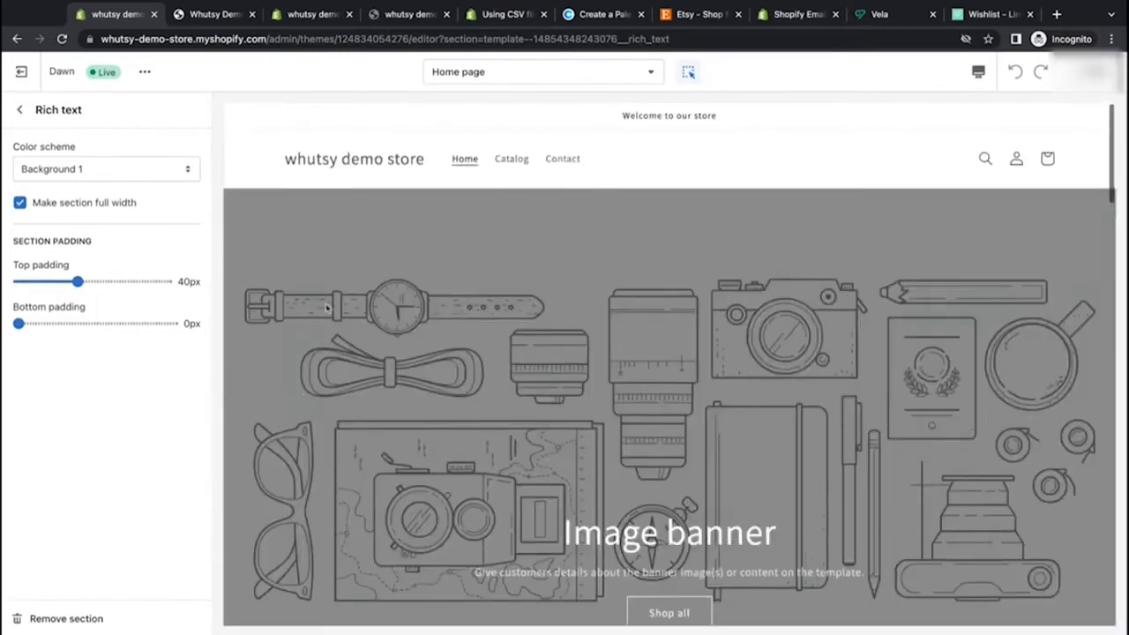
{"action": "scroll", "coordinate": [791, 235], "scroll_direction": "down", "scroll_amount": 1}
{"action": "scroll", "coordinate": [791, 234], "scroll_direction": "up", "scroll_amount": 1}
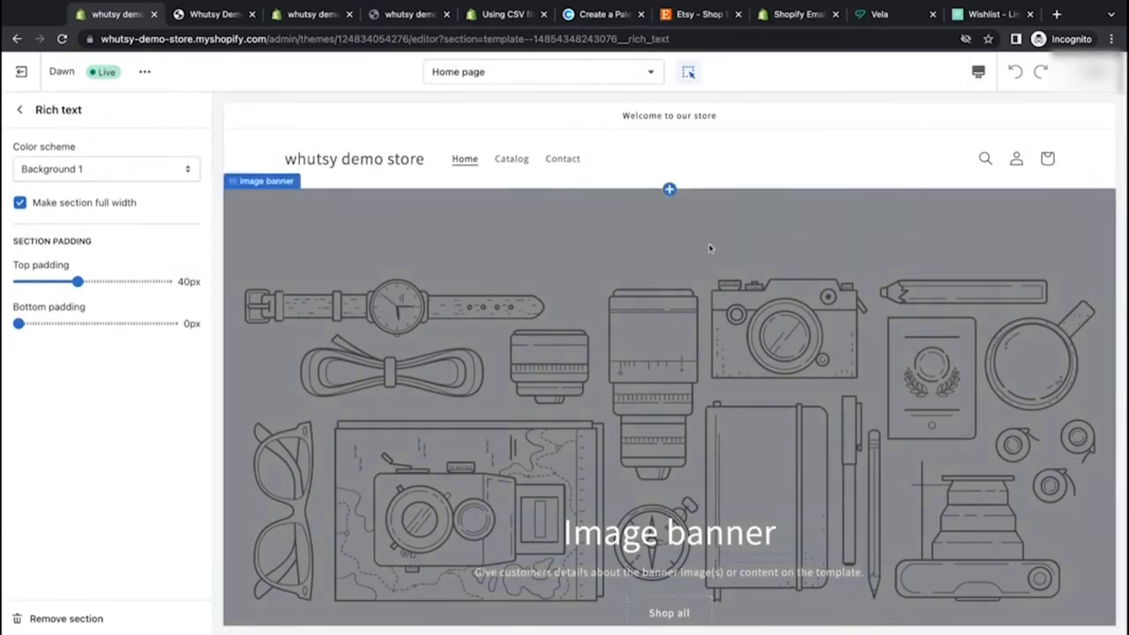
Step: Preview the home page in mobile view and scroll through its sections
{"action": "left_click", "coordinate": [689, 73]}
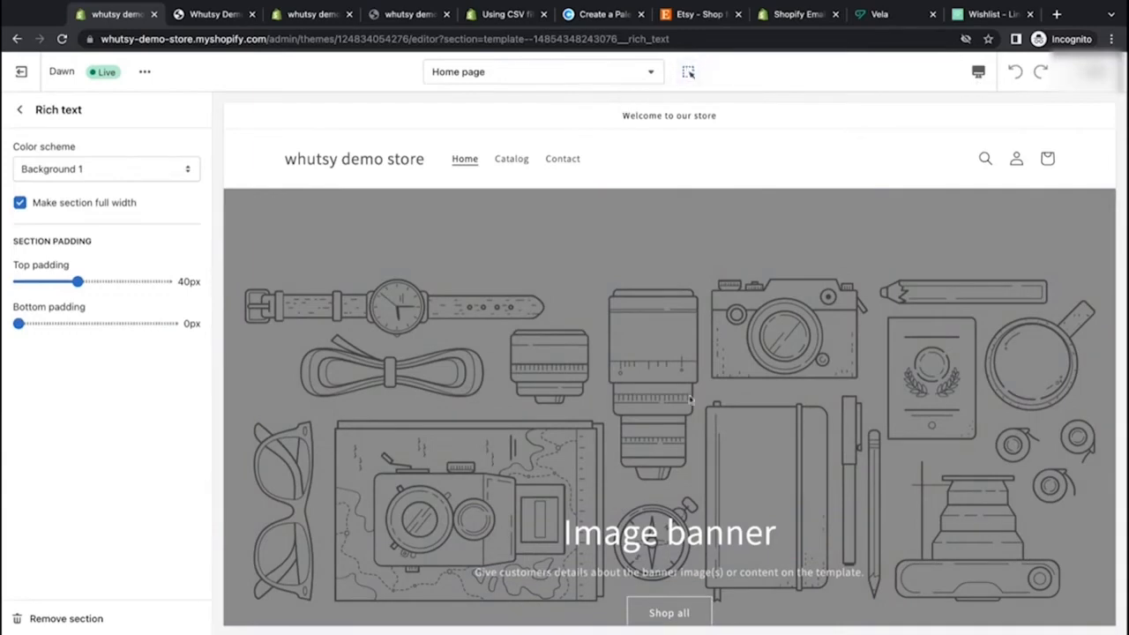
{"action": "left_click", "coordinate": [689, 72]}
{"action": "left_click", "coordinate": [978, 71]}
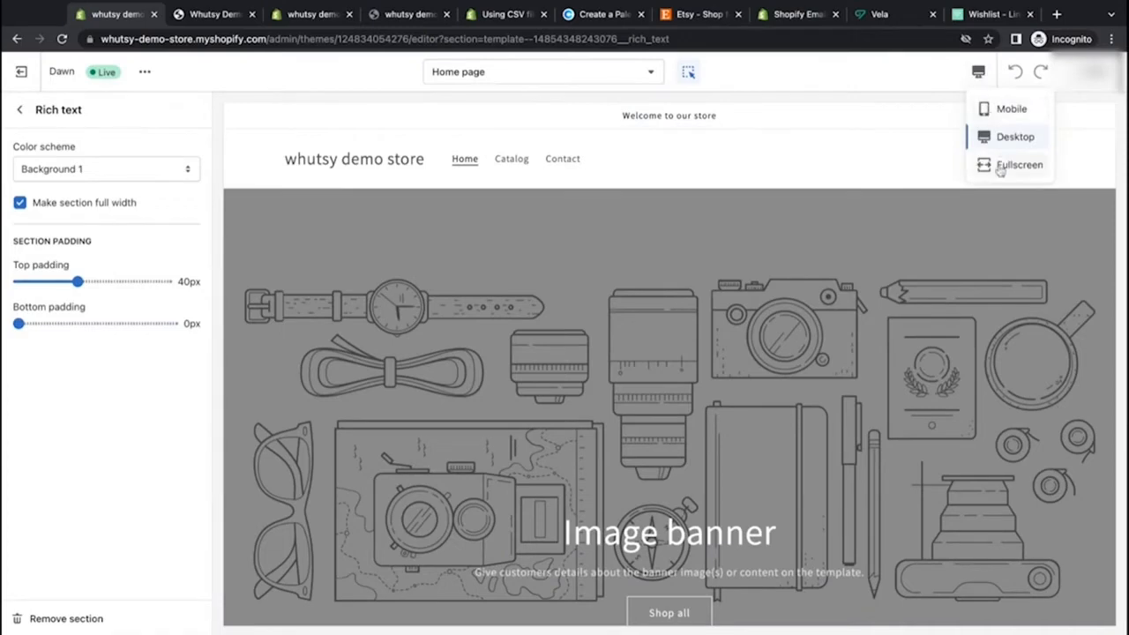
{"action": "left_click", "coordinate": [1003, 109]}
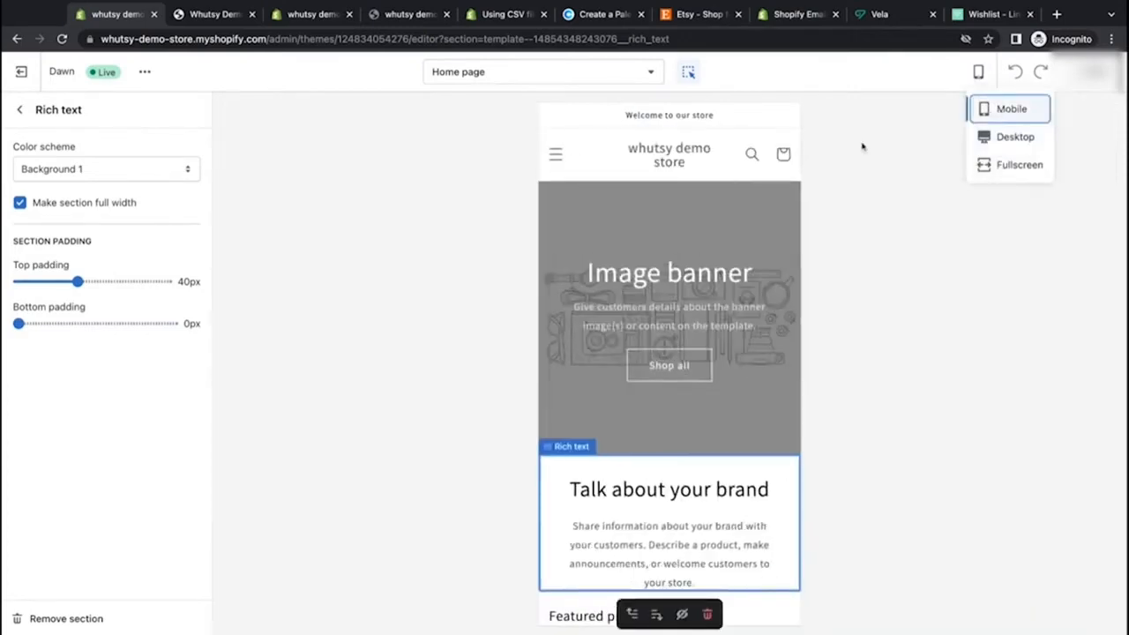
{"action": "left_click", "coordinate": [899, 151]}
{"action": "scroll", "coordinate": [746, 351], "scroll_direction": "down", "scroll_amount": 7}
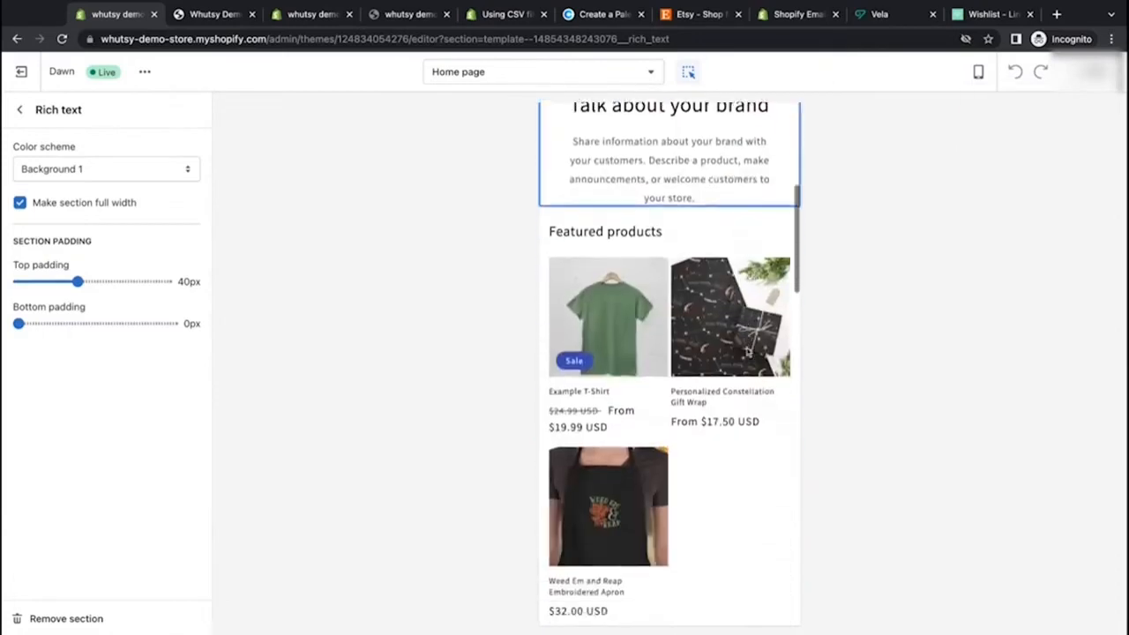
{"action": "scroll", "coordinate": [746, 351], "scroll_direction": "down", "scroll_amount": 6}
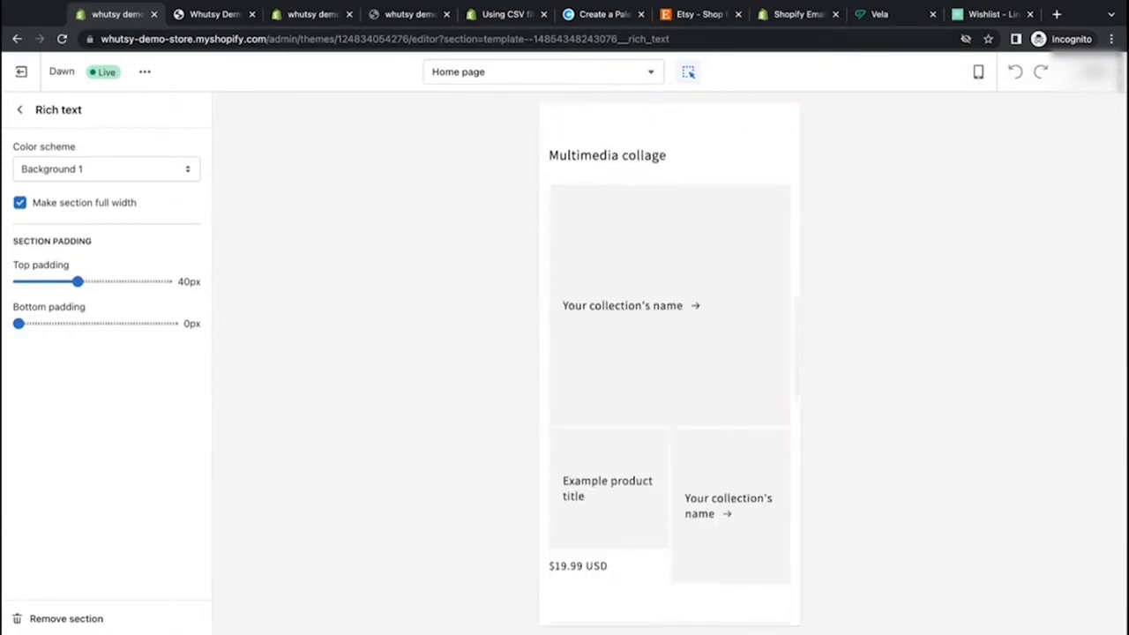
{"action": "scroll", "coordinate": [669, 363], "scroll_direction": "down", "scroll_amount": 3}
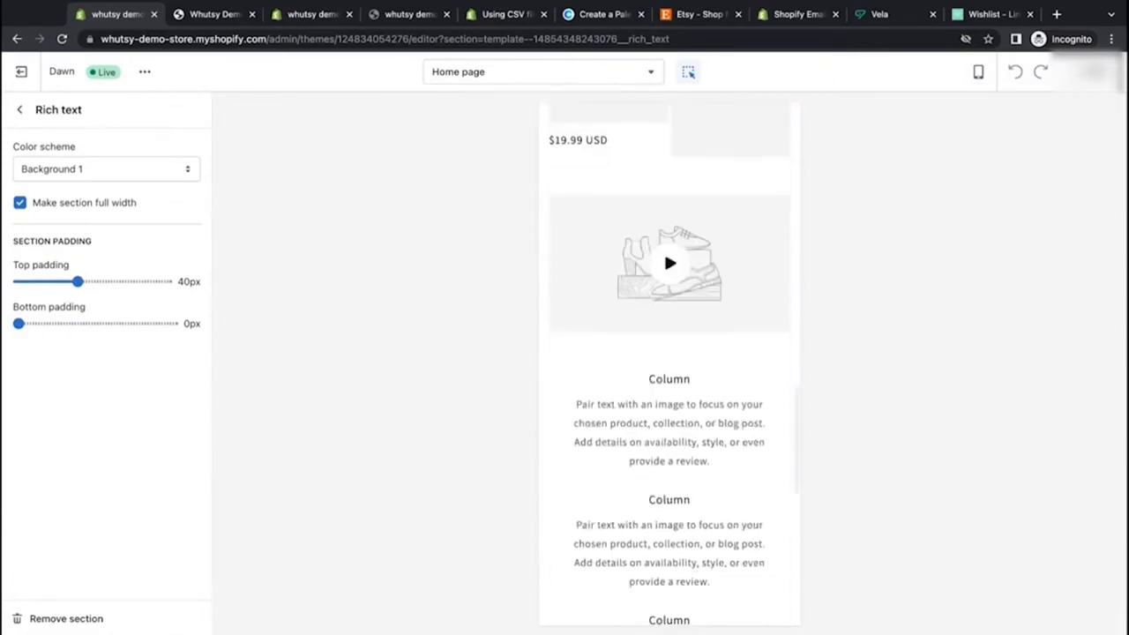
{"action": "scroll", "coordinate": [669, 363], "scroll_direction": "up", "scroll_amount": 10}
{"action": "scroll", "coordinate": [670, 363], "scroll_direction": "up", "scroll_amount": 5}
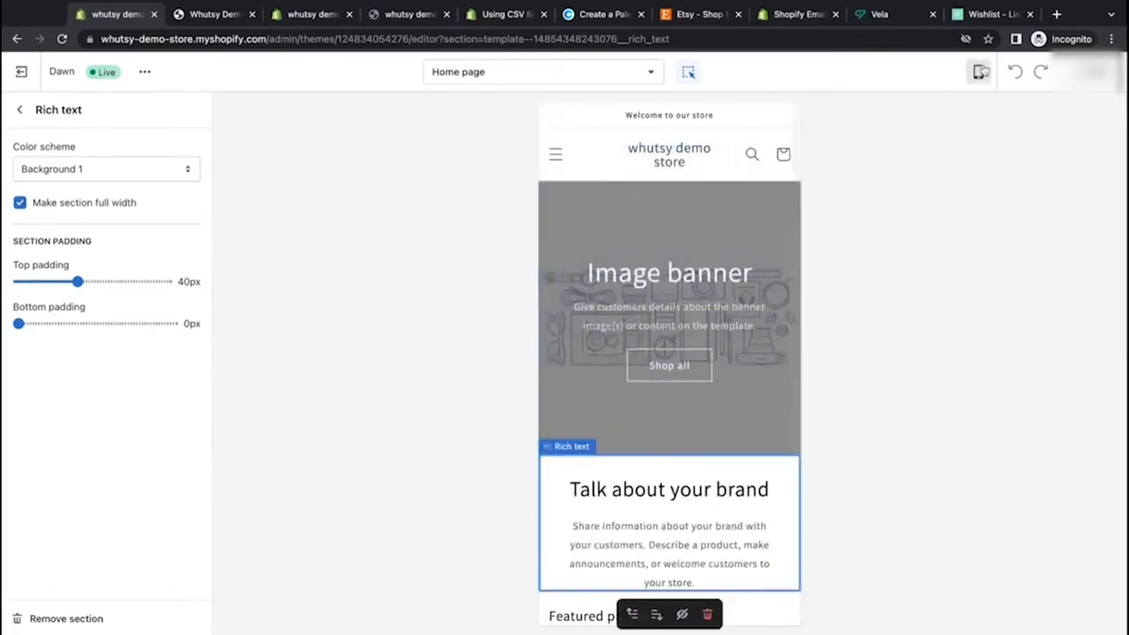
Step: Compare the home page preview in desktop, fullscreen and mobile views, ending in desktop view
{"action": "left_click", "coordinate": [979, 72]}
{"action": "left_click", "coordinate": [996, 136]}
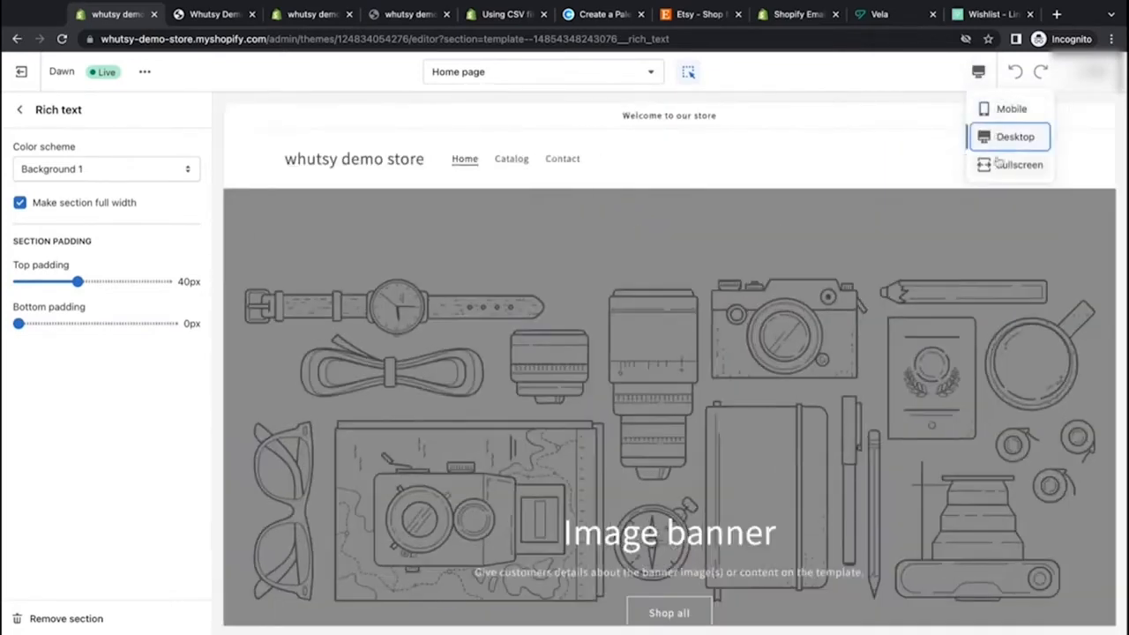
{"action": "left_click", "coordinate": [1000, 168]}
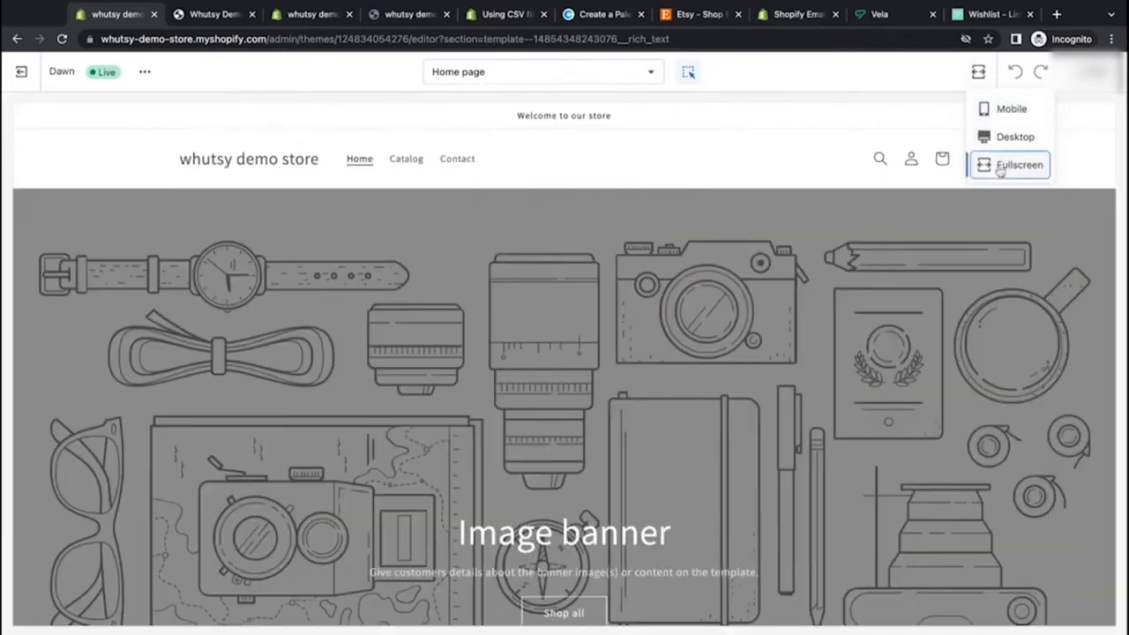
{"action": "left_click", "coordinate": [995, 109]}
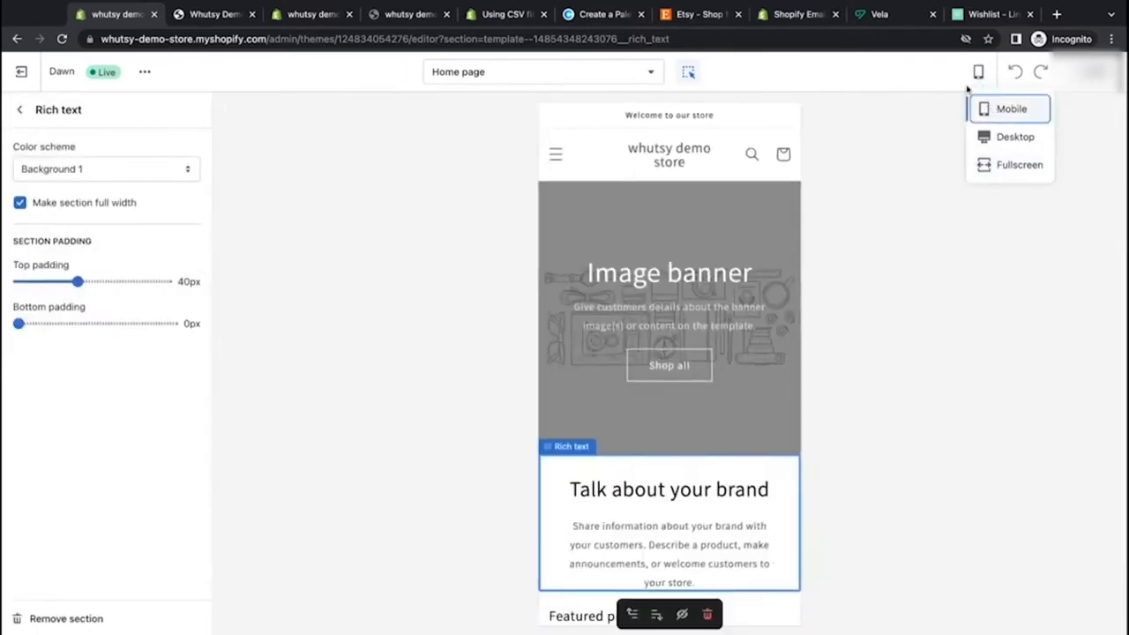
{"action": "left_click", "coordinate": [1001, 138]}
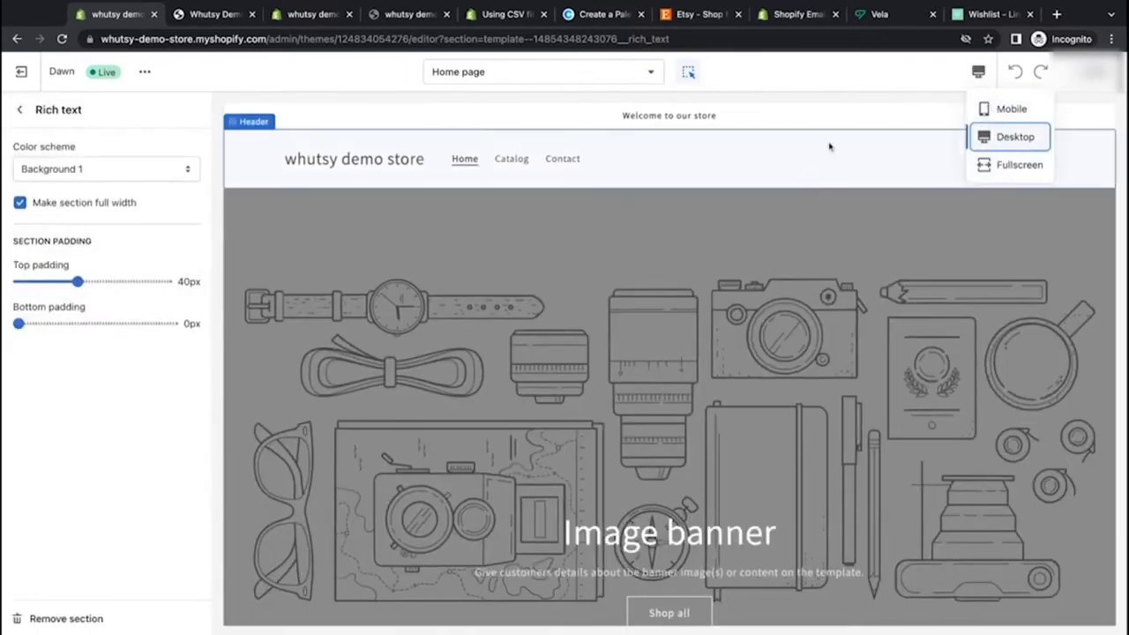
{"action": "left_click", "coordinate": [913, 82]}
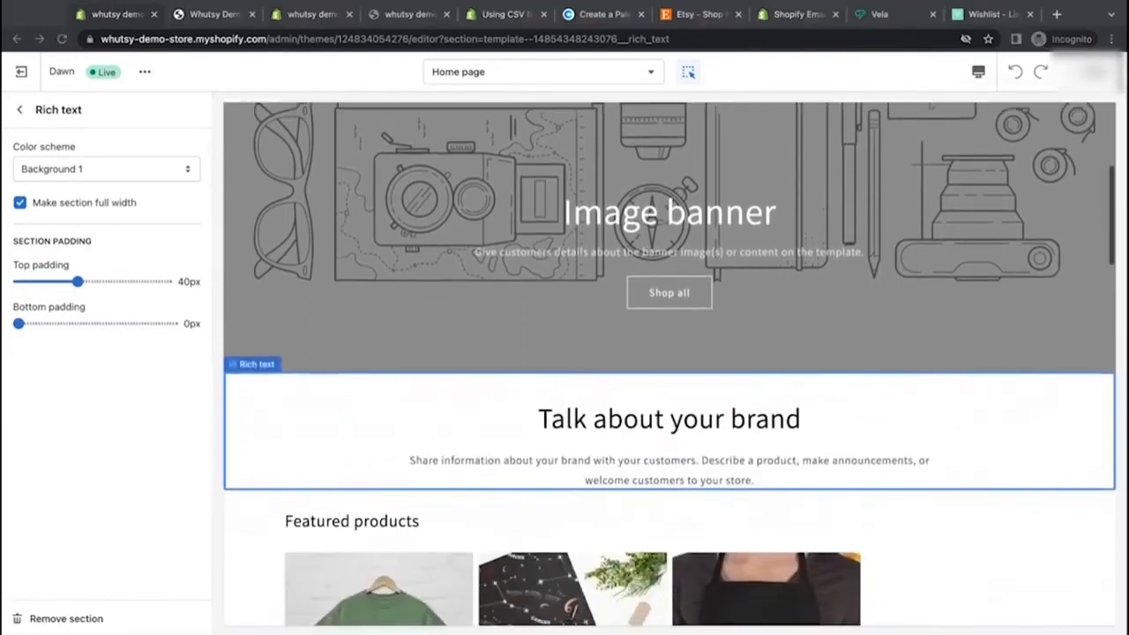
{"action": "scroll", "coordinate": [669, 363], "scroll_direction": "up", "scroll_amount": 4}
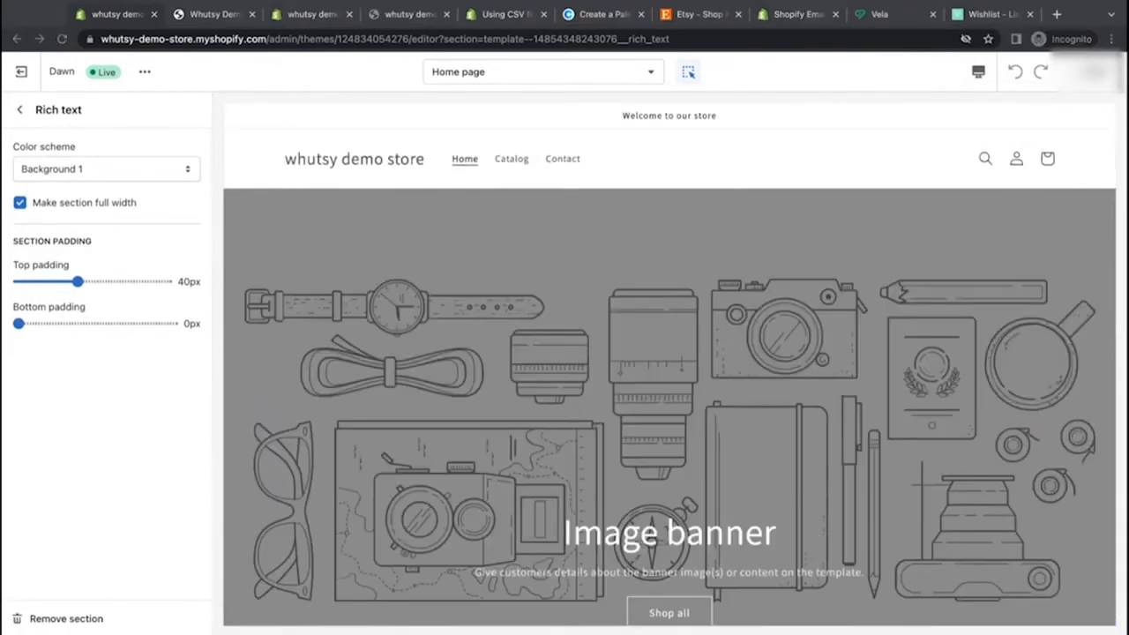
Step: Scroll through the home page preview in desktop and mobile views, returning to desktop view
{"action": "scroll", "coordinate": [670, 363], "scroll_direction": "down", "scroll_amount": 10}
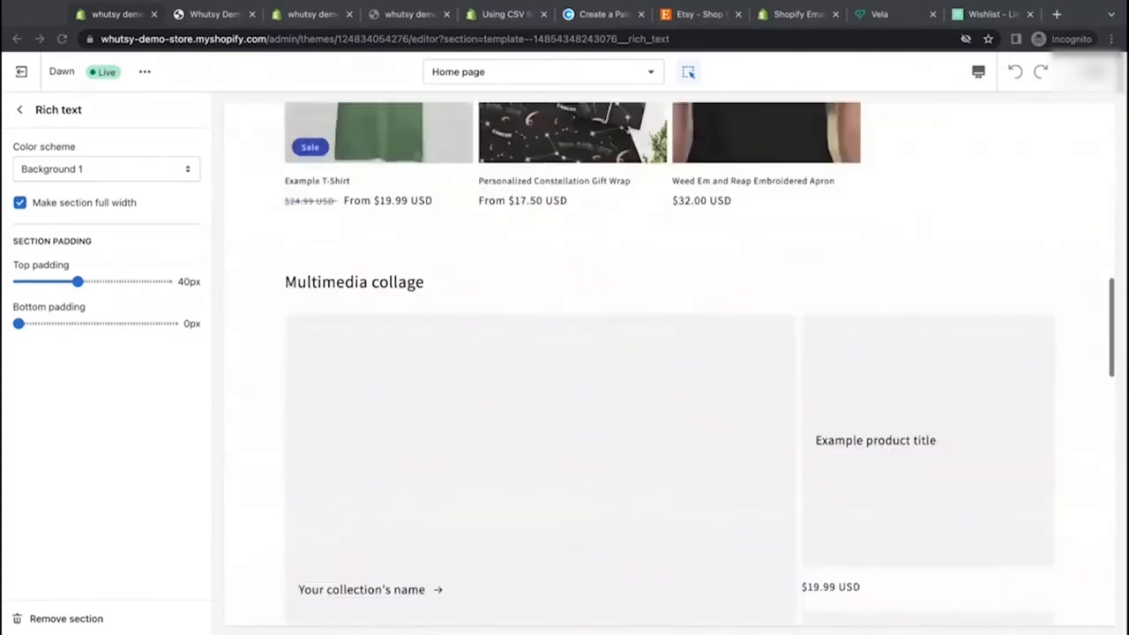
{"action": "scroll", "coordinate": [669, 363], "scroll_direction": "up", "scroll_amount": 10}
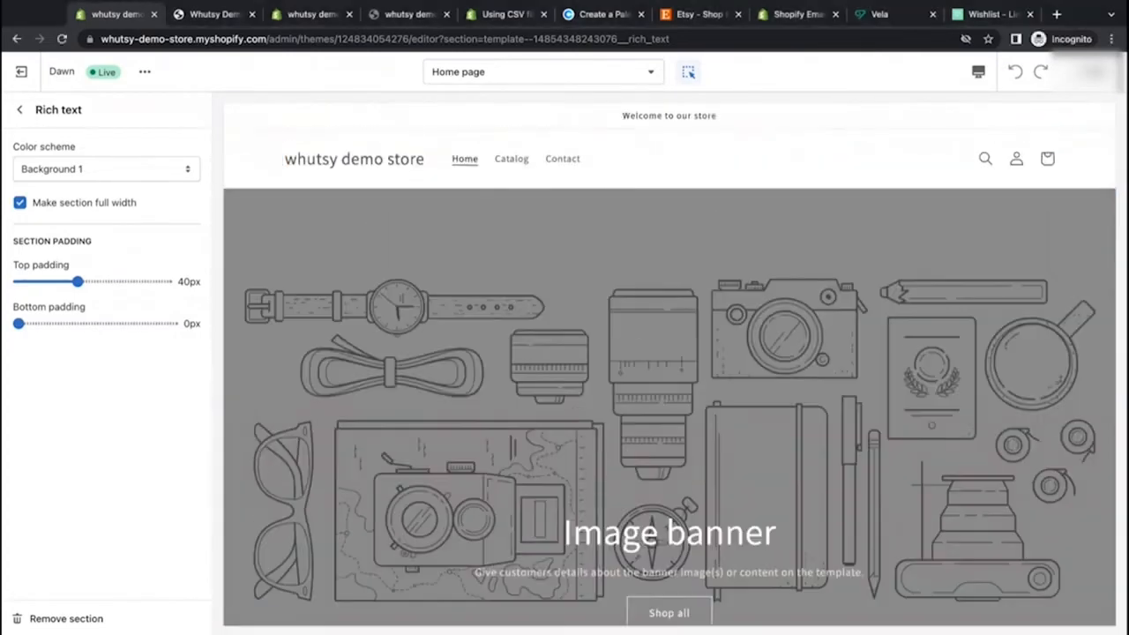
{"action": "left_click", "coordinate": [978, 71]}
{"action": "left_click", "coordinate": [1010, 109]}
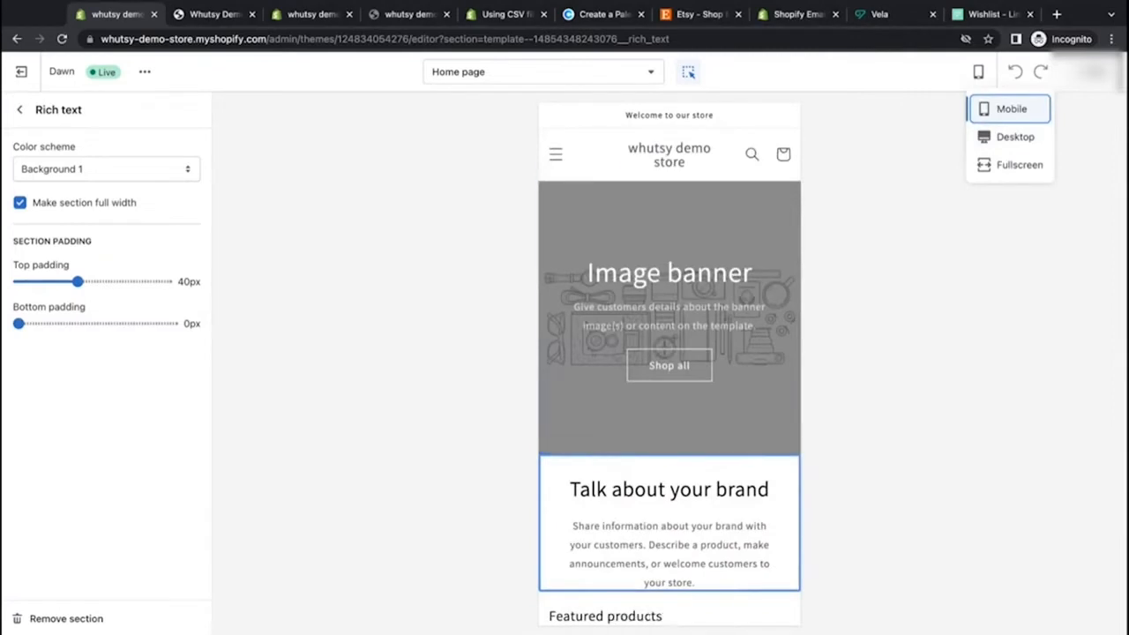
{"action": "scroll", "coordinate": [670, 363], "scroll_direction": "down", "scroll_amount": 10}
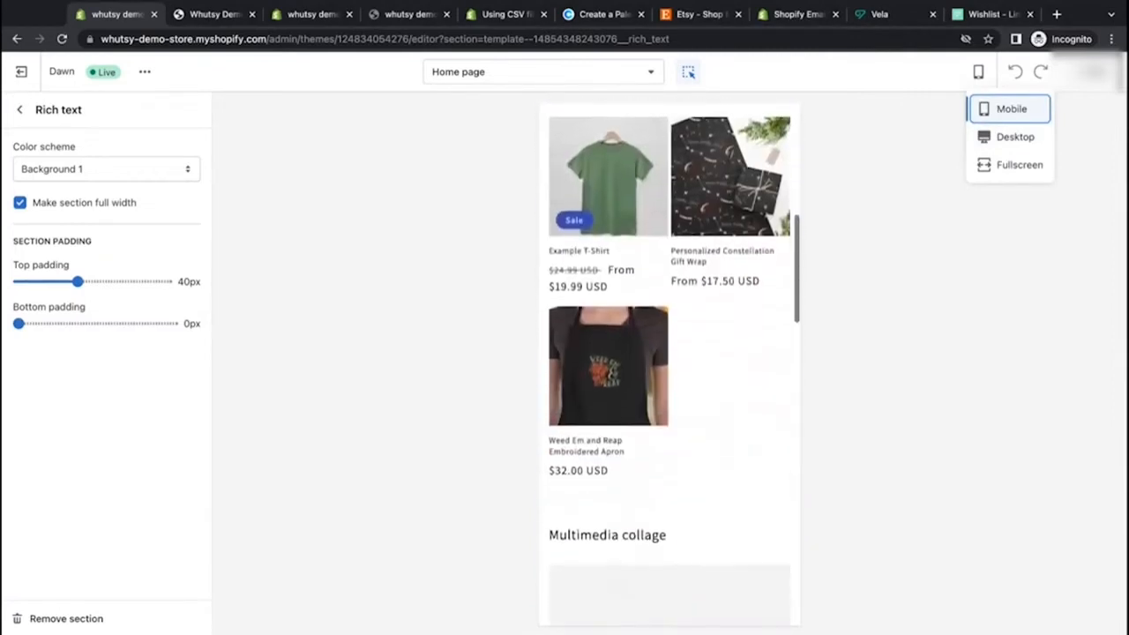
{"action": "scroll", "coordinate": [669, 363], "scroll_direction": "down", "scroll_amount": 10}
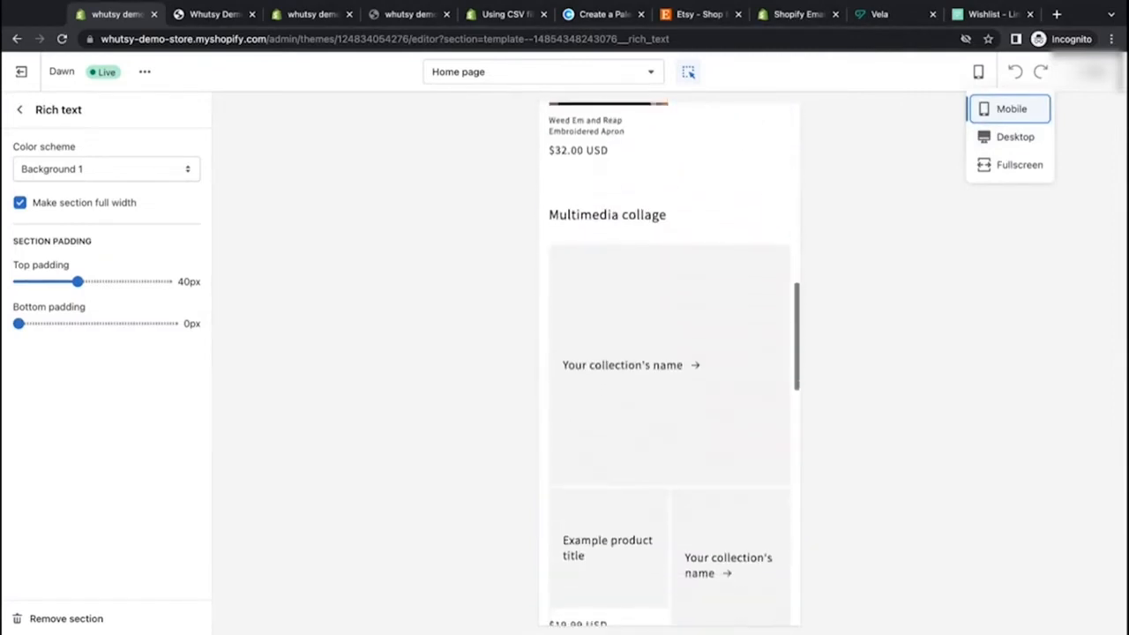
{"action": "scroll", "coordinate": [669, 363], "scroll_direction": "down", "scroll_amount": 5}
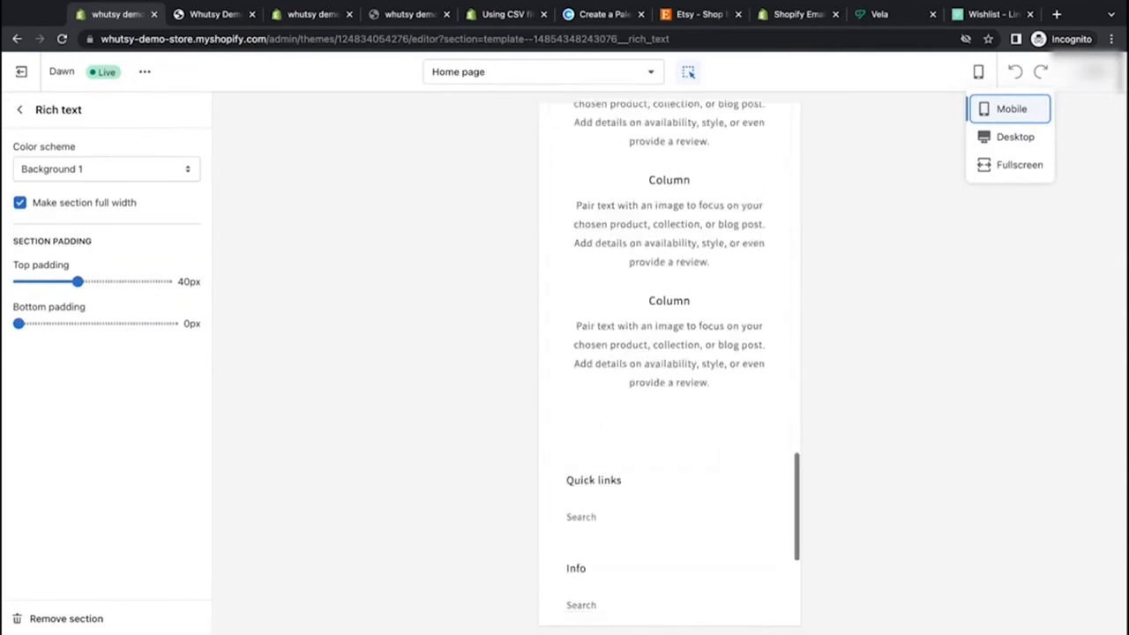
{"action": "scroll", "coordinate": [670, 363], "scroll_direction": "up", "scroll_amount": 15}
{"action": "scroll", "coordinate": [669, 364], "scroll_direction": "up", "scroll_amount": 1}
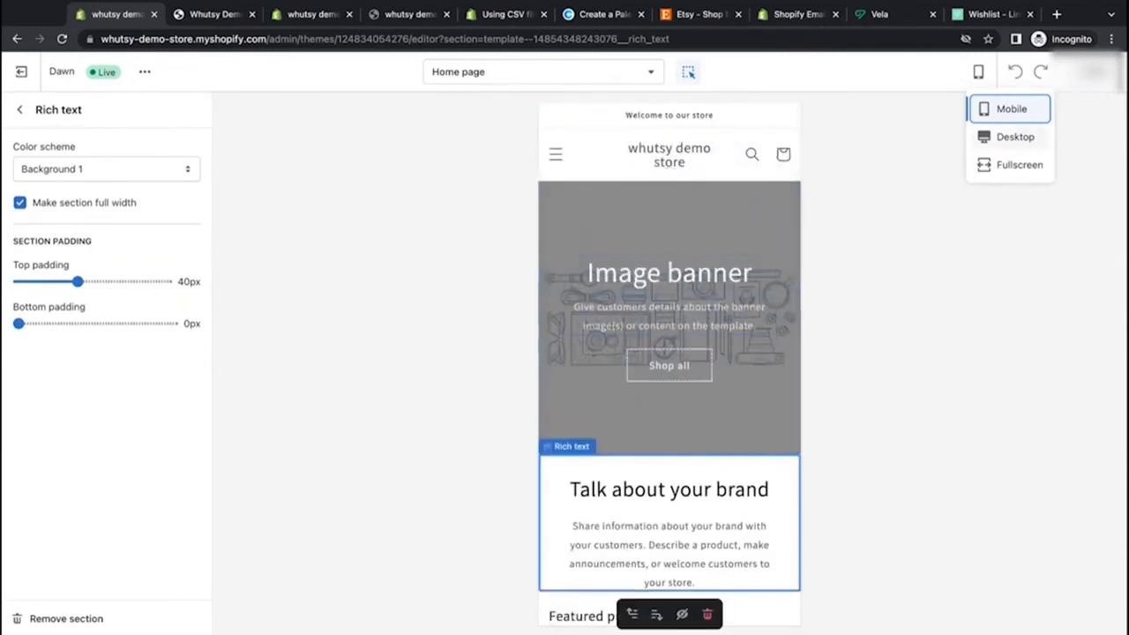
{"action": "left_click", "coordinate": [1015, 137]}
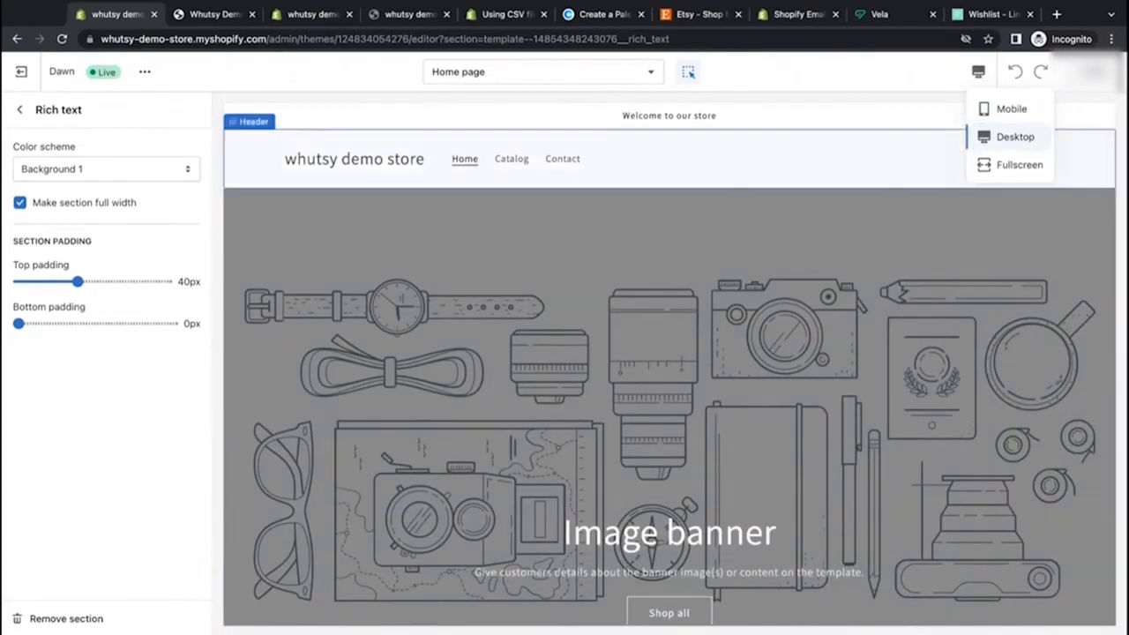
Step: Inspect the announcement bar's settings and the list of theme page templates
{"action": "left_click", "coordinate": [668, 158]}
{"action": "left_click", "coordinate": [668, 116]}
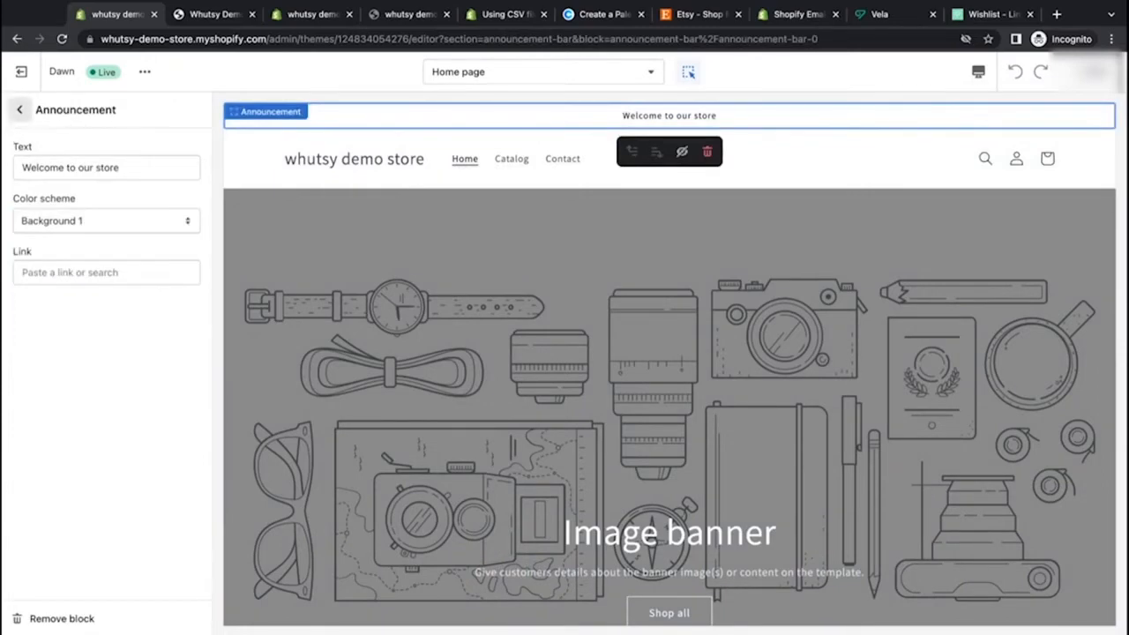
{"action": "left_click", "coordinate": [20, 109]}
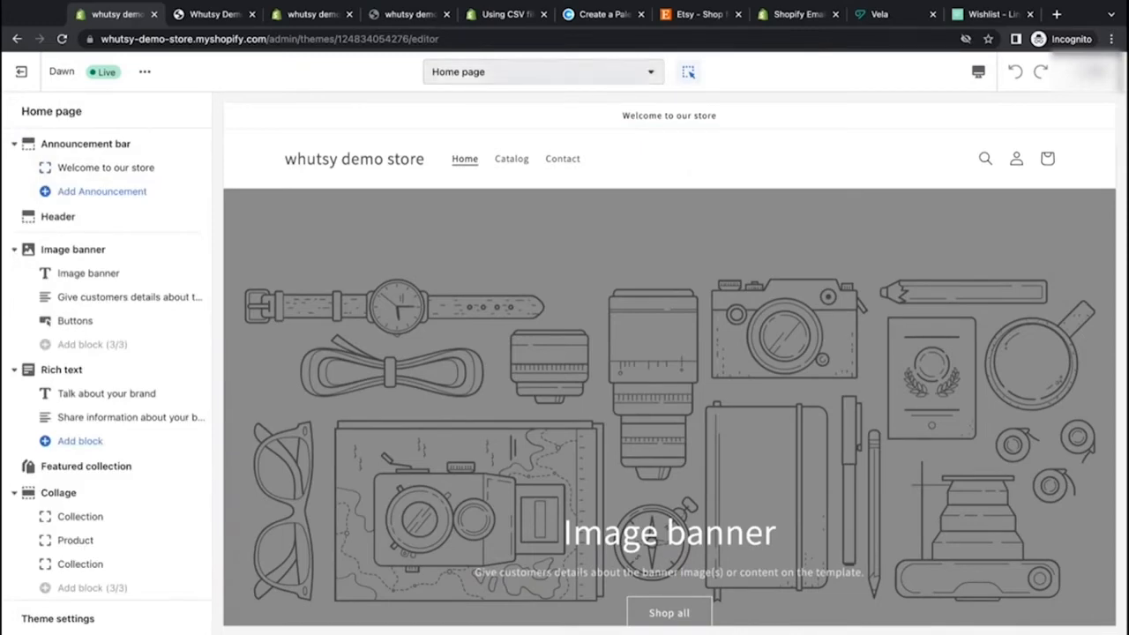
{"action": "left_click", "coordinate": [542, 72]}
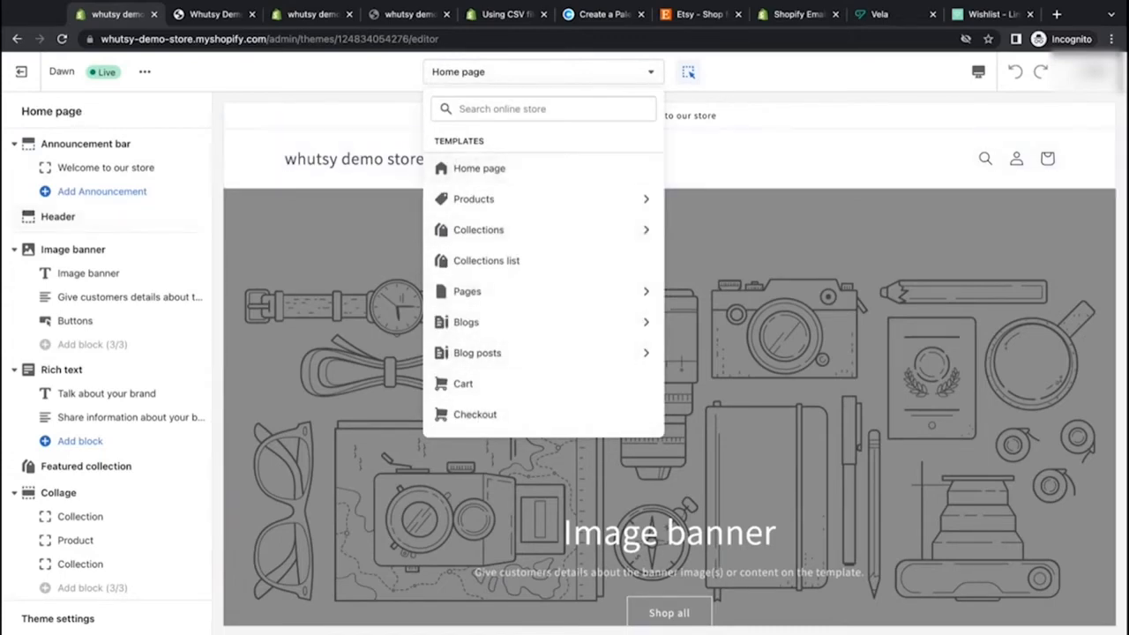
{"action": "left_click", "coordinate": [776, 72]}
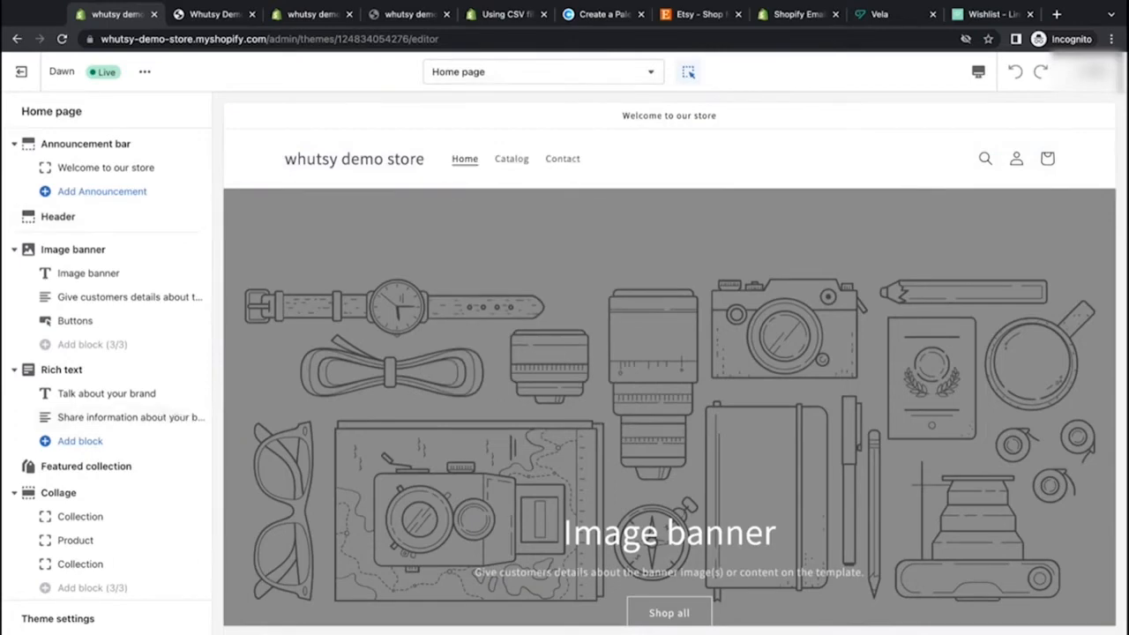
Step: Open the theme's color settings and compare them with the palette on Coolors
{"action": "mouse_move", "coordinate": [176, 565]}
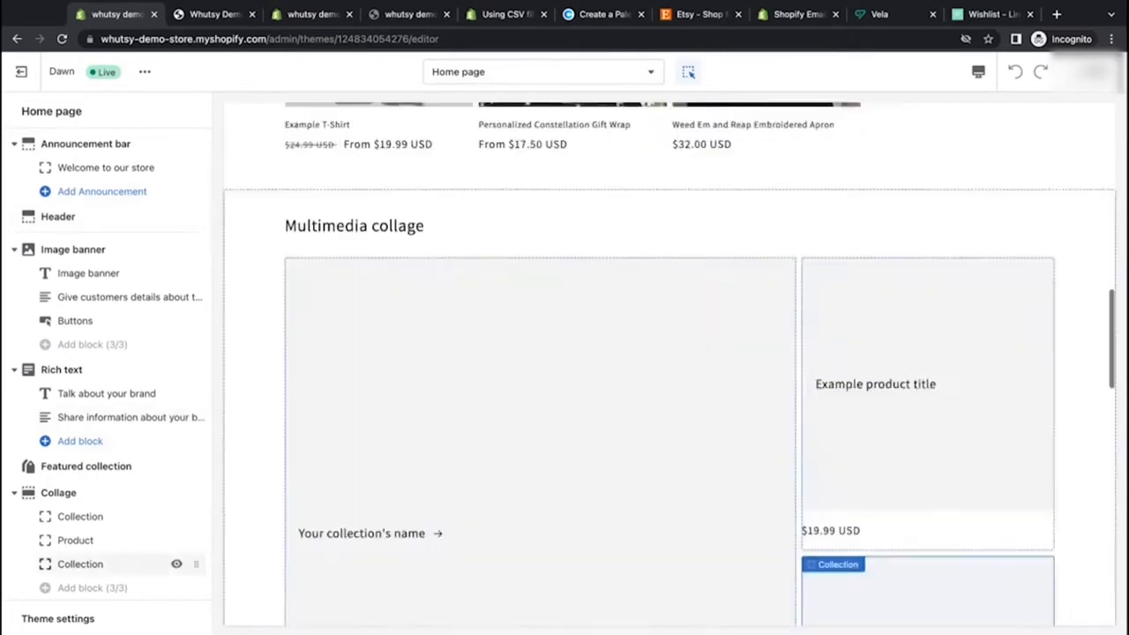
{"action": "left_click", "coordinate": [62, 620]}
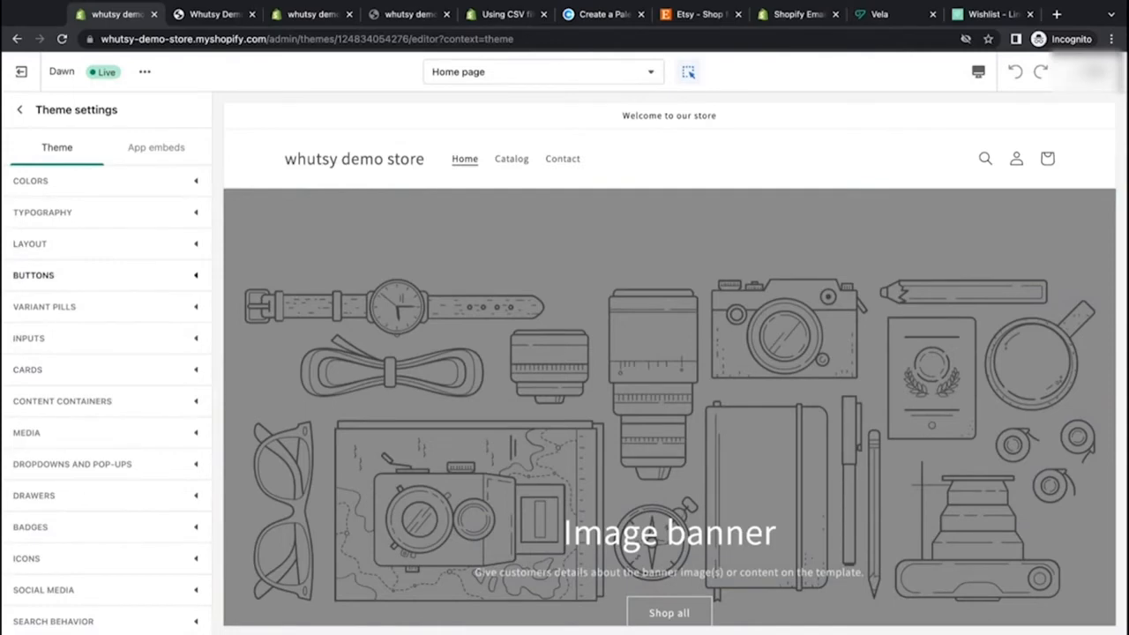
{"action": "left_click", "coordinate": [160, 182]}
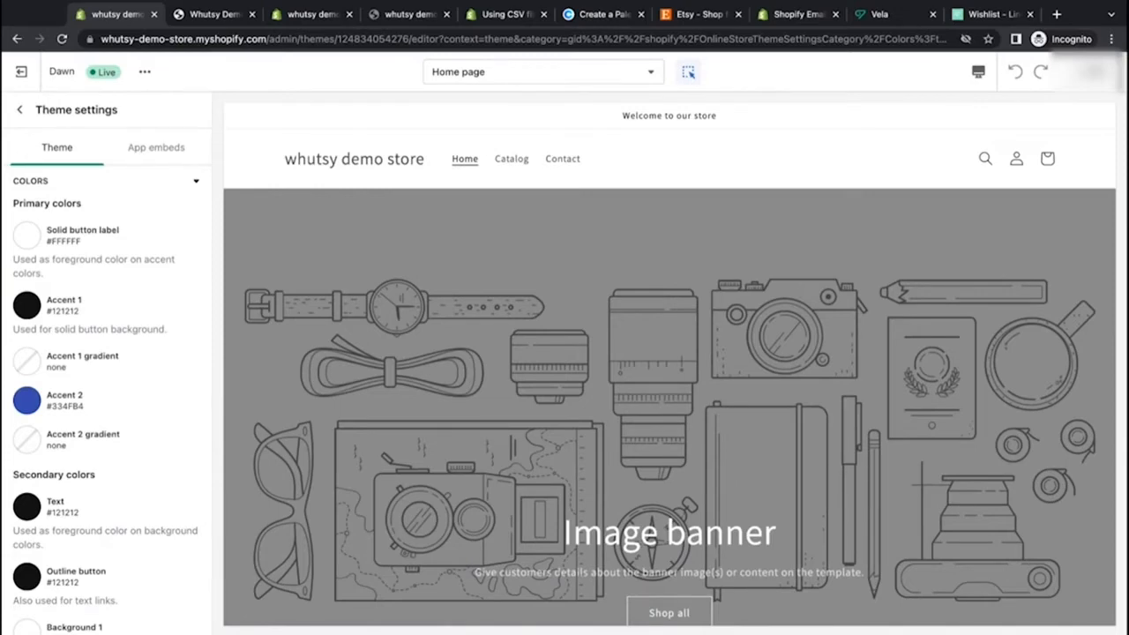
{"action": "left_click", "coordinate": [605, 14]}
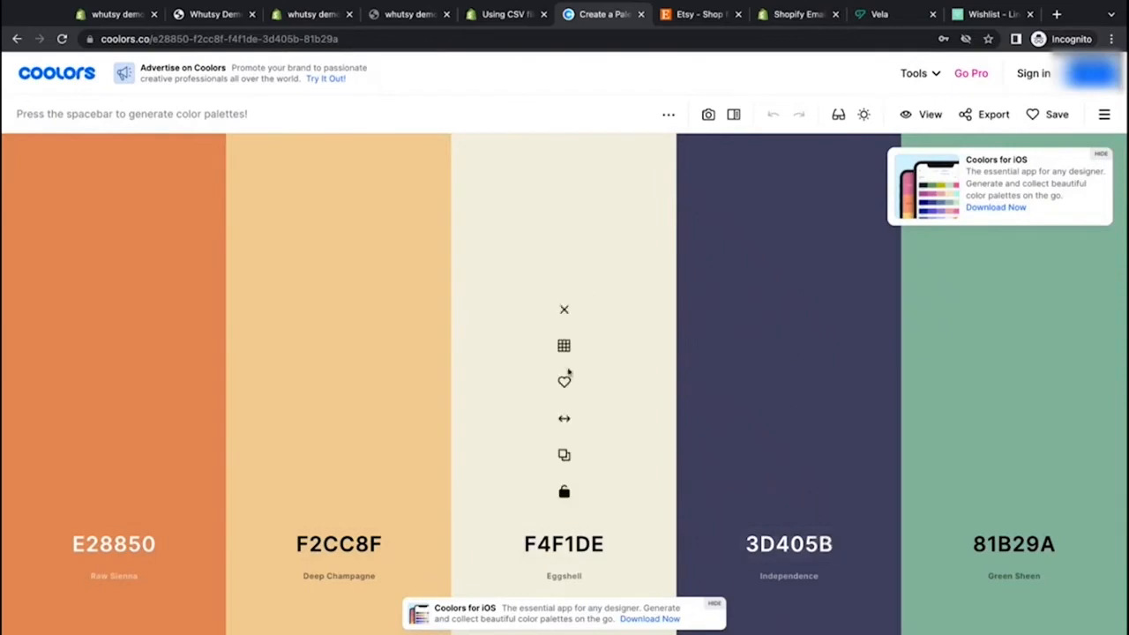
{"action": "left_click", "coordinate": [104, 15]}
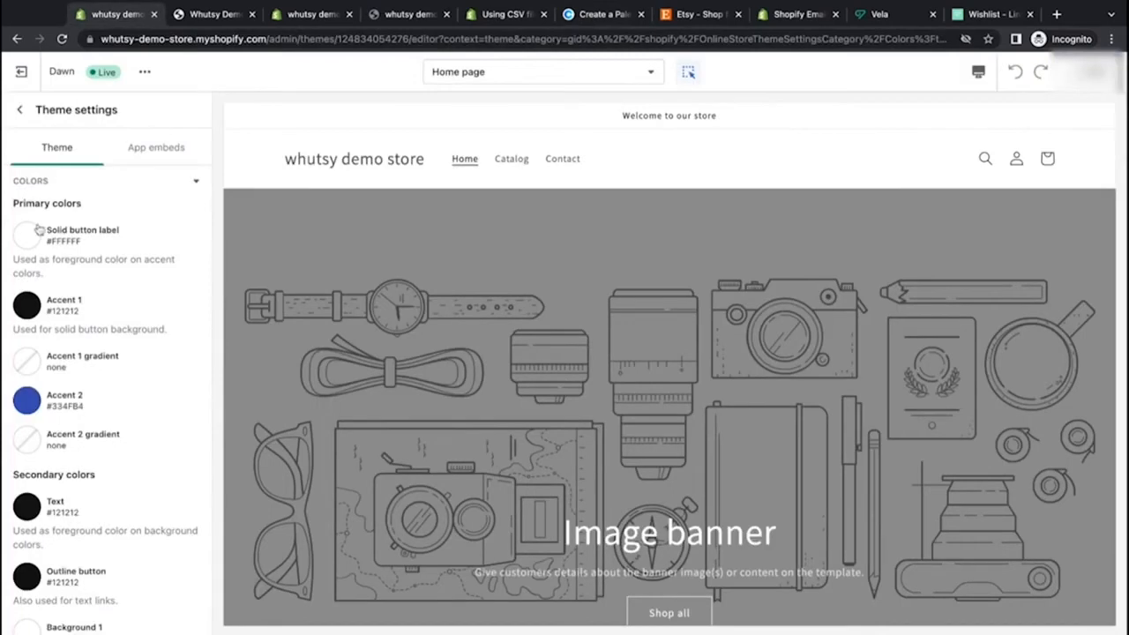
{"action": "triple_click", "coordinate": [50, 277]}
{"action": "left_click", "coordinate": [53, 260]}
{"action": "scroll", "coordinate": [102, 354], "scroll_direction": "down", "scroll_amount": 5}
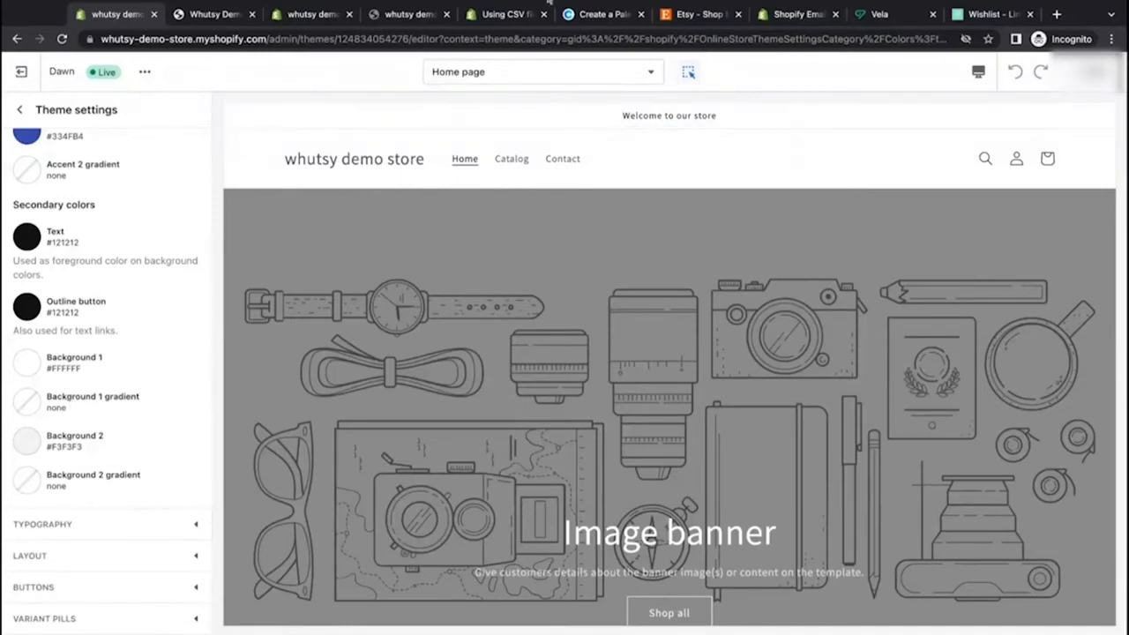
Step: Copy the Eggshell hex from Coolors and set the theme's Background 1 color to F4F1DE
{"action": "left_click", "coordinate": [604, 14]}
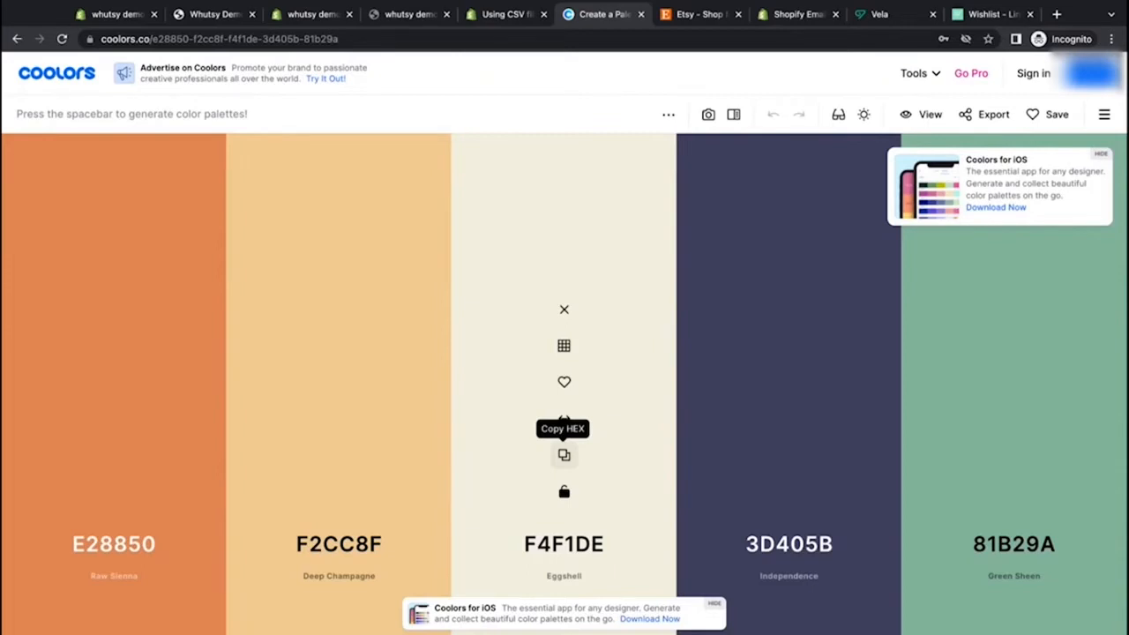
{"action": "left_click", "coordinate": [564, 454]}
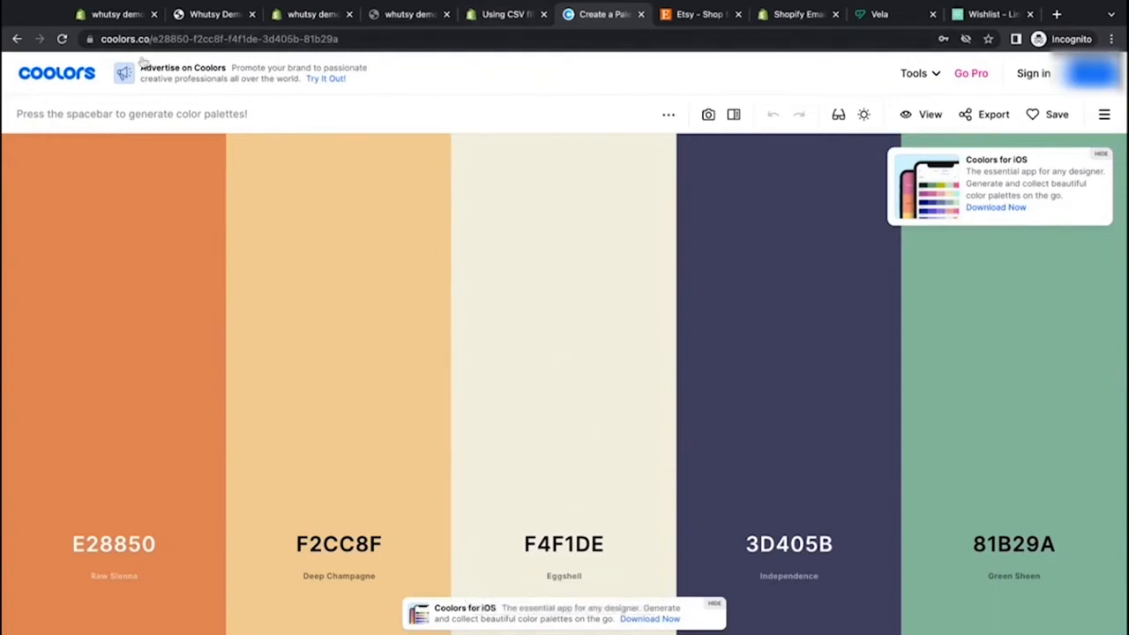
{"action": "left_click", "coordinate": [118, 14]}
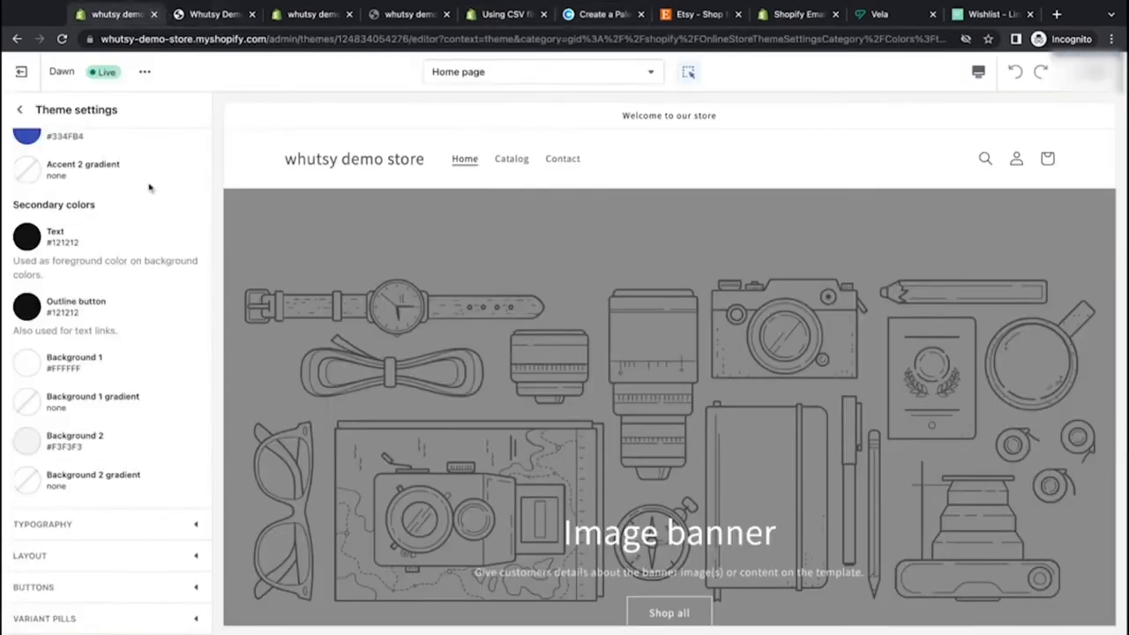
{"action": "left_click", "coordinate": [32, 363]}
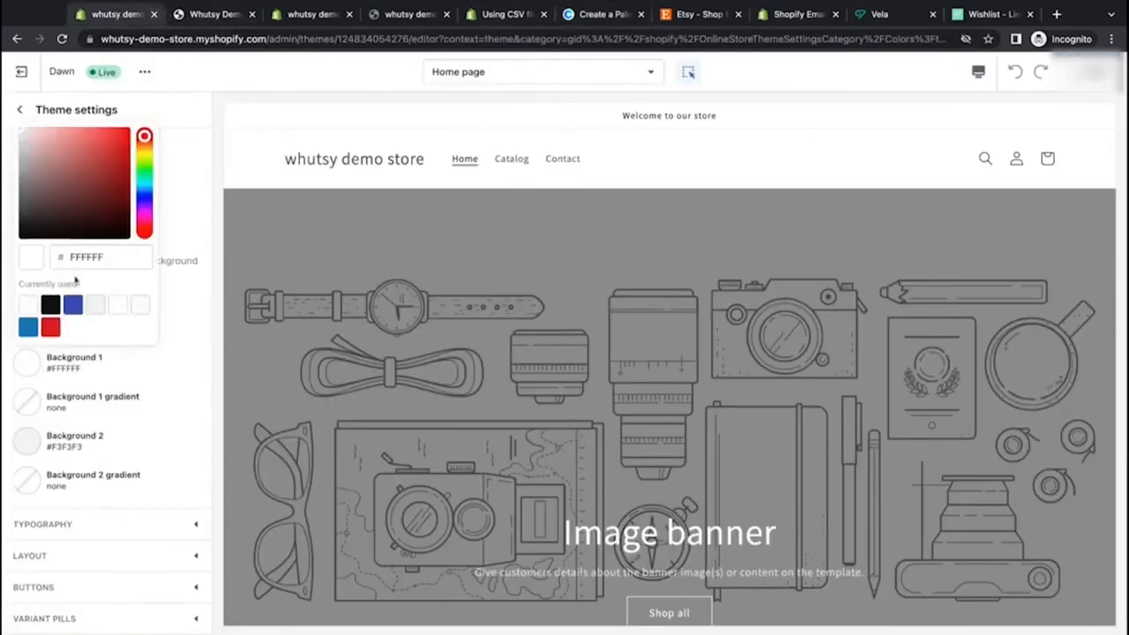
{"action": "left_click", "coordinate": [83, 171]}
{"action": "left_click", "coordinate": [88, 212]}
{"action": "left_click", "coordinate": [45, 220]}
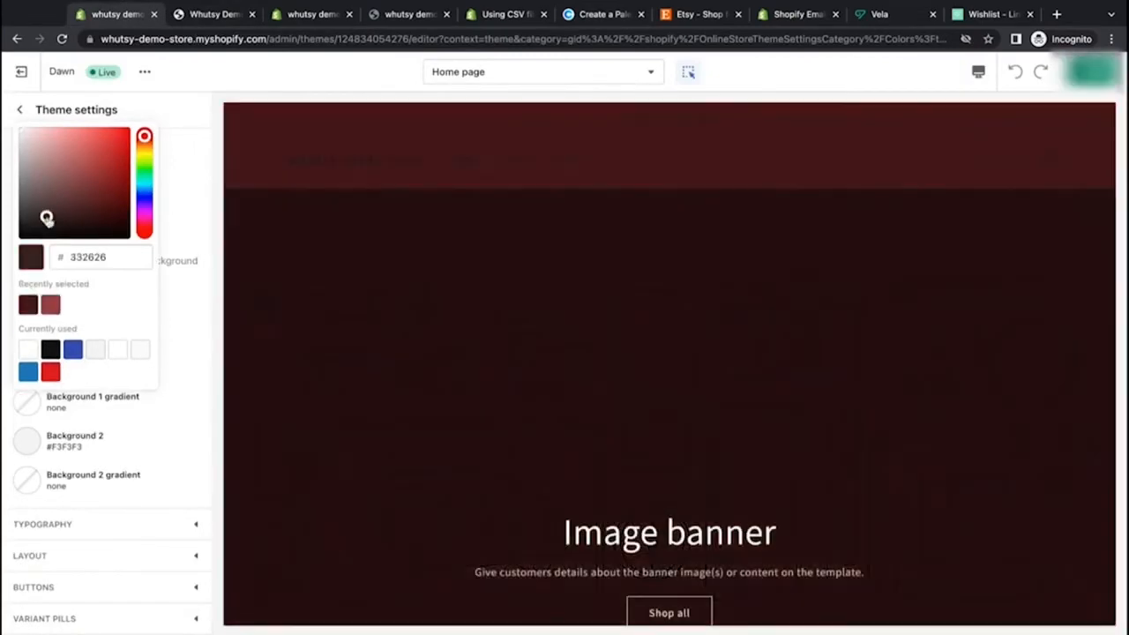
{"action": "left_click", "coordinate": [56, 155]}
{"action": "left_click", "coordinate": [29, 137]}
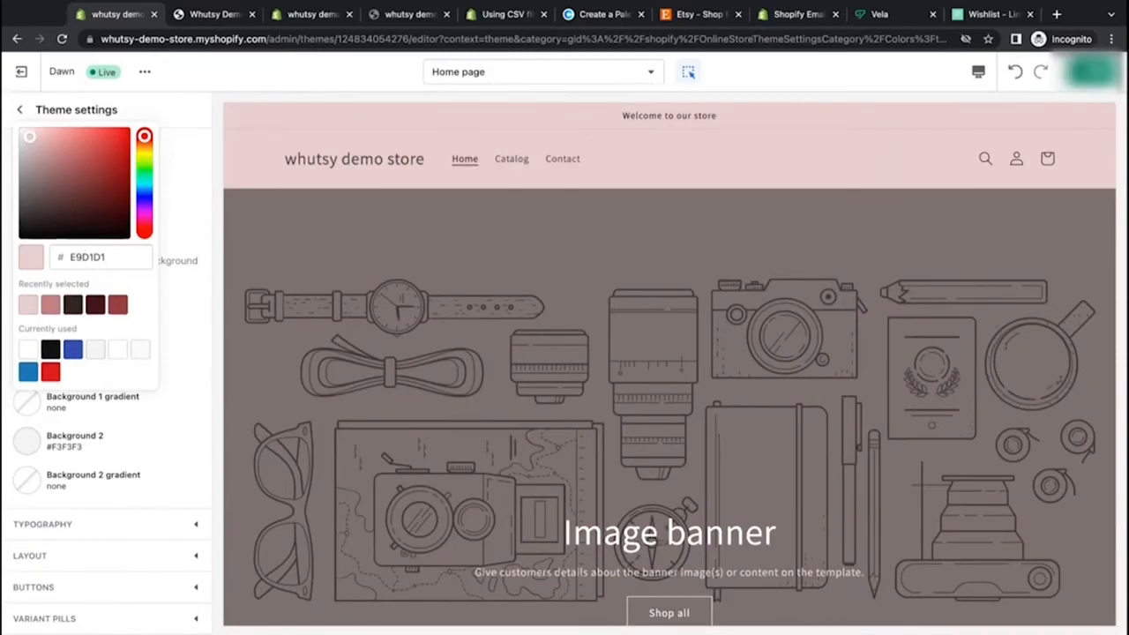
{"action": "left_click", "coordinate": [68, 258]}
{"action": "double_click", "coordinate": [68, 258]}
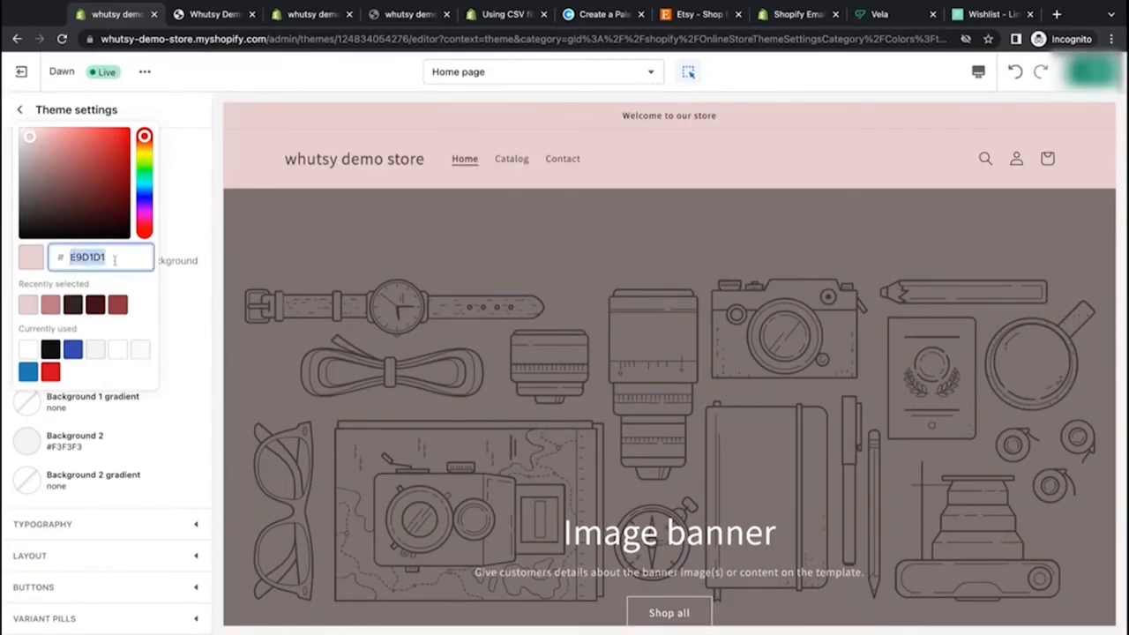
{"action": "key", "text": "BackSpace"}
{"action": "key", "text": "ctrl+v"}
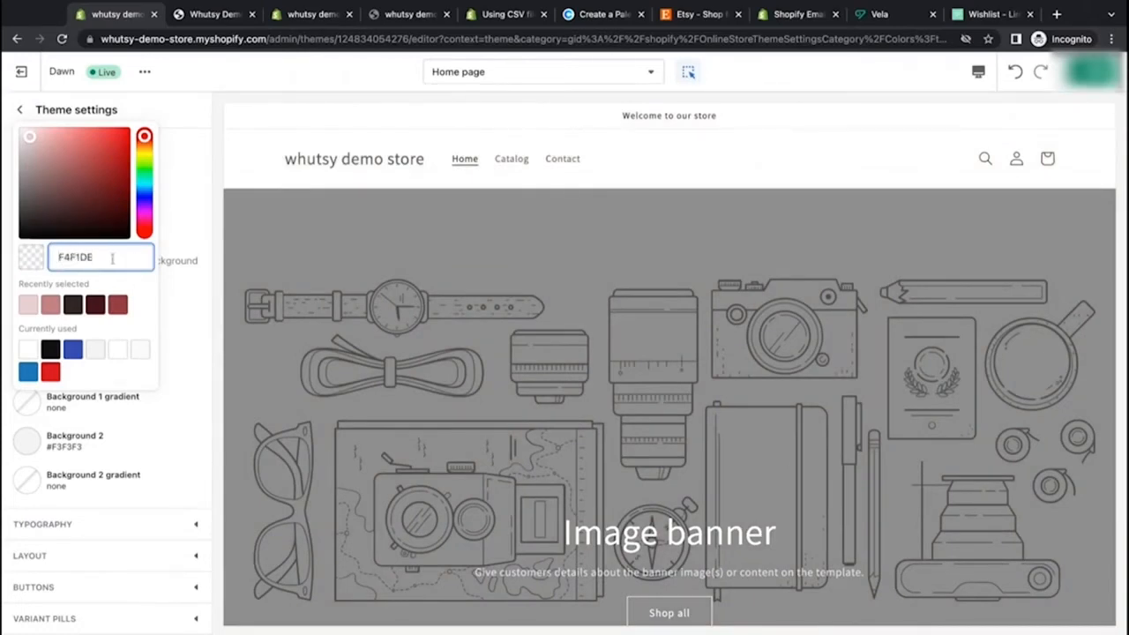
{"action": "key", "text": "Up"}
{"action": "key", "text": "ctrl+a"}
{"action": "key", "text": "BackSpace"}
{"action": "key", "text": "ctrl+v"}
{"action": "left_click", "coordinate": [185, 287]}
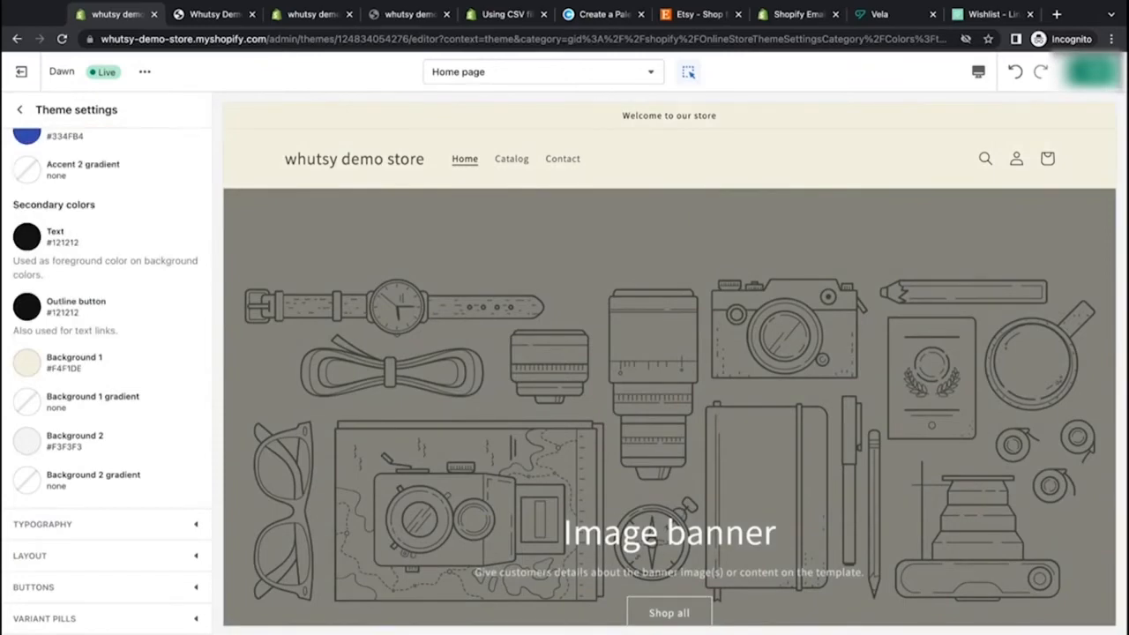
Step: Set the theme's Background 2 color to F2CC8F, the Deep Champagne from the Coolors palette
{"action": "left_click", "coordinate": [580, 15]}
{"action": "mouse_move", "coordinate": [353, 291]}
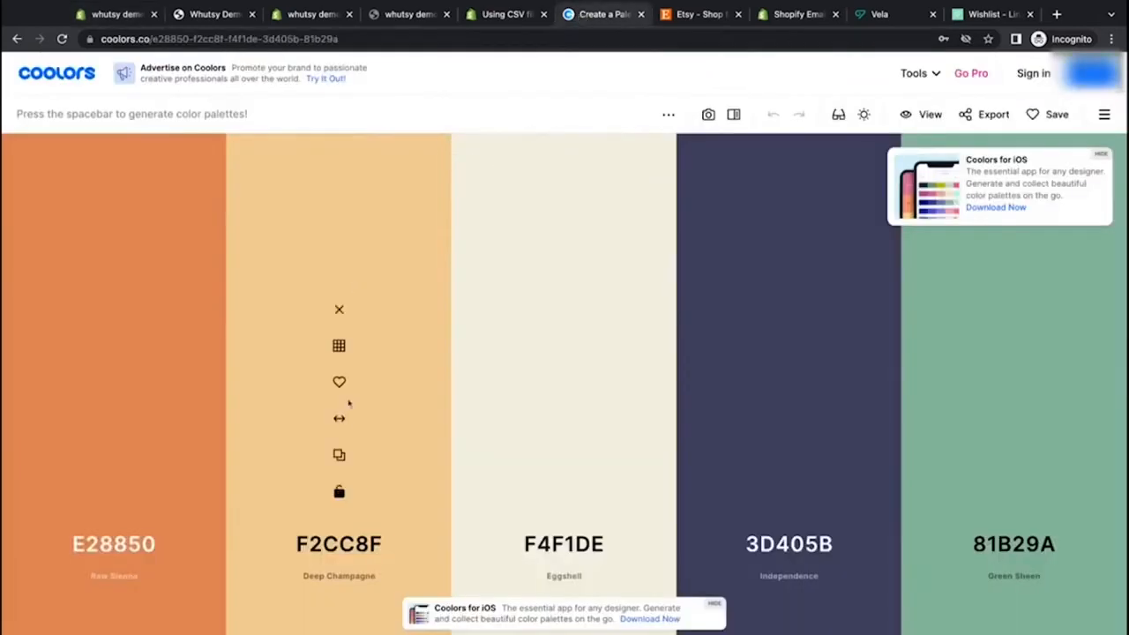
{"action": "left_click", "coordinate": [338, 454]}
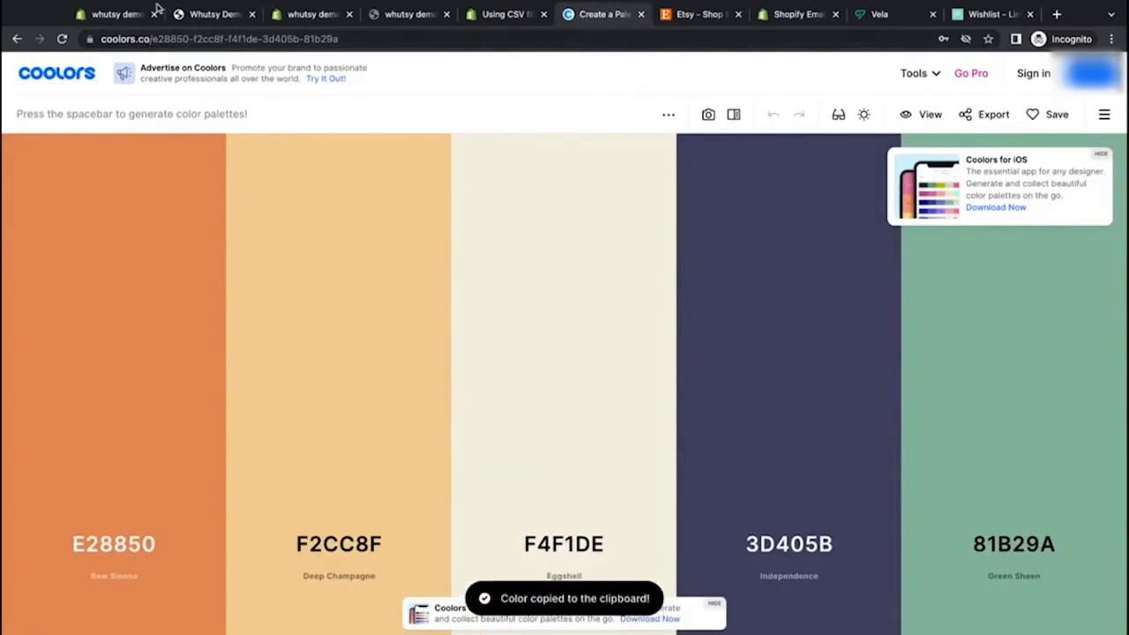
{"action": "left_click", "coordinate": [119, 14]}
{"action": "left_click", "coordinate": [29, 441]}
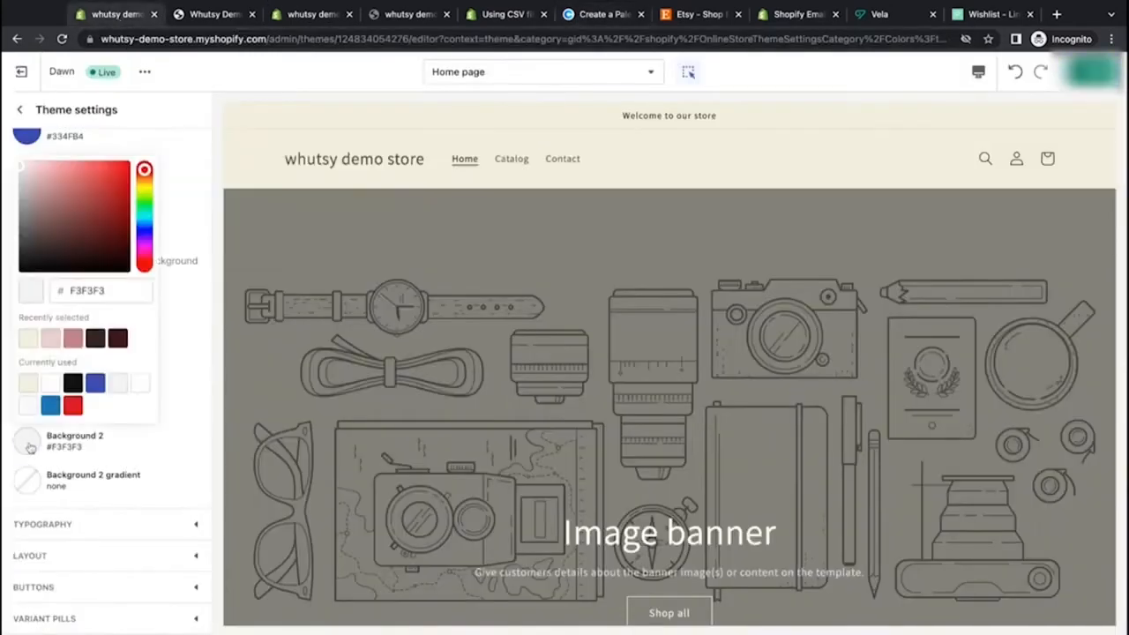
{"action": "double_click", "coordinate": [73, 291]}
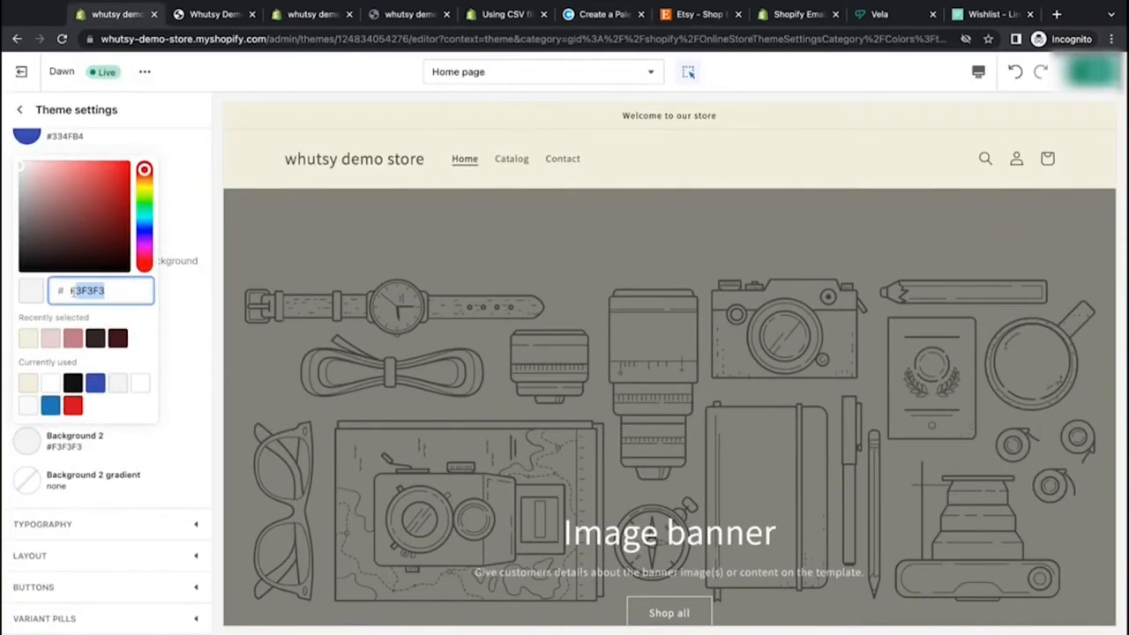
{"action": "key", "text": "BackSpace"}
{"action": "type", "text": "F2CC8F"}
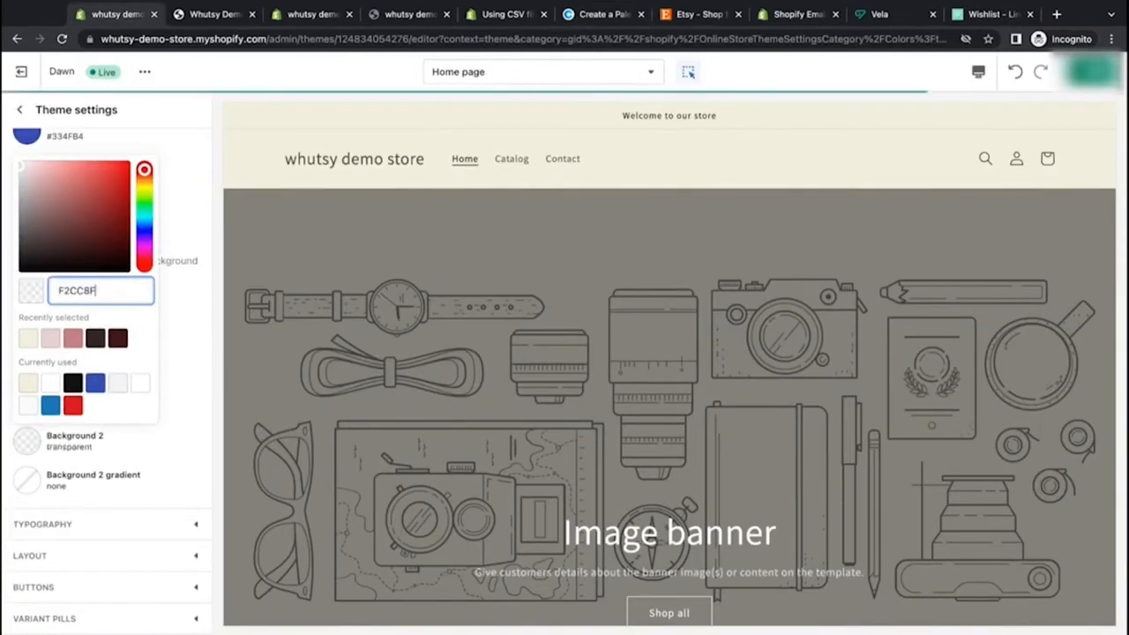
{"action": "left_click", "coordinate": [185, 305]}
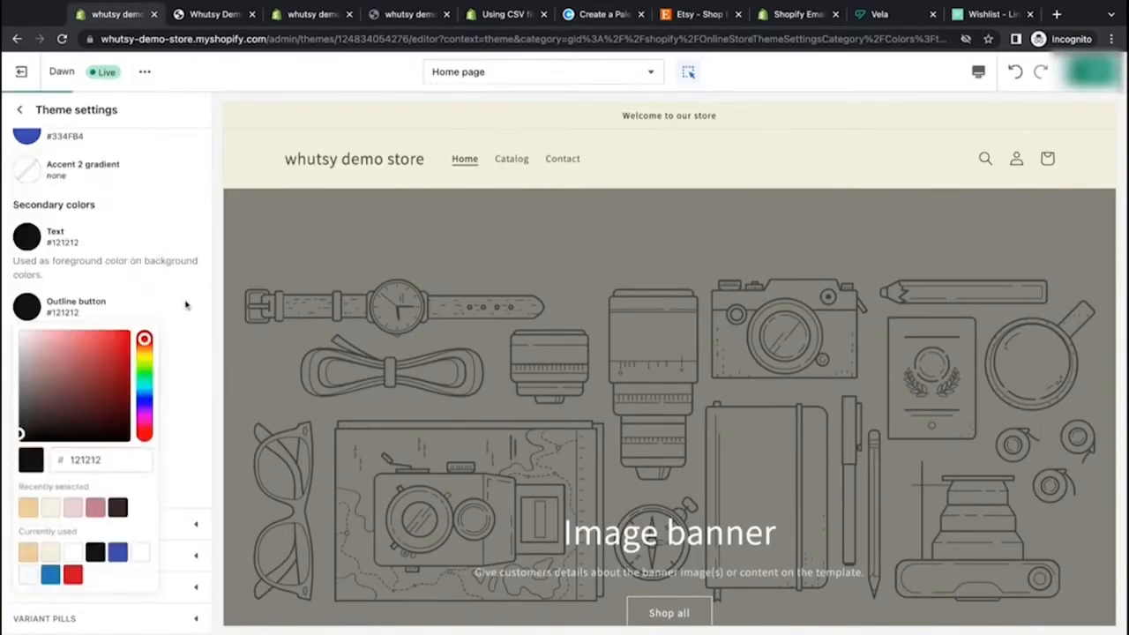
{"action": "left_click", "coordinate": [190, 279]}
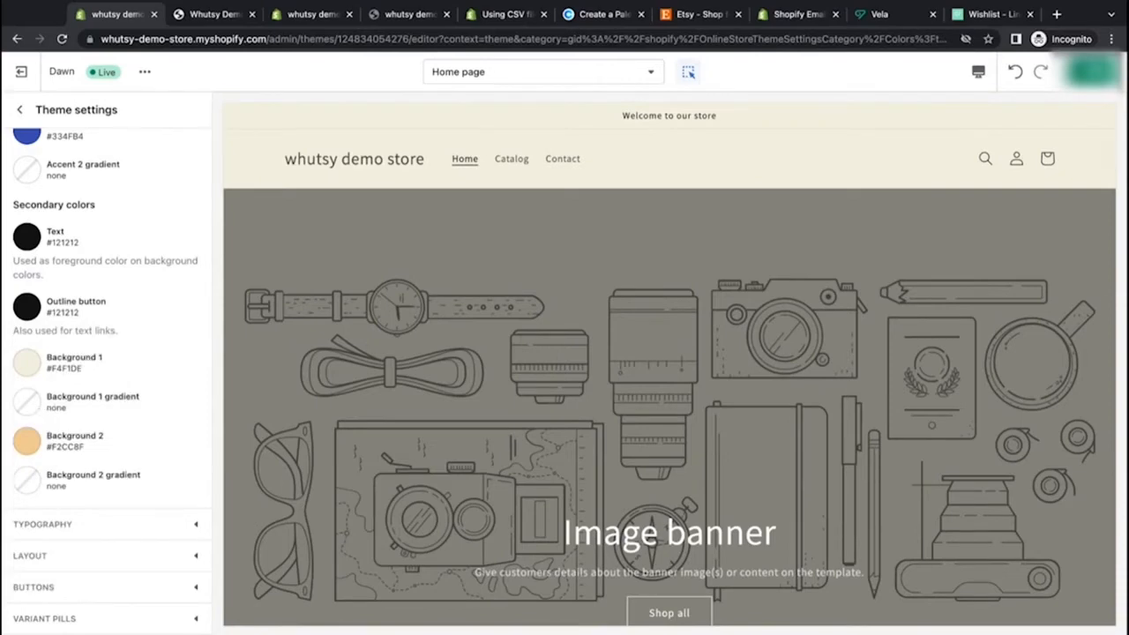
{"action": "scroll", "coordinate": [294, 396], "scroll_direction": "down", "scroll_amount": 20}
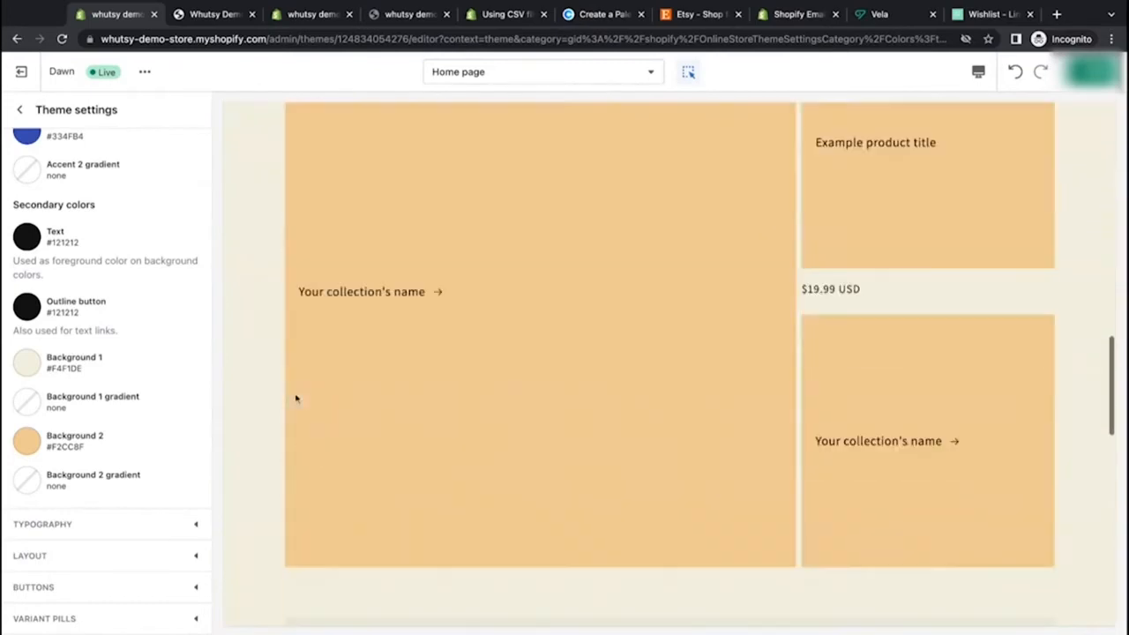
Step: Apply a pink-to-cyan preset gradient as the theme's Background 1 gradient
{"action": "scroll", "coordinate": [269, 474], "scroll_direction": "down", "scroll_amount": 8}
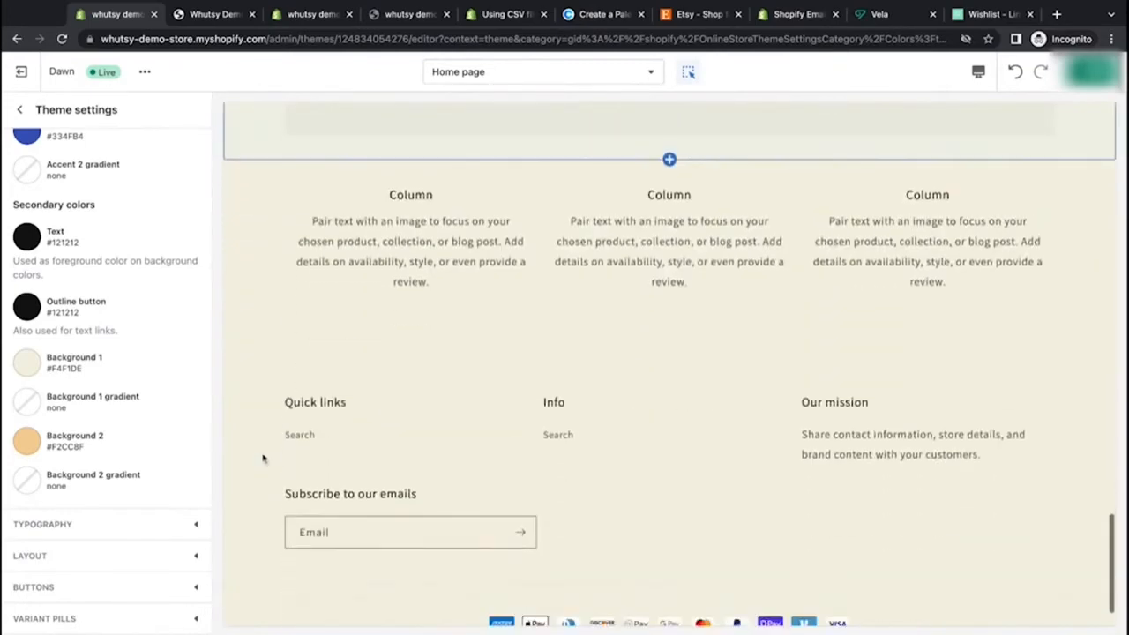
{"action": "scroll", "coordinate": [261, 521], "scroll_direction": "down", "scroll_amount": 1}
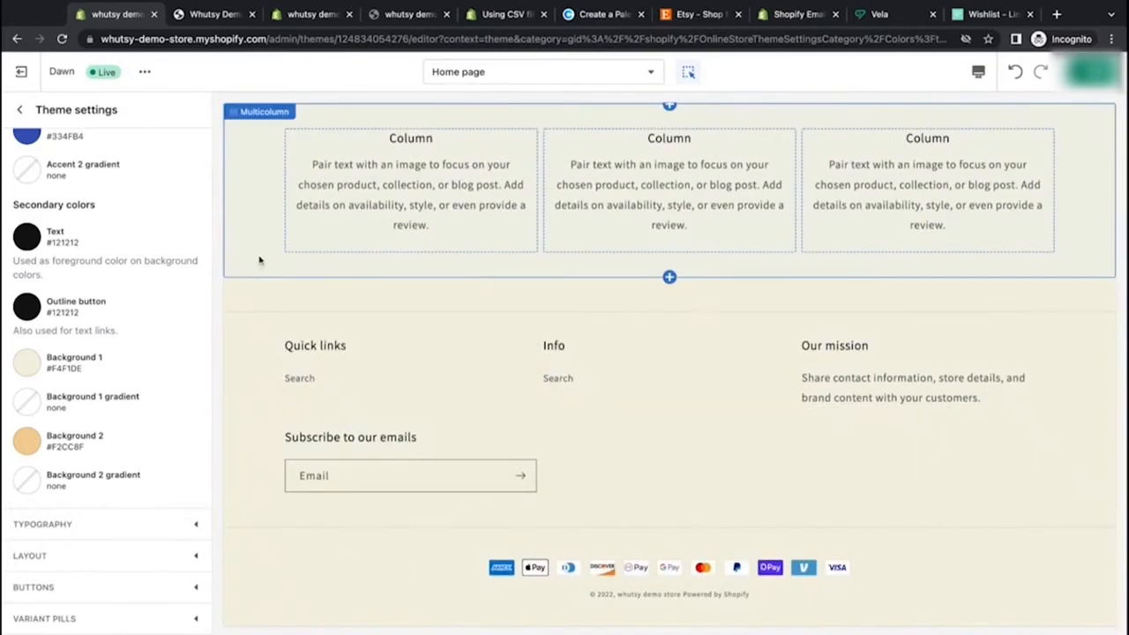
{"action": "left_click", "coordinate": [26, 408]}
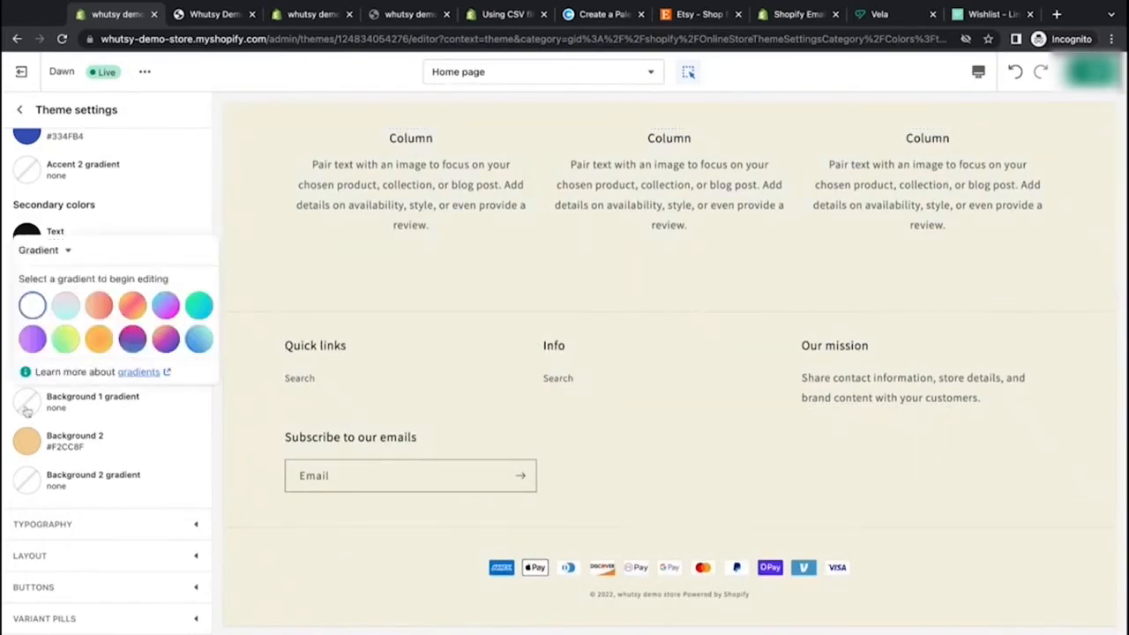
{"action": "left_click", "coordinate": [64, 252]}
{"action": "left_click", "coordinate": [60, 278]}
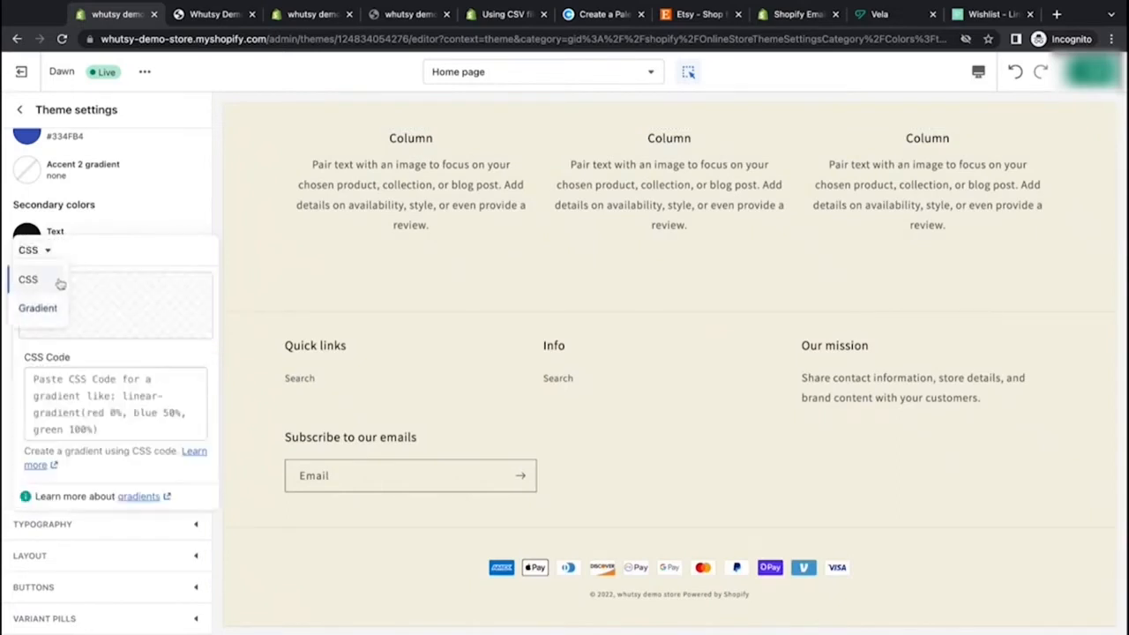
{"action": "left_click", "coordinate": [46, 251]}
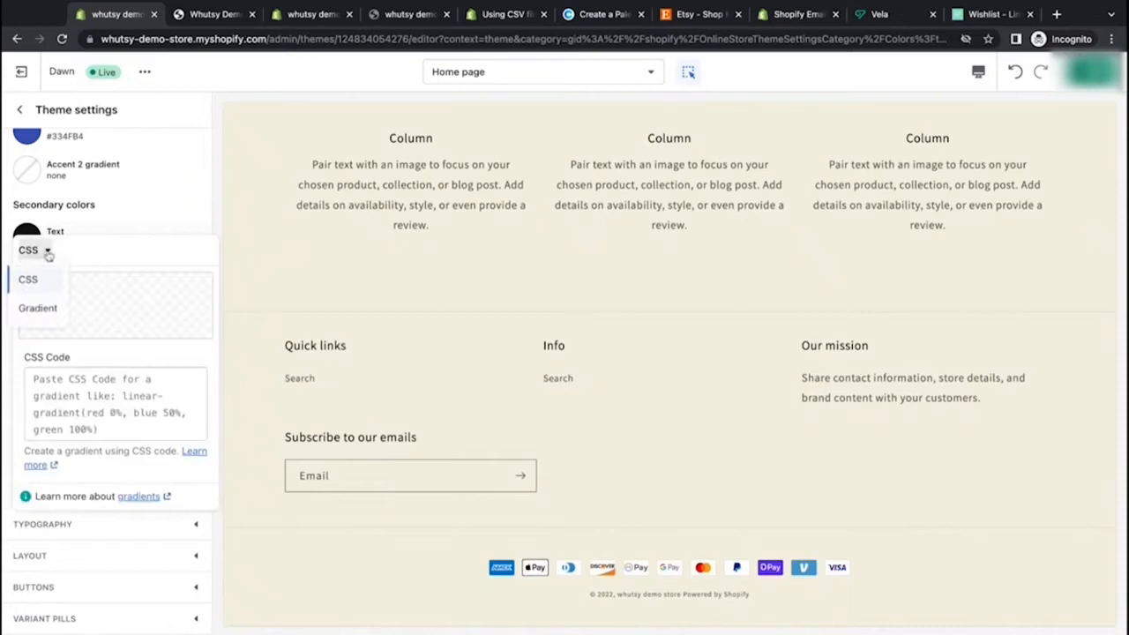
{"action": "left_click", "coordinate": [46, 309]}
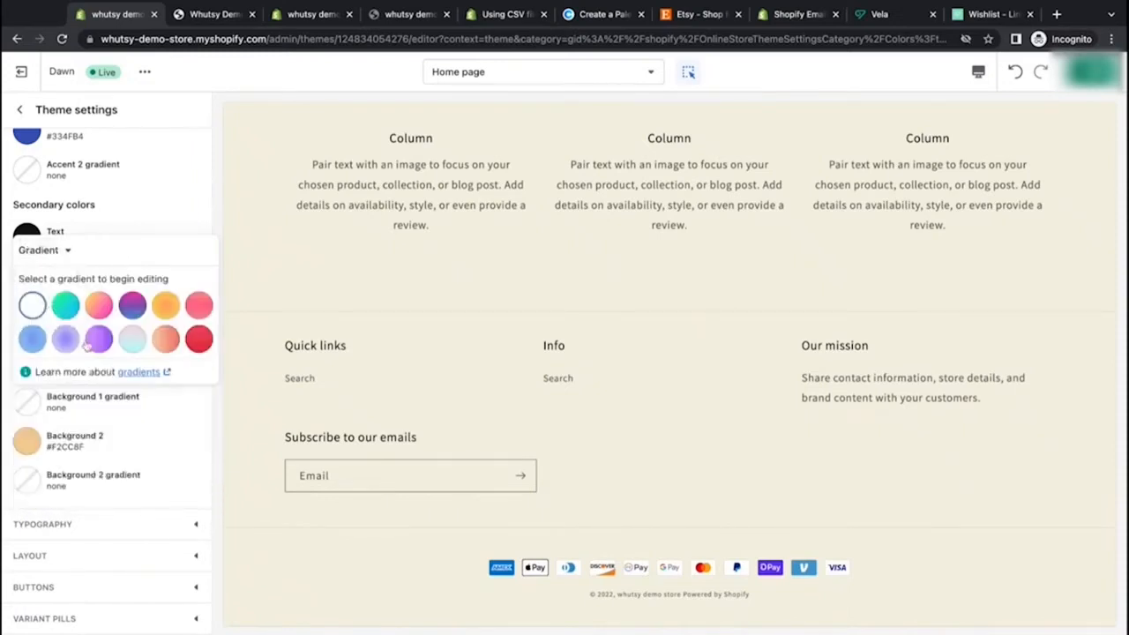
{"action": "left_click", "coordinate": [132, 342]}
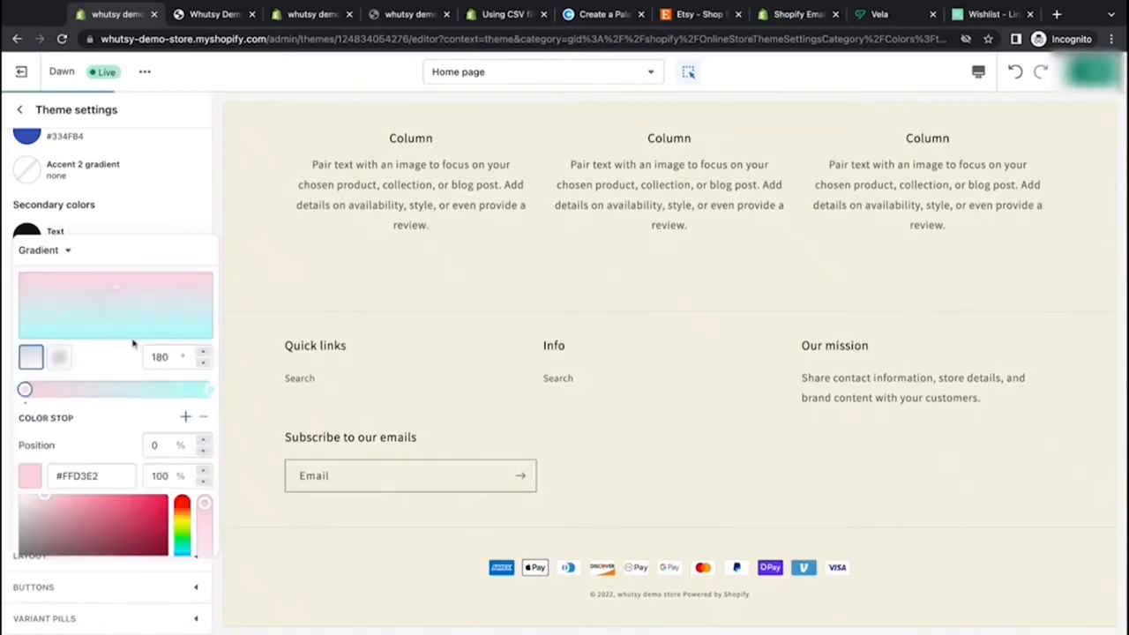
Step: Scroll through the home page preview to examine the gradient background
{"action": "scroll", "coordinate": [379, 328], "scroll_direction": "up", "scroll_amount": 5}
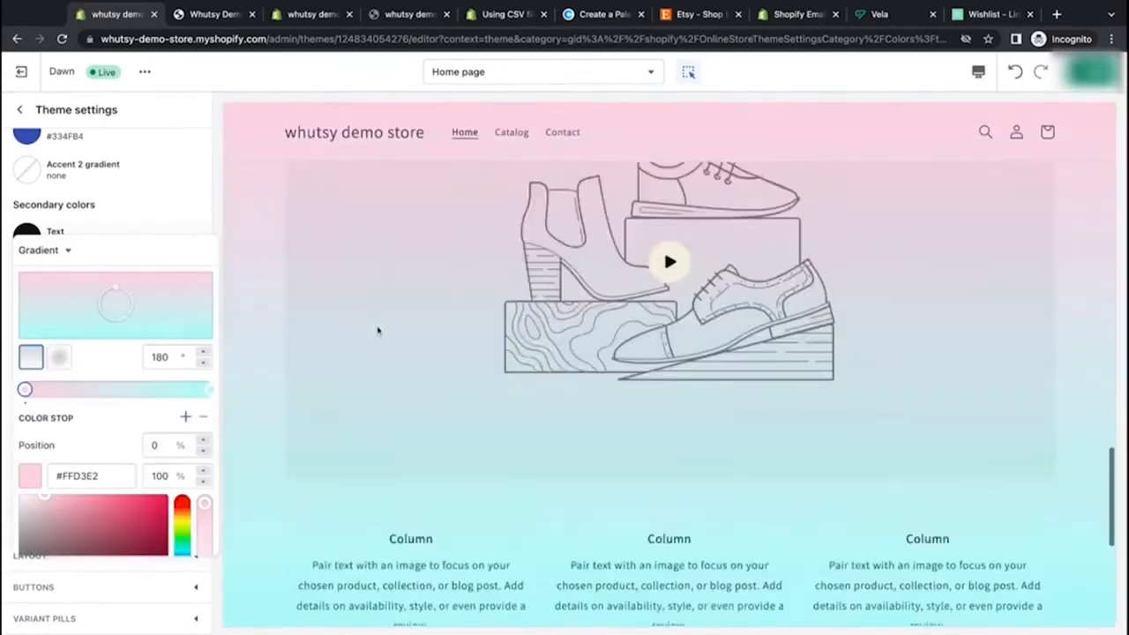
{"action": "scroll", "coordinate": [378, 330], "scroll_direction": "up", "scroll_amount": 10}
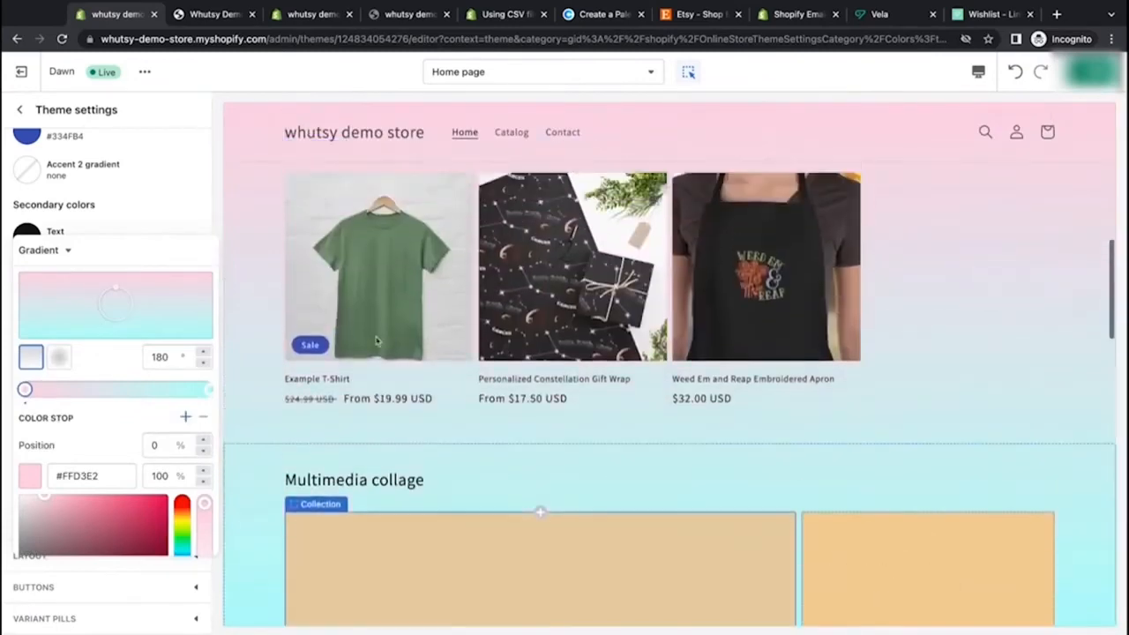
{"action": "scroll", "coordinate": [377, 341], "scroll_direction": "up", "scroll_amount": 6}
{"action": "scroll", "coordinate": [378, 340], "scroll_direction": "down", "scroll_amount": 5}
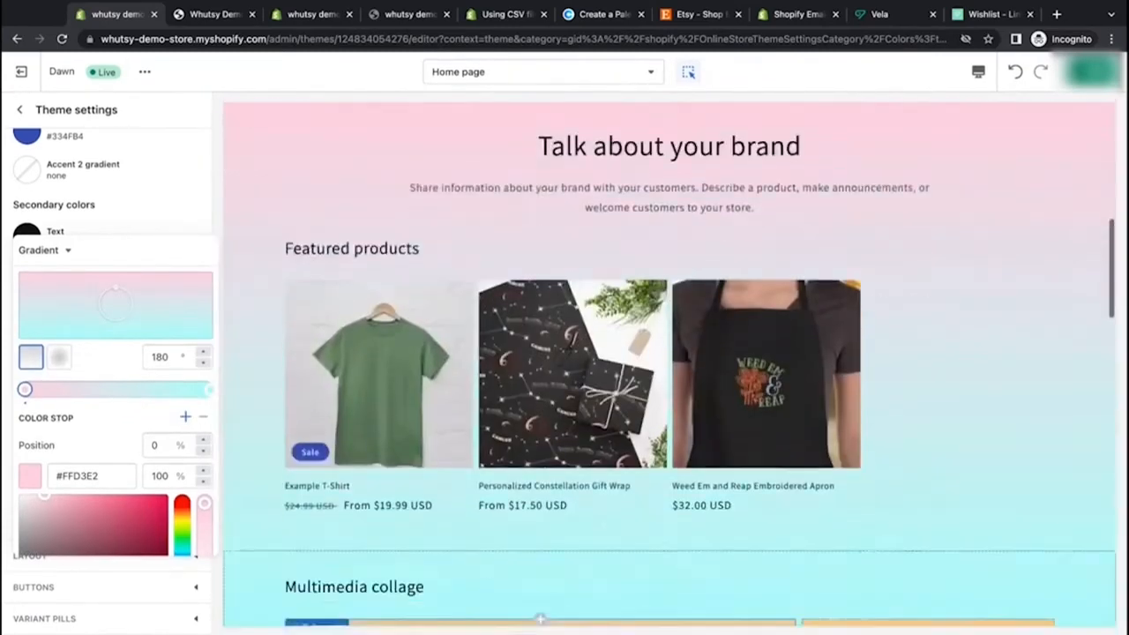
{"action": "scroll", "coordinate": [285, 445], "scroll_direction": "down", "scroll_amount": 10}
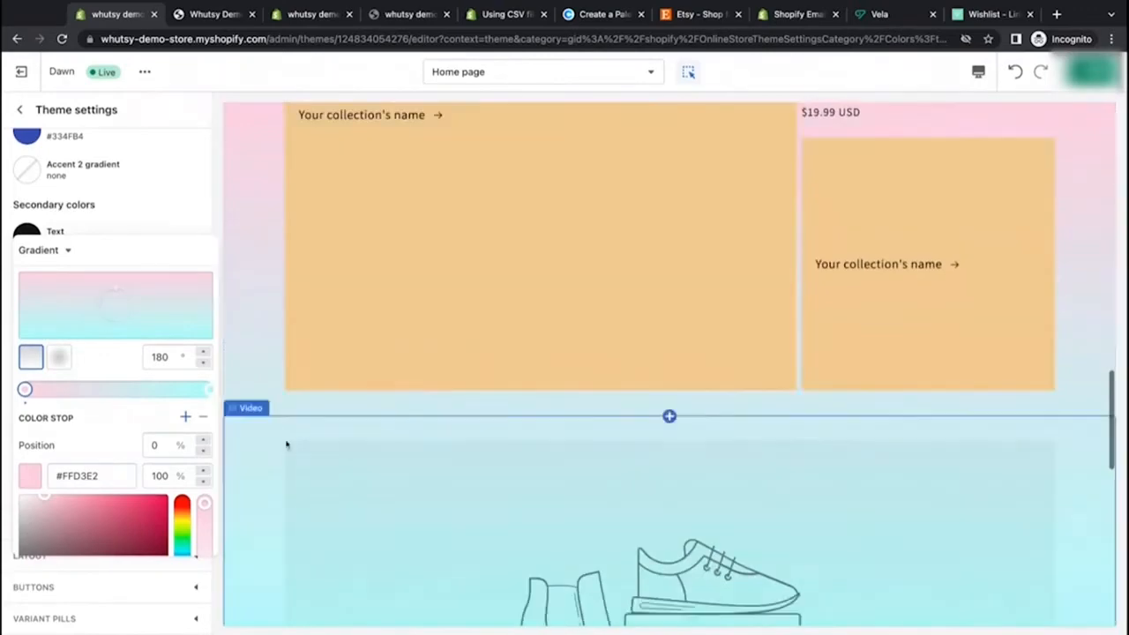
{"action": "scroll", "coordinate": [286, 445], "scroll_direction": "down", "scroll_amount": 10}
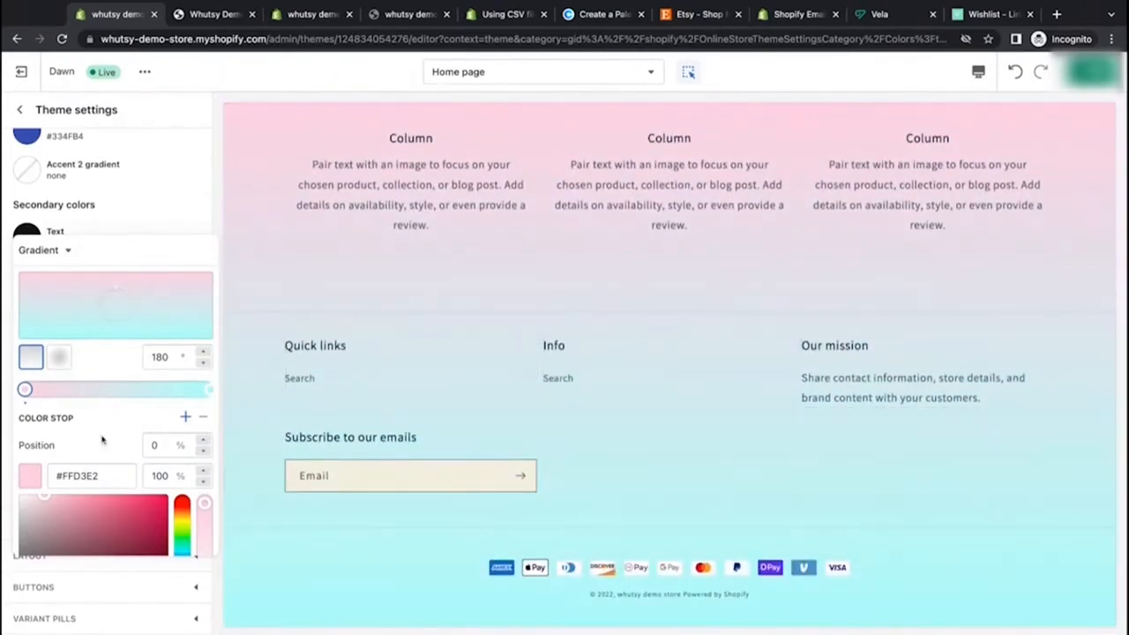
{"action": "scroll", "coordinate": [102, 439], "scroll_direction": "down", "scroll_amount": 4}
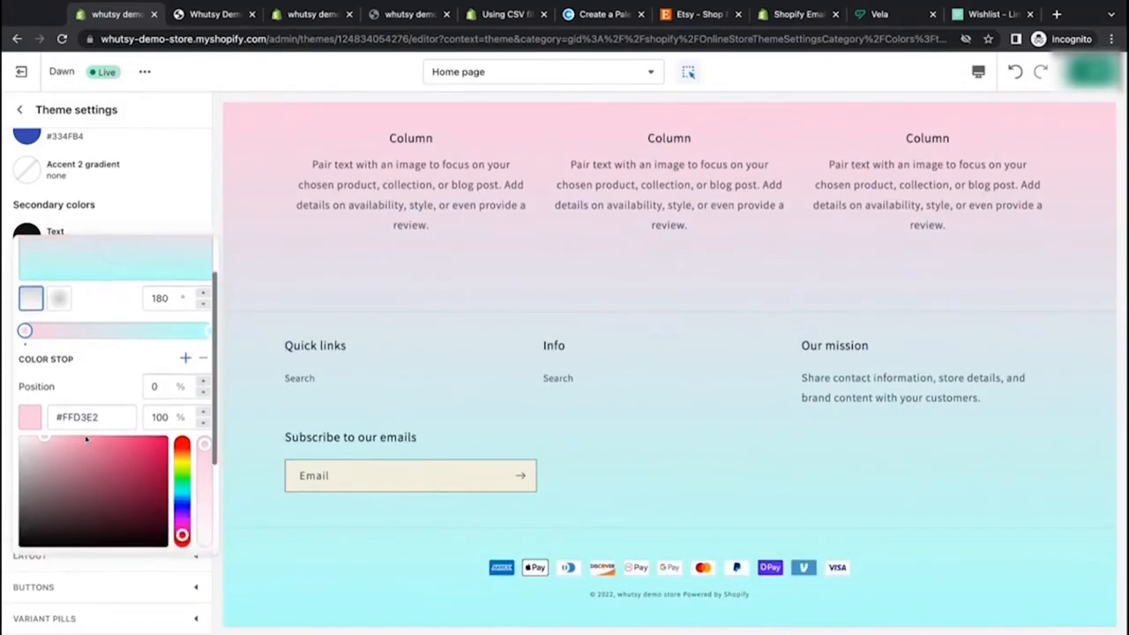
Step: Copy the Eggshell hex from Coolors and set the gradient's first color stop to F4F1DE
{"action": "scroll", "coordinate": [25, 303], "scroll_direction": "up", "scroll_amount": 2}
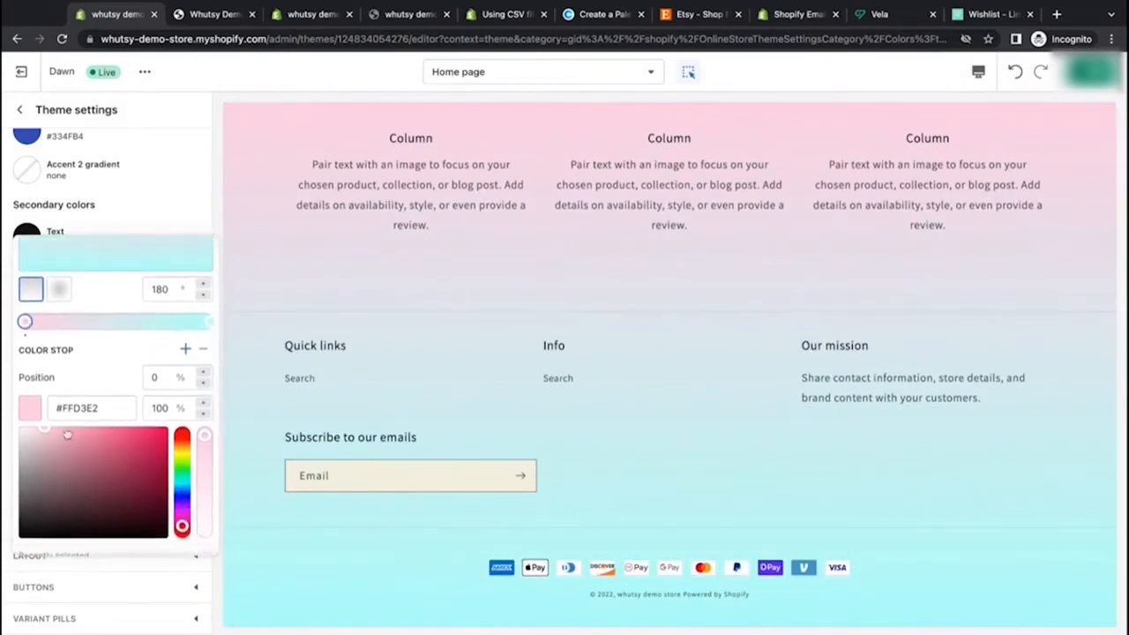
{"action": "left_click", "coordinate": [80, 407]}
{"action": "double_click", "coordinate": [80, 407]}
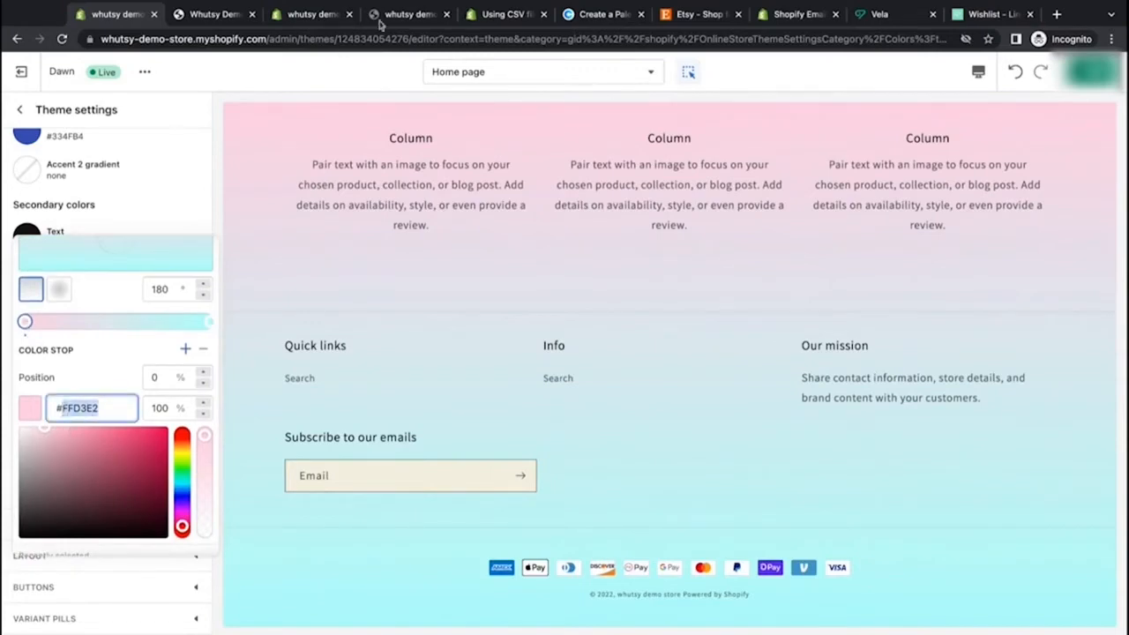
{"action": "left_click", "coordinate": [596, 15]}
{"action": "left_click", "coordinate": [564, 454]}
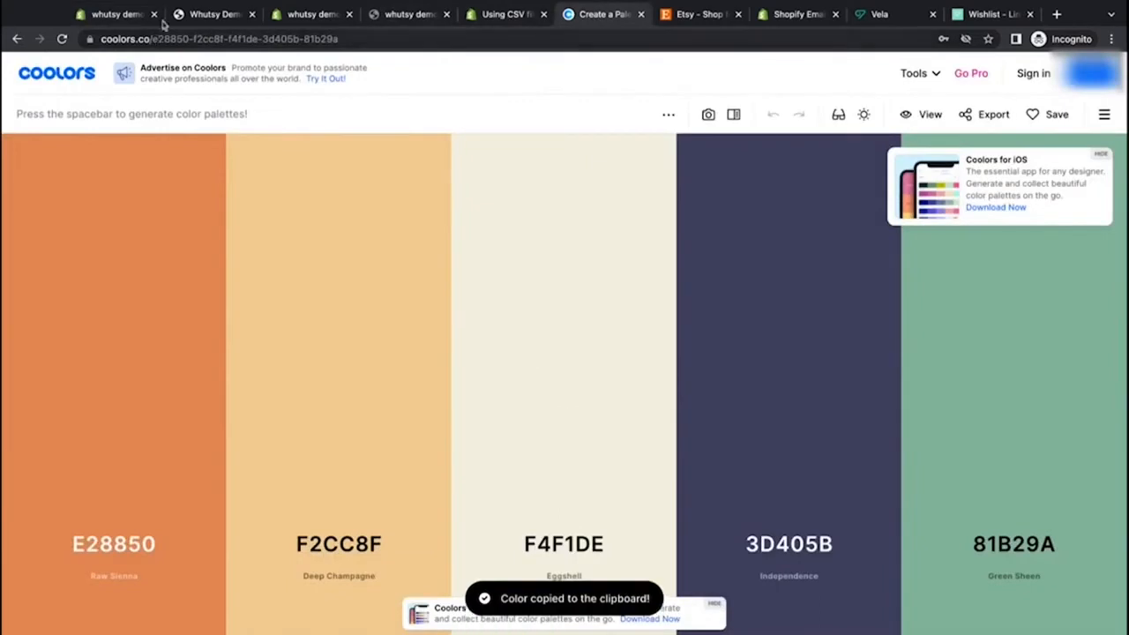
{"action": "left_click", "coordinate": [218, 15]}
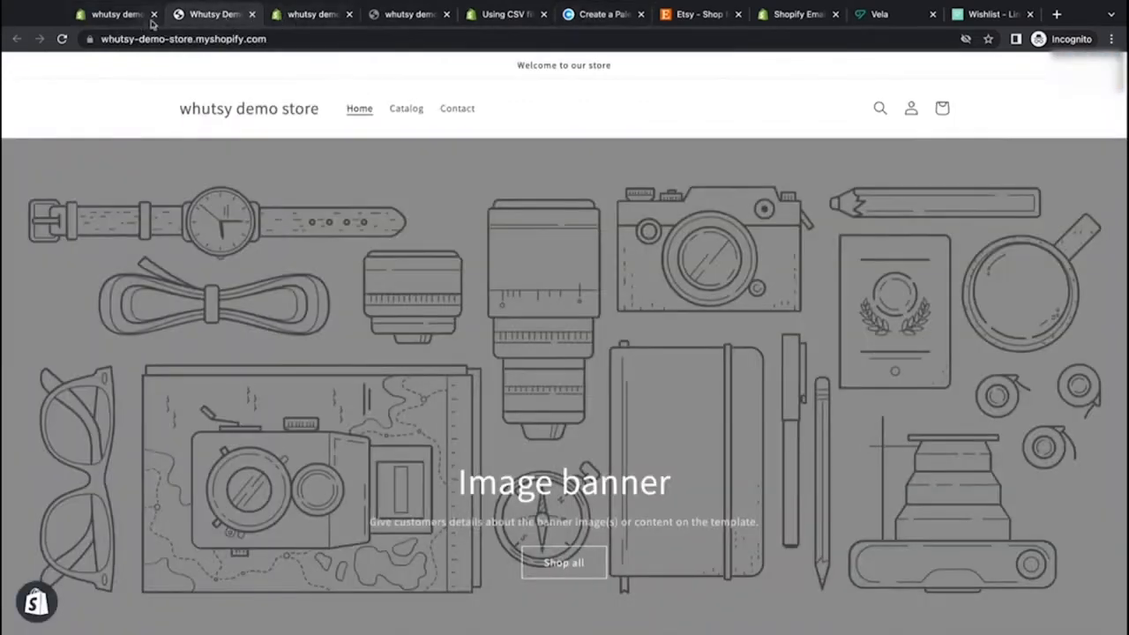
{"action": "left_click", "coordinate": [127, 16]}
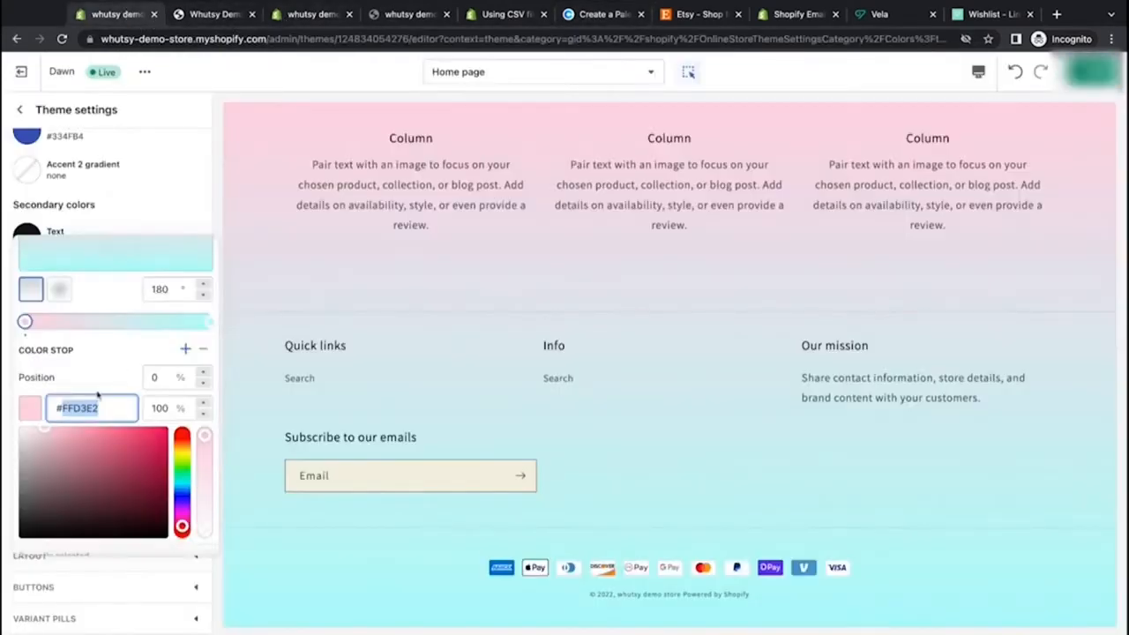
{"action": "key", "text": "super+v"}
{"action": "left_click", "coordinate": [115, 361]}
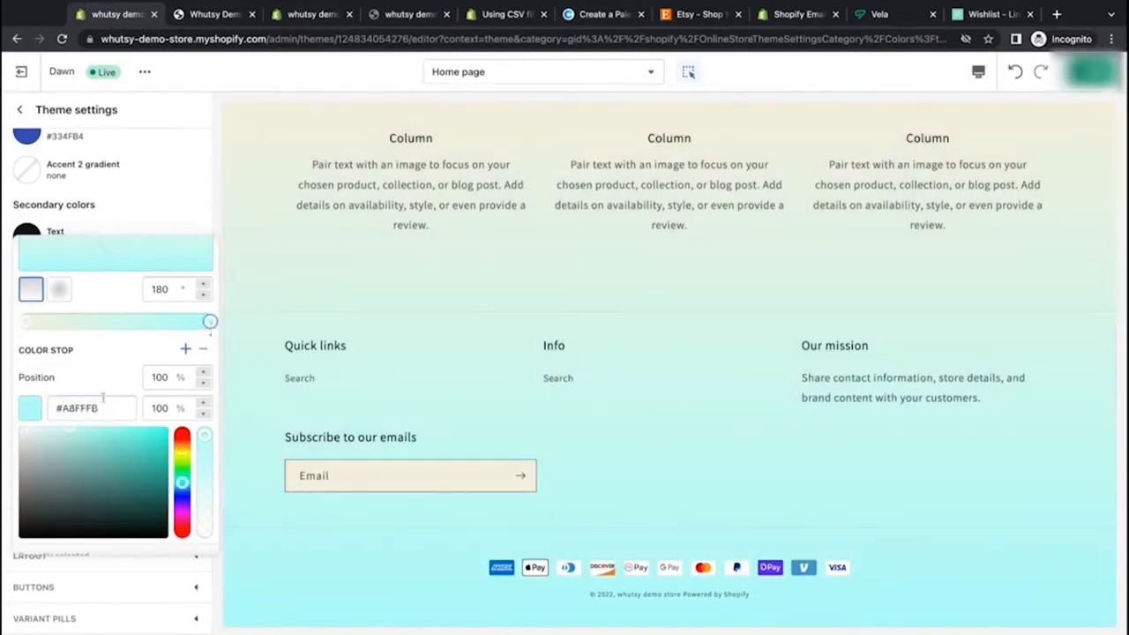
Step: Copy the Deep Champagne hex from Coolors and set the gradient's end color stop to F2CC8F
{"action": "left_click", "coordinate": [582, 14]}
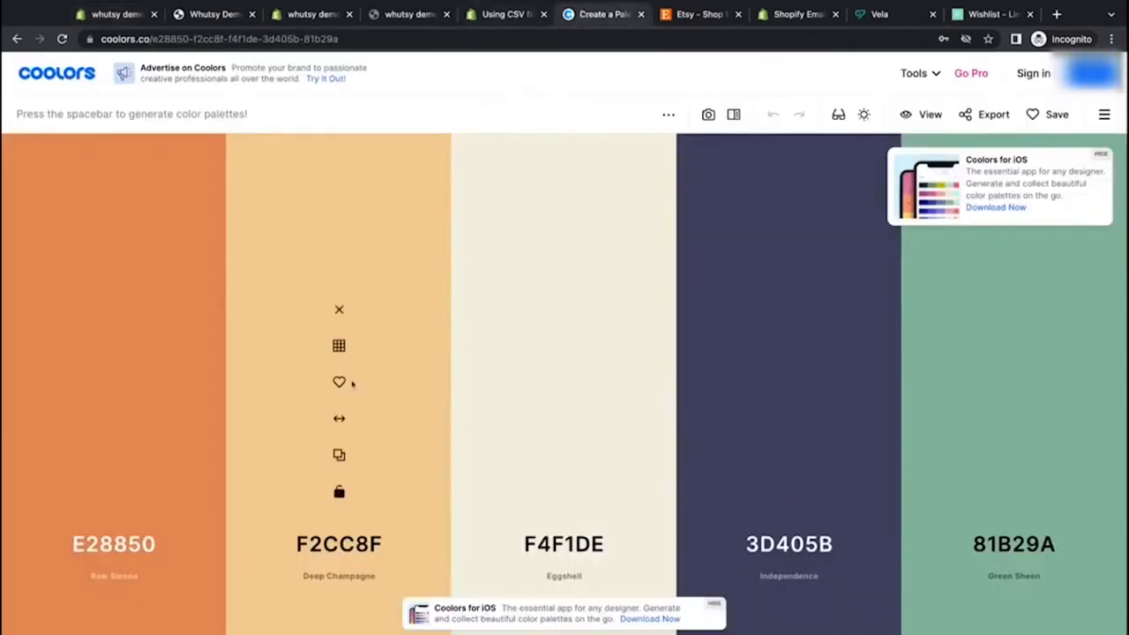
{"action": "left_click", "coordinate": [339, 455]}
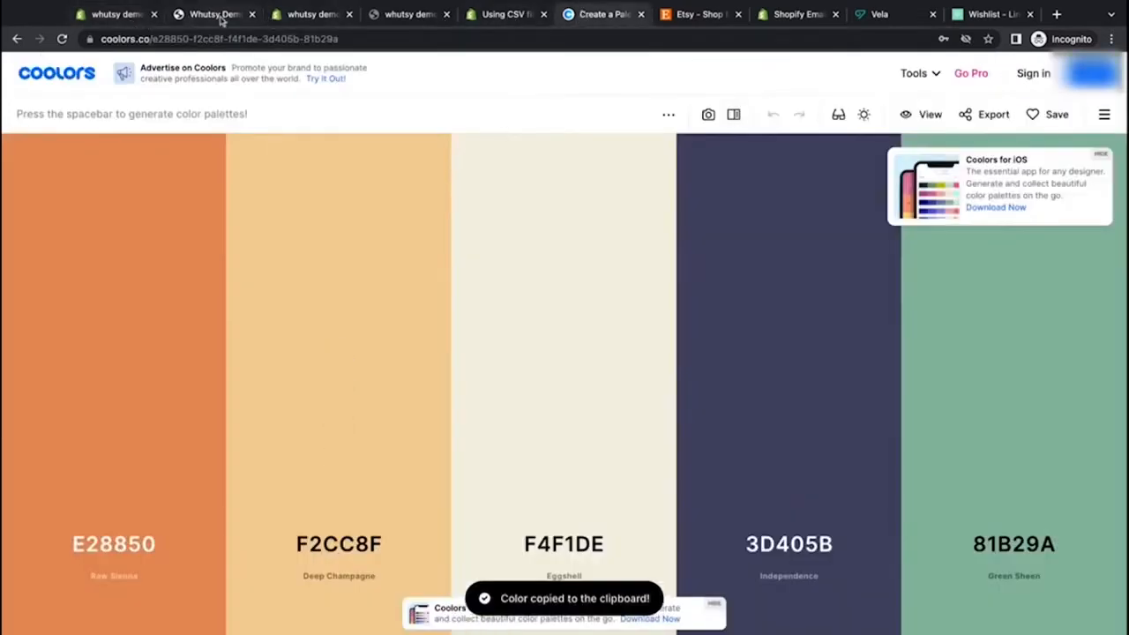
{"action": "left_click", "coordinate": [126, 21]}
{"action": "double_click", "coordinate": [67, 408]}
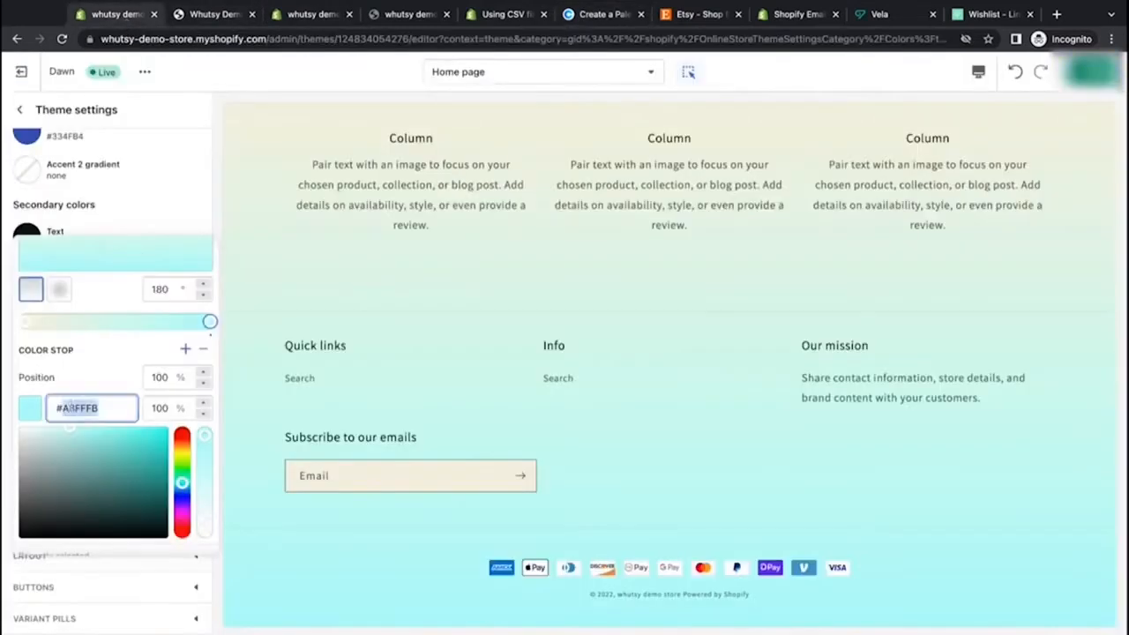
{"action": "key", "text": "super+v"}
{"action": "left_click", "coordinate": [115, 372]}
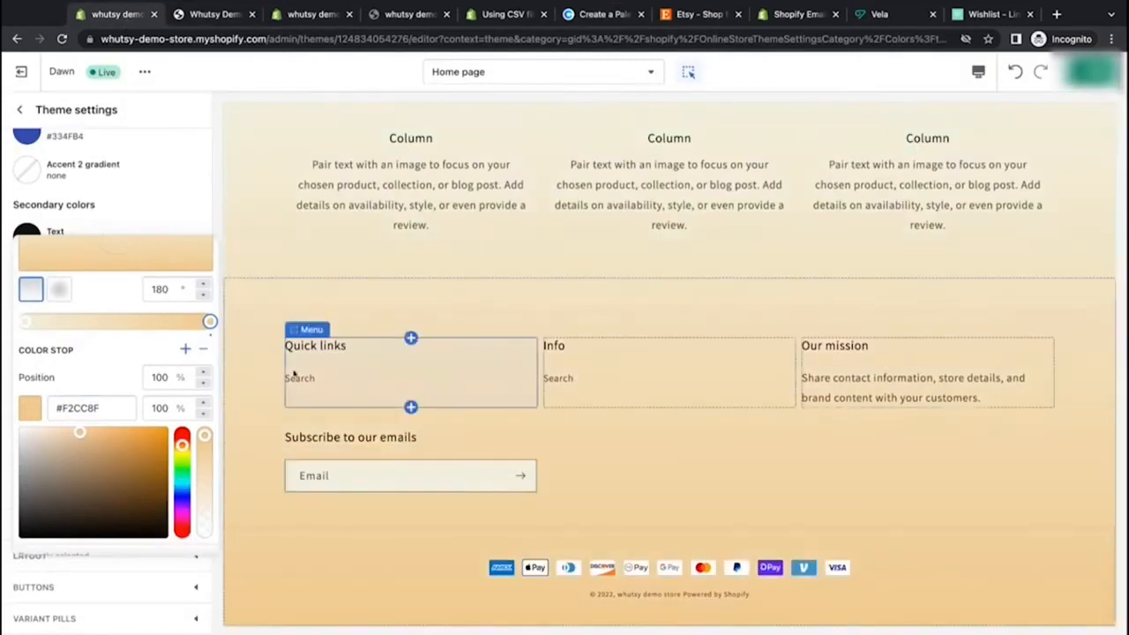
Step: Scroll through the home page preview to review the new Background 1 gradient
{"action": "scroll", "coordinate": [497, 285], "scroll_direction": "up", "scroll_amount": 5}
{"action": "scroll", "coordinate": [497, 285], "scroll_direction": "up", "scroll_amount": 10}
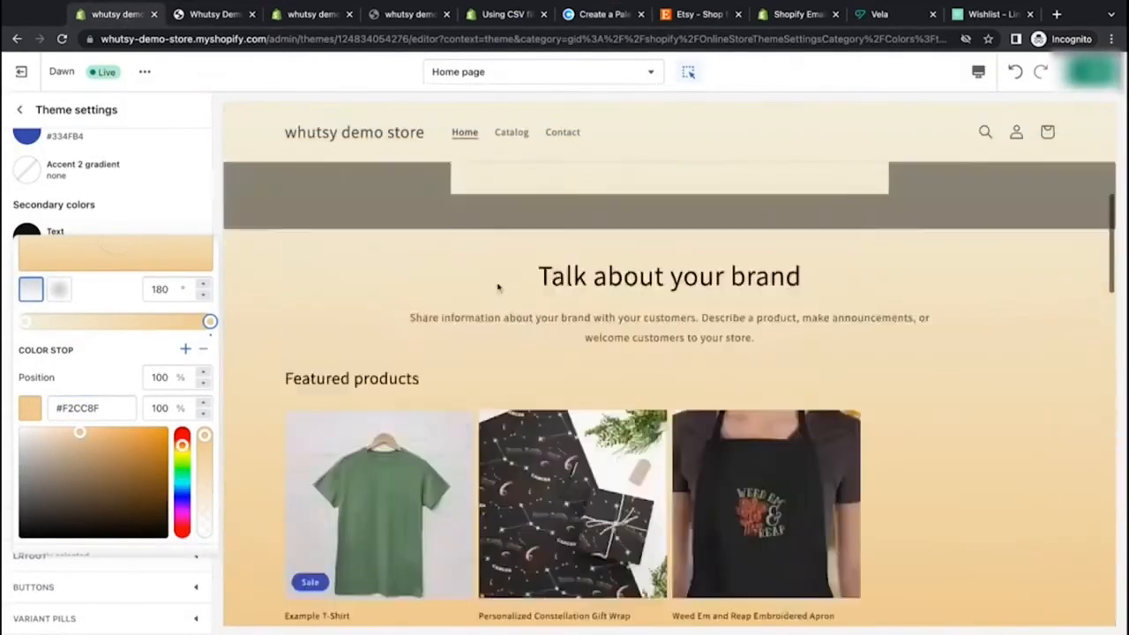
{"action": "scroll", "coordinate": [669, 365], "scroll_direction": "down", "scroll_amount": 10}
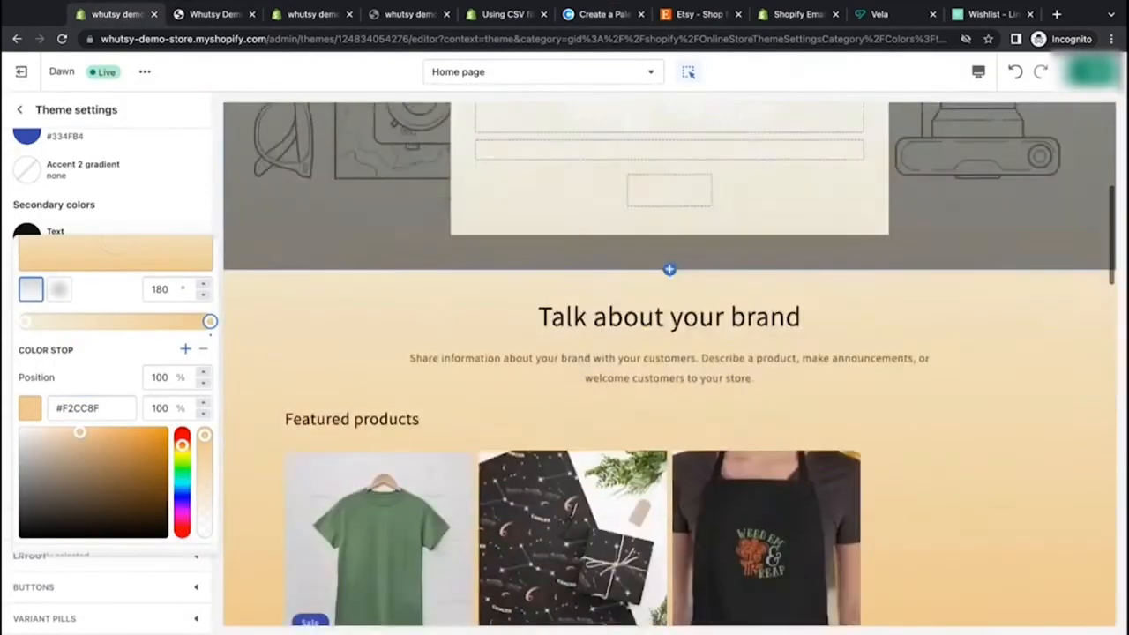
{"action": "scroll", "coordinate": [246, 408], "scroll_direction": "down", "scroll_amount": 7}
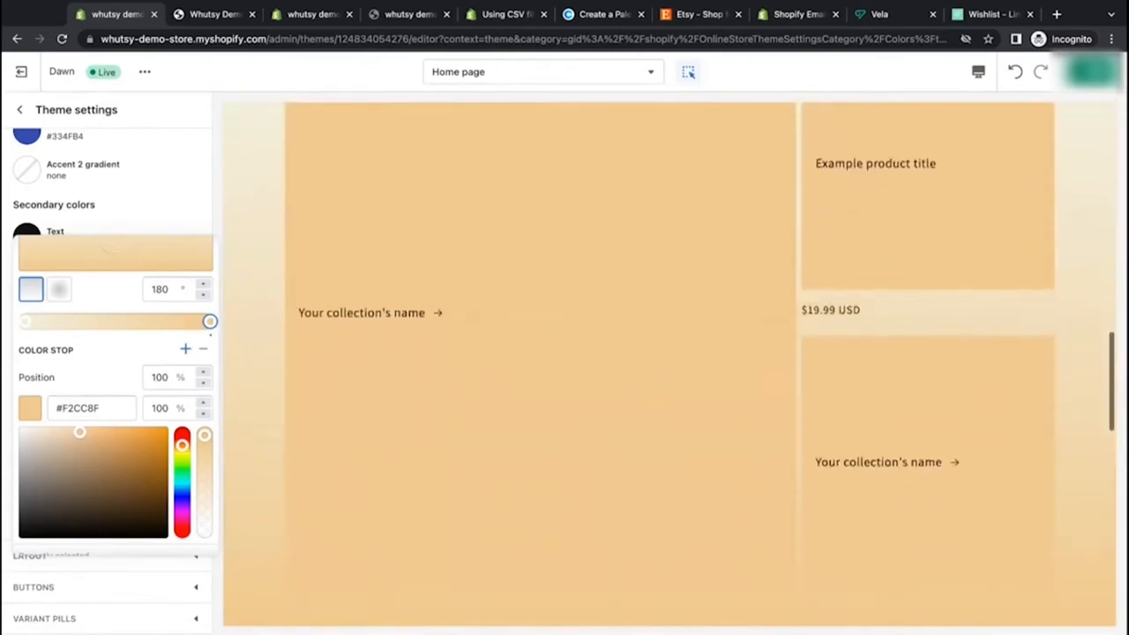
{"action": "scroll", "coordinate": [246, 408], "scroll_direction": "down", "scroll_amount": 8}
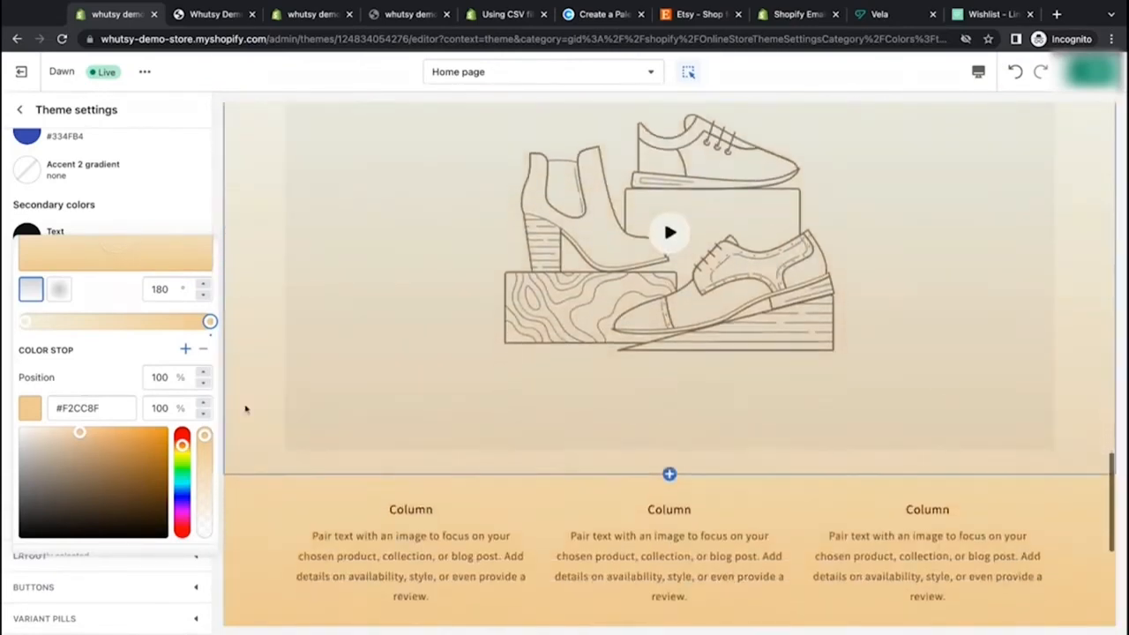
{"action": "scroll", "coordinate": [670, 365], "scroll_direction": "up", "scroll_amount": 20}
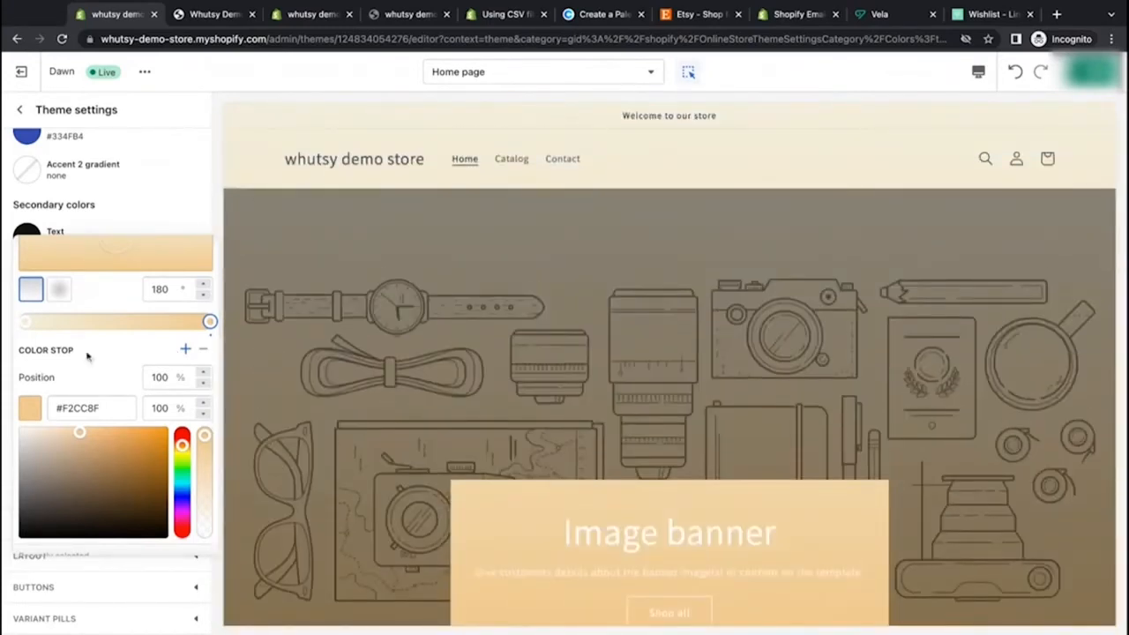
Step: Clear the hex value of the gradient's end color stop
{"action": "left_click", "coordinate": [205, 212]}
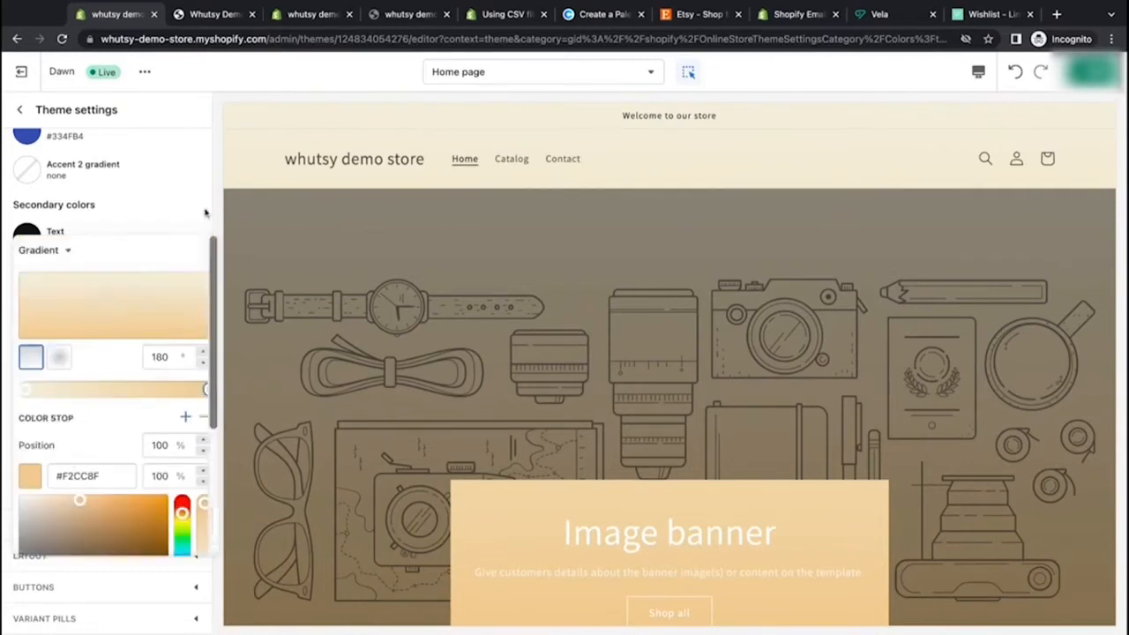
{"action": "left_click", "coordinate": [33, 408]}
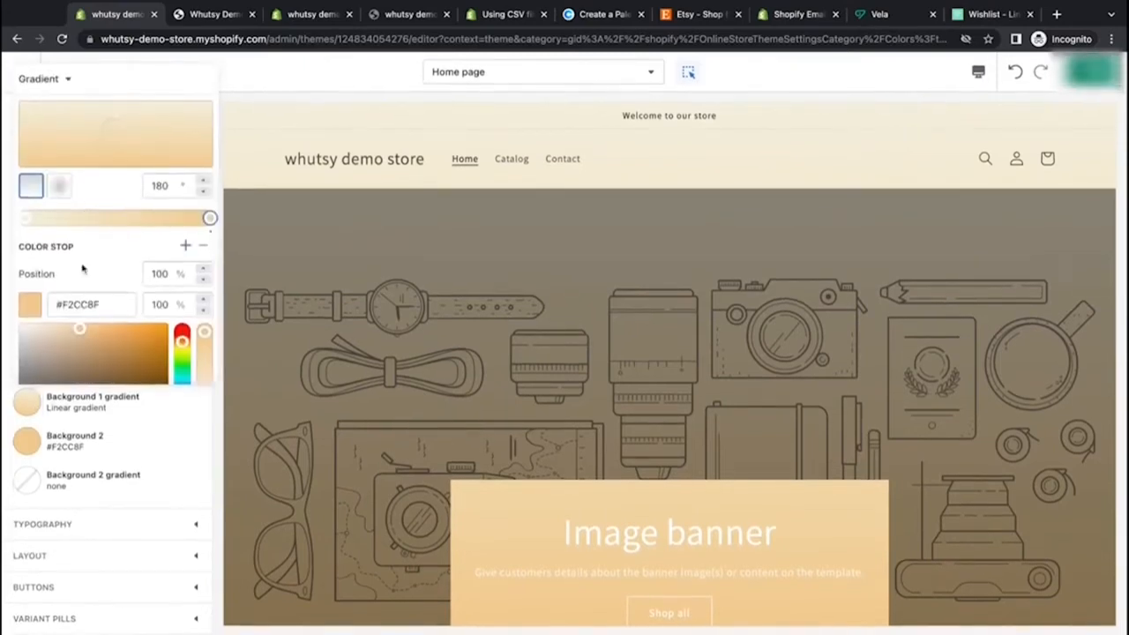
{"action": "triple_click", "coordinate": [84, 304]}
{"action": "key", "text": "BackSpace"}
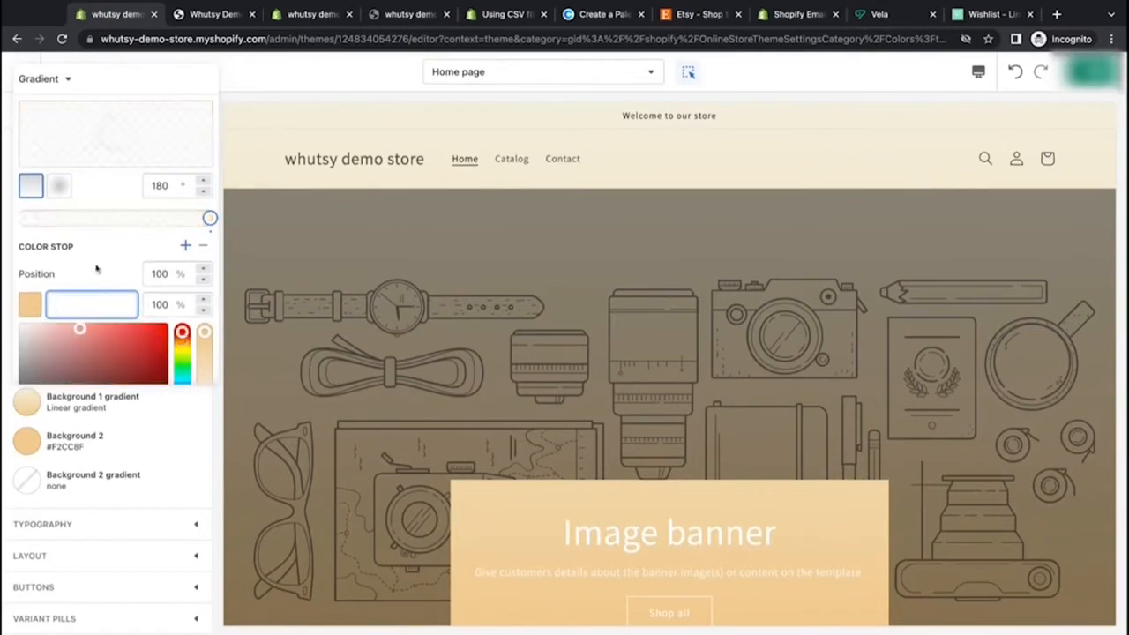
{"action": "left_click", "coordinate": [97, 269]}
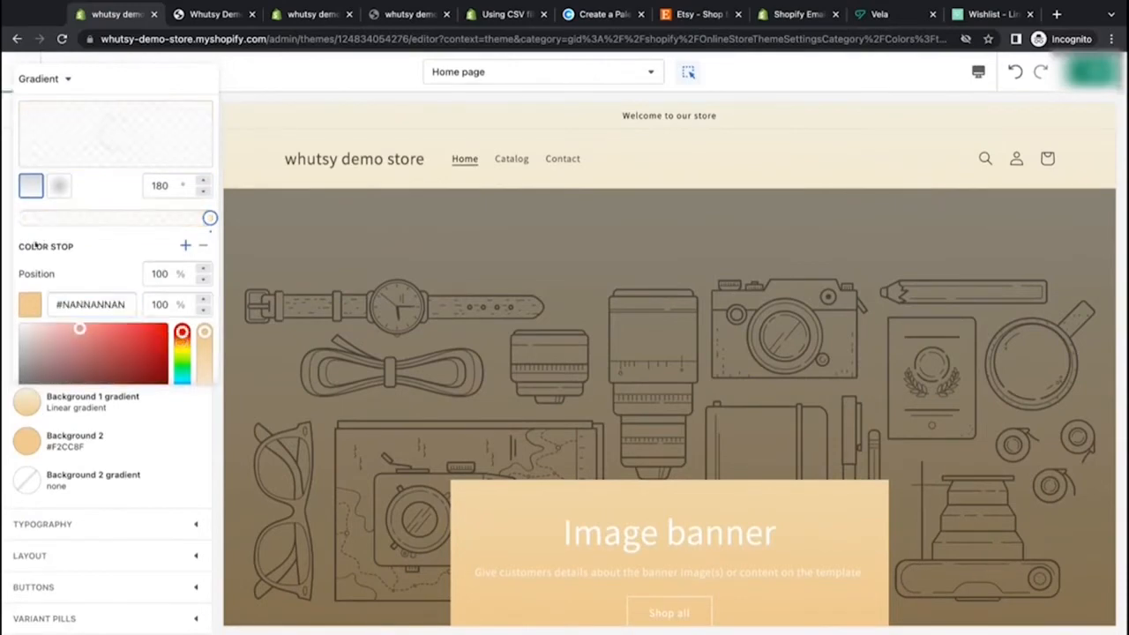
{"action": "left_click", "coordinate": [173, 398]}
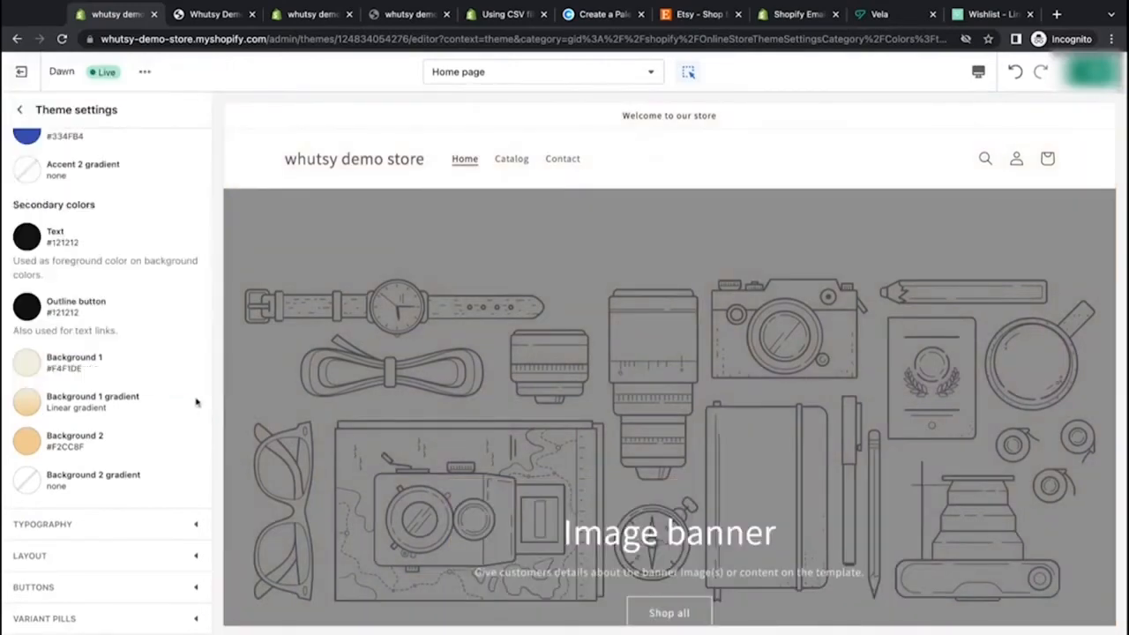
Step: Remove the Background 1 gradient entirely
{"action": "left_click", "coordinate": [29, 404]}
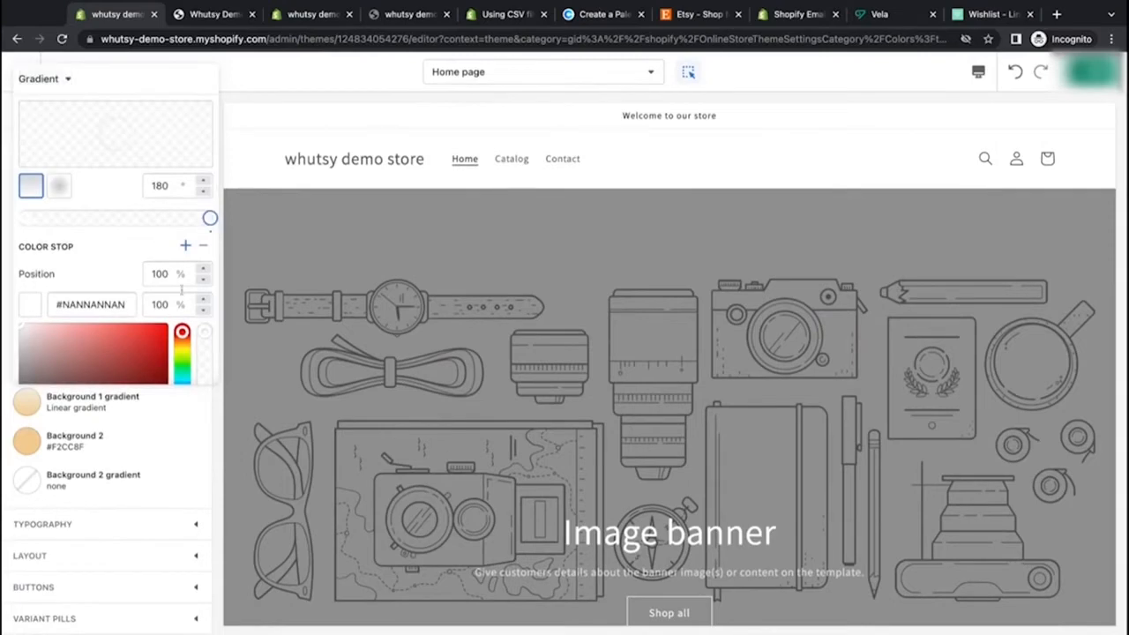
{"action": "scroll", "coordinate": [187, 340], "scroll_direction": "down", "scroll_amount": 1}
{"action": "scroll", "coordinate": [187, 340], "scroll_direction": "down", "scroll_amount": 2}
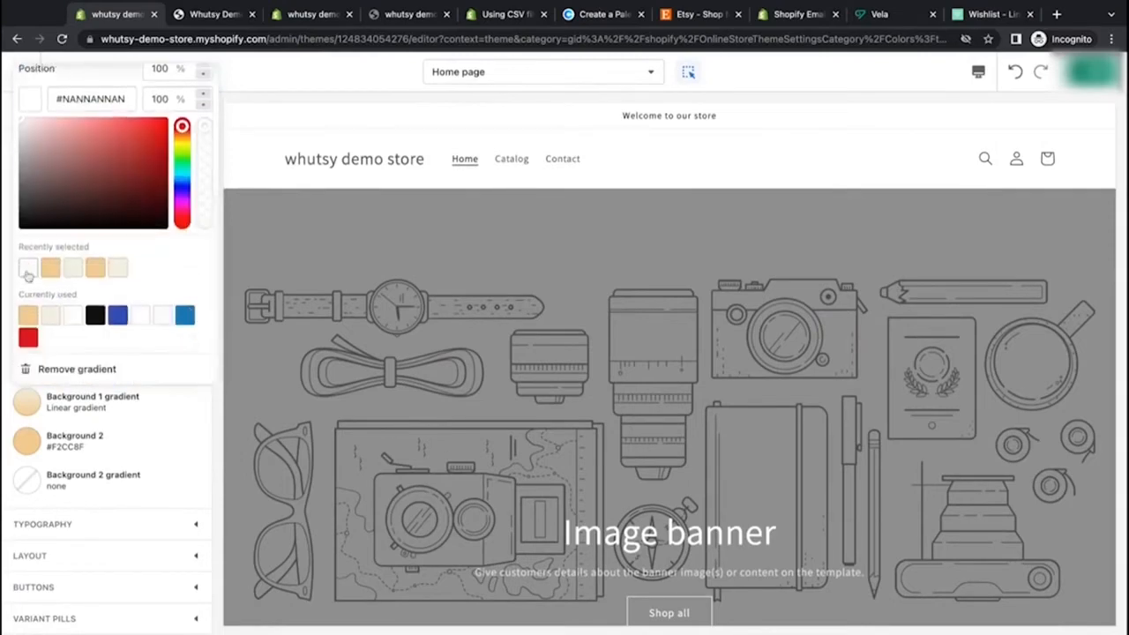
{"action": "left_click", "coordinate": [84, 377]}
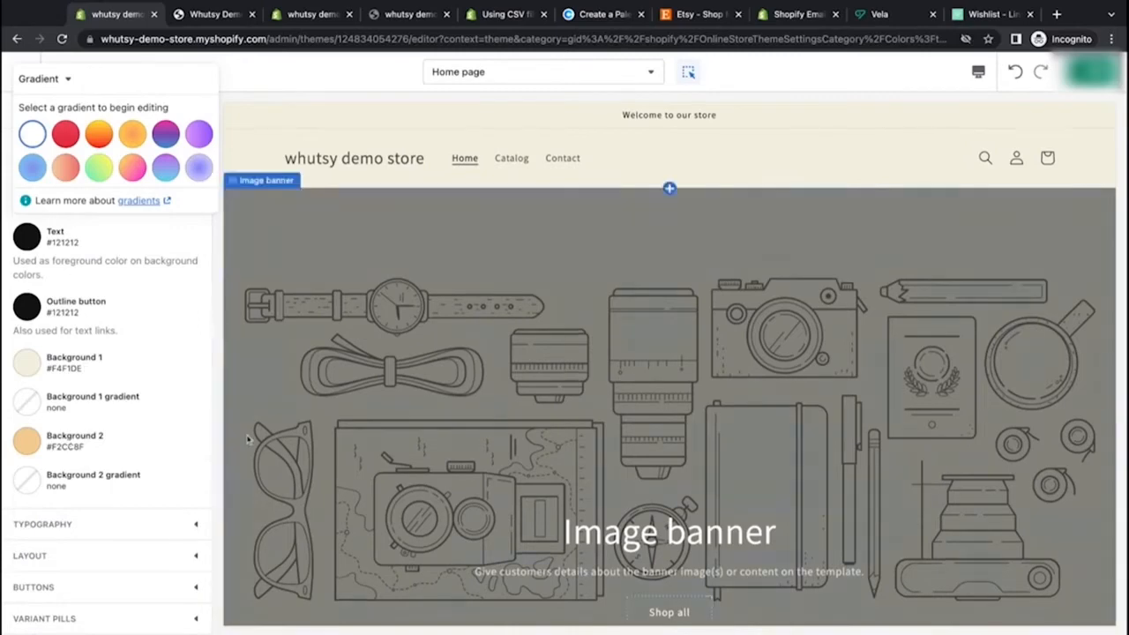
Step: Scroll through the home page preview to review the backgrounds without the Background 1 gradient
{"action": "scroll", "coordinate": [247, 438], "scroll_direction": "down", "scroll_amount": 8}
{"action": "scroll", "coordinate": [247, 438], "scroll_direction": "down", "scroll_amount": 5}
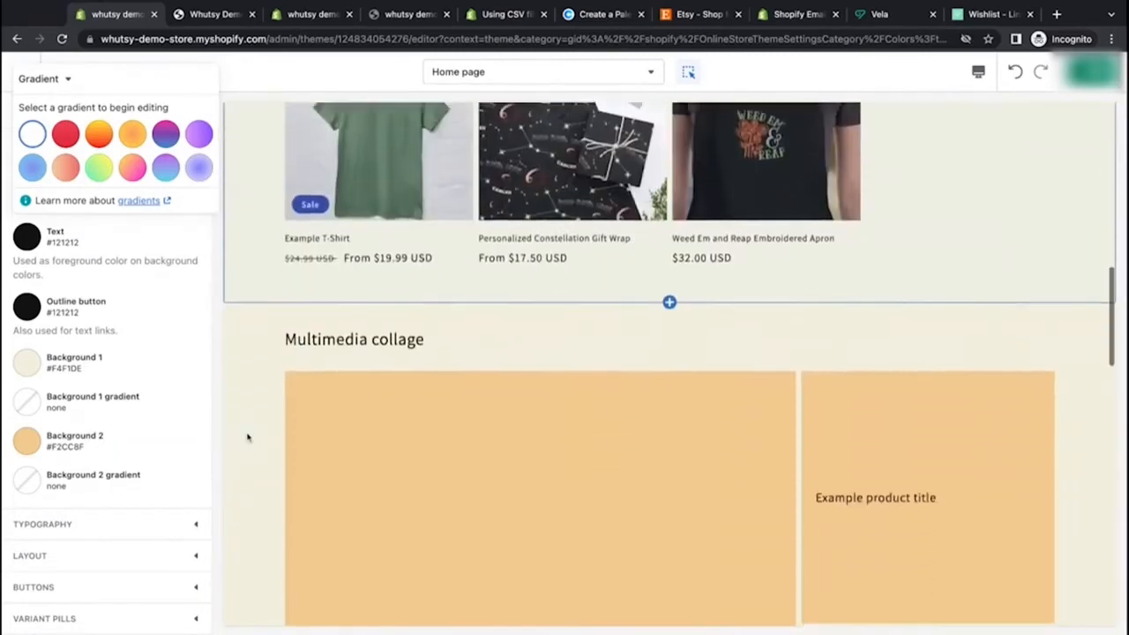
{"action": "scroll", "coordinate": [247, 437], "scroll_direction": "up", "scroll_amount": 1}
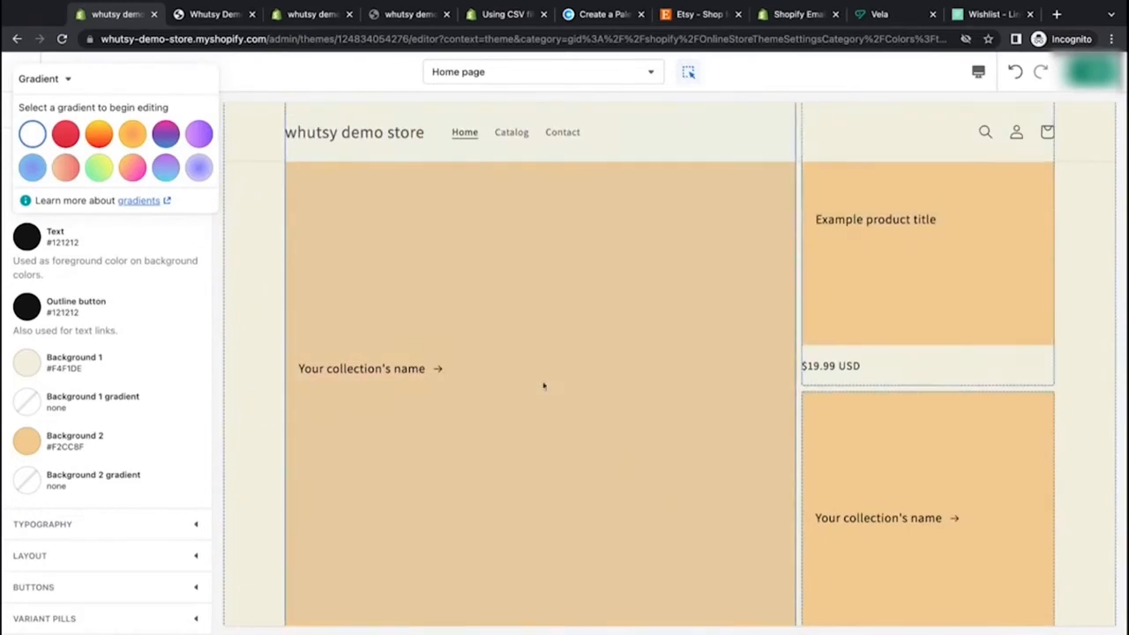
{"action": "scroll", "coordinate": [539, 389], "scroll_direction": "down", "scroll_amount": 2}
{"action": "scroll", "coordinate": [537, 424], "scroll_direction": "up", "scroll_amount": 1}
{"action": "scroll", "coordinate": [538, 425], "scroll_direction": "up", "scroll_amount": 1}
{"action": "scroll", "coordinate": [538, 424], "scroll_direction": "down", "scroll_amount": 1}
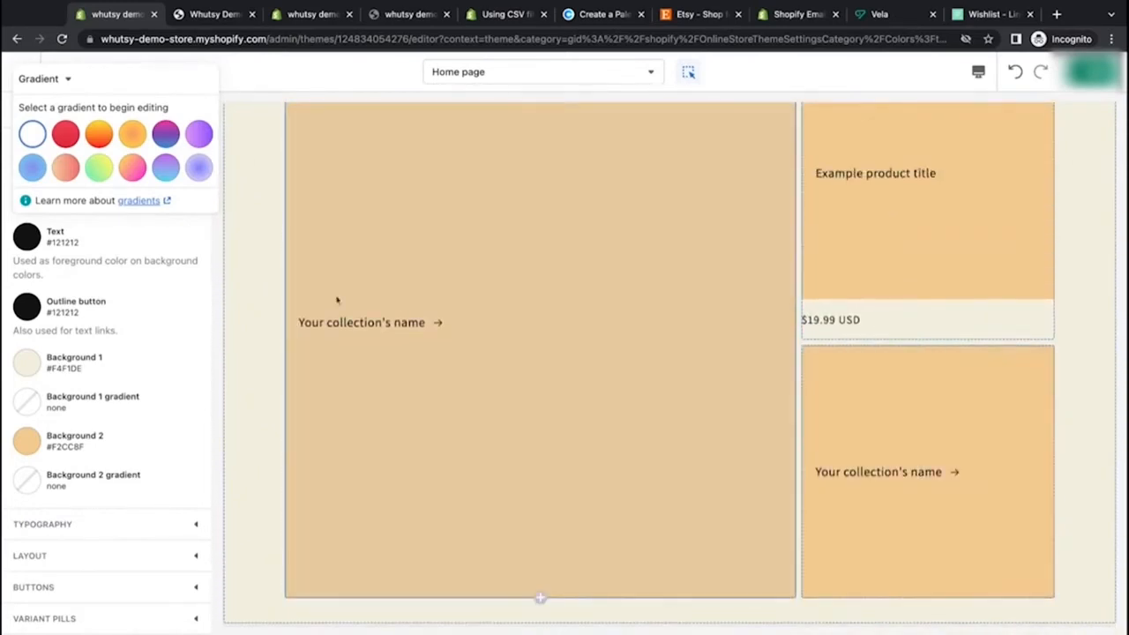
{"action": "scroll", "coordinate": [254, 462], "scroll_direction": "down", "scroll_amount": 15}
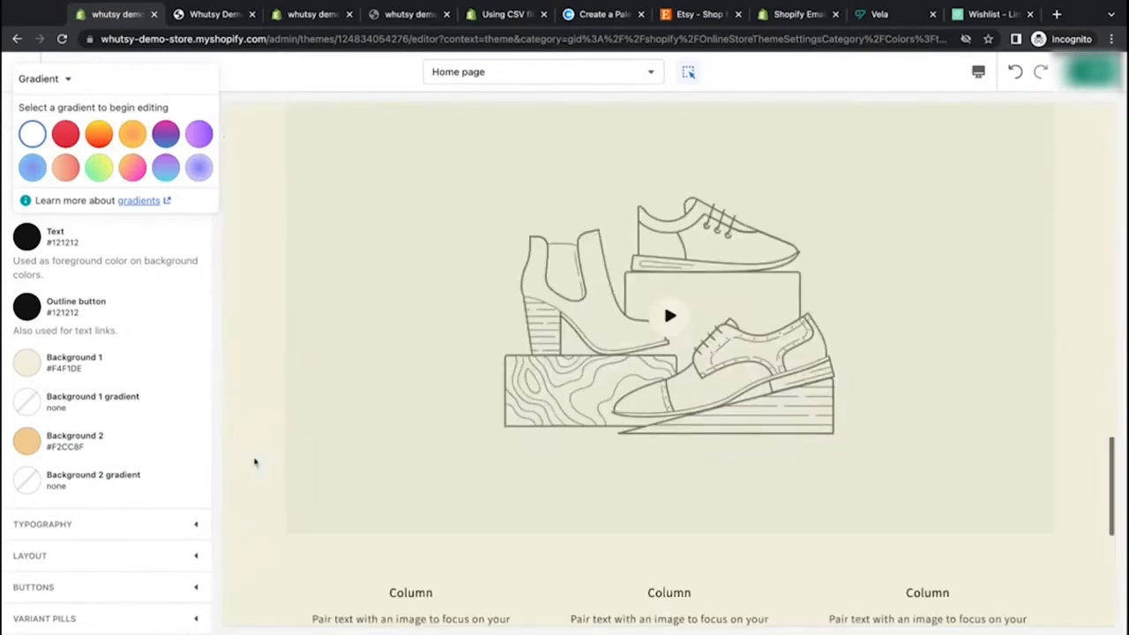
{"action": "scroll", "coordinate": [254, 462], "scroll_direction": "up", "scroll_amount": 15}
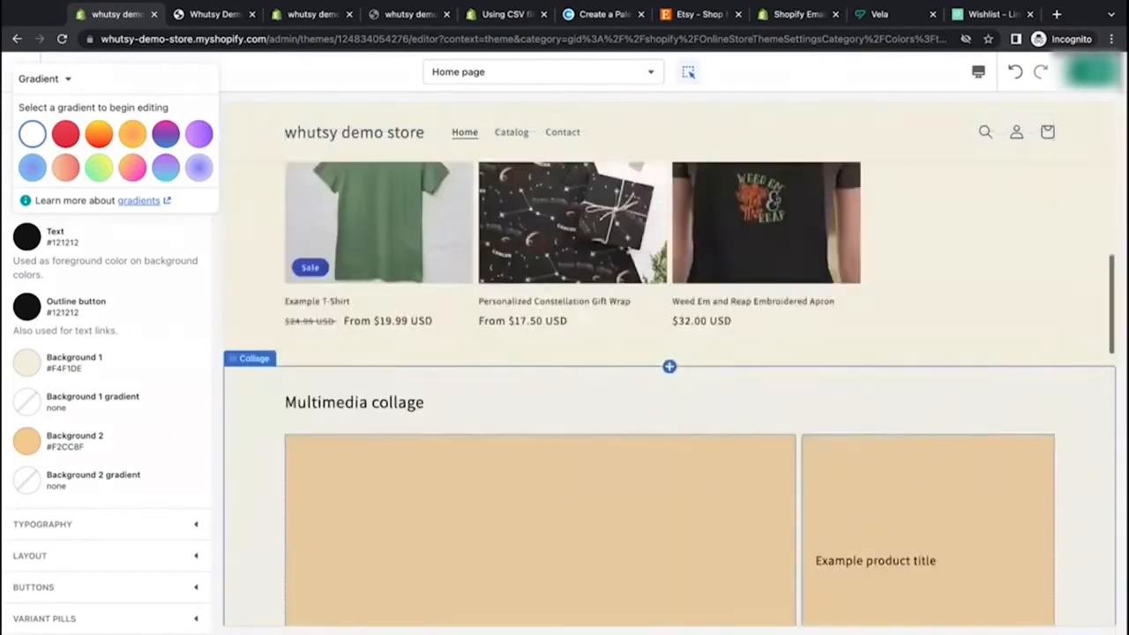
{"action": "scroll", "coordinate": [254, 463], "scroll_direction": "up", "scroll_amount": 4}
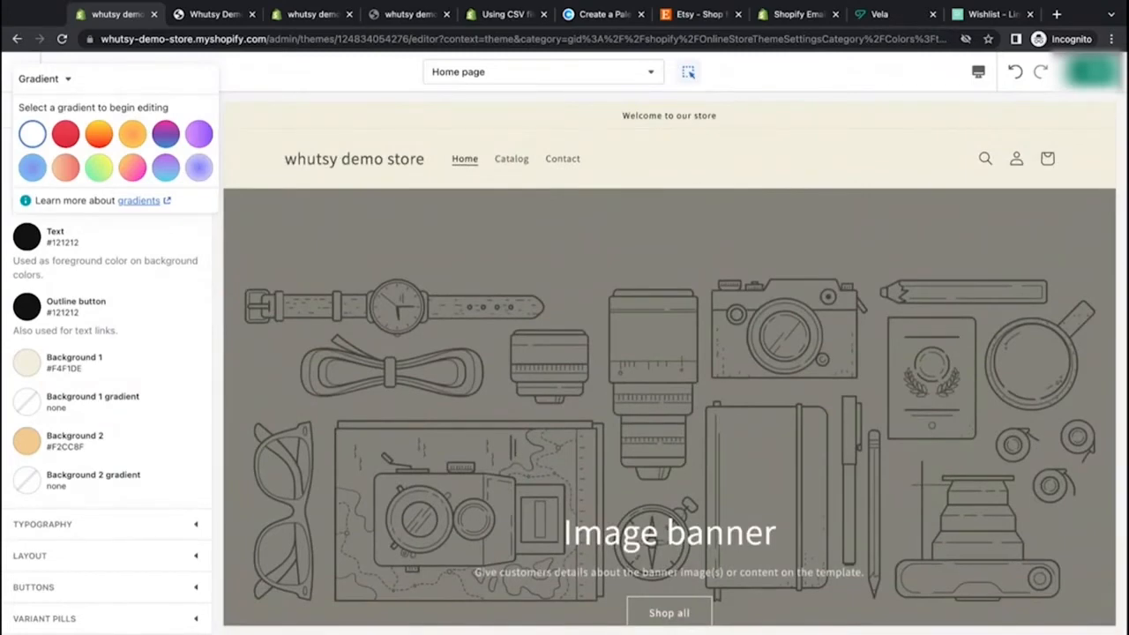
{"action": "left_click", "coordinate": [204, 235]}
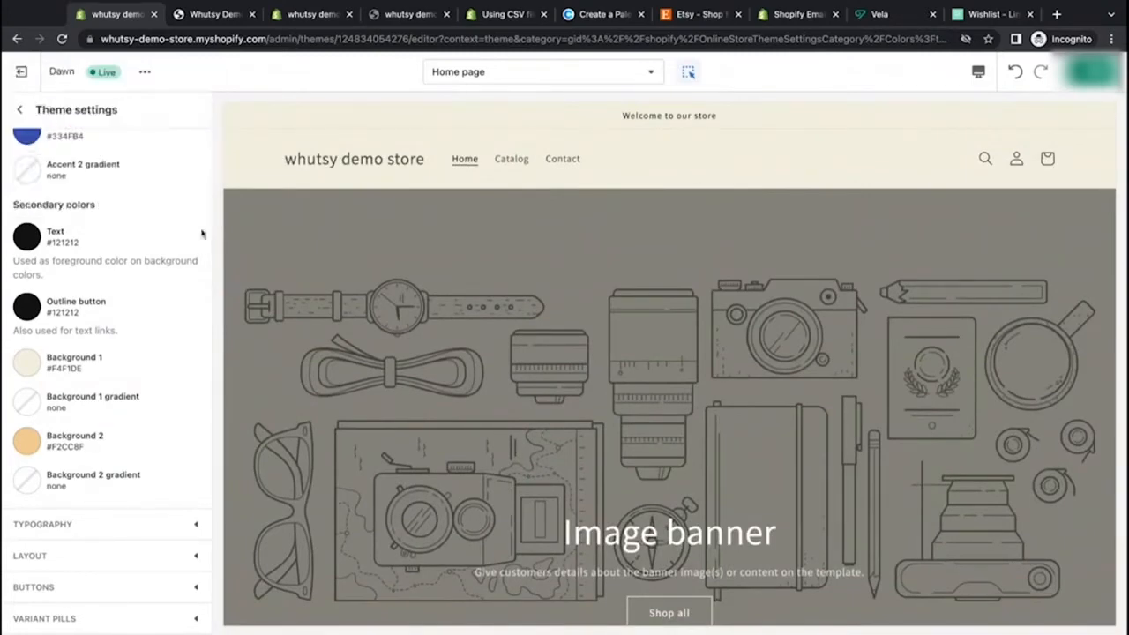
Step: Set the secondary Text color to black, 000000
{"action": "scroll", "coordinate": [97, 287], "scroll_direction": "up", "scroll_amount": 2}
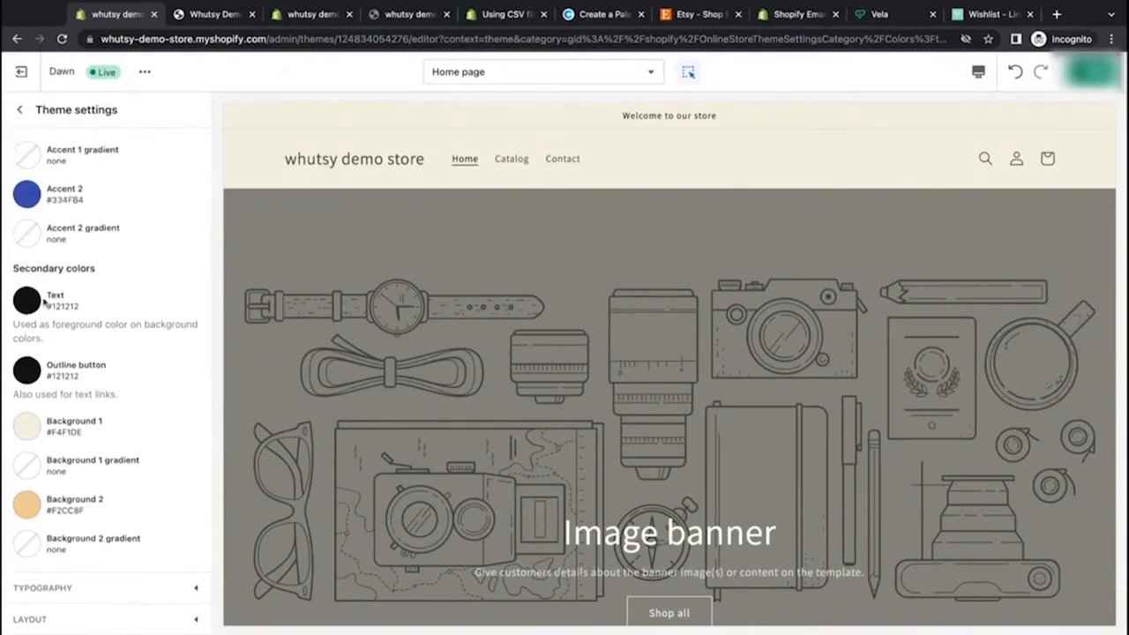
{"action": "scroll", "coordinate": [111, 396], "scroll_direction": "down", "scroll_amount": 2}
{"action": "scroll", "coordinate": [109, 391], "scroll_direction": "up", "scroll_amount": 2}
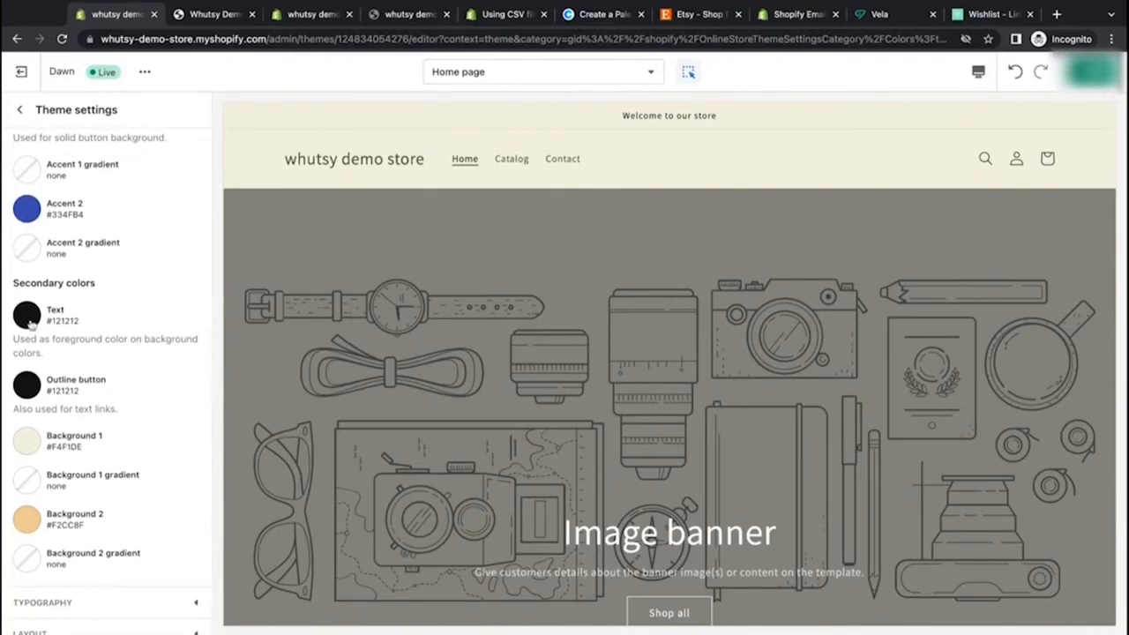
{"action": "left_click", "coordinate": [184, 319]}
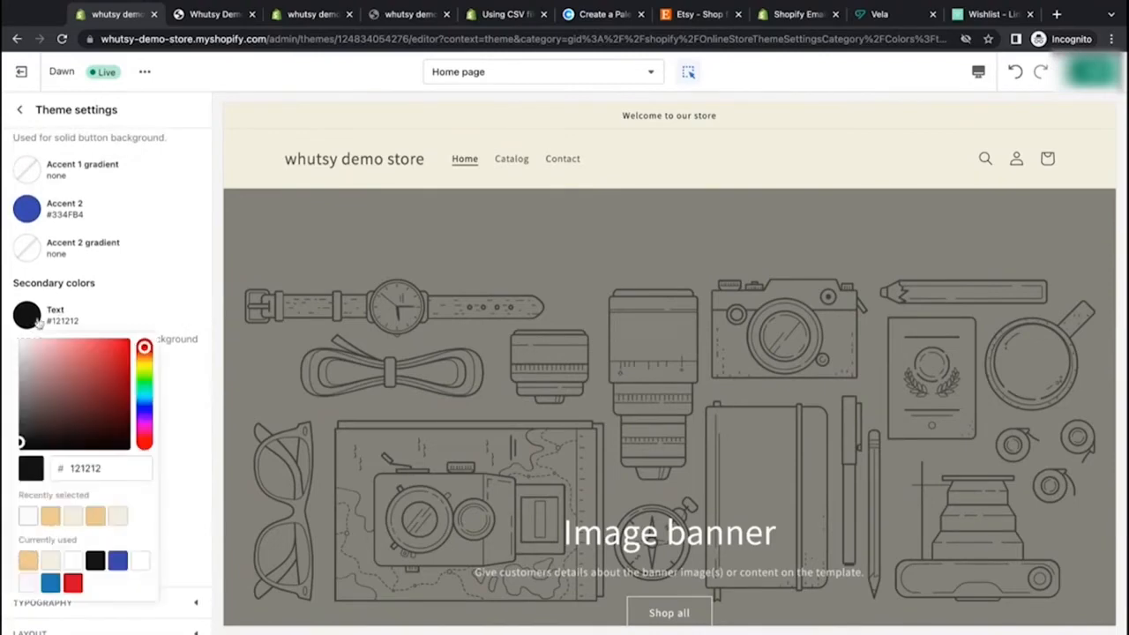
{"action": "left_click", "coordinate": [23, 446]}
{"action": "left_click", "coordinate": [144, 315]}
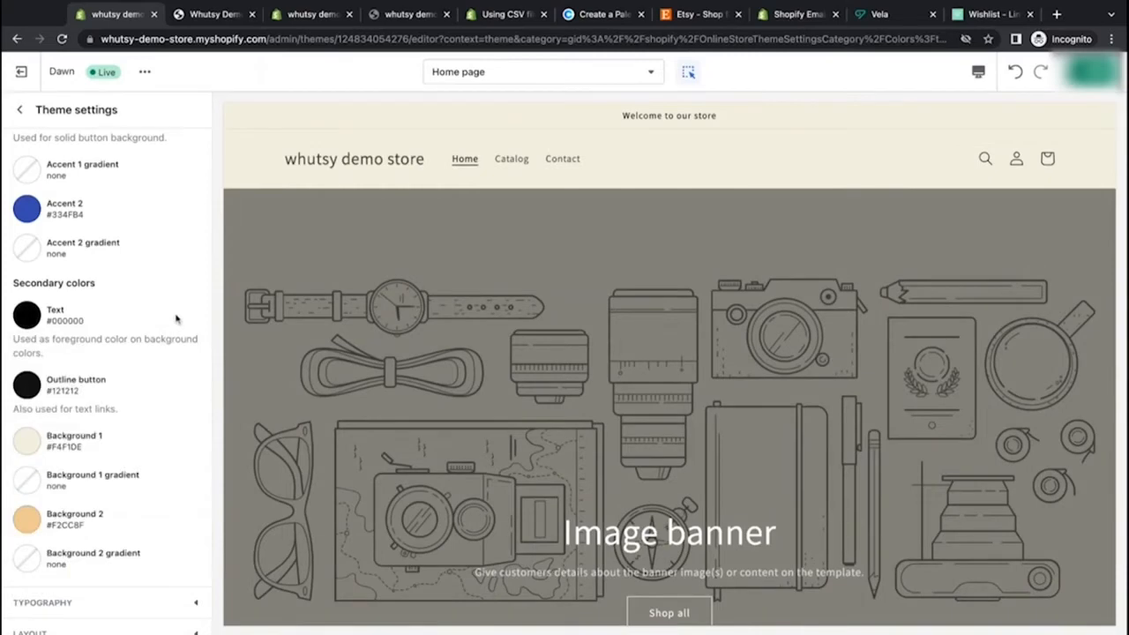
Step: Scroll through the home page preview down to the footer to check the text color
{"action": "left_click", "coordinate": [177, 319]}
{"action": "left_click", "coordinate": [211, 302]}
{"action": "scroll", "coordinate": [327, 408], "scroll_direction": "down", "scroll_amount": 5}
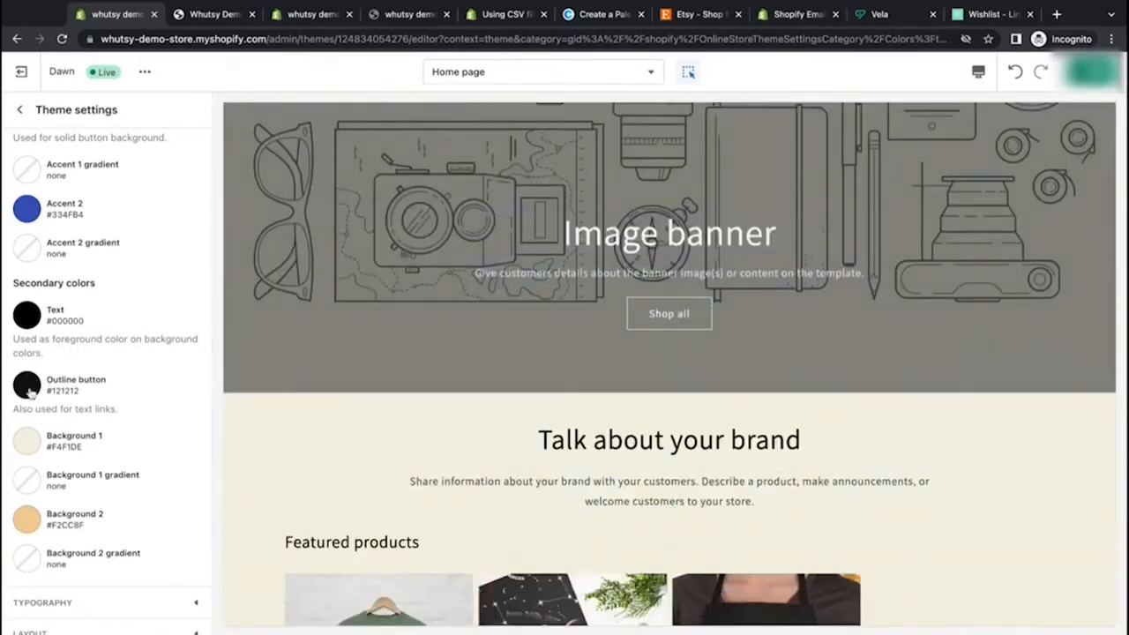
{"action": "scroll", "coordinate": [244, 460], "scroll_direction": "down", "scroll_amount": 5}
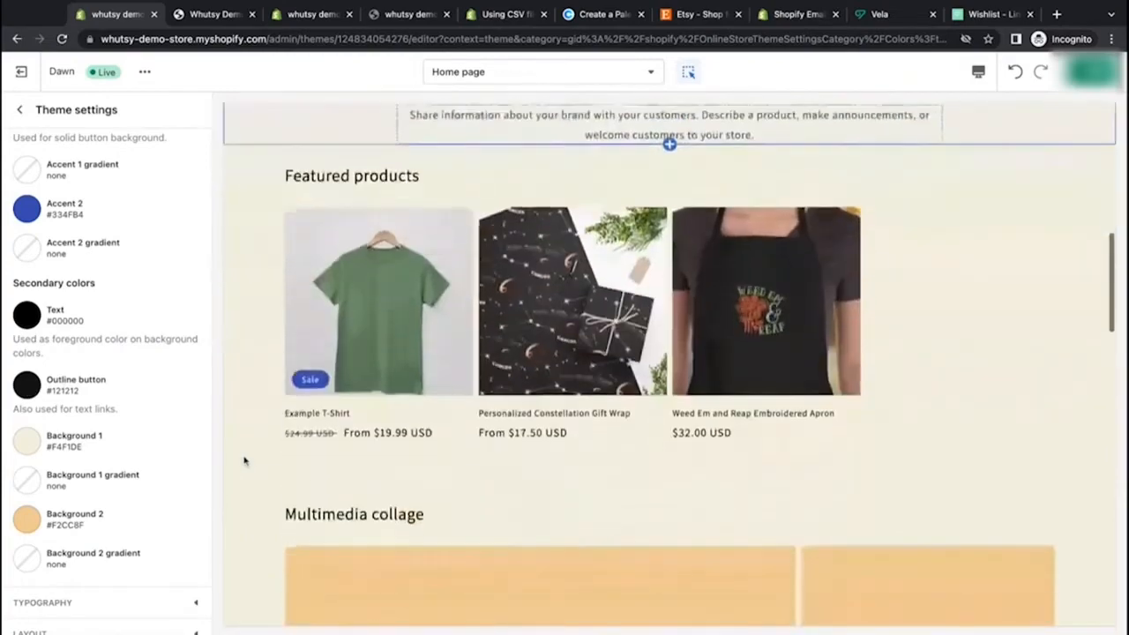
{"action": "scroll", "coordinate": [245, 459], "scroll_direction": "down", "scroll_amount": 20}
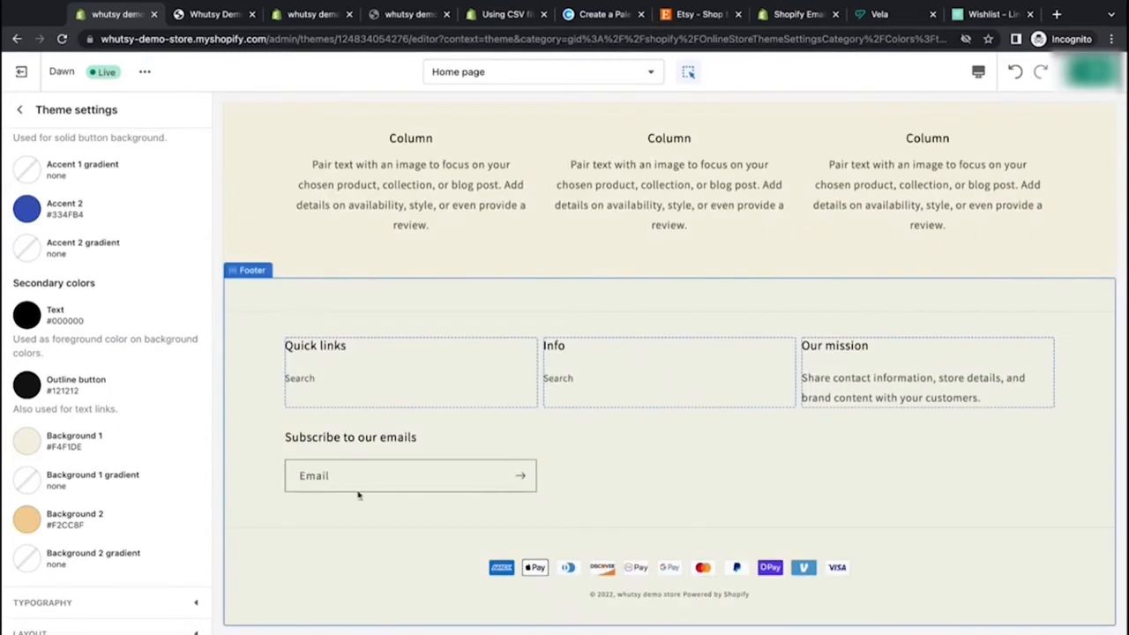
Step: Set the Outline button color to red E22120 and scroll the preview to check it
{"action": "left_click", "coordinate": [27, 386]}
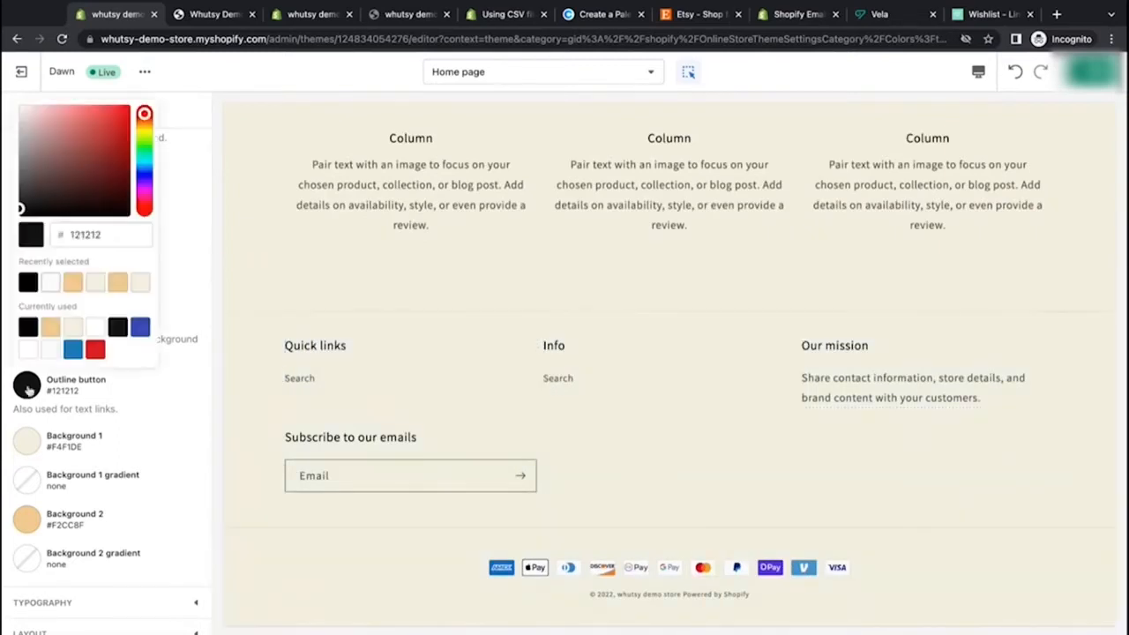
{"action": "left_click", "coordinate": [95, 349]}
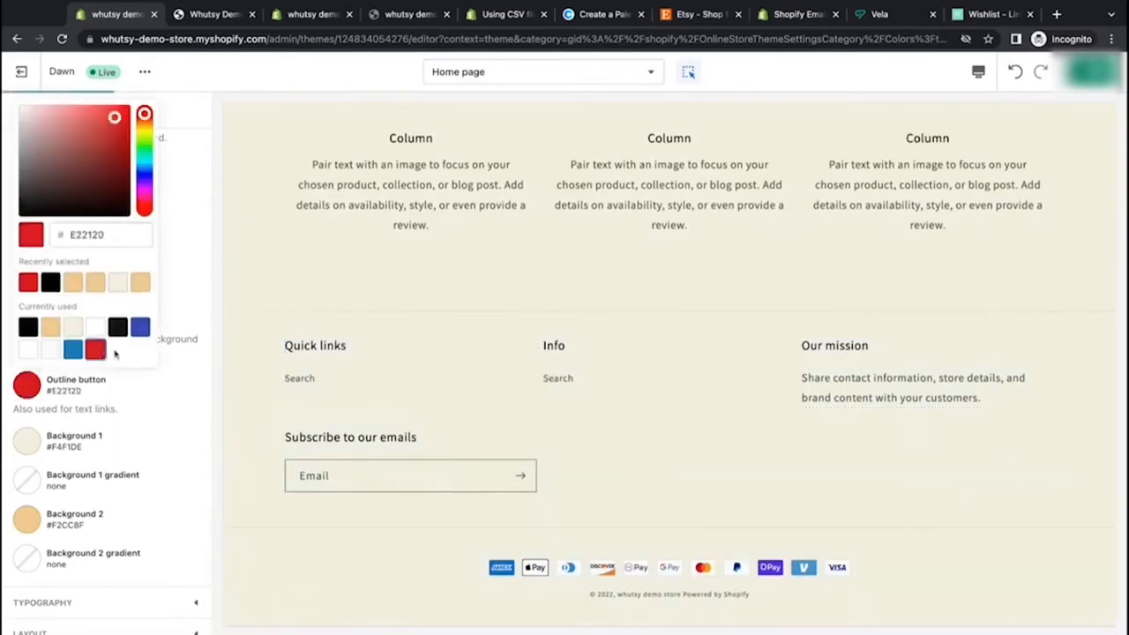
{"action": "left_click", "coordinate": [184, 372]}
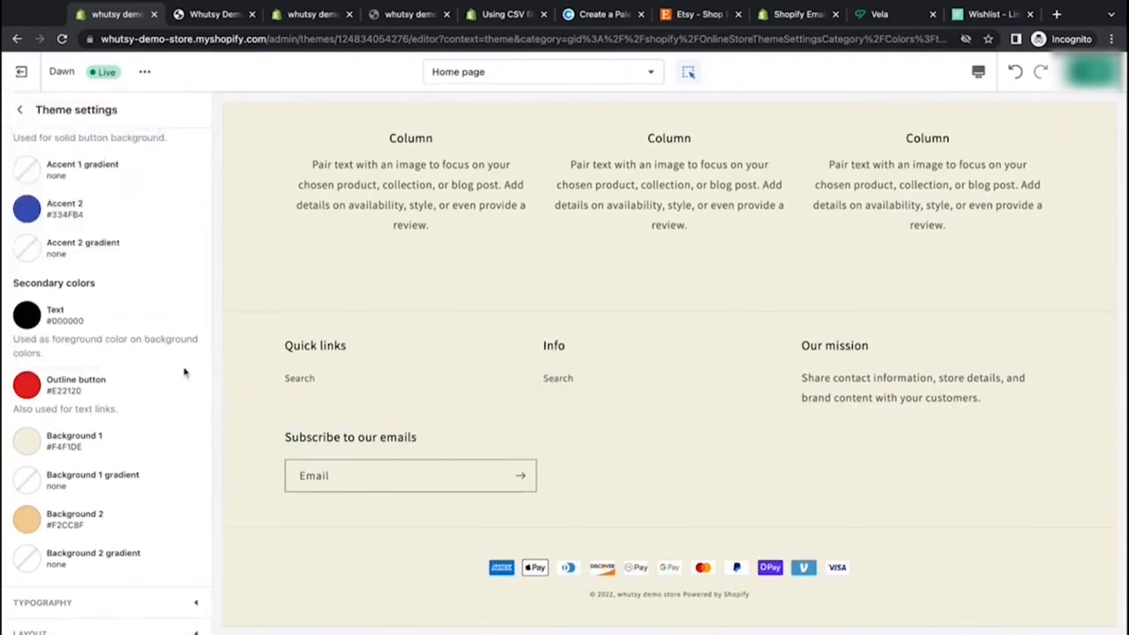
{"action": "scroll", "coordinate": [317, 396], "scroll_direction": "up", "scroll_amount": 20}
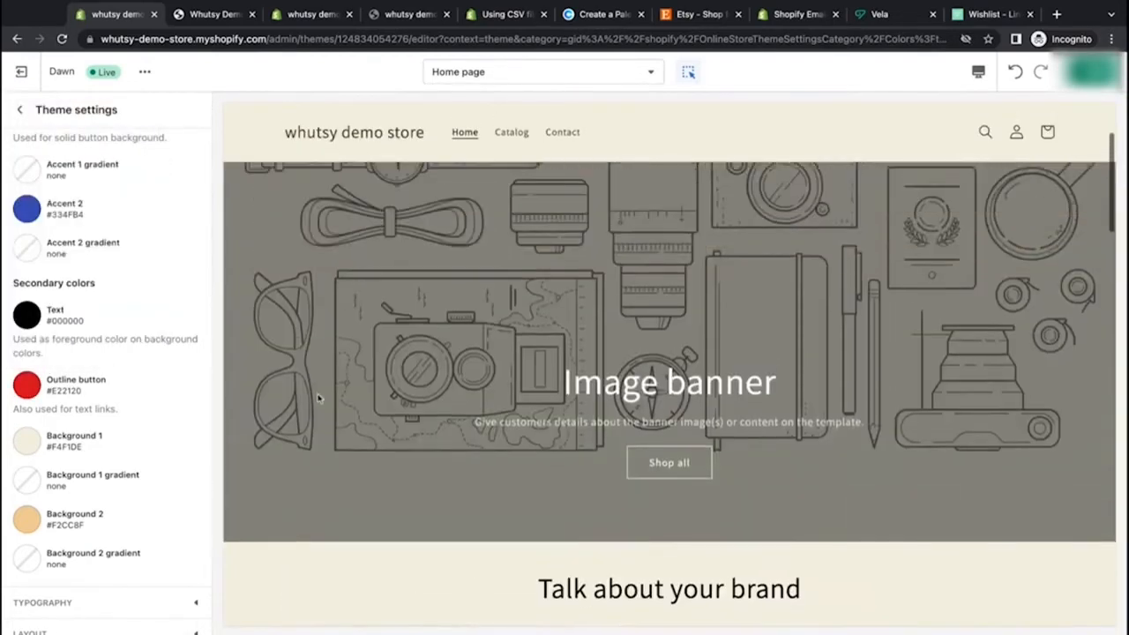
{"action": "scroll", "coordinate": [319, 398], "scroll_direction": "down", "scroll_amount": 15}
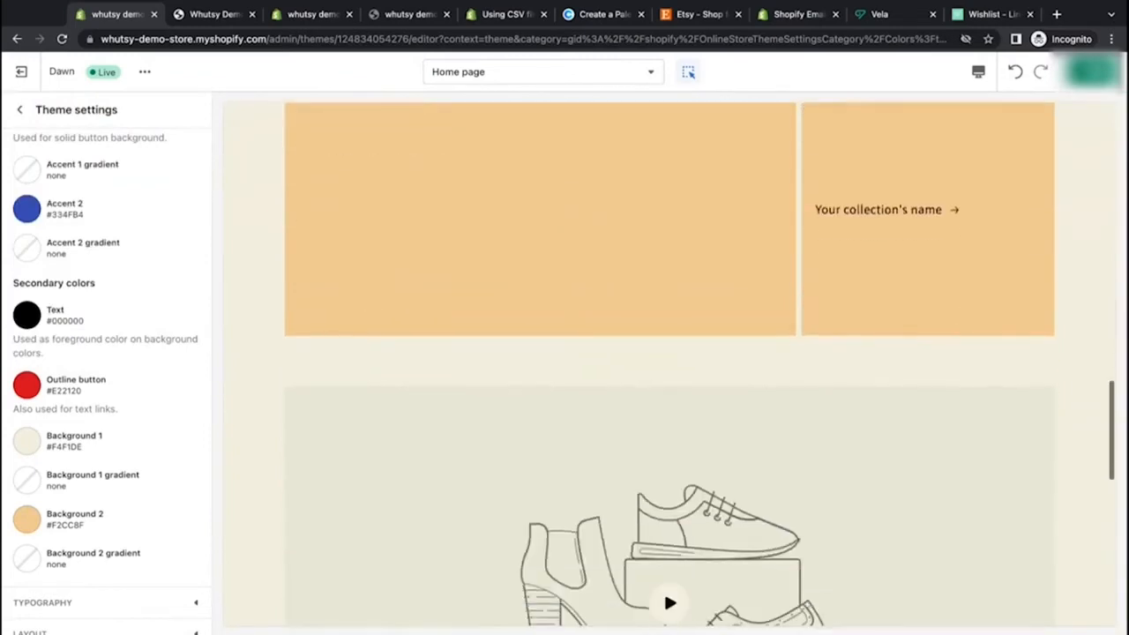
{"action": "scroll", "coordinate": [244, 478], "scroll_direction": "down", "scroll_amount": 10}
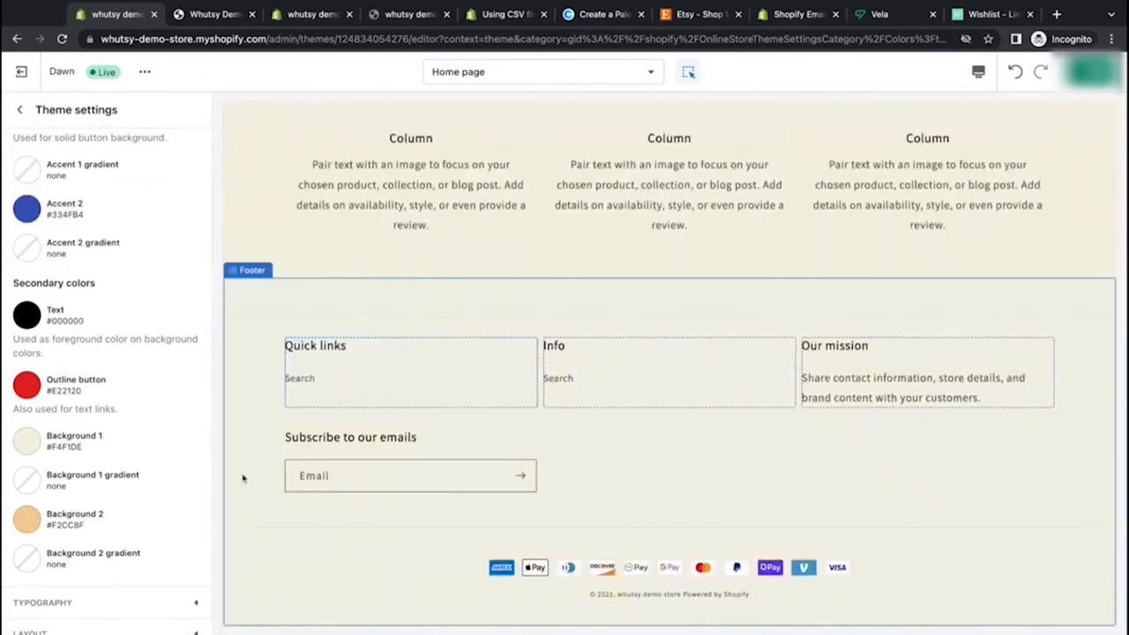
Step: Set the Outline button color to black, 000000
{"action": "left_click", "coordinate": [27, 386]}
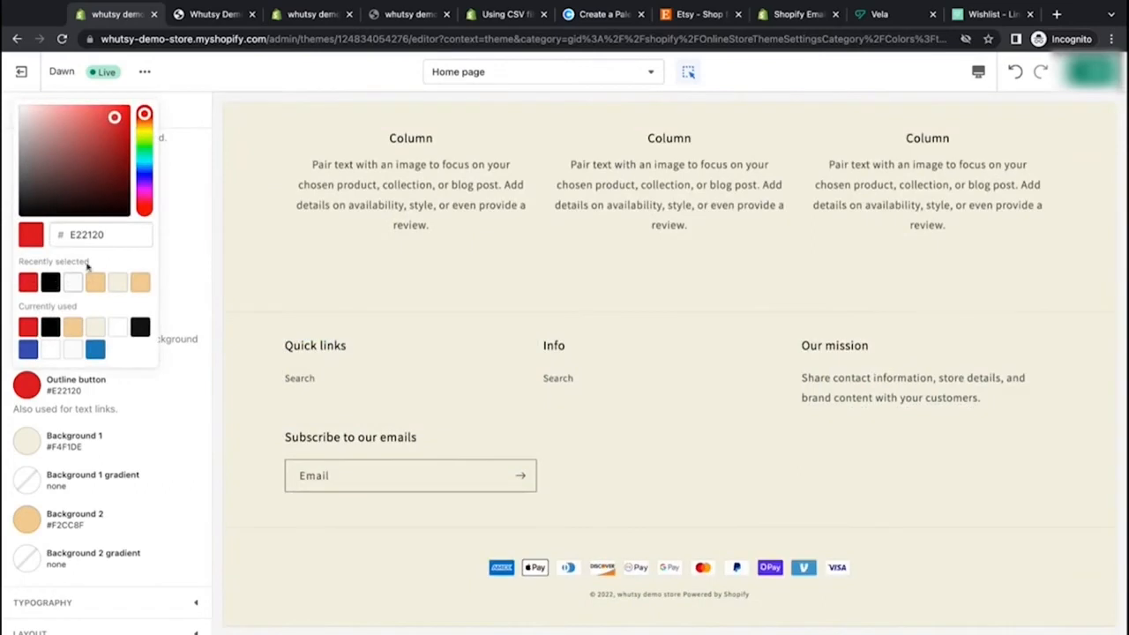
{"action": "left_click", "coordinate": [50, 282]}
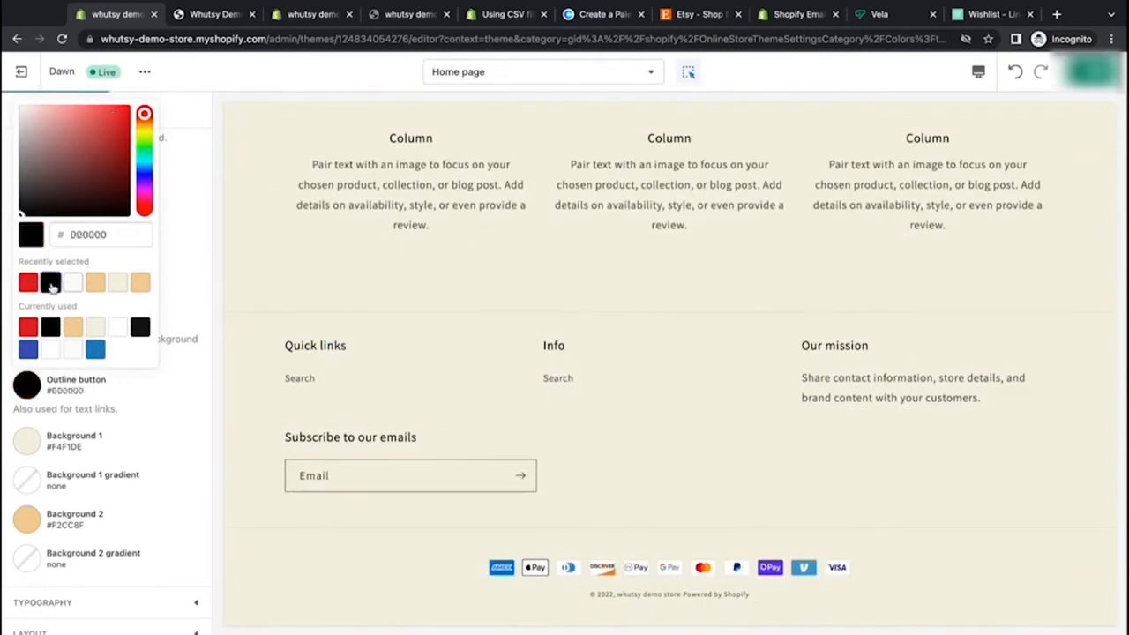
{"action": "left_click", "coordinate": [181, 373]}
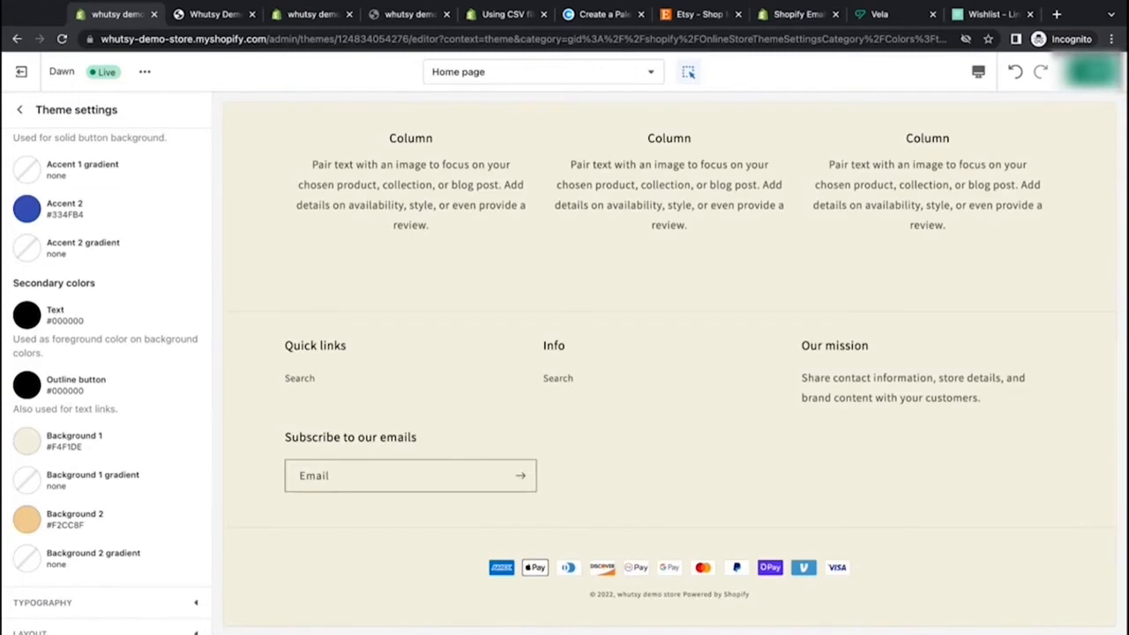
Step: Copy the Independence hex from Coolors and set the Accent 1 color to 3D405B
{"action": "scroll", "coordinate": [133, 317], "scroll_direction": "up", "scroll_amount": 4}
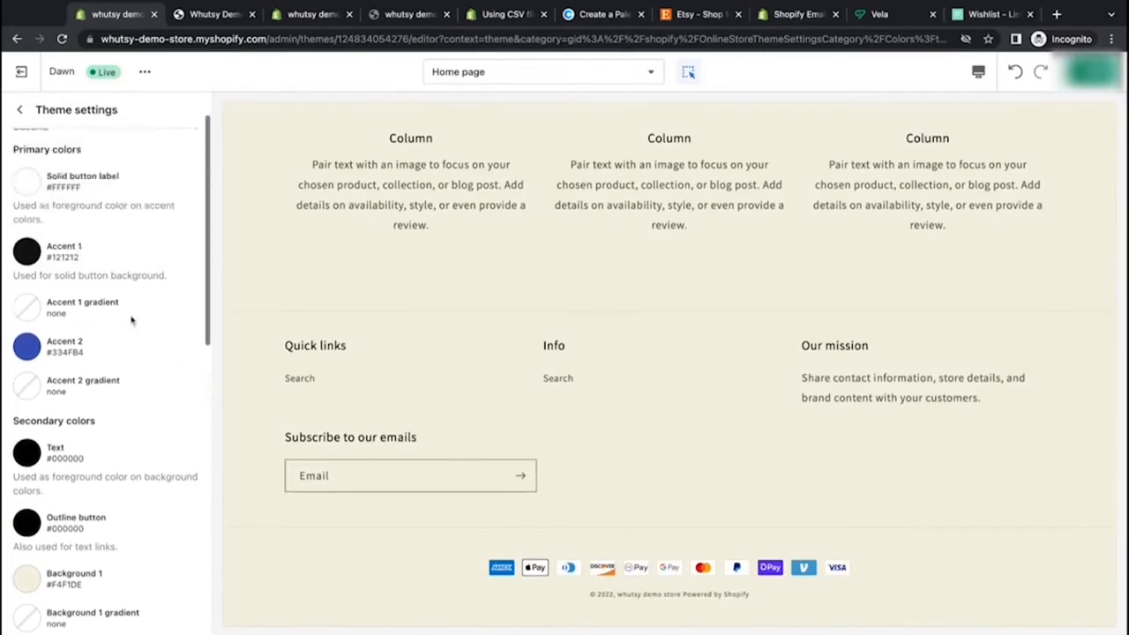
{"action": "scroll", "coordinate": [77, 274], "scroll_direction": "down", "scroll_amount": 1}
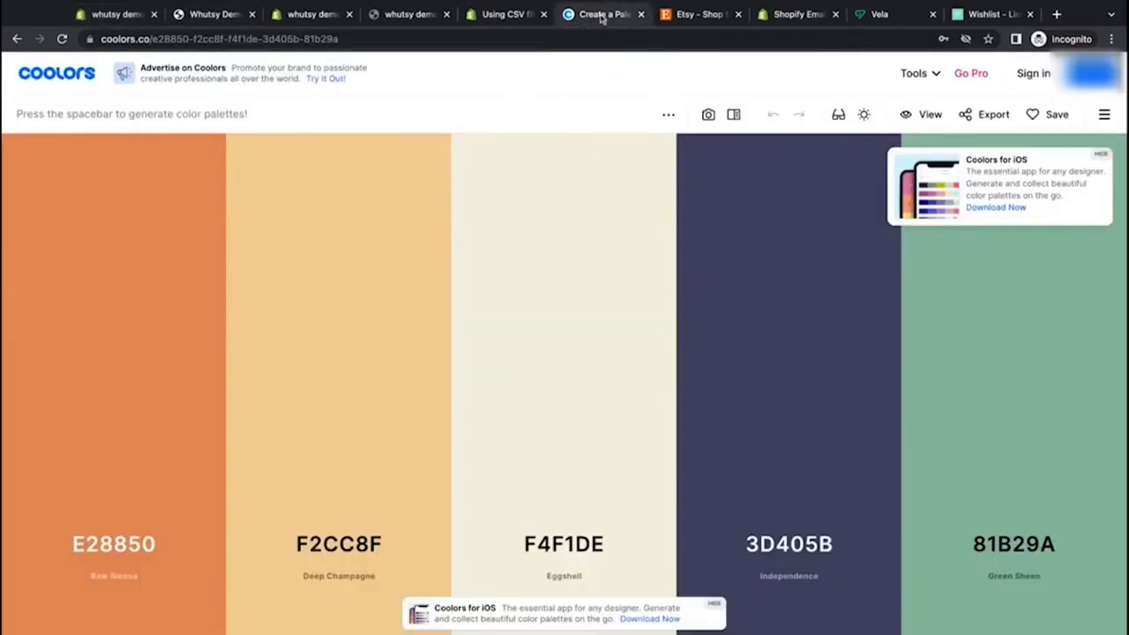
{"action": "left_click", "coordinate": [597, 14]}
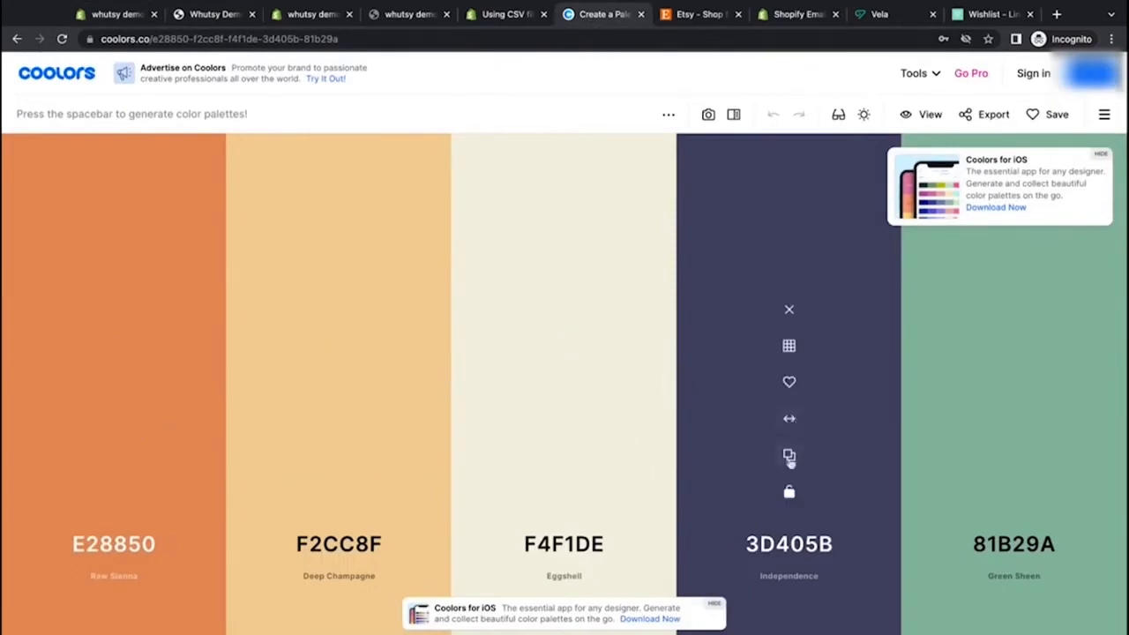
{"action": "left_click", "coordinate": [789, 457]}
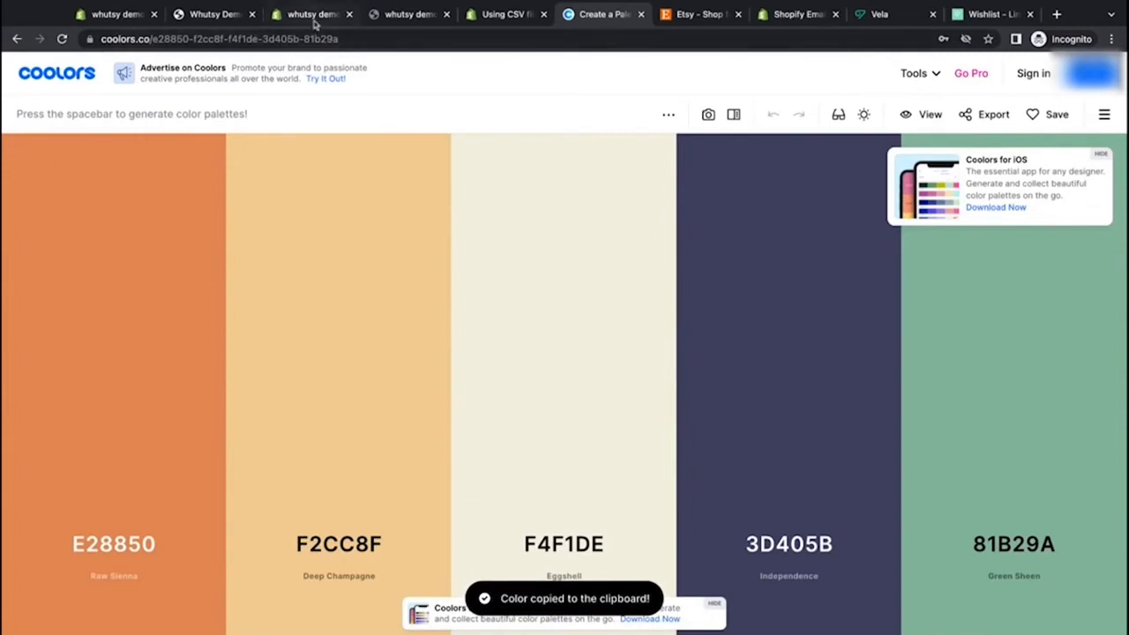
{"action": "left_click", "coordinate": [114, 14]}
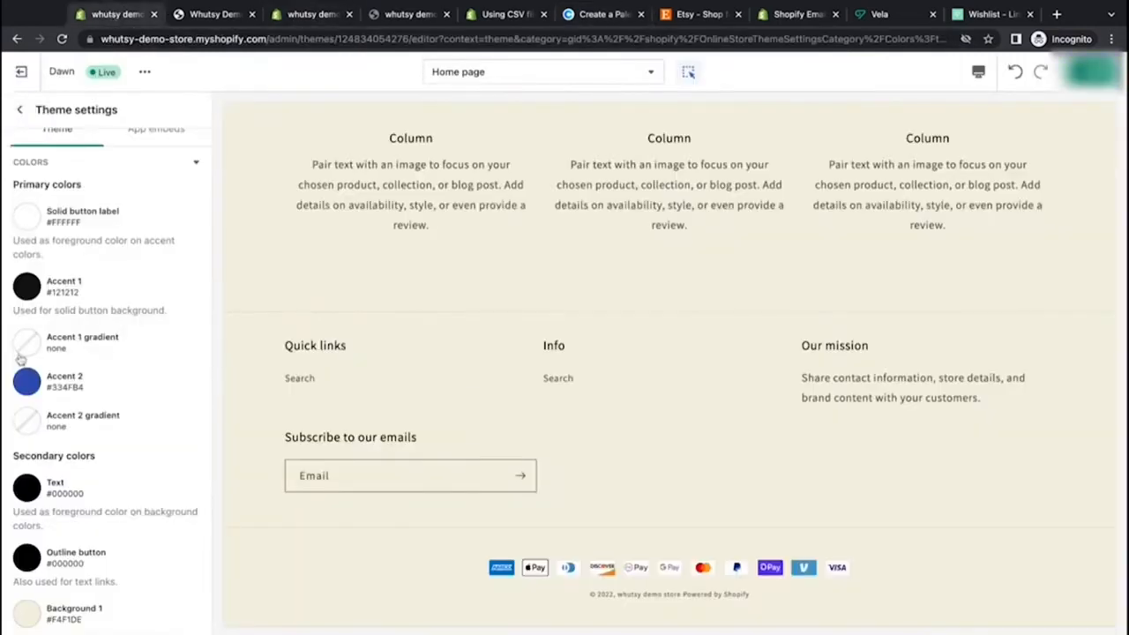
{"action": "left_click", "coordinate": [26, 285]}
{"action": "double_click", "coordinate": [86, 439]}
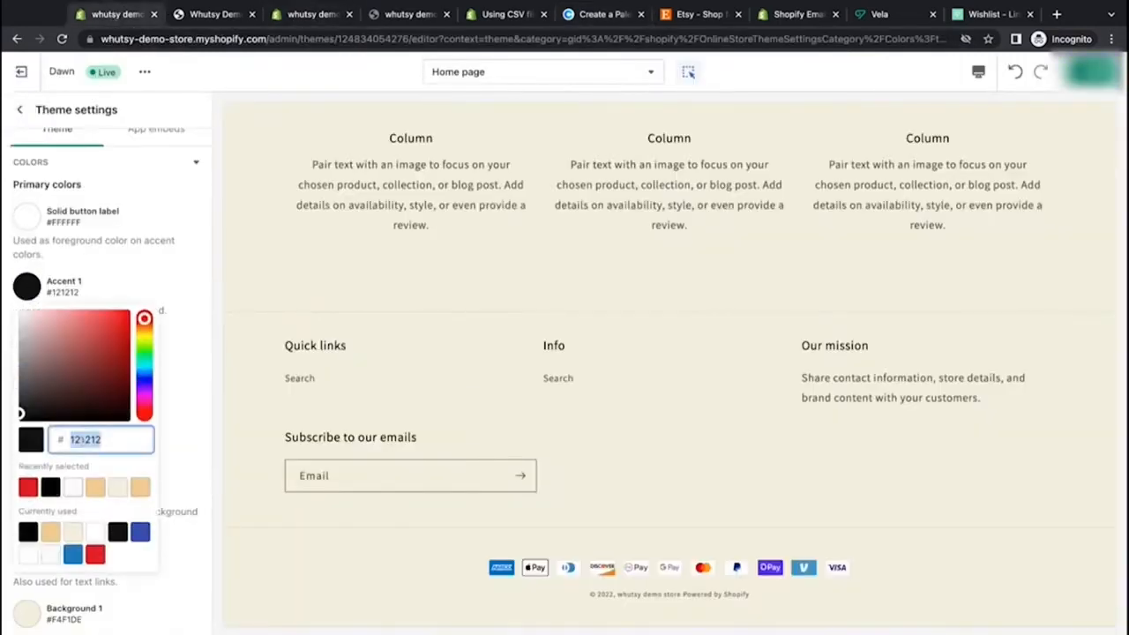
{"action": "key", "text": "ctrl+v"}
{"action": "left_click", "coordinate": [182, 435]}
{"action": "left_click", "coordinate": [188, 242]}
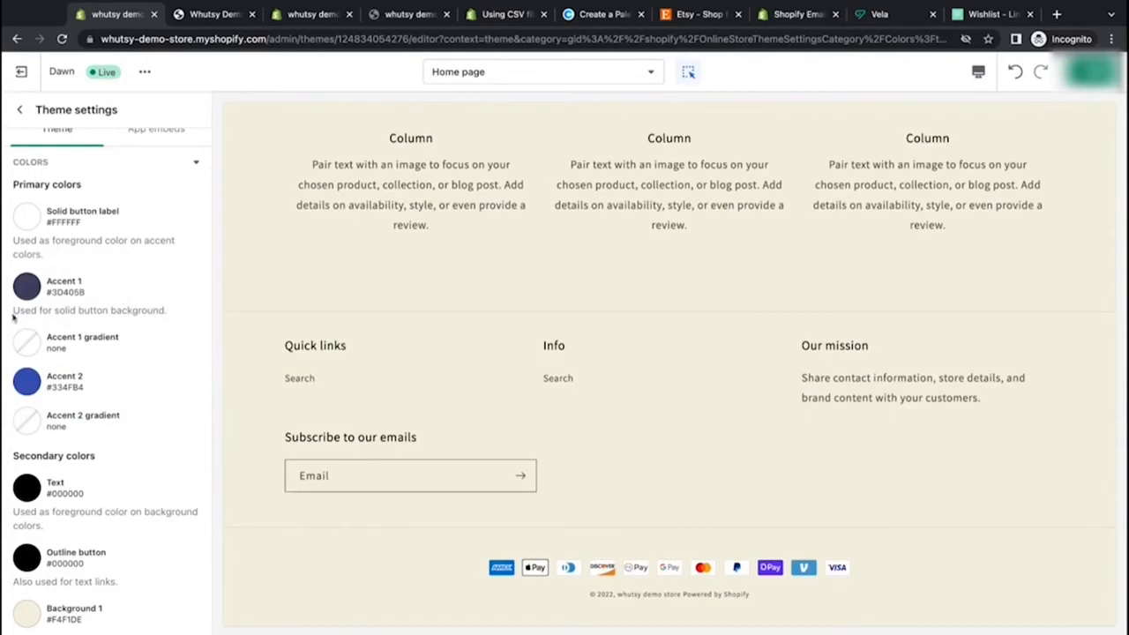
Step: Copy the Raw Sienna hex from Coolors and set the Accent 2 color to E28850
{"action": "scroll", "coordinate": [391, 303], "scroll_direction": "up", "scroll_amount": 15}
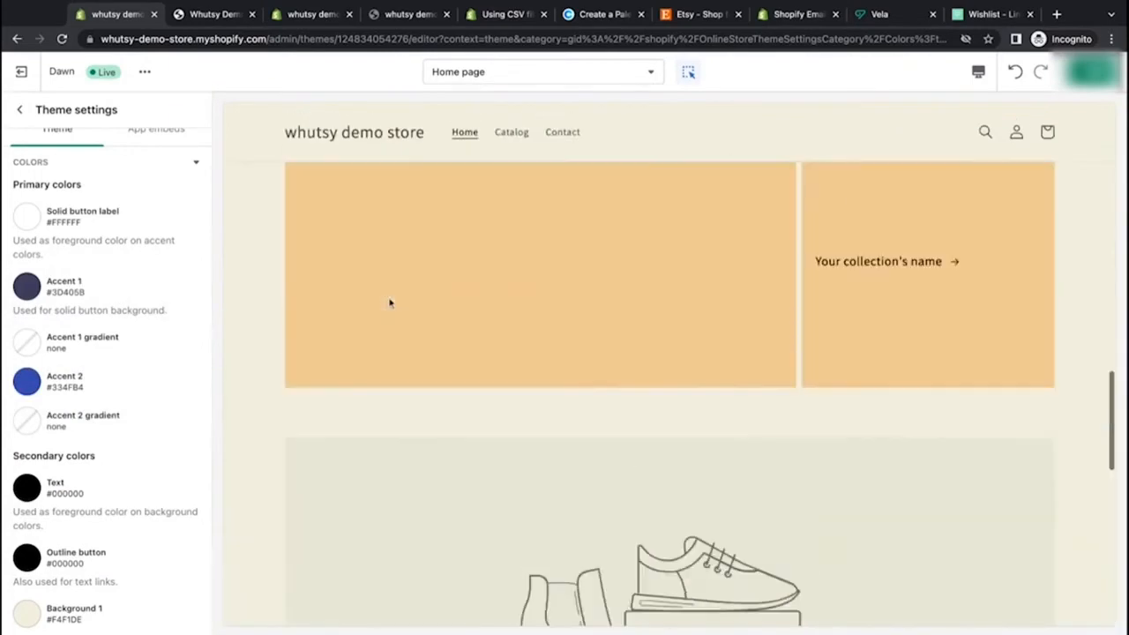
{"action": "scroll", "coordinate": [390, 302], "scroll_direction": "up", "scroll_amount": 2}
{"action": "scroll", "coordinate": [390, 303], "scroll_direction": "down", "scroll_amount": 3}
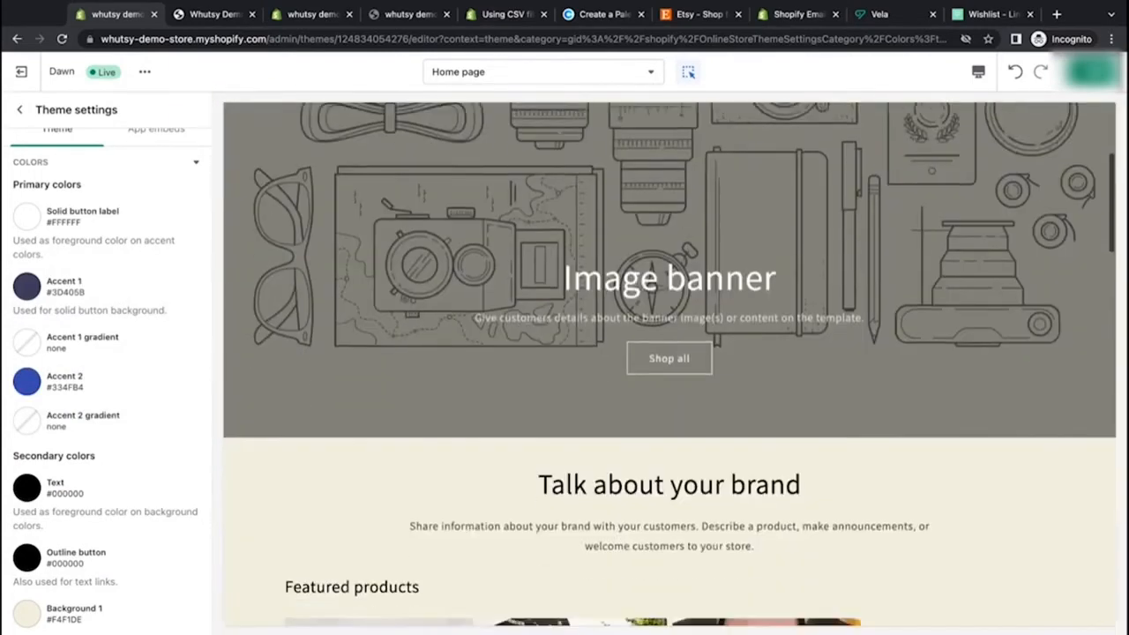
{"action": "scroll", "coordinate": [136, 418], "scroll_direction": "down", "scroll_amount": 1}
{"action": "scroll", "coordinate": [136, 418], "scroll_direction": "up", "scroll_amount": 1}
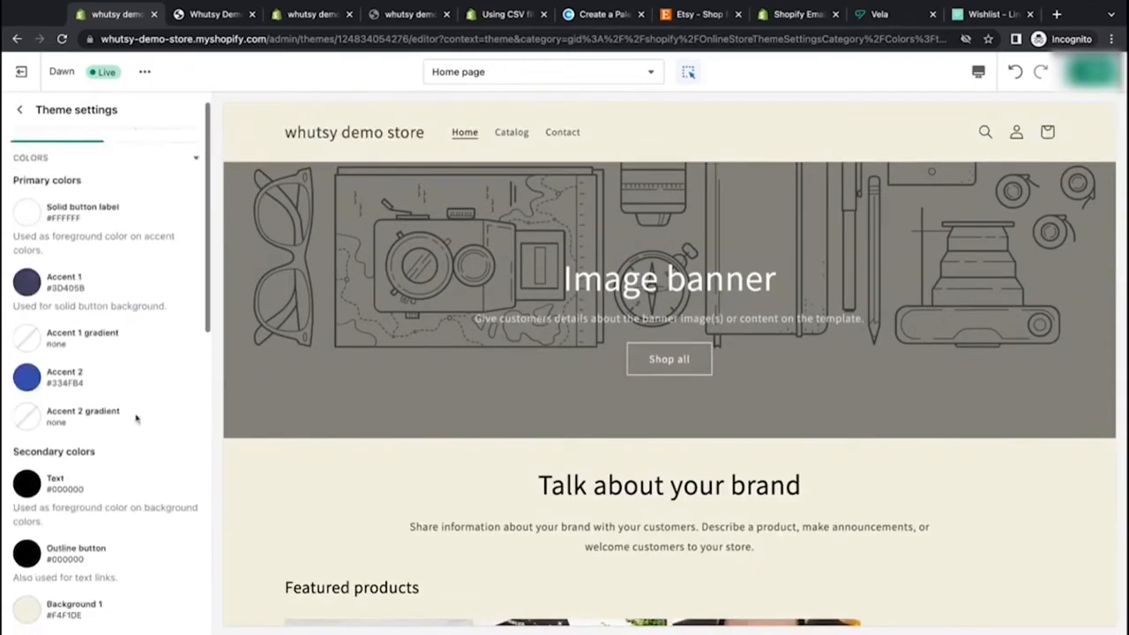
{"action": "left_click", "coordinate": [605, 15]}
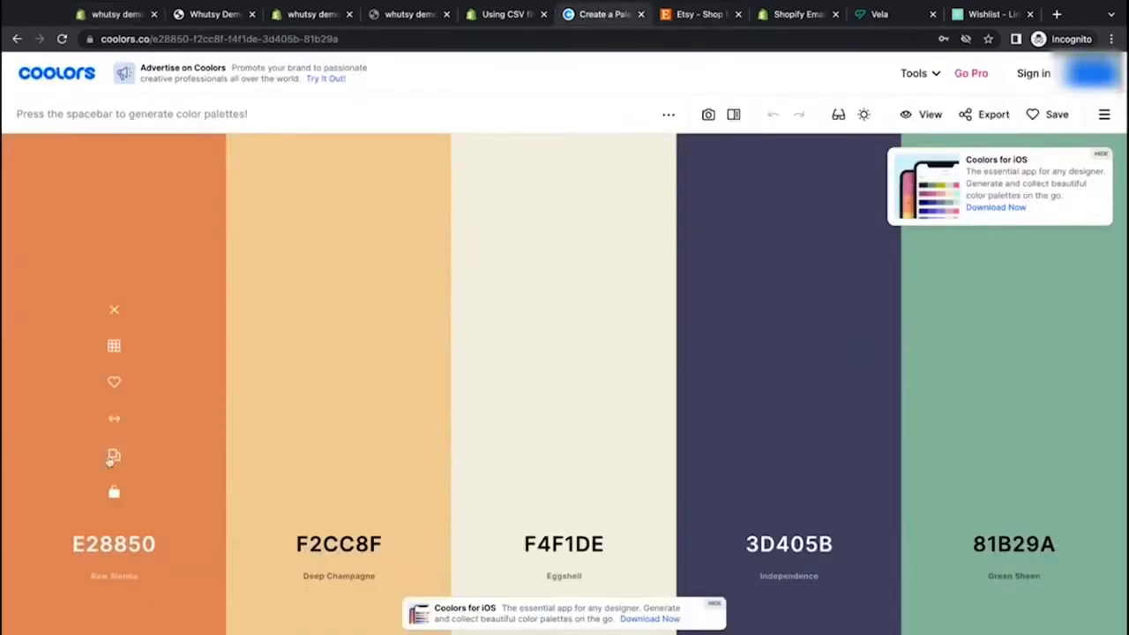
{"action": "left_click", "coordinate": [114, 454]}
{"action": "left_click", "coordinate": [115, 14]}
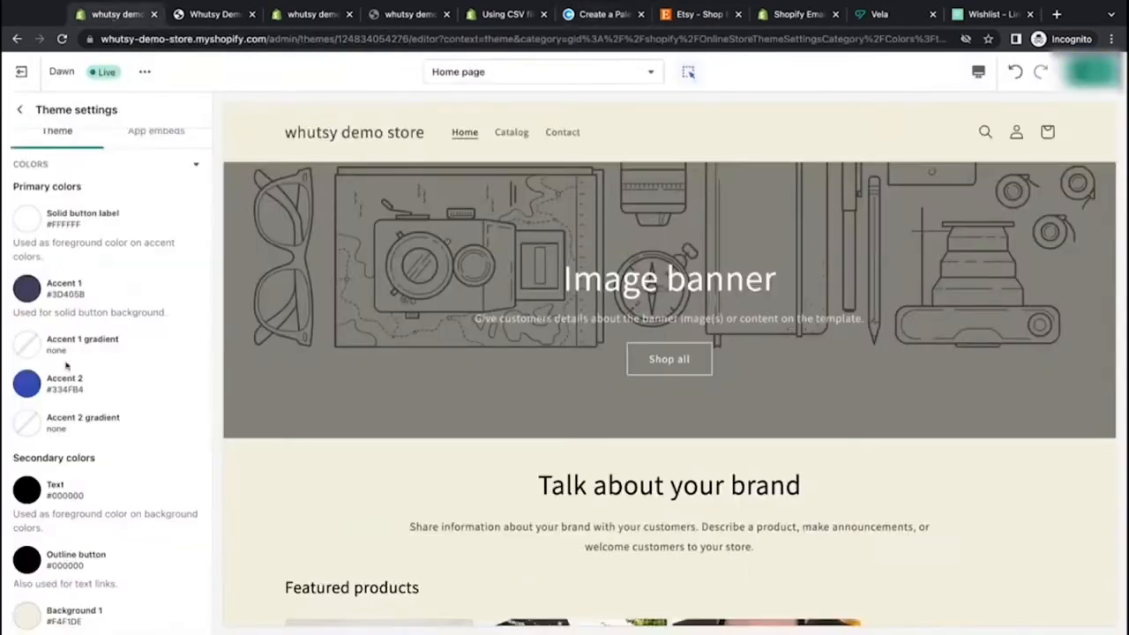
{"action": "left_click", "coordinate": [27, 385]}
{"action": "left_click", "coordinate": [78, 233]}
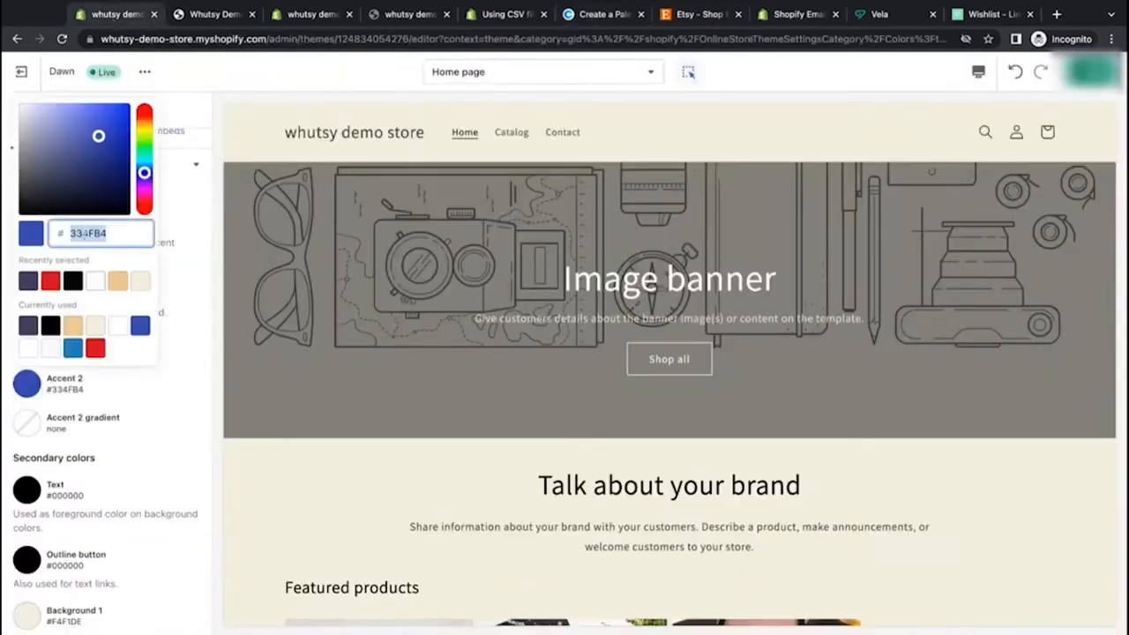
{"action": "key", "text": "super+v"}
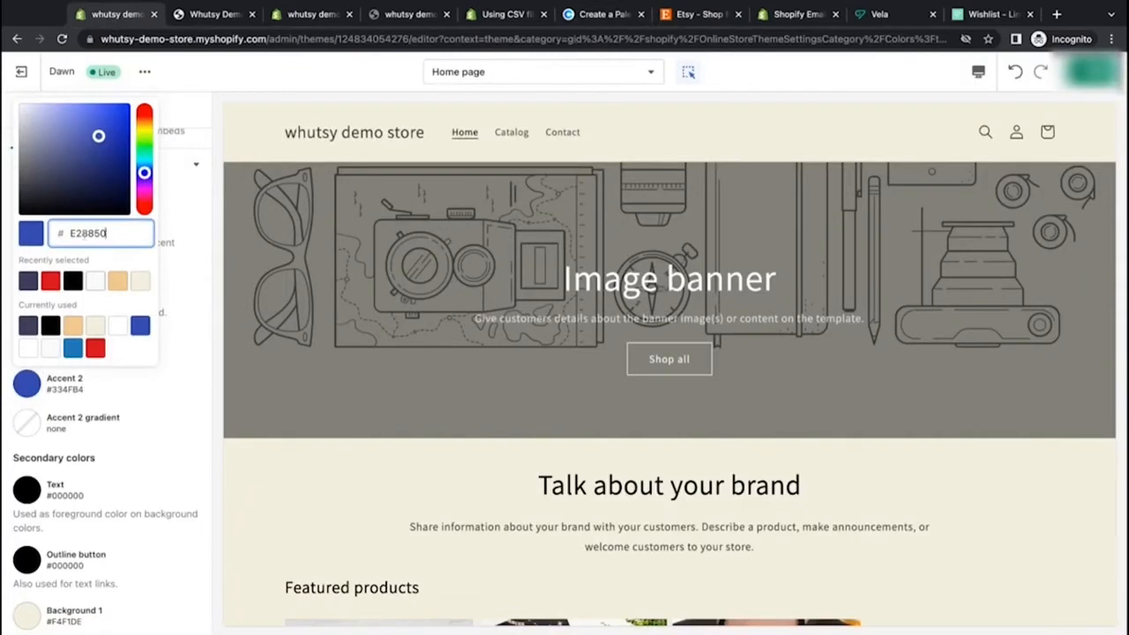
{"action": "left_click", "coordinate": [203, 341]}
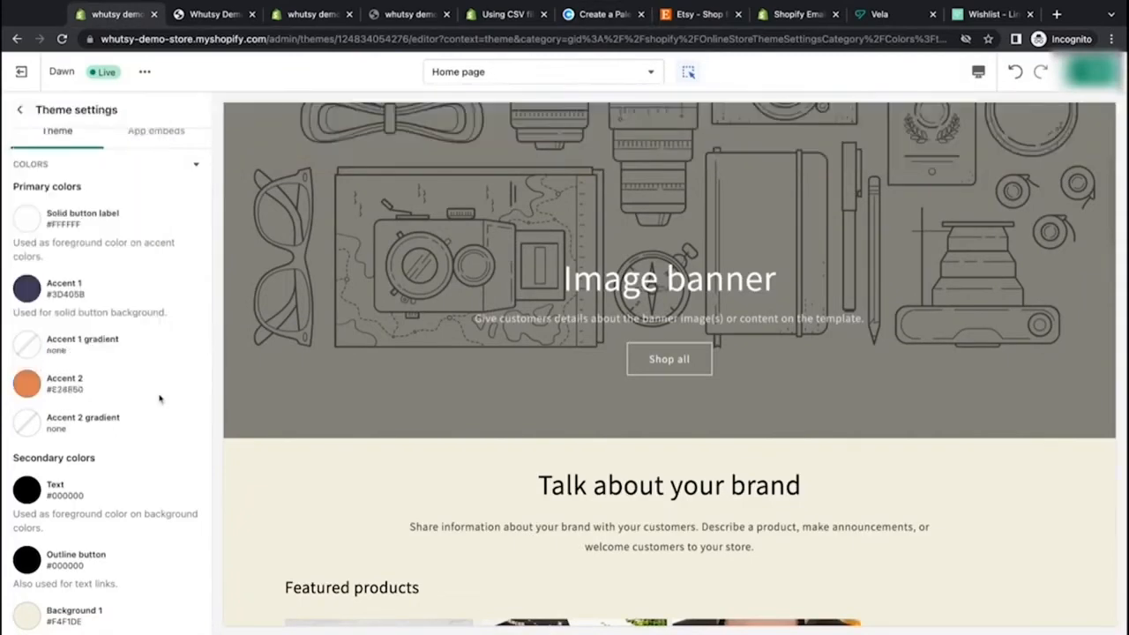
Step: Read the descriptions of the Solid button label and Accent 1 color settings
{"action": "scroll", "coordinate": [142, 291], "scroll_direction": "up", "scroll_amount": 1}
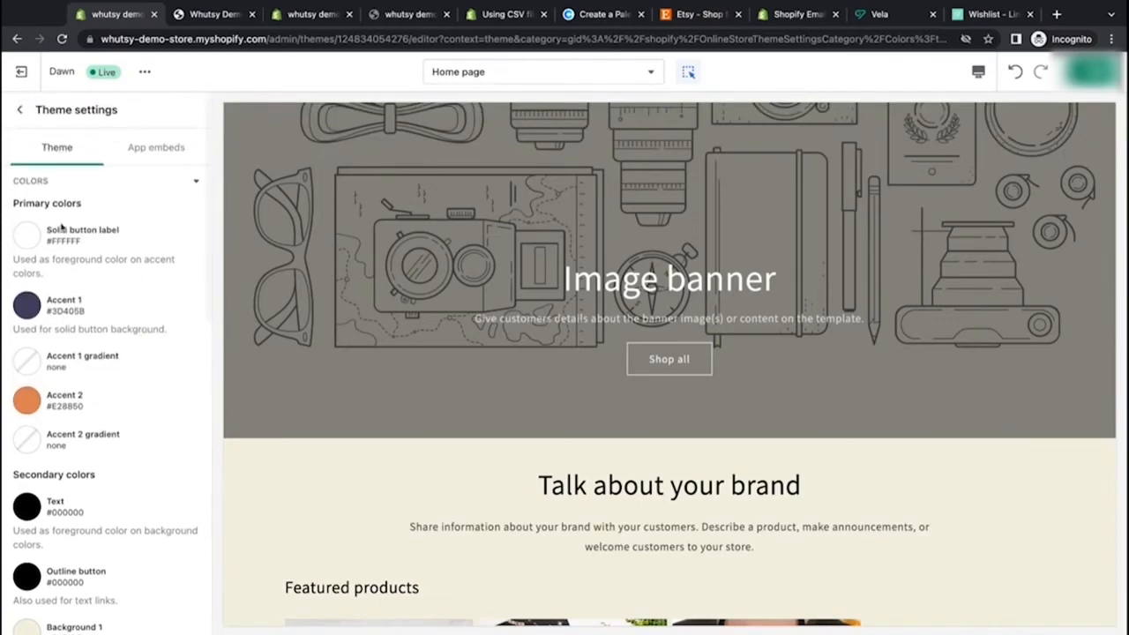
{"action": "left_click", "coordinate": [32, 236]}
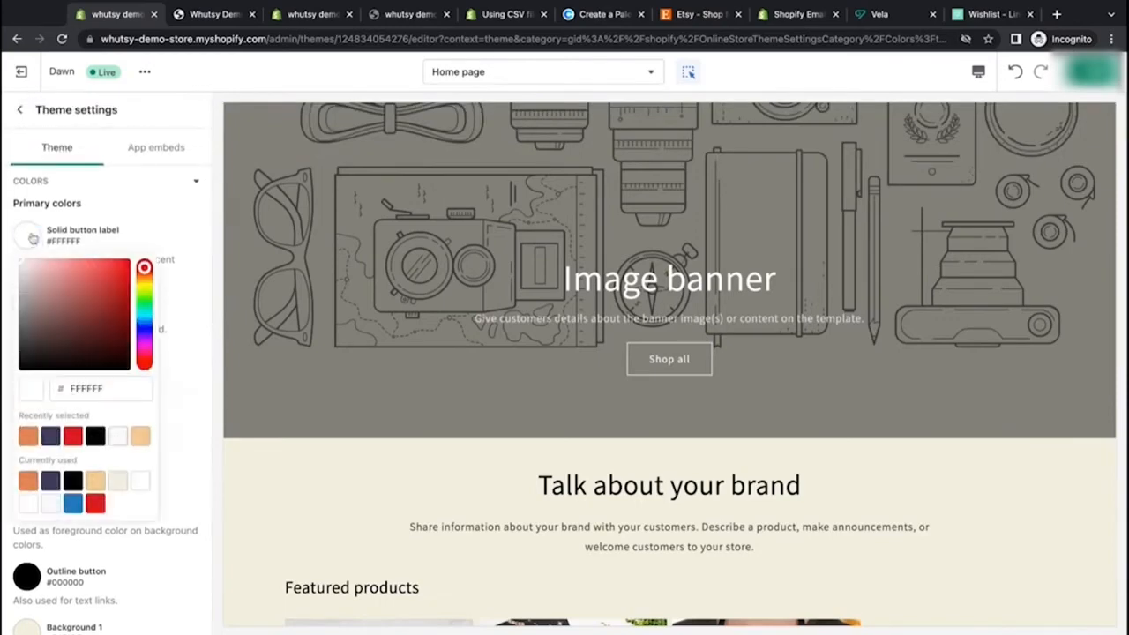
{"action": "left_click", "coordinate": [179, 230]}
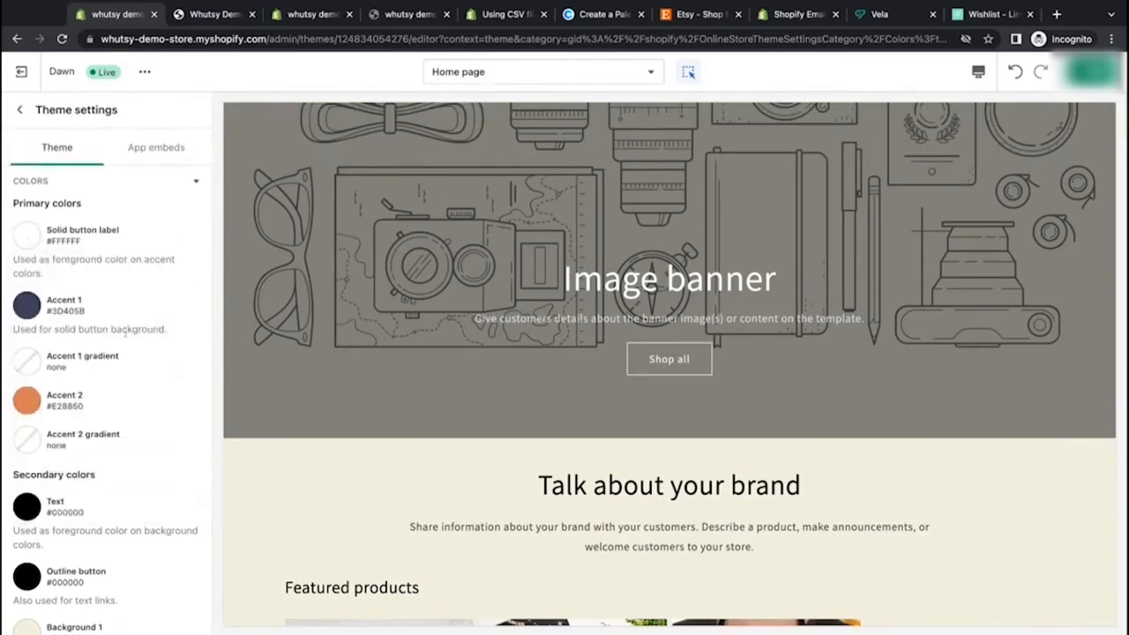
{"action": "left_click_drag", "start_coordinate": [168, 331], "coordinate": [13, 325]}
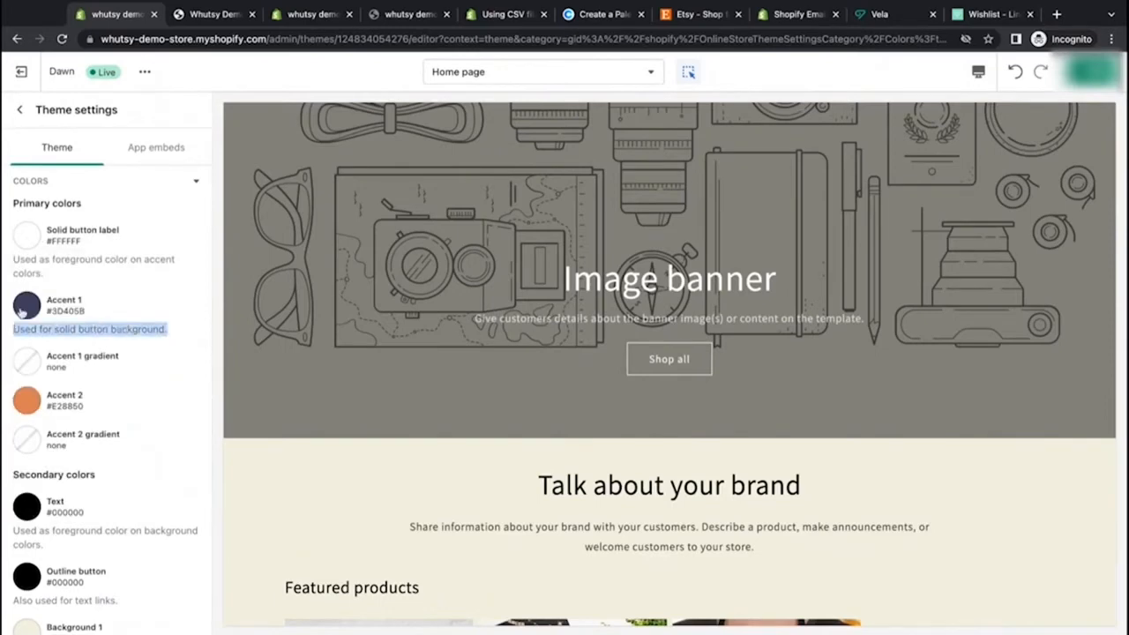
{"action": "left_click", "coordinate": [24, 311]}
{"action": "left_click", "coordinate": [41, 257]}
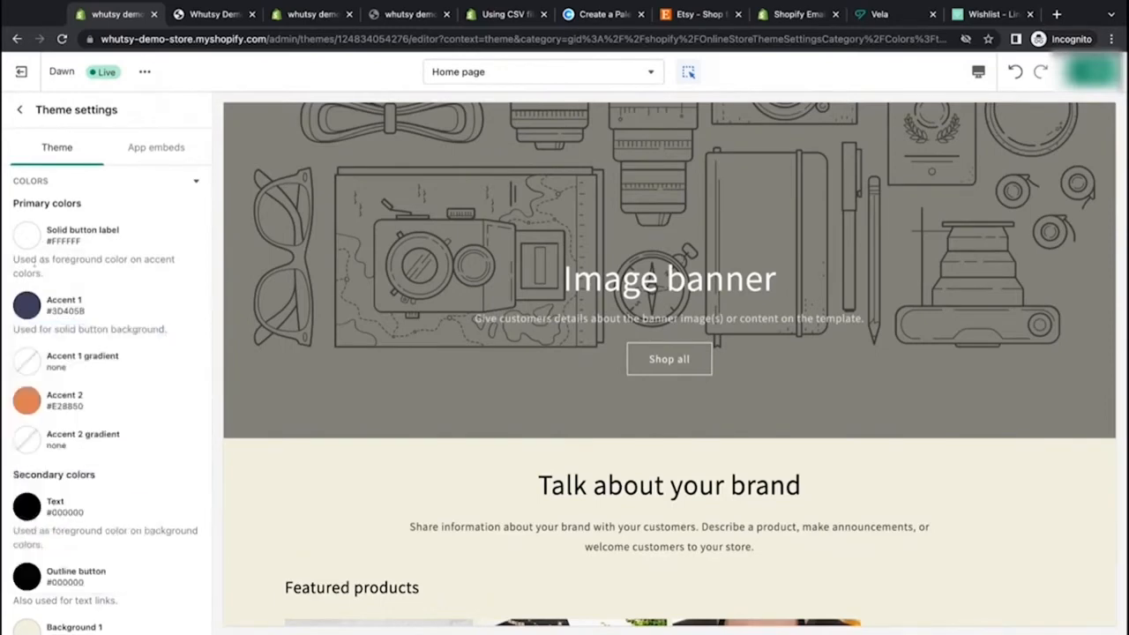
{"action": "triple_click", "coordinate": [13, 260]}
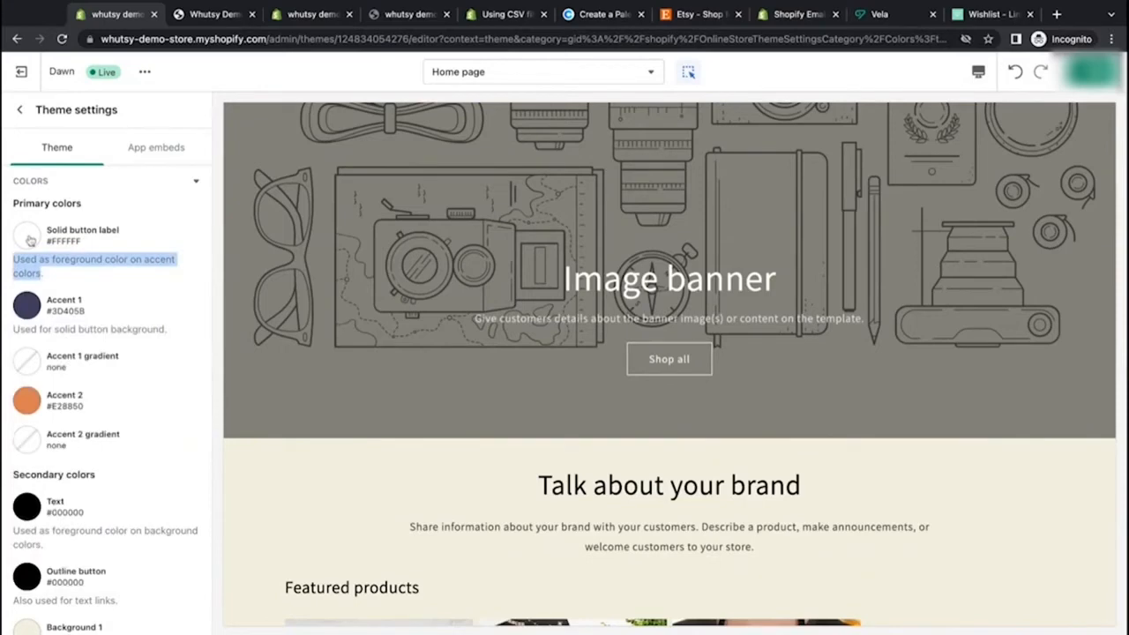
{"action": "left_click", "coordinate": [86, 259]}
{"action": "scroll", "coordinate": [40, 547], "scroll_direction": "down", "scroll_amount": 2}
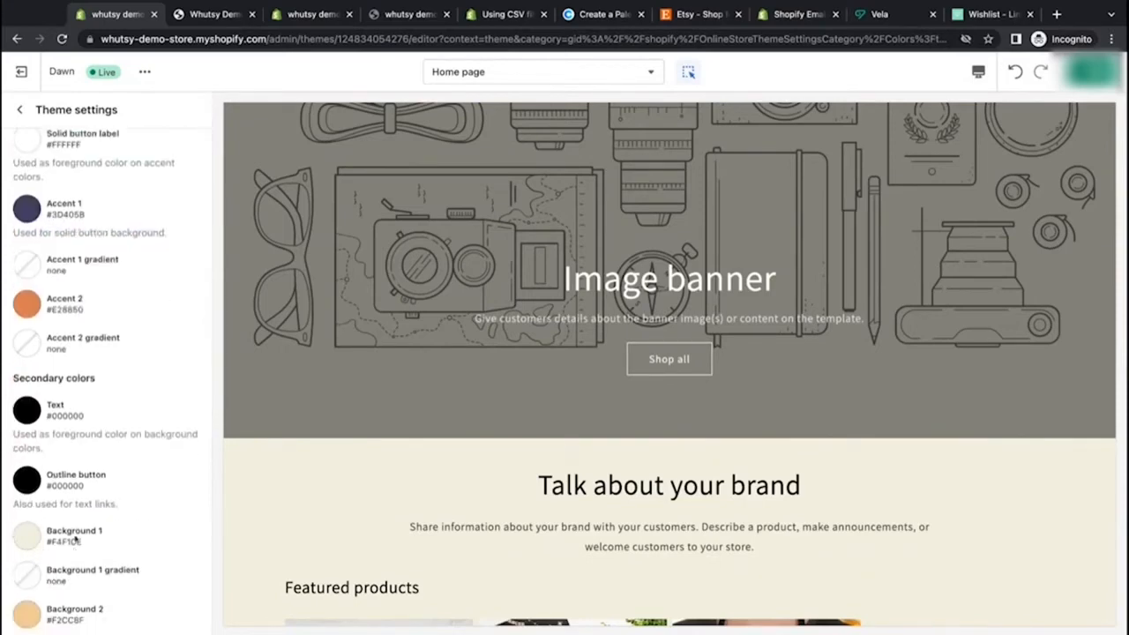
{"action": "scroll", "coordinate": [30, 297], "scroll_direction": "up", "scroll_amount": 2}
Step: Set the Solid button label color to the eggshell swatch F4F1DE and collapse the Colors section
{"action": "left_click", "coordinate": [33, 244]}
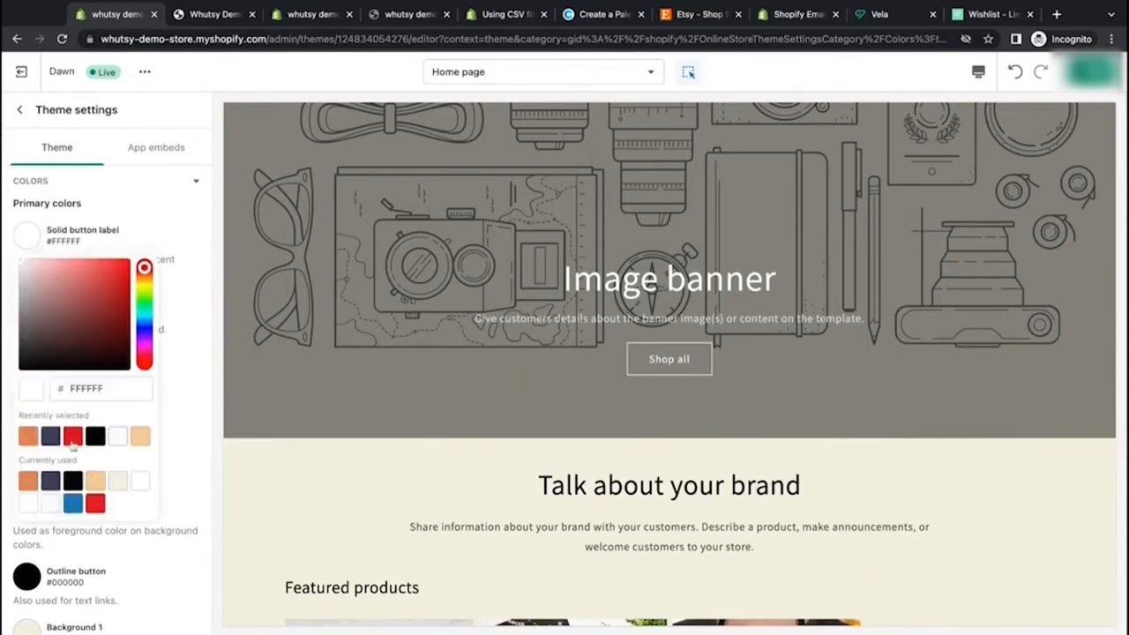
{"action": "left_click", "coordinate": [117, 481]}
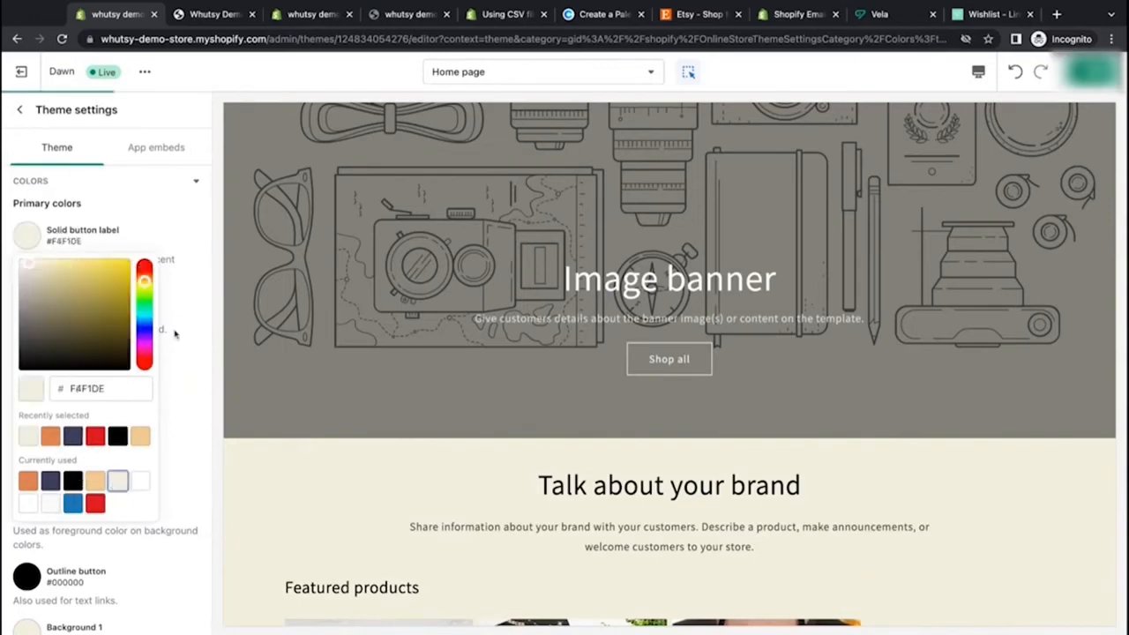
{"action": "left_click", "coordinate": [132, 184]}
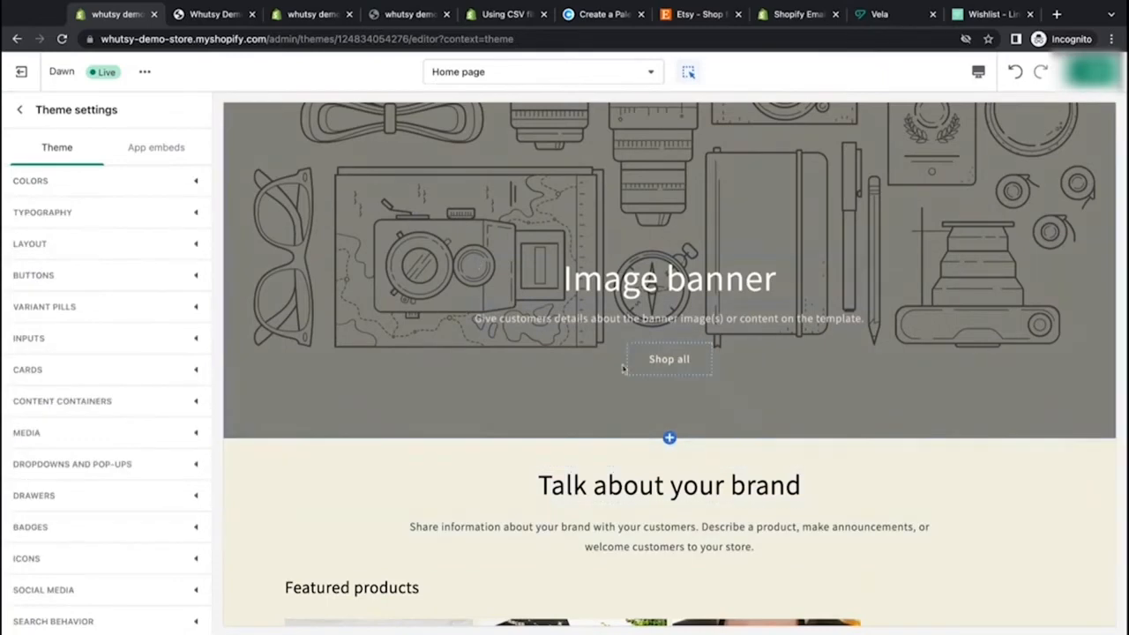
Step: Scroll through the home page preview to check the updated colors
{"action": "scroll", "coordinate": [623, 367], "scroll_direction": "down", "scroll_amount": 7}
{"action": "scroll", "coordinate": [622, 368], "scroll_direction": "down", "scroll_amount": 8}
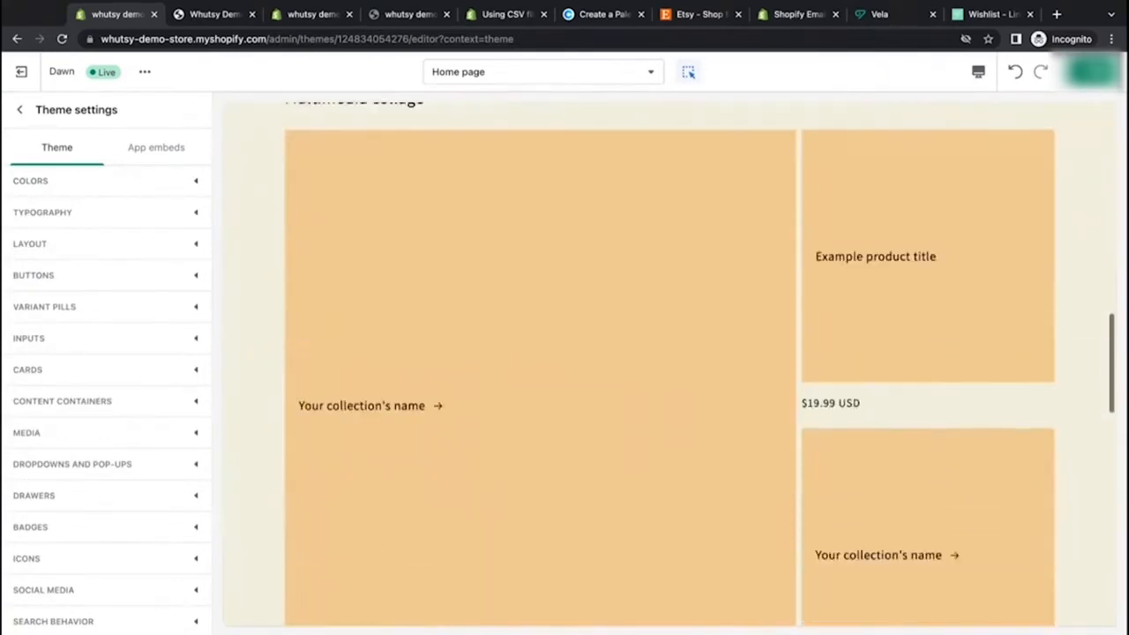
{"action": "scroll", "coordinate": [623, 369], "scroll_direction": "up", "scroll_amount": 14}
{"action": "scroll", "coordinate": [642, 311], "scroll_direction": "up", "scroll_amount": 1}
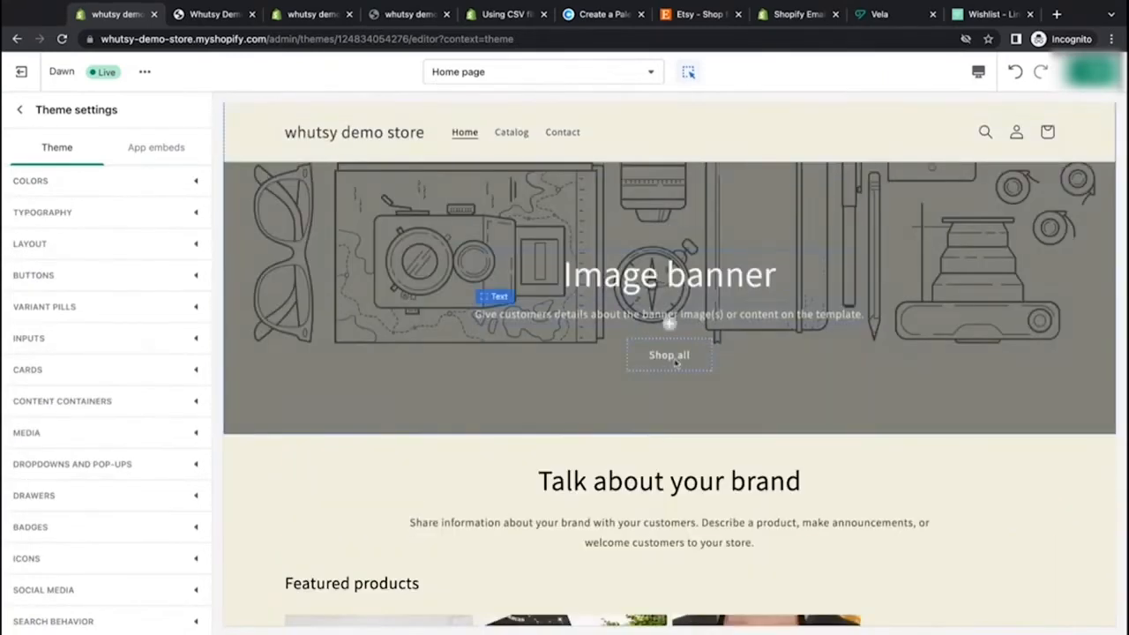
{"action": "scroll", "coordinate": [520, 456], "scroll_direction": "up", "scroll_amount": 1}
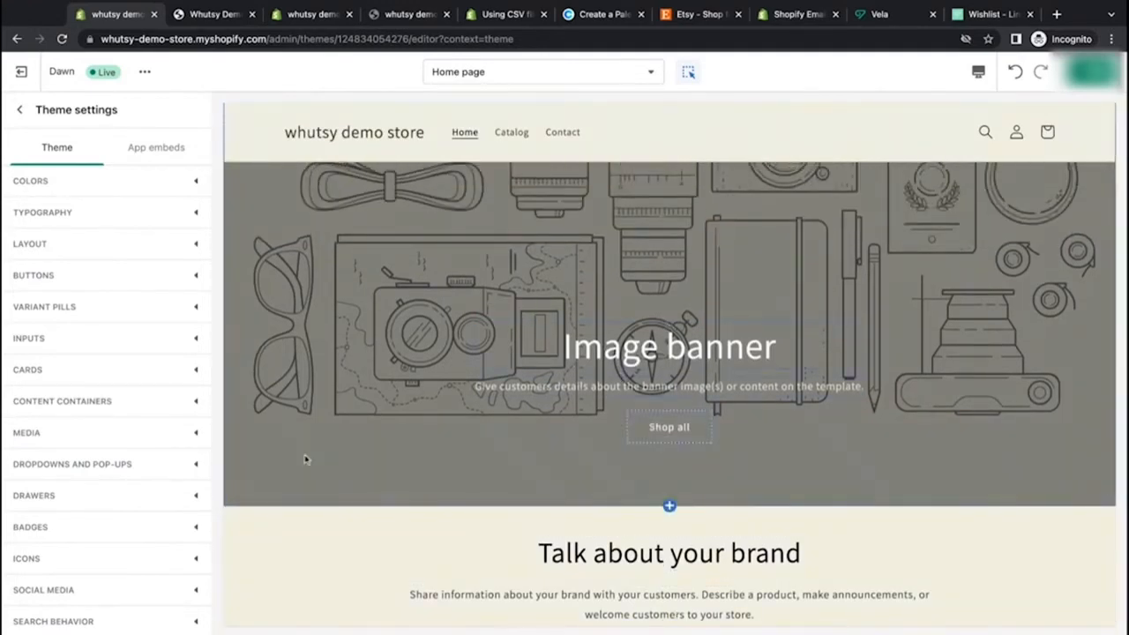
{"action": "scroll", "coordinate": [582, 379], "scroll_direction": "up", "scroll_amount": 3}
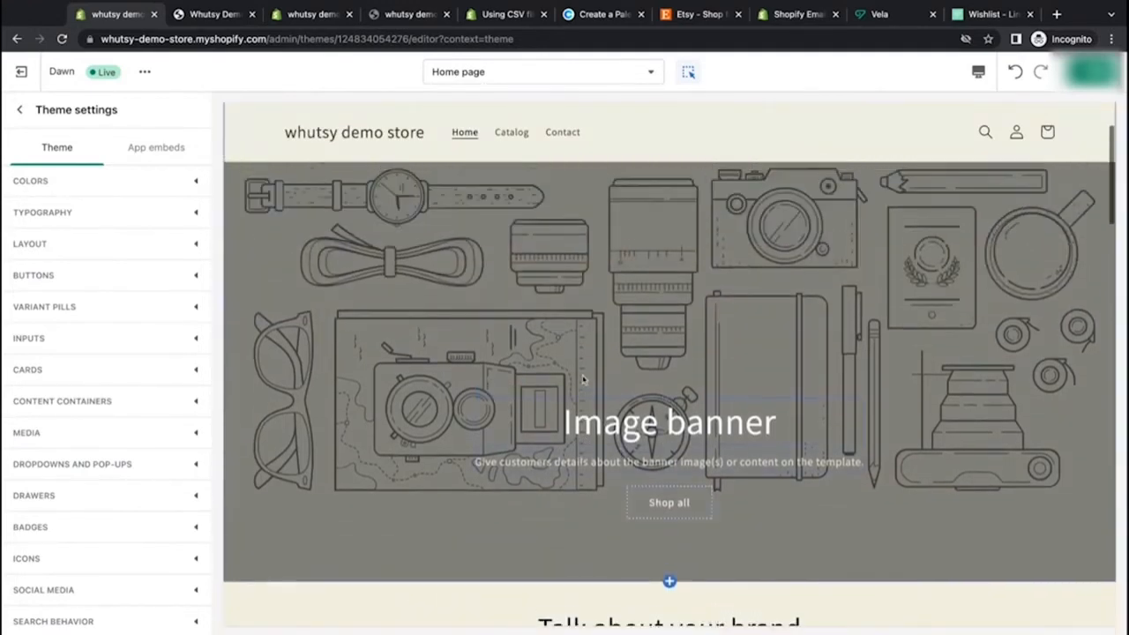
Step: Open the Typography settings to review the heading and body fonts
{"action": "left_click", "coordinate": [84, 222]}
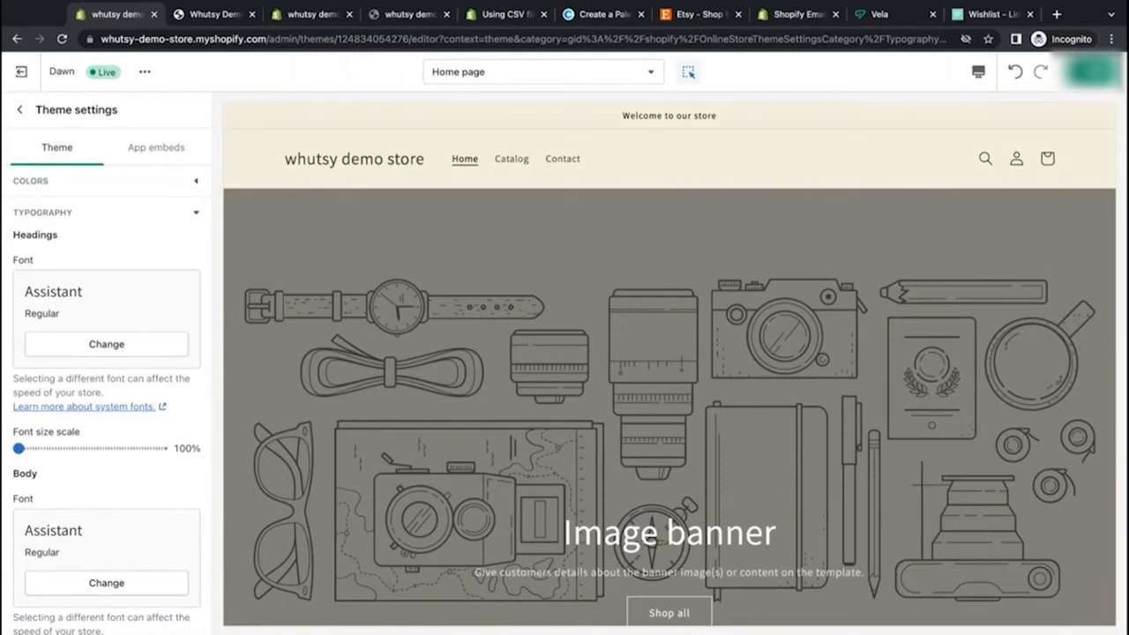
{"action": "double_click", "coordinate": [14, 480]}
{"action": "left_click", "coordinate": [120, 495]}
{"action": "scroll", "coordinate": [389, 449], "scroll_direction": "down", "scroll_amount": 5}
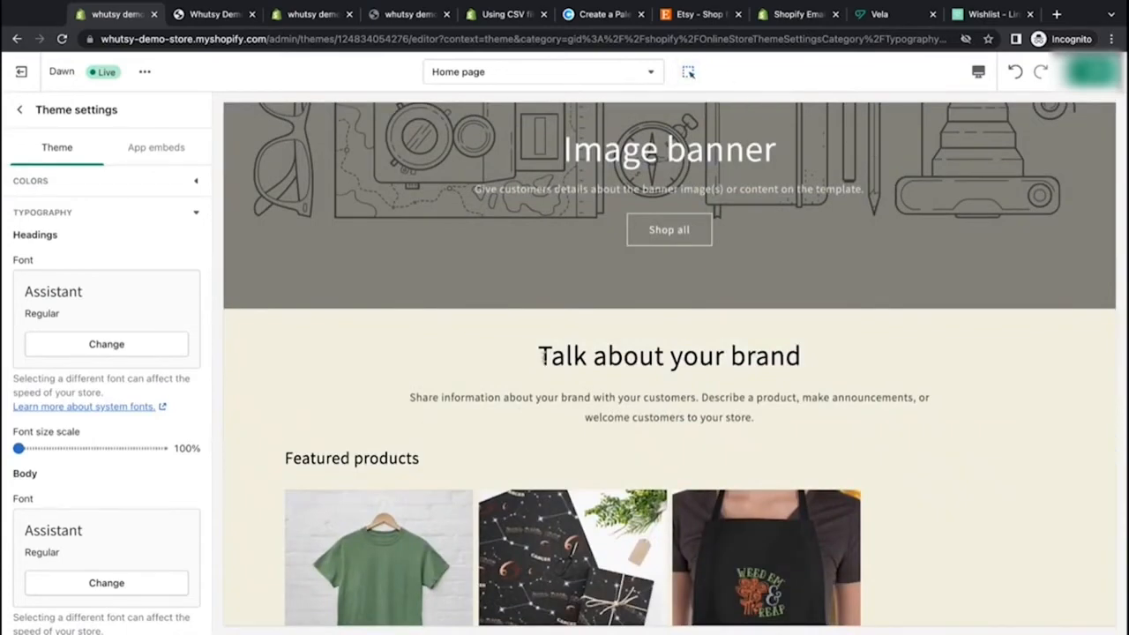
Step: Highlight the brand heading, its description and the banner text in the preview to compare heading and body fonts
{"action": "triple_click", "coordinate": [544, 353]}
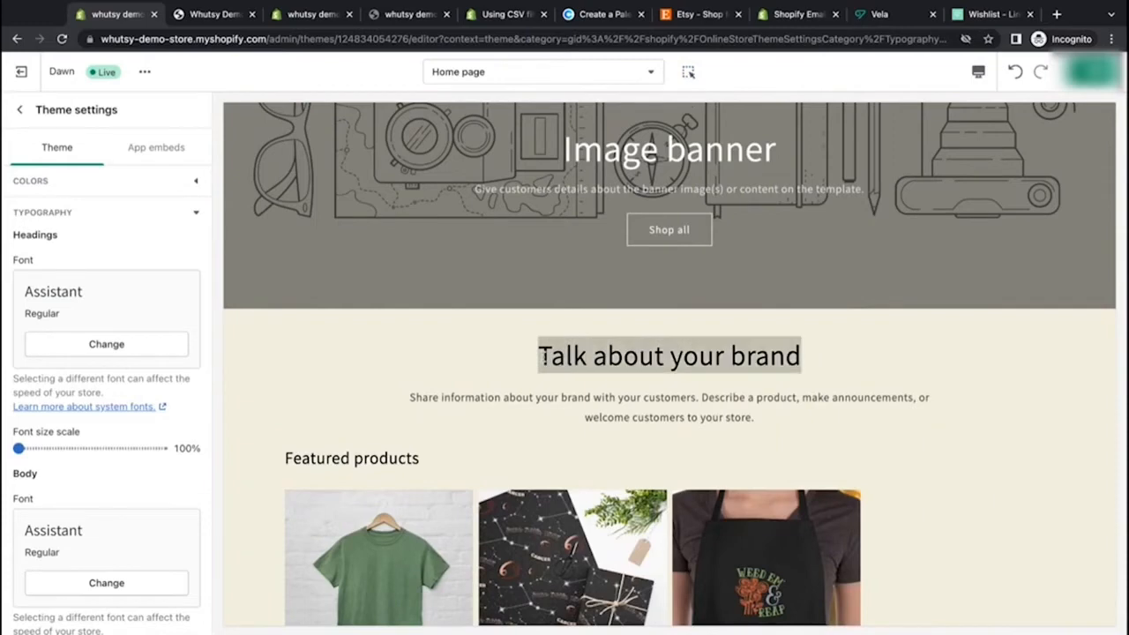
{"action": "left_click", "coordinate": [756, 369]}
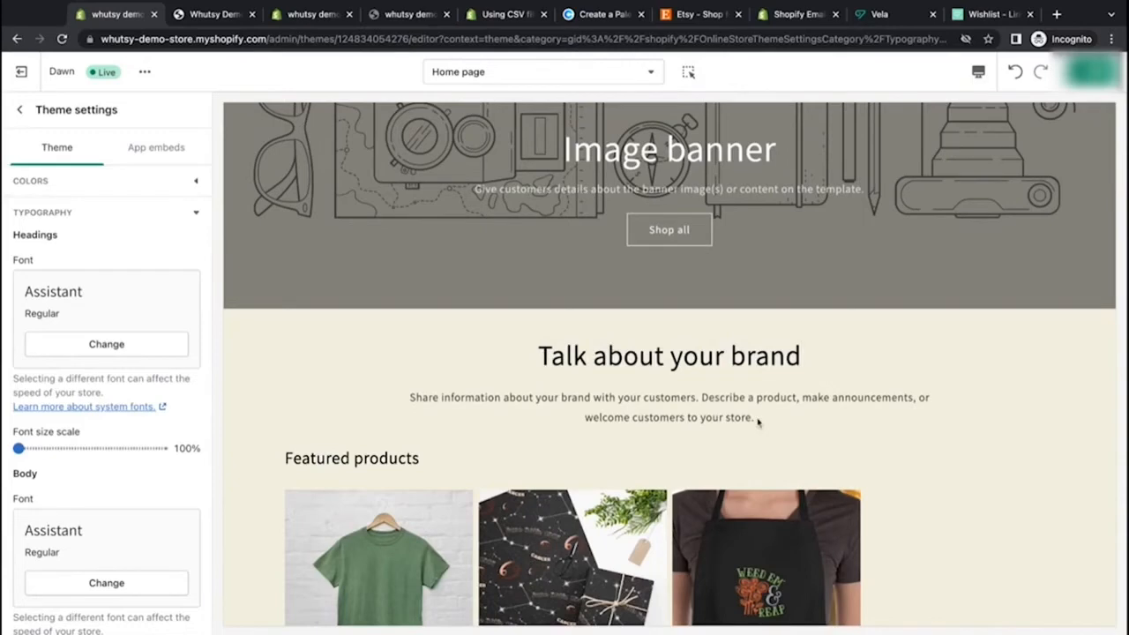
{"action": "left_click_drag", "start_coordinate": [756, 419], "coordinate": [410, 398]}
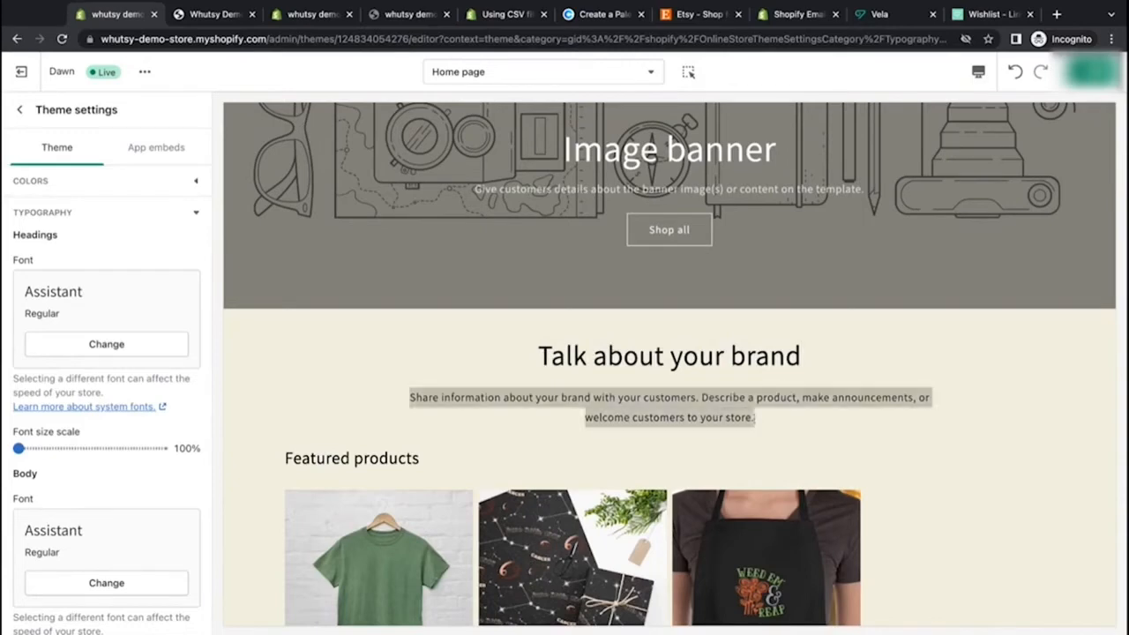
{"action": "left_click_drag", "start_coordinate": [497, 187], "coordinate": [808, 190]}
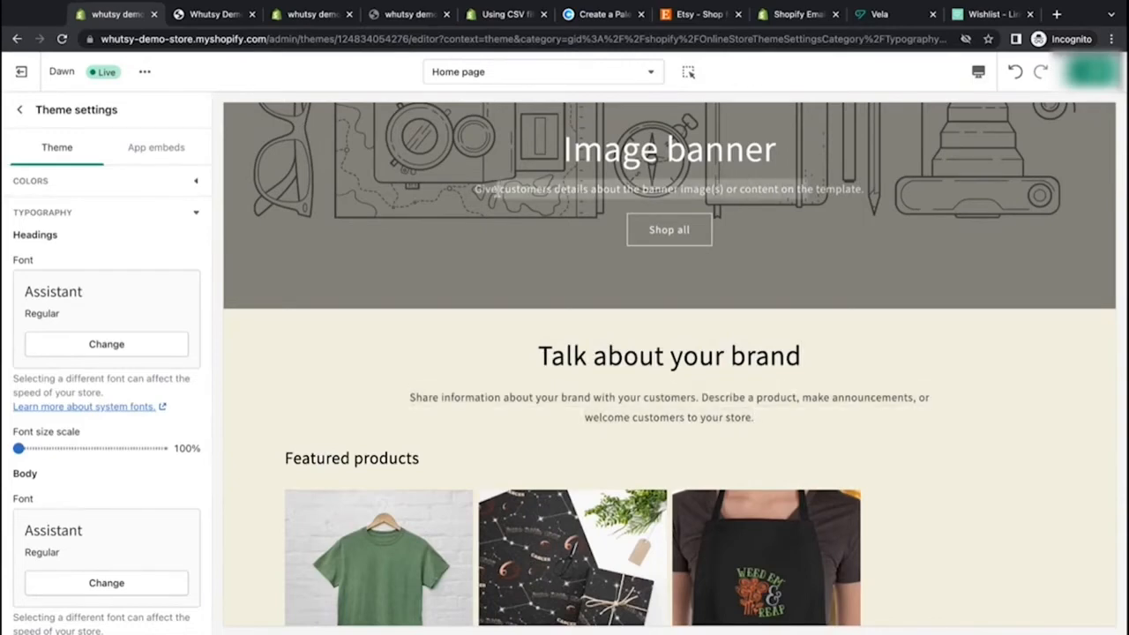
{"action": "left_click", "coordinate": [721, 371]}
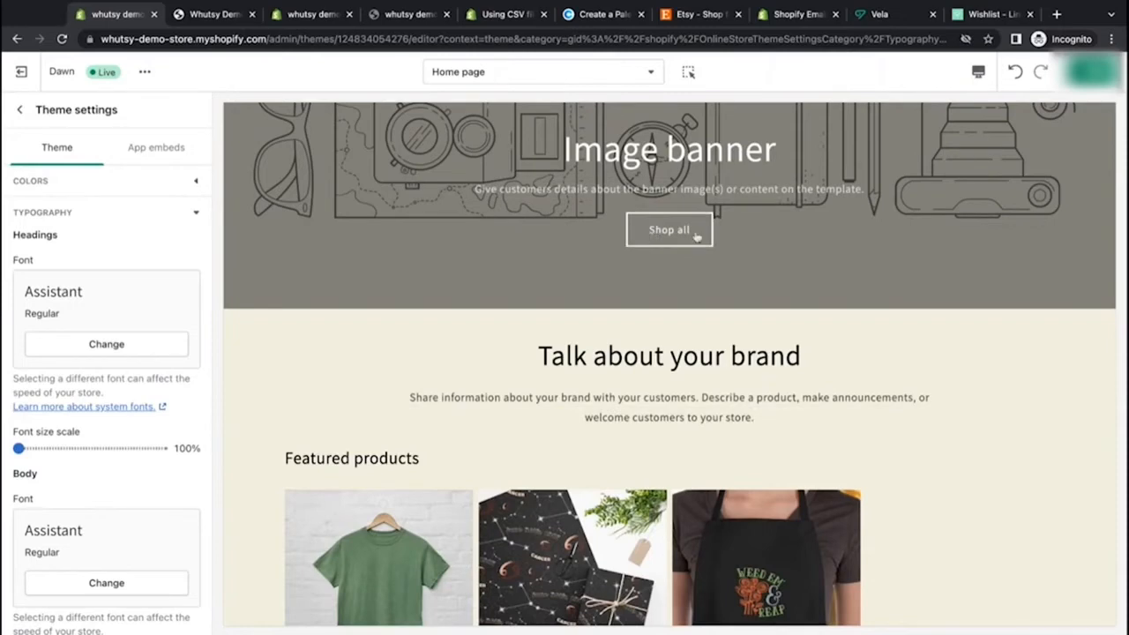
Step: Highlight the Multimedia collage heading and the column texts further down the preview to compare fonts
{"action": "scroll", "coordinate": [679, 353], "scroll_direction": "down", "scroll_amount": 6}
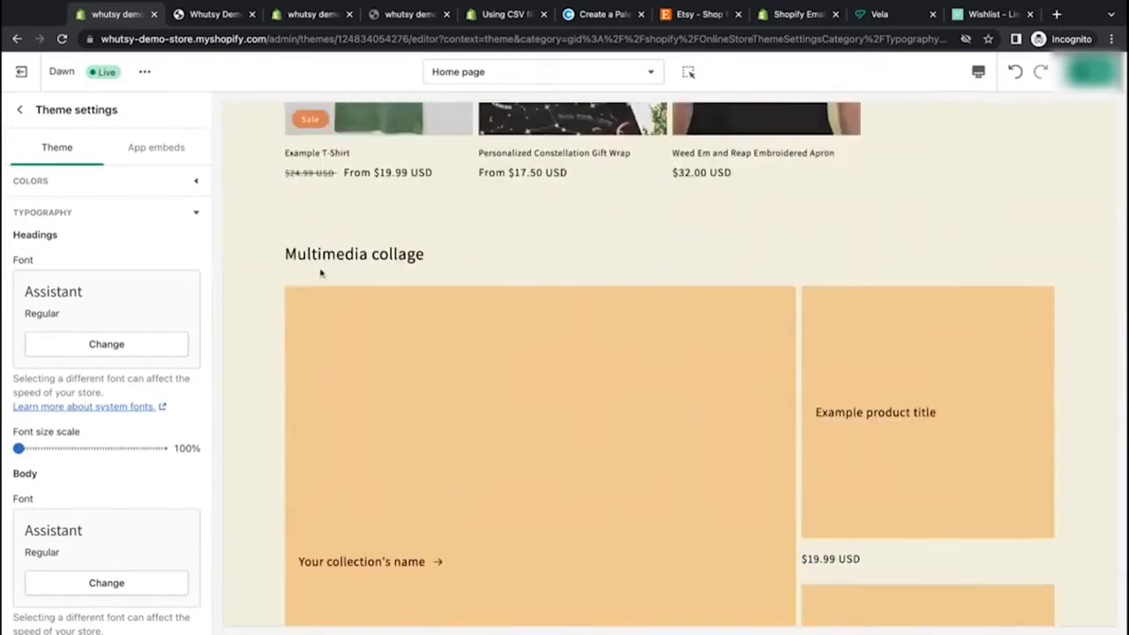
{"action": "left_click_drag", "start_coordinate": [285, 254], "coordinate": [426, 254]}
{"action": "left_click", "coordinate": [484, 253]}
{"action": "scroll", "coordinate": [484, 252], "scroll_direction": "down", "scroll_amount": 3}
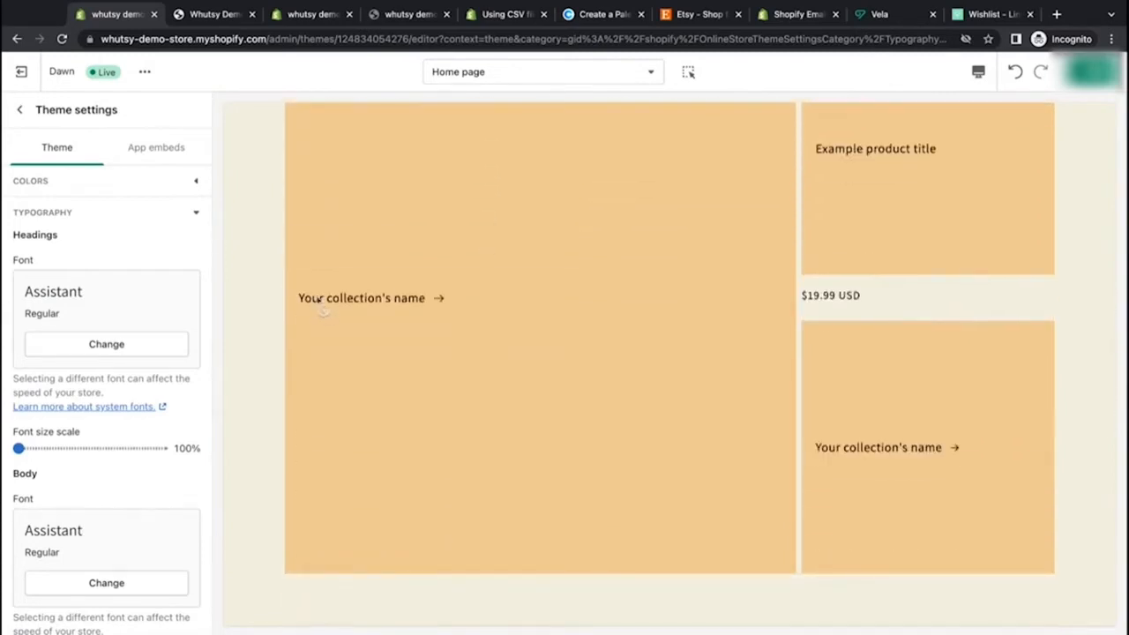
{"action": "scroll", "coordinate": [768, 493], "scroll_direction": "down", "scroll_amount": 7}
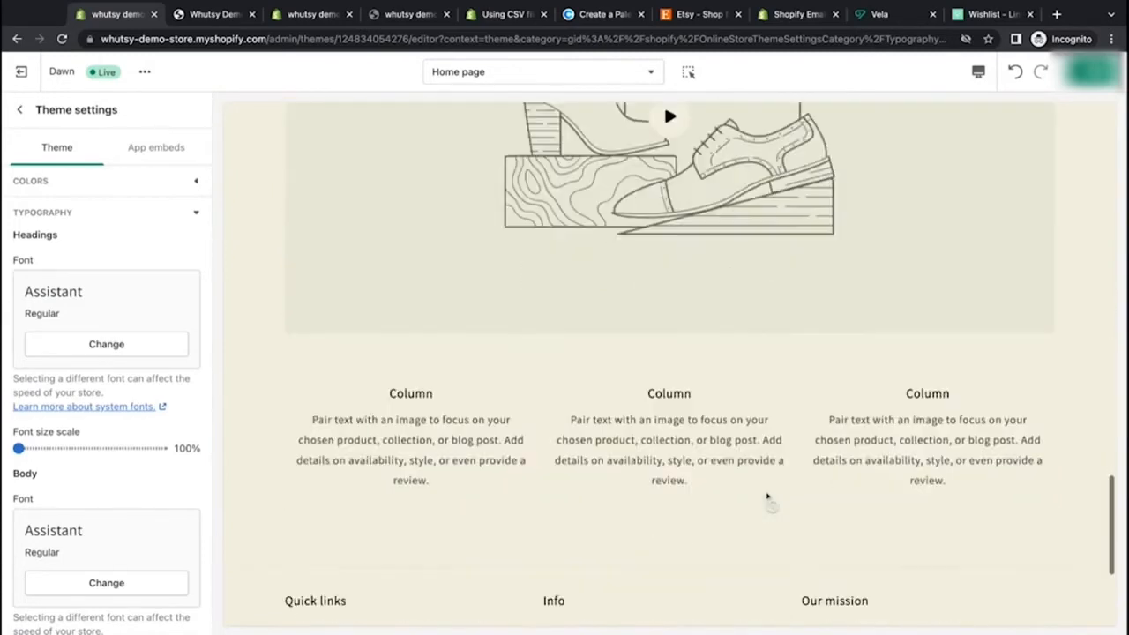
{"action": "scroll", "coordinate": [767, 498], "scroll_direction": "down", "scroll_amount": 1}
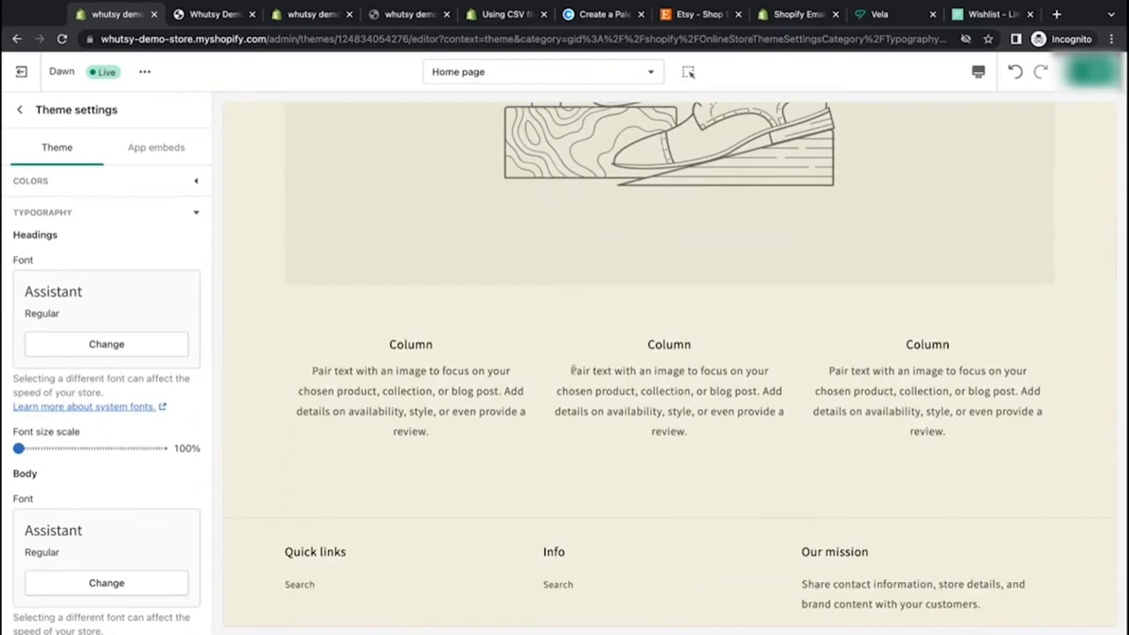
{"action": "triple_click", "coordinate": [686, 431]}
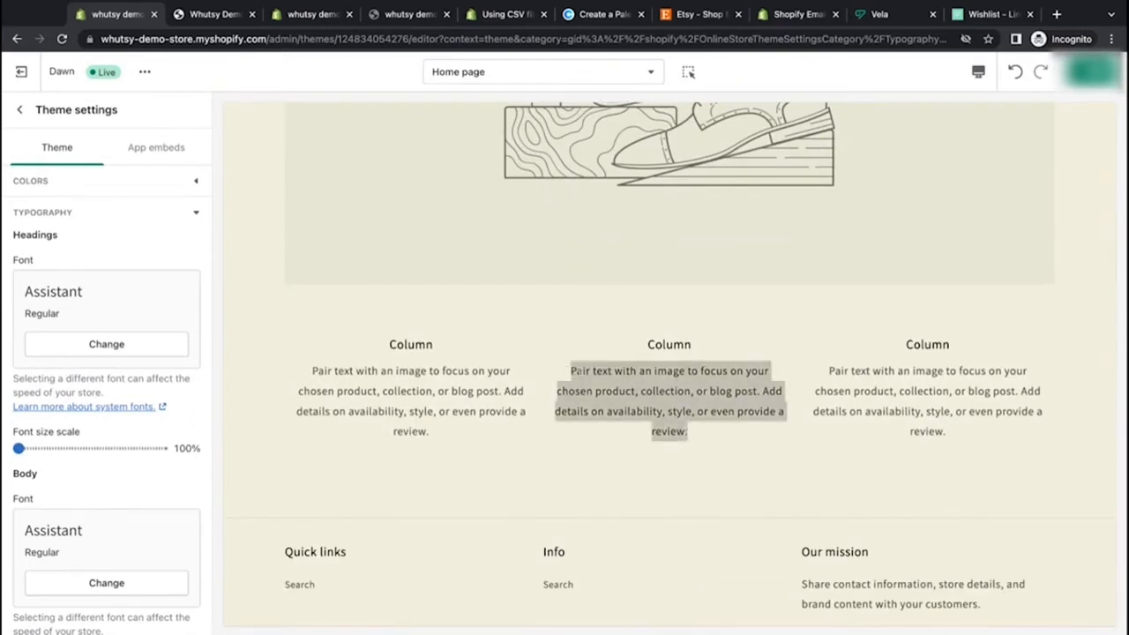
{"action": "left_click_drag", "start_coordinate": [648, 344], "coordinate": [692, 345]}
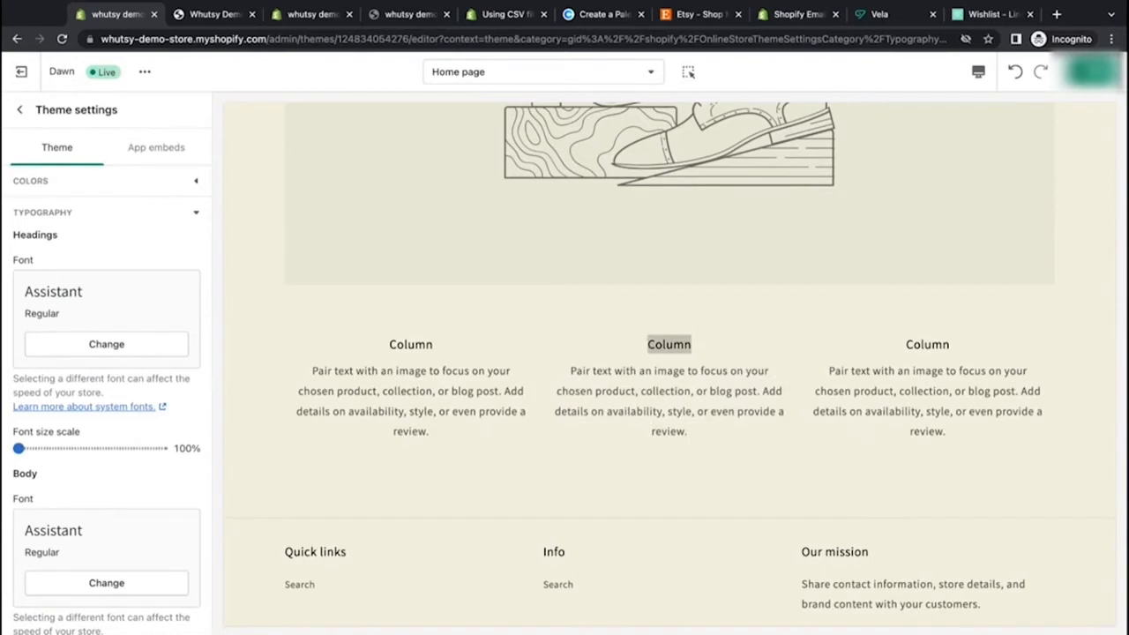
Step: Highlight the footer's Quick links heading and link text in the preview to compare fonts, then return to the top of the page
{"action": "scroll", "coordinate": [687, 394], "scroll_direction": "down", "scroll_amount": 5}
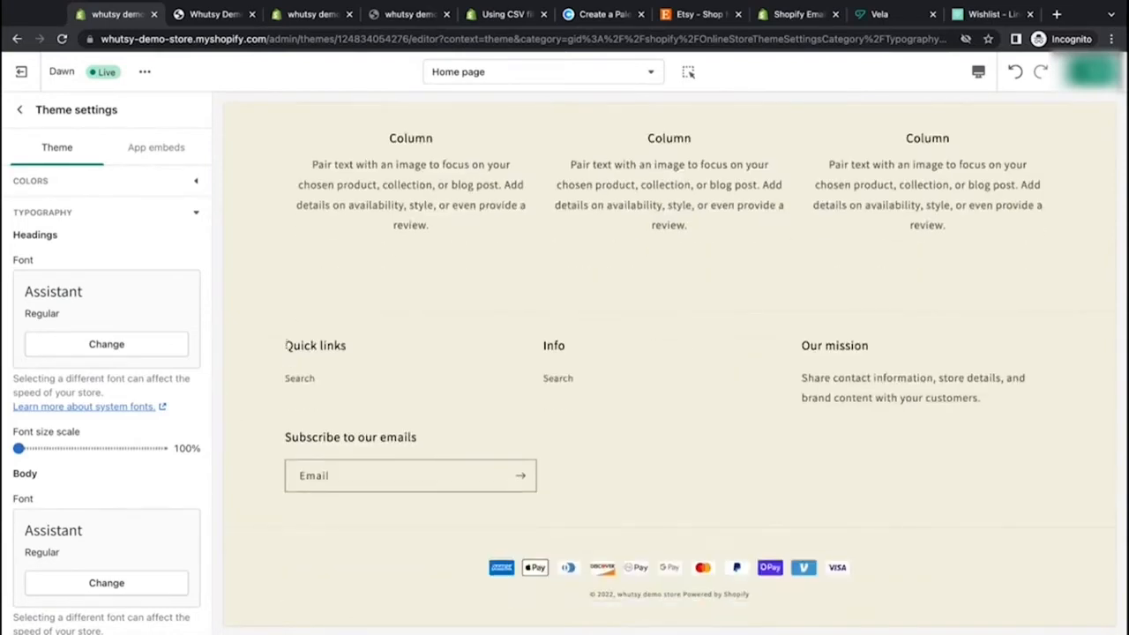
{"action": "left_click_drag", "start_coordinate": [285, 346], "coordinate": [348, 346]}
{"action": "left_click", "coordinate": [349, 372]}
{"action": "double_click", "coordinate": [325, 377]}
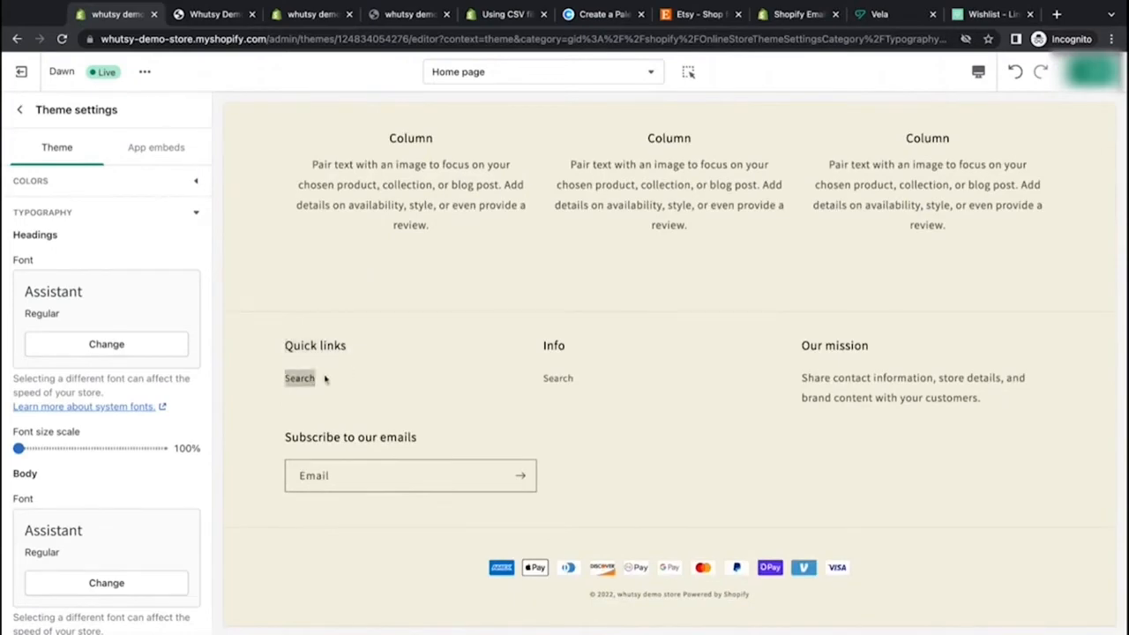
{"action": "left_click", "coordinate": [272, 399]}
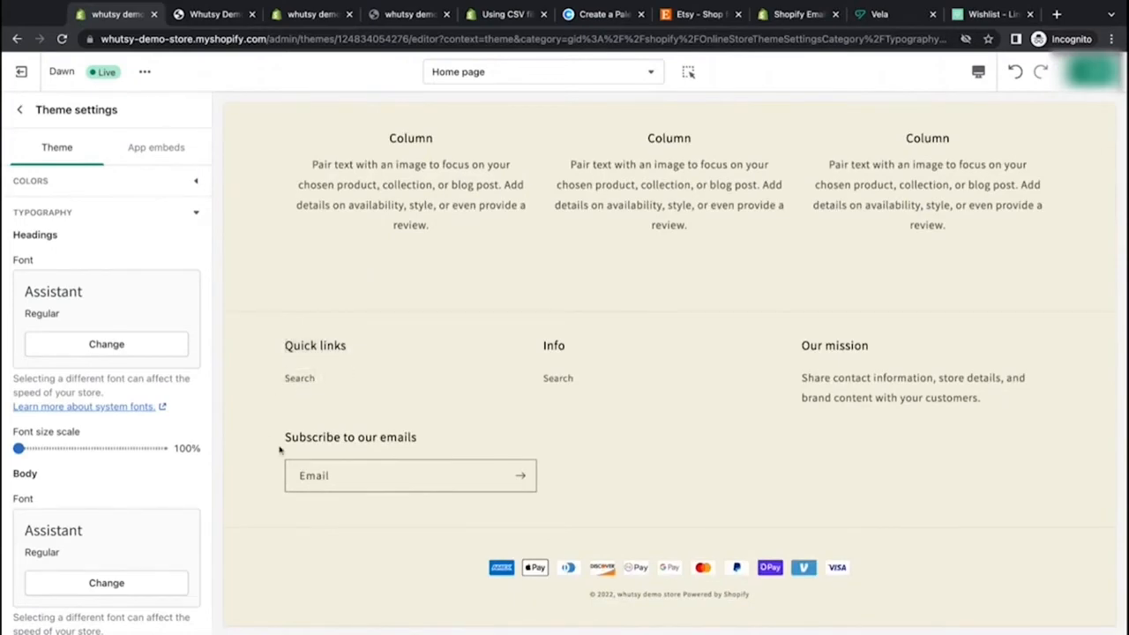
{"action": "scroll", "coordinate": [280, 450], "scroll_direction": "up", "scroll_amount": 20}
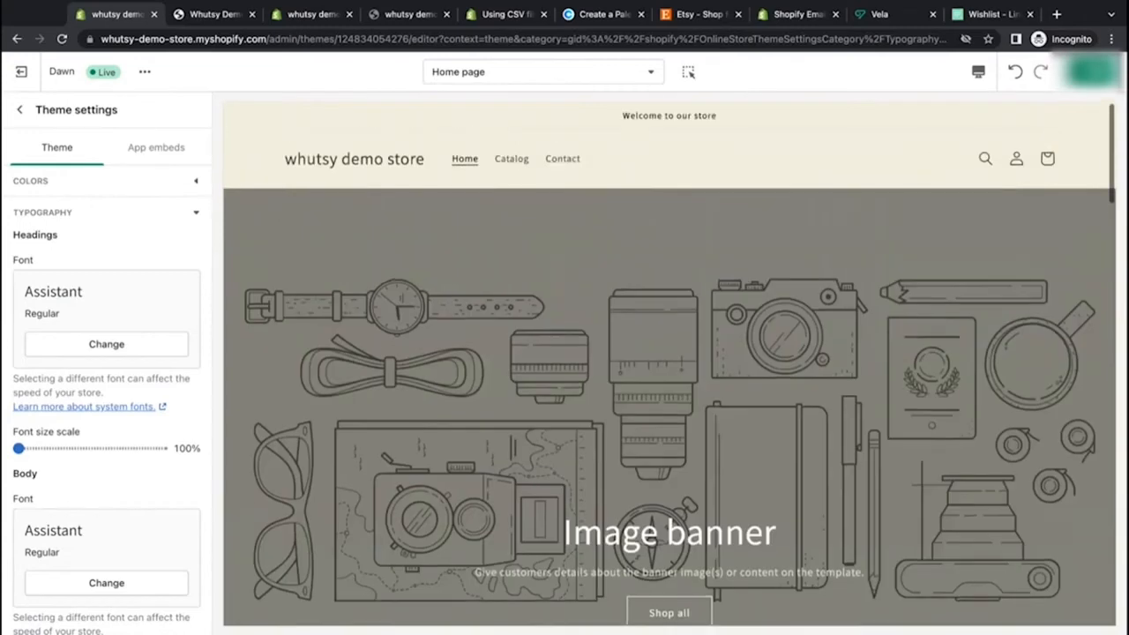
{"action": "scroll", "coordinate": [131, 282], "scroll_direction": "down", "scroll_amount": 1}
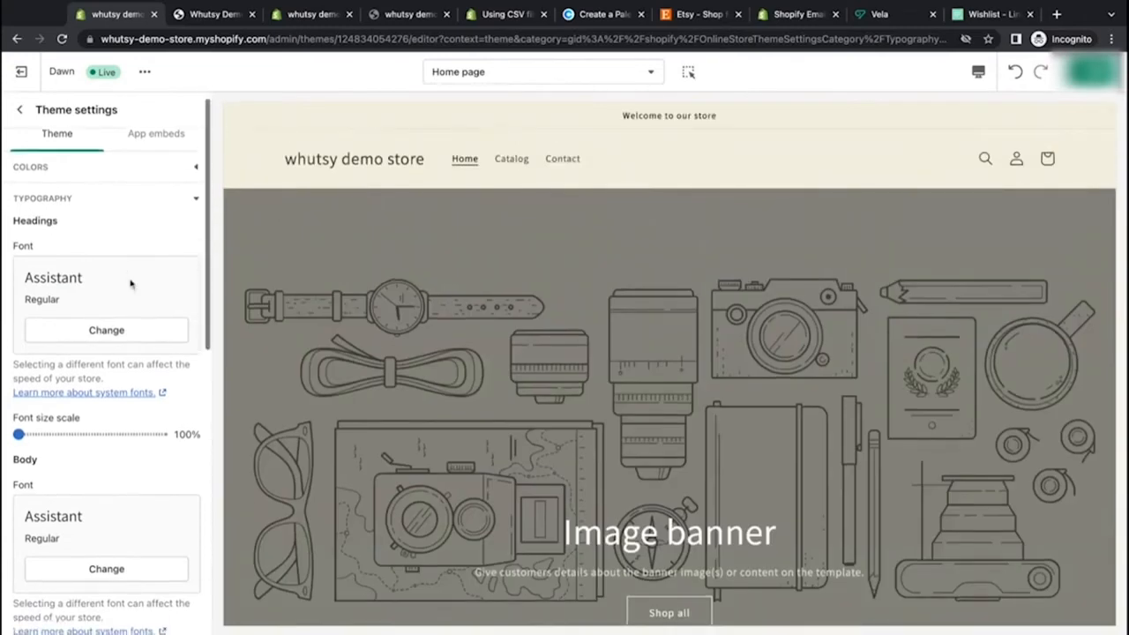
{"action": "scroll", "coordinate": [131, 282], "scroll_direction": "up", "scroll_amount": 1}
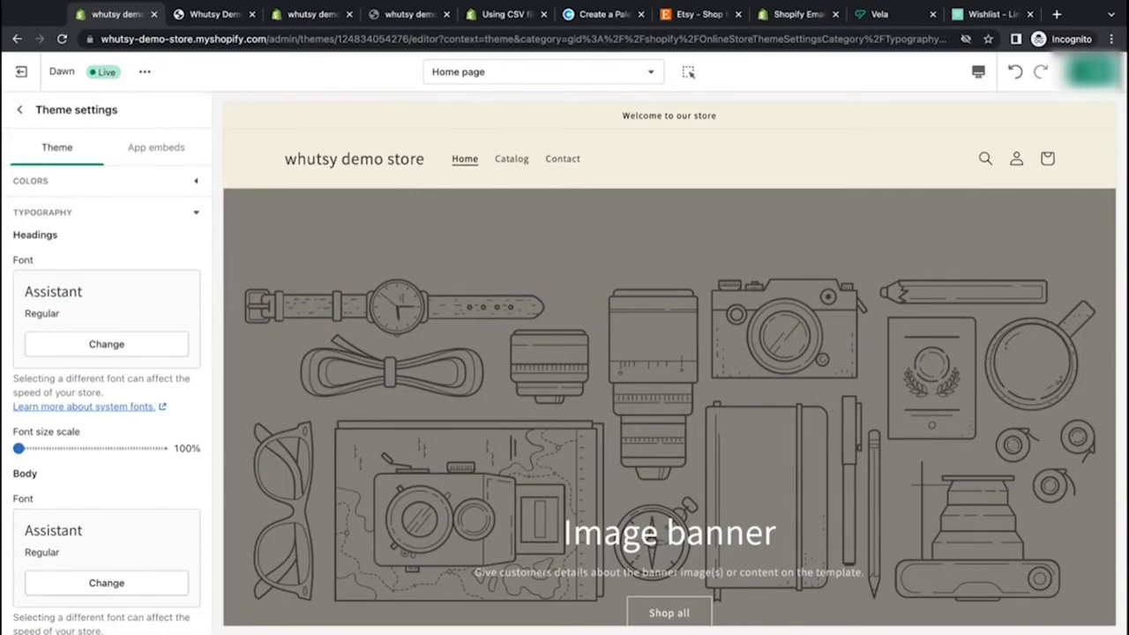
{"action": "scroll", "coordinate": [130, 300], "scroll_direction": "down", "scroll_amount": 1}
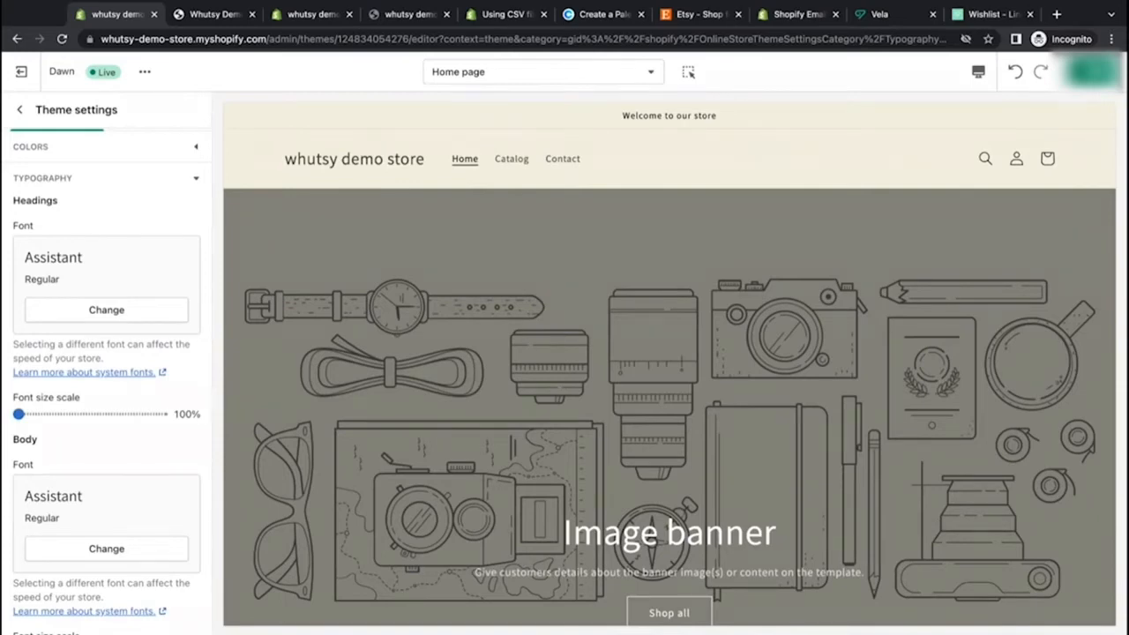
Step: Browse the heading font list, loading more fonts, and close the picker without choosing one
{"action": "left_click", "coordinate": [137, 310]}
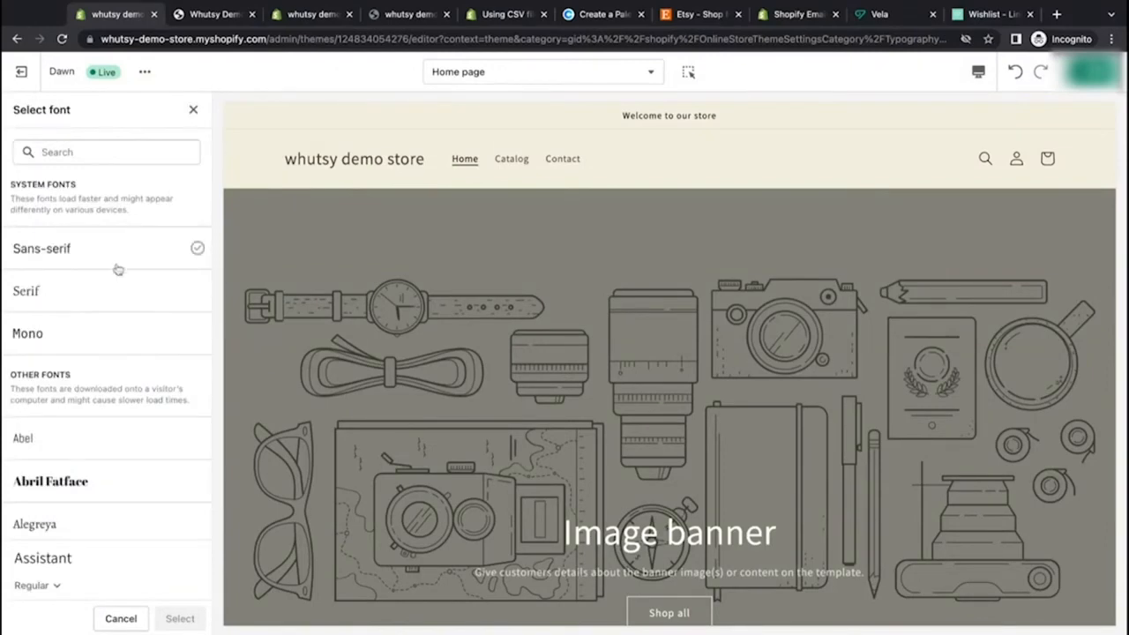
{"action": "scroll", "coordinate": [111, 309], "scroll_direction": "down", "scroll_amount": 5}
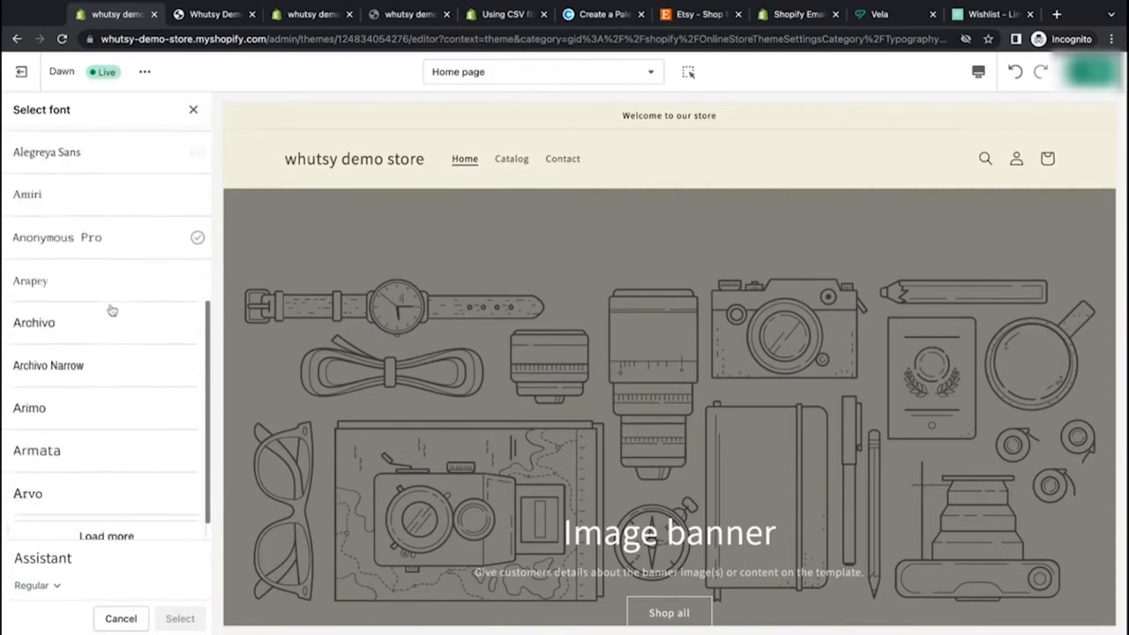
{"action": "left_click", "coordinate": [122, 508]}
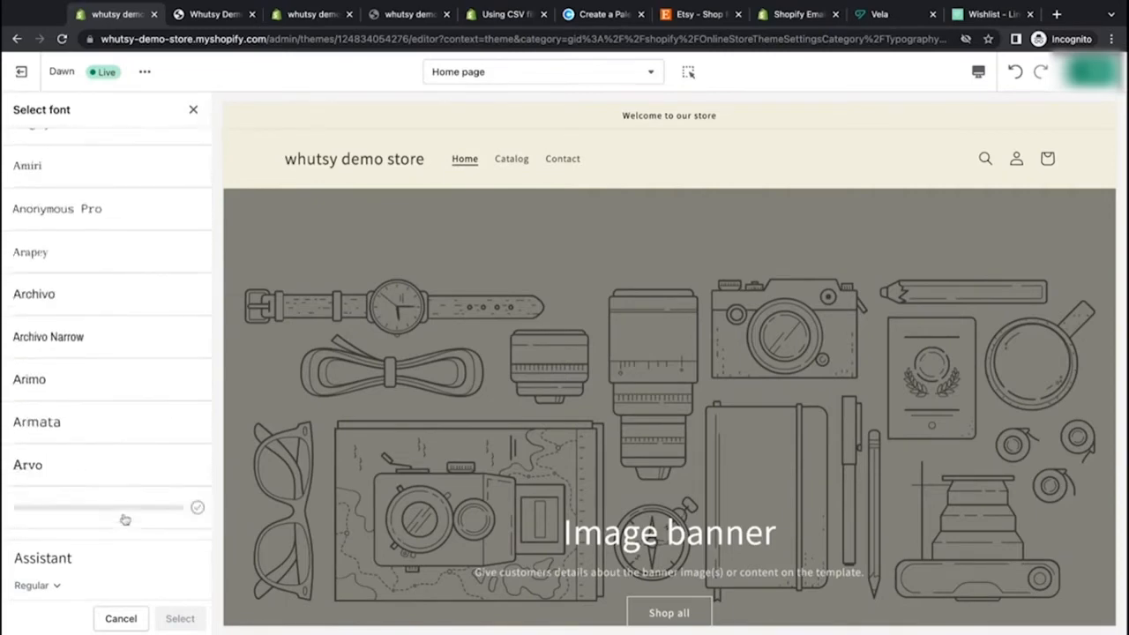
{"action": "scroll", "coordinate": [122, 393], "scroll_direction": "down", "scroll_amount": 4}
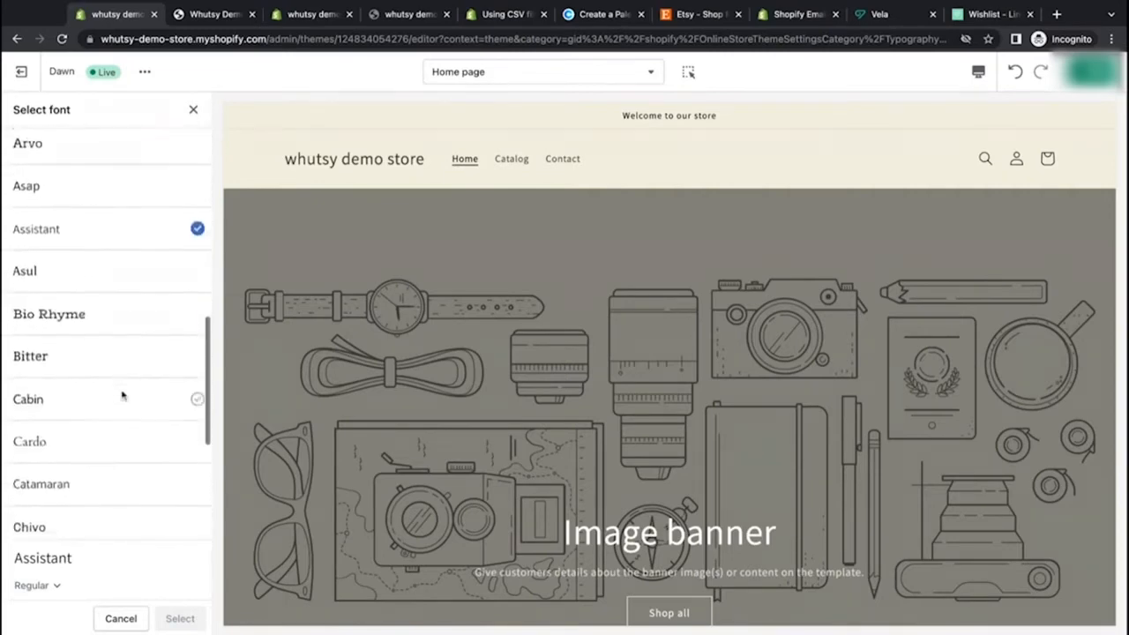
{"action": "scroll", "coordinate": [121, 397], "scroll_direction": "down", "scroll_amount": 5}
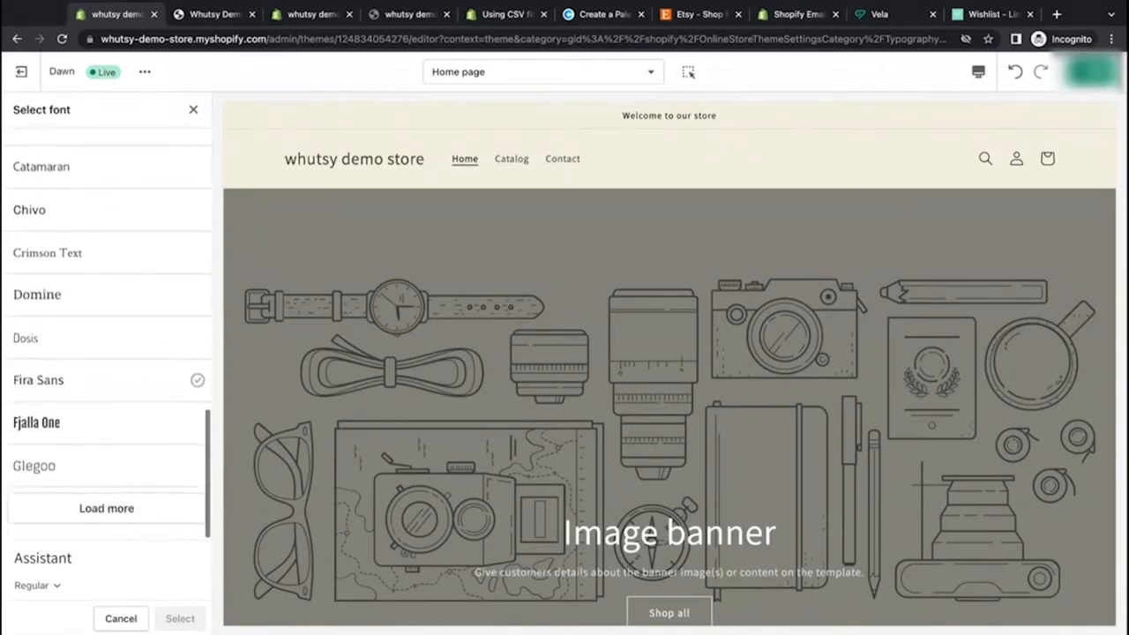
{"action": "left_click", "coordinate": [124, 509]}
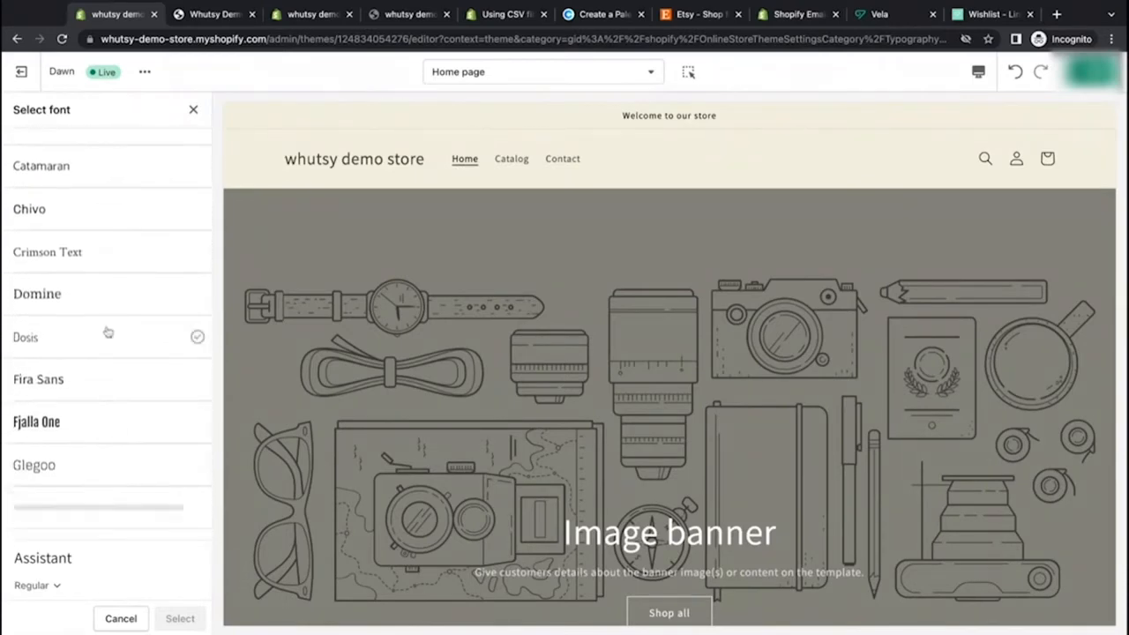
{"action": "scroll", "coordinate": [106, 330], "scroll_direction": "down", "scroll_amount": 4}
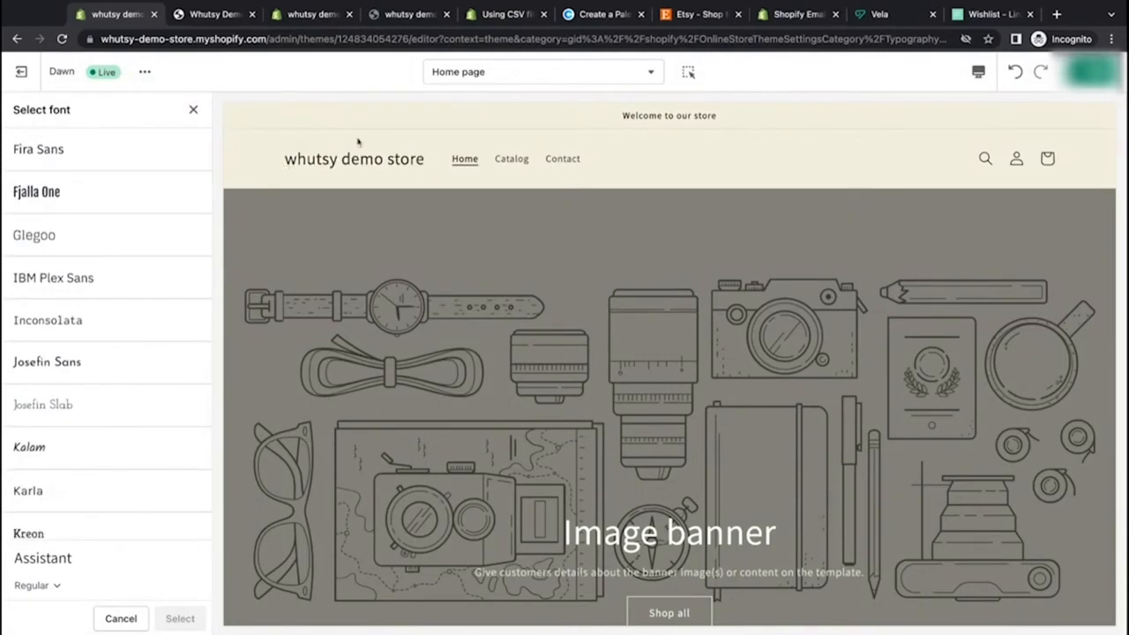
{"action": "scroll", "coordinate": [353, 265], "scroll_direction": "down", "scroll_amount": 5}
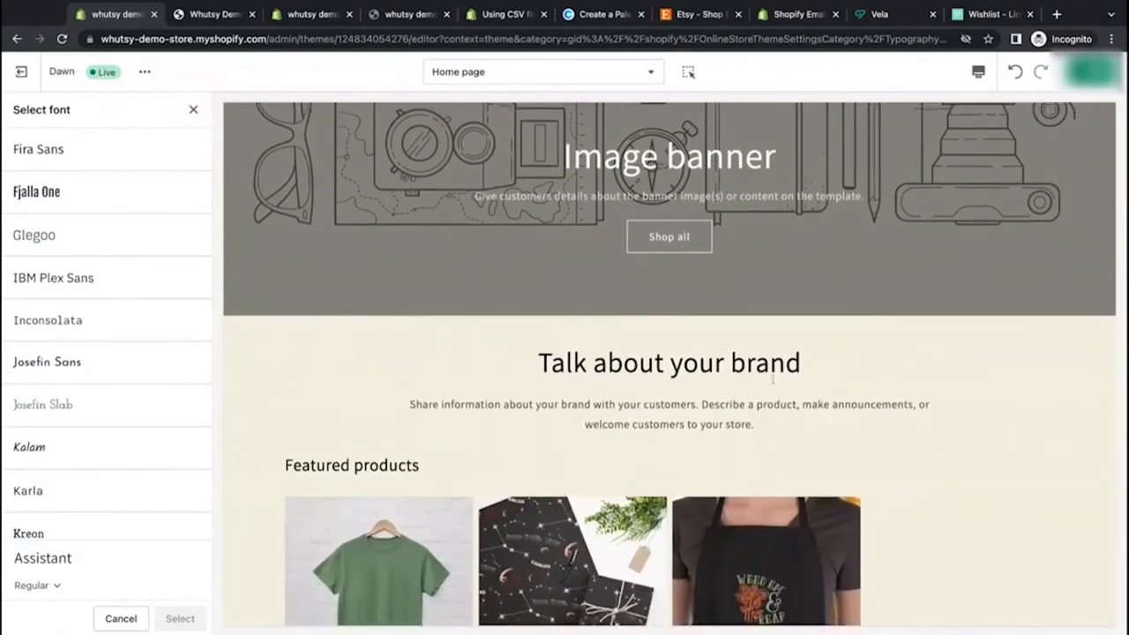
{"action": "scroll", "coordinate": [428, 426], "scroll_direction": "down", "scroll_amount": 2}
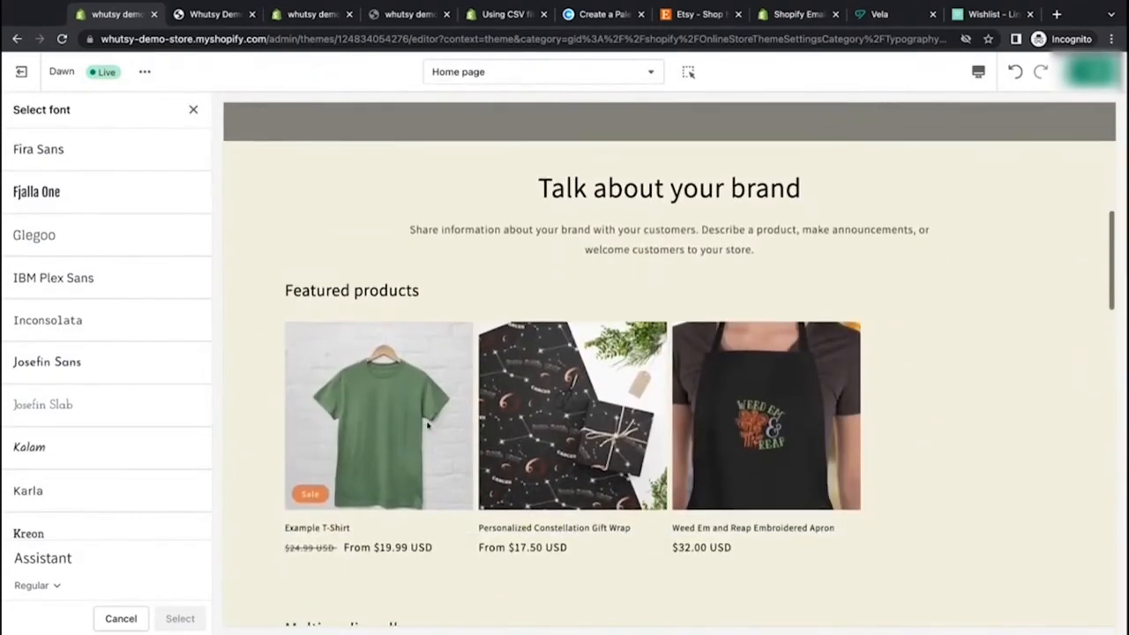
{"action": "scroll", "coordinate": [428, 426], "scroll_direction": "up", "scroll_amount": 1}
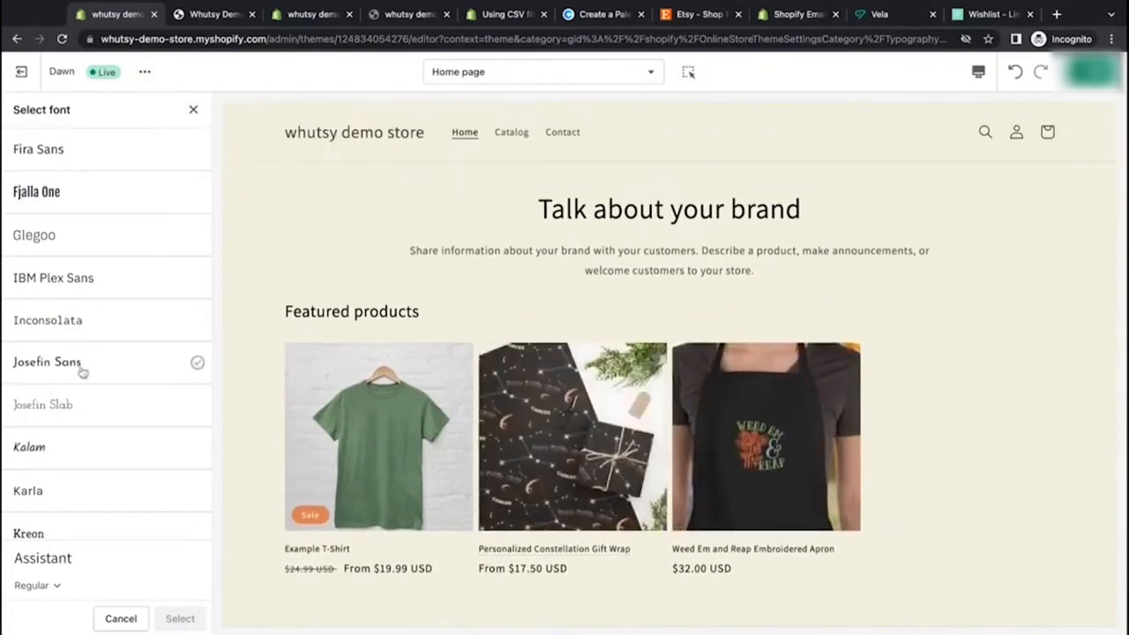
{"action": "left_click", "coordinate": [194, 109]}
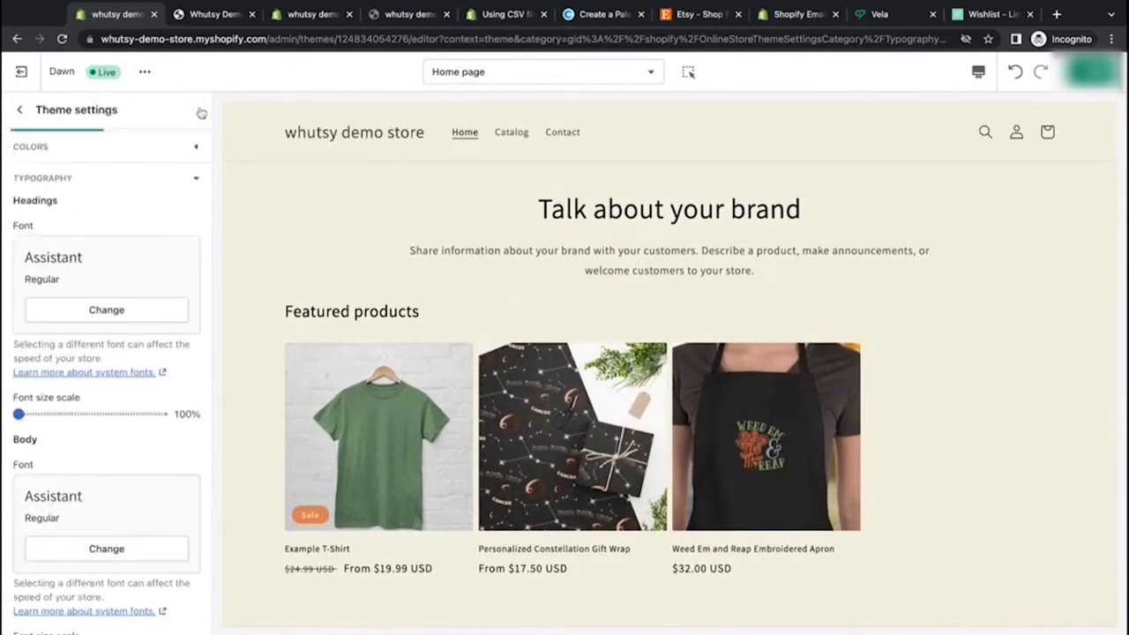
{"action": "left_click", "coordinate": [97, 548]}
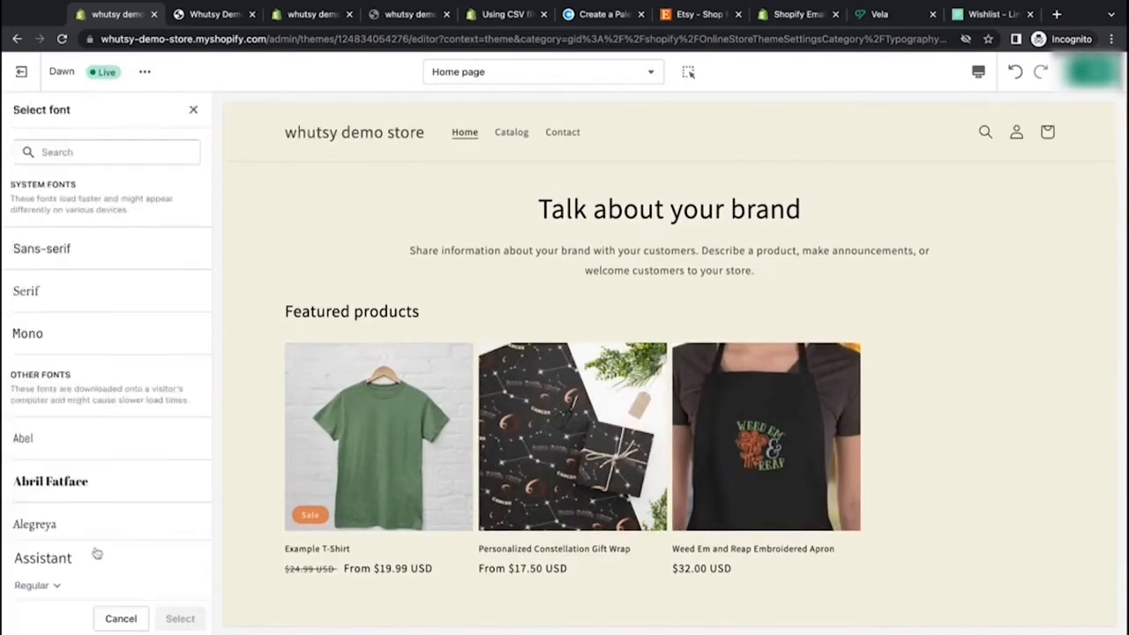
{"action": "left_click", "coordinate": [116, 155]}
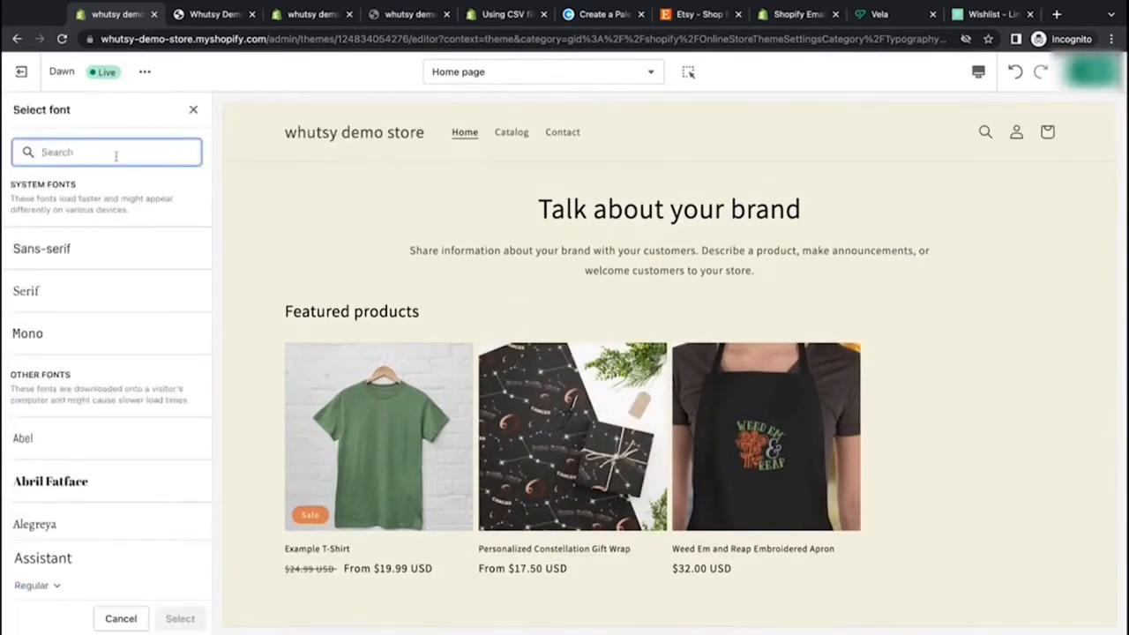
{"action": "type", "text": "jo"}
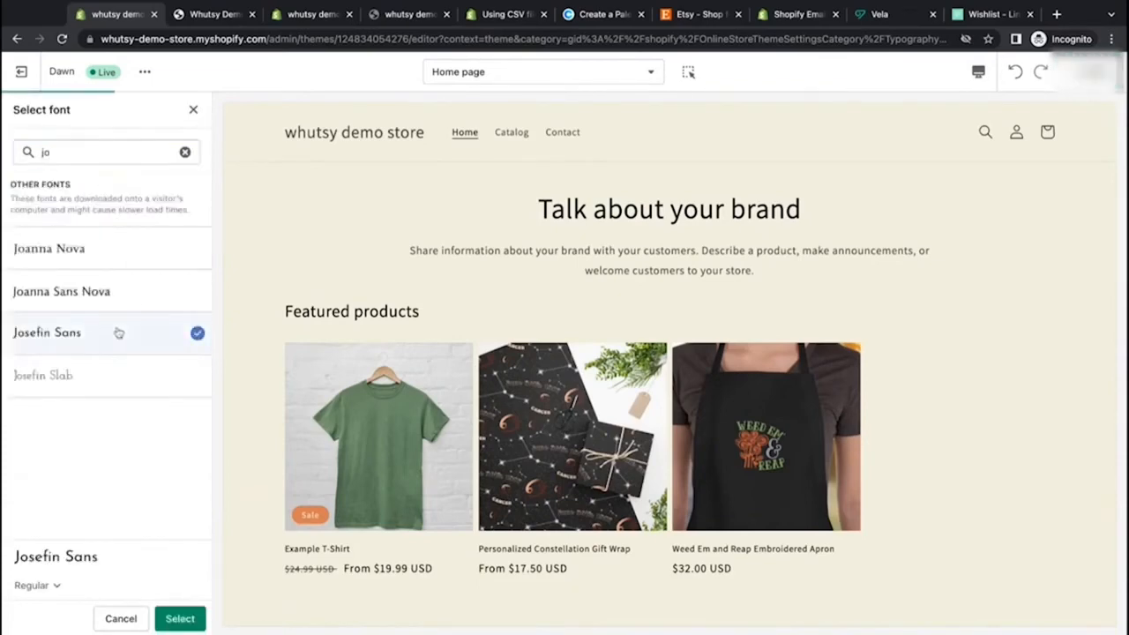
{"action": "left_click", "coordinate": [193, 112]}
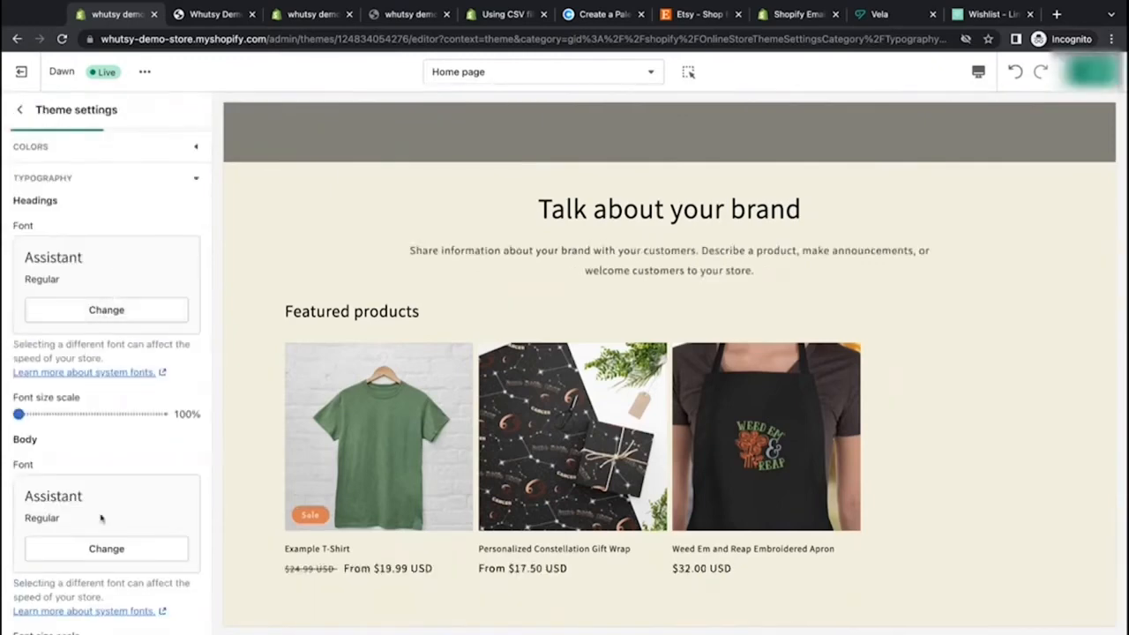
Step: Set the body font to Josefin Sans by searching for it in the font picker
{"action": "left_click", "coordinate": [106, 548]}
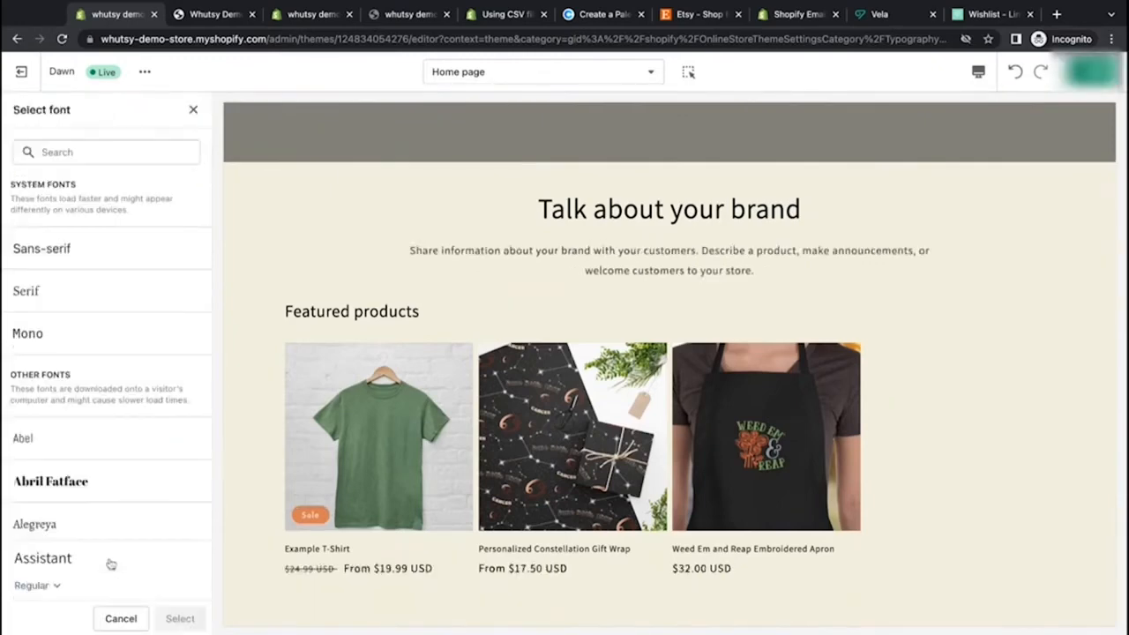
{"action": "left_click", "coordinate": [136, 154]}
{"action": "type", "text": "jos"}
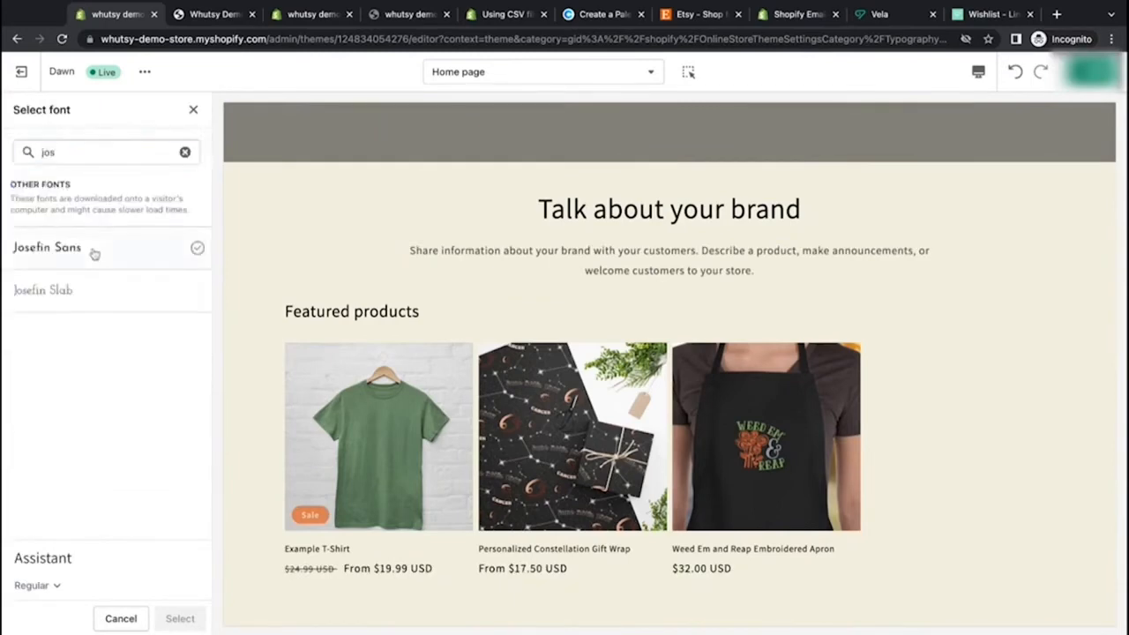
{"action": "left_click", "coordinate": [94, 251]}
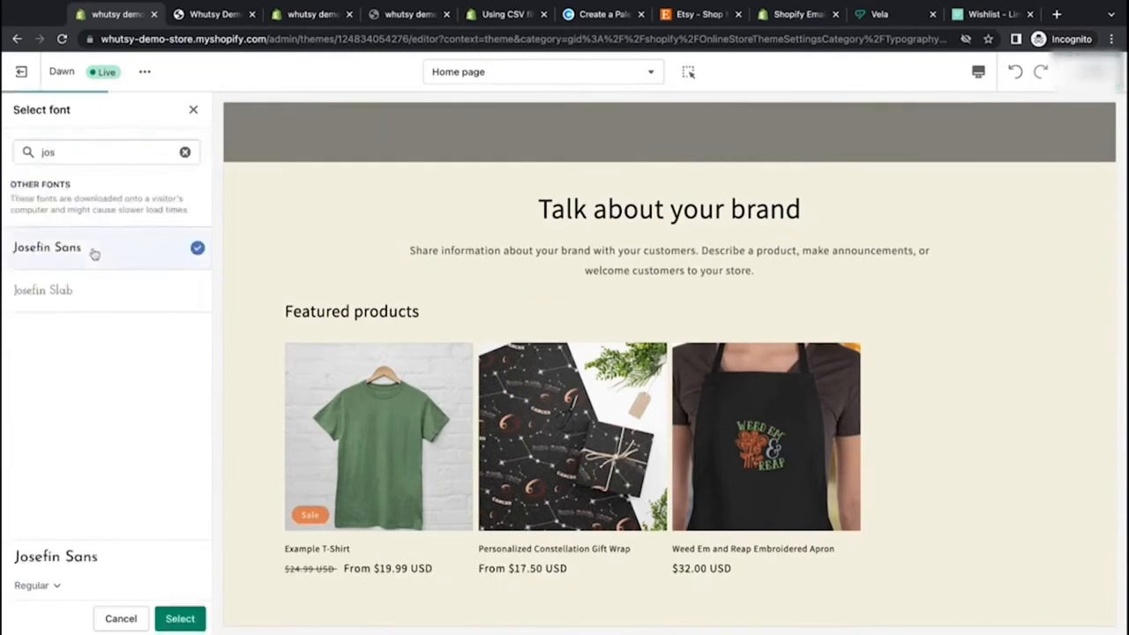
{"action": "left_click", "coordinate": [180, 619]}
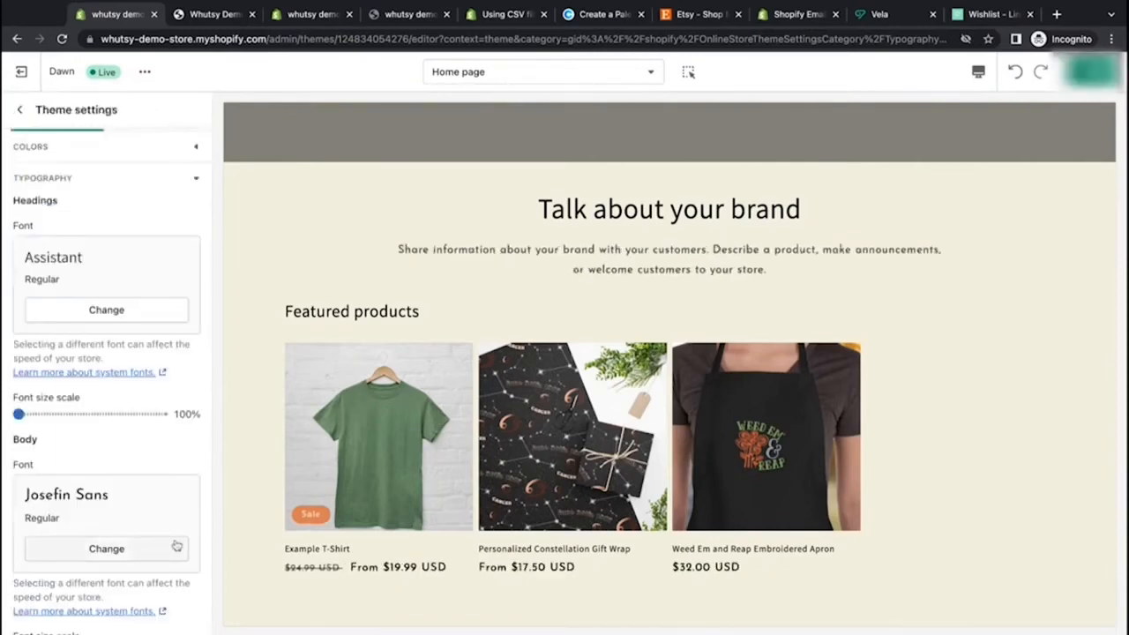
Step: Choose Crimson Text as the heading font from the font list
{"action": "left_click", "coordinate": [105, 313]}
{"action": "scroll", "coordinate": [105, 313], "scroll_direction": "down", "scroll_amount": 5}
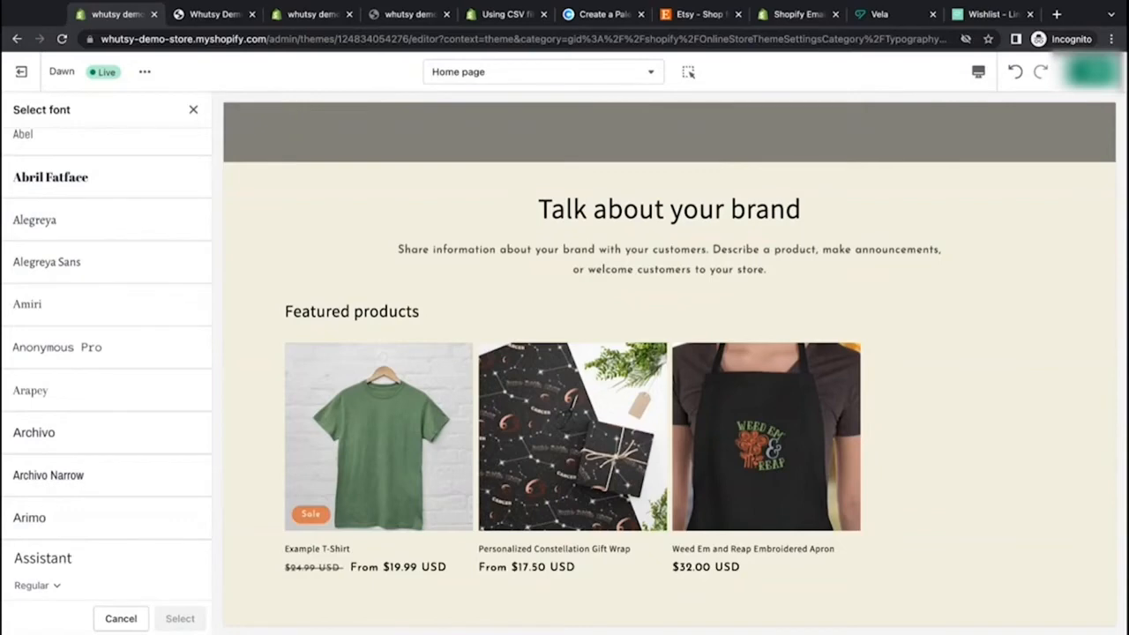
{"action": "scroll", "coordinate": [141, 411], "scroll_direction": "down", "scroll_amount": 7}
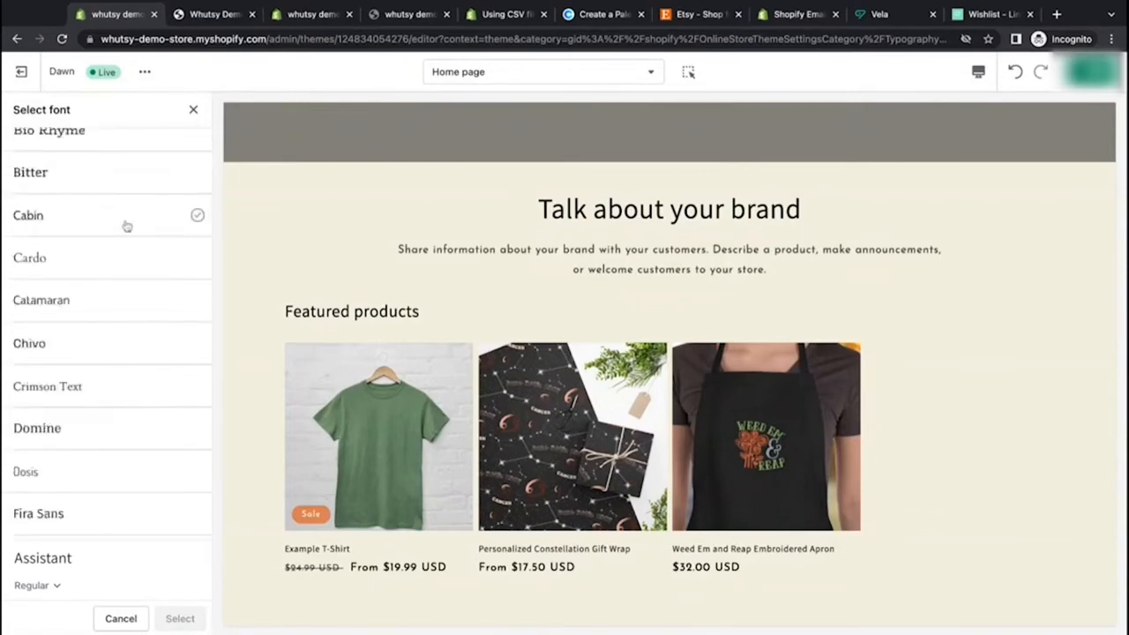
{"action": "left_click", "coordinate": [119, 398]}
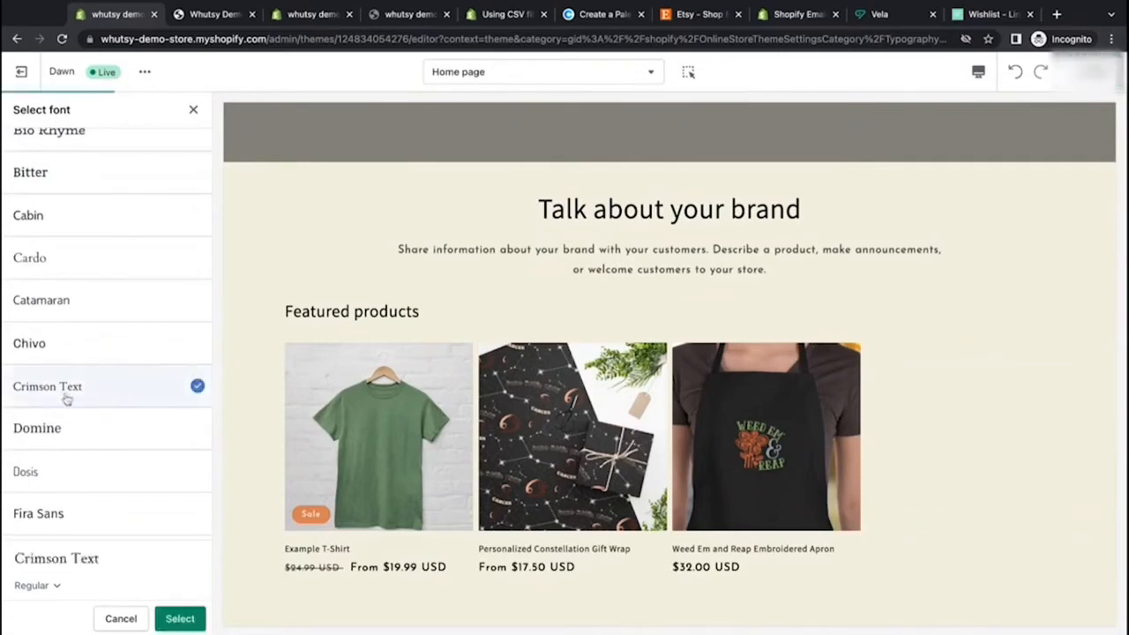
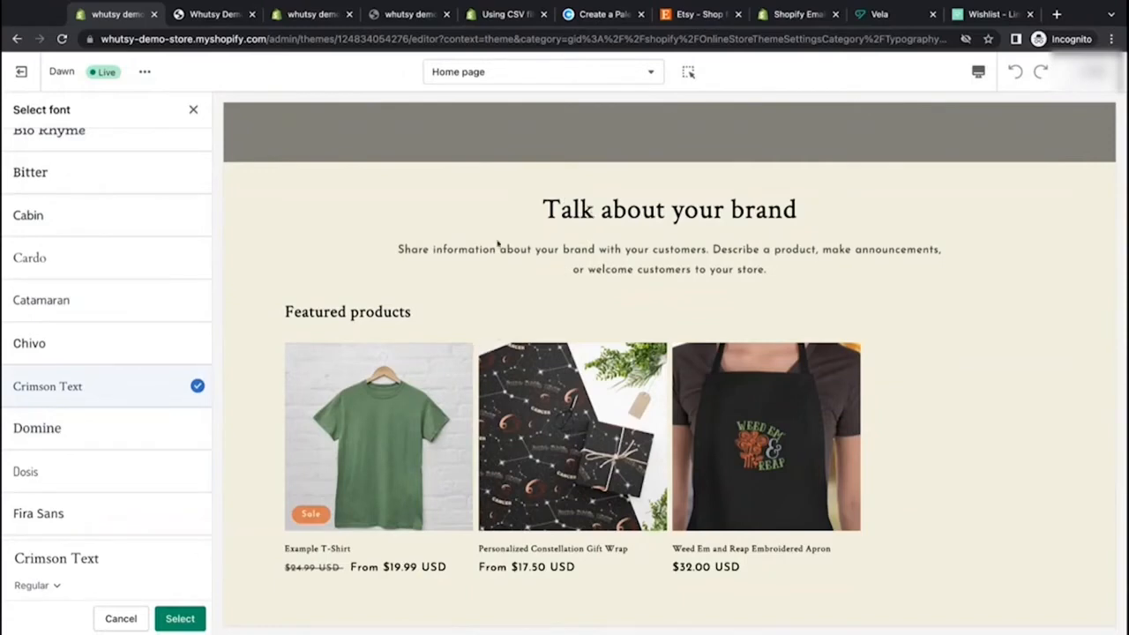
Step: Highlight the brand section's body text and heading in the preview to compare the two fonts
{"action": "left_click_drag", "start_coordinate": [412, 248], "coordinate": [766, 269]}
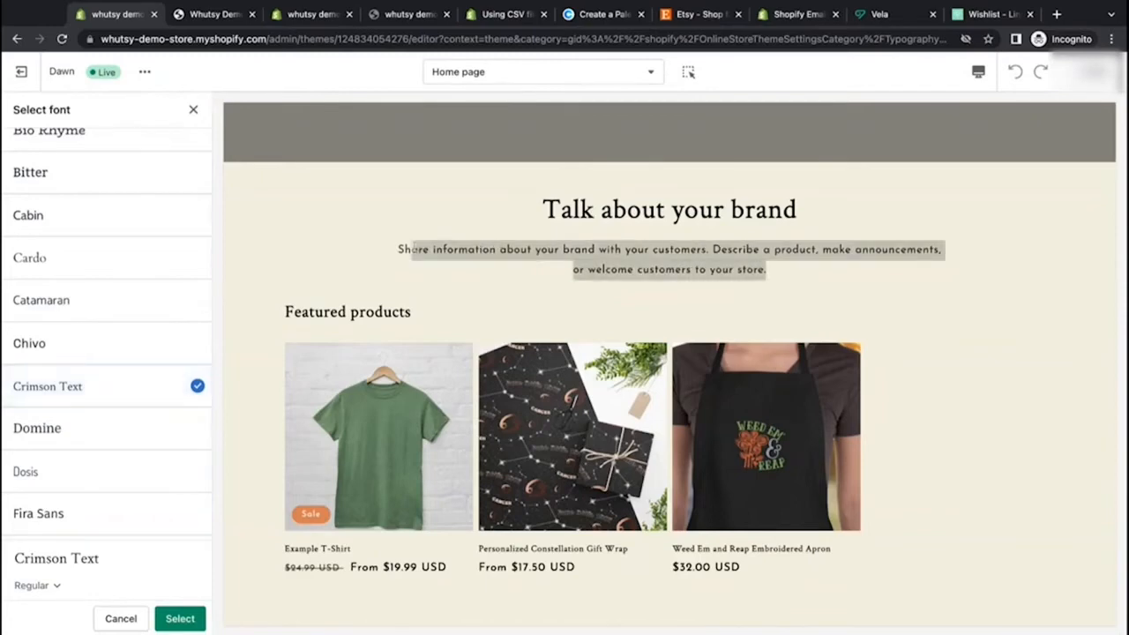
{"action": "left_click", "coordinate": [414, 250]}
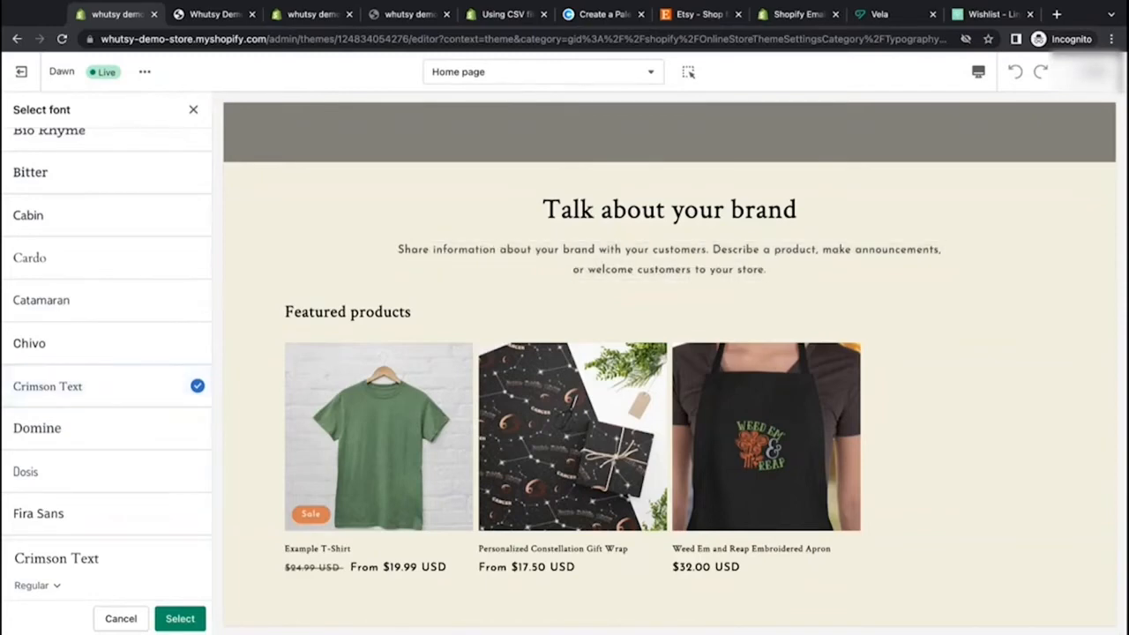
{"action": "left_click_drag", "start_coordinate": [542, 209], "coordinate": [797, 210]}
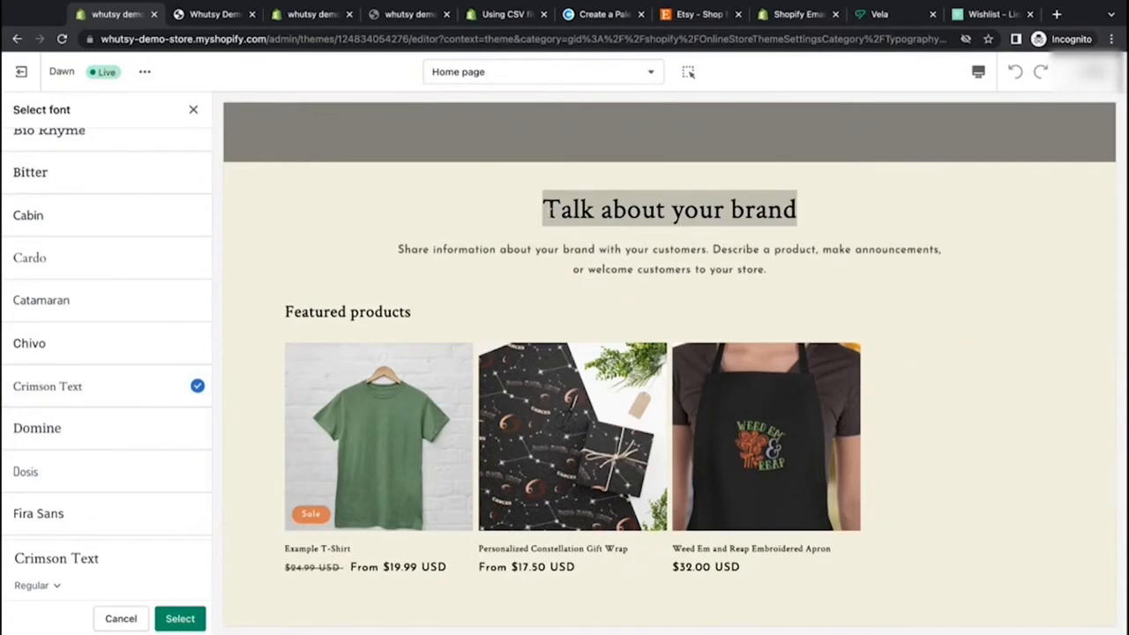
{"action": "left_click", "coordinate": [799, 261]}
Step: Preview the Crimson Text weights and apply it as the heading font in the Semi Bold Italic style
{"action": "scroll", "coordinate": [85, 453], "scroll_direction": "down", "scroll_amount": 1}
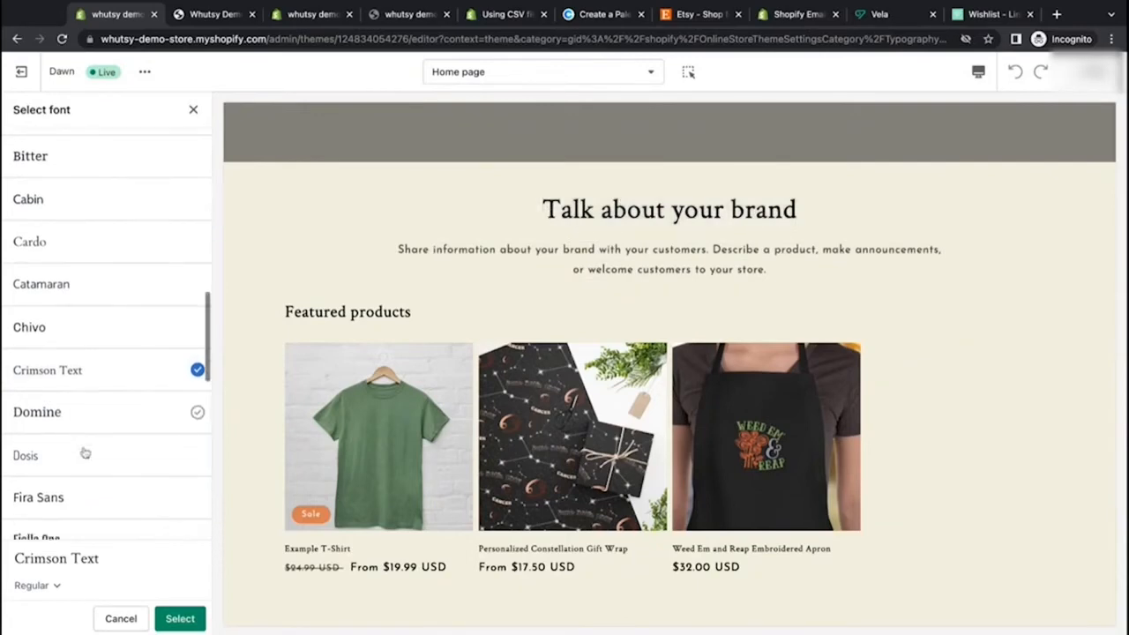
{"action": "left_click", "coordinate": [56, 586]}
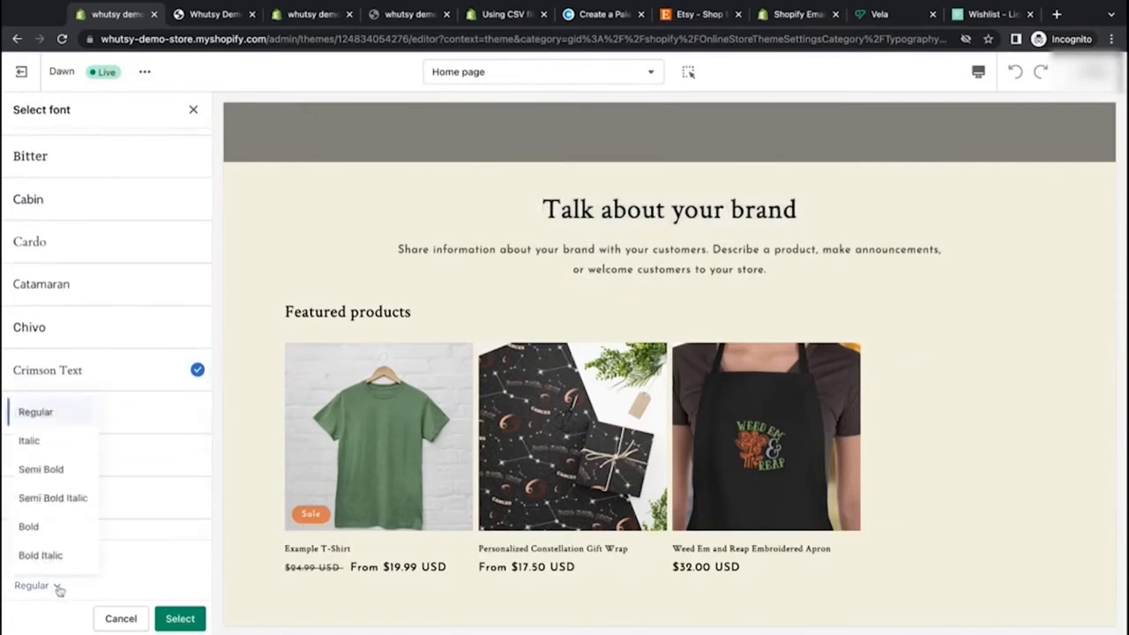
{"action": "left_click", "coordinate": [136, 584]}
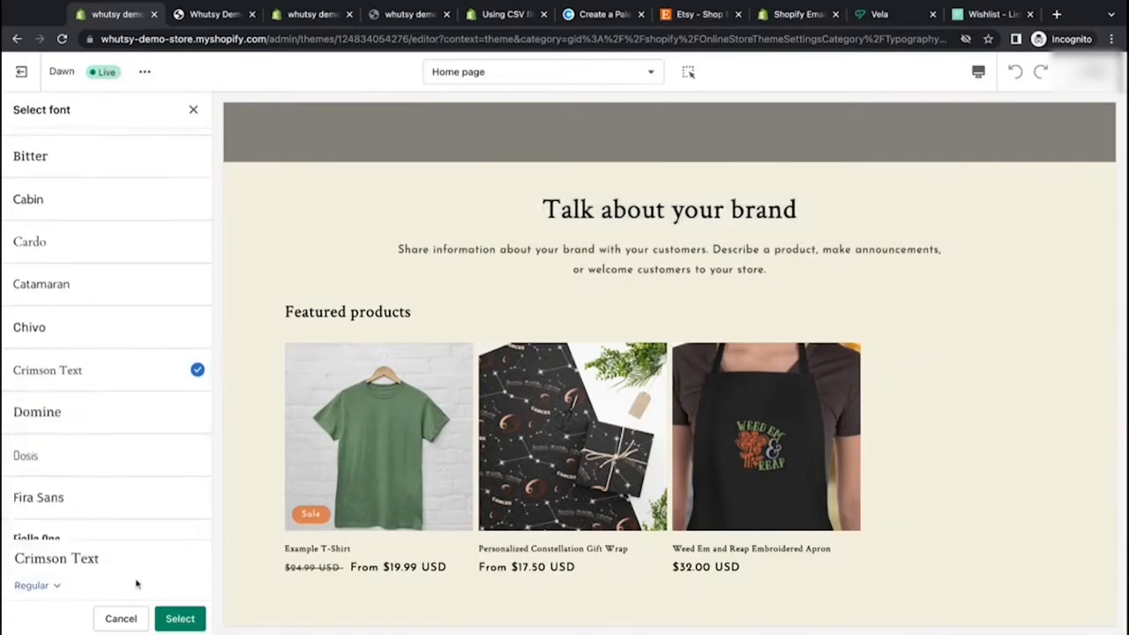
{"action": "left_click", "coordinate": [56, 587]}
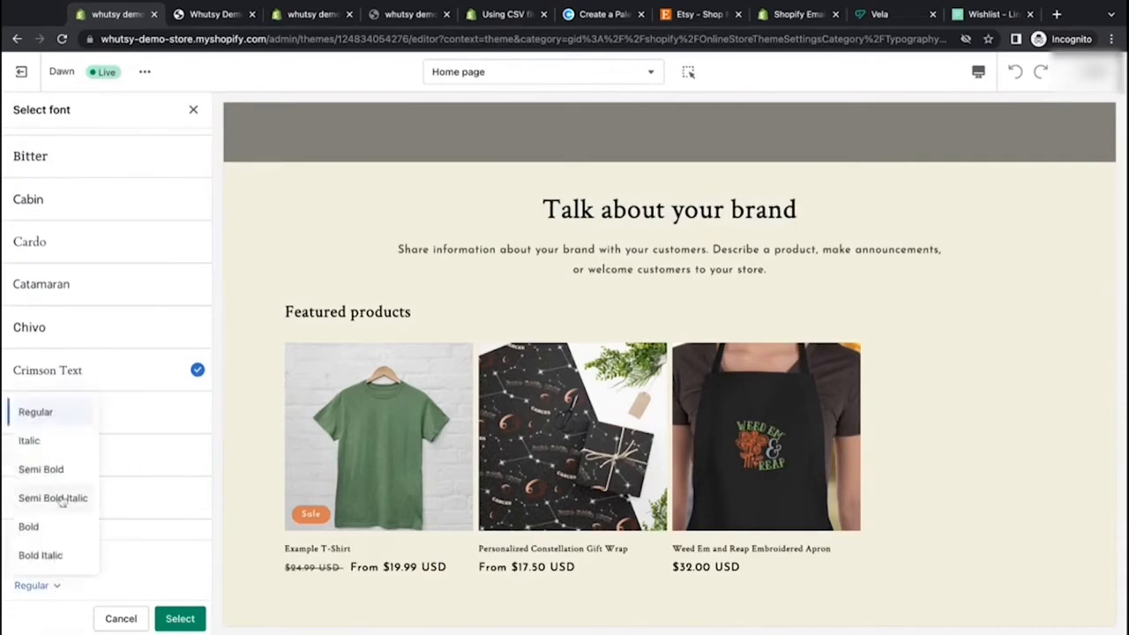
{"action": "left_click", "coordinate": [54, 469]}
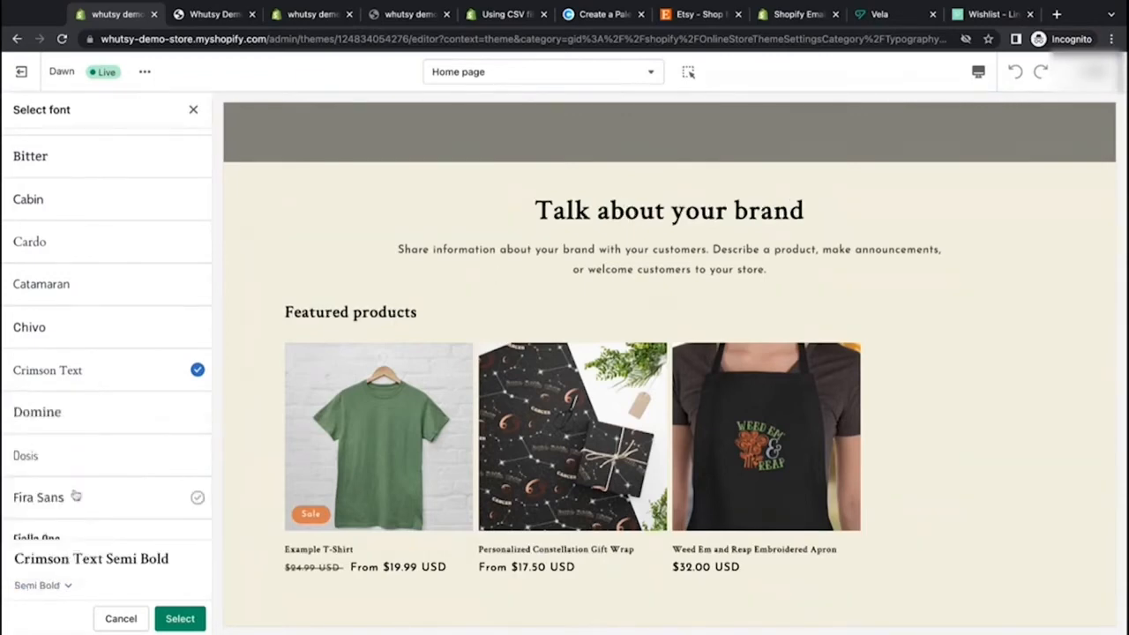
{"action": "left_click", "coordinate": [65, 586]}
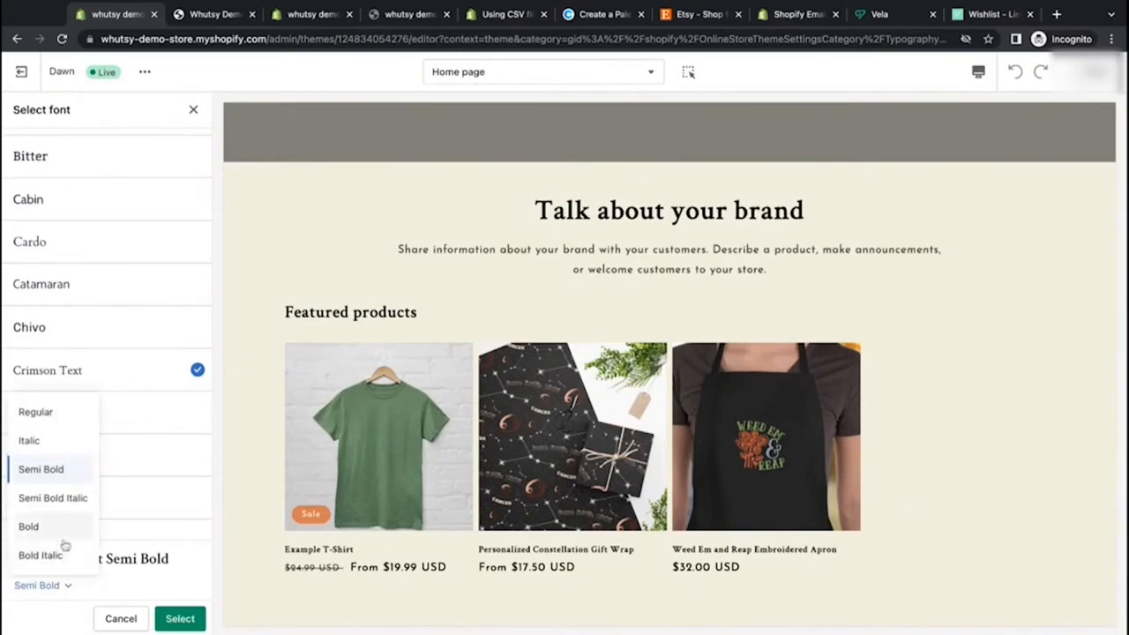
{"action": "left_click", "coordinate": [64, 527]}
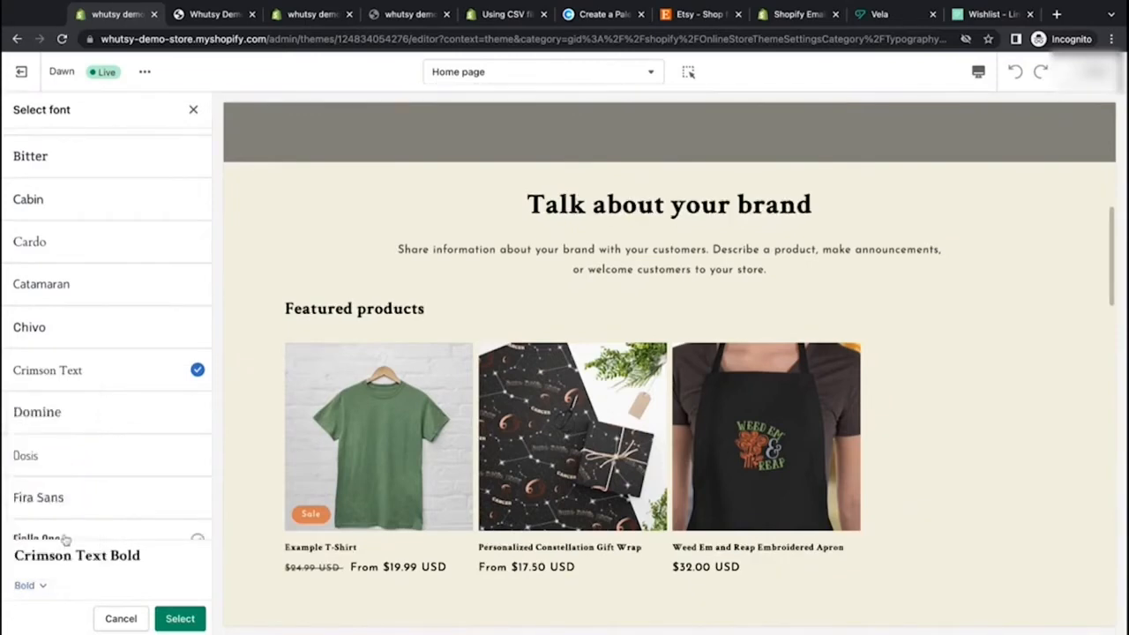
{"action": "left_click", "coordinate": [41, 586]}
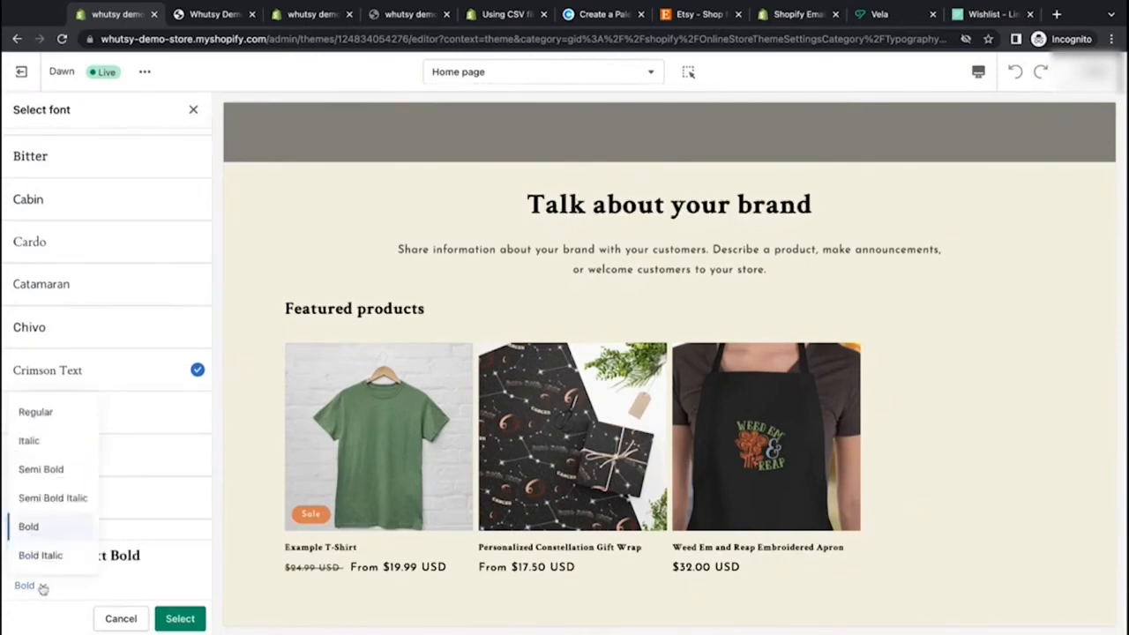
{"action": "left_click", "coordinate": [52, 554]}
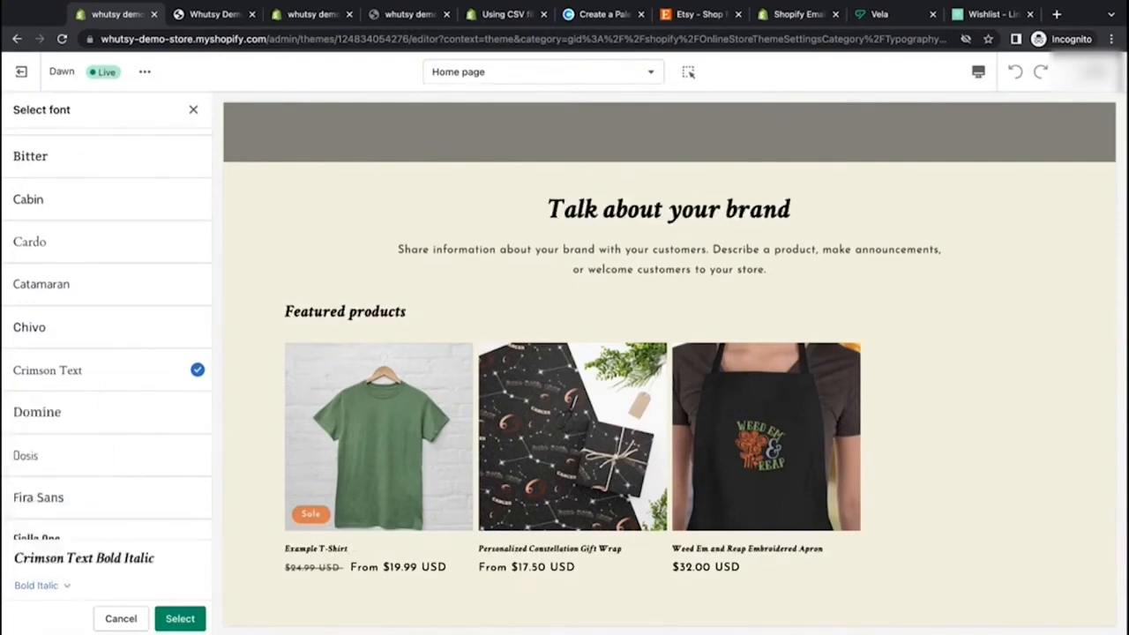
{"action": "left_click", "coordinate": [41, 586]}
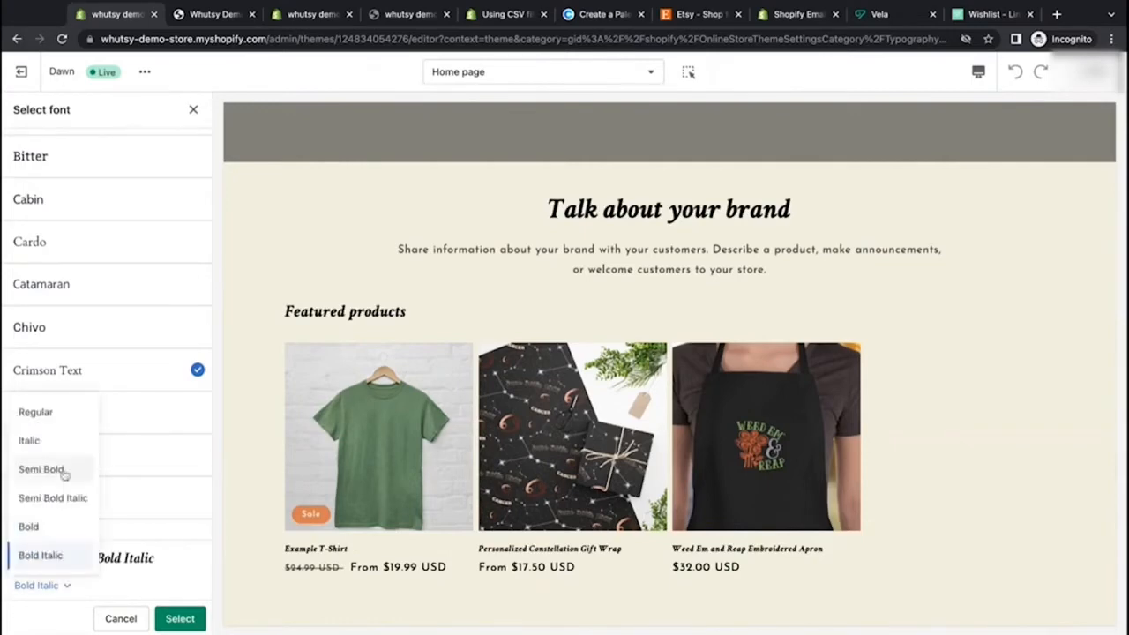
{"action": "left_click", "coordinate": [71, 498]}
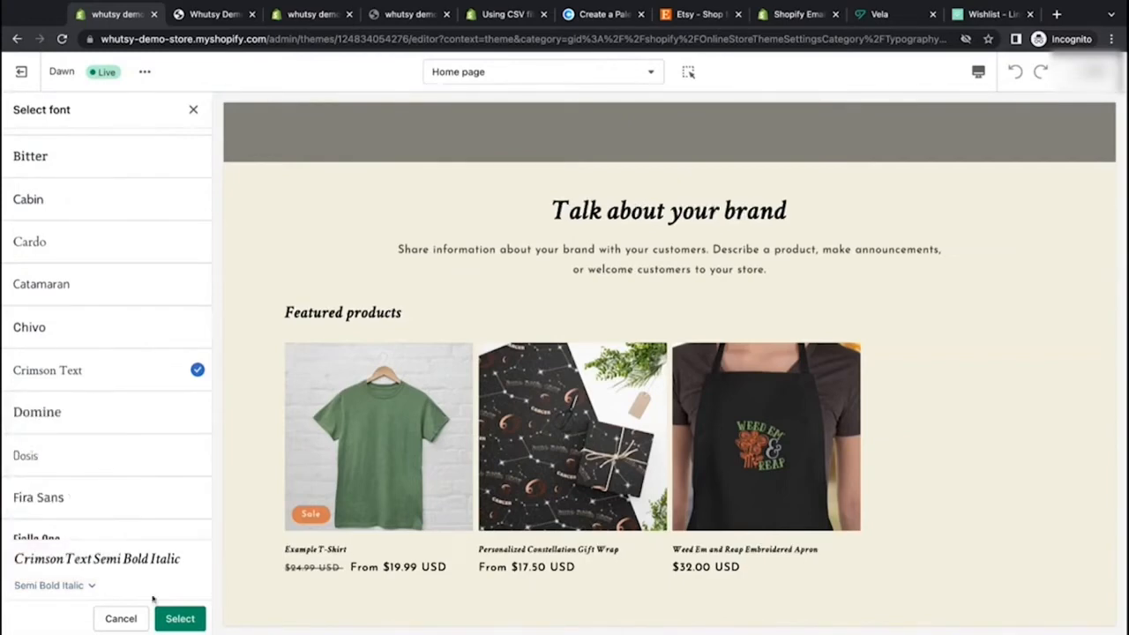
{"action": "left_click", "coordinate": [180, 618]}
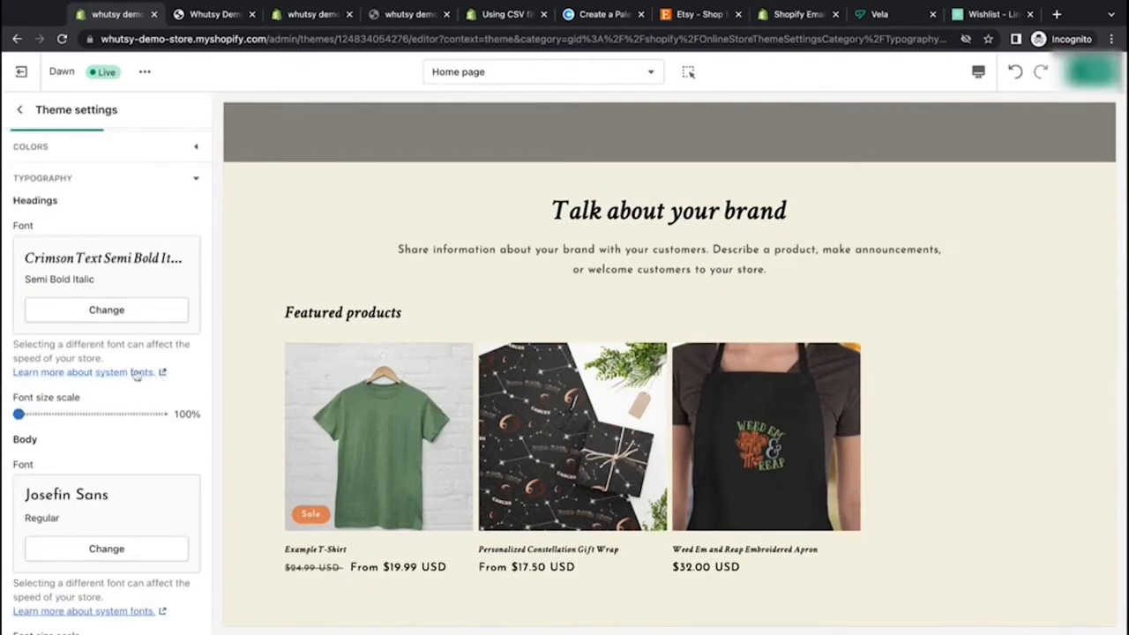
Step: Set the heading font size scale to 110%
{"action": "scroll", "coordinate": [393, 282], "scroll_direction": "down", "scroll_amount": 12}
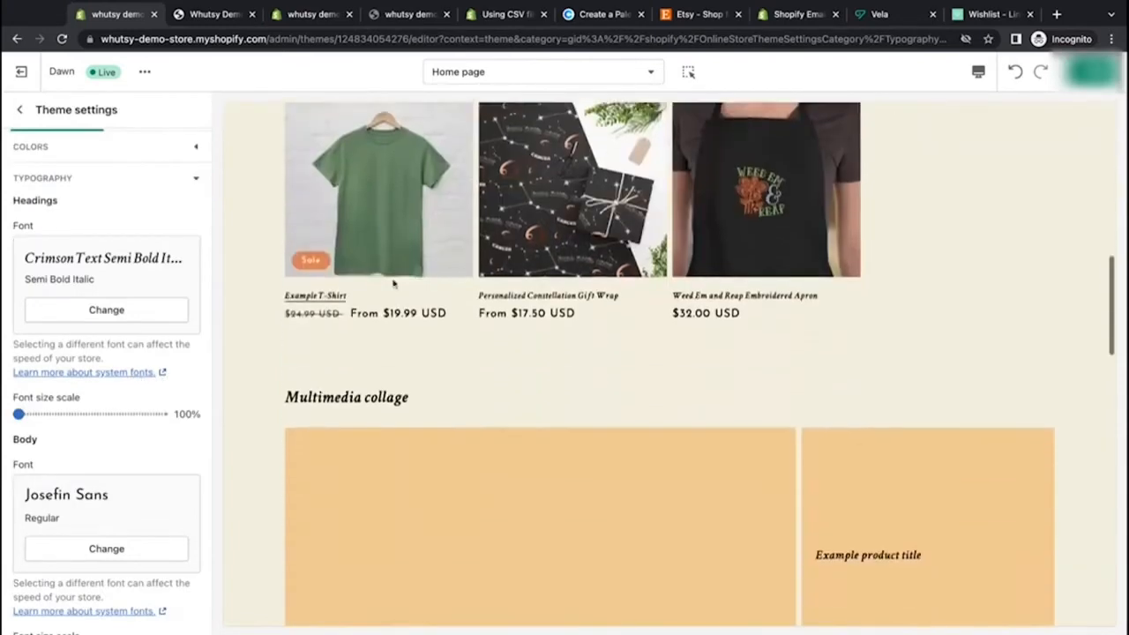
{"action": "scroll", "coordinate": [670, 364], "scroll_direction": "up", "scroll_amount": 12}
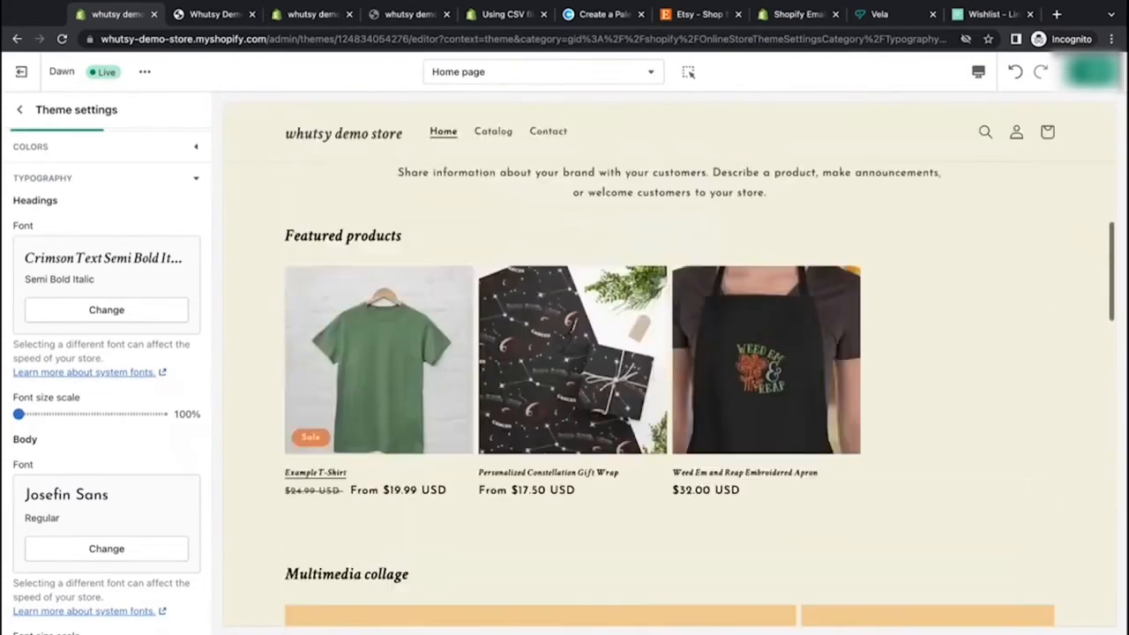
{"action": "scroll", "coordinate": [669, 365], "scroll_direction": "down", "scroll_amount": 3}
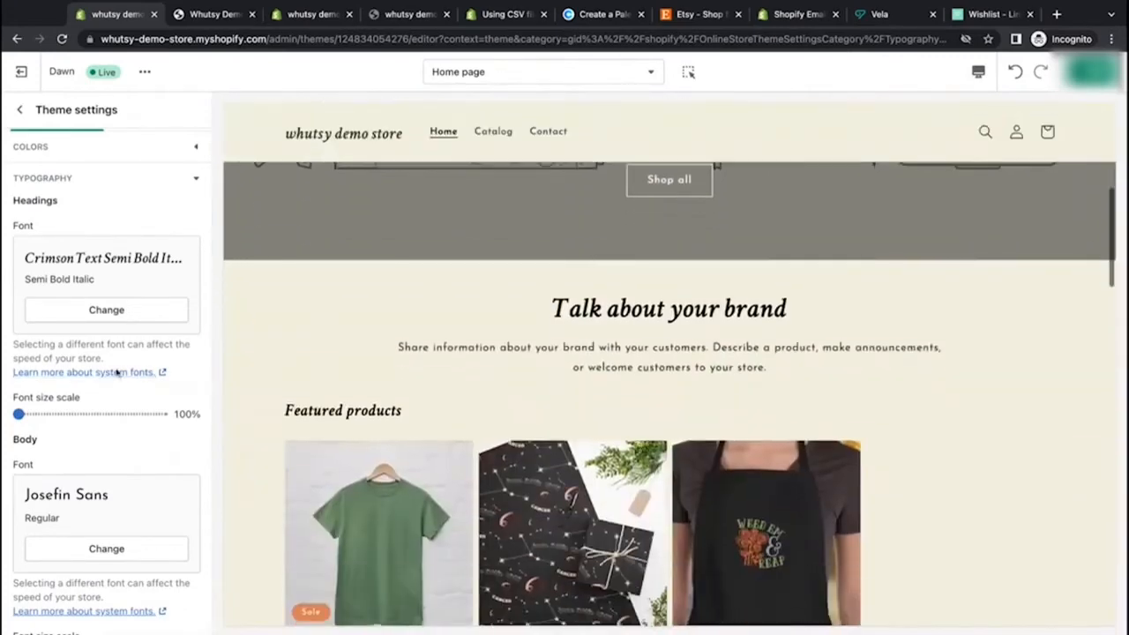
{"action": "left_click_drag", "start_coordinate": [21, 413], "coordinate": [46, 413]}
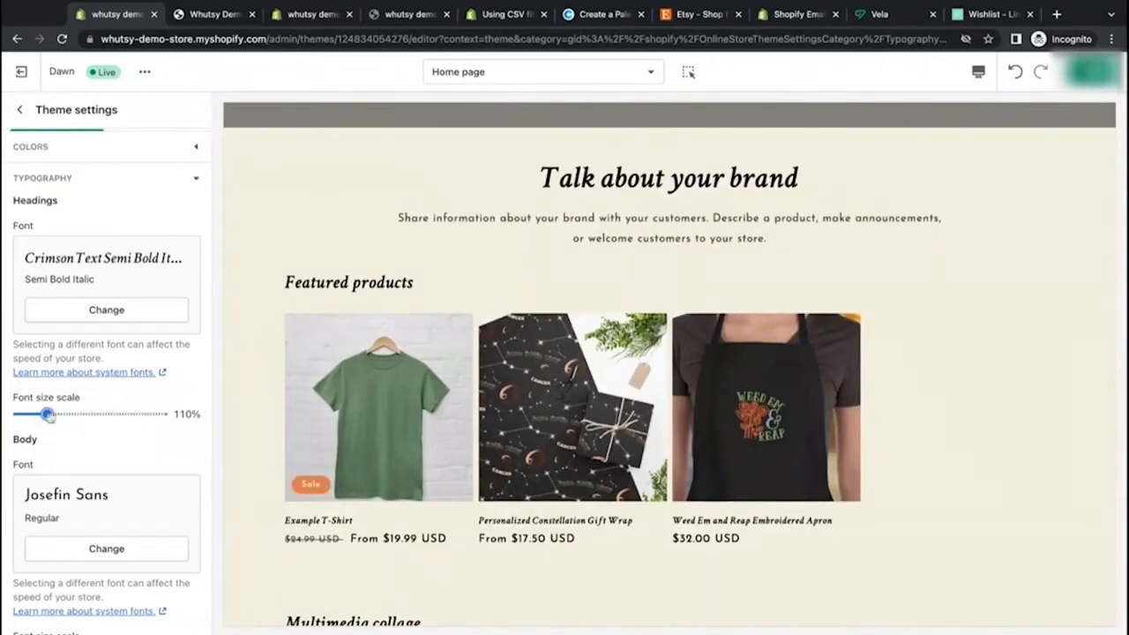
{"action": "left_click_drag", "start_coordinate": [175, 414], "coordinate": [204, 418]}
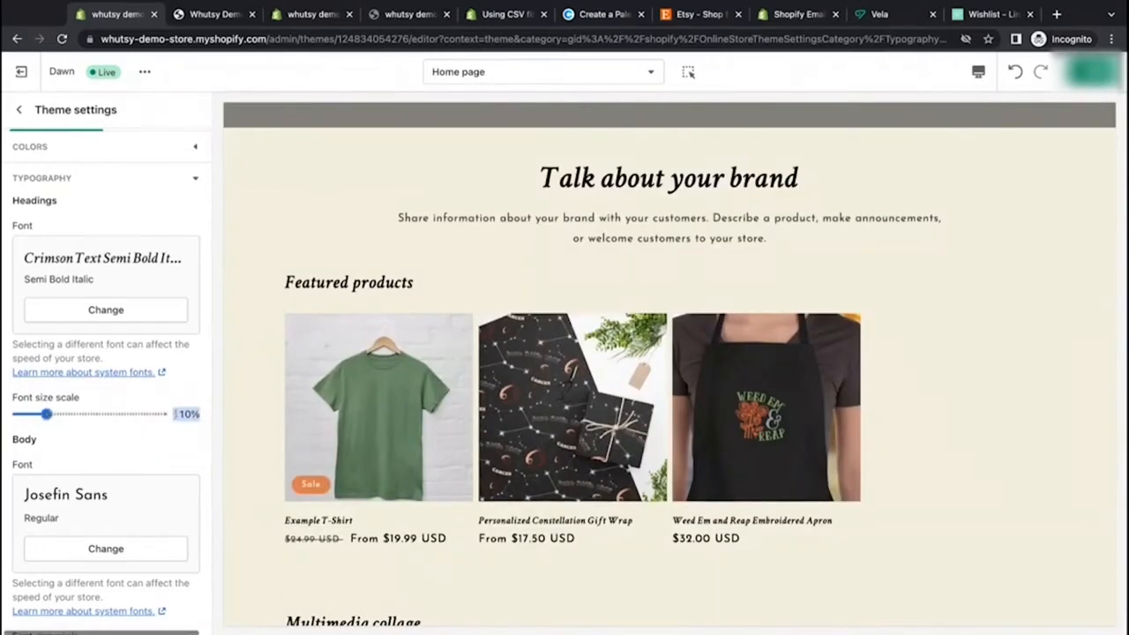
{"action": "left_click", "coordinate": [150, 454]}
Step: Switch the preview to mobile size, highlight the brand heading, and switch back to desktop
{"action": "left_click", "coordinate": [978, 71]}
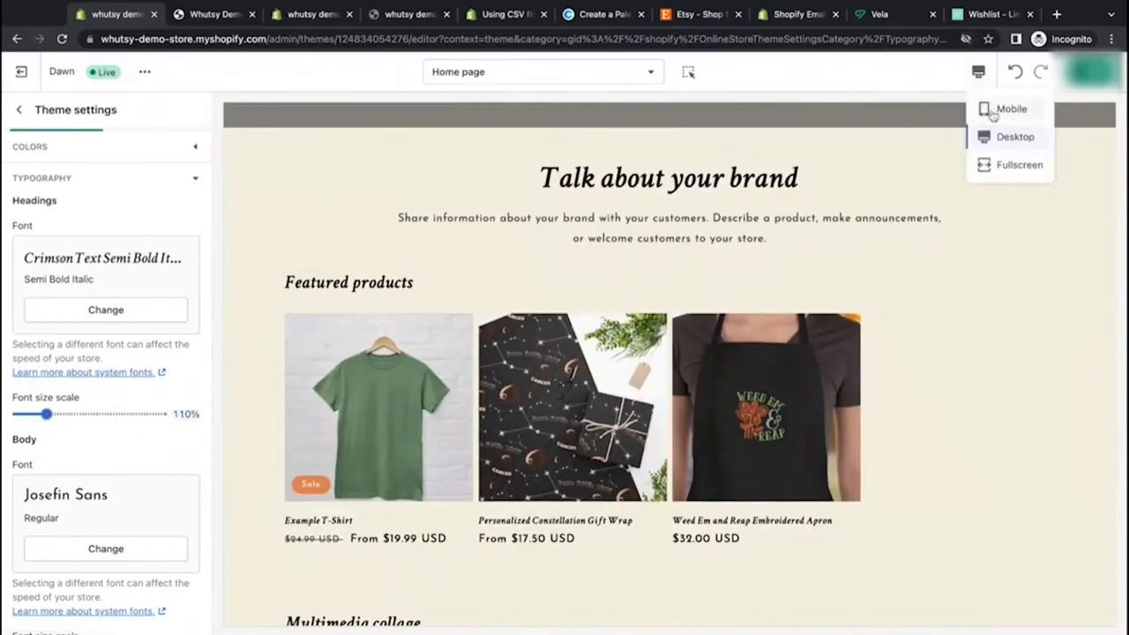
{"action": "left_click", "coordinate": [1007, 108]}
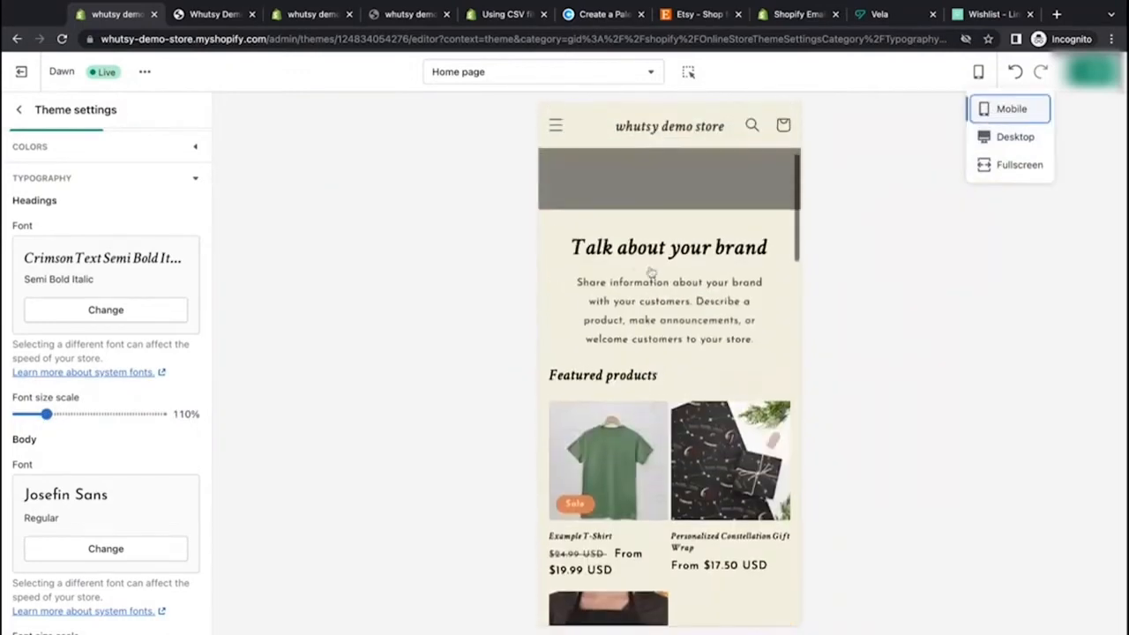
{"action": "triple_click", "coordinate": [573, 249]}
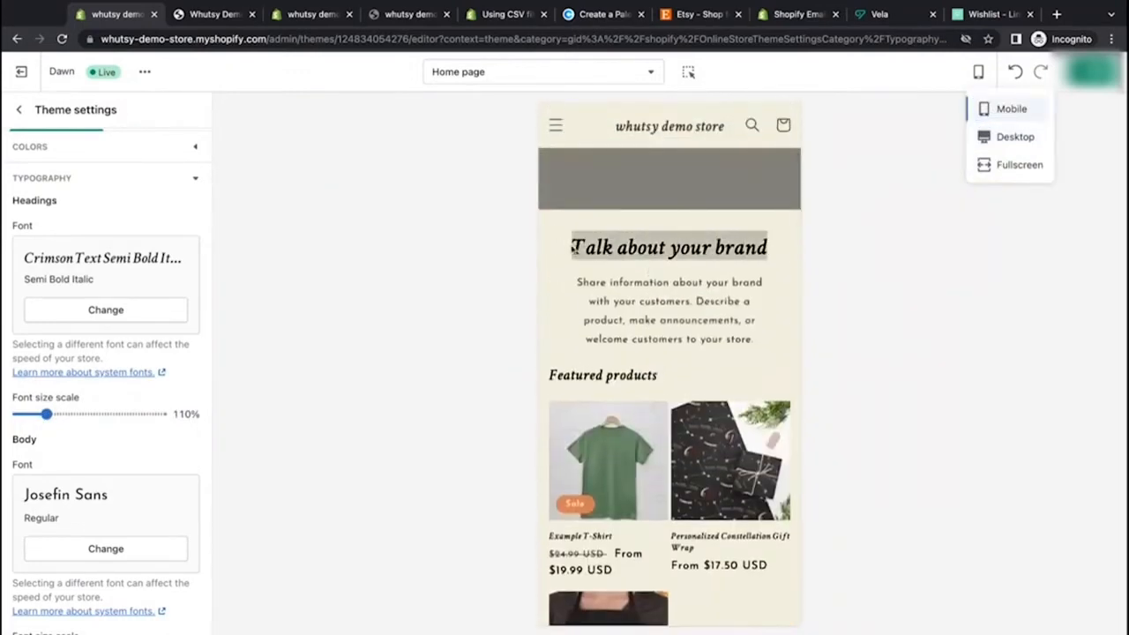
{"action": "left_click", "coordinate": [978, 71]}
{"action": "left_click", "coordinate": [1005, 137]}
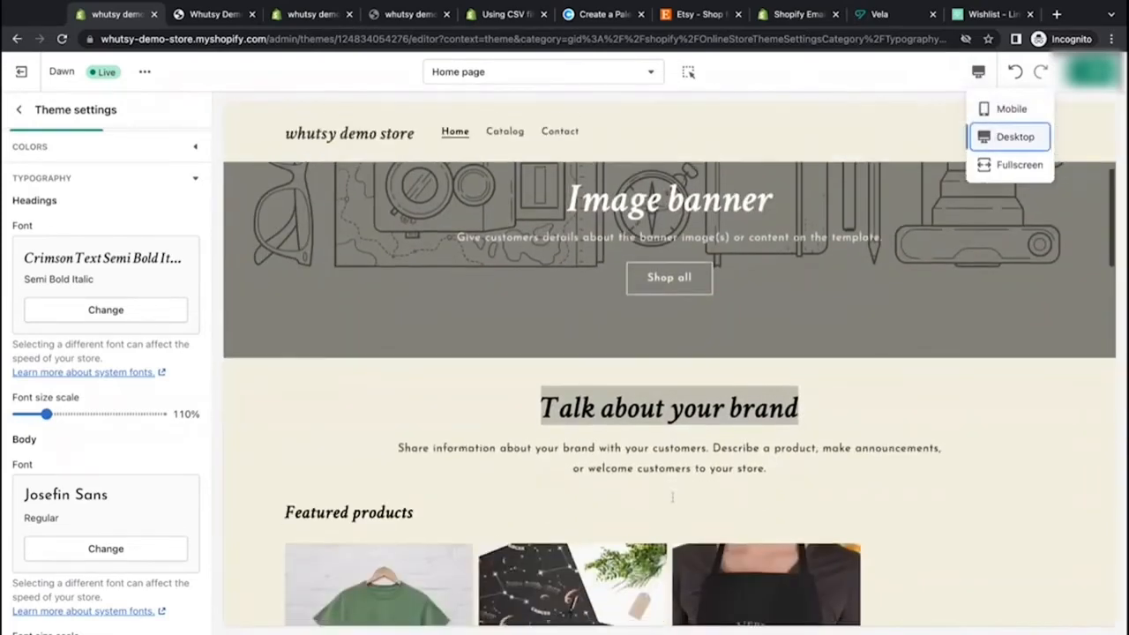
Step: Raise the heading font size scale to 125% and check it in the mobile preview
{"action": "left_click", "coordinate": [123, 453]}
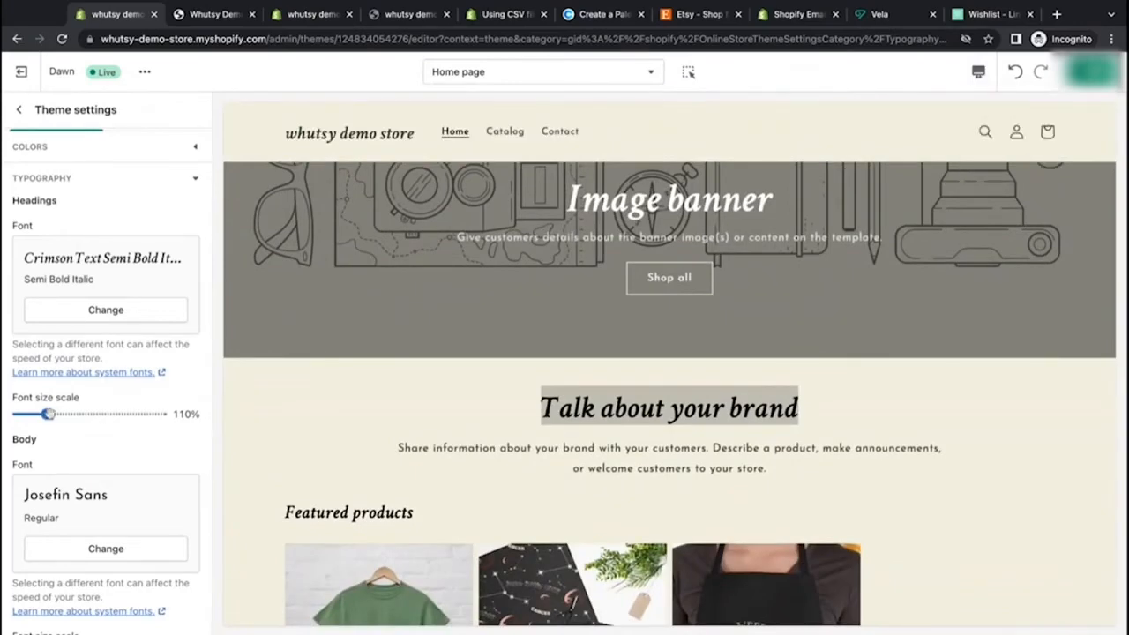
{"action": "left_click_drag", "start_coordinate": [49, 414], "coordinate": [89, 414]}
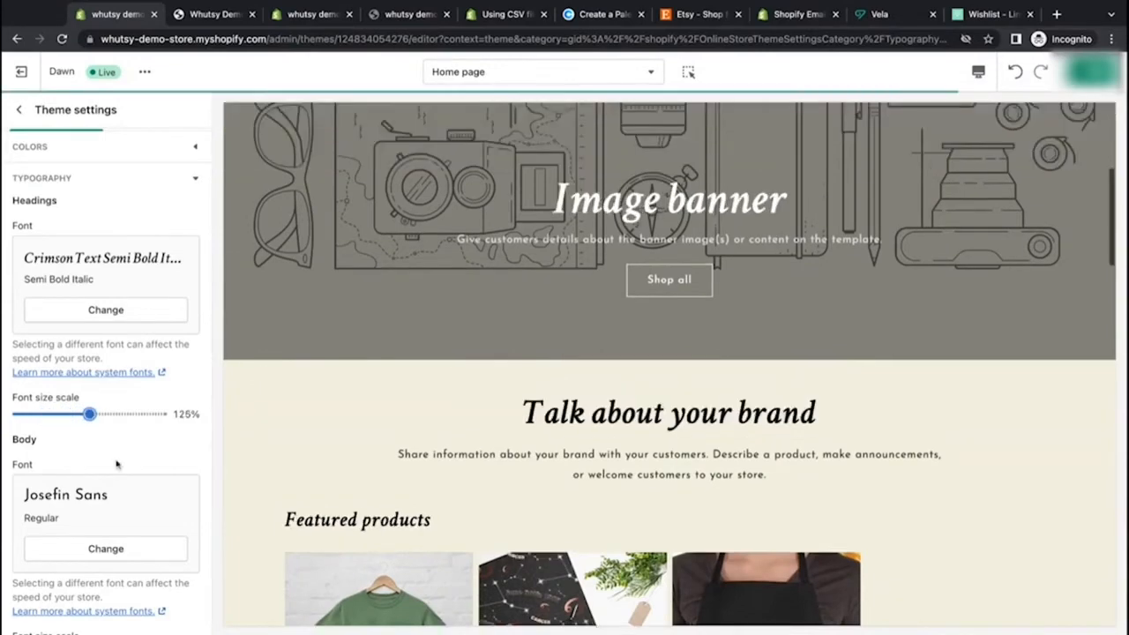
{"action": "left_click", "coordinate": [978, 72]}
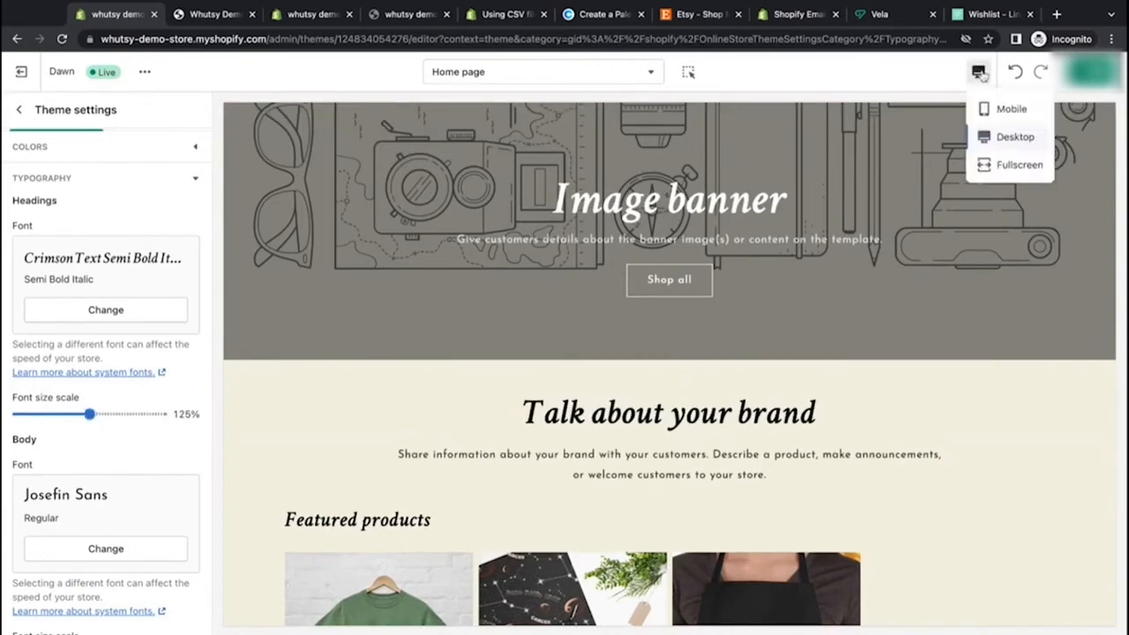
{"action": "left_click", "coordinate": [987, 111]}
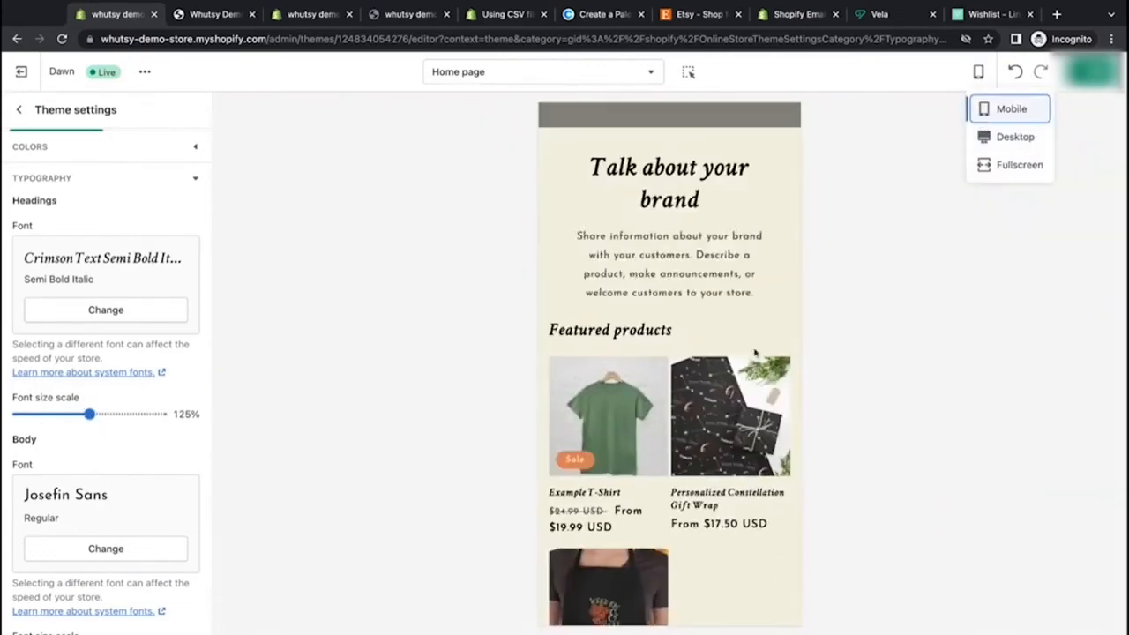
{"action": "scroll", "coordinate": [754, 265], "scroll_direction": "up", "scroll_amount": 4}
{"action": "scroll", "coordinate": [754, 266], "scroll_direction": "down", "scroll_amount": 3}
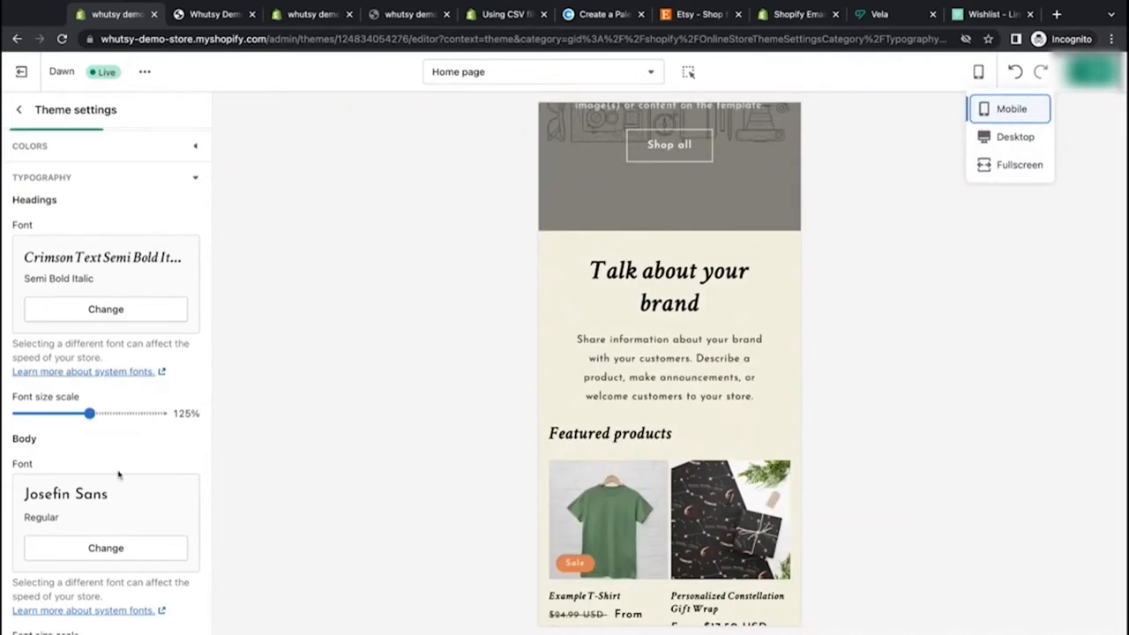
{"action": "scroll", "coordinate": [118, 474], "scroll_direction": "down", "scroll_amount": 2}
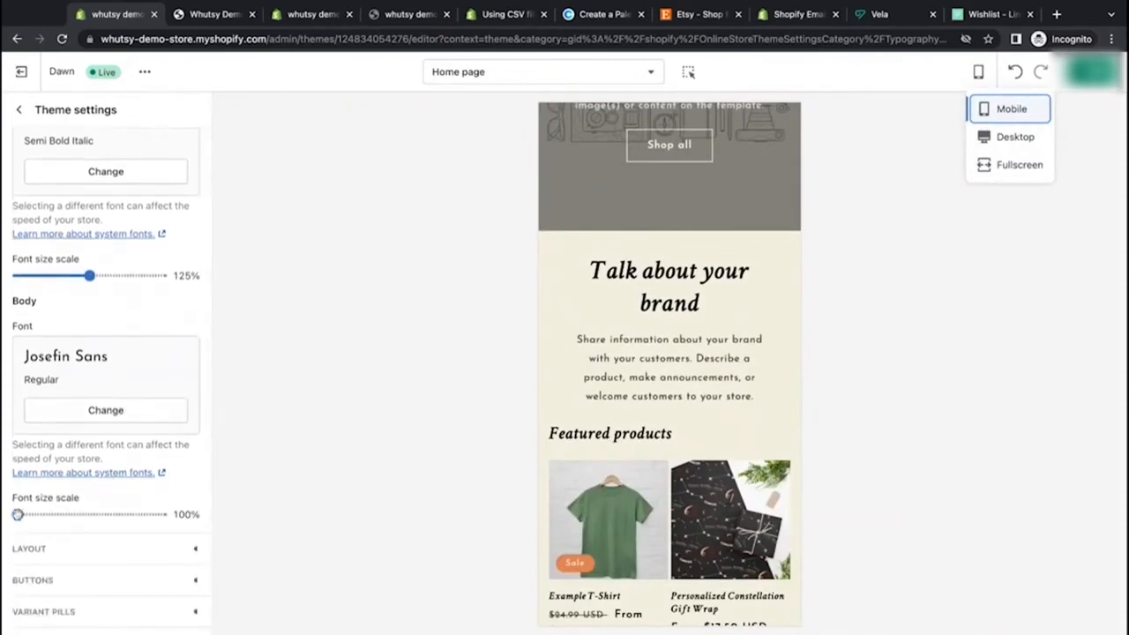
Step: Set the body font size scale to 115% and the heading font size scale to 130%
{"action": "left_click", "coordinate": [17, 514]}
{"action": "left_click_drag", "start_coordinate": [18, 514], "coordinate": [89, 514]}
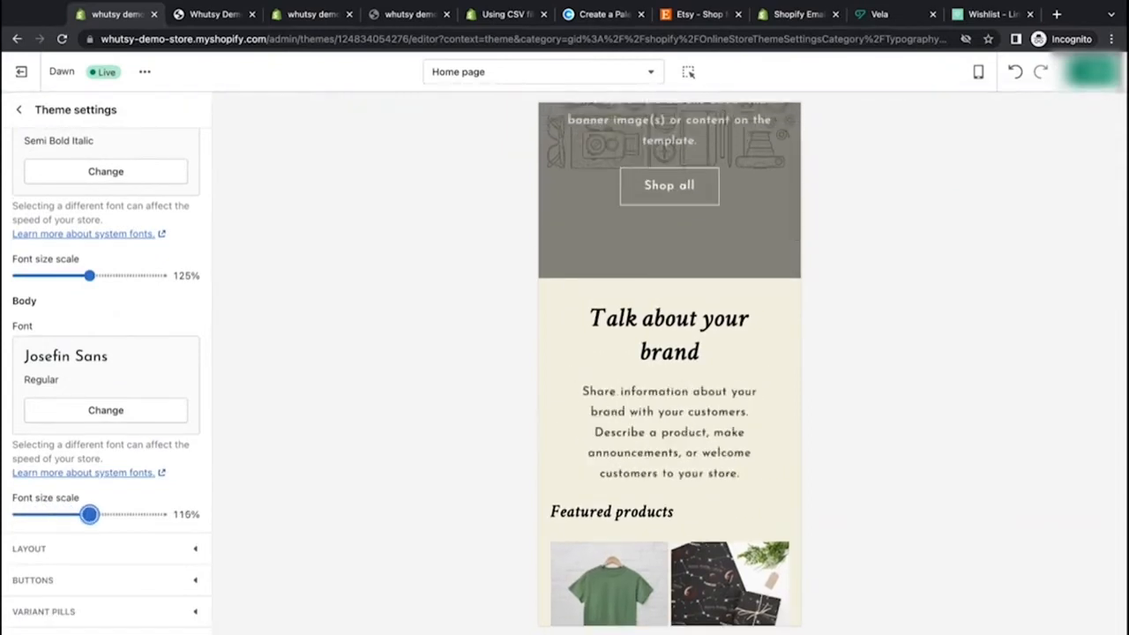
{"action": "key", "text": "Left"}
{"action": "left_click_drag", "start_coordinate": [88, 275], "coordinate": [104, 276]}
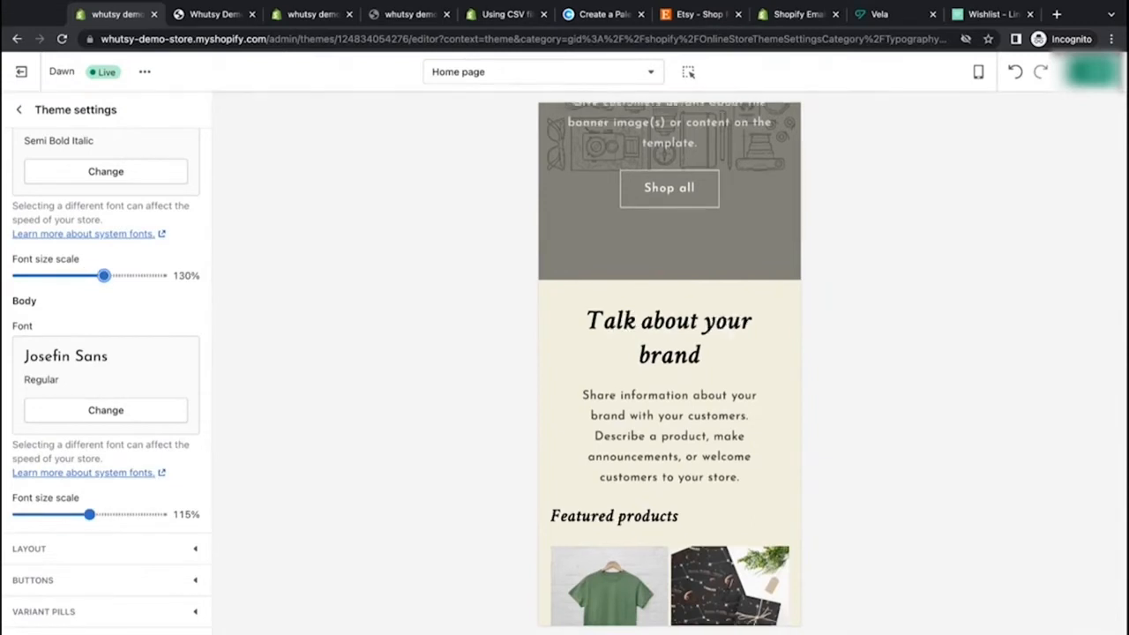
{"action": "scroll", "coordinate": [563, 374], "scroll_direction": "down", "scroll_amount": 5}
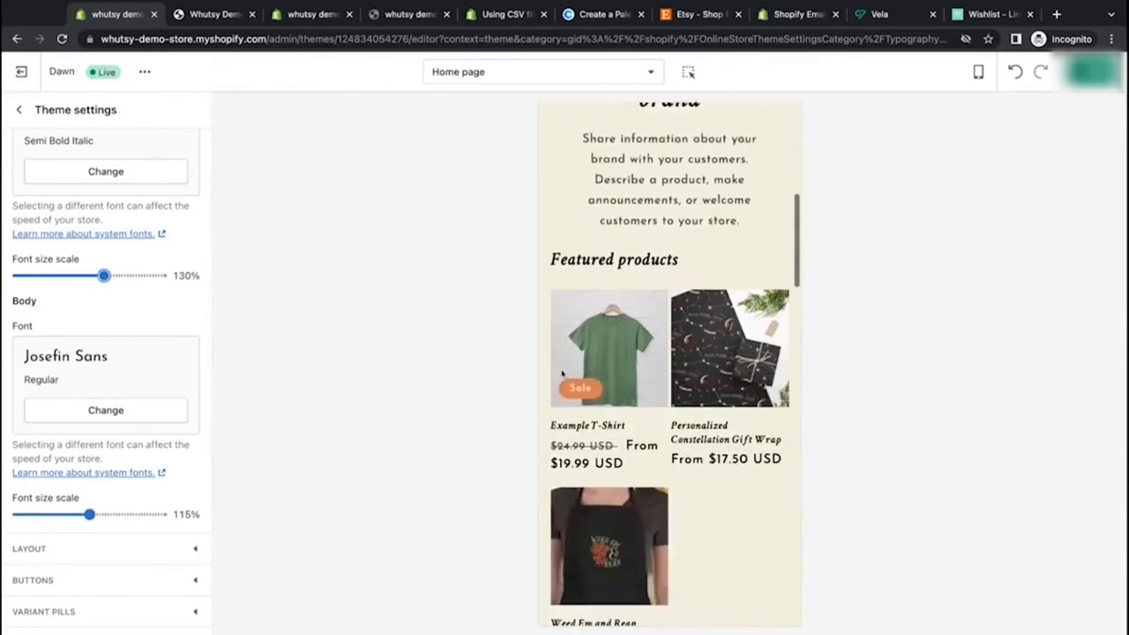
{"action": "scroll", "coordinate": [671, 441], "scroll_direction": "down", "scroll_amount": 3}
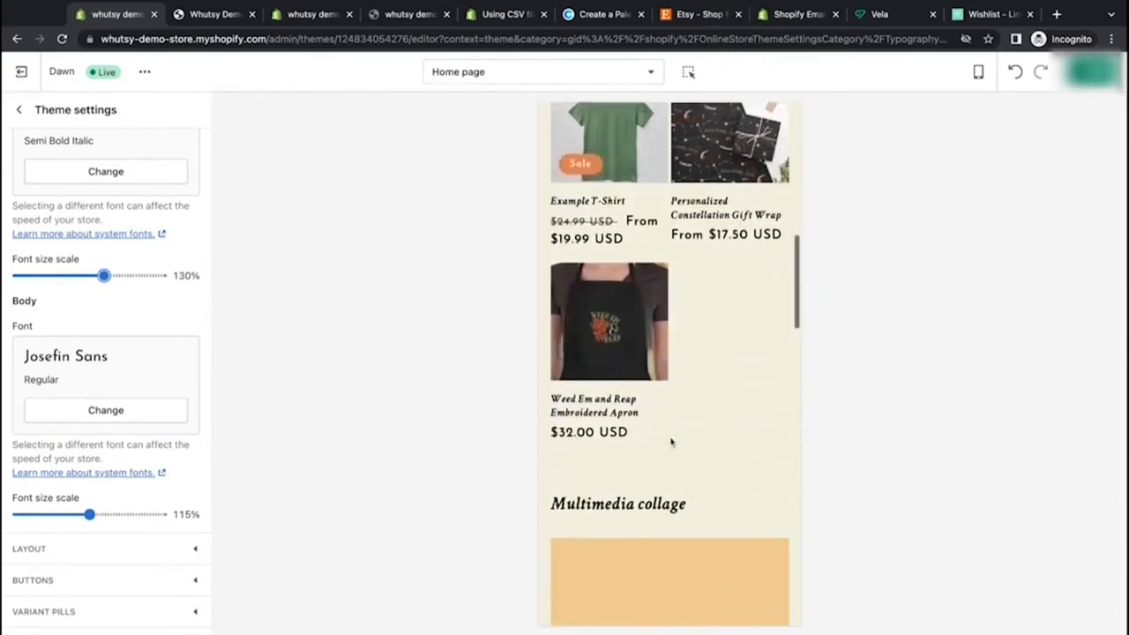
{"action": "scroll", "coordinate": [670, 441], "scroll_direction": "up", "scroll_amount": 10}
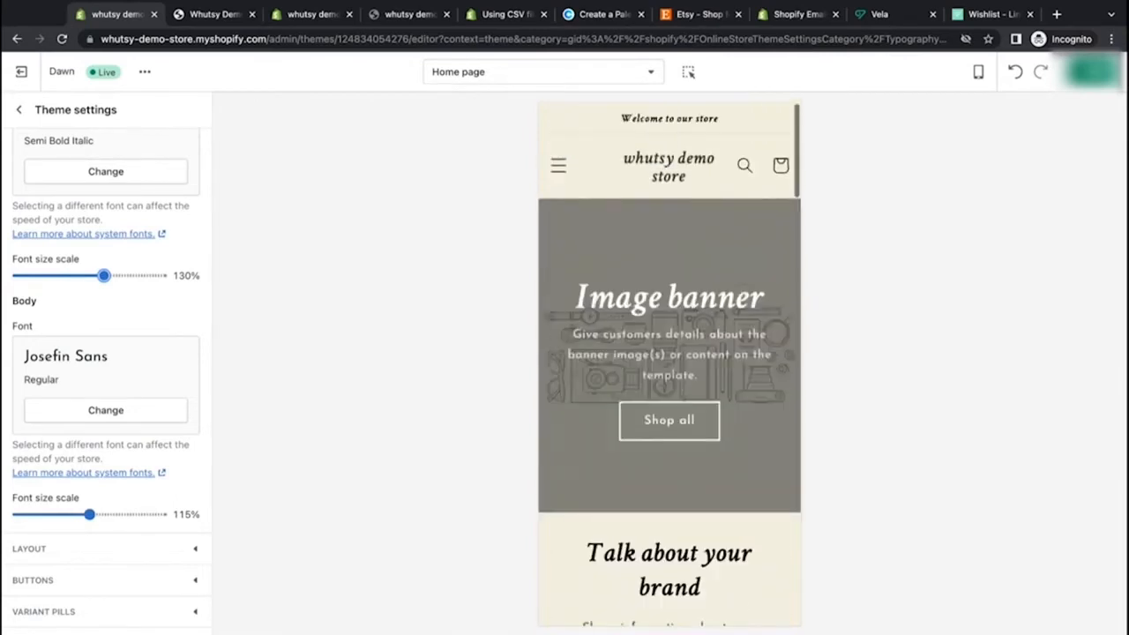
Step: Save the typography changes and switch the preview back to desktop size to review the home page
{"action": "key", "text": "ctrl+s"}
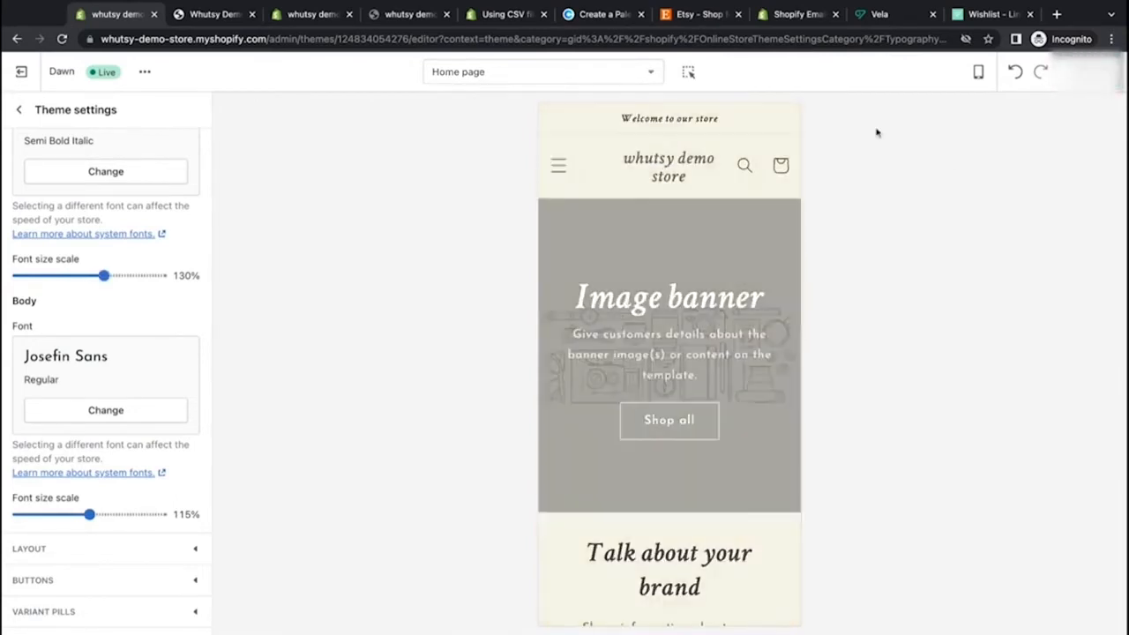
{"action": "left_click", "coordinate": [978, 71]}
{"action": "left_click", "coordinate": [1006, 136]}
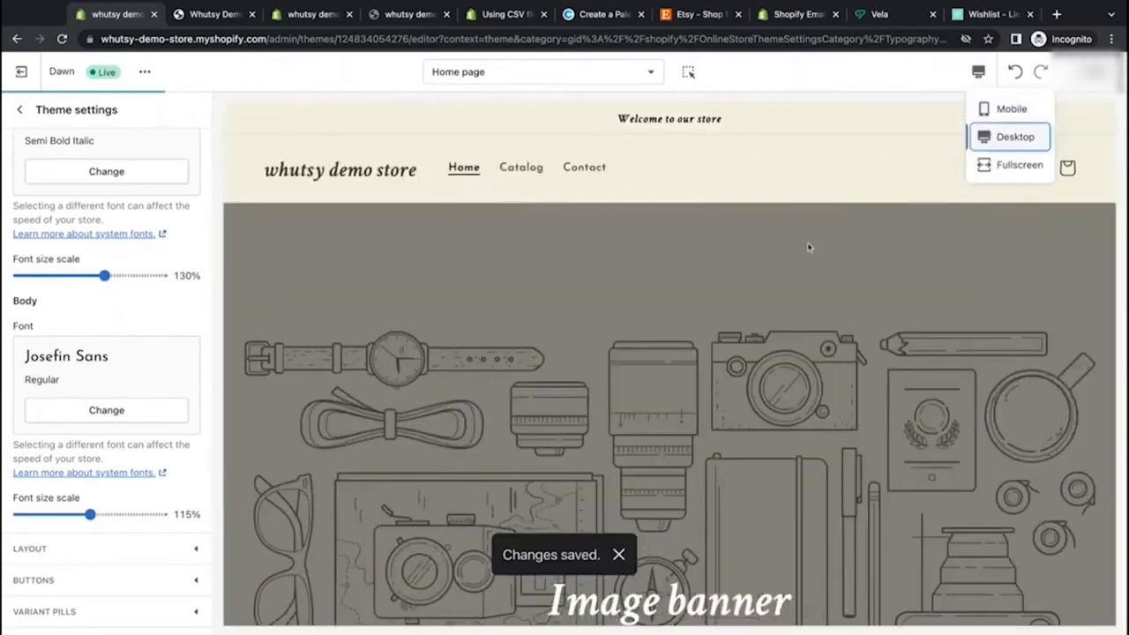
{"action": "scroll", "coordinate": [763, 288], "scroll_direction": "down", "scroll_amount": 10}
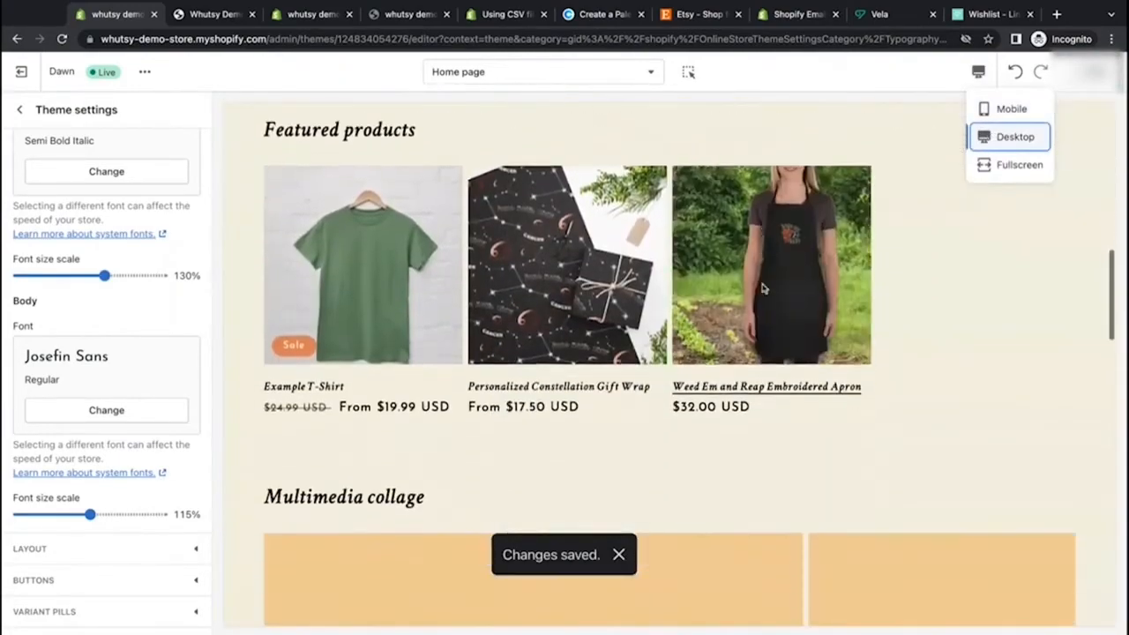
{"action": "scroll", "coordinate": [669, 362], "scroll_direction": "down", "scroll_amount": 9}
{"action": "scroll", "coordinate": [669, 361], "scroll_direction": "up", "scroll_amount": 15}
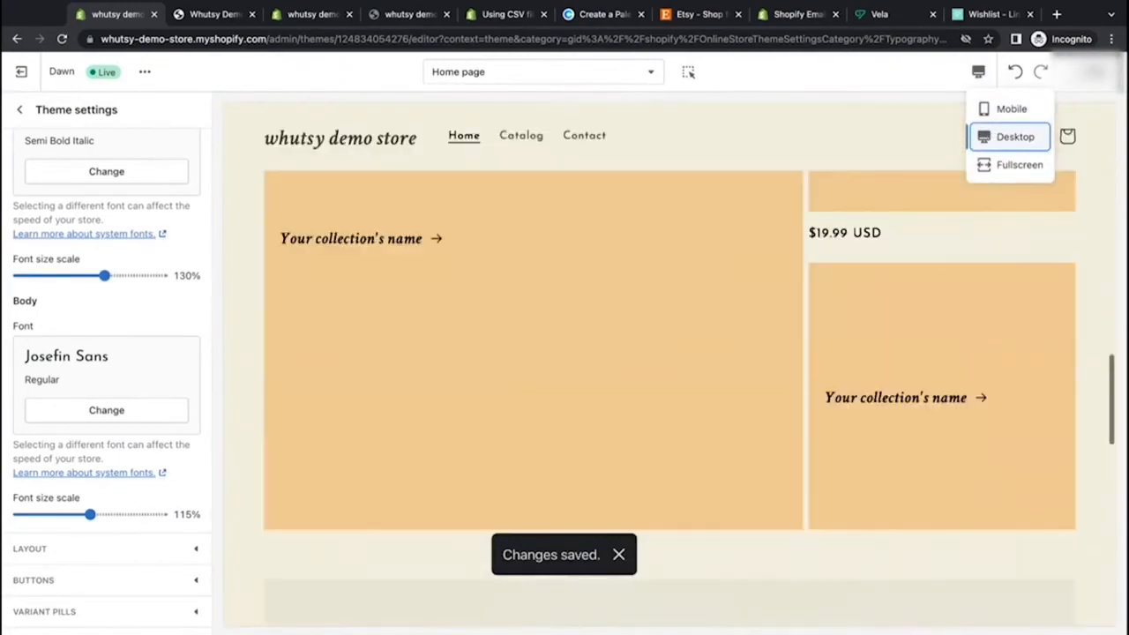
{"action": "scroll", "coordinate": [668, 362], "scroll_direction": "up", "scroll_amount": 6}
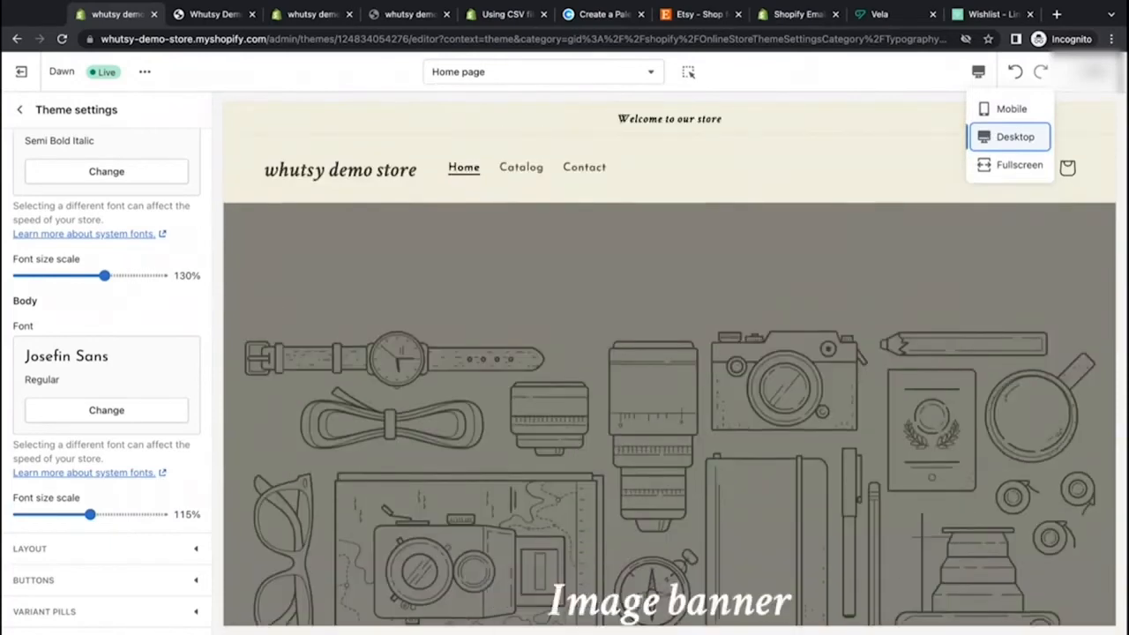
{"action": "left_click", "coordinate": [804, 192]}
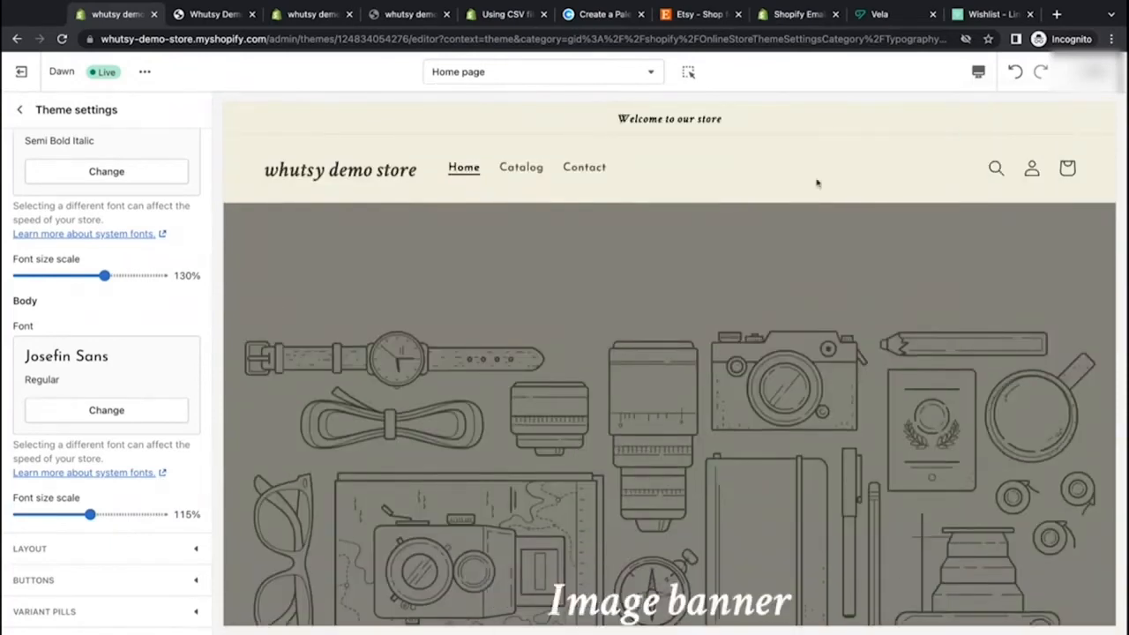
Step: Open the theme's Layout settings and set the grid horizontal space to 40px
{"action": "left_click", "coordinate": [19, 110]}
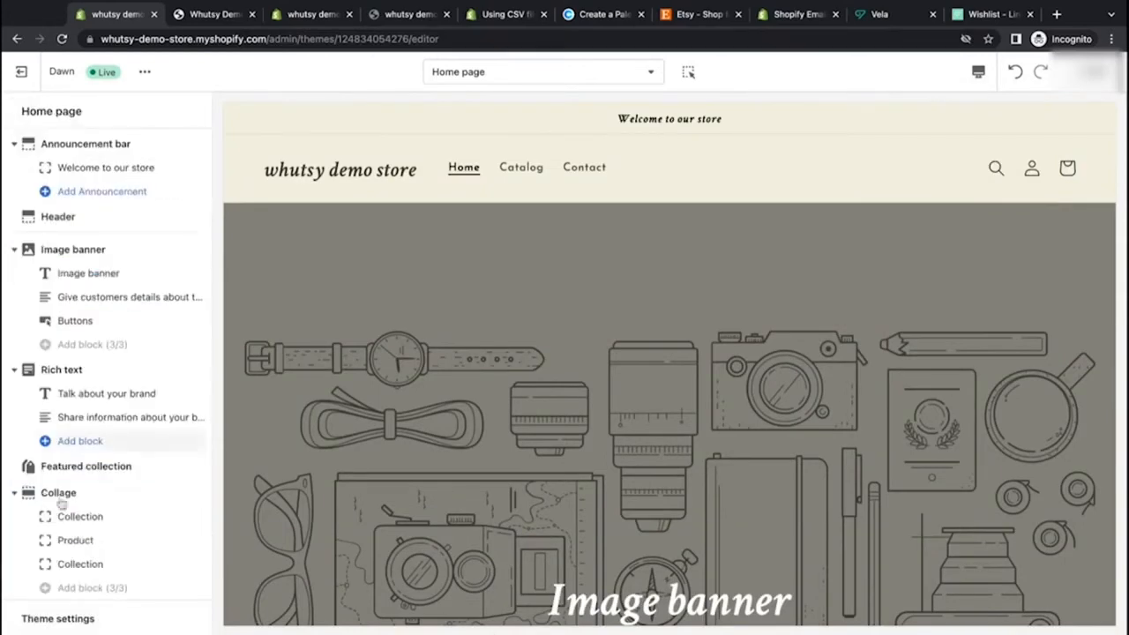
{"action": "left_click", "coordinate": [16, 617]}
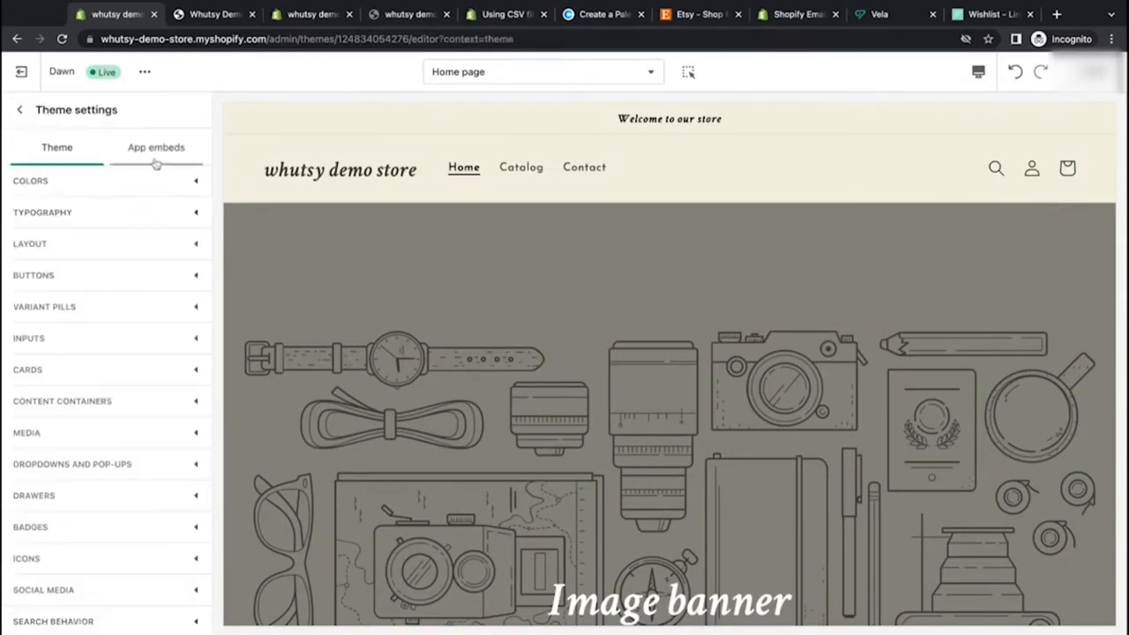
{"action": "left_click", "coordinate": [145, 244]}
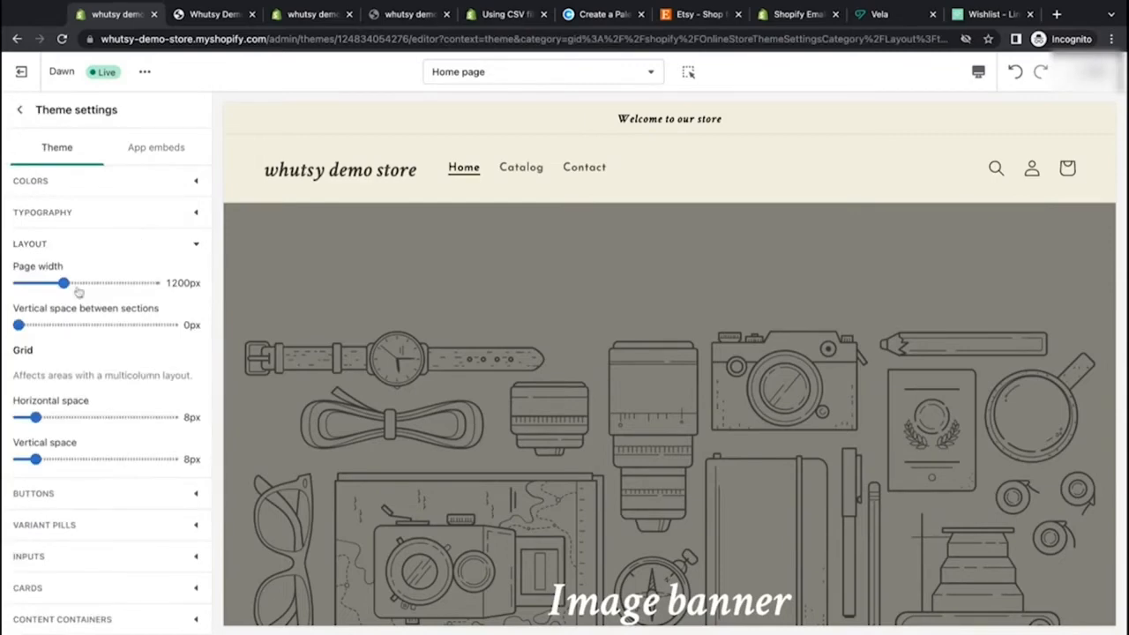
{"action": "scroll", "coordinate": [421, 323], "scroll_direction": "down", "scroll_amount": 5}
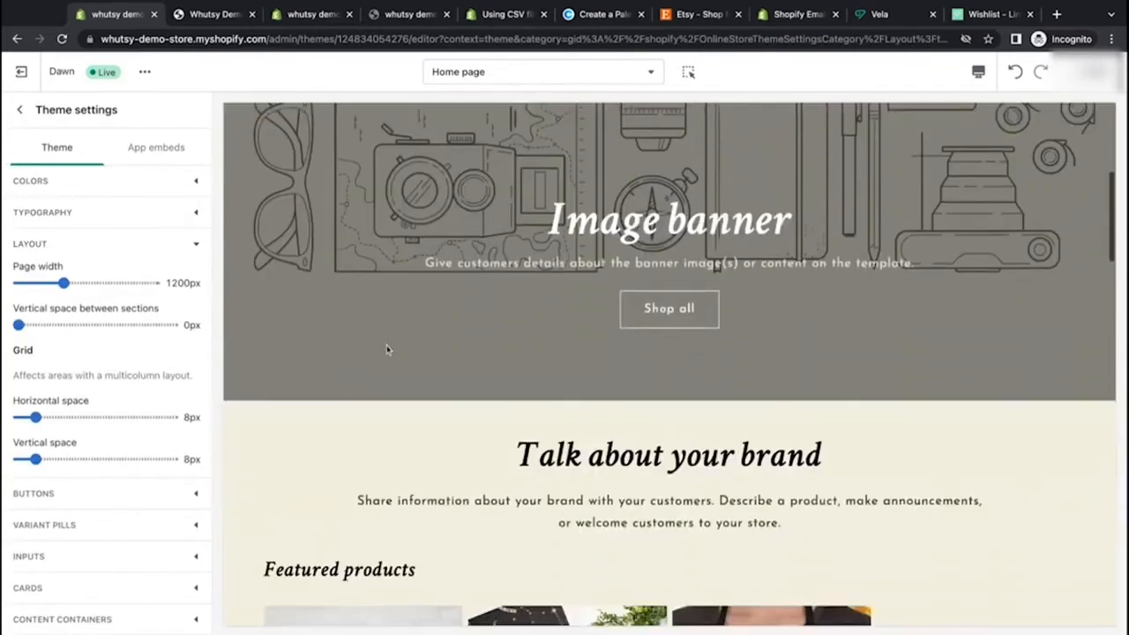
{"action": "scroll", "coordinate": [421, 323], "scroll_direction": "down", "scroll_amount": 6}
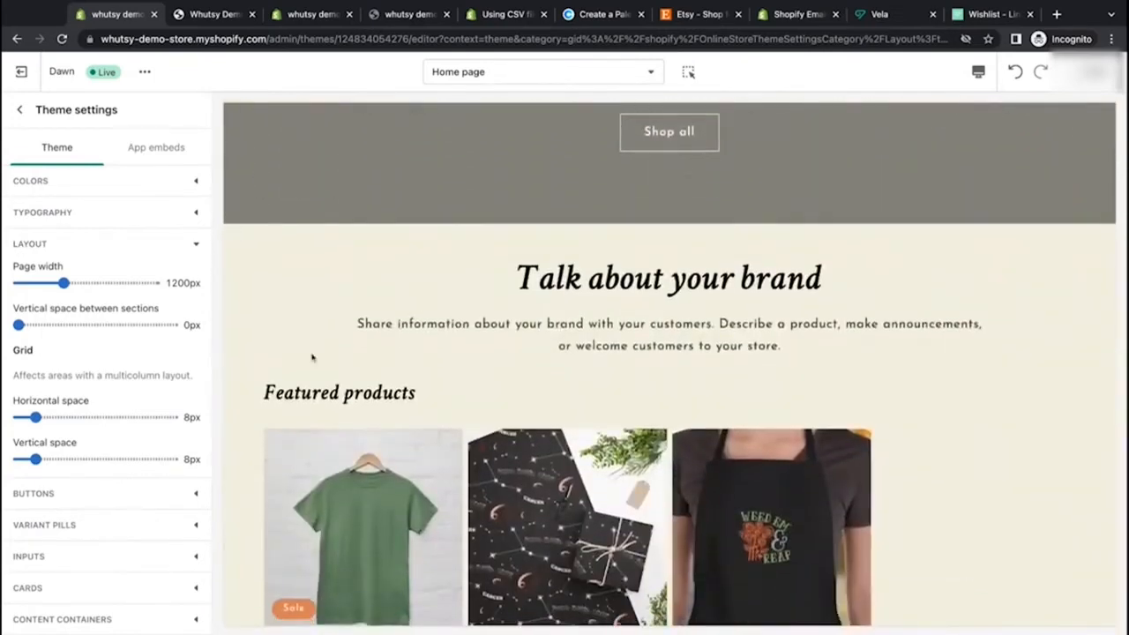
{"action": "scroll", "coordinate": [336, 388], "scroll_direction": "down", "scroll_amount": 2}
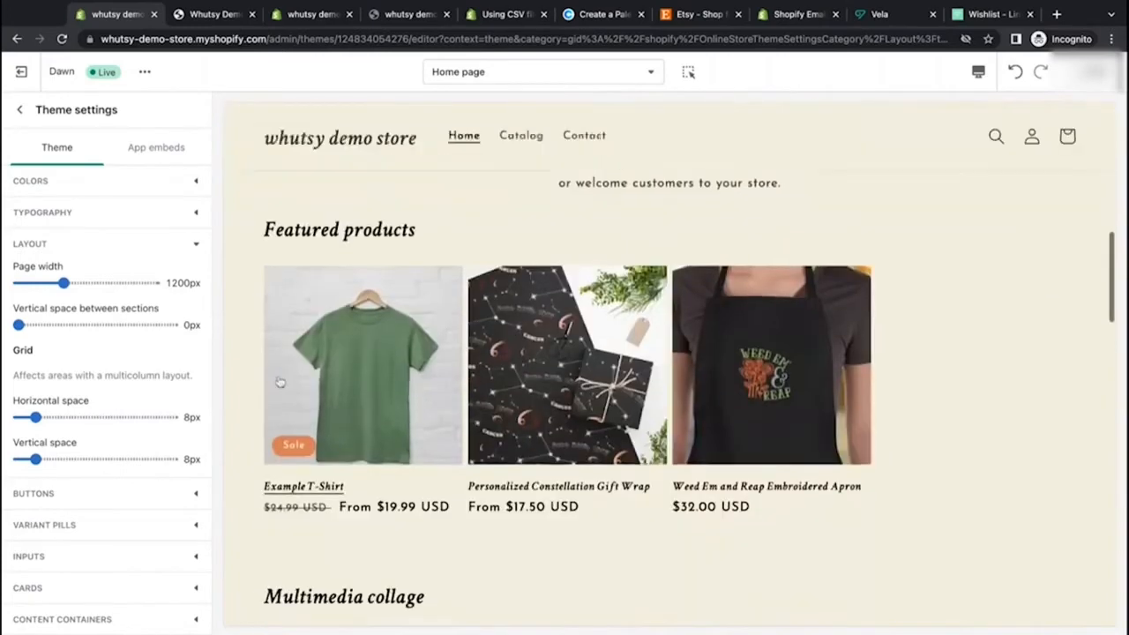
{"action": "scroll", "coordinate": [291, 212], "scroll_direction": "down", "scroll_amount": 1}
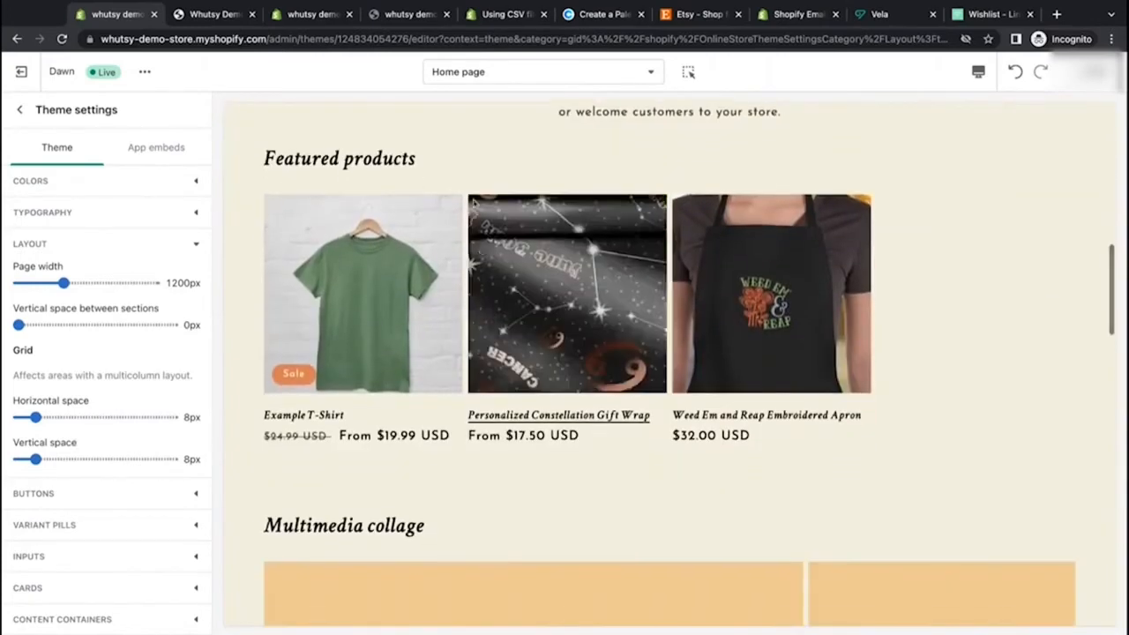
{"action": "left_click", "coordinate": [105, 421]}
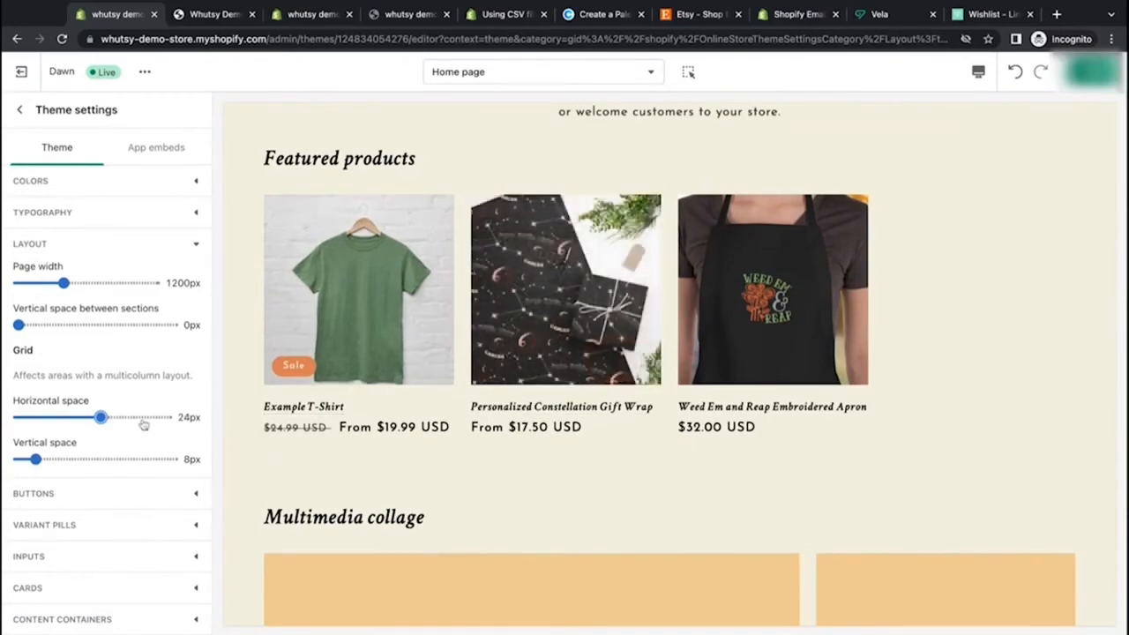
{"action": "left_click_drag", "start_coordinate": [101, 418], "coordinate": [133, 418]}
{"action": "key", "text": "Right"}
{"action": "key", "text": "Right"}
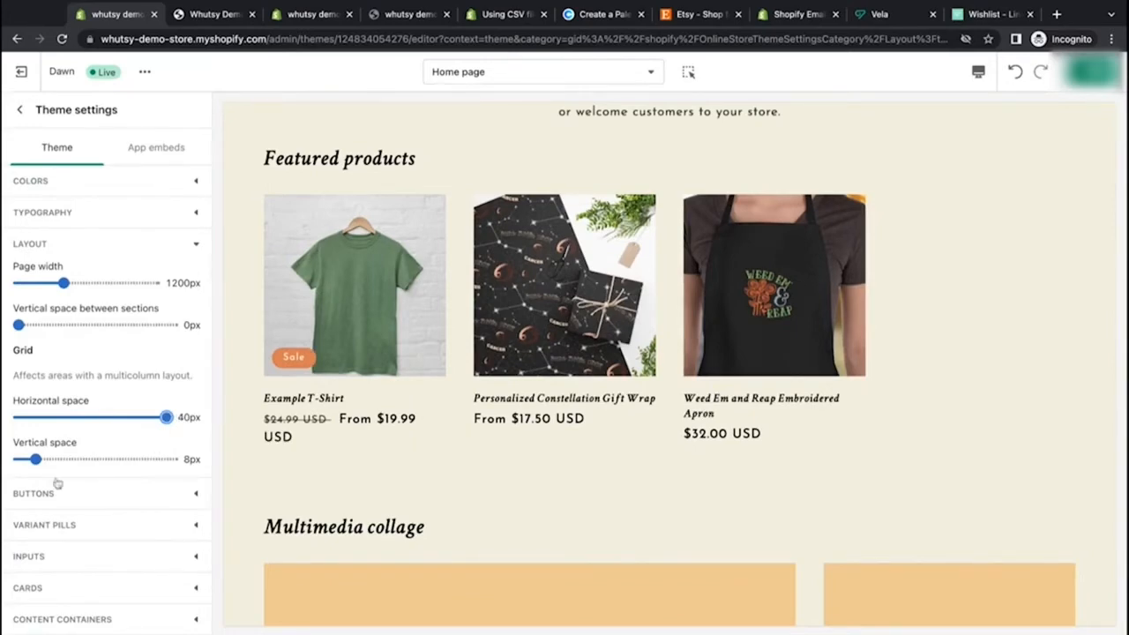
Step: Set the grid vertical space to 40px
{"action": "left_click_drag", "start_coordinate": [36, 459], "coordinate": [133, 459]}
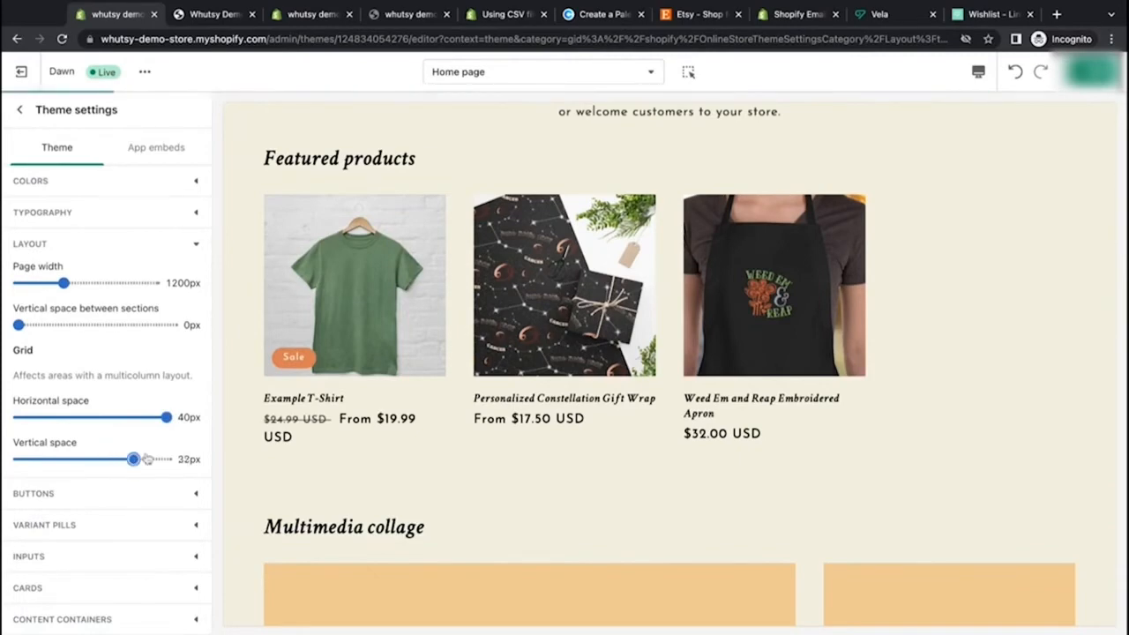
{"action": "scroll", "coordinate": [302, 461], "scroll_direction": "down", "scroll_amount": 6}
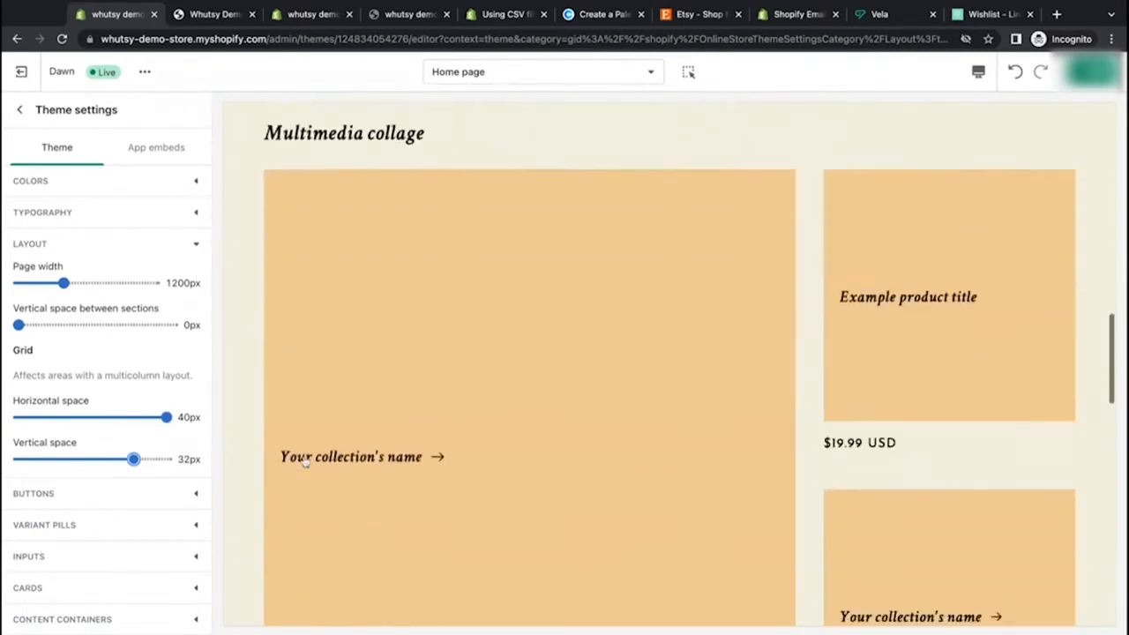
{"action": "scroll", "coordinate": [305, 462], "scroll_direction": "up", "scroll_amount": 5}
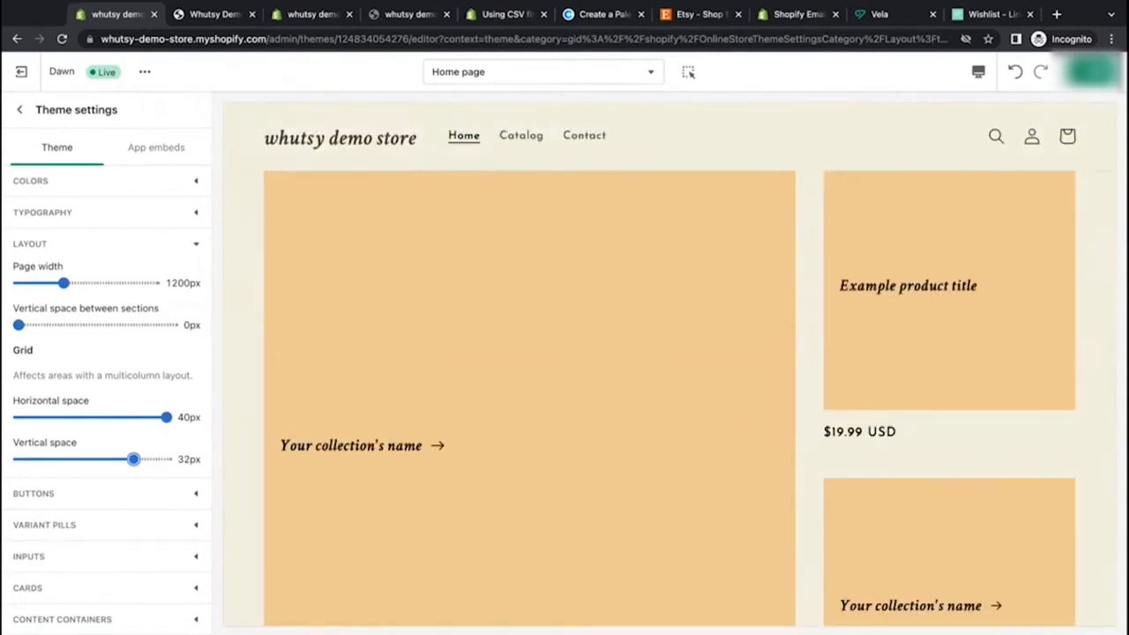
{"action": "scroll", "coordinate": [252, 432], "scroll_direction": "down", "scroll_amount": 5}
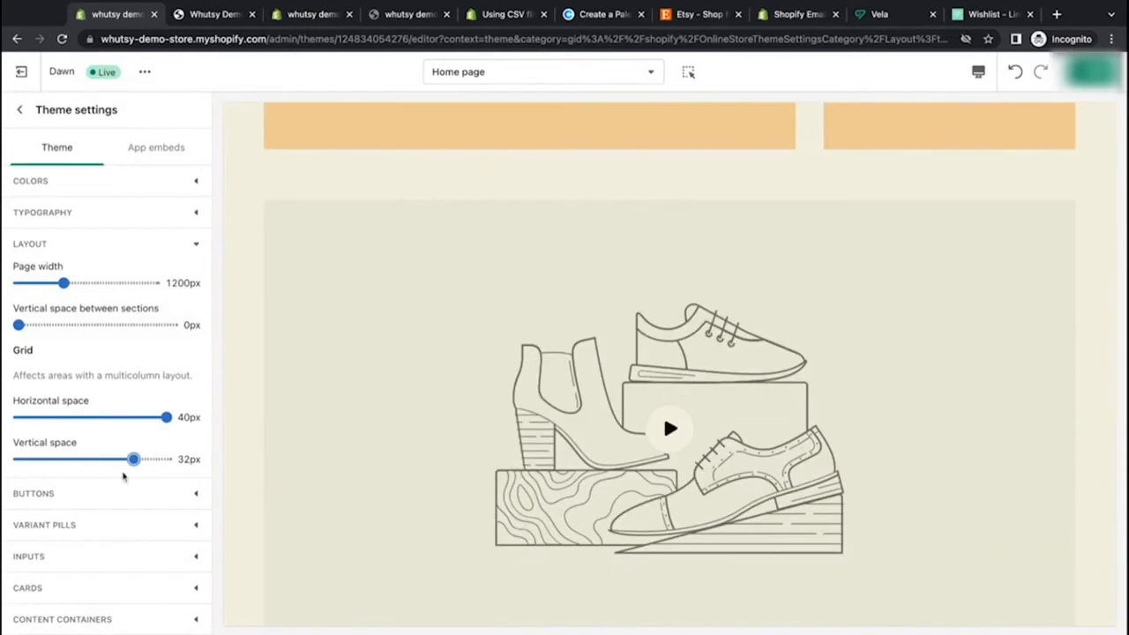
{"action": "left_click_drag", "start_coordinate": [133, 460], "coordinate": [176, 459]}
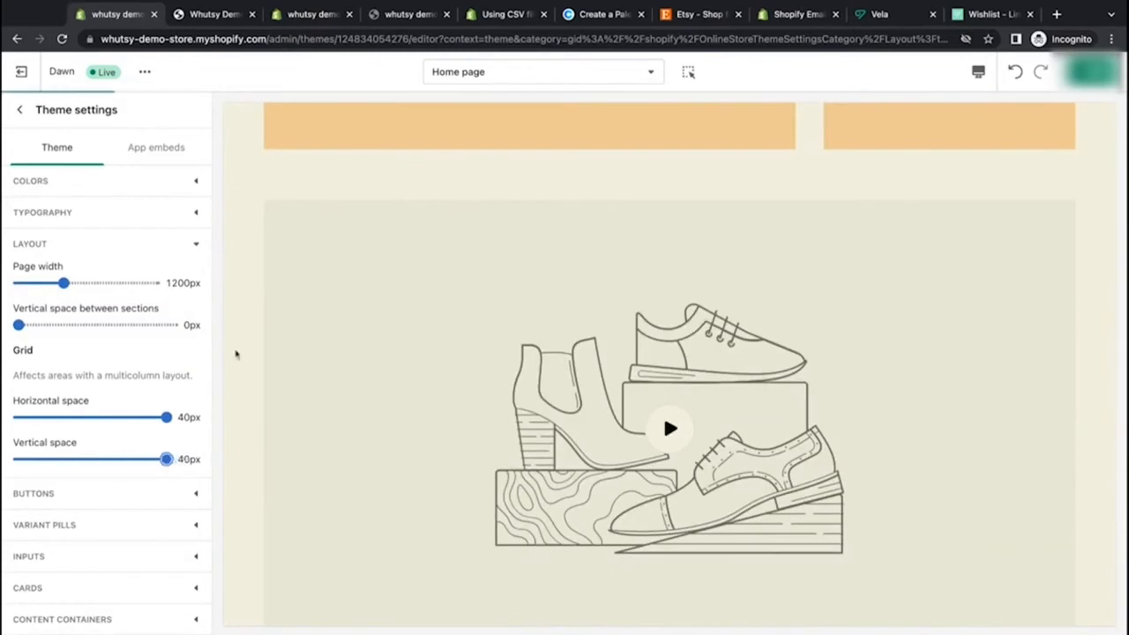
Step: Switch the preview to mobile size and scroll through the home page to review the grid spacing
{"action": "scroll", "coordinate": [238, 351], "scroll_direction": "up", "scroll_amount": 5}
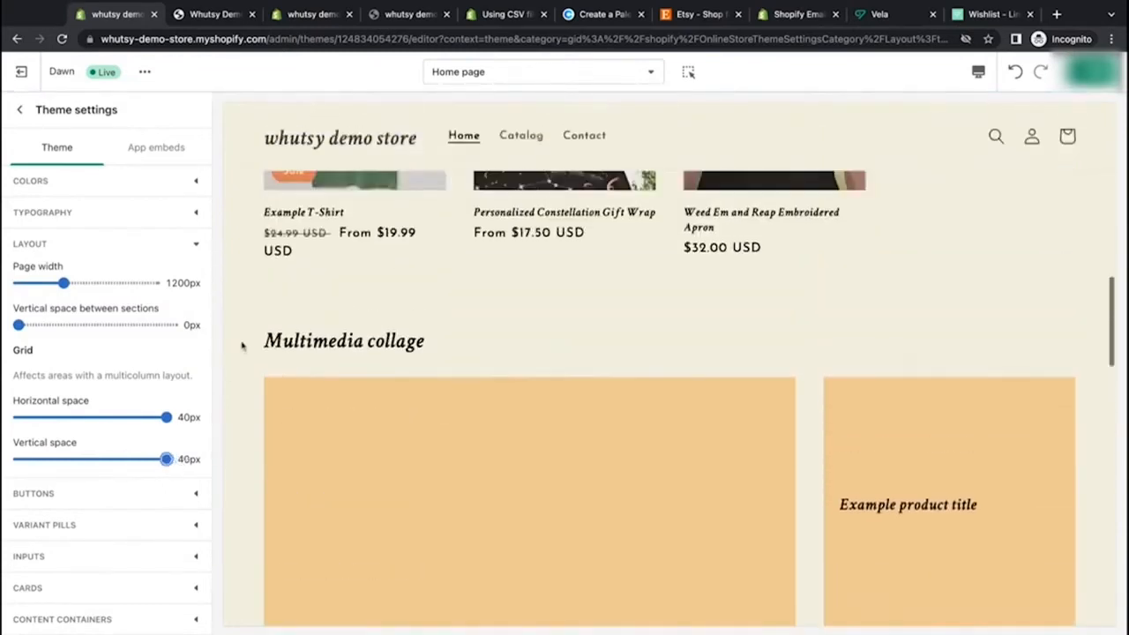
{"action": "scroll", "coordinate": [242, 346], "scroll_direction": "up", "scroll_amount": 8}
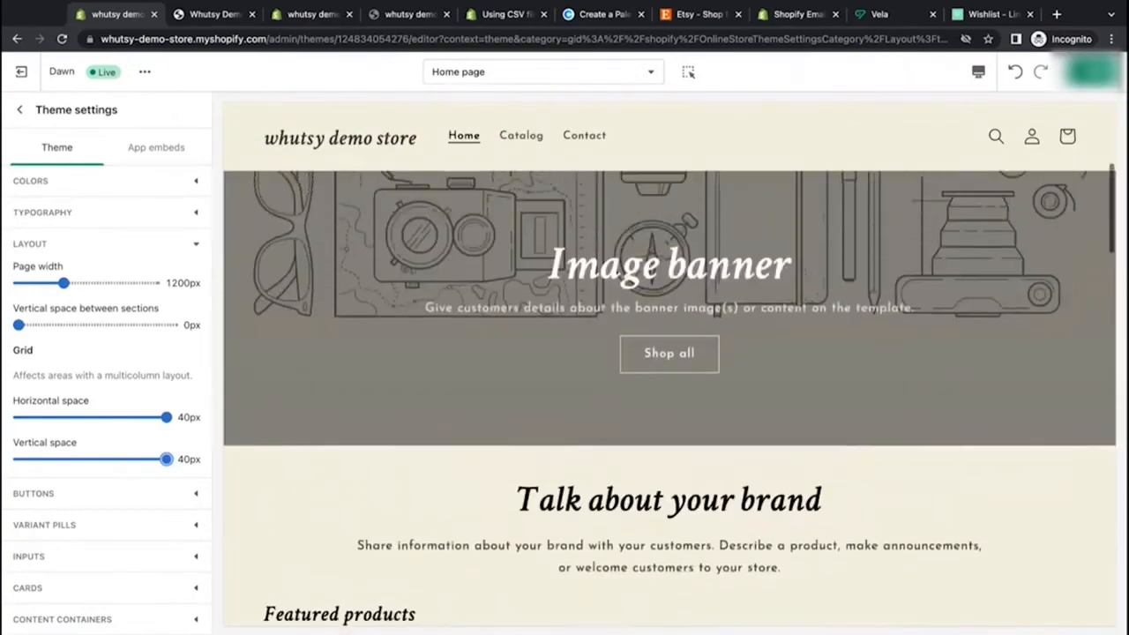
{"action": "scroll", "coordinate": [669, 364], "scroll_direction": "up", "scroll_amount": 3}
{"action": "scroll", "coordinate": [669, 364], "scroll_direction": "down", "scroll_amount": 10}
{"action": "scroll", "coordinate": [668, 363], "scroll_direction": "up", "scroll_amount": 2}
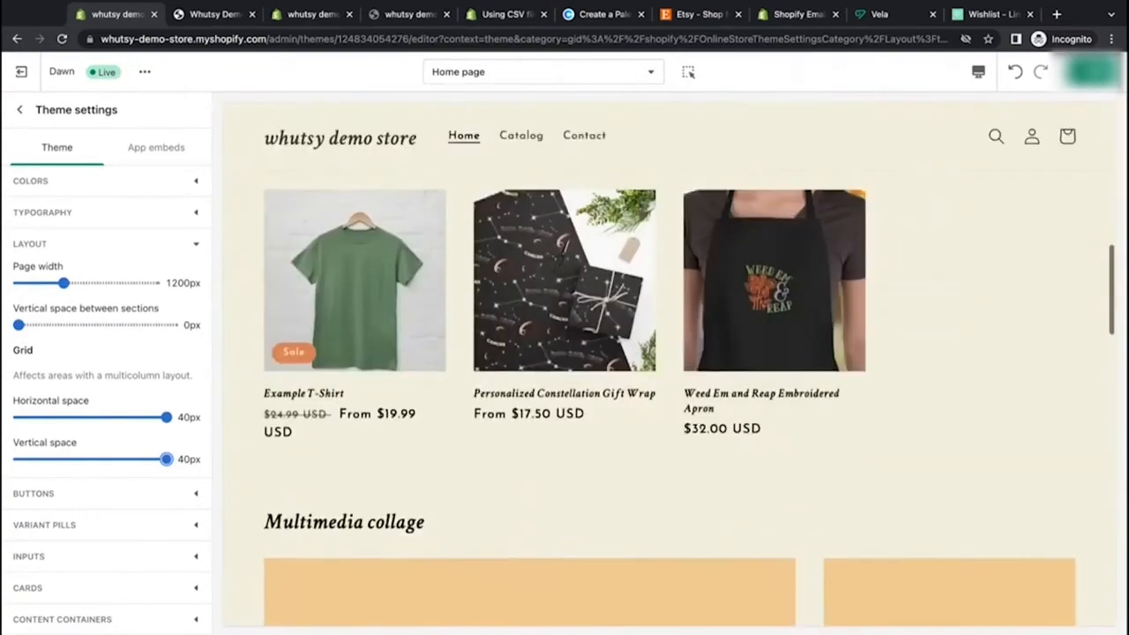
{"action": "scroll", "coordinate": [668, 363], "scroll_direction": "up", "scroll_amount": 2}
{"action": "left_click", "coordinate": [978, 71]}
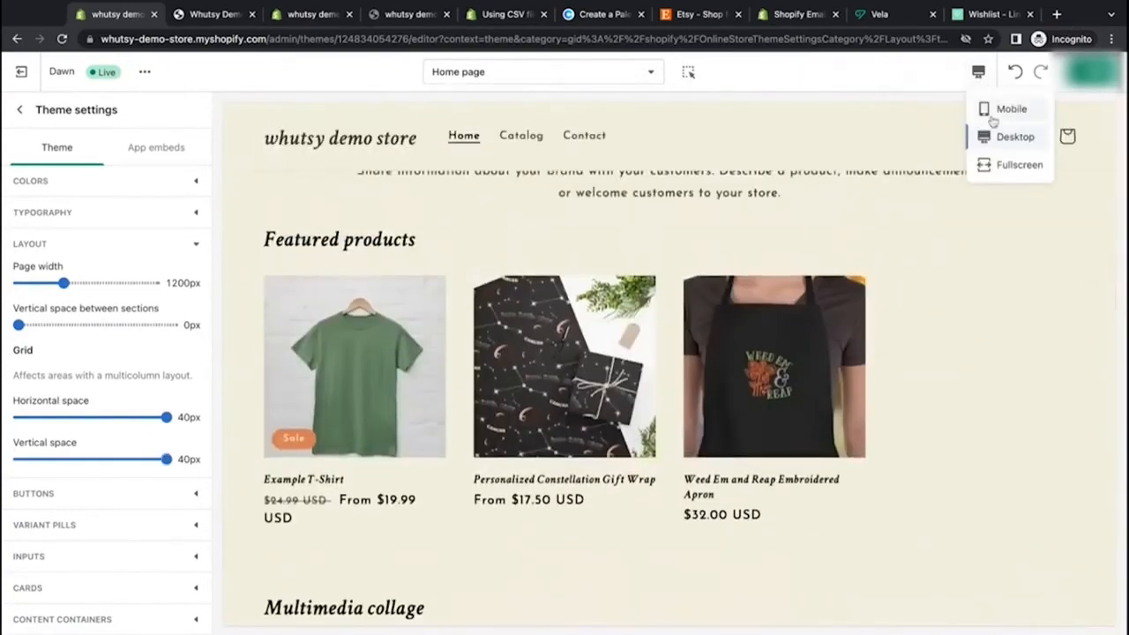
{"action": "left_click", "coordinate": [999, 110]}
{"action": "scroll", "coordinate": [668, 353], "scroll_direction": "up", "scroll_amount": 5}
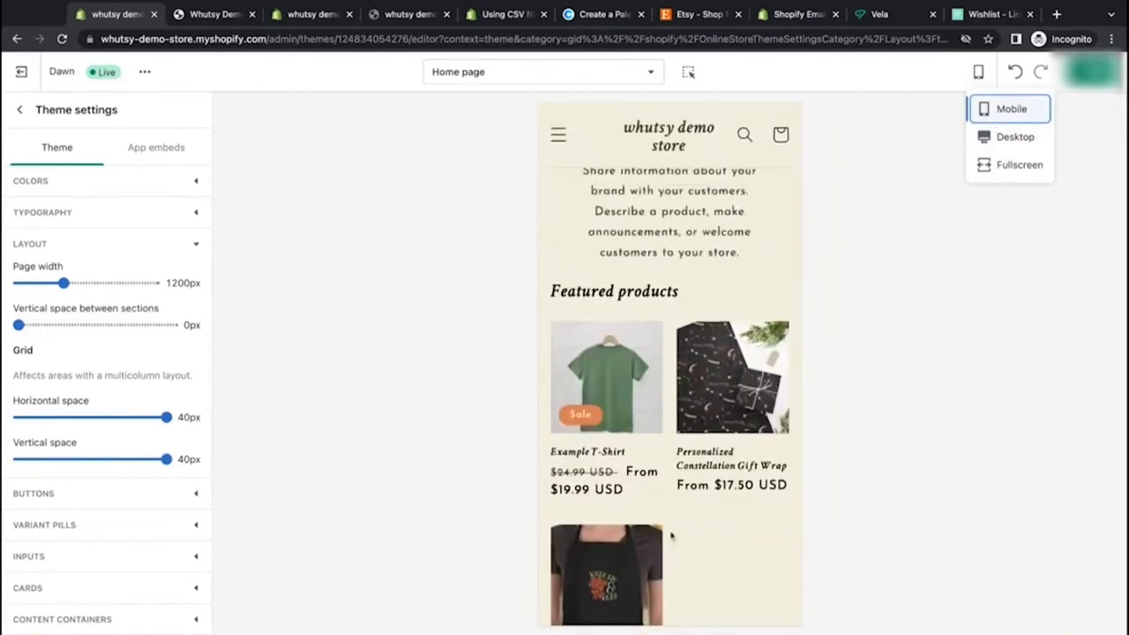
{"action": "scroll", "coordinate": [671, 535], "scroll_direction": "down", "scroll_amount": 3}
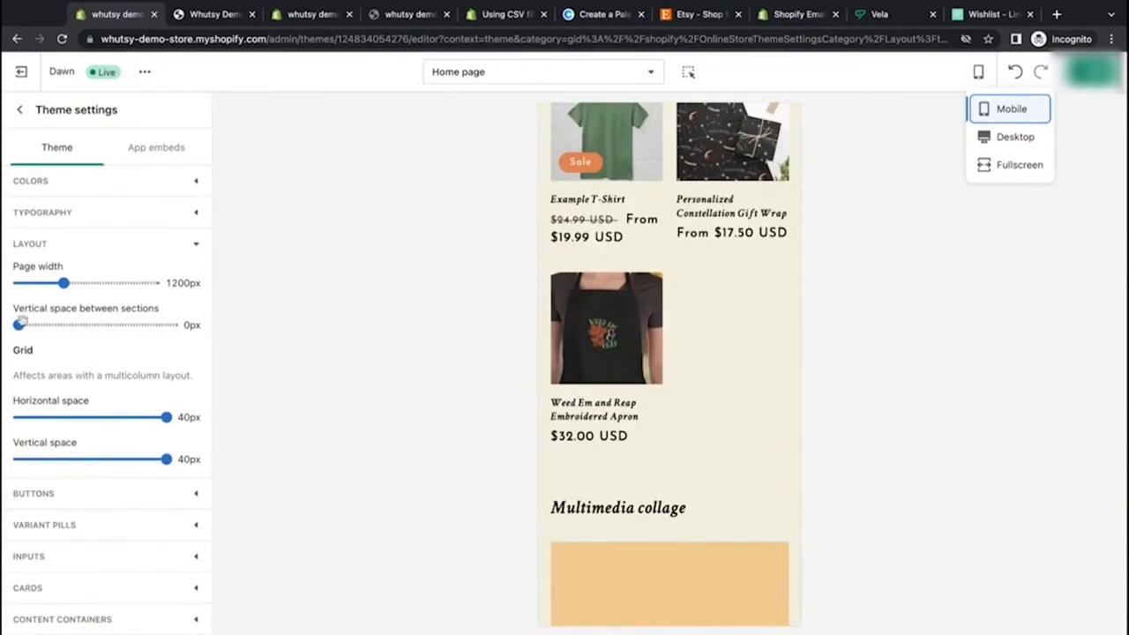
{"action": "scroll", "coordinate": [726, 462], "scroll_direction": "down", "scroll_amount": 2}
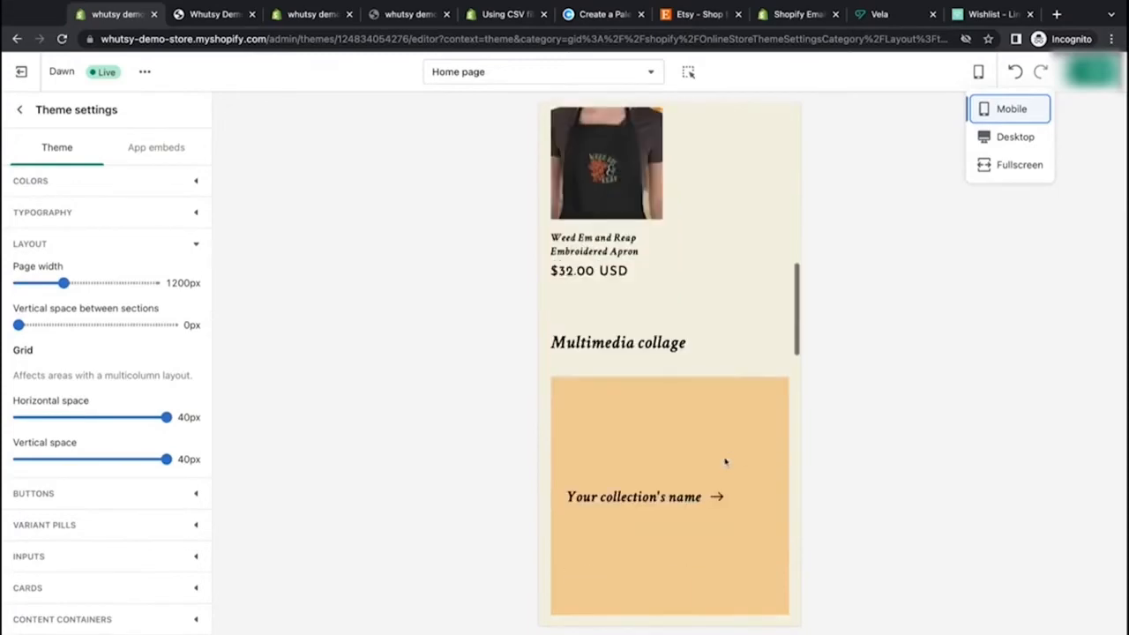
{"action": "scroll", "coordinate": [605, 162], "scroll_direction": "up", "scroll_amount": 4}
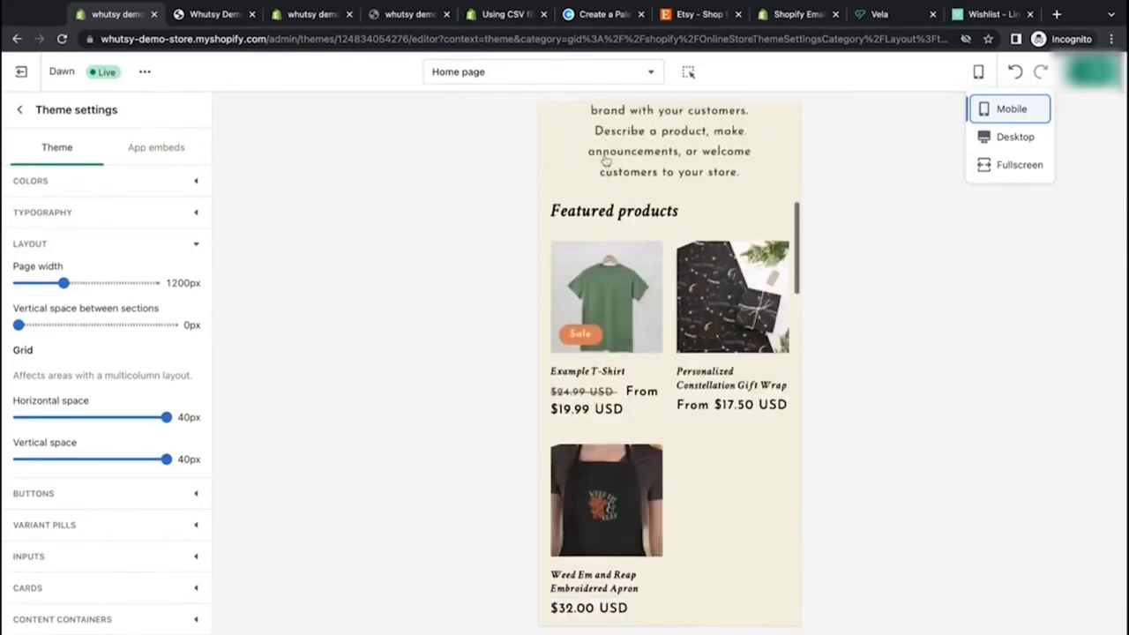
{"action": "scroll", "coordinate": [590, 421], "scroll_direction": "down", "scroll_amount": 4}
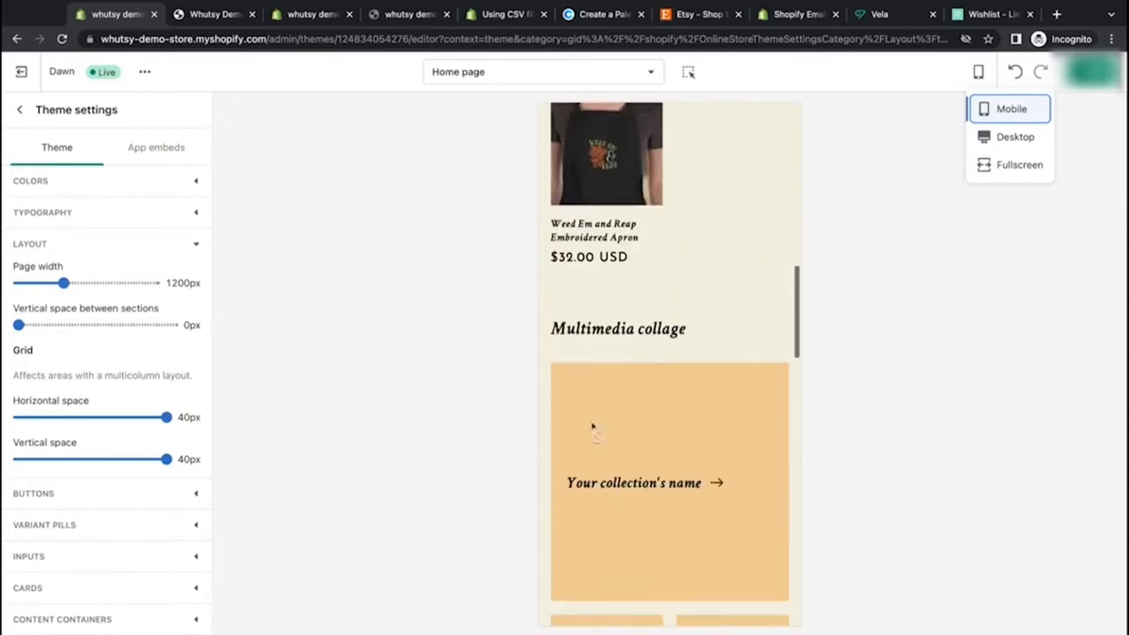
{"action": "scroll", "coordinate": [659, 598], "scroll_direction": "down", "scroll_amount": 6}
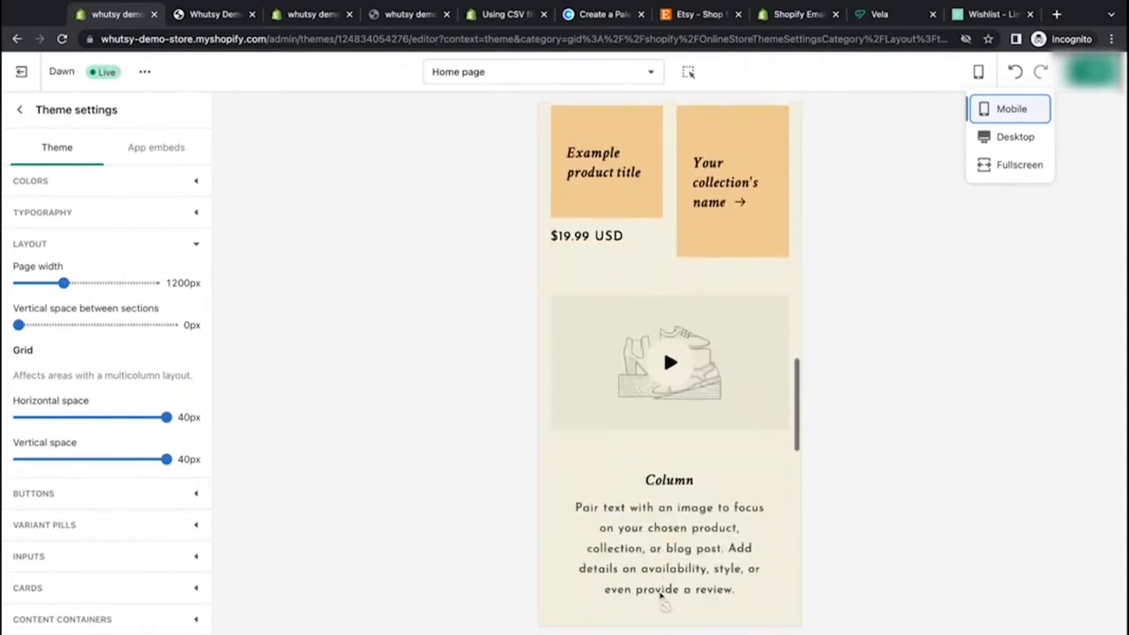
{"action": "scroll", "coordinate": [663, 338], "scroll_direction": "down", "scroll_amount": 2}
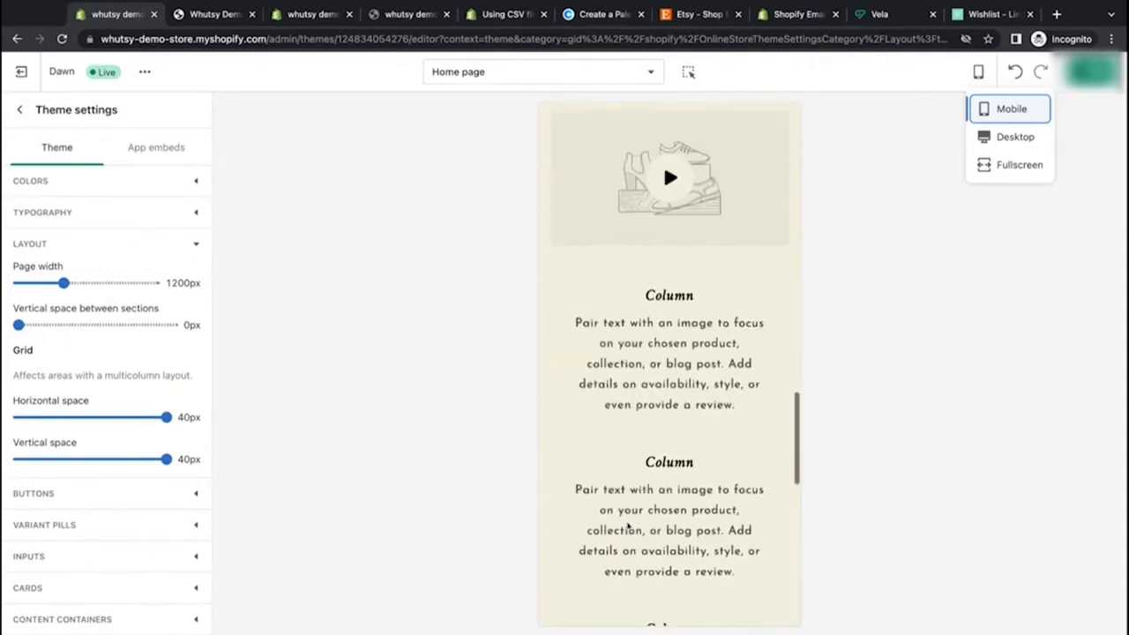
{"action": "scroll", "coordinate": [677, 503], "scroll_direction": "up", "scroll_amount": 5}
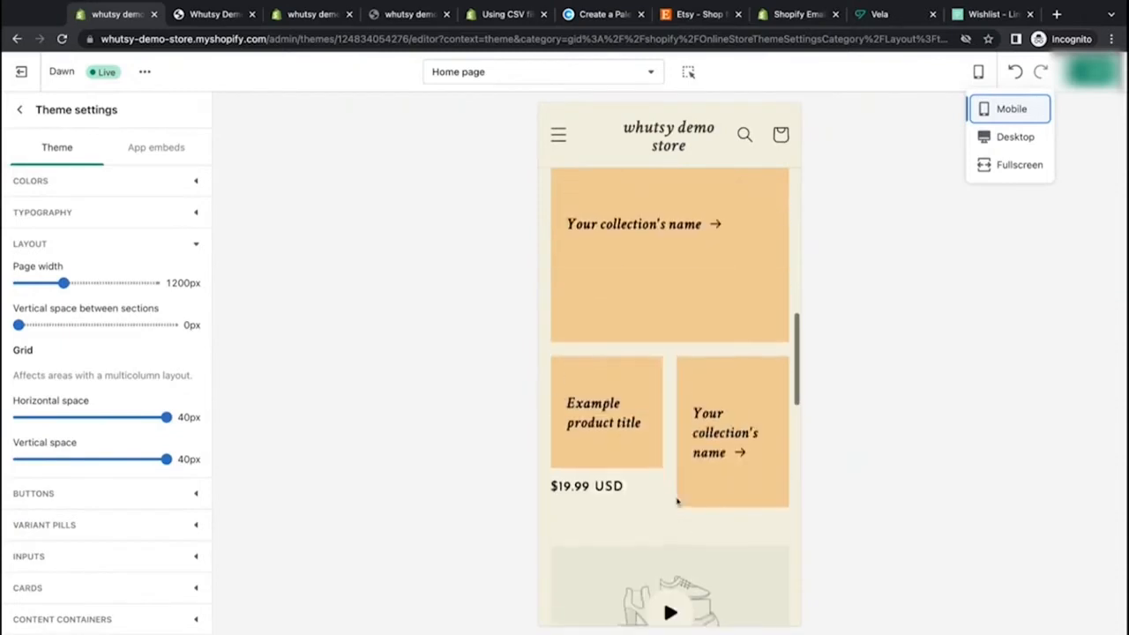
{"action": "scroll", "coordinate": [677, 503], "scroll_direction": "down", "scroll_amount": 2}
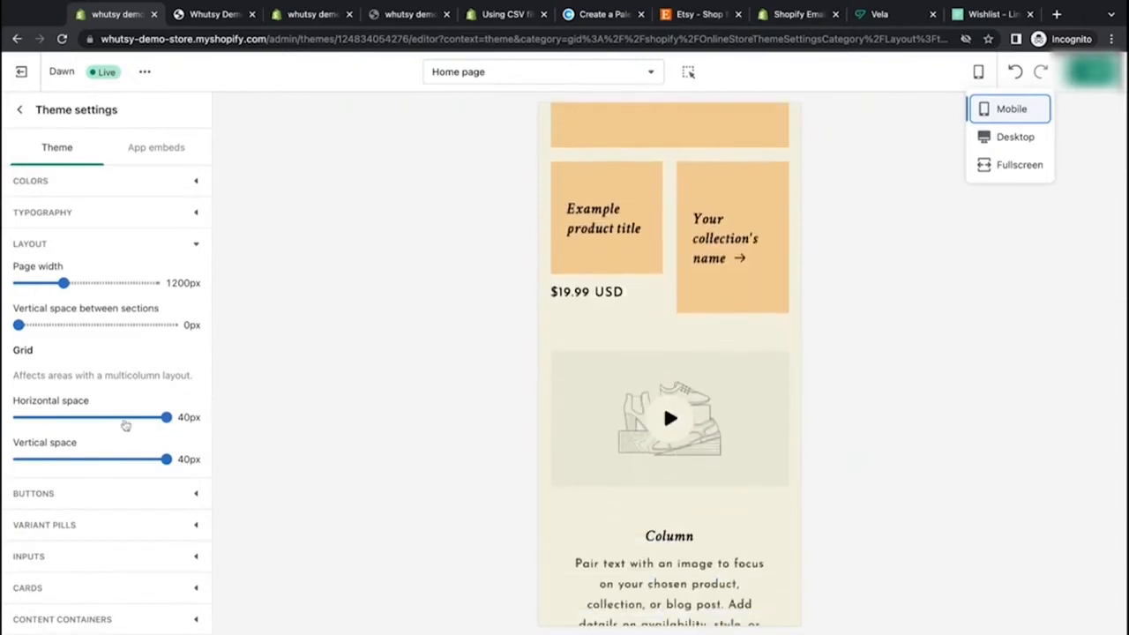
Step: Set the vertical space between sections to 52px
{"action": "left_click", "coordinate": [102, 328]}
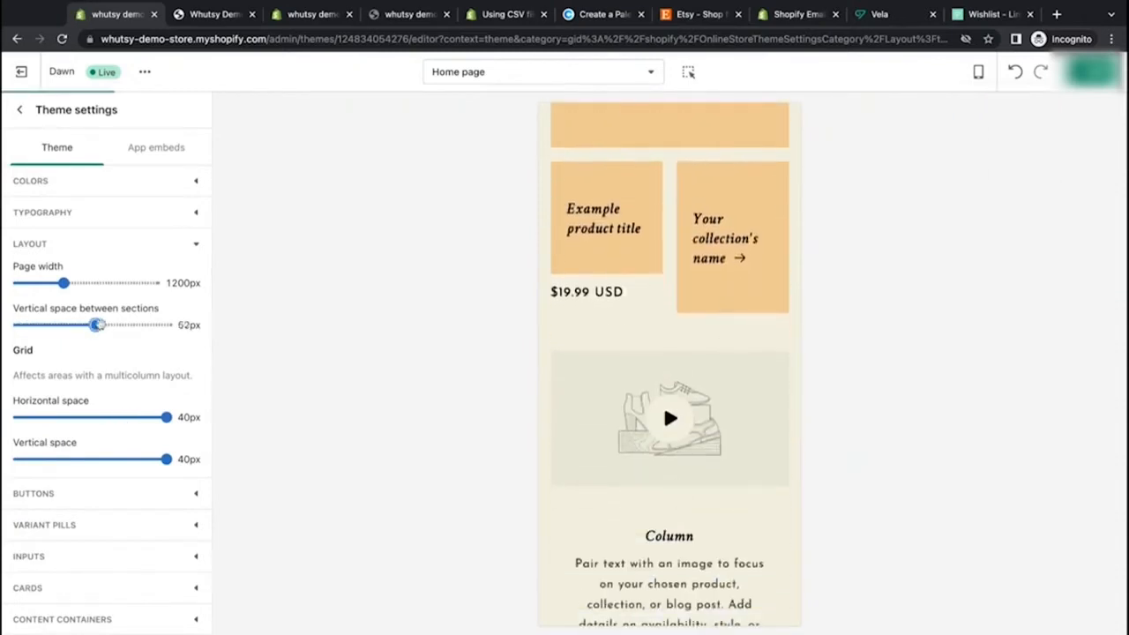
{"action": "scroll", "coordinate": [557, 363], "scroll_direction": "up", "scroll_amount": 1}
{"action": "scroll", "coordinate": [558, 363], "scroll_direction": "down", "scroll_amount": 3}
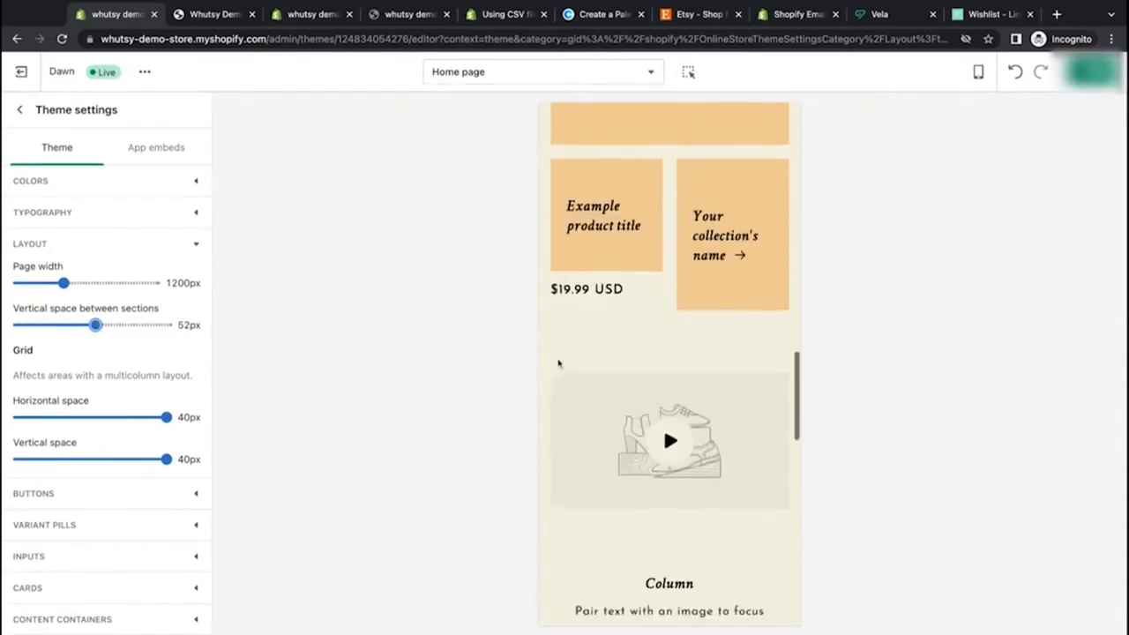
Step: Set the vertical space between sections to 60px
{"action": "left_click", "coordinate": [147, 326]}
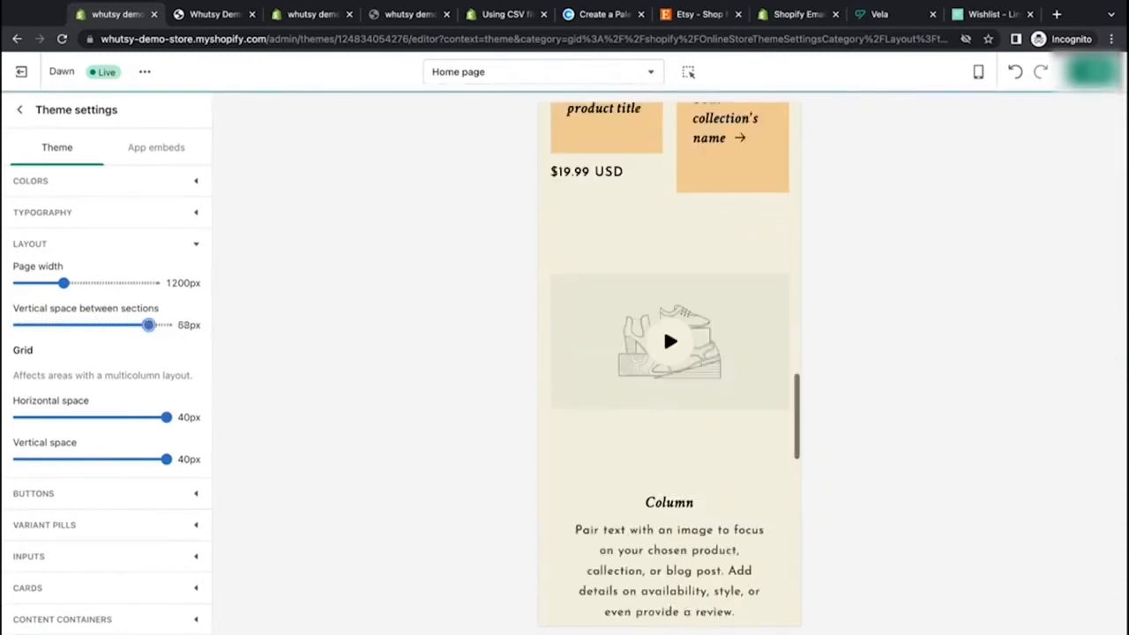
{"action": "scroll", "coordinate": [605, 420], "scroll_direction": "up", "scroll_amount": 5}
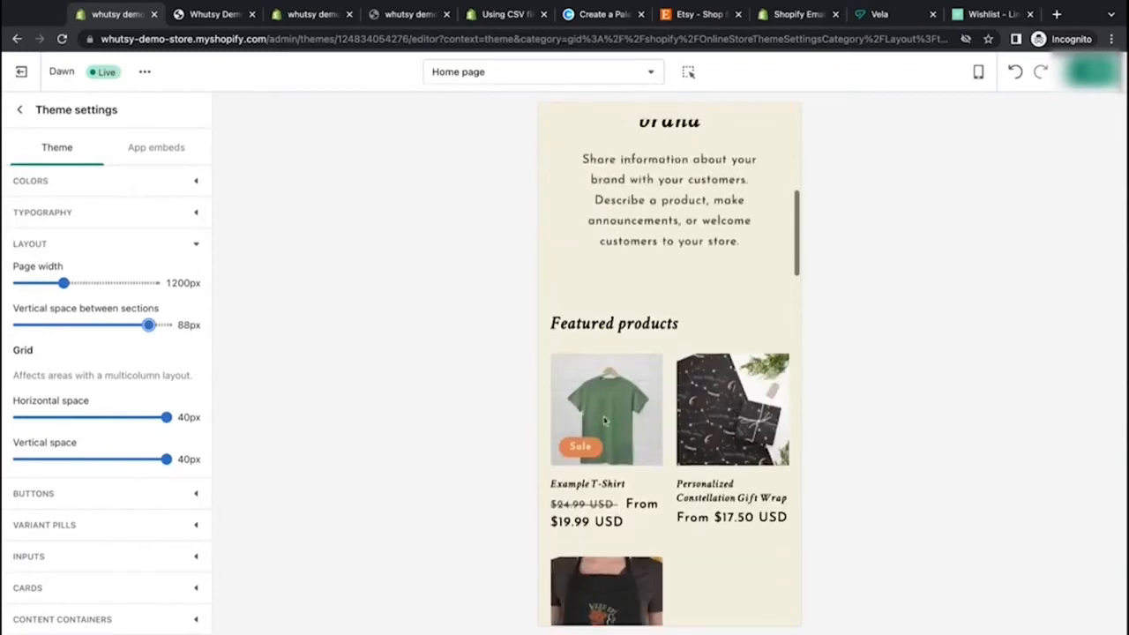
{"action": "scroll", "coordinate": [605, 421], "scroll_direction": "down", "scroll_amount": 3}
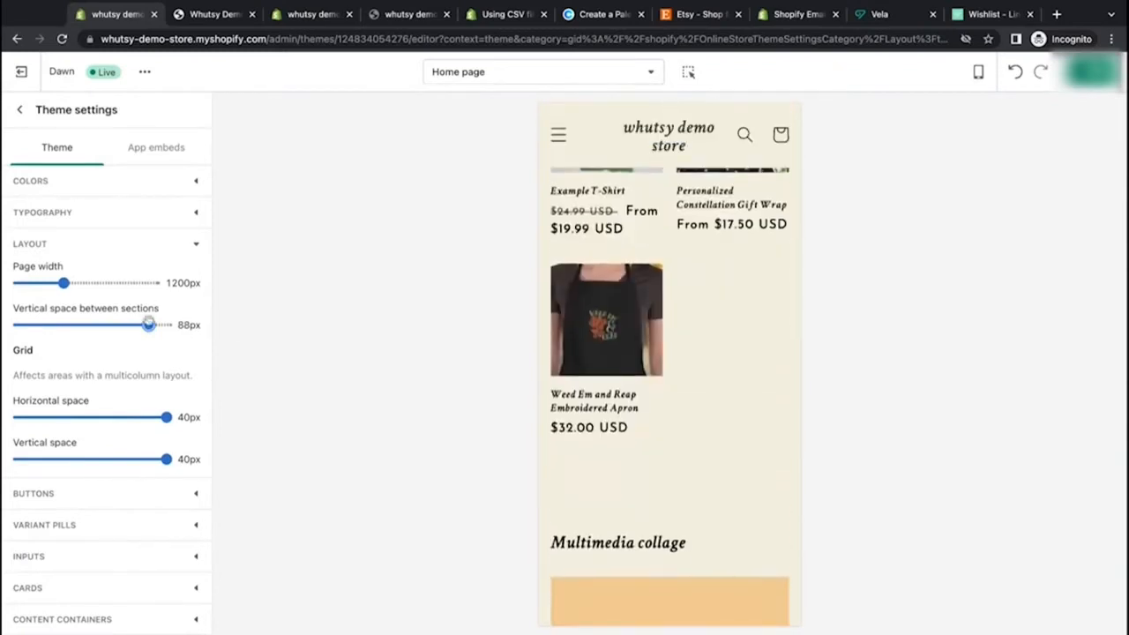
{"action": "key", "text": "Left"}
{"action": "key", "text": "Left"}
{"action": "key", "text": "Left"}
{"action": "key", "text": "Left"}
{"action": "key", "text": "Left"}
{"action": "key", "text": "Left"}
{"action": "key", "text": "Left"}
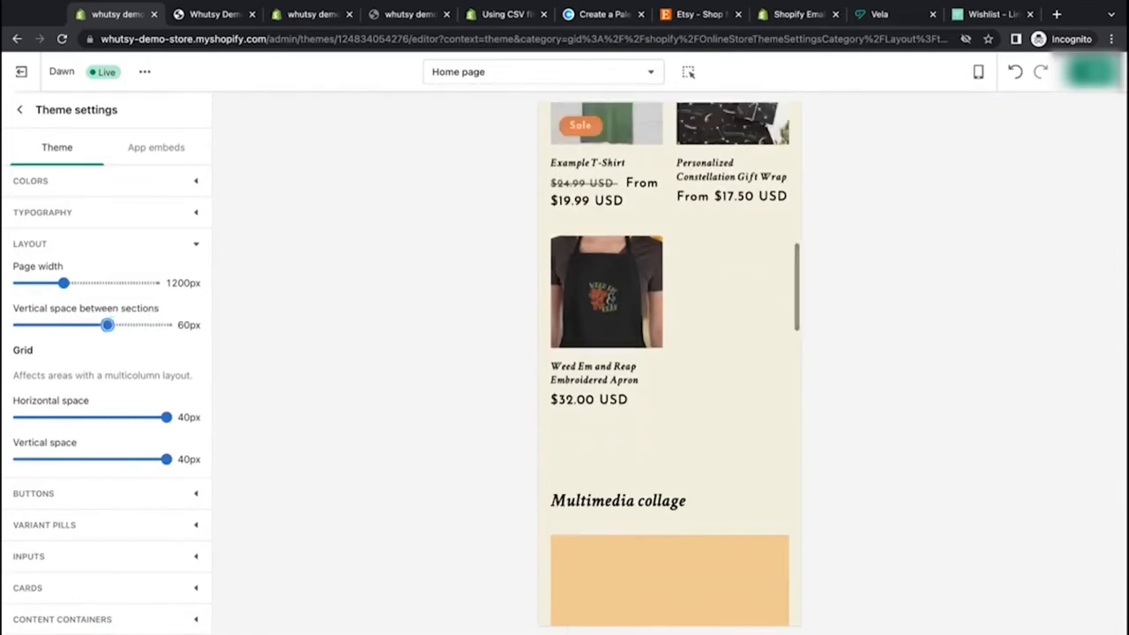
Step: Switch the preview to desktop size and scroll through the home page to review the spacing
{"action": "scroll", "coordinate": [665, 429], "scroll_direction": "down", "scroll_amount": 6}
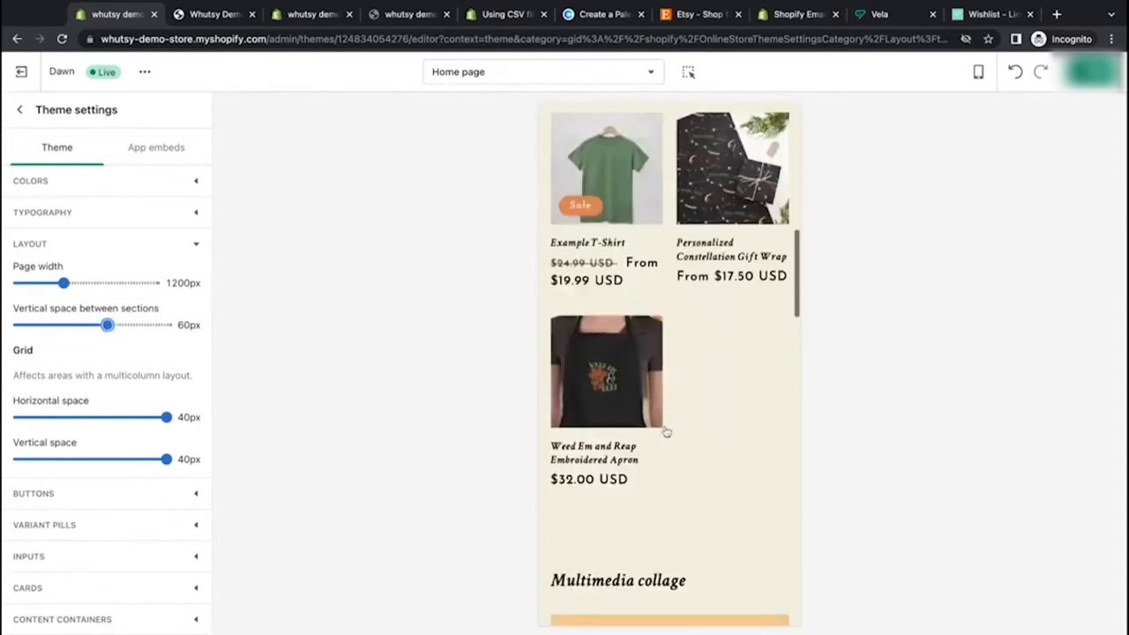
{"action": "scroll", "coordinate": [668, 370], "scroll_direction": "up", "scroll_amount": 6}
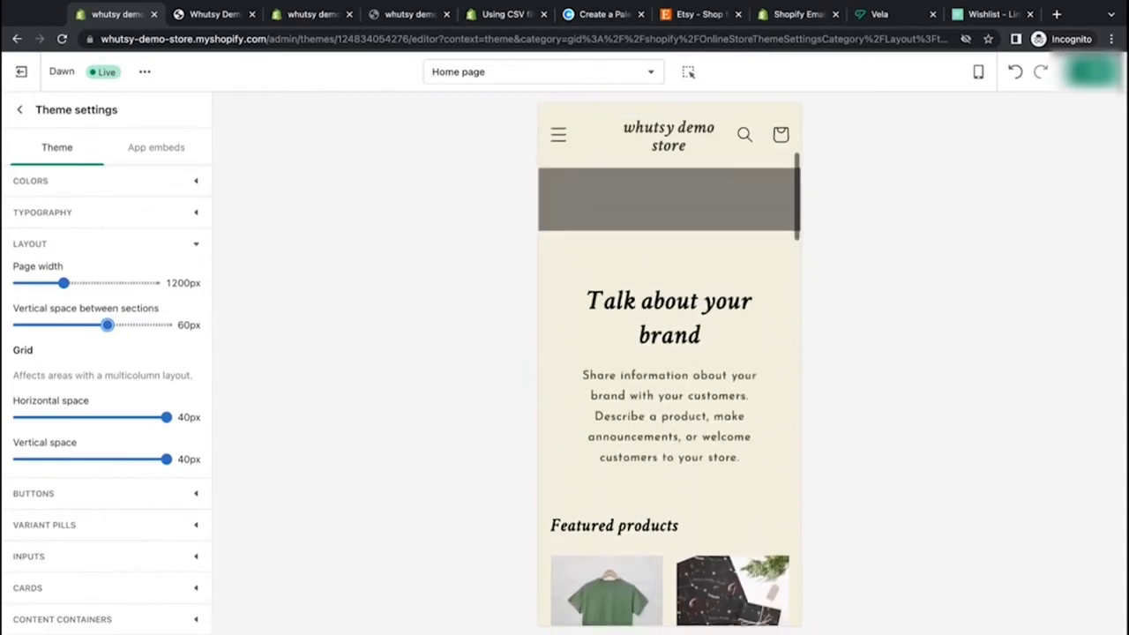
{"action": "left_click", "coordinate": [978, 71]}
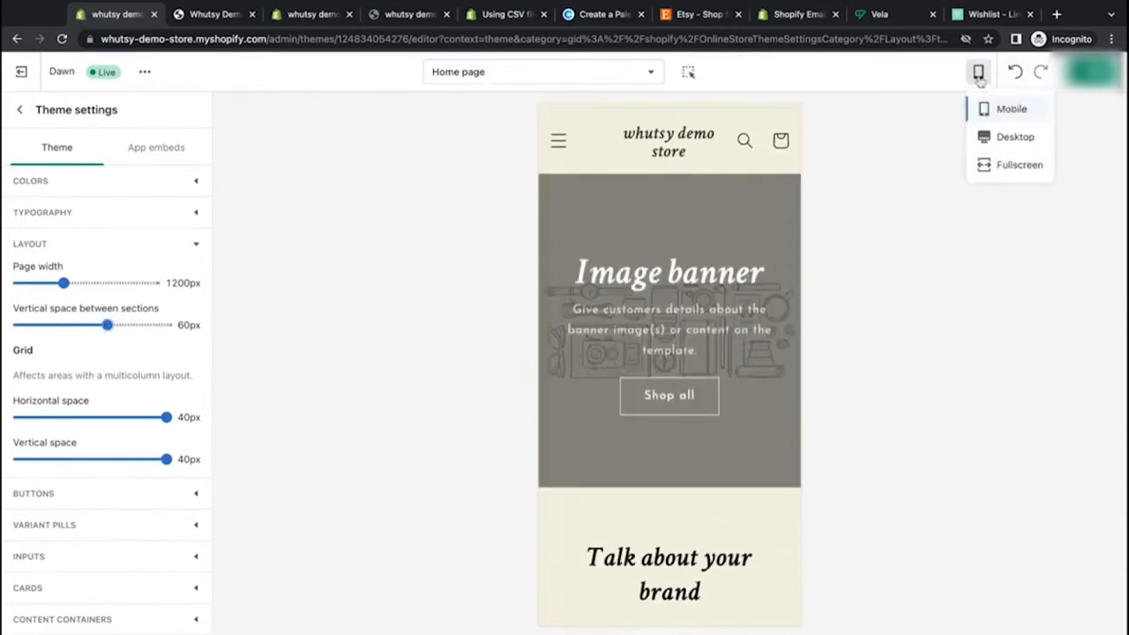
{"action": "left_click", "coordinate": [990, 139]}
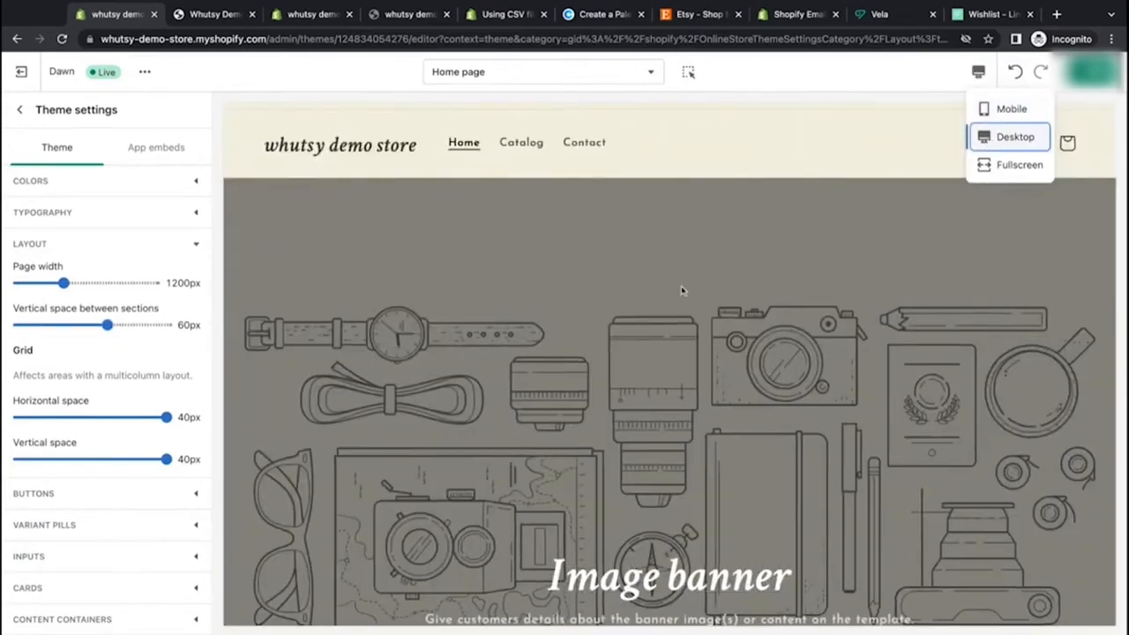
{"action": "scroll", "coordinate": [680, 290], "scroll_direction": "down", "scroll_amount": 2}
{"action": "scroll", "coordinate": [680, 290], "scroll_direction": "down", "scroll_amount": 10}
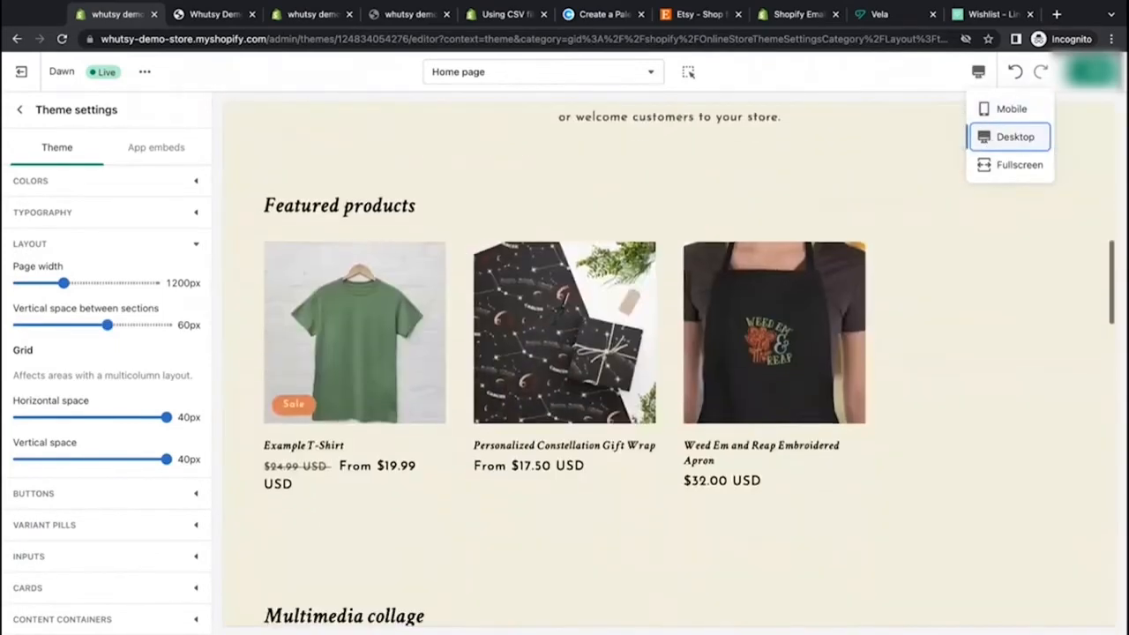
{"action": "scroll", "coordinate": [680, 290], "scroll_direction": "up", "scroll_amount": 5}
{"action": "scroll", "coordinate": [680, 290], "scroll_direction": "up", "scroll_amount": 5}
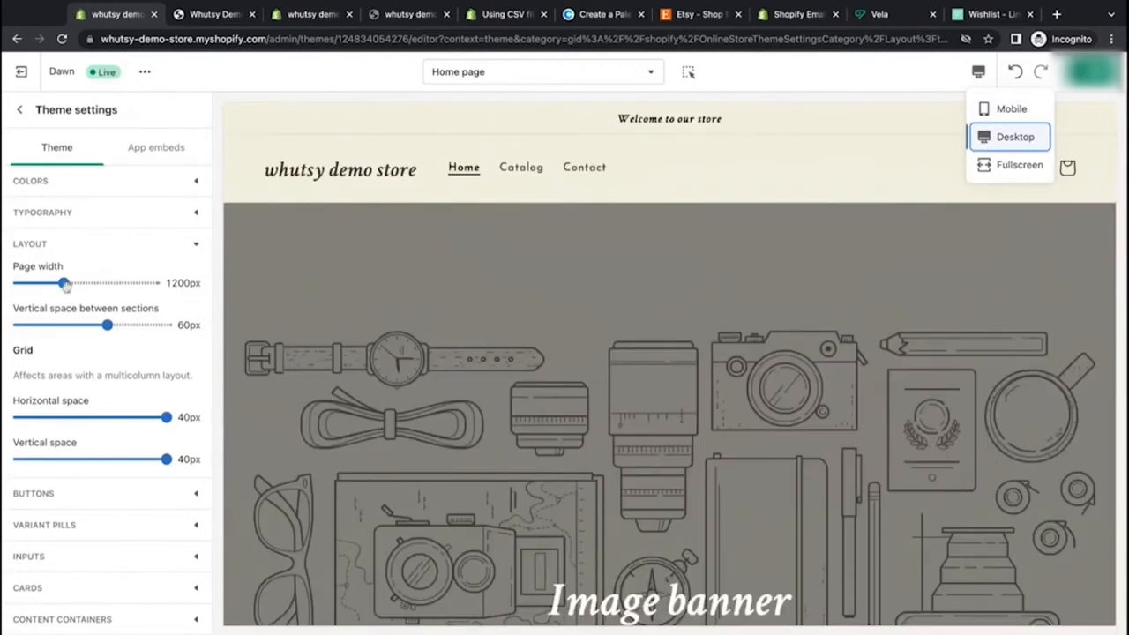
{"action": "left_click", "coordinate": [896, 159]}
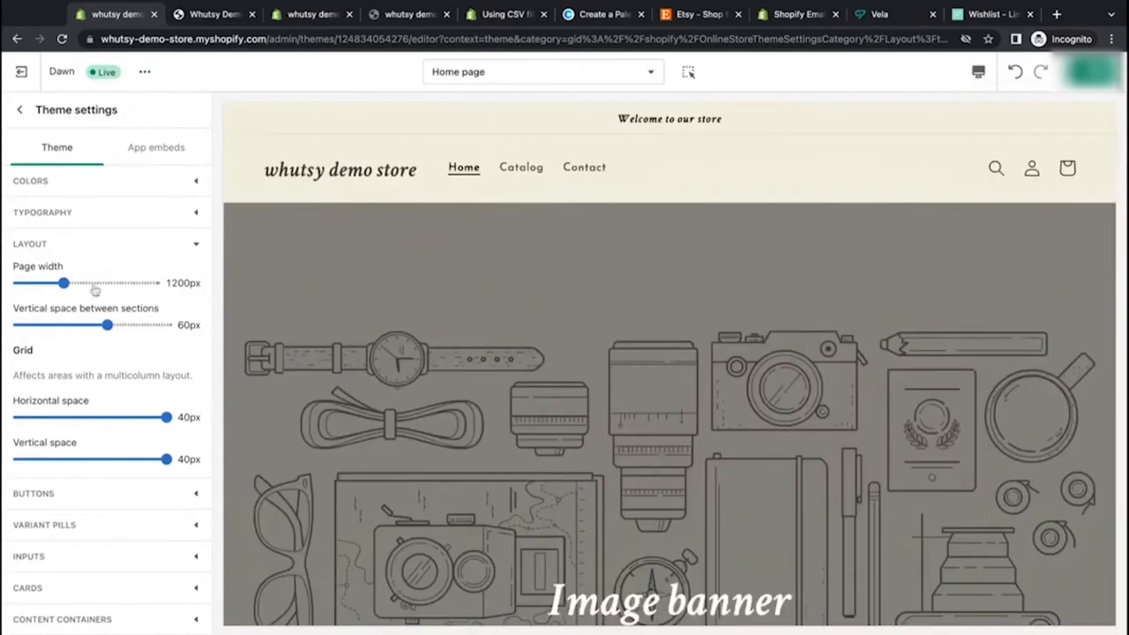
Step: Switch the preview to fullscreen and scroll through the home page sections
{"action": "left_click", "coordinate": [979, 72]}
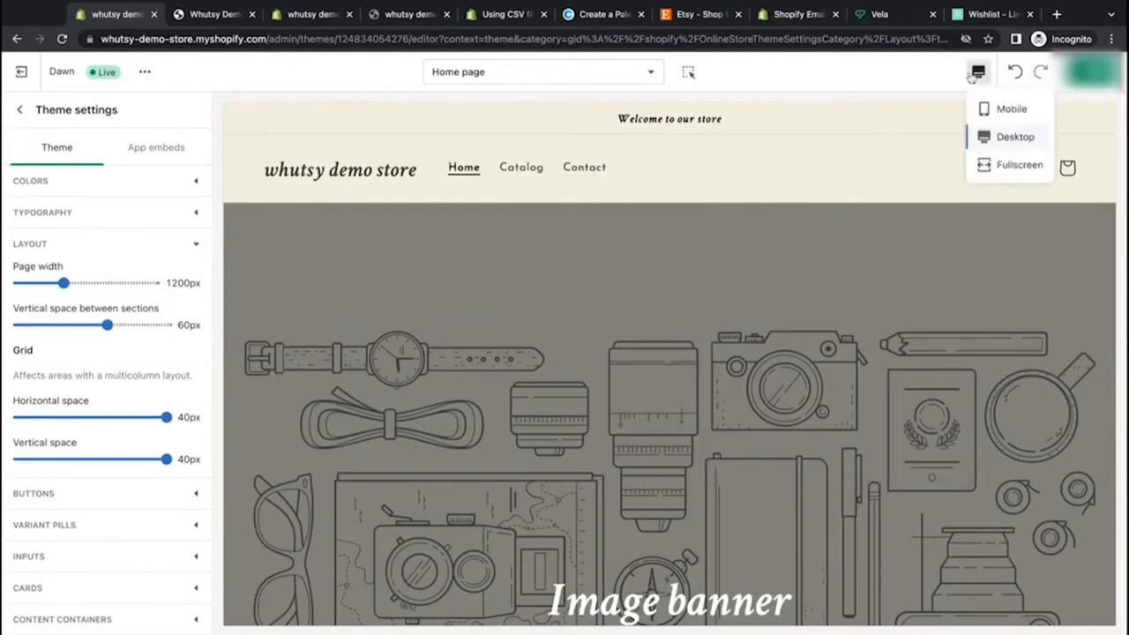
{"action": "left_click", "coordinate": [995, 165]}
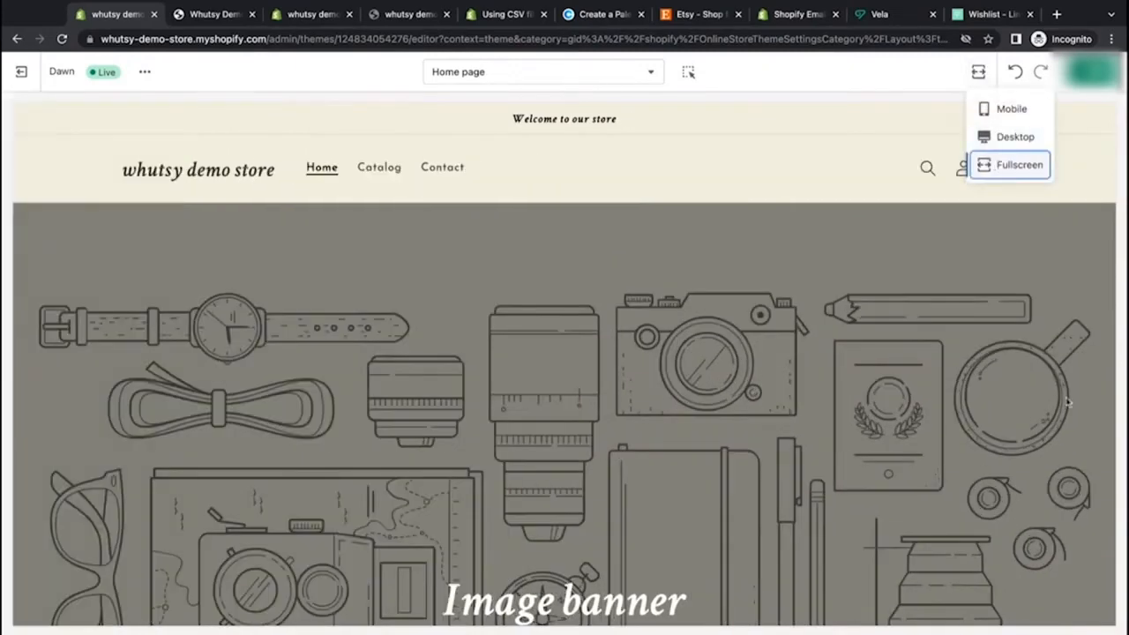
{"action": "scroll", "coordinate": [1031, 385], "scroll_direction": "down", "scroll_amount": 10}
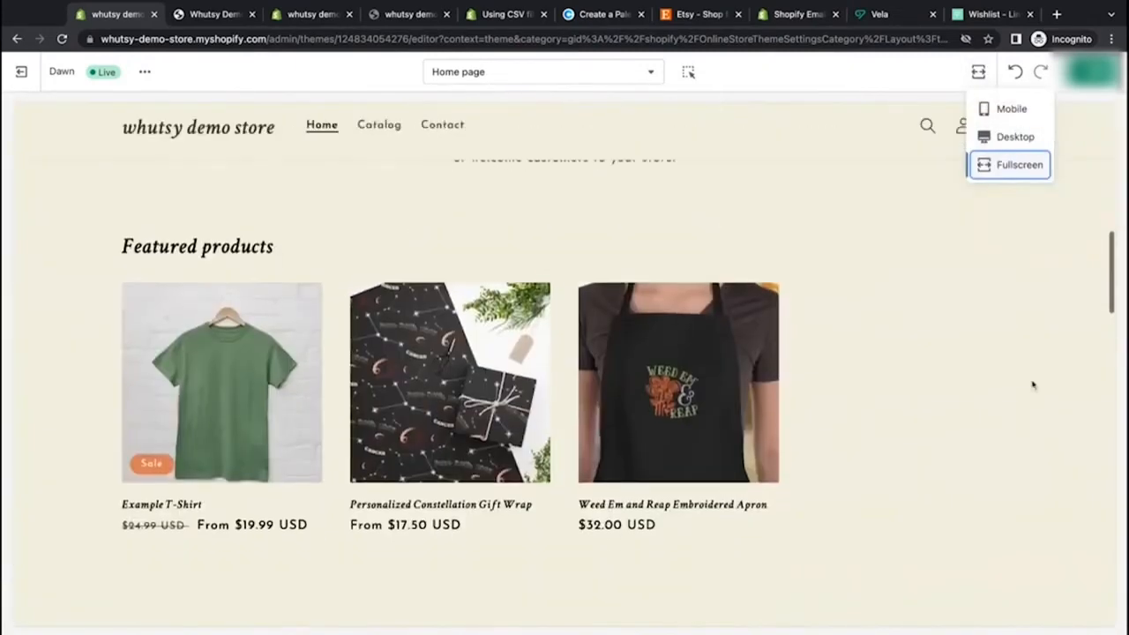
{"action": "scroll", "coordinate": [1033, 385], "scroll_direction": "up", "scroll_amount": 2}
{"action": "scroll", "coordinate": [564, 406], "scroll_direction": "down", "scroll_amount": 10}
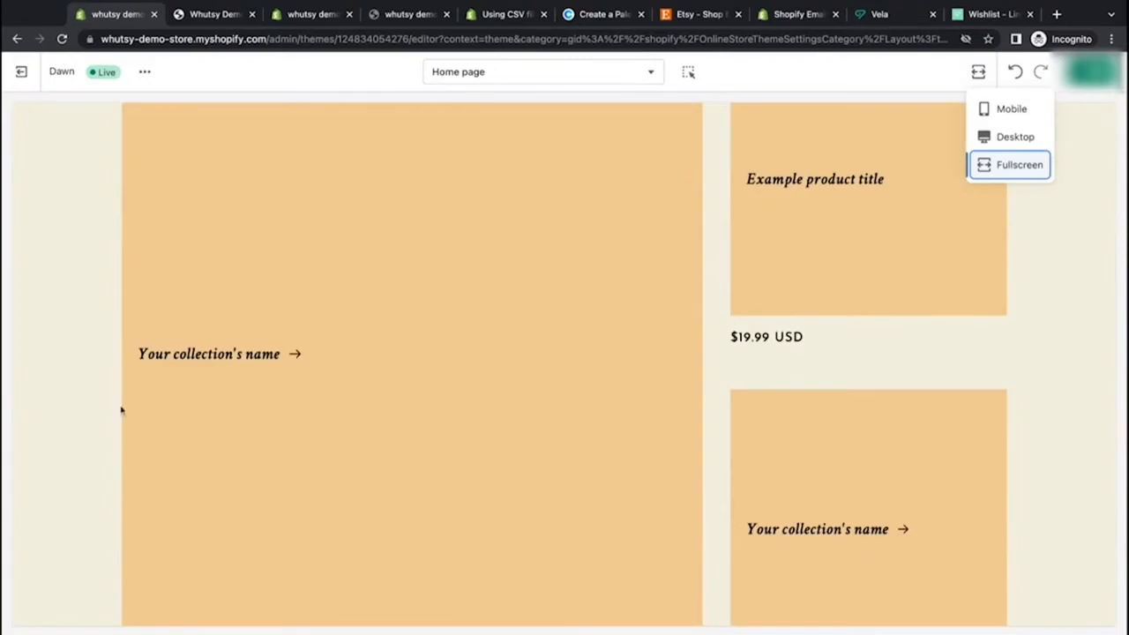
{"action": "left_click", "coordinate": [1065, 287]}
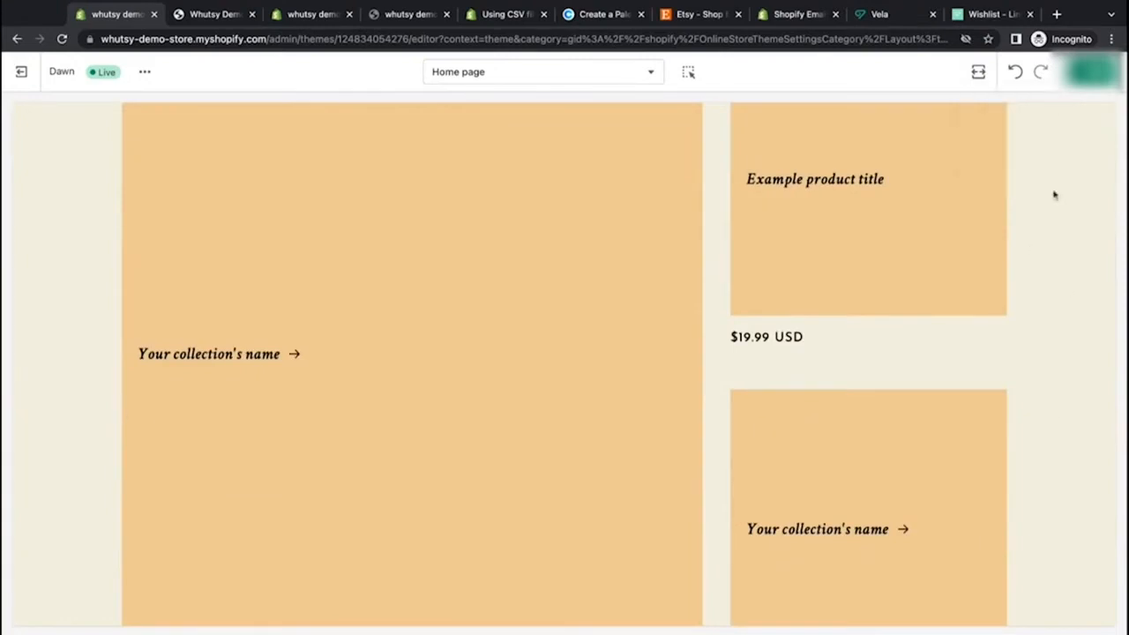
Step: Return the preview to desktop size and scroll through the collage and video sections
{"action": "left_click", "coordinate": [978, 72]}
{"action": "left_click", "coordinate": [995, 139]}
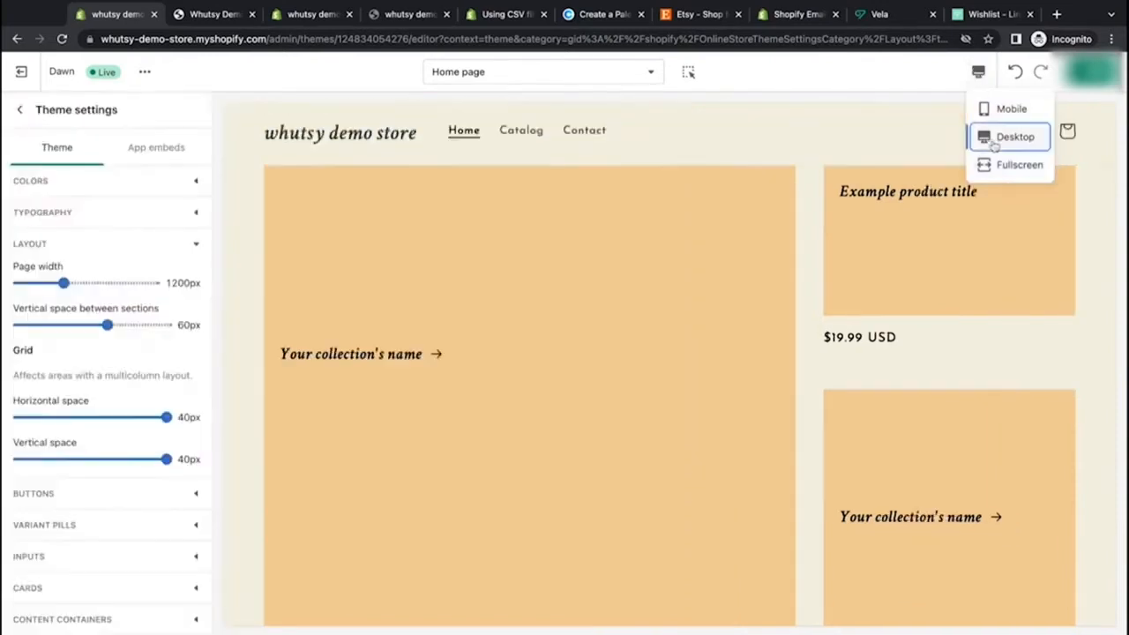
{"action": "scroll", "coordinate": [1099, 384], "scroll_direction": "down", "scroll_amount": 5}
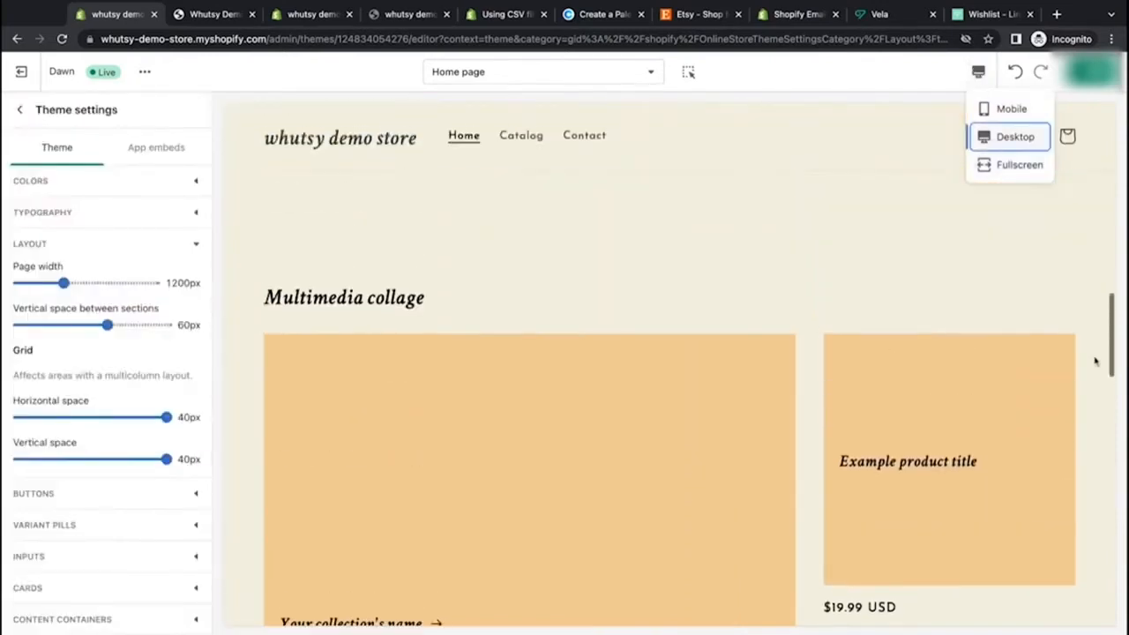
{"action": "scroll", "coordinate": [1096, 360], "scroll_direction": "down", "scroll_amount": 6}
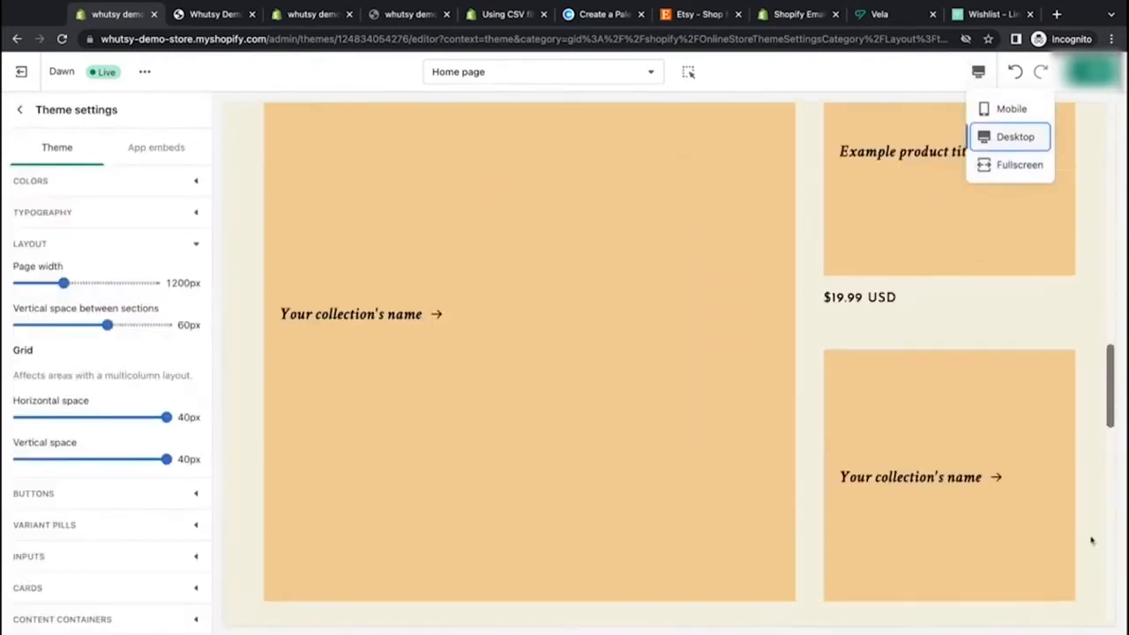
{"action": "scroll", "coordinate": [1094, 534], "scroll_direction": "down", "scroll_amount": 5}
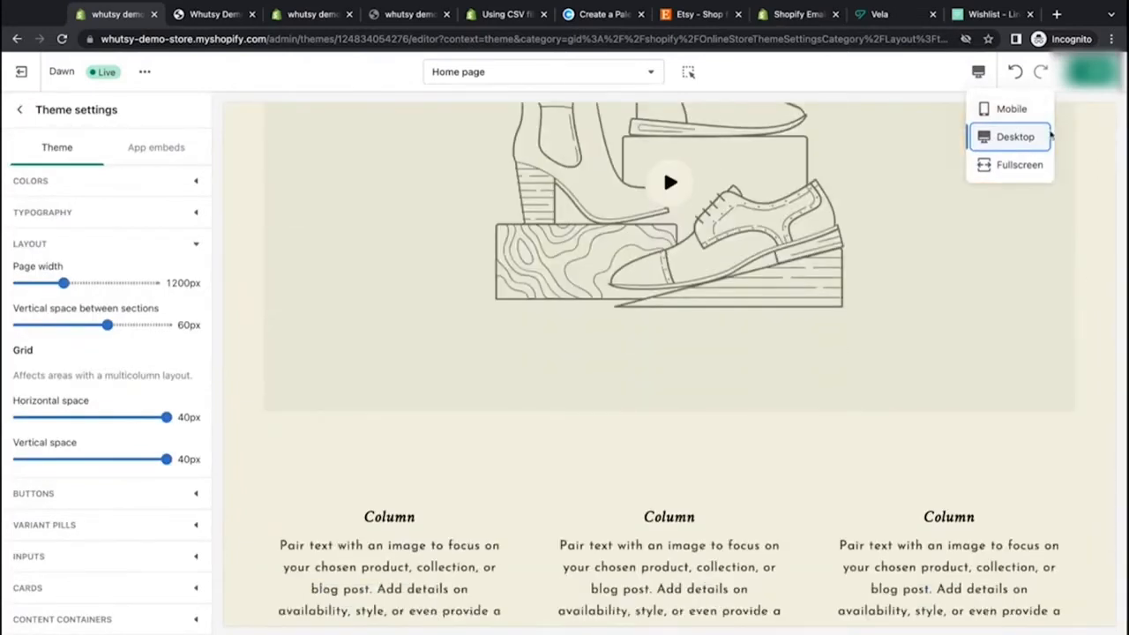
{"action": "left_click", "coordinate": [1087, 284]}
{"action": "scroll", "coordinate": [1088, 282], "scroll_direction": "up", "scroll_amount": 20}
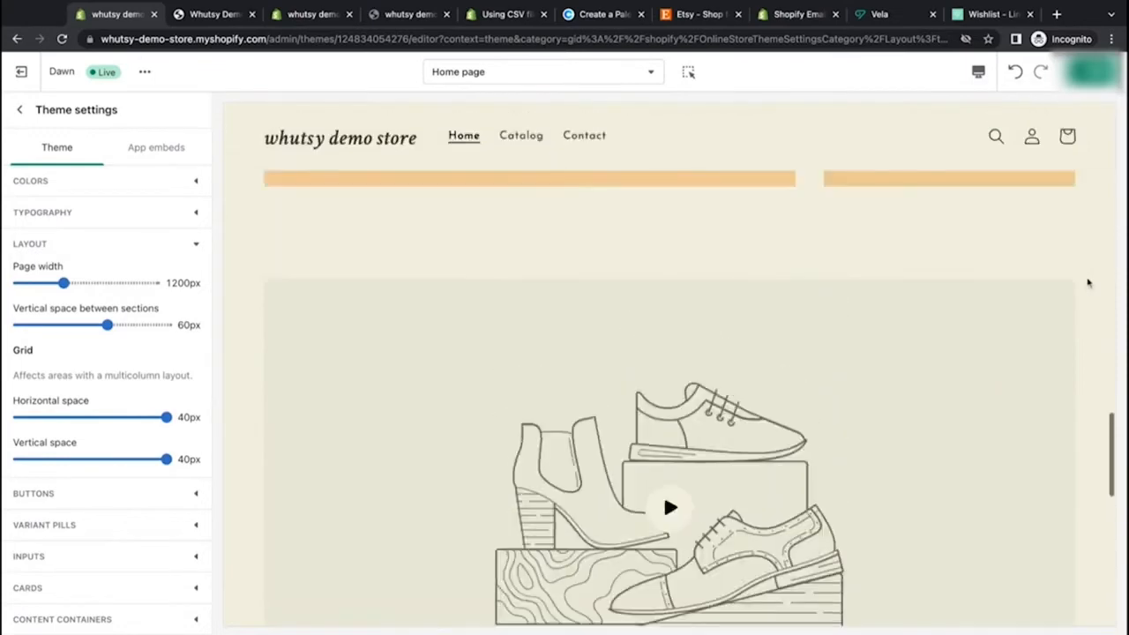
{"action": "scroll", "coordinate": [1086, 264], "scroll_direction": "up", "scroll_amount": 5}
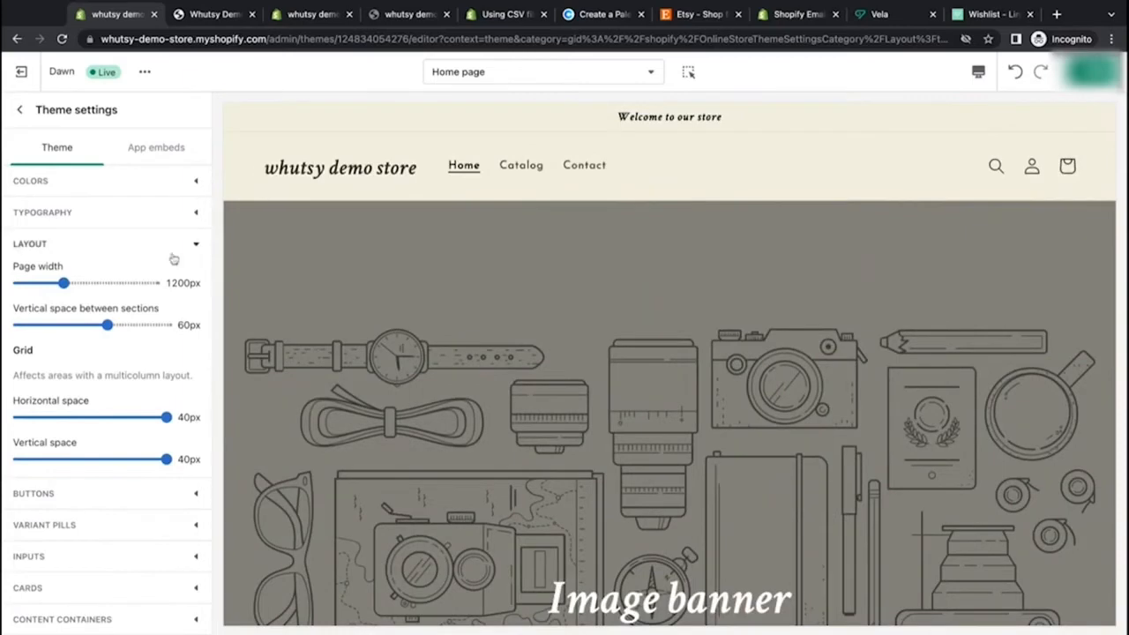
Step: Widen the page width to 1500px and scroll the preview to check it
{"action": "left_click_drag", "start_coordinate": [63, 282], "coordinate": [131, 282]}
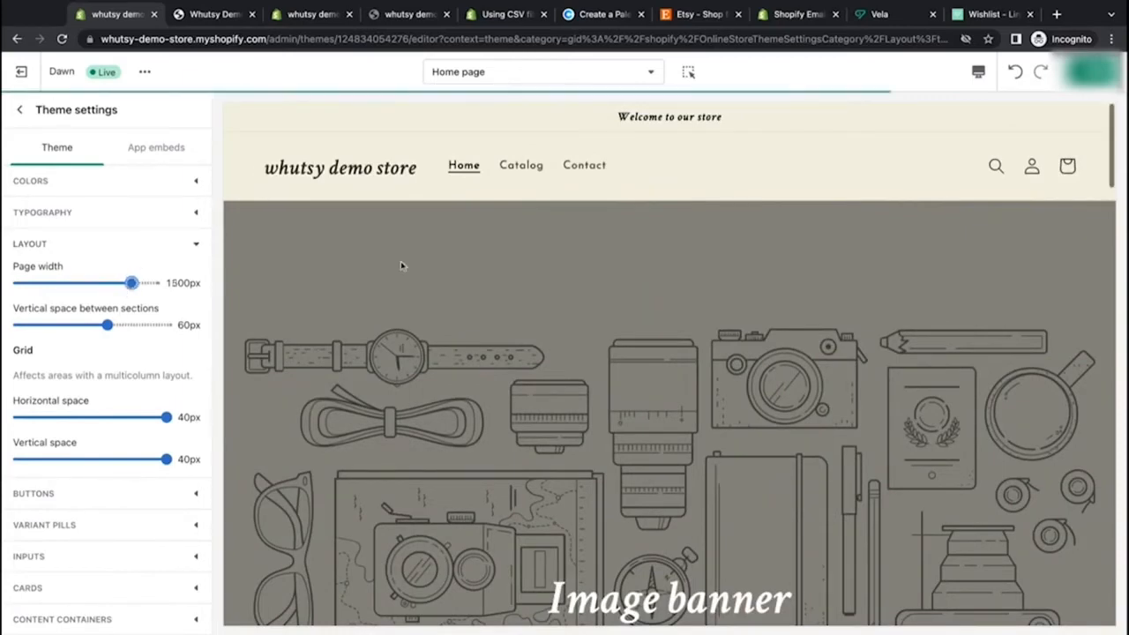
{"action": "scroll", "coordinate": [401, 261], "scroll_direction": "down", "scroll_amount": 7}
{"action": "scroll", "coordinate": [401, 266], "scroll_direction": "down", "scroll_amount": 6}
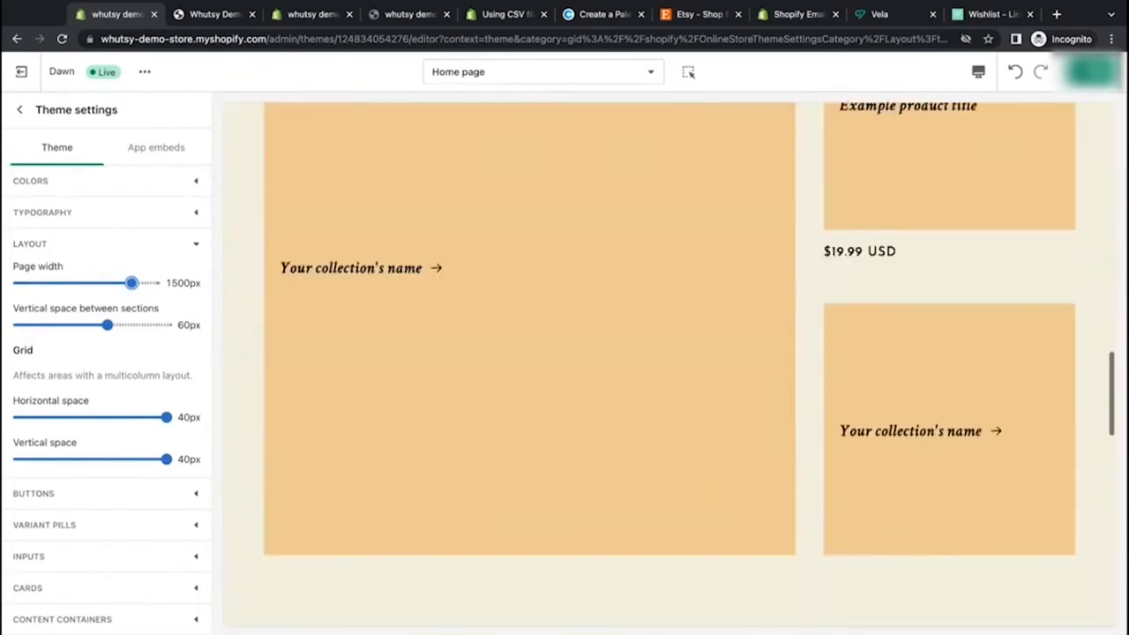
Step: Switch the preview to fullscreen, scroll through the home page, and return to desktop size
{"action": "left_click", "coordinate": [978, 72]}
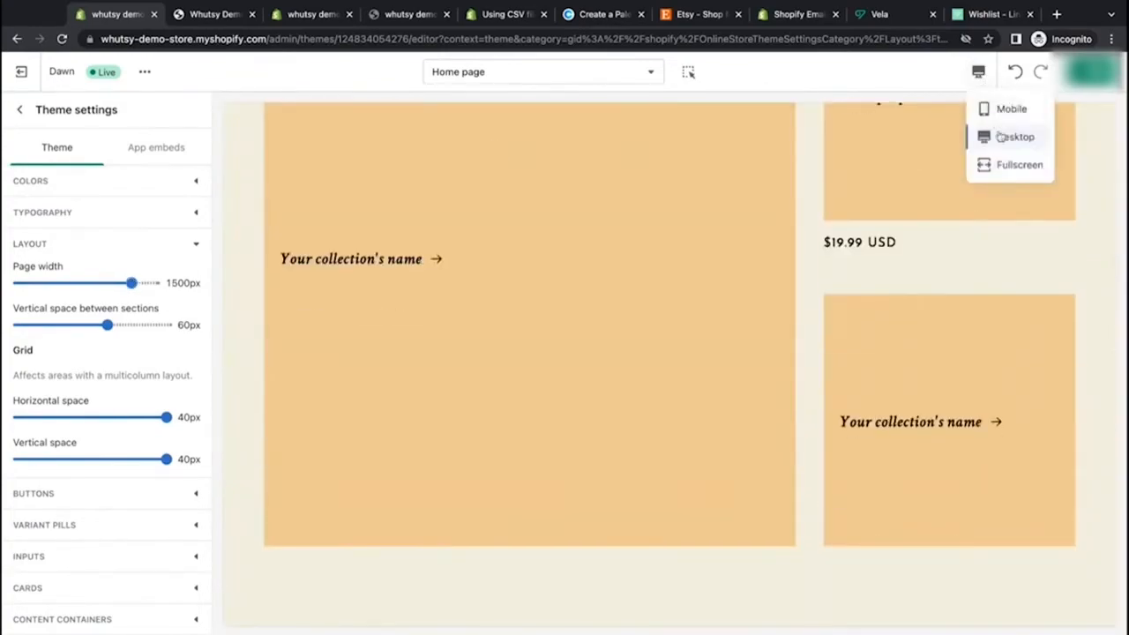
{"action": "left_click", "coordinate": [1006, 165]}
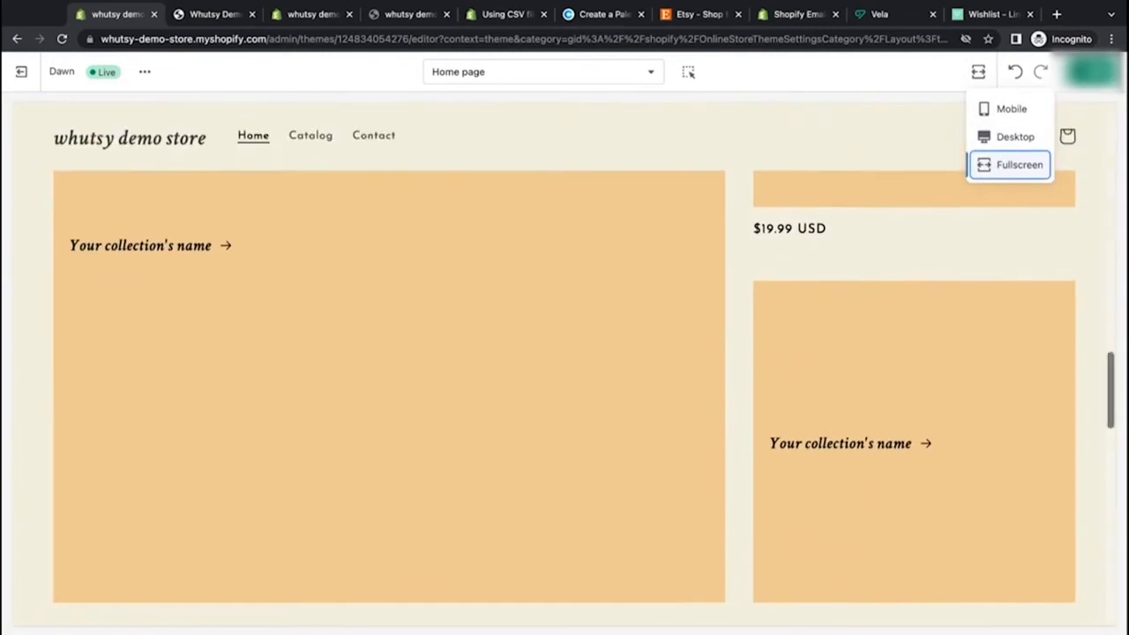
{"action": "scroll", "coordinate": [1085, 353], "scroll_direction": "down", "scroll_amount": 2}
{"action": "scroll", "coordinate": [1056, 564], "scroll_direction": "down", "scroll_amount": 3}
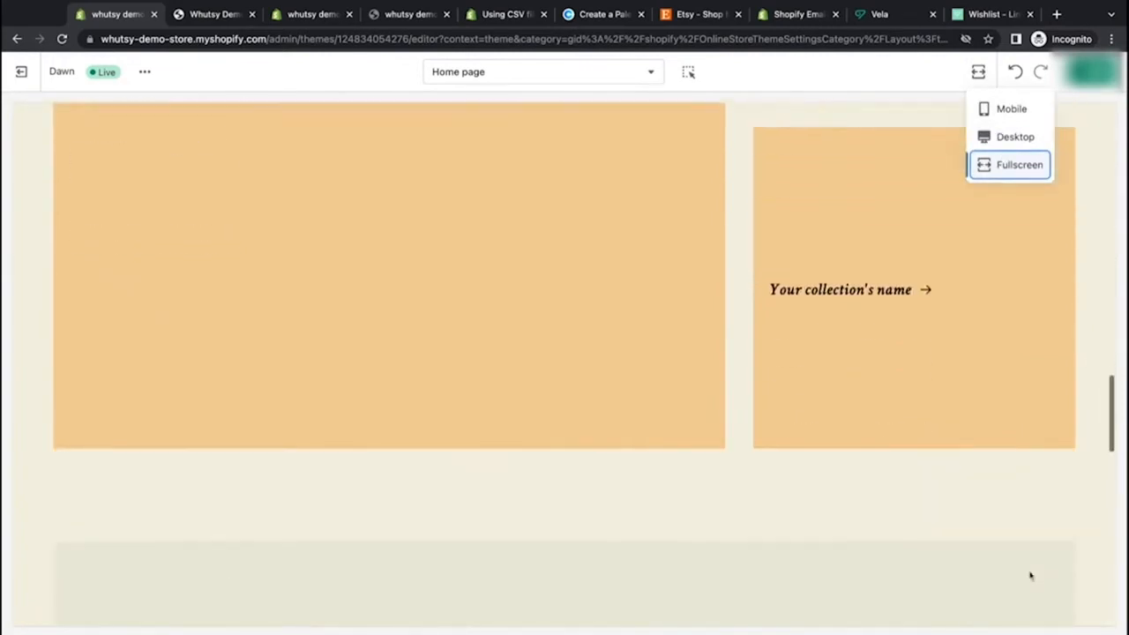
{"action": "scroll", "coordinate": [1101, 522], "scroll_direction": "down", "scroll_amount": 15}
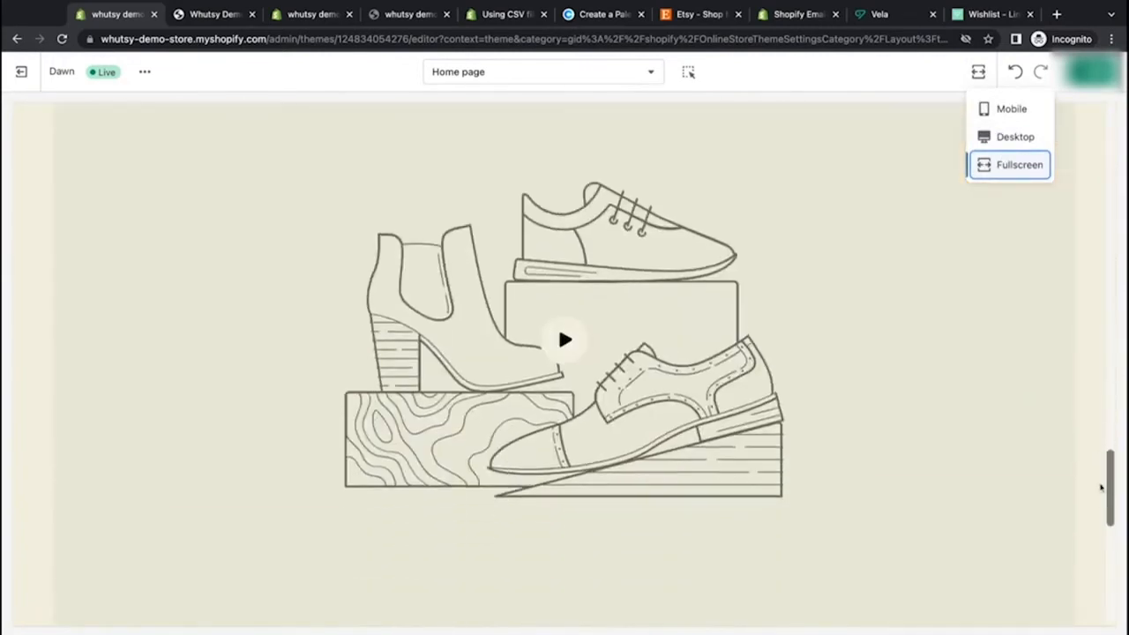
{"action": "scroll", "coordinate": [1100, 487], "scroll_direction": "up", "scroll_amount": 20}
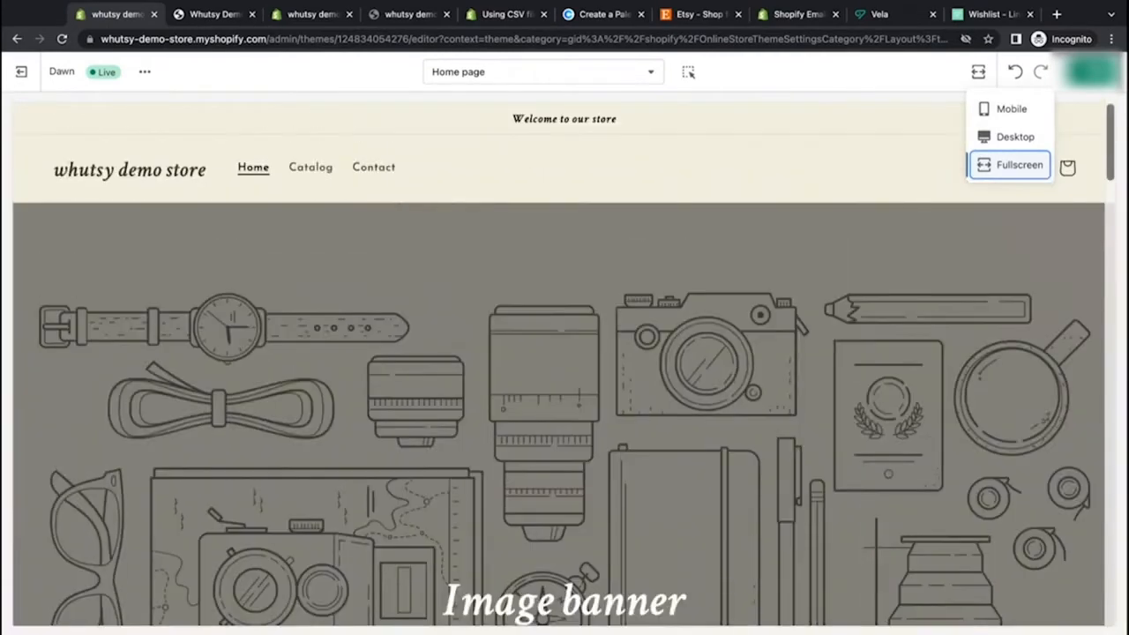
{"action": "left_click", "coordinate": [1011, 138]}
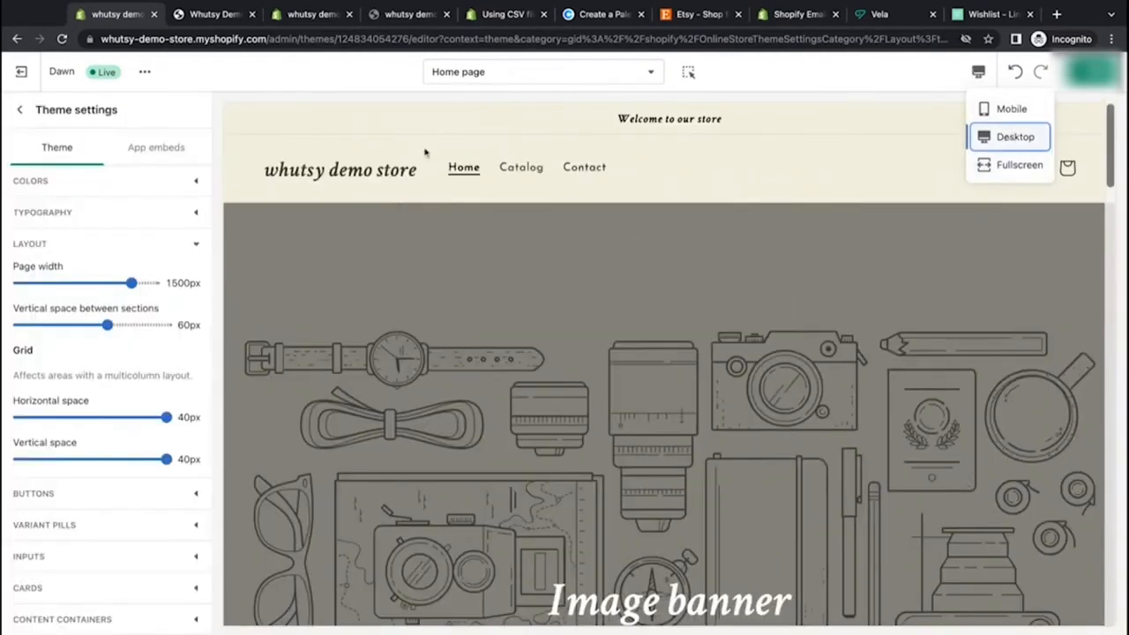
Step: Restore the page width to 1200px
{"action": "left_click_drag", "start_coordinate": [131, 283], "coordinate": [63, 283]}
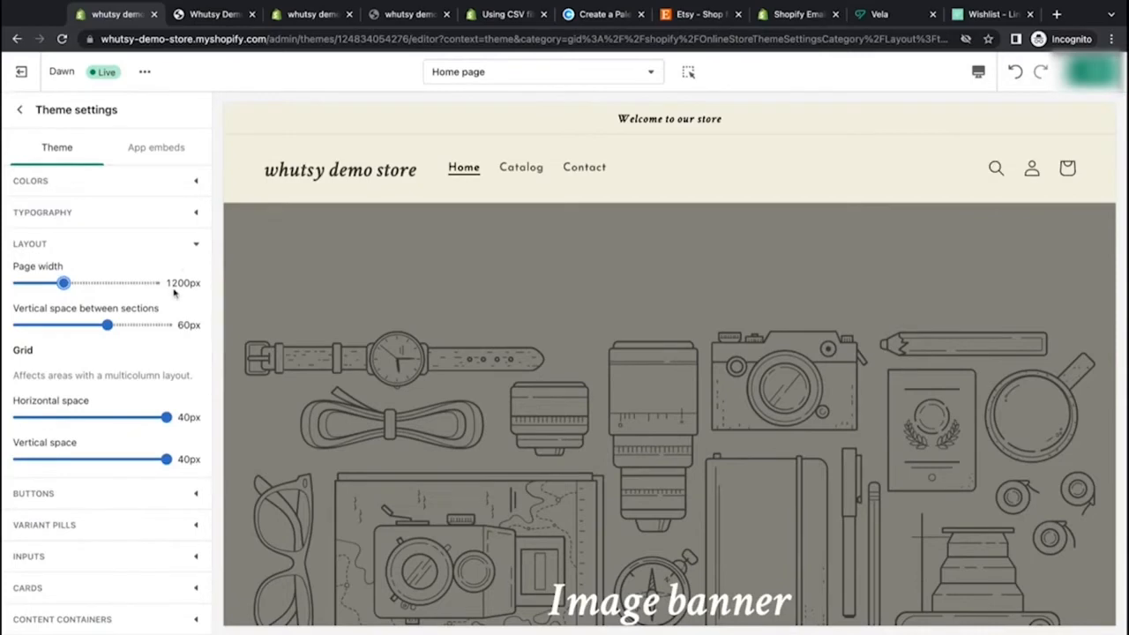
{"action": "scroll", "coordinate": [173, 296], "scroll_direction": "down", "scroll_amount": 5}
{"action": "scroll", "coordinate": [381, 331], "scroll_direction": "down", "scroll_amount": 4}
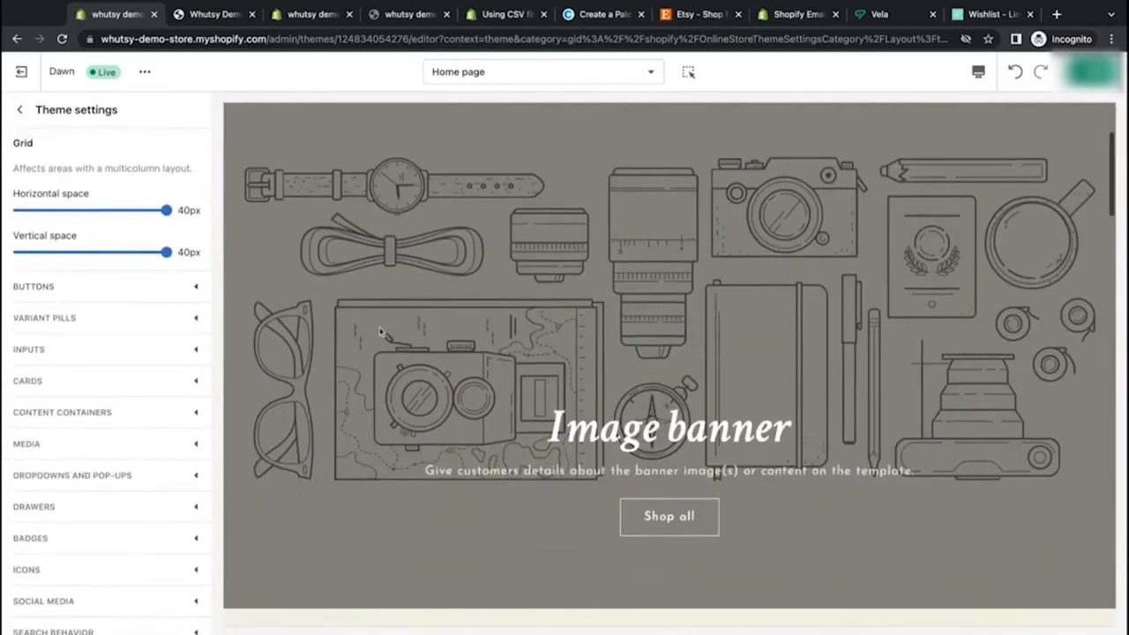
Step: Open the Buttons settings and review the border and shadow options
{"action": "left_click", "coordinate": [196, 287]}
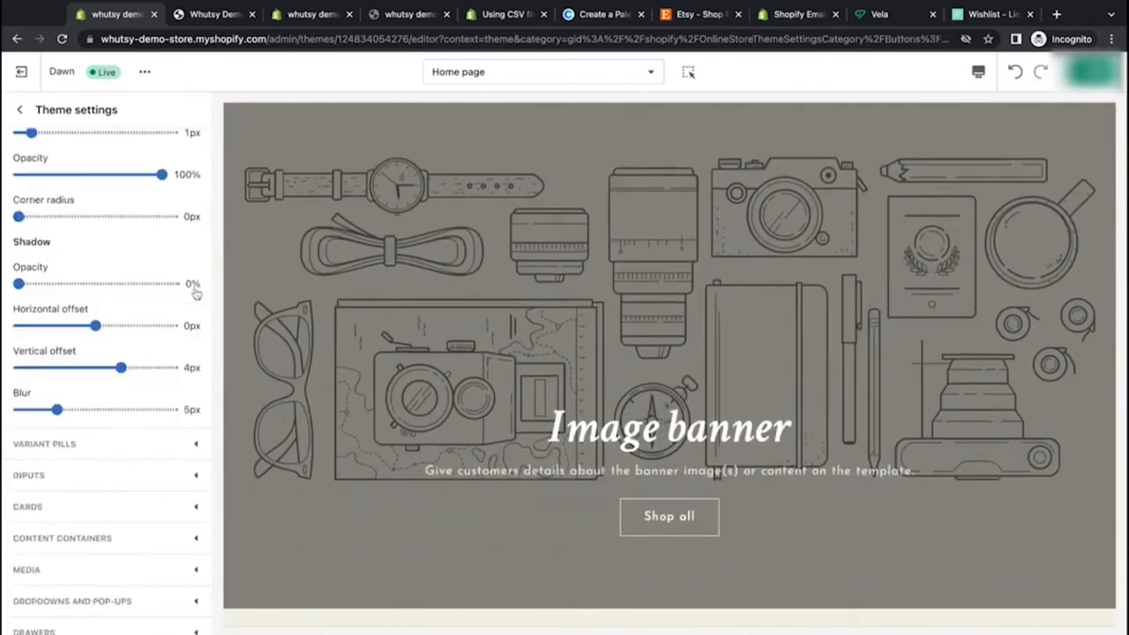
{"action": "scroll", "coordinate": [190, 282], "scroll_direction": "up", "scroll_amount": 4}
{"action": "scroll", "coordinate": [182, 269], "scroll_direction": "down", "scroll_amount": 2}
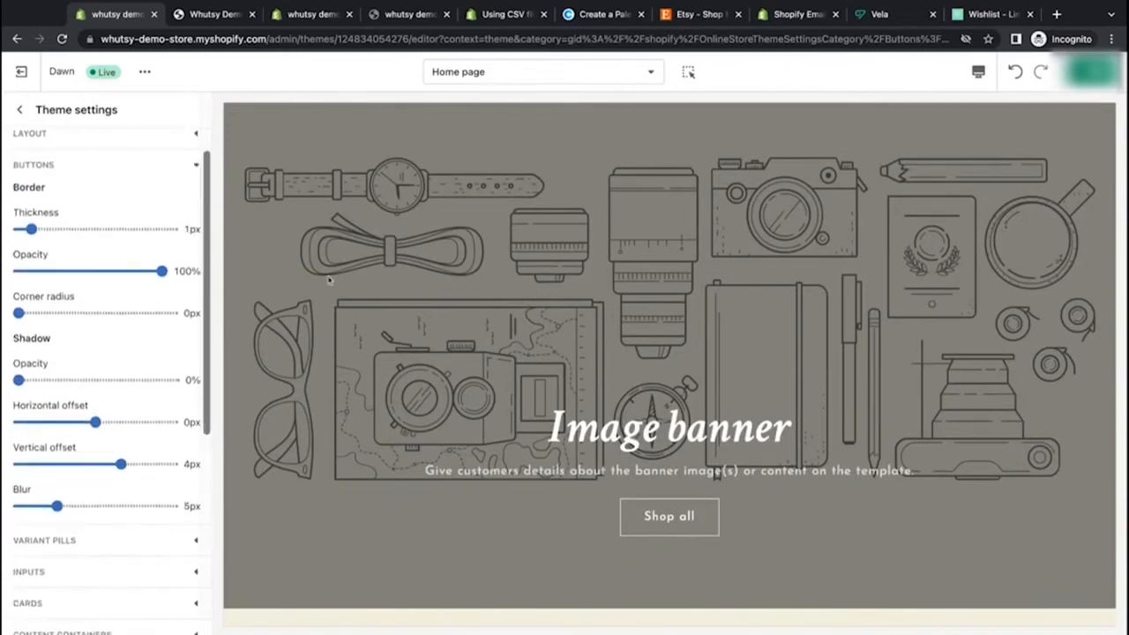
{"action": "scroll", "coordinate": [438, 385], "scroll_direction": "down", "scroll_amount": 4}
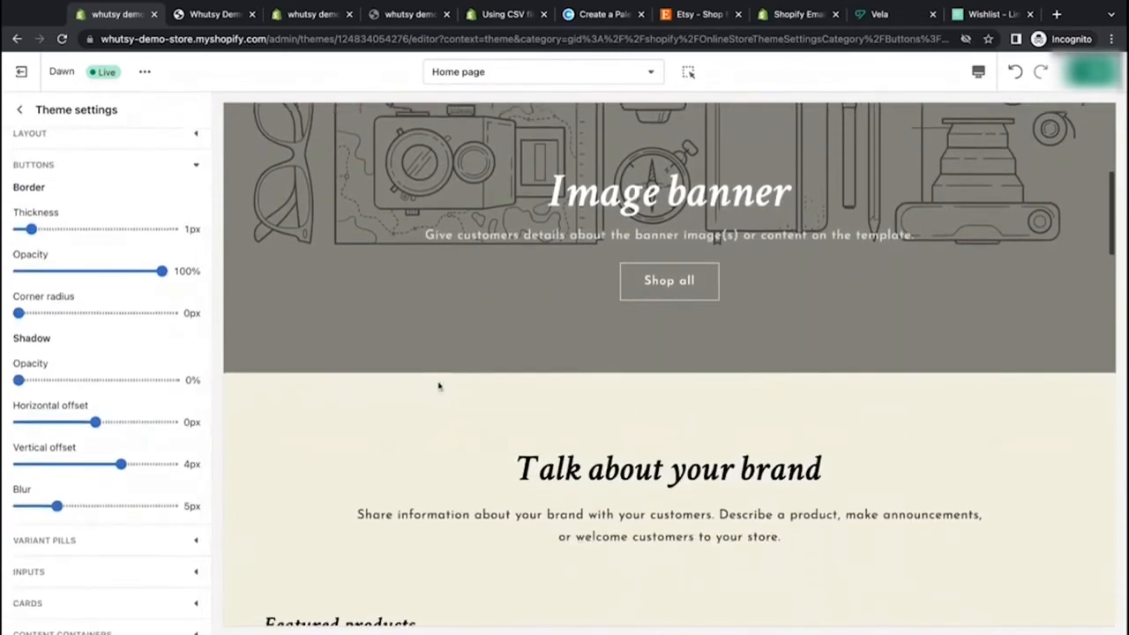
Step: Set the button border thickness to 3px
{"action": "scroll", "coordinate": [438, 385], "scroll_direction": "up", "scroll_amount": 3}
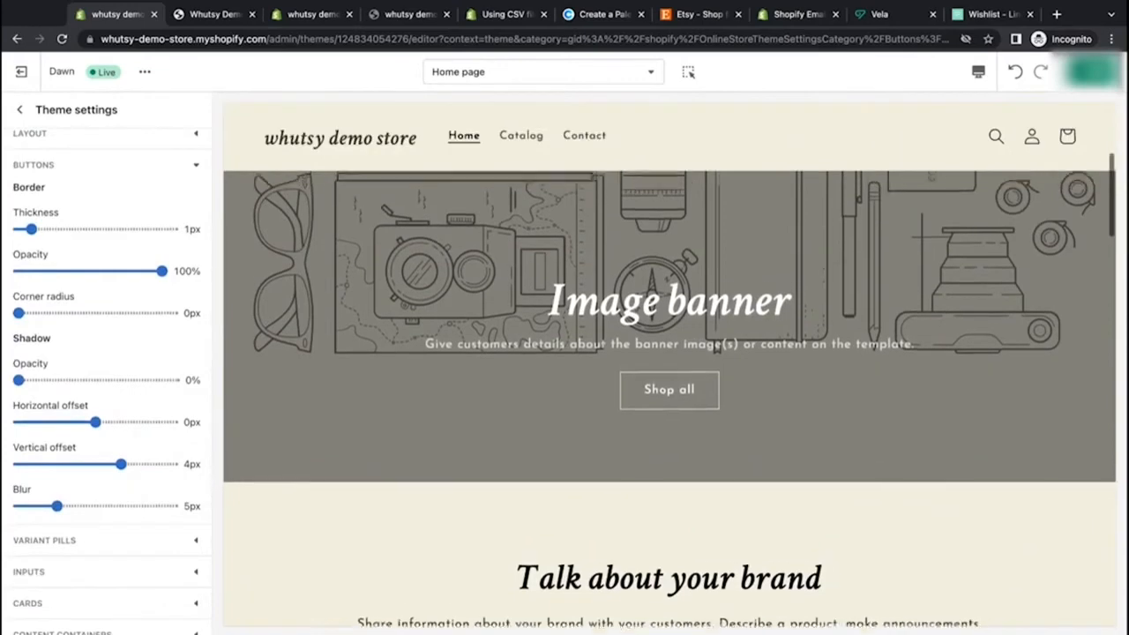
{"action": "scroll", "coordinate": [438, 385], "scroll_direction": "up", "scroll_amount": 1}
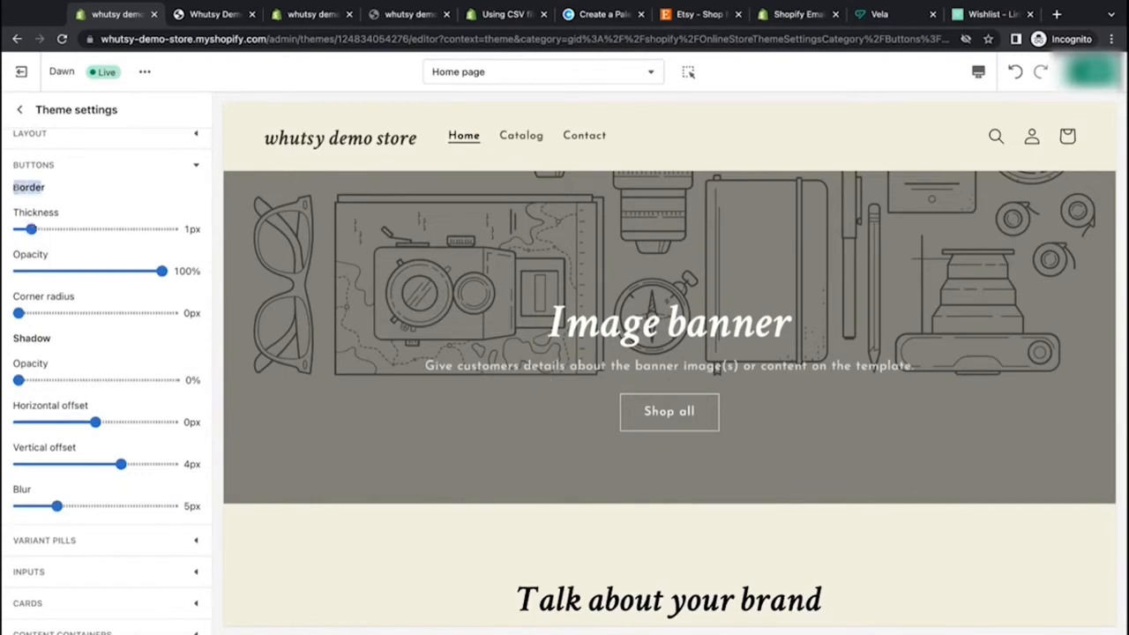
{"action": "left_click", "coordinate": [47, 195]}
{"action": "left_click", "coordinate": [57, 229]}
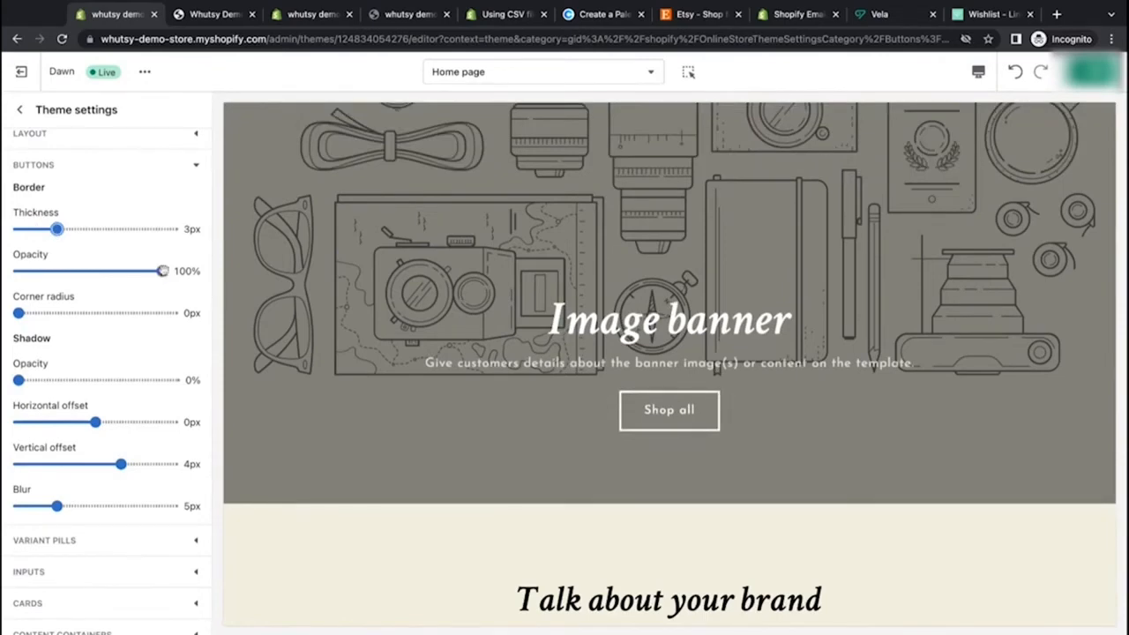
Step: Try the button border opacity at 0% and 55%, then return it to 100%
{"action": "left_click", "coordinate": [162, 271]}
{"action": "left_click_drag", "start_coordinate": [163, 271], "coordinate": [18, 271]}
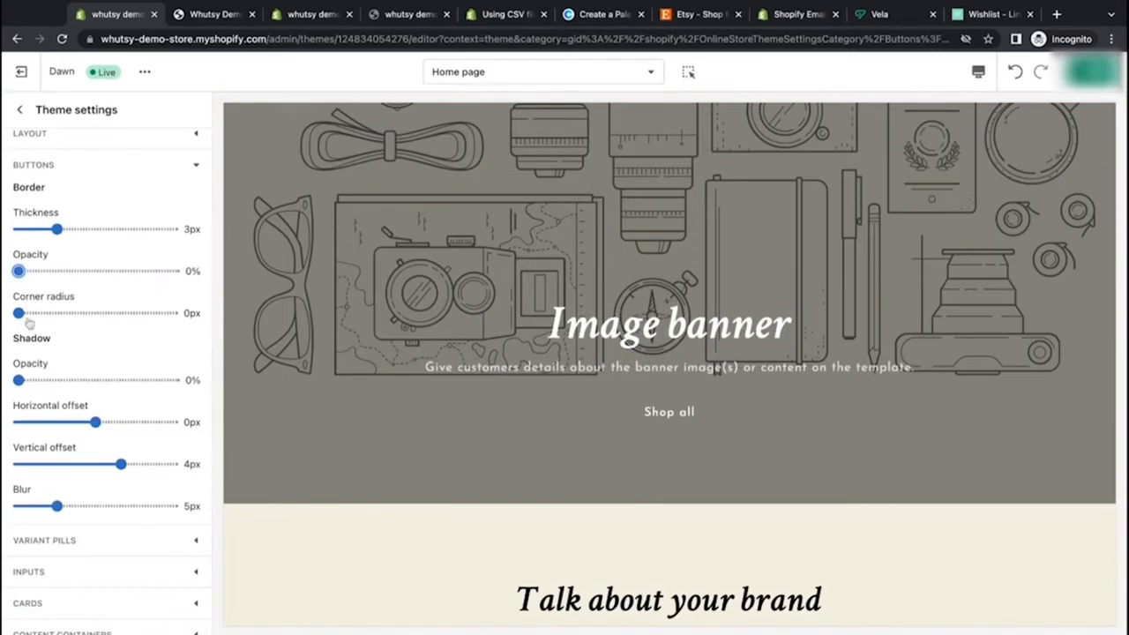
{"action": "left_click_drag", "start_coordinate": [17, 271], "coordinate": [100, 271]}
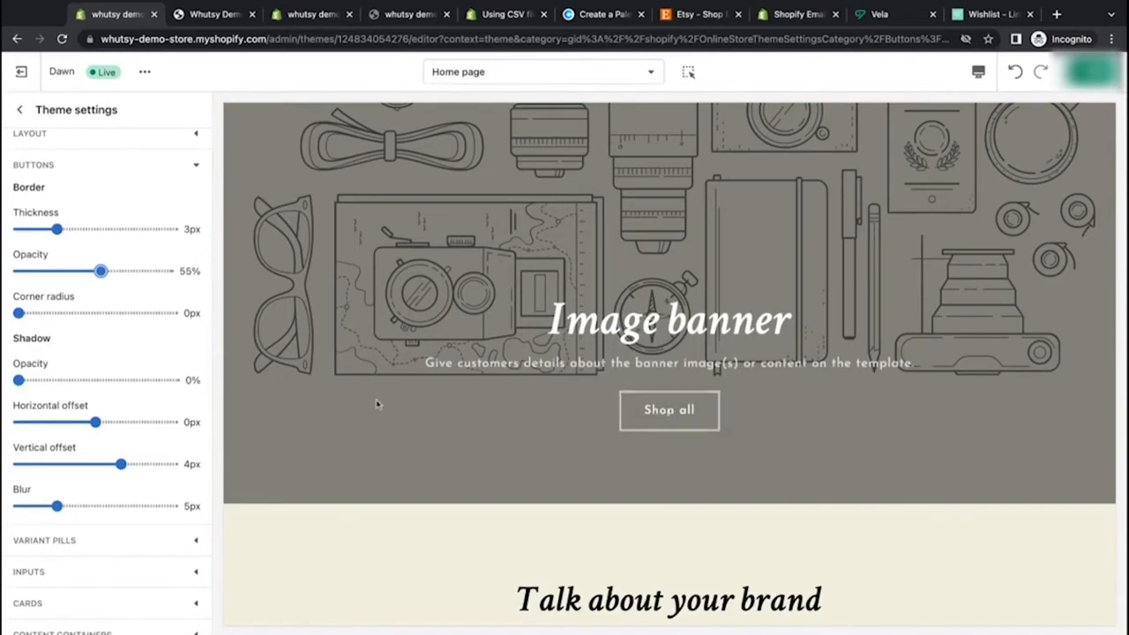
{"action": "left_click_drag", "start_coordinate": [100, 272], "coordinate": [162, 272]}
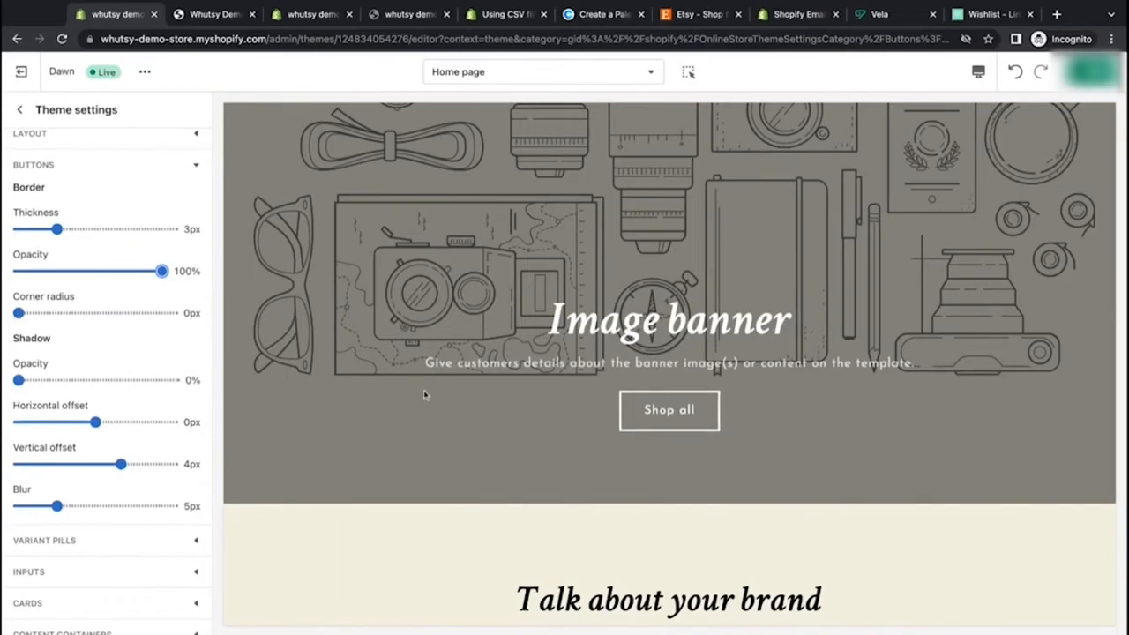
Step: Set the button corner radius to 4px and the button border thickness to 2px
{"action": "left_click_drag", "start_coordinate": [19, 313], "coordinate": [130, 313]}
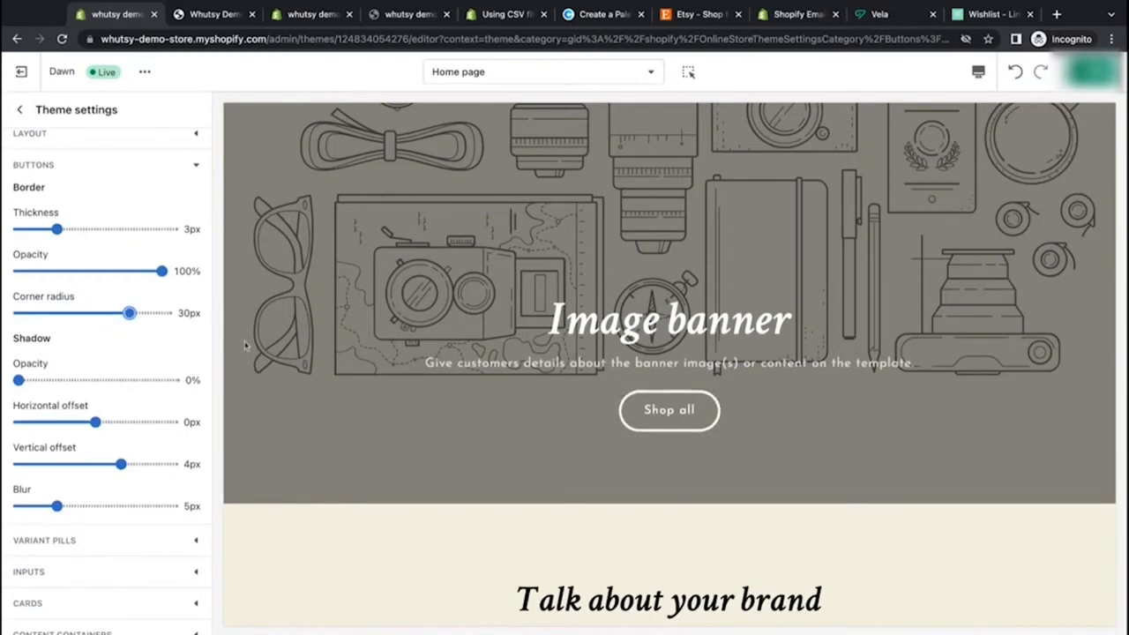
{"action": "left_click", "coordinate": [62, 315]}
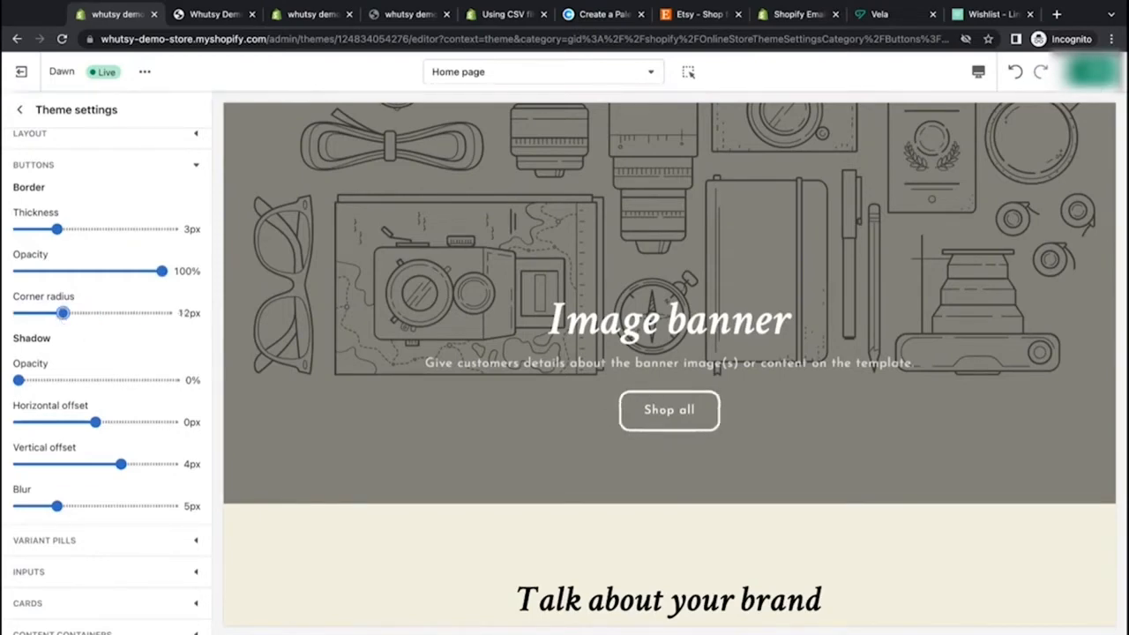
{"action": "left_click", "coordinate": [33, 315]}
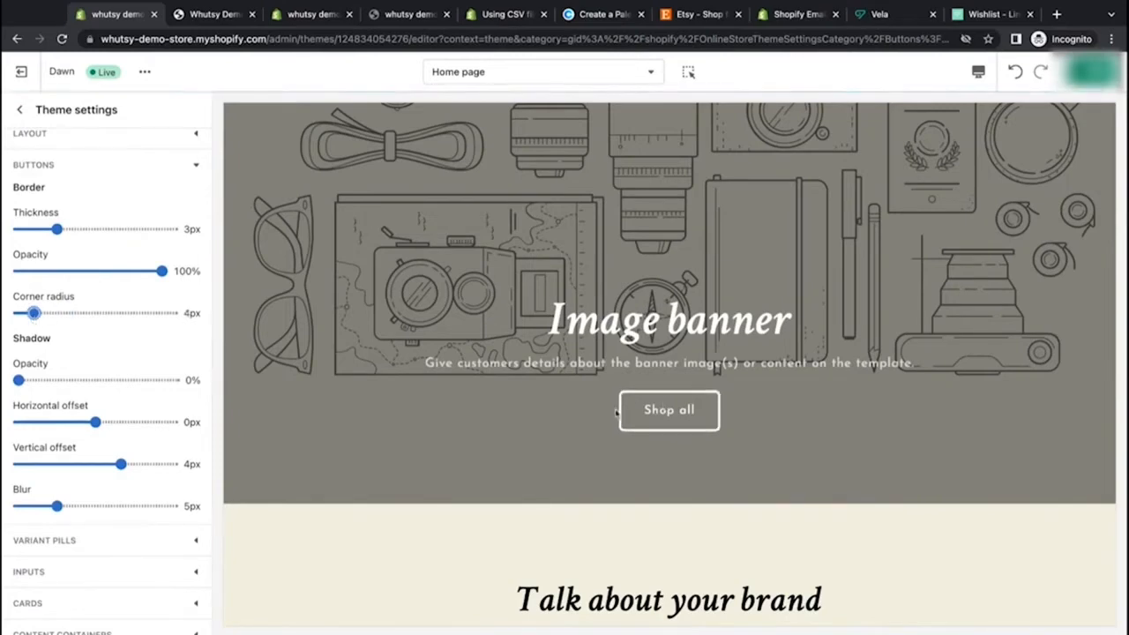
{"action": "left_click", "coordinate": [167, 314]}
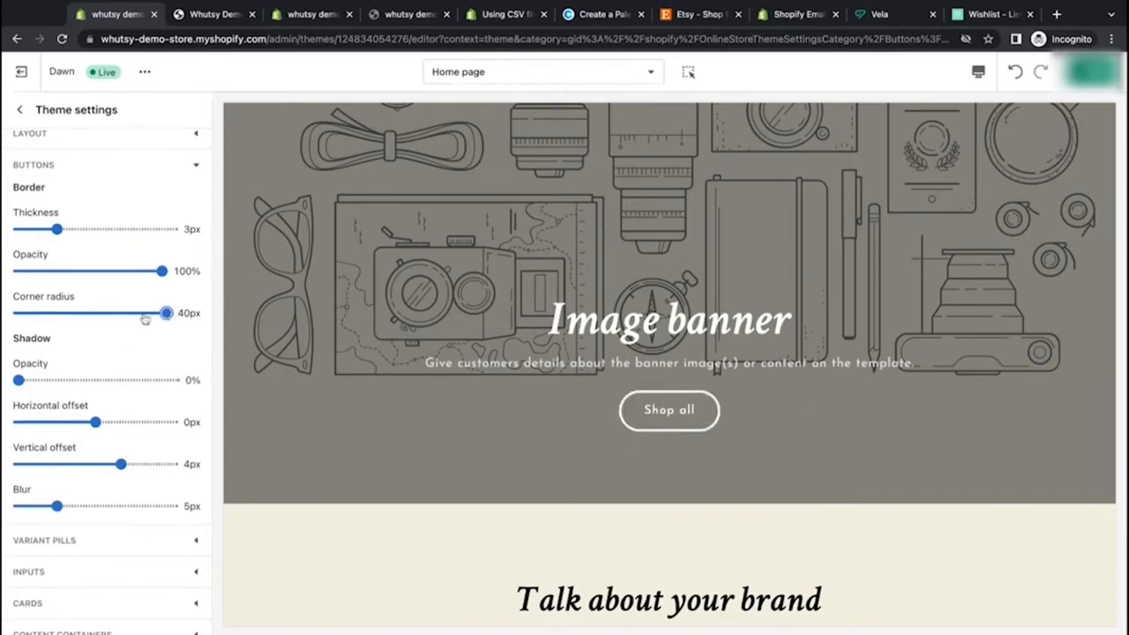
{"action": "left_click_drag", "start_coordinate": [167, 313], "coordinate": [25, 313]}
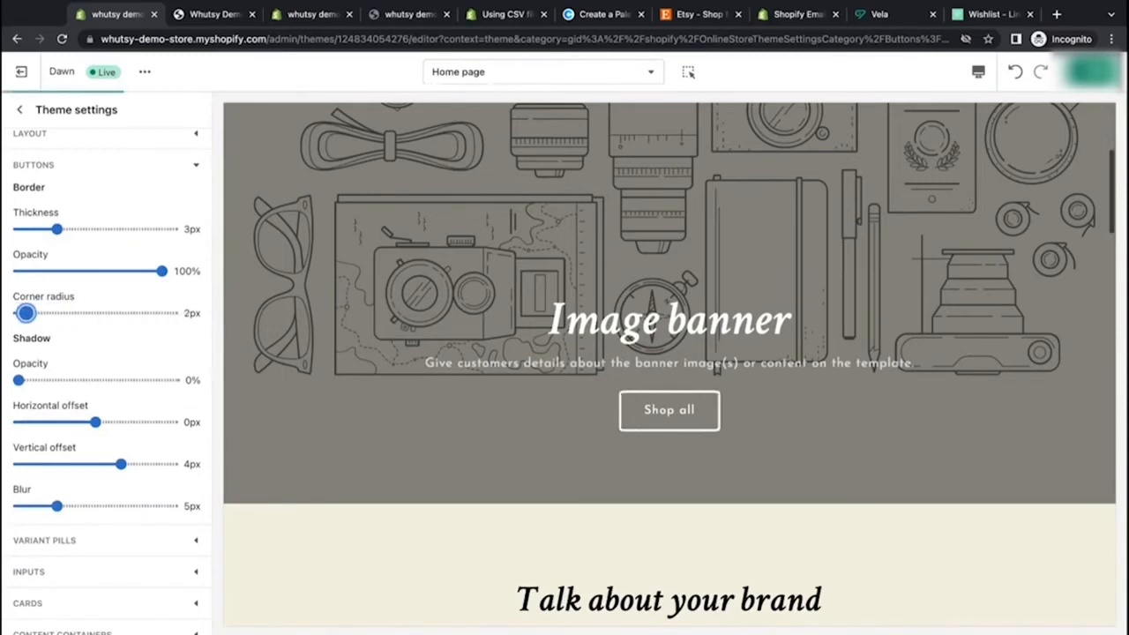
{"action": "left_click_drag", "start_coordinate": [26, 313], "coordinate": [32, 313]}
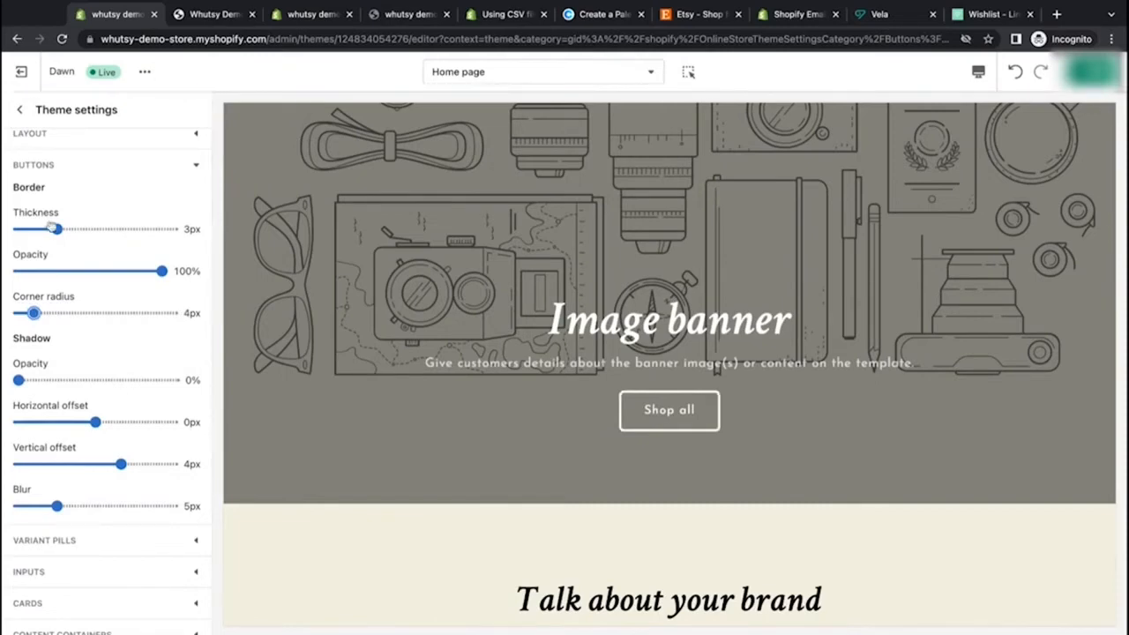
{"action": "left_click_drag", "start_coordinate": [57, 229], "coordinate": [48, 228]}
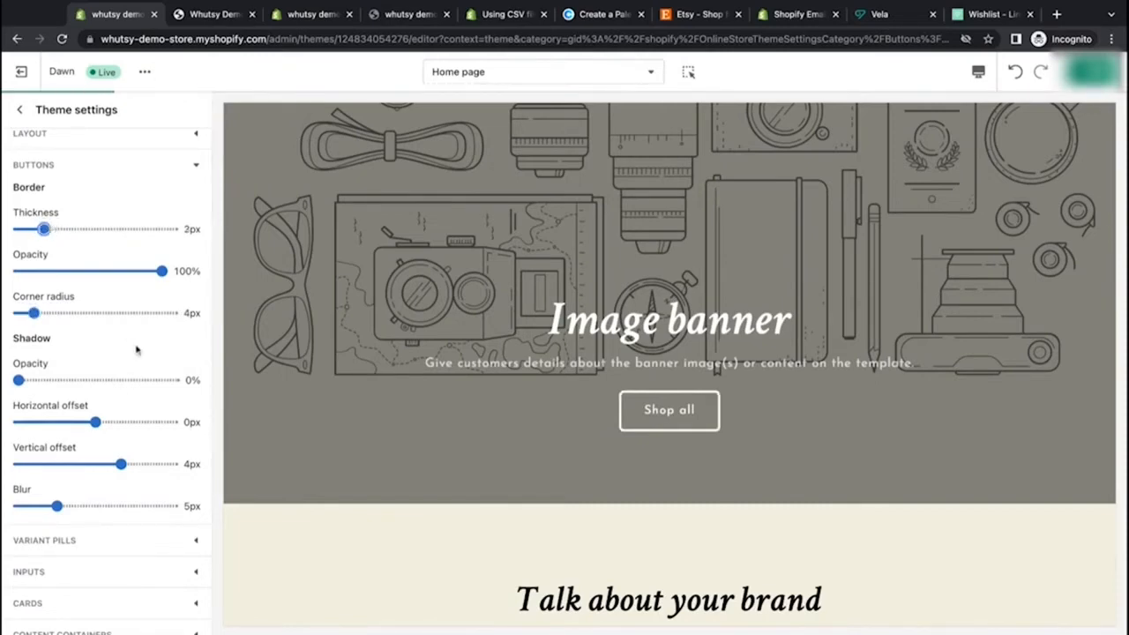
Step: Scroll through the home page preview to review the restyled buttons
{"action": "scroll", "coordinate": [137, 350], "scroll_direction": "down", "scroll_amount": 1}
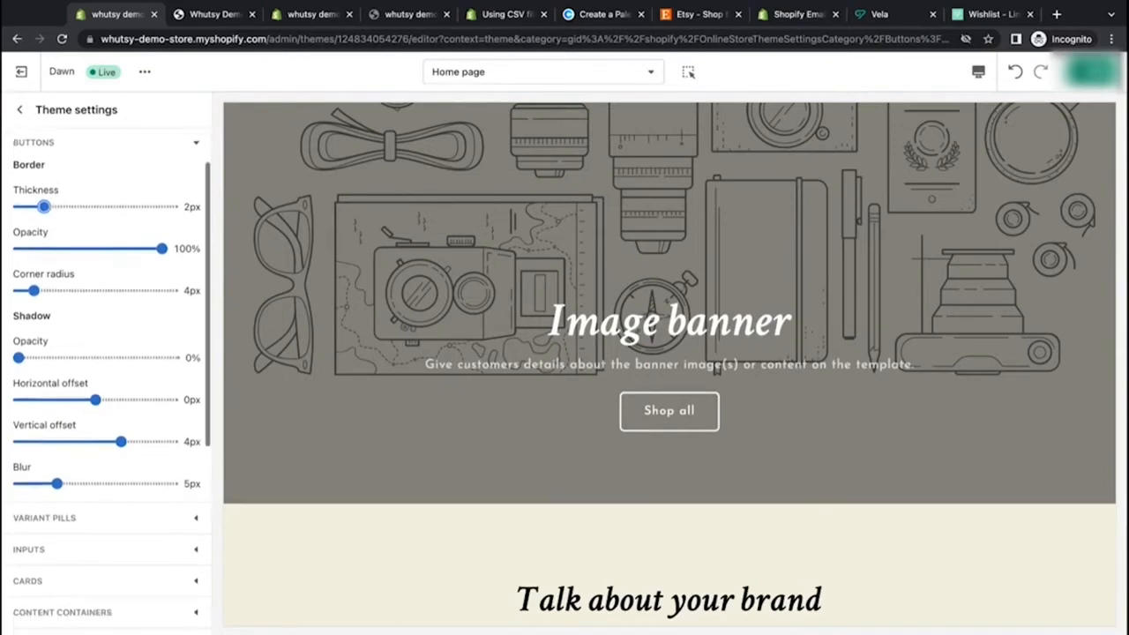
{"action": "scroll", "coordinate": [137, 350], "scroll_direction": "down", "scroll_amount": 1}
{"action": "scroll", "coordinate": [137, 351], "scroll_direction": "up", "scroll_amount": 1}
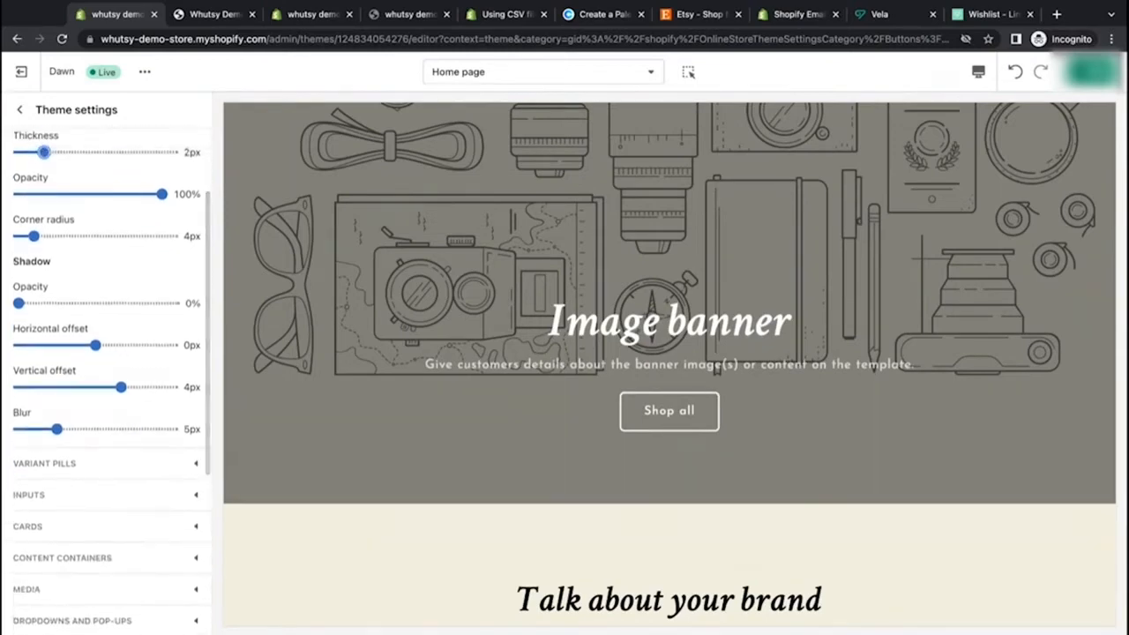
{"action": "scroll", "coordinate": [508, 471], "scroll_direction": "down", "scroll_amount": 1}
{"action": "scroll", "coordinate": [508, 471], "scroll_direction": "down", "scroll_amount": 10}
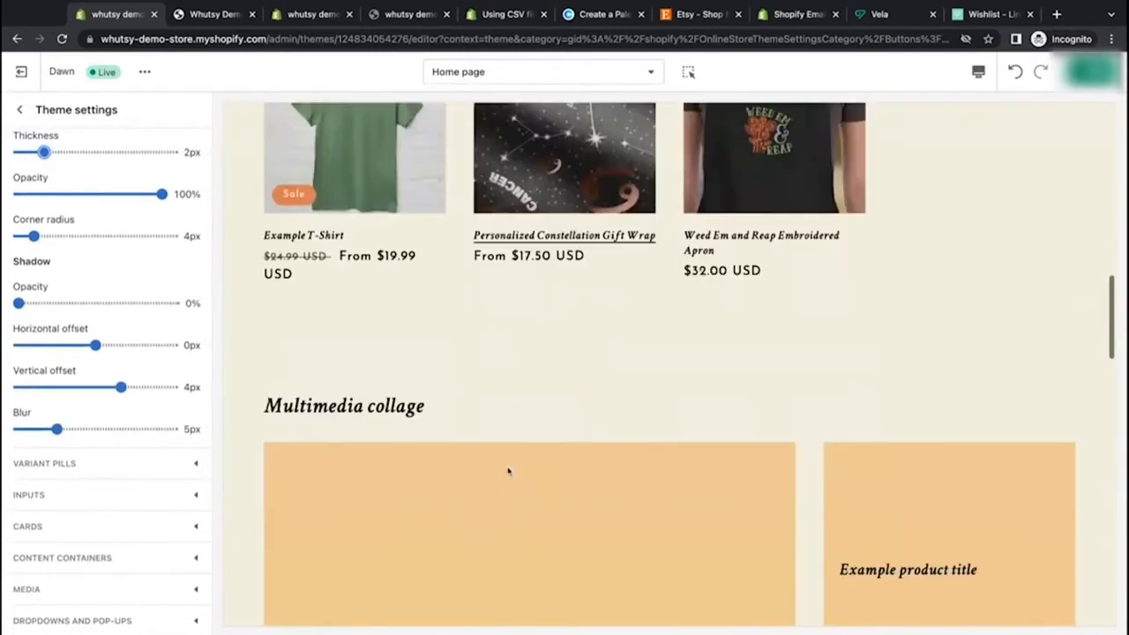
{"action": "scroll", "coordinate": [669, 365], "scroll_direction": "down", "scroll_amount": 10}
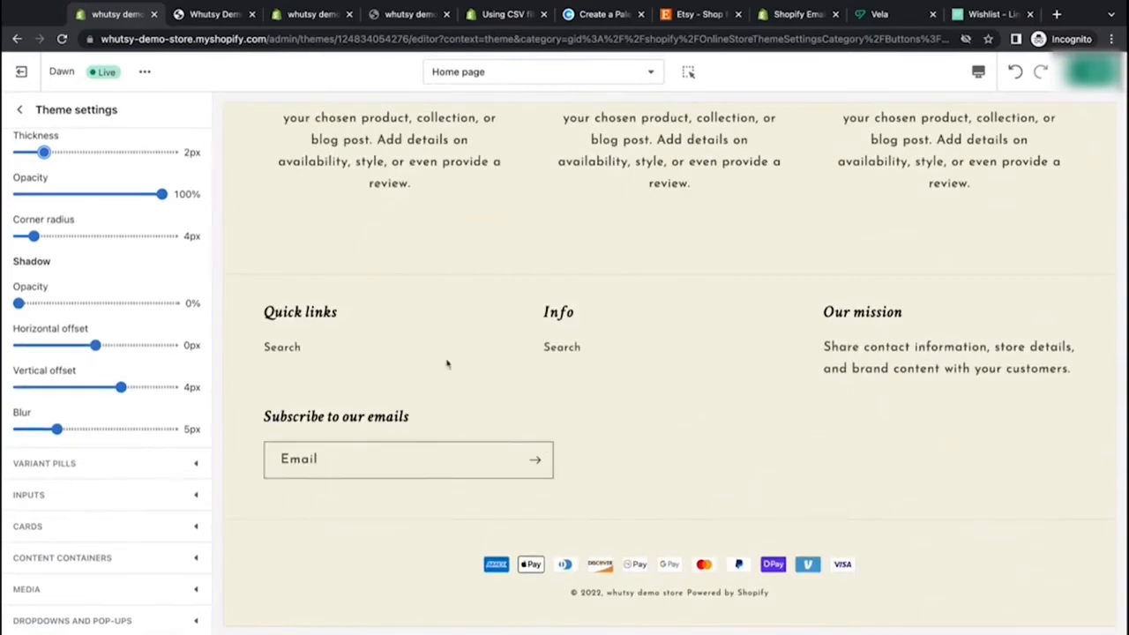
Step: Set the button shadow vertical offset to 0px and blur to 0px
{"action": "scroll", "coordinate": [447, 364], "scroll_direction": "up", "scroll_amount": 15}
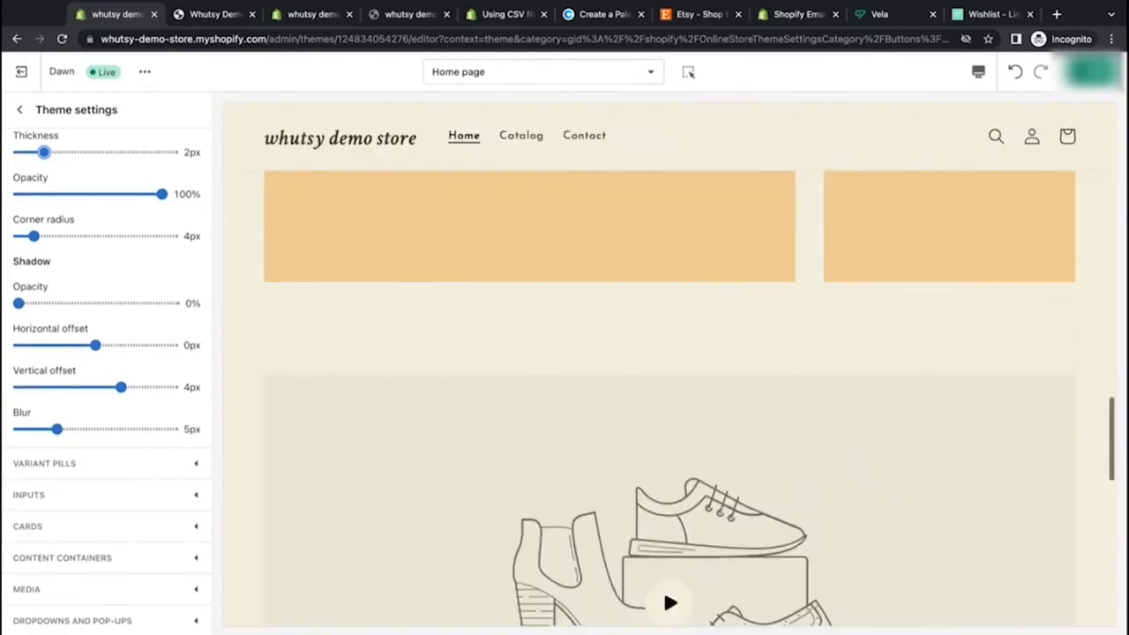
{"action": "scroll", "coordinate": [669, 370], "scroll_direction": "up", "scroll_amount": 5}
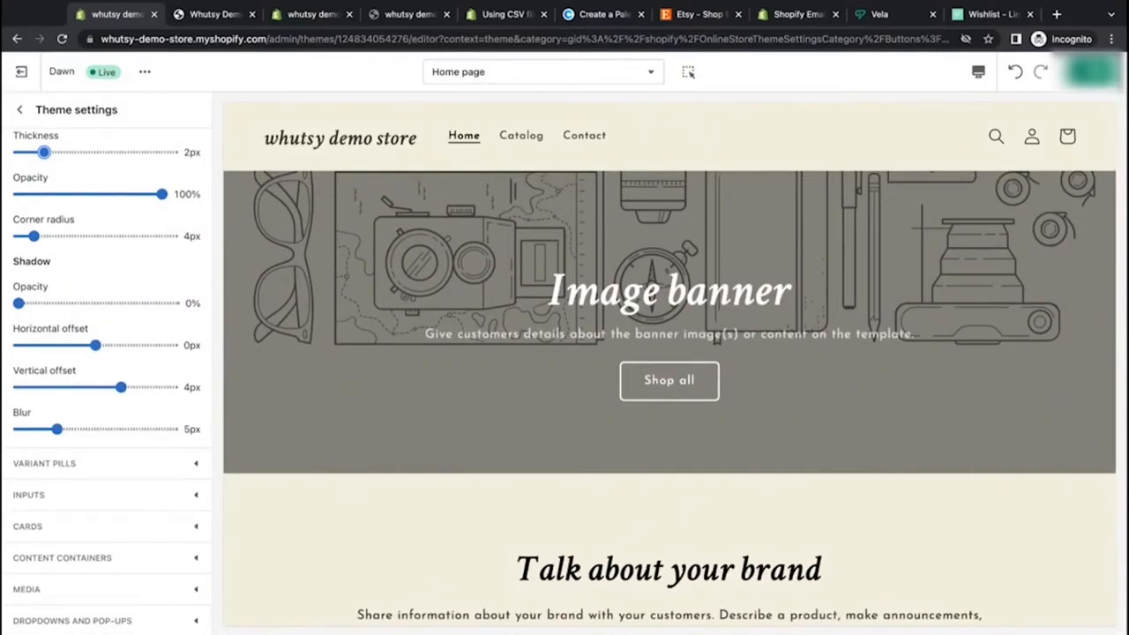
{"action": "left_click", "coordinate": [120, 387]}
{"action": "left_click_drag", "start_coordinate": [121, 387], "coordinate": [96, 387]}
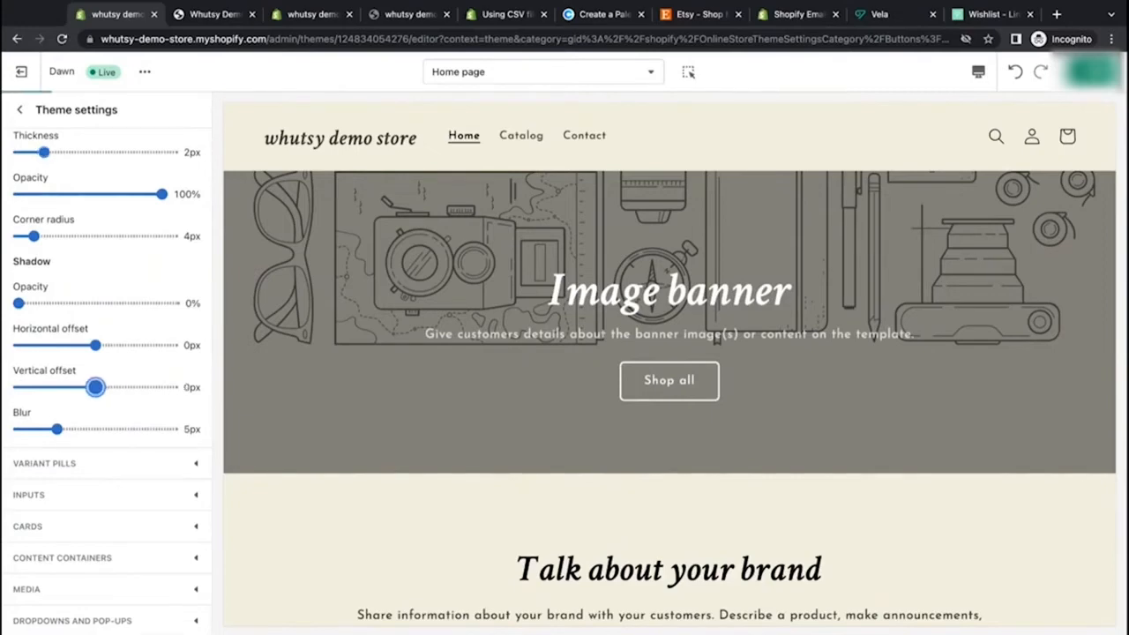
{"action": "left_click_drag", "start_coordinate": [57, 429], "coordinate": [19, 428]}
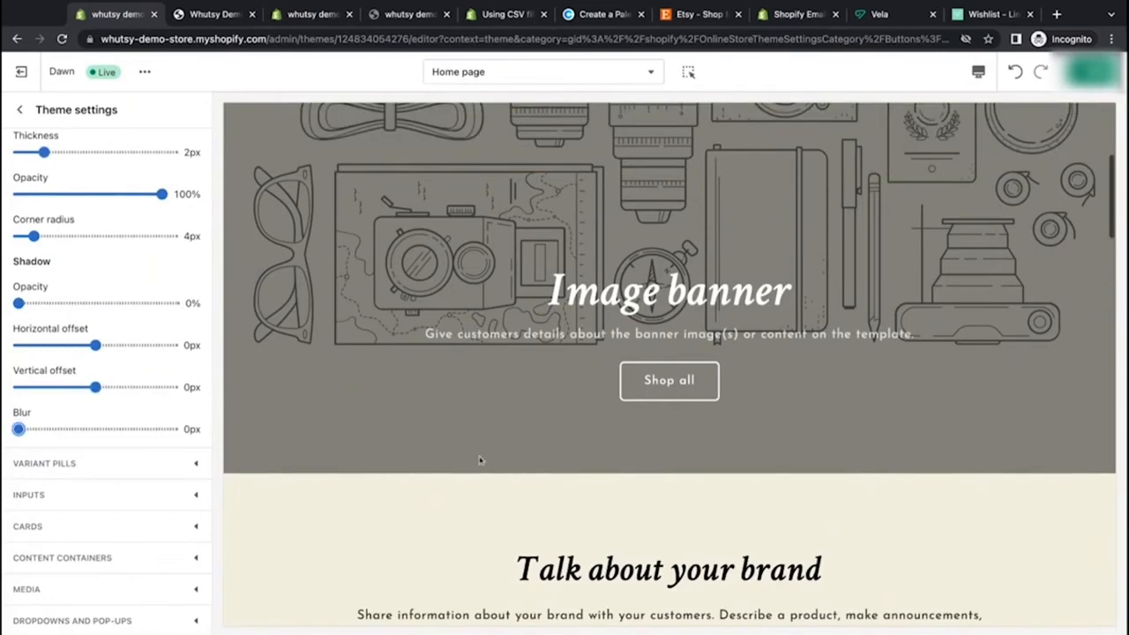
Step: Expand the Variant pills settings in the theme settings
{"action": "scroll", "coordinate": [494, 534], "scroll_direction": "down", "scroll_amount": 3}
{"action": "scroll", "coordinate": [492, 547], "scroll_direction": "down", "scroll_amount": 4}
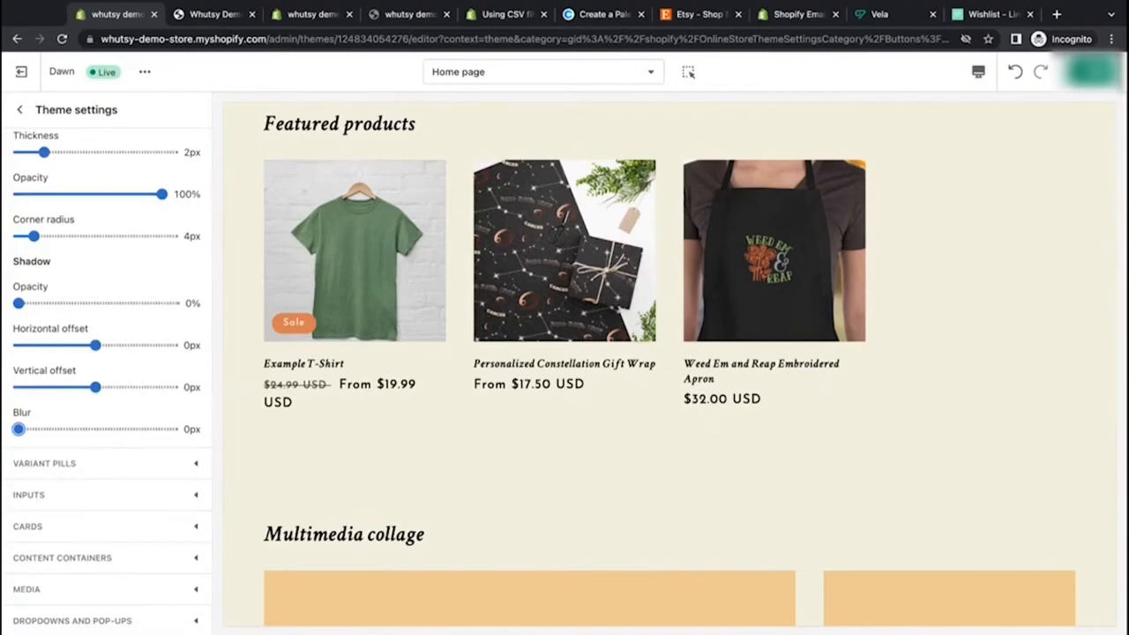
{"action": "left_click", "coordinate": [197, 466]}
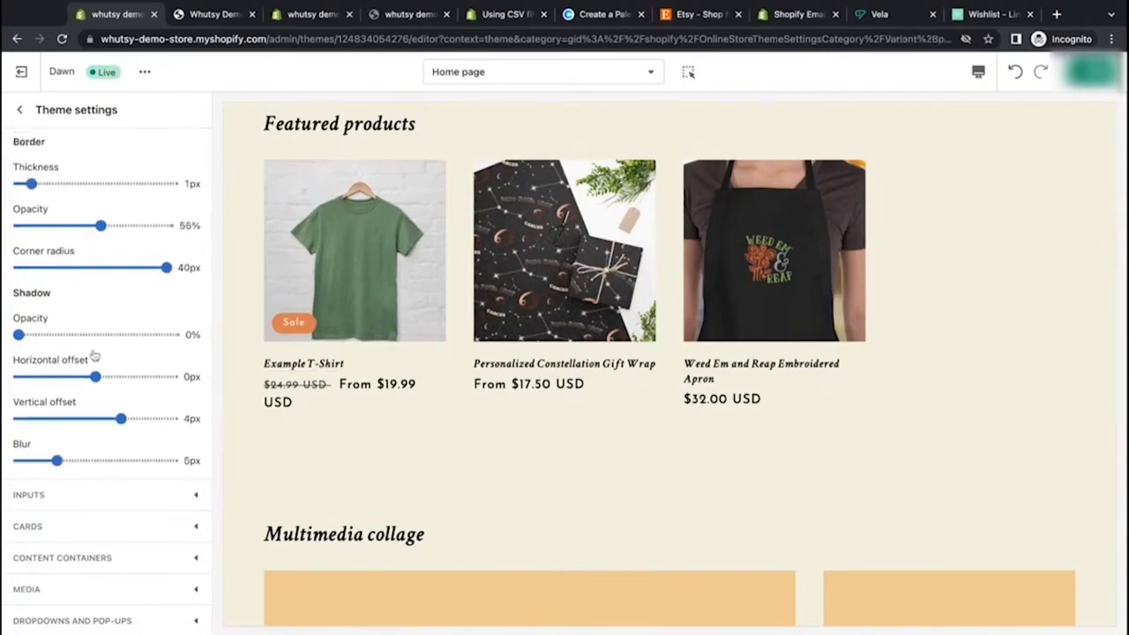
{"action": "scroll", "coordinate": [94, 355], "scroll_direction": "up", "scroll_amount": 3}
{"action": "scroll", "coordinate": [94, 356], "scroll_direction": "down", "scroll_amount": 3}
{"action": "scroll", "coordinate": [95, 355], "scroll_direction": "up", "scroll_amount": 1}
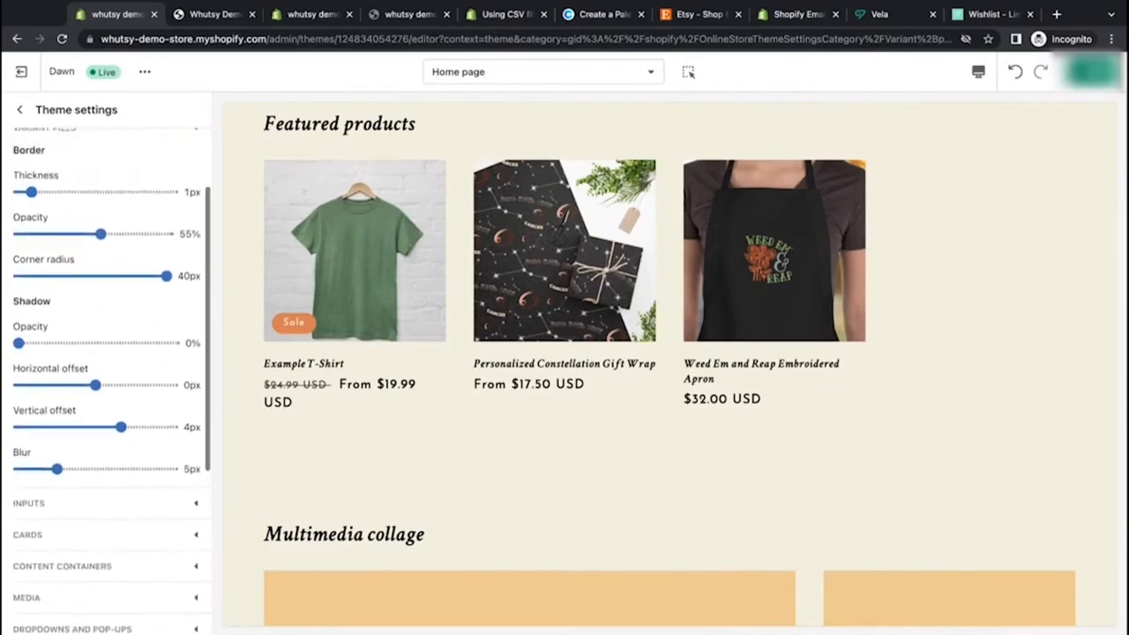
Step: Switch the editor preview to the Personalized Constellation Gift Wrap product page
{"action": "left_click", "coordinate": [533, 75]}
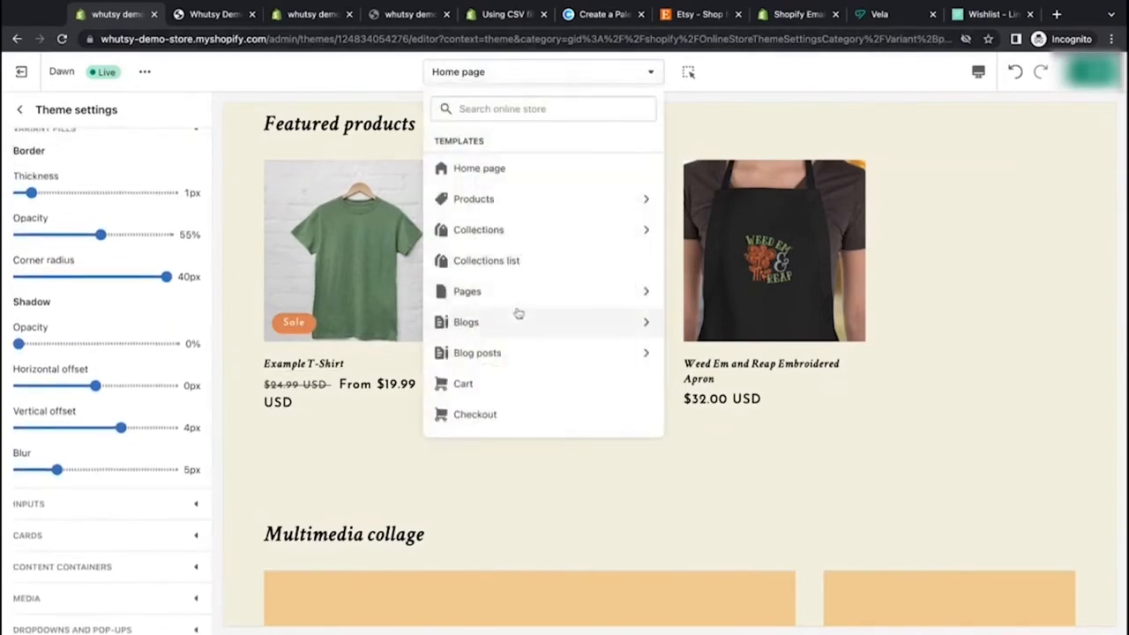
{"action": "left_click", "coordinate": [531, 205]}
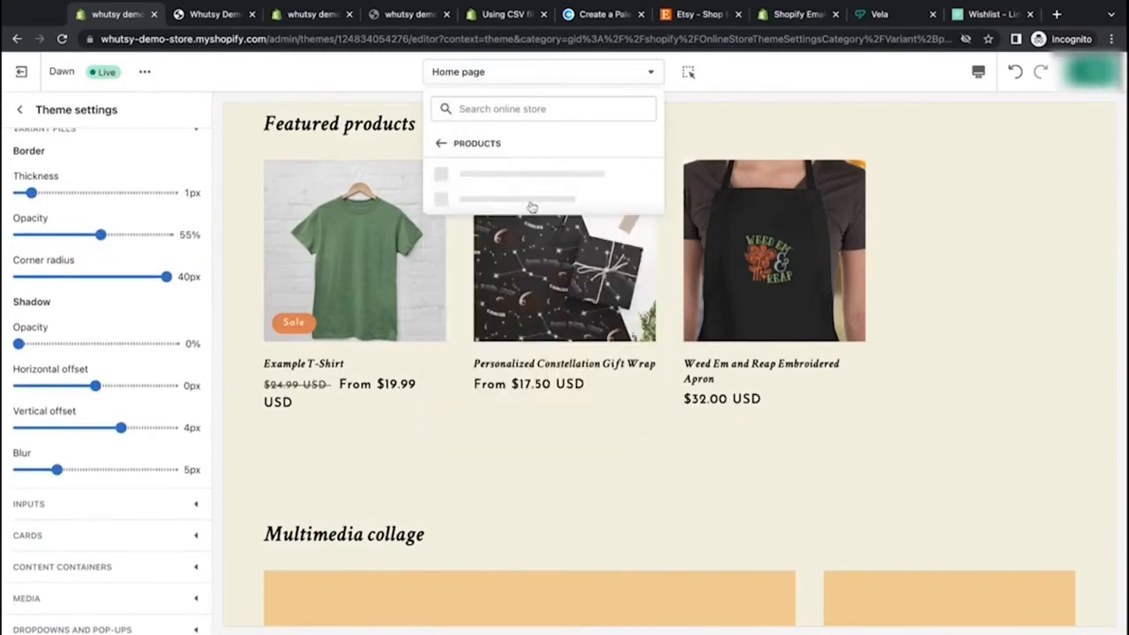
{"action": "left_click", "coordinate": [544, 174]}
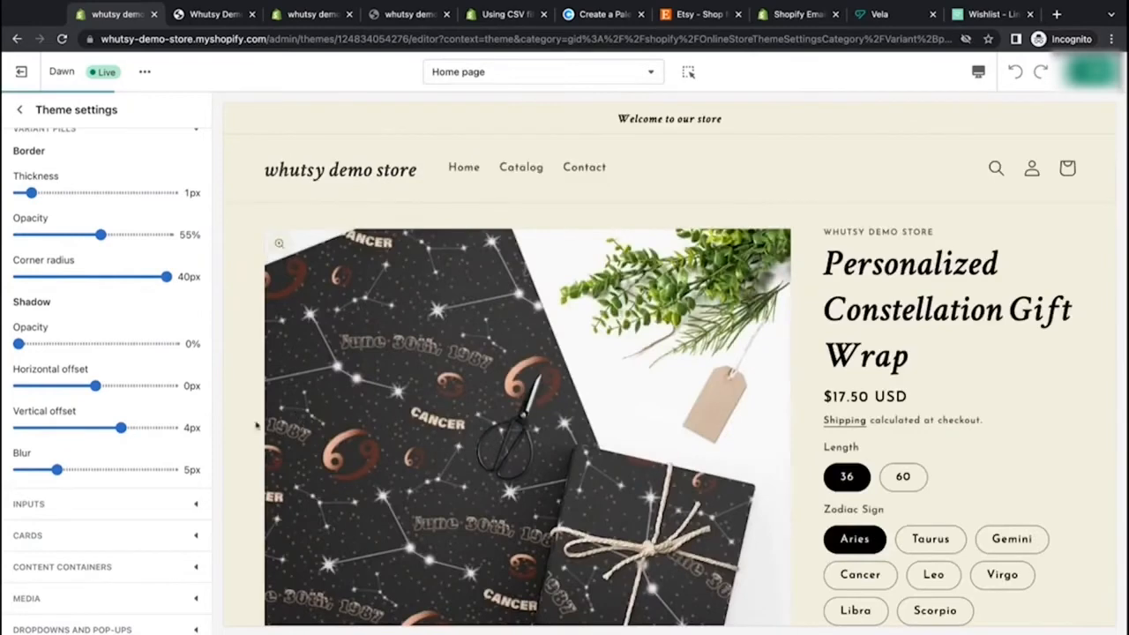
{"action": "scroll", "coordinate": [246, 431], "scroll_direction": "down", "scroll_amount": 2}
{"action": "scroll", "coordinate": [246, 432], "scroll_direction": "down", "scroll_amount": 3}
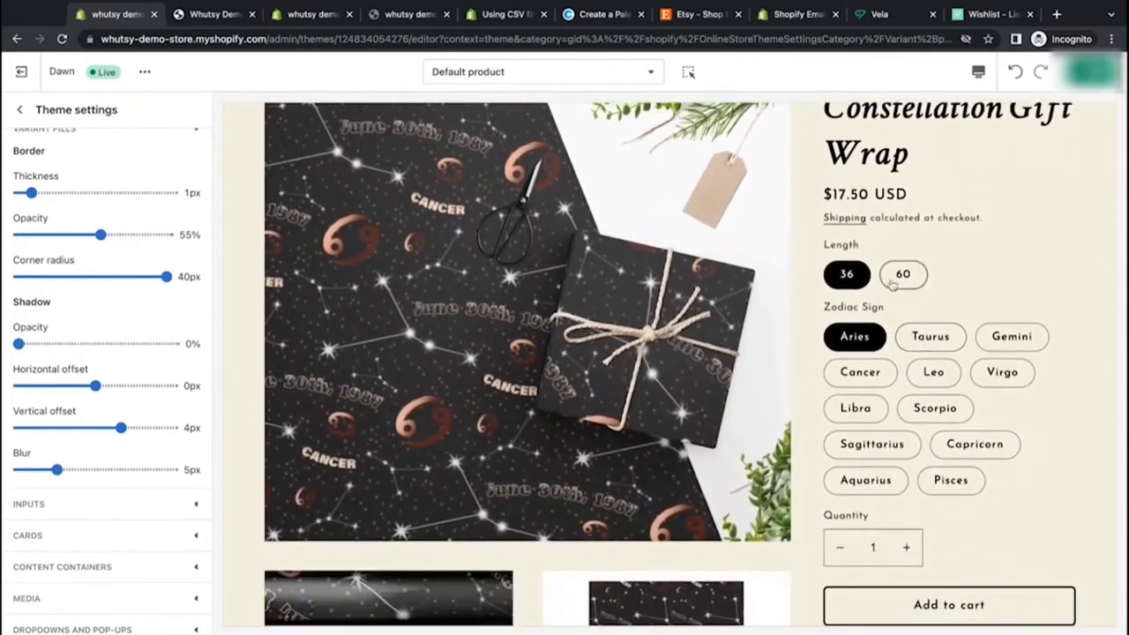
Step: Try selecting different length and zodiac sign variant pills in the product preview
{"action": "left_click", "coordinate": [904, 276]}
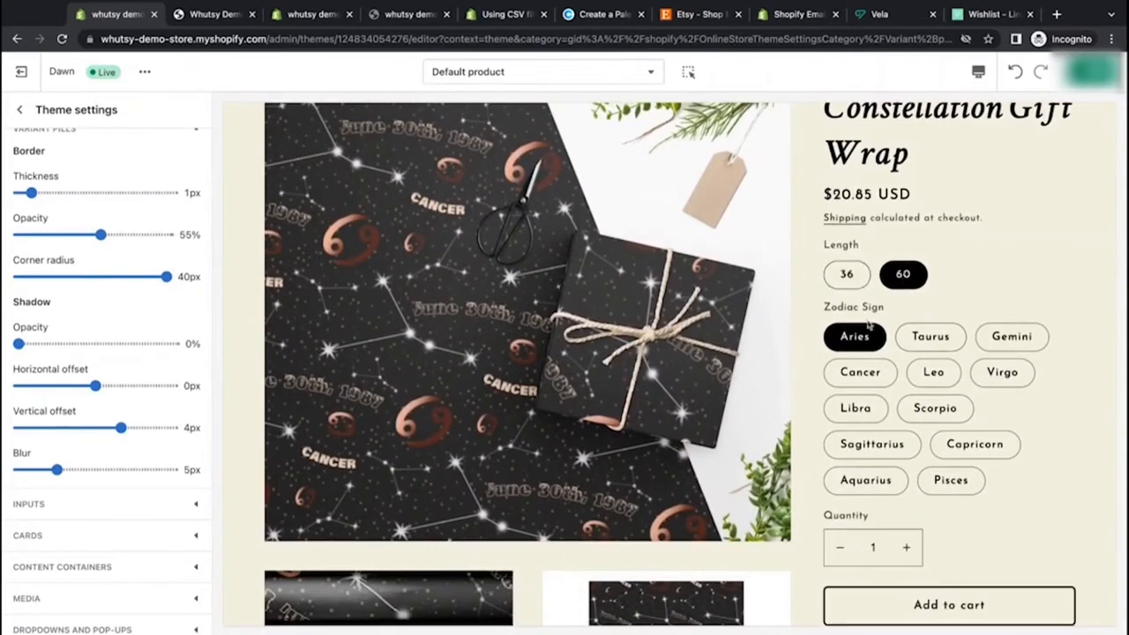
{"action": "left_click", "coordinate": [860, 276]}
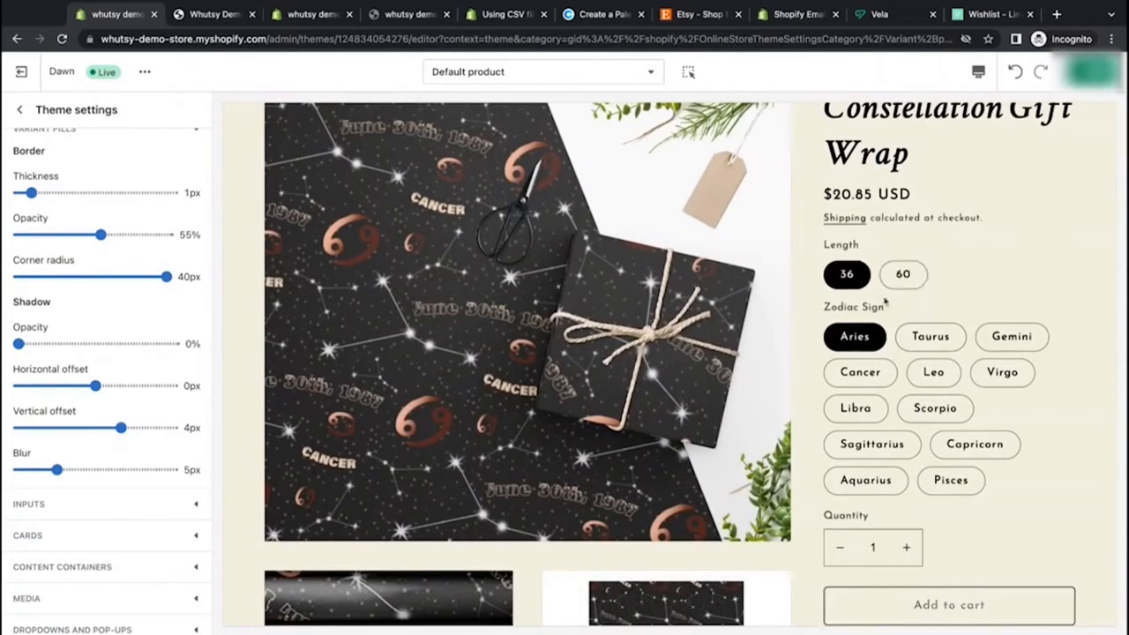
{"action": "left_click", "coordinate": [933, 340]}
{"action": "left_click", "coordinate": [933, 407]}
{"action": "left_click", "coordinate": [871, 445]}
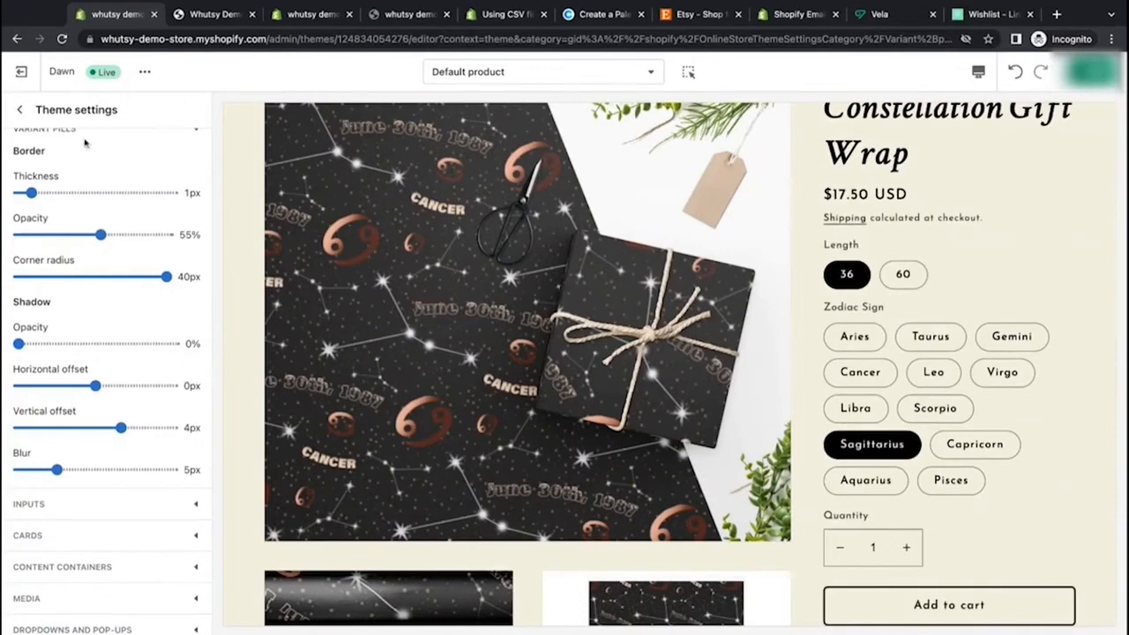
Step: Set the variant pill border thickness to 2px and border opacity to 100%
{"action": "scroll", "coordinate": [84, 144], "scroll_direction": "up", "scroll_amount": 1}
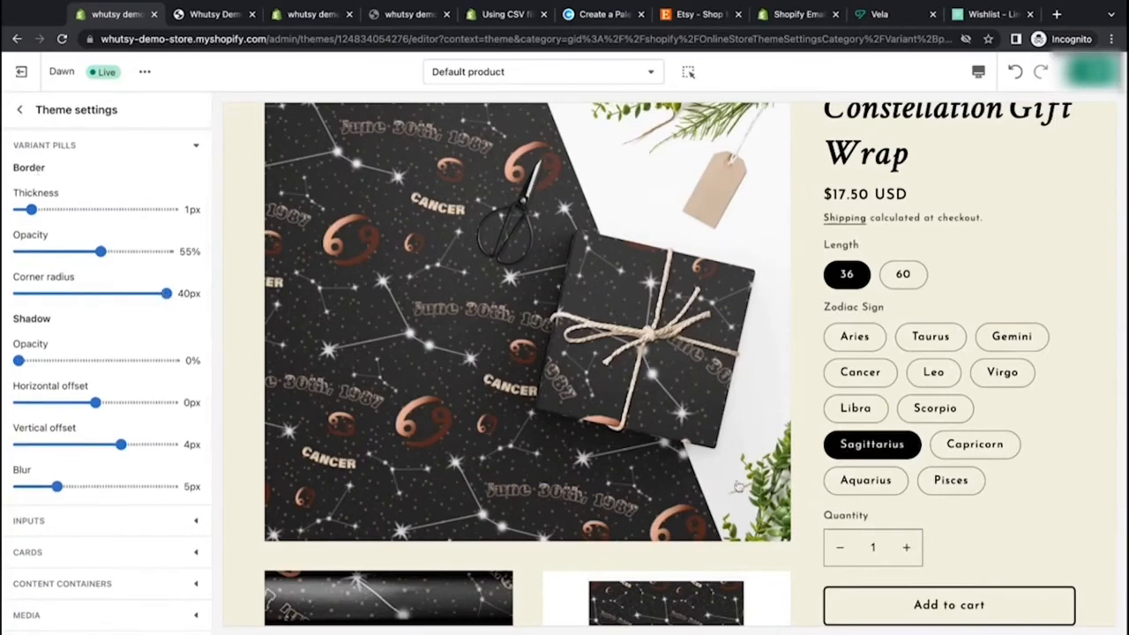
{"action": "scroll", "coordinate": [838, 459], "scroll_direction": "down", "scroll_amount": 2}
{"action": "scroll", "coordinate": [838, 459], "scroll_direction": "up", "scroll_amount": 2}
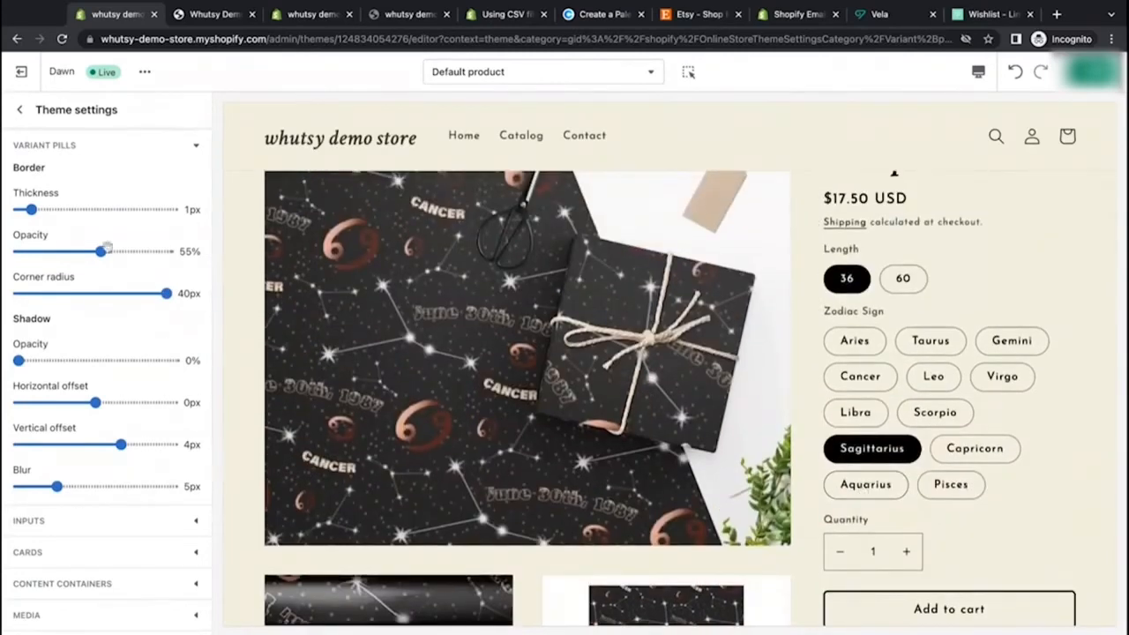
{"action": "left_click_drag", "start_coordinate": [31, 209], "coordinate": [43, 209]}
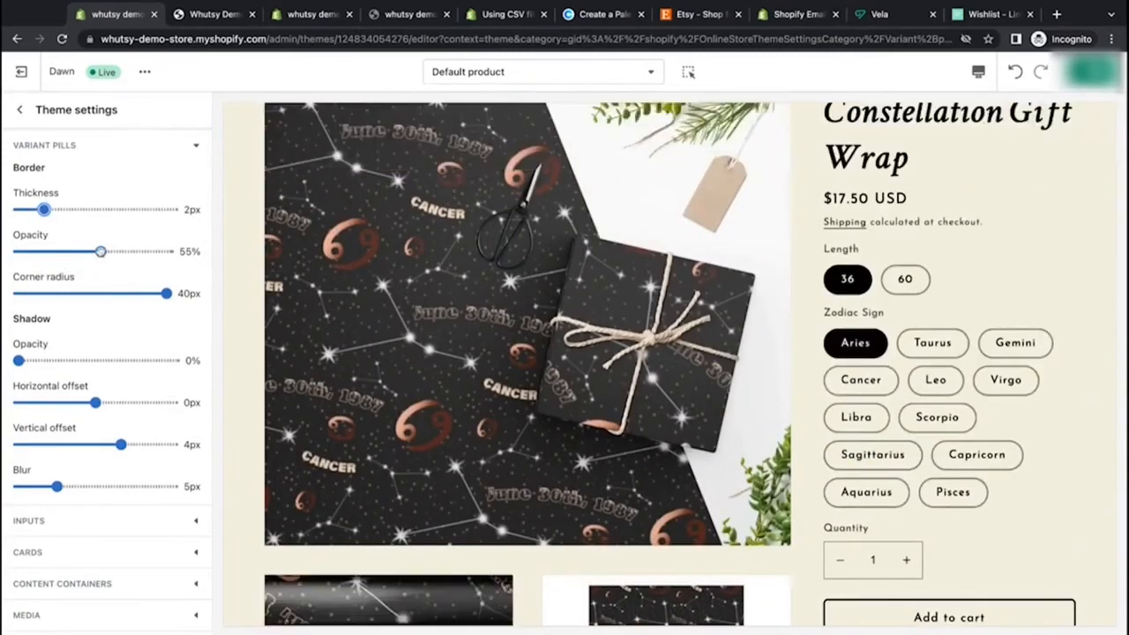
{"action": "left_click_drag", "start_coordinate": [100, 251], "coordinate": [161, 252]}
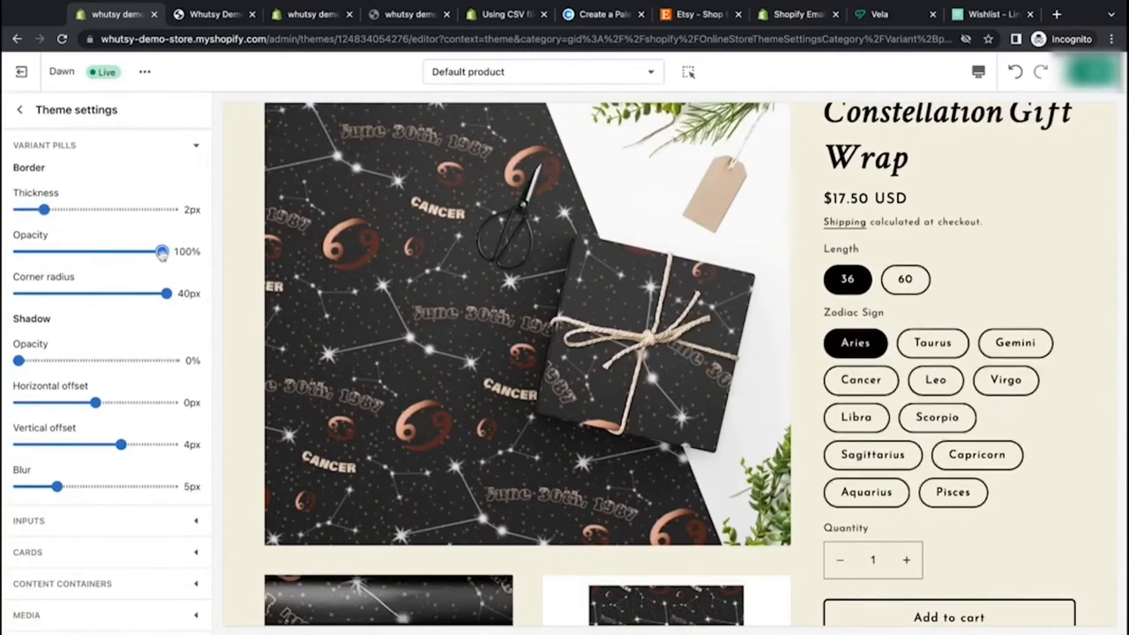
Step: Lower the variant pill border opacity to 30% and experiment with the corner radius, leaving it at 40px
{"action": "left_click_drag", "start_coordinate": [162, 252], "coordinate": [63, 252]}
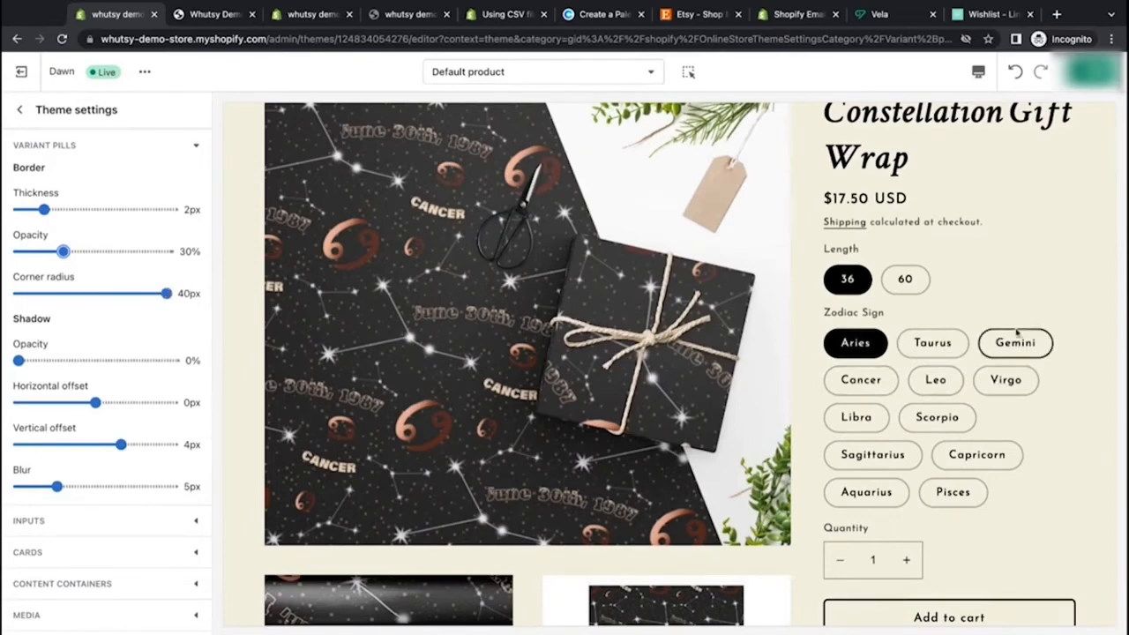
{"action": "mouse_move", "coordinate": [169, 292]}
{"action": "left_mouse_down"}
{"action": "mouse_move", "coordinate": [27, 293]}
{"action": "mouse_move", "coordinate": [42, 293]}
{"action": "left_mouse_up"}
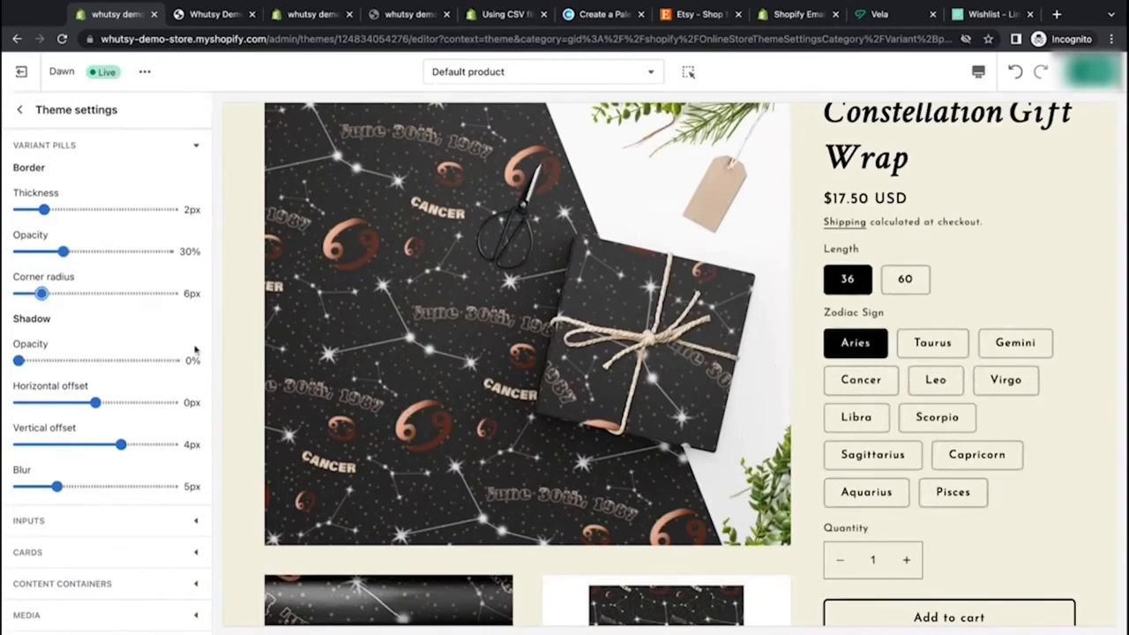
{"action": "mouse_move", "coordinate": [127, 306]}
{"action": "left_mouse_down"}
{"action": "mouse_move", "coordinate": [151, 297]}
{"action": "mouse_move", "coordinate": [137, 294]}
{"action": "left_mouse_up"}
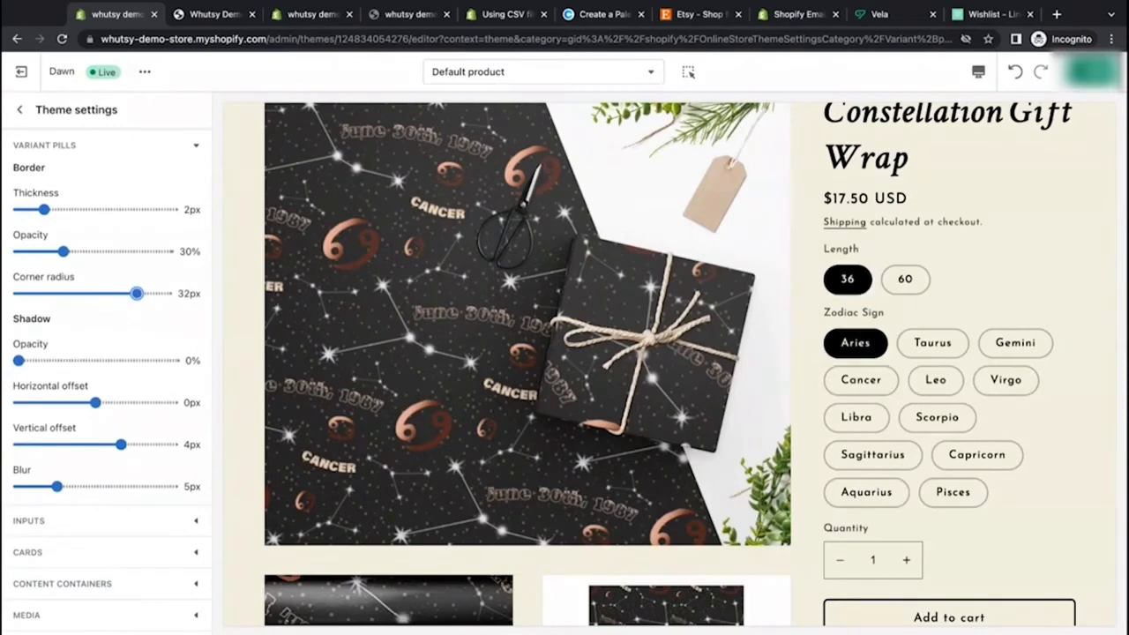
{"action": "left_click_drag", "start_coordinate": [137, 293], "coordinate": [167, 294]}
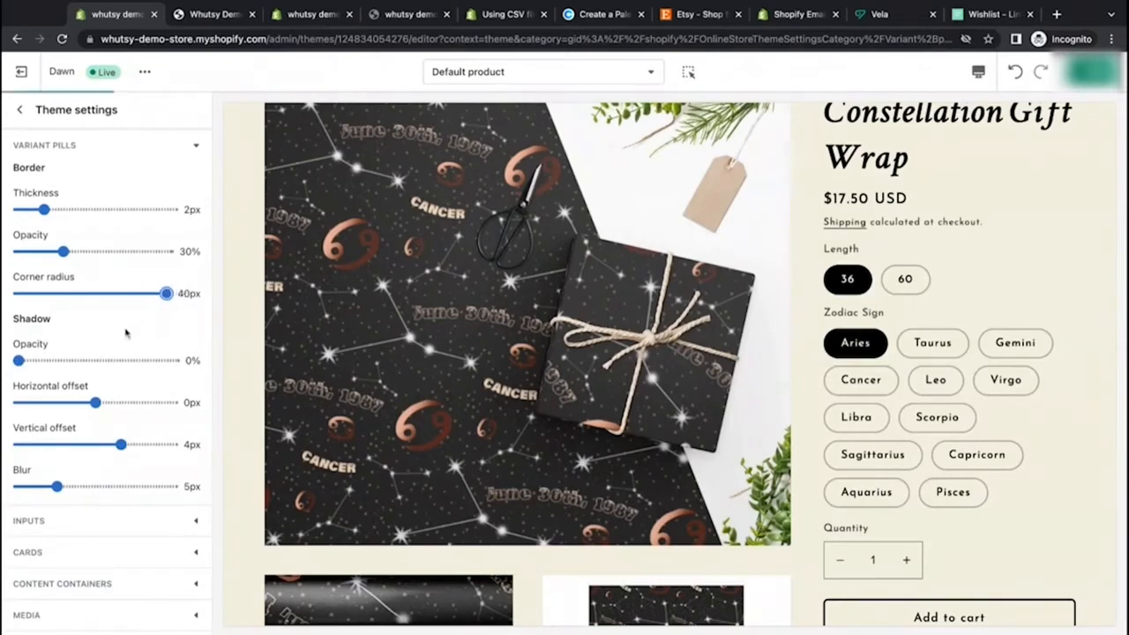
Step: Set the variant pill shadow vertical offset and blur to 0px
{"action": "scroll", "coordinate": [125, 332], "scroll_direction": "down", "scroll_amount": 2}
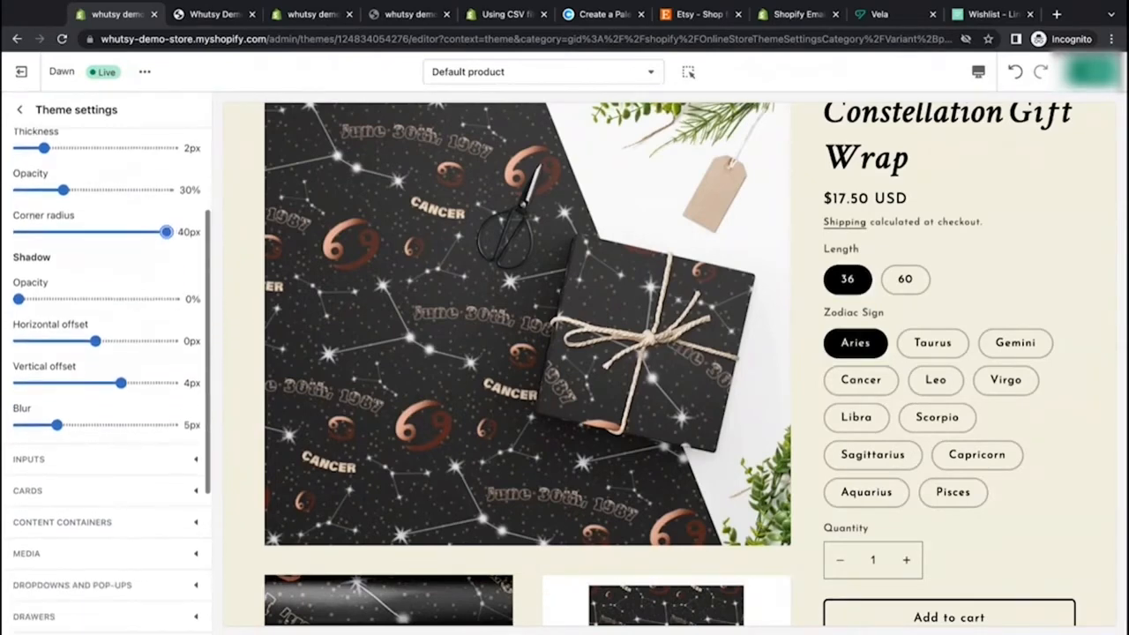
{"action": "scroll", "coordinate": [910, 494], "scroll_direction": "down", "scroll_amount": 1}
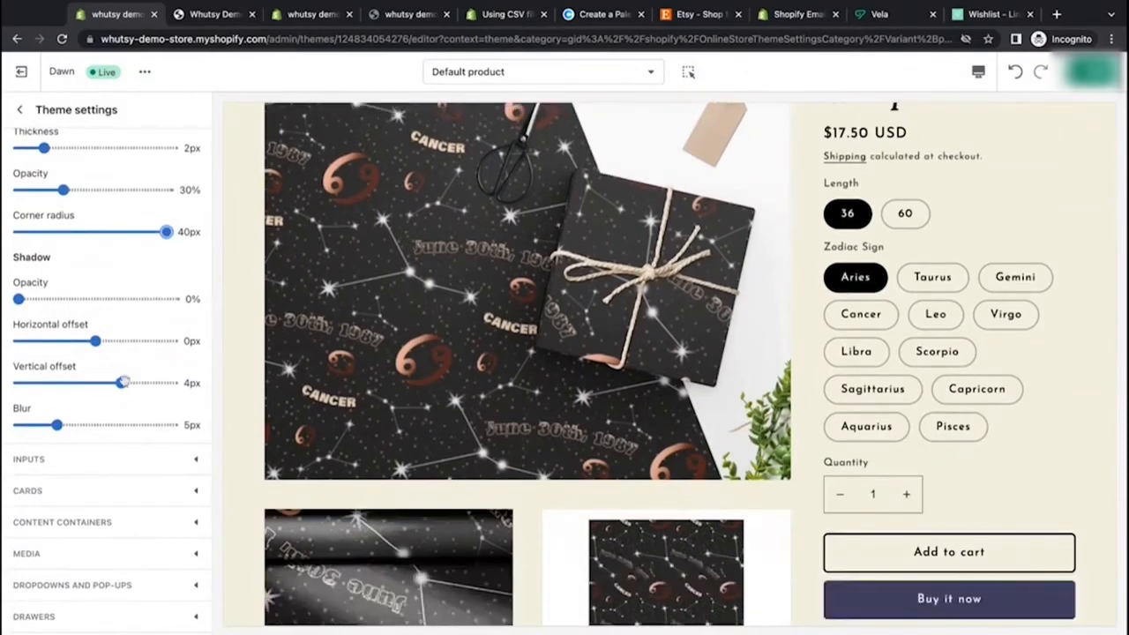
{"action": "left_click_drag", "start_coordinate": [123, 382], "coordinate": [95, 382]}
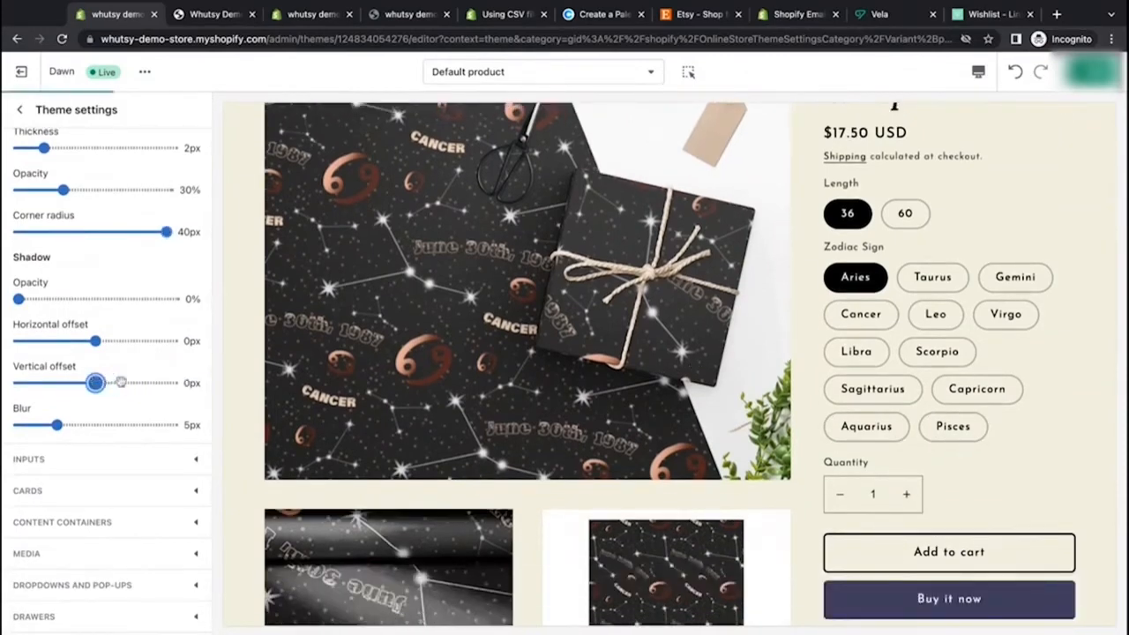
{"action": "left_click_drag", "start_coordinate": [55, 425], "coordinate": [19, 425]}
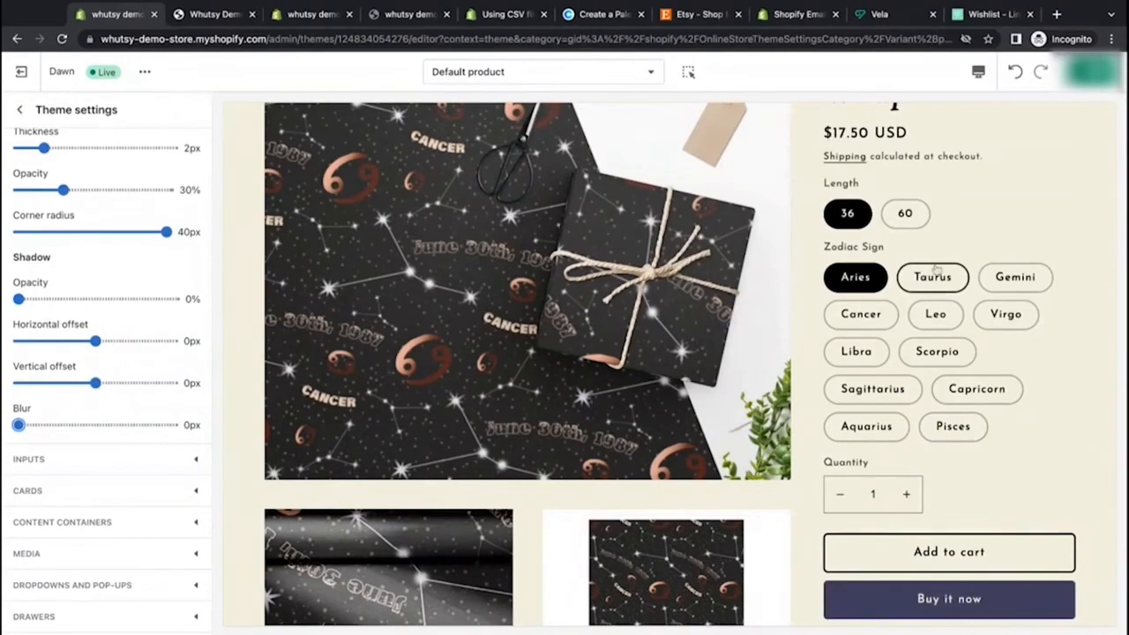
Step: Expand the Inputs settings in the theme settings
{"action": "scroll", "coordinate": [879, 427], "scroll_direction": "down", "scroll_amount": 3}
{"action": "scroll", "coordinate": [880, 425], "scroll_direction": "up", "scroll_amount": 3}
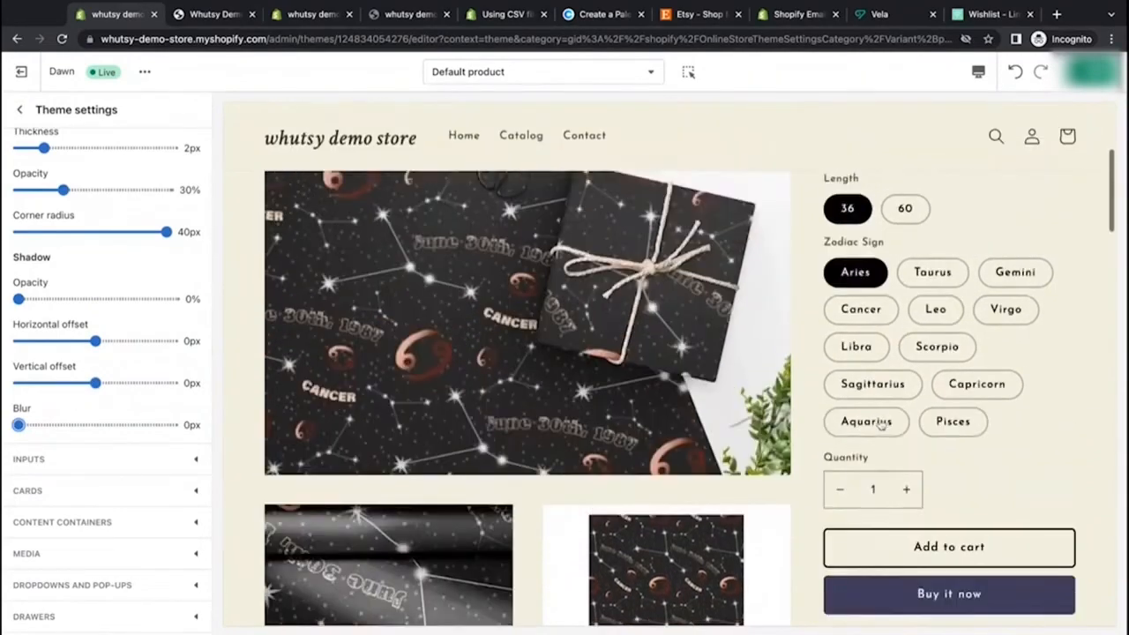
{"action": "scroll", "coordinate": [879, 425], "scroll_direction": "down", "scroll_amount": 3}
{"action": "scroll", "coordinate": [879, 425], "scroll_direction": "up", "scroll_amount": 2}
{"action": "scroll", "coordinate": [873, 430], "scroll_direction": "up", "scroll_amount": 3}
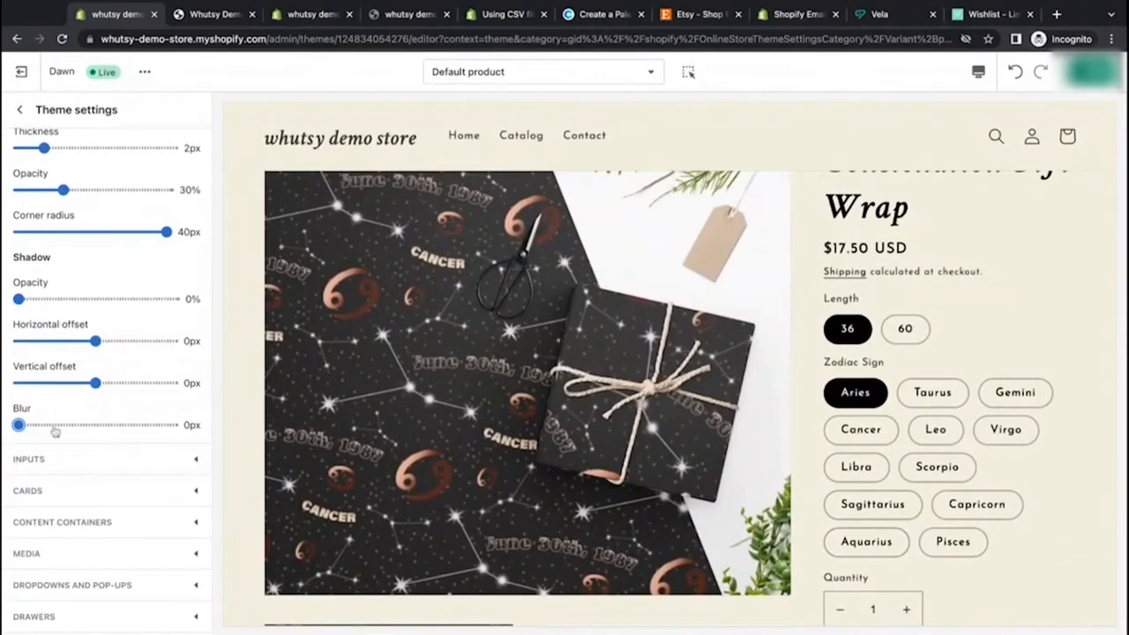
{"action": "left_click", "coordinate": [206, 458]}
Step: Set the input border thickness to 2px and border opacity to 100%
{"action": "scroll", "coordinate": [186, 465], "scroll_direction": "up", "scroll_amount": 1}
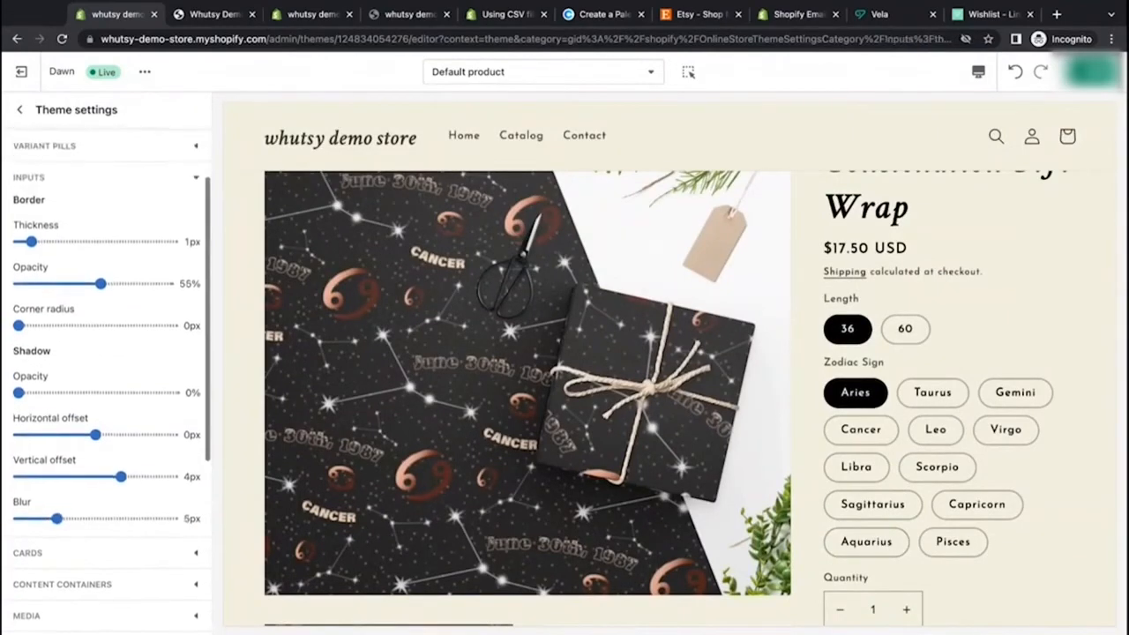
{"action": "scroll", "coordinate": [914, 468], "scroll_direction": "down", "scroll_amount": 5}
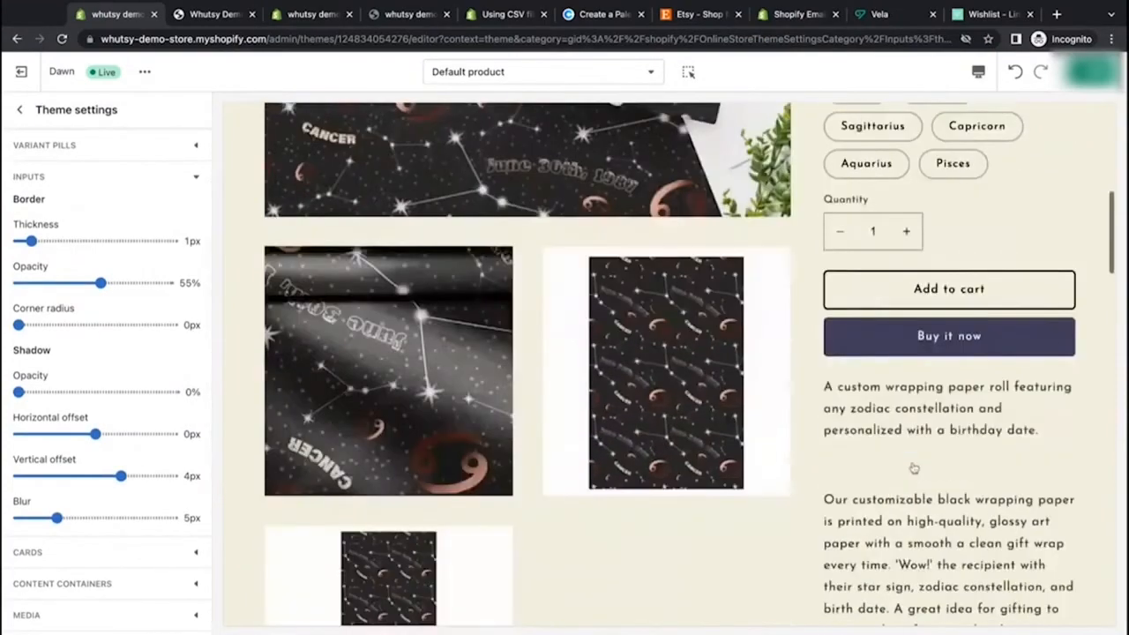
{"action": "scroll", "coordinate": [915, 468], "scroll_direction": "up", "scroll_amount": 1}
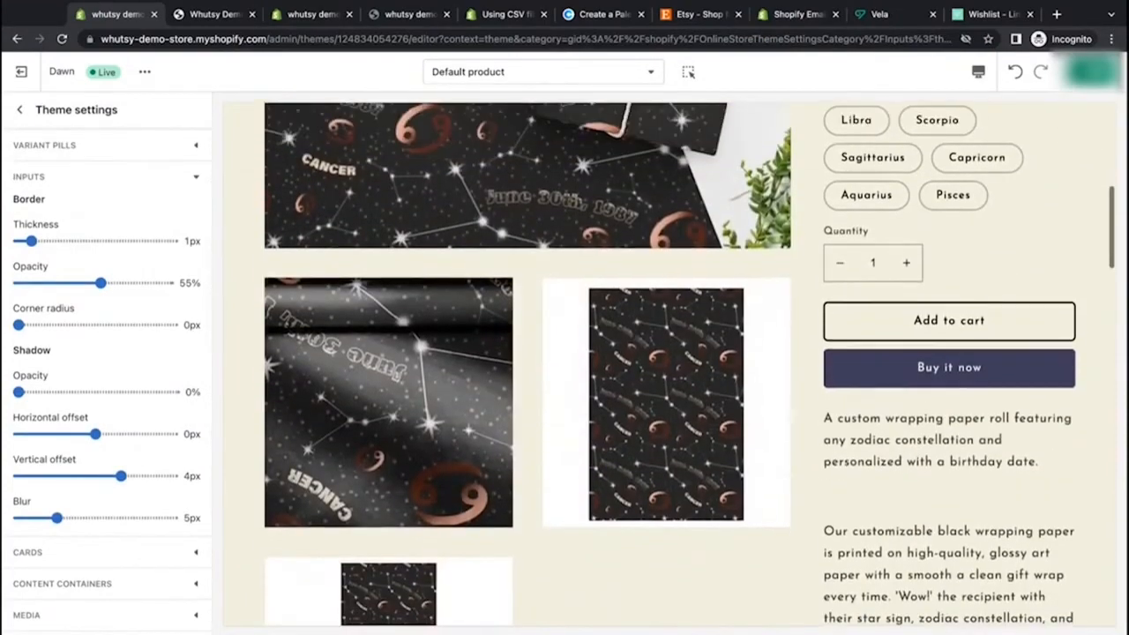
{"action": "scroll", "coordinate": [914, 467], "scroll_direction": "down", "scroll_amount": 10}
{"action": "scroll", "coordinate": [670, 361], "scroll_direction": "down", "scroll_amount": 8}
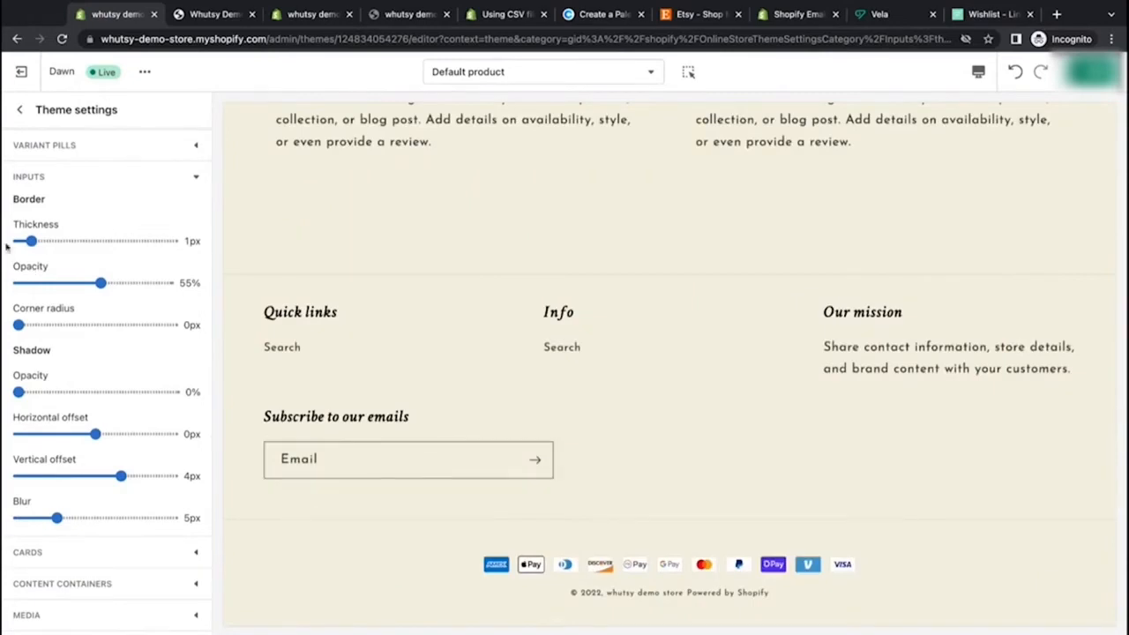
{"action": "left_click_drag", "start_coordinate": [33, 241], "coordinate": [42, 241]}
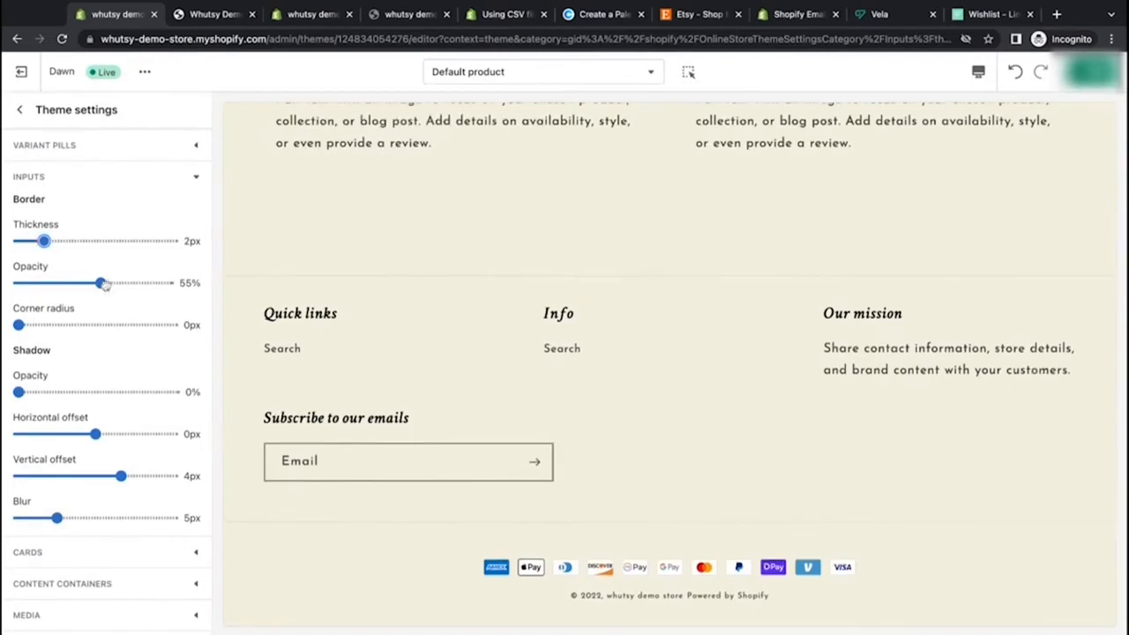
{"action": "left_click_drag", "start_coordinate": [103, 283], "coordinate": [162, 282]}
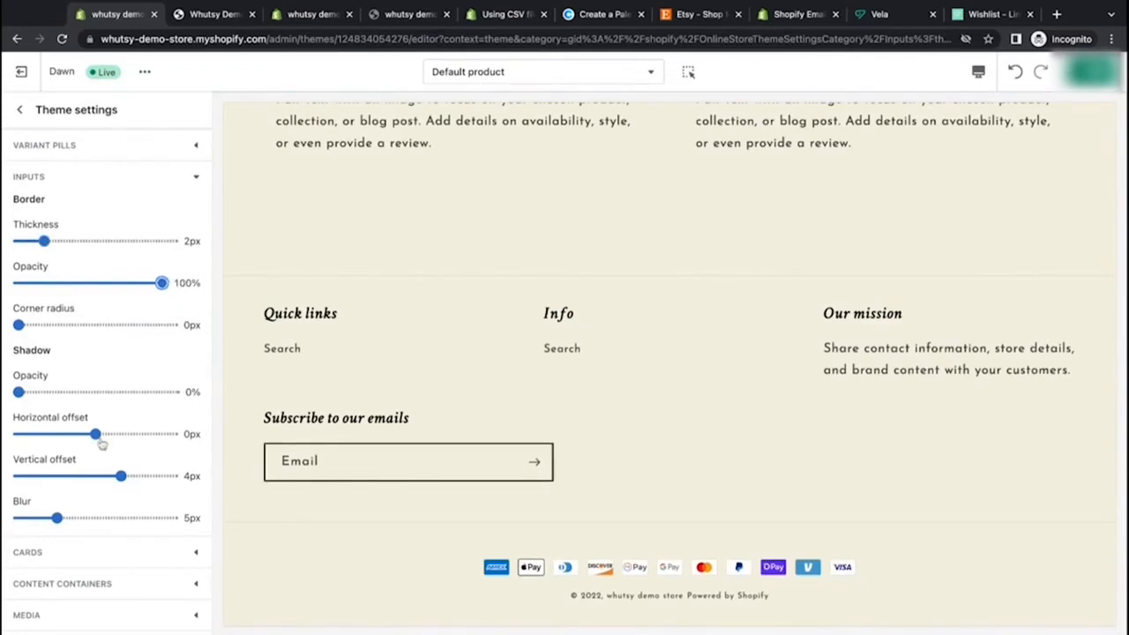
Step: Set the input shadow vertical offset and blur to 0px and the input corner radius to 4px
{"action": "left_click_drag", "start_coordinate": [120, 475], "coordinate": [95, 476]}
{"action": "left_click_drag", "start_coordinate": [56, 519], "coordinate": [18, 519]}
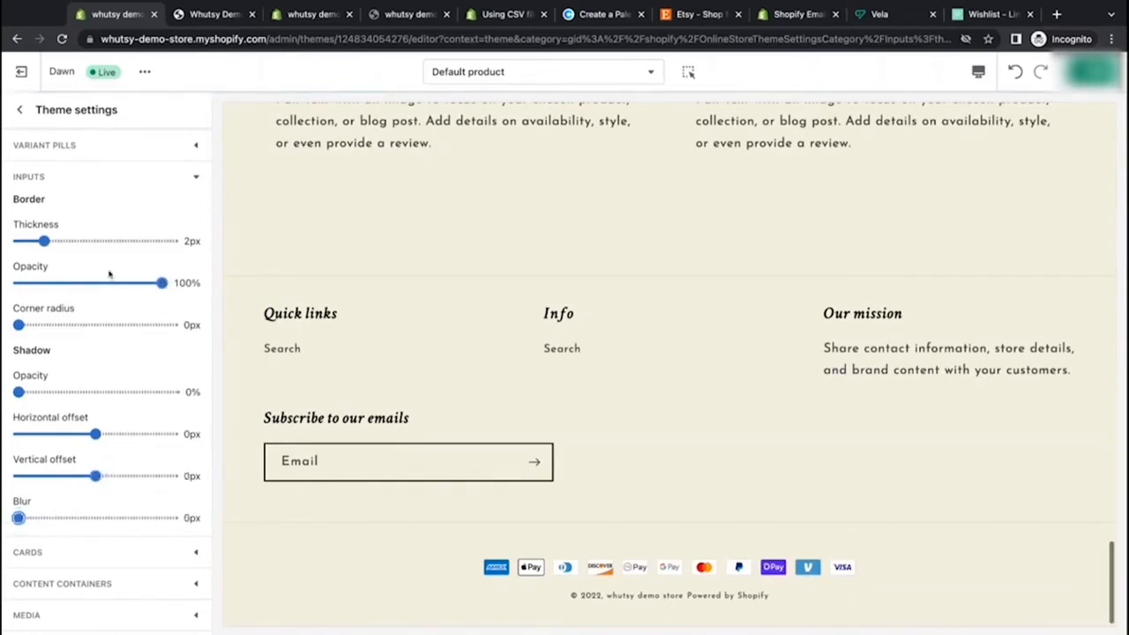
{"action": "mouse_move", "coordinate": [18, 325]}
{"action": "left_mouse_down"}
{"action": "mouse_move", "coordinate": [48, 324]}
{"action": "mouse_move", "coordinate": [19, 324]}
{"action": "left_mouse_up"}
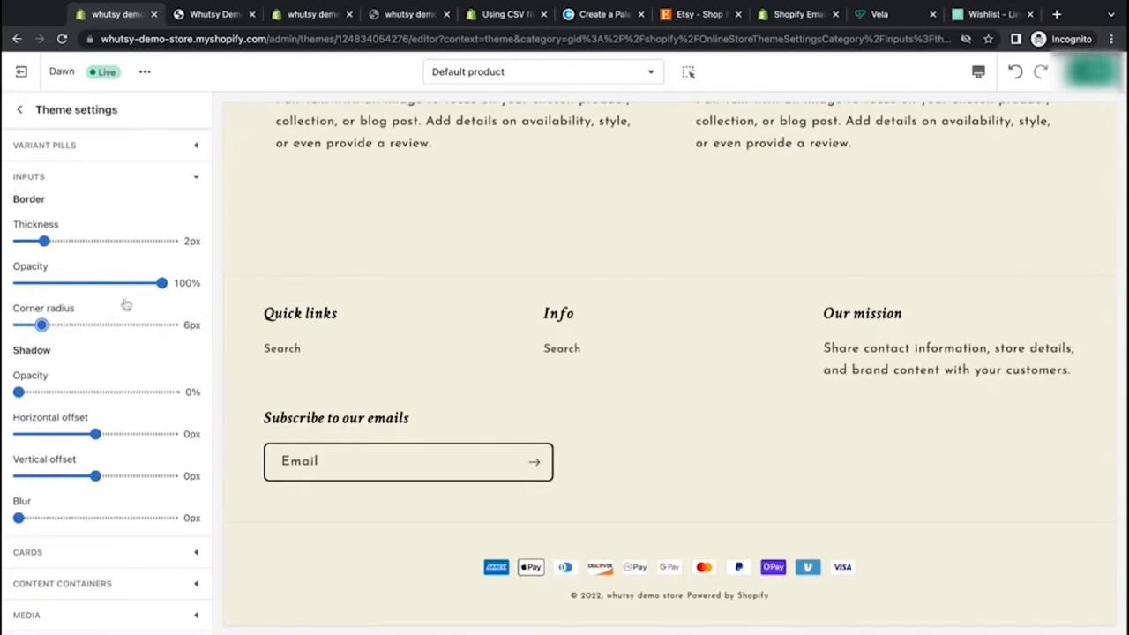
{"action": "scroll", "coordinate": [438, 496], "scroll_direction": "up", "scroll_amount": 15}
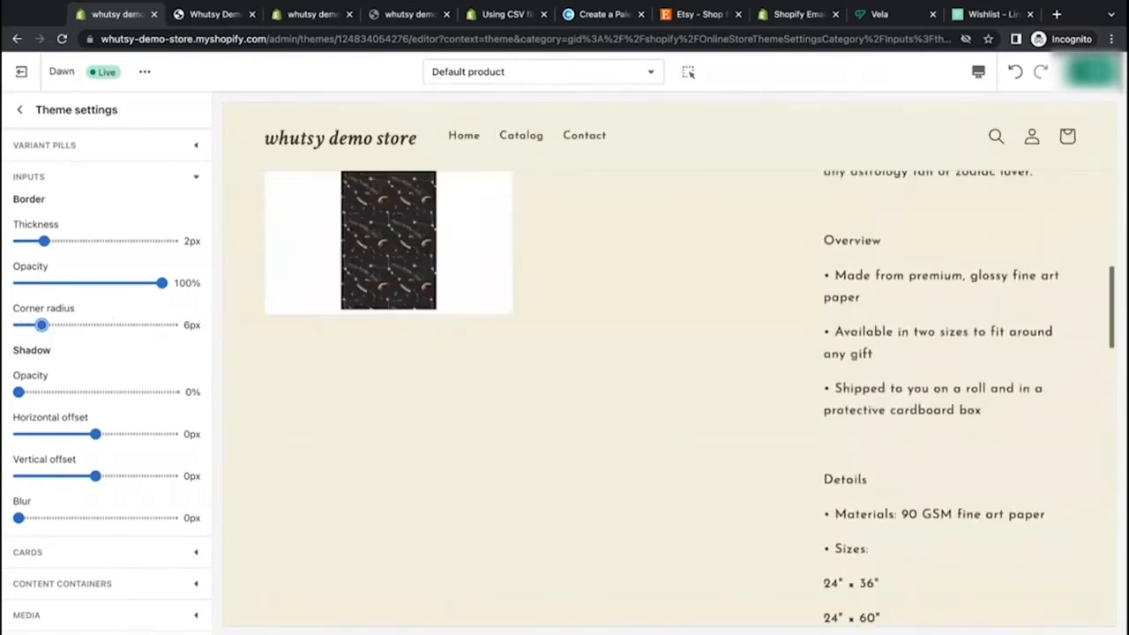
{"action": "scroll", "coordinate": [778, 542], "scroll_direction": "up", "scroll_amount": 10}
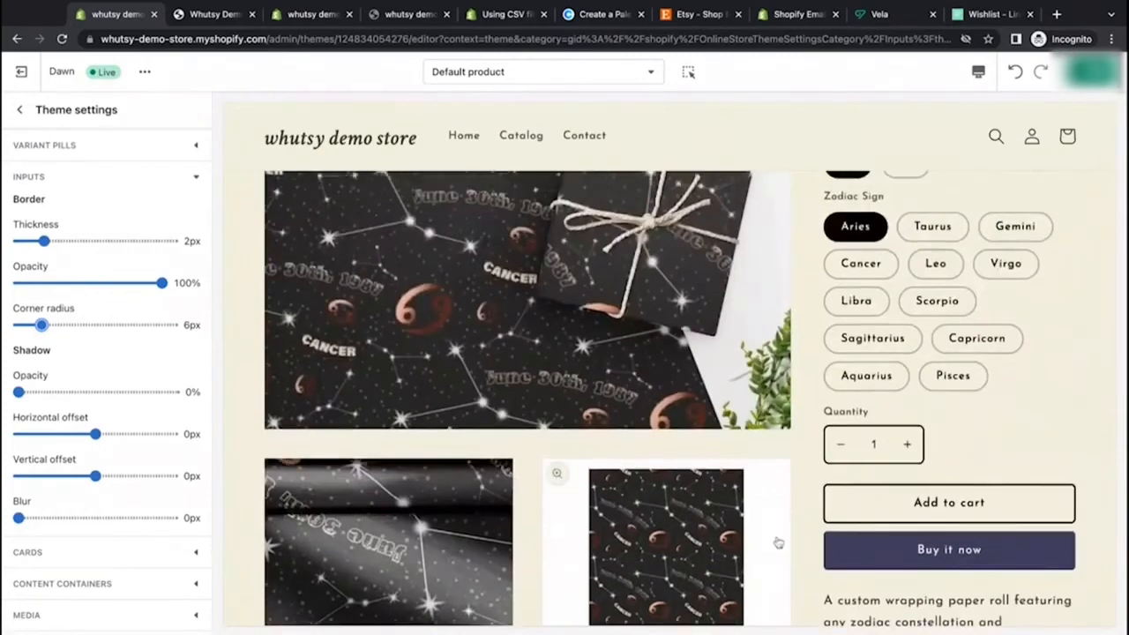
{"action": "left_click_drag", "start_coordinate": [42, 325], "coordinate": [34, 325]}
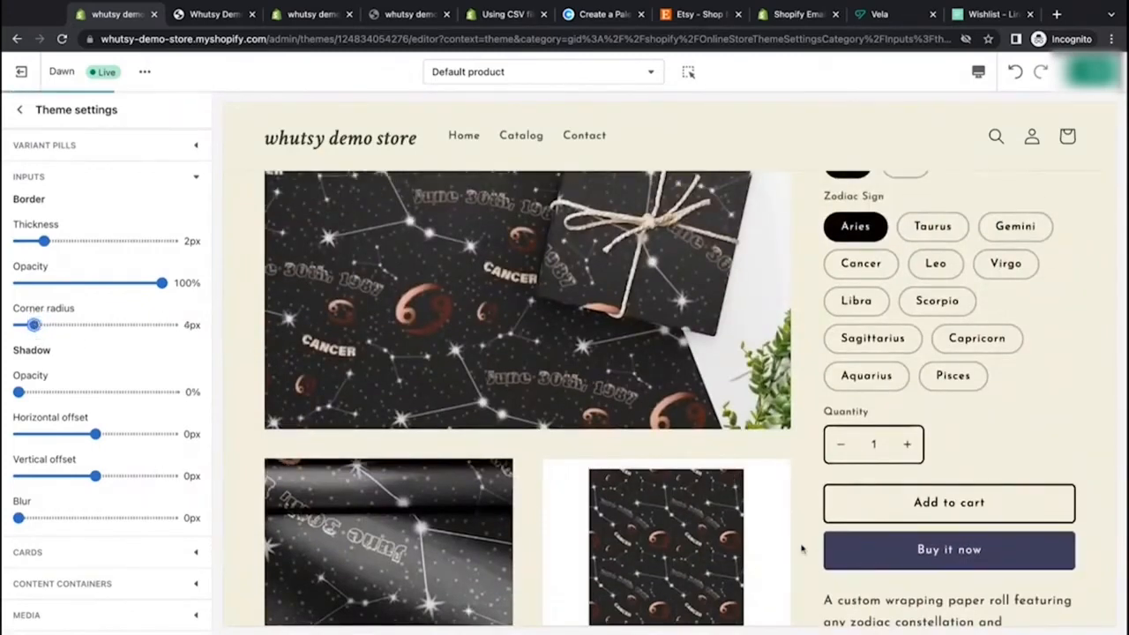
Step: Save the theme changes
{"action": "scroll", "coordinate": [801, 549], "scroll_direction": "down", "scroll_amount": 5}
{"action": "scroll", "coordinate": [802, 549], "scroll_direction": "down", "scroll_amount": 15}
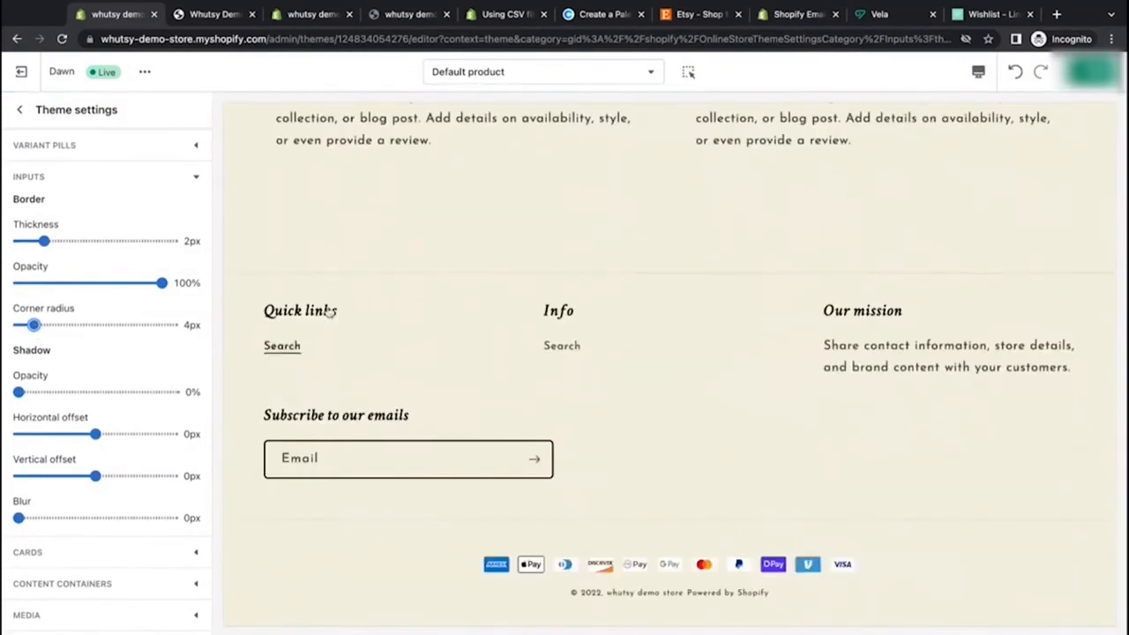
{"action": "left_click", "coordinate": [1093, 72]}
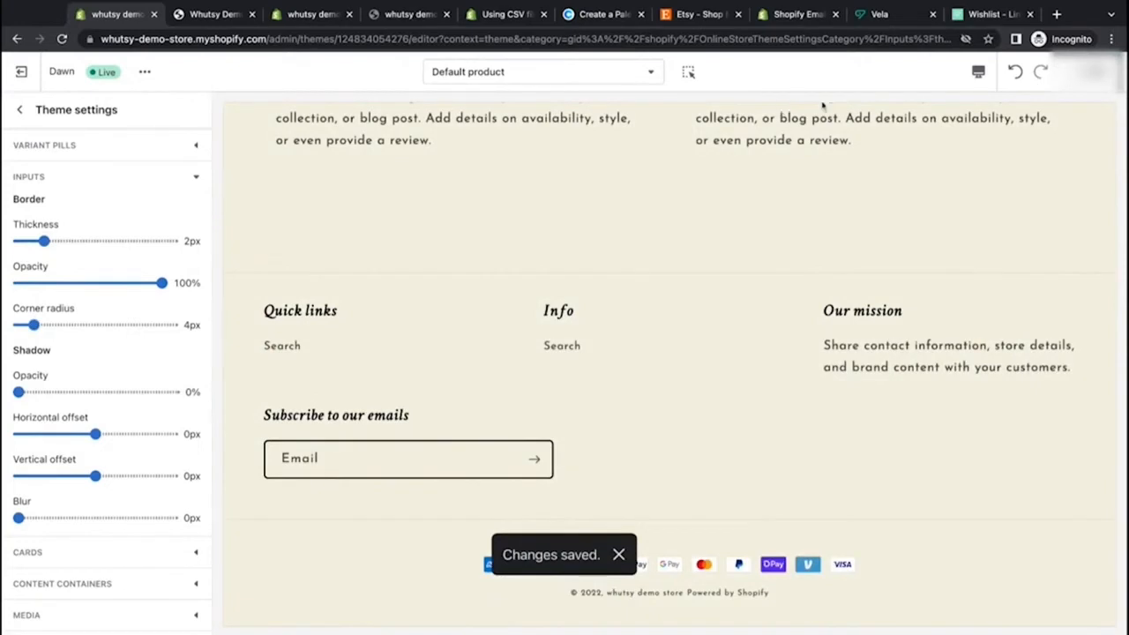
Step: Expand the Cards settings and change the card style to Card
{"action": "scroll", "coordinate": [133, 397], "scroll_direction": "down", "scroll_amount": 4}
{"action": "left_click", "coordinate": [194, 247]}
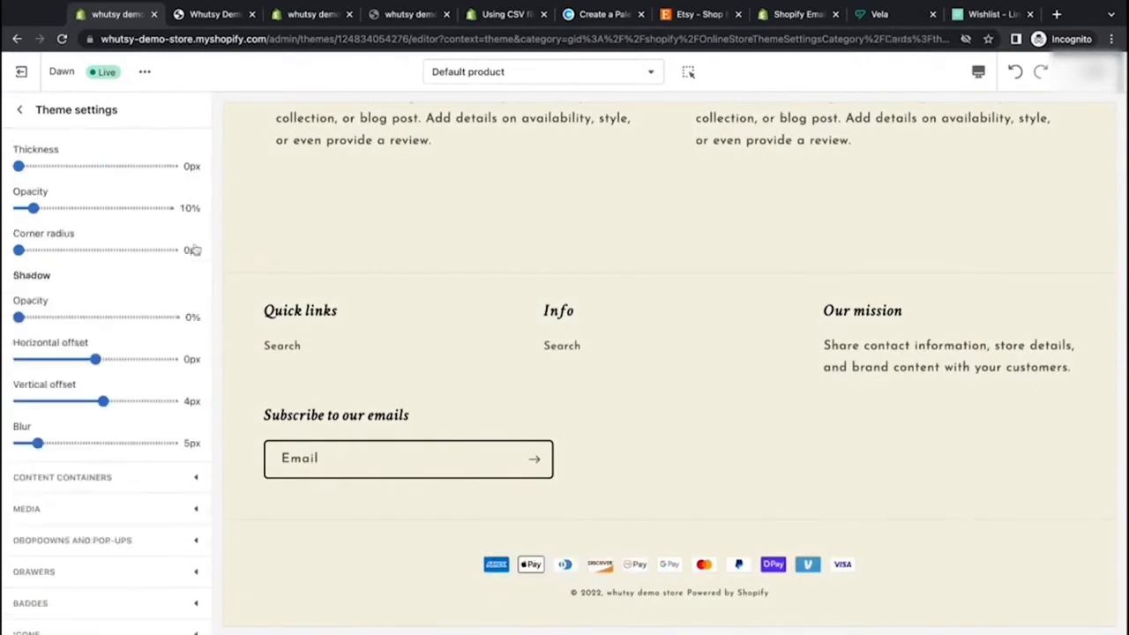
{"action": "scroll", "coordinate": [190, 178], "scroll_direction": "up", "scroll_amount": 2}
{"action": "scroll", "coordinate": [371, 204], "scroll_direction": "up", "scroll_amount": 2}
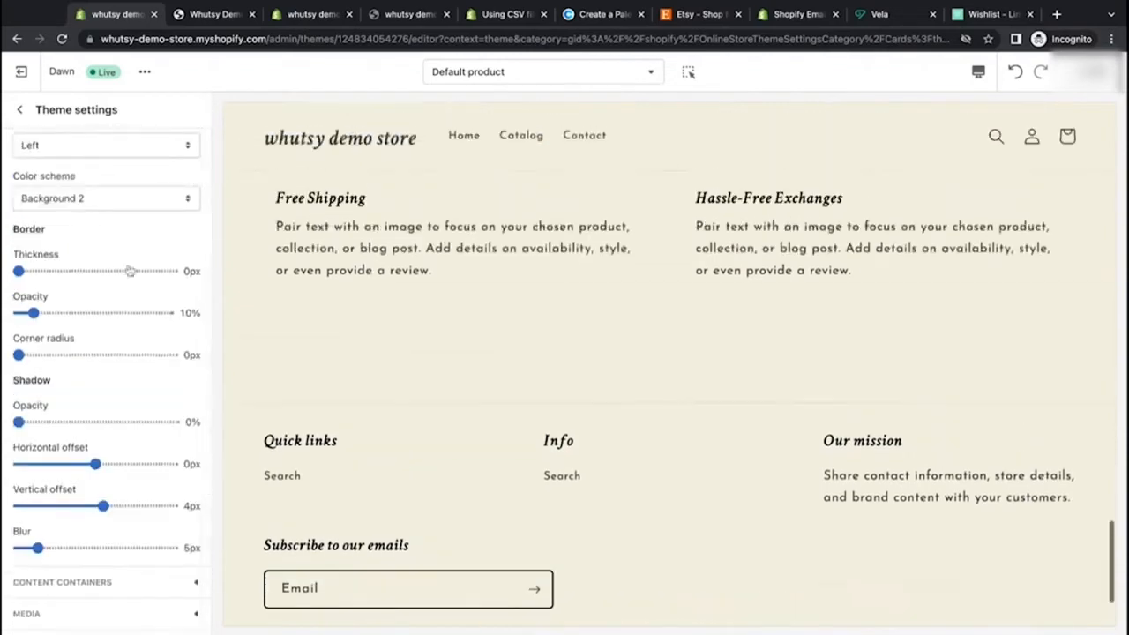
{"action": "scroll", "coordinate": [130, 271], "scroll_direction": "up", "scroll_amount": 2}
{"action": "scroll", "coordinate": [130, 271], "scroll_direction": "up", "scroll_amount": 2}
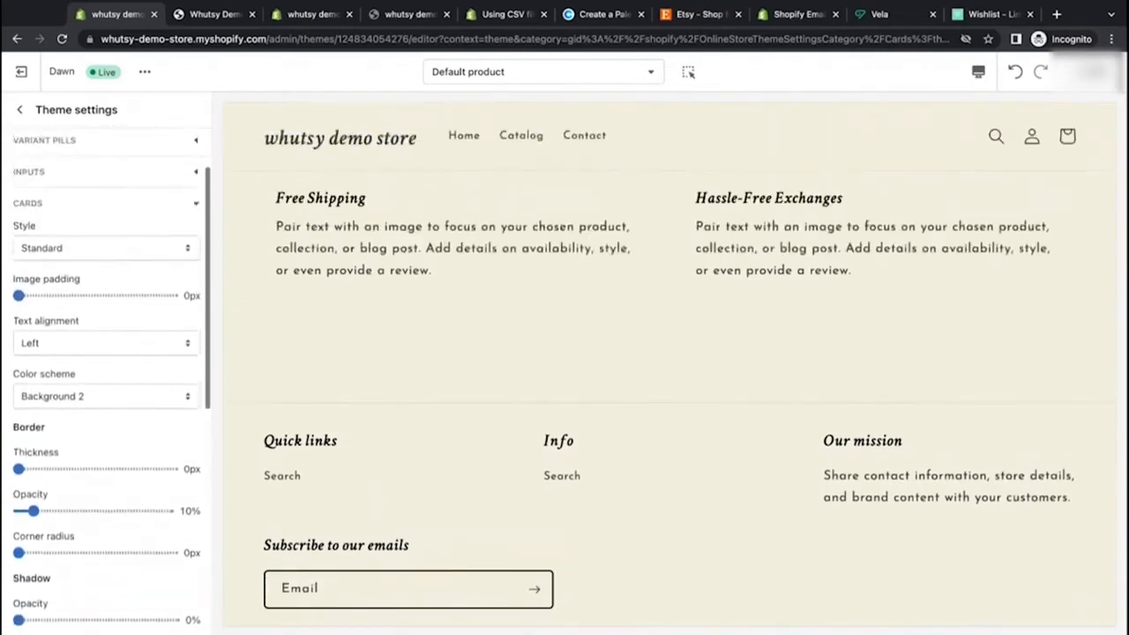
{"action": "scroll", "coordinate": [530, 372], "scroll_direction": "up", "scroll_amount": 1}
{"action": "scroll", "coordinate": [529, 372], "scroll_direction": "up", "scroll_amount": 10}
{"action": "scroll", "coordinate": [529, 372], "scroll_direction": "down", "scroll_amount": 6}
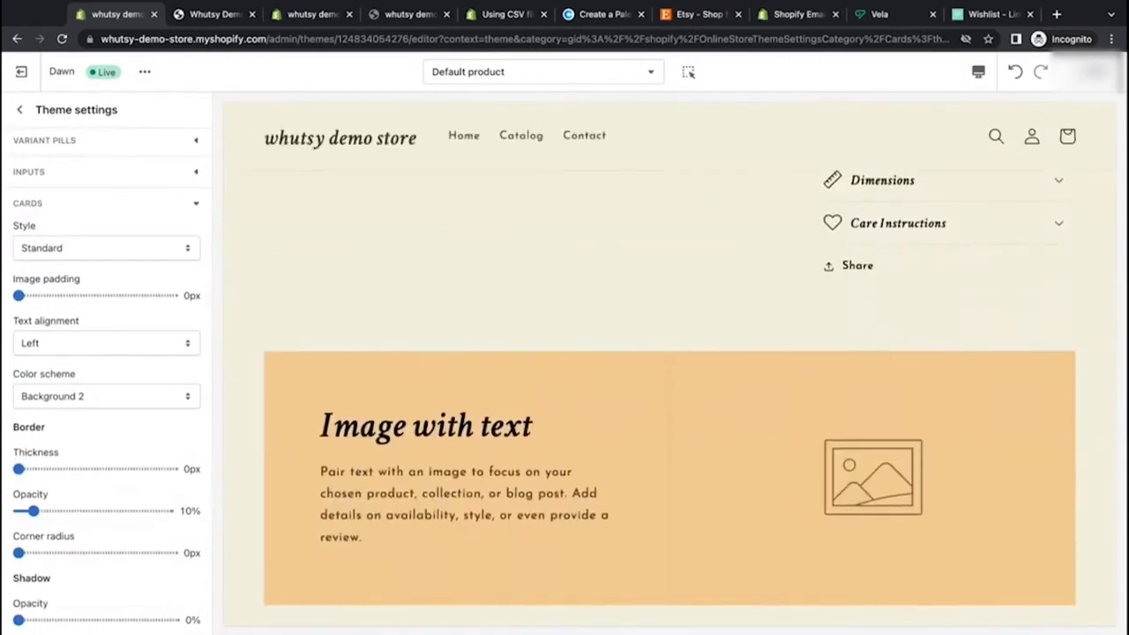
{"action": "scroll", "coordinate": [529, 372], "scroll_direction": "down", "scroll_amount": 2}
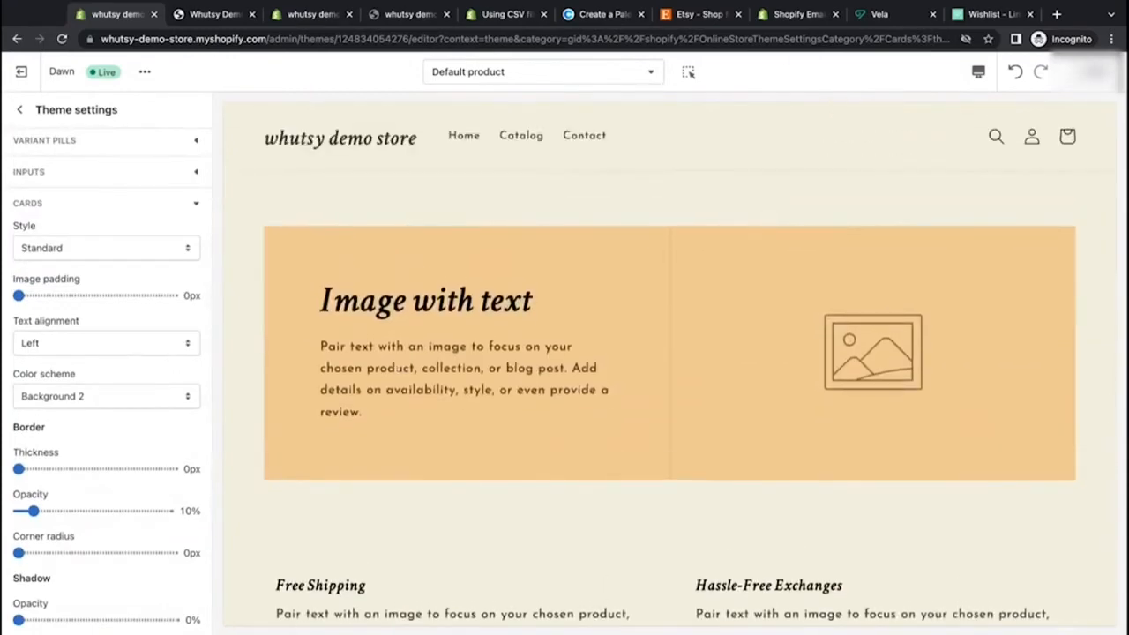
{"action": "left_click", "coordinate": [179, 267]}
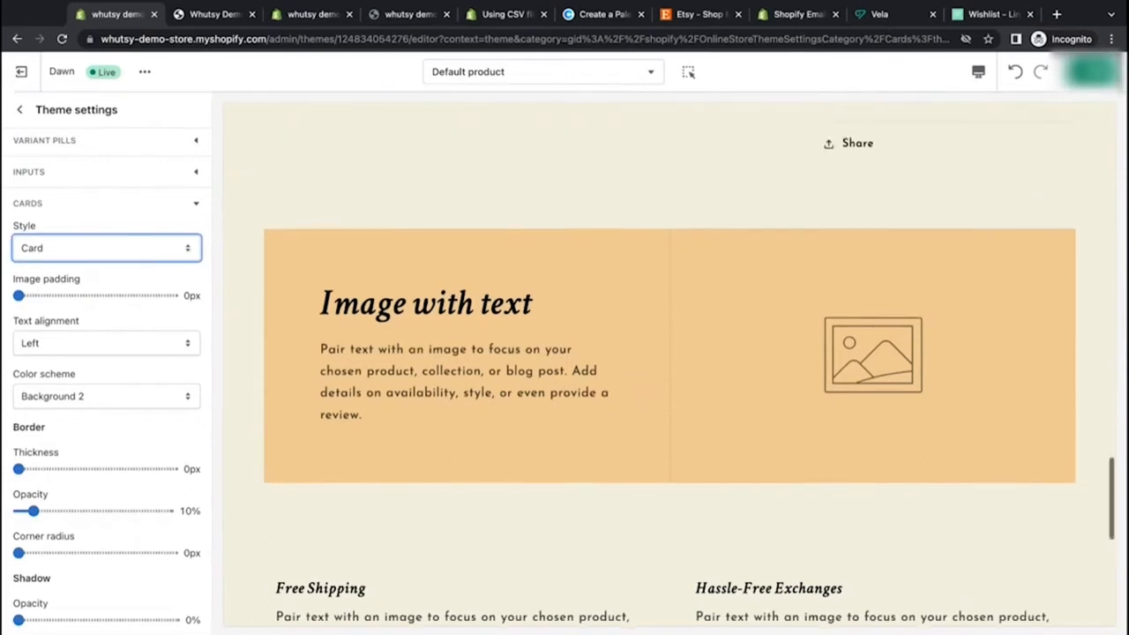
Step: Switch the editor preview to the Home page and review the featured product cards
{"action": "left_click", "coordinate": [620, 73]}
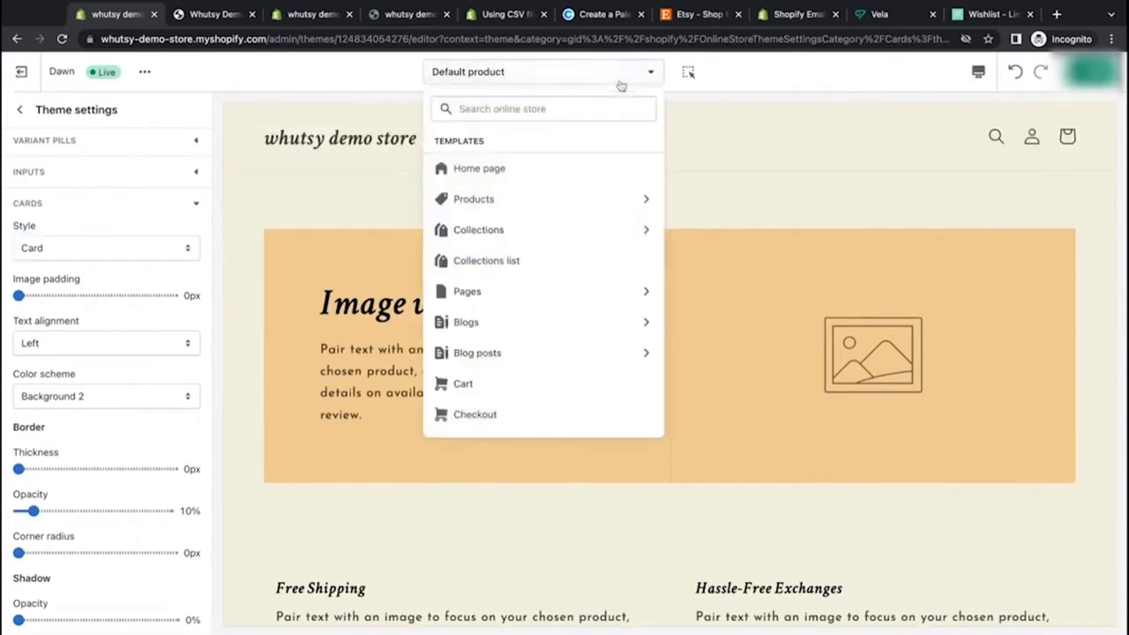
{"action": "left_click", "coordinate": [502, 169]}
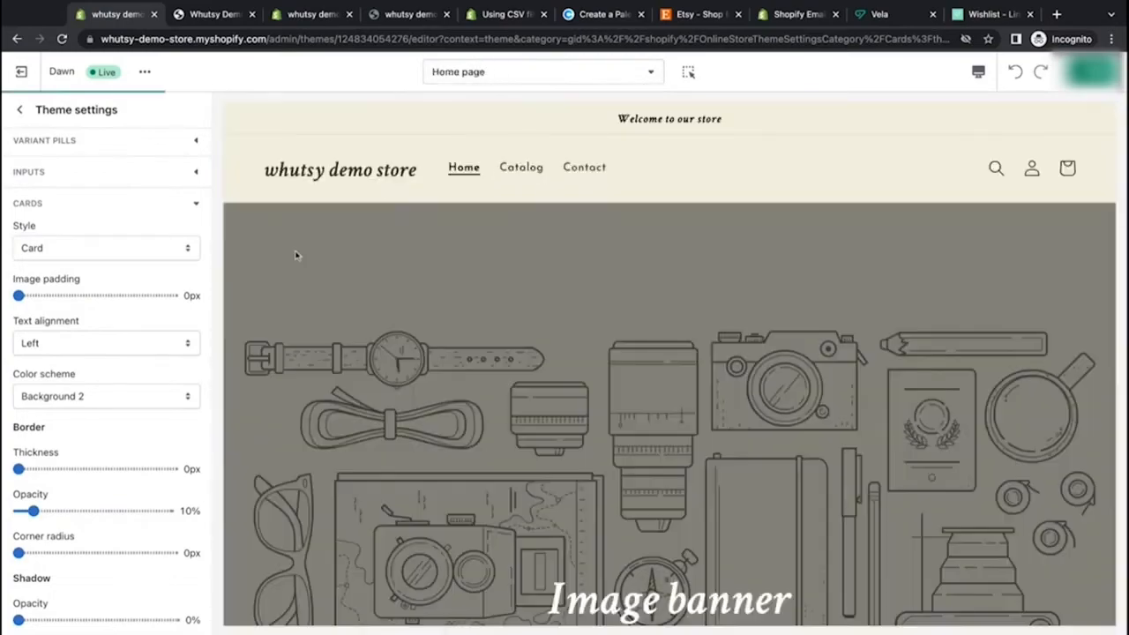
{"action": "scroll", "coordinate": [320, 426], "scroll_direction": "down", "scroll_amount": 15}
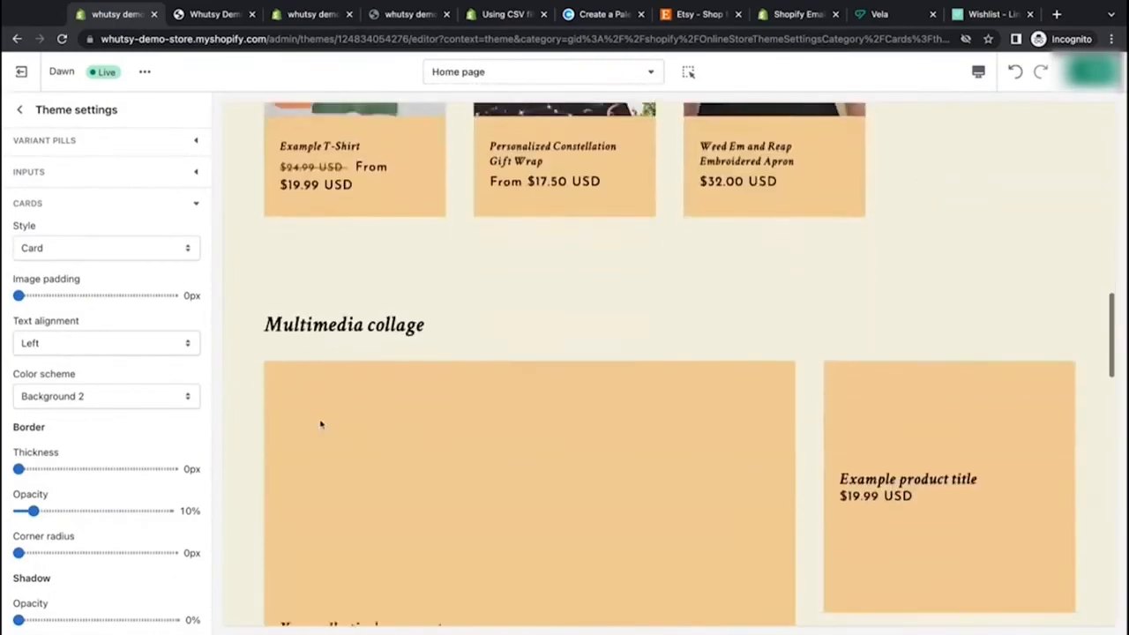
{"action": "scroll", "coordinate": [669, 362], "scroll_direction": "down", "scroll_amount": 10}
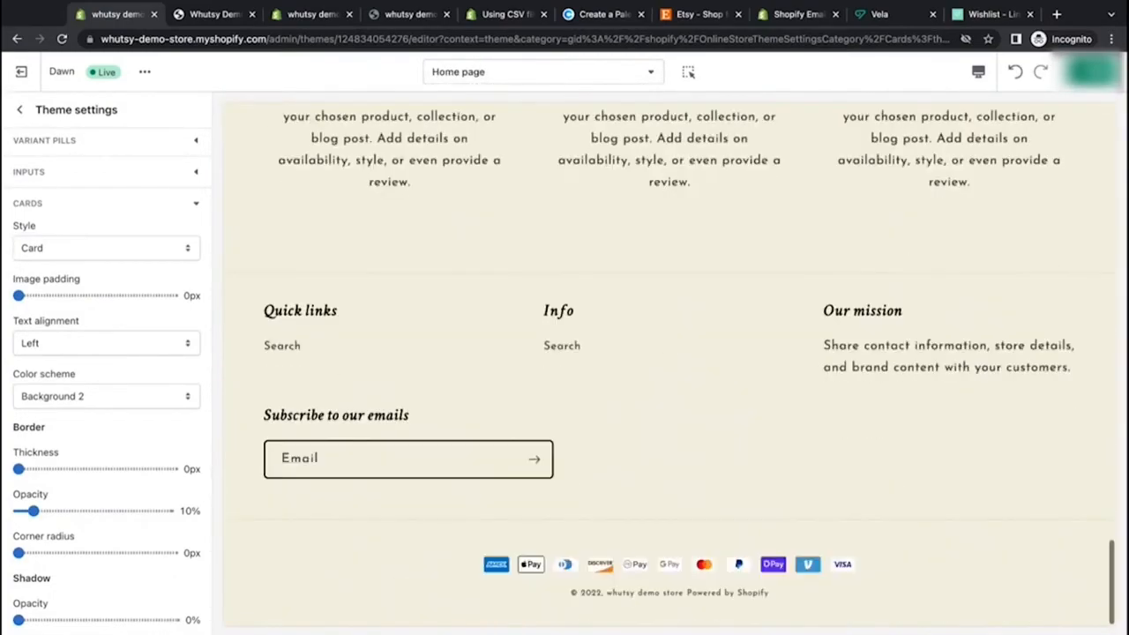
{"action": "scroll", "coordinate": [668, 363], "scroll_direction": "up", "scroll_amount": 5}
{"action": "scroll", "coordinate": [669, 362], "scroll_direction": "up", "scroll_amount": 10}
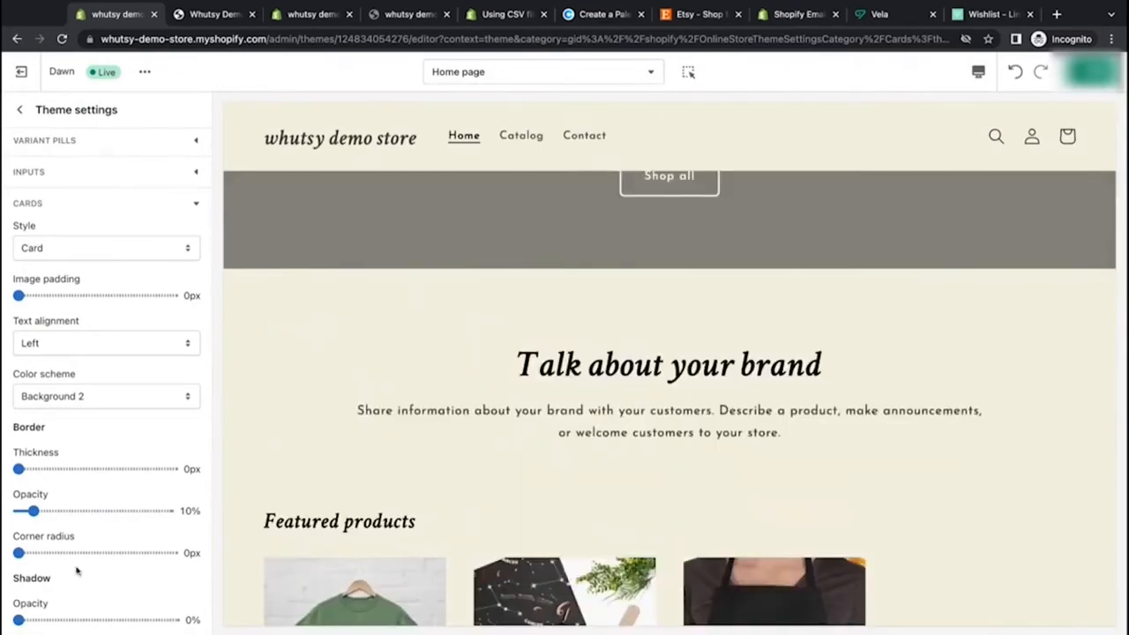
{"action": "scroll", "coordinate": [140, 424], "scroll_direction": "down", "scroll_amount": 3}
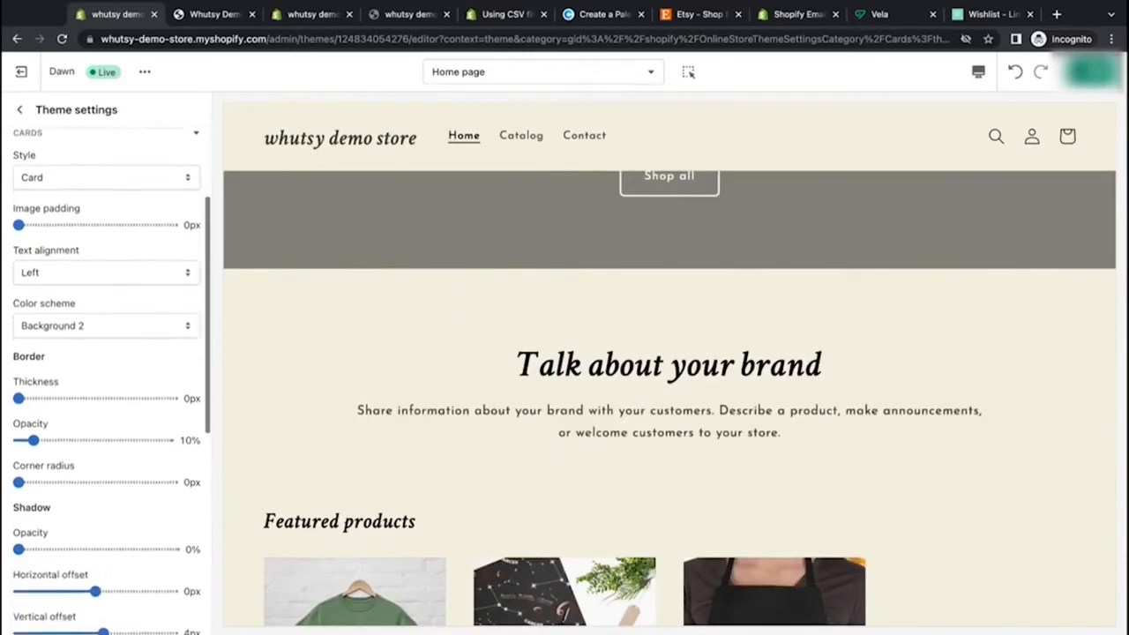
Step: Set the card shadow vertical offset and blur to 0px
{"action": "scroll", "coordinate": [378, 360], "scroll_direction": "up", "scroll_amount": 5}
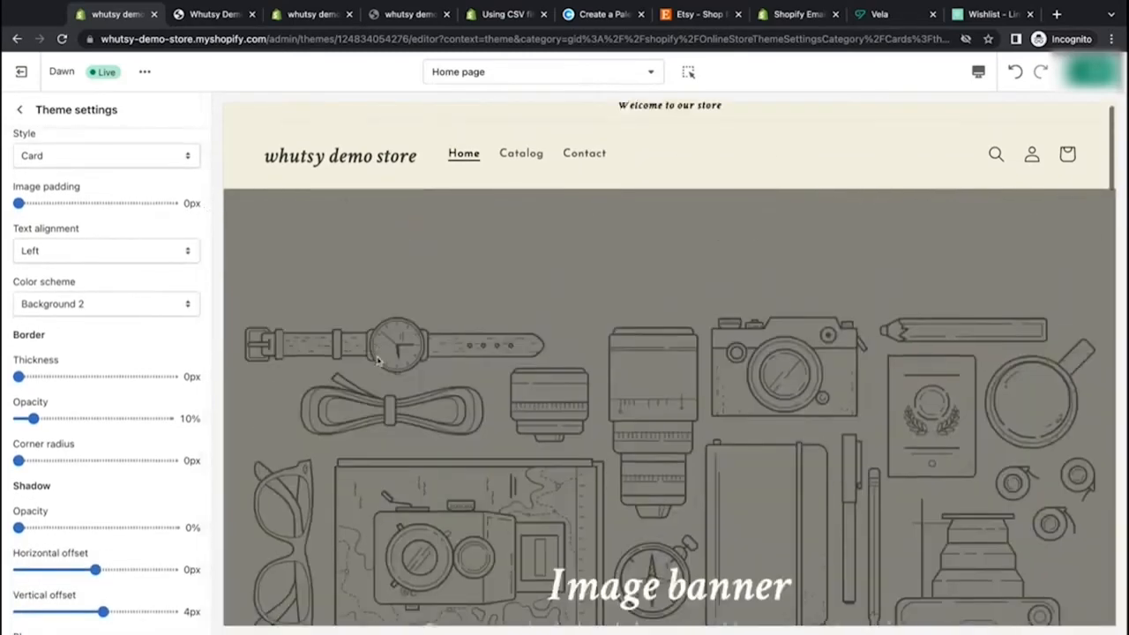
{"action": "scroll", "coordinate": [378, 360], "scroll_direction": "down", "scroll_amount": 2}
{"action": "scroll", "coordinate": [377, 360], "scroll_direction": "up", "scroll_amount": 2}
{"action": "scroll", "coordinate": [378, 360], "scroll_direction": "down", "scroll_amount": 2}
{"action": "scroll", "coordinate": [378, 360], "scroll_direction": "up", "scroll_amount": 2}
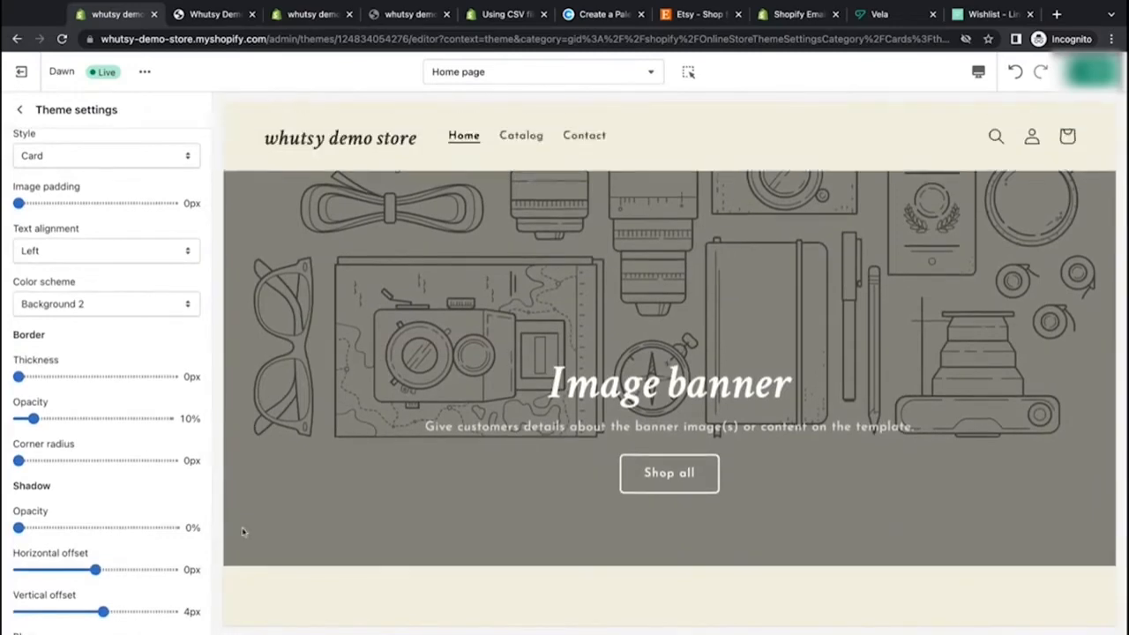
{"action": "scroll", "coordinate": [169, 524], "scroll_direction": "down", "scroll_amount": 6}
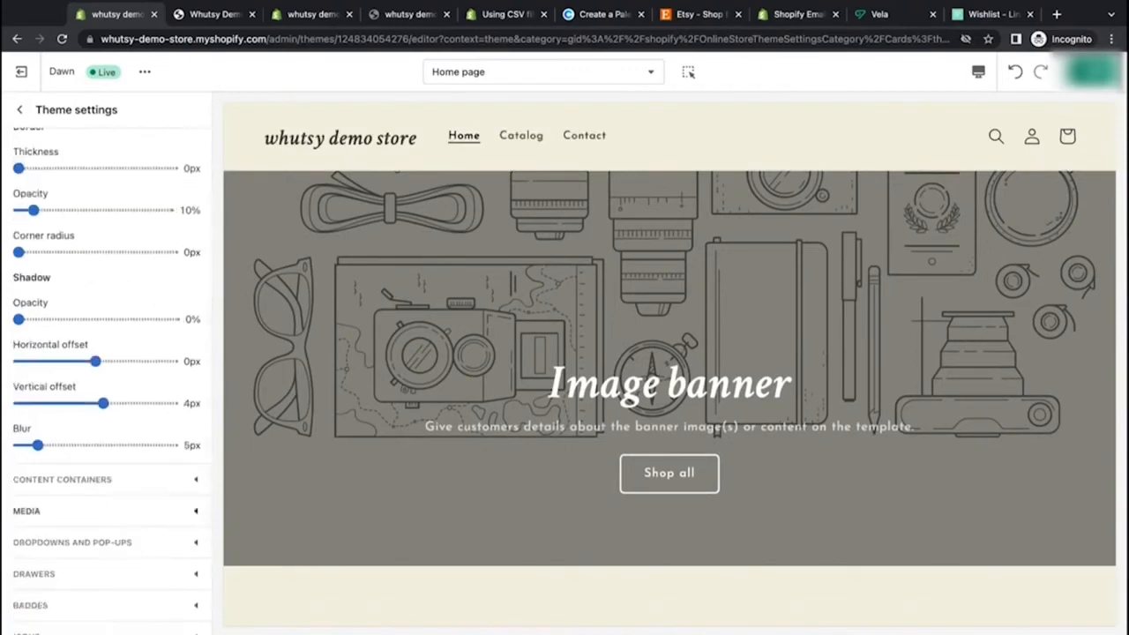
{"action": "scroll", "coordinate": [123, 481], "scroll_direction": "up", "scroll_amount": 2}
{"action": "left_click_drag", "start_coordinate": [103, 457], "coordinate": [97, 457]}
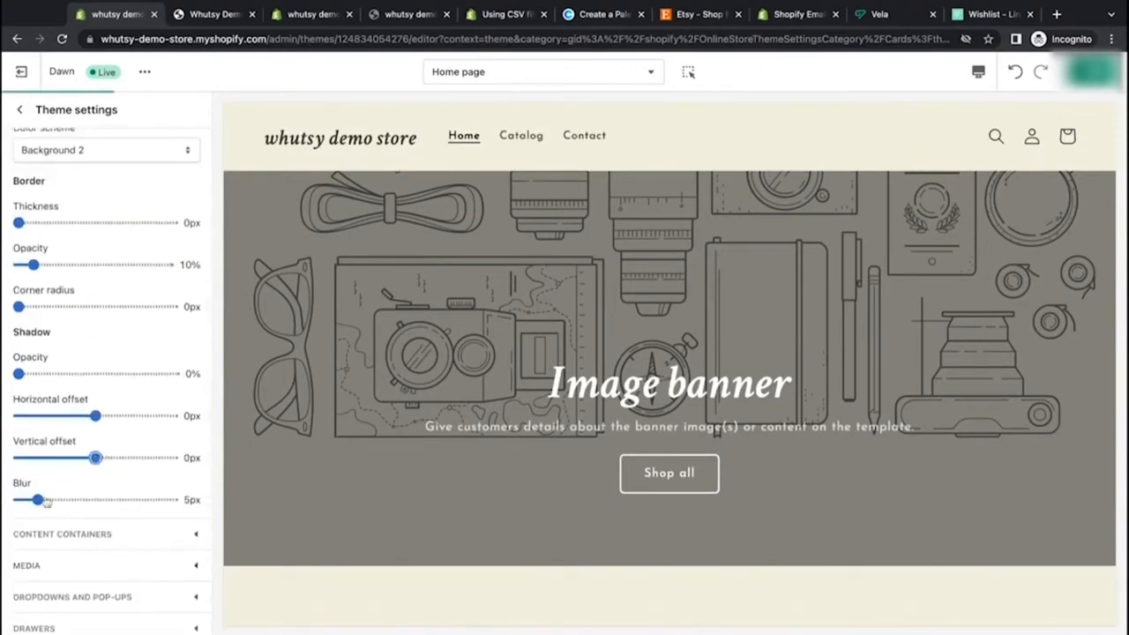
{"action": "left_click_drag", "start_coordinate": [46, 501], "coordinate": [20, 499]}
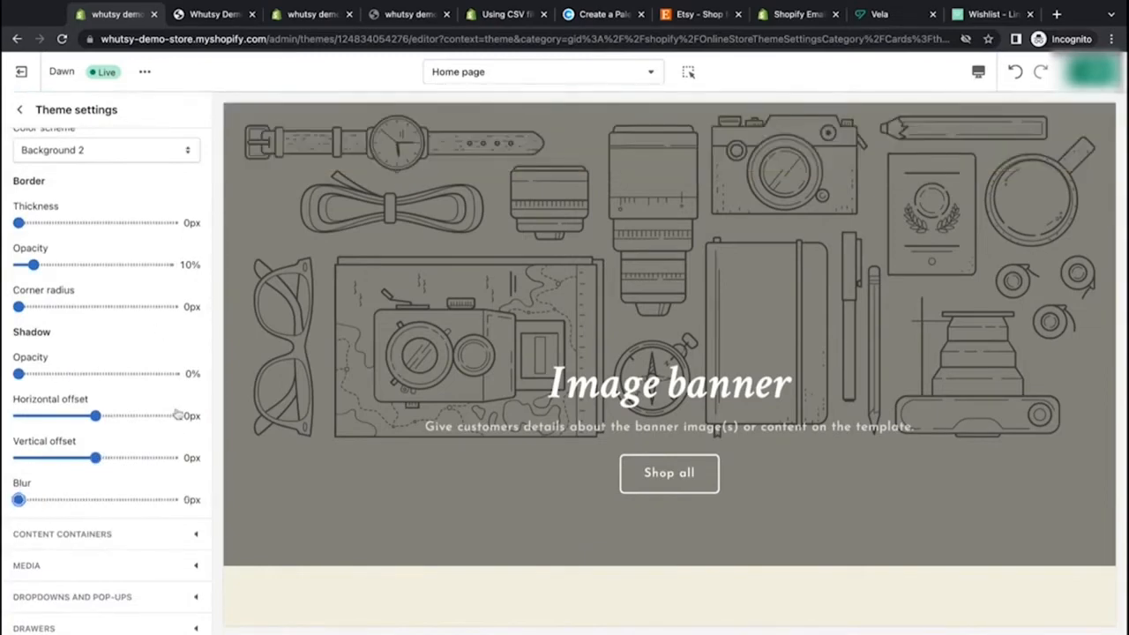
Step: Try a card image padding of 12px, return it to 0px and review the featured product cards
{"action": "scroll", "coordinate": [177, 414], "scroll_direction": "up", "scroll_amount": 3}
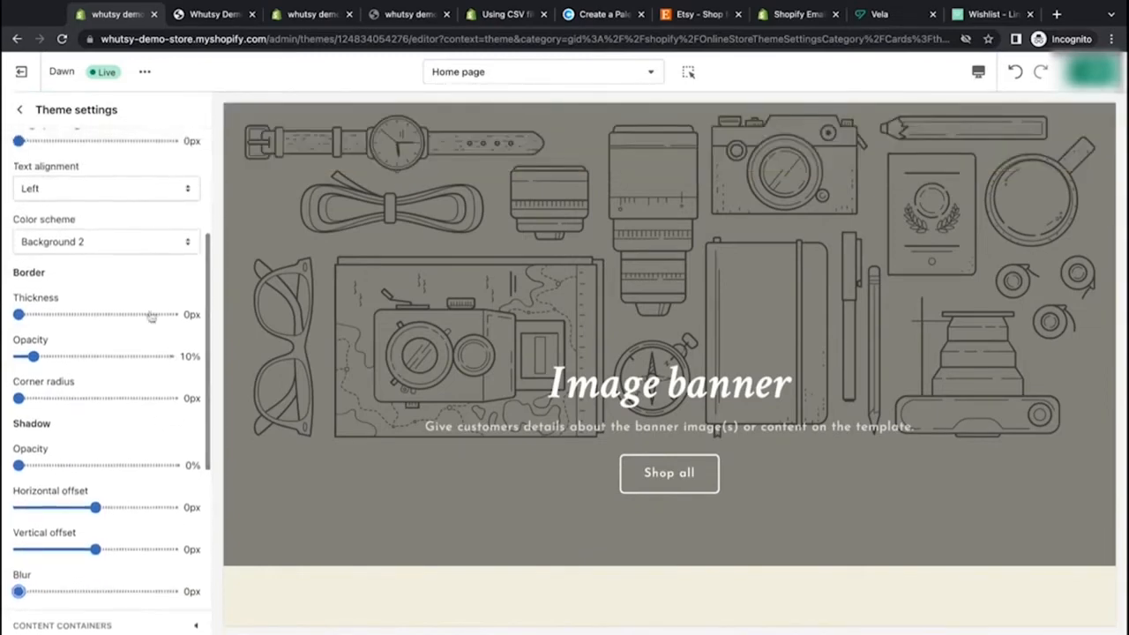
{"action": "scroll", "coordinate": [152, 317], "scroll_direction": "up", "scroll_amount": 5}
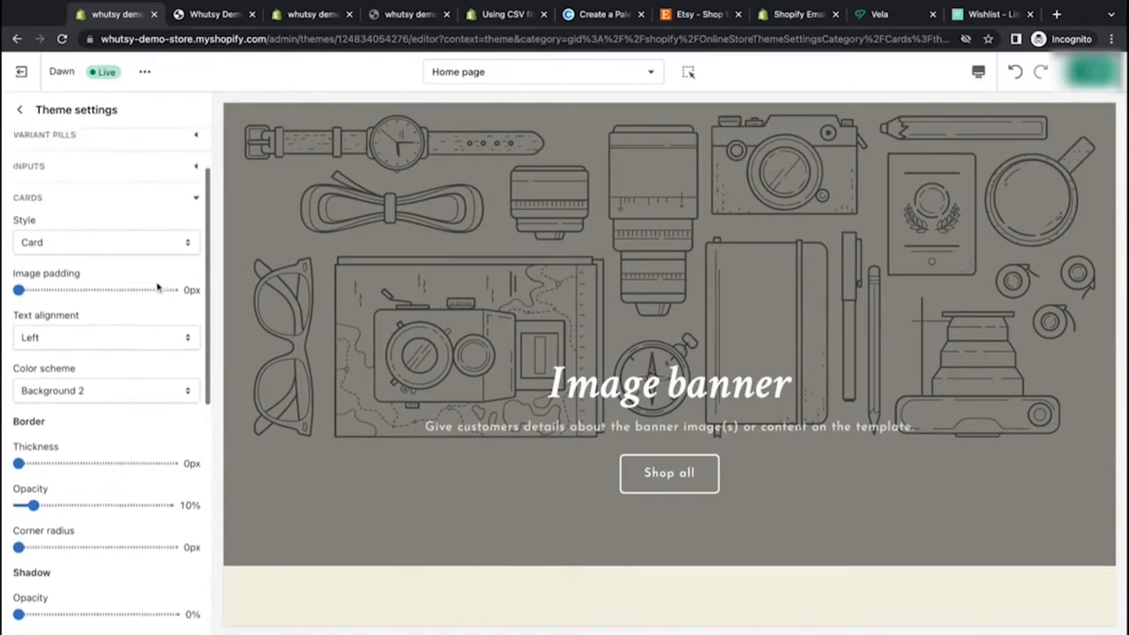
{"action": "scroll", "coordinate": [157, 288], "scroll_direction": "up", "scroll_amount": 1}
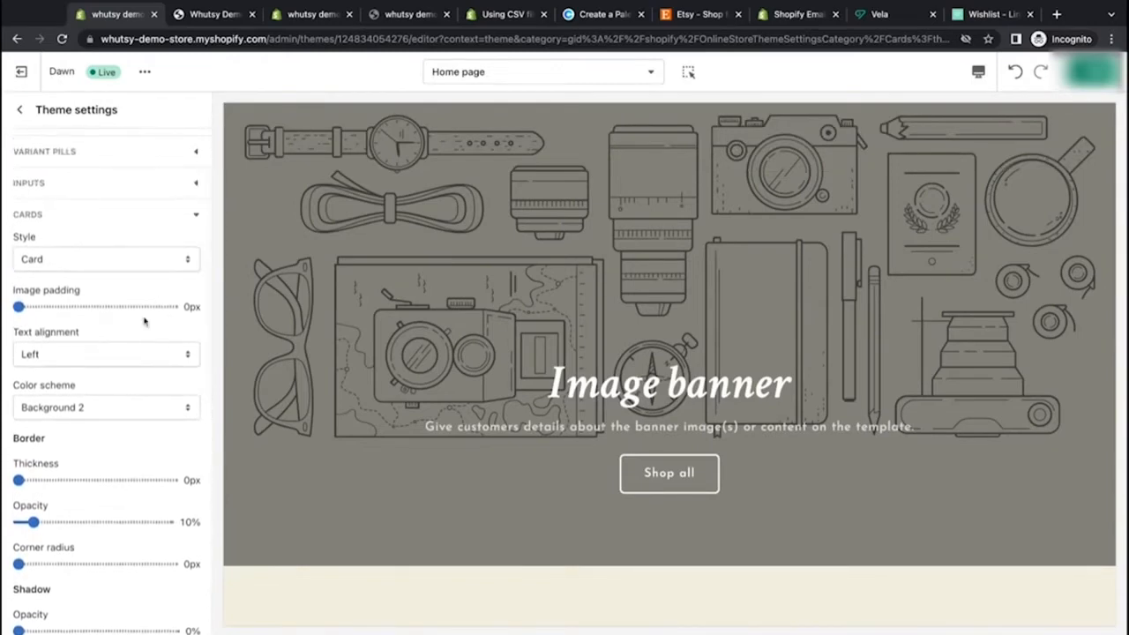
{"action": "left_click_drag", "start_coordinate": [91, 306], "coordinate": [106, 307]}
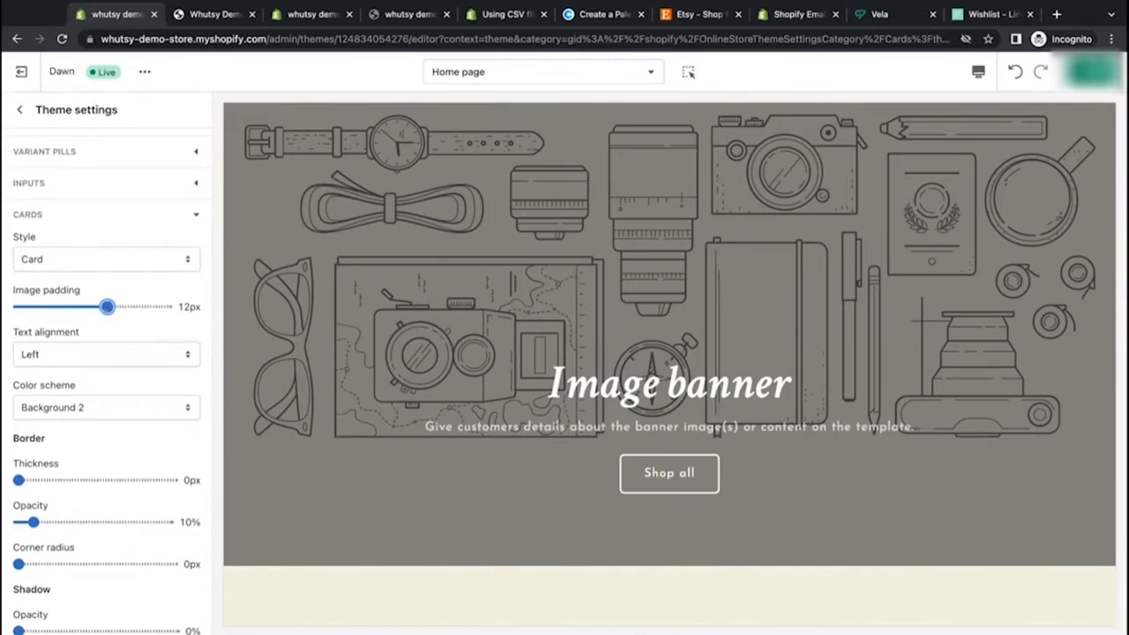
{"action": "left_click_drag", "start_coordinate": [107, 307], "coordinate": [17, 307]}
{"action": "scroll", "coordinate": [471, 456], "scroll_direction": "down", "scroll_amount": 3}
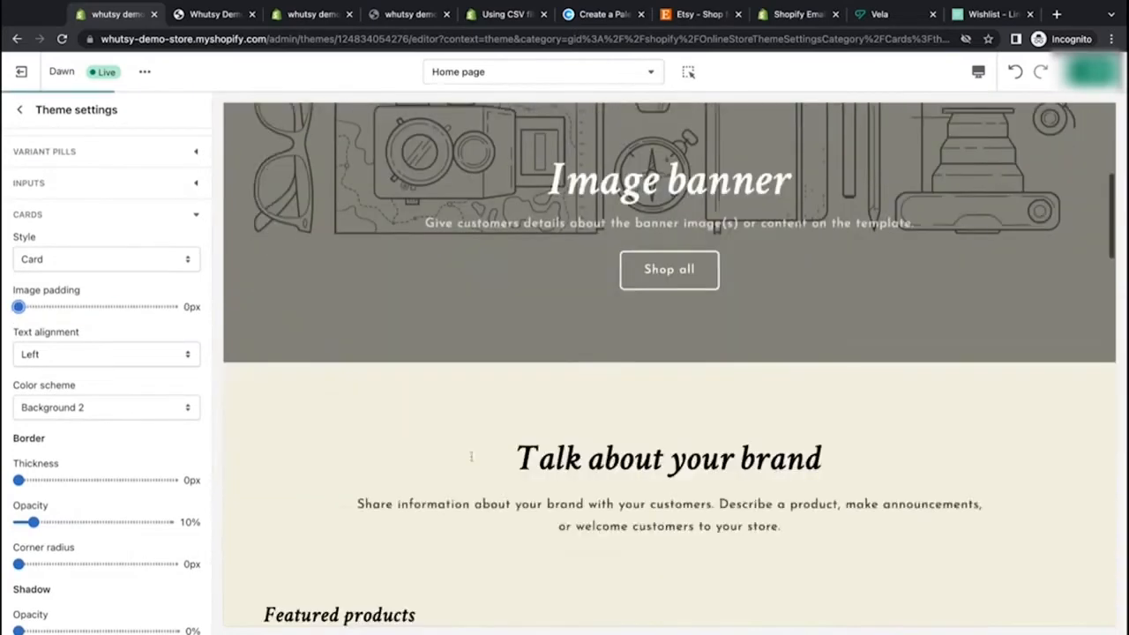
{"action": "scroll", "coordinate": [471, 456], "scroll_direction": "down", "scroll_amount": 5}
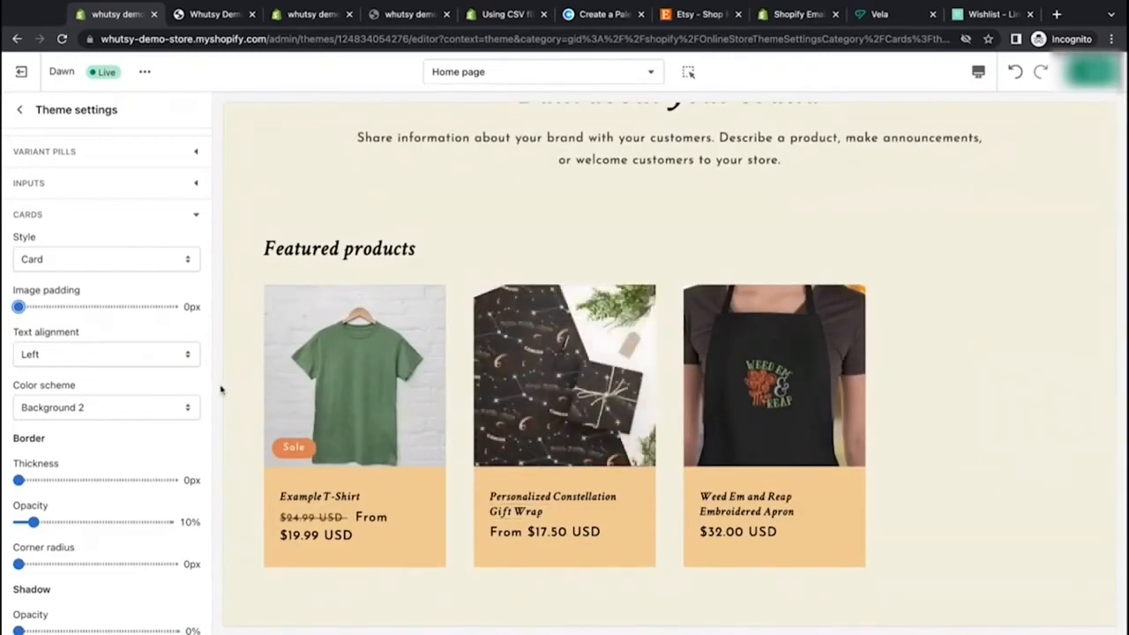
{"action": "scroll", "coordinate": [252, 327], "scroll_direction": "down", "scroll_amount": 1}
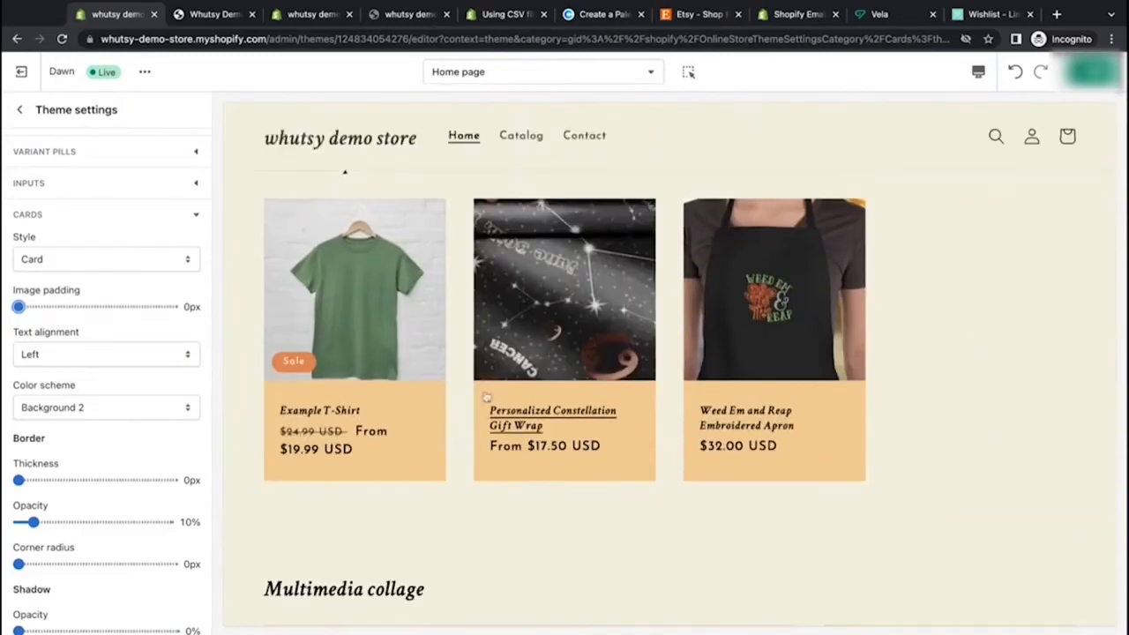
Step: Experiment with card image padding and the Standard card style, returning to Card style with 0px padding
{"action": "left_click", "coordinate": [124, 308]}
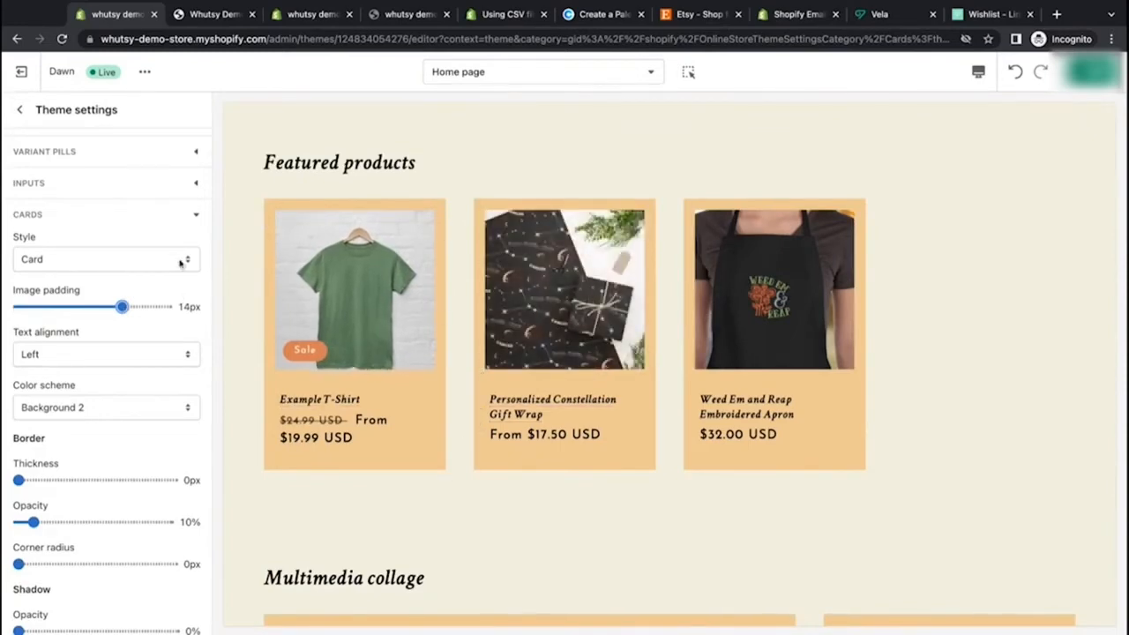
{"action": "left_click", "coordinate": [128, 268]}
{"action": "left_click", "coordinate": [132, 250]}
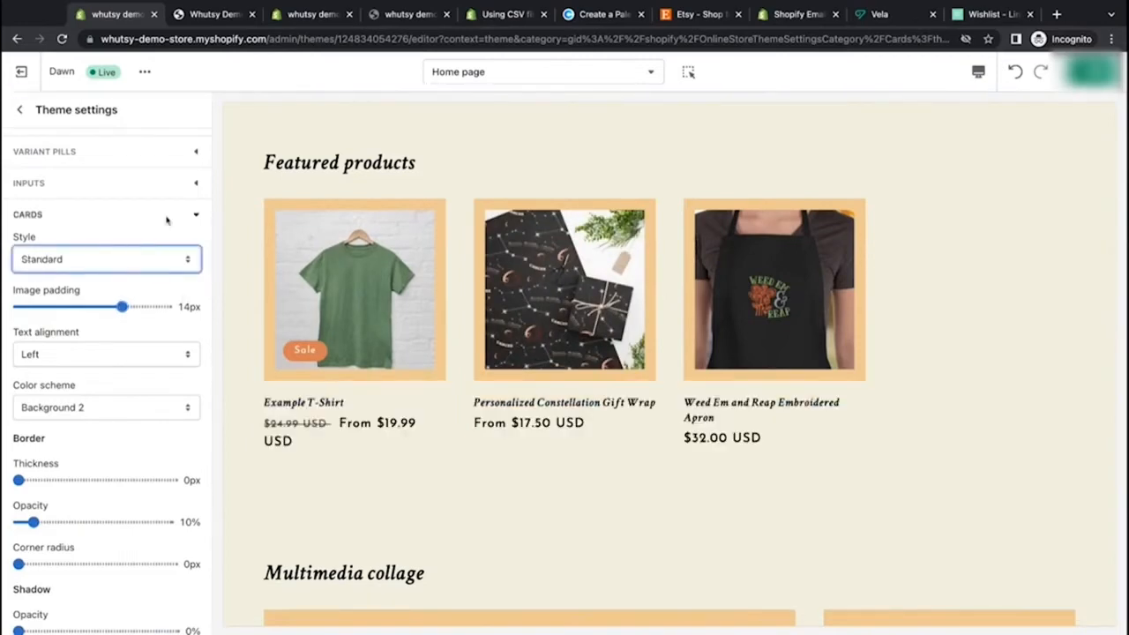
{"action": "left_click", "coordinate": [149, 265]}
{"action": "left_click", "coordinate": [151, 278]}
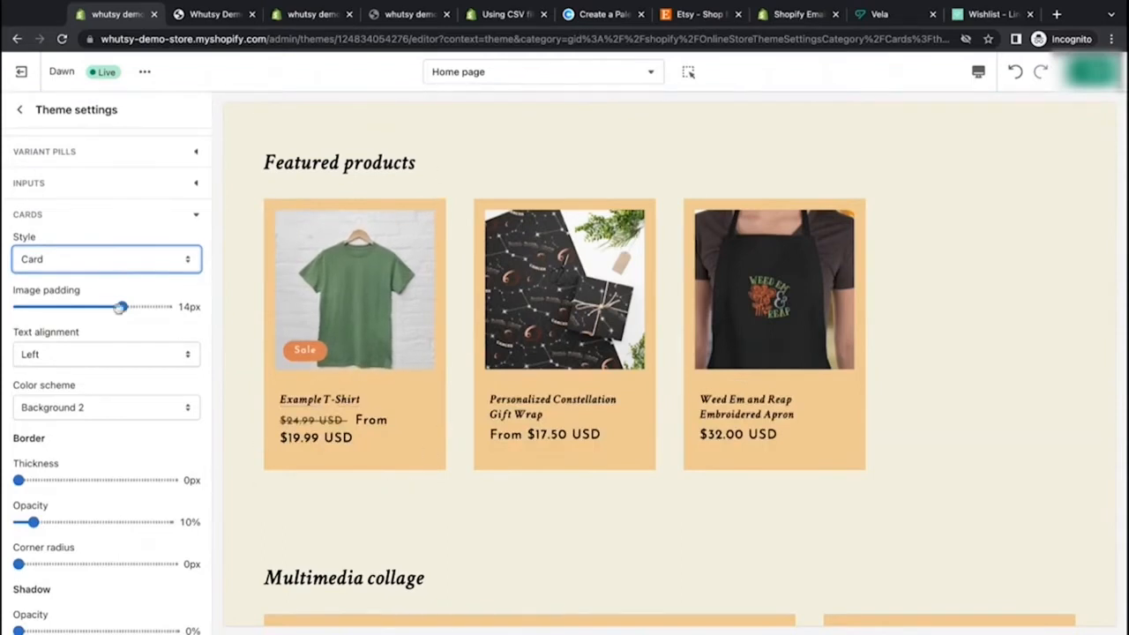
{"action": "left_click_drag", "start_coordinate": [121, 306], "coordinate": [19, 306]}
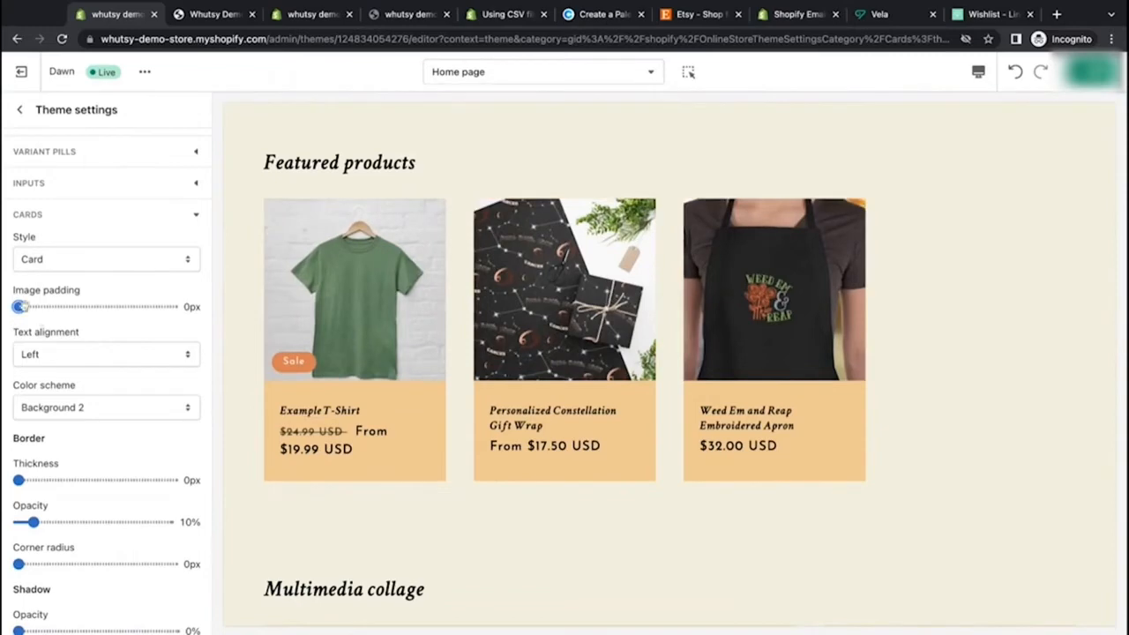
{"action": "left_click_drag", "start_coordinate": [19, 306], "coordinate": [49, 306]}
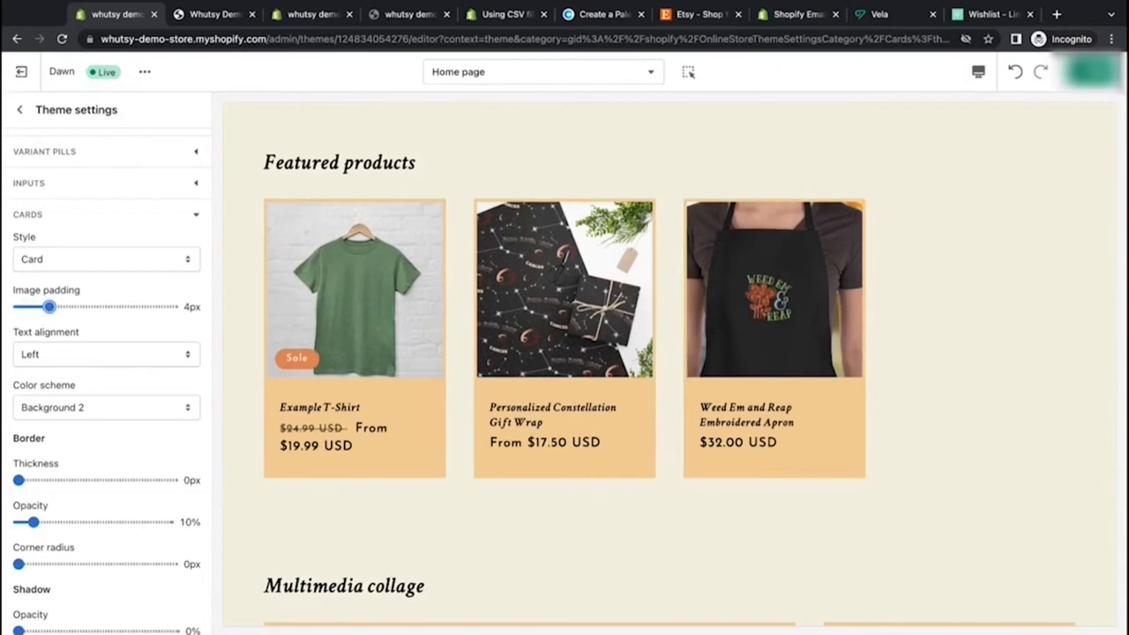
{"action": "left_click_drag", "start_coordinate": [48, 307], "coordinate": [19, 306]}
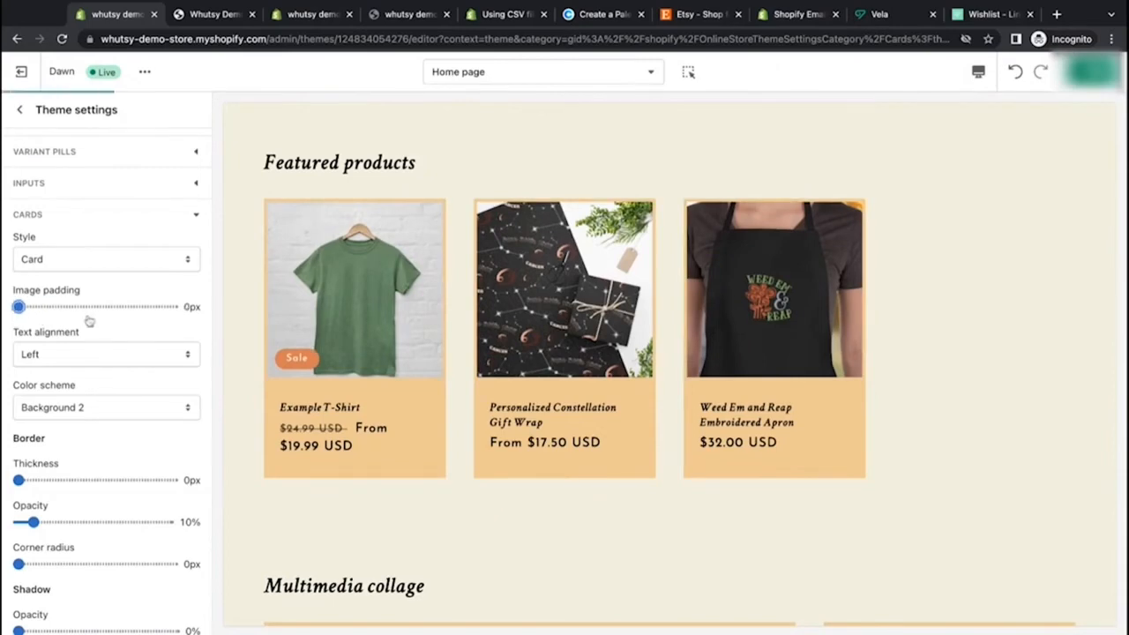
Step: Set the card text alignment to Center and the card color scheme to Accent 1
{"action": "left_click", "coordinate": [141, 362]}
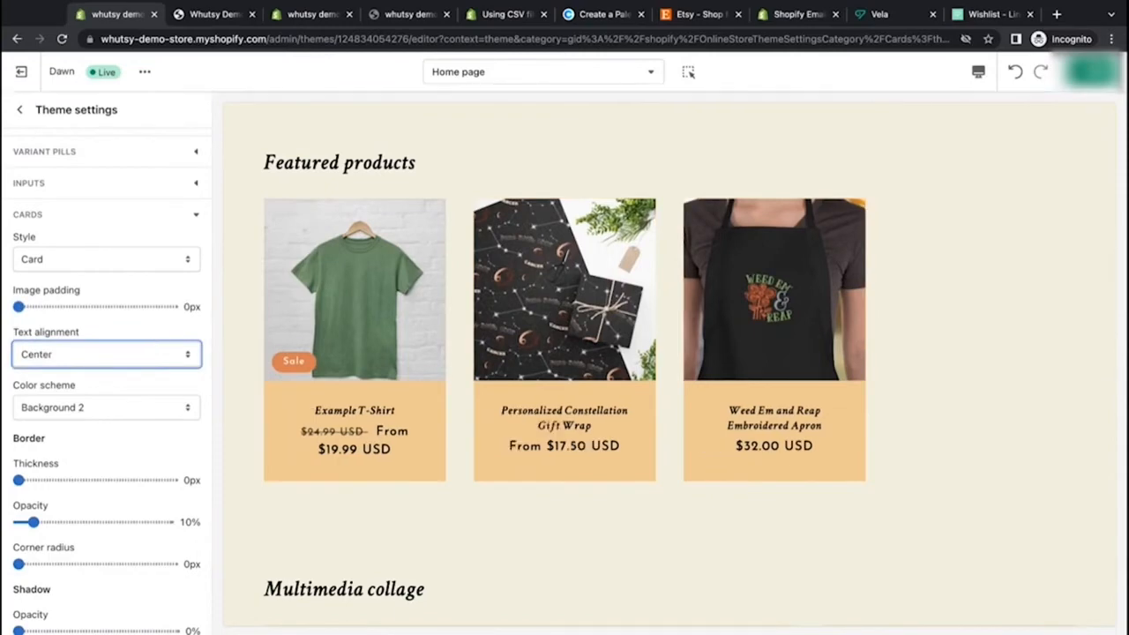
{"action": "left_click", "coordinate": [141, 407]}
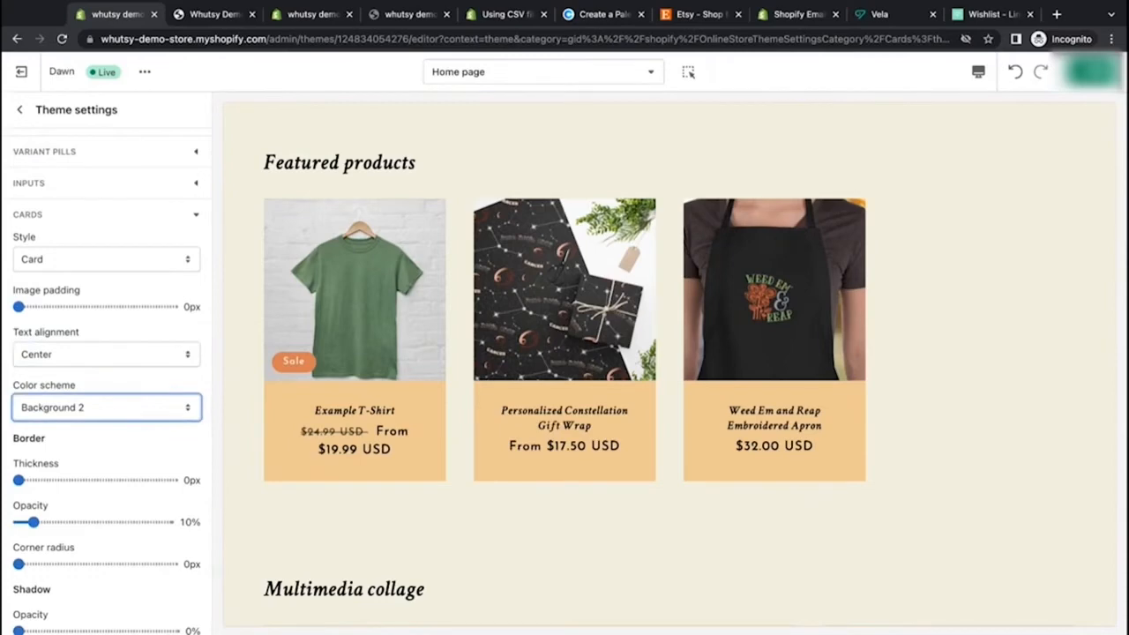
{"action": "left_click", "coordinate": [181, 373]}
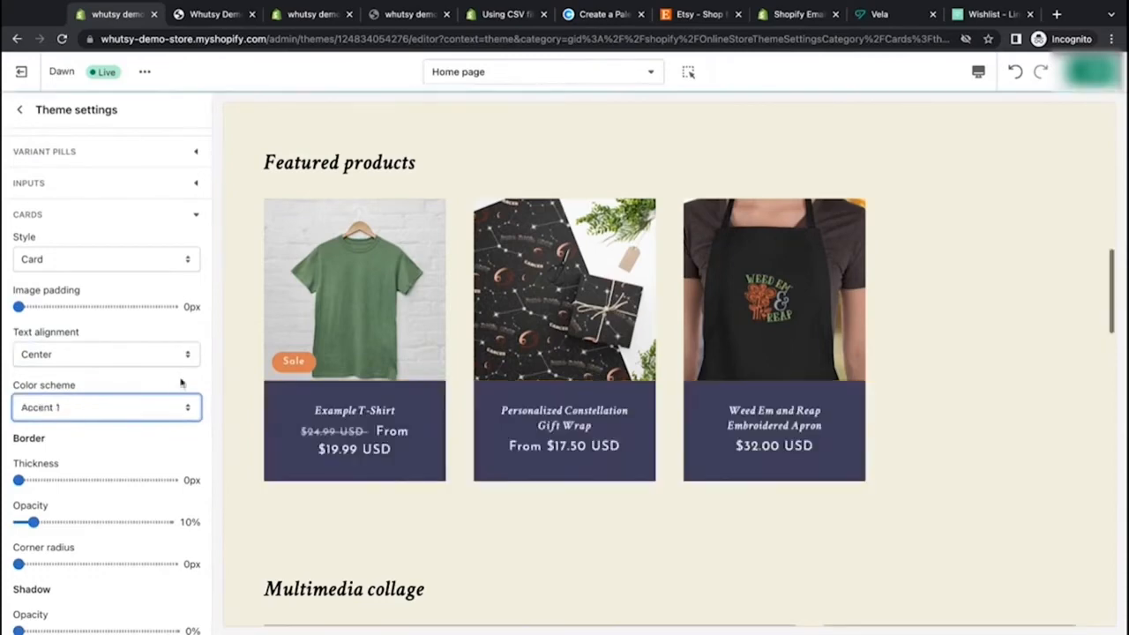
Step: Preview the Accent 2, Background 1, Background 2 and Inverse card color schemes, returning to Accent 1
{"action": "scroll", "coordinate": [293, 397], "scroll_direction": "down", "scroll_amount": 2}
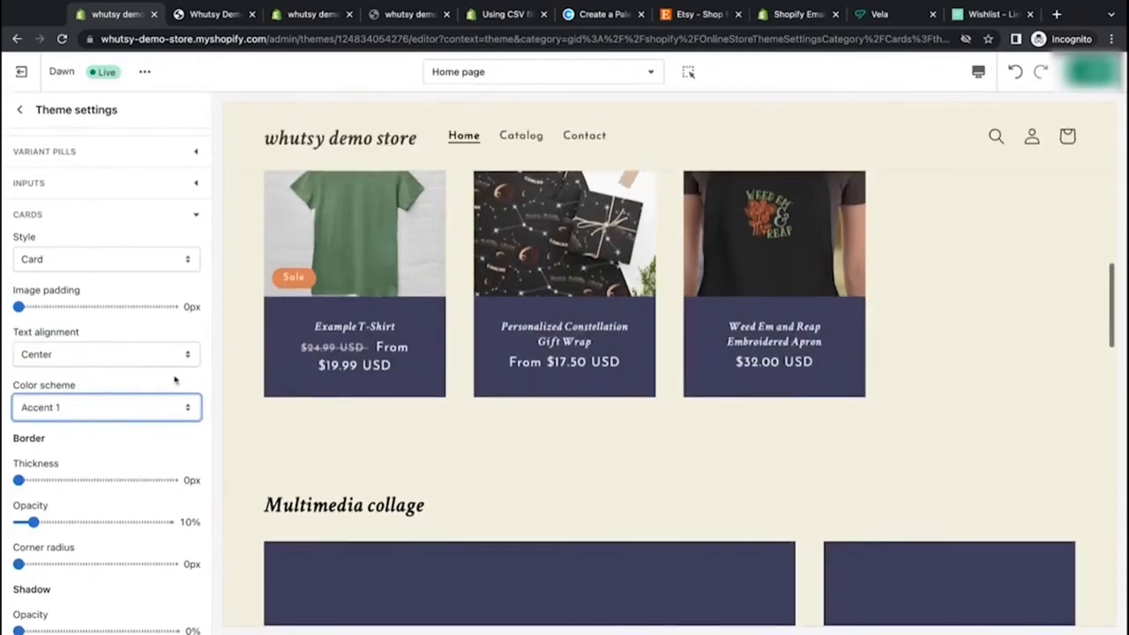
{"action": "left_click", "coordinate": [160, 407]}
{"action": "left_click", "coordinate": [161, 421]}
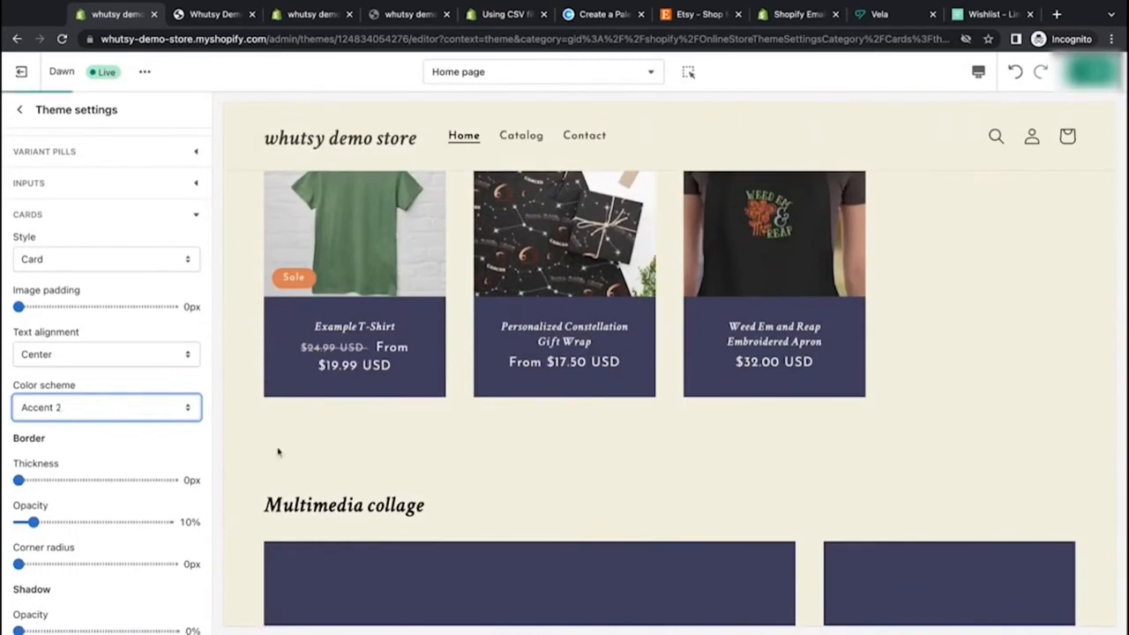
{"action": "scroll", "coordinate": [277, 450], "scroll_direction": "up", "scroll_amount": 1}
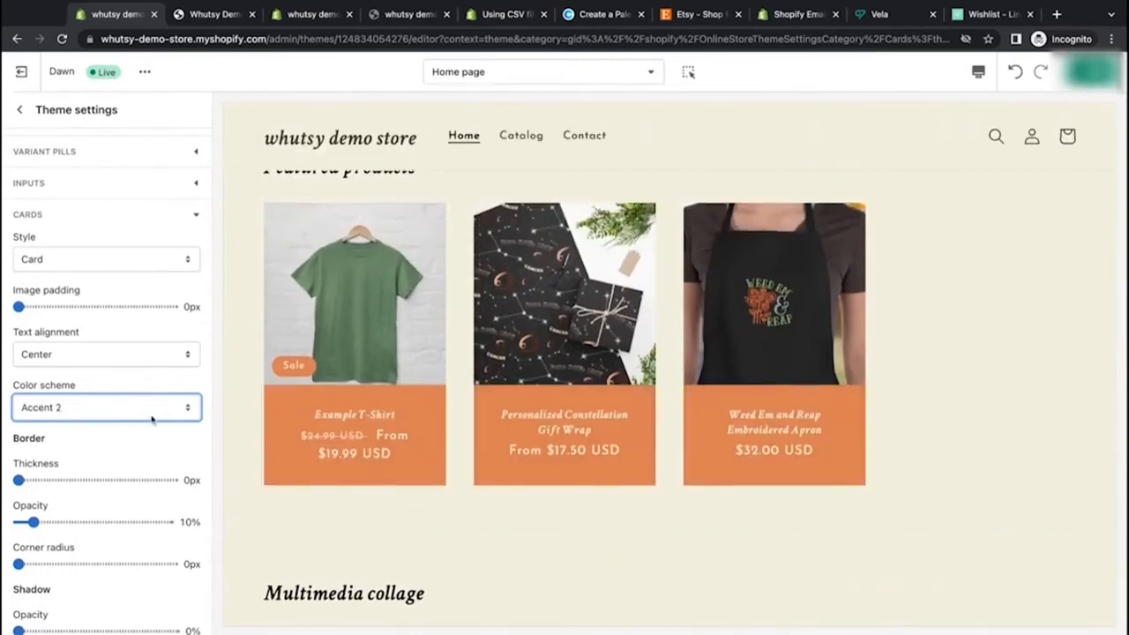
{"action": "left_click", "coordinate": [152, 421]}
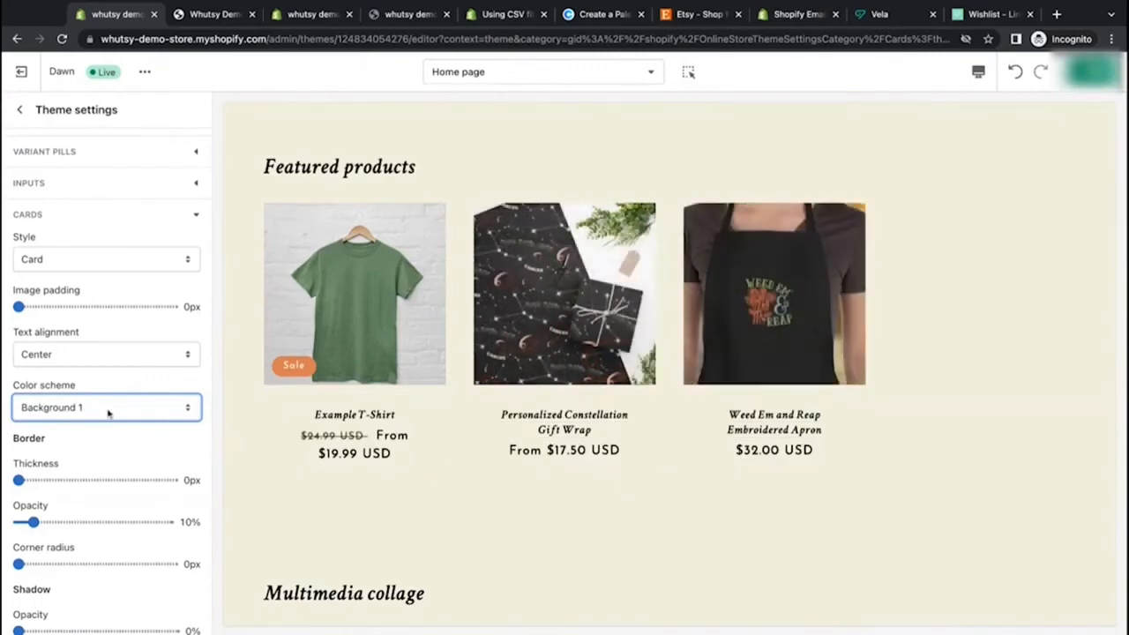
{"action": "left_click", "coordinate": [130, 439]}
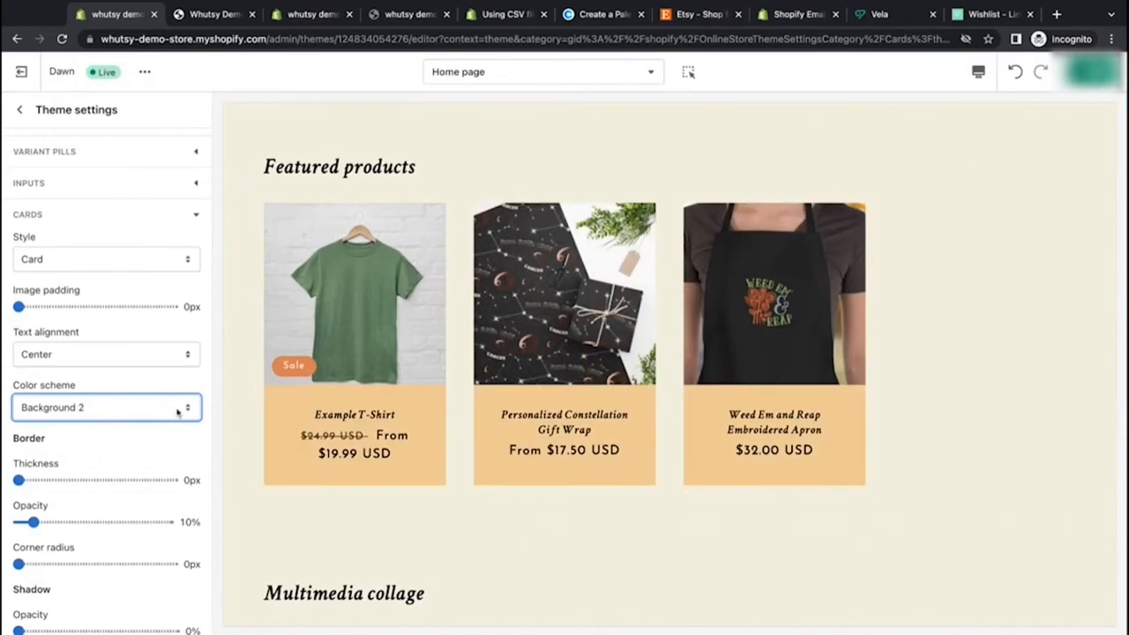
{"action": "left_click", "coordinate": [177, 451]}
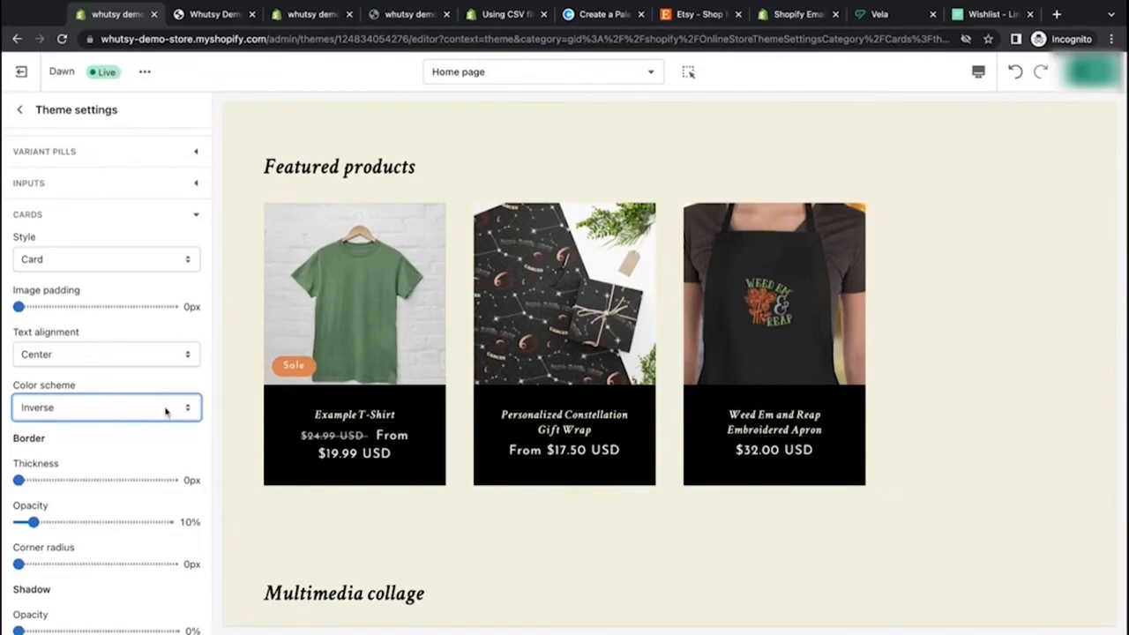
{"action": "left_click", "coordinate": [173, 365]}
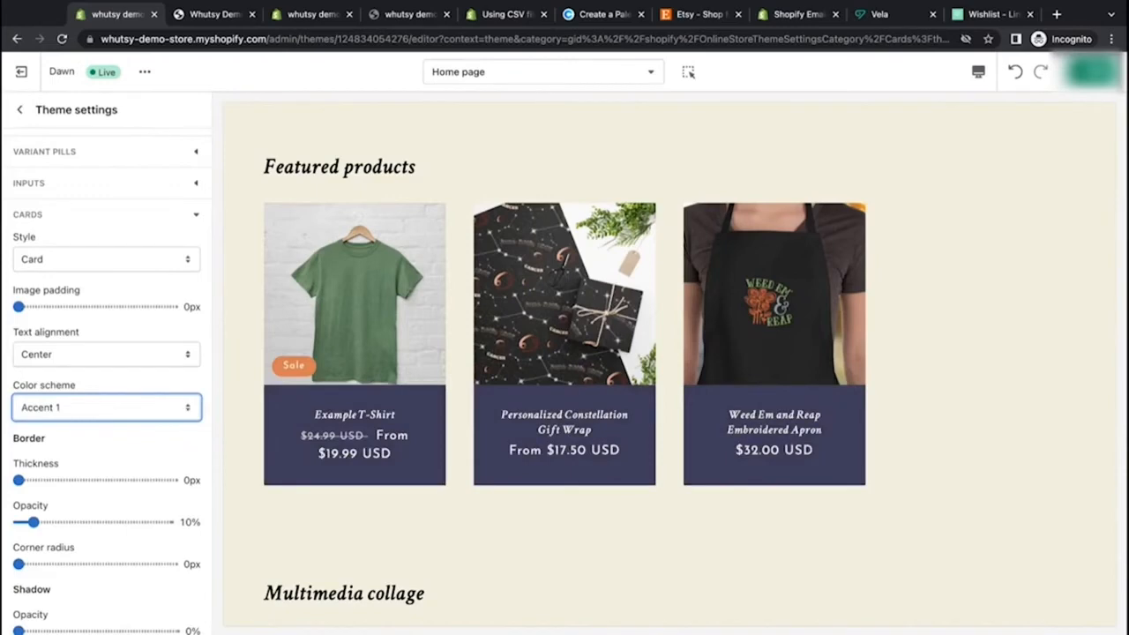
Step: Change the card style to Standard
{"action": "left_click", "coordinate": [147, 260]}
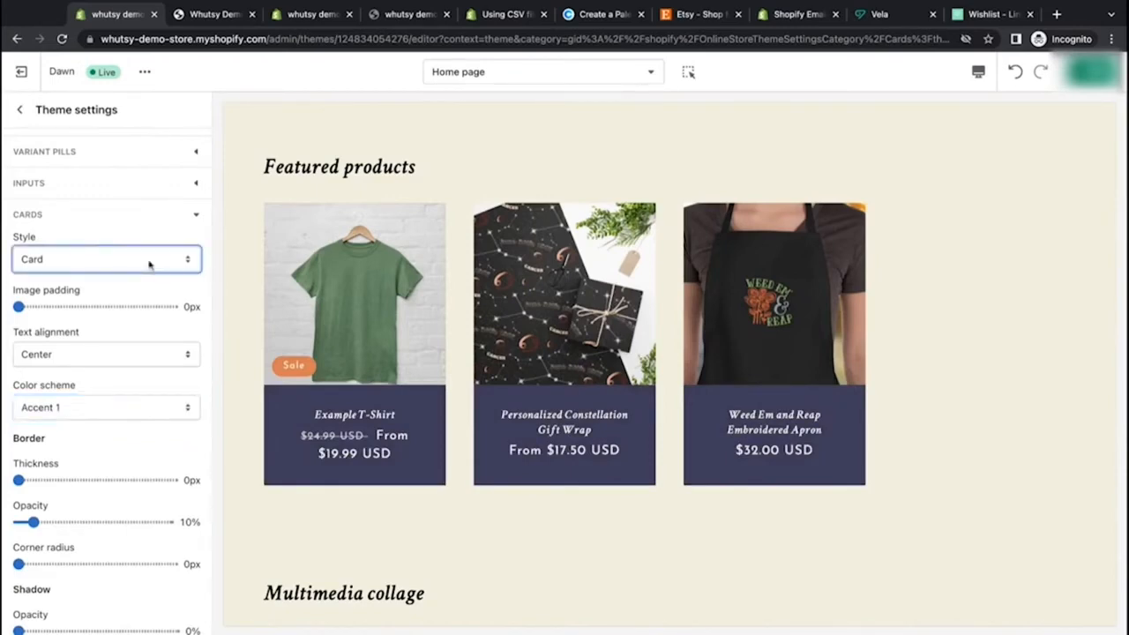
{"action": "left_click", "coordinate": [176, 351]}
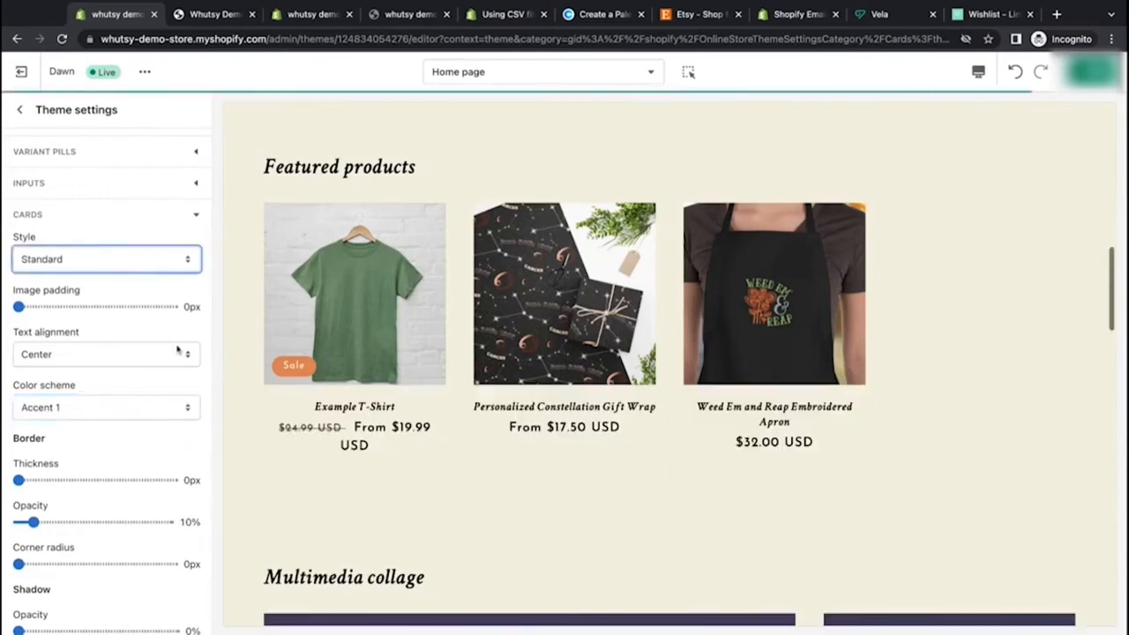
{"action": "scroll", "coordinate": [84, 331], "scroll_direction": "down", "scroll_amount": 4}
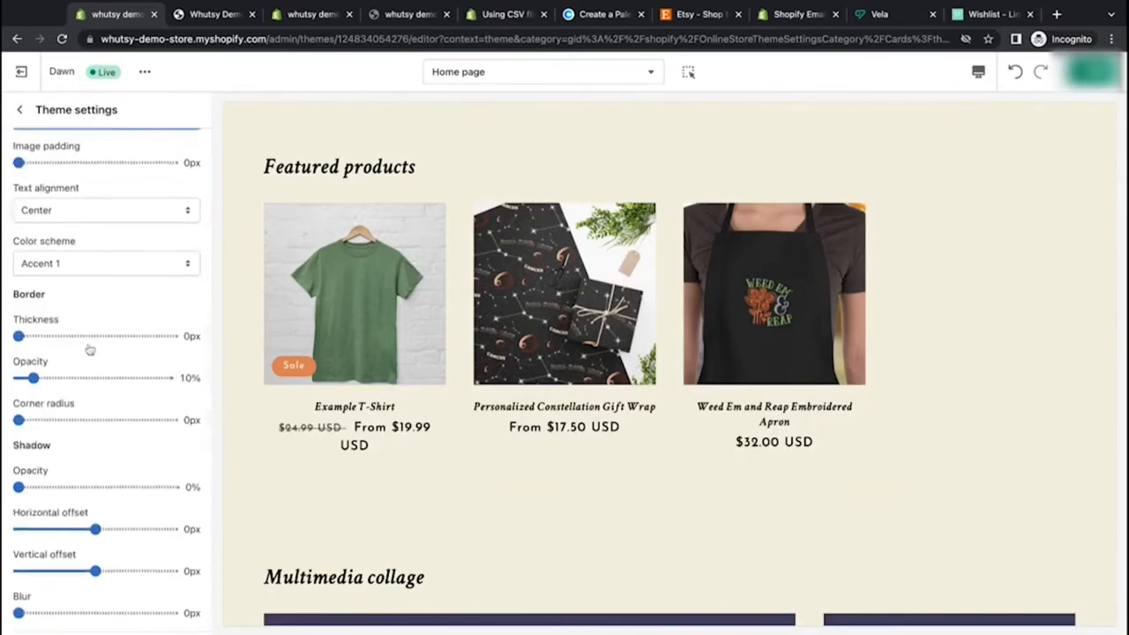
Step: Try an 11px card border thickness and set it back to 0px
{"action": "left_click", "coordinate": [86, 336]}
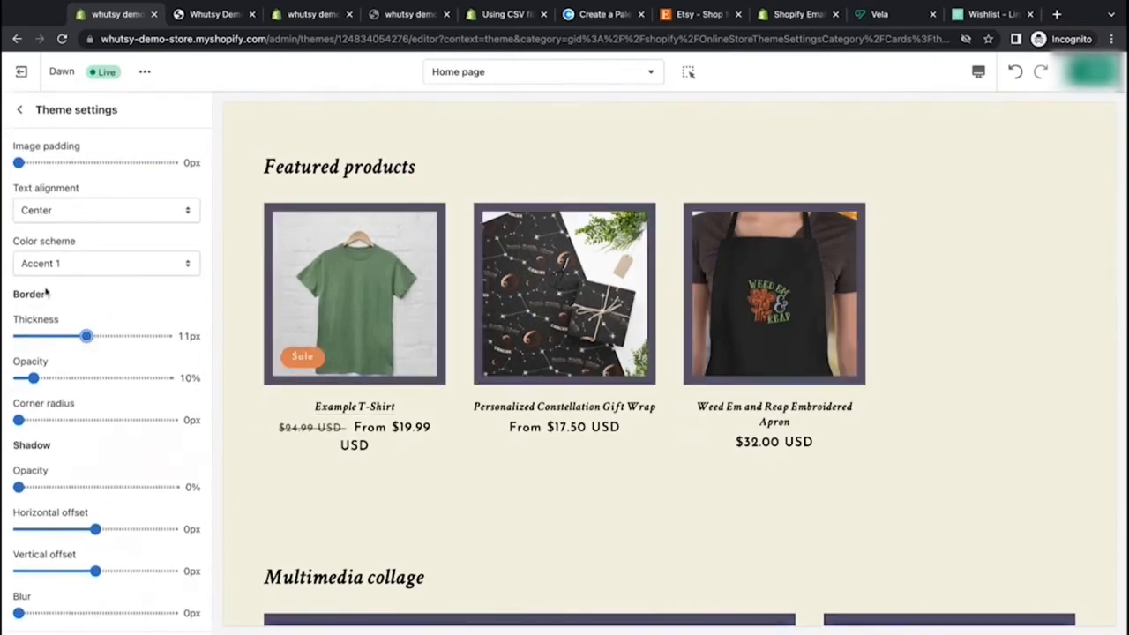
{"action": "left_click_drag", "start_coordinate": [87, 338], "coordinate": [18, 336]}
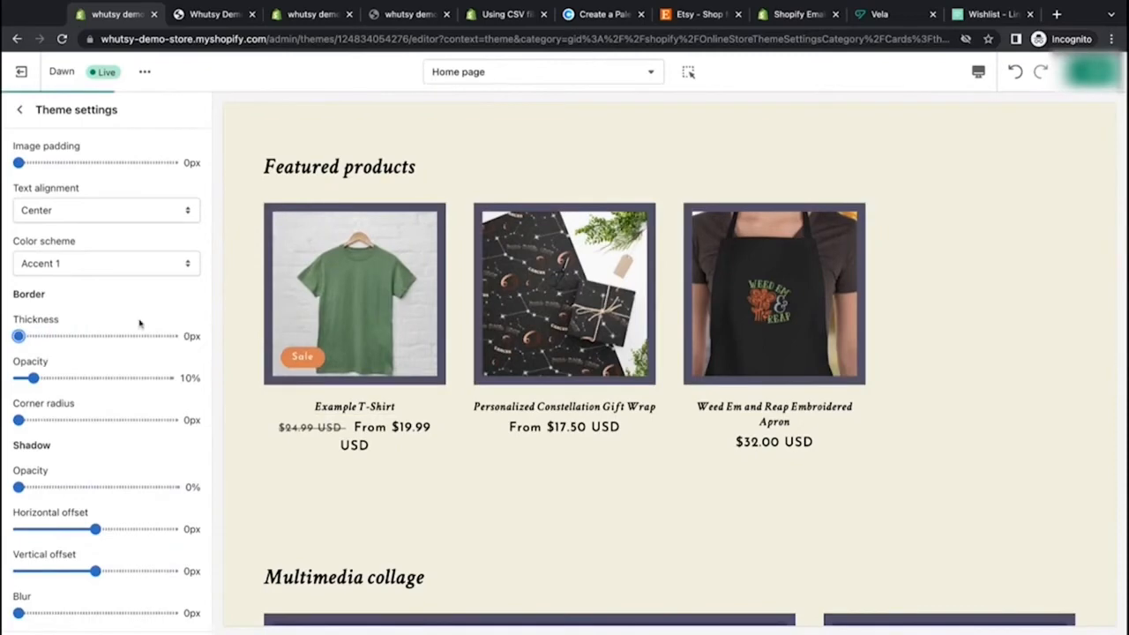
Step: Set the card corner radius to 20px
{"action": "scroll", "coordinate": [151, 374], "scroll_direction": "down", "scroll_amount": 1}
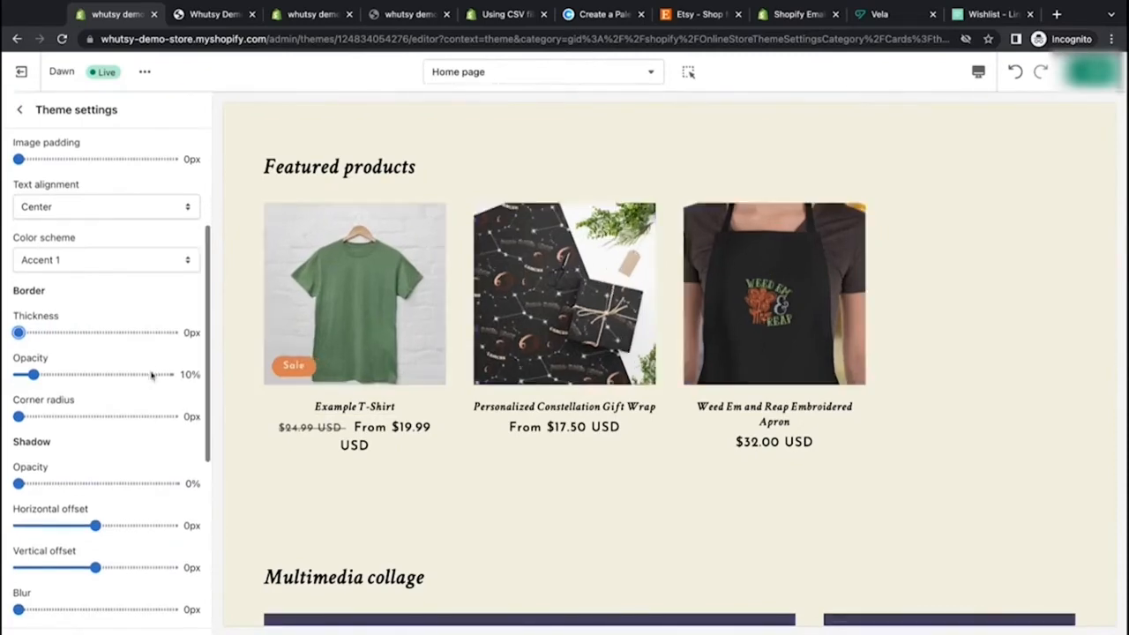
{"action": "left_click", "coordinate": [94, 417]}
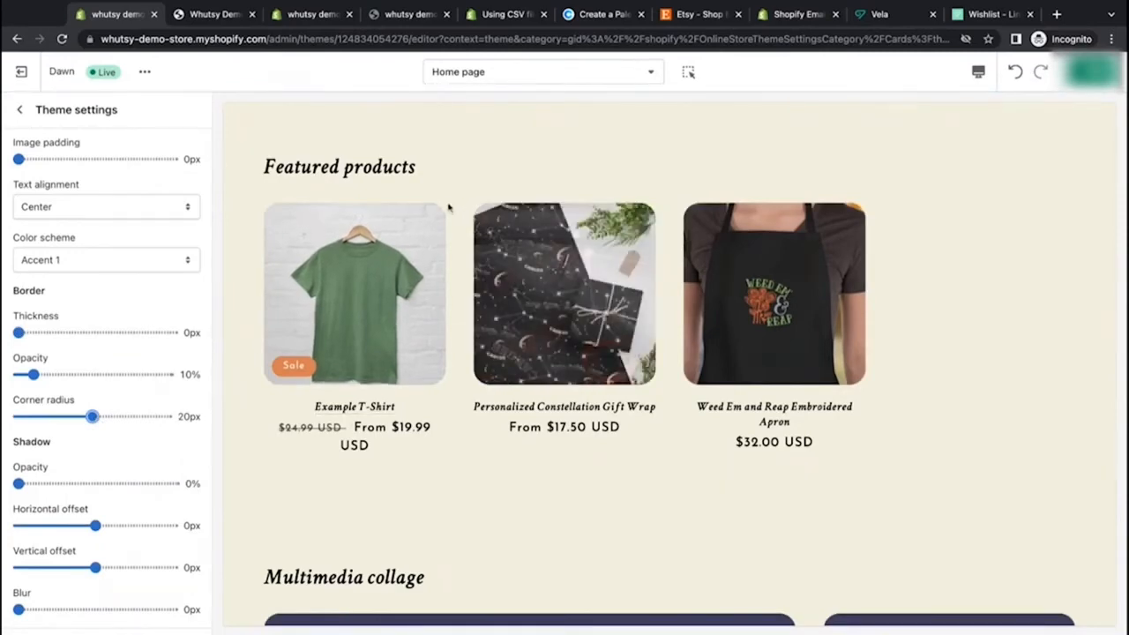
Step: Set the card corner radius to 8px and the card border opacity to 0%
{"action": "left_click_drag", "start_coordinate": [93, 416], "coordinate": [166, 416]}
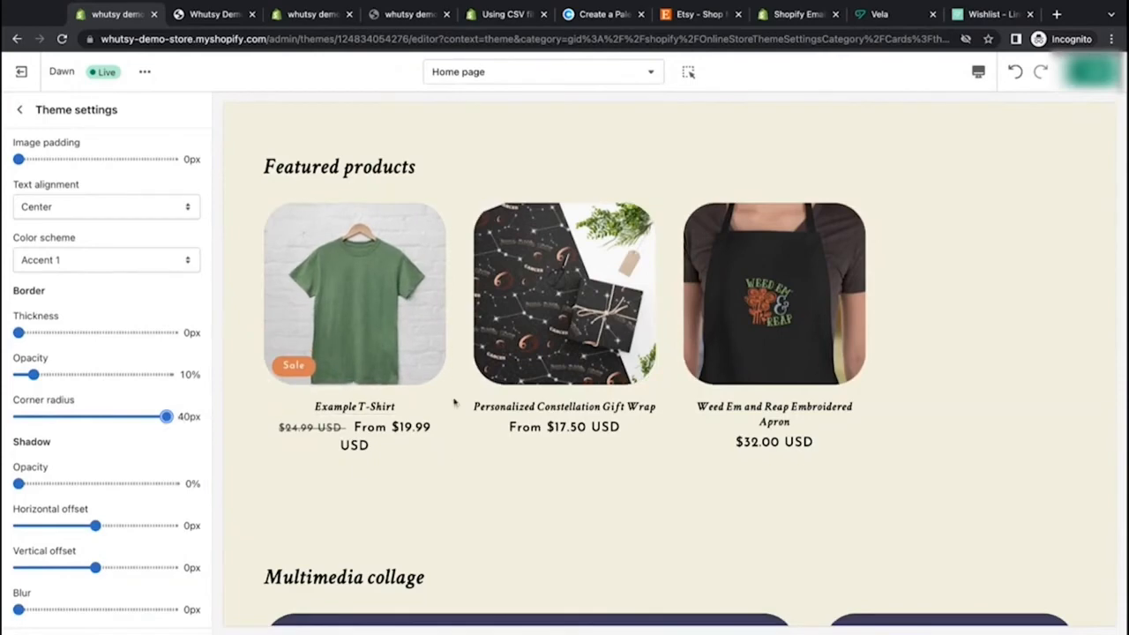
{"action": "left_click_drag", "start_coordinate": [130, 411], "coordinate": [48, 416]}
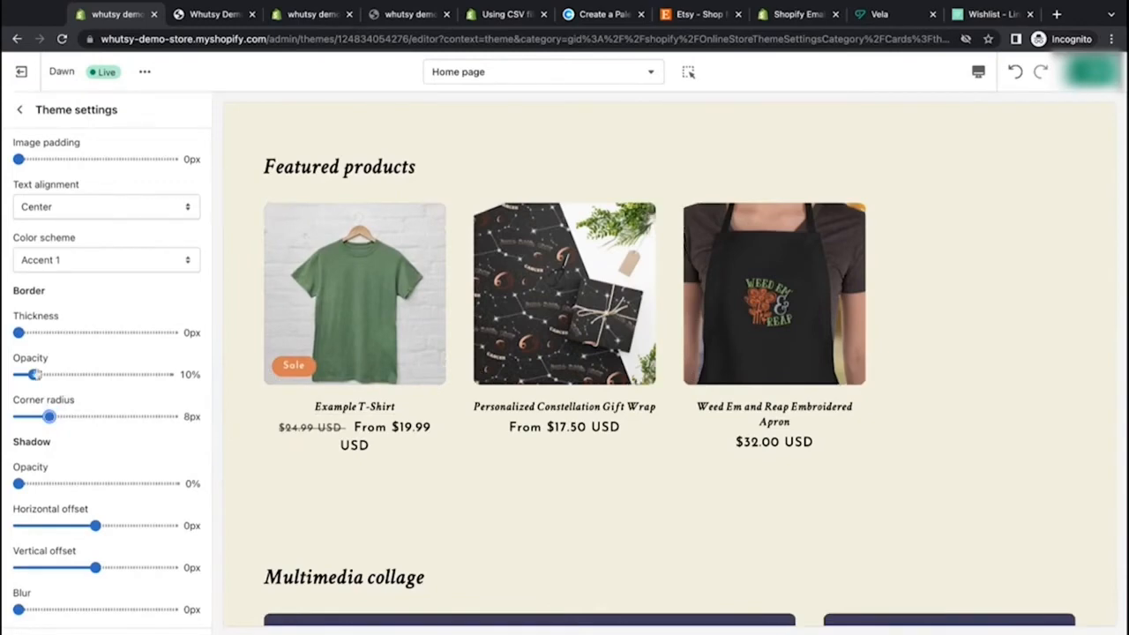
{"action": "left_click_drag", "start_coordinate": [35, 374], "coordinate": [146, 374]}
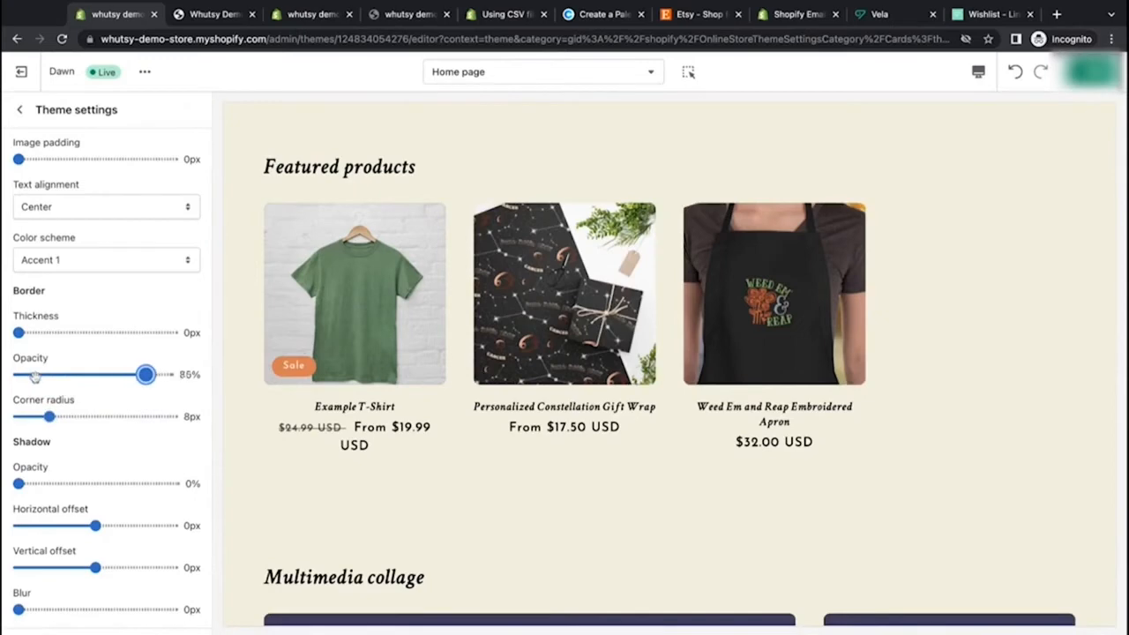
{"action": "left_click_drag", "start_coordinate": [34, 377], "coordinate": [16, 374]}
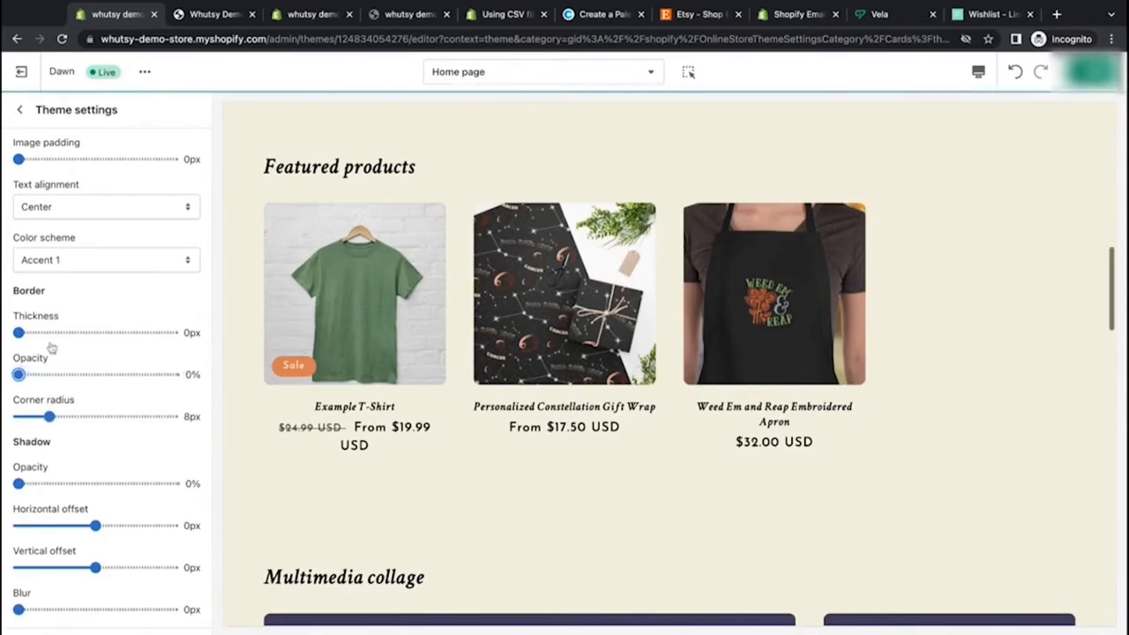
Step: Try a 13px border thickness and 60% border opacity for content containers, previewing them on the page
{"action": "scroll", "coordinate": [239, 334], "scroll_direction": "down", "scroll_amount": 1}
{"action": "scroll", "coordinate": [166, 403], "scroll_direction": "down", "scroll_amount": 3}
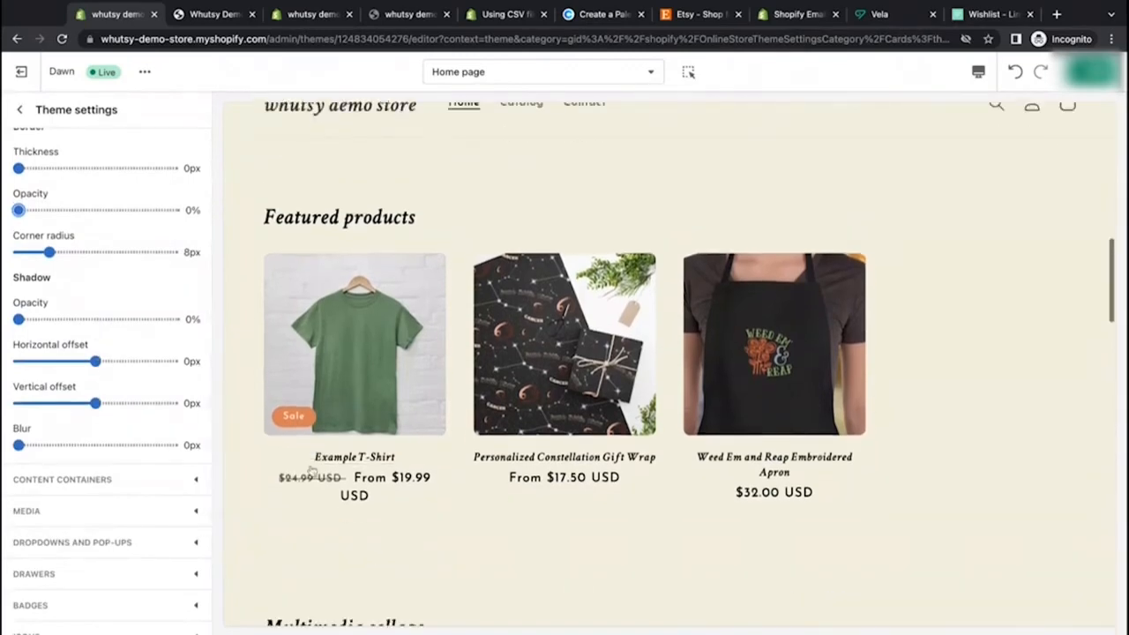
{"action": "scroll", "coordinate": [154, 309], "scroll_direction": "up", "scroll_amount": 5}
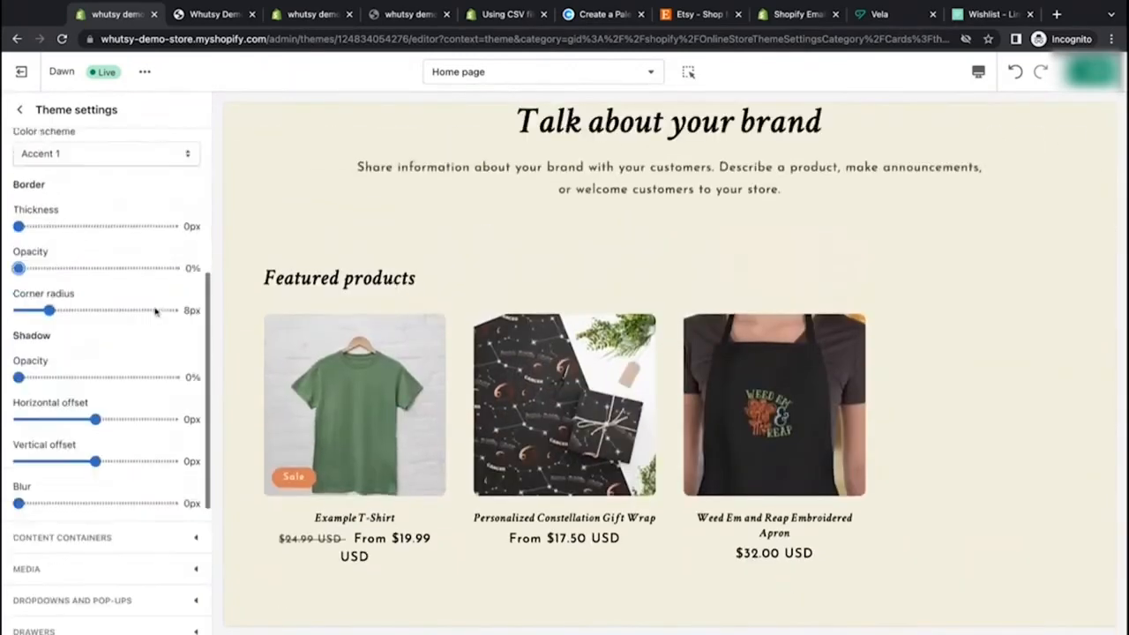
{"action": "scroll", "coordinate": [155, 311], "scroll_direction": "up", "scroll_amount": 2}
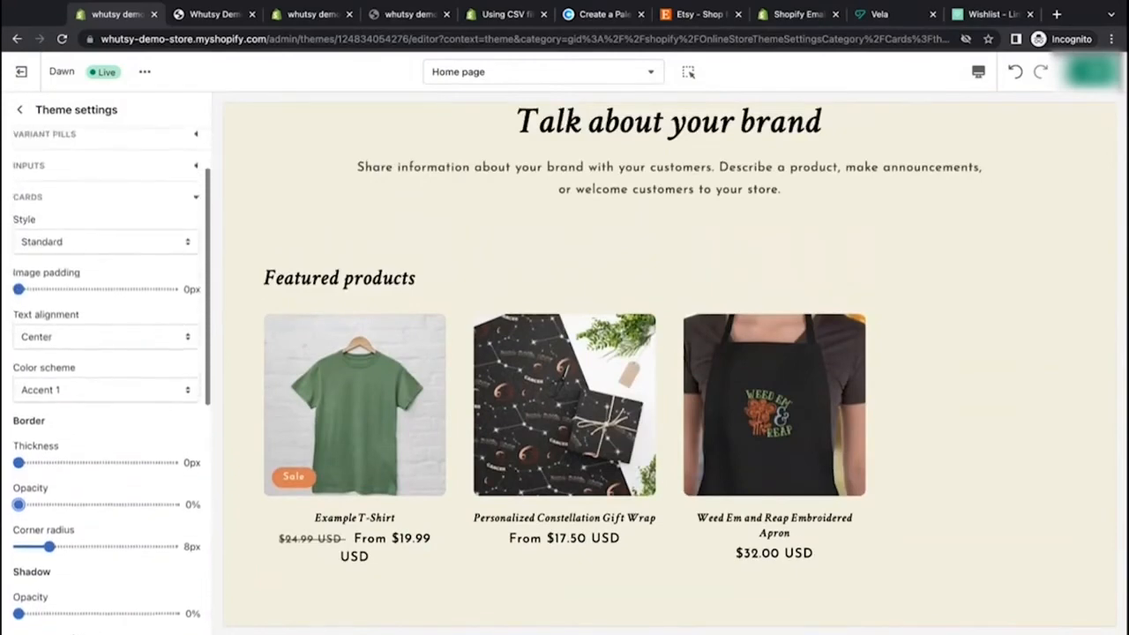
{"action": "scroll", "coordinate": [155, 312], "scroll_direction": "down", "scroll_amount": 4}
{"action": "scroll", "coordinate": [456, 485], "scroll_direction": "down", "scroll_amount": 2}
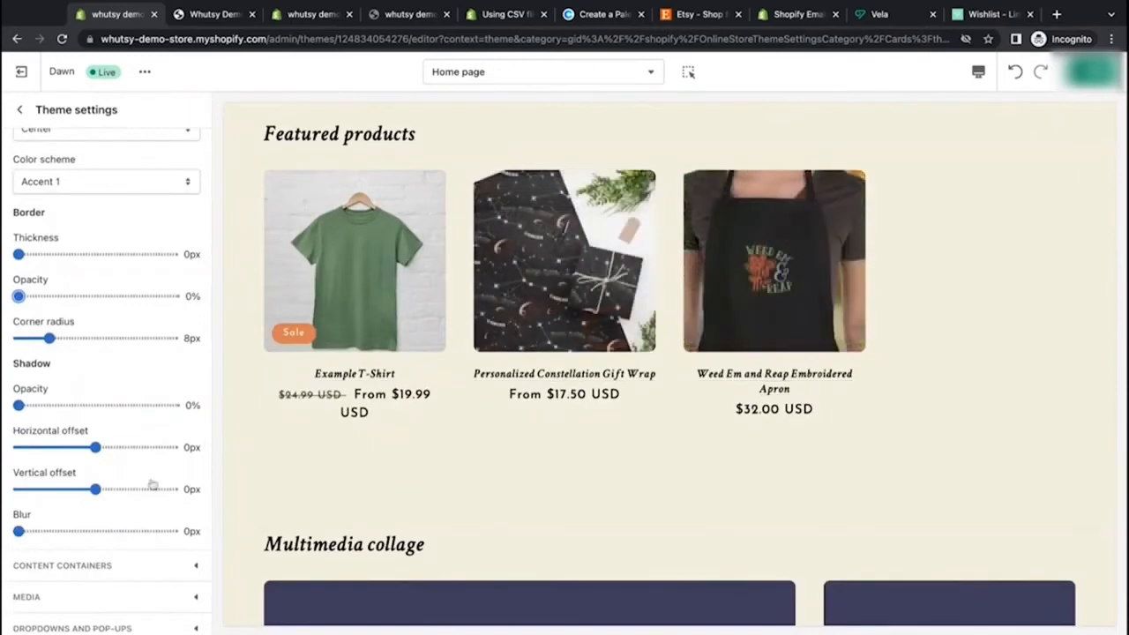
{"action": "scroll", "coordinate": [120, 461], "scroll_direction": "down", "scroll_amount": 5}
{"action": "left_click", "coordinate": [155, 278]}
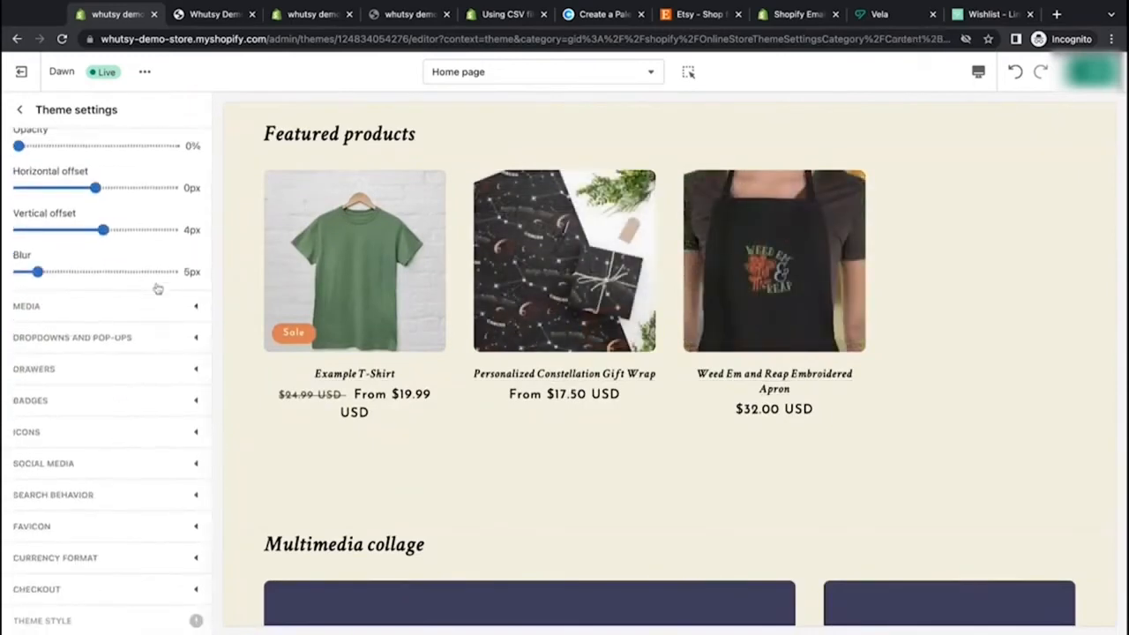
{"action": "scroll", "coordinate": [157, 289], "scroll_direction": "up", "scroll_amount": 3}
{"action": "scroll", "coordinate": [157, 289], "scroll_direction": "down", "scroll_amount": 1}
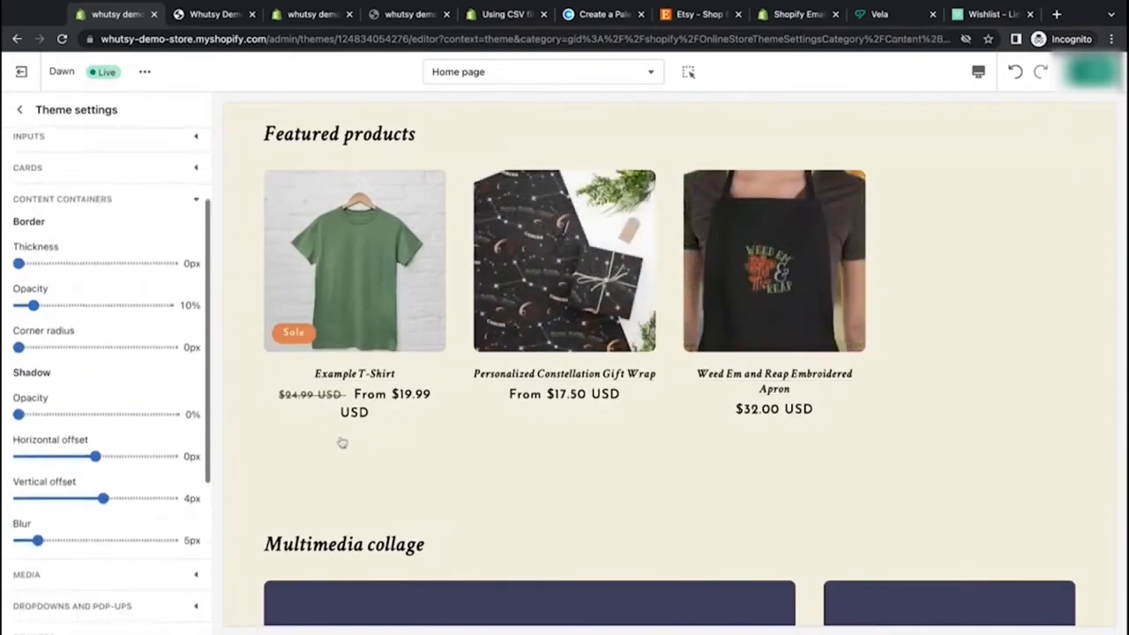
{"action": "left_click", "coordinate": [98, 264]}
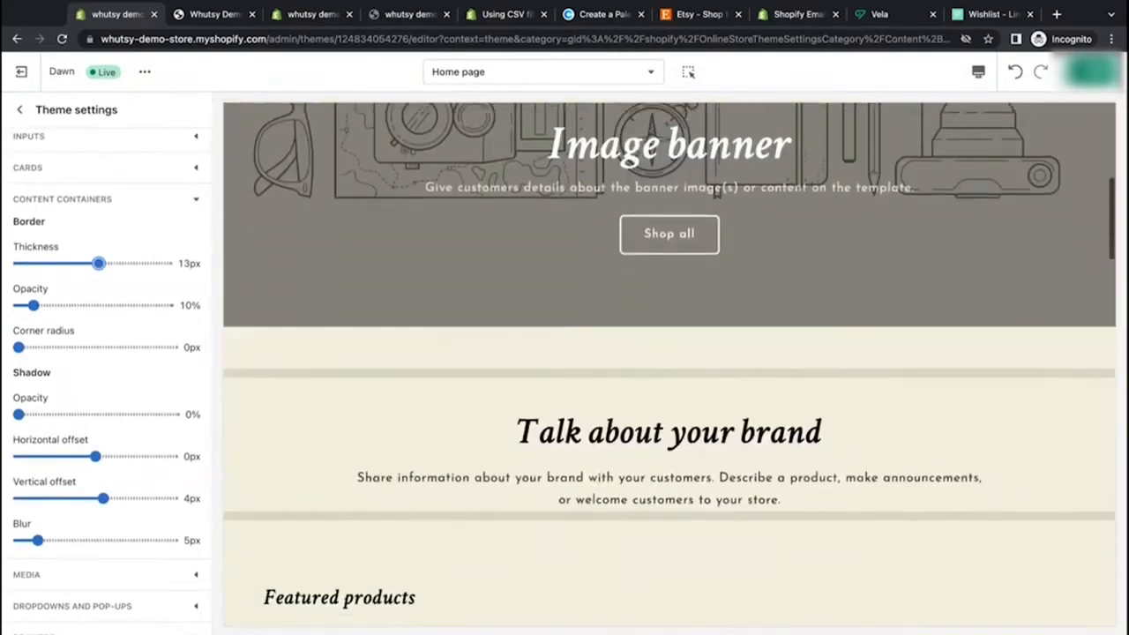
{"action": "scroll", "coordinate": [536, 374], "scroll_direction": "down", "scroll_amount": 1}
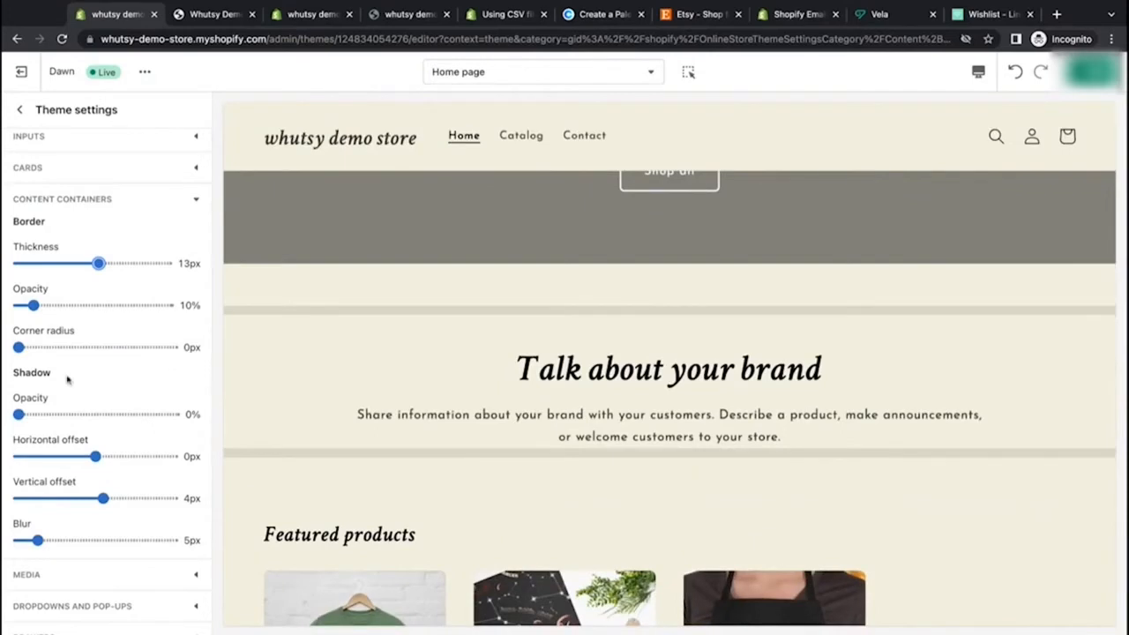
{"action": "left_click_drag", "start_coordinate": [33, 305], "coordinate": [109, 305]}
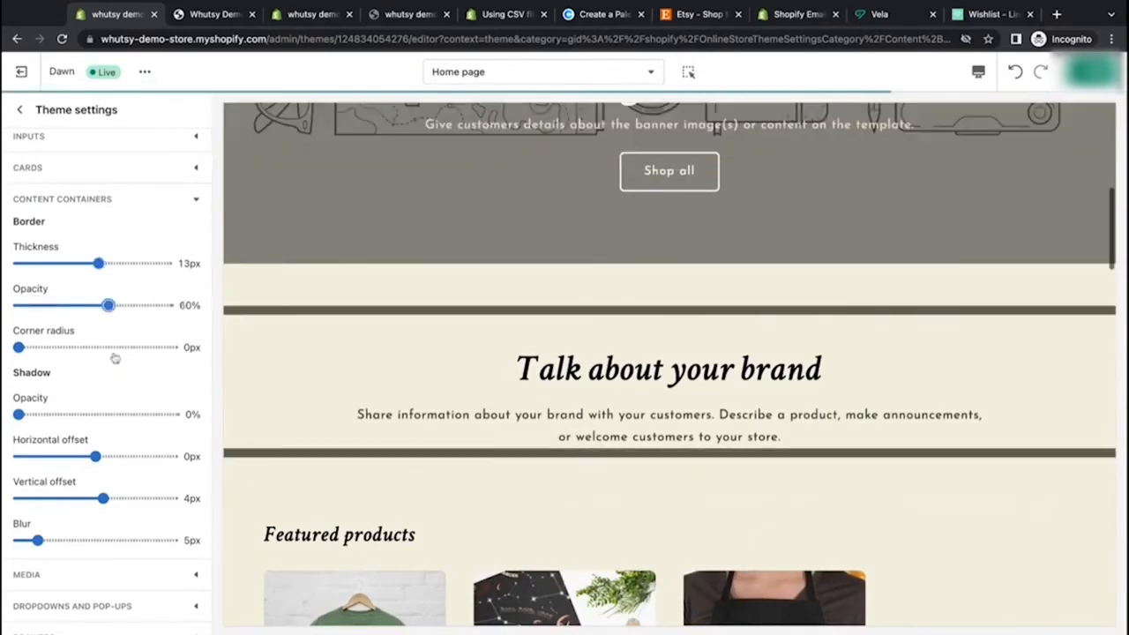
{"action": "scroll", "coordinate": [361, 409], "scroll_direction": "down", "scroll_amount": 8}
{"action": "scroll", "coordinate": [361, 409], "scroll_direction": "down", "scroll_amount": 15}
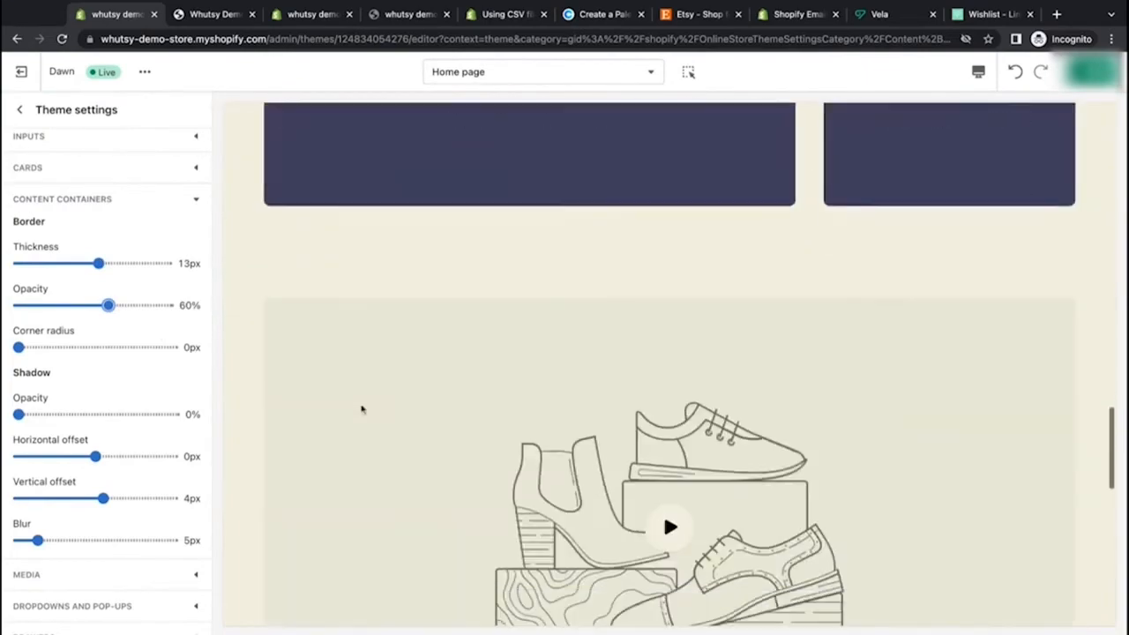
{"action": "scroll", "coordinate": [361, 408], "scroll_direction": "up", "scroll_amount": 2}
{"action": "scroll", "coordinate": [531, 481], "scroll_direction": "up", "scroll_amount": 1}
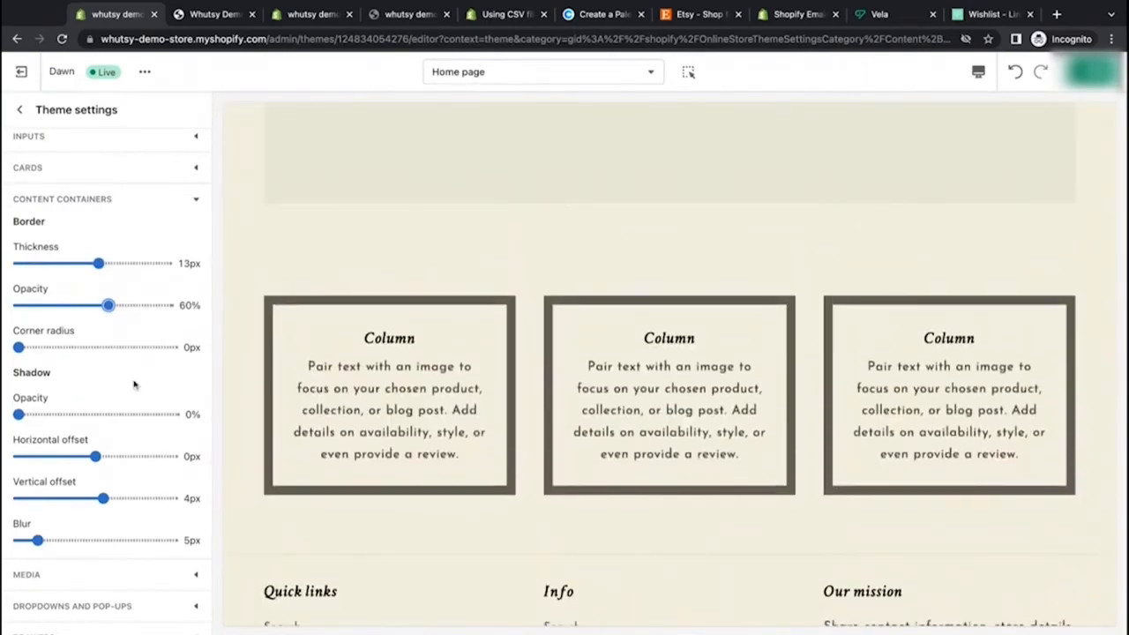
Step: Reset the content container border thickness, border opacity and corner radius all to 0
{"action": "left_click", "coordinate": [42, 347]}
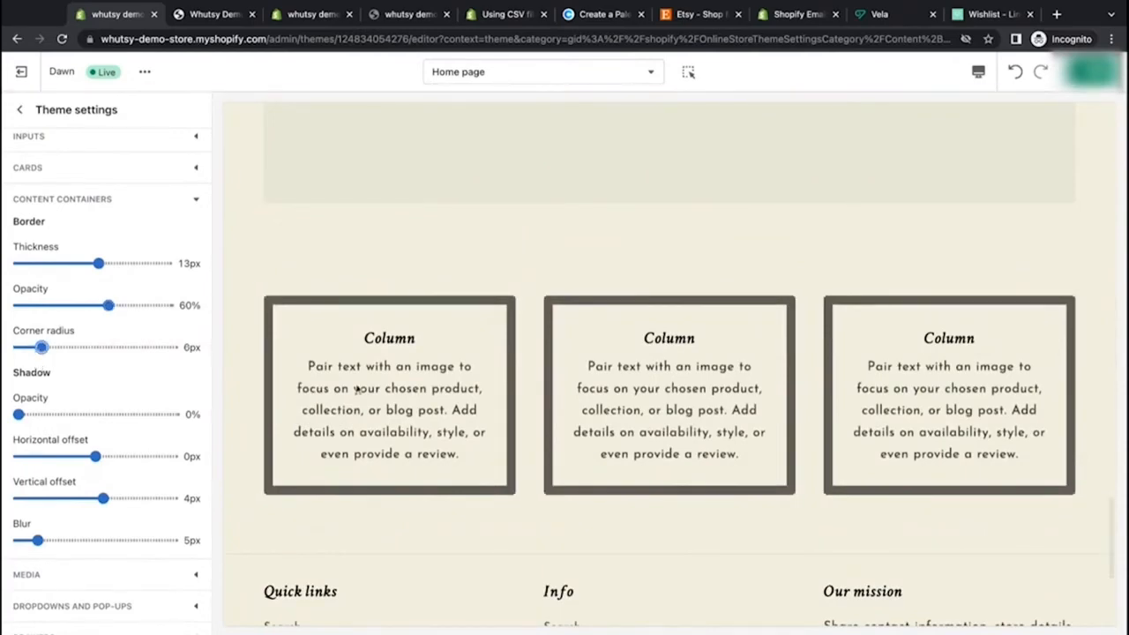
{"action": "left_click_drag", "start_coordinate": [104, 266], "coordinate": [18, 264]}
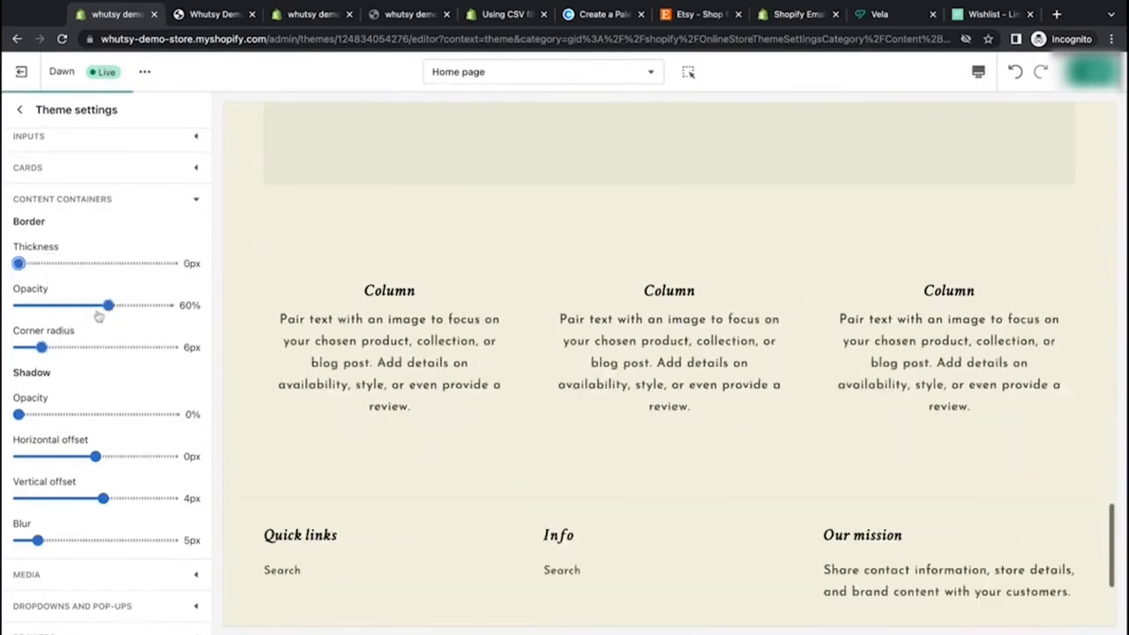
{"action": "left_click_drag", "start_coordinate": [109, 305], "coordinate": [18, 305]}
{"action": "left_click_drag", "start_coordinate": [42, 346], "coordinate": [18, 347]}
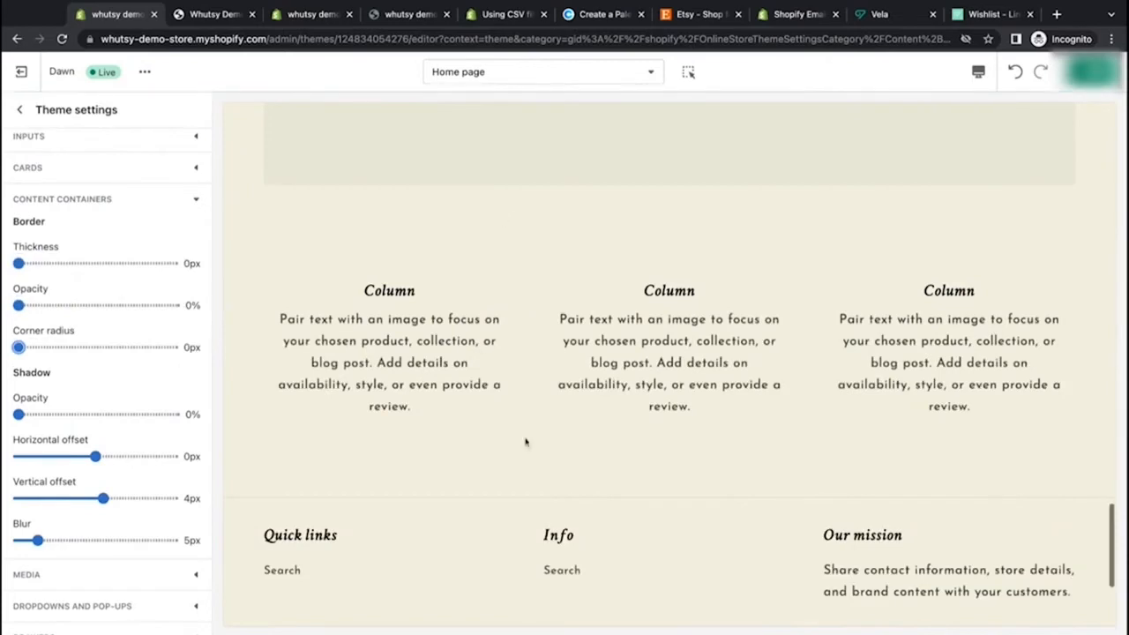
Step: Set the content container shadow vertical offset and blur to 0px
{"action": "scroll", "coordinate": [90, 426], "scroll_direction": "down", "scroll_amount": 2}
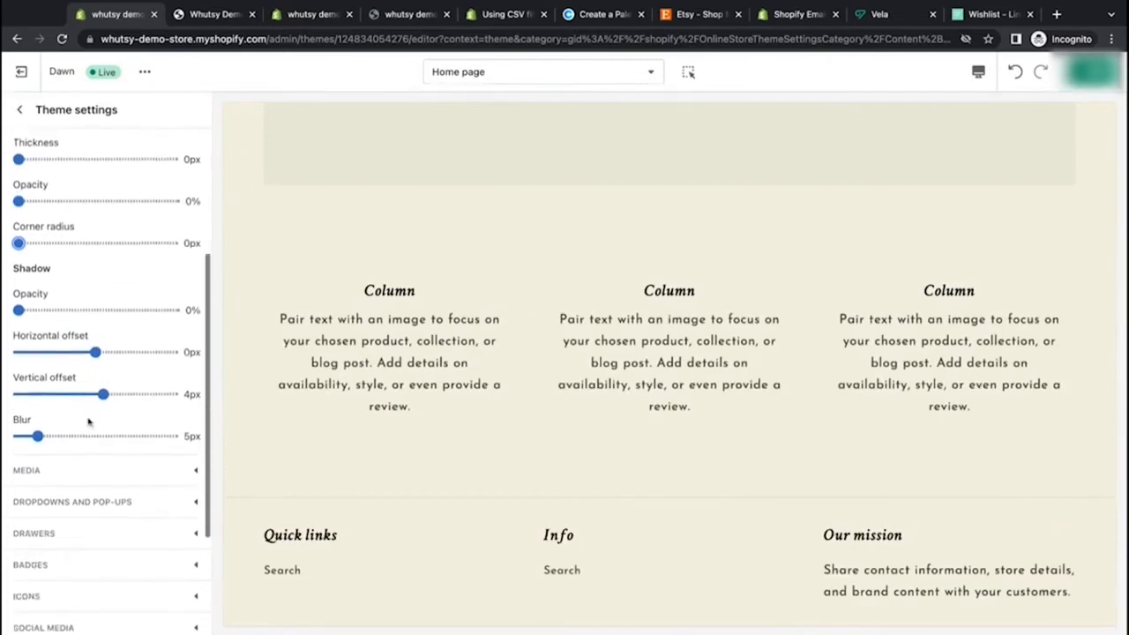
{"action": "left_click_drag", "start_coordinate": [103, 394], "coordinate": [95, 394]}
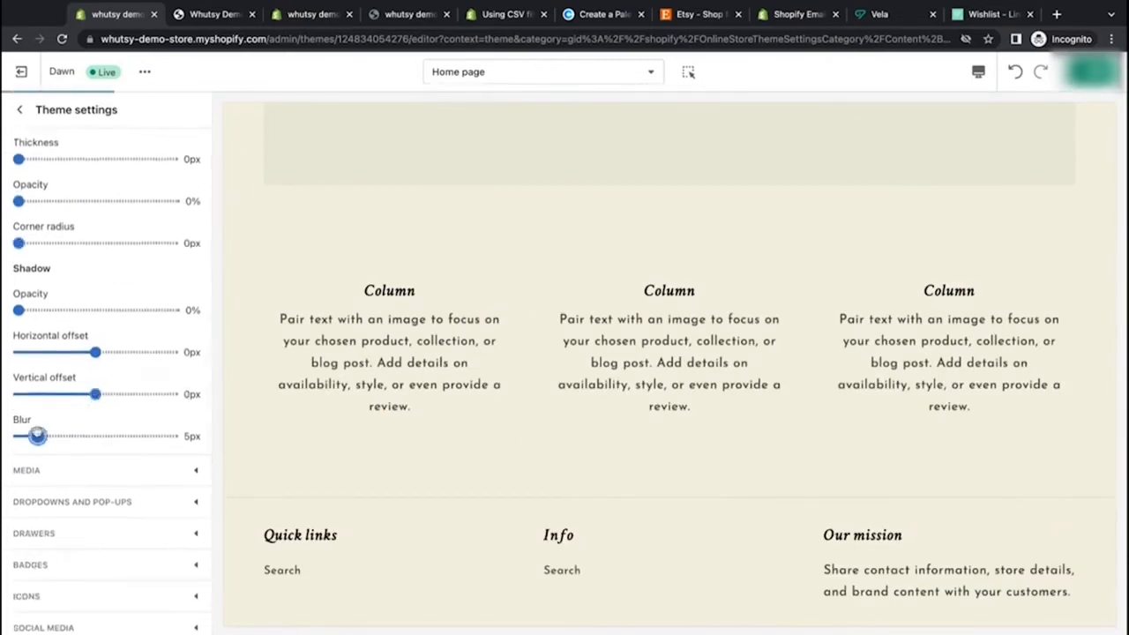
{"action": "left_click_drag", "start_coordinate": [37, 436], "coordinate": [18, 436]}
Step: Set the media border thickness to 9px and border opacity to 50%
{"action": "scroll", "coordinate": [151, 464], "scroll_direction": "down", "scroll_amount": 2}
{"action": "scroll", "coordinate": [152, 464], "scroll_direction": "down", "scroll_amount": 1}
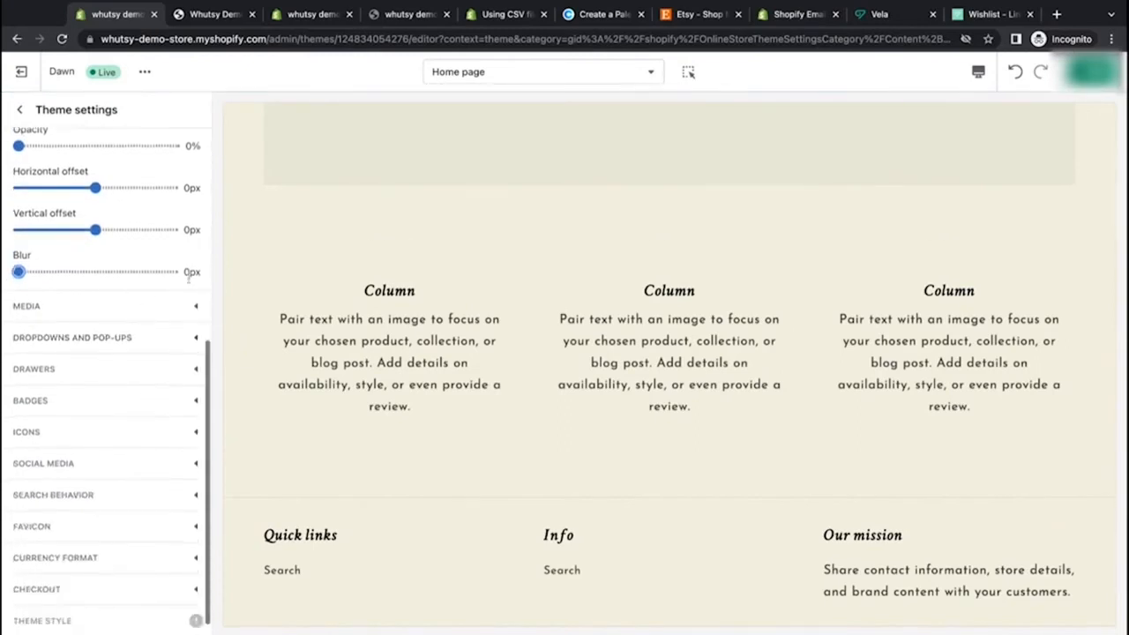
{"action": "left_click", "coordinate": [188, 315]}
{"action": "scroll", "coordinate": [189, 316], "scroll_direction": "up", "scroll_amount": 2}
{"action": "scroll", "coordinate": [189, 315], "scroll_direction": "up", "scroll_amount": 1}
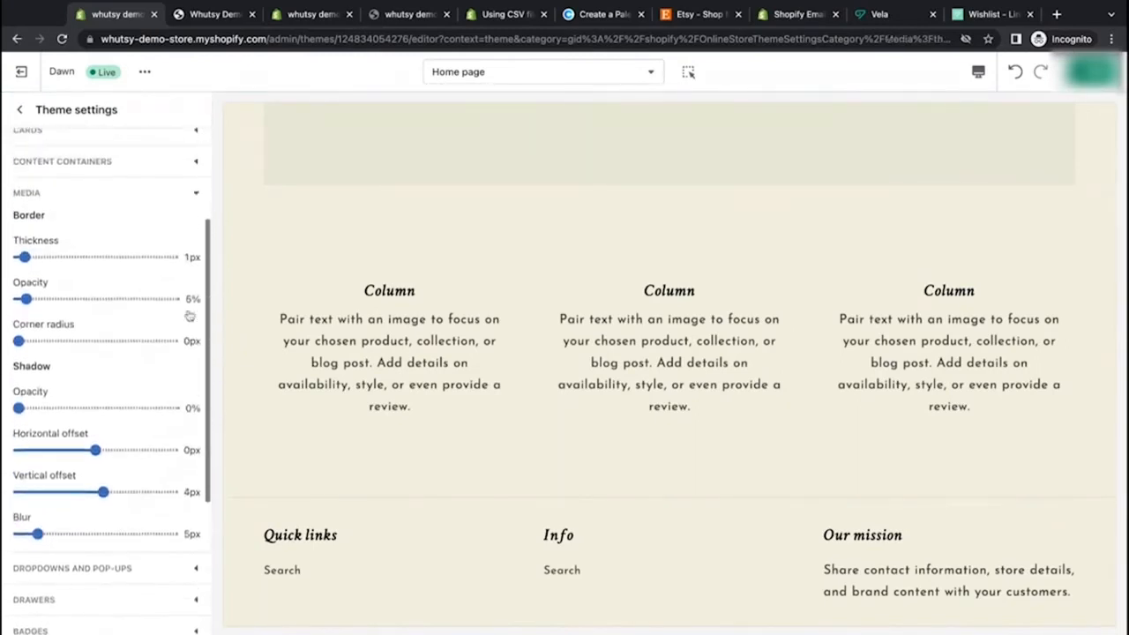
{"action": "scroll", "coordinate": [448, 221], "scroll_direction": "up", "scroll_amount": 5}
{"action": "scroll", "coordinate": [448, 220], "scroll_direction": "up", "scroll_amount": 3}
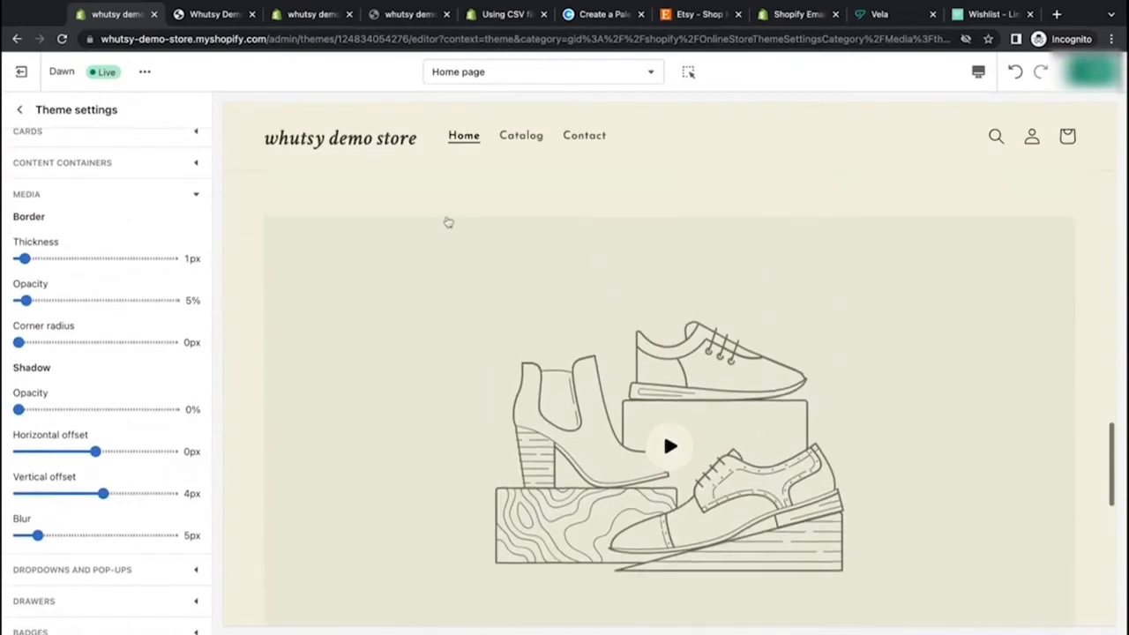
{"action": "scroll", "coordinate": [448, 220], "scroll_direction": "down", "scroll_amount": 3}
{"action": "scroll", "coordinate": [449, 222], "scroll_direction": "up", "scroll_amount": 2}
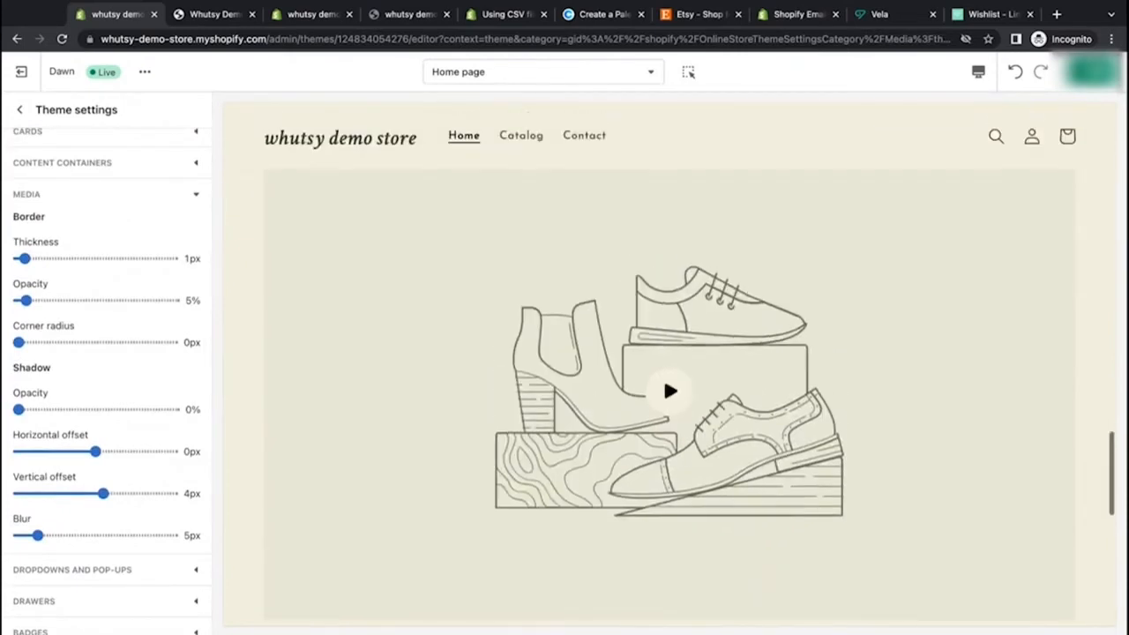
{"action": "scroll", "coordinate": [448, 222], "scroll_direction": "down", "scroll_amount": 1}
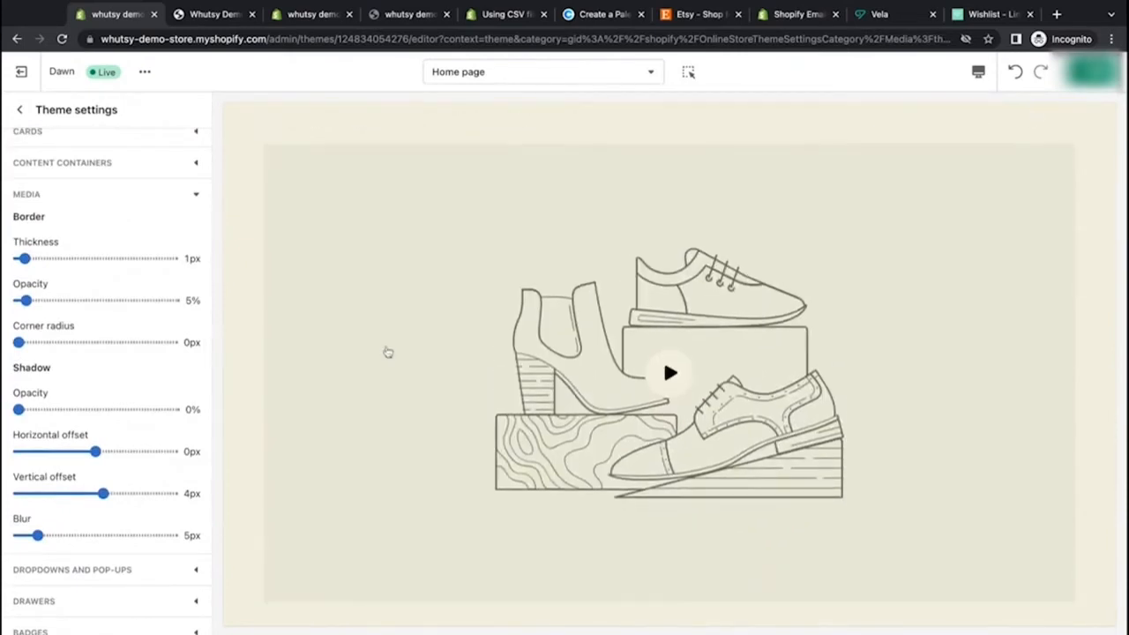
{"action": "scroll", "coordinate": [358, 368], "scroll_direction": "up", "scroll_amount": 3}
{"action": "scroll", "coordinate": [358, 368], "scroll_direction": "down", "scroll_amount": 3}
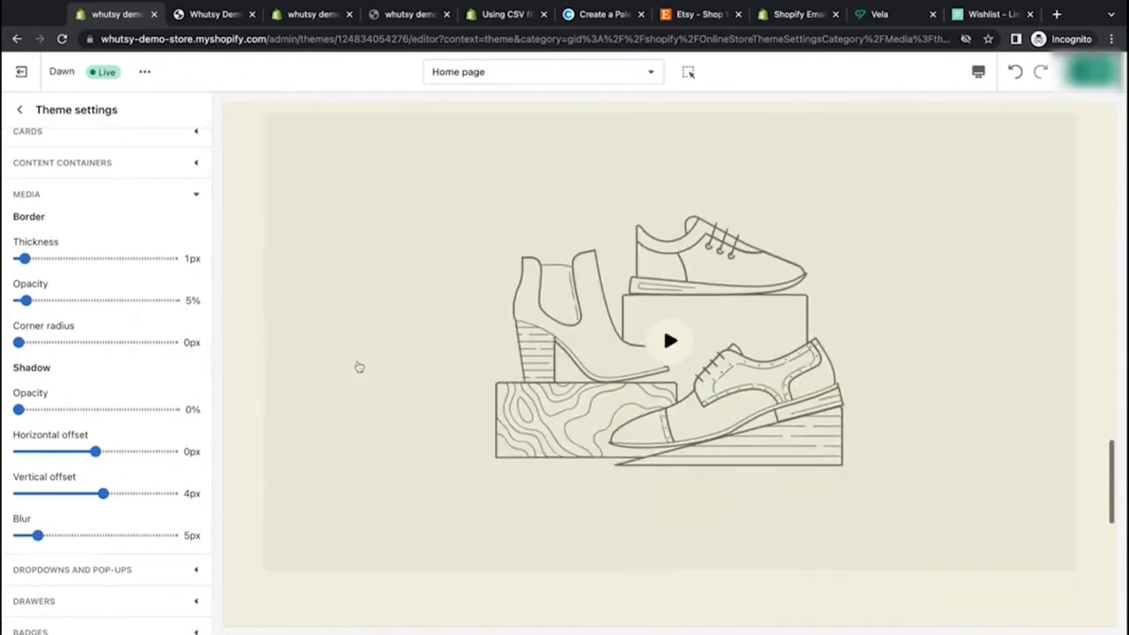
{"action": "left_click", "coordinate": [77, 259]}
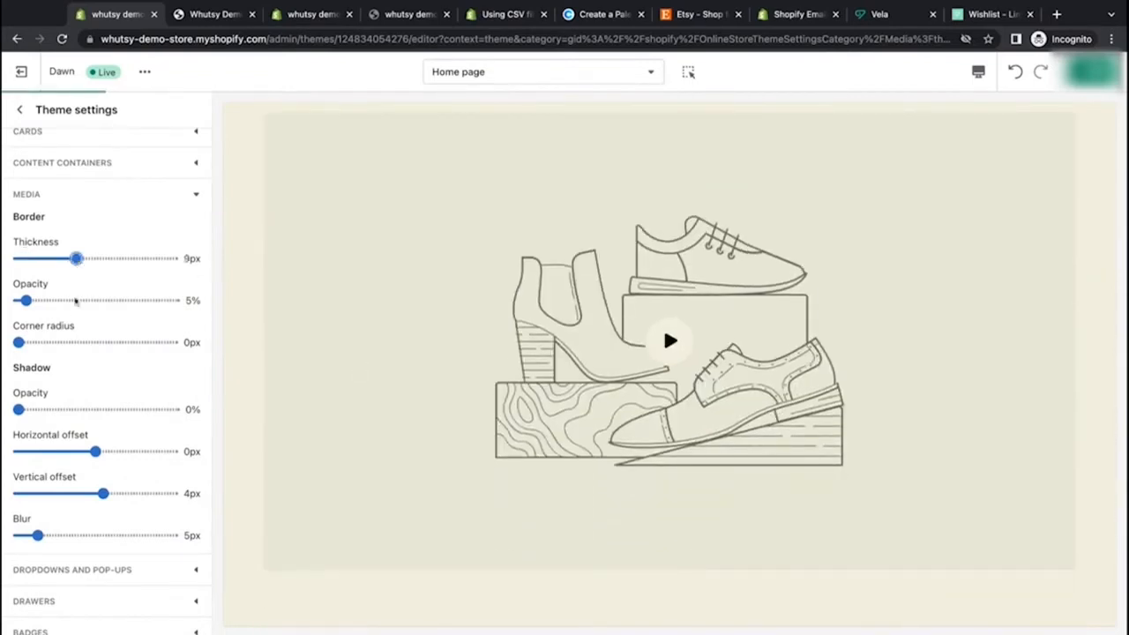
{"action": "left_click", "coordinate": [95, 300]}
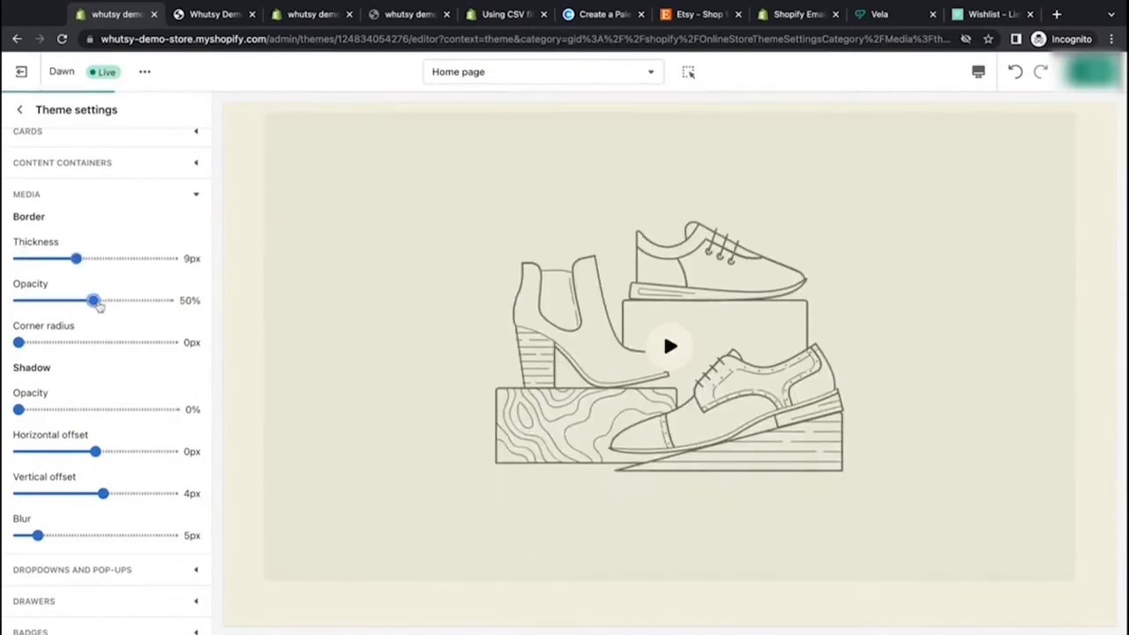
Step: Set the media border thickness to 0px and the media corner radius to 4px
{"action": "scroll", "coordinate": [310, 322], "scroll_direction": "up", "scroll_amount": 8}
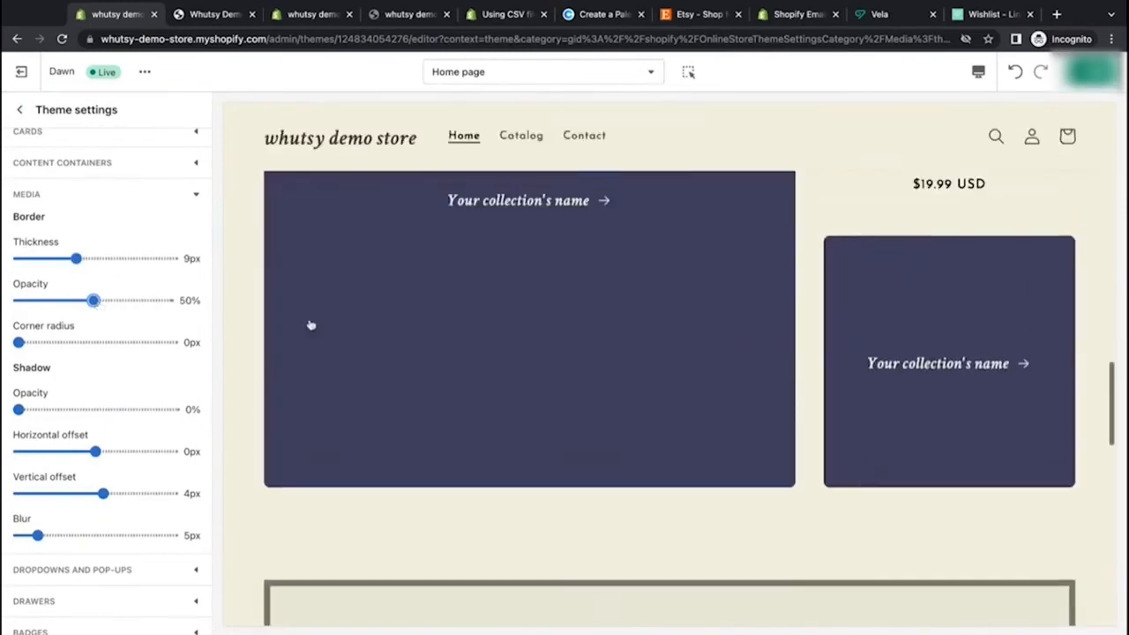
{"action": "scroll", "coordinate": [311, 323], "scroll_direction": "down", "scroll_amount": 10}
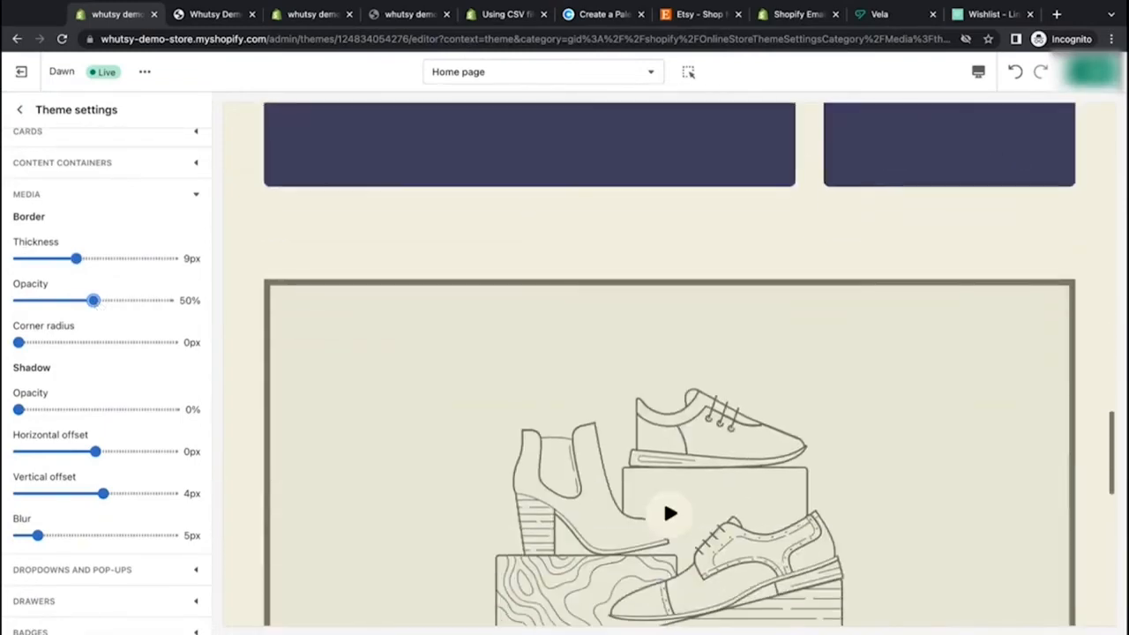
{"action": "scroll", "coordinate": [664, 288], "scroll_direction": "down", "scroll_amount": 1}
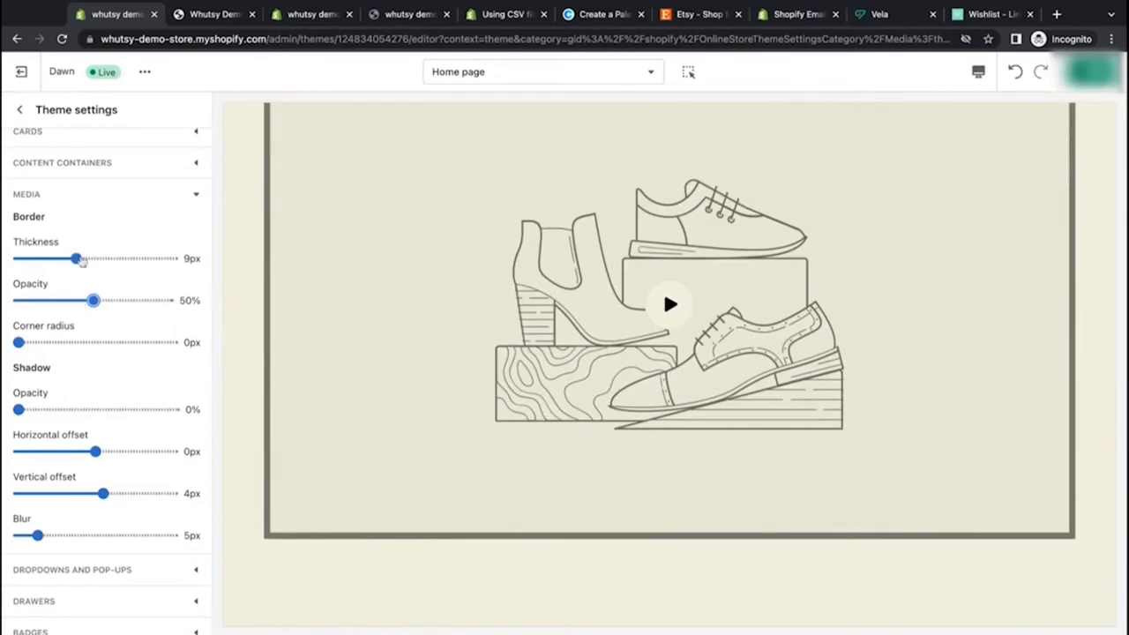
{"action": "left_click_drag", "start_coordinate": [78, 258], "coordinate": [19, 258]}
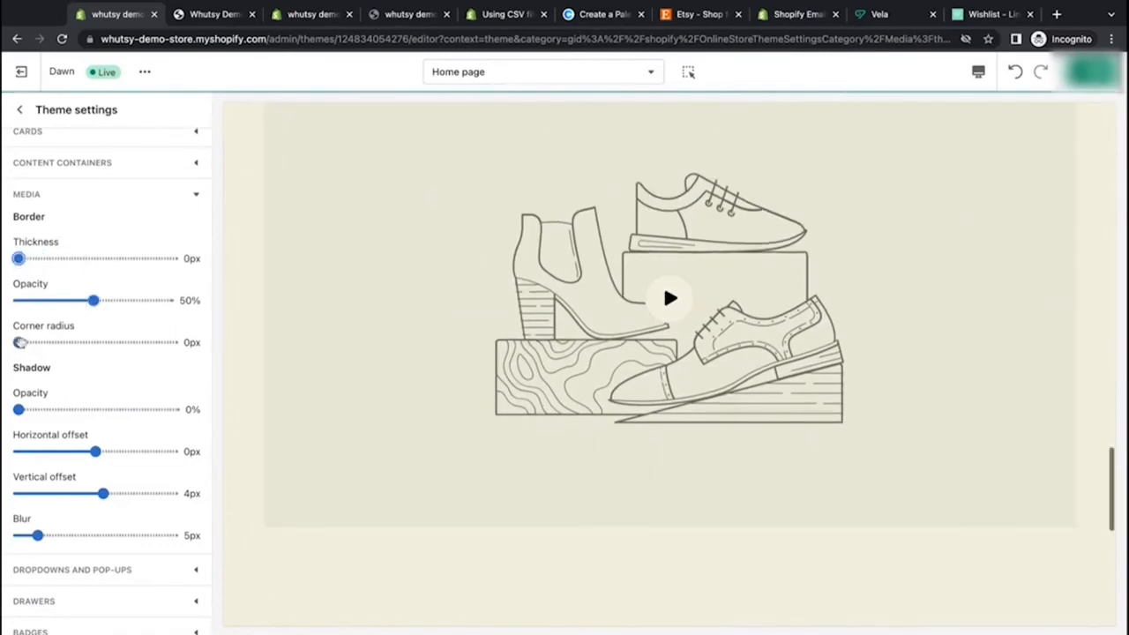
{"action": "left_click_drag", "start_coordinate": [19, 343], "coordinate": [34, 342]}
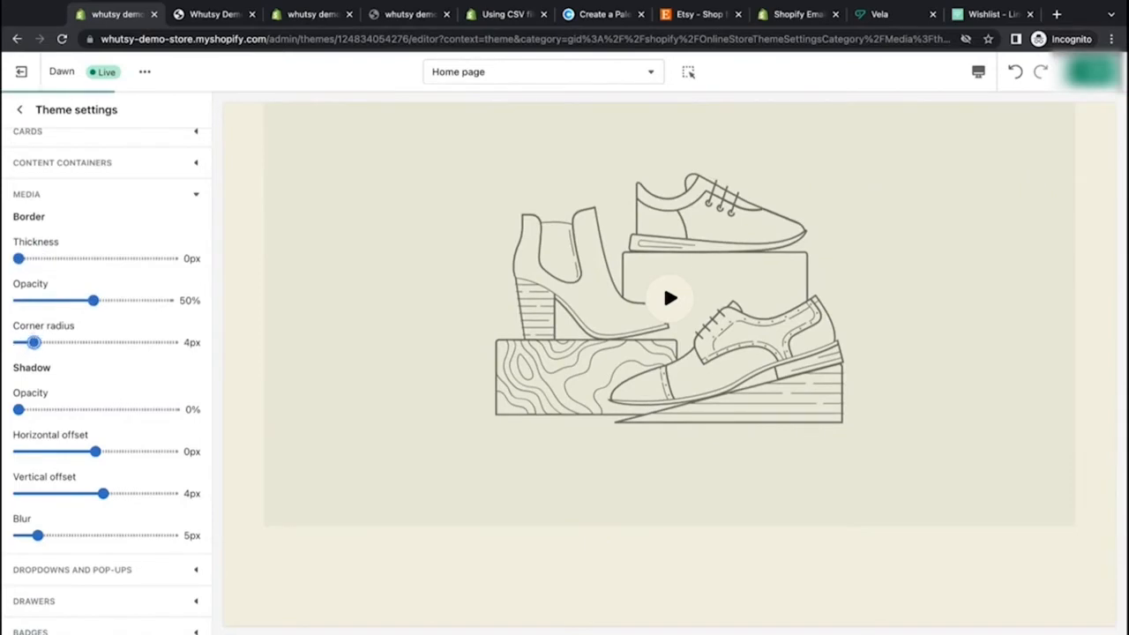
{"action": "scroll", "coordinate": [283, 539], "scroll_direction": "down", "scroll_amount": 5}
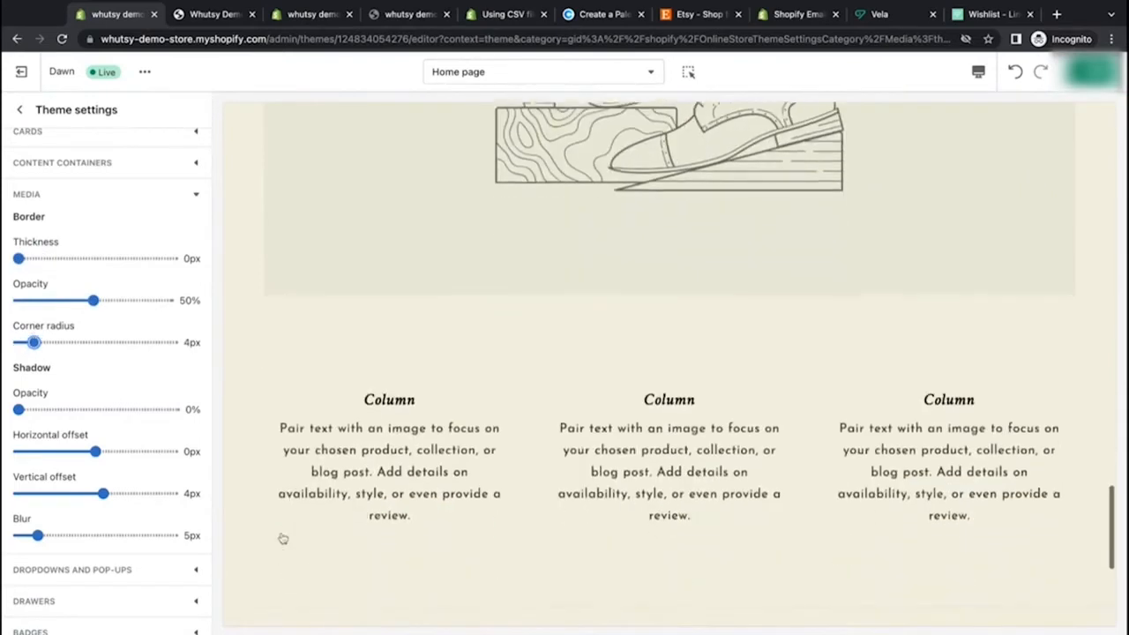
{"action": "scroll", "coordinate": [275, 525], "scroll_direction": "up", "scroll_amount": 5}
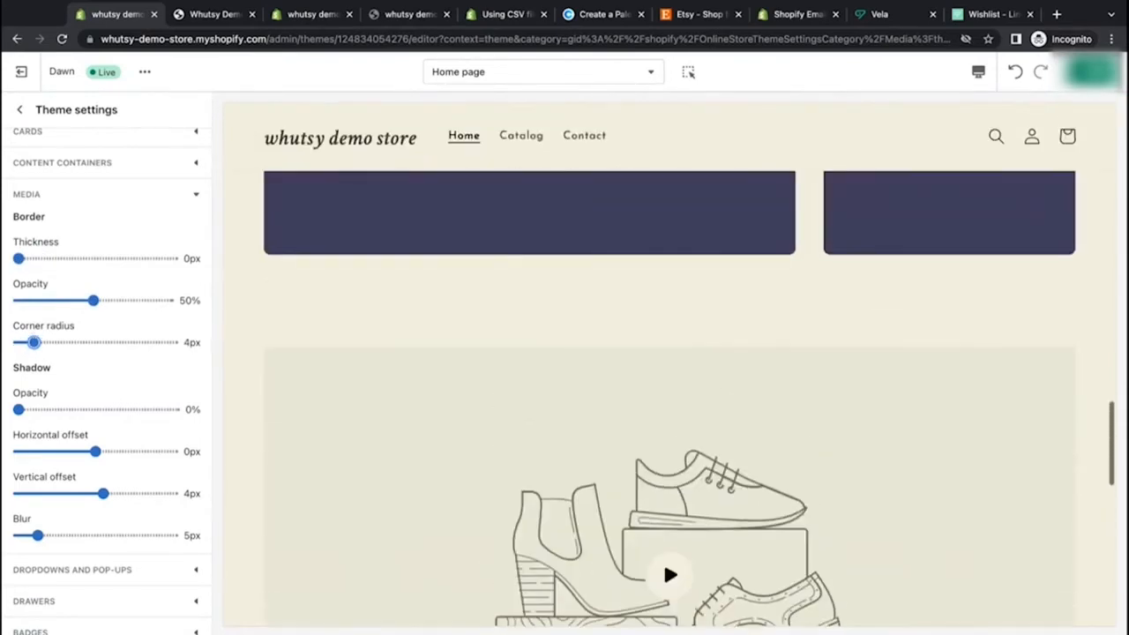
Step: Set the media border opacity to 0% and the media corner radius to 0px, keeping thickness at 0px
{"action": "left_click_drag", "start_coordinate": [94, 300], "coordinate": [19, 299]}
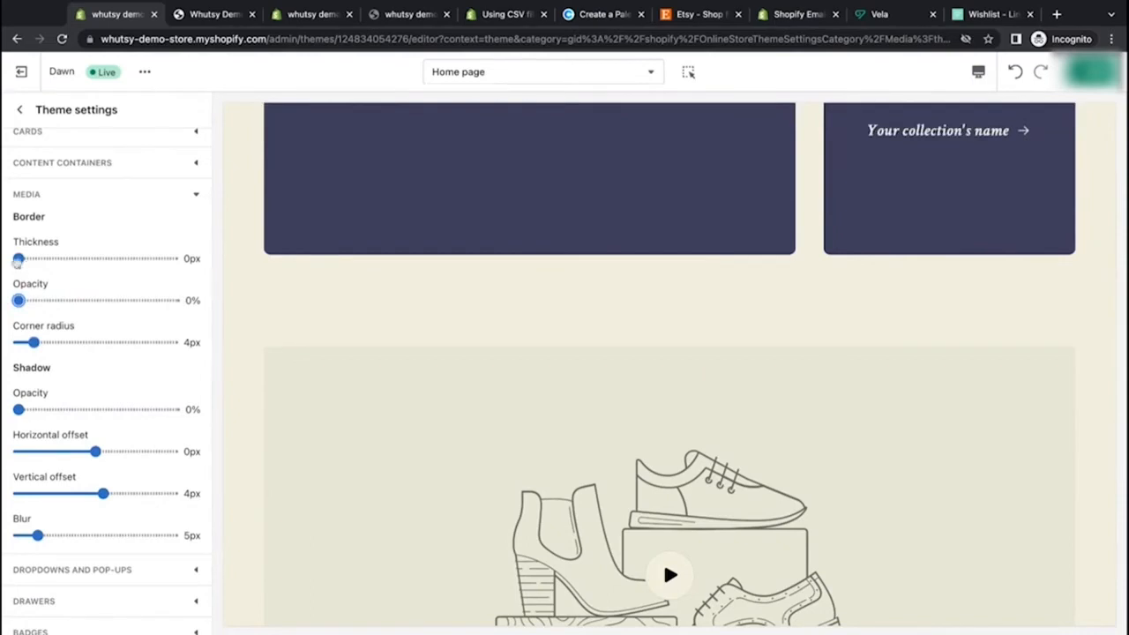
{"action": "left_click_drag", "start_coordinate": [33, 342], "coordinate": [93, 342]}
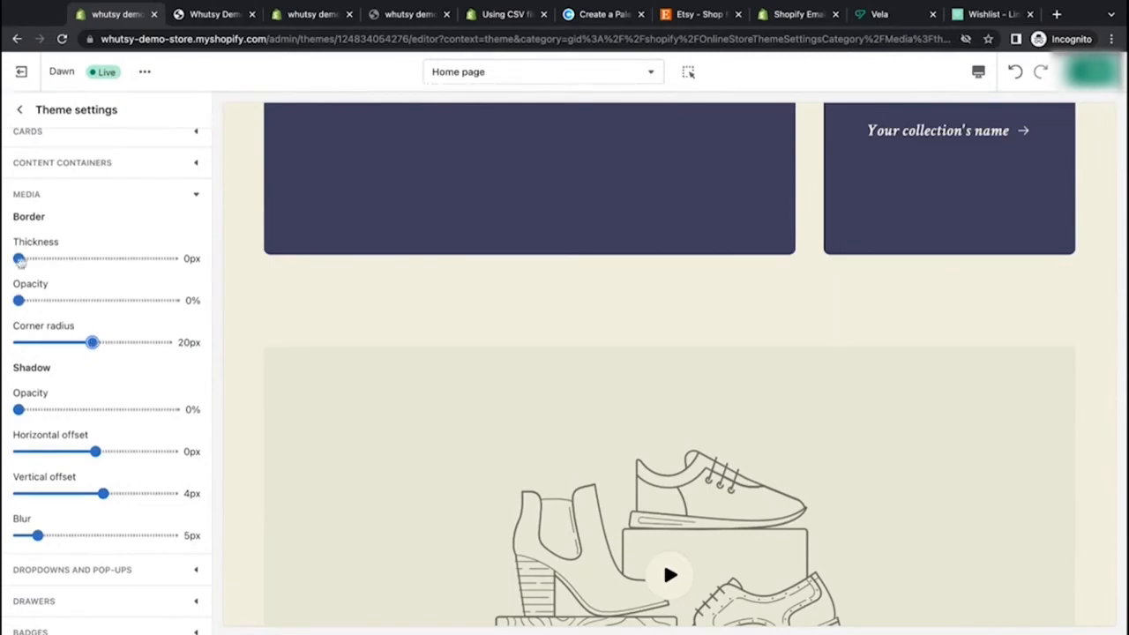
{"action": "left_click_drag", "start_coordinate": [19, 261], "coordinate": [23, 258]}
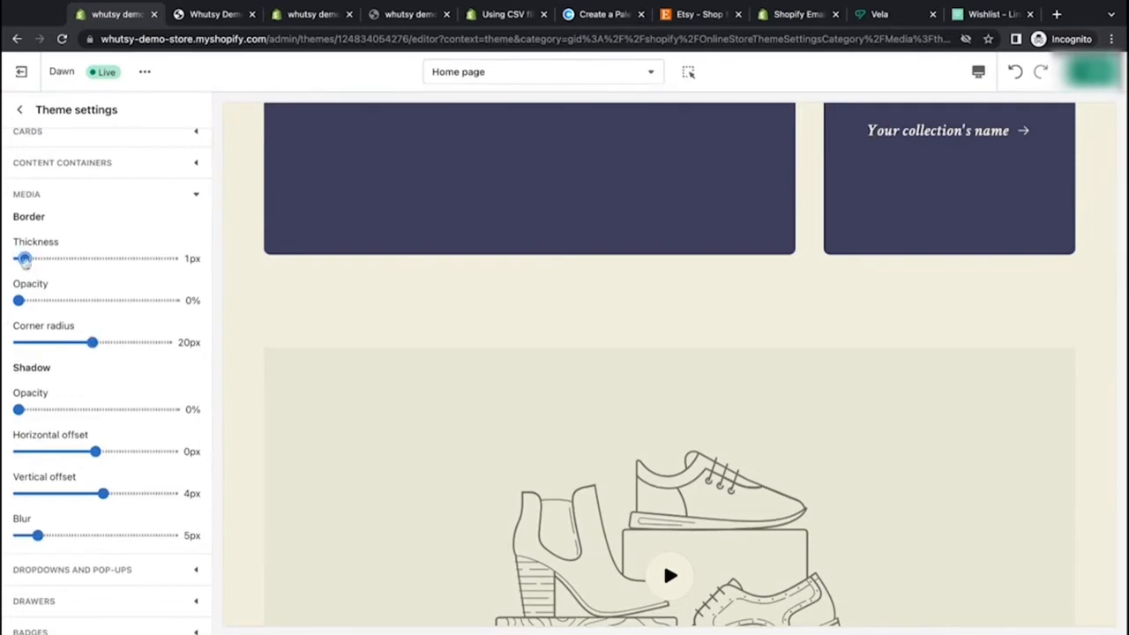
{"action": "left_click_drag", "start_coordinate": [24, 258], "coordinate": [19, 259]}
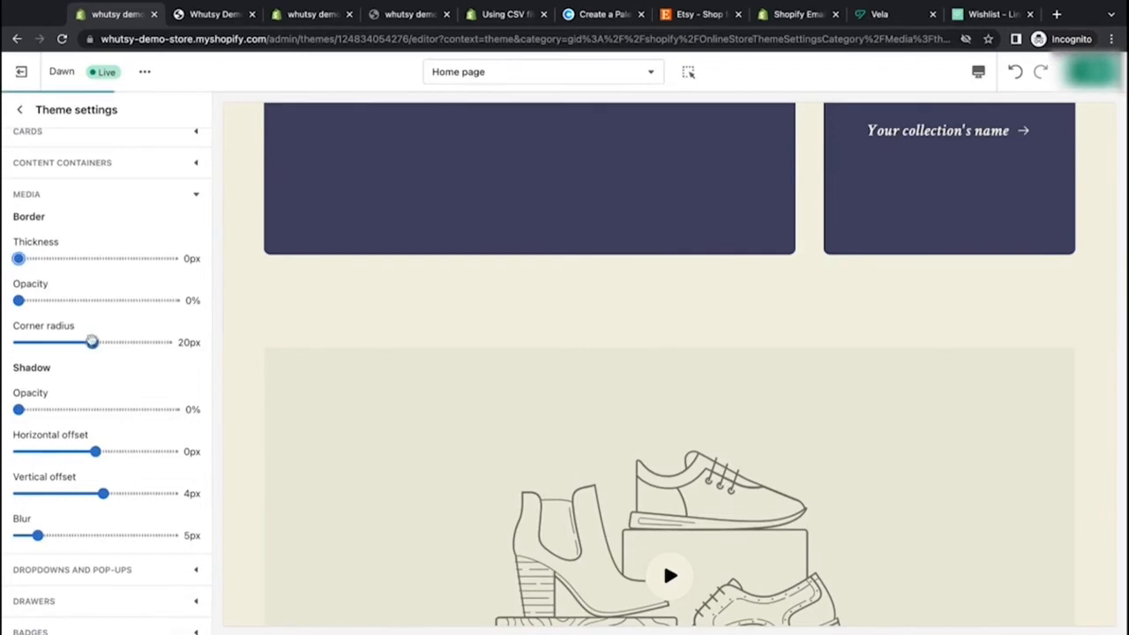
{"action": "left_click_drag", "start_coordinate": [91, 342], "coordinate": [18, 342]}
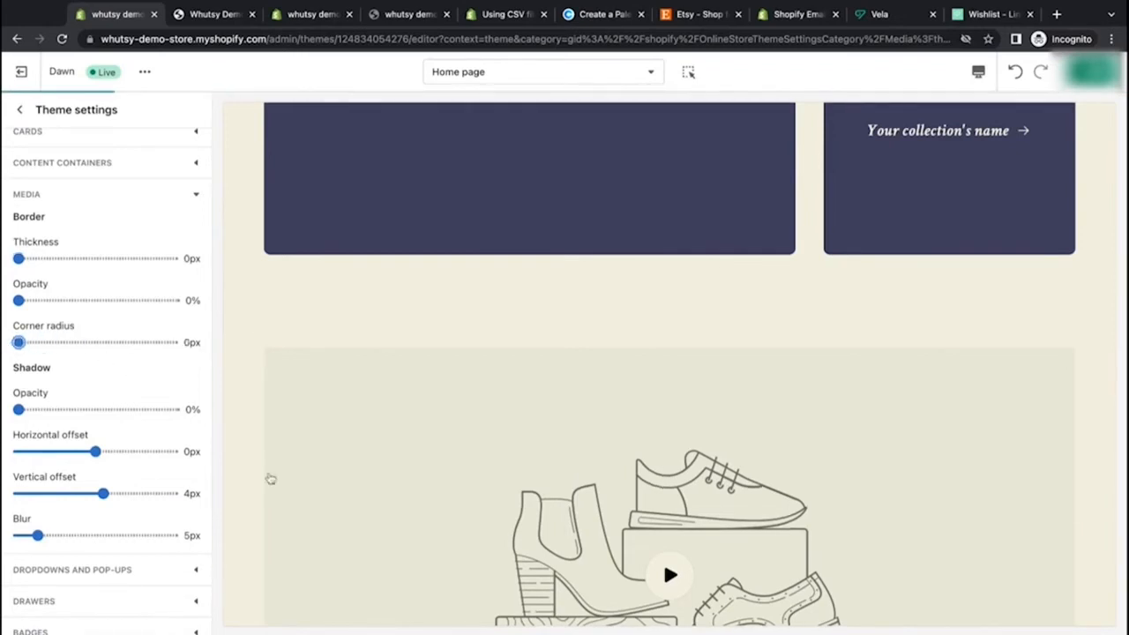
Step: Set the media shadow vertical offset and blur to 0px
{"action": "scroll", "coordinate": [163, 455], "scroll_direction": "down", "scroll_amount": 3}
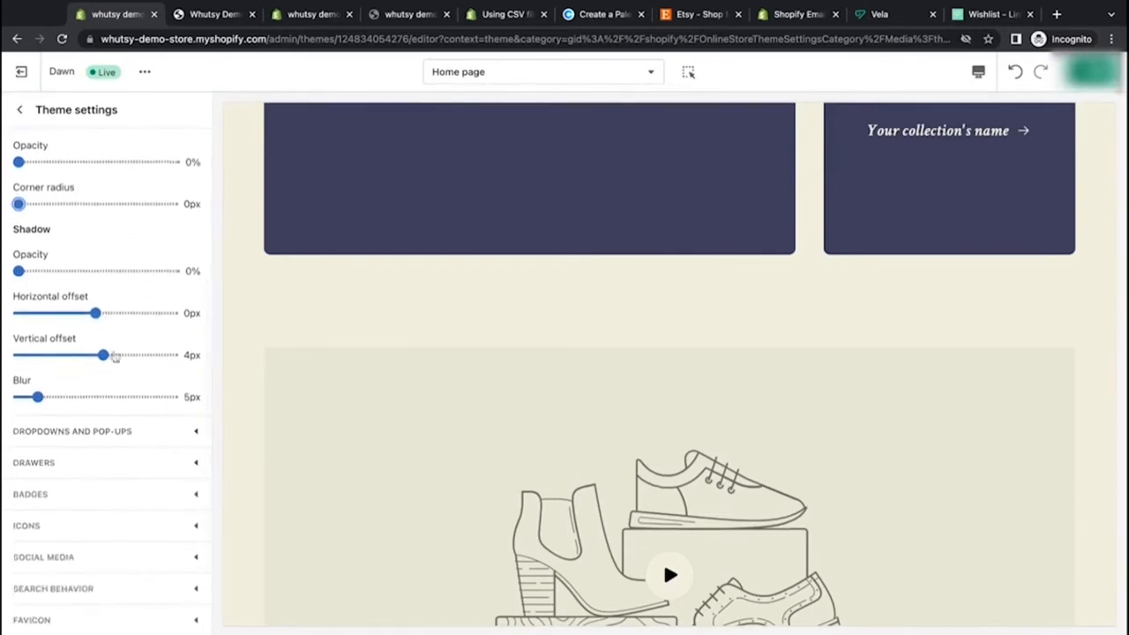
{"action": "left_click_drag", "start_coordinate": [106, 354], "coordinate": [95, 354]}
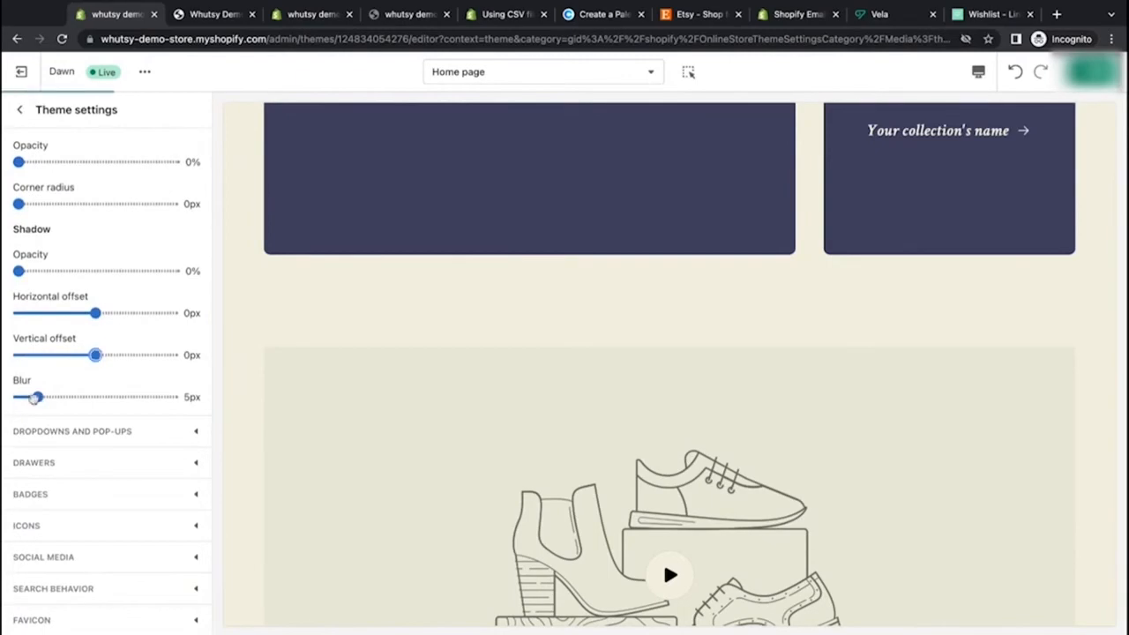
{"action": "left_click_drag", "start_coordinate": [37, 397], "coordinate": [3, 401]}
Step: Open the dropdowns and pop-ups settings and examine the navigation menu in the store preview
{"action": "scroll", "coordinate": [124, 433], "scroll_direction": "down", "scroll_amount": 2}
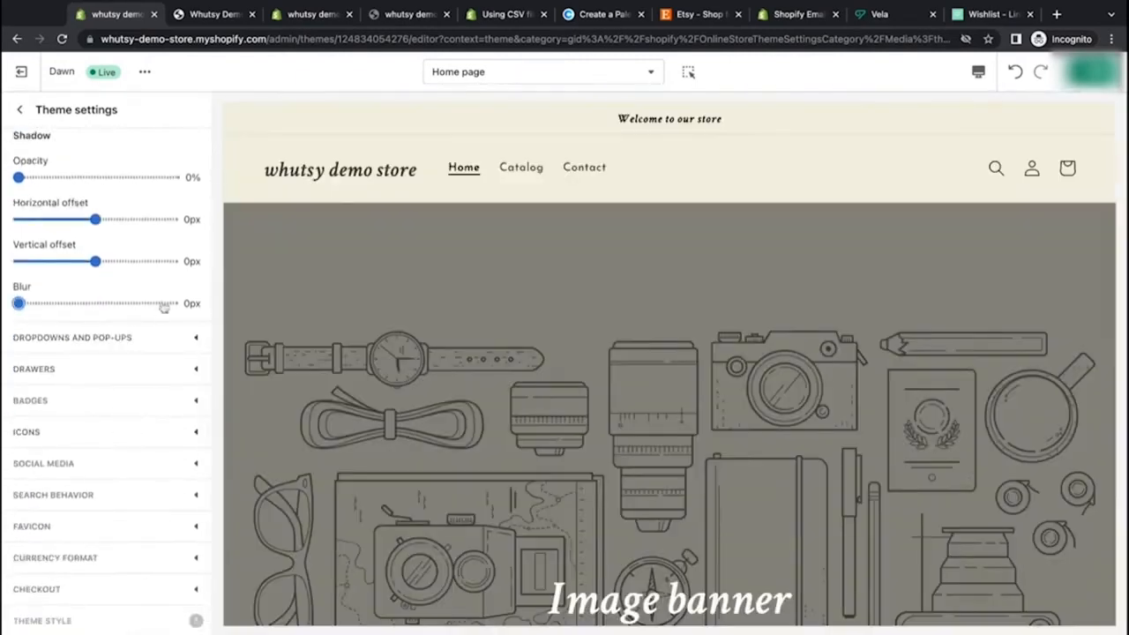
{"action": "left_click", "coordinate": [161, 335]}
{"action": "scroll", "coordinate": [158, 342], "scroll_direction": "up", "scroll_amount": 4}
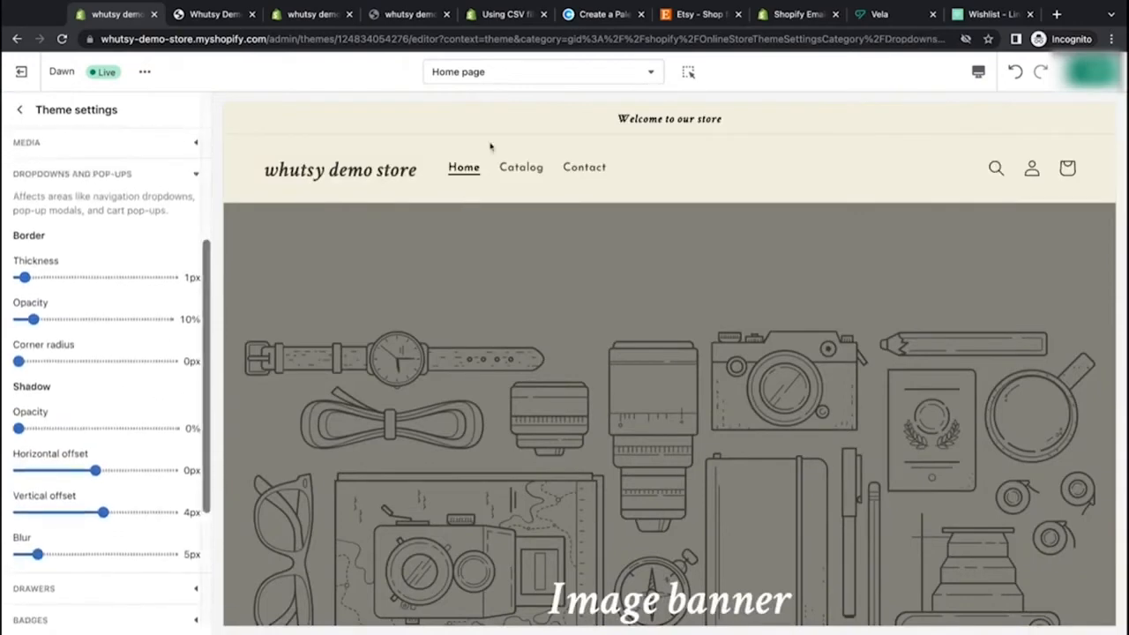
{"action": "left_click", "coordinate": [523, 174]}
{"action": "left_click", "coordinate": [460, 167]}
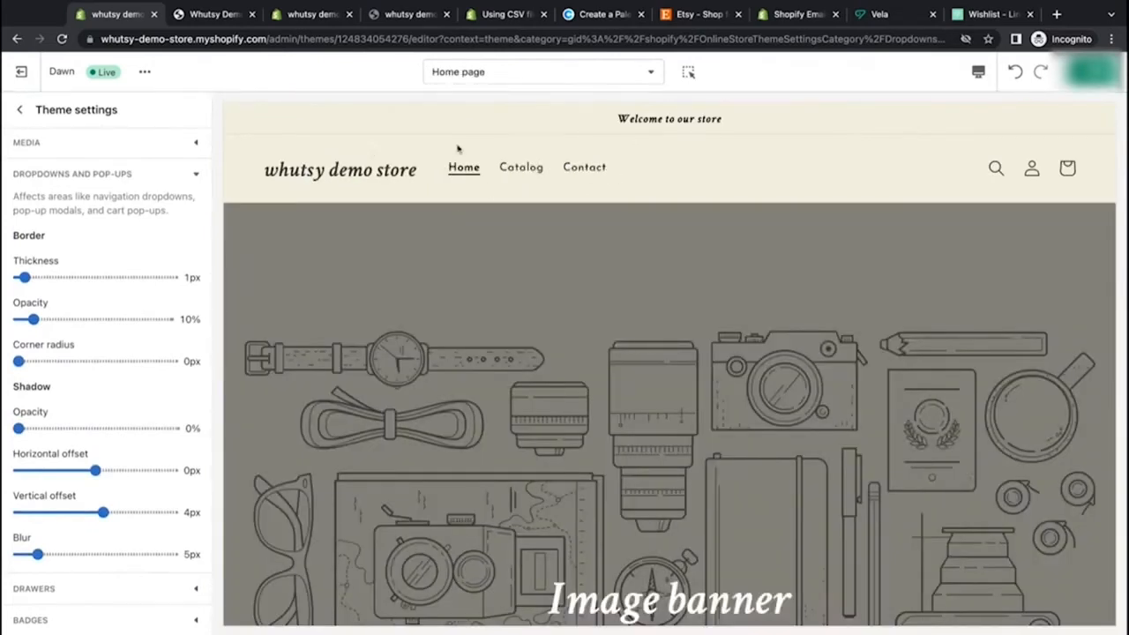
{"action": "scroll", "coordinate": [457, 149], "scroll_direction": "down", "scroll_amount": 12}
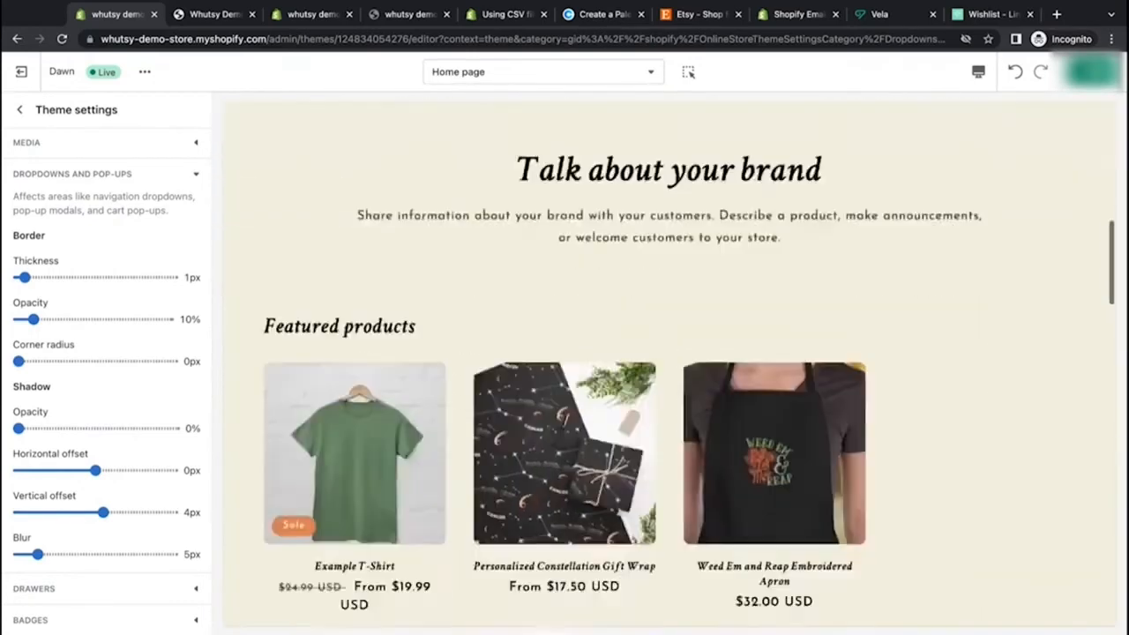
{"action": "scroll", "coordinate": [458, 149], "scroll_direction": "up", "scroll_amount": 6}
{"action": "scroll", "coordinate": [669, 365], "scroll_direction": "up", "scroll_amount": 6}
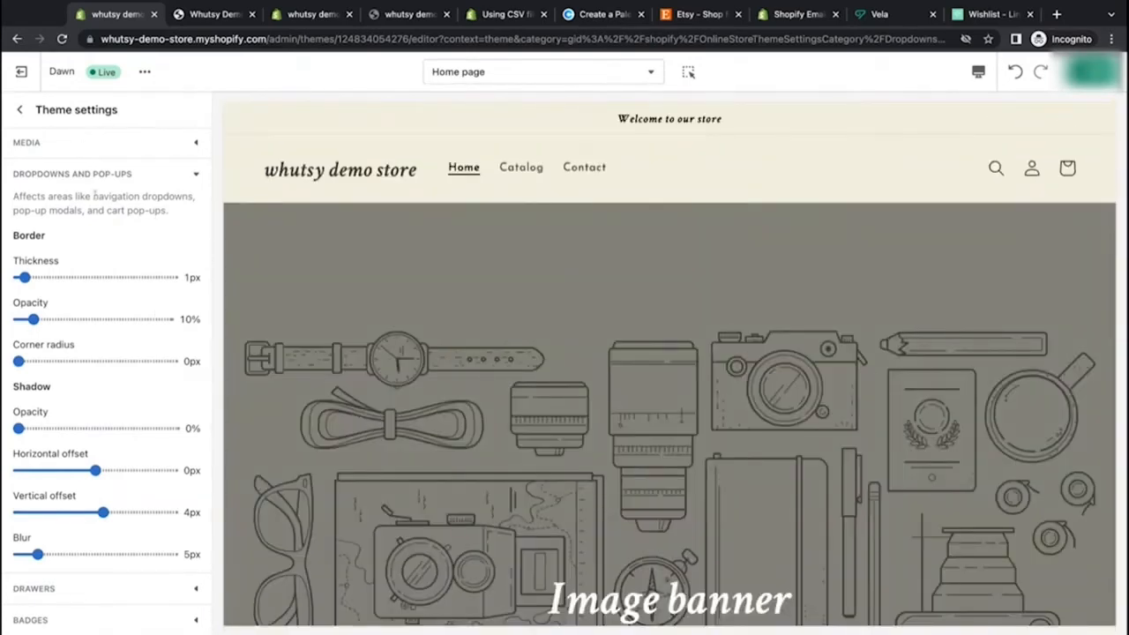
{"action": "left_click_drag", "start_coordinate": [94, 196], "coordinate": [188, 196]}
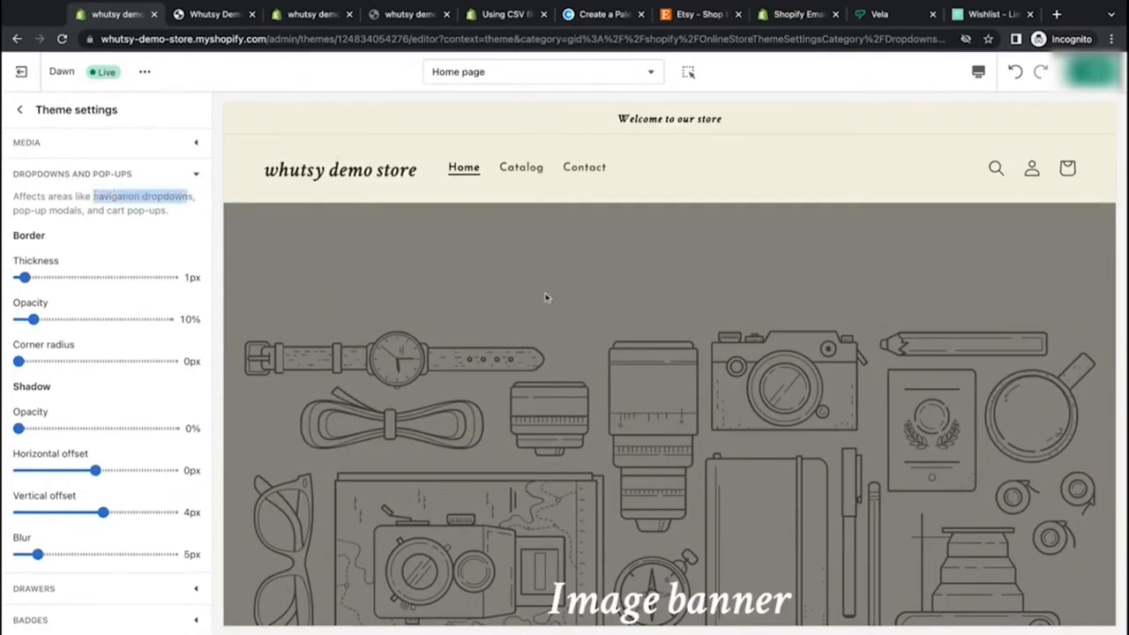
{"action": "left_click", "coordinate": [123, 245]}
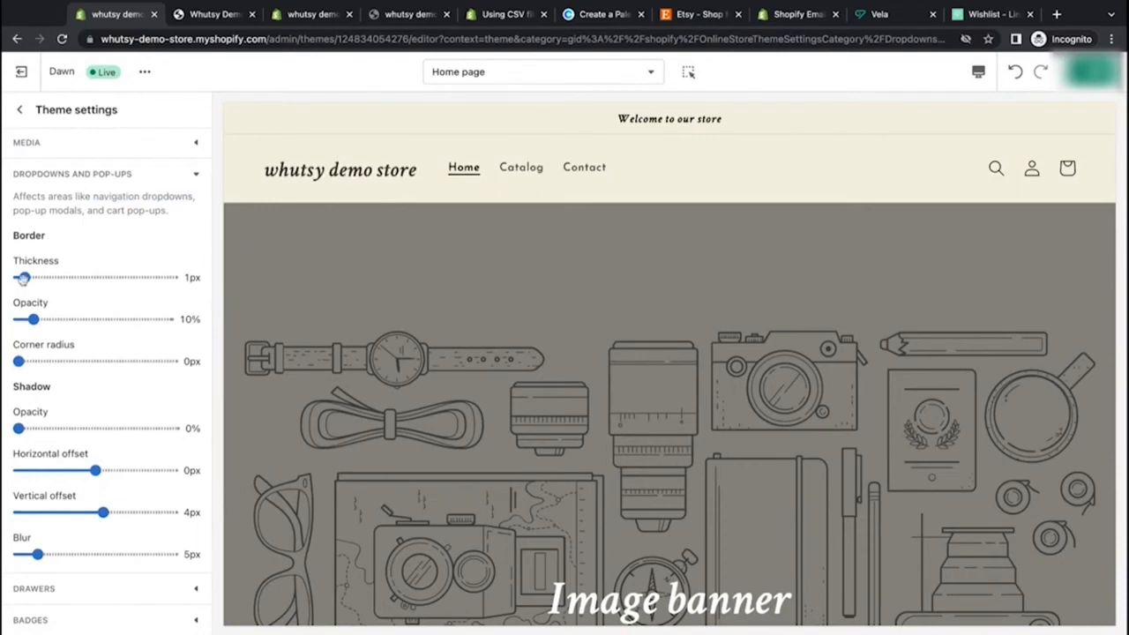
Step: Set the dropdown border thickness and opacity to 0 and the dropdown corner radius to 4px
{"action": "left_click_drag", "start_coordinate": [23, 278], "coordinate": [15, 279]}
{"action": "left_click_drag", "start_coordinate": [32, 322], "coordinate": [18, 320]}
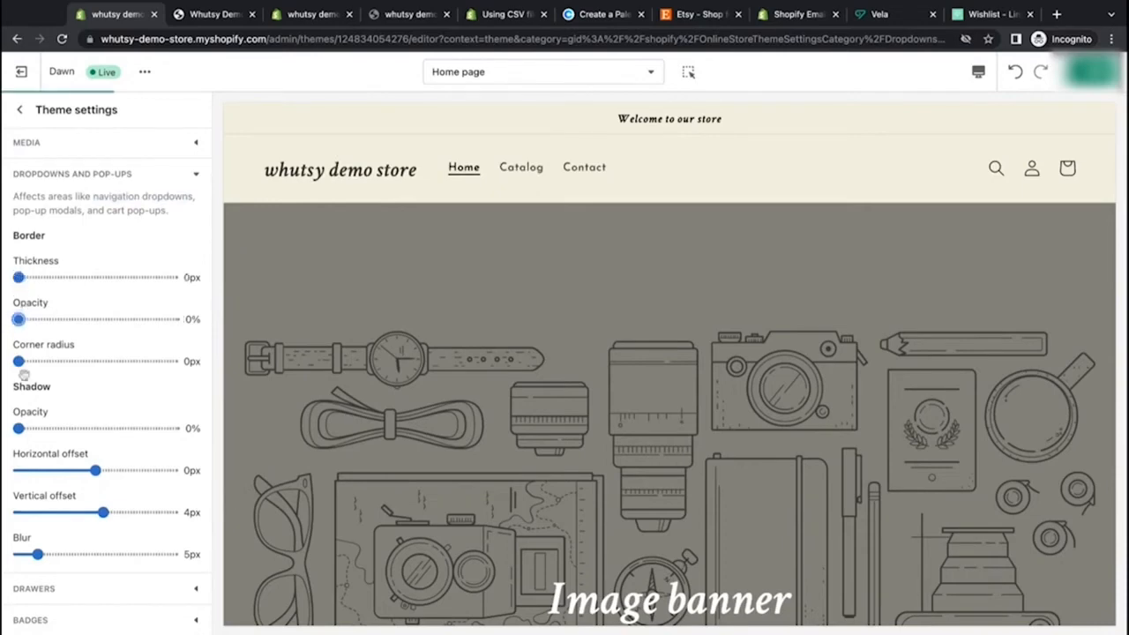
{"action": "left_click_drag", "start_coordinate": [19, 364], "coordinate": [34, 362]}
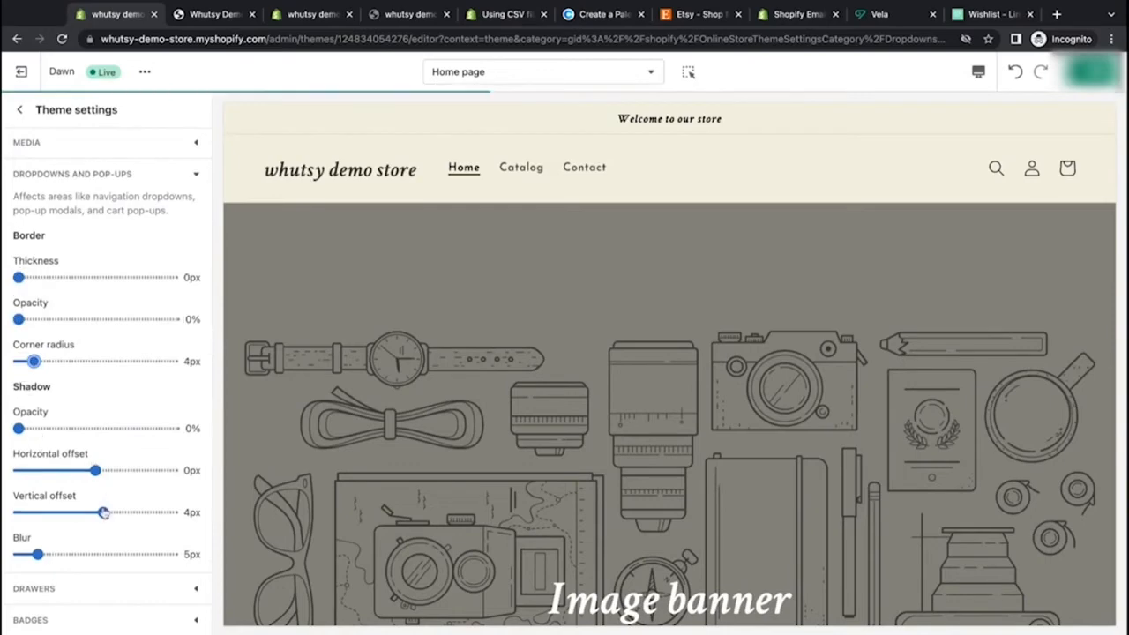
Step: Set the dropdown shadow vertical offset and blur to 0px
{"action": "left_click_drag", "start_coordinate": [103, 511], "coordinate": [98, 514]}
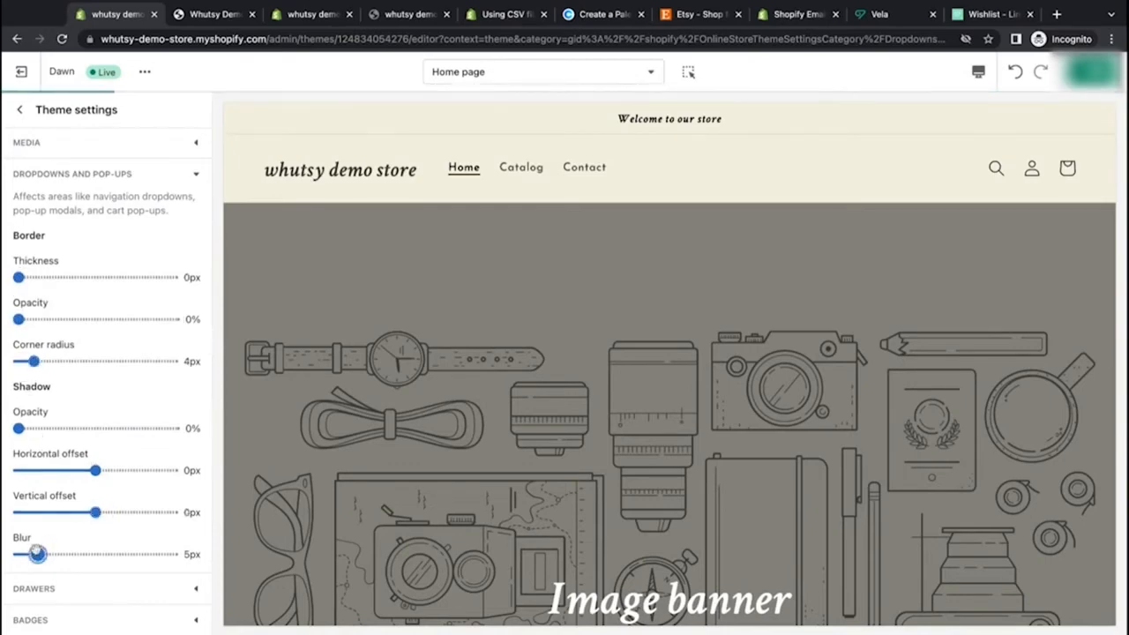
{"action": "left_click_drag", "start_coordinate": [37, 554], "coordinate": [18, 554]}
Step: Open the drawers settings and set drawer border thickness, border opacity, shadow vertical offset and blur all to 0
{"action": "scroll", "coordinate": [175, 523], "scroll_direction": "down", "scroll_amount": 1}
{"action": "scroll", "coordinate": [175, 523], "scroll_direction": "down", "scroll_amount": 4}
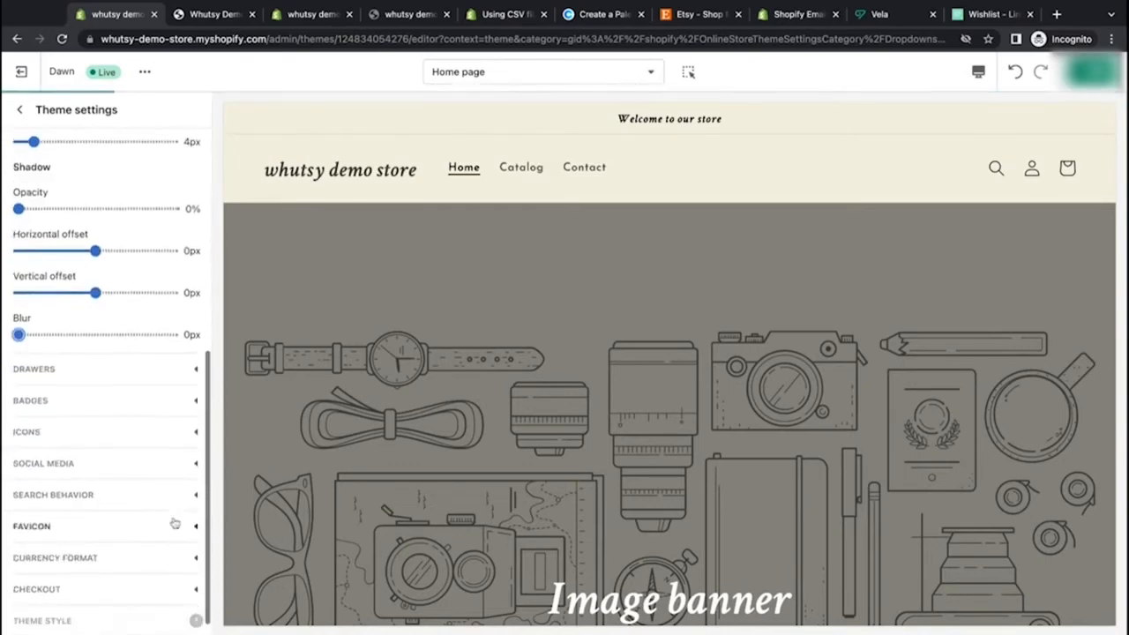
{"action": "left_click", "coordinate": [181, 374]}
{"action": "scroll", "coordinate": [182, 374], "scroll_direction": "up", "scroll_amount": 3}
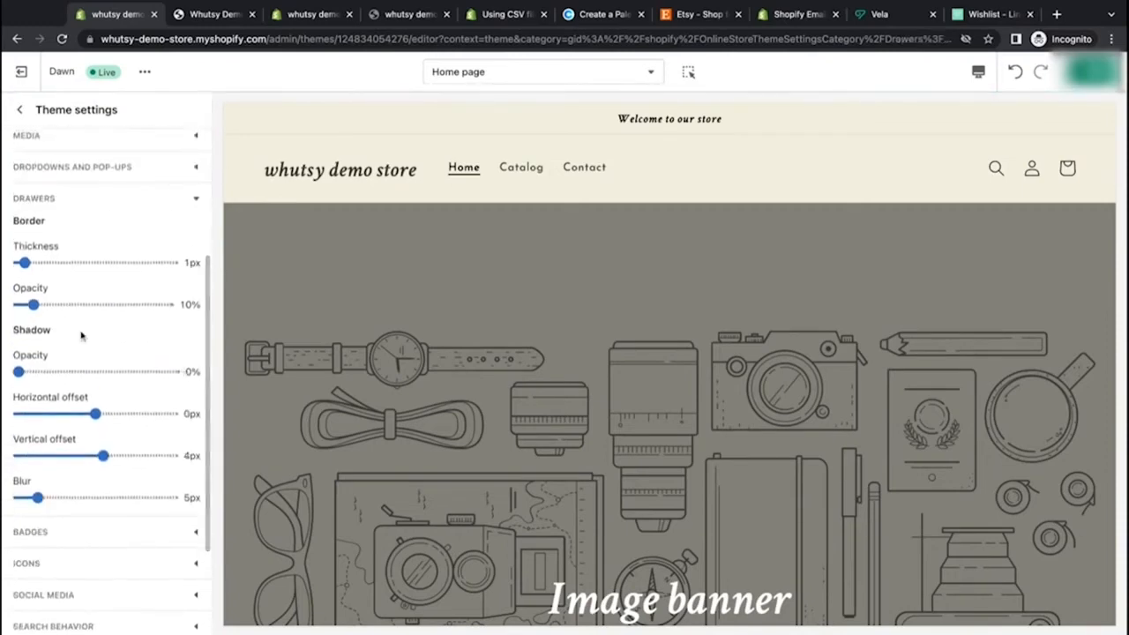
{"action": "left_click_drag", "start_coordinate": [24, 262], "coordinate": [19, 261]}
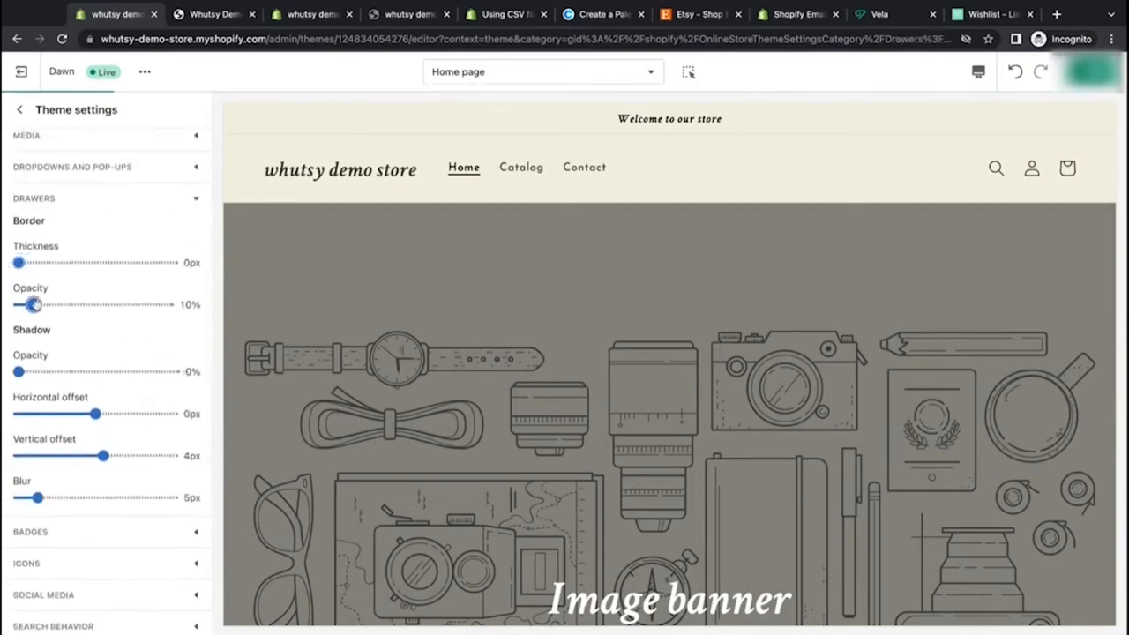
{"action": "left_click_drag", "start_coordinate": [34, 304], "coordinate": [19, 304]}
{"action": "left_click_drag", "start_coordinate": [104, 455], "coordinate": [95, 455]}
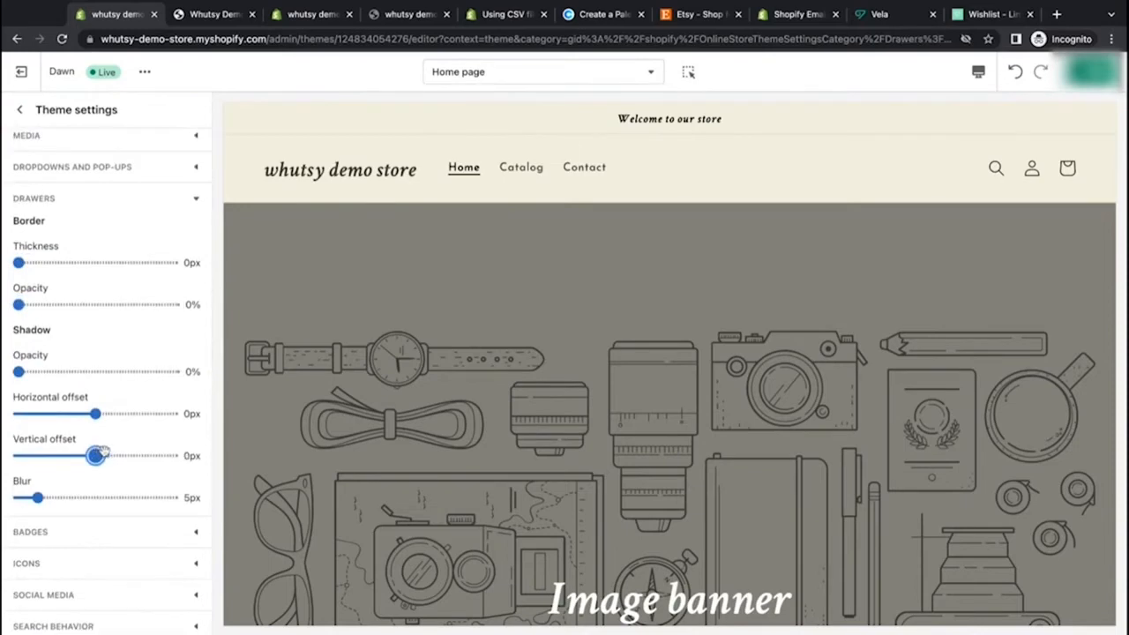
{"action": "left_click_drag", "start_coordinate": [40, 497], "coordinate": [18, 498]}
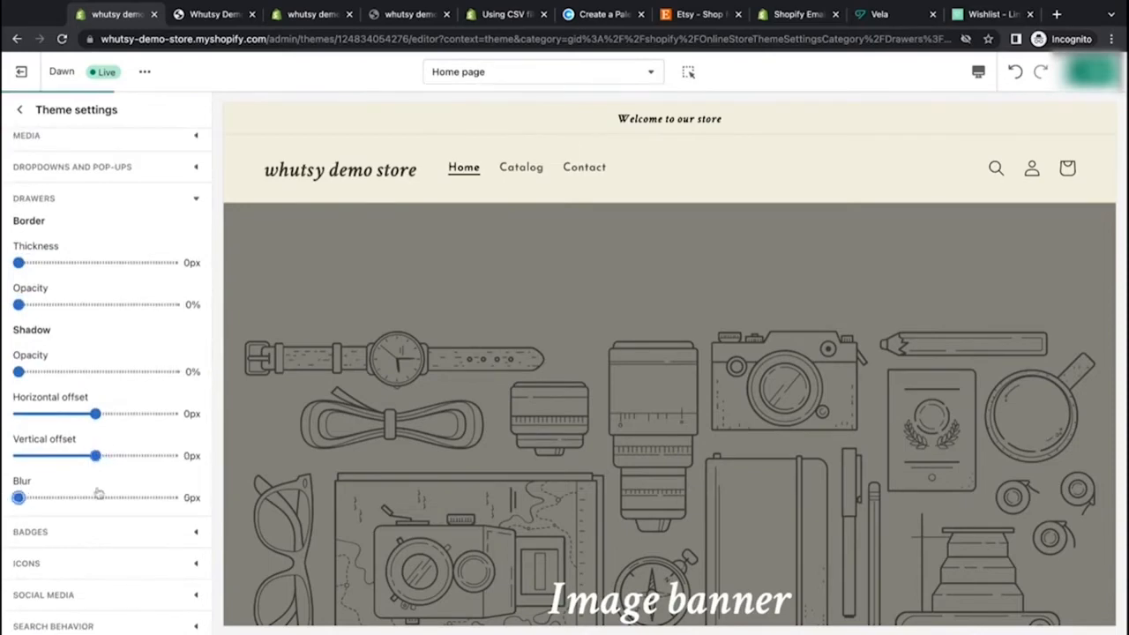
Step: Open the badges settings and scroll the preview to the featured products' sale badge
{"action": "scroll", "coordinate": [97, 497], "scroll_direction": "down", "scroll_amount": 3}
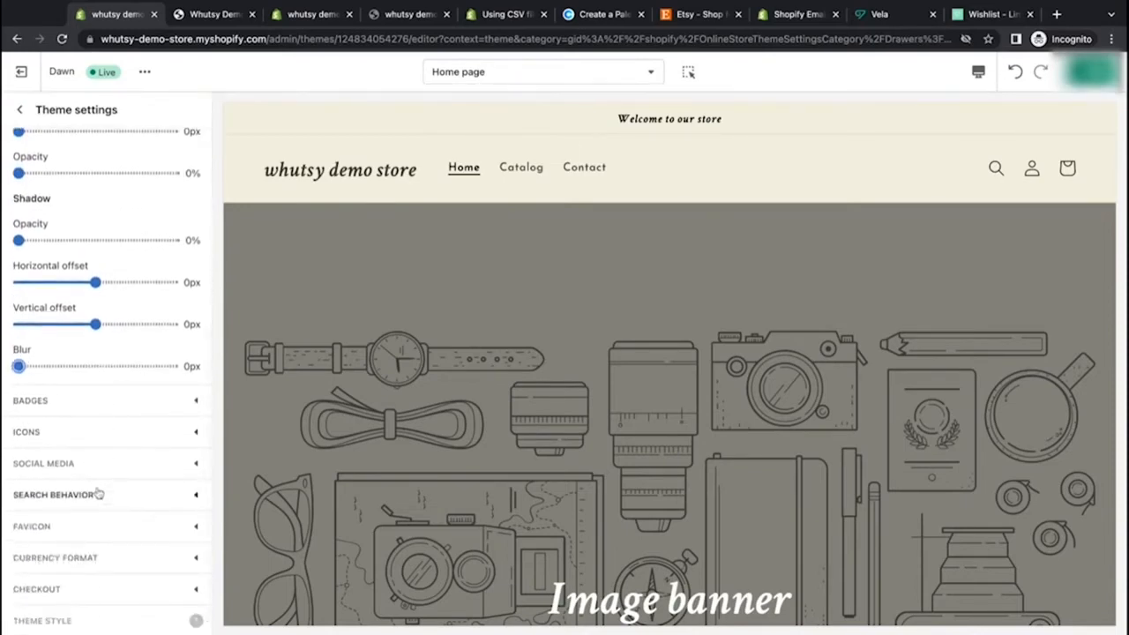
{"action": "left_click", "coordinate": [116, 402]}
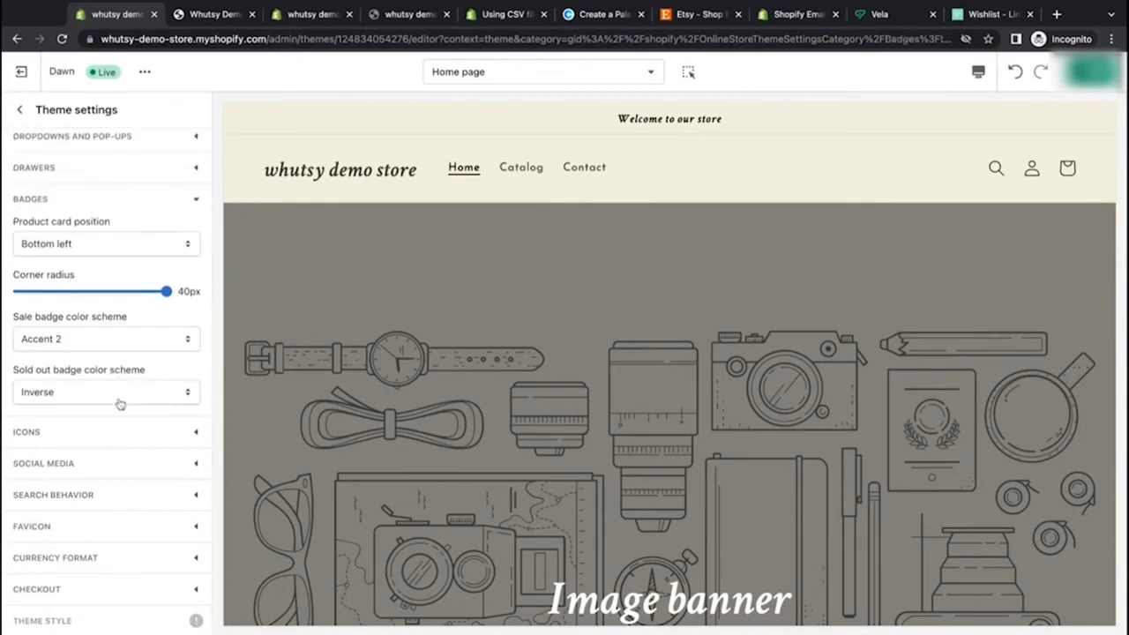
{"action": "scroll", "coordinate": [403, 408], "scroll_direction": "down", "scroll_amount": 6}
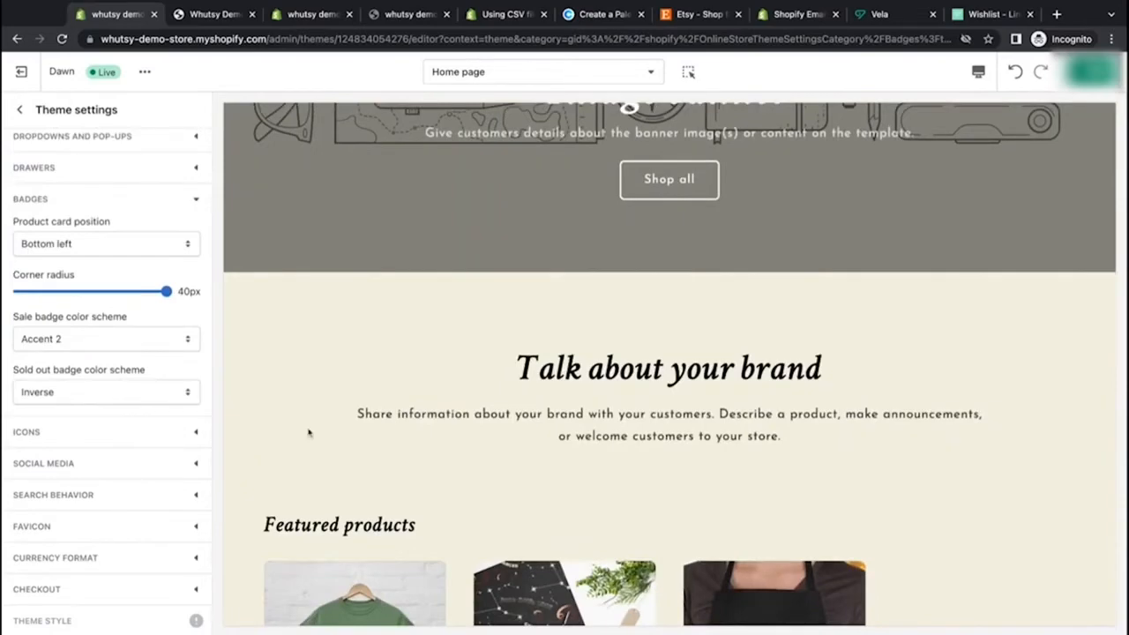
{"action": "scroll", "coordinate": [309, 432], "scroll_direction": "down", "scroll_amount": 5}
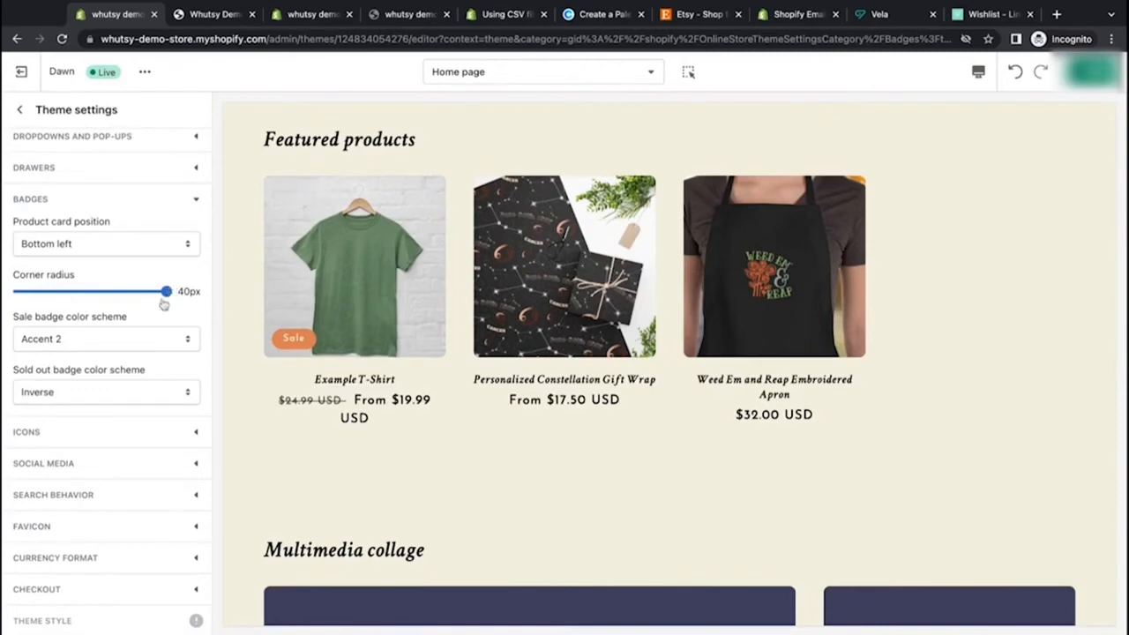
Step: Try Accent 1 and Background 2 for the sale badge color scheme before restoring Accent 2
{"action": "left_click", "coordinate": [133, 344]}
{"action": "left_click", "coordinate": [132, 324]}
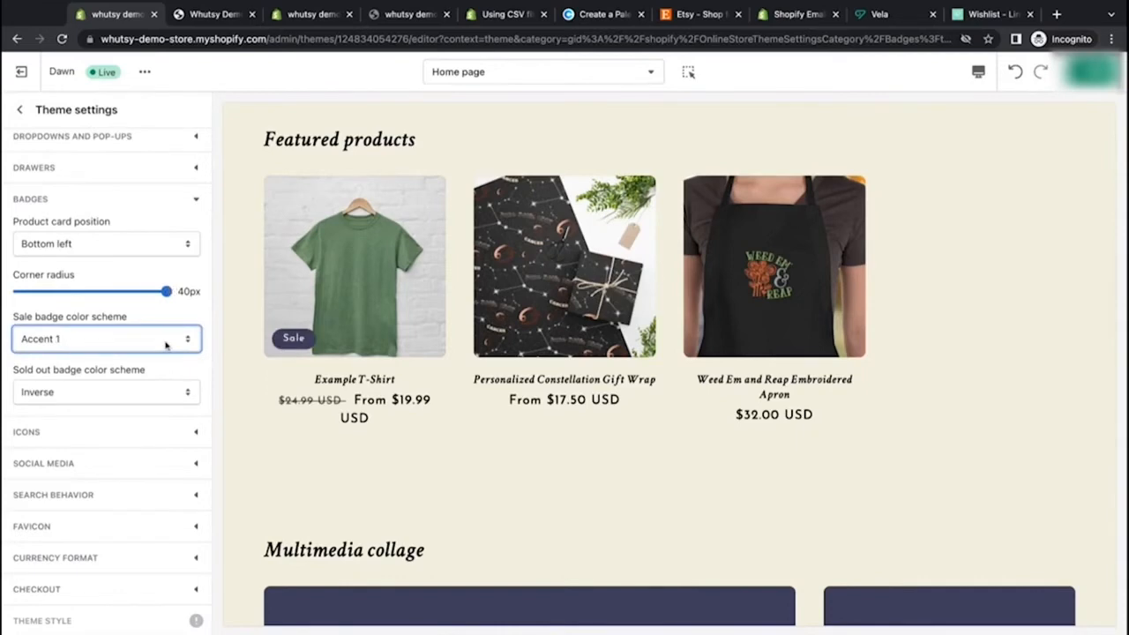
{"action": "left_click", "coordinate": [165, 369]}
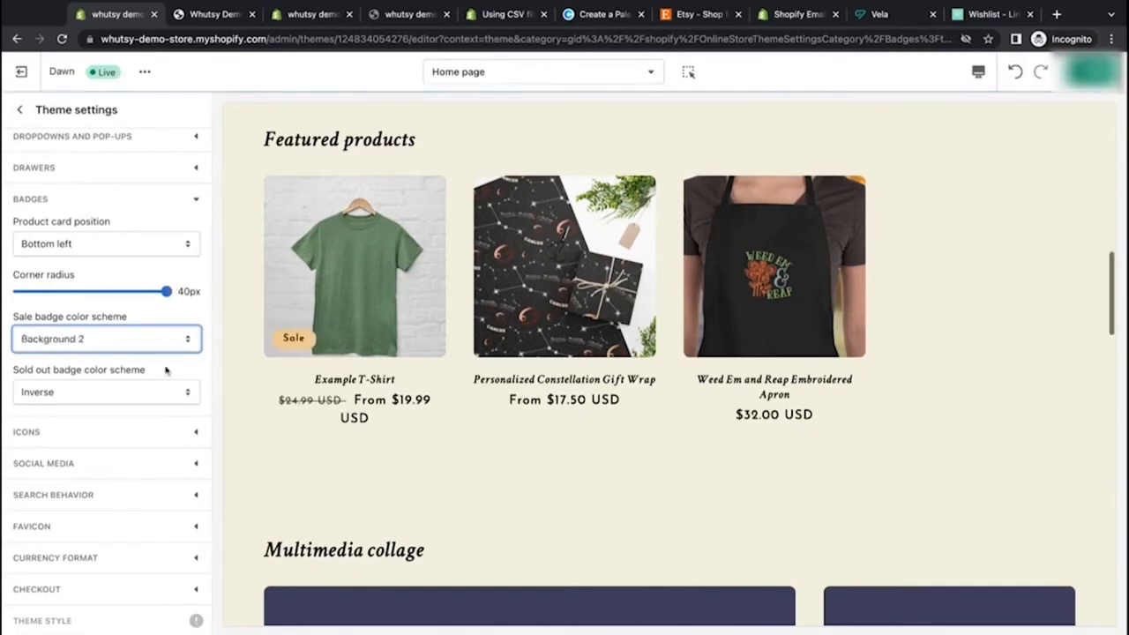
{"action": "left_click", "coordinate": [177, 358]}
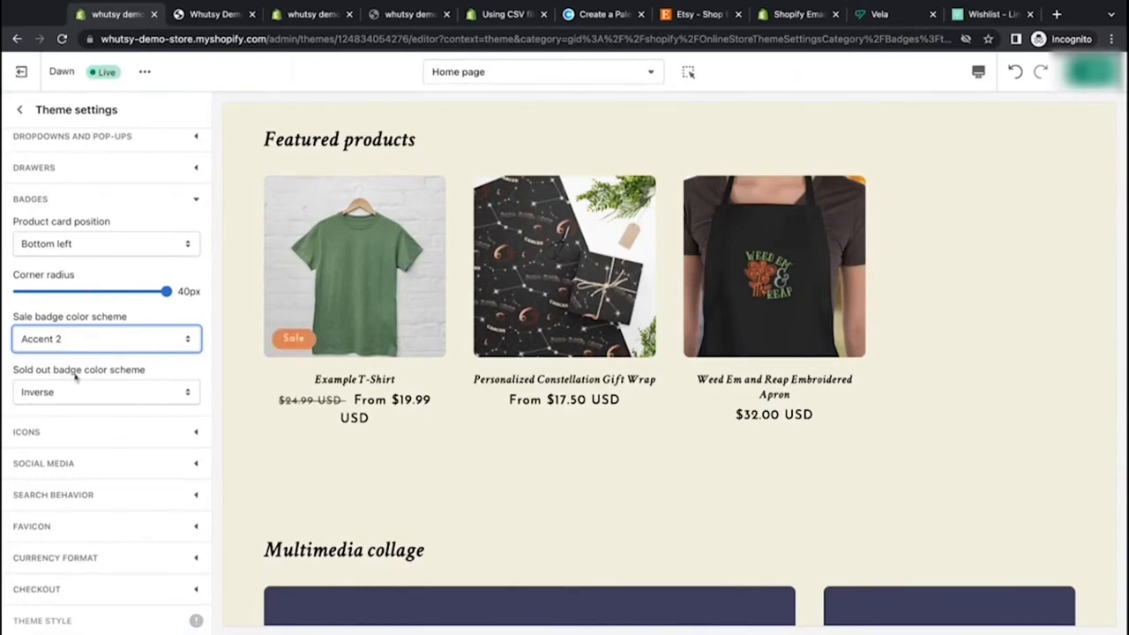
Step: Set the sold out badge color scheme to Background 1
{"action": "left_click_drag", "start_coordinate": [74, 378], "coordinate": [146, 371]}
{"action": "left_click", "coordinate": [153, 377]}
{"action": "left_click", "coordinate": [154, 392]}
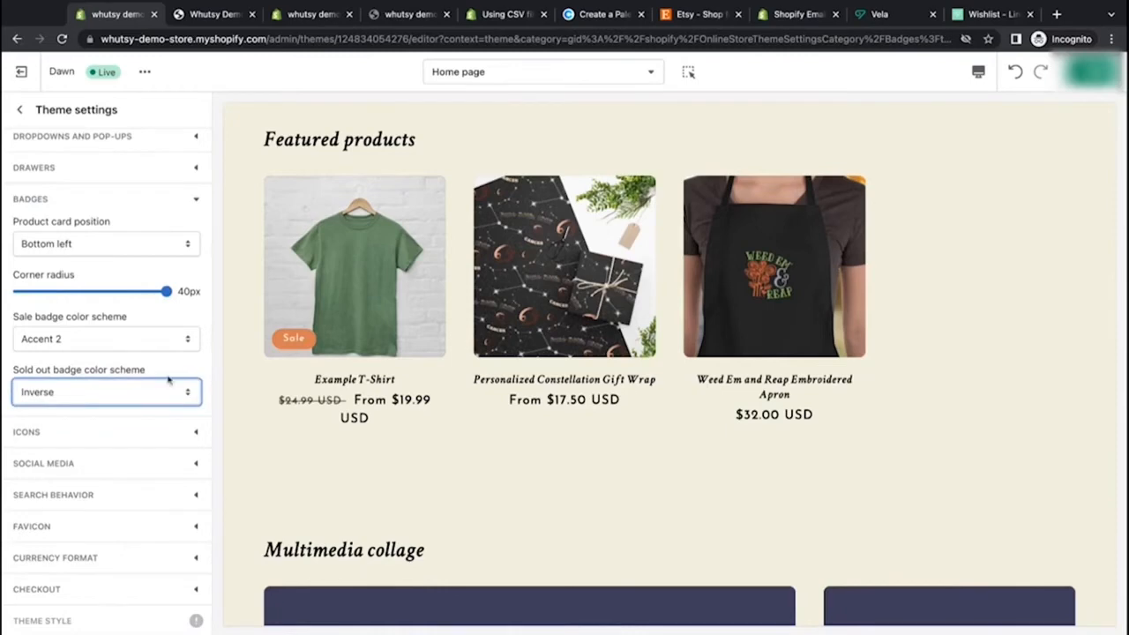
{"action": "left_click", "coordinate": [200, 374]}
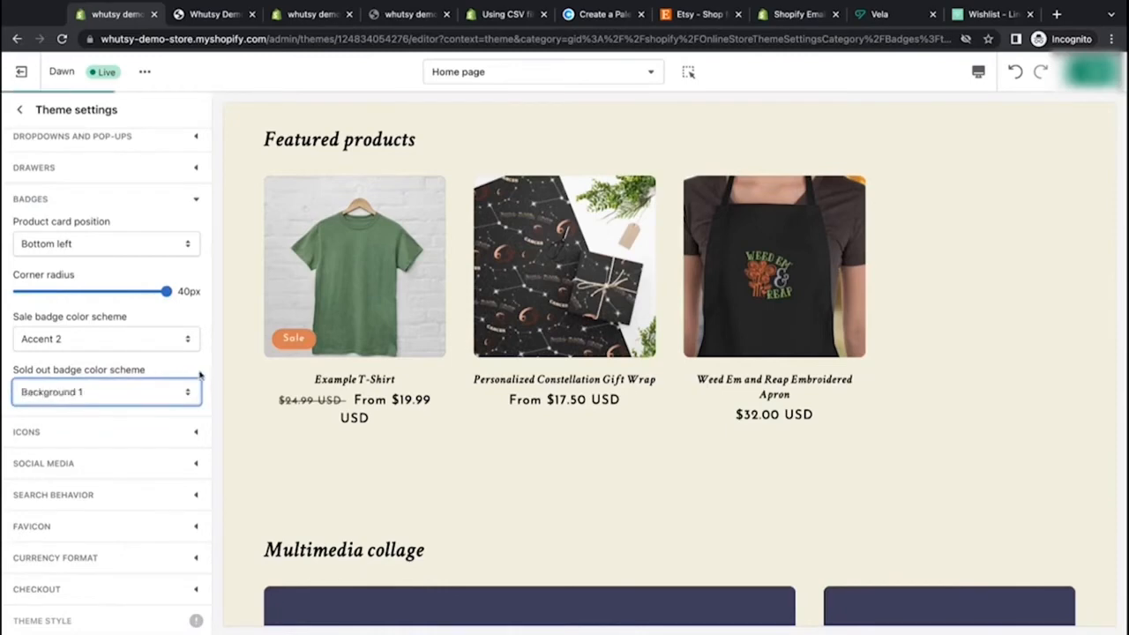
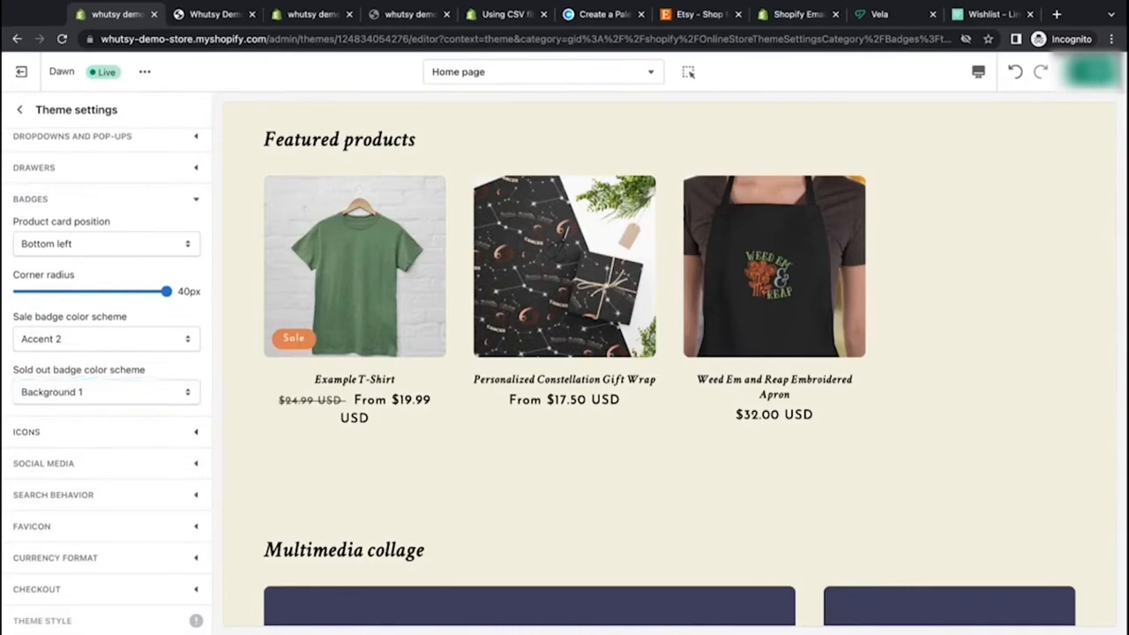
Step: Open the icon settings and set the icon color to Accent 1
{"action": "left_click", "coordinate": [194, 431]}
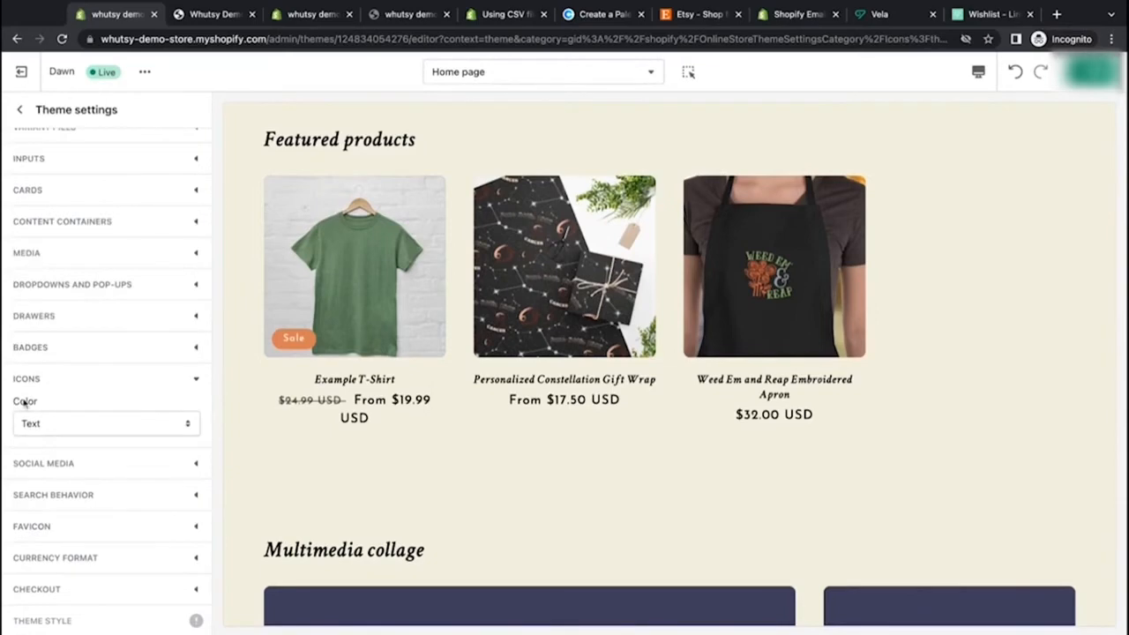
{"action": "left_click", "coordinate": [181, 427]}
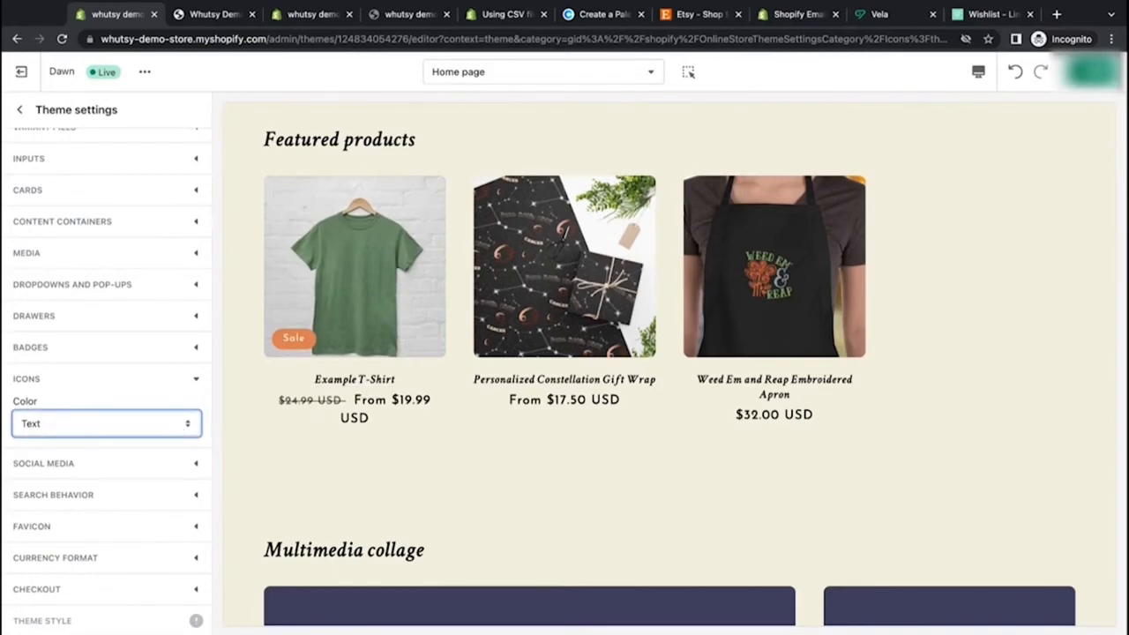
{"action": "scroll", "coordinate": [490, 463], "scroll_direction": "up", "scroll_amount": 10}
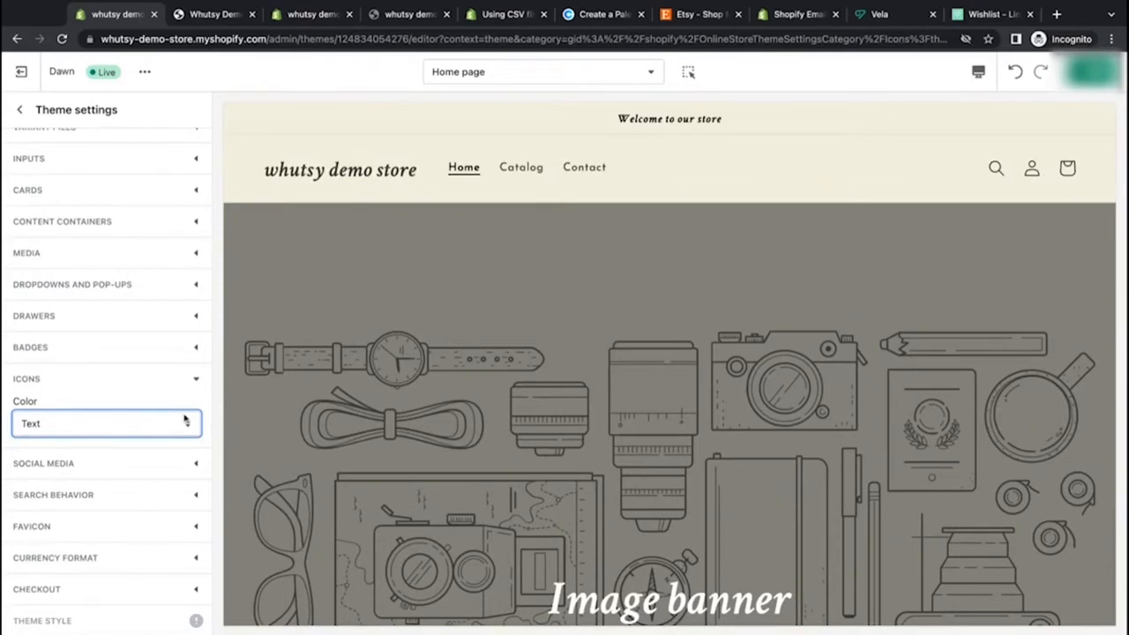
{"action": "left_click", "coordinate": [177, 385]}
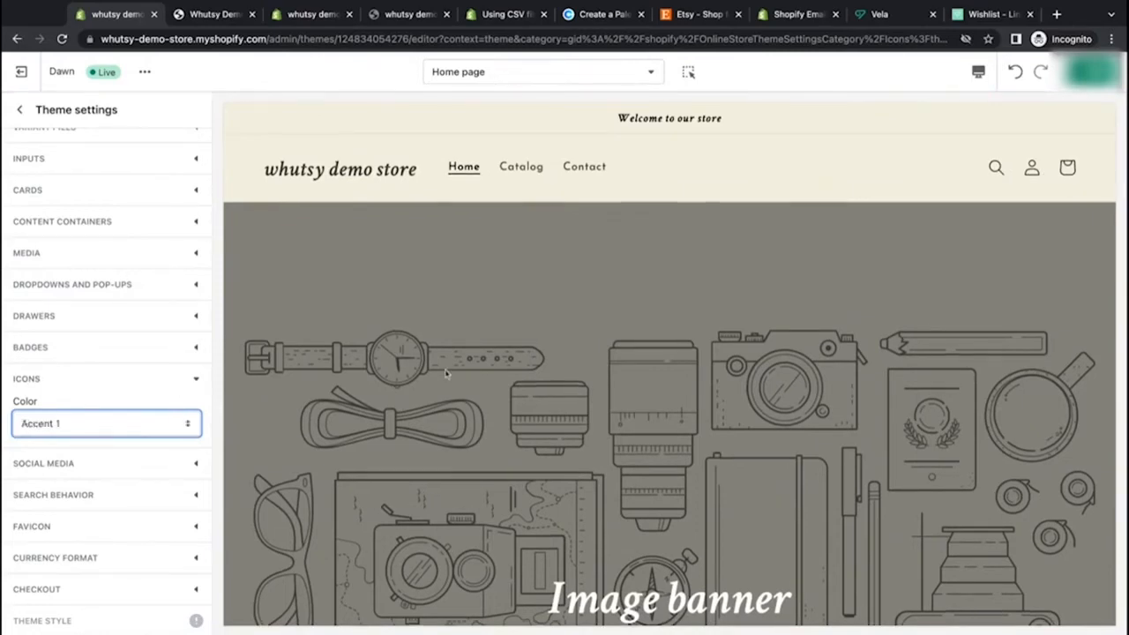
Step: Change the icon color to Accent 2
{"action": "scroll", "coordinate": [446, 374], "scroll_direction": "down", "scroll_amount": 10}
{"action": "scroll", "coordinate": [445, 374], "scroll_direction": "down", "scroll_amount": 10}
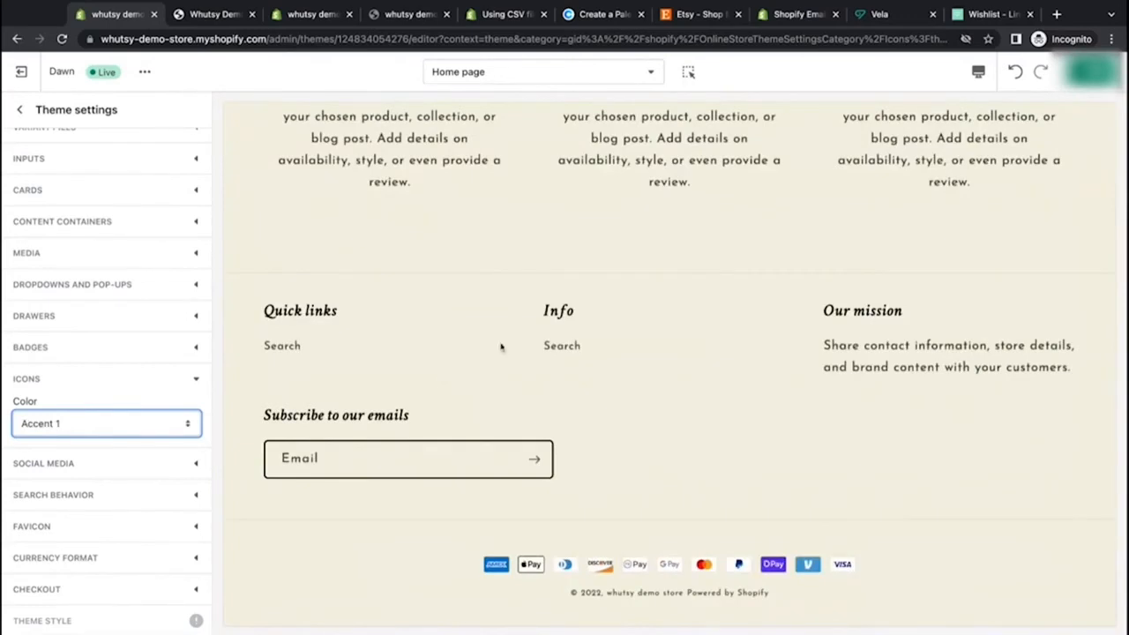
{"action": "scroll", "coordinate": [501, 347], "scroll_direction": "up", "scroll_amount": 10}
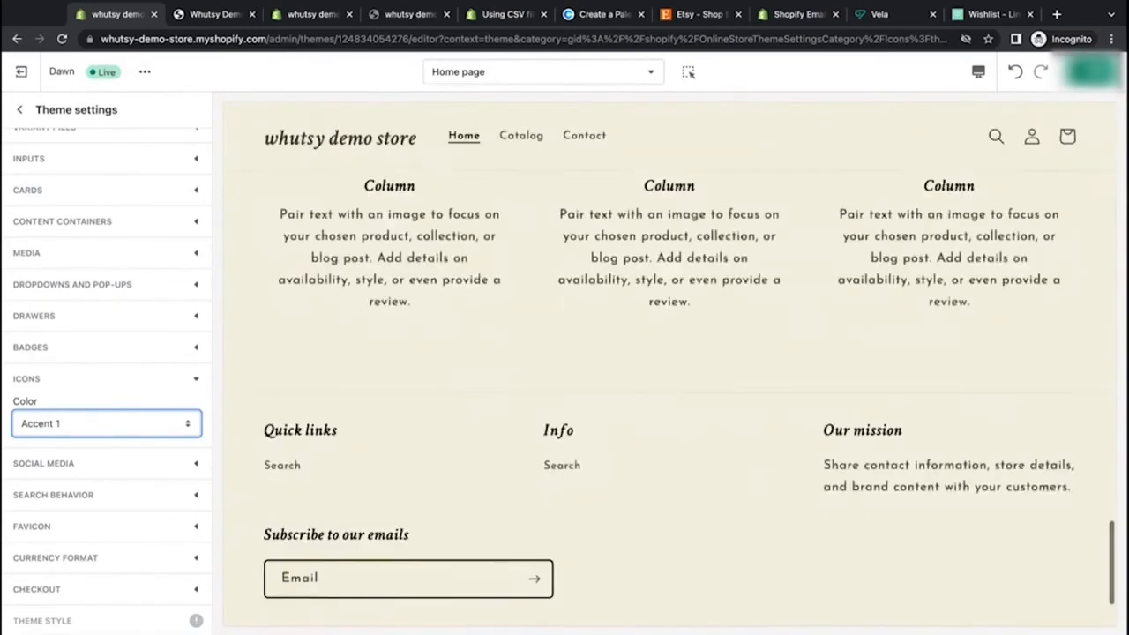
{"action": "scroll", "coordinate": [669, 370], "scroll_direction": "up", "scroll_amount": 6}
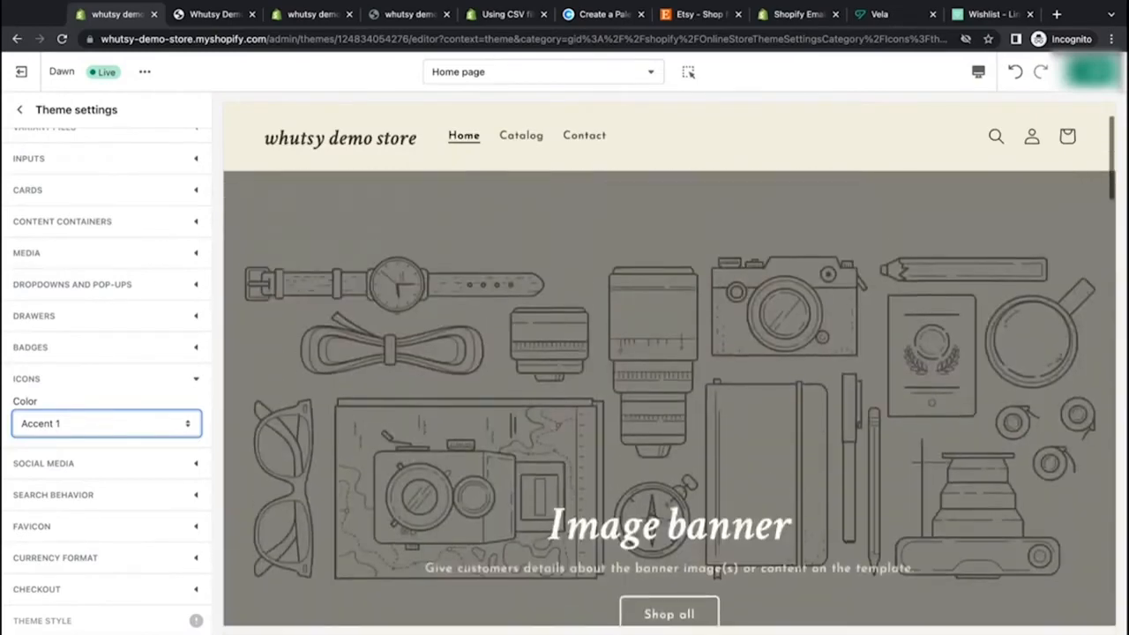
{"action": "left_click", "coordinate": [122, 430]}
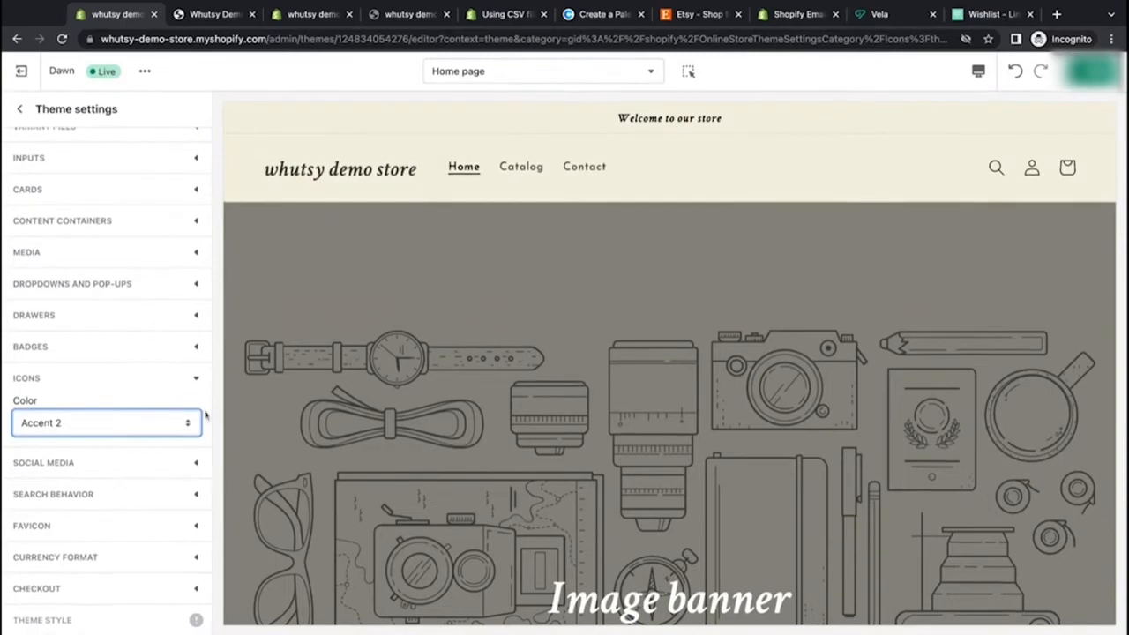
{"action": "left_click", "coordinate": [164, 463]}
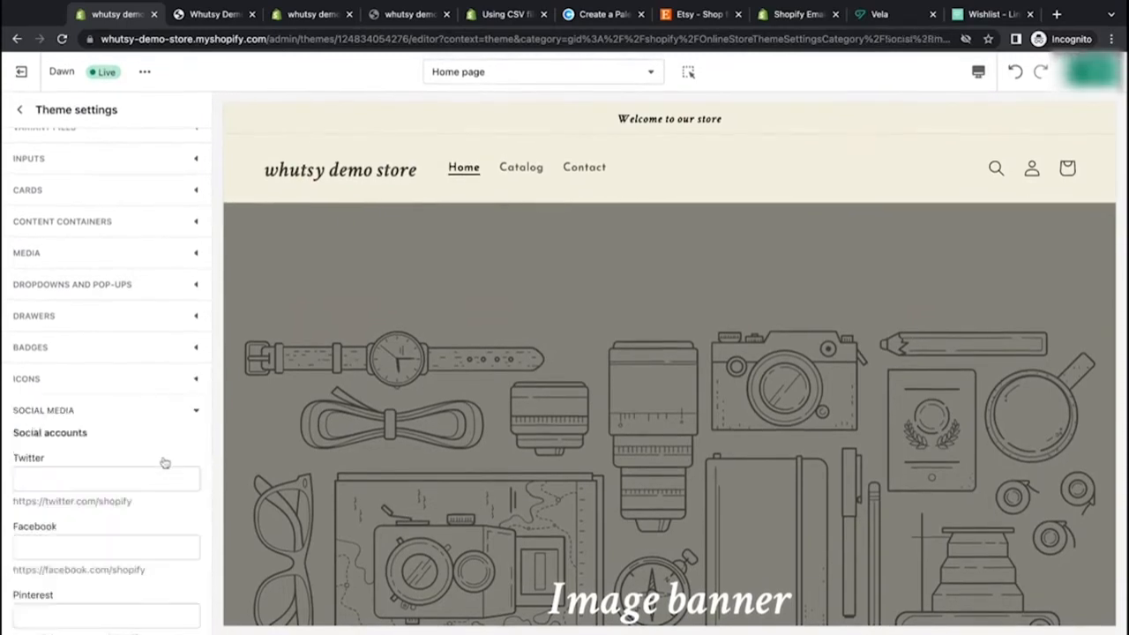
{"action": "scroll", "coordinate": [164, 463], "scroll_direction": "down", "scroll_amount": 2}
{"action": "left_click", "coordinate": [130, 293]}
{"action": "type", "text": "ht"}
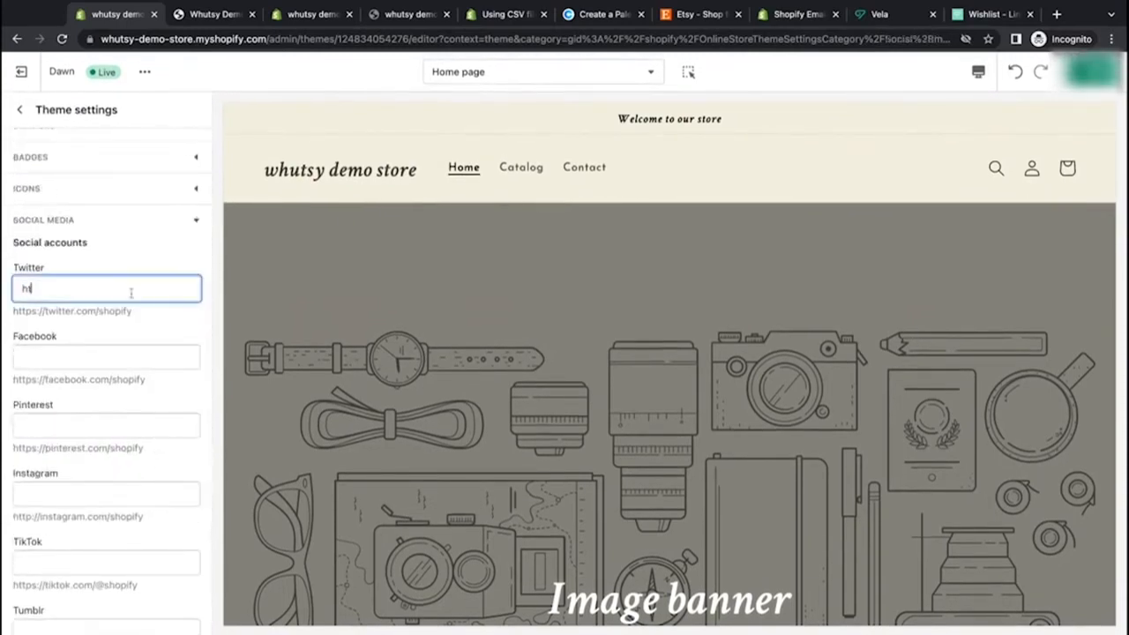
{"action": "type", "text": "tps://twitter.com/"}
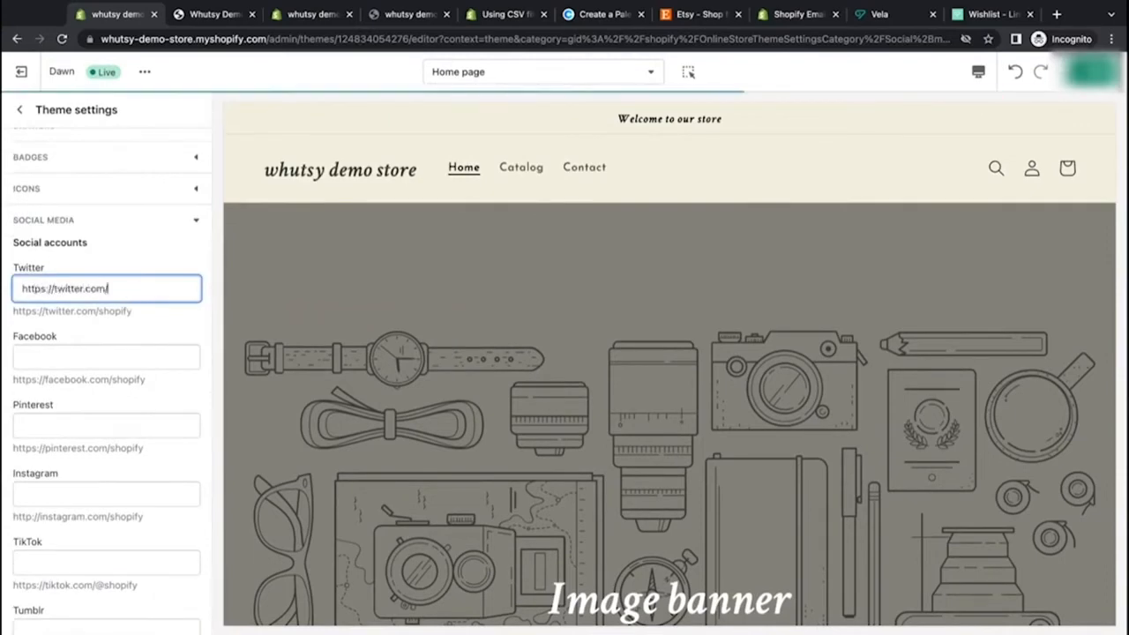
{"action": "type", "text": "whutsy"}
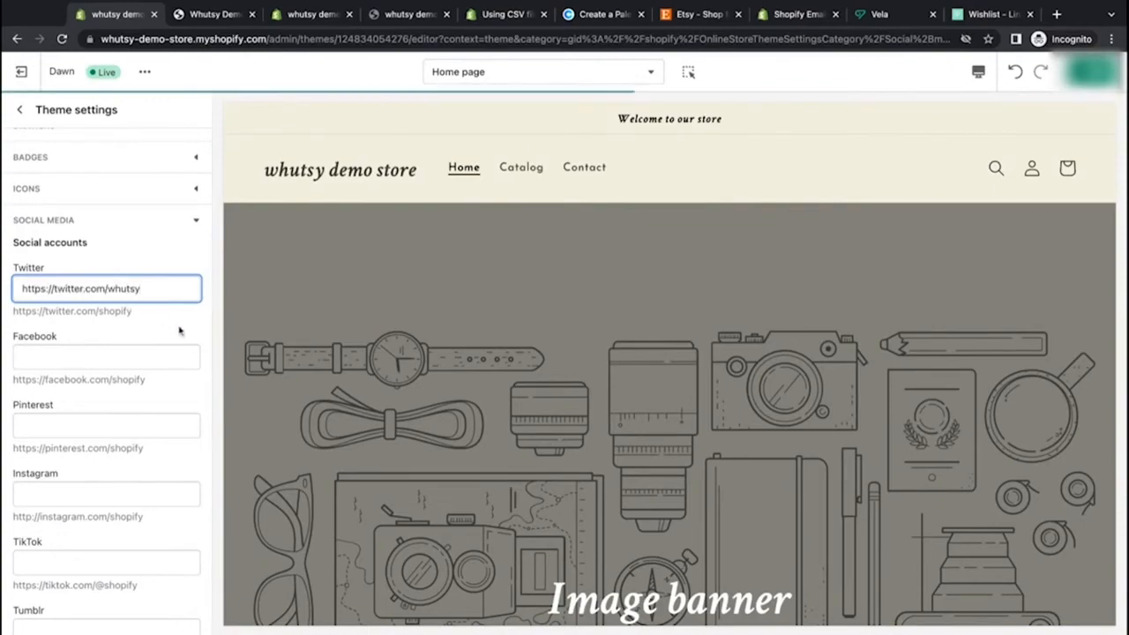
{"action": "left_click", "coordinate": [179, 331]}
Step: Set the icon color to Accent 1
{"action": "scroll", "coordinate": [314, 373], "scroll_direction": "down", "scroll_amount": 15}
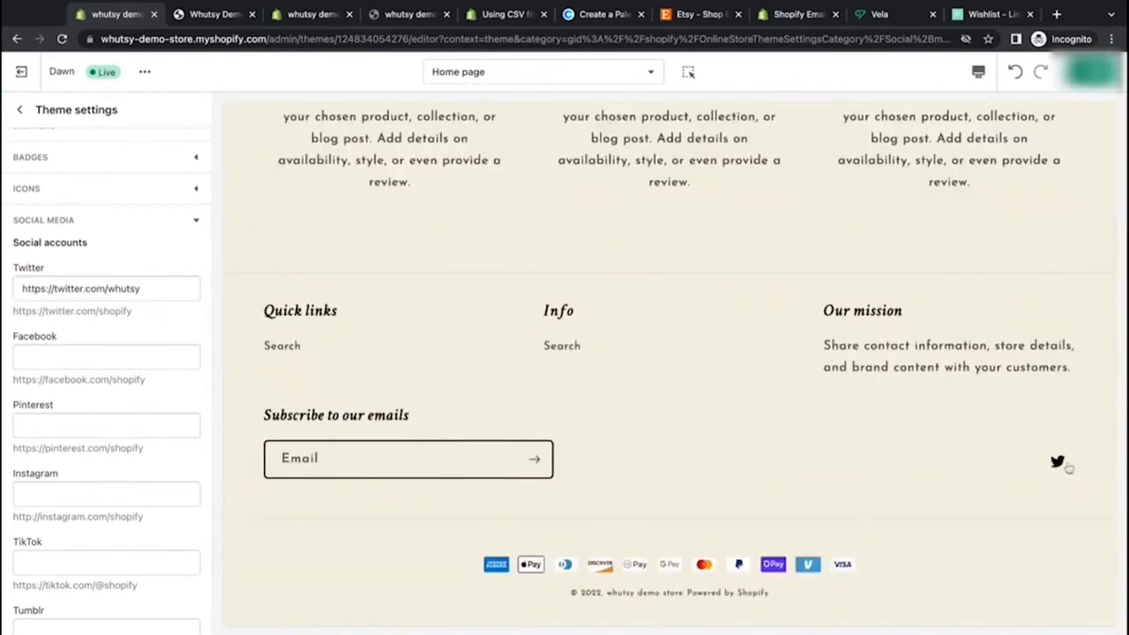
{"action": "left_click", "coordinate": [150, 200]}
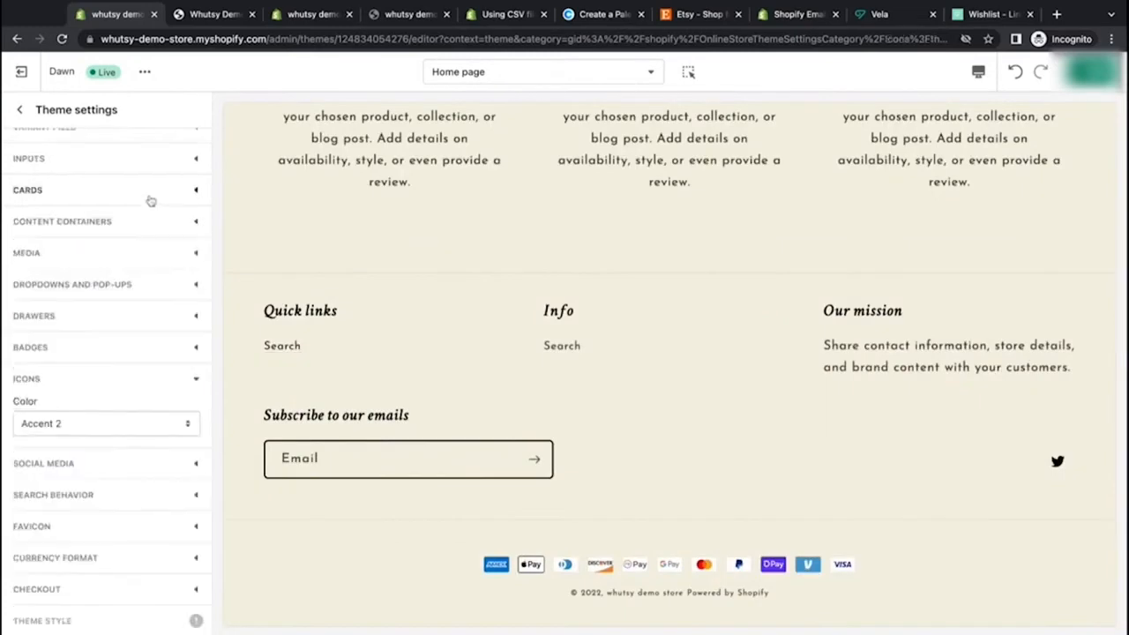
{"action": "left_click", "coordinate": [157, 427]}
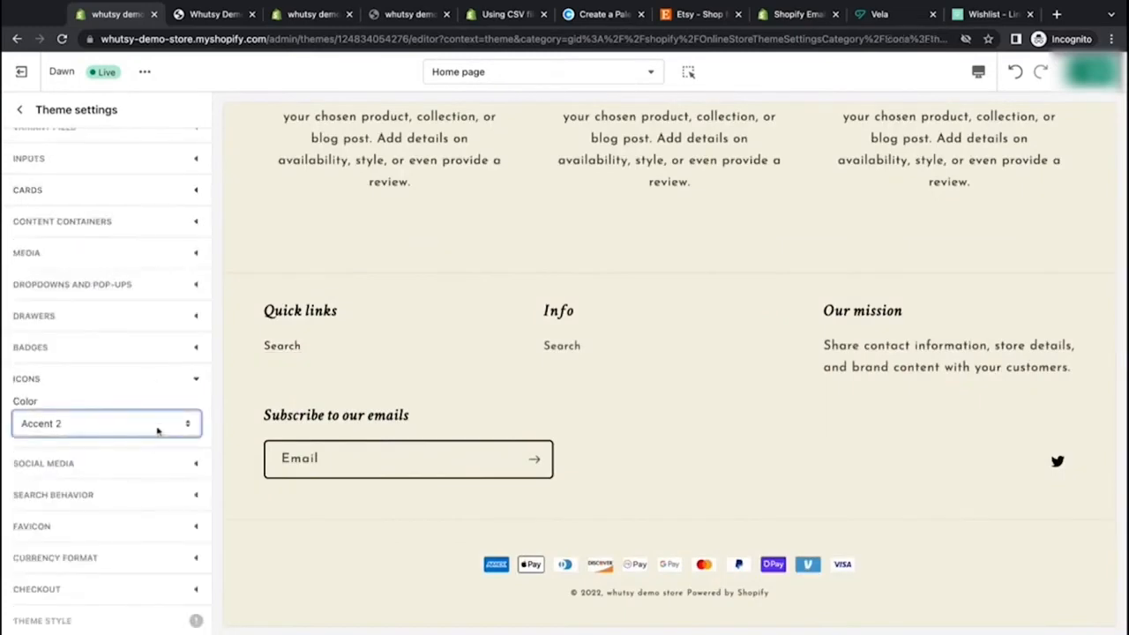
{"action": "left_click", "coordinate": [165, 446]}
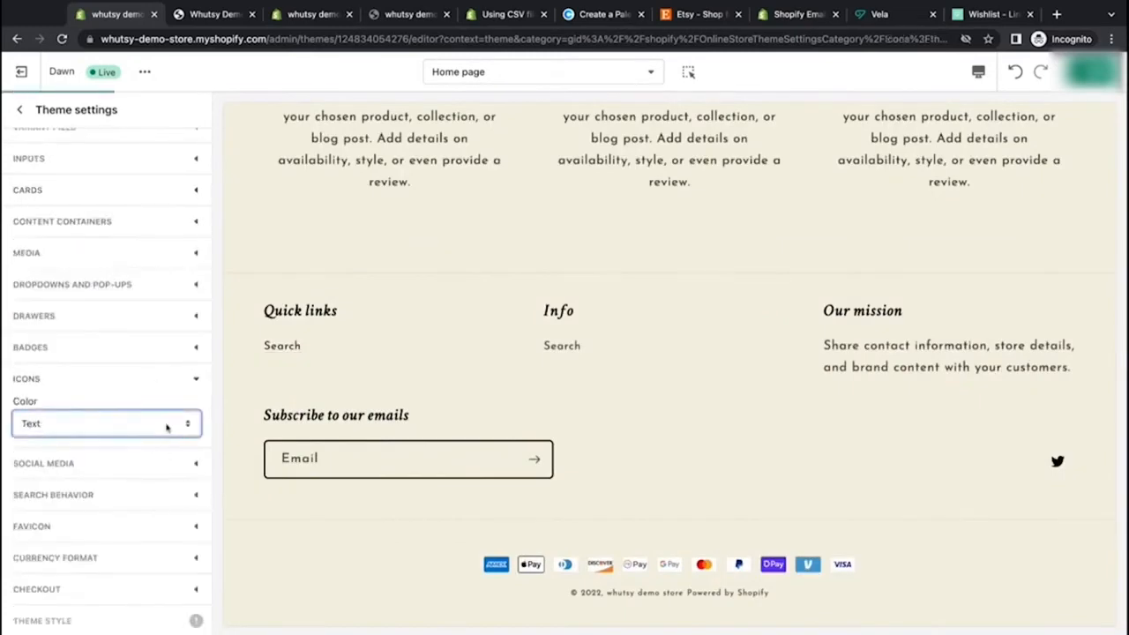
{"action": "left_click", "coordinate": [166, 425]}
{"action": "left_click", "coordinate": [166, 383]}
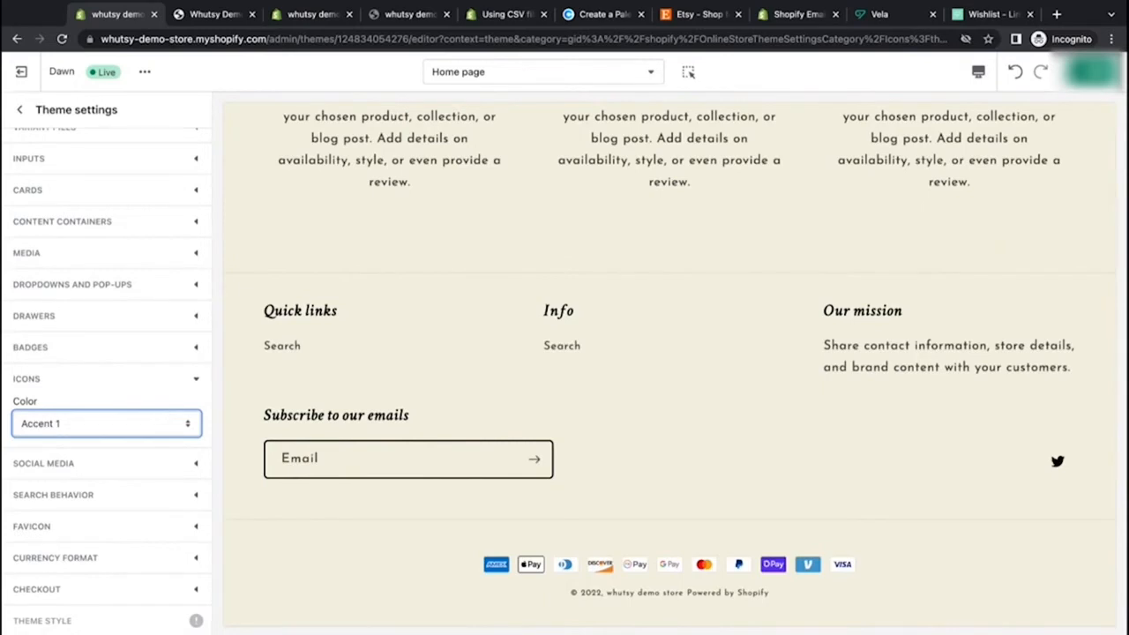
Step: Review the social media account fields and the search behavior options
{"action": "left_click", "coordinate": [192, 463]}
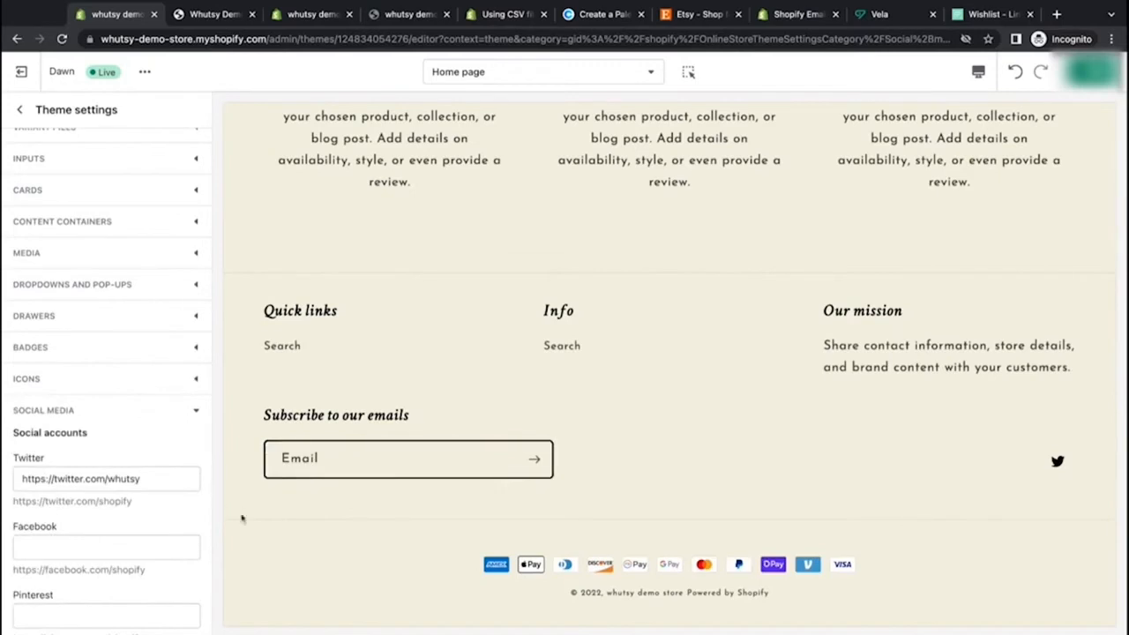
{"action": "scroll", "coordinate": [174, 511], "scroll_direction": "down", "scroll_amount": 3}
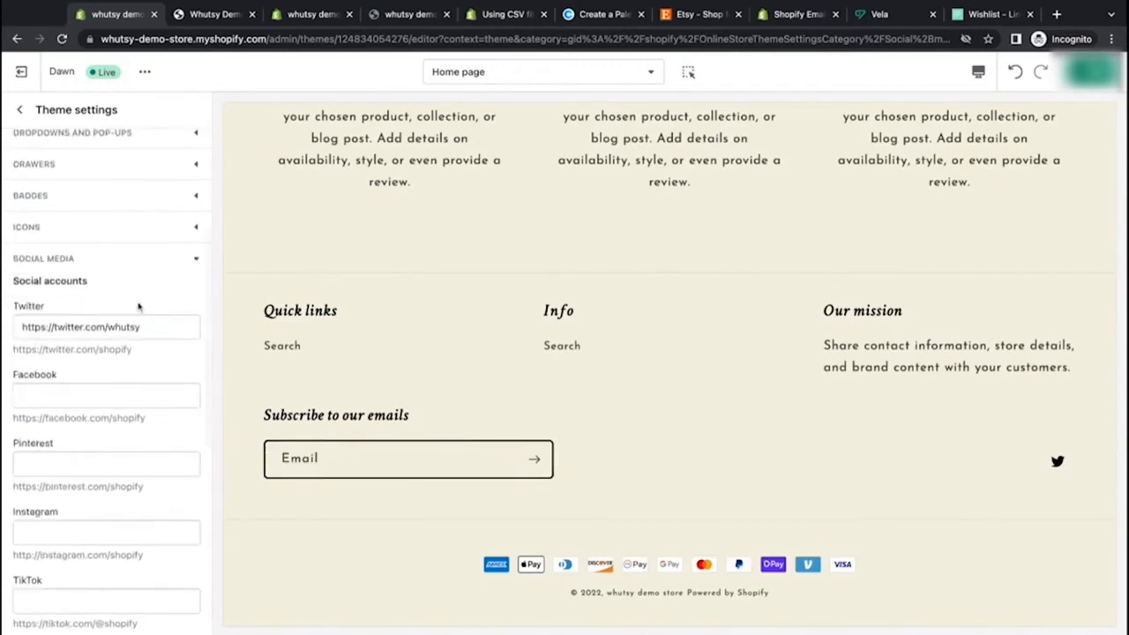
{"action": "scroll", "coordinate": [141, 573], "scroll_direction": "down", "scroll_amount": 8}
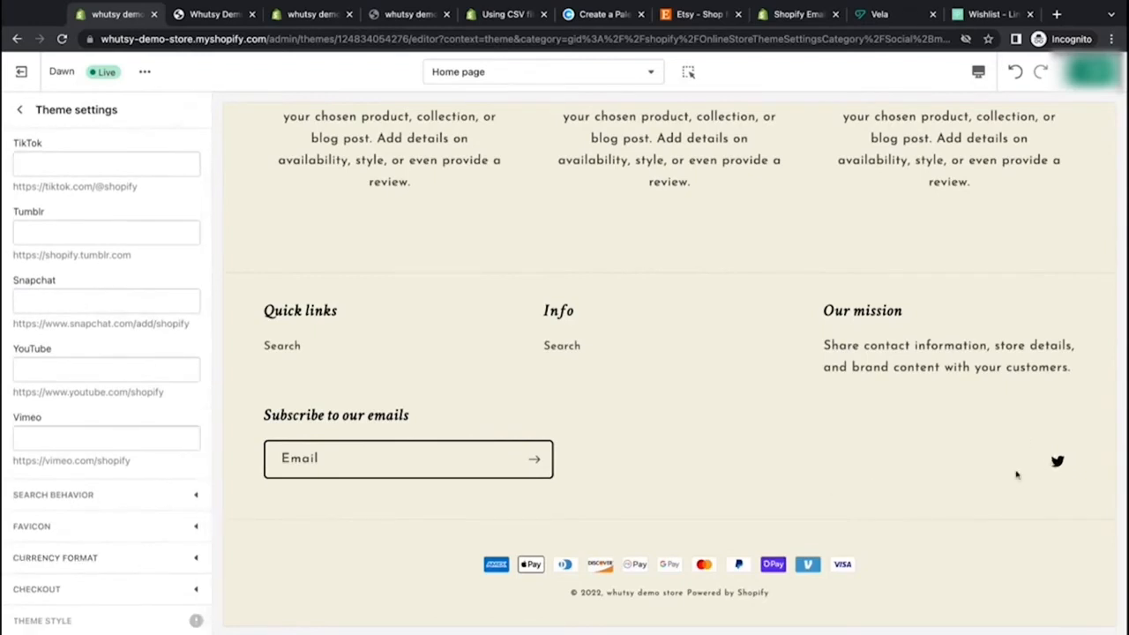
{"action": "left_click", "coordinate": [124, 494]}
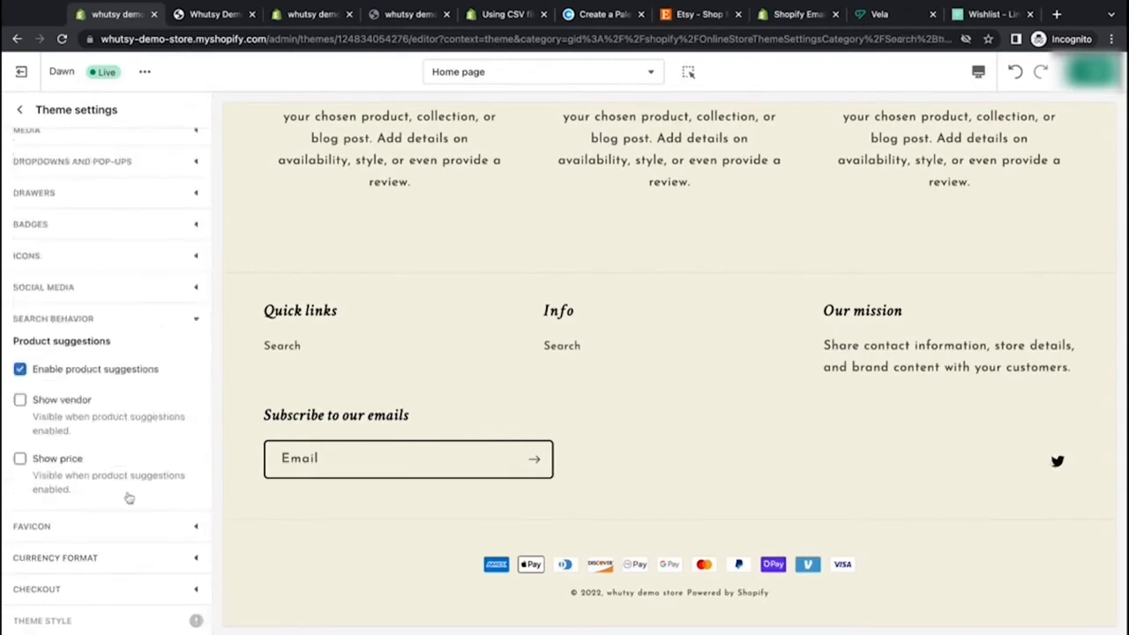
{"action": "scroll", "coordinate": [382, 303], "scroll_direction": "up", "scroll_amount": 15}
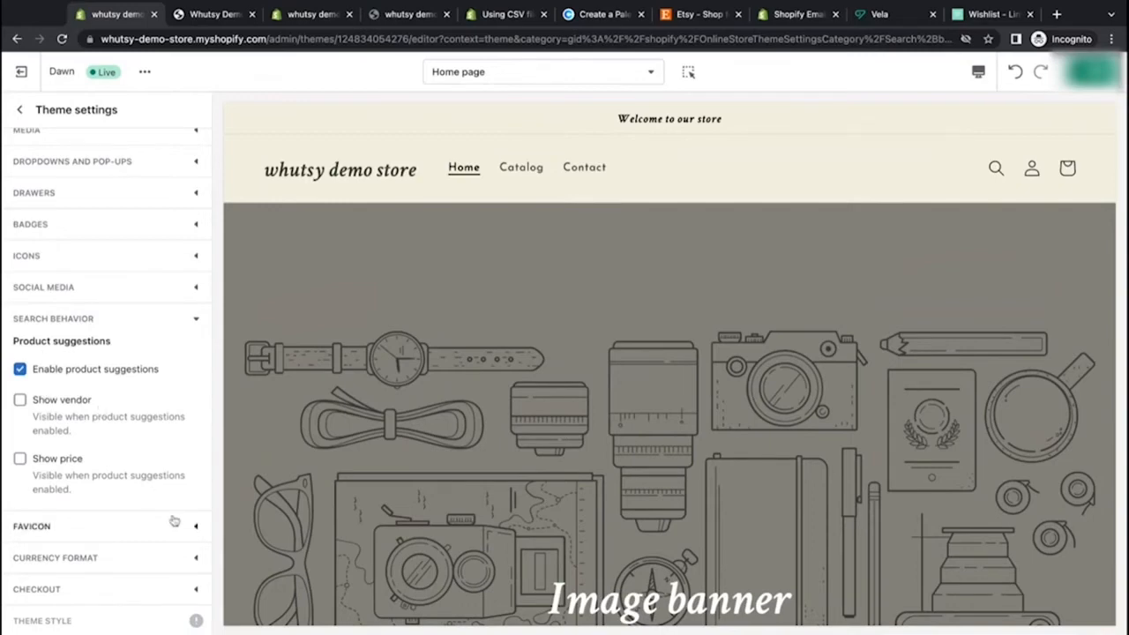
Step: Set the favicon to the arrow image from the image library
{"action": "left_click", "coordinate": [197, 529]}
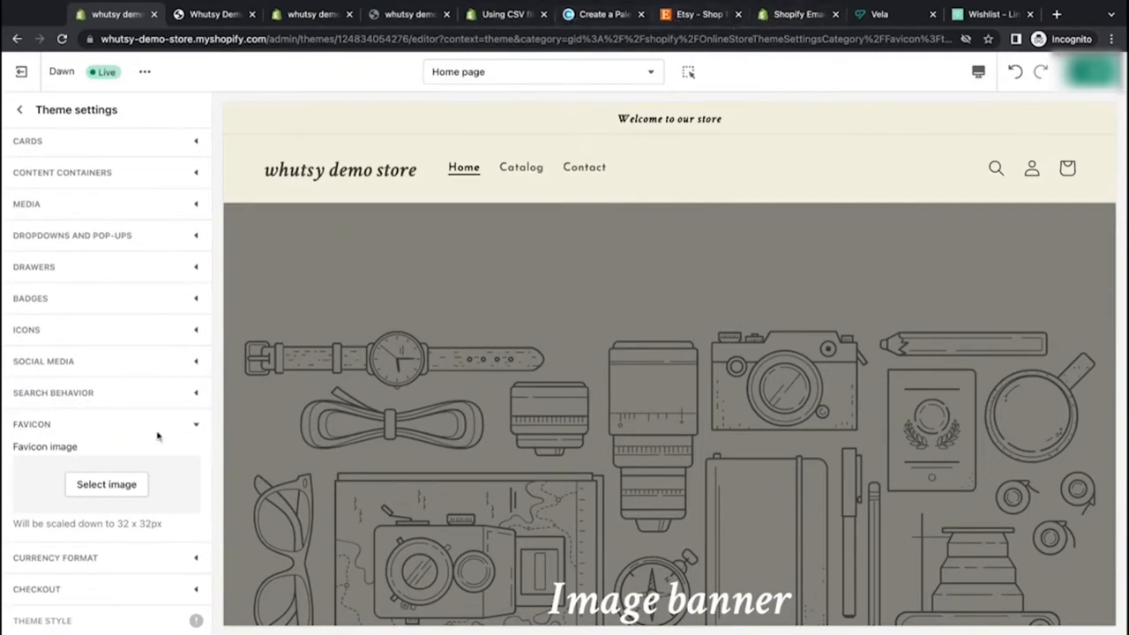
{"action": "left_click", "coordinate": [116, 486]}
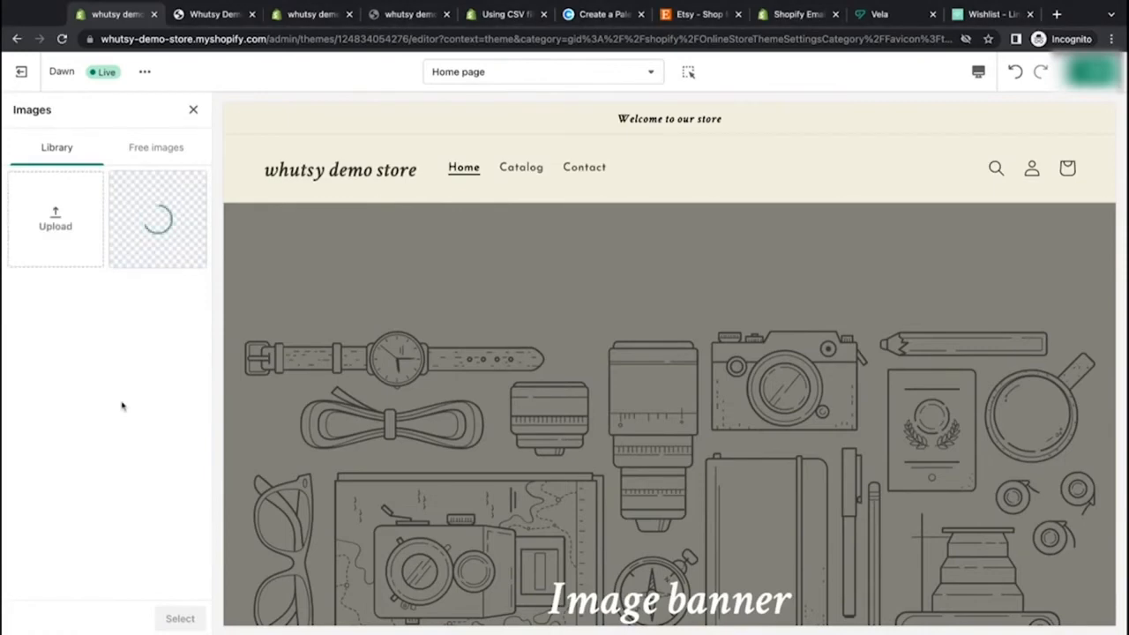
{"action": "left_click", "coordinate": [180, 619]}
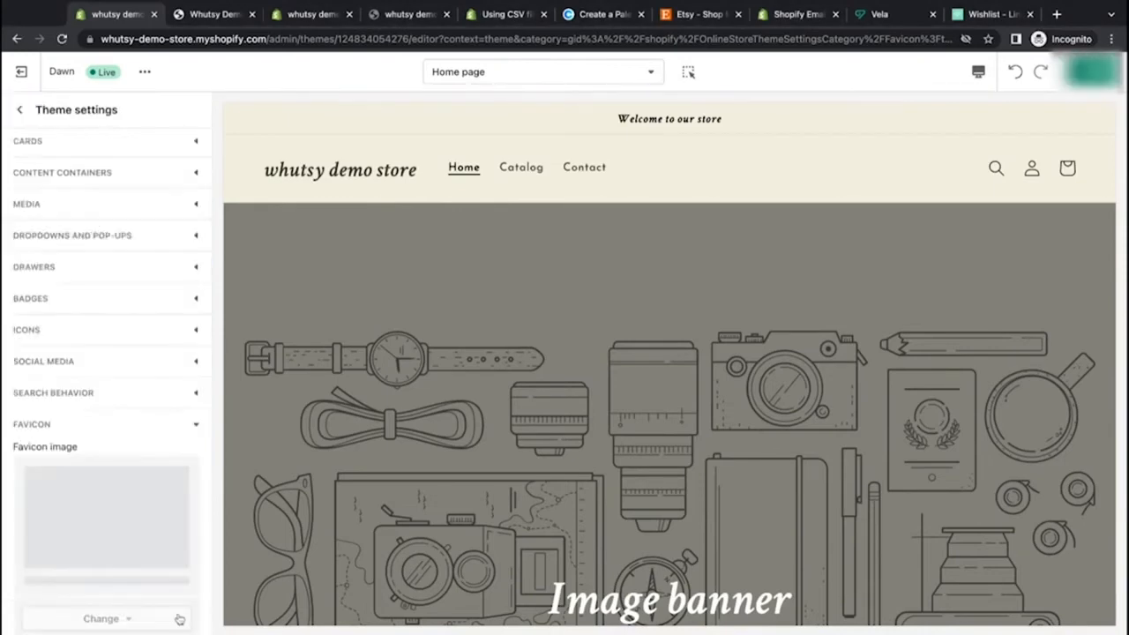
{"action": "scroll", "coordinate": [146, 460], "scroll_direction": "down", "scroll_amount": 3}
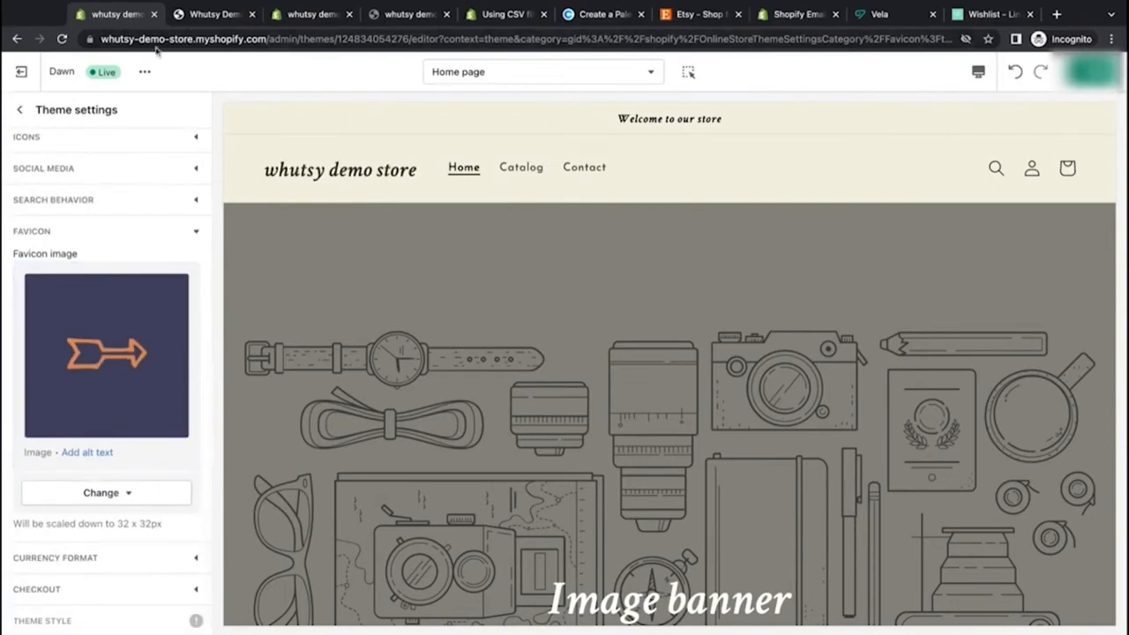
Step: Reload the storefront tab to check the new favicon, then return to the theme editor
{"action": "left_click", "coordinate": [199, 15]}
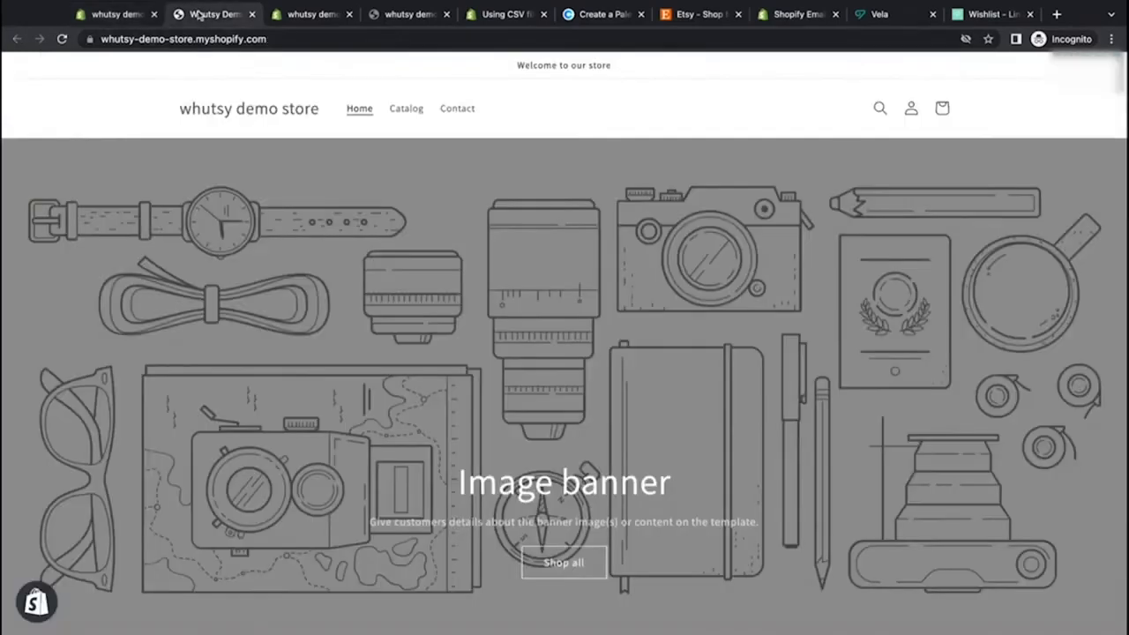
{"action": "left_click", "coordinate": [120, 15]}
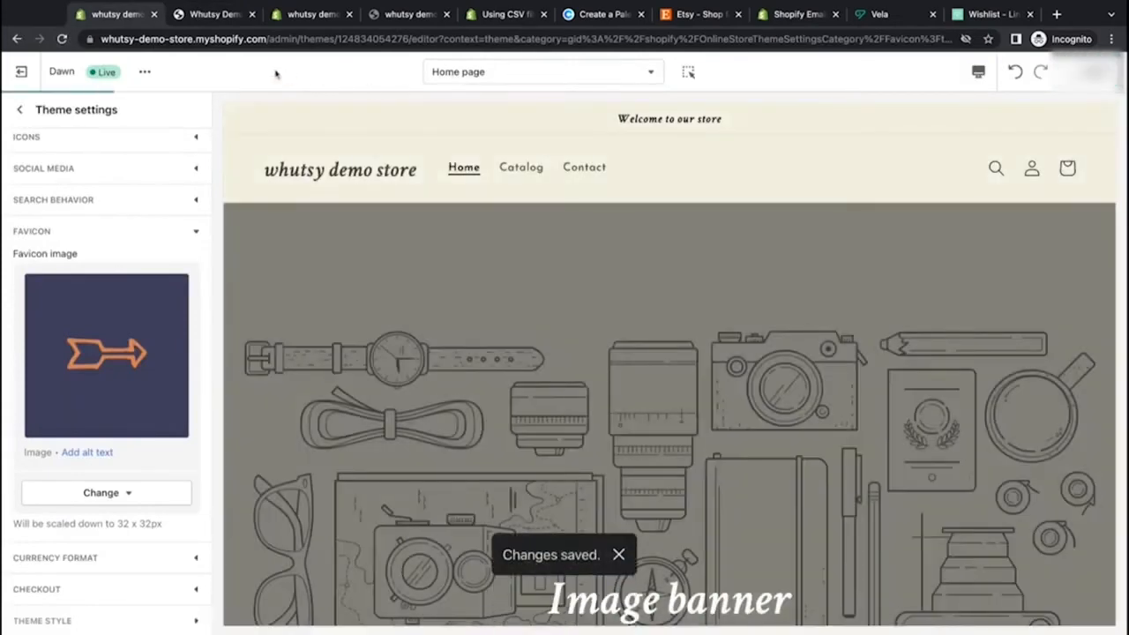
{"action": "left_click", "coordinate": [216, 16]}
{"action": "left_click", "coordinate": [64, 39]}
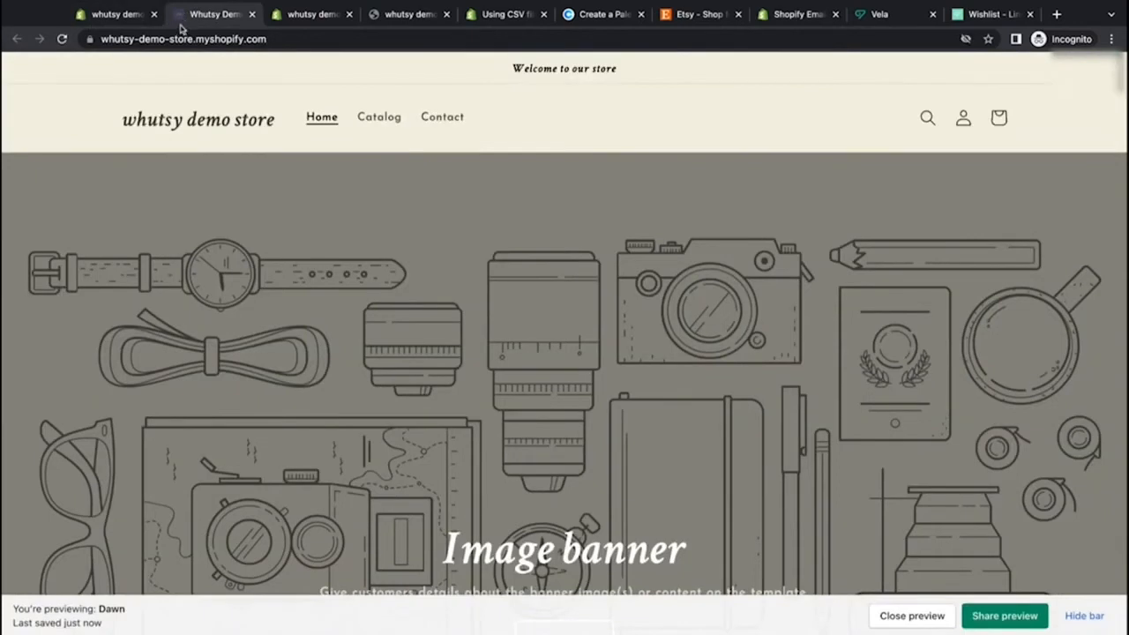
{"action": "left_click", "coordinate": [116, 16]}
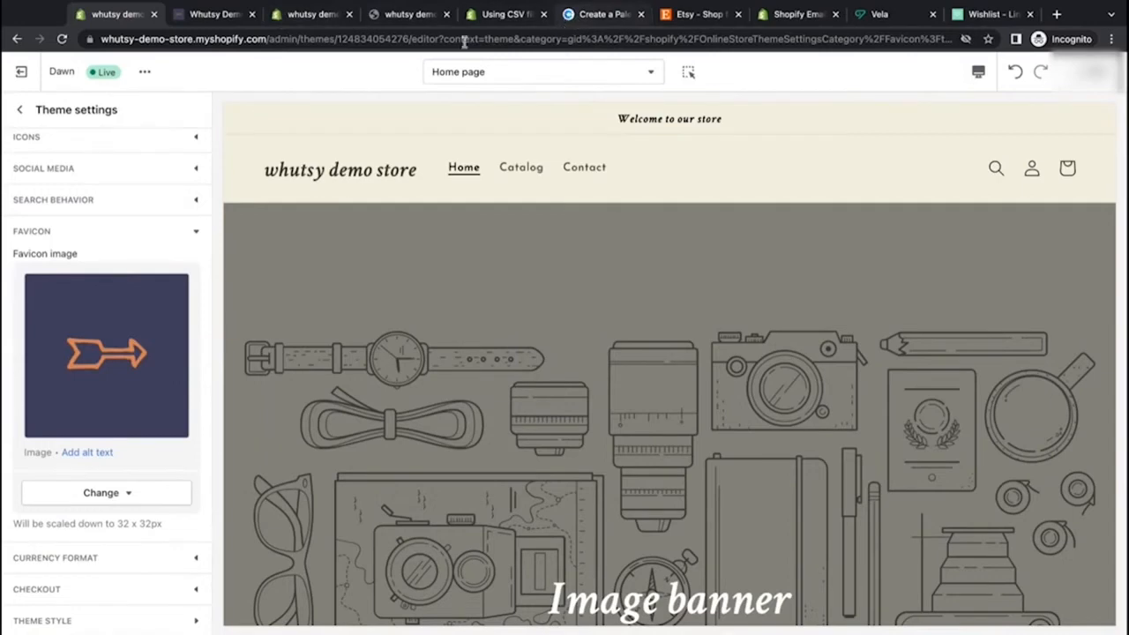
Step: Turn off Show currency codes in the currency format settings
{"action": "left_click", "coordinate": [149, 561]}
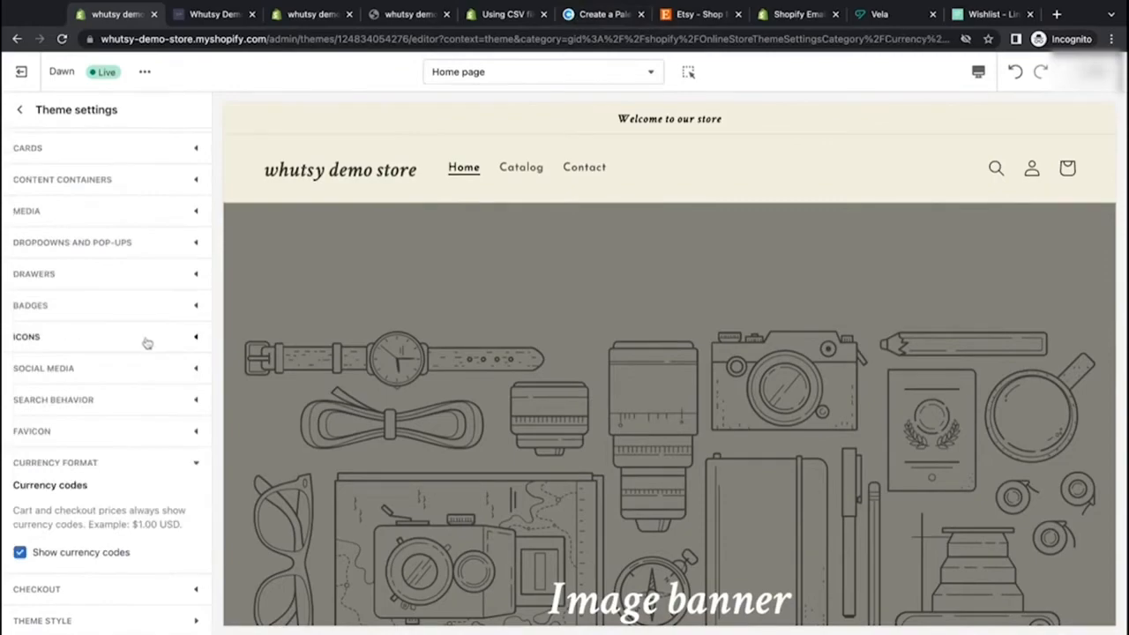
{"action": "scroll", "coordinate": [350, 512], "scroll_direction": "down", "scroll_amount": 10}
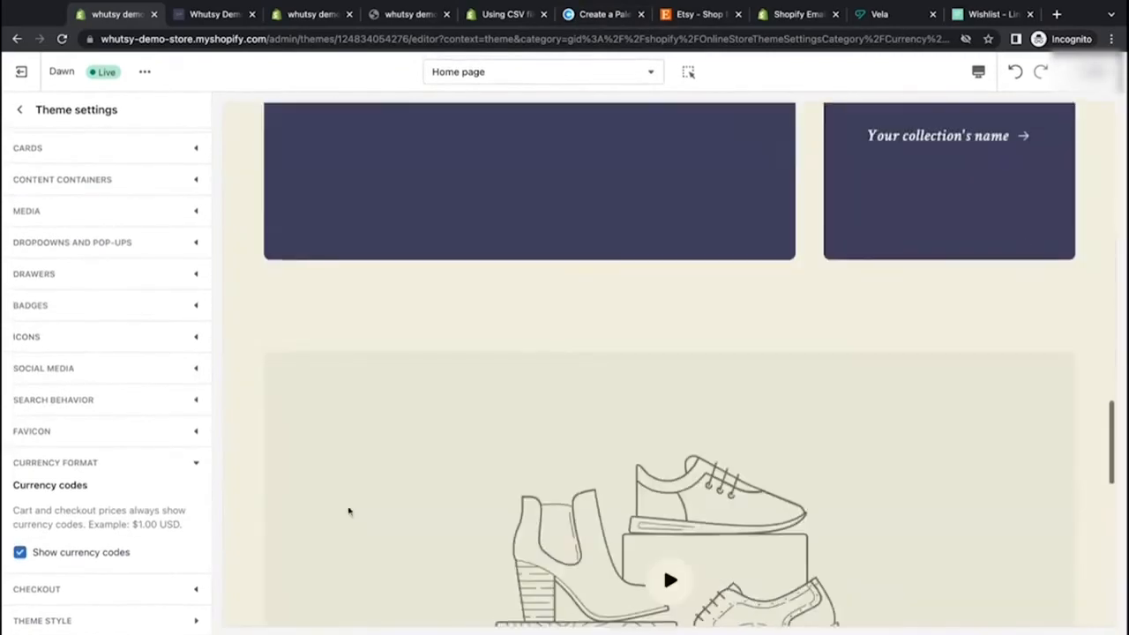
{"action": "scroll", "coordinate": [349, 512], "scroll_direction": "up", "scroll_amount": 5}
{"action": "scroll", "coordinate": [348, 511], "scroll_direction": "down", "scroll_amount": 4}
{"action": "scroll", "coordinate": [378, 283], "scroll_direction": "up", "scroll_amount": 1}
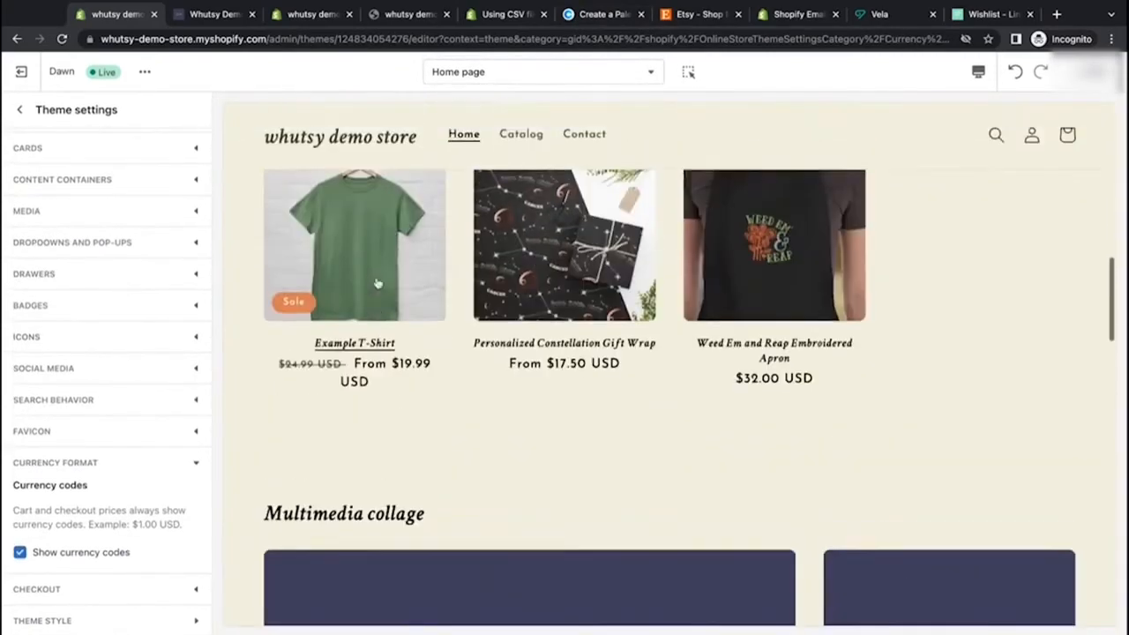
{"action": "scroll", "coordinate": [377, 282], "scroll_direction": "up", "scroll_amount": 1}
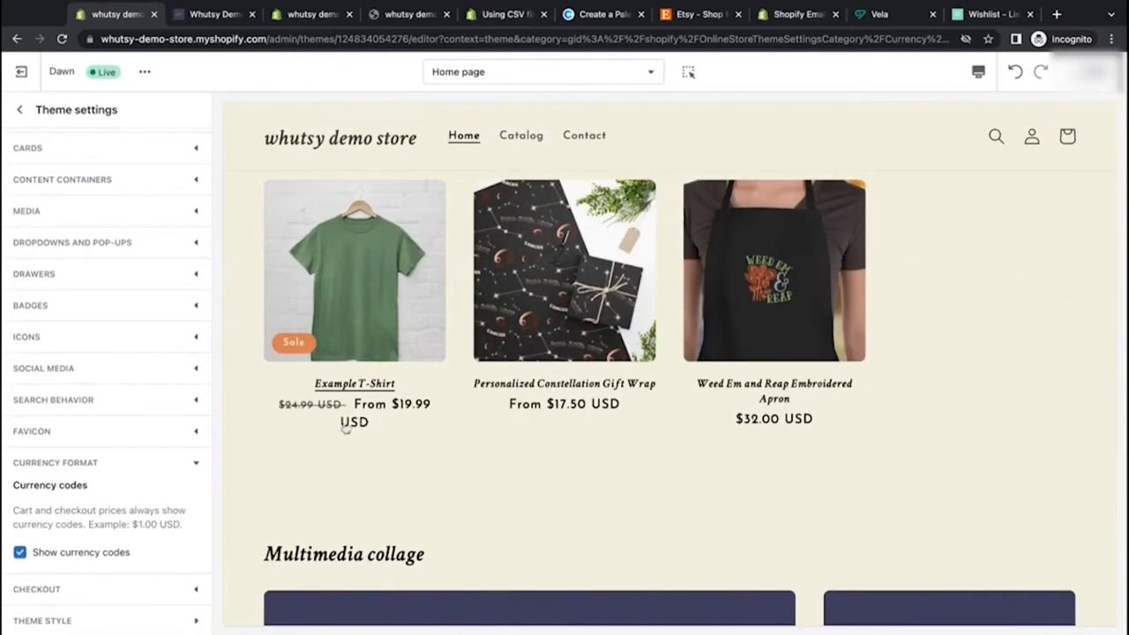
{"action": "left_click", "coordinate": [19, 552]}
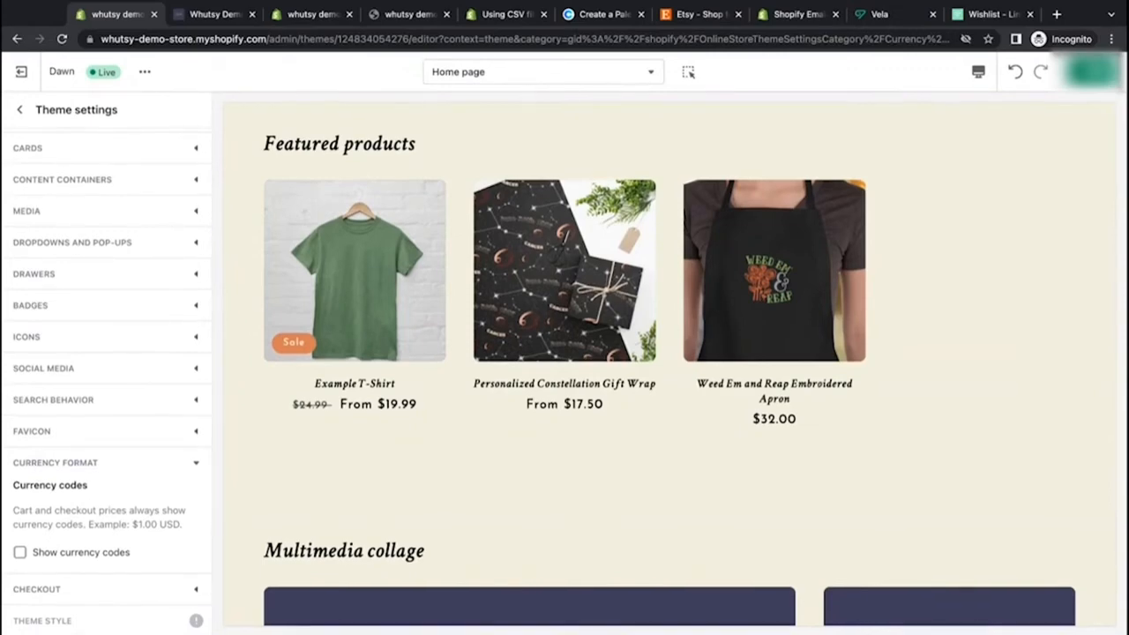
Step: Expand the Checkout theme settings and switch the editor preview to the Checkout template
{"action": "scroll", "coordinate": [315, 456], "scroll_direction": "down", "scroll_amount": 2}
{"action": "scroll", "coordinate": [316, 459], "scroll_direction": "up", "scroll_amount": 1}
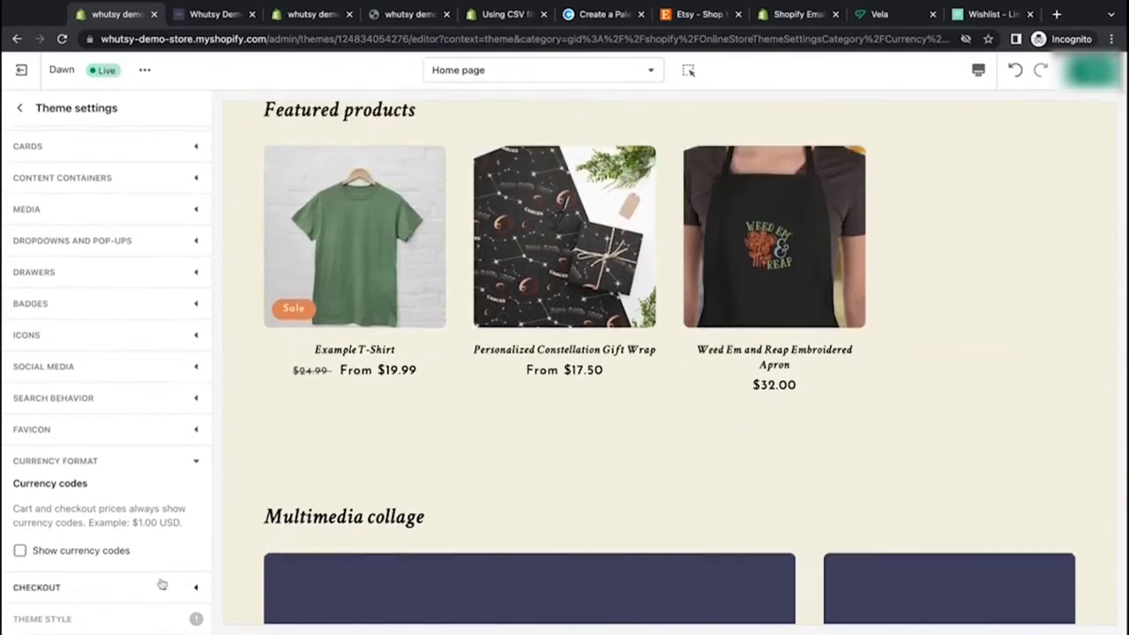
{"action": "left_click", "coordinate": [197, 590]}
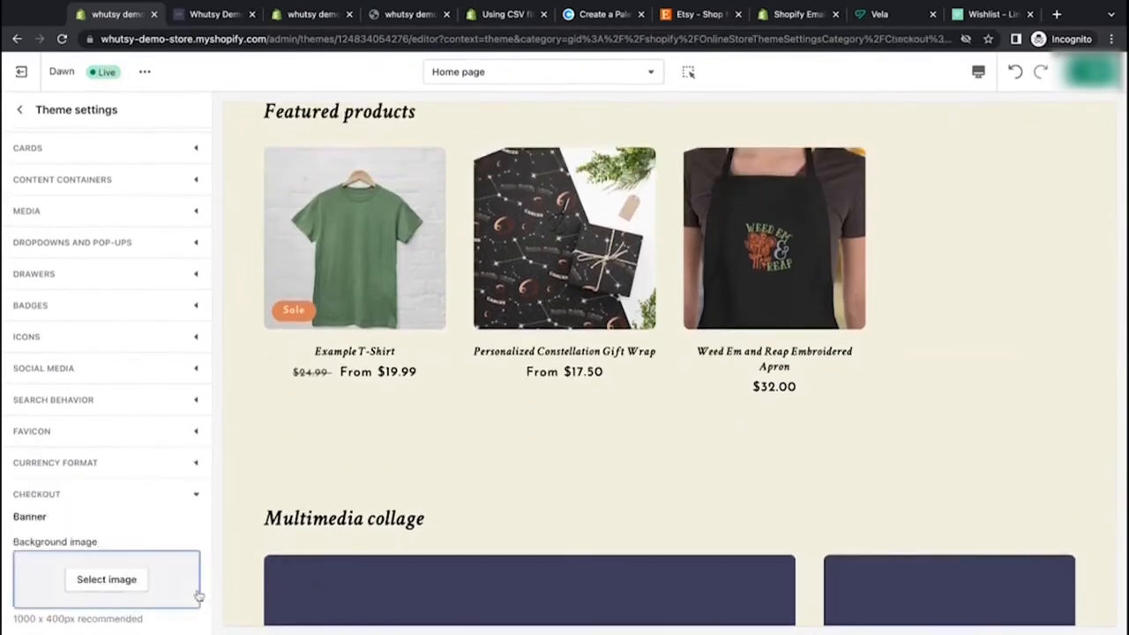
{"action": "scroll", "coordinate": [176, 507], "scroll_direction": "down", "scroll_amount": 5}
{"action": "scroll", "coordinate": [175, 504], "scroll_direction": "up", "scroll_amount": 1}
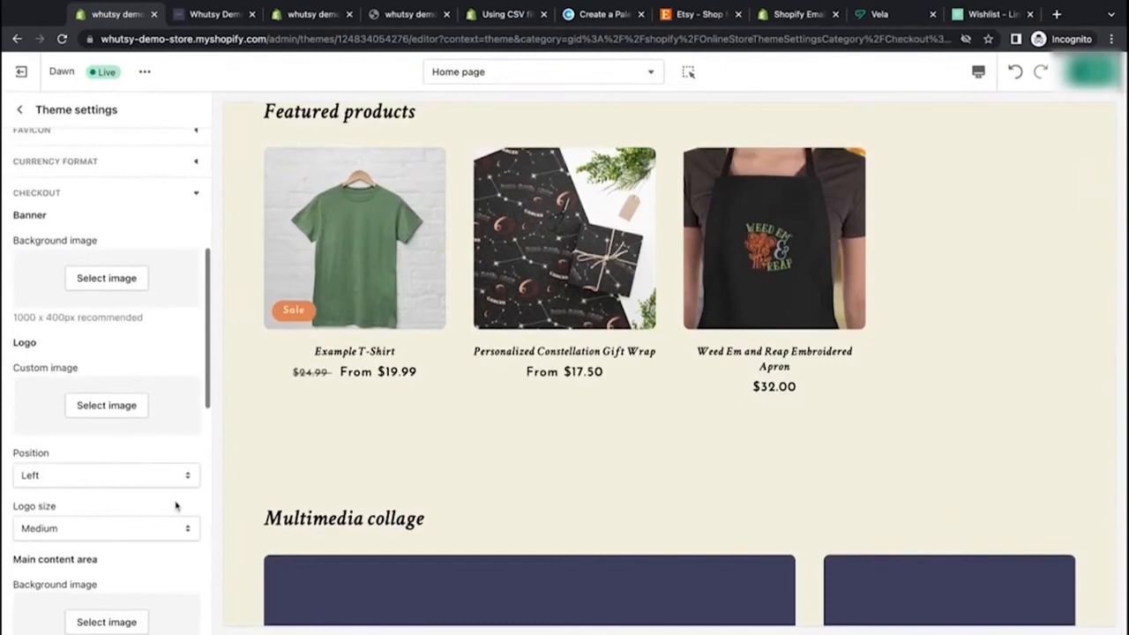
{"action": "left_click", "coordinate": [517, 73]}
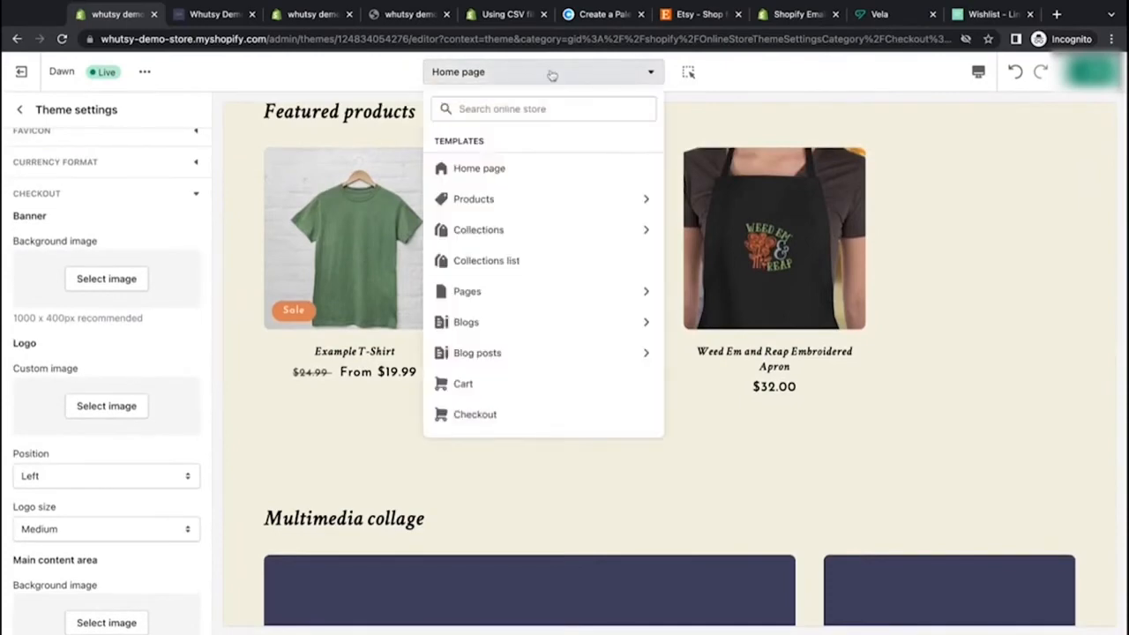
{"action": "left_click", "coordinate": [496, 417]}
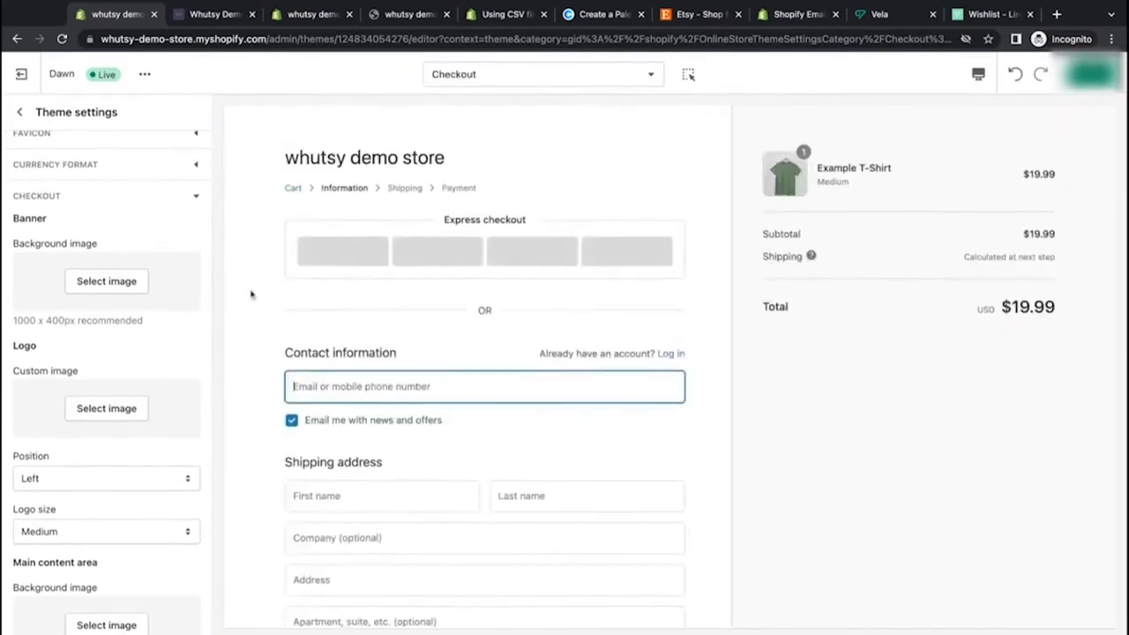
Step: Set the checkout logo's custom image to the arrow image from the image library
{"action": "scroll", "coordinate": [252, 294], "scroll_direction": "down", "scroll_amount": 5}
{"action": "scroll", "coordinate": [251, 295], "scroll_direction": "up", "scroll_amount": 3}
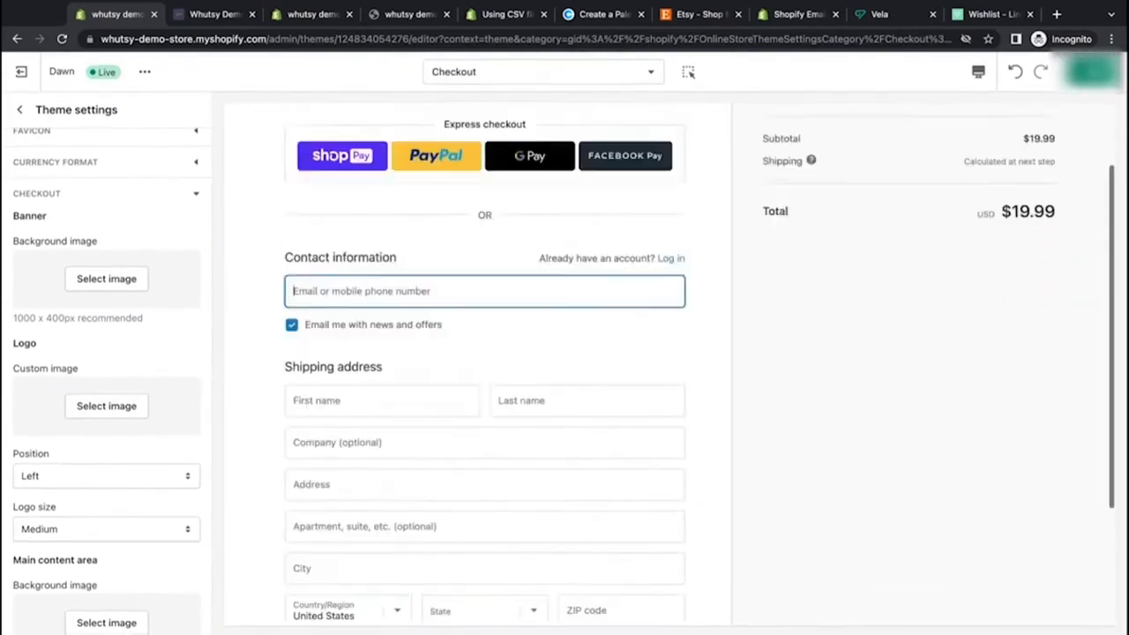
{"action": "scroll", "coordinate": [484, 353], "scroll_direction": "up", "scroll_amount": 2}
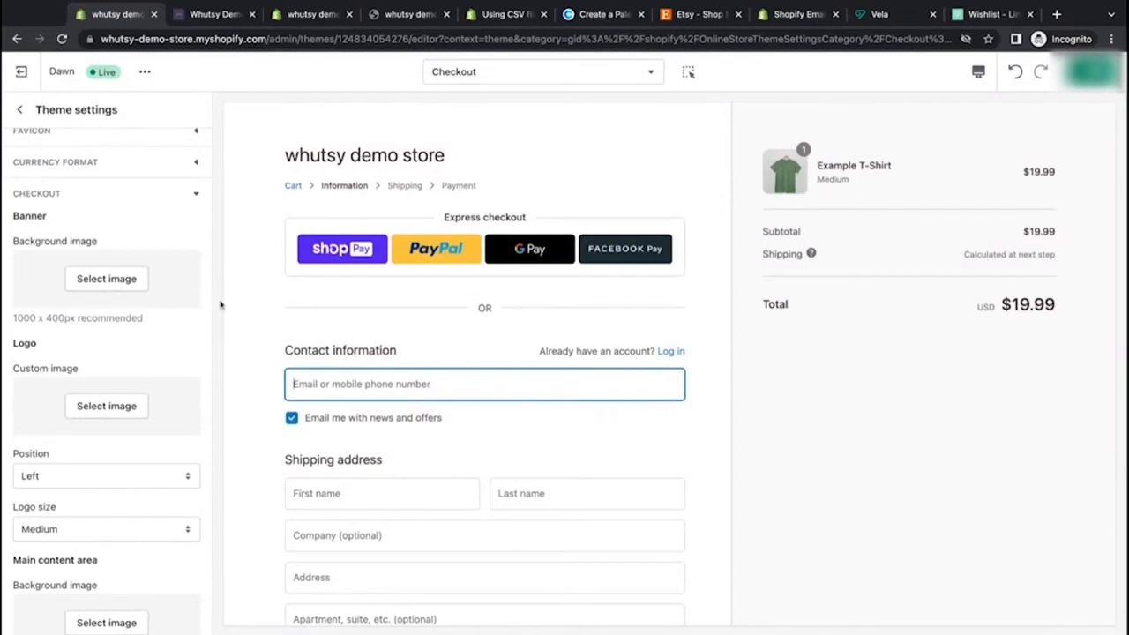
{"action": "left_click", "coordinate": [106, 406]}
{"action": "left_click", "coordinate": [150, 261]}
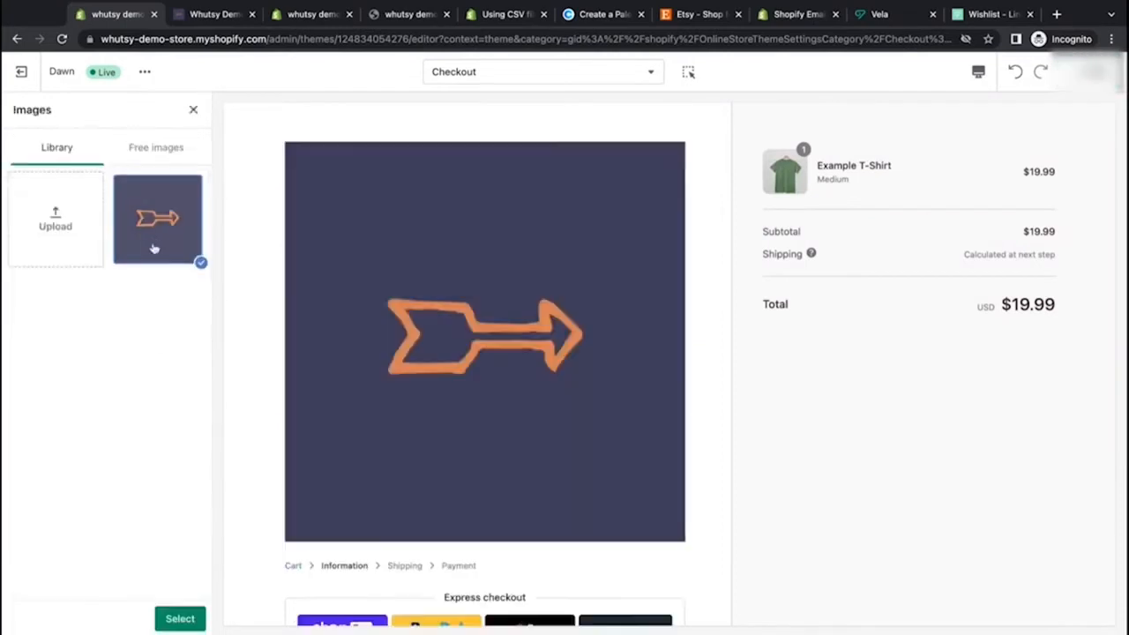
{"action": "left_click", "coordinate": [181, 618]}
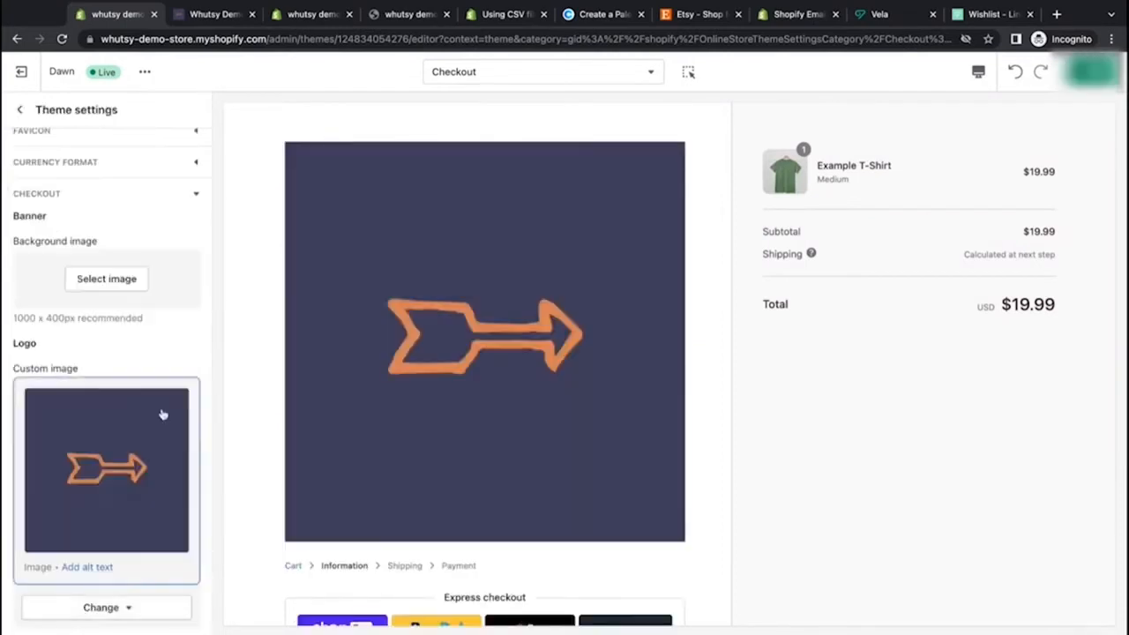
Step: Try a Small logo size and Center logo position, restoring Medium and Left
{"action": "scroll", "coordinate": [159, 413], "scroll_direction": "down", "scroll_amount": 5}
{"action": "scroll", "coordinate": [155, 413], "scroll_direction": "up", "scroll_amount": 3}
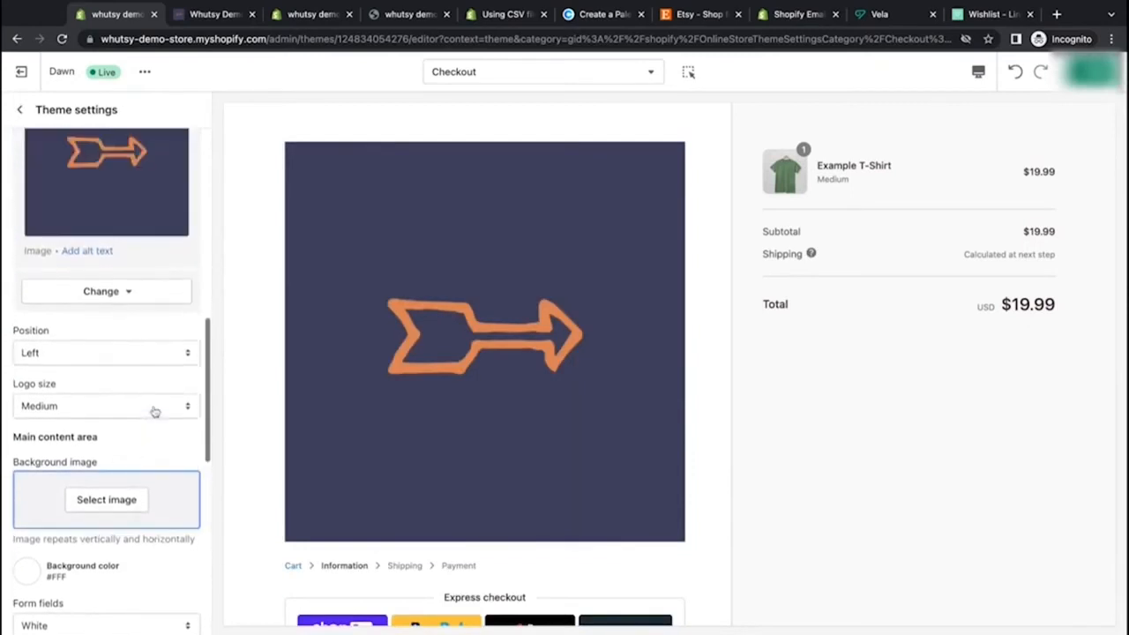
{"action": "left_click", "coordinate": [169, 413]}
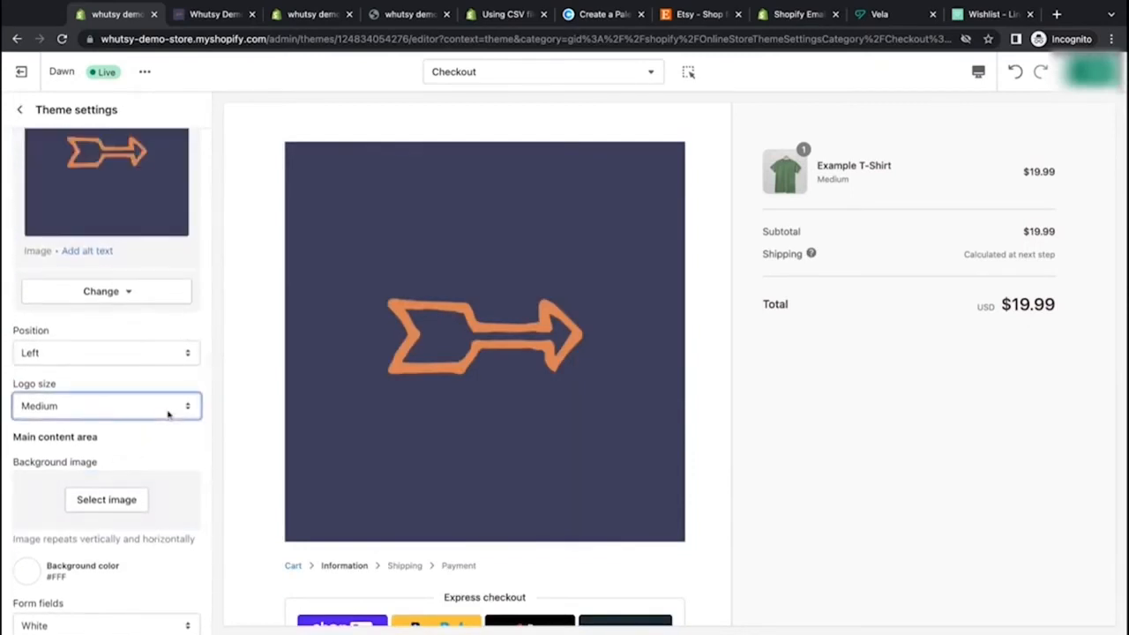
{"action": "left_click", "coordinate": [167, 396]}
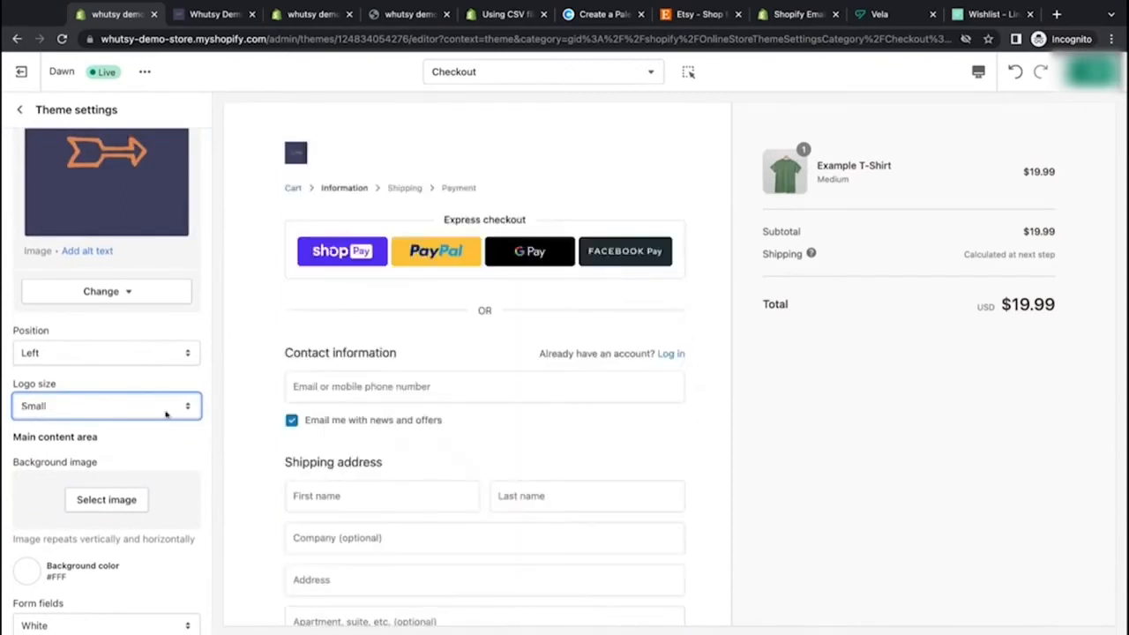
{"action": "left_click", "coordinate": [164, 432]}
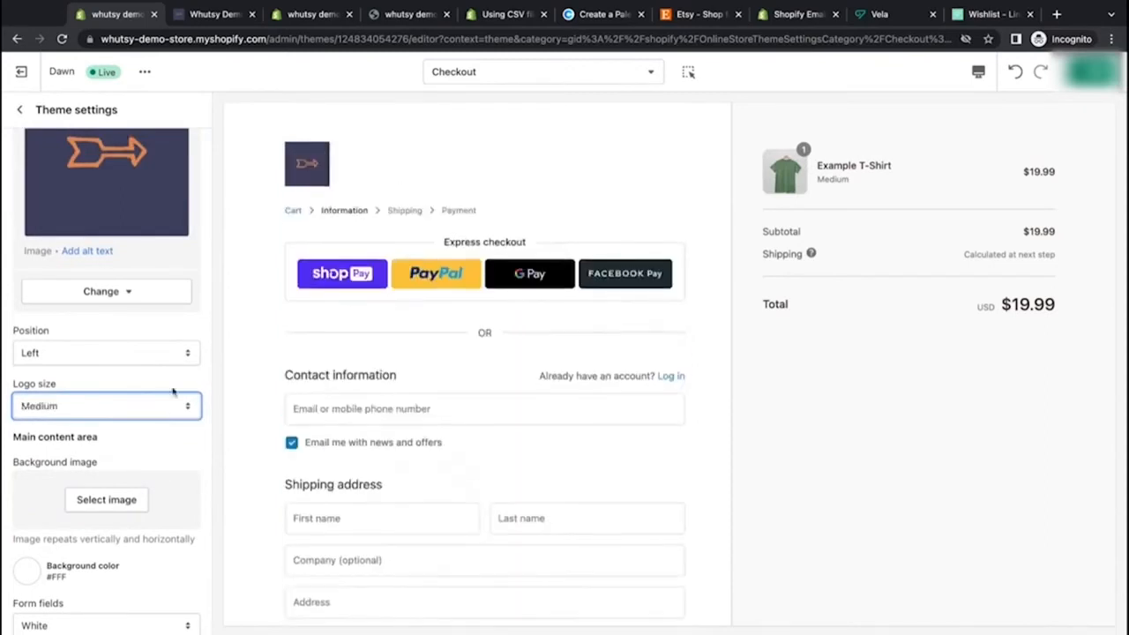
{"action": "left_click", "coordinate": [172, 356]}
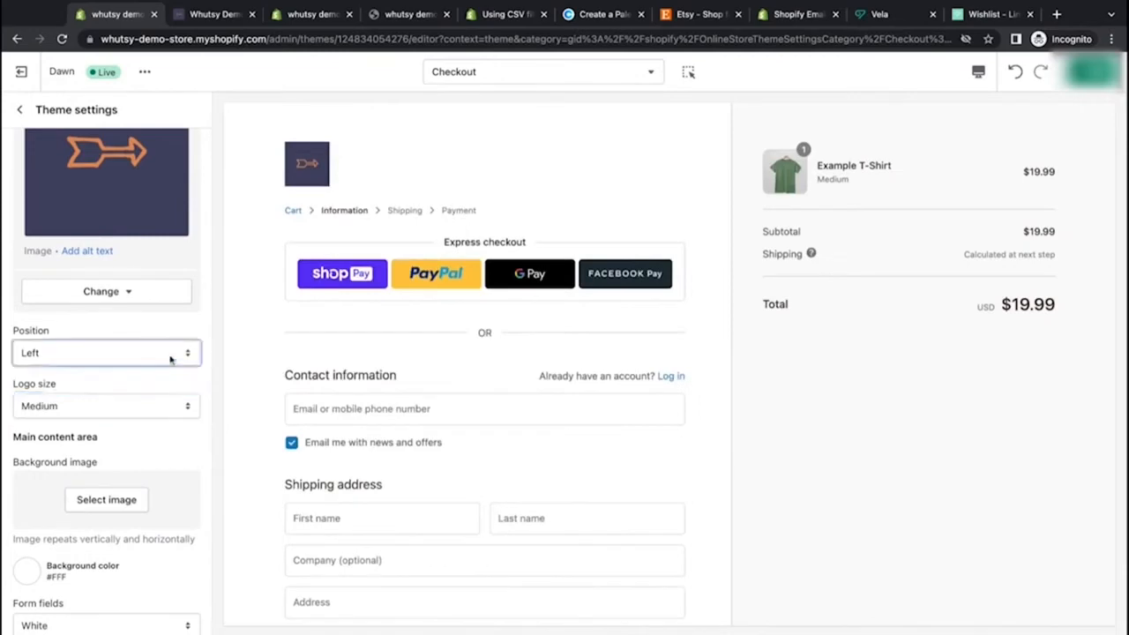
{"action": "left_click", "coordinate": [169, 368]}
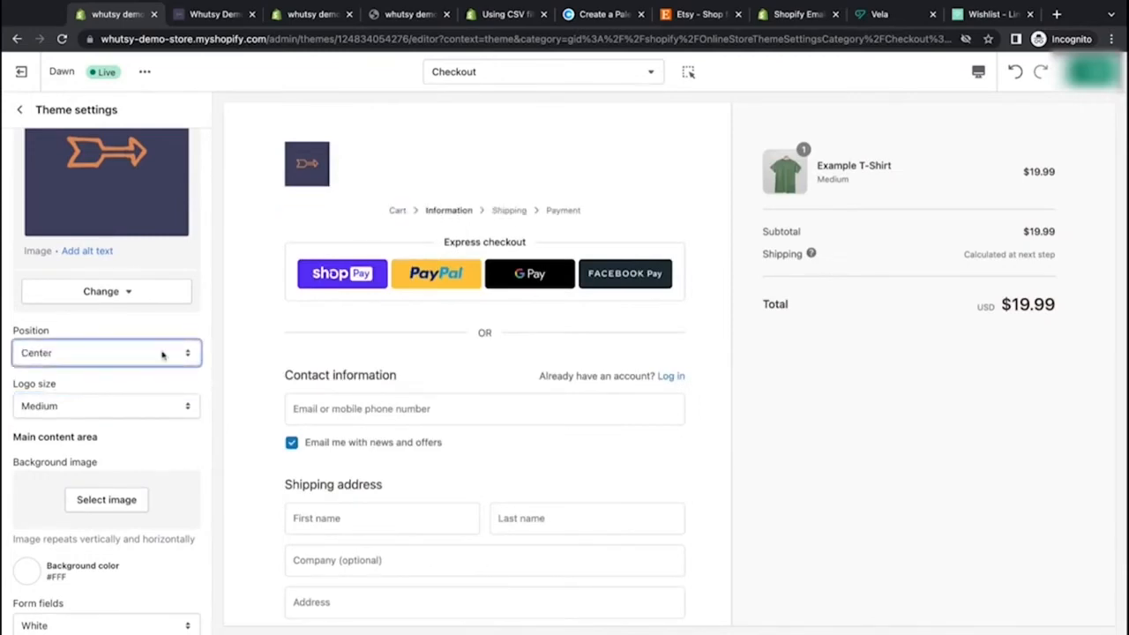
{"action": "left_click", "coordinate": [162, 342]}
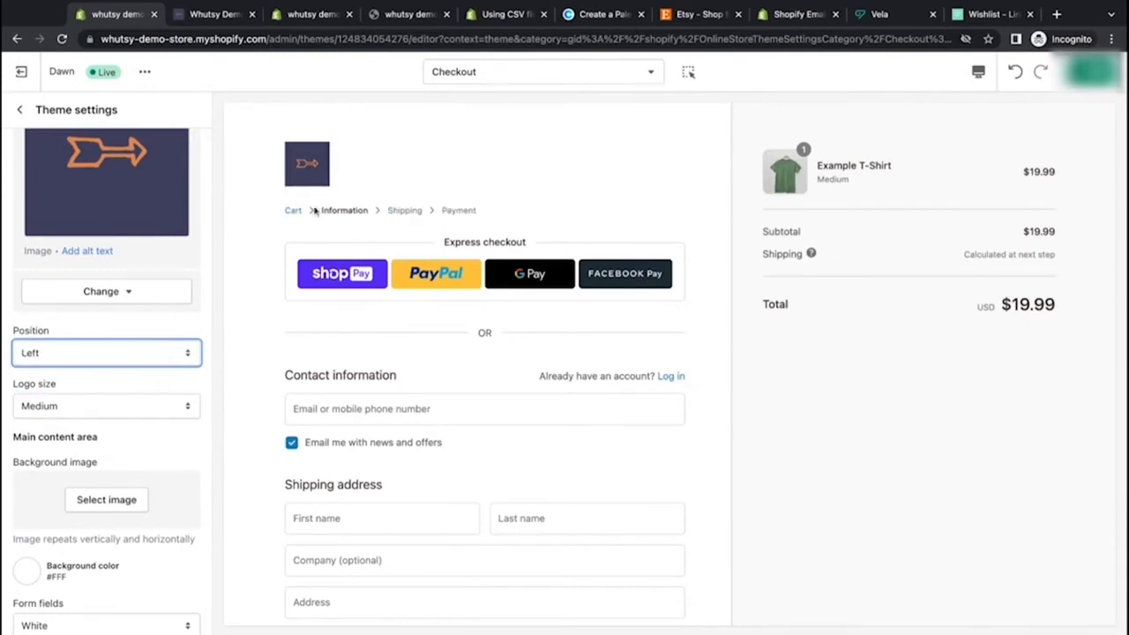
Step: Remove the arrow logo image and upload the Whutsy logo as the checkout's custom logo image
{"action": "scroll", "coordinate": [189, 470], "scroll_direction": "down", "scroll_amount": 3}
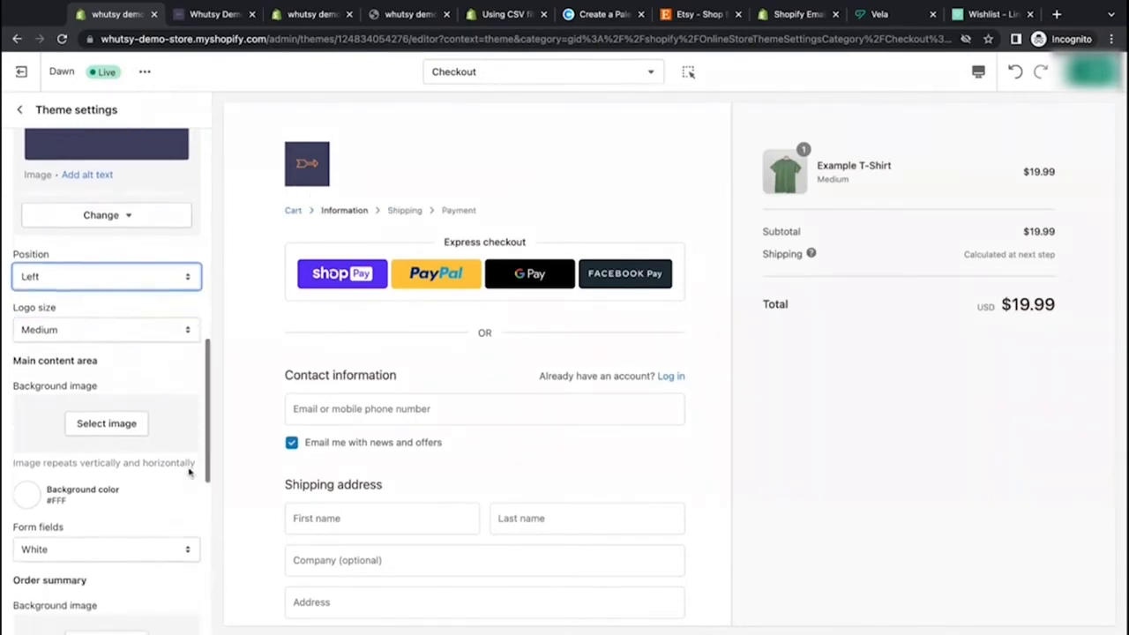
{"action": "scroll", "coordinate": [166, 164], "scroll_direction": "up", "scroll_amount": 5}
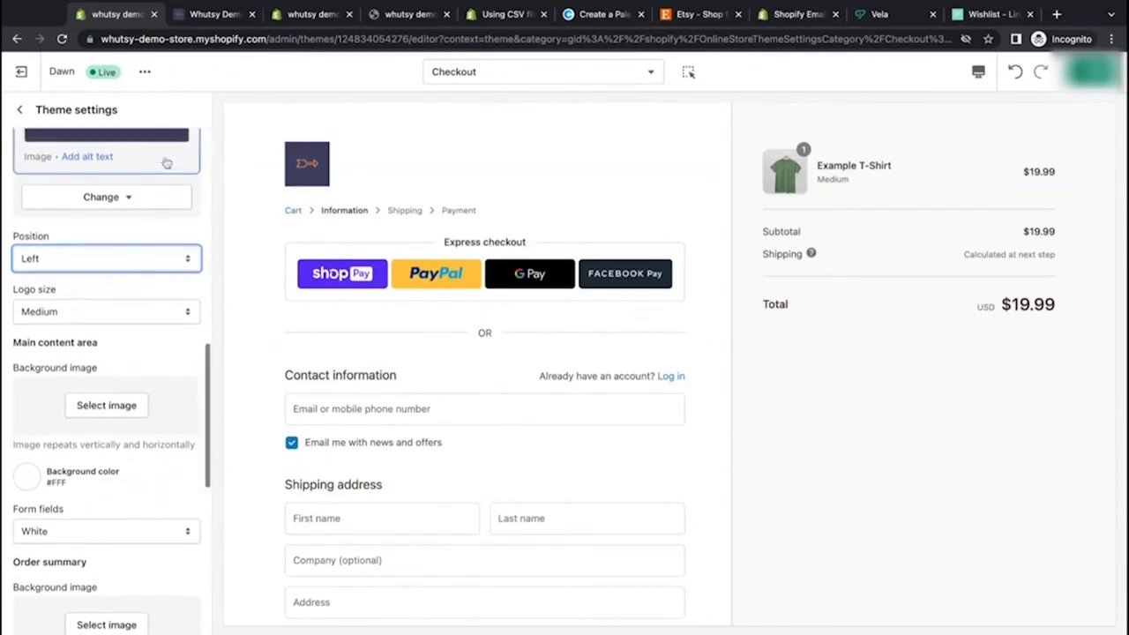
{"action": "left_click", "coordinate": [138, 389]}
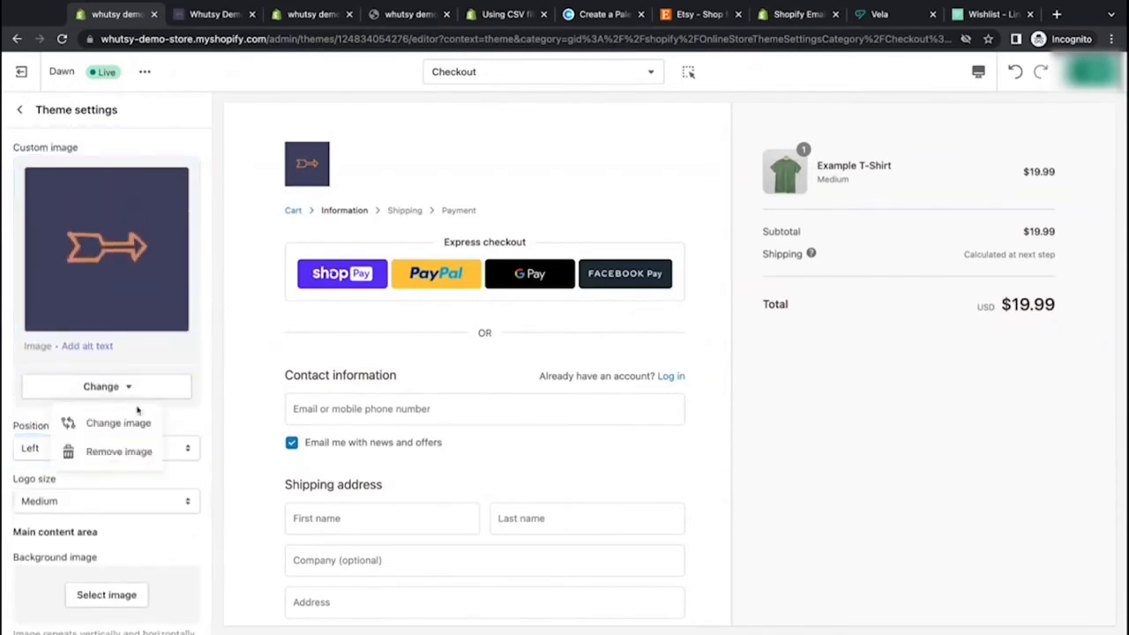
{"action": "left_click", "coordinate": [139, 450]}
{"action": "left_click", "coordinate": [112, 185]}
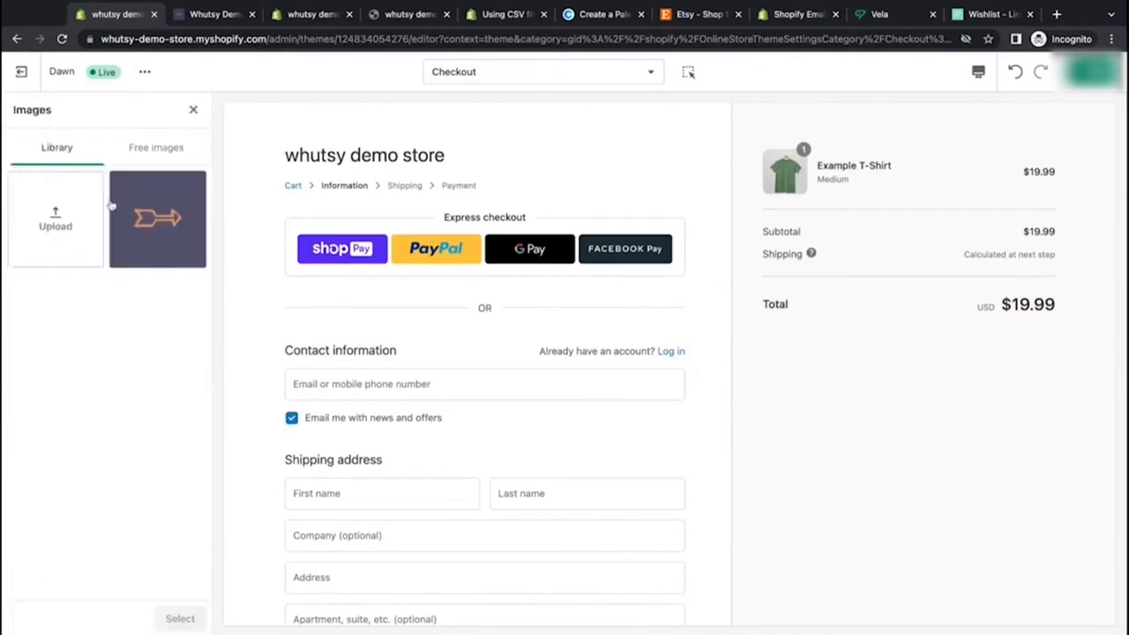
{"action": "left_click", "coordinate": [54, 240]}
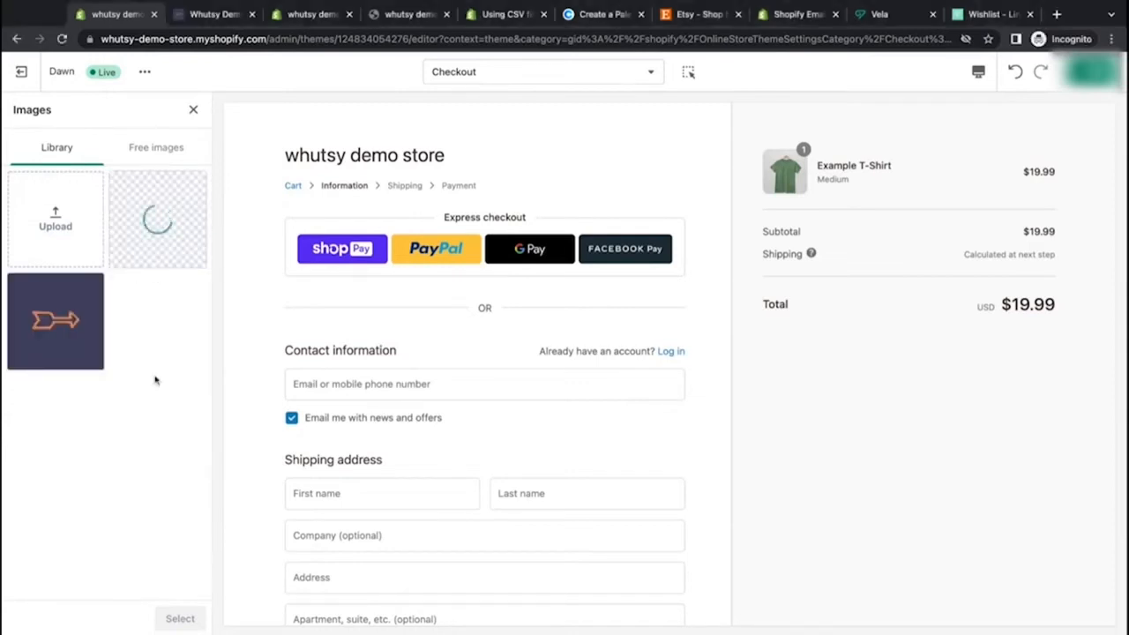
{"action": "left_click", "coordinate": [180, 619]}
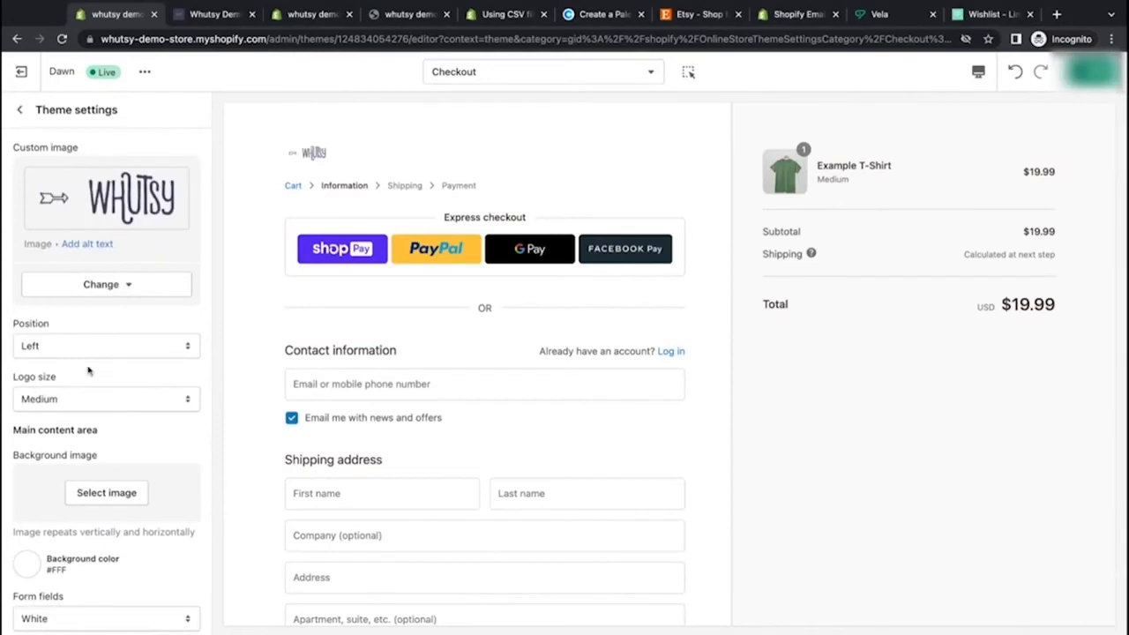
Step: Set the checkout logo size to Large
{"action": "left_click", "coordinate": [107, 416]}
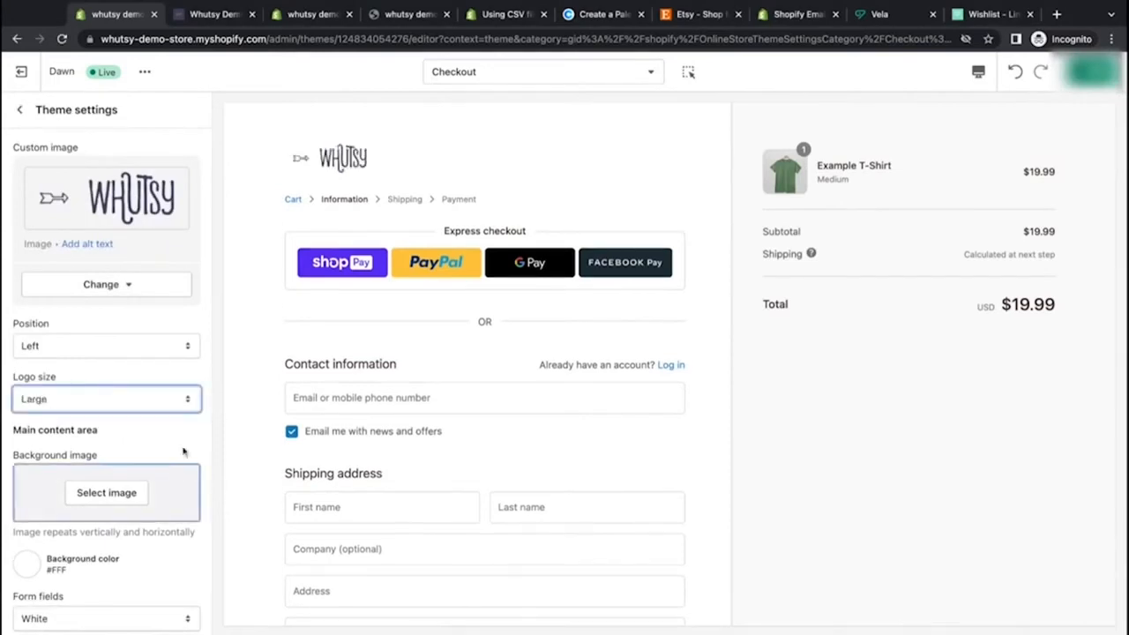
{"action": "left_click", "coordinate": [159, 352]}
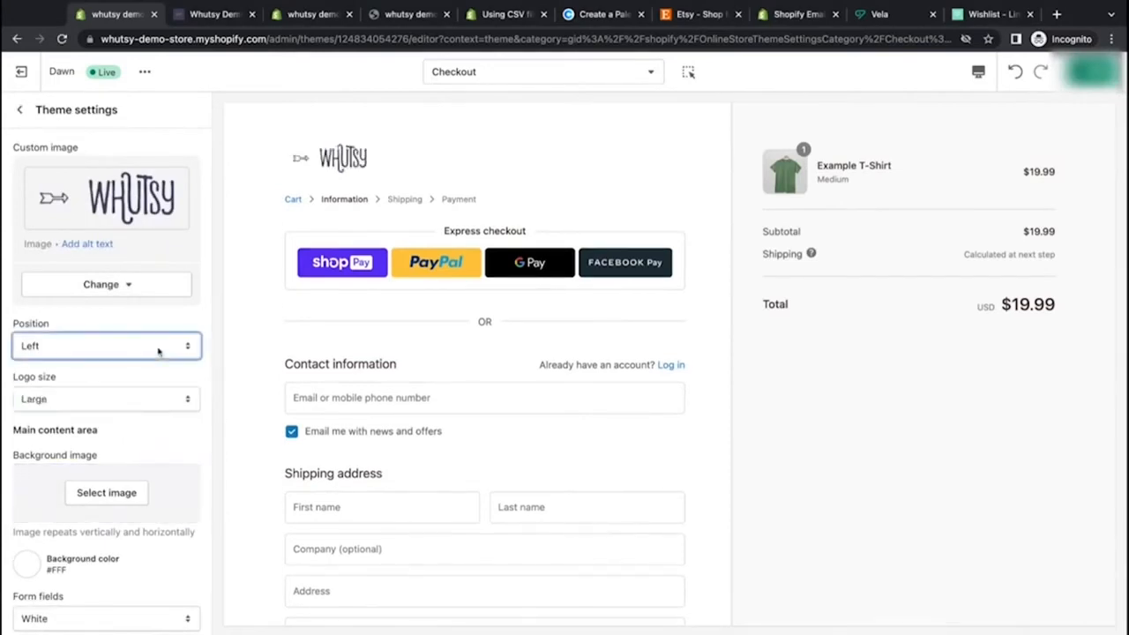
{"action": "scroll", "coordinate": [156, 414], "scroll_direction": "down", "scroll_amount": 3}
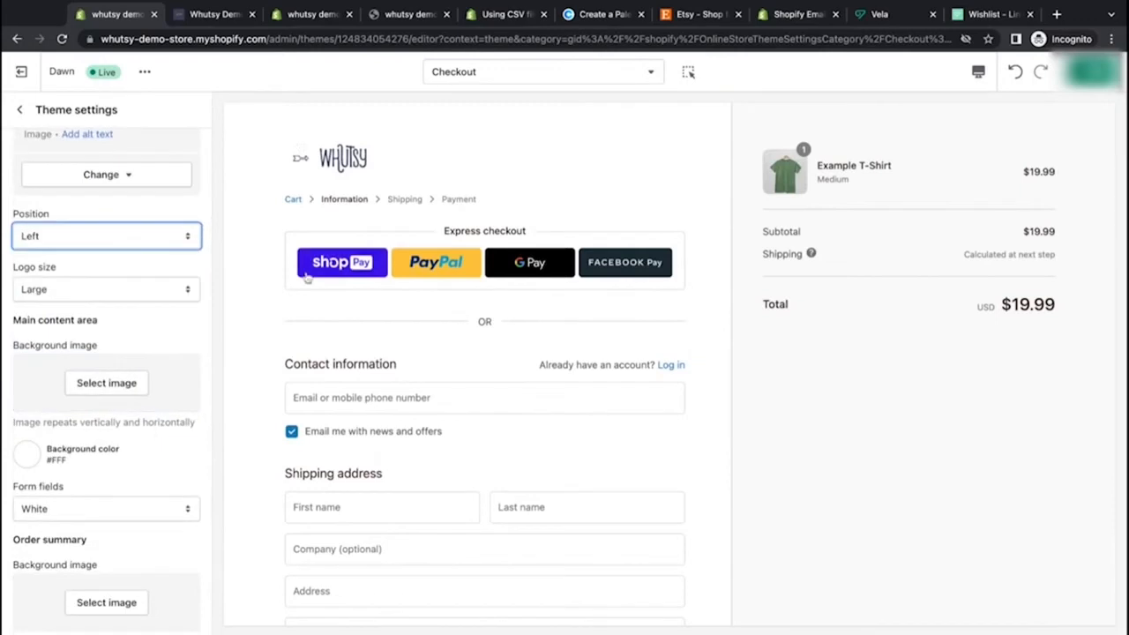
{"action": "scroll", "coordinate": [162, 419], "scroll_direction": "down", "scroll_amount": 2}
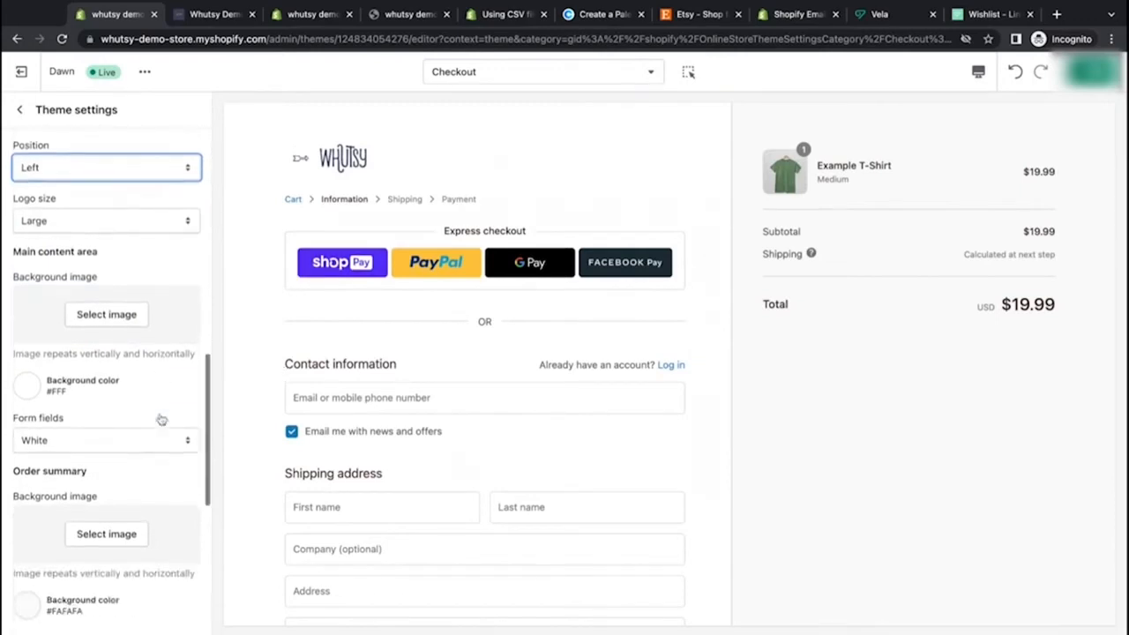
Step: Set the main content area background color to the recently selected cream swatch #F4F1DE
{"action": "left_click", "coordinate": [28, 385]}
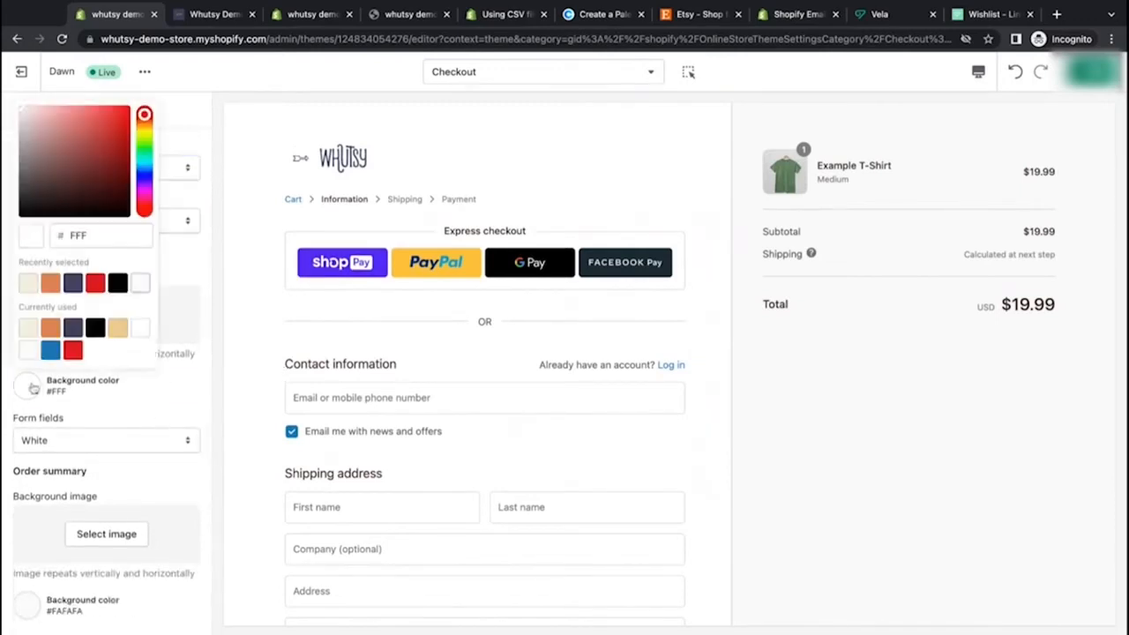
{"action": "left_click", "coordinate": [27, 283]}
{"action": "left_click", "coordinate": [194, 381]}
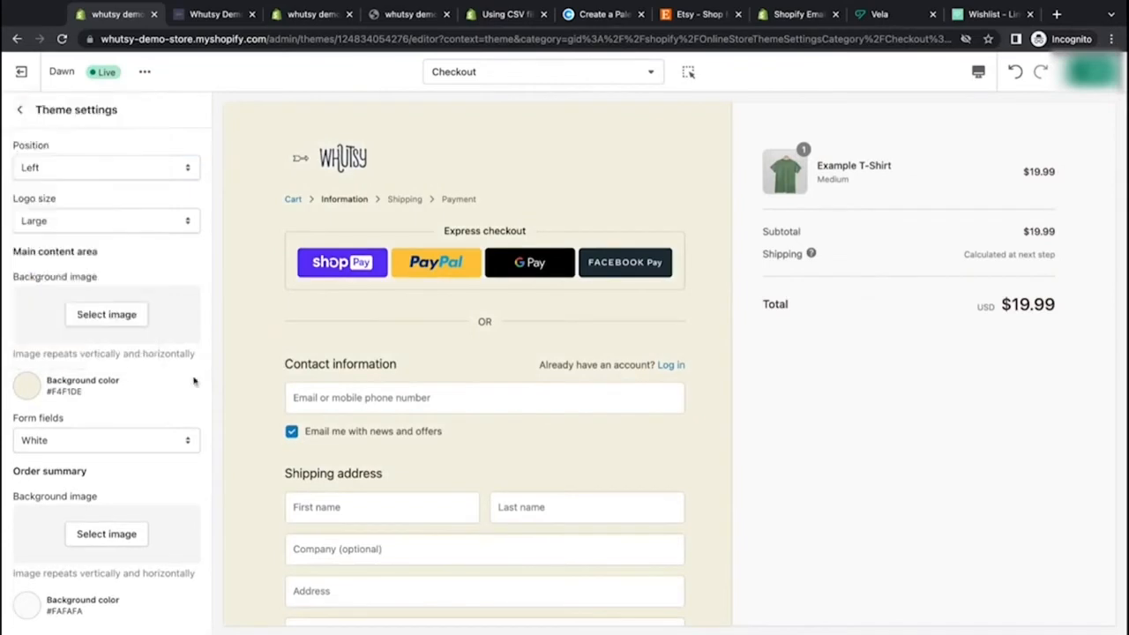
Step: Try Transparent form fields, then set them back to White
{"action": "scroll", "coordinate": [151, 396], "scroll_direction": "down", "scroll_amount": 2}
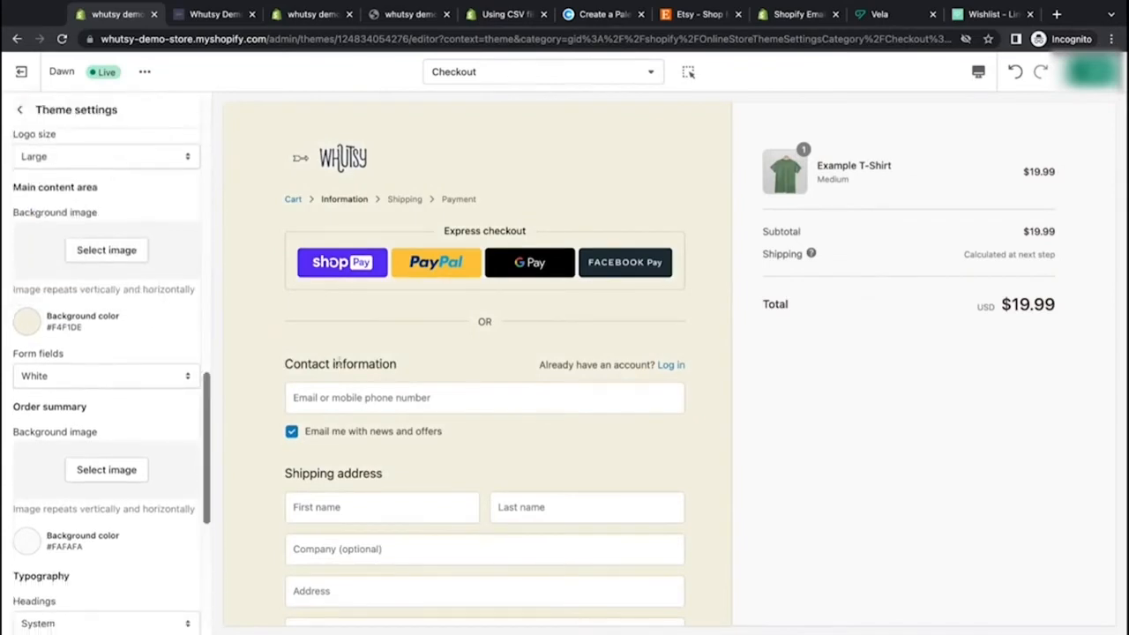
{"action": "scroll", "coordinate": [336, 358], "scroll_direction": "down", "scroll_amount": 5}
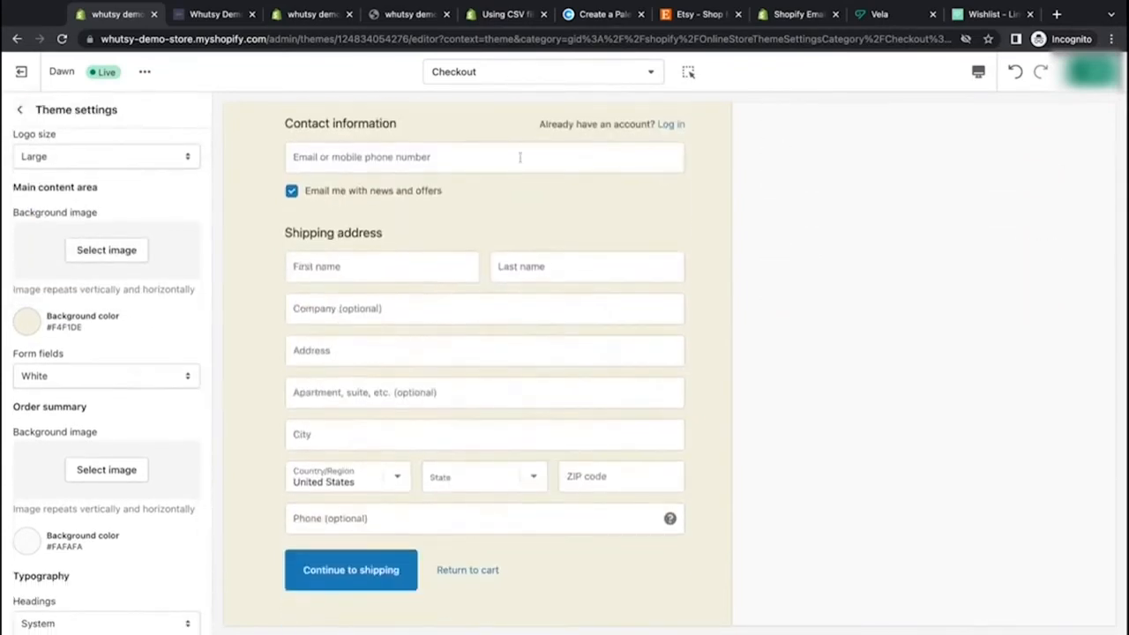
{"action": "left_click", "coordinate": [93, 381]}
{"action": "left_click", "coordinate": [165, 347]}
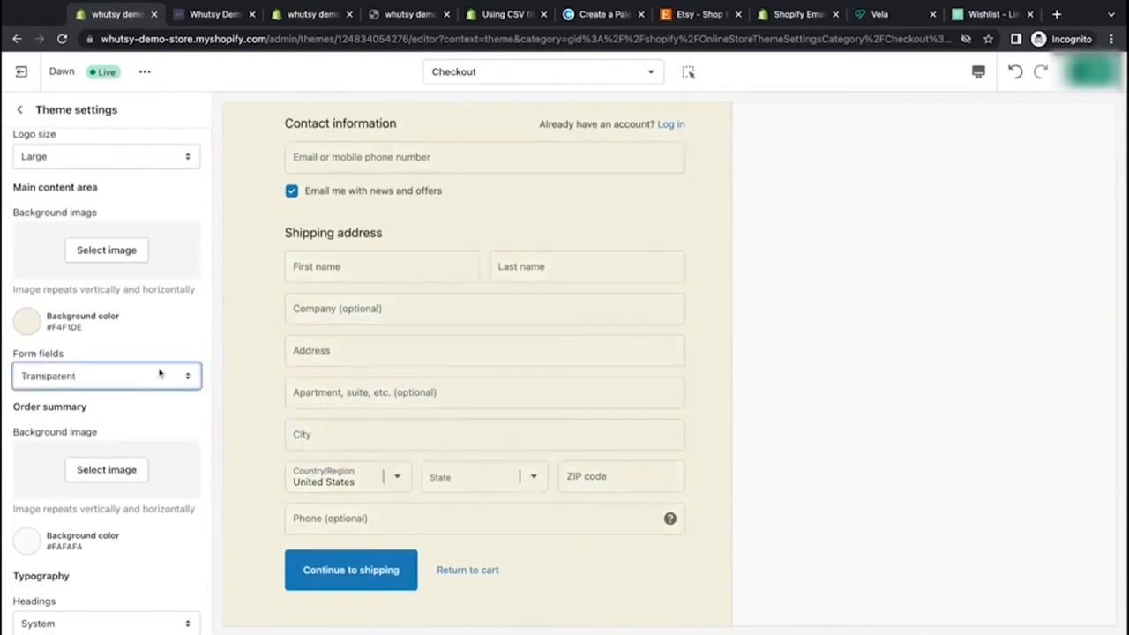
{"action": "left_click", "coordinate": [160, 373]}
{"action": "left_click", "coordinate": [182, 353]}
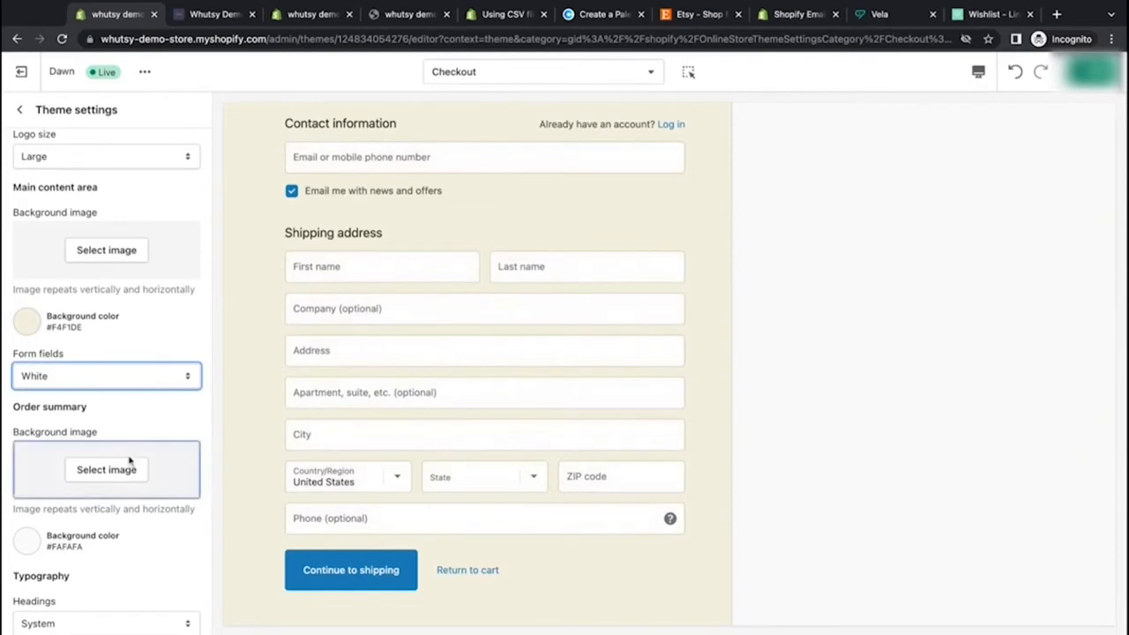
Step: Set the order summary background color to the cream swatch #F4F1DE
{"action": "scroll", "coordinate": [129, 459], "scroll_direction": "down", "scroll_amount": 1}
{"action": "scroll", "coordinate": [834, 277], "scroll_direction": "up", "scroll_amount": 3}
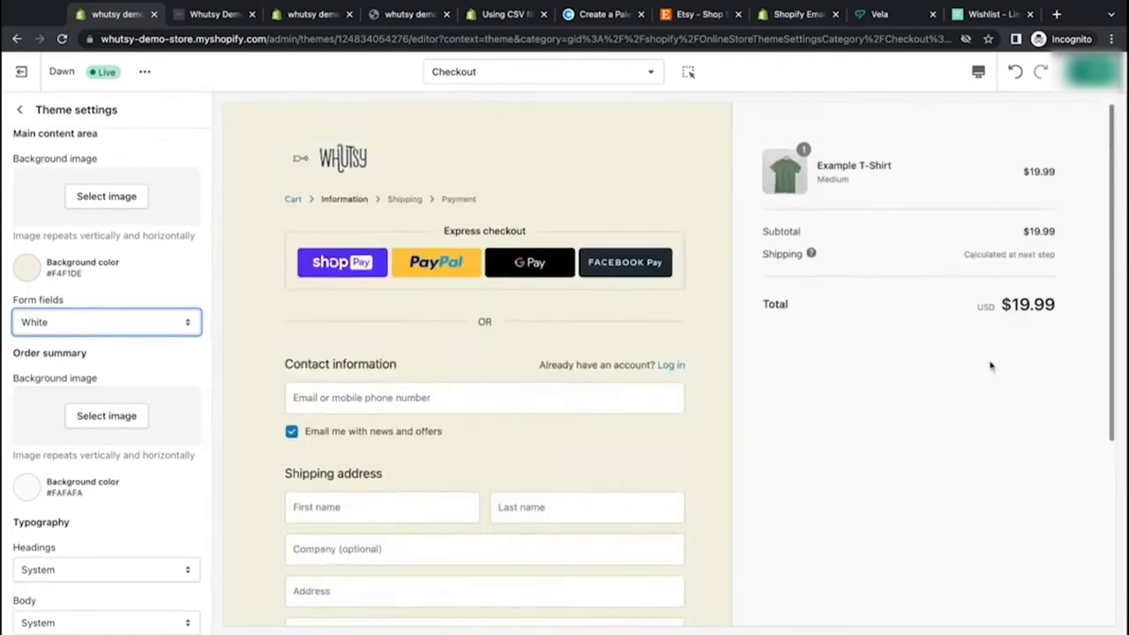
{"action": "left_click", "coordinate": [22, 491]}
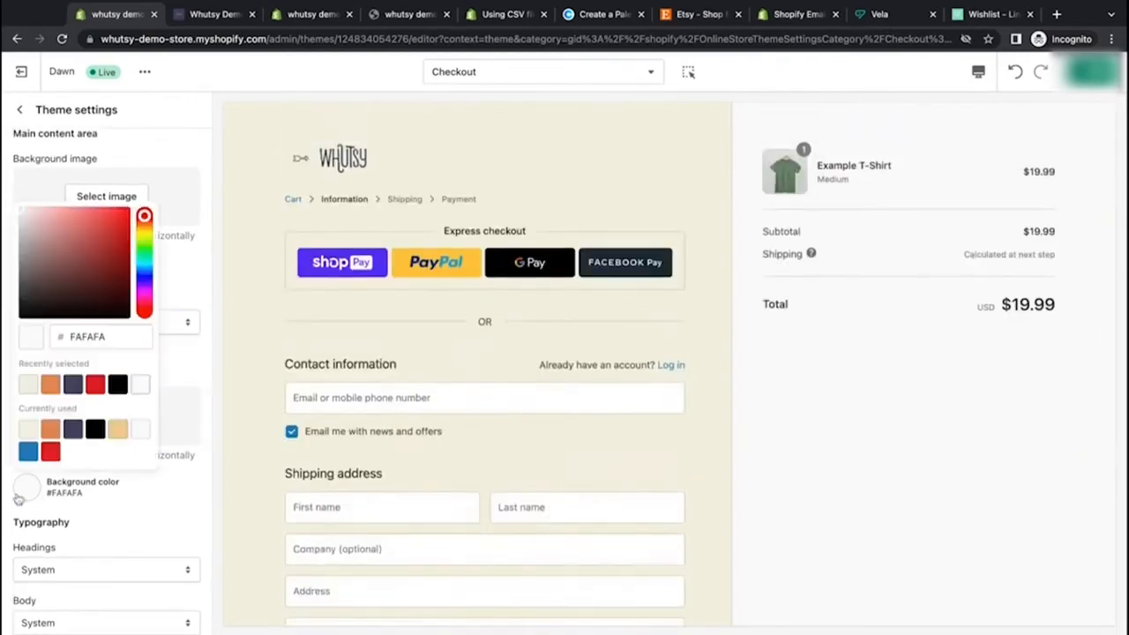
{"action": "left_click", "coordinate": [28, 429]}
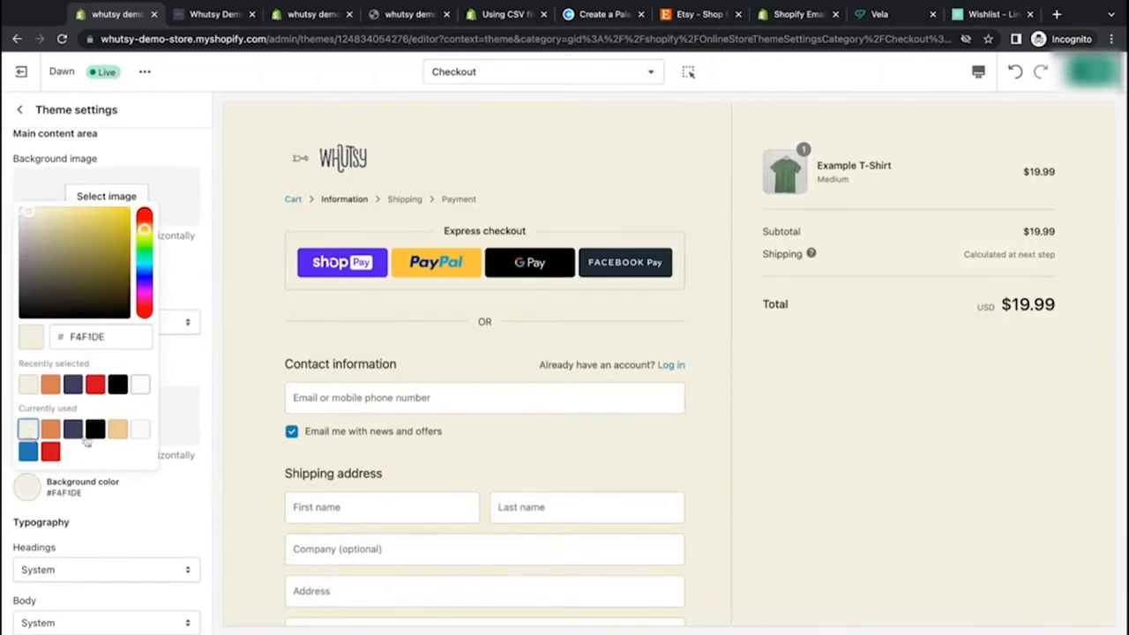
Step: Set the order summary background color to the navy swatch #3D405B
{"action": "left_click", "coordinate": [50, 430]}
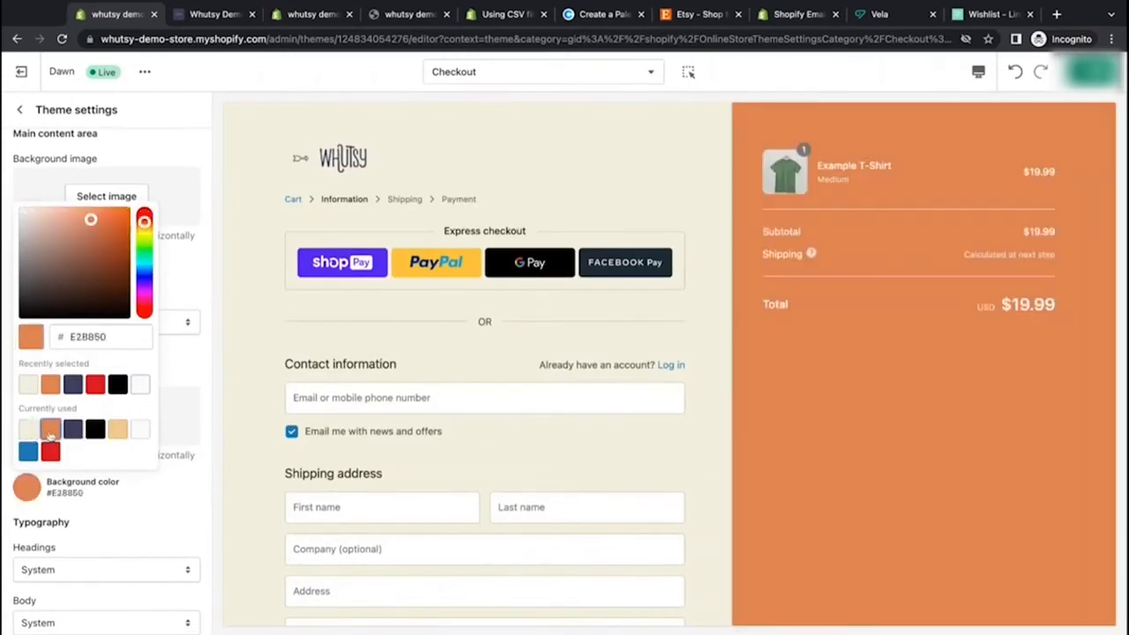
{"action": "left_click", "coordinate": [73, 430]}
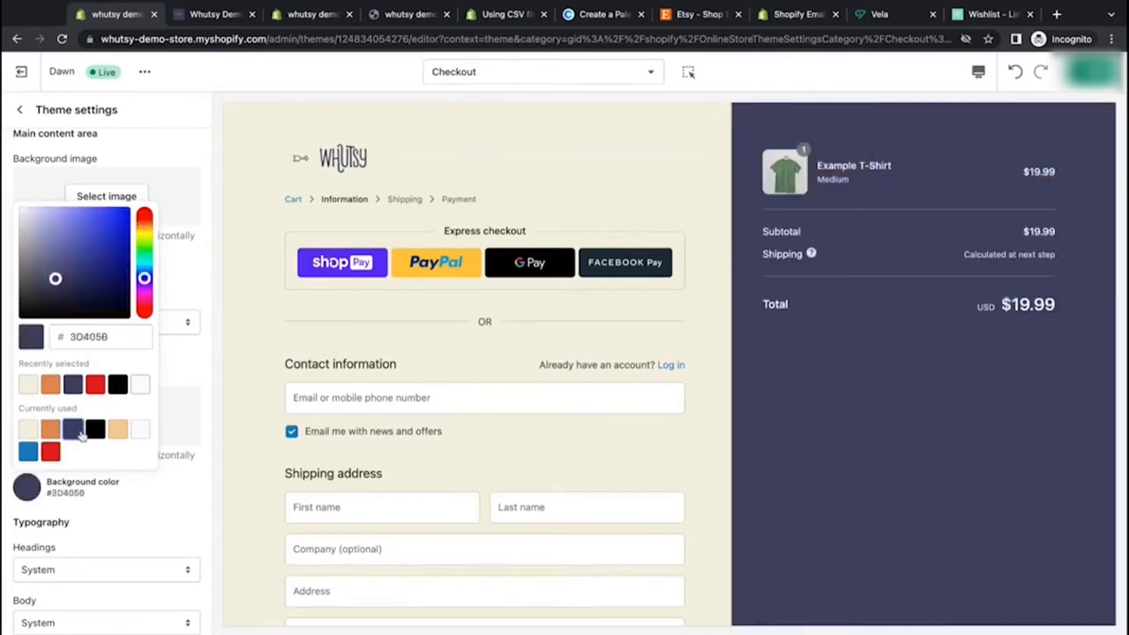
{"action": "left_click", "coordinate": [171, 501]}
Step: Set the checkout heading font to PT Serif and the body font to Lato
{"action": "scroll", "coordinate": [171, 494], "scroll_direction": "down", "scroll_amount": 3}
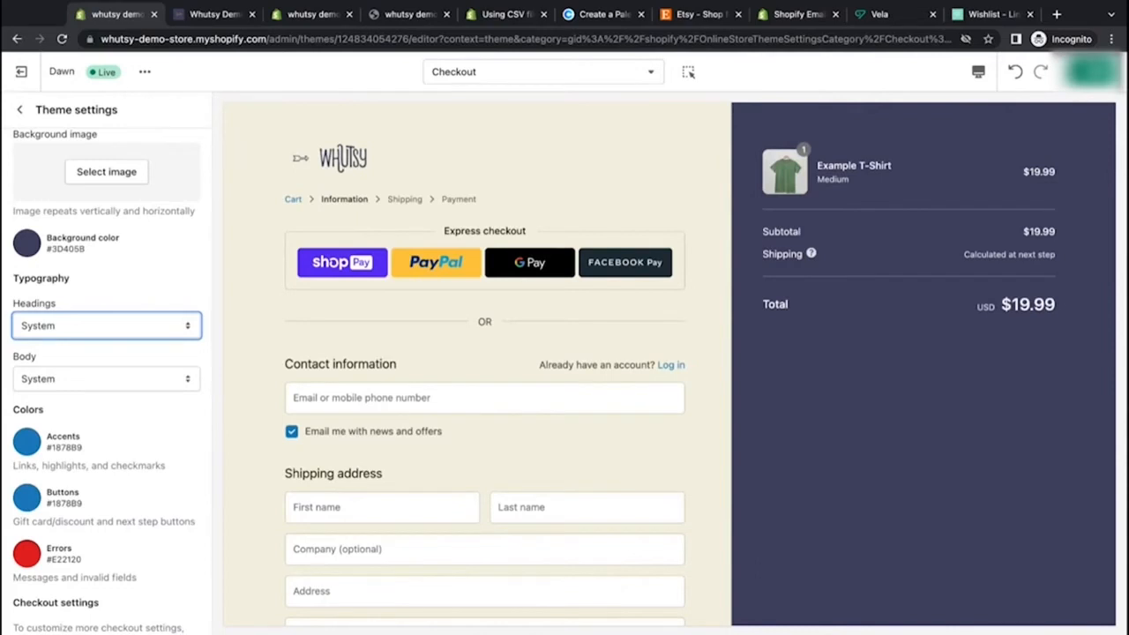
{"action": "left_click", "coordinate": [146, 557]}
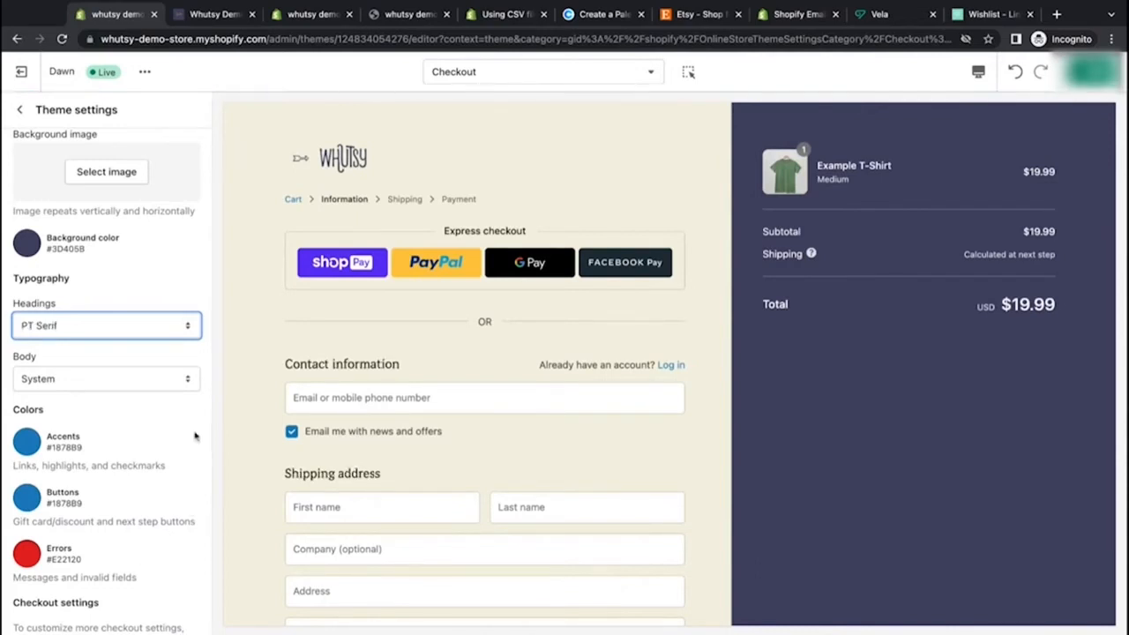
{"action": "scroll", "coordinate": [195, 435], "scroll_direction": "down", "scroll_amount": 1}
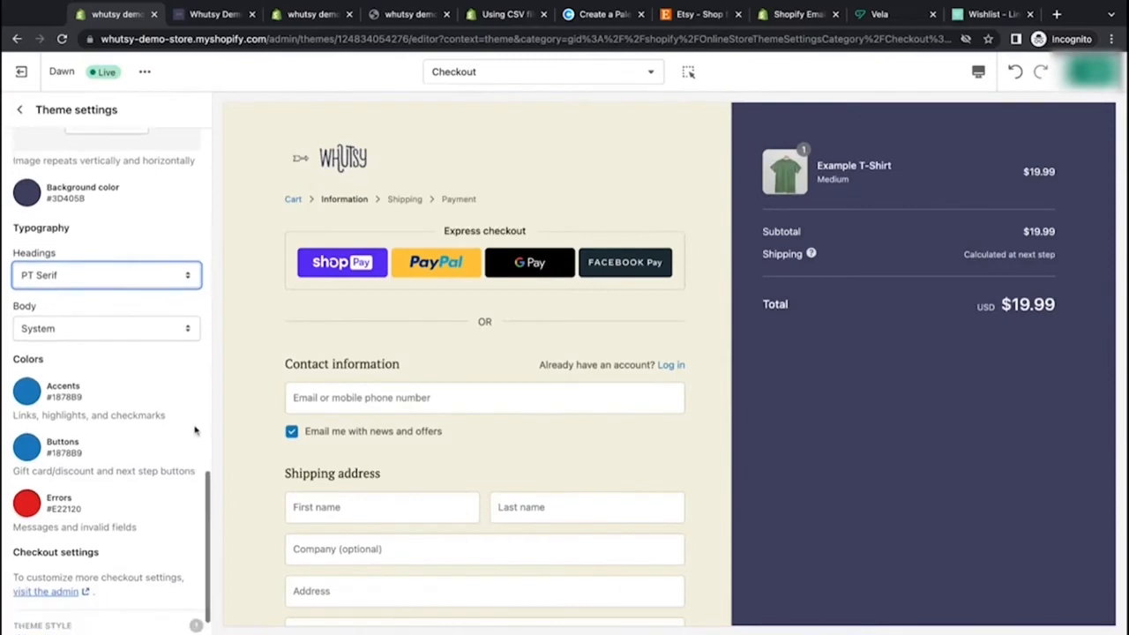
{"action": "left_click", "coordinate": [168, 333]}
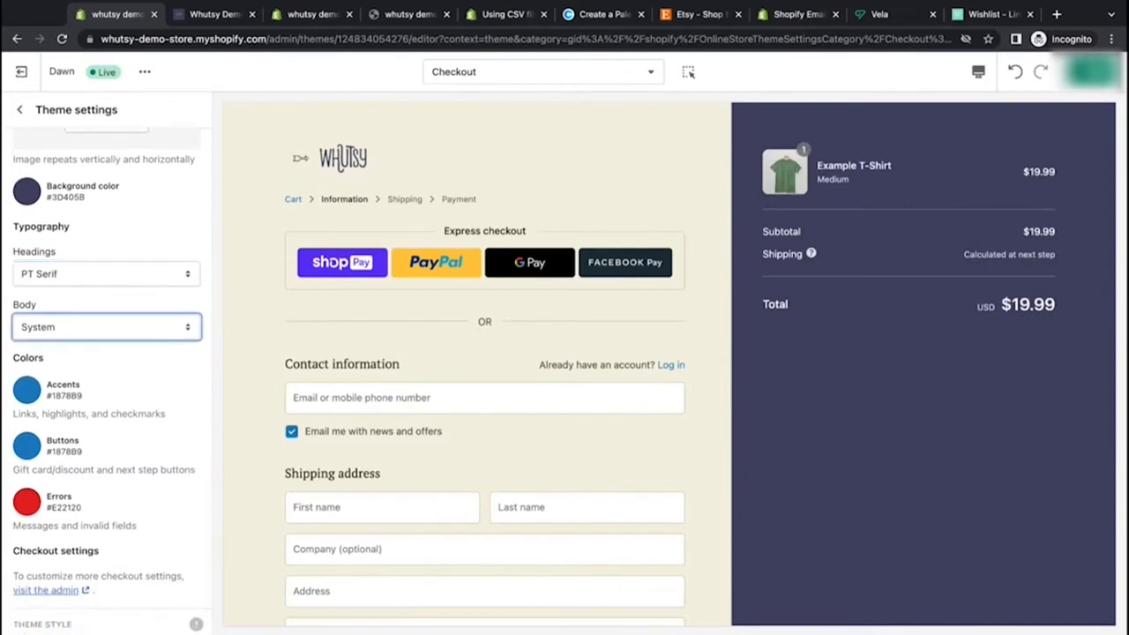
{"action": "left_click", "coordinate": [174, 377]}
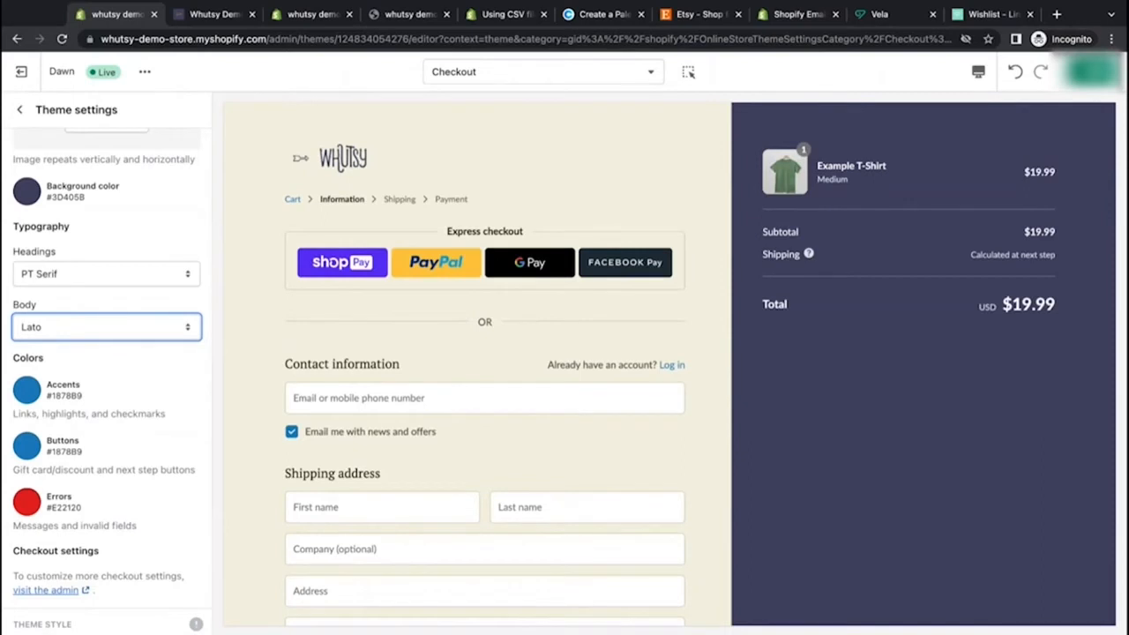
Step: Set the checkout accents color to the orange swatch #E28850
{"action": "scroll", "coordinate": [118, 383], "scroll_direction": "down", "scroll_amount": 1}
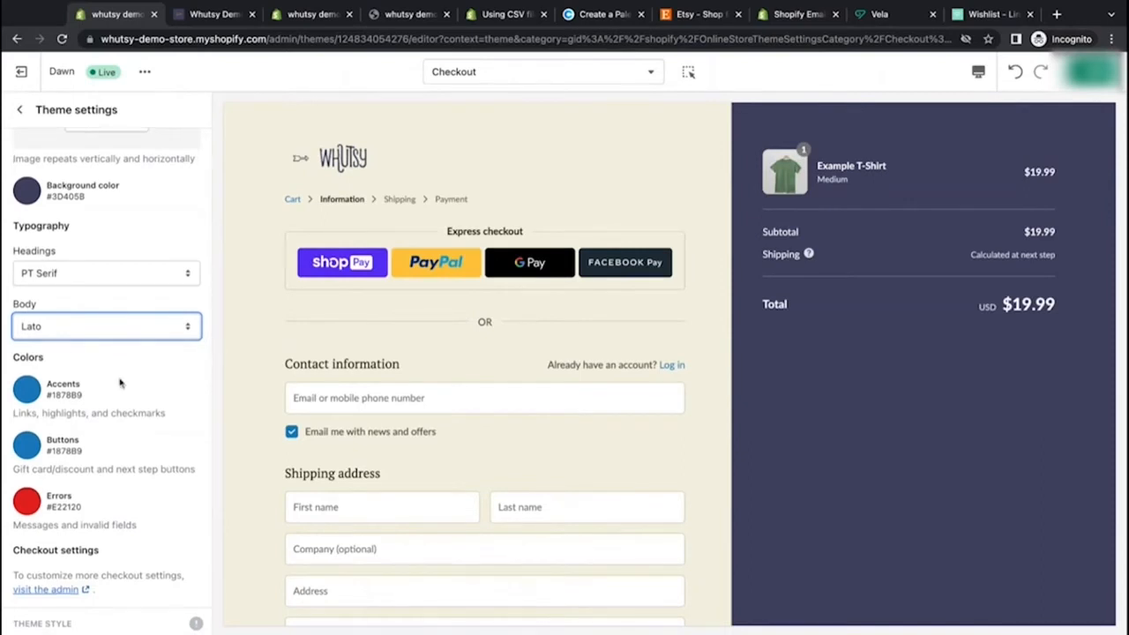
{"action": "scroll", "coordinate": [353, 453], "scroll_direction": "down", "scroll_amount": 3}
{"action": "left_click", "coordinate": [25, 391]}
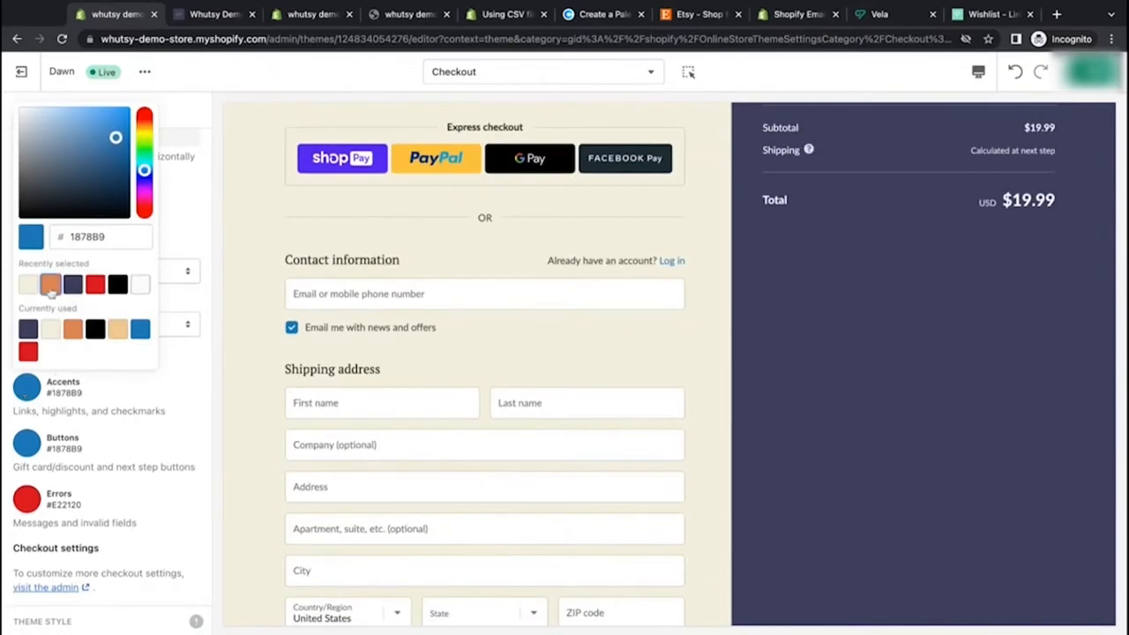
{"action": "left_click", "coordinate": [51, 286]}
{"action": "left_click", "coordinate": [186, 372]}
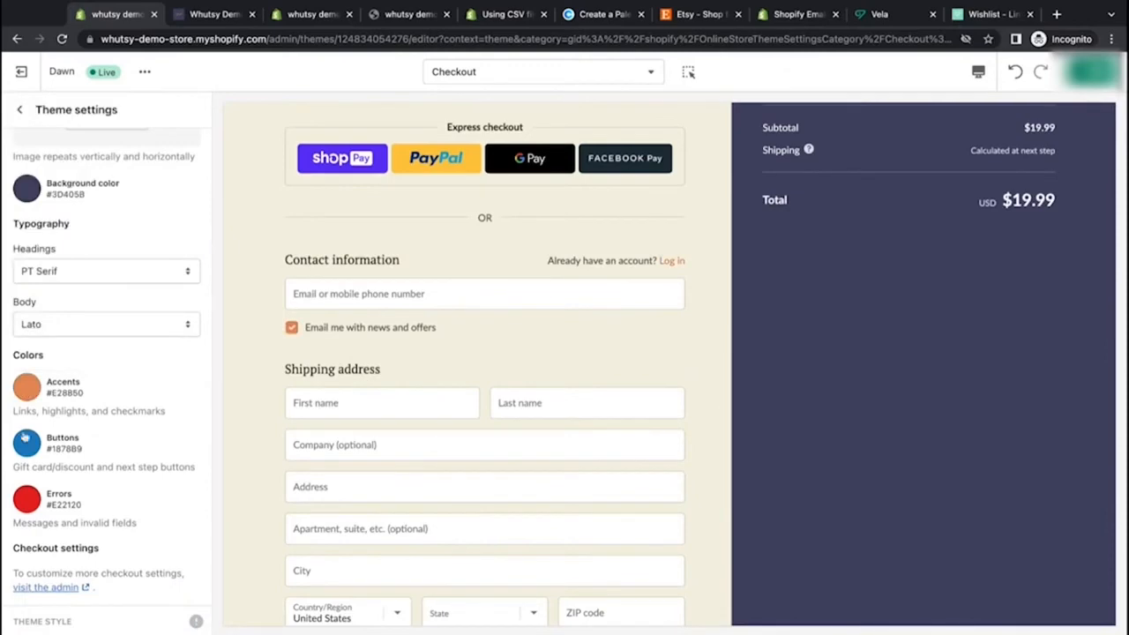
Step: Try several swatches for the checkout buttons color, settling on navy #3D405B
{"action": "scroll", "coordinate": [353, 474], "scroll_direction": "down", "scroll_amount": 3}
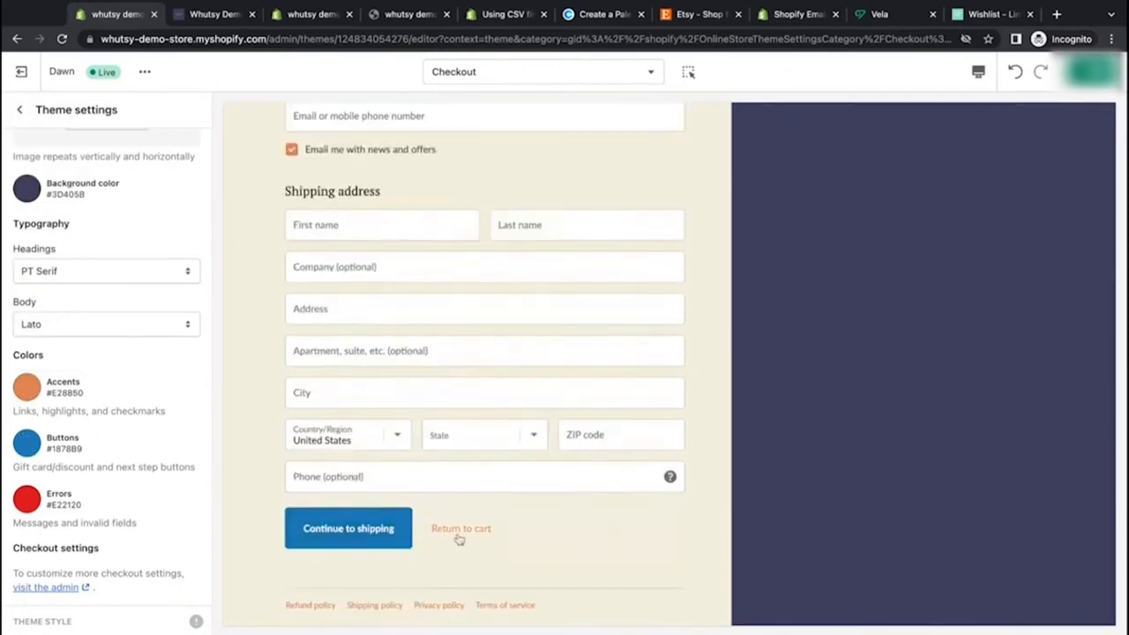
{"action": "left_click", "coordinate": [25, 445]}
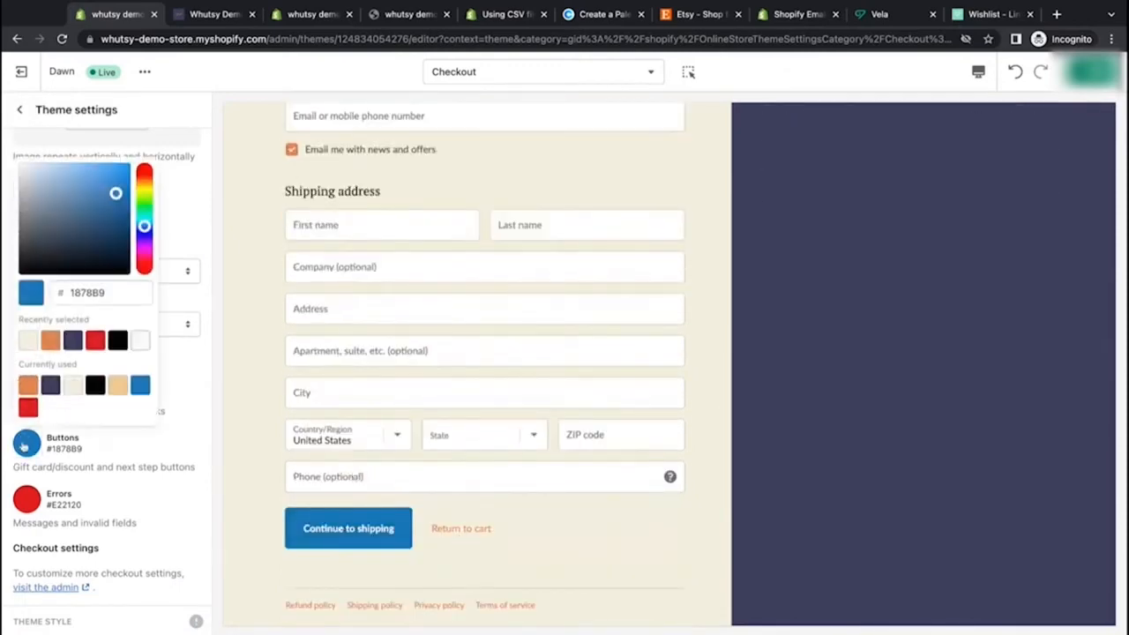
{"action": "left_click", "coordinate": [73, 342]}
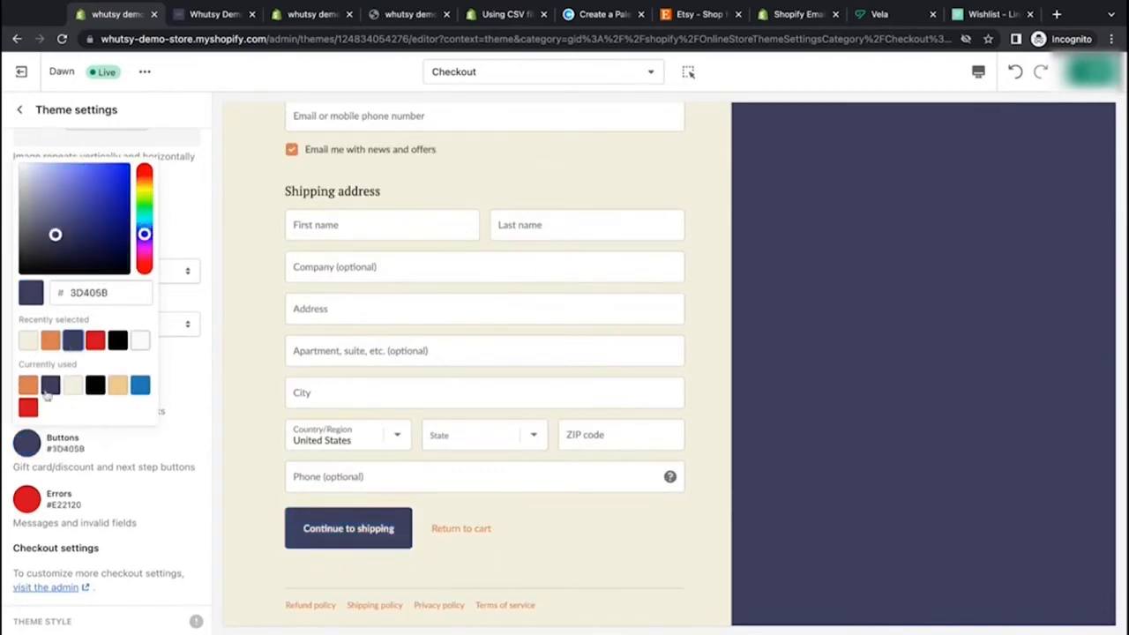
{"action": "left_click", "coordinate": [115, 391]}
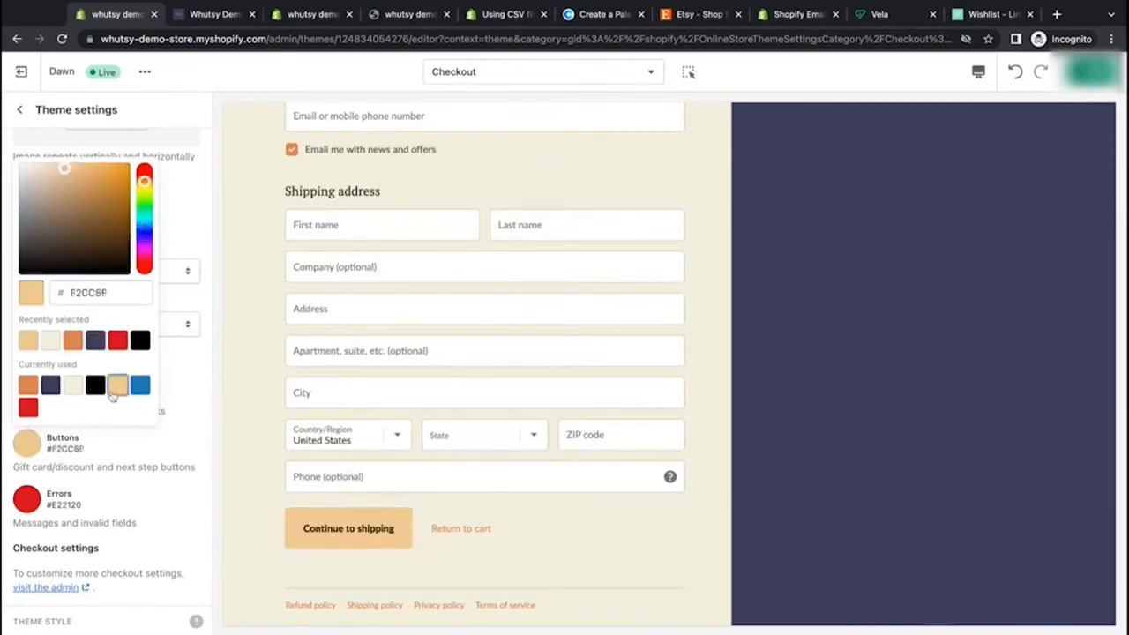
{"action": "left_click", "coordinate": [28, 386]}
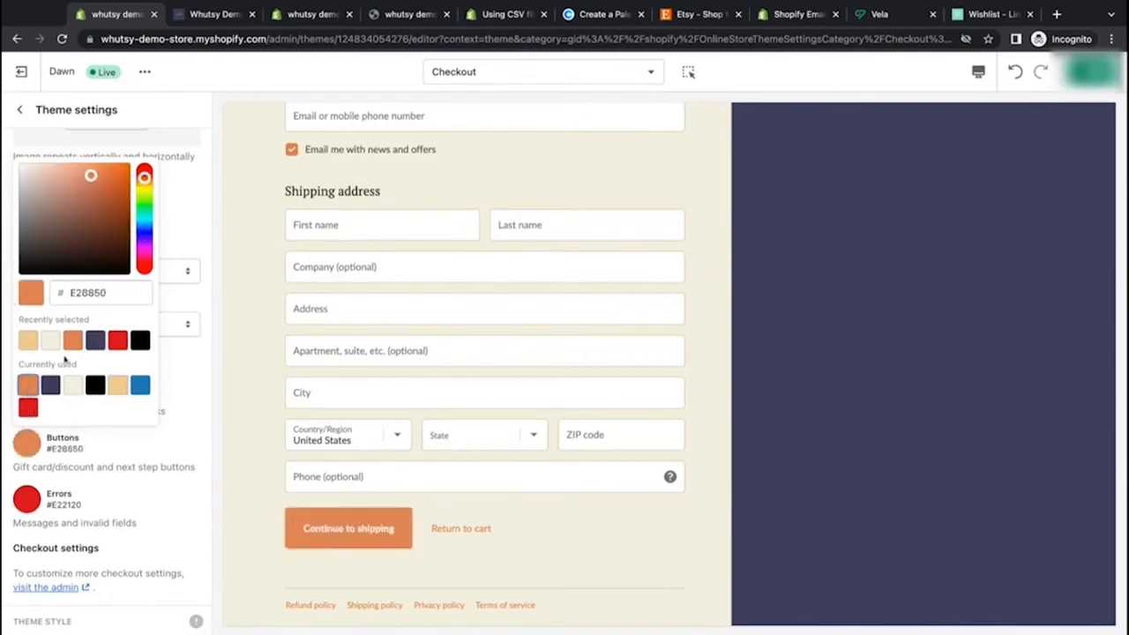
{"action": "left_click", "coordinate": [100, 344]}
{"action": "left_click", "coordinate": [188, 421]}
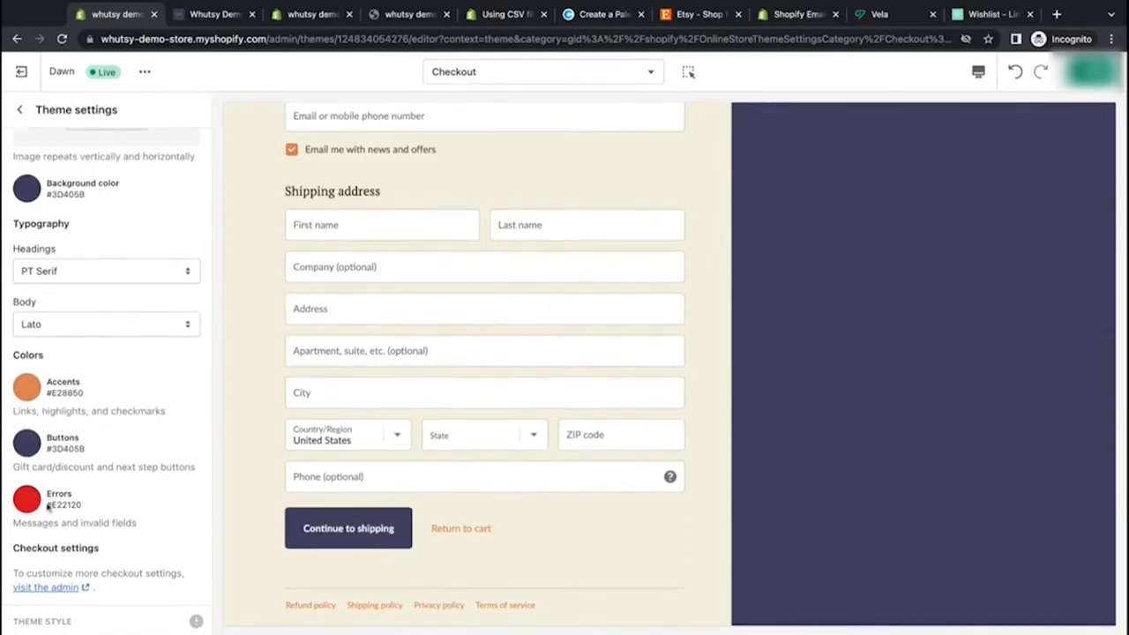
Step: Save the theme changes and switch the editor to the Home page template
{"action": "left_click", "coordinate": [1094, 71]}
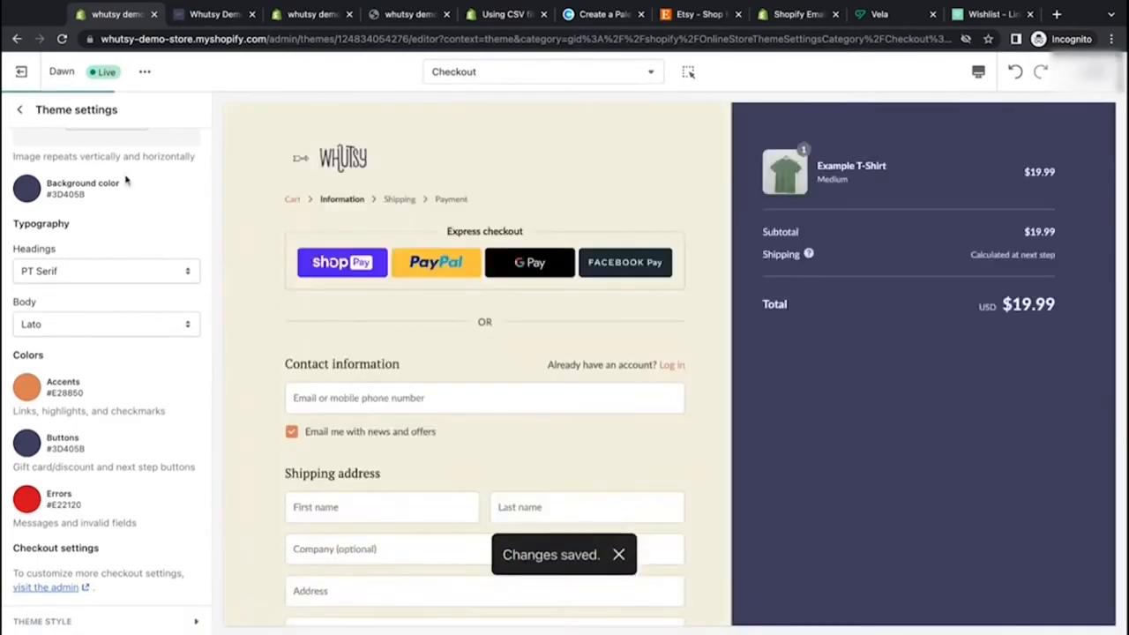
{"action": "left_click", "coordinate": [19, 109]}
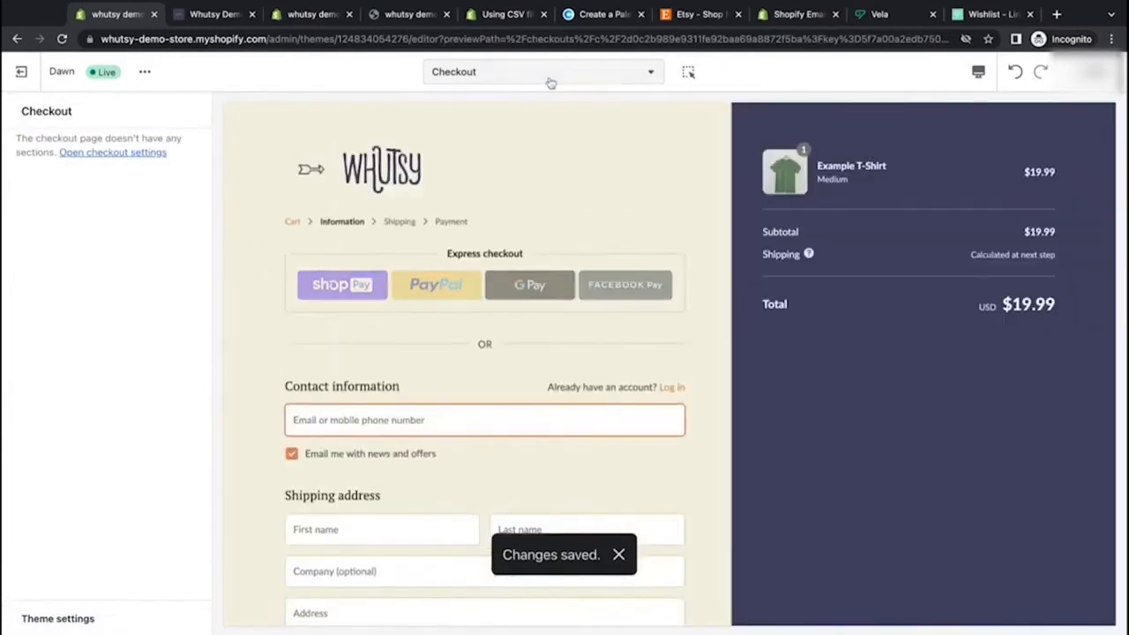
{"action": "left_click", "coordinate": [551, 79]}
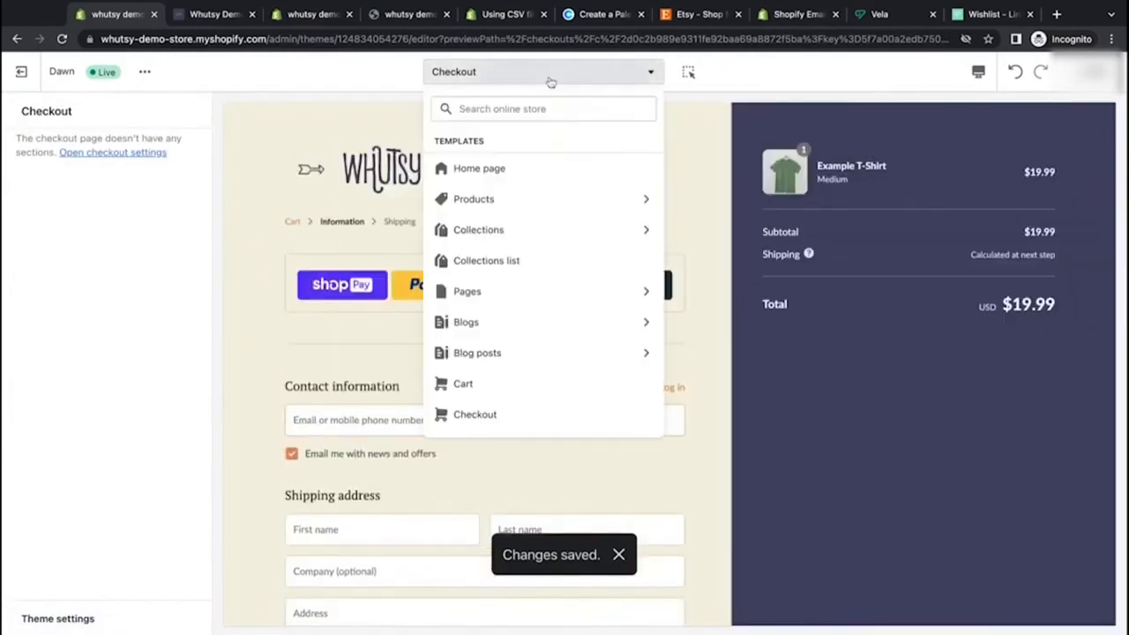
{"action": "left_click", "coordinate": [535, 174]}
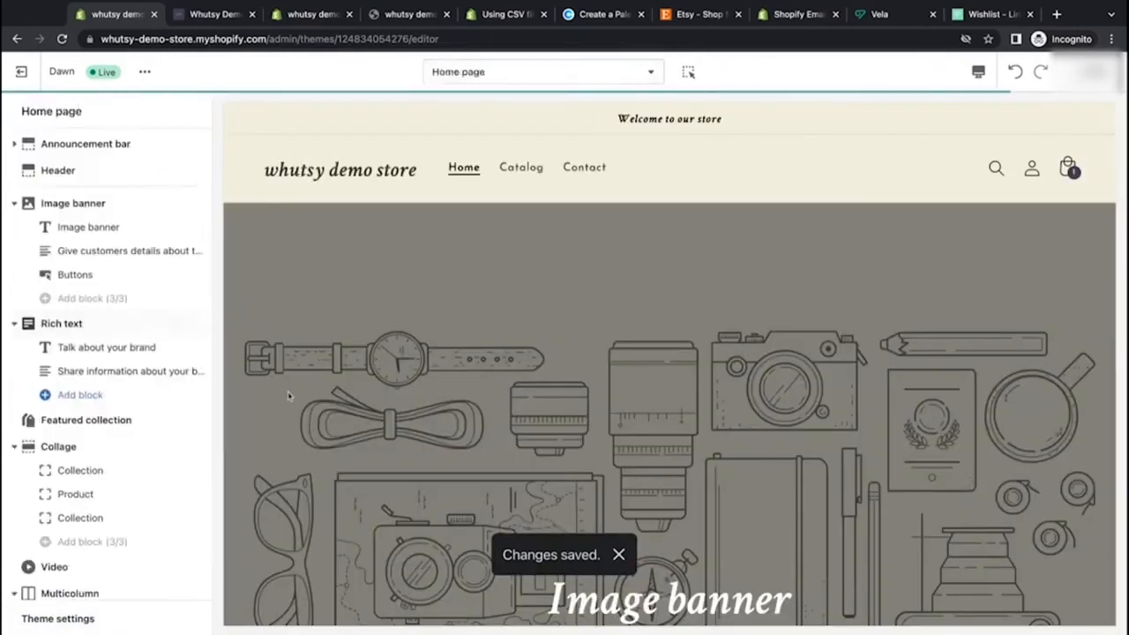
Step: Scroll through the home page preview to review its sections
{"action": "scroll", "coordinate": [288, 396], "scroll_direction": "down", "scroll_amount": 10}
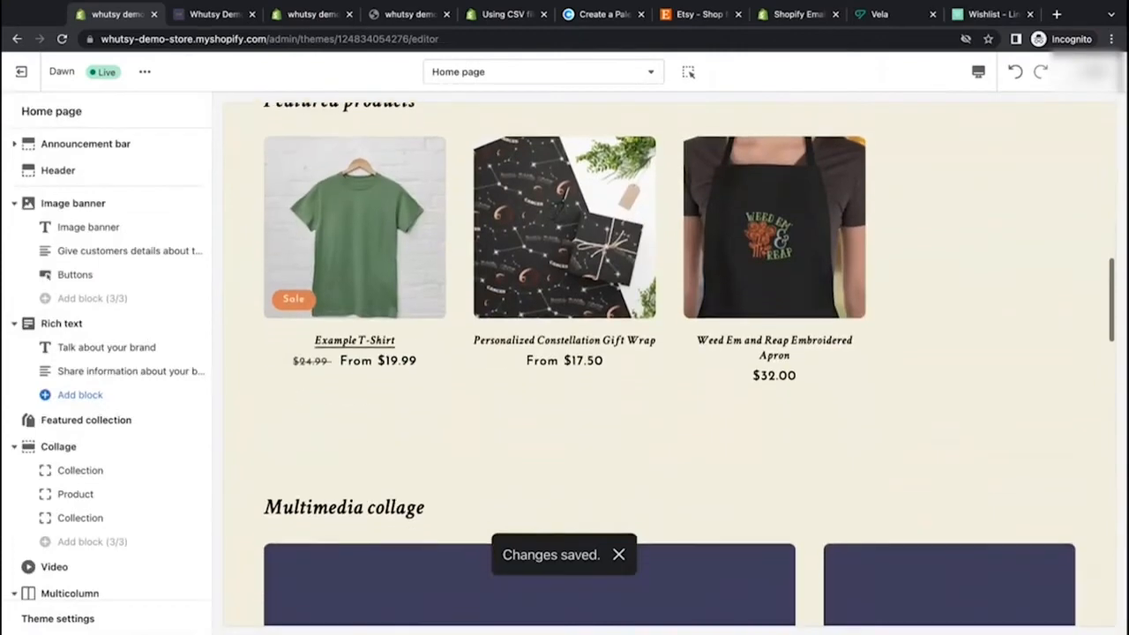
{"action": "scroll", "coordinate": [669, 362], "scroll_direction": "down", "scroll_amount": 10}
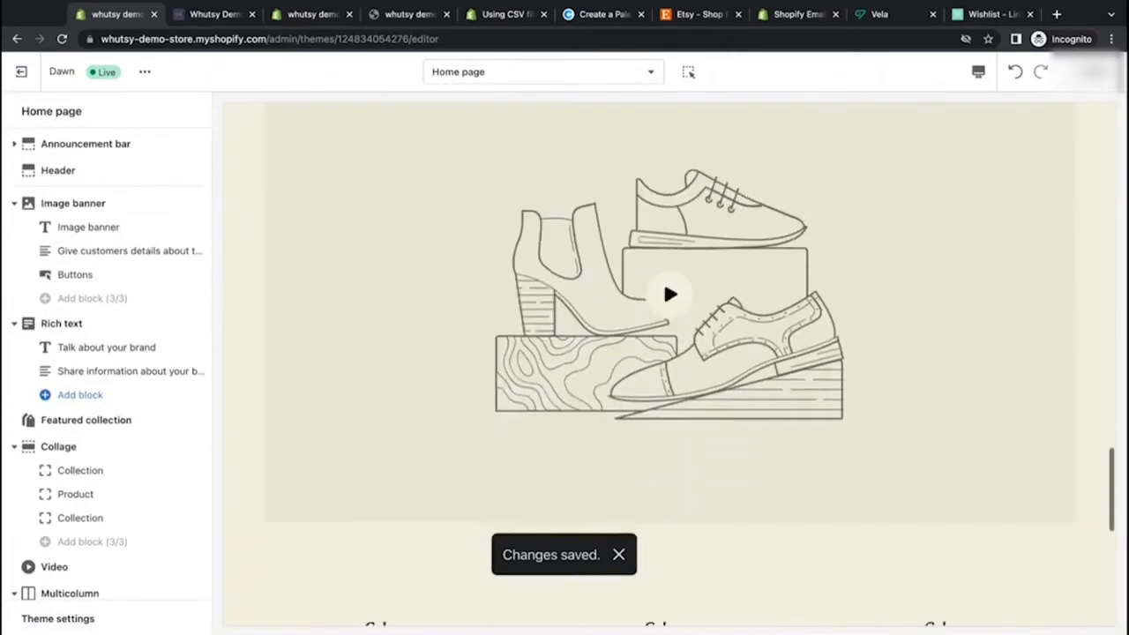
{"action": "scroll", "coordinate": [265, 511], "scroll_direction": "down", "scroll_amount": 5}
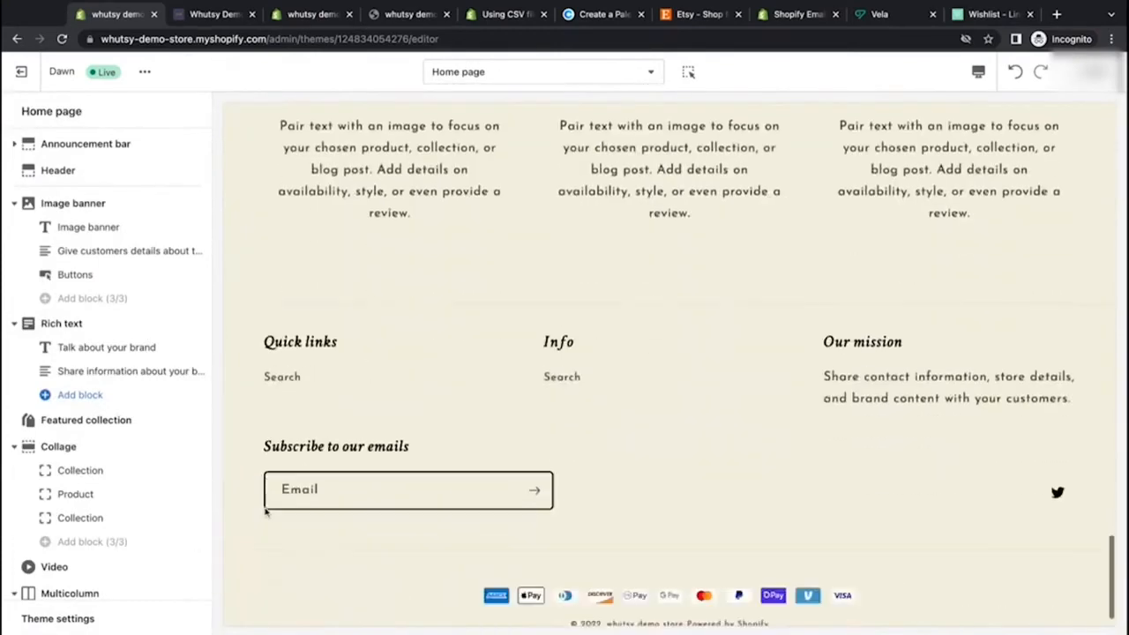
{"action": "scroll", "coordinate": [264, 511], "scroll_direction": "up", "scroll_amount": 20}
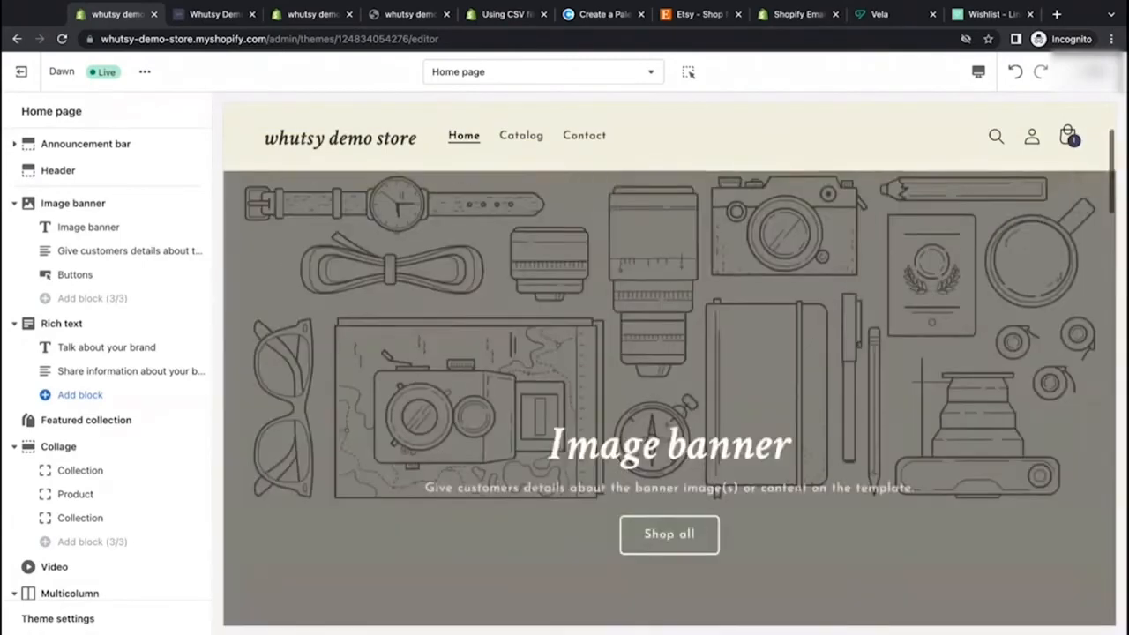
{"action": "scroll", "coordinate": [296, 329], "scroll_direction": "up", "scroll_amount": 3}
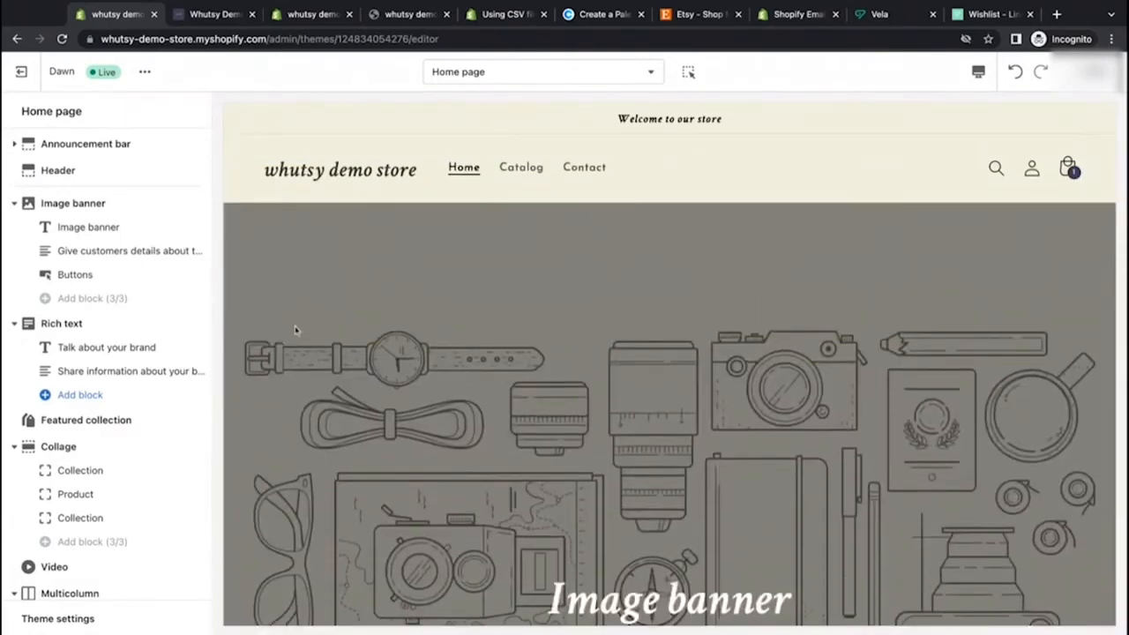
{"action": "scroll", "coordinate": [295, 330], "scroll_direction": "down", "scroll_amount": 1}
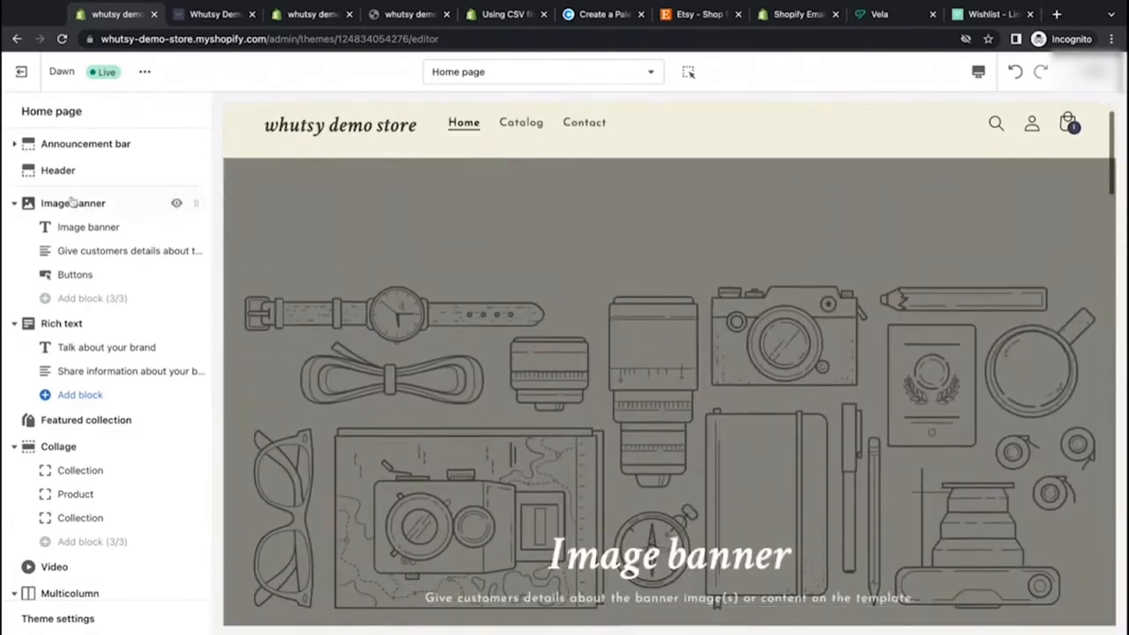
{"action": "scroll", "coordinate": [398, 499], "scroll_direction": "down", "scroll_amount": 9}
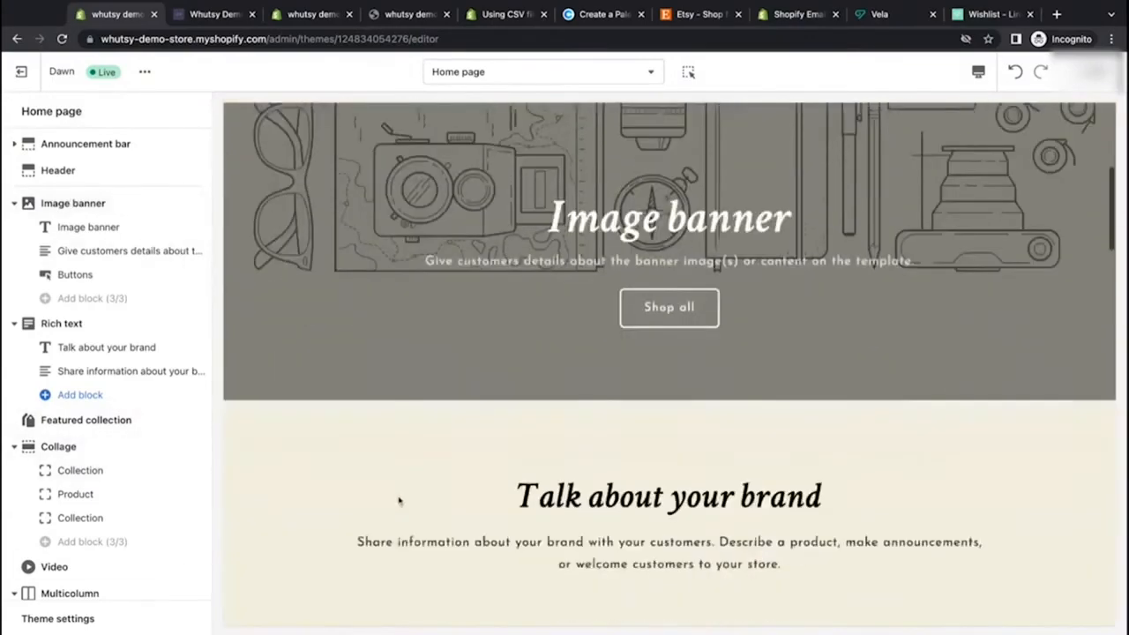
{"action": "scroll", "coordinate": [399, 480], "scroll_direction": "down", "scroll_amount": 1}
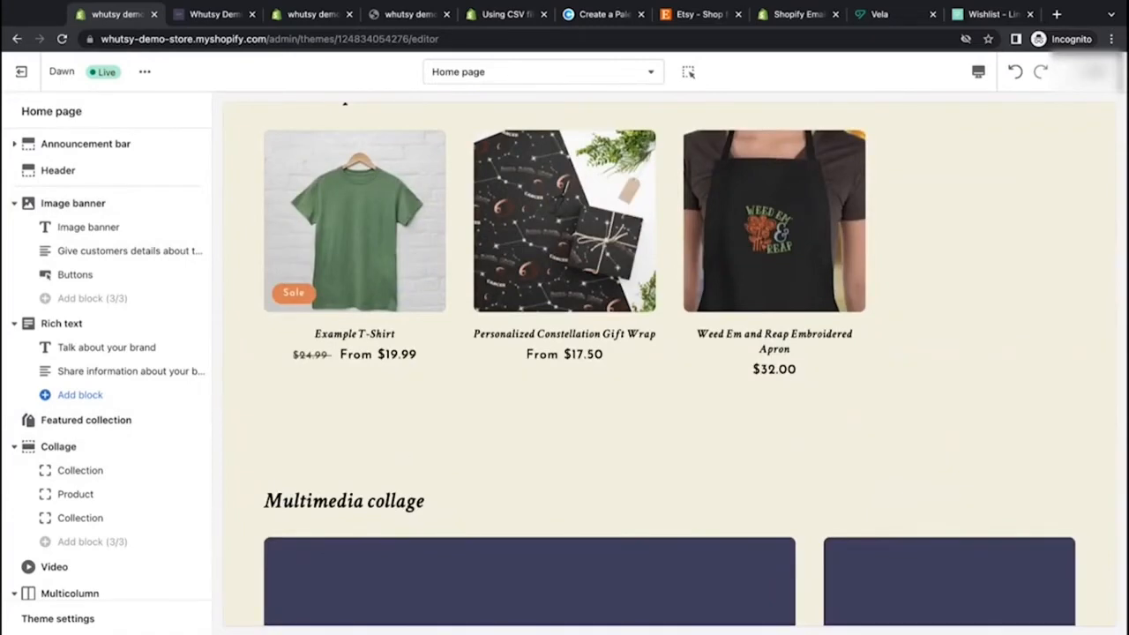
{"action": "scroll", "coordinate": [669, 363], "scroll_direction": "up", "scroll_amount": 10}
{"action": "scroll", "coordinate": [669, 363], "scroll_direction": "down", "scroll_amount": 3}
{"action": "scroll", "coordinate": [669, 363], "scroll_direction": "up", "scroll_amount": 2}
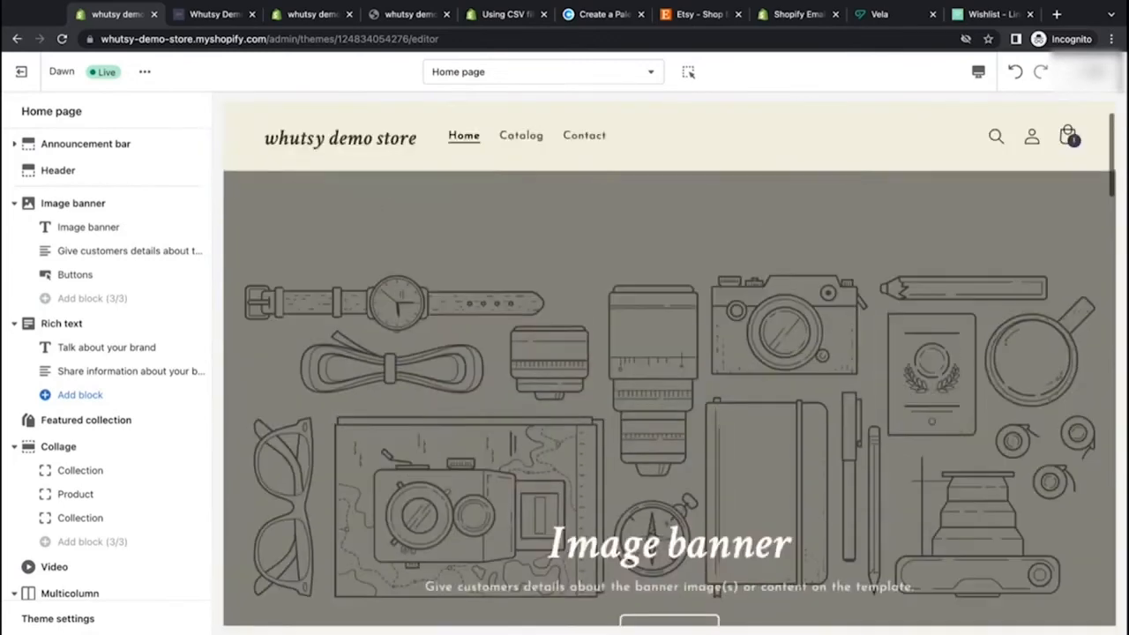
{"action": "scroll", "coordinate": [669, 364], "scroll_direction": "up", "scroll_amount": 1}
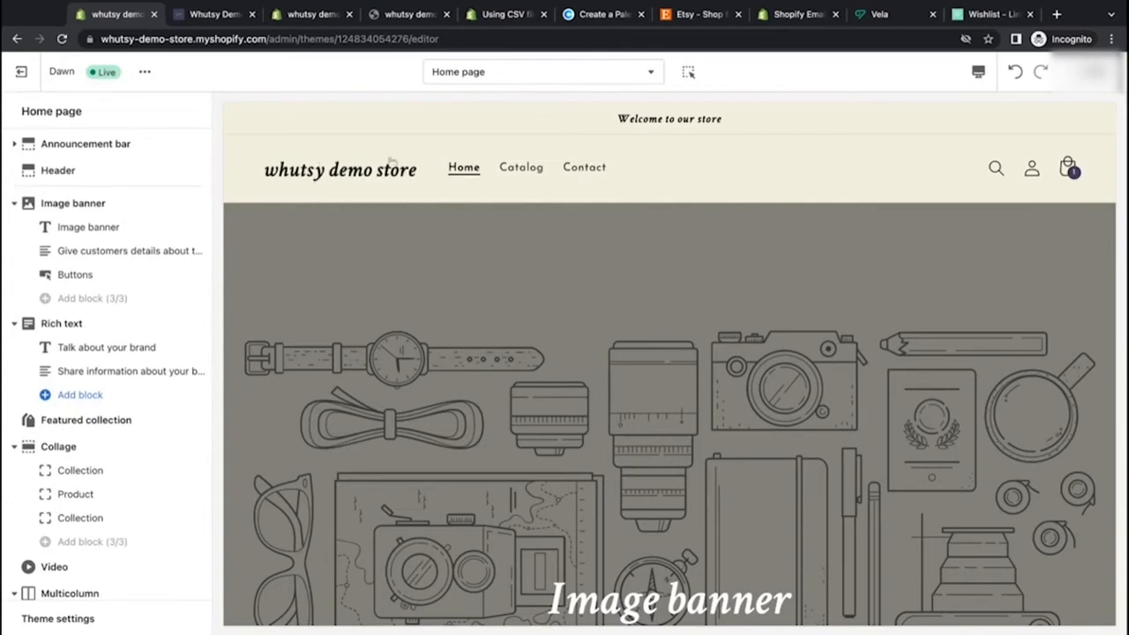
Step: Open the Header section settings and return to the home page section list
{"action": "left_click", "coordinate": [95, 170]}
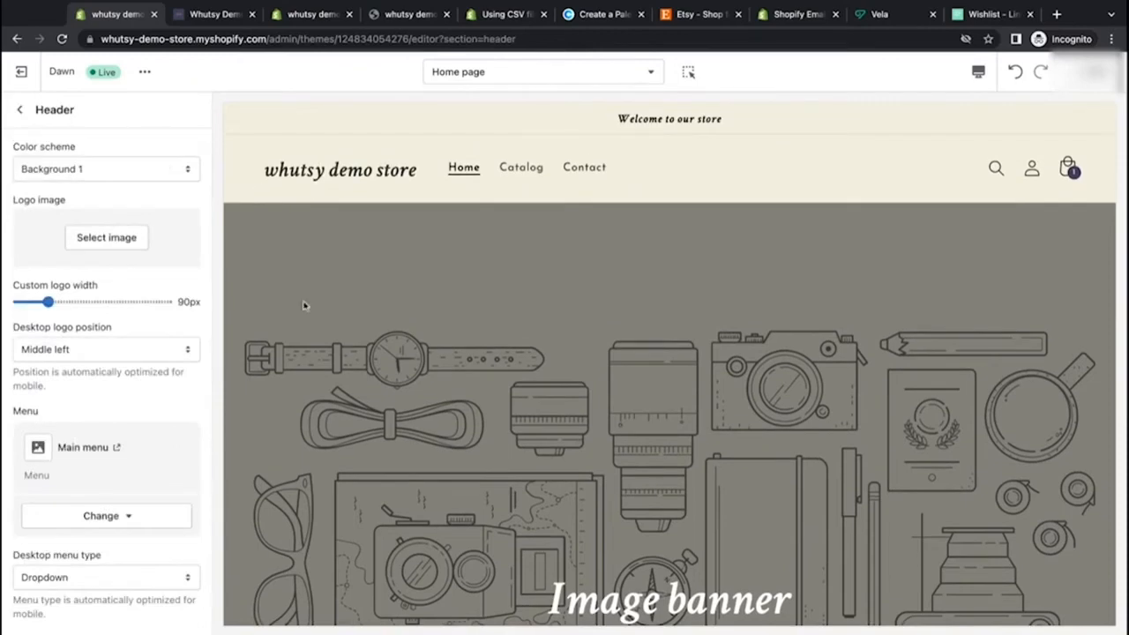
{"action": "left_click", "coordinate": [23, 110]}
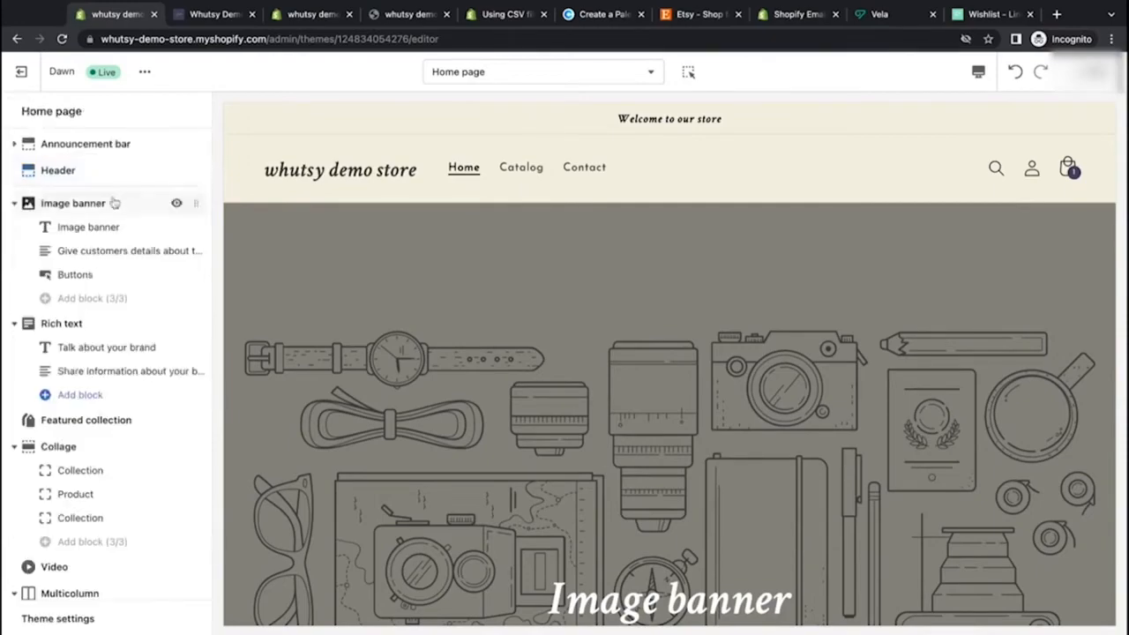
{"action": "scroll", "coordinate": [426, 358], "scroll_direction": "down", "scroll_amount": 10}
{"action": "scroll", "coordinate": [426, 358], "scroll_direction": "up", "scroll_amount": 10}
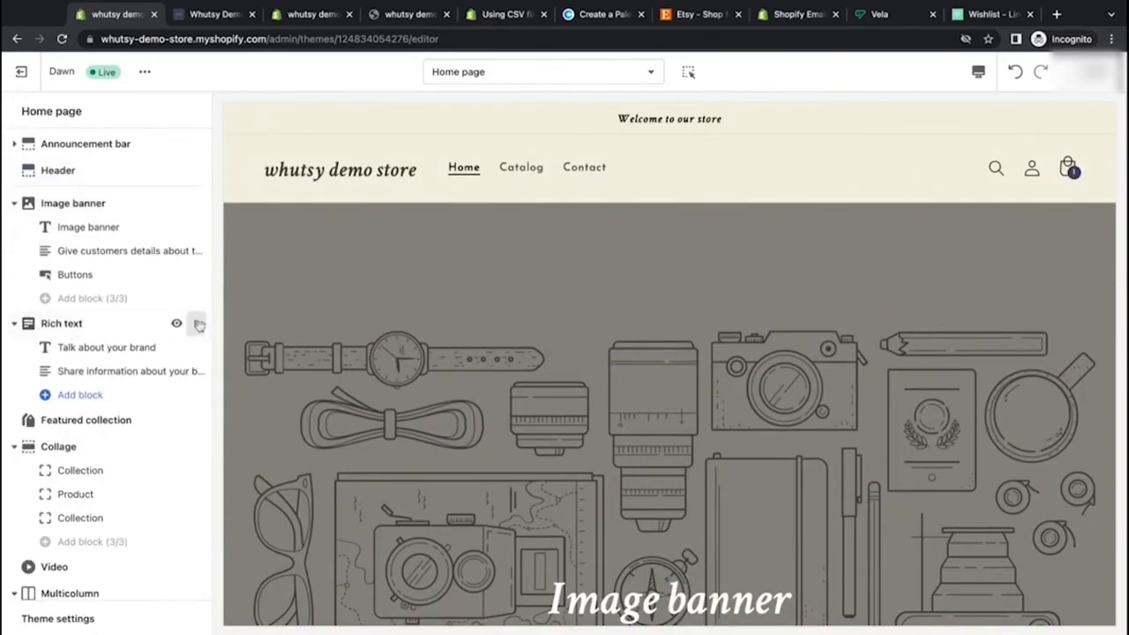
Step: Move the Rich text section above the Image banner on the home page
{"action": "left_click_drag", "start_coordinate": [200, 325], "coordinate": [202, 207]}
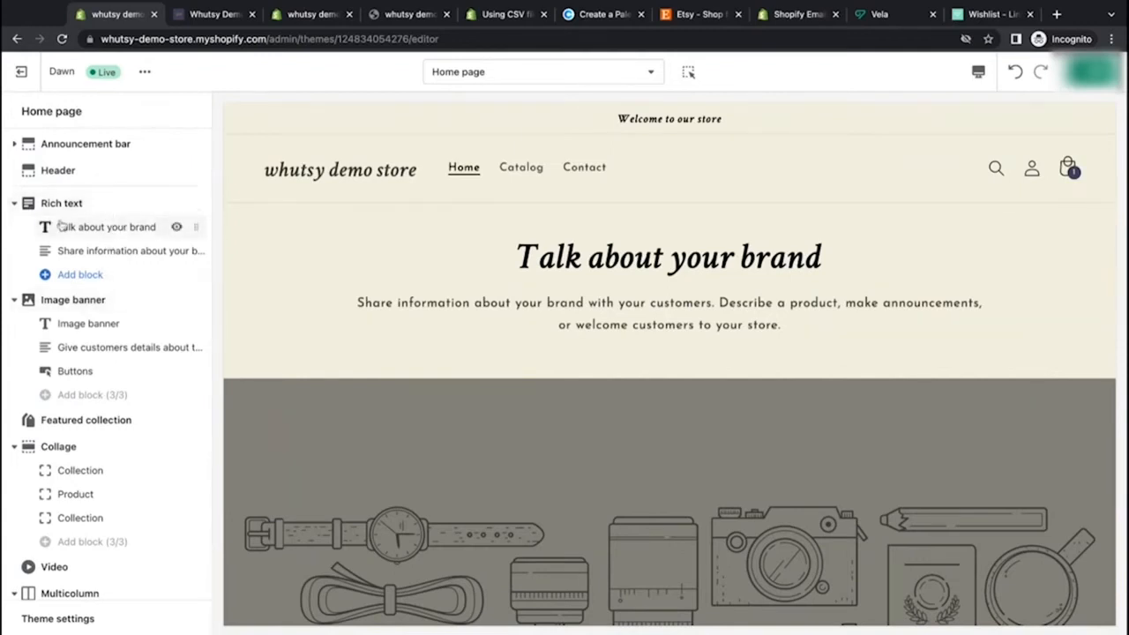
{"action": "scroll", "coordinate": [94, 202], "scroll_direction": "down", "scroll_amount": 2}
{"action": "scroll", "coordinate": [78, 563], "scroll_direction": "down", "scroll_amount": 1}
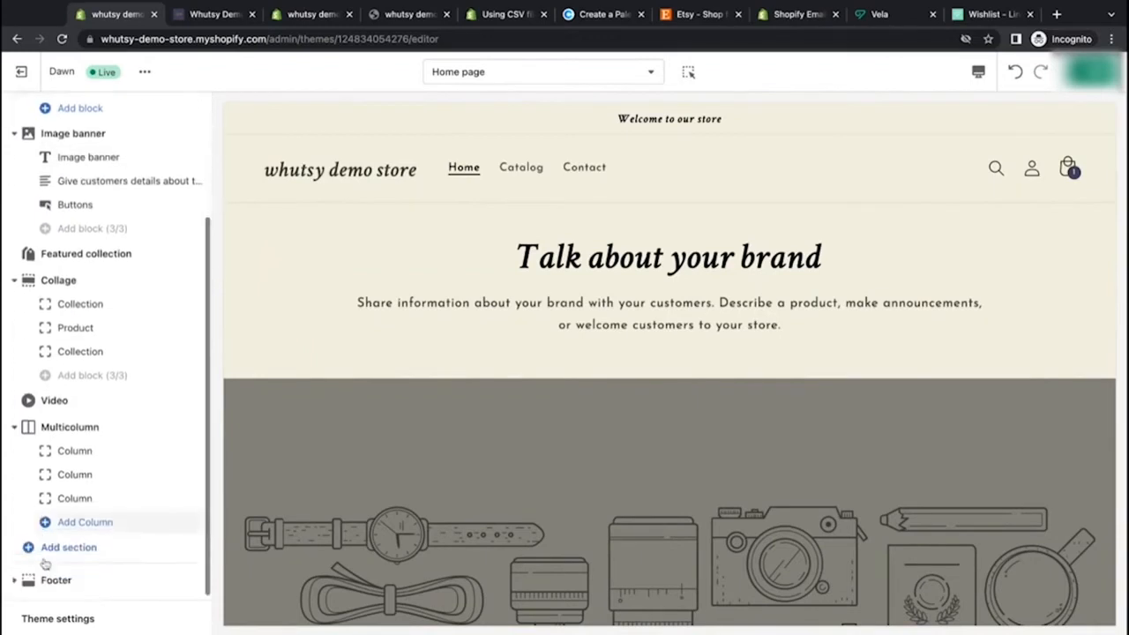
Step: Add an Email signup section to the home page and move it to the top of the section list
{"action": "left_click", "coordinate": [77, 546]}
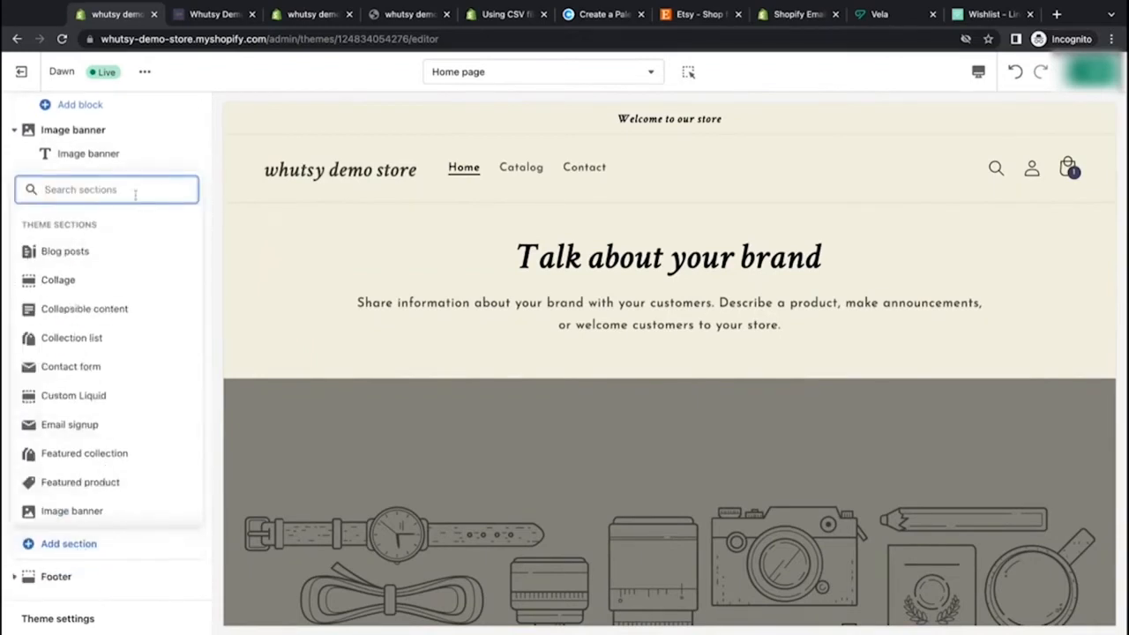
{"action": "type", "text": "email"}
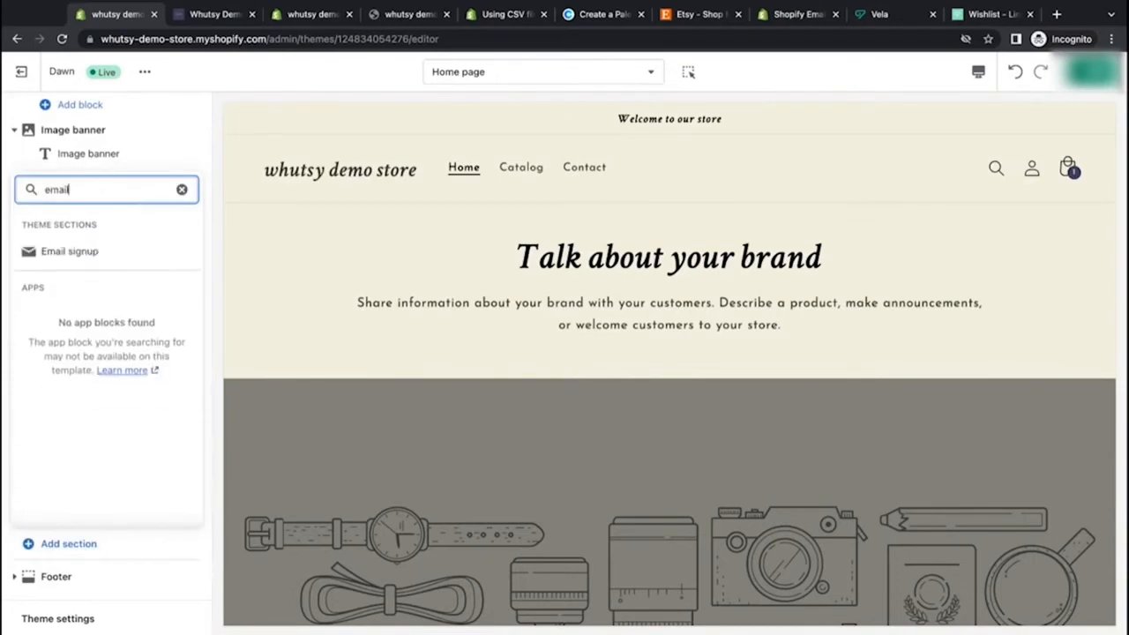
{"action": "left_click", "coordinate": [85, 249]}
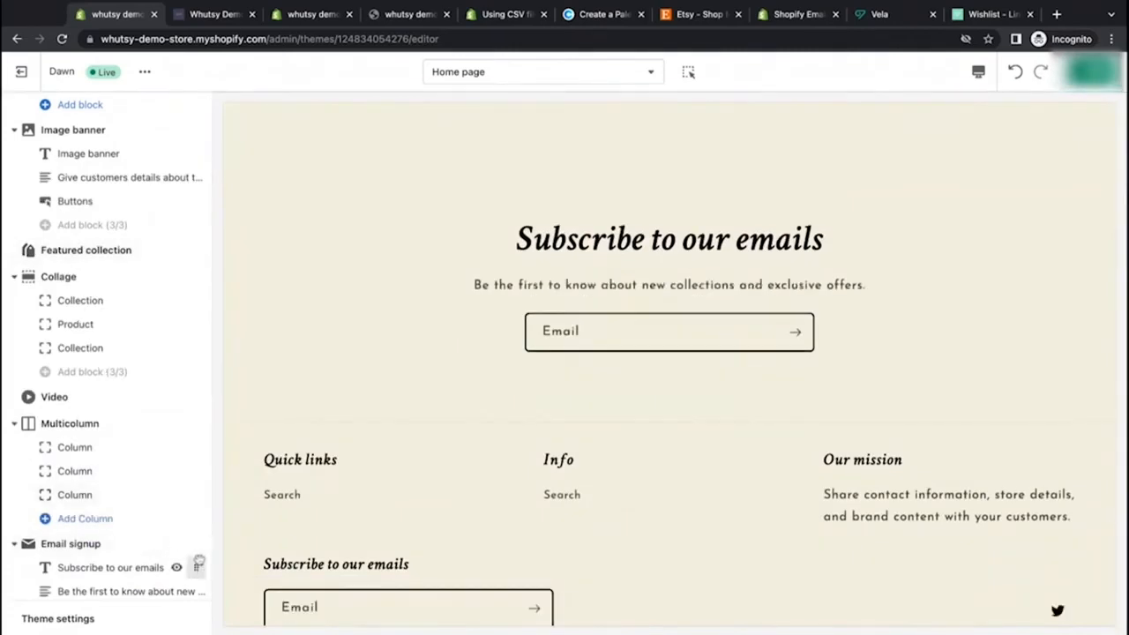
{"action": "left_click_drag", "start_coordinate": [199, 546], "coordinate": [202, 207]}
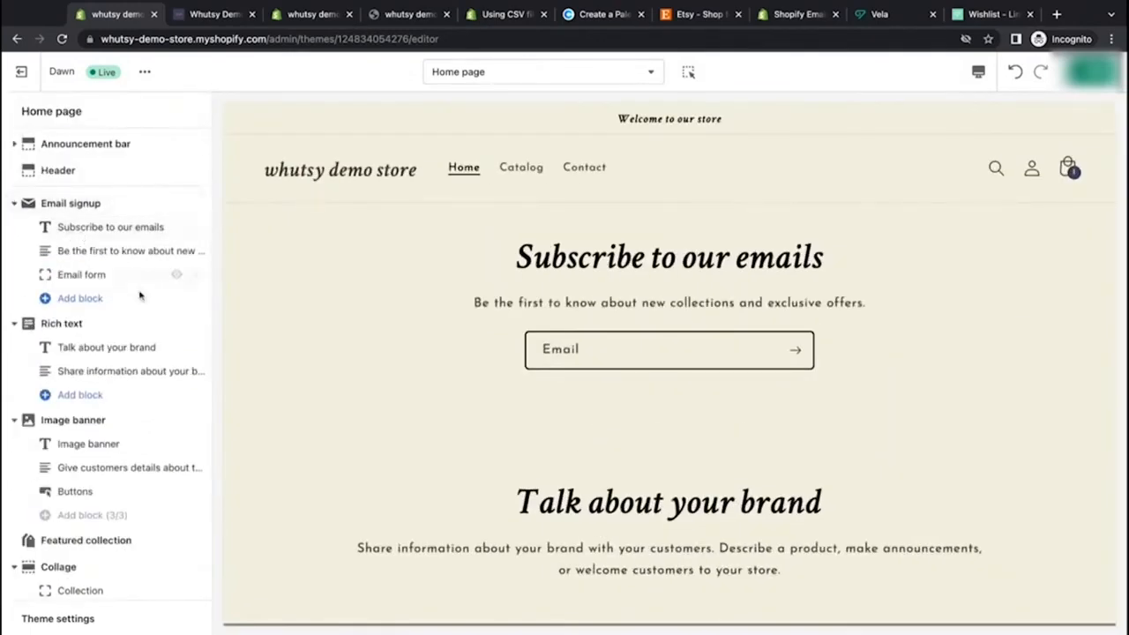
Step: Move the Rich text section below the Image banner section
{"action": "left_click_drag", "start_coordinate": [196, 323], "coordinate": [202, 422]}
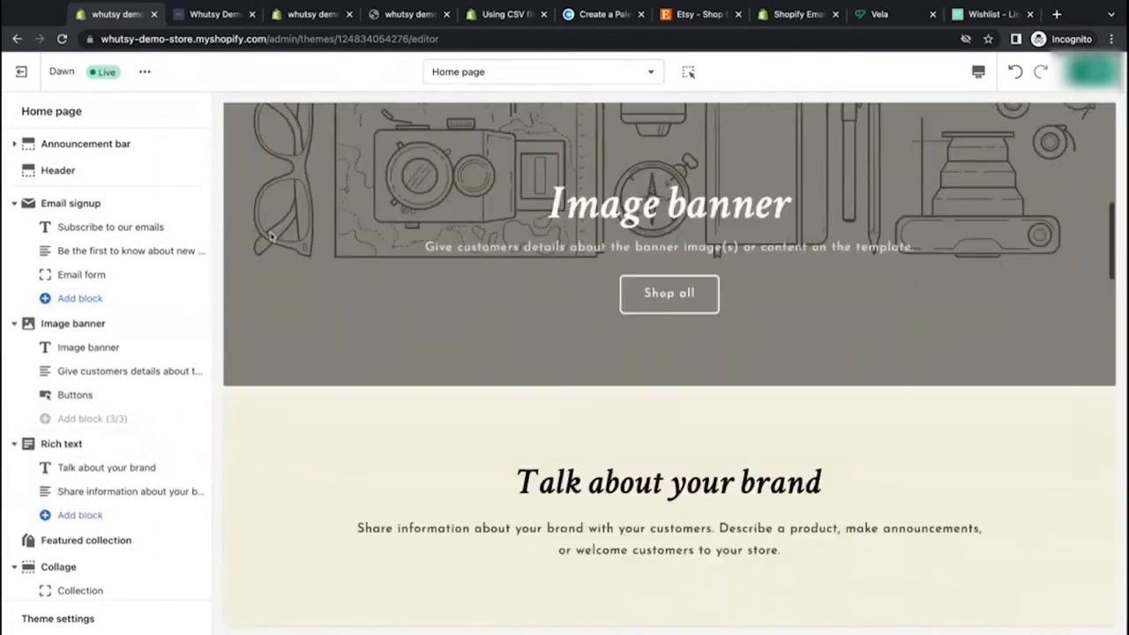
{"action": "scroll", "coordinate": [355, 235], "scroll_direction": "up", "scroll_amount": 4}
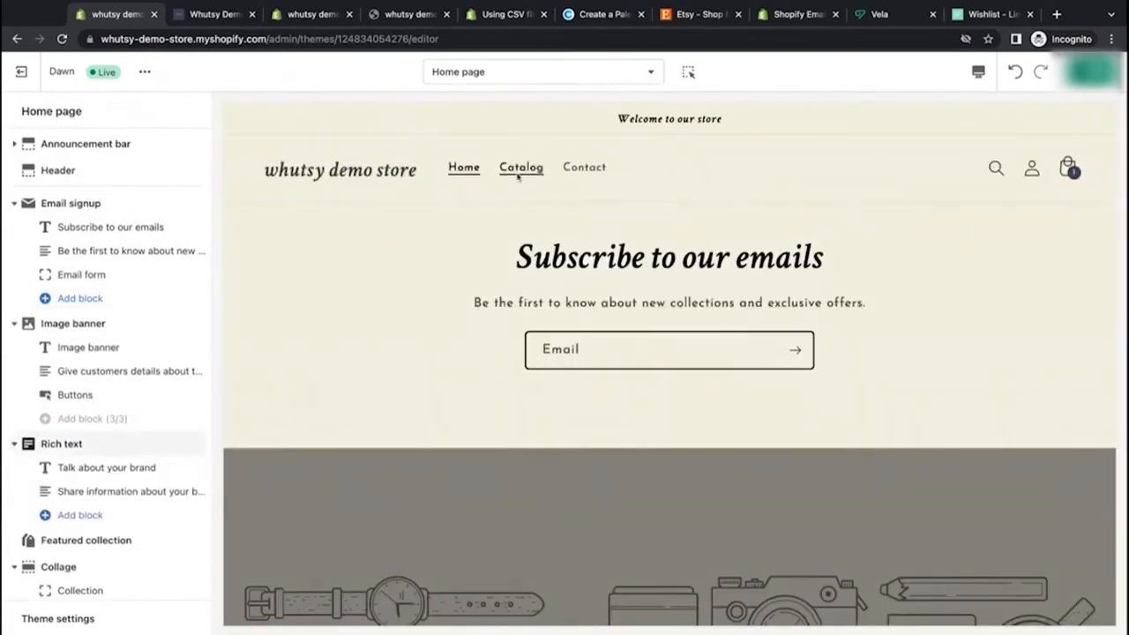
Step: Toggle the section inspector and scroll through the home page preview to review the new section order
{"action": "left_click", "coordinate": [688, 73]}
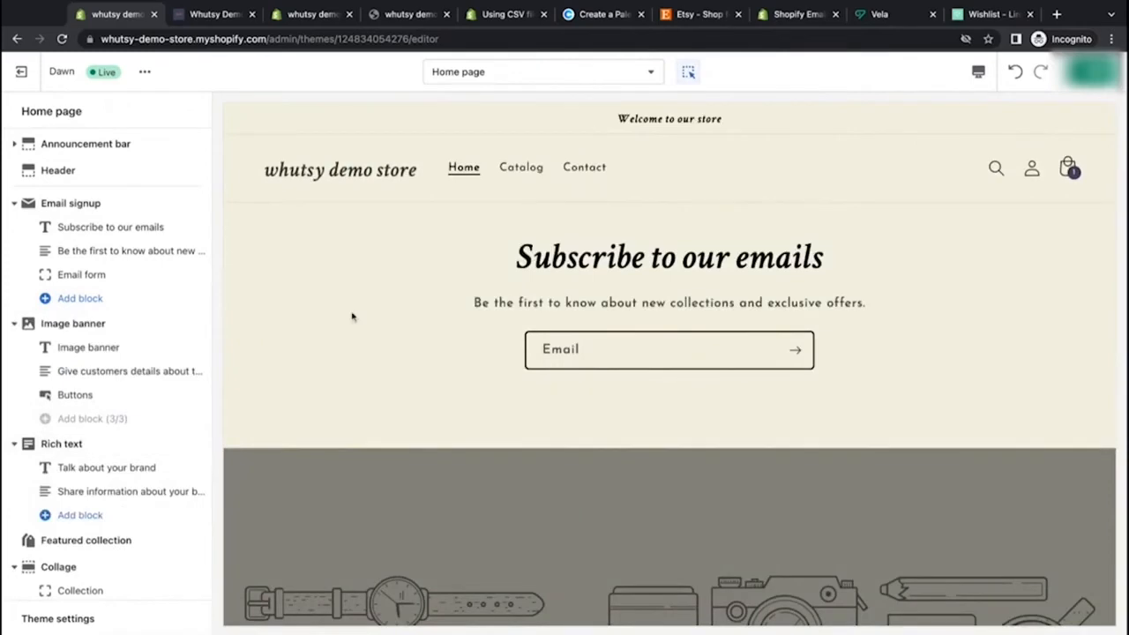
{"action": "left_click", "coordinate": [689, 74]}
{"action": "scroll", "coordinate": [627, 262], "scroll_direction": "down", "scroll_amount": 5}
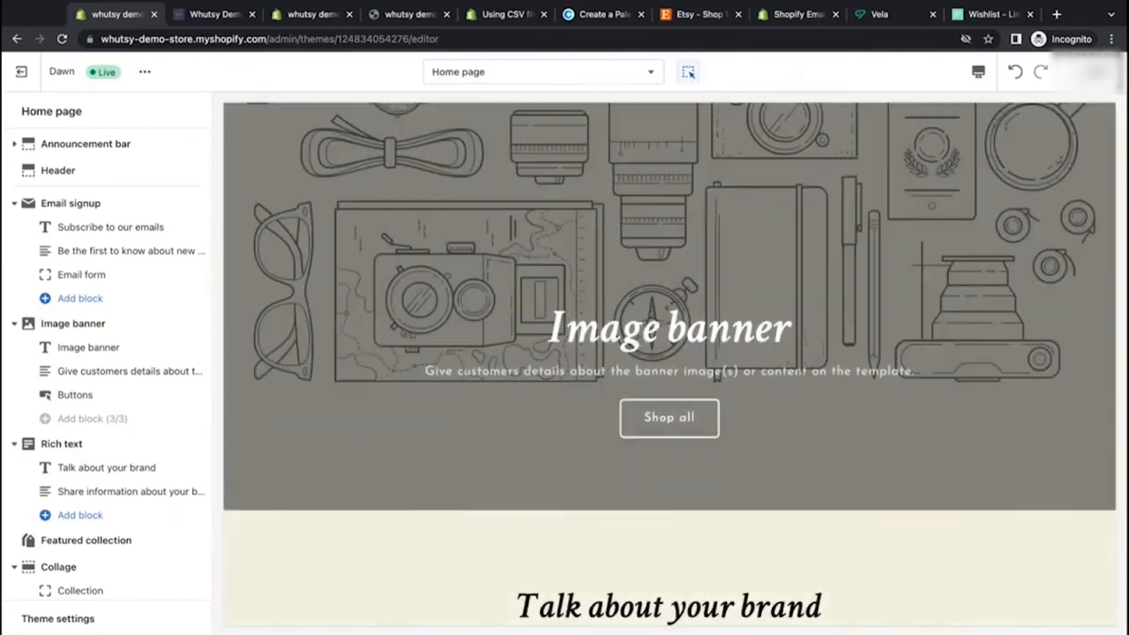
{"action": "scroll", "coordinate": [590, 319], "scroll_direction": "up", "scroll_amount": 6}
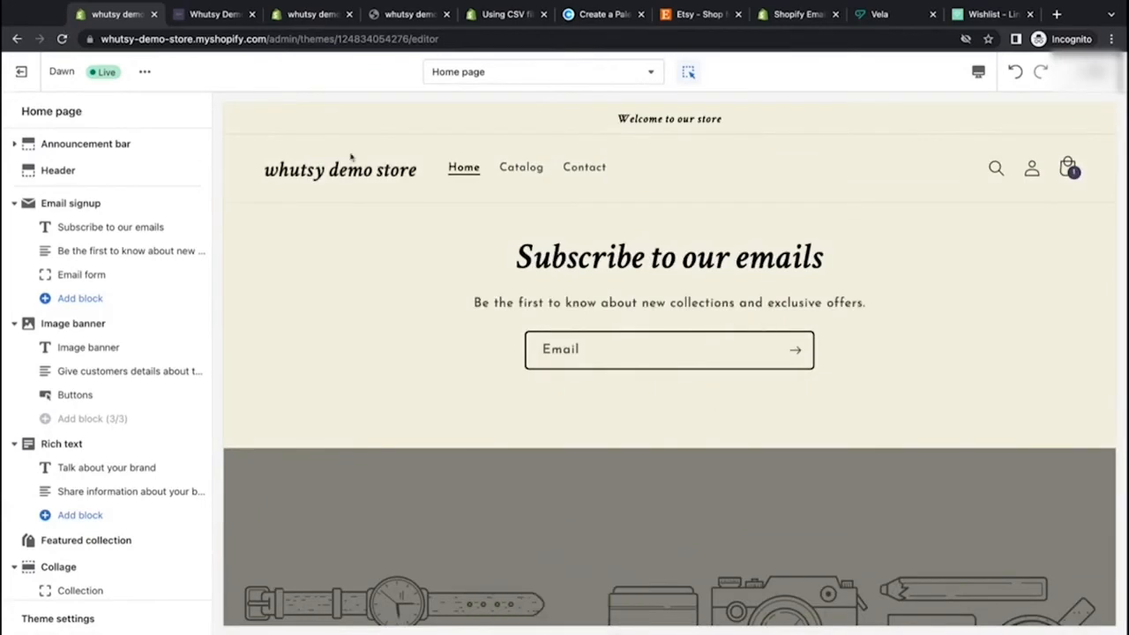
Step: Open the Header section settings
{"action": "left_click", "coordinate": [63, 39]}
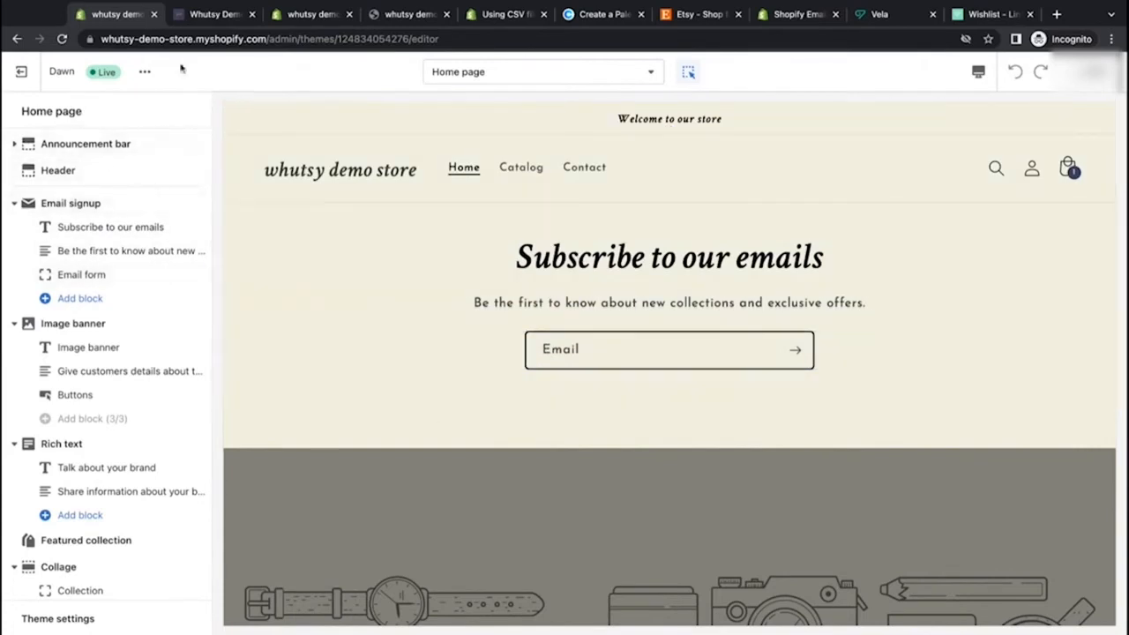
{"action": "left_click", "coordinate": [78, 170]}
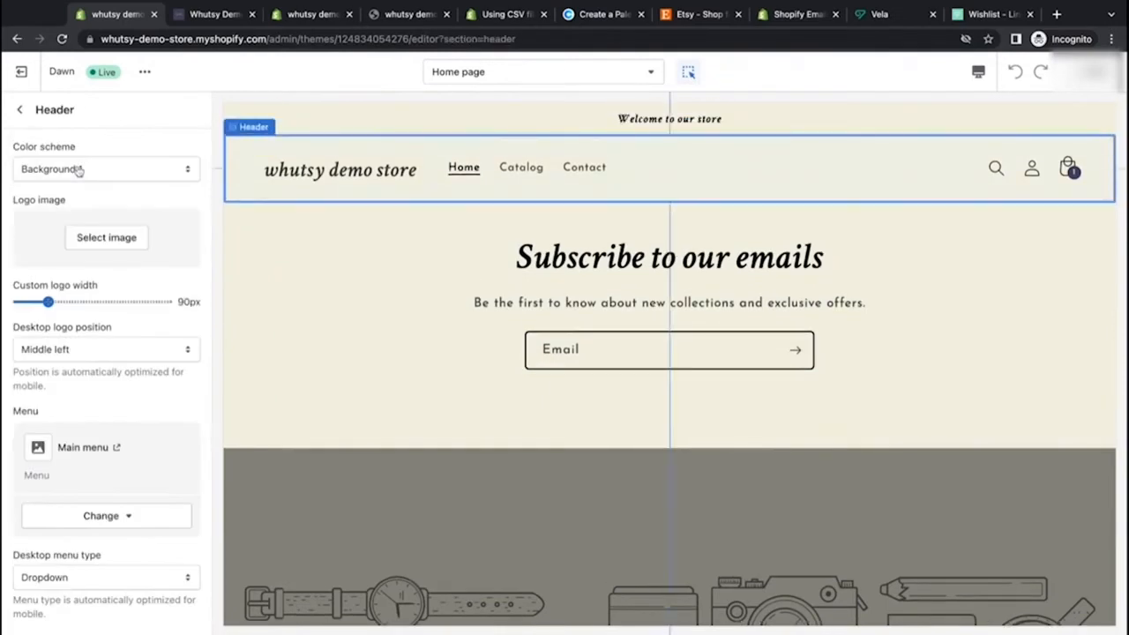
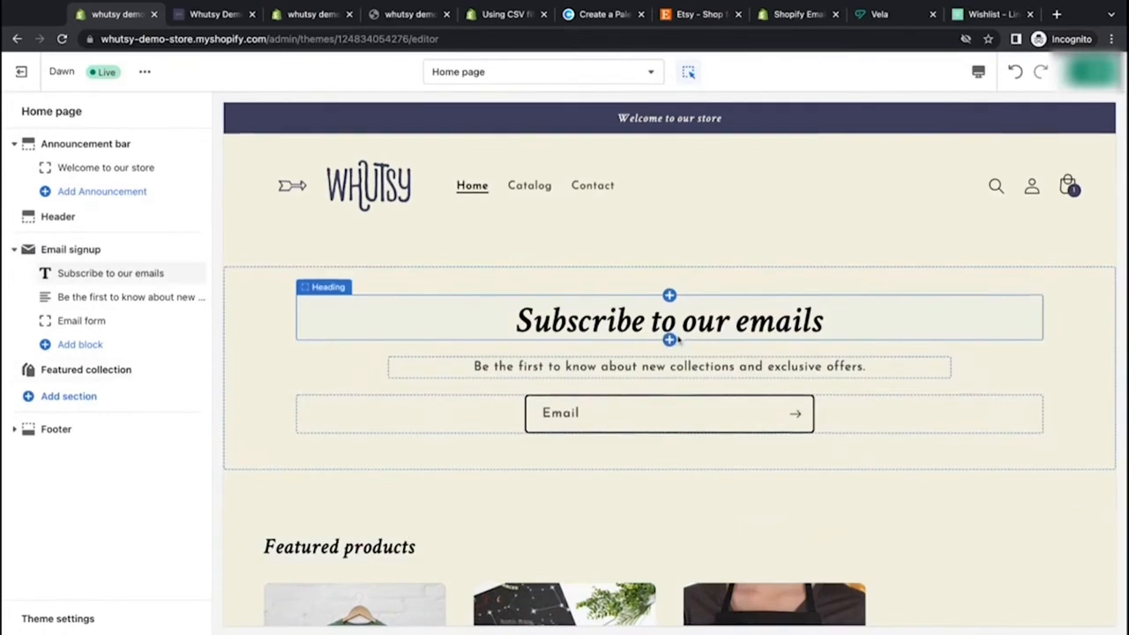
Step: Open the Footer section settings and set its color scheme to Accent 1
{"action": "scroll", "coordinate": [672, 337], "scroll_direction": "down", "scroll_amount": 5}
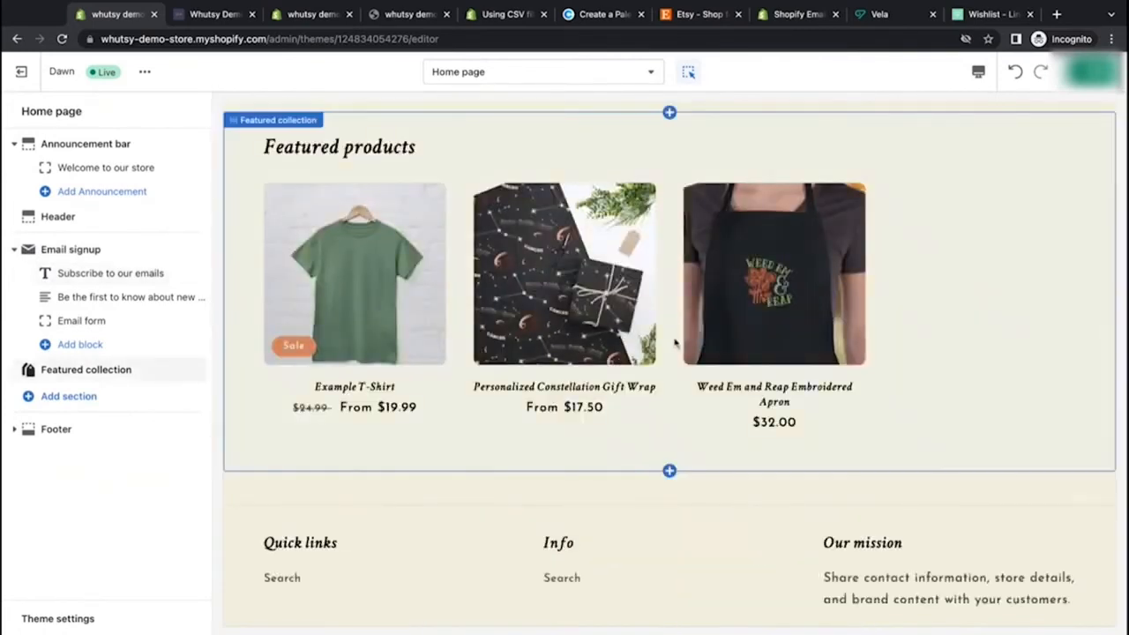
{"action": "scroll", "coordinate": [676, 342], "scroll_direction": "down", "scroll_amount": 3}
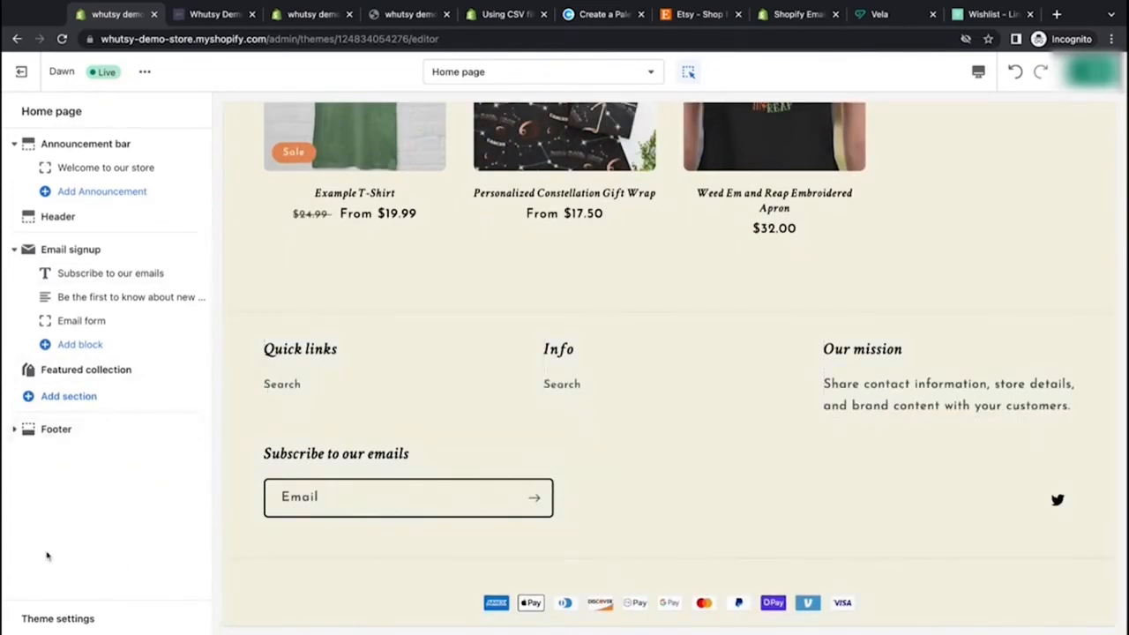
{"action": "scroll", "coordinate": [309, 432], "scroll_direction": "down", "scroll_amount": 1}
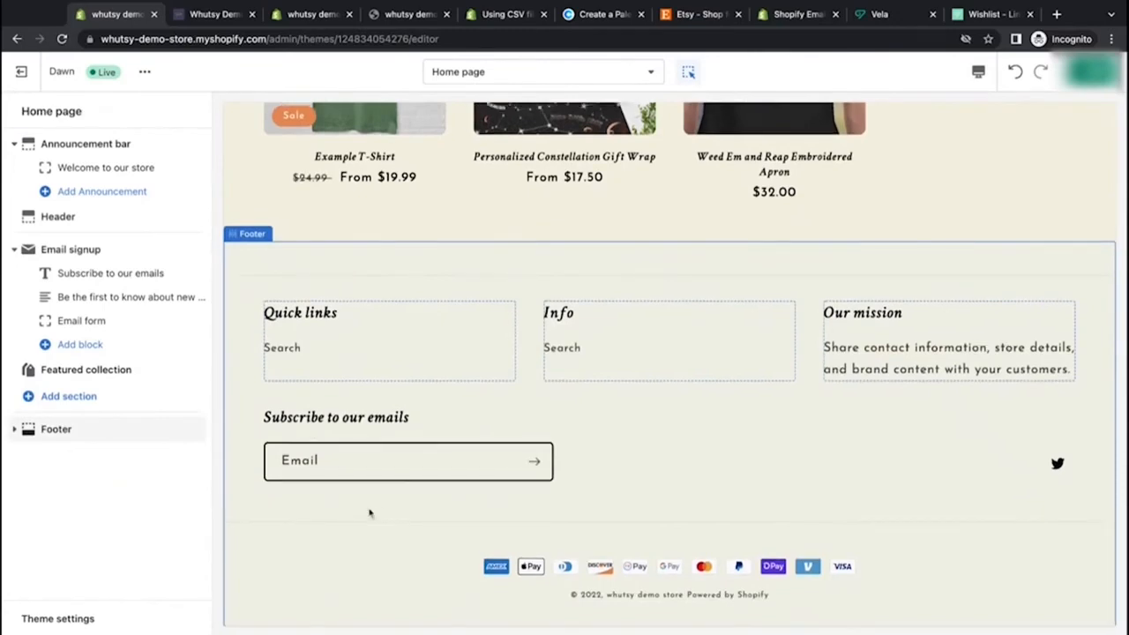
{"action": "scroll", "coordinate": [375, 494], "scroll_direction": "up", "scroll_amount": 10}
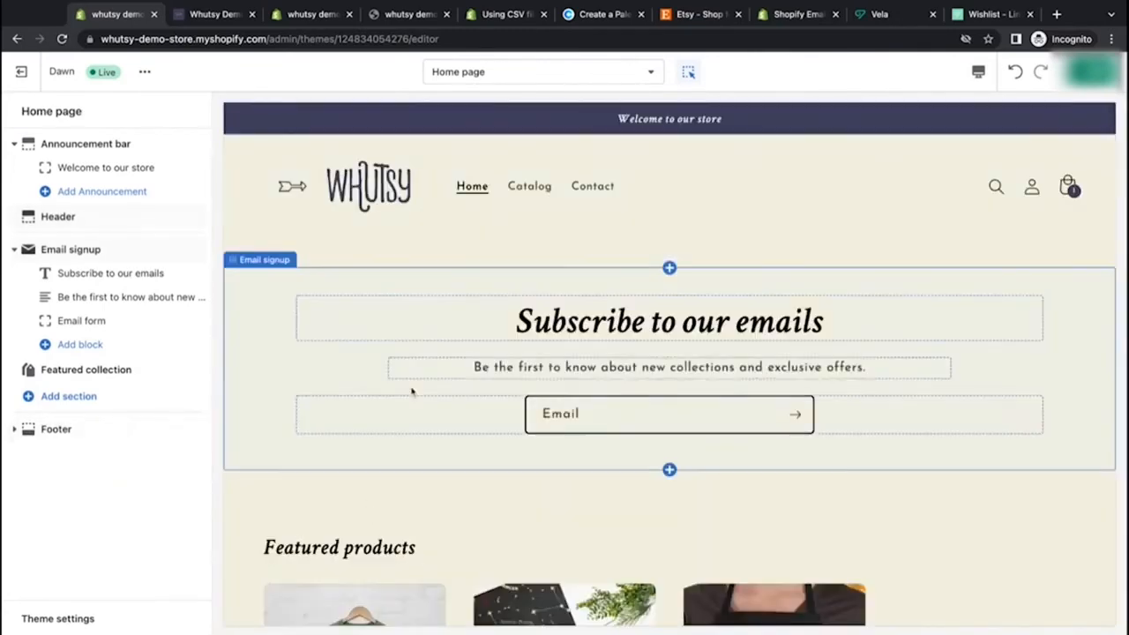
{"action": "scroll", "coordinate": [411, 391], "scroll_direction": "down", "scroll_amount": 10}
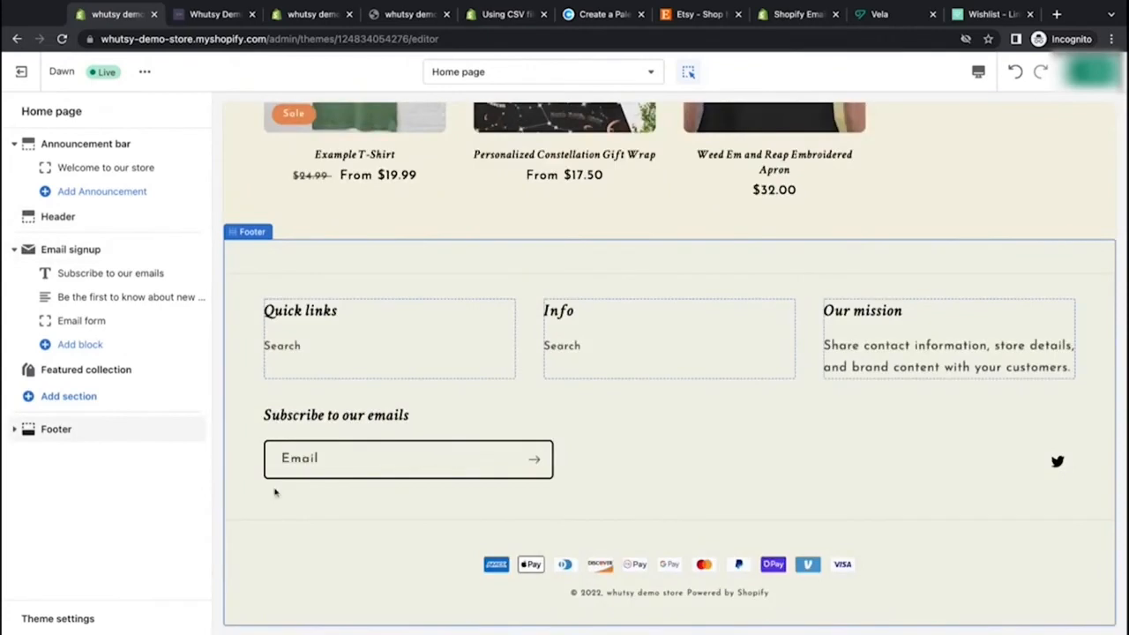
{"action": "left_click", "coordinate": [109, 431]}
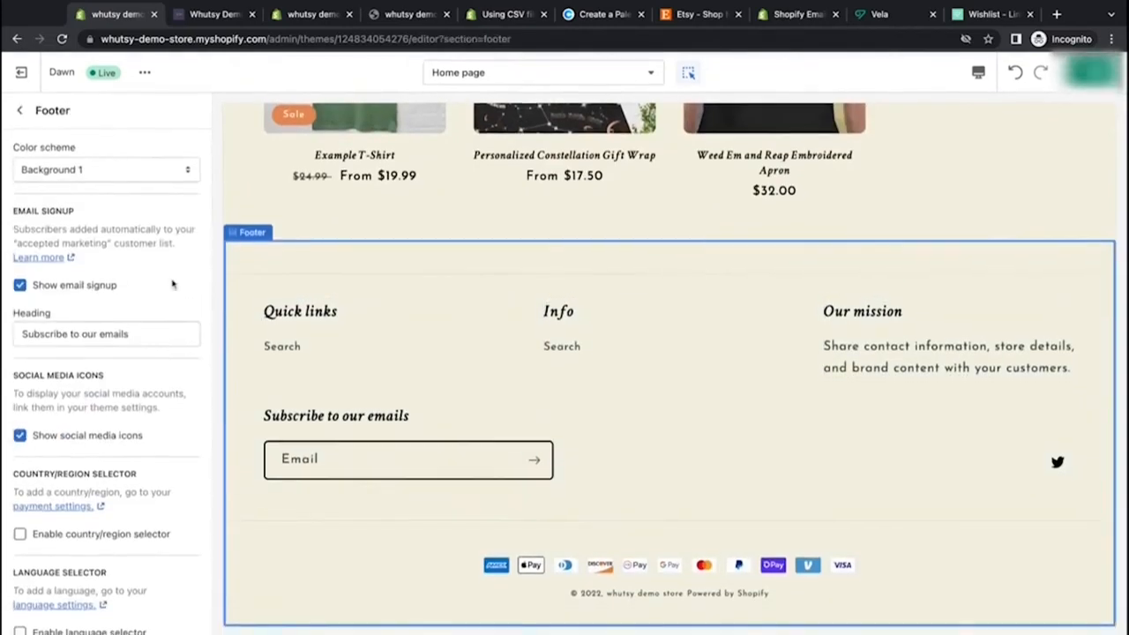
{"action": "left_click", "coordinate": [174, 173]}
{"action": "left_click", "coordinate": [106, 189]}
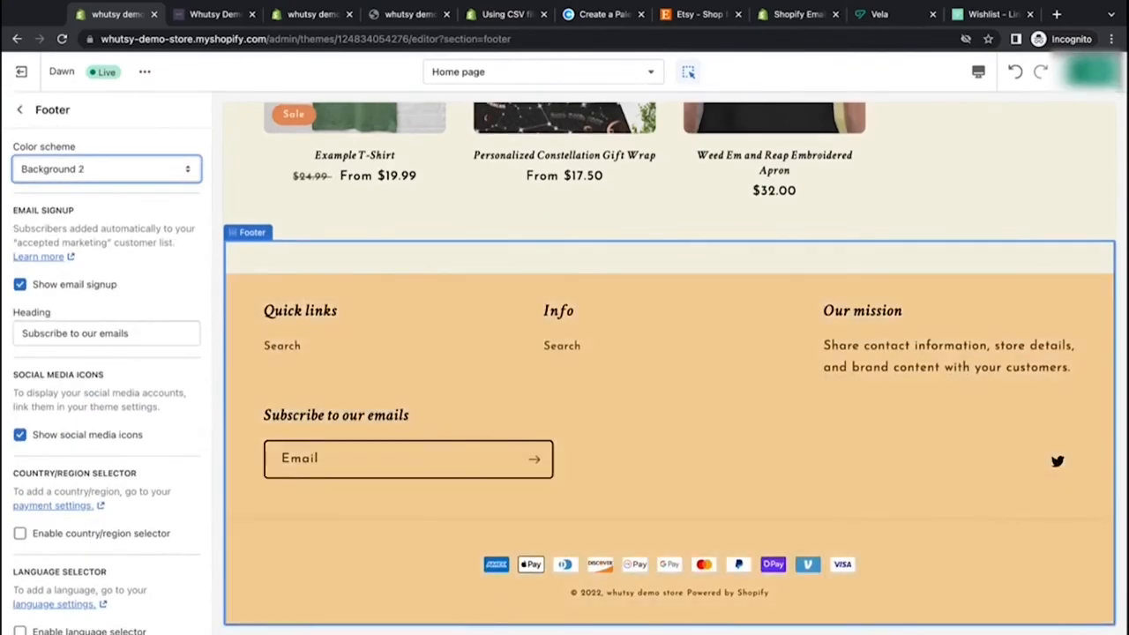
{"action": "left_click", "coordinate": [171, 168]}
{"action": "left_click", "coordinate": [168, 254]}
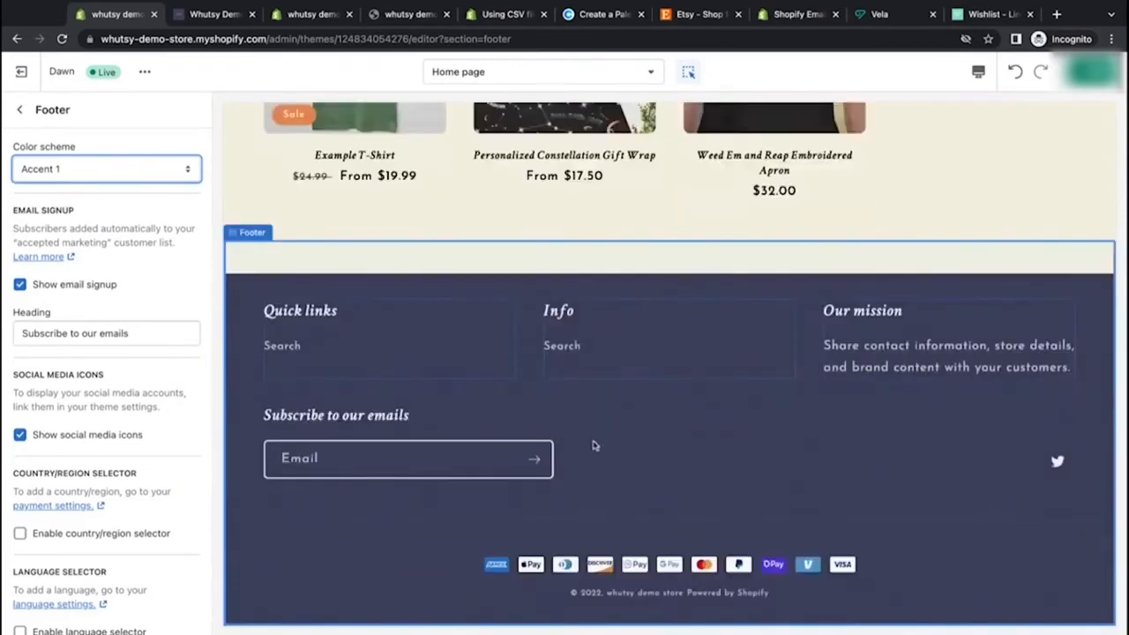
Step: Change the footer signup heading to "Subscribe to our newsletter"
{"action": "scroll", "coordinate": [592, 441], "scroll_direction": "up", "scroll_amount": 2}
{"action": "scroll", "coordinate": [609, 501], "scroll_direction": "down", "scroll_amount": 1}
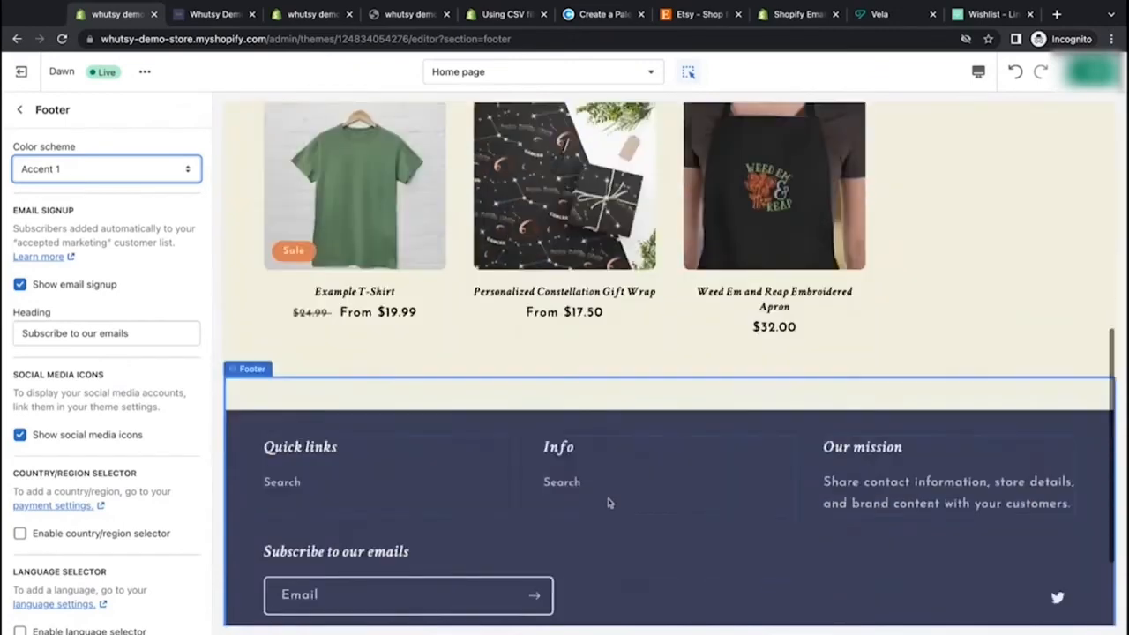
{"action": "scroll", "coordinate": [609, 501], "scroll_direction": "down", "scroll_amount": 2}
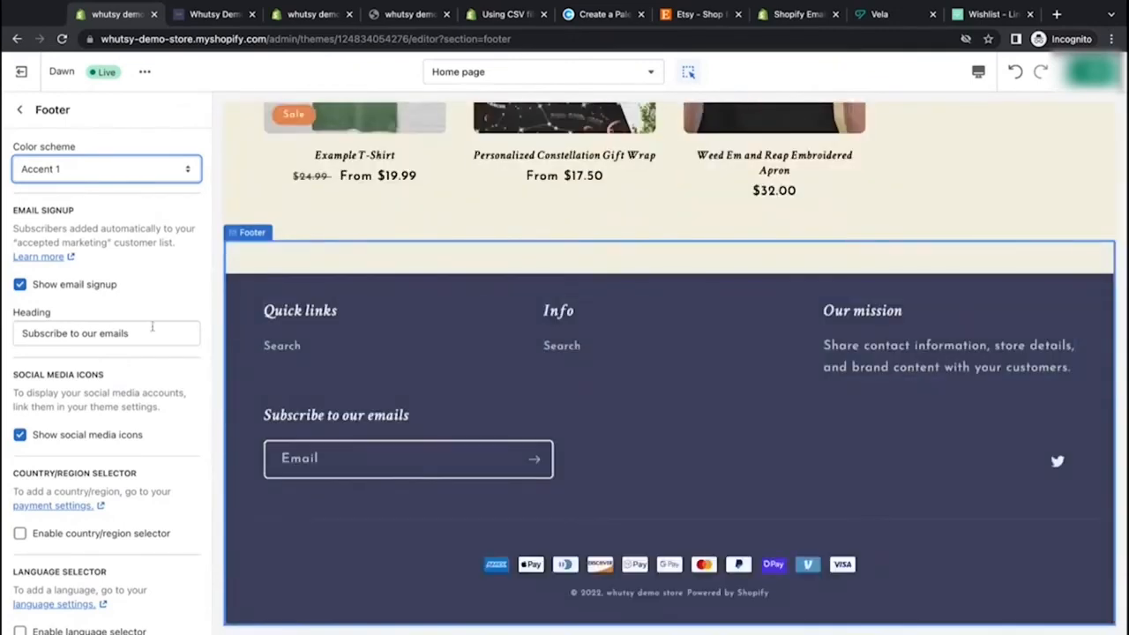
{"action": "left_click_drag", "start_coordinate": [113, 334], "coordinate": [99, 333]}
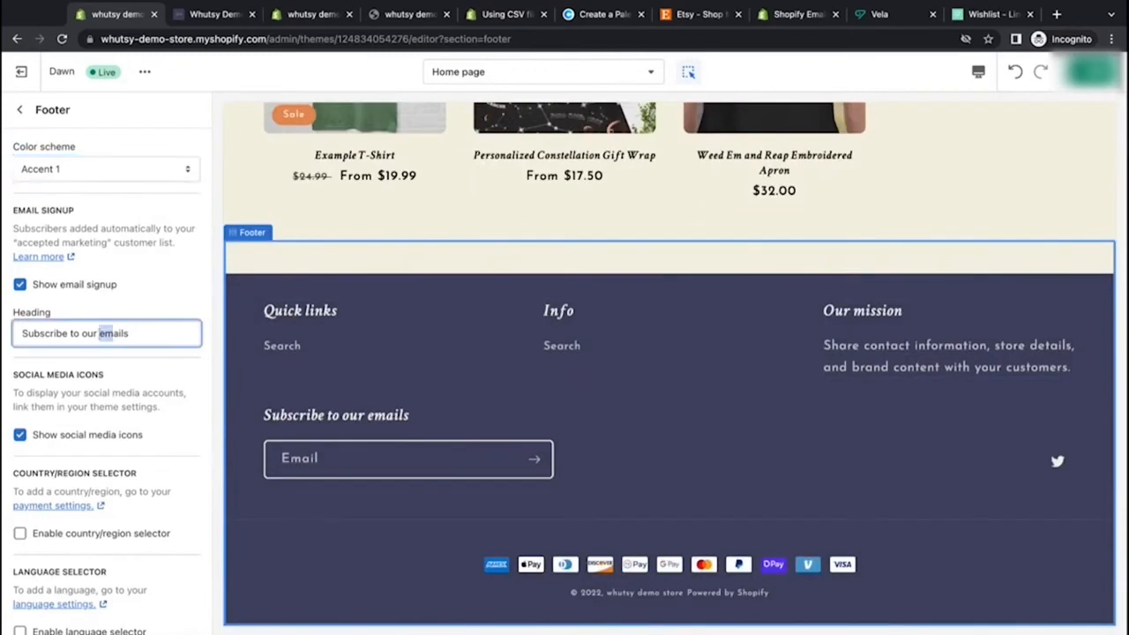
{"action": "type", "text": "newsletter"}
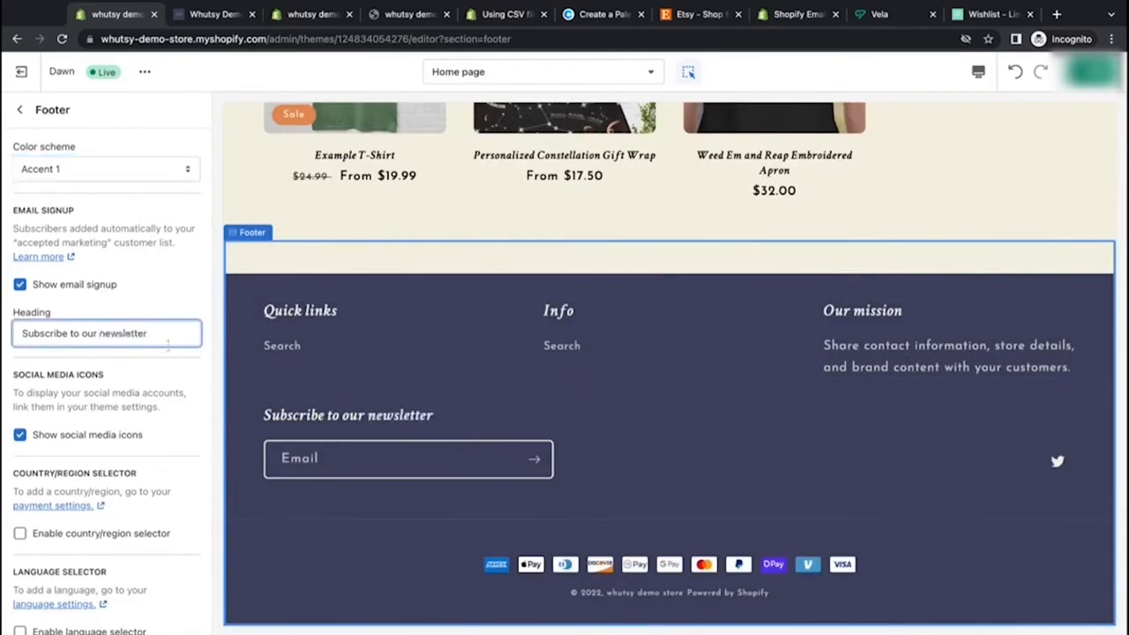
Step: Scroll through the footer settings and read the country/region selector option and its payment settings note
{"action": "scroll", "coordinate": [151, 377], "scroll_direction": "down", "scroll_amount": 1}
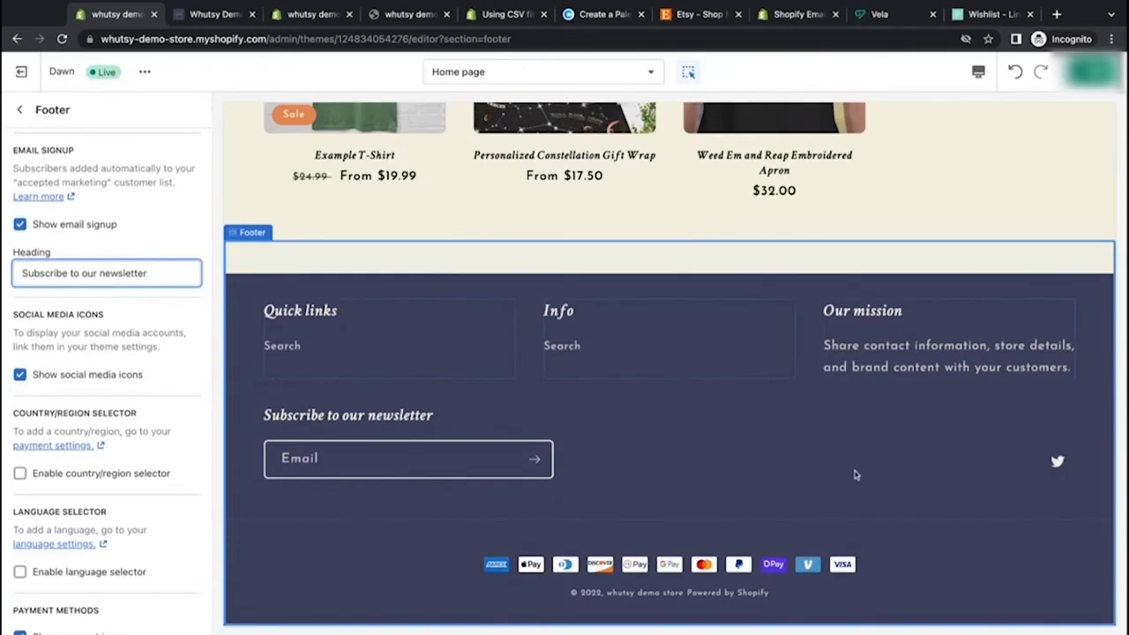
{"action": "scroll", "coordinate": [150, 397], "scroll_direction": "down", "scroll_amount": 1}
{"action": "scroll", "coordinate": [150, 397], "scroll_direction": "down", "scroll_amount": 1}
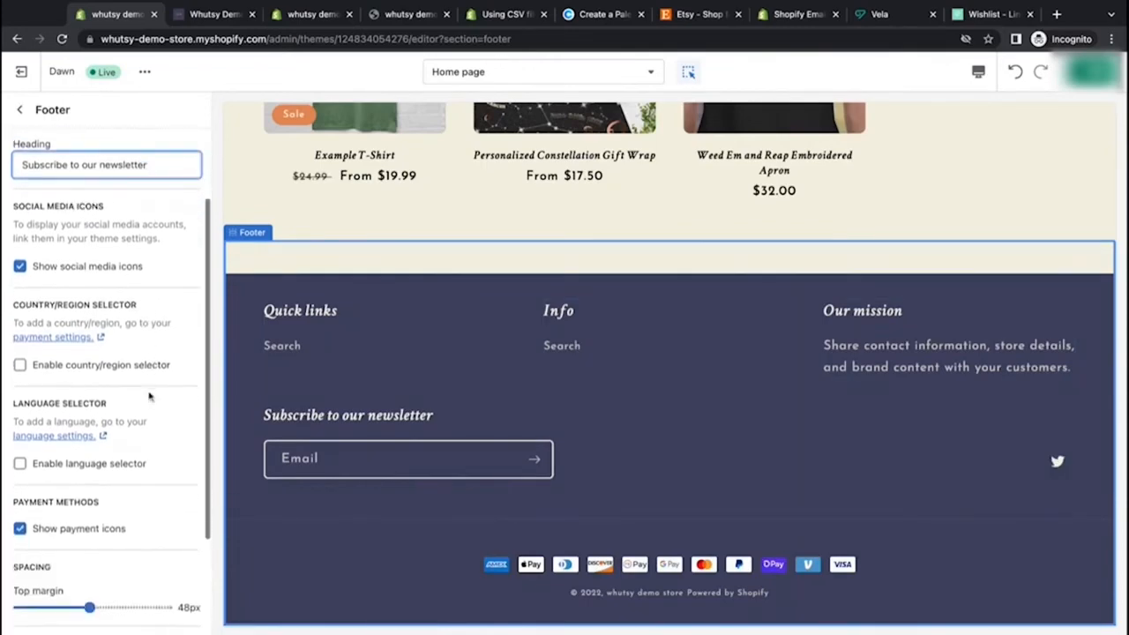
{"action": "scroll", "coordinate": [155, 346], "scroll_direction": "down", "scroll_amount": 1}
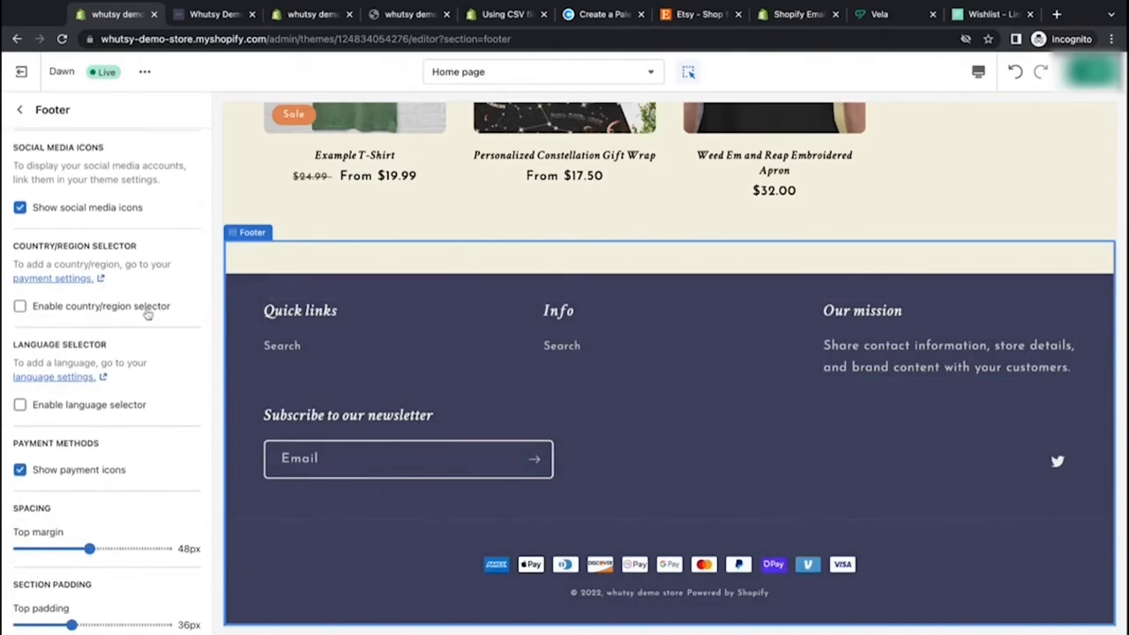
{"action": "left_click", "coordinate": [147, 315]}
{"action": "left_click", "coordinate": [21, 308]}
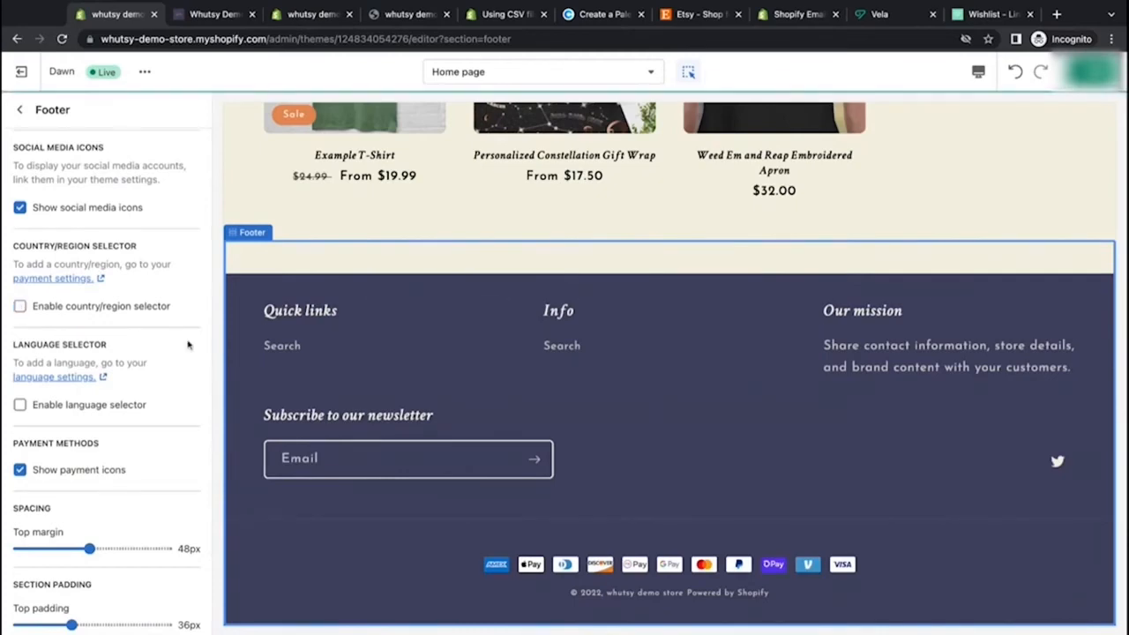
{"action": "left_click_drag", "start_coordinate": [15, 263], "coordinate": [97, 279]}
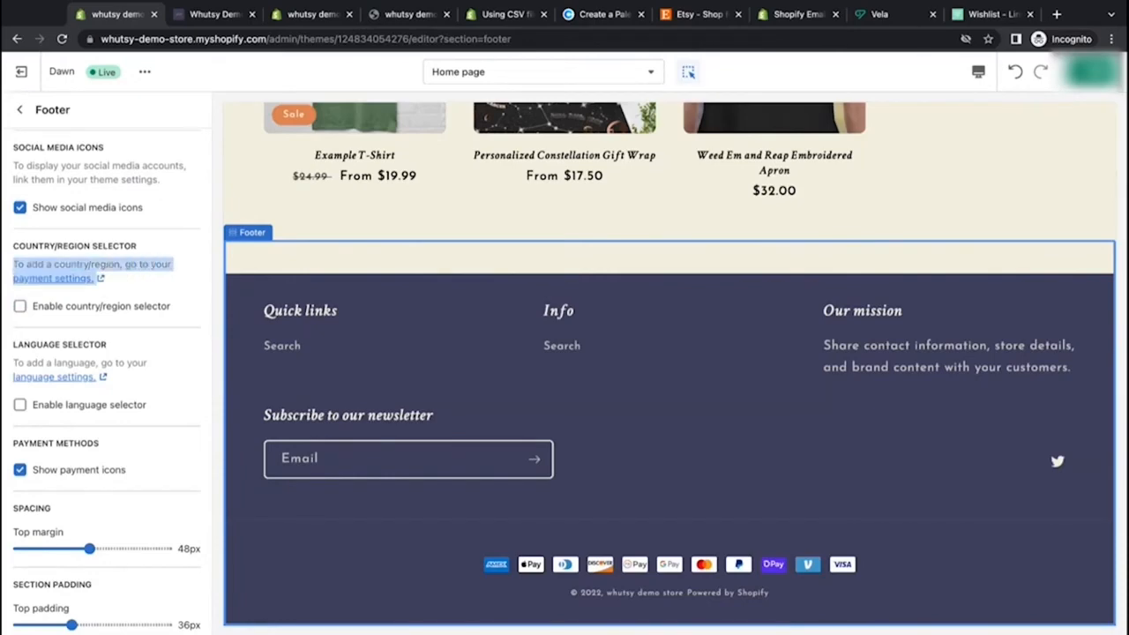
{"action": "left_click", "coordinate": [183, 302]}
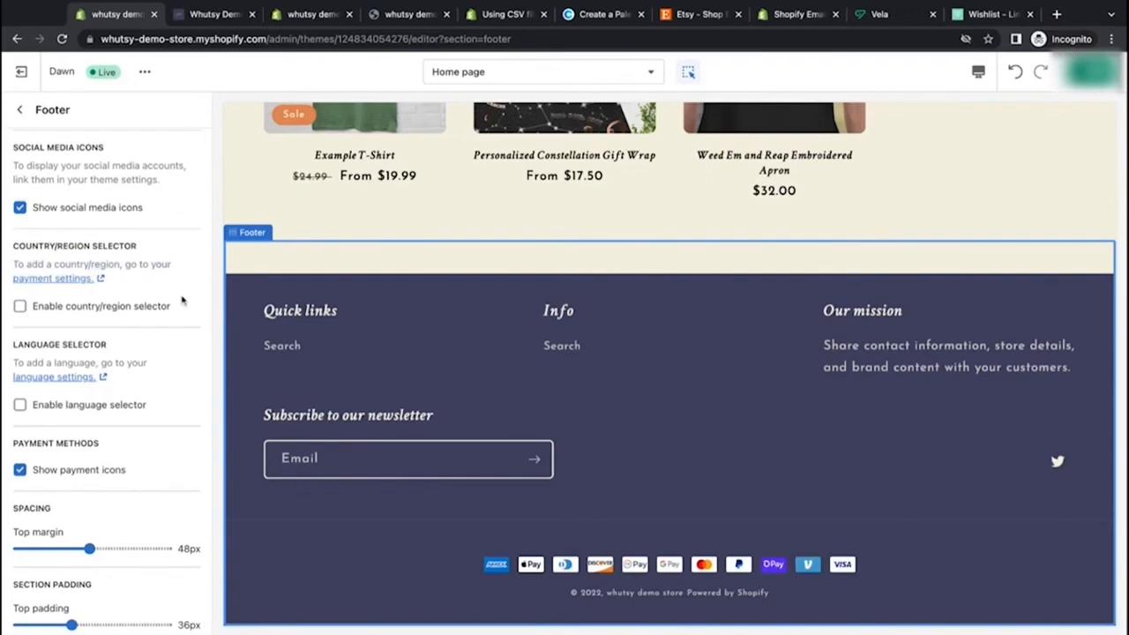
{"action": "scroll", "coordinate": [192, 362], "scroll_direction": "down", "scroll_amount": 2}
{"action": "left_click", "coordinate": [20, 314]}
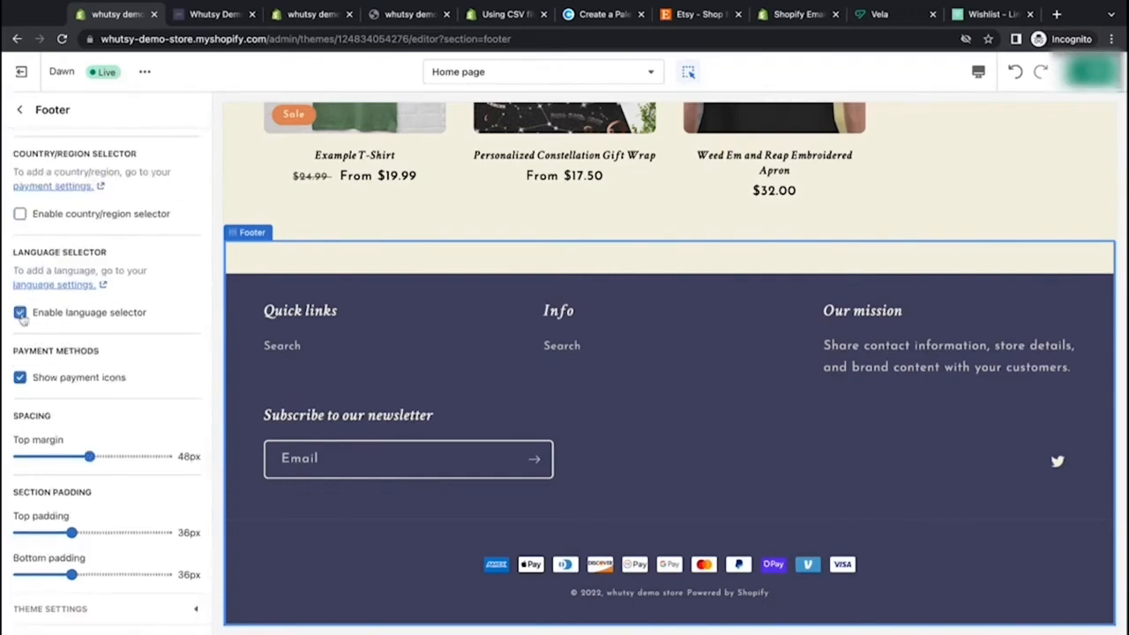
{"action": "left_click", "coordinate": [21, 314]}
Step: Turn off the payment icons in the footer
{"action": "left_click", "coordinate": [20, 377]}
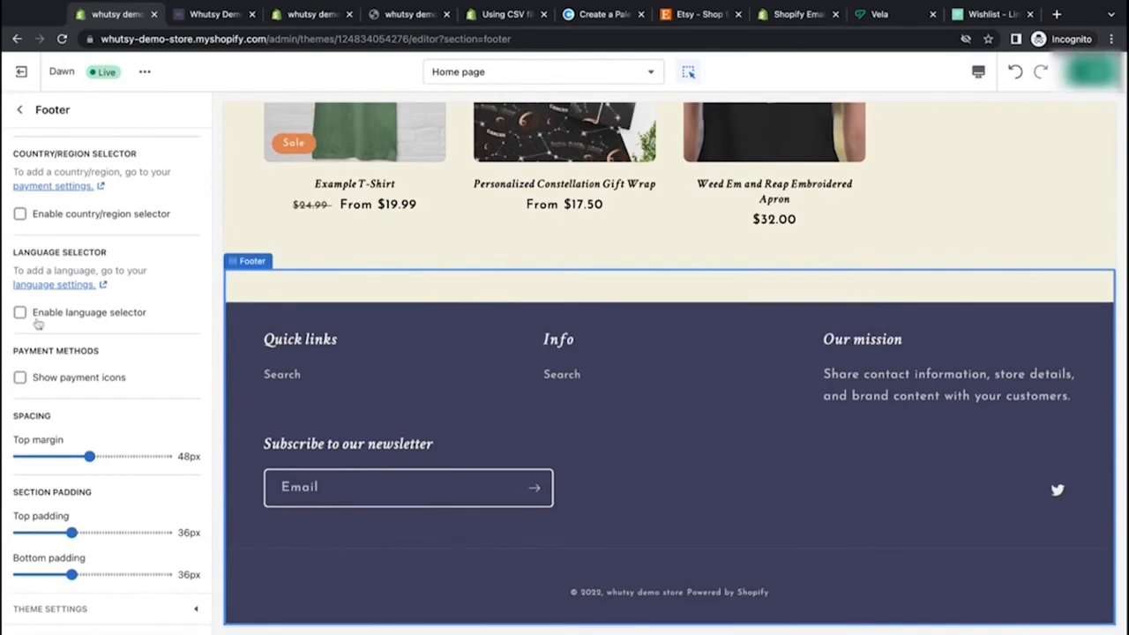
{"action": "left_click", "coordinate": [20, 377]}
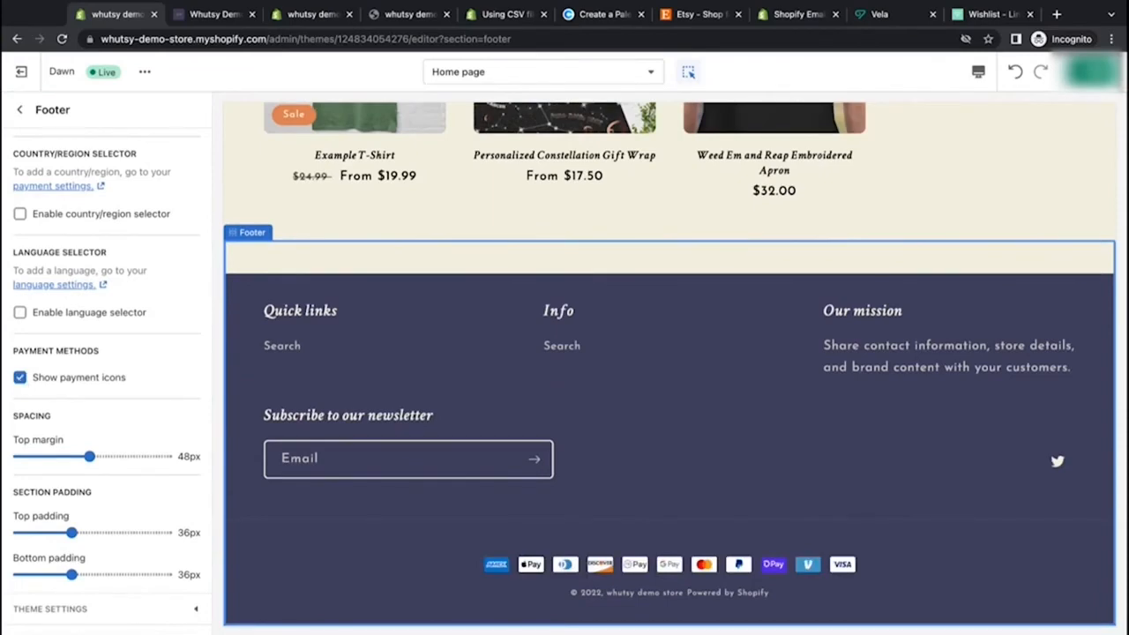
{"action": "left_click", "coordinate": [20, 378]}
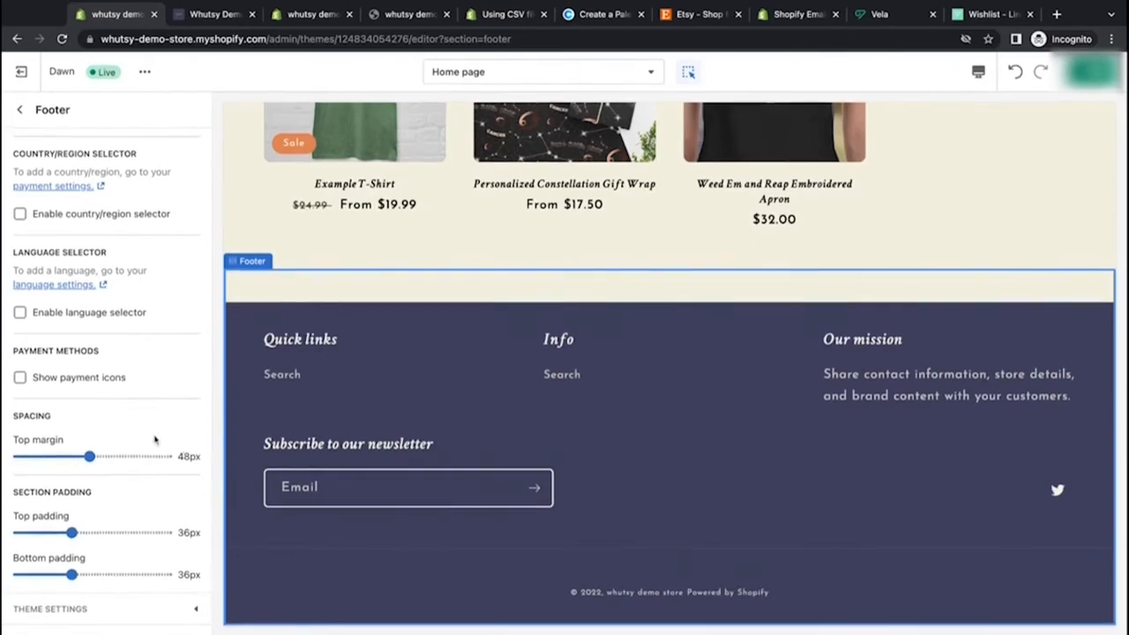
Step: Set the footer's top margin to 92px and its top padding to 52px
{"action": "left_click_drag", "start_coordinate": [89, 457], "coordinate": [156, 459]}
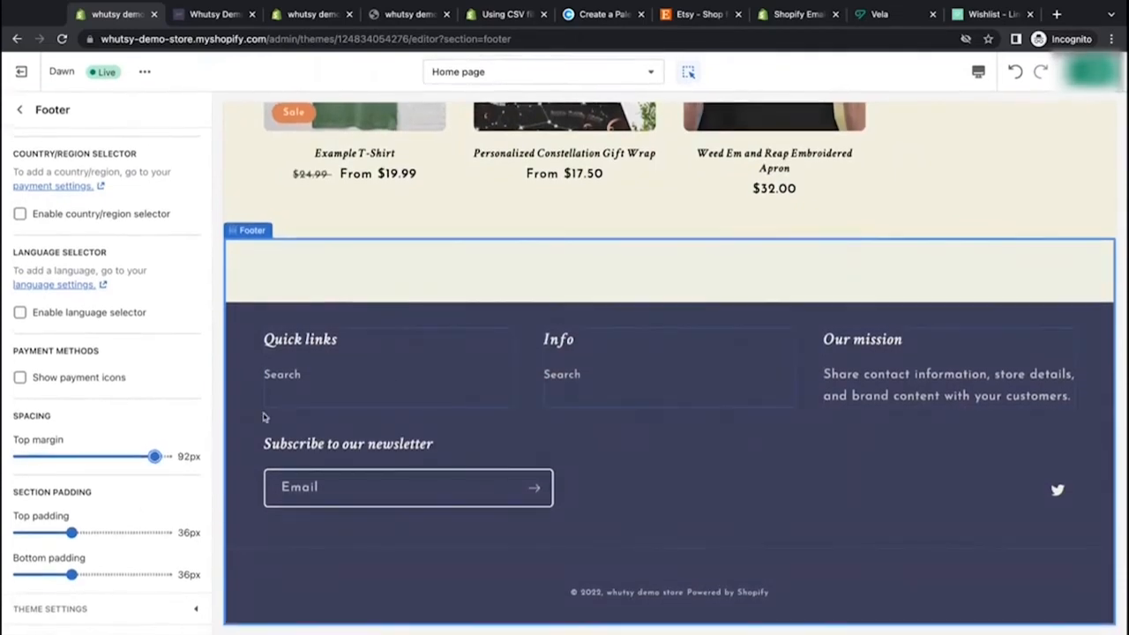
{"action": "left_click", "coordinate": [155, 534]}
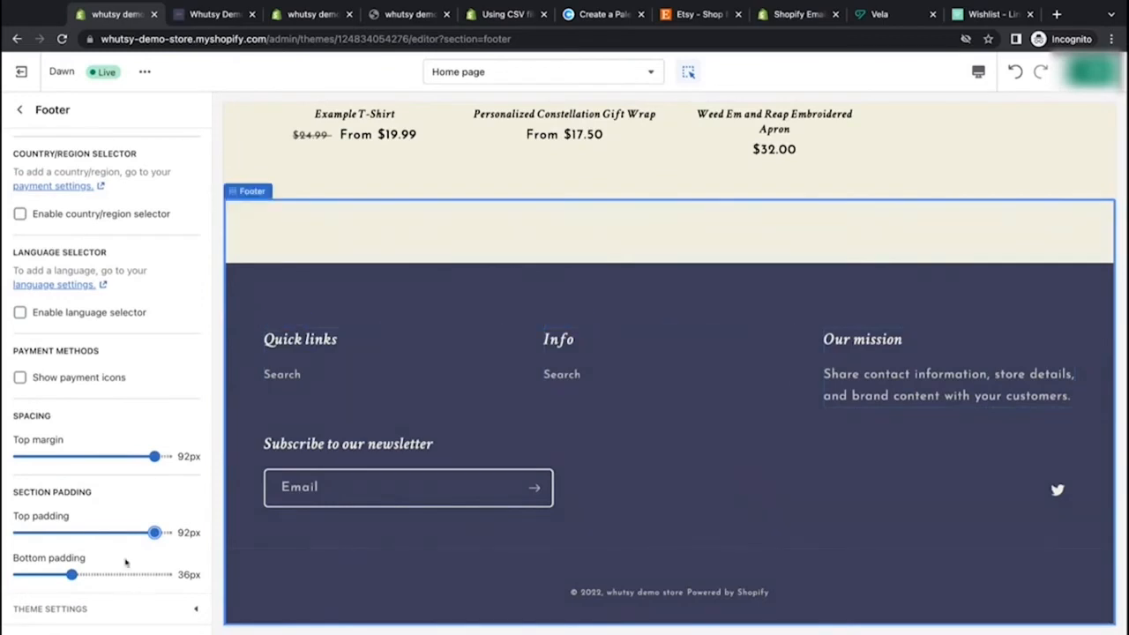
{"action": "left_click_drag", "start_coordinate": [155, 533], "coordinate": [95, 533]}
{"action": "left_click_drag", "start_coordinate": [89, 531], "coordinate": [96, 532]}
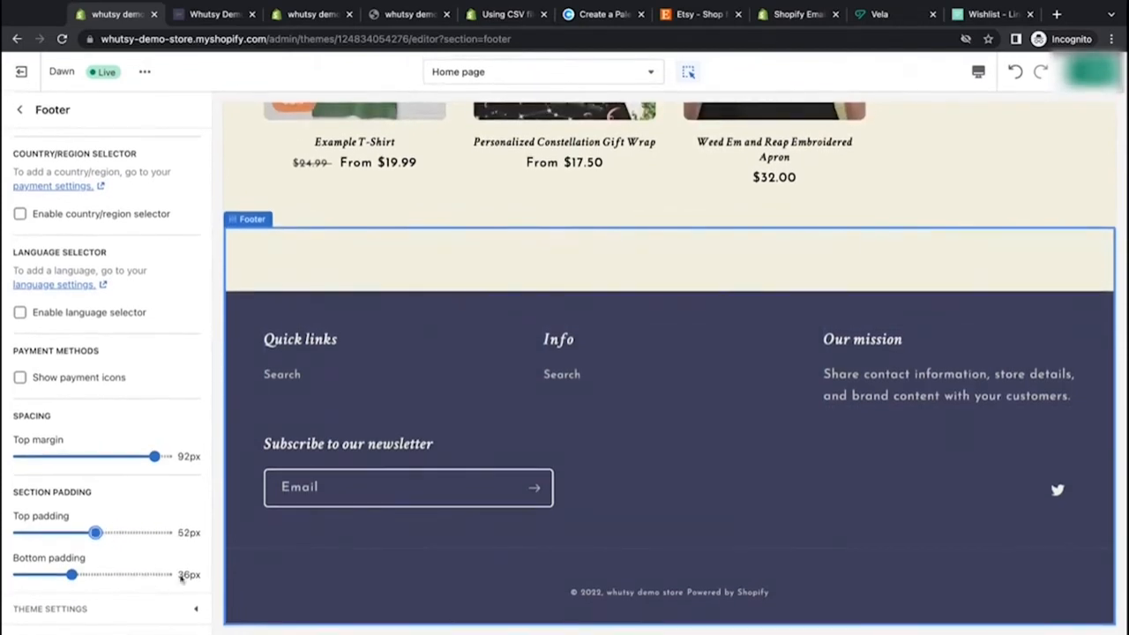
Step: Set the footer's bottom padding to 20px
{"action": "left_click", "coordinate": [131, 574]}
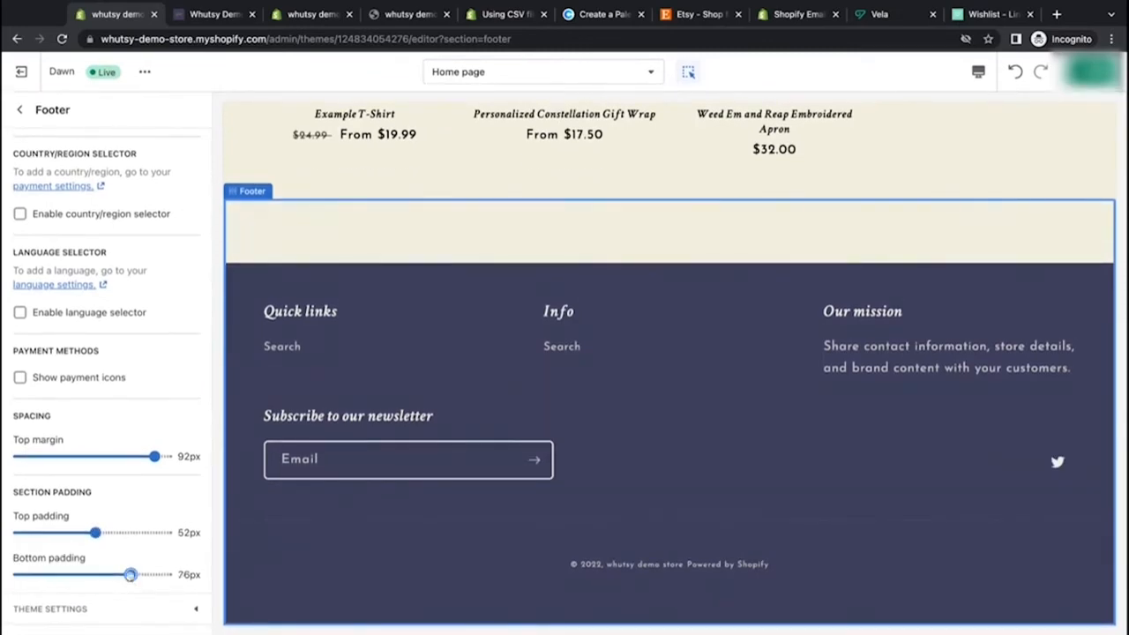
{"action": "left_click_drag", "start_coordinate": [130, 574], "coordinate": [18, 574]}
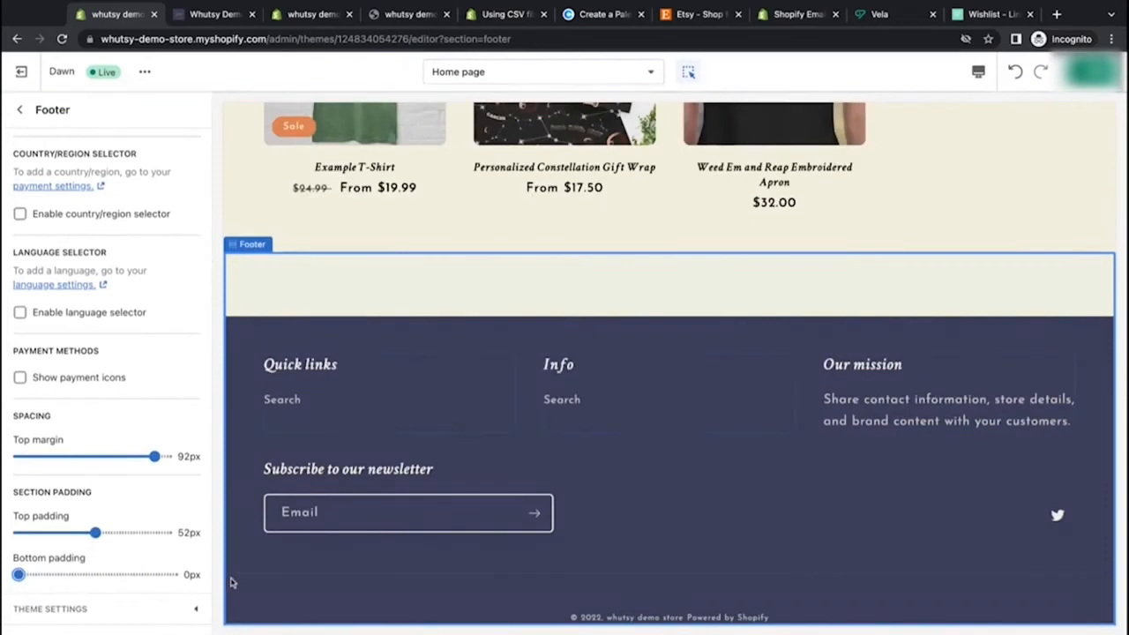
{"action": "key", "text": "Right"}
{"action": "key", "text": "Right"}
{"action": "key", "text": "Right"}
{"action": "key", "text": "Right"}
{"action": "key", "text": "Right"}
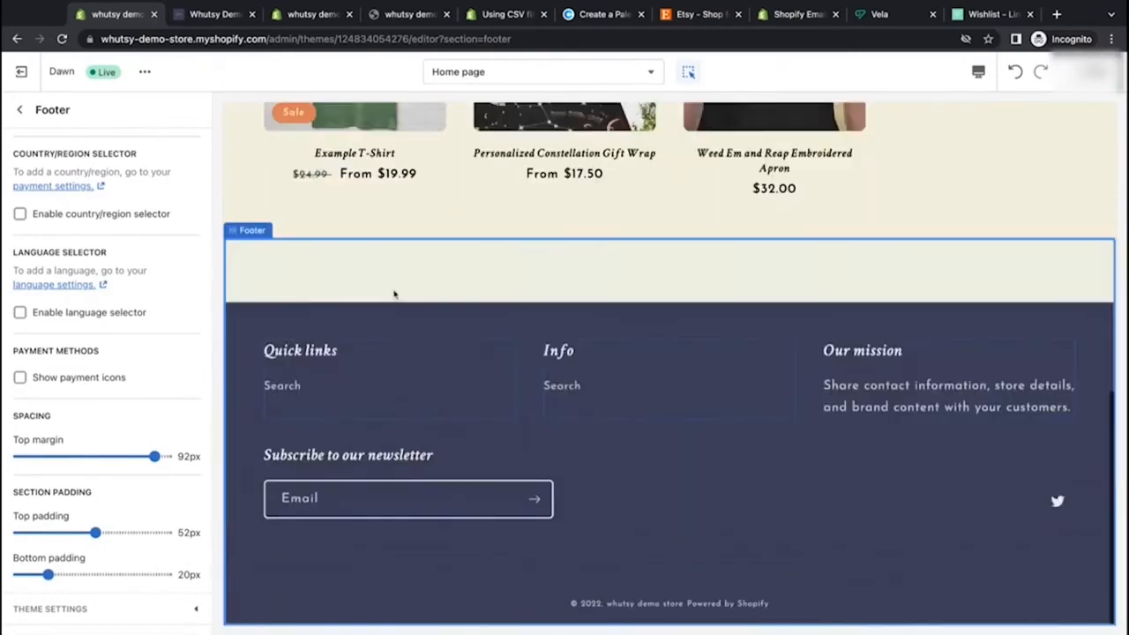
Step: Rename the footer's Quick links menu block heading to Shop Links
{"action": "left_click", "coordinate": [20, 109]}
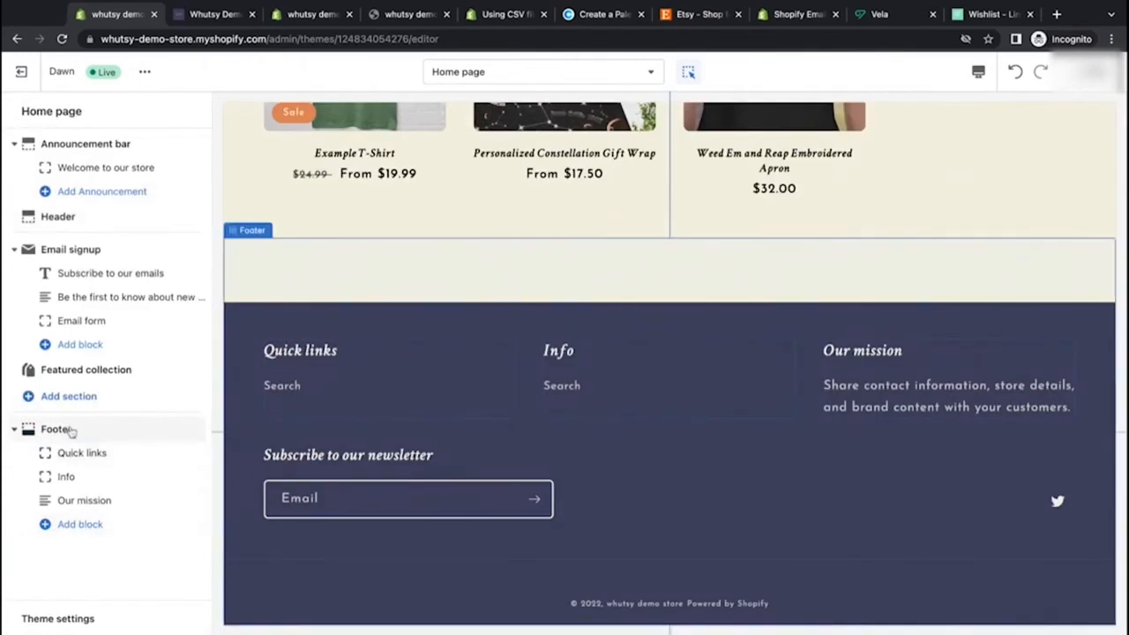
{"action": "left_click", "coordinate": [93, 453]}
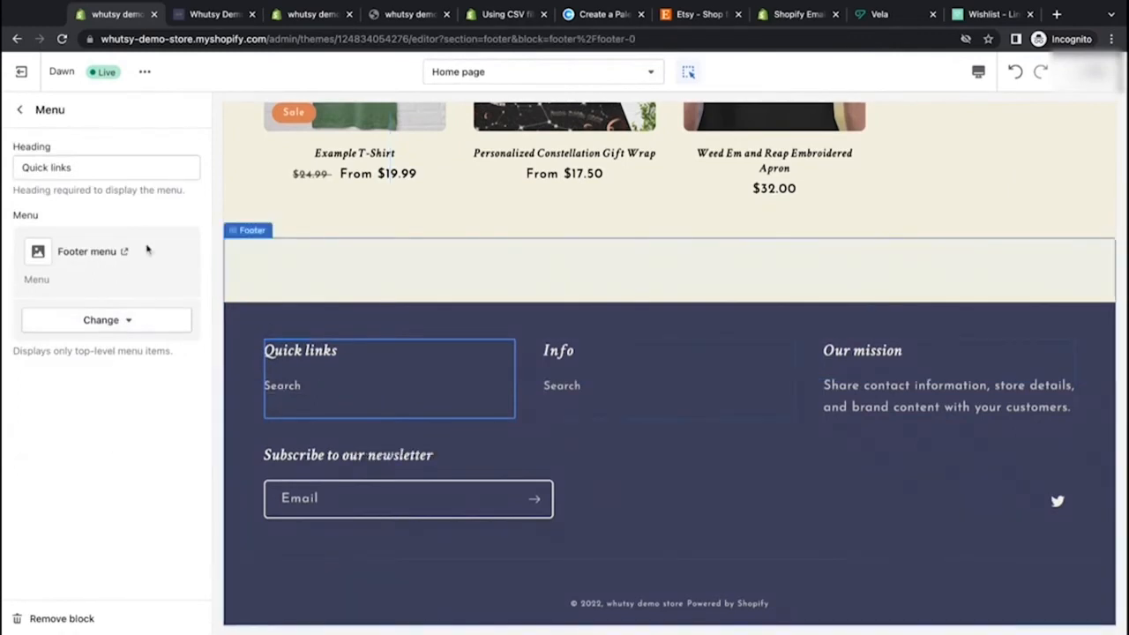
{"action": "left_click_drag", "start_coordinate": [86, 167], "coordinate": [3, 173]}
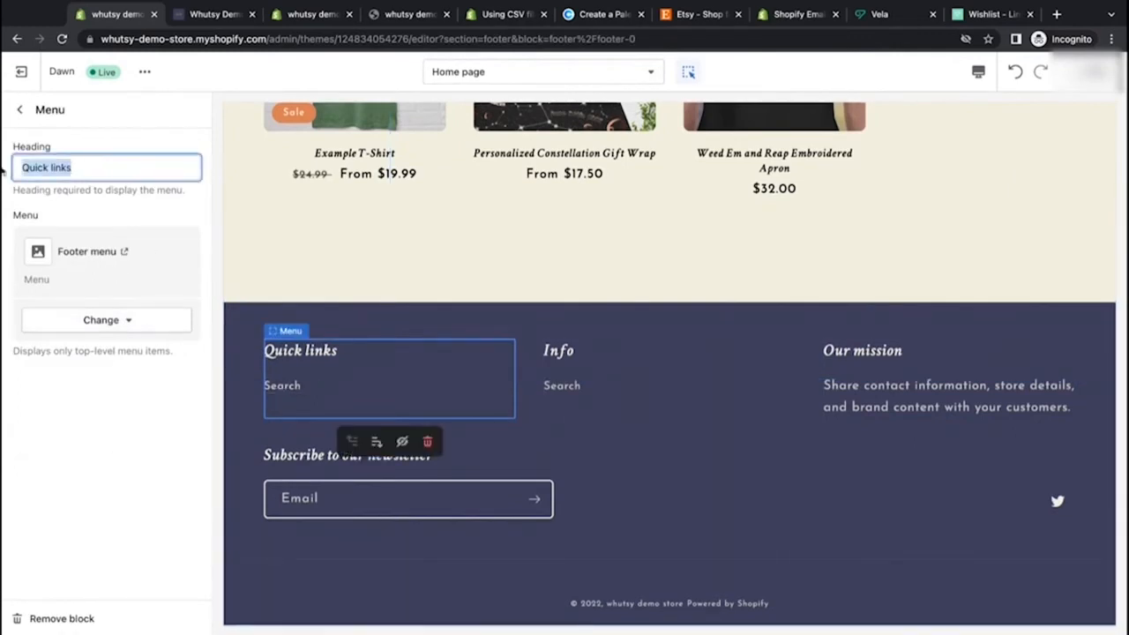
{"action": "key", "text": "BackSpace"}
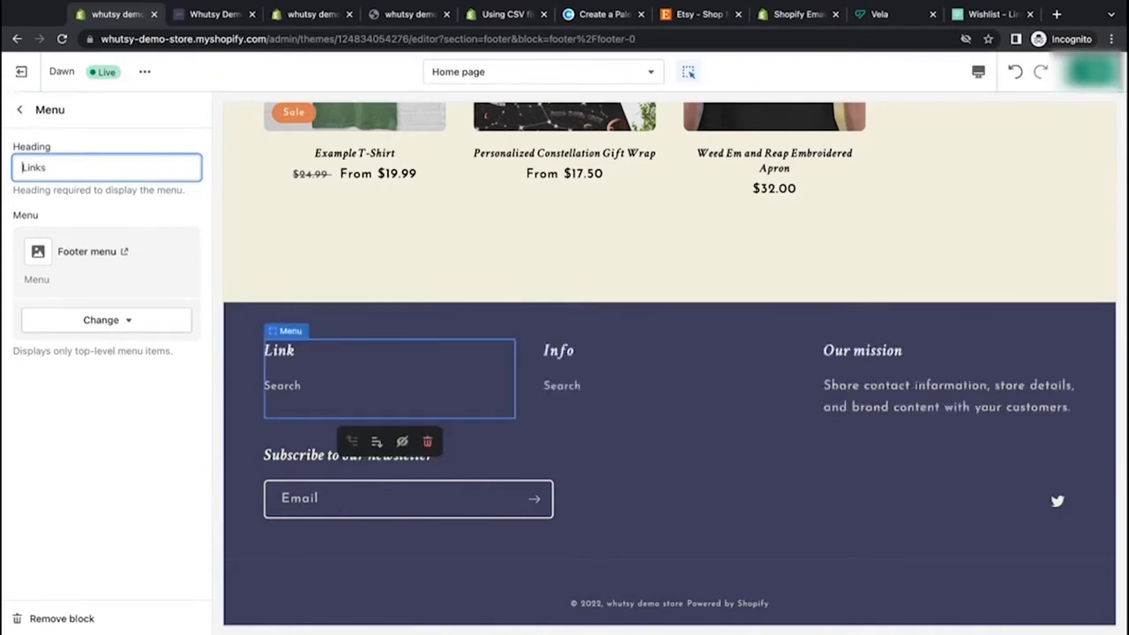
{"action": "type", "text": "Shop"}
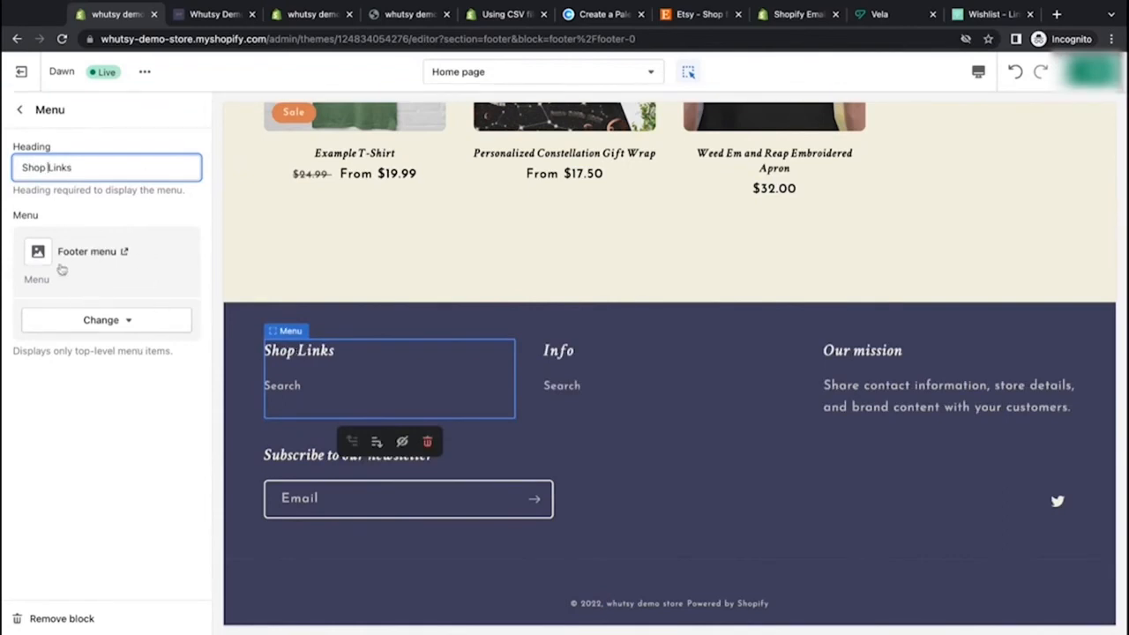
{"action": "left_click", "coordinate": [103, 328]}
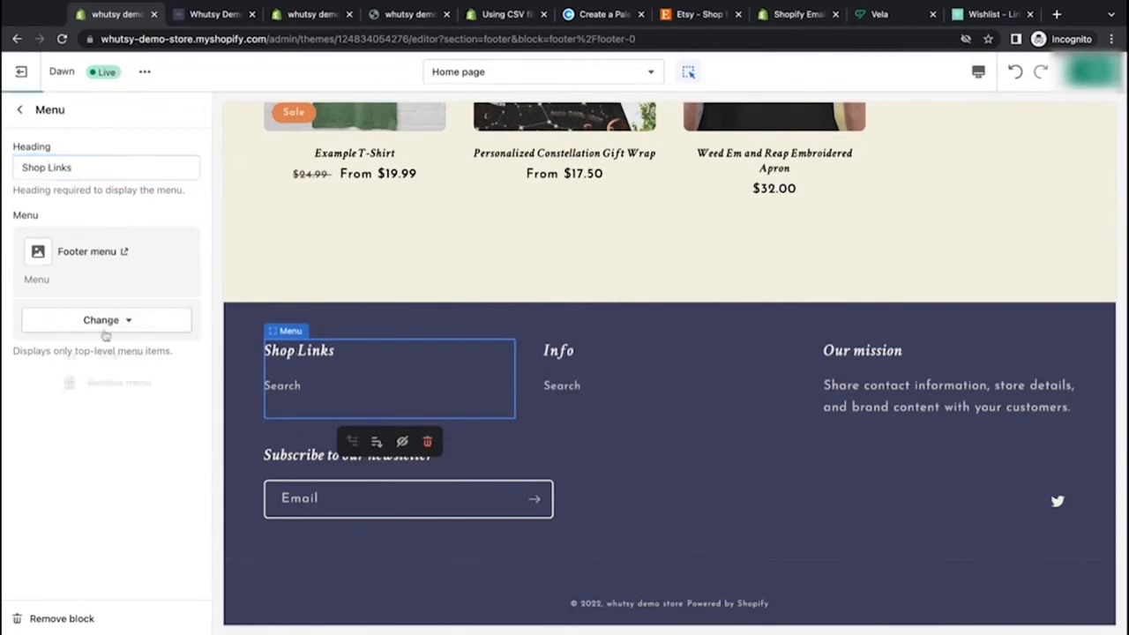
{"action": "left_click", "coordinate": [203, 323]}
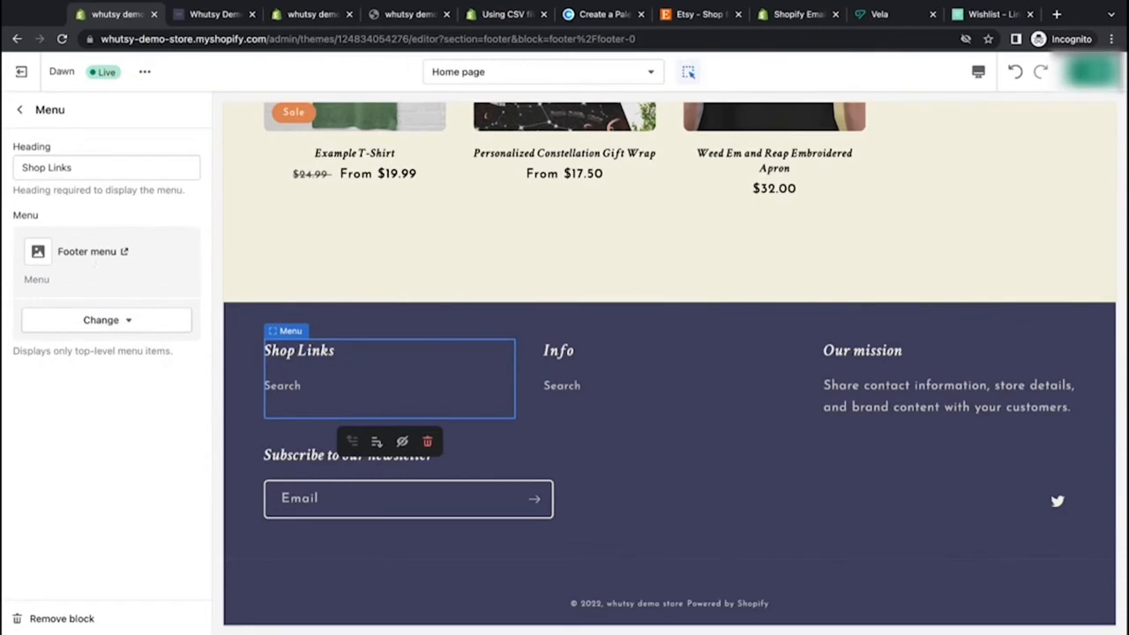
Step: Remove the Info menu block from the footer
{"action": "left_click", "coordinate": [19, 109]}
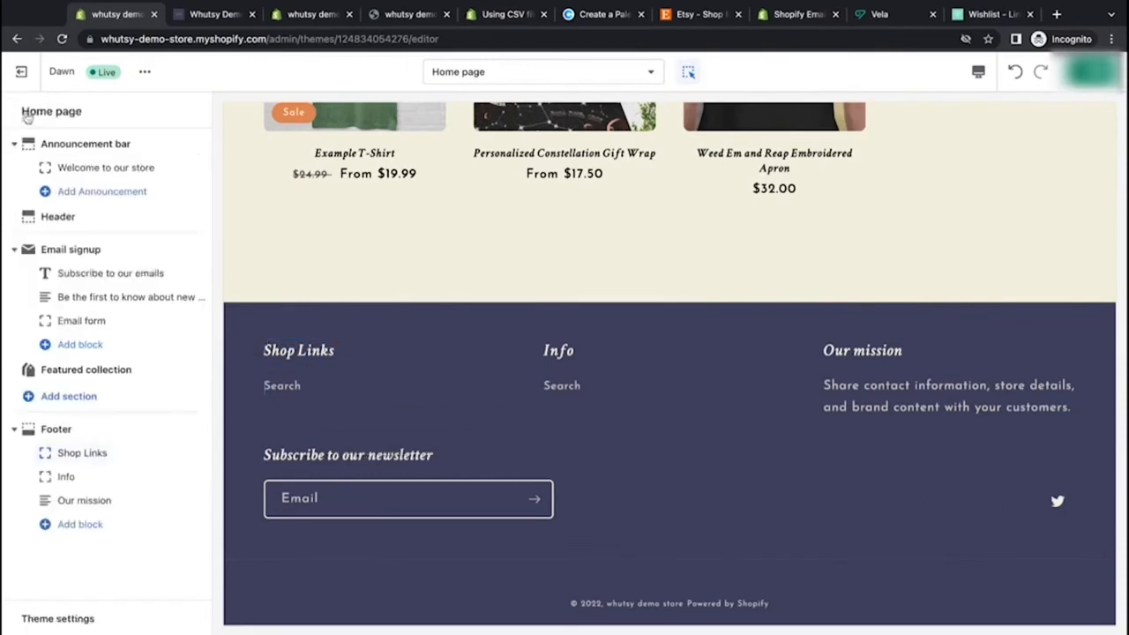
{"action": "left_click", "coordinate": [127, 479]}
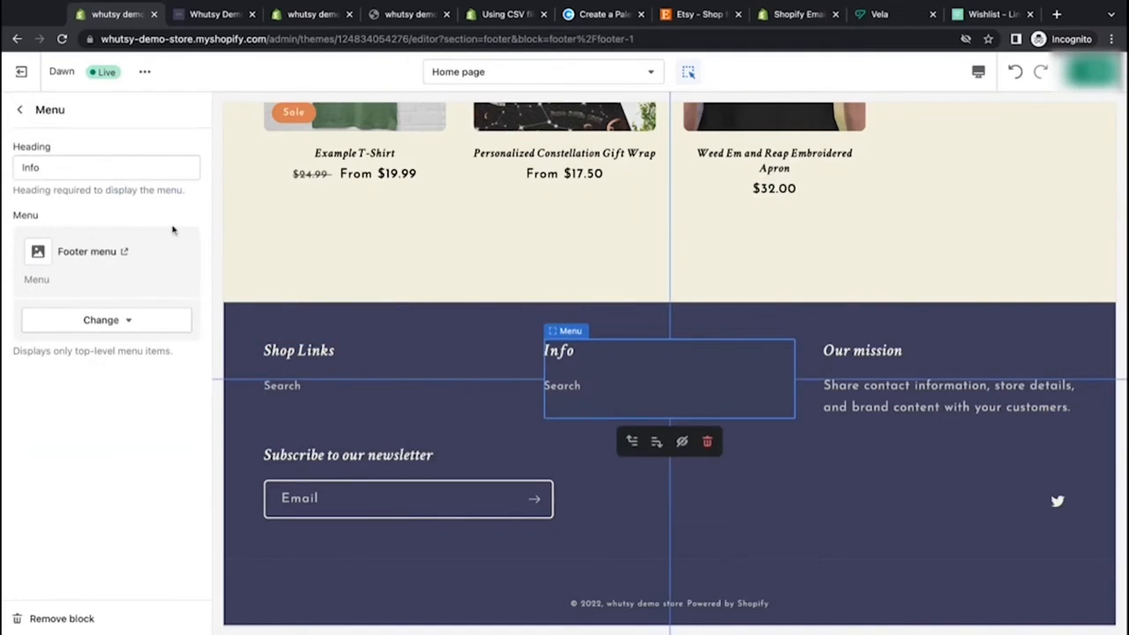
{"action": "left_click", "coordinate": [53, 618]}
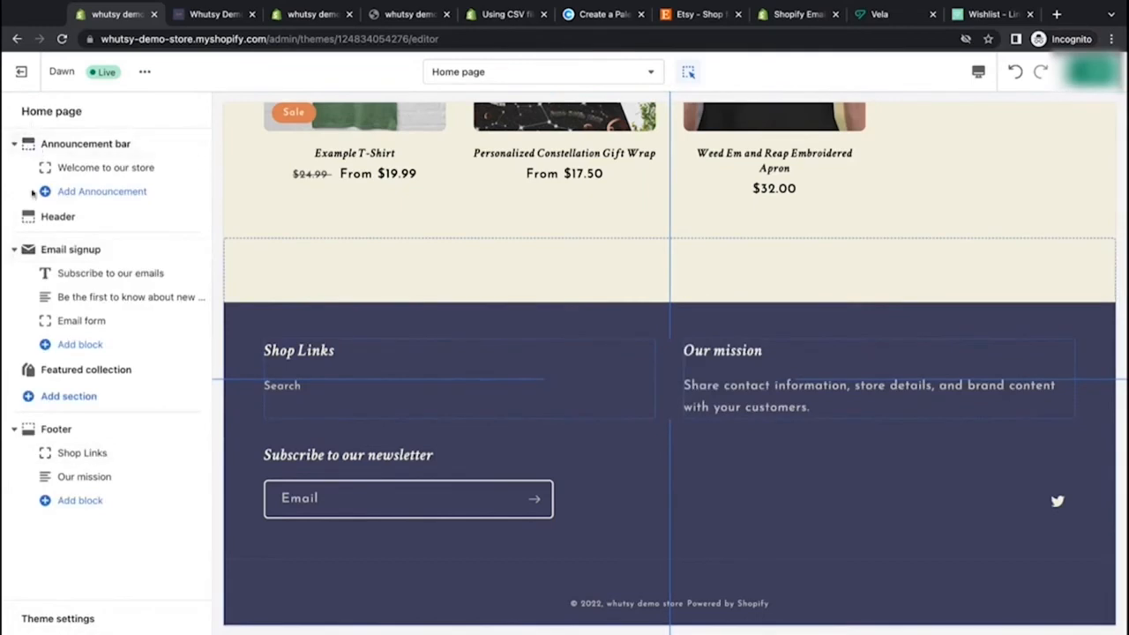
Step: Rename the footer's Our mission text block heading to "Thanks for visiting!"
{"action": "left_click", "coordinate": [85, 477]}
{"action": "left_click", "coordinate": [96, 167]}
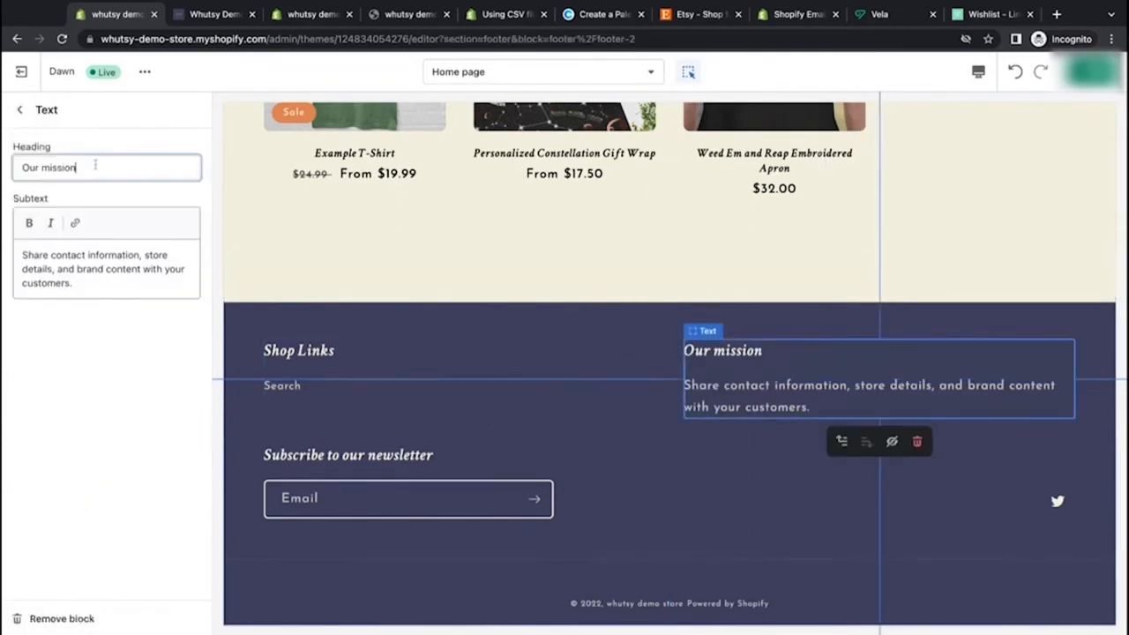
{"action": "double_click", "coordinate": [96, 166]}
{"action": "triple_click", "coordinate": [95, 167]}
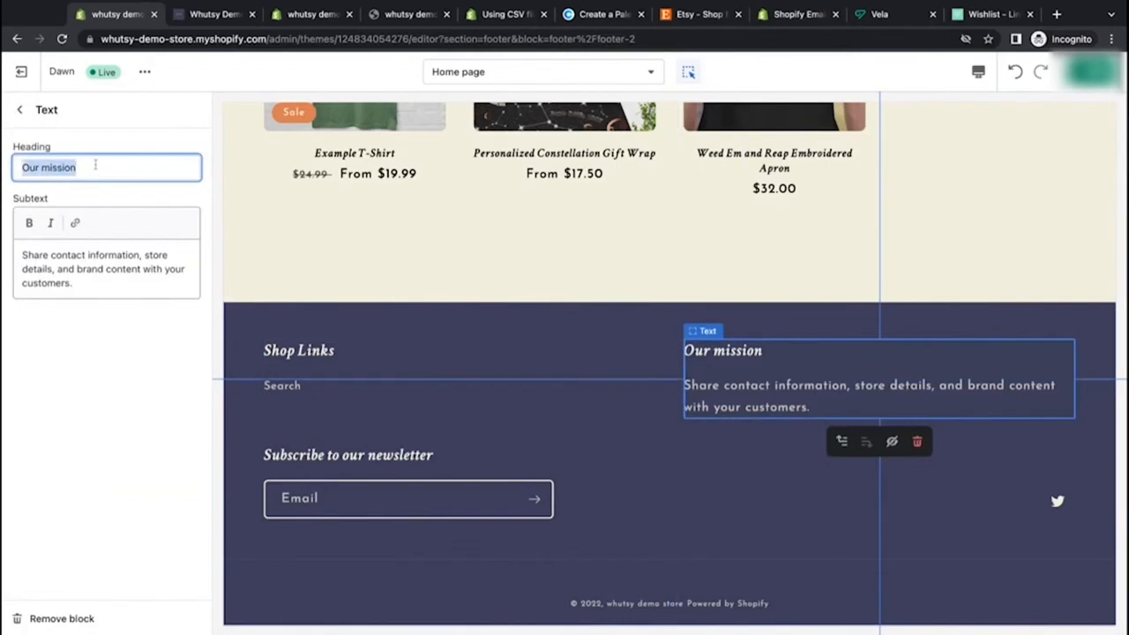
{"action": "type", "text": "Thanks"}
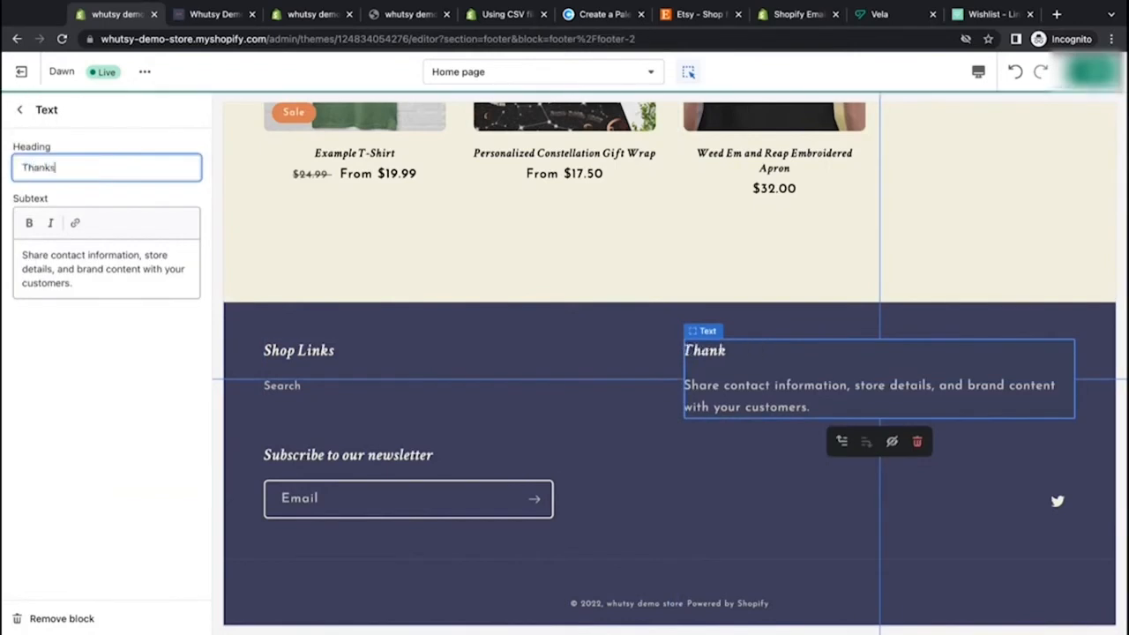
{"action": "type", "text": " for "}
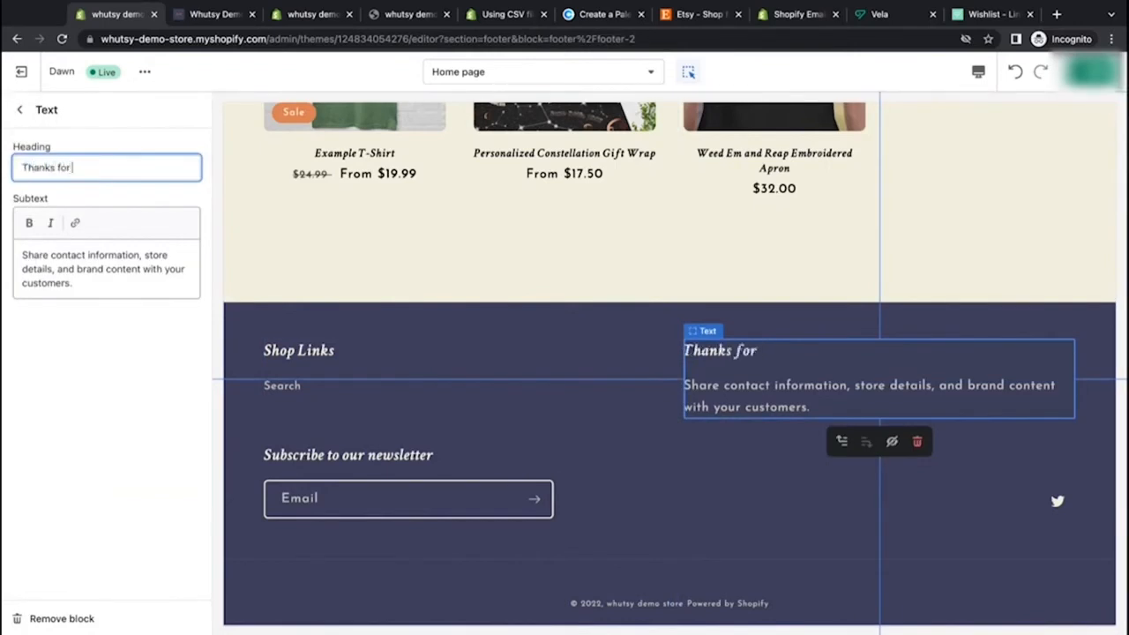
{"action": "type", "text": "visiting!"}
Step: Replace that block's subtext with "We are a new Etsy Shop and appreciate your support." and save the theme
{"action": "left_click_drag", "start_coordinate": [97, 284], "coordinate": [3, 247]}
{"action": "type", "text": "We are a new Etsy Shop and appreciate your support."}
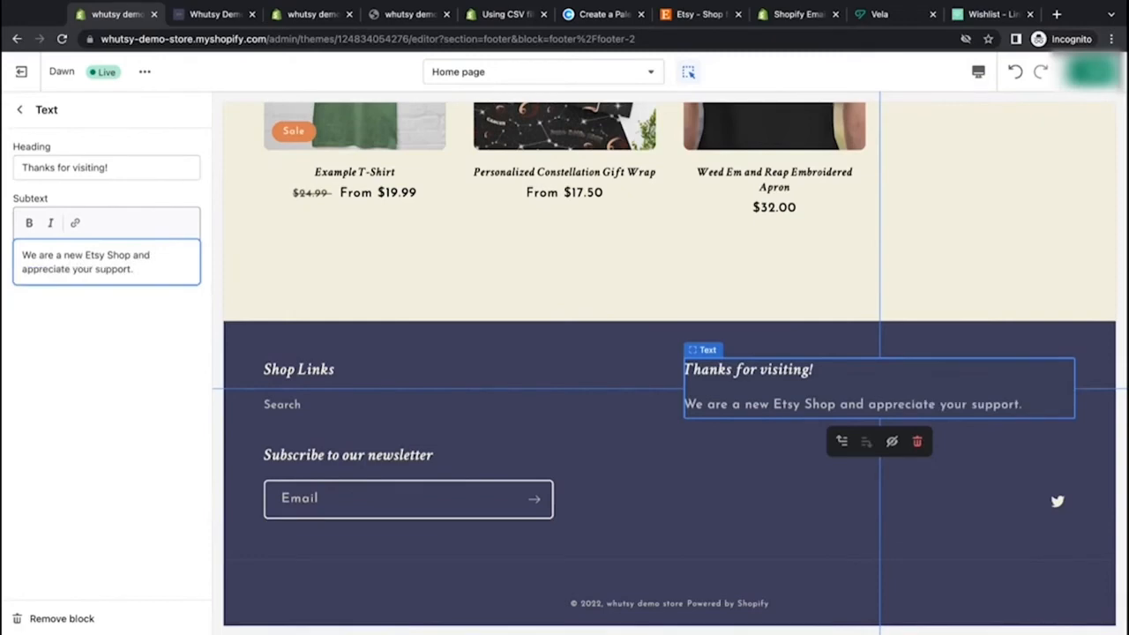
{"action": "left_click", "coordinate": [134, 317]}
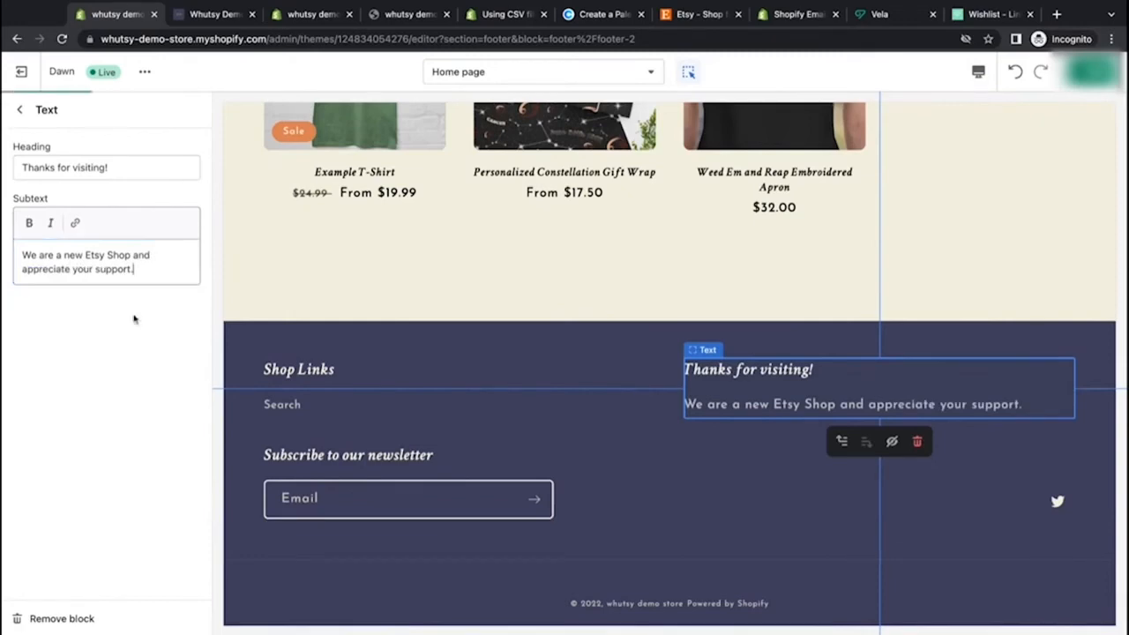
{"action": "left_click", "coordinate": [1091, 72]}
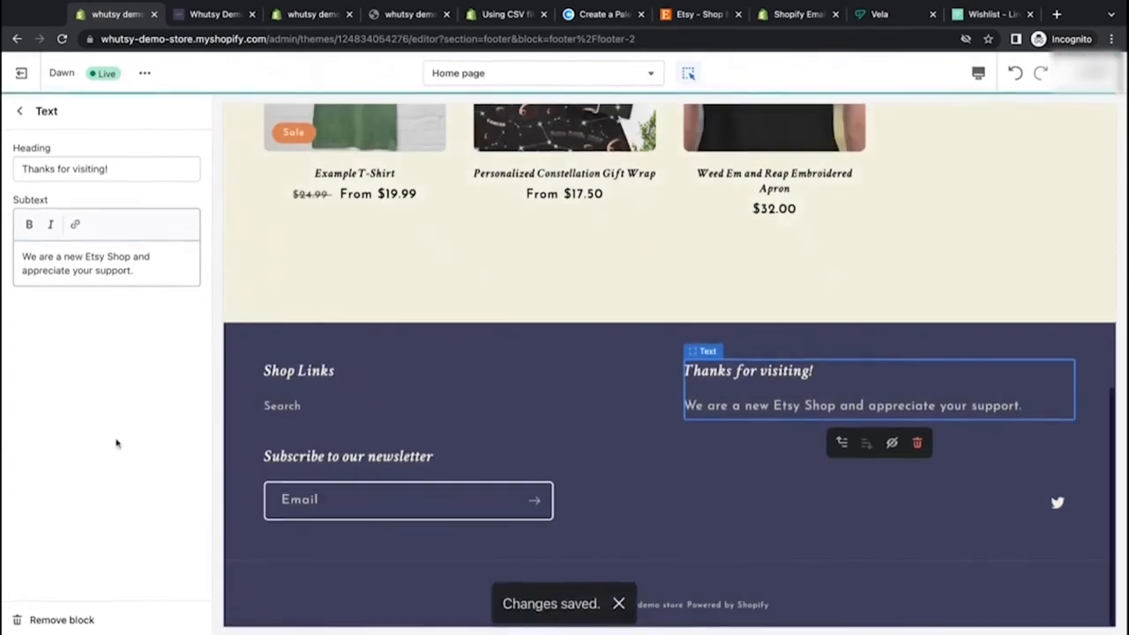
Step: Preview the home page in mobile view and switch back to desktop view
{"action": "left_click", "coordinate": [977, 75]}
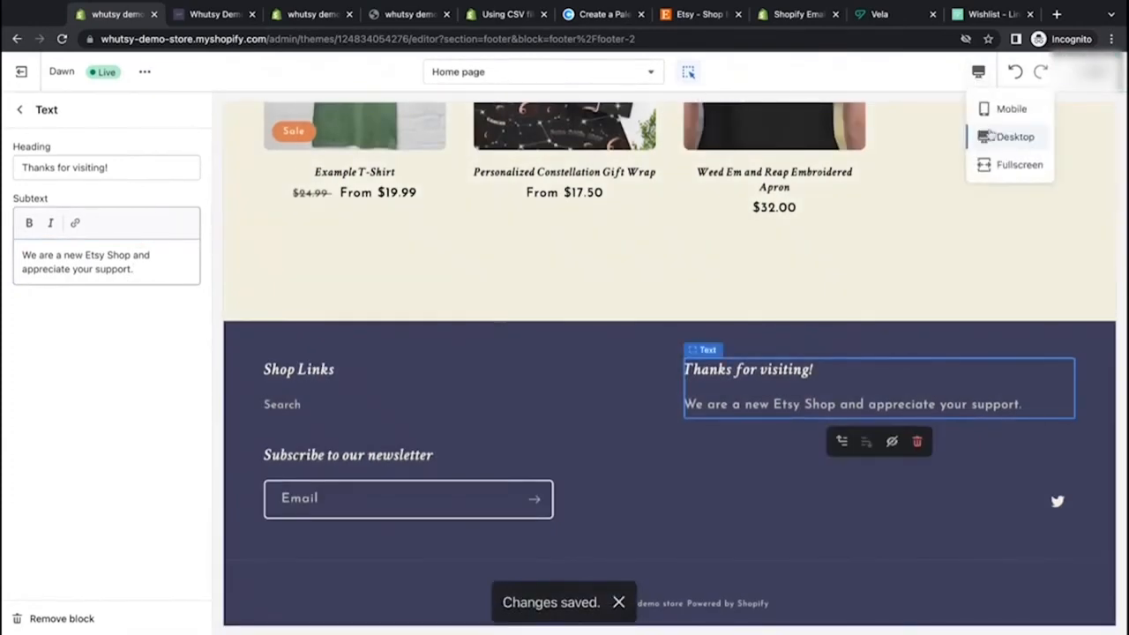
{"action": "left_click", "coordinate": [1008, 108]}
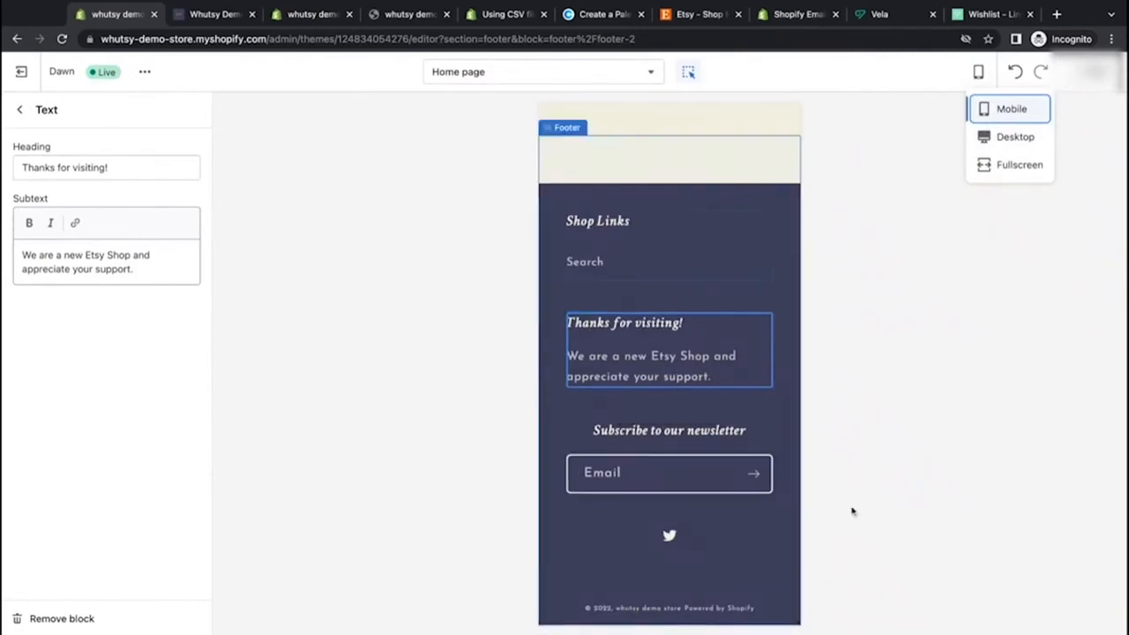
{"action": "left_click", "coordinate": [1012, 137]}
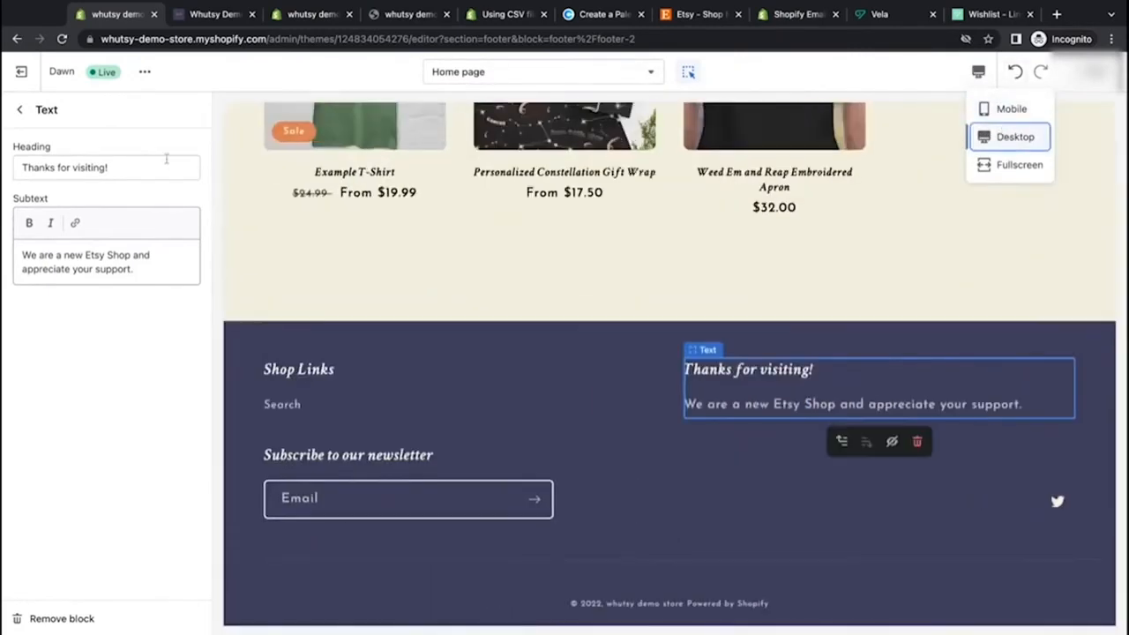
{"action": "left_click", "coordinate": [20, 113]}
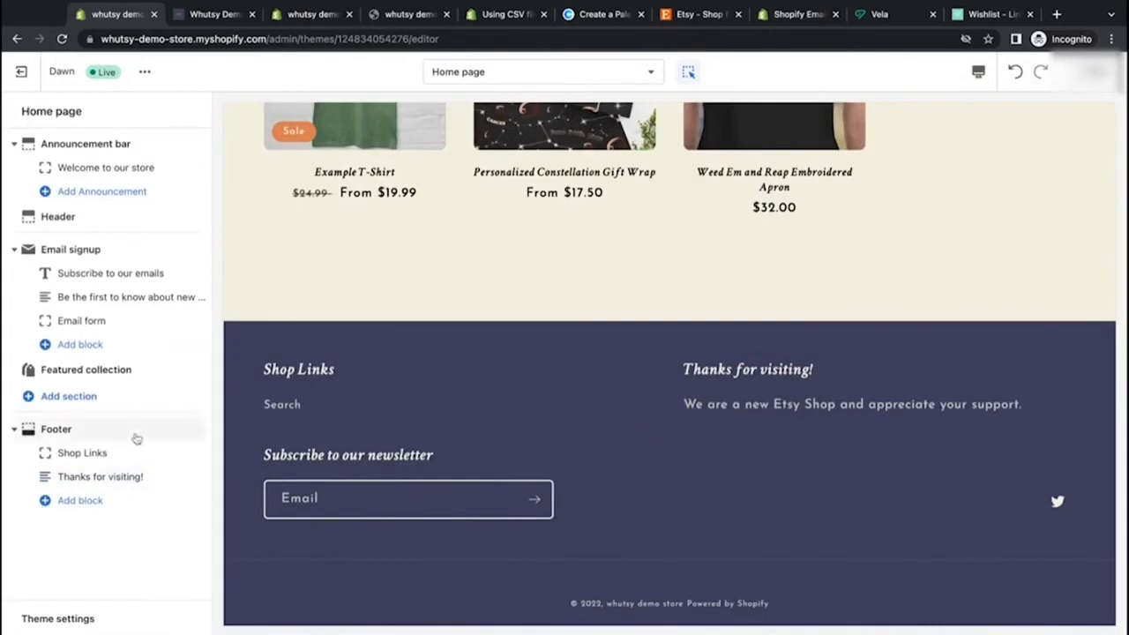
Step: Change the email signup heading to "Subscribe to our email list and save 10% of you first order!"
{"action": "scroll", "coordinate": [574, 401], "scroll_direction": "up", "scroll_amount": 1}
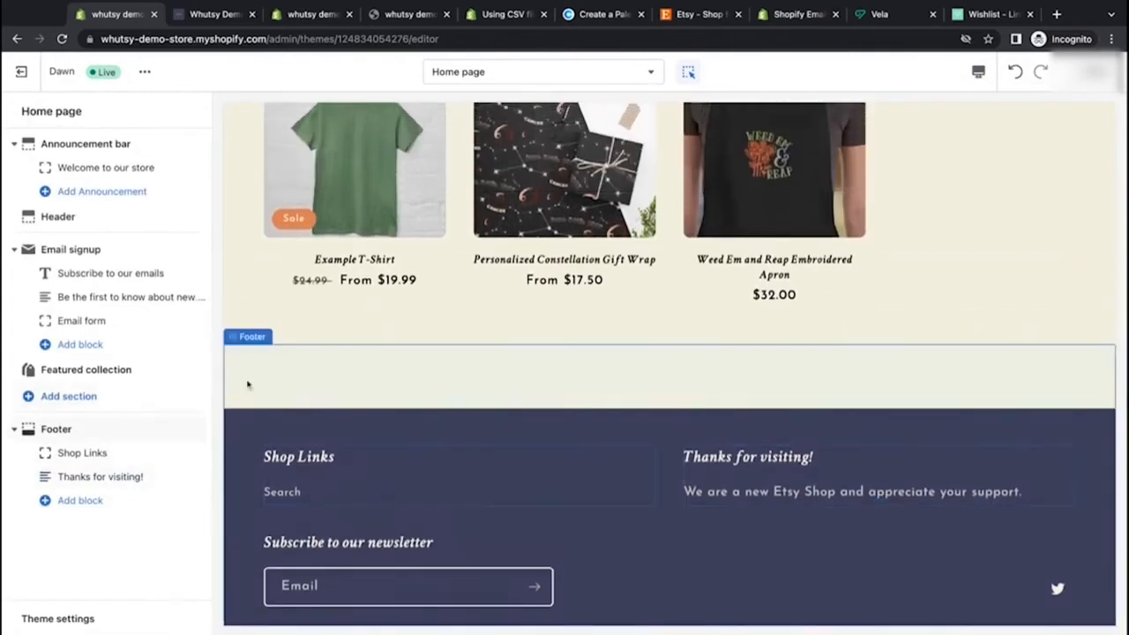
{"action": "scroll", "coordinate": [244, 383], "scroll_direction": "up", "scroll_amount": 10}
{"action": "scroll", "coordinate": [247, 384], "scroll_direction": "down", "scroll_amount": 2}
{"action": "scroll", "coordinate": [248, 385], "scroll_direction": "down", "scroll_amount": 1}
{"action": "scroll", "coordinate": [248, 385], "scroll_direction": "up", "scroll_amount": 2}
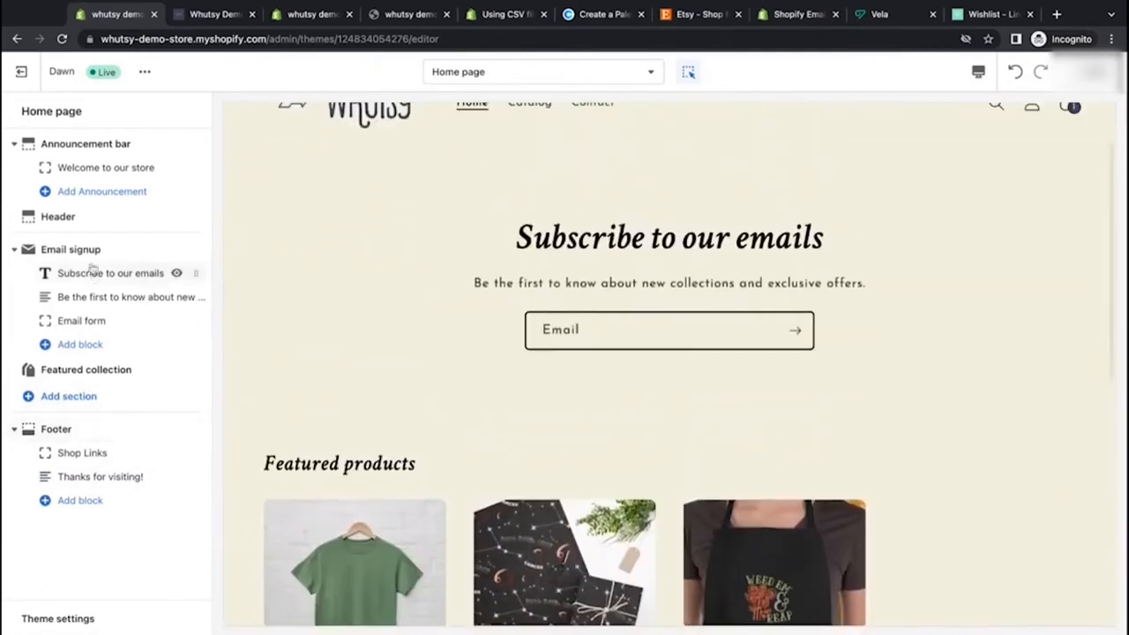
{"action": "scroll", "coordinate": [537, 376], "scroll_direction": "up", "scroll_amount": 1}
{"action": "left_click", "coordinate": [514, 358]}
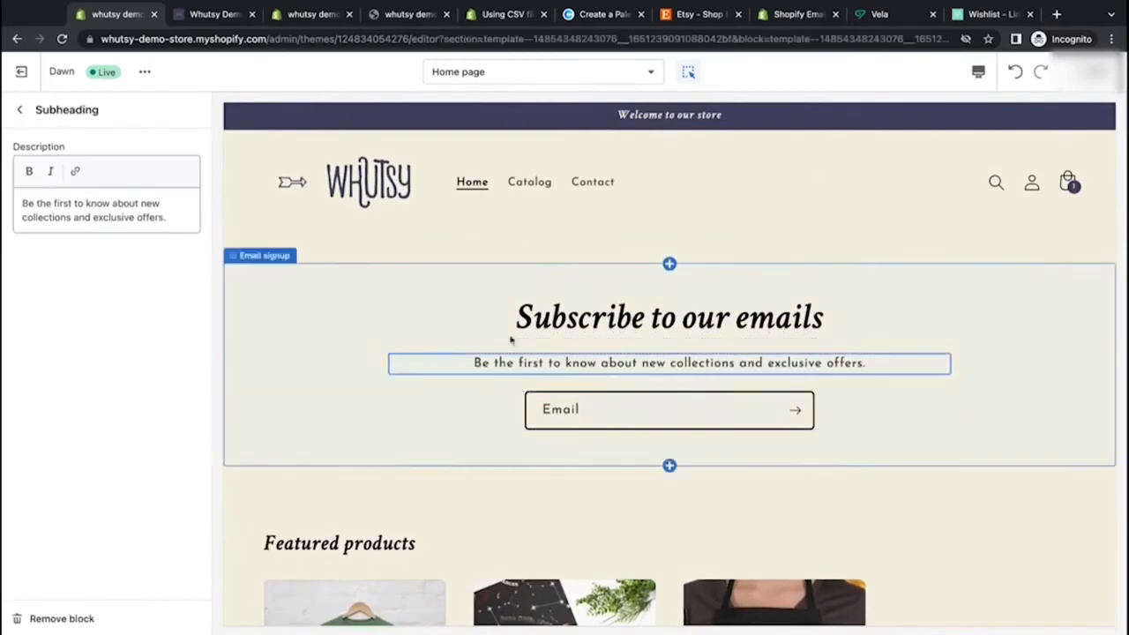
{"action": "left_click", "coordinate": [510, 330]}
{"action": "left_click", "coordinate": [132, 168]}
{"action": "double_click", "coordinate": [133, 167]}
{"action": "left_click", "coordinate": [133, 168]}
{"action": "key", "text": "BackSpace"}
{"action": "type", "text": "list and save 10"}
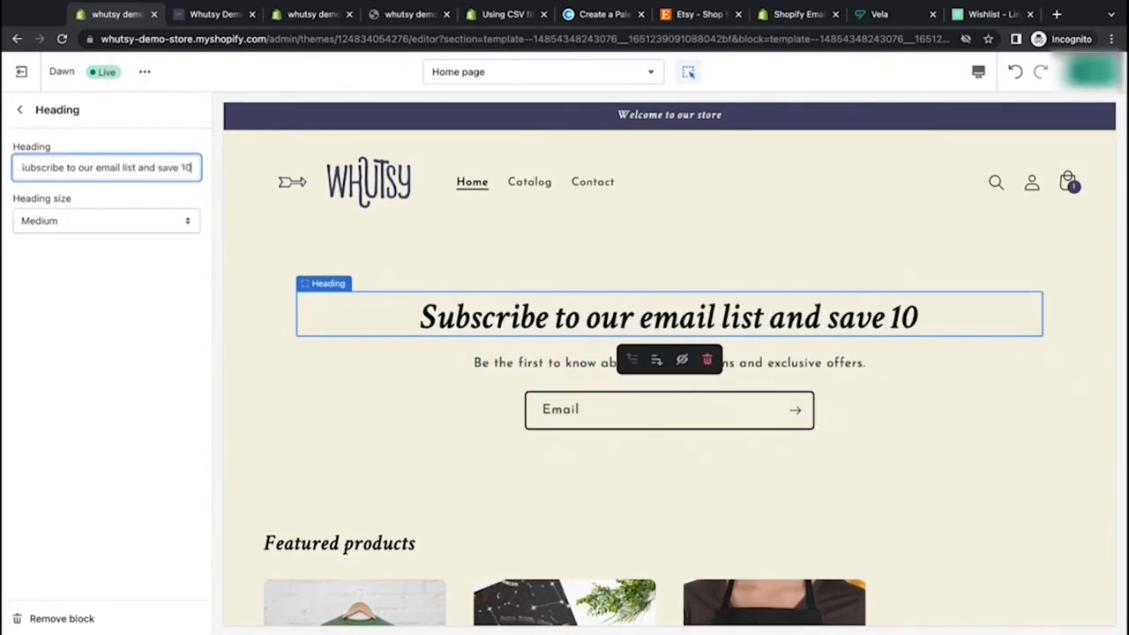
{"action": "type", "text": "% of yourirst"}
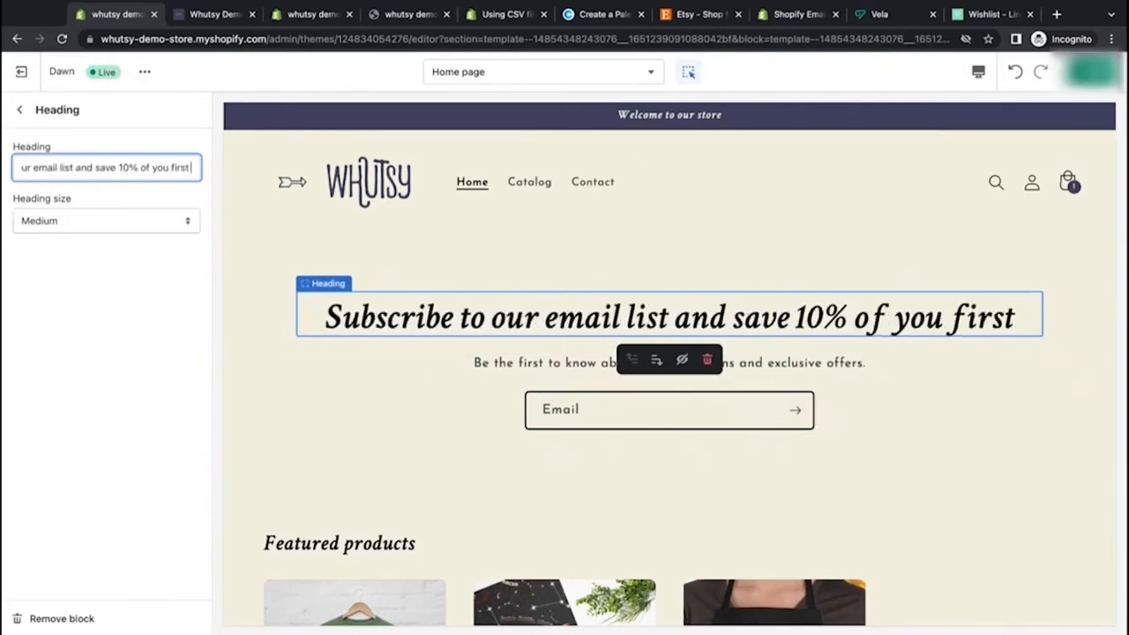
{"action": "type", "text": " order!"}
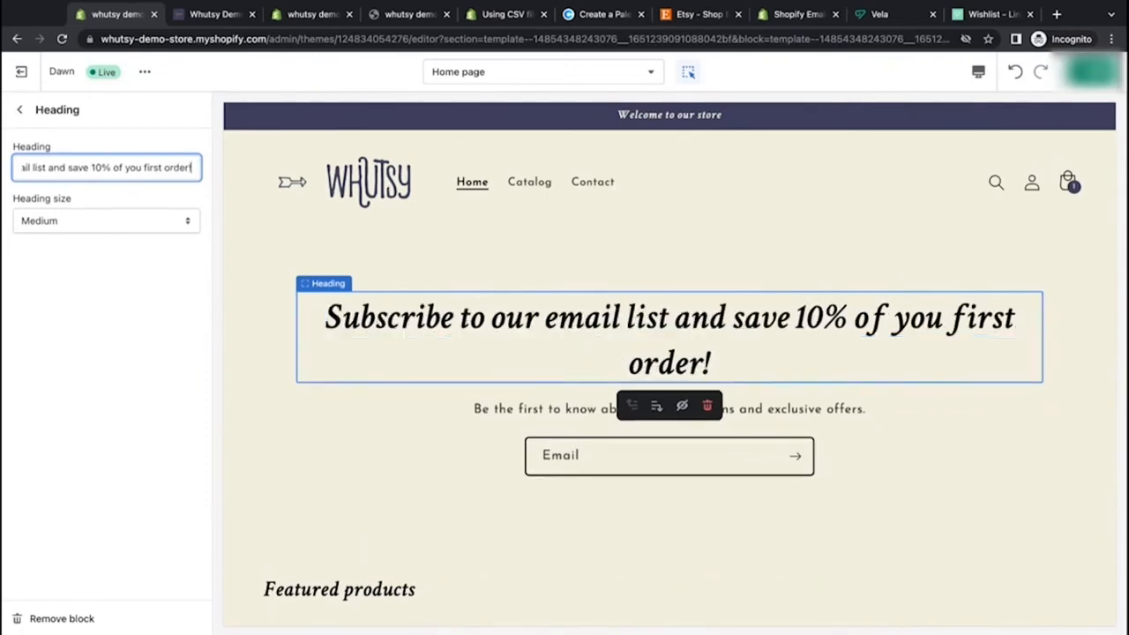
Step: Set the email signup heading size to Small
{"action": "left_click", "coordinate": [109, 222]}
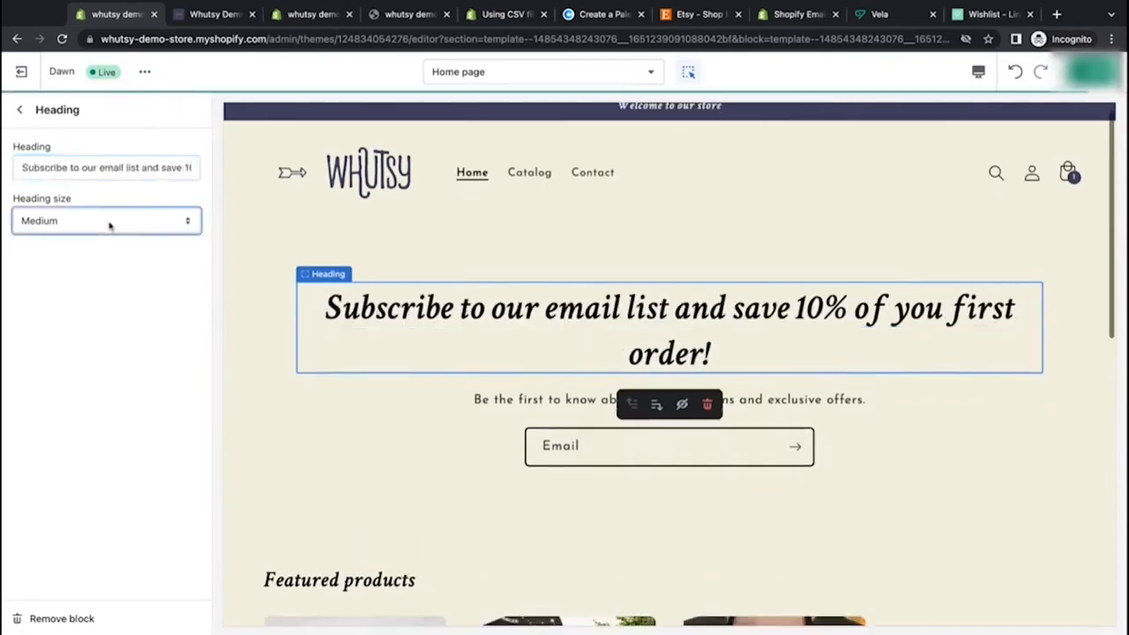
{"action": "left_click", "coordinate": [117, 203]}
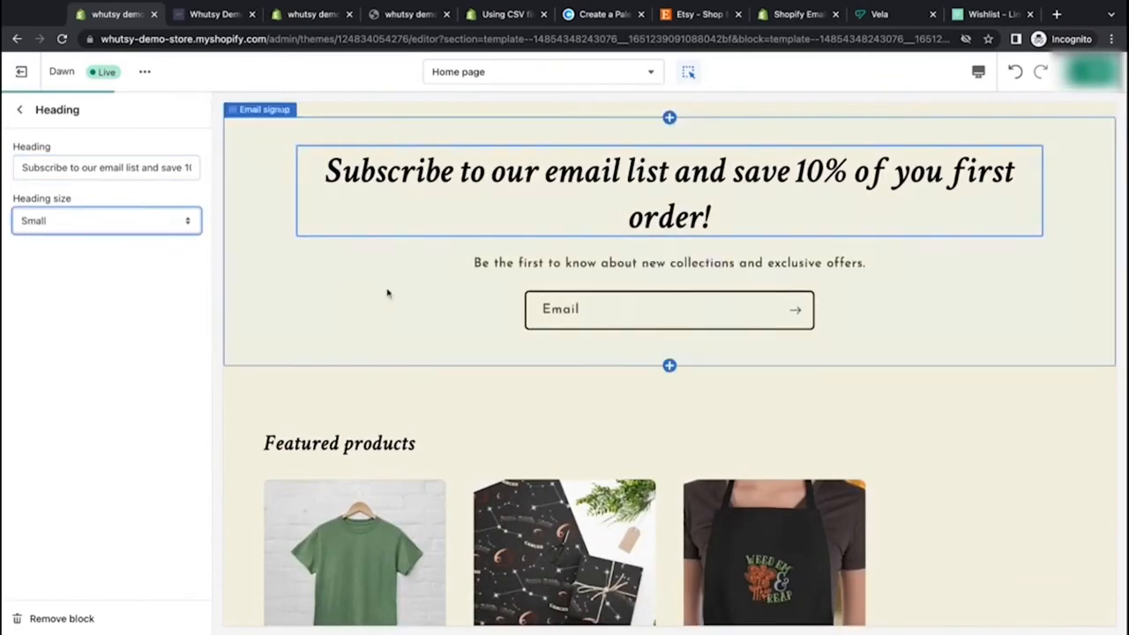
{"action": "left_click", "coordinate": [51, 317]}
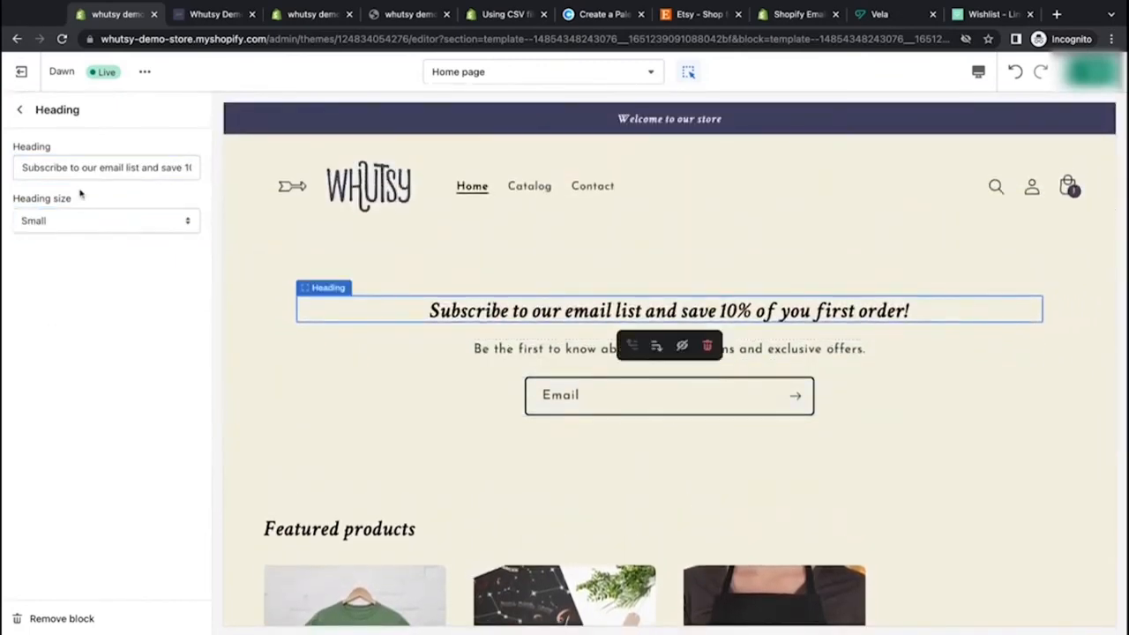
Step: Replace the email signup subheading with "This coupon on our website or Etsy Shop"
{"action": "left_click", "coordinate": [20, 109]}
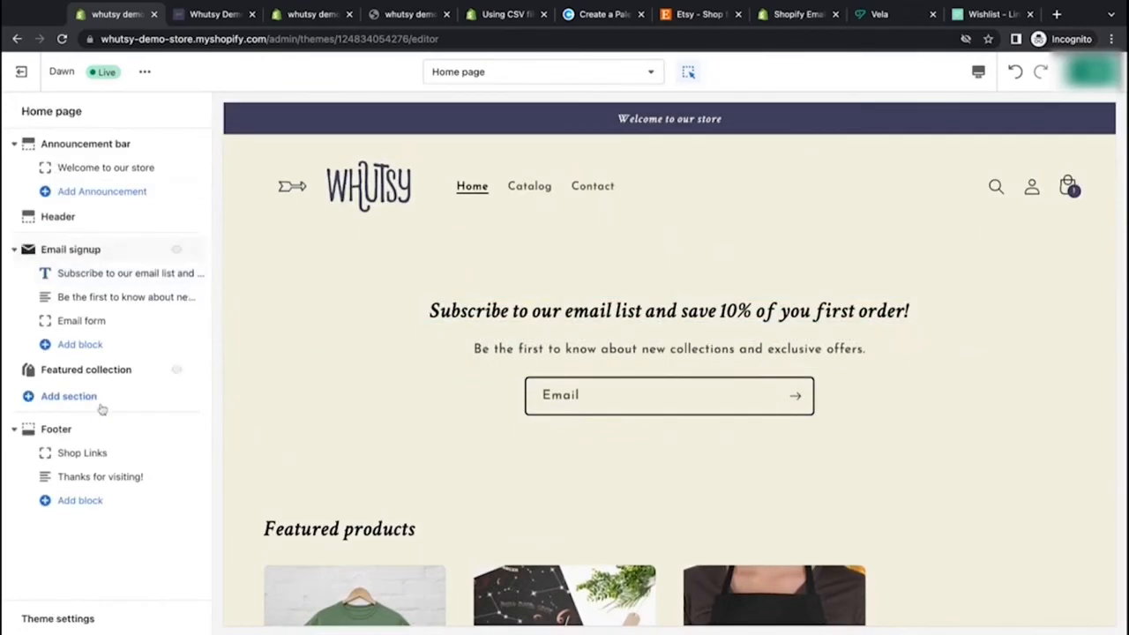
{"action": "left_click", "coordinate": [114, 297]}
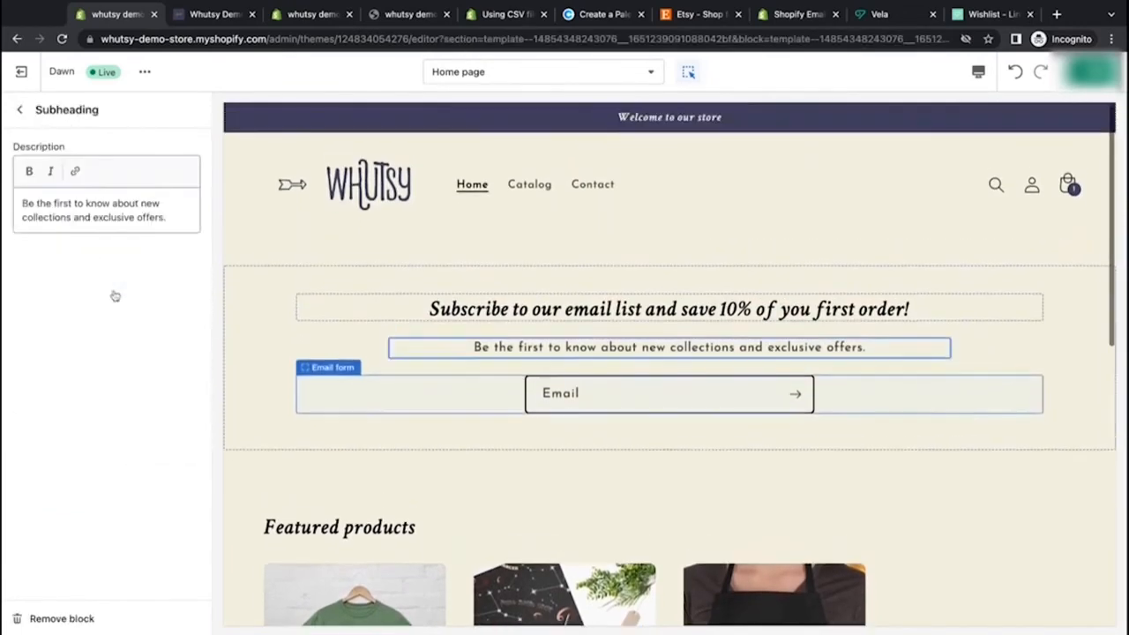
{"action": "triple_click", "coordinate": [130, 225]}
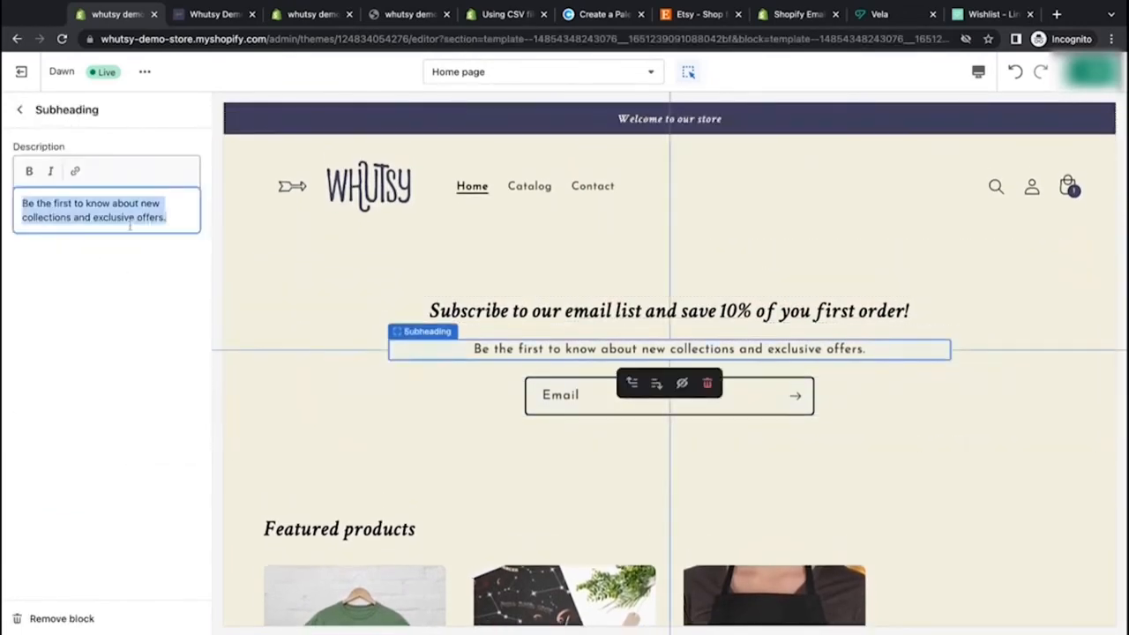
{"action": "type", "text": "This co"}
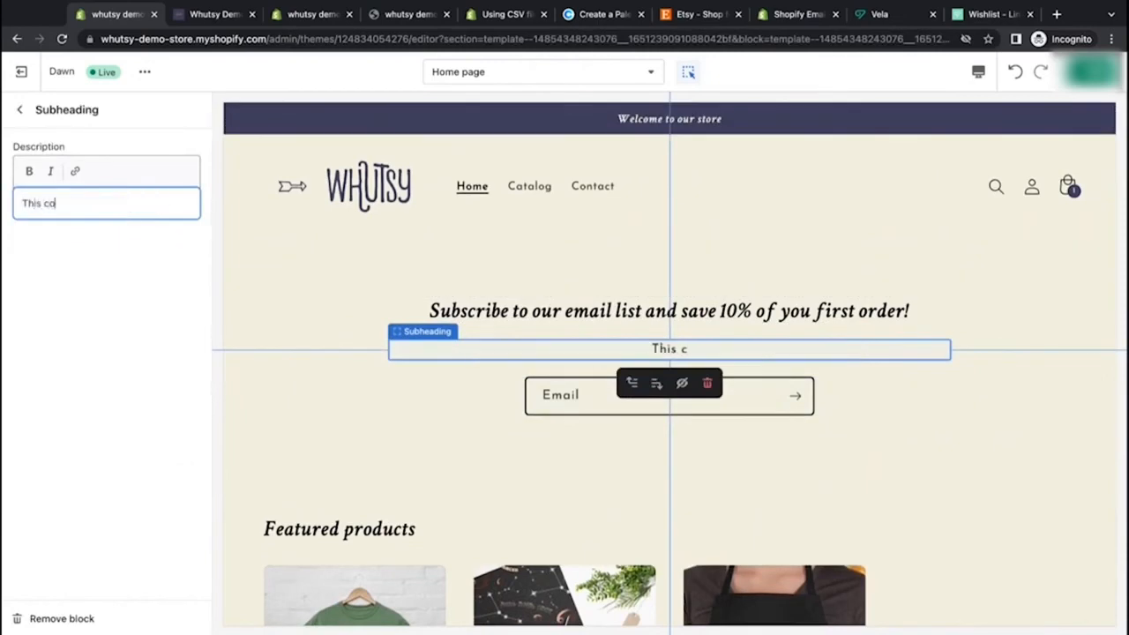
{"action": "type", "text": "upon on our w"}
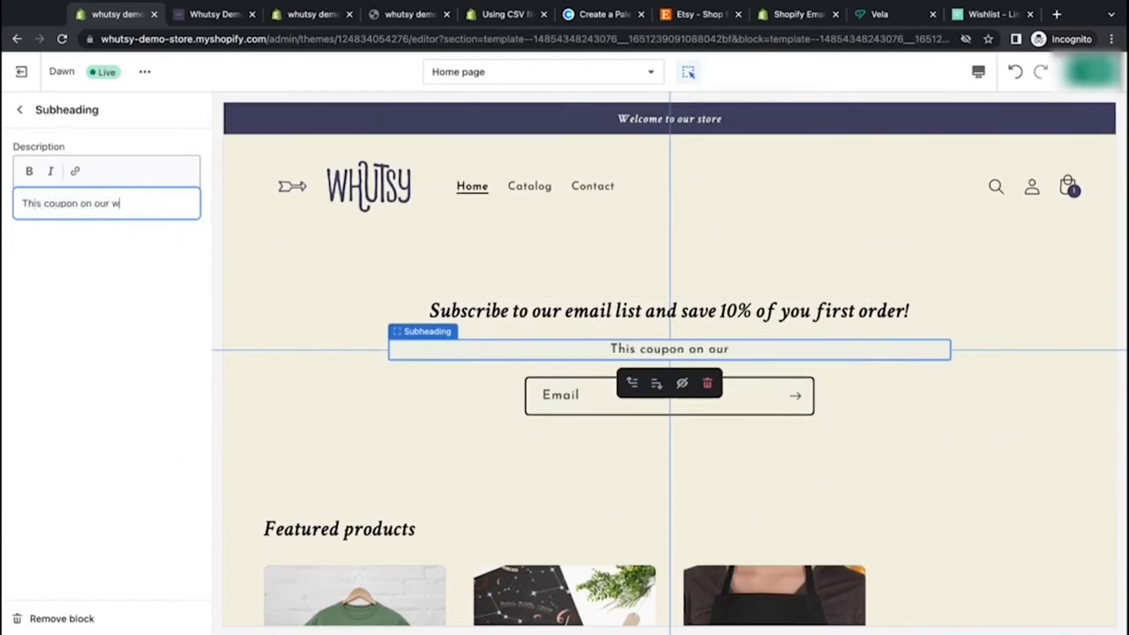
{"action": "type", "text": "ebsite or Et"}
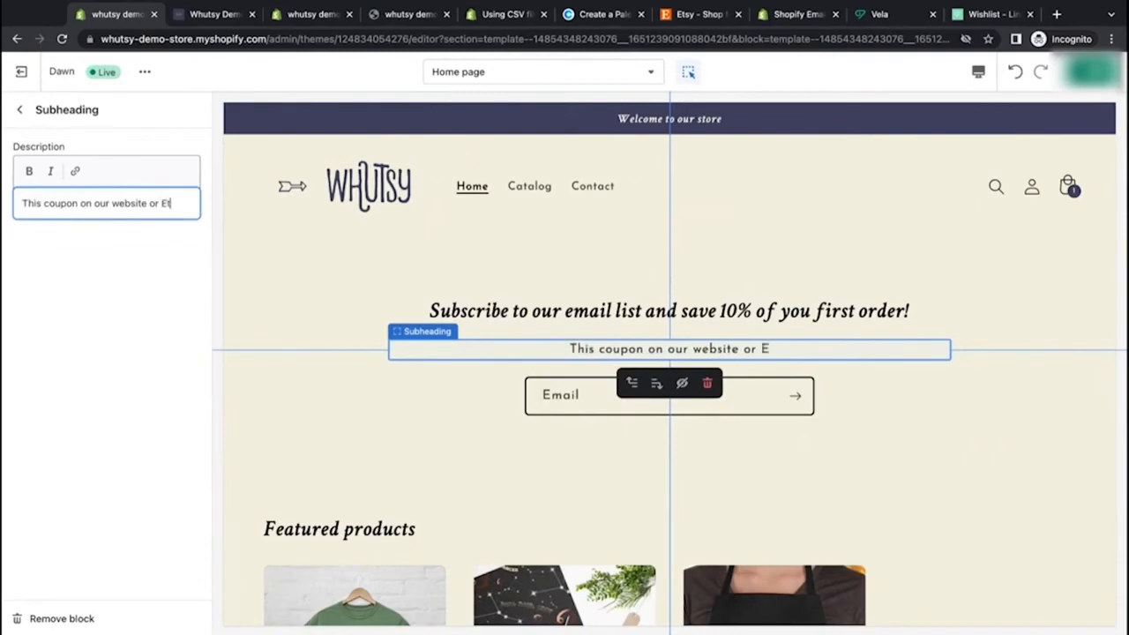
{"action": "type", "text": "sy Shop"}
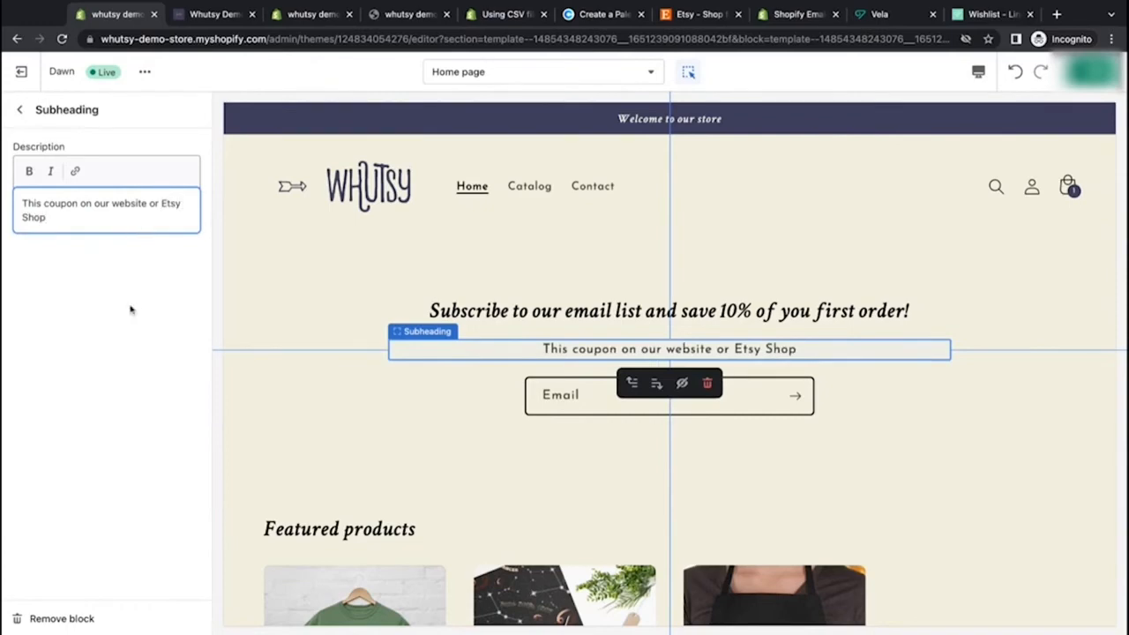
{"action": "left_click", "coordinate": [127, 338]}
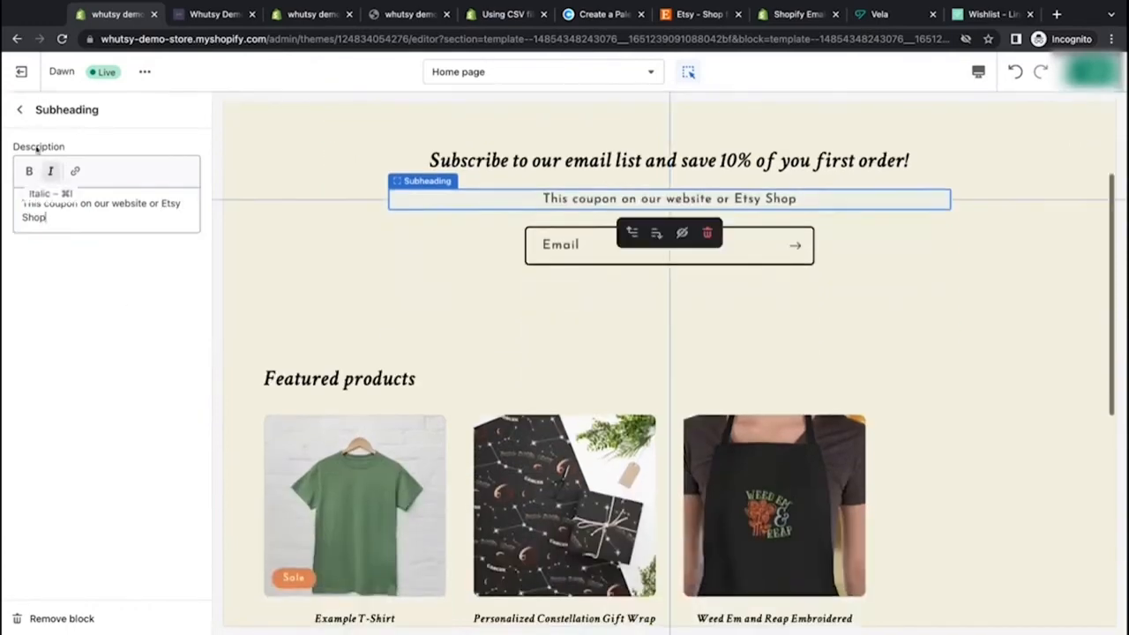
Step: Check the Email form block's settings and the blocks available to add to the email signup section
{"action": "left_click", "coordinate": [19, 112]}
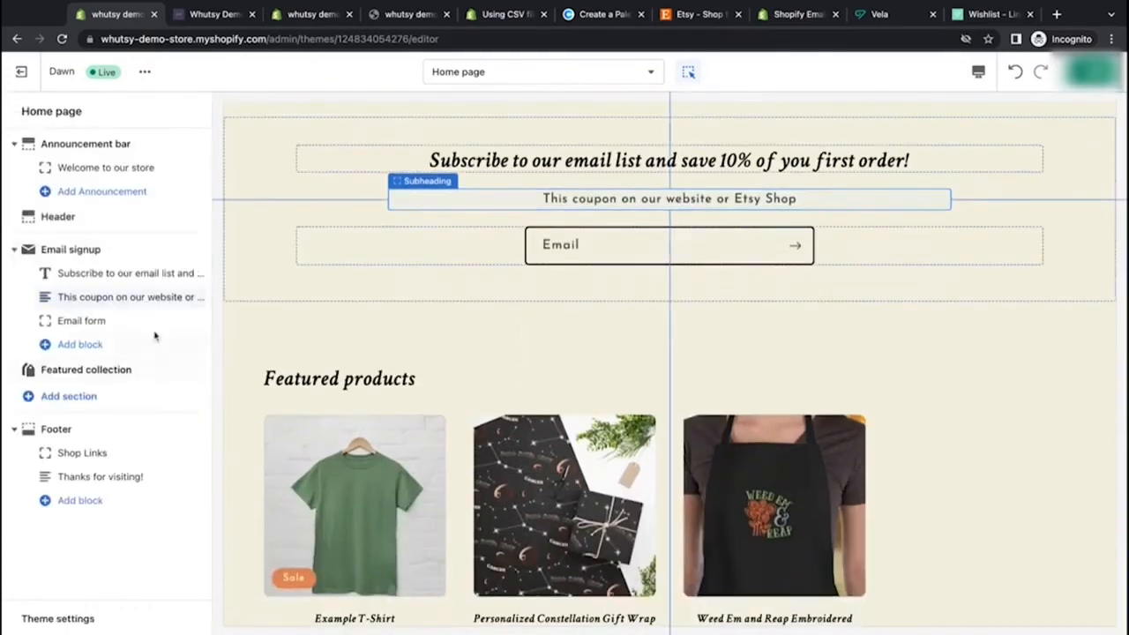
{"action": "left_click", "coordinate": [128, 323]}
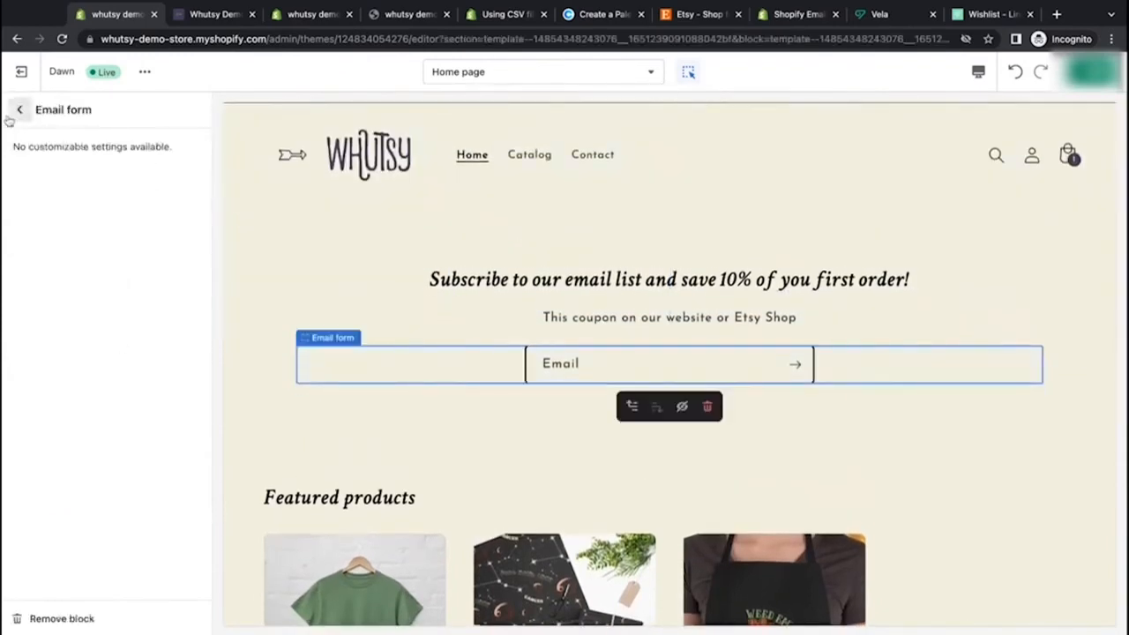
{"action": "left_click", "coordinate": [19, 109]}
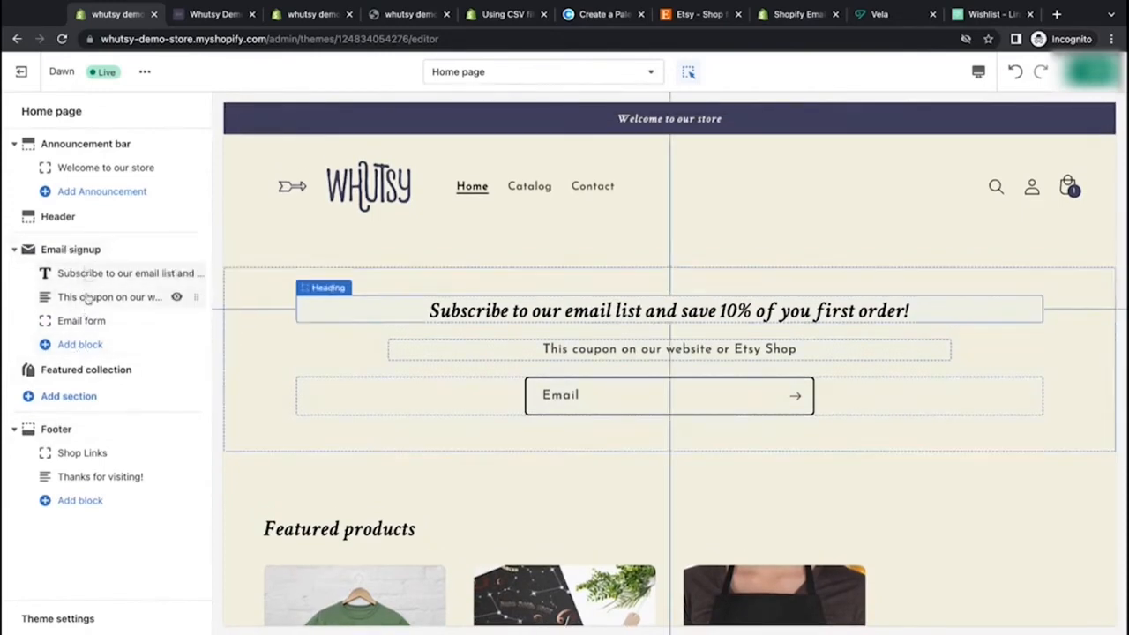
{"action": "left_click", "coordinate": [89, 345]}
{"action": "scroll", "coordinate": [98, 408], "scroll_direction": "down", "scroll_amount": 1}
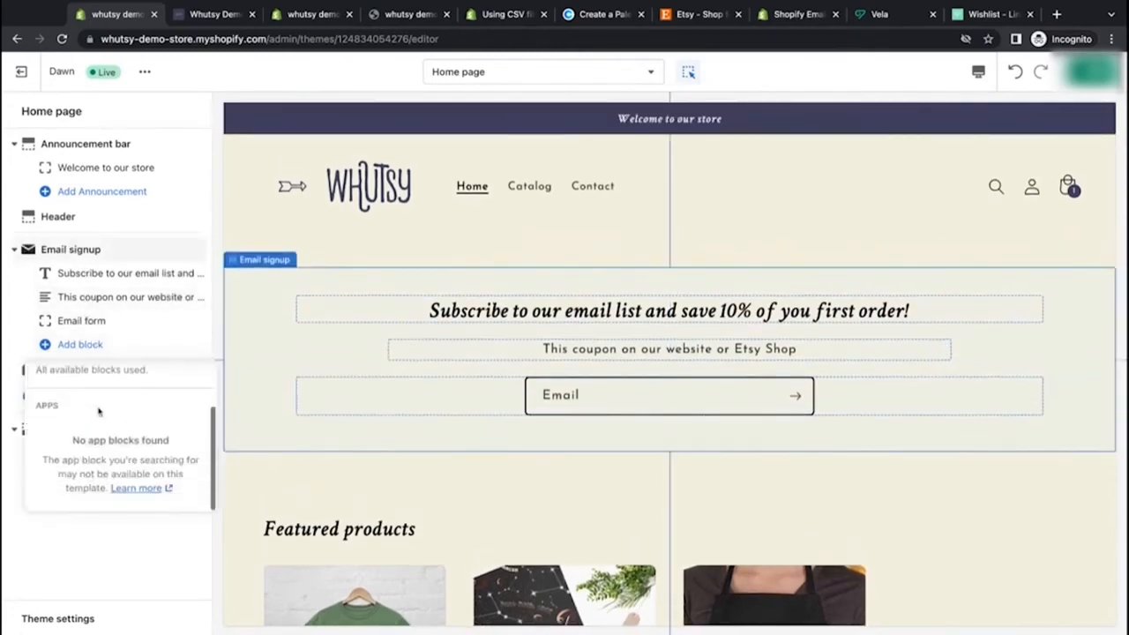
Step: Open the Featured collection section's settings and clear its heading
{"action": "scroll", "coordinate": [98, 411], "scroll_direction": "up", "scroll_amount": 1}
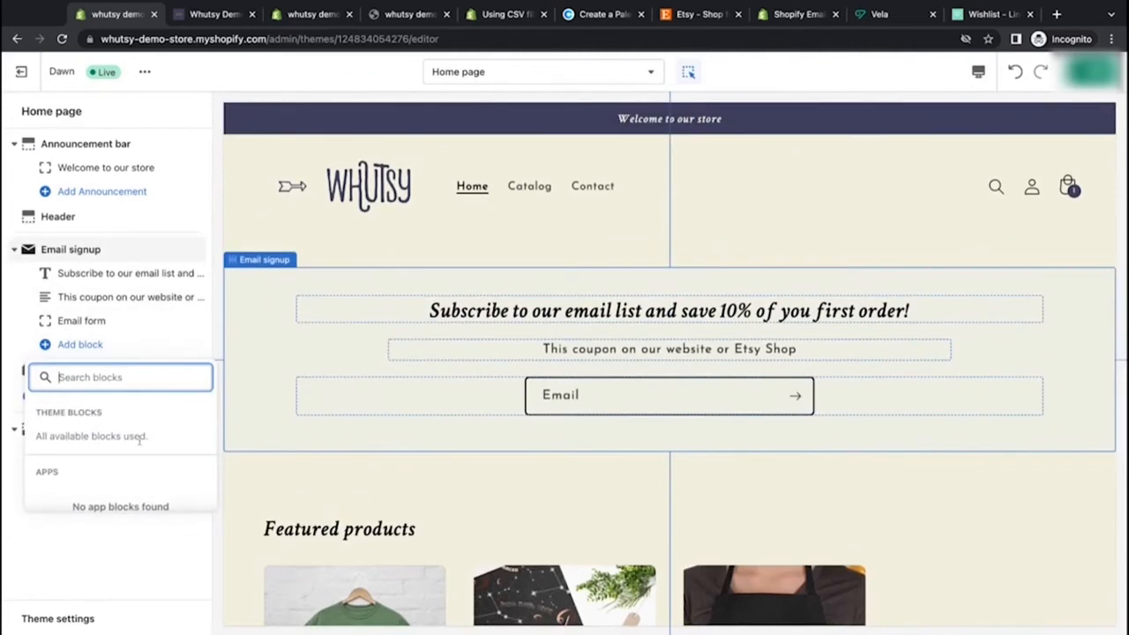
{"action": "left_click", "coordinate": [14, 351]}
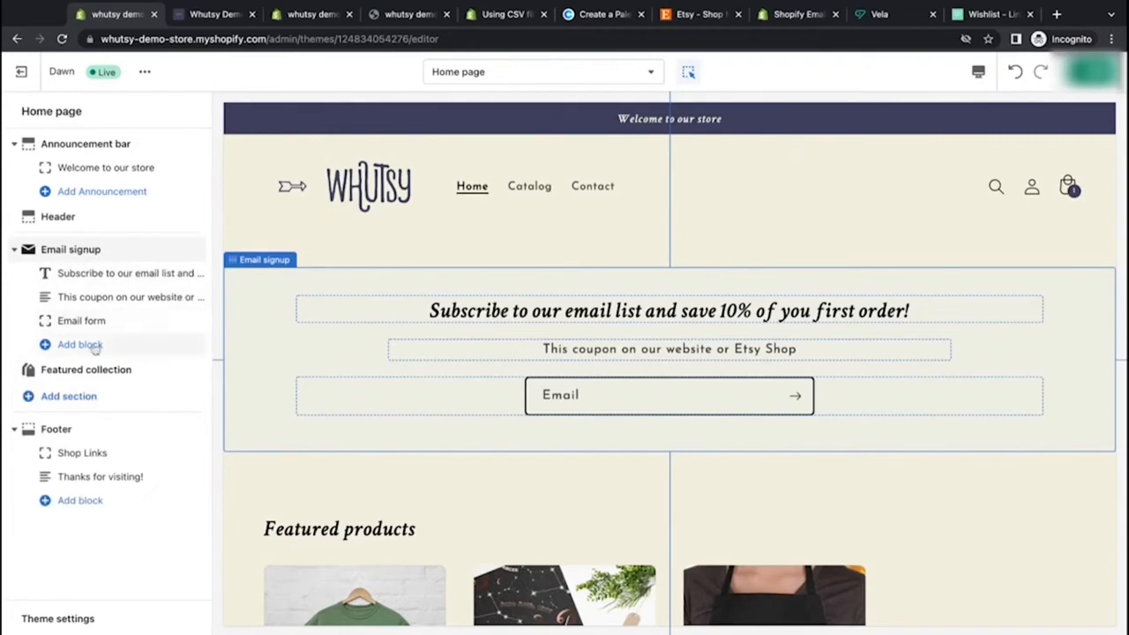
{"action": "left_click", "coordinate": [14, 249]}
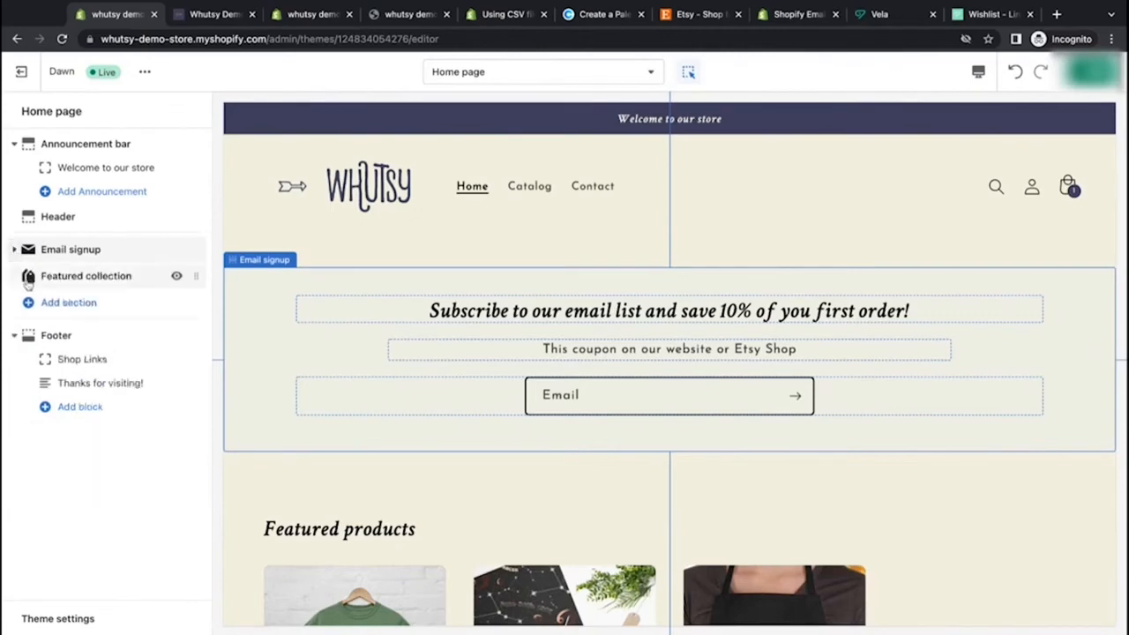
{"action": "left_click", "coordinate": [86, 275]}
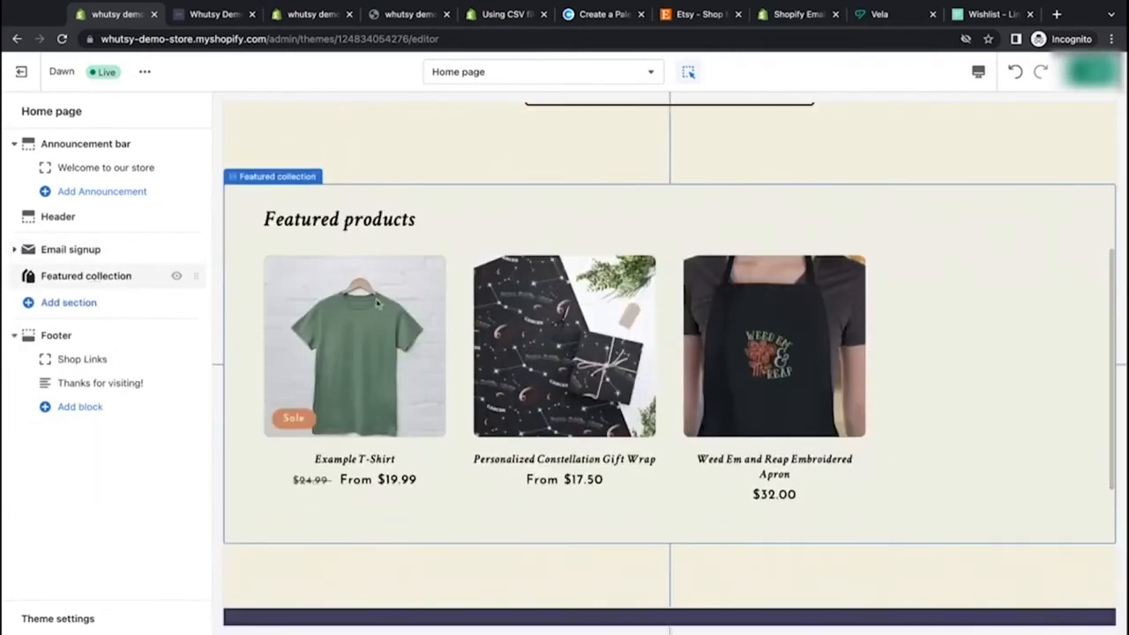
{"action": "left_click", "coordinate": [124, 276]}
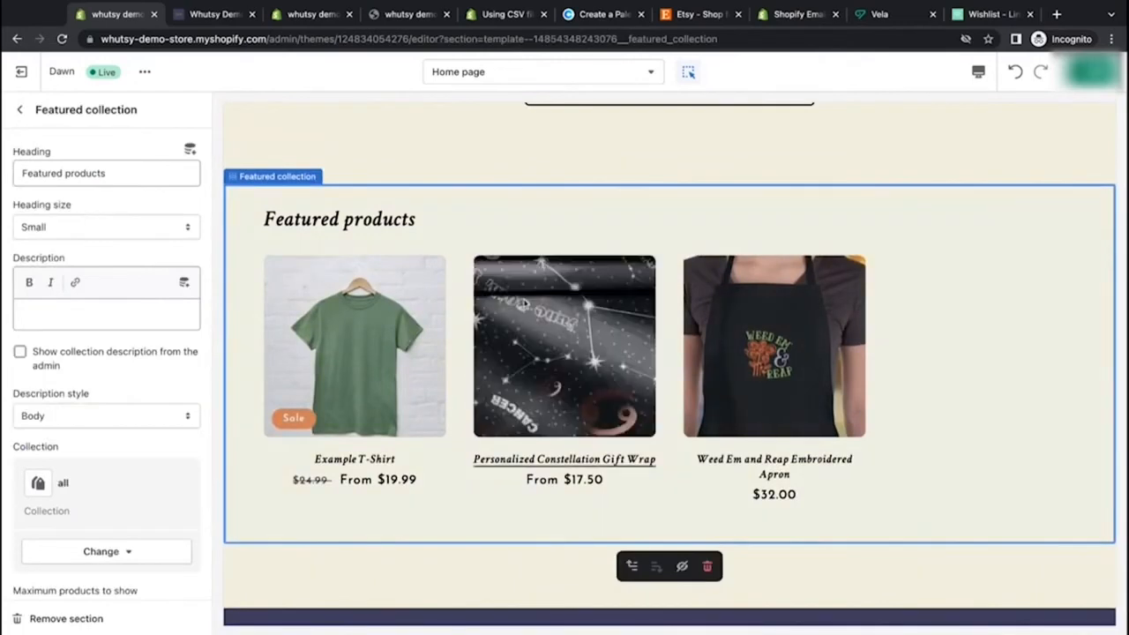
{"action": "left_click", "coordinate": [146, 175]}
{"action": "key", "text": "ctrl+a"}
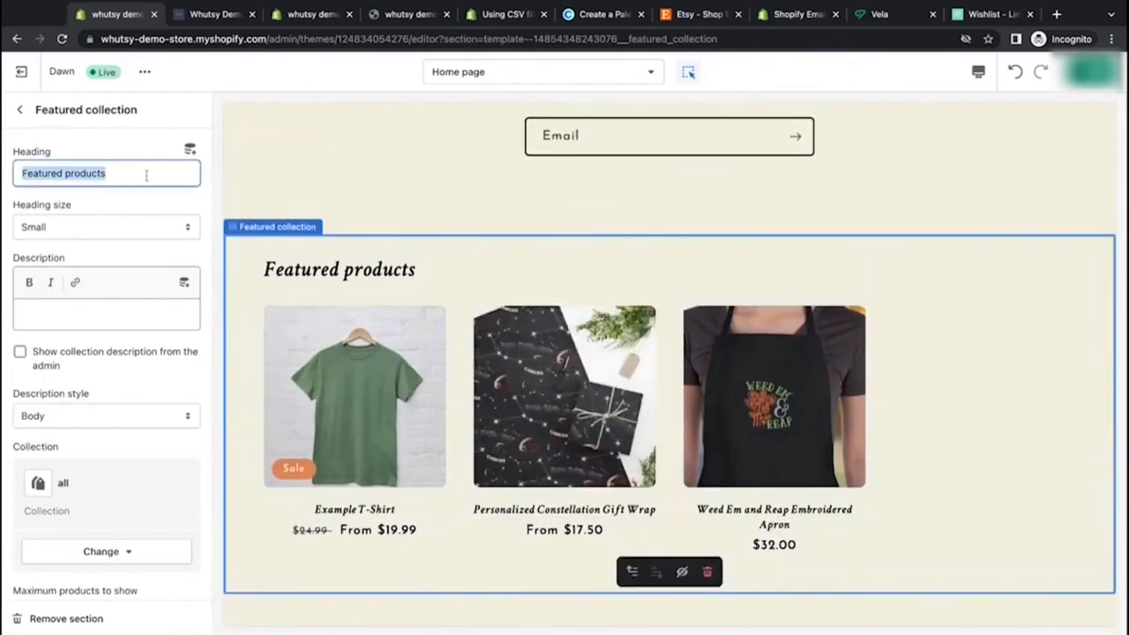
{"action": "key", "text": "BackSpace"}
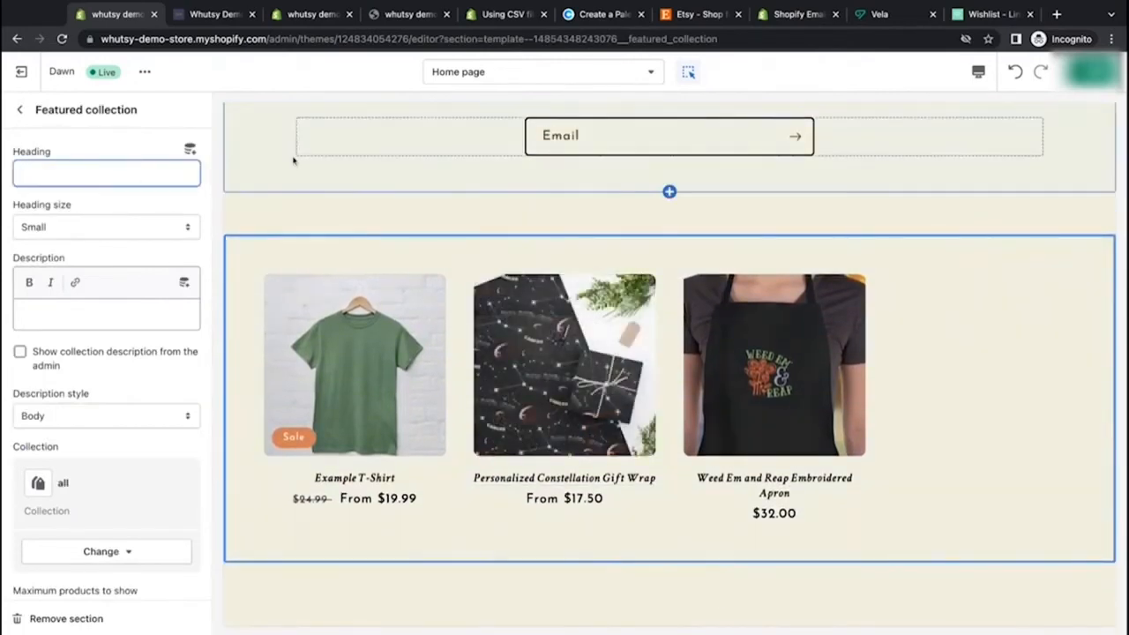
{"action": "left_click", "coordinate": [131, 208]}
{"action": "scroll", "coordinate": [508, 222], "scroll_direction": "down", "scroll_amount": 1}
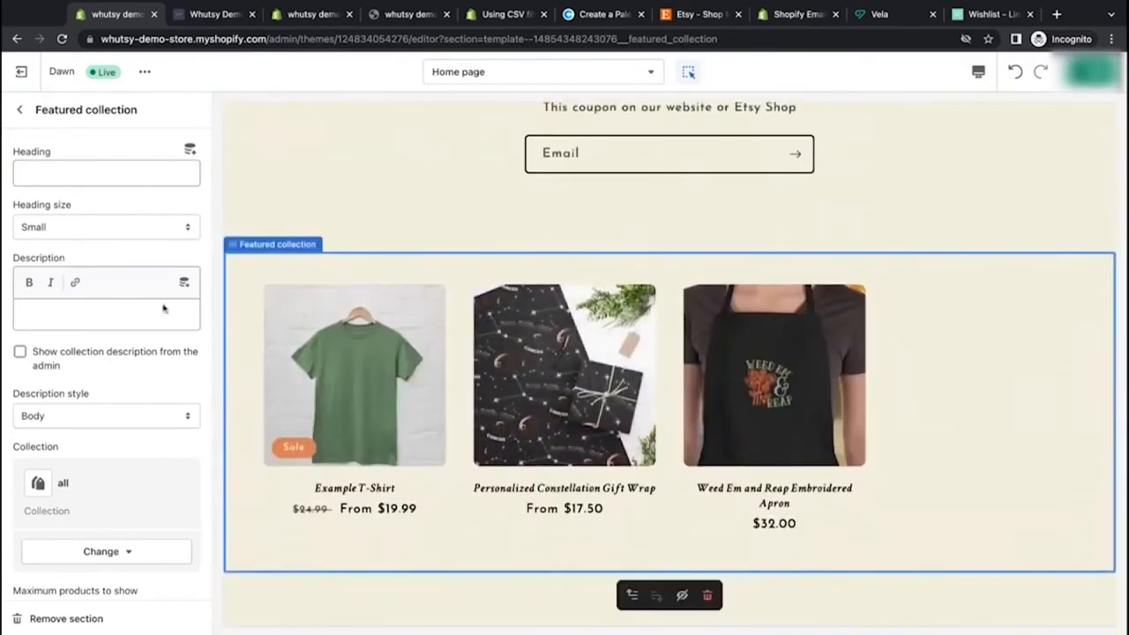
Step: Try the sample heading "Heading" and the description "this is the description" for the featured collection
{"action": "left_click", "coordinate": [100, 162]}
{"action": "type", "text": "Heading"}
{"action": "left_click", "coordinate": [109, 308]}
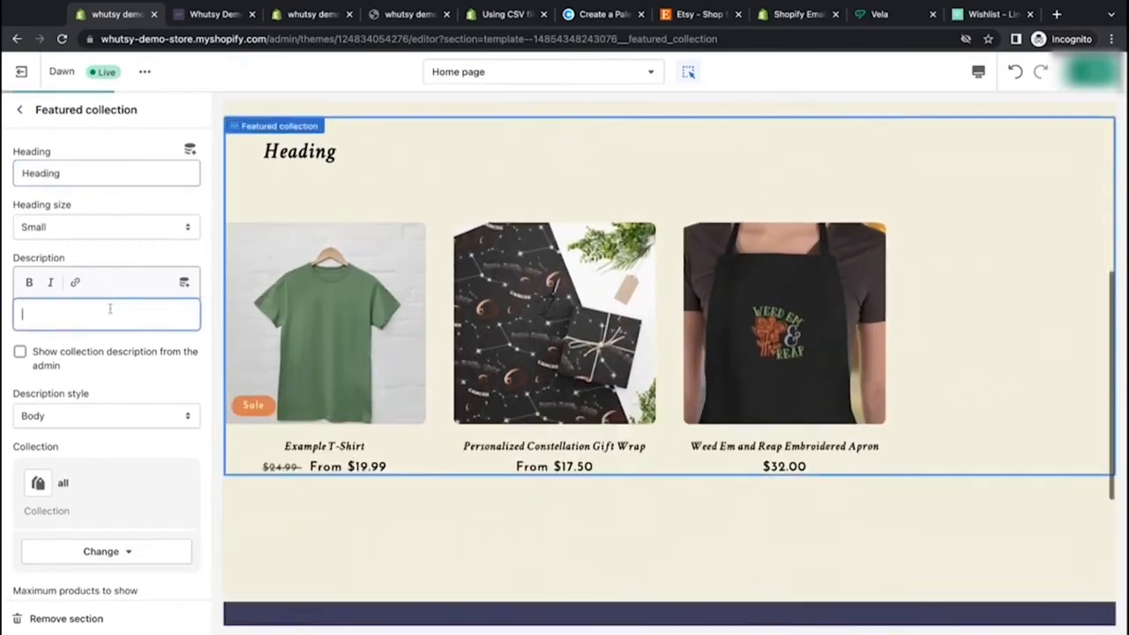
{"action": "type", "text": "this th"}
{"action": "key", "text": "BackSpace"}
{"action": "key", "text": "BackSpace"}
{"action": "type", "text": "is the description"}
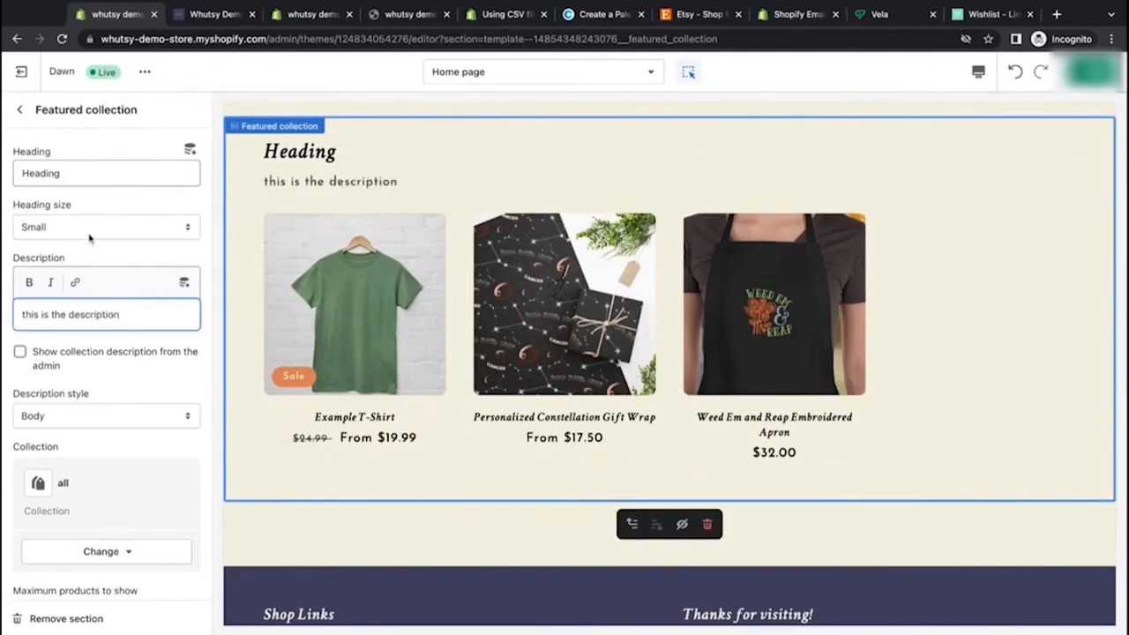
Step: Clear the featured collection heading and set its description to "popular items in our online store ..."
{"action": "double_click", "coordinate": [40, 173]}
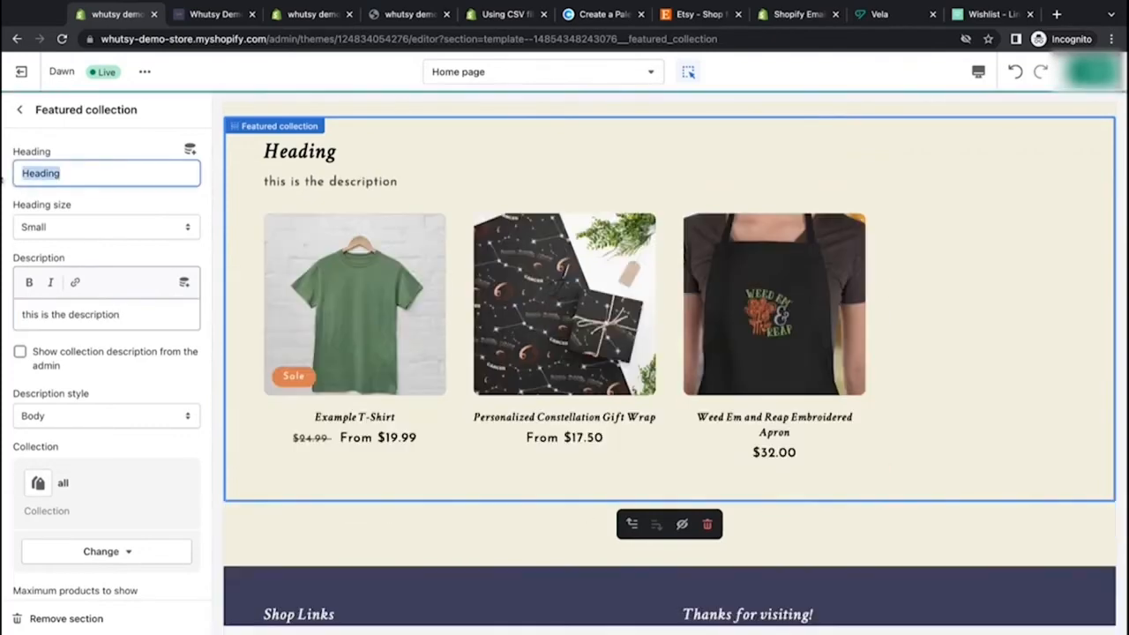
{"action": "key", "text": "BackSpace"}
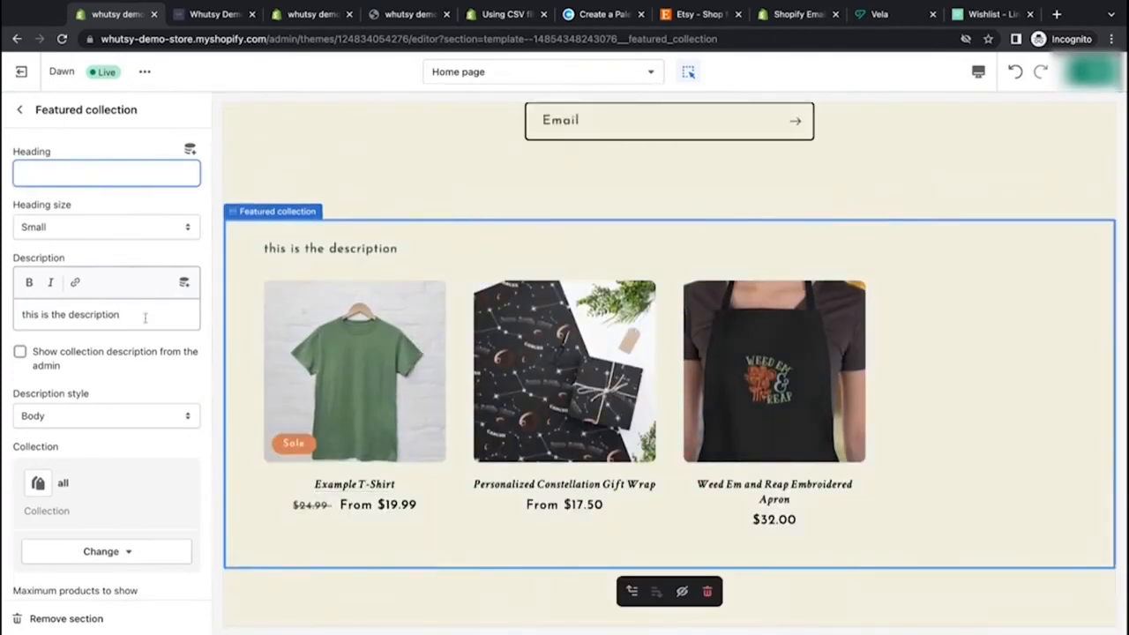
{"action": "left_click_drag", "start_coordinate": [146, 315], "coordinate": [4, 311]}
{"action": "type", "text": "popular items in"}
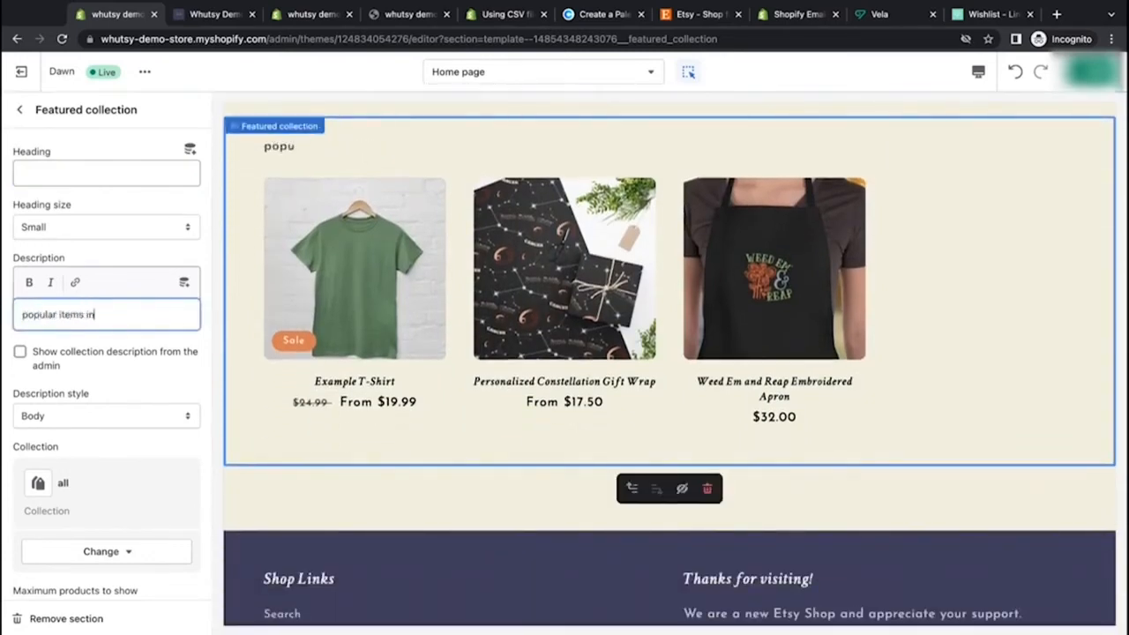
{"action": "type", "text": " our online store ..."}
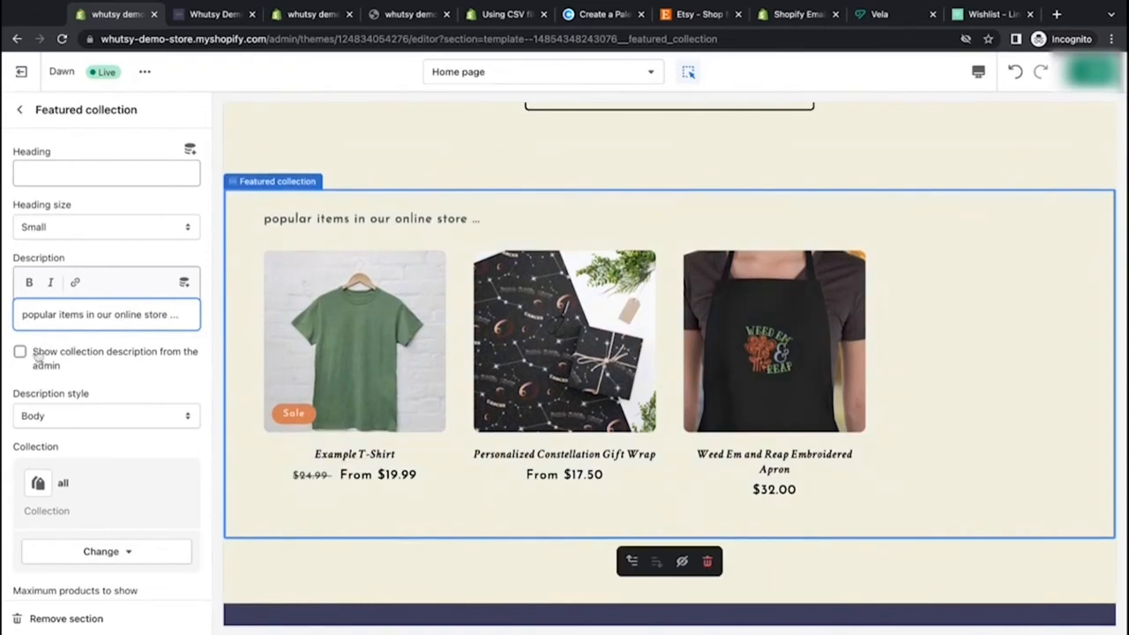
Step: Set the featured collection's description style to Uppercase
{"action": "left_click", "coordinate": [65, 372]}
{"action": "double_click", "coordinate": [65, 371]}
{"action": "left_click", "coordinate": [65, 371]}
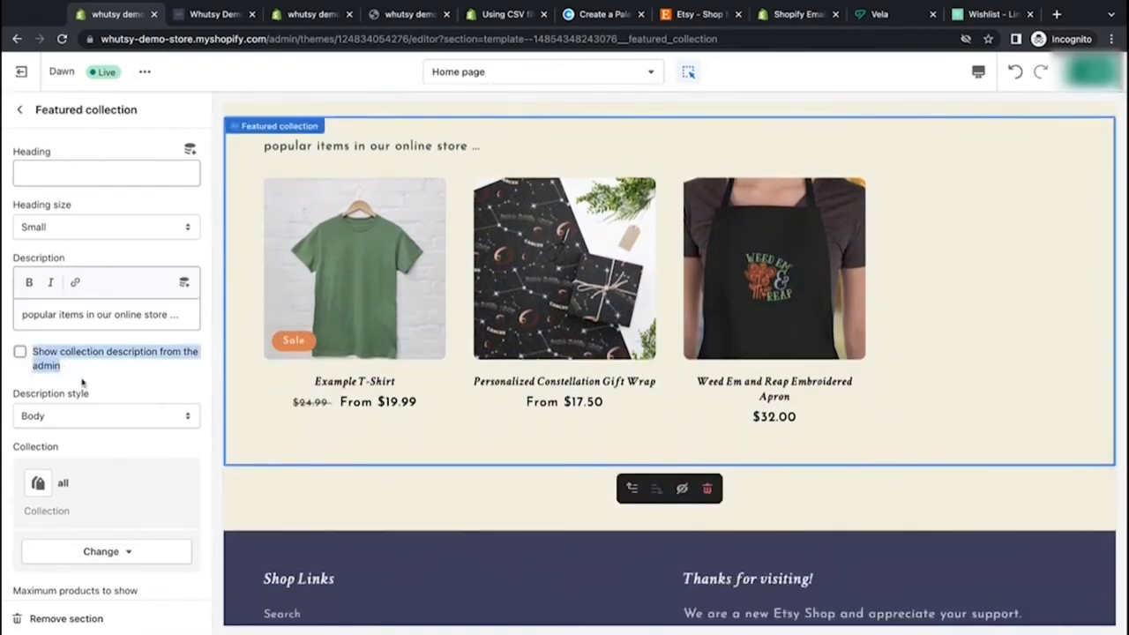
{"action": "left_click", "coordinate": [206, 437]}
{"action": "left_click", "coordinate": [187, 424]}
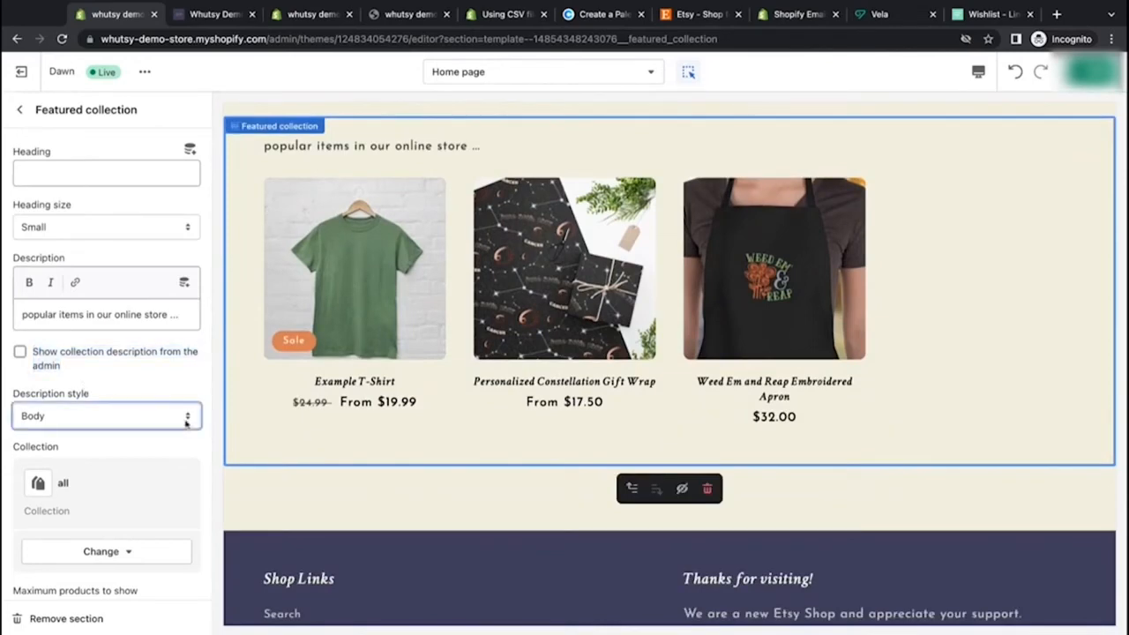
{"action": "left_click", "coordinate": [184, 434]}
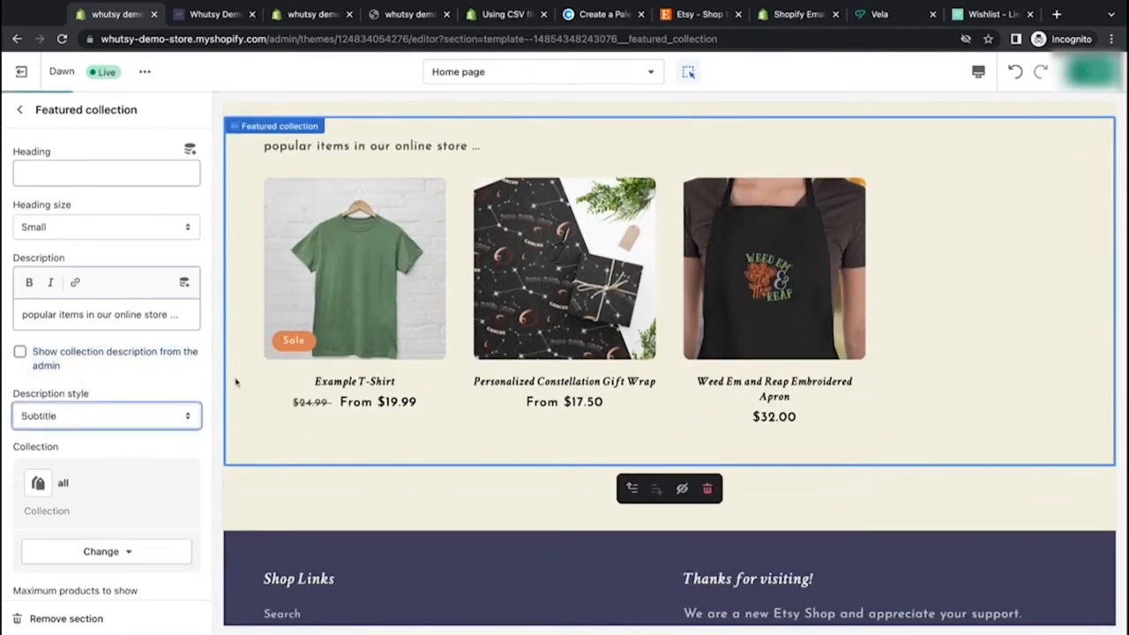
{"action": "left_click", "coordinate": [162, 431]}
Step: Set the maximum products to show to 3 and the number of columns on desktop to 3
{"action": "scroll", "coordinate": [347, 244], "scroll_direction": "up", "scroll_amount": 1}
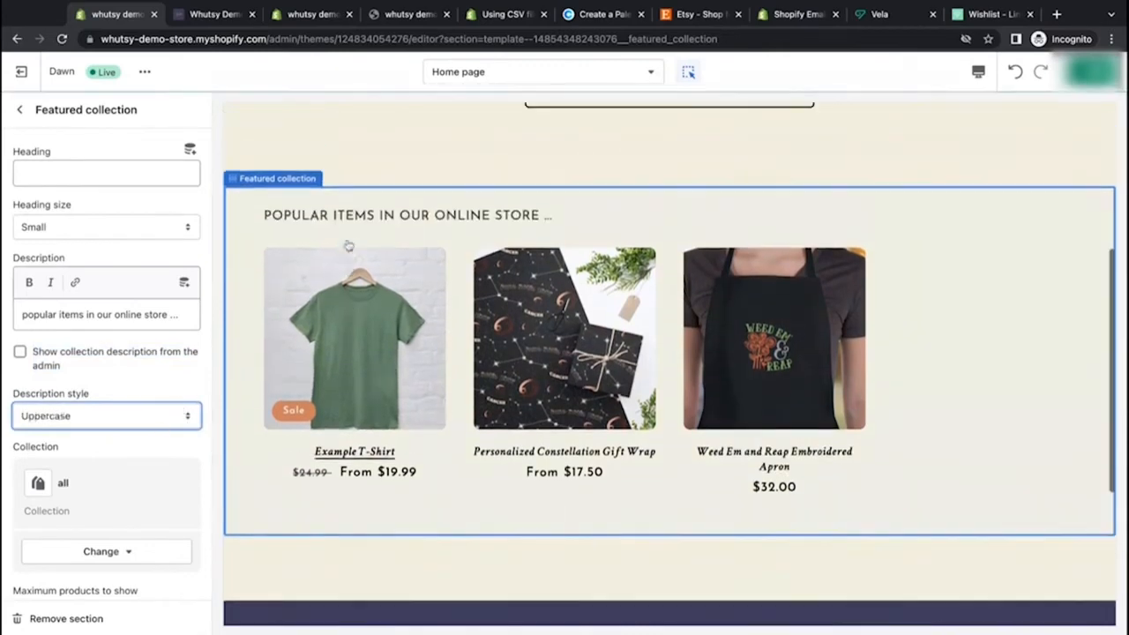
{"action": "scroll", "coordinate": [150, 379], "scroll_direction": "down", "scroll_amount": 3}
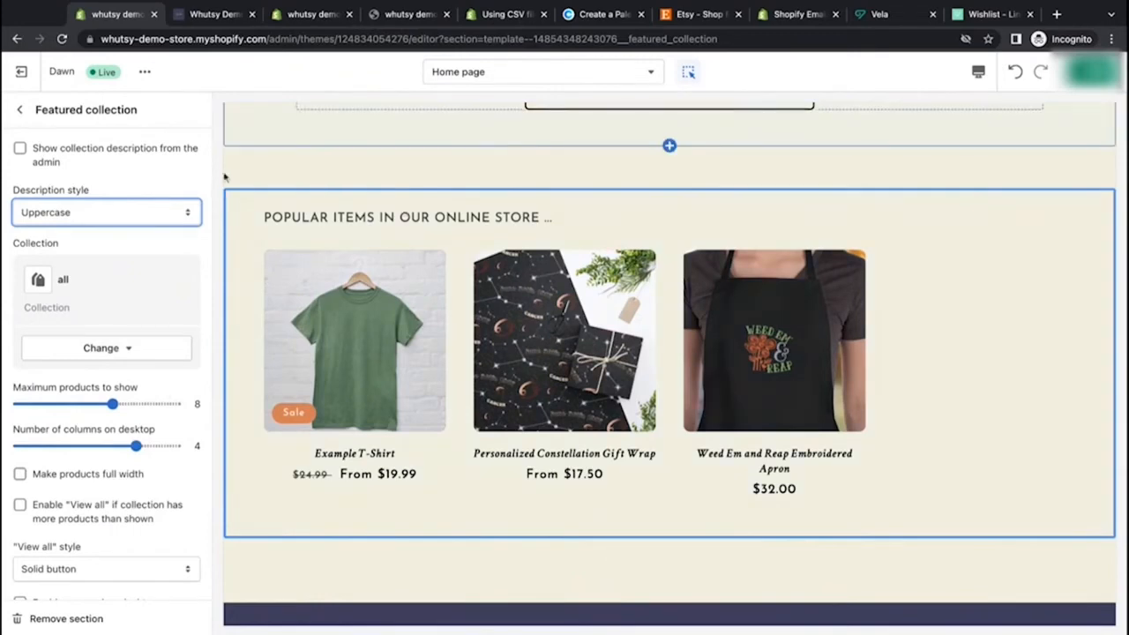
{"action": "scroll", "coordinate": [459, 159], "scroll_direction": "up", "scroll_amount": 2}
{"action": "scroll", "coordinate": [438, 169], "scroll_direction": "down", "scroll_amount": 1}
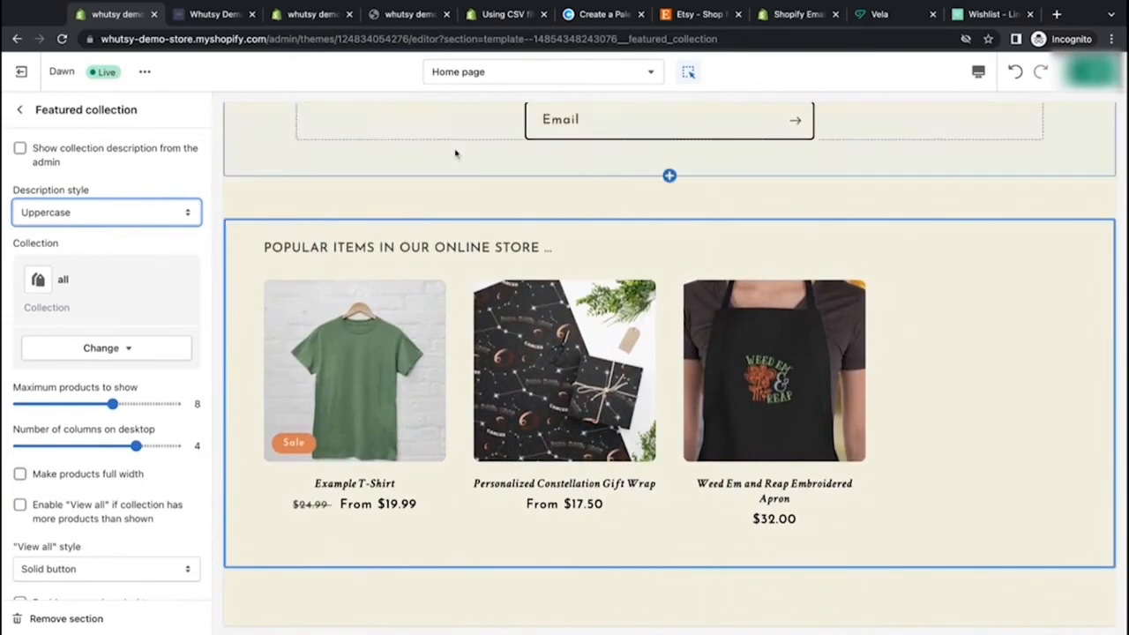
{"action": "left_click", "coordinate": [688, 74]}
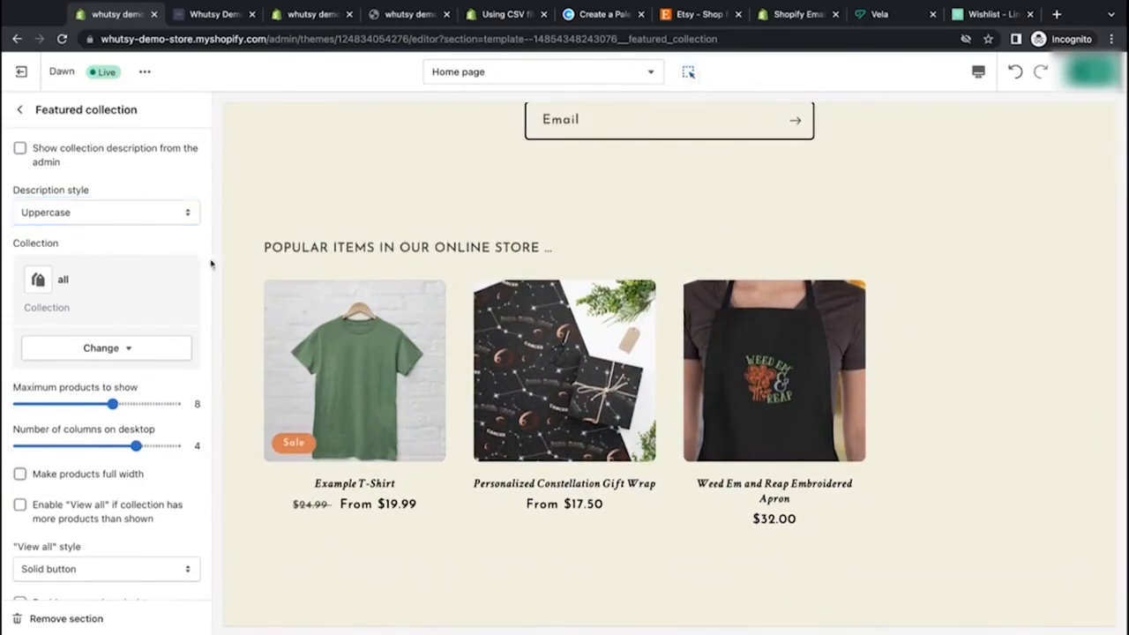
{"action": "scroll", "coordinate": [261, 360], "scroll_direction": "down", "scroll_amount": 3}
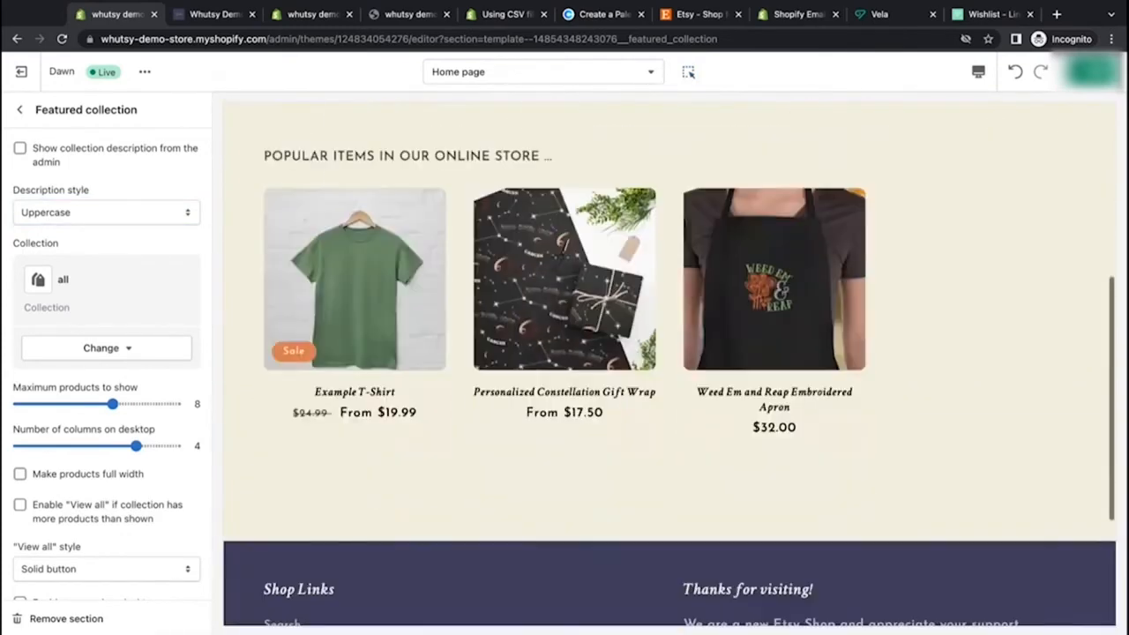
{"action": "scroll", "coordinate": [157, 411], "scroll_direction": "down", "scroll_amount": 2}
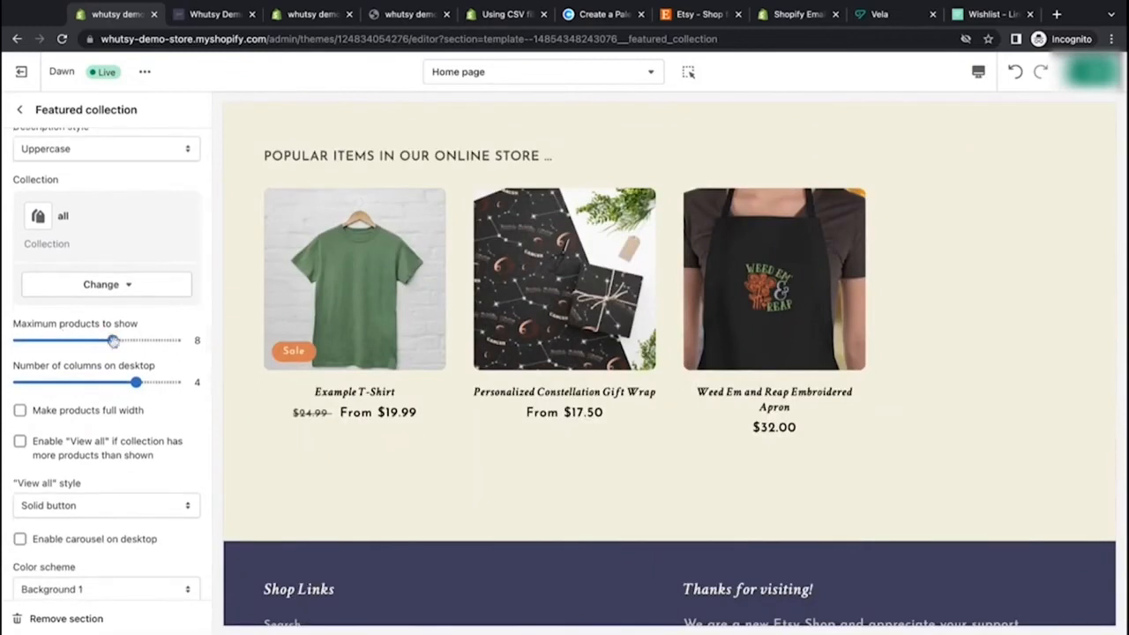
{"action": "left_click_drag", "start_coordinate": [113, 341], "coordinate": [34, 340]}
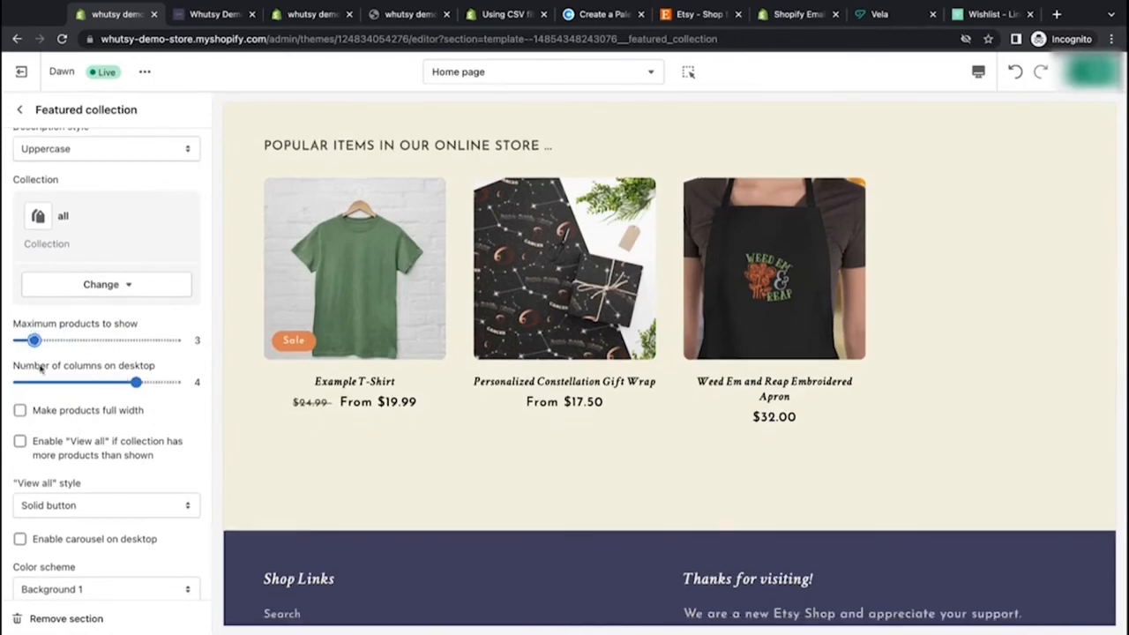
{"action": "left_click_drag", "start_coordinate": [139, 381], "coordinate": [97, 381]}
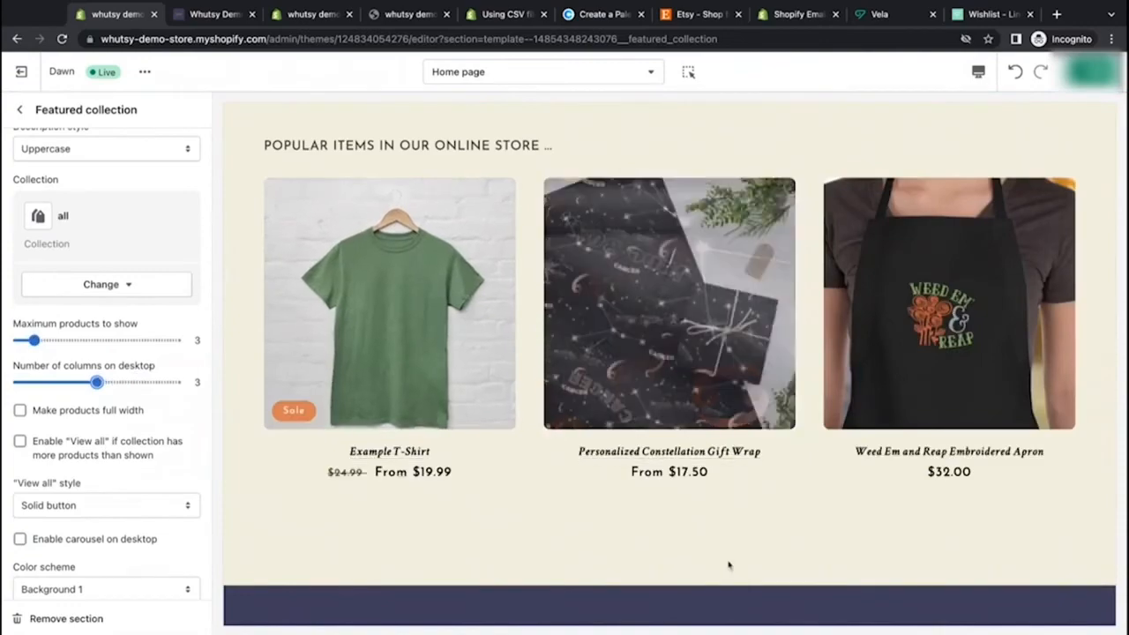
Step: Preview the featured collection in mobile view and review its settings
{"action": "scroll", "coordinate": [729, 564], "scroll_direction": "up", "scroll_amount": 4}
{"action": "scroll", "coordinate": [729, 564], "scroll_direction": "down", "scroll_amount": 4}
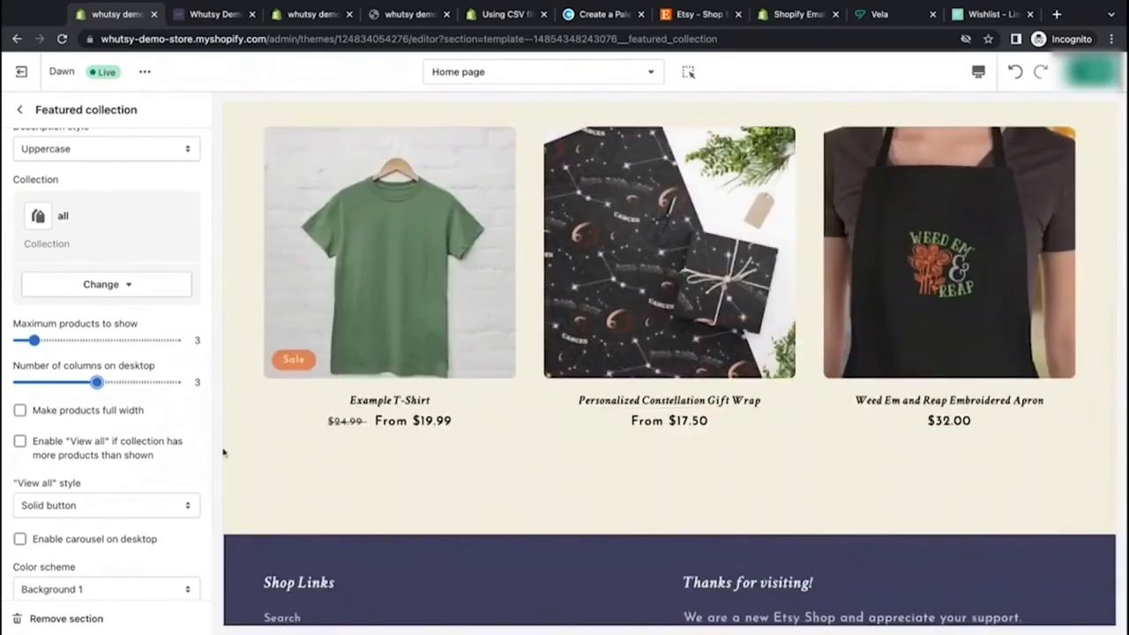
{"action": "left_click", "coordinate": [976, 72]}
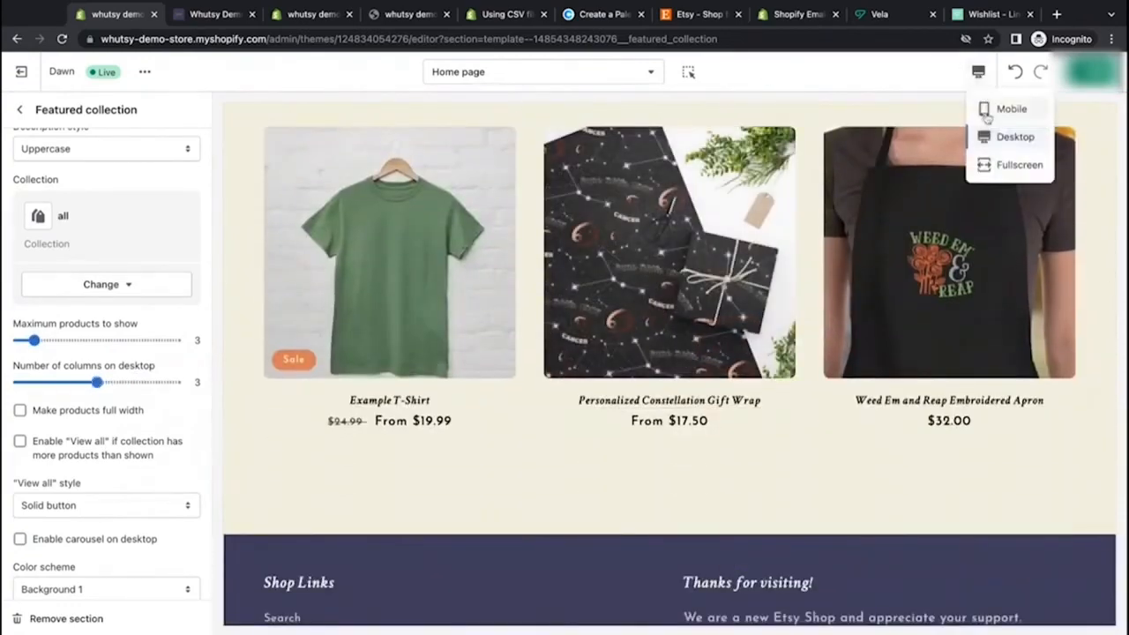
{"action": "left_click", "coordinate": [988, 113]}
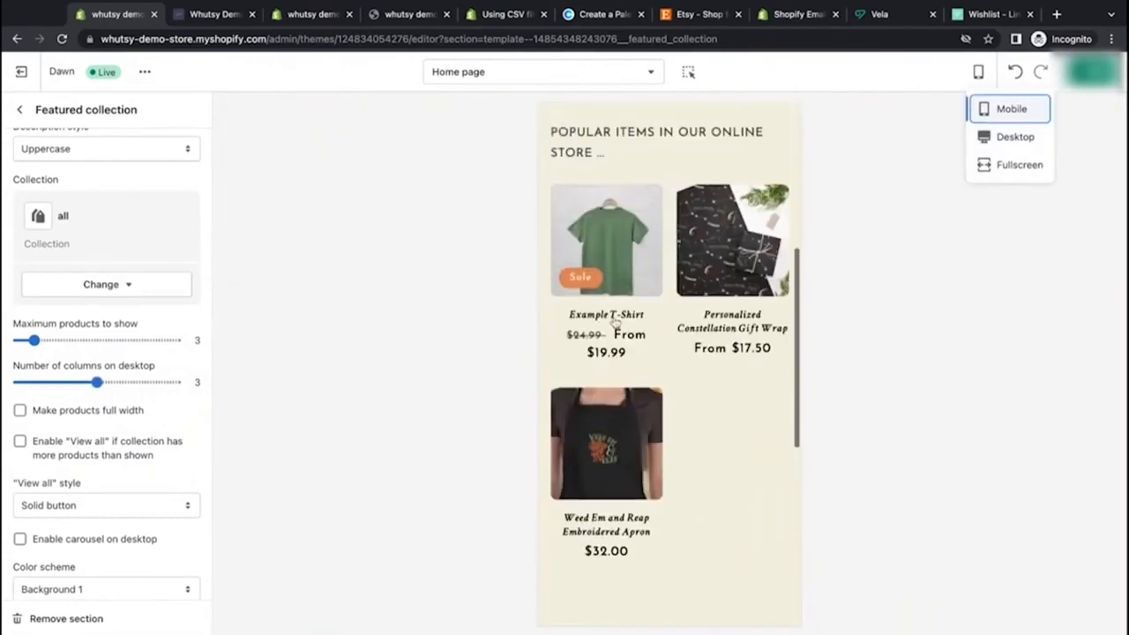
{"action": "scroll", "coordinate": [193, 482], "scroll_direction": "down", "scroll_amount": 3}
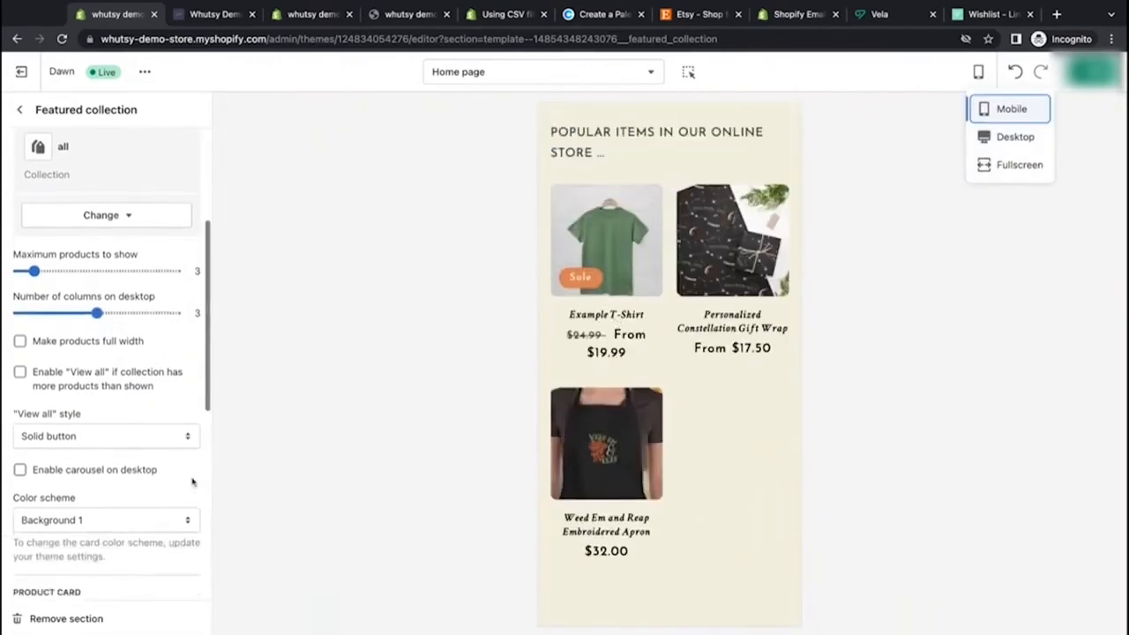
{"action": "scroll", "coordinate": [105, 368], "scroll_direction": "up", "scroll_amount": 3}
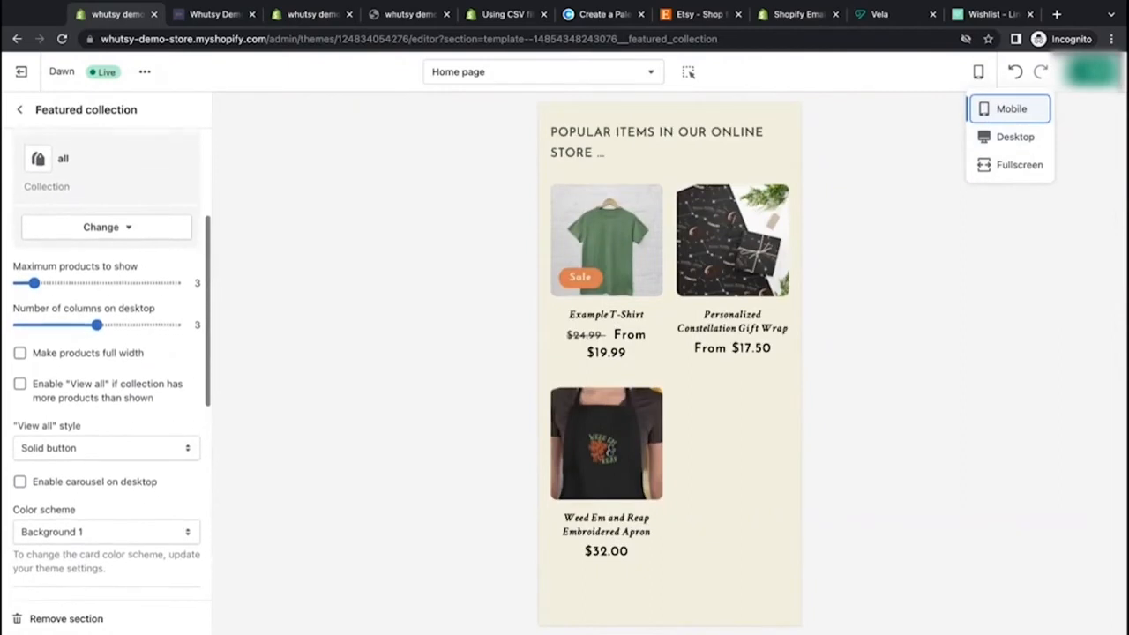
{"action": "scroll", "coordinate": [106, 368], "scroll_direction": "up", "scroll_amount": 1}
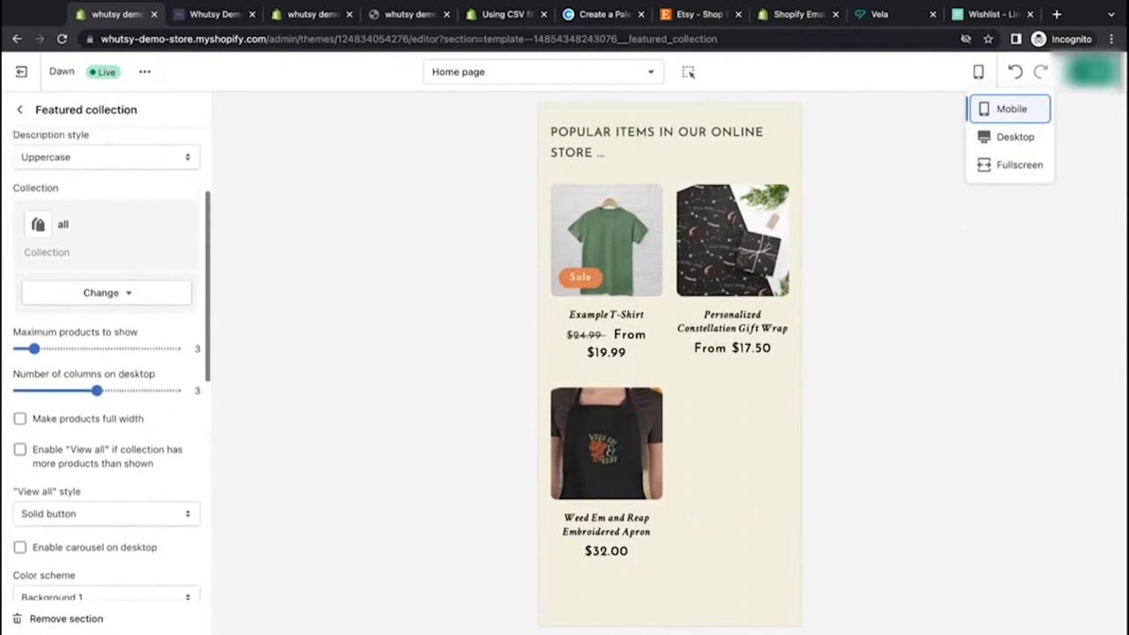
Step: Try enabling Make products full width, compare it in the desktop preview, then disable it
{"action": "left_click", "coordinate": [20, 419]}
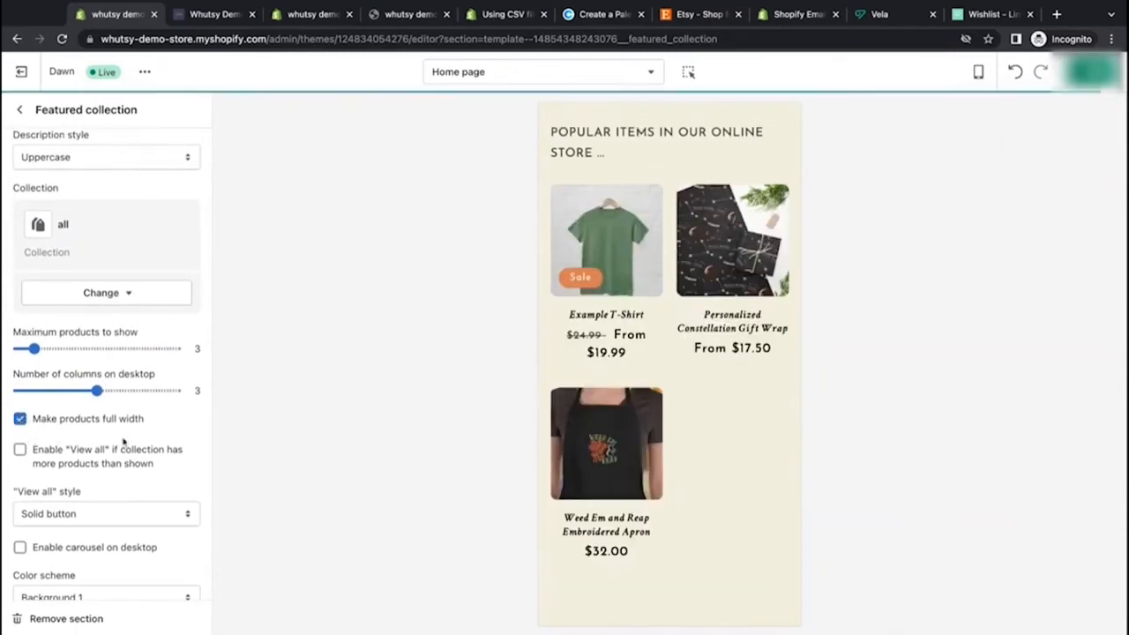
{"action": "left_click", "coordinate": [978, 71]}
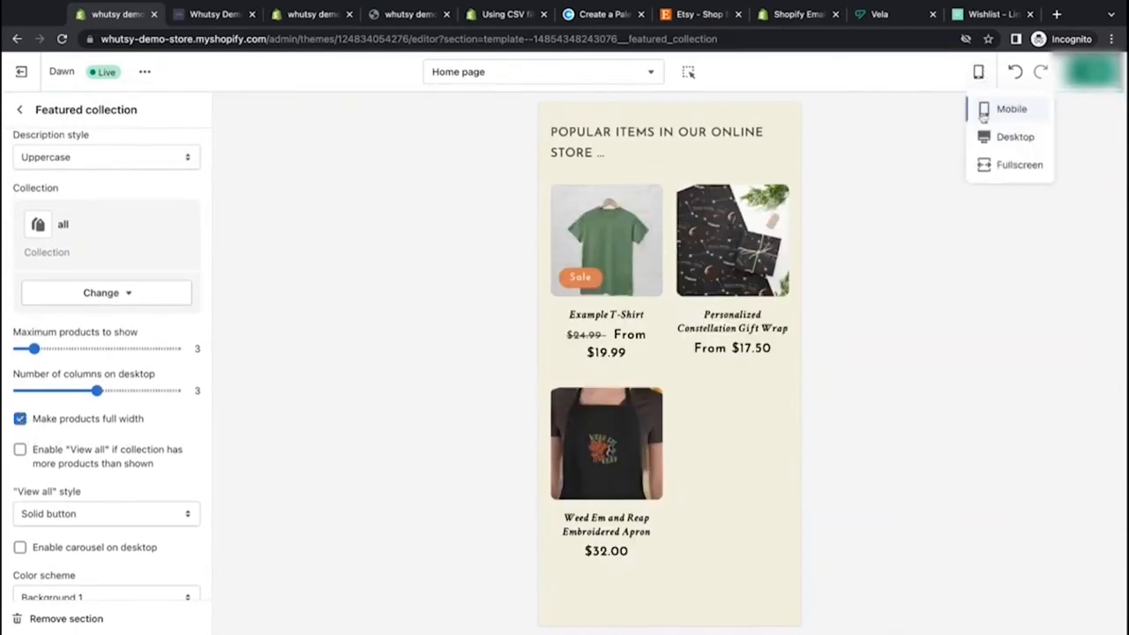
{"action": "left_click", "coordinate": [1014, 136]}
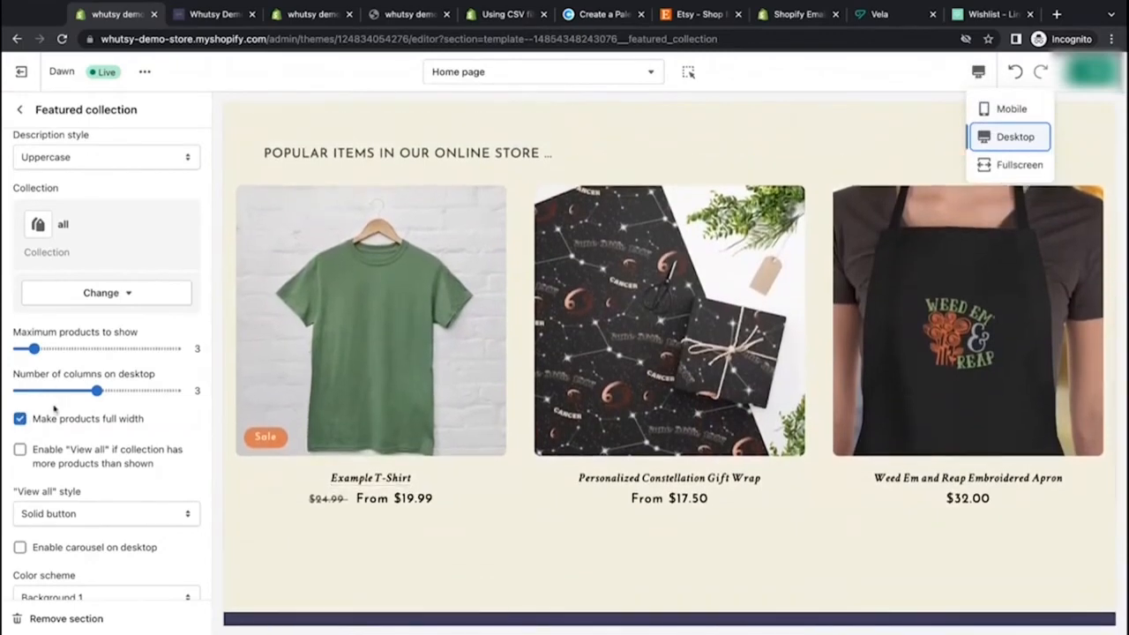
{"action": "left_click", "coordinate": [20, 419]}
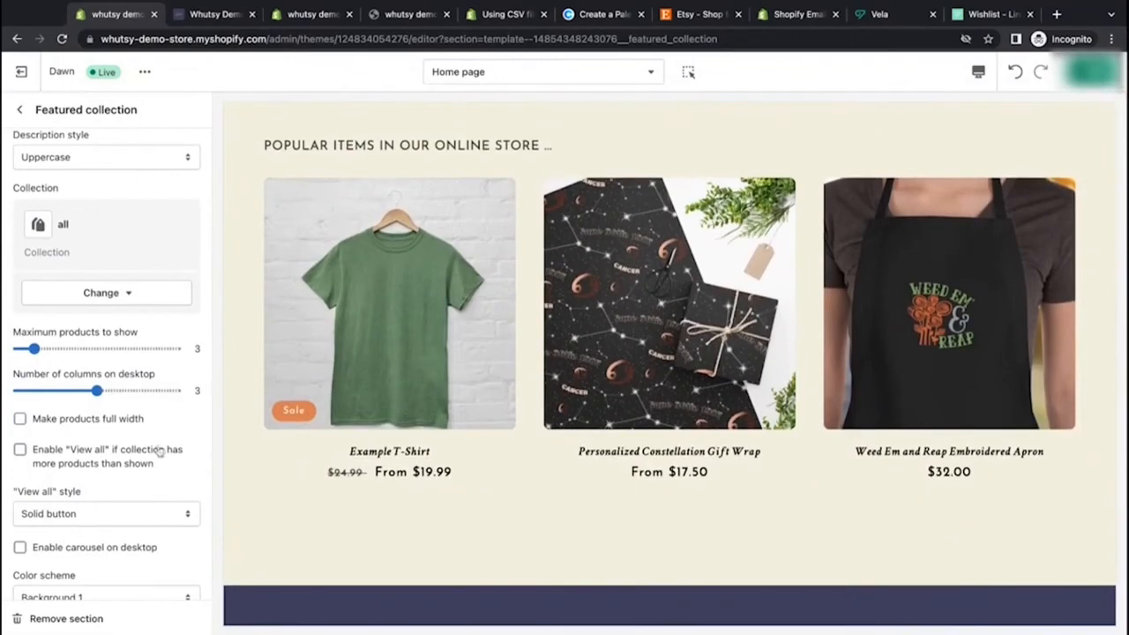
Step: Try the Link style for the View all button, then return it to Solid button
{"action": "scroll", "coordinate": [159, 451], "scroll_direction": "down", "scroll_amount": 2}
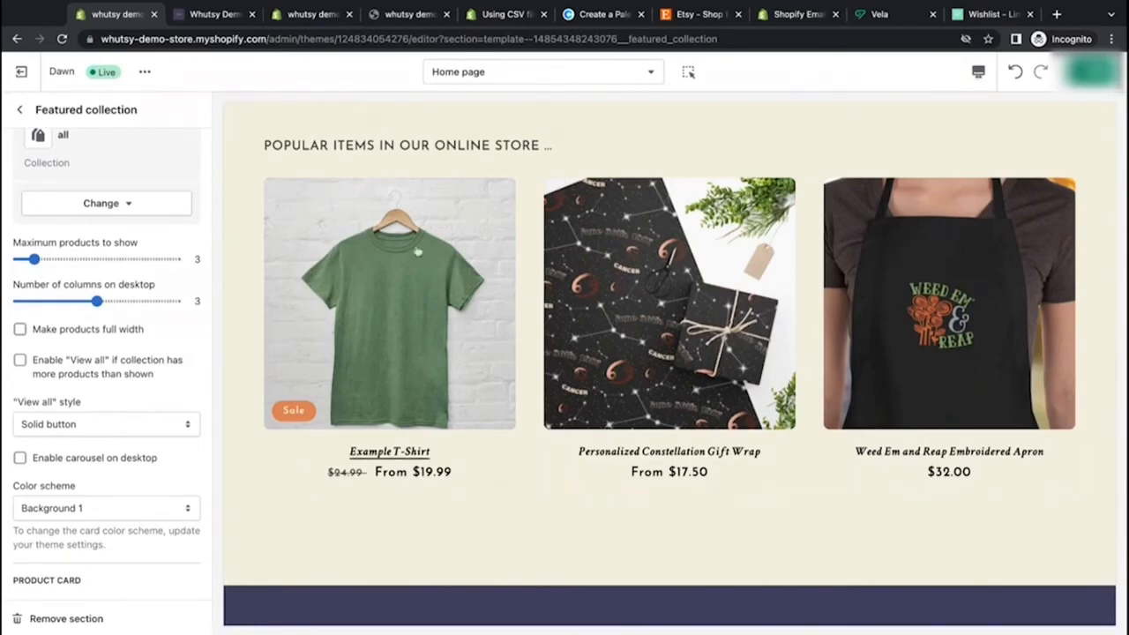
{"action": "left_click", "coordinate": [156, 426]}
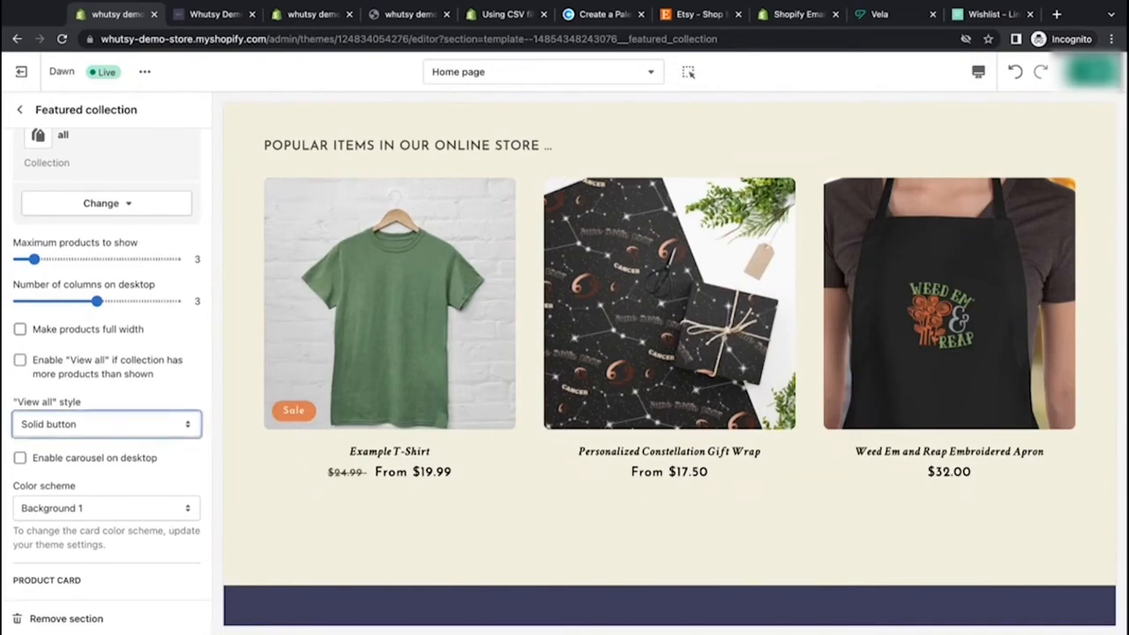
{"action": "left_click", "coordinate": [201, 401]}
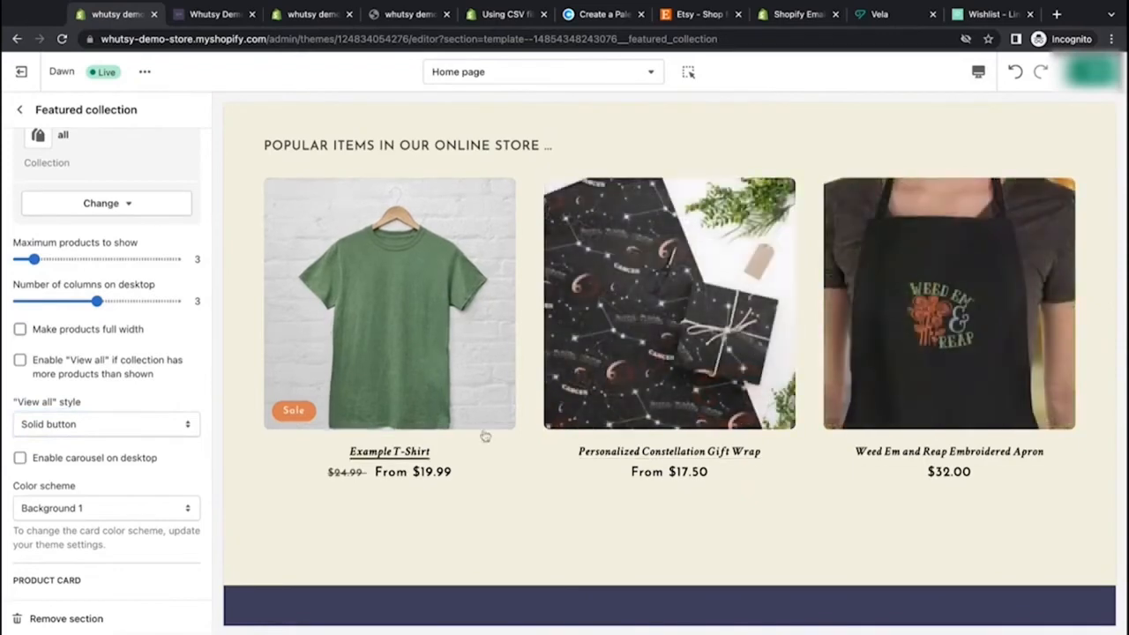
{"action": "left_click", "coordinate": [154, 429]}
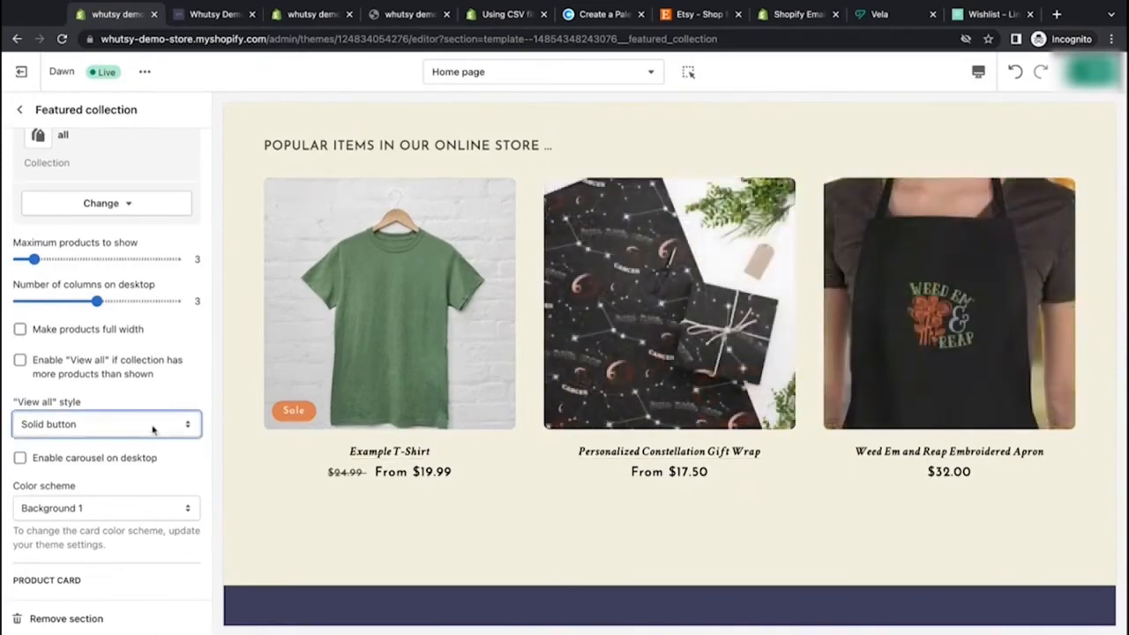
{"action": "left_click", "coordinate": [145, 393]}
{"action": "scroll", "coordinate": [612, 514], "scroll_direction": "down", "scroll_amount": 1}
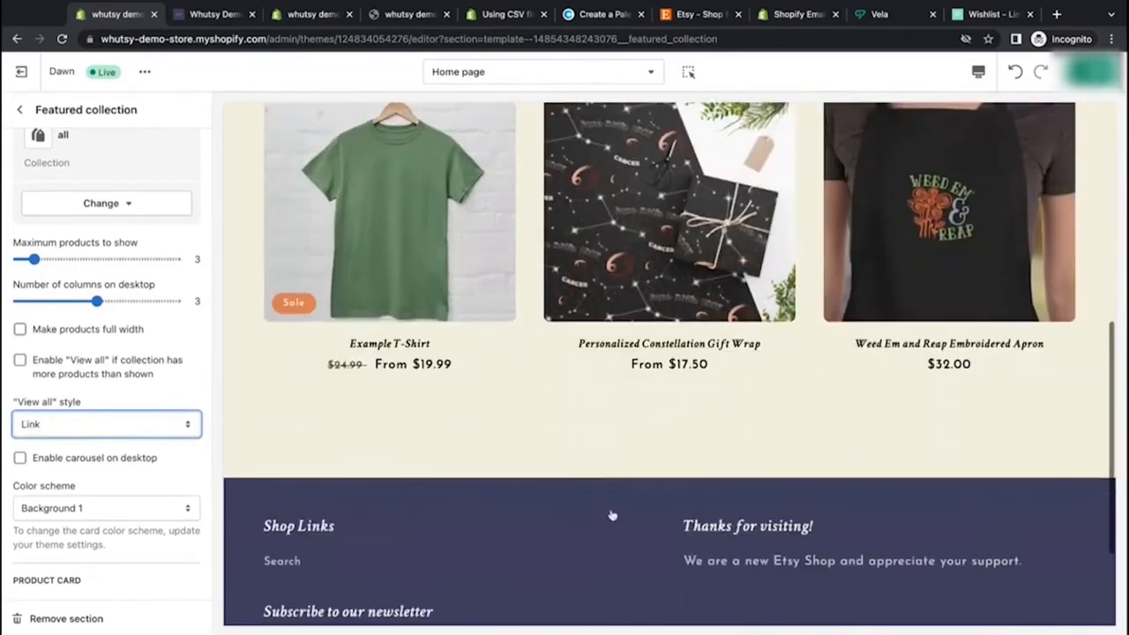
{"action": "scroll", "coordinate": [435, 322], "scroll_direction": "up", "scroll_amount": 1}
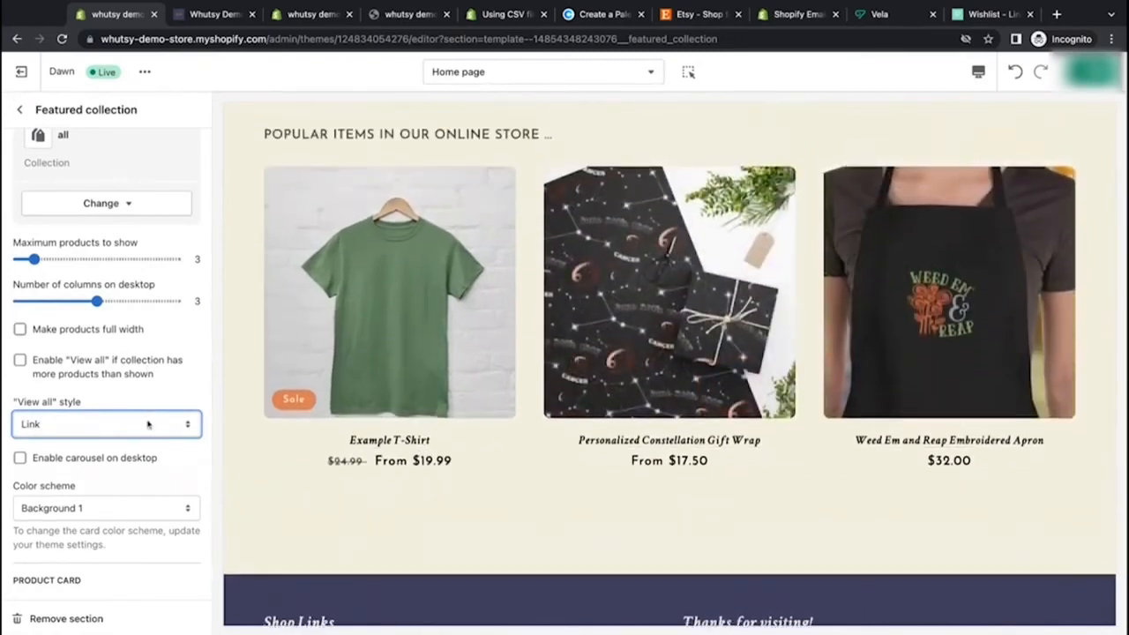
{"action": "left_click", "coordinate": [170, 456]}
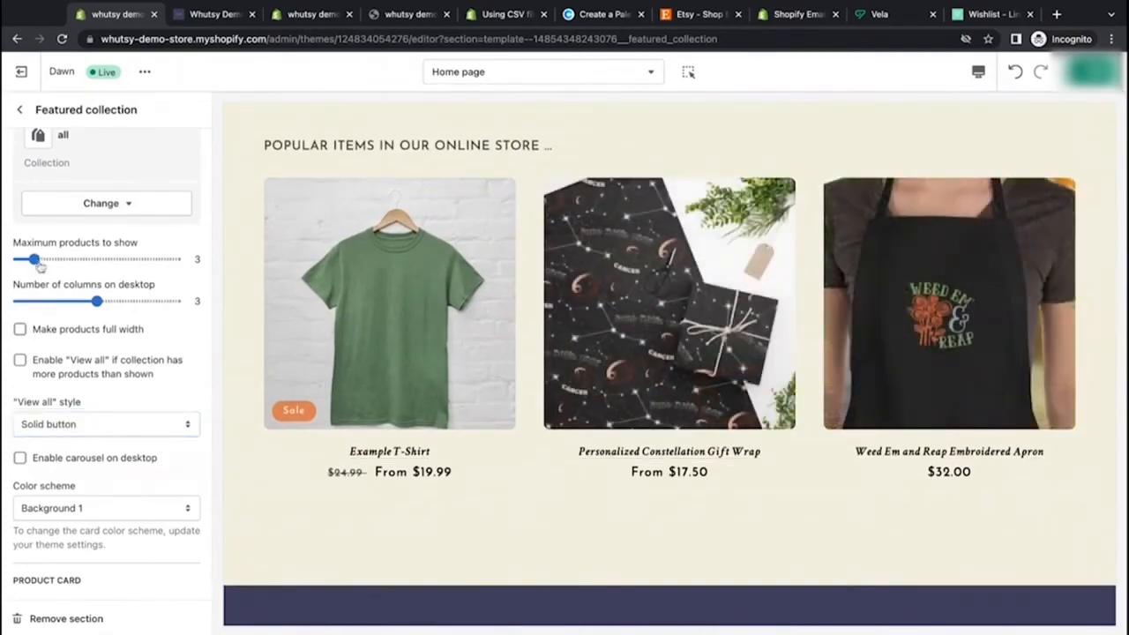
Step: Try showing a maximum of 2 products in 2 columns on desktop
{"action": "left_click_drag", "start_coordinate": [38, 264], "coordinate": [19, 264]}
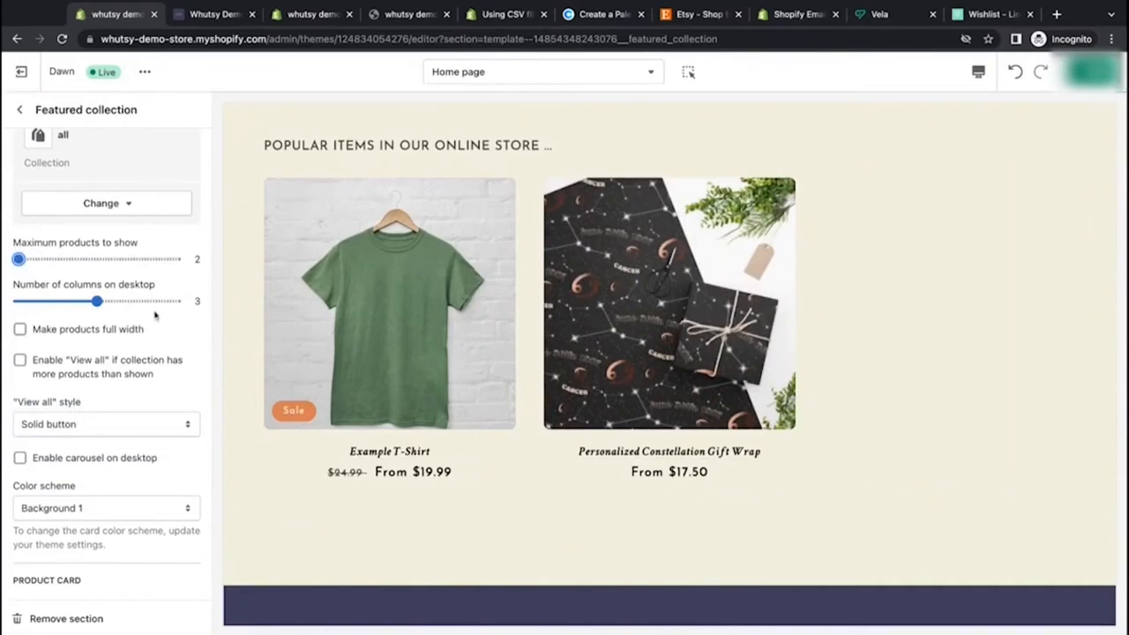
{"action": "left_click_drag", "start_coordinate": [96, 301], "coordinate": [58, 301]}
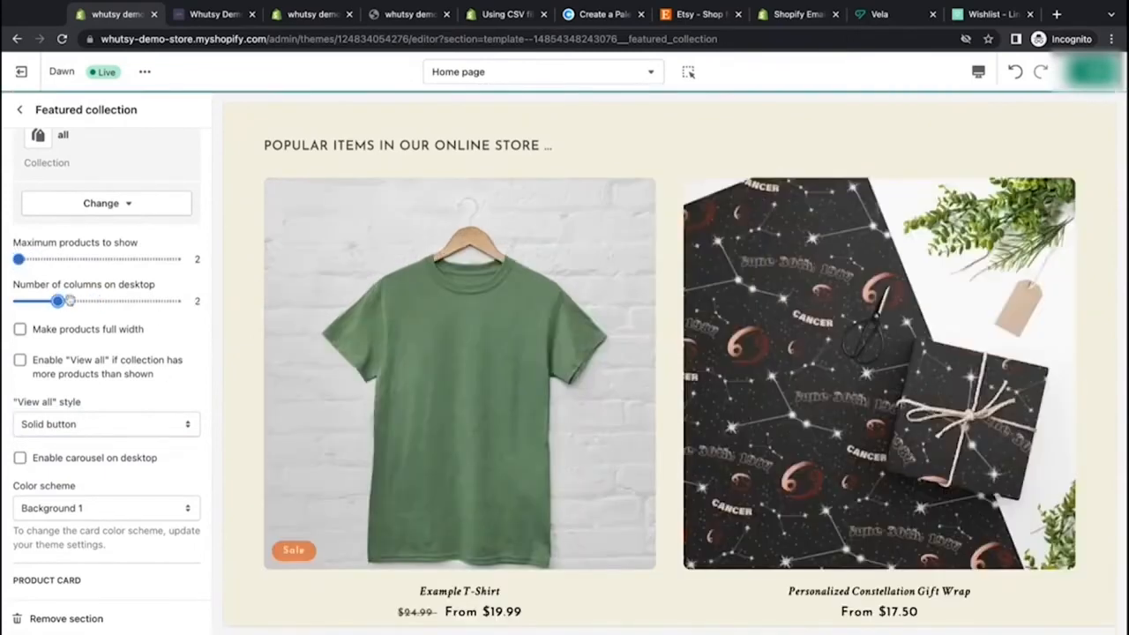
{"action": "scroll", "coordinate": [324, 468], "scroll_direction": "down", "scroll_amount": 5}
{"action": "scroll", "coordinate": [323, 467], "scroll_direction": "up", "scroll_amount": 4}
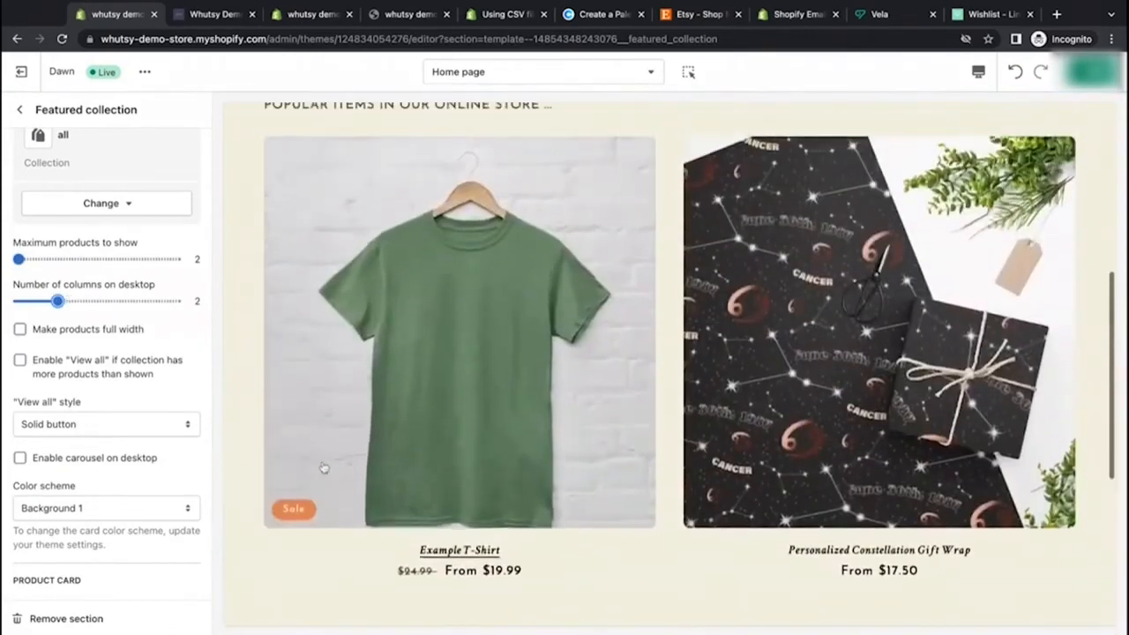
Step: Try the Outline button style for View all, then switch back to Solid button
{"action": "left_click", "coordinate": [77, 427]}
{"action": "left_click", "coordinate": [144, 413]}
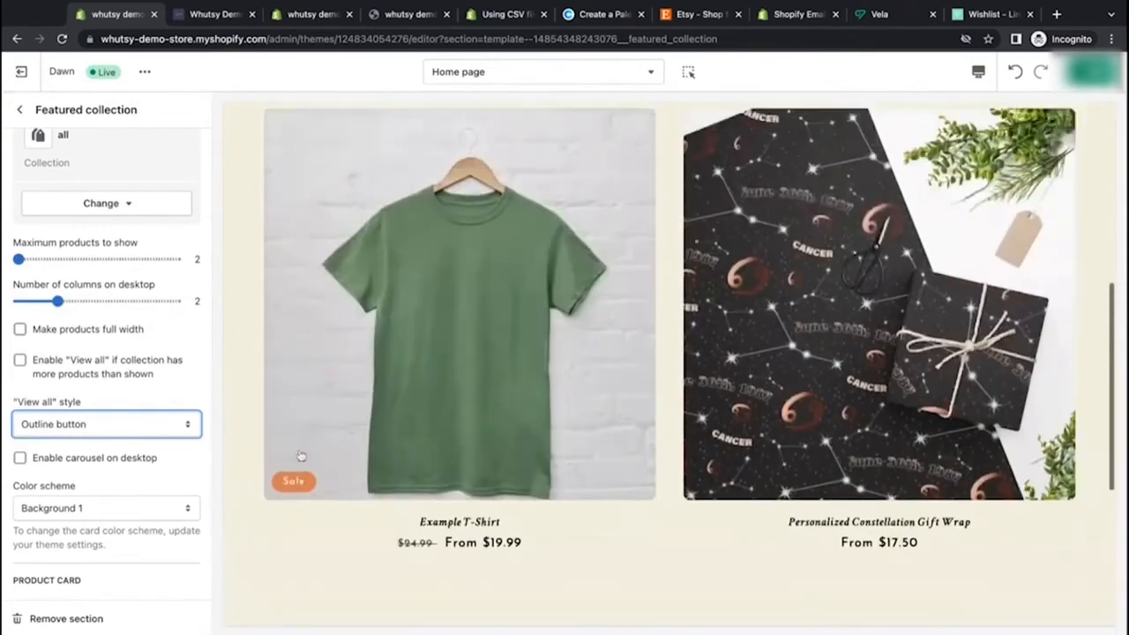
{"action": "left_click", "coordinate": [141, 432]}
Step: Set maximum products to show and columns on desktop back to 3
{"action": "left_click_drag", "start_coordinate": [20, 259], "coordinate": [32, 260]}
{"action": "left_click", "coordinate": [58, 300]}
{"action": "left_click_drag", "start_coordinate": [58, 301], "coordinate": [97, 301]}
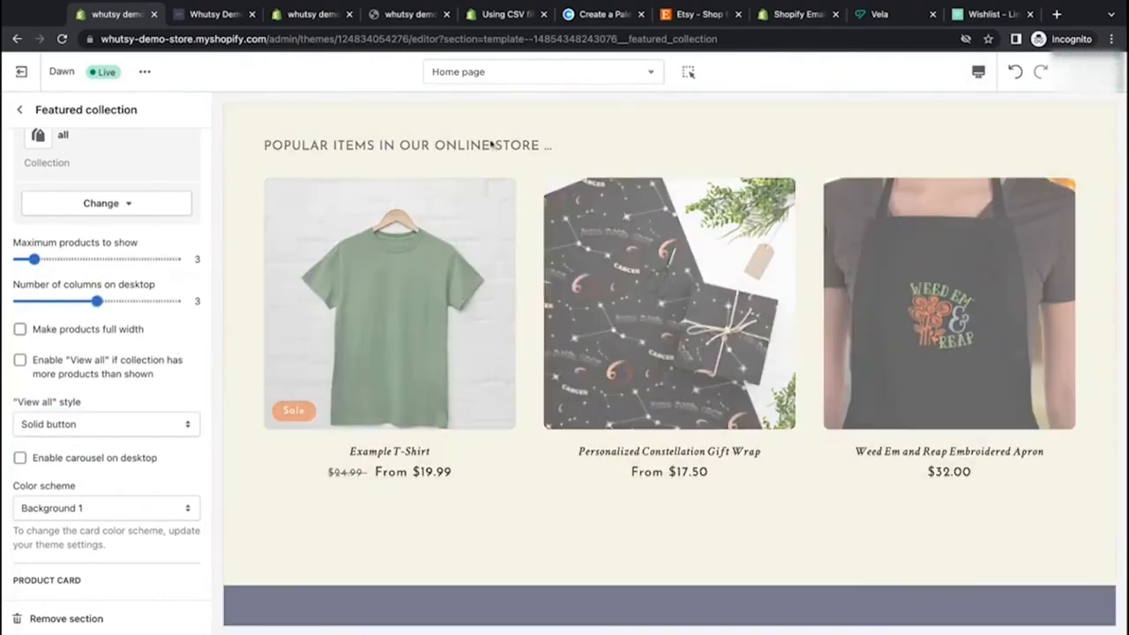
Step: Try the Background 2 and Accent 2 color schemes for the section, then return to Background 1
{"action": "scroll", "coordinate": [177, 370], "scroll_direction": "down", "scroll_amount": 3}
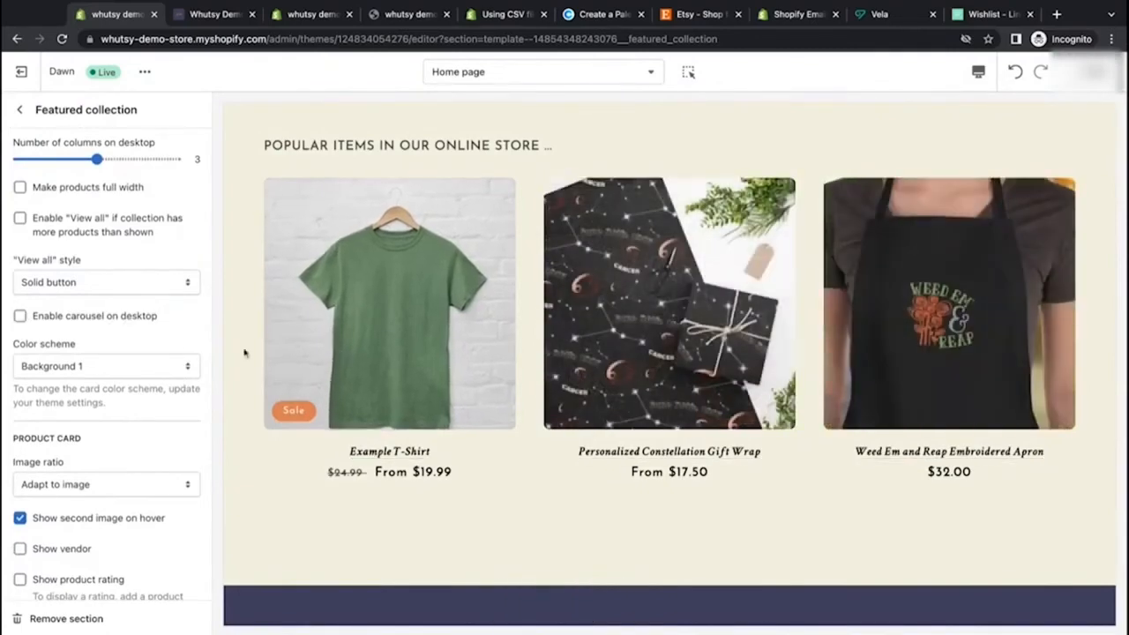
{"action": "left_click", "coordinate": [183, 376]}
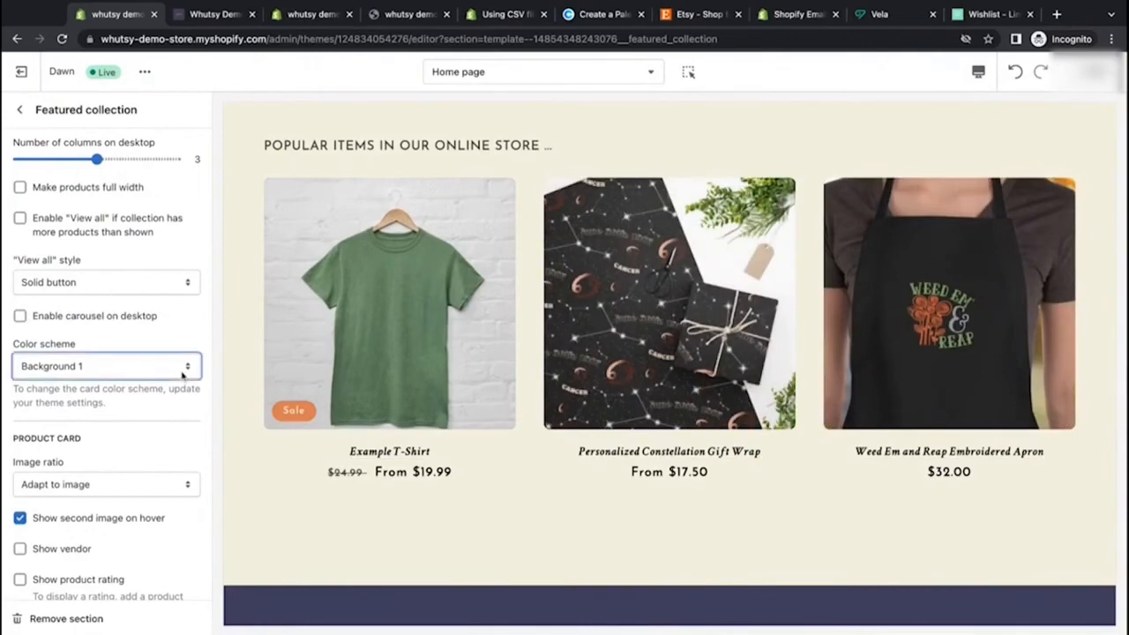
{"action": "left_click", "coordinate": [170, 381]}
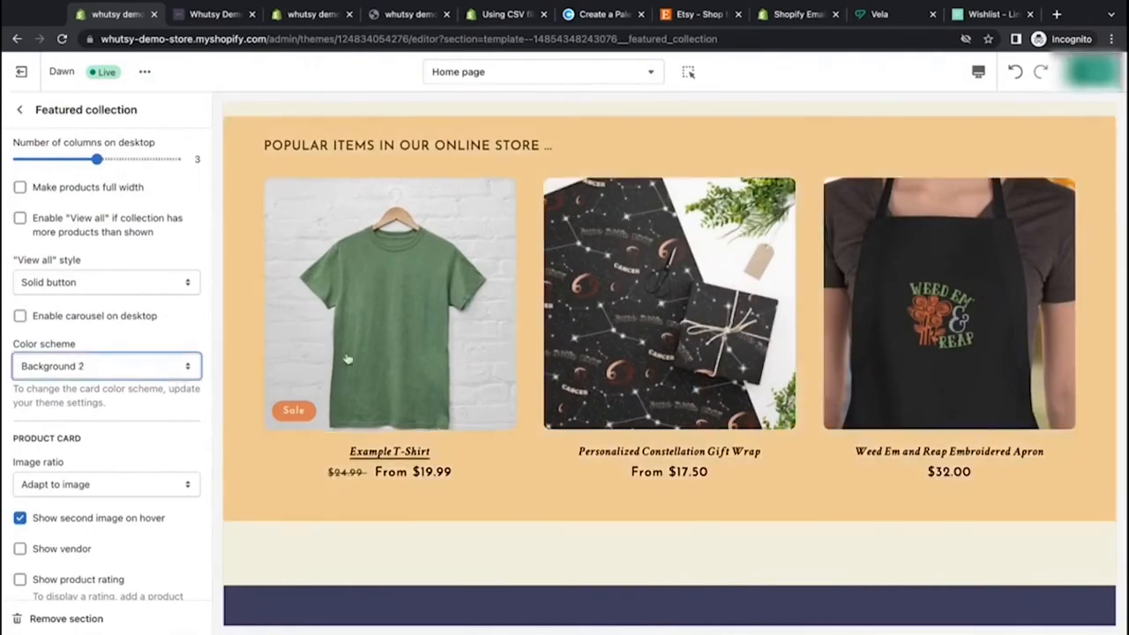
{"action": "scroll", "coordinate": [348, 358], "scroll_direction": "up", "scroll_amount": 2}
{"action": "scroll", "coordinate": [348, 359], "scroll_direction": "down", "scroll_amount": 3}
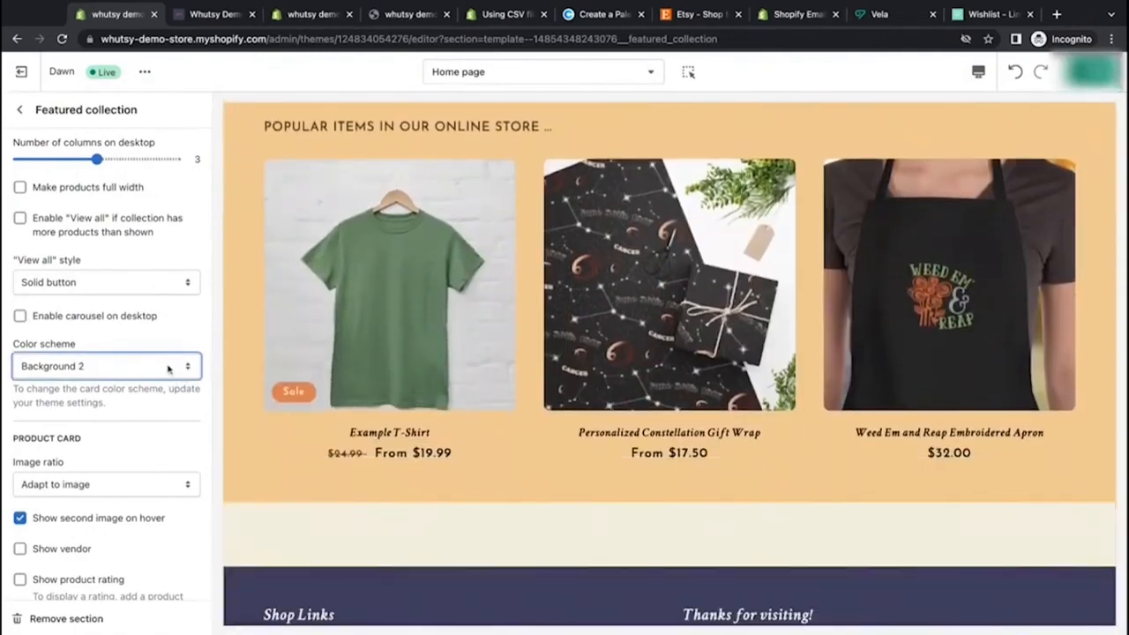
{"action": "left_click", "coordinate": [162, 341]}
{"action": "scroll", "coordinate": [231, 328], "scroll_direction": "up", "scroll_amount": 3}
{"action": "scroll", "coordinate": [230, 329], "scroll_direction": "up", "scroll_amount": 1}
{"action": "scroll", "coordinate": [230, 329], "scroll_direction": "down", "scroll_amount": 6}
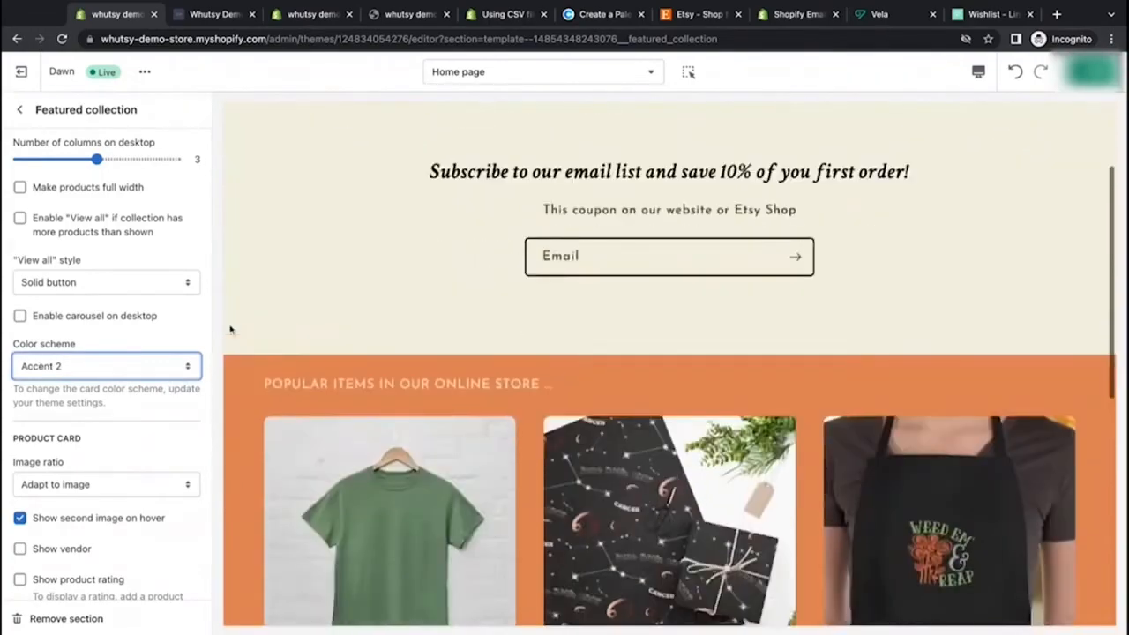
{"action": "scroll", "coordinate": [230, 329], "scroll_direction": "up", "scroll_amount": 4}
{"action": "scroll", "coordinate": [231, 329], "scroll_direction": "down", "scroll_amount": 3}
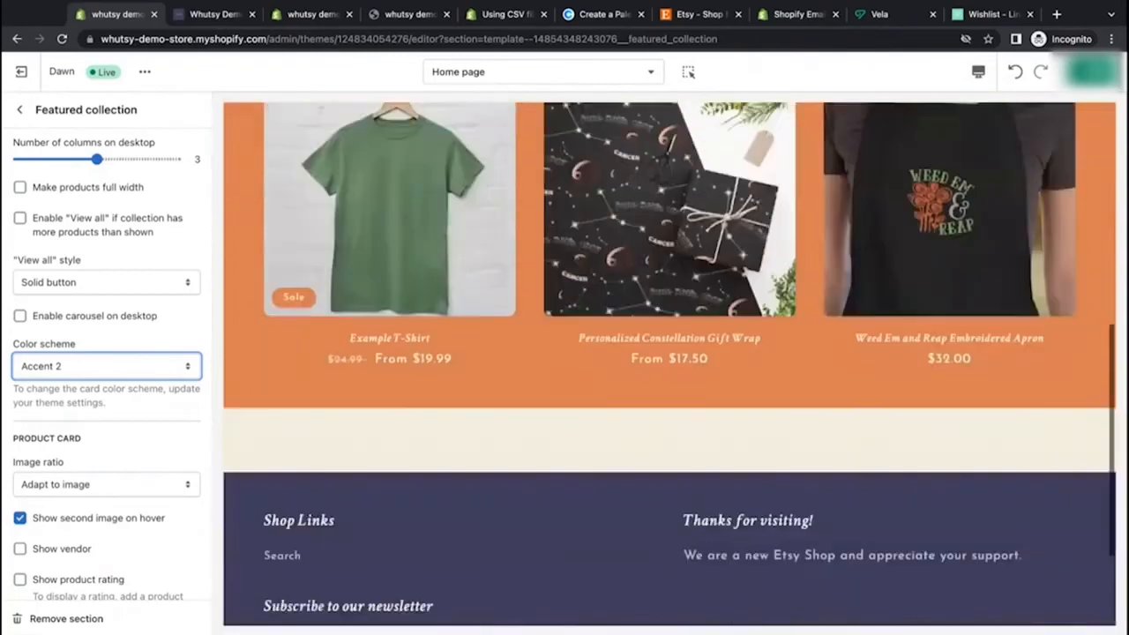
{"action": "left_click", "coordinate": [113, 381]}
{"action": "scroll", "coordinate": [197, 390], "scroll_direction": "up", "scroll_amount": 5}
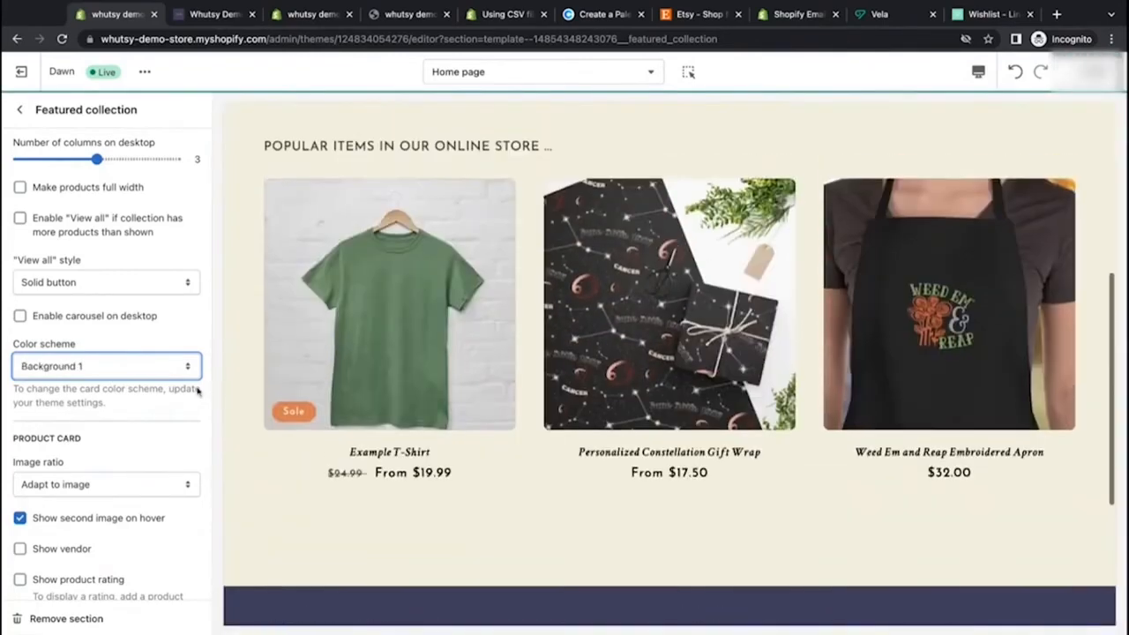
{"action": "scroll", "coordinate": [198, 391], "scroll_direction": "down", "scroll_amount": 5}
{"action": "scroll", "coordinate": [668, 363], "scroll_direction": "down", "scroll_amount": 1}
{"action": "scroll", "coordinate": [669, 364], "scroll_direction": "up", "scroll_amount": 6}
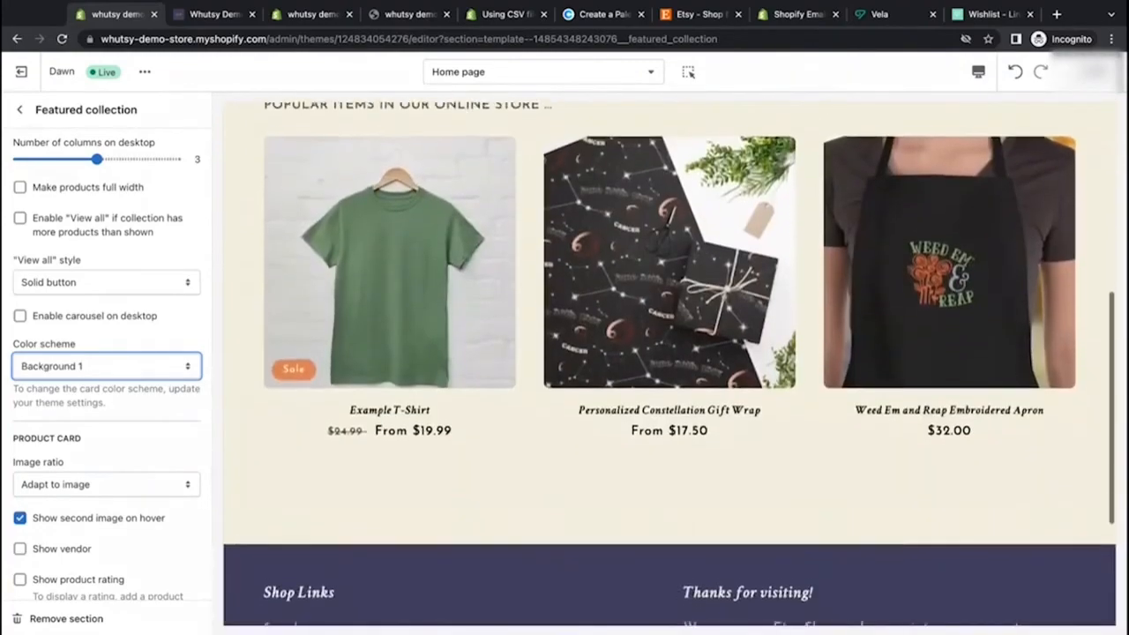
{"action": "scroll", "coordinate": [159, 433], "scroll_direction": "down", "scroll_amount": 3}
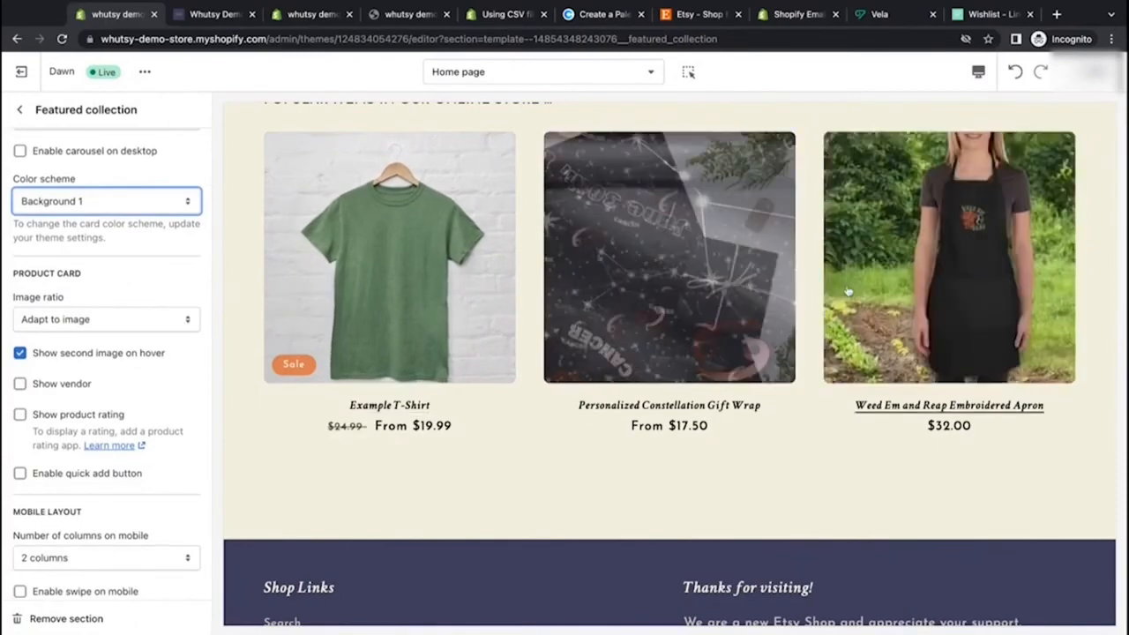
Step: Compare Portrait and Square product card image ratios and set the image ratio to Square
{"action": "left_click", "coordinate": [151, 329]}
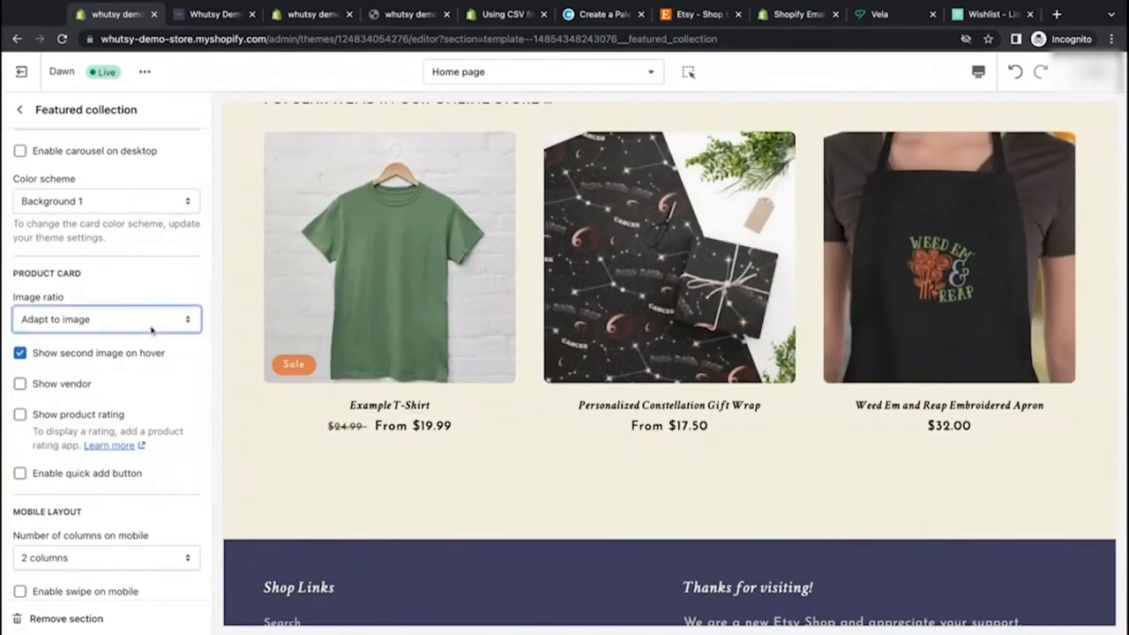
{"action": "left_click", "coordinate": [154, 335]}
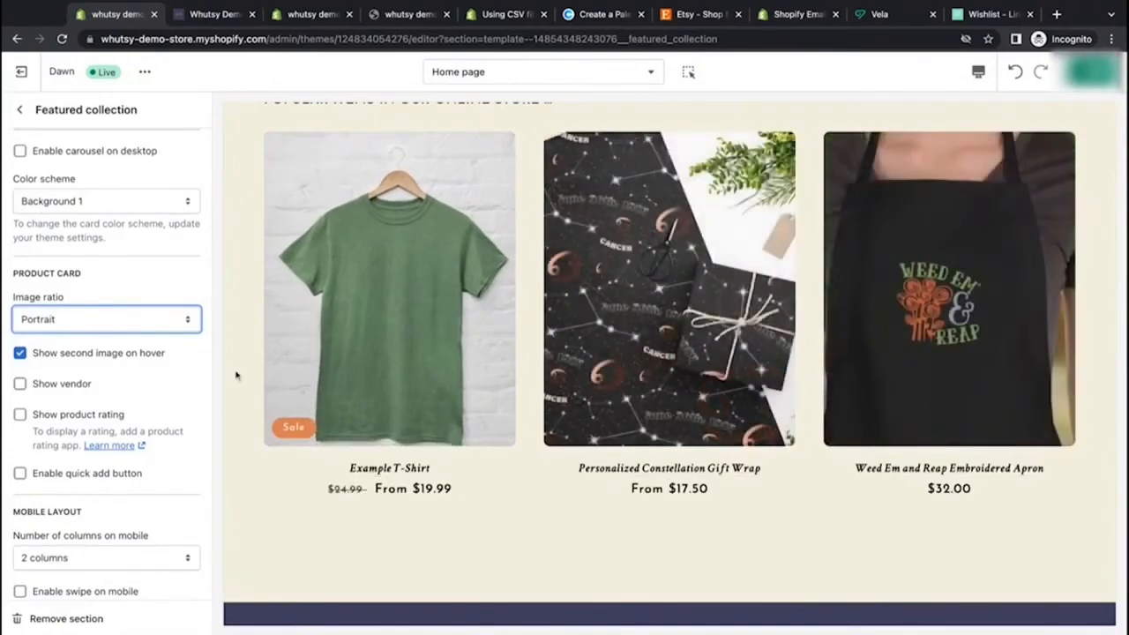
{"action": "left_click", "coordinate": [150, 322]}
{"action": "left_click", "coordinate": [150, 339]}
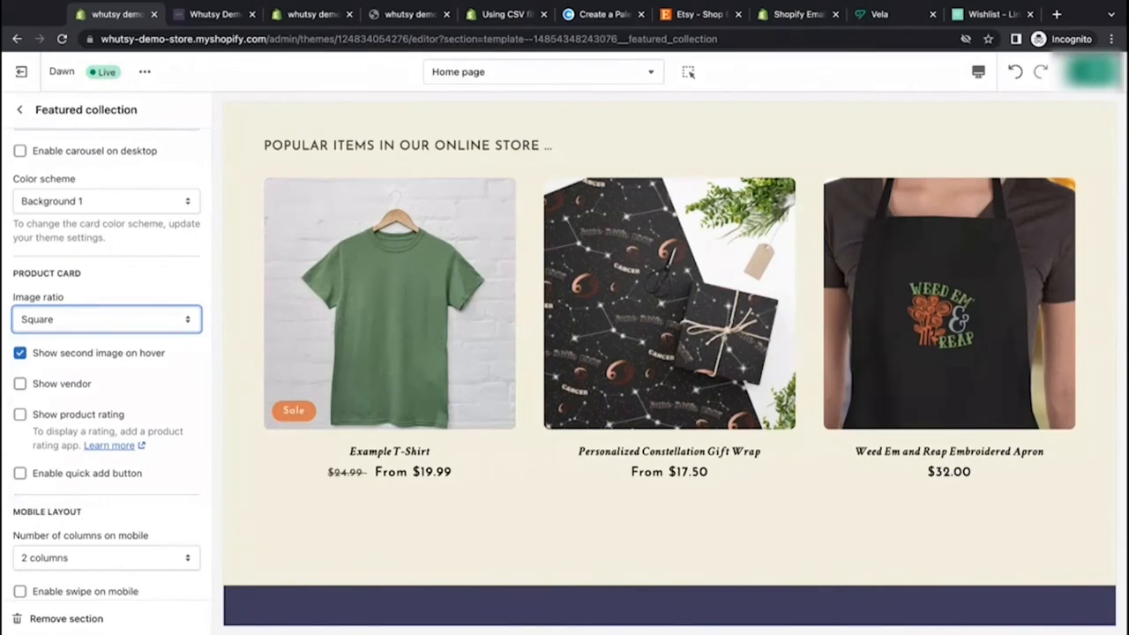
{"action": "left_click", "coordinate": [164, 305]}
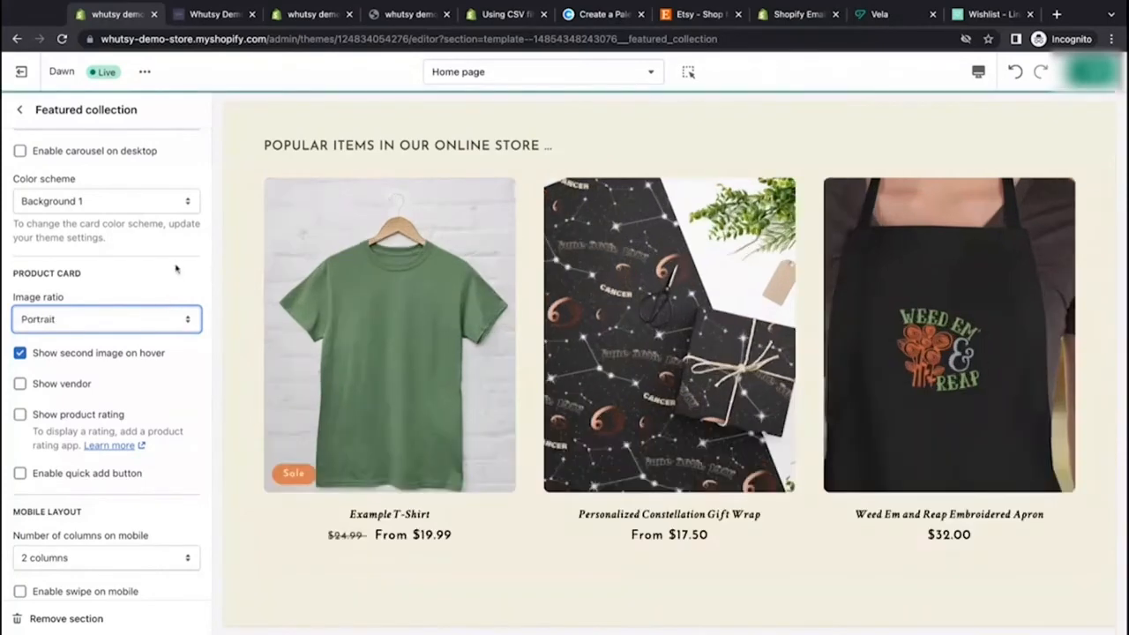
{"action": "left_click", "coordinate": [167, 331]}
{"action": "left_click", "coordinate": [184, 285]}
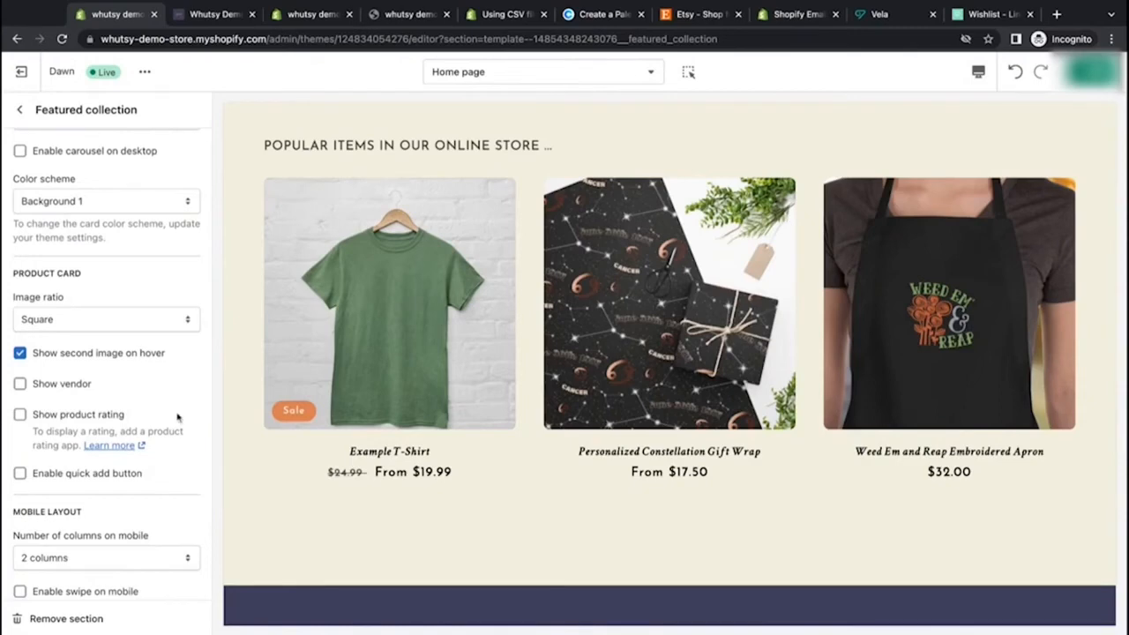
Step: Try enabling Show vendor on product cards, then disable it
{"action": "scroll", "coordinate": [177, 416], "scroll_direction": "down", "scroll_amount": 3}
{"action": "left_click", "coordinate": [19, 276]}
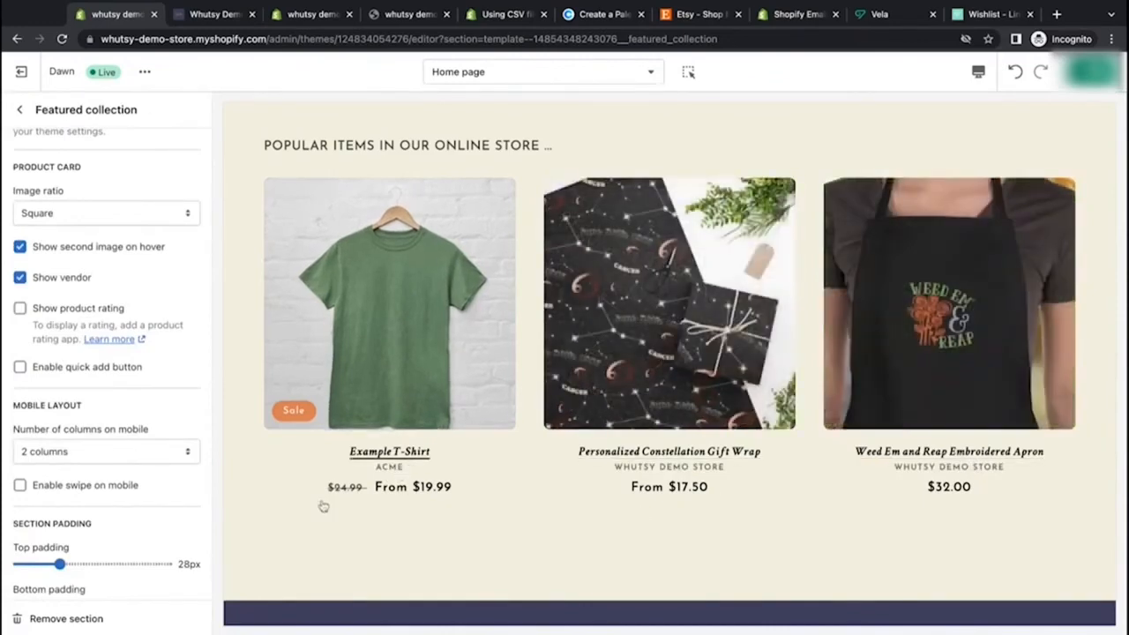
{"action": "left_click", "coordinate": [19, 279]}
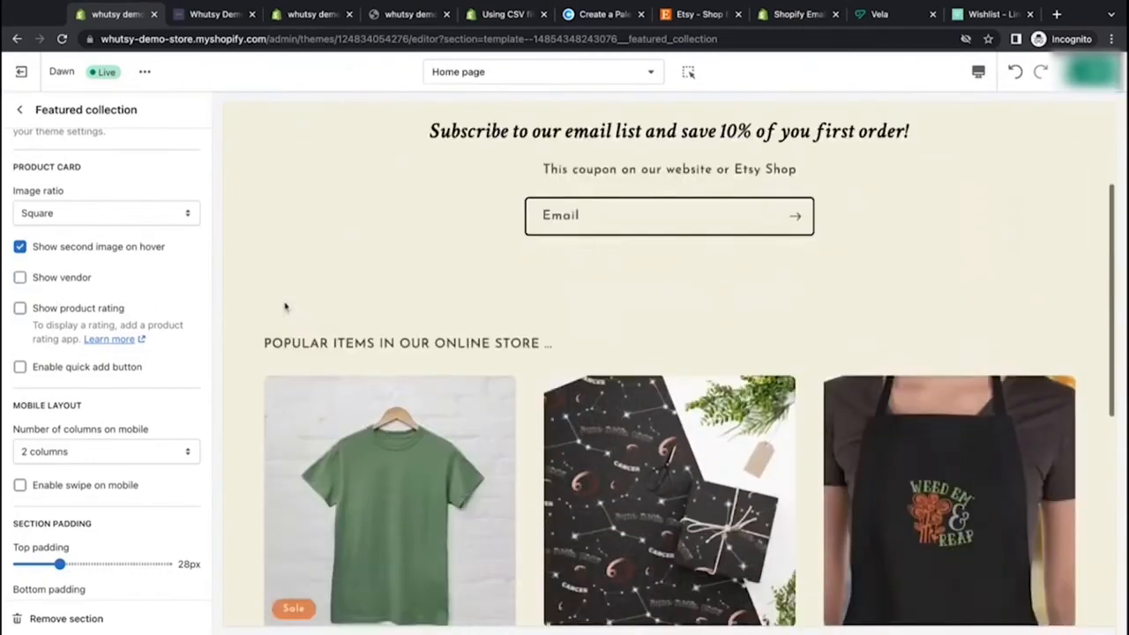
{"action": "scroll", "coordinate": [285, 307], "scroll_direction": "down", "scroll_amount": 3}
{"action": "scroll", "coordinate": [285, 307], "scroll_direction": "up", "scroll_amount": 2}
{"action": "scroll", "coordinate": [285, 309], "scroll_direction": "down", "scroll_amount": 1}
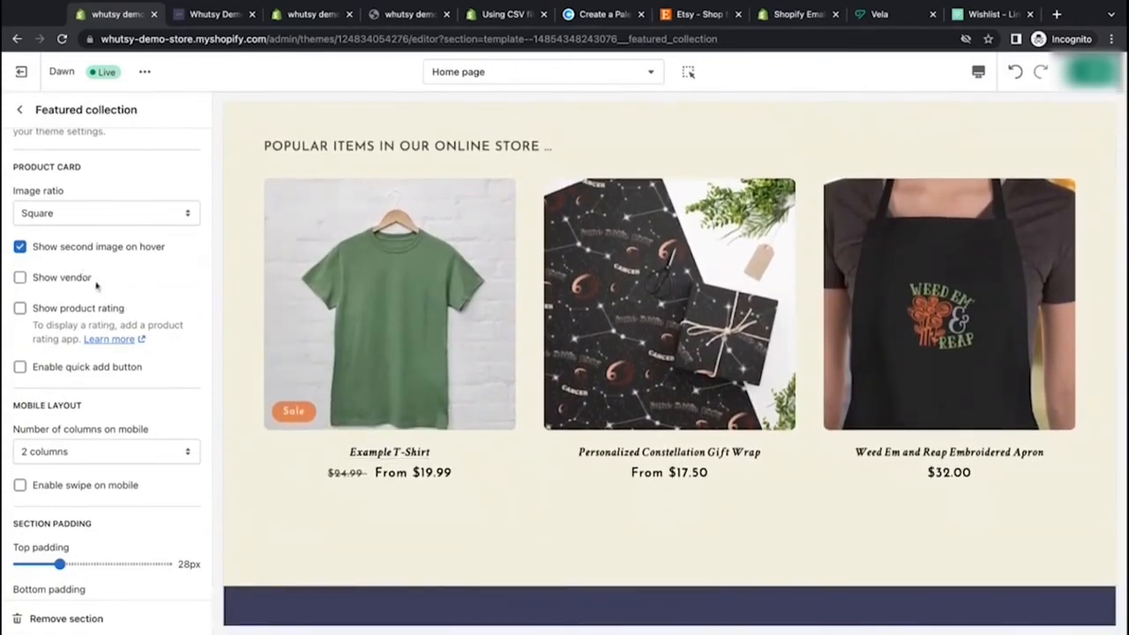
Step: Try enabling Show product rating, select its help text, then disable it
{"action": "left_click", "coordinate": [20, 307]}
{"action": "left_click_drag", "start_coordinate": [120, 325], "coordinate": [79, 340]}
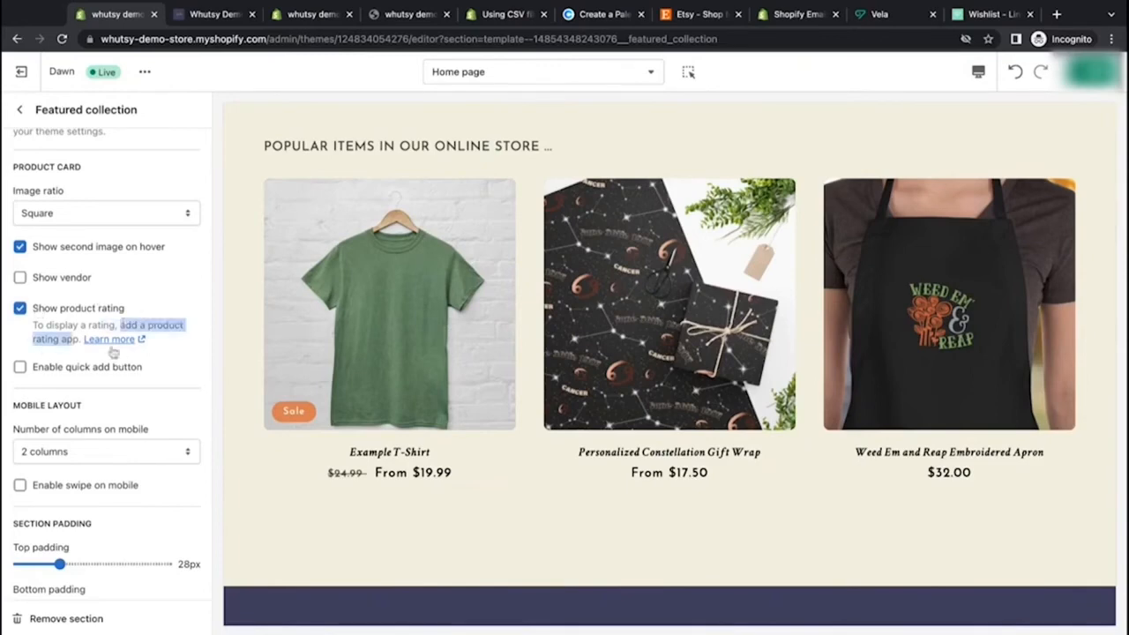
{"action": "left_click", "coordinate": [35, 339]}
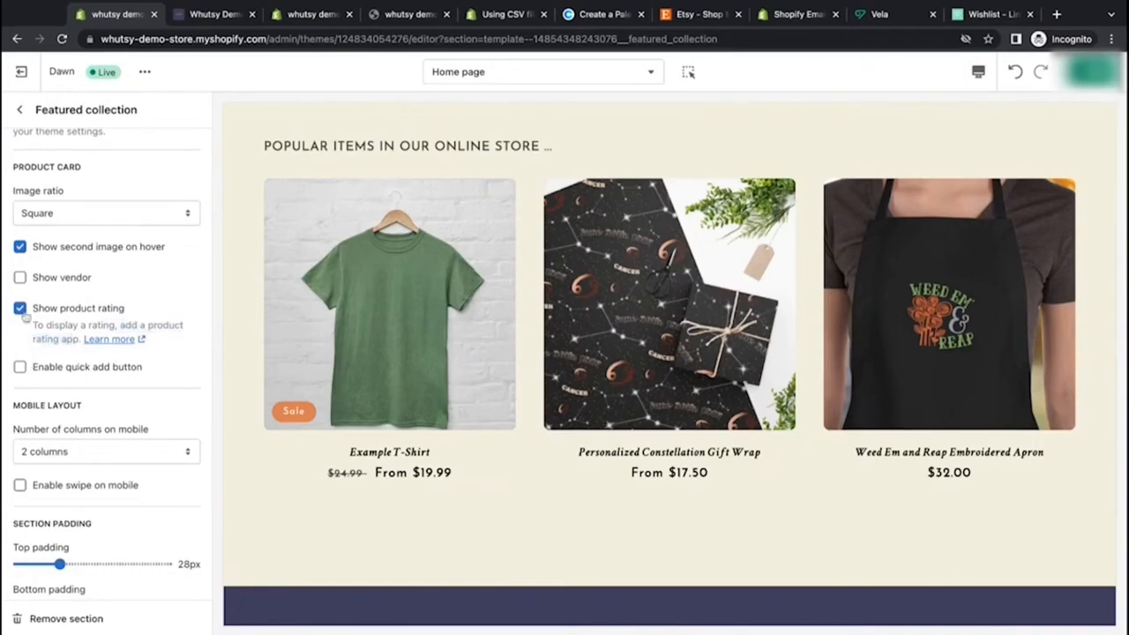
{"action": "left_click", "coordinate": [19, 309]}
Step: Enable the quick add button on the featured collection's product cards
{"action": "left_click", "coordinate": [19, 367]}
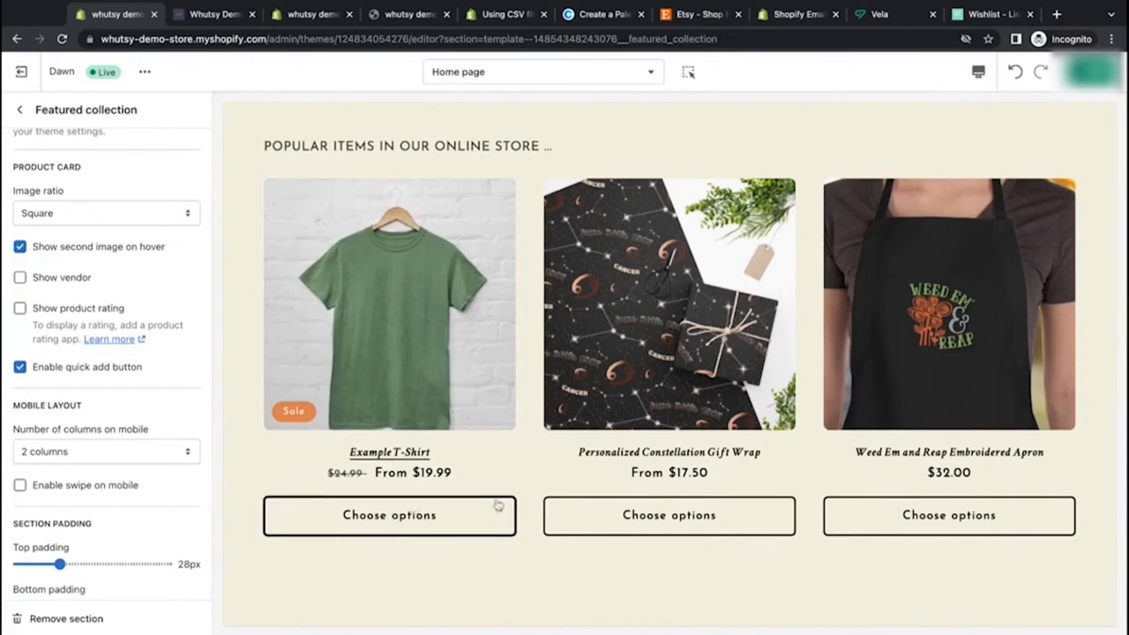
{"action": "scroll", "coordinate": [498, 505], "scroll_direction": "down", "scroll_amount": 2}
{"action": "scroll", "coordinate": [498, 506], "scroll_direction": "up", "scroll_amount": 1}
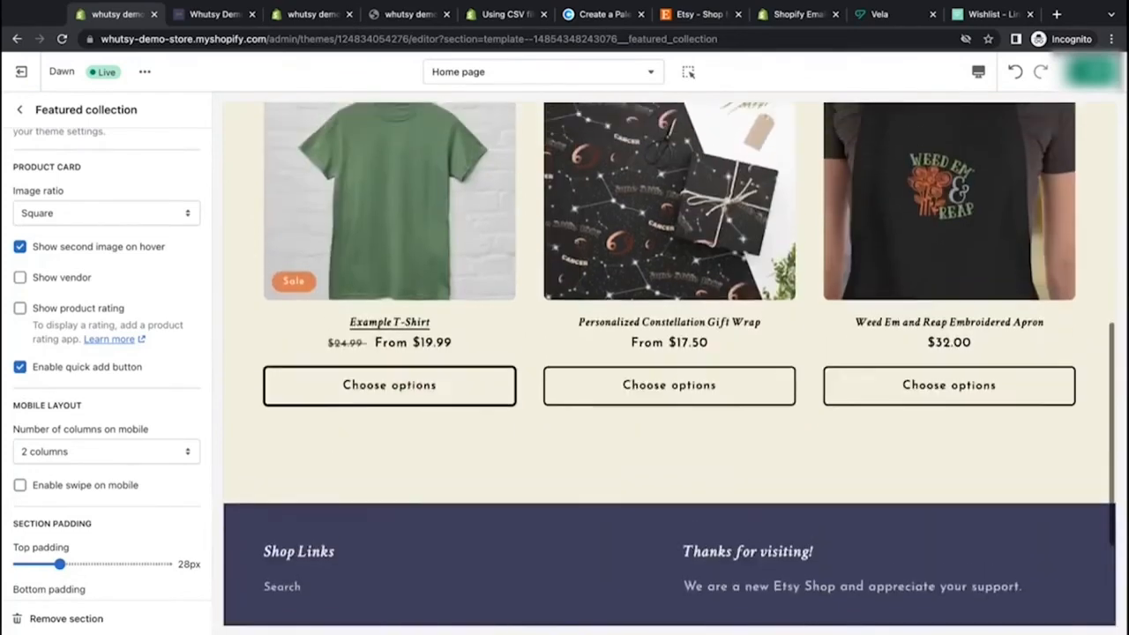
{"action": "left_click", "coordinate": [21, 369]}
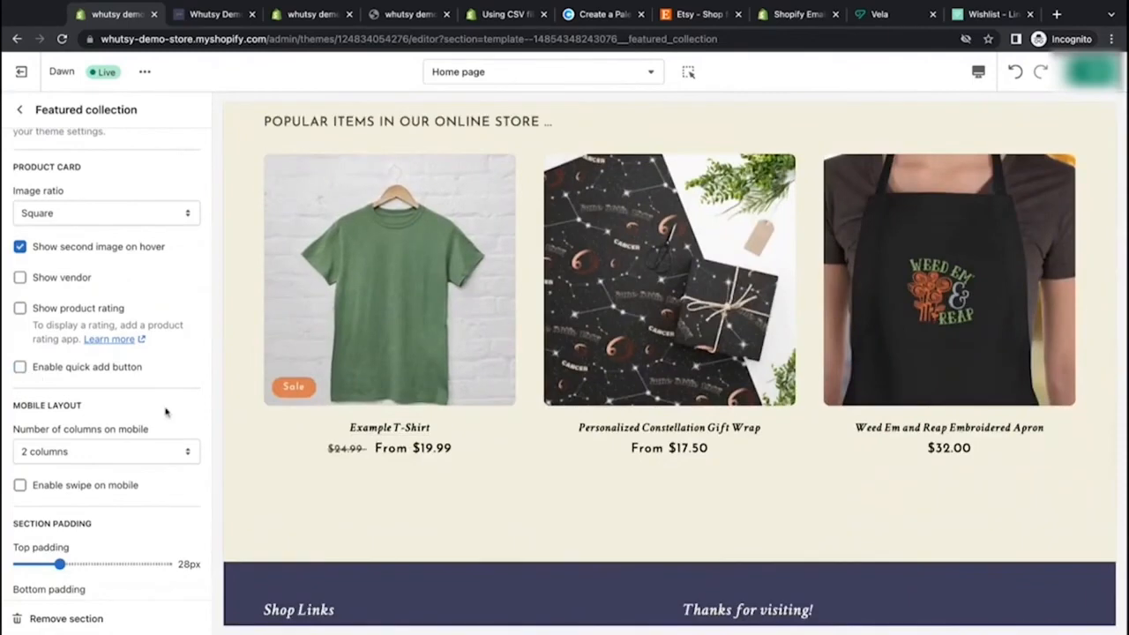
{"action": "scroll", "coordinate": [165, 412], "scroll_direction": "down", "scroll_amount": 1}
{"action": "left_click", "coordinate": [19, 299]}
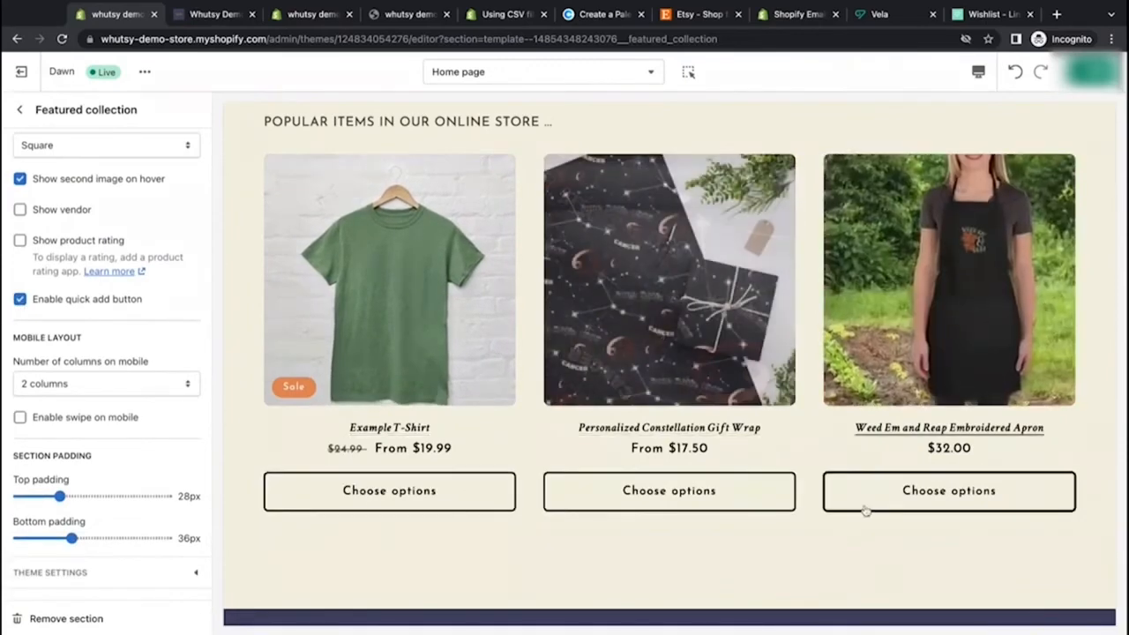
Step: Preview the home page on mobile and set the featured collection's mobile layout to 1 column
{"action": "left_click", "coordinate": [979, 71]}
{"action": "left_click", "coordinate": [997, 111]}
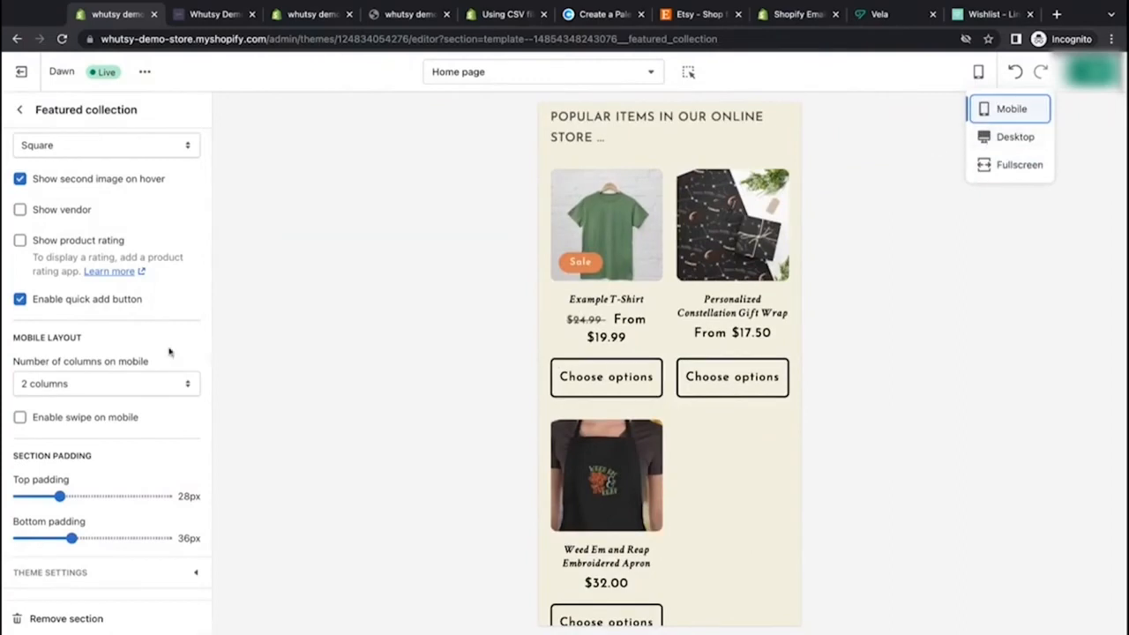
{"action": "left_click", "coordinate": [186, 392]}
{"action": "left_click", "coordinate": [182, 378]}
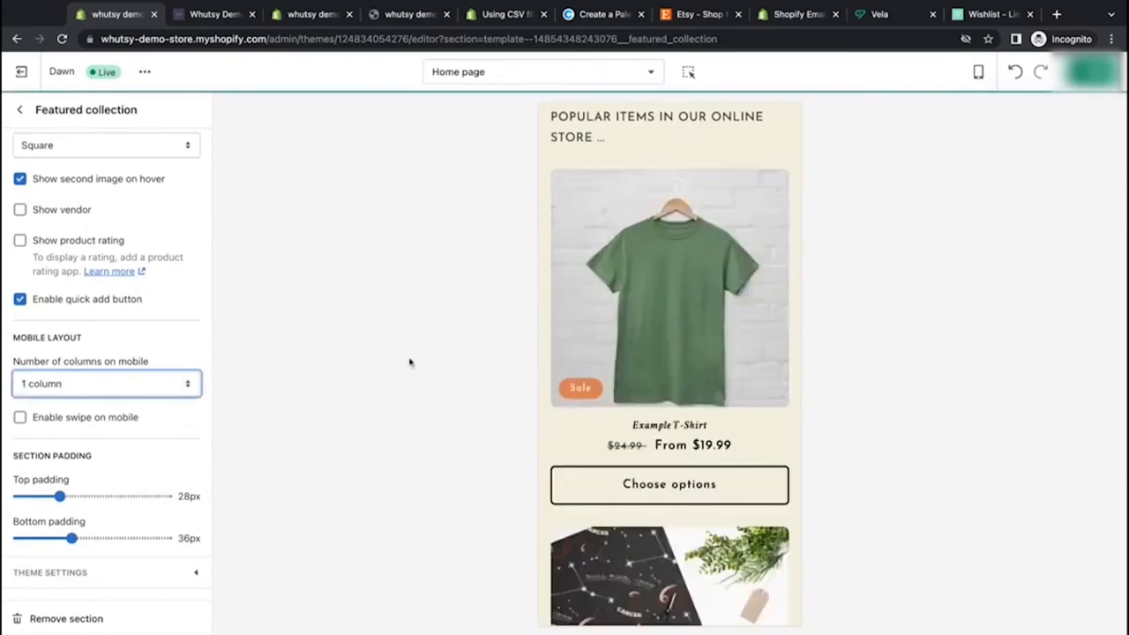
Step: Enable swipe on mobile for the featured collection and page through the product carousel
{"action": "scroll", "coordinate": [717, 313], "scroll_direction": "down", "scroll_amount": 5}
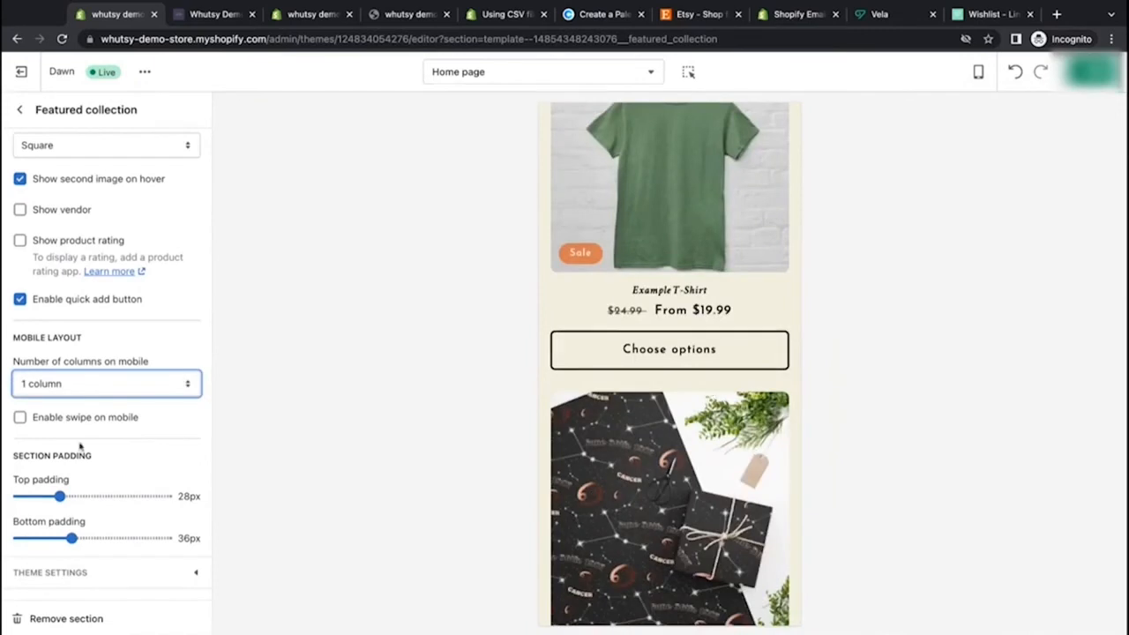
{"action": "left_click", "coordinate": [20, 419]}
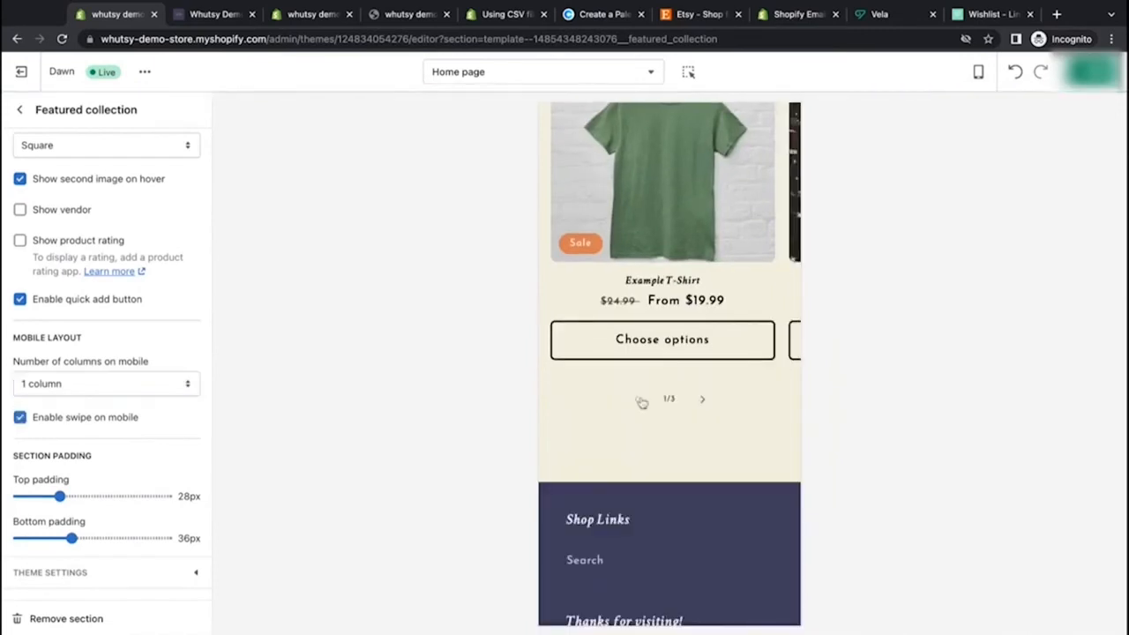
{"action": "scroll", "coordinate": [642, 404], "scroll_direction": "up", "scroll_amount": 4}
{"action": "scroll", "coordinate": [643, 404], "scroll_direction": "down", "scroll_amount": 1}
{"action": "scroll", "coordinate": [642, 403], "scroll_direction": "up", "scroll_amount": 2}
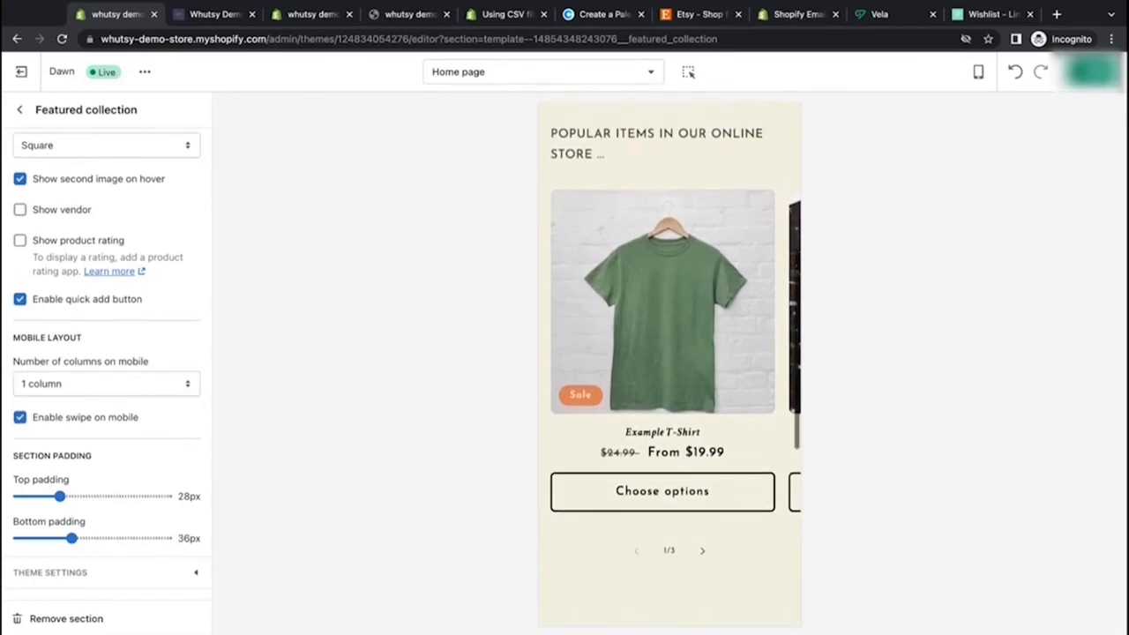
{"action": "scroll", "coordinate": [642, 403], "scroll_direction": "down", "scroll_amount": 1}
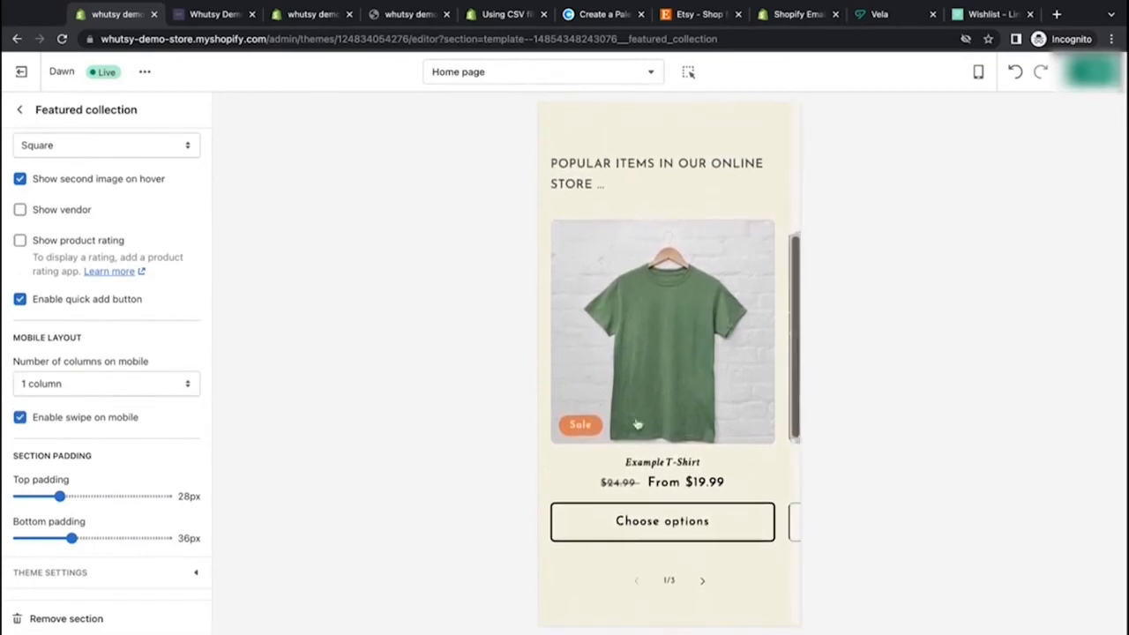
{"action": "left_click", "coordinate": [701, 582]}
{"action": "left_click", "coordinate": [701, 584]}
{"action": "left_click", "coordinate": [634, 583]}
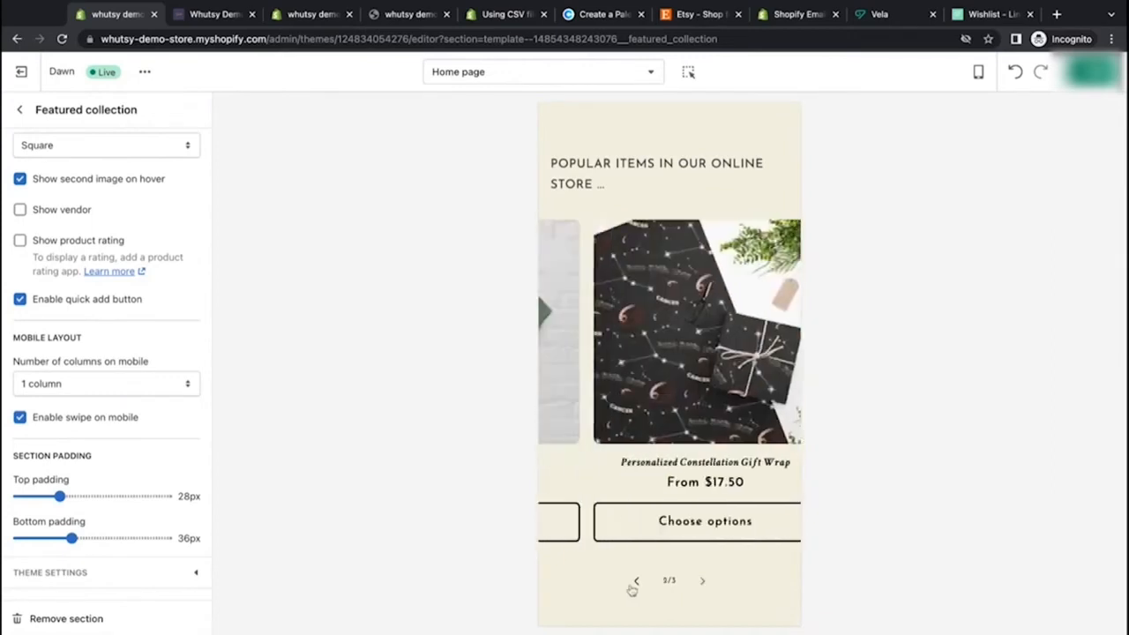
{"action": "left_click", "coordinate": [634, 584]}
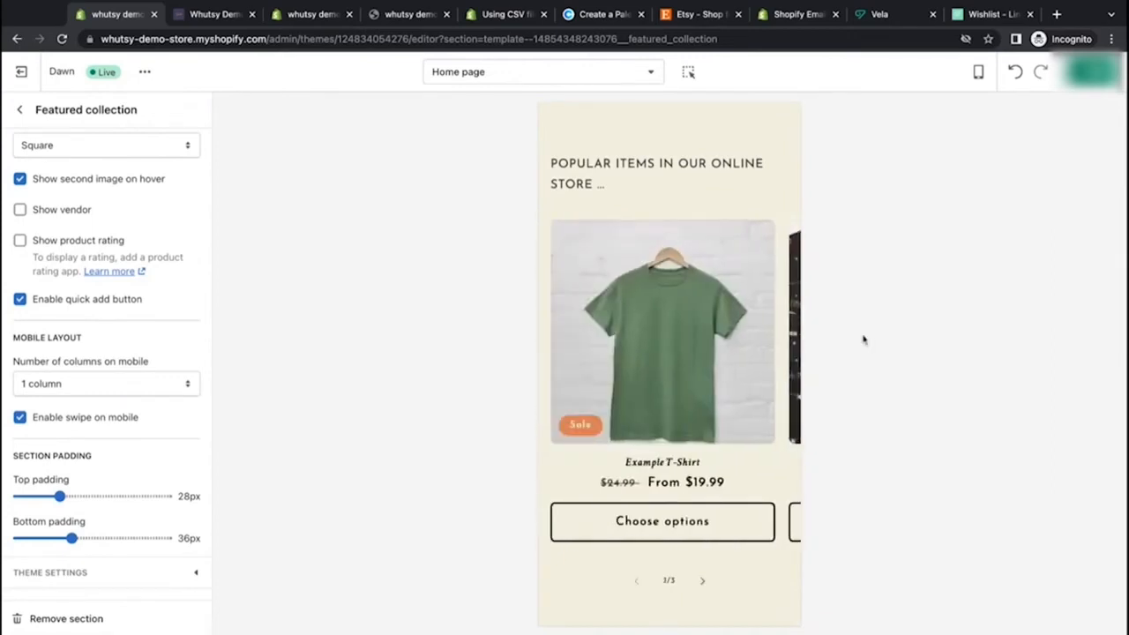
Step: Review the home page preview in mobile and desktop views from the home page section list
{"action": "scroll", "coordinate": [676, 584], "scroll_direction": "down", "scroll_amount": 2}
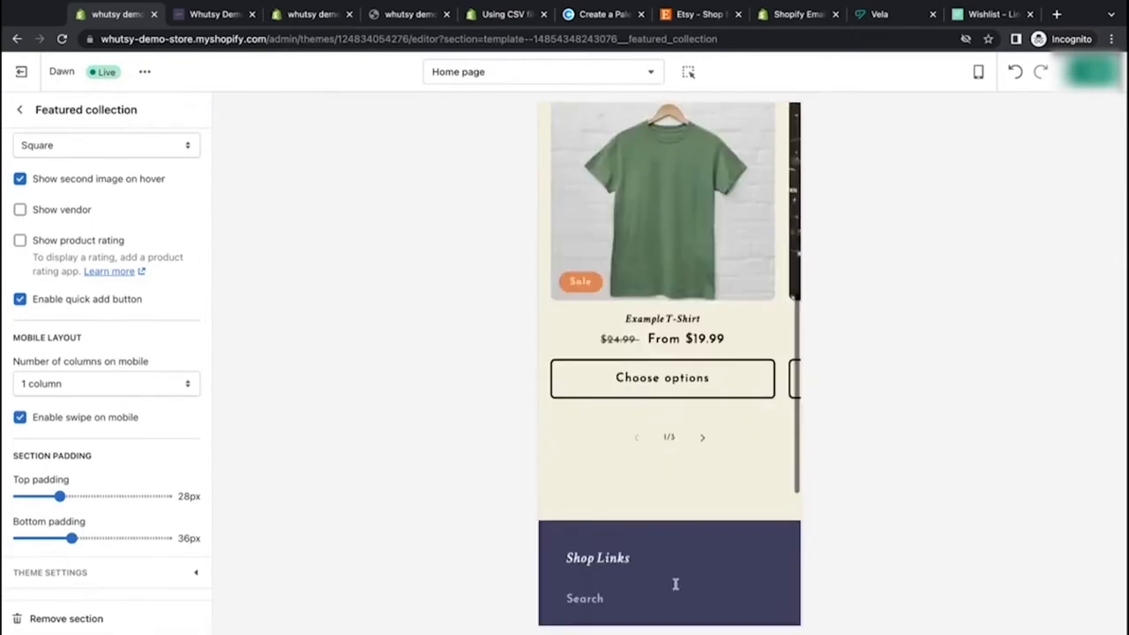
{"action": "scroll", "coordinate": [676, 585], "scroll_direction": "up", "scroll_amount": 3}
{"action": "scroll", "coordinate": [676, 585], "scroll_direction": "down", "scroll_amount": 1}
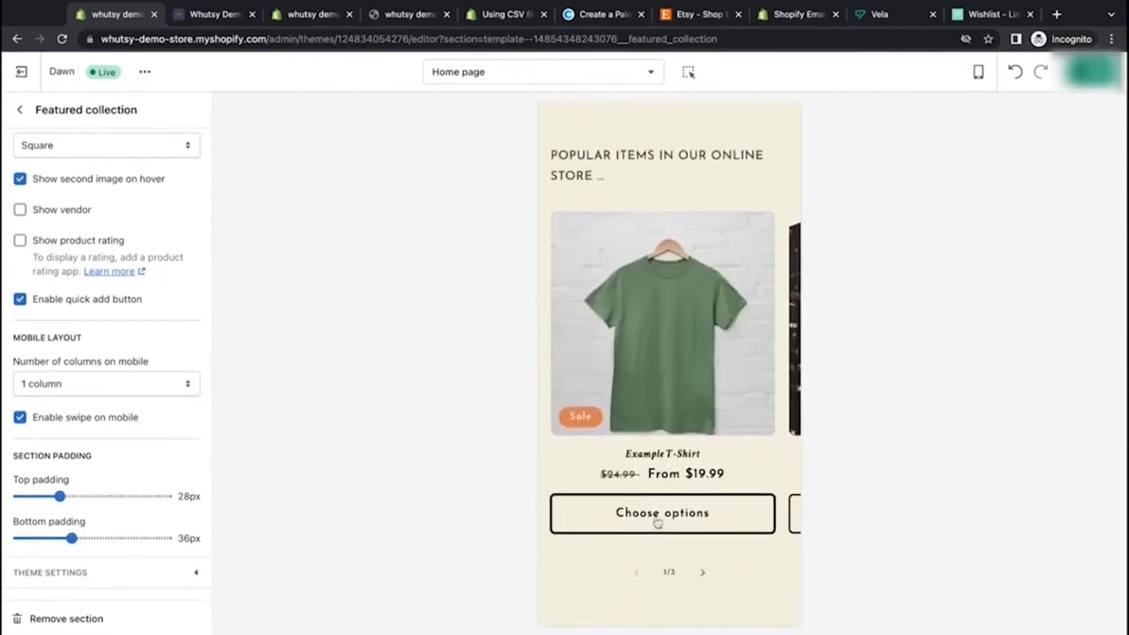
{"action": "scroll", "coordinate": [658, 521], "scroll_direction": "down", "scroll_amount": 3}
{"action": "scroll", "coordinate": [657, 523], "scroll_direction": "up", "scroll_amount": 8}
{"action": "scroll", "coordinate": [657, 523], "scroll_direction": "down", "scroll_amount": 5}
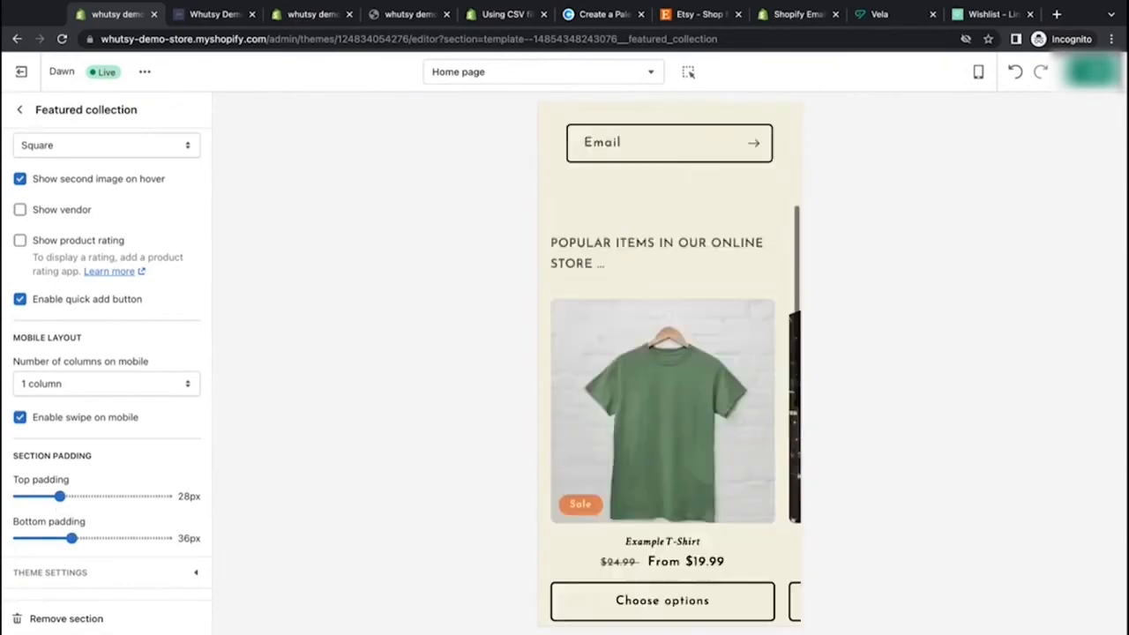
{"action": "left_click", "coordinate": [978, 72]}
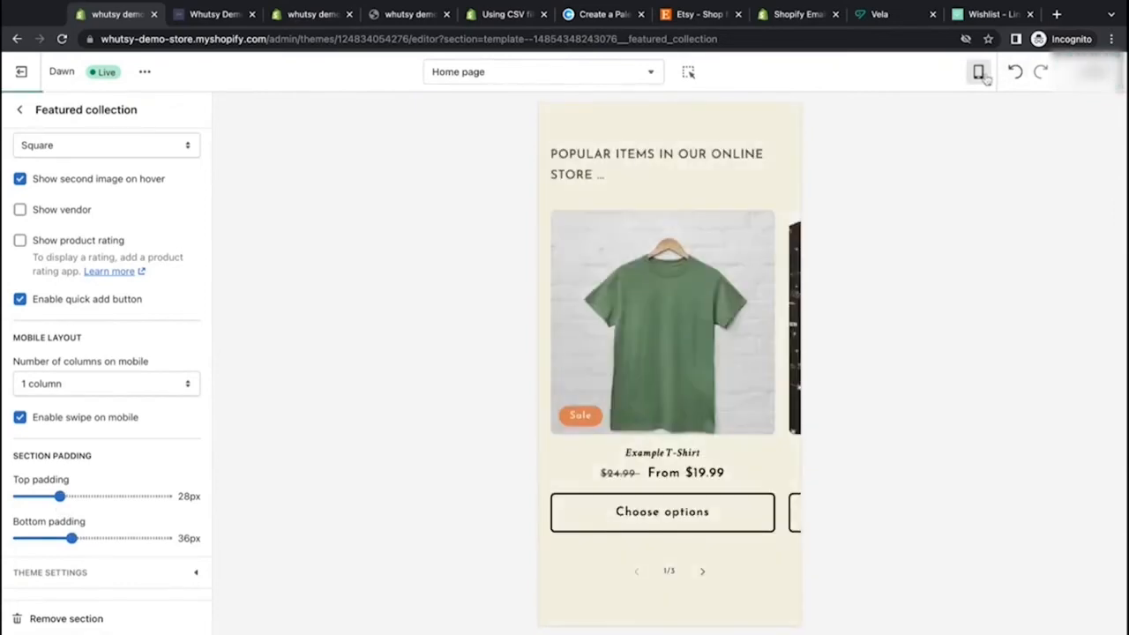
{"action": "left_click", "coordinate": [1015, 137]}
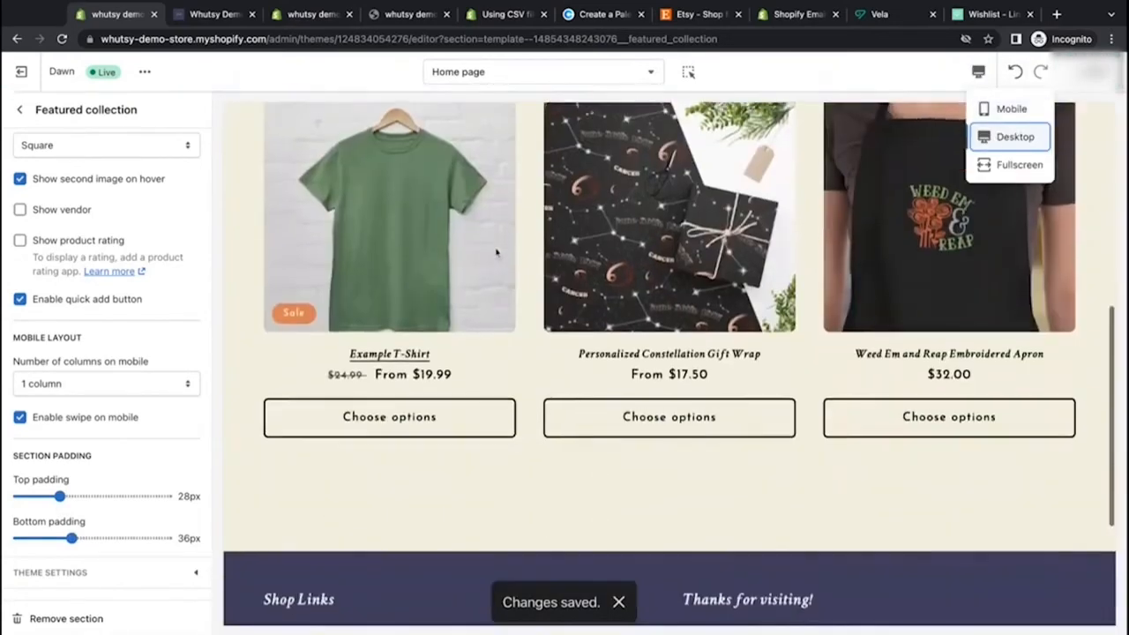
{"action": "scroll", "coordinate": [106, 441], "scroll_direction": "up", "scroll_amount": 6}
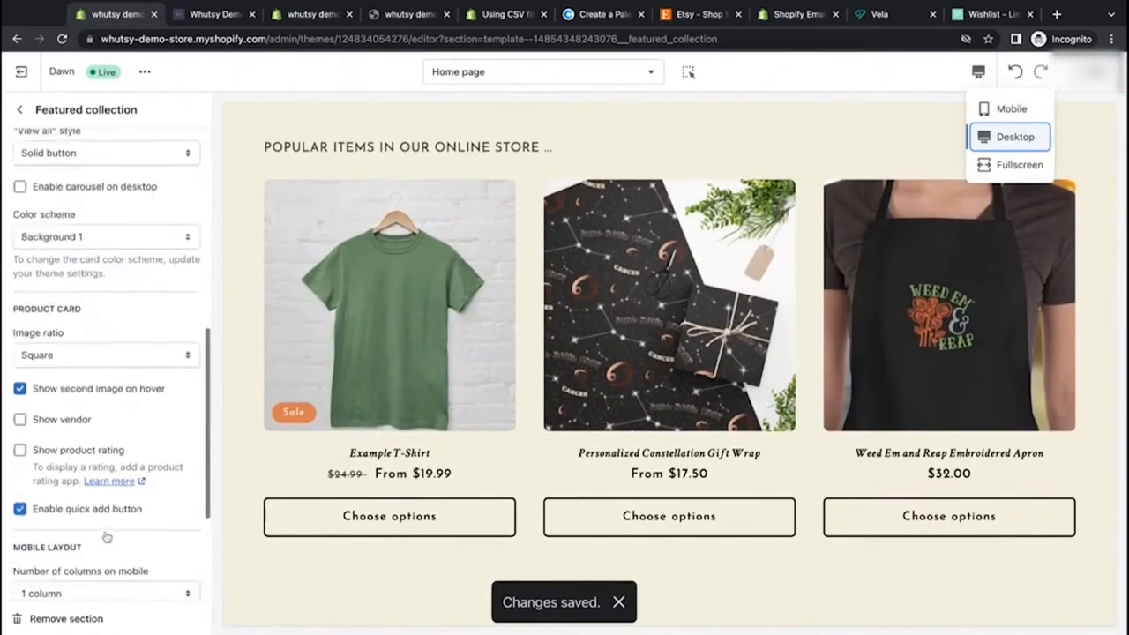
{"action": "left_click", "coordinate": [19, 107]}
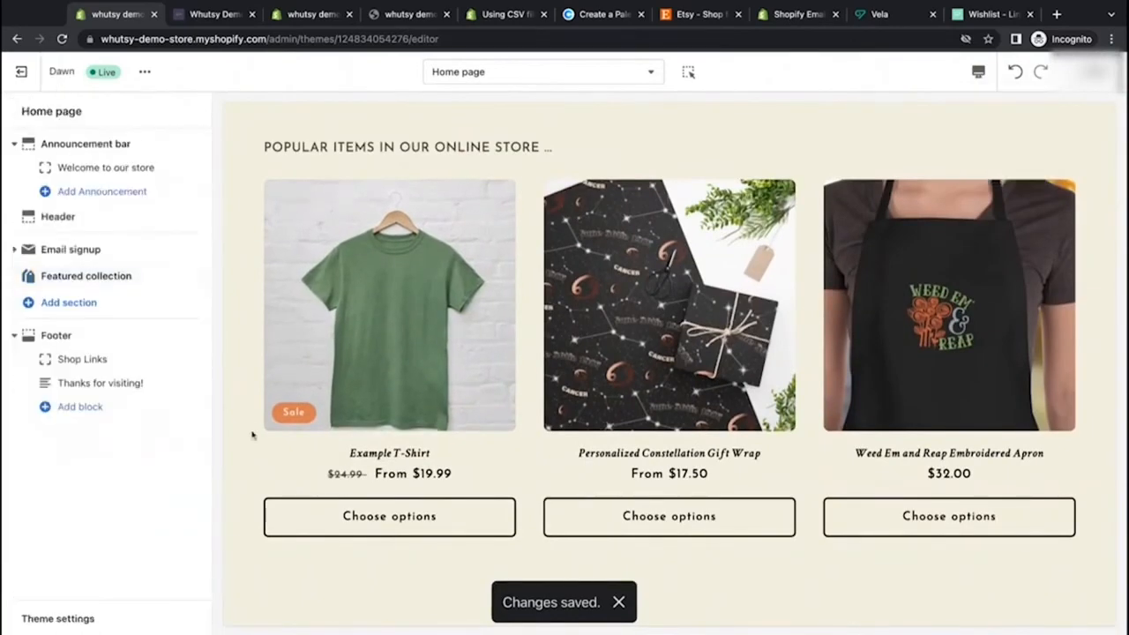
{"action": "scroll", "coordinate": [253, 436], "scroll_direction": "up", "scroll_amount": 5}
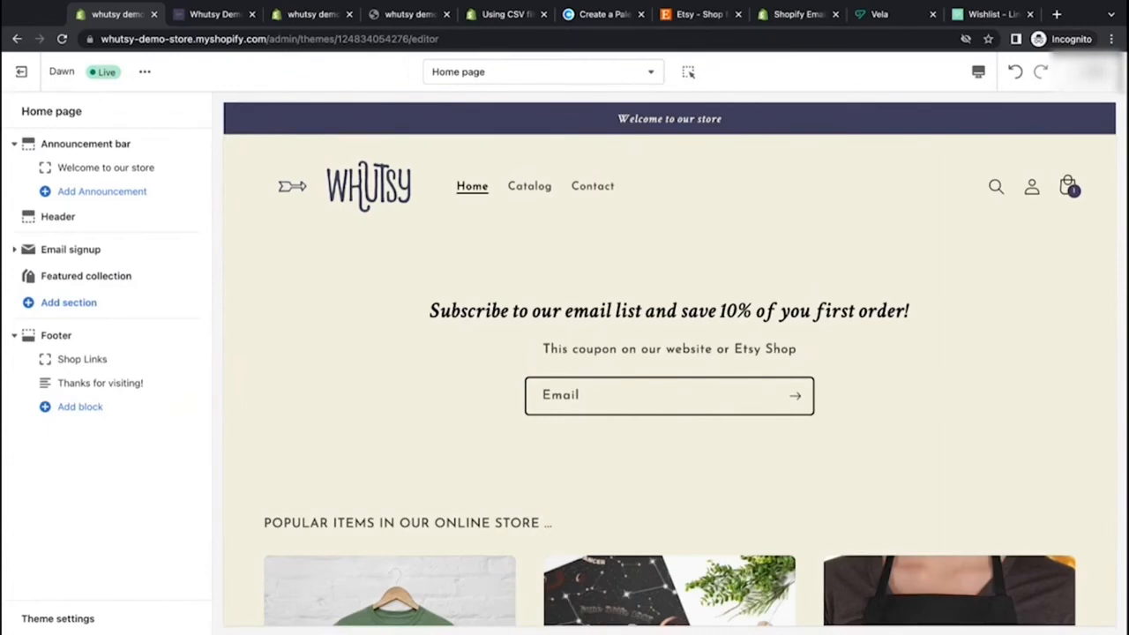
{"action": "scroll", "coordinate": [252, 494], "scroll_direction": "down", "scroll_amount": 5}
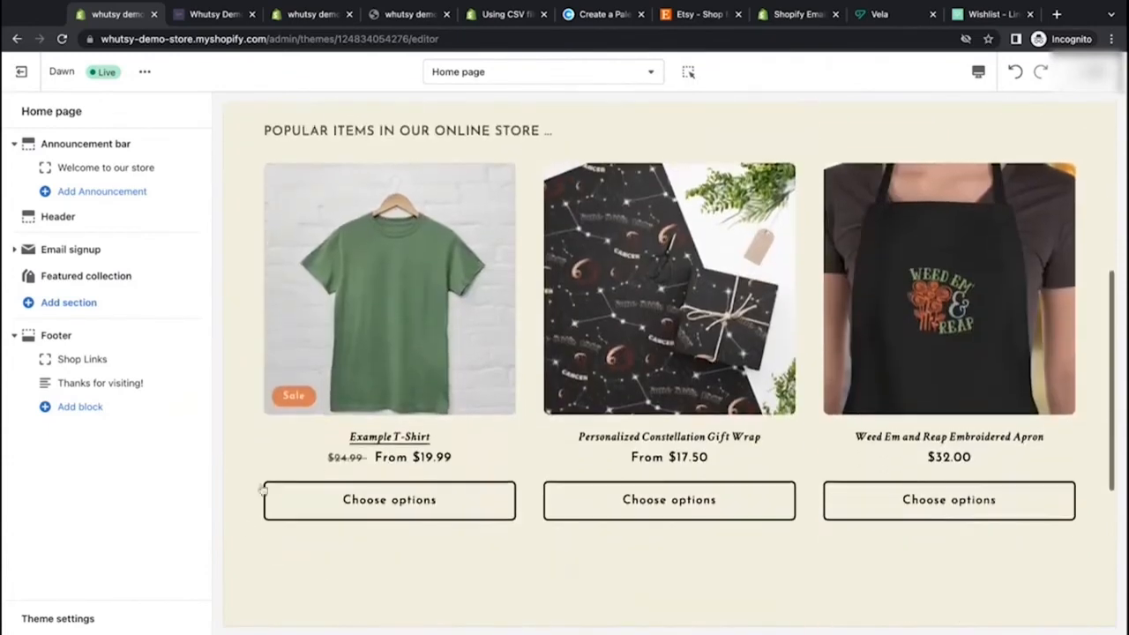
{"action": "scroll", "coordinate": [246, 529], "scroll_direction": "down", "scroll_amount": 4}
{"action": "scroll", "coordinate": [244, 526], "scroll_direction": "up", "scroll_amount": 9}
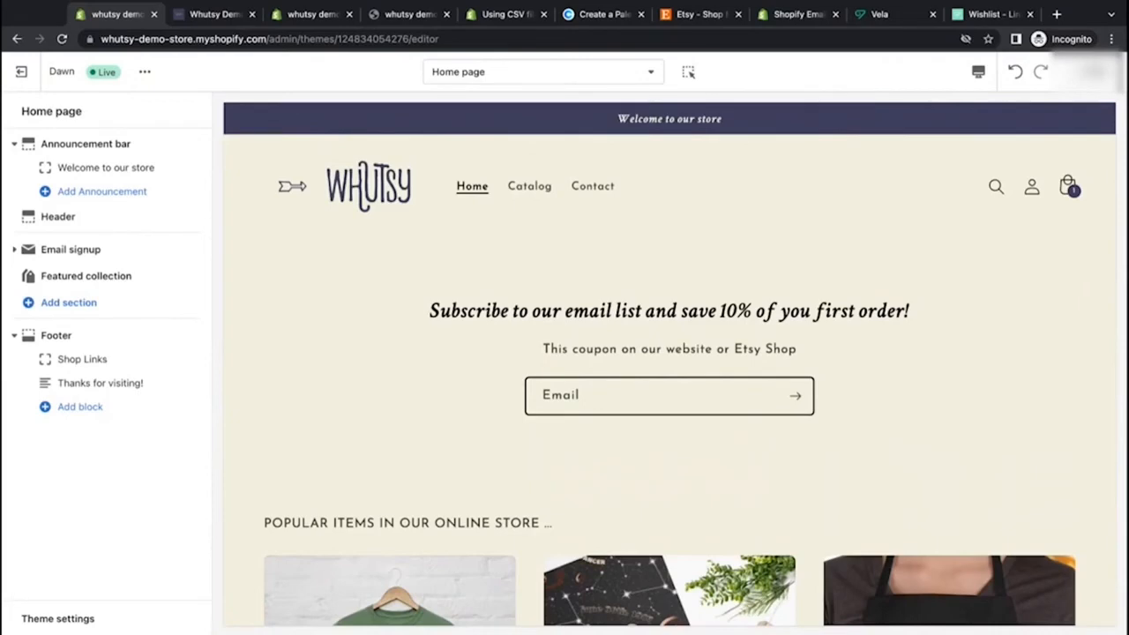
{"action": "scroll", "coordinate": [554, 150], "scroll_direction": "down", "scroll_amount": 3}
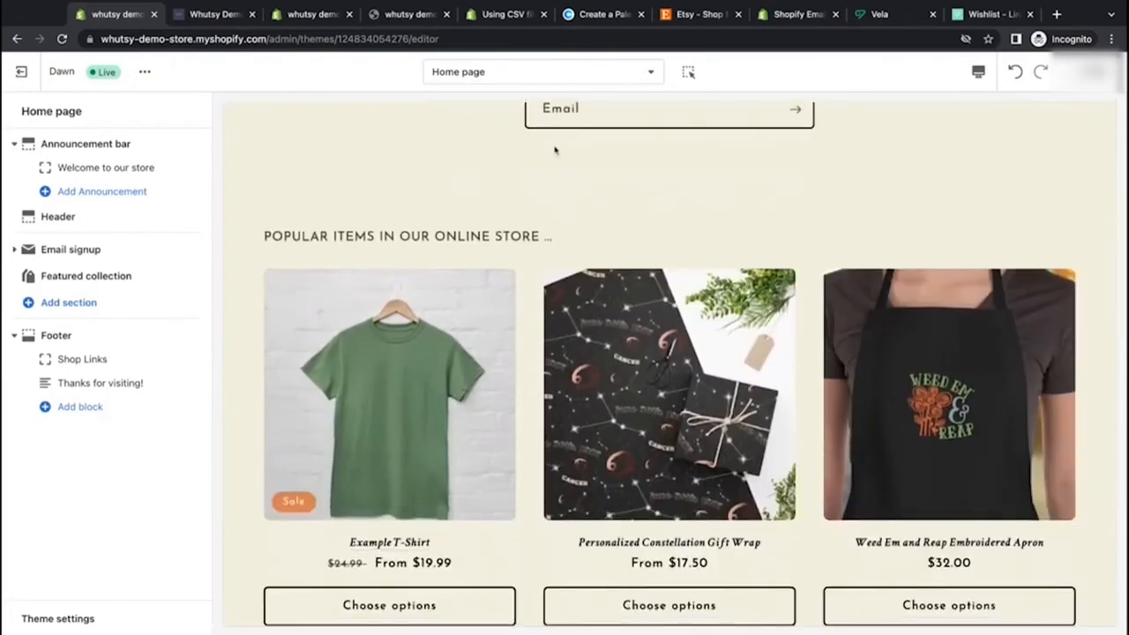
Step: Open the Example T-Shirt product page in the Default product template and scroll through it
{"action": "left_click", "coordinate": [384, 352]}
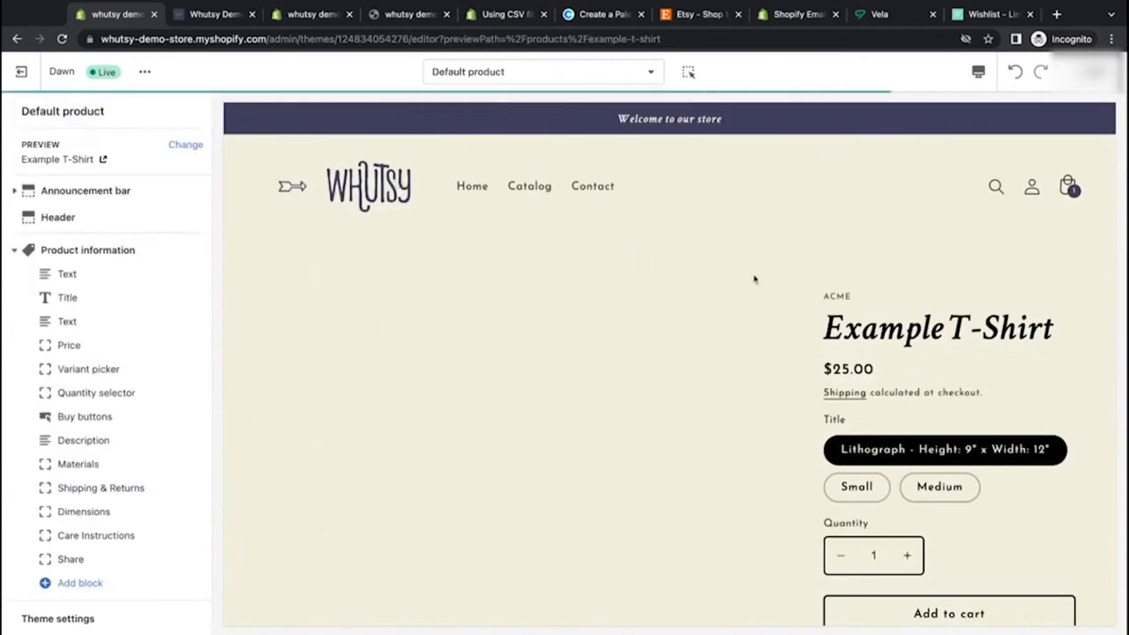
{"action": "scroll", "coordinate": [754, 279], "scroll_direction": "down", "scroll_amount": 2}
{"action": "scroll", "coordinate": [754, 279], "scroll_direction": "down", "scroll_amount": 1}
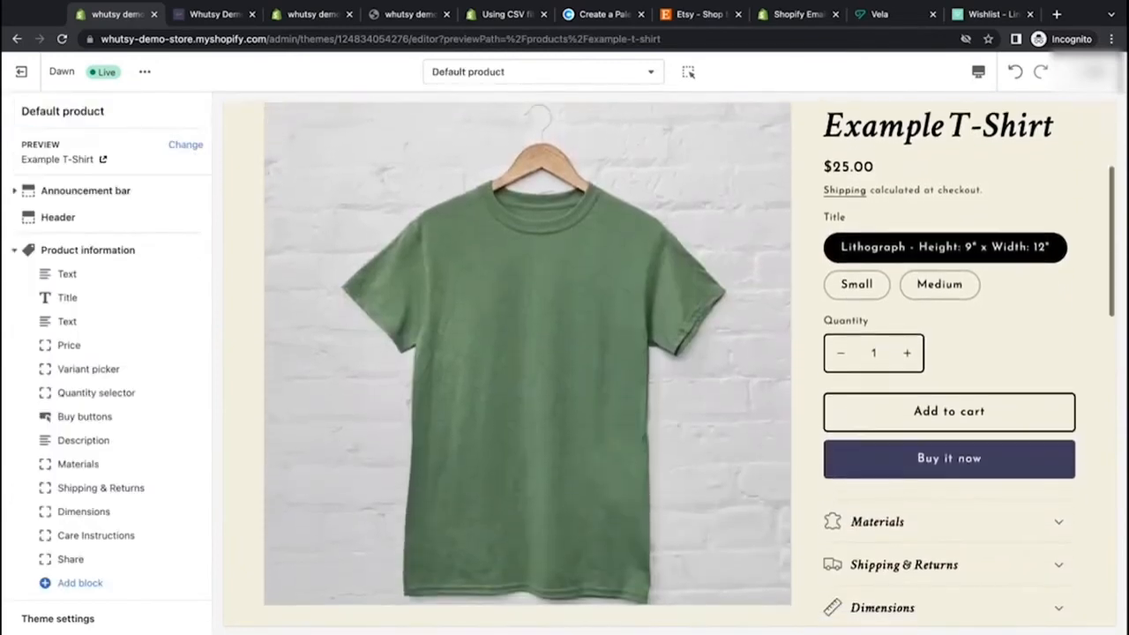
{"action": "scroll", "coordinate": [754, 278], "scroll_direction": "up", "scroll_amount": 1}
{"action": "scroll", "coordinate": [808, 272], "scroll_direction": "up", "scroll_amount": 1}
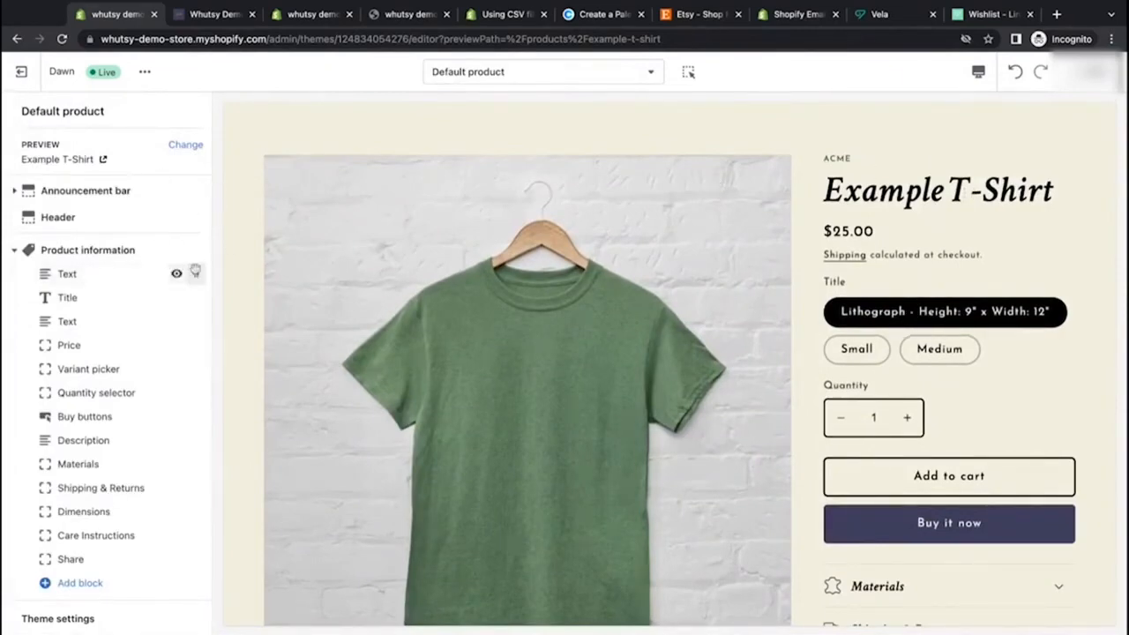
Step: Clear the vendor source from the first Text block in Product information and remove that block
{"action": "left_click", "coordinate": [104, 278]}
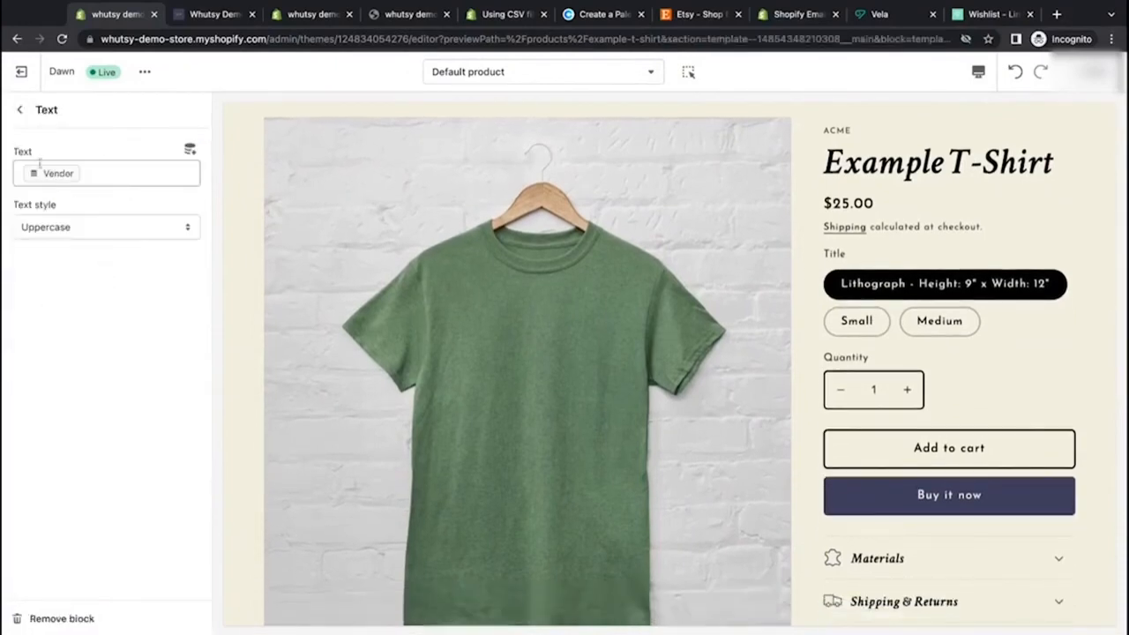
{"action": "left_click", "coordinate": [161, 177]}
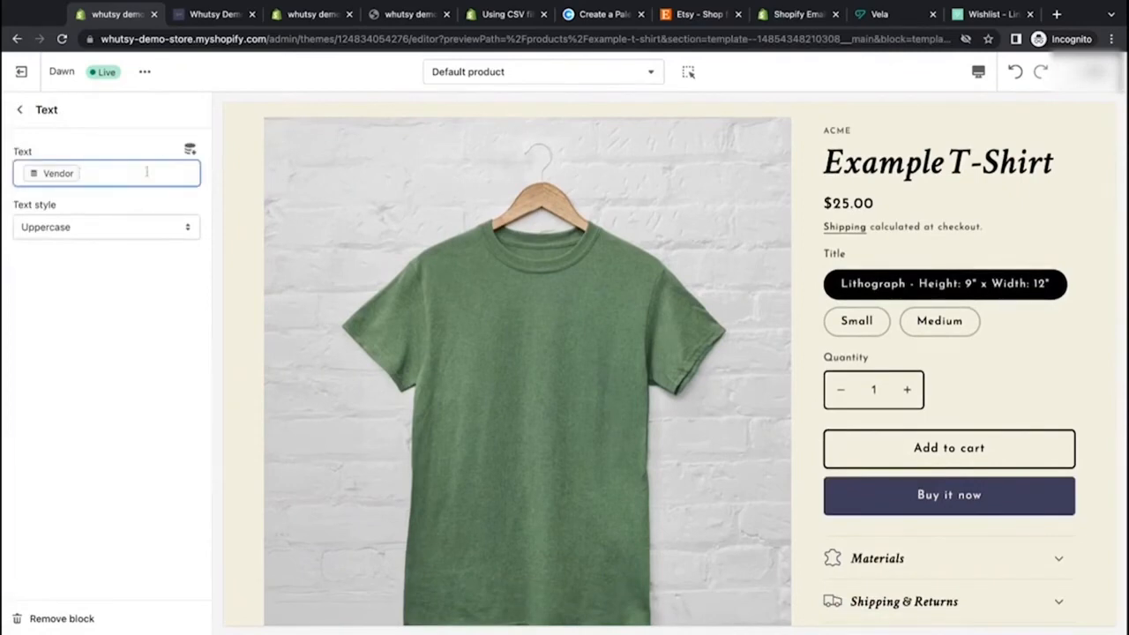
{"action": "key", "text": "BackSpace"}
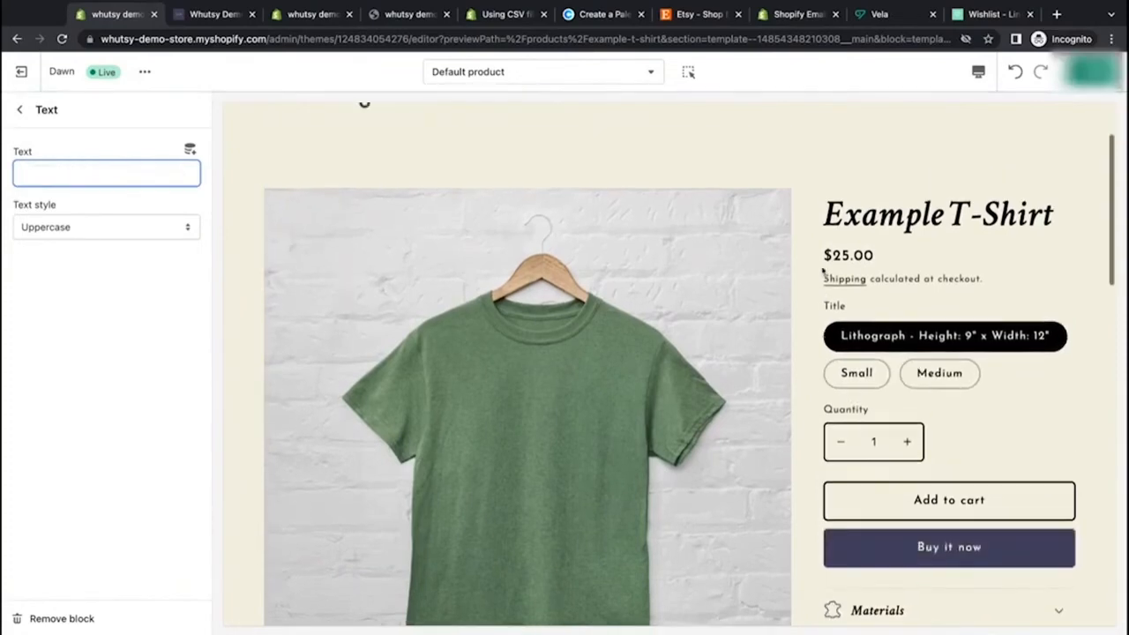
{"action": "left_click", "coordinate": [190, 152]}
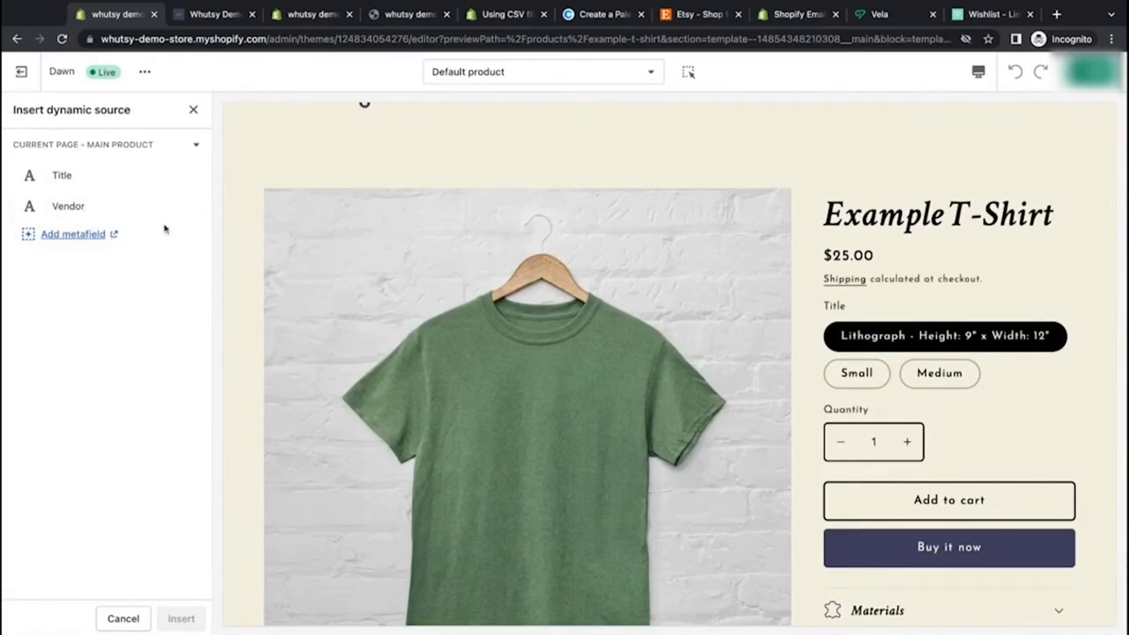
{"action": "left_click", "coordinate": [193, 109]}
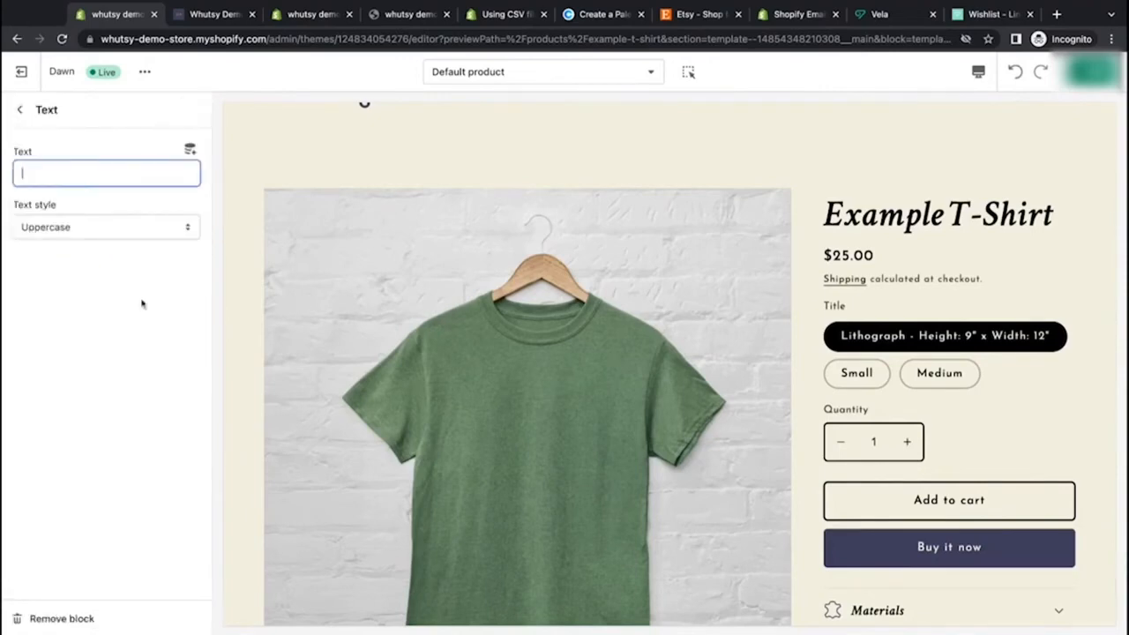
{"action": "left_click", "coordinate": [55, 618]}
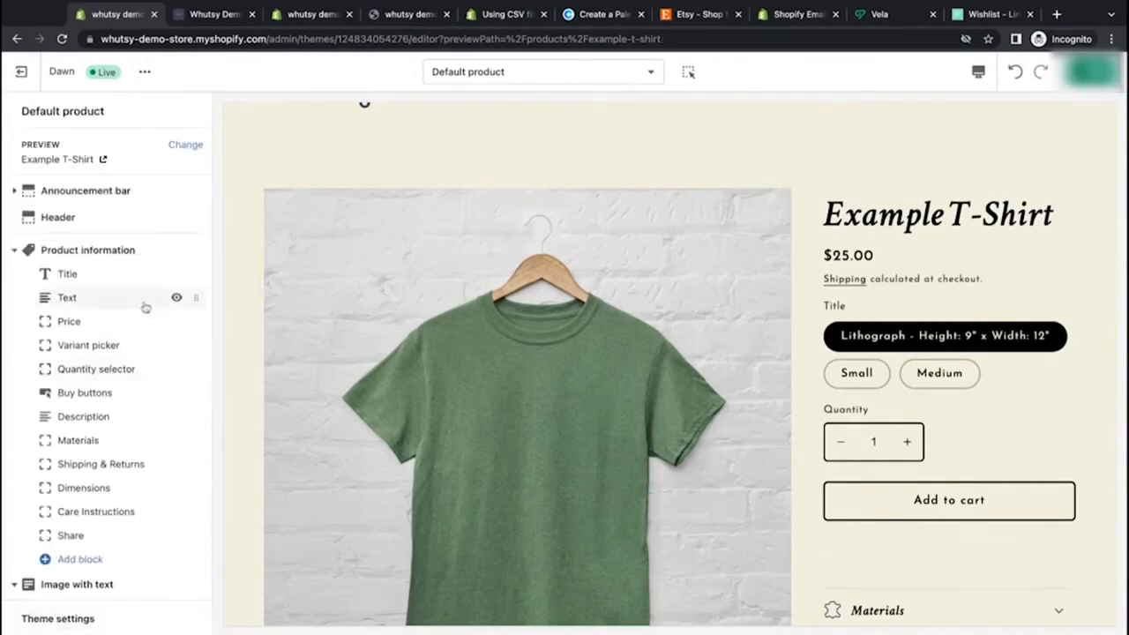
Step: Inspect the remaining Text and Title blocks of the product information section
{"action": "scroll", "coordinate": [97, 299], "scroll_direction": "down", "scroll_amount": 2}
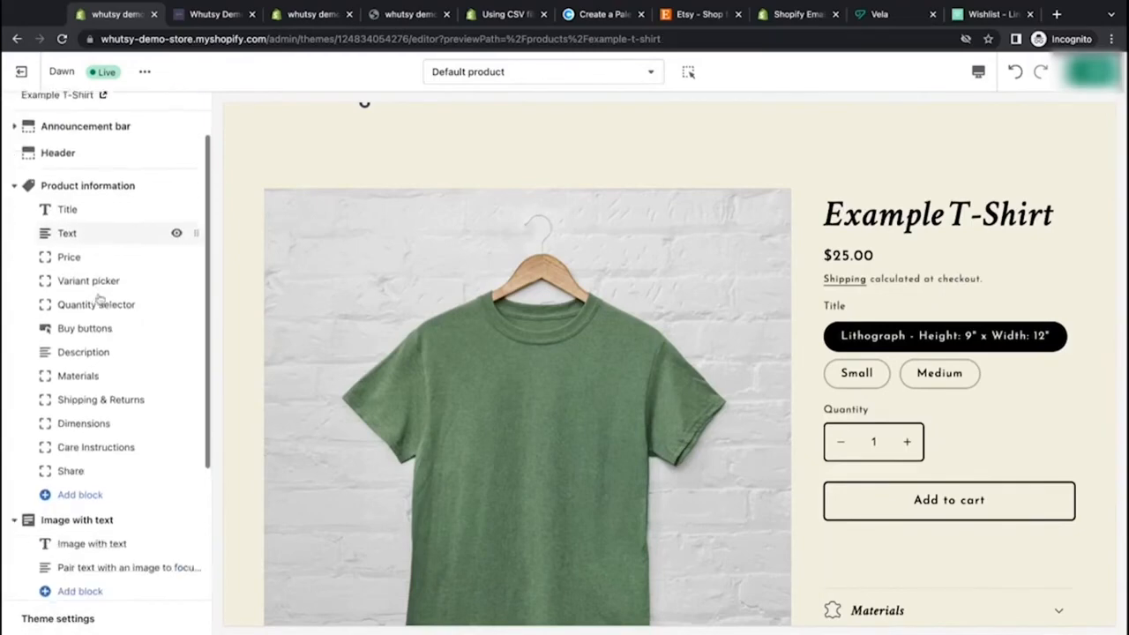
{"action": "left_click", "coordinate": [108, 237]}
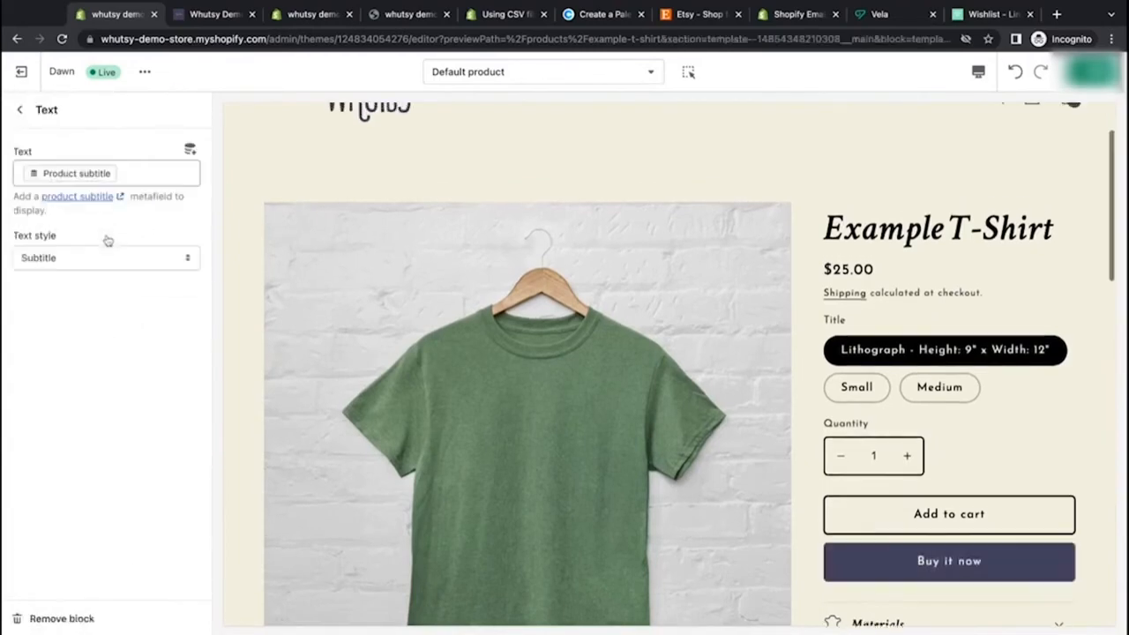
{"action": "left_click", "coordinate": [19, 109]}
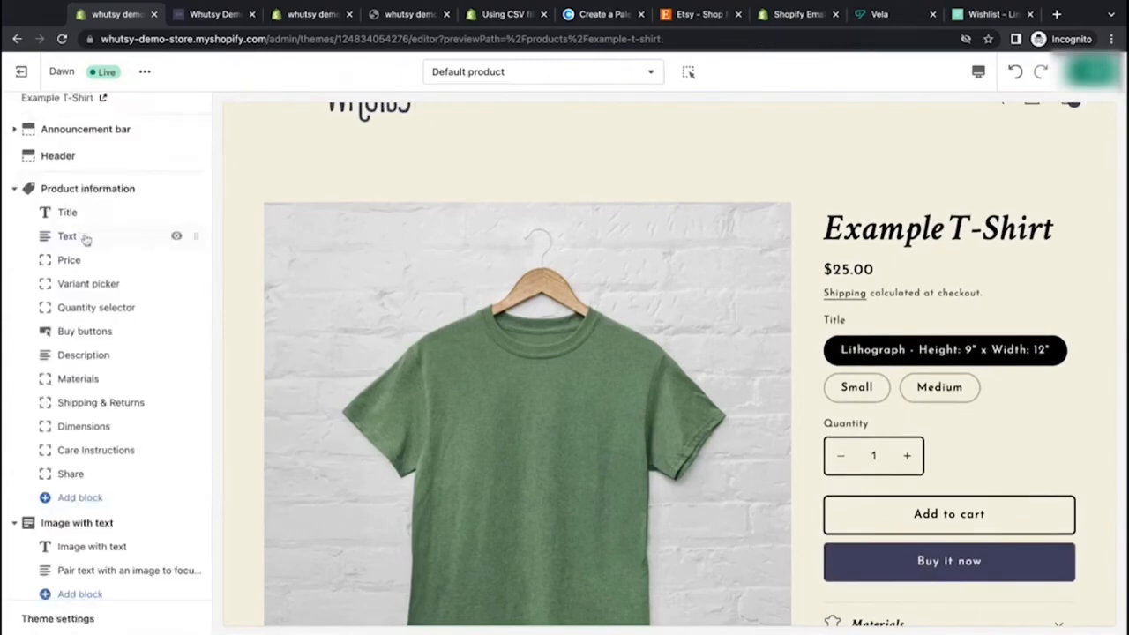
{"action": "left_click", "coordinate": [78, 215]}
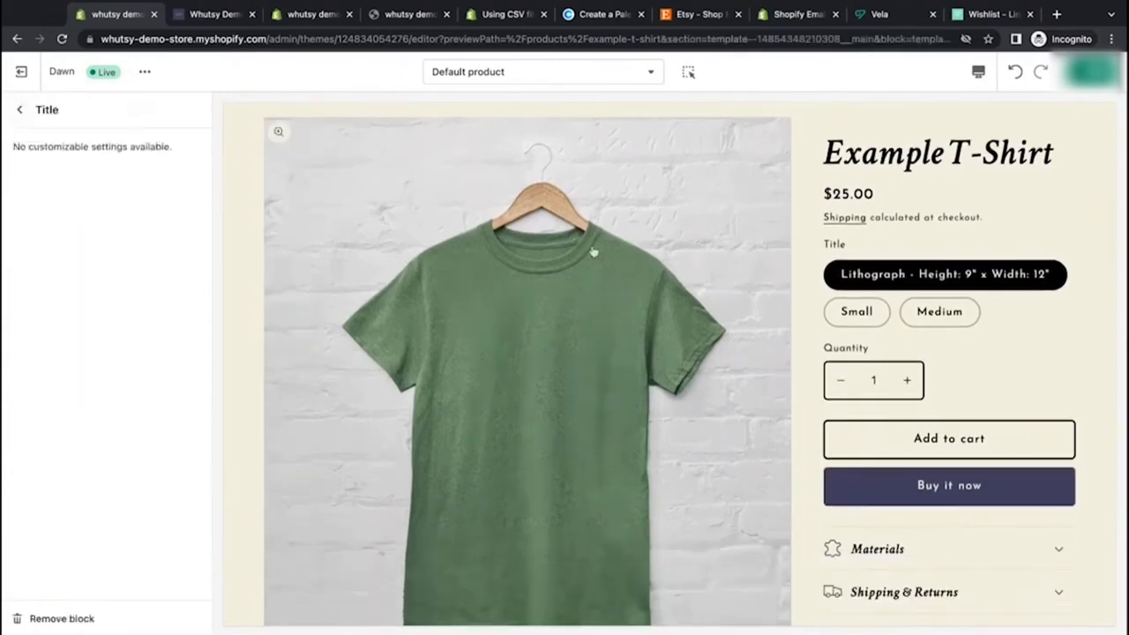
{"action": "left_click", "coordinate": [19, 109]}
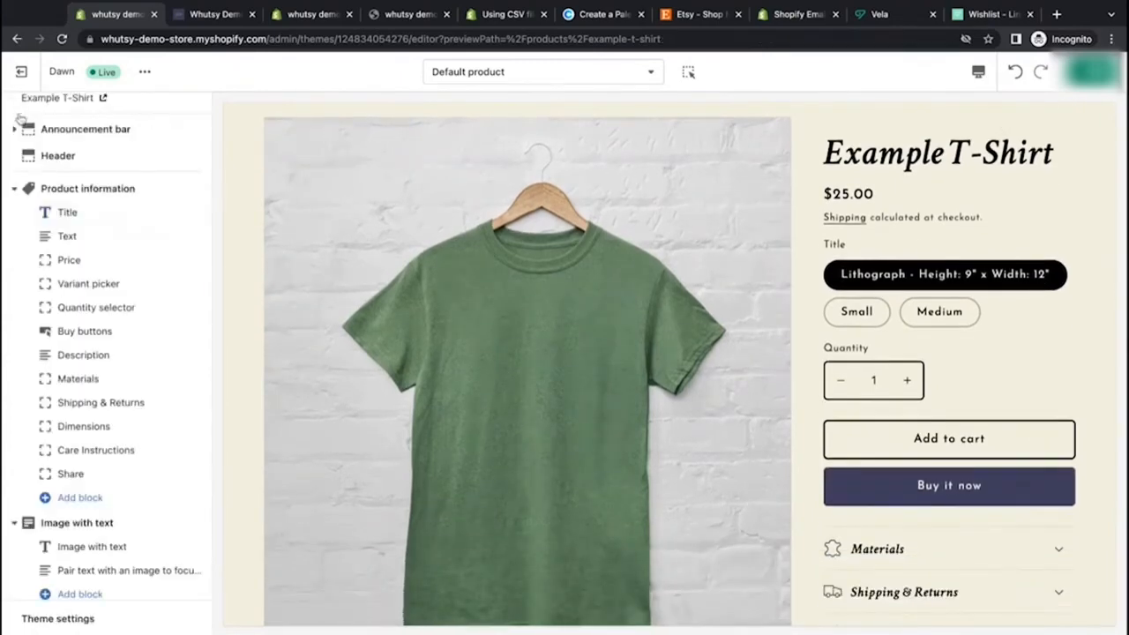
{"action": "left_click", "coordinate": [71, 236]}
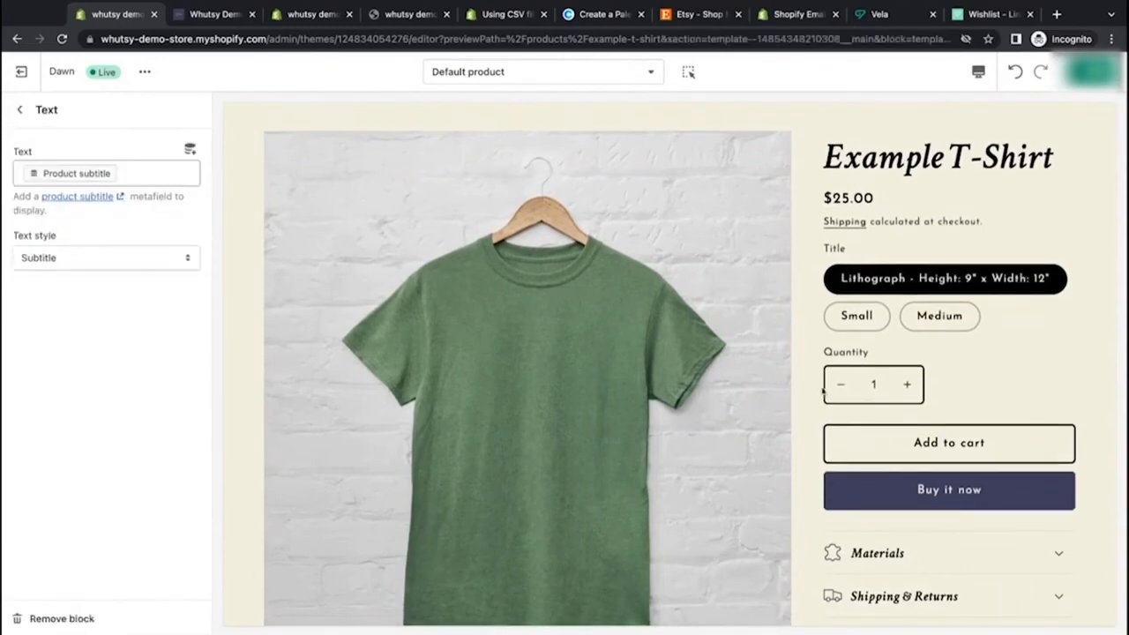
{"action": "scroll", "coordinate": [823, 393], "scroll_direction": "down", "scroll_amount": 3}
{"action": "scroll", "coordinate": [823, 393], "scroll_direction": "up", "scroll_amount": 5}
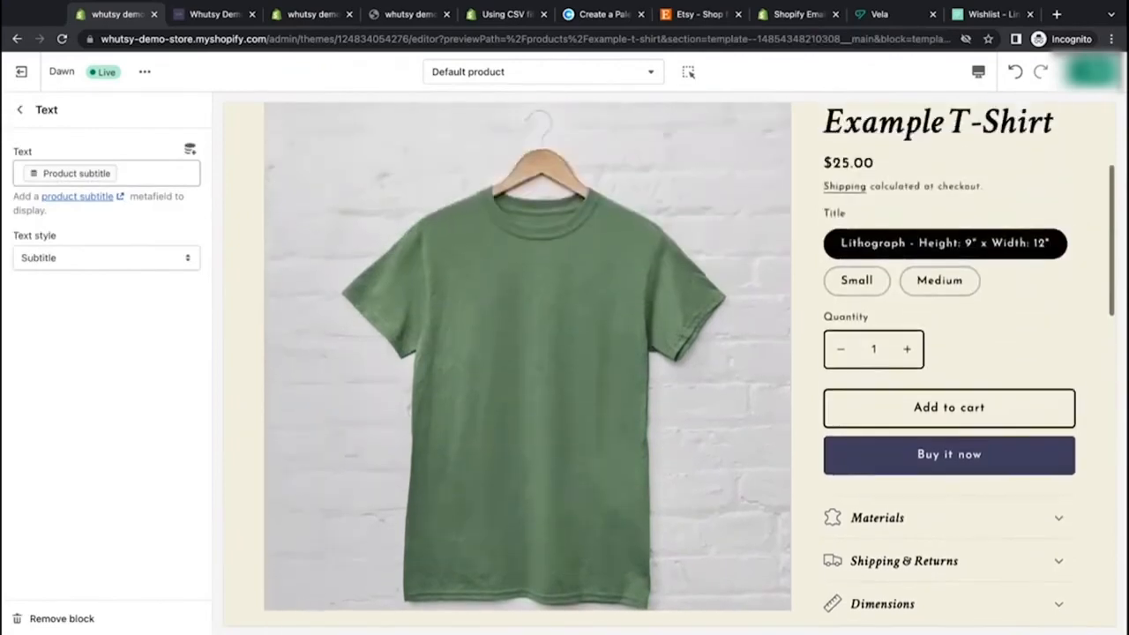
Step: Switch the preview from the home page to the Weed Em and Reap Embroidered Apron product page and scroll through it
{"action": "scroll", "coordinate": [669, 364], "scroll_direction": "up", "scroll_amount": 1}
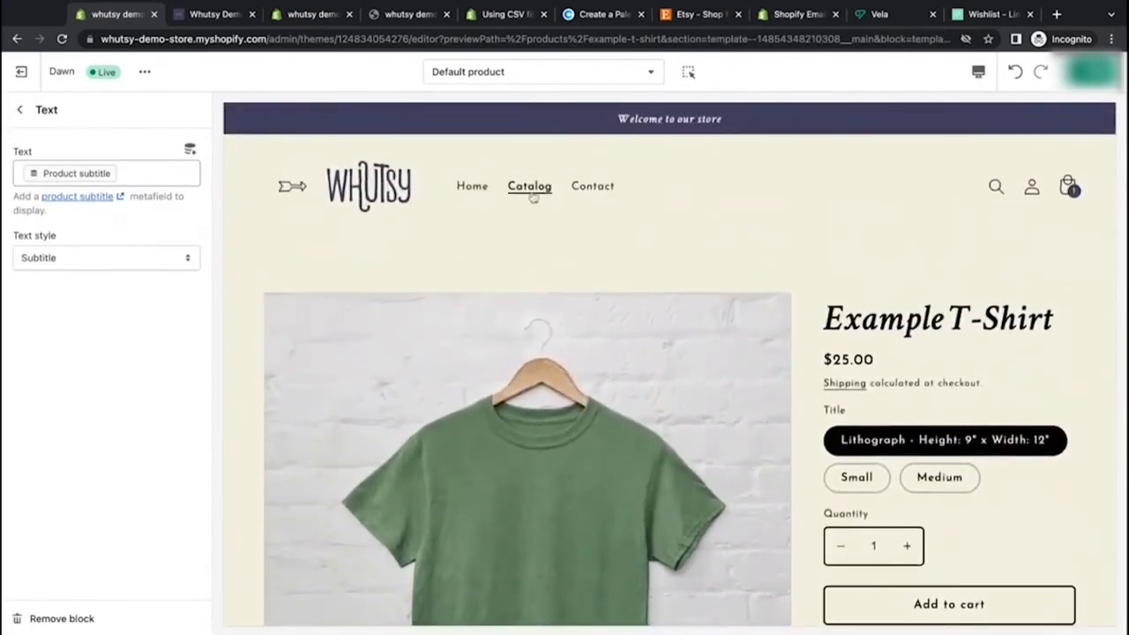
{"action": "left_click", "coordinate": [472, 187]}
{"action": "scroll", "coordinate": [498, 429], "scroll_direction": "down", "scroll_amount": 3}
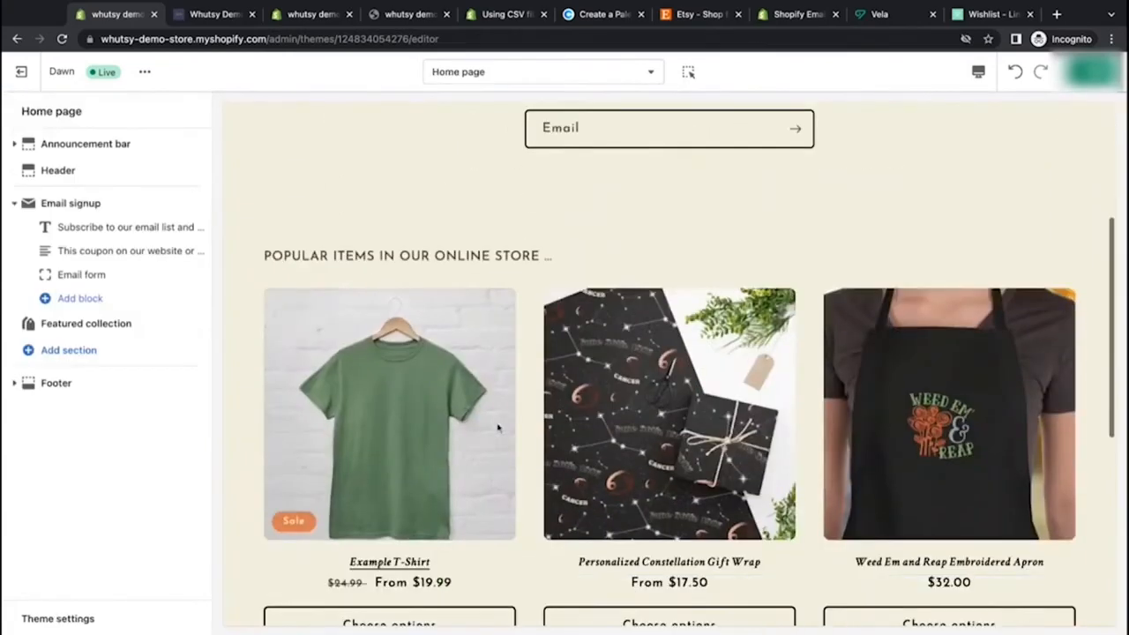
{"action": "scroll", "coordinate": [498, 428], "scroll_direction": "down", "scroll_amount": 1}
{"action": "left_click", "coordinate": [1006, 198]}
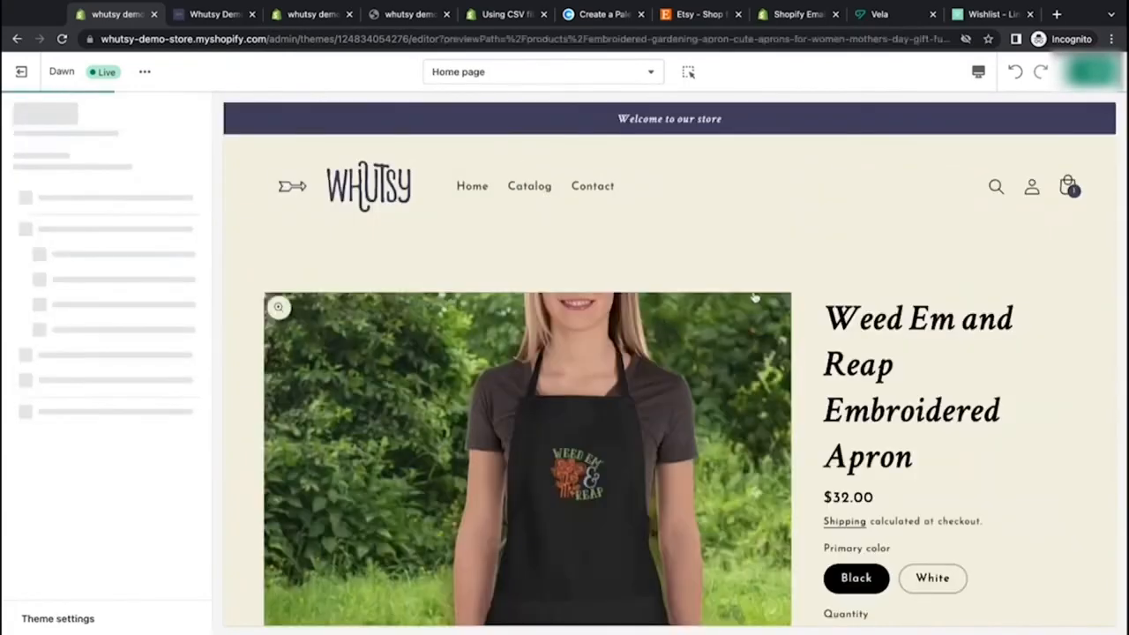
{"action": "scroll", "coordinate": [923, 290], "scroll_direction": "down", "scroll_amount": 4}
{"action": "scroll", "coordinate": [873, 549], "scroll_direction": "up", "scroll_amount": 2}
{"action": "scroll", "coordinate": [873, 548], "scroll_direction": "down", "scroll_amount": 3}
{"action": "scroll", "coordinate": [874, 548], "scroll_direction": "up", "scroll_amount": 2}
{"action": "scroll", "coordinate": [668, 363], "scroll_direction": "down", "scroll_amount": 2}
{"action": "scroll", "coordinate": [668, 363], "scroll_direction": "down", "scroll_amount": 3}
{"action": "scroll", "coordinate": [669, 363], "scroll_direction": "up", "scroll_amount": 5}
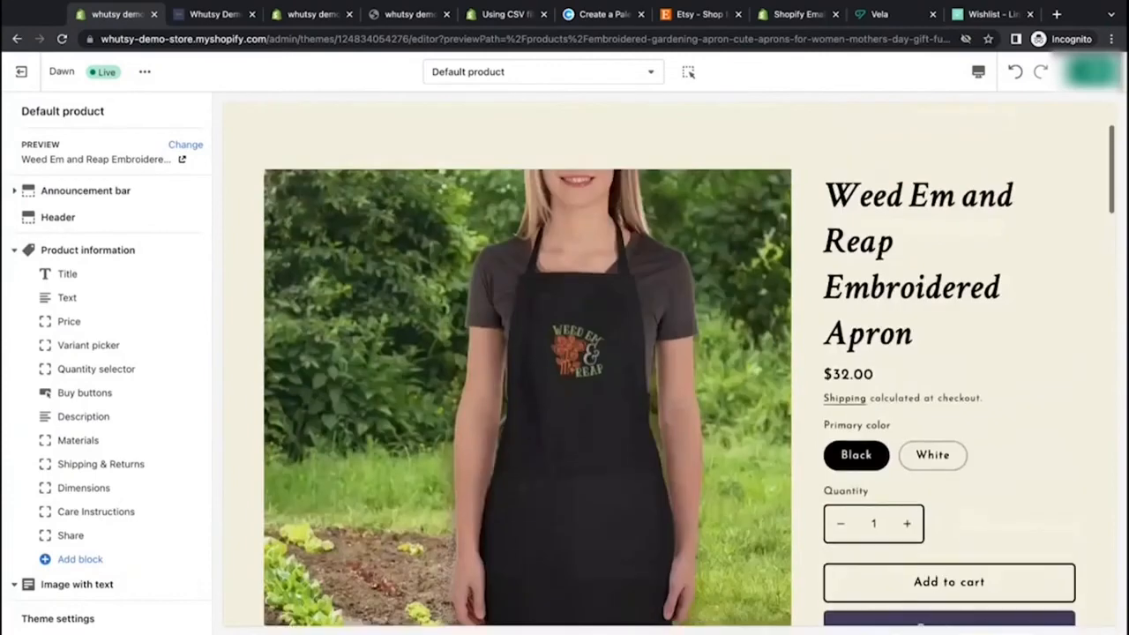
Step: Replace the Text block's product subtitle source with the text "This will show on all you products."
{"action": "left_click", "coordinate": [62, 299]}
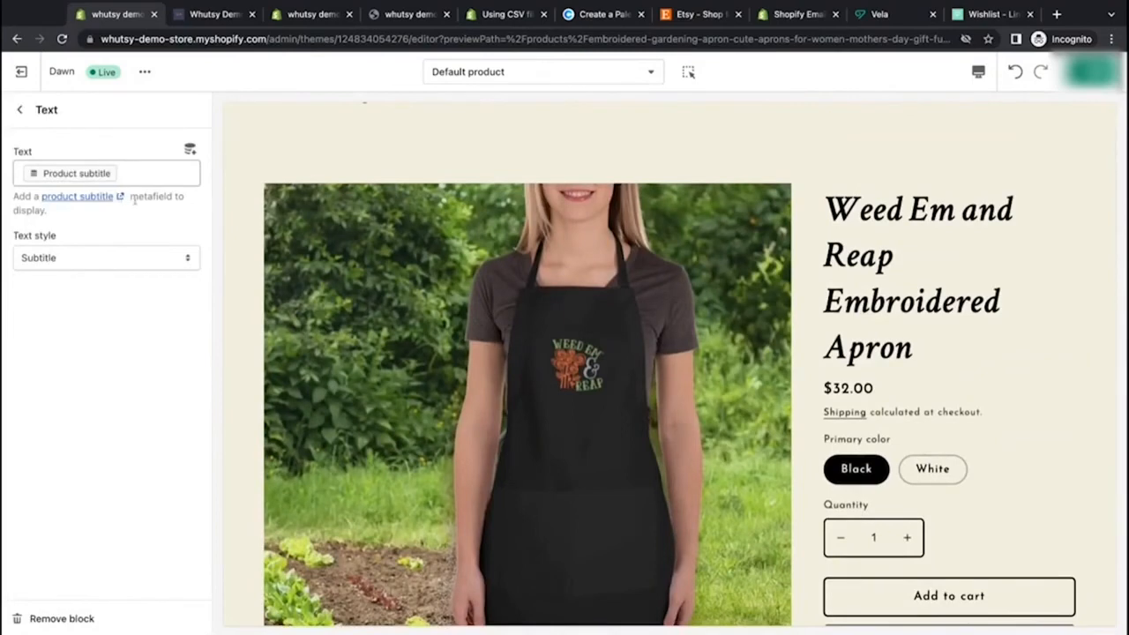
{"action": "triple_click", "coordinate": [55, 216]}
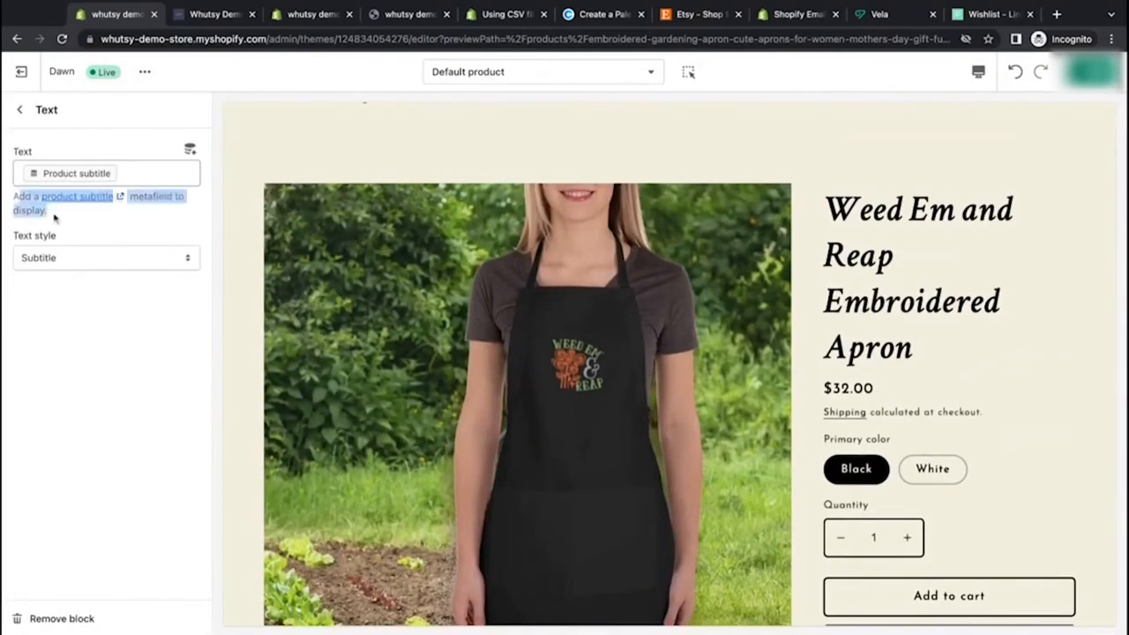
{"action": "left_click", "coordinate": [85, 227]}
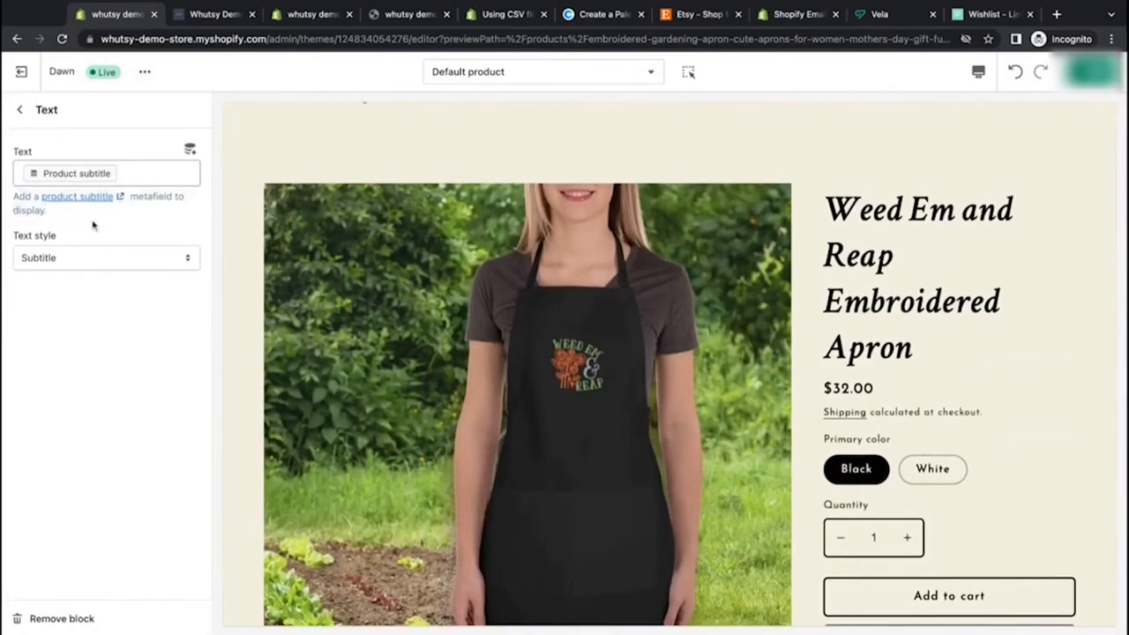
{"action": "left_click", "coordinate": [139, 177]}
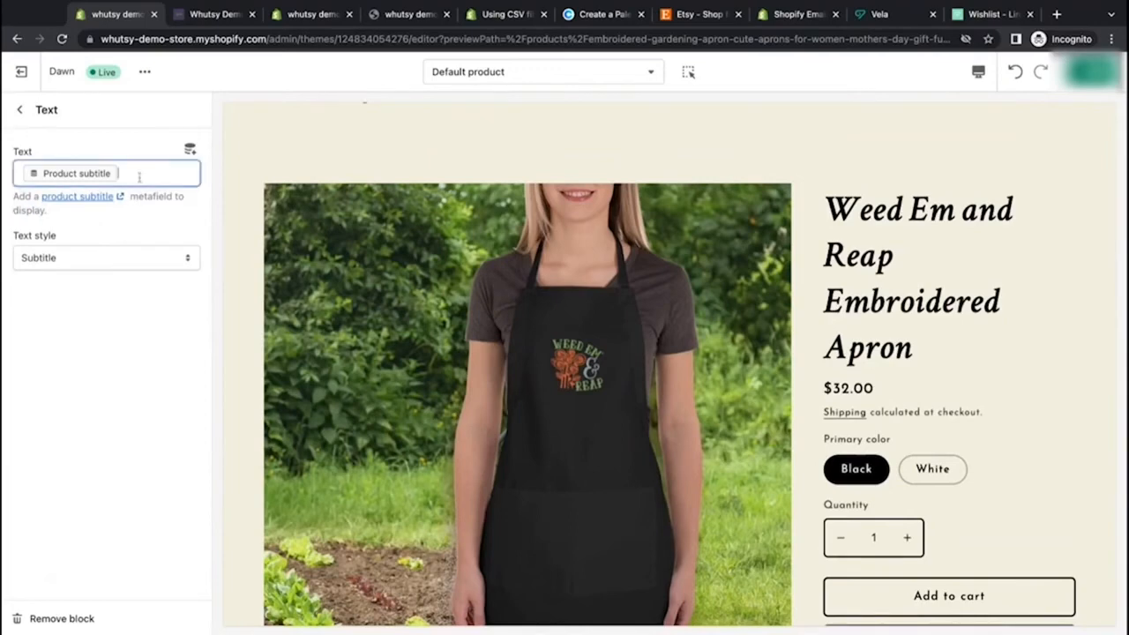
{"action": "key", "text": "BackSpace"}
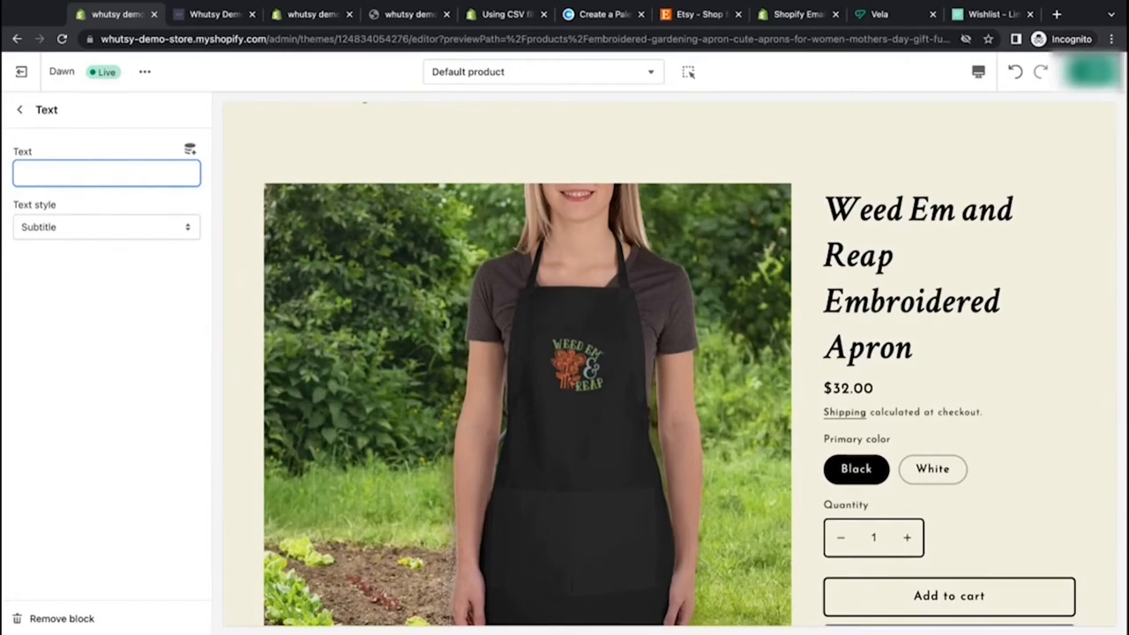
{"action": "type", "text": "his will show on all yo"}
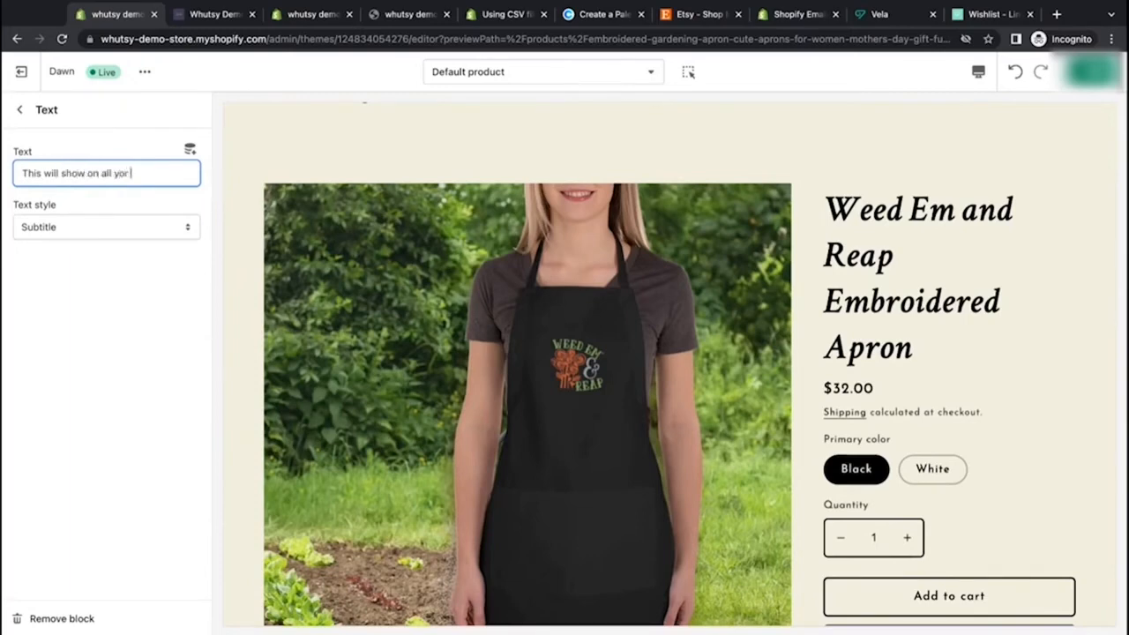
{"action": "type", "text": "u products"}
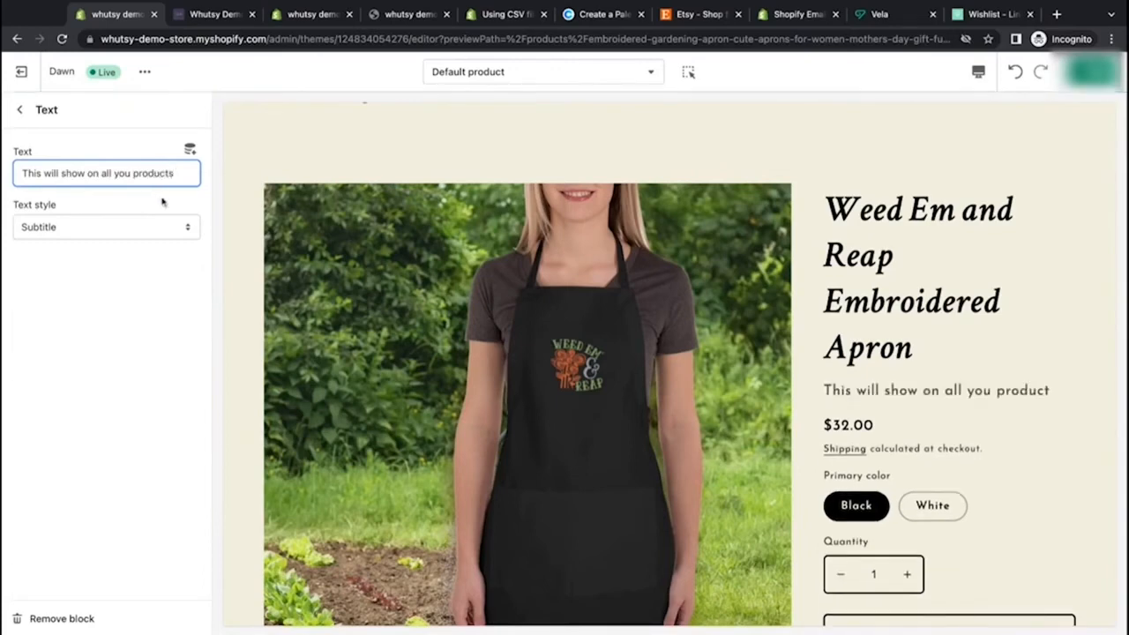
{"action": "type", "text": "."}
{"action": "left_click", "coordinate": [115, 300]}
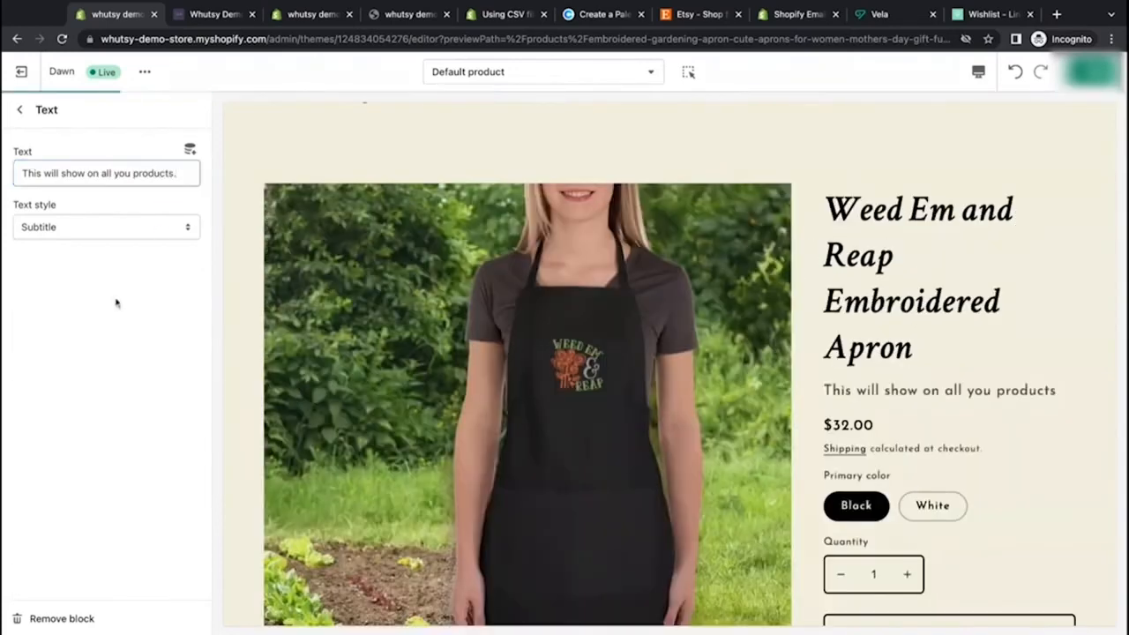
Step: Remove the Text block from the Product information section
{"action": "triple_click", "coordinate": [827, 392]}
{"action": "left_click_drag", "start_coordinate": [1069, 392], "coordinate": [844, 391]}
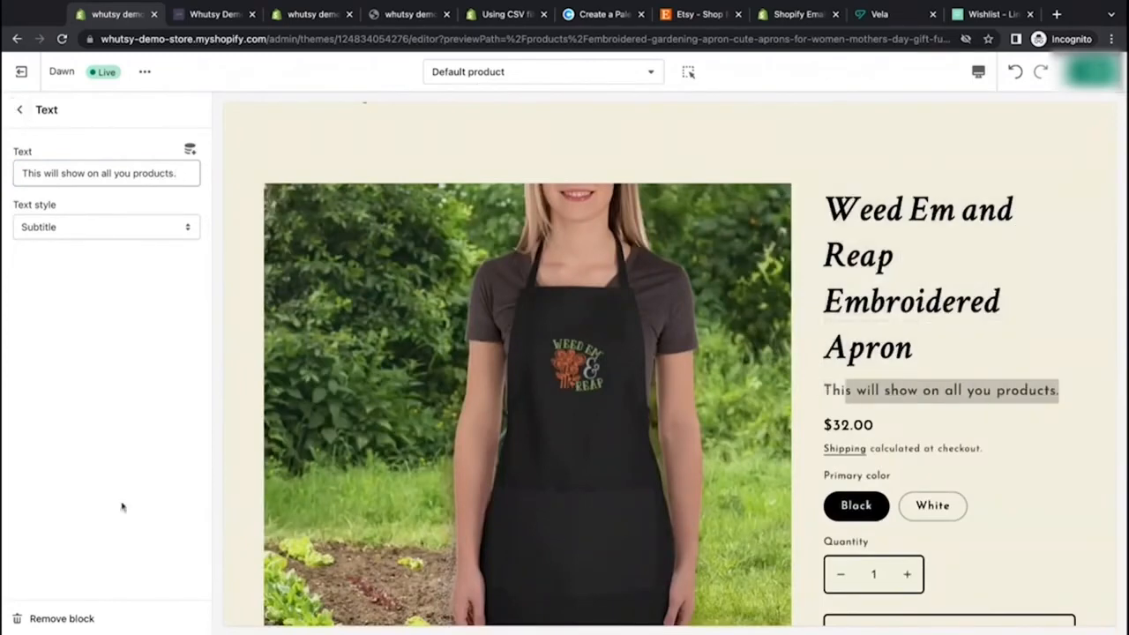
{"action": "left_click", "coordinate": [83, 616]}
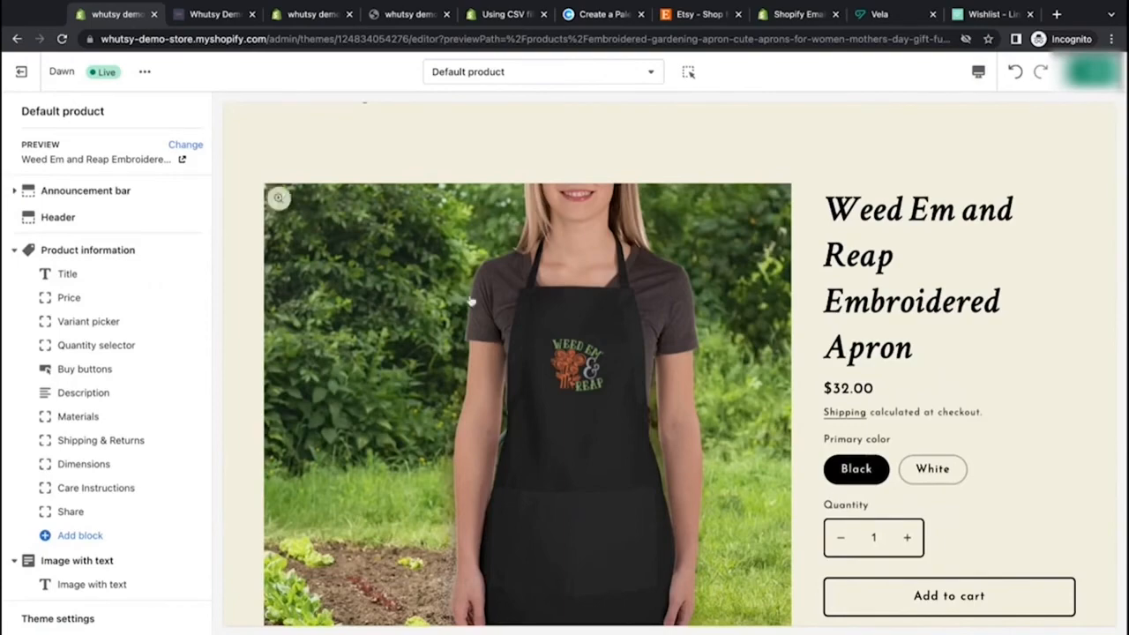
Step: Set the Variant picker type to Dropdown and check the color dropdown in the preview
{"action": "left_click", "coordinate": [108, 324]}
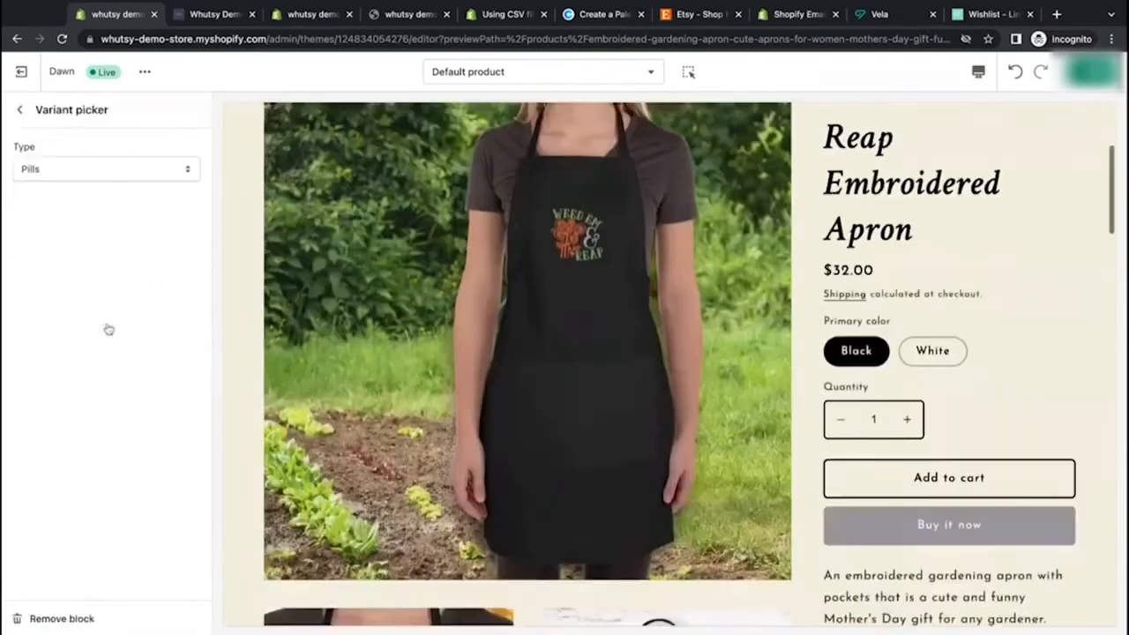
{"action": "left_click", "coordinate": [186, 176]}
{"action": "left_click", "coordinate": [182, 164]}
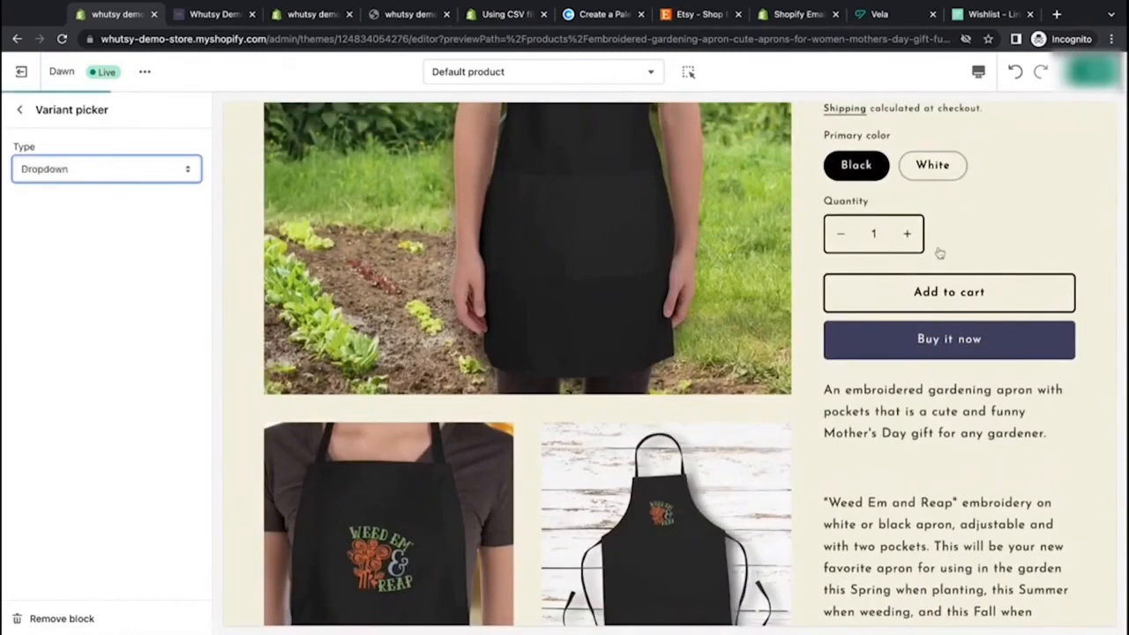
{"action": "scroll", "coordinate": [948, 245], "scroll_direction": "up", "scroll_amount": 2}
{"action": "left_click", "coordinate": [978, 263]}
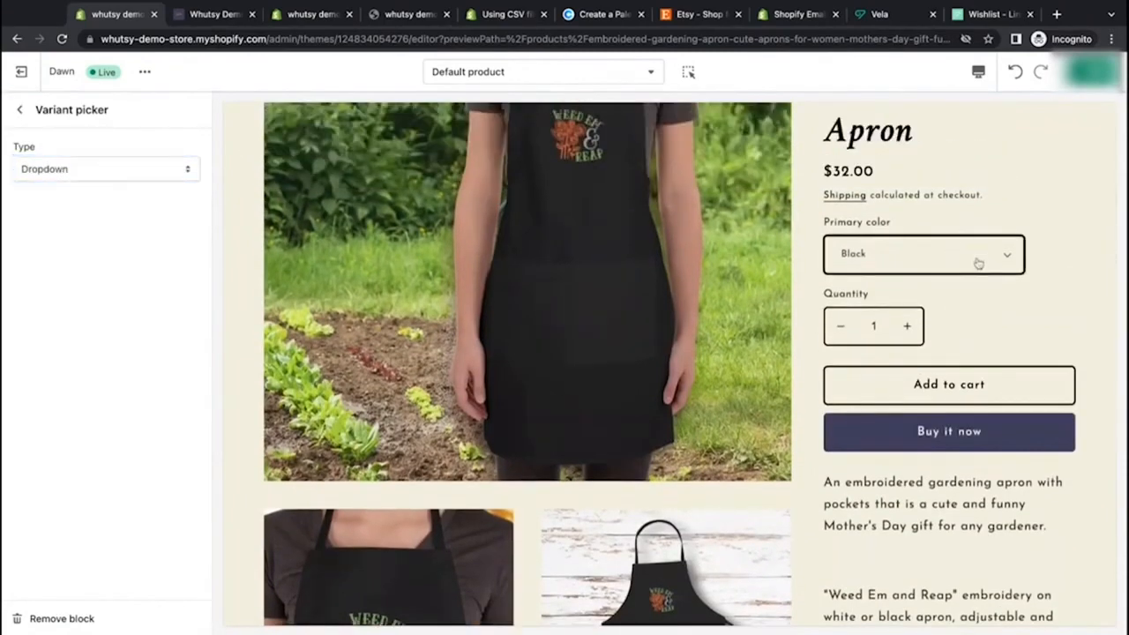
{"action": "scroll", "coordinate": [1064, 244], "scroll_direction": "up", "scroll_amount": 2}
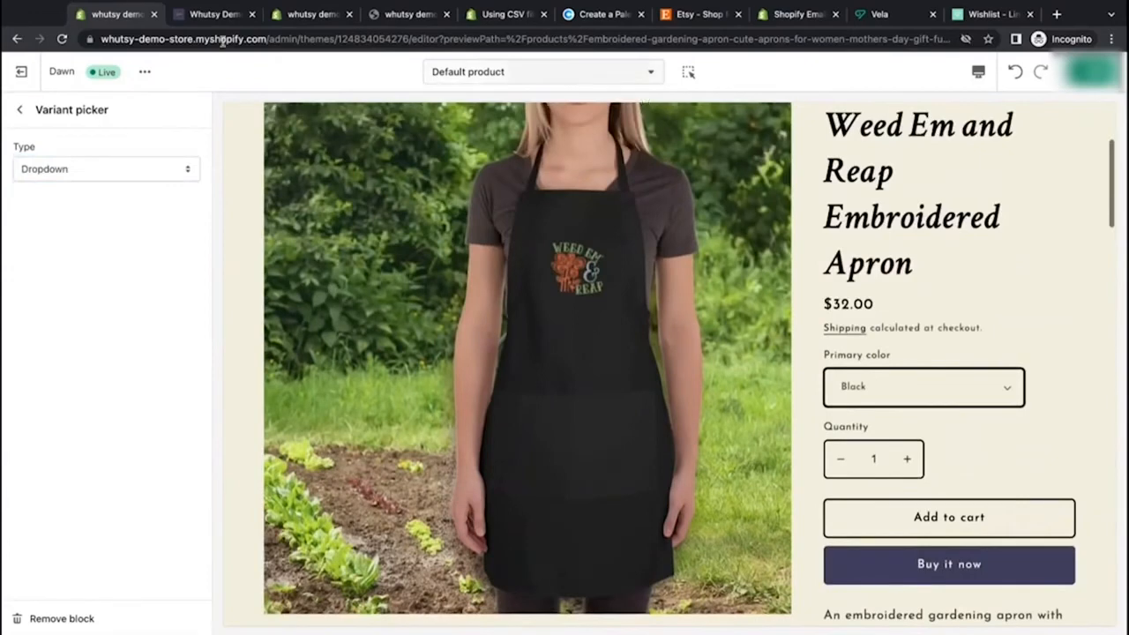
Step: Set the Variant picker type back to Pills and return to the section list
{"action": "left_click", "coordinate": [116, 171]}
{"action": "left_click", "coordinate": [114, 185]}
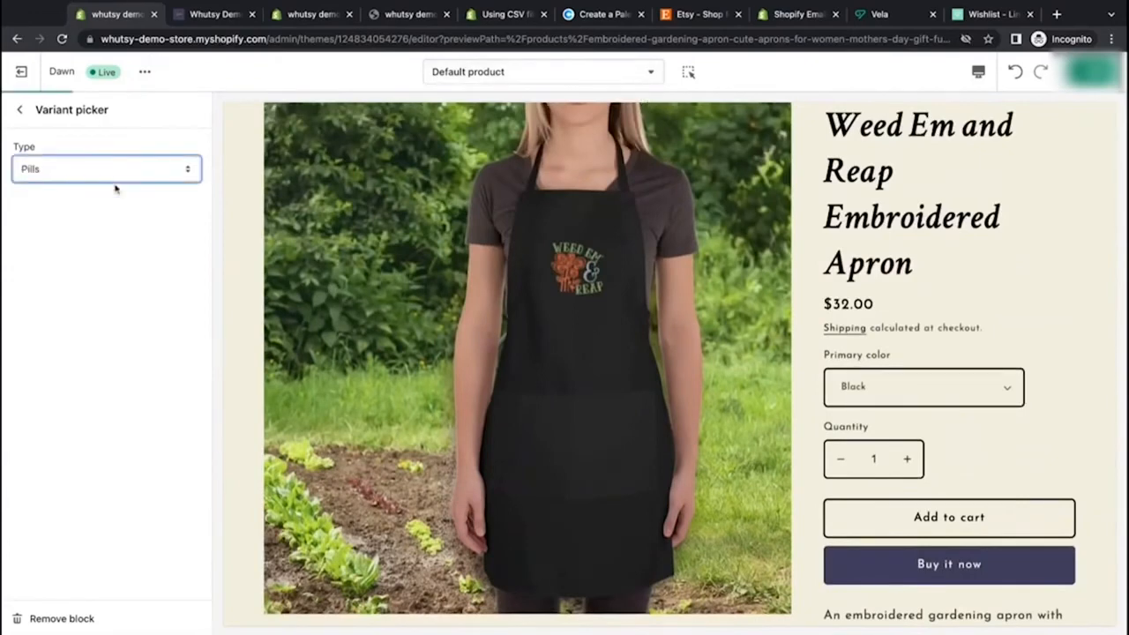
{"action": "left_click", "coordinate": [20, 110]}
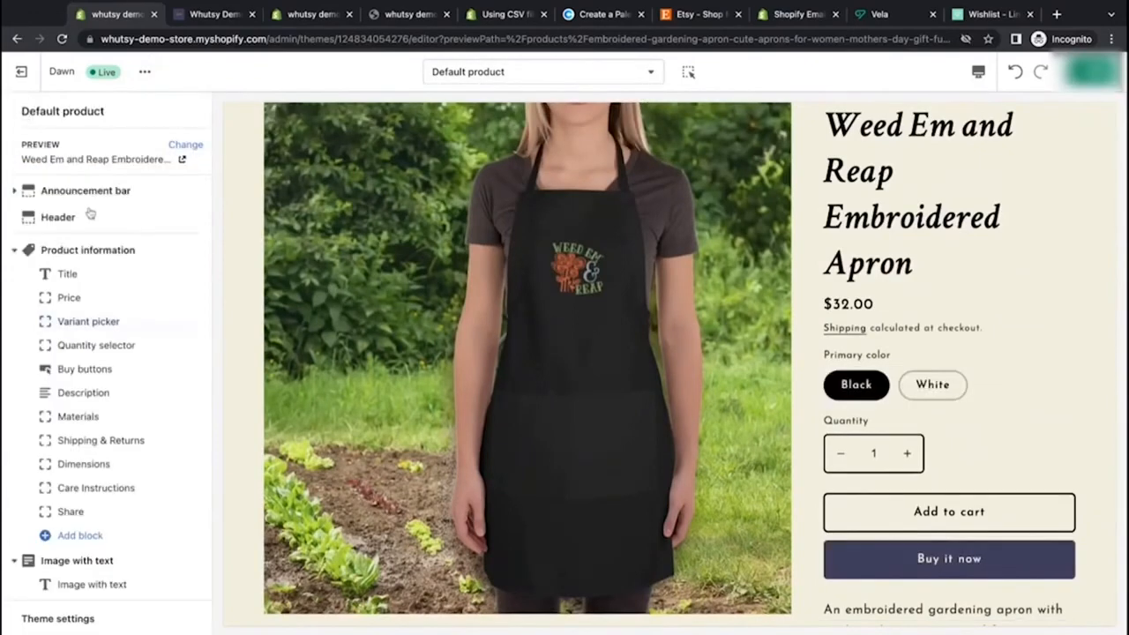
Step: Try moving the Quantity selector block above the Title, then return it below the Variant picker
{"action": "left_click", "coordinate": [144, 345]}
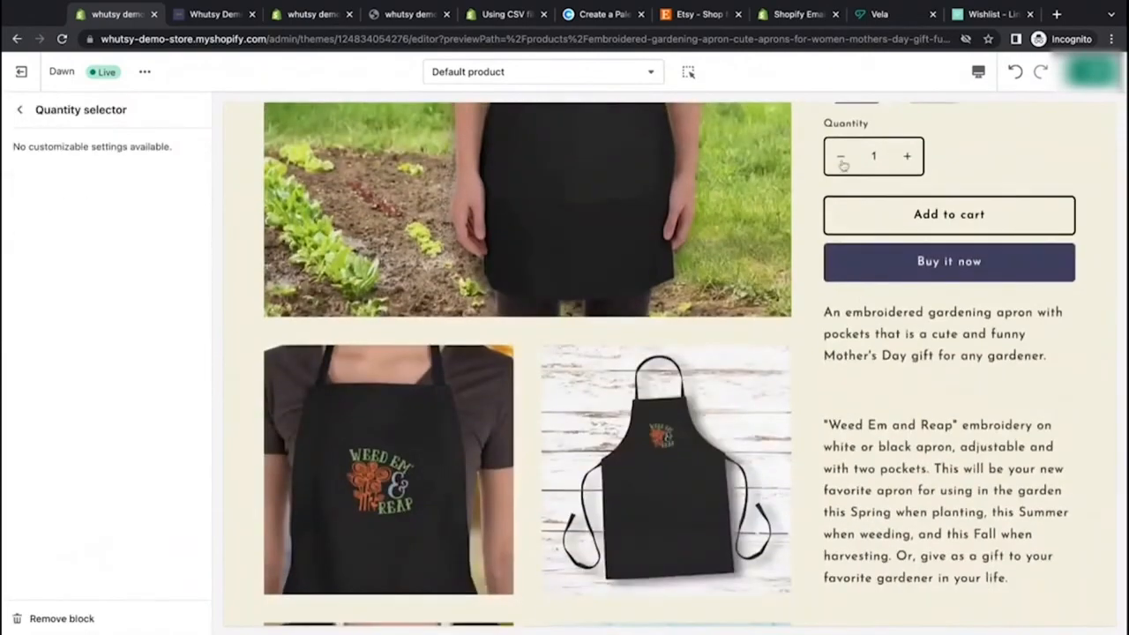
{"action": "left_click", "coordinate": [20, 110]}
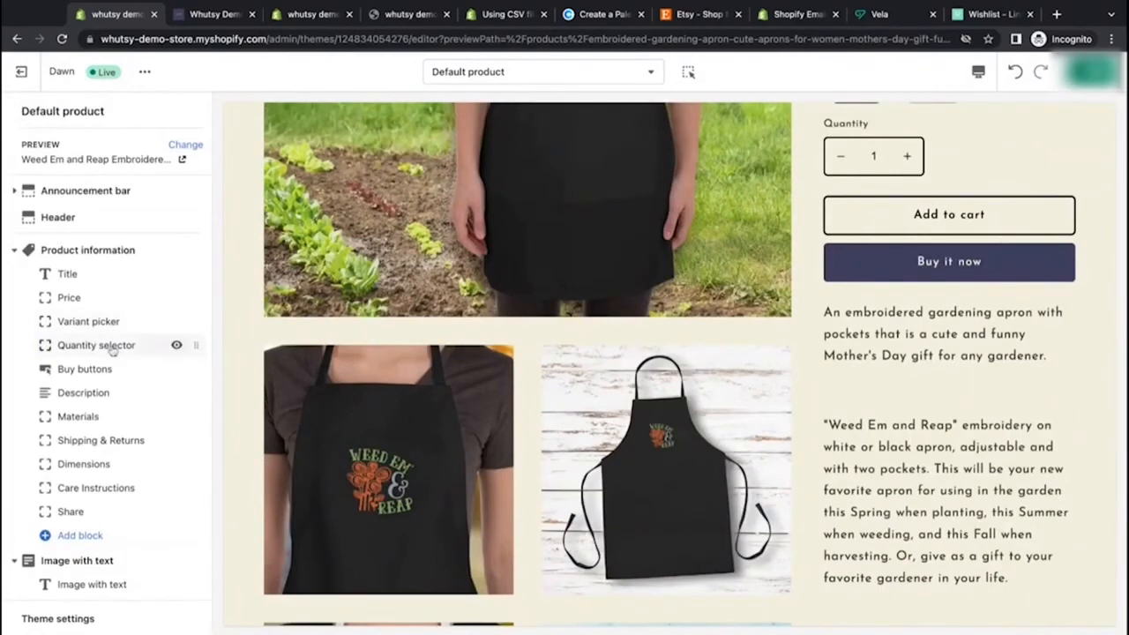
{"action": "scroll", "coordinate": [225, 425], "scroll_direction": "up", "scroll_amount": 3}
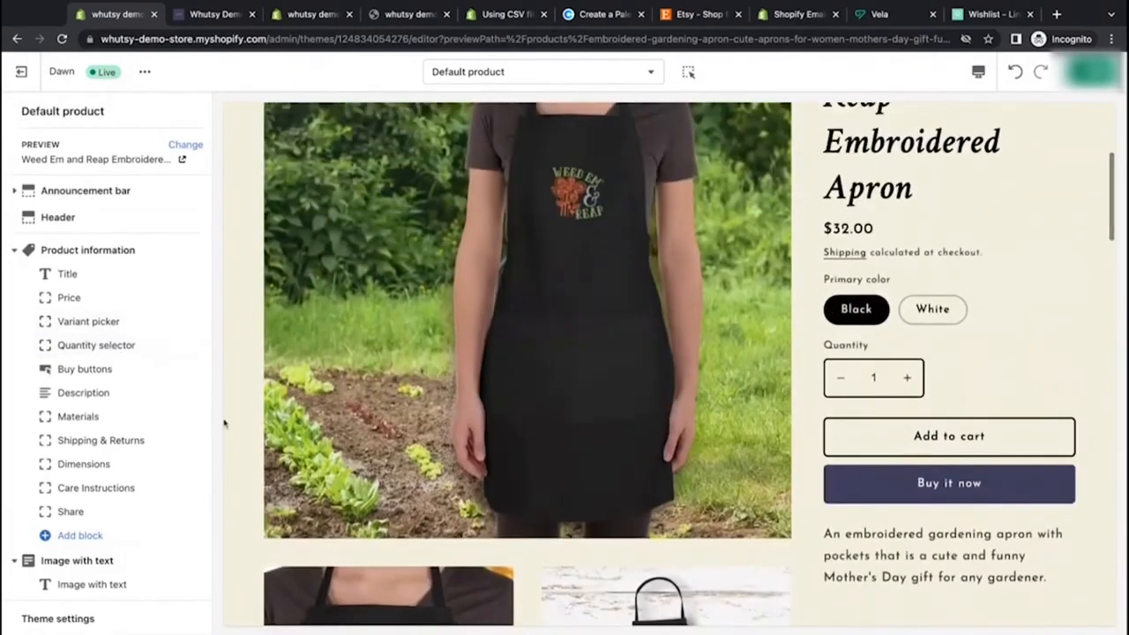
{"action": "left_click_drag", "start_coordinate": [189, 345], "coordinate": [191, 274]}
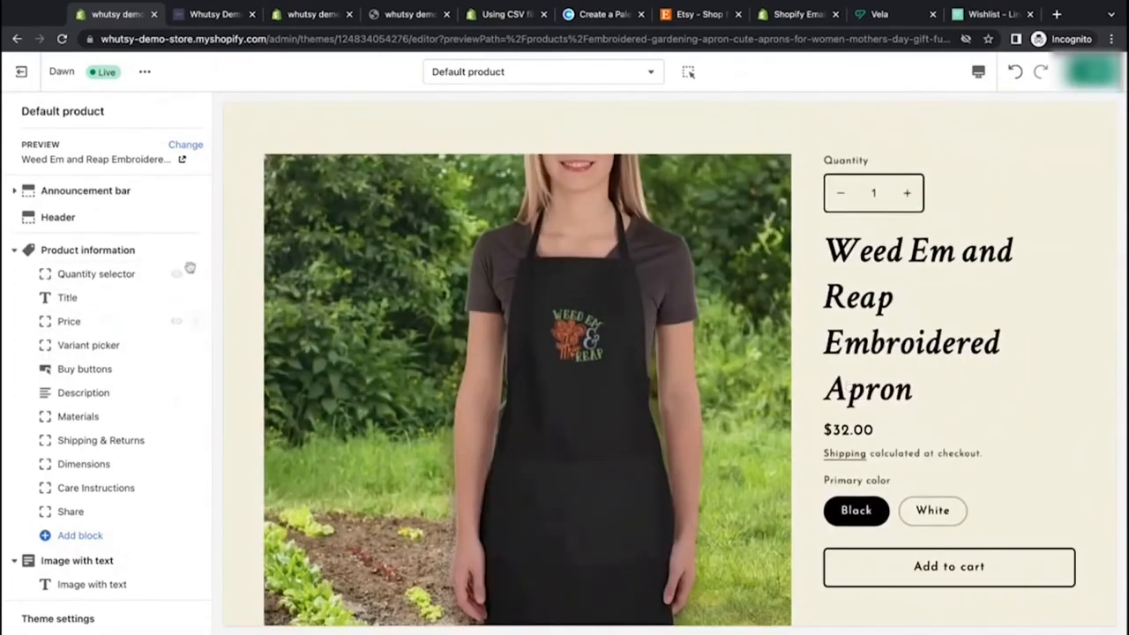
{"action": "left_click_drag", "start_coordinate": [195, 274], "coordinate": [193, 276]}
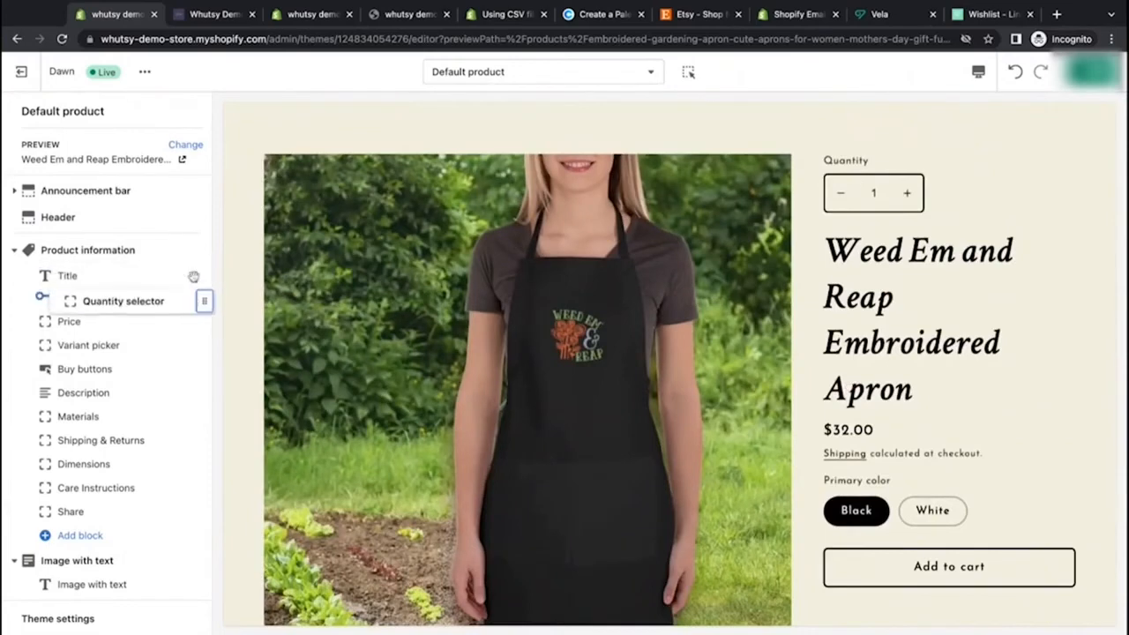
{"action": "key", "text": "Down"}
{"action": "key", "text": "Down"}
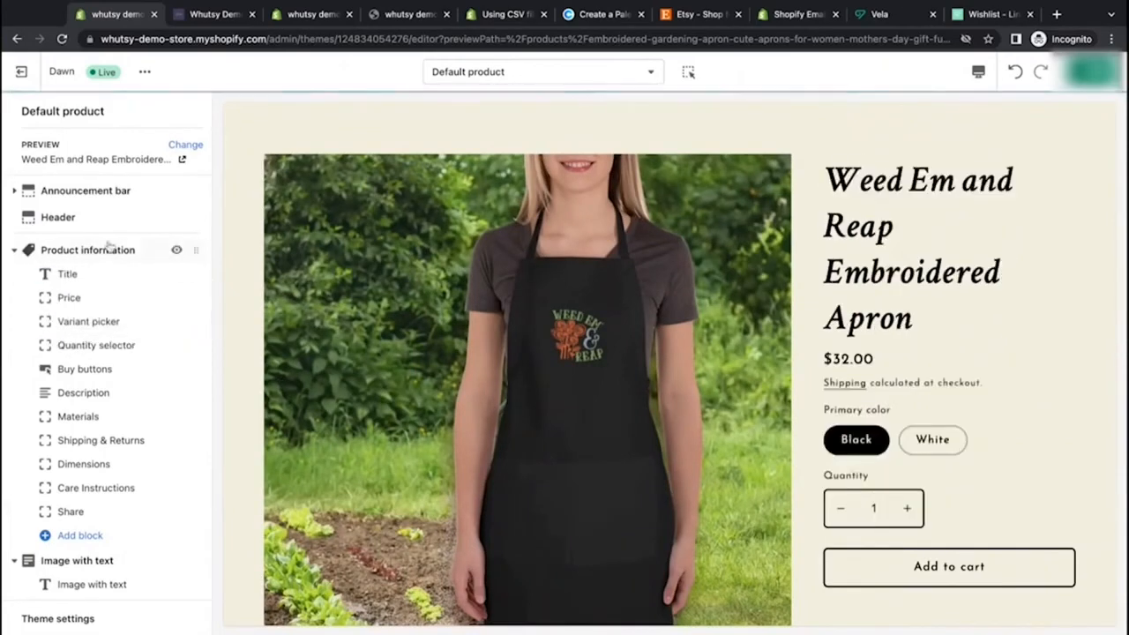
Step: Open the Buy buttons block settings to examine the dynamic checkout buttons option
{"action": "scroll", "coordinate": [829, 474], "scroll_direction": "down", "scroll_amount": 4}
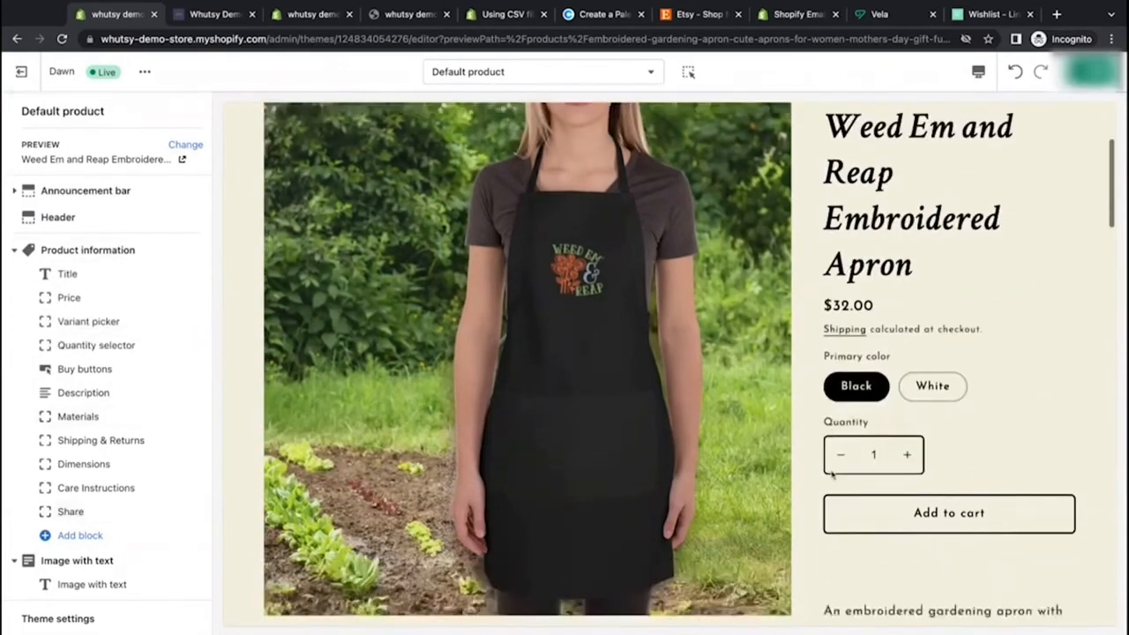
{"action": "left_click", "coordinate": [68, 371]}
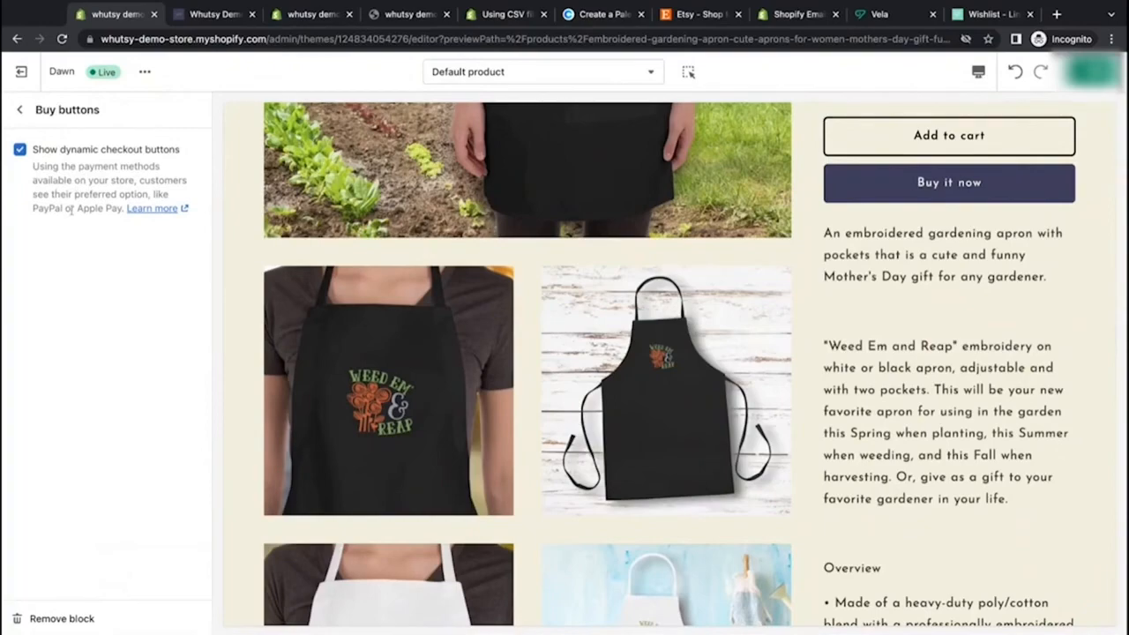
{"action": "scroll", "coordinate": [898, 236], "scroll_direction": "up", "scroll_amount": 3}
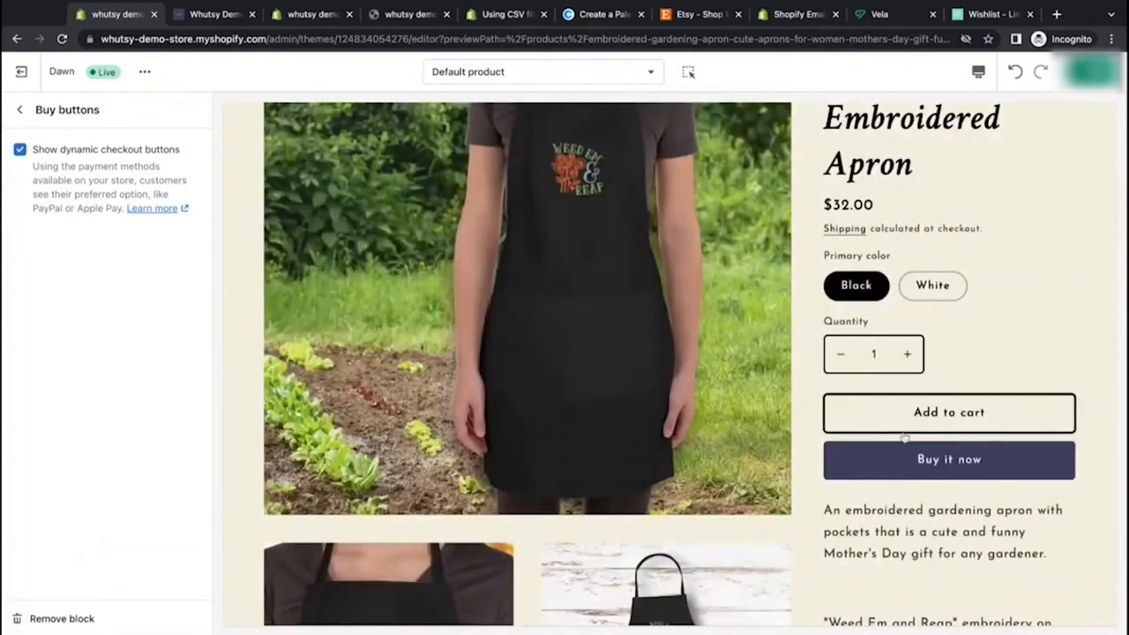
{"action": "left_click", "coordinate": [20, 110]}
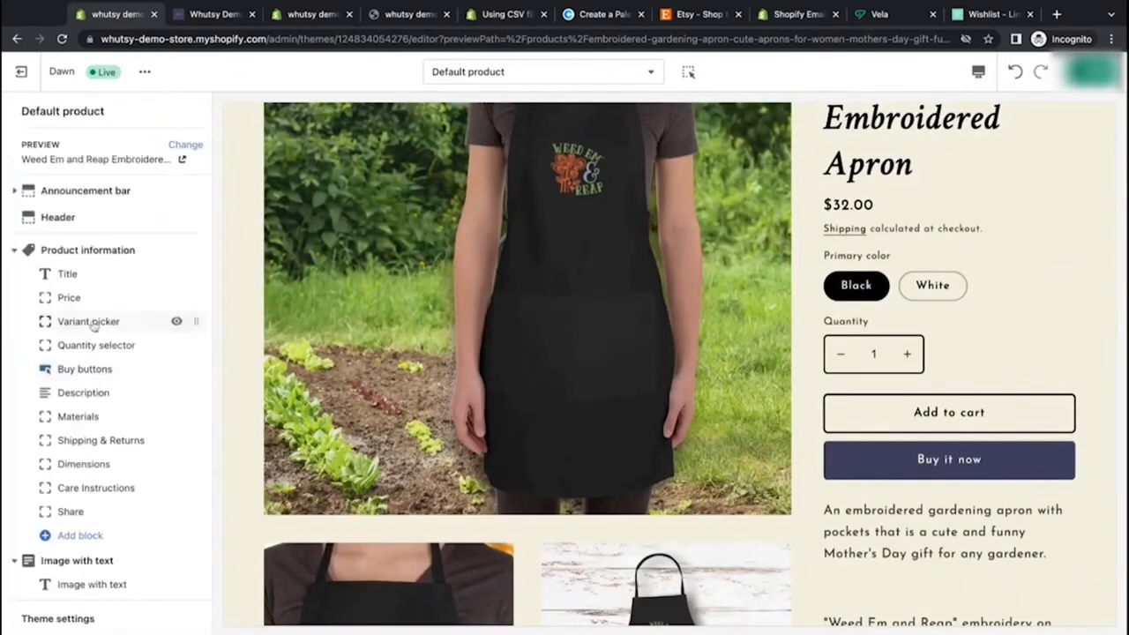
Step: Open the Description block settings and scroll through the product description in the preview
{"action": "scroll", "coordinate": [173, 366], "scroll_direction": "down", "scroll_amount": 1}
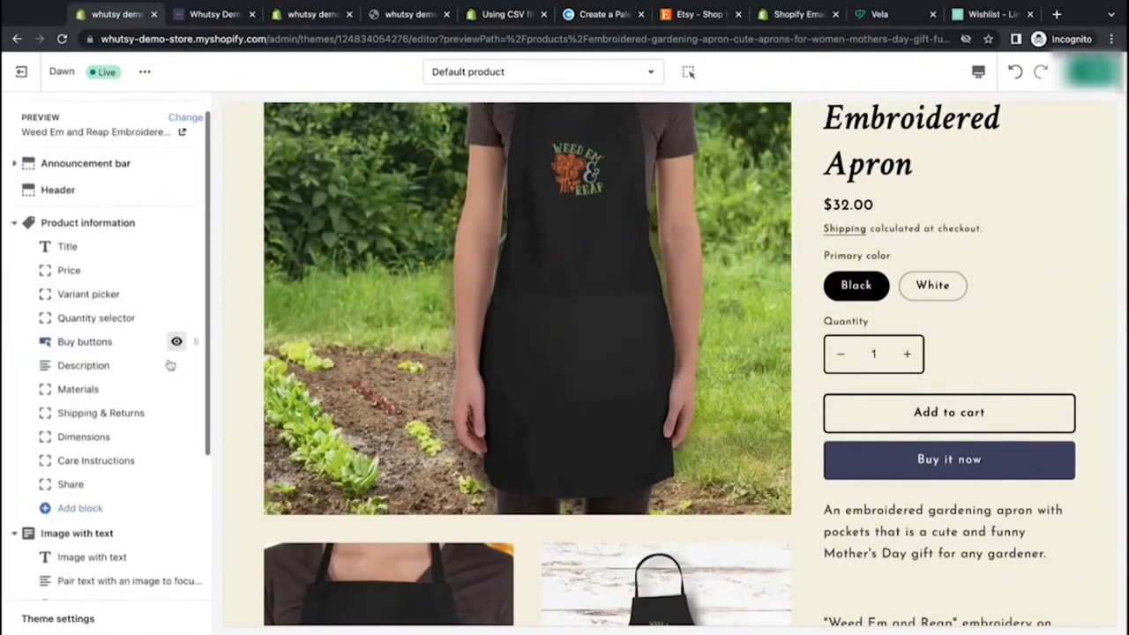
{"action": "left_click", "coordinate": [108, 355]}
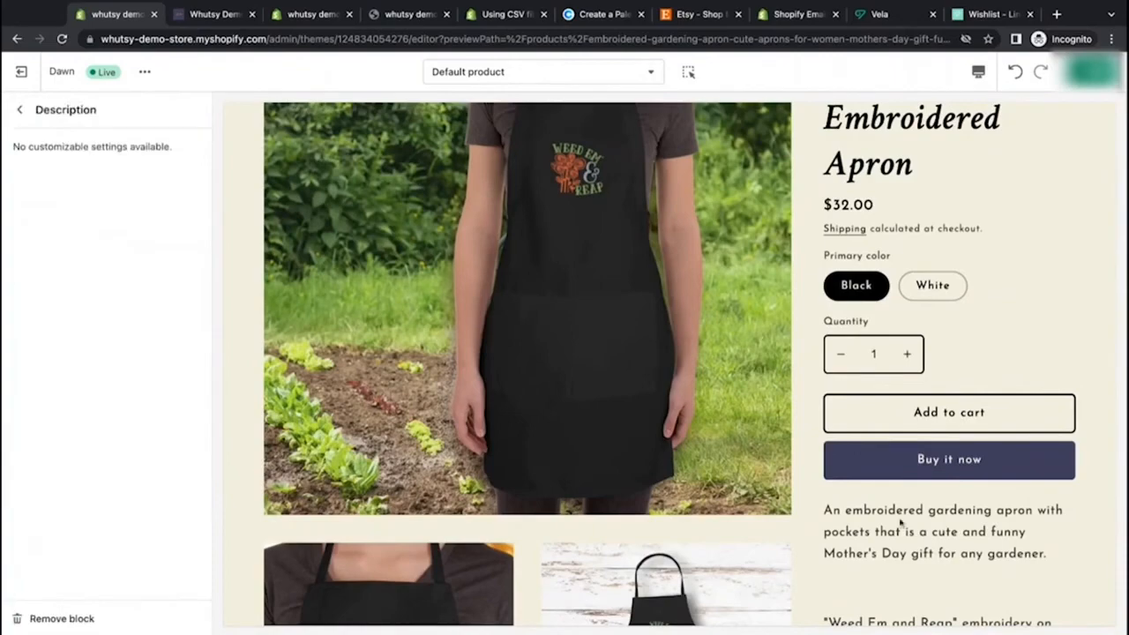
{"action": "scroll", "coordinate": [900, 523], "scroll_direction": "down", "scroll_amount": 3}
{"action": "scroll", "coordinate": [900, 523], "scroll_direction": "down", "scroll_amount": 2}
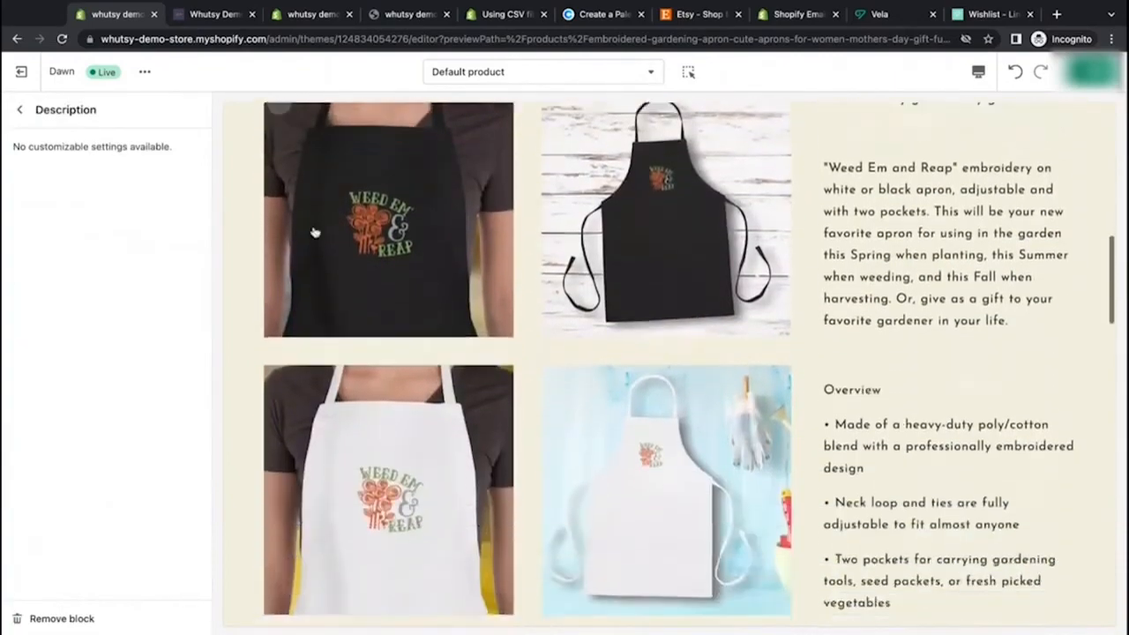
{"action": "left_click", "coordinate": [20, 109]}
{"action": "scroll", "coordinate": [860, 299], "scroll_direction": "down", "scroll_amount": 7}
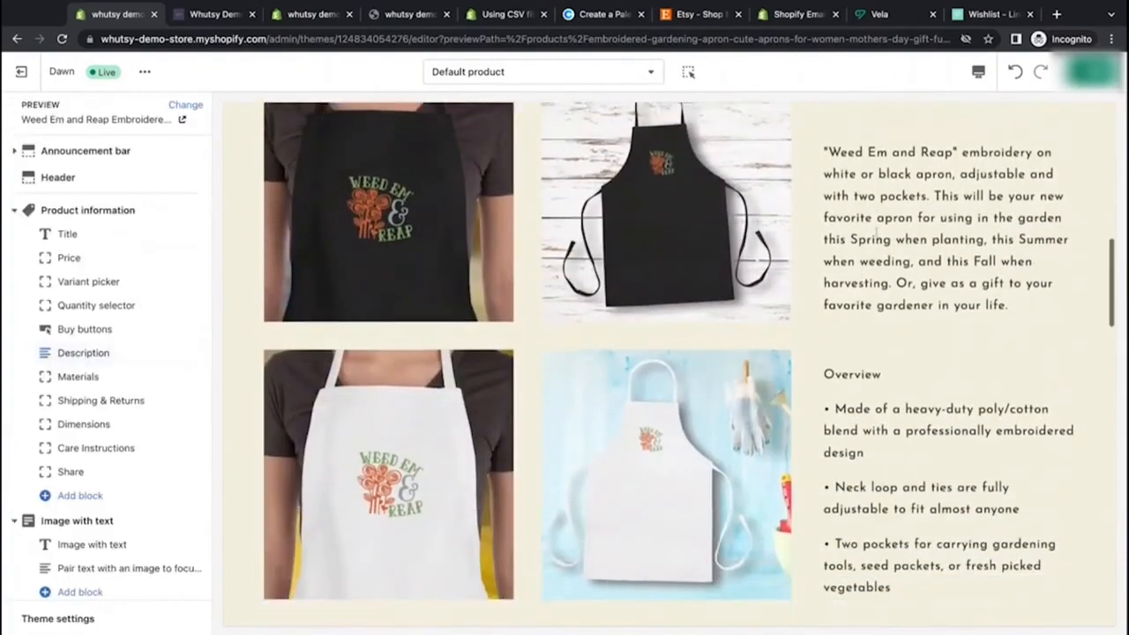
{"action": "scroll", "coordinate": [671, 362], "scroll_direction": "up", "scroll_amount": 7}
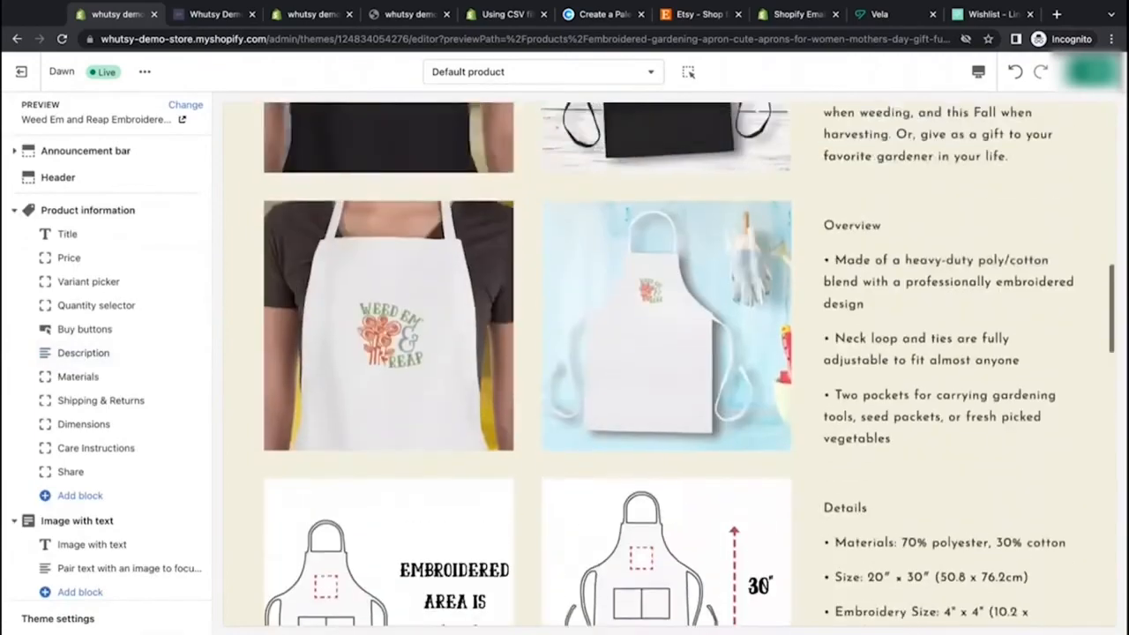
Step: Remove the Materials collapsible row block from the Product information section
{"action": "scroll", "coordinate": [670, 361], "scroll_direction": "down", "scroll_amount": 3}
{"action": "scroll", "coordinate": [670, 362], "scroll_direction": "down", "scroll_amount": 9}
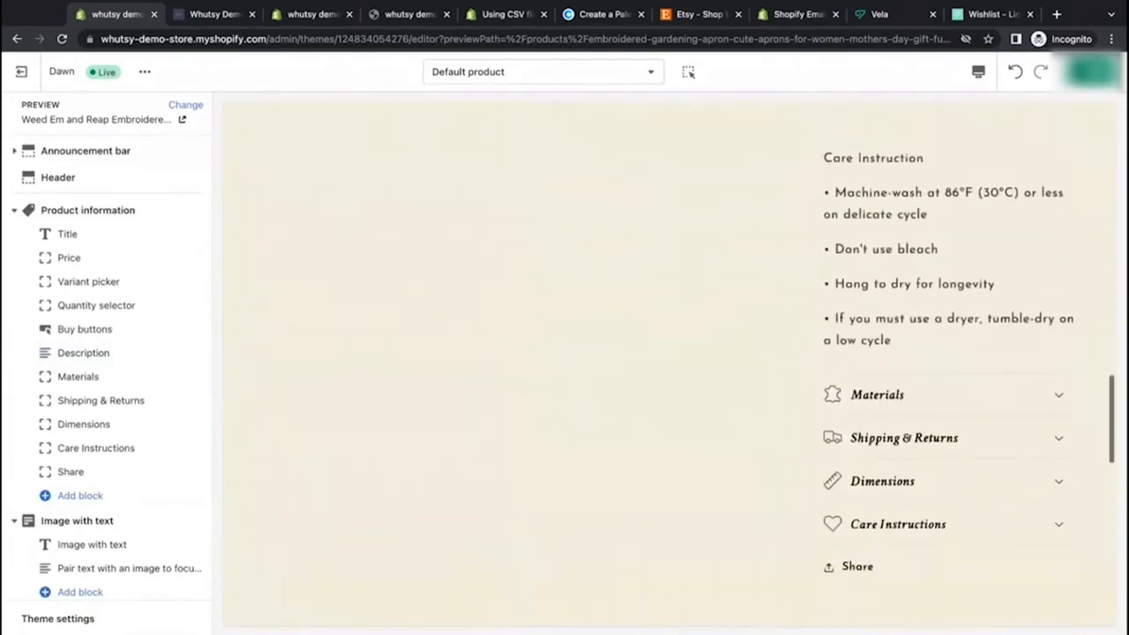
{"action": "scroll", "coordinate": [671, 361], "scroll_direction": "up", "scroll_amount": 3}
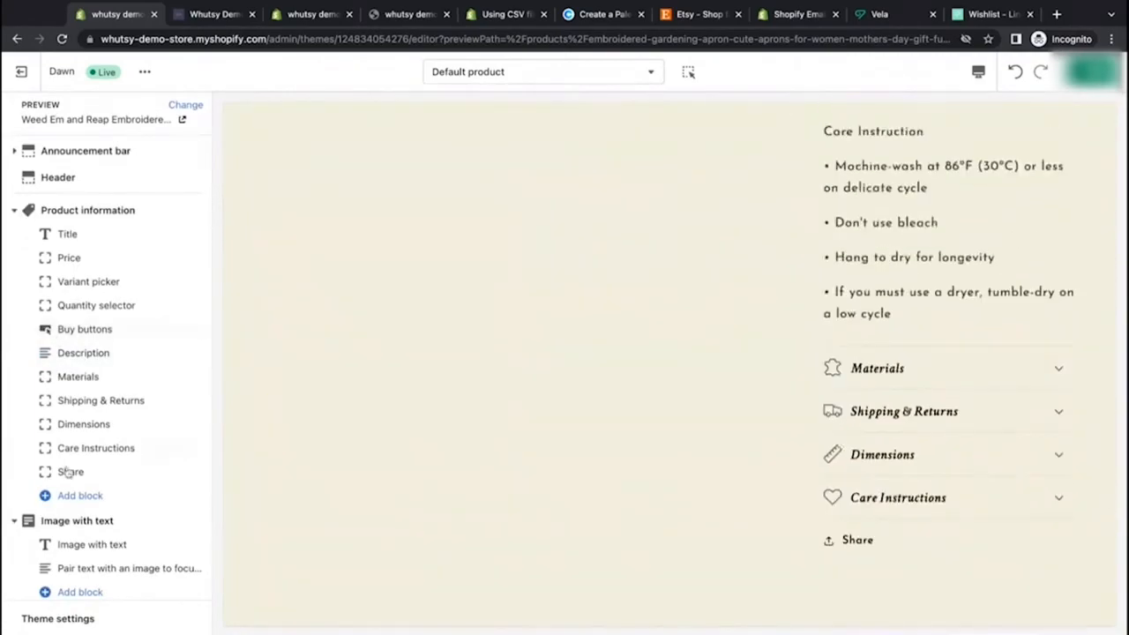
{"action": "left_click", "coordinate": [101, 377]}
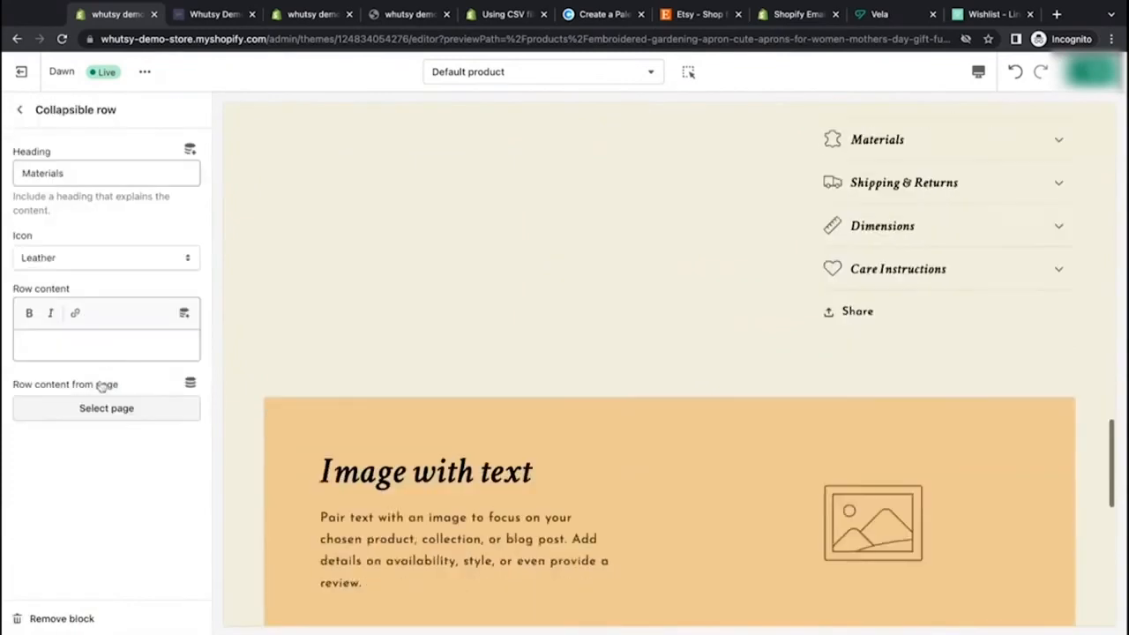
{"action": "scroll", "coordinate": [703, 302], "scroll_direction": "up", "scroll_amount": 2}
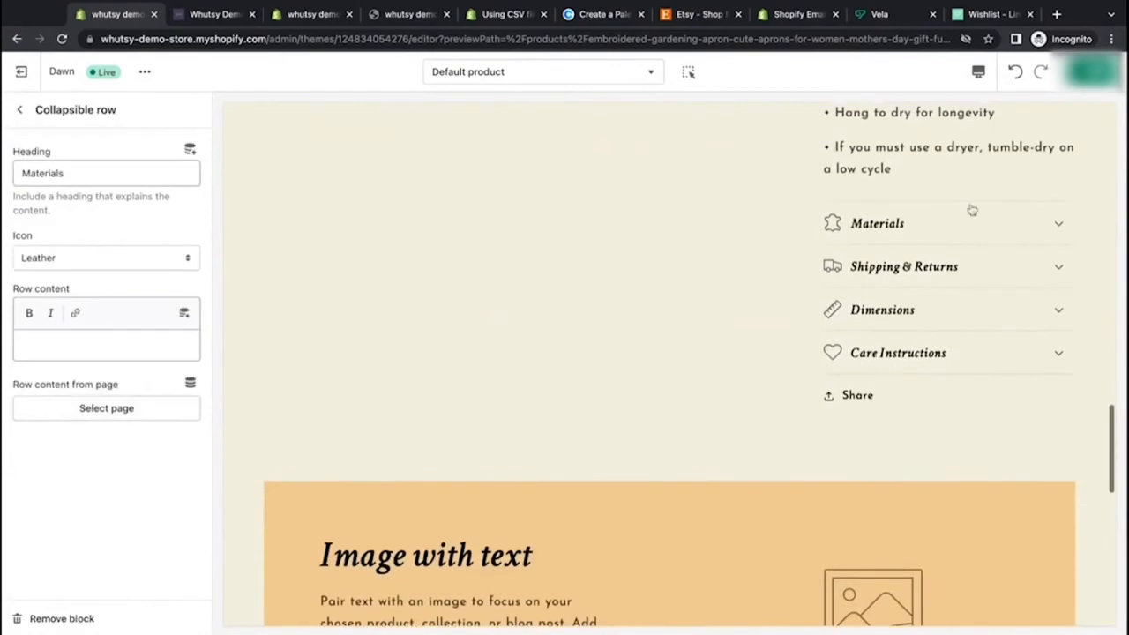
{"action": "left_click", "coordinate": [1030, 225]}
{"action": "left_click", "coordinate": [1038, 234]}
{"action": "left_click", "coordinate": [109, 355]}
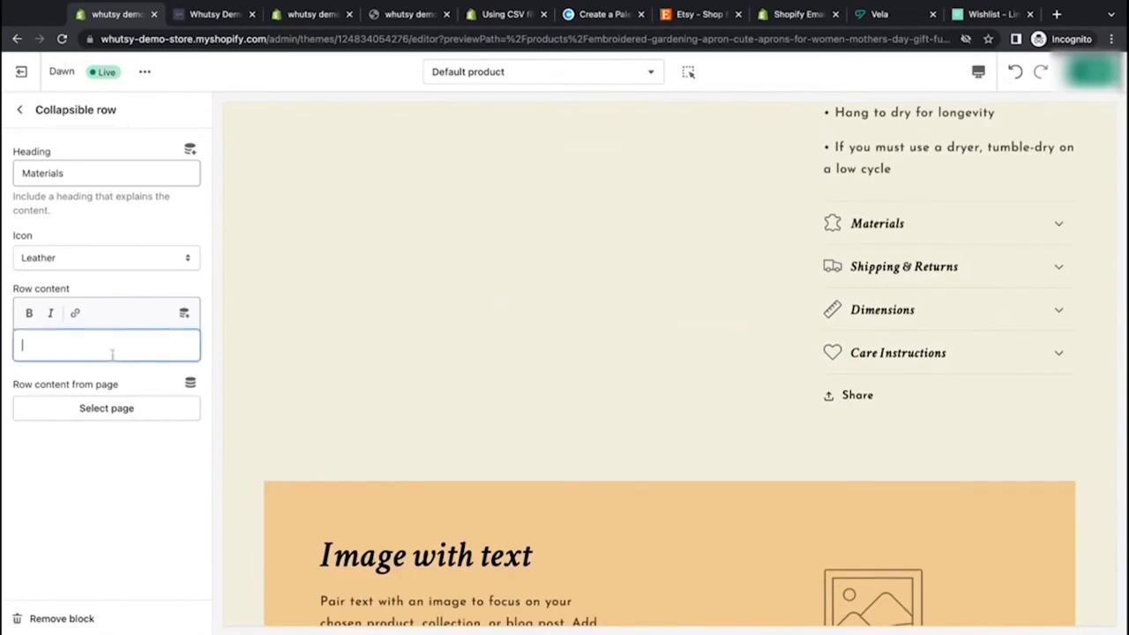
{"action": "scroll", "coordinate": [521, 367], "scroll_direction": "up", "scroll_amount": 15}
{"action": "scroll", "coordinate": [519, 386], "scroll_direction": "up", "scroll_amount": 2}
{"action": "scroll", "coordinate": [519, 386], "scroll_direction": "down", "scroll_amount": 6}
{"action": "scroll", "coordinate": [518, 386], "scroll_direction": "down", "scroll_amount": 1}
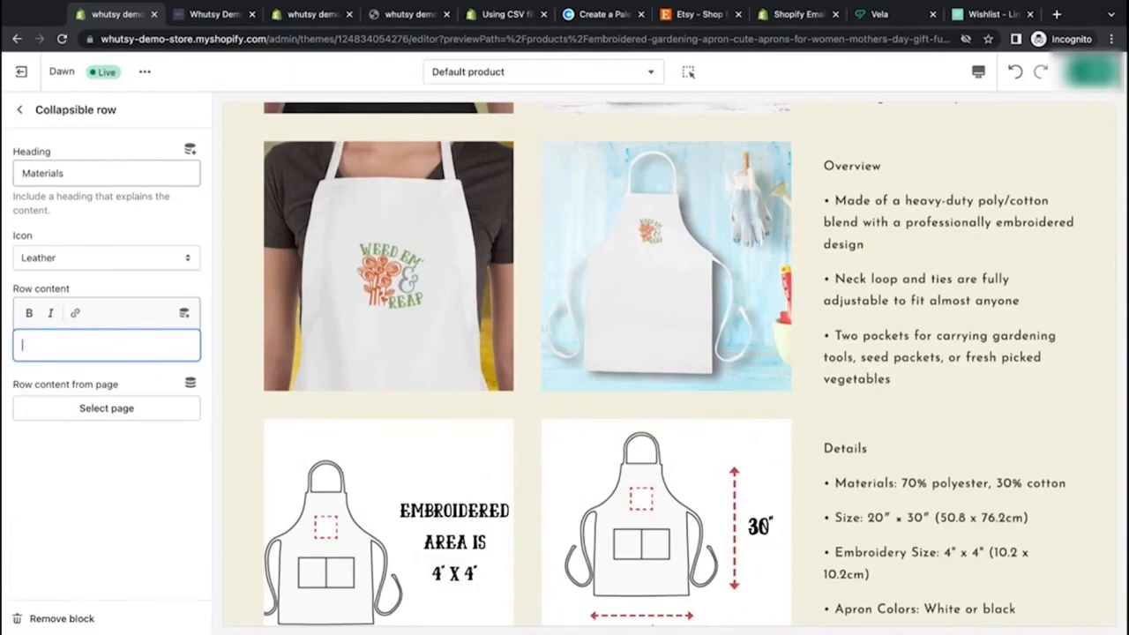
{"action": "scroll", "coordinate": [680, 282], "scroll_direction": "down", "scroll_amount": 10}
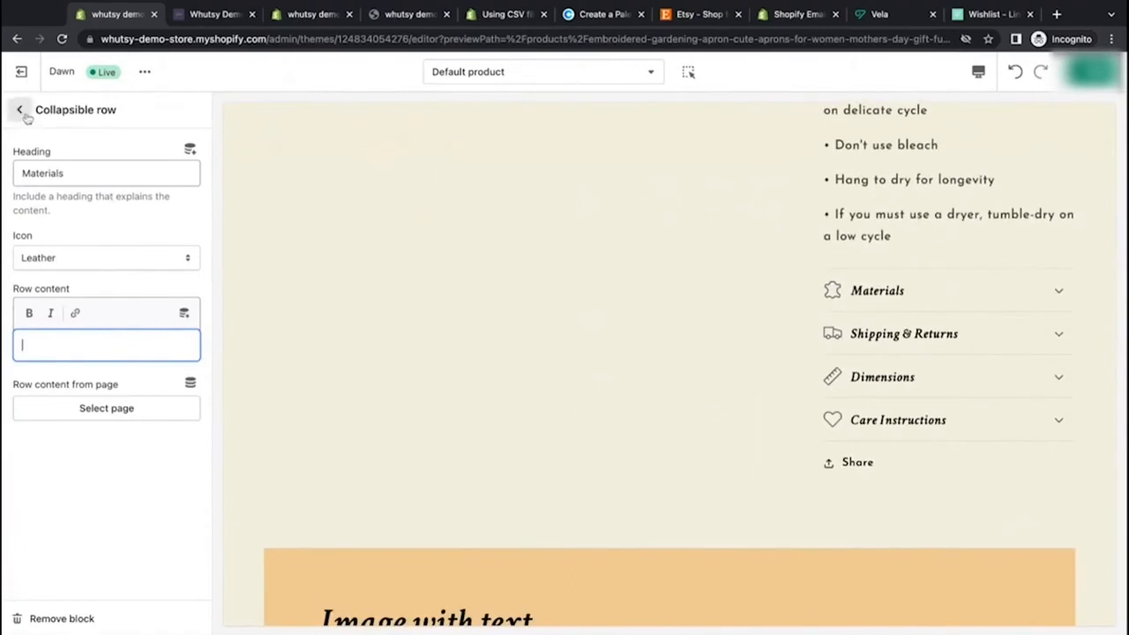
{"action": "left_click", "coordinate": [70, 618]}
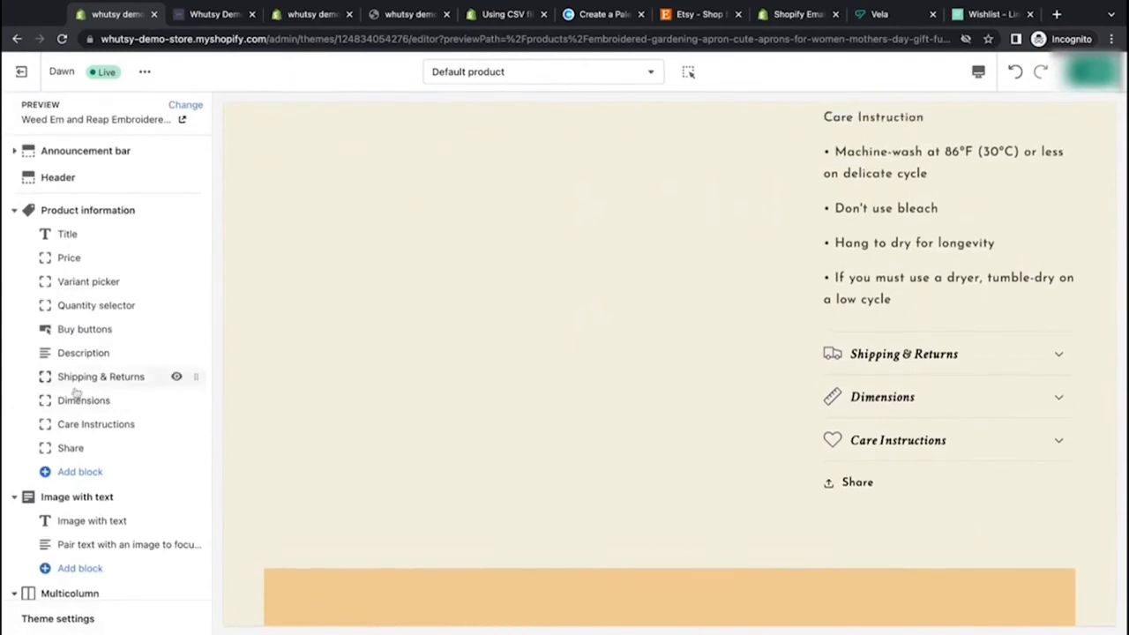
Step: Set the Shipping & Returns row content to "Pesonalized items cannot be returned. If a arrives damaged, please reach out within 5 days."
{"action": "left_click", "coordinate": [100, 378]}
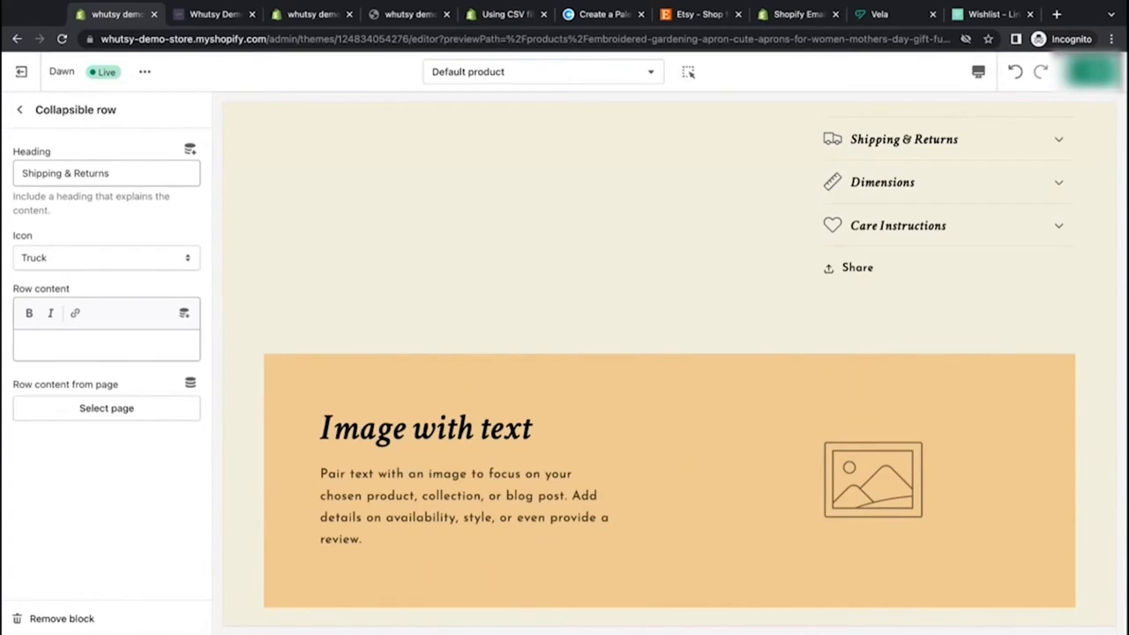
{"action": "scroll", "coordinate": [297, 315], "scroll_direction": "up", "scroll_amount": 4}
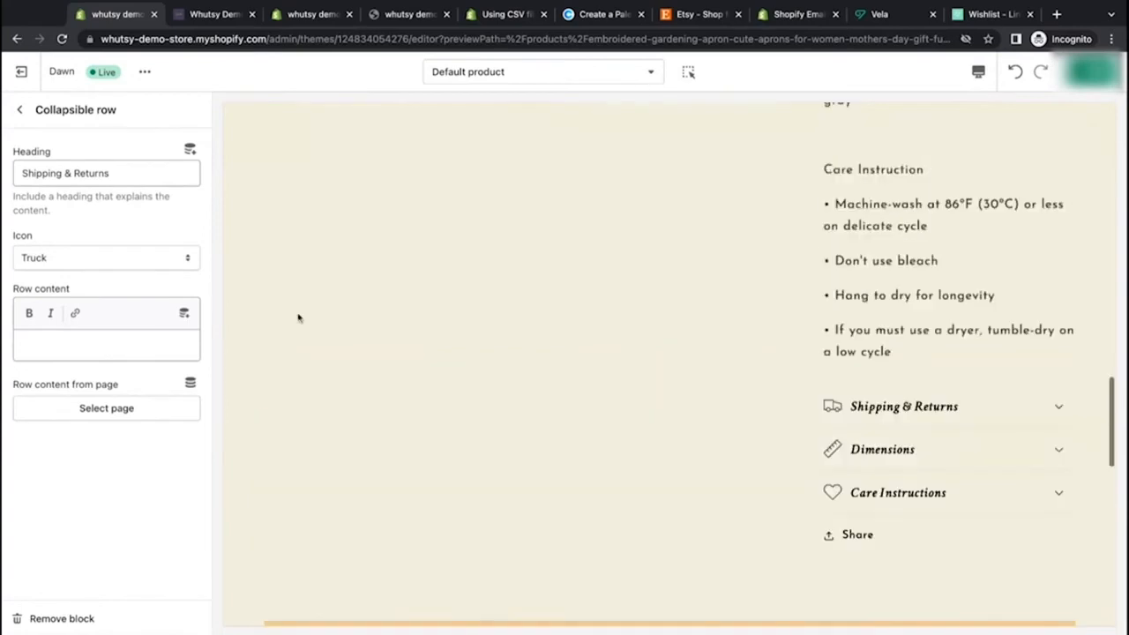
{"action": "scroll", "coordinate": [297, 317], "scroll_direction": "down", "scroll_amount": 2}
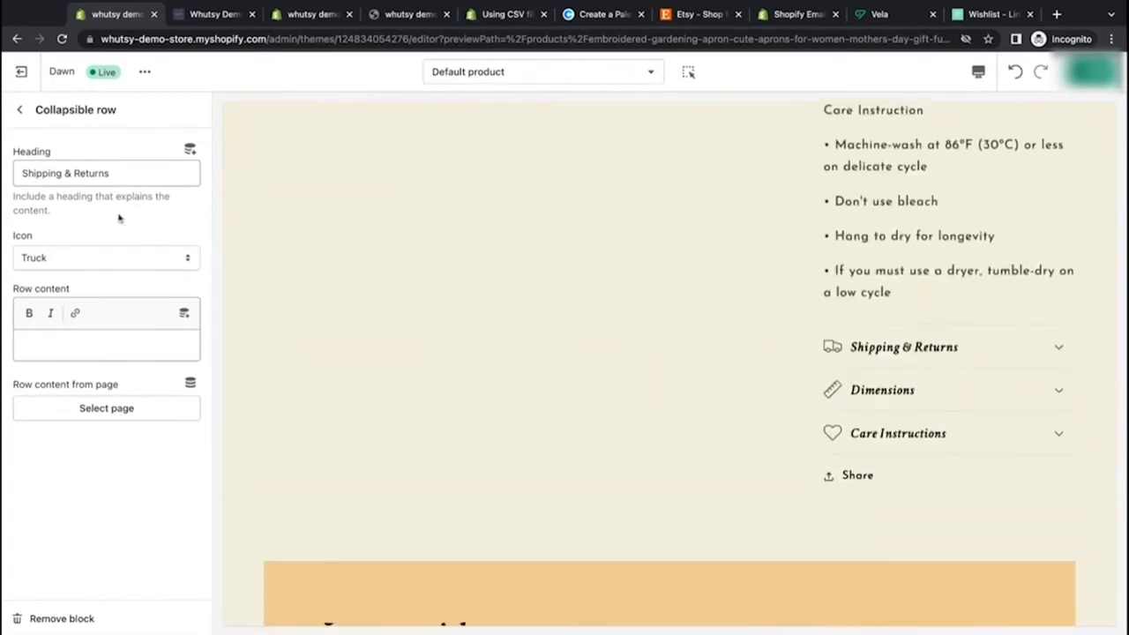
{"action": "left_click", "coordinate": [94, 344]}
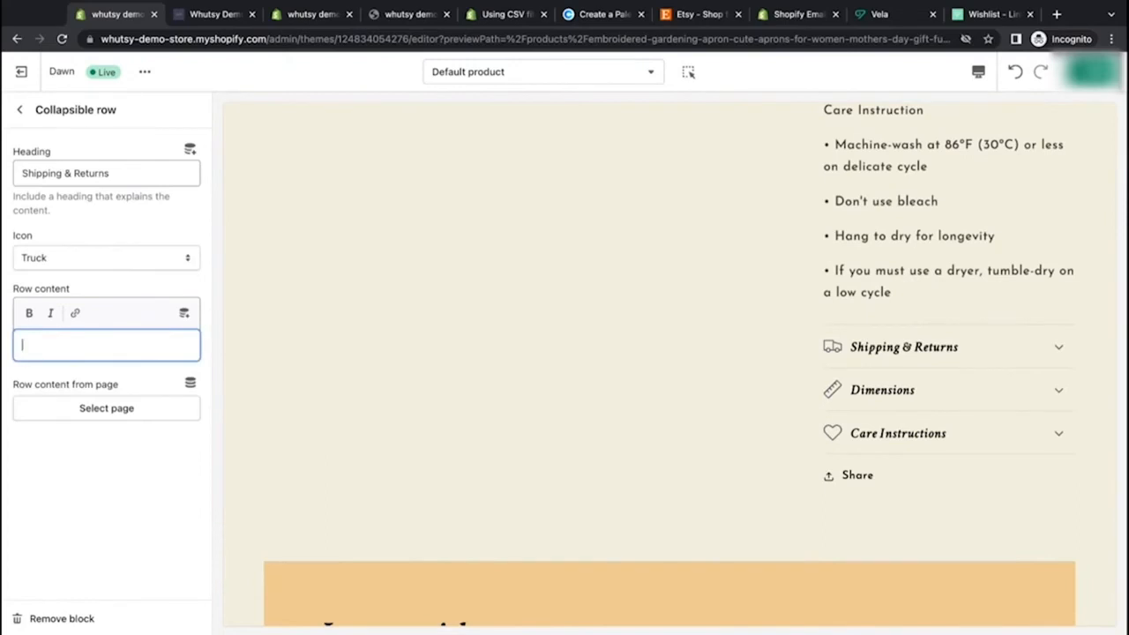
{"action": "type", "text": "Pesonalized items cannot be returne"}
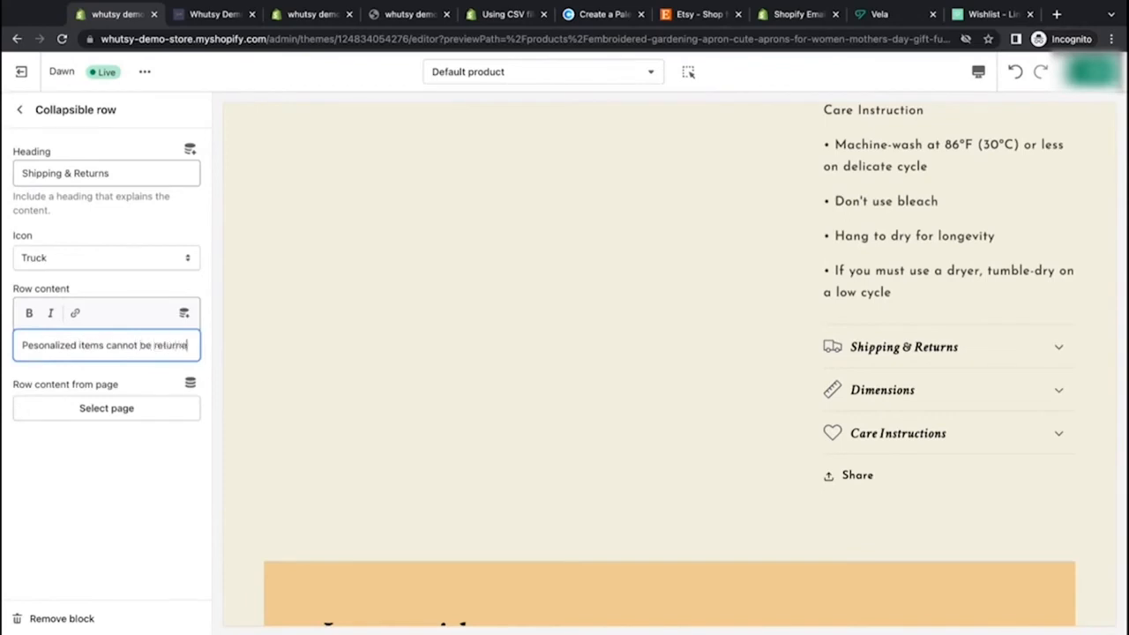
{"action": "type", "text": "d. If a arrives"}
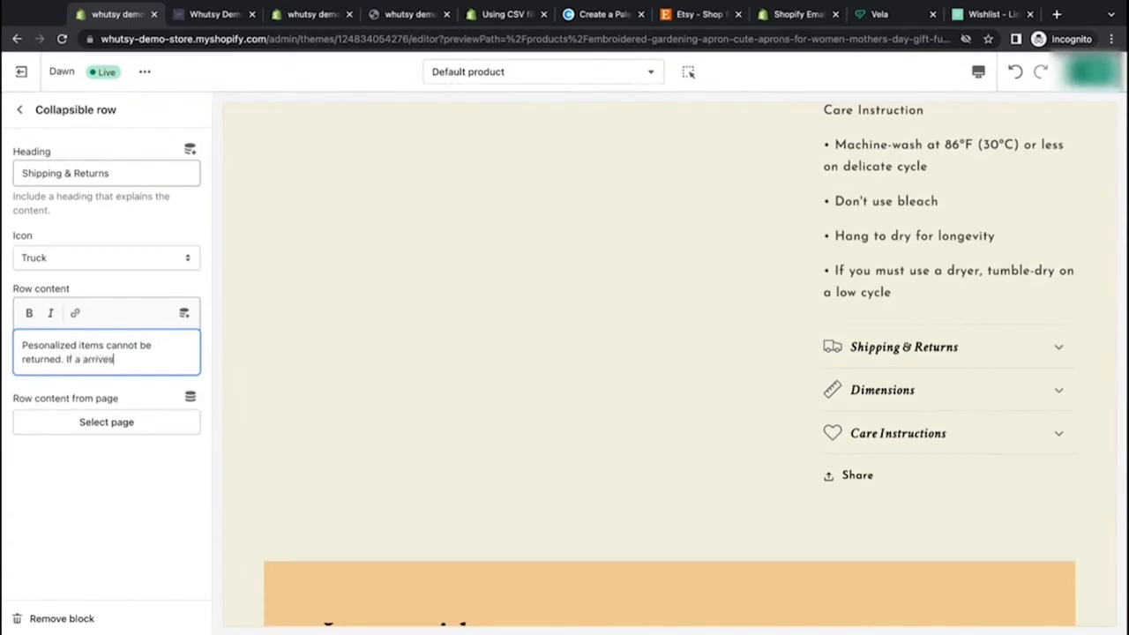
{"action": "key", "text": "BackSpace"}
{"action": "type", "text": "d"}
{"action": "key", "text": "BackSpace"}
{"action": "type", "text": "s damaged, please reach ou"}
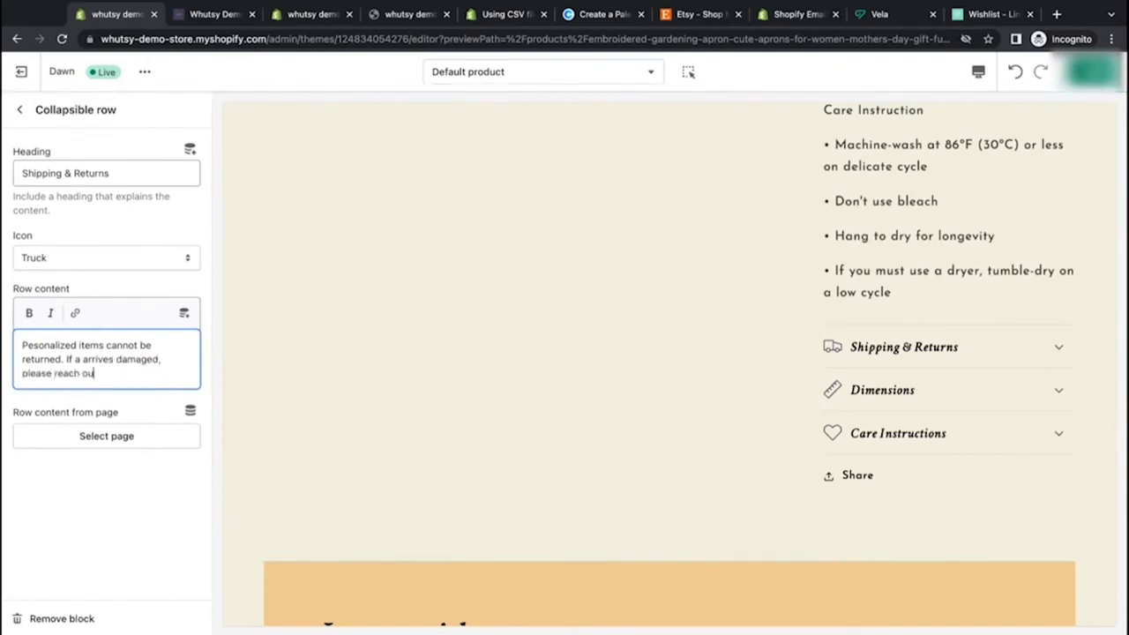
{"action": "type", "text": "t within 5 days."}
{"action": "left_click", "coordinate": [19, 110]}
Step: Remove the Dimensions and Care Instructions collapsible row blocks
{"action": "left_click", "coordinate": [88, 402]}
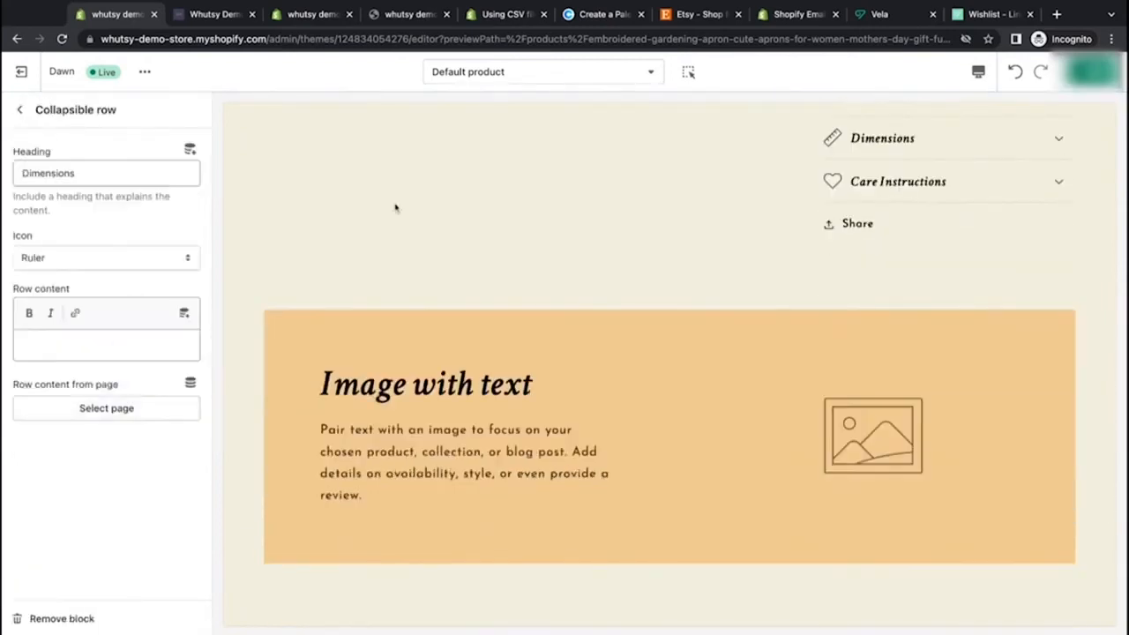
{"action": "scroll", "coordinate": [396, 206], "scroll_direction": "up", "scroll_amount": 2}
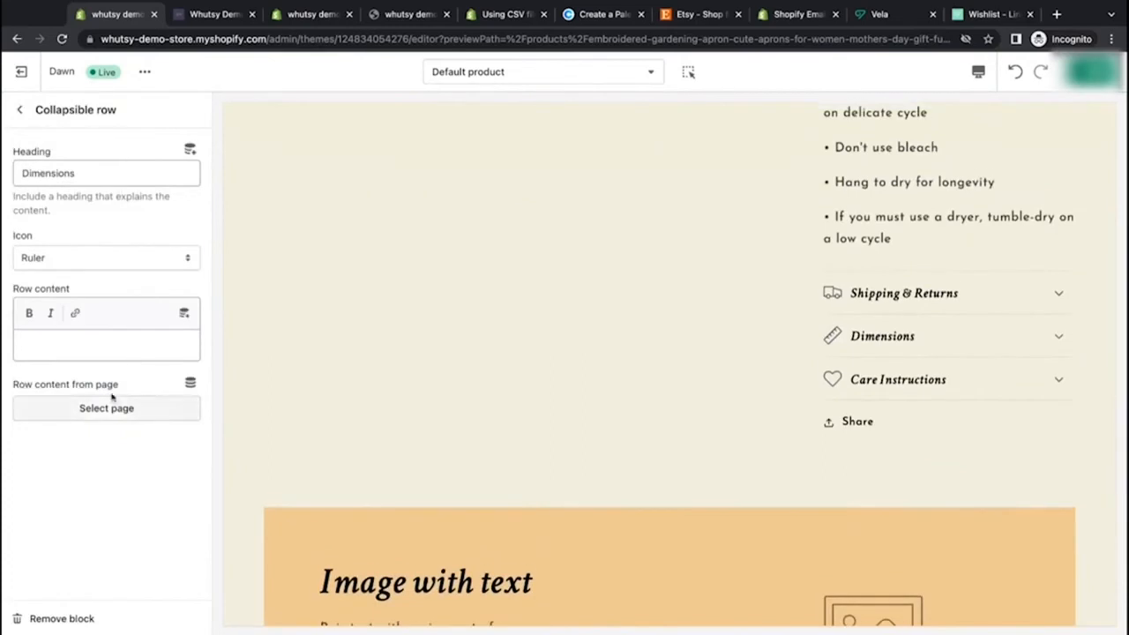
{"action": "left_click", "coordinate": [53, 618]}
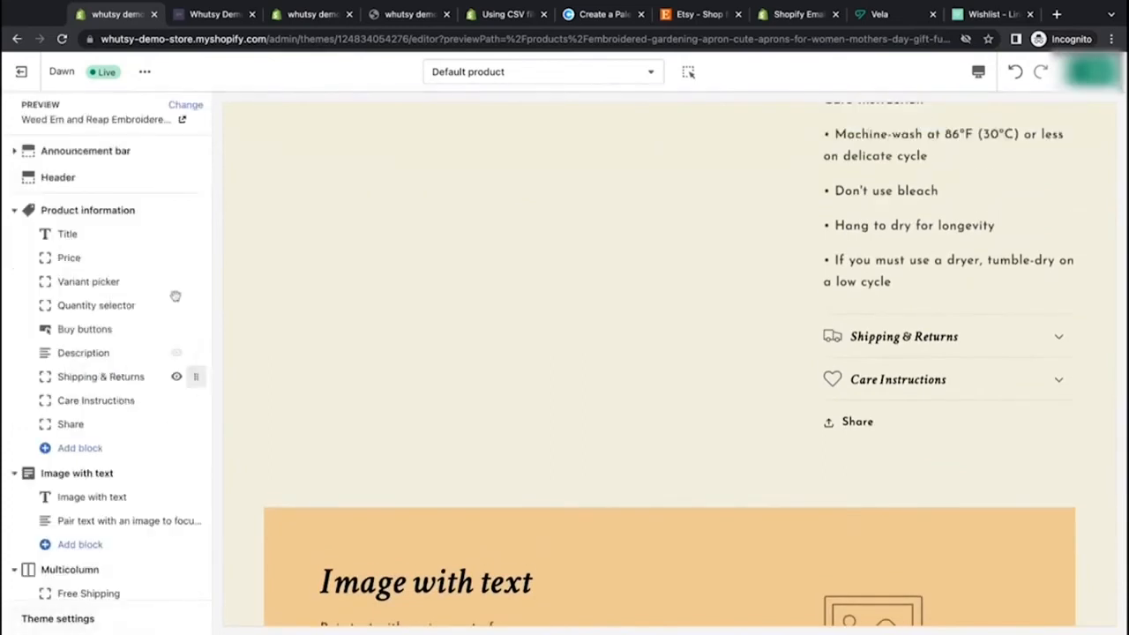
{"action": "left_click", "coordinate": [116, 402]}
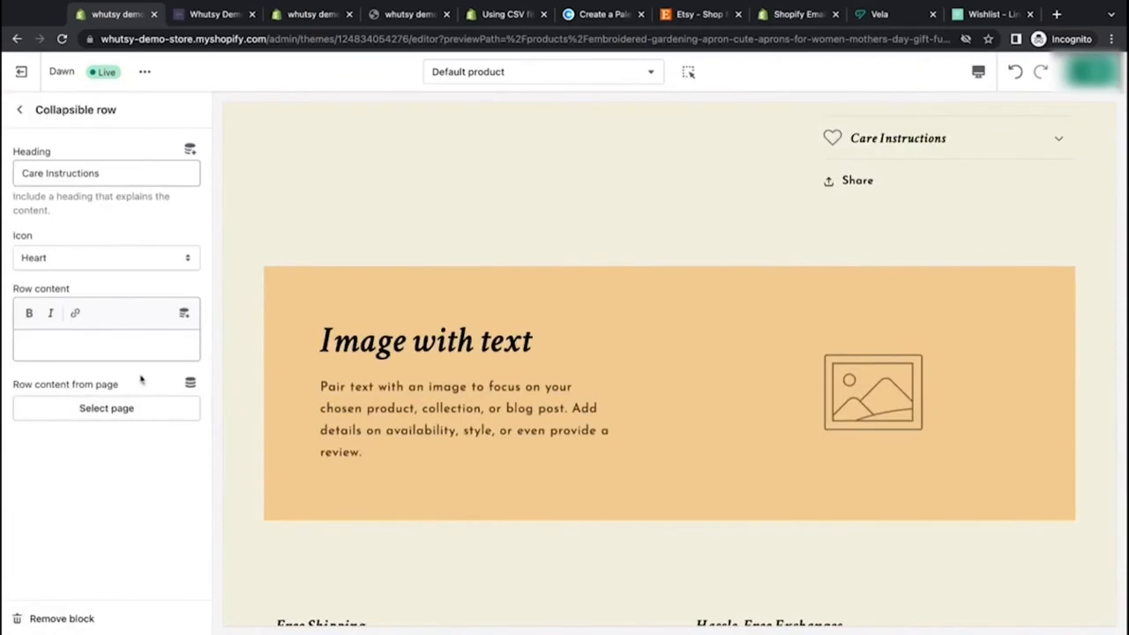
{"action": "left_click", "coordinate": [70, 619]}
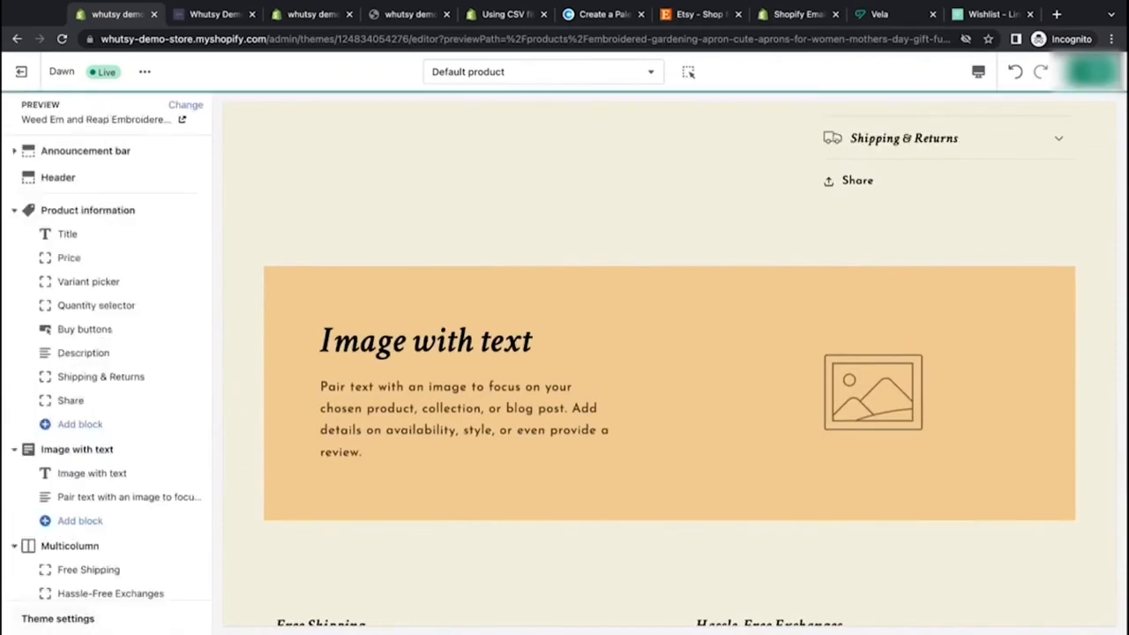
Step: Scroll through the product description in the preview to review its content
{"action": "scroll", "coordinate": [449, 322], "scroll_direction": "up", "scroll_amount": 5}
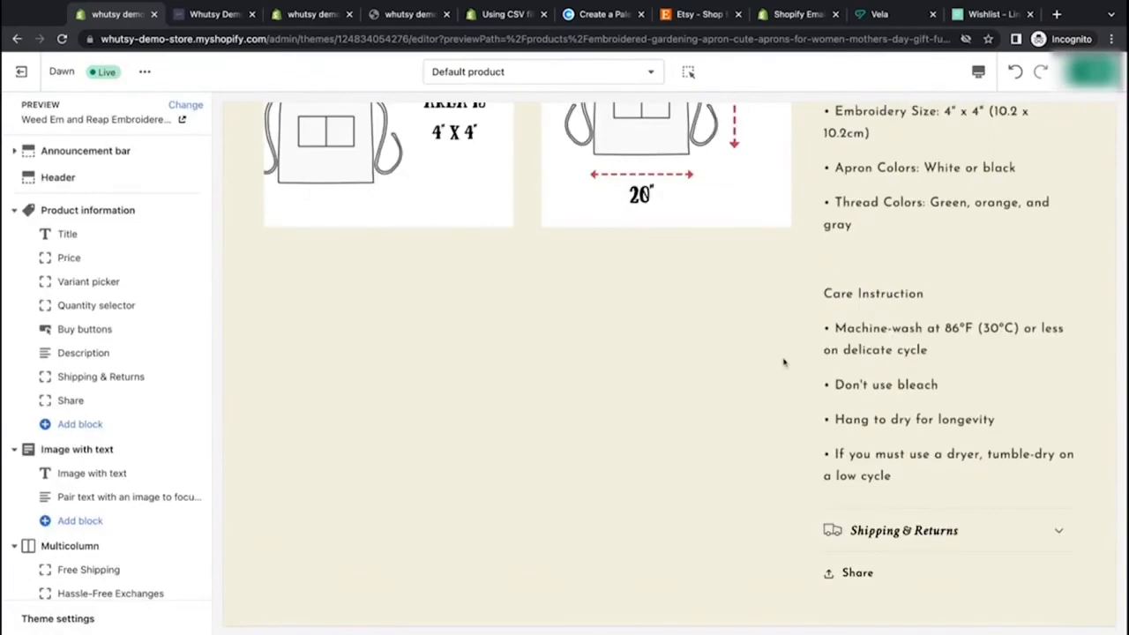
{"action": "left_click_drag", "start_coordinate": [901, 482], "coordinate": [824, 295]}
{"action": "left_click", "coordinate": [867, 322]}
{"action": "scroll", "coordinate": [867, 322], "scroll_direction": "up", "scroll_amount": 4}
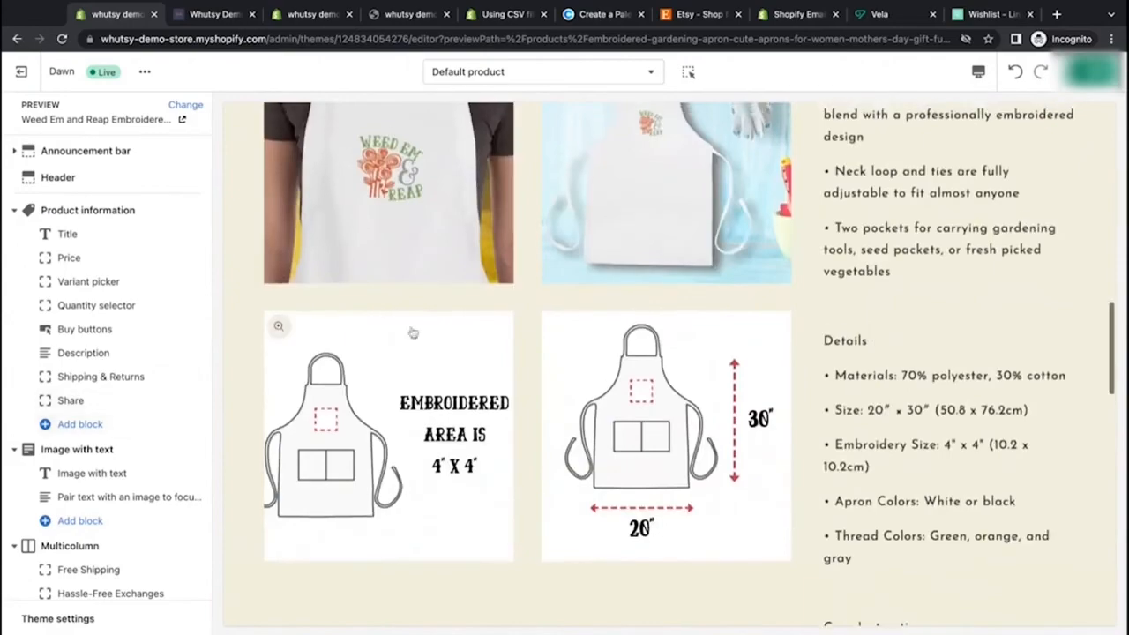
{"action": "scroll", "coordinate": [410, 327], "scroll_direction": "up", "scroll_amount": 3}
{"action": "scroll", "coordinate": [410, 327], "scroll_direction": "down", "scroll_amount": 1}
{"action": "scroll", "coordinate": [410, 328], "scroll_direction": "up", "scroll_amount": 4}
{"action": "scroll", "coordinate": [410, 327], "scroll_direction": "down", "scroll_amount": 10}
{"action": "scroll", "coordinate": [295, 359], "scroll_direction": "down", "scroll_amount": 1}
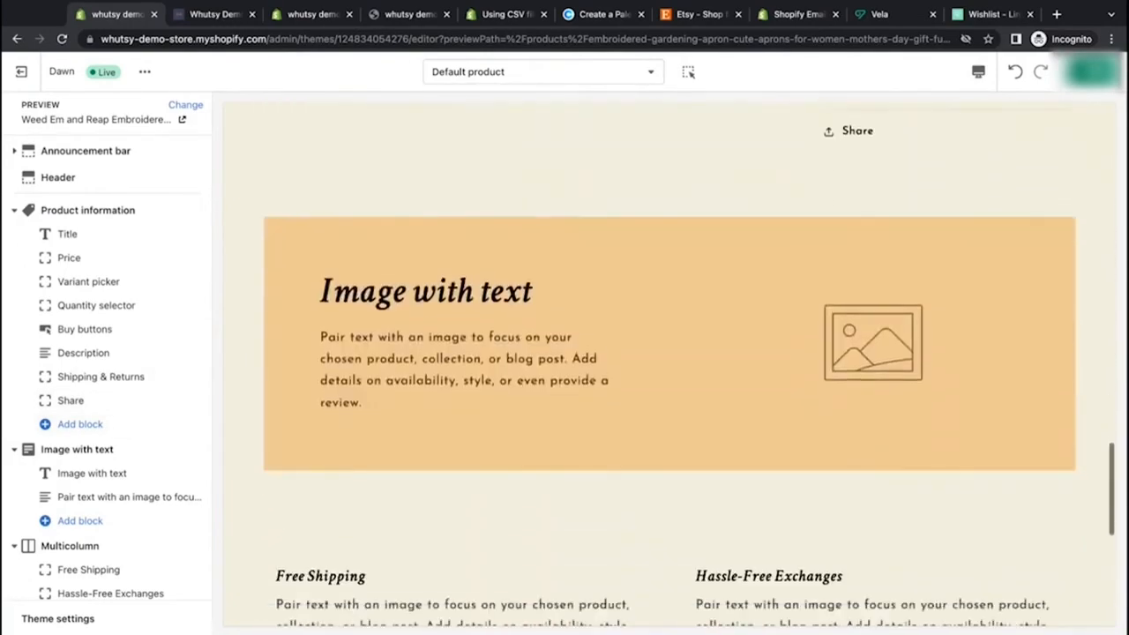
Step: Remove the Image with text section from the product template
{"action": "left_click", "coordinate": [94, 451]}
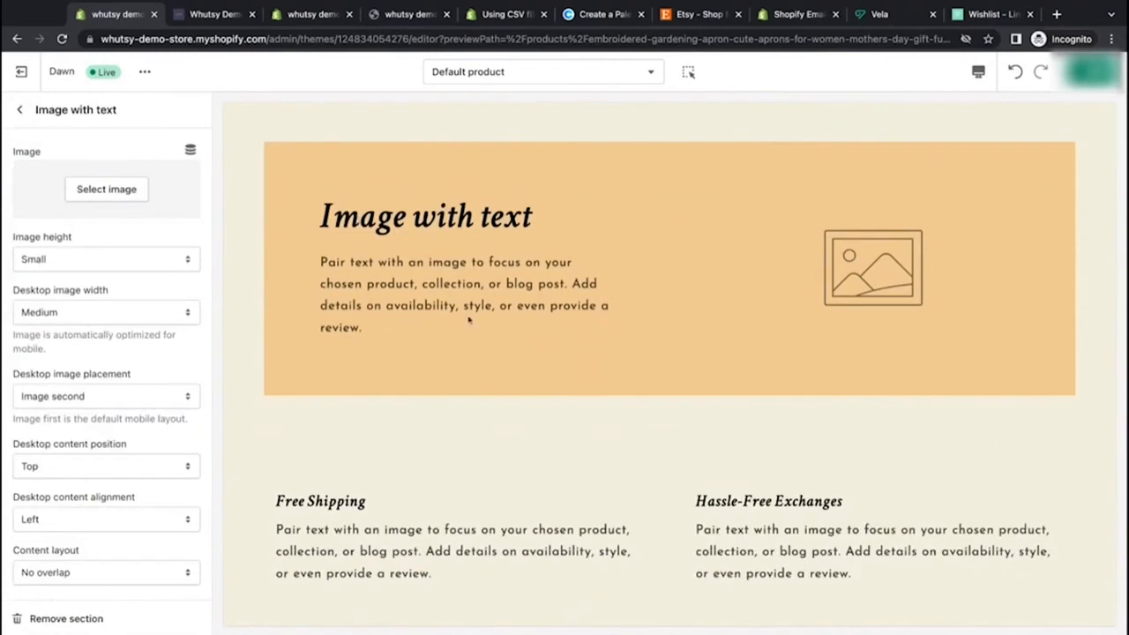
{"action": "left_click", "coordinate": [20, 109]}
{"action": "scroll", "coordinate": [141, 477], "scroll_direction": "down", "scroll_amount": 1}
{"action": "left_click", "coordinate": [106, 418]}
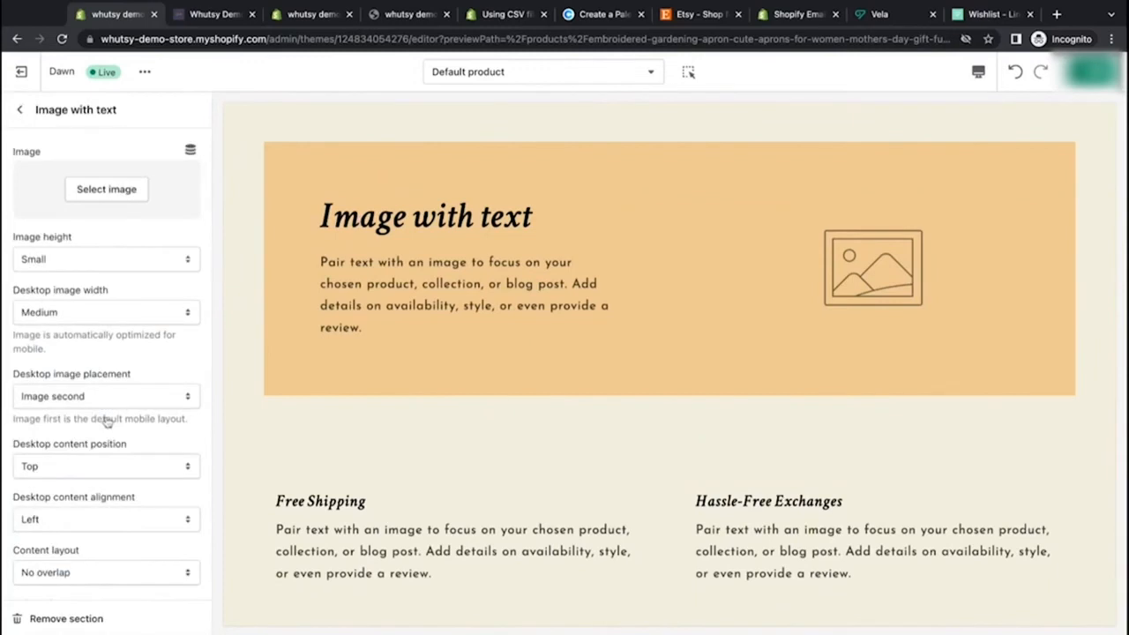
{"action": "left_click", "coordinate": [62, 621]}
Step: Remove the Multicolumn section with the Free Shipping and Hassle-Free Exchanges columns
{"action": "scroll", "coordinate": [314, 472], "scroll_direction": "down", "scroll_amount": 1}
{"action": "scroll", "coordinate": [314, 471], "scroll_direction": "down", "scroll_amount": 1}
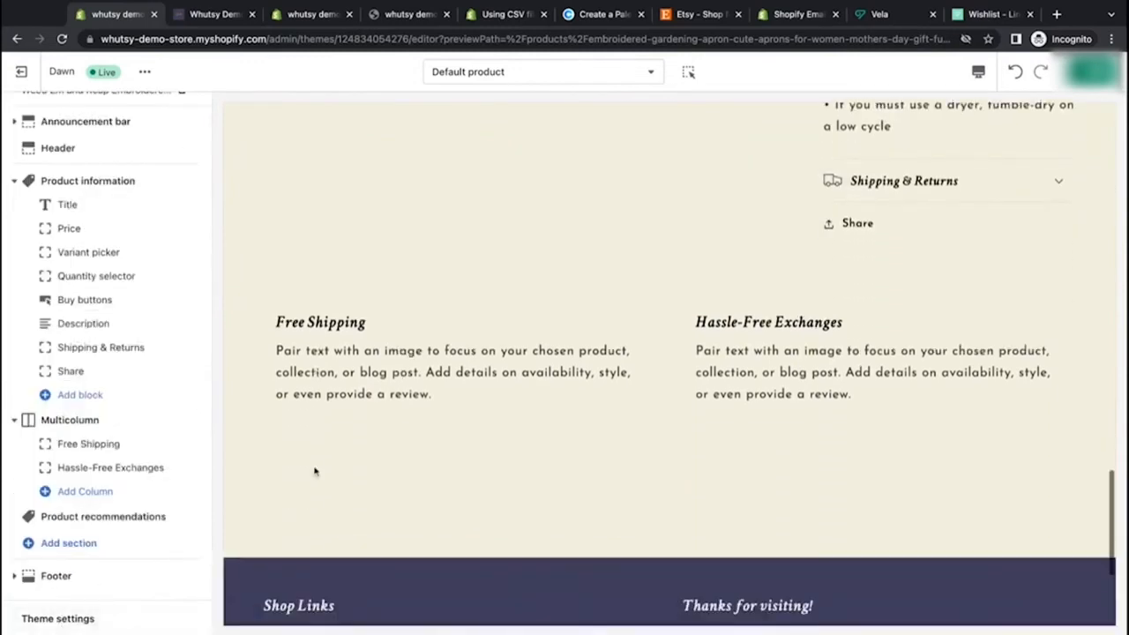
{"action": "left_click", "coordinate": [79, 422]}
{"action": "left_click_drag", "start_coordinate": [279, 183], "coordinate": [455, 236]}
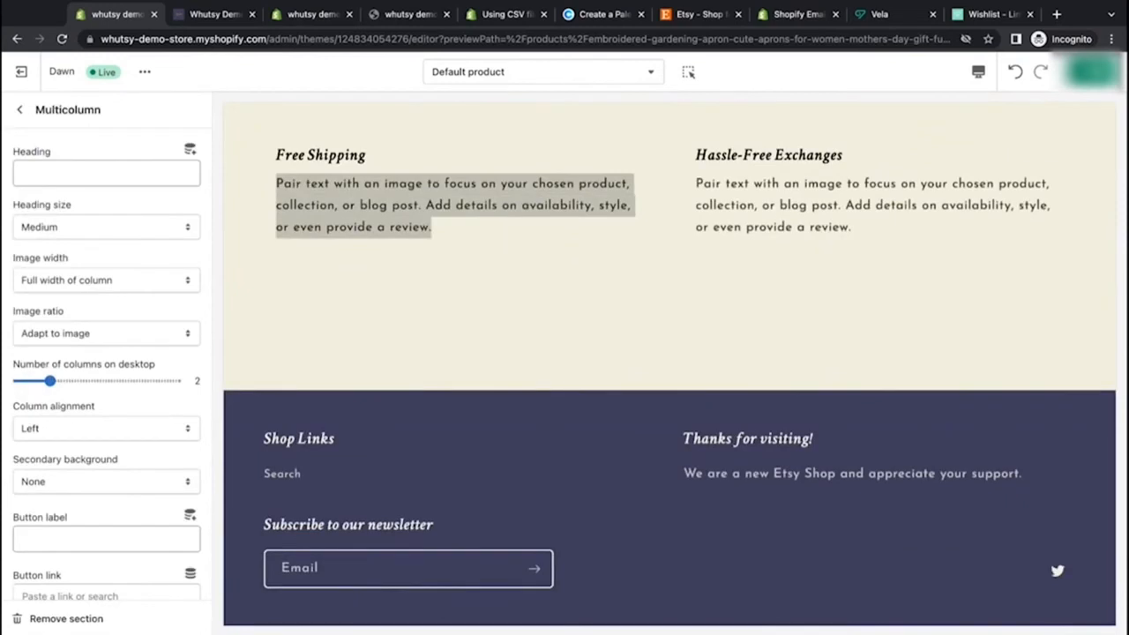
{"action": "triple_click", "coordinate": [855, 229]}
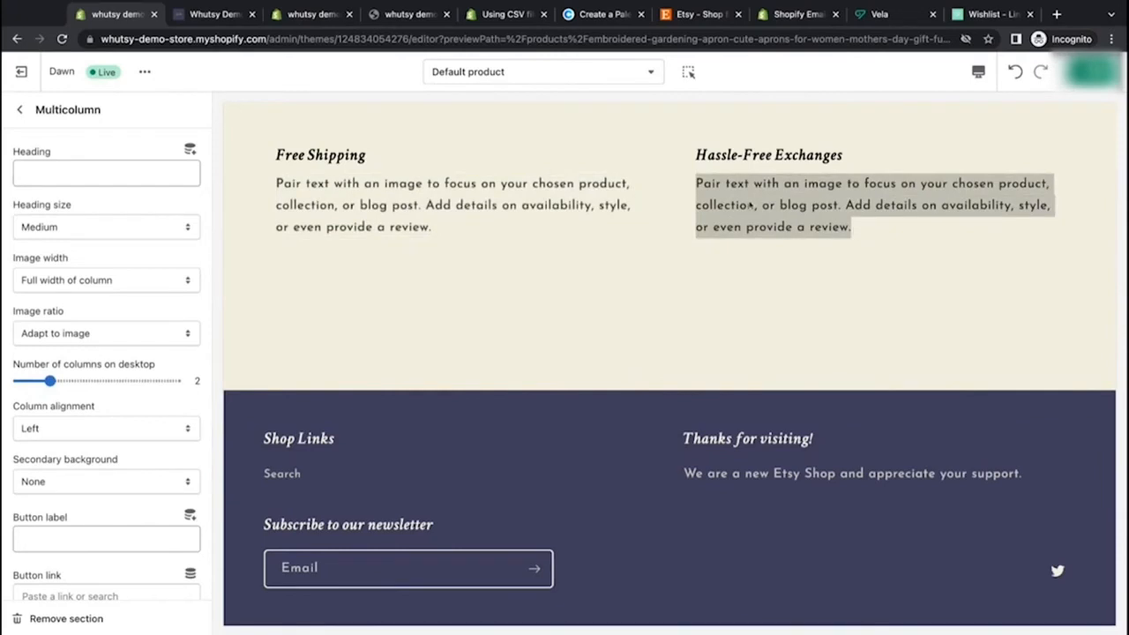
{"action": "left_click", "coordinate": [864, 233]}
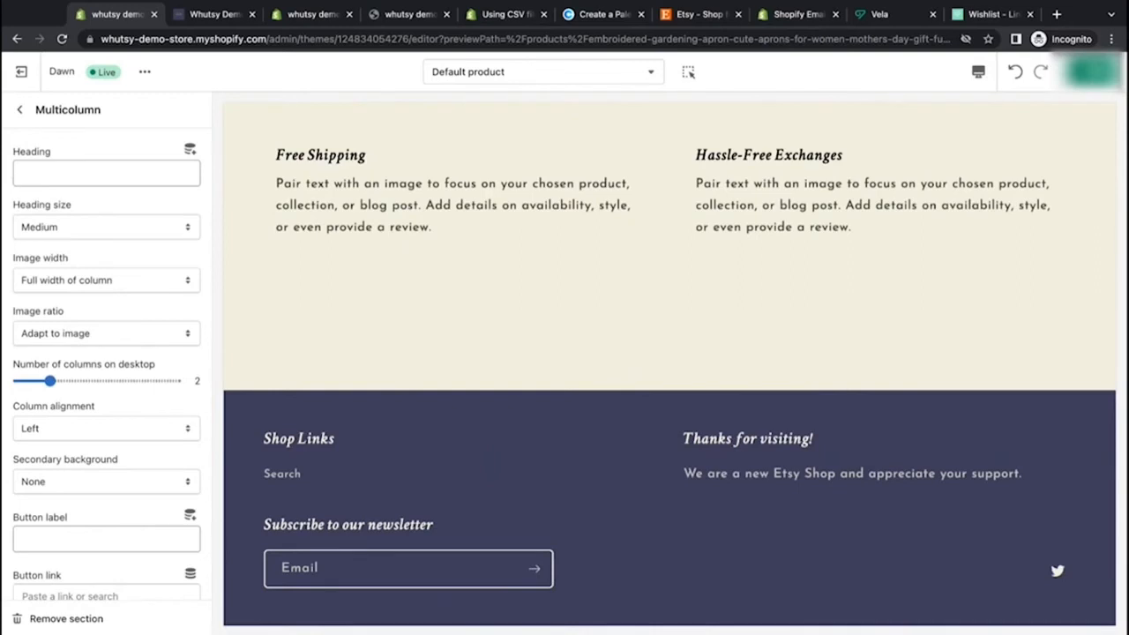
{"action": "left_click_drag", "start_coordinate": [864, 237], "coordinate": [696, 153]}
{"action": "left_click", "coordinate": [751, 210]}
{"action": "left_click", "coordinate": [19, 110]}
{"action": "left_click", "coordinate": [70, 419]}
{"action": "left_click", "coordinate": [60, 620]}
Step: Open the Product information section settings of the product template
{"action": "scroll", "coordinate": [444, 421], "scroll_direction": "up", "scroll_amount": 15}
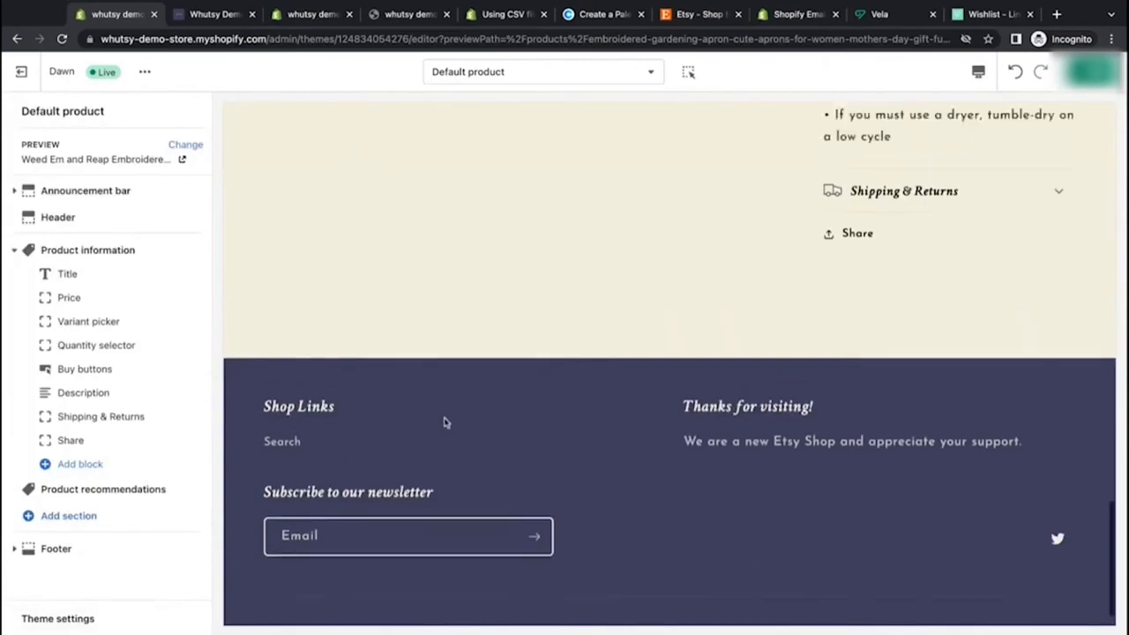
{"action": "scroll", "coordinate": [448, 411], "scroll_direction": "up", "scroll_amount": 5}
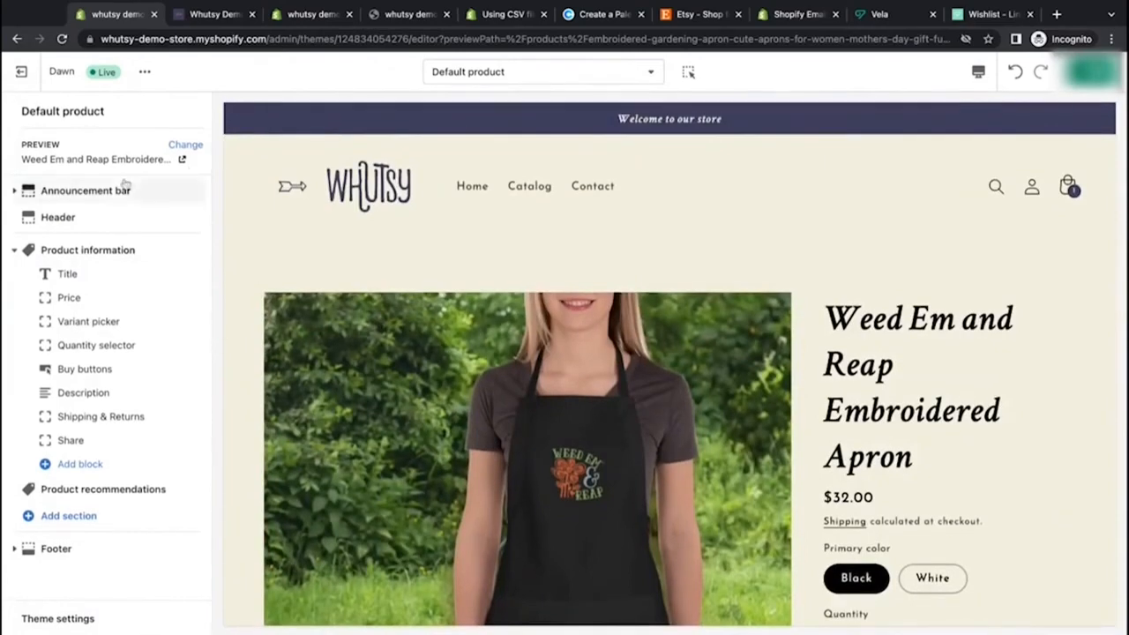
{"action": "left_click", "coordinate": [97, 250]}
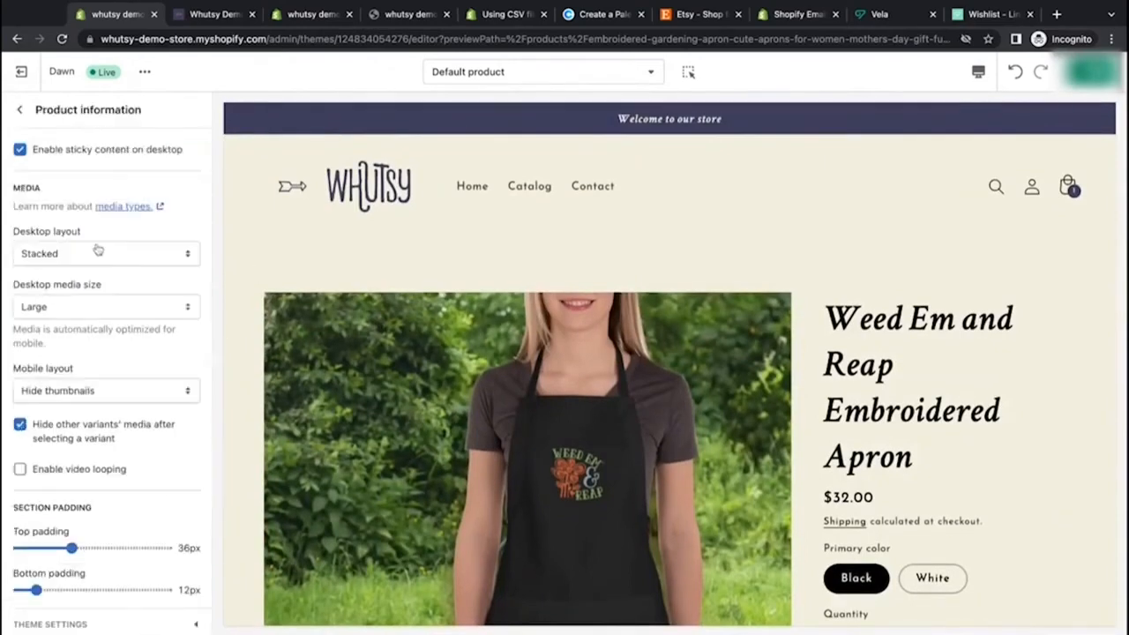
{"action": "left_click", "coordinate": [19, 109]}
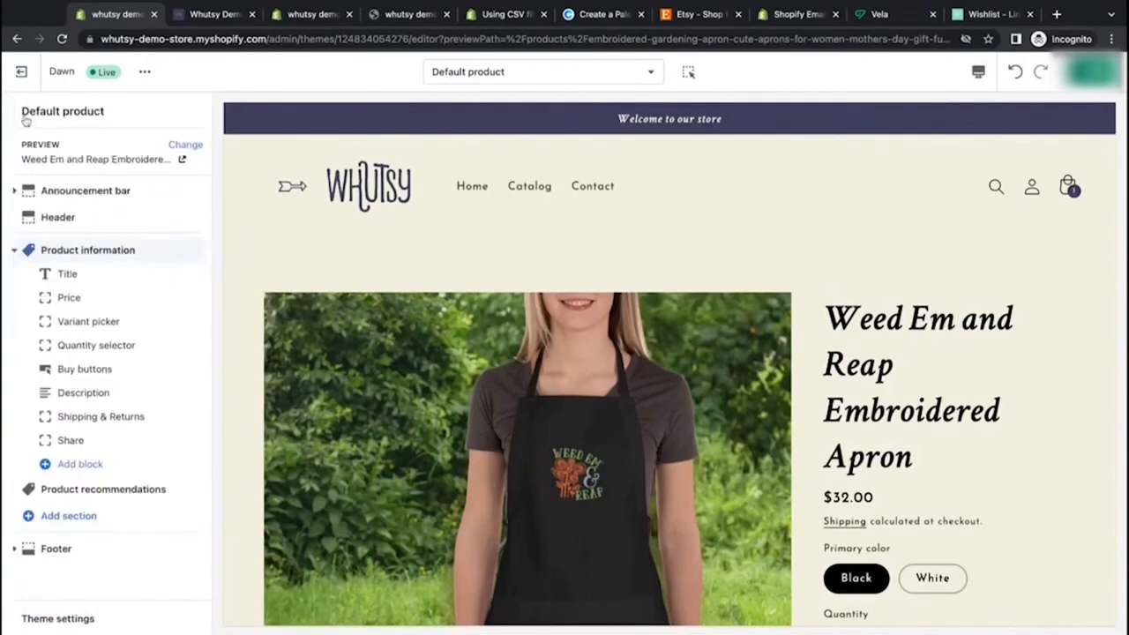
{"action": "left_click", "coordinate": [100, 254]}
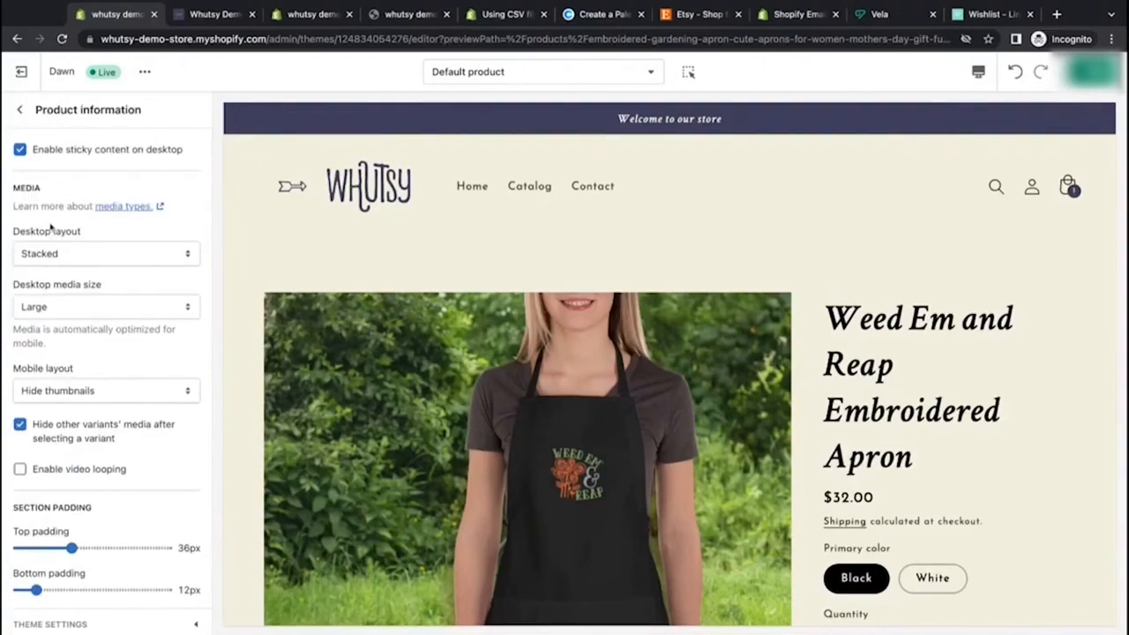
Step: Set the product media desktop layout to Thumbnails and review it in the preview
{"action": "scroll", "coordinate": [243, 285], "scroll_direction": "down", "scroll_amount": 5}
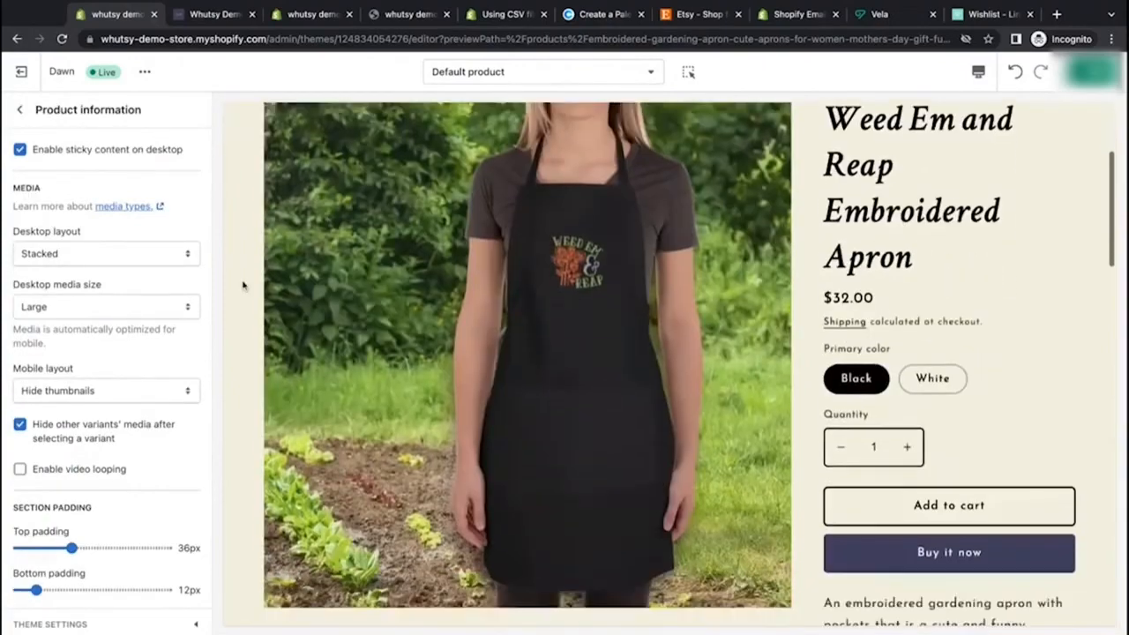
{"action": "scroll", "coordinate": [243, 285], "scroll_direction": "up", "scroll_amount": 2}
{"action": "scroll", "coordinate": [309, 303], "scroll_direction": "down", "scroll_amount": 10}
{"action": "scroll", "coordinate": [306, 302], "scroll_direction": "down", "scroll_amount": 5}
{"action": "scroll", "coordinate": [306, 302], "scroll_direction": "up", "scroll_amount": 20}
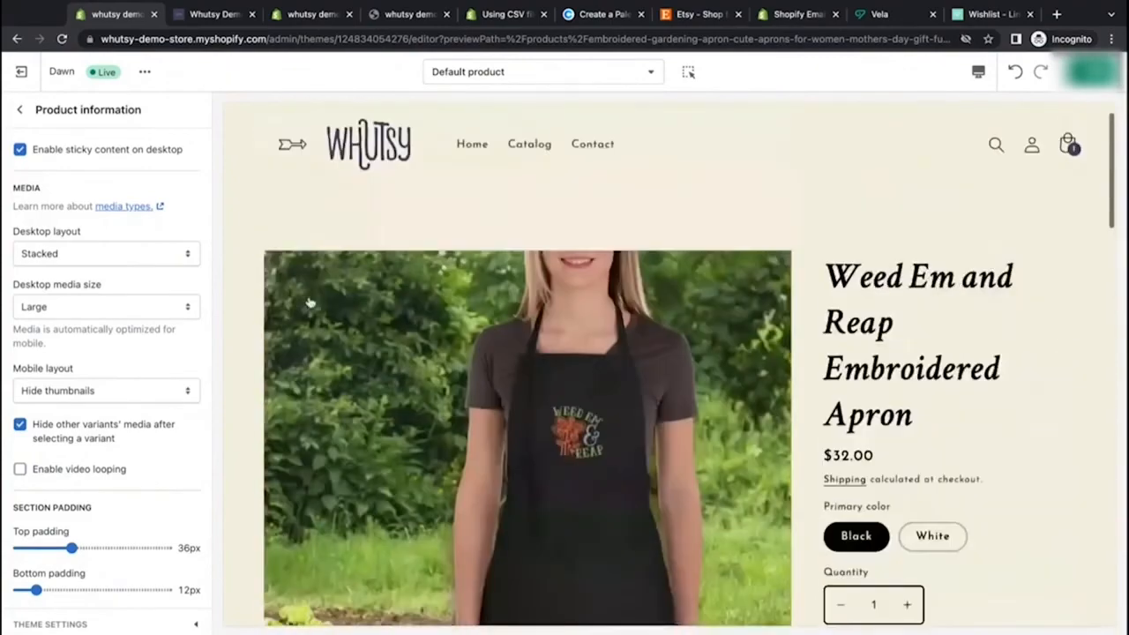
{"action": "left_click", "coordinate": [137, 265]}
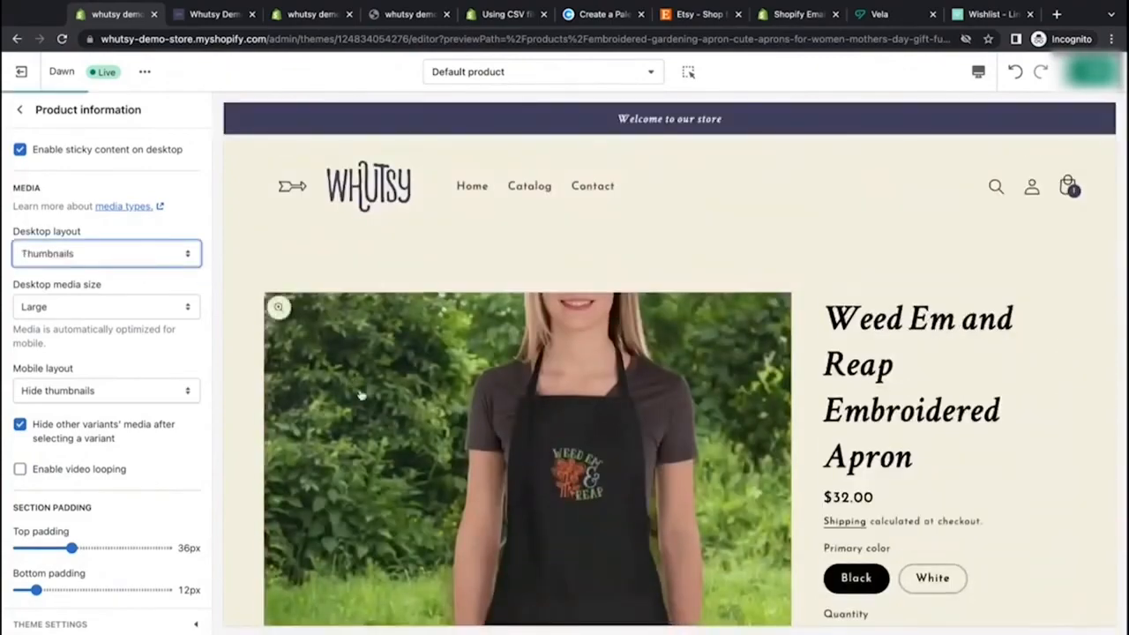
{"action": "scroll", "coordinate": [360, 394], "scroll_direction": "down", "scroll_amount": 10}
{"action": "scroll", "coordinate": [359, 394], "scroll_direction": "up", "scroll_amount": 10}
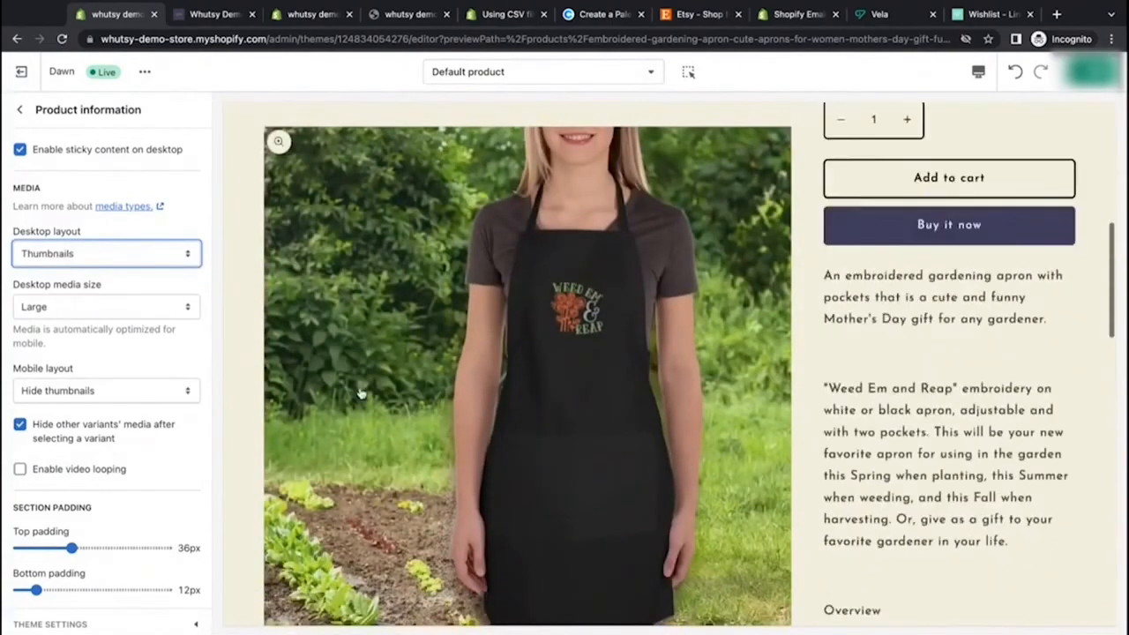
{"action": "scroll", "coordinate": [208, 327], "scroll_direction": "down", "scroll_amount": 1}
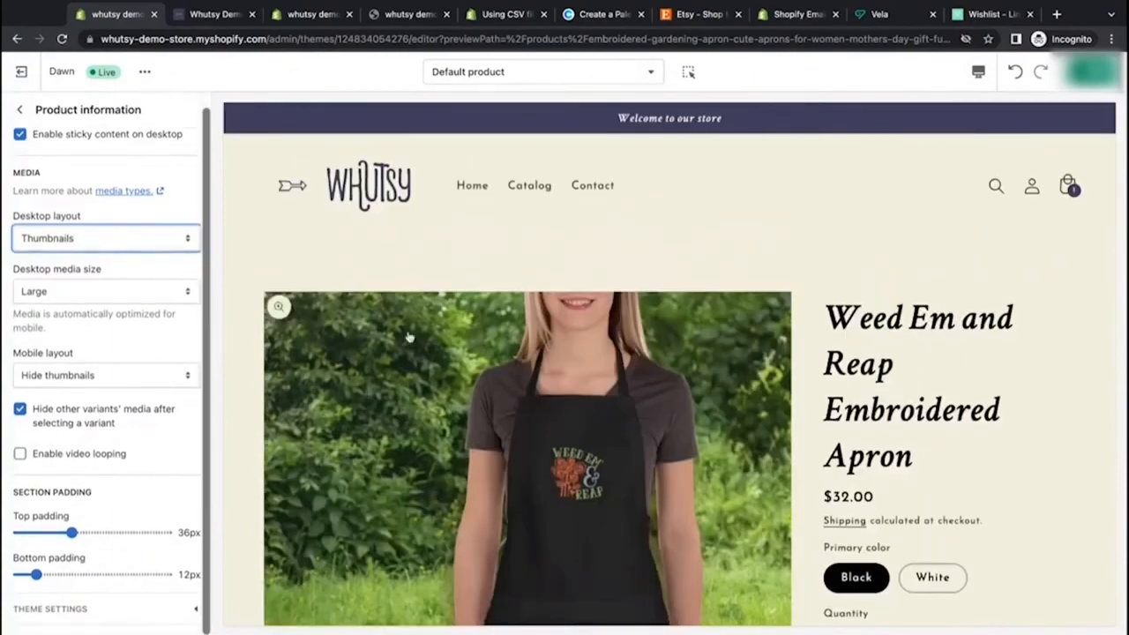
{"action": "scroll", "coordinate": [408, 337], "scroll_direction": "down", "scroll_amount": 10}
{"action": "scroll", "coordinate": [409, 337], "scroll_direction": "up", "scroll_amount": 15}
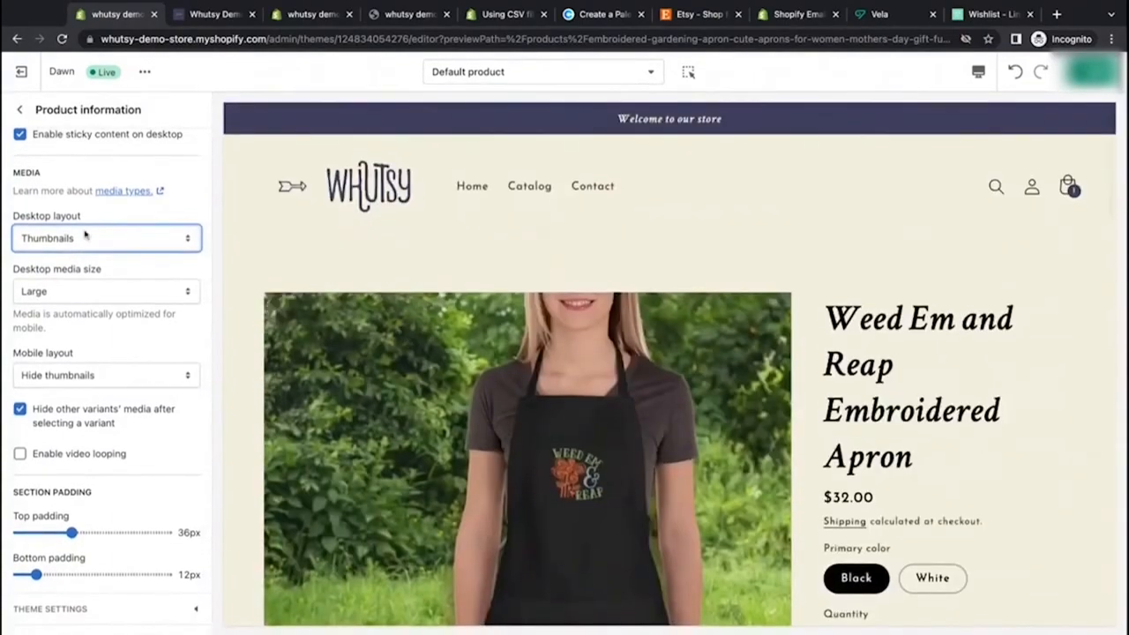
Step: Disable sticky content on desktop for the Product information section
{"action": "left_click", "coordinate": [20, 136]}
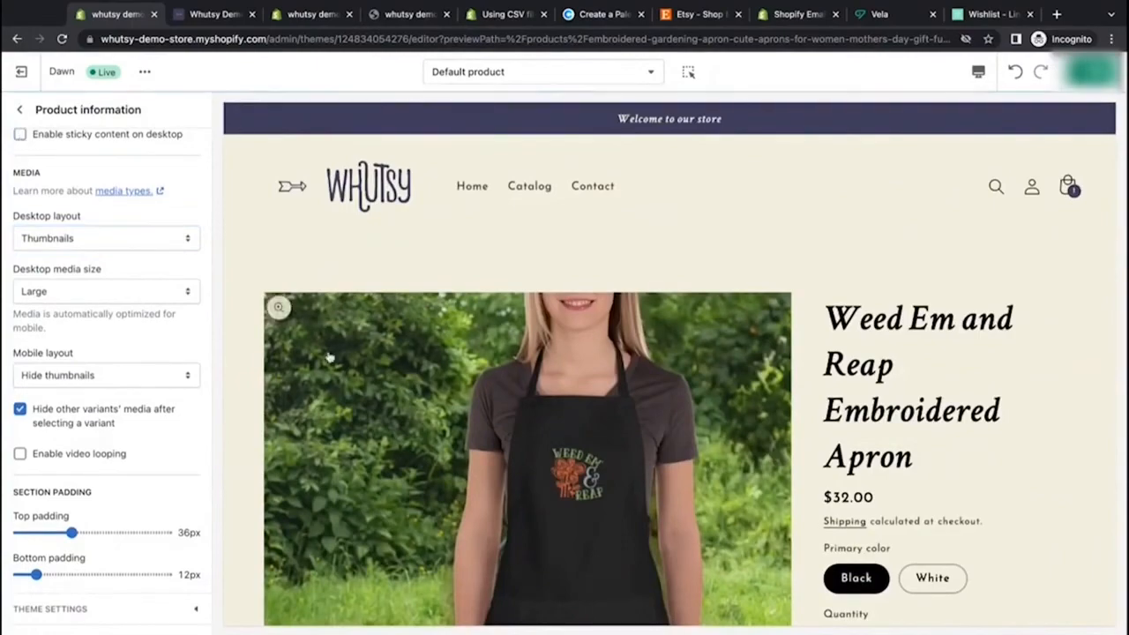
{"action": "scroll", "coordinate": [330, 357], "scroll_direction": "down", "scroll_amount": 5}
{"action": "scroll", "coordinate": [330, 357], "scroll_direction": "down", "scroll_amount": 2}
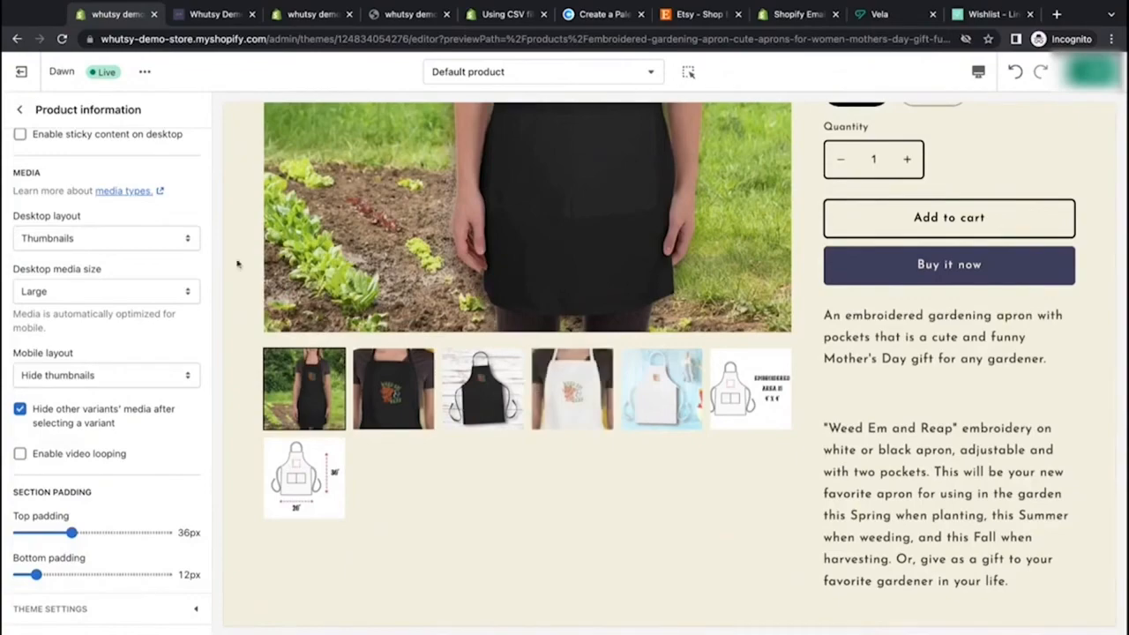
Step: Change the desktop layout to Thumbnail carousel and browse the carousel thumbnails in the preview
{"action": "left_click", "coordinate": [174, 243]}
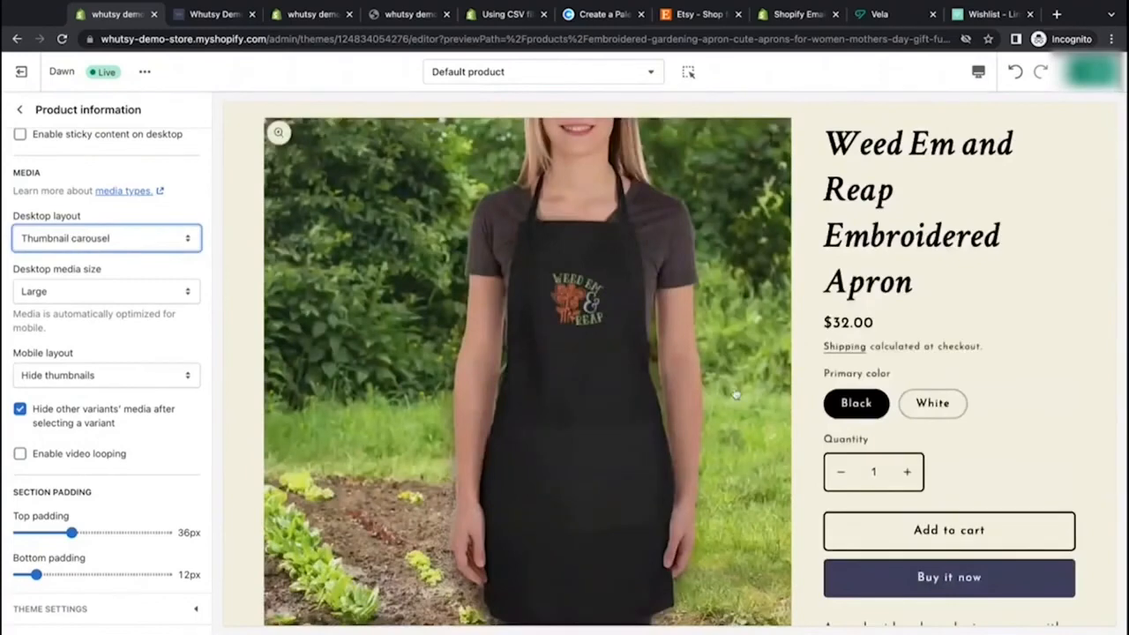
{"action": "scroll", "coordinate": [736, 392], "scroll_direction": "down", "scroll_amount": 3}
{"action": "scroll", "coordinate": [444, 554], "scroll_direction": "down", "scroll_amount": 4}
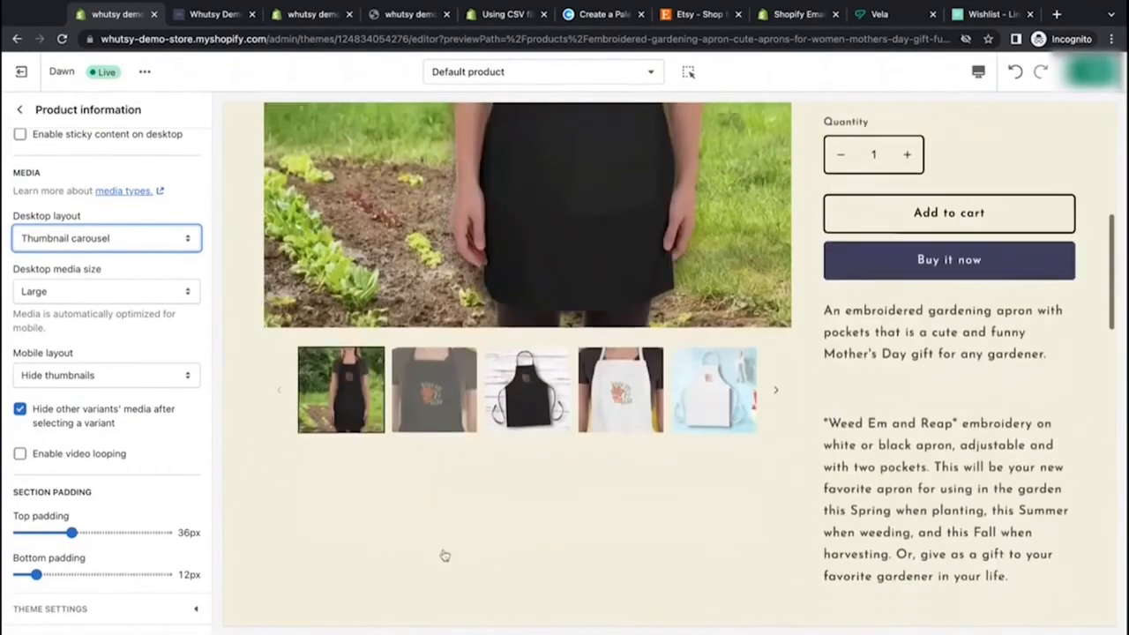
{"action": "left_click", "coordinate": [411, 386]}
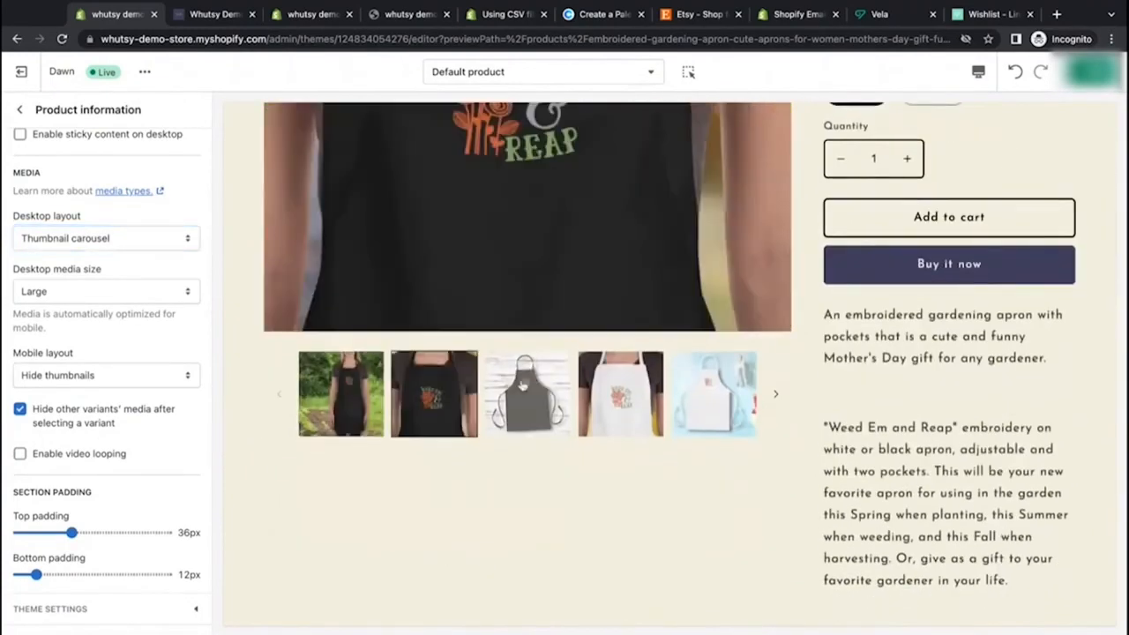
{"action": "scroll", "coordinate": [413, 397], "scroll_direction": "right", "scroll_amount": 3}
{"action": "left_click", "coordinate": [416, 405]}
{"action": "left_click", "coordinate": [588, 425]}
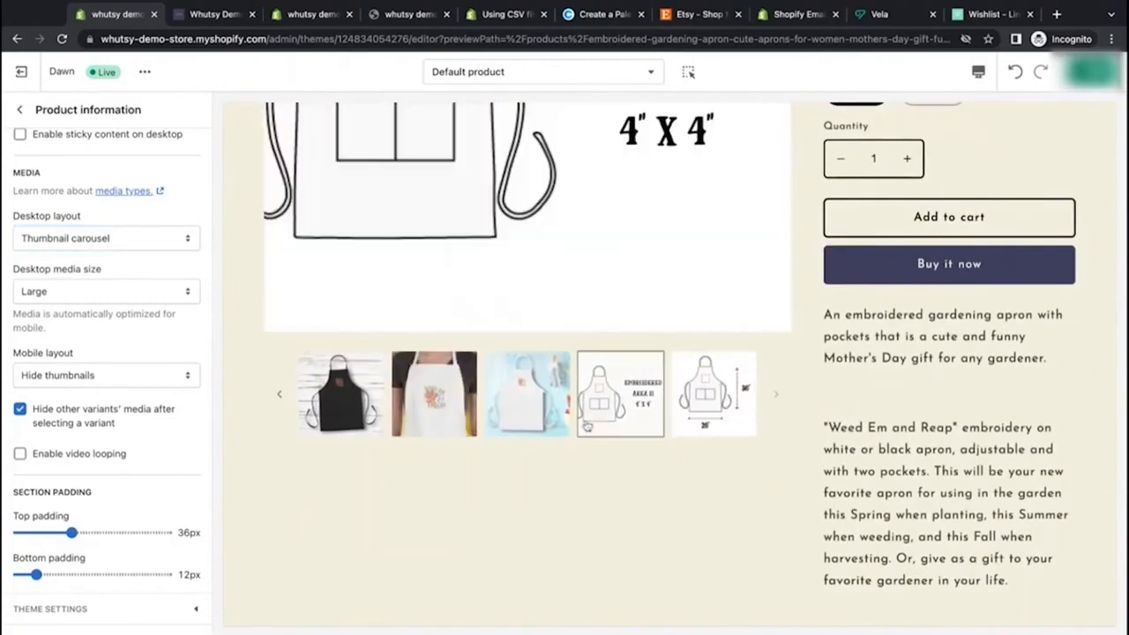
{"action": "scroll", "coordinate": [346, 455], "scroll_direction": "up", "scroll_amount": 8}
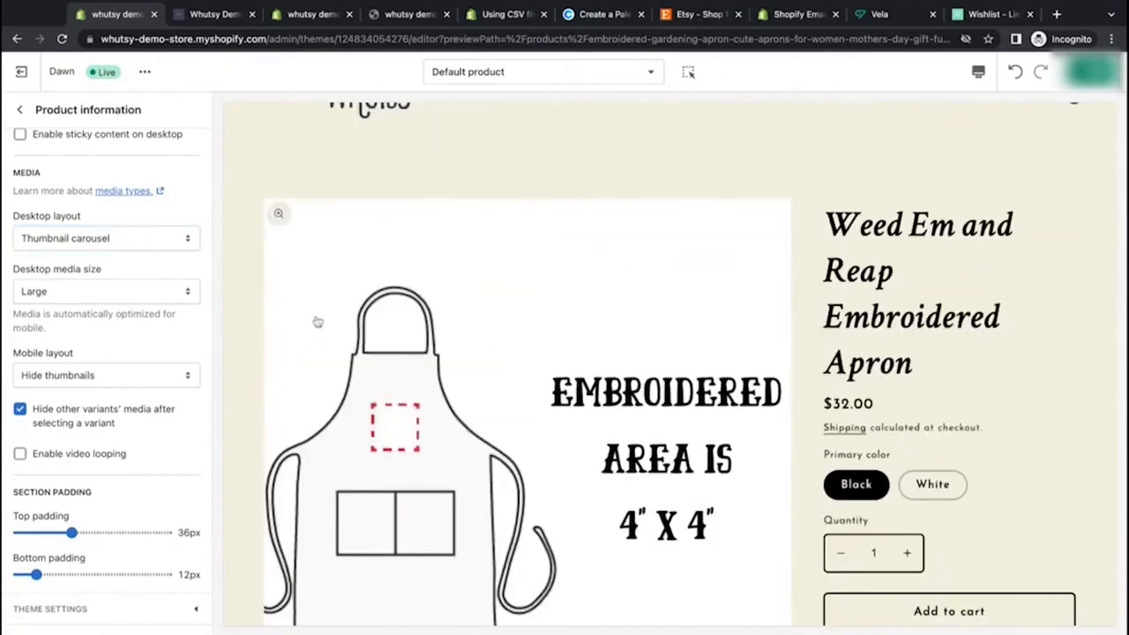
{"action": "scroll", "coordinate": [318, 322], "scroll_direction": "down", "scroll_amount": 2}
{"action": "scroll", "coordinate": [256, 263], "scroll_direction": "up", "scroll_amount": 1}
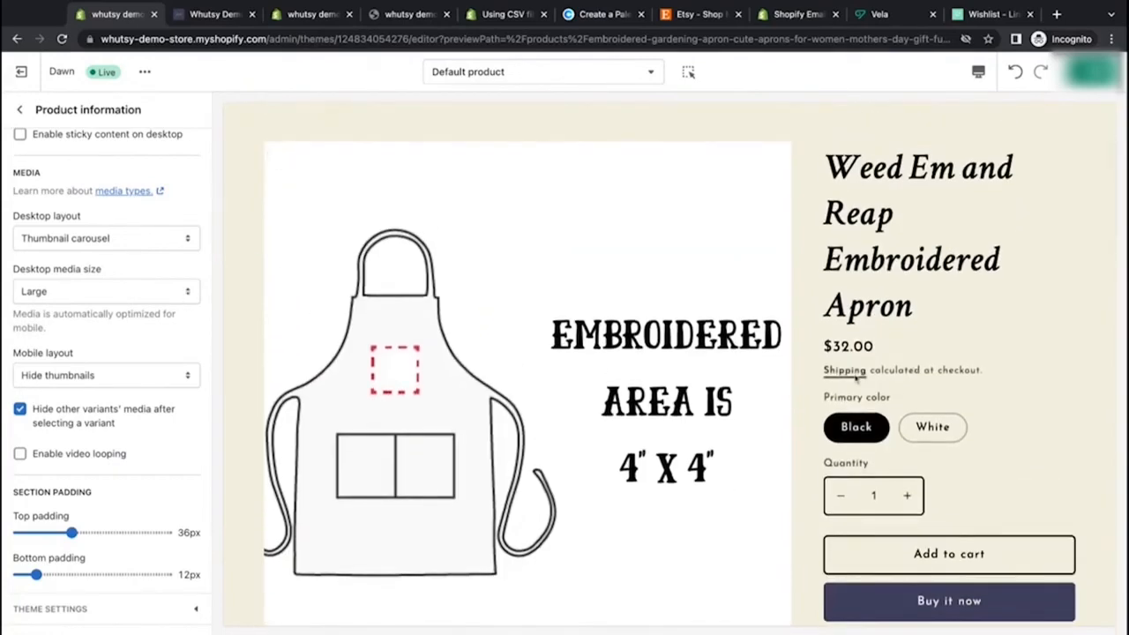
Step: Set the desktop media size to Medium
{"action": "left_click", "coordinate": [178, 290]}
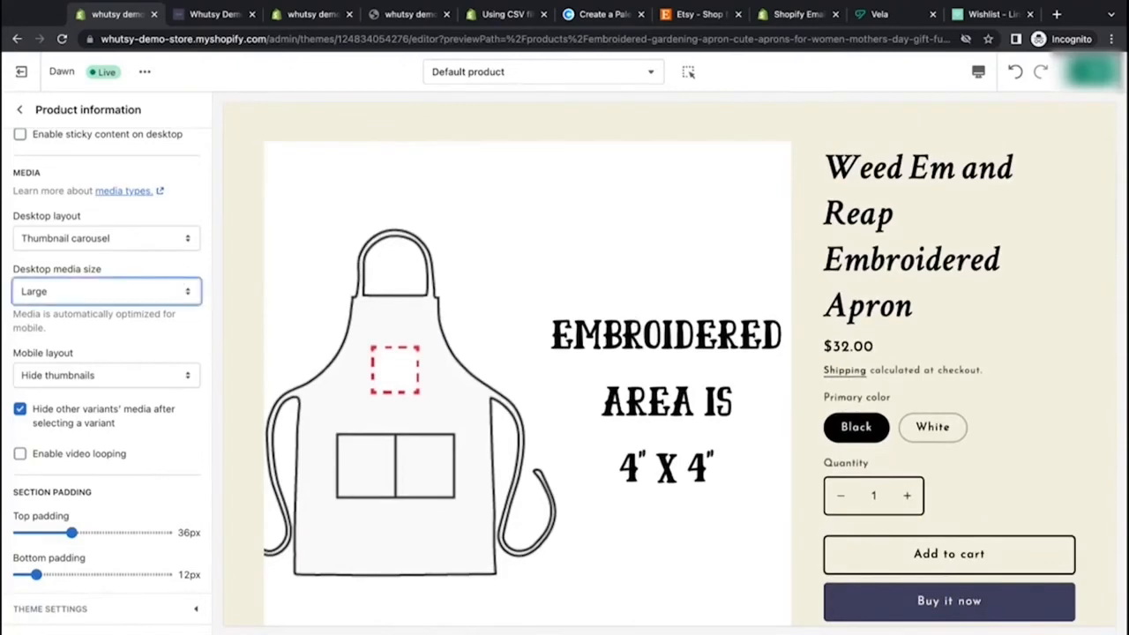
{"action": "key", "text": "Up"}
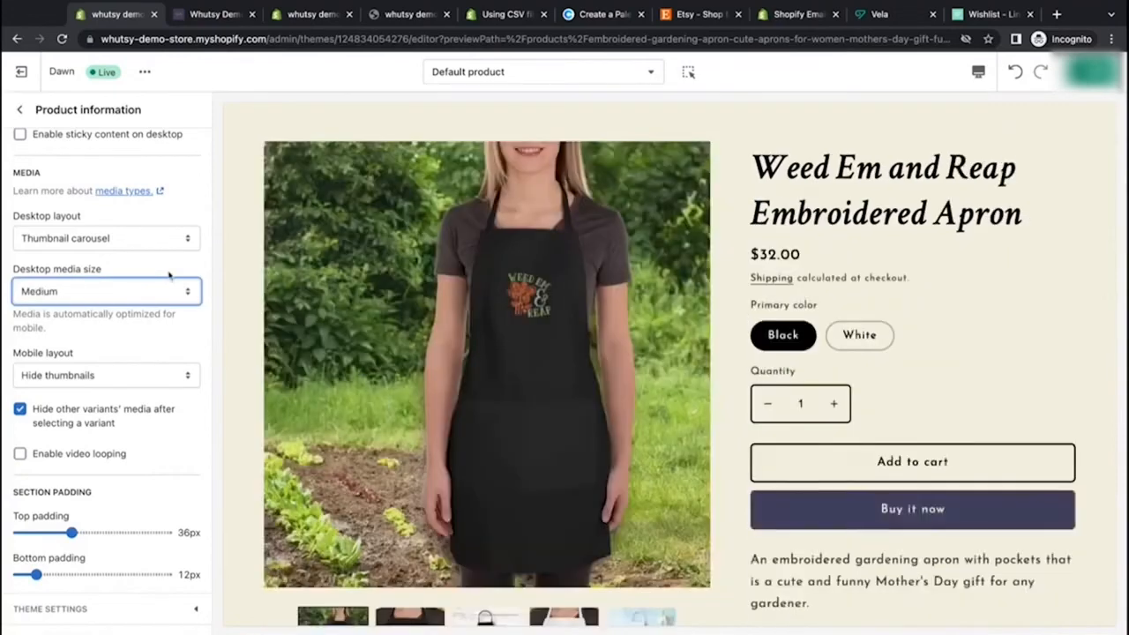
{"action": "scroll", "coordinate": [720, 447], "scroll_direction": "down", "scroll_amount": 3}
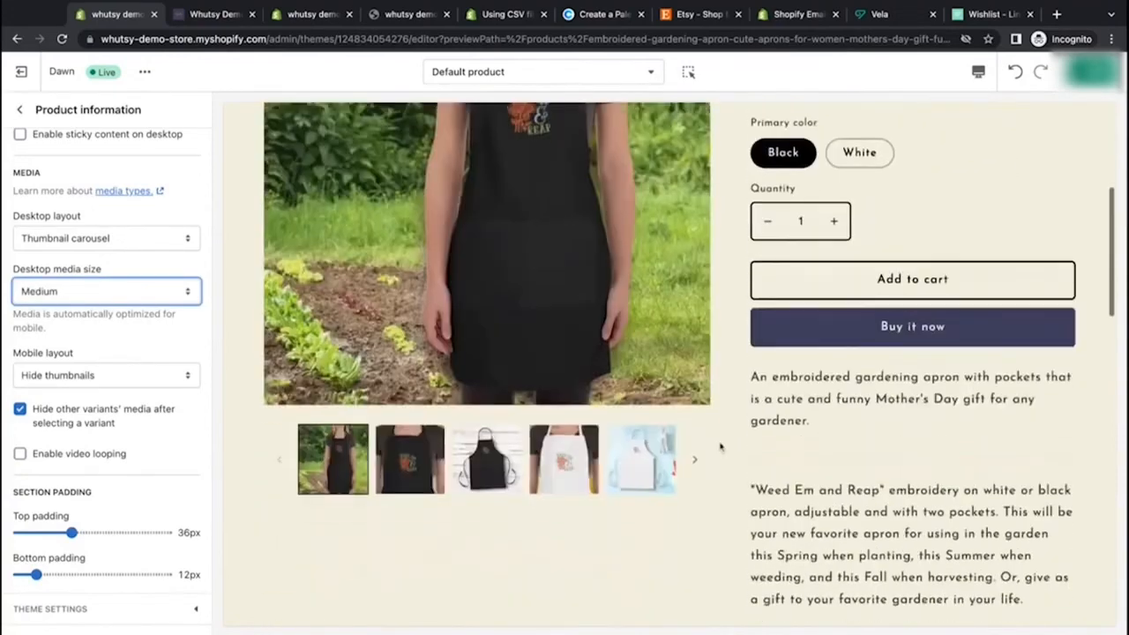
{"action": "scroll", "coordinate": [721, 447], "scroll_direction": "up", "scroll_amount": 2}
{"action": "scroll", "coordinate": [721, 448], "scroll_direction": "up", "scroll_amount": 1}
Step: Preview the page on mobile and try the Show thumbnails mobile layout before restoring Hide thumbnails
{"action": "left_click", "coordinate": [978, 71]}
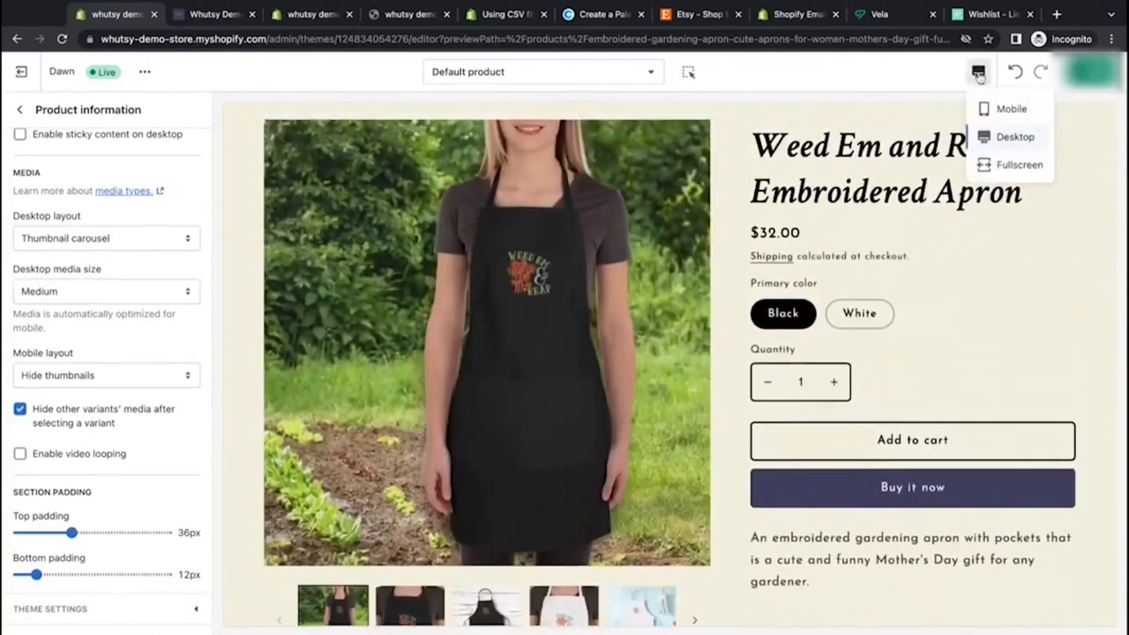
{"action": "left_click", "coordinate": [1002, 112]}
{"action": "scroll", "coordinate": [690, 323], "scroll_direction": "down", "scroll_amount": 1}
{"action": "scroll", "coordinate": [690, 323], "scroll_direction": "down", "scroll_amount": 3}
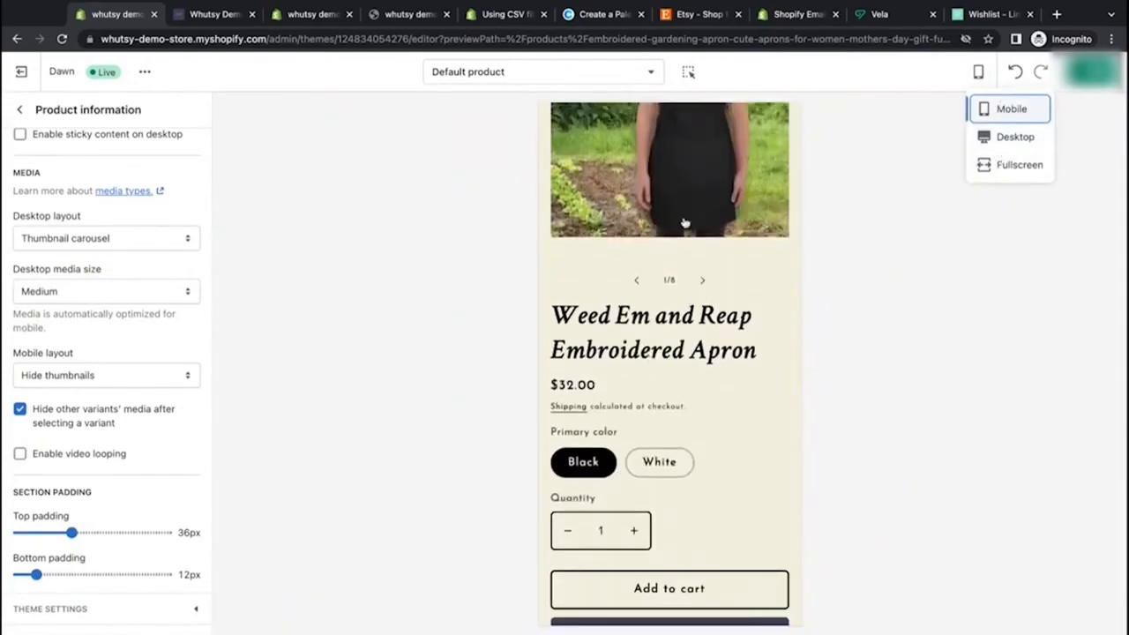
{"action": "left_click", "coordinate": [189, 375]}
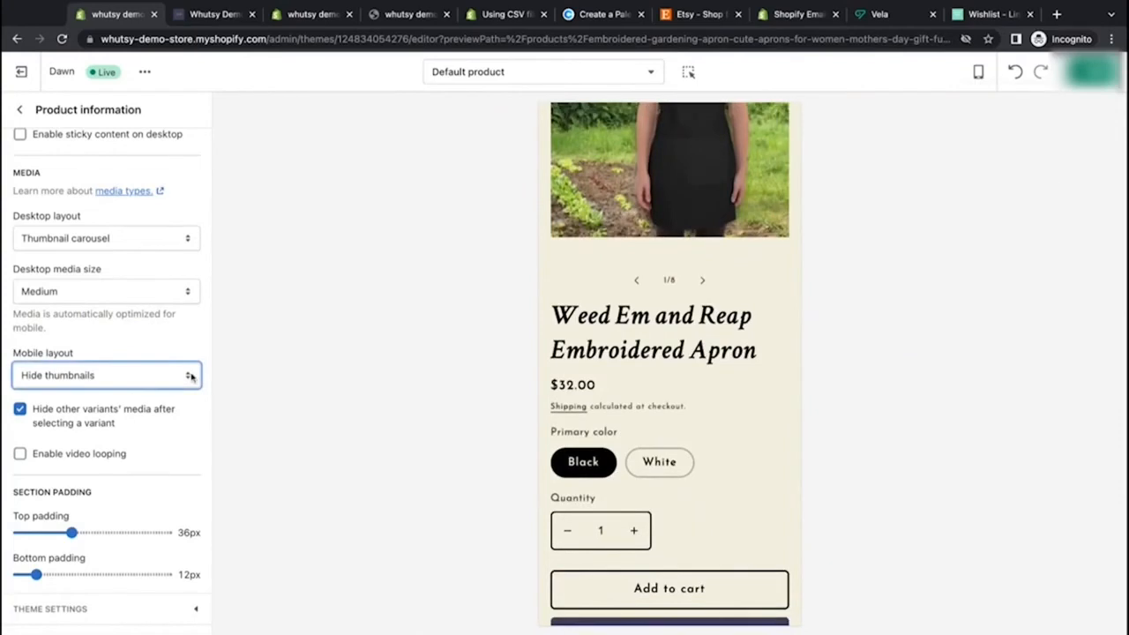
{"action": "key", "text": "Down"}
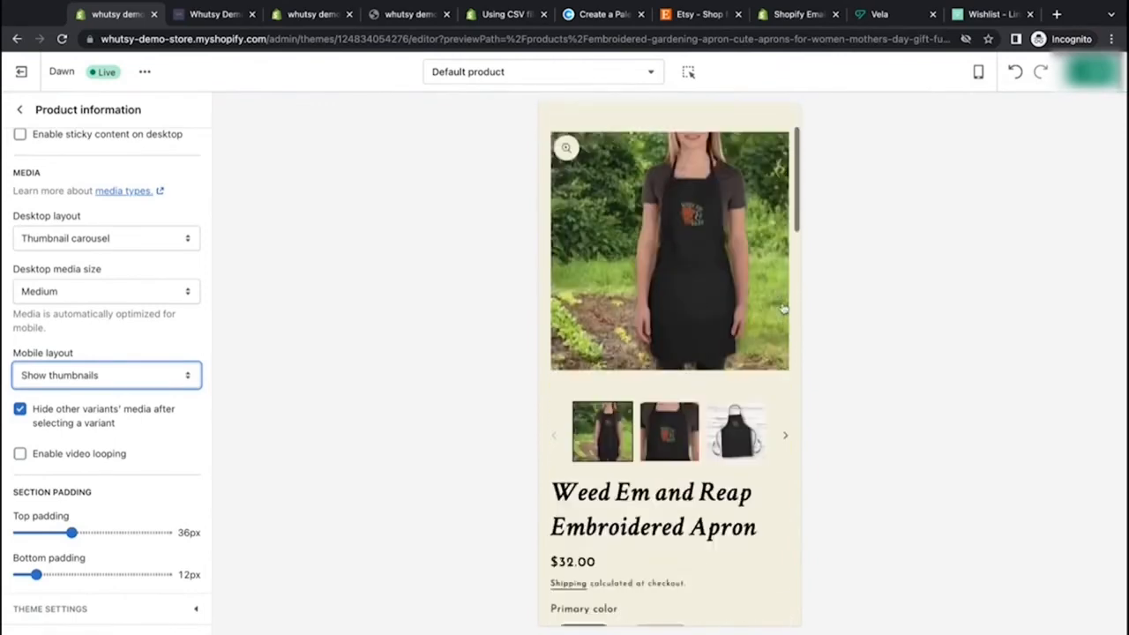
{"action": "key", "text": "Up"}
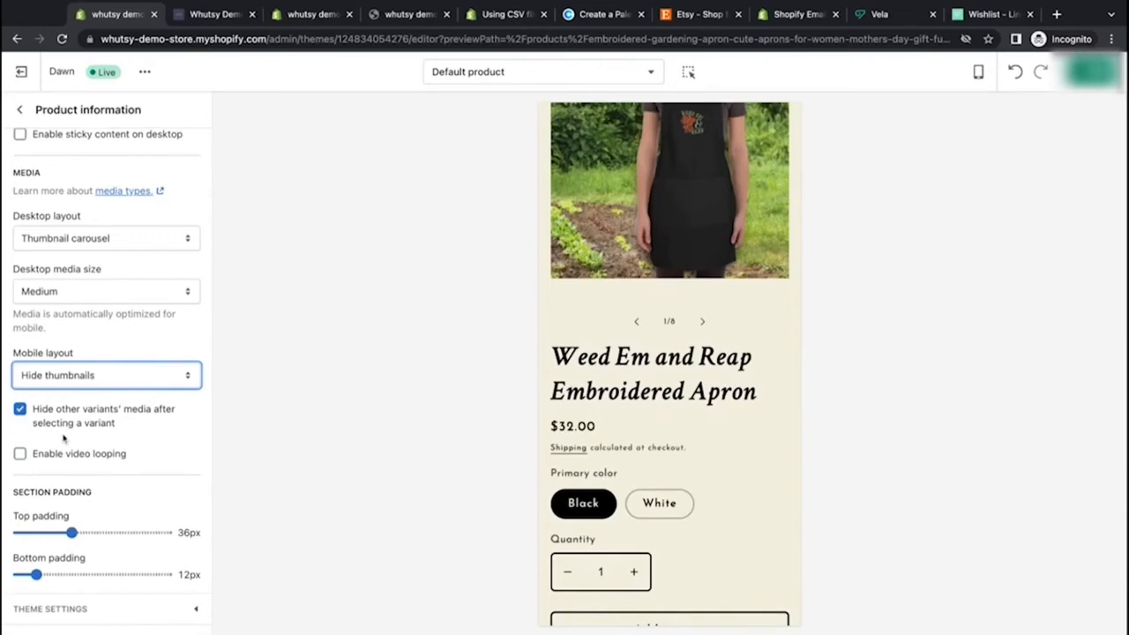
Step: Enable video looping after previewing the White variant in the desktop view
{"action": "left_click", "coordinate": [652, 511]}
{"action": "left_click", "coordinate": [979, 72]}
{"action": "left_click", "coordinate": [1006, 138]}
{"action": "scroll", "coordinate": [606, 350], "scroll_direction": "down", "scroll_amount": 2}
{"action": "scroll", "coordinate": [606, 350], "scroll_direction": "up", "scroll_amount": 2}
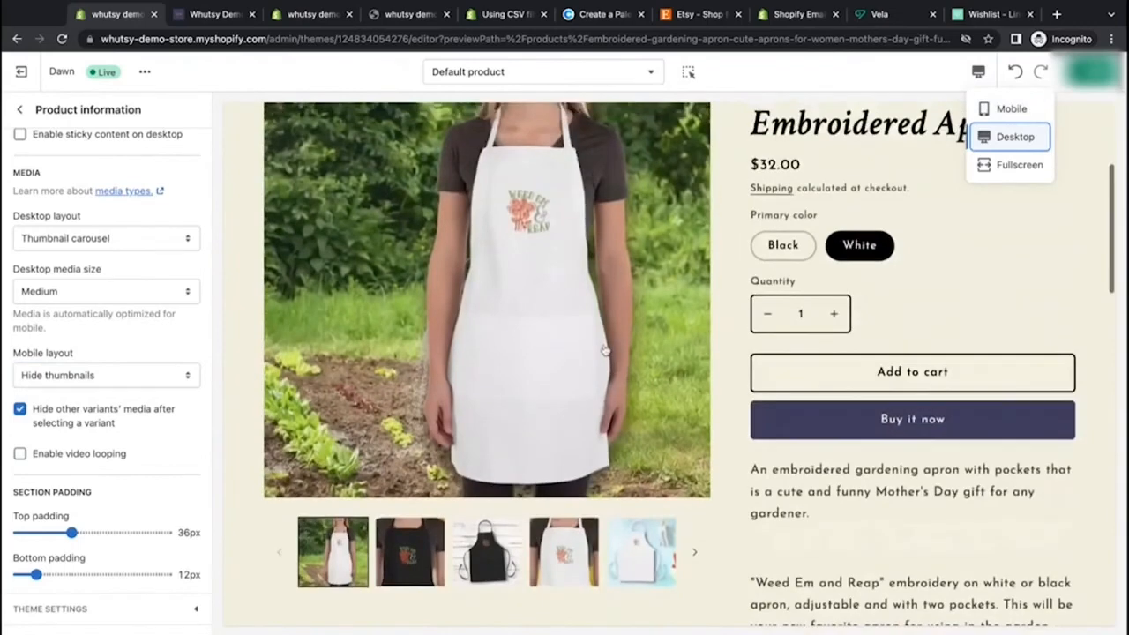
{"action": "left_click", "coordinate": [21, 455]}
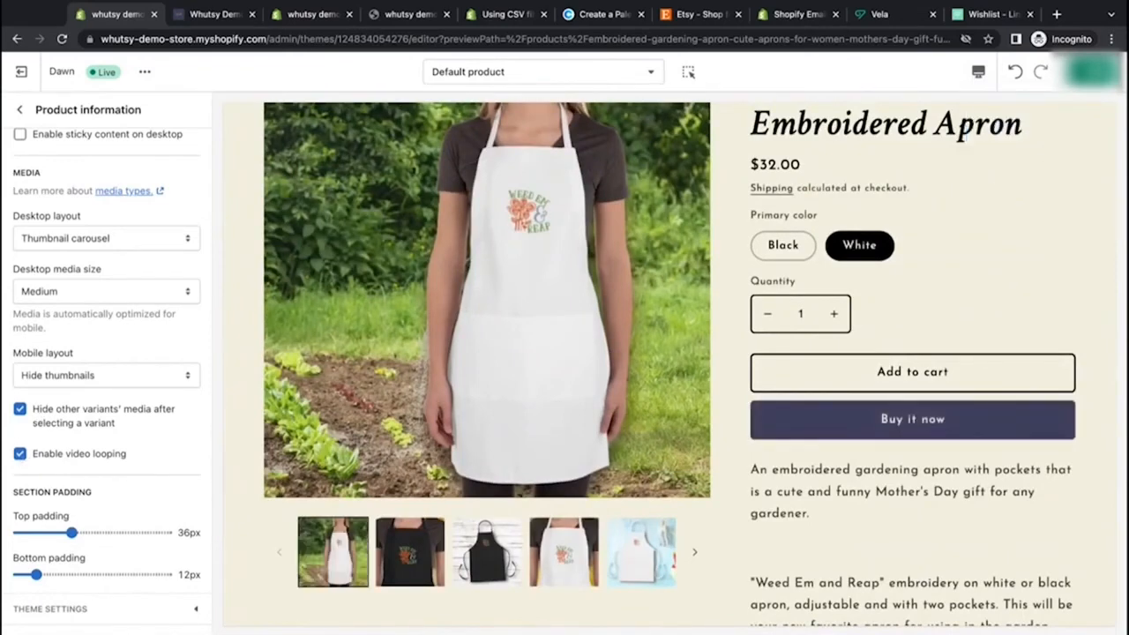
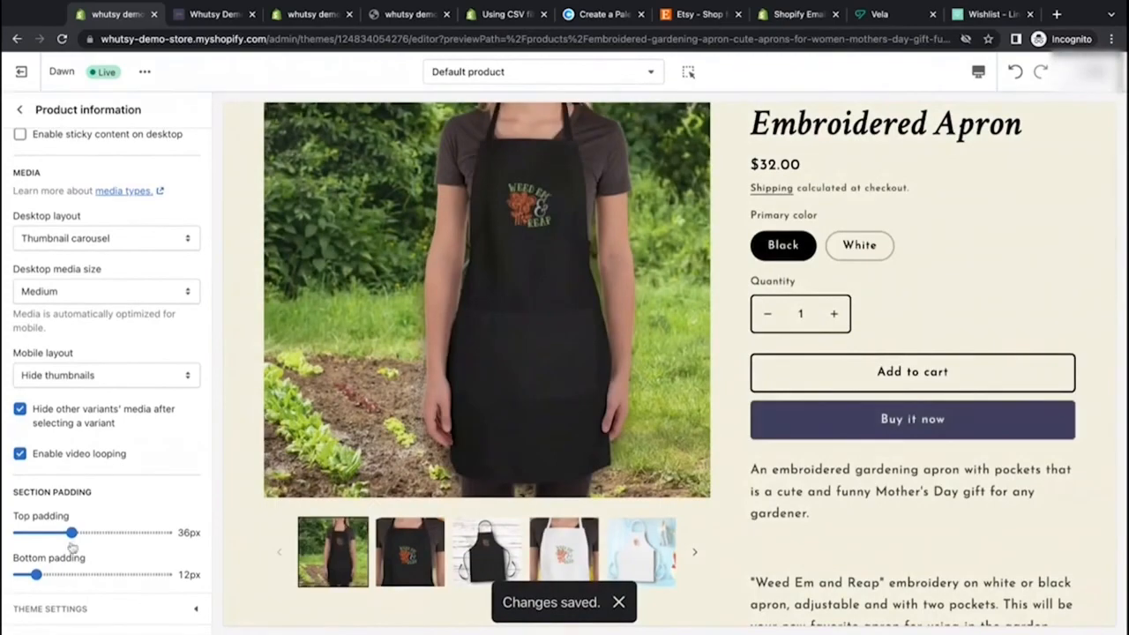
Step: Set the product information section's top padding to 0px and save the theme
{"action": "scroll", "coordinate": [315, 521], "scroll_direction": "down", "scroll_amount": 15}
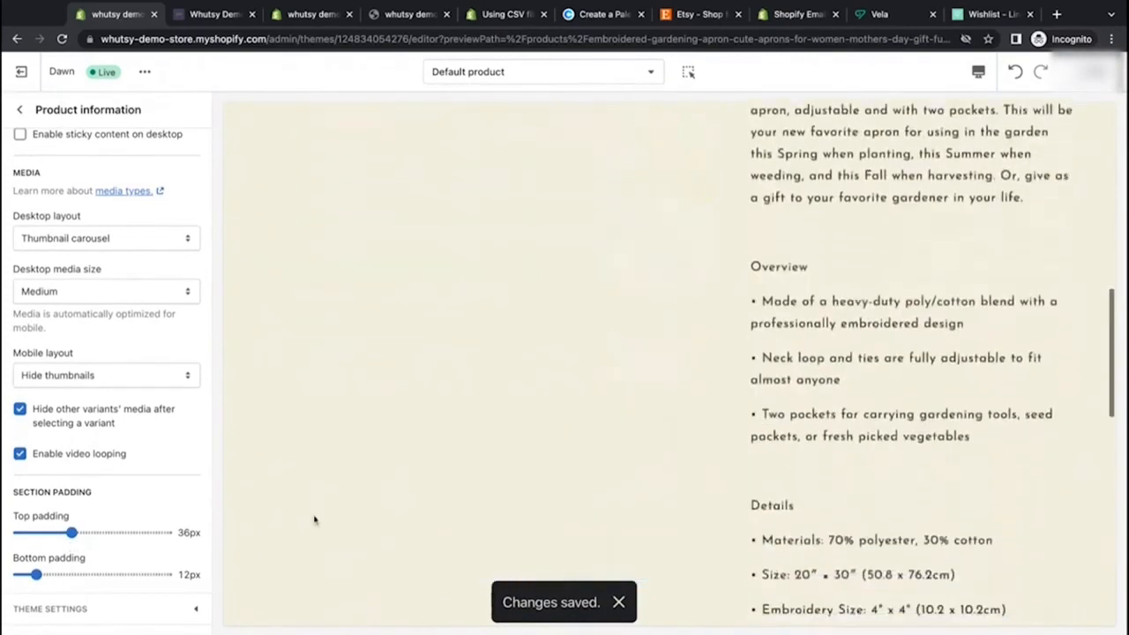
{"action": "scroll", "coordinate": [314, 521], "scroll_direction": "up", "scroll_amount": 15}
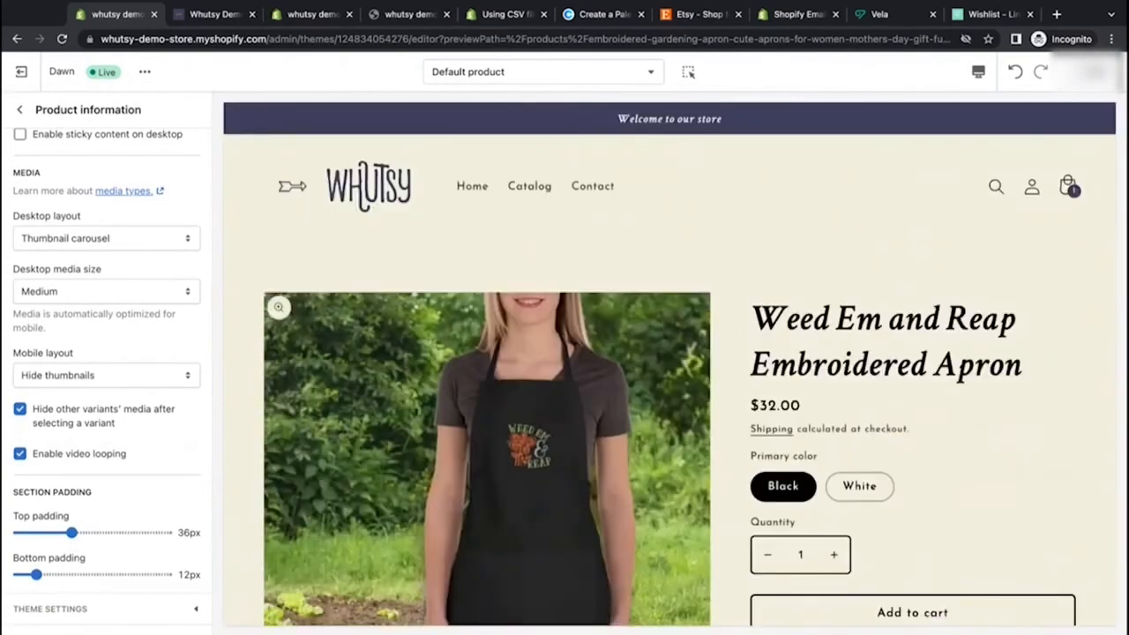
{"action": "left_click_drag", "start_coordinate": [73, 533], "coordinate": [19, 533]}
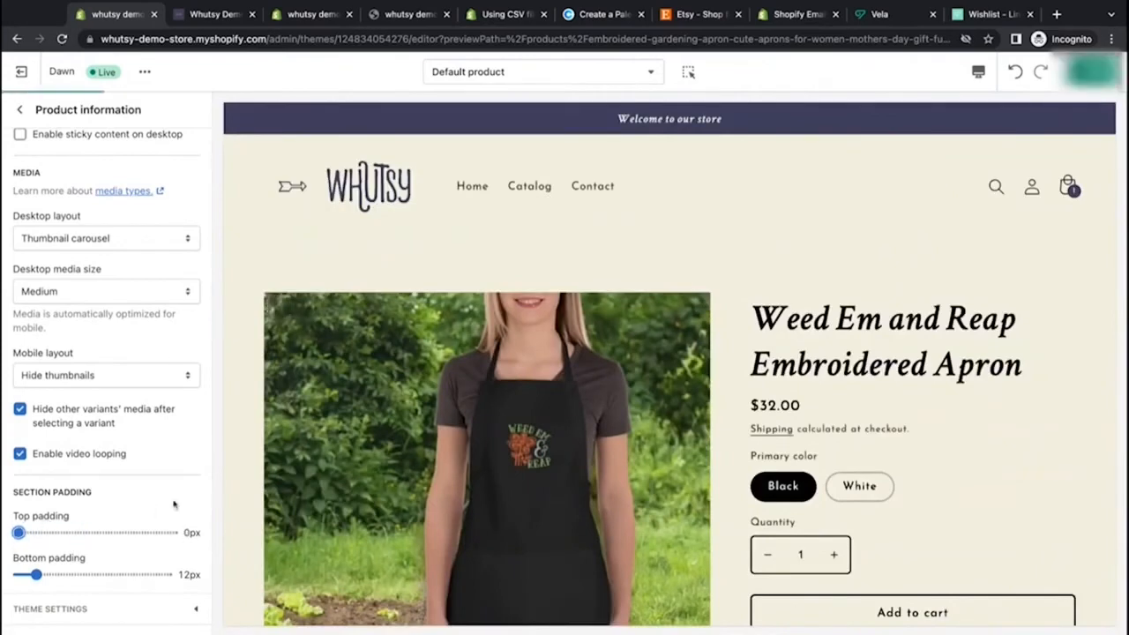
{"action": "scroll", "coordinate": [511, 220], "scroll_direction": "down", "scroll_amount": 3}
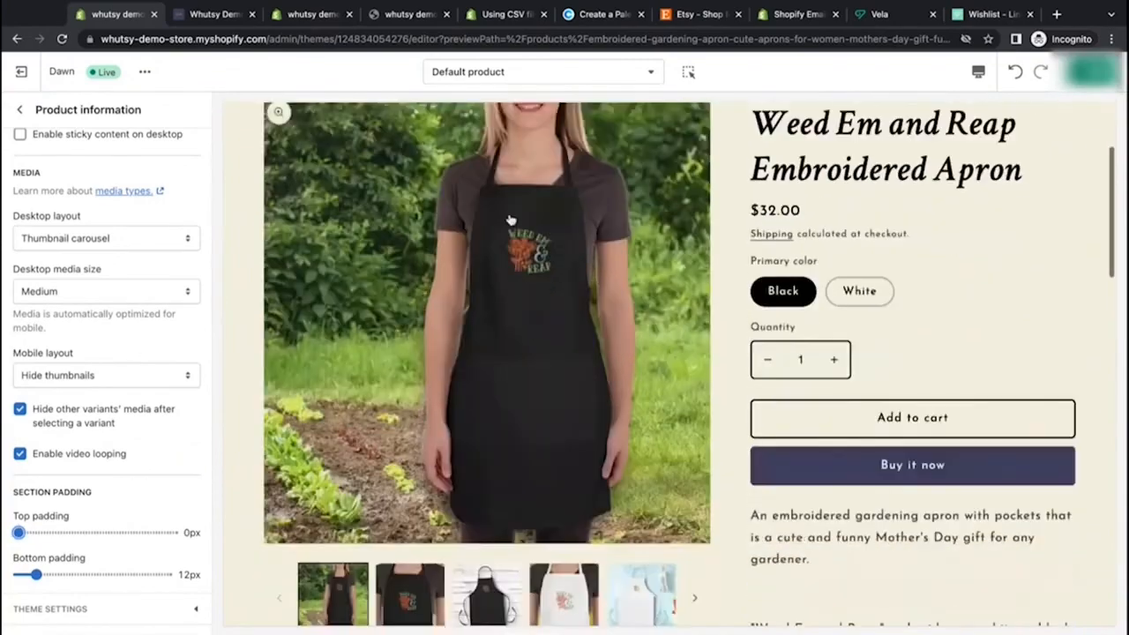
{"action": "scroll", "coordinate": [403, 418], "scroll_direction": "down", "scroll_amount": 10}
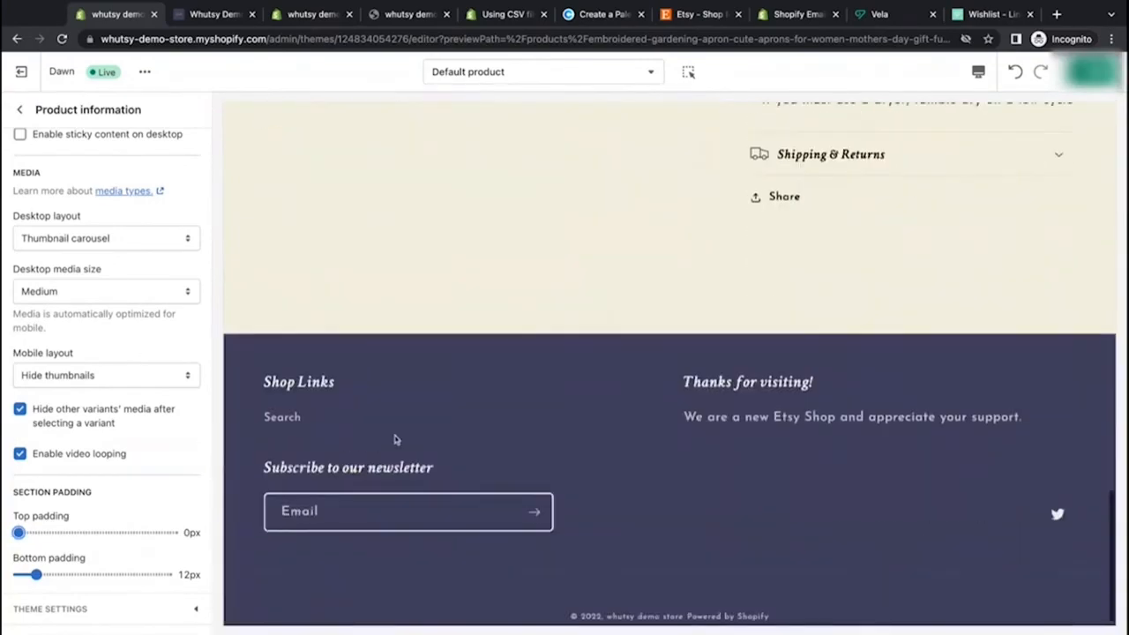
{"action": "scroll", "coordinate": [390, 519], "scroll_direction": "up", "scroll_amount": 15}
{"action": "left_click", "coordinate": [1094, 71]}
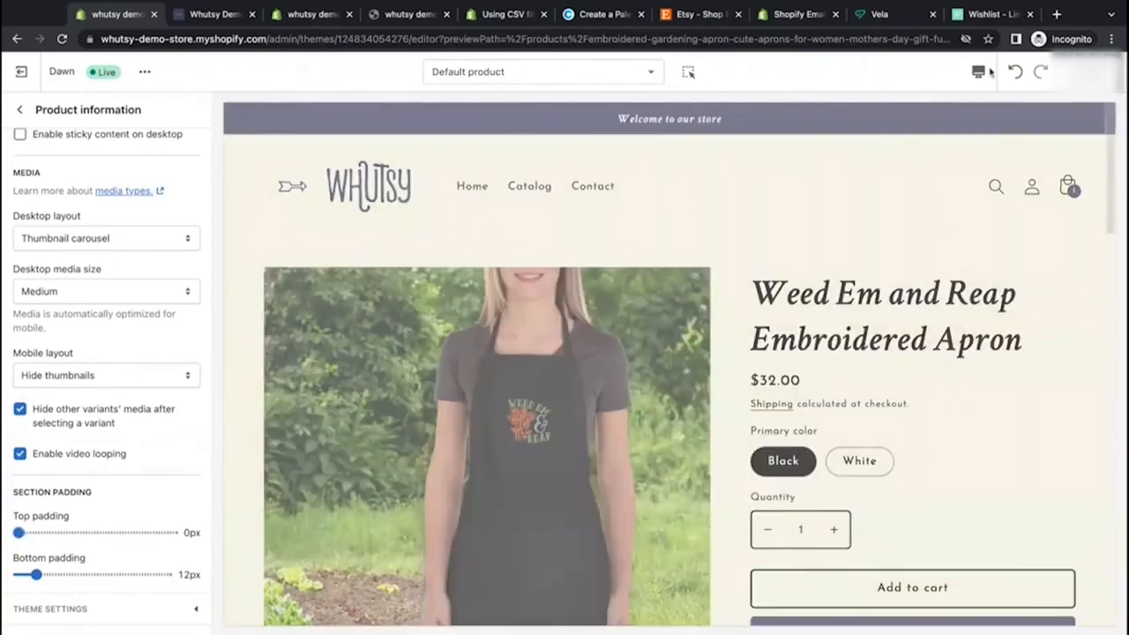
Step: Preview the product page in mobile view, scroll through it, and switch back to desktop view
{"action": "left_click", "coordinate": [978, 71]}
{"action": "left_click", "coordinate": [986, 109]}
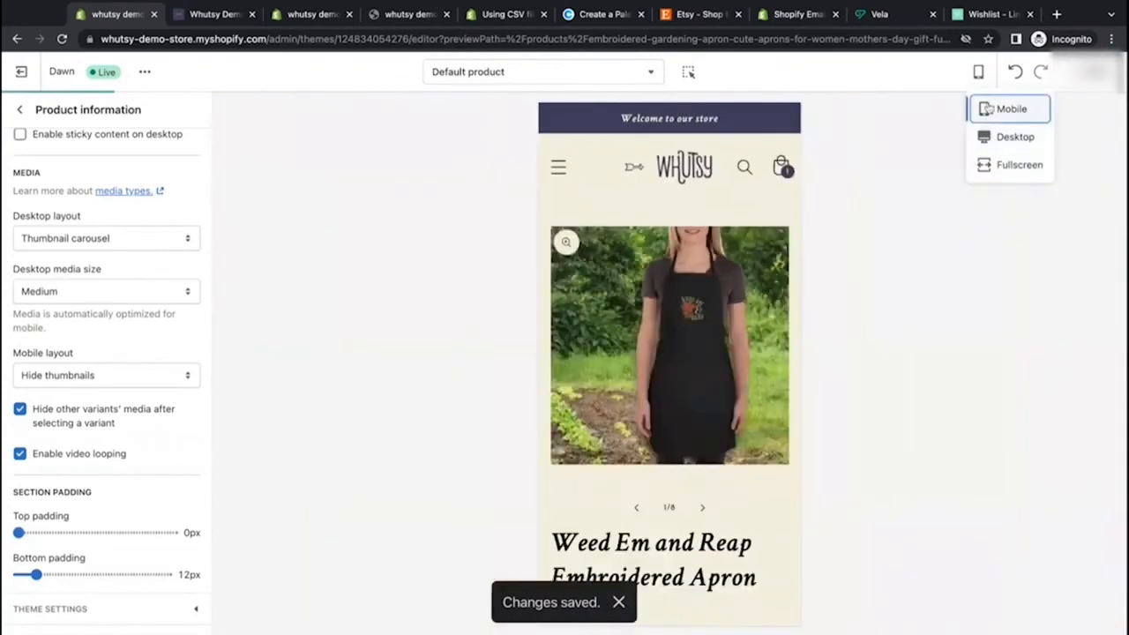
{"action": "scroll", "coordinate": [694, 283], "scroll_direction": "down", "scroll_amount": 3}
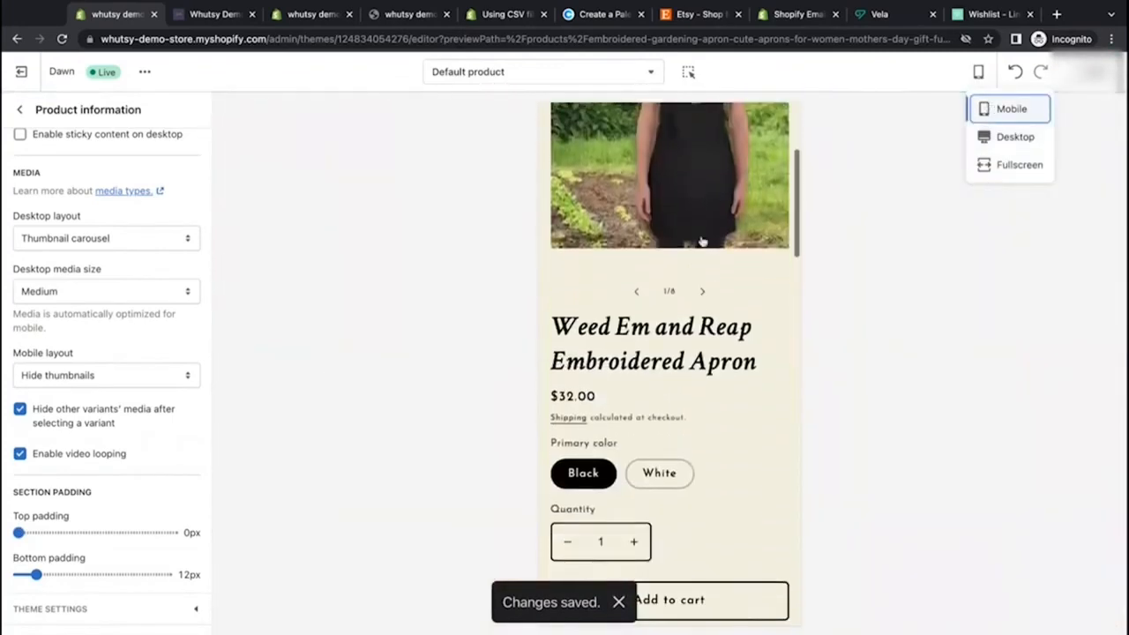
{"action": "scroll", "coordinate": [694, 282], "scroll_direction": "down", "scroll_amount": 5}
{"action": "scroll", "coordinate": [583, 334], "scroll_direction": "down", "scroll_amount": 5}
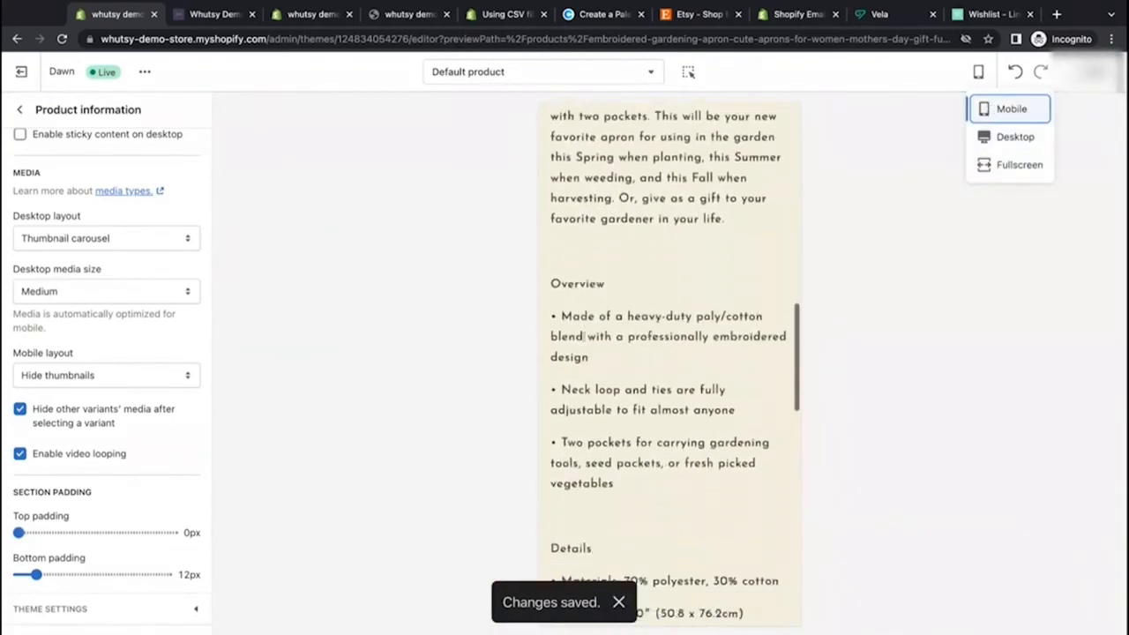
{"action": "scroll", "coordinate": [583, 334], "scroll_direction": "up", "scroll_amount": 10}
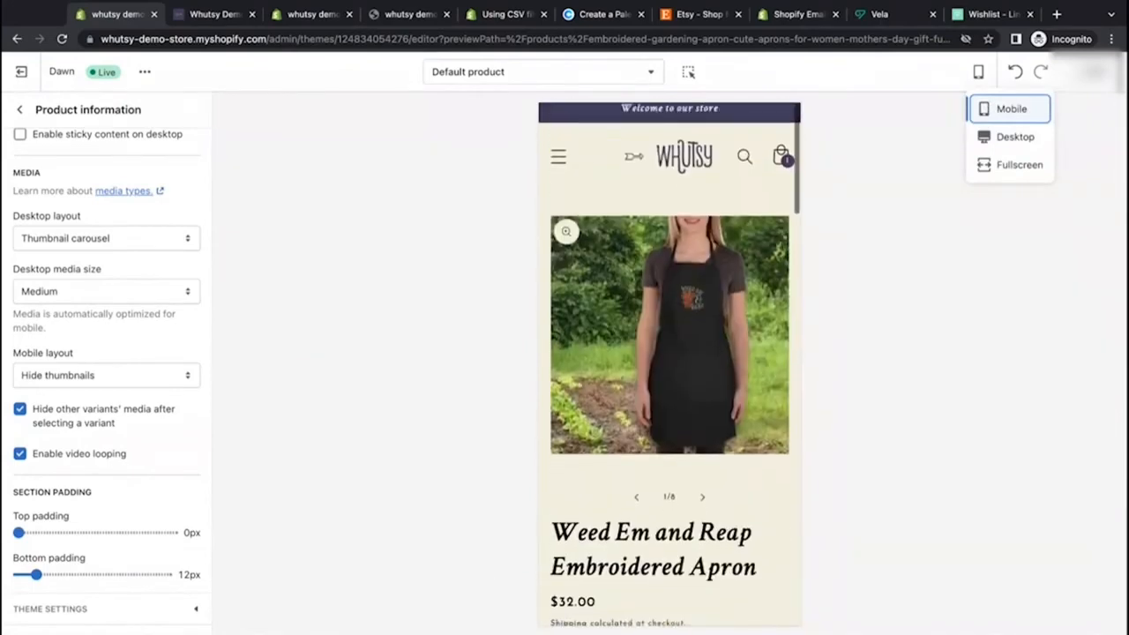
{"action": "scroll", "coordinate": [650, 312], "scroll_direction": "down", "scroll_amount": 3}
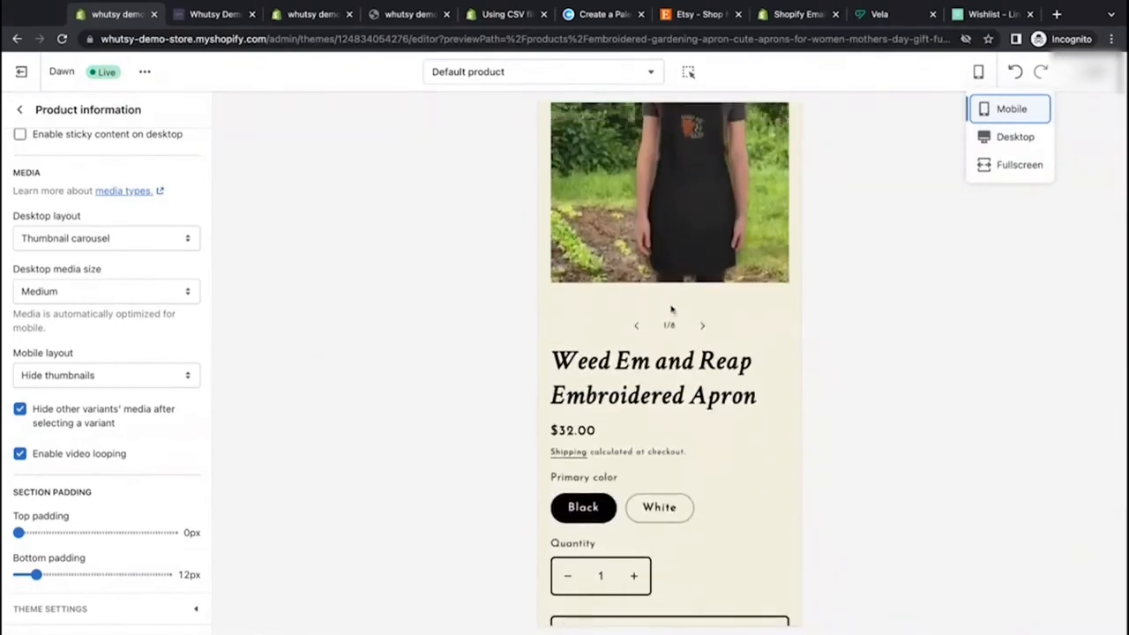
{"action": "scroll", "coordinate": [671, 307], "scroll_direction": "up", "scroll_amount": 3}
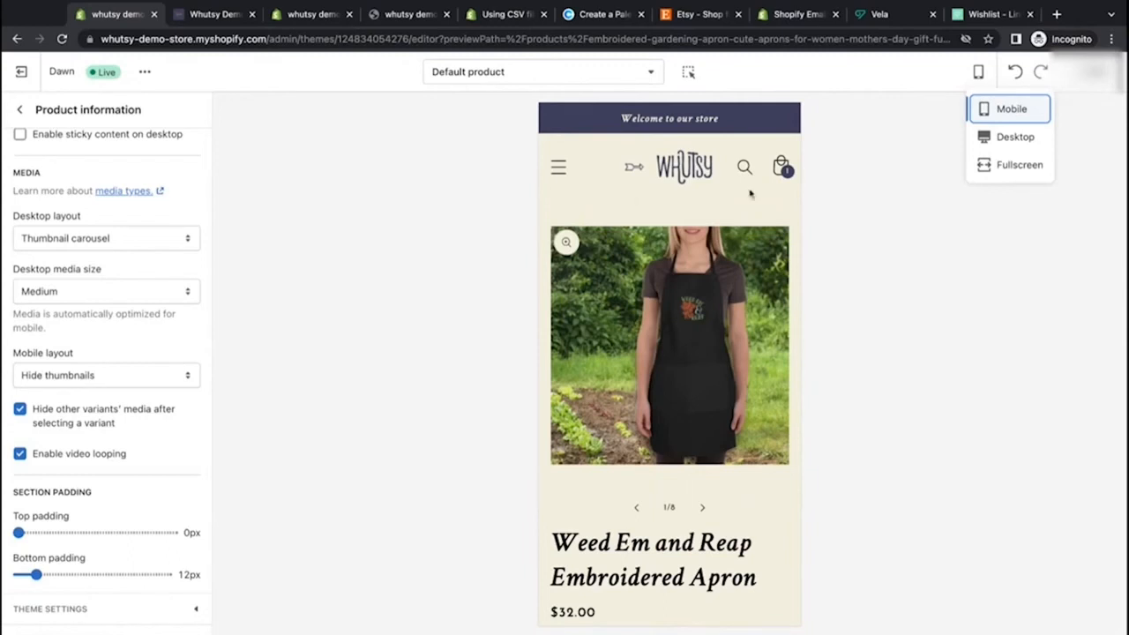
{"action": "left_click", "coordinate": [1014, 137]}
Step: Leave the product information settings and navigate through the store preview to the Catalog collection page
{"action": "left_click", "coordinate": [19, 112]}
{"action": "scroll", "coordinate": [401, 267], "scroll_direction": "down", "scroll_amount": 15}
{"action": "scroll", "coordinate": [401, 267], "scroll_direction": "up", "scroll_amount": 15}
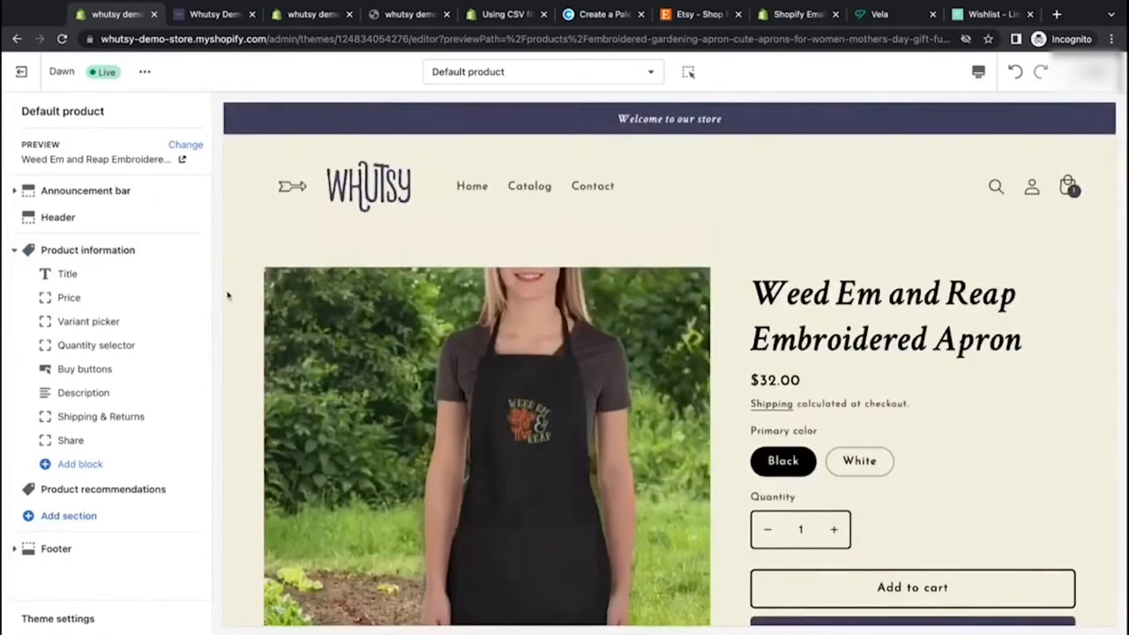
{"action": "left_click", "coordinate": [472, 186]}
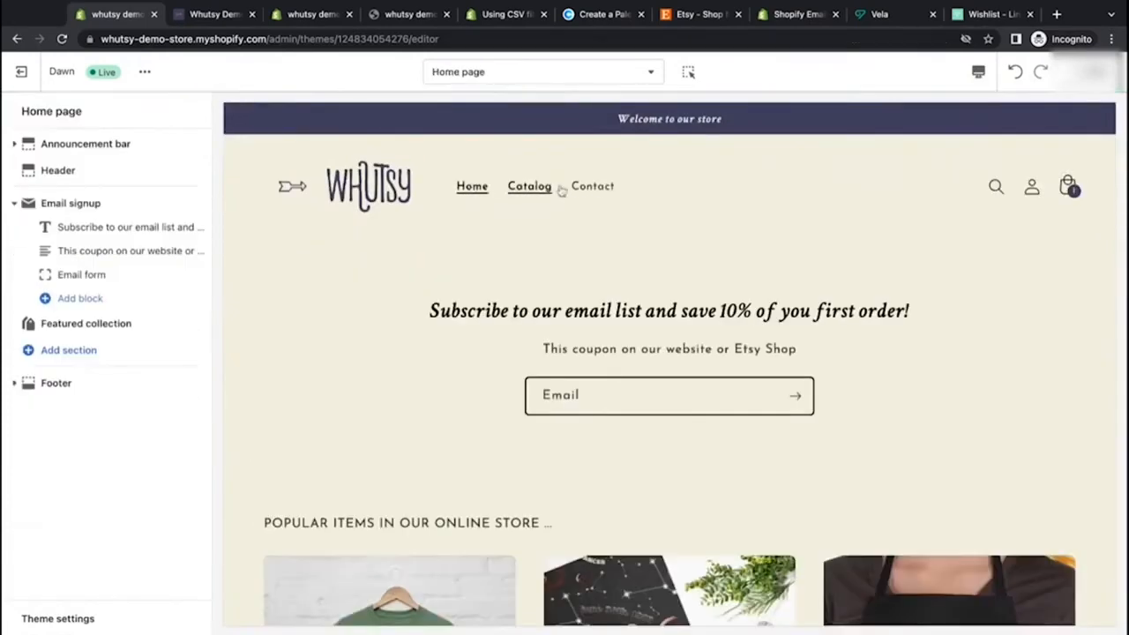
{"action": "left_click", "coordinate": [528, 194]}
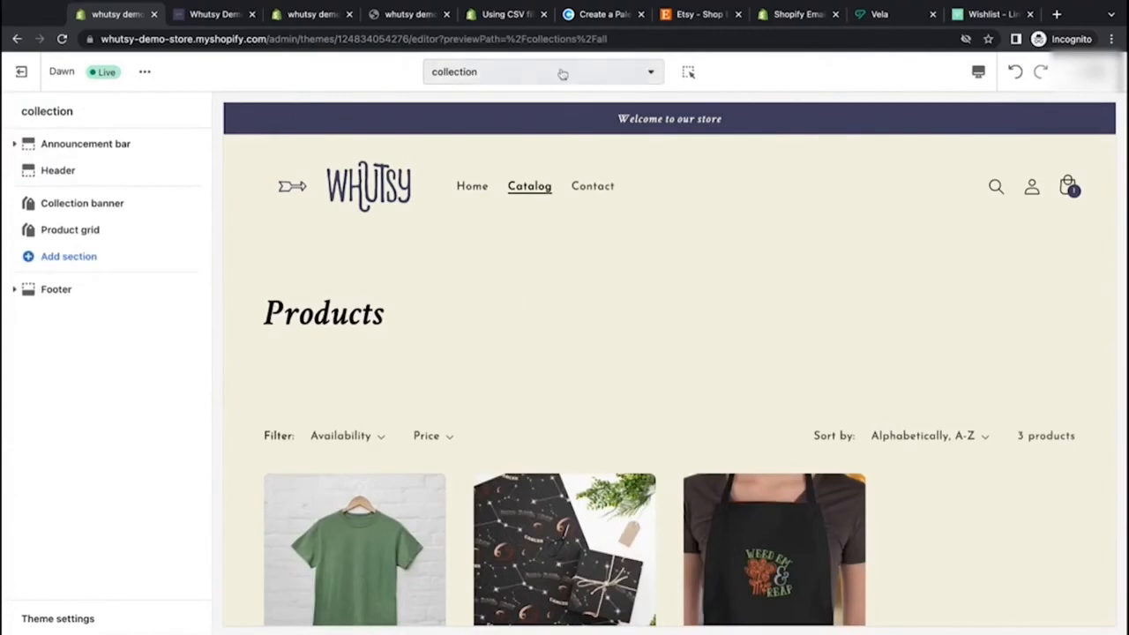
{"action": "left_click", "coordinate": [468, 75]}
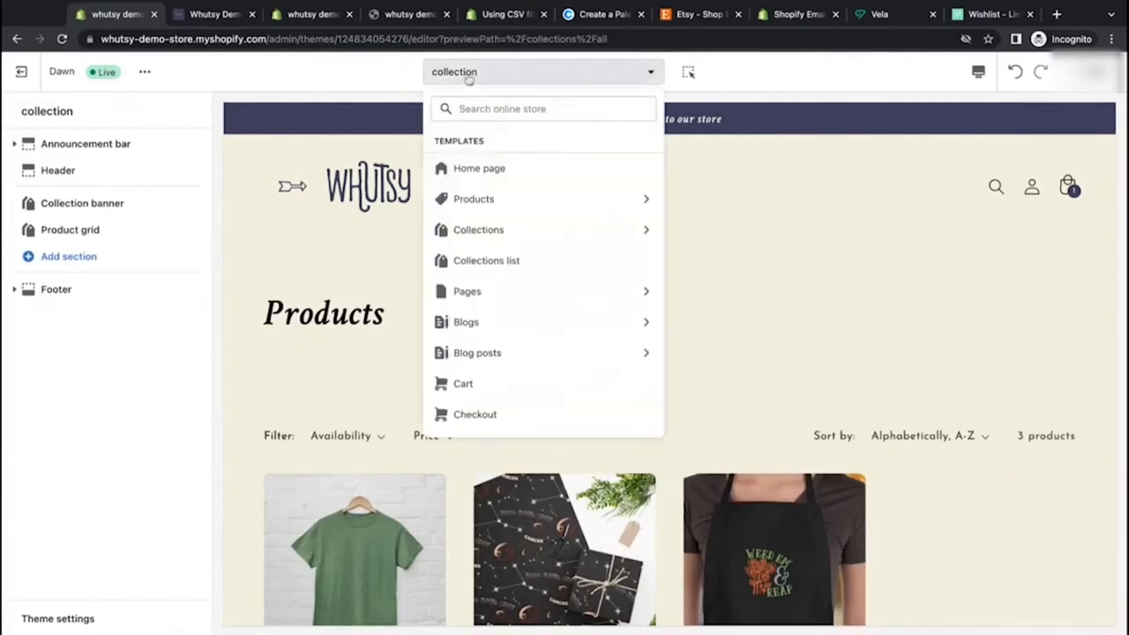
{"action": "left_click", "coordinate": [454, 73]}
Step: Examine the collection page's Availability and Price filter dropdowns
{"action": "scroll", "coordinate": [448, 355], "scroll_direction": "down", "scroll_amount": 3}
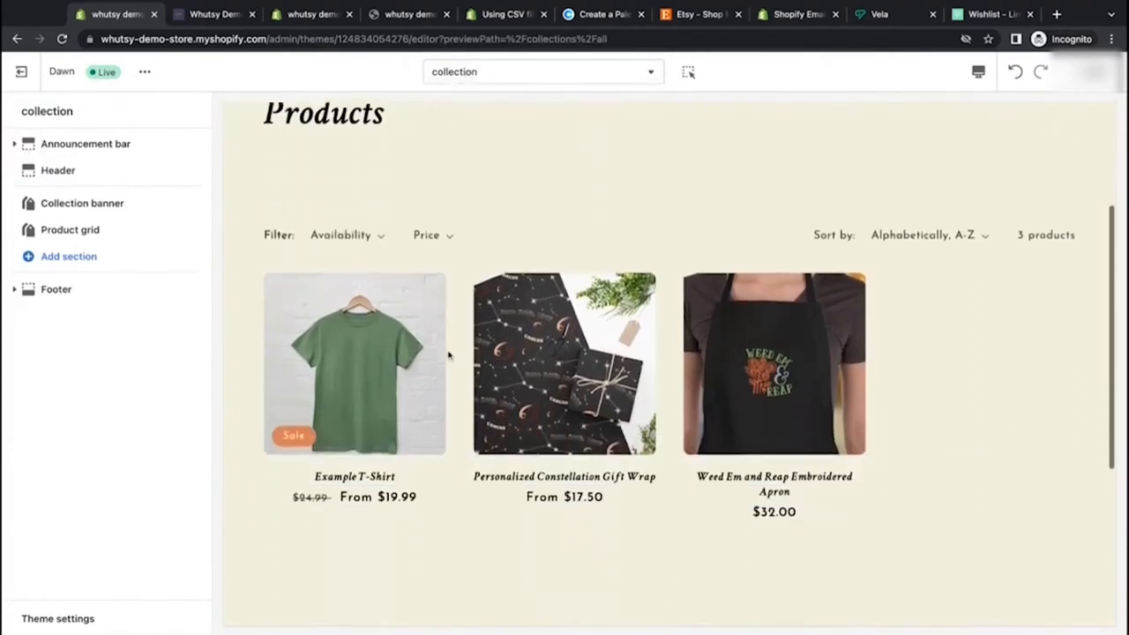
{"action": "scroll", "coordinate": [448, 353], "scroll_direction": "up", "scroll_amount": 3}
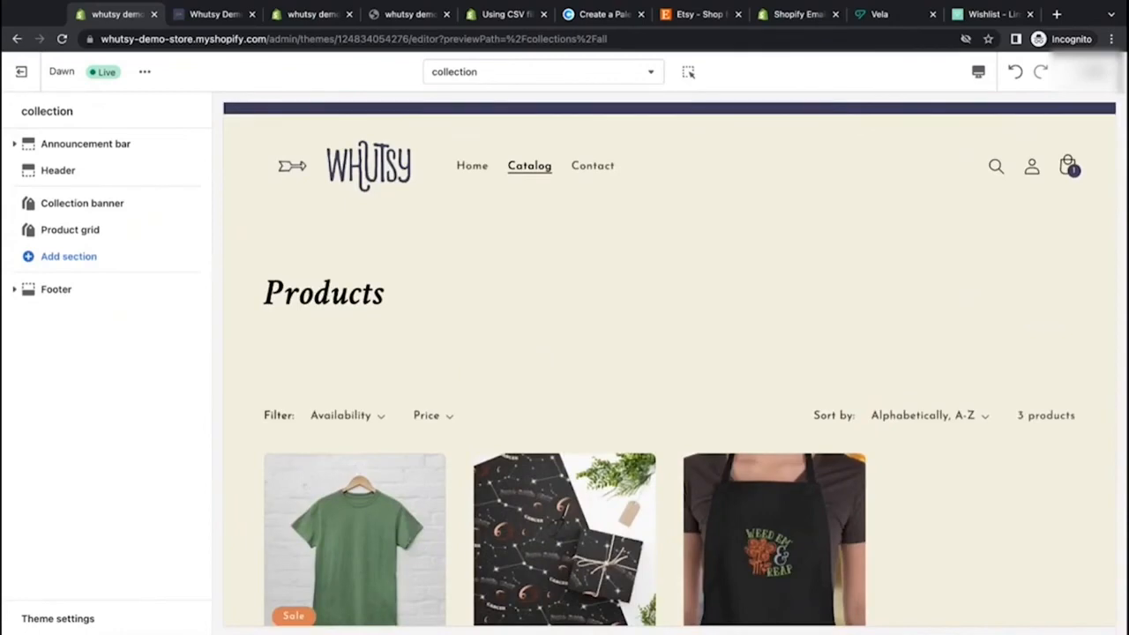
{"action": "scroll", "coordinate": [353, 397], "scroll_direction": "down", "scroll_amount": 2}
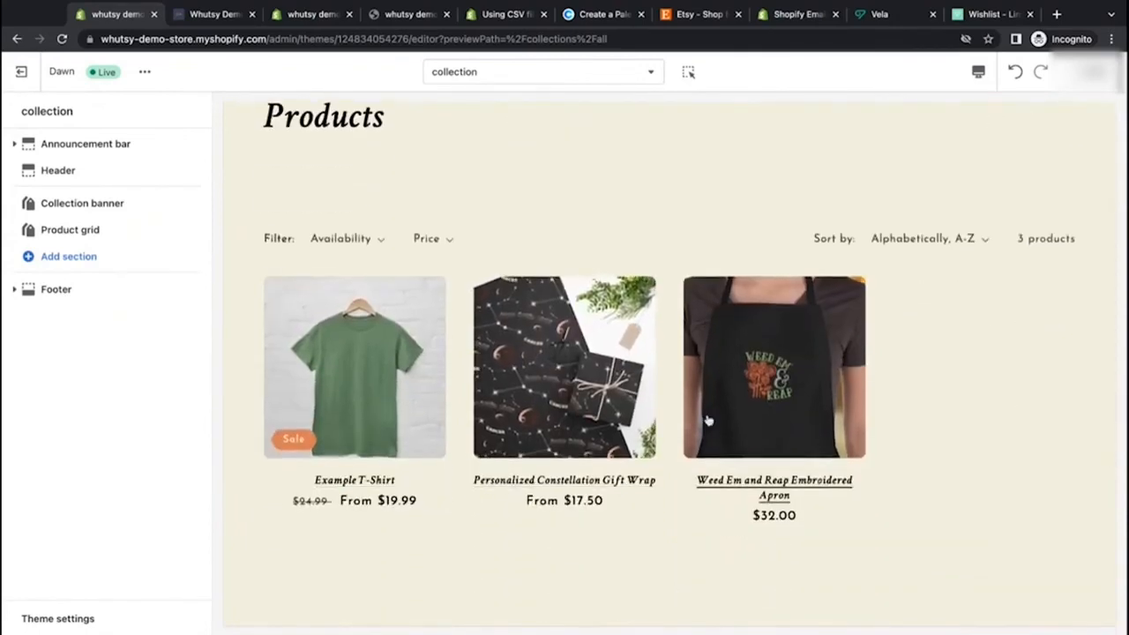
{"action": "left_click", "coordinate": [363, 240]}
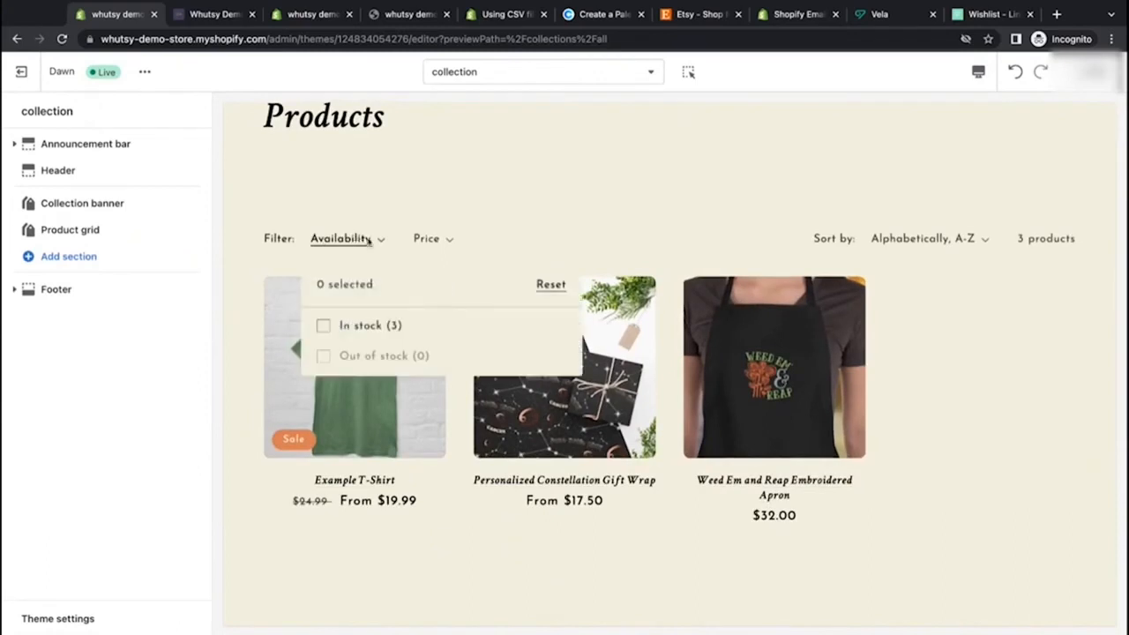
{"action": "left_click", "coordinate": [428, 240]}
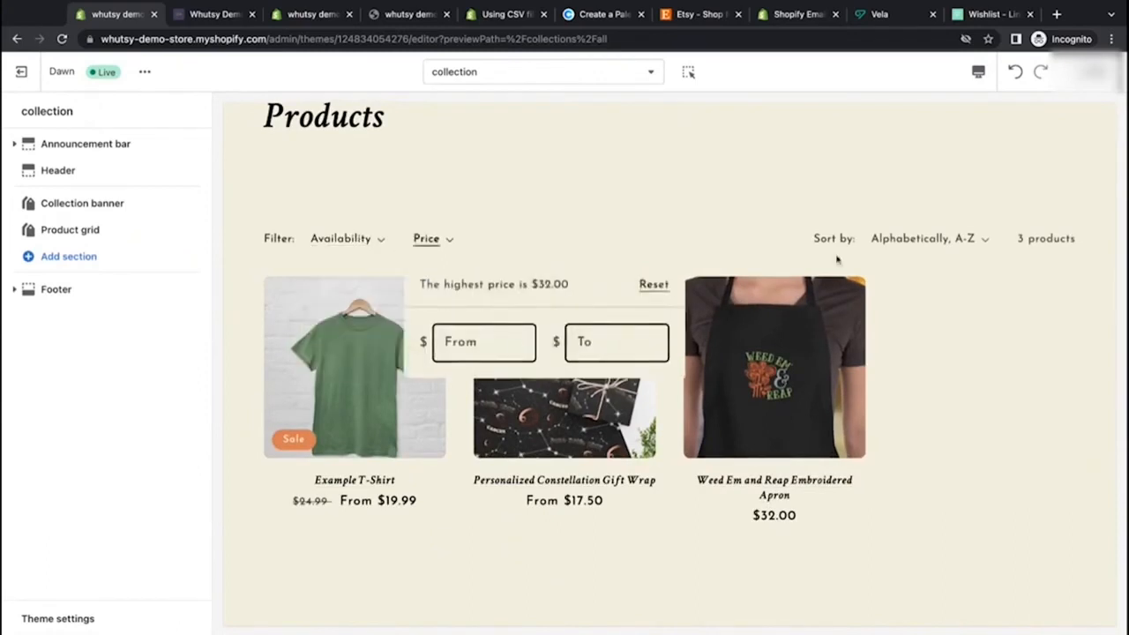
{"action": "left_click", "coordinate": [950, 254]}
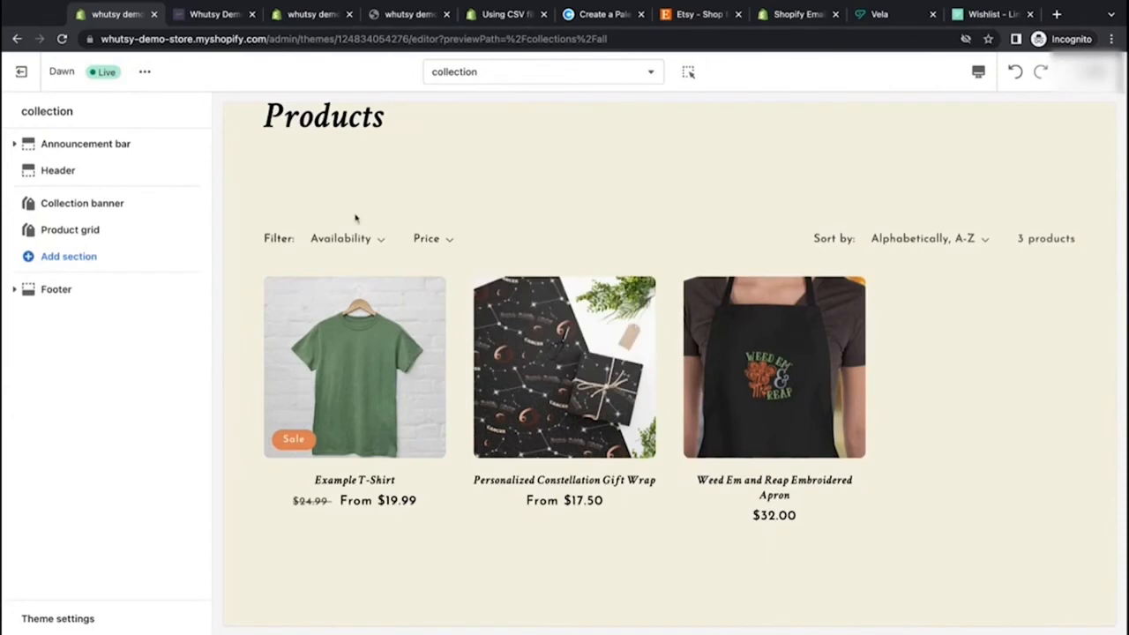
{"action": "scroll", "coordinate": [582, 260], "scroll_direction": "up", "scroll_amount": 2}
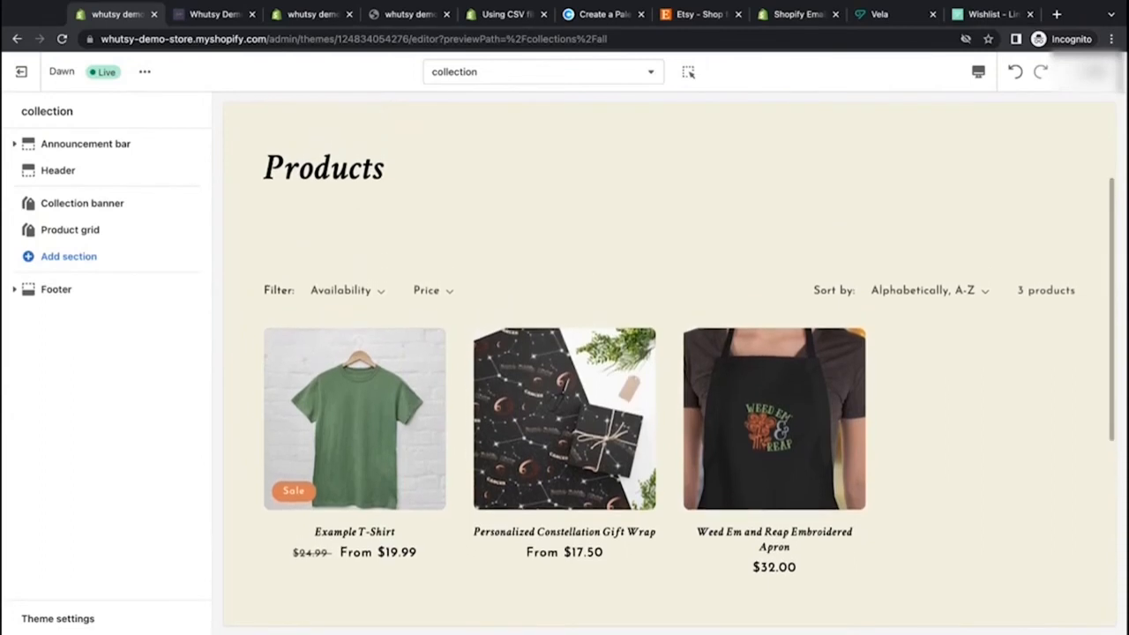
{"action": "left_click", "coordinate": [343, 295]}
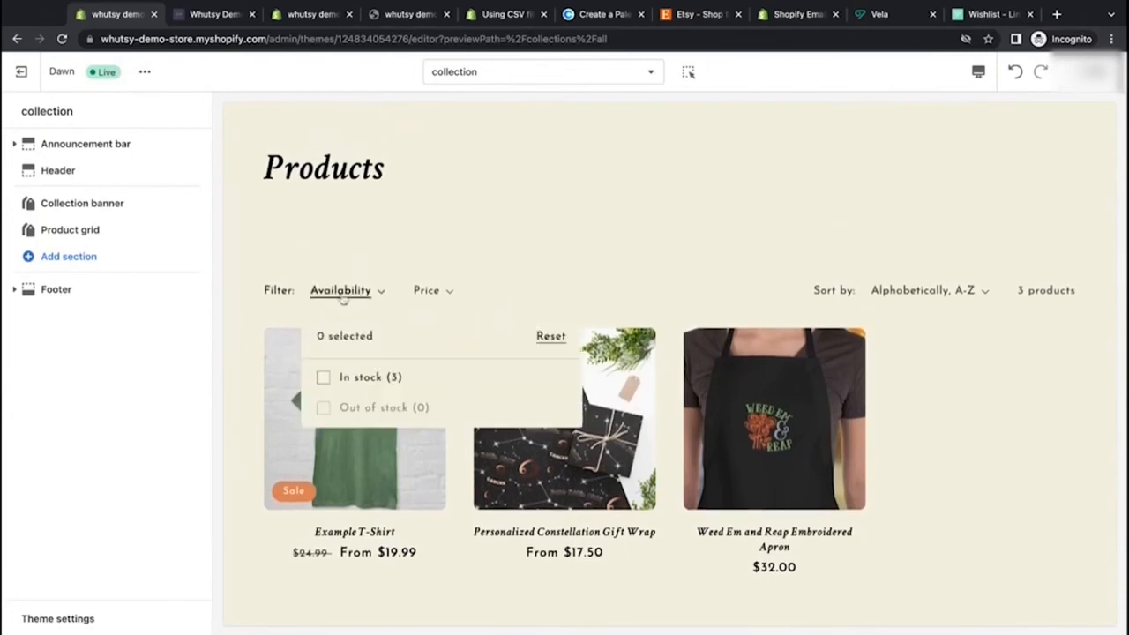
{"action": "left_click", "coordinate": [430, 297]}
{"action": "left_click", "coordinate": [430, 296]}
{"action": "left_click", "coordinate": [505, 268]}
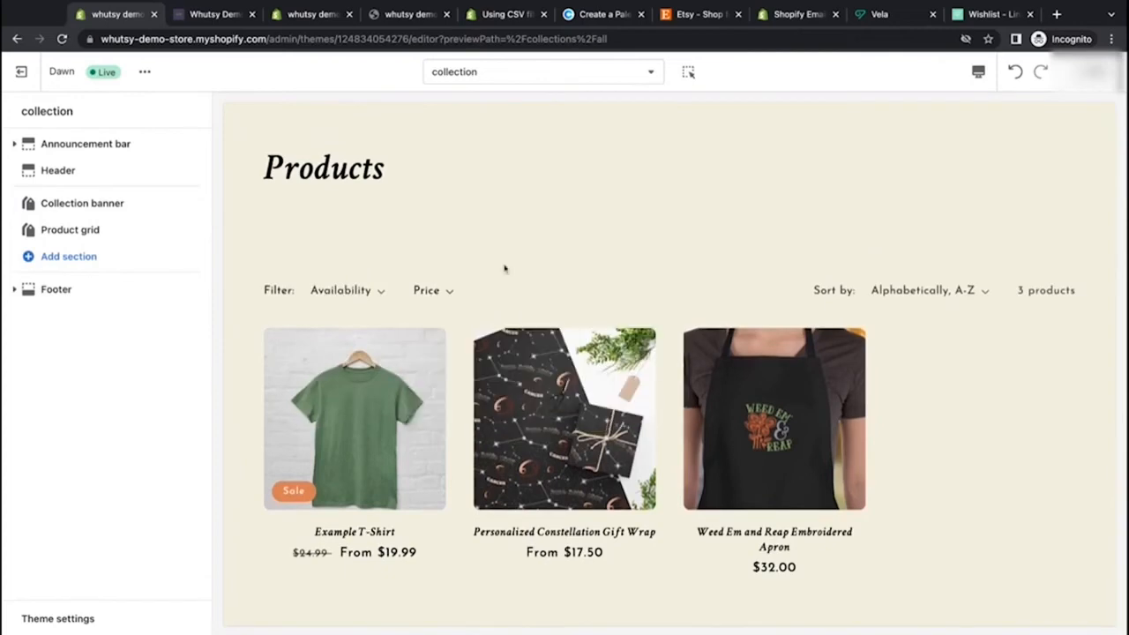
Step: Open the Collection banner section settings and inspect the Products heading in the preview
{"action": "left_click", "coordinate": [99, 206]}
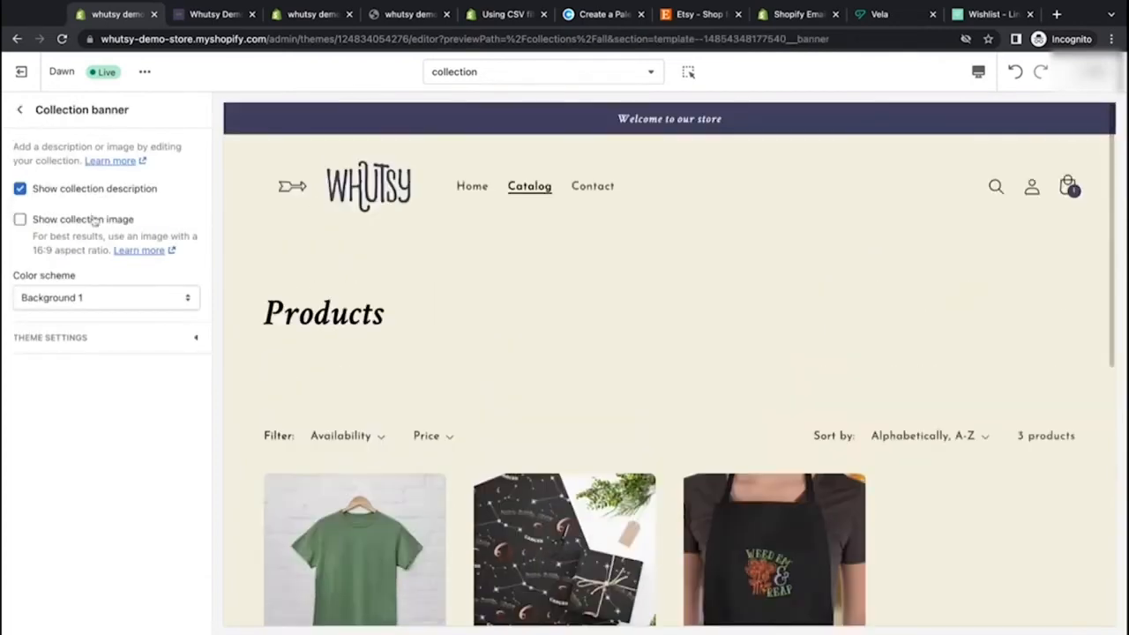
{"action": "left_click_drag", "start_coordinate": [265, 314], "coordinate": [237, 323]}
{"action": "left_click", "coordinate": [393, 325]}
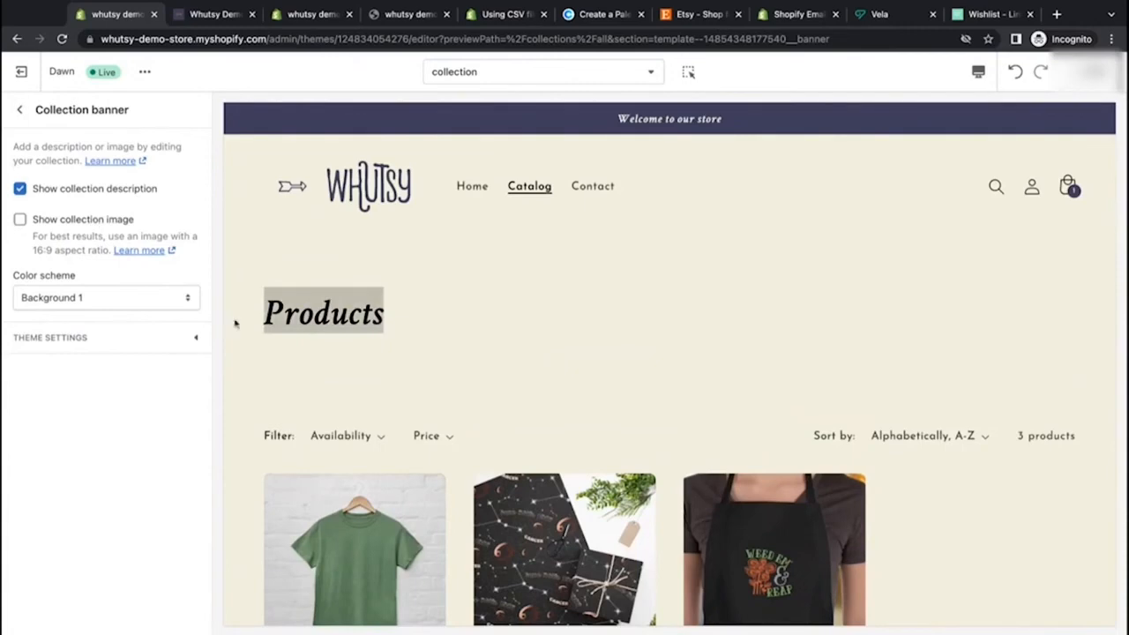
{"action": "left_click", "coordinate": [261, 327]}
{"action": "left_click", "coordinate": [22, 111]}
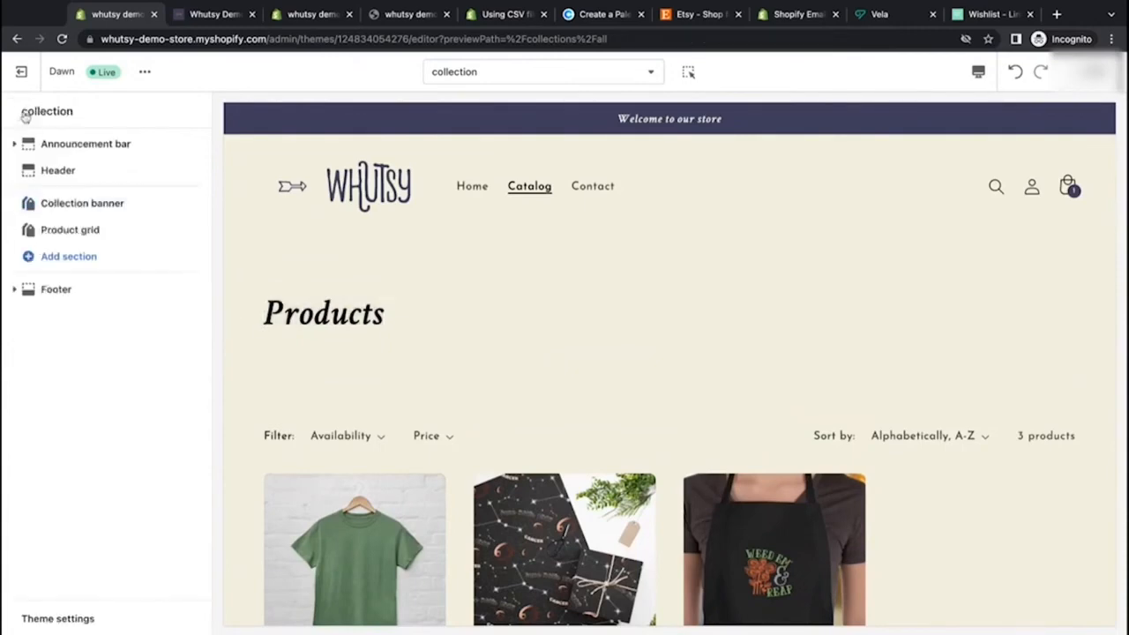
Step: Reopen the Collection banner settings and toggle Show collection description off and back on
{"action": "left_click", "coordinate": [79, 205]}
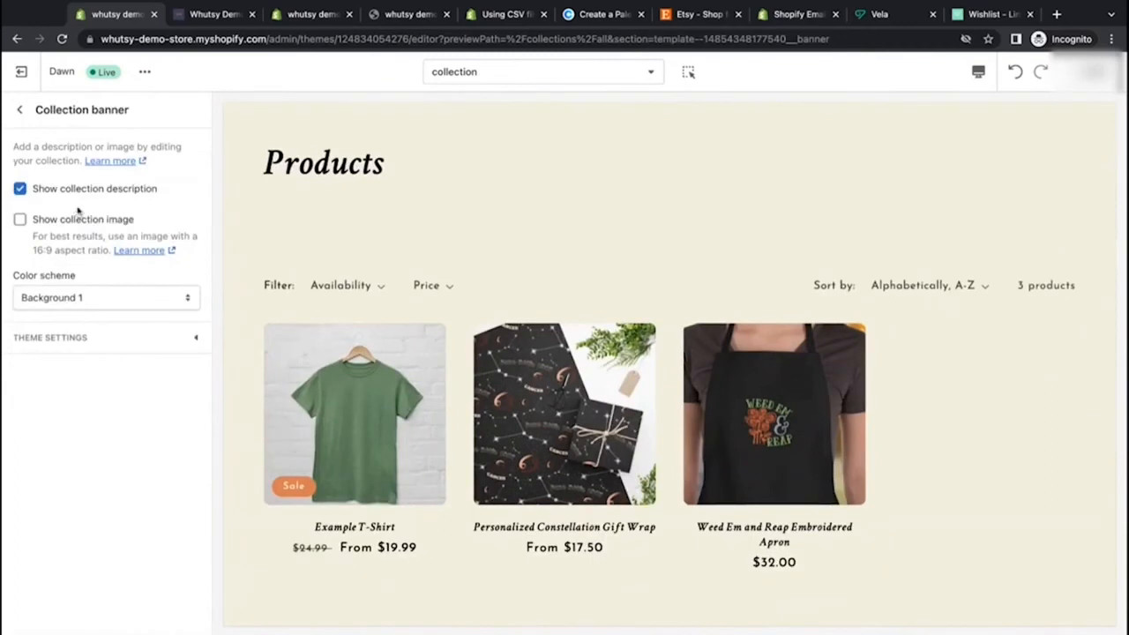
{"action": "scroll", "coordinate": [310, 221], "scroll_direction": "up", "scroll_amount": 2}
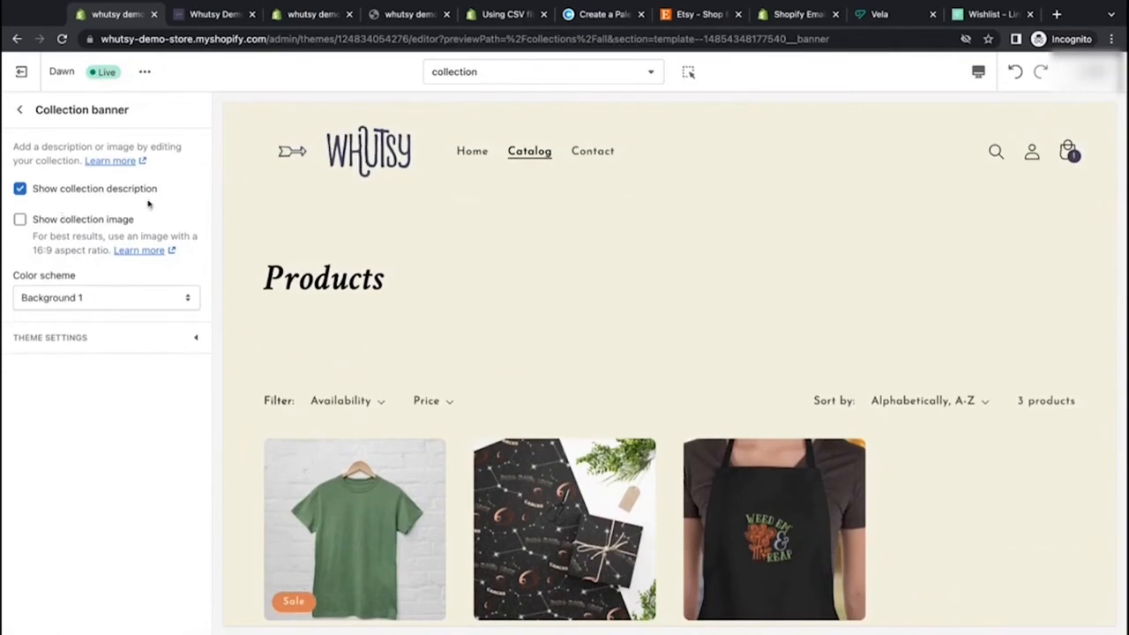
{"action": "left_click", "coordinate": [20, 190]}
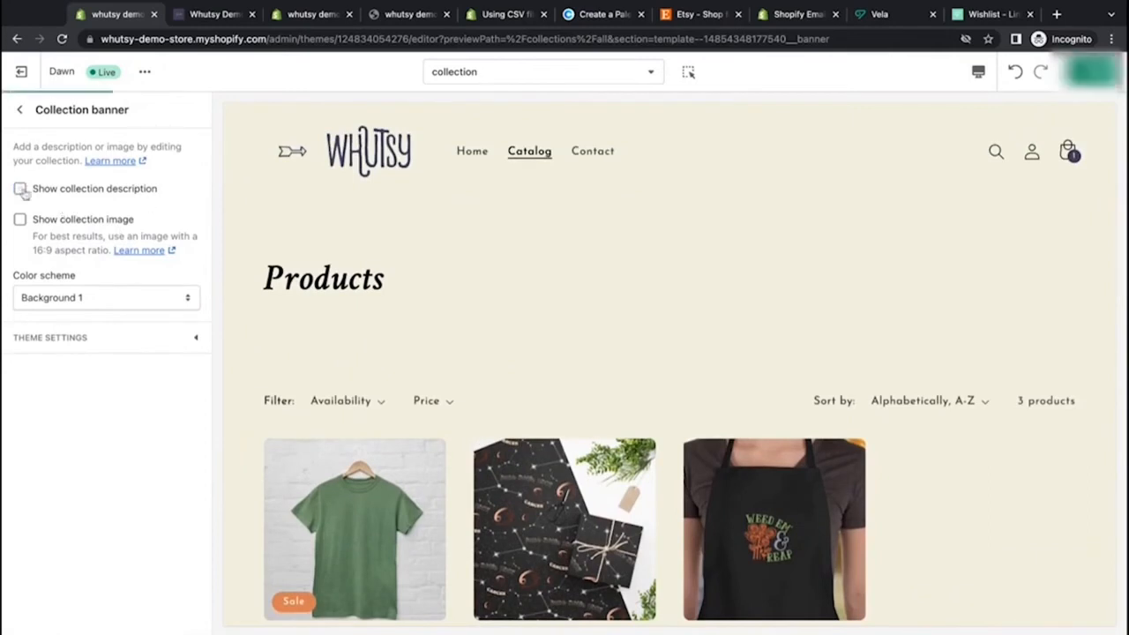
{"action": "left_click", "coordinate": [20, 189]}
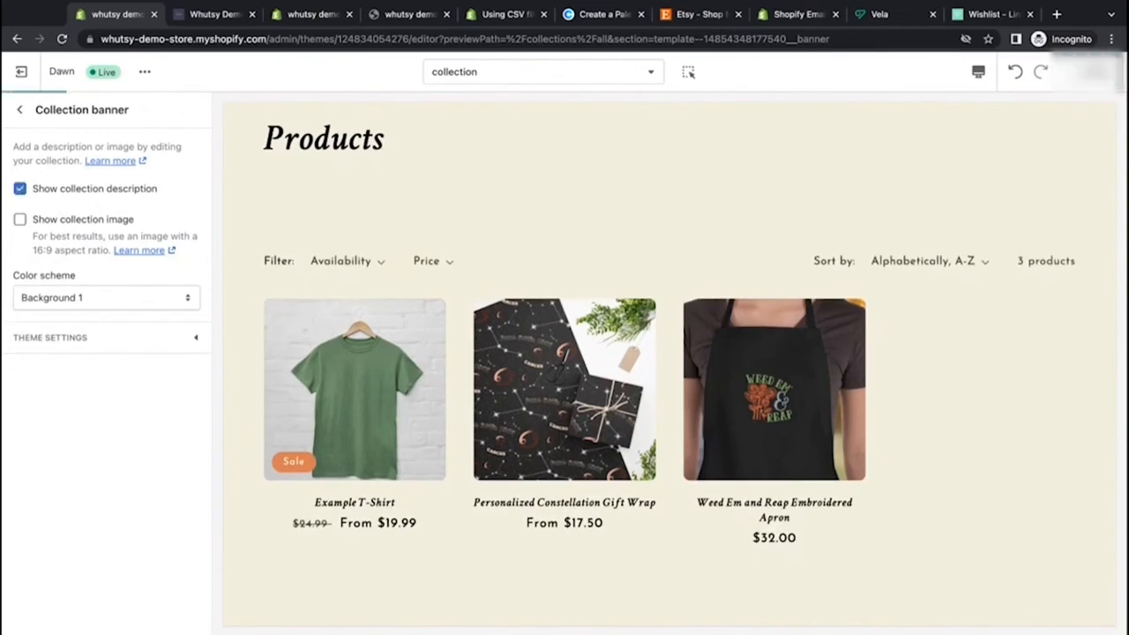
Step: Review the Show collection image option and its 16:9 aspect ratio recommendation
{"action": "scroll", "coordinate": [309, 227], "scroll_direction": "up", "scroll_amount": 1}
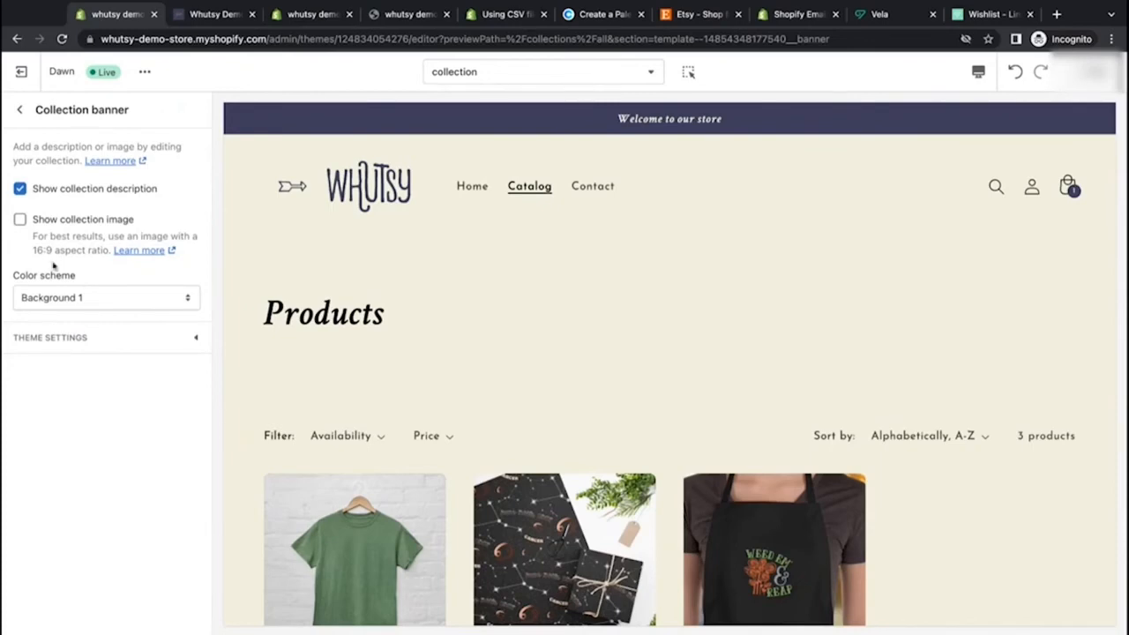
{"action": "left_click", "coordinate": [20, 219]}
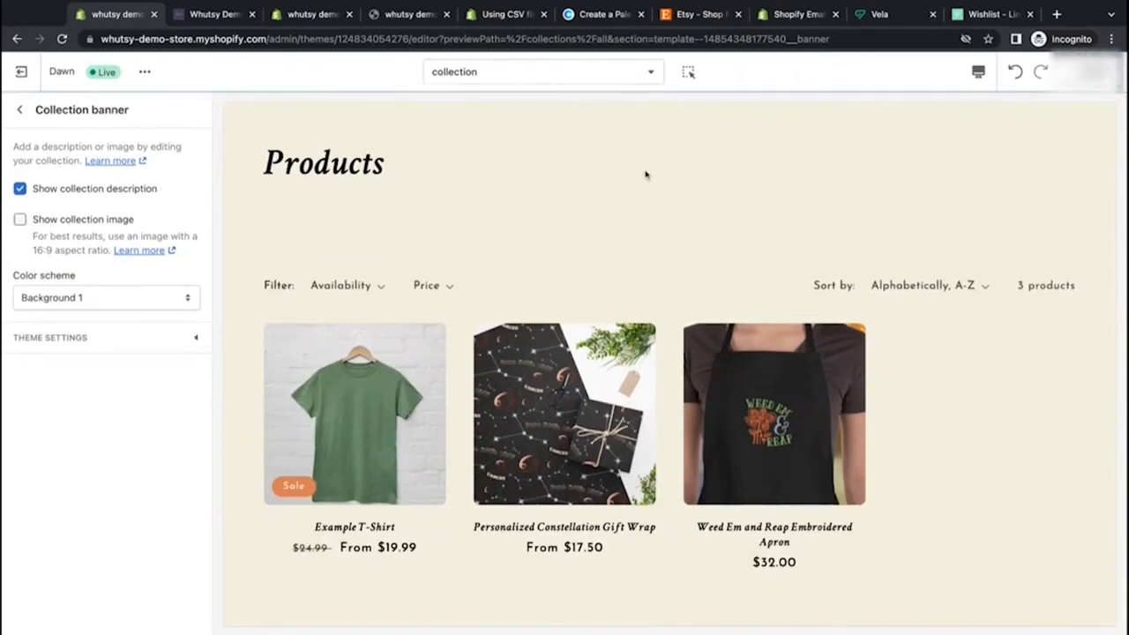
{"action": "left_click", "coordinate": [62, 222]}
{"action": "left_click_drag", "start_coordinate": [32, 249], "coordinate": [85, 250]}
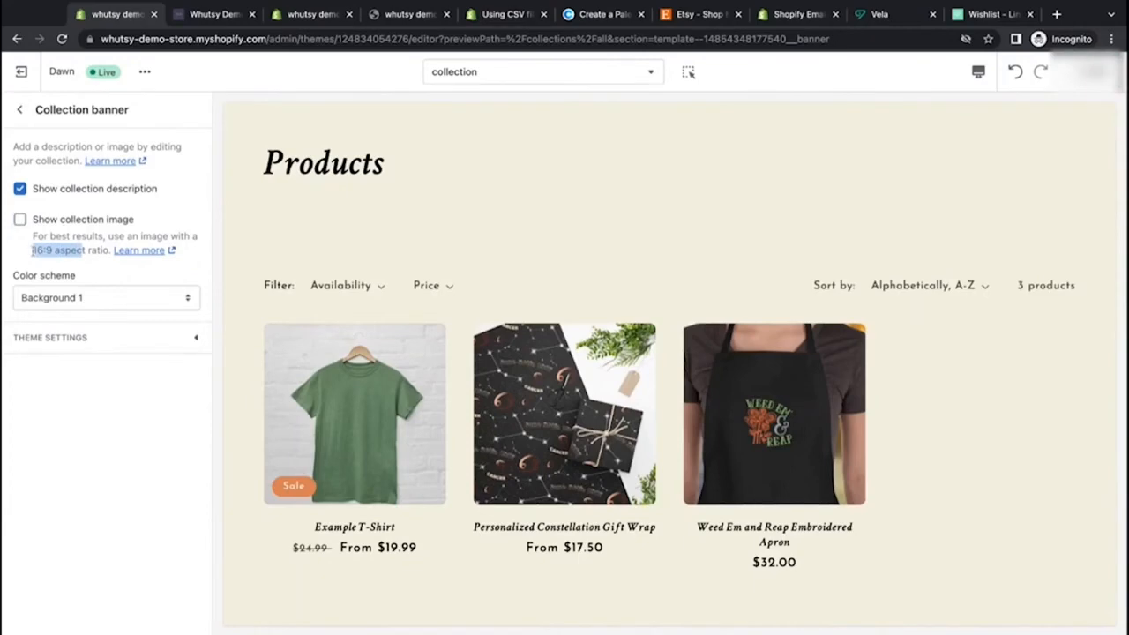
Step: Preview the collection page in the mobile view and return to the desktop view
{"action": "left_click", "coordinate": [130, 216]}
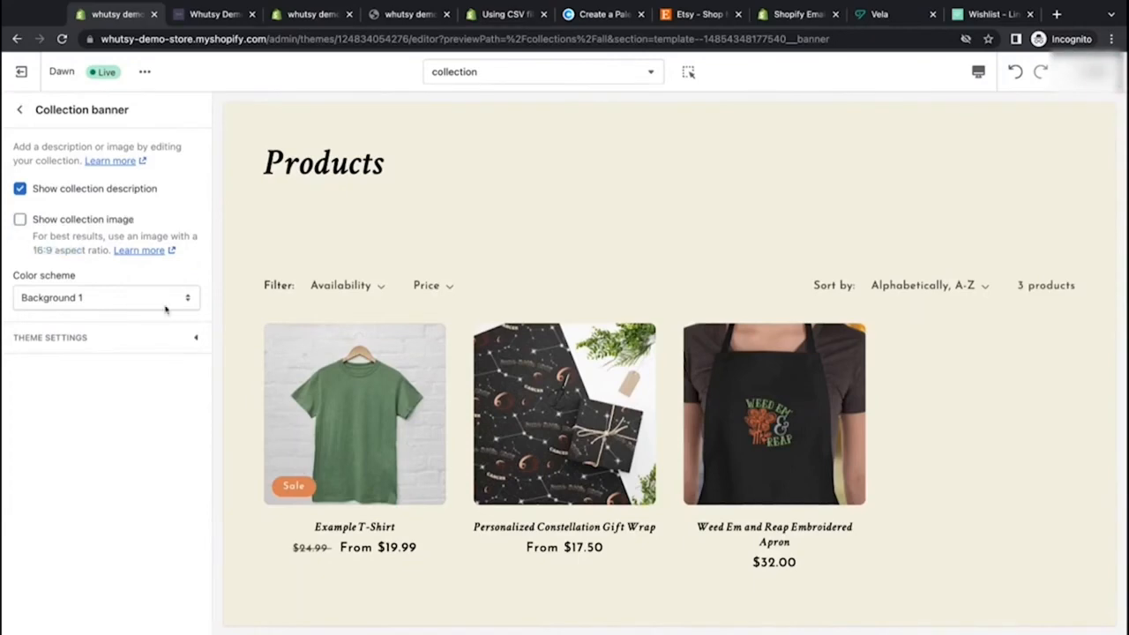
{"action": "scroll", "coordinate": [433, 255], "scroll_direction": "up", "scroll_amount": 2}
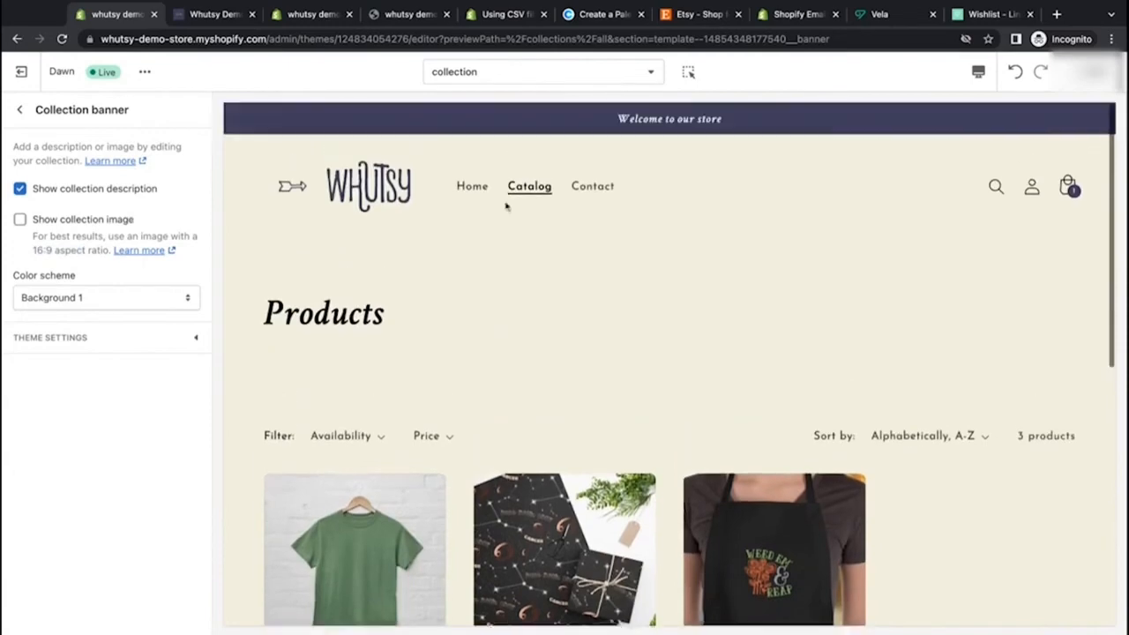
{"action": "left_click", "coordinate": [978, 71]}
{"action": "left_click", "coordinate": [994, 113]}
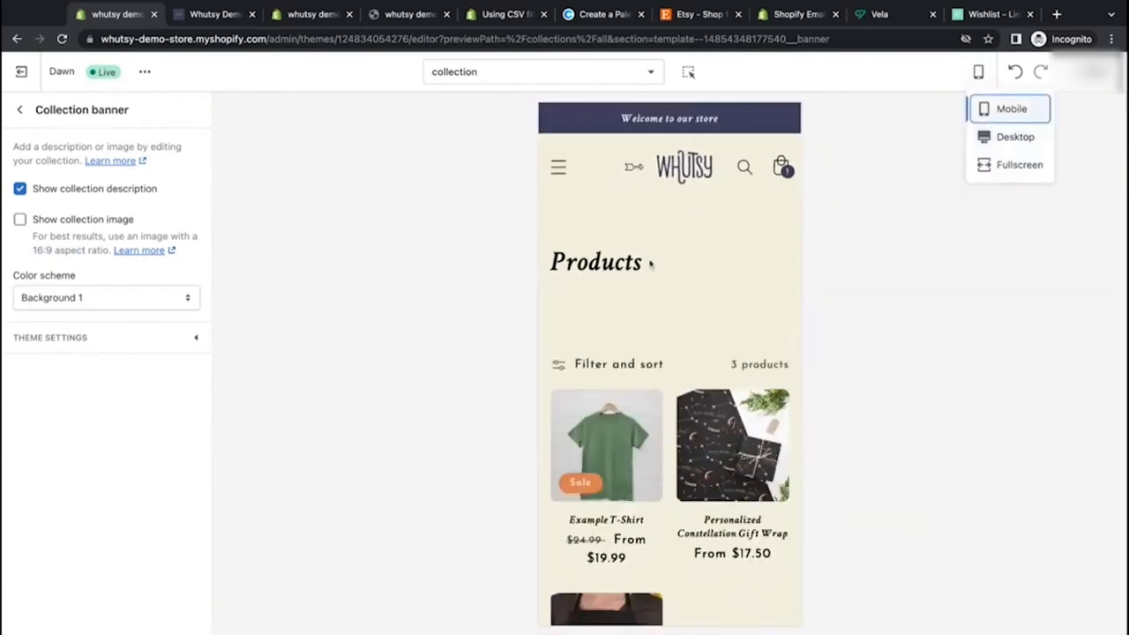
{"action": "scroll", "coordinate": [650, 261], "scroll_direction": "down", "scroll_amount": 5}
{"action": "scroll", "coordinate": [650, 261], "scroll_direction": "up", "scroll_amount": 5}
{"action": "scroll", "coordinate": [650, 263], "scroll_direction": "down", "scroll_amount": 2}
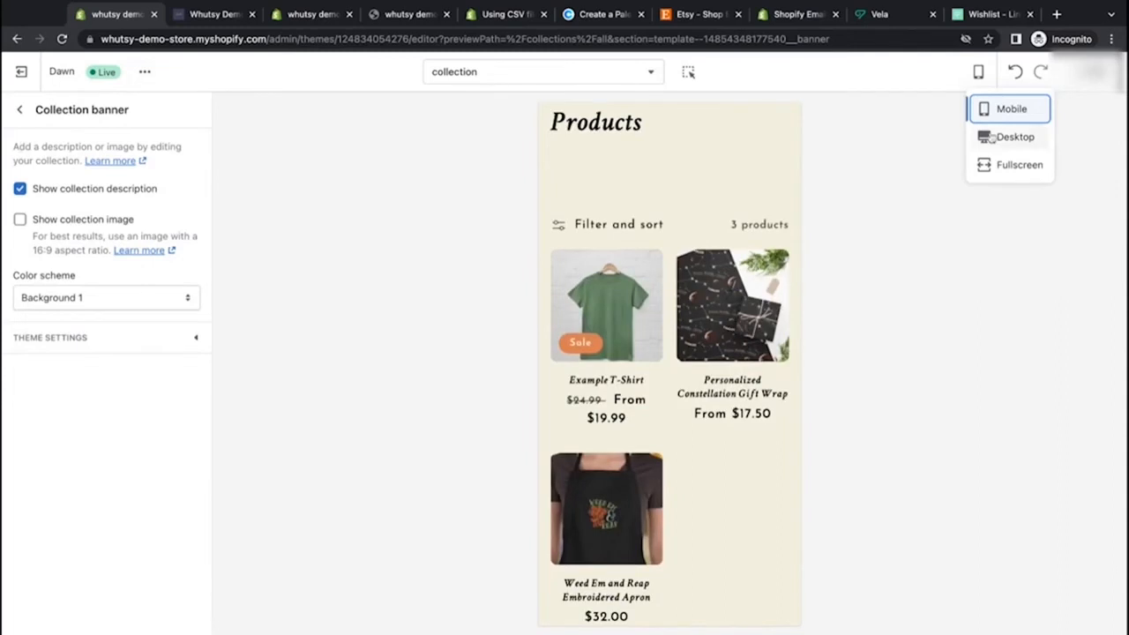
{"action": "left_click", "coordinate": [1030, 139]}
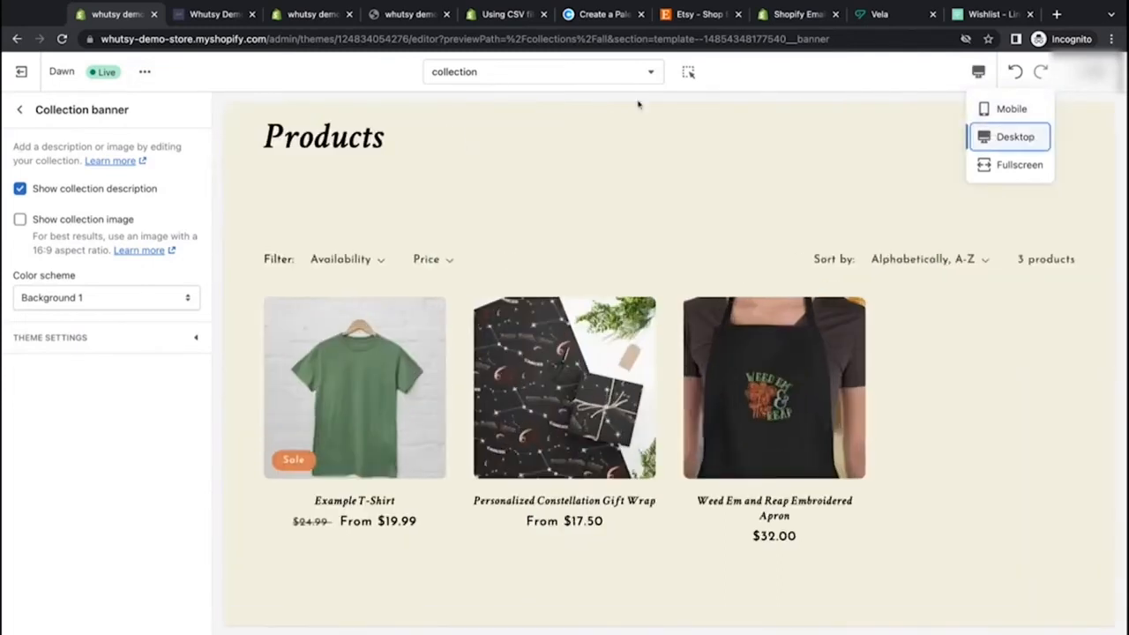
Step: Try the Background 2 and Accent 1 color schemes on the collection banner before restoring Background 1
{"action": "left_click", "coordinate": [137, 301]}
{"action": "left_click", "coordinate": [137, 314]}
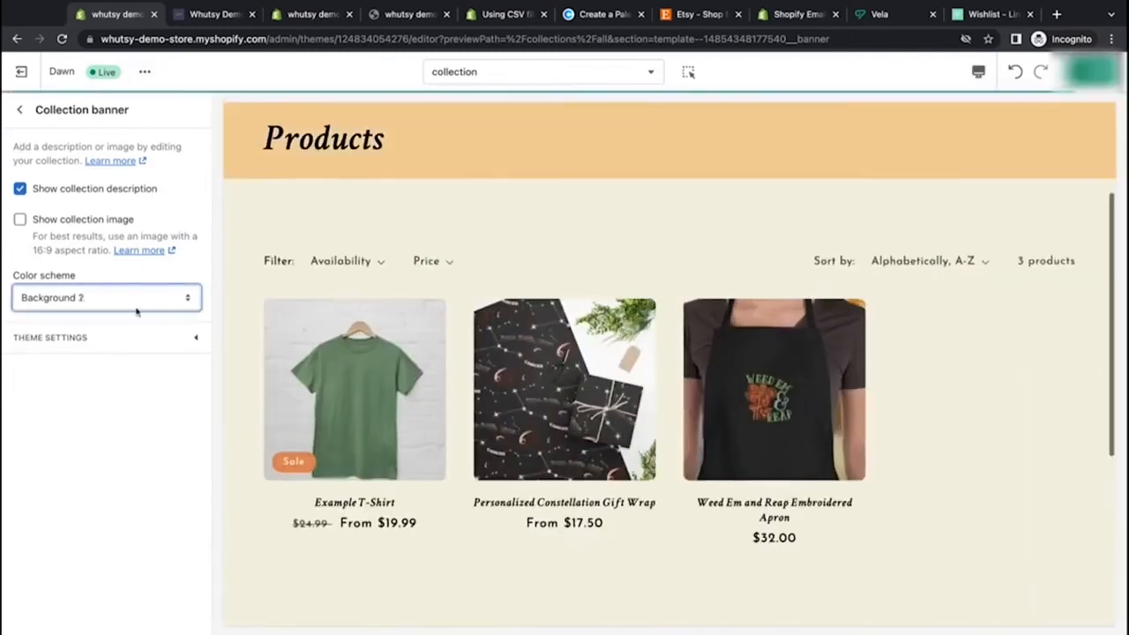
{"action": "scroll", "coordinate": [420, 245], "scroll_direction": "up", "scroll_amount": 2}
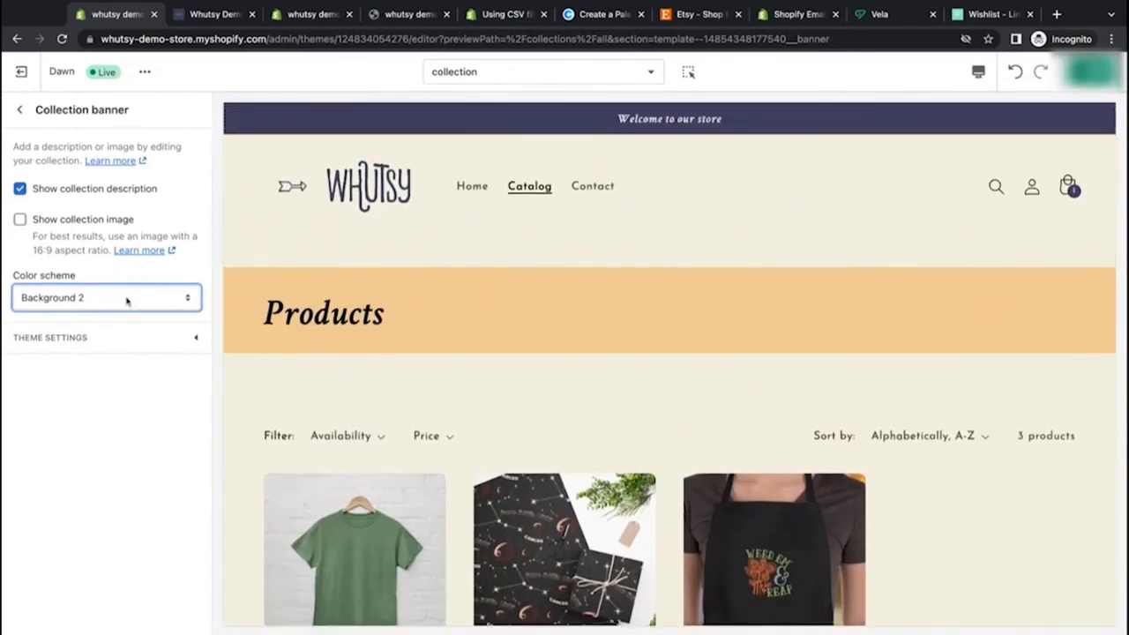
{"action": "left_click", "coordinate": [121, 251]}
{"action": "scroll", "coordinate": [423, 293], "scroll_direction": "up", "scroll_amount": 2}
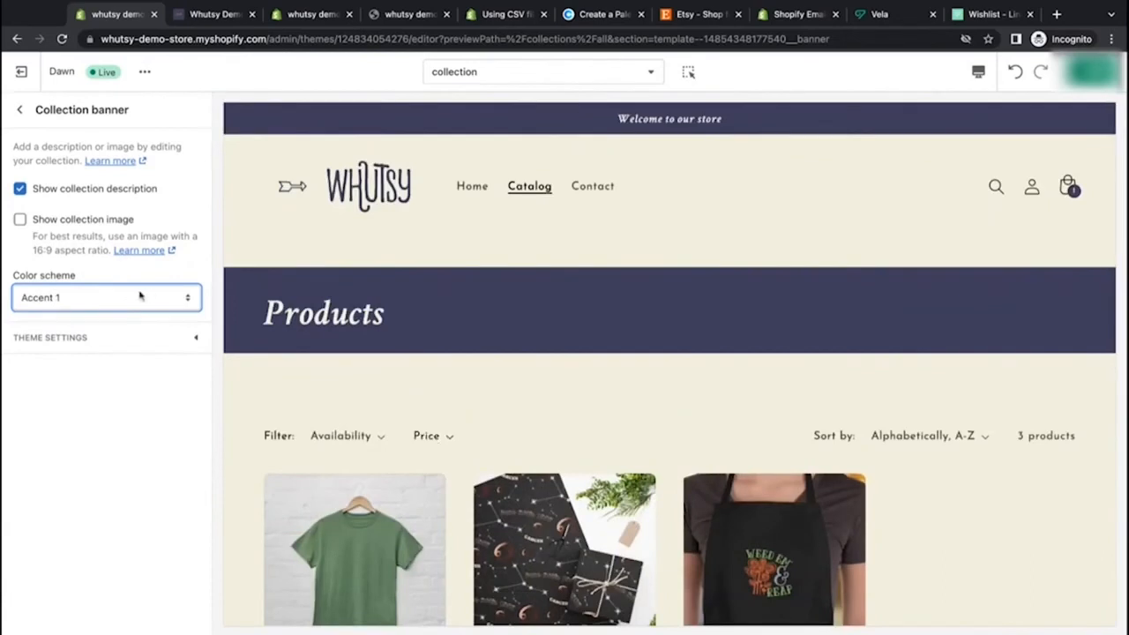
{"action": "left_click", "coordinate": [139, 328]}
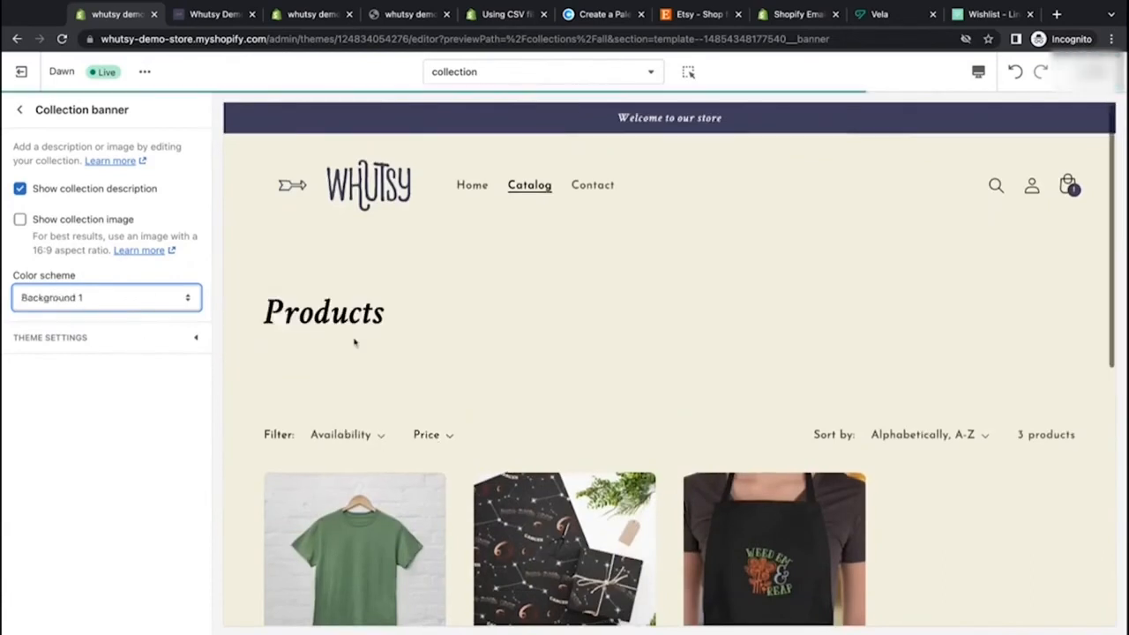
Step: Open the Product grid section and set Products per page to 24, trying 3 desktop columns before keeping 4
{"action": "left_click", "coordinate": [19, 104]}
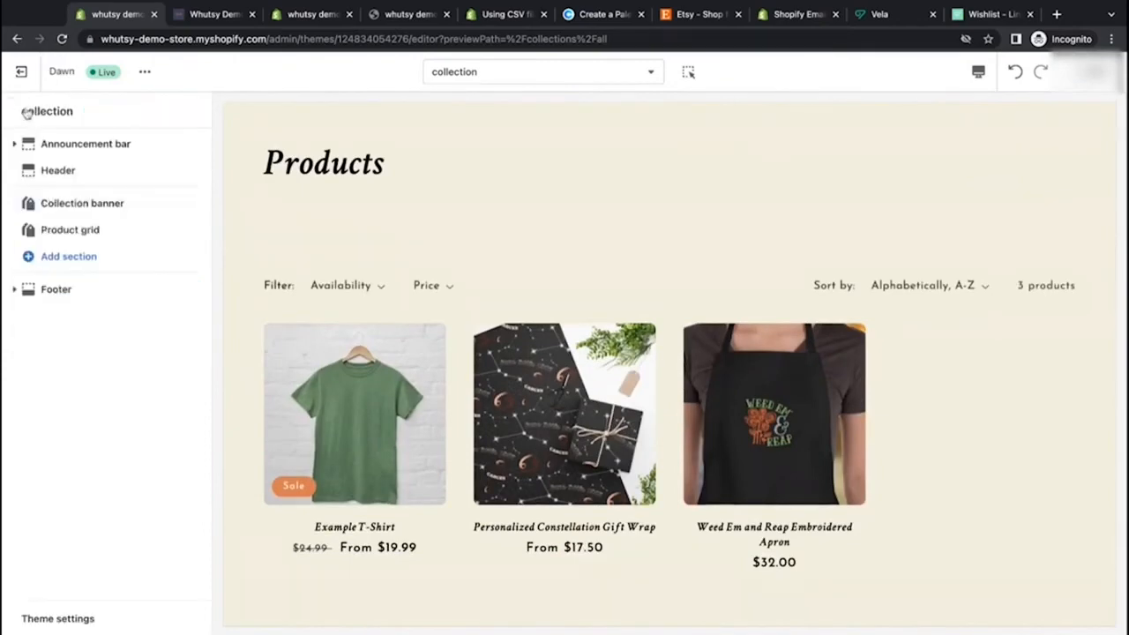
{"action": "left_click", "coordinate": [71, 229]}
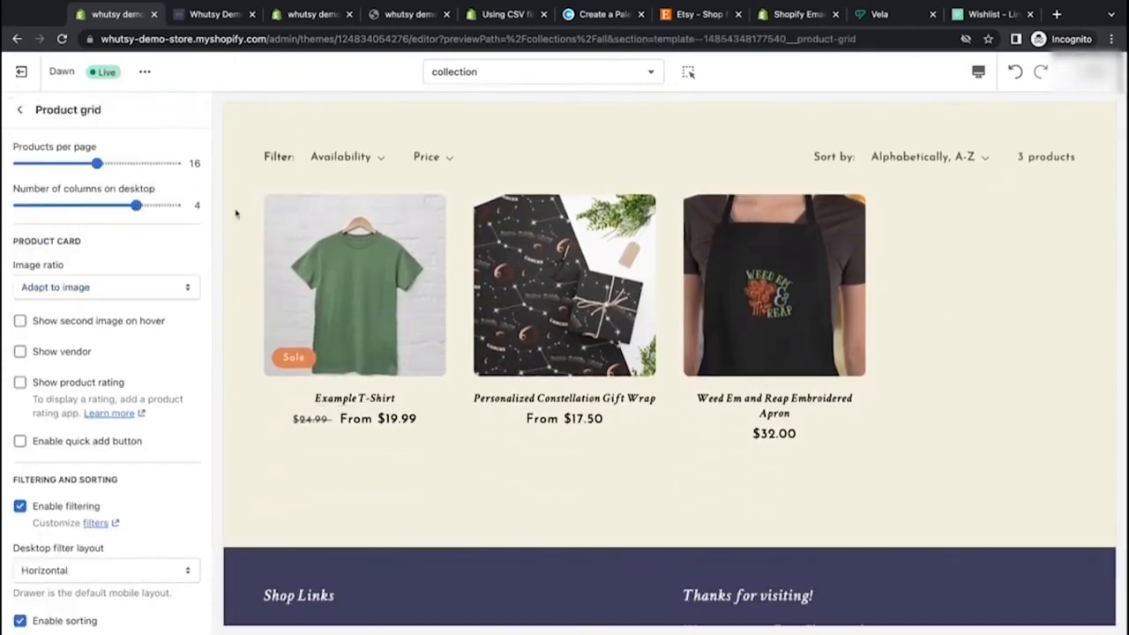
{"action": "left_click_drag", "start_coordinate": [97, 164], "coordinate": [176, 163]}
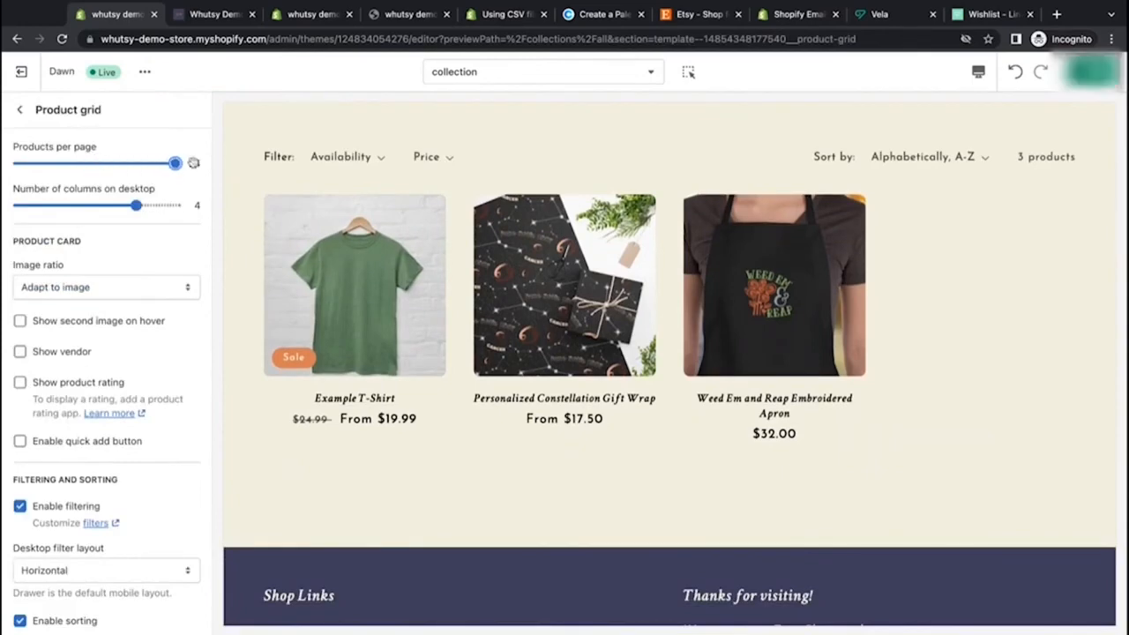
{"action": "left_click_drag", "start_coordinate": [135, 205], "coordinate": [97, 204]}
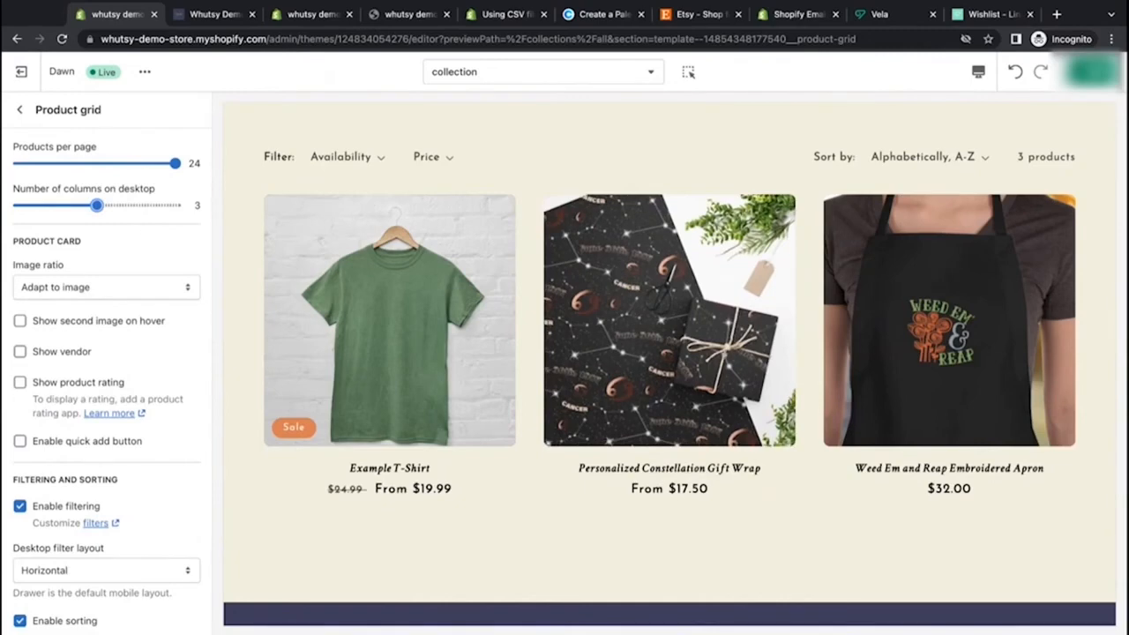
{"action": "left_click_drag", "start_coordinate": [97, 205], "coordinate": [135, 205]}
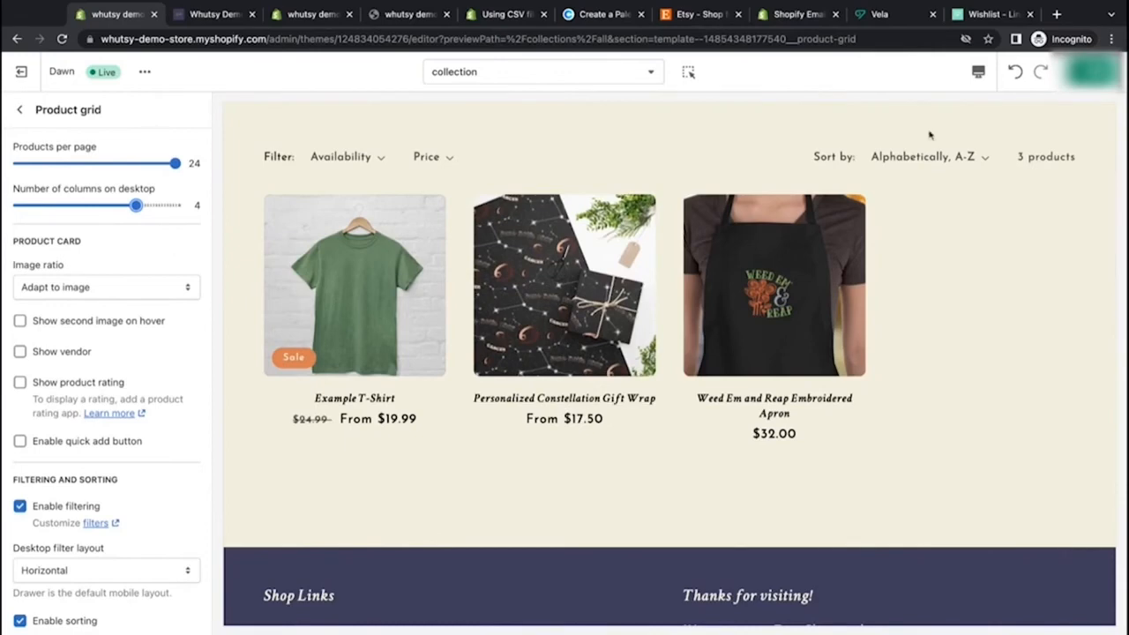
Step: Try the Portrait and Square product card image ratios before returning to Adapt to image
{"action": "left_click", "coordinate": [156, 294]}
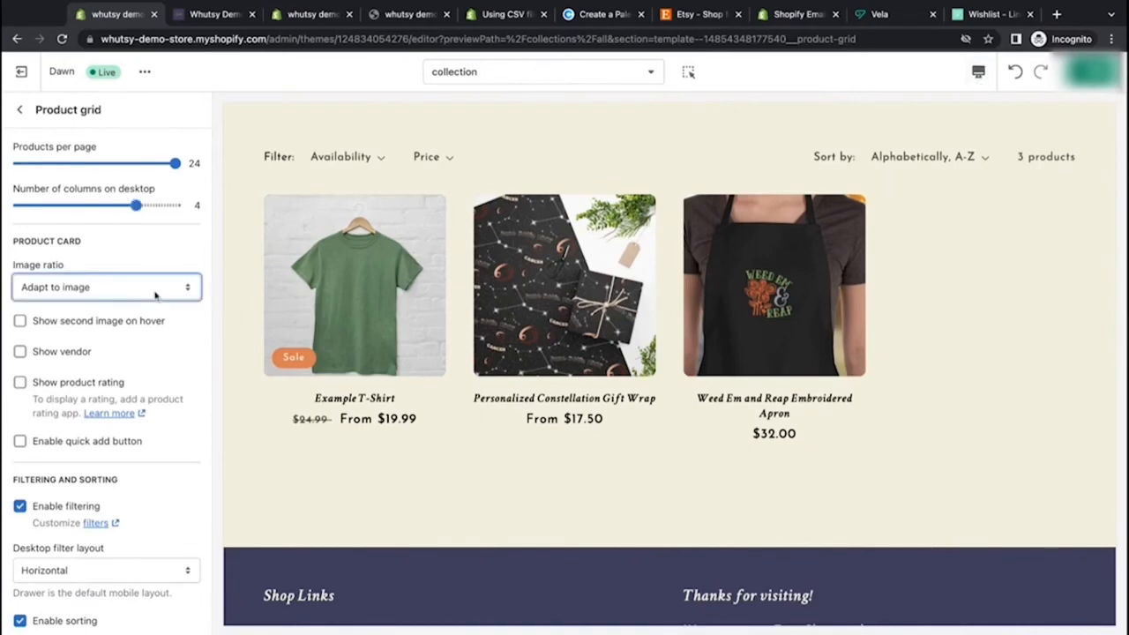
{"action": "key", "text": "Down"}
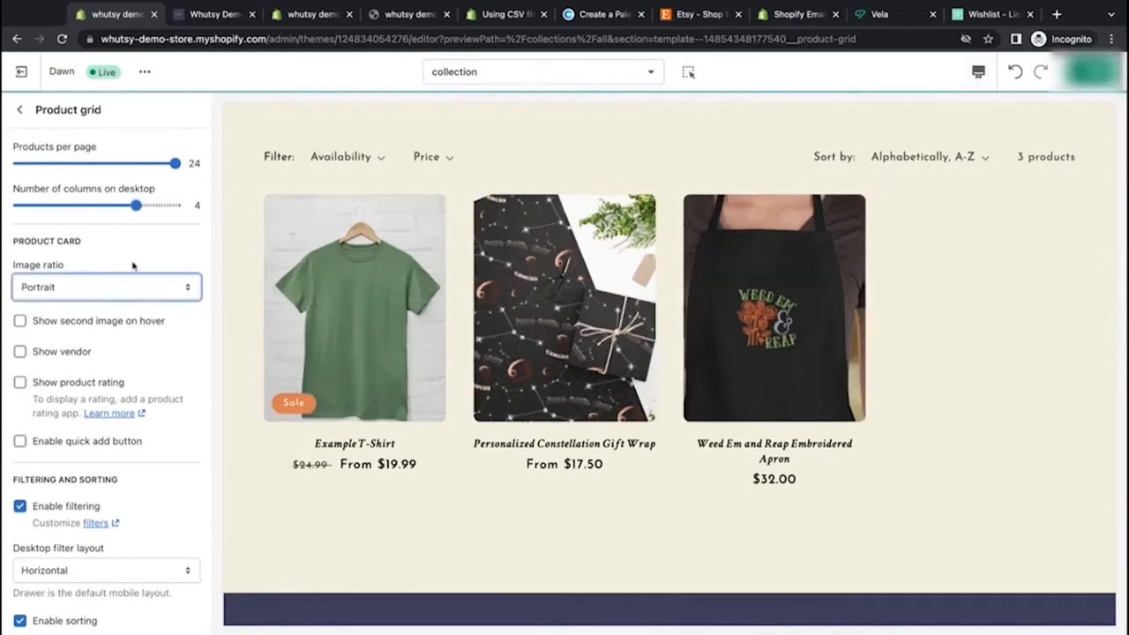
{"action": "key", "text": "Down"}
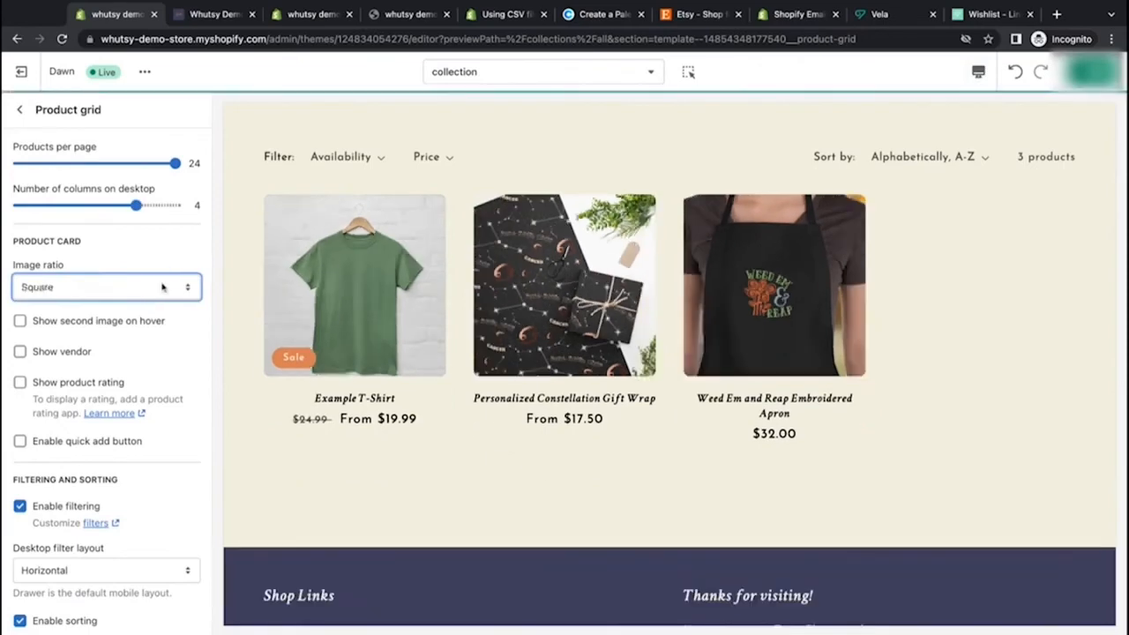
{"action": "key", "text": "Up"}
{"action": "key", "text": "Up"}
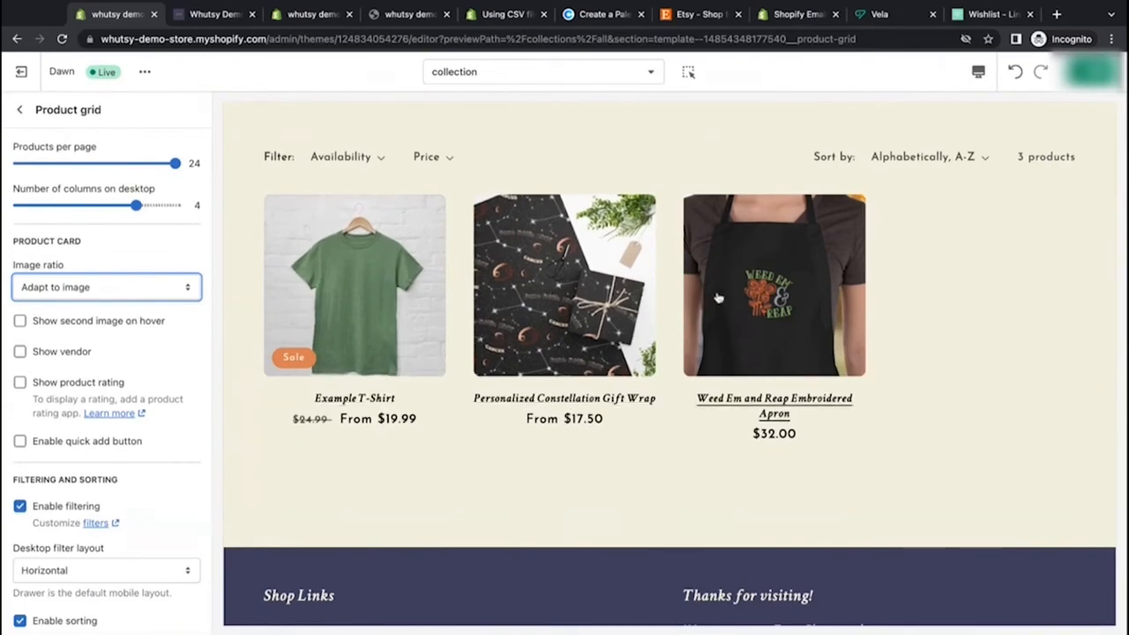
Step: Enable Show second image on hover and Enable quick add button for the product cards
{"action": "left_click", "coordinate": [159, 321]}
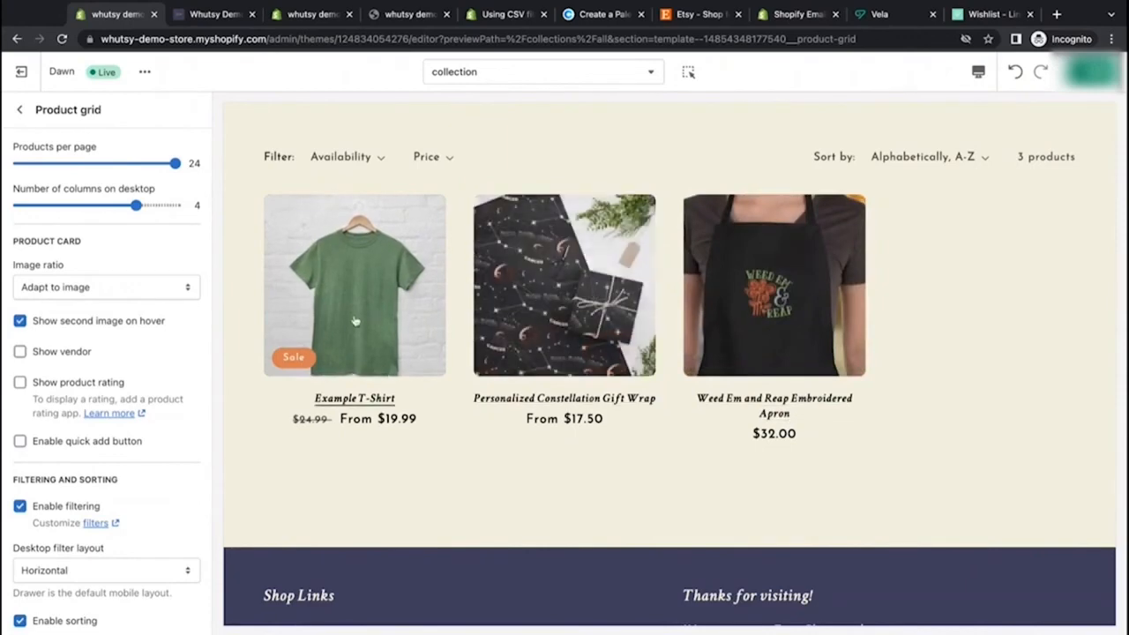
{"action": "left_click", "coordinate": [20, 352]}
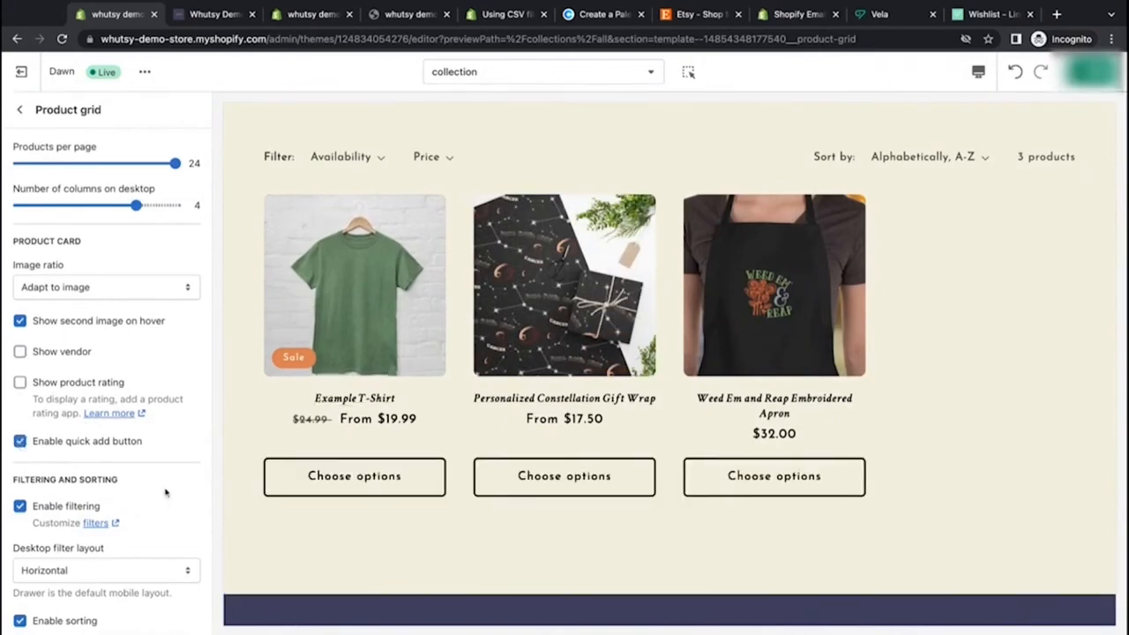
Step: Switch the desktop filter layout to Drawer and open and close the filter drawer in the preview
{"action": "scroll", "coordinate": [165, 493], "scroll_direction": "down", "scroll_amount": 3}
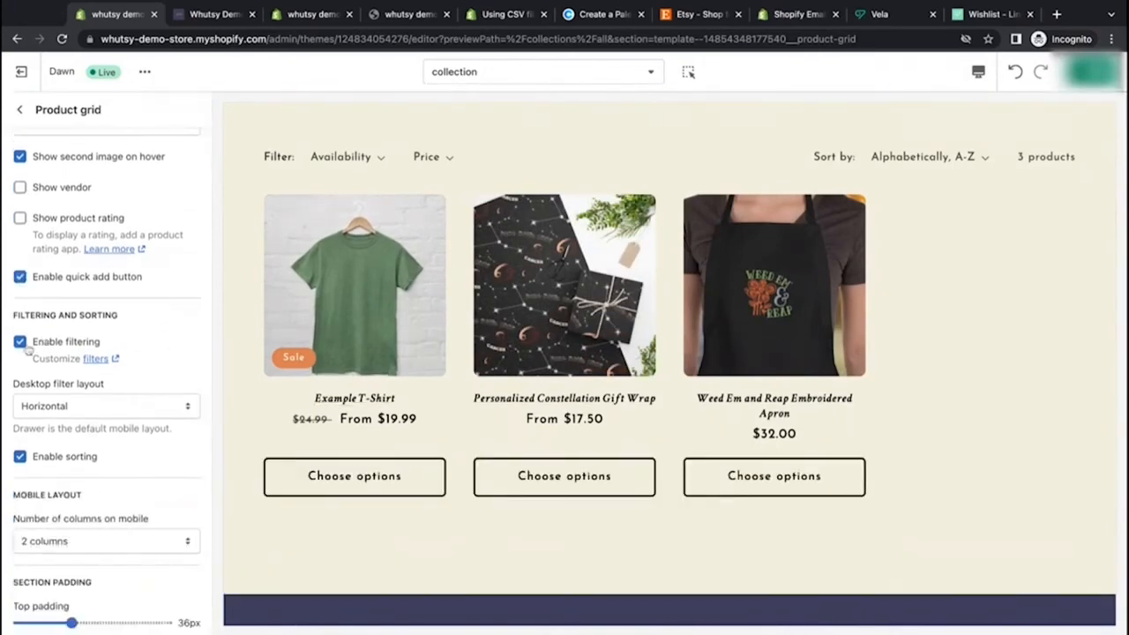
{"action": "triple_click", "coordinate": [33, 367]}
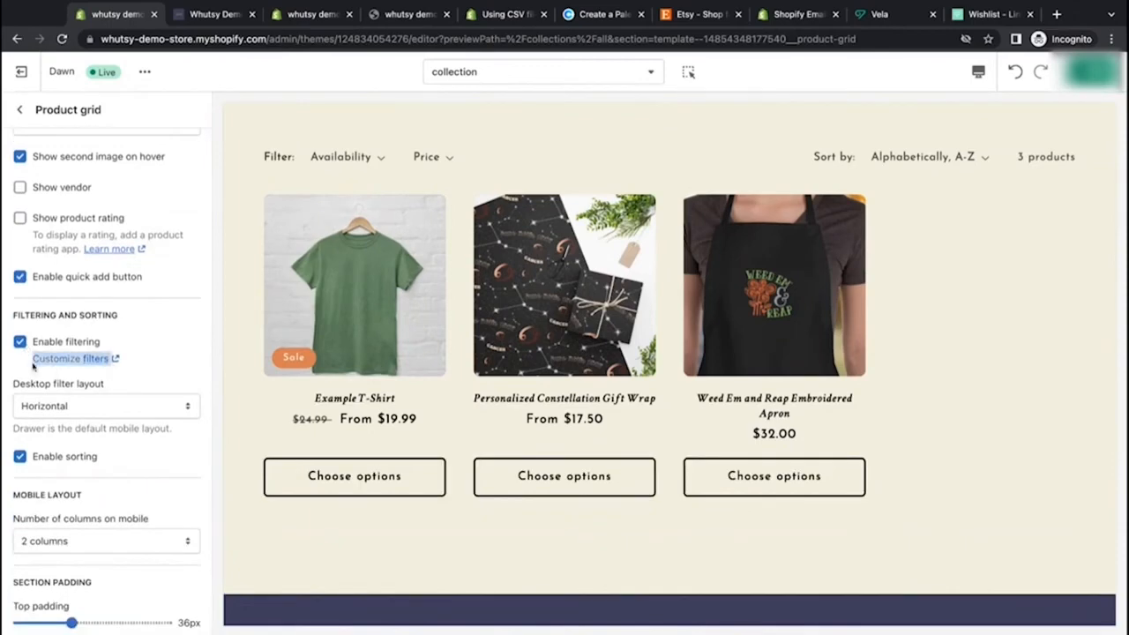
{"action": "left_click", "coordinate": [130, 406]}
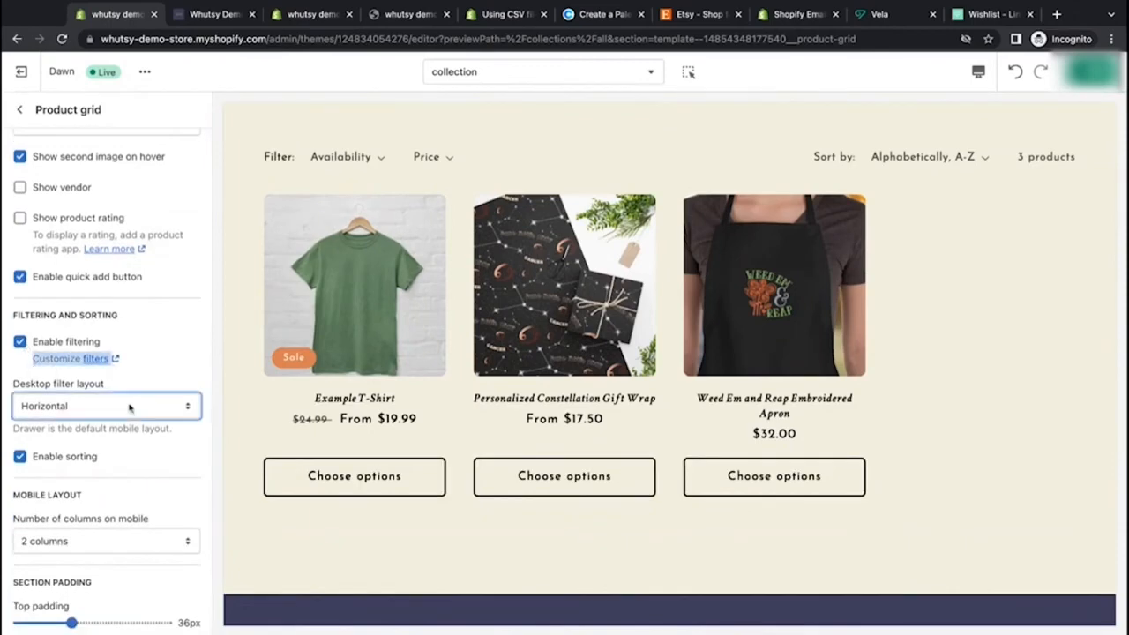
{"action": "left_click", "coordinate": [199, 384]}
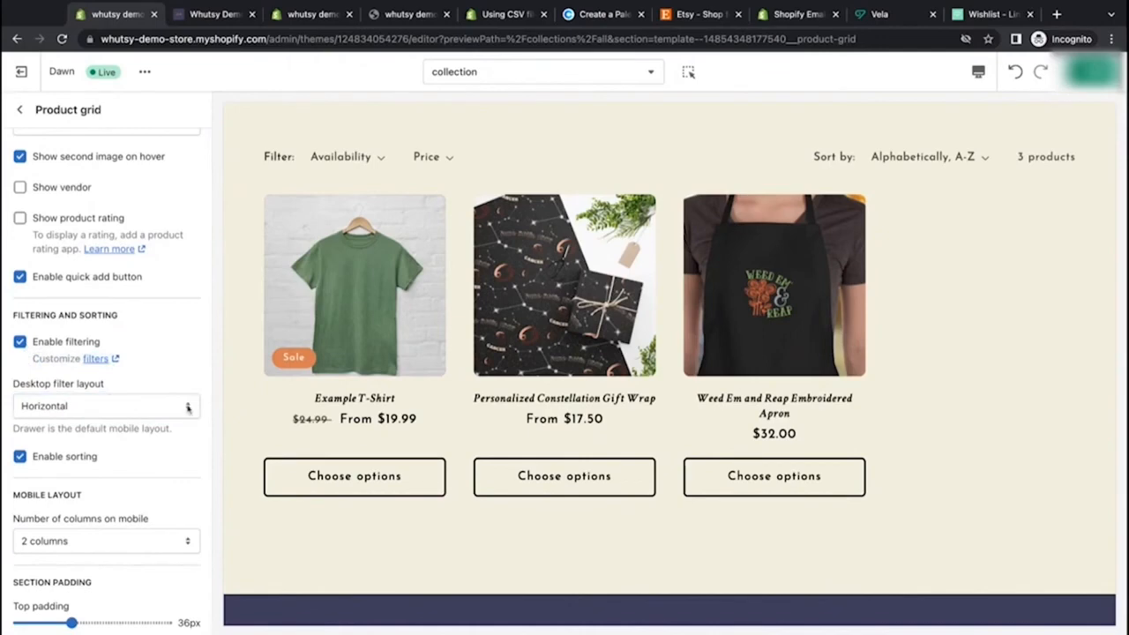
{"action": "left_click", "coordinate": [176, 412]}
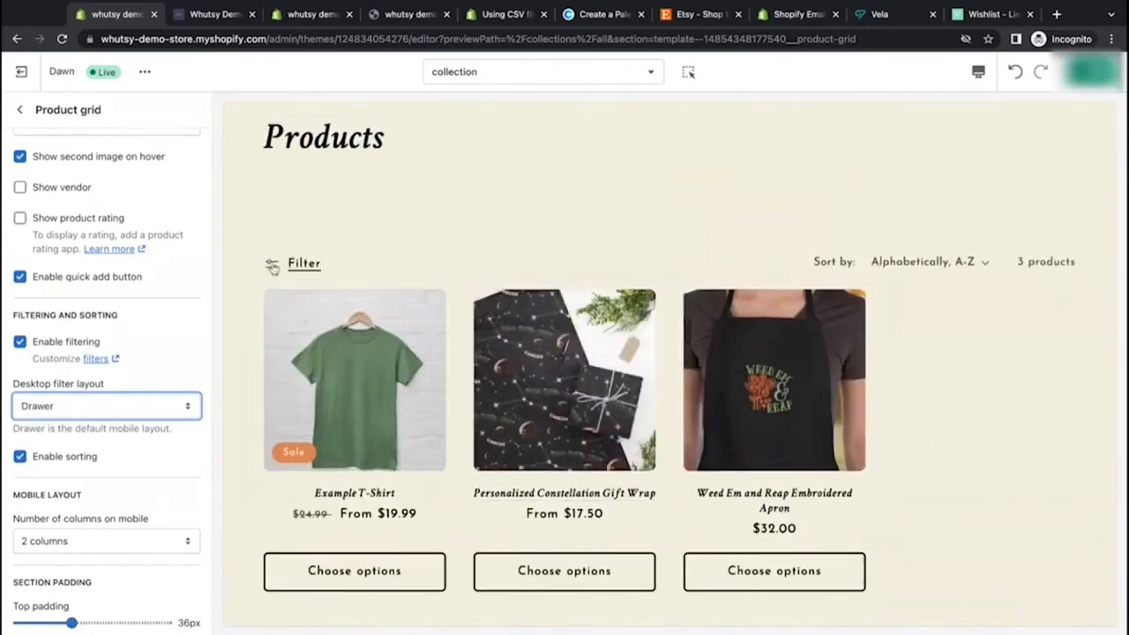
{"action": "left_click", "coordinate": [274, 267]}
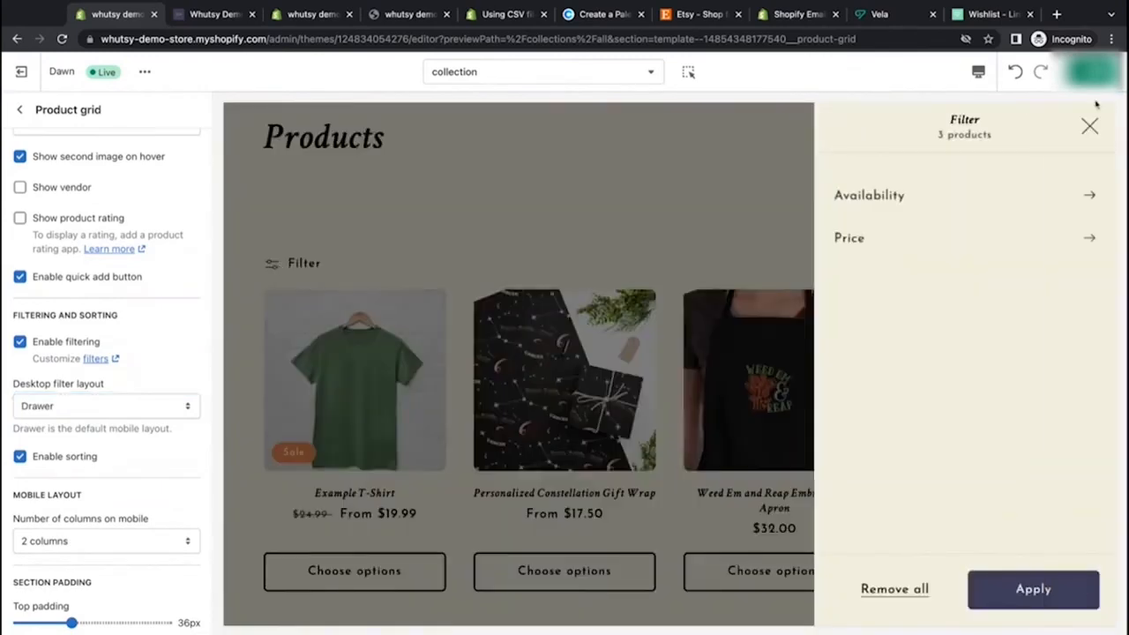
{"action": "left_click", "coordinate": [1090, 126]}
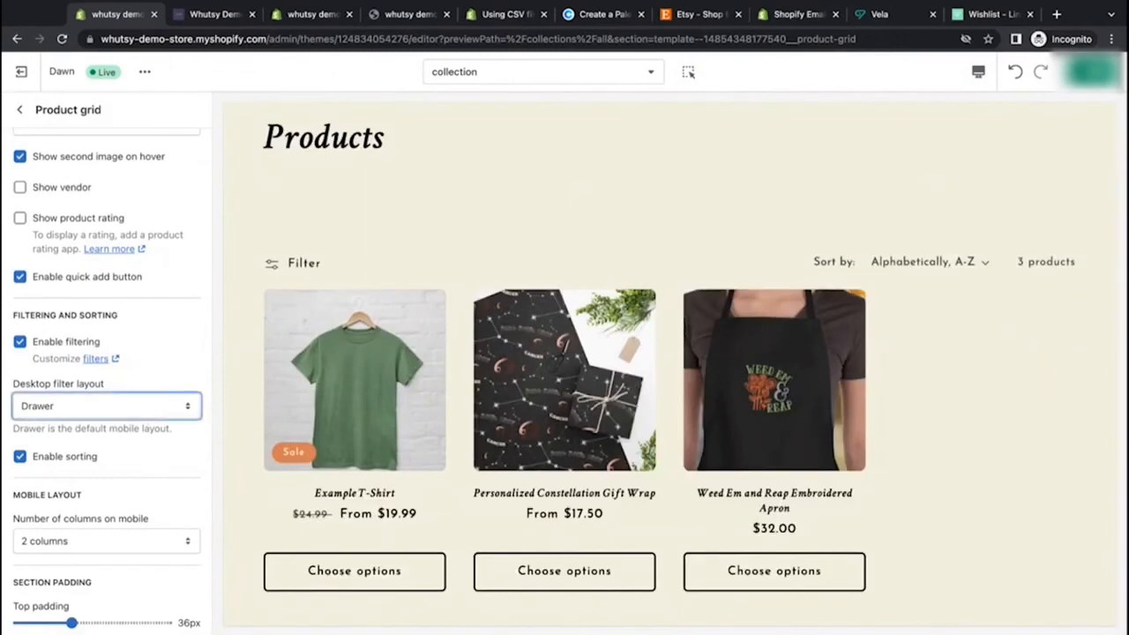
Step: Set the desktop filter layout to Vertical and the desktop columns to 3, and save the theme
{"action": "left_click", "coordinate": [151, 391]}
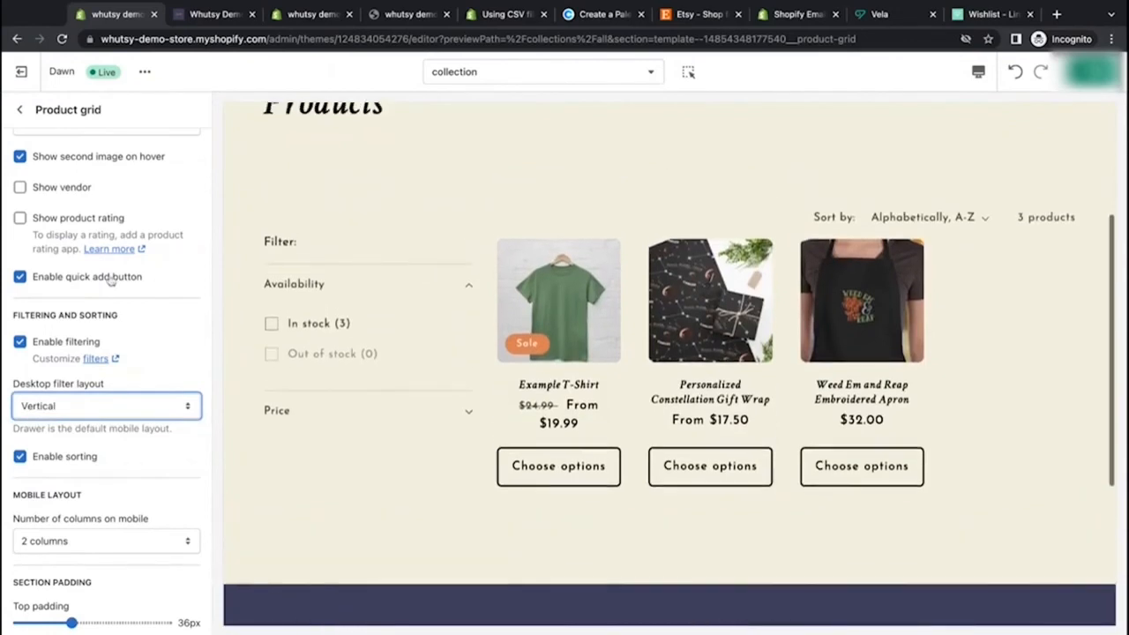
{"action": "scroll", "coordinate": [111, 278], "scroll_direction": "up", "scroll_amount": 3}
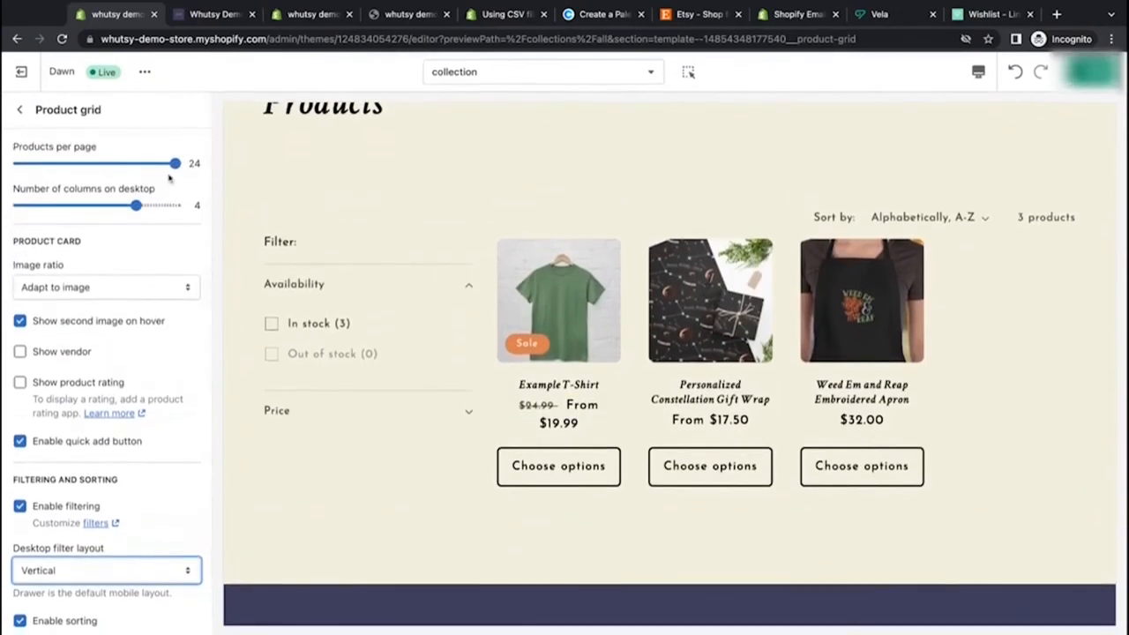
{"action": "left_click_drag", "start_coordinate": [135, 205], "coordinate": [56, 205]}
{"action": "scroll", "coordinate": [350, 420], "scroll_direction": "down", "scroll_amount": 5}
{"action": "scroll", "coordinate": [350, 421], "scroll_direction": "up", "scroll_amount": 4}
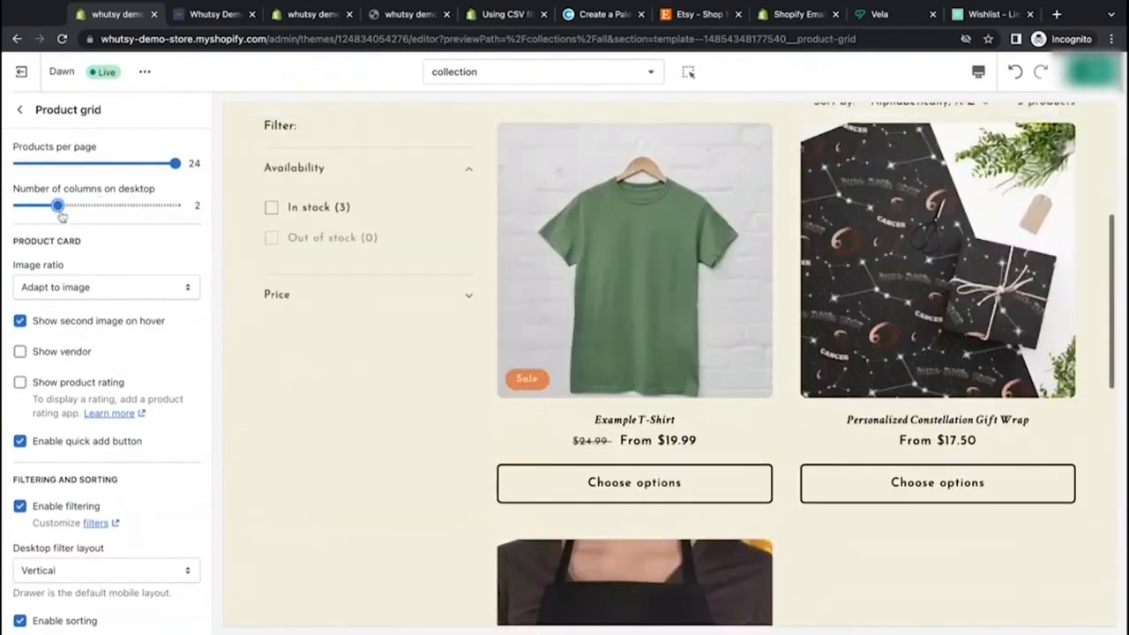
{"action": "left_click_drag", "start_coordinate": [57, 205], "coordinate": [98, 204]}
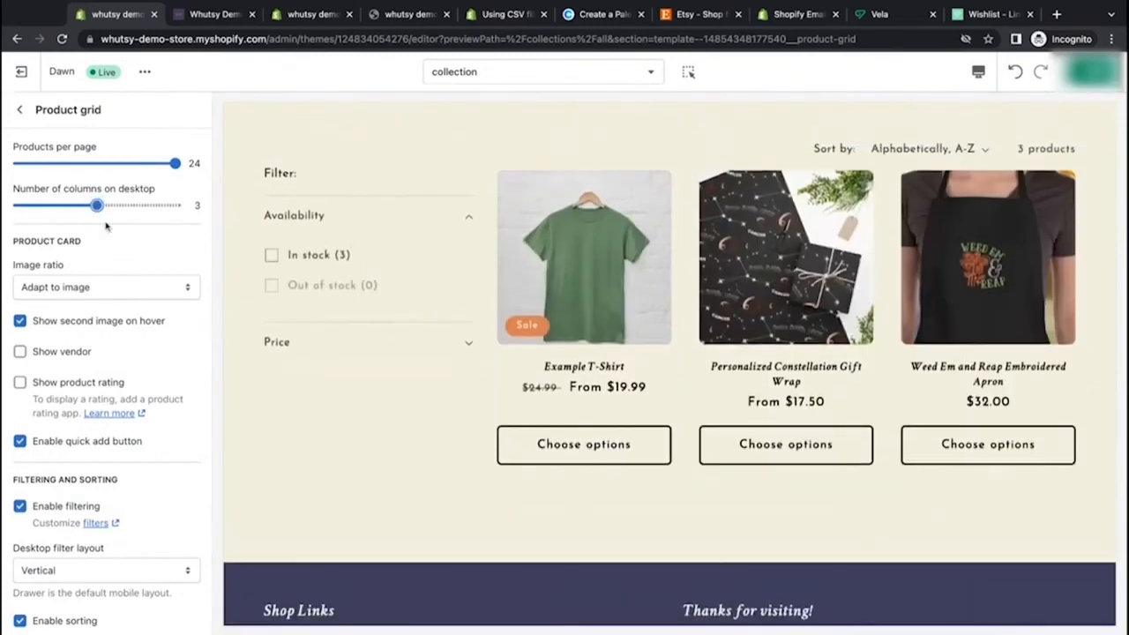
{"action": "left_click", "coordinate": [1094, 71]}
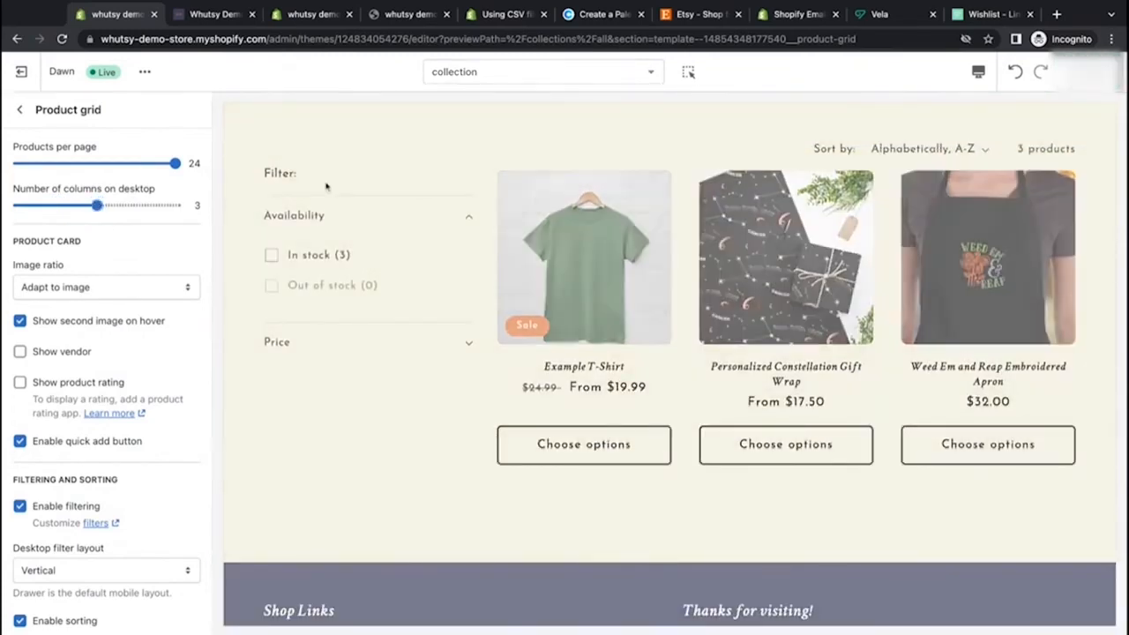
Step: Review the mobile layout and padding settings and preview the collection page in mobile view
{"action": "scroll", "coordinate": [101, 388], "scroll_direction": "down", "scroll_amount": 5}
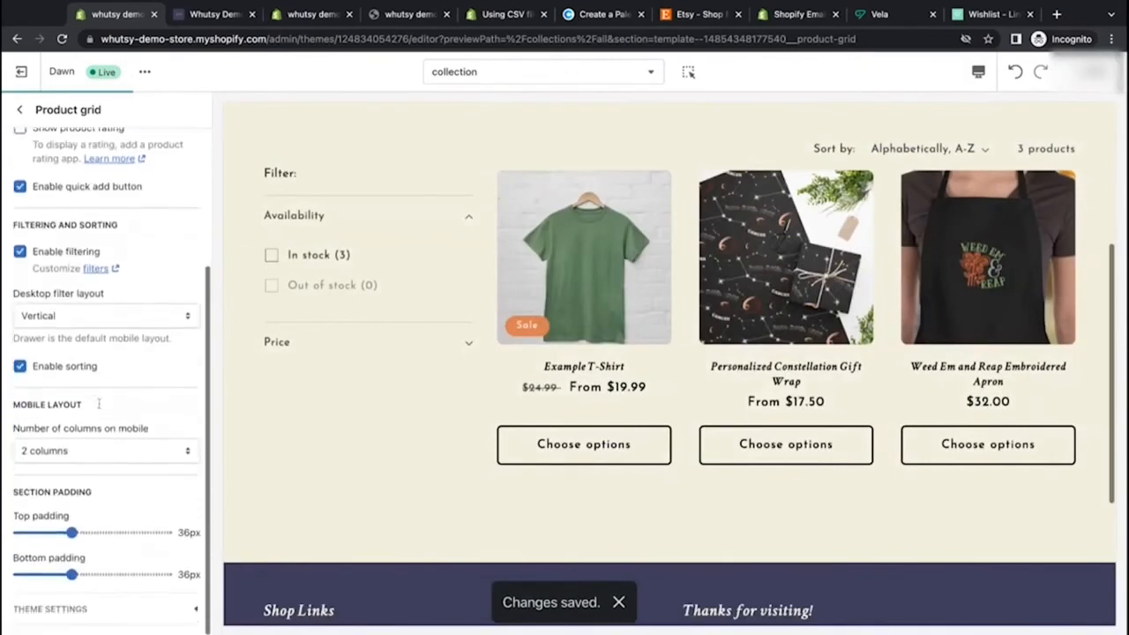
{"action": "scroll", "coordinate": [99, 404], "scroll_direction": "up", "scroll_amount": 2}
{"action": "scroll", "coordinate": [101, 379], "scroll_direction": "down", "scroll_amount": 2}
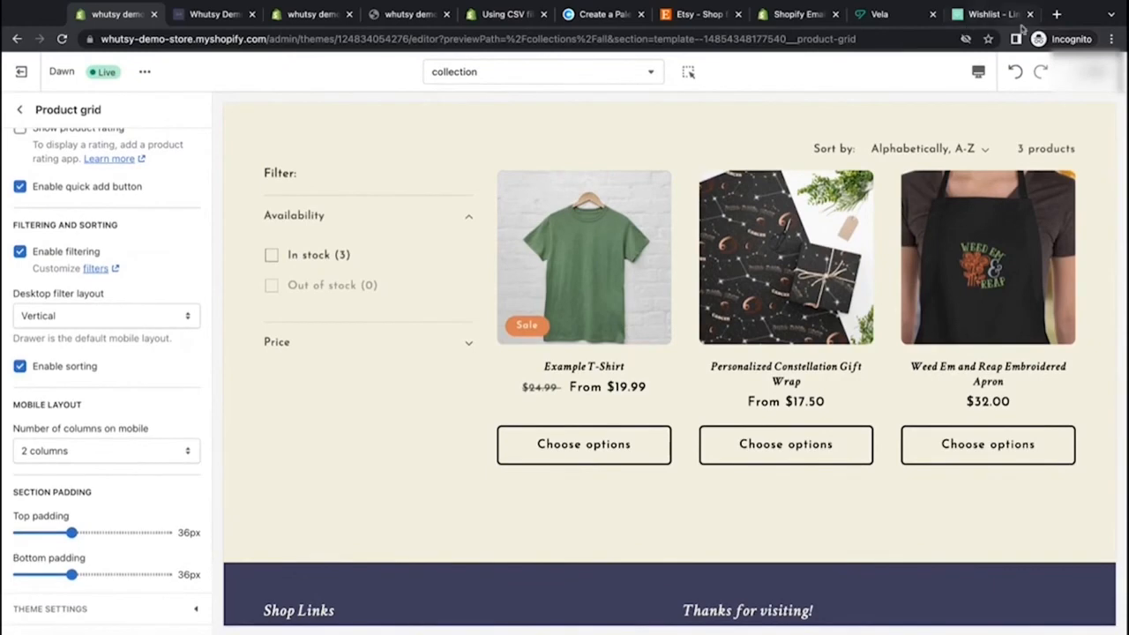
{"action": "left_click", "coordinate": [978, 71]}
{"action": "left_click", "coordinate": [1010, 108]}
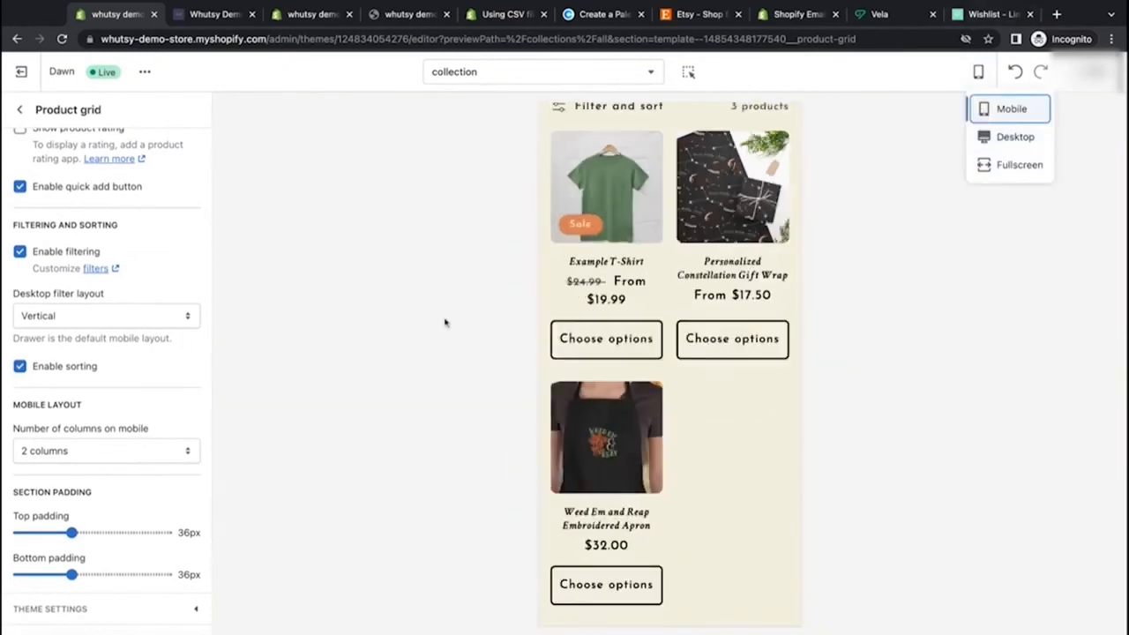
Step: Set the number of columns on mobile to 1 column
{"action": "left_click", "coordinate": [123, 460]}
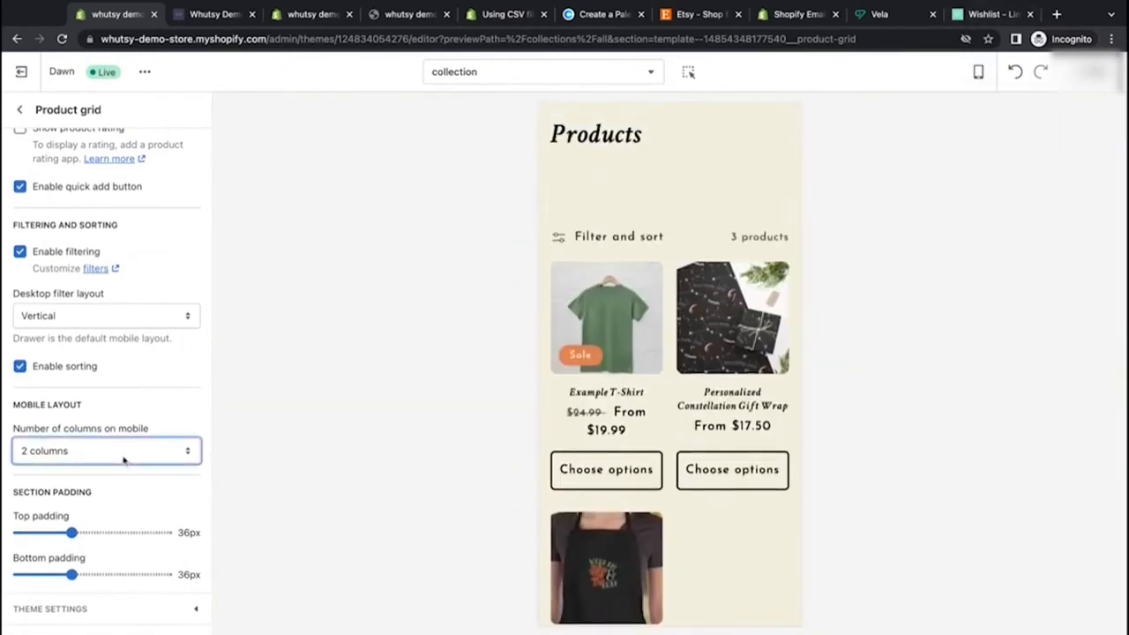
{"action": "left_click", "coordinate": [121, 435]}
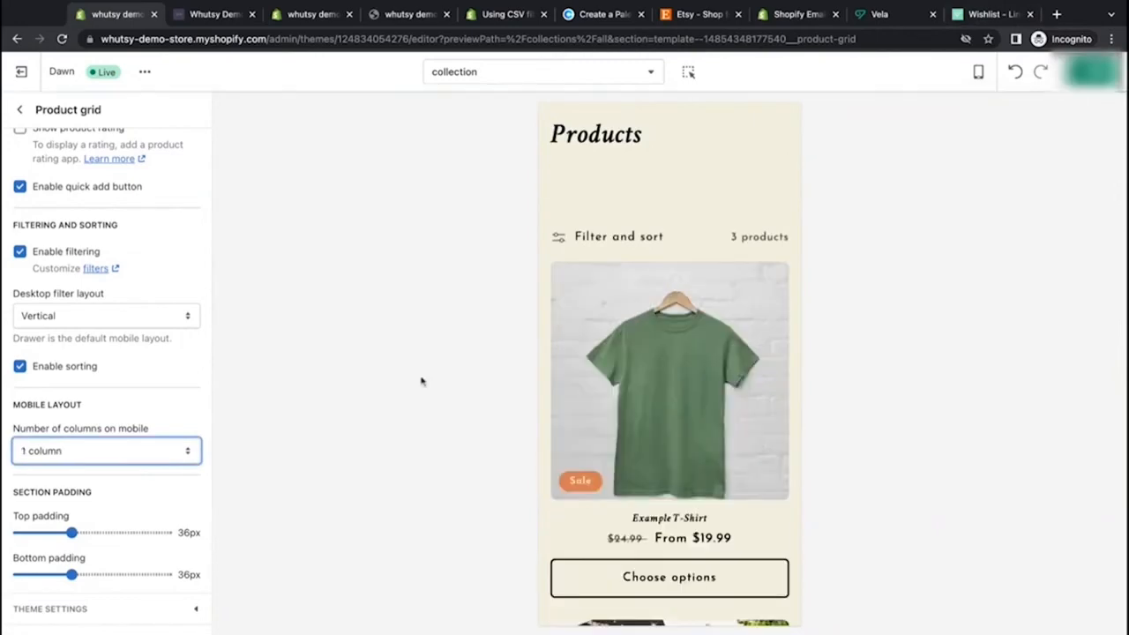
{"action": "scroll", "coordinate": [562, 419], "scroll_direction": "down", "scroll_amount": 3}
{"action": "scroll", "coordinate": [559, 419], "scroll_direction": "down", "scroll_amount": 3}
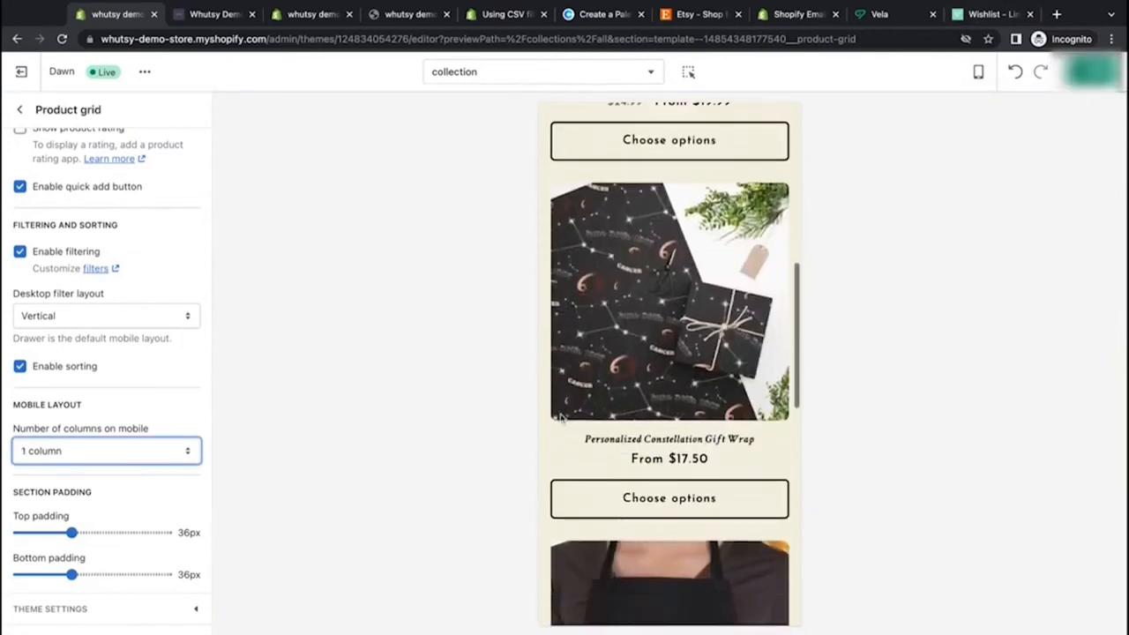
{"action": "scroll", "coordinate": [639, 356], "scroll_direction": "up", "scroll_amount": 10}
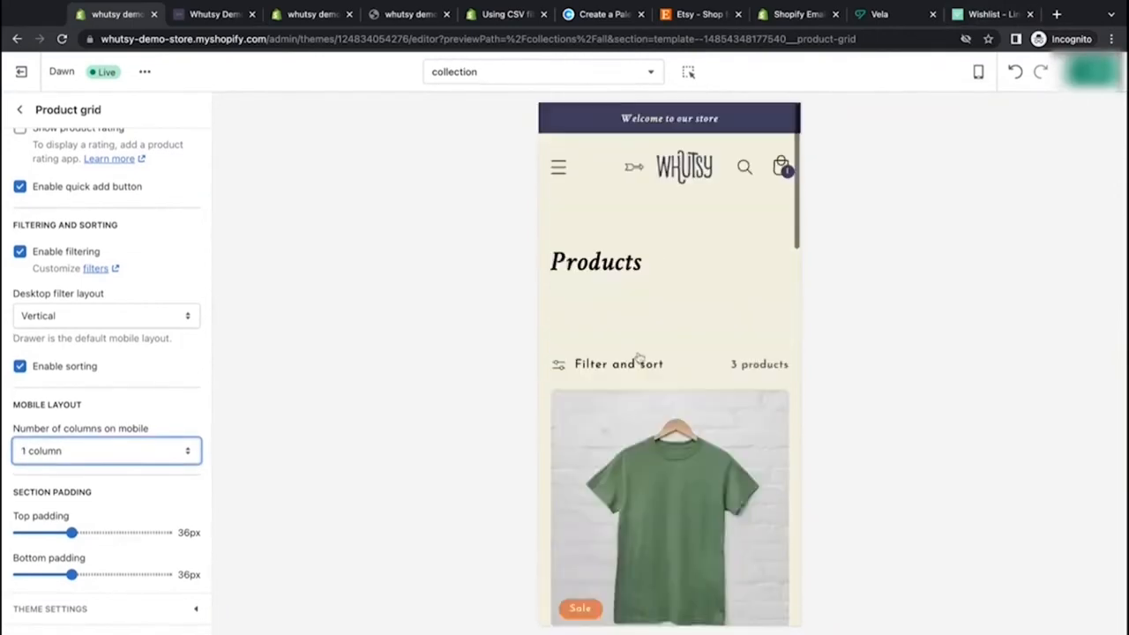
Step: Set the product grid's top padding to 0 px
{"action": "left_click_drag", "start_coordinate": [74, 536], "coordinate": [17, 532]}
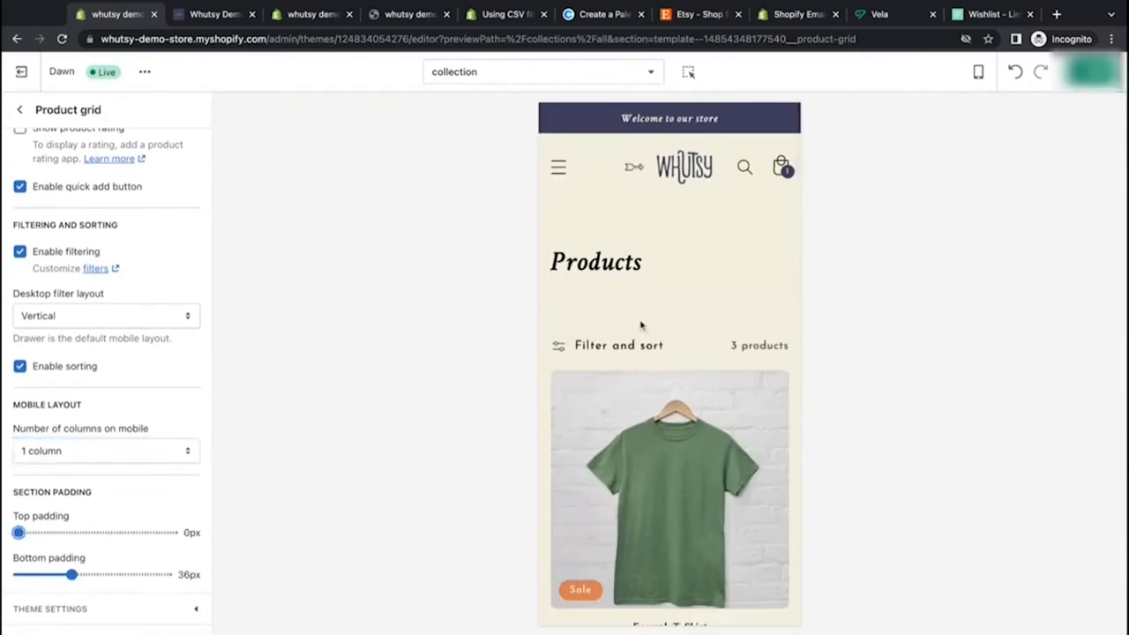
{"action": "scroll", "coordinate": [642, 326], "scroll_direction": "down", "scroll_amount": 4}
{"action": "scroll", "coordinate": [641, 326], "scroll_direction": "up", "scroll_amount": 3}
{"action": "scroll", "coordinate": [641, 326], "scroll_direction": "up", "scroll_amount": 1}
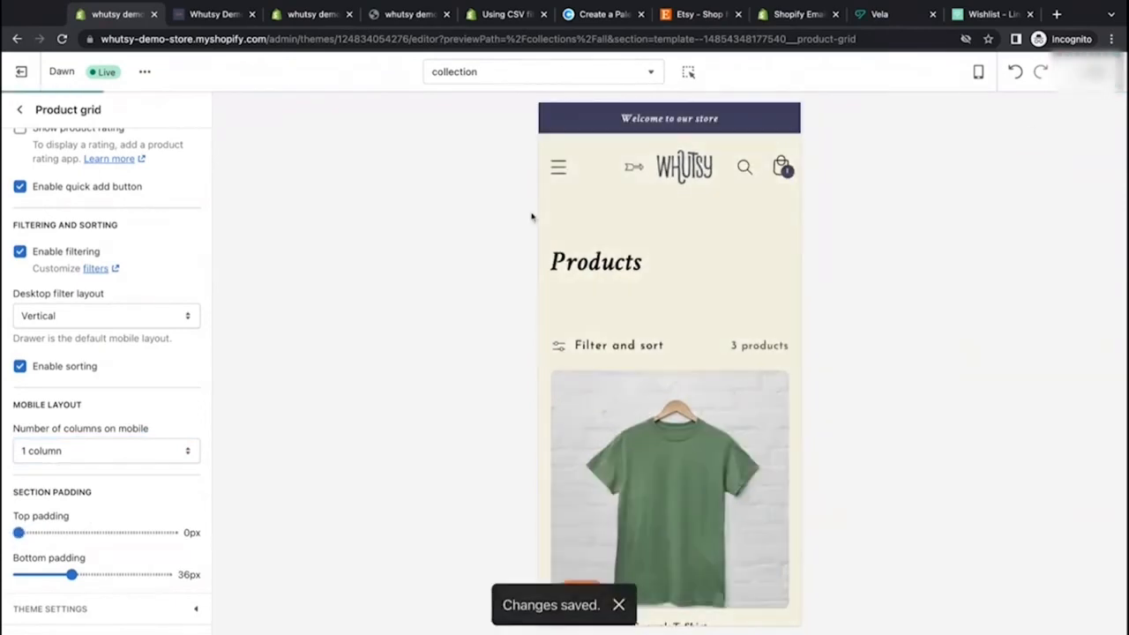
Step: Switch the preview to desktop view and return to the collection template's section list
{"action": "left_click", "coordinate": [978, 72]}
{"action": "left_click", "coordinate": [982, 137]}
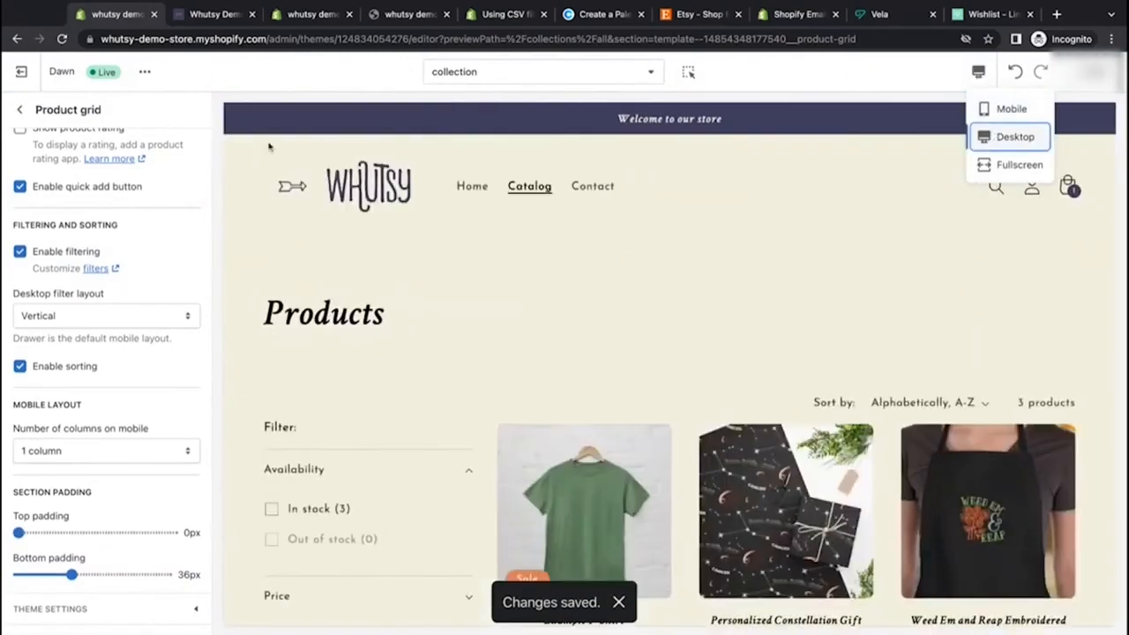
{"action": "left_click", "coordinate": [20, 111]}
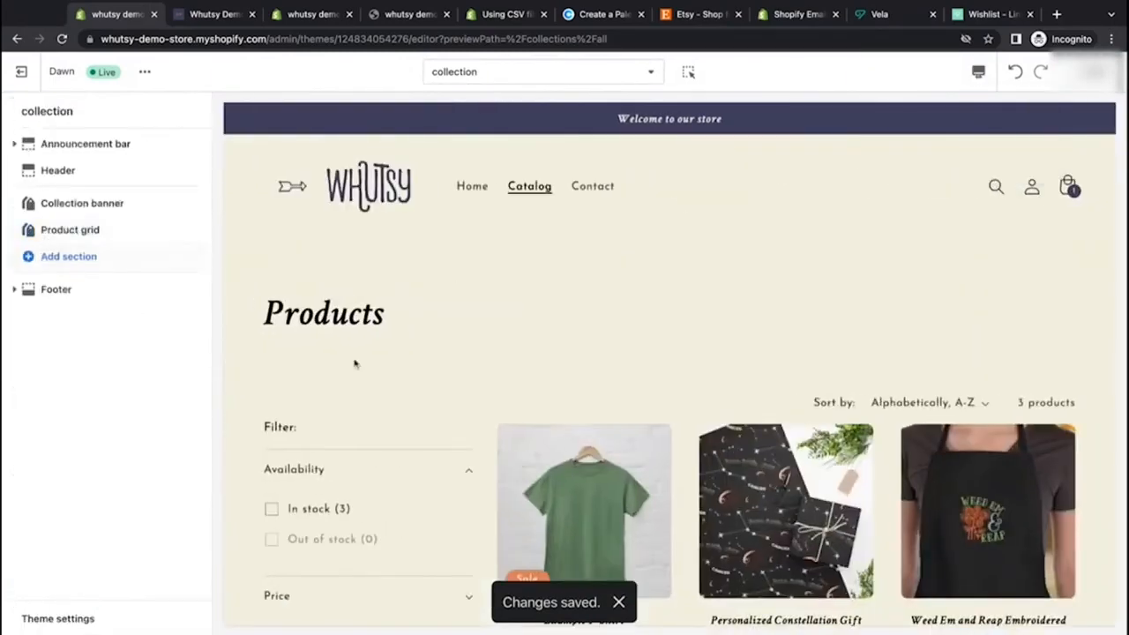
Step: Add an Image banner section to the collection template
{"action": "scroll", "coordinate": [355, 363], "scroll_direction": "down", "scroll_amount": 5}
{"action": "scroll", "coordinate": [356, 363], "scroll_direction": "up", "scroll_amount": 2}
{"action": "left_click", "coordinate": [53, 256]}
{"action": "scroll", "coordinate": [88, 391], "scroll_direction": "down", "scroll_amount": 2}
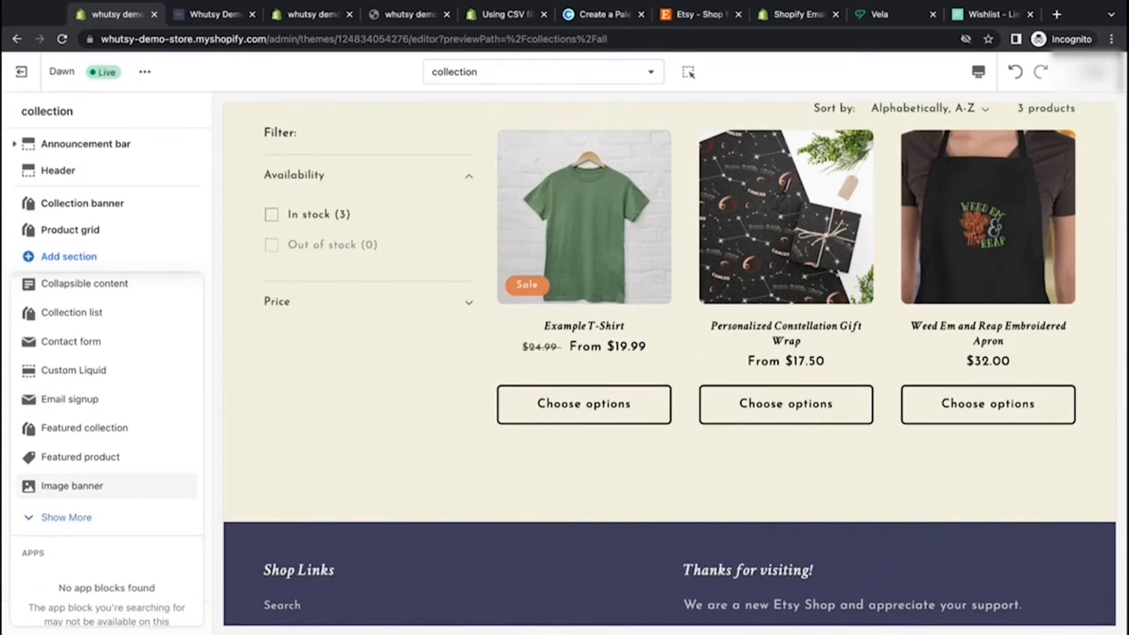
{"action": "left_click", "coordinate": [71, 486]}
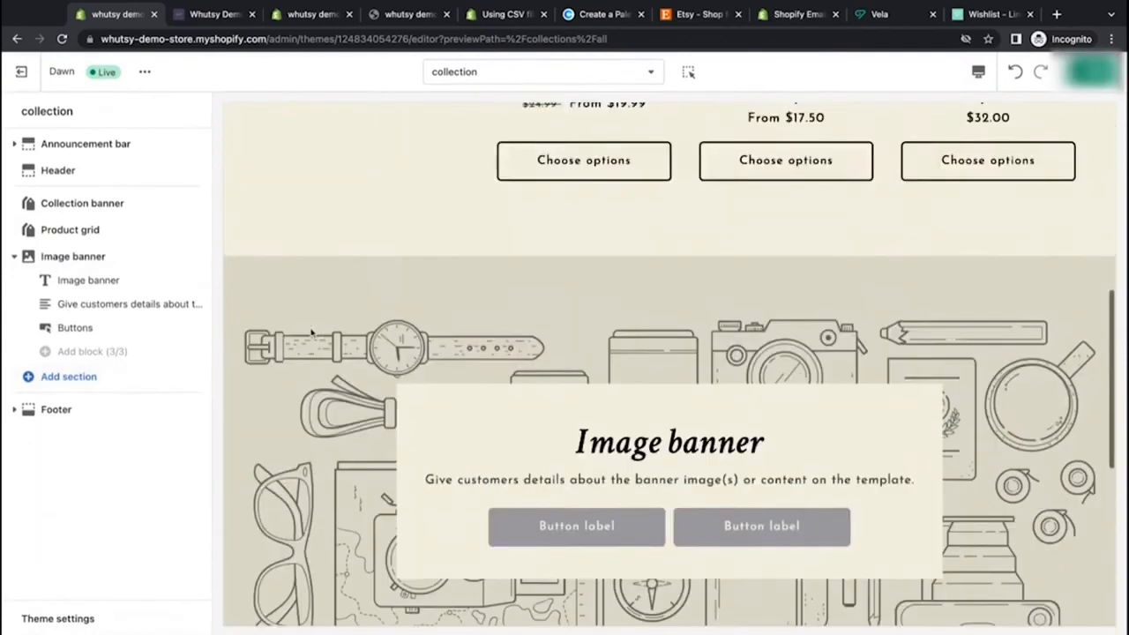
Step: Move the Image banner section above the Product grid and hide the Collection banner section
{"action": "scroll", "coordinate": [310, 333], "scroll_direction": "up", "scroll_amount": 5}
{"action": "left_click_drag", "start_coordinate": [193, 256], "coordinate": [204, 229]}
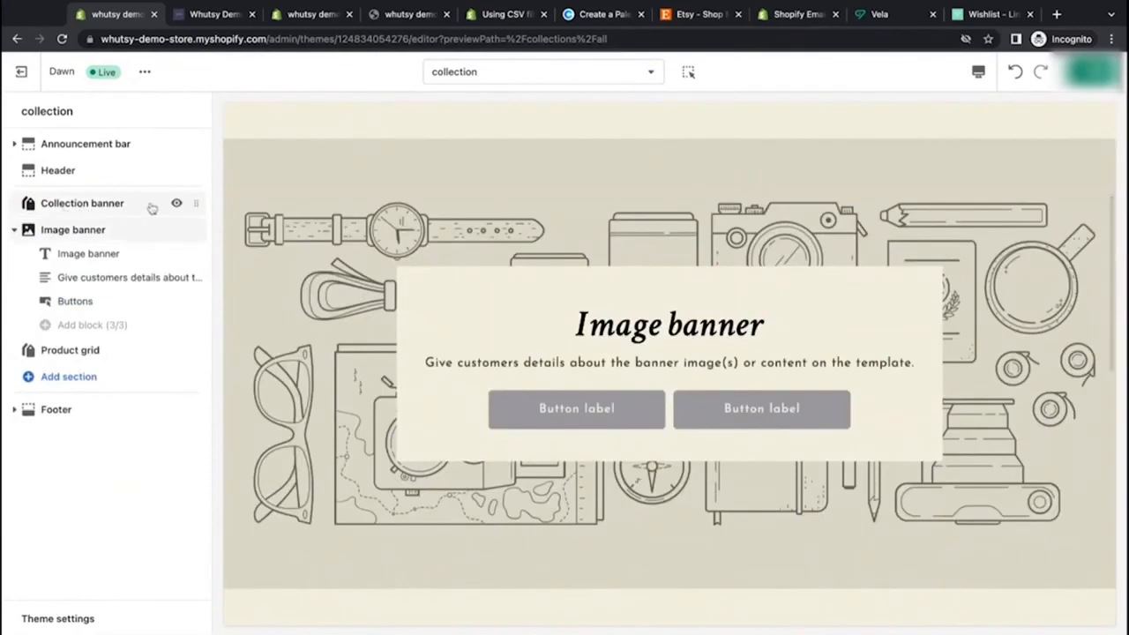
{"action": "left_click", "coordinate": [176, 203]}
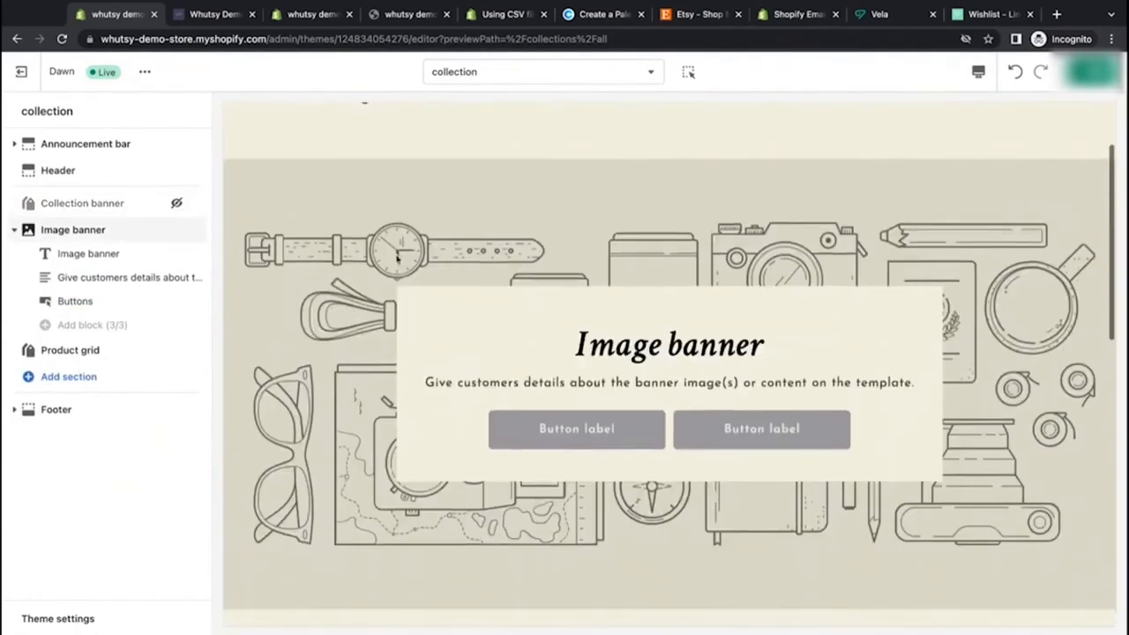
Step: Hide the image banner's Buttons, heading and description blocks
{"action": "scroll", "coordinate": [397, 260], "scroll_direction": "down", "scroll_amount": 5}
{"action": "scroll", "coordinate": [397, 260], "scroll_direction": "up", "scroll_amount": 10}
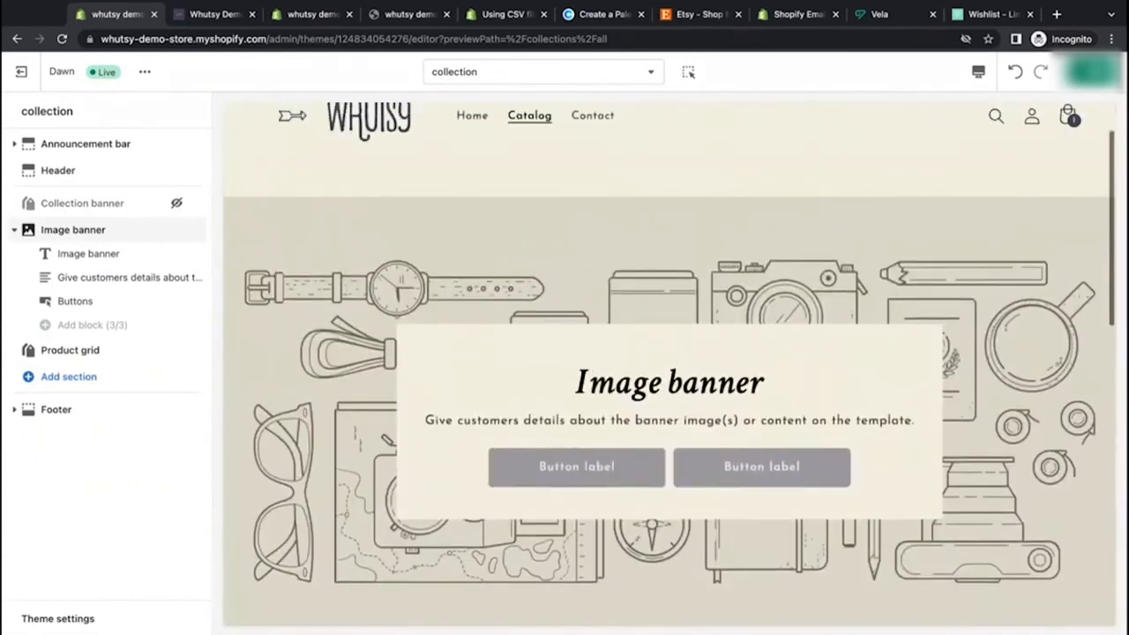
{"action": "scroll", "coordinate": [306, 379], "scroll_direction": "down", "scroll_amount": 2}
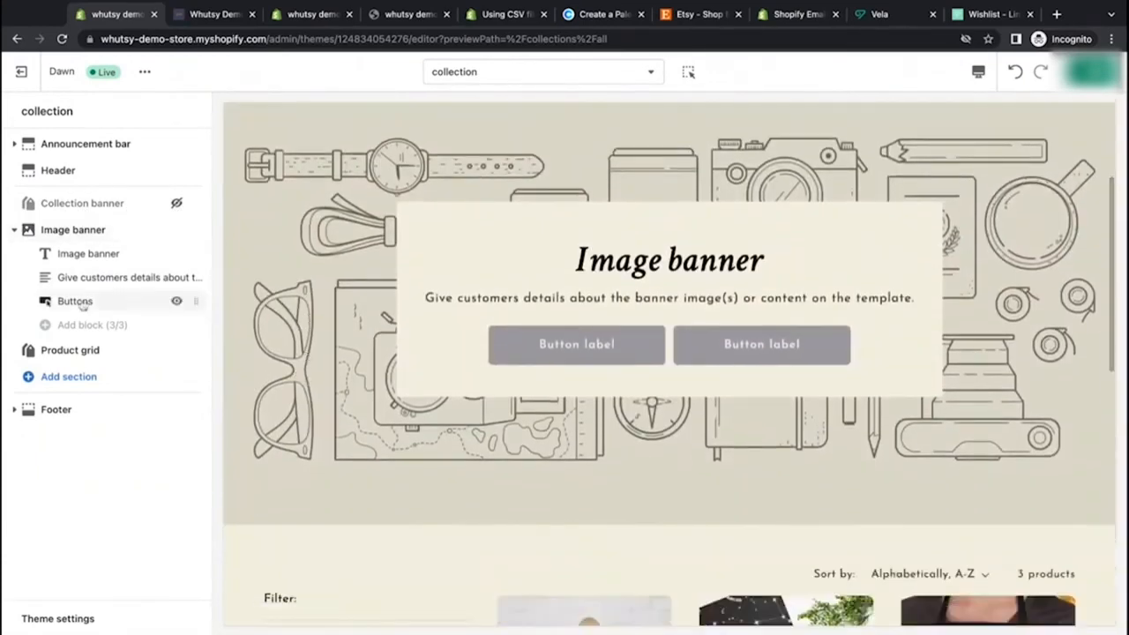
{"action": "left_click", "coordinate": [176, 302]}
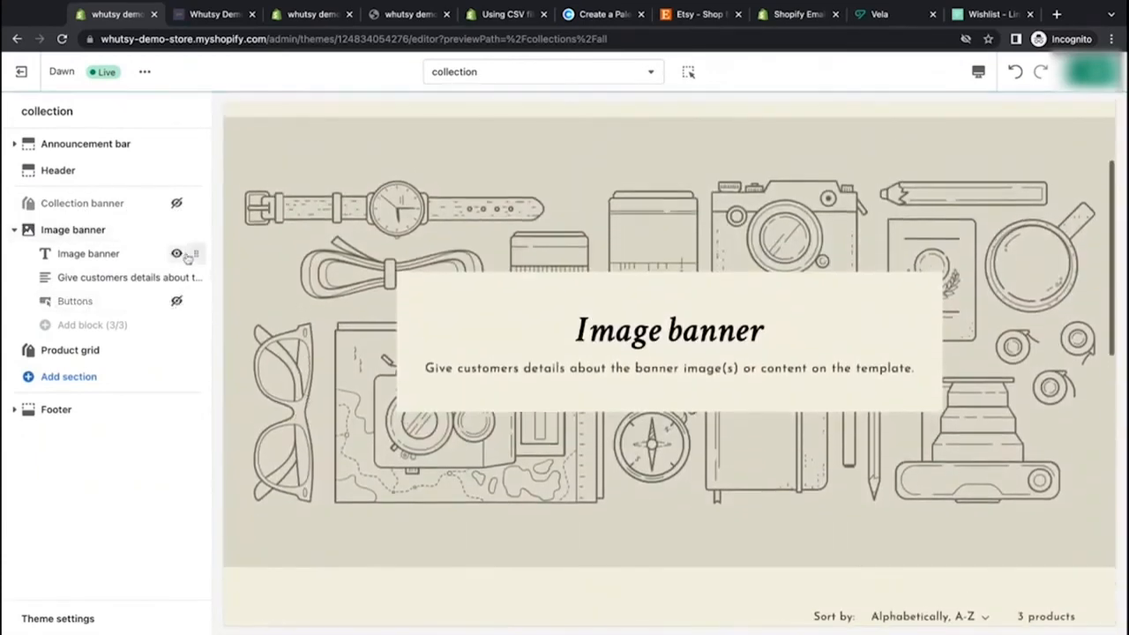
{"action": "left_click", "coordinate": [177, 254]}
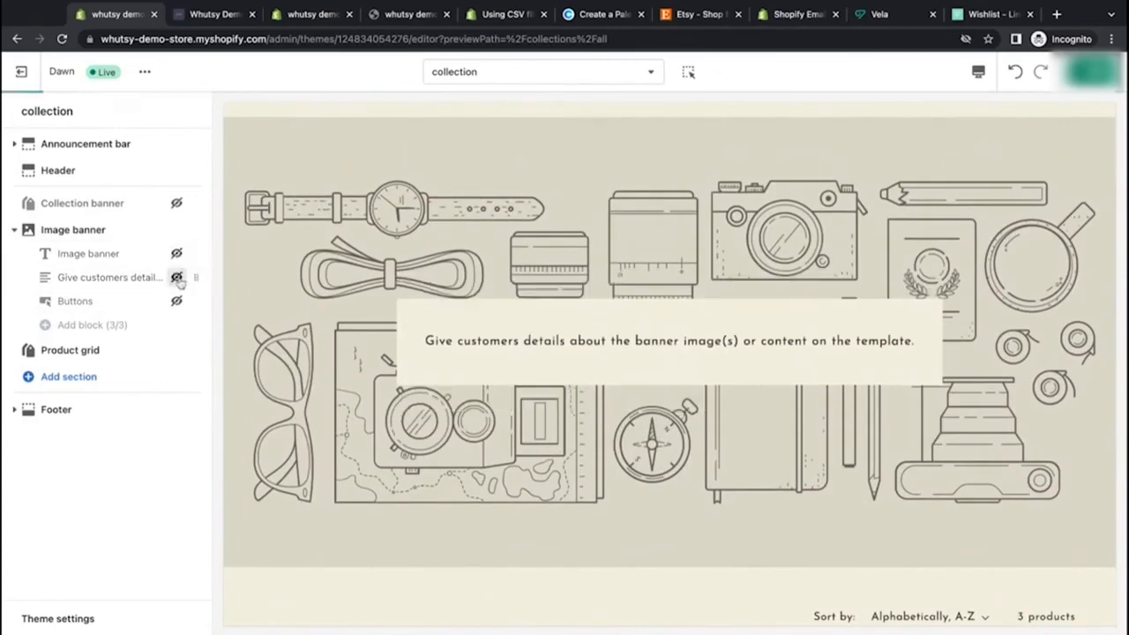
{"action": "left_click", "coordinate": [177, 277]}
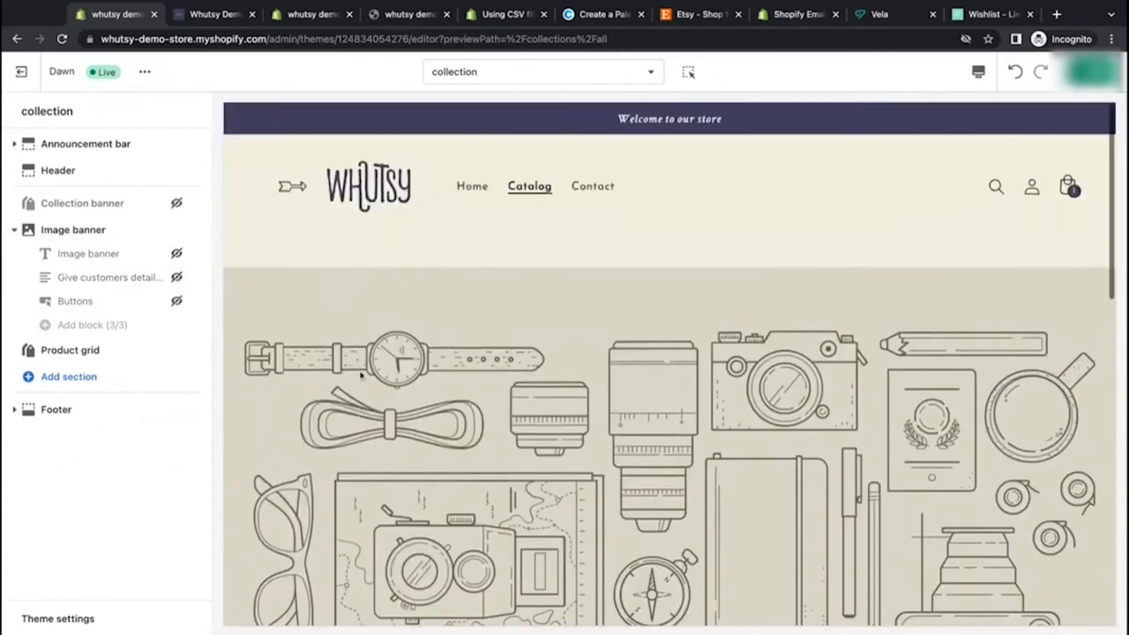
Step: Show the image banner's heading block again
{"action": "scroll", "coordinate": [360, 369], "scroll_direction": "down", "scroll_amount": 5}
{"action": "scroll", "coordinate": [360, 369], "scroll_direction": "down", "scroll_amount": 1}
{"action": "left_click", "coordinate": [176, 254]}
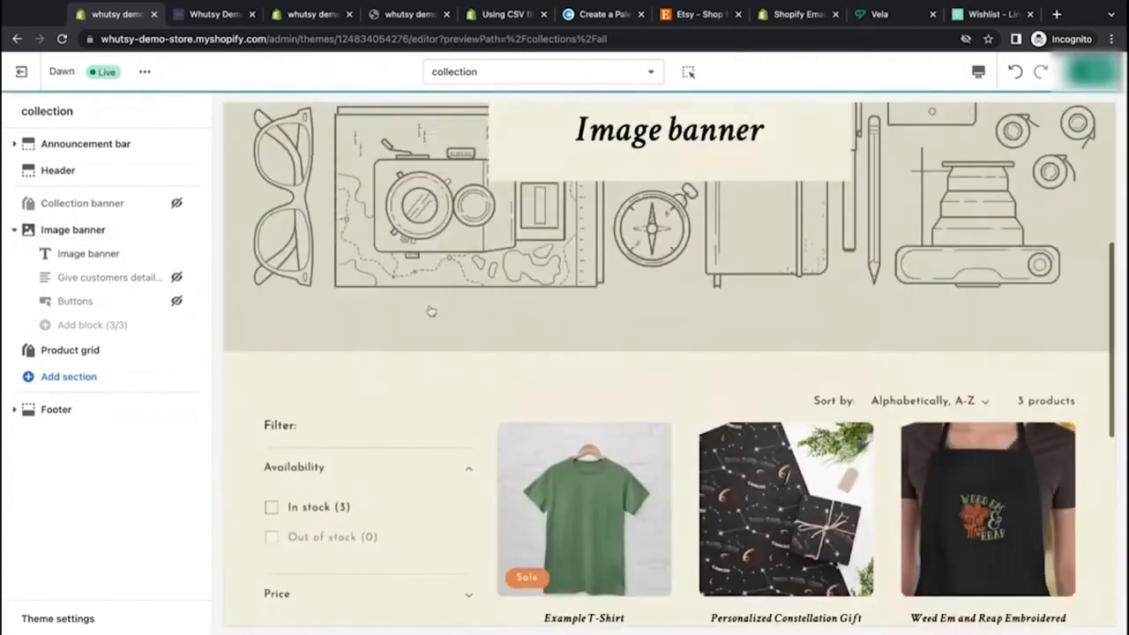
Step: Review the image banner and product grid in the desktop preview
{"action": "scroll", "coordinate": [431, 311], "scroll_direction": "down", "scroll_amount": 3}
{"action": "scroll", "coordinate": [431, 311], "scroll_direction": "down", "scroll_amount": 2}
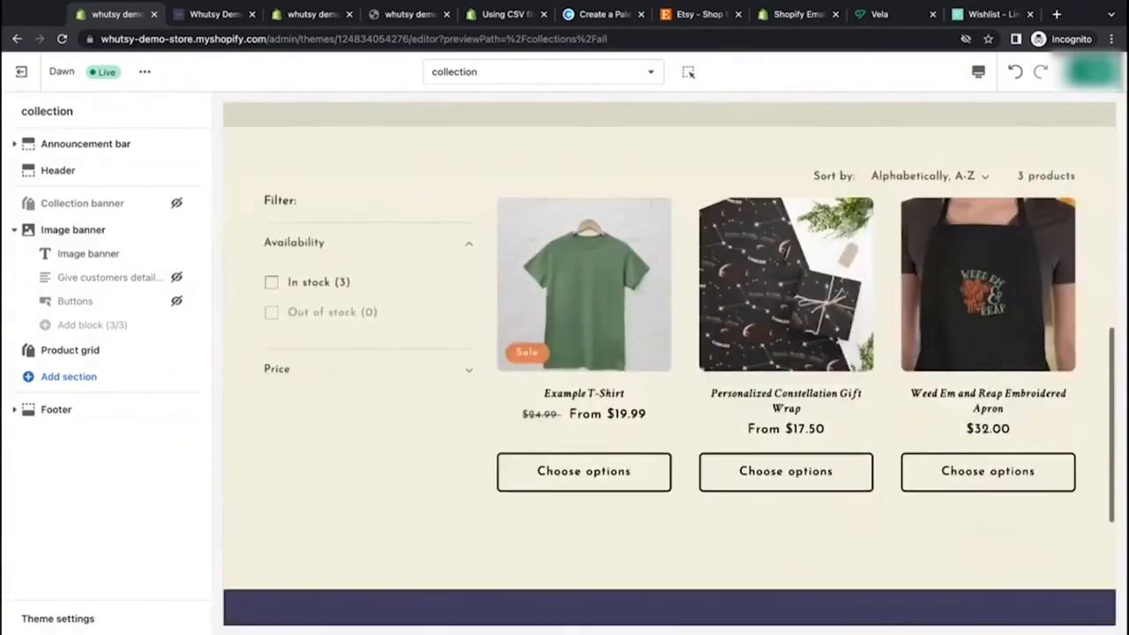
{"action": "scroll", "coordinate": [431, 312], "scroll_direction": "up", "scroll_amount": 5}
{"action": "scroll", "coordinate": [306, 194], "scroll_direction": "down", "scroll_amount": 1}
{"action": "scroll", "coordinate": [501, 279], "scroll_direction": "up", "scroll_amount": 1}
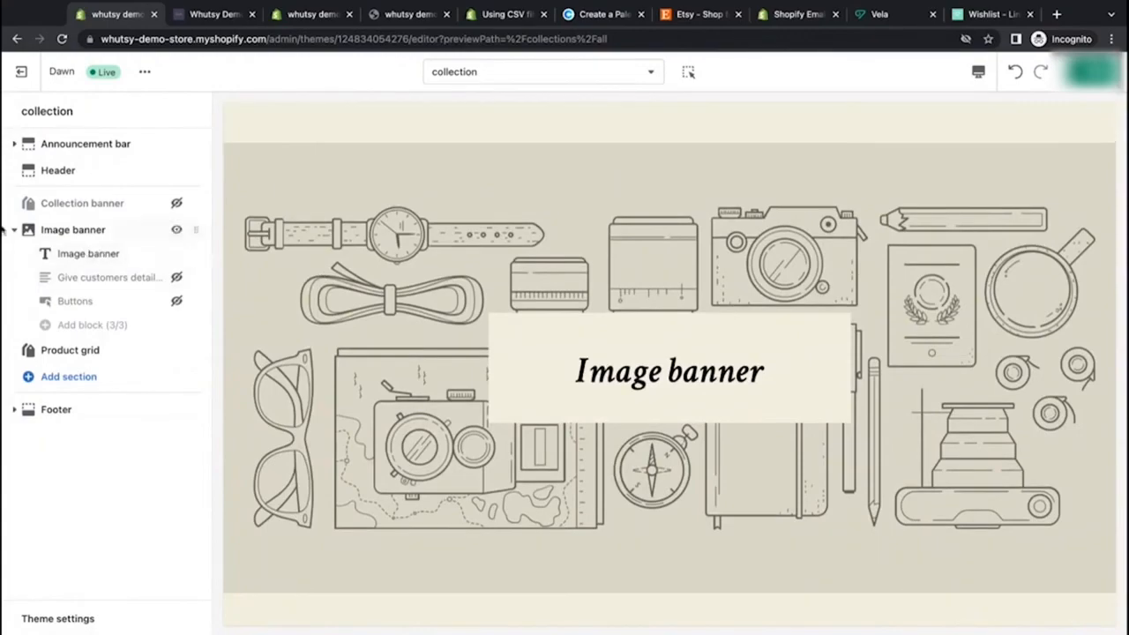
{"action": "scroll", "coordinate": [469, 314], "scroll_direction": "down", "scroll_amount": 4}
{"action": "scroll", "coordinate": [469, 314], "scroll_direction": "up", "scroll_amount": 5}
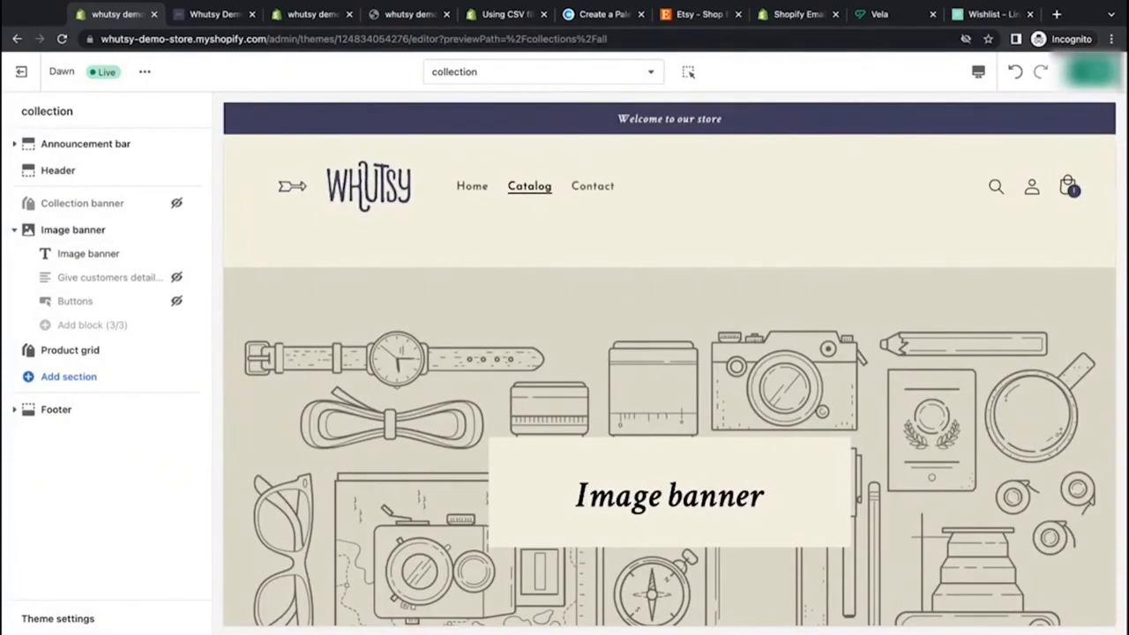
{"action": "scroll", "coordinate": [669, 365], "scroll_direction": "down", "scroll_amount": 2}
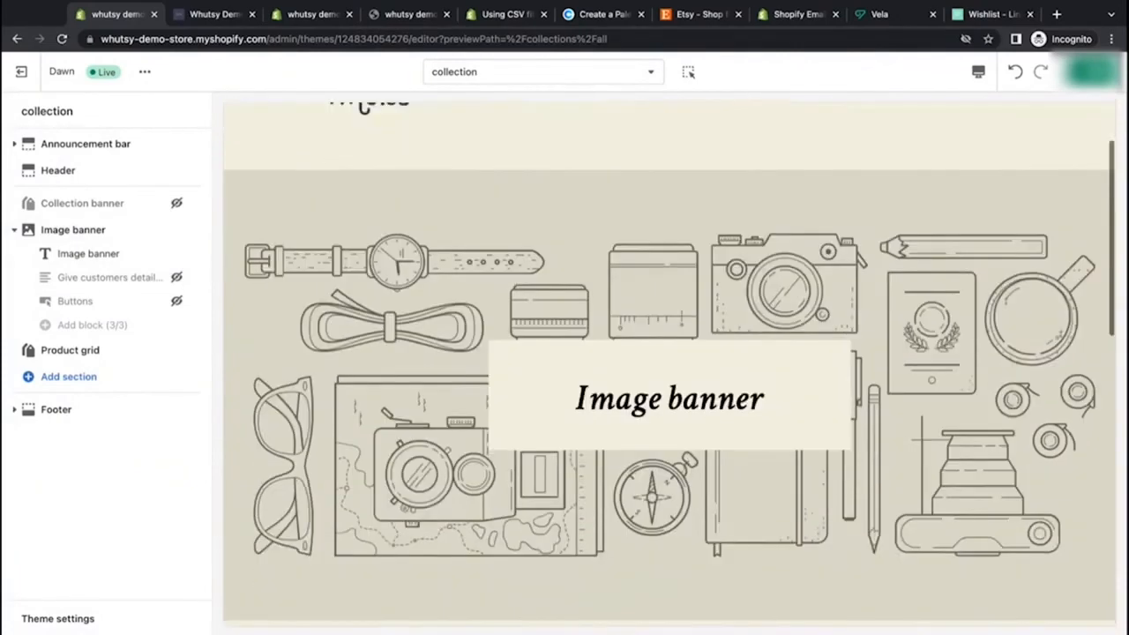
{"action": "left_click_drag", "start_coordinate": [718, 349], "coordinate": [547, 350]}
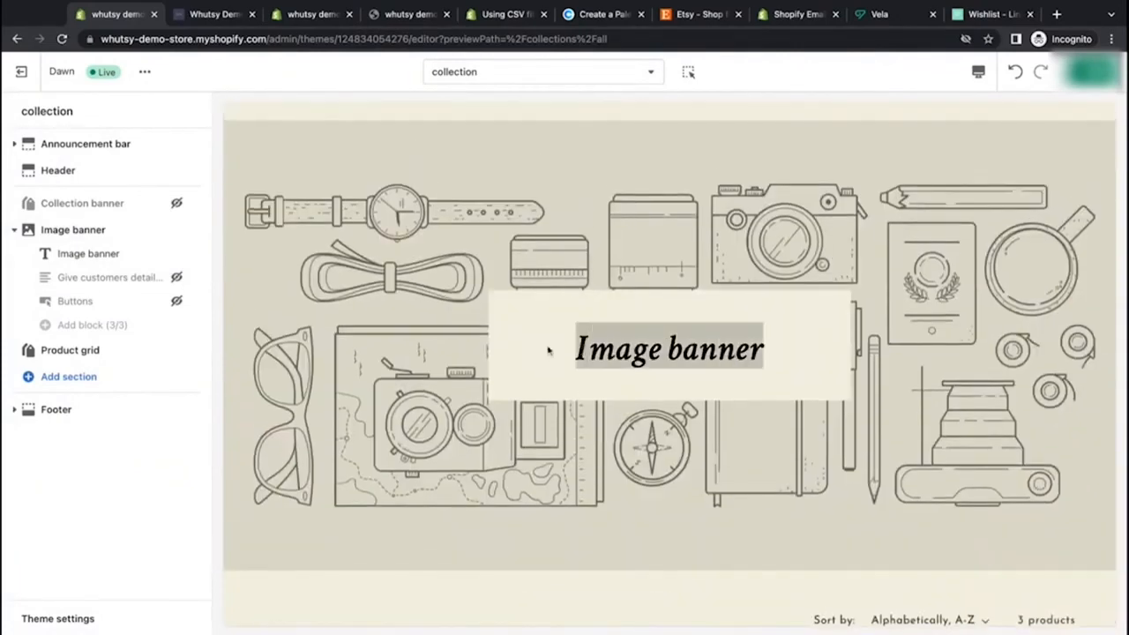
{"action": "left_click", "coordinate": [401, 350]}
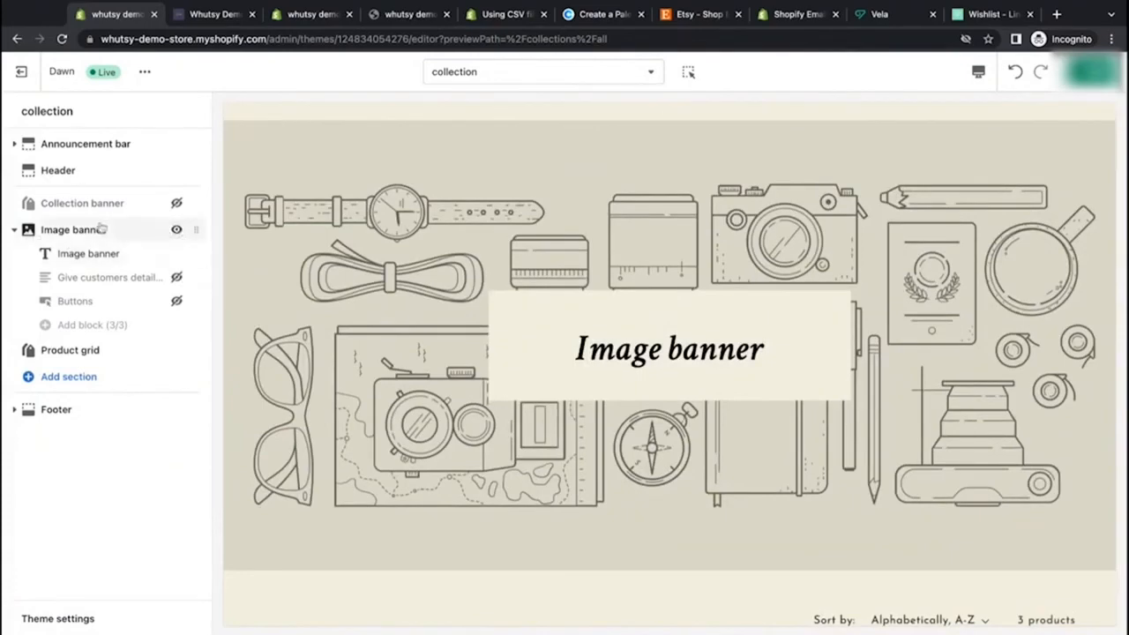
Step: Hide the Image banner section and show the Collection banner section again
{"action": "left_click", "coordinate": [177, 229]}
{"action": "left_click", "coordinate": [176, 205]}
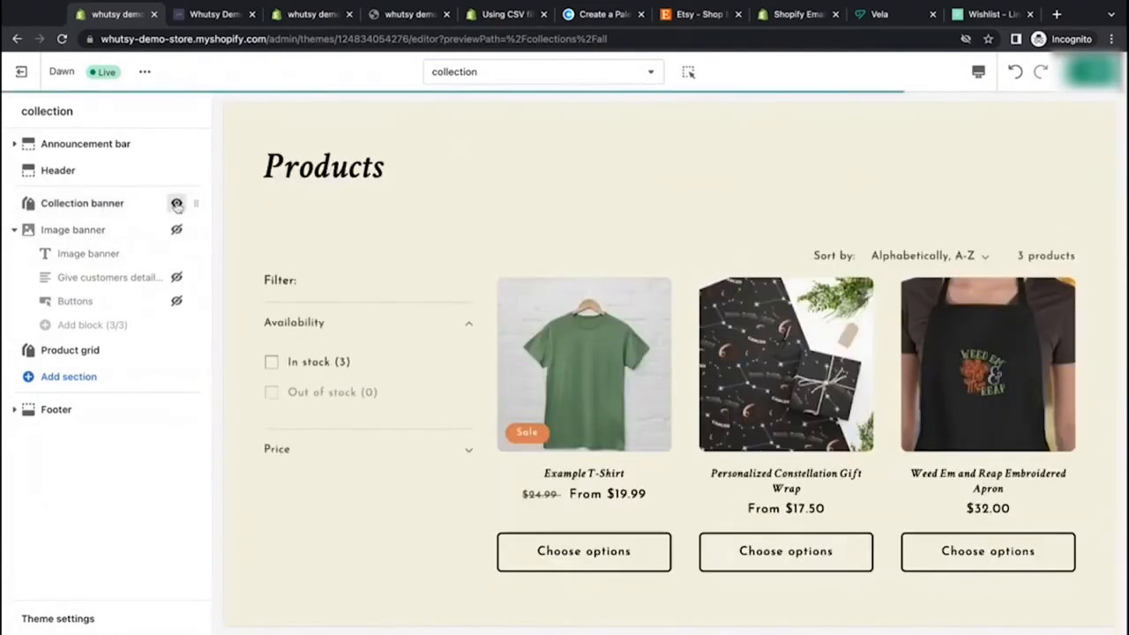
Step: Open the Collection banner settings, then the Image banner settings, to review them
{"action": "left_click", "coordinate": [106, 203]}
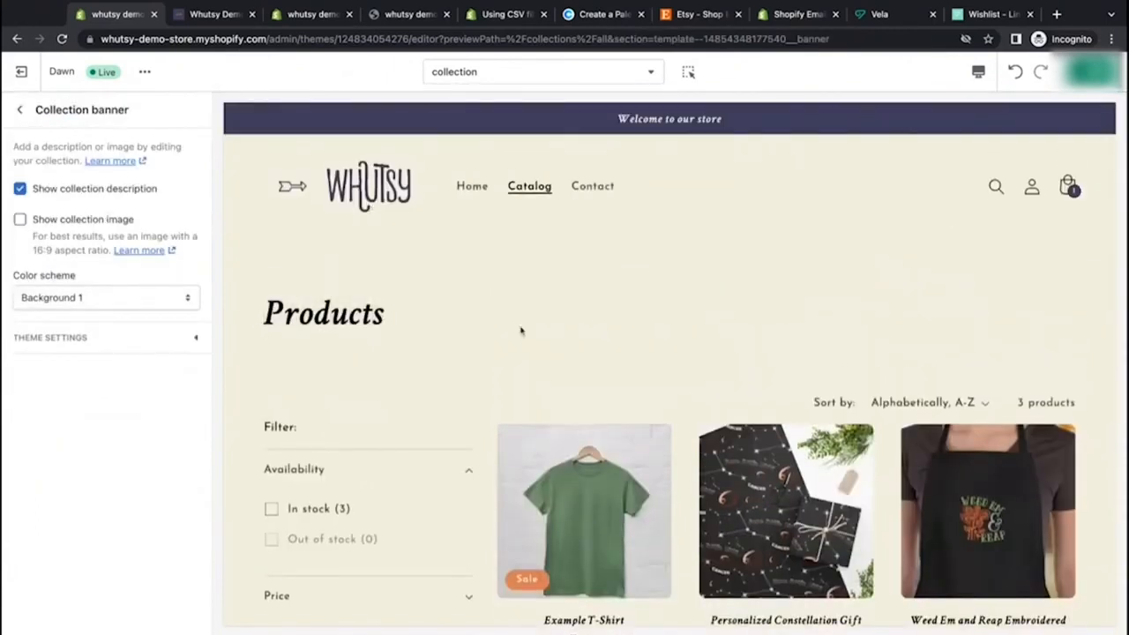
{"action": "left_click", "coordinate": [22, 110]}
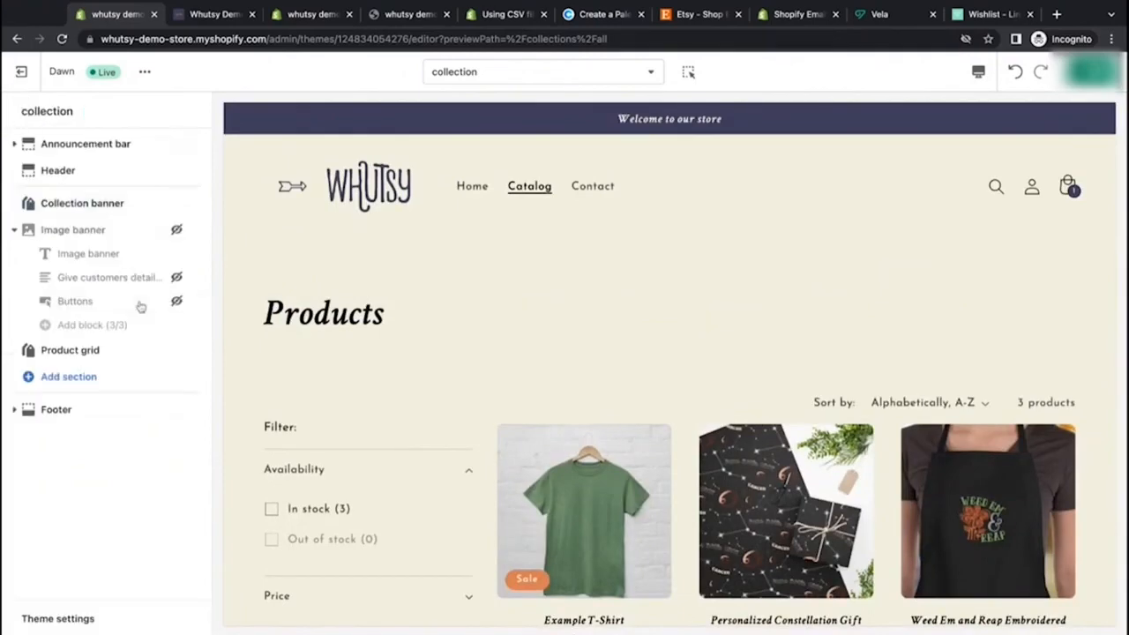
{"action": "left_click", "coordinate": [71, 231]}
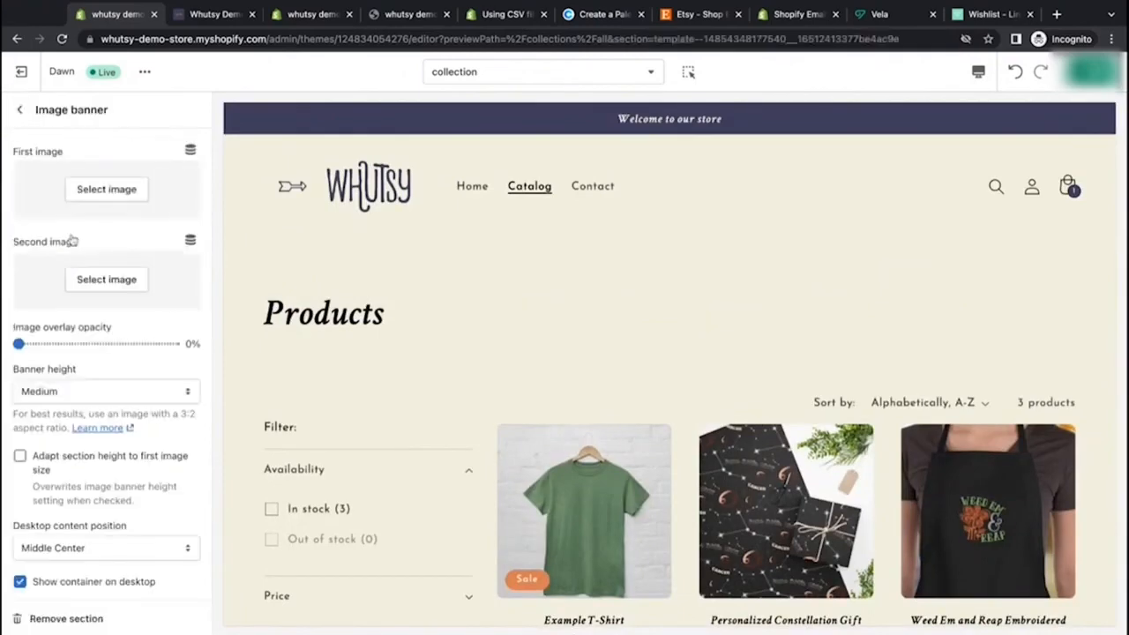
Step: Remove the Image banner section from the collection template
{"action": "left_click", "coordinate": [21, 111]}
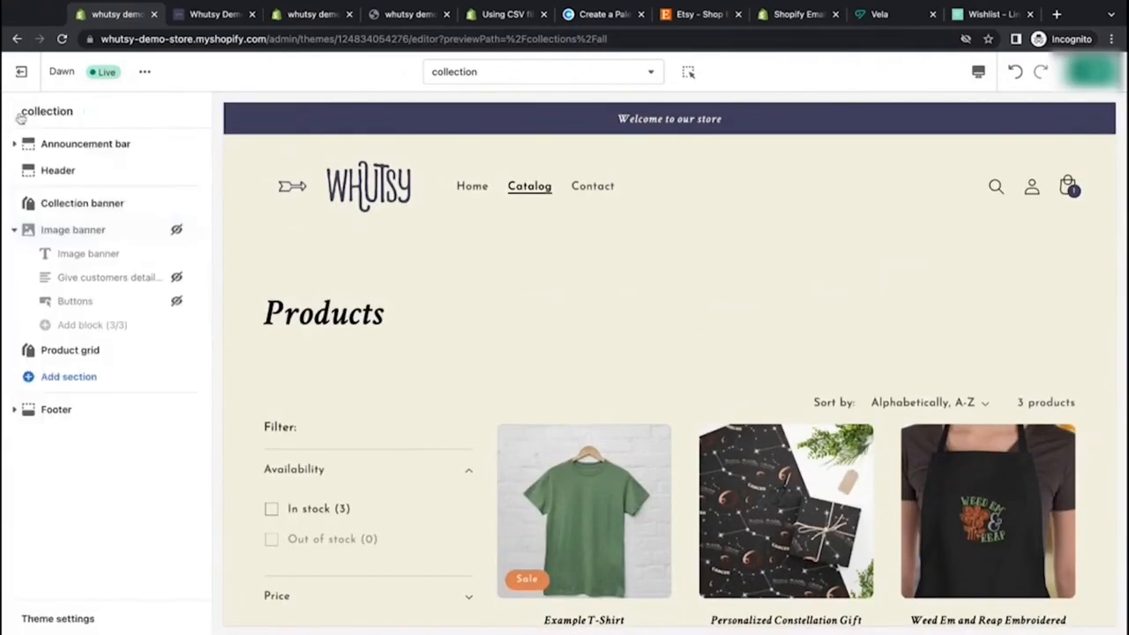
{"action": "left_click", "coordinate": [58, 229]}
{"action": "left_click", "coordinate": [81, 618]}
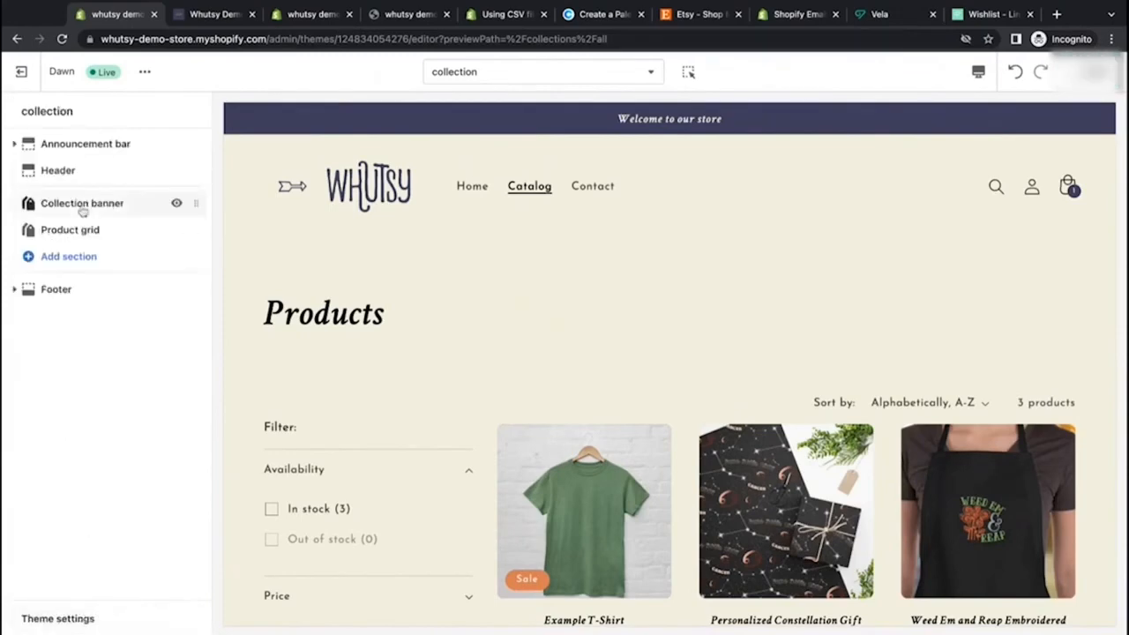
Step: Open the list of sections to add and browse all available theme sections
{"action": "left_click", "coordinate": [68, 257]}
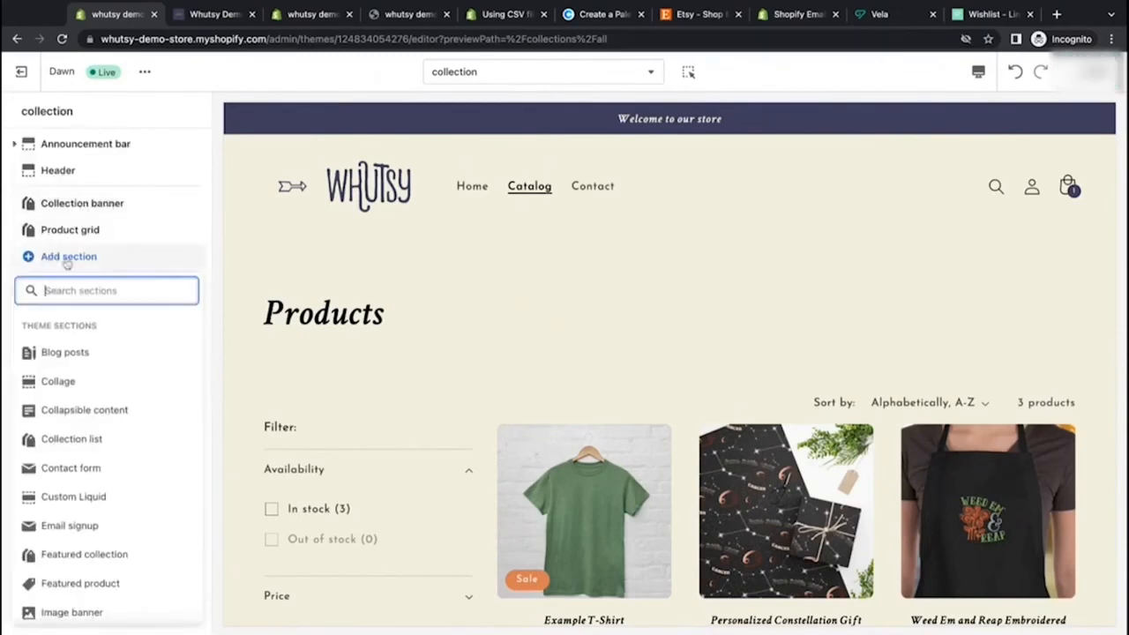
{"action": "scroll", "coordinate": [84, 336], "scroll_direction": "down", "scroll_amount": 3}
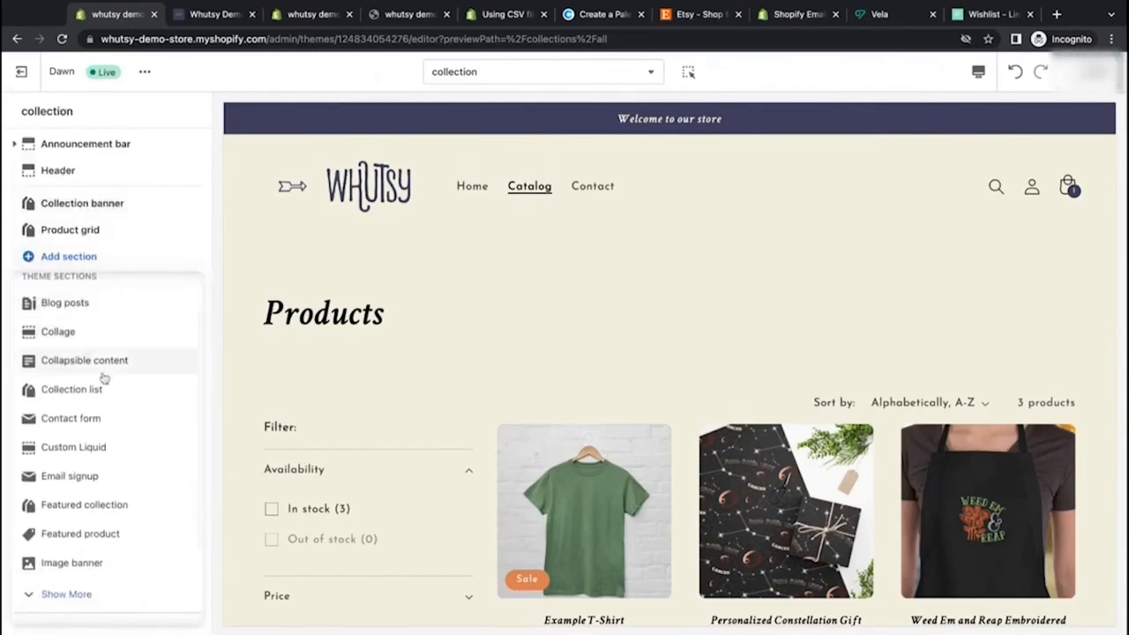
{"action": "scroll", "coordinate": [103, 377], "scroll_direction": "down", "scroll_amount": 3}
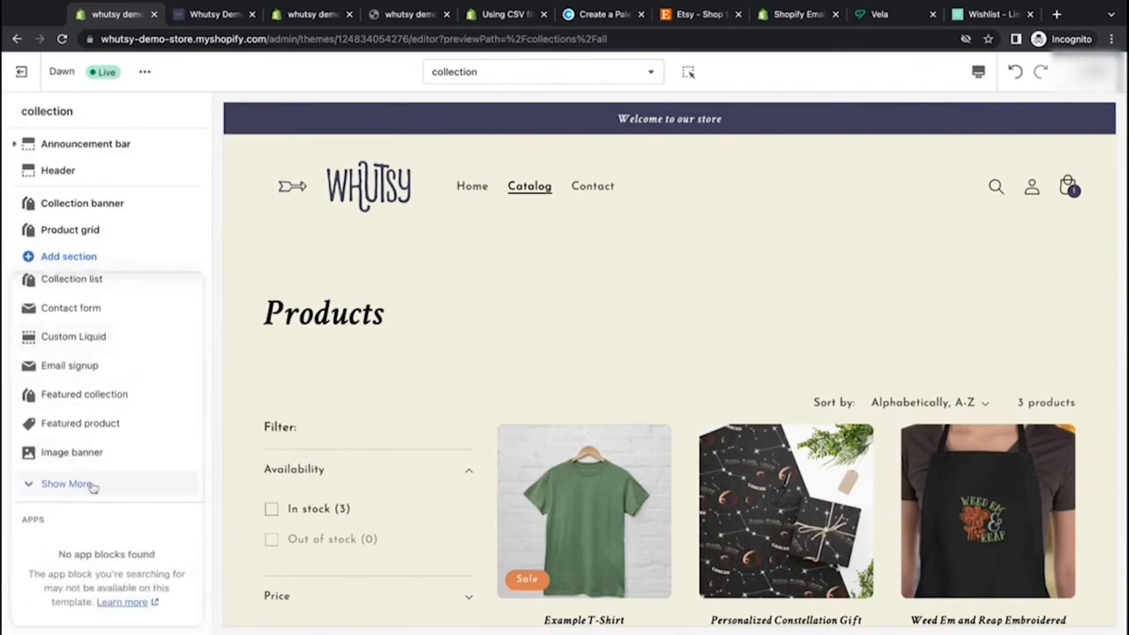
{"action": "left_click", "coordinate": [68, 484]}
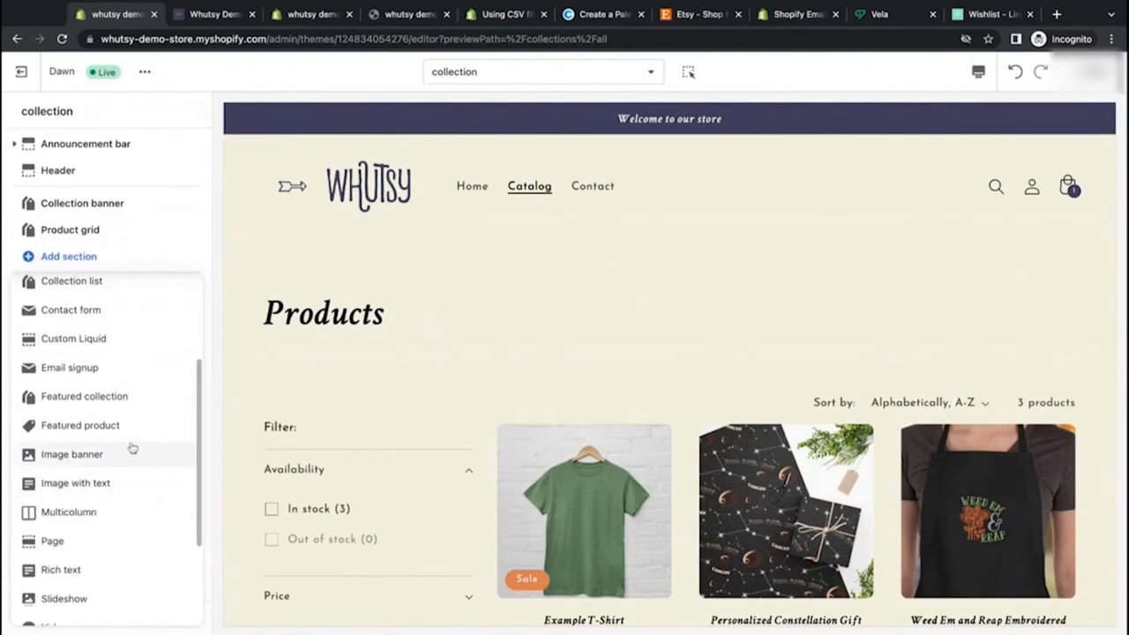
{"action": "scroll", "coordinate": [132, 450], "scroll_direction": "down", "scroll_amount": 2}
{"action": "scroll", "coordinate": [132, 448], "scroll_direction": "down", "scroll_amount": 1}
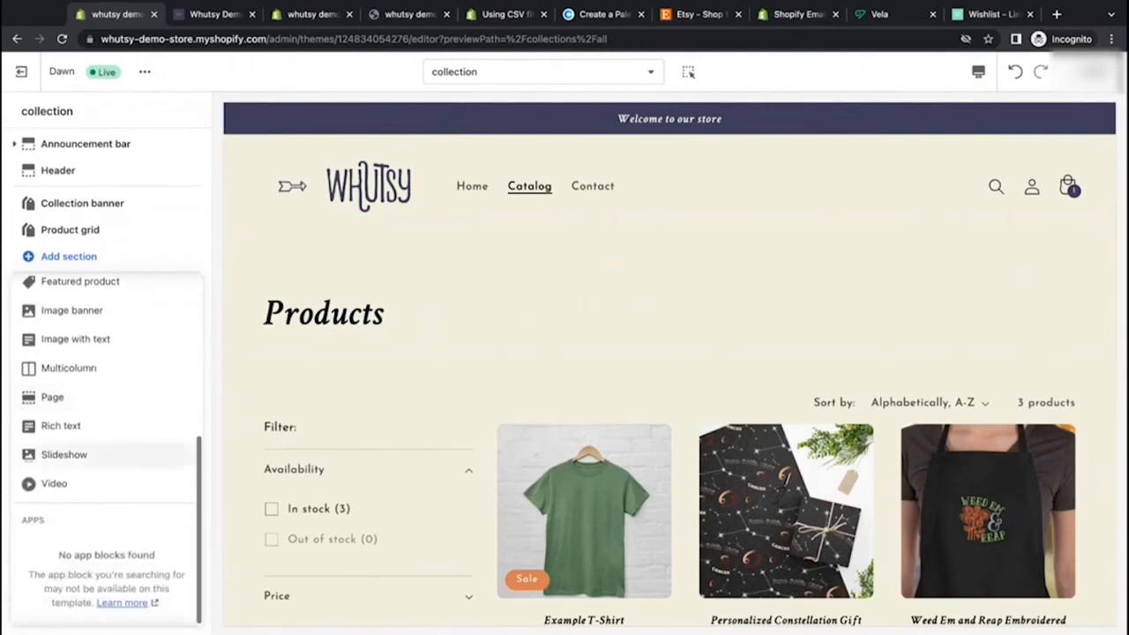
{"action": "scroll", "coordinate": [111, 512], "scroll_direction": "up", "scroll_amount": 6}
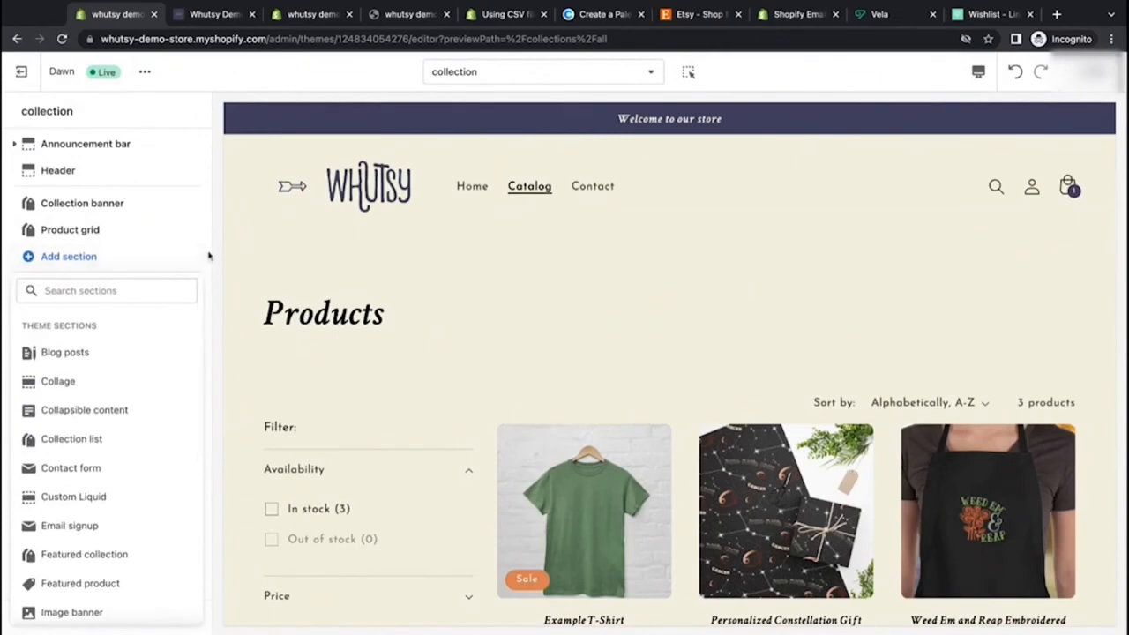
Step: Switch the editor preview from the collection page to the contact page
{"action": "scroll", "coordinate": [544, 401], "scroll_direction": "down", "scroll_amount": 6}
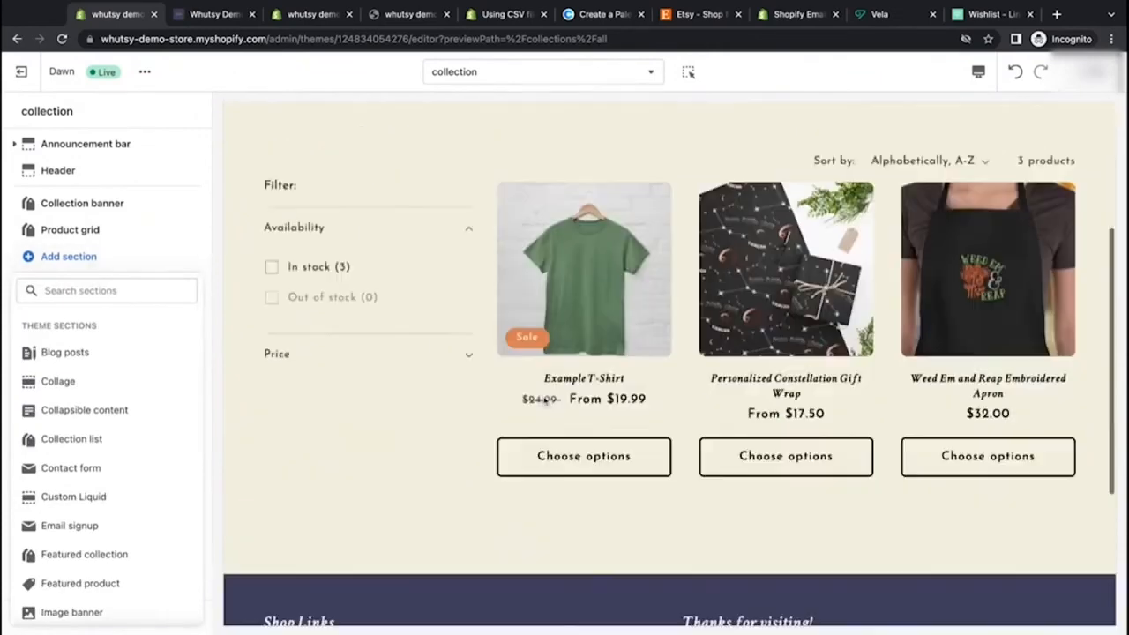
{"action": "scroll", "coordinate": [545, 401], "scroll_direction": "up", "scroll_amount": 6}
{"action": "scroll", "coordinate": [544, 401], "scroll_direction": "down", "scroll_amount": 5}
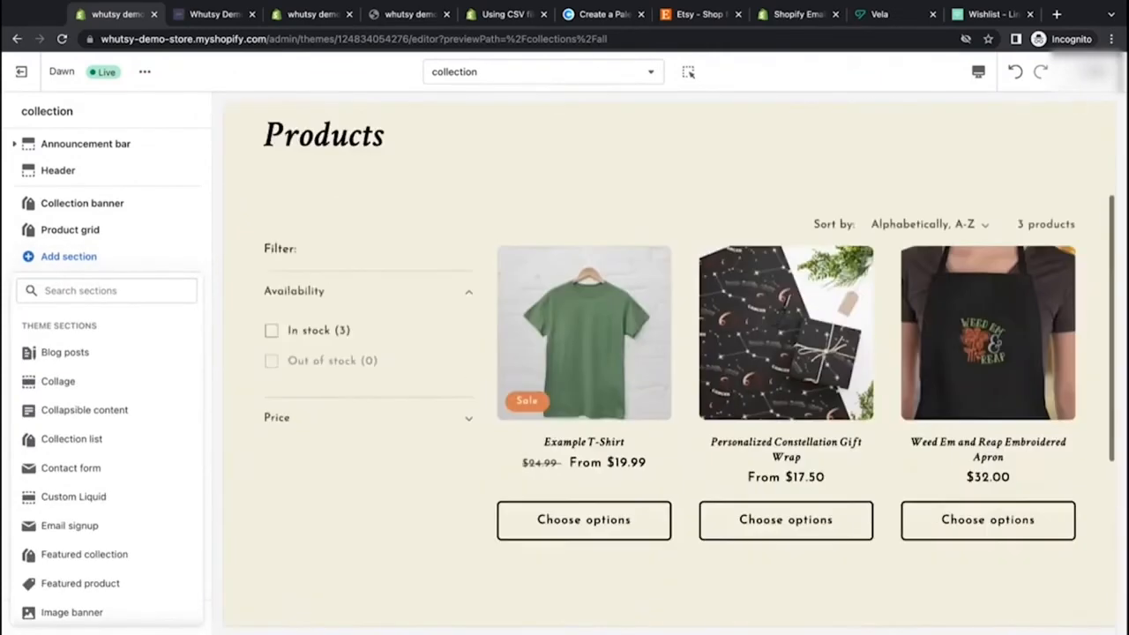
{"action": "scroll", "coordinate": [545, 401], "scroll_direction": "up", "scroll_amount": 3}
{"action": "scroll", "coordinate": [335, 272], "scroll_direction": "up", "scroll_amount": 2}
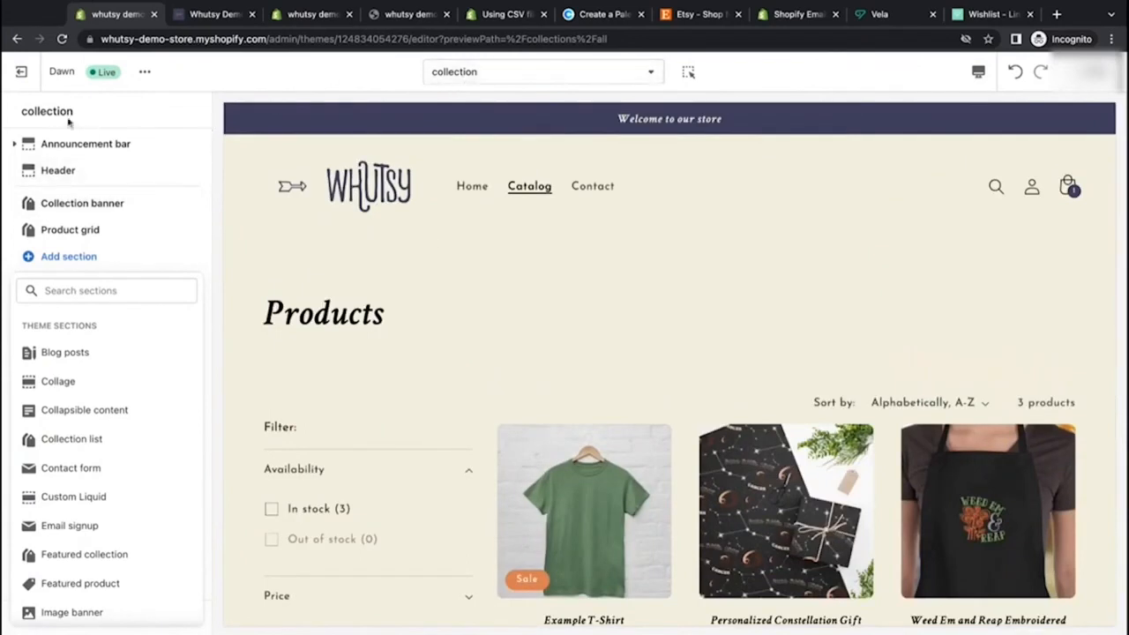
{"action": "left_click", "coordinate": [573, 186]}
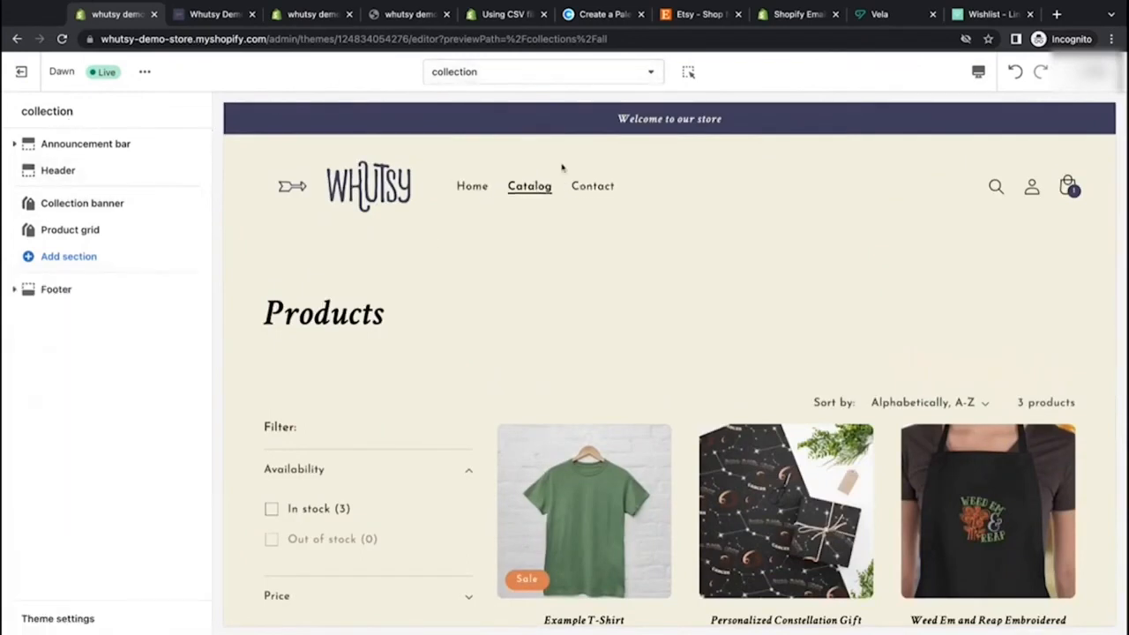
{"action": "scroll", "coordinate": [285, 439], "scroll_direction": "down", "scroll_amount": 4}
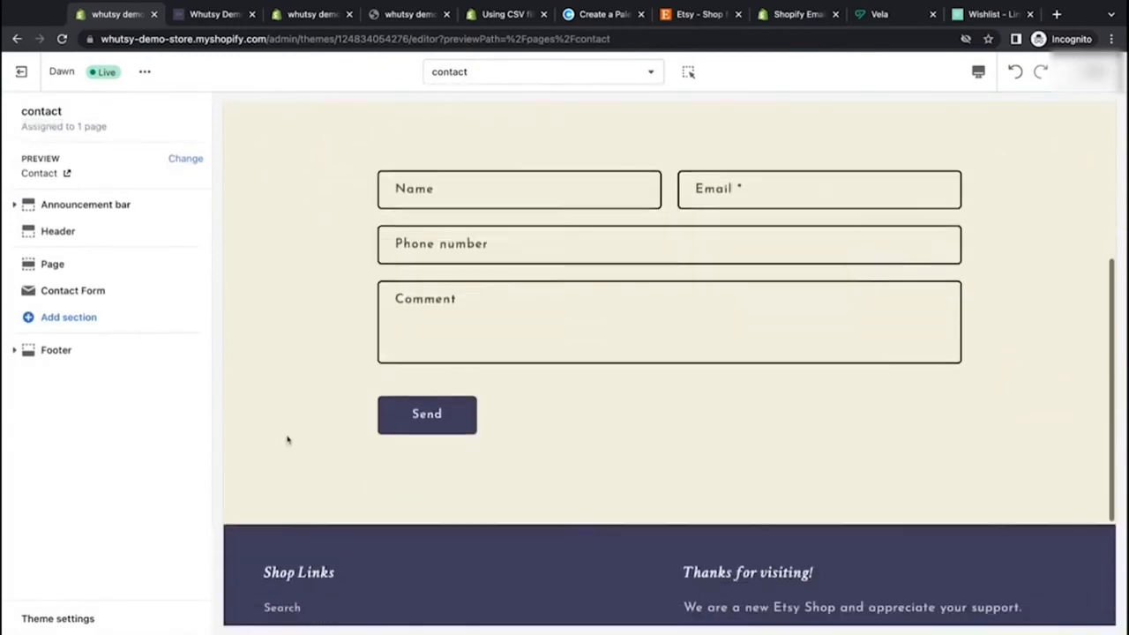
{"action": "scroll", "coordinate": [287, 439], "scroll_direction": "up", "scroll_amount": 2}
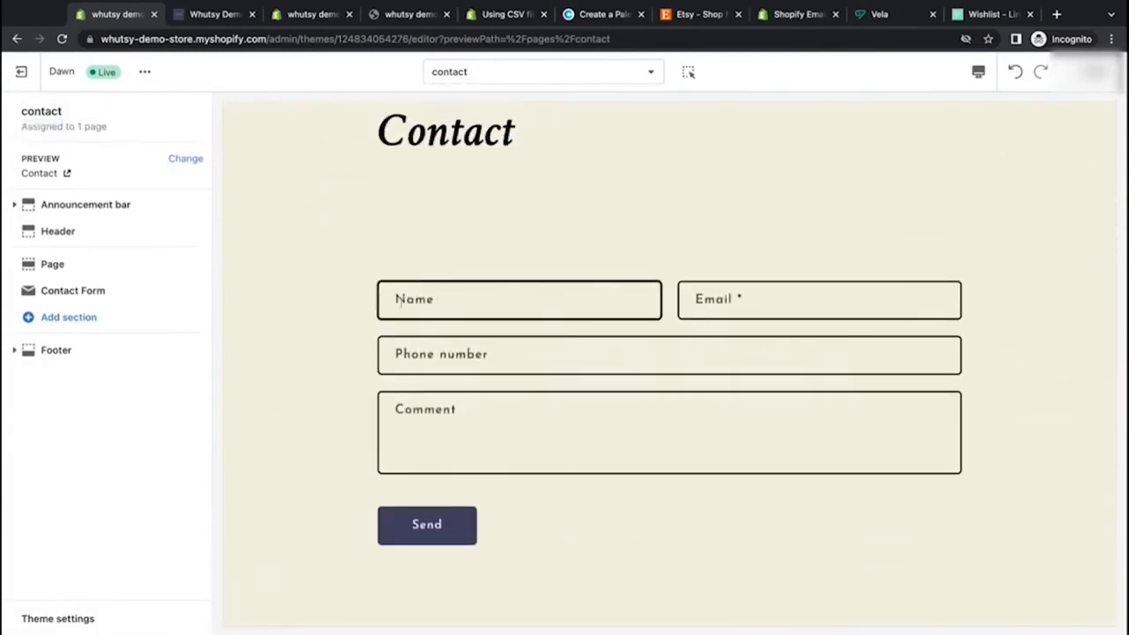
Step: Set the Page section's top padding to 0 px on the contact template
{"action": "left_click", "coordinate": [77, 265]}
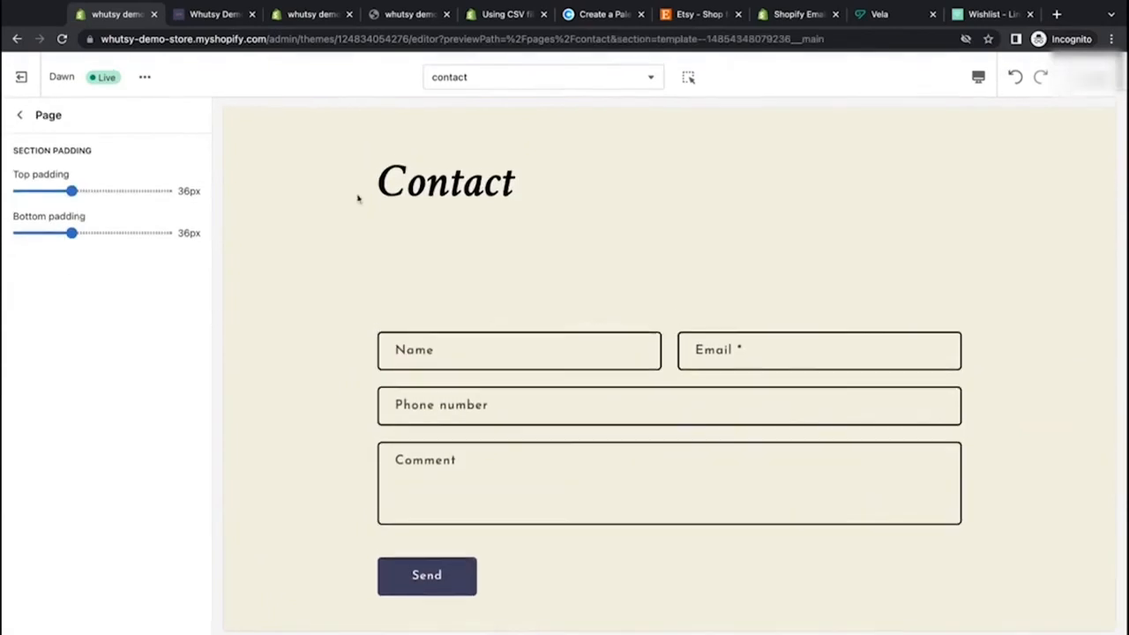
{"action": "left_click_drag", "start_coordinate": [72, 186], "coordinate": [17, 185]}
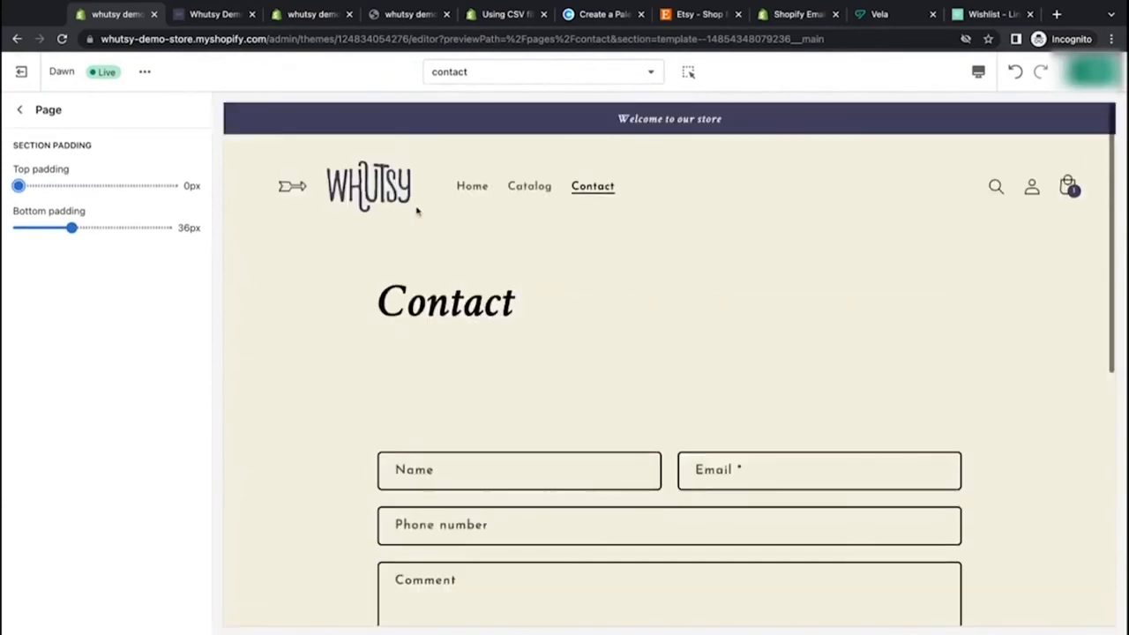
{"action": "left_click", "coordinate": [20, 109]}
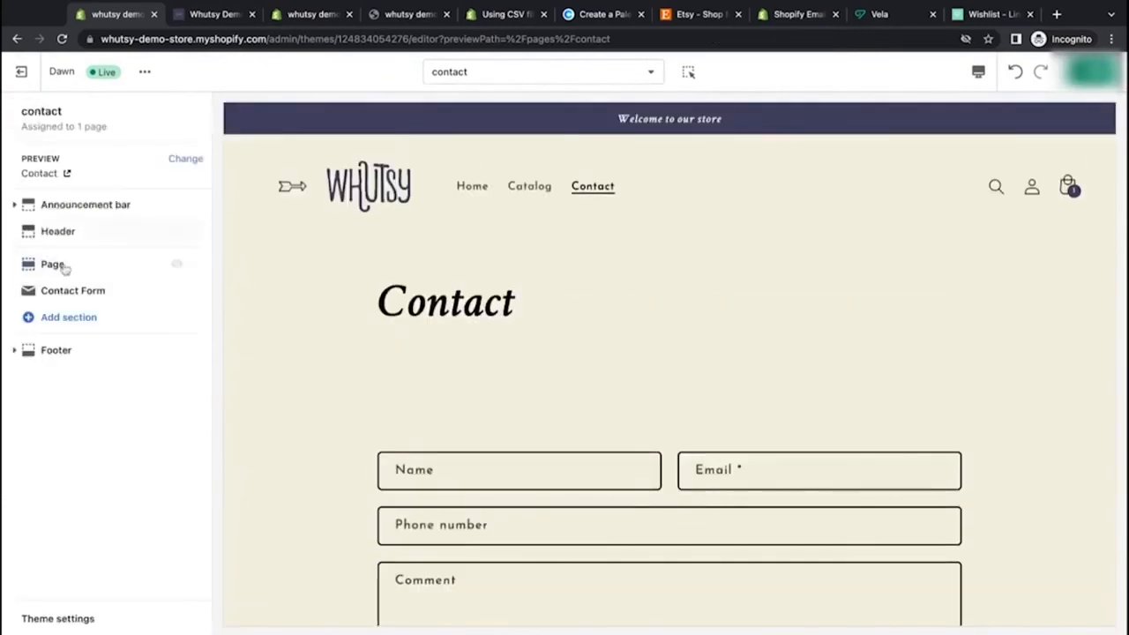
Step: Set the Contact Form section's top padding to 0 px
{"action": "left_click", "coordinate": [72, 290]}
{"action": "left_click_drag", "start_coordinate": [71, 355], "coordinate": [18, 356]}
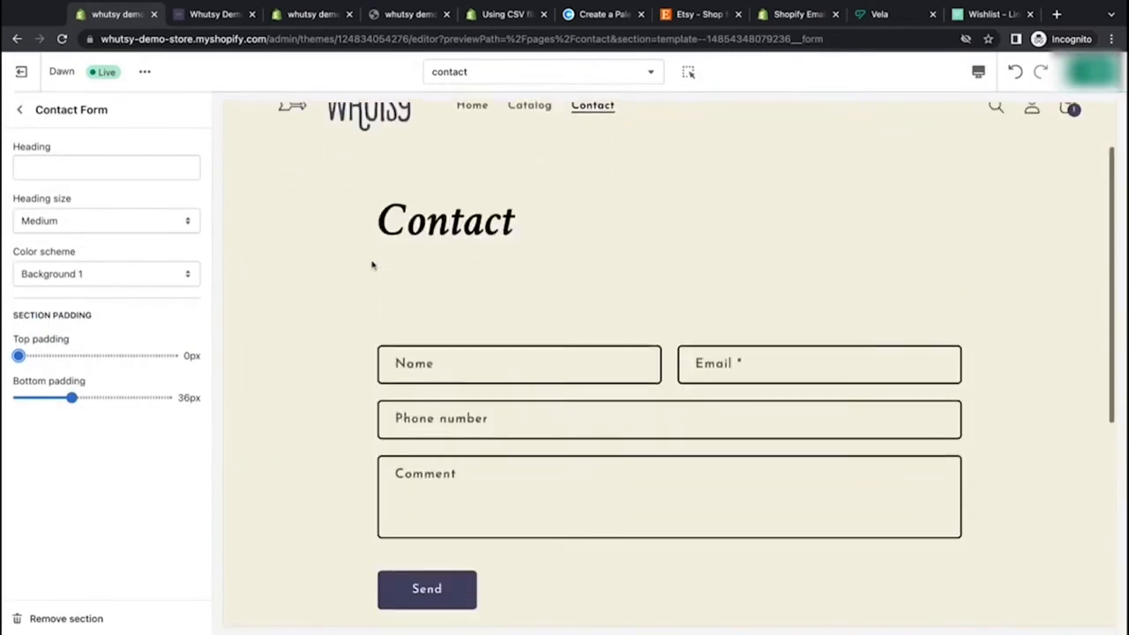
Step: Preview the contact page in mobile view and then back in desktop view
{"action": "left_click", "coordinate": [978, 72]}
{"action": "left_click", "coordinate": [1005, 108]}
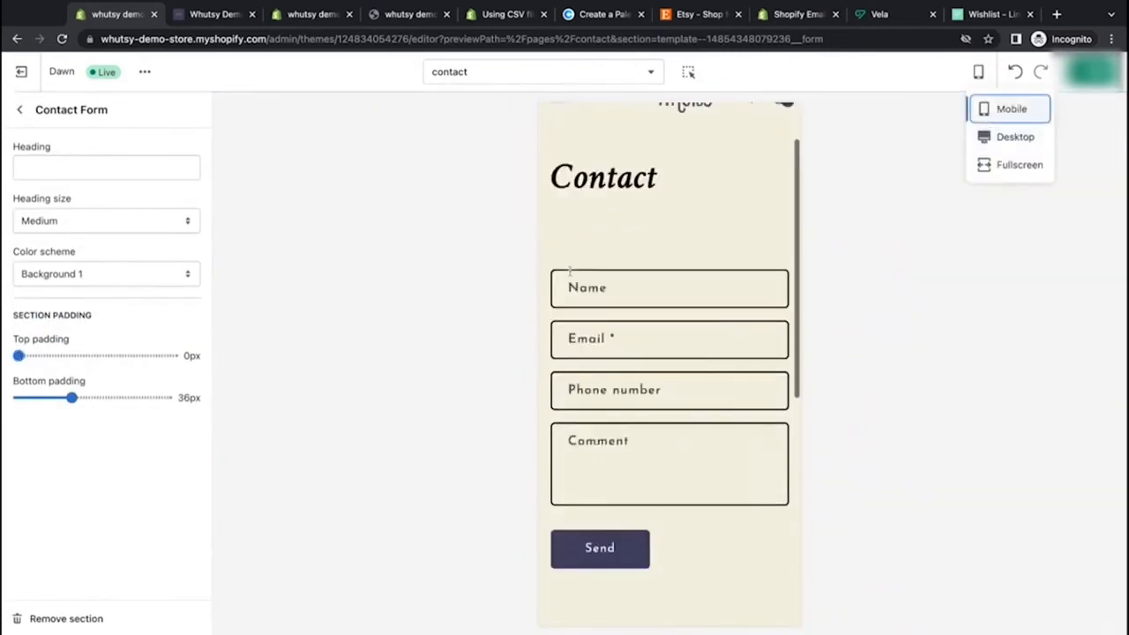
{"action": "left_click", "coordinate": [1003, 138]}
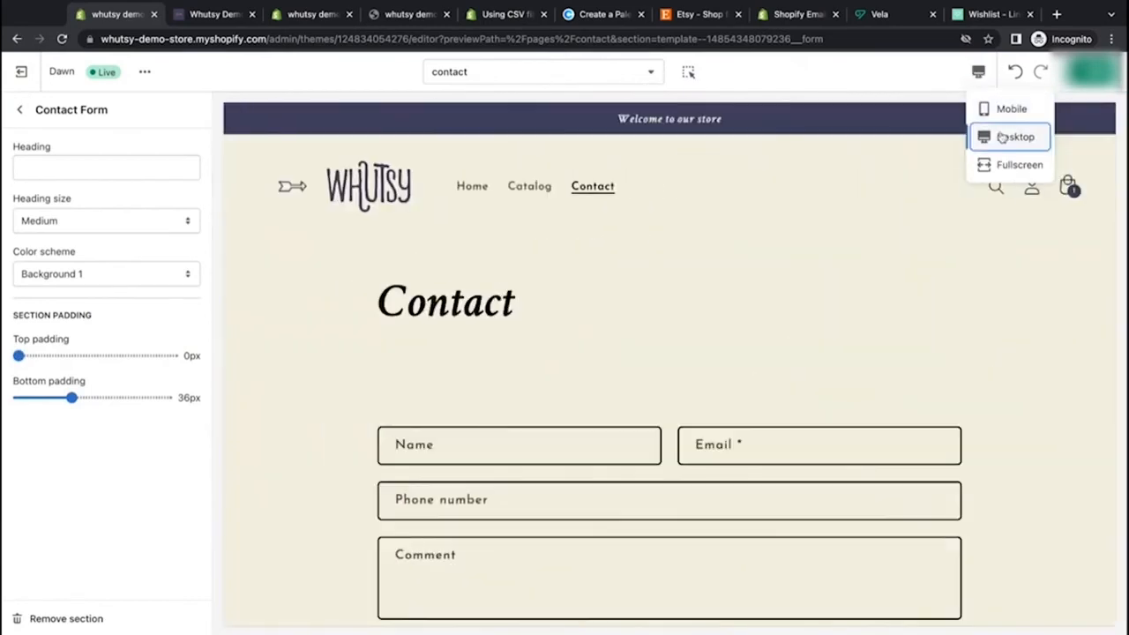
{"action": "left_click", "coordinate": [19, 109]}
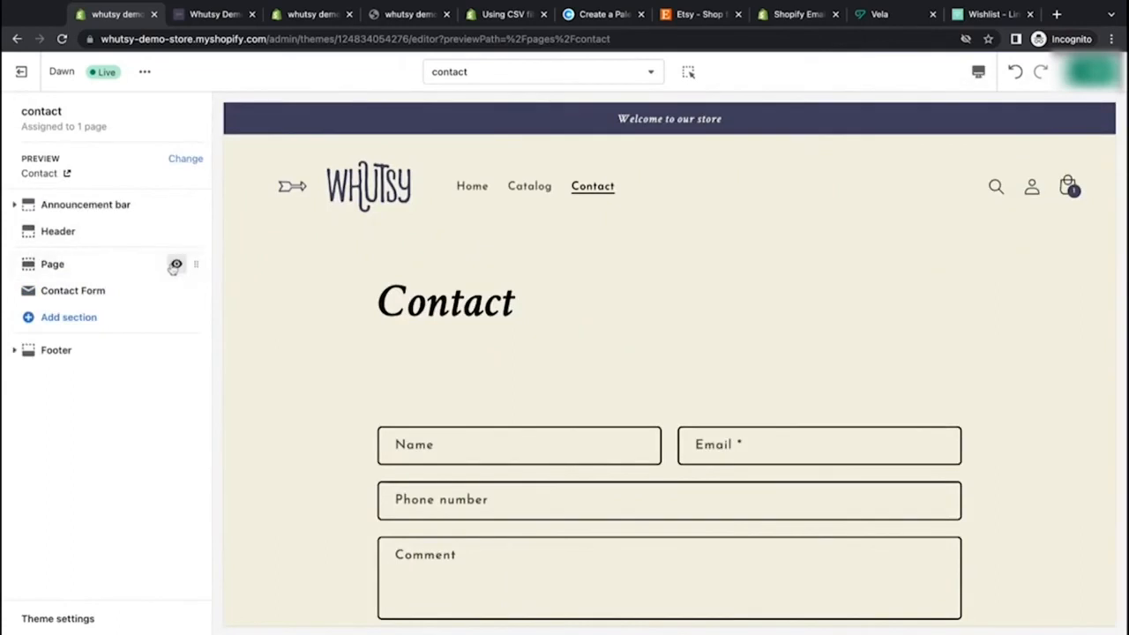
Step: Hide the Page section on the contact template
{"action": "left_click", "coordinate": [111, 267]}
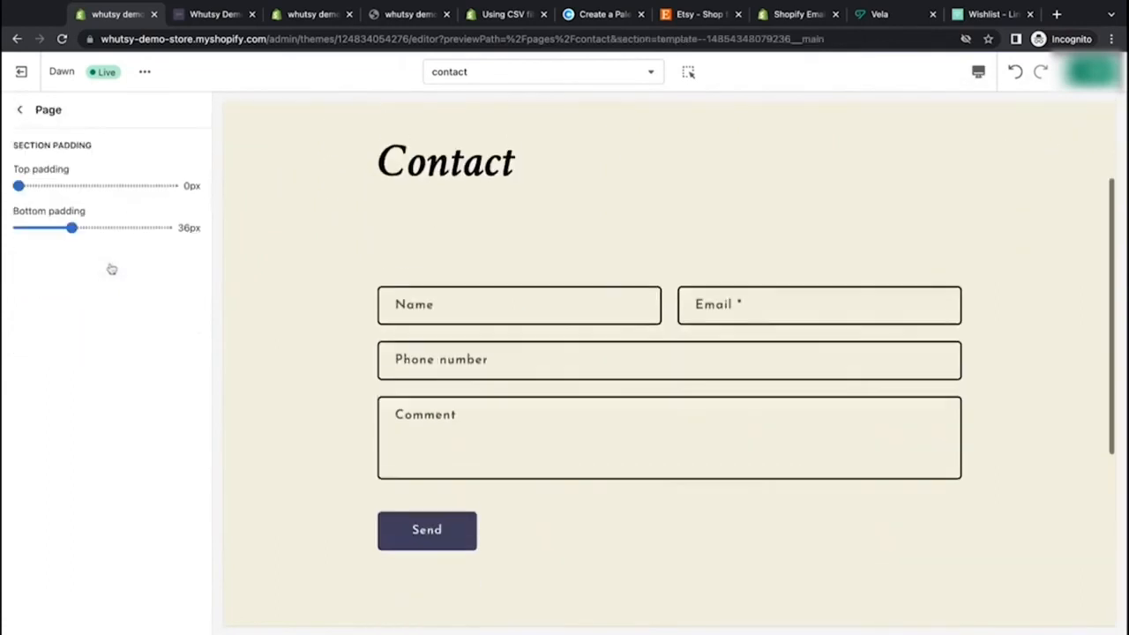
{"action": "left_click", "coordinate": [19, 110]}
{"action": "left_click", "coordinate": [176, 263]}
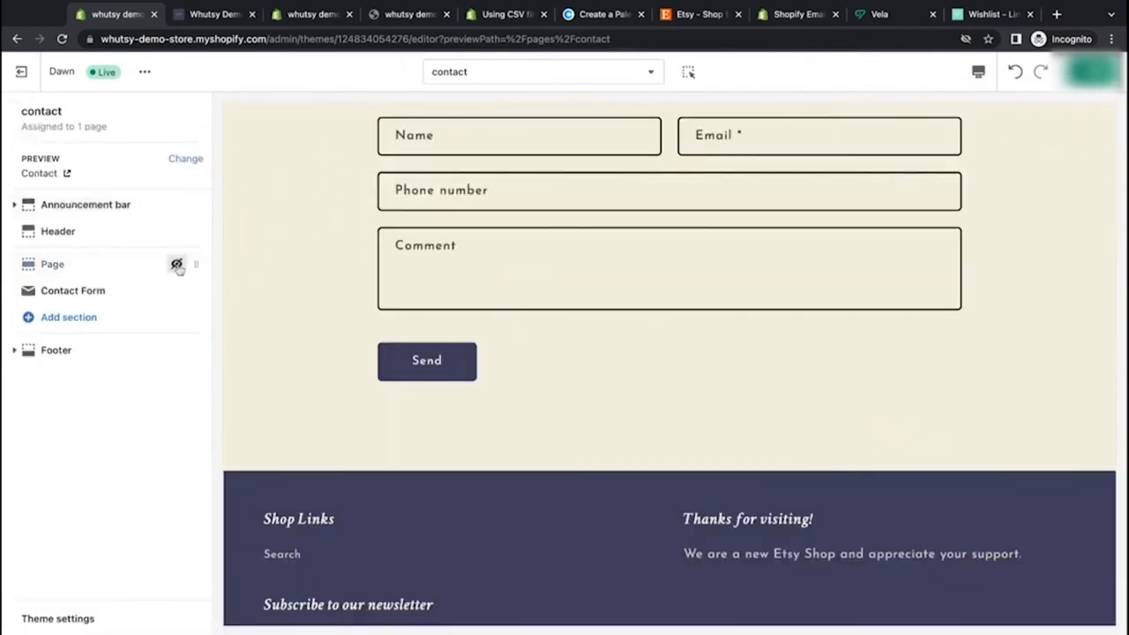
Step: Give the Contact Form the heading Contact and set its heading size to Large
{"action": "left_click", "coordinate": [114, 293]}
{"action": "left_click", "coordinate": [131, 169]}
{"action": "type", "text": "Contact"}
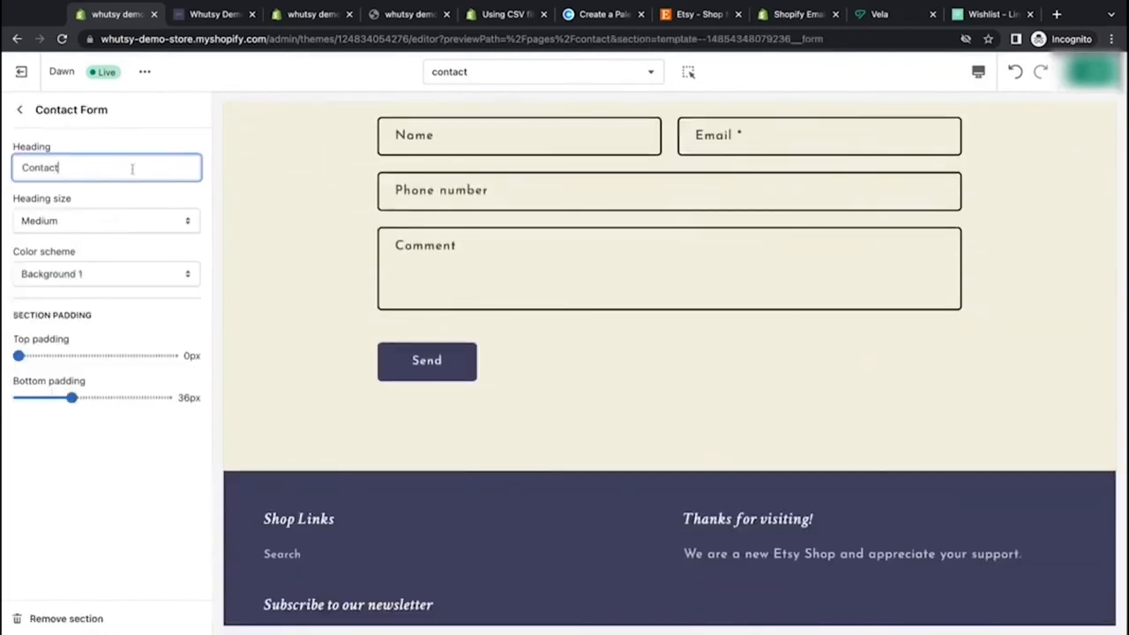
{"action": "scroll", "coordinate": [381, 212], "scroll_direction": "up", "scroll_amount": 3}
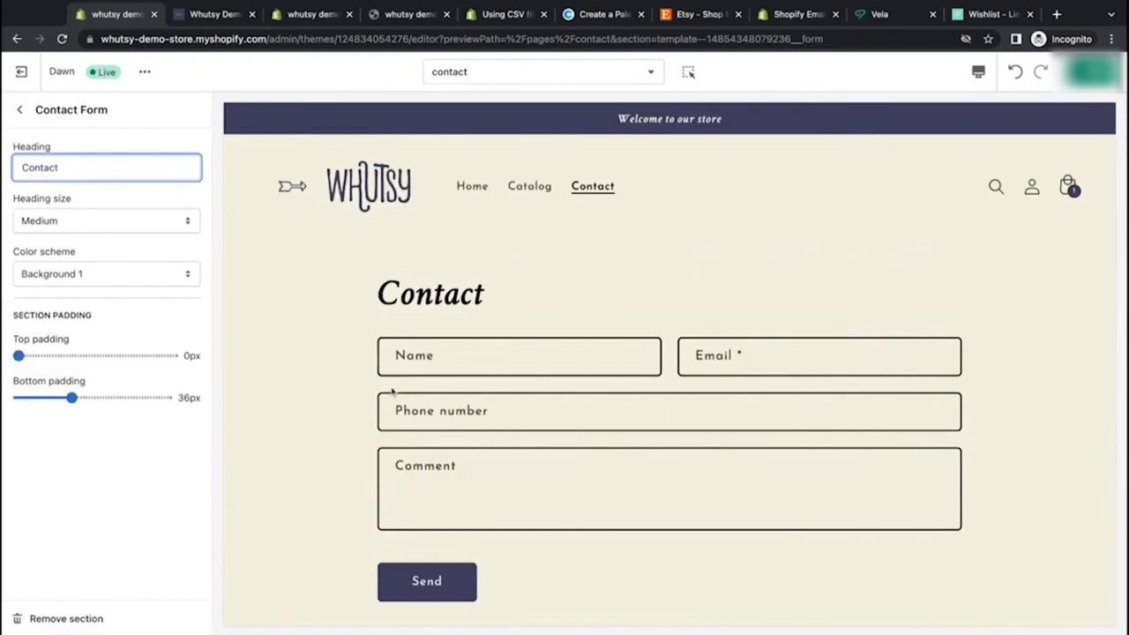
{"action": "scroll", "coordinate": [391, 393], "scroll_direction": "down", "scroll_amount": 2}
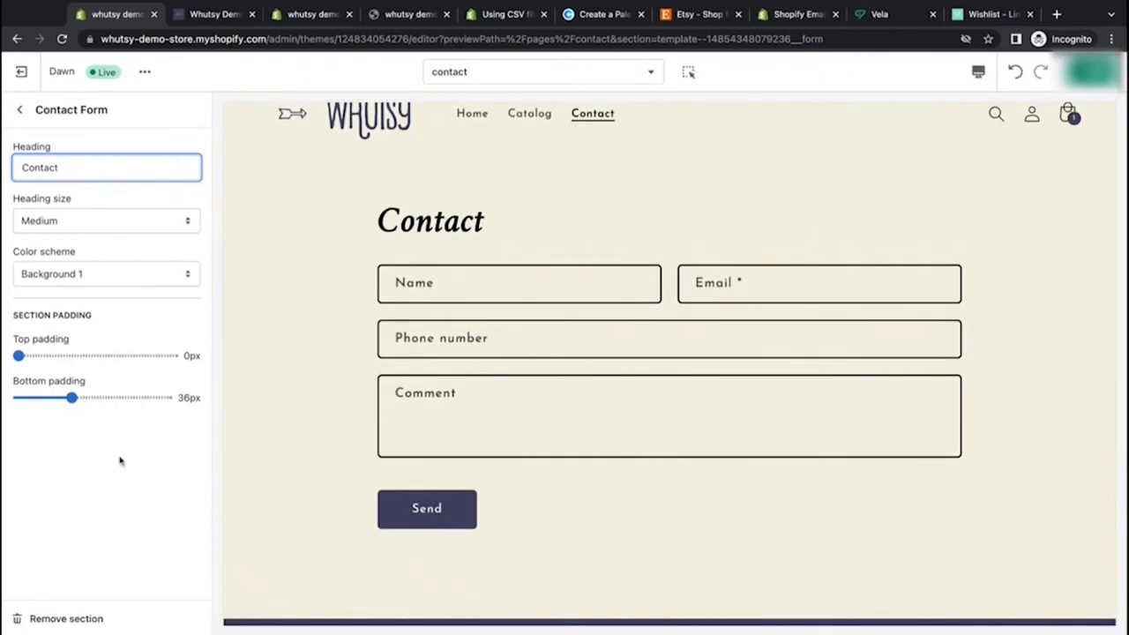
{"action": "left_click", "coordinate": [179, 221]}
{"action": "left_click", "coordinate": [179, 238]}
{"action": "scroll", "coordinate": [327, 230], "scroll_direction": "up", "scroll_amount": 2}
{"action": "scroll", "coordinate": [327, 231], "scroll_direction": "up", "scroll_amount": 1}
{"action": "left_click", "coordinate": [118, 443]}
{"action": "left_click", "coordinate": [108, 166]}
{"action": "type", "text": "Us"}
{"action": "key", "text": "BackSpace"}
{"action": "key", "text": "BackSpace"}
{"action": "key", "text": "BackSpace"}
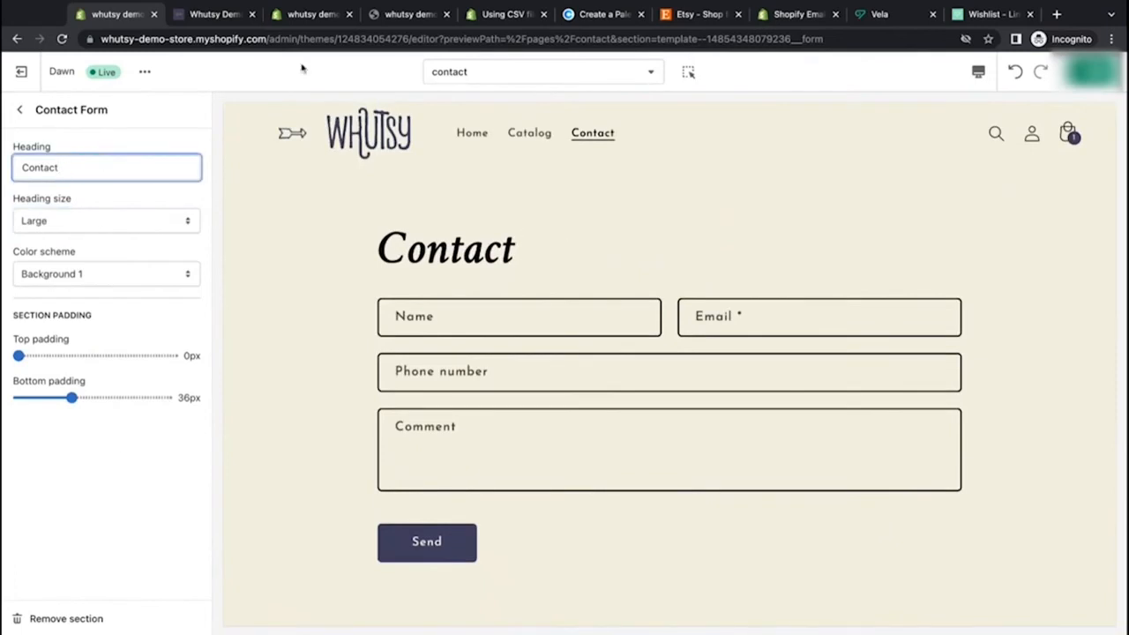
Step: Save the theme changes and return to the contact template's section list
{"action": "left_click", "coordinate": [1092, 72]}
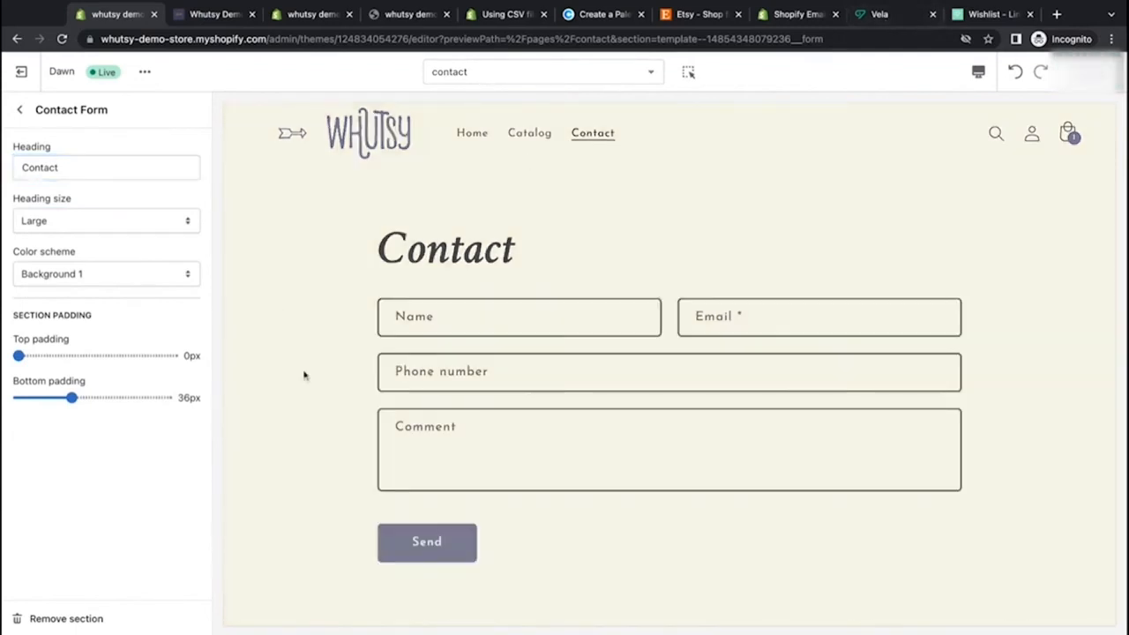
{"action": "left_click", "coordinate": [19, 110]}
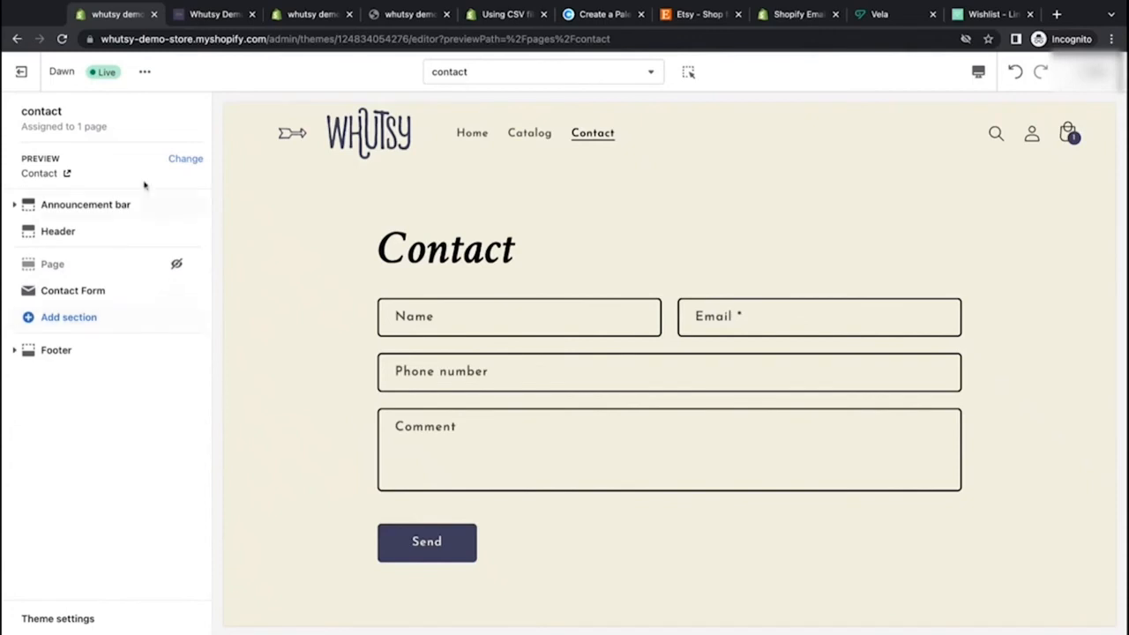
Step: Review the contact page preview, including the header menu and the footer's copyright line
{"action": "scroll", "coordinate": [302, 340], "scroll_direction": "down", "scroll_amount": 1}
{"action": "scroll", "coordinate": [301, 339], "scroll_direction": "down", "scroll_amount": 5}
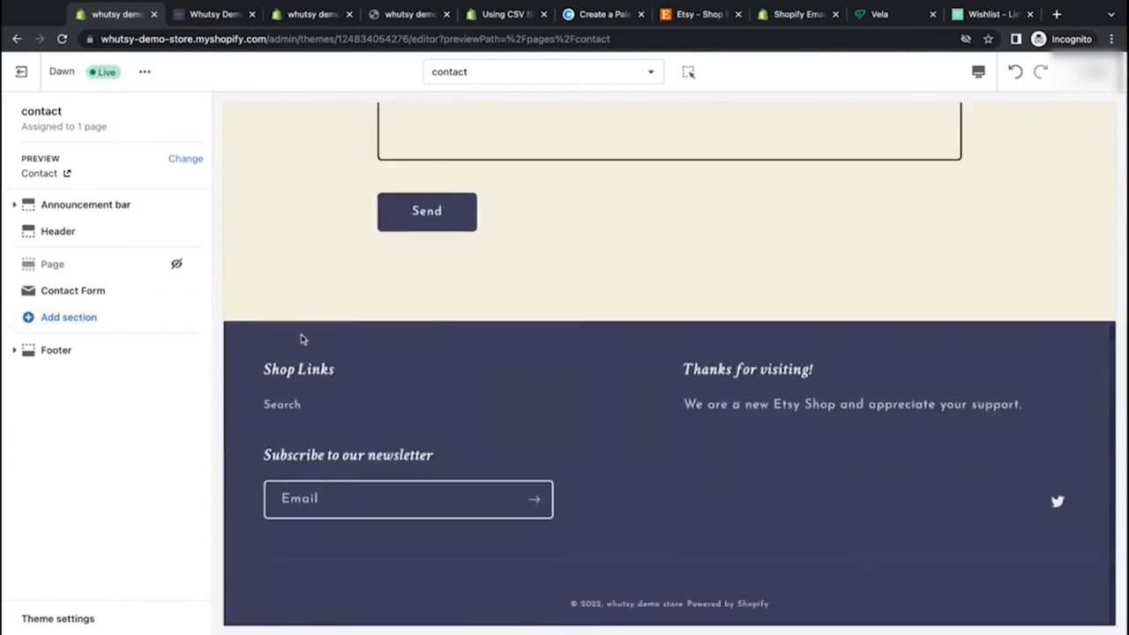
{"action": "scroll", "coordinate": [303, 335], "scroll_direction": "up", "scroll_amount": 5}
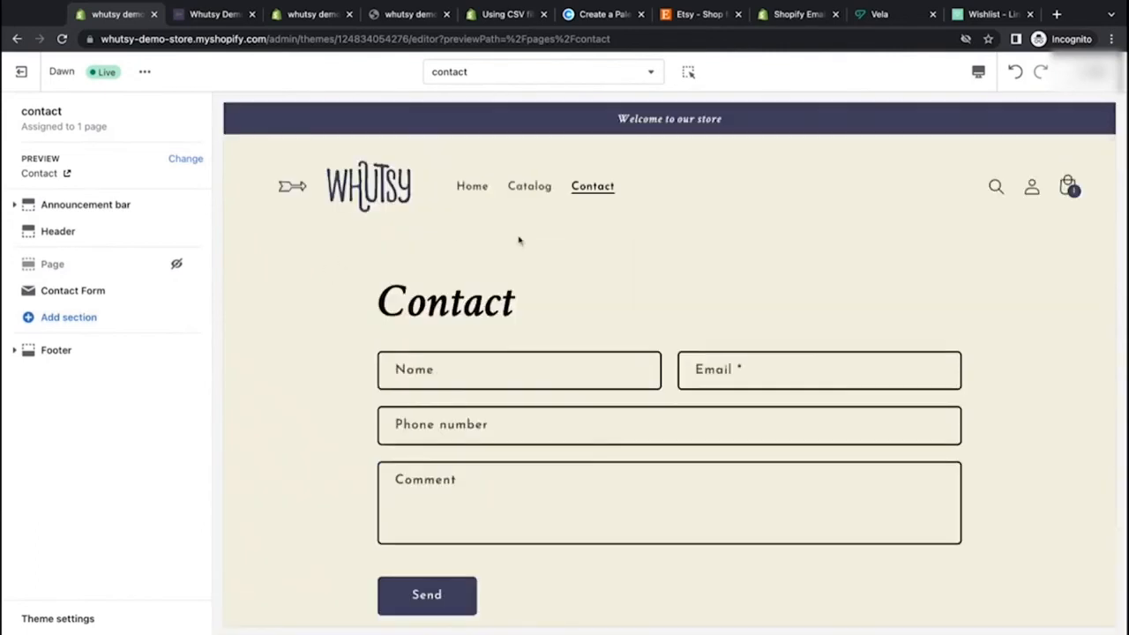
{"action": "left_click_drag", "start_coordinate": [633, 189], "coordinate": [457, 188]}
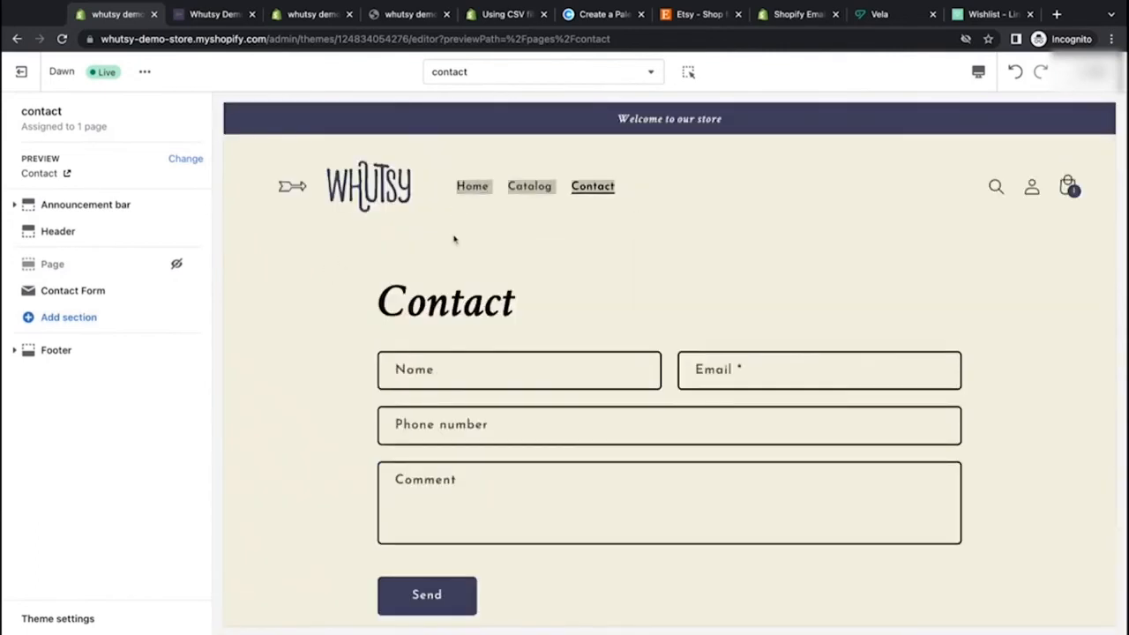
{"action": "left_click", "coordinate": [875, 261]}
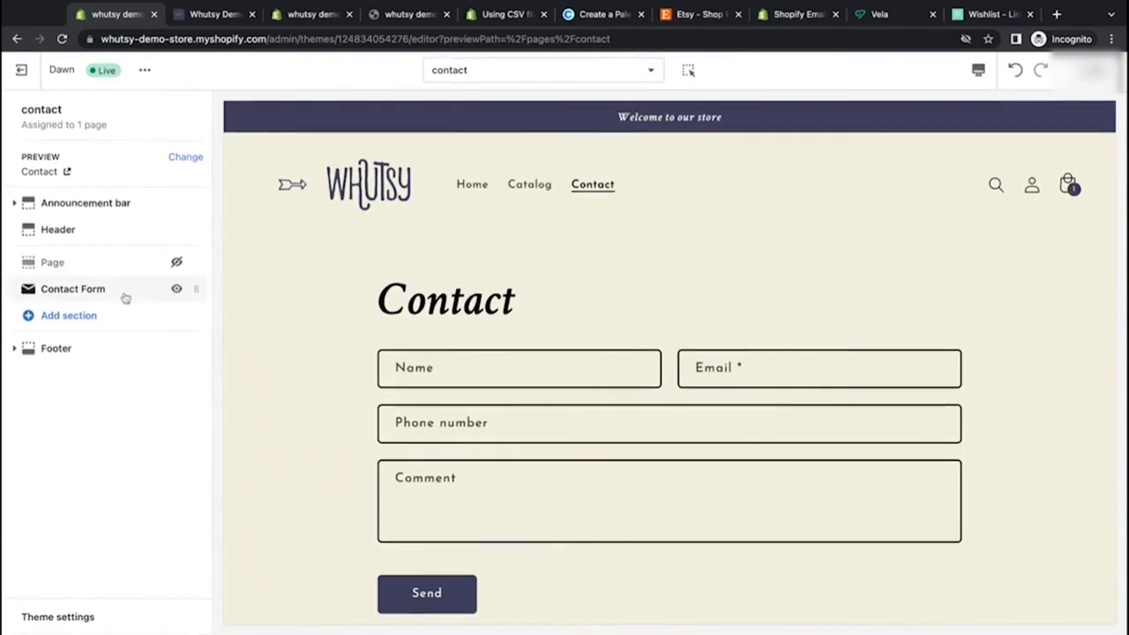
{"action": "scroll", "coordinate": [267, 373], "scroll_direction": "down", "scroll_amount": 2}
{"action": "scroll", "coordinate": [267, 373], "scroll_direction": "up", "scroll_amount": 2}
{"action": "scroll", "coordinate": [267, 373], "scroll_direction": "down", "scroll_amount": 5}
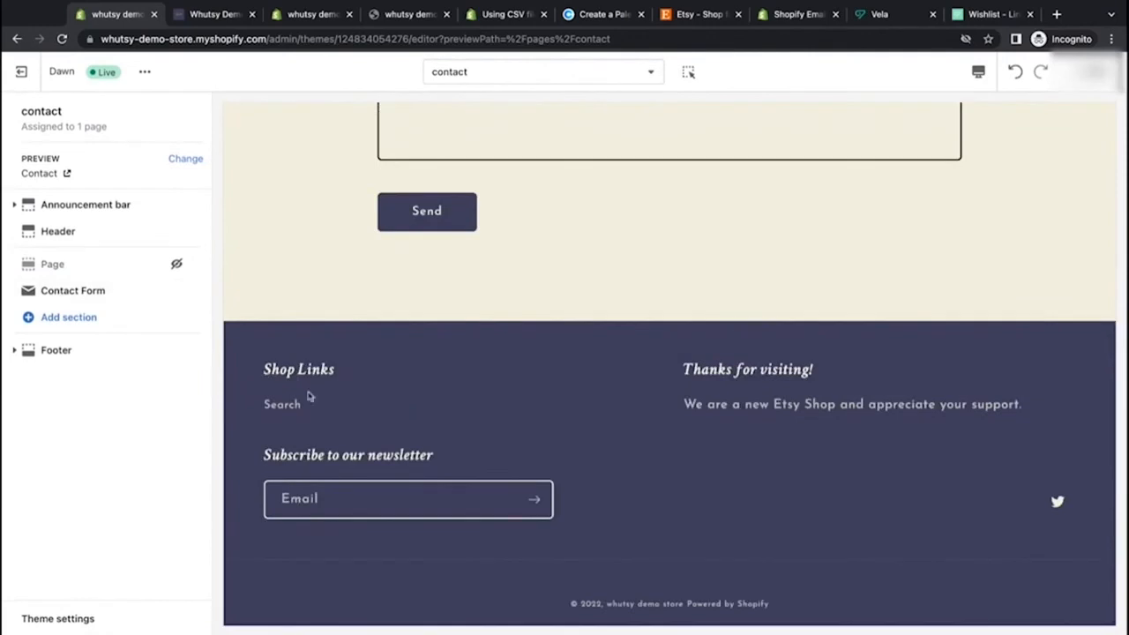
{"action": "scroll", "coordinate": [311, 343], "scroll_direction": "up", "scroll_amount": 5}
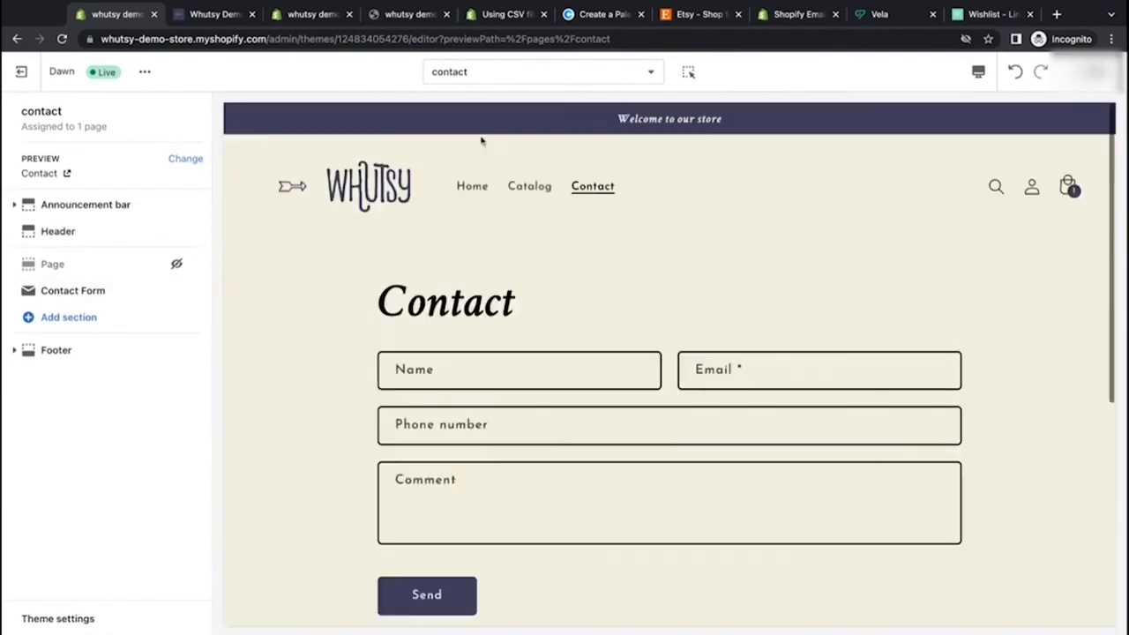
{"action": "scroll", "coordinate": [452, 180], "scroll_direction": "down", "scroll_amount": 4}
{"action": "scroll", "coordinate": [448, 168], "scroll_direction": "down", "scroll_amount": 1}
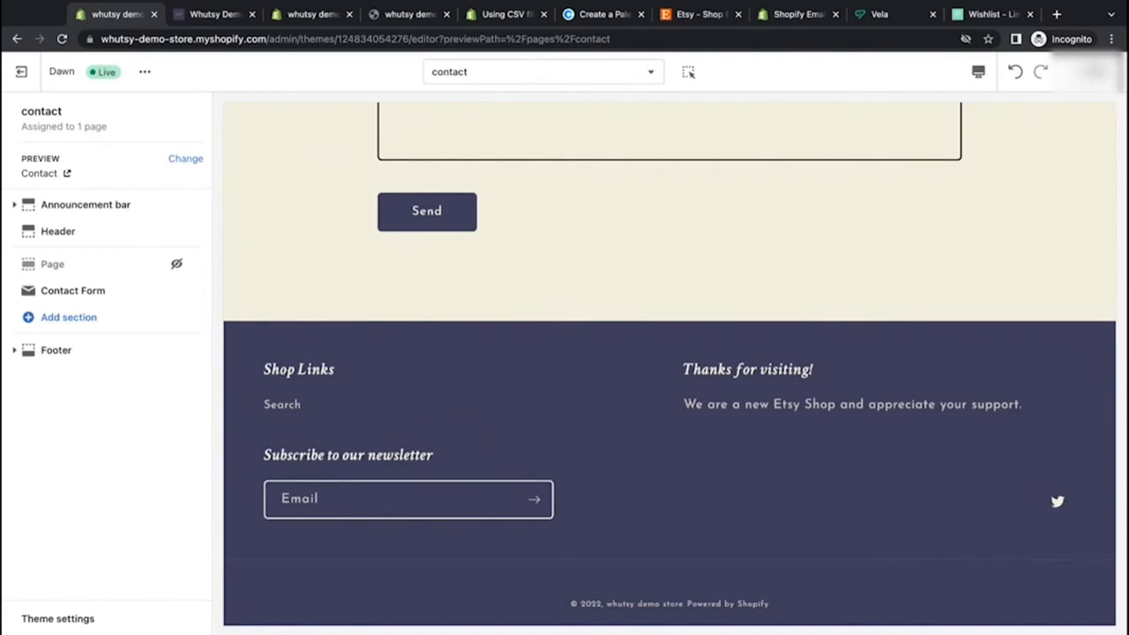
{"action": "scroll", "coordinate": [654, 606], "scroll_direction": "down", "scroll_amount": 1}
{"action": "left_click_drag", "start_coordinate": [783, 605], "coordinate": [570, 605]}
{"action": "left_click", "coordinate": [826, 593]}
{"action": "left_click_drag", "start_coordinate": [783, 605], "coordinate": [703, 605]}
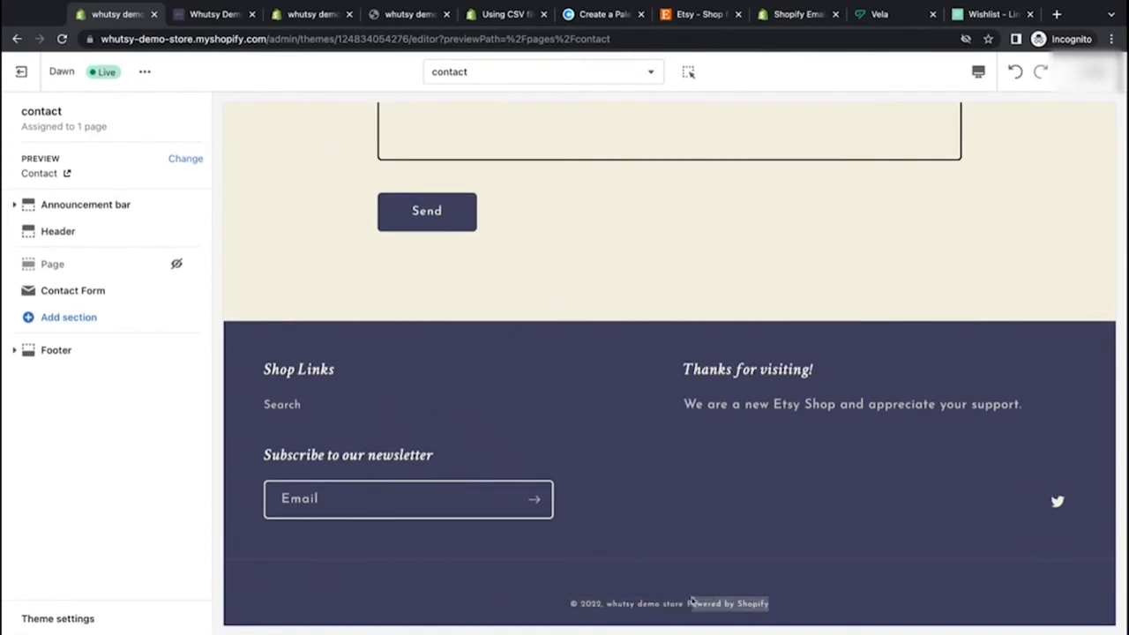
{"action": "left_click", "coordinate": [854, 579]}
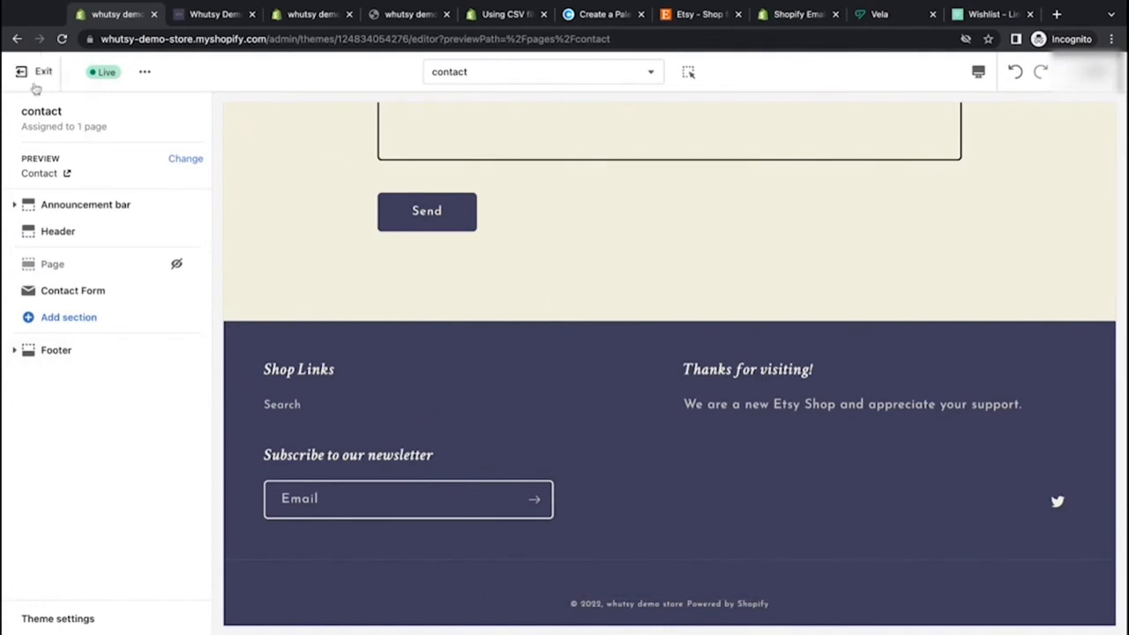
Step: Exit the theme editor and open the online store's Navigation settings
{"action": "scroll", "coordinate": [383, 324], "scroll_direction": "up", "scroll_amount": 5}
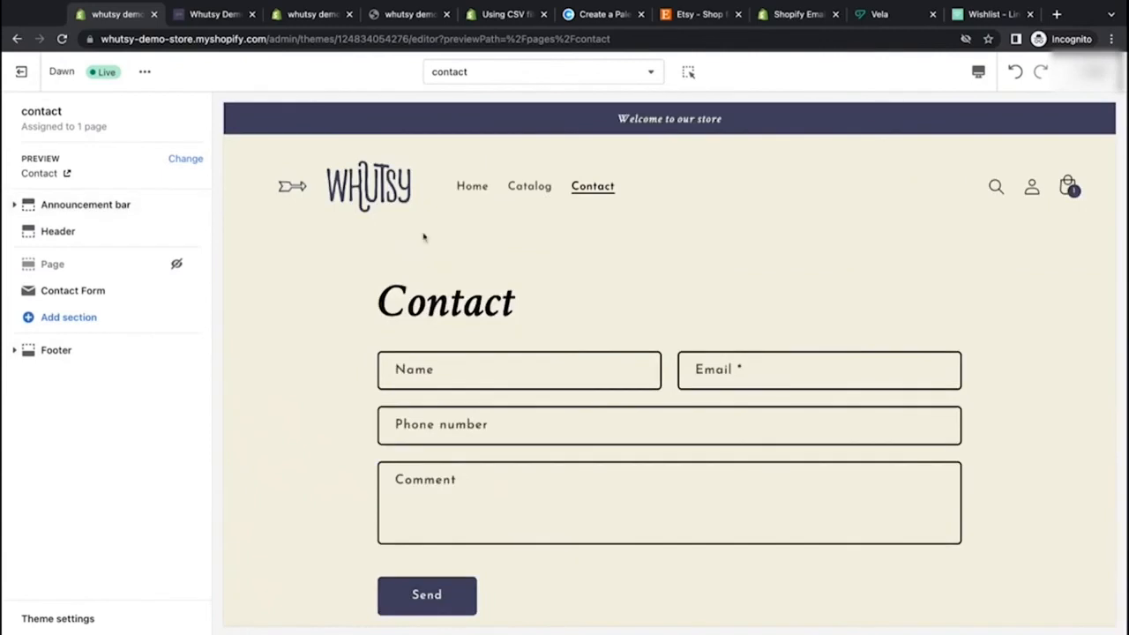
{"action": "left_click", "coordinate": [21, 72]}
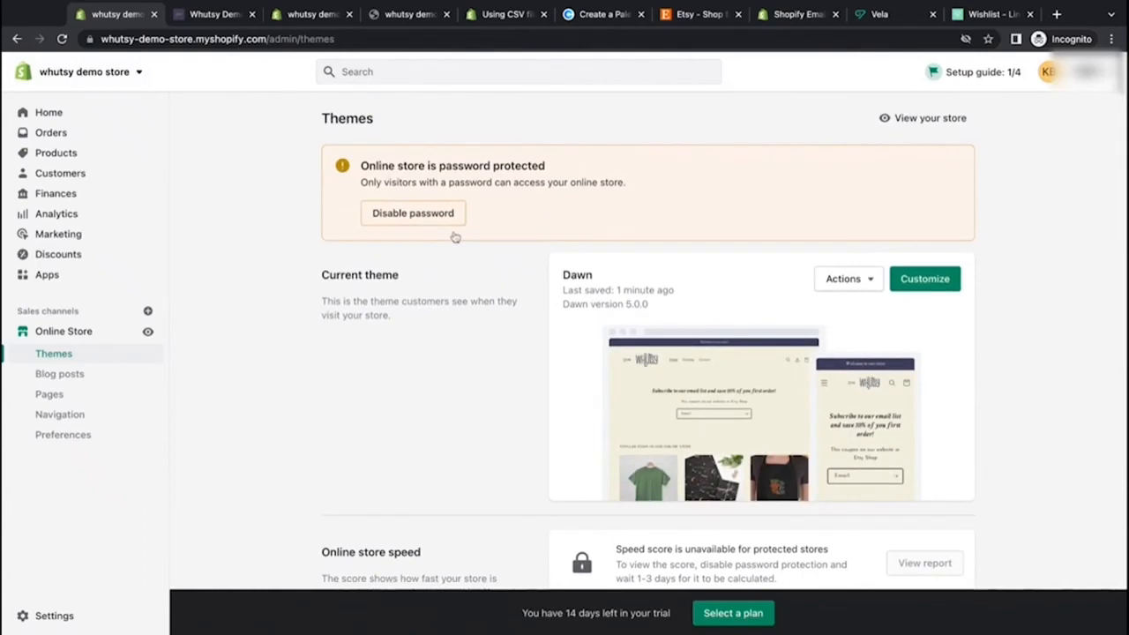
{"action": "scroll", "coordinate": [743, 424], "scroll_direction": "down", "scroll_amount": 1}
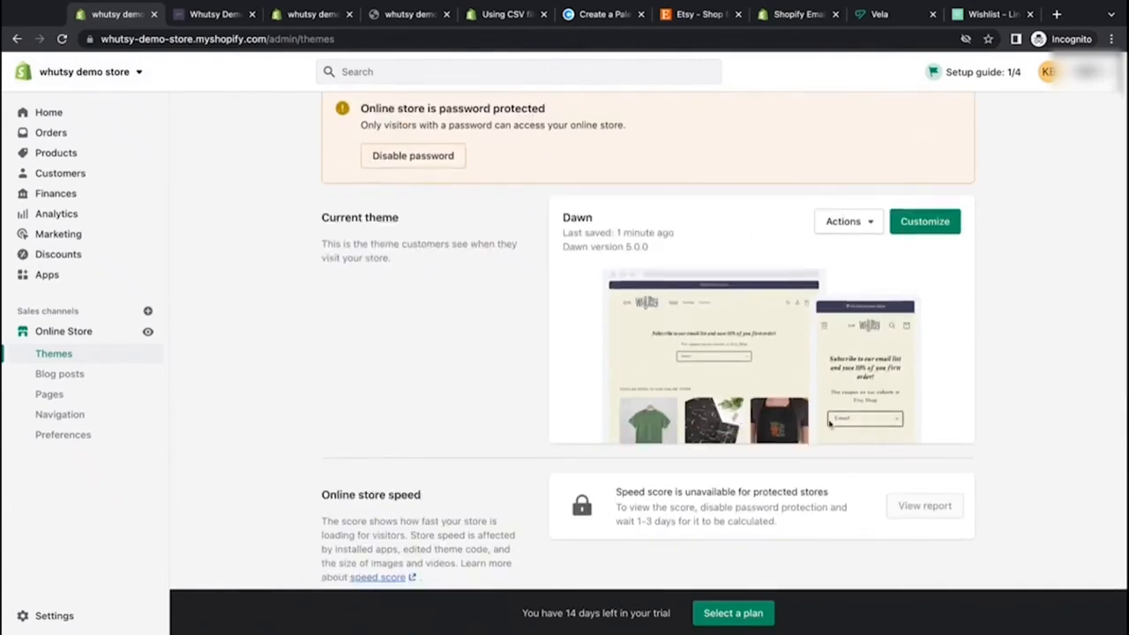
{"action": "scroll", "coordinate": [358, 385], "scroll_direction": "up", "scroll_amount": 1}
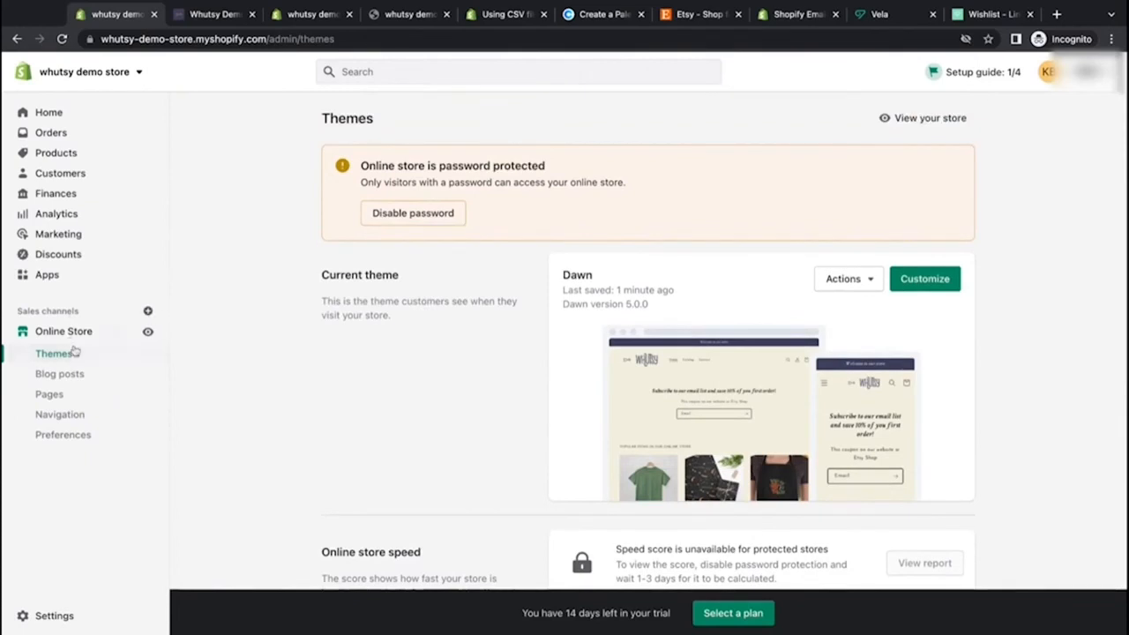
{"action": "left_click", "coordinate": [73, 420]}
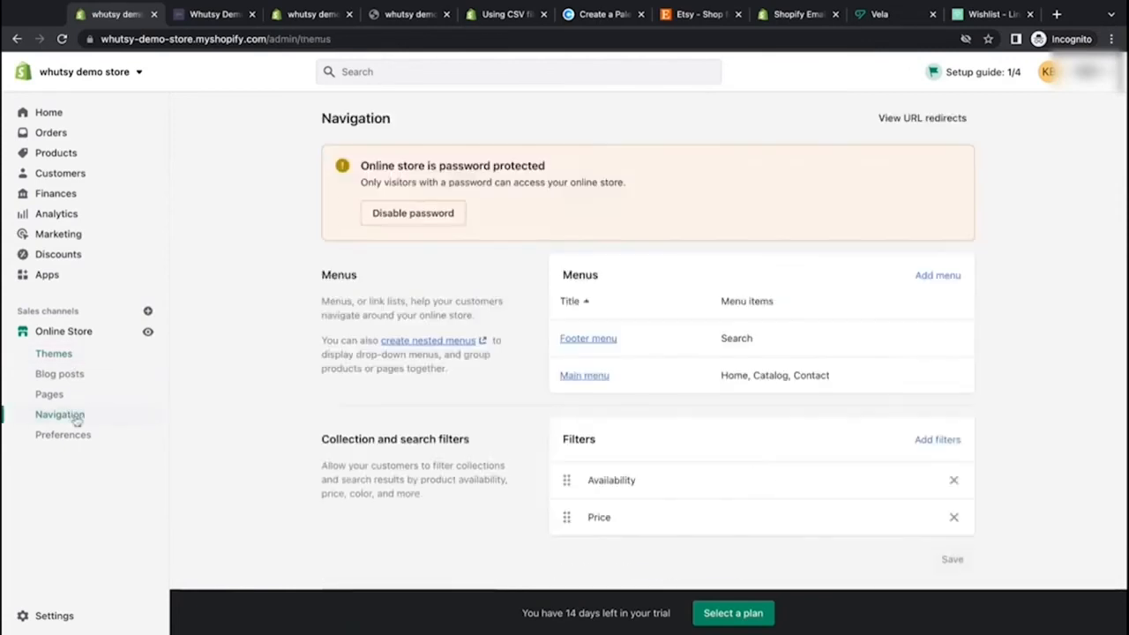
Step: Open the Main menu and delete its Contact menu item
{"action": "scroll", "coordinate": [640, 385], "scroll_direction": "down", "scroll_amount": 1}
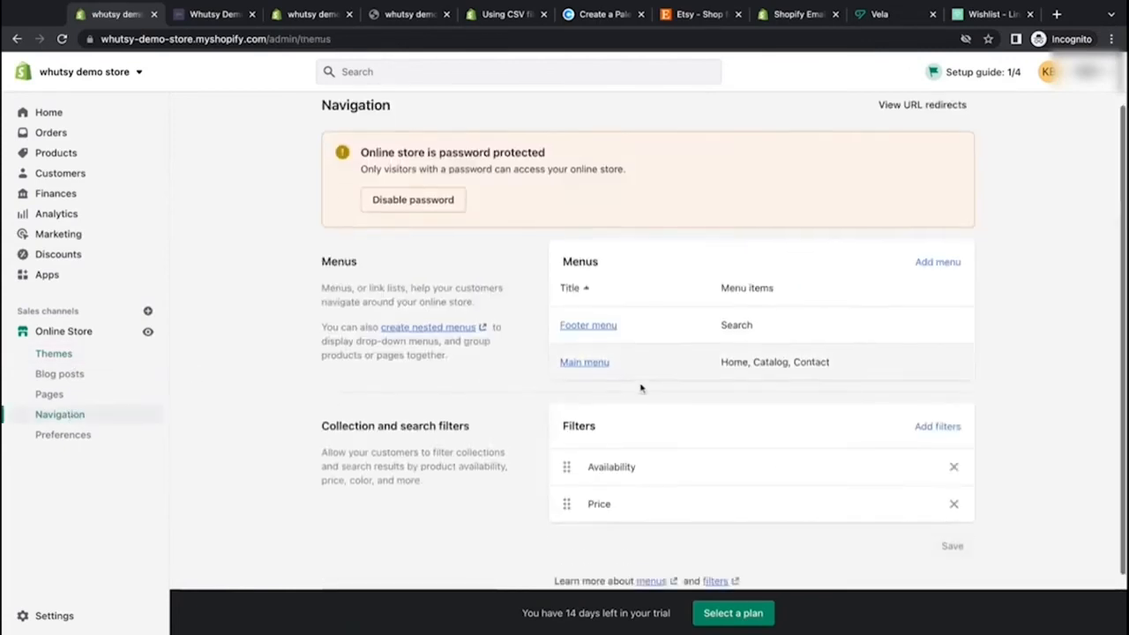
{"action": "left_click", "coordinate": [598, 358]}
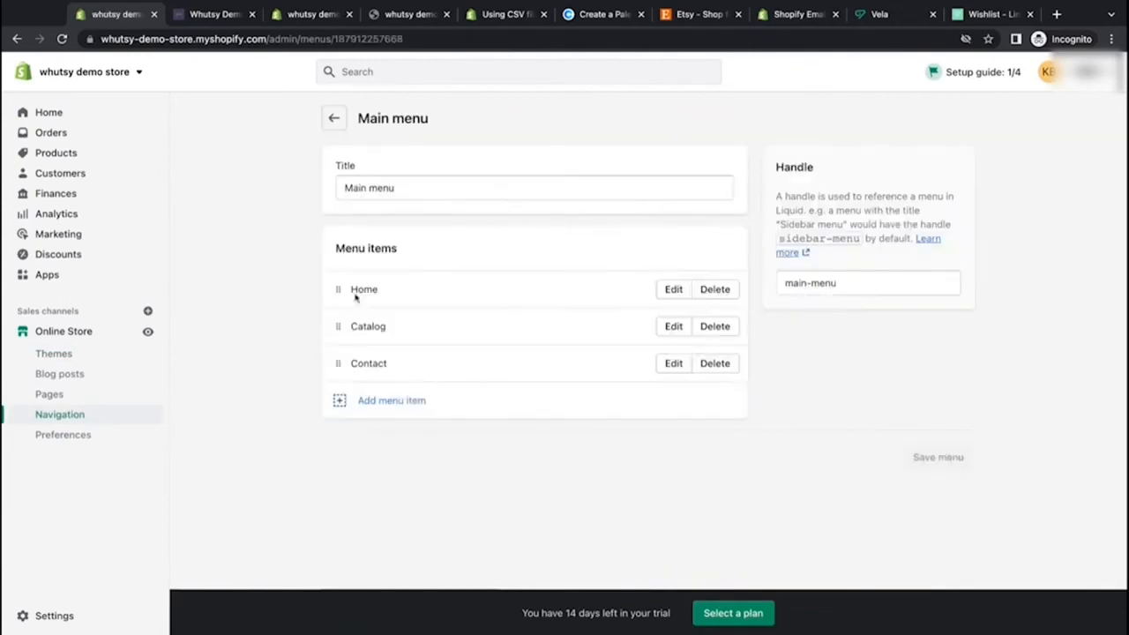
{"action": "left_click_drag", "start_coordinate": [385, 290], "coordinate": [350, 291]}
{"action": "left_click_drag", "start_coordinate": [395, 334], "coordinate": [351, 336]}
{"action": "left_click_drag", "start_coordinate": [395, 369], "coordinate": [351, 366]}
{"action": "left_click", "coordinate": [499, 365]}
{"action": "left_click", "coordinate": [723, 367]}
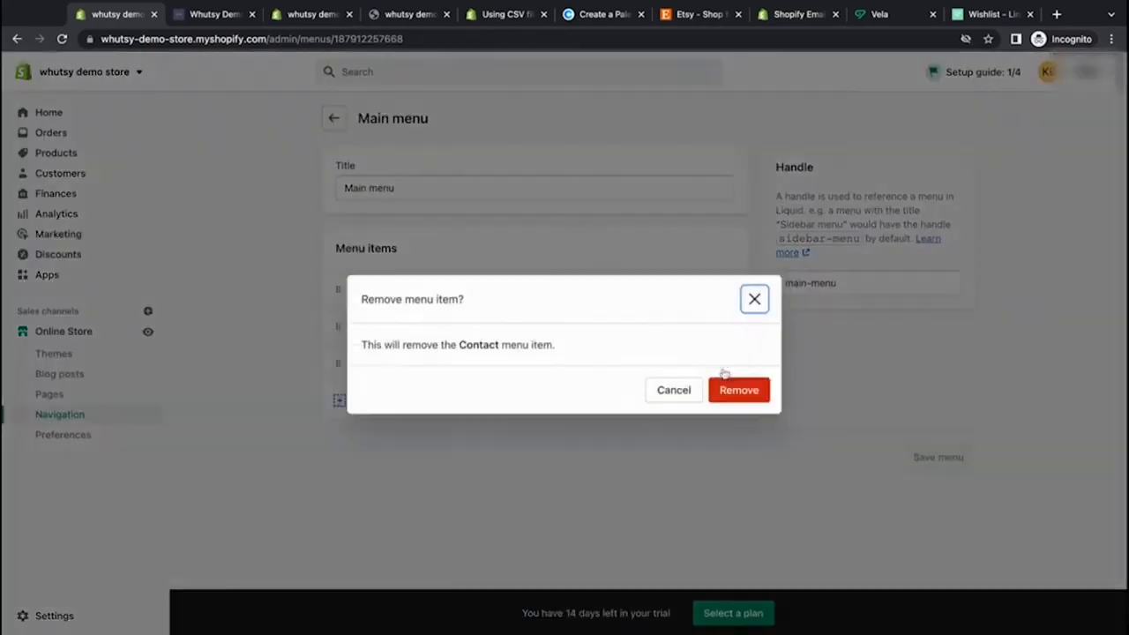
{"action": "left_click", "coordinate": [734, 392]}
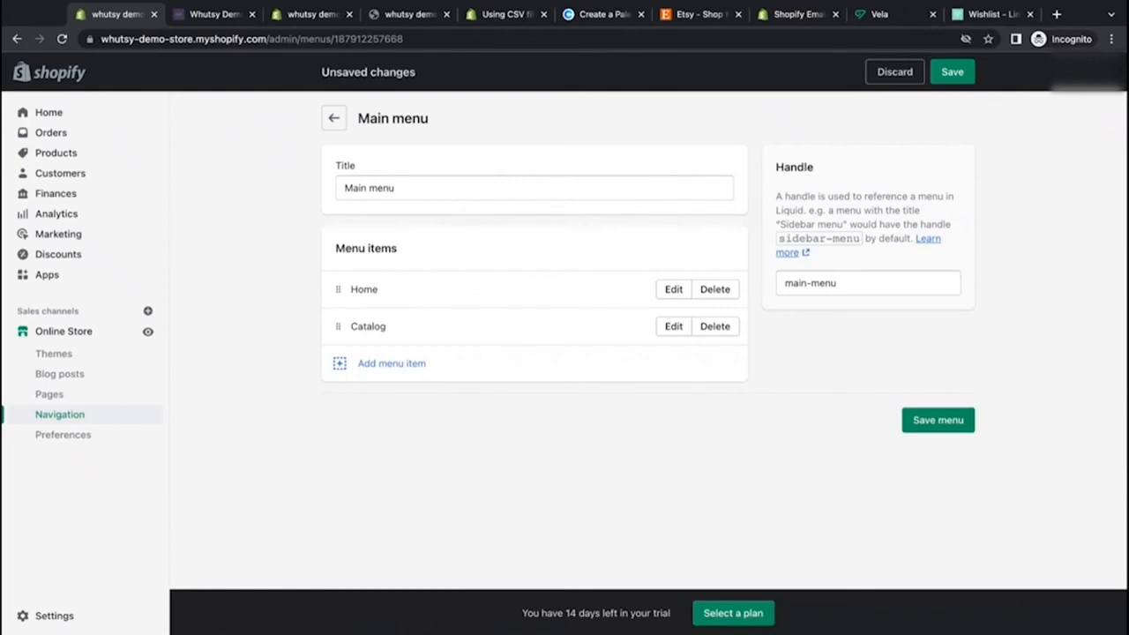
{"action": "left_click", "coordinate": [667, 331]}
{"action": "left_click", "coordinate": [979, 224]}
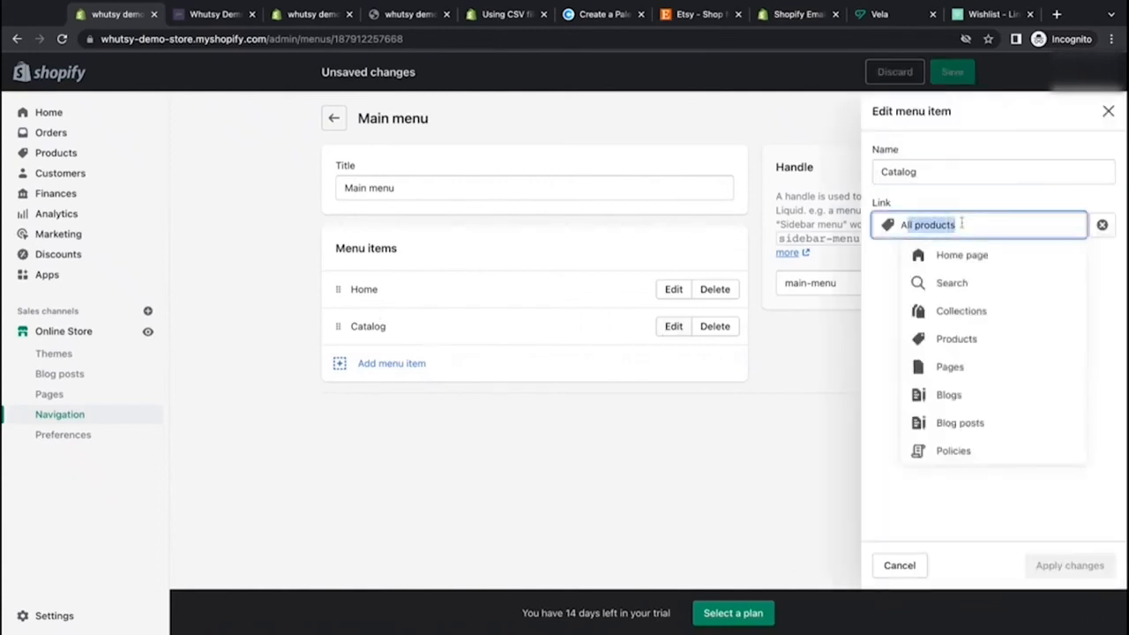
{"action": "left_click", "coordinate": [877, 289]}
{"action": "left_click", "coordinate": [677, 377]}
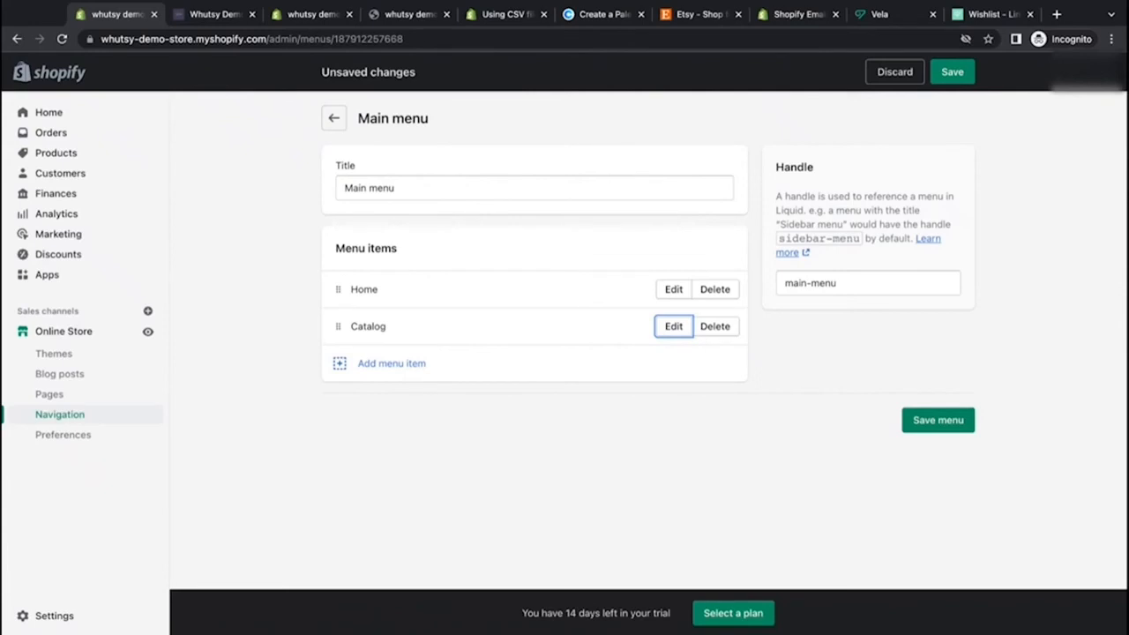
Step: Add an Aprons collection link as a sub-item under Catalog and save the main menu
{"action": "left_click", "coordinate": [381, 363]}
{"action": "left_click", "coordinate": [935, 224]}
{"action": "left_click", "coordinate": [940, 313]}
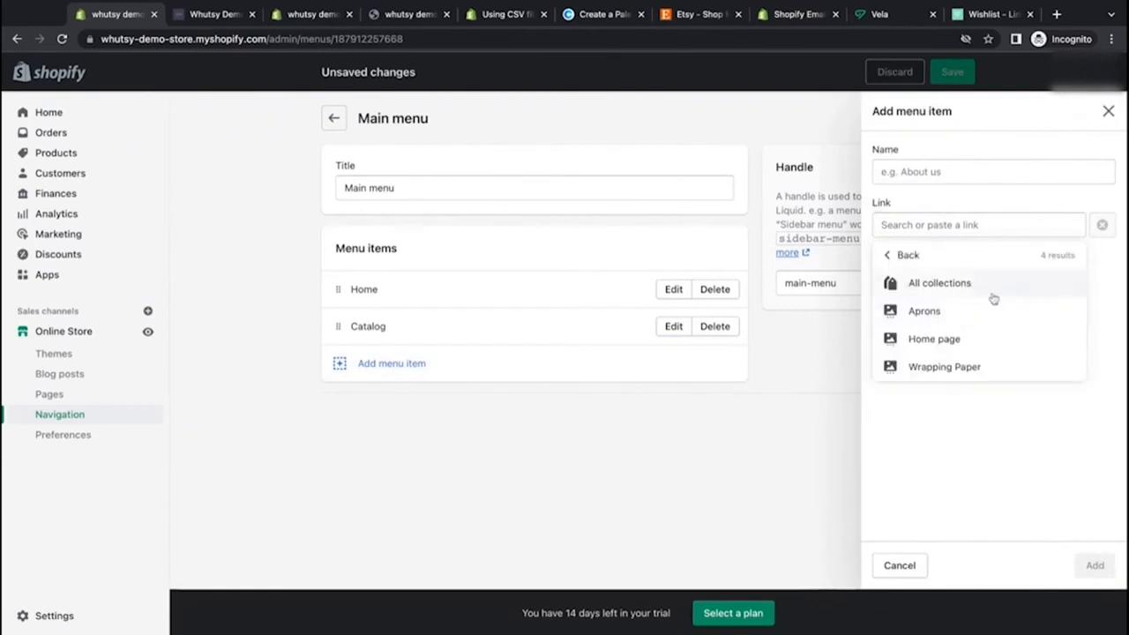
{"action": "left_click", "coordinate": [924, 312]}
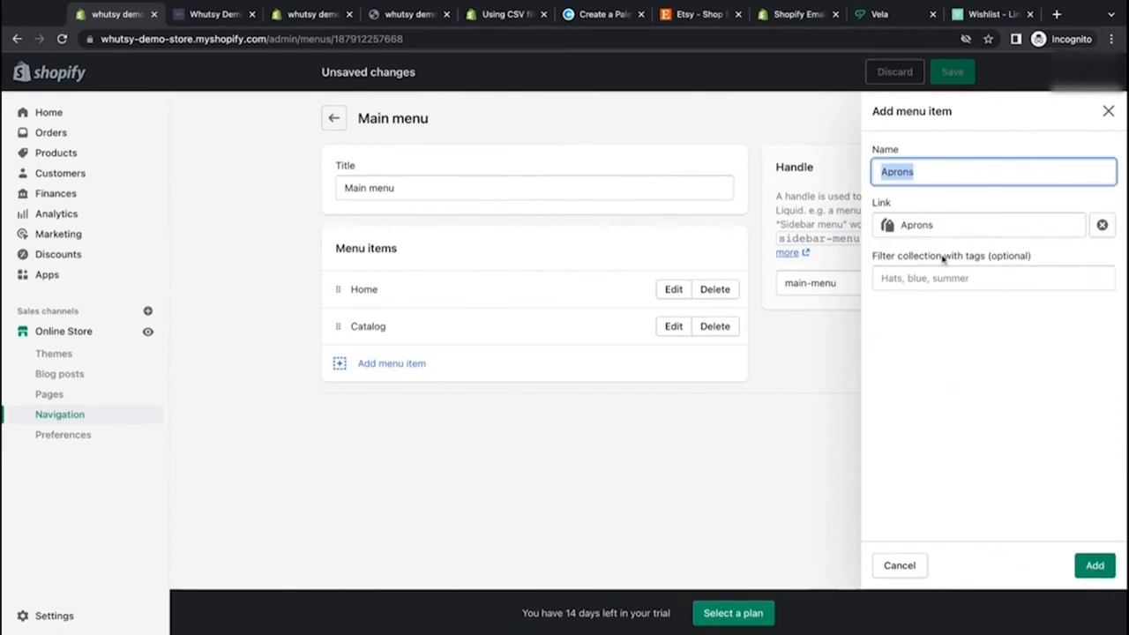
{"action": "left_click", "coordinate": [891, 299]}
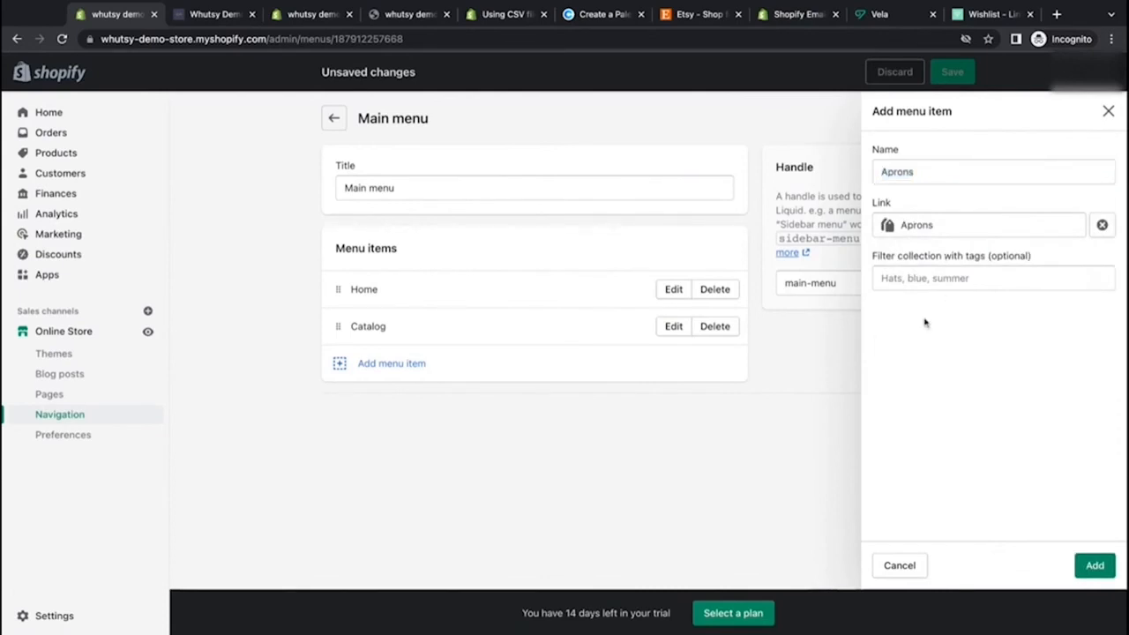
{"action": "left_click", "coordinate": [1093, 565]}
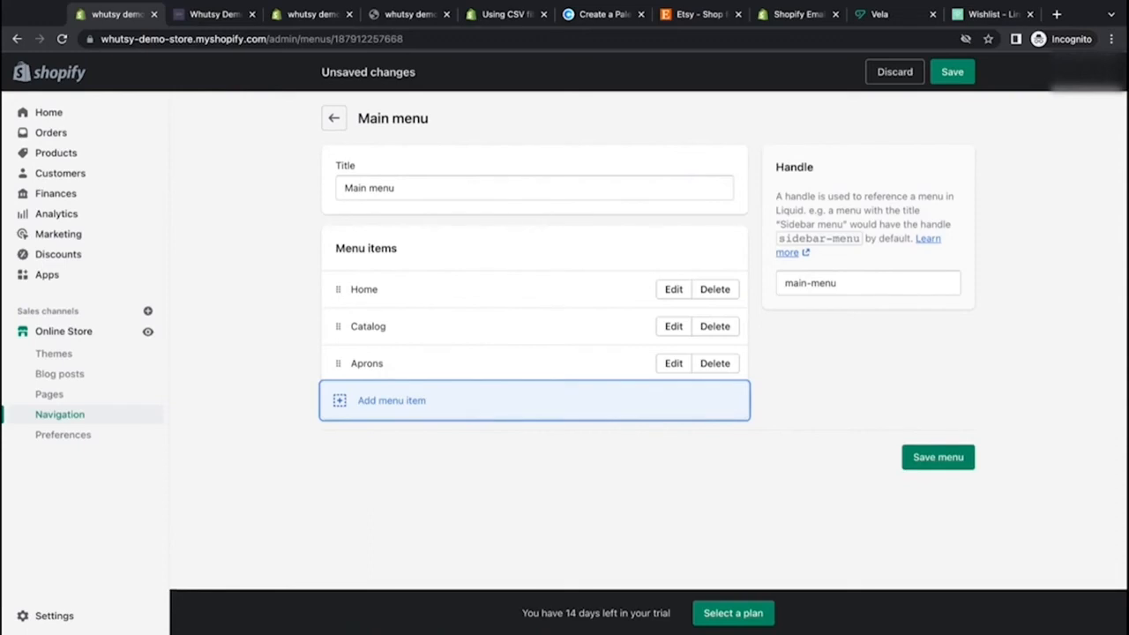
{"action": "left_click_drag", "start_coordinate": [340, 365], "coordinate": [376, 350]}
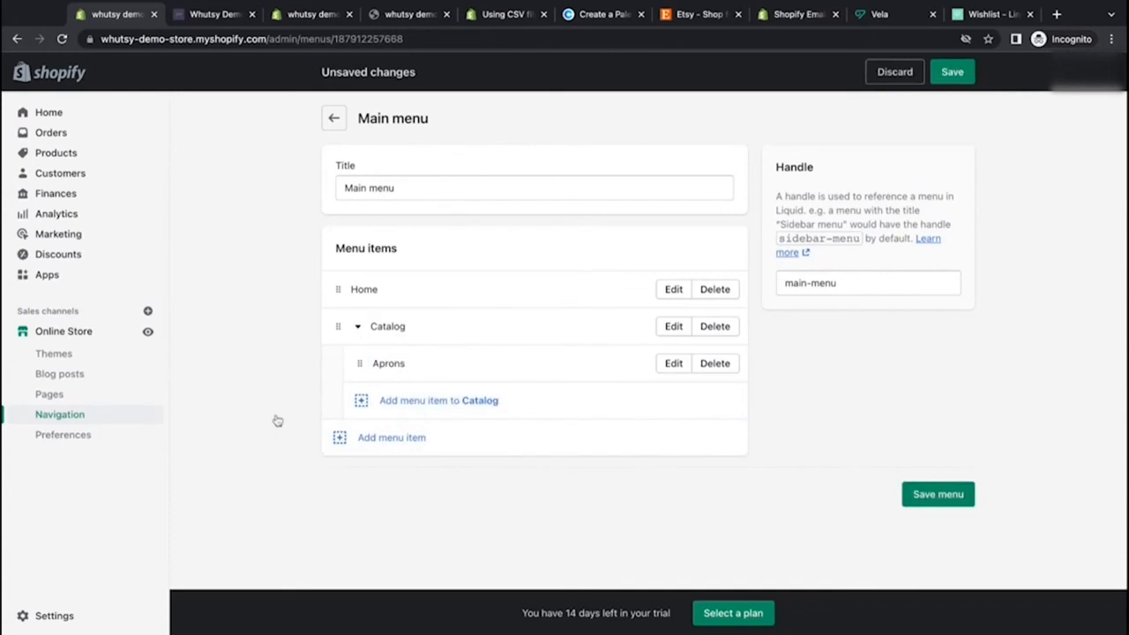
{"action": "left_click", "coordinate": [952, 71]}
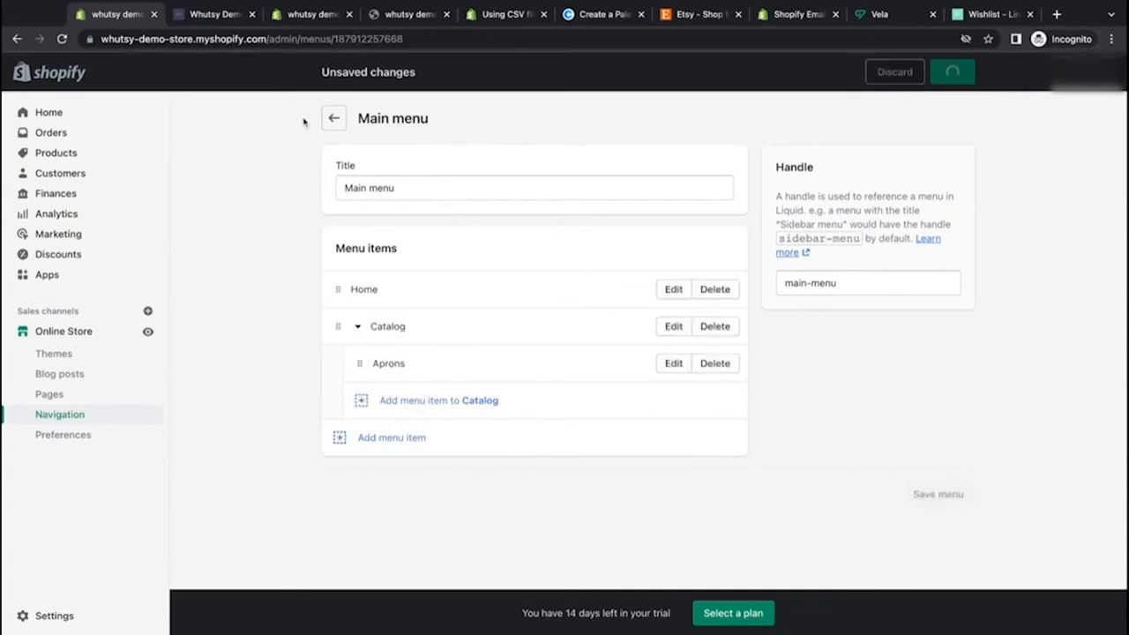
Step: Reload the storefront preview and check the Catalog link in the header menu
{"action": "left_click", "coordinate": [211, 16]}
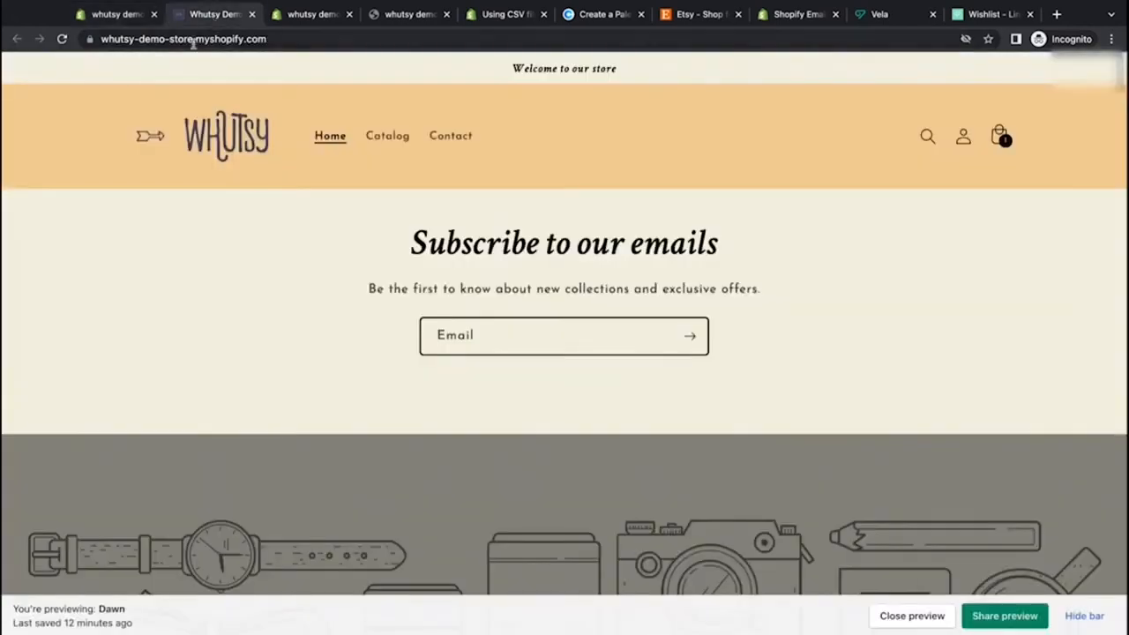
{"action": "left_click", "coordinate": [61, 39]}
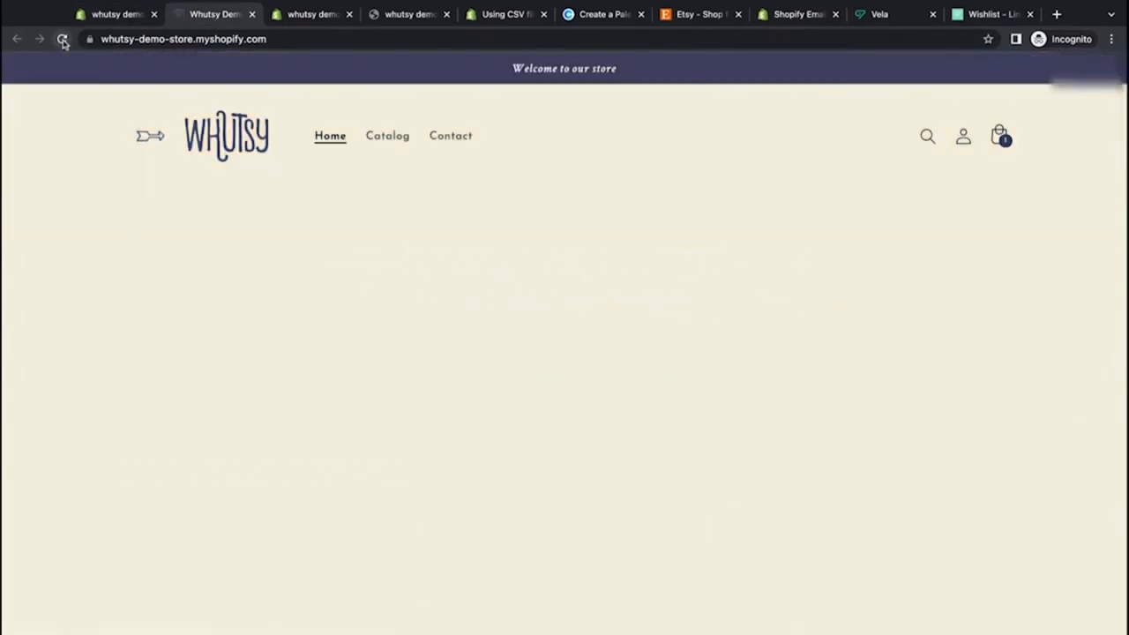
{"action": "left_click", "coordinate": [388, 137]}
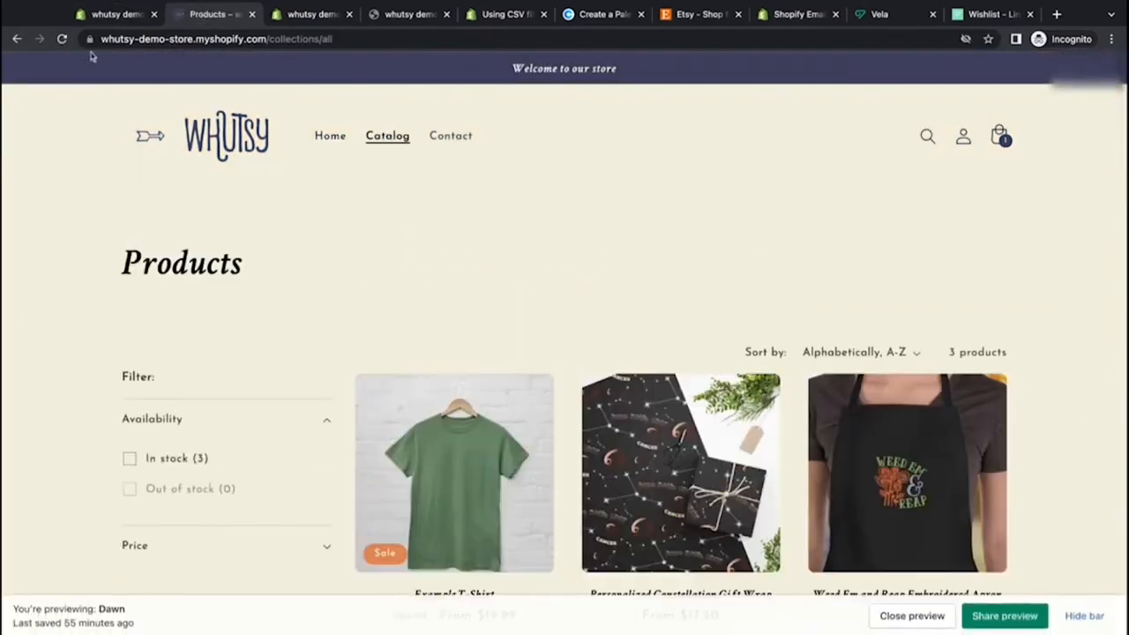
{"action": "left_click", "coordinate": [17, 39]}
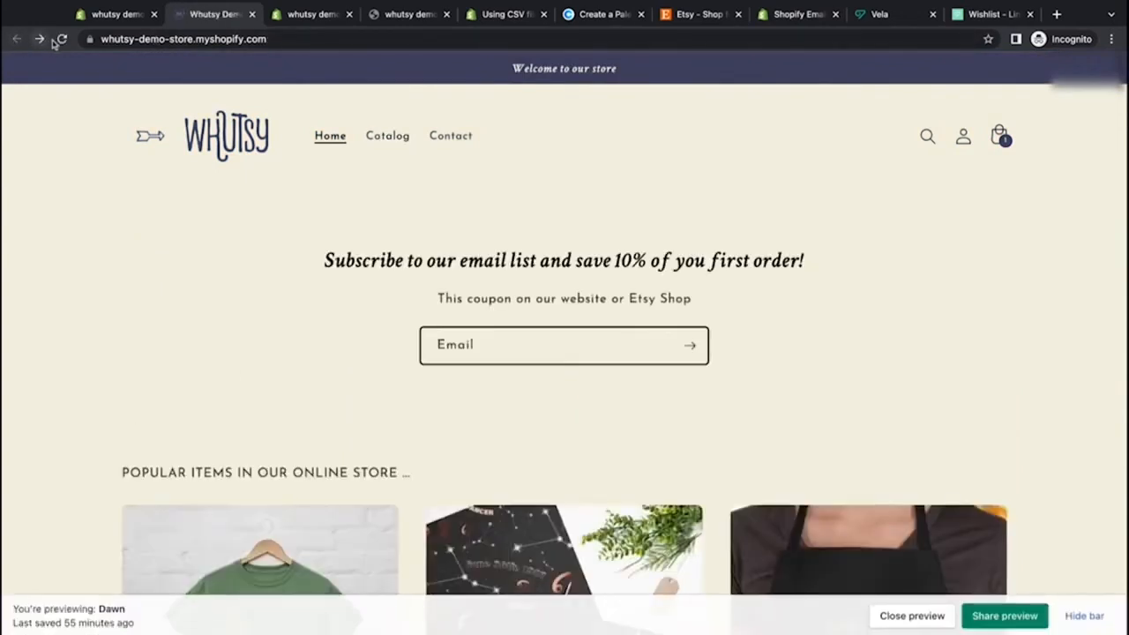
{"action": "left_click", "coordinate": [62, 39]}
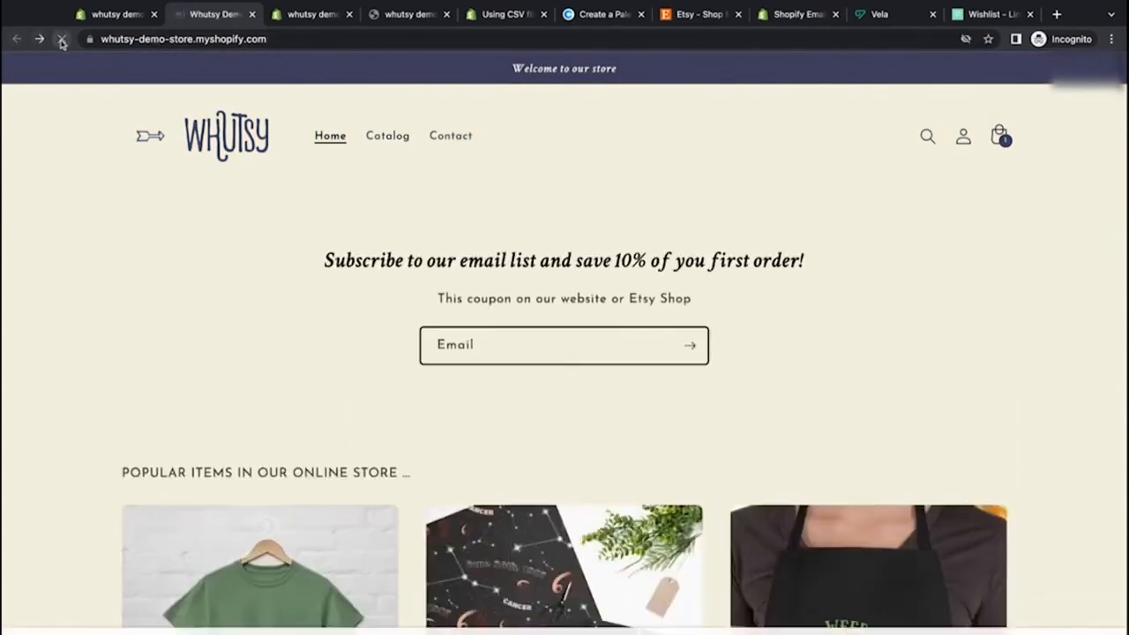
{"action": "left_click", "coordinate": [395, 140]}
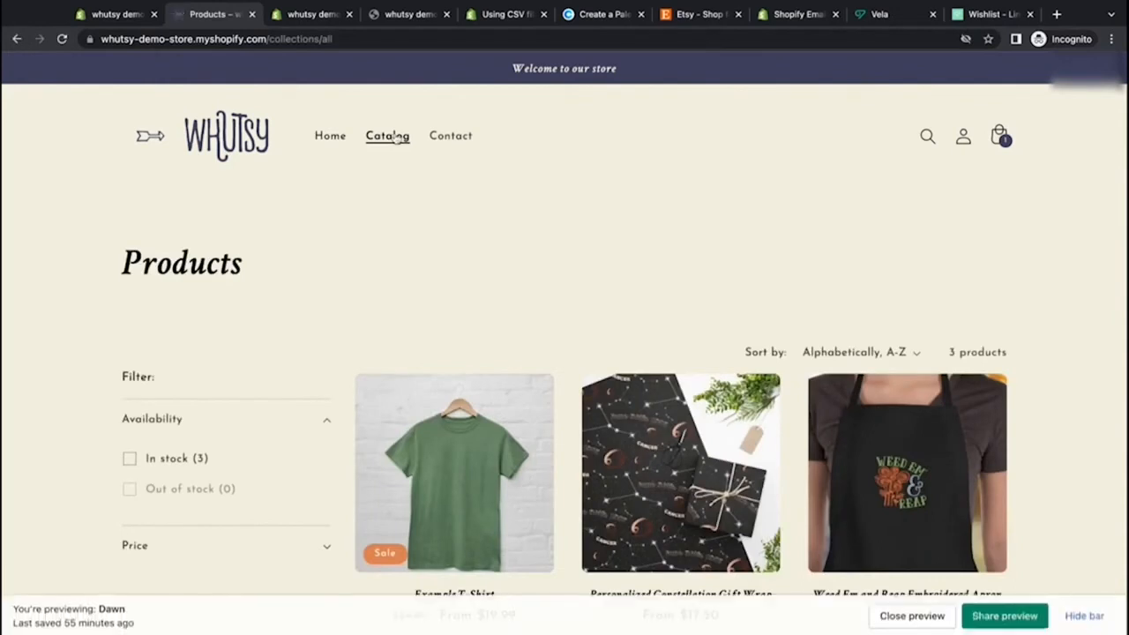
{"action": "left_click", "coordinate": [17, 39]}
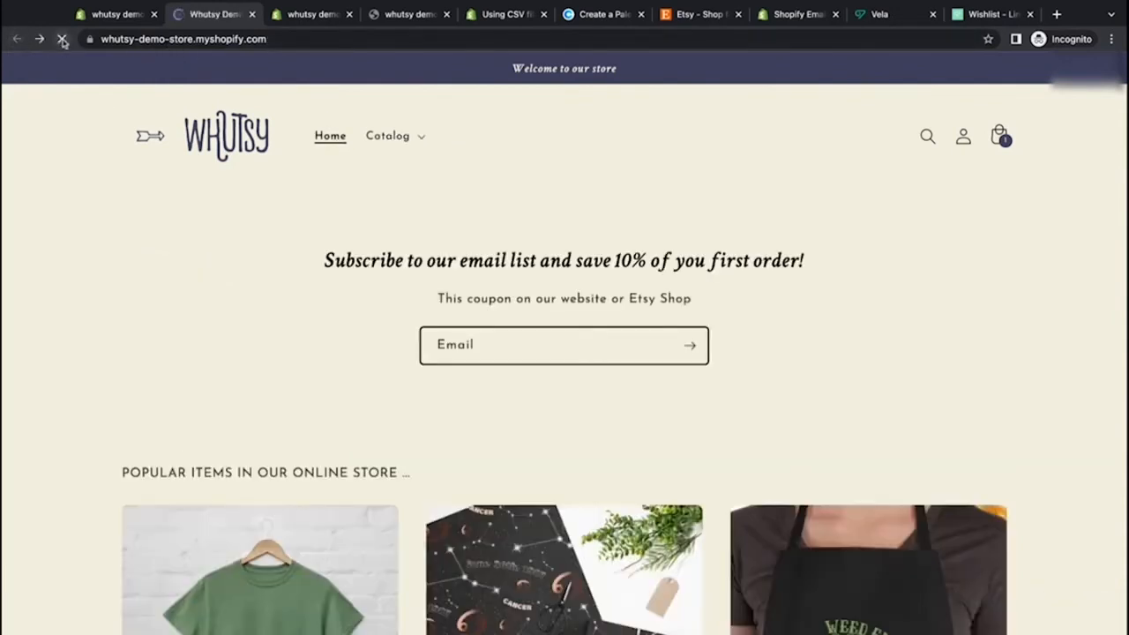
{"action": "left_click", "coordinate": [252, 16]}
Step: View the online store from the admin and check the Catalog dropdown in the header menu
{"action": "left_click", "coordinate": [113, 15]}
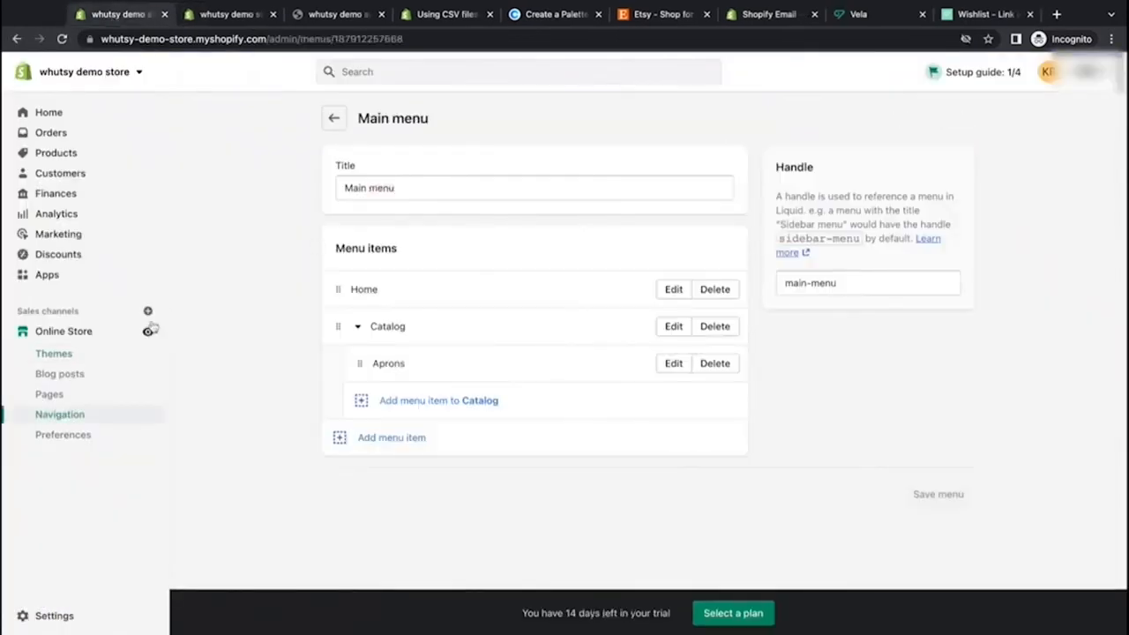
{"action": "left_click", "coordinate": [147, 332]}
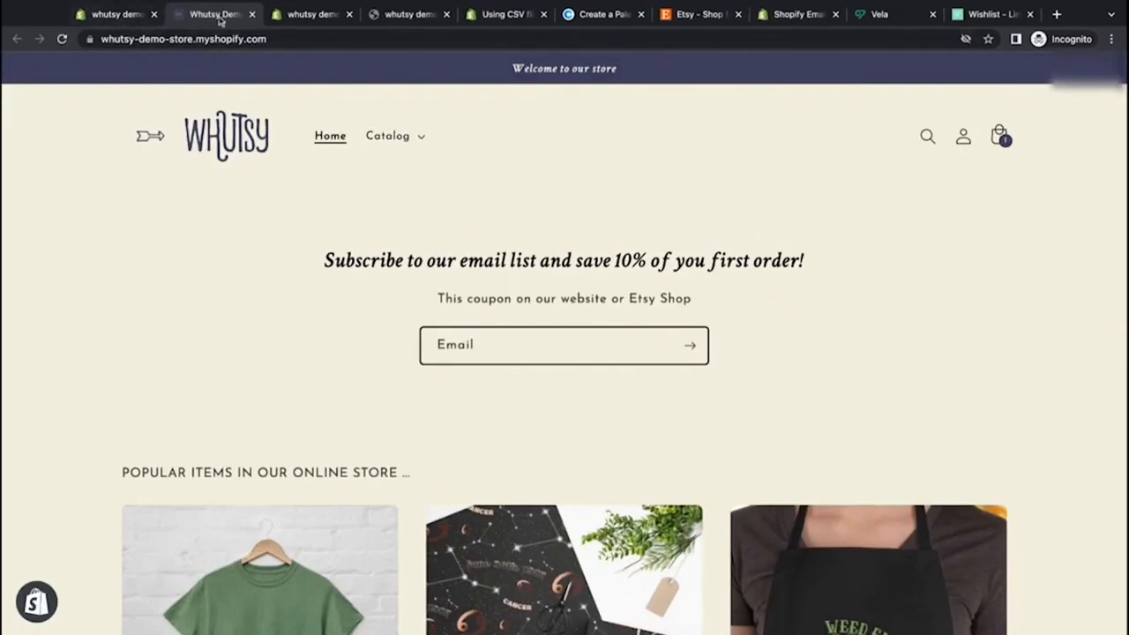
{"action": "left_click", "coordinate": [119, 16]}
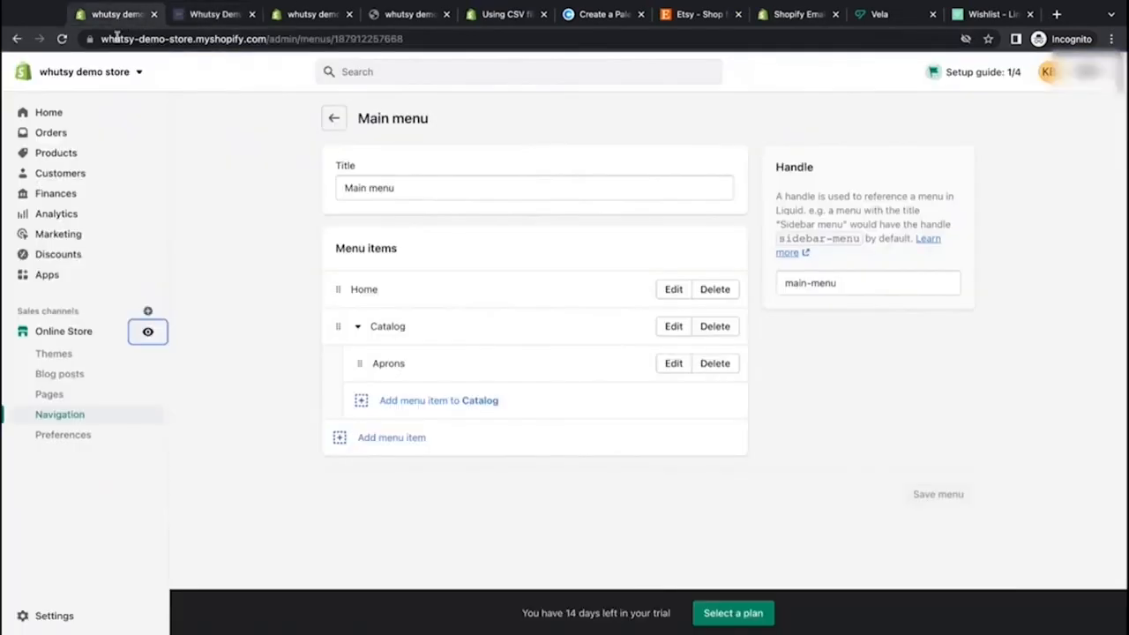
{"action": "left_click", "coordinate": [144, 337]}
{"action": "left_click", "coordinate": [424, 144]}
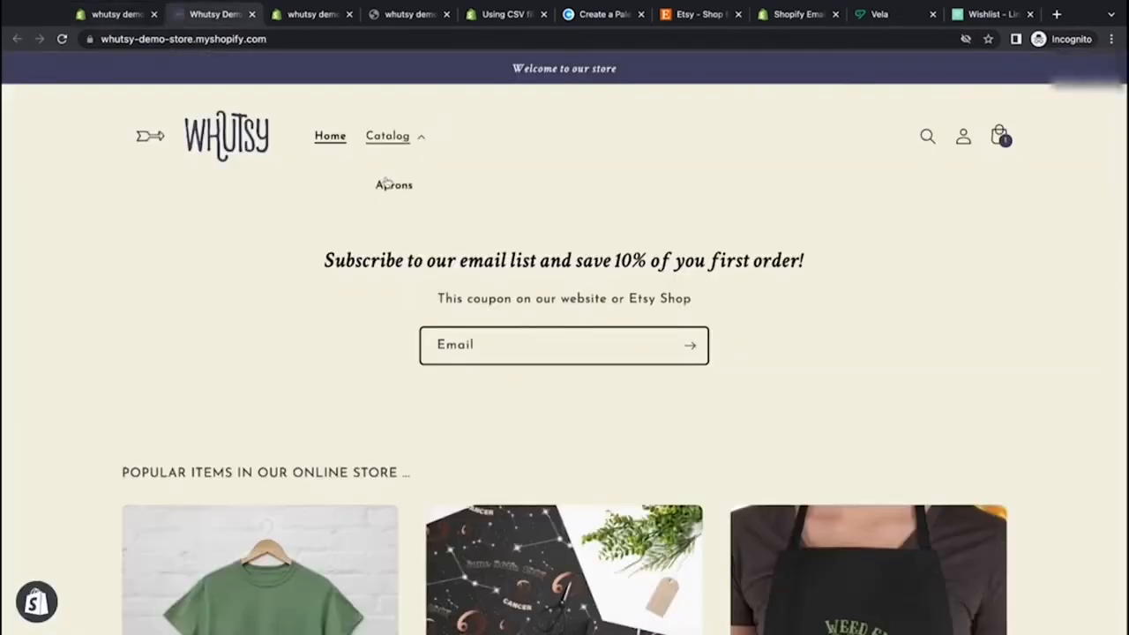
{"action": "left_click", "coordinate": [424, 139]}
{"action": "left_click", "coordinate": [425, 139]}
{"action": "left_click", "coordinate": [421, 141]}
{"action": "left_click", "coordinate": [421, 143]}
{"action": "left_click", "coordinate": [420, 140]}
Step: Add a Wrapping Paper collection link as another sub-item under Catalog
{"action": "left_click", "coordinate": [113, 15]}
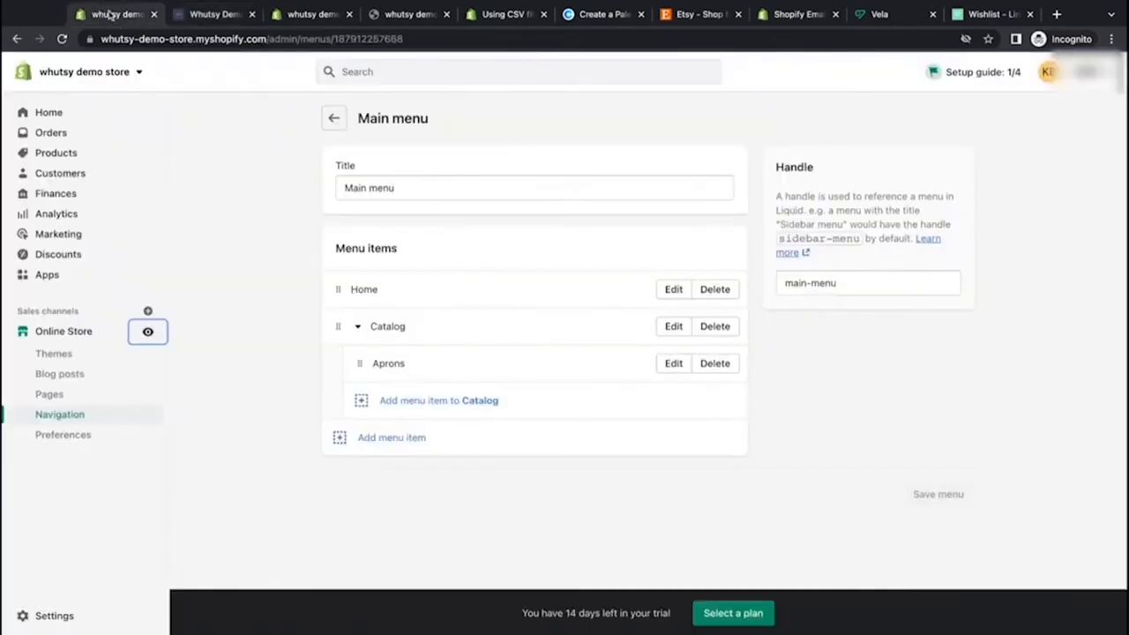
{"action": "left_click", "coordinate": [363, 407]}
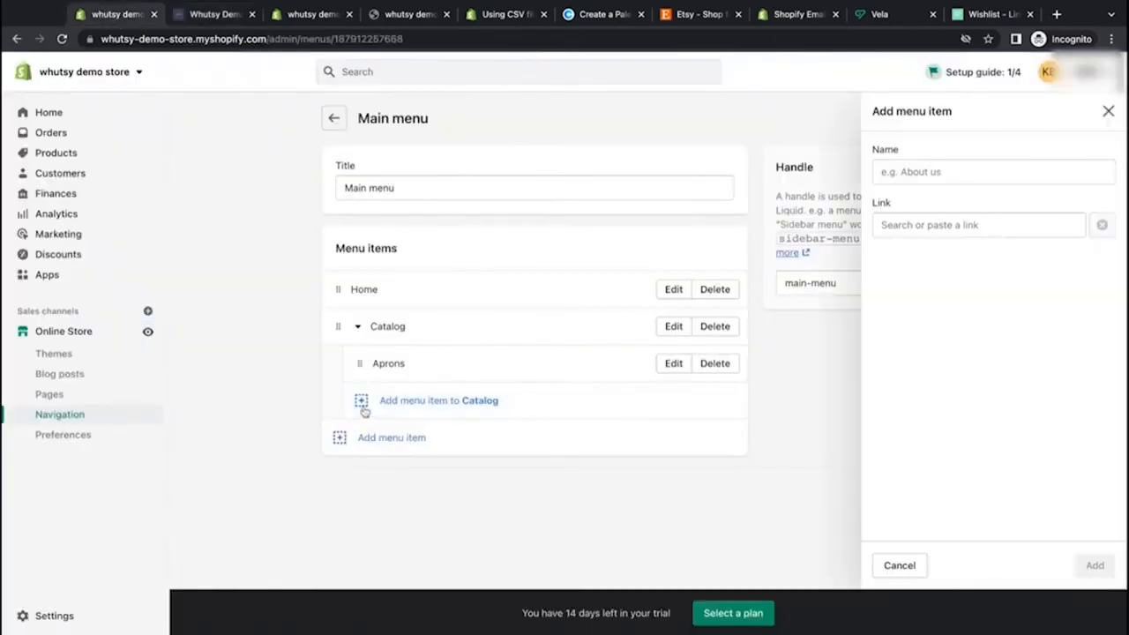
{"action": "left_click", "coordinate": [887, 225]}
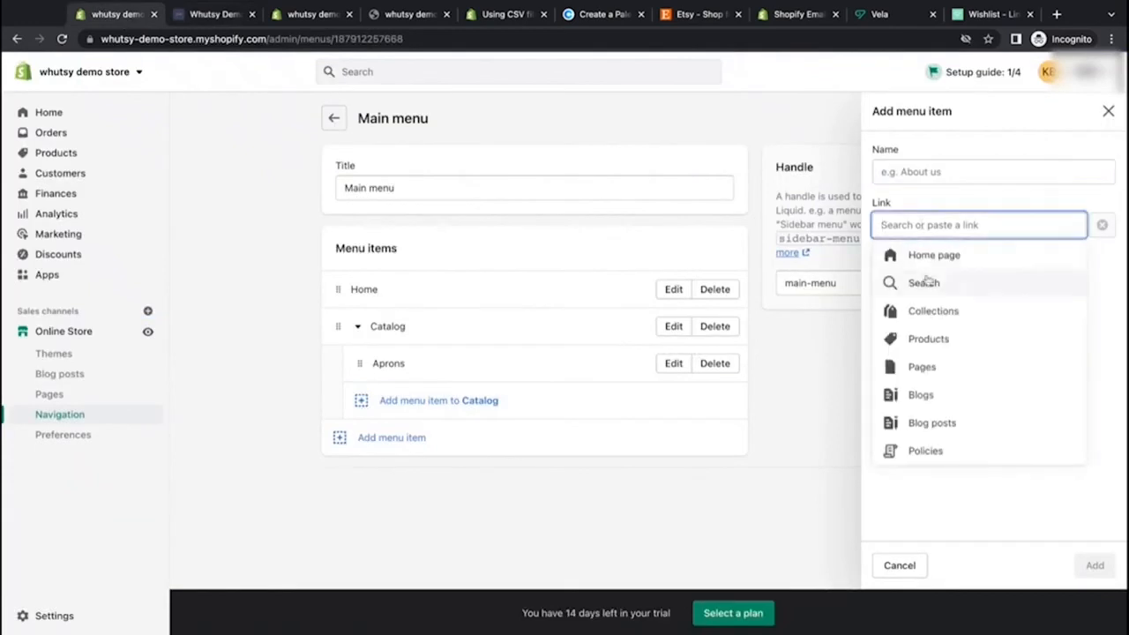
{"action": "left_click", "coordinate": [933, 311]}
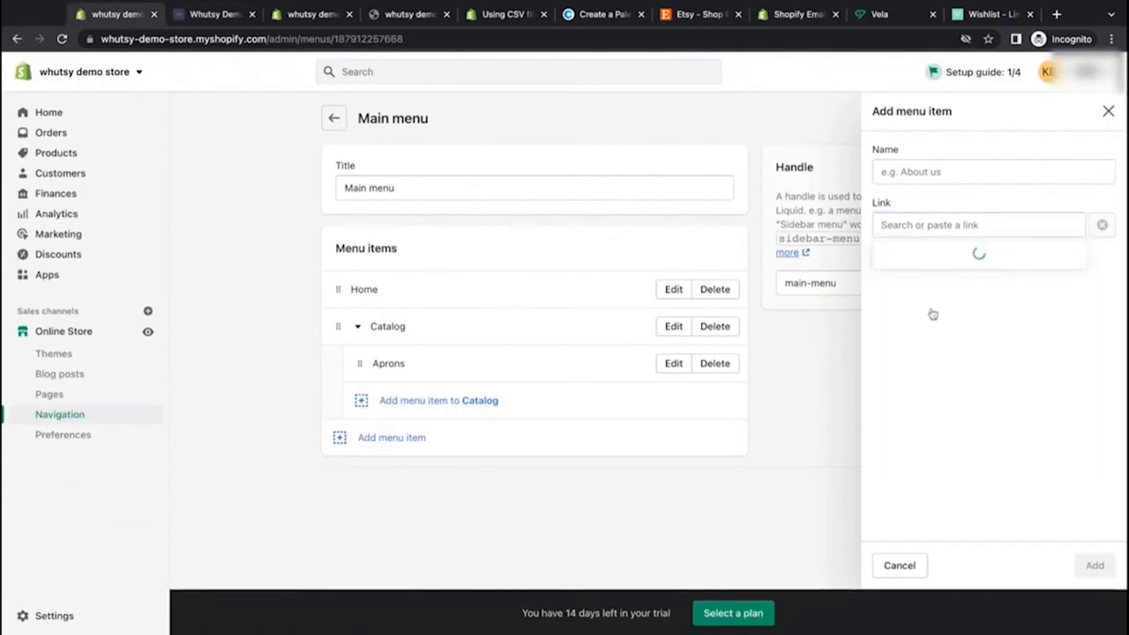
{"action": "left_click", "coordinate": [935, 366]}
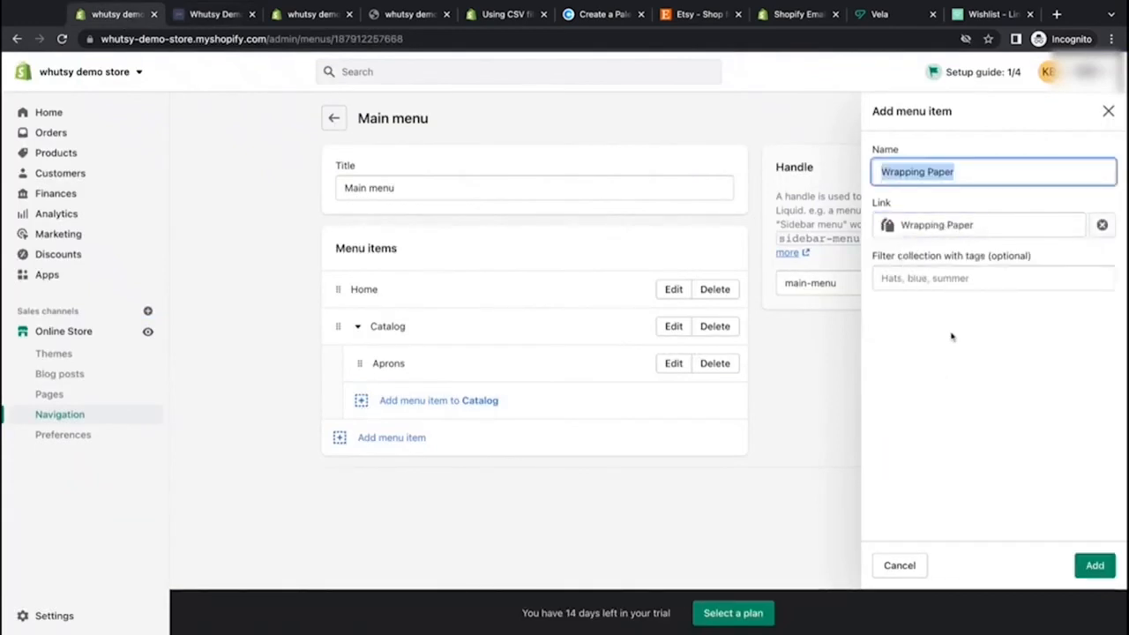
{"action": "left_click", "coordinate": [1095, 565]}
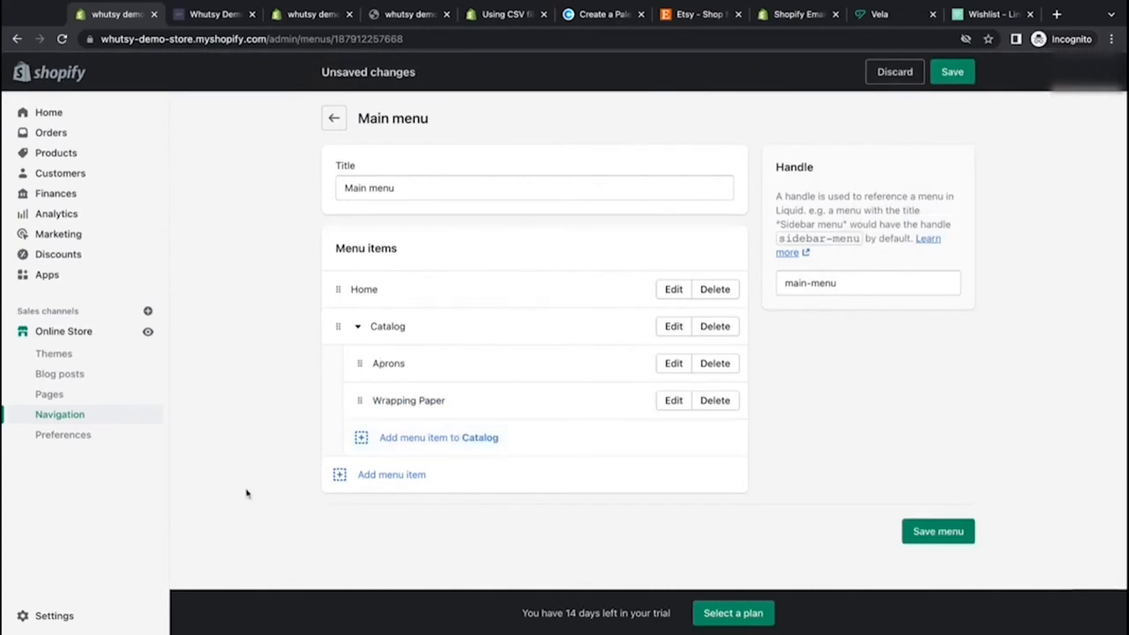
{"action": "left_click", "coordinate": [338, 476]}
{"action": "type", "text": "Shop Ets"}
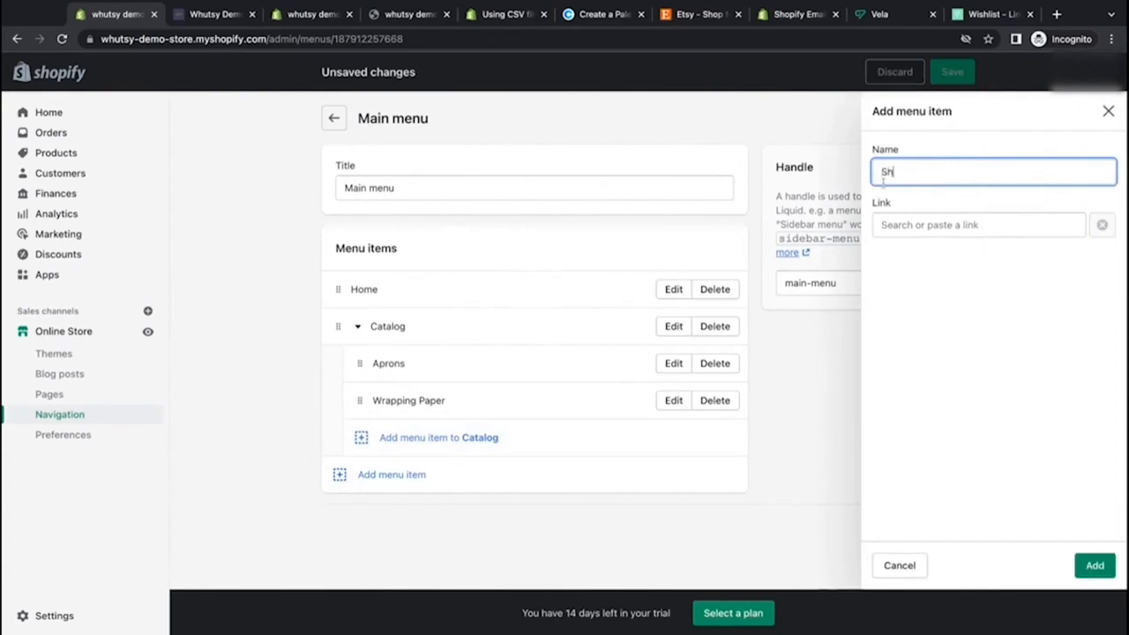
{"action": "key", "text": "BackSpace"}
{"action": "key", "text": "BackSpace"}
{"action": "type", "text": "on Etsy"}
{"action": "left_click", "coordinate": [970, 224]}
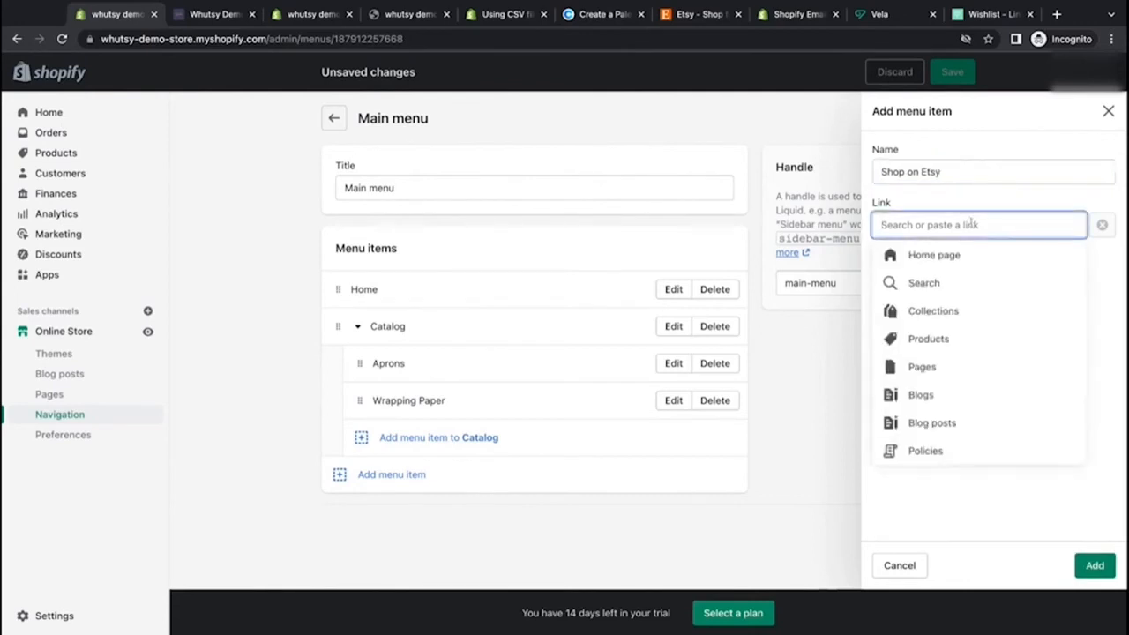
{"action": "type", "text": "https:"}
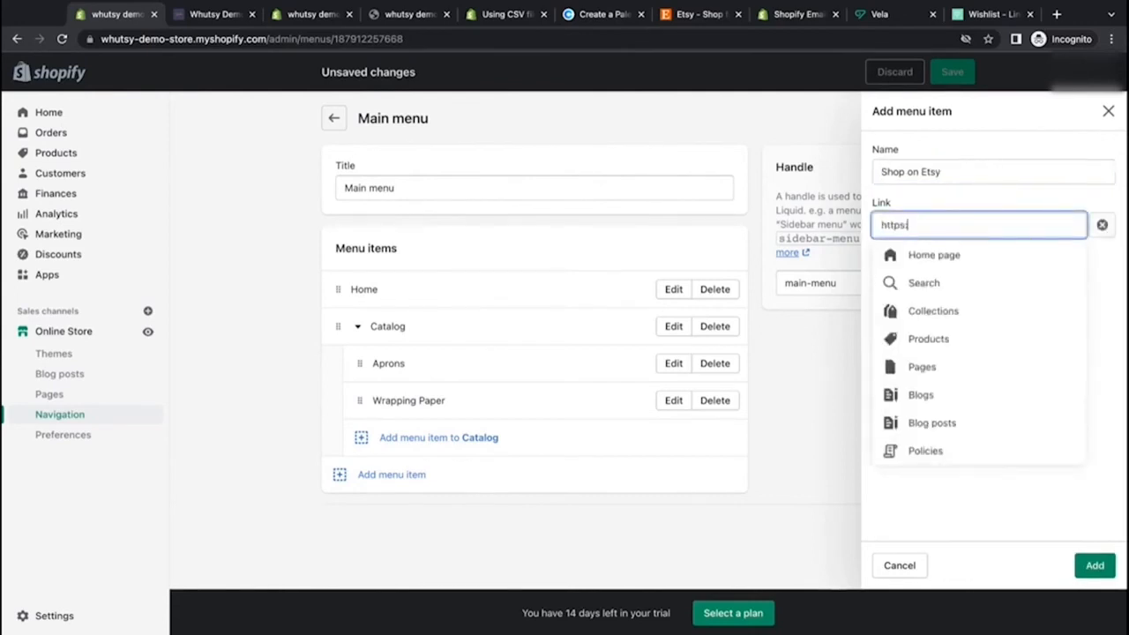
{"action": "type", "text": "//"}
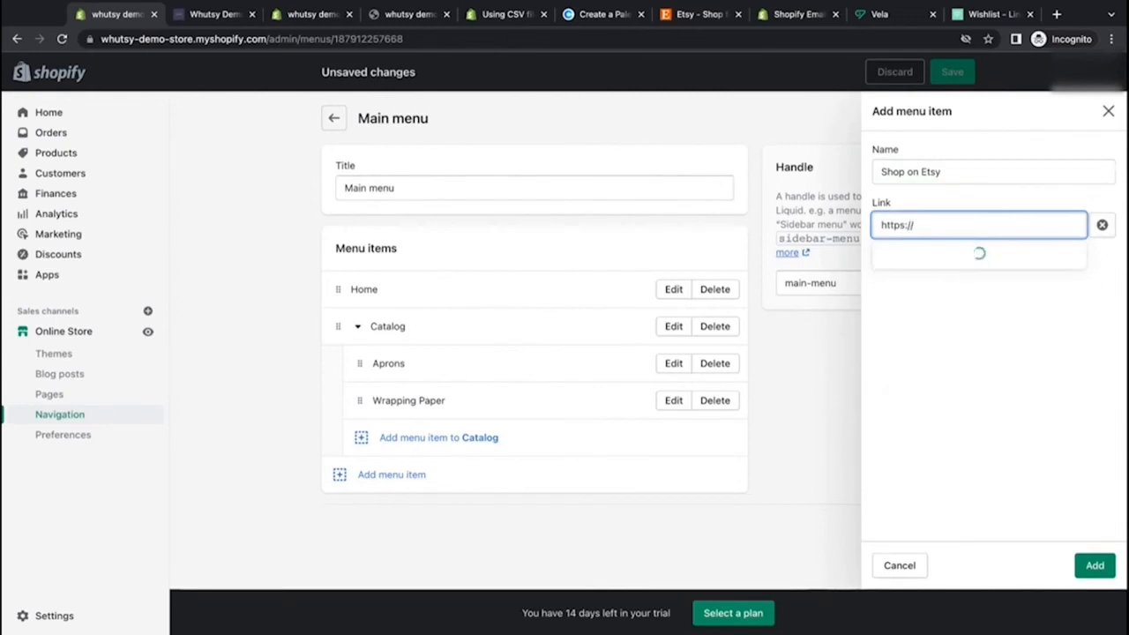
{"action": "type", "text": "etsy.com"}
{"action": "left_click", "coordinate": [919, 258]}
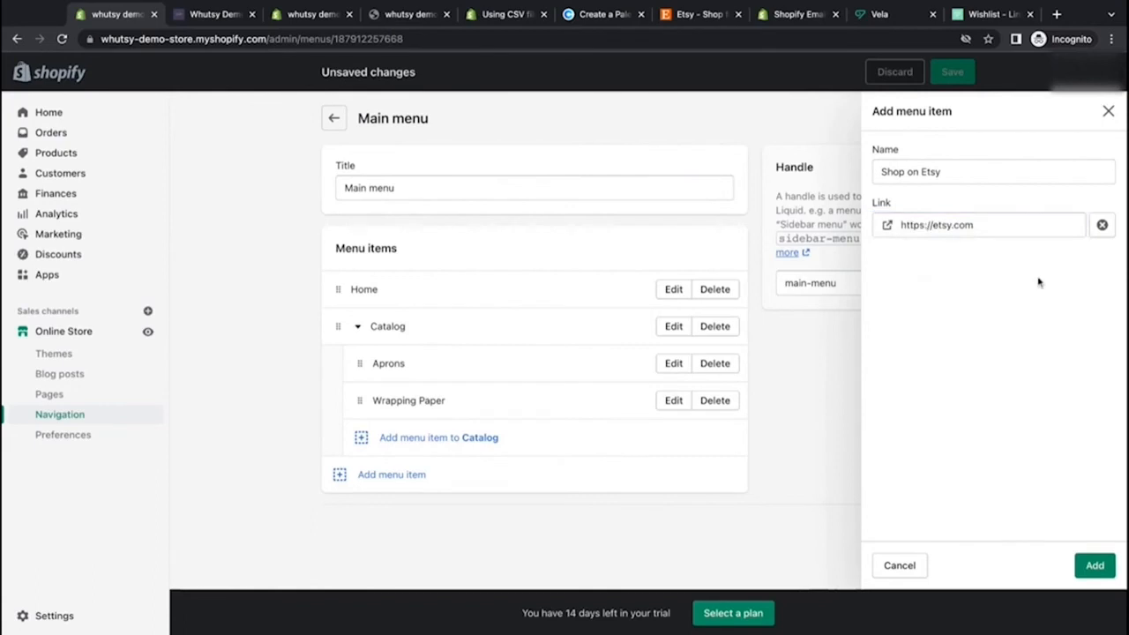
{"action": "left_click", "coordinate": [1098, 567]}
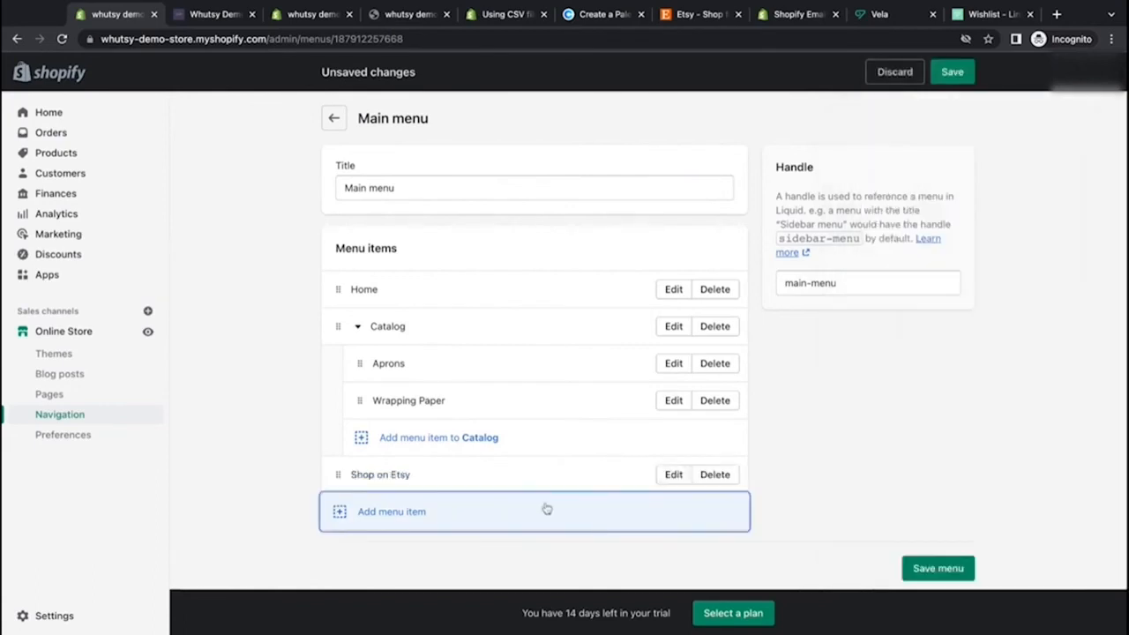
{"action": "left_click", "coordinate": [939, 568]}
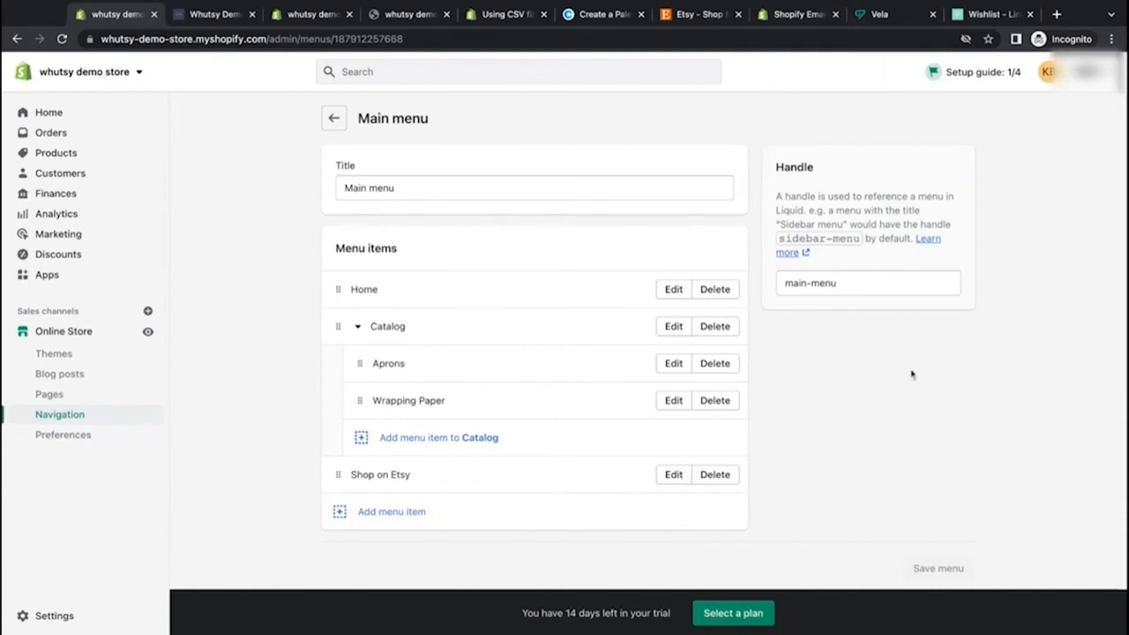
Step: Reload the storefront and open the Wrapping Paper collection from the Catalog dropdown to check its product
{"action": "left_click", "coordinate": [227, 14]}
{"action": "left_click", "coordinate": [62, 39]}
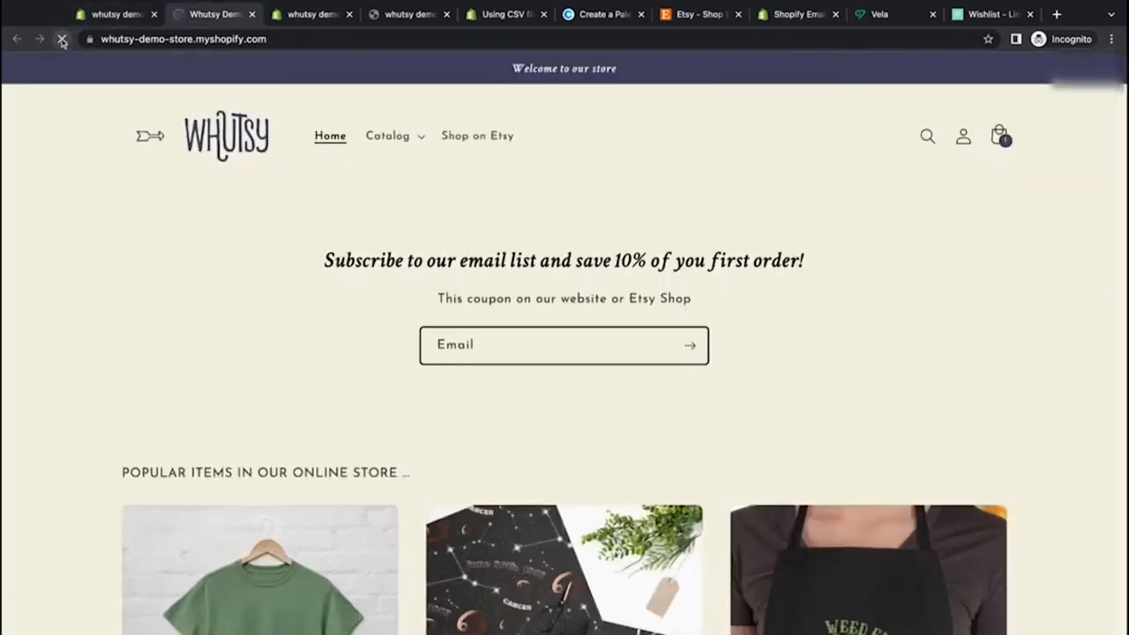
{"action": "left_click", "coordinate": [421, 137]}
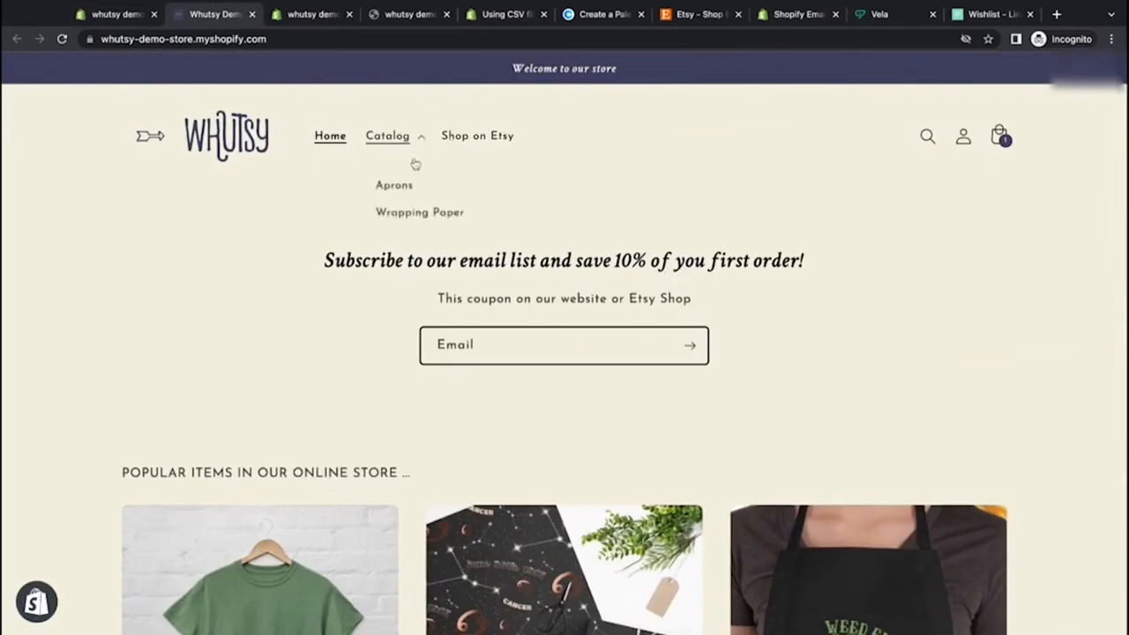
{"action": "left_click", "coordinate": [408, 212]}
{"action": "scroll", "coordinate": [379, 315], "scroll_direction": "down", "scroll_amount": 2}
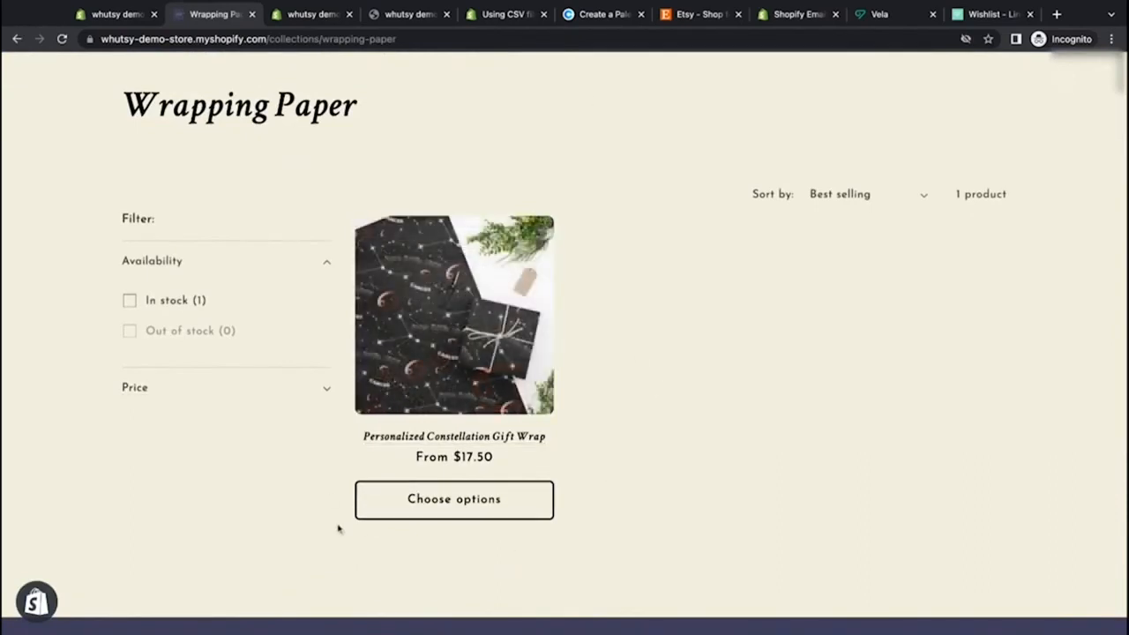
{"action": "left_click", "coordinate": [452, 518]}
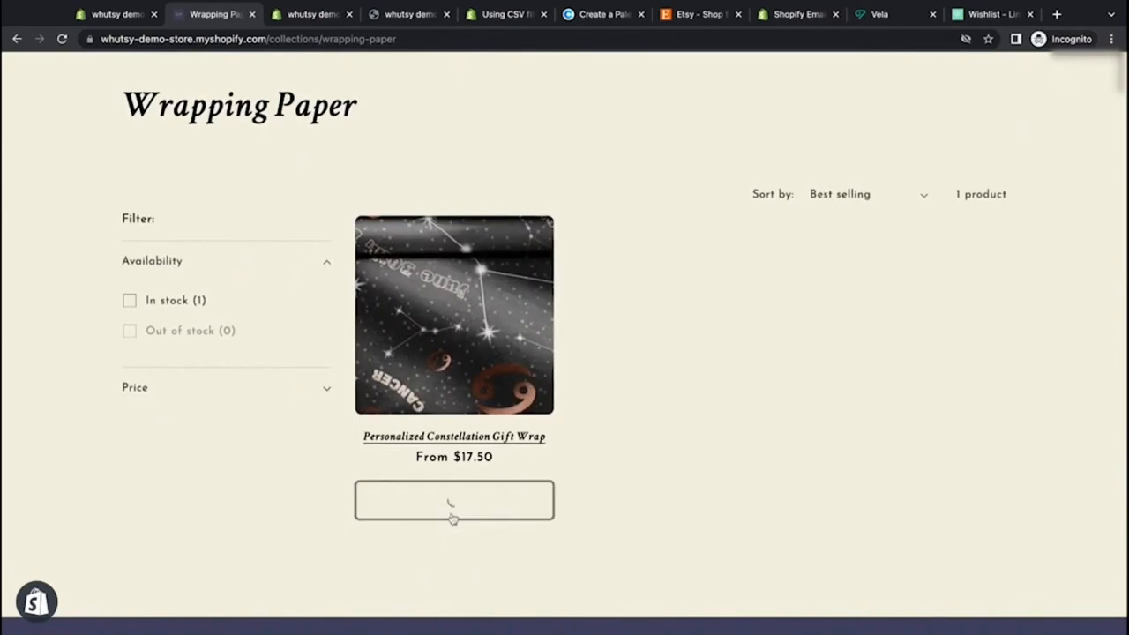
{"action": "left_click", "coordinate": [661, 415]}
{"action": "scroll", "coordinate": [661, 415], "scroll_direction": "down", "scroll_amount": 3}
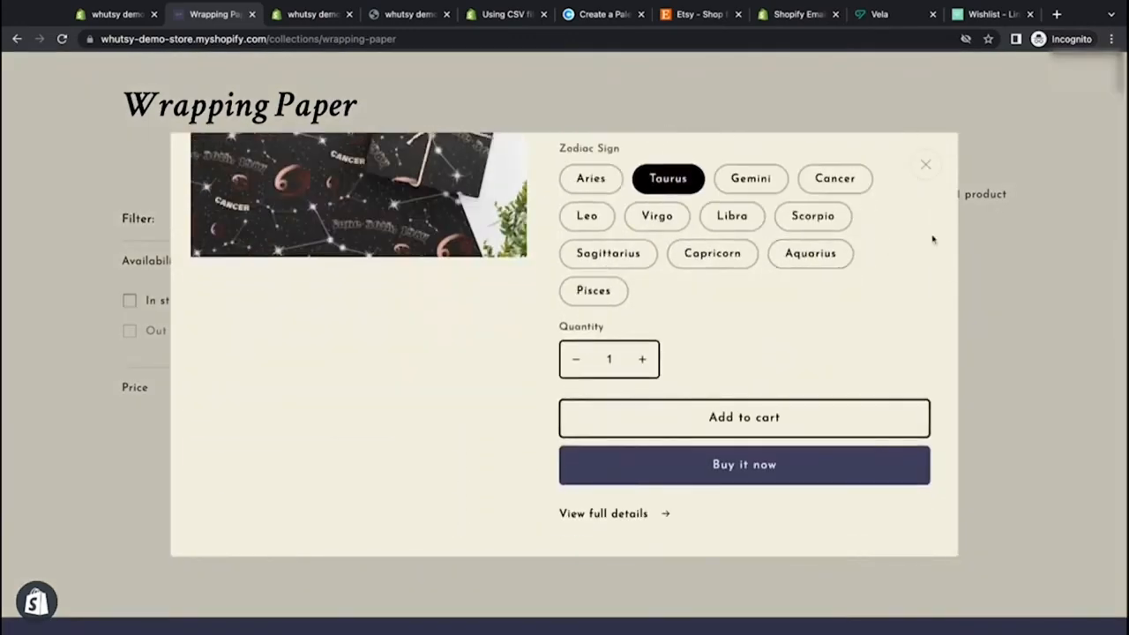
{"action": "scroll", "coordinate": [799, 308], "scroll_direction": "up", "scroll_amount": 5}
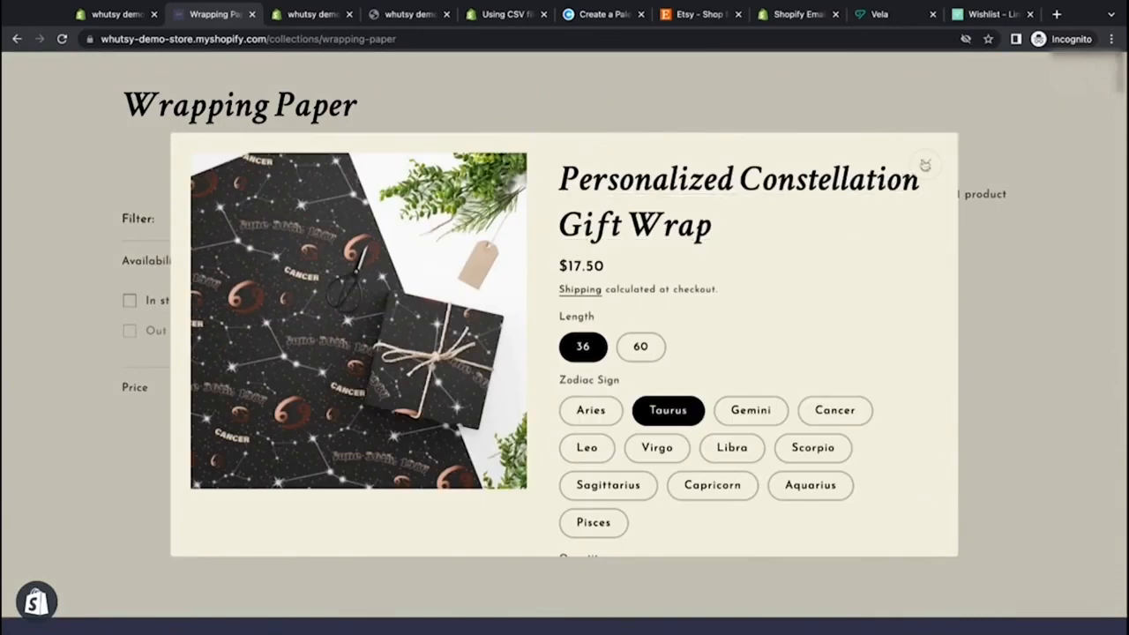
{"action": "left_click", "coordinate": [925, 165]}
{"action": "scroll", "coordinate": [343, 138], "scroll_direction": "up", "scroll_amount": 3}
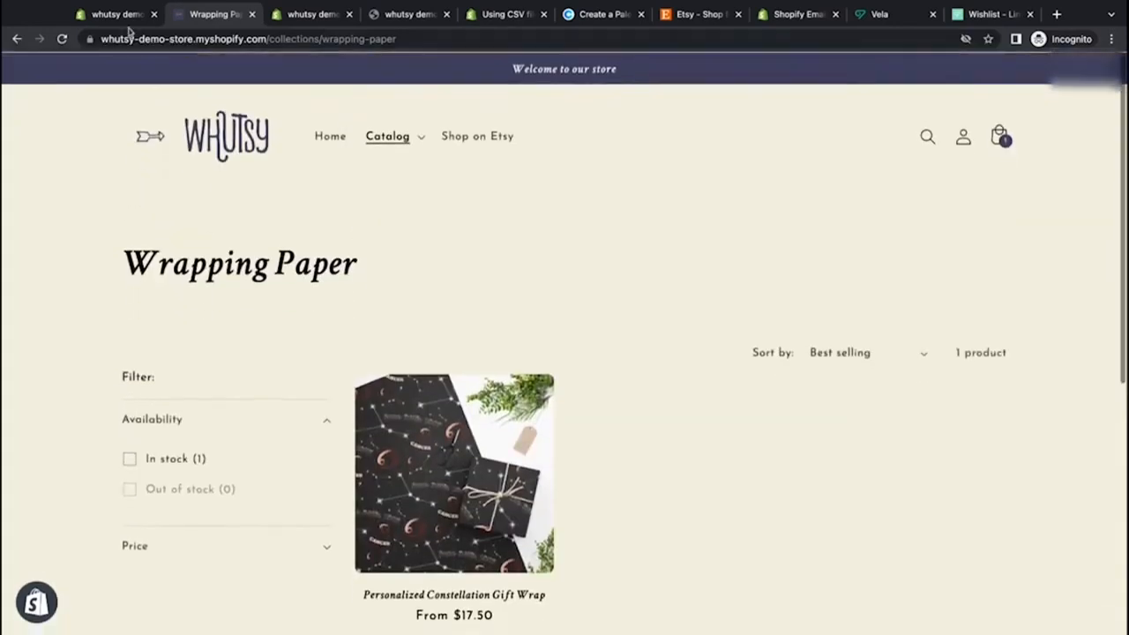
Step: Return to the admin's menu list and check the storefront footer links
{"action": "left_click", "coordinate": [117, 14]}
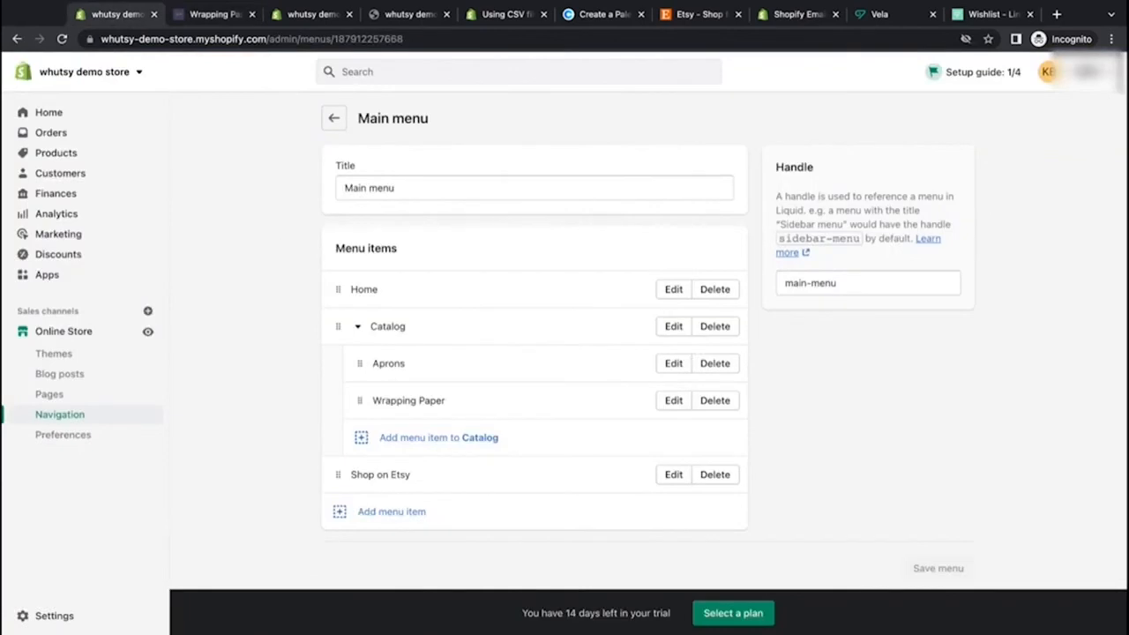
{"action": "left_click", "coordinate": [334, 118]}
{"action": "left_click", "coordinate": [221, 16]}
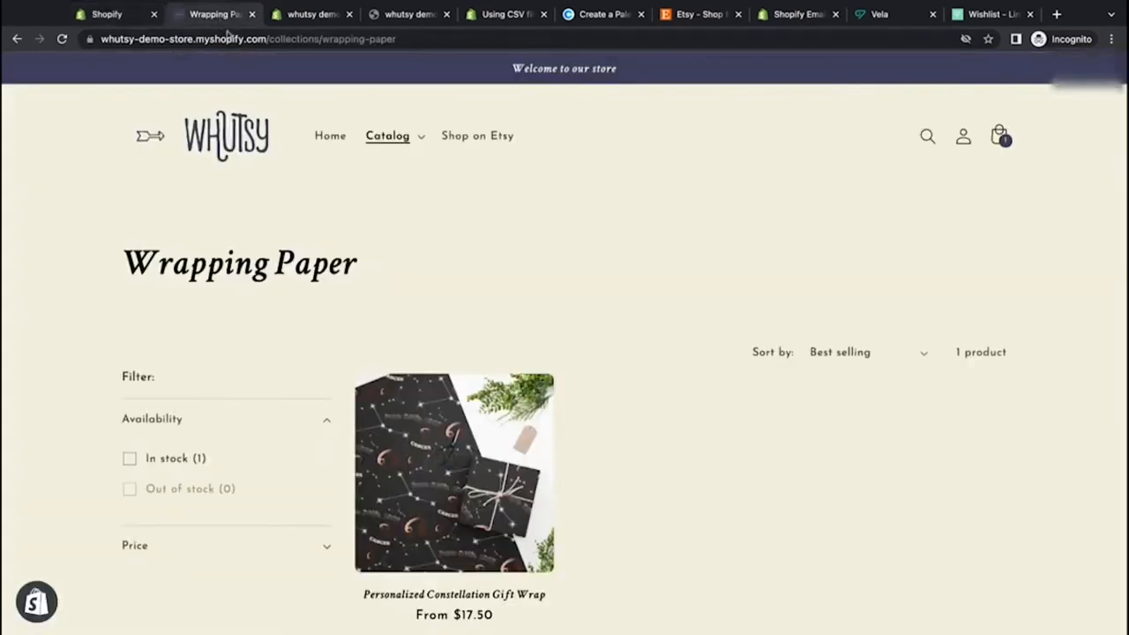
{"action": "scroll", "coordinate": [339, 380], "scroll_direction": "down", "scroll_amount": 5}
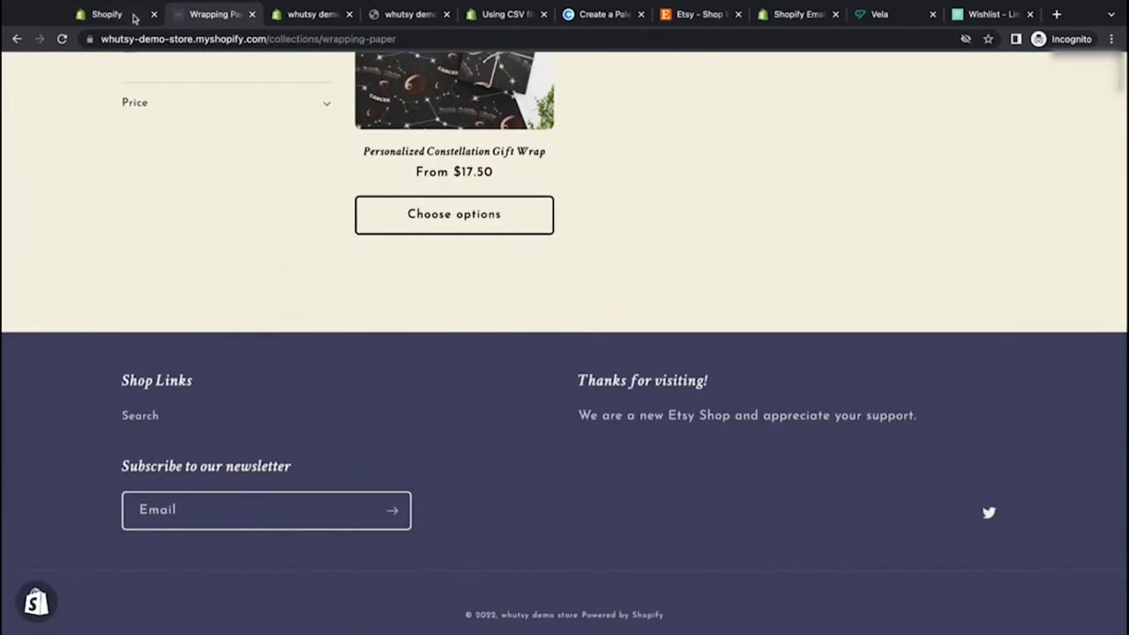
{"action": "left_click", "coordinate": [132, 16]}
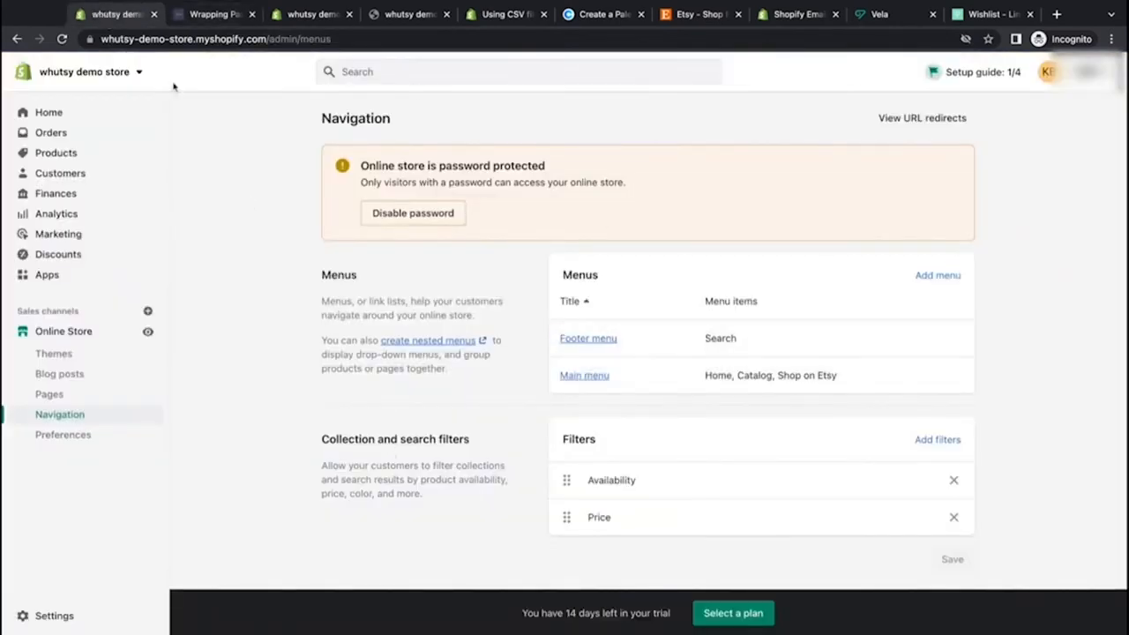
Step: Open the Footer menu and delete its Search item
{"action": "left_click", "coordinate": [584, 338]}
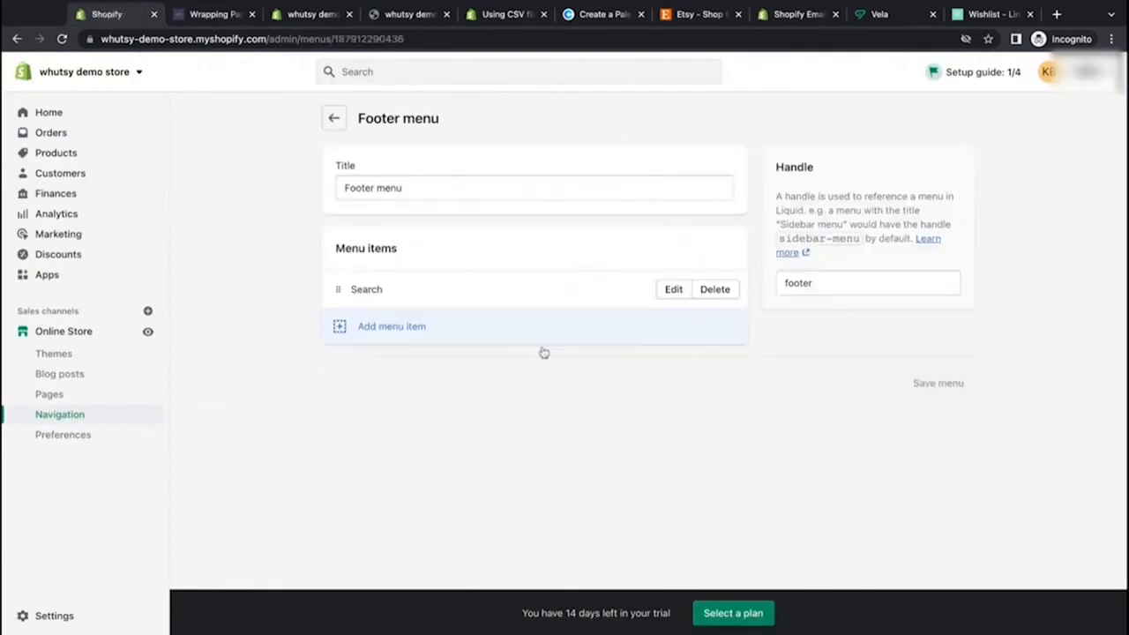
{"action": "left_click", "coordinate": [714, 290]}
{"action": "left_click", "coordinate": [731, 392]}
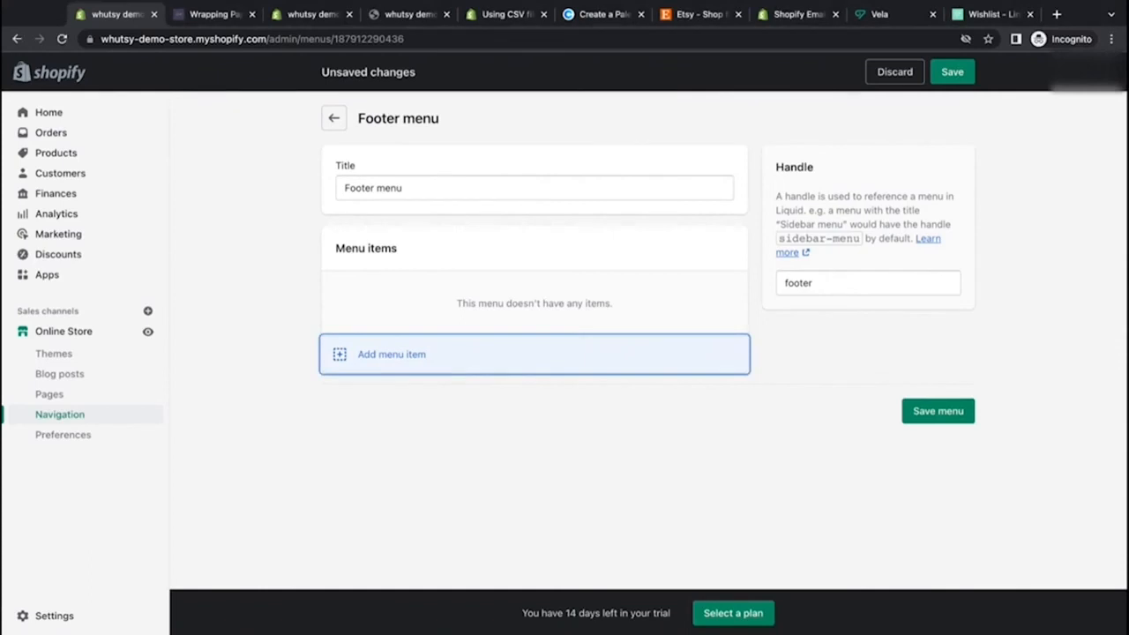
Step: Add a Contact item to the footer menu linking to the Contact page
{"action": "key", "text": "Return"}
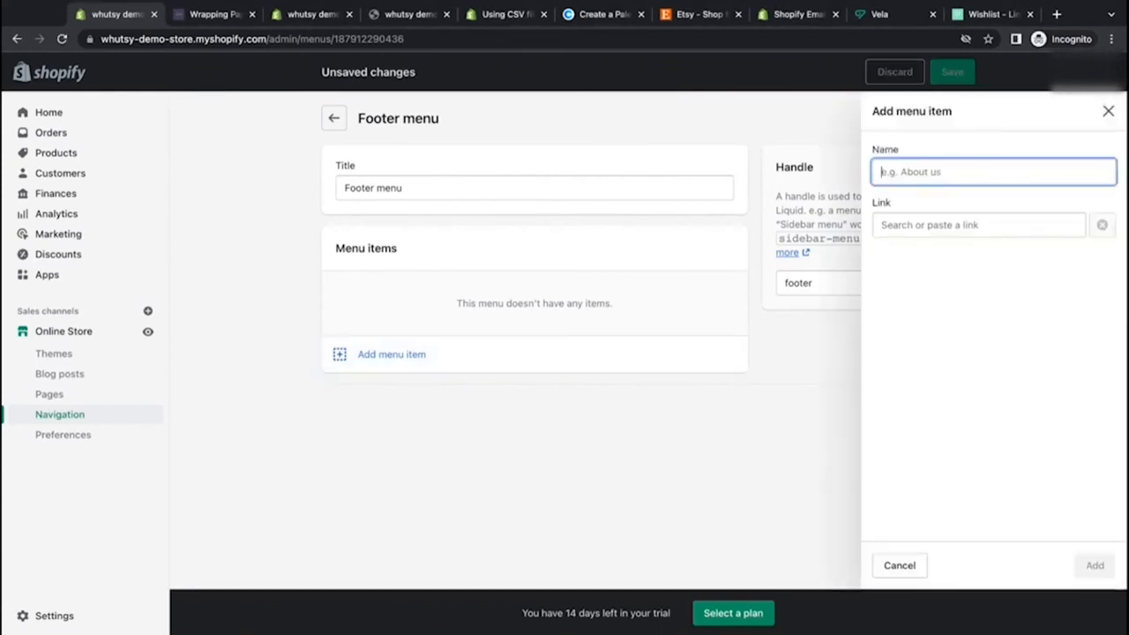
{"action": "type", "text": "Contact"}
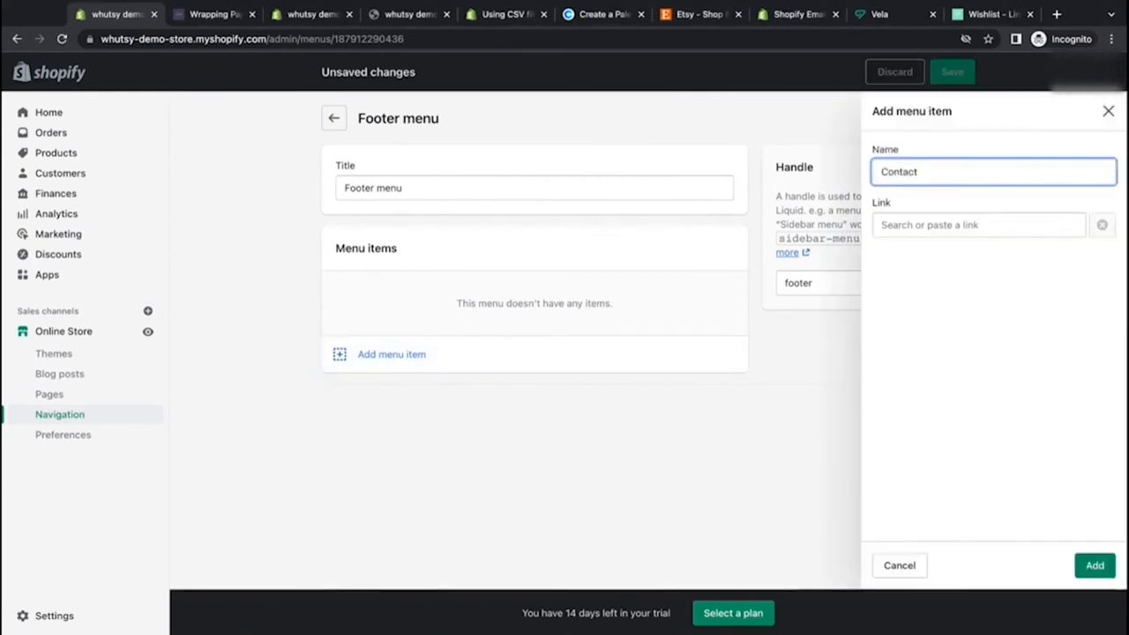
{"action": "key", "text": "Tab"}
{"action": "key", "text": "Down"}
{"action": "key", "text": "Down"}
{"action": "key", "text": "Down"}
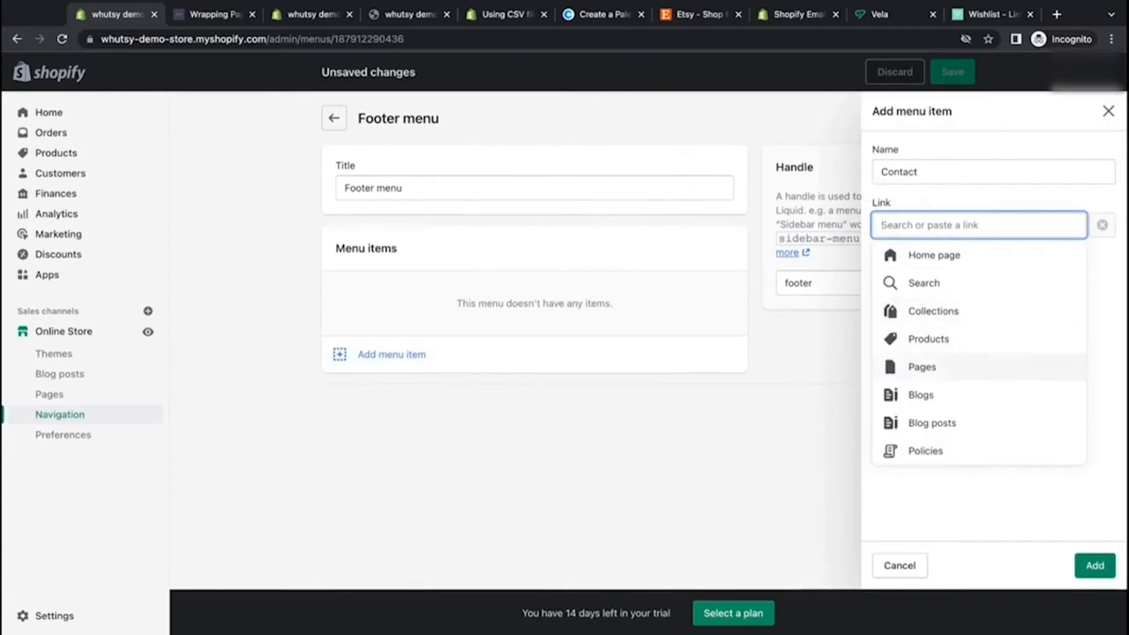
{"action": "key", "text": "Return"}
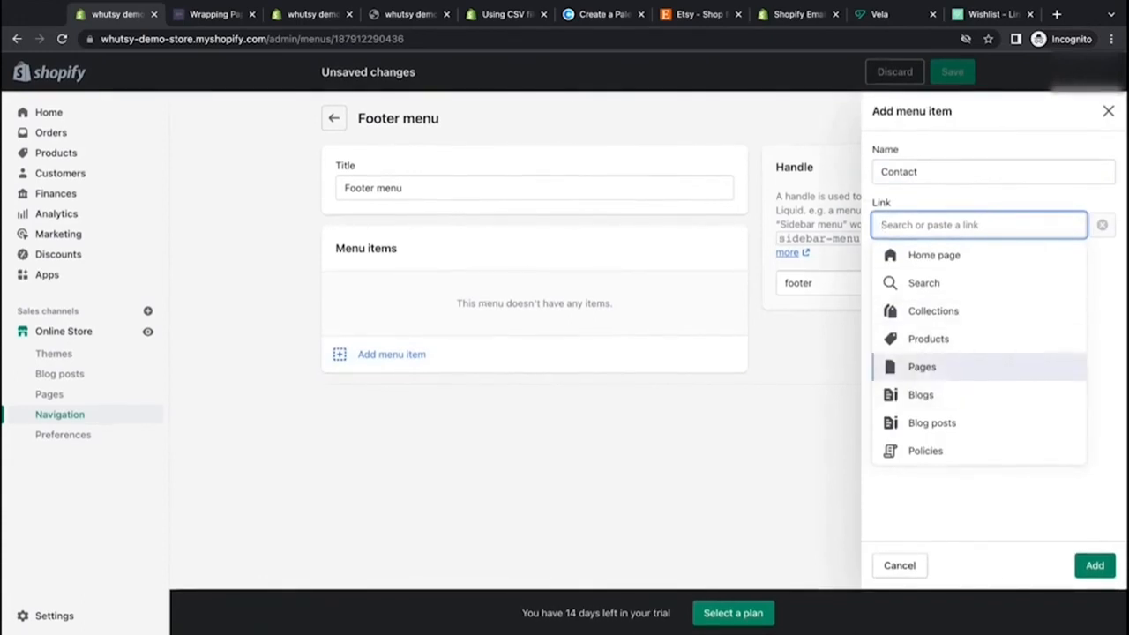
{"action": "key", "text": "Return"}
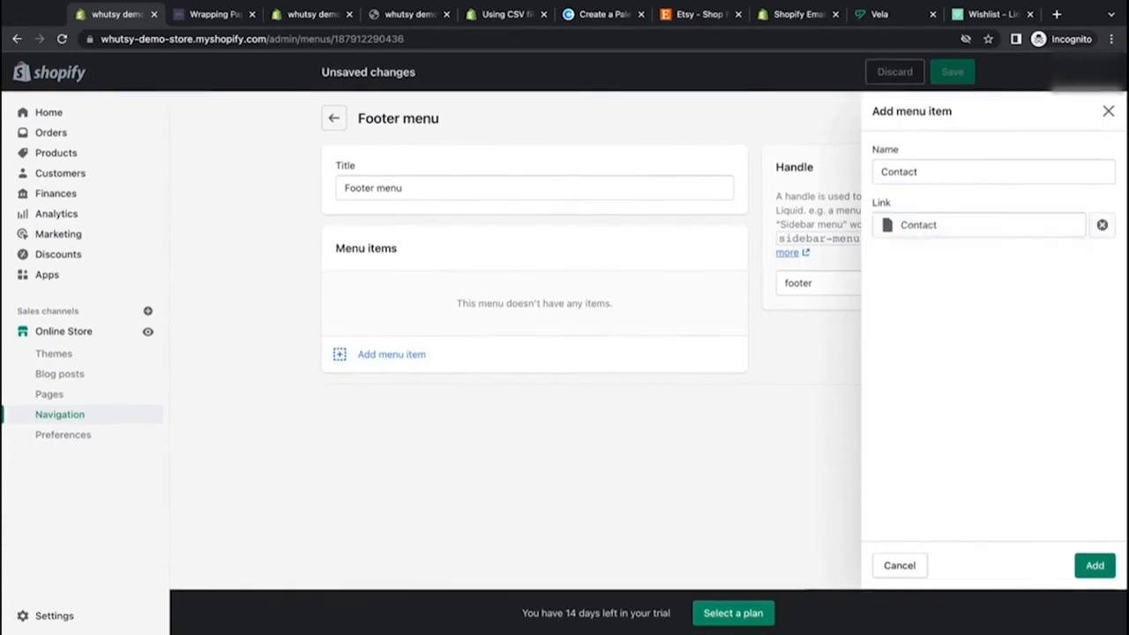
{"action": "left_click", "coordinate": [1094, 565]}
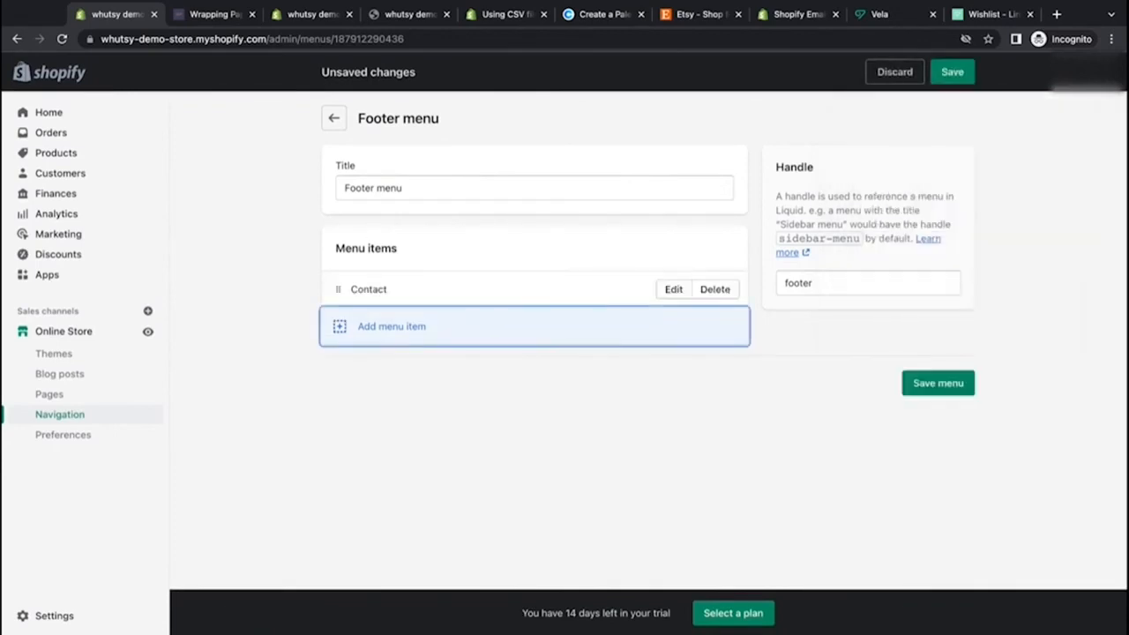
Step: Add a footer menu item linking to the Privacy Policy
{"action": "key", "text": "Return"}
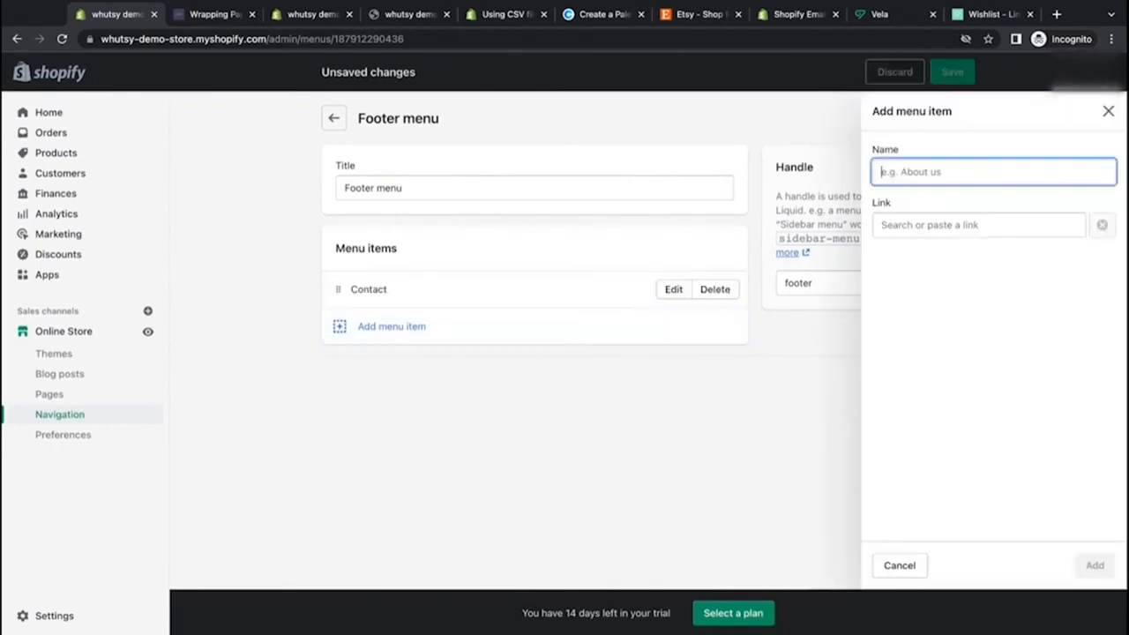
{"action": "key", "text": "Tab"}
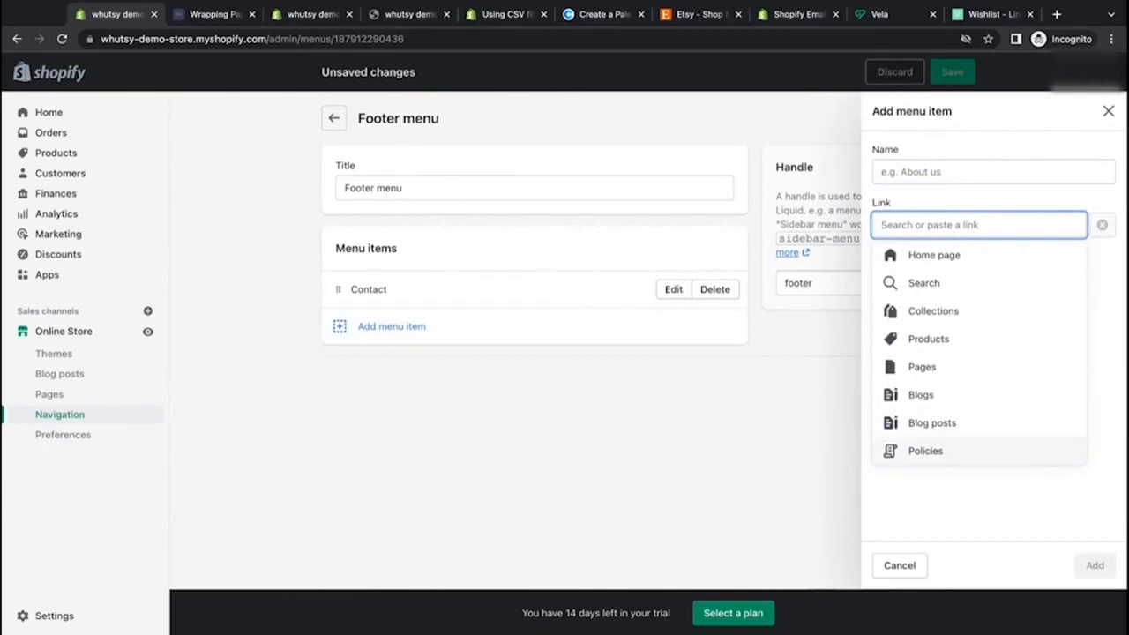
{"action": "left_click", "coordinate": [926, 451]}
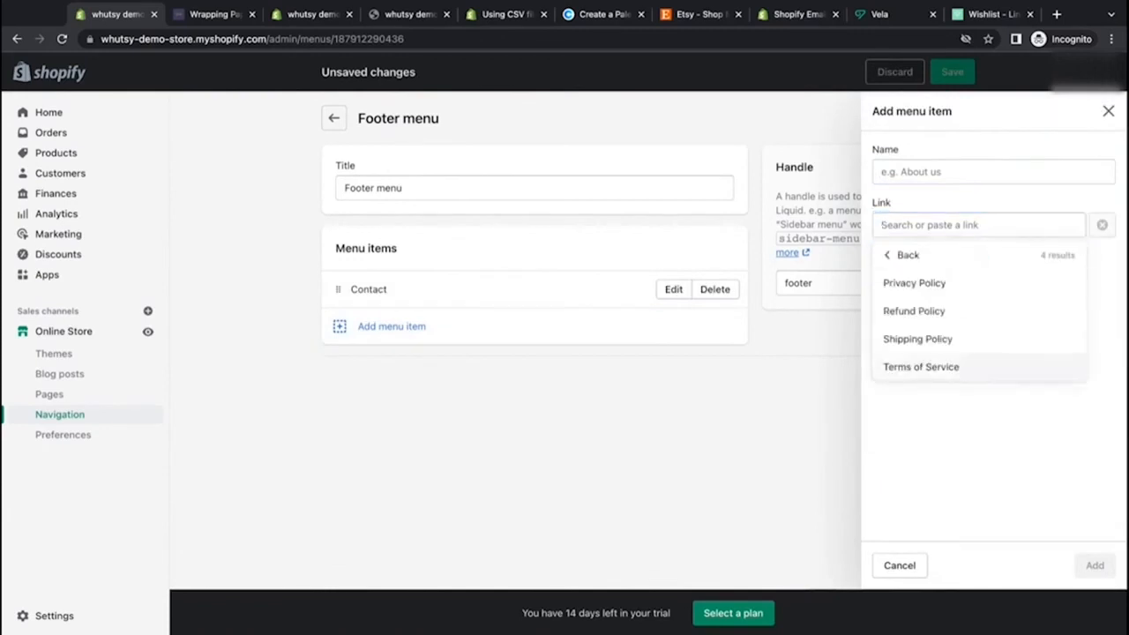
{"action": "left_click", "coordinate": [913, 282]}
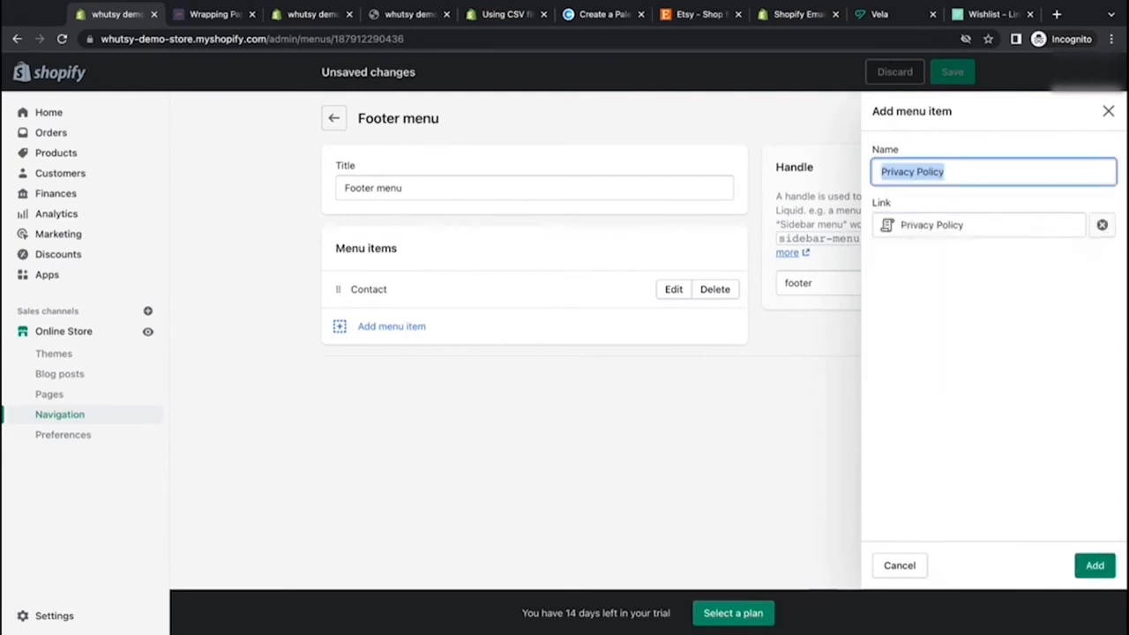
{"action": "left_click", "coordinate": [1094, 566]}
Step: Add a footer menu item linking to the Refund Policy
{"action": "left_click", "coordinate": [392, 364]}
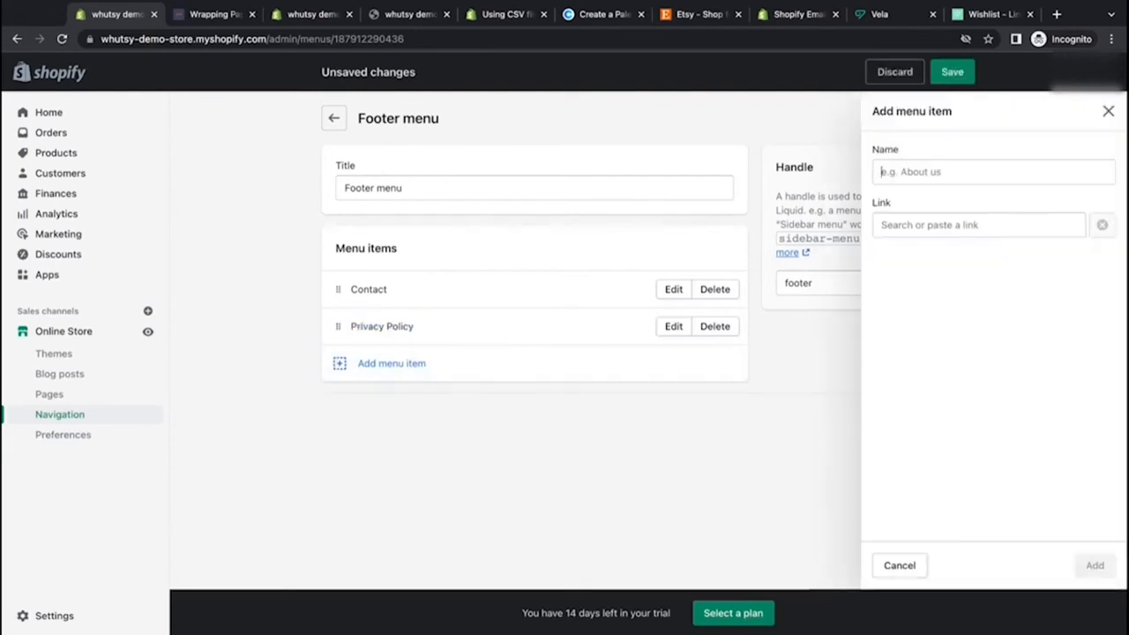
{"action": "left_click", "coordinate": [970, 225]}
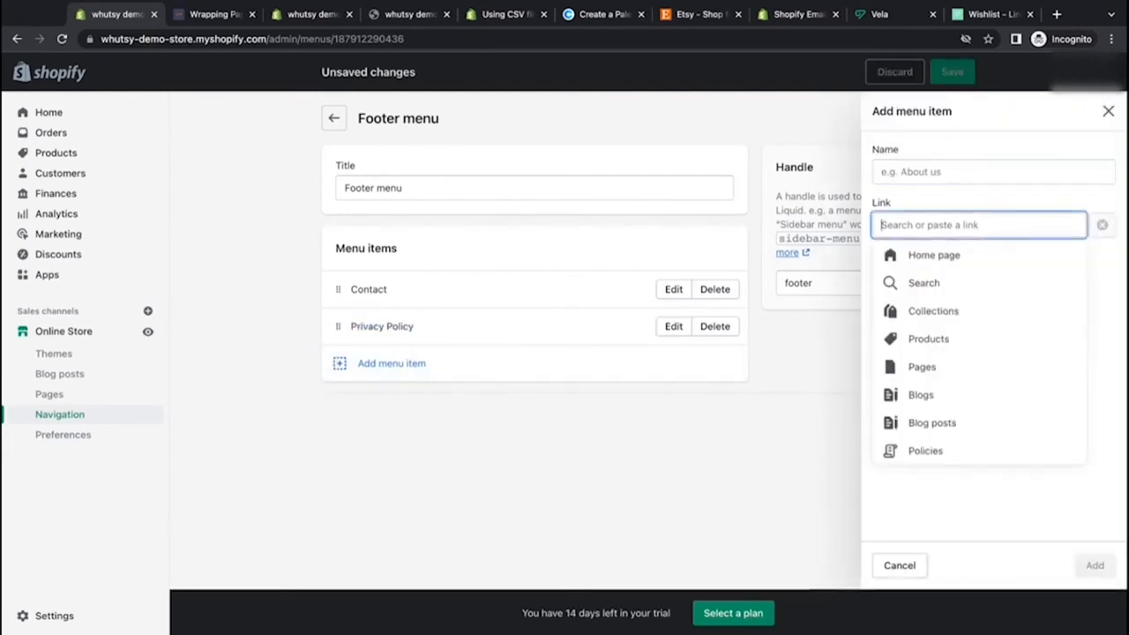
{"action": "left_click", "coordinate": [926, 450]}
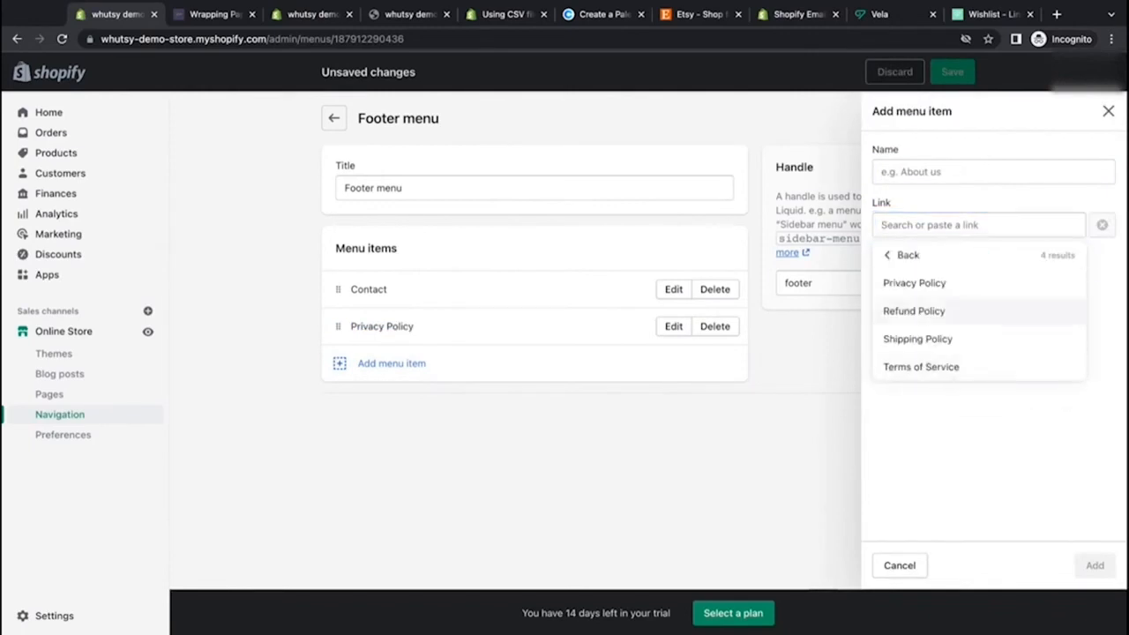
{"action": "left_click", "coordinate": [914, 309]}
{"action": "left_click", "coordinate": [1094, 565]}
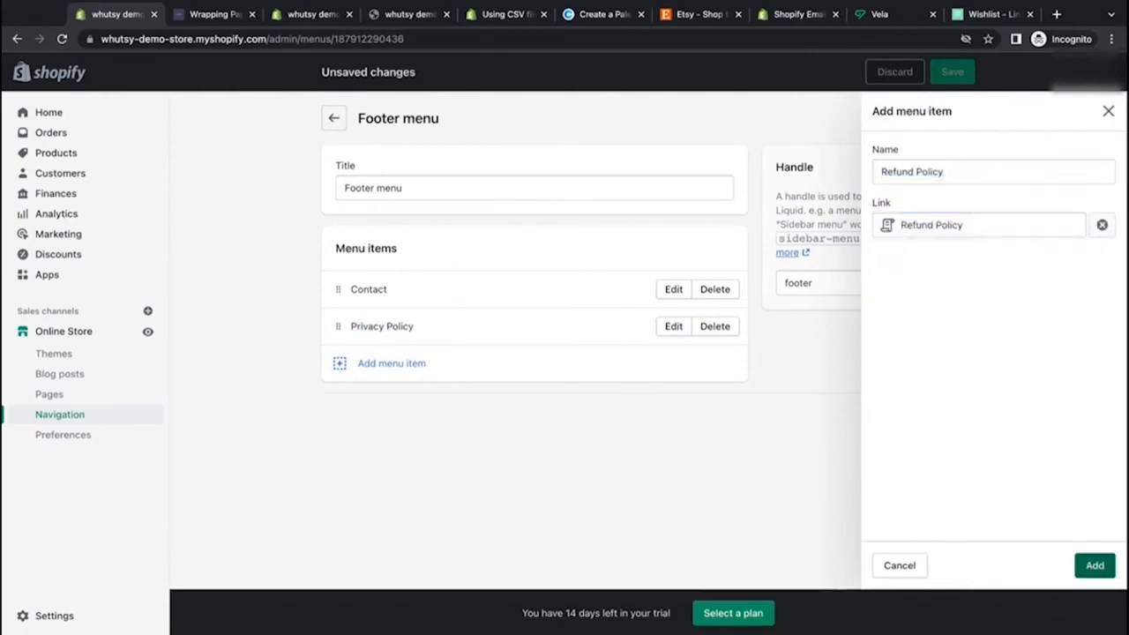
Step: Add a footer menu item linking to the Shipping Policy
{"action": "left_click", "coordinate": [391, 400]}
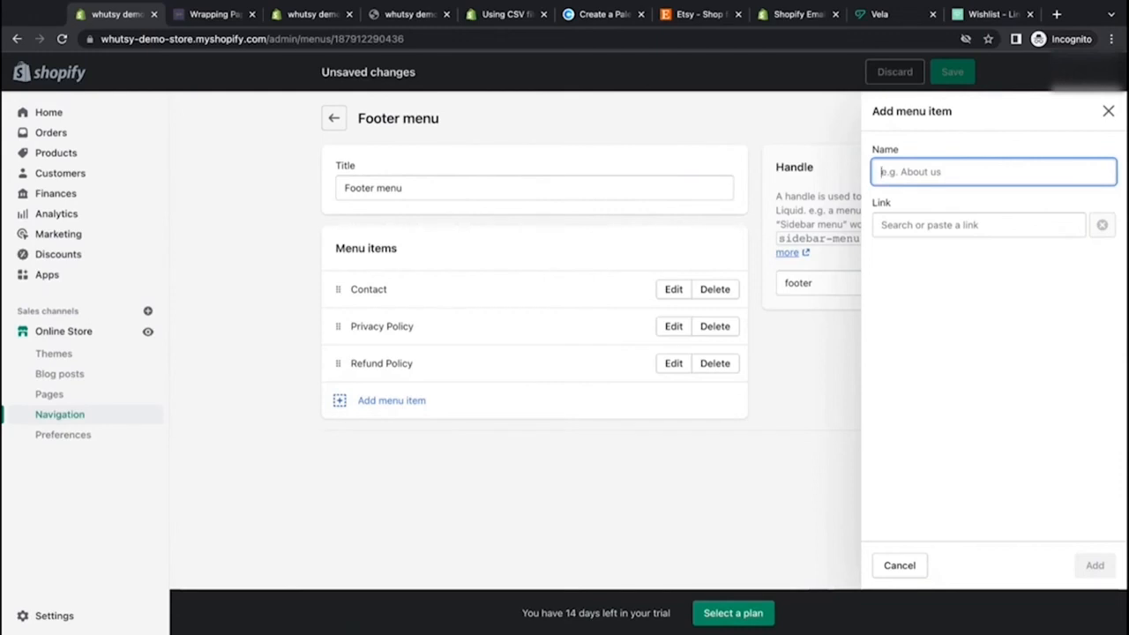
{"action": "left_click", "coordinate": [978, 225]}
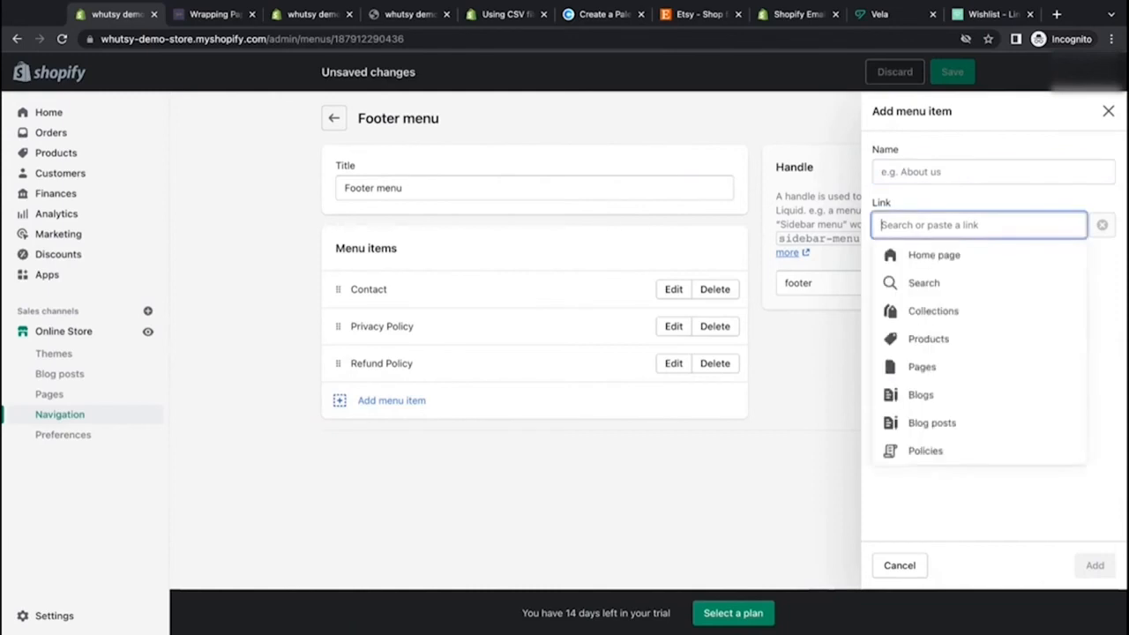
{"action": "left_click", "coordinate": [925, 450]}
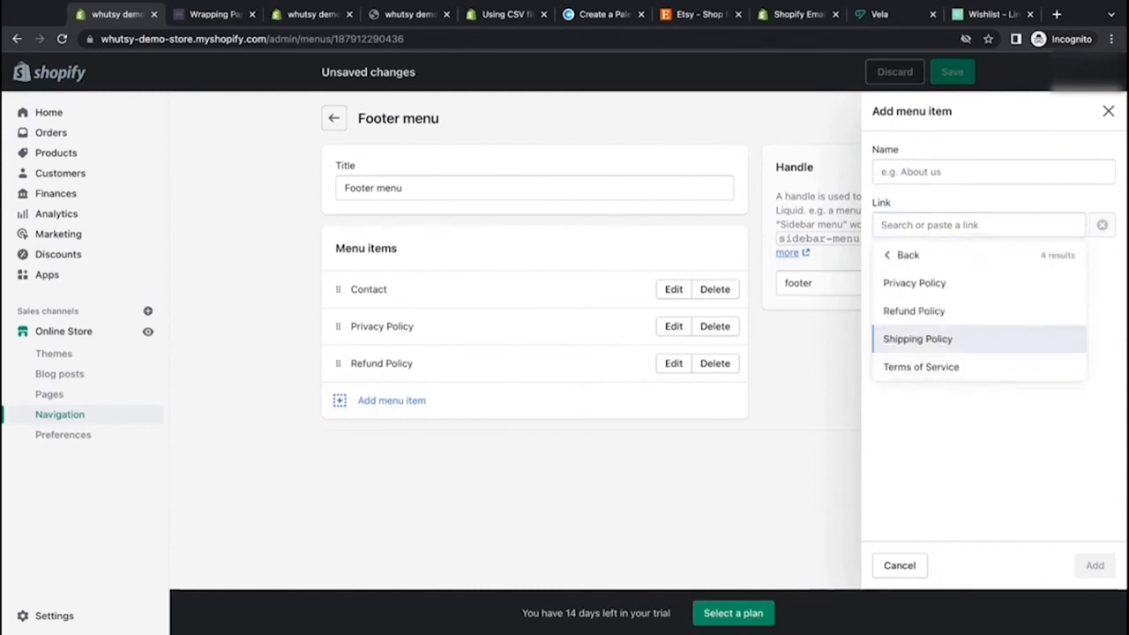
{"action": "left_click", "coordinate": [918, 338]}
{"action": "key", "text": "Return"}
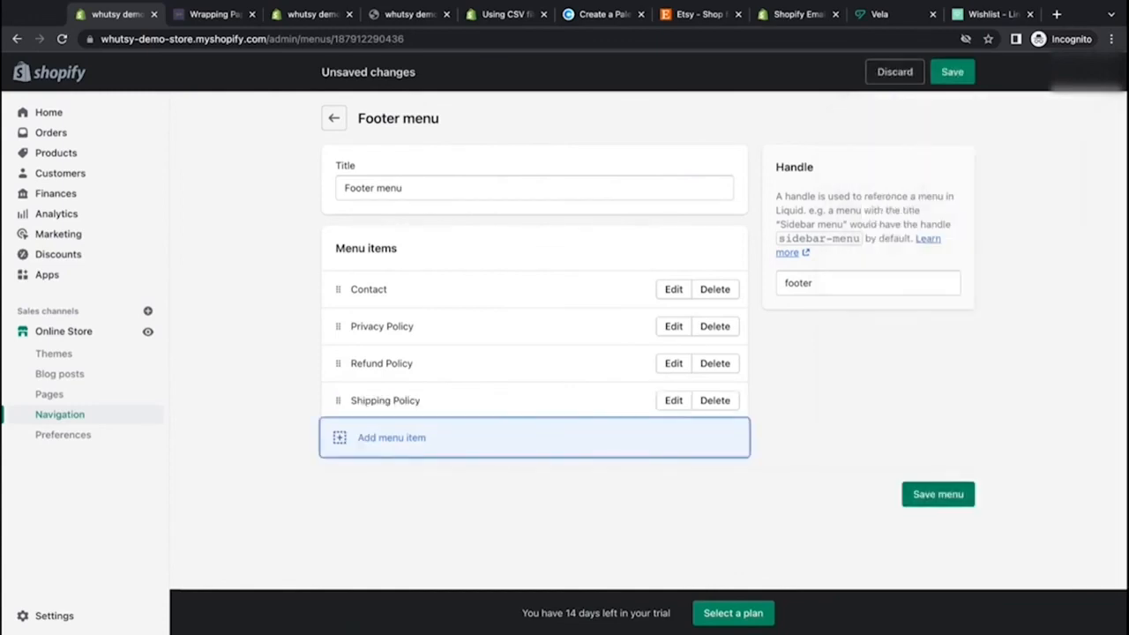
Step: Add a footer menu item linking to the Terms of Service, then save the footer menu
{"action": "left_click", "coordinate": [392, 437]}
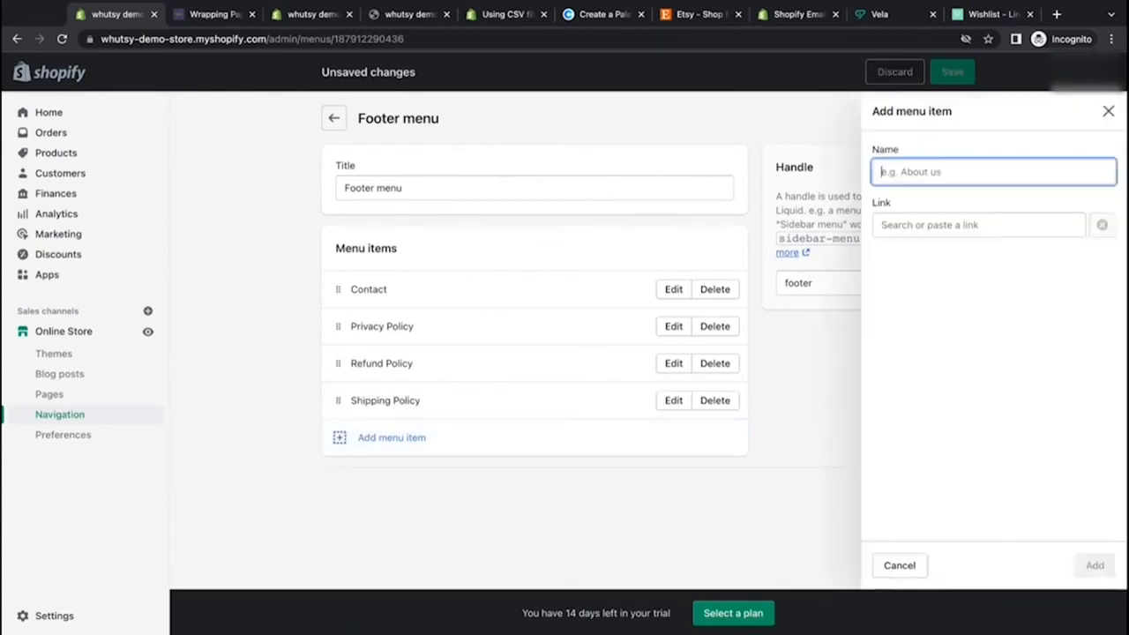
{"action": "left_click", "coordinate": [978, 225]}
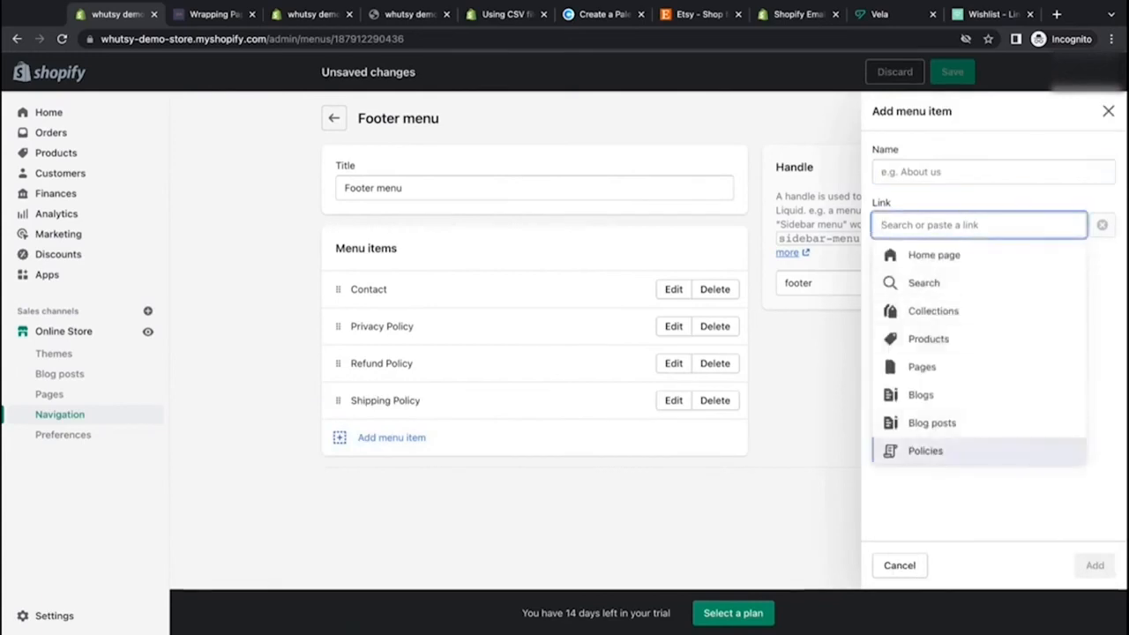
{"action": "left_click", "coordinate": [928, 452]}
{"action": "left_click", "coordinate": [920, 365]}
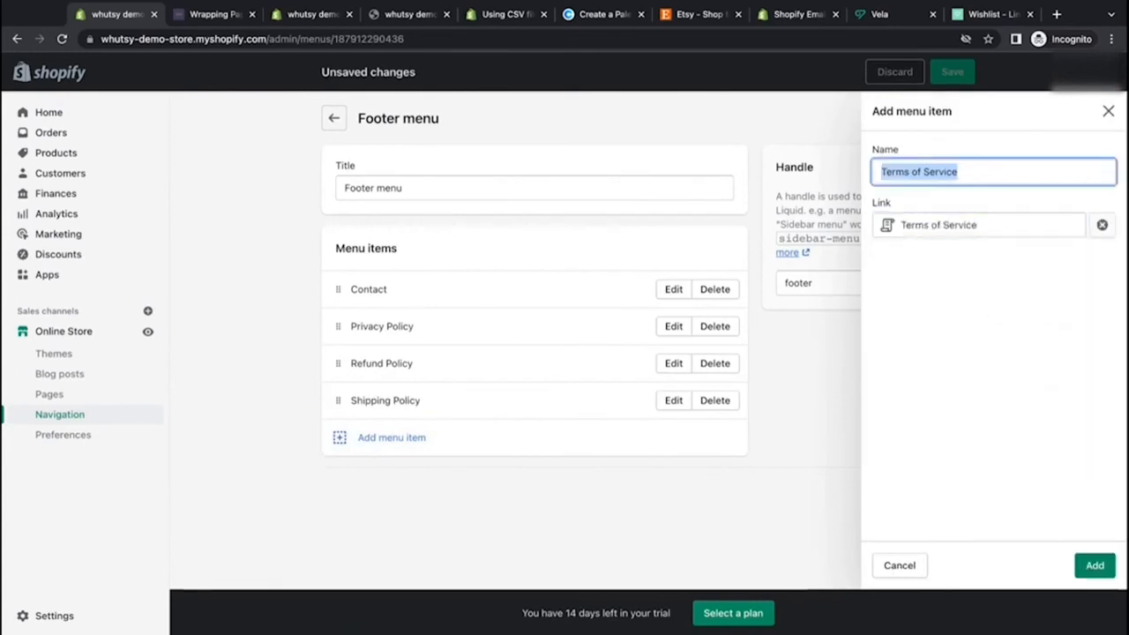
{"action": "left_click", "coordinate": [1094, 565]}
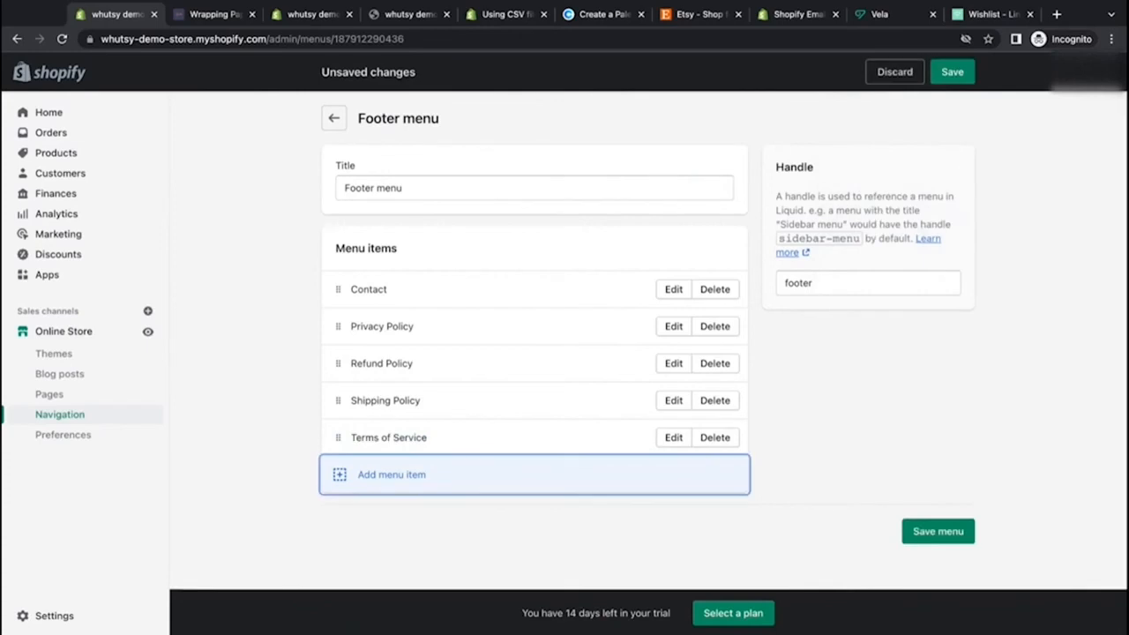
{"action": "left_click", "coordinate": [938, 531]}
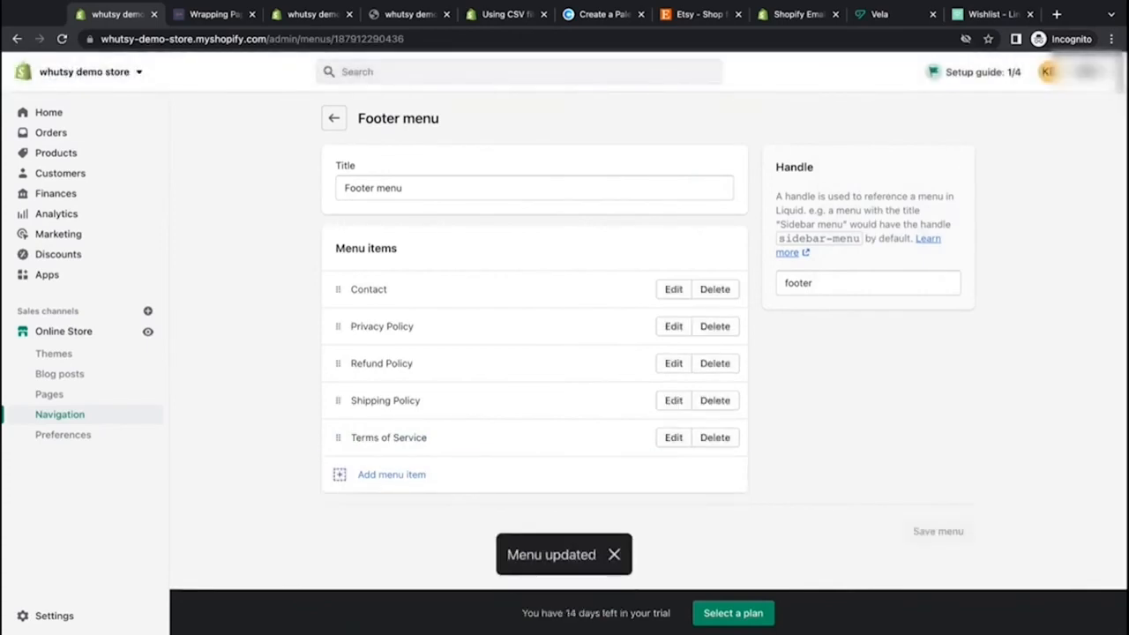
Step: Open the online store preview and scroll to its footer to check the Shop Links
{"action": "left_click", "coordinate": [214, 14]}
{"action": "left_click", "coordinate": [62, 39]}
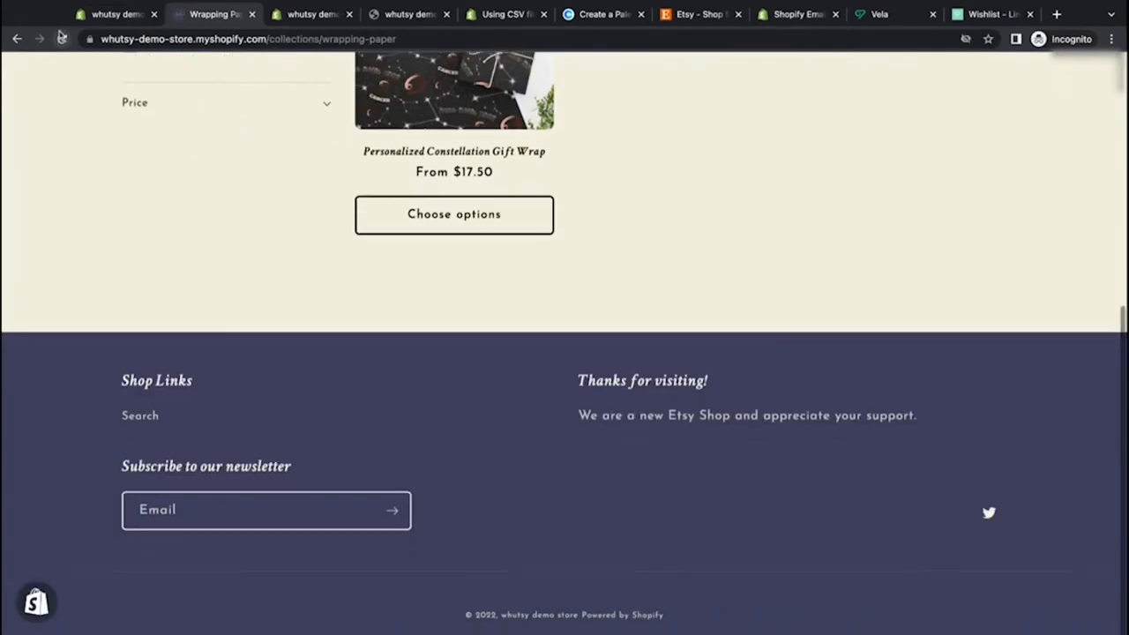
{"action": "left_click", "coordinate": [63, 39]}
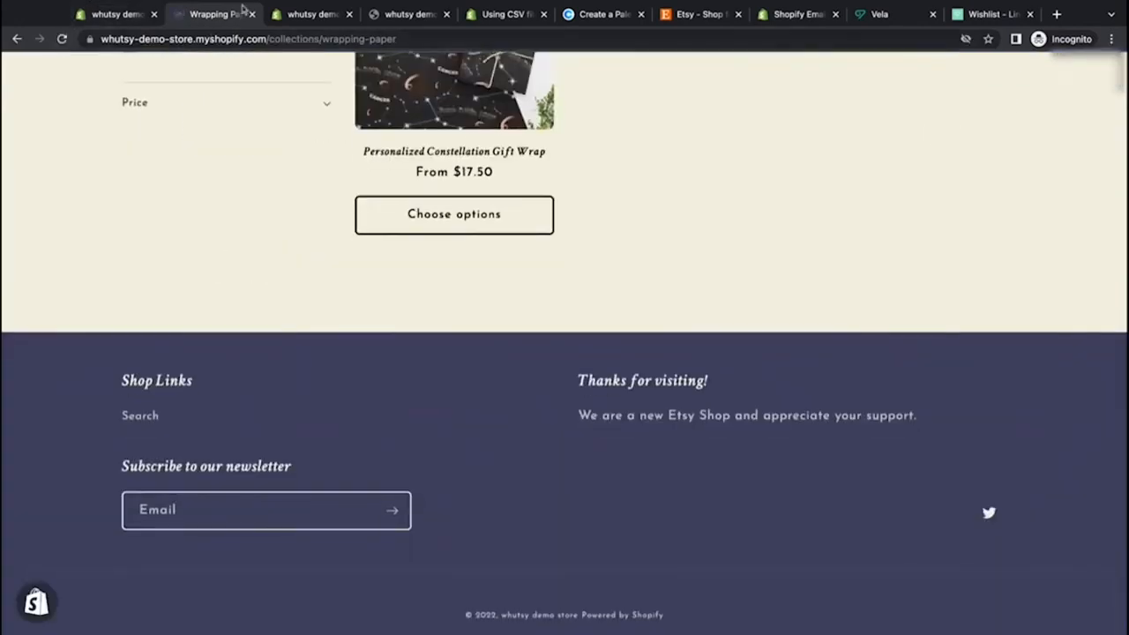
{"action": "key", "text": "ctrl+w"}
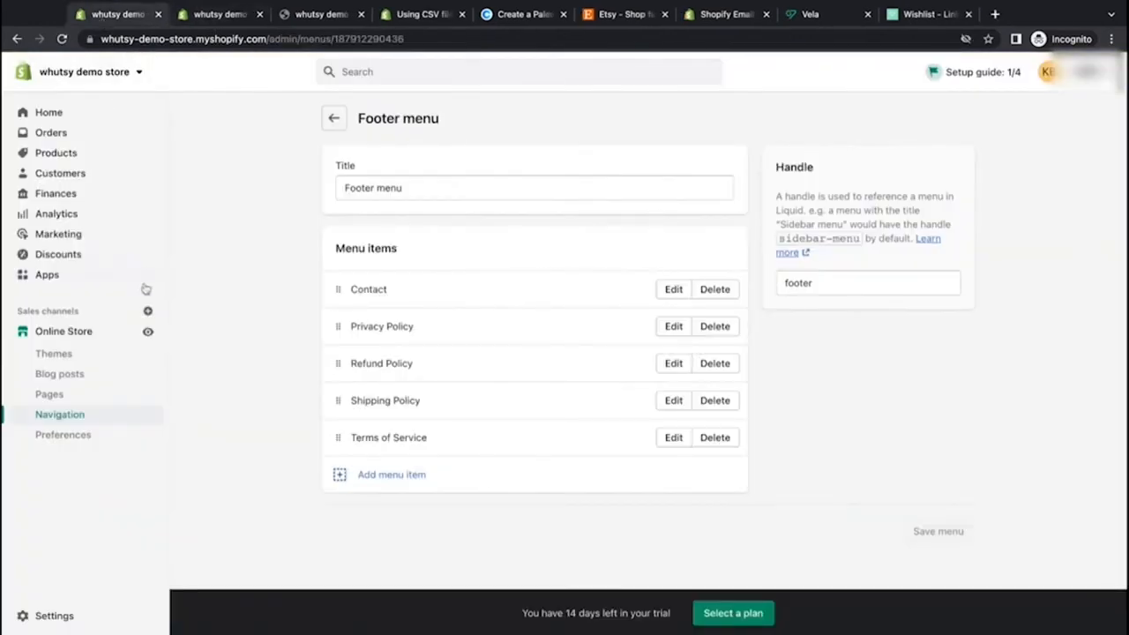
{"action": "left_click", "coordinate": [148, 333]}
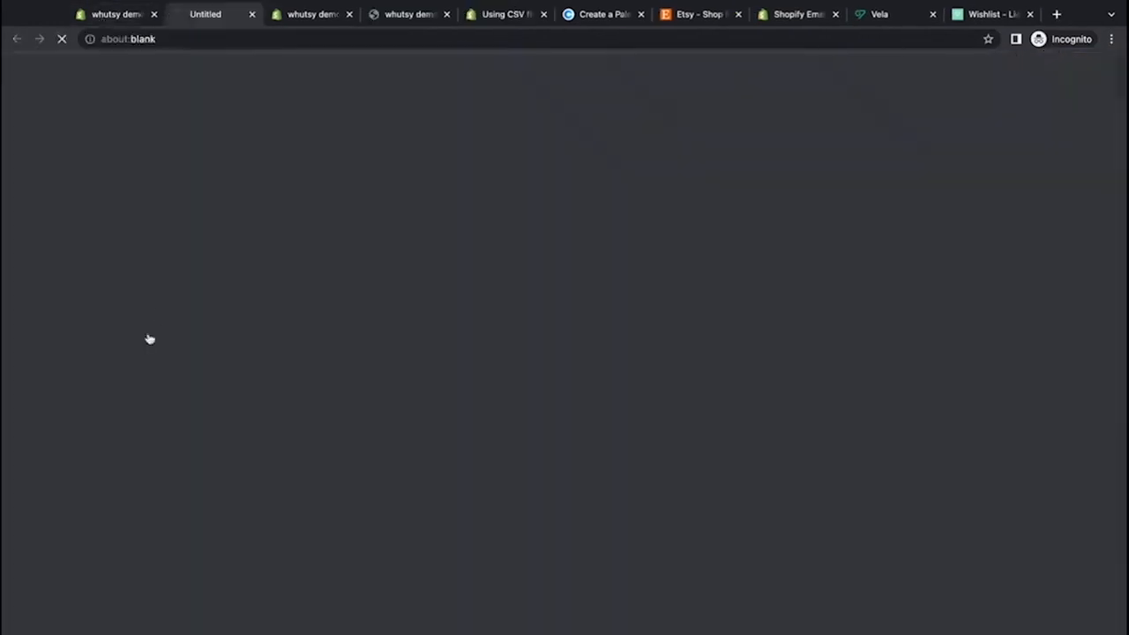
{"action": "scroll", "coordinate": [231, 314], "scroll_direction": "down", "scroll_amount": 1}
{"action": "scroll", "coordinate": [230, 312], "scroll_direction": "down", "scroll_amount": 10}
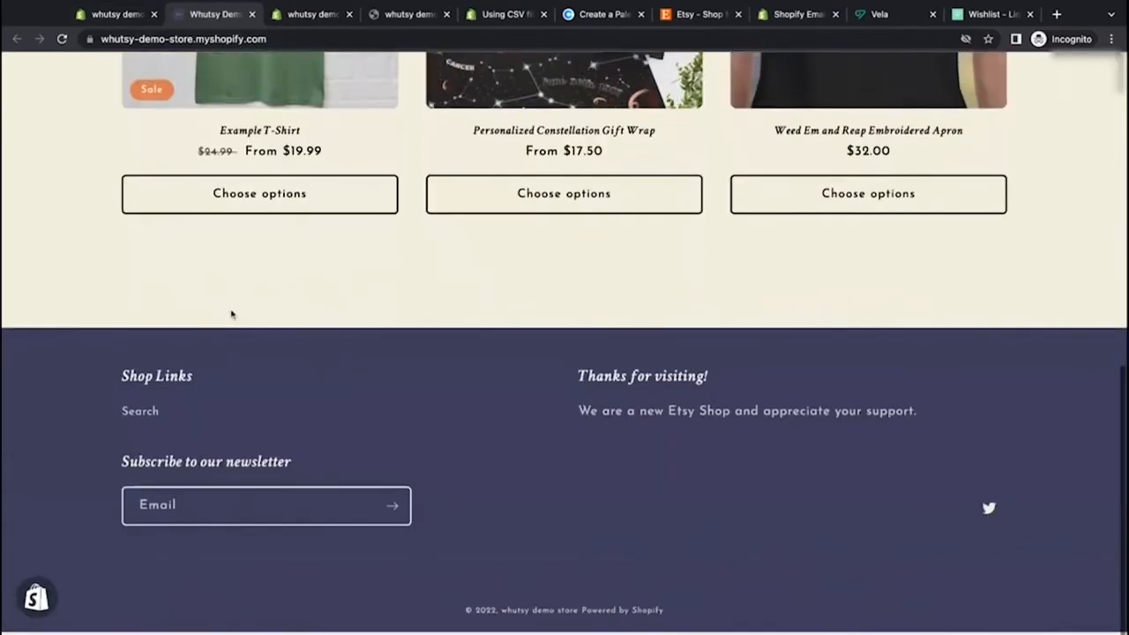
{"action": "scroll", "coordinate": [229, 313], "scroll_direction": "up", "scroll_amount": 10}
Step: Return to the Navigation menus overview, then review the storefront footer links again
{"action": "left_click", "coordinate": [115, 14]}
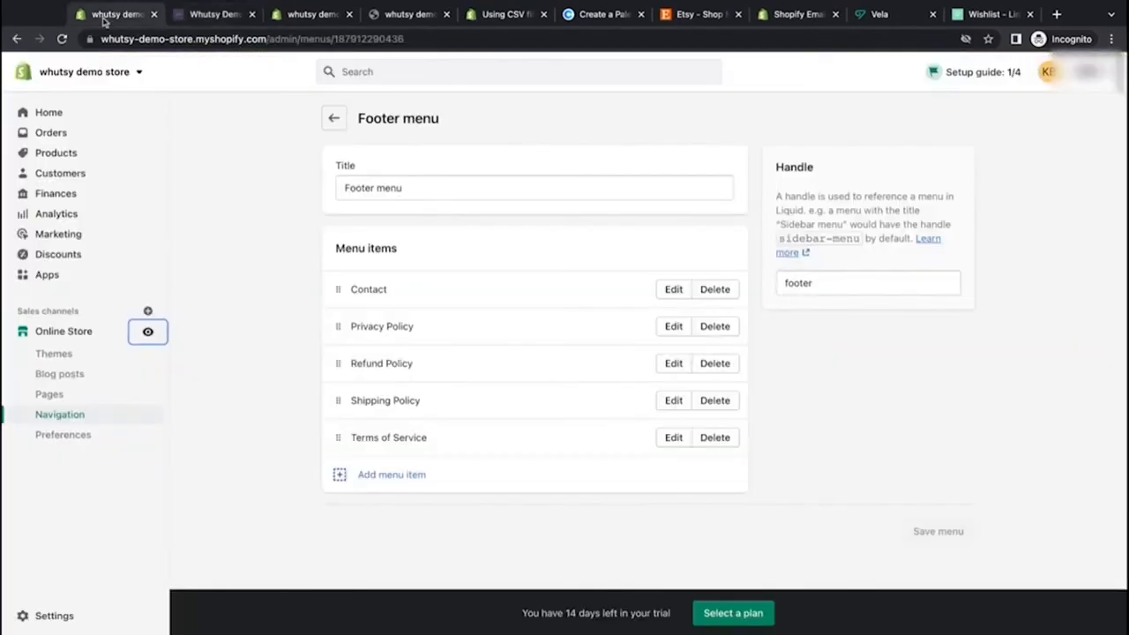
{"action": "left_click", "coordinate": [332, 120]}
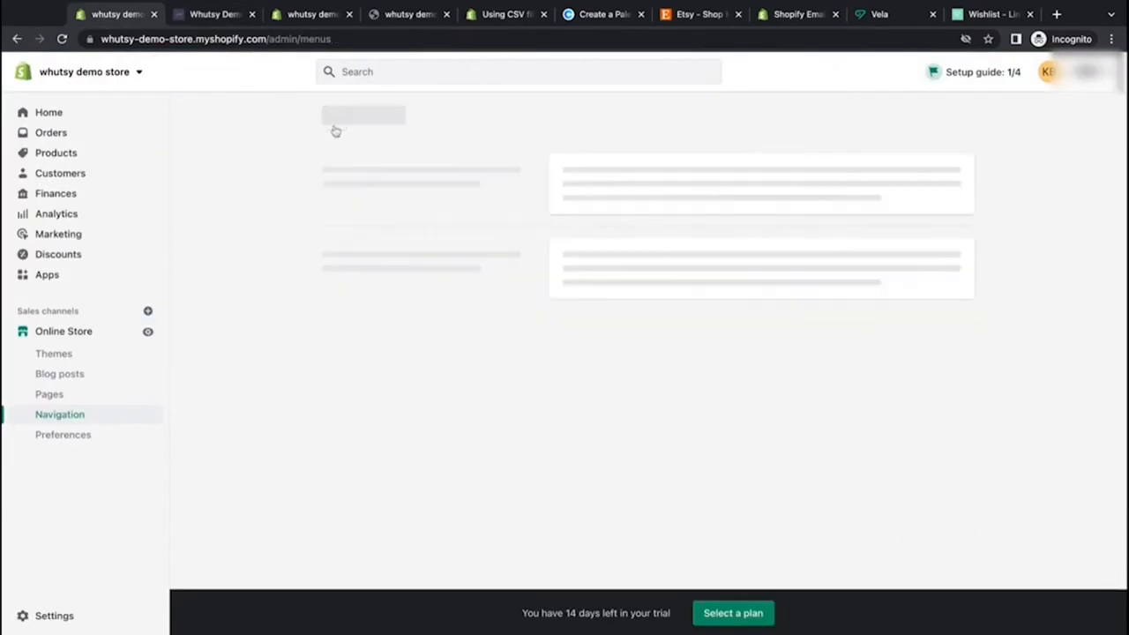
{"action": "scroll", "coordinate": [277, 370], "scroll_direction": "down", "scroll_amount": 1}
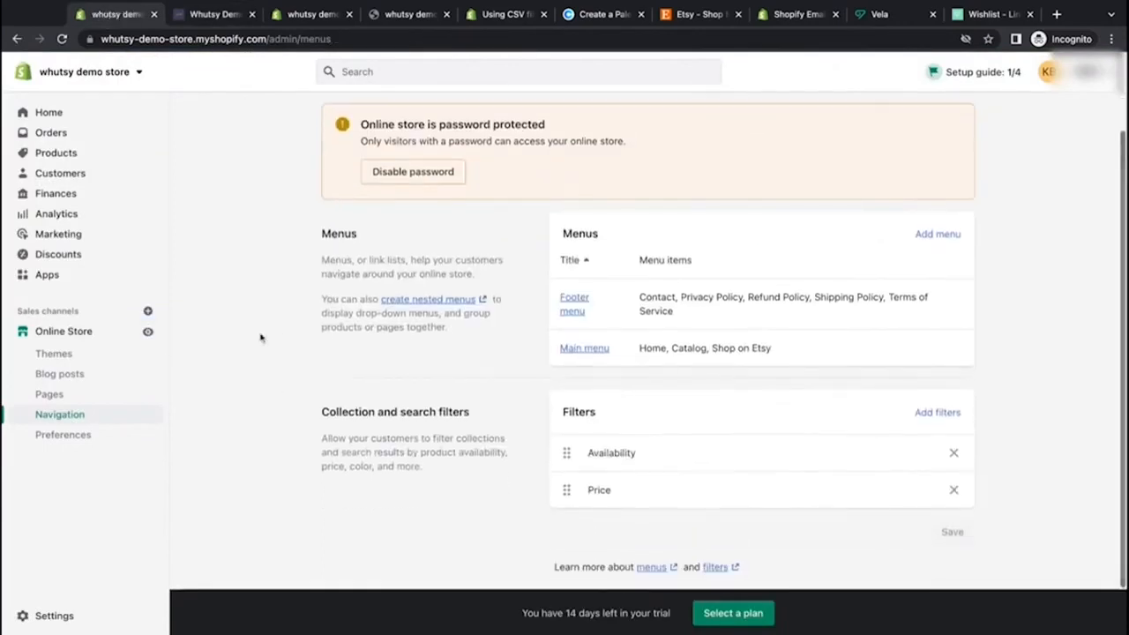
{"action": "left_click", "coordinate": [203, 20]}
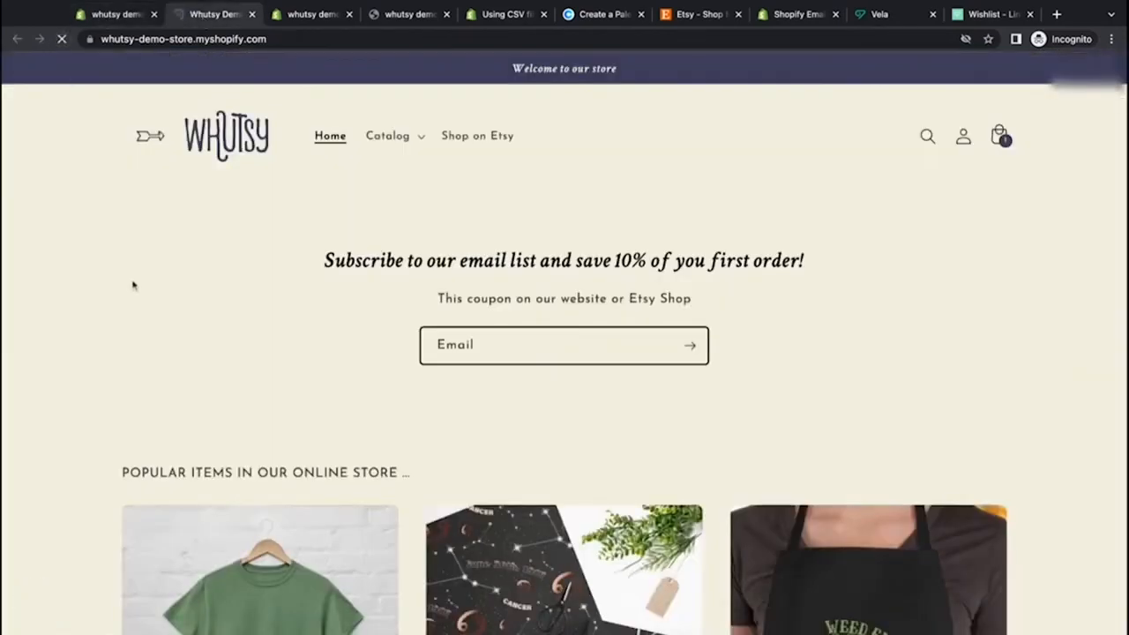
{"action": "scroll", "coordinate": [133, 285], "scroll_direction": "down", "scroll_amount": 10}
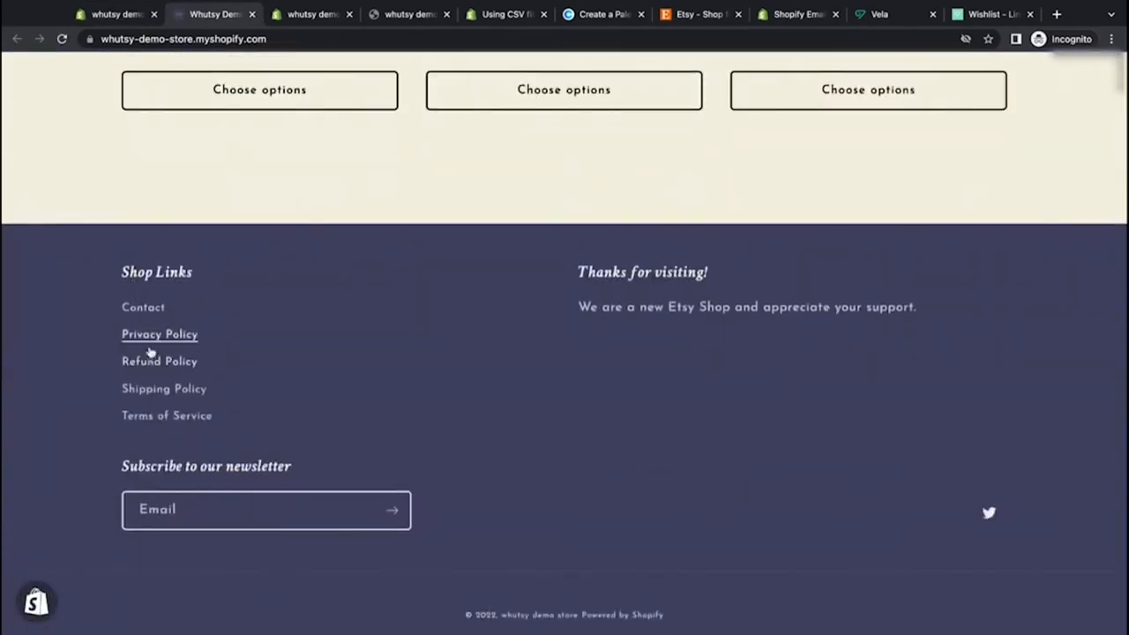
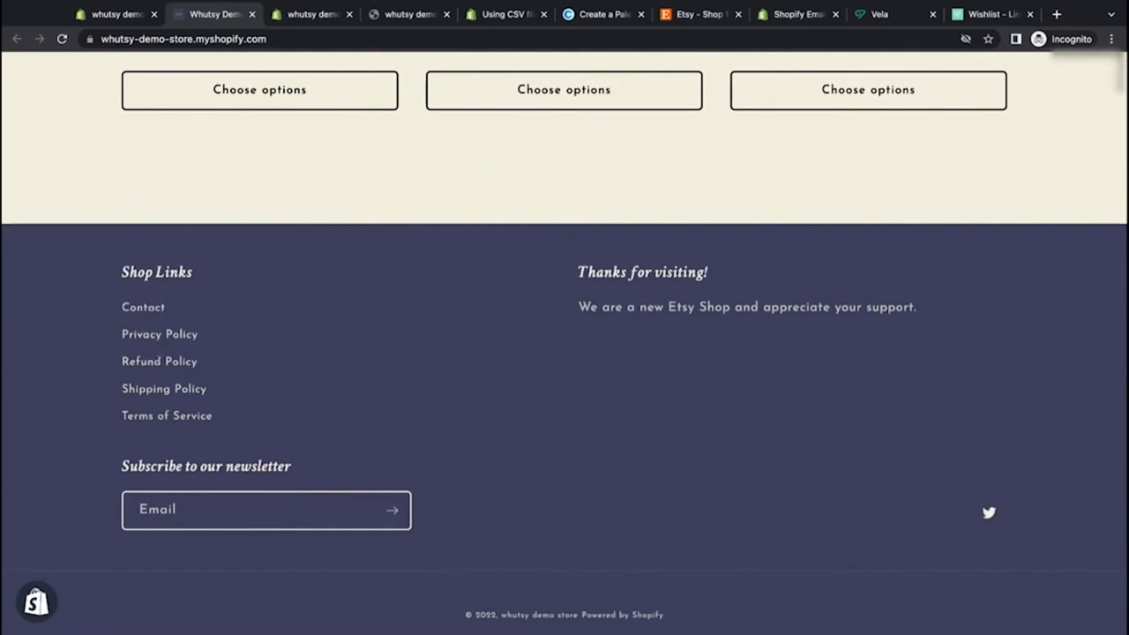
Step: Open the Dawn theme editor and inspect the Footer section's settings
{"action": "scroll", "coordinate": [148, 261], "scroll_direction": "up", "scroll_amount": 2}
{"action": "scroll", "coordinate": [148, 262], "scroll_direction": "down", "scroll_amount": 2}
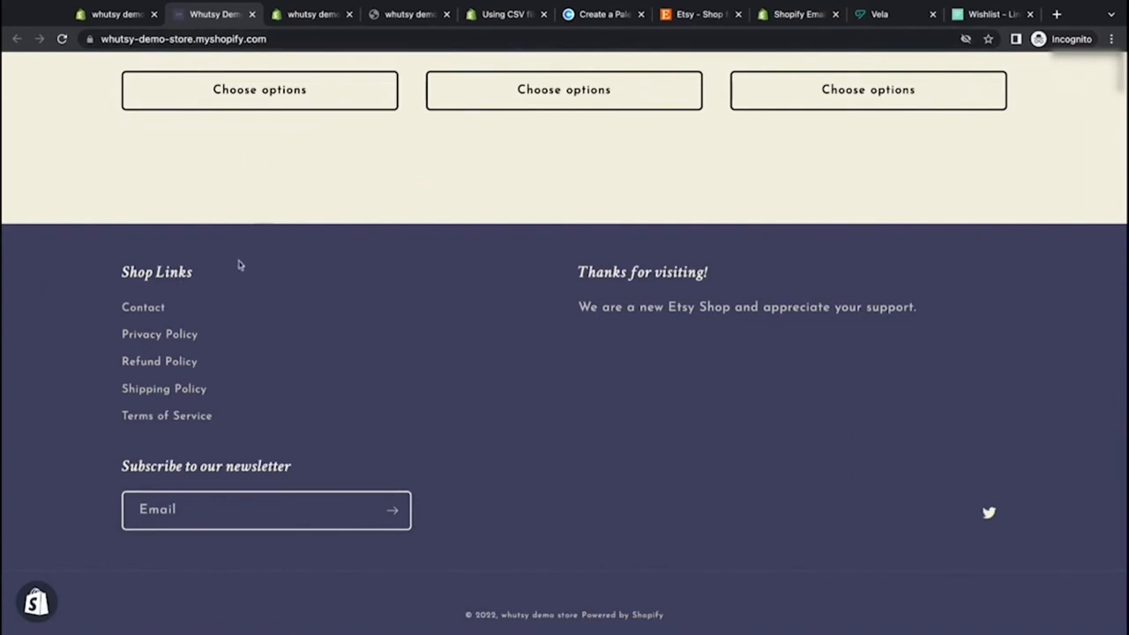
{"action": "left_click", "coordinate": [106, 14]}
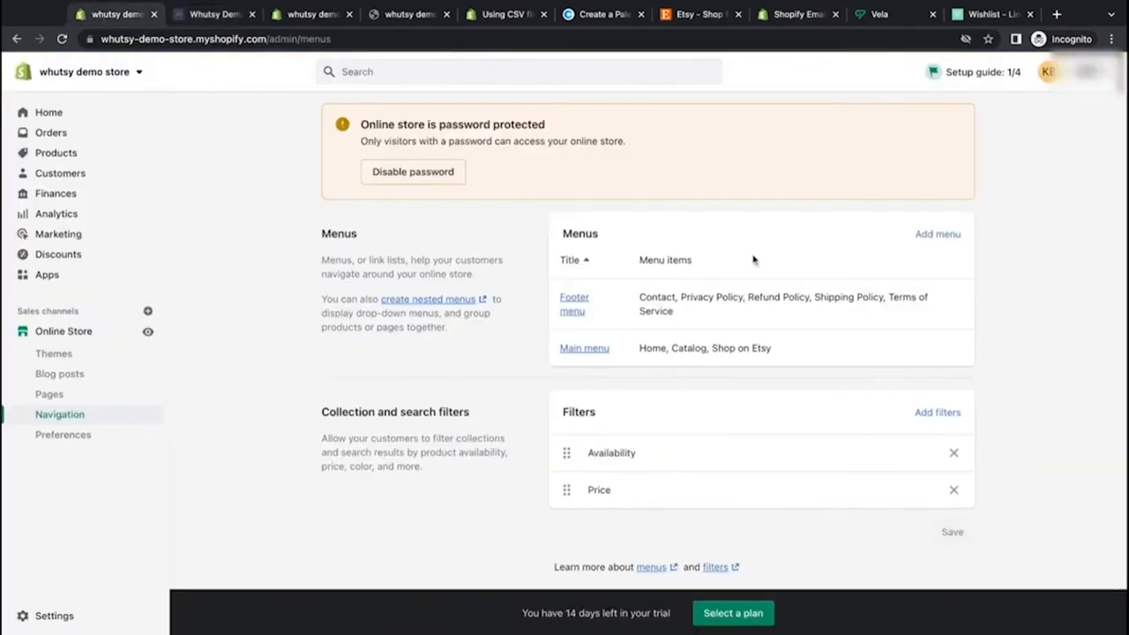
{"action": "left_click", "coordinate": [55, 353]}
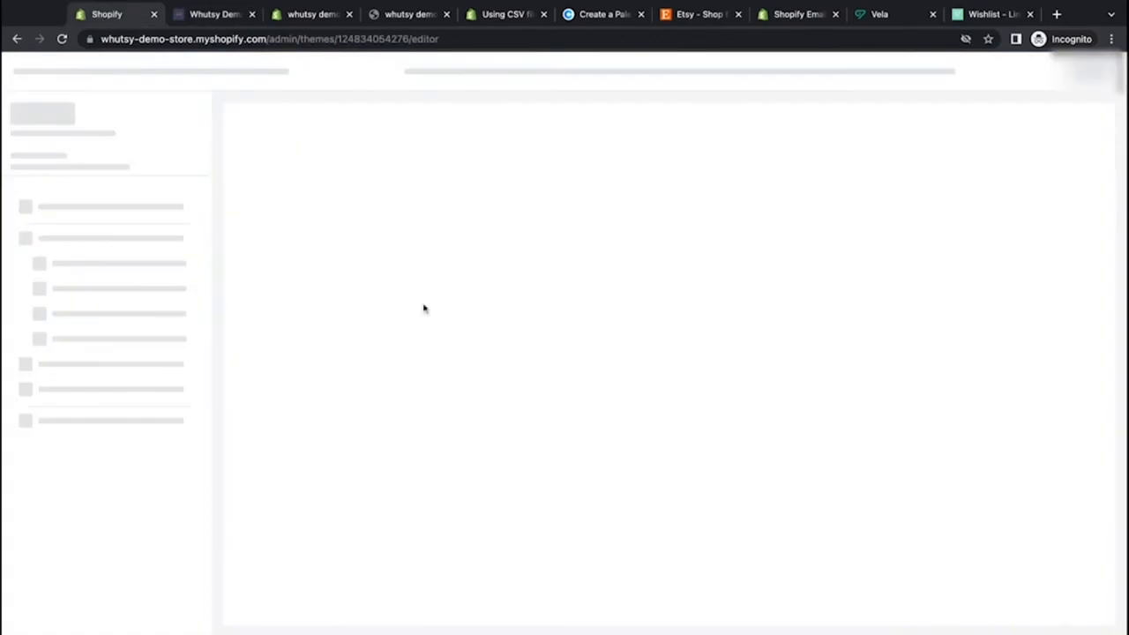
{"action": "scroll", "coordinate": [392, 323], "scroll_direction": "down", "scroll_amount": 10}
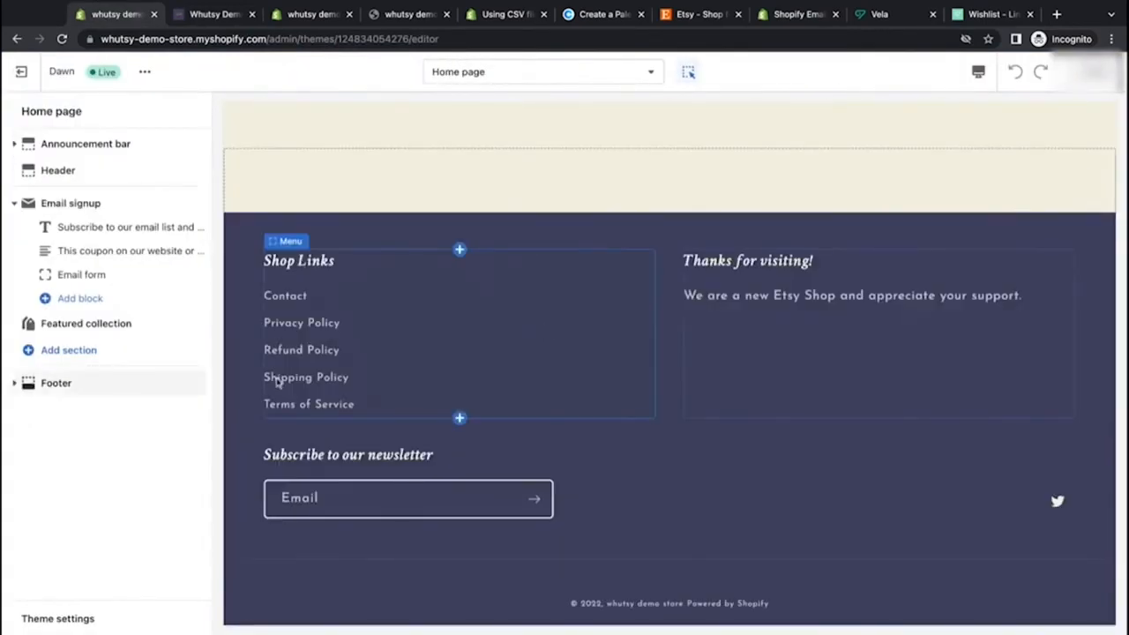
{"action": "left_click", "coordinate": [55, 388]}
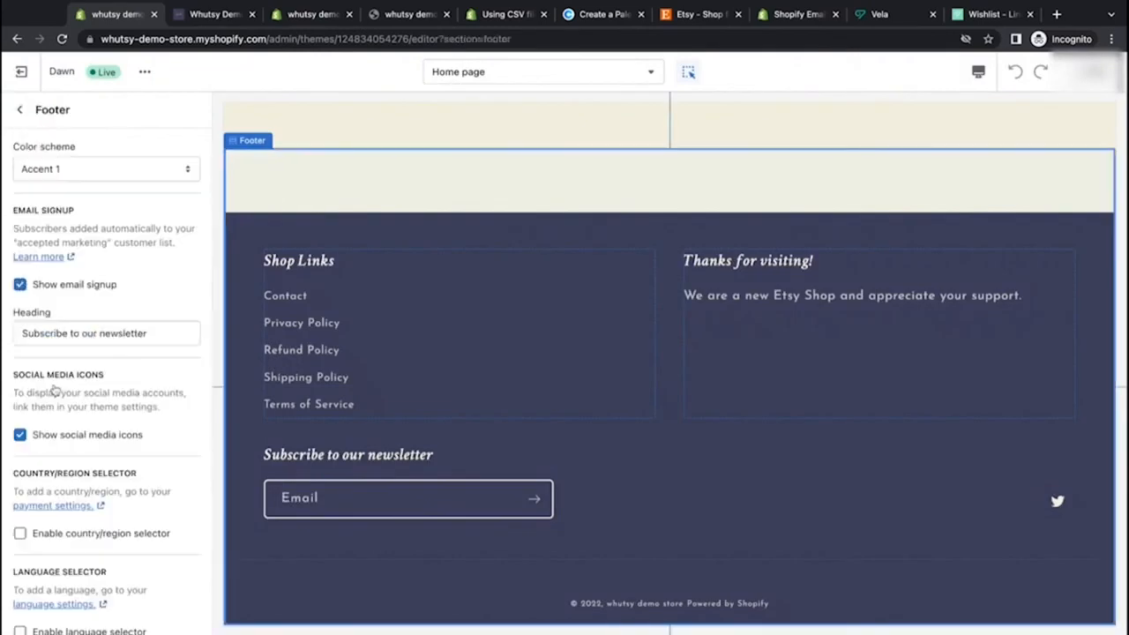
{"action": "left_click", "coordinate": [21, 111]}
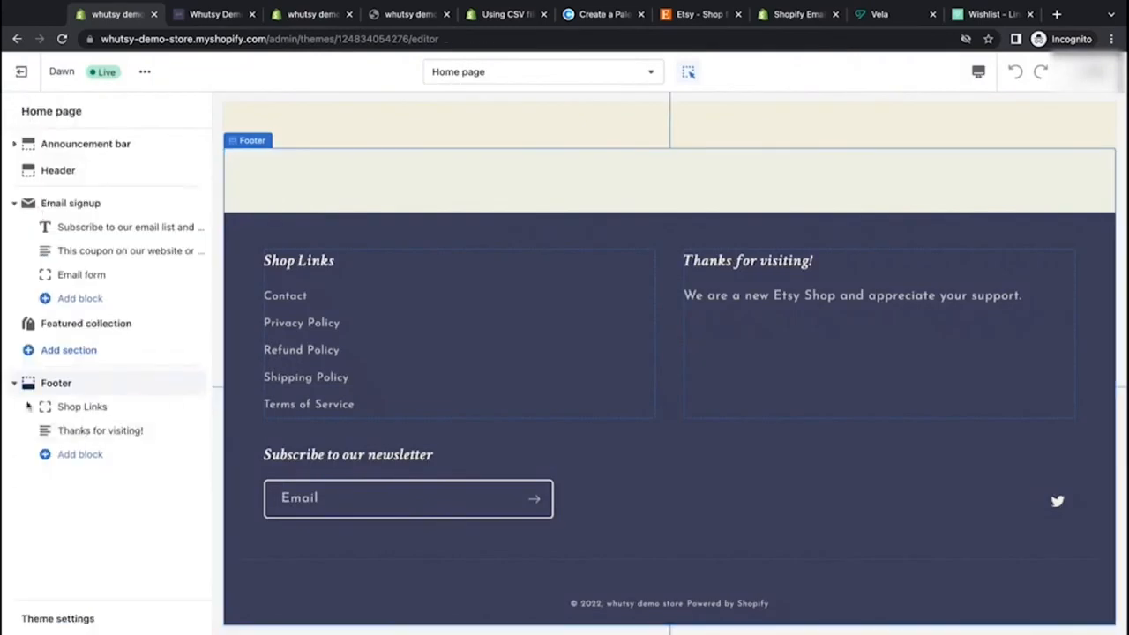
Step: Try moving the Thanks for visiting block above Shop Links in the footer
{"action": "left_click_drag", "start_coordinate": [196, 430], "coordinate": [201, 402]}
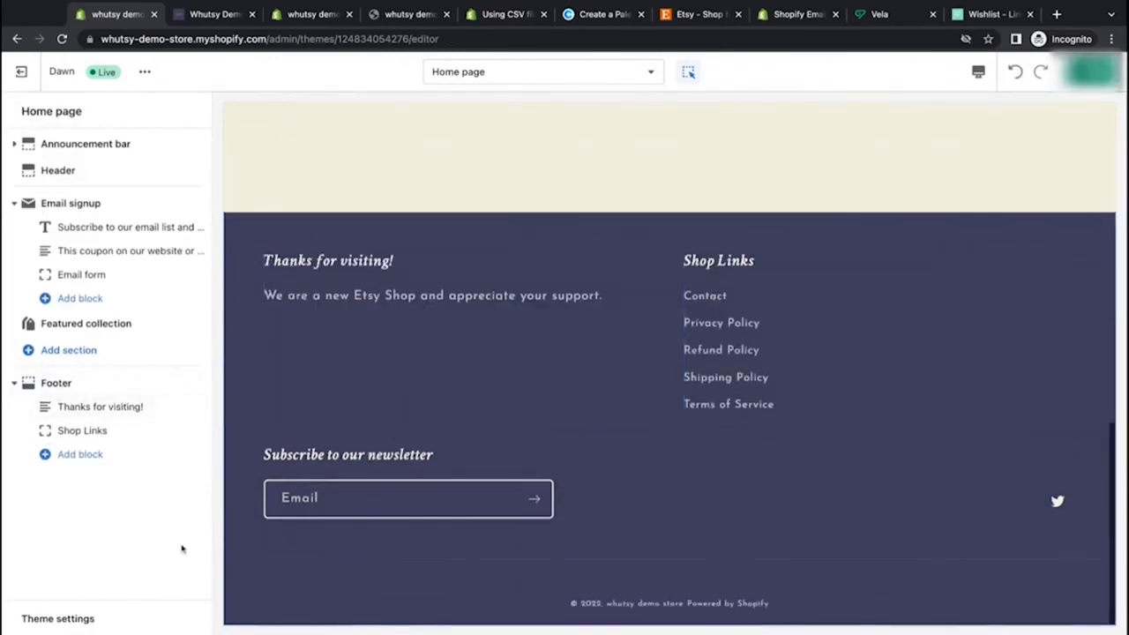
{"action": "left_click", "coordinate": [89, 429]}
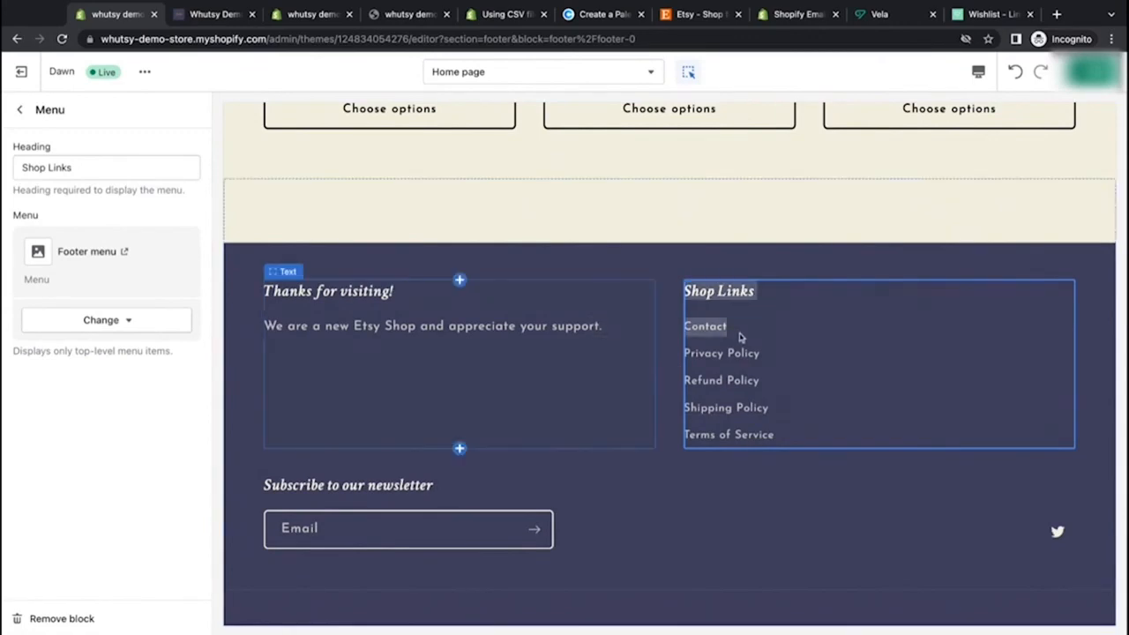
{"action": "left_click", "coordinate": [708, 280]}
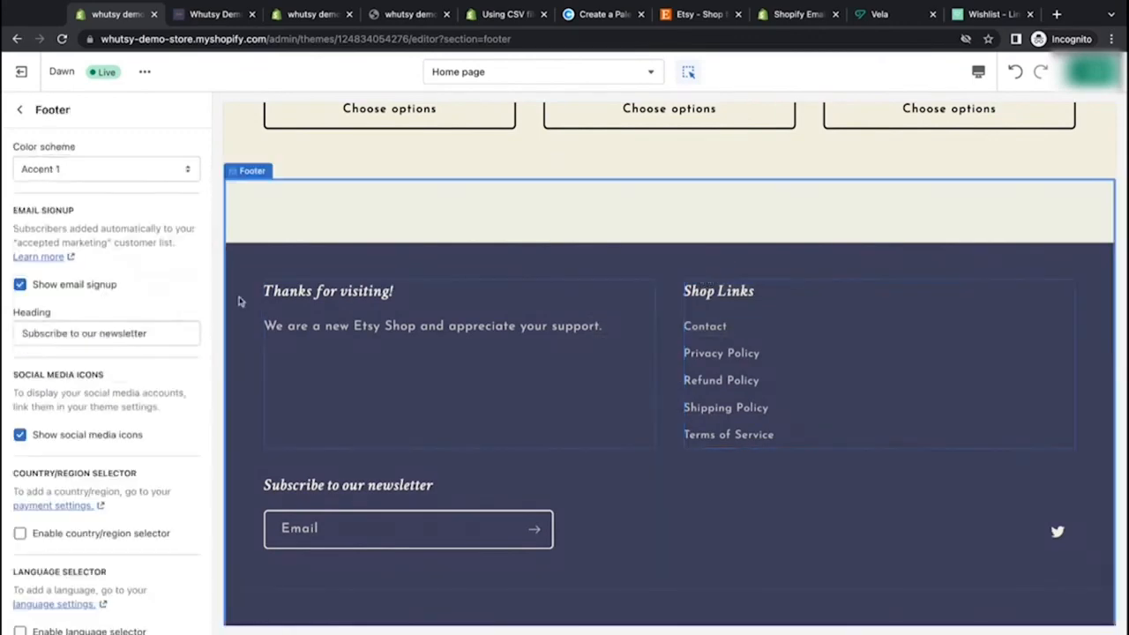
{"action": "left_click", "coordinate": [19, 110]}
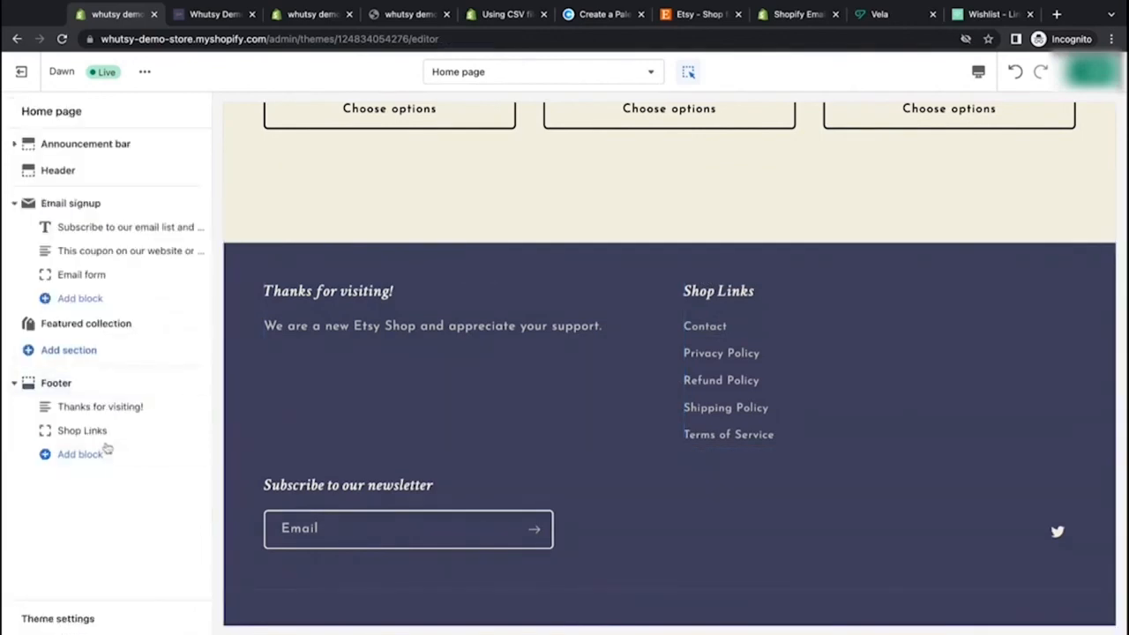
{"action": "left_click_drag", "start_coordinate": [198, 431], "coordinate": [199, 406]}
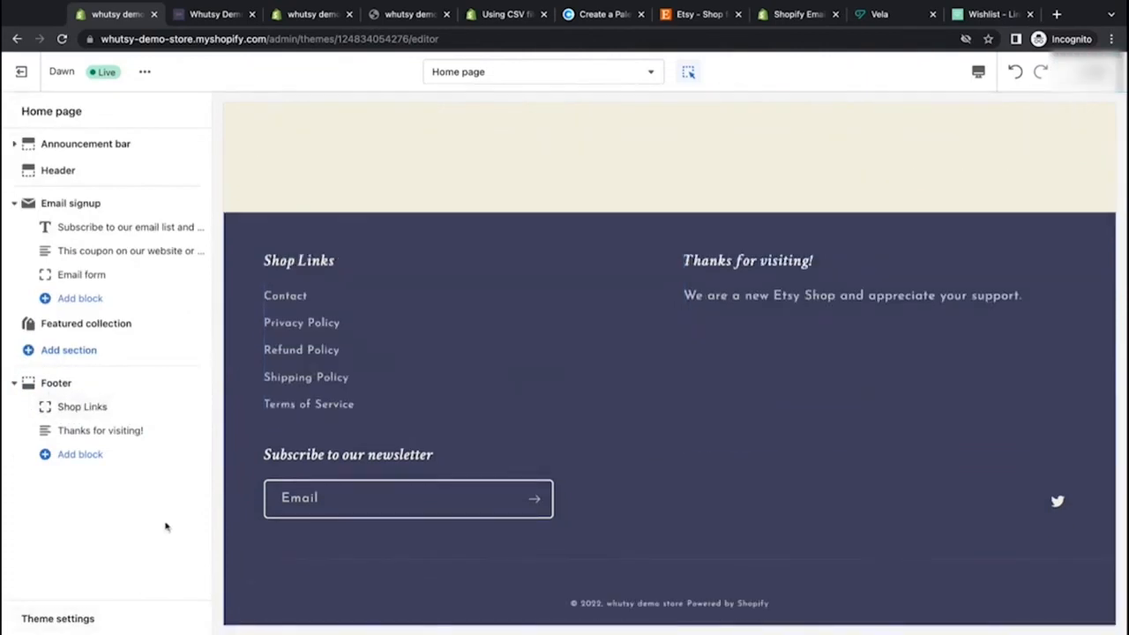
Step: Turn off the footer's email signup and save the theme
{"action": "left_click", "coordinate": [351, 467]}
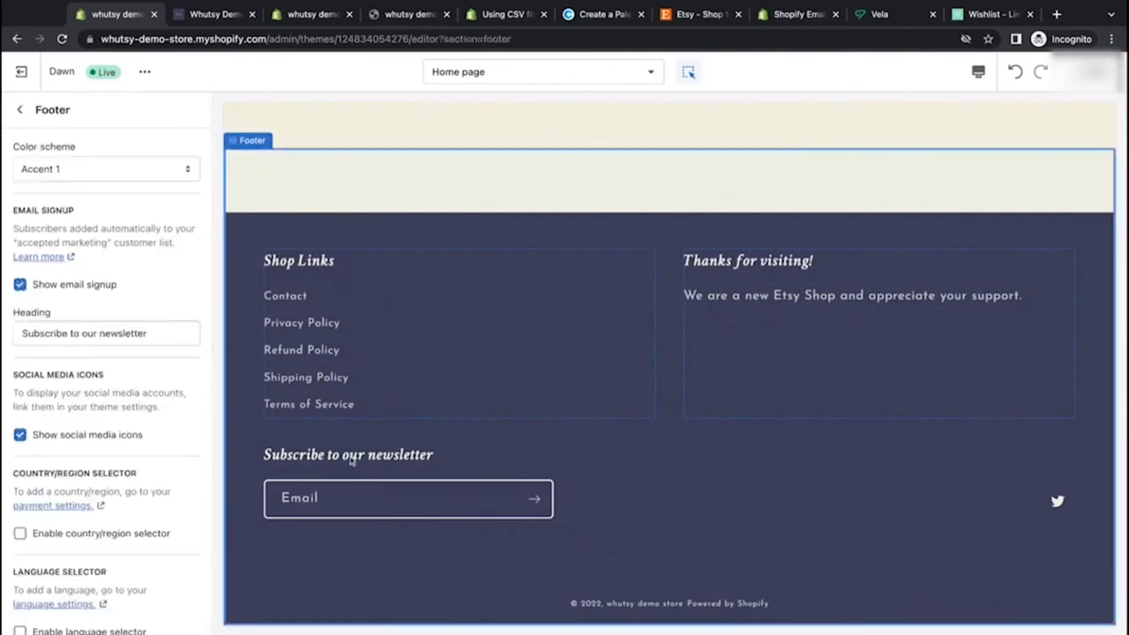
{"action": "left_click", "coordinate": [21, 287]}
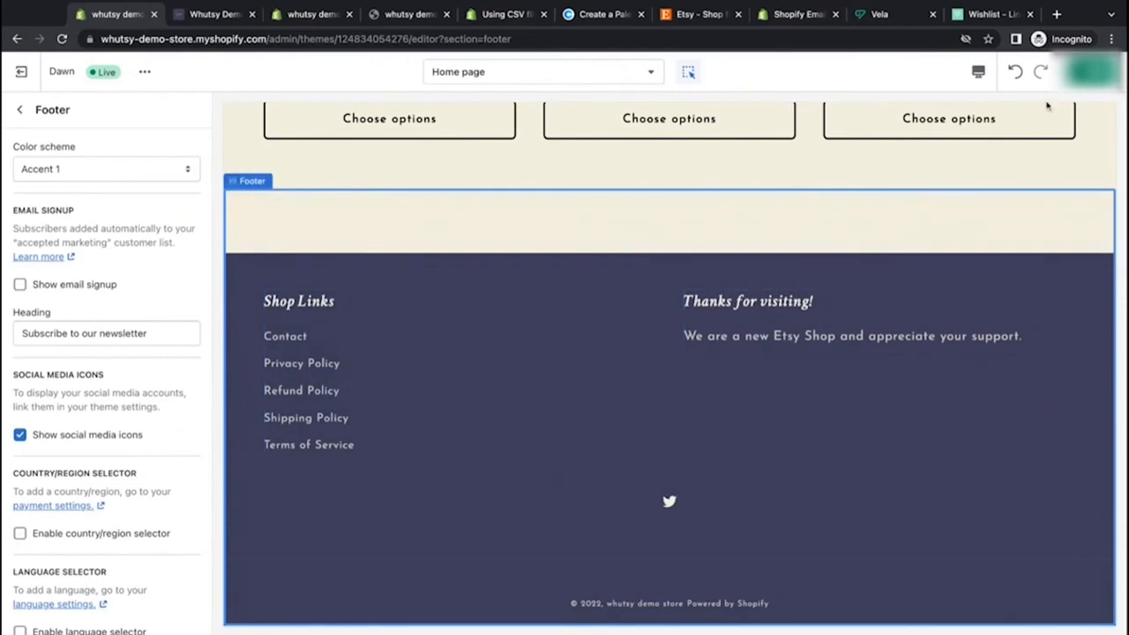
{"action": "left_click", "coordinate": [1094, 72]}
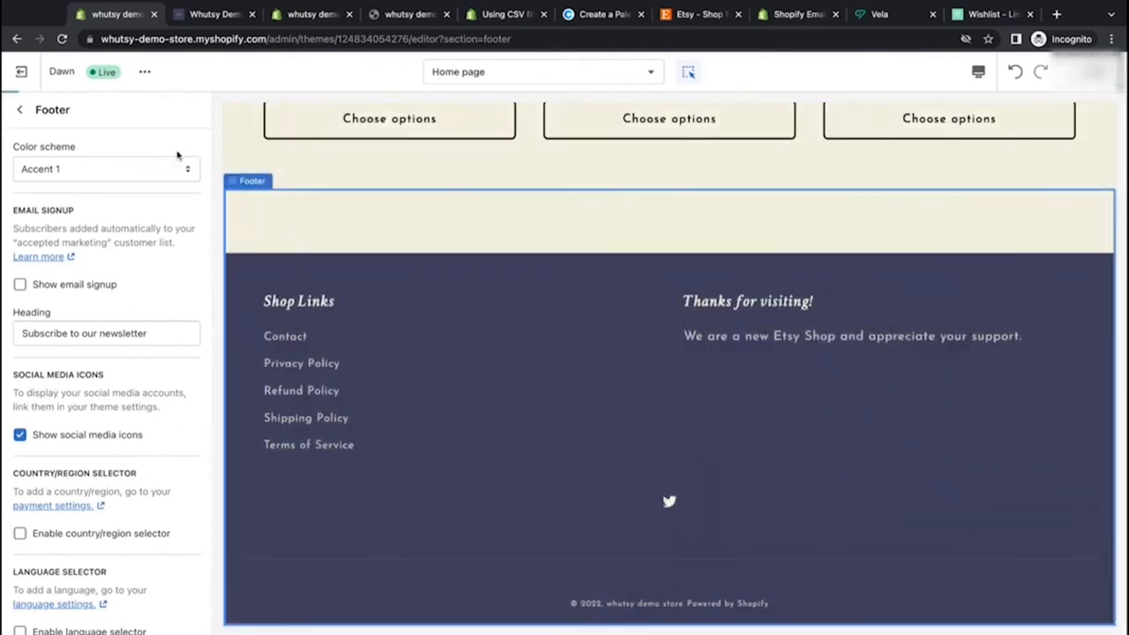
{"action": "scroll", "coordinate": [410, 248], "scroll_direction": "up", "scroll_amount": 9}
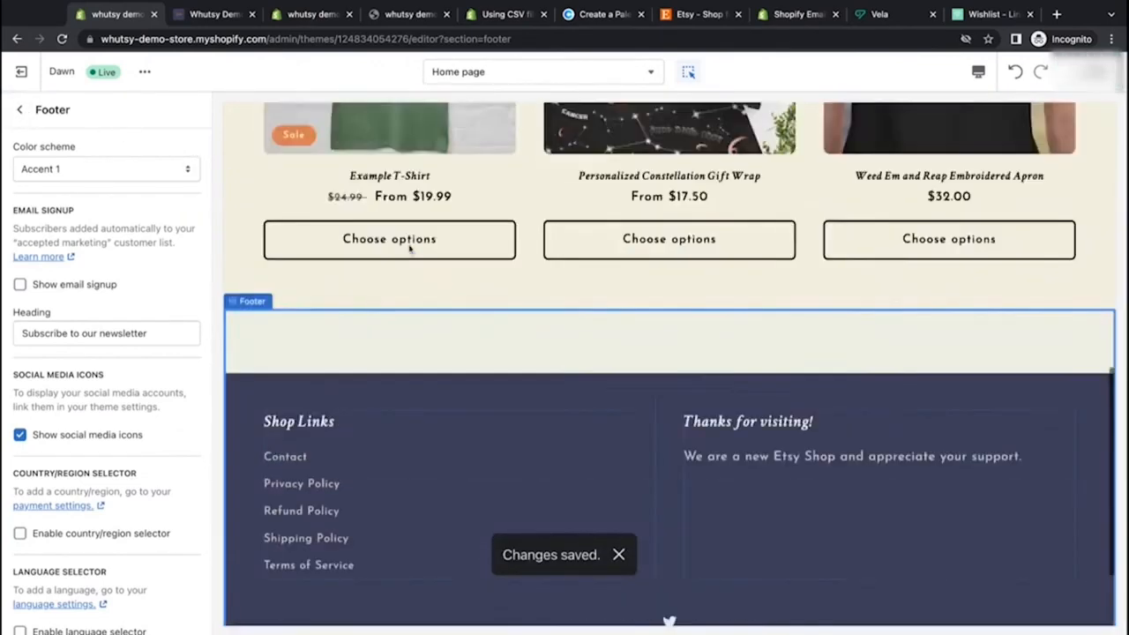
{"action": "scroll", "coordinate": [410, 250], "scroll_direction": "down", "scroll_amount": 3}
{"action": "scroll", "coordinate": [410, 250], "scroll_direction": "down", "scroll_amount": 5}
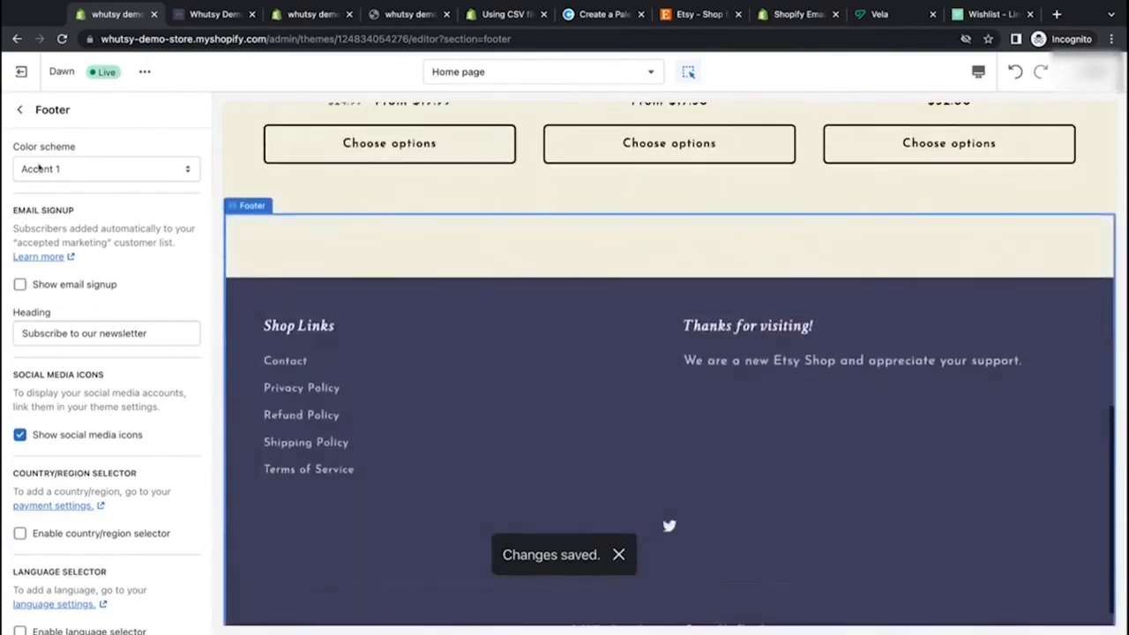
Step: Exit the theme editor and reload the storefront to check the footer
{"action": "left_click", "coordinate": [19, 109]}
{"action": "scroll", "coordinate": [511, 279], "scroll_direction": "up", "scroll_amount": 9}
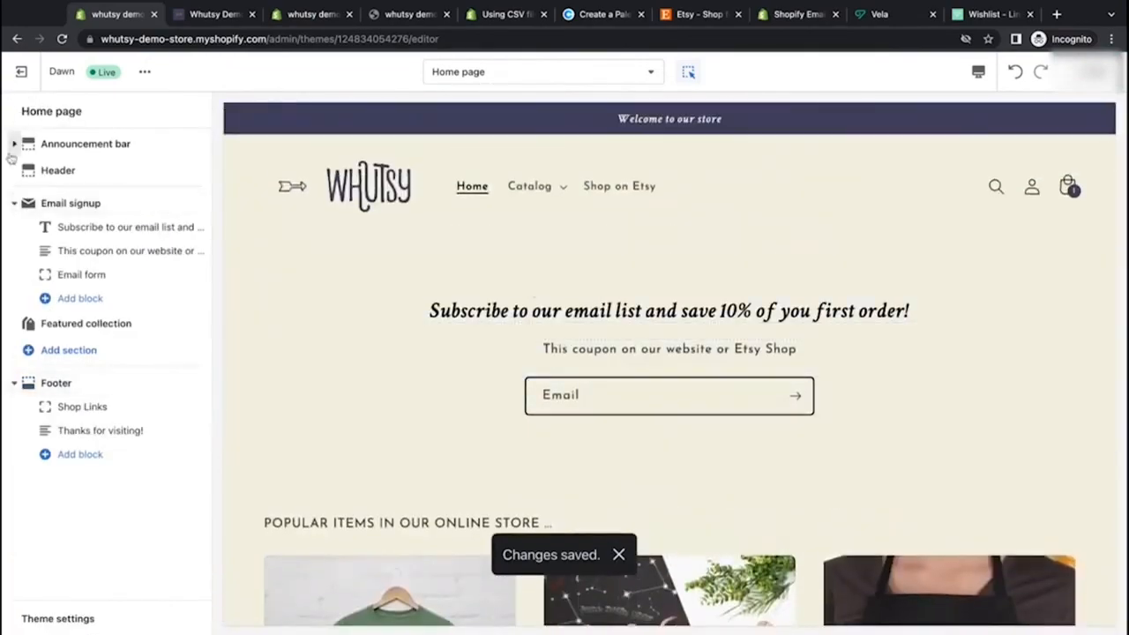
{"action": "left_click", "coordinate": [21, 71]}
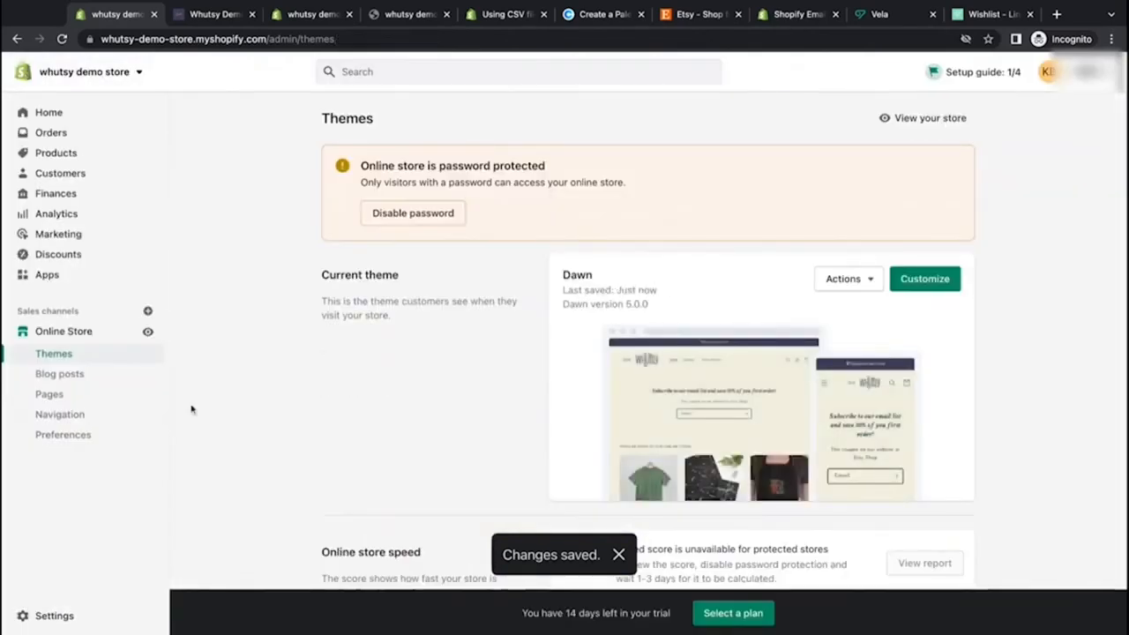
{"action": "left_click", "coordinate": [208, 16]}
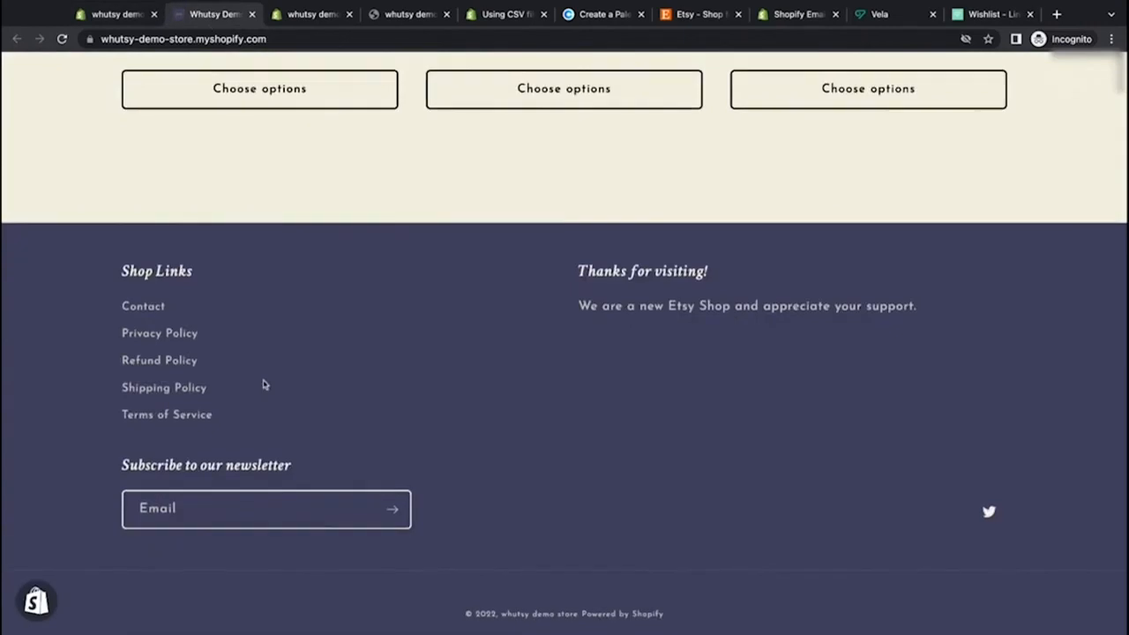
{"action": "left_click", "coordinate": [62, 39]}
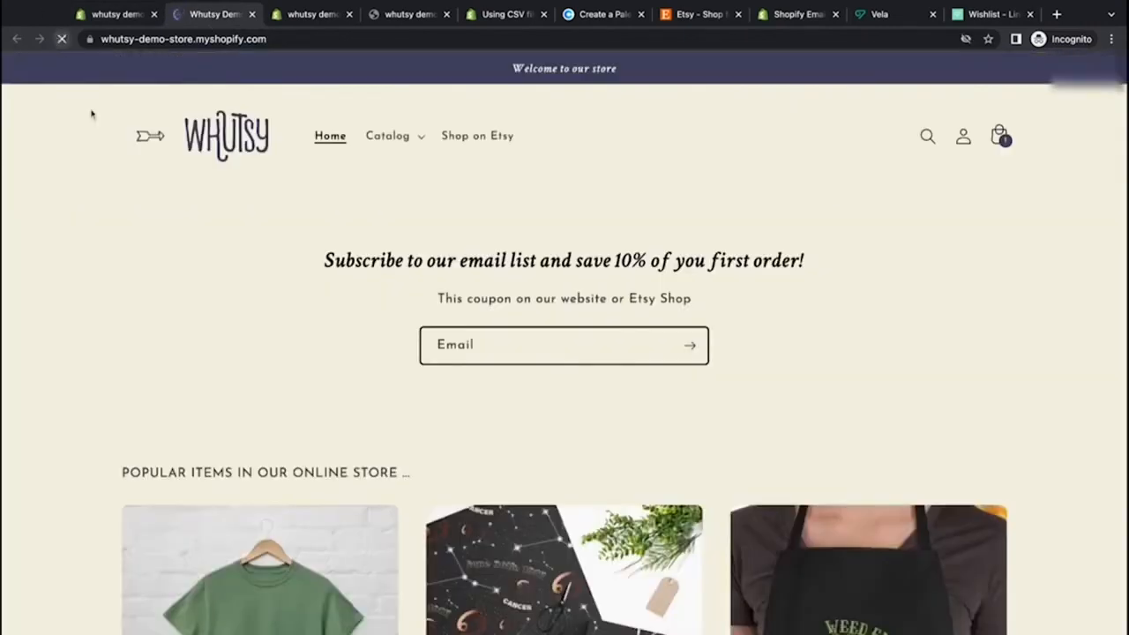
{"action": "scroll", "coordinate": [148, 299], "scroll_direction": "down", "scroll_amount": 5}
{"action": "scroll", "coordinate": [148, 300], "scroll_direction": "down", "scroll_amount": 4}
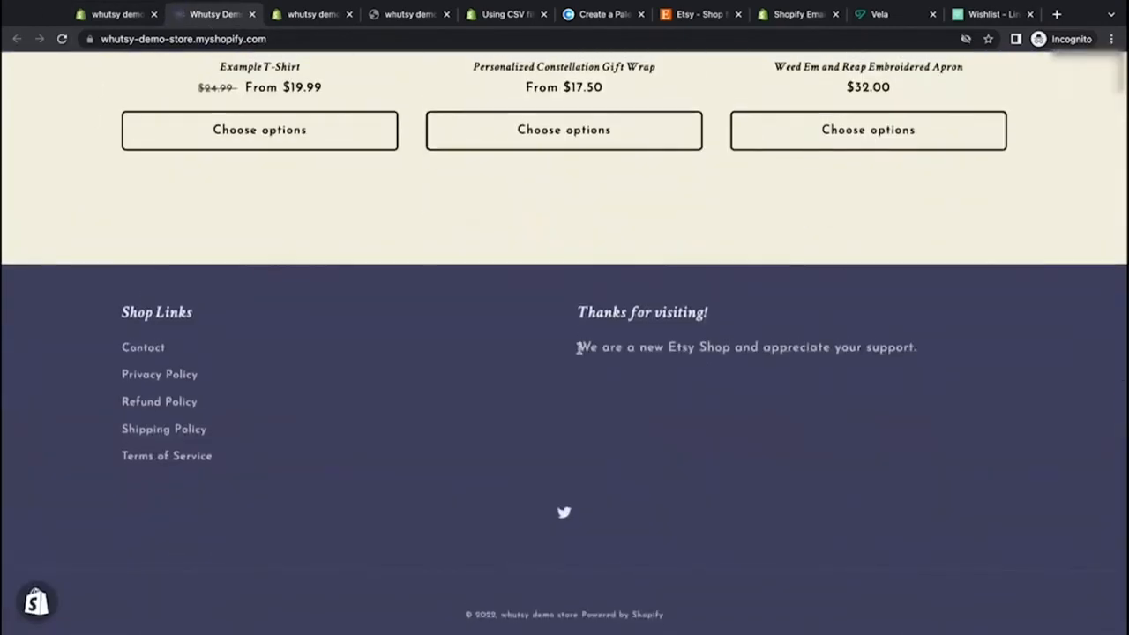
{"action": "scroll", "coordinate": [690, 247], "scroll_direction": "up", "scroll_amount": 10}
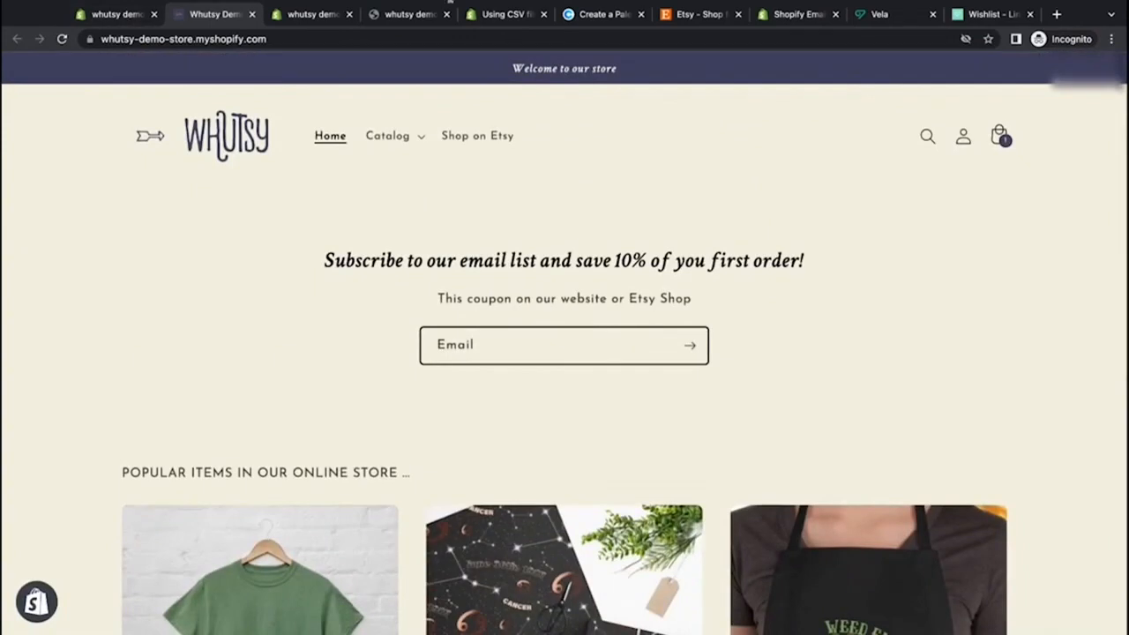
Step: View the storefront at mobile width and scroll down to its footer
{"action": "left_click", "coordinate": [449, 1]}
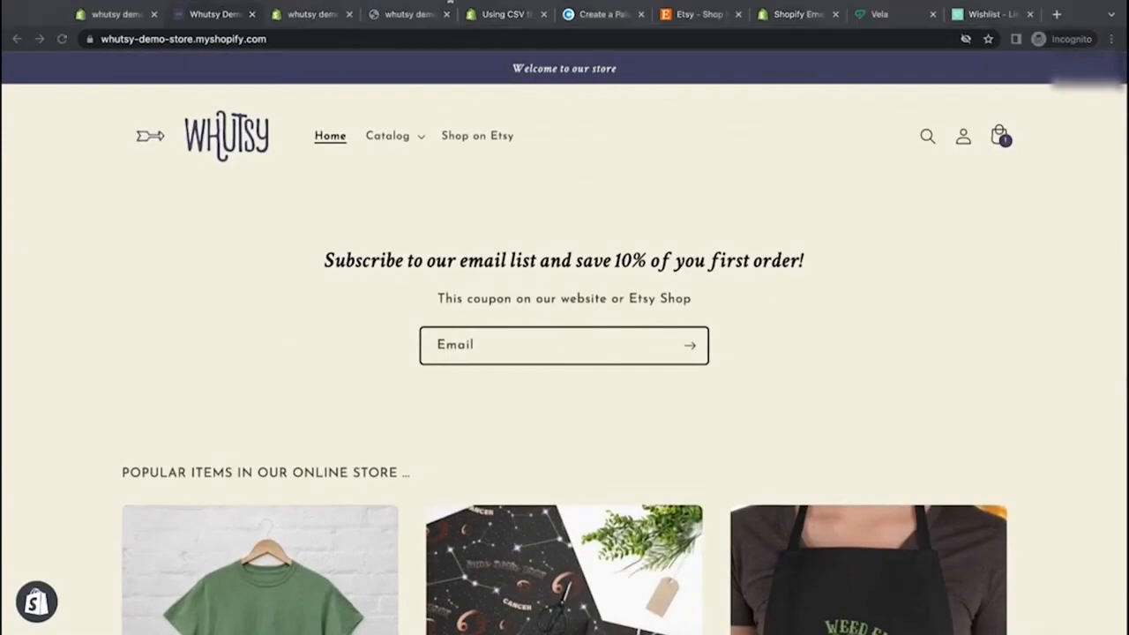
{"action": "left_click", "coordinate": [1126, 534]}
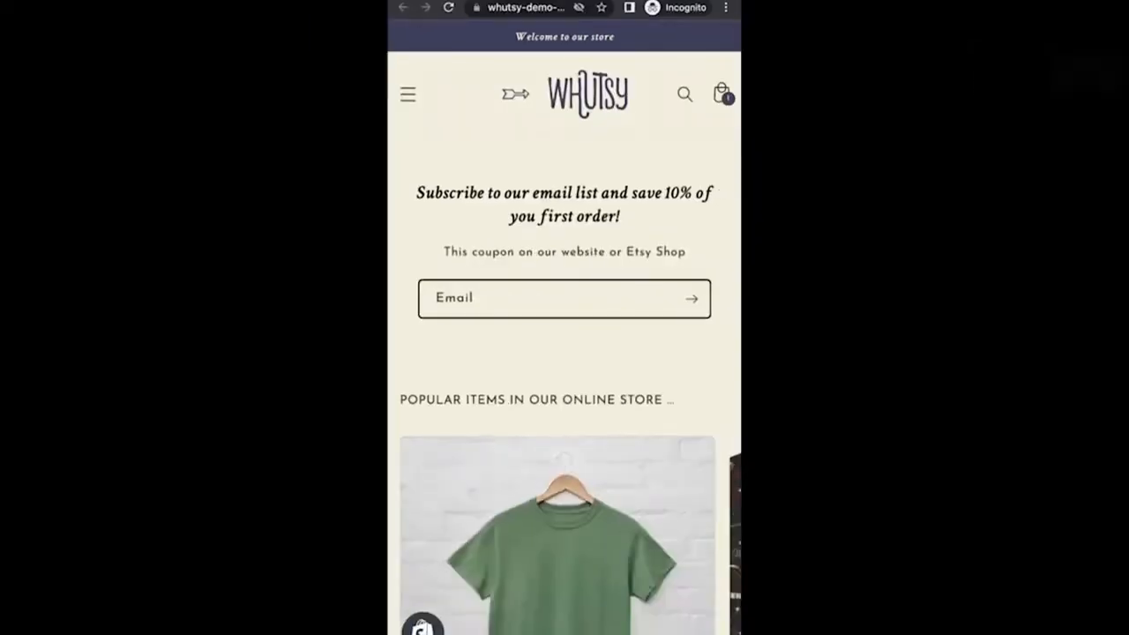
{"action": "scroll", "coordinate": [683, 355], "scroll_direction": "down", "scroll_amount": 3}
{"action": "scroll", "coordinate": [682, 355], "scroll_direction": "down", "scroll_amount": 5}
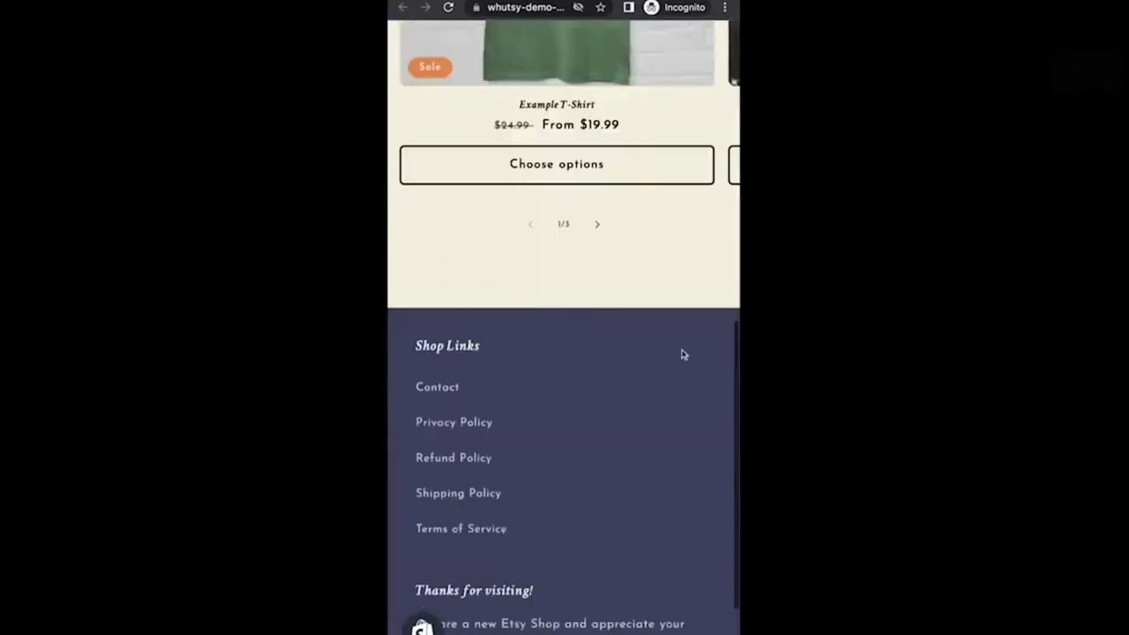
{"action": "scroll", "coordinate": [682, 354], "scroll_direction": "up", "scroll_amount": 8}
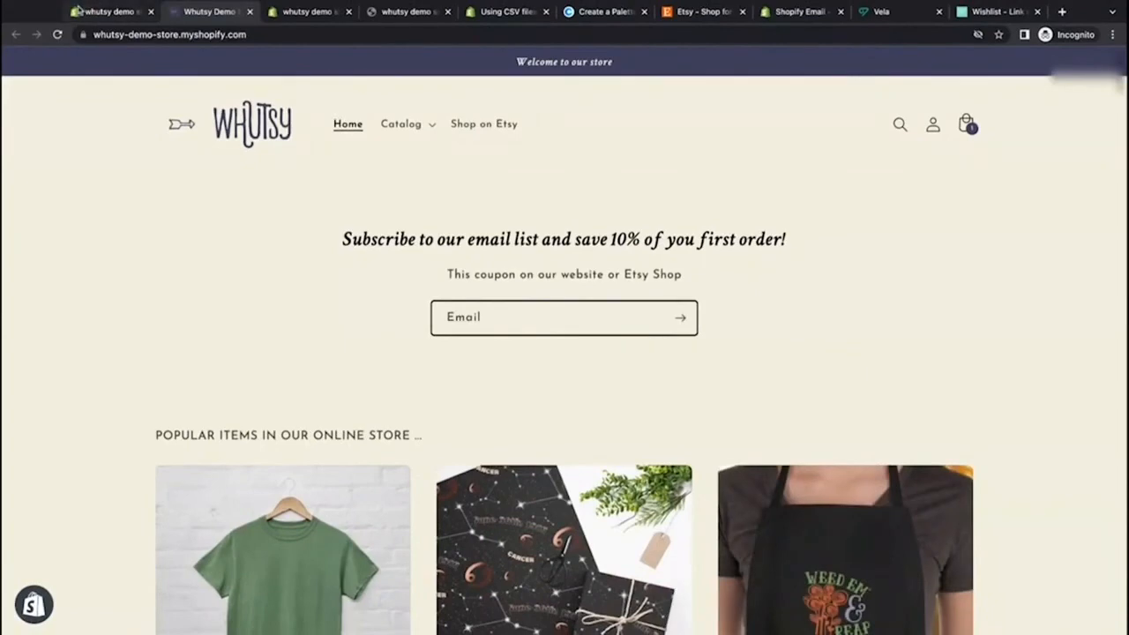
Step: Review the online store Preferences settings, then open the Apps page
{"action": "left_click", "coordinate": [106, 12]}
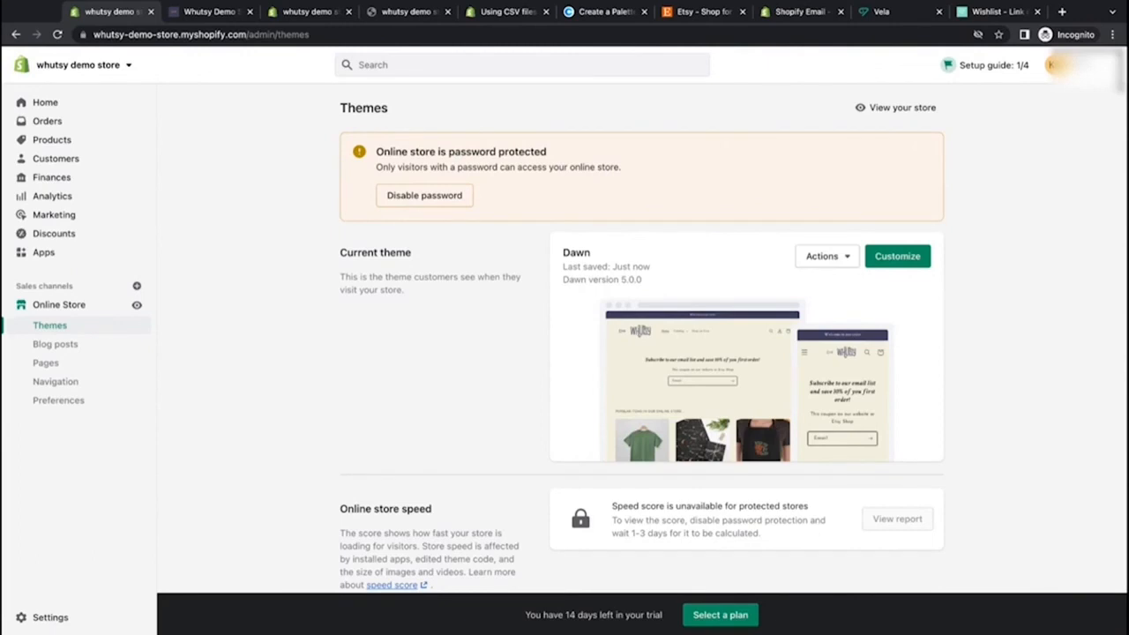
{"action": "left_click", "coordinate": [58, 401]}
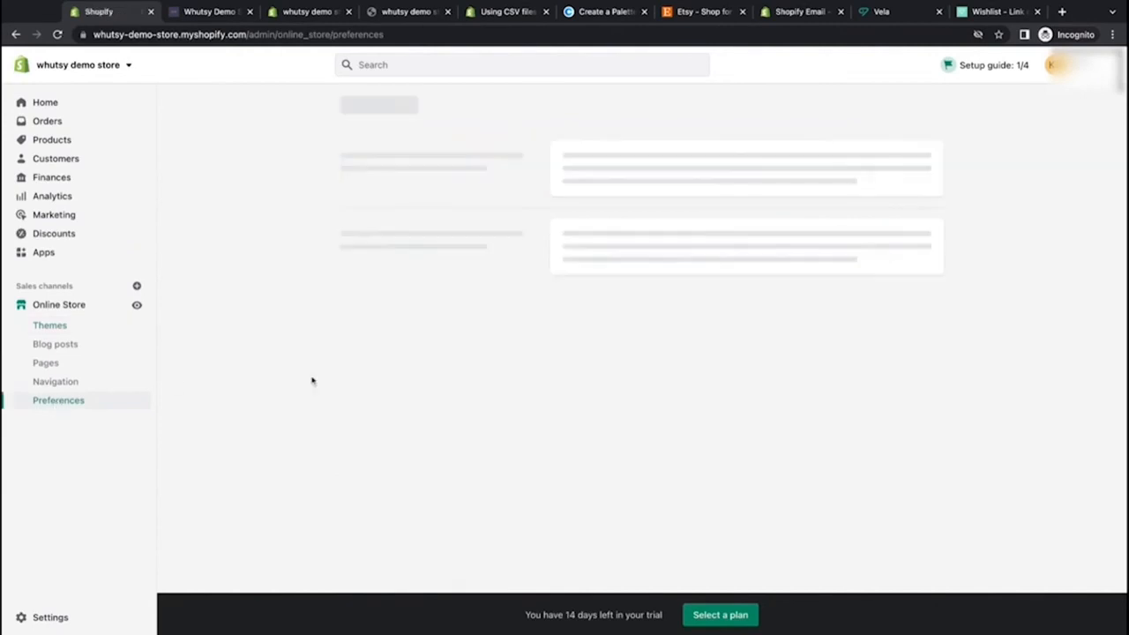
{"action": "scroll", "coordinate": [438, 283], "scroll_direction": "down", "scroll_amount": 5}
{"action": "scroll", "coordinate": [439, 283], "scroll_direction": "down", "scroll_amount": 5}
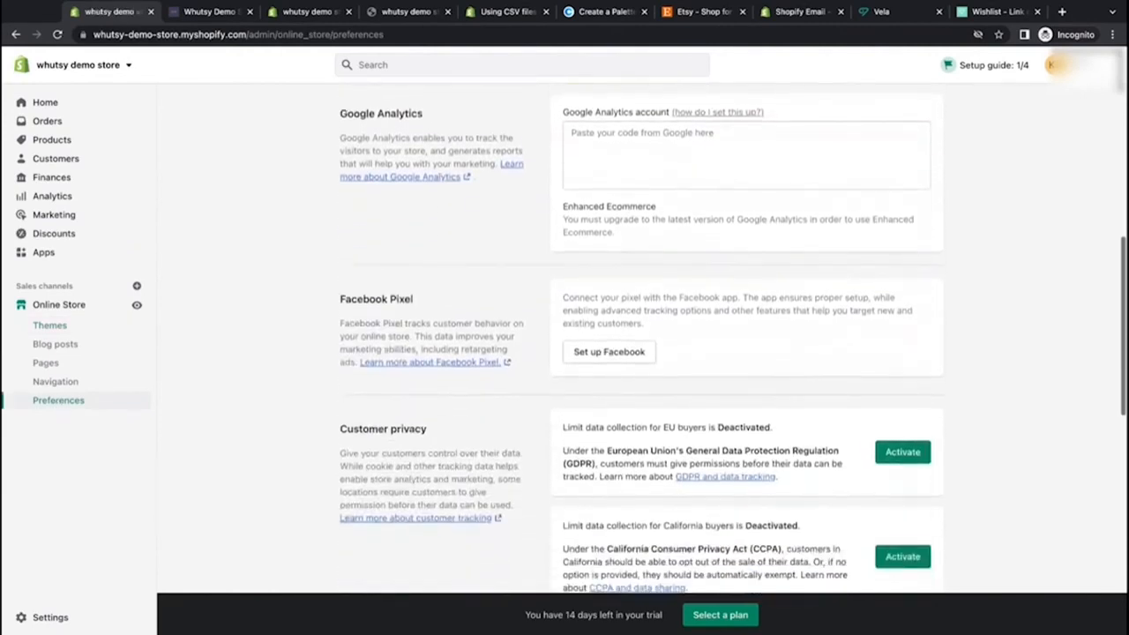
{"action": "scroll", "coordinate": [642, 341], "scroll_direction": "down", "scroll_amount": 3}
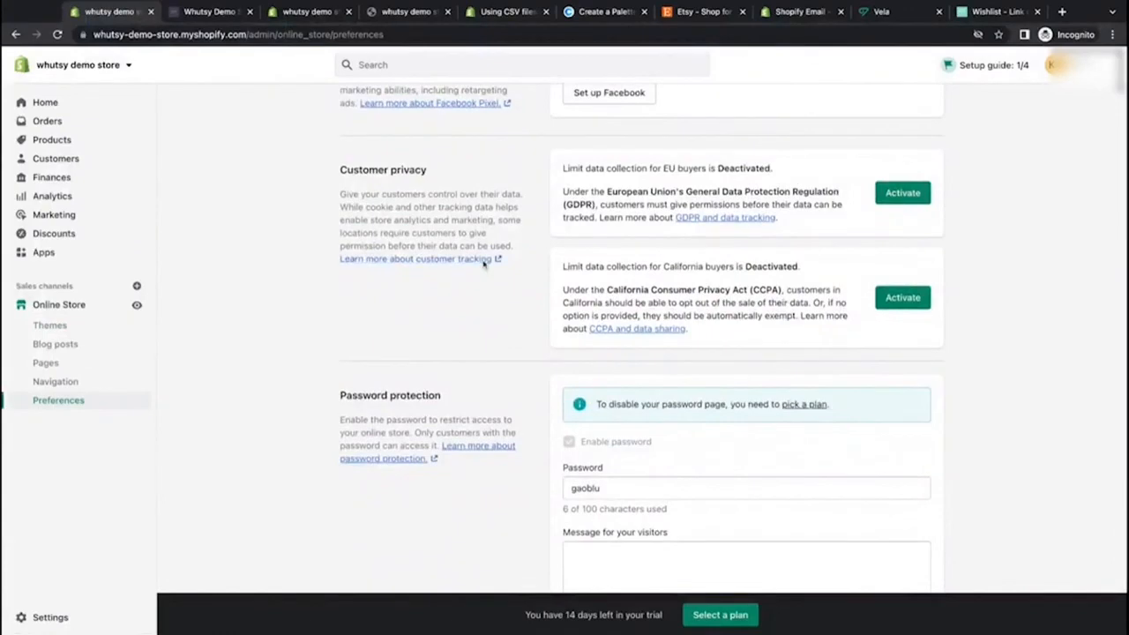
{"action": "scroll", "coordinate": [283, 356], "scroll_direction": "down", "scroll_amount": 5}
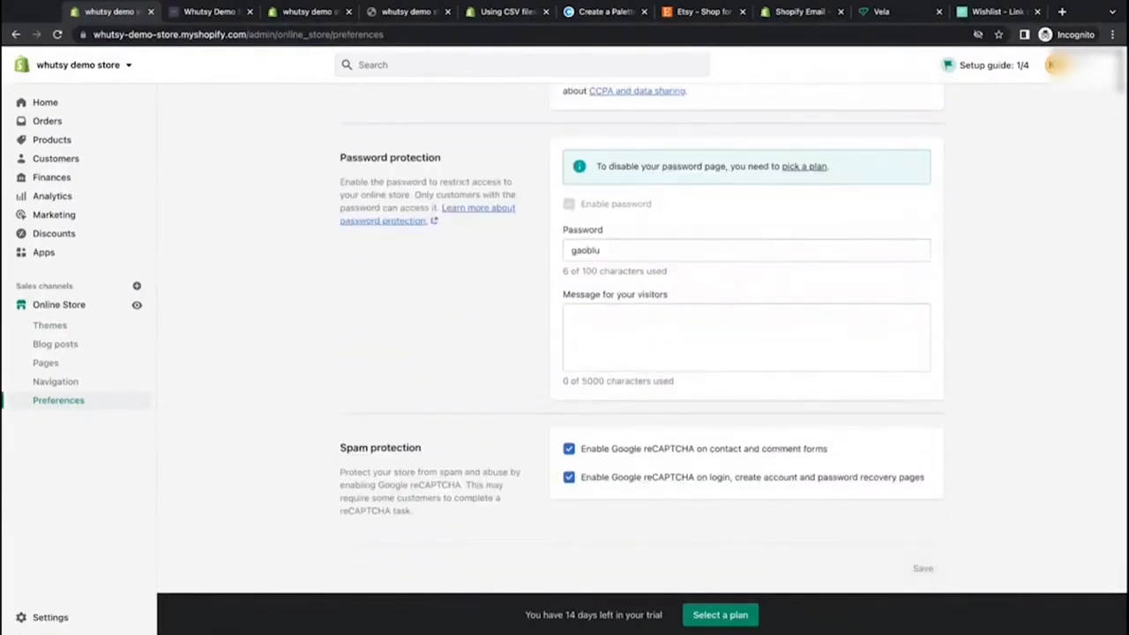
{"action": "scroll", "coordinate": [642, 340], "scroll_direction": "up", "scroll_amount": 5}
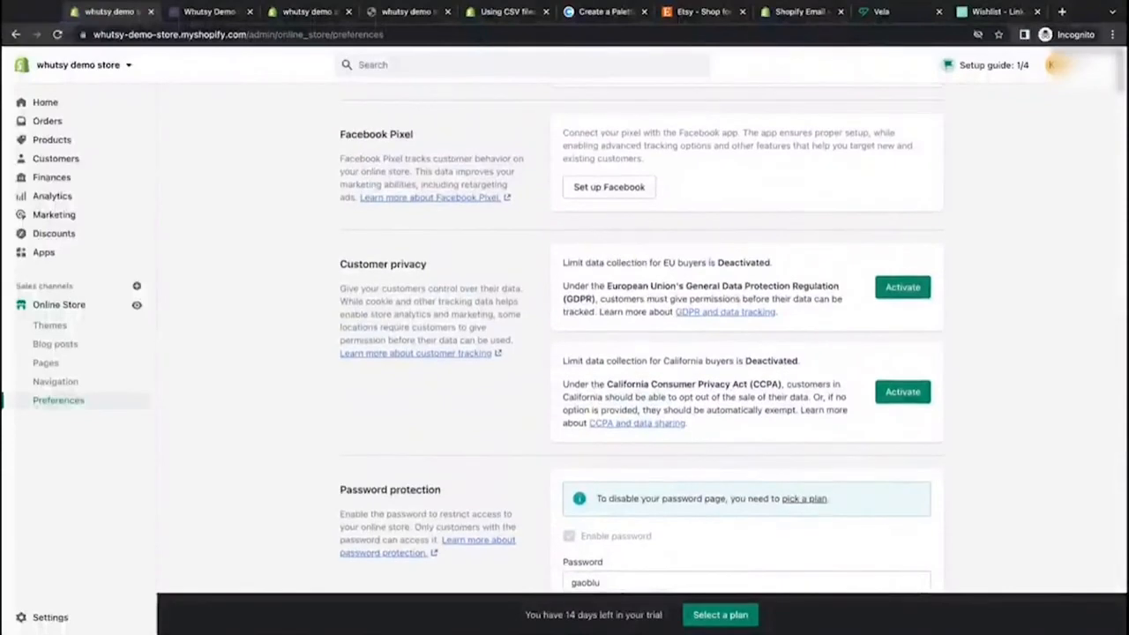
{"action": "scroll", "coordinate": [642, 340], "scroll_direction": "up", "scroll_amount": 4}
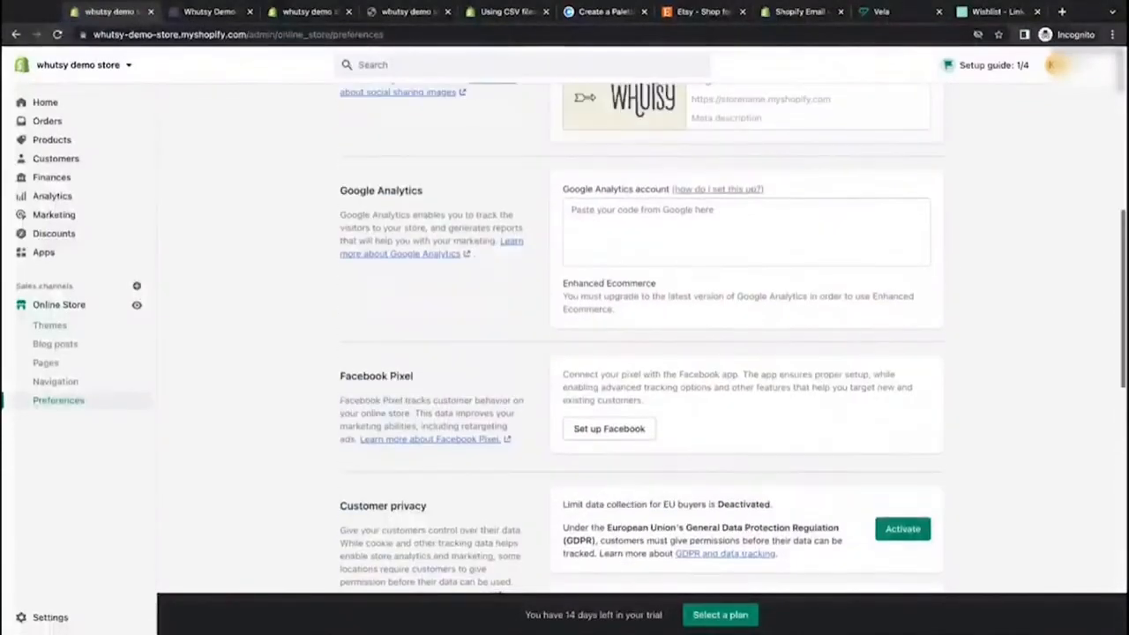
{"action": "triple_click", "coordinate": [338, 192]}
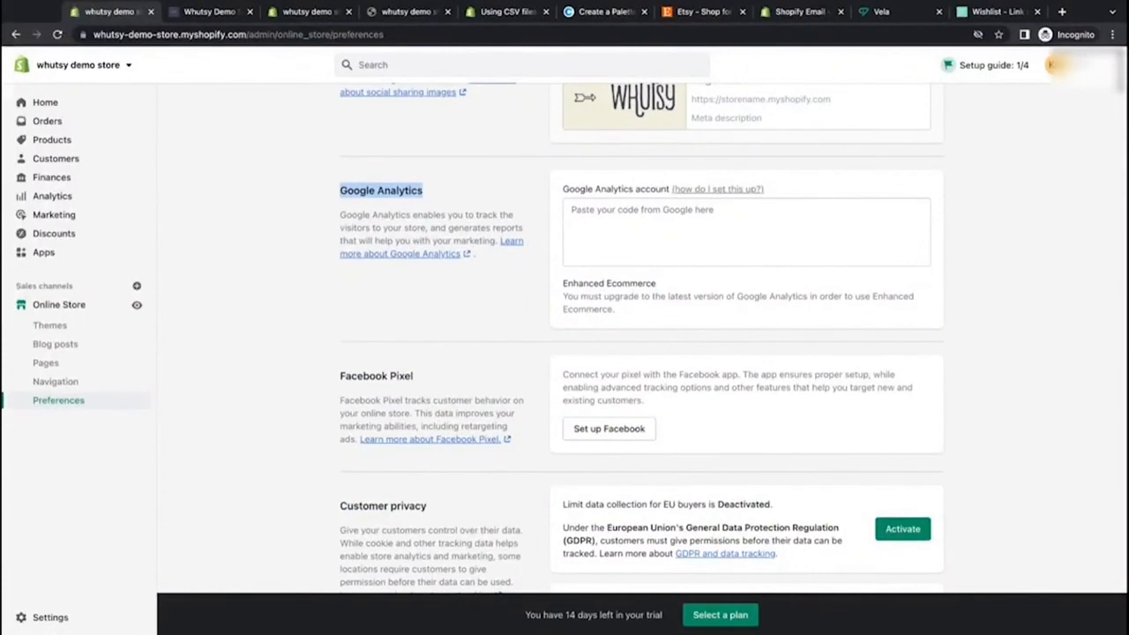
{"action": "triple_click", "coordinate": [340, 378]}
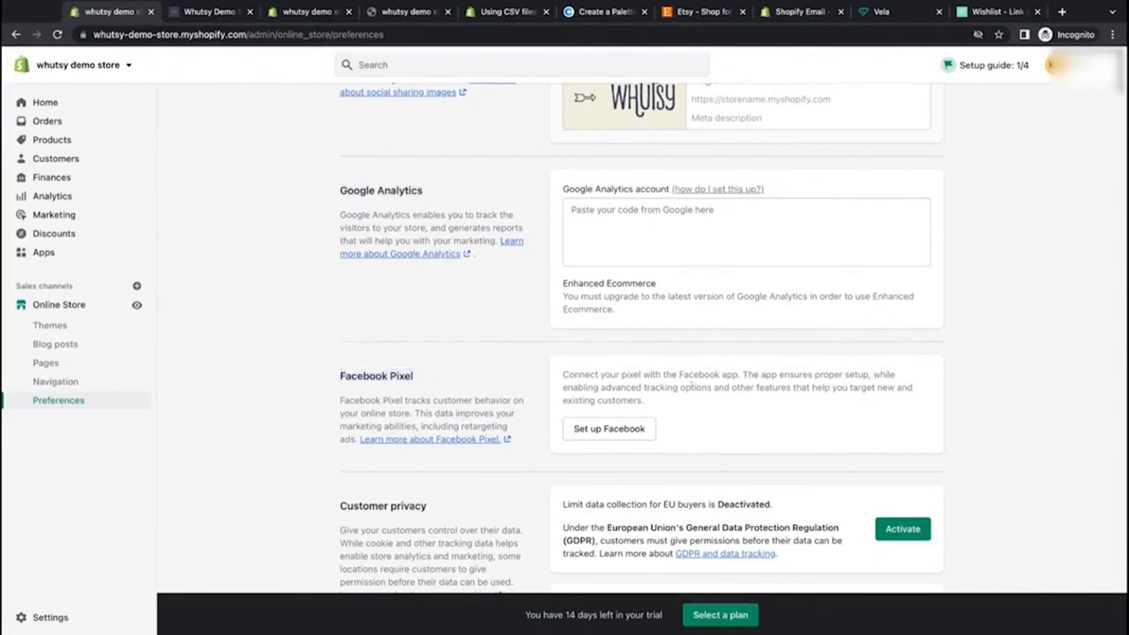
{"action": "left_click", "coordinate": [520, 437]}
{"action": "scroll", "coordinate": [259, 380], "scroll_direction": "up", "scroll_amount": 5}
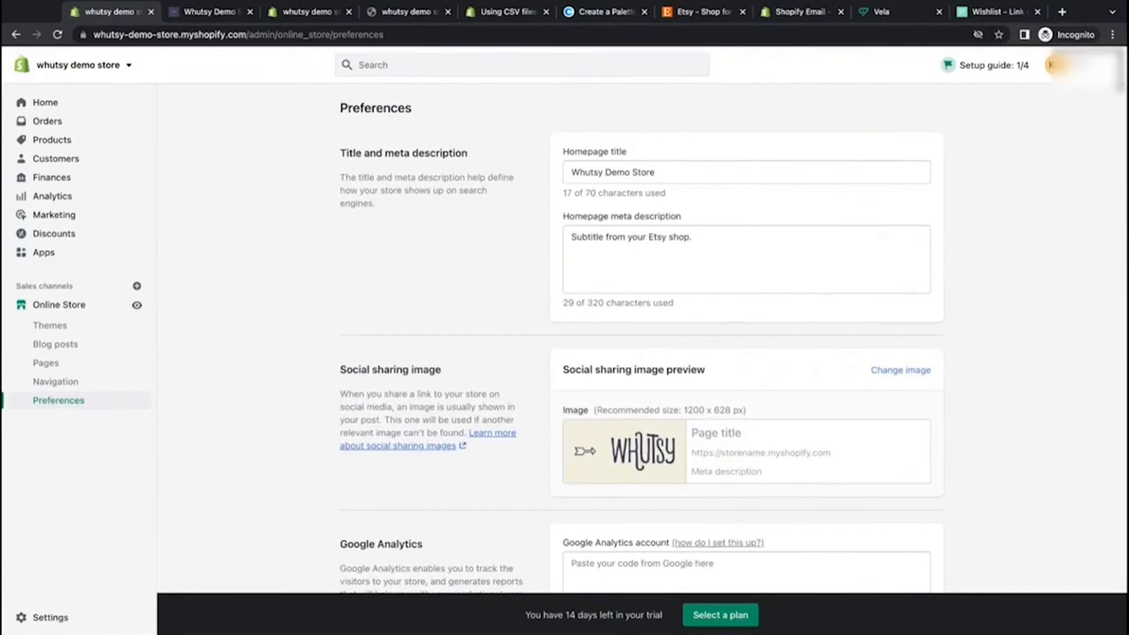
{"action": "left_click", "coordinate": [49, 255]}
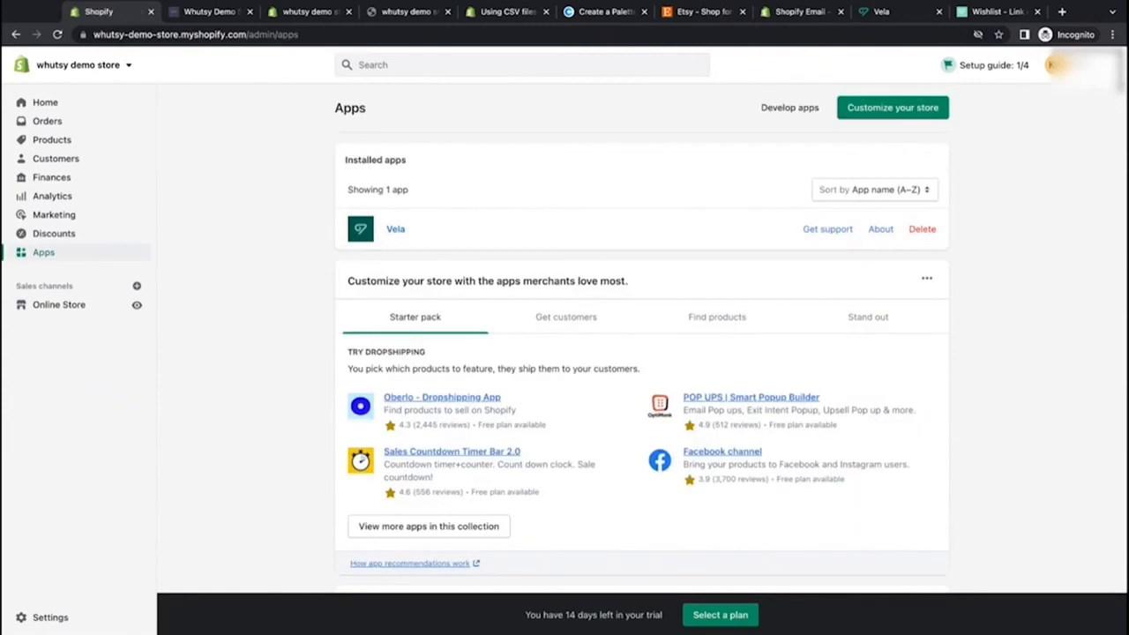
Step: Look at the installed Vela app's dashboard of active listings, then return to the Apps page
{"action": "left_click", "coordinate": [885, 11]}
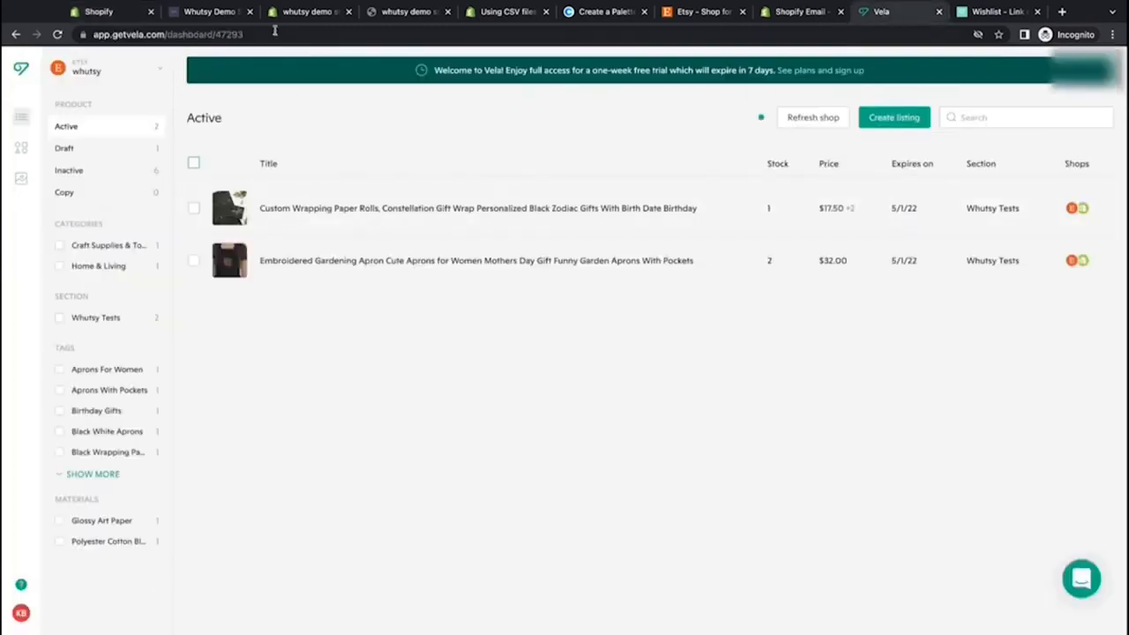
{"action": "left_click", "coordinate": [198, 18]}
{"action": "left_click", "coordinate": [105, 17]}
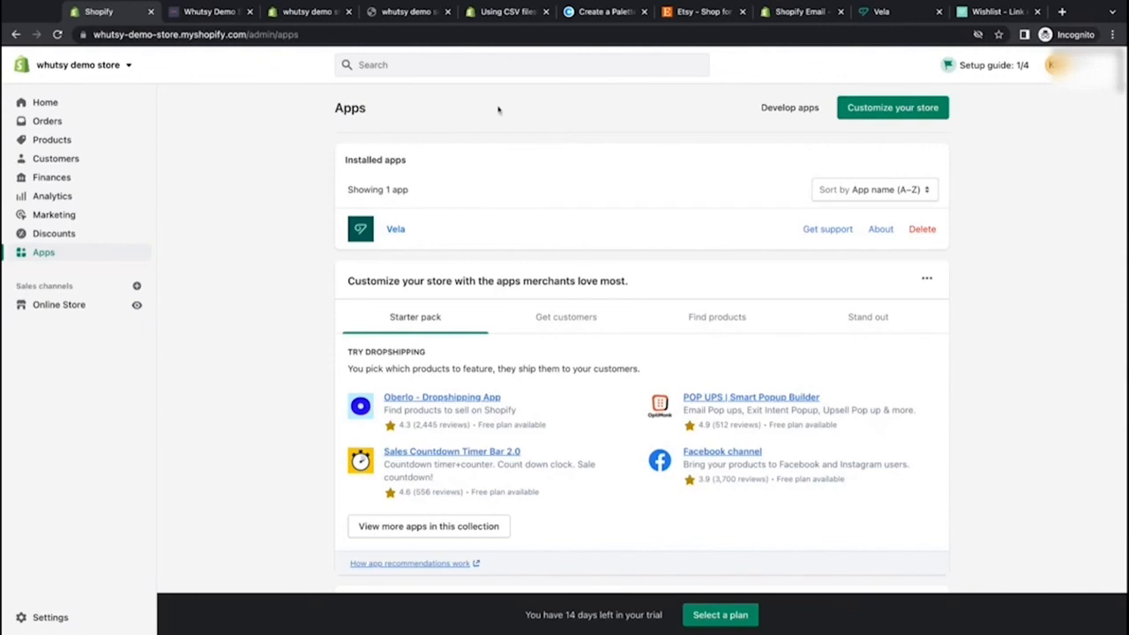
Step: Review the Shopify Email app listing in the app store, including its description and pricing details
{"action": "left_click", "coordinate": [800, 12]}
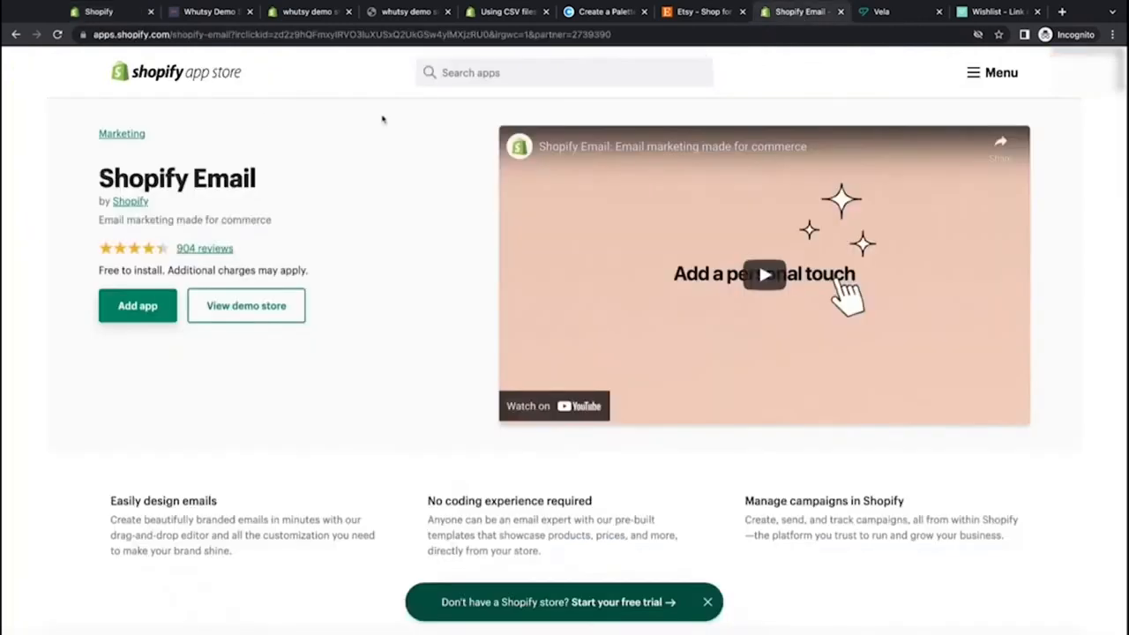
{"action": "triple_click", "coordinate": [103, 182]}
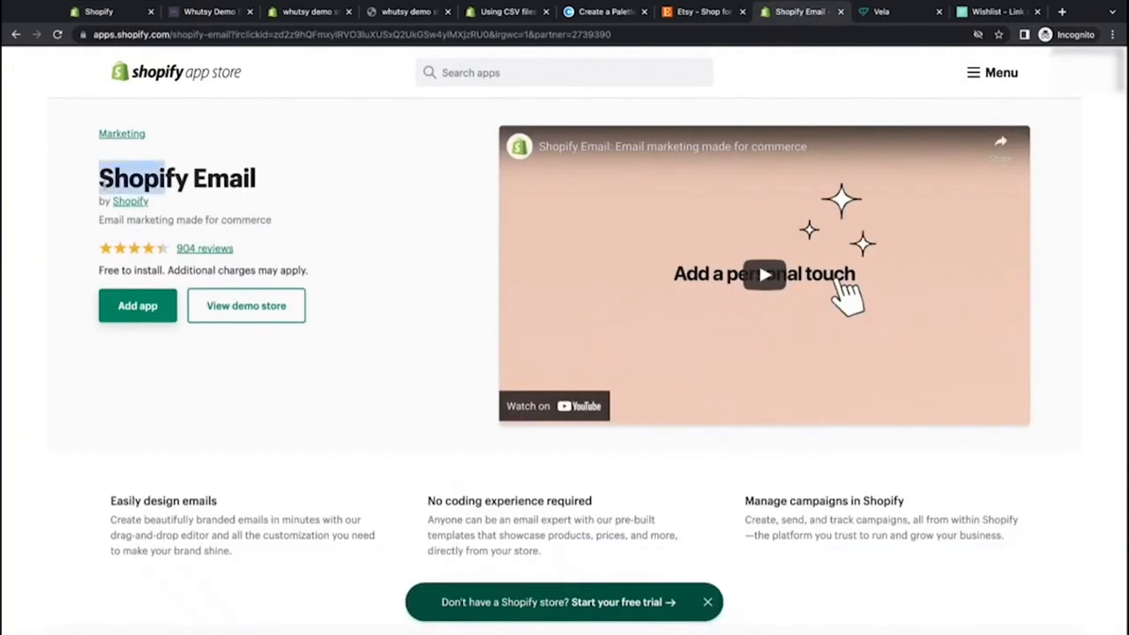
{"action": "left_click", "coordinate": [397, 217]}
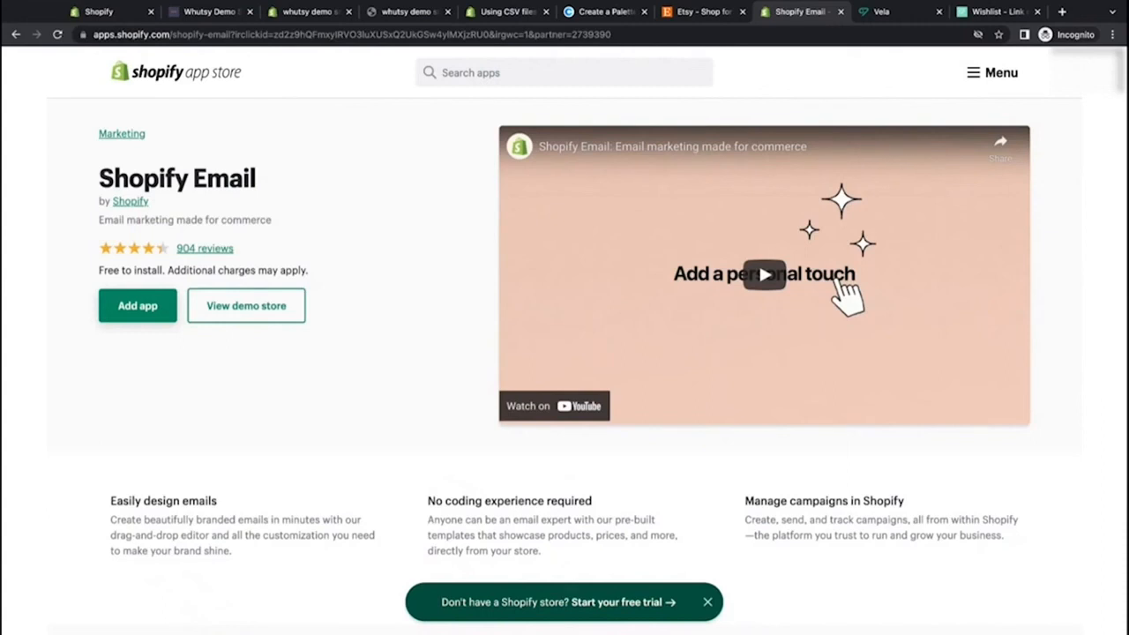
{"action": "scroll", "coordinate": [200, 421], "scroll_direction": "down", "scroll_amount": 10}
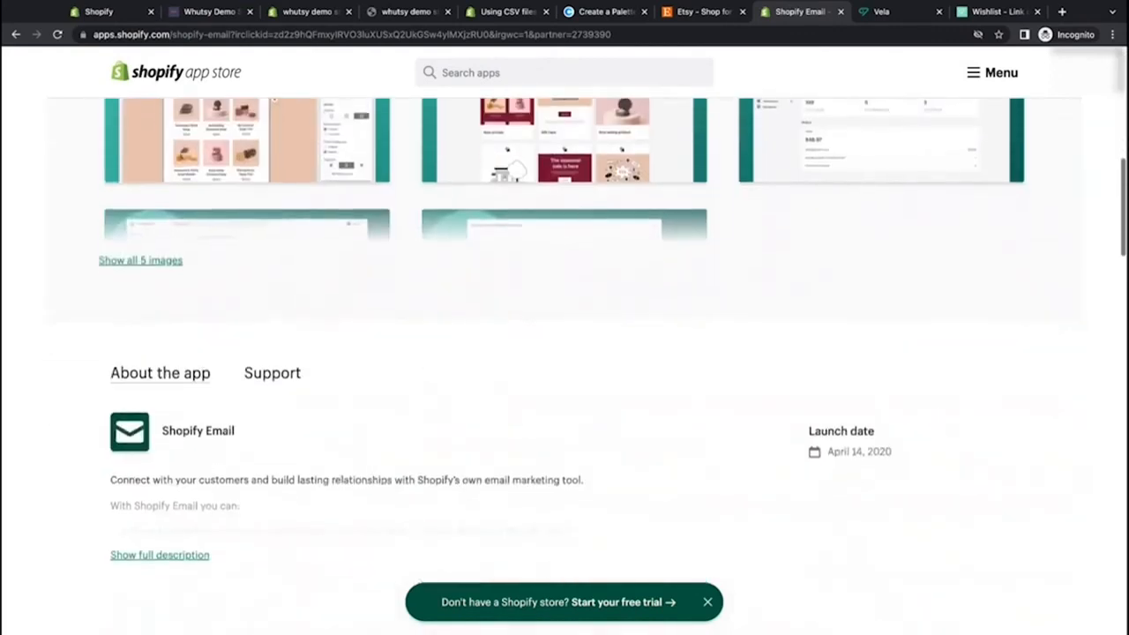
{"action": "scroll", "coordinate": [565, 353], "scroll_direction": "down", "scroll_amount": 5}
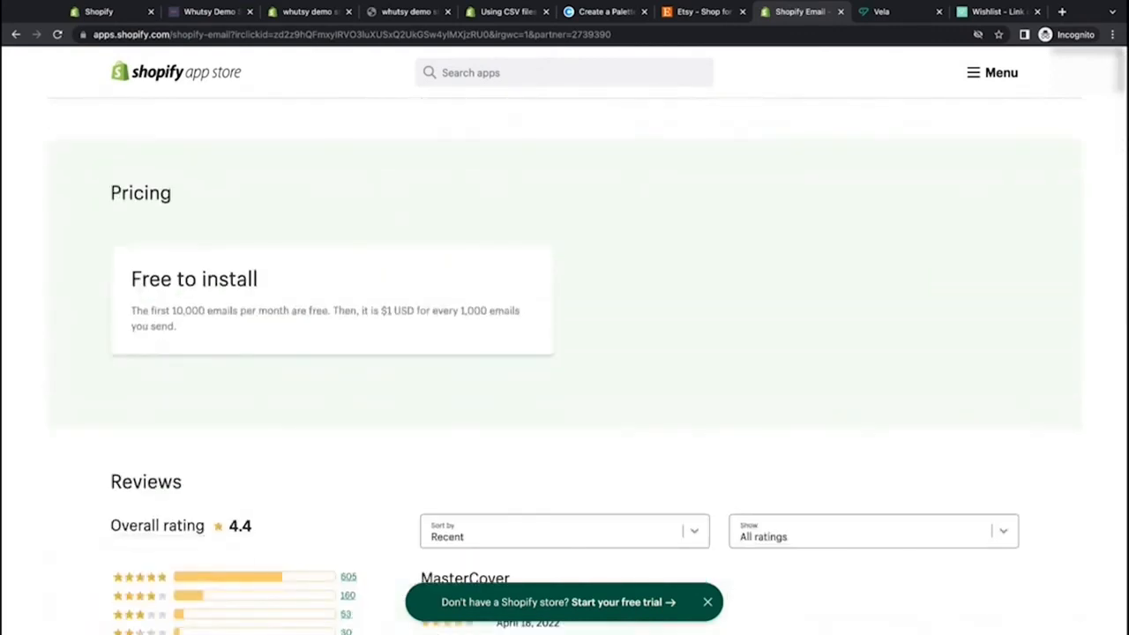
{"action": "left_click_drag", "start_coordinate": [171, 310], "coordinate": [328, 311]}
{"action": "left_click", "coordinate": [353, 387]}
{"action": "left_click_drag", "start_coordinate": [380, 310], "coordinate": [520, 310]}
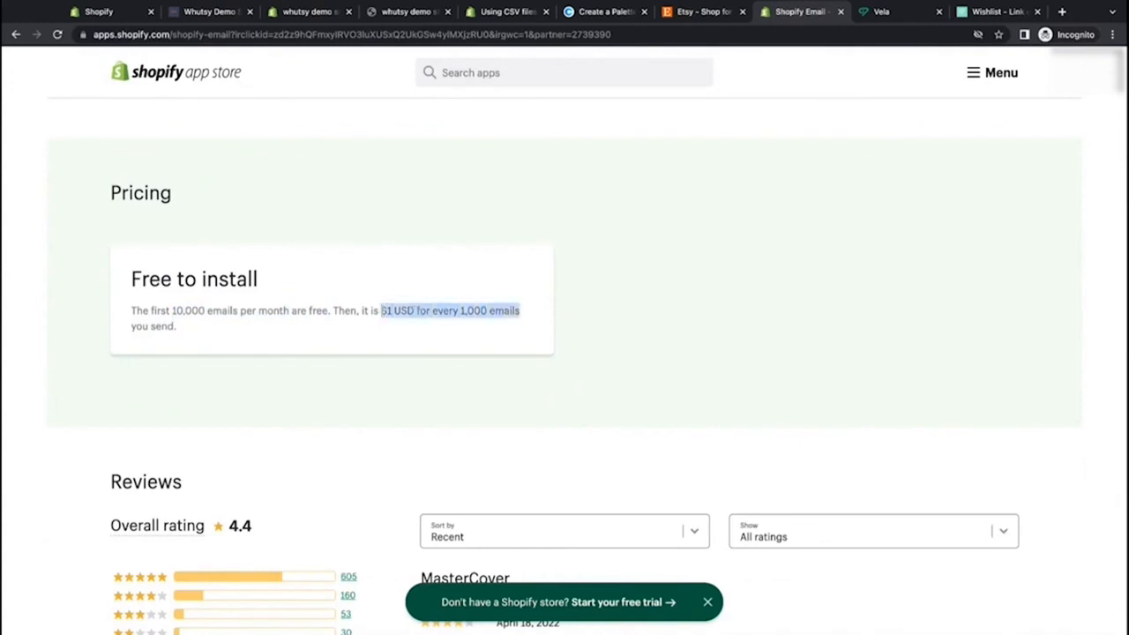
{"action": "left_click", "coordinate": [498, 347]}
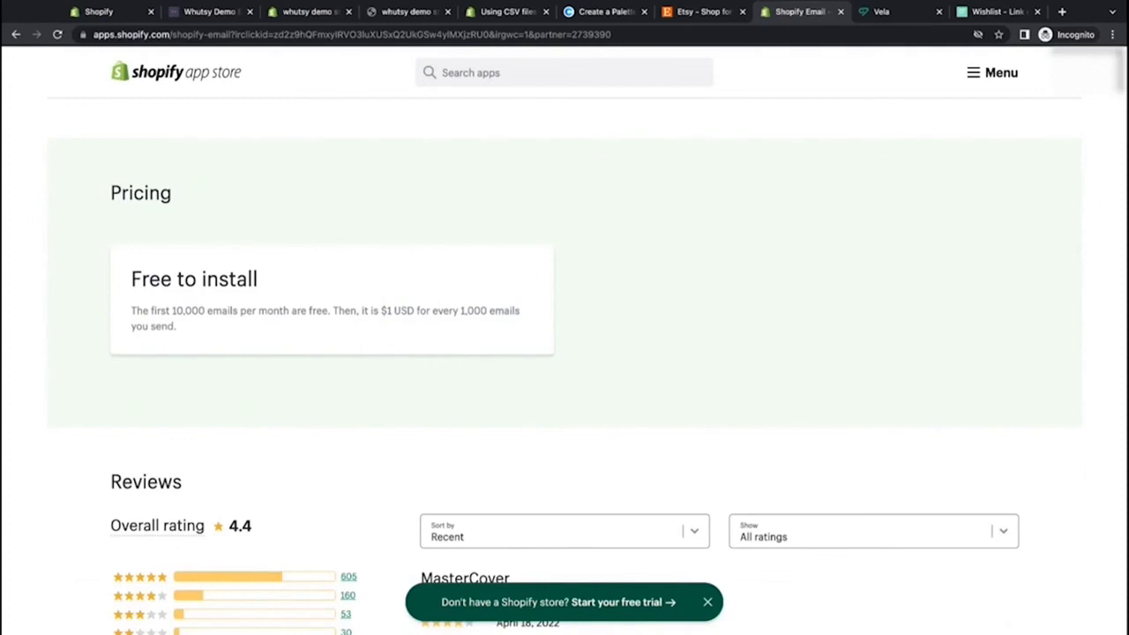
Step: Scroll through the Shopify Email app's reviews and ratings, then return to the top of the listing
{"action": "scroll", "coordinate": [376, 341], "scroll_direction": "down", "scroll_amount": 5}
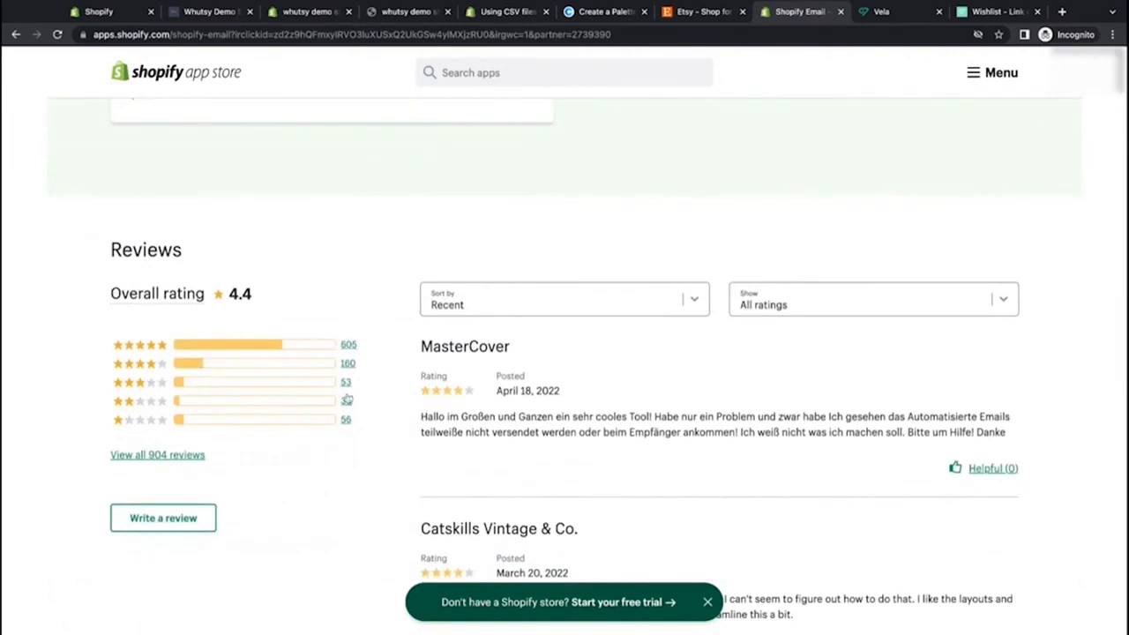
{"action": "scroll", "coordinate": [355, 451], "scroll_direction": "down", "scroll_amount": 1}
{"action": "scroll", "coordinate": [354, 452], "scroll_direction": "down", "scroll_amount": 5}
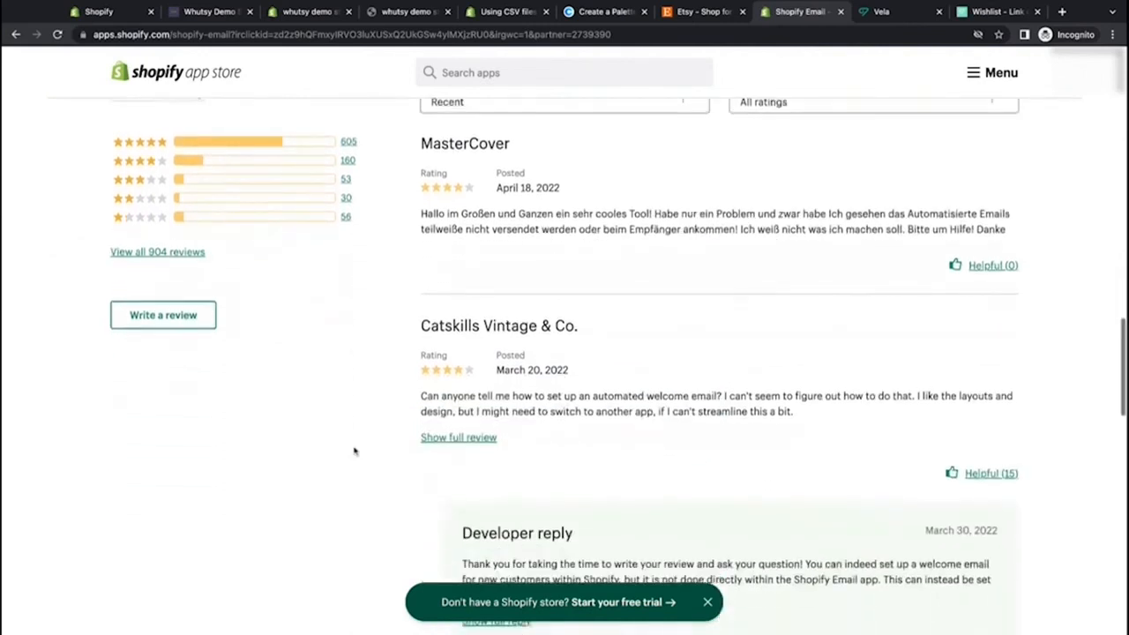
{"action": "scroll", "coordinate": [353, 451], "scroll_direction": "up", "scroll_amount": 5}
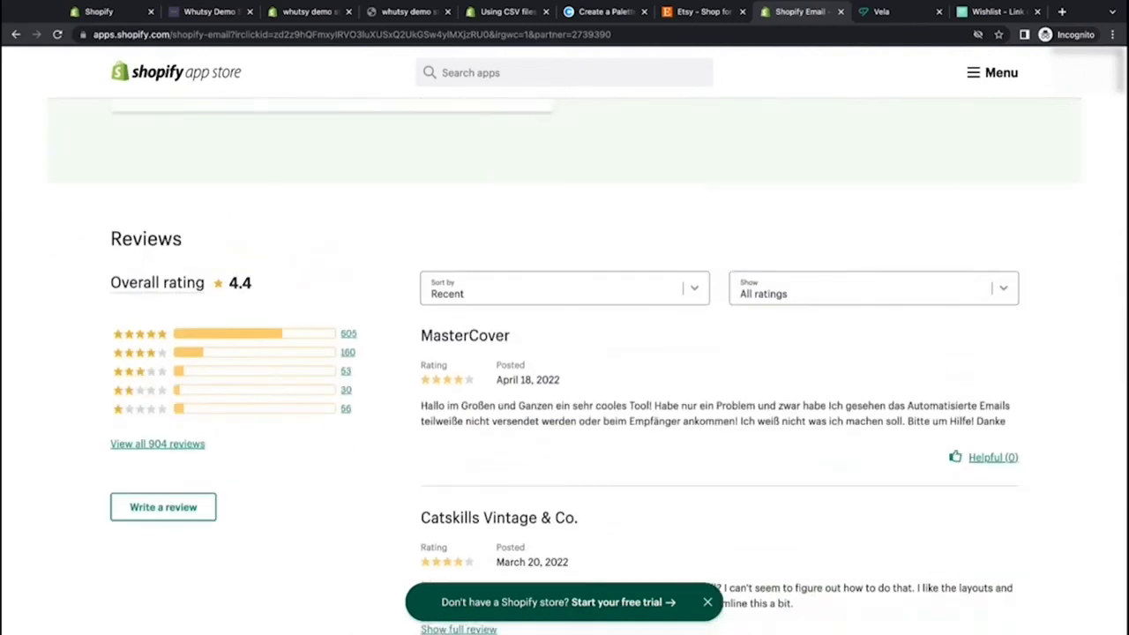
{"action": "scroll", "coordinate": [564, 370], "scroll_direction": "up", "scroll_amount": 6}
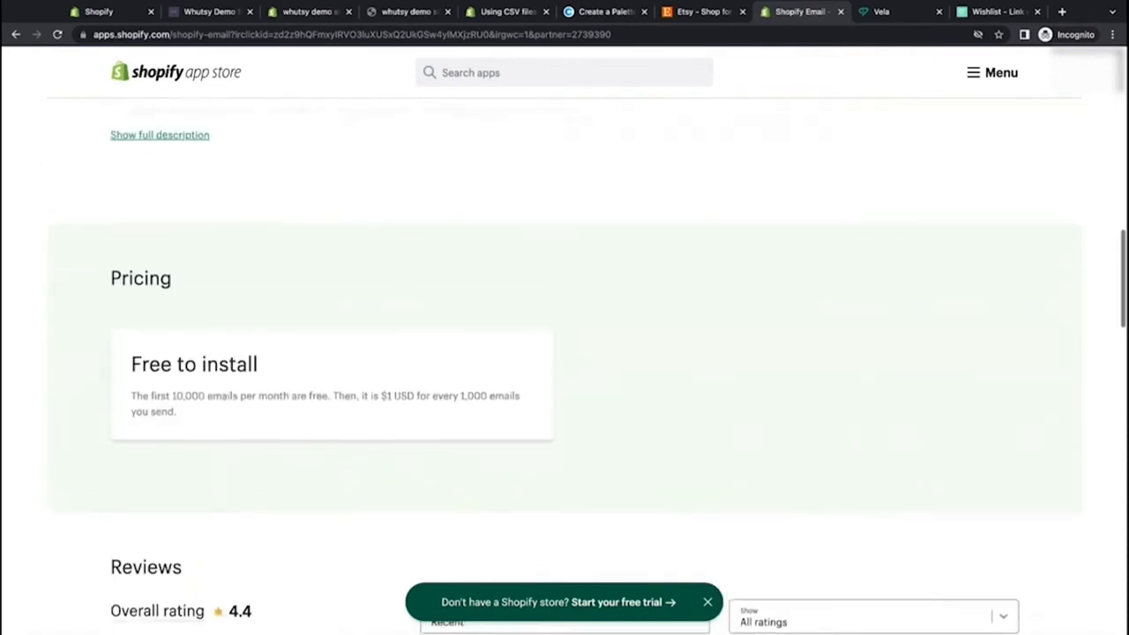
{"action": "scroll", "coordinate": [565, 370], "scroll_direction": "up", "scroll_amount": 3}
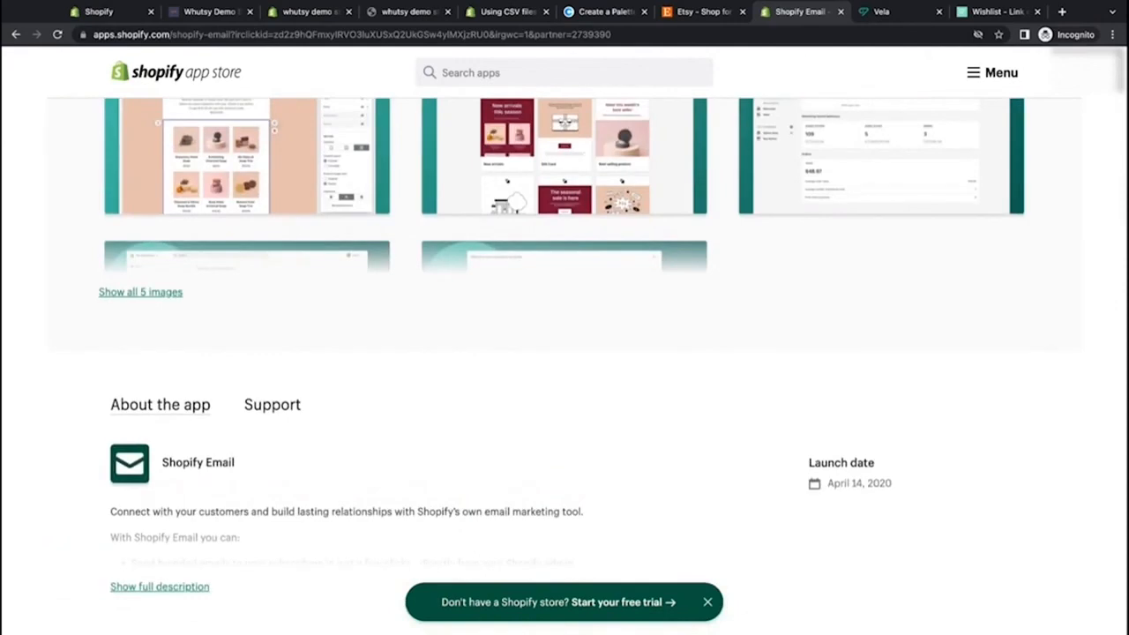
{"action": "scroll", "coordinate": [403, 323], "scroll_direction": "up", "scroll_amount": 8}
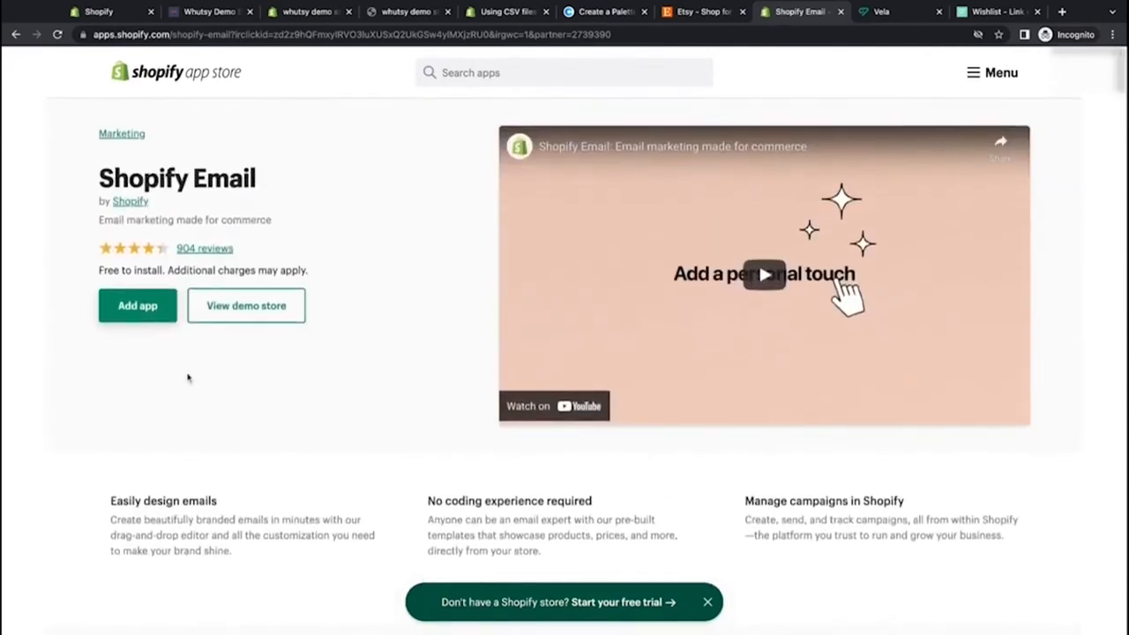
Step: Add and install the Shopify Email app to the store, then browse its landing page
{"action": "left_click", "coordinate": [143, 309]}
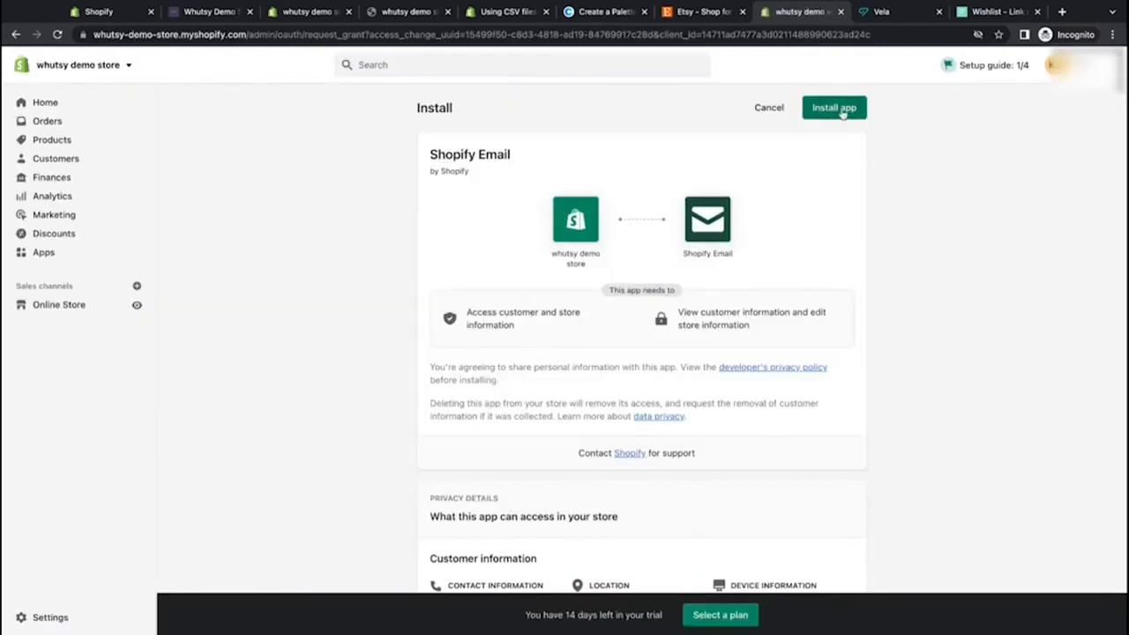
{"action": "scroll", "coordinate": [803, 346], "scroll_direction": "down", "scroll_amount": 3}
{"action": "scroll", "coordinate": [802, 346], "scroll_direction": "down", "scroll_amount": 1}
{"action": "scroll", "coordinate": [802, 346], "scroll_direction": "up", "scroll_amount": 4}
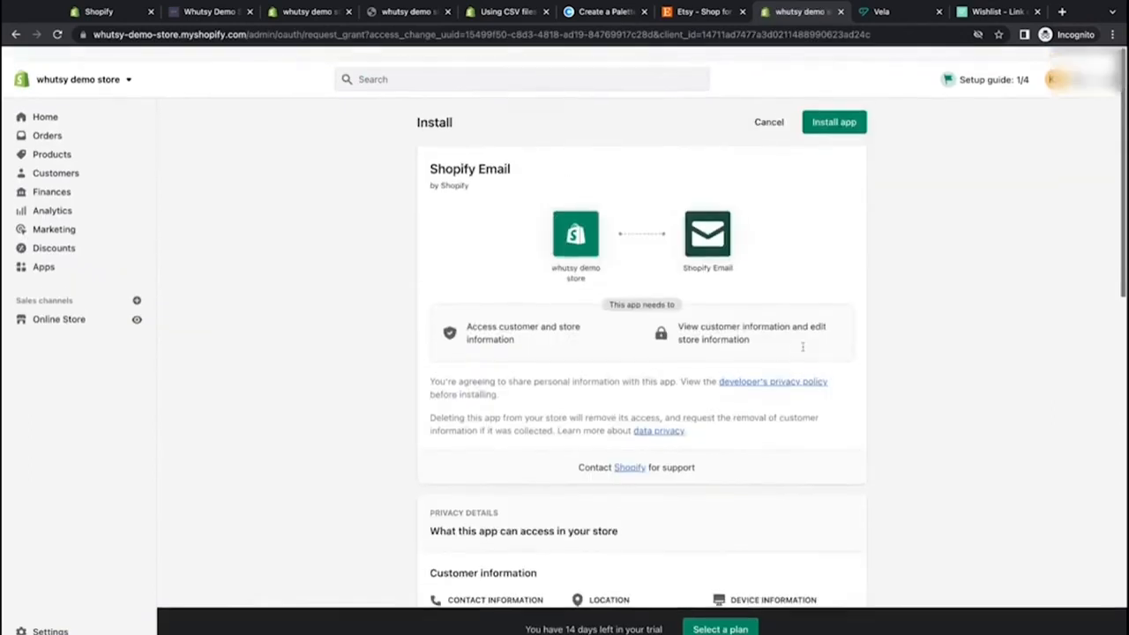
{"action": "left_click", "coordinate": [824, 110]}
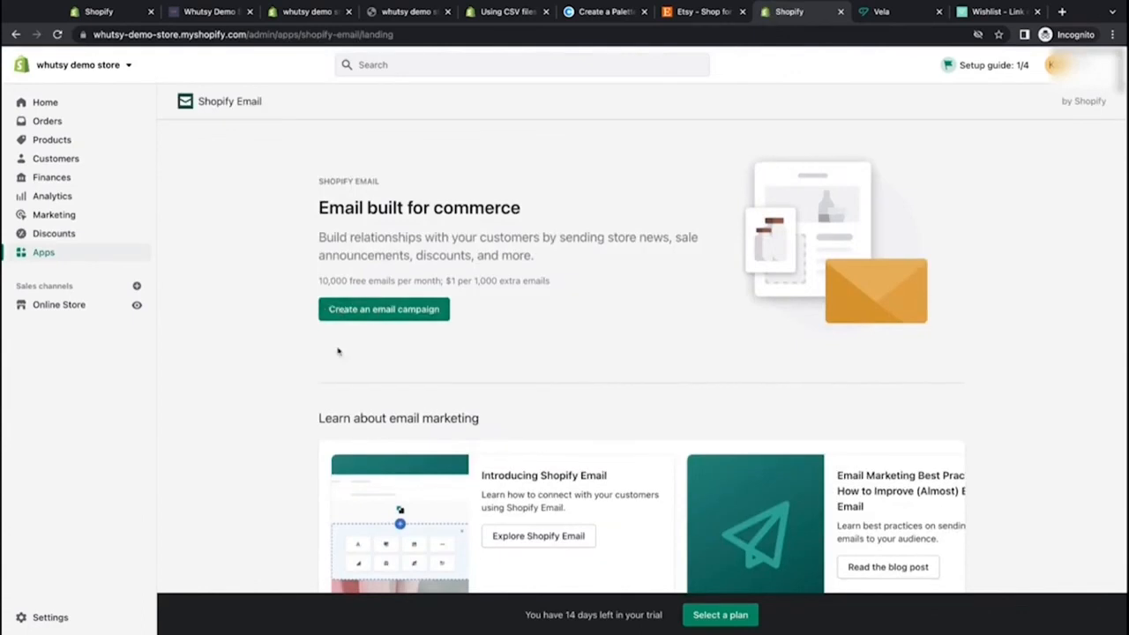
{"action": "scroll", "coordinate": [337, 351], "scroll_direction": "down", "scroll_amount": 2}
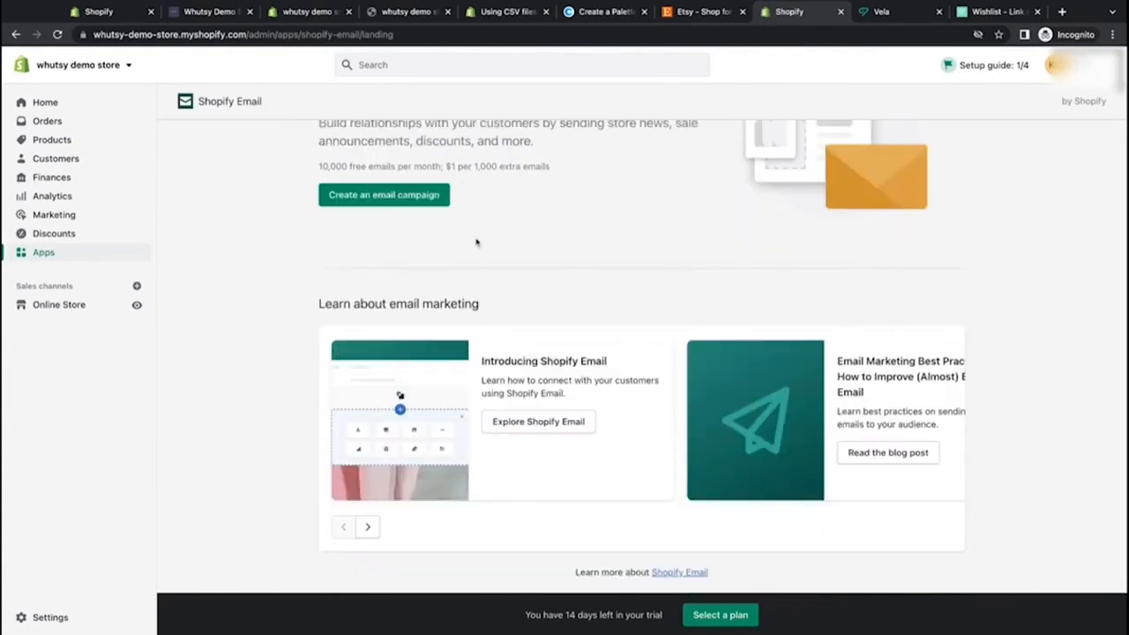
{"action": "scroll", "coordinate": [476, 242], "scroll_direction": "up", "scroll_amount": 2}
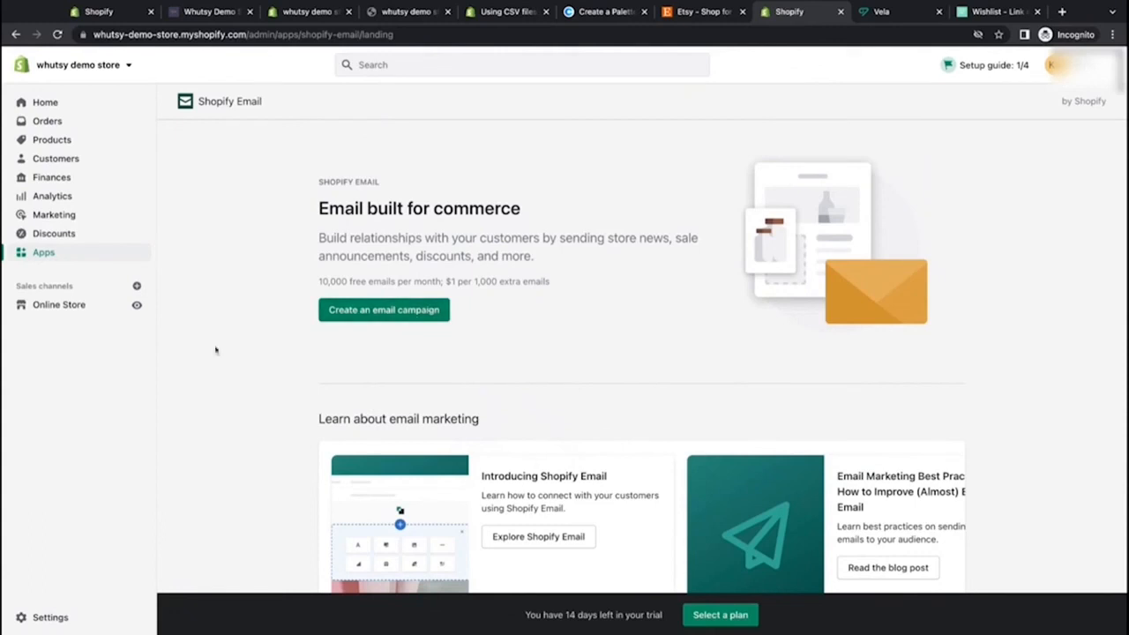
Step: Subscribe to the newsletter on the storefront home page with an email address and examine the success message
{"action": "left_click", "coordinate": [212, 12]}
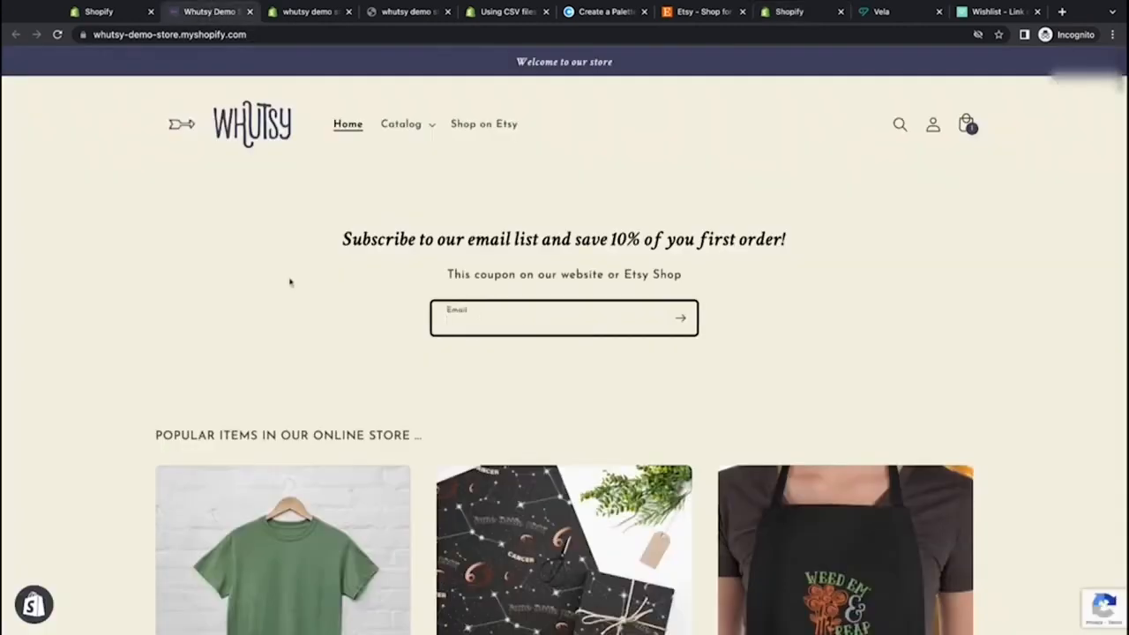
{"action": "left_click", "coordinate": [496, 397]}
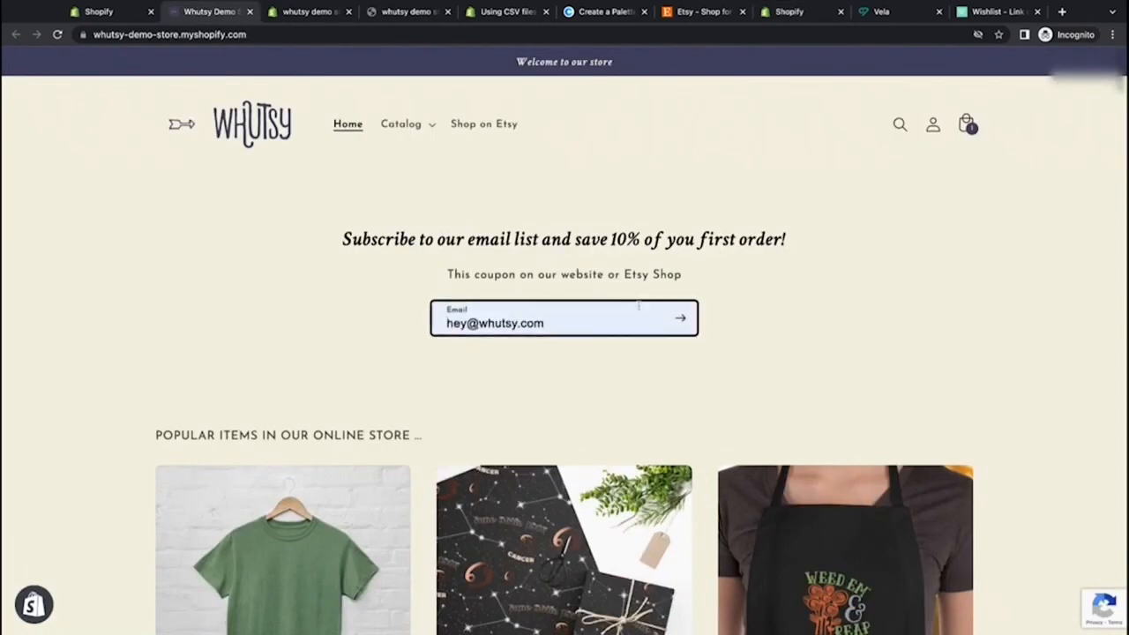
{"action": "left_click", "coordinate": [679, 319]}
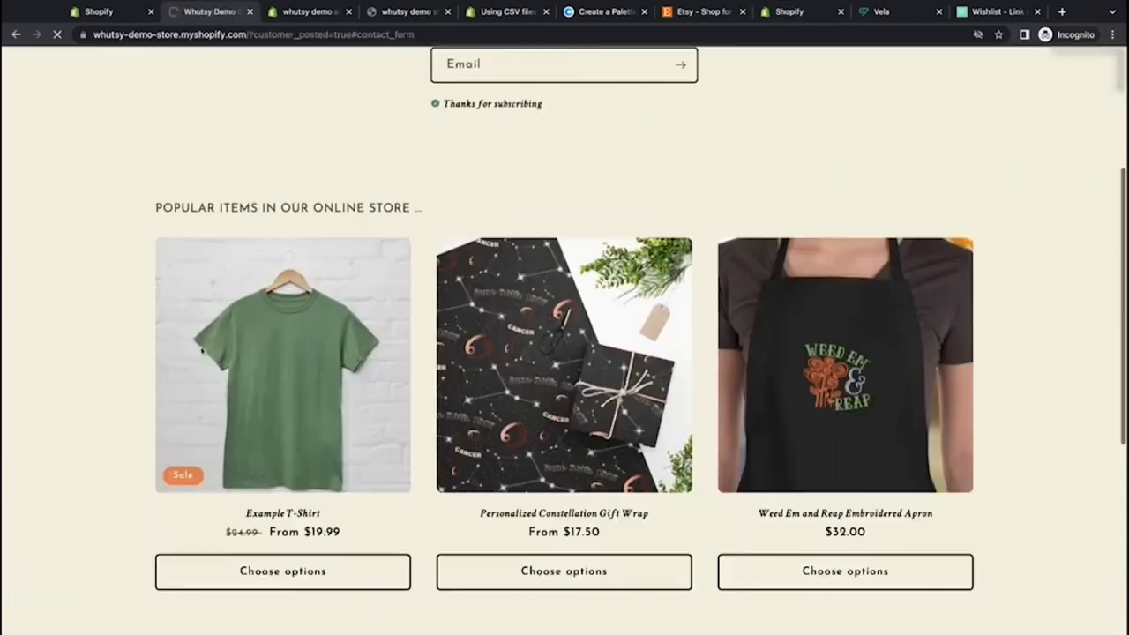
{"action": "scroll", "coordinate": [201, 351], "scroll_direction": "up", "scroll_amount": 3}
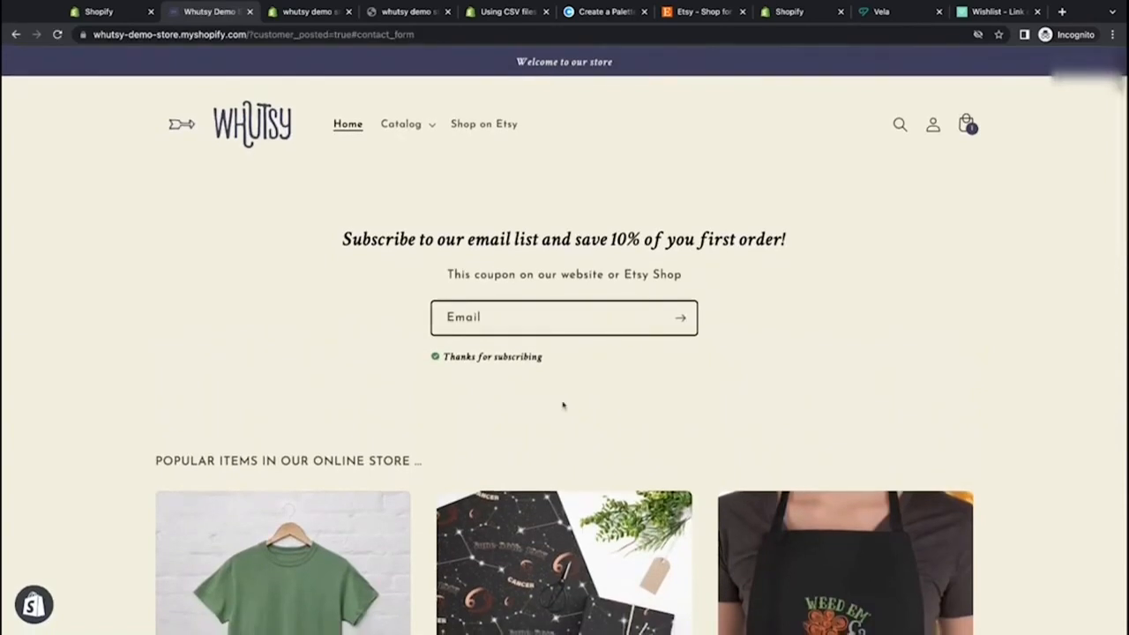
{"action": "left_click_drag", "start_coordinate": [548, 356], "coordinate": [444, 356]}
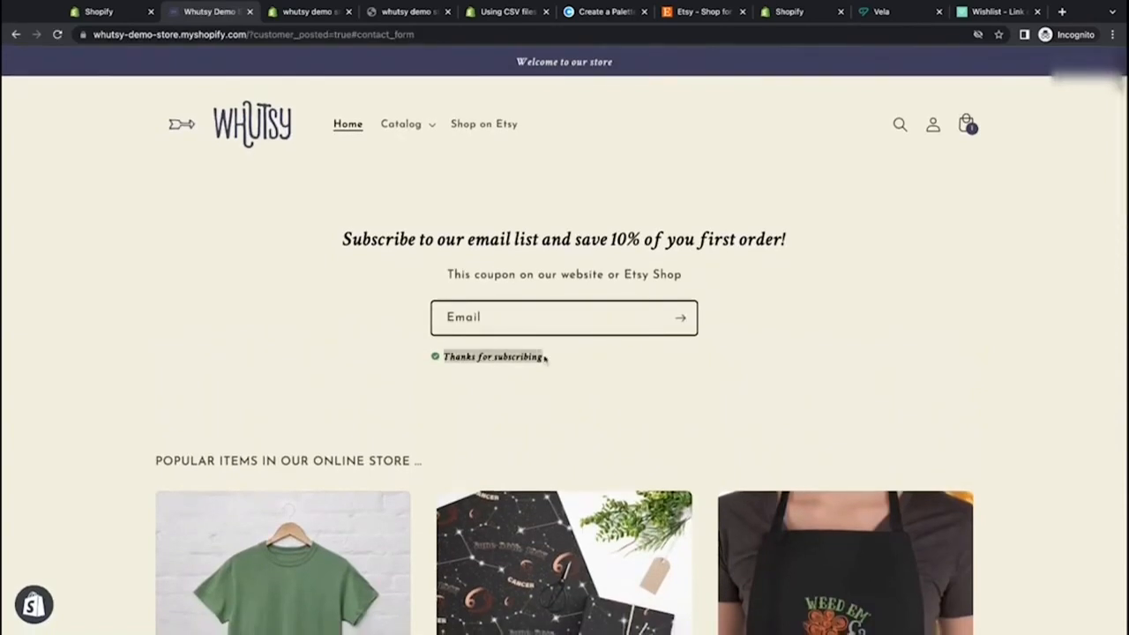
{"action": "left_click", "coordinate": [439, 391]}
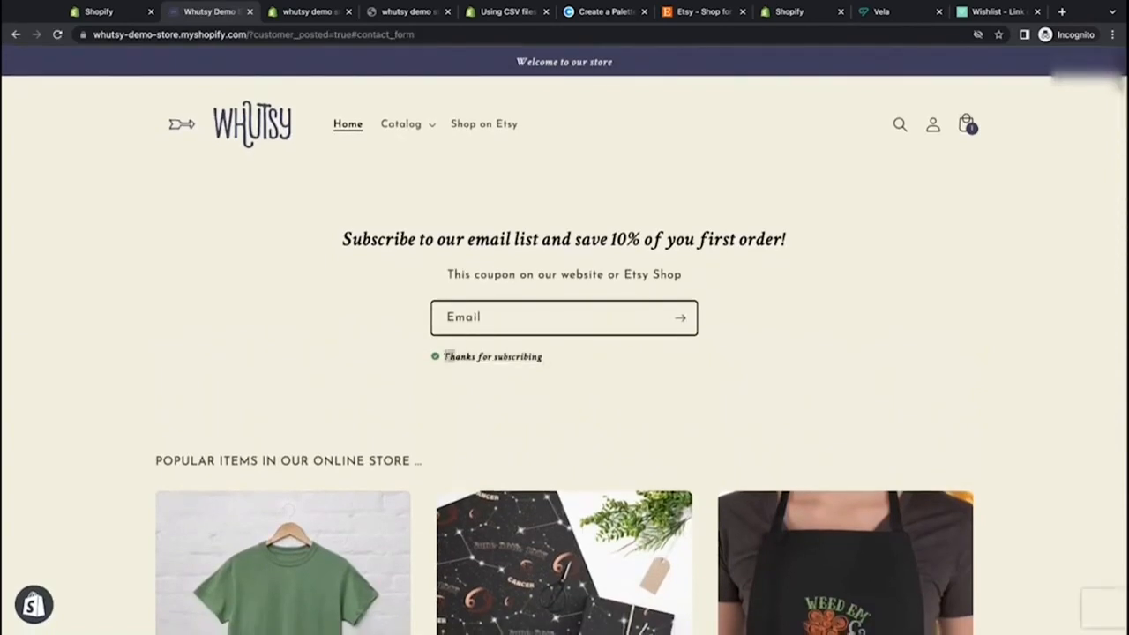
{"action": "left_click_drag", "start_coordinate": [444, 356], "coordinate": [543, 356]}
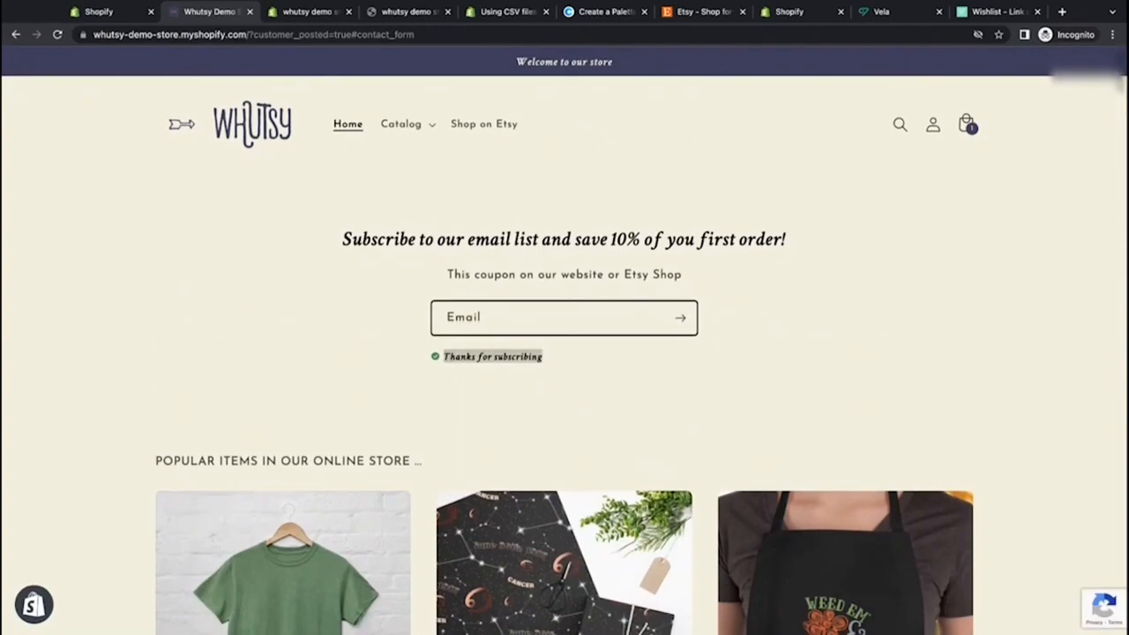
Step: Open the store's Languages settings and start changing the English theme language
{"action": "left_click", "coordinate": [95, 11]}
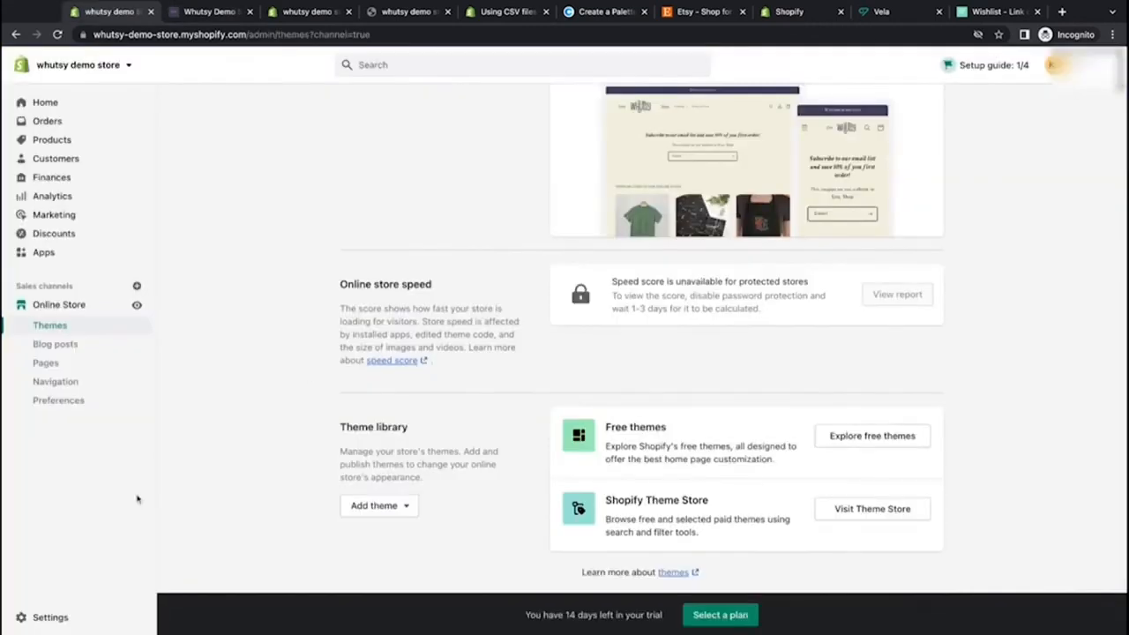
{"action": "left_click", "coordinate": [58, 617]}
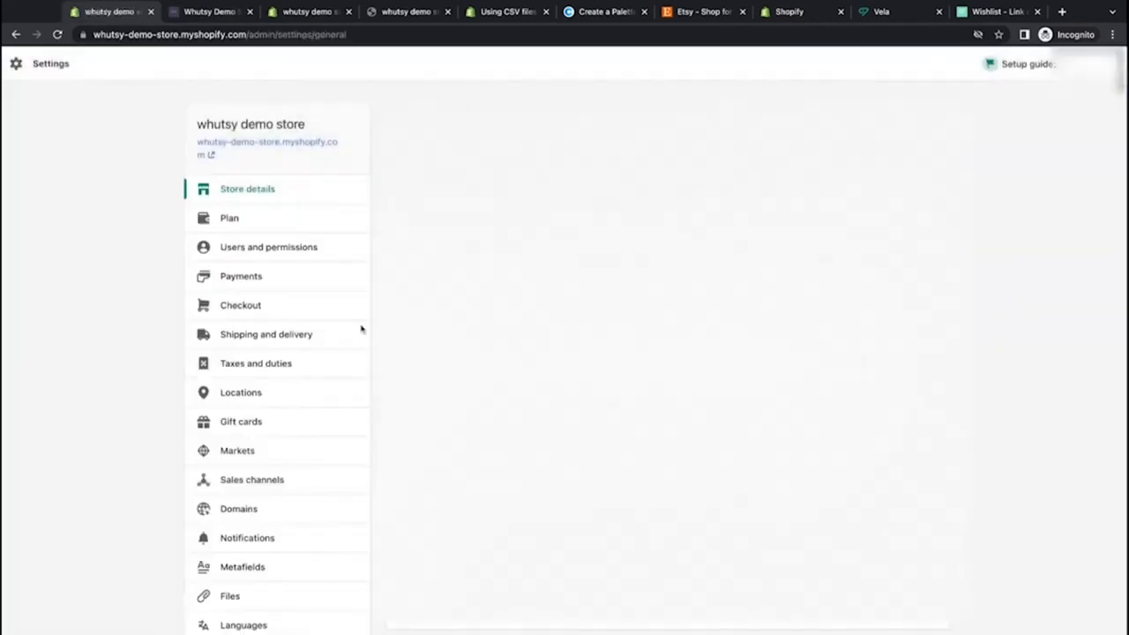
{"action": "scroll", "coordinate": [350, 441], "scroll_direction": "down", "scroll_amount": 3}
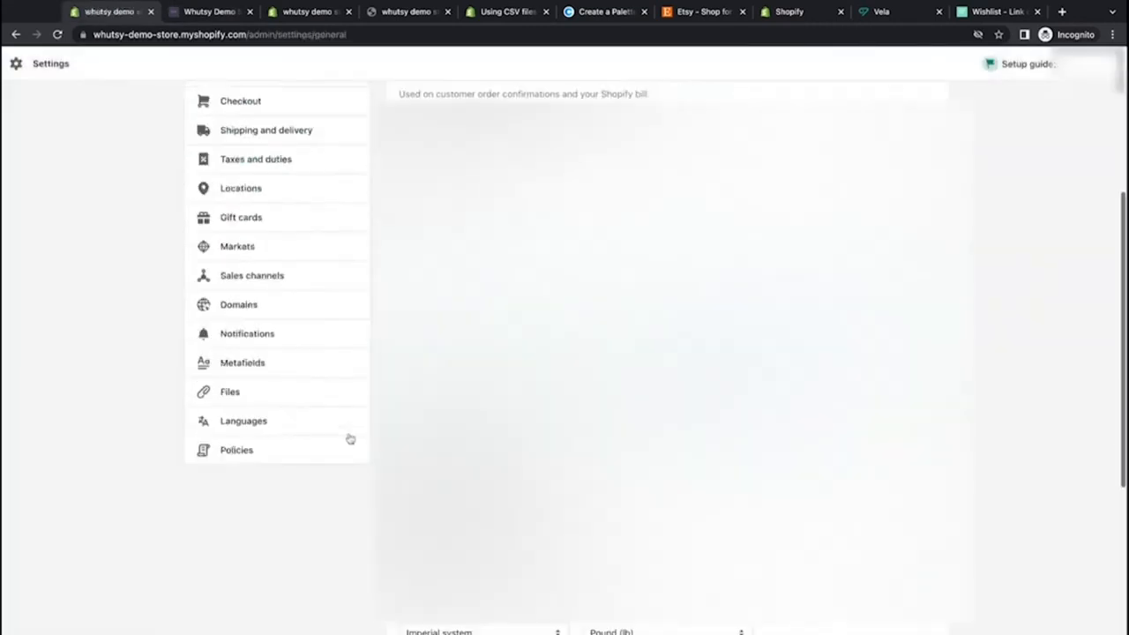
{"action": "left_click", "coordinate": [257, 425]}
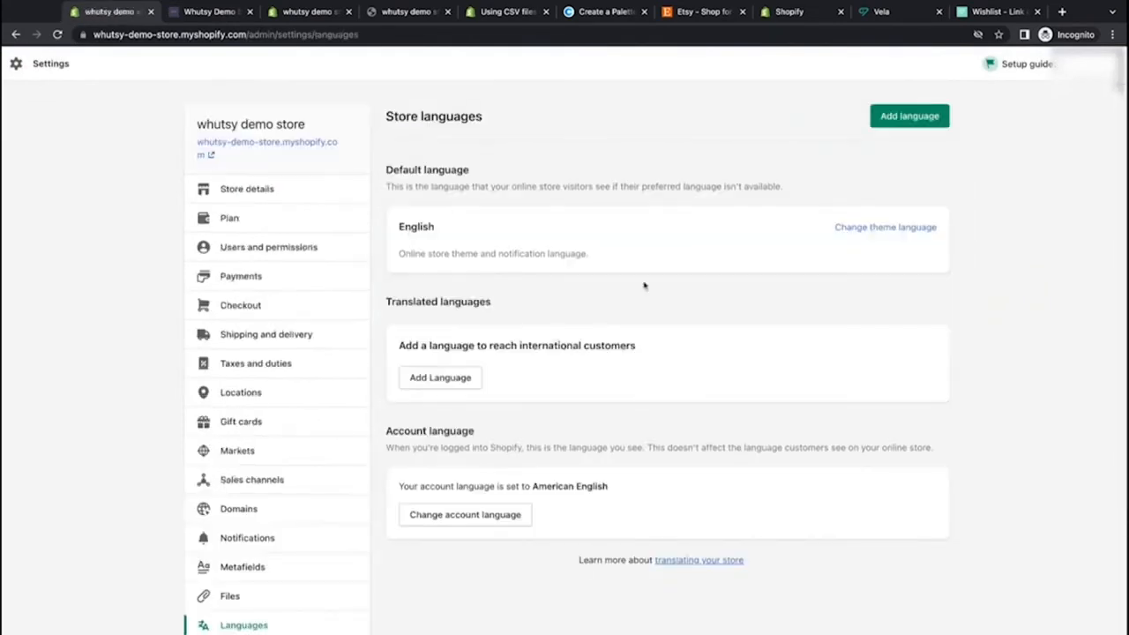
{"action": "left_click", "coordinate": [871, 228]}
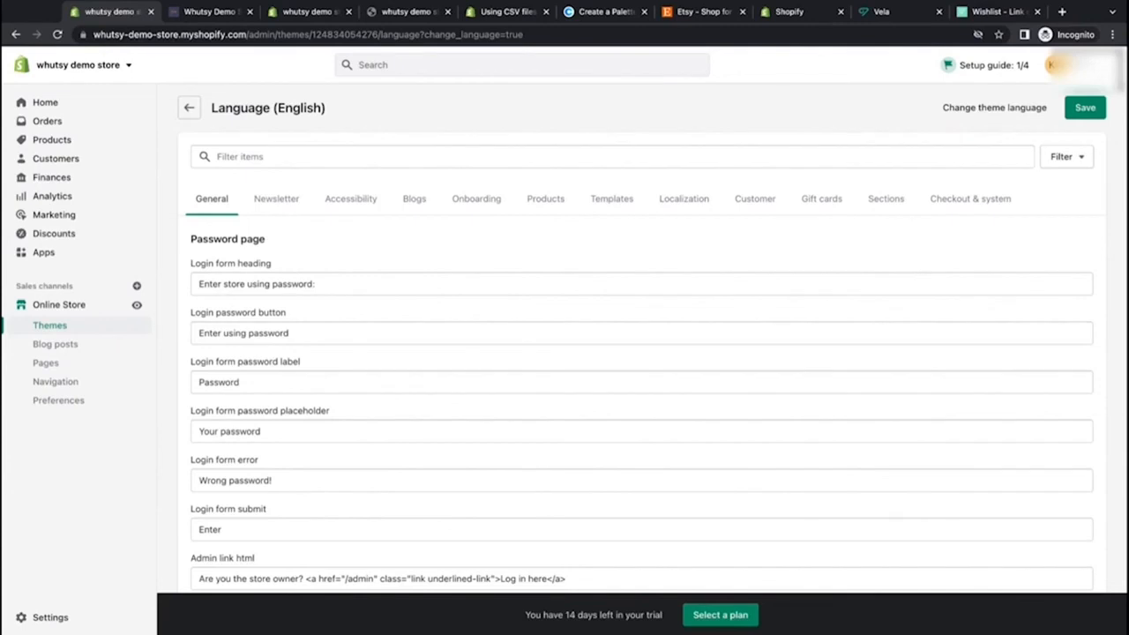
Step: Open the Newsletter translations and compare the Success text with the message shown on the storefront
{"action": "scroll", "coordinate": [653, 335], "scroll_direction": "down", "scroll_amount": 5}
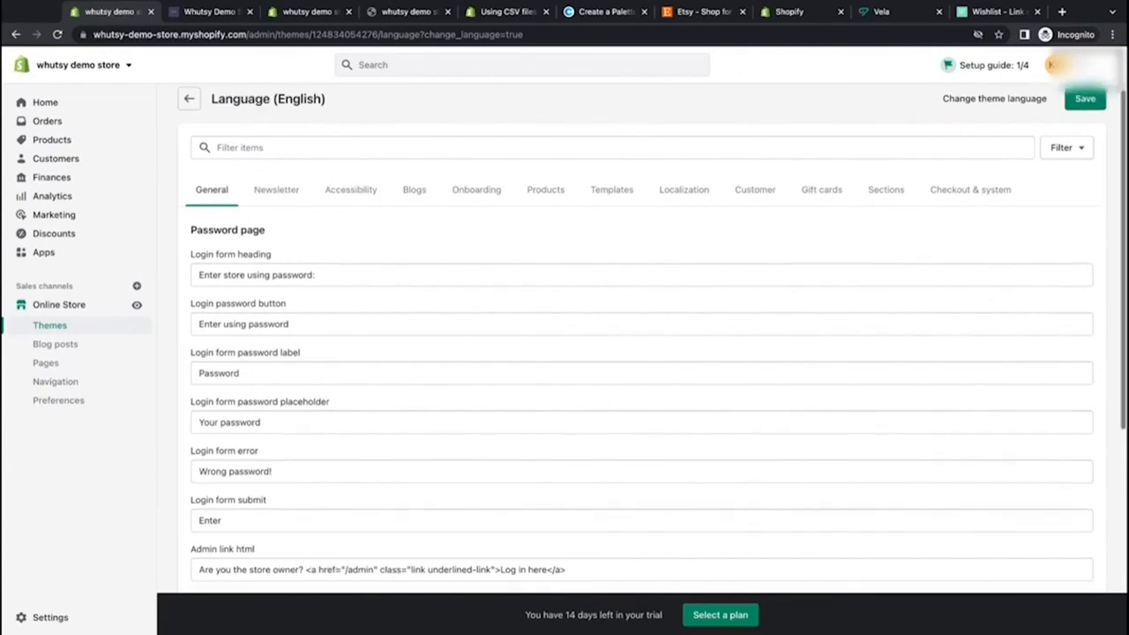
{"action": "scroll", "coordinate": [653, 335], "scroll_direction": "up", "scroll_amount": 5}
{"action": "left_click", "coordinate": [265, 203]}
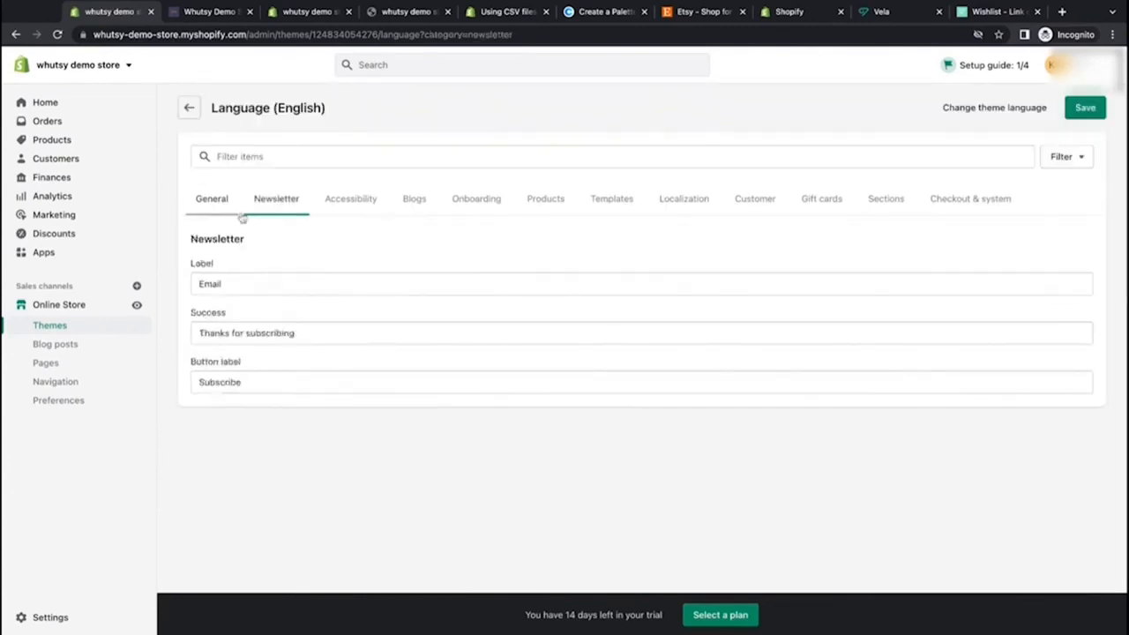
{"action": "left_click_drag", "start_coordinate": [199, 332], "coordinate": [297, 334]}
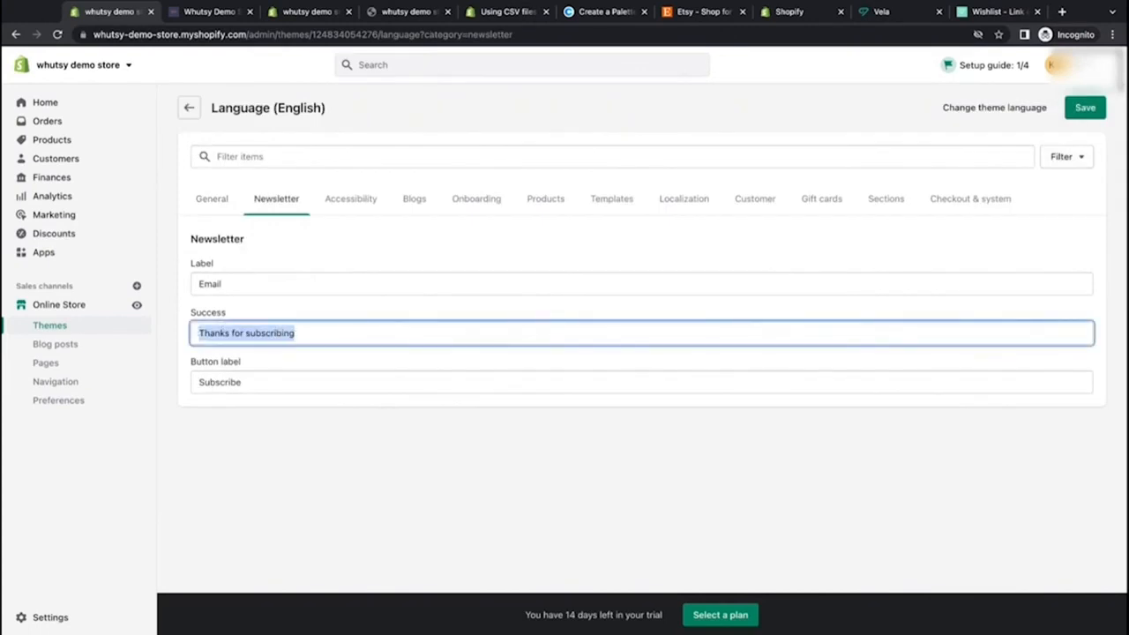
{"action": "left_click", "coordinate": [205, 11]}
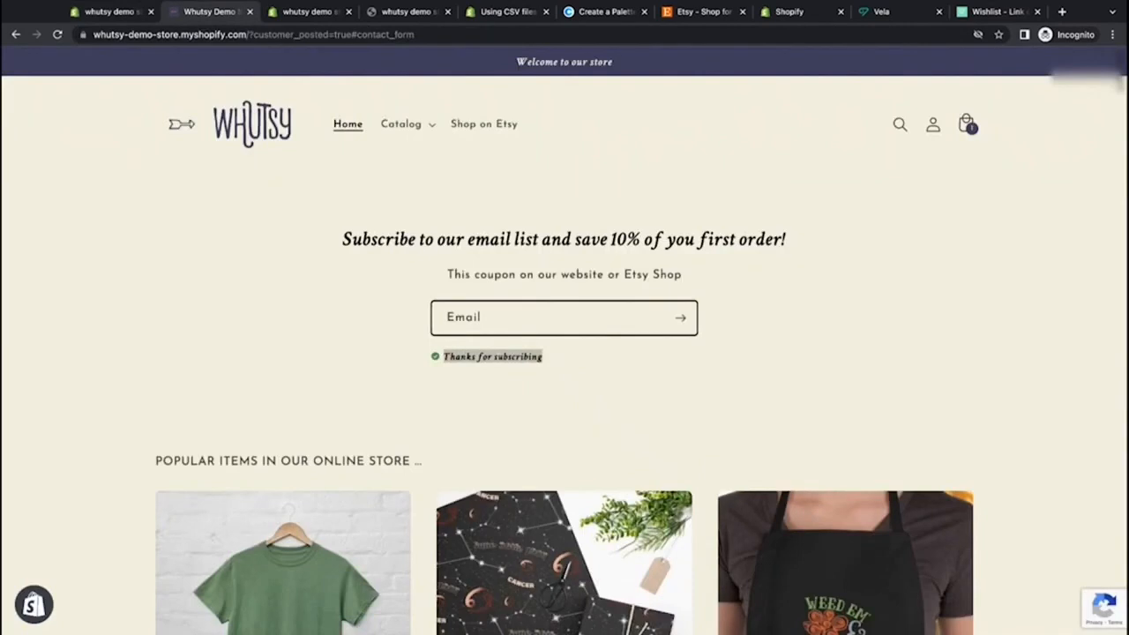
{"action": "left_click", "coordinate": [111, 11]}
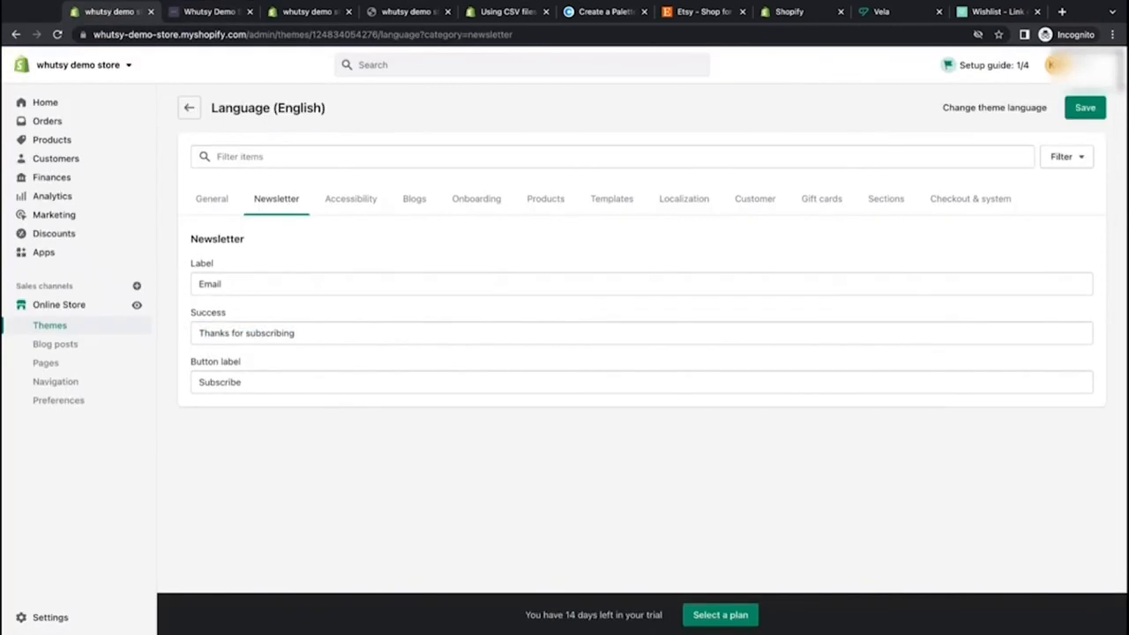
Step: Create a percentage discount code FIRSTORDER10 worth 10% off all products
{"action": "left_click", "coordinate": [68, 234]}
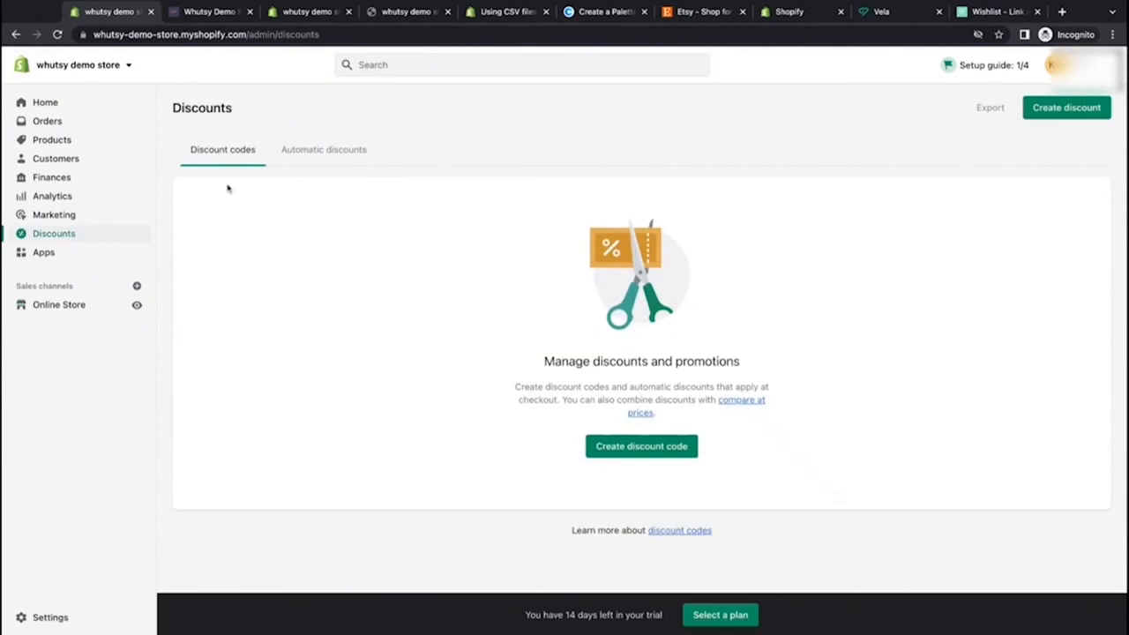
{"action": "left_click", "coordinate": [658, 447]}
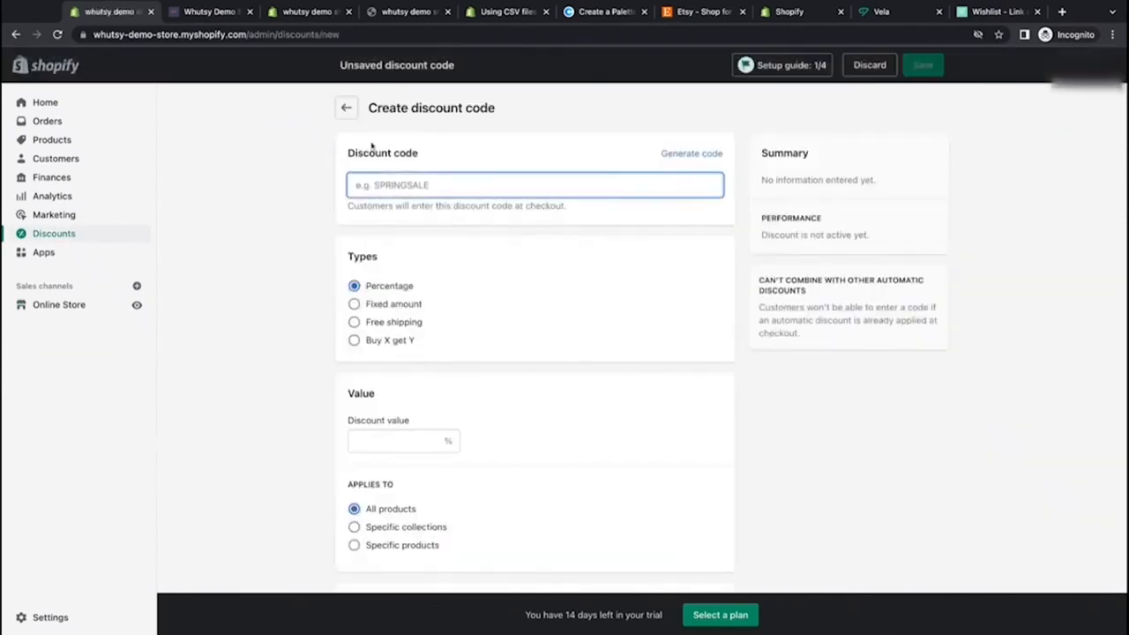
{"action": "type", "text": "F"}
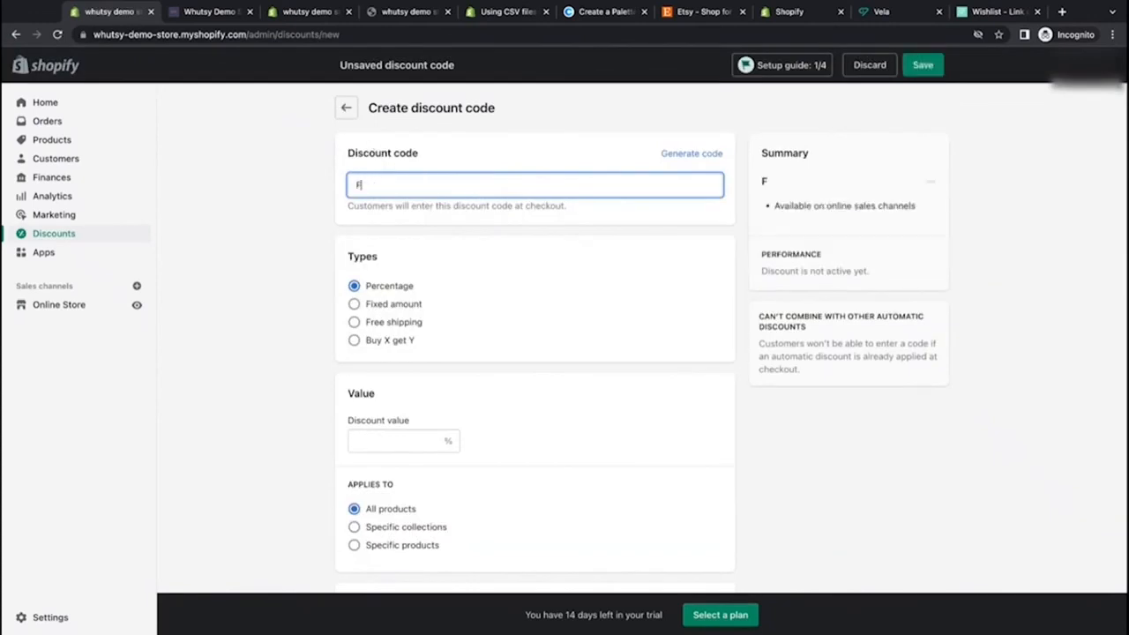
{"action": "type", "text": "IRSTORDER1"}
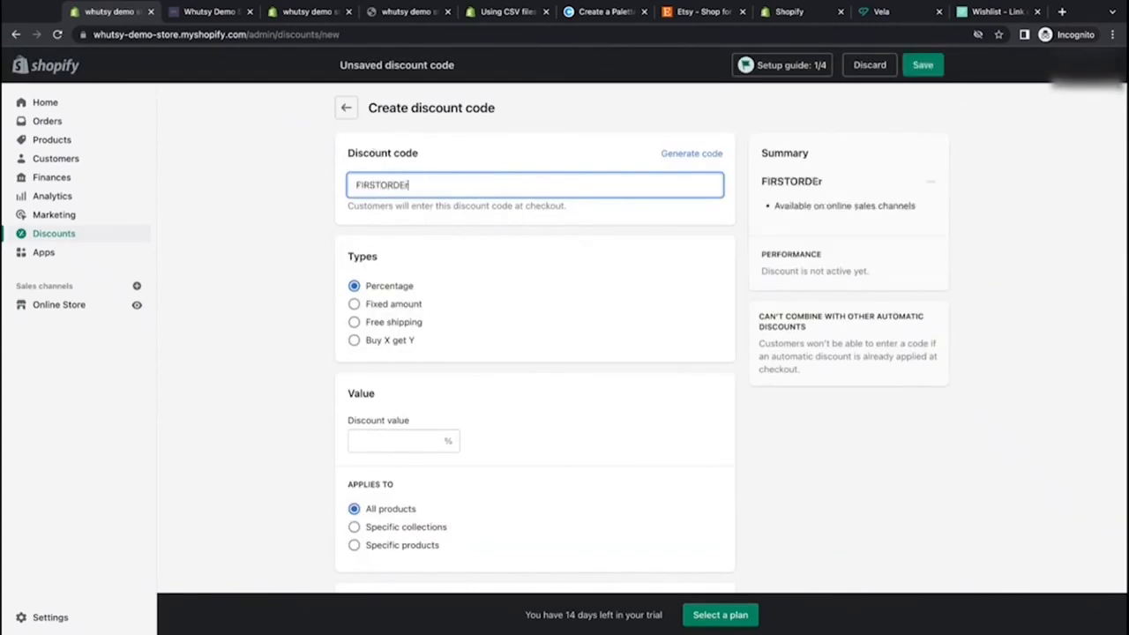
{"action": "type", "text": "0"}
{"action": "left_click", "coordinate": [429, 439]}
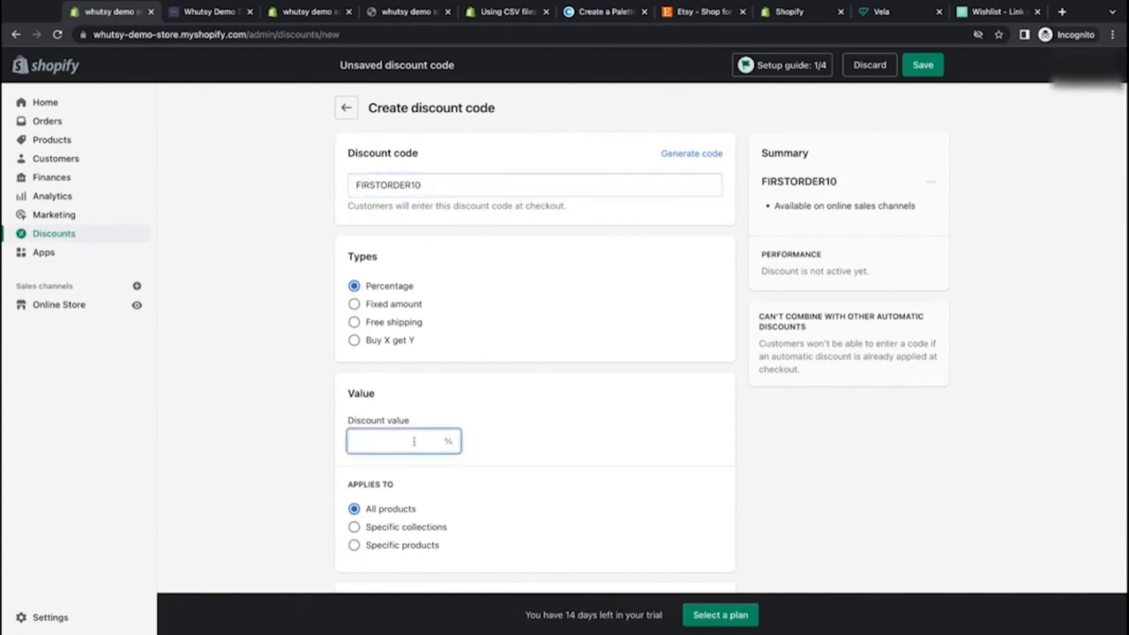
{"action": "type", "text": "10"}
{"action": "left_click", "coordinate": [584, 476]}
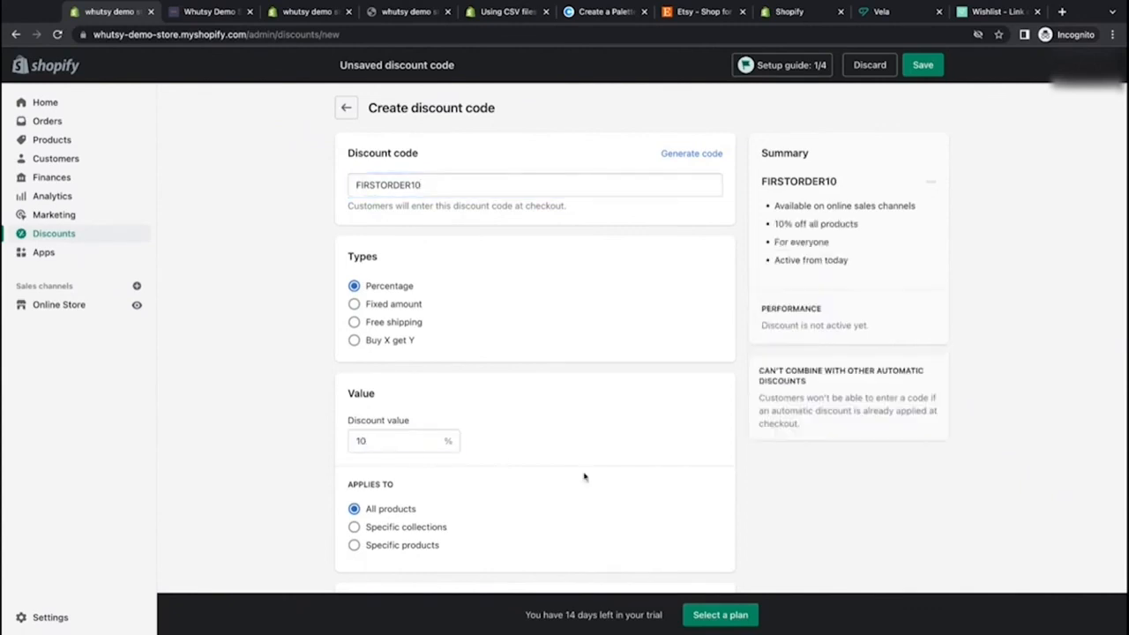
Step: Limit the discount to one use per customer, leaving it without an end date
{"action": "scroll", "coordinate": [584, 477], "scroll_direction": "down", "scroll_amount": 3}
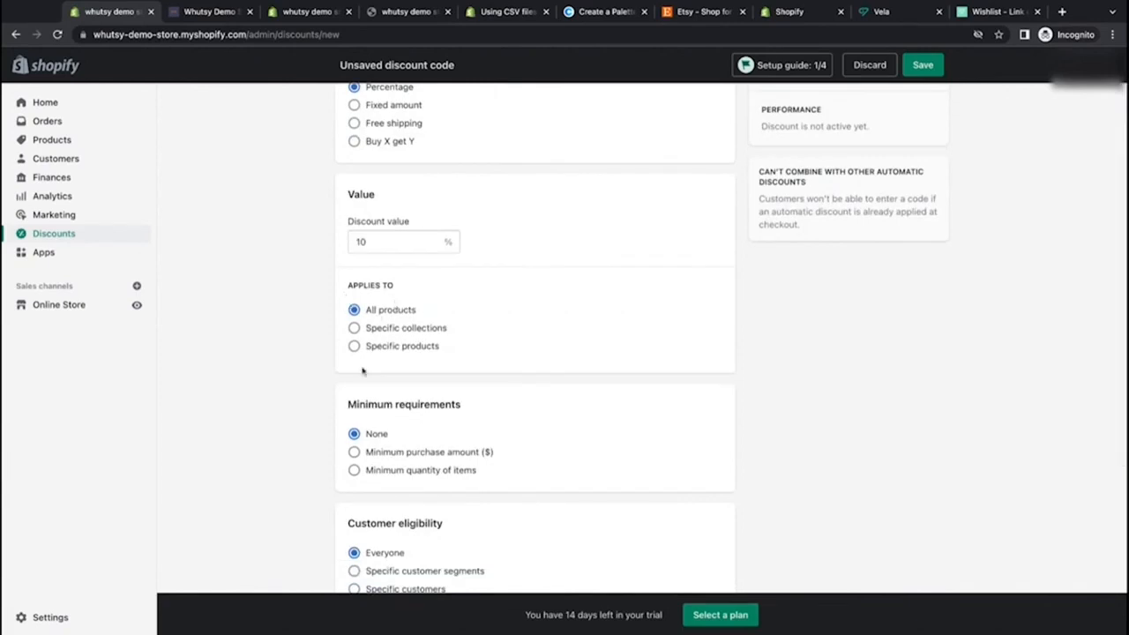
{"action": "scroll", "coordinate": [346, 374], "scroll_direction": "down", "scroll_amount": 2}
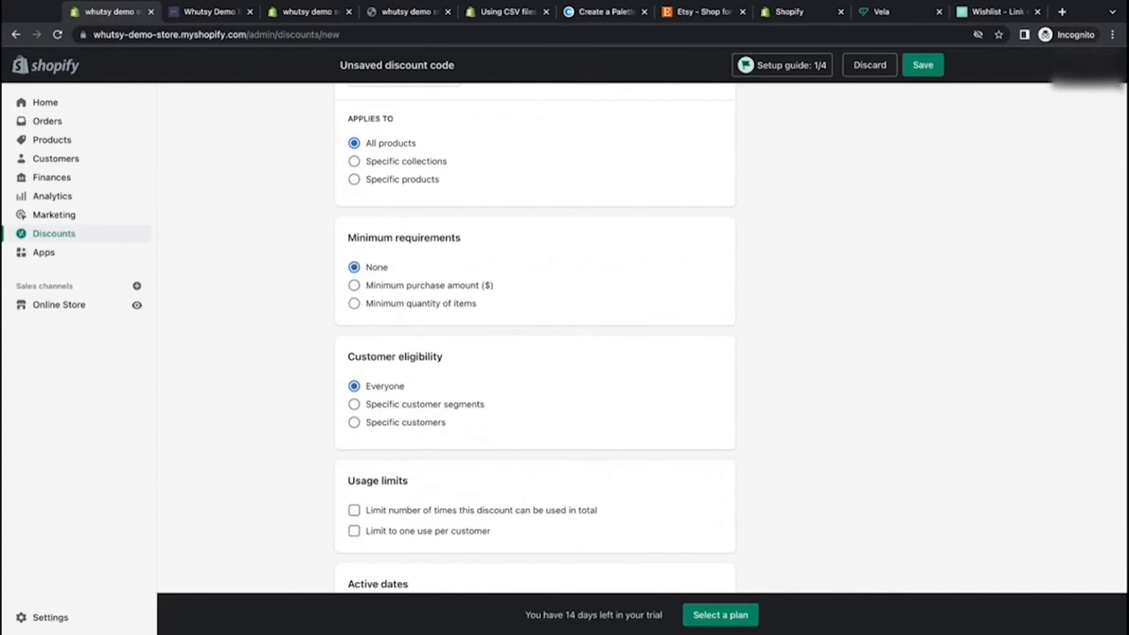
{"action": "scroll", "coordinate": [362, 217], "scroll_direction": "down", "scroll_amount": 3}
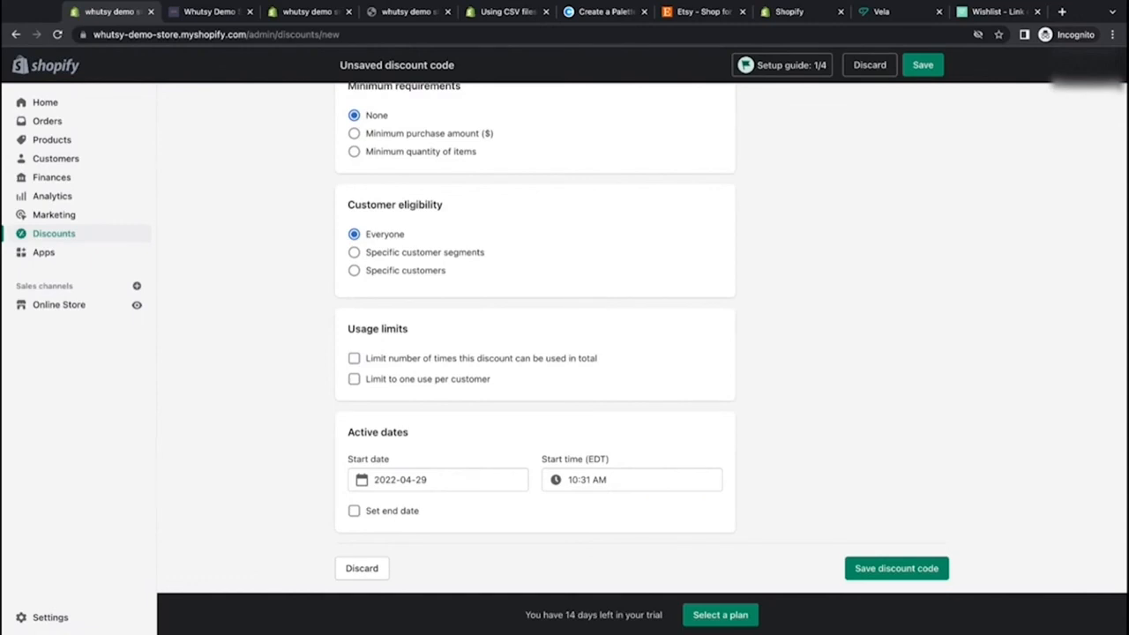
{"action": "left_click", "coordinate": [417, 383]}
{"action": "left_click", "coordinate": [354, 512]}
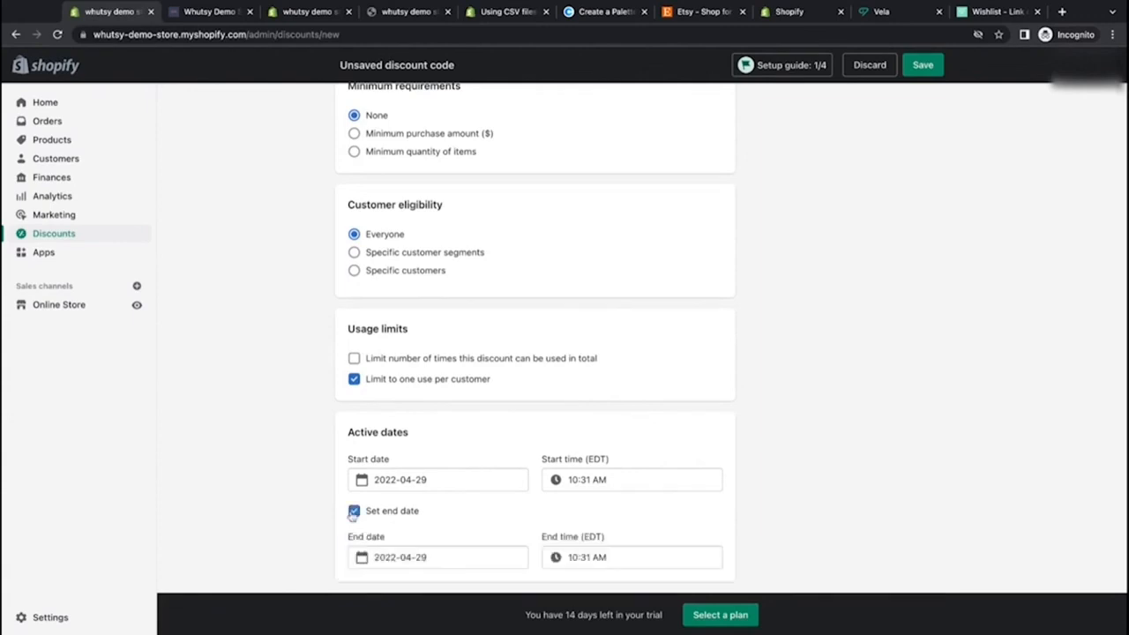
{"action": "scroll", "coordinate": [423, 511], "scroll_direction": "down", "scroll_amount": 1}
{"action": "left_click", "coordinate": [354, 463]}
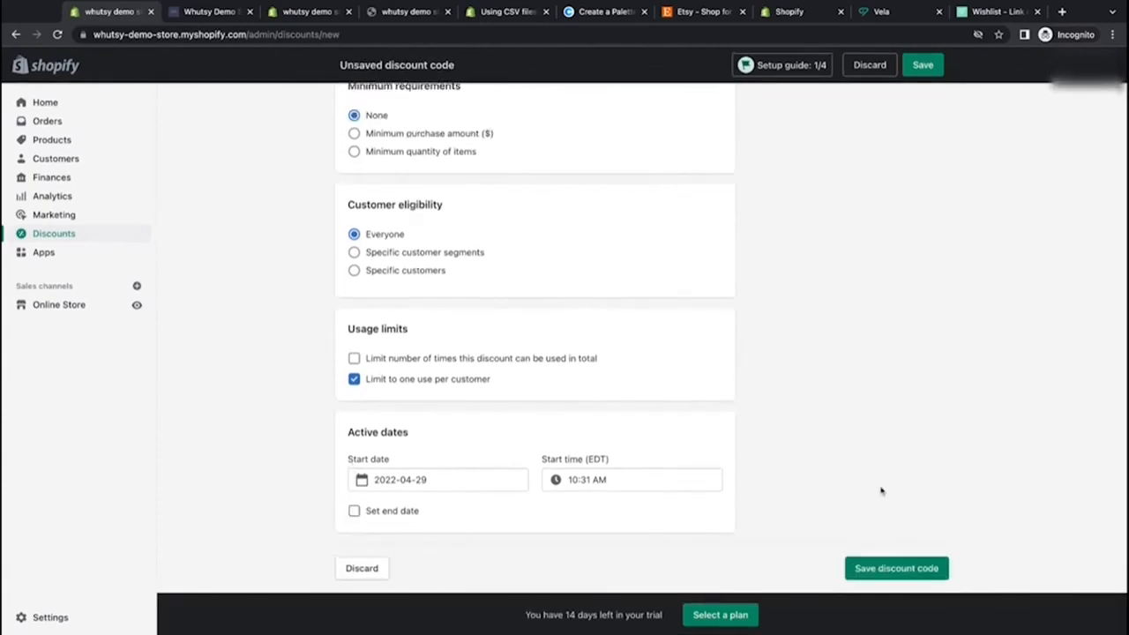
Step: Copy the FIRSTORDER10 code and save the discount code
{"action": "scroll", "coordinate": [756, 279], "scroll_direction": "up", "scroll_amount": 4}
{"action": "scroll", "coordinate": [756, 280], "scroll_direction": "up", "scroll_amount": 3}
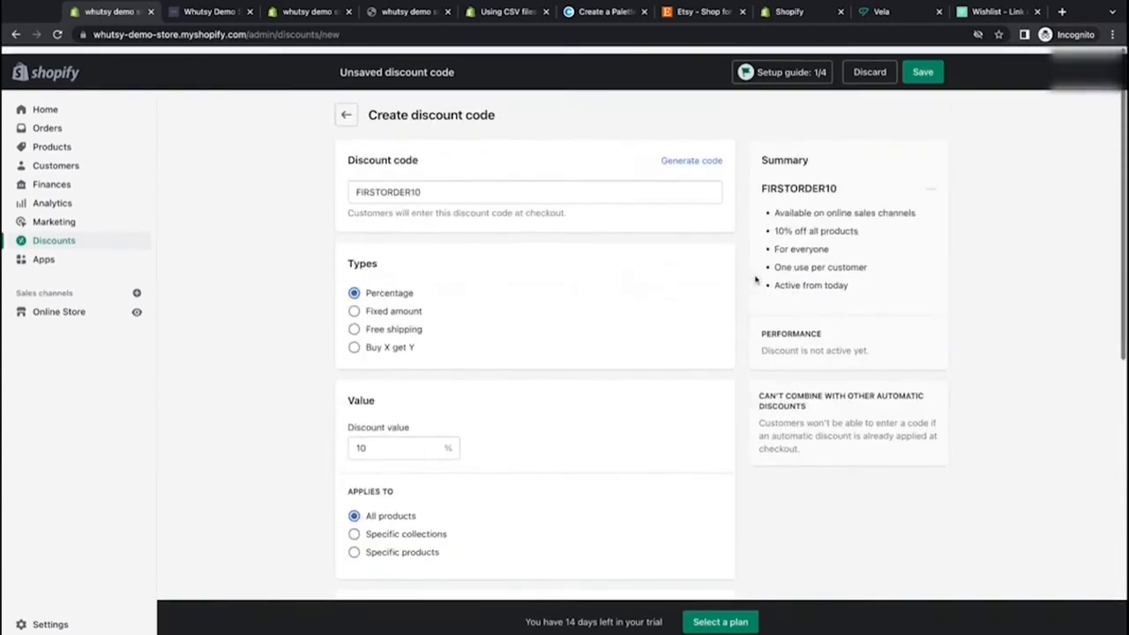
{"action": "double_click", "coordinate": [432, 186]}
{"action": "key", "text": "ctrl+c"}
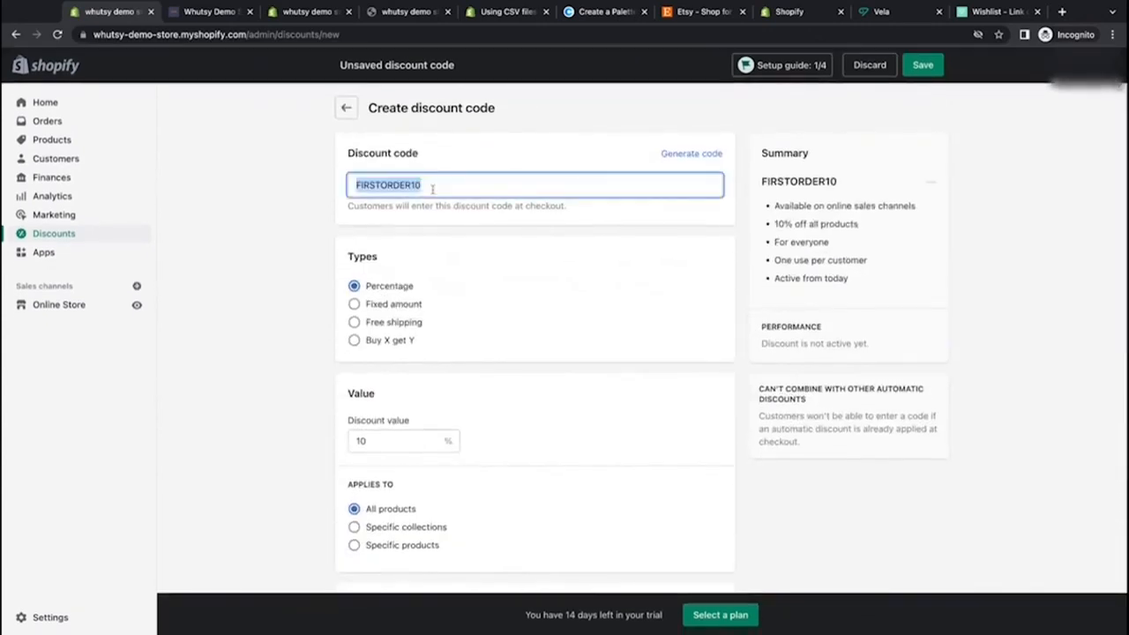
{"action": "scroll", "coordinate": [698, 280], "scroll_direction": "down", "scroll_amount": 7}
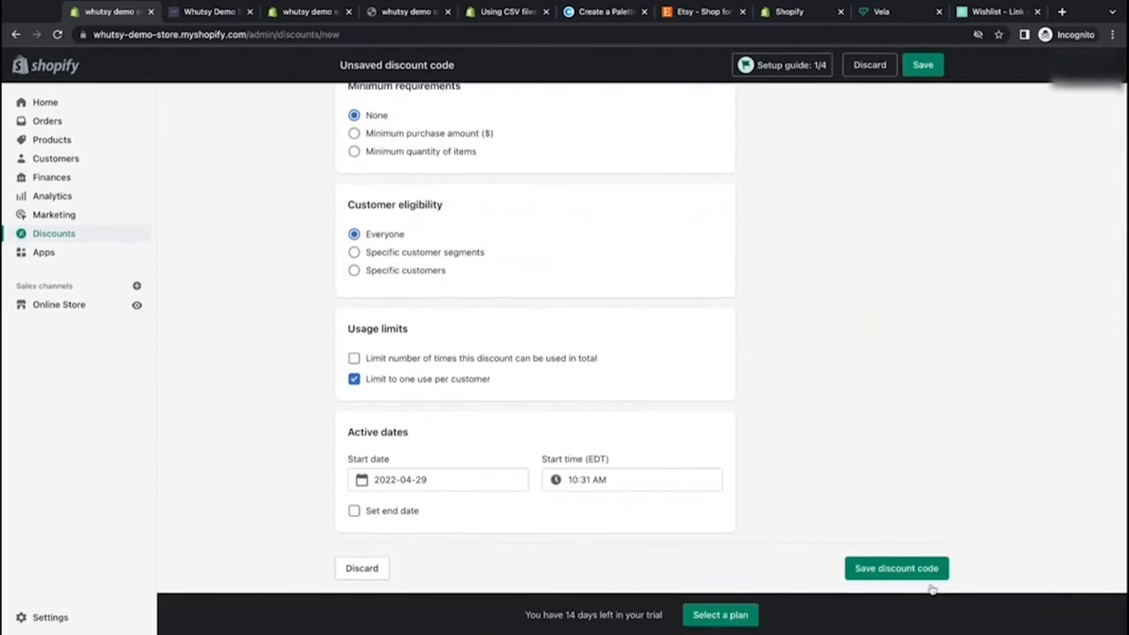
{"action": "left_click", "coordinate": [919, 572]}
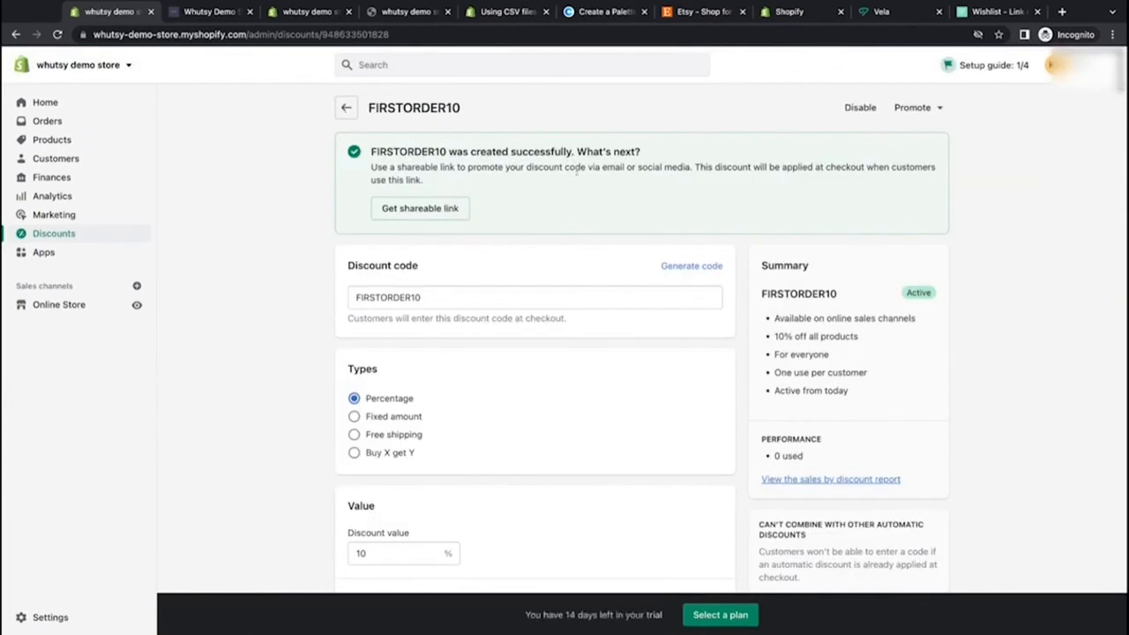
Step: Reopen the English theme language's Newsletter translations from the store's Languages settings
{"action": "left_click_drag", "start_coordinate": [691, 169], "coordinate": [577, 170]}
{"action": "left_click", "coordinate": [672, 205]}
{"action": "left_click", "coordinate": [345, 109]}
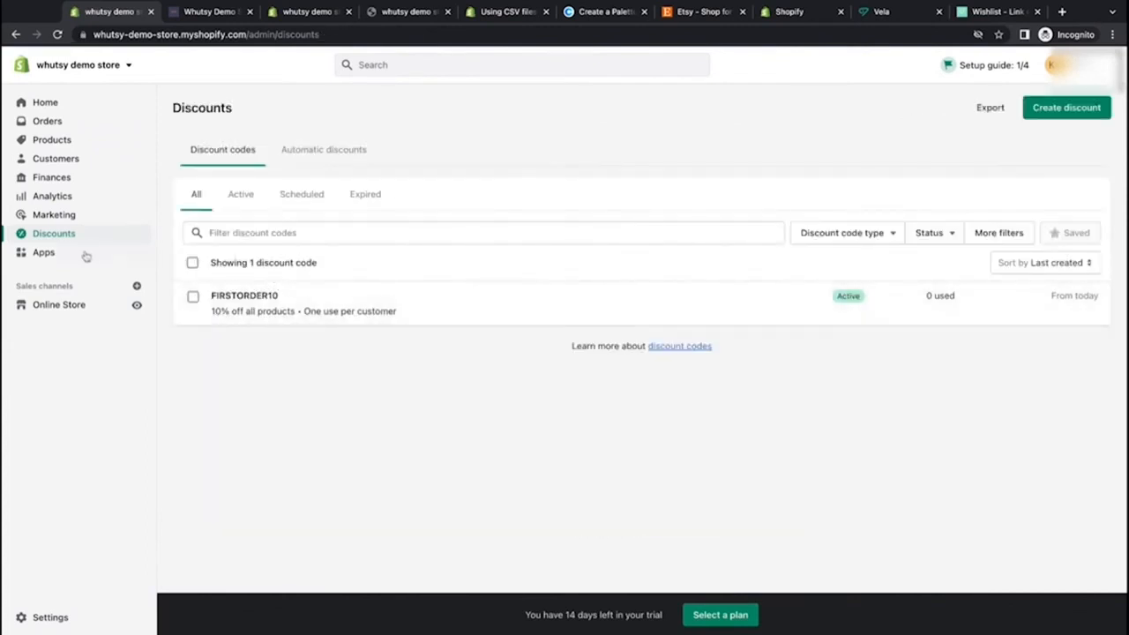
{"action": "left_click", "coordinate": [52, 618]}
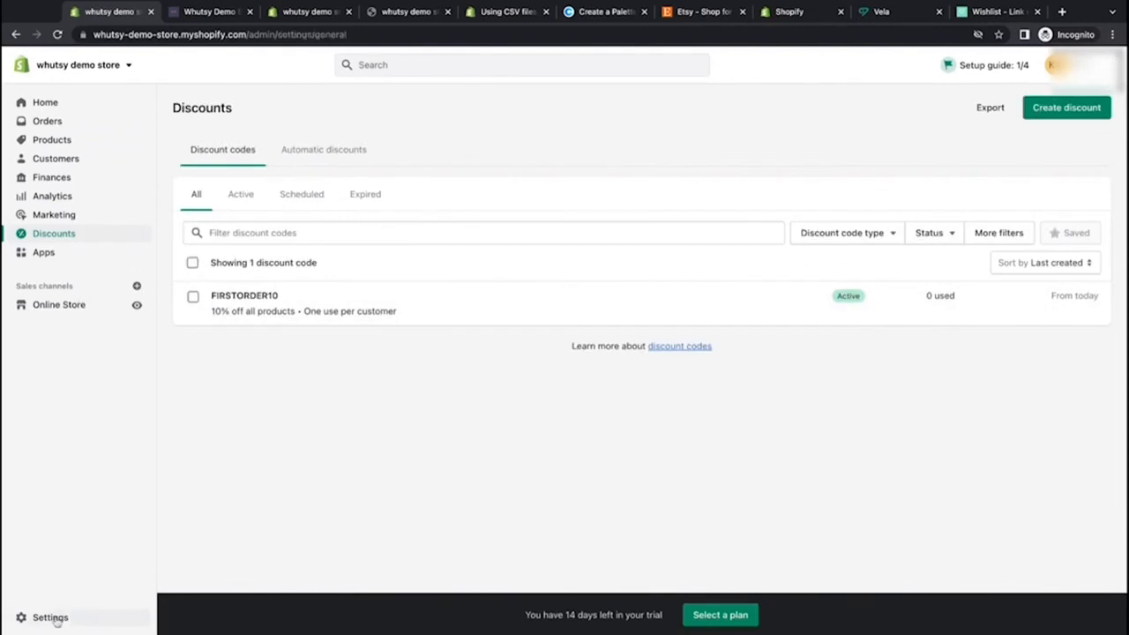
{"action": "scroll", "coordinate": [329, 472], "scroll_direction": "down", "scroll_amount": 10}
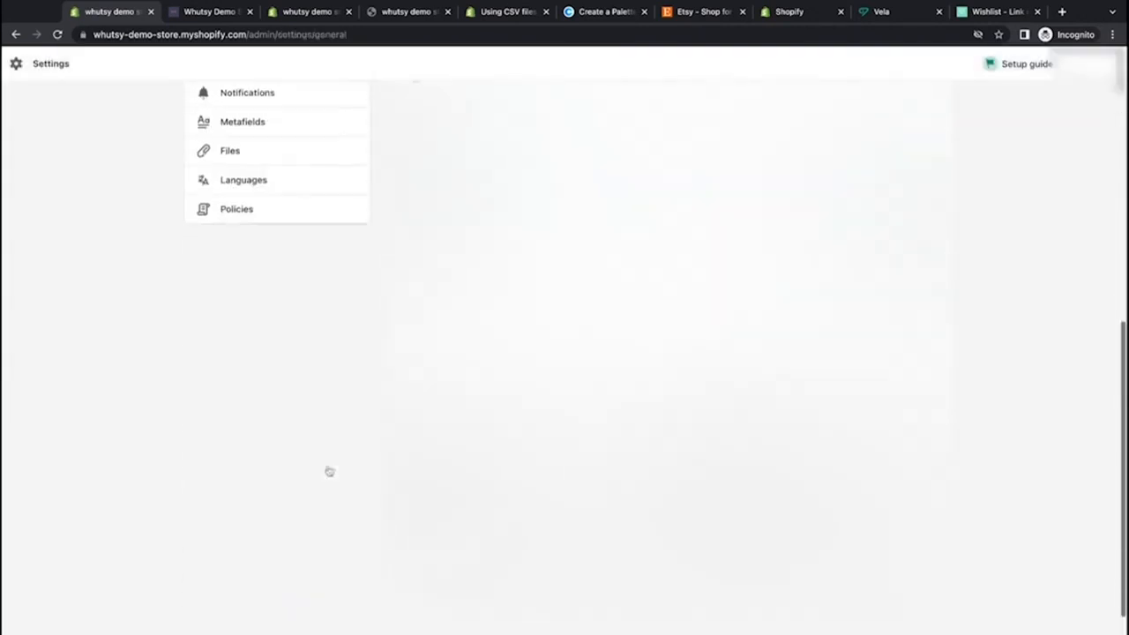
{"action": "scroll", "coordinate": [325, 458], "scroll_direction": "up", "scroll_amount": 5}
{"action": "left_click", "coordinate": [291, 394]}
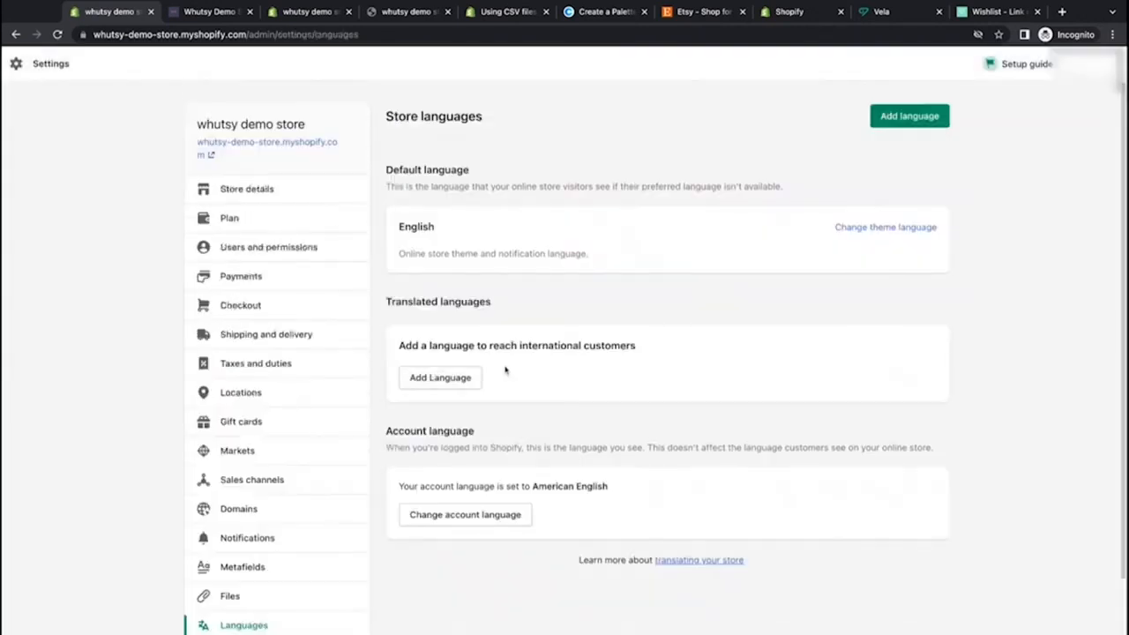
{"action": "left_click", "coordinate": [840, 230]}
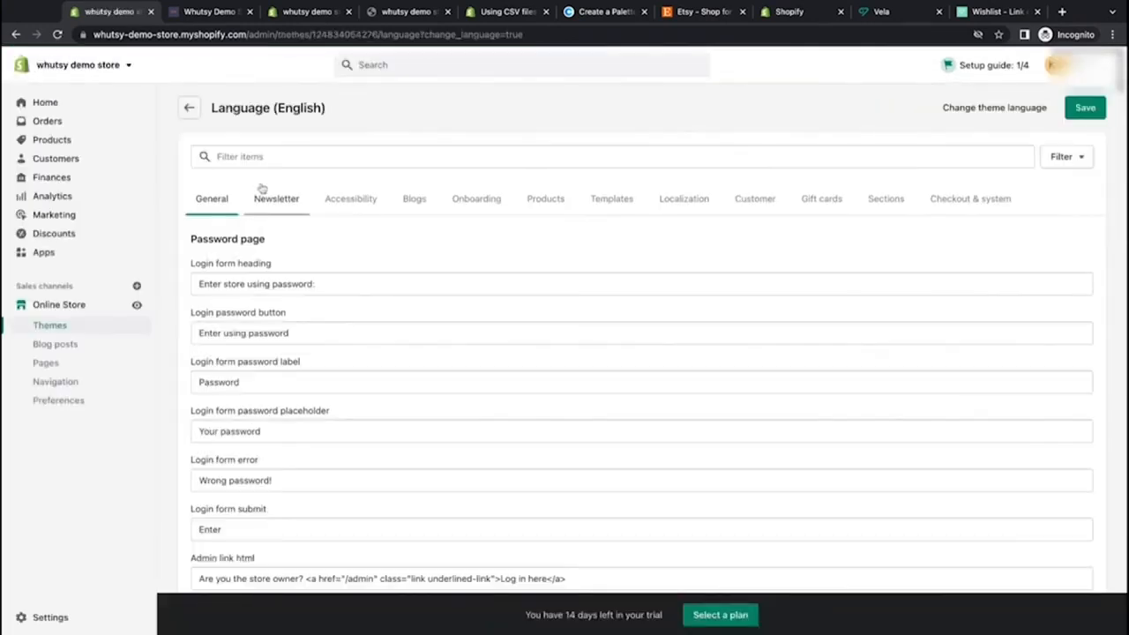
{"action": "left_click", "coordinate": [262, 201]}
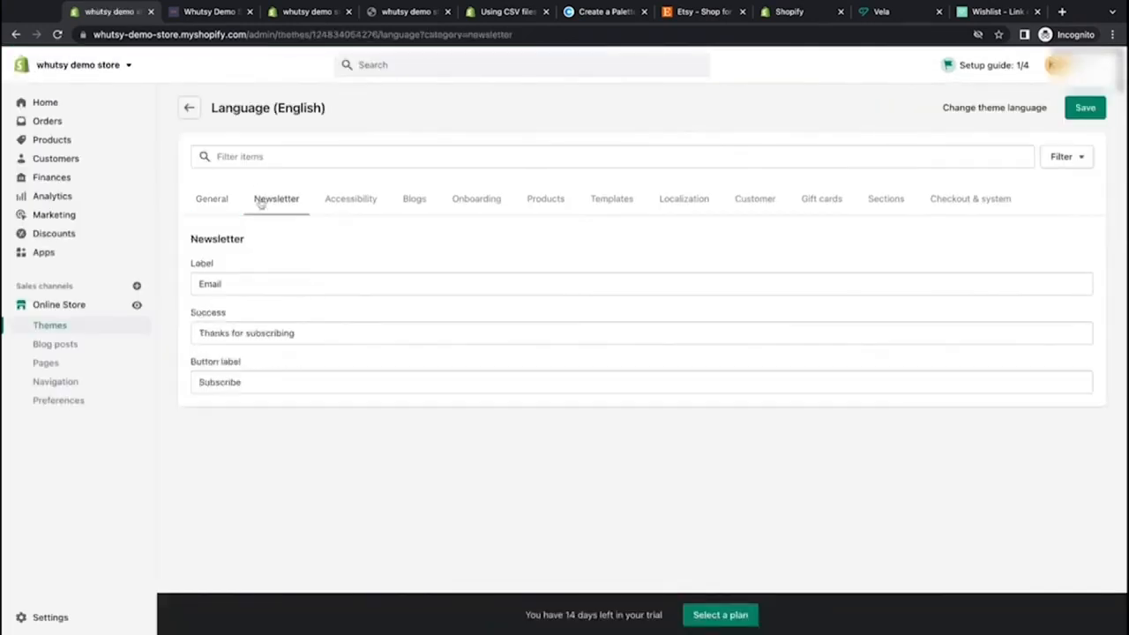
Step: Change the Success message's opening to 'Thank you for subscribing'
{"action": "left_click", "coordinate": [308, 333]}
{"action": "key", "text": "ctrl+shift+Left"}
{"action": "key", "text": "ctrl+shift+Left"}
{"action": "key", "text": "ctrl+shift+Left"}
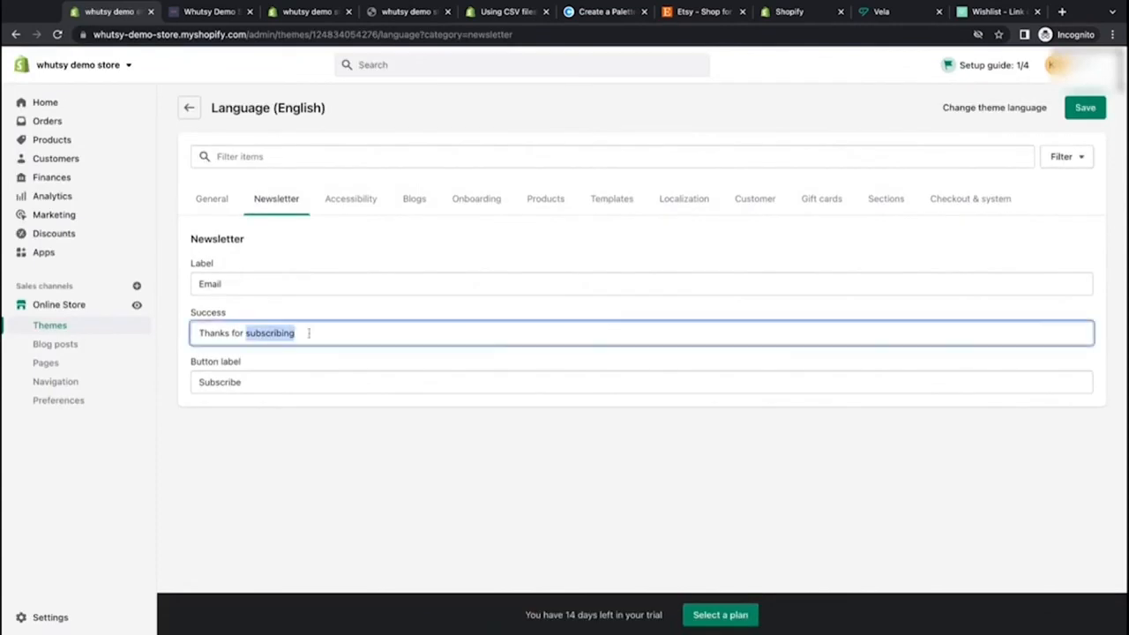
{"action": "left_click", "coordinate": [230, 332]}
{"action": "key", "text": "BackSpace"}
{"action": "type", "text": "you"}
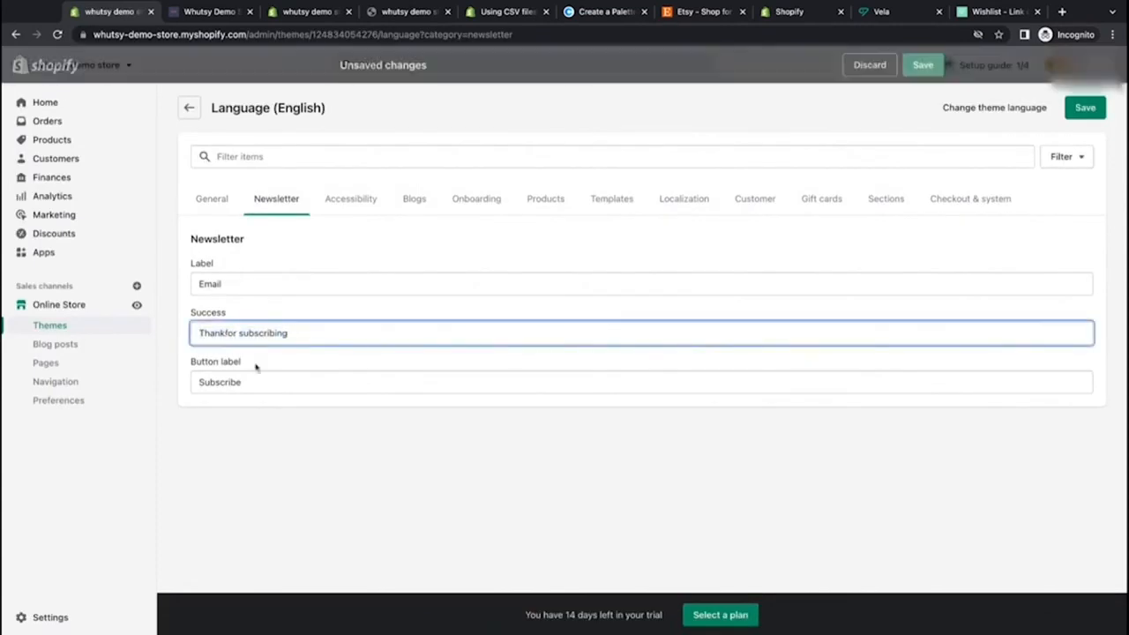
Step: Extend the success message with ', please use code FIRSTORDER10 to save 10% on your first order!'
{"action": "left_click", "coordinate": [335, 327]}
{"action": "type", "text": ". please use cod"}
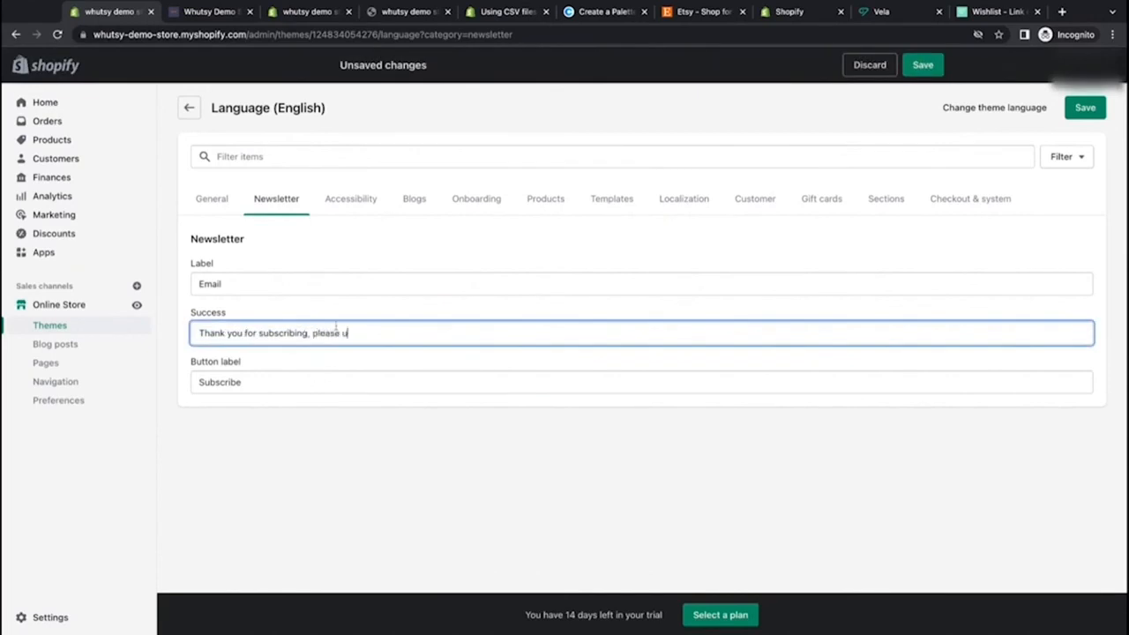
{"action": "type", "text": "e code"}
{"action": "key", "text": "ctrl+v"}
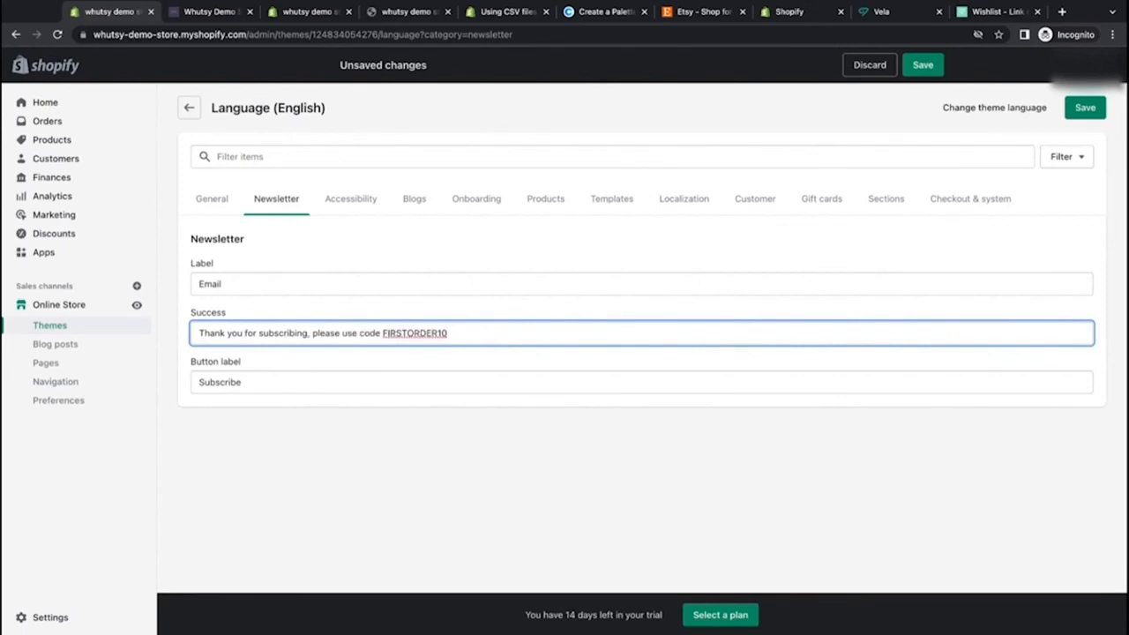
{"action": "type", "text": "to save 10% on your first order"}
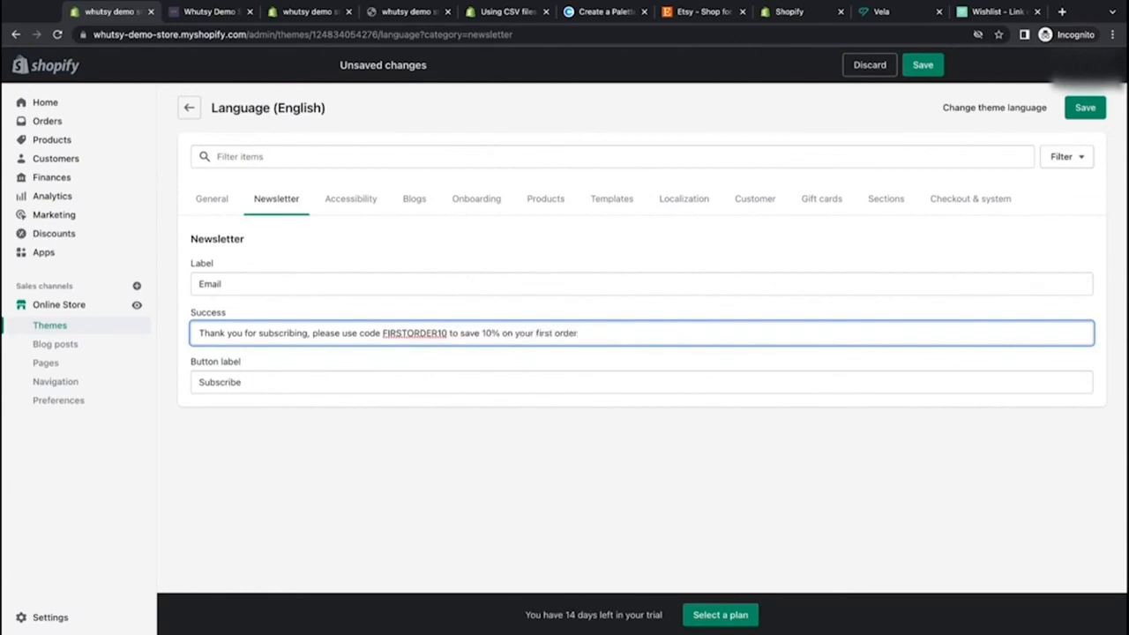
{"action": "type", "text": "!"}
Step: Insert 'at checkout' and replace 'to' with 'and' in the success message, then save the translations
{"action": "left_click", "coordinate": [452, 341]}
{"action": "type", "text": "at checkout"}
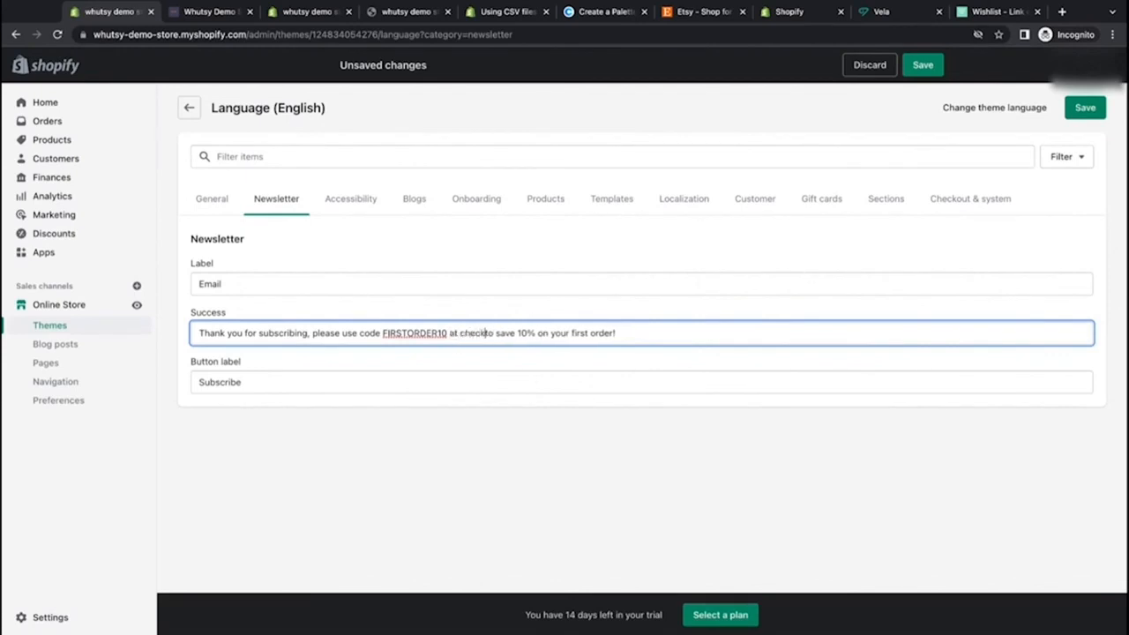
{"action": "key", "text": "Delete"}
{"action": "key", "text": "Delete"}
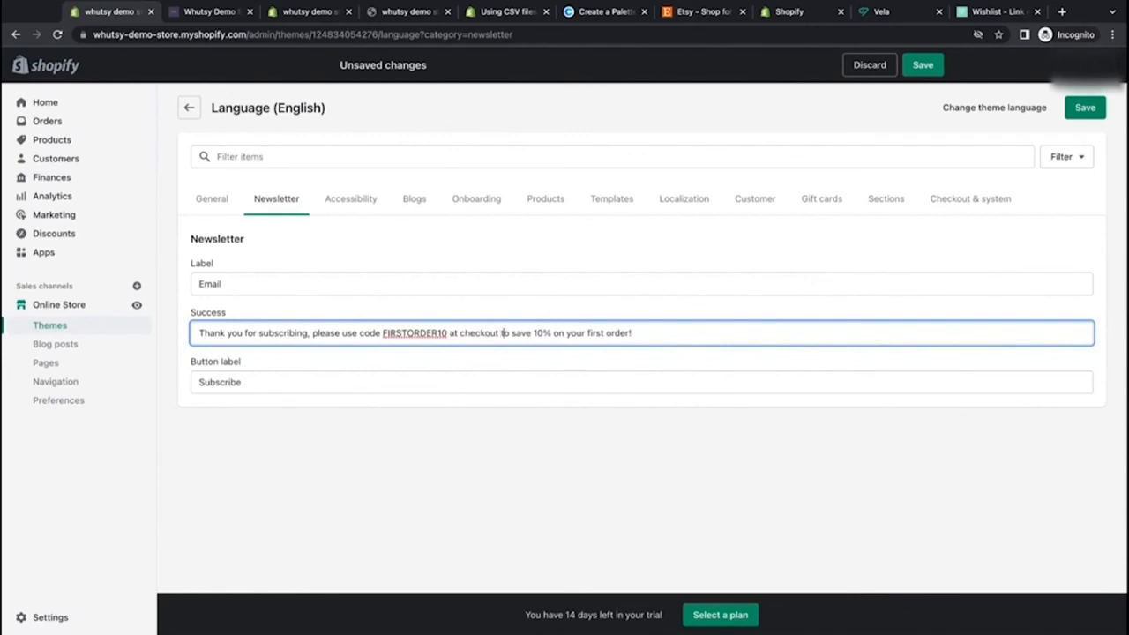
{"action": "type", "text": "and"}
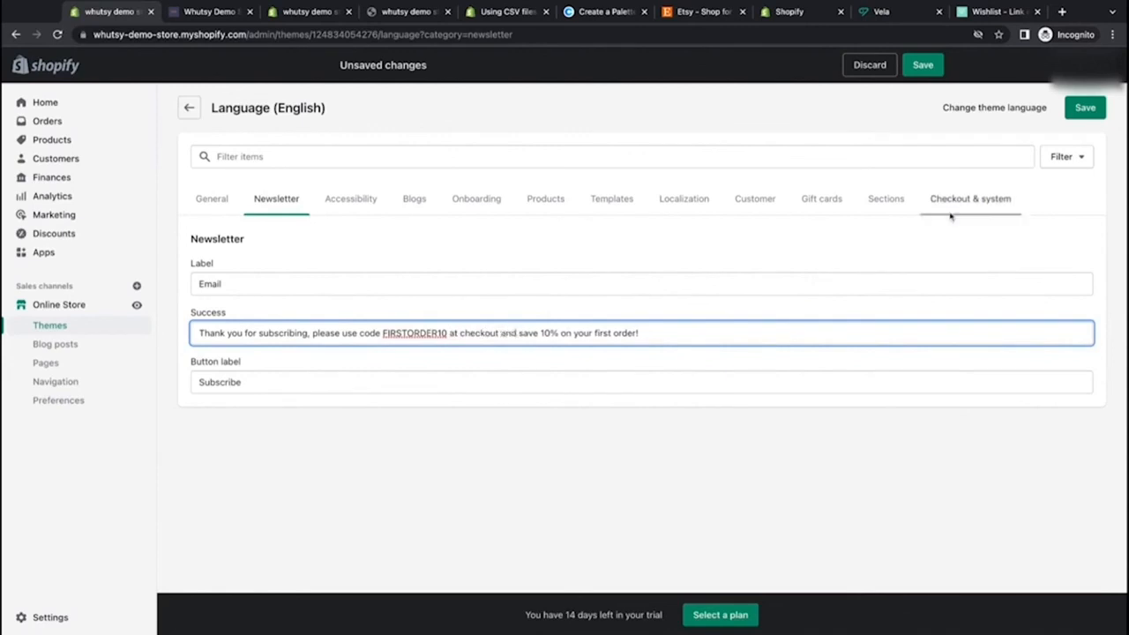
{"action": "left_click", "coordinate": [1085, 108]}
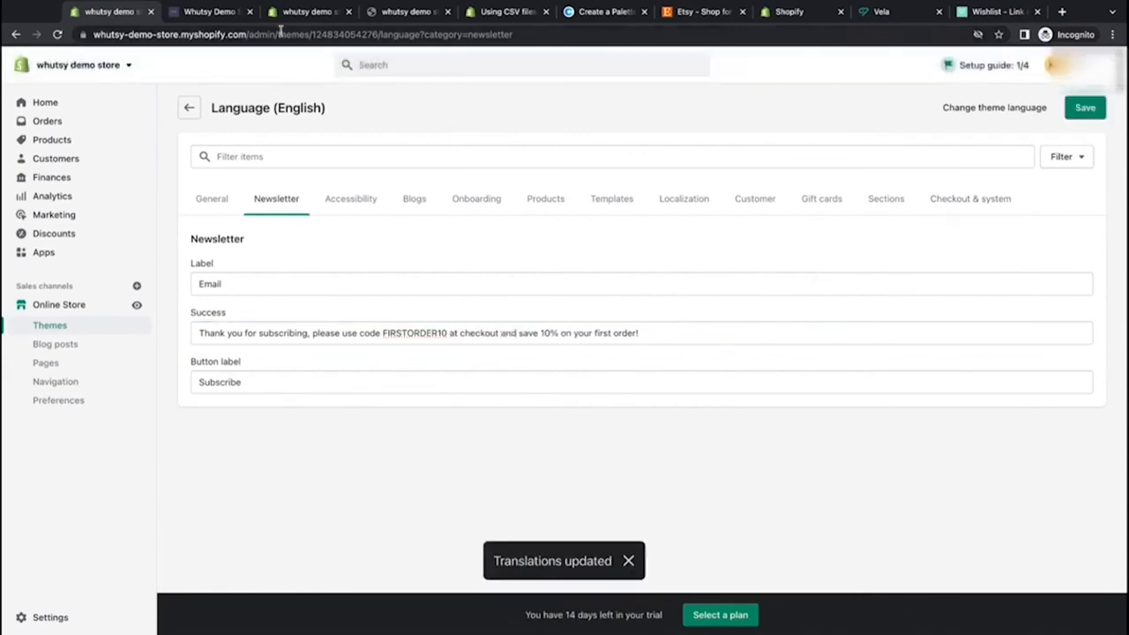
Step: Submit a test email through the storefront's newsletter signup form to check the subscription success message
{"action": "left_click", "coordinate": [208, 13]}
{"action": "left_click", "coordinate": [486, 310]}
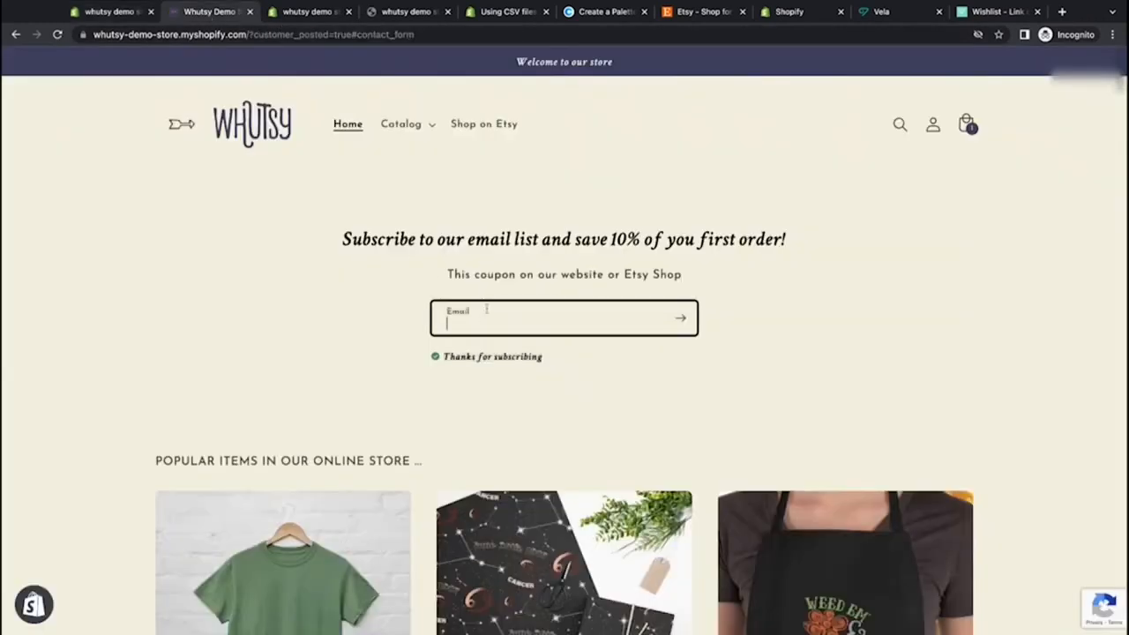
{"action": "left_click", "coordinate": [395, 352]}
{"action": "left_click", "coordinate": [461, 329]}
{"action": "left_click", "coordinate": [496, 356]}
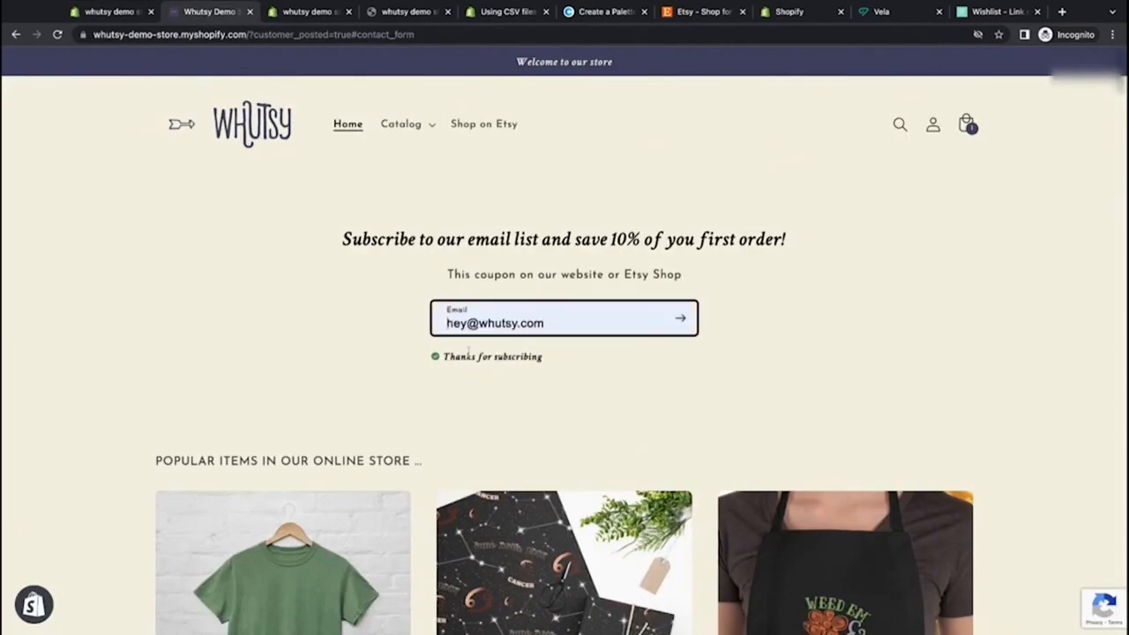
{"action": "left_click", "coordinate": [680, 319]}
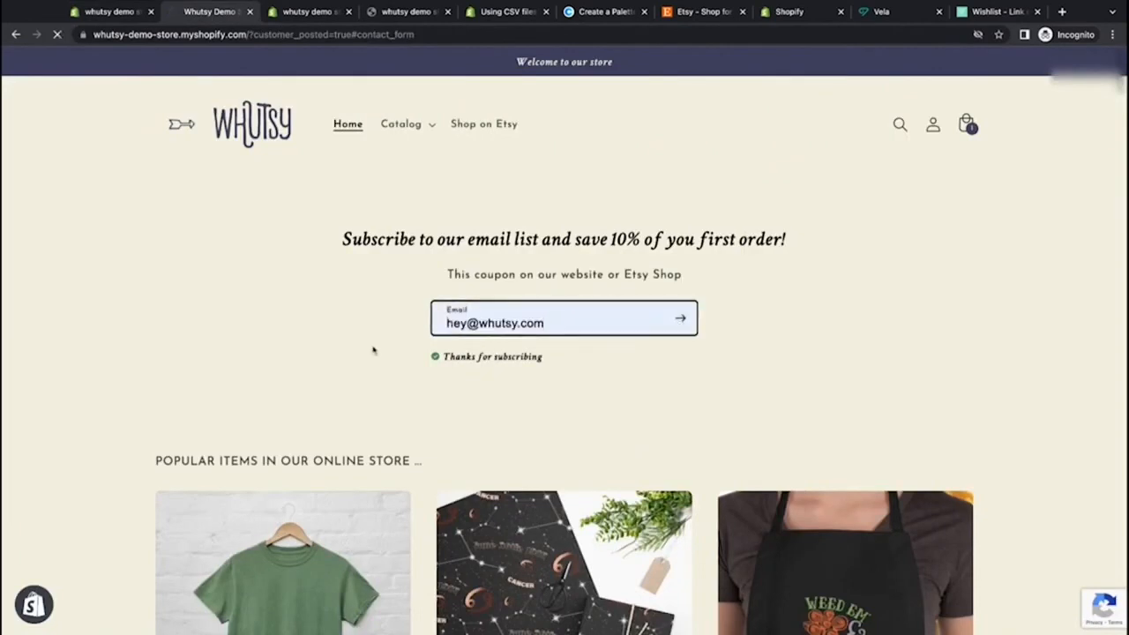
{"action": "scroll", "coordinate": [492, 170], "scroll_direction": "up", "scroll_amount": 2}
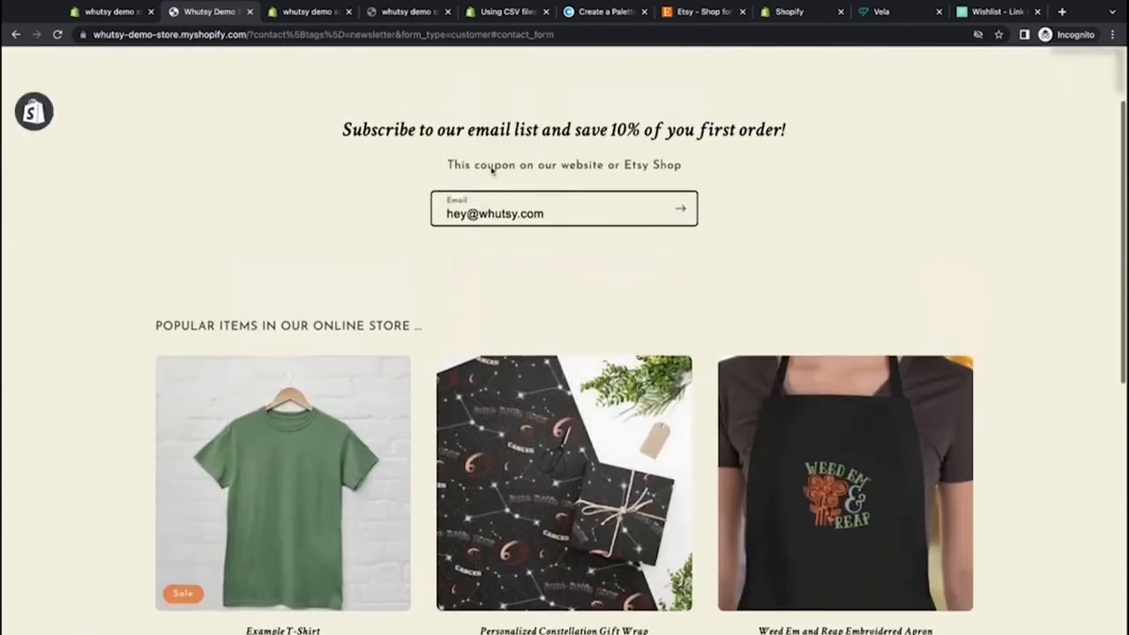
{"action": "scroll", "coordinate": [493, 169], "scroll_direction": "up", "scroll_amount": 2}
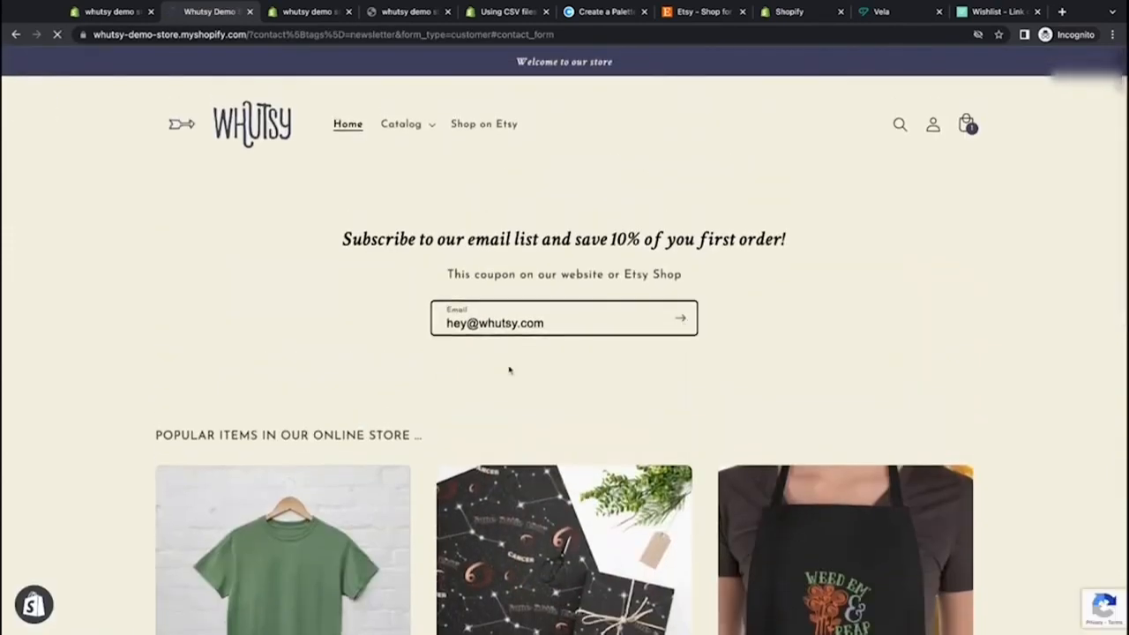
{"action": "scroll", "coordinate": [509, 370], "scroll_direction": "up", "scroll_amount": 3}
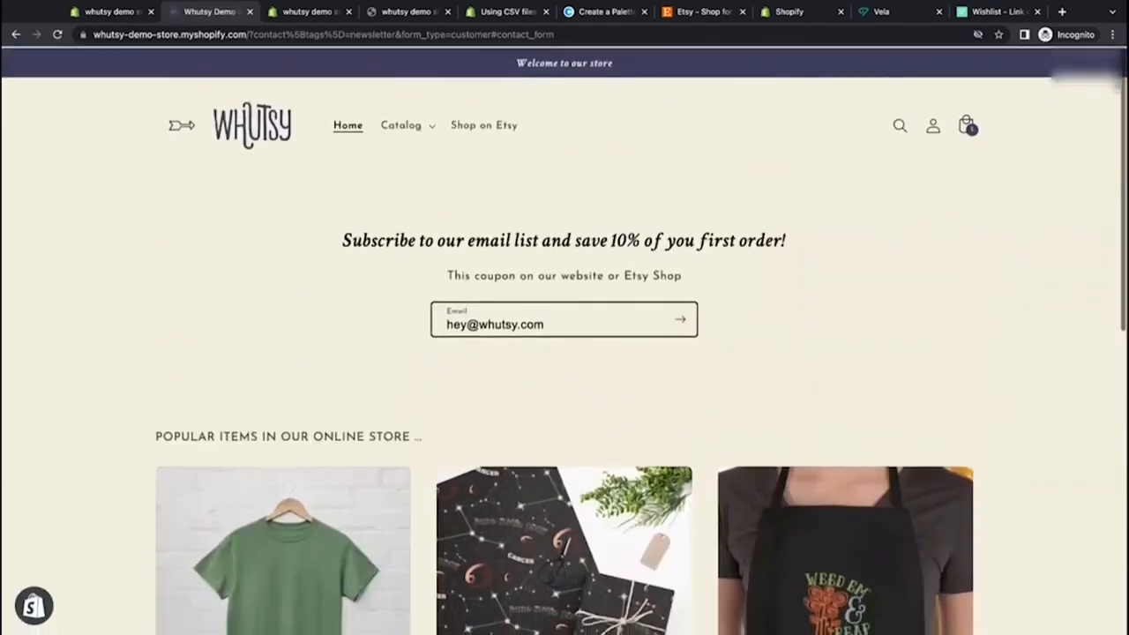
{"action": "left_click", "coordinate": [547, 323]}
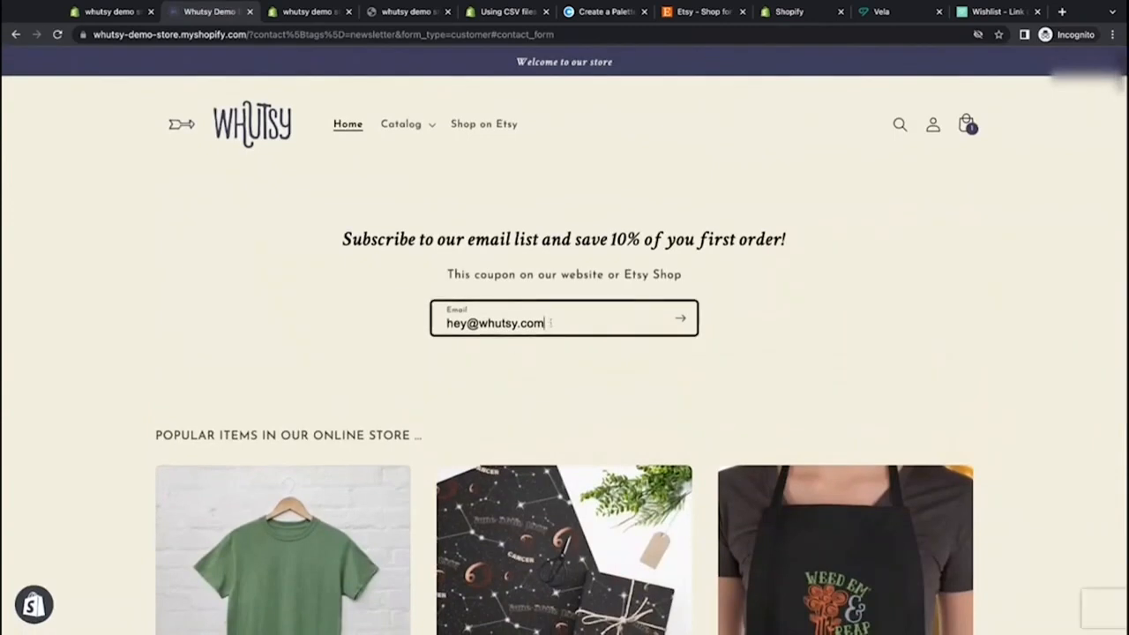
{"action": "left_click_drag", "start_coordinate": [552, 326], "coordinate": [444, 324]}
{"action": "left_click", "coordinate": [397, 310]}
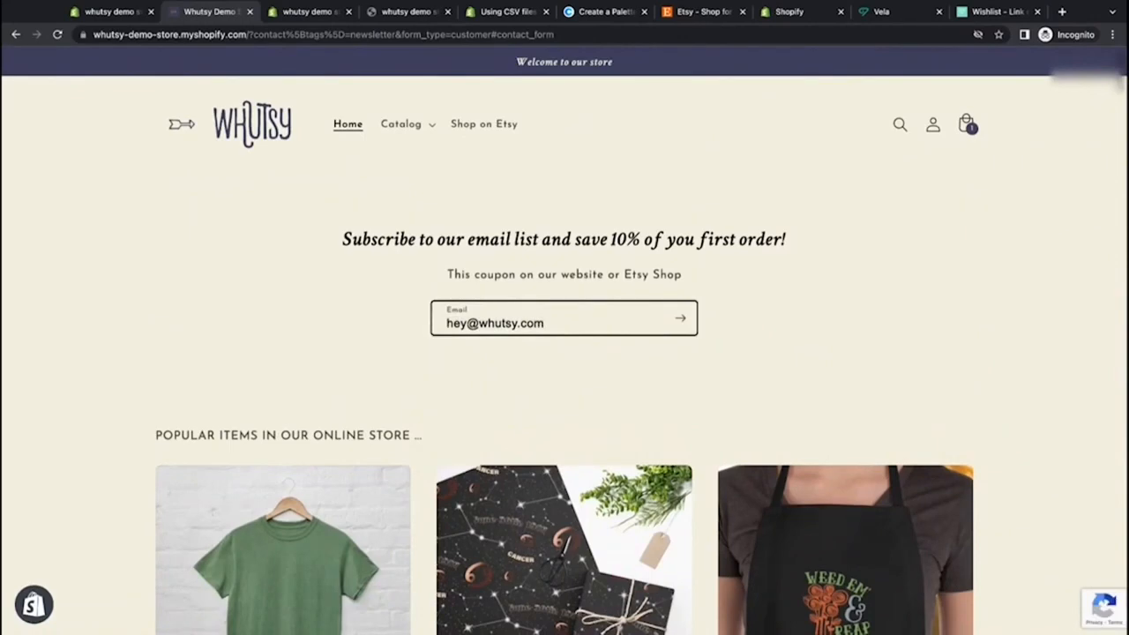
{"action": "left_click", "coordinate": [115, 12]}
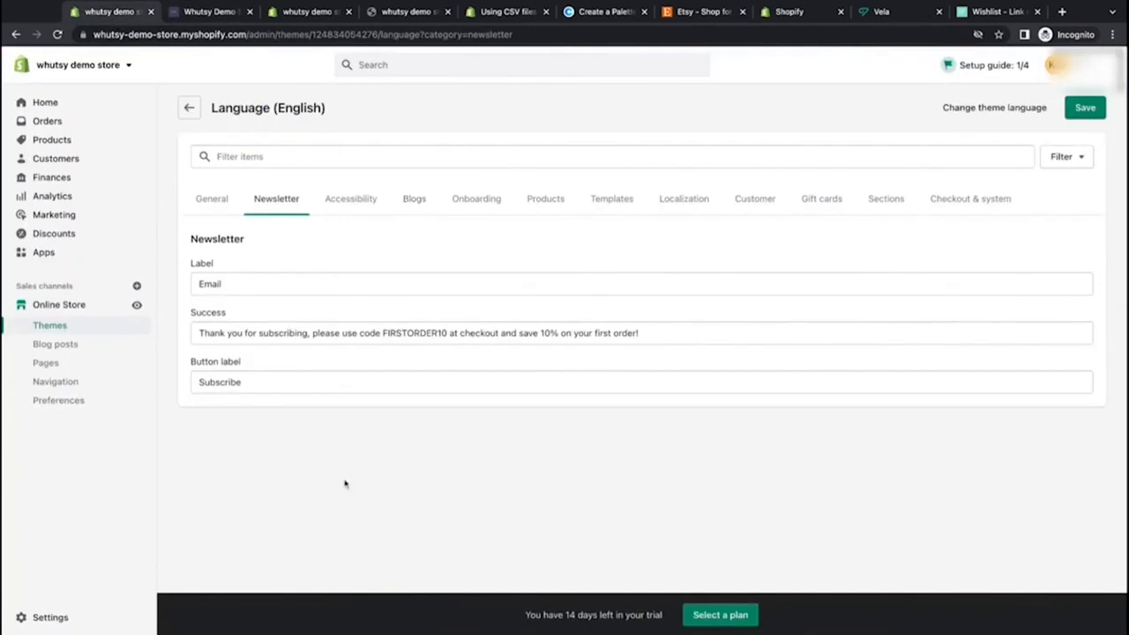
{"action": "left_click", "coordinate": [251, 288]}
{"action": "left_click", "coordinate": [185, 13]}
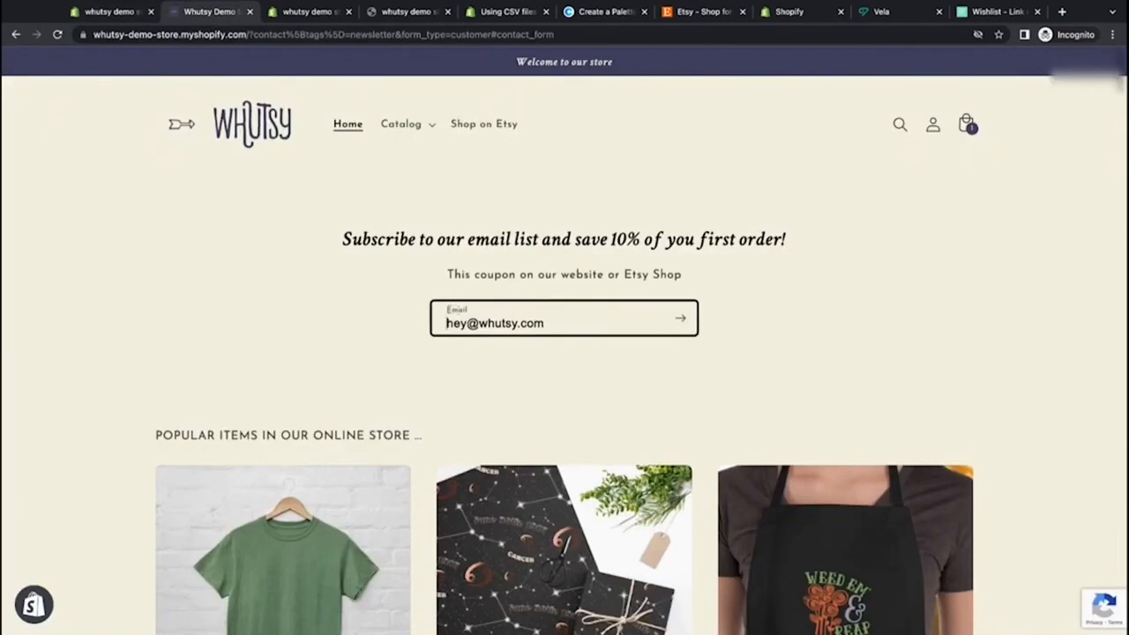
{"action": "left_click", "coordinate": [119, 13]}
{"action": "left_click", "coordinate": [258, 383]}
{"action": "key", "text": "ctrl+a"}
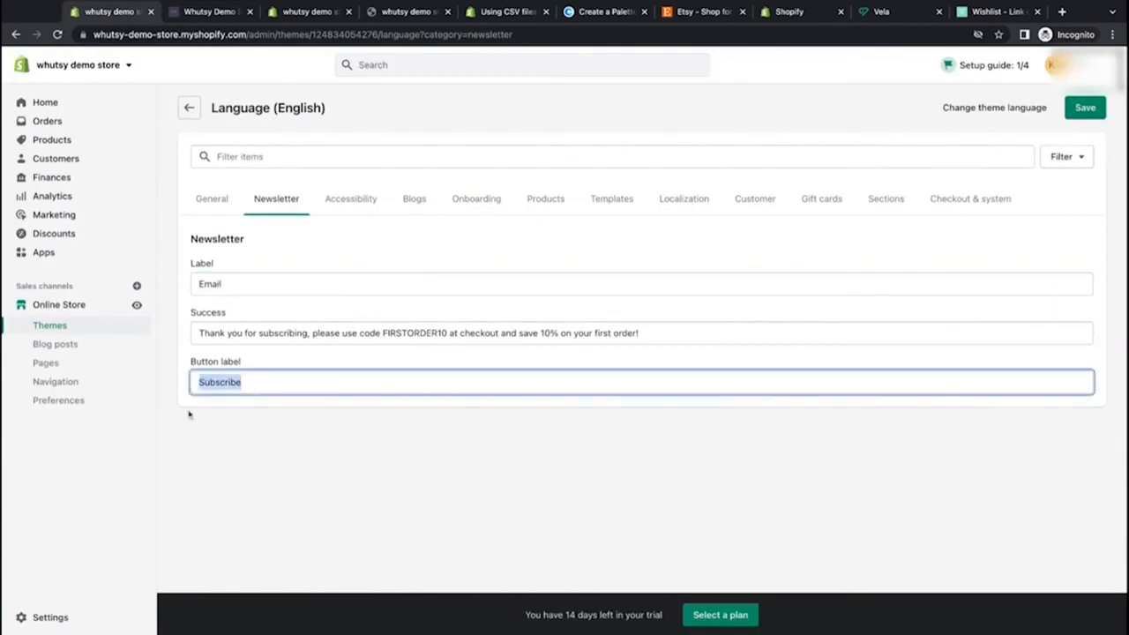
{"action": "left_click", "coordinate": [190, 12]}
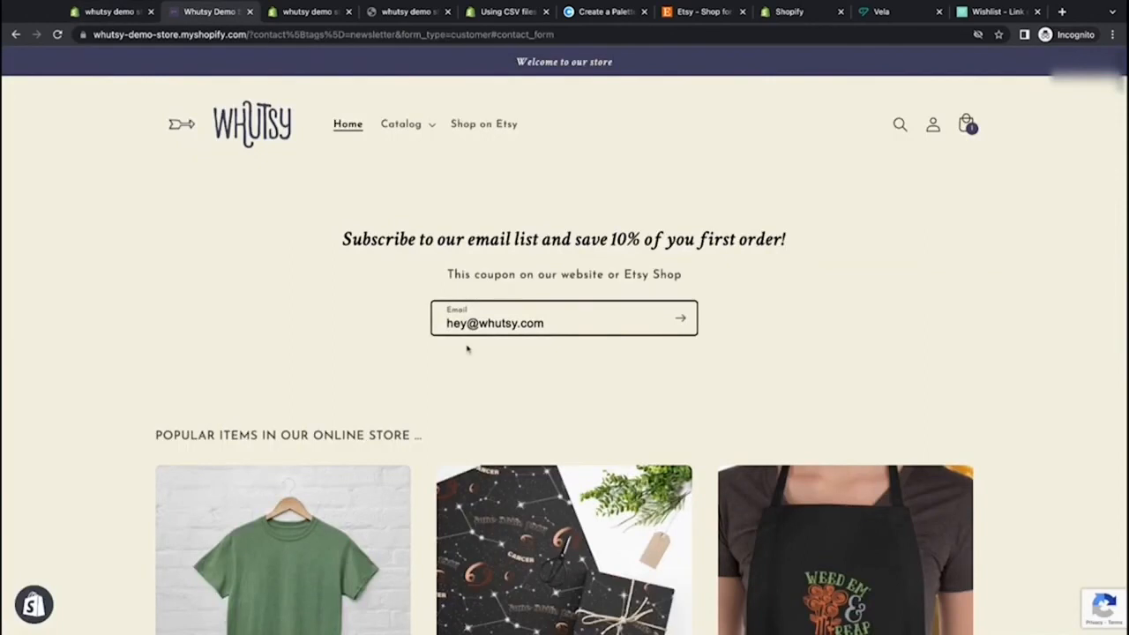
{"action": "left_click", "coordinate": [112, 13]}
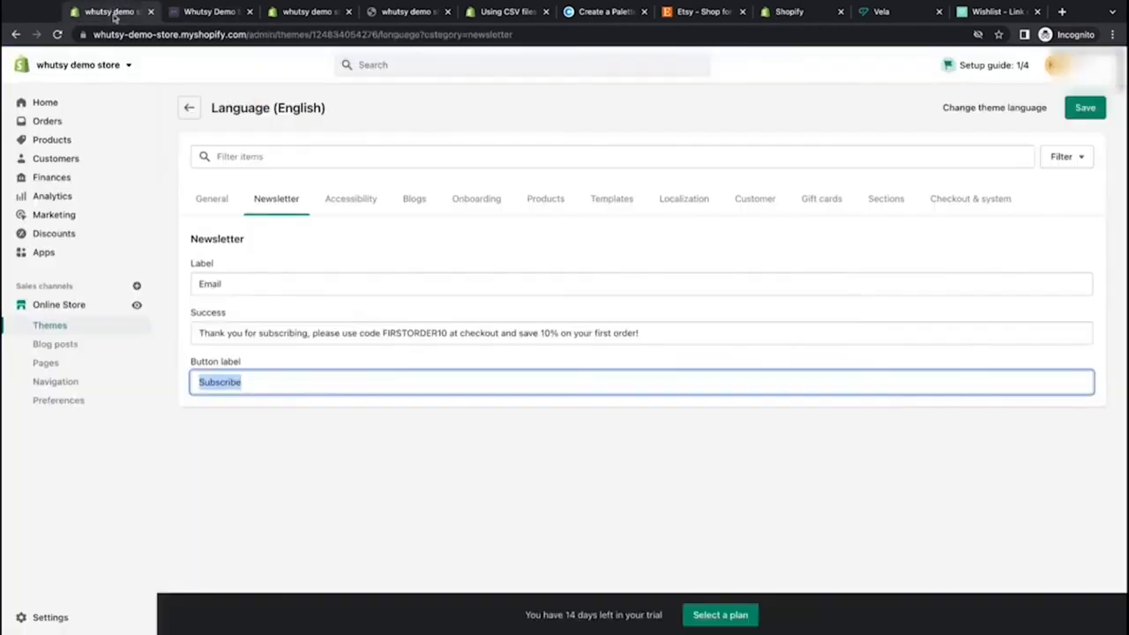
{"action": "left_click", "coordinate": [221, 428]}
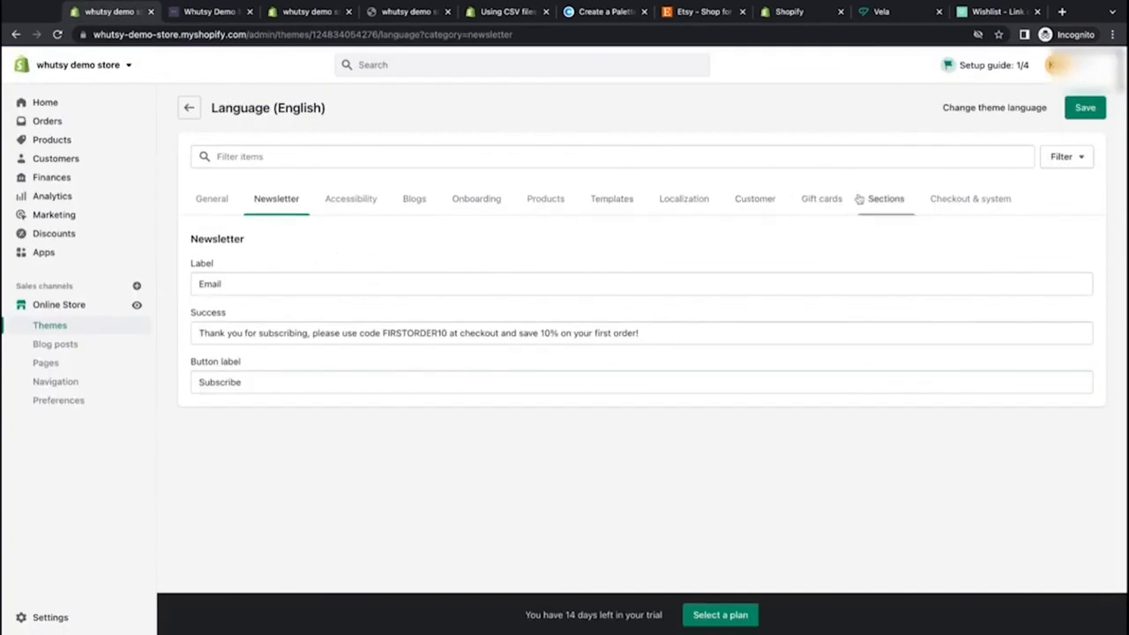
Step: Review the General tab of the English translations and save the language settings
{"action": "left_click", "coordinate": [210, 200]}
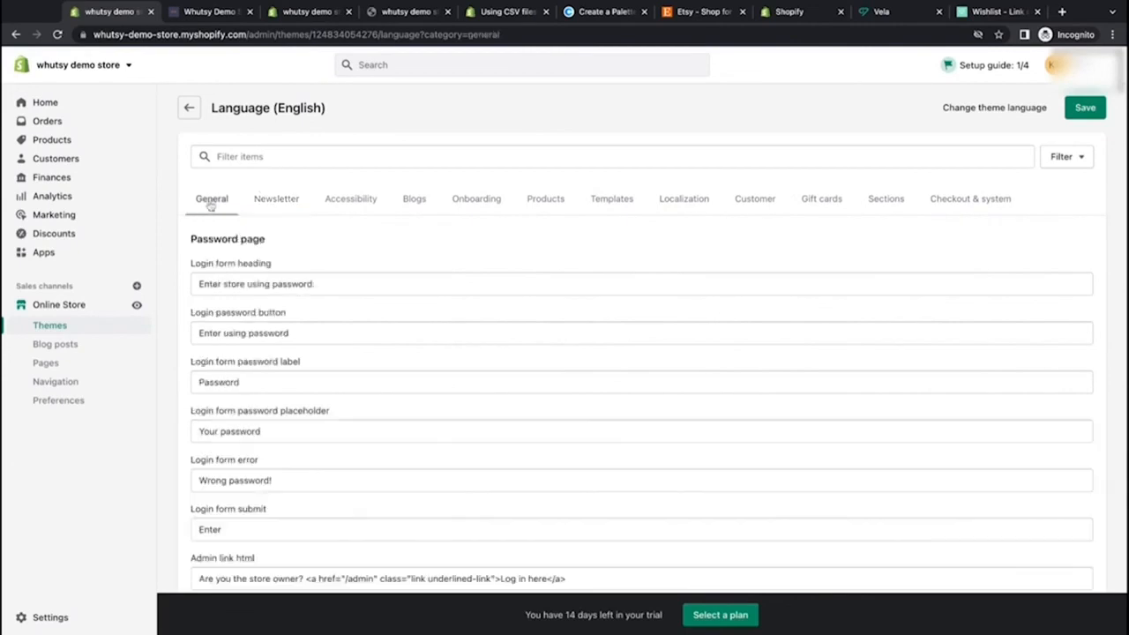
{"action": "scroll", "coordinate": [203, 291], "scroll_direction": "down", "scroll_amount": 5}
{"action": "scroll", "coordinate": [196, 349], "scroll_direction": "down", "scroll_amount": 15}
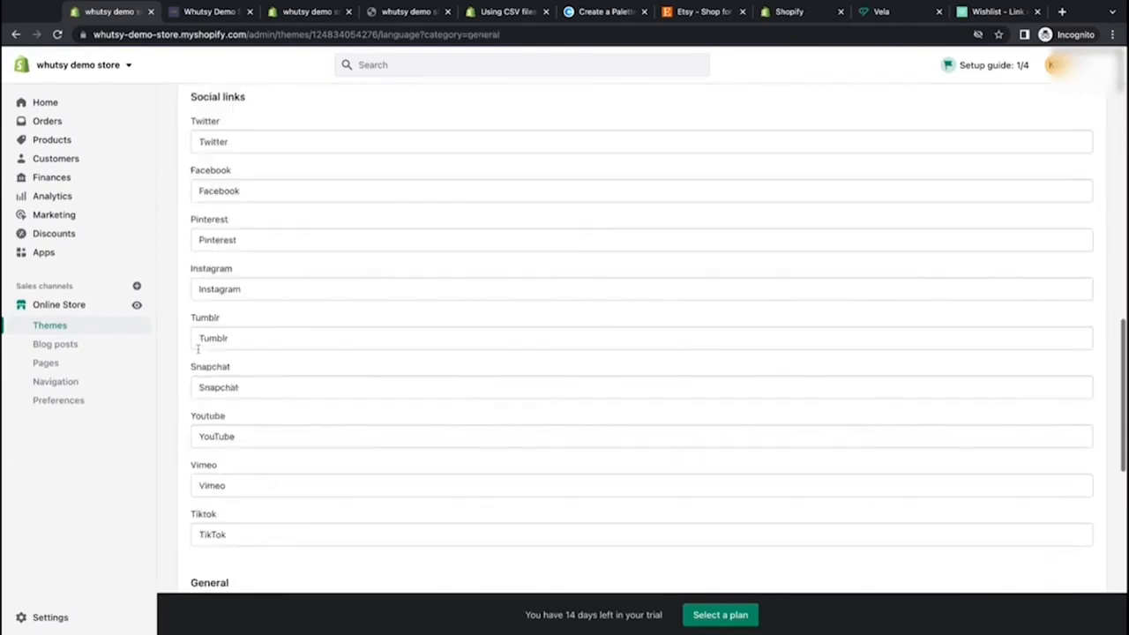
{"action": "scroll", "coordinate": [197, 349], "scroll_direction": "up", "scroll_amount": 8}
{"action": "scroll", "coordinate": [618, 353], "scroll_direction": "up", "scroll_amount": 10}
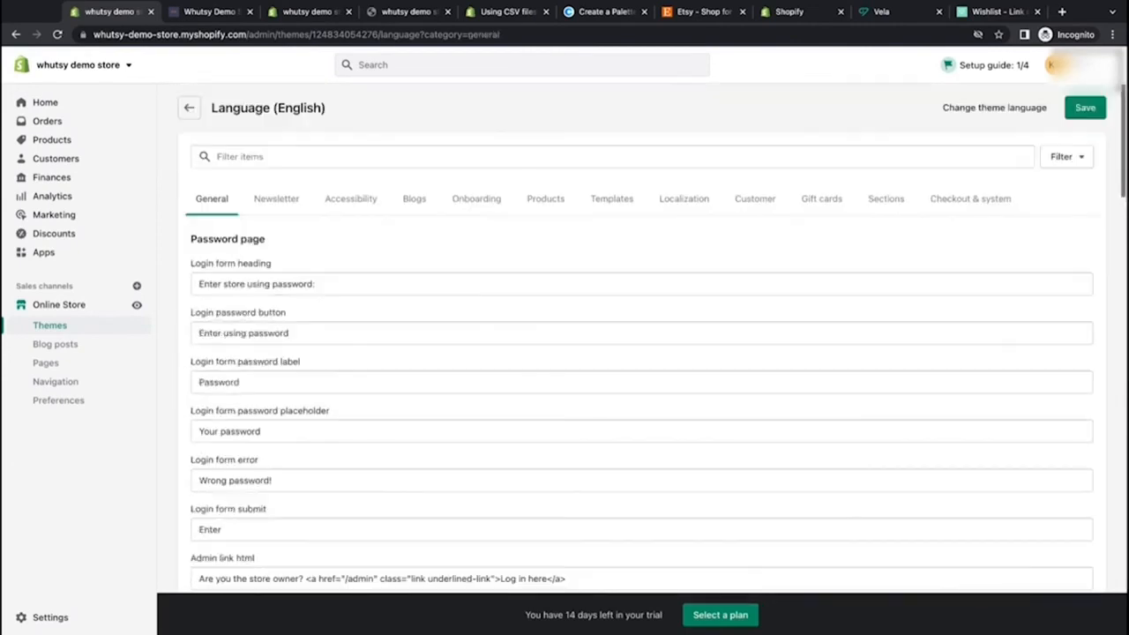
{"action": "left_click", "coordinate": [1083, 108]}
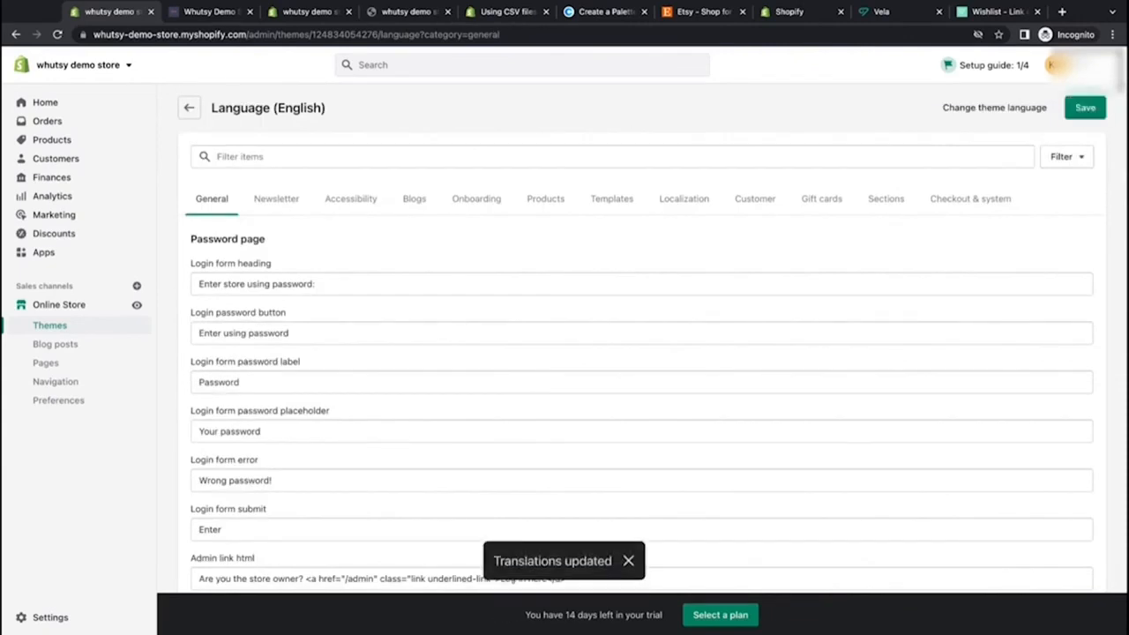
Step: Compare the storefront footer with the General translations to locate the 'Powered by' footer text
{"action": "left_click", "coordinate": [208, 11]}
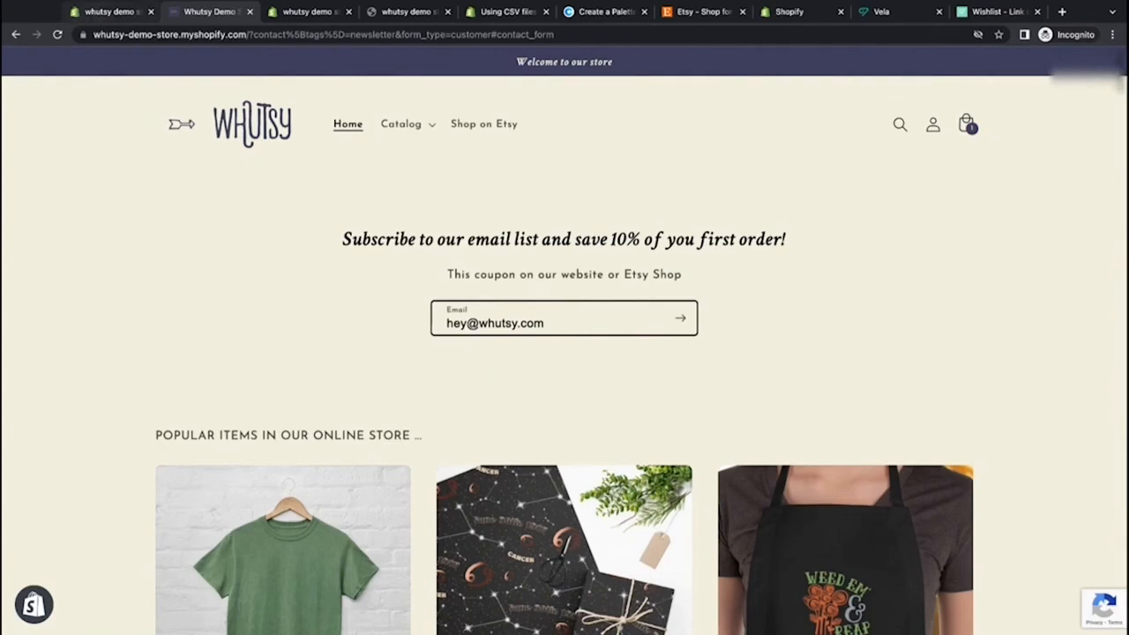
{"action": "left_click", "coordinate": [94, 17]}
{"action": "scroll", "coordinate": [296, 228], "scroll_direction": "down", "scroll_amount": 5}
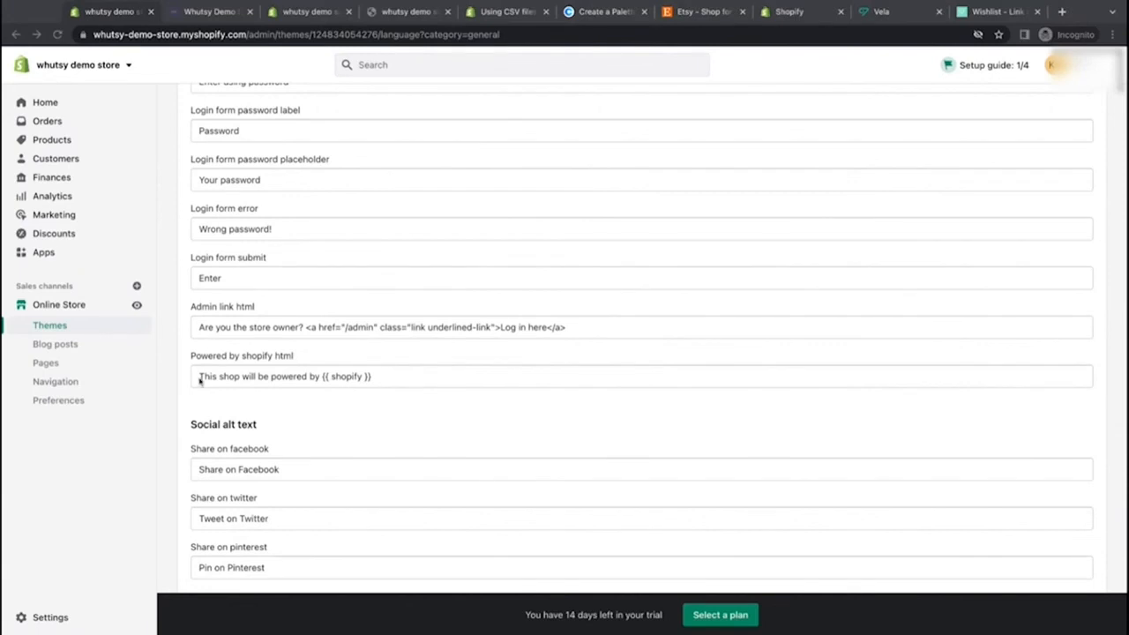
{"action": "left_click_drag", "start_coordinate": [201, 380], "coordinate": [371, 378]}
{"action": "left_click", "coordinate": [389, 409]}
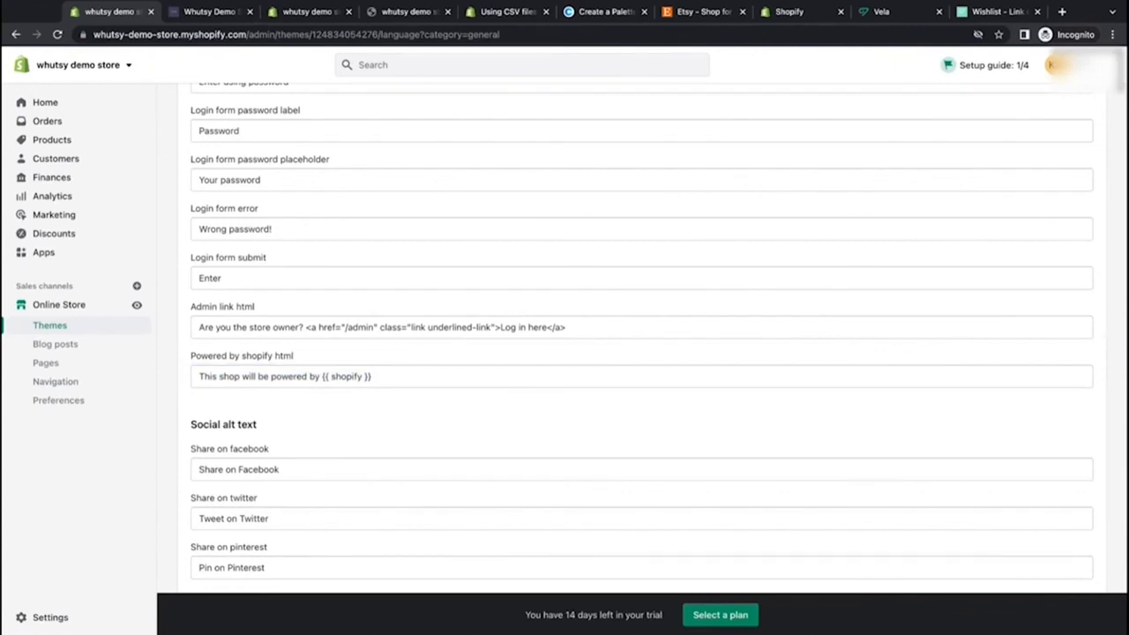
{"action": "scroll", "coordinate": [270, 156], "scroll_direction": "down", "scroll_amount": 2}
{"action": "scroll", "coordinate": [270, 156], "scroll_direction": "up", "scroll_amount": 6}
{"action": "left_click", "coordinate": [199, 14]}
{"action": "scroll", "coordinate": [368, 359], "scroll_direction": "down", "scroll_amount": 7}
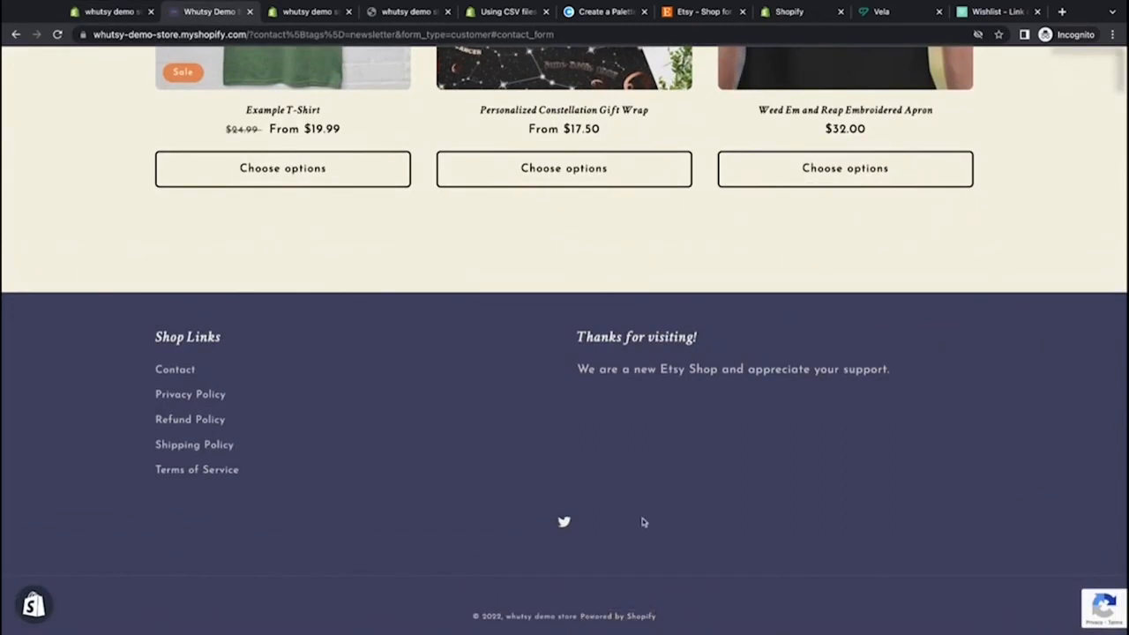
{"action": "left_click", "coordinate": [119, 14]}
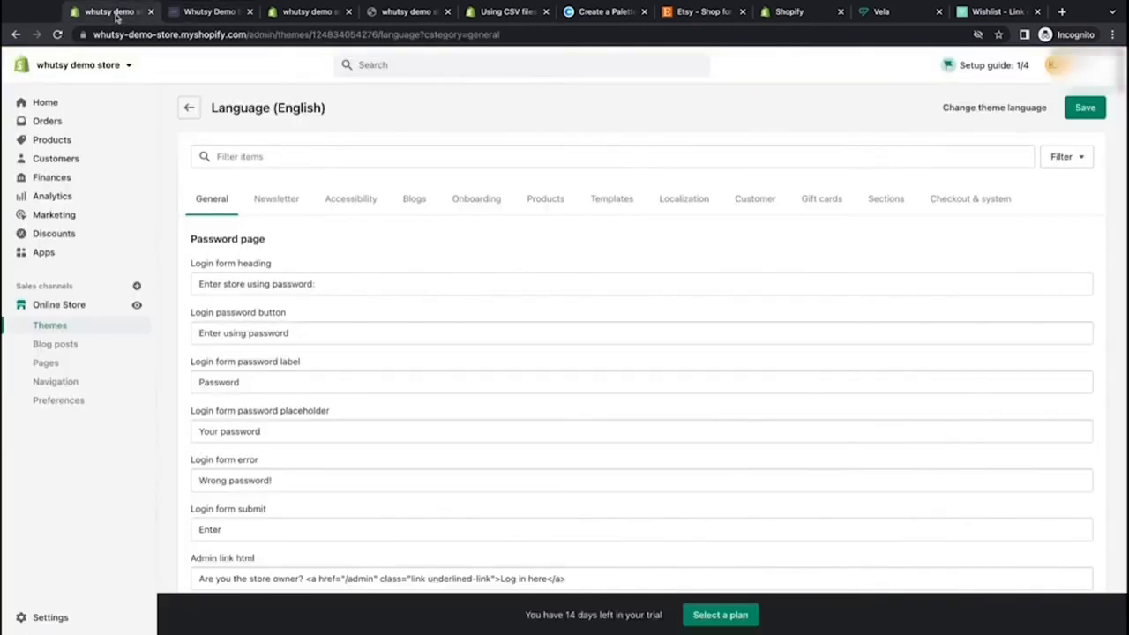
{"action": "scroll", "coordinate": [361, 235], "scroll_direction": "down", "scroll_amount": 5}
{"action": "scroll", "coordinate": [364, 212], "scroll_direction": "up", "scroll_amount": 5}
Step: Filter translations for 'powered' and set the Links 'Powered by shopify' text to 'Design by Whutsy', then save
{"action": "left_click", "coordinate": [363, 159]}
{"action": "type", "text": "powered"}
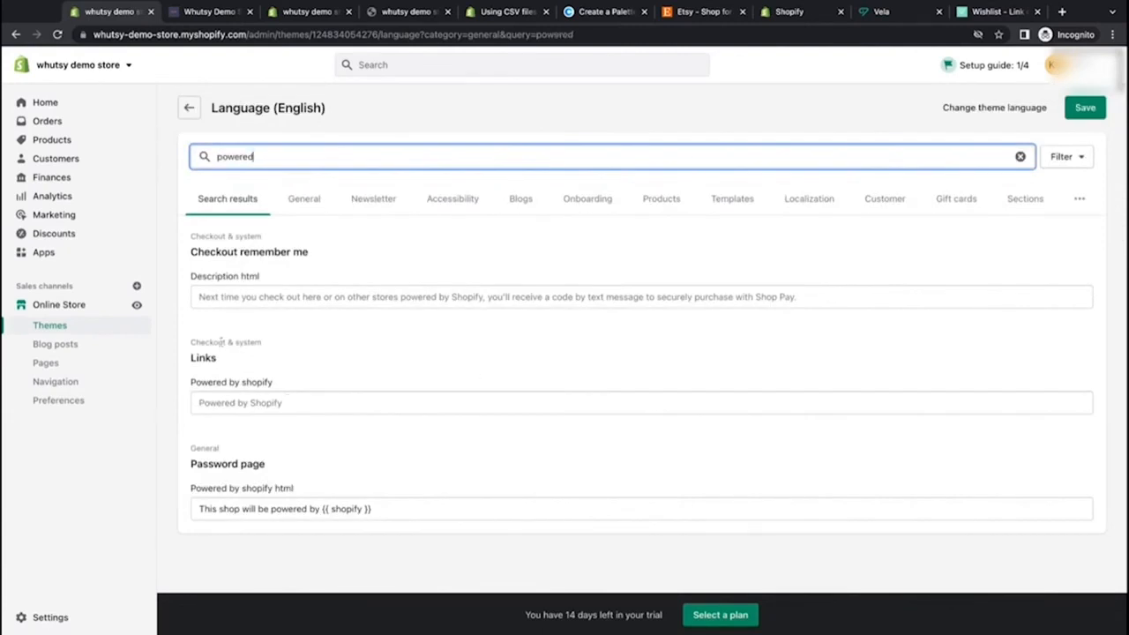
{"action": "left_click", "coordinate": [291, 405]}
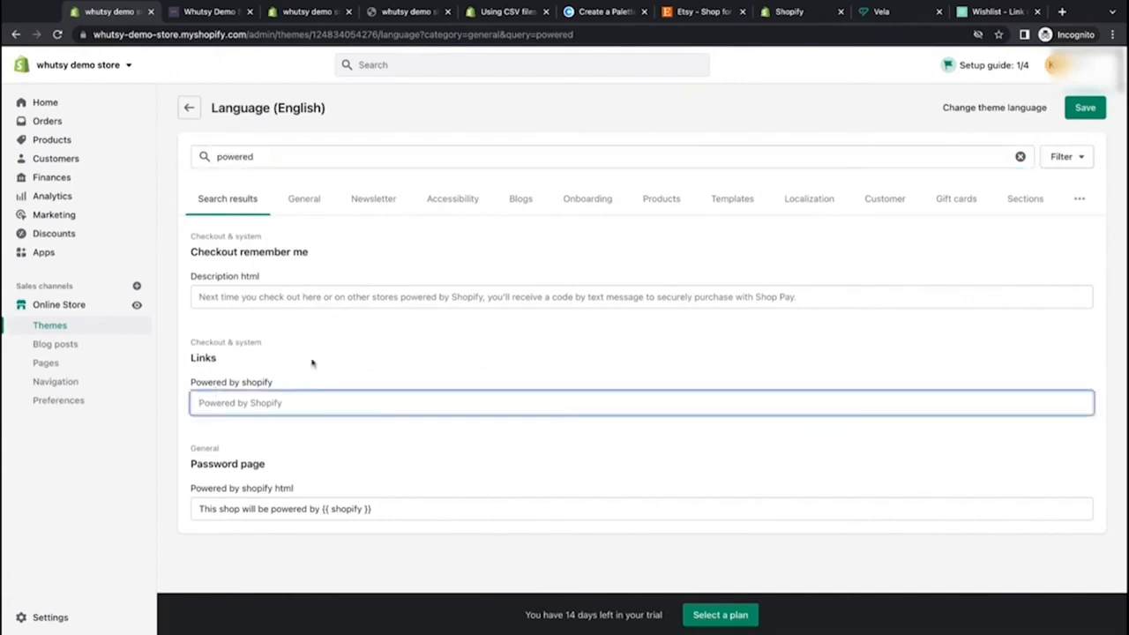
{"action": "left_click", "coordinate": [212, 14]}
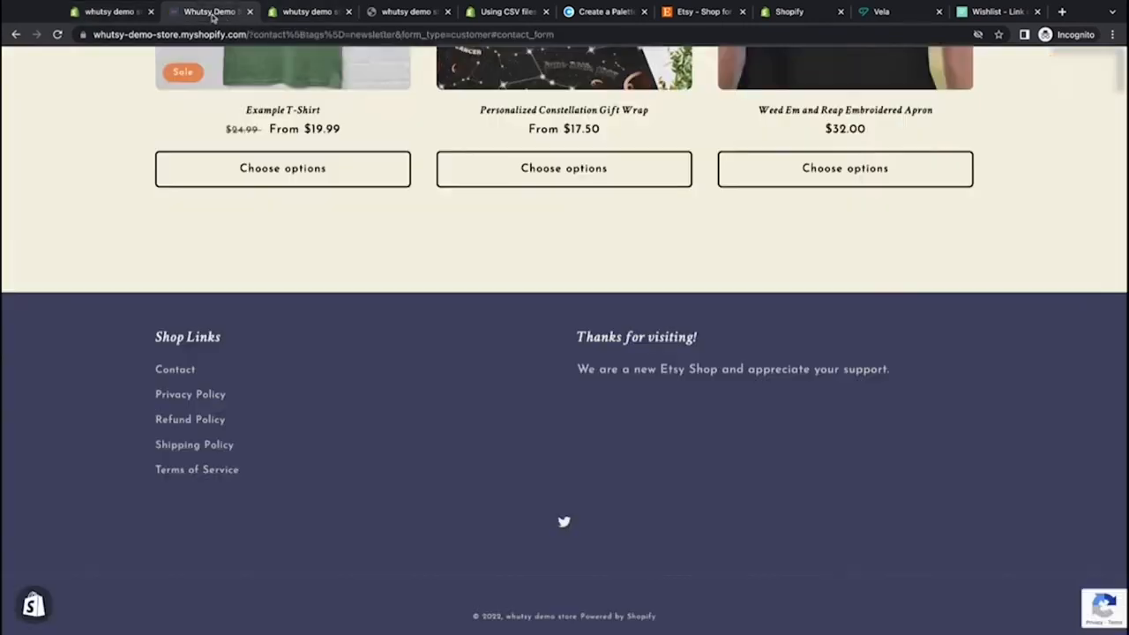
{"action": "left_click", "coordinate": [124, 14]}
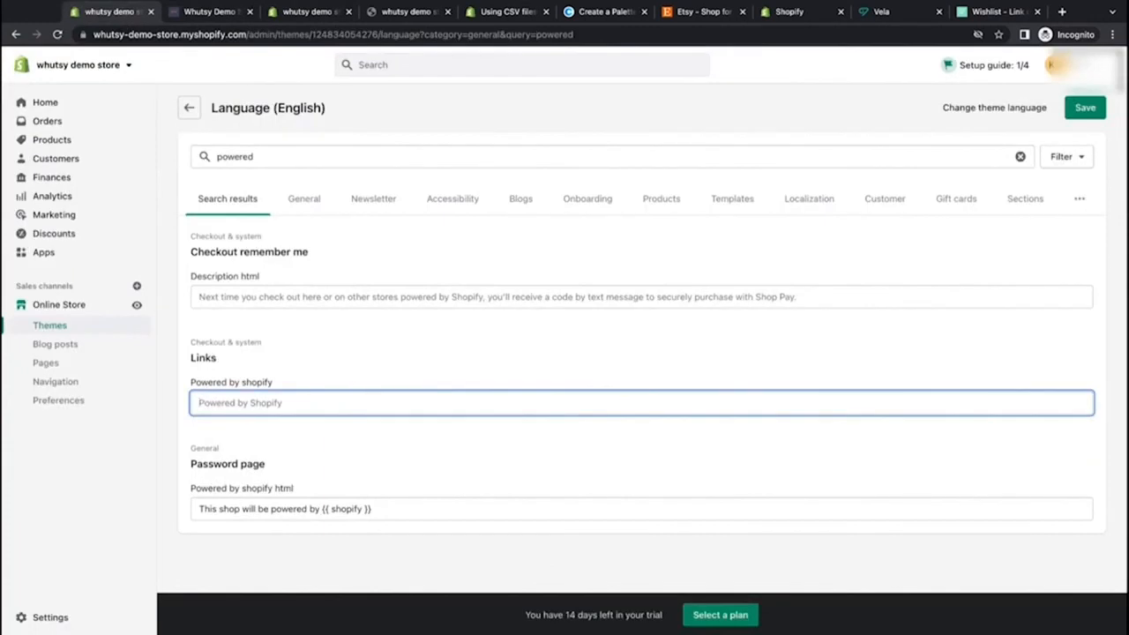
{"action": "type", "text": "Design by Whutsy"}
{"action": "left_click", "coordinate": [452, 349]}
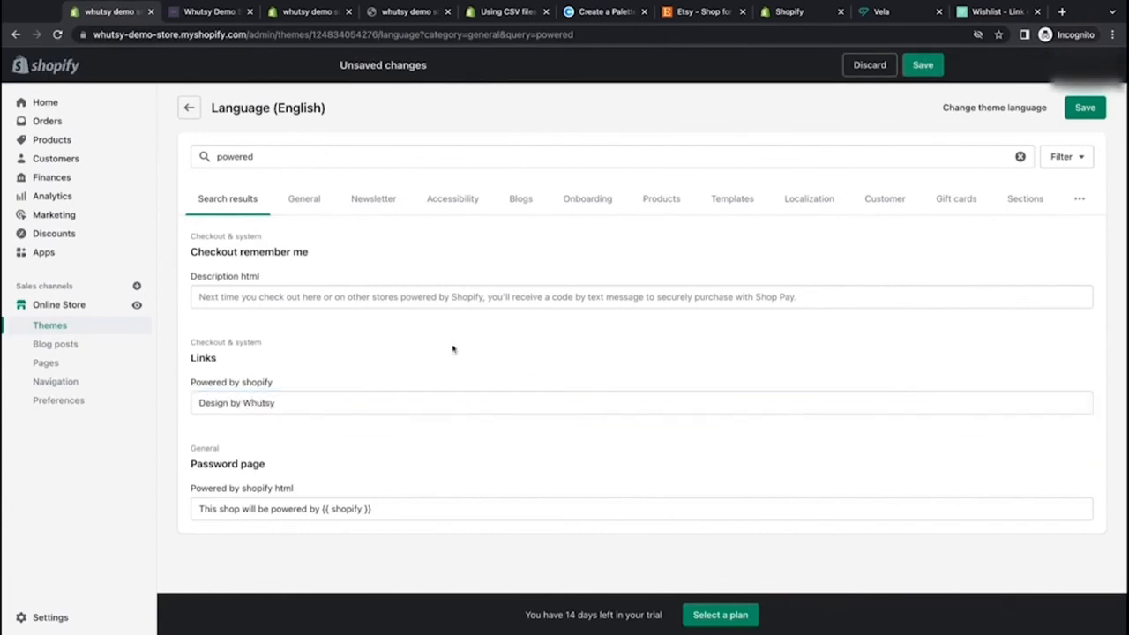
{"action": "left_click", "coordinate": [923, 64]}
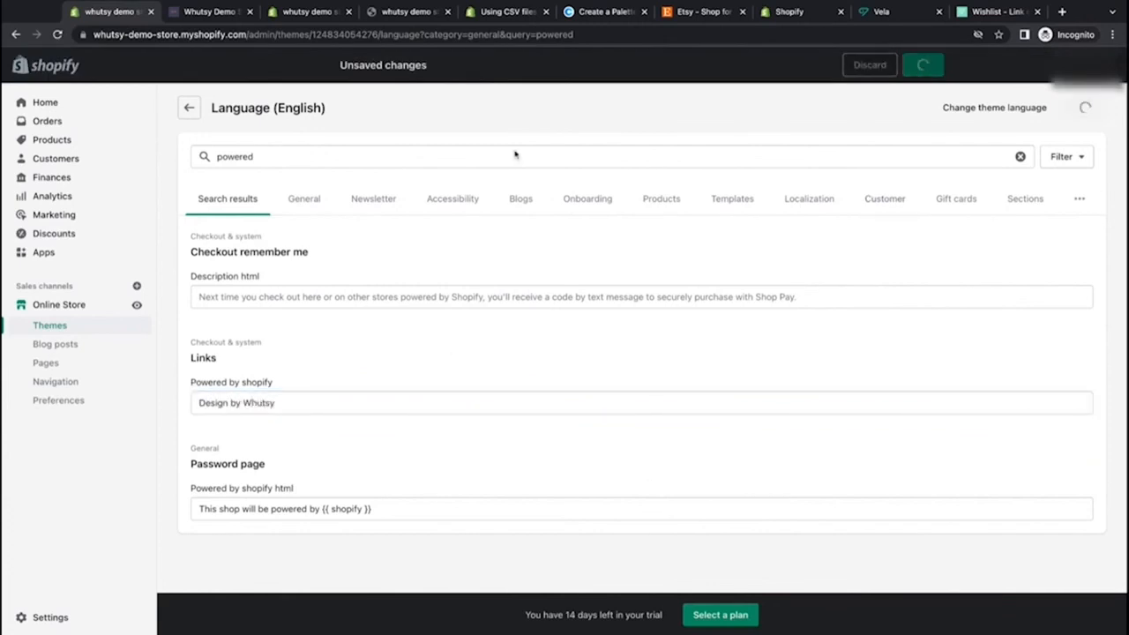
Step: Reload the storefront home page without query parameters and check the footer credit
{"action": "left_click", "coordinate": [206, 13]}
{"action": "left_click", "coordinate": [56, 35]}
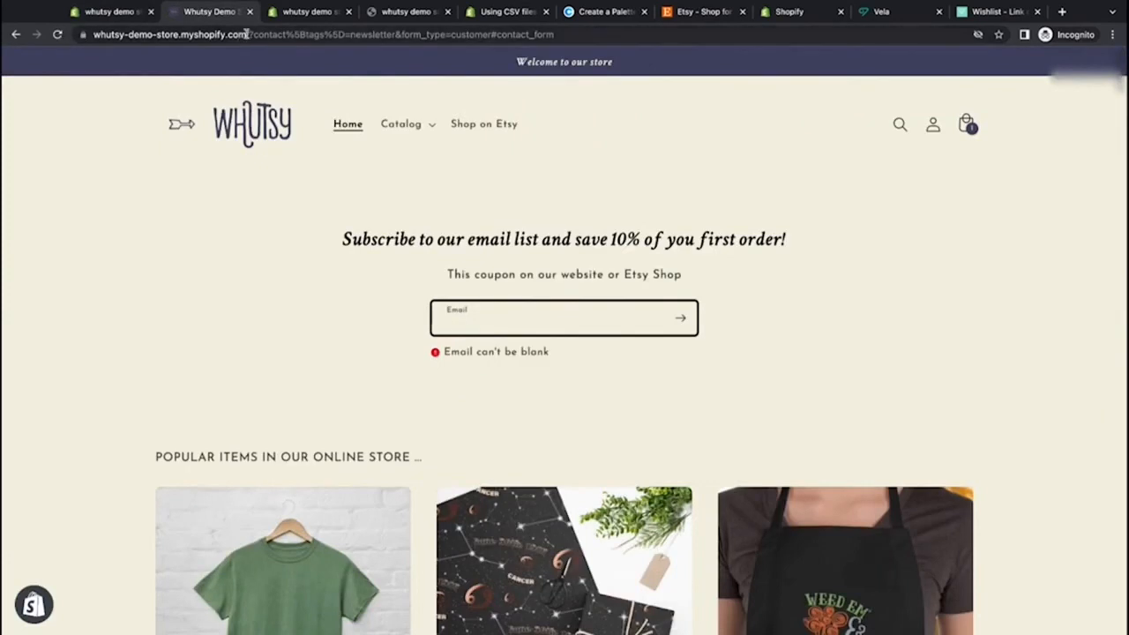
{"action": "left_click_drag", "start_coordinate": [247, 34], "coordinate": [248, 48]}
{"action": "key", "text": "BackSpace"}
{"action": "key", "text": "Return"}
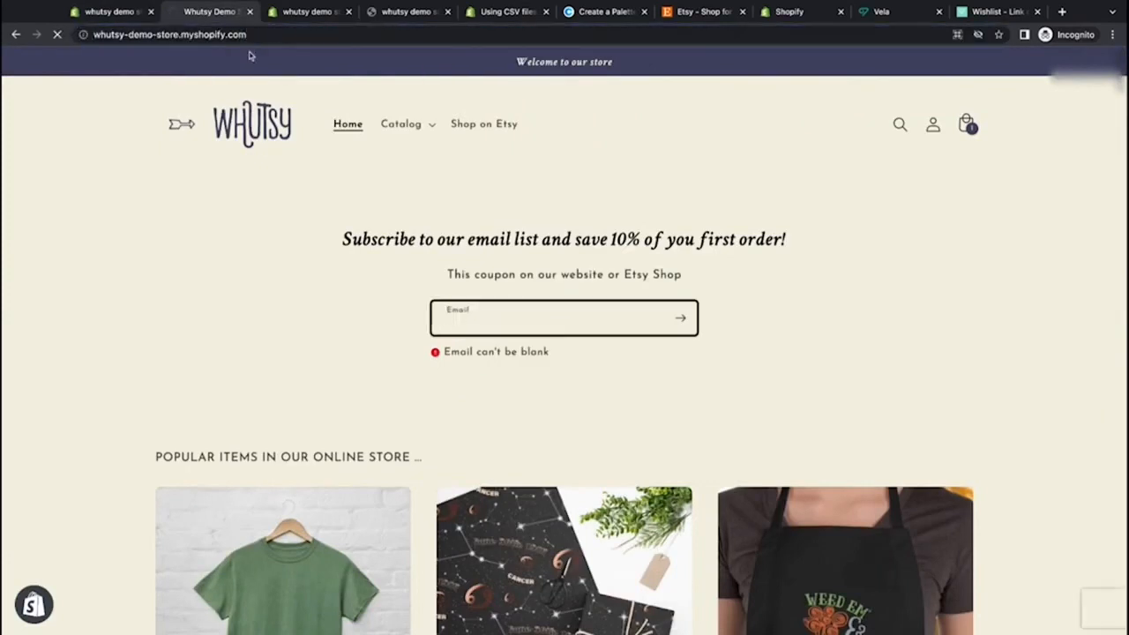
{"action": "scroll", "coordinate": [168, 323], "scroll_direction": "down", "scroll_amount": 15}
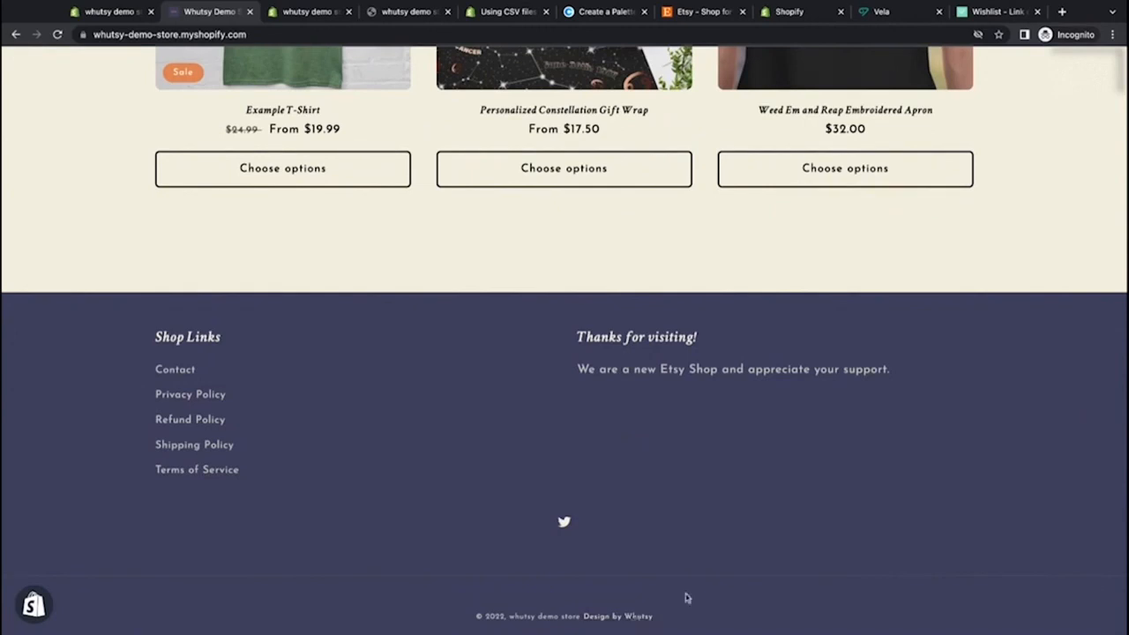
Step: Clear the 'Powered by shopify' translation text and save the language settings
{"action": "left_click", "coordinate": [113, 11]}
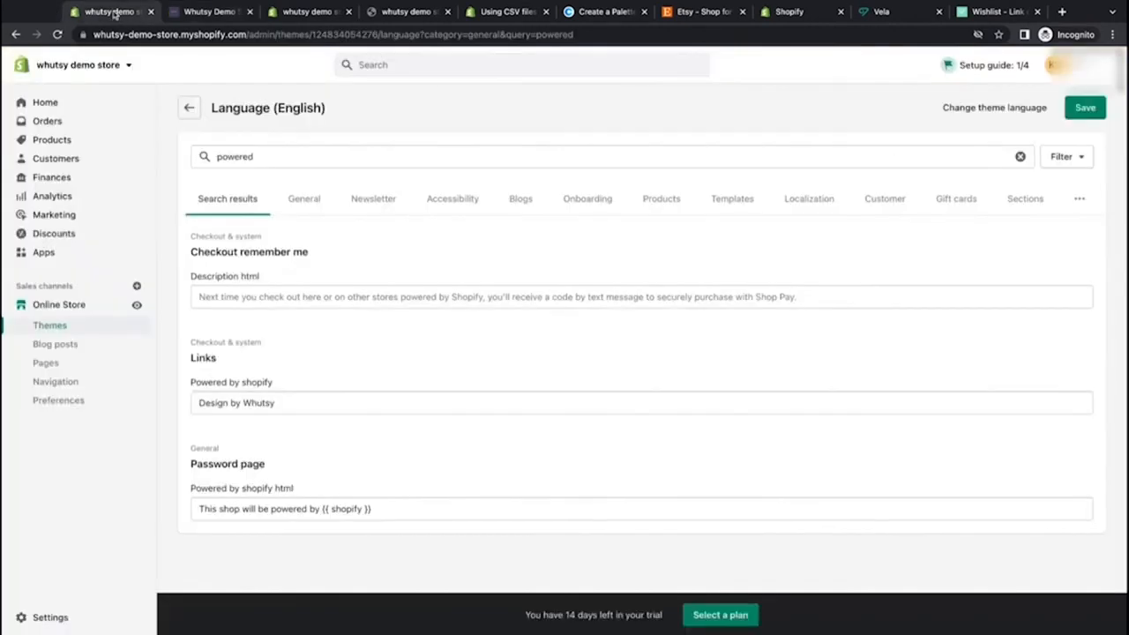
{"action": "triple_click", "coordinate": [298, 397]}
{"action": "key", "text": "BackSpace"}
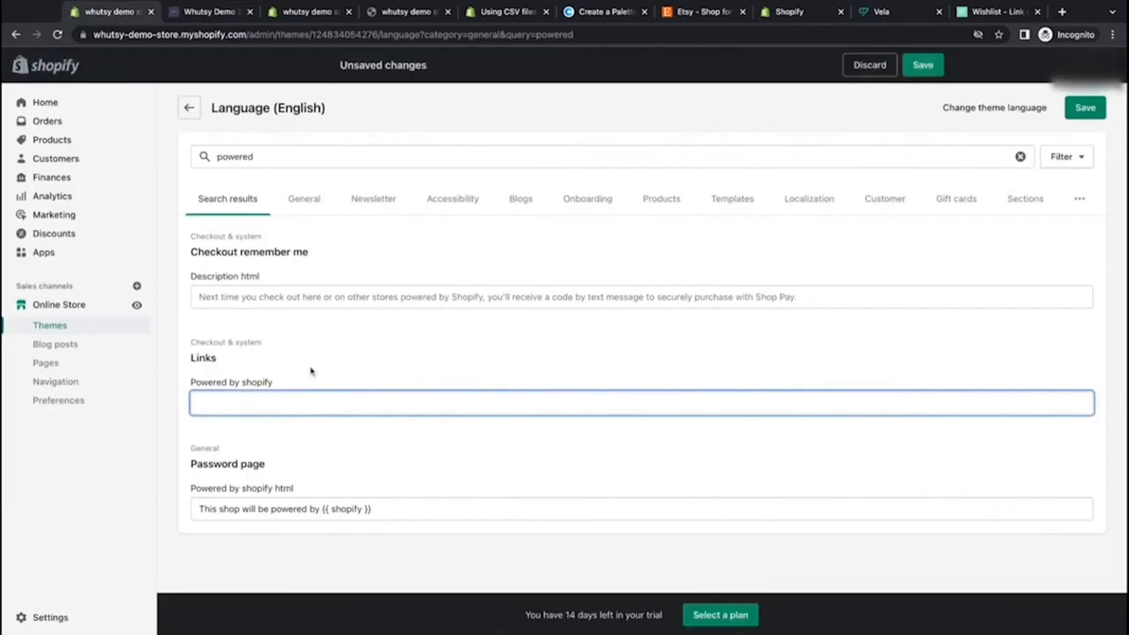
{"action": "left_click", "coordinate": [923, 64]}
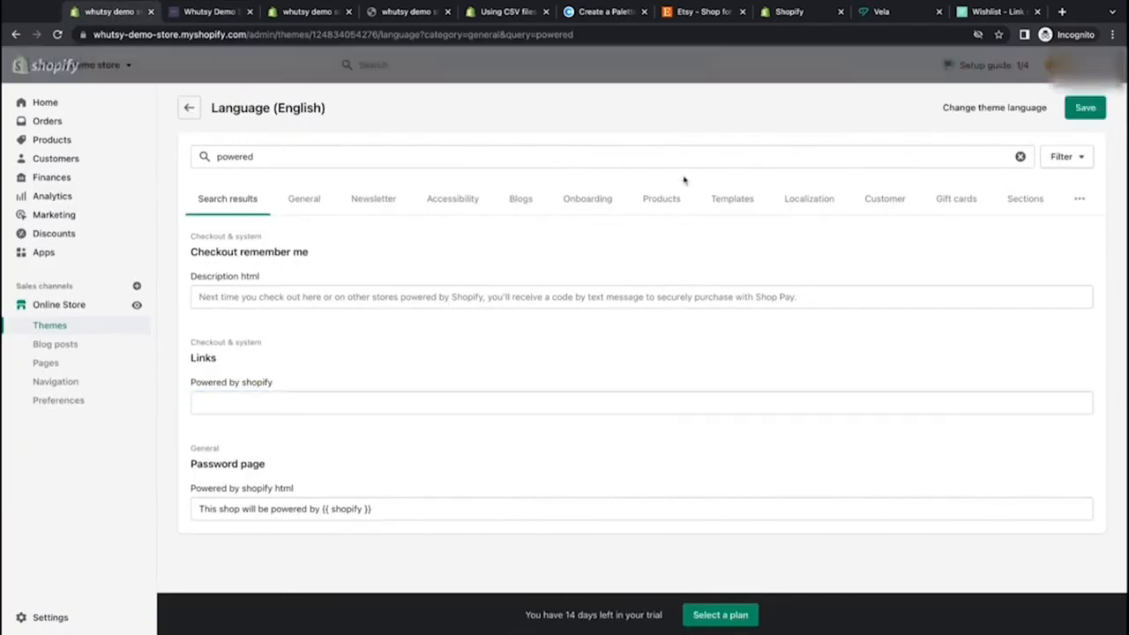
Step: Reload the storefront and check the footer credit, then return to the language settings
{"action": "left_click", "coordinate": [208, 12]}
{"action": "left_click", "coordinate": [57, 34]}
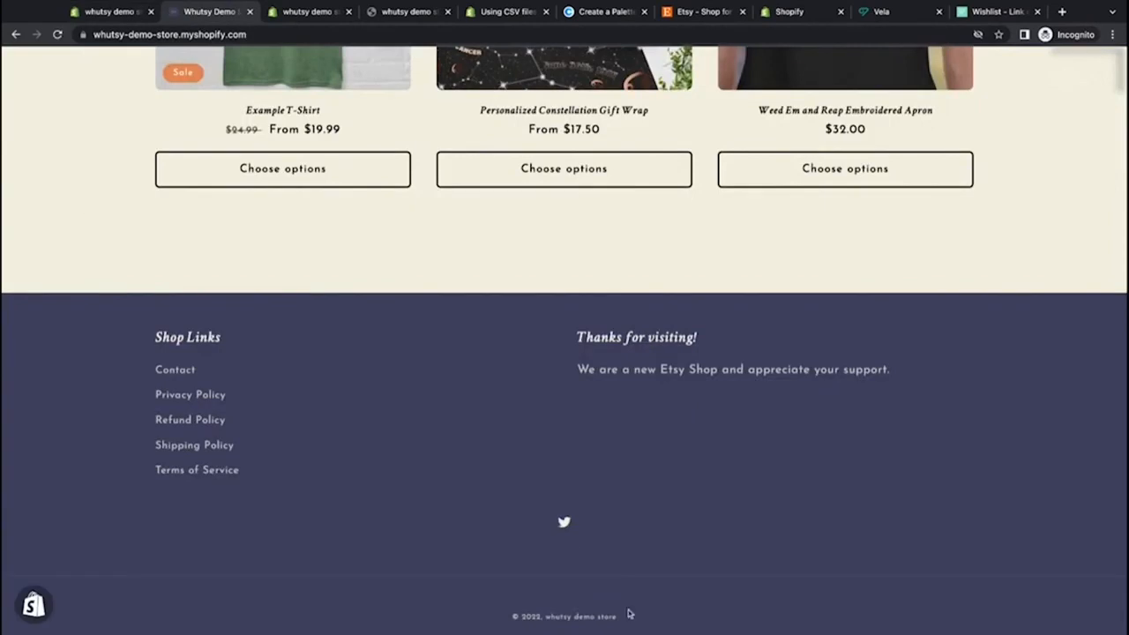
{"action": "left_click_drag", "start_coordinate": [621, 621], "coordinate": [513, 617]}
{"action": "left_click", "coordinate": [438, 520]}
{"action": "left_click", "coordinate": [106, 12]}
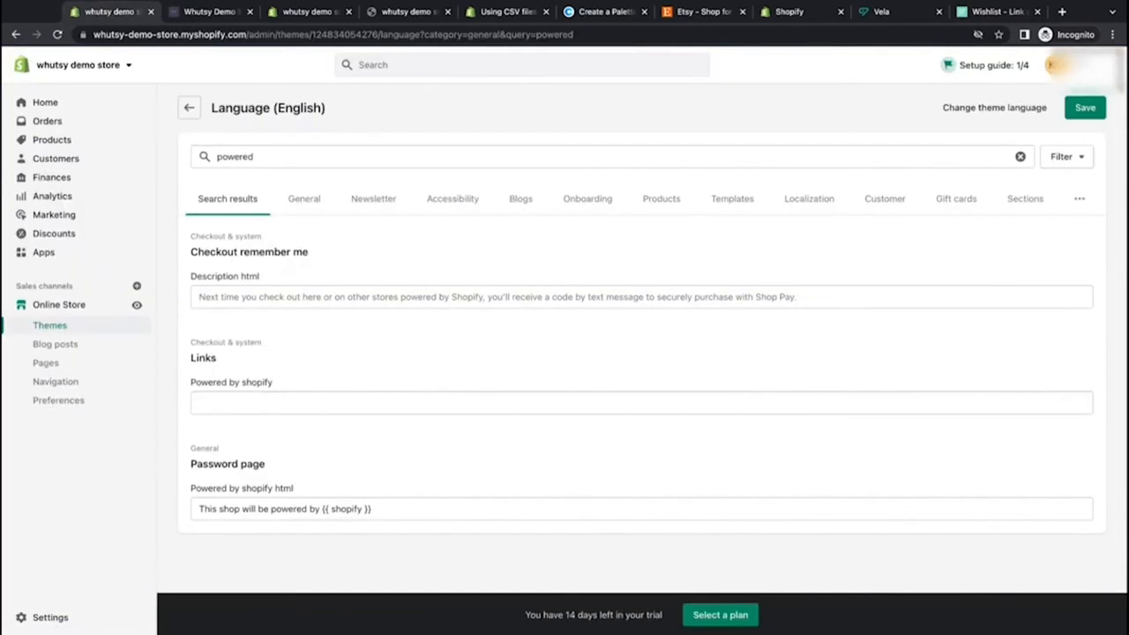
Step: Browse the storefront home page and open the Personalized Constellation Gift Wrap product page to review its options
{"action": "left_click", "coordinate": [221, 12]}
{"action": "scroll", "coordinate": [270, 356], "scroll_direction": "up", "scroll_amount": 15}
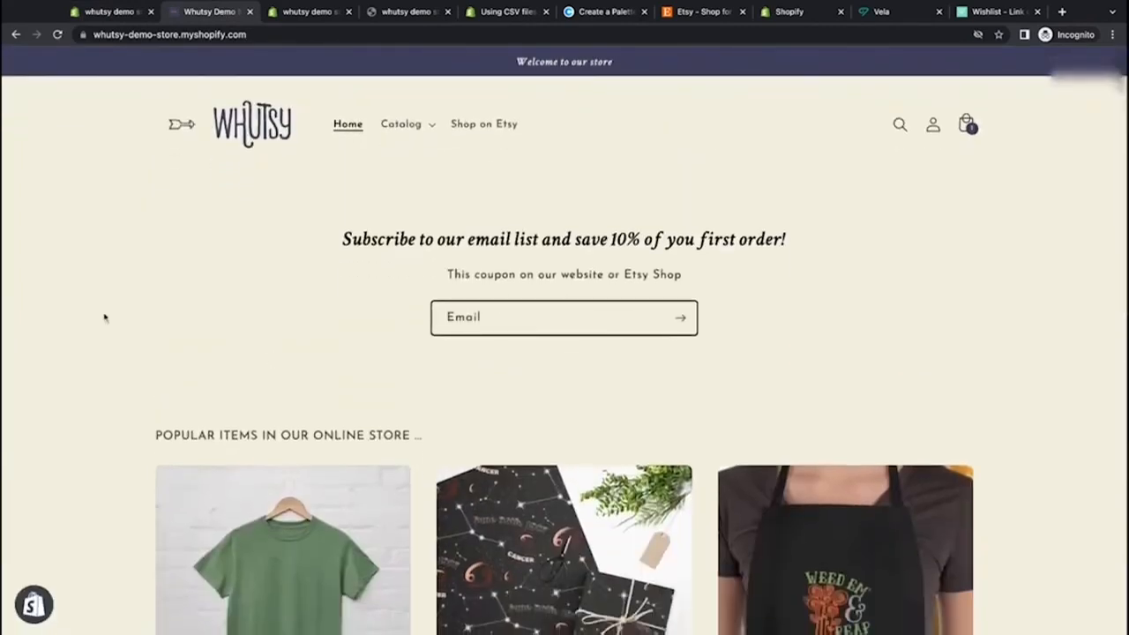
{"action": "scroll", "coordinate": [279, 466], "scroll_direction": "down", "scroll_amount": 5}
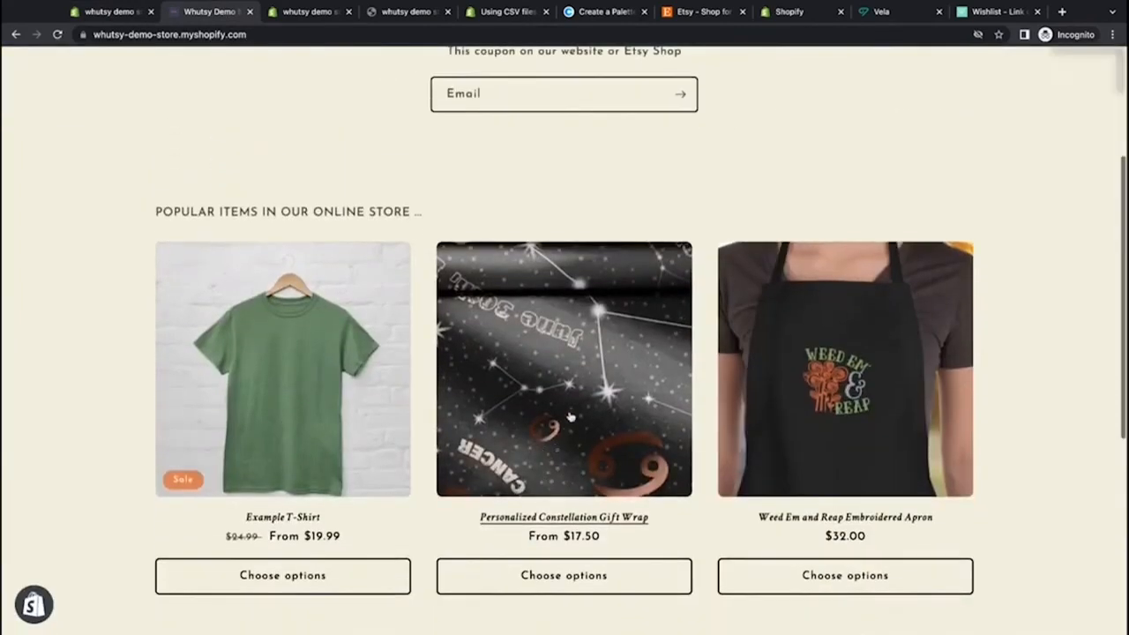
{"action": "left_click", "coordinate": [570, 416]}
{"action": "scroll", "coordinate": [97, 310], "scroll_direction": "down", "scroll_amount": 2}
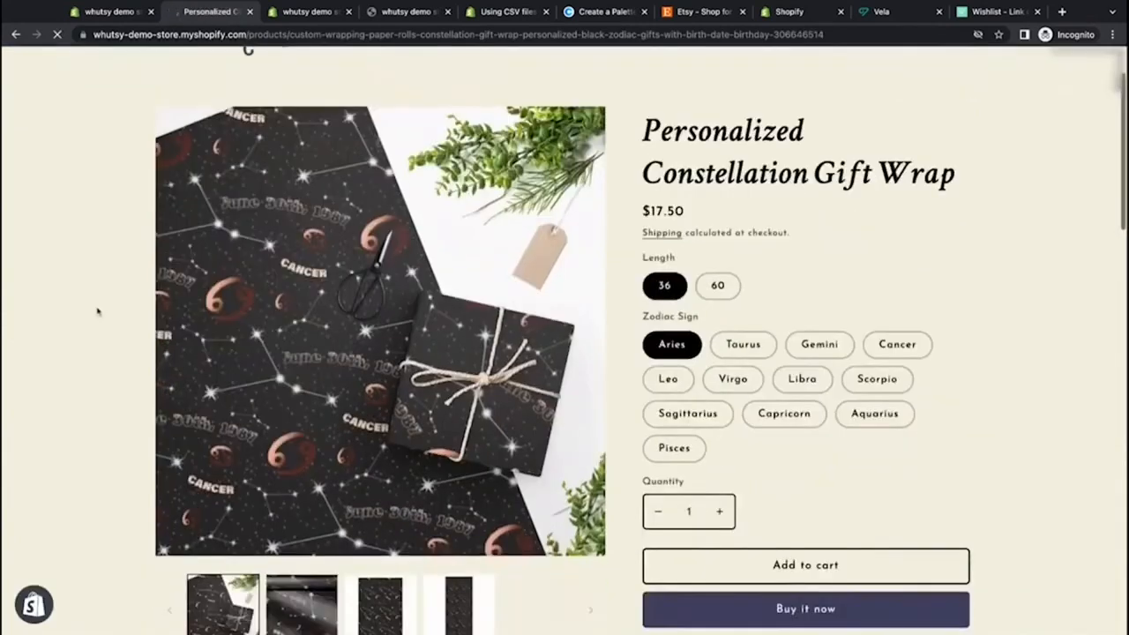
{"action": "scroll", "coordinate": [97, 310], "scroll_direction": "down", "scroll_amount": 1}
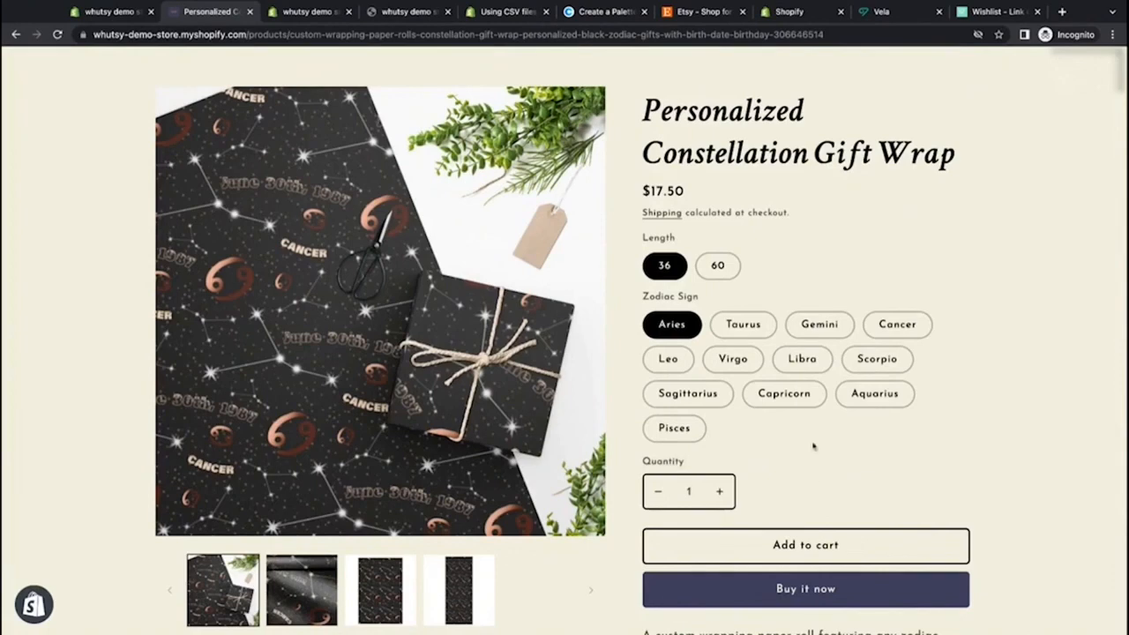
{"action": "scroll", "coordinate": [813, 446], "scroll_direction": "down", "scroll_amount": 2}
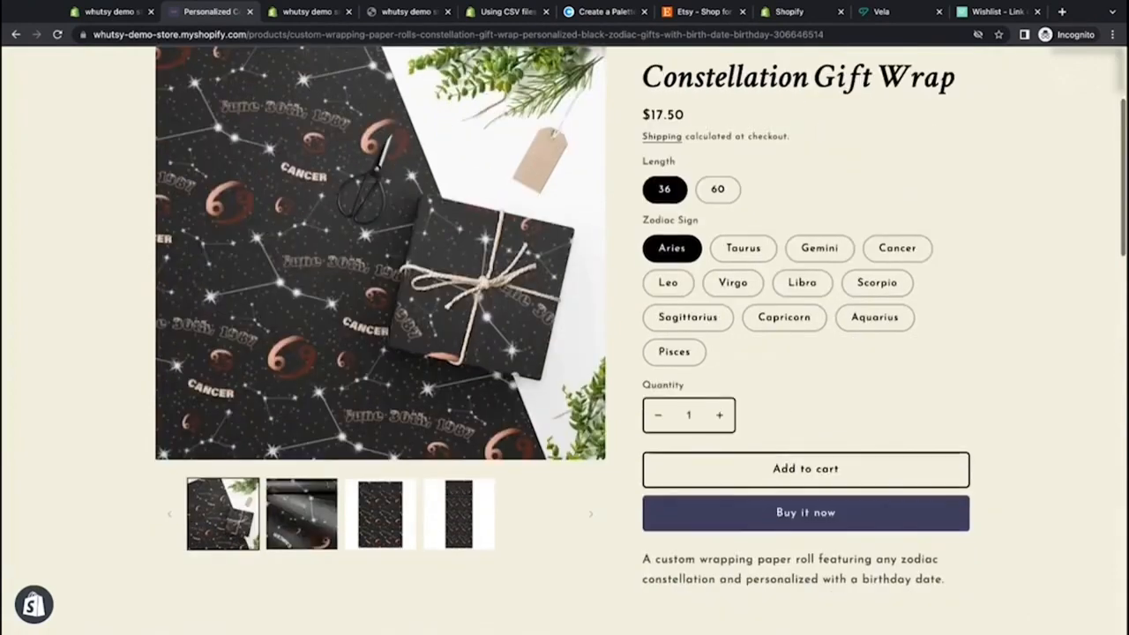
{"action": "scroll", "coordinate": [813, 447], "scroll_direction": "up", "scroll_amount": 1}
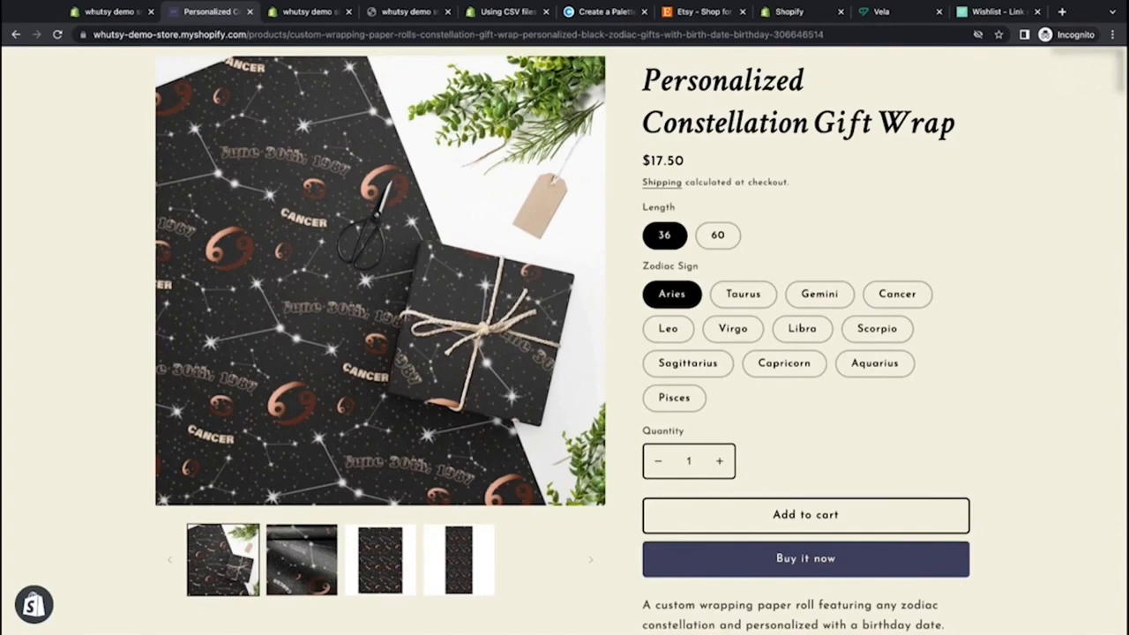
Step: Open the Shopify App Store from the admin's Apps page and search for the Infinite Options app
{"action": "left_click", "coordinate": [115, 14]}
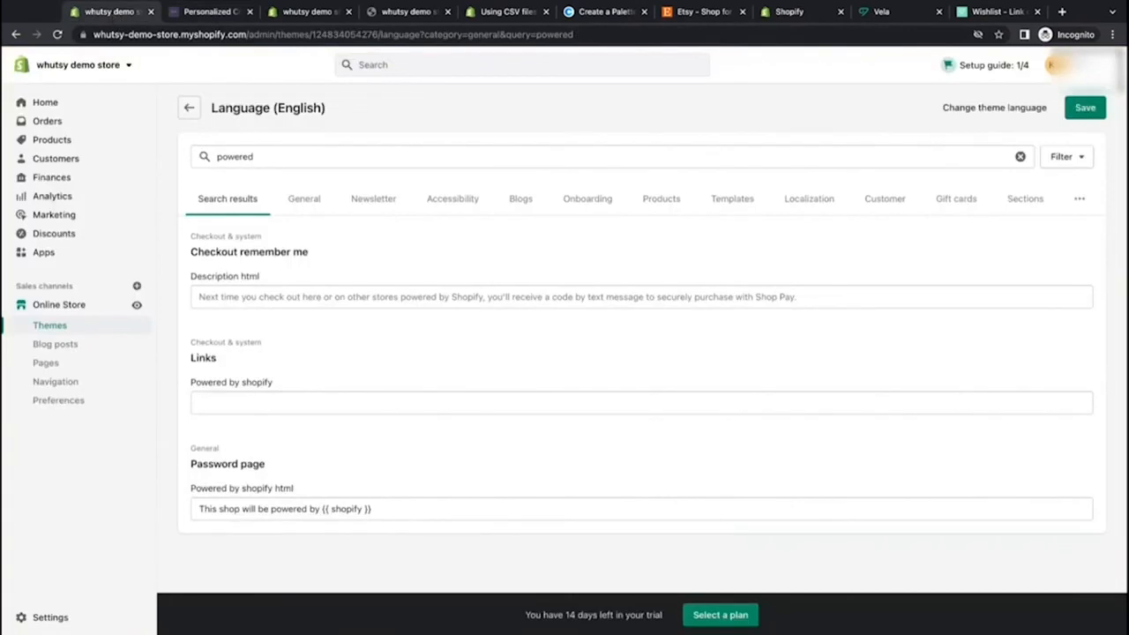
{"action": "left_click", "coordinate": [93, 252]}
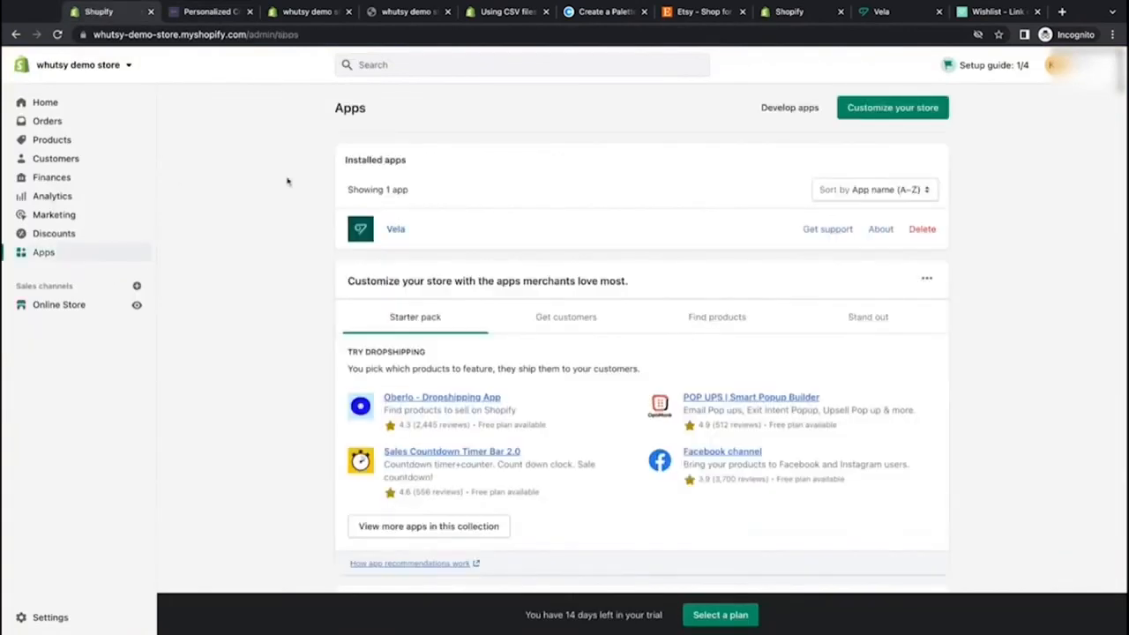
{"action": "left_click", "coordinate": [886, 108]}
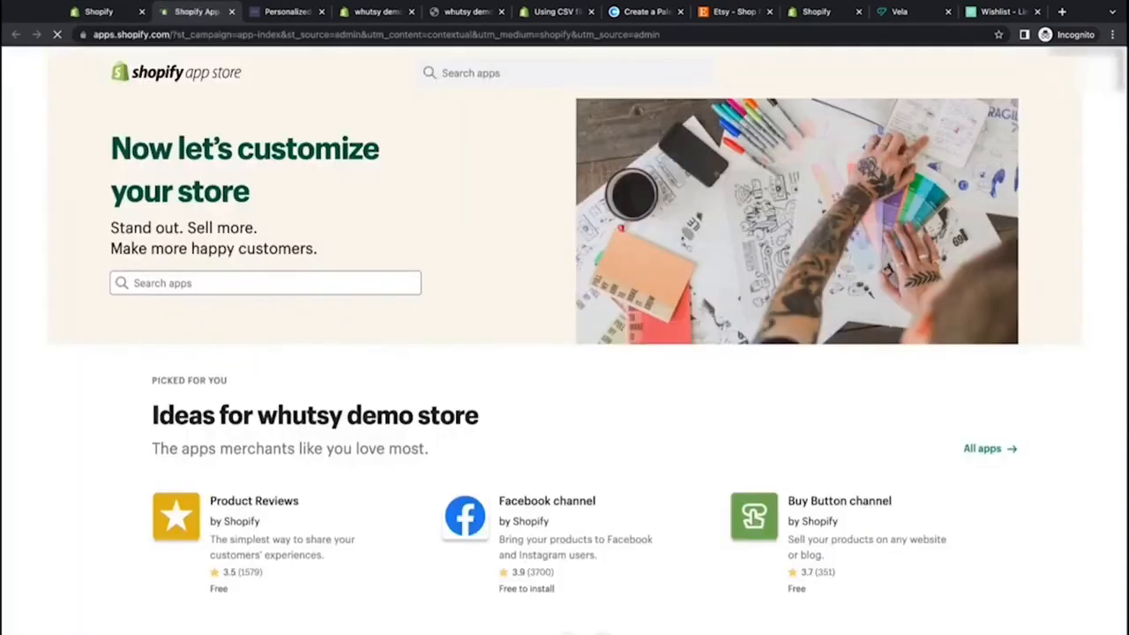
{"action": "left_click", "coordinate": [312, 283]}
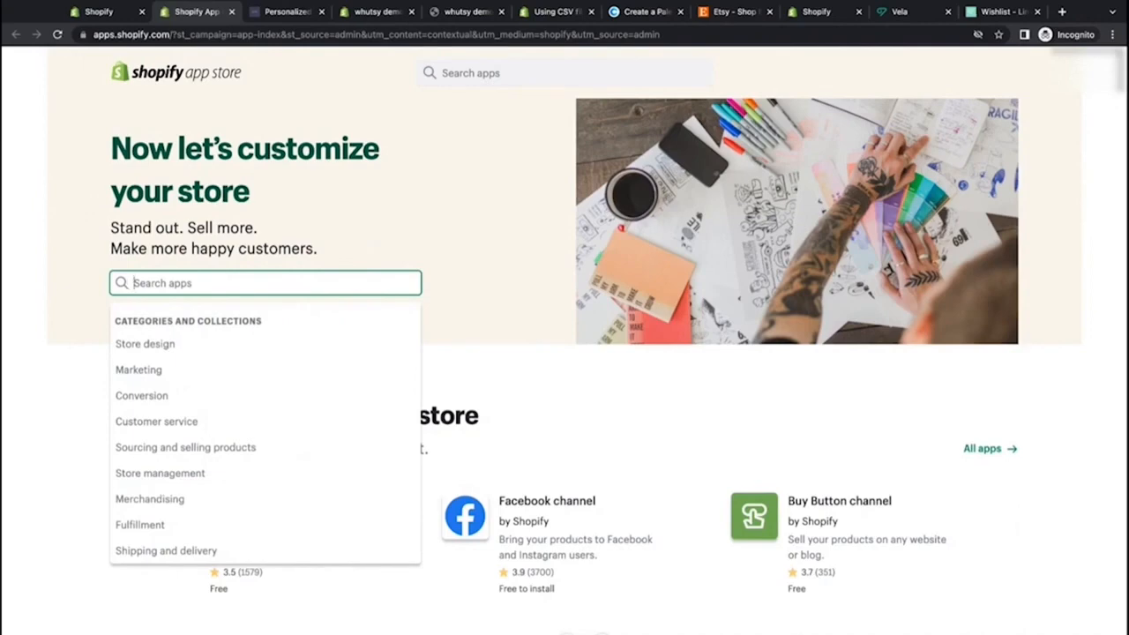
{"action": "type", "text": "int"}
{"action": "type", "text": "infi"}
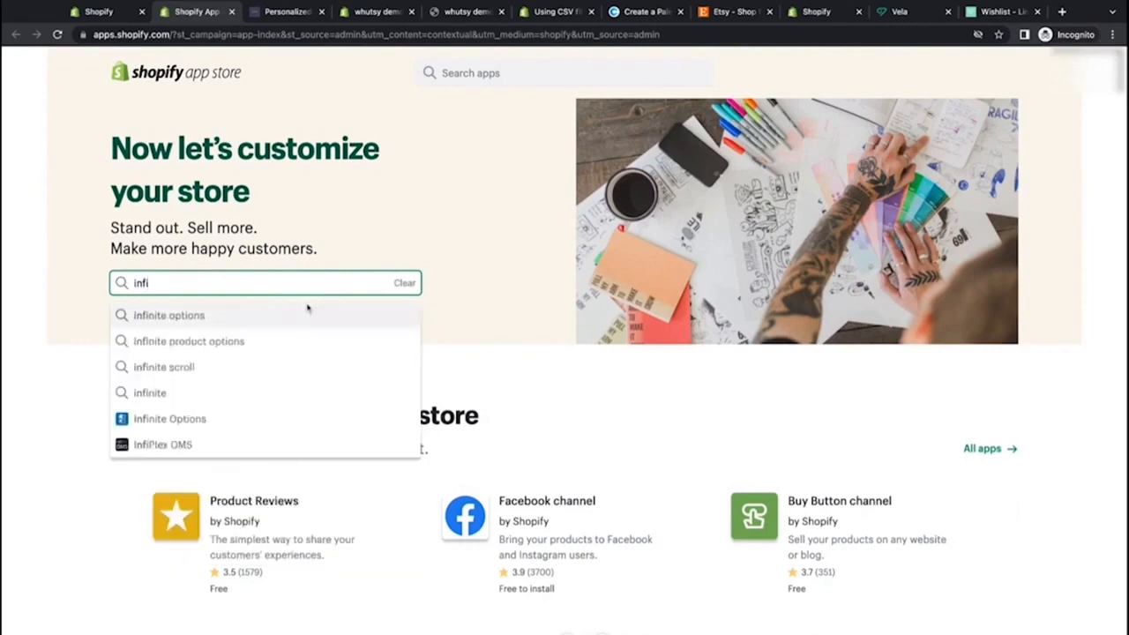
{"action": "left_click", "coordinate": [300, 319]}
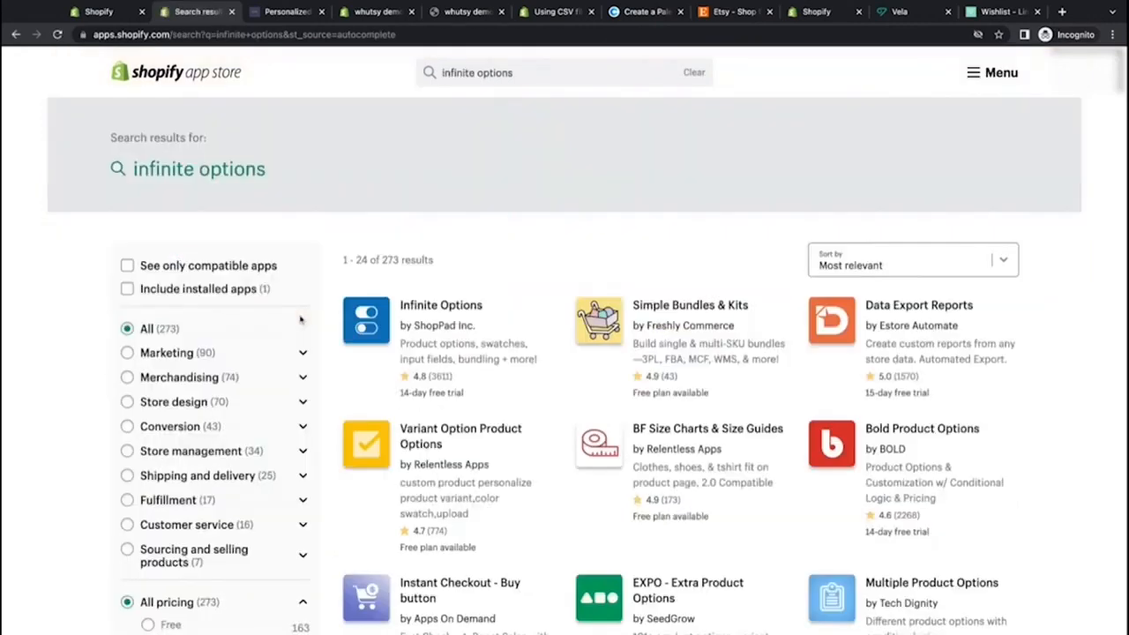
{"action": "left_click", "coordinate": [455, 306]}
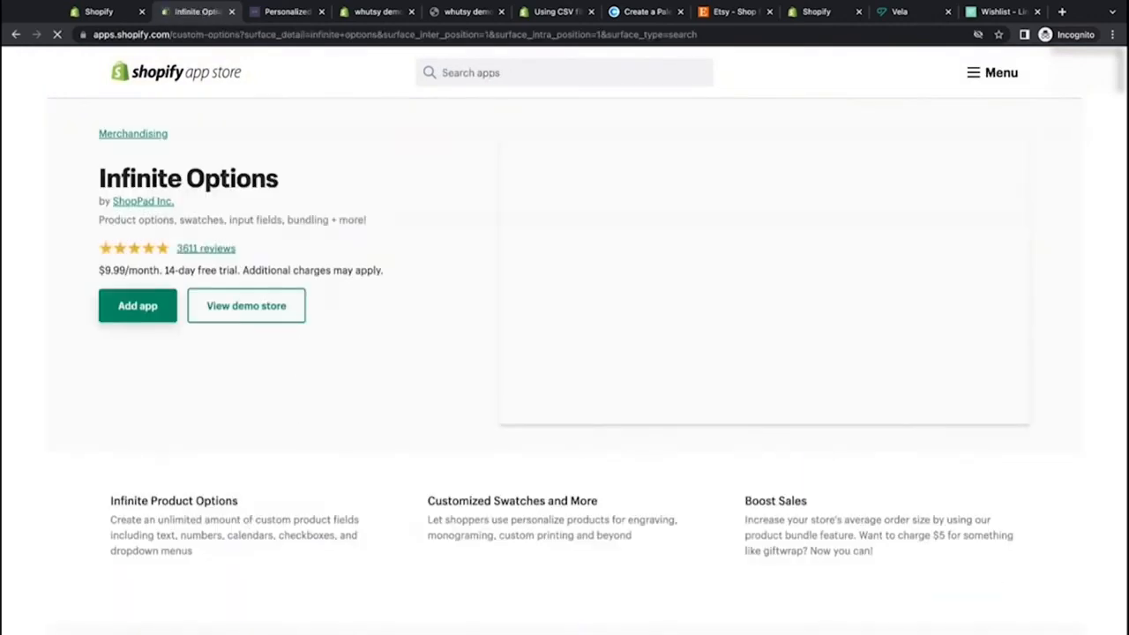
Step: Review the Infinite Options app's pricing plan and included features
{"action": "scroll", "coordinate": [564, 353], "scroll_direction": "down", "scroll_amount": 10}
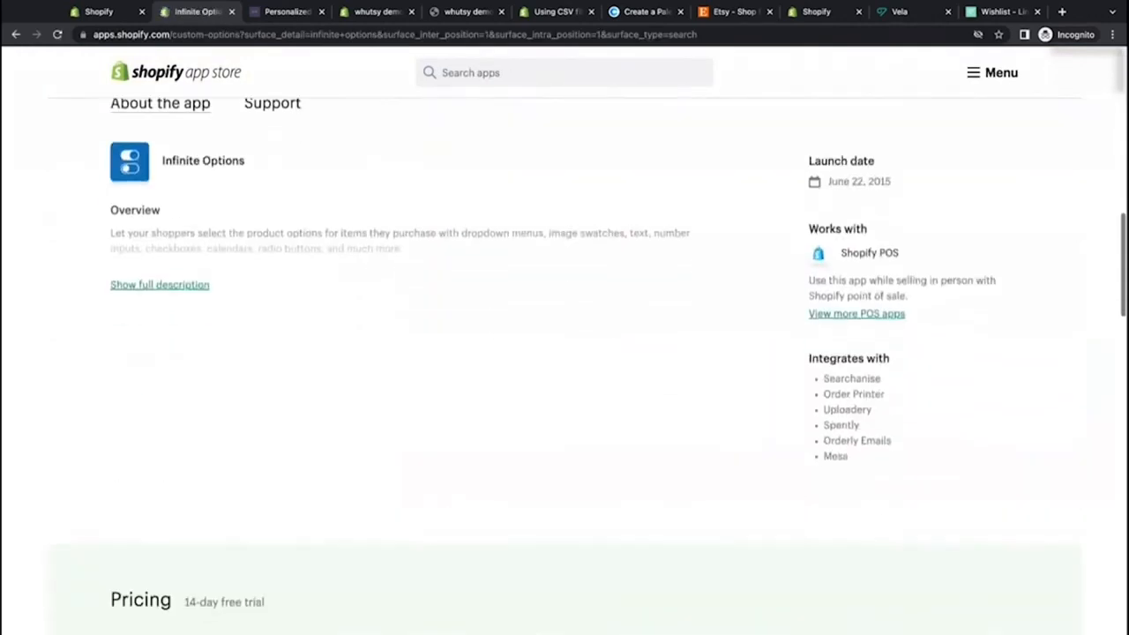
{"action": "scroll", "coordinate": [192, 225], "scroll_direction": "down", "scroll_amount": 5}
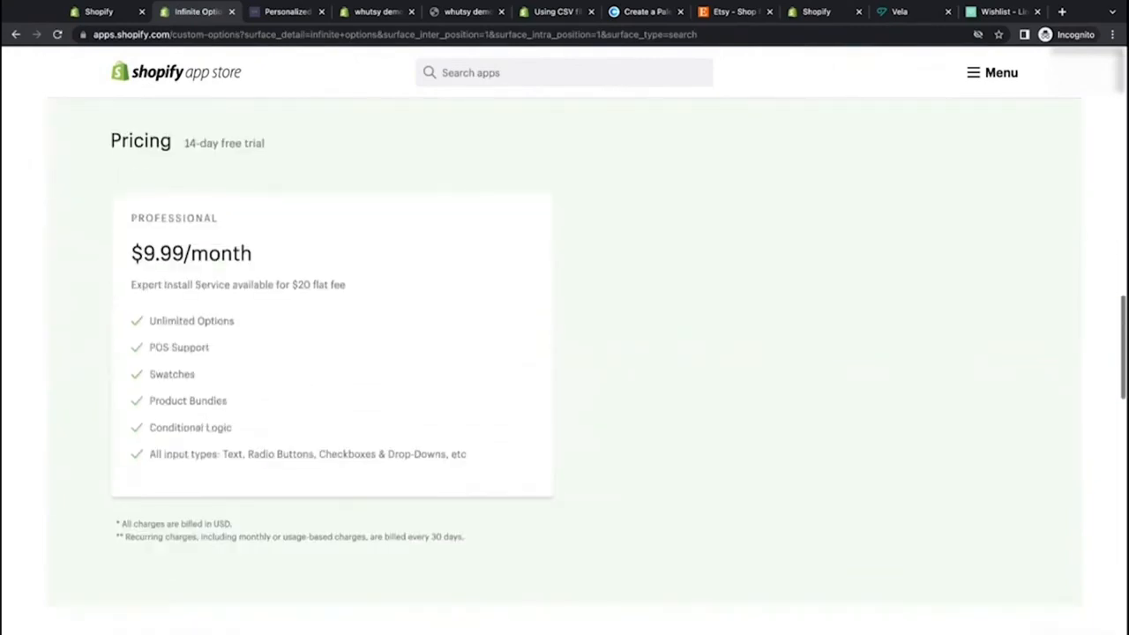
{"action": "left_click_drag", "start_coordinate": [132, 253], "coordinate": [252, 255]}
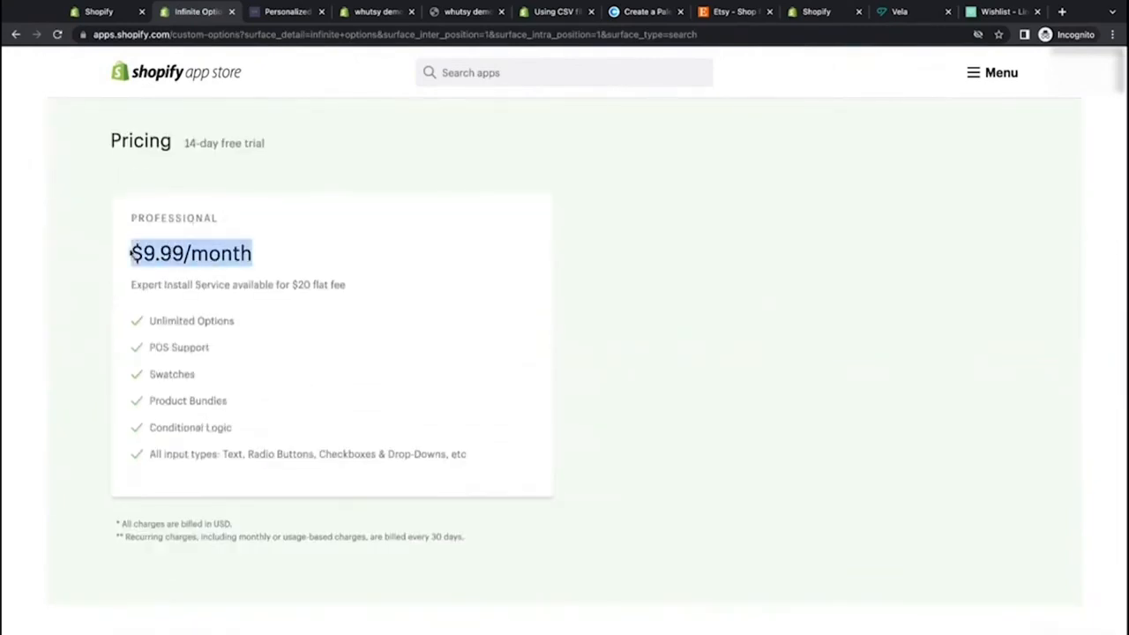
{"action": "left_click", "coordinate": [458, 331]}
{"action": "scroll", "coordinate": [458, 332], "scroll_direction": "down", "scroll_amount": 5}
{"action": "scroll", "coordinate": [458, 332], "scroll_direction": "up", "scroll_amount": 12}
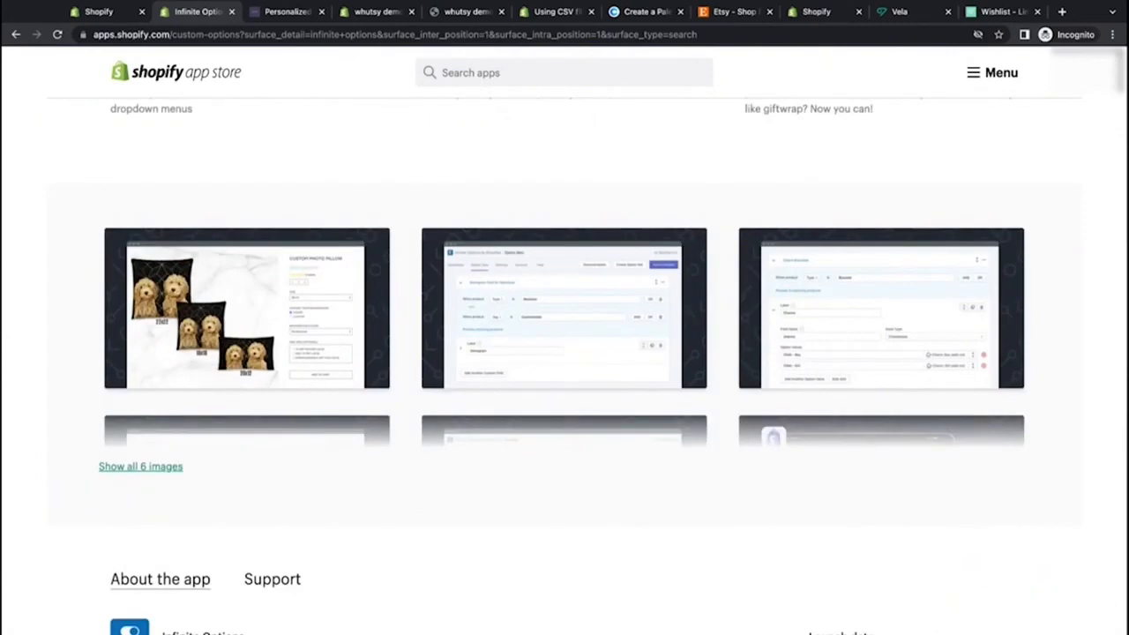
Step: Read the Infinite Options feature descriptions and screenshots on its app page
{"action": "scroll", "coordinate": [203, 301], "scroll_direction": "up", "scroll_amount": 3}
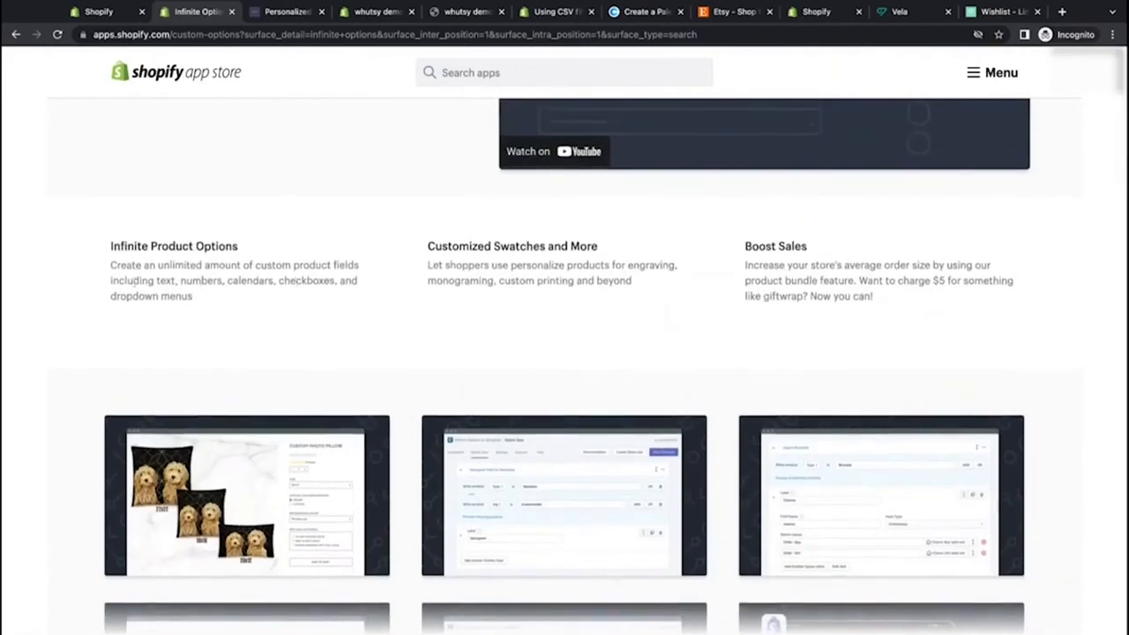
{"action": "double_click", "coordinate": [158, 281]}
{"action": "left_click_drag", "start_coordinate": [227, 280], "coordinate": [336, 281]}
{"action": "left_click_drag", "start_coordinate": [110, 296], "coordinate": [193, 298]}
{"action": "left_click", "coordinate": [361, 317]}
{"action": "left_click_drag", "start_coordinate": [634, 267], "coordinate": [665, 290]}
{"action": "left_click", "coordinate": [667, 290]}
{"action": "scroll", "coordinate": [759, 282], "scroll_direction": "down", "scroll_amount": 1}
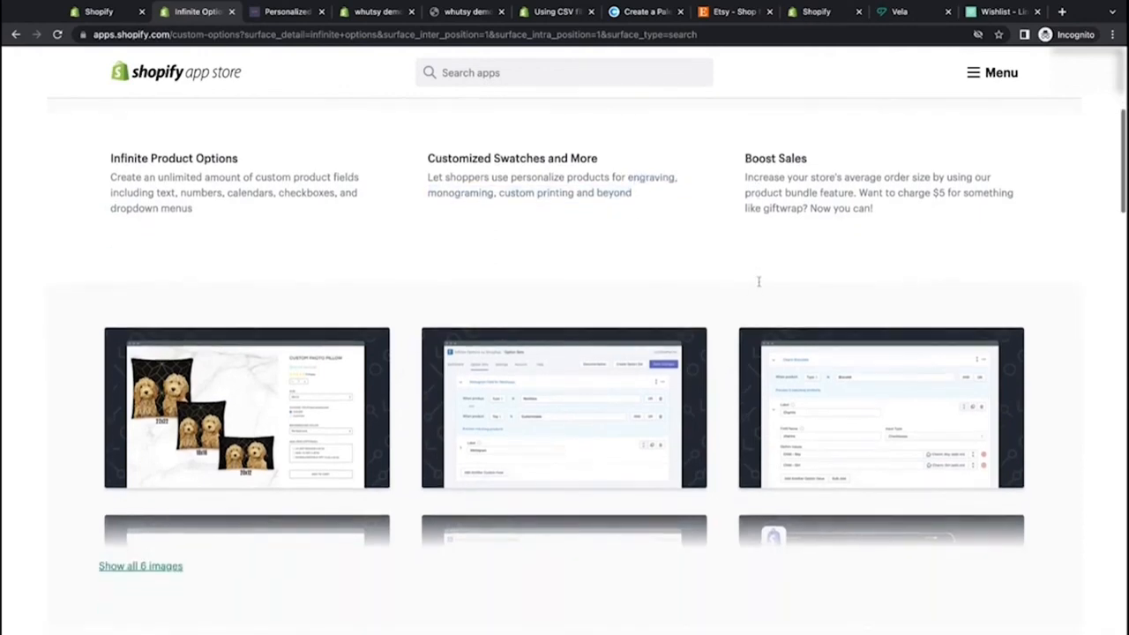
{"action": "scroll", "coordinate": [714, 307], "scroll_direction": "down", "scroll_amount": 1}
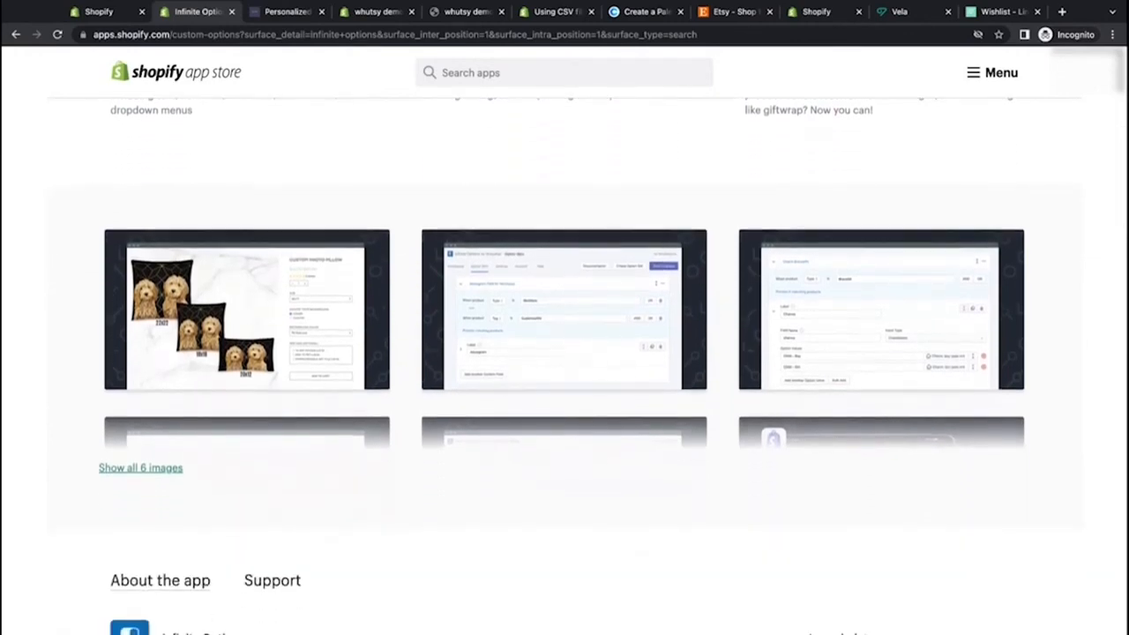
{"action": "scroll", "coordinate": [864, 238], "scroll_direction": "up", "scroll_amount": 1}
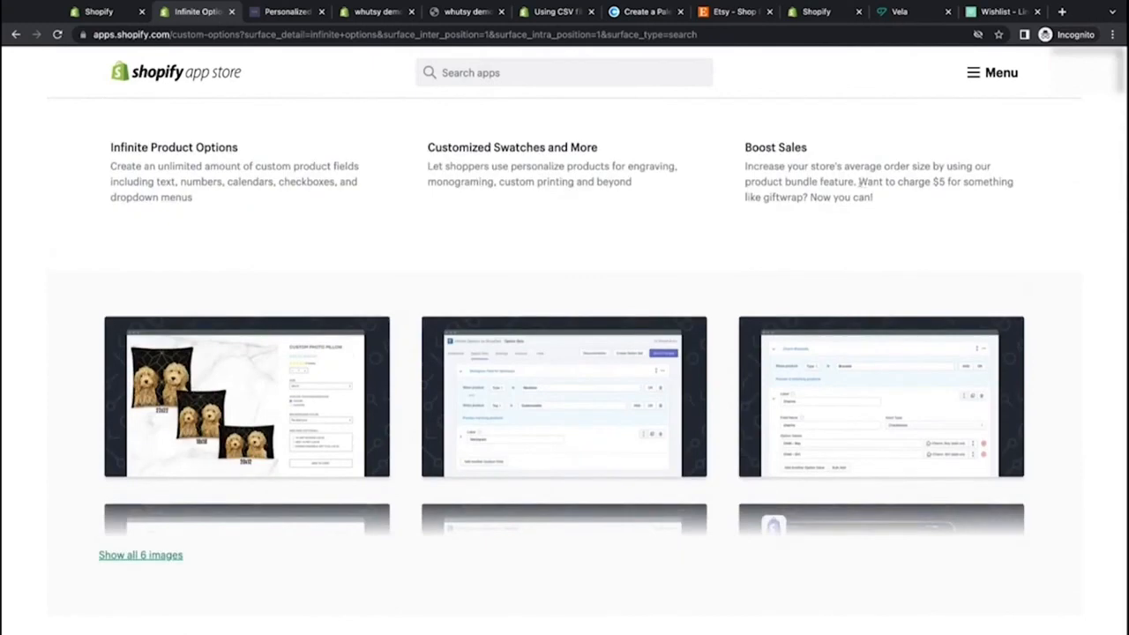
{"action": "left_click_drag", "start_coordinate": [858, 181], "coordinate": [804, 197]}
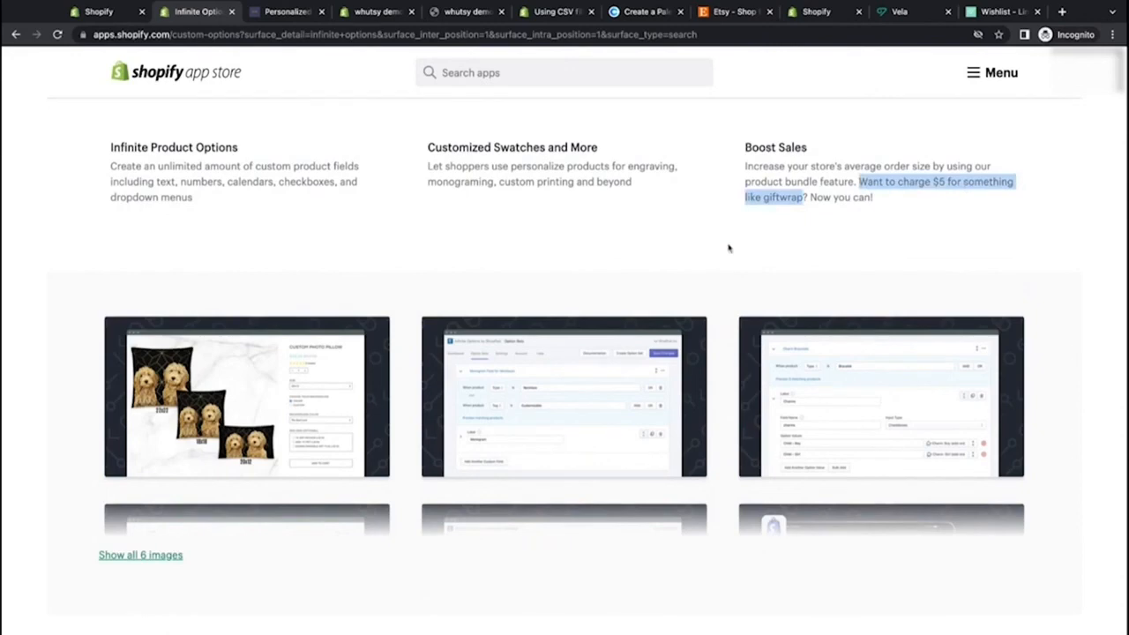
{"action": "left_click", "coordinate": [805, 182]}
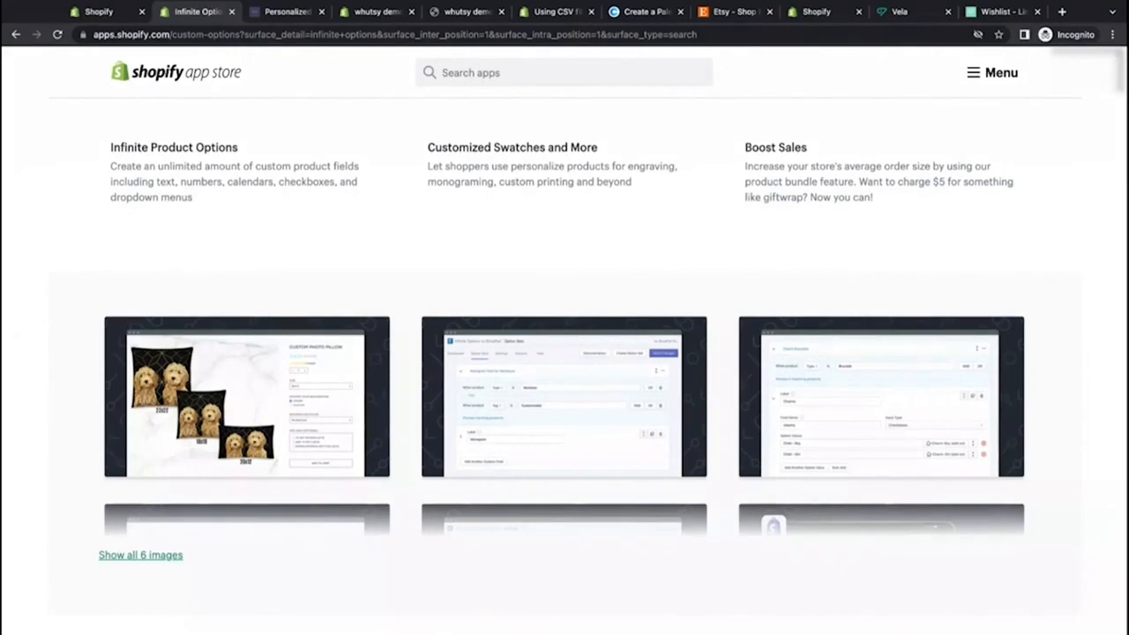
{"action": "scroll", "coordinate": [564, 353], "scroll_direction": "down", "scroll_amount": 10}
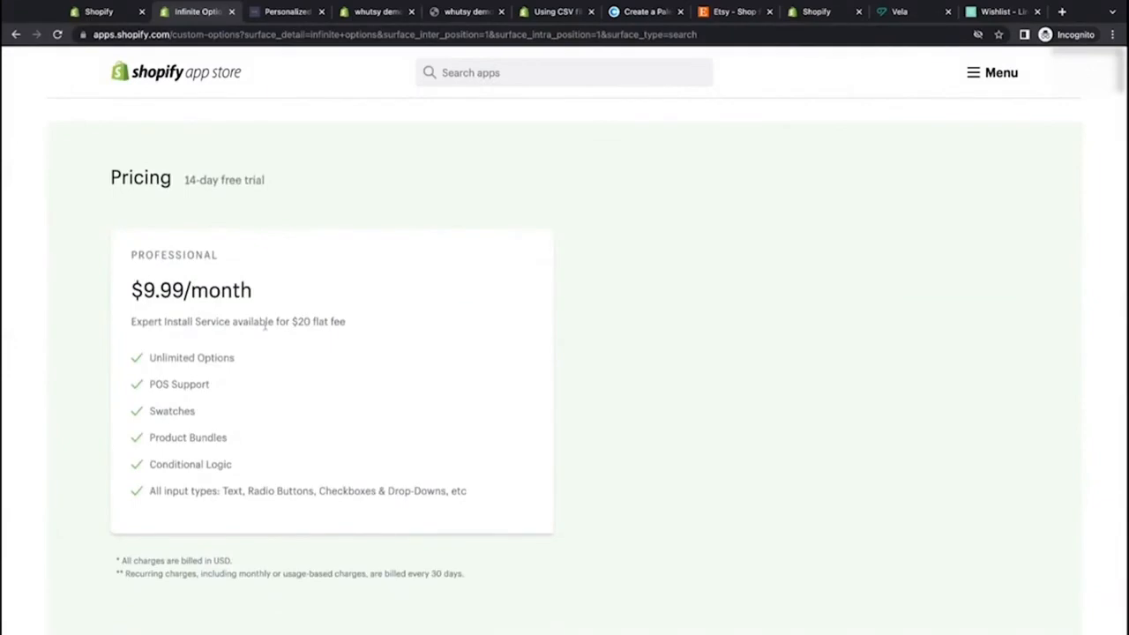
{"action": "scroll", "coordinate": [520, 338], "scroll_direction": "up", "scroll_amount": 6}
{"action": "scroll", "coordinate": [531, 341], "scroll_direction": "up", "scroll_amount": 5}
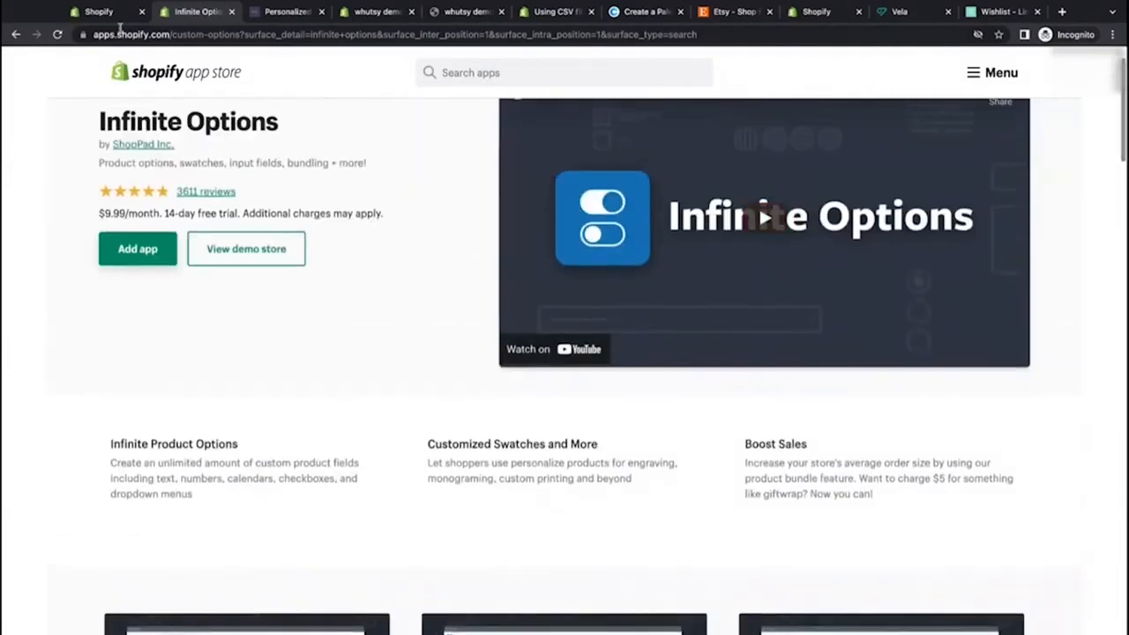
Step: Search the App Store for uploadery and open the Uploadery app page
{"action": "left_click", "coordinate": [99, 12]}
{"action": "left_click", "coordinate": [852, 107]}
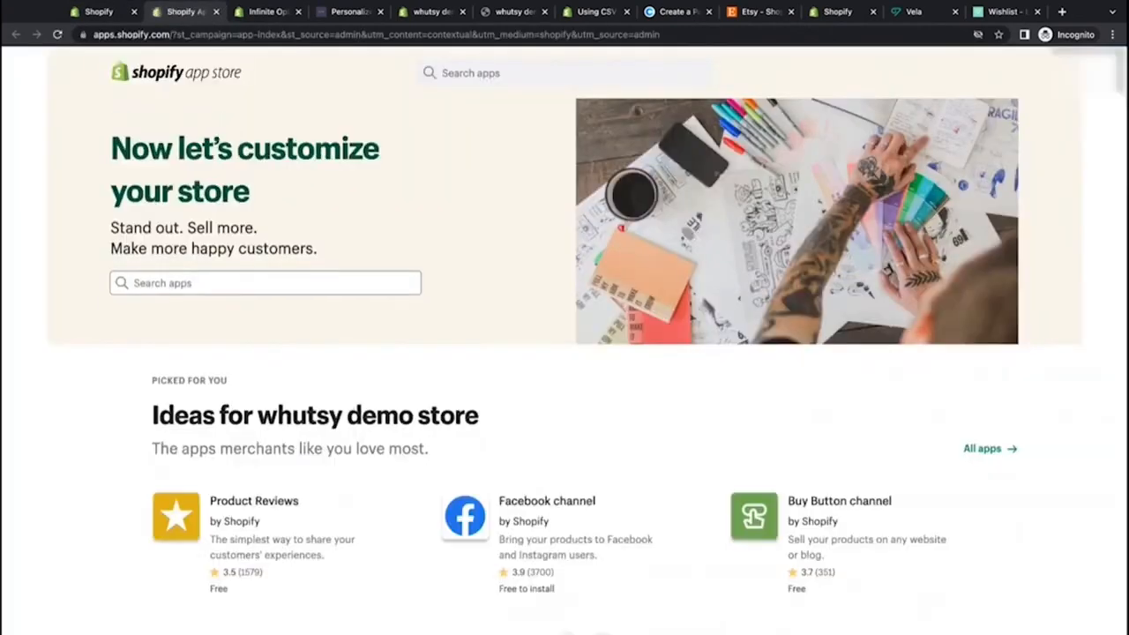
{"action": "left_click", "coordinate": [284, 284]}
{"action": "type", "text": "upload"}
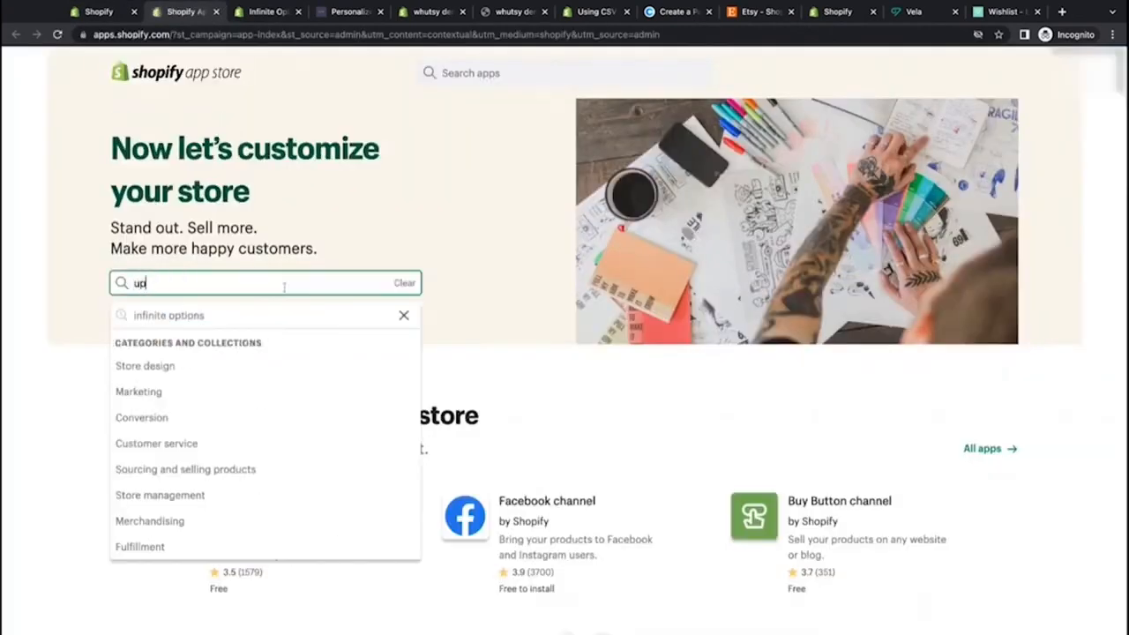
{"action": "type", "text": "ery"}
{"action": "left_click", "coordinate": [291, 333]}
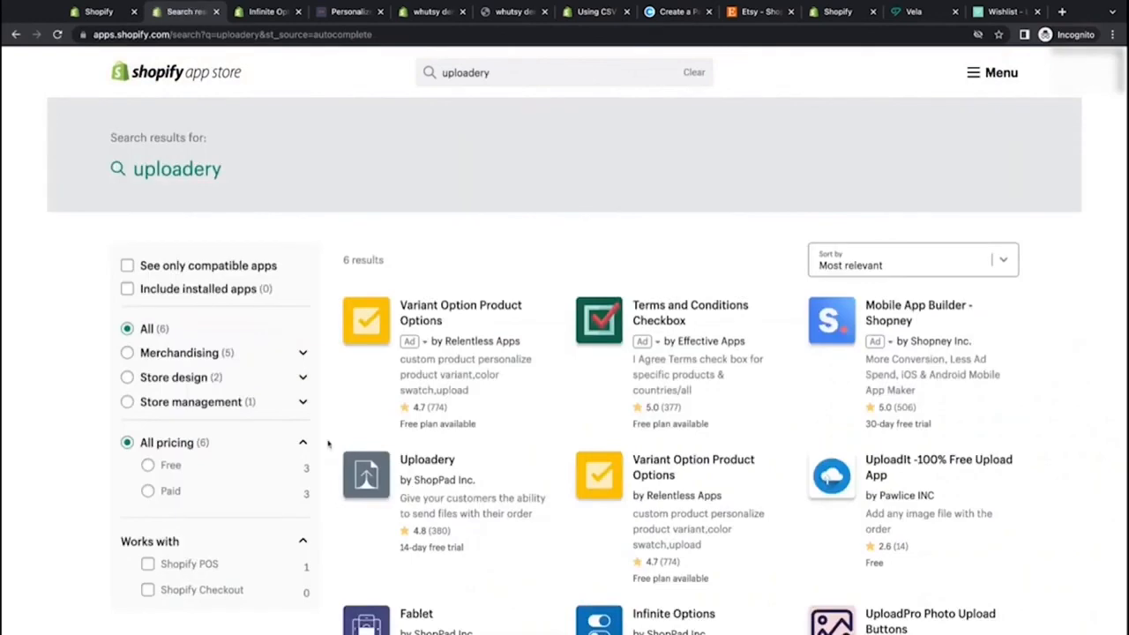
{"action": "left_click", "coordinate": [420, 379]}
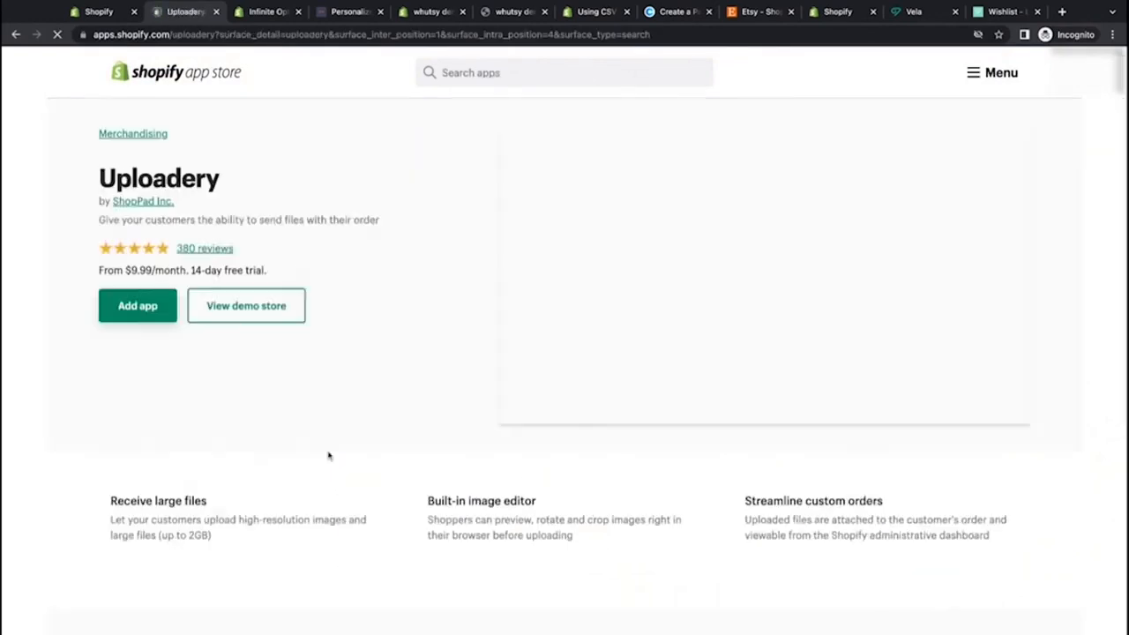
Step: Review the Uploadery app's features and preview its product page screenshot
{"action": "scroll", "coordinate": [328, 455], "scroll_direction": "down", "scroll_amount": 3}
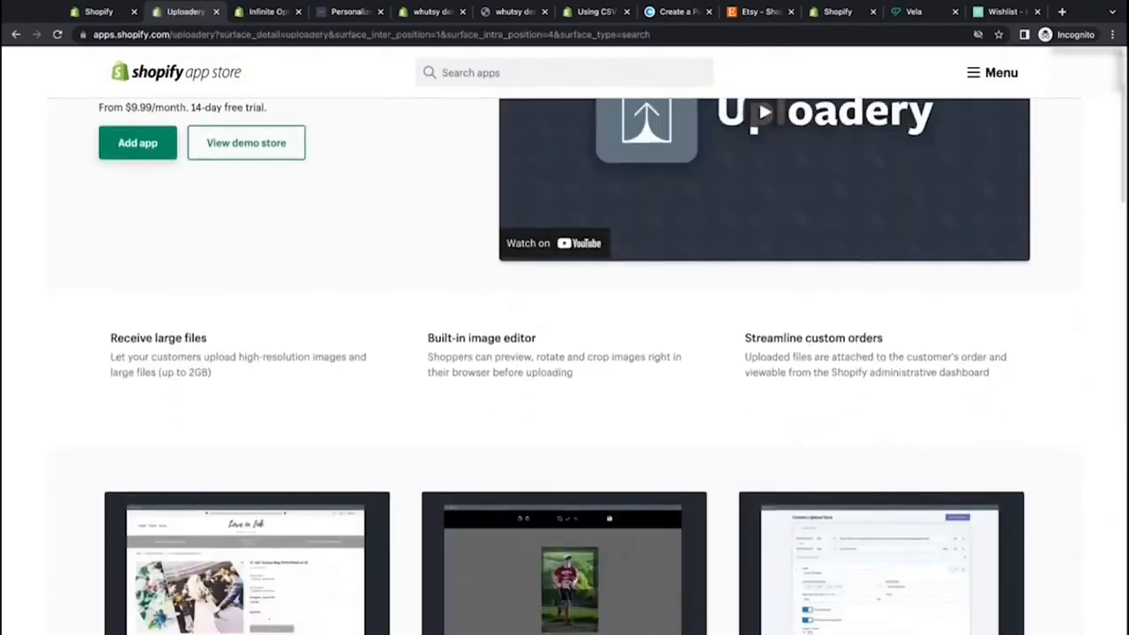
{"action": "scroll", "coordinate": [379, 450], "scroll_direction": "down", "scroll_amount": 5}
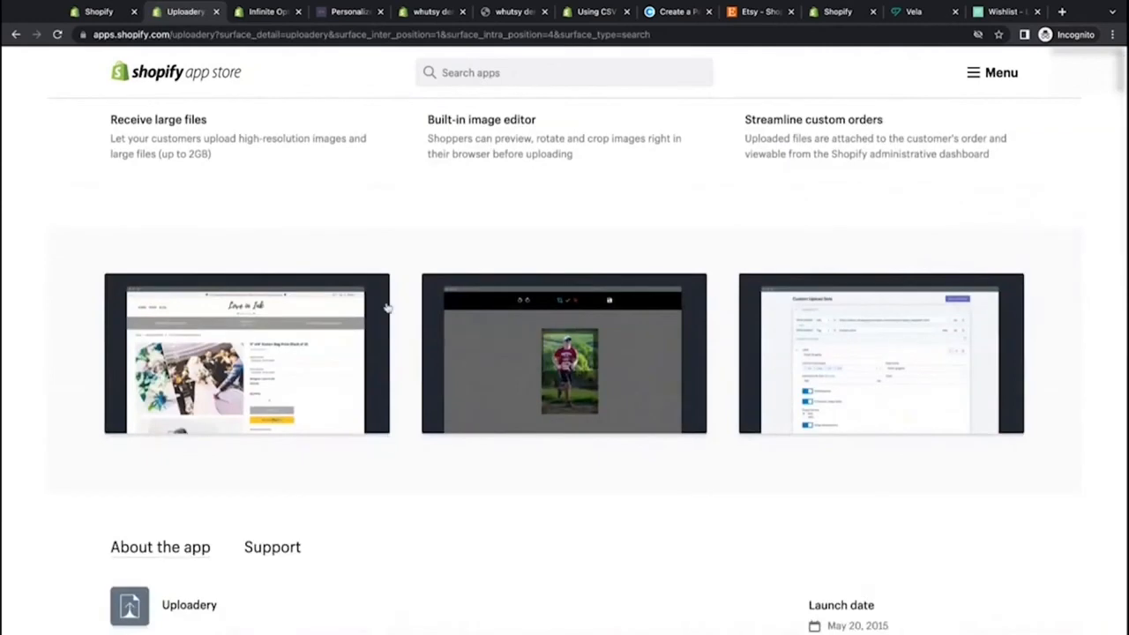
{"action": "left_click", "coordinate": [300, 360]}
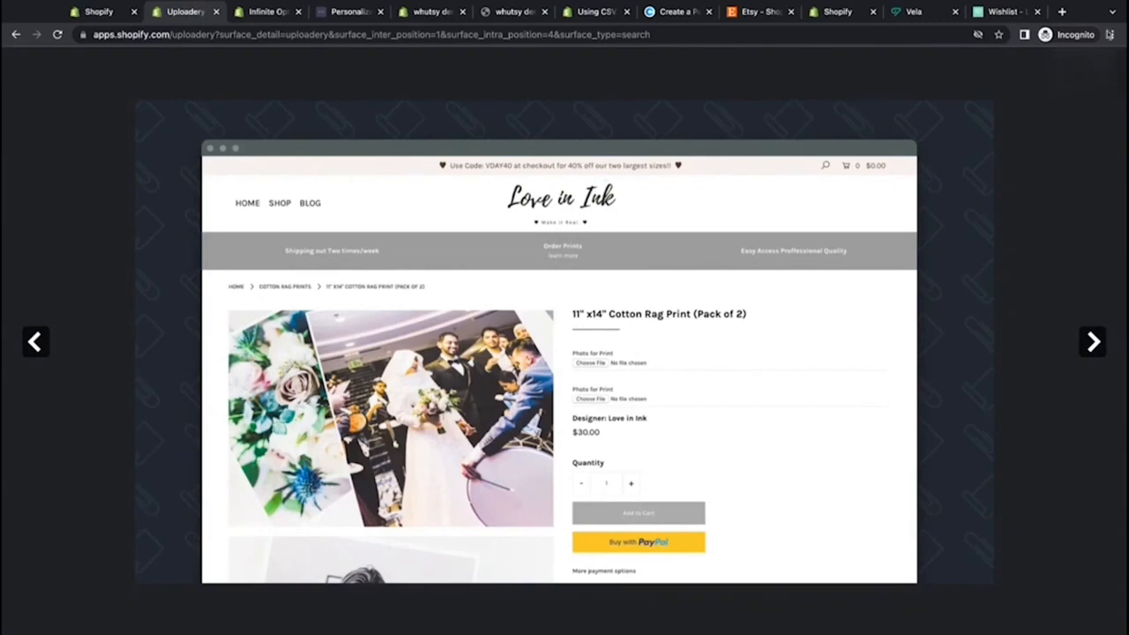
{"action": "left_click", "coordinate": [1099, 72]}
{"action": "scroll", "coordinate": [577, 302], "scroll_direction": "down", "scroll_amount": 3}
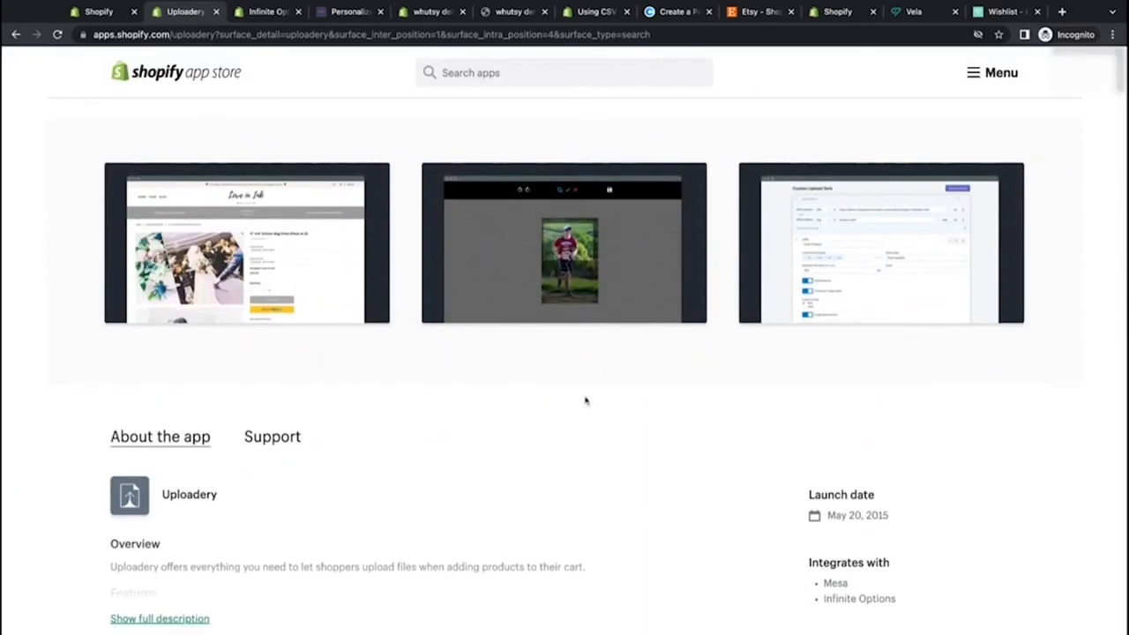
Step: Scroll through the Uploadery app page to review its overview and integrations
{"action": "scroll", "coordinate": [585, 401], "scroll_direction": "down", "scroll_amount": 5}
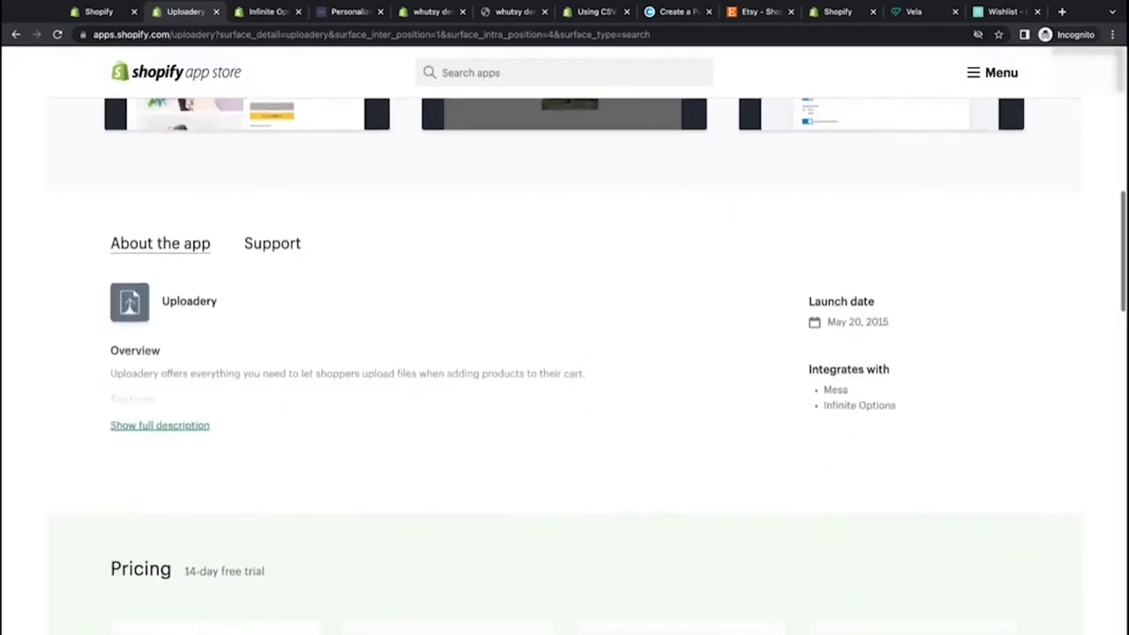
{"action": "scroll", "coordinate": [668, 499], "scroll_direction": "up", "scroll_amount": 5}
{"action": "scroll", "coordinate": [669, 501], "scroll_direction": "down", "scroll_amount": 2}
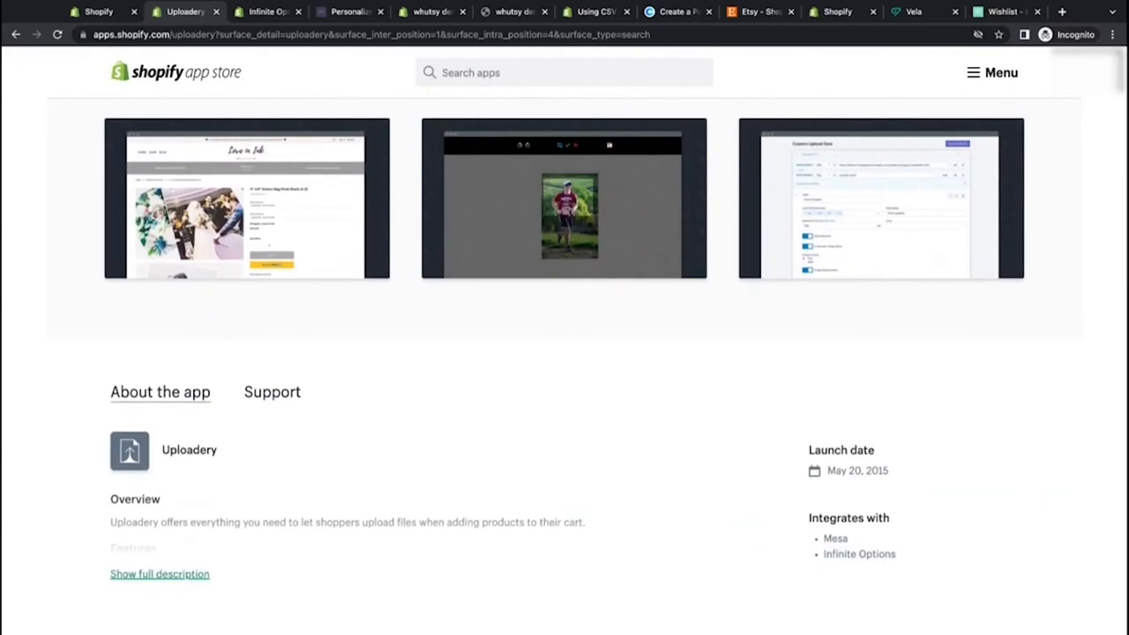
{"action": "scroll", "coordinate": [393, 458], "scroll_direction": "up", "scroll_amount": 10}
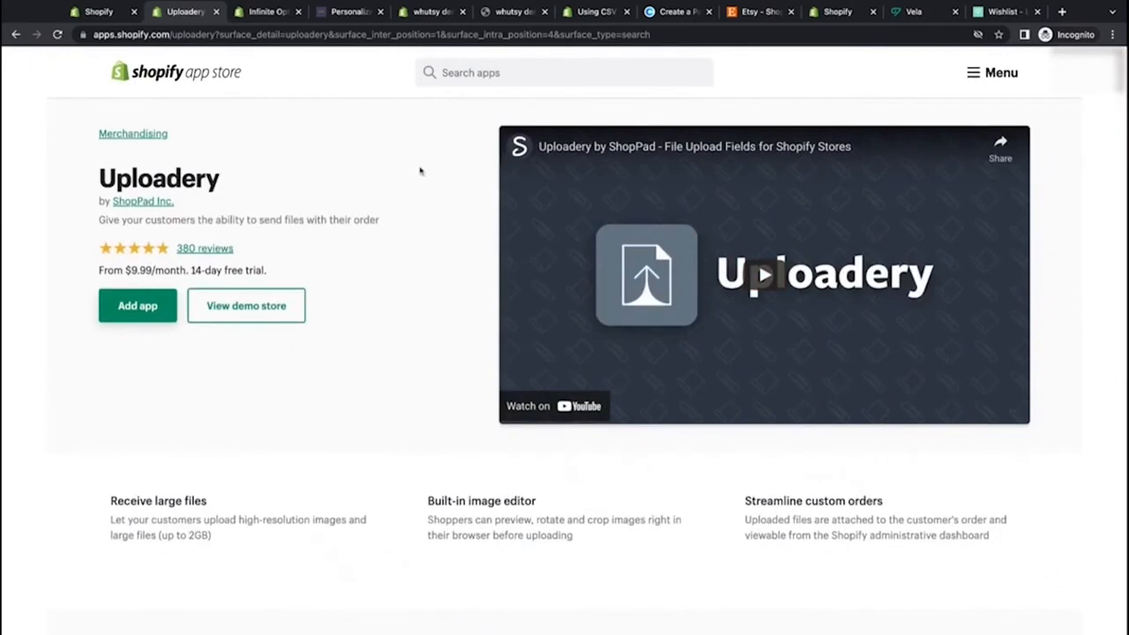
{"action": "scroll", "coordinate": [231, 250], "scroll_direction": "down", "scroll_amount": 12}
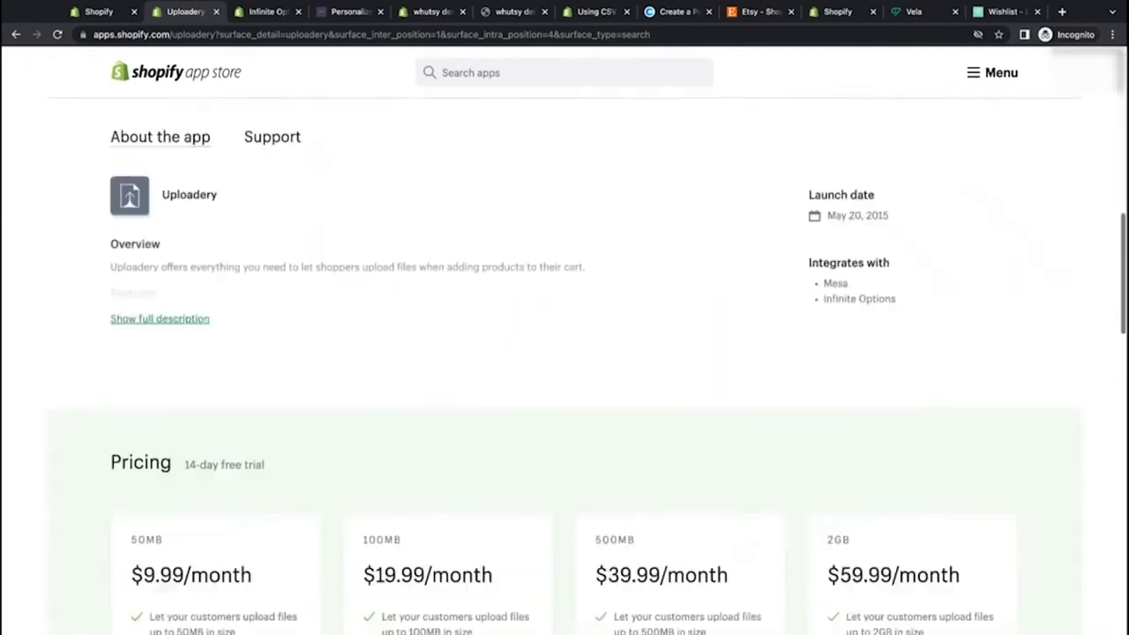
Step: Examine the Uploadery pricing tiers and their upload size limits
{"action": "scroll", "coordinate": [223, 428], "scroll_direction": "down", "scroll_amount": 2}
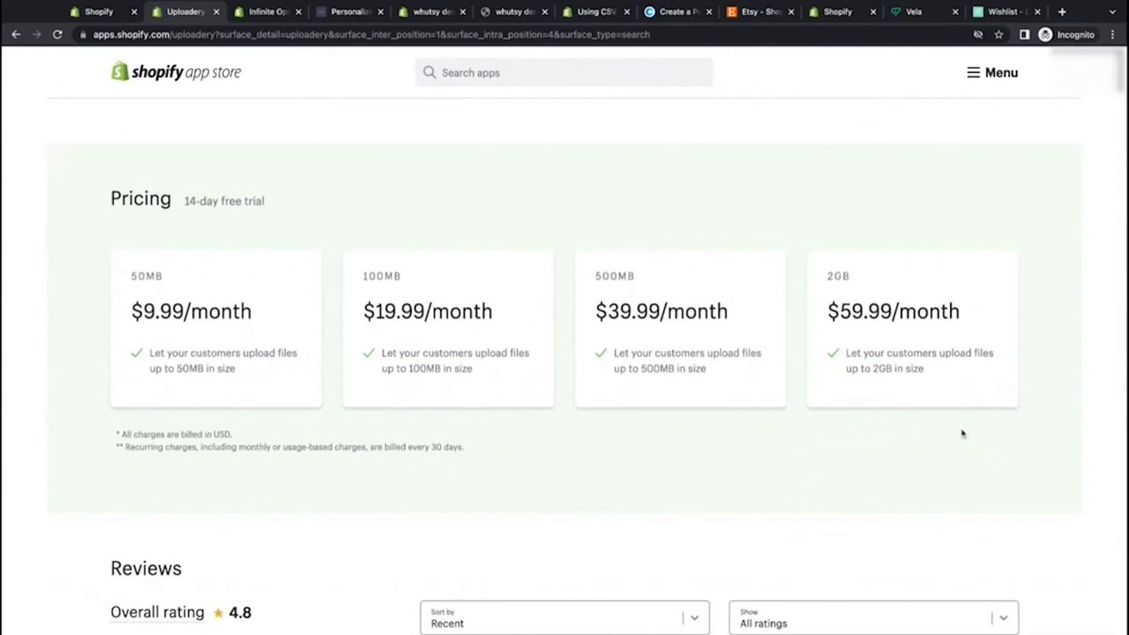
{"action": "triple_click", "coordinate": [240, 370]}
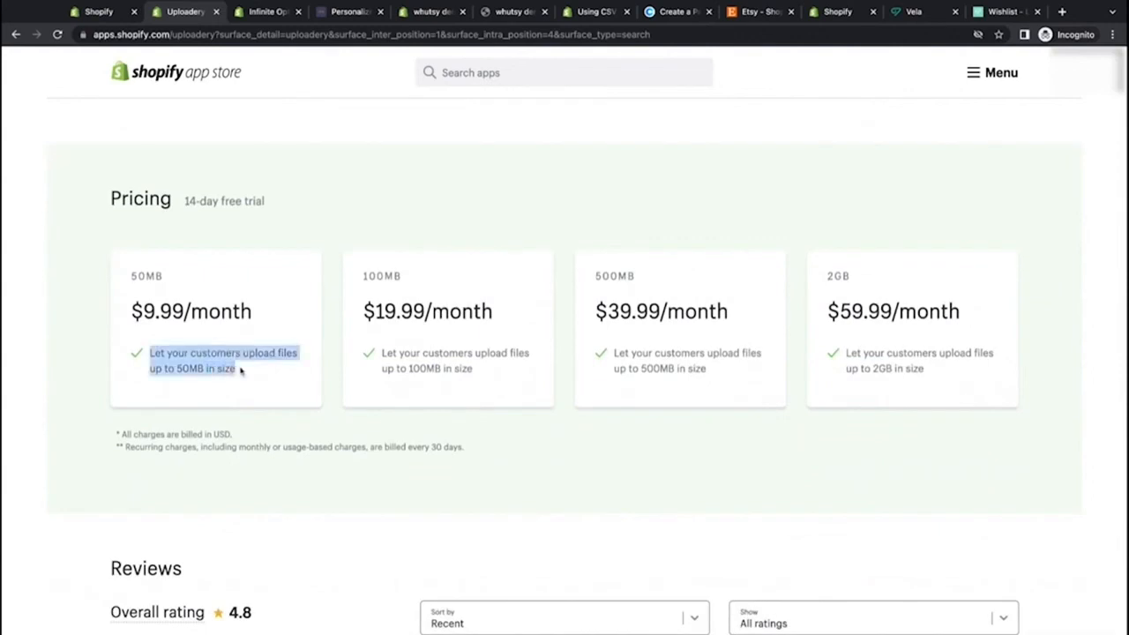
{"action": "left_click", "coordinate": [176, 406]}
{"action": "left_click_drag", "start_coordinate": [177, 368], "coordinate": [204, 369]}
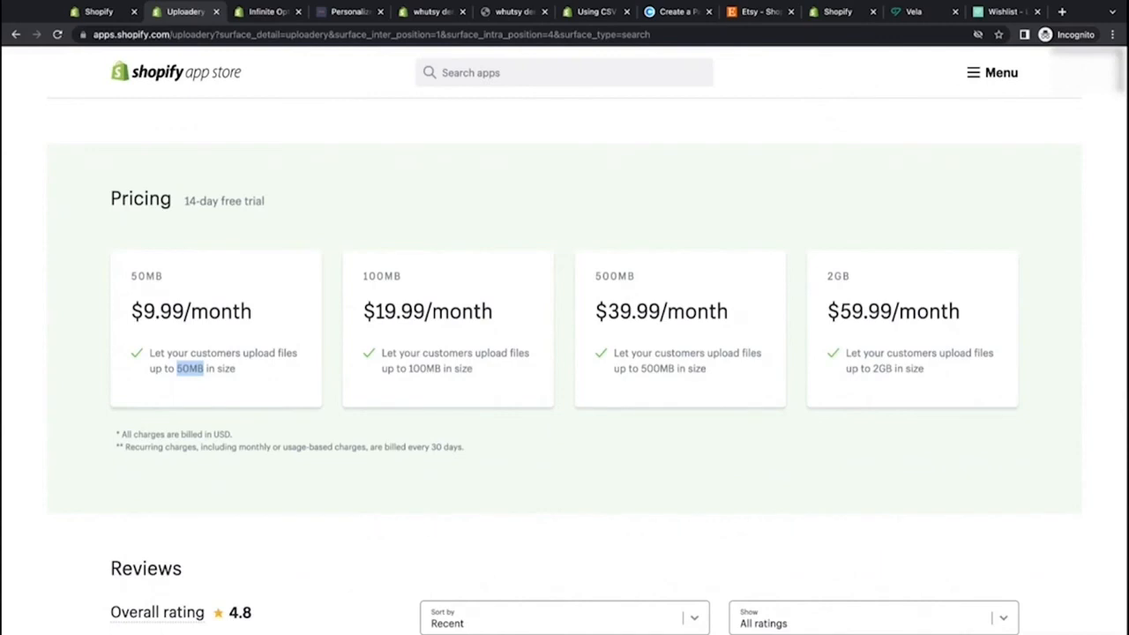
{"action": "left_click_drag", "start_coordinate": [409, 369], "coordinate": [441, 370]}
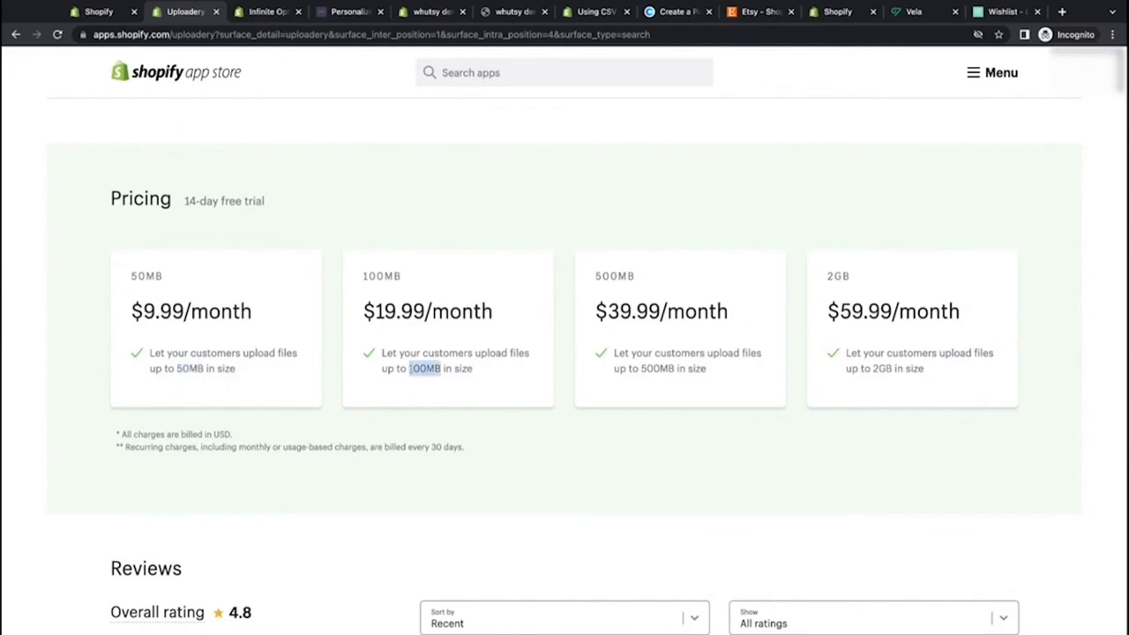
{"action": "left_click", "coordinate": [449, 400]}
{"action": "double_click", "coordinate": [188, 369]}
{"action": "left_click", "coordinate": [259, 313]}
{"action": "double_click", "coordinate": [221, 311]}
{"action": "triple_click", "coordinate": [221, 312]}
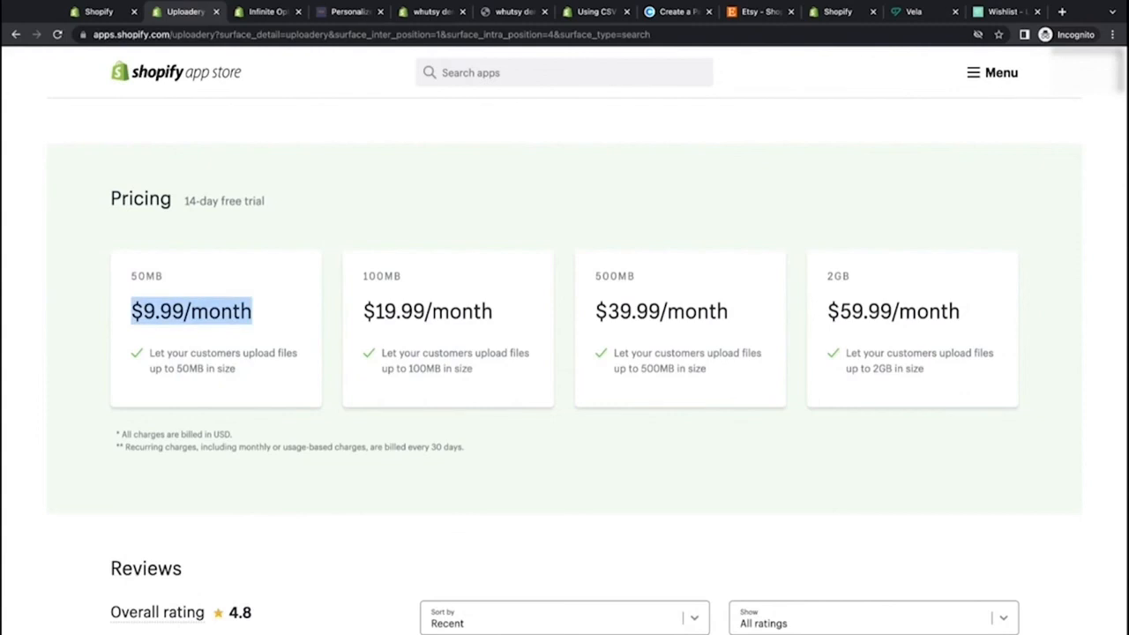
{"action": "left_click", "coordinate": [183, 222]}
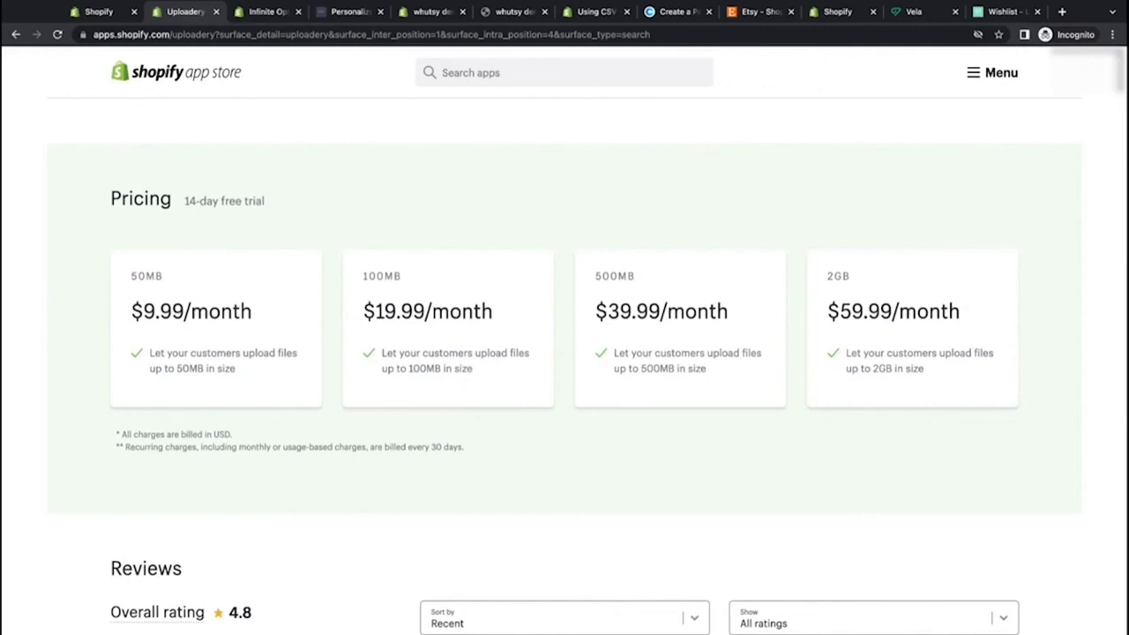
{"action": "left_click_drag", "start_coordinate": [185, 201], "coordinate": [266, 203]}
{"action": "left_click", "coordinate": [285, 210]}
{"action": "scroll", "coordinate": [284, 210], "scroll_direction": "up", "scroll_amount": 15}
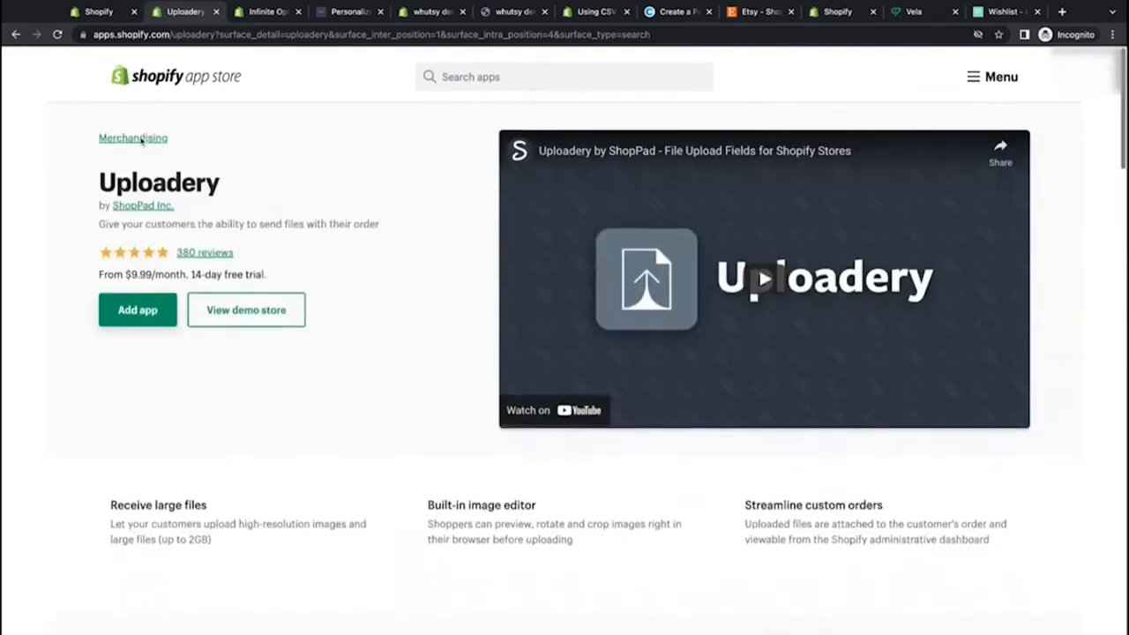
Step: Return to the store admin, open Settings and review the Domains page and its custom domain options
{"action": "left_click", "coordinate": [86, 14]}
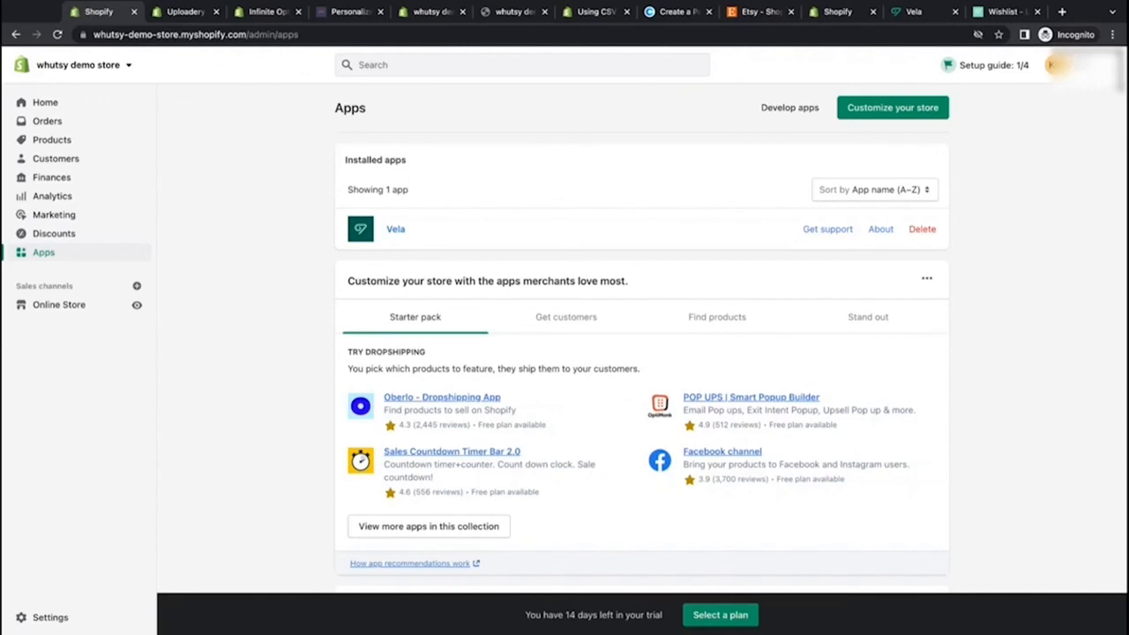
{"action": "left_click", "coordinate": [183, 12]}
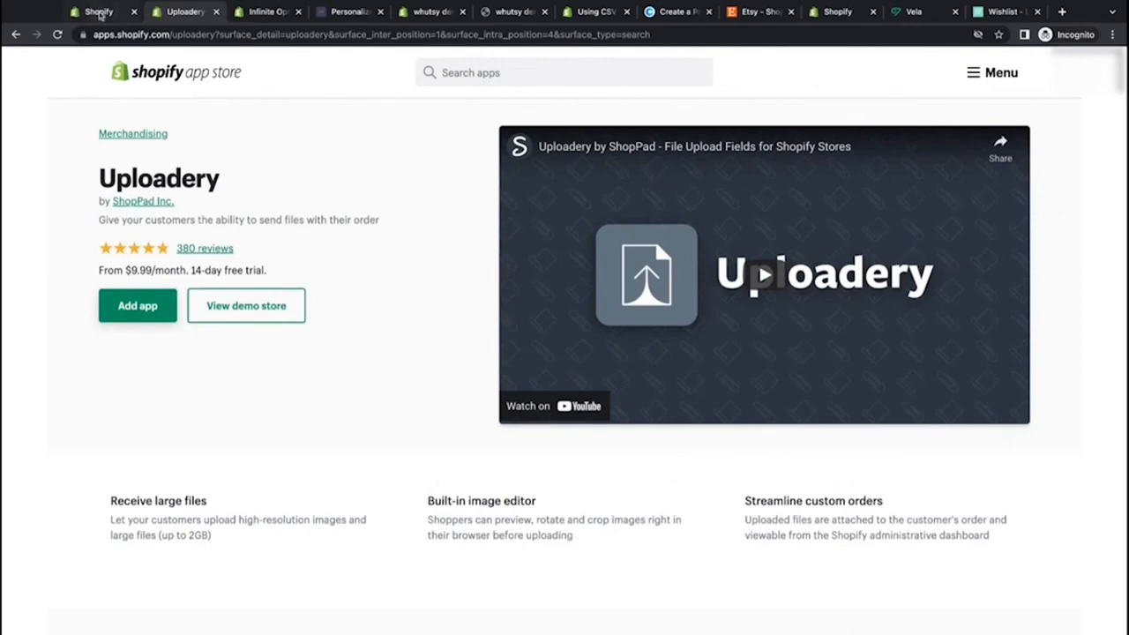
{"action": "left_click", "coordinate": [99, 11]}
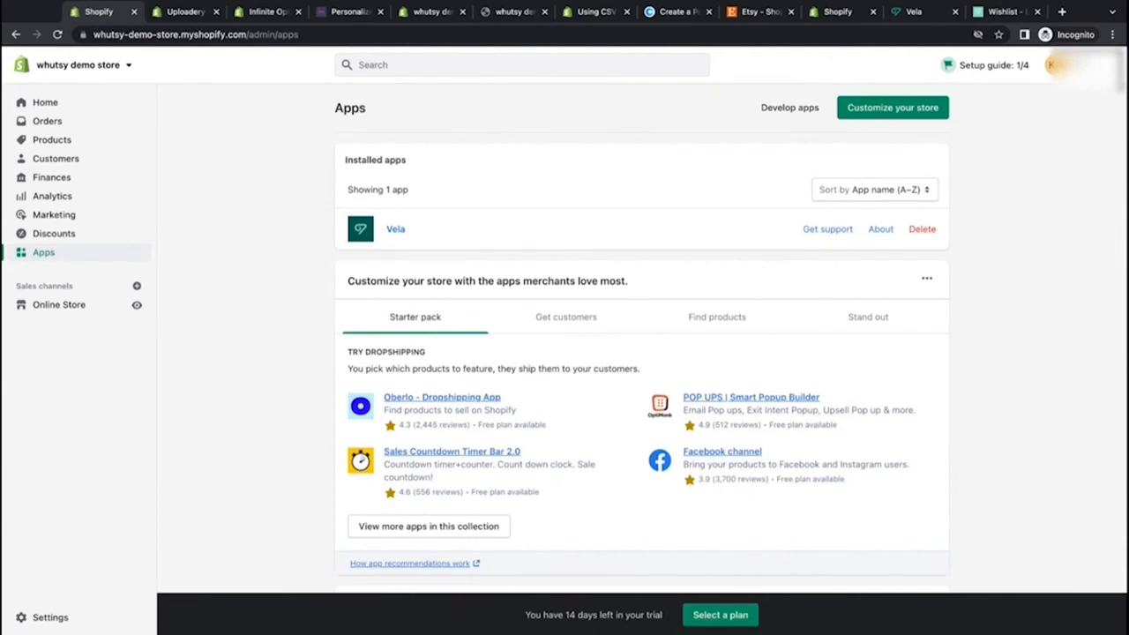
{"action": "left_click", "coordinate": [53, 618]}
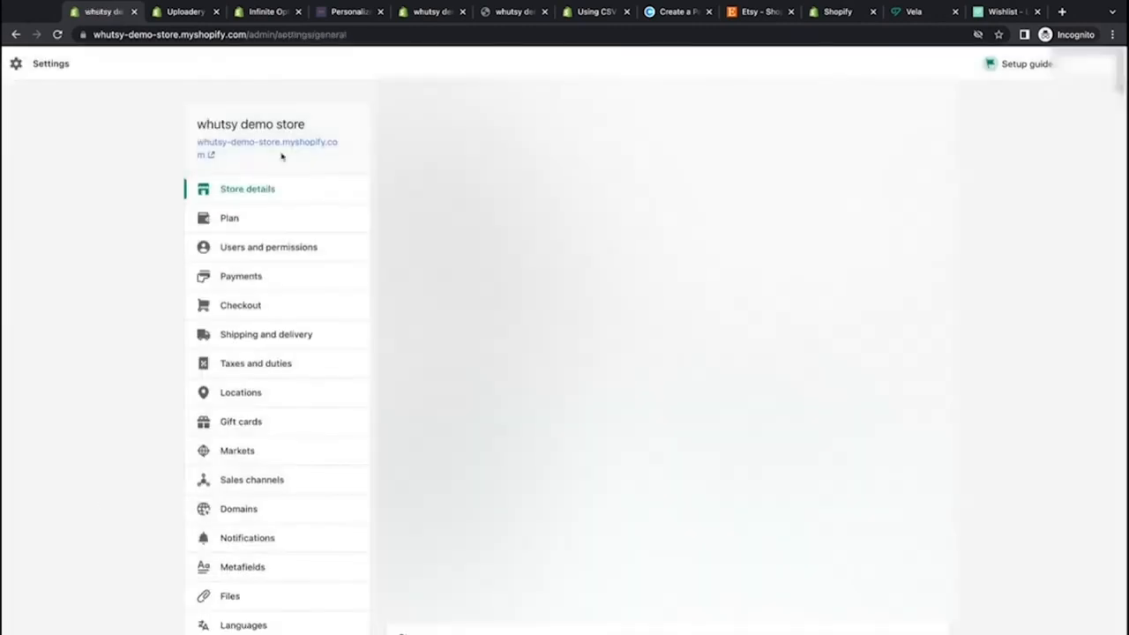
{"action": "scroll", "coordinate": [259, 552], "scroll_direction": "down", "scroll_amount": 3}
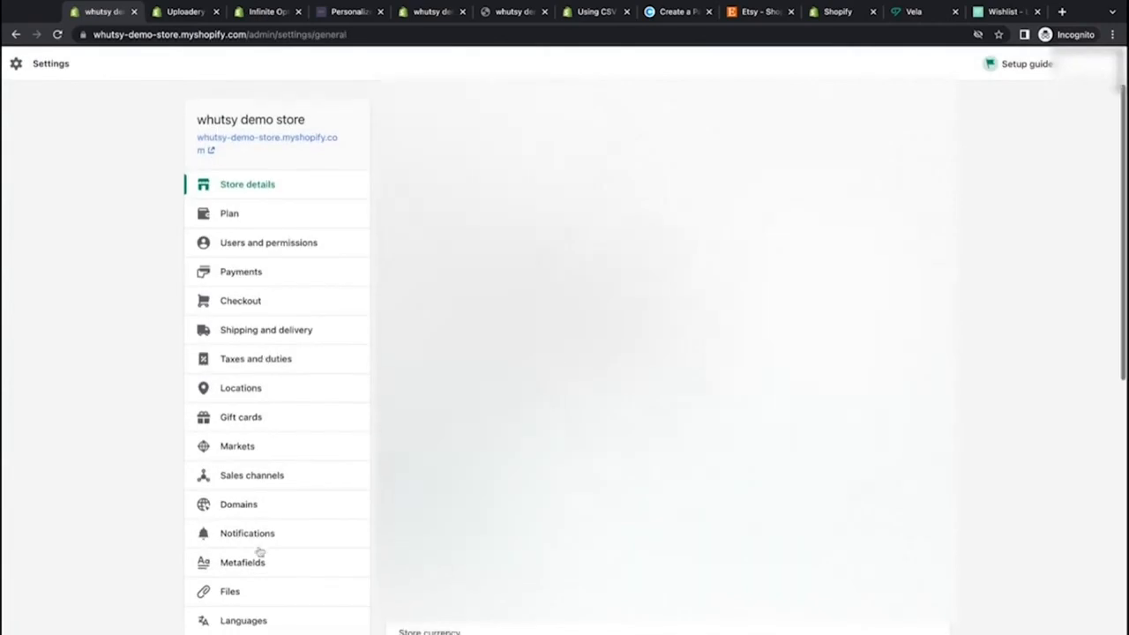
{"action": "scroll", "coordinate": [337, 194], "scroll_direction": "up", "scroll_amount": 2}
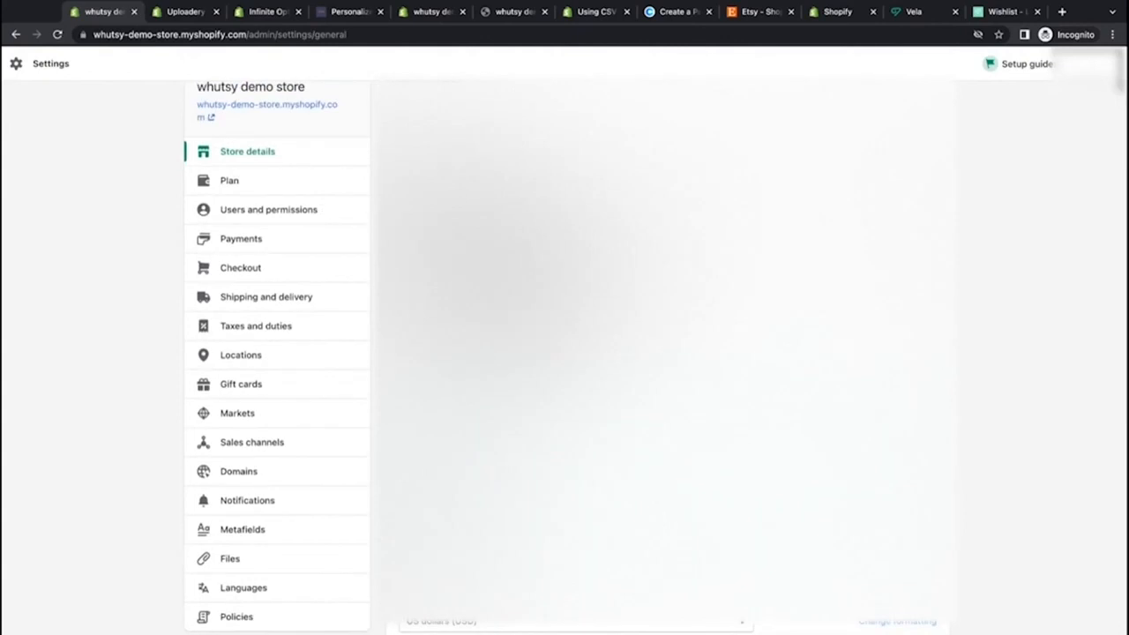
{"action": "left_click", "coordinate": [282, 482]}
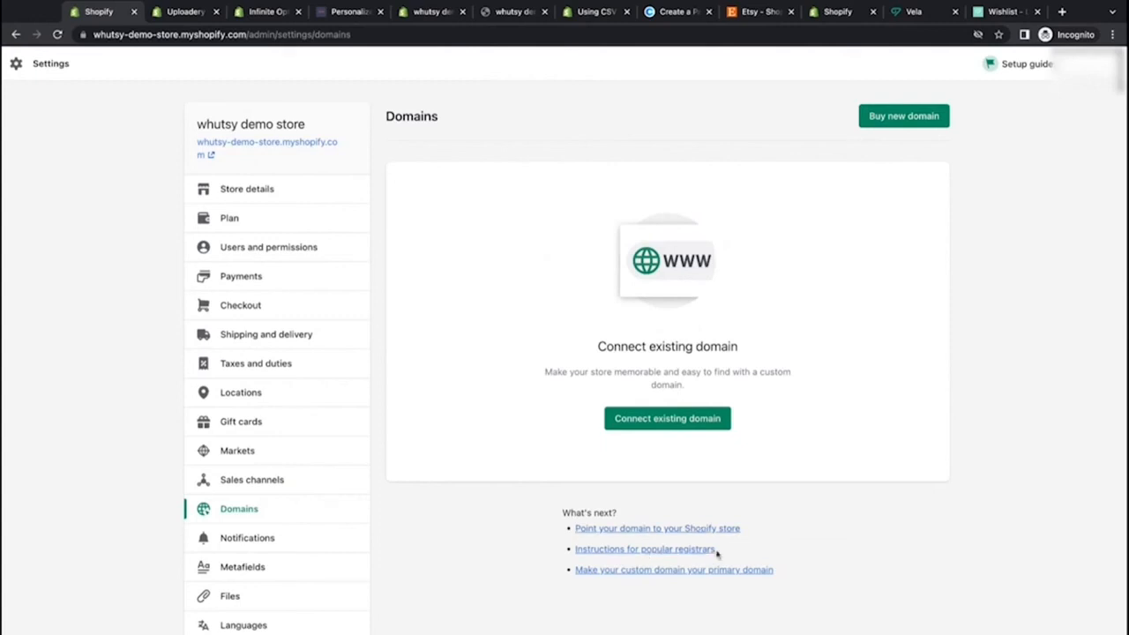
{"action": "left_click_drag", "start_coordinate": [725, 553], "coordinate": [575, 558]}
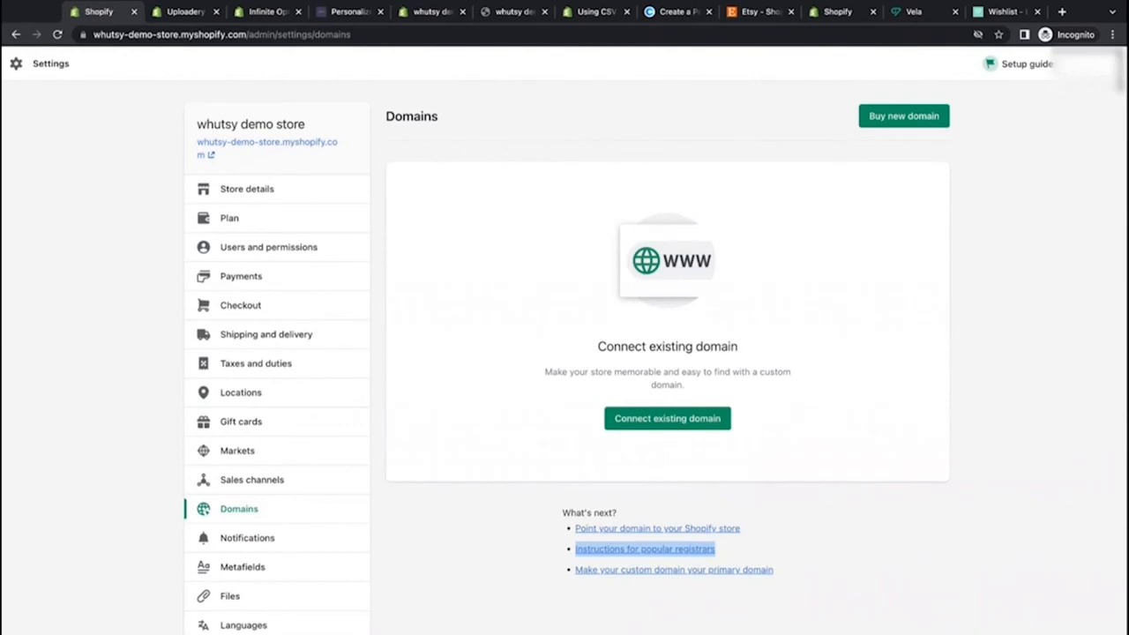
{"action": "left_click", "coordinate": [586, 556]}
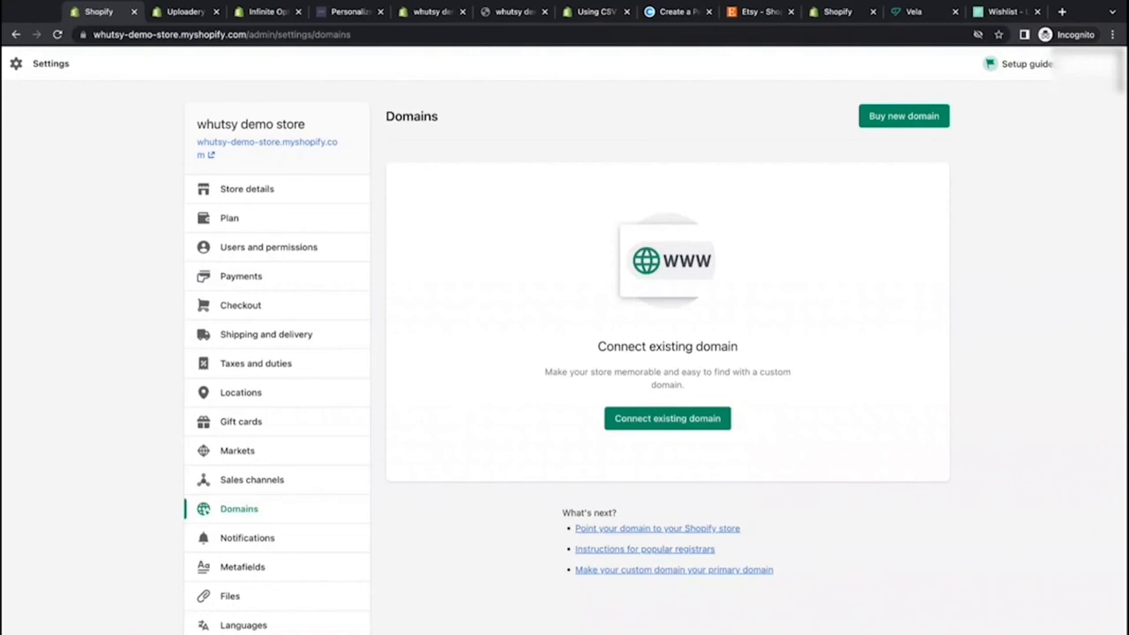
{"action": "scroll", "coordinate": [425, 514], "scroll_direction": "down", "scroll_amount": 2}
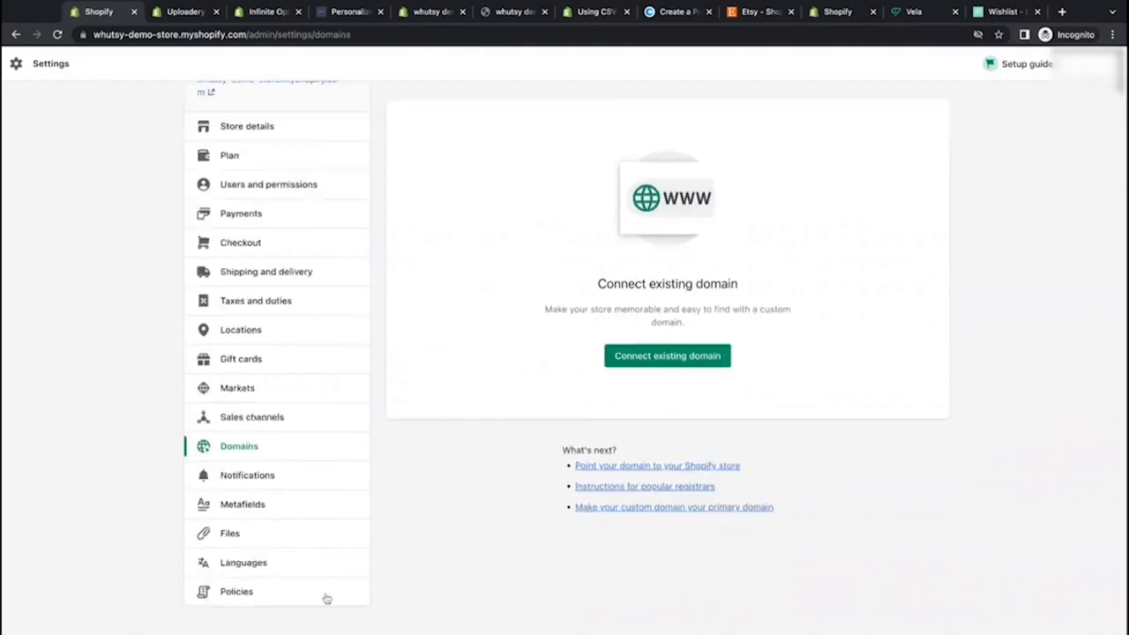
{"action": "scroll", "coordinate": [425, 576], "scroll_direction": "up", "scroll_amount": 2}
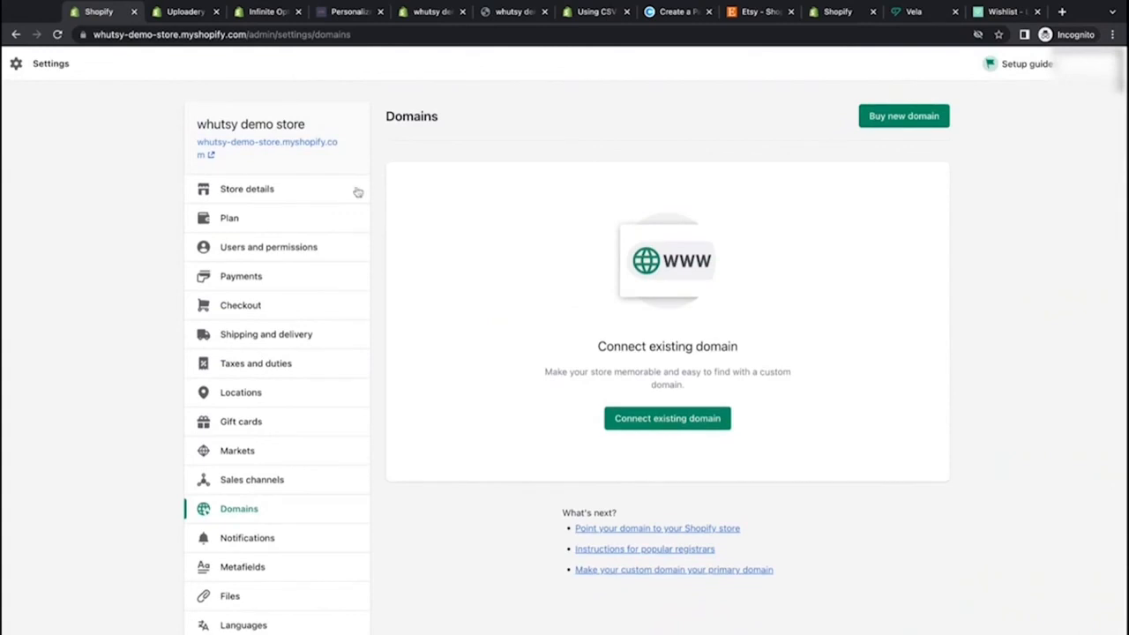
Step: Open the Plan settings and compare the Basic, Shopify and Advanced plan features and fees
{"action": "left_click", "coordinate": [256, 218]}
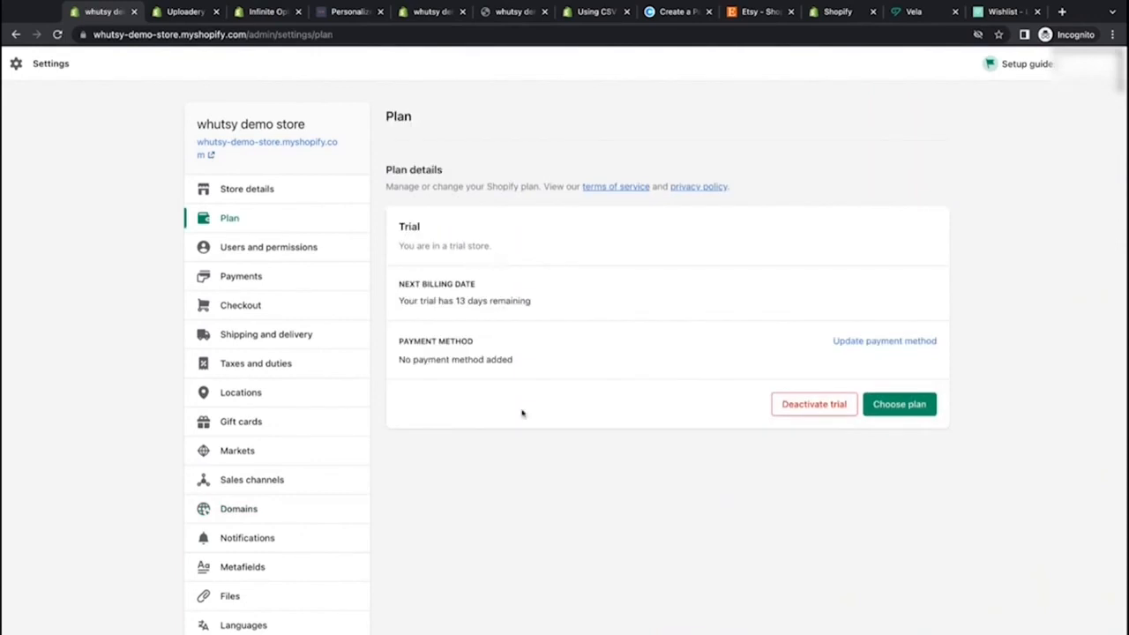
{"action": "left_click", "coordinate": [905, 415]}
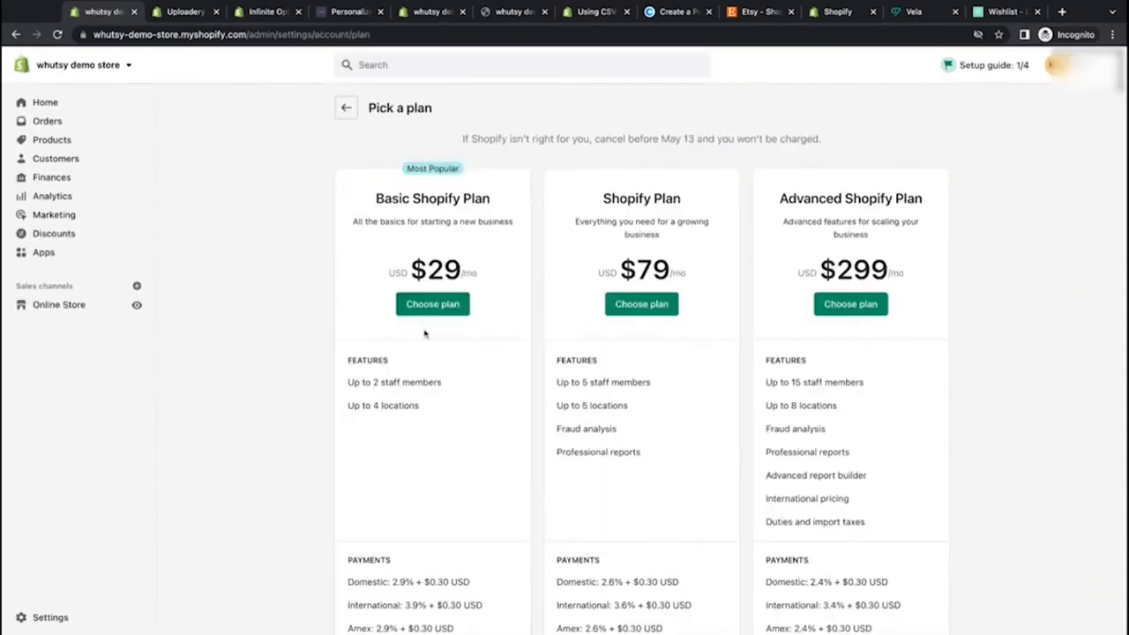
{"action": "scroll", "coordinate": [426, 431], "scroll_direction": "down", "scroll_amount": 5}
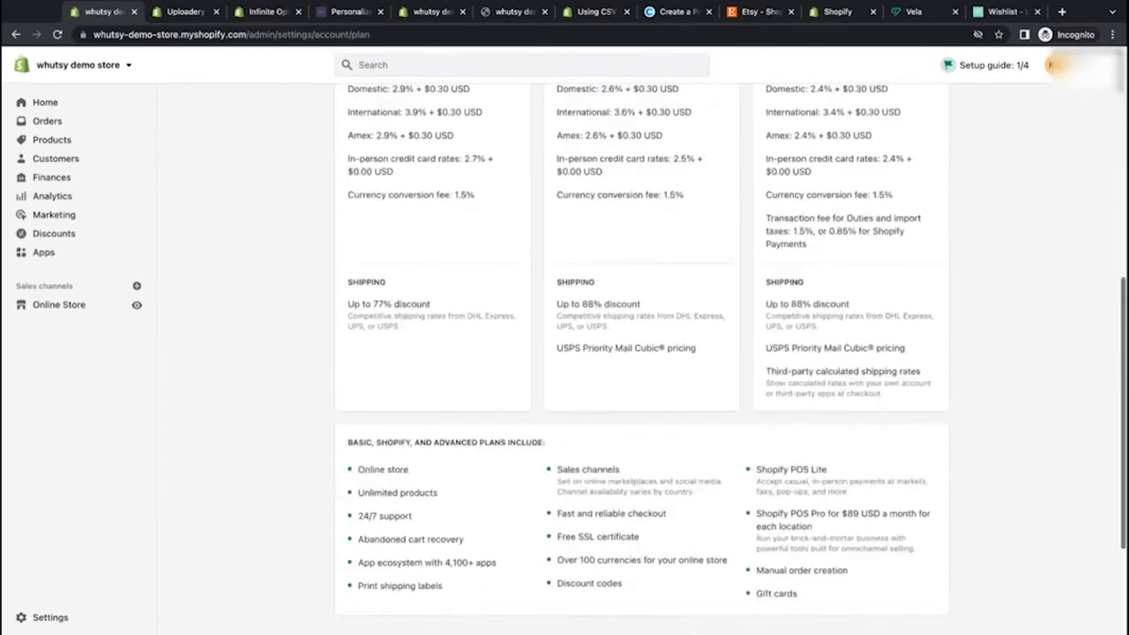
{"action": "scroll", "coordinate": [642, 352], "scroll_direction": "down", "scroll_amount": 2}
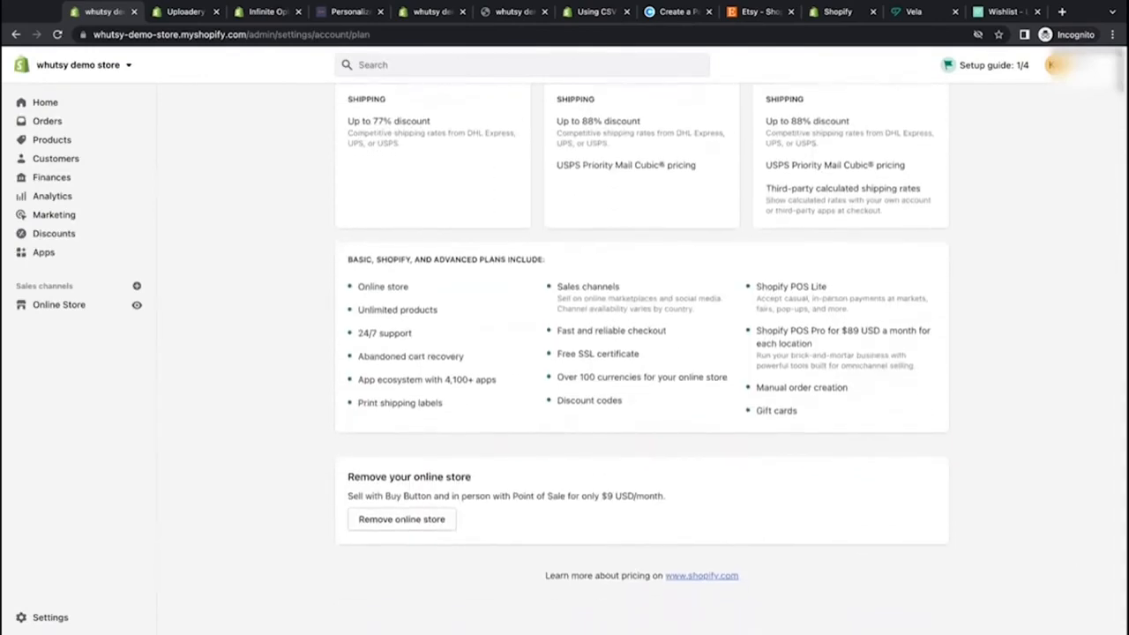
{"action": "scroll", "coordinate": [642, 353], "scroll_direction": "up", "scroll_amount": 8}
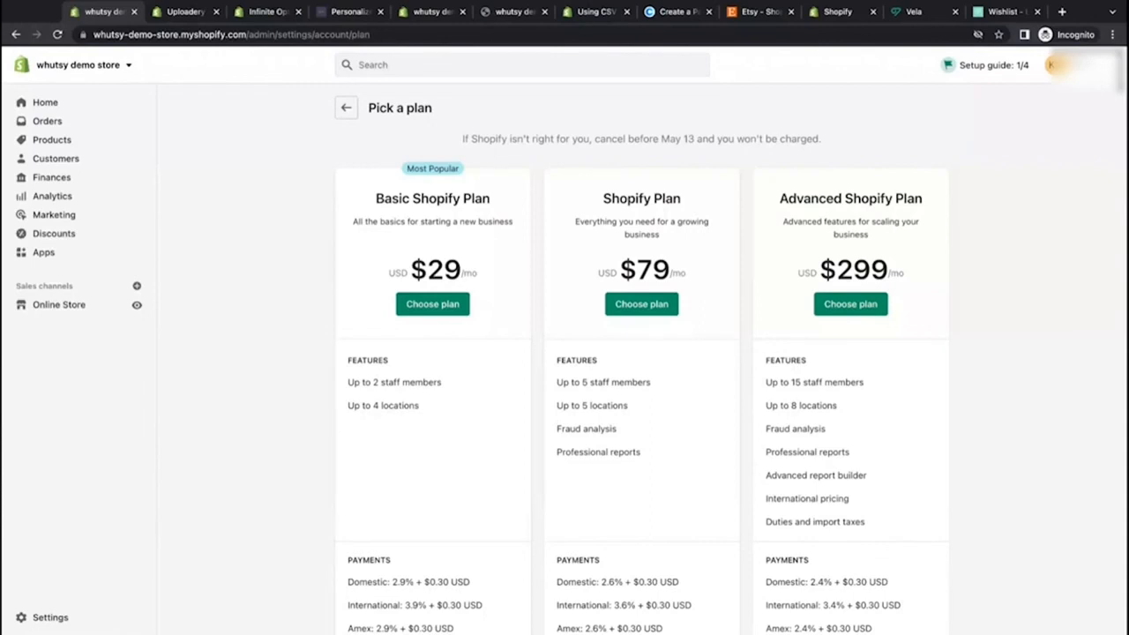
Step: Open the Add sales channel dialog and scroll through the recommended and unavailable channels
{"action": "left_click", "coordinate": [137, 286]}
{"action": "scroll", "coordinate": [463, 287], "scroll_direction": "down", "scroll_amount": 3}
{"action": "scroll", "coordinate": [463, 288], "scroll_direction": "down", "scroll_amount": 5}
{"action": "scroll", "coordinate": [463, 287], "scroll_direction": "up", "scroll_amount": 4}
{"action": "scroll", "coordinate": [463, 288], "scroll_direction": "up", "scroll_amount": 3}
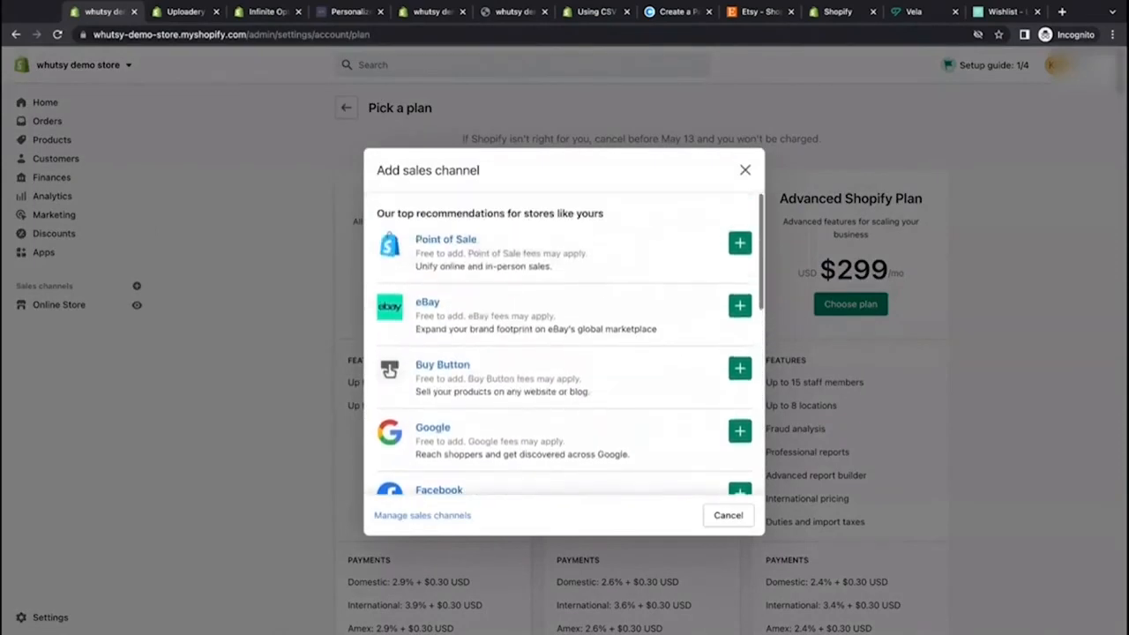
{"action": "scroll", "coordinate": [463, 287], "scroll_direction": "down", "scroll_amount": 6}
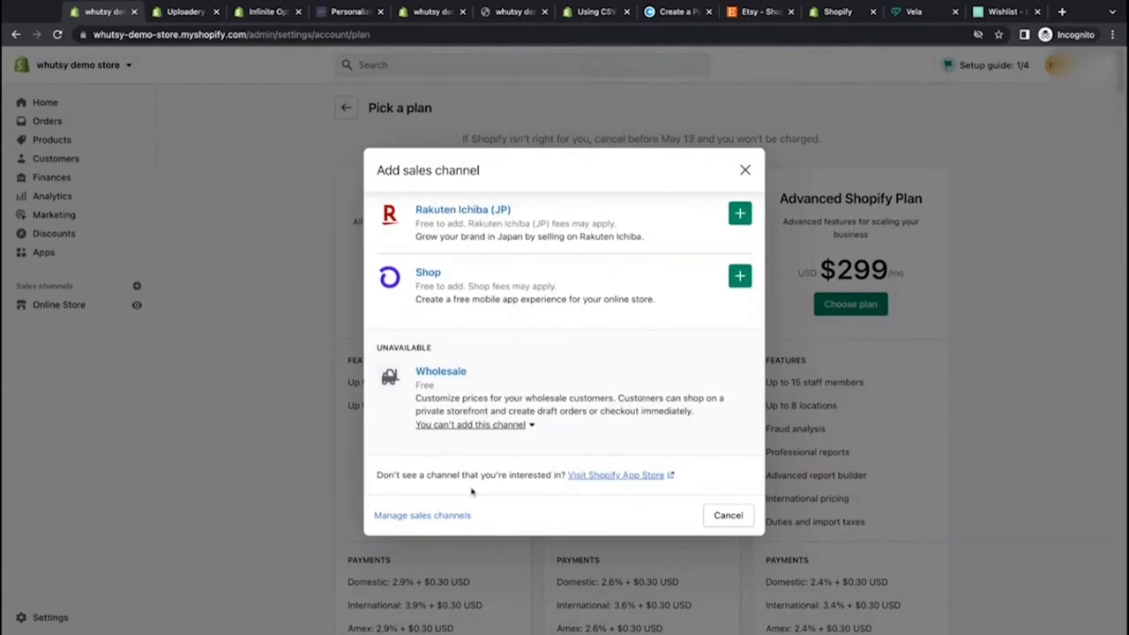
{"action": "left_click_drag", "start_coordinate": [388, 476], "coordinate": [628, 484]}
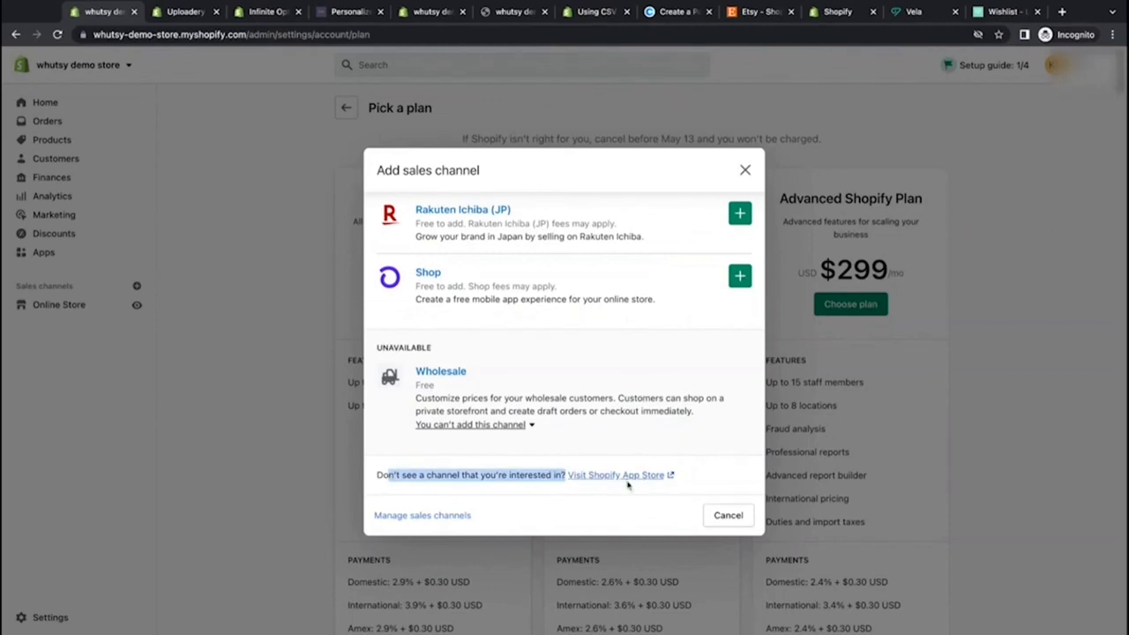
{"action": "left_click", "coordinate": [627, 494]}
Step: Review the listed sales channels such as Point of Sale, eBay, Google and Facebook, then close the dialog
{"action": "scroll", "coordinate": [617, 397], "scroll_direction": "up", "scroll_amount": 5}
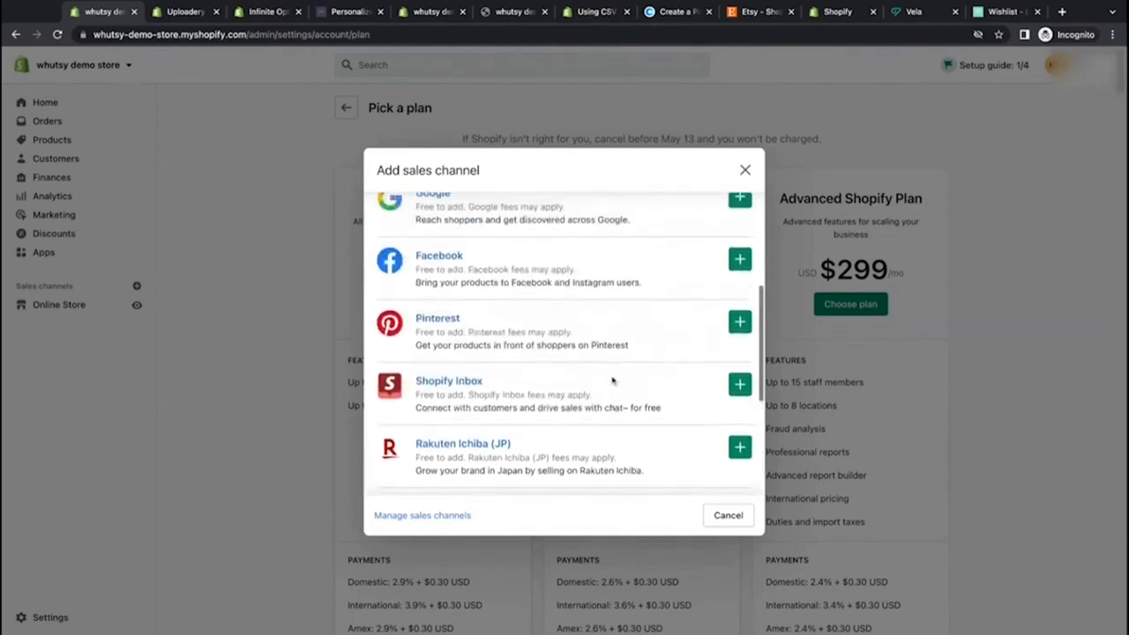
{"action": "scroll", "coordinate": [612, 380], "scroll_direction": "up", "scroll_amount": 5}
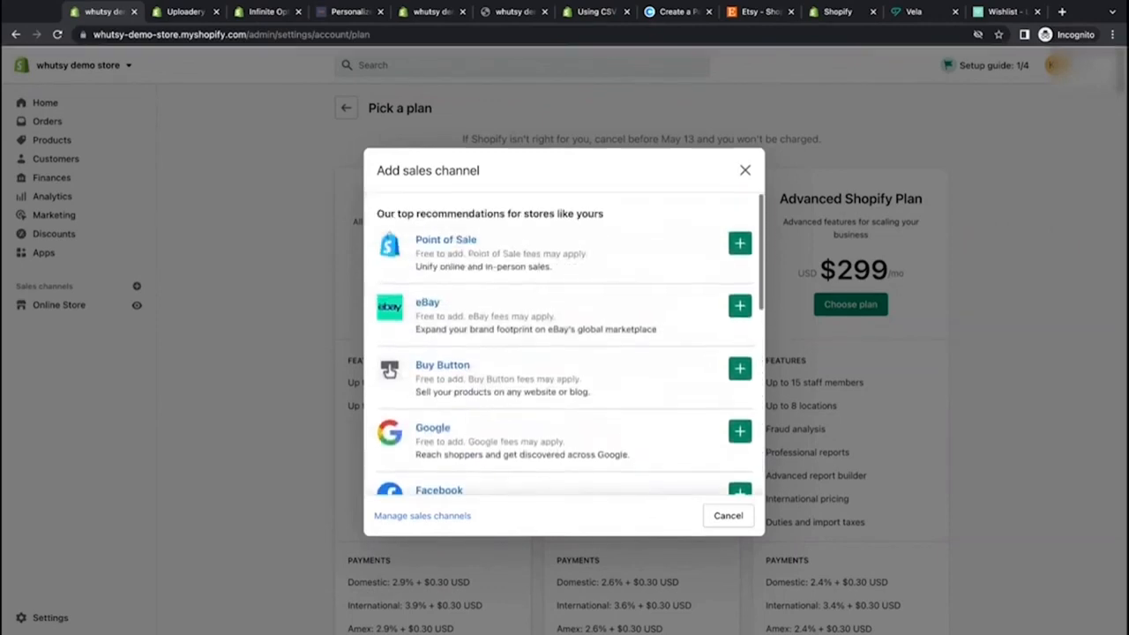
{"action": "scroll", "coordinate": [564, 344], "scroll_direction": "down", "scroll_amount": 2}
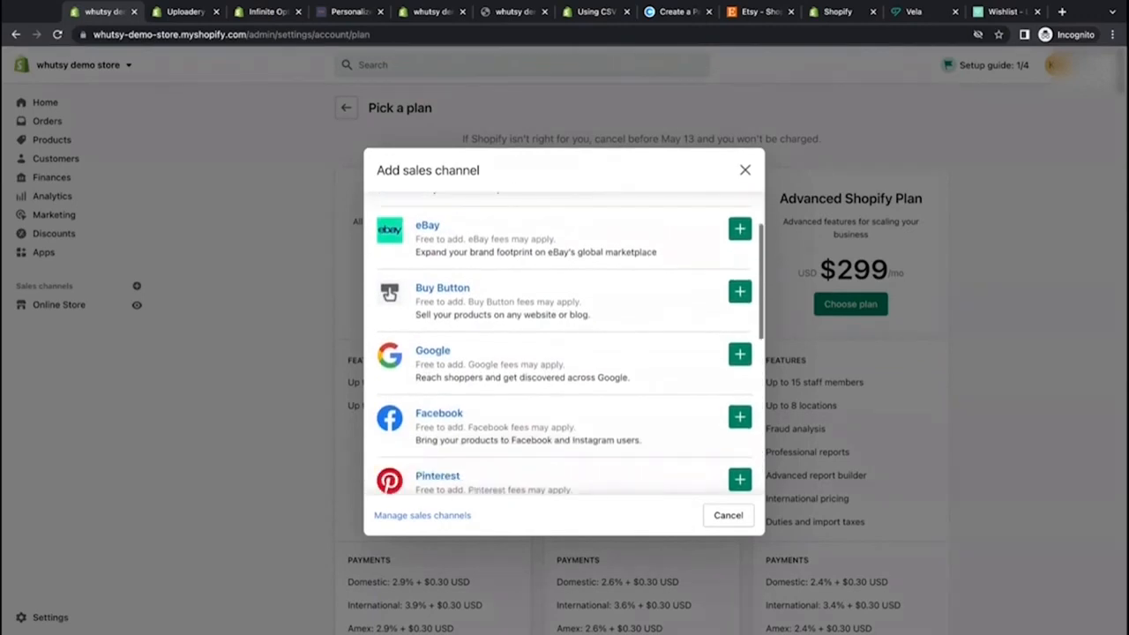
{"action": "scroll", "coordinate": [602, 412], "scroll_direction": "down", "scroll_amount": 1}
{"action": "scroll", "coordinate": [603, 413], "scroll_direction": "down", "scroll_amount": 1}
{"action": "scroll", "coordinate": [602, 413], "scroll_direction": "down", "scroll_amount": 2}
{"action": "scroll", "coordinate": [602, 413], "scroll_direction": "up", "scroll_amount": 2}
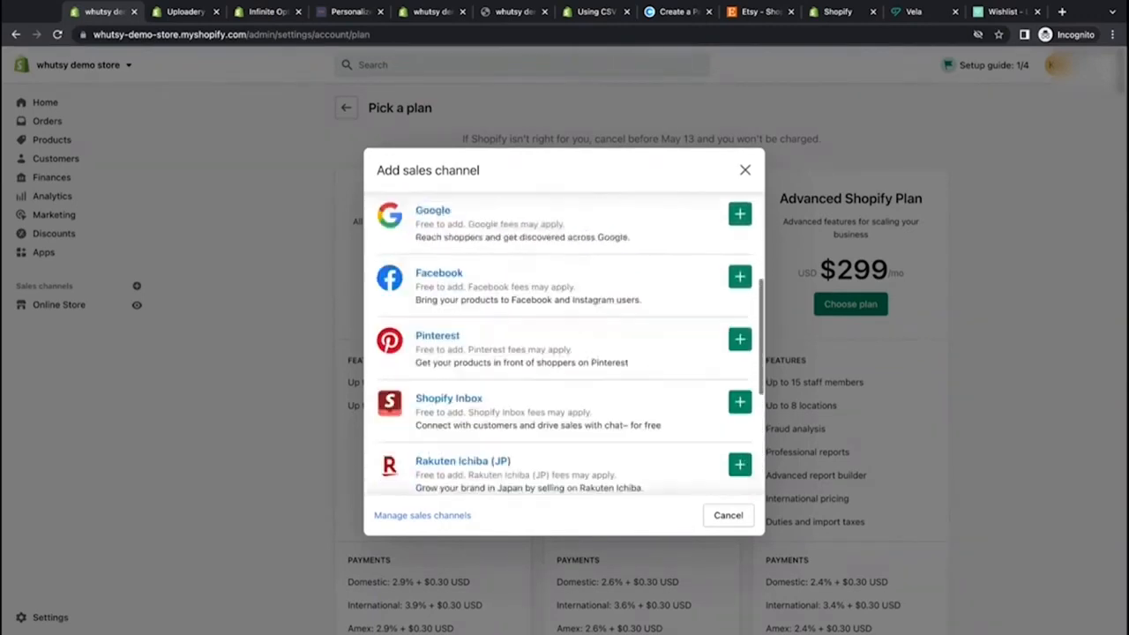
{"action": "scroll", "coordinate": [595, 433], "scroll_direction": "up", "scroll_amount": 2}
{"action": "left_click_drag", "start_coordinate": [510, 465], "coordinate": [645, 471]}
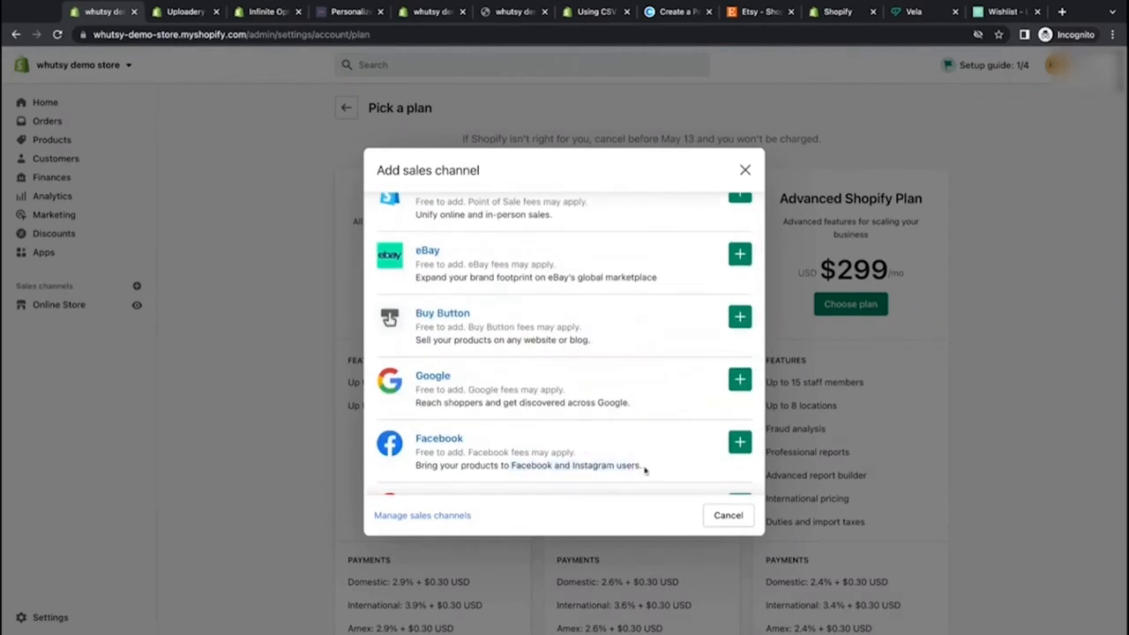
{"action": "scroll", "coordinate": [609, 450], "scroll_direction": "up", "scroll_amount": 2}
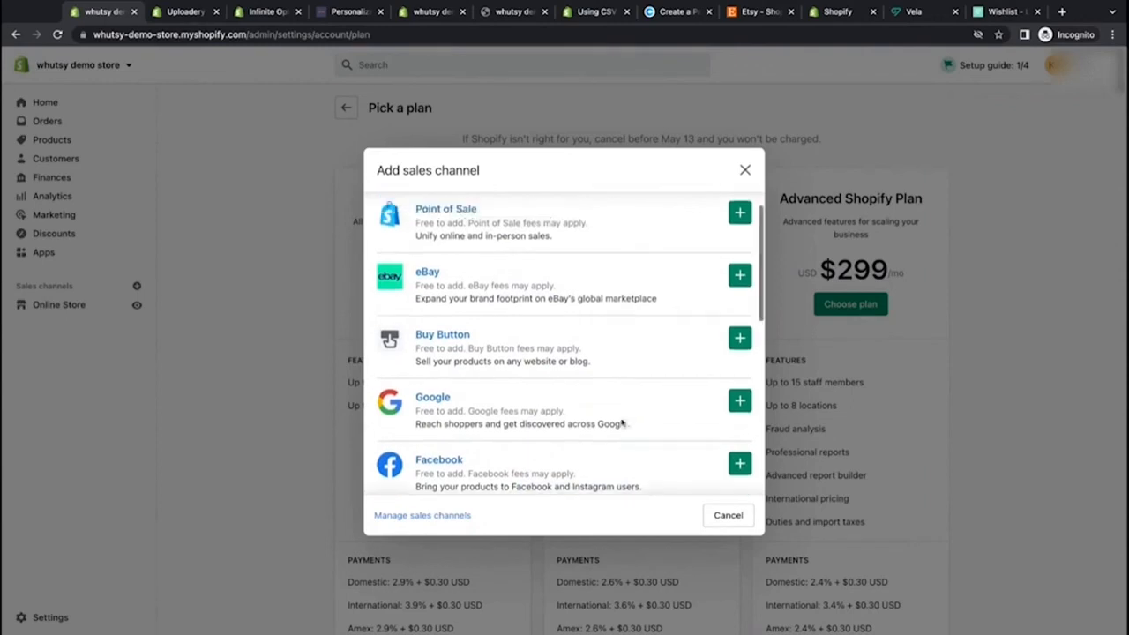
{"action": "scroll", "coordinate": [622, 423], "scroll_direction": "down", "scroll_amount": 3}
{"action": "scroll", "coordinate": [571, 343], "scroll_direction": "down", "scroll_amount": 2}
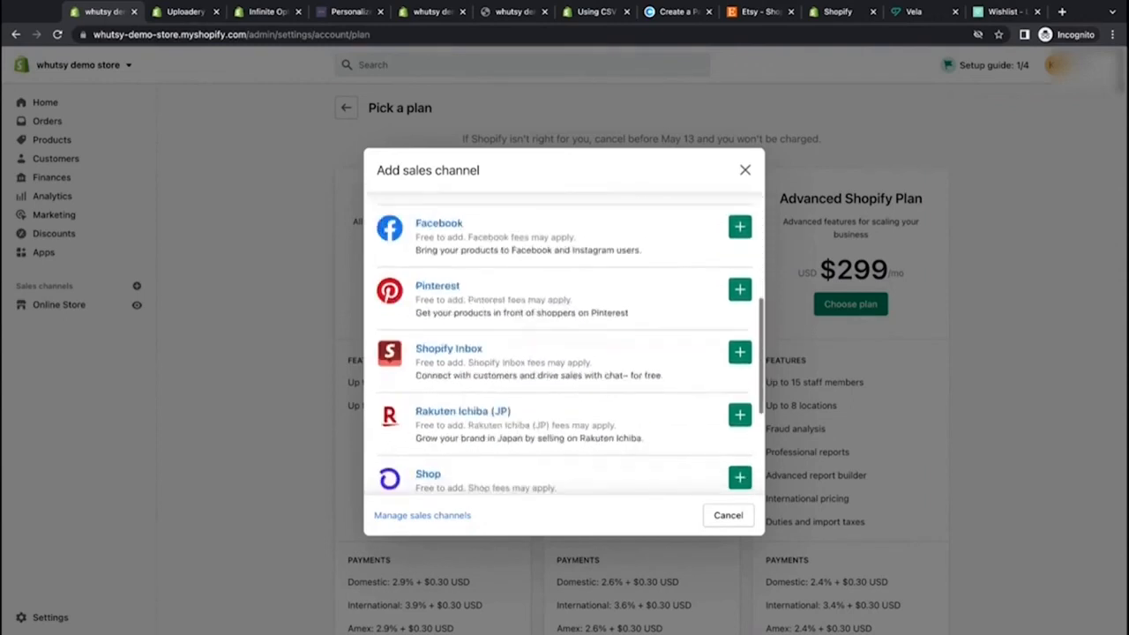
{"action": "scroll", "coordinate": [571, 344], "scroll_direction": "down", "scroll_amount": 1}
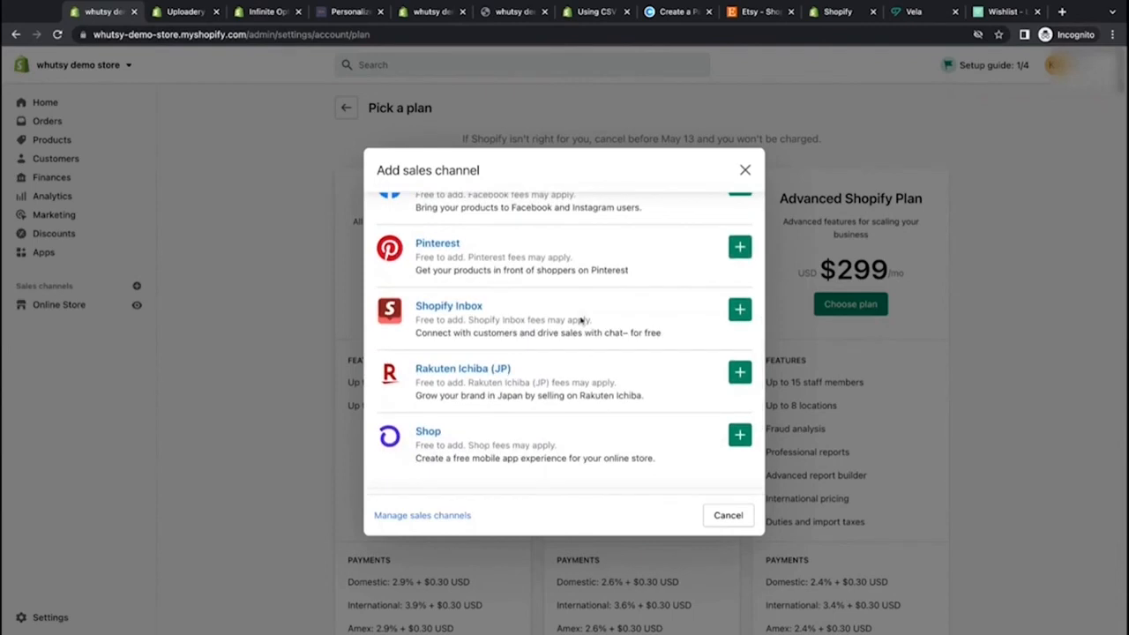
{"action": "scroll", "coordinate": [580, 320], "scroll_direction": "down", "scroll_amount": 3}
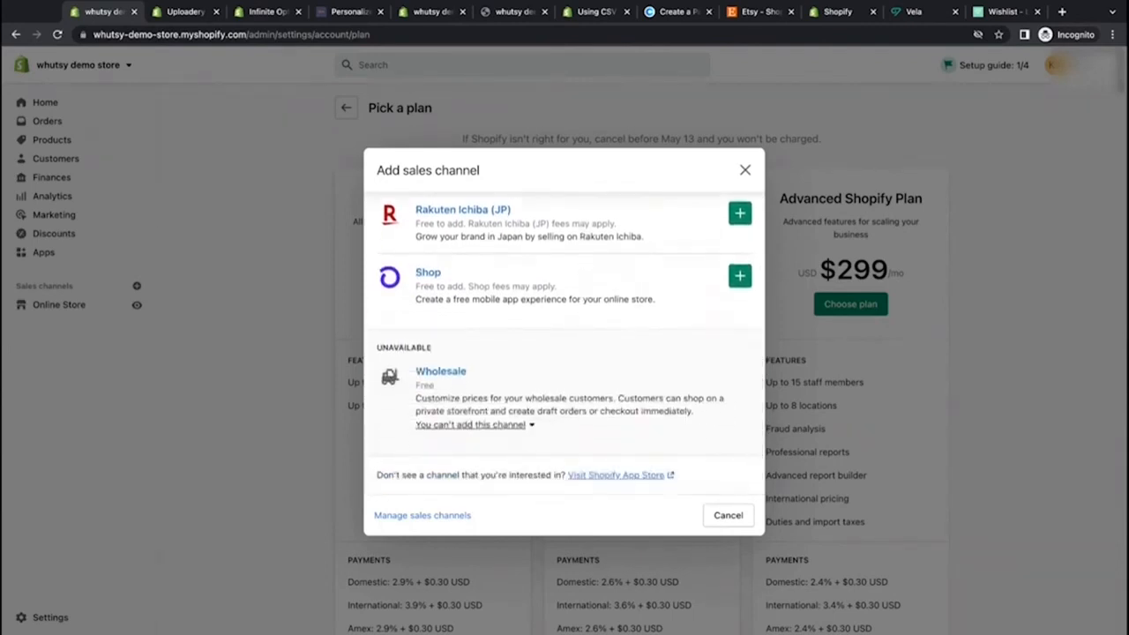
{"action": "scroll", "coordinate": [564, 344], "scroll_direction": "up", "scroll_amount": 10}
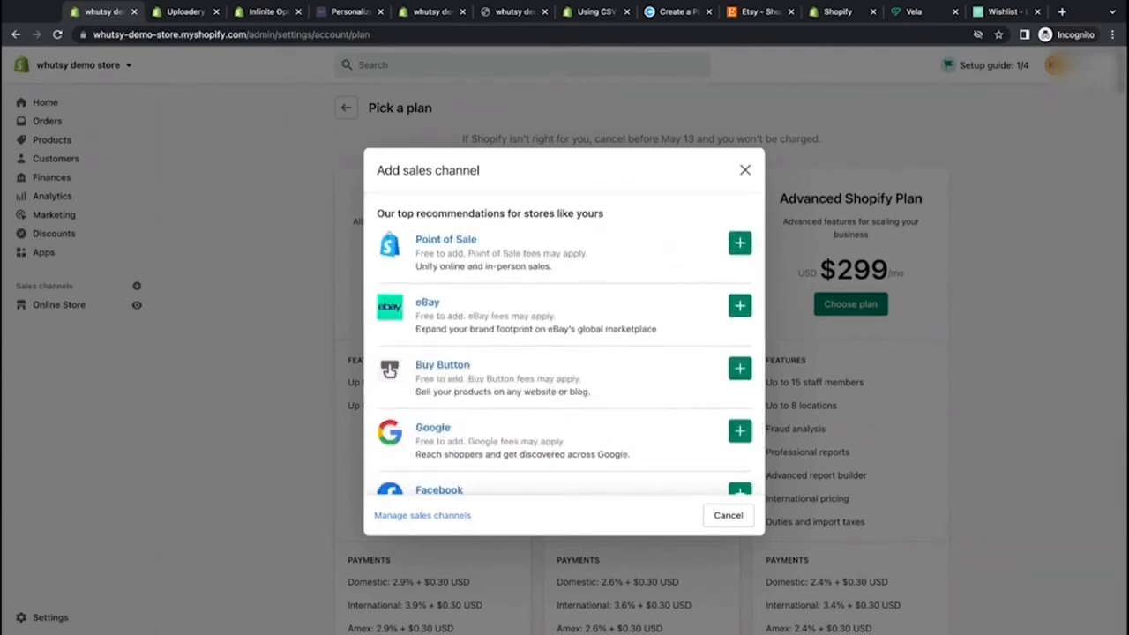
{"action": "left_click", "coordinate": [744, 171]}
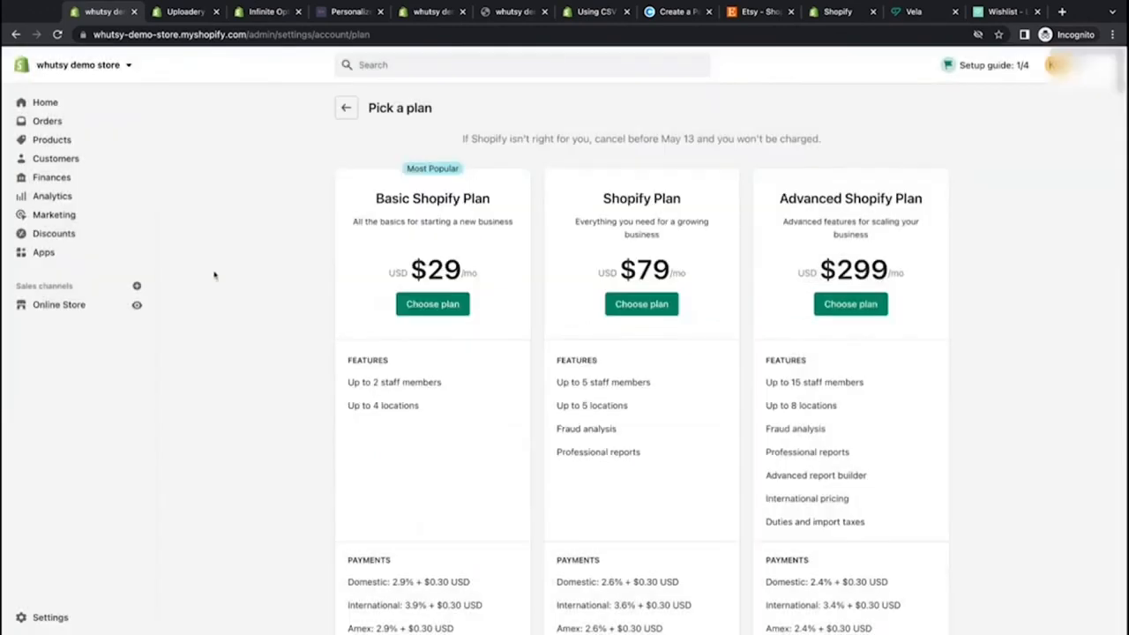